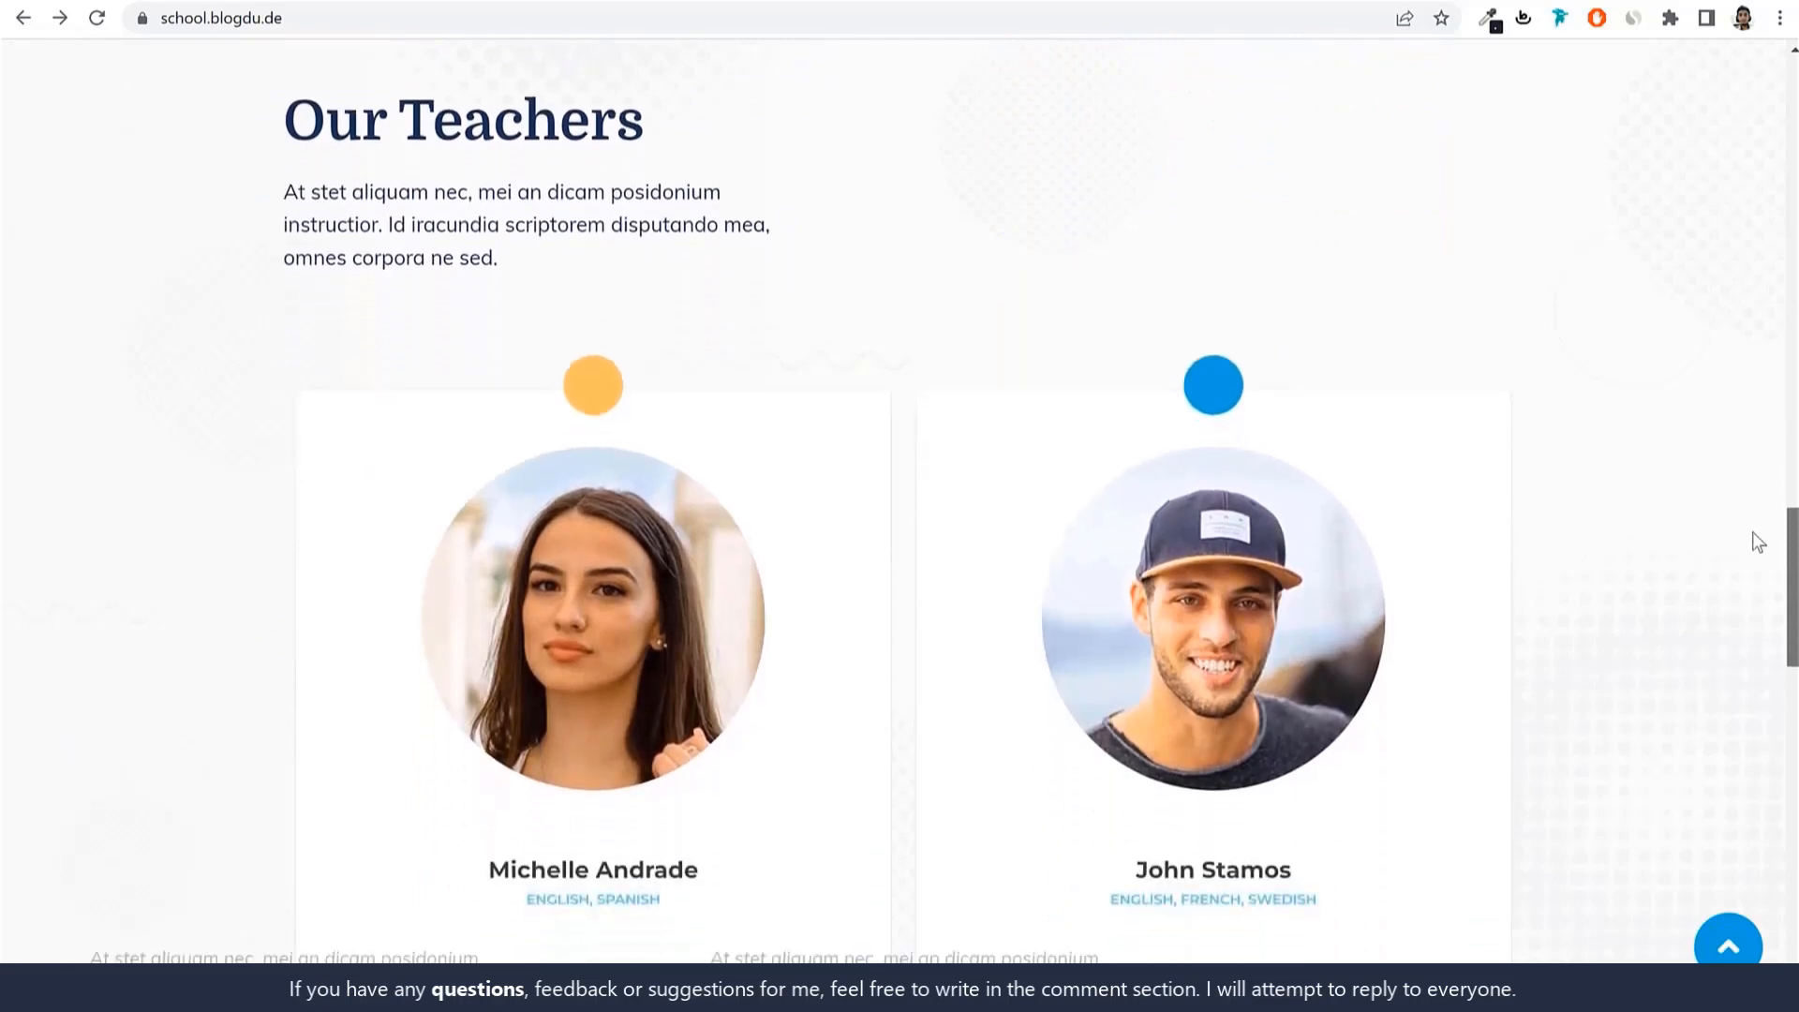
# Scroll past Our Teachers and the Get Started Today banner to the footer, then return to the top.
pyautogui.scroll(-10, 1758, 551)
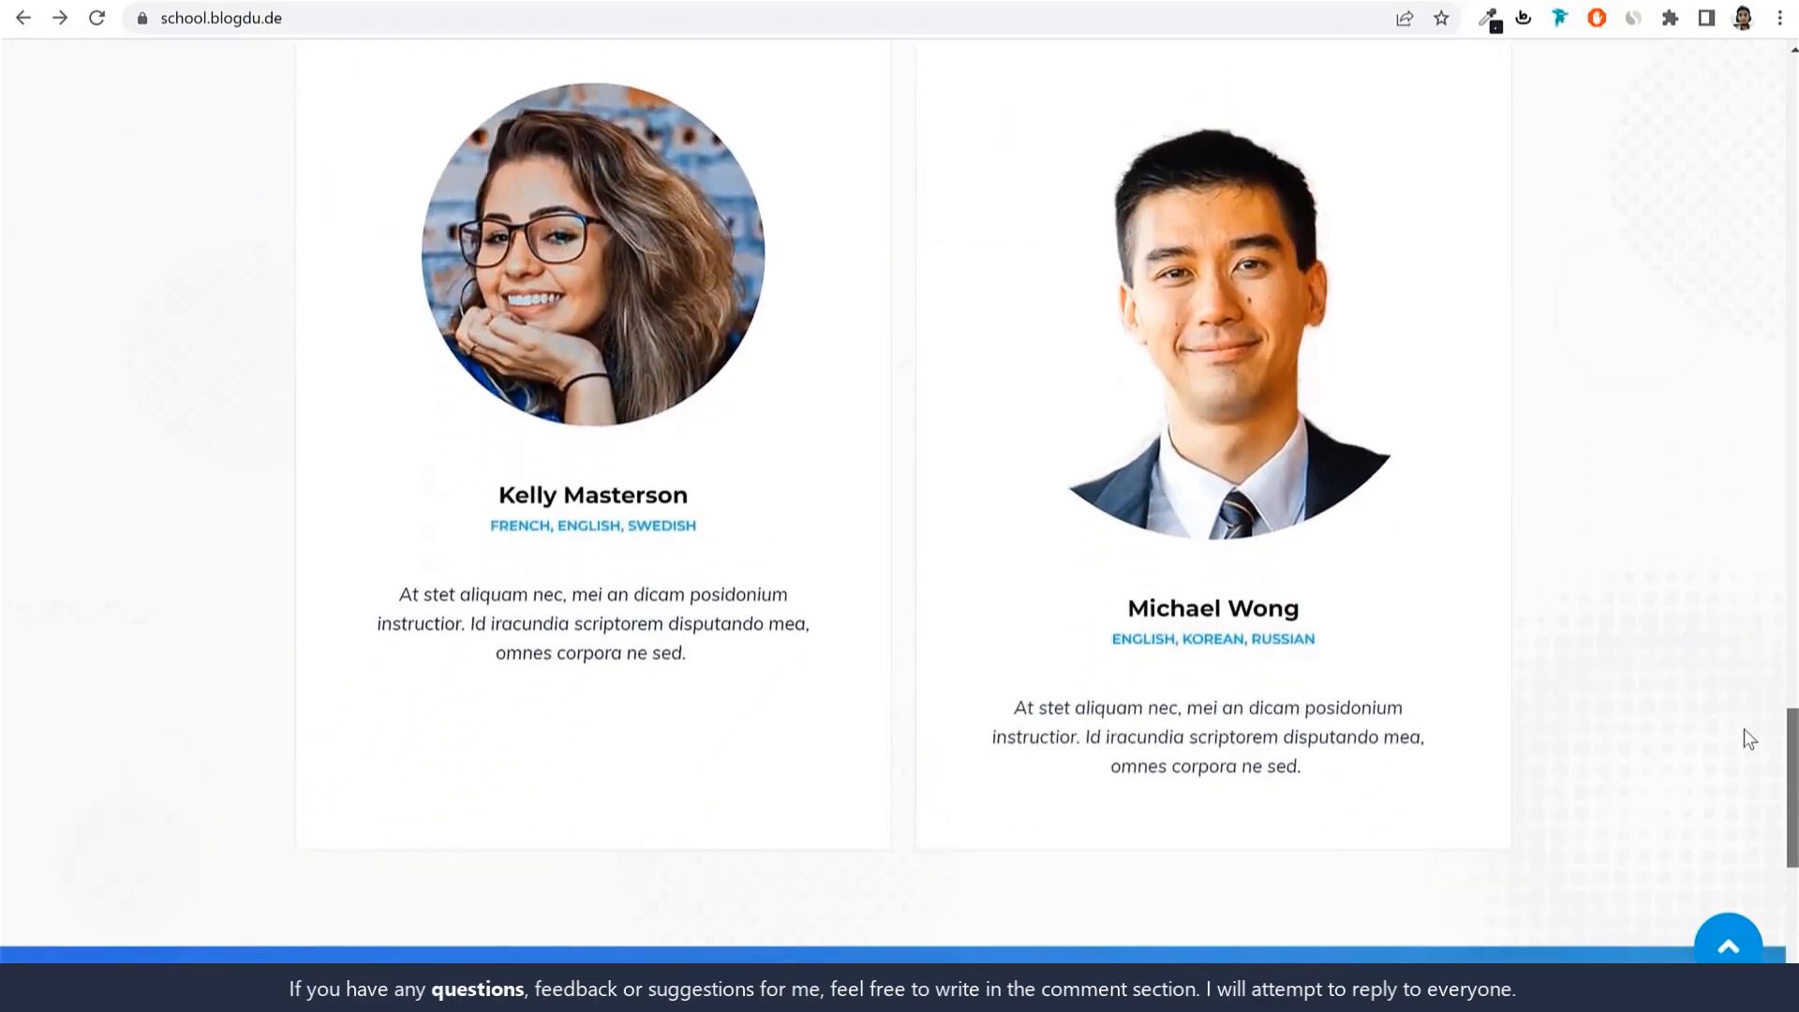
pyautogui.scroll(-3, 1745, 728)
pyautogui.scroll(-5, 1746, 815)
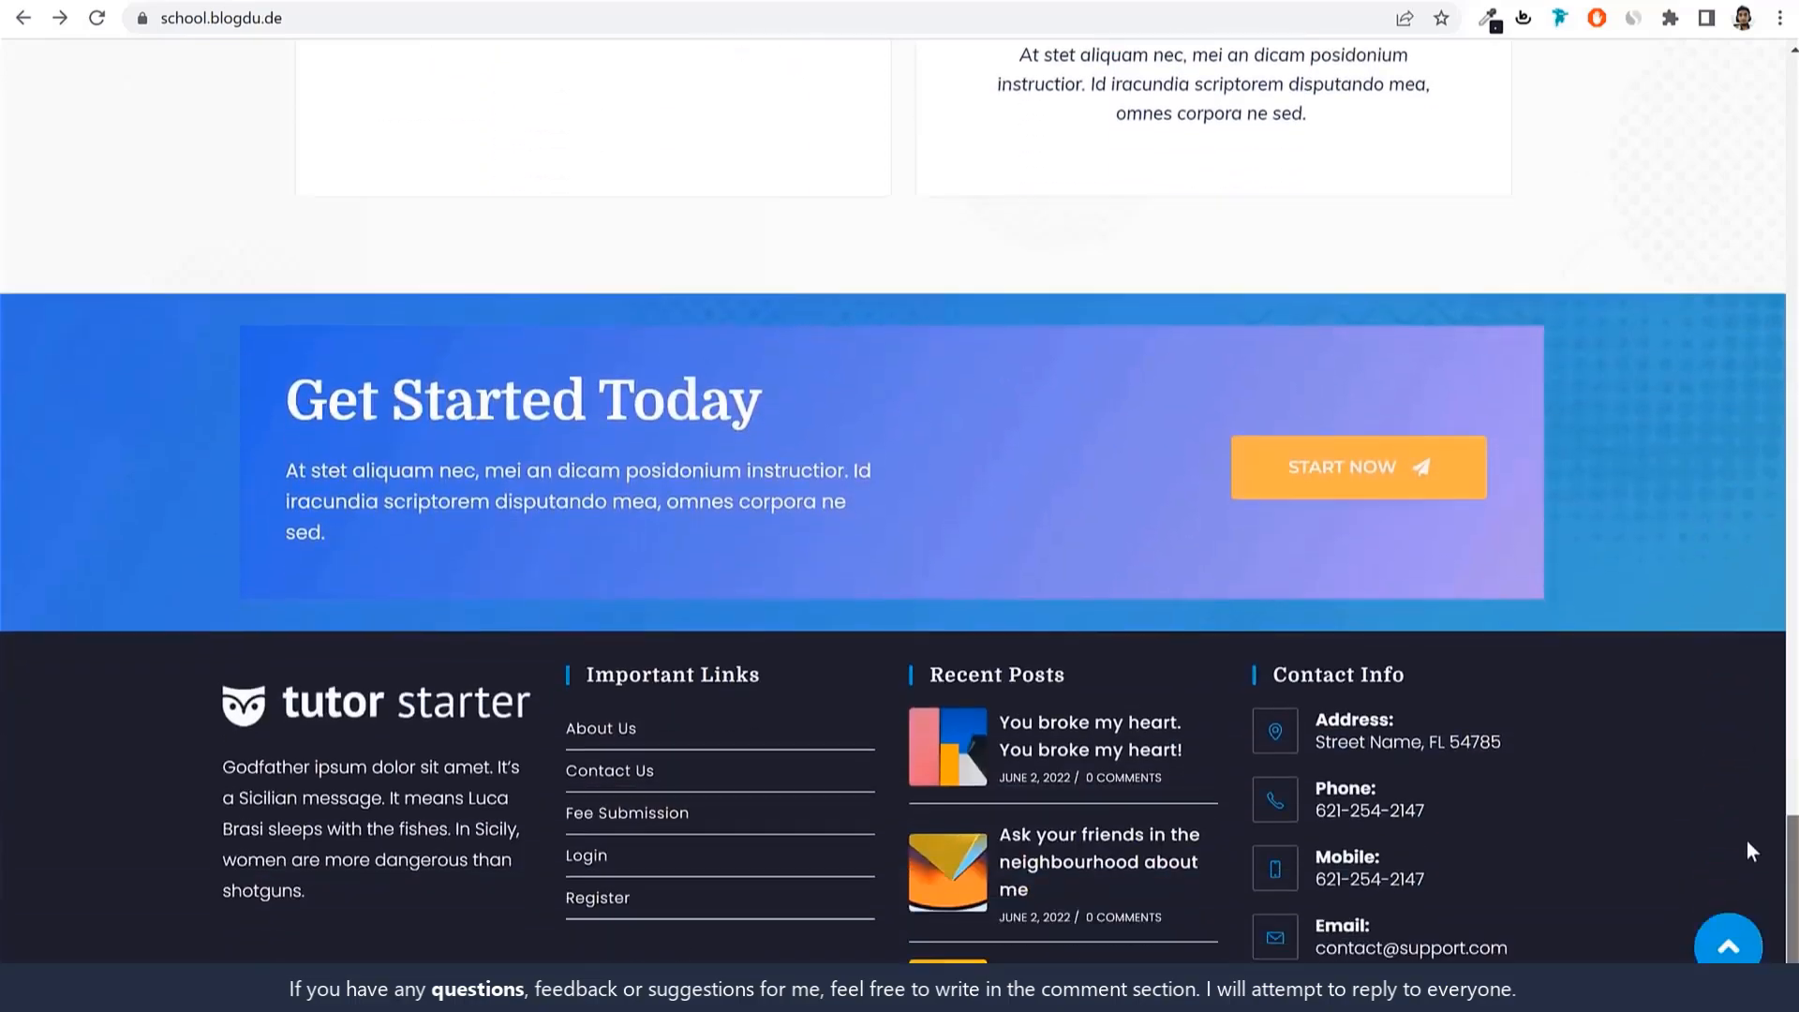
pyautogui.click(1729, 951)
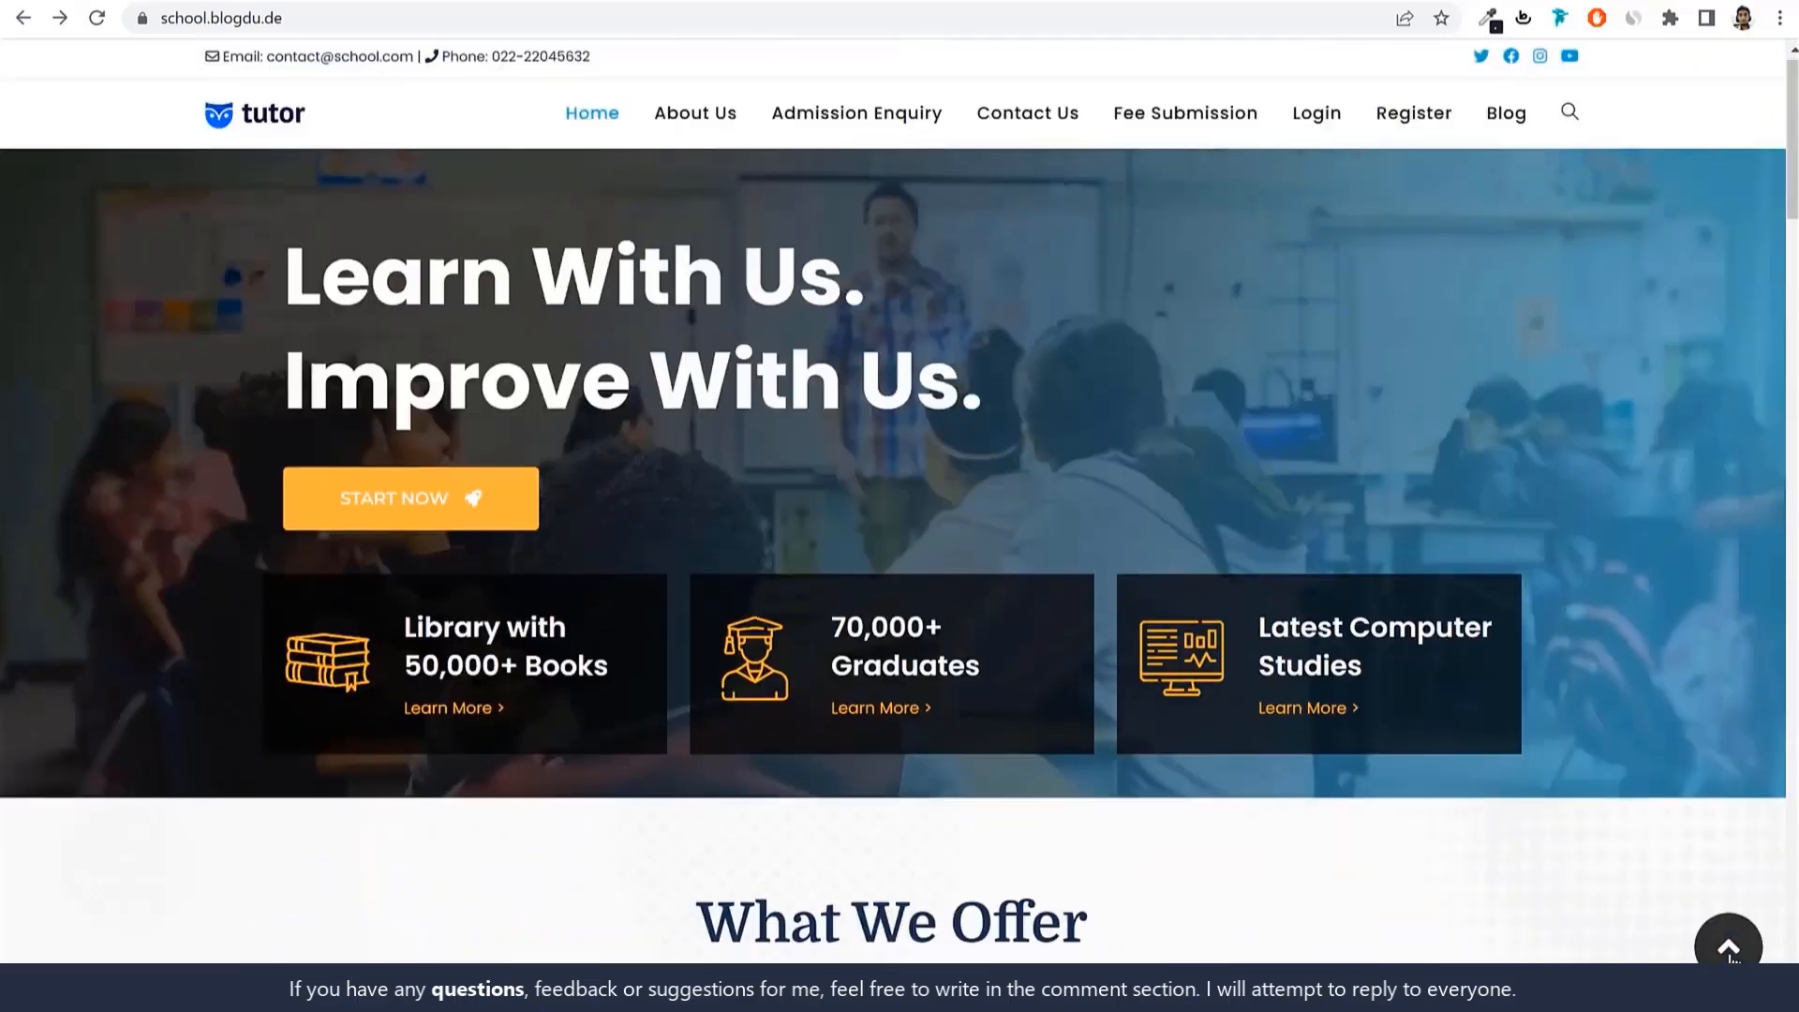
# Open the student dashboard and highlight the student name and school name lines.
pyautogui.click(1319, 124)
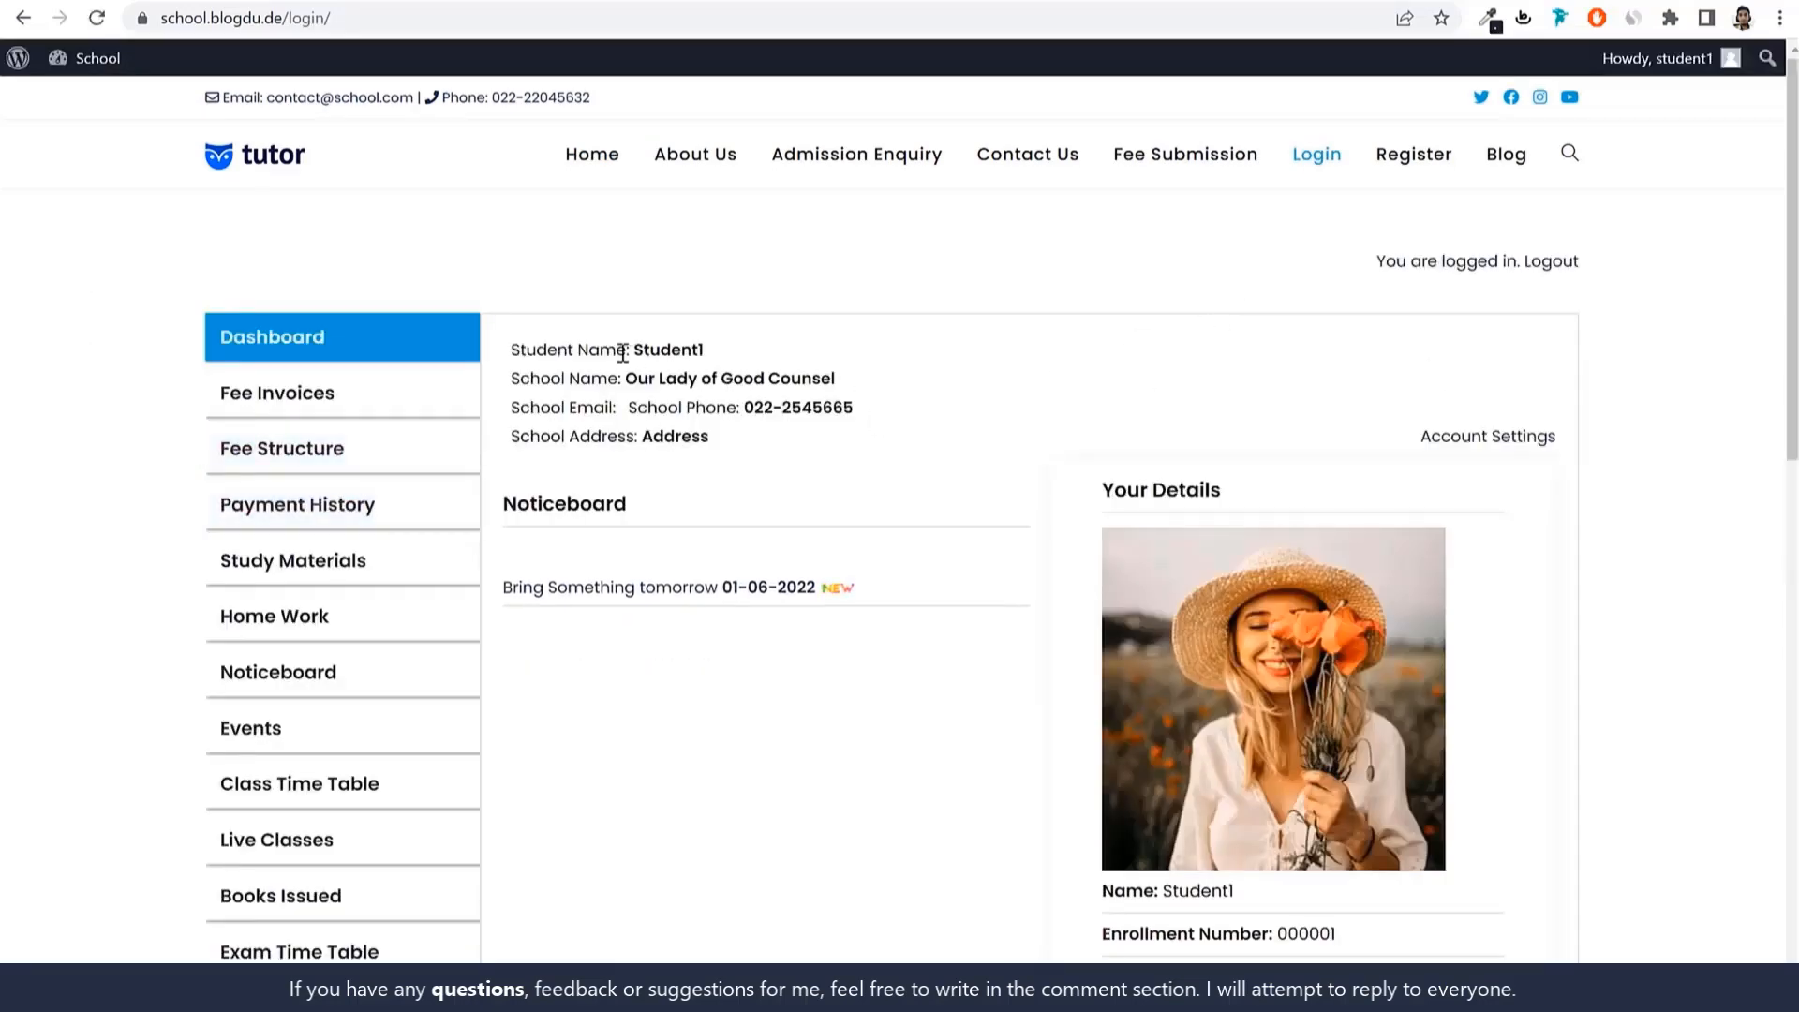
pyautogui.moveTo(511, 348); pyautogui.dragTo(706, 351)
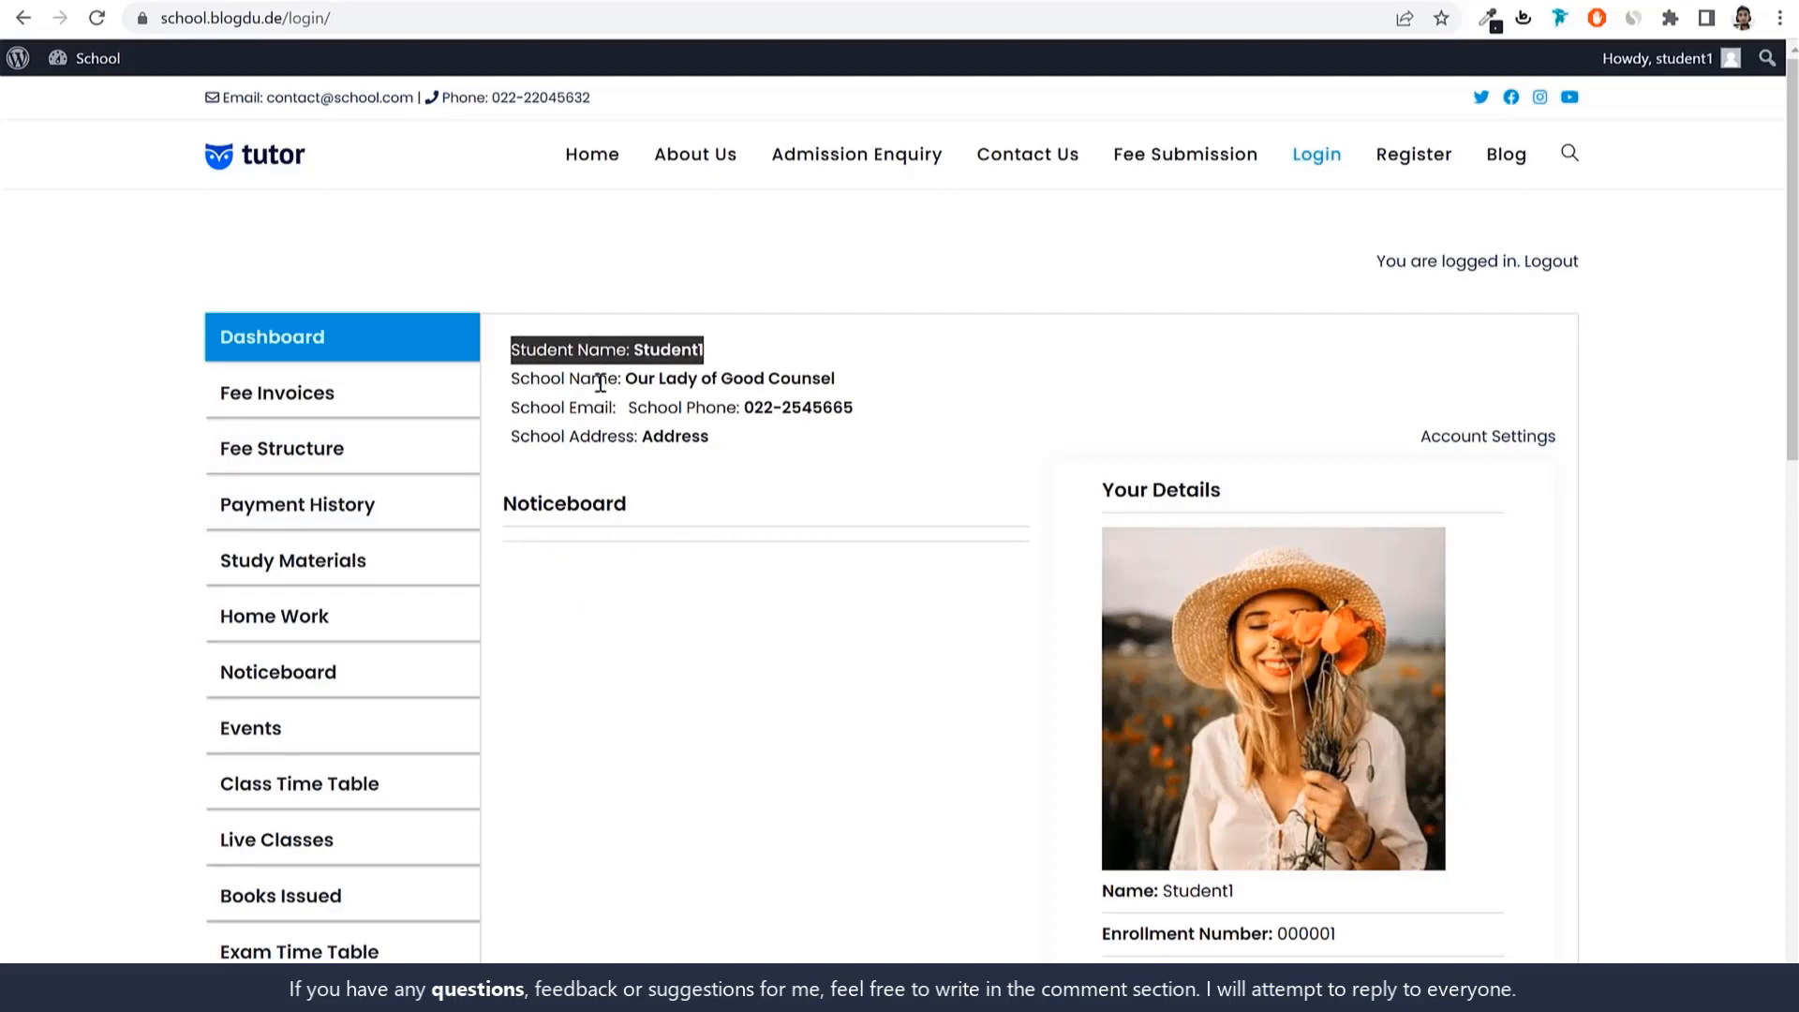
pyautogui.moveTo(511, 379); pyautogui.dragTo(1634, 354)
pyautogui.click(1634, 353)
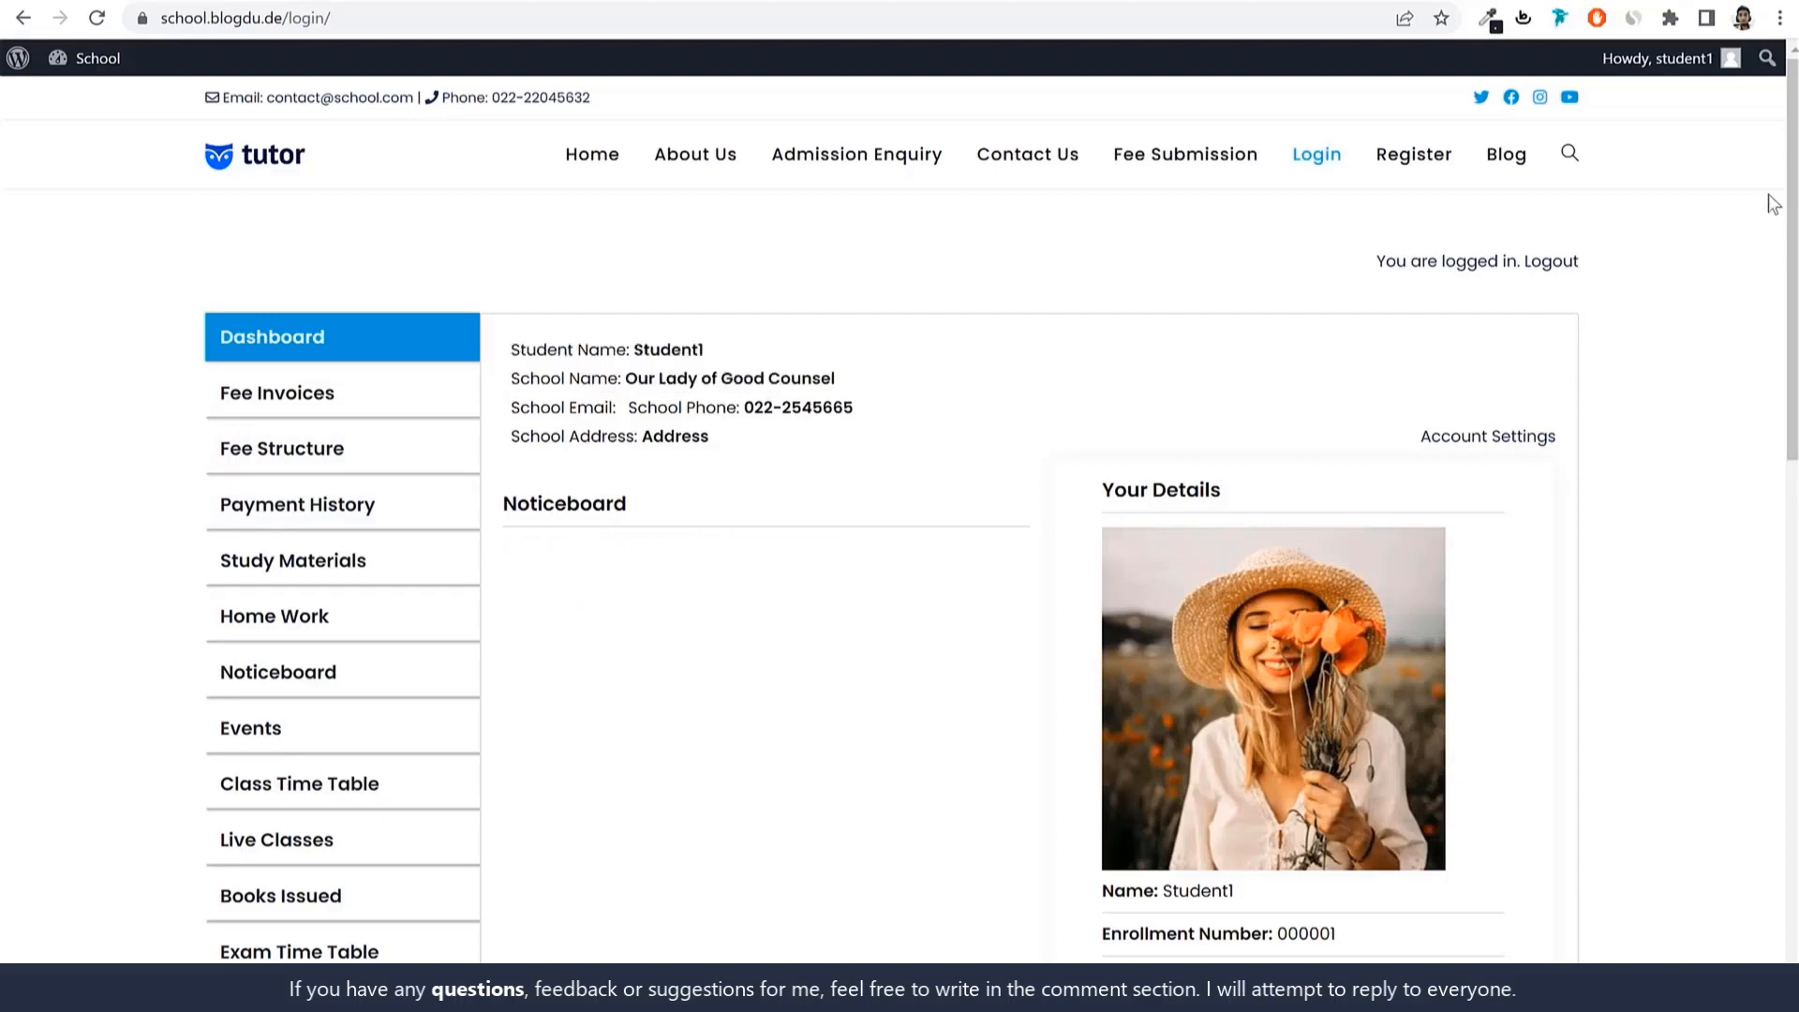
pyautogui.moveTo(1786, 206); pyautogui.dragTo(1788, 355)
pyautogui.moveTo(1088, 756); pyautogui.dragTo(1232, 761)
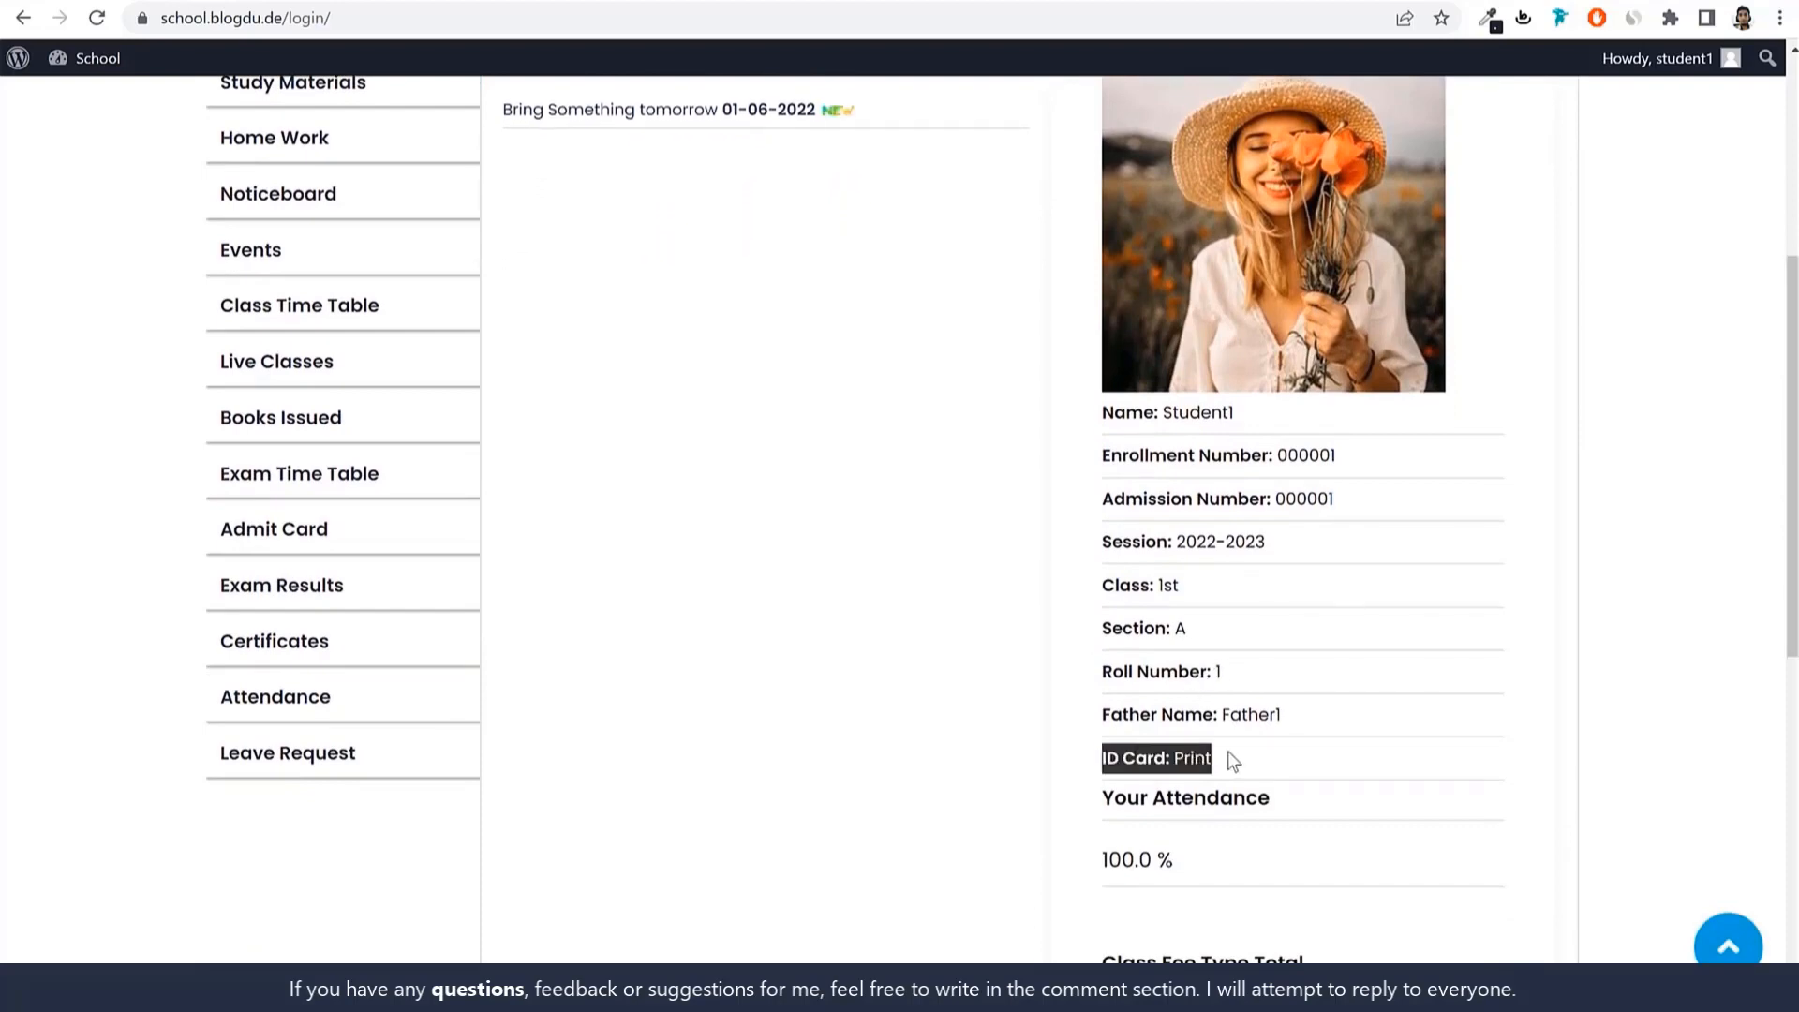
# Preview and close the student's printable ID card, then go to Fee Invoices.
pyautogui.click(1204, 757)
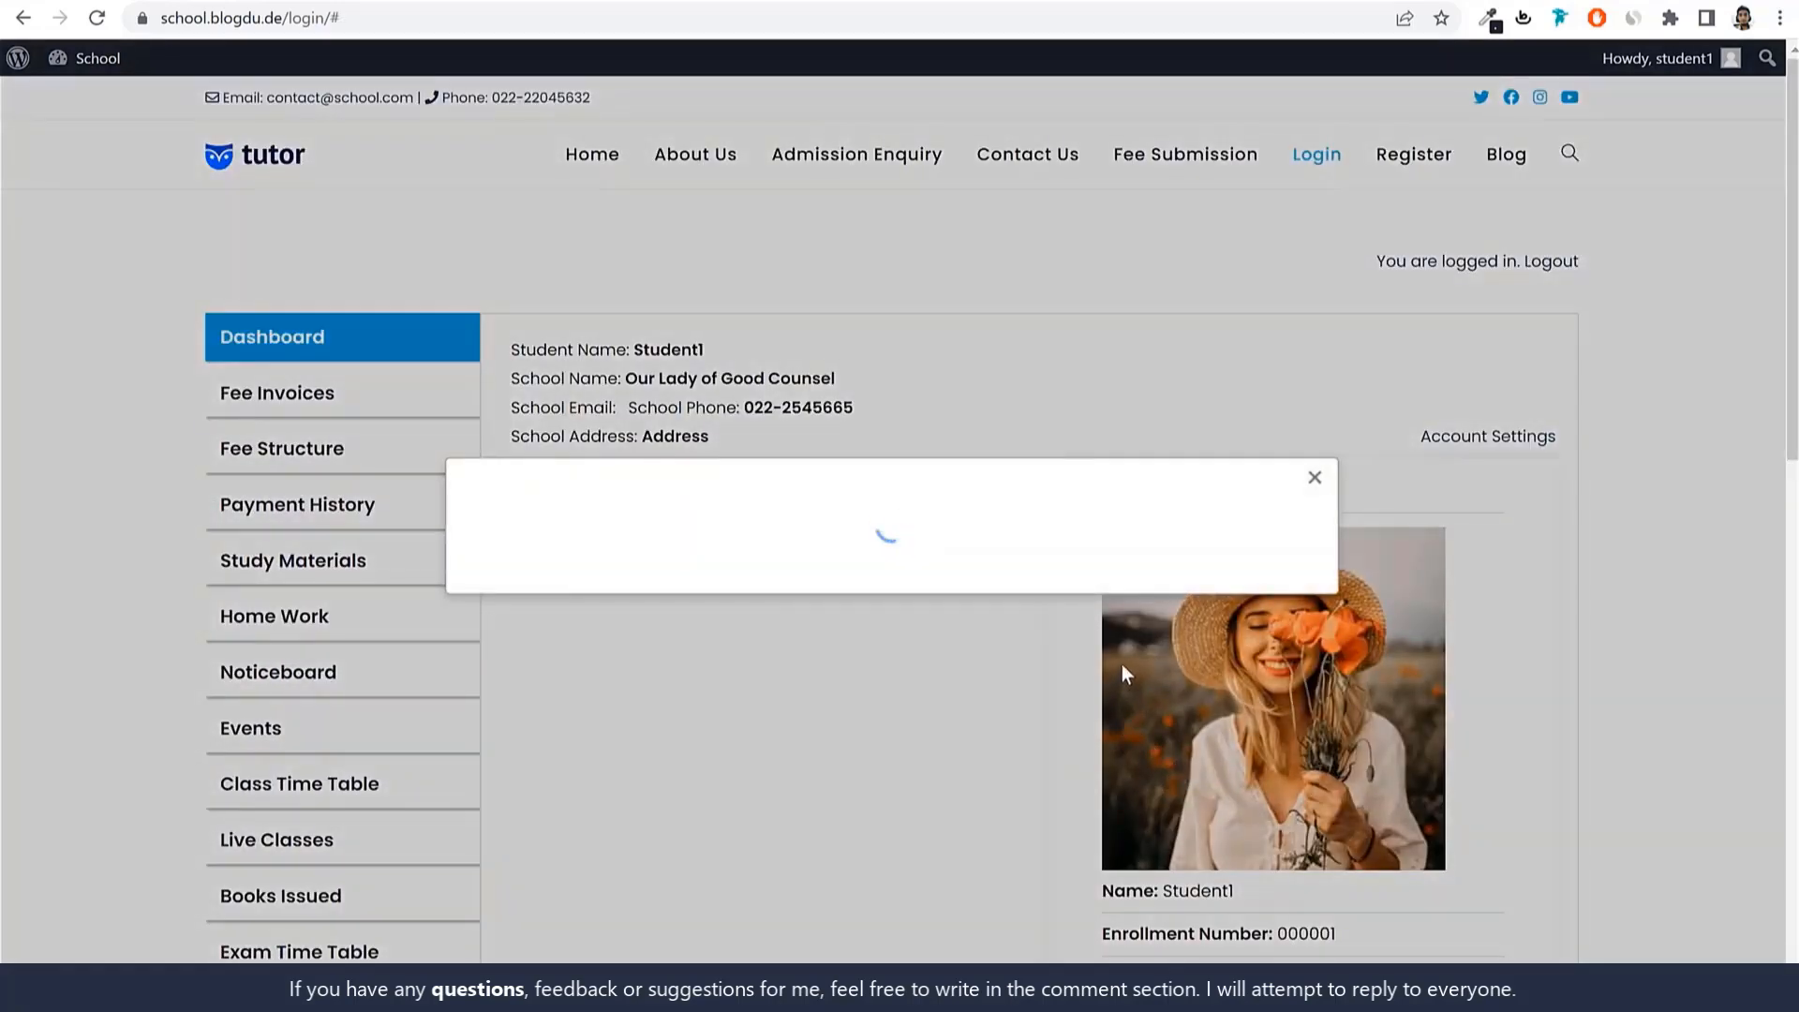
pyautogui.click(1314, 302)
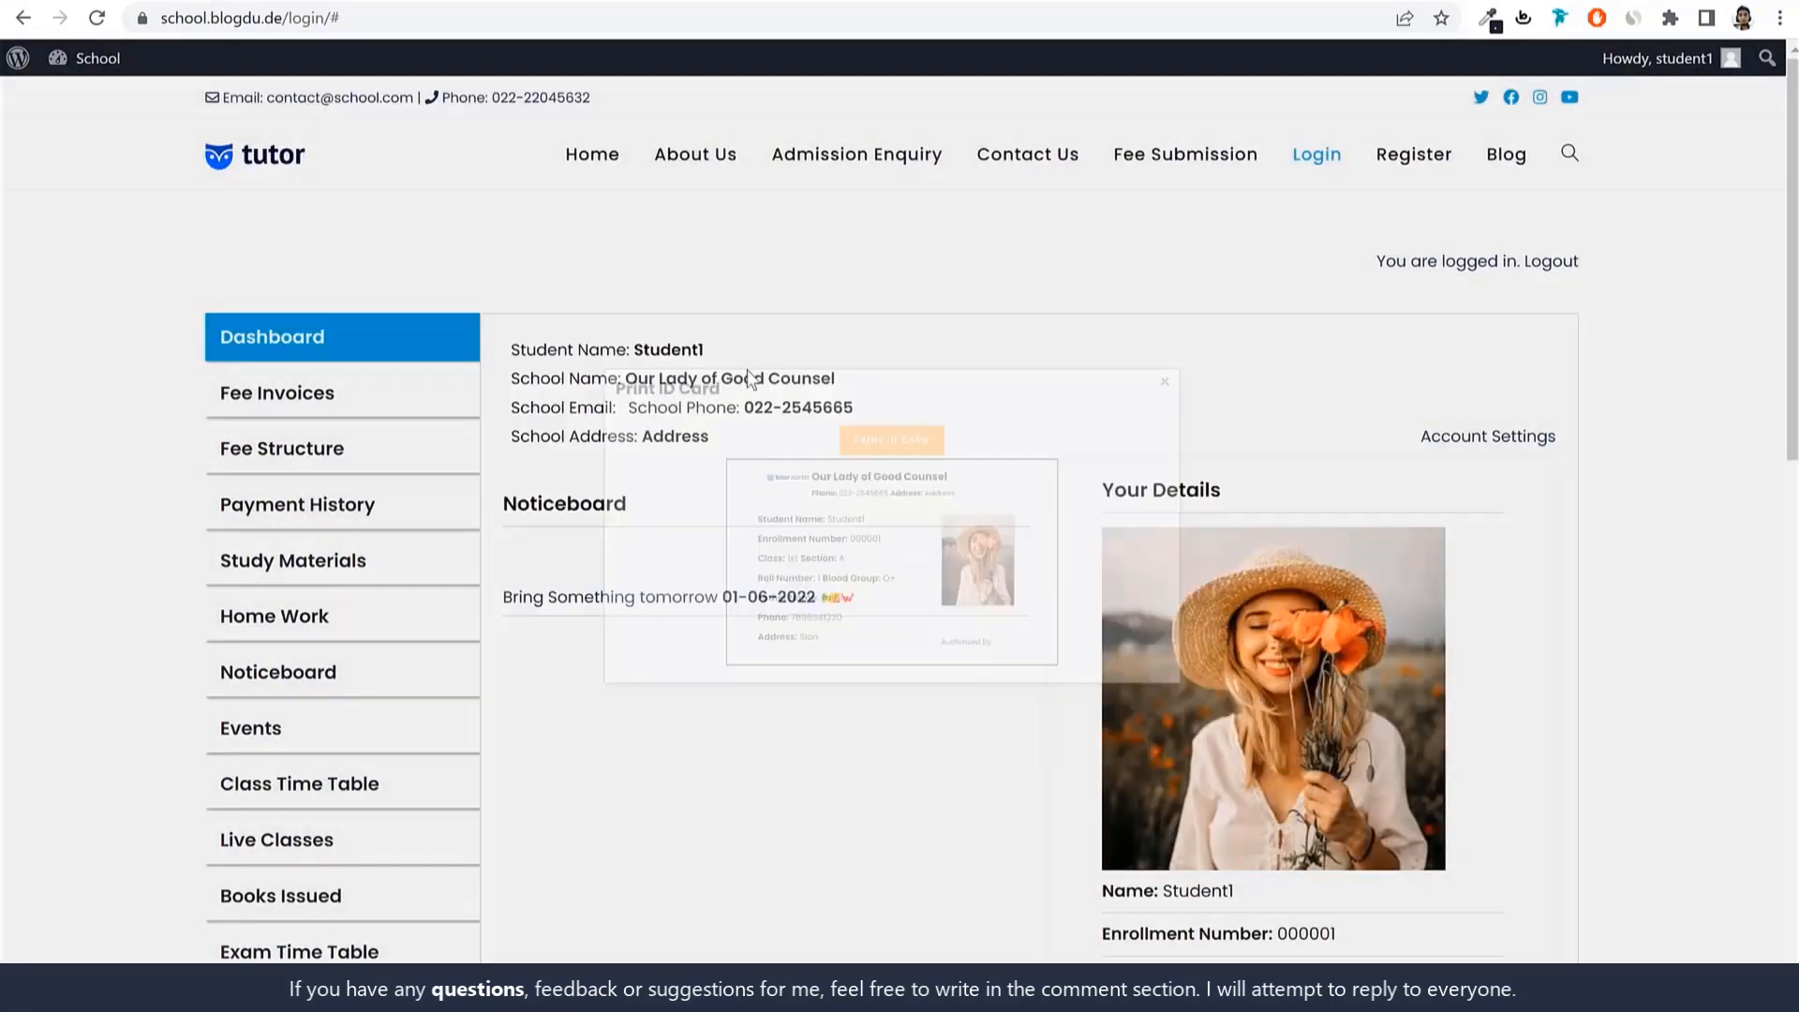
pyautogui.scroll(-9, 450, 282)
pyautogui.scroll(10, 830, 672)
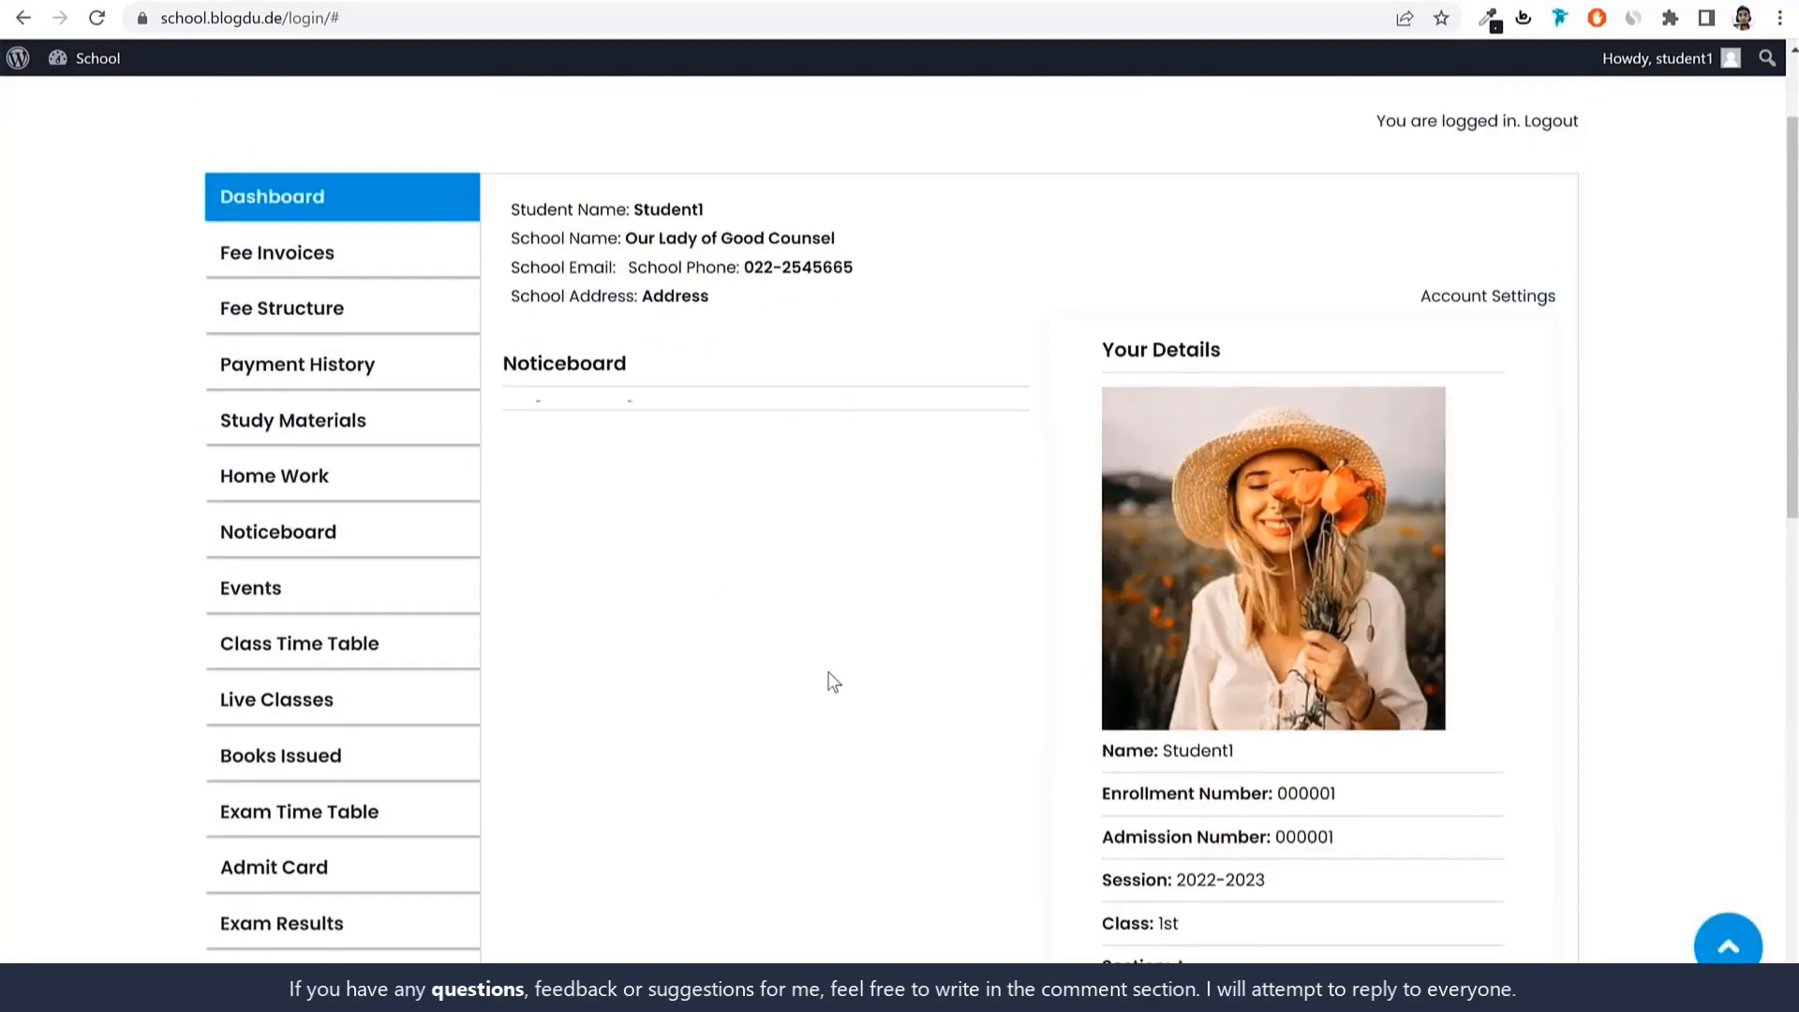
pyautogui.click(328, 397)
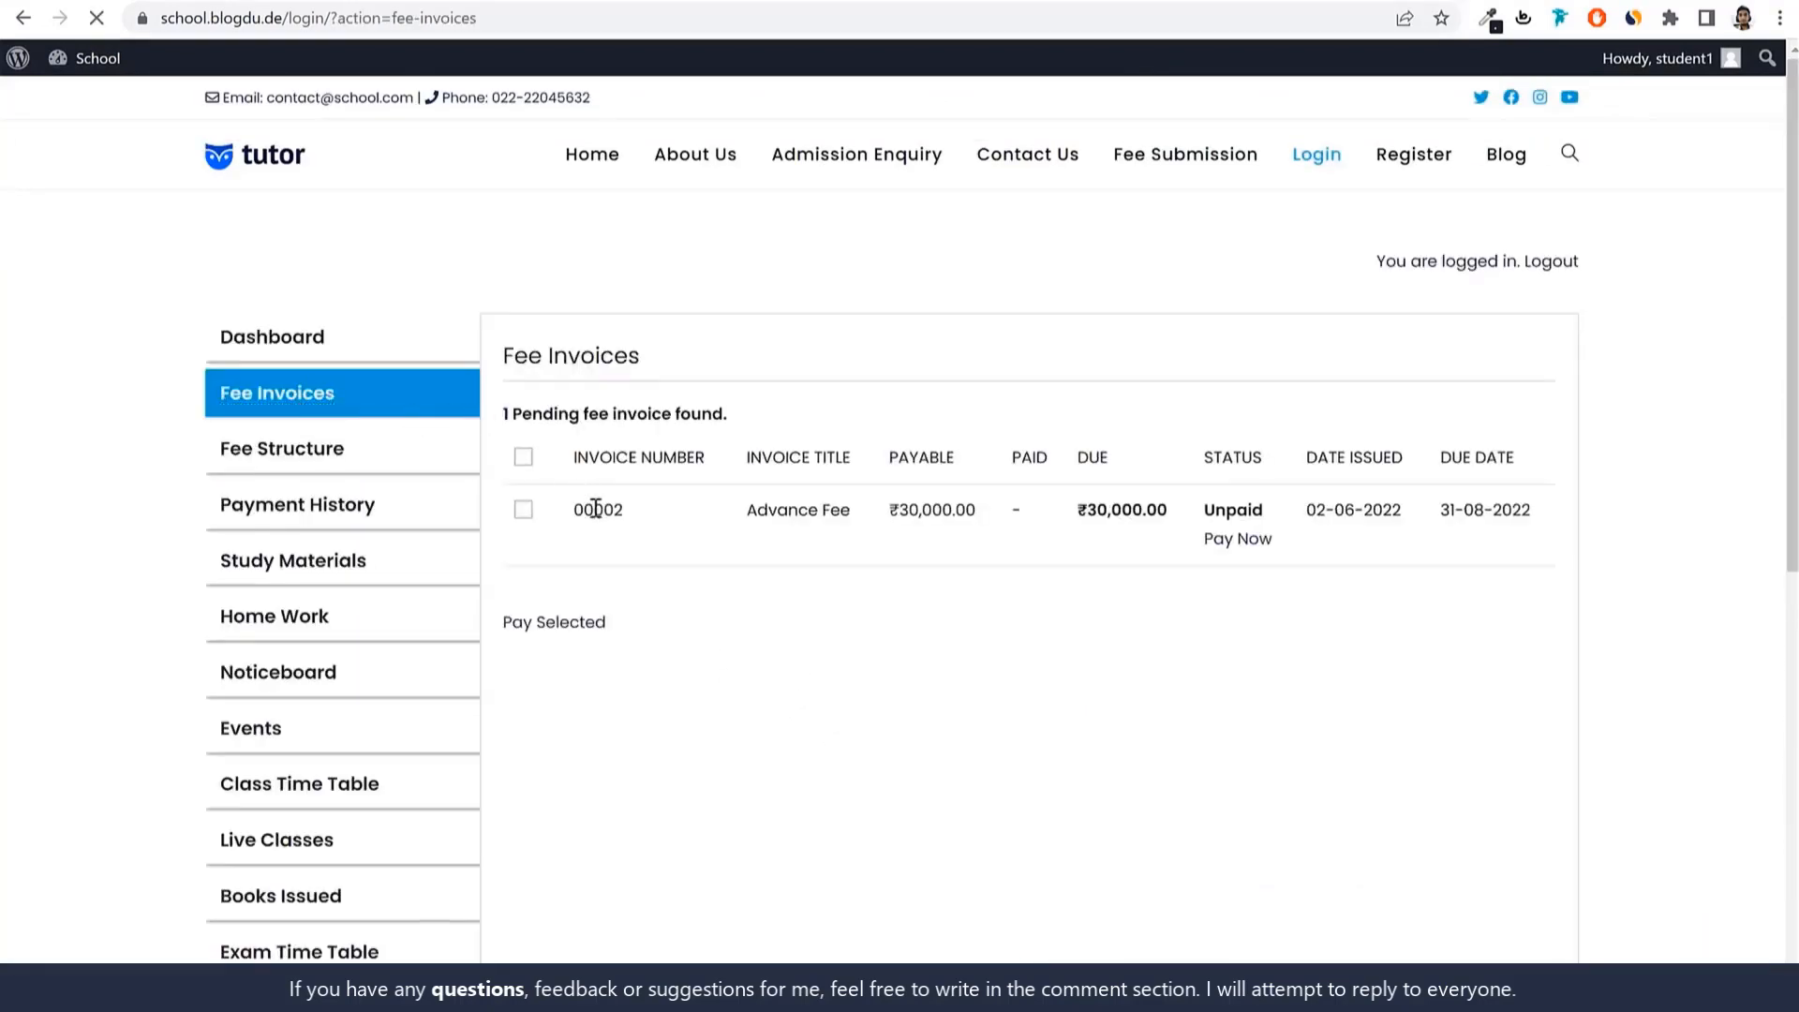
# Open Pay Now for the Advance Fee invoice, trying Razorpay and Stripe before choosing Bank Transfer.
pyautogui.moveTo(886, 514); pyautogui.dragTo(982, 515)
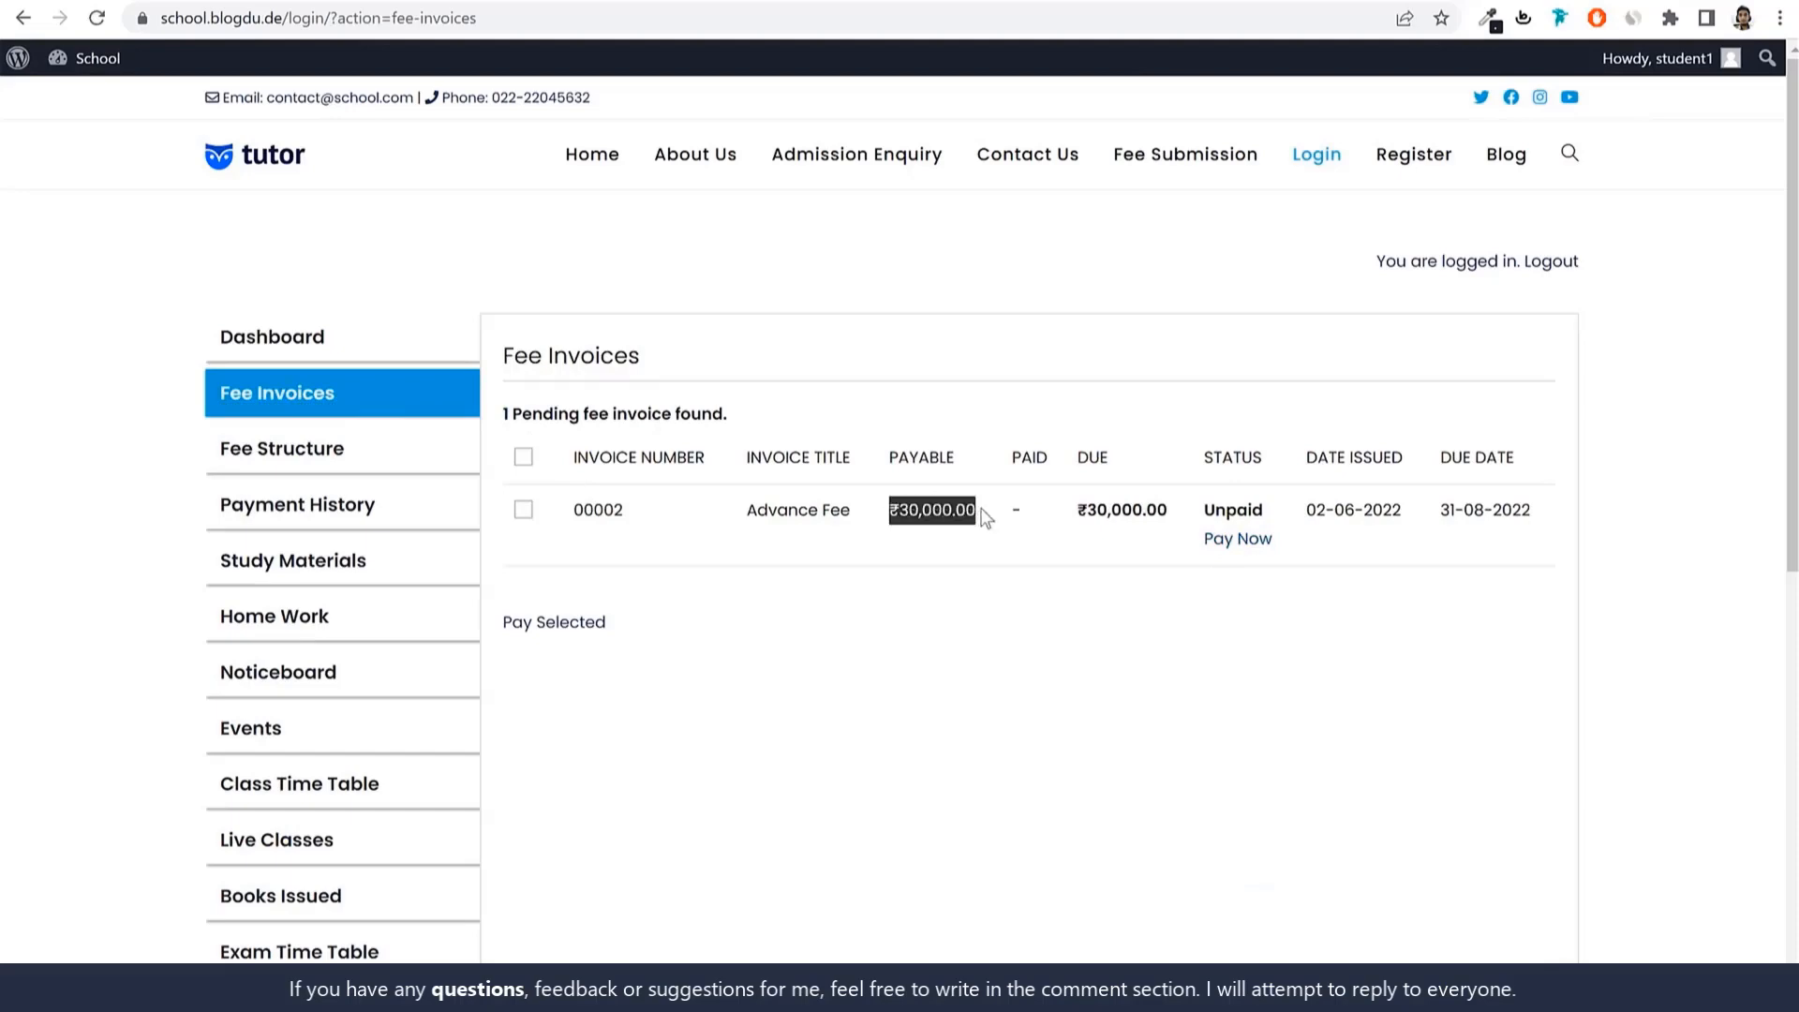
pyautogui.click(1238, 539)
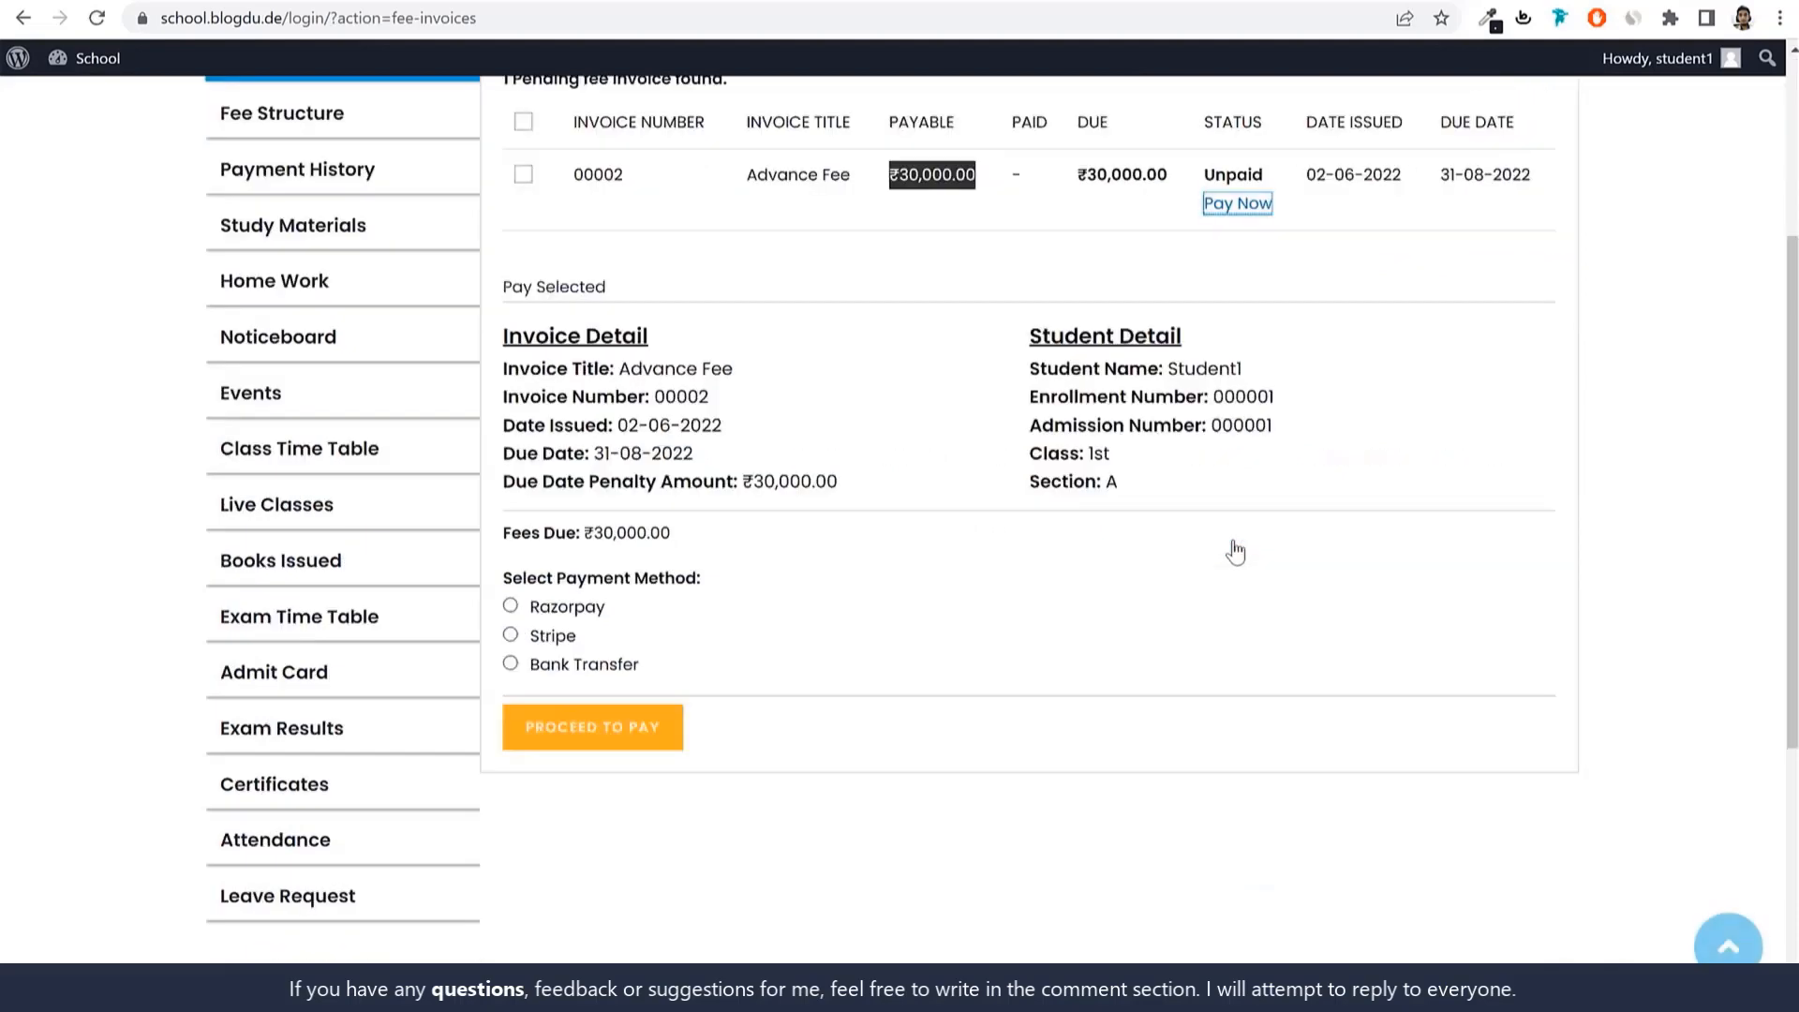
pyautogui.click(553, 609)
pyautogui.click(530, 640)
pyautogui.click(558, 665)
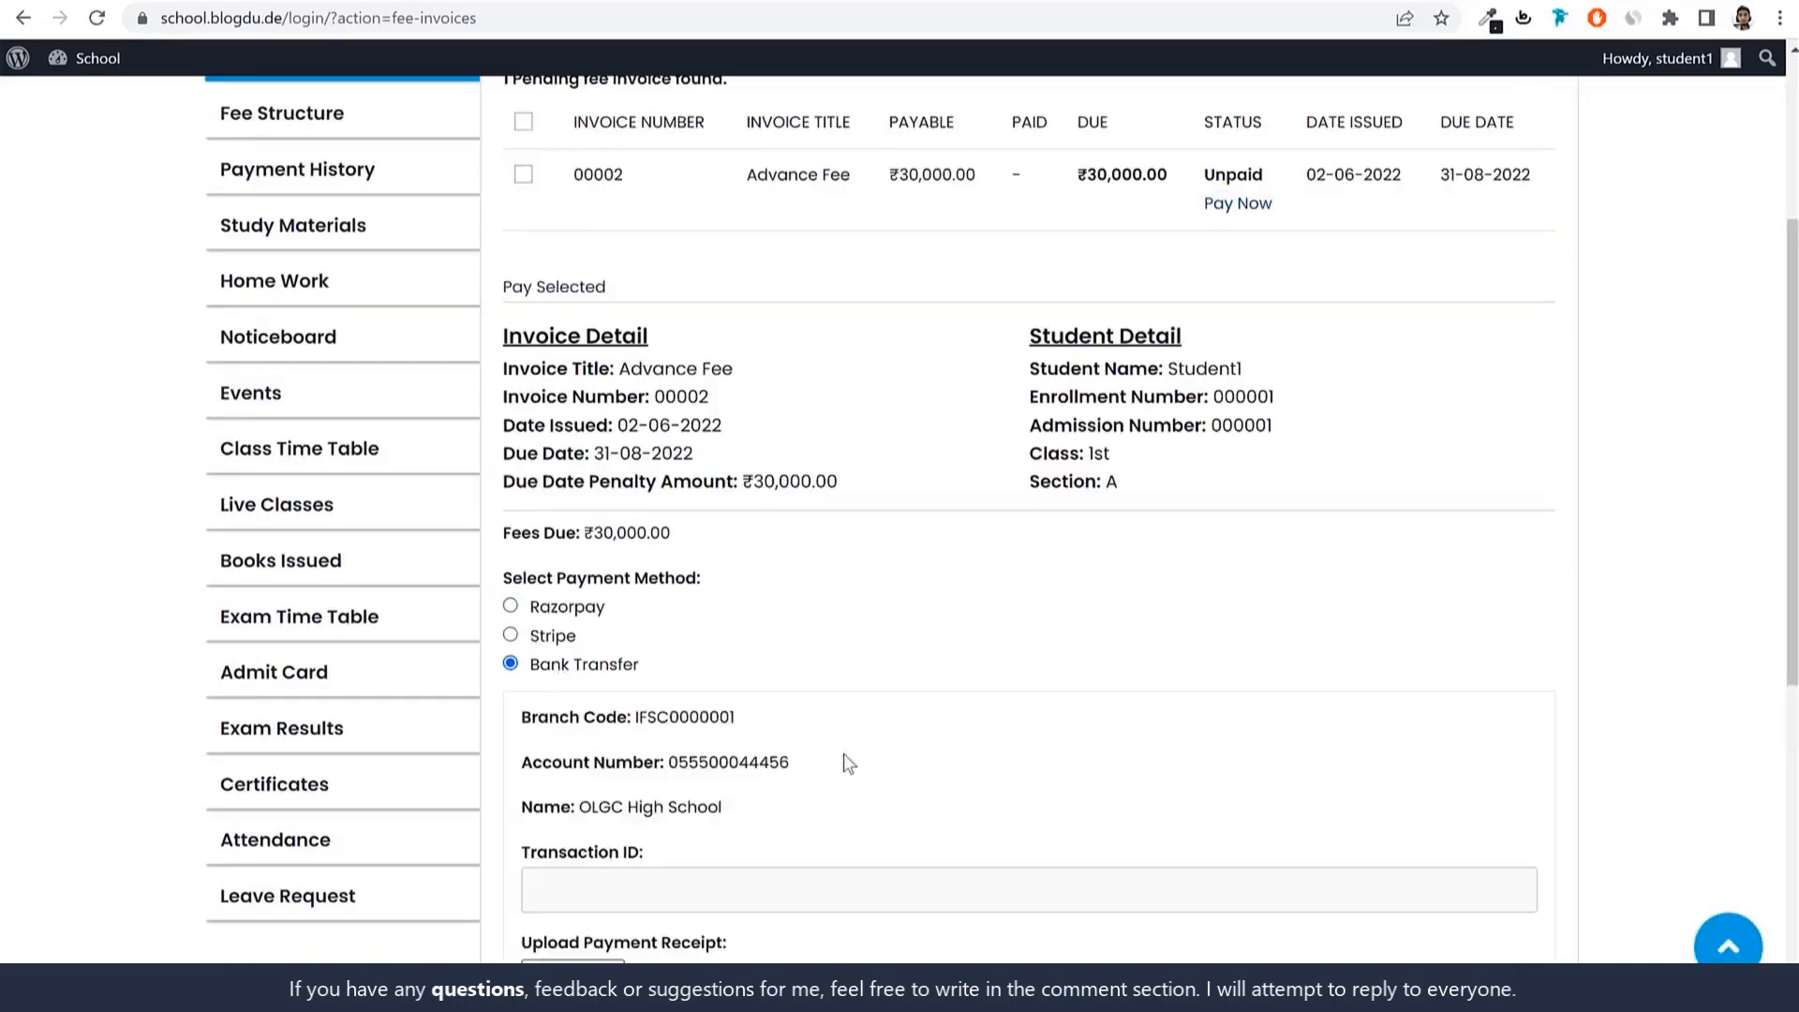
pyautogui.scroll(-1, 843, 759)
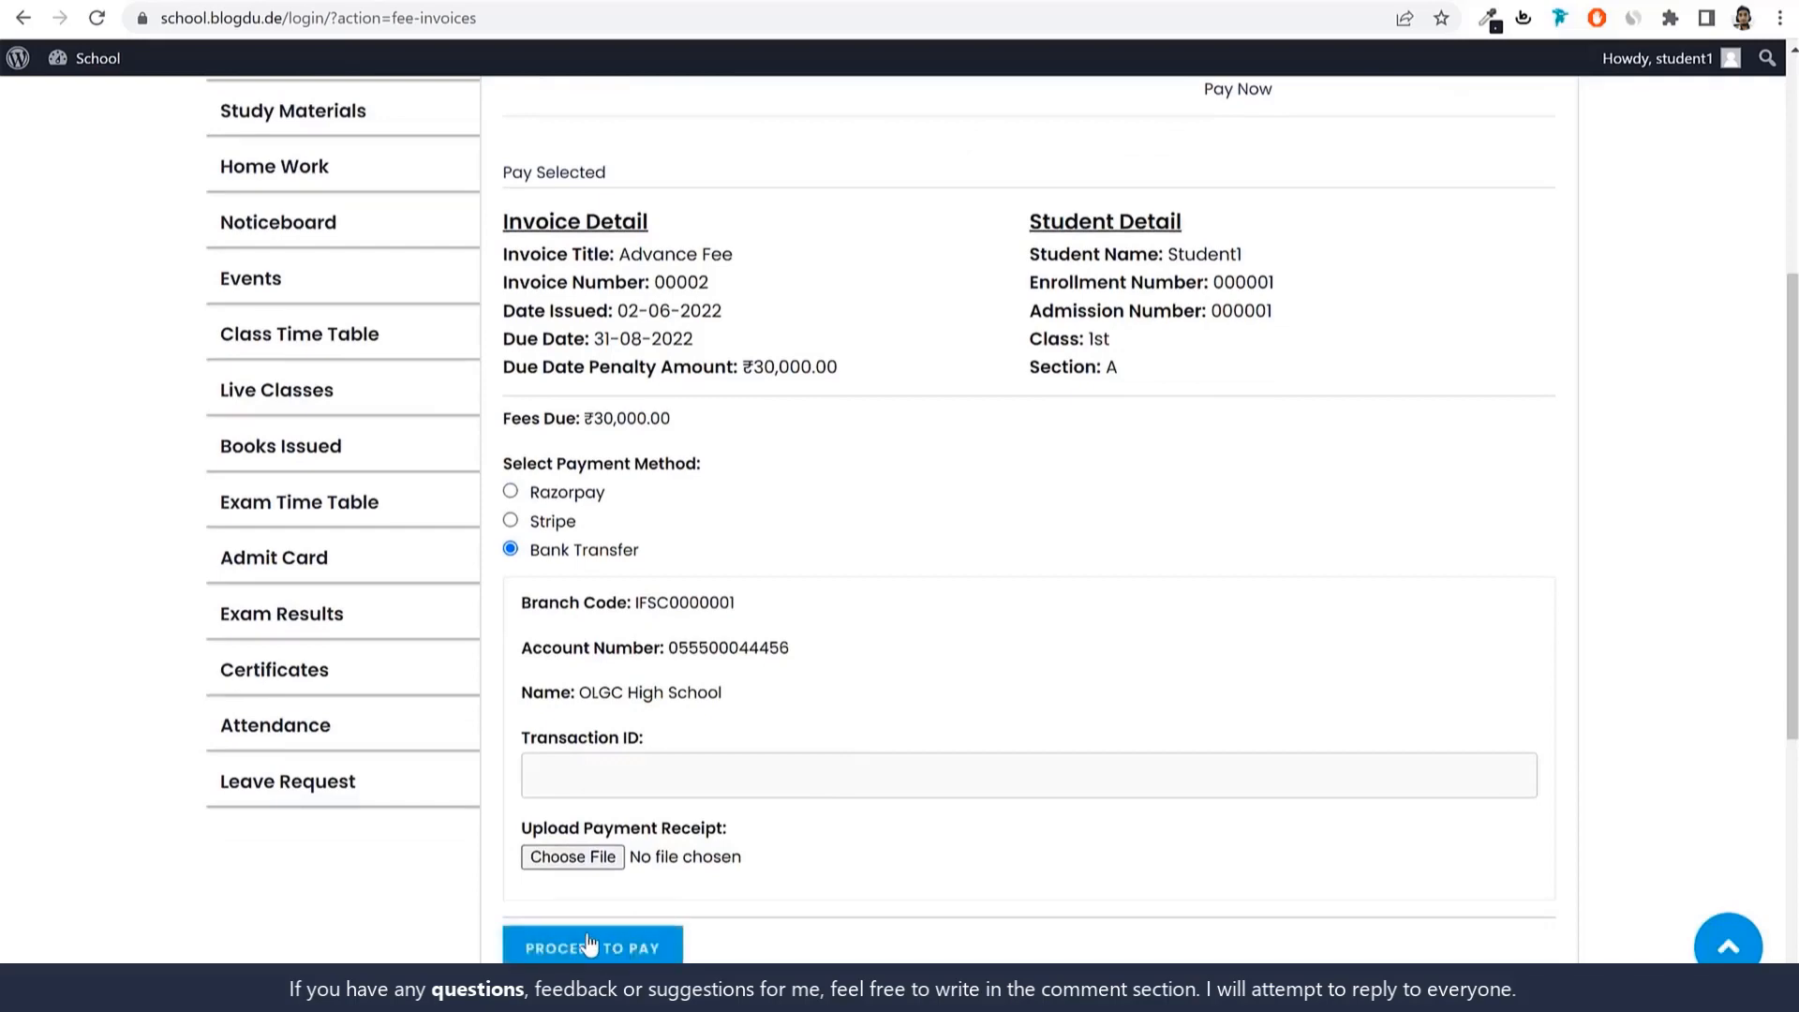
pyautogui.scroll(3, 589, 945)
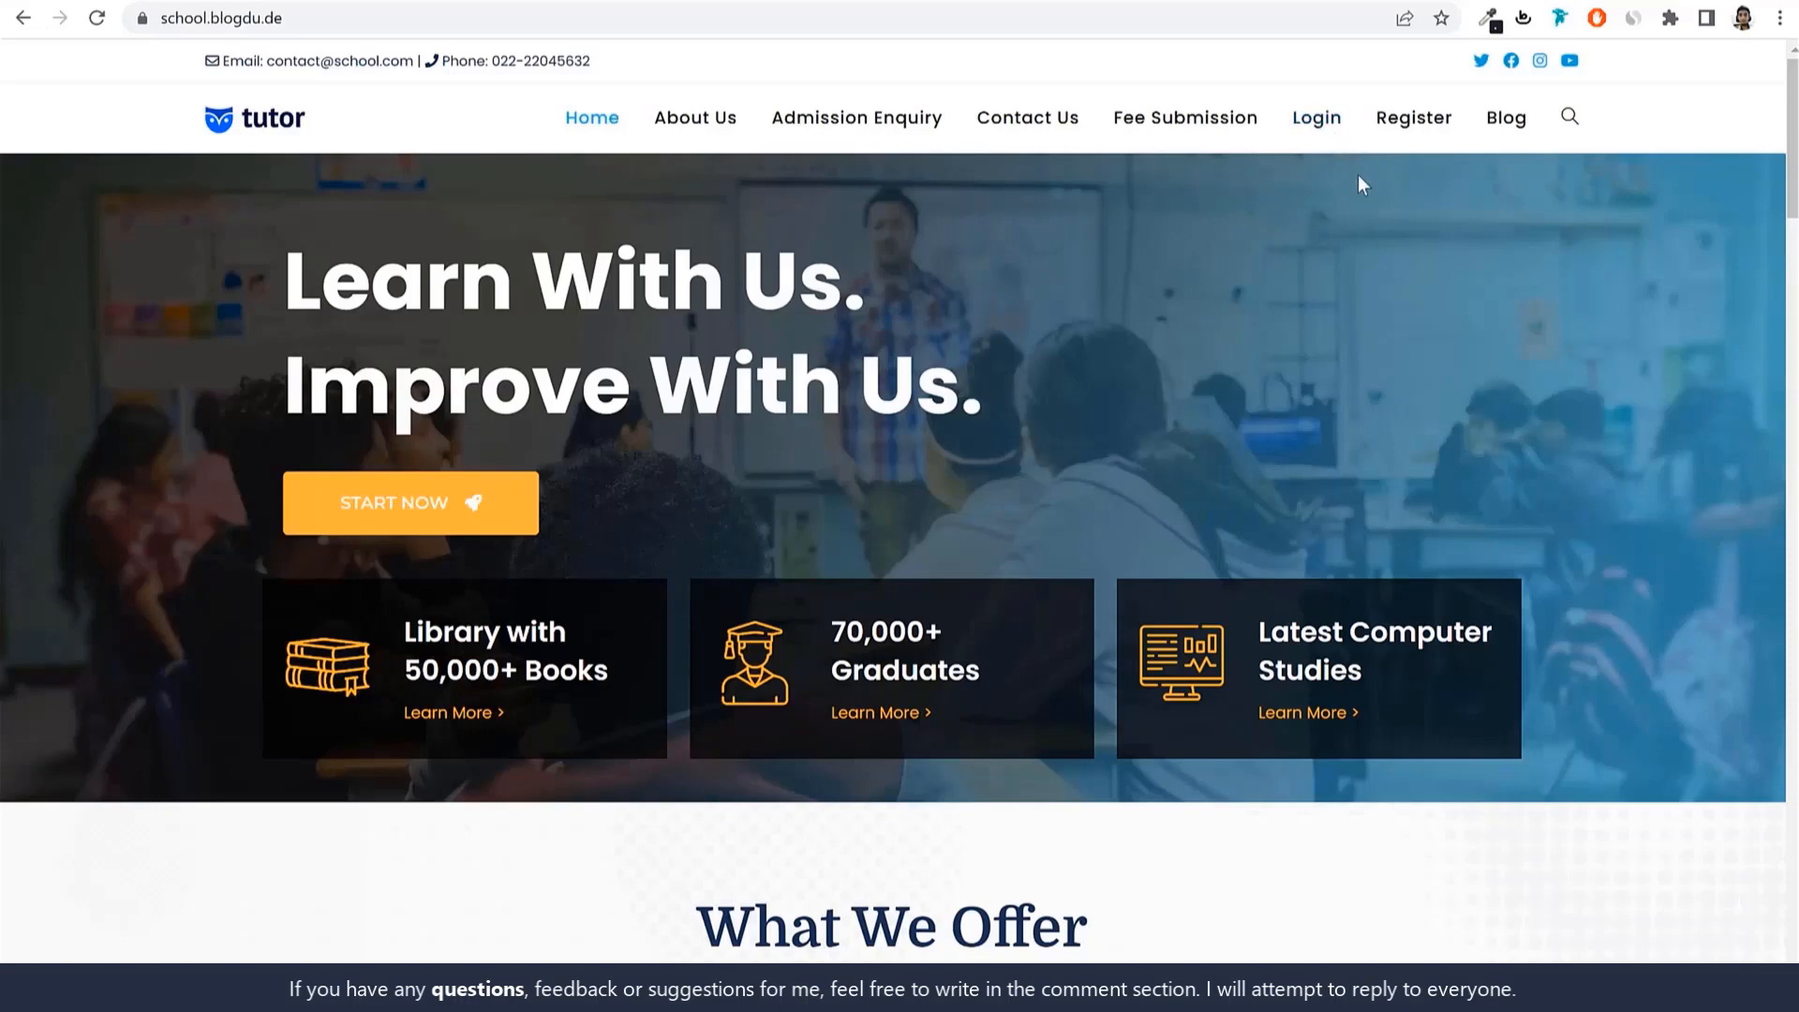
# Log in as the demo student using the saved autofill credentials.
pyautogui.click(1316, 119)
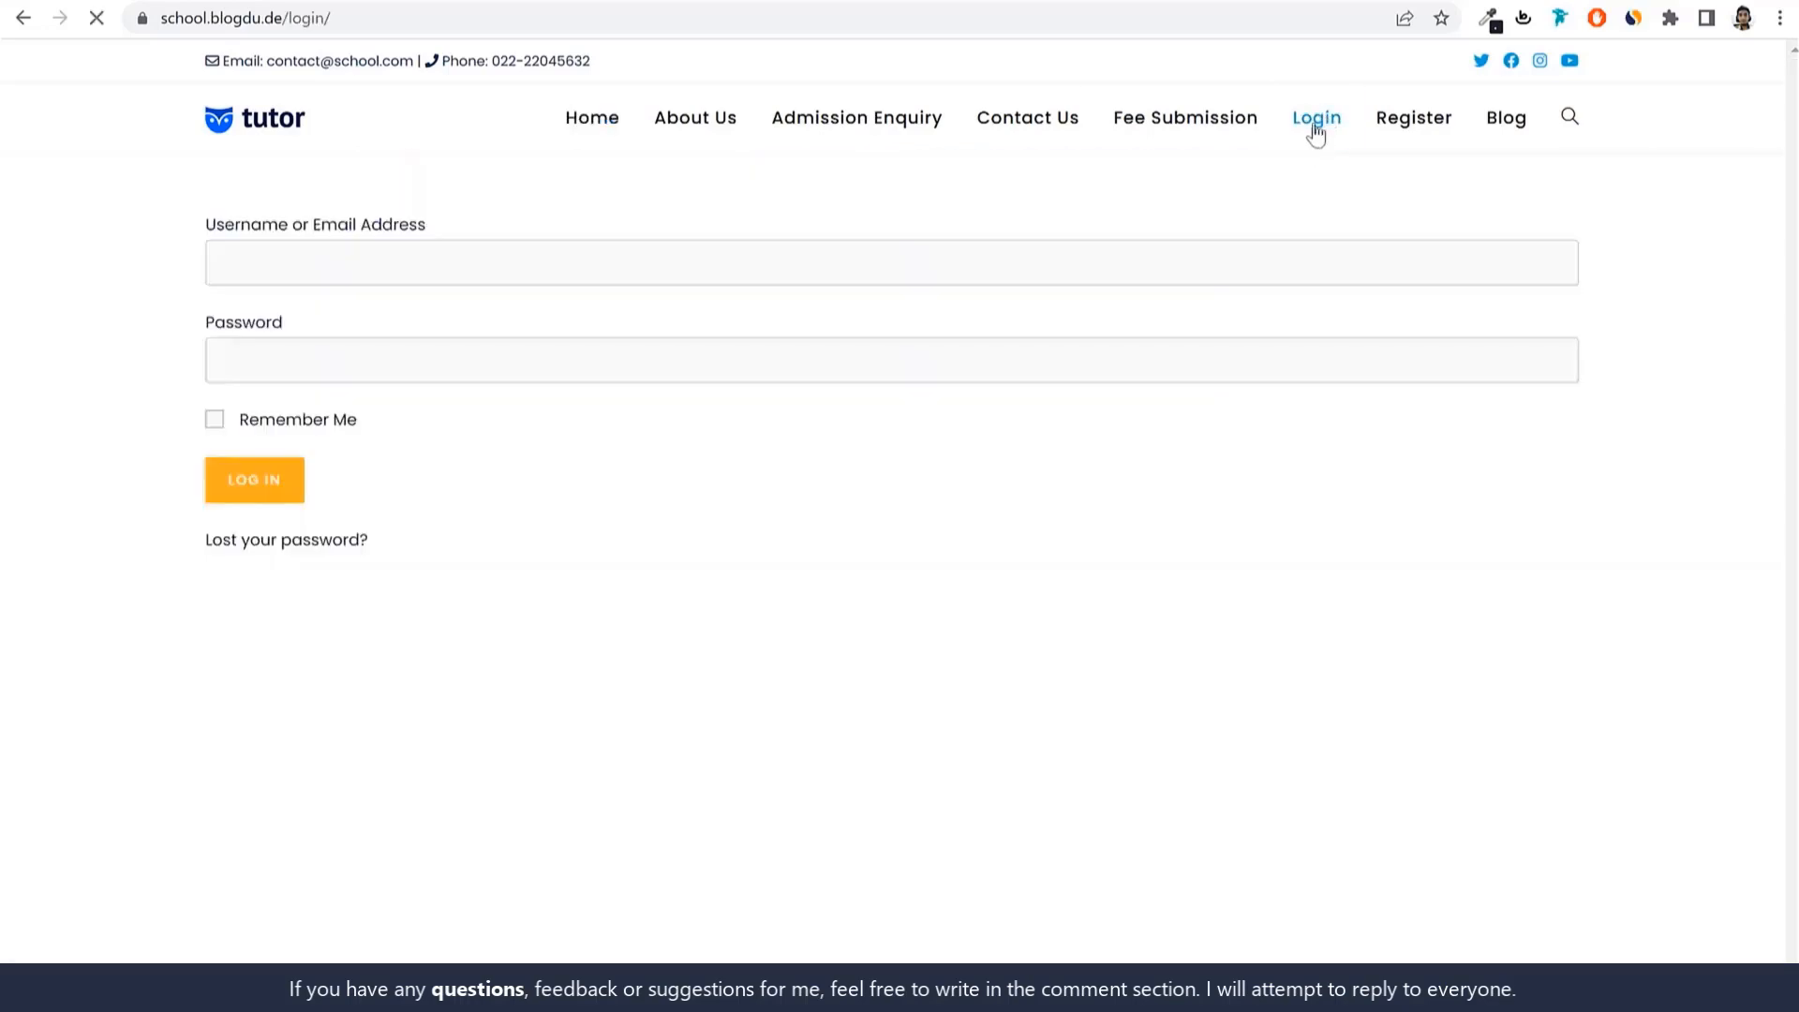
pyautogui.moveTo(383, 263); pyautogui.dragTo(204, 261)
pyautogui.write('student1')
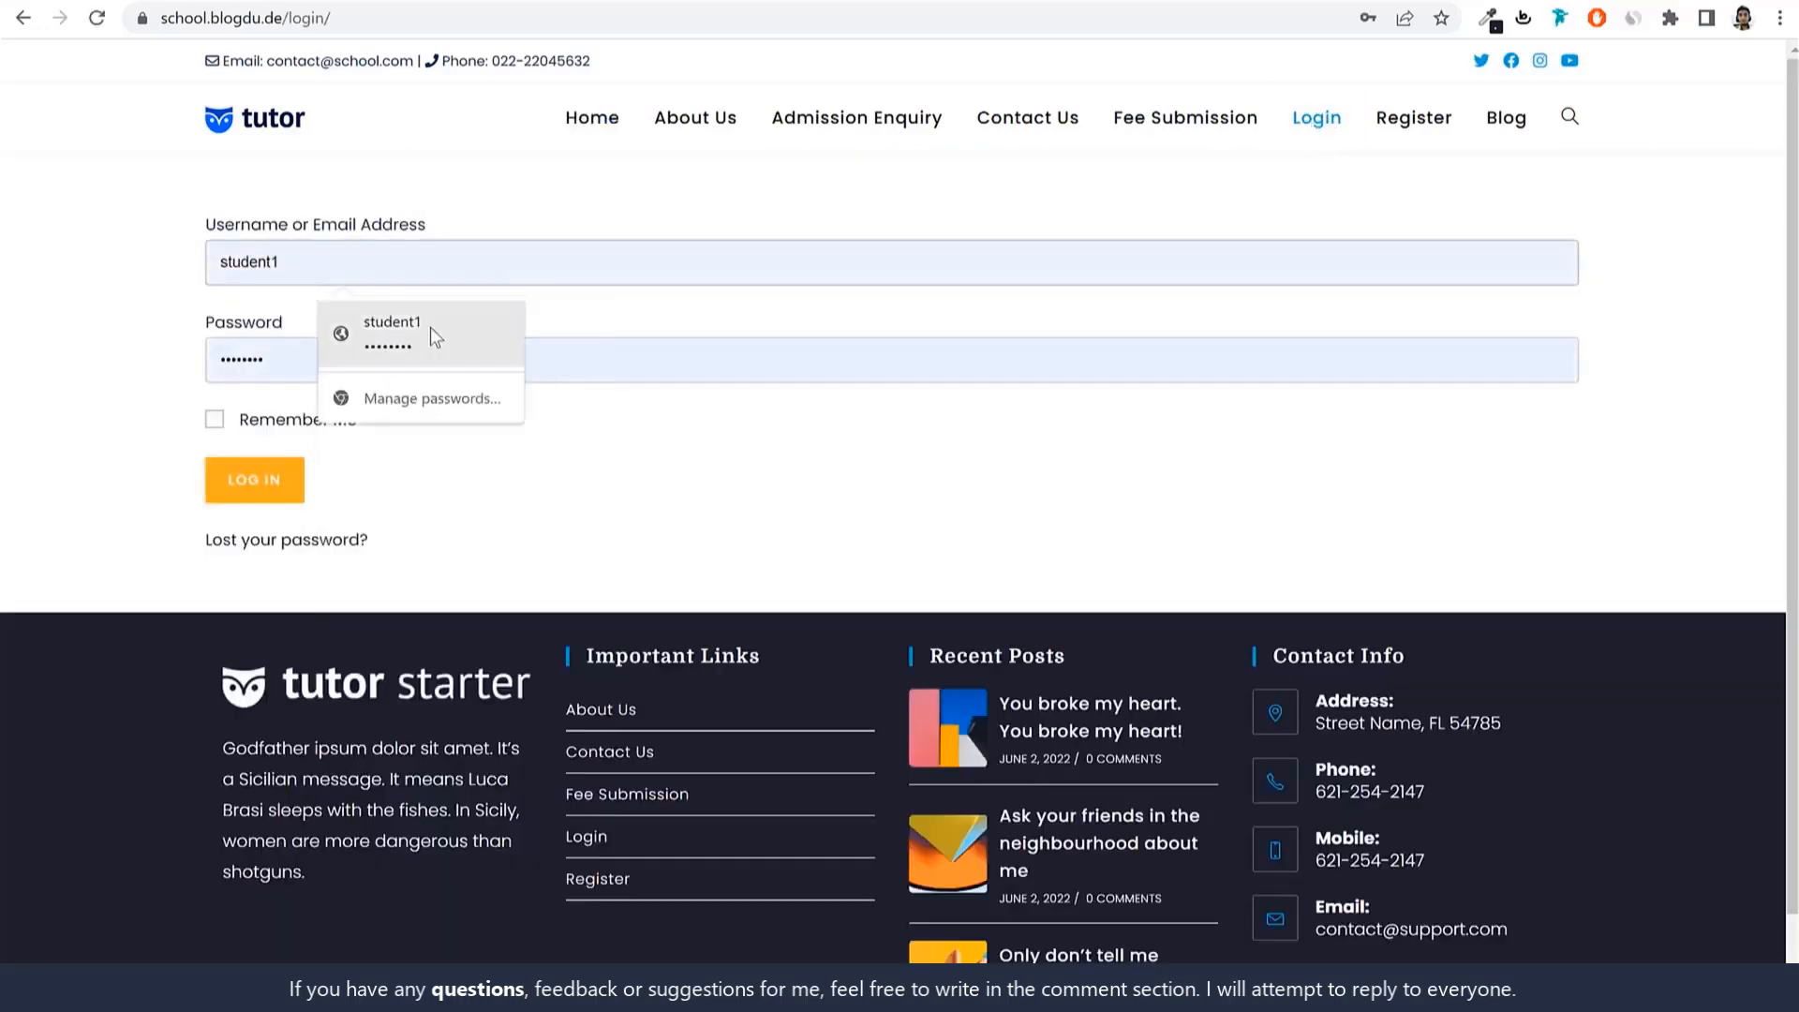
pyautogui.click(431, 332)
pyautogui.click(302, 481)
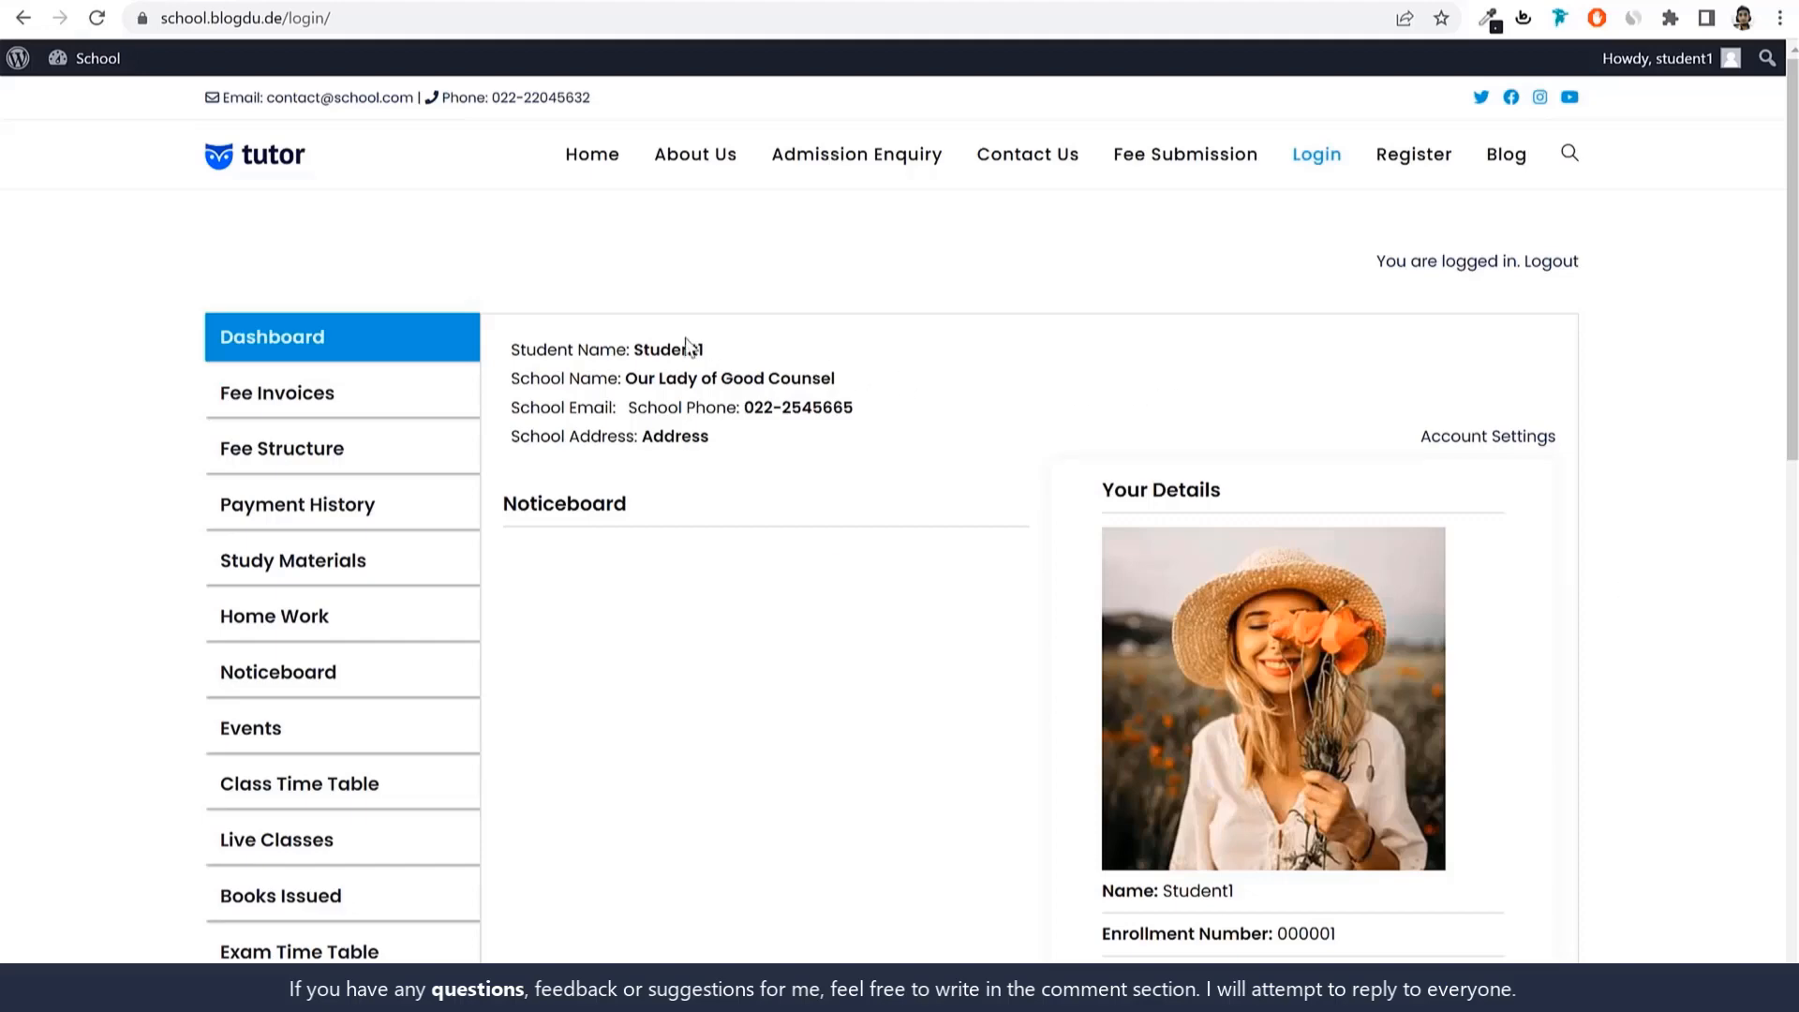
# Highlight the student and school names, then scroll through the attendance and fee totals.
pyautogui.moveTo(634, 342); pyautogui.dragTo(815, 349)
pyautogui.moveTo(625, 379); pyautogui.dragTo(857, 398)
pyautogui.click(855, 399)
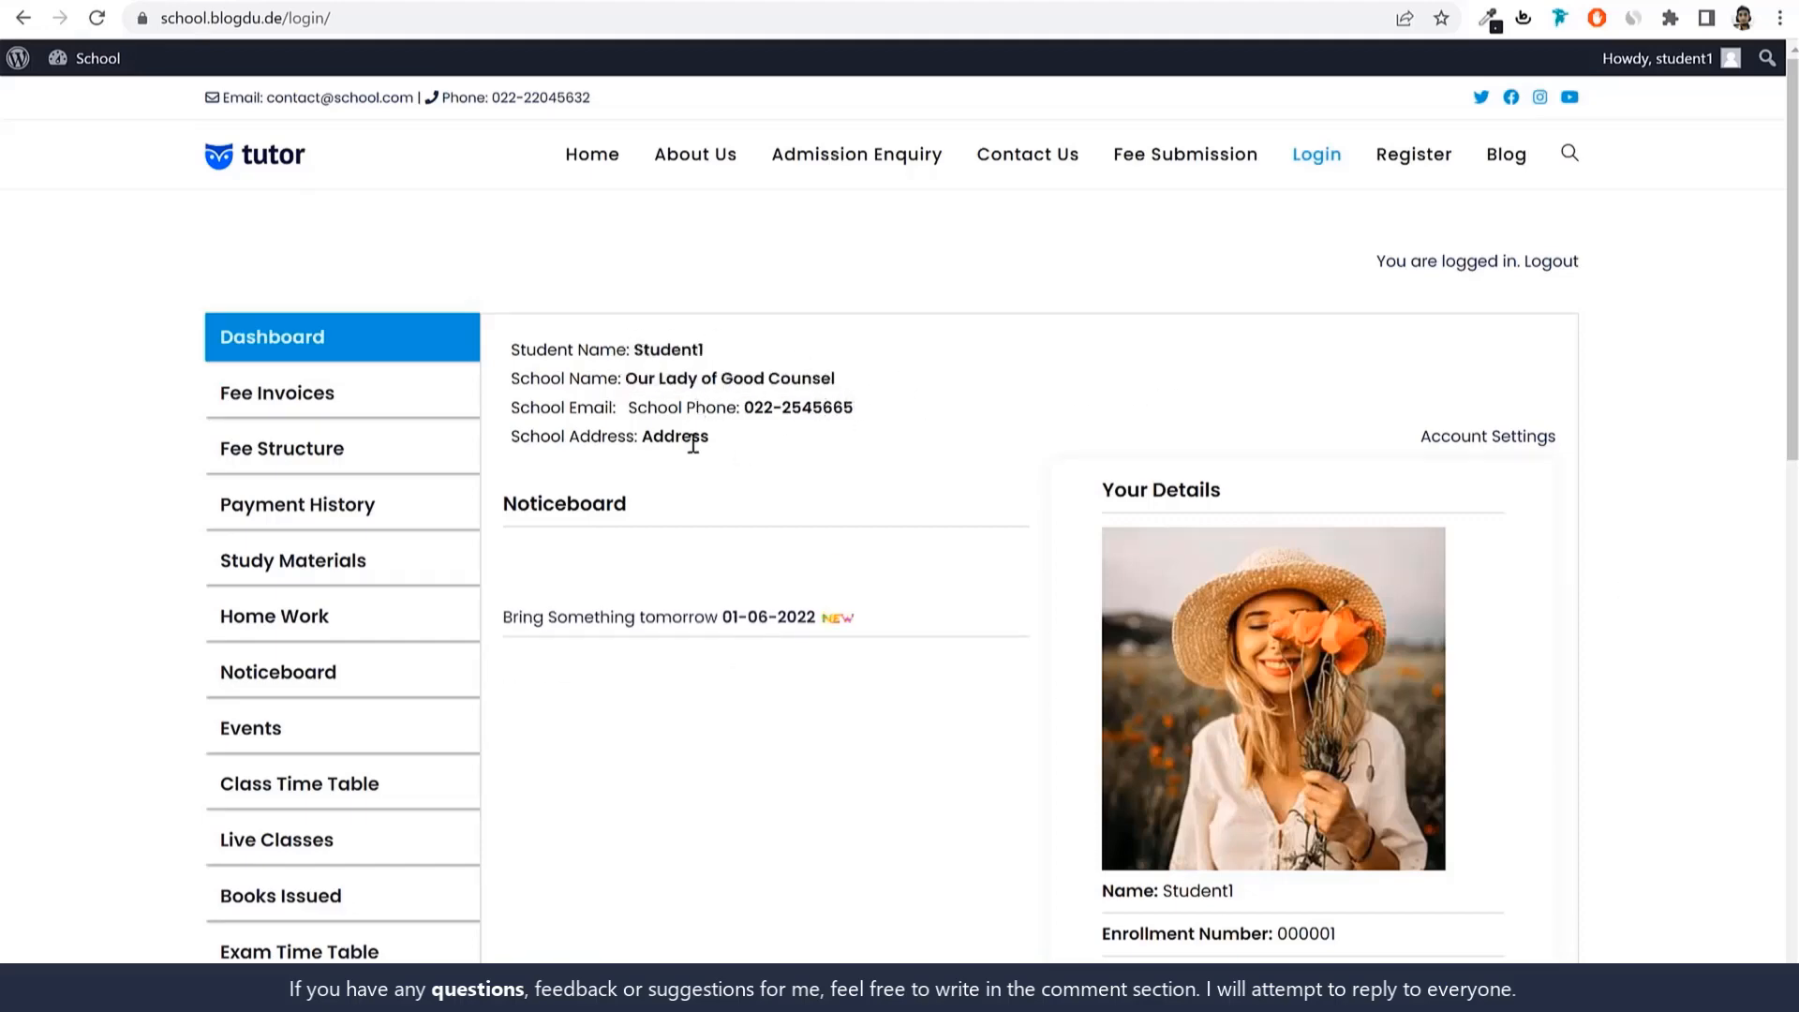
pyautogui.scroll(-4, 1666, 520)
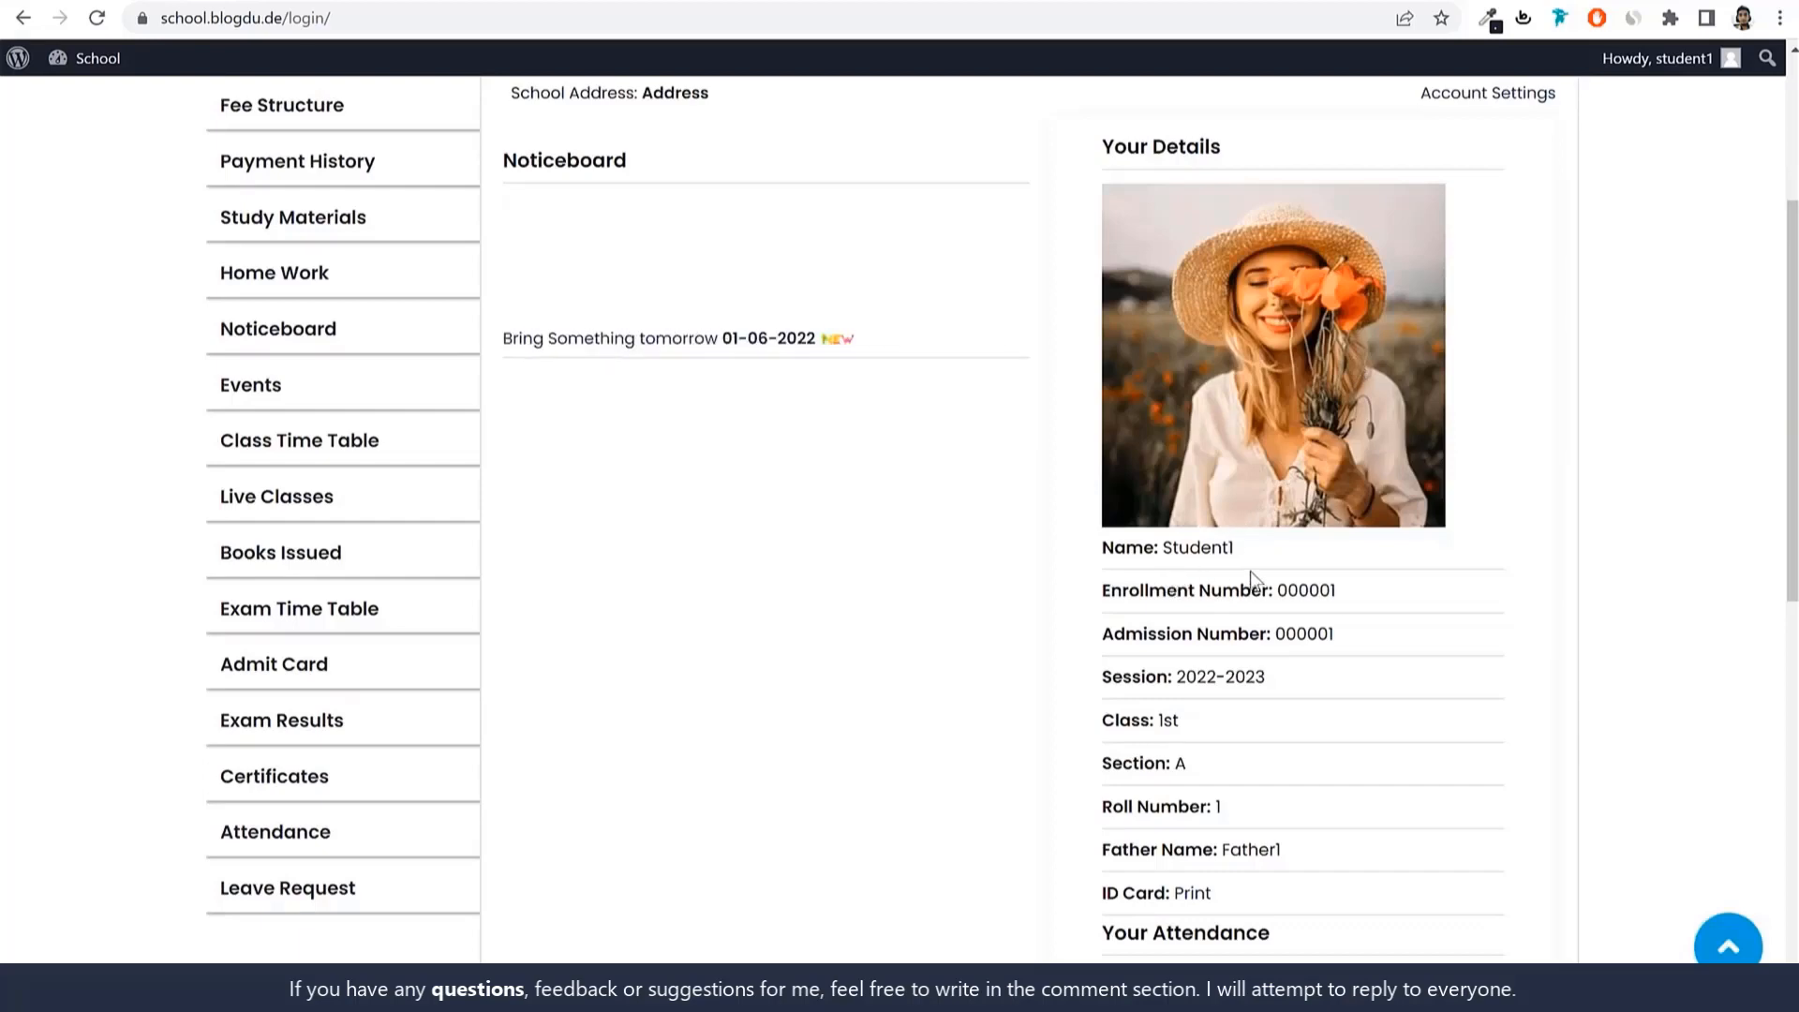
pyautogui.scroll(-1, 1312, 582)
pyautogui.scroll(-1, 1338, 562)
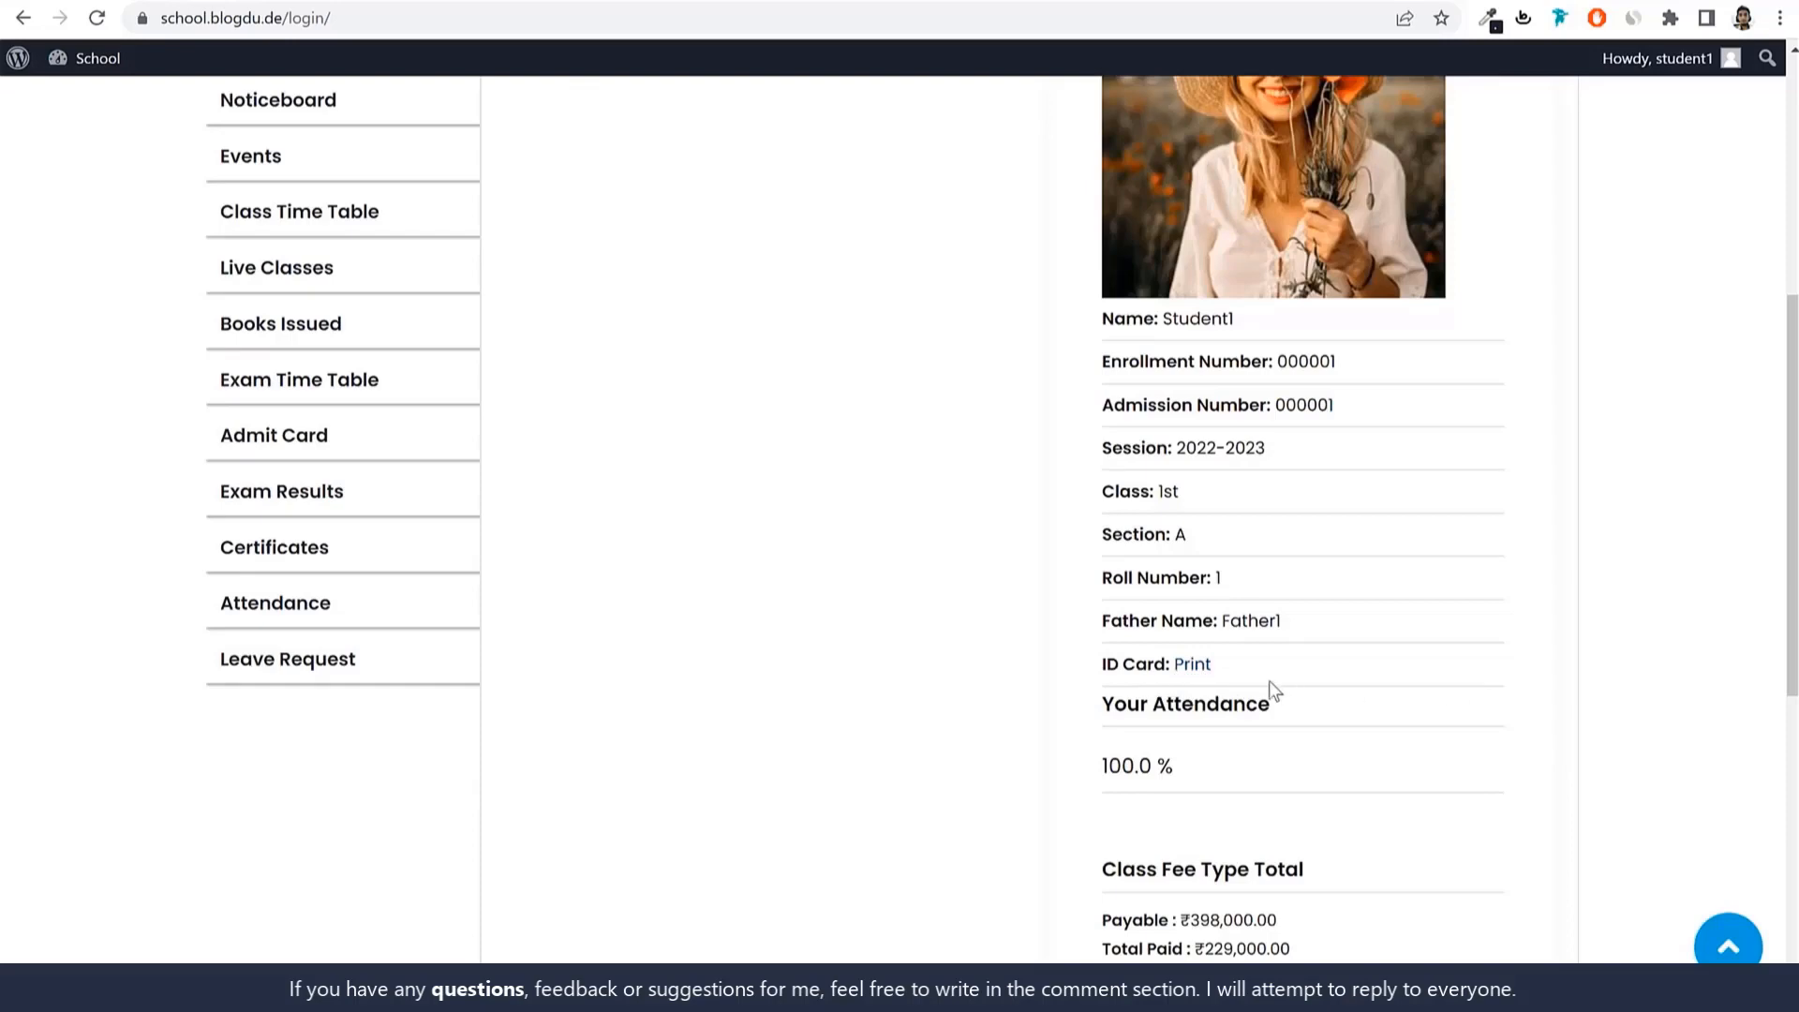
pyautogui.click(1200, 664)
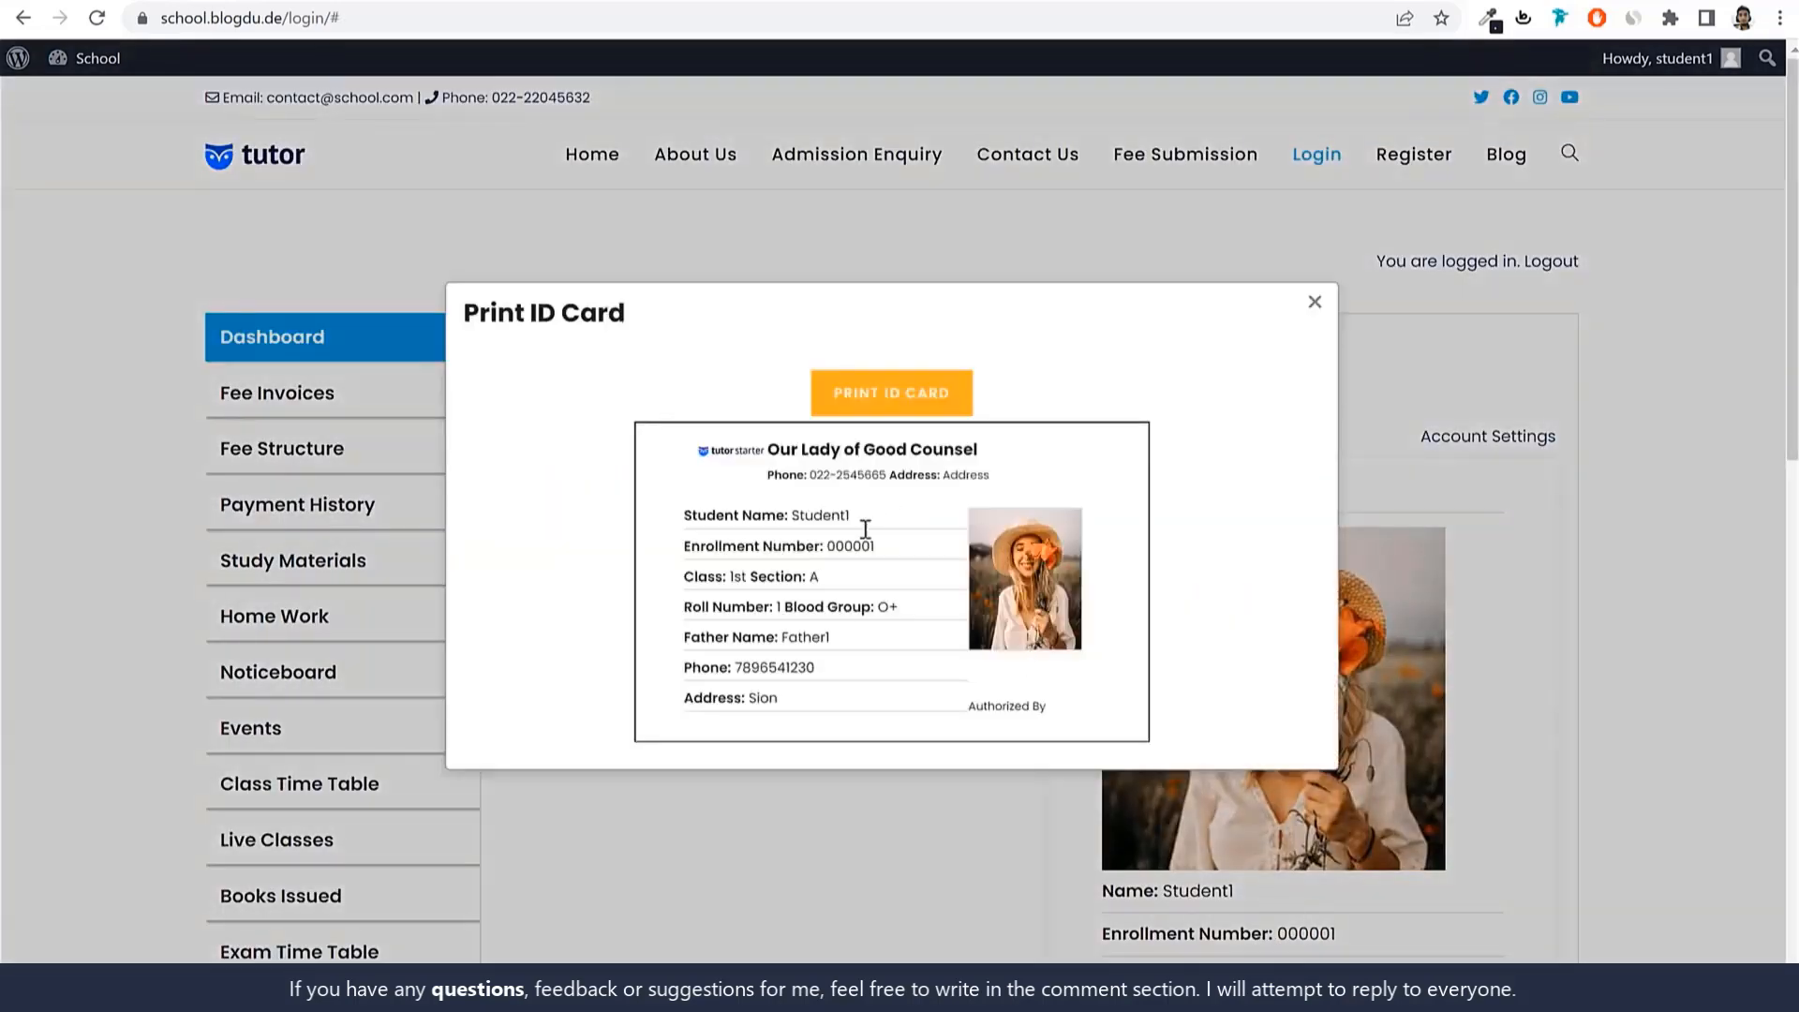
pyautogui.click(1317, 304)
pyautogui.scroll(-8, 1518, 525)
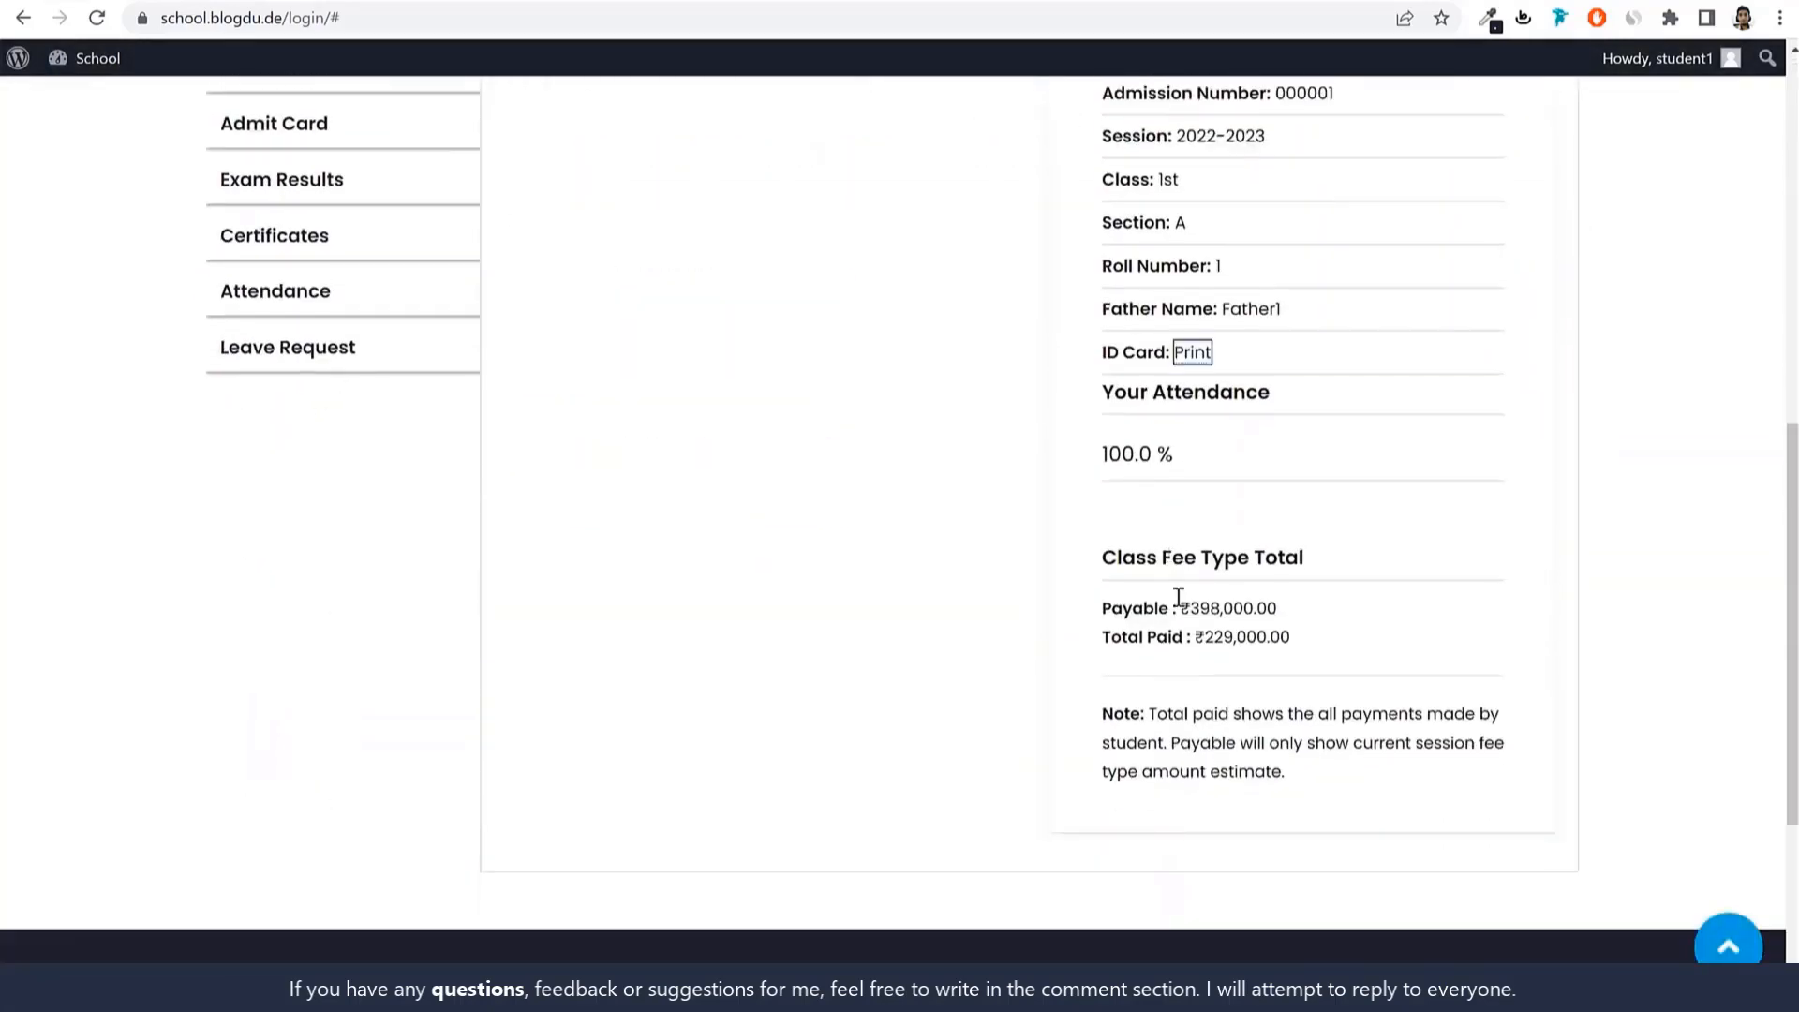
pyautogui.moveTo(1182, 607); pyautogui.dragTo(1266, 609)
pyautogui.click(1347, 611)
pyautogui.moveTo(1323, 618); pyautogui.dragTo(1299, 650)
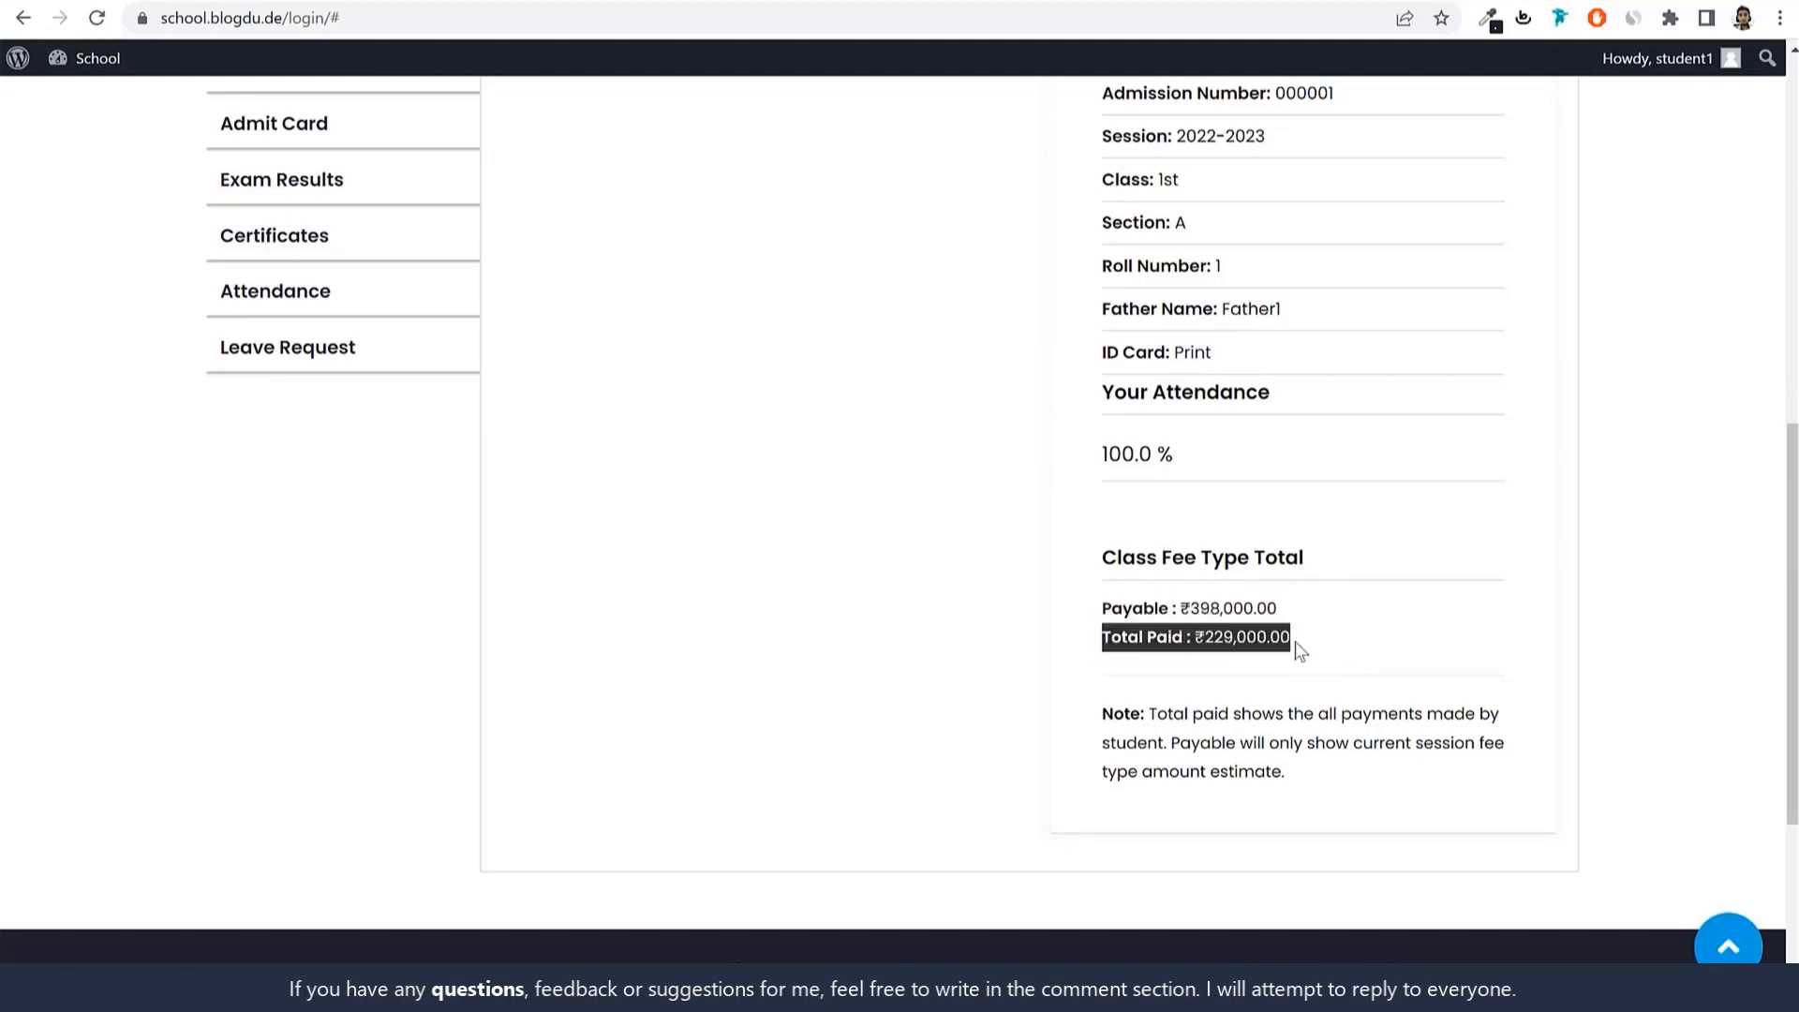
pyautogui.click(1308, 647)
pyautogui.scroll(8, 1336, 671)
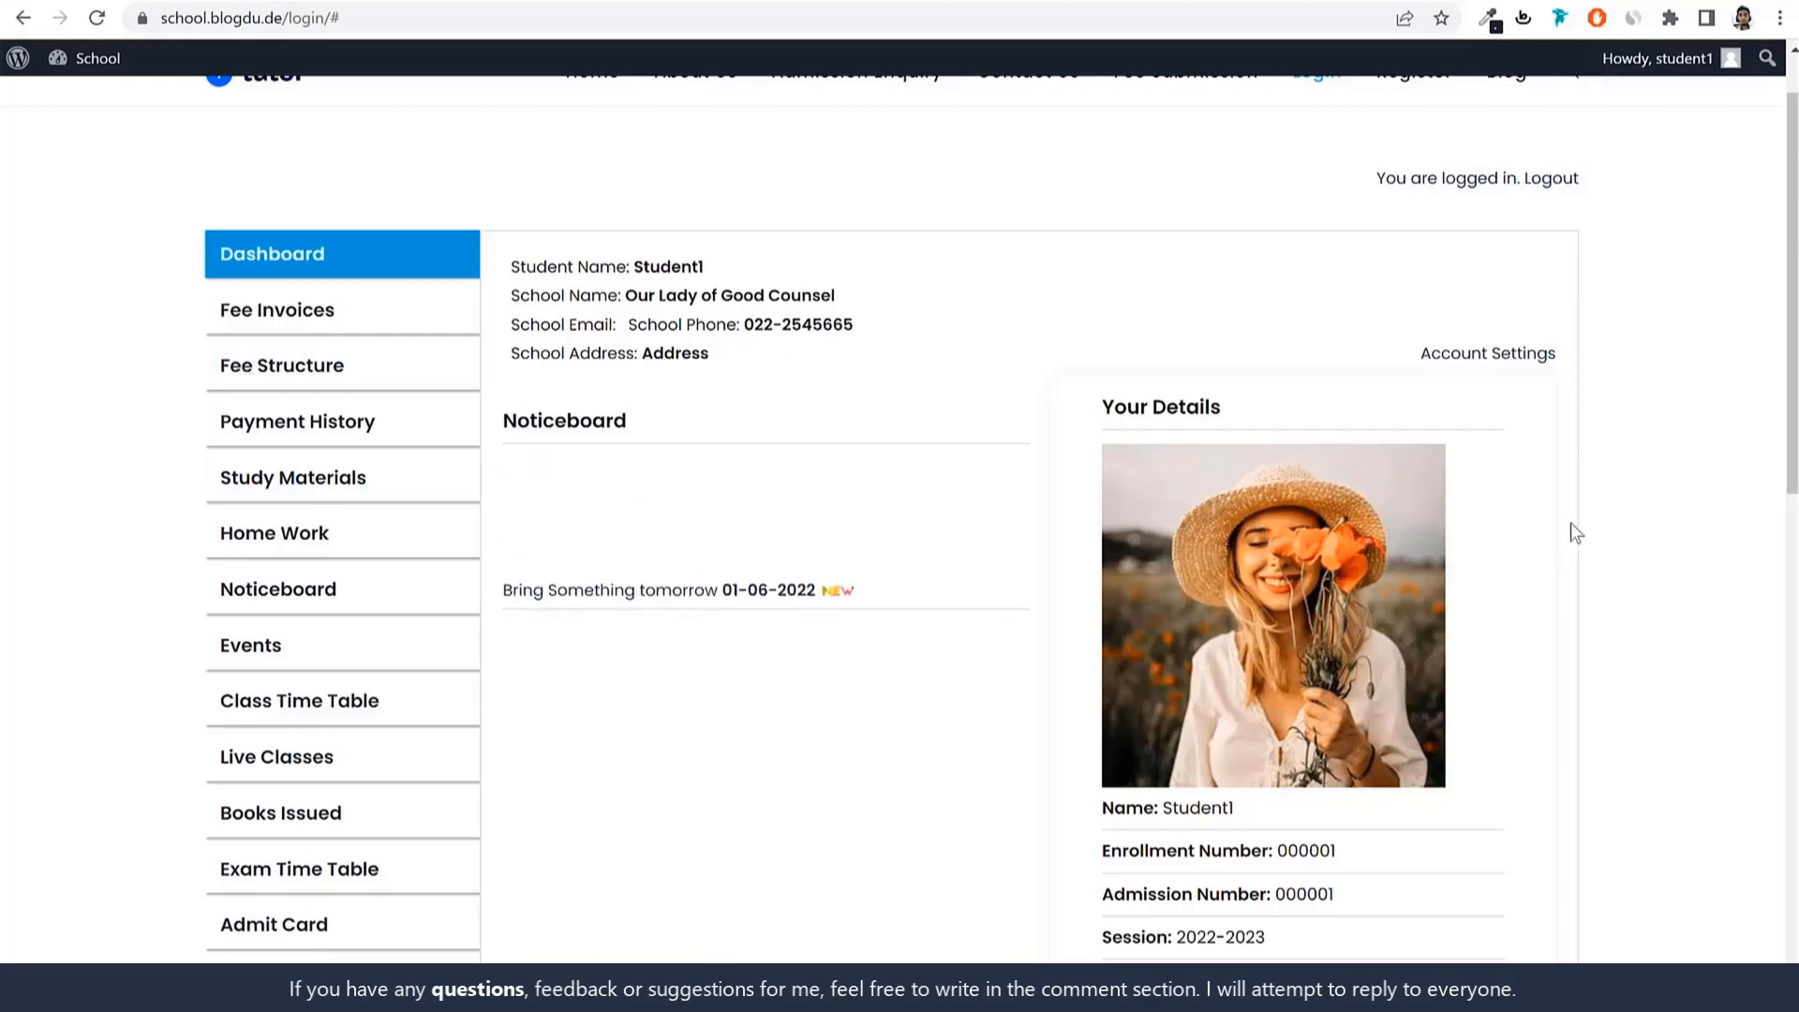
# Open Fee Invoices and highlight the ₹30,000.00 due amount.
pyautogui.click(304, 323)
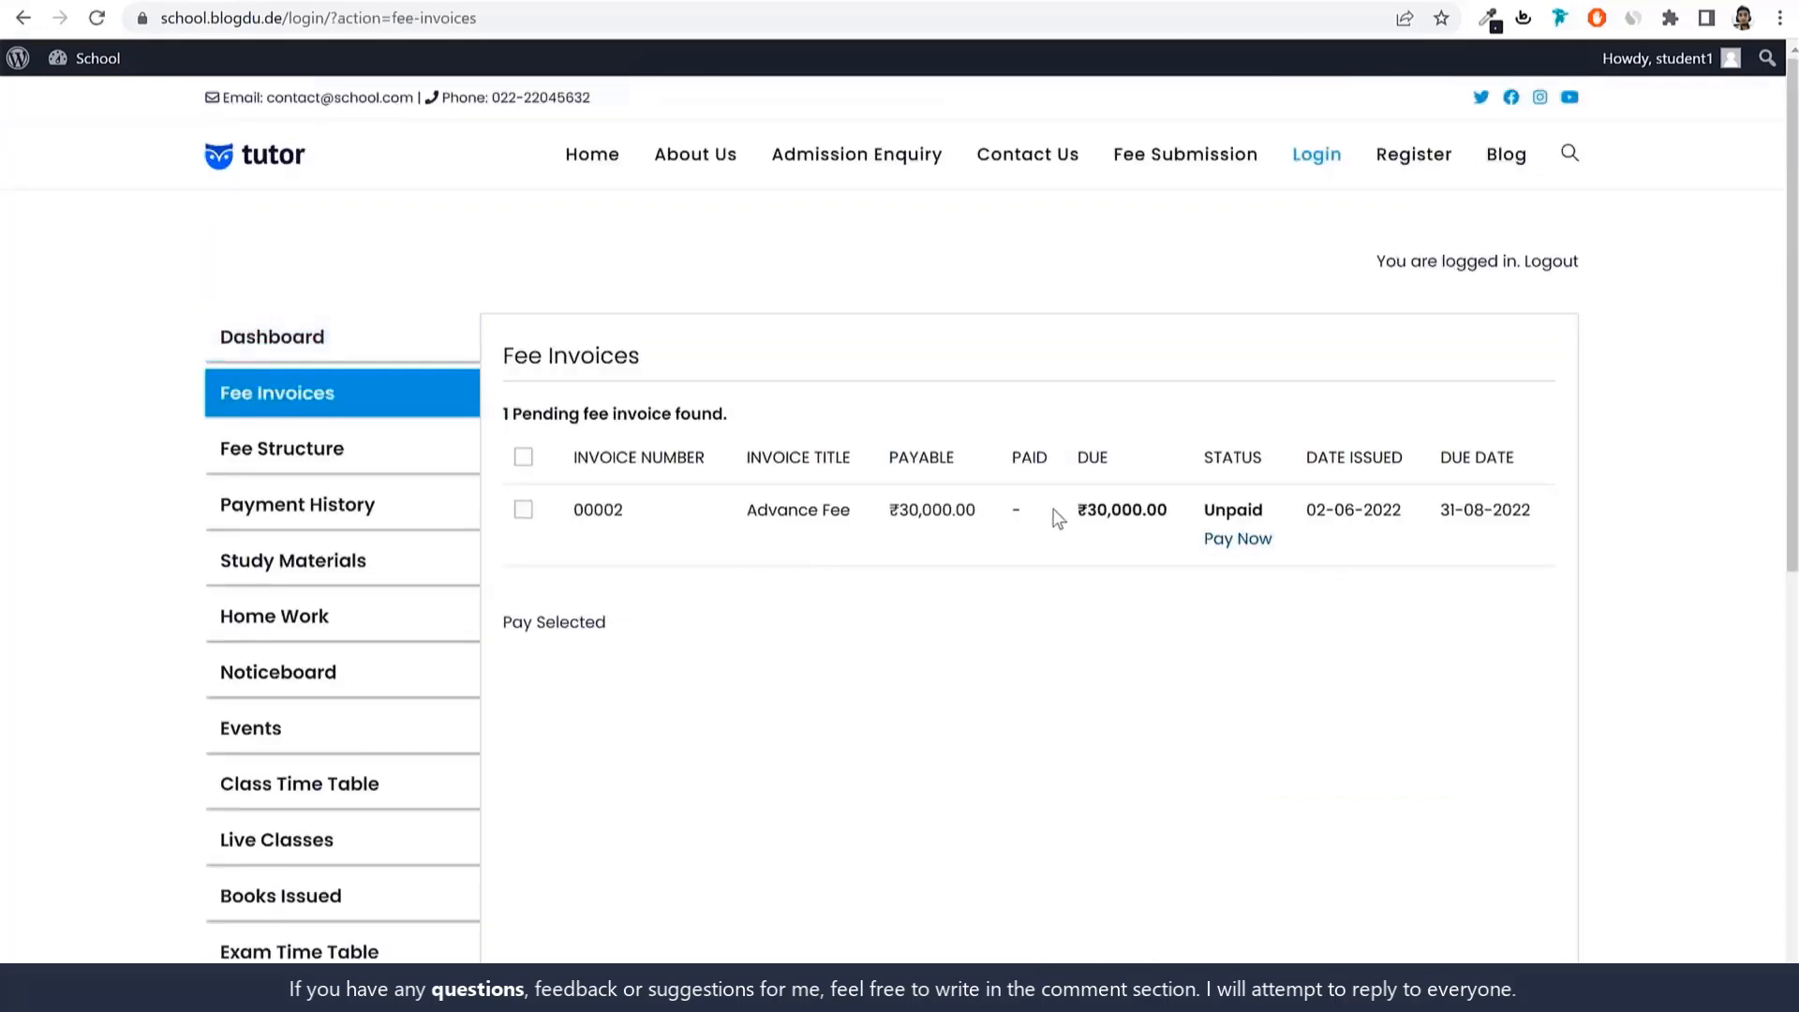
pyautogui.moveTo(1063, 514)
pyautogui.mouseDown()
pyautogui.moveTo(1179, 521)
pyautogui.moveTo(1077, 515)
pyautogui.mouseUp()
pyautogui.click(1168, 515)
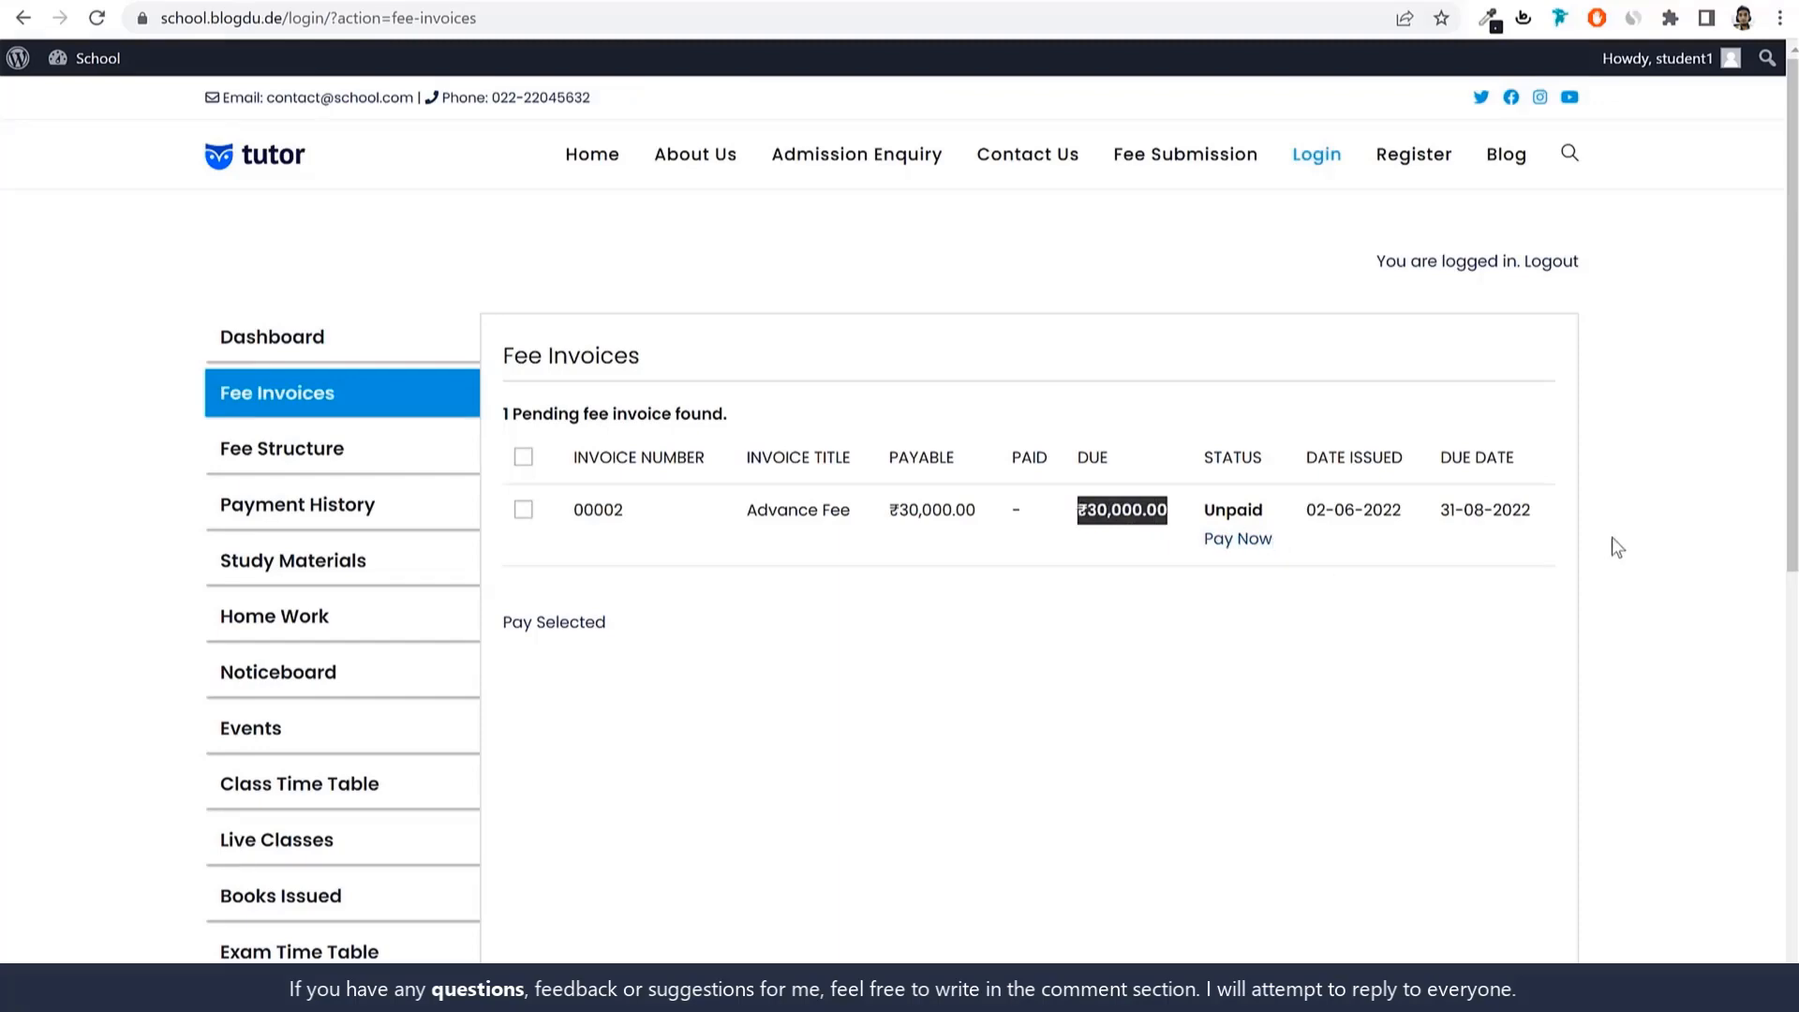
# Open the invoice's payment form and settle on Bank Transfer as the payment method.
pyautogui.click(1238, 539)
pyautogui.scroll(-3, 1249, 550)
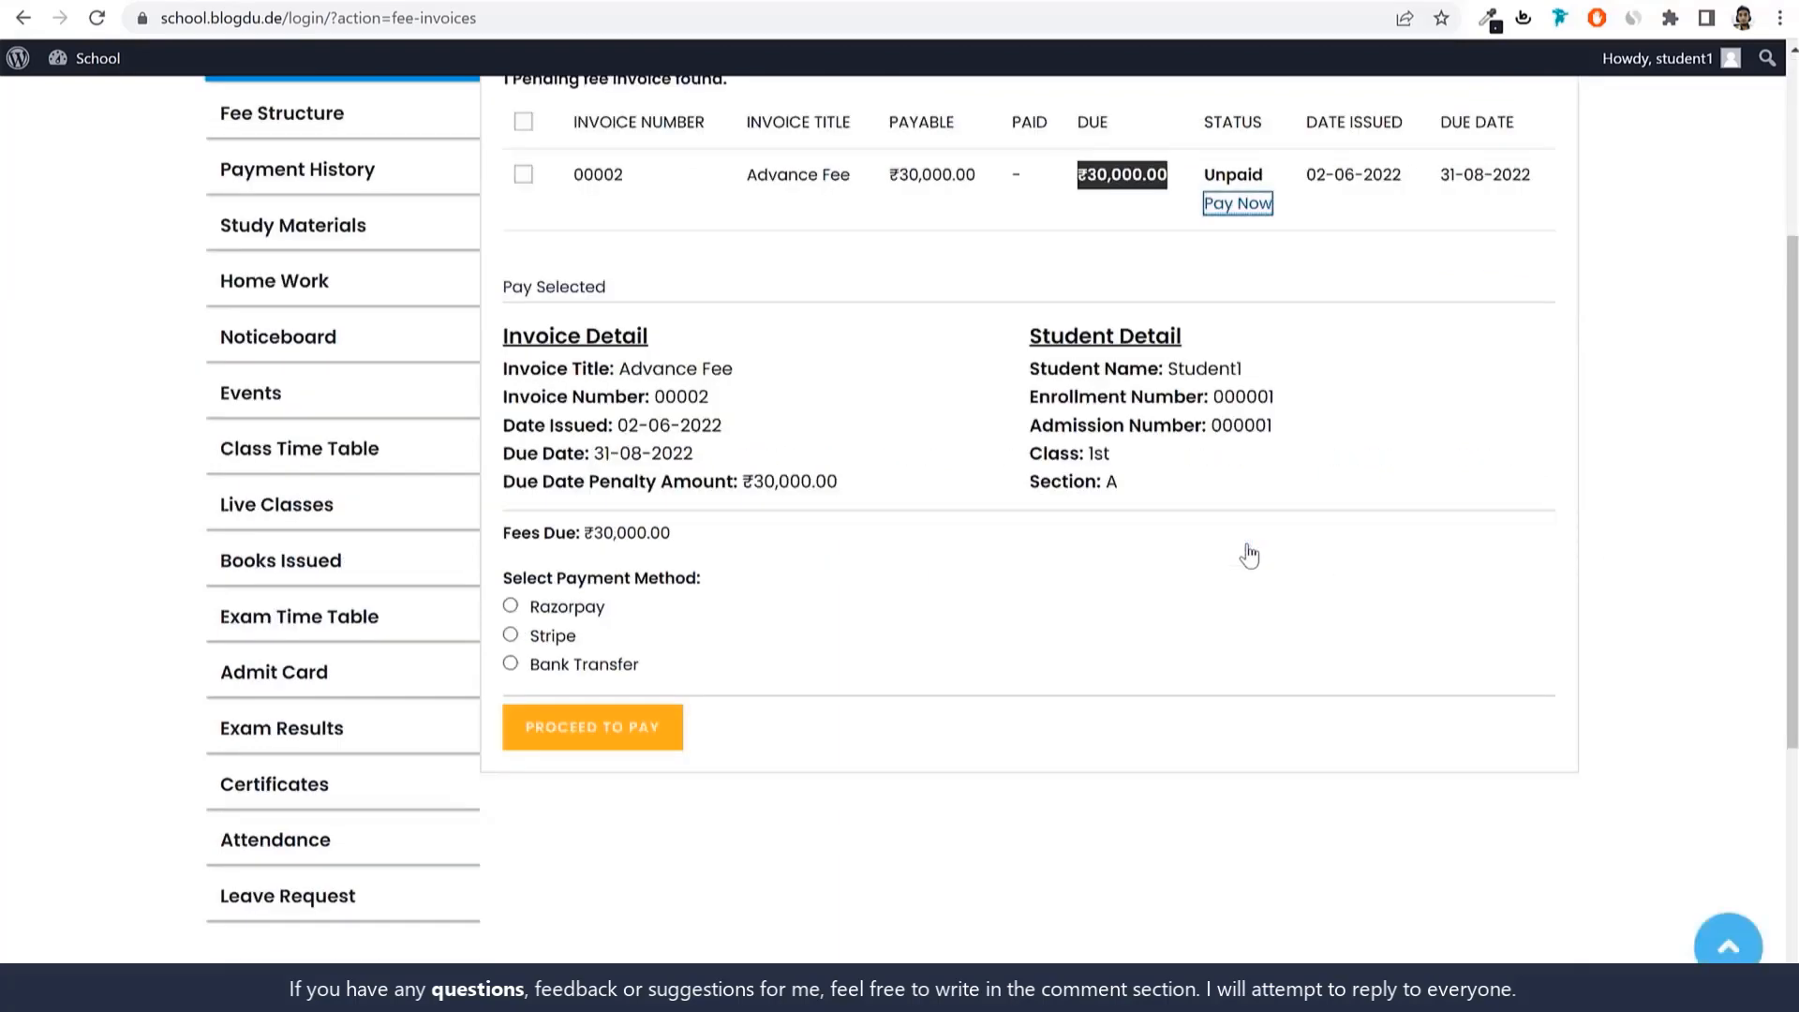
pyautogui.click(561, 609)
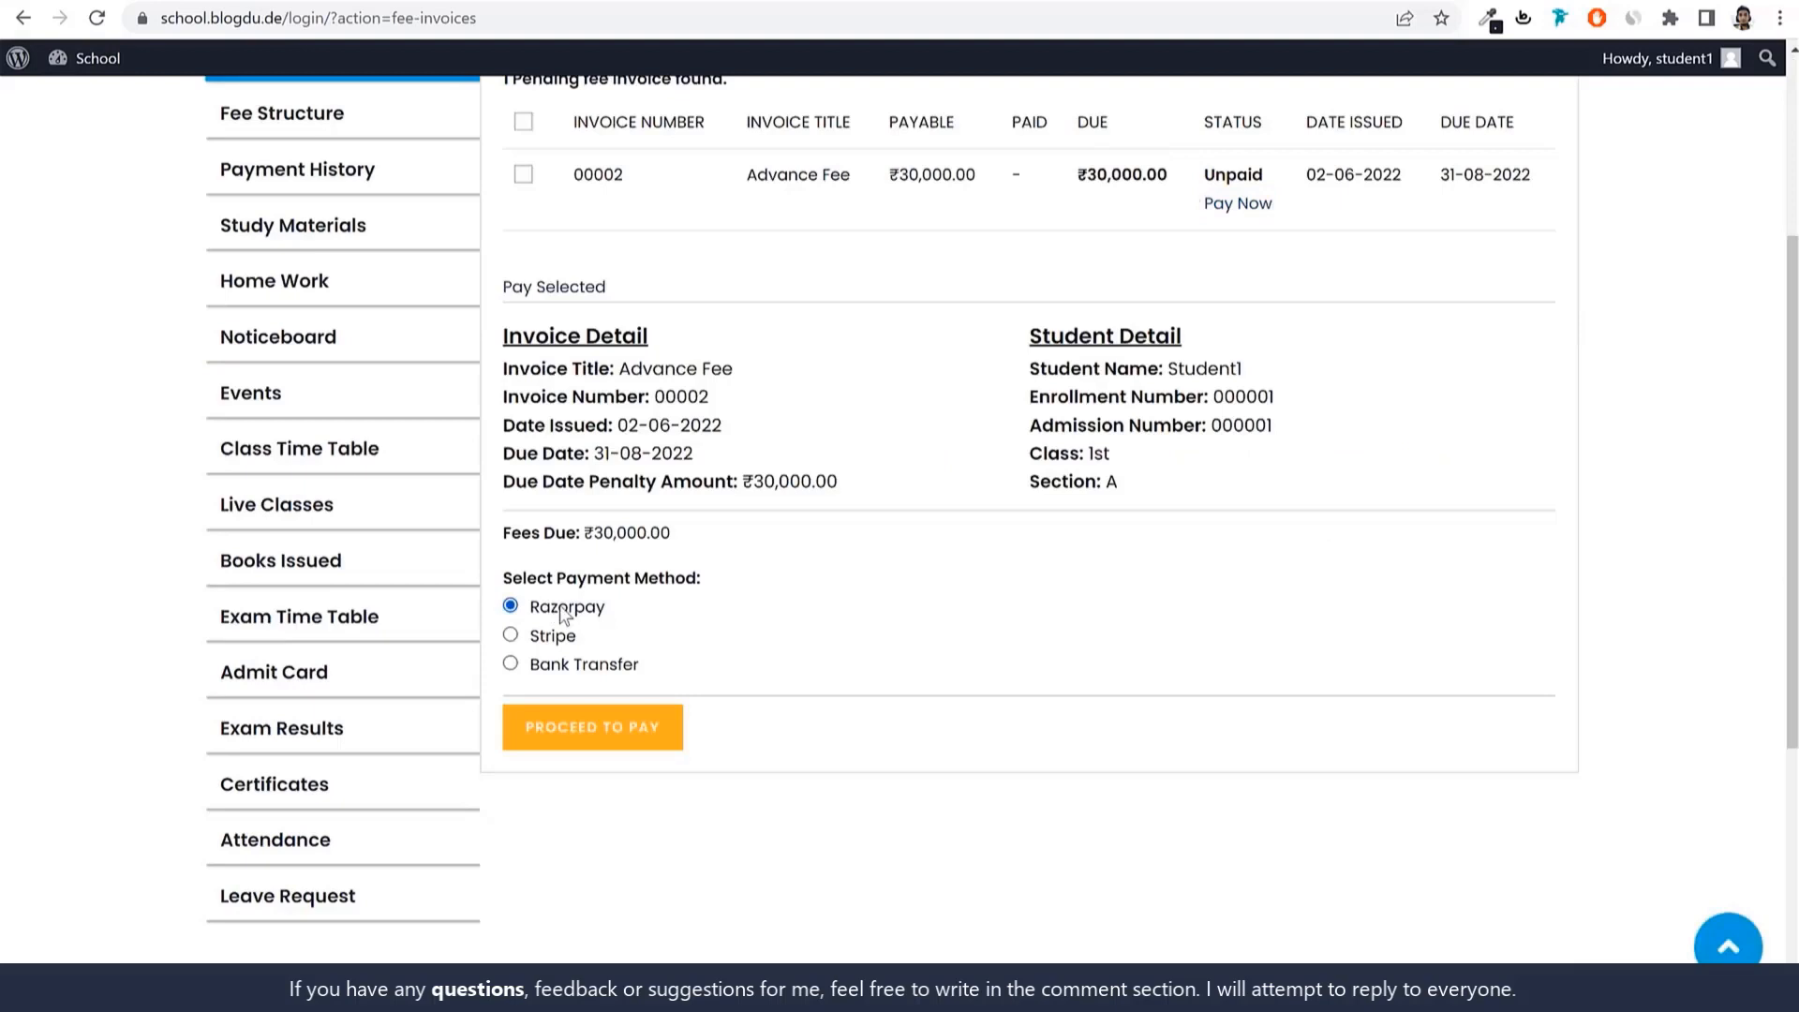
pyautogui.click(555, 639)
pyautogui.click(583, 610)
pyautogui.click(581, 665)
pyautogui.scroll(-1, 836, 666)
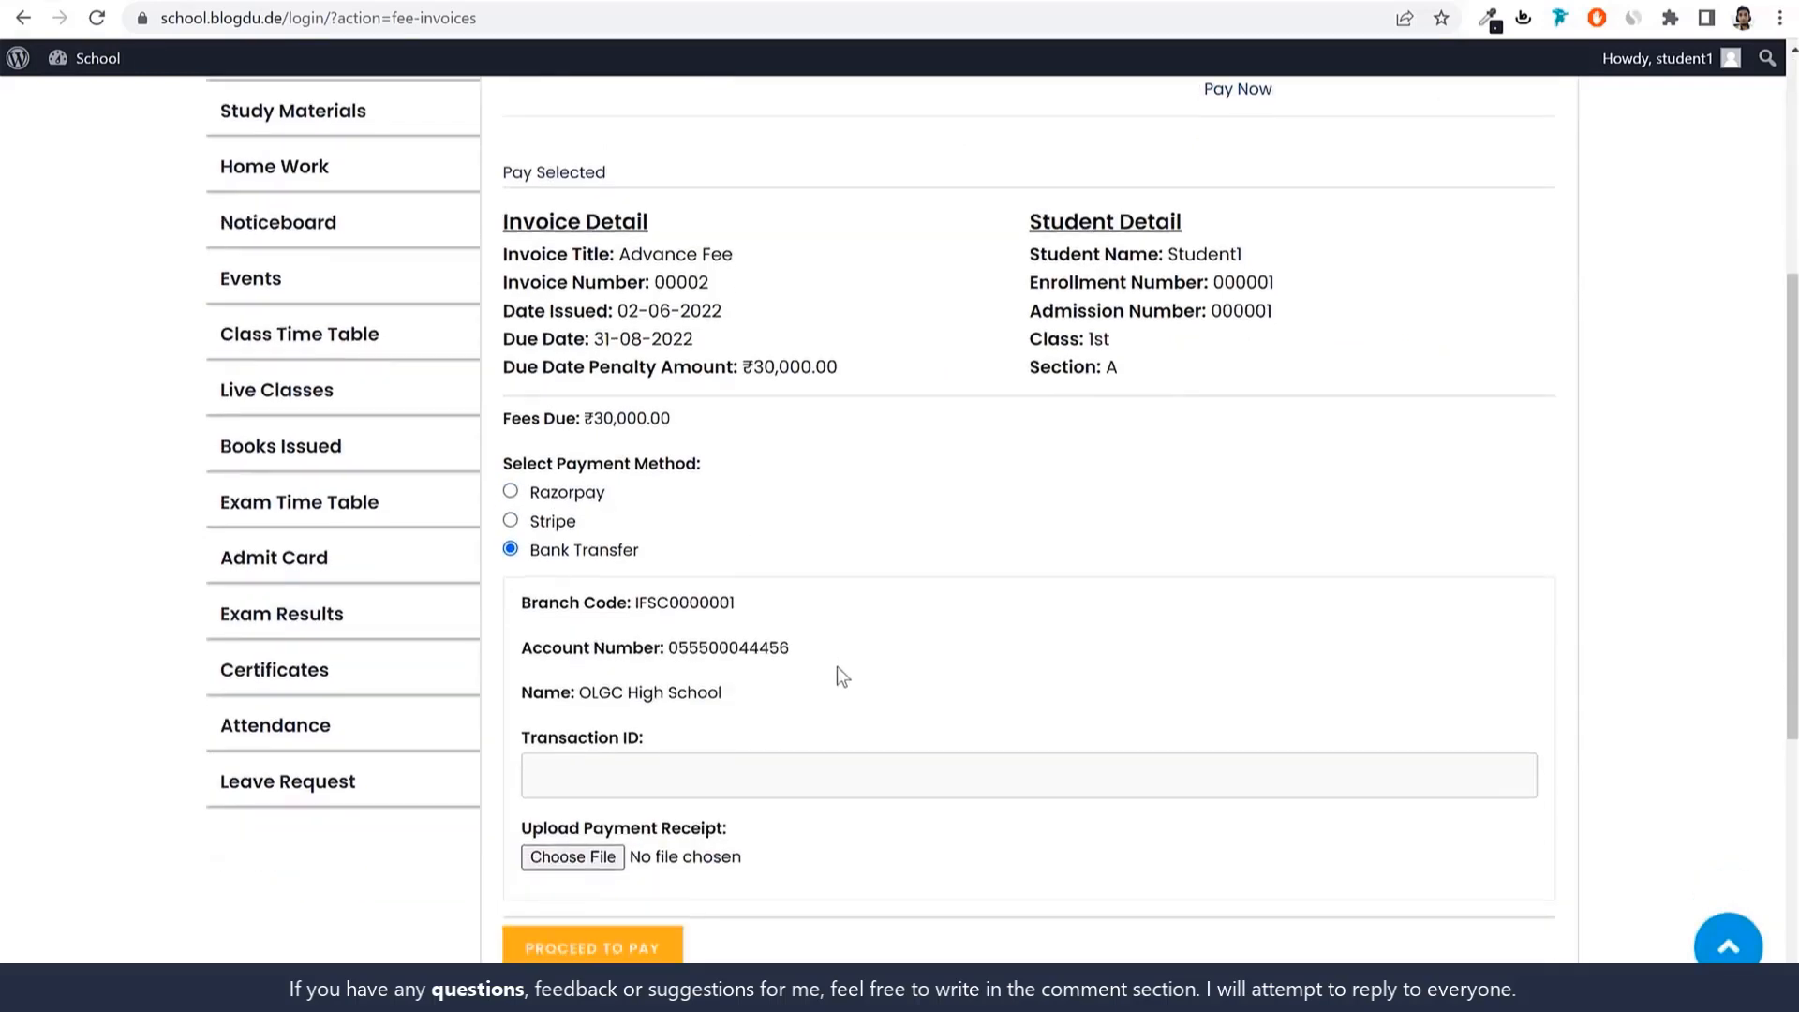
pyautogui.moveTo(532, 557); pyautogui.dragTo(701, 557)
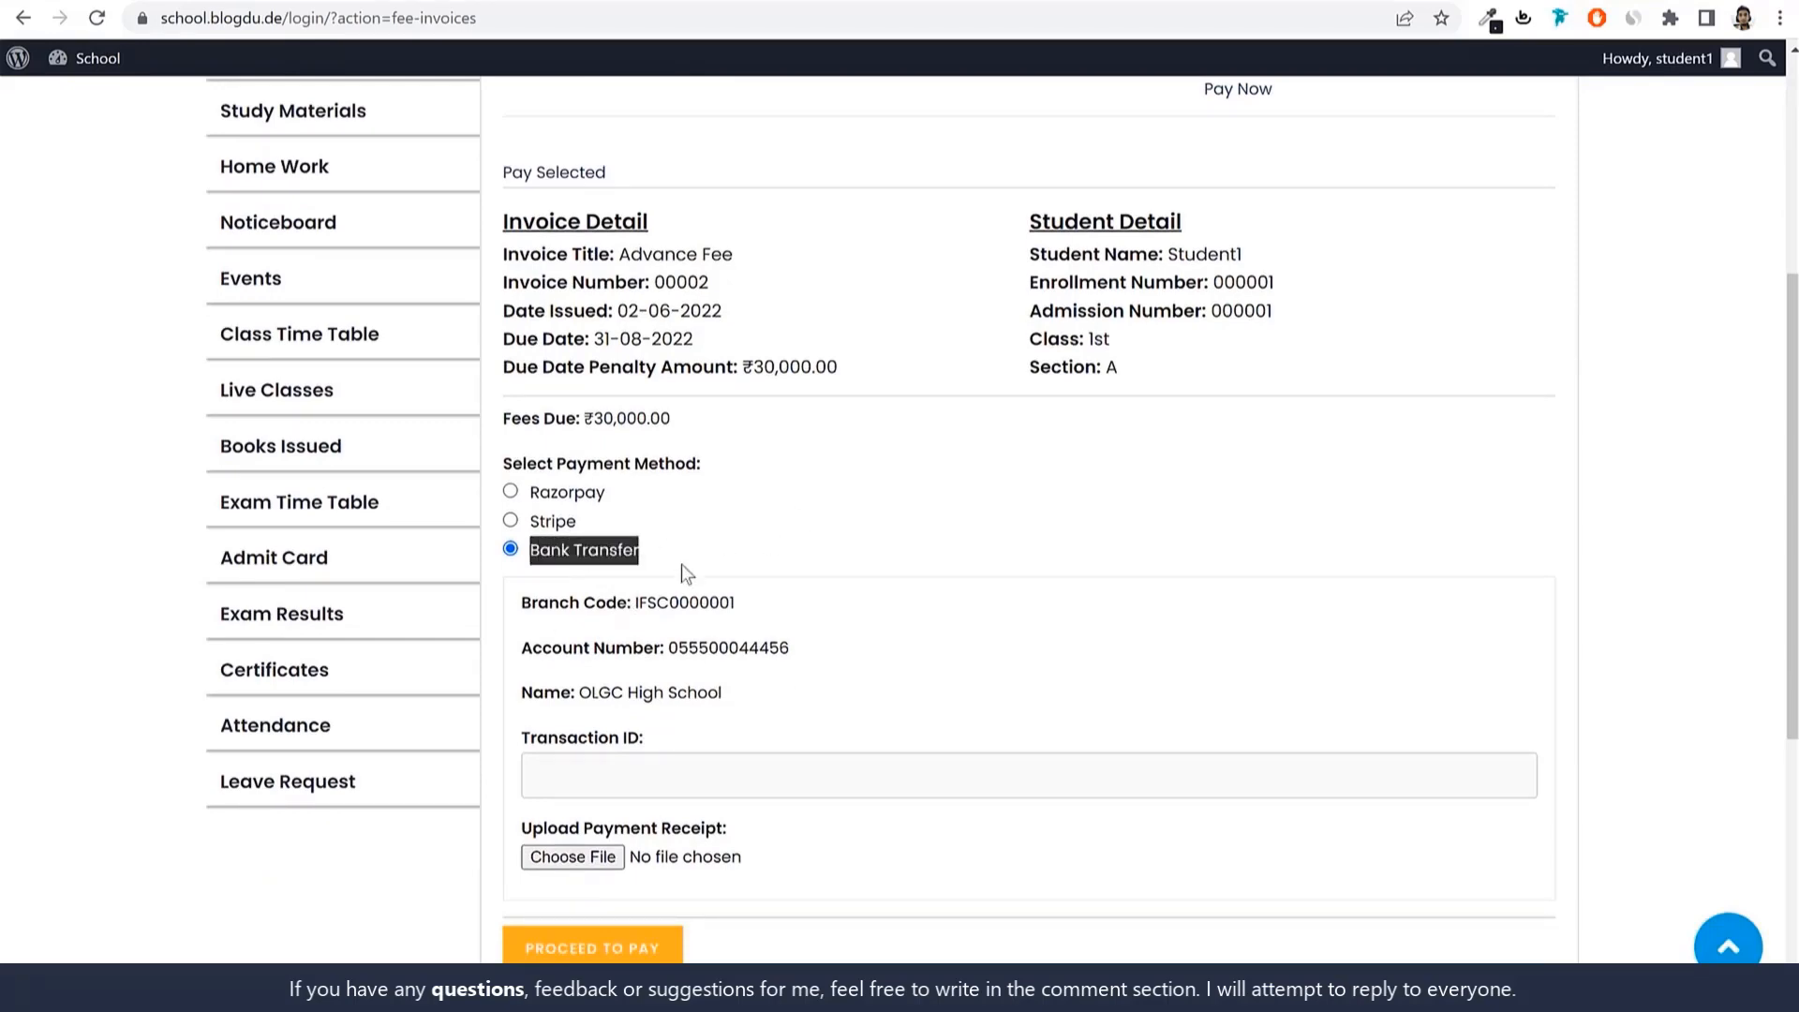
pyautogui.scroll(3, 874, 637)
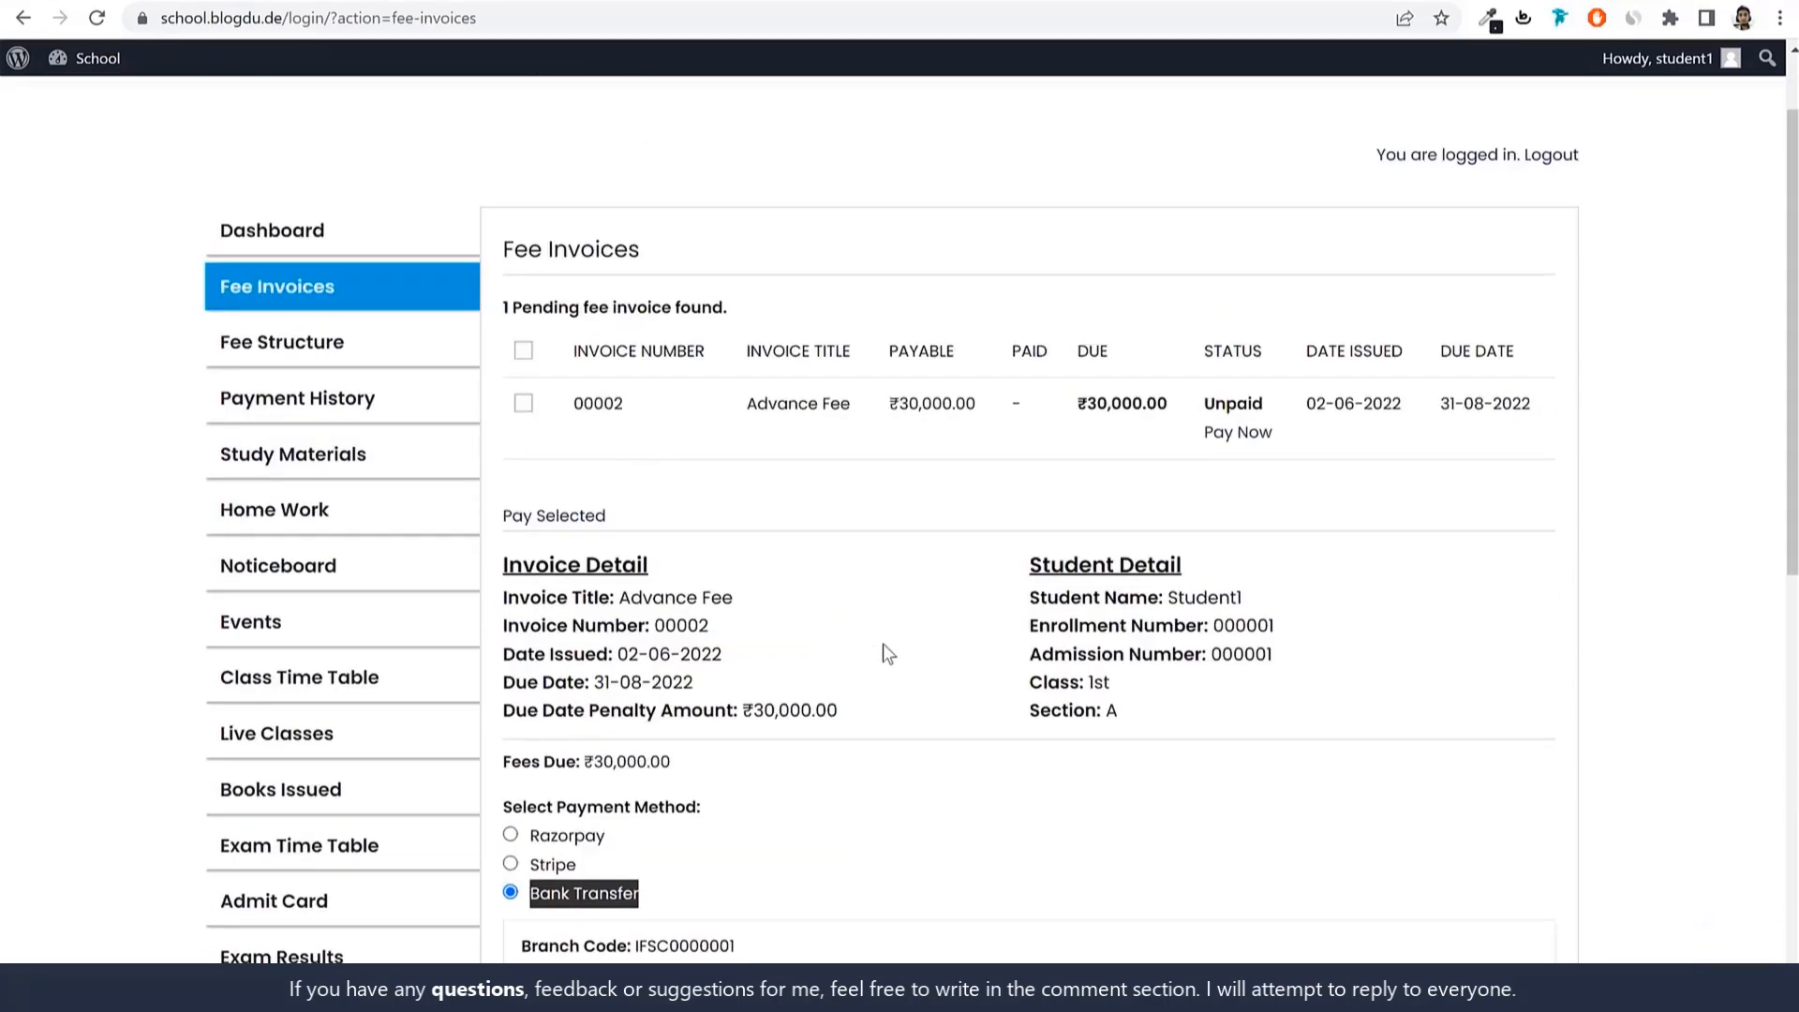
pyautogui.click(298, 347)
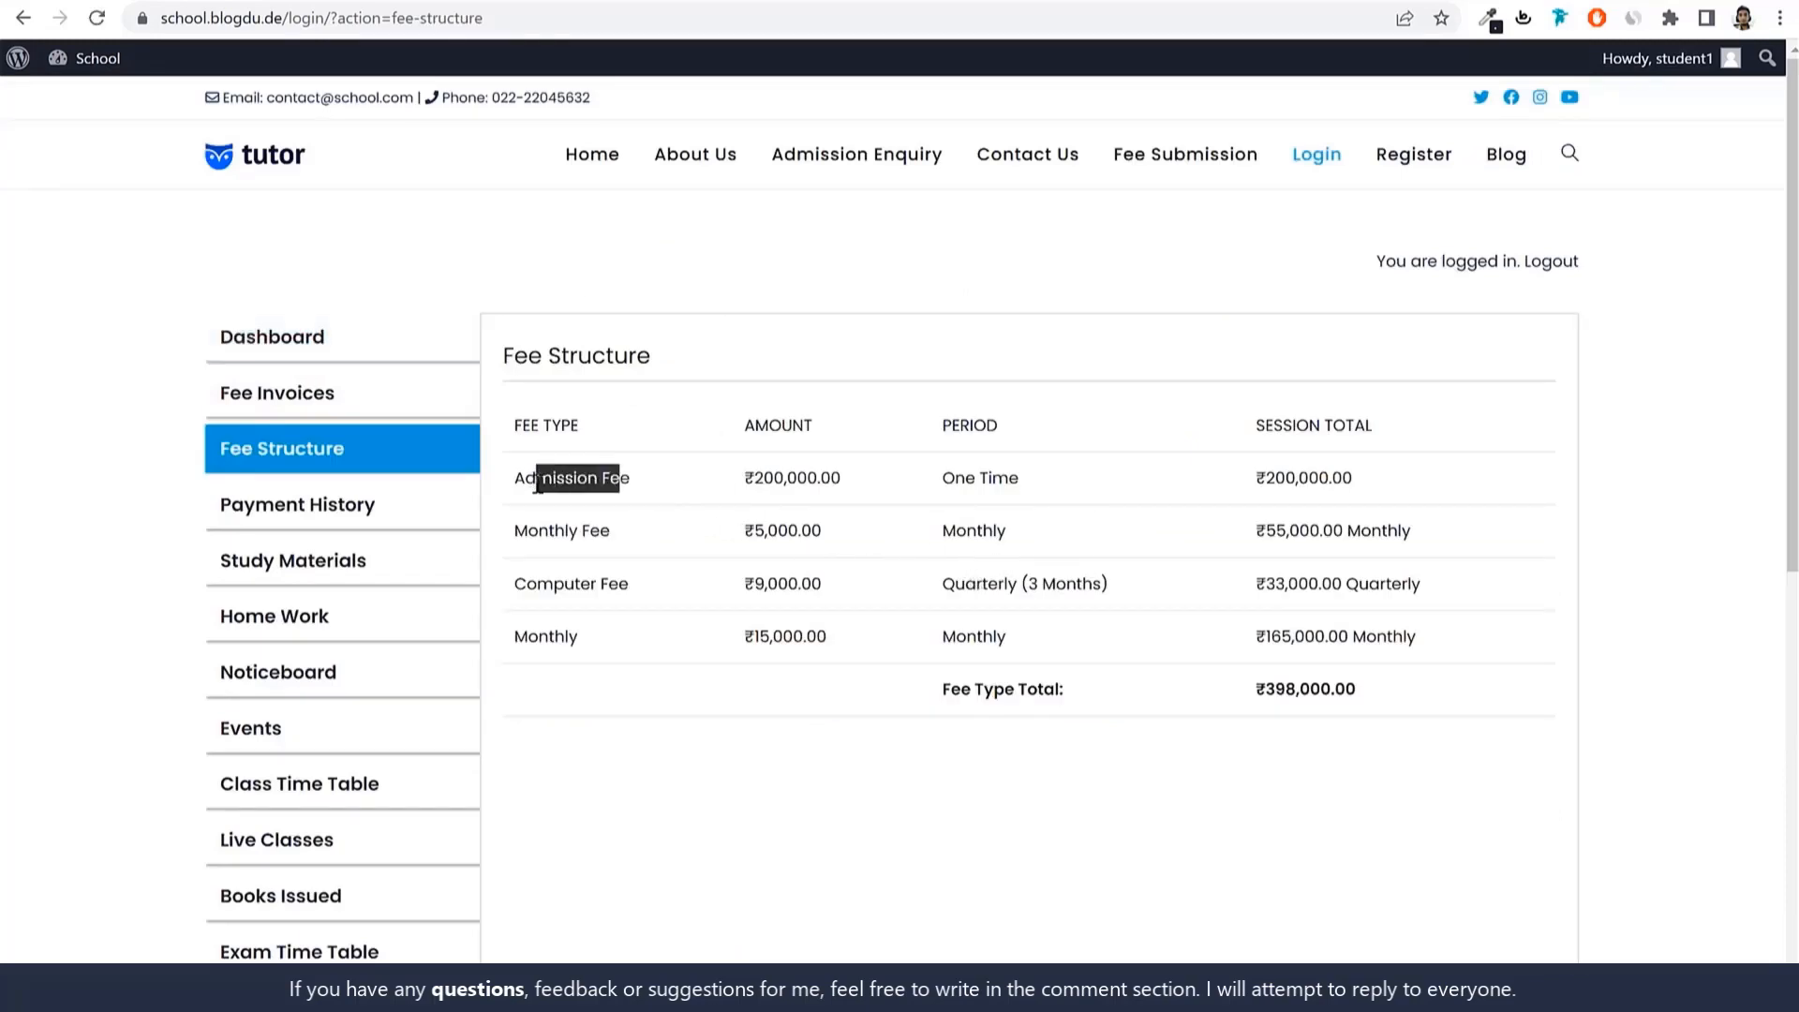
# Highlight the Admission Fee amount ₹200,000.00 and its One Time period in the table.
pyautogui.moveTo(847, 479); pyautogui.dragTo(722, 484)
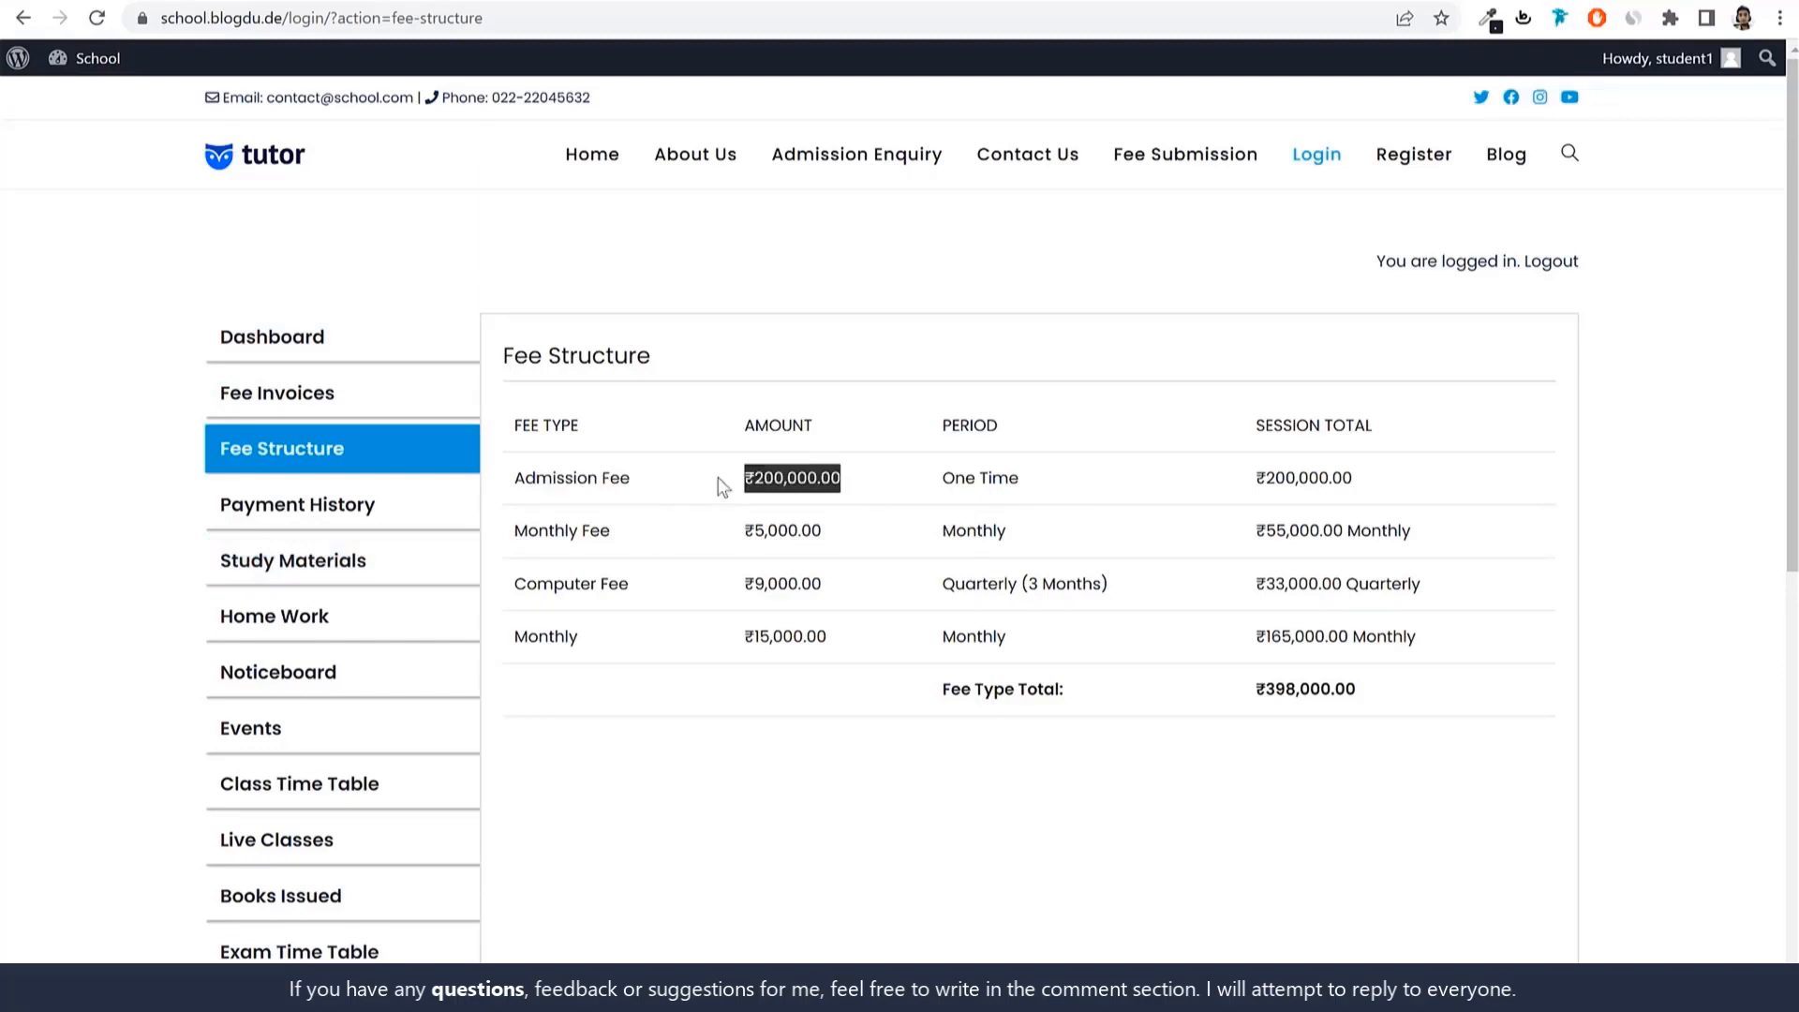
pyautogui.moveTo(1029, 480); pyautogui.dragTo(927, 492)
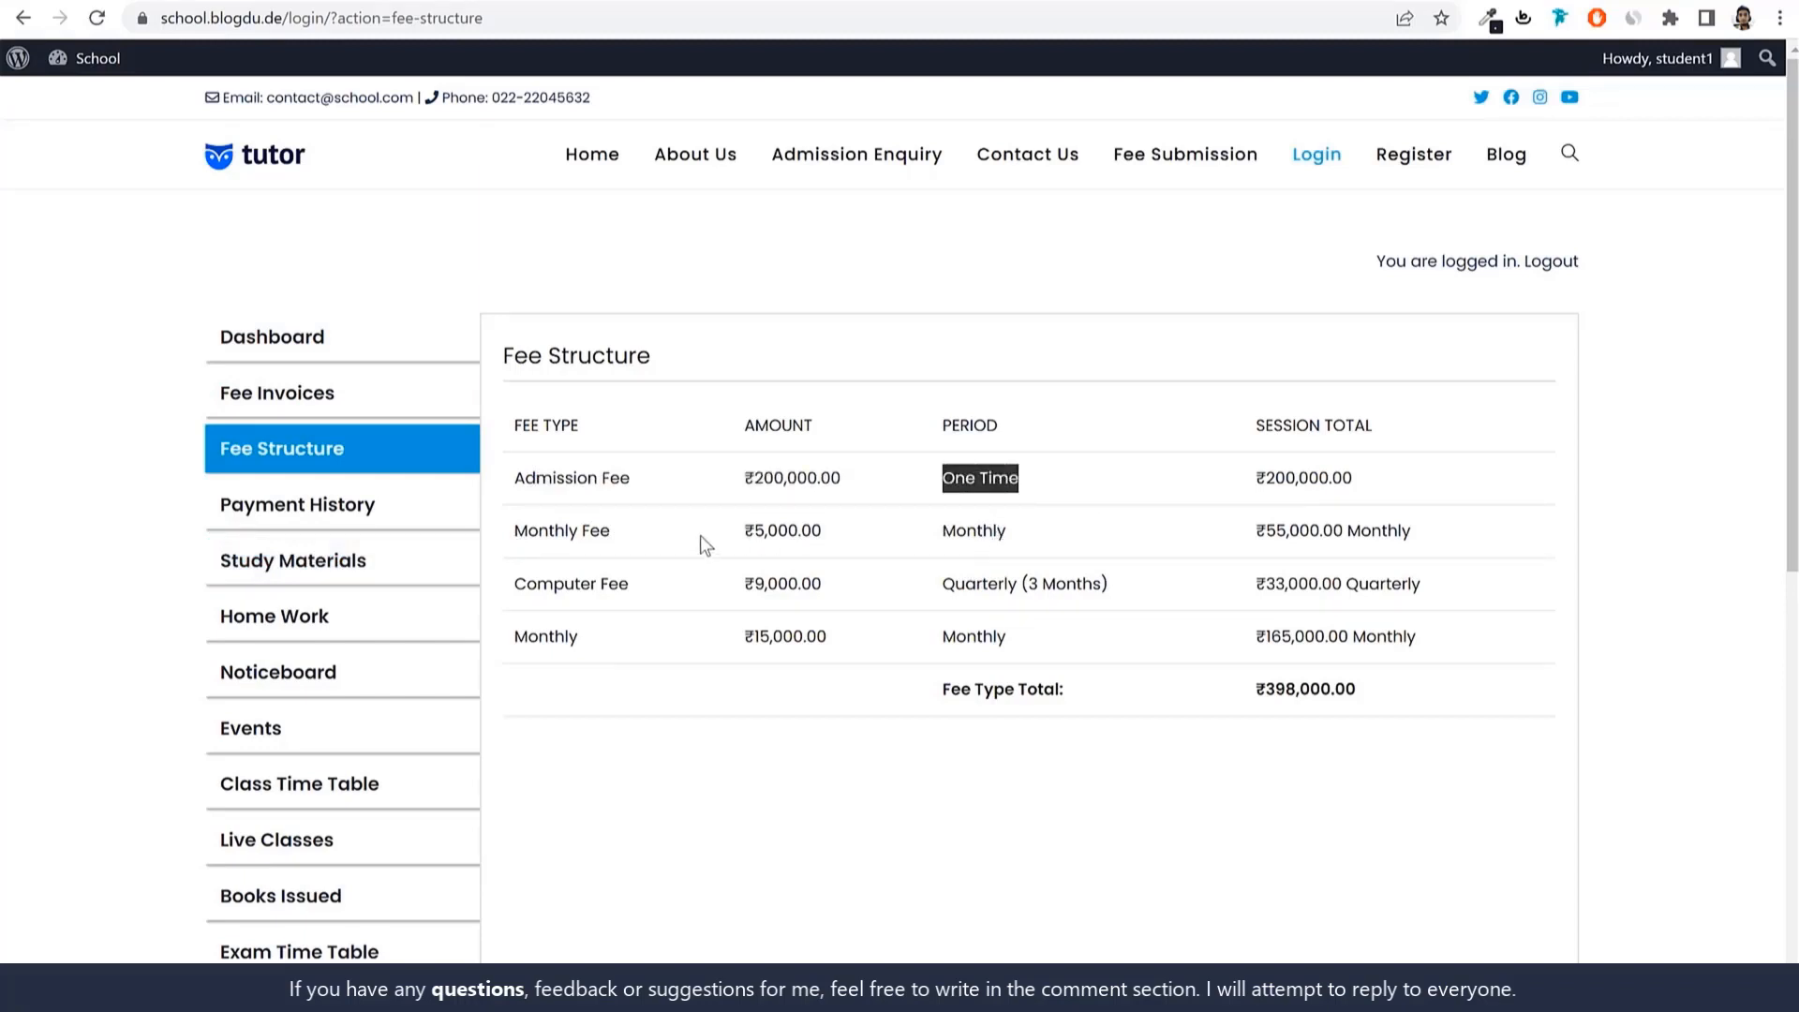
pyautogui.click(1007, 527)
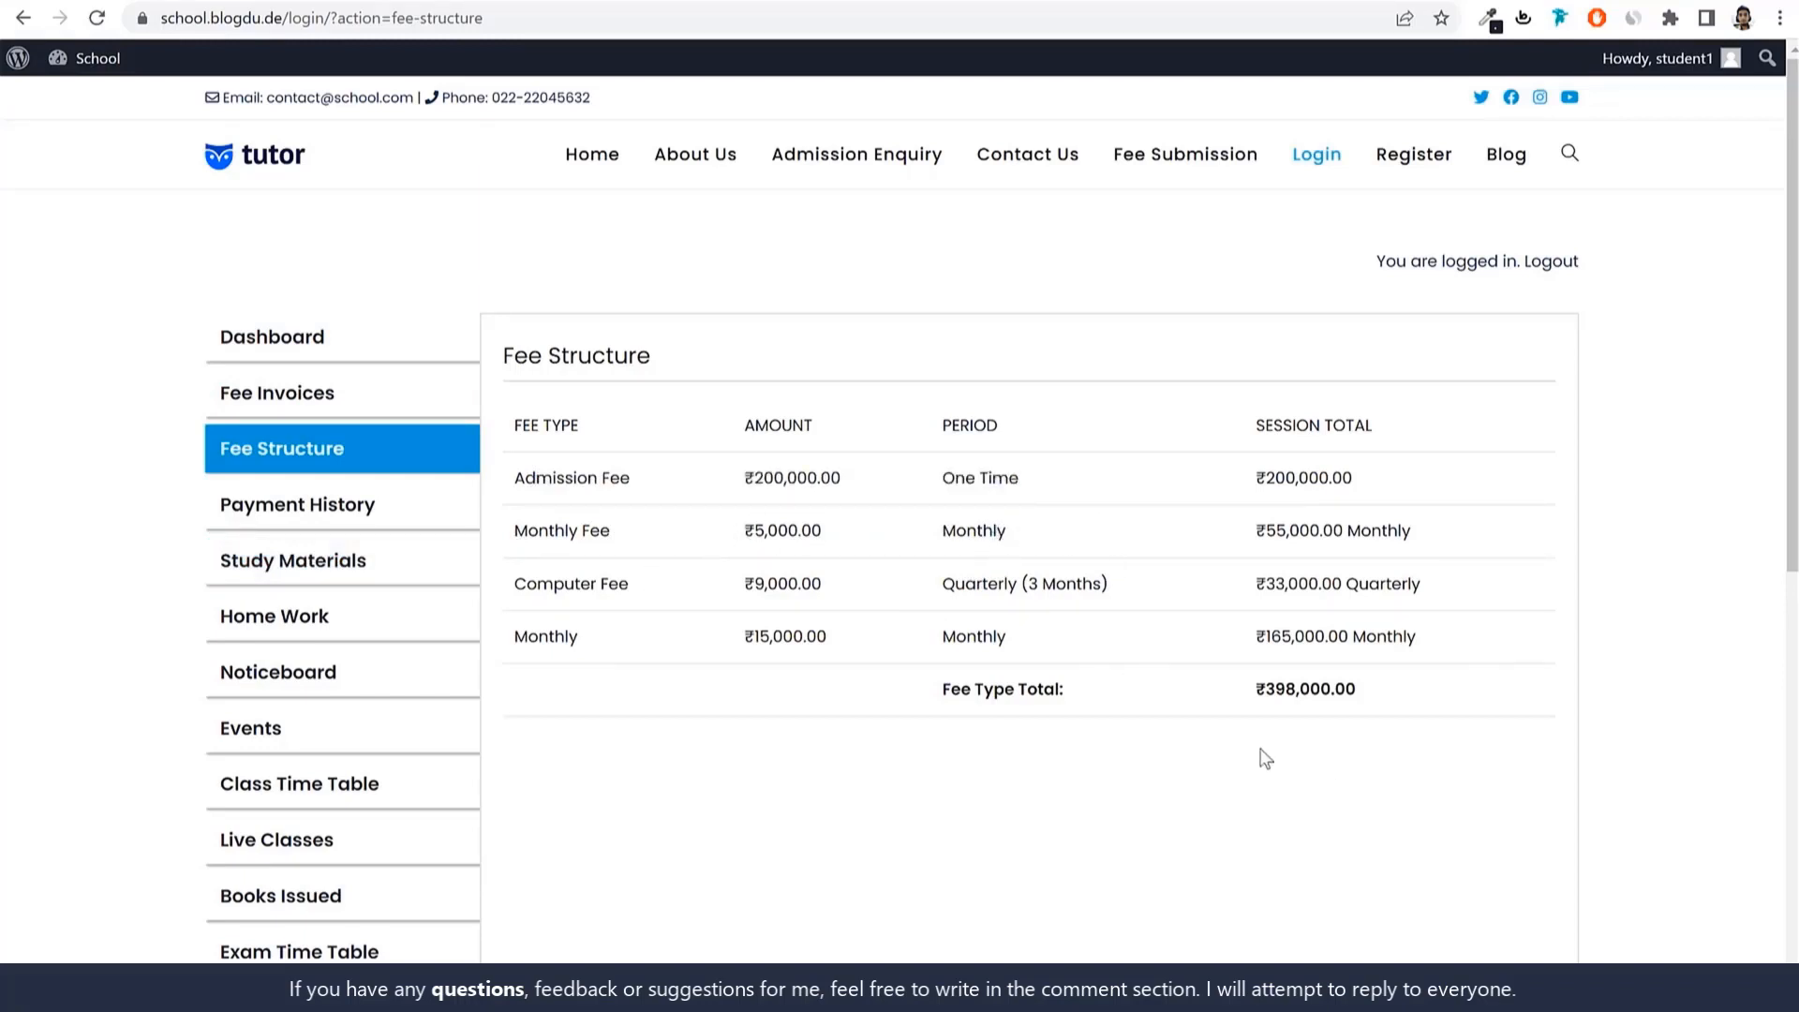
pyautogui.click(368, 517)
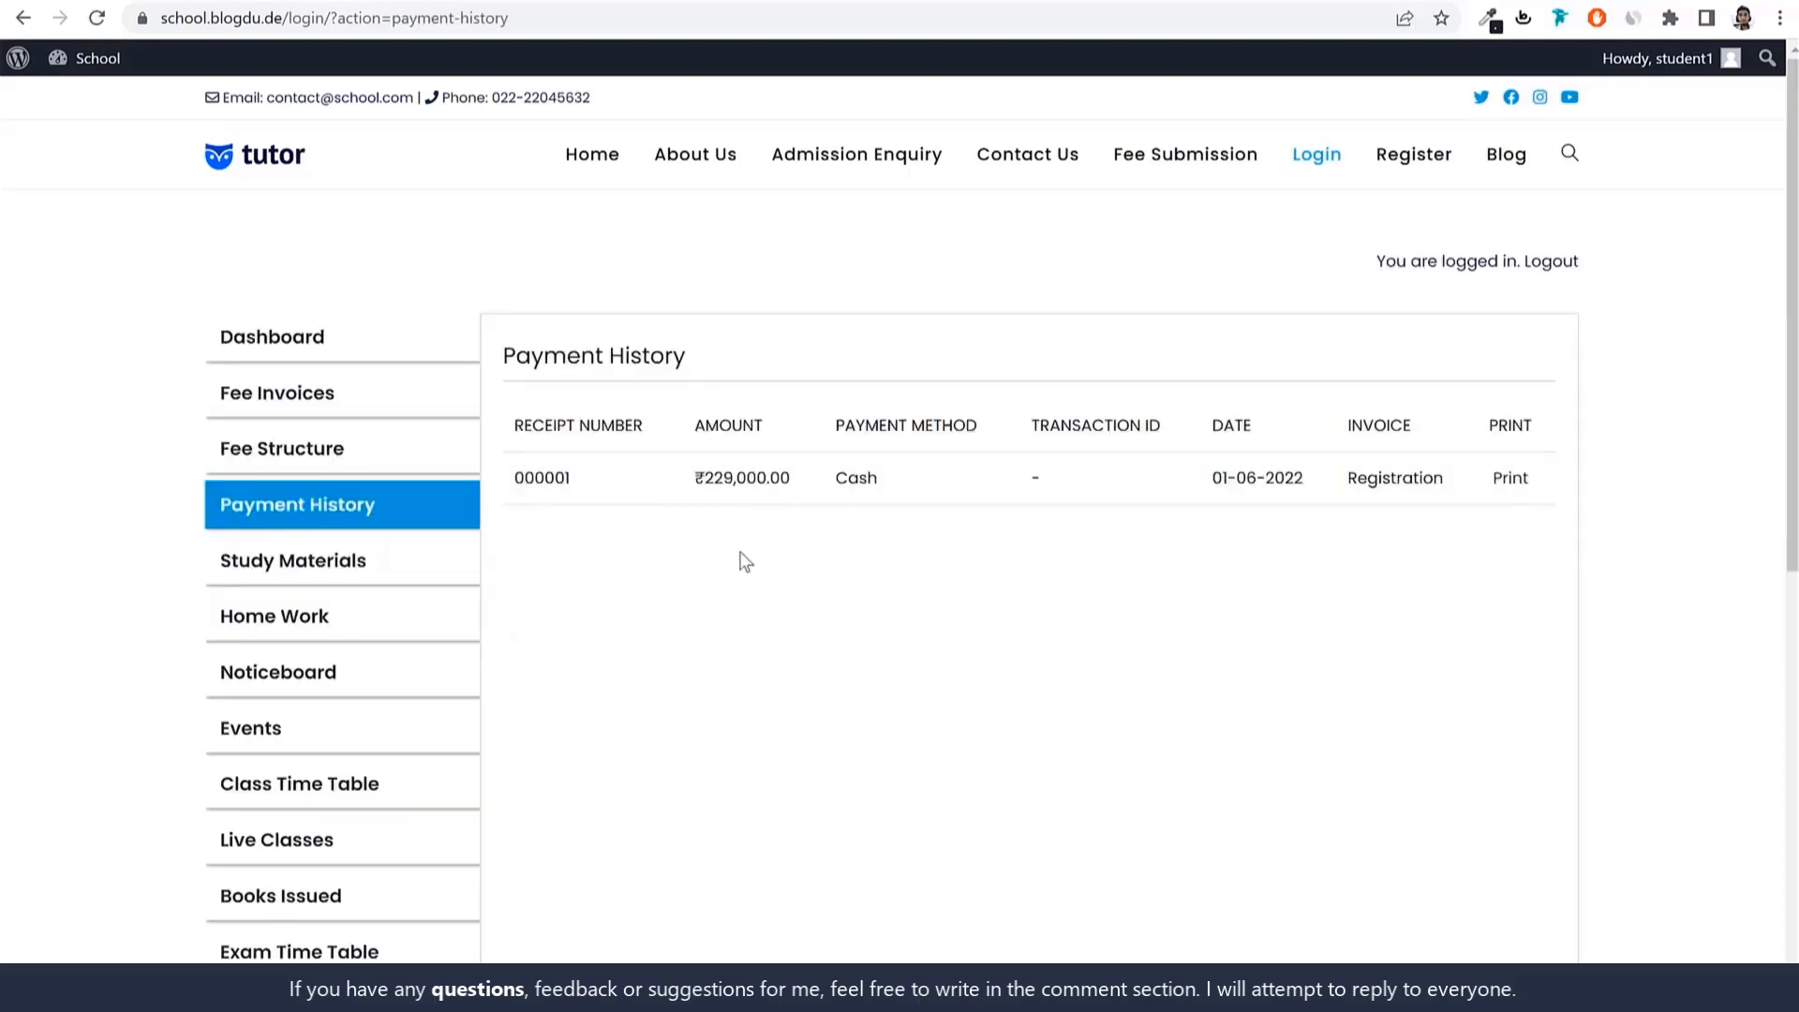
# Highlight the ₹229,000.00 payment, then preview and close receipt 000001.
pyautogui.moveTo(681, 486); pyautogui.dragTo(794, 481)
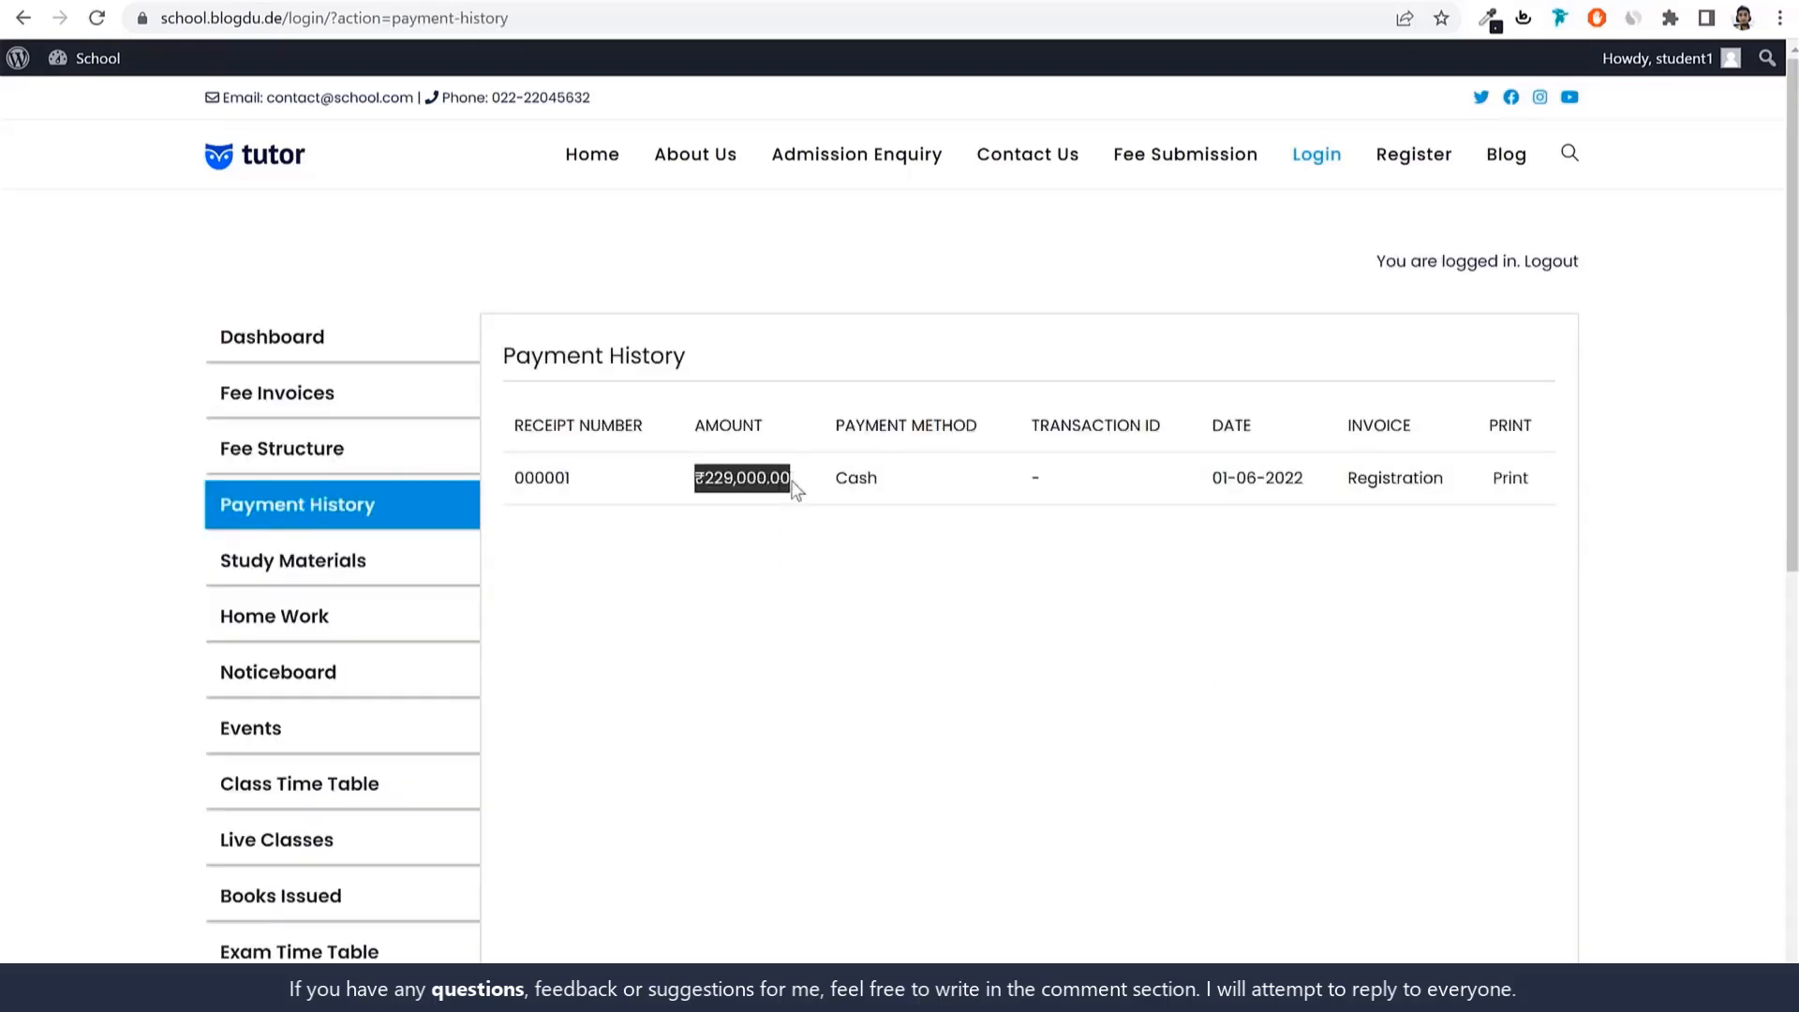
pyautogui.click(672, 494)
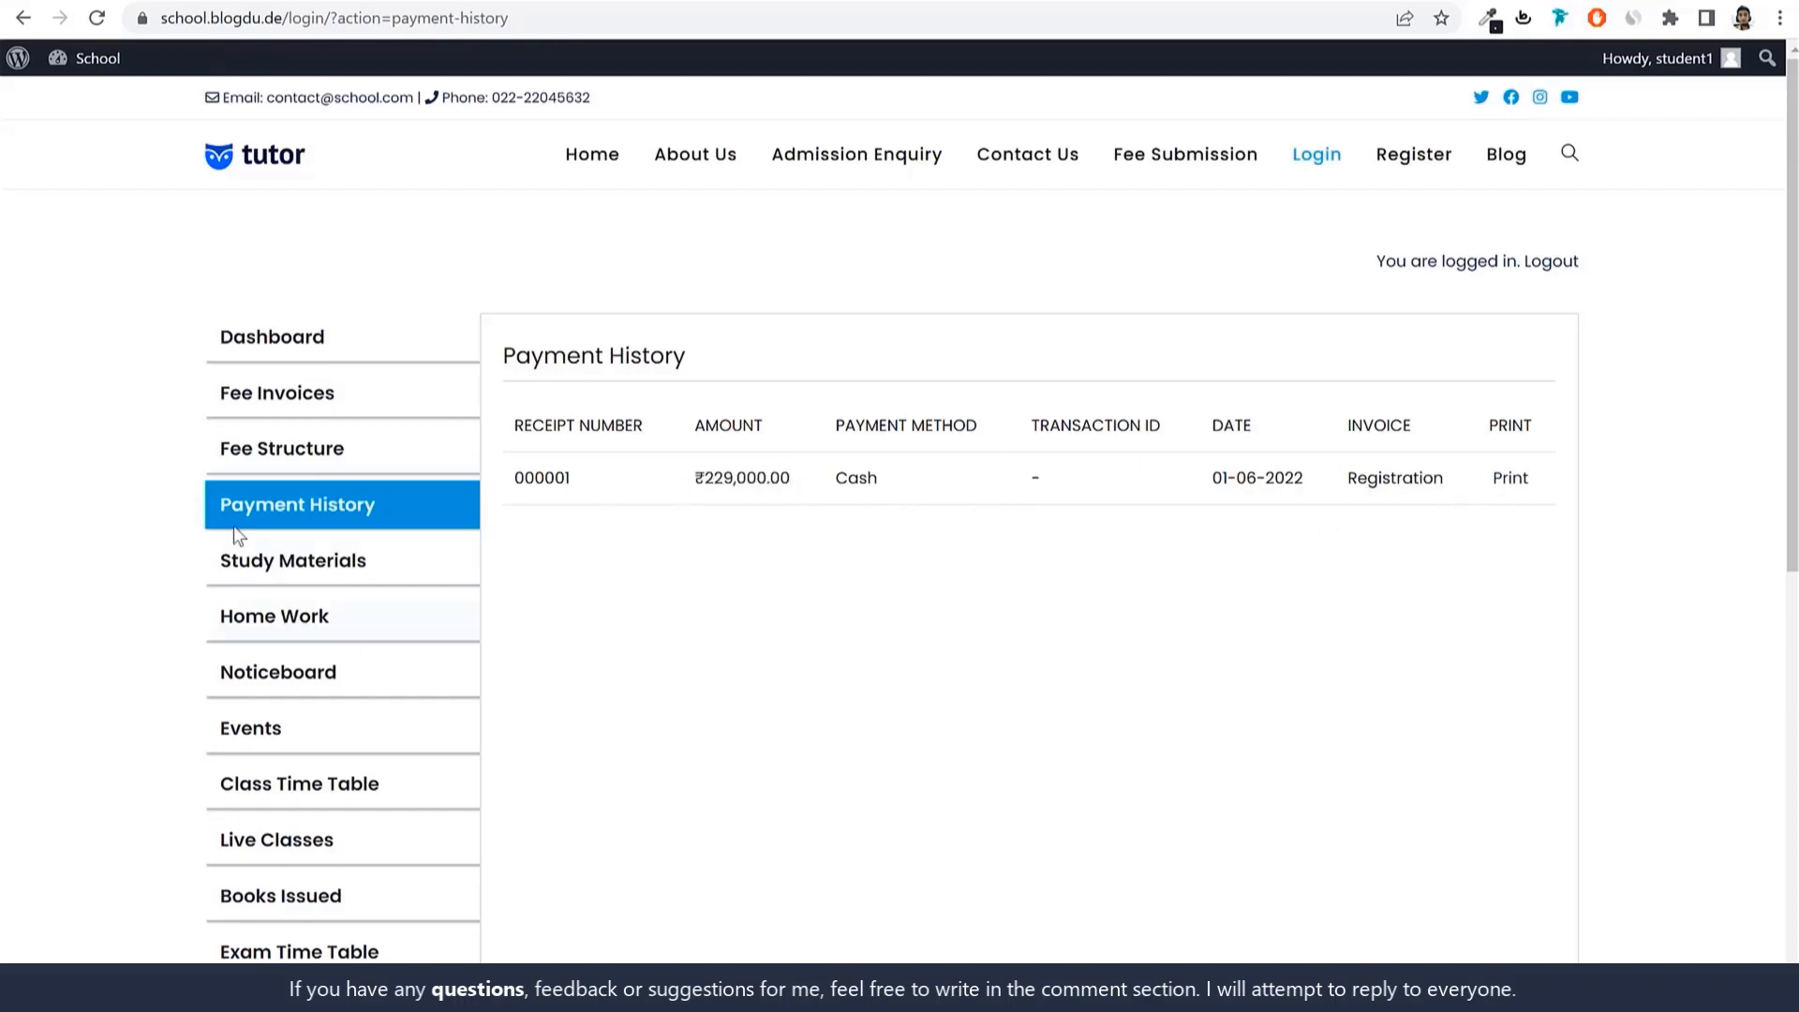
pyautogui.click(1503, 486)
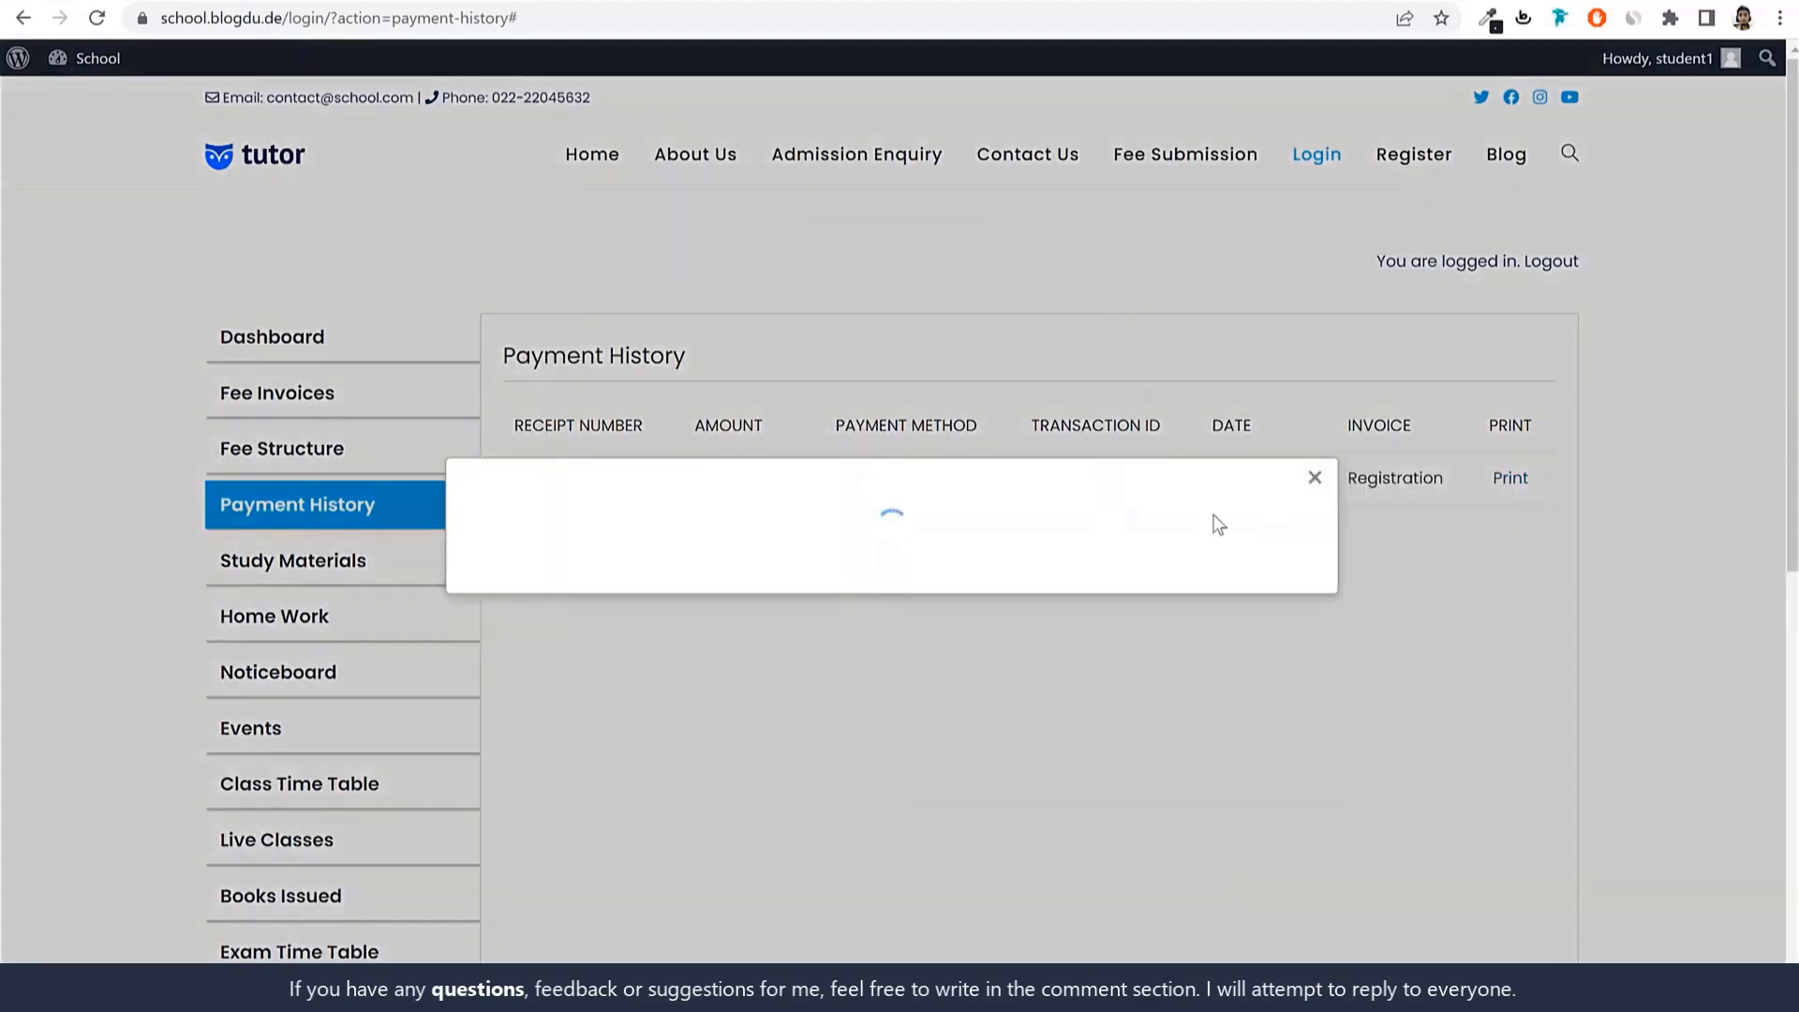
pyautogui.scroll(-3, 1118, 657)
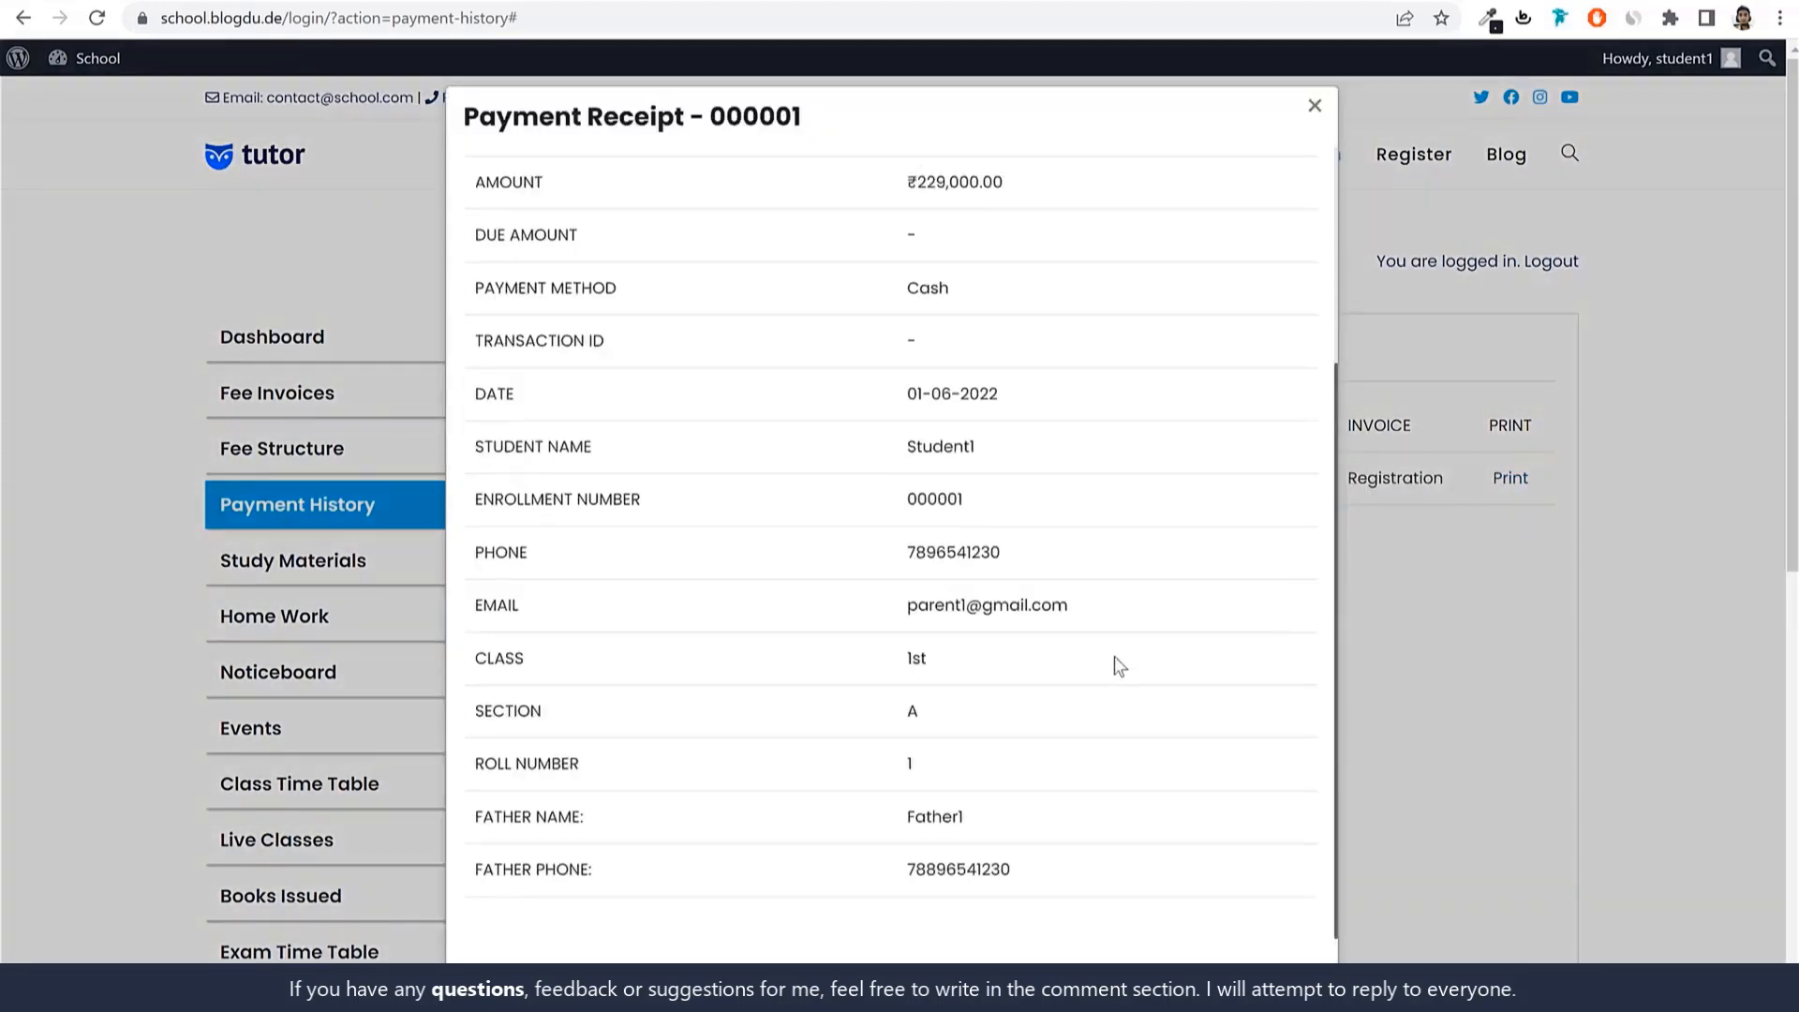
pyautogui.scroll(3, 1115, 658)
pyautogui.moveTo(935, 489); pyautogui.dragTo(1104, 485)
pyautogui.click(1104, 485)
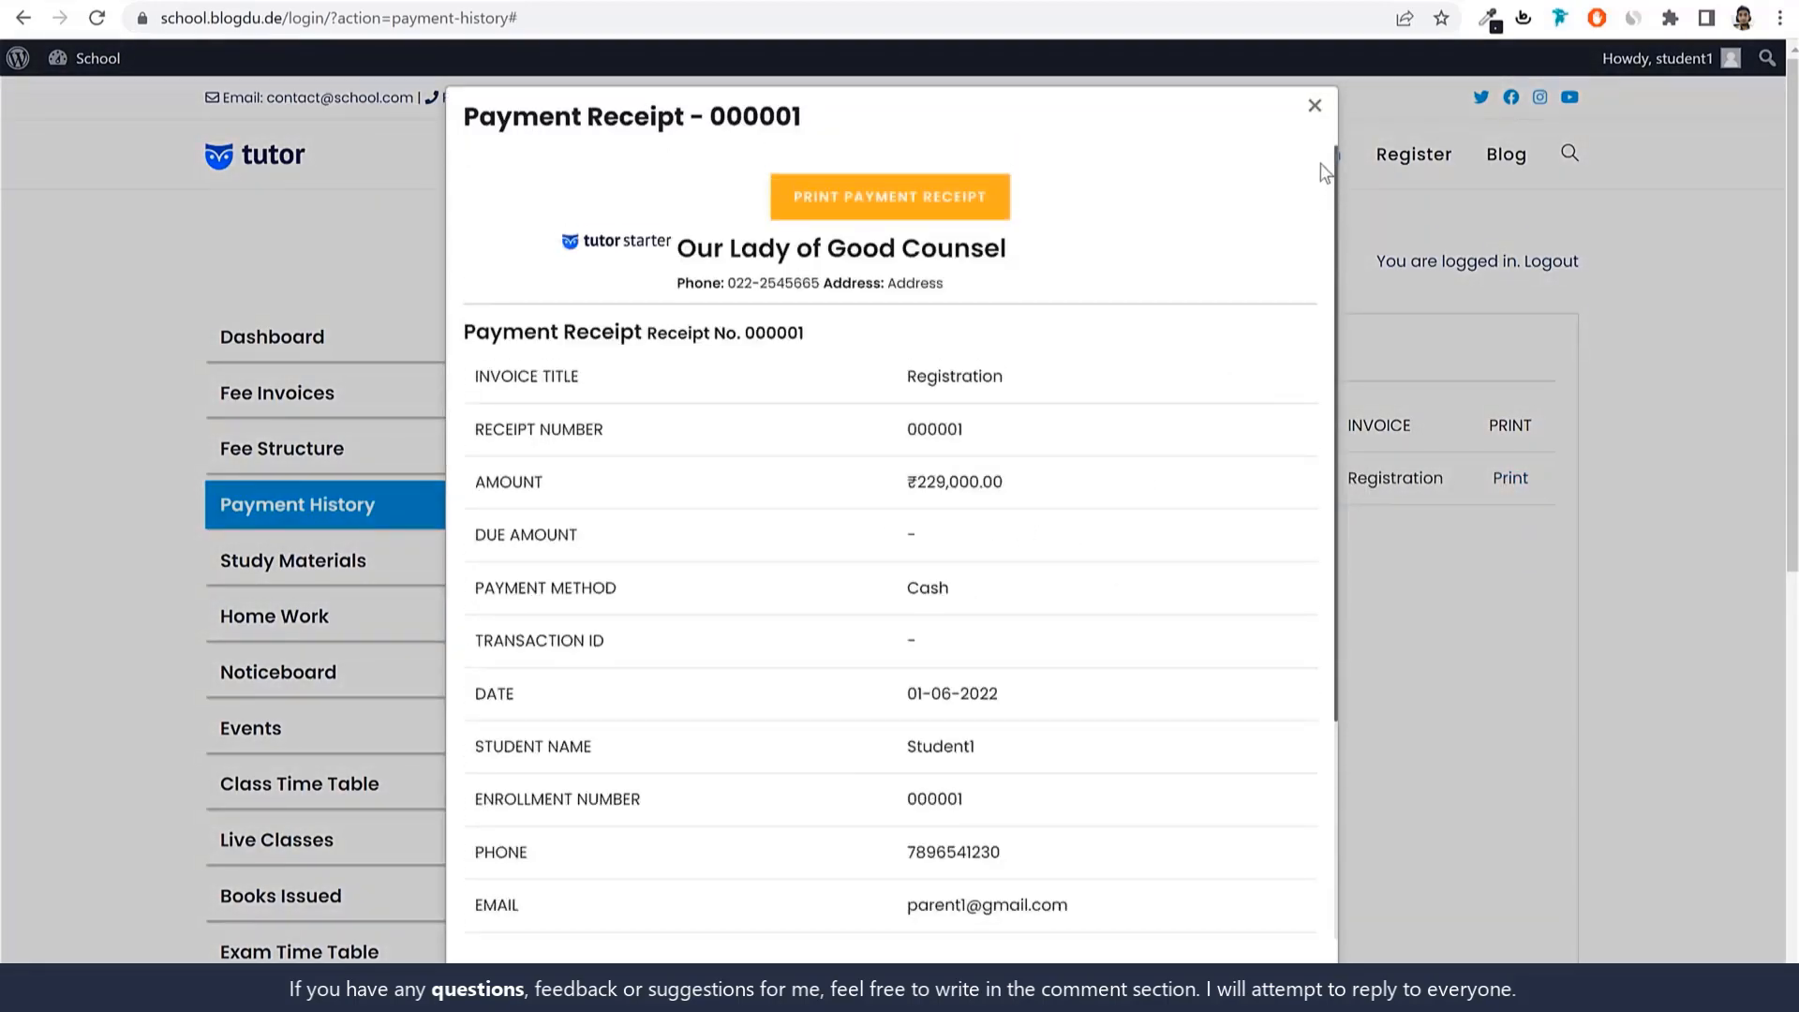
pyautogui.click(1315, 110)
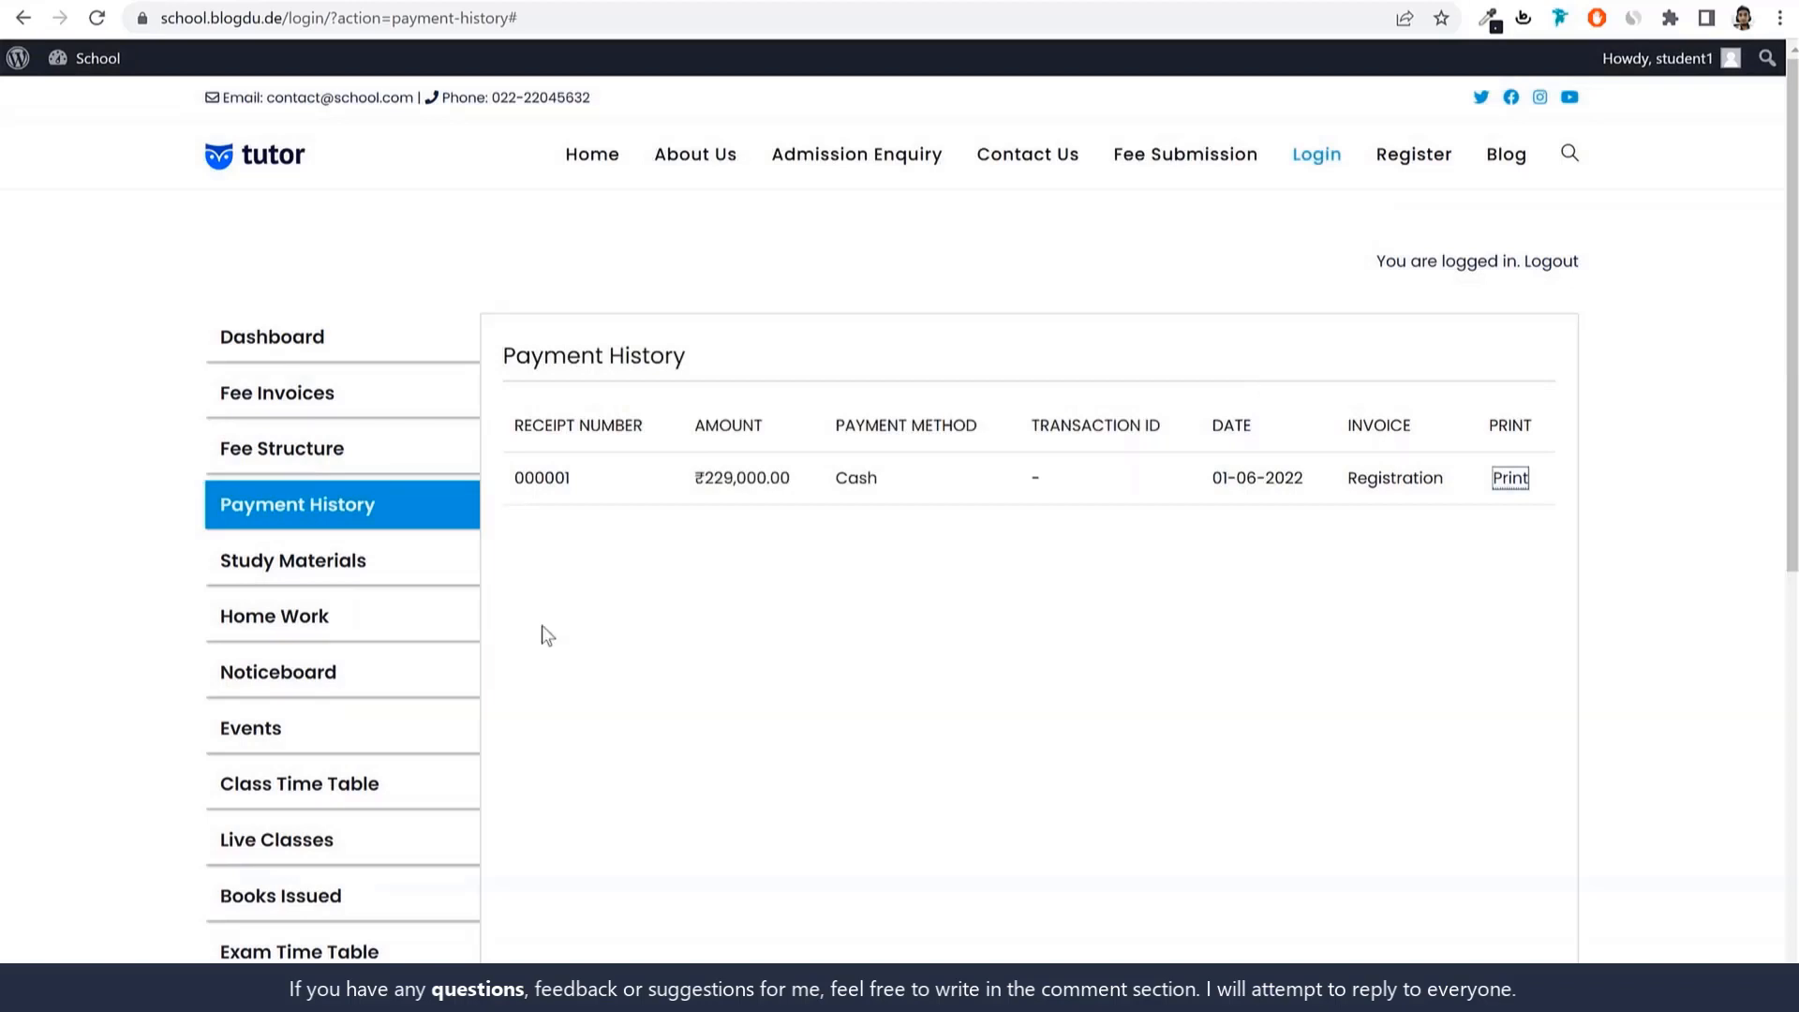
# Open Study Materials and view, then close, a study material's details.
pyautogui.click(302, 562)
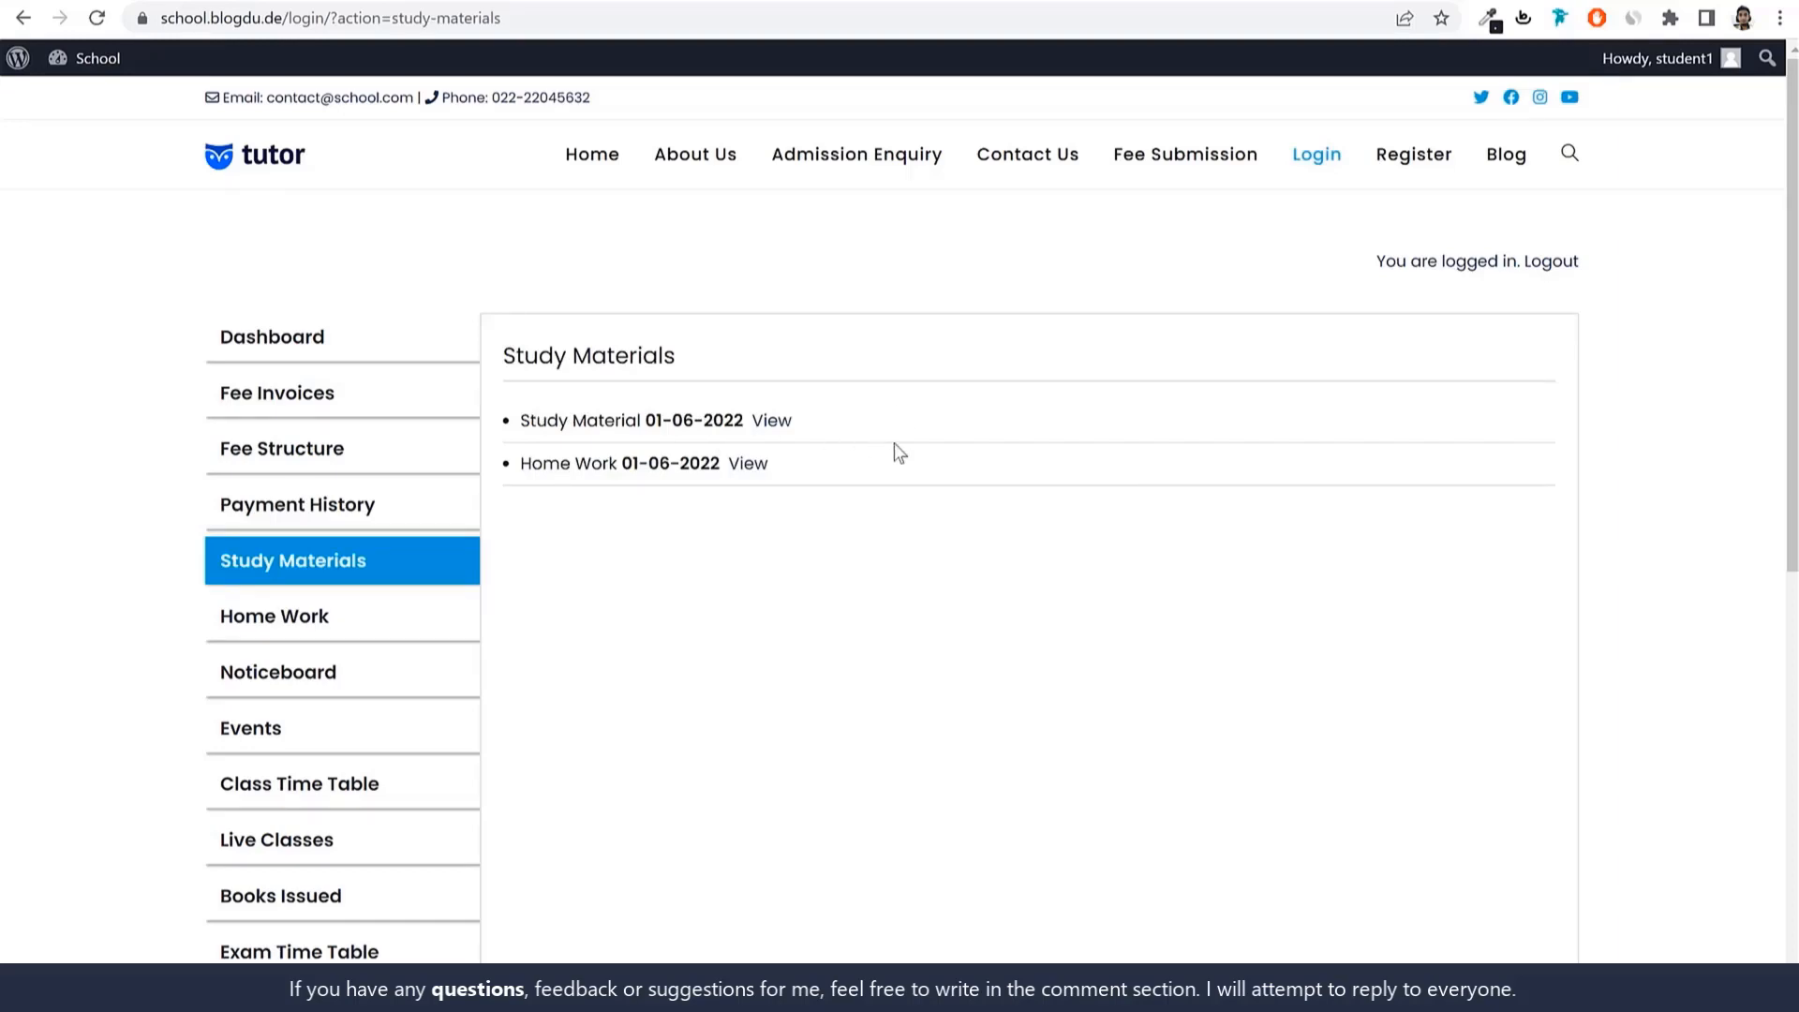
pyautogui.click(768, 424)
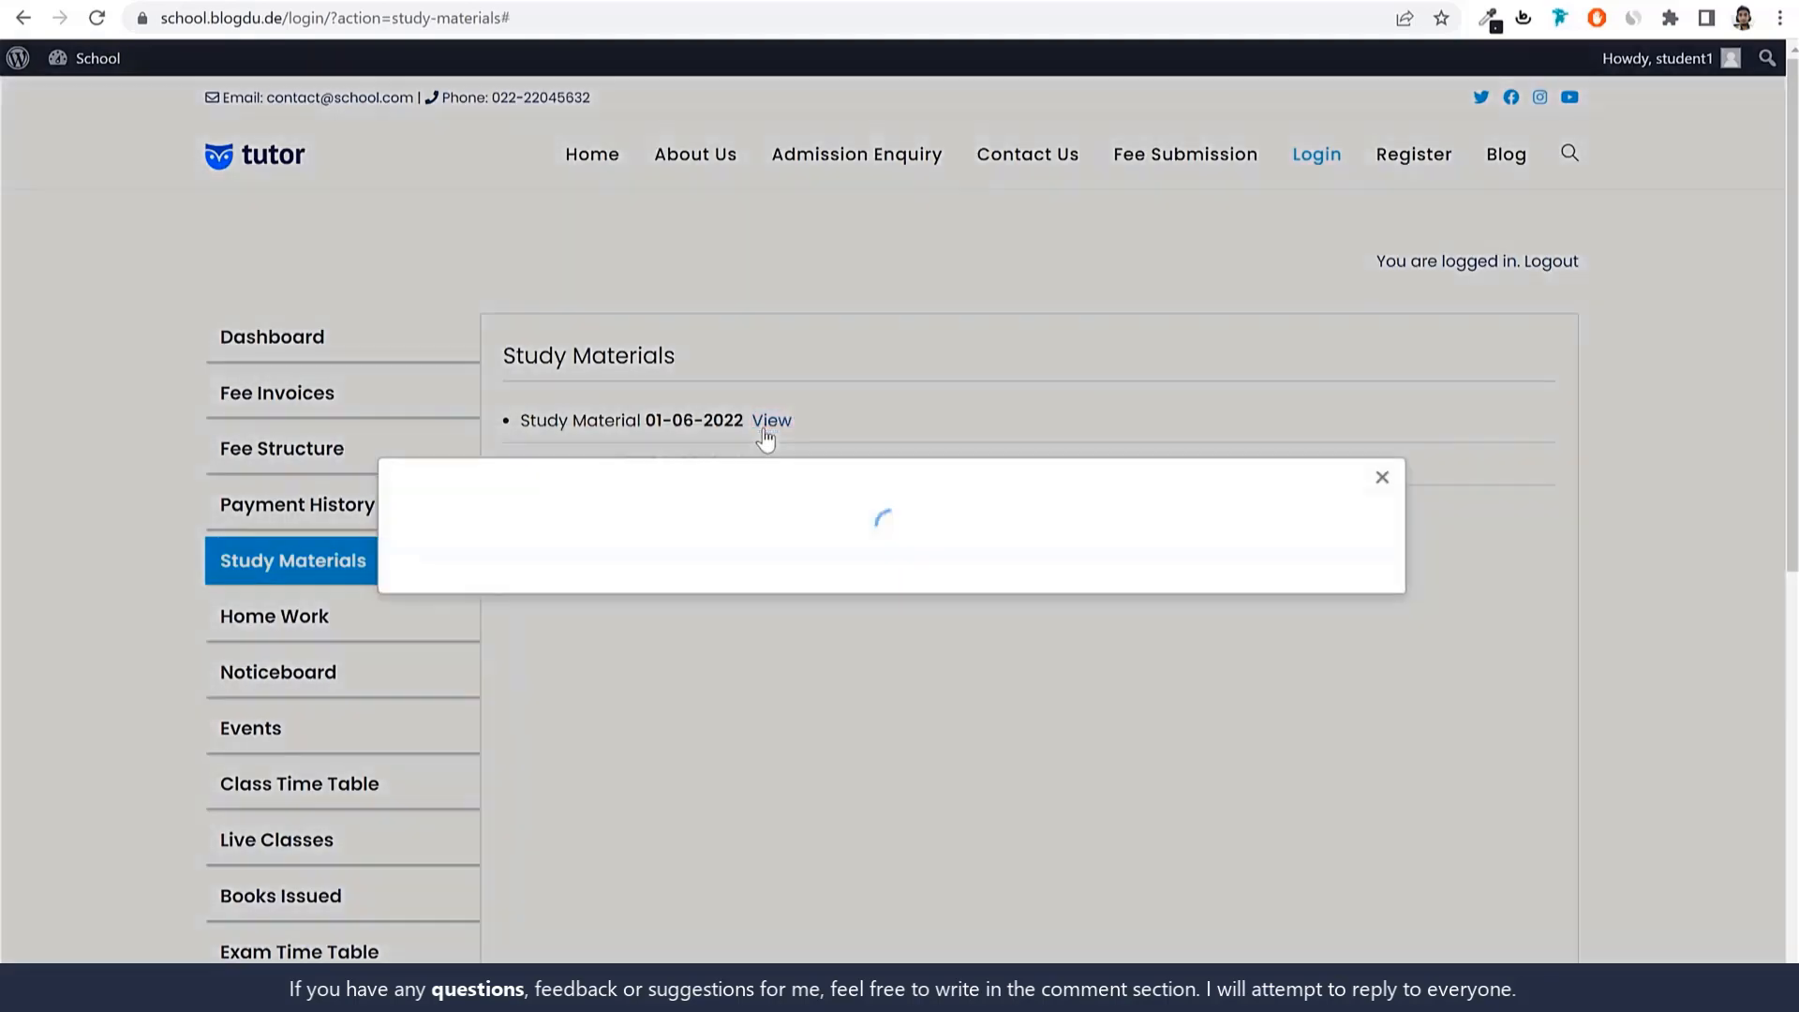
pyautogui.click(1611, 475)
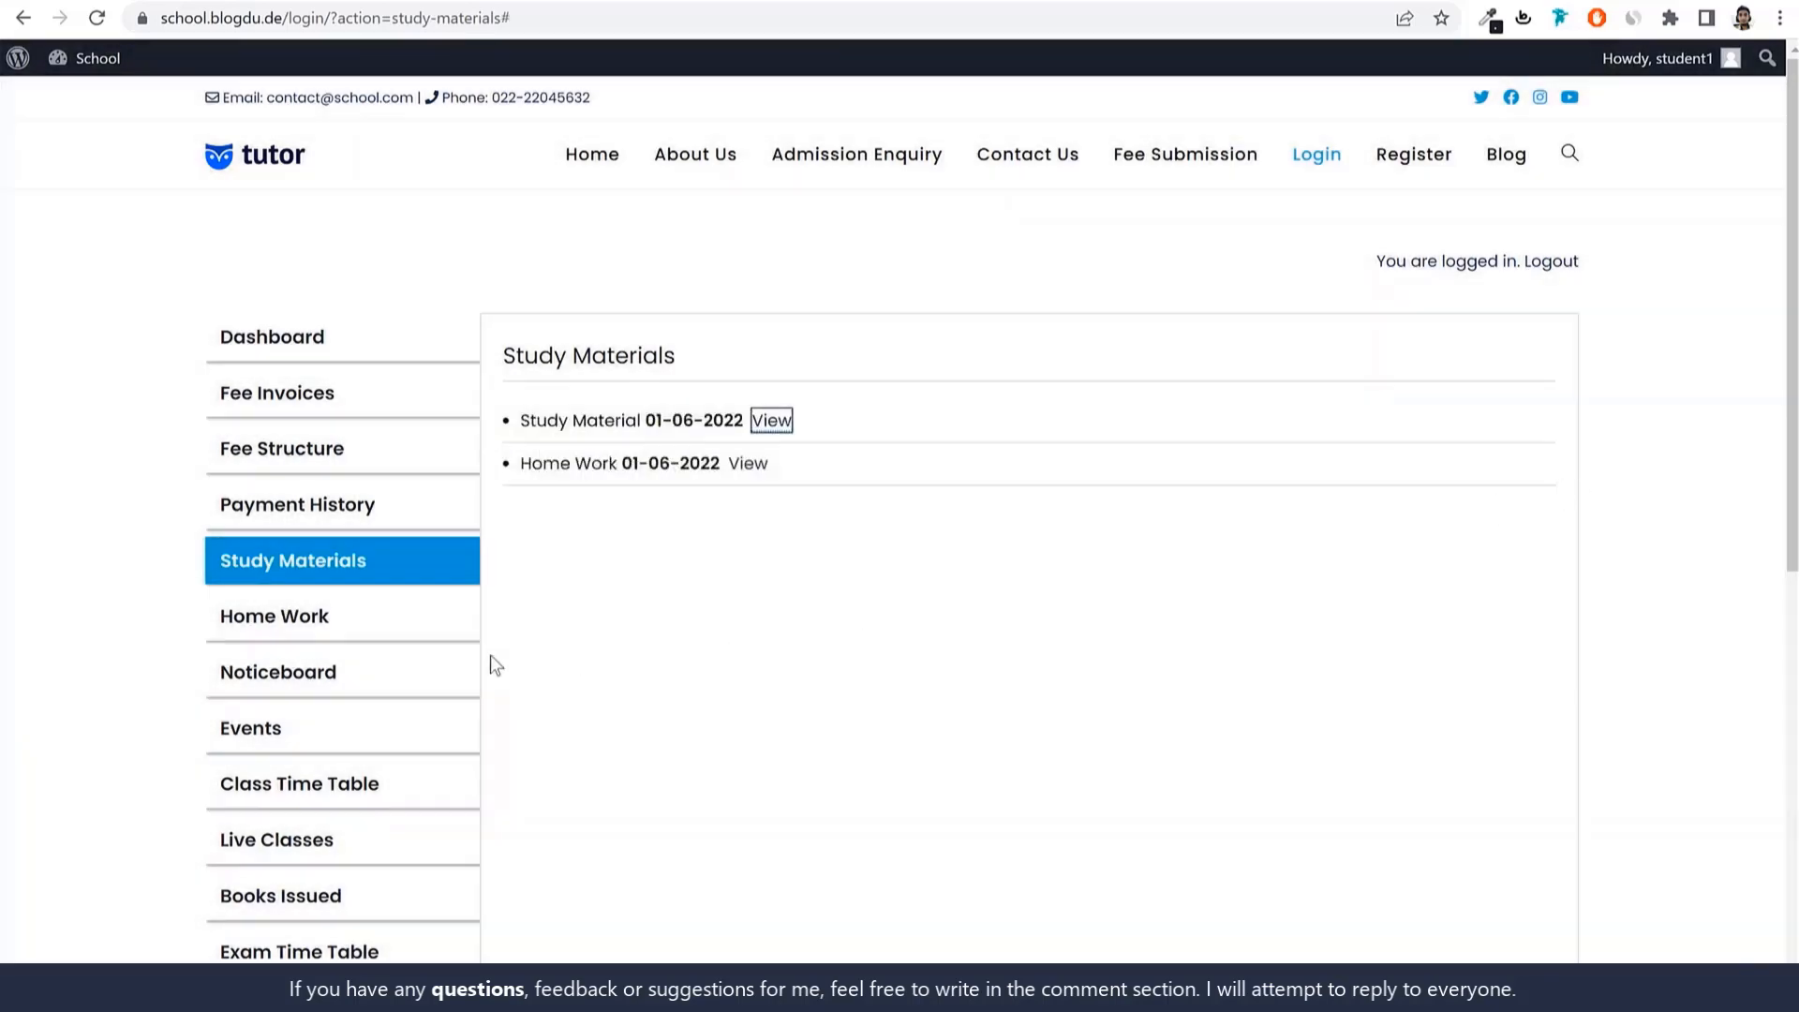
# View the Chp 2 Home Work details, then bring up the Submit Homework form.
pyautogui.click(374, 635)
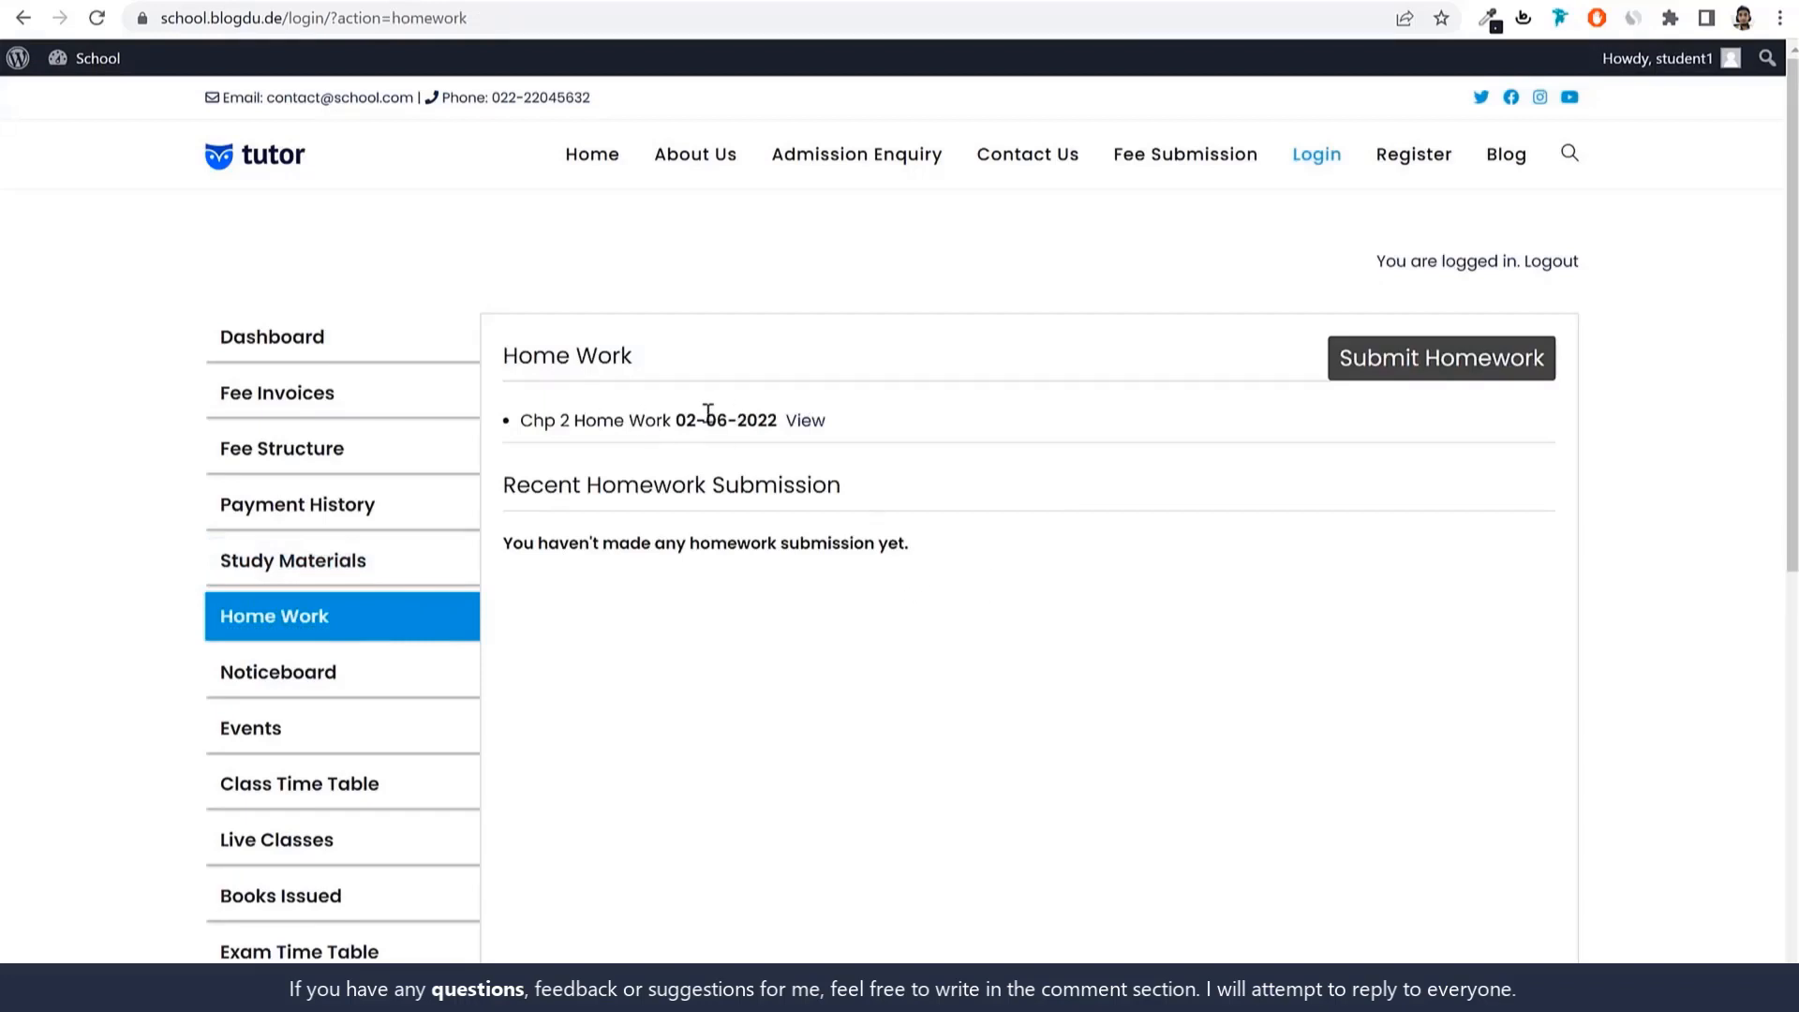
pyautogui.click(805, 422)
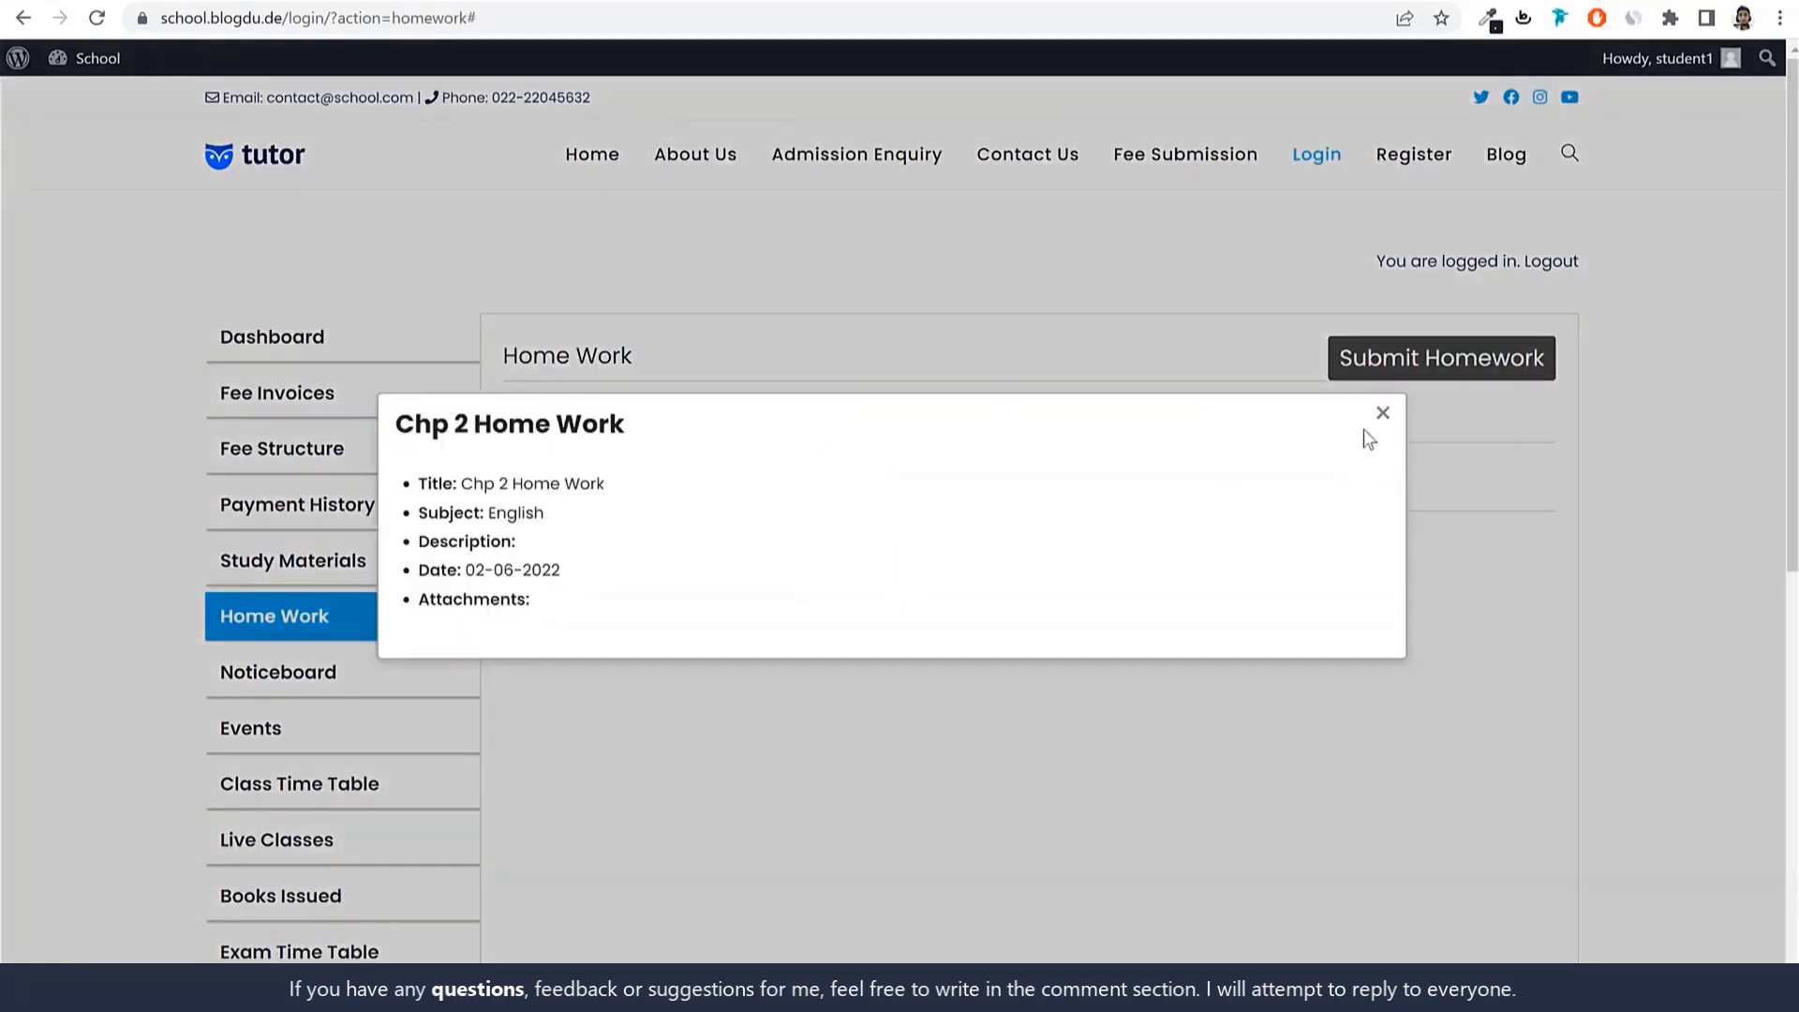
pyautogui.click(1383, 414)
pyautogui.click(1421, 365)
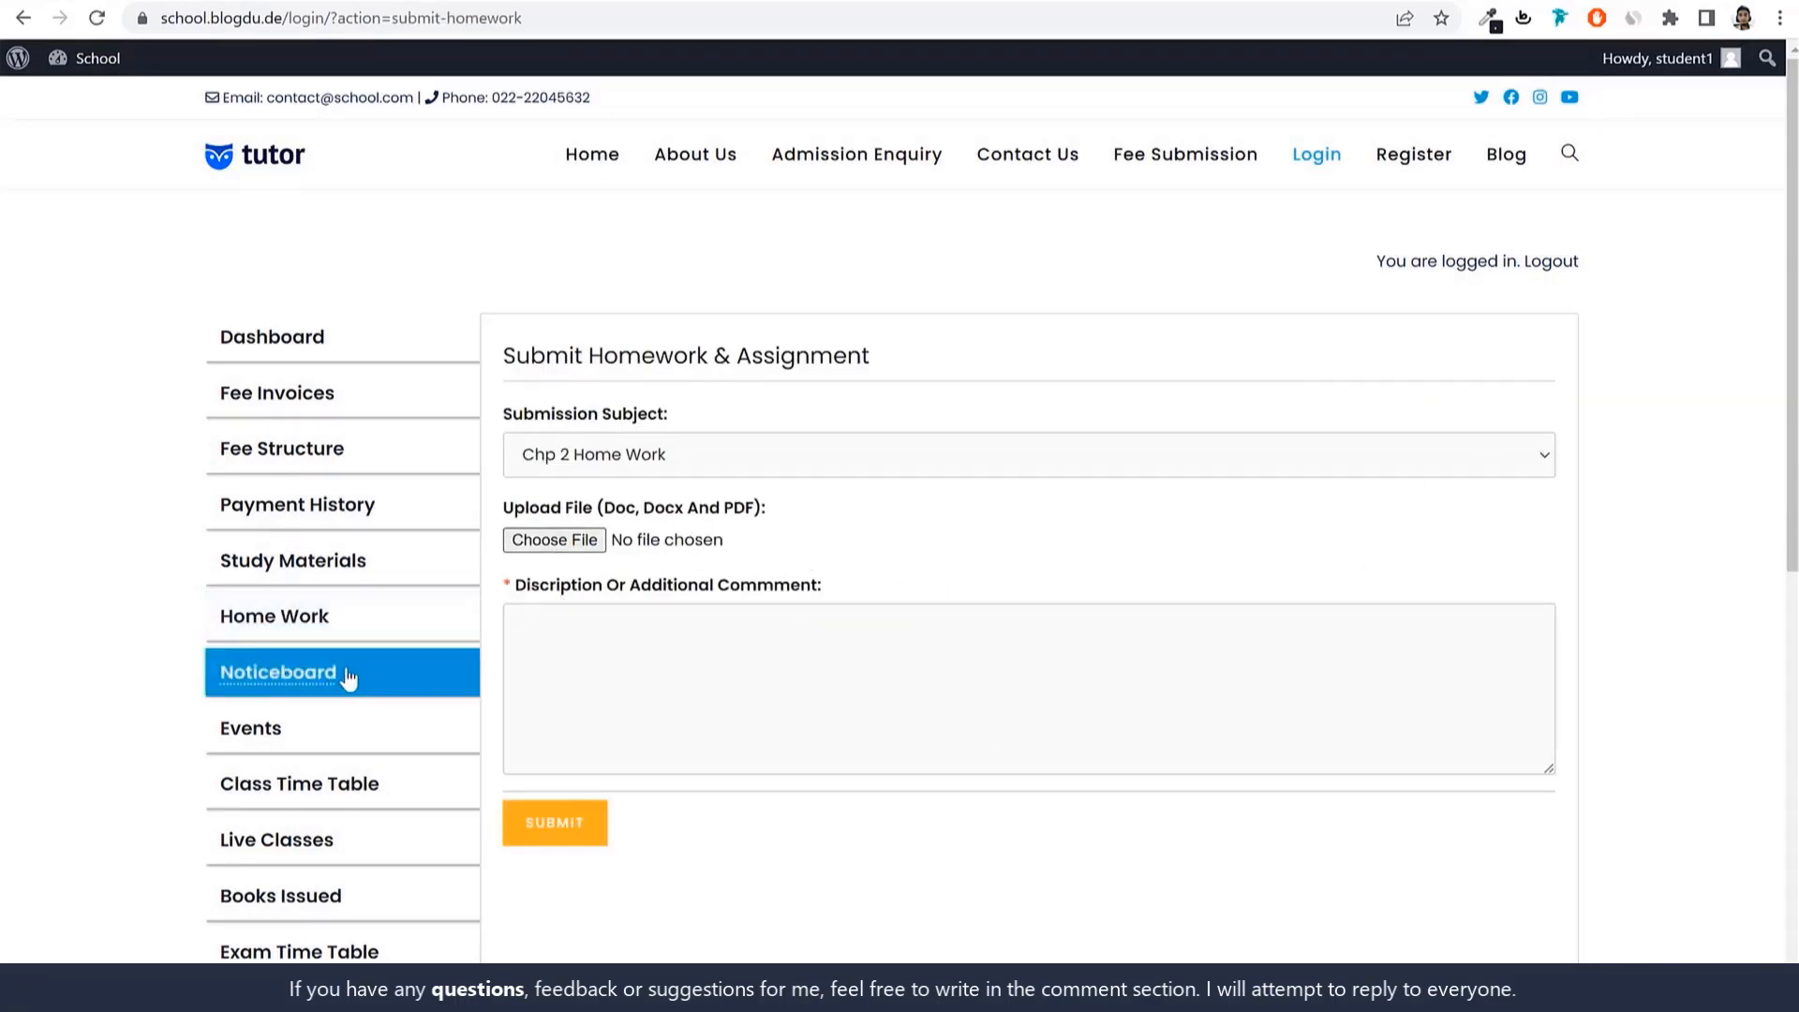
pyautogui.scroll(-2, 413, 675)
pyautogui.click(251, 516)
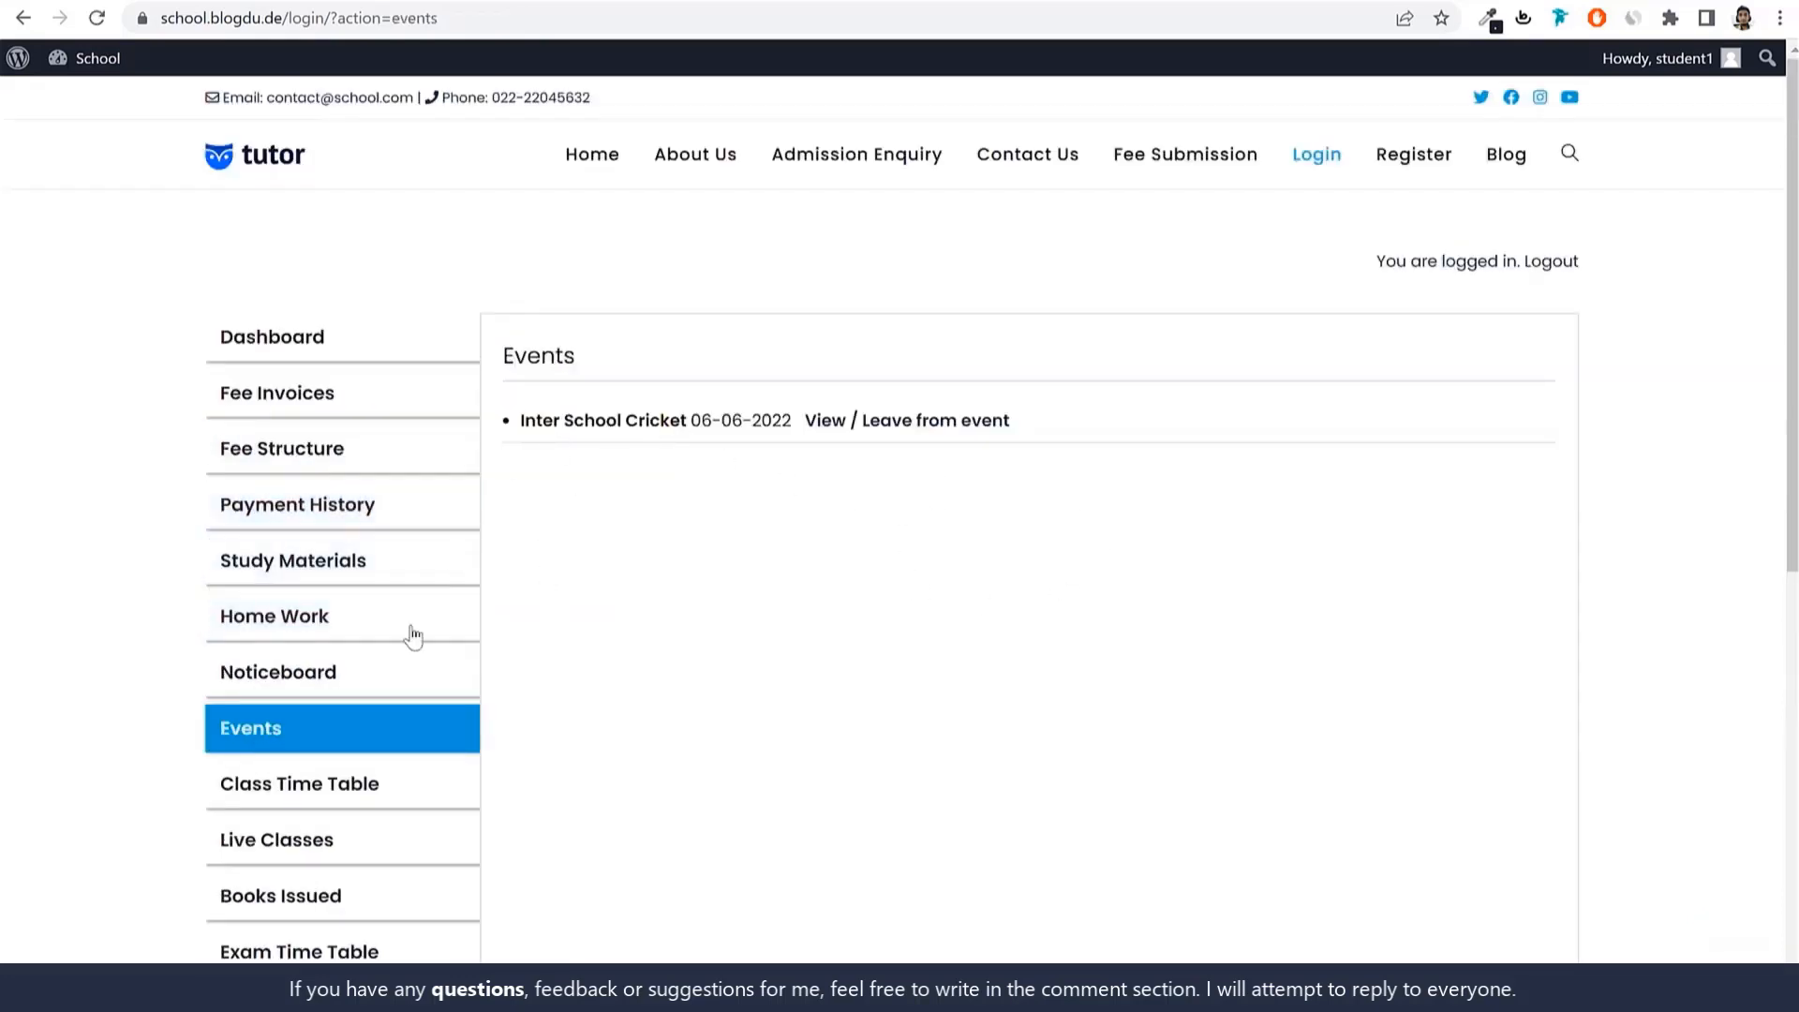
# Highlight the Inter School Cricket event and view its details.
pyautogui.moveTo(520, 420); pyautogui.dragTo(689, 424)
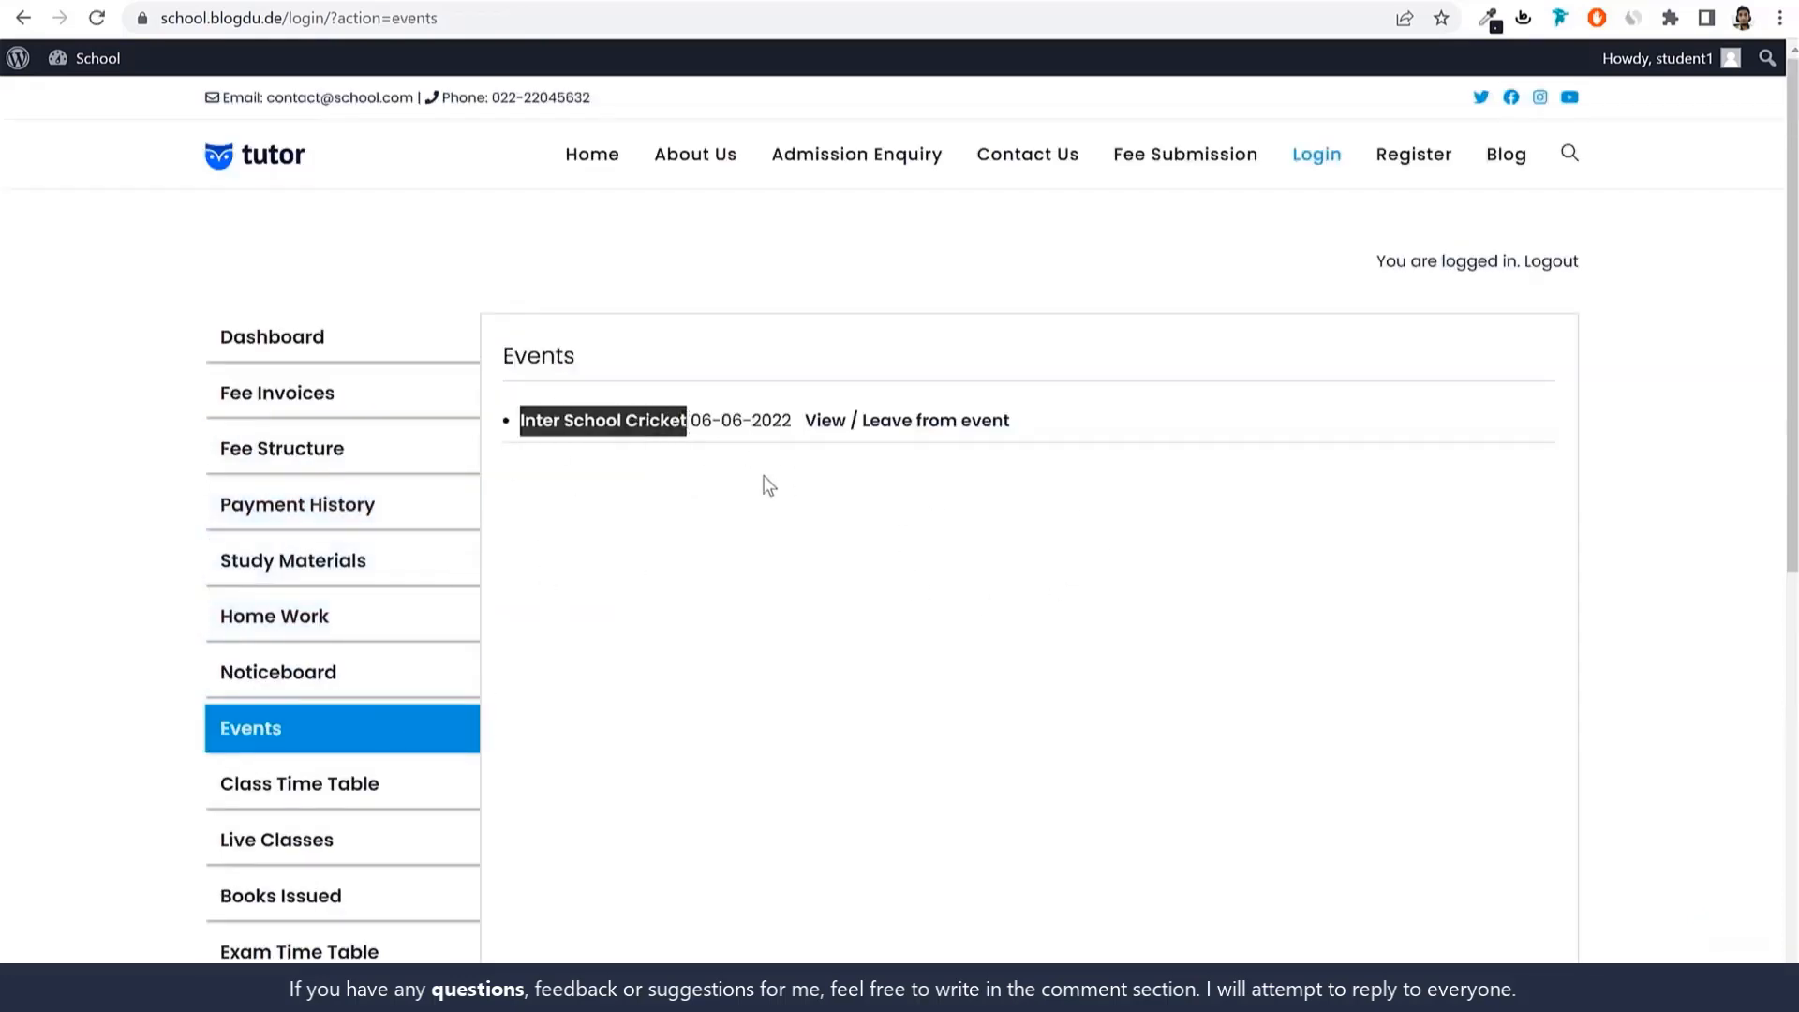
pyautogui.click(817, 471)
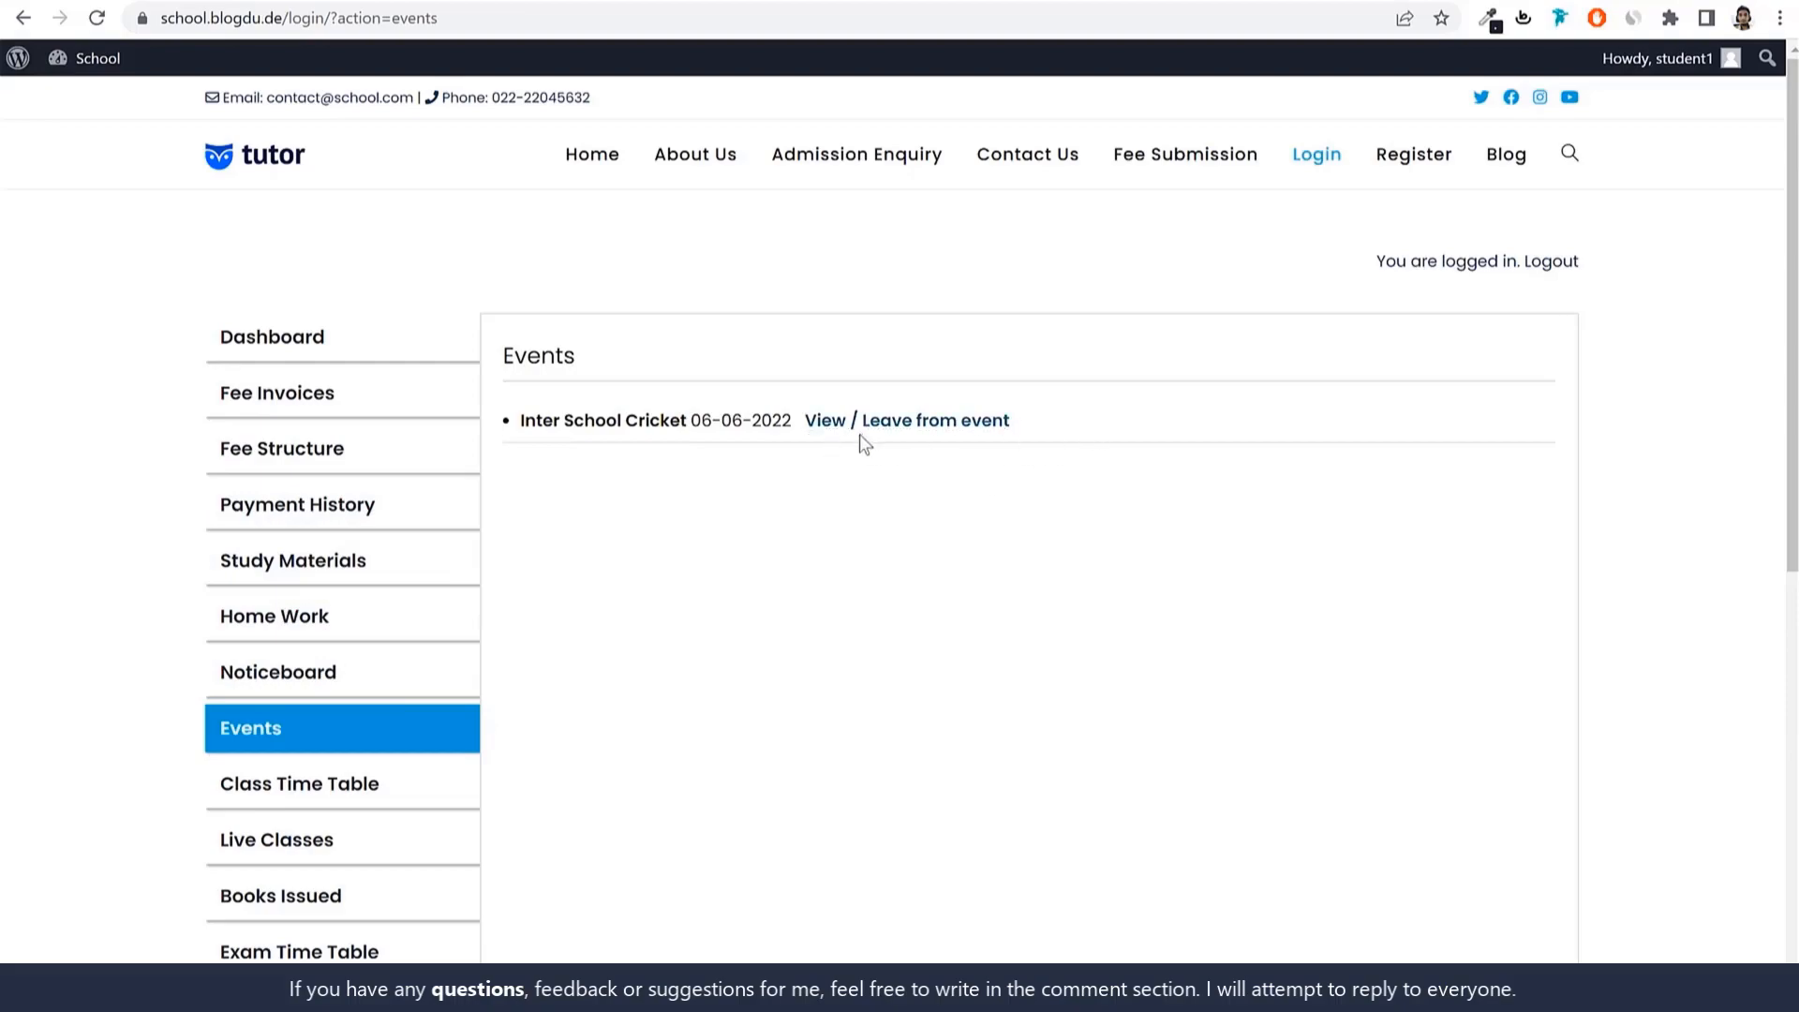
pyautogui.click(925, 424)
pyautogui.scroll(-7, 1003, 615)
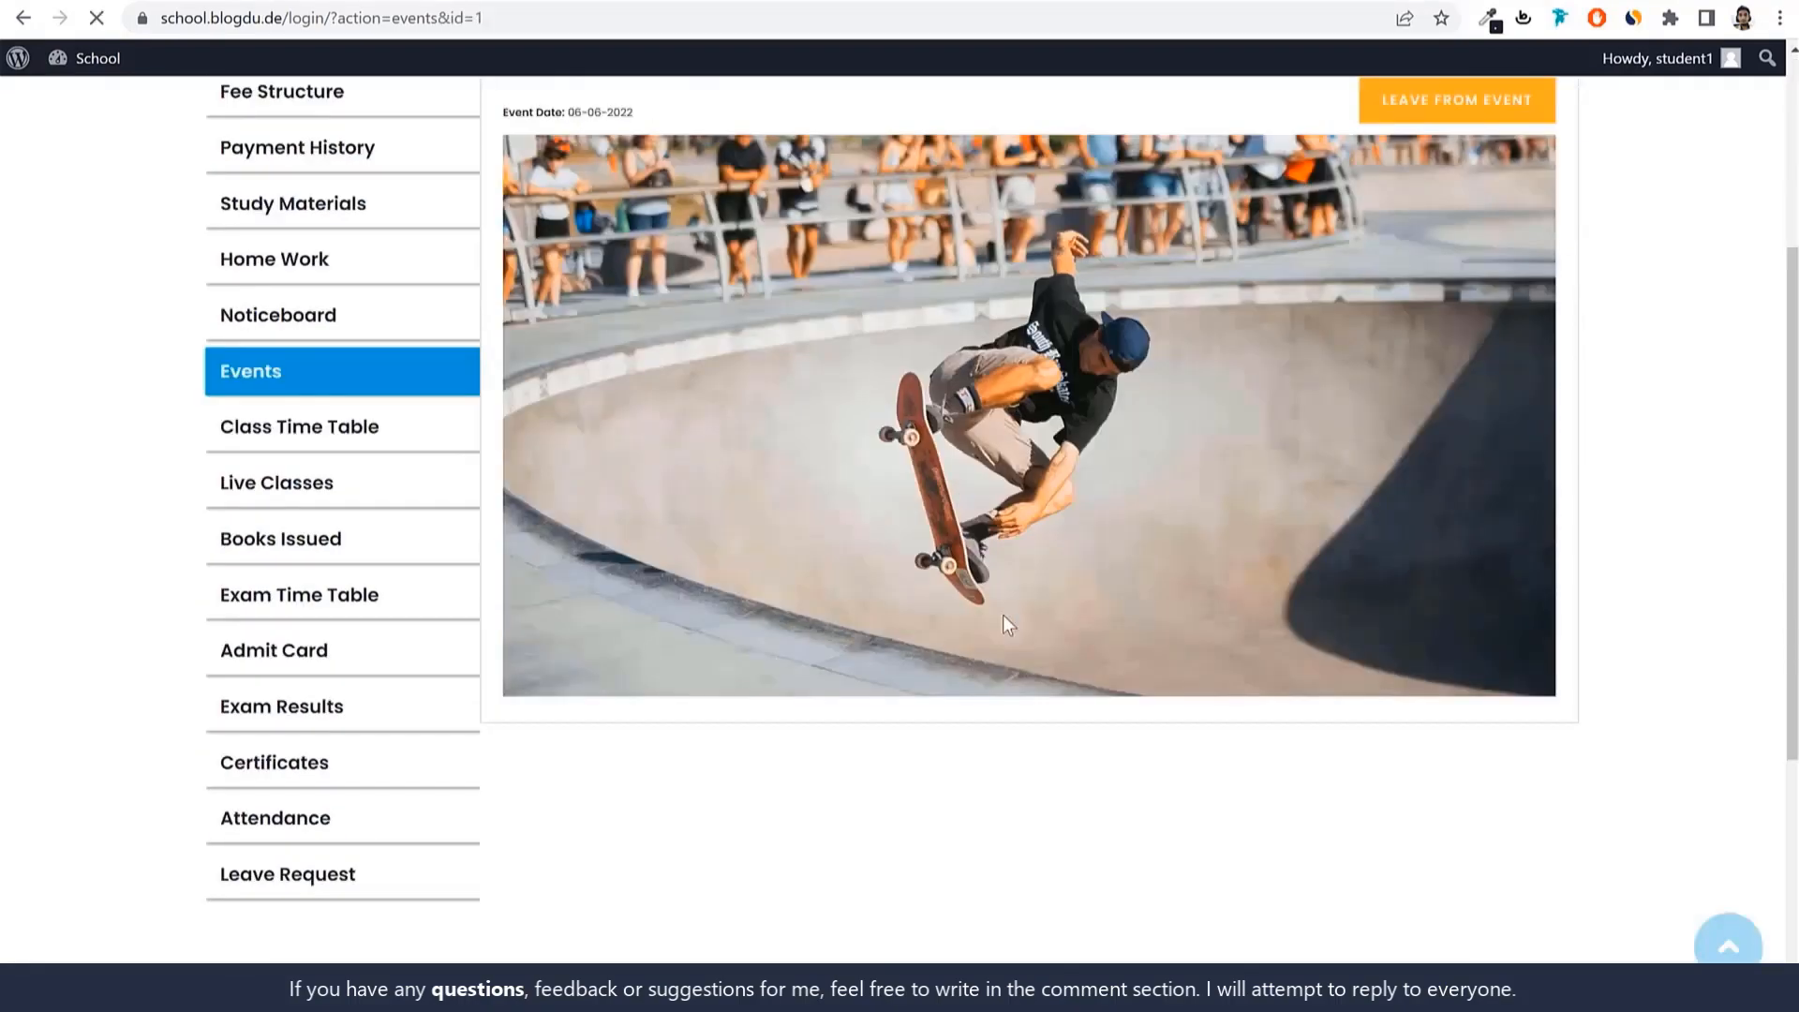
pyautogui.scroll(6, 988, 593)
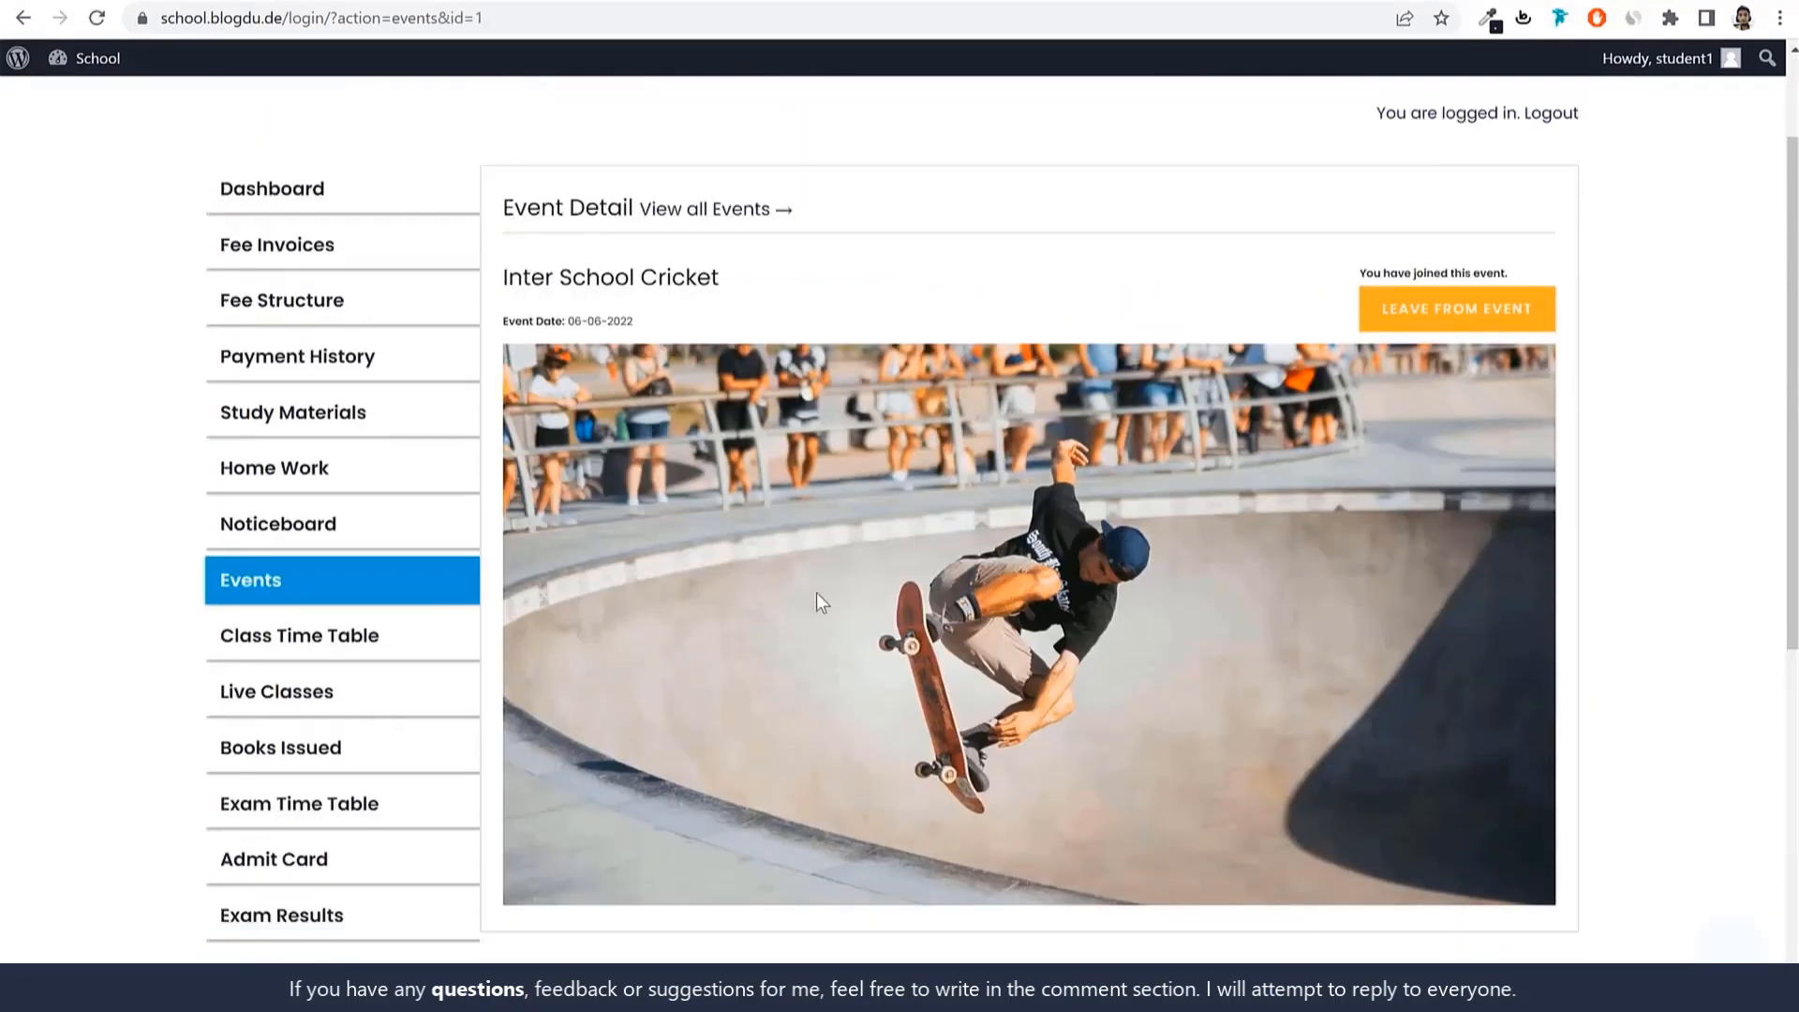
pyautogui.scroll(-1, 817, 592)
# Open the 1st - A class timetable and preview then close its printable version.
pyautogui.click(293, 569)
pyautogui.scroll(-10, 923, 562)
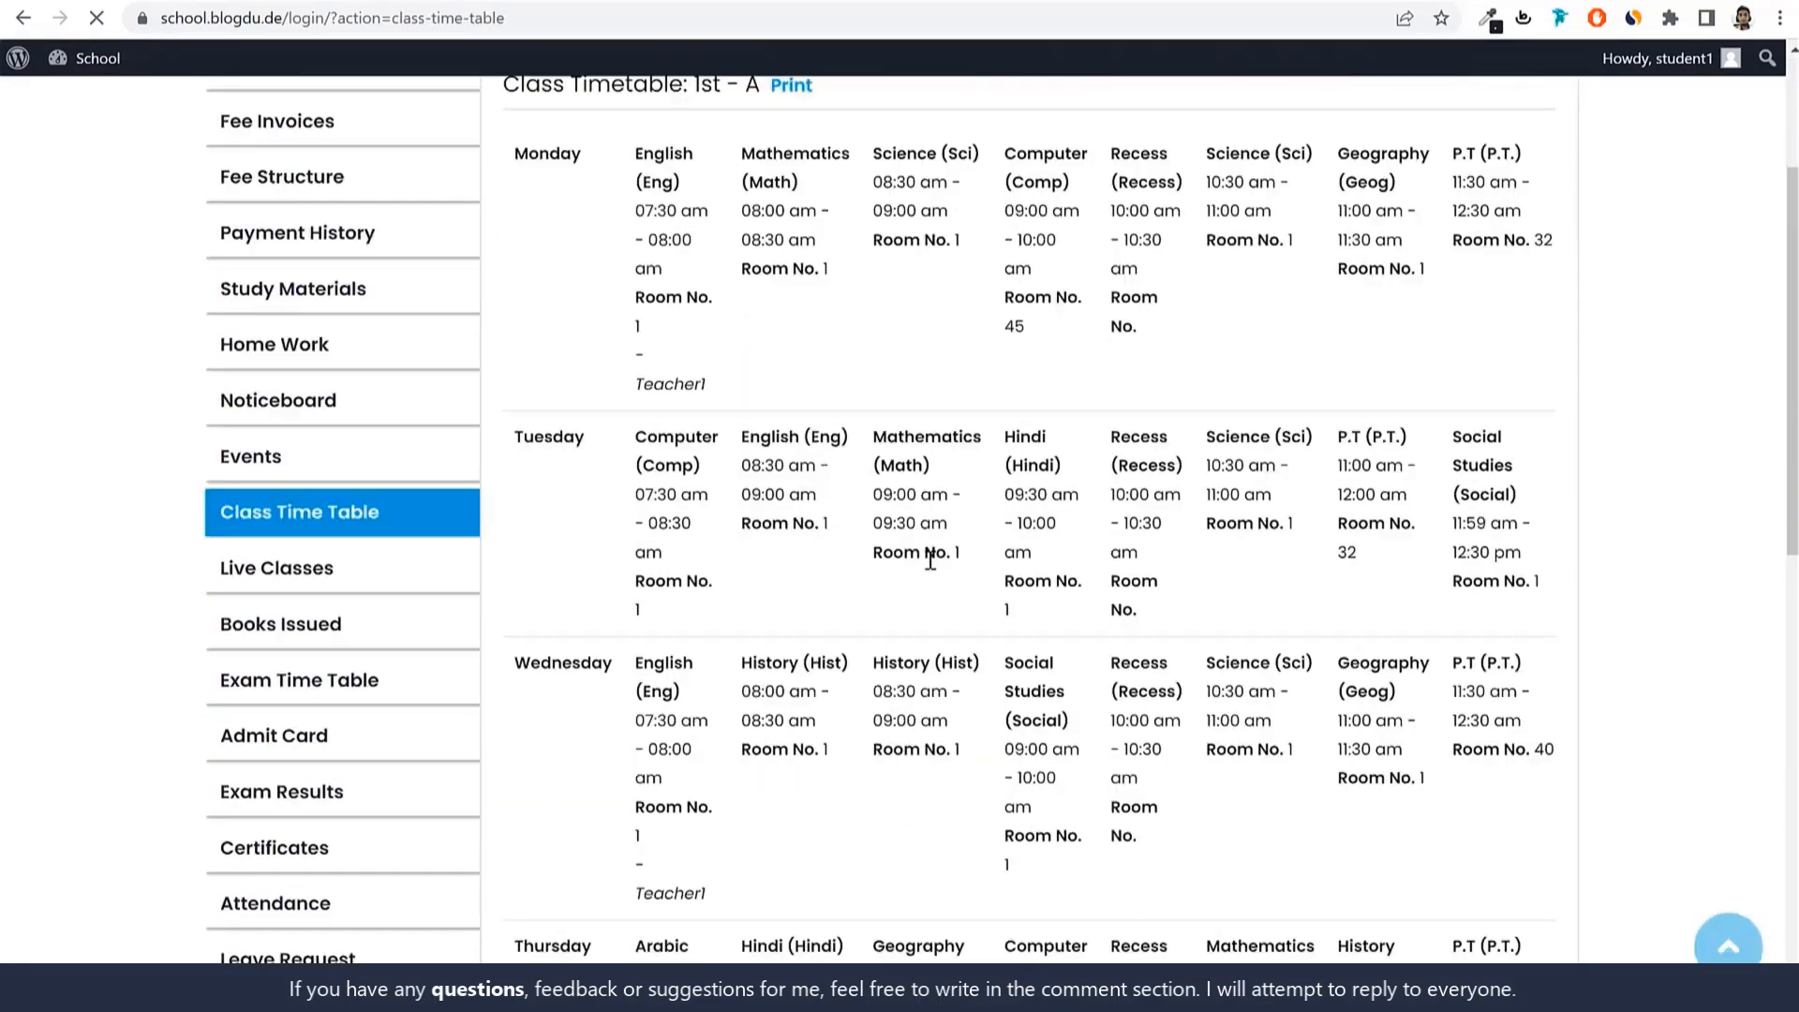
pyautogui.scroll(5, 930, 571)
pyautogui.scroll(4, 930, 582)
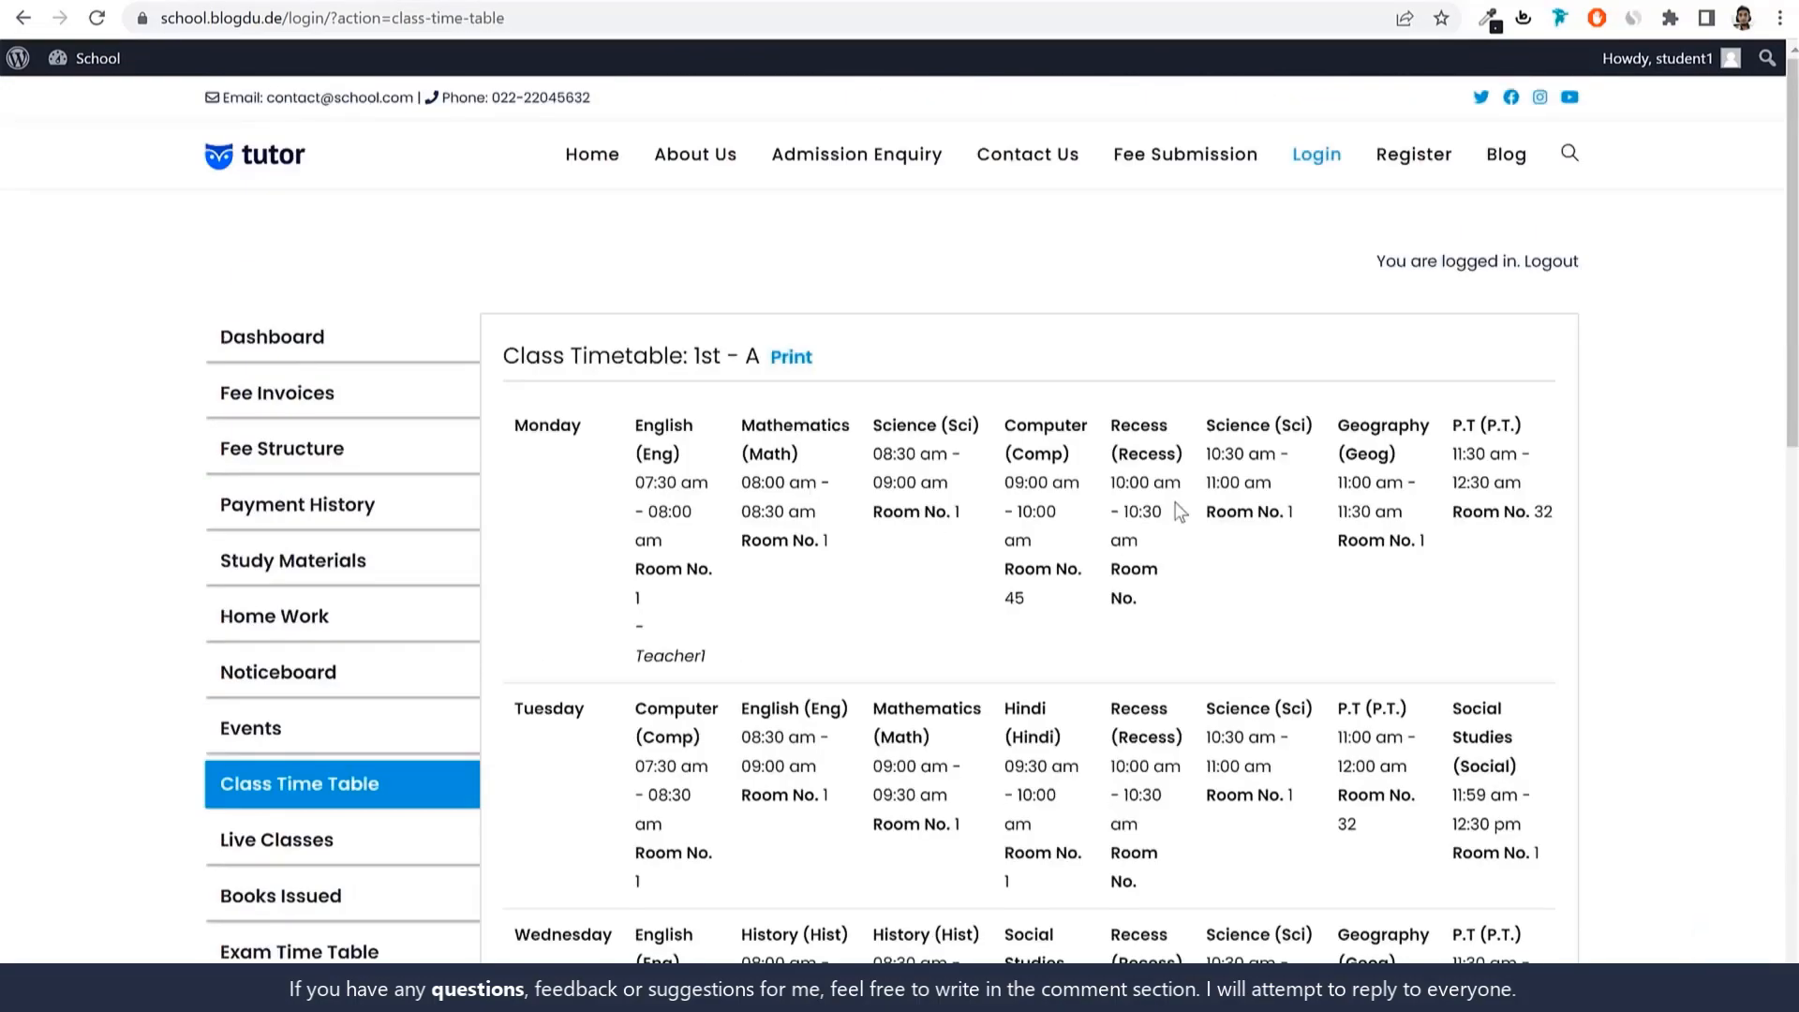
pyautogui.click(789, 360)
pyautogui.scroll(-2, 1038, 601)
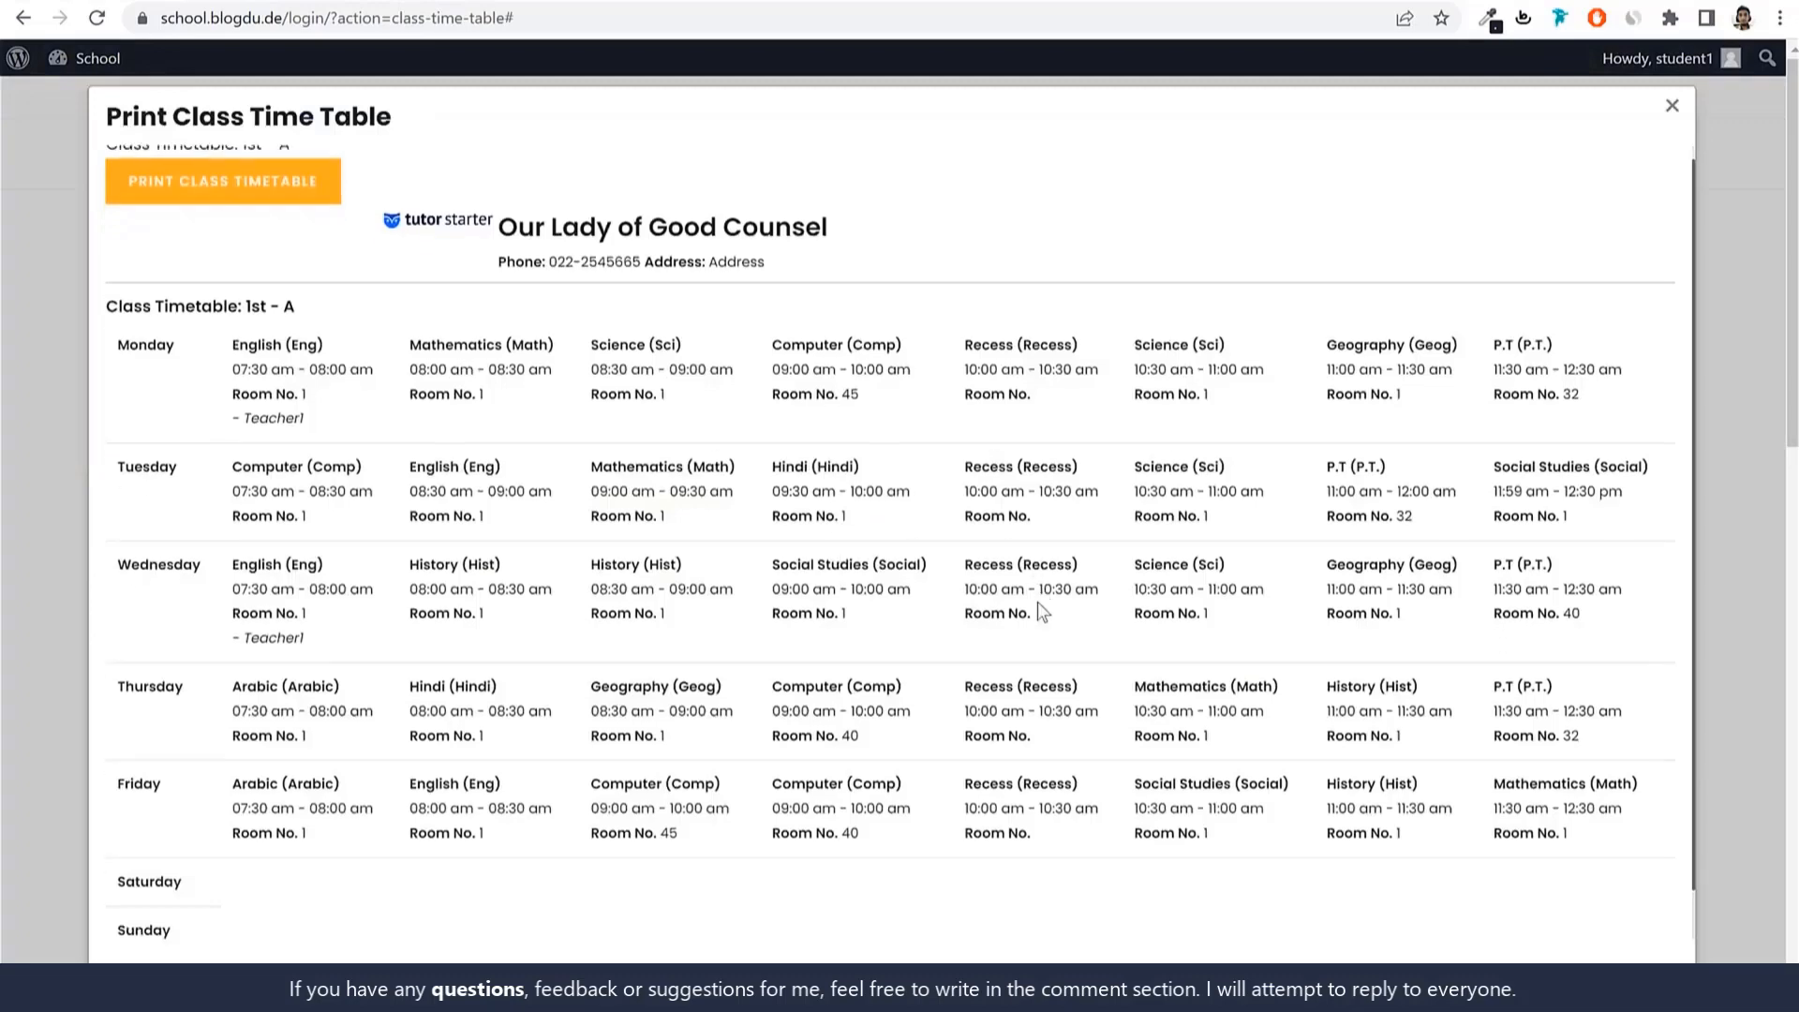
pyautogui.scroll(2, 1042, 599)
pyautogui.click(1666, 120)
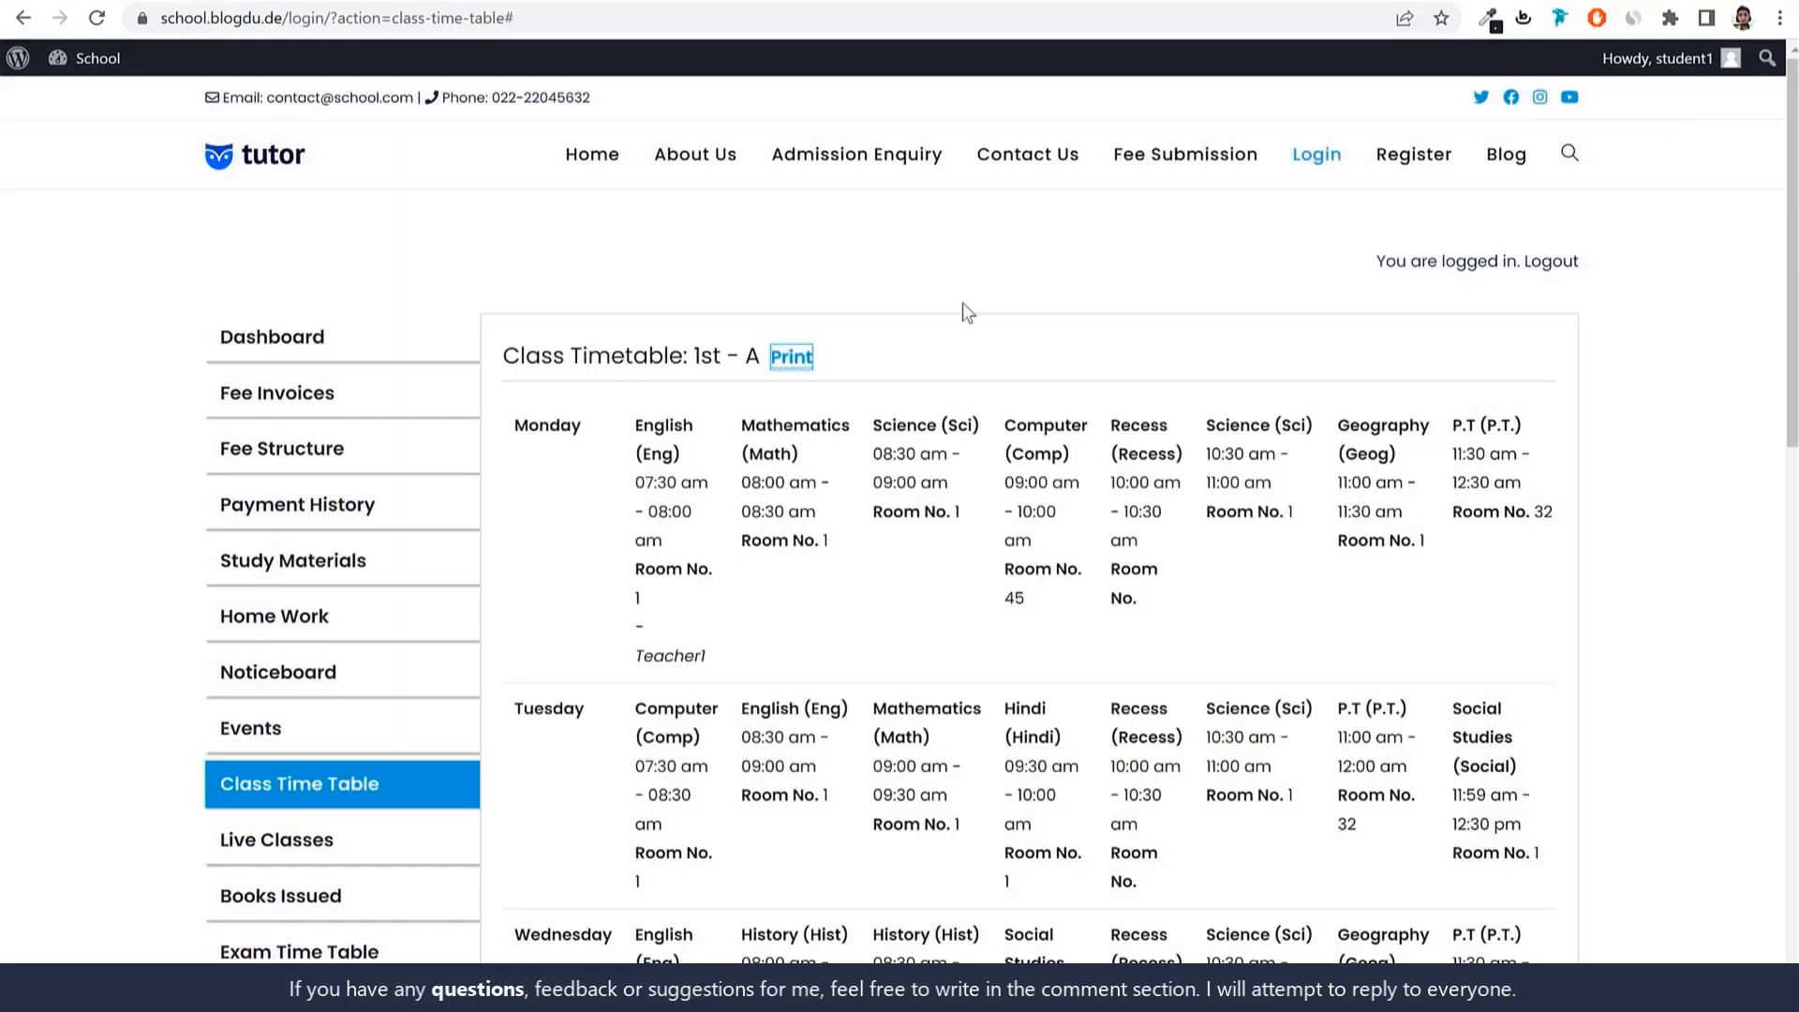
pyautogui.scroll(-4, 755, 449)
# Browse the student's Live Classes and Books Issued pages.
pyautogui.click(361, 495)
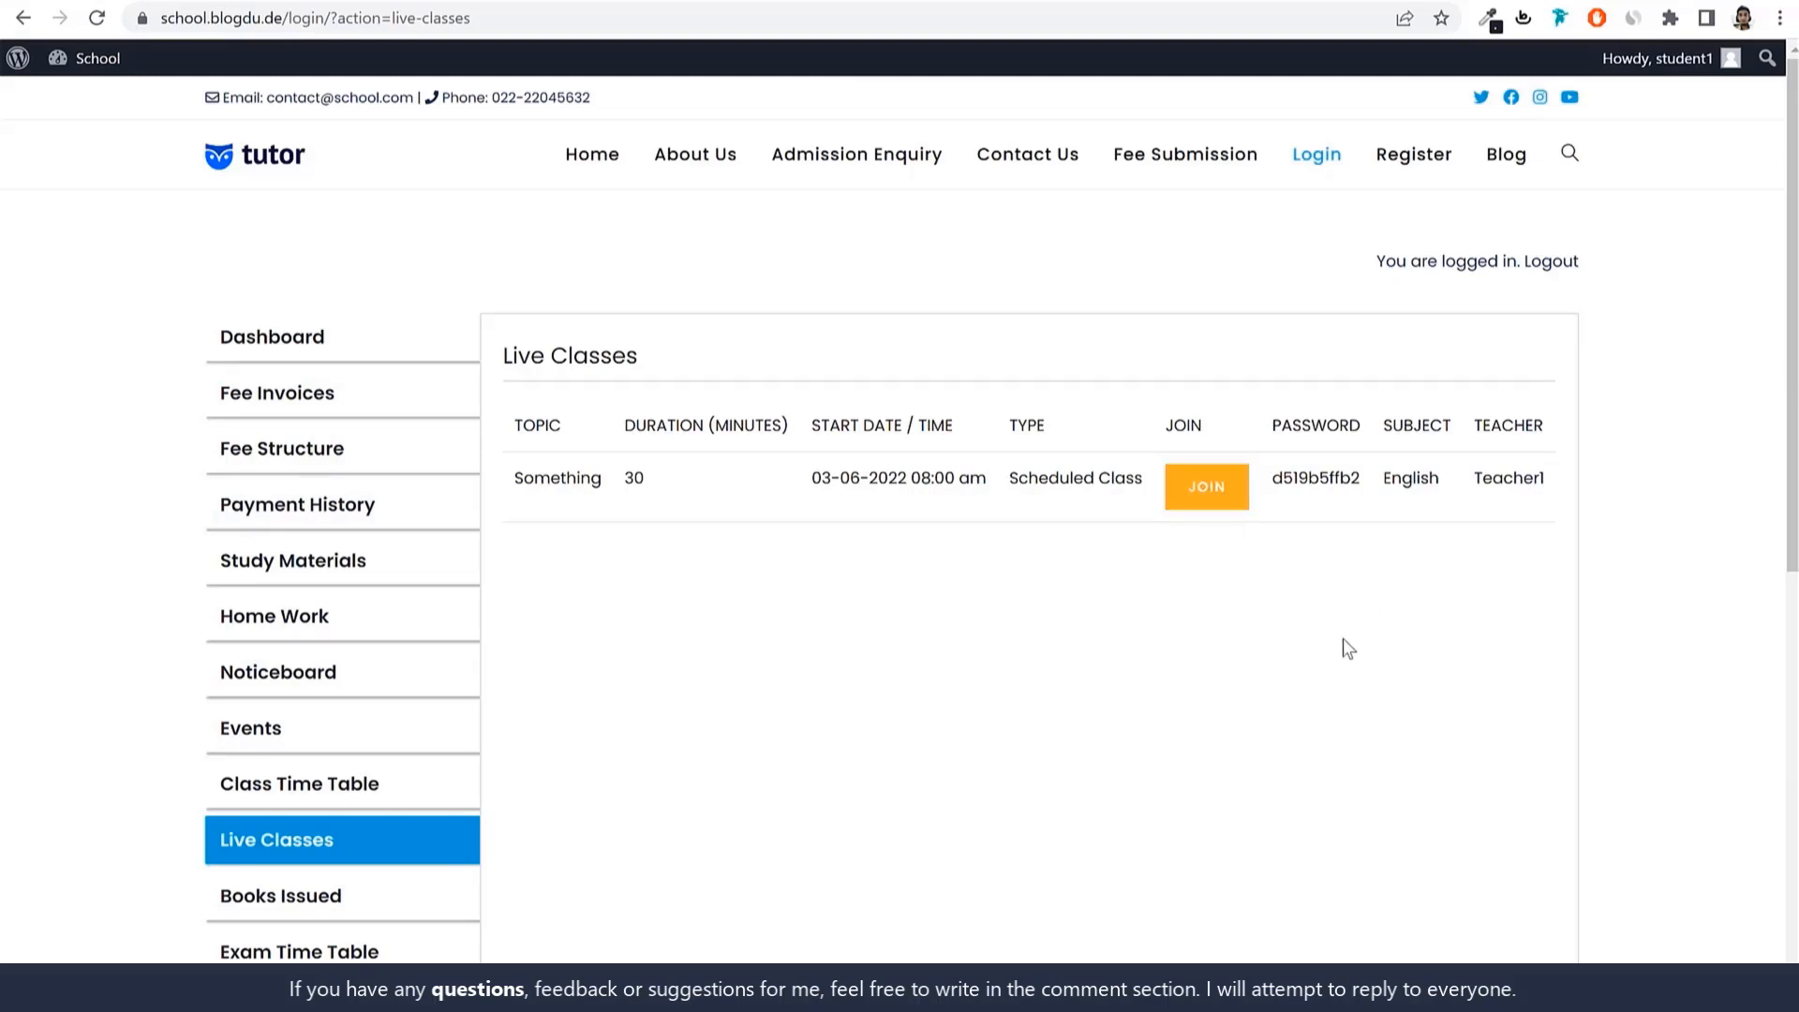
pyautogui.scroll(-3, 1518, 597)
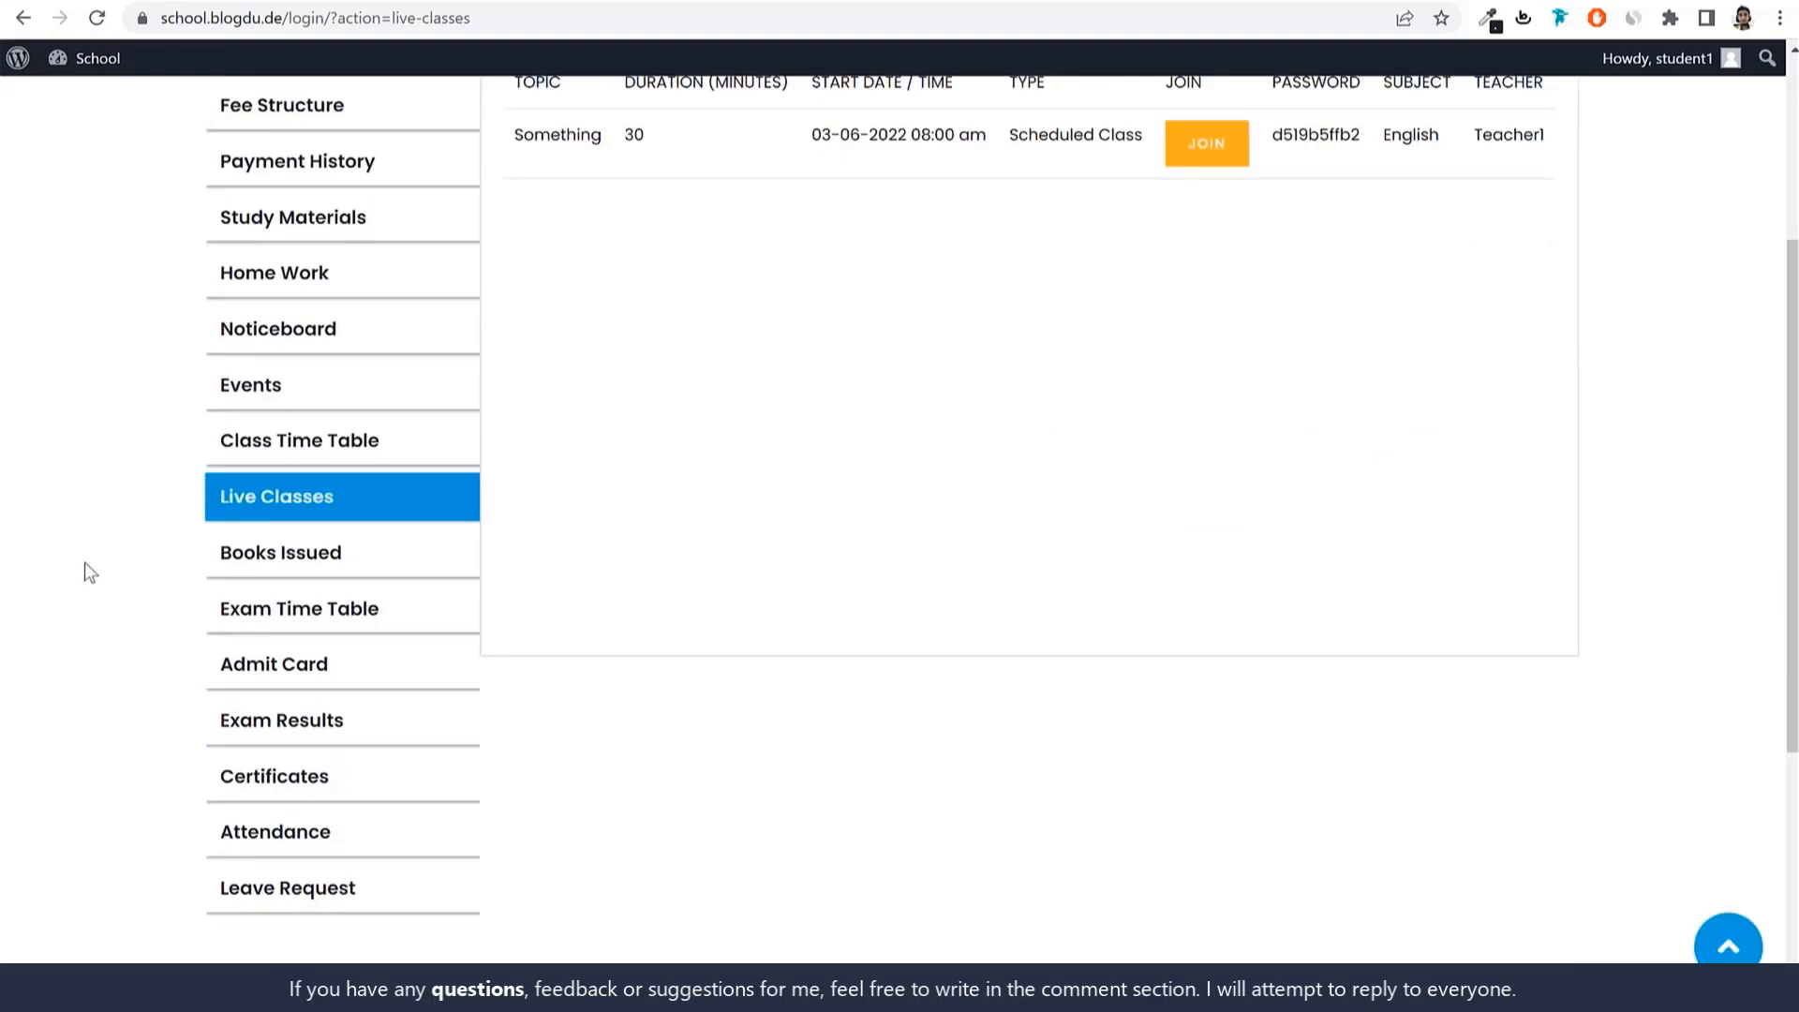
pyautogui.click(291, 562)
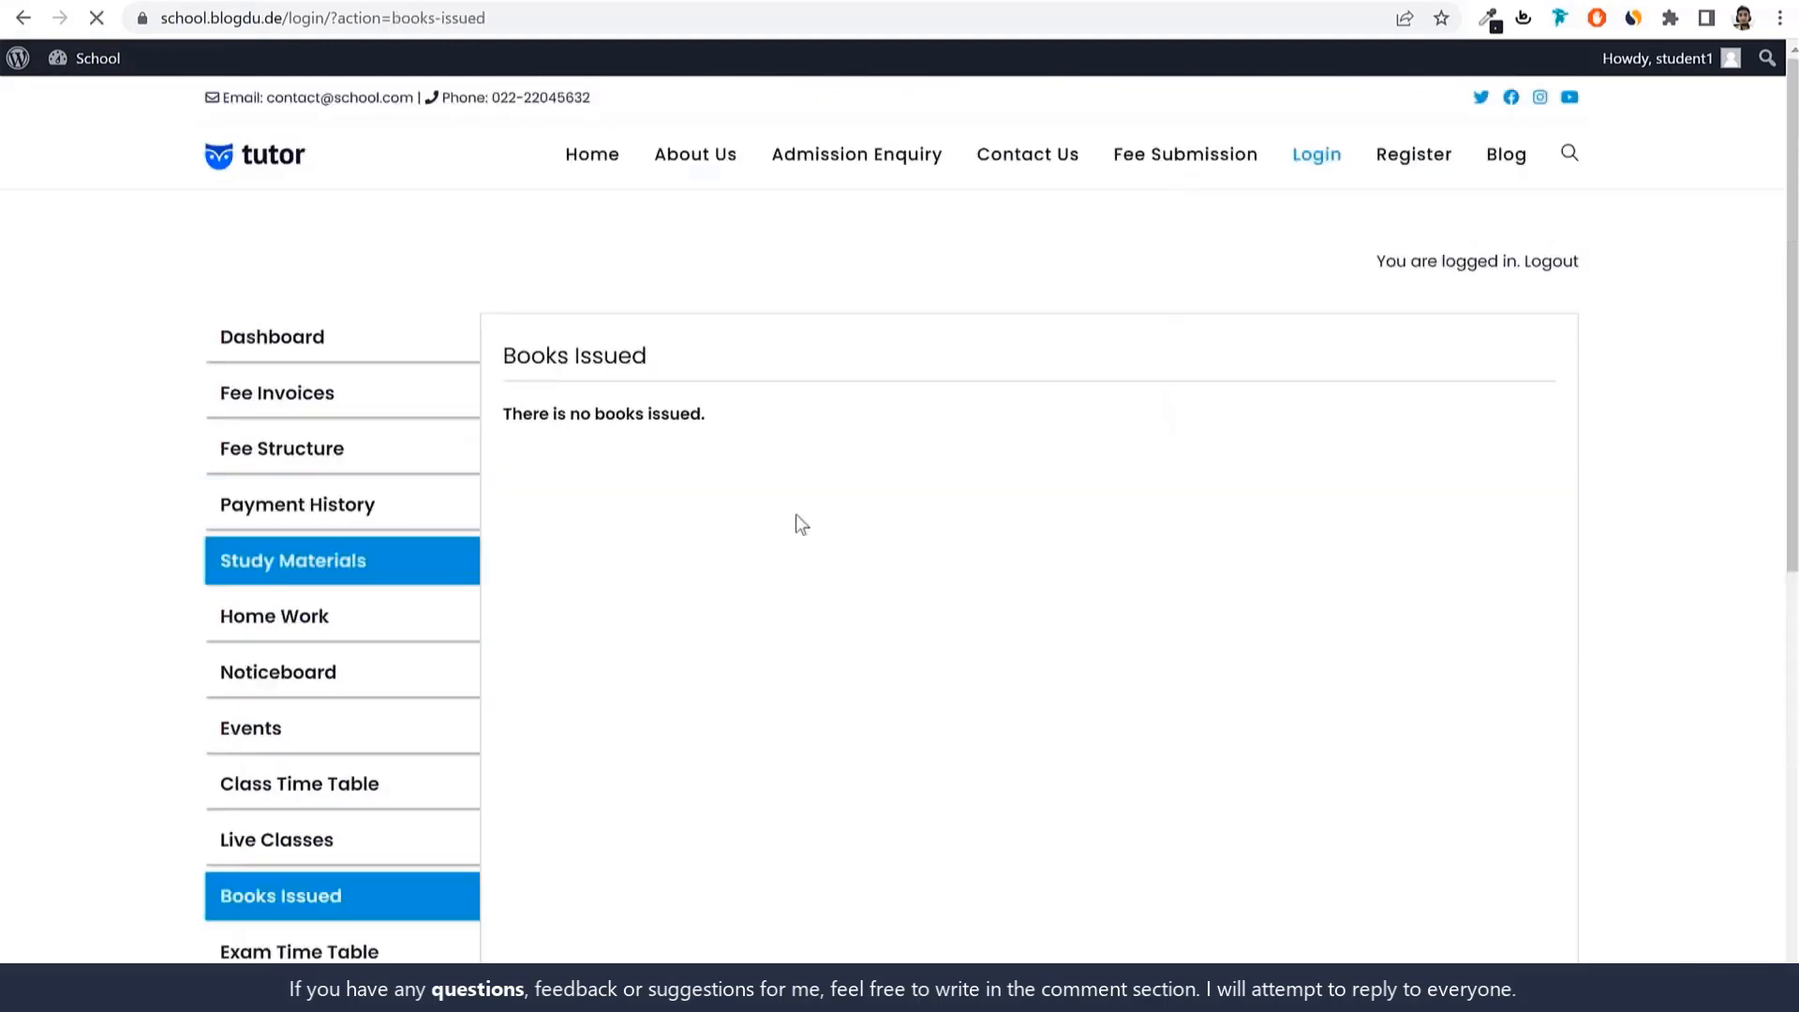
pyautogui.scroll(-2, 729, 654)
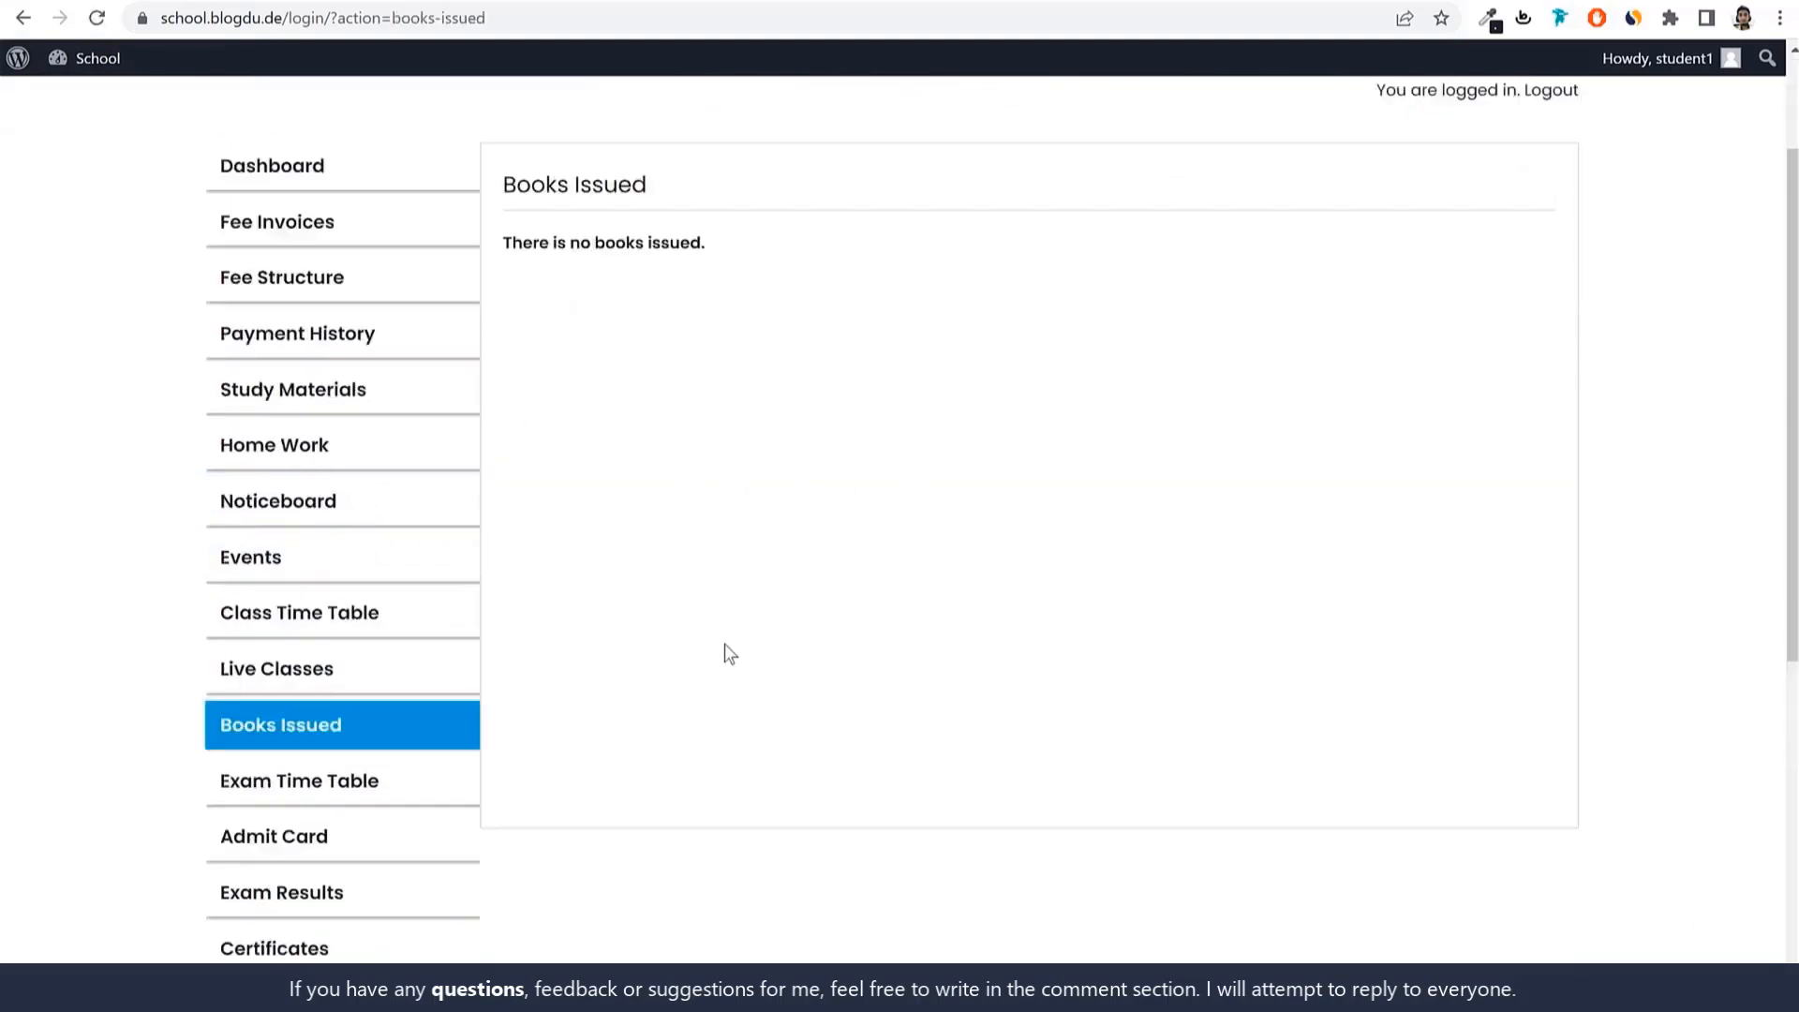
pyautogui.scroll(-2, 725, 646)
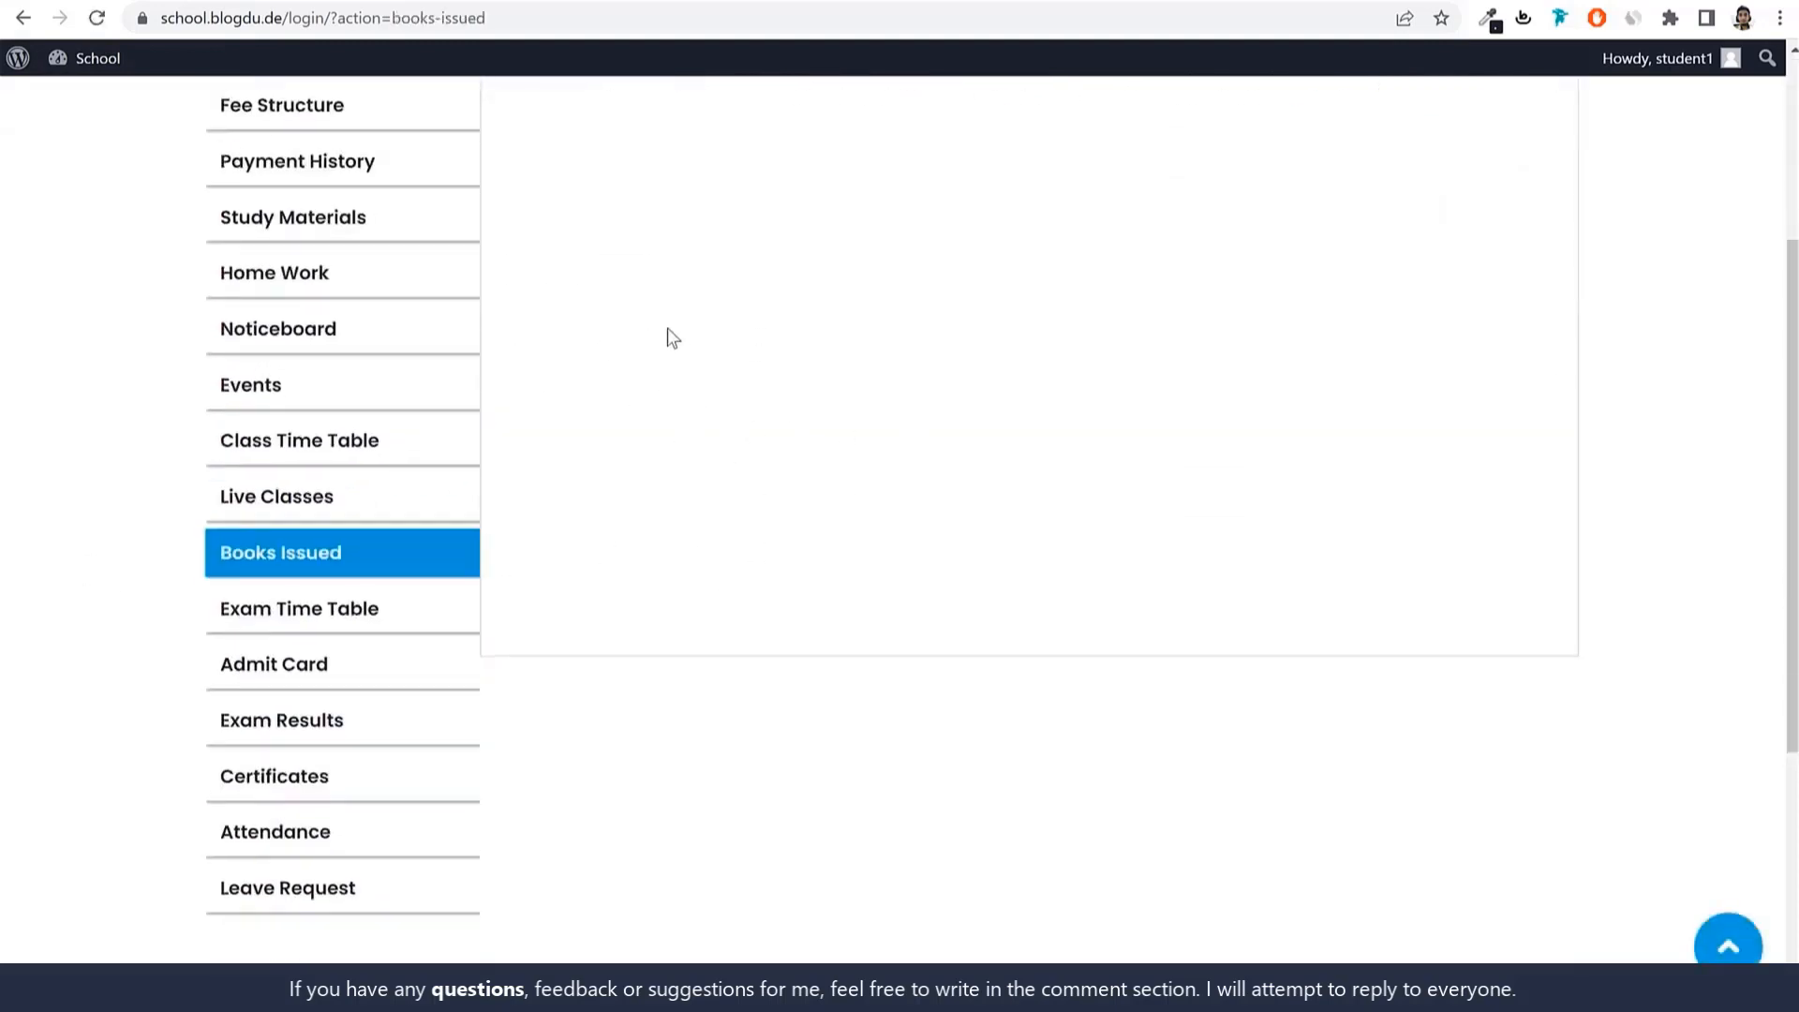
# Open the Unit Test I exam timetable and preview then close its printable version.
pyautogui.click(355, 628)
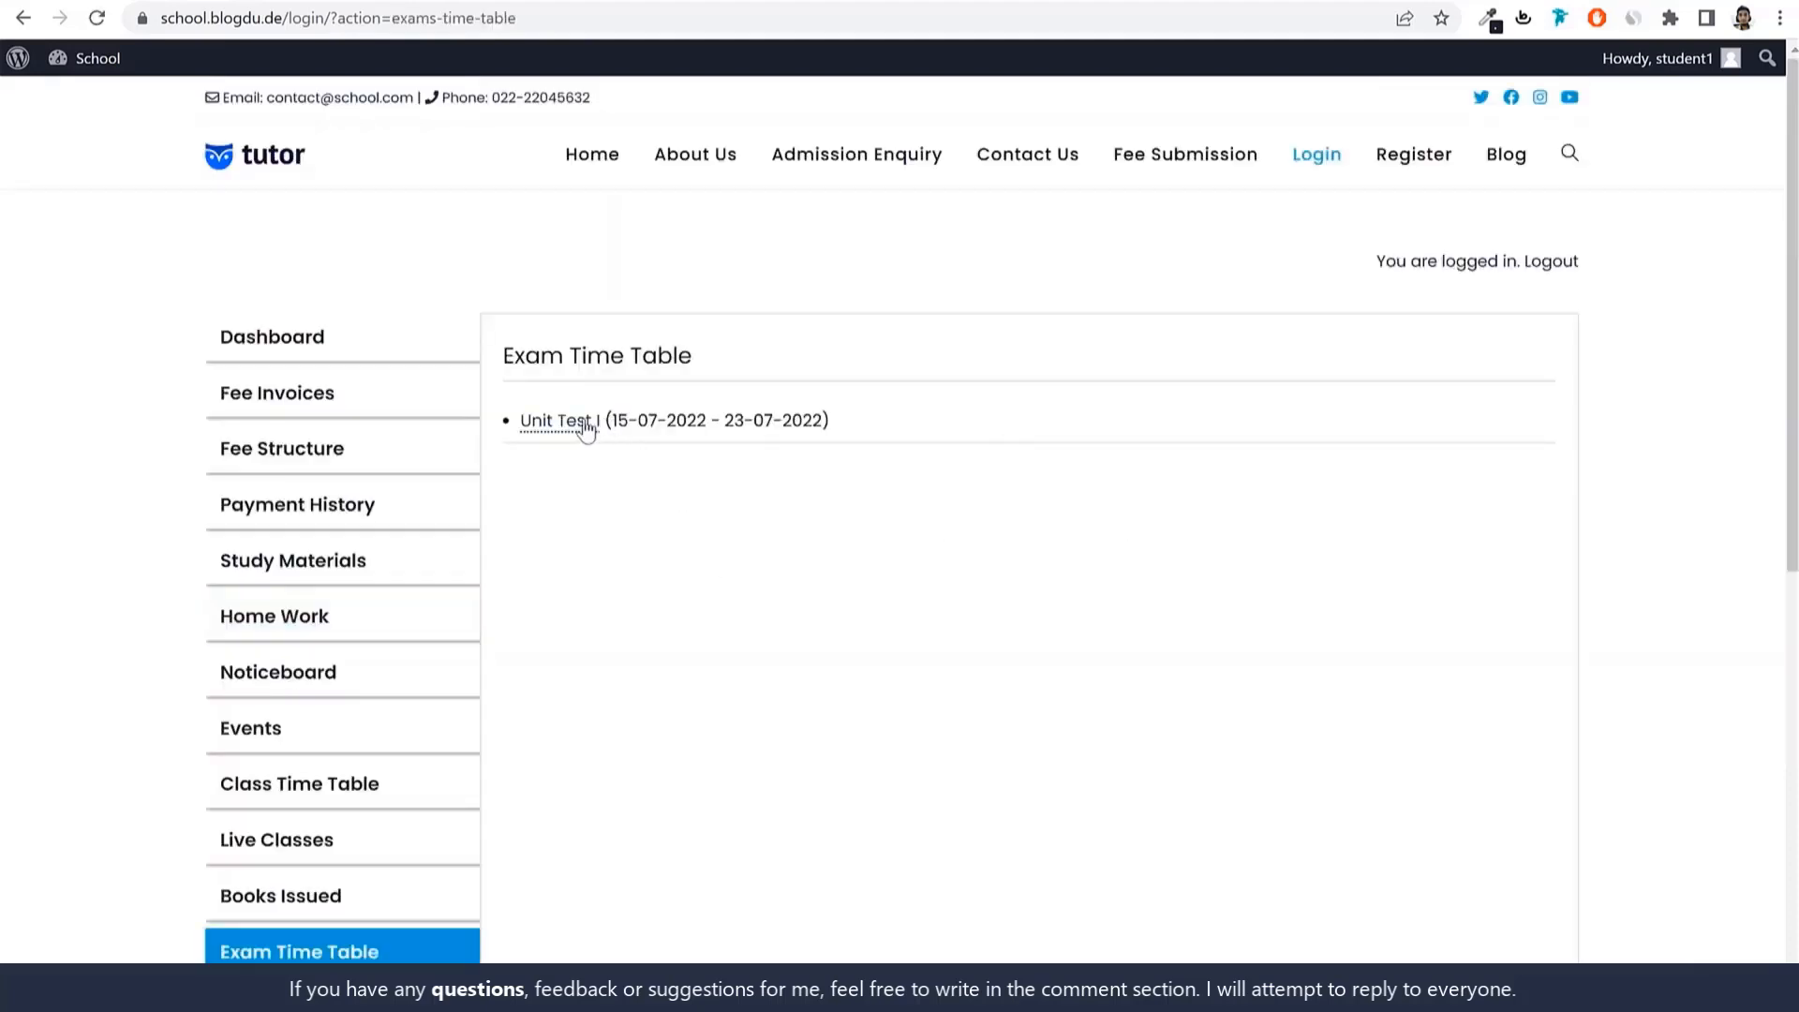
pyautogui.moveTo(520, 421); pyautogui.dragTo(632, 436)
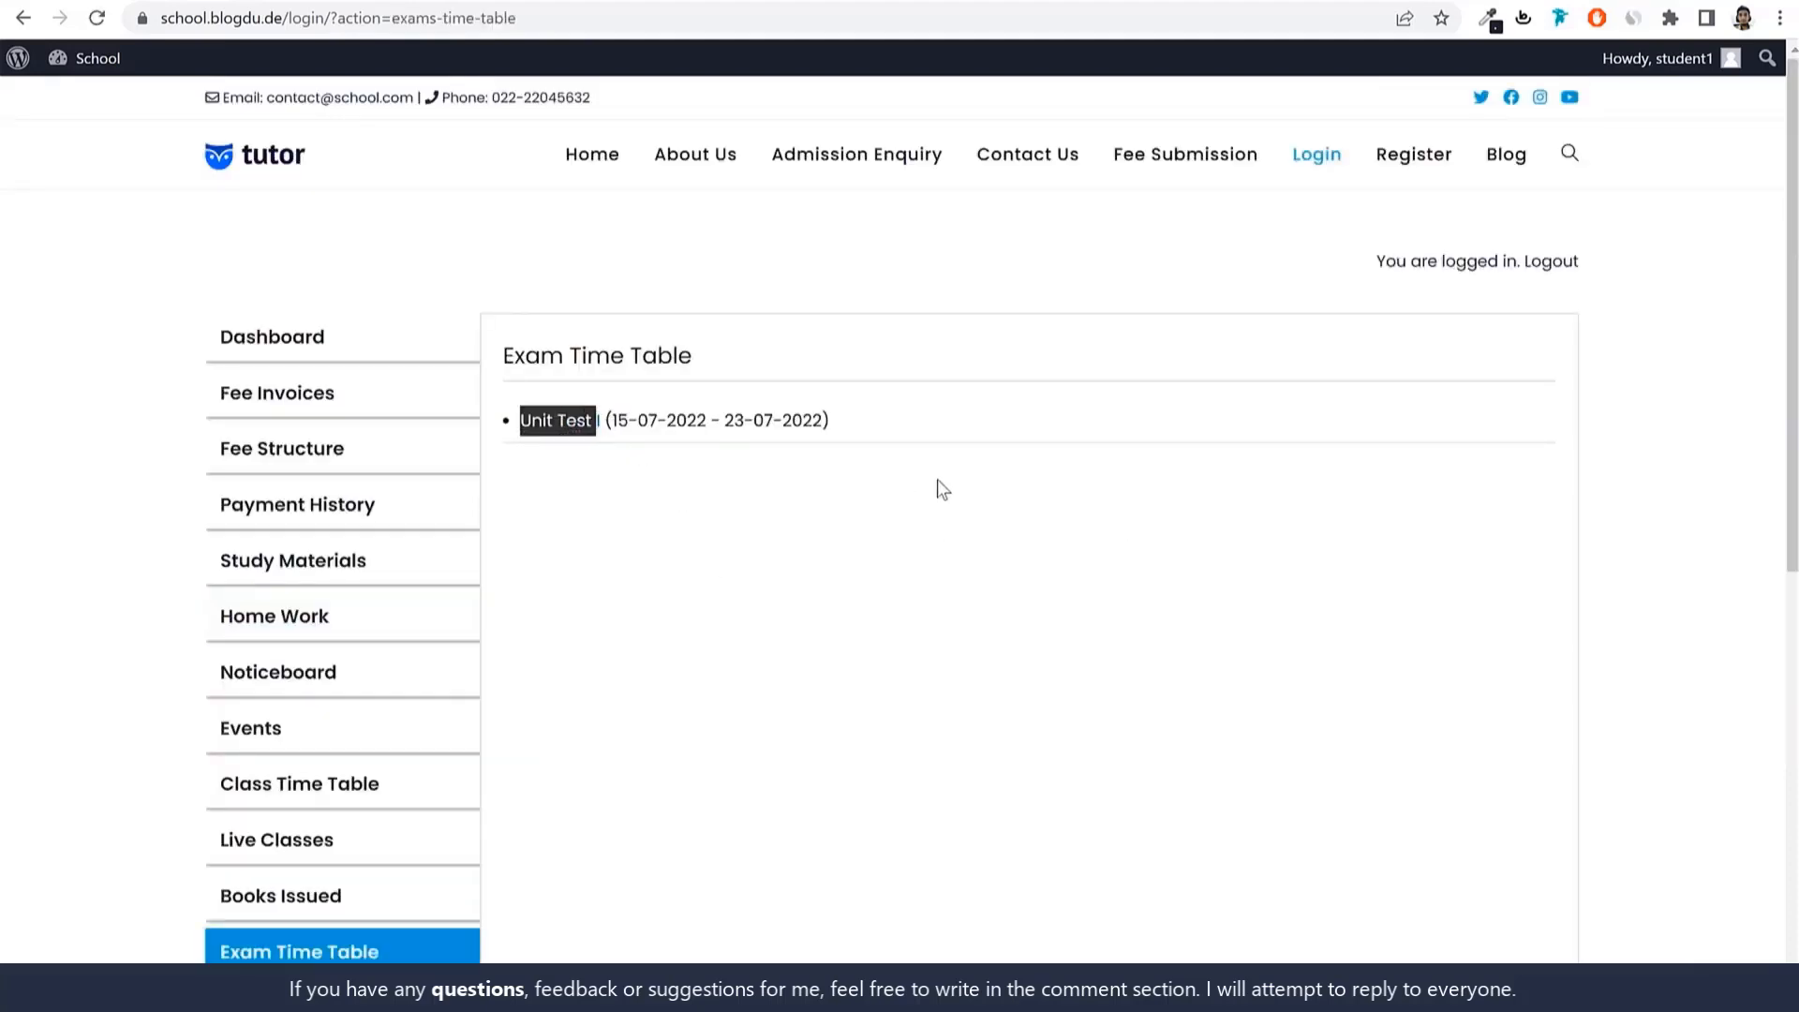
pyautogui.click(824, 487)
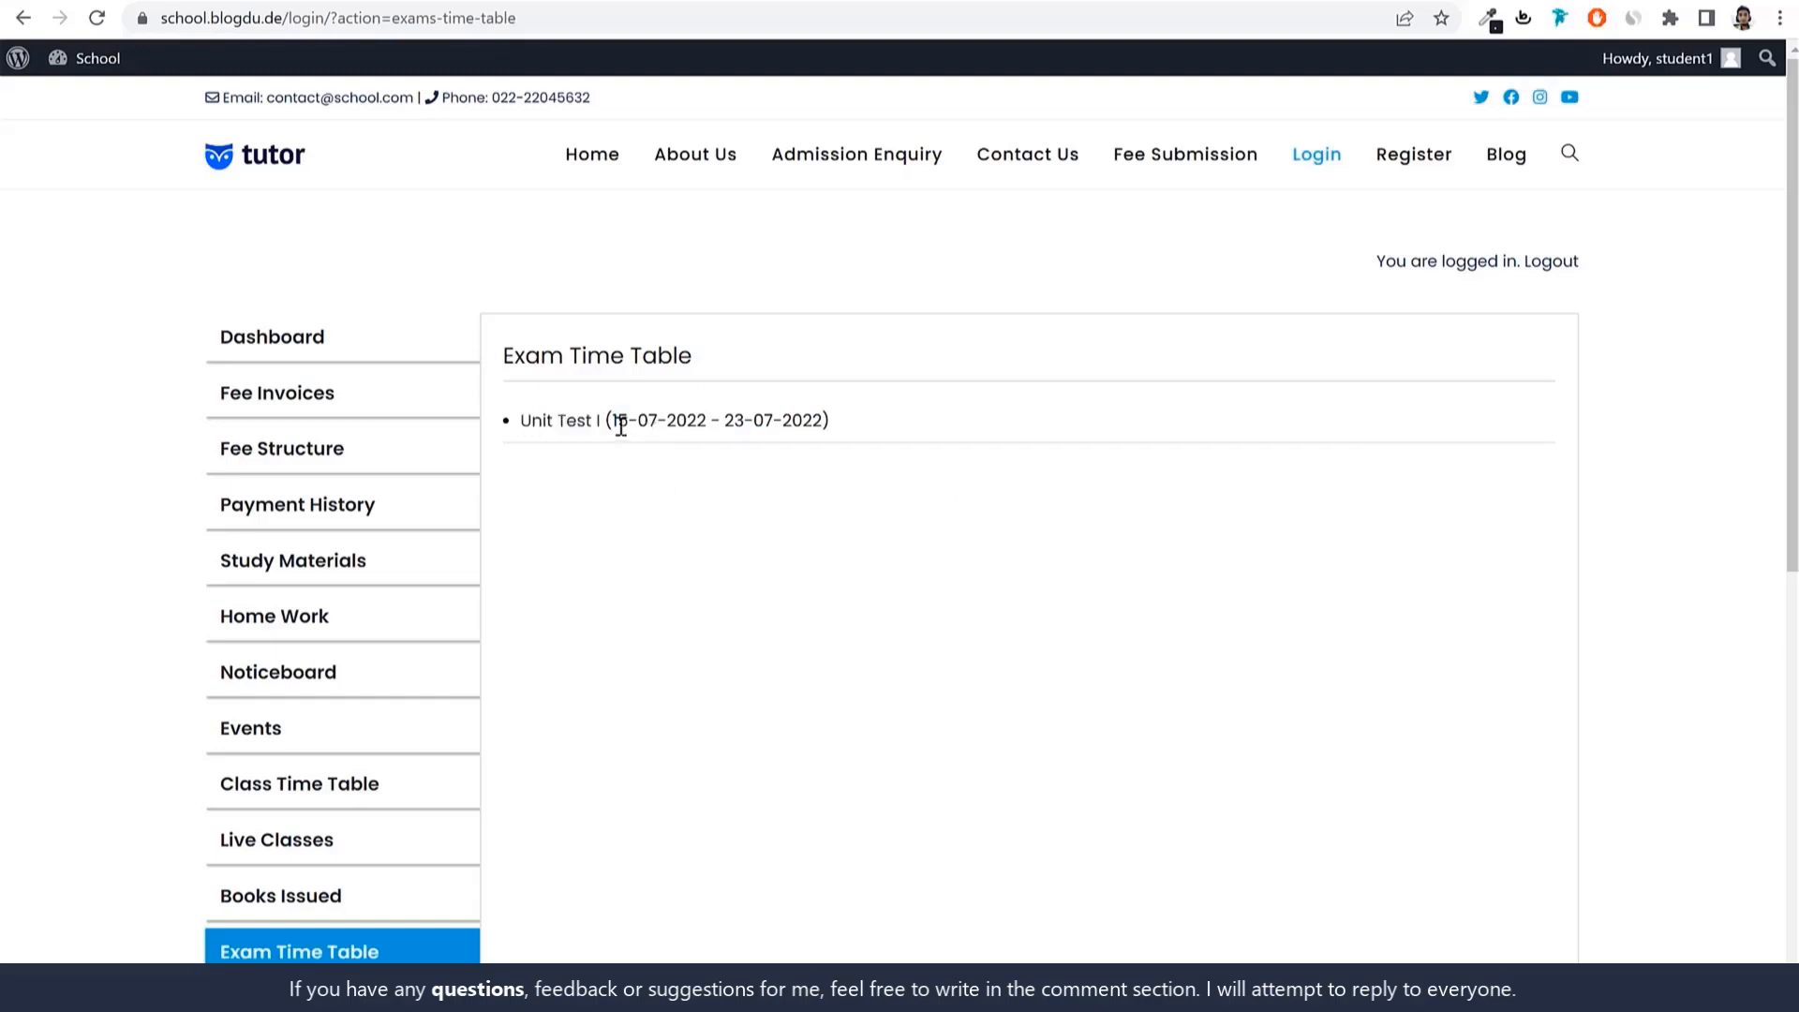
pyautogui.moveTo(613, 421); pyautogui.dragTo(823, 420)
pyautogui.click(555, 424)
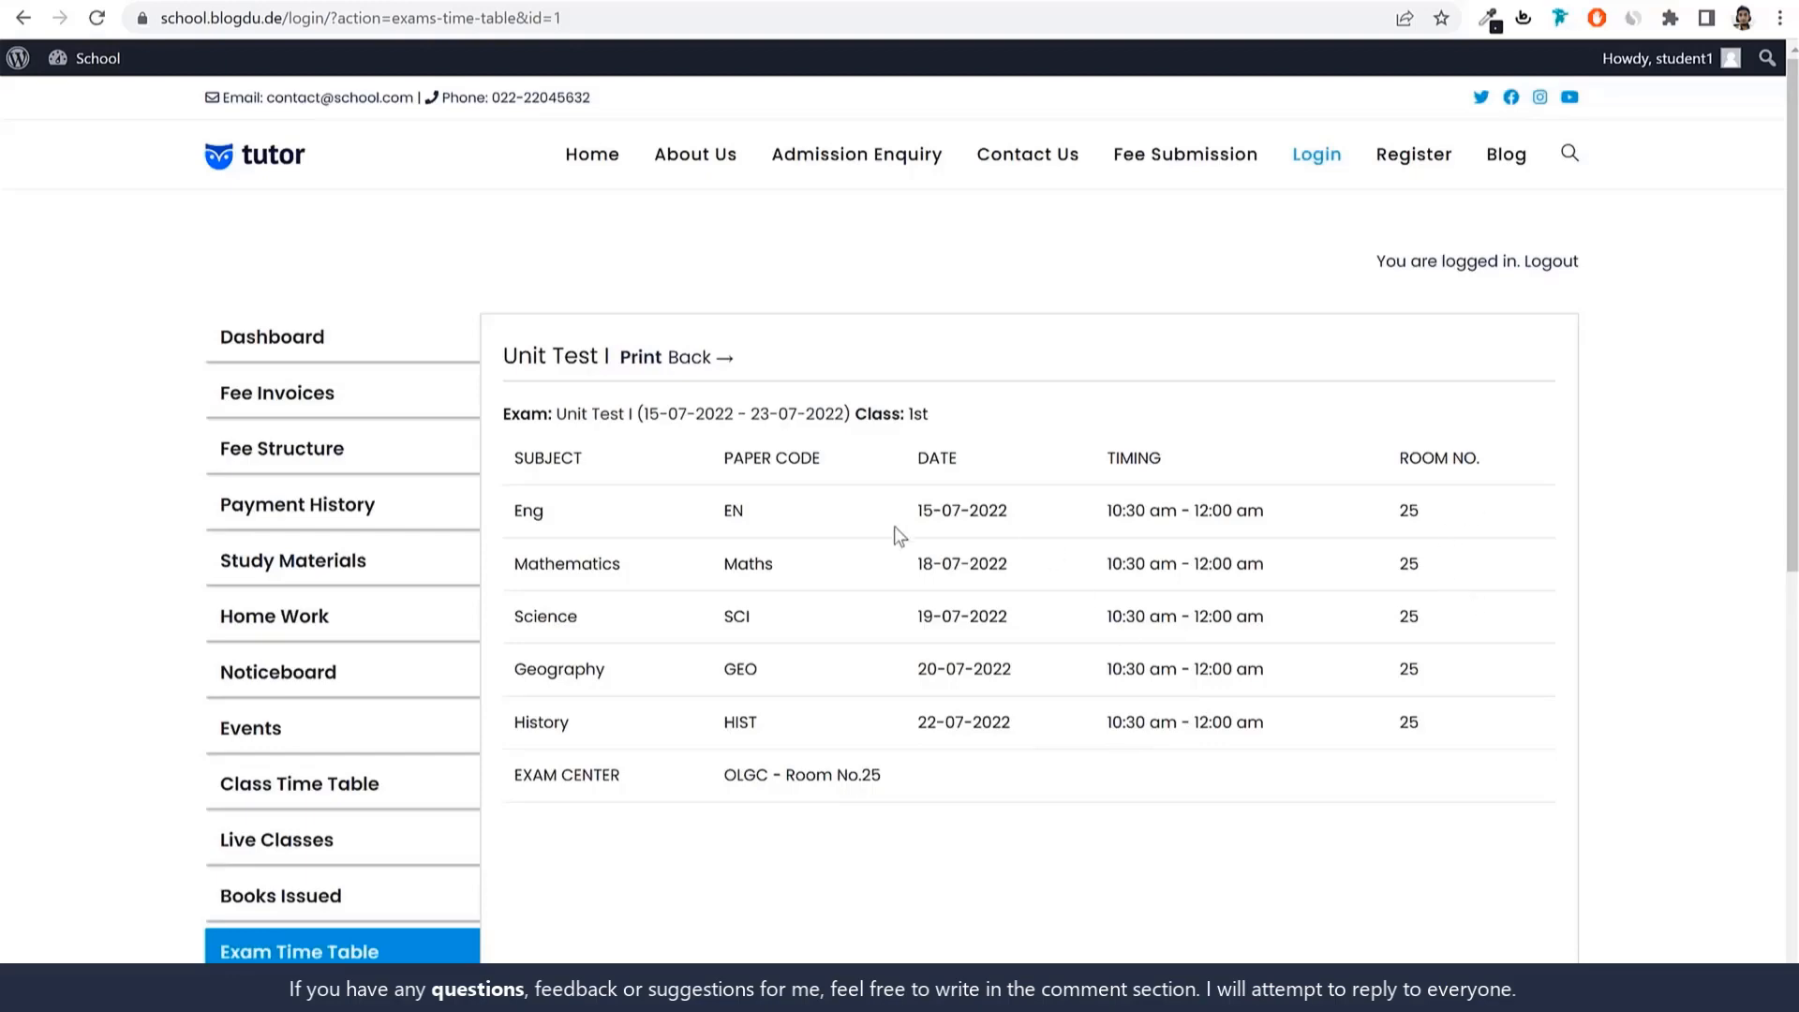
pyautogui.click(640, 361)
pyautogui.click(1458, 412)
pyautogui.scroll(-5, 848, 610)
# Open the student's Download Admit Card page from the sidebar.
pyautogui.click(345, 563)
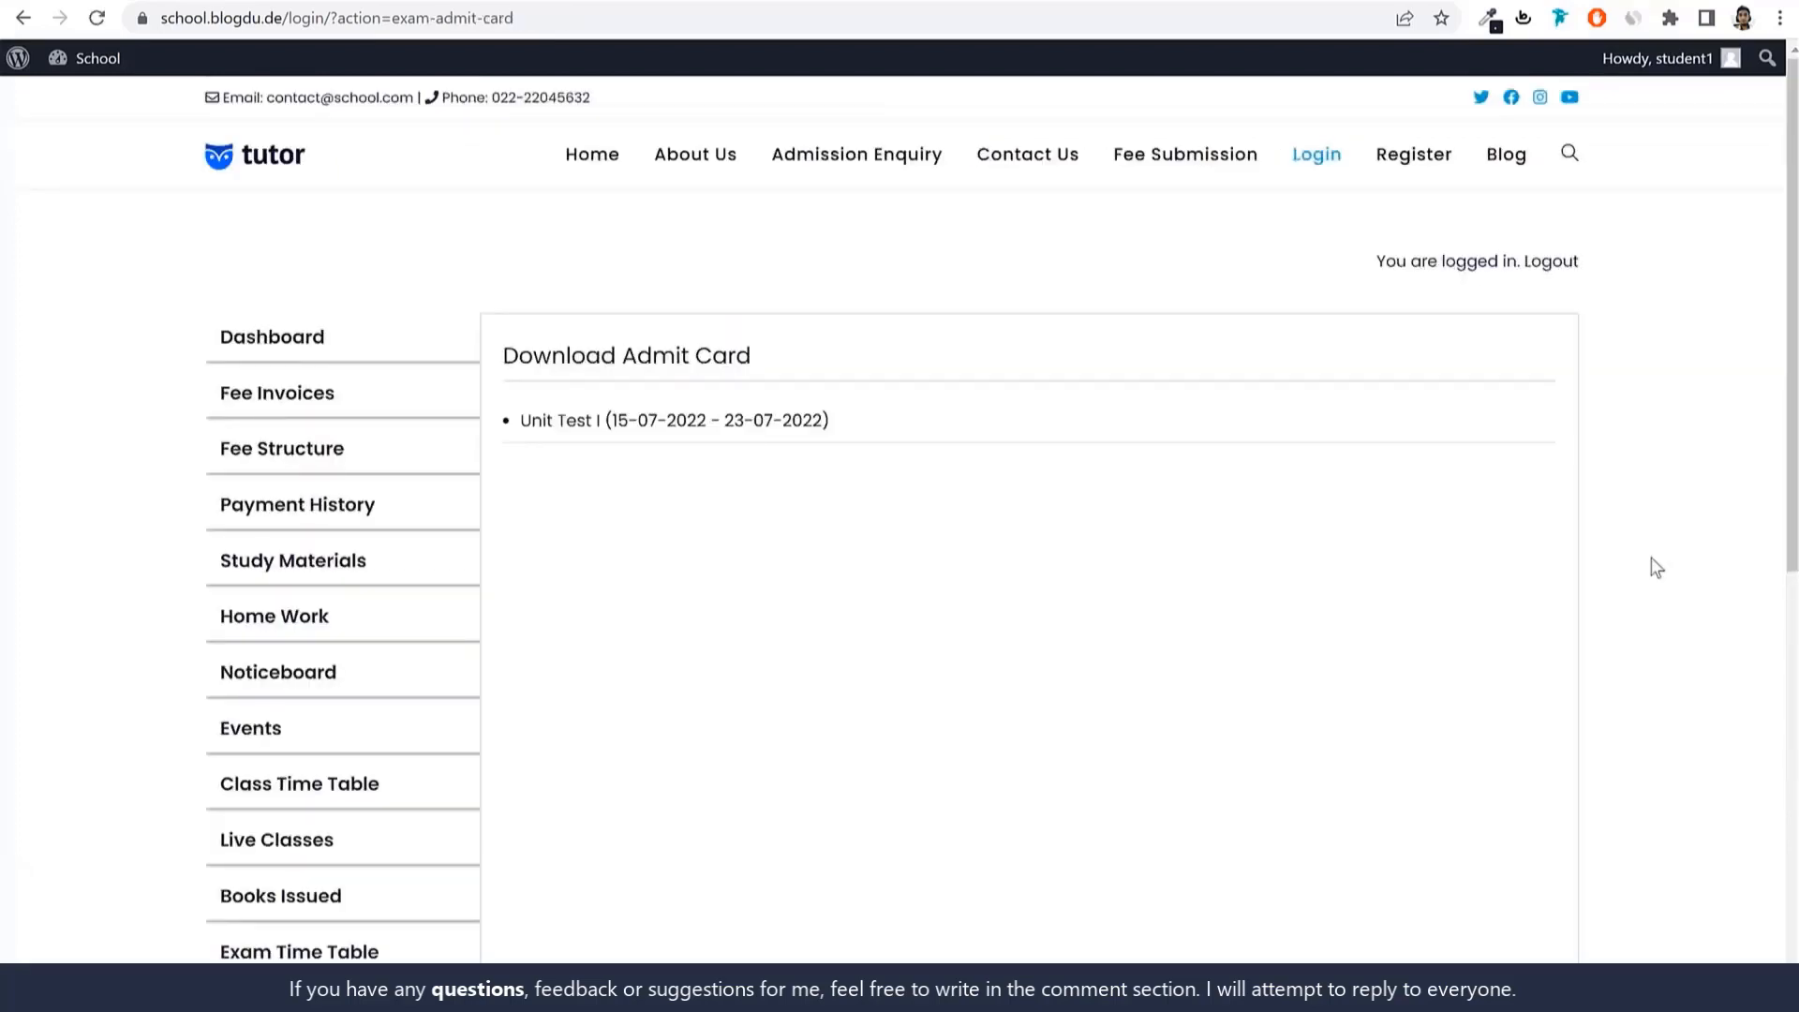
pyautogui.scroll(-1, 643, 856)
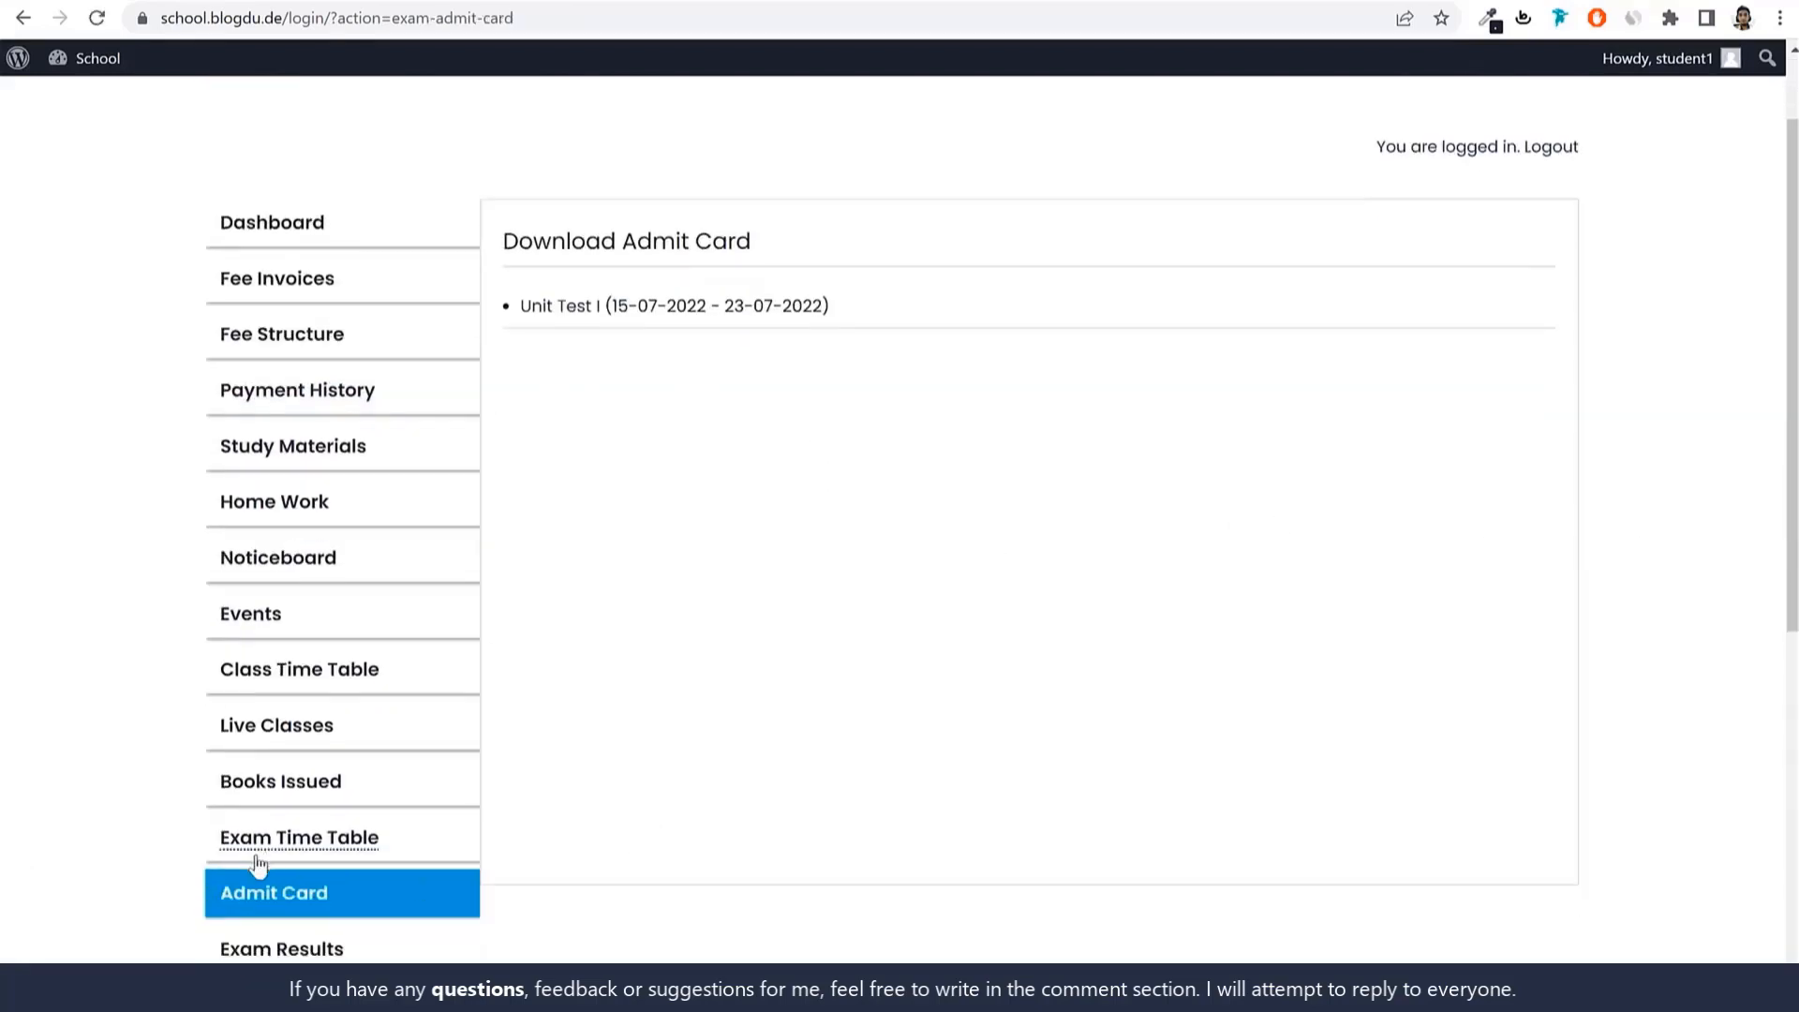
pyautogui.scroll(1, 1469, 699)
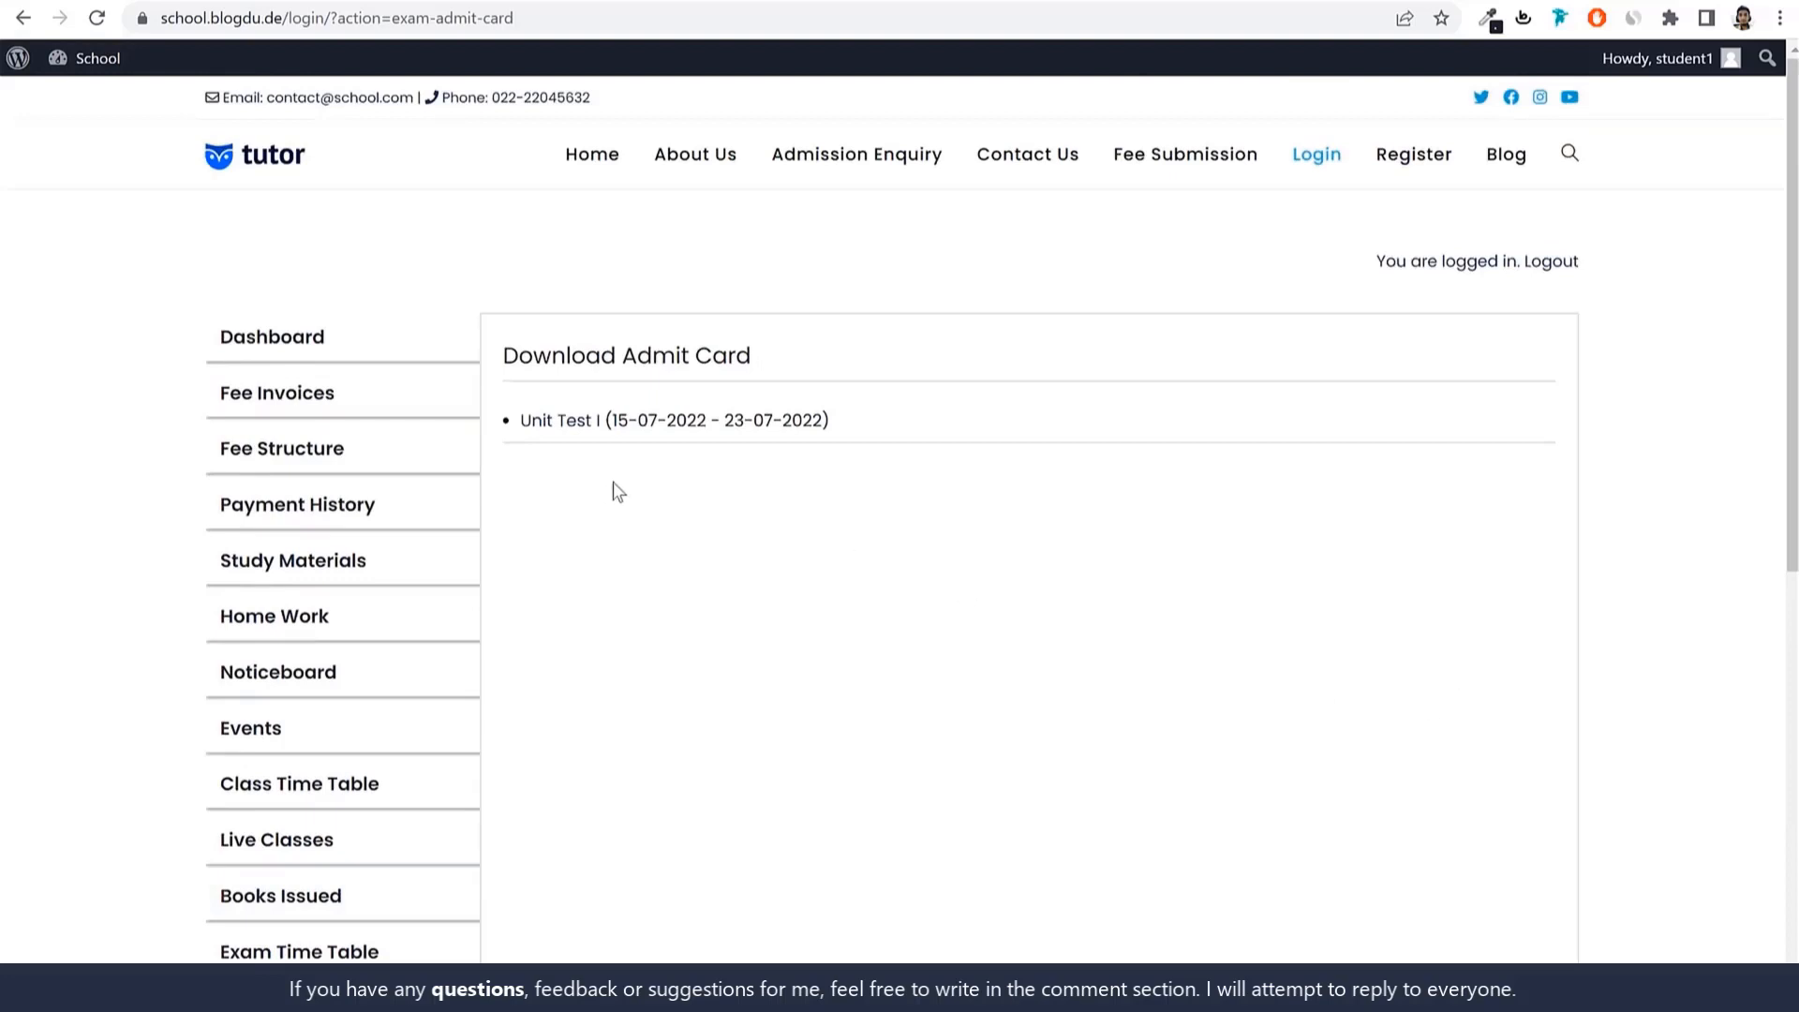
# Preview and close the Unit Test I admit card, then head to exam results.
pyautogui.click(567, 424)
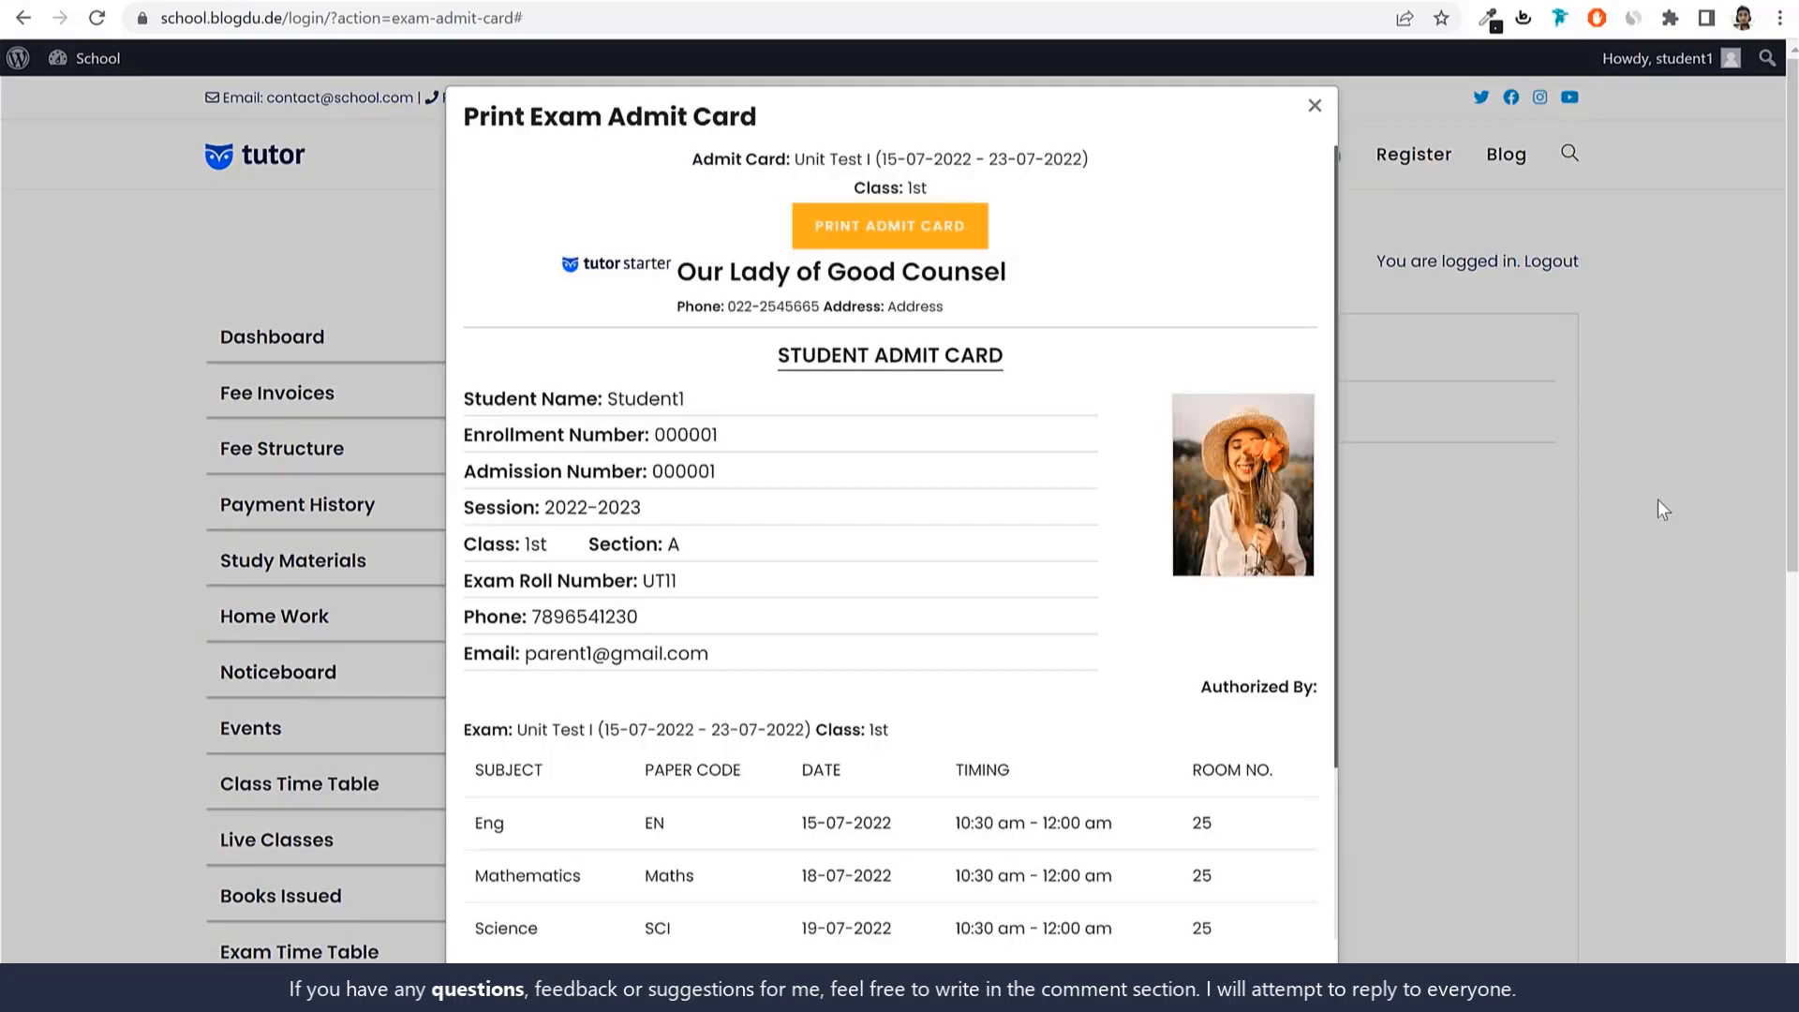
pyautogui.click(1447, 506)
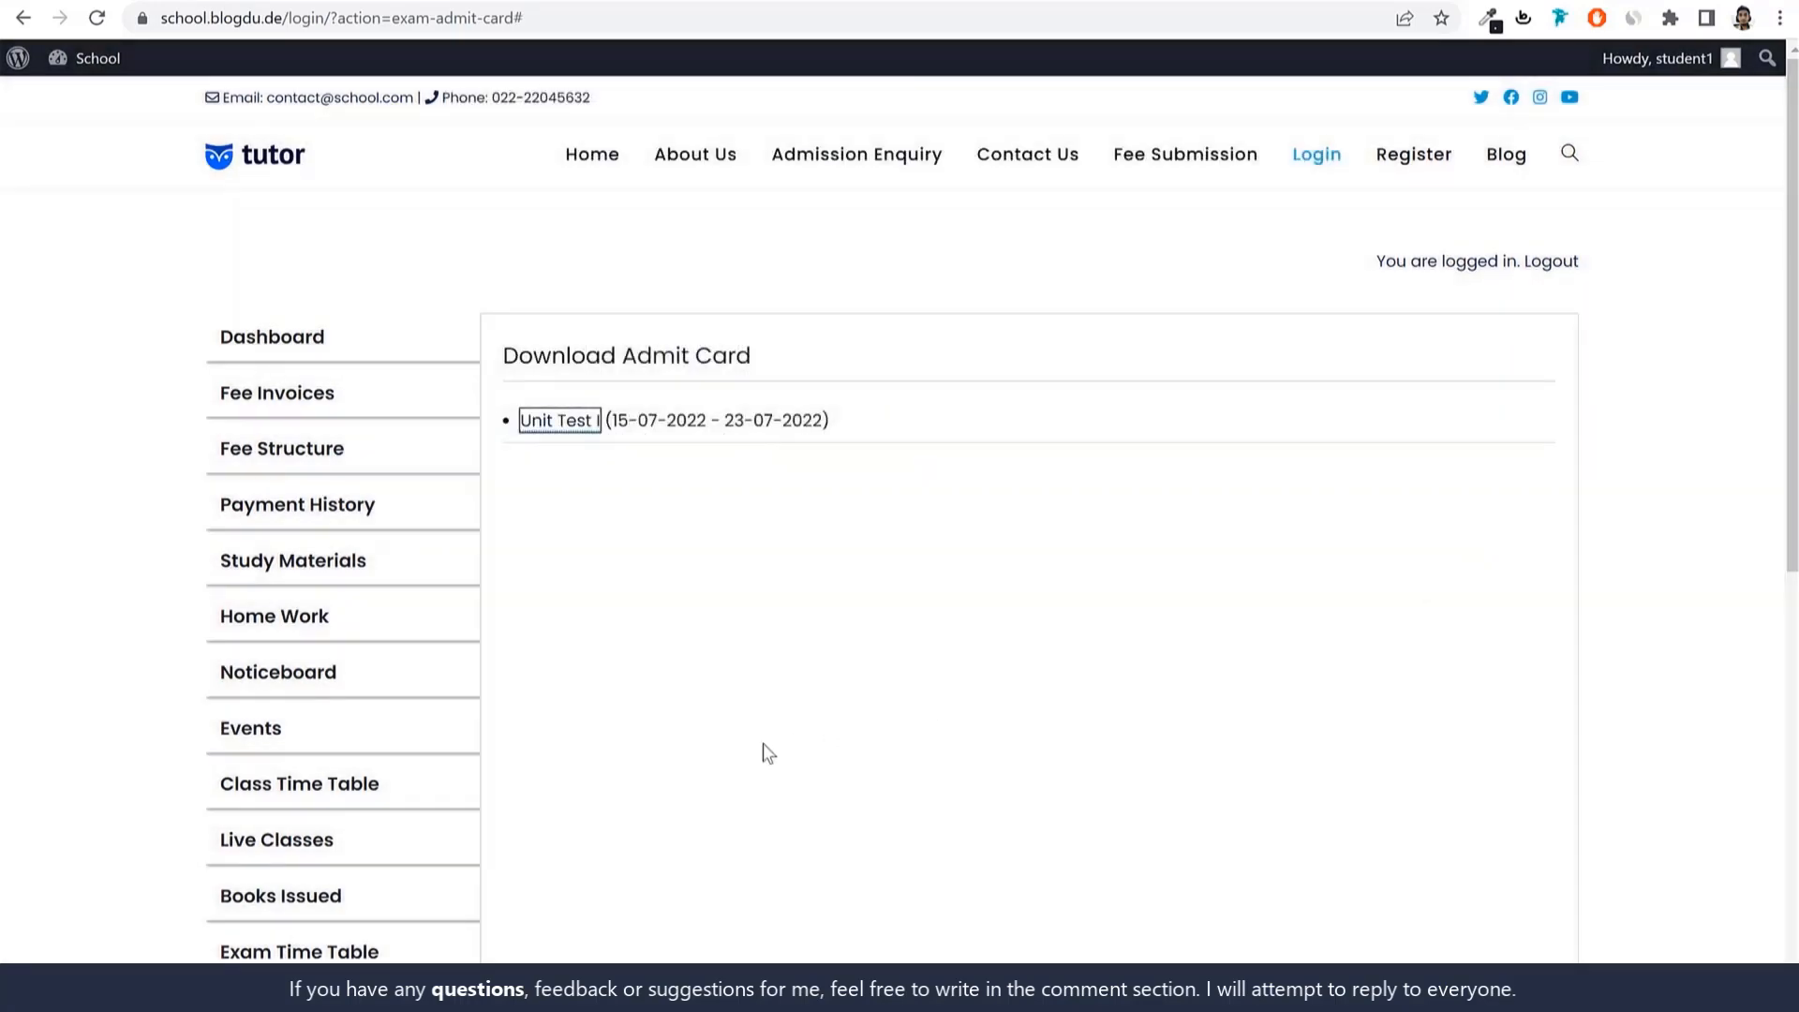
pyautogui.scroll(-2, 776, 745)
pyautogui.scroll(-3, 790, 748)
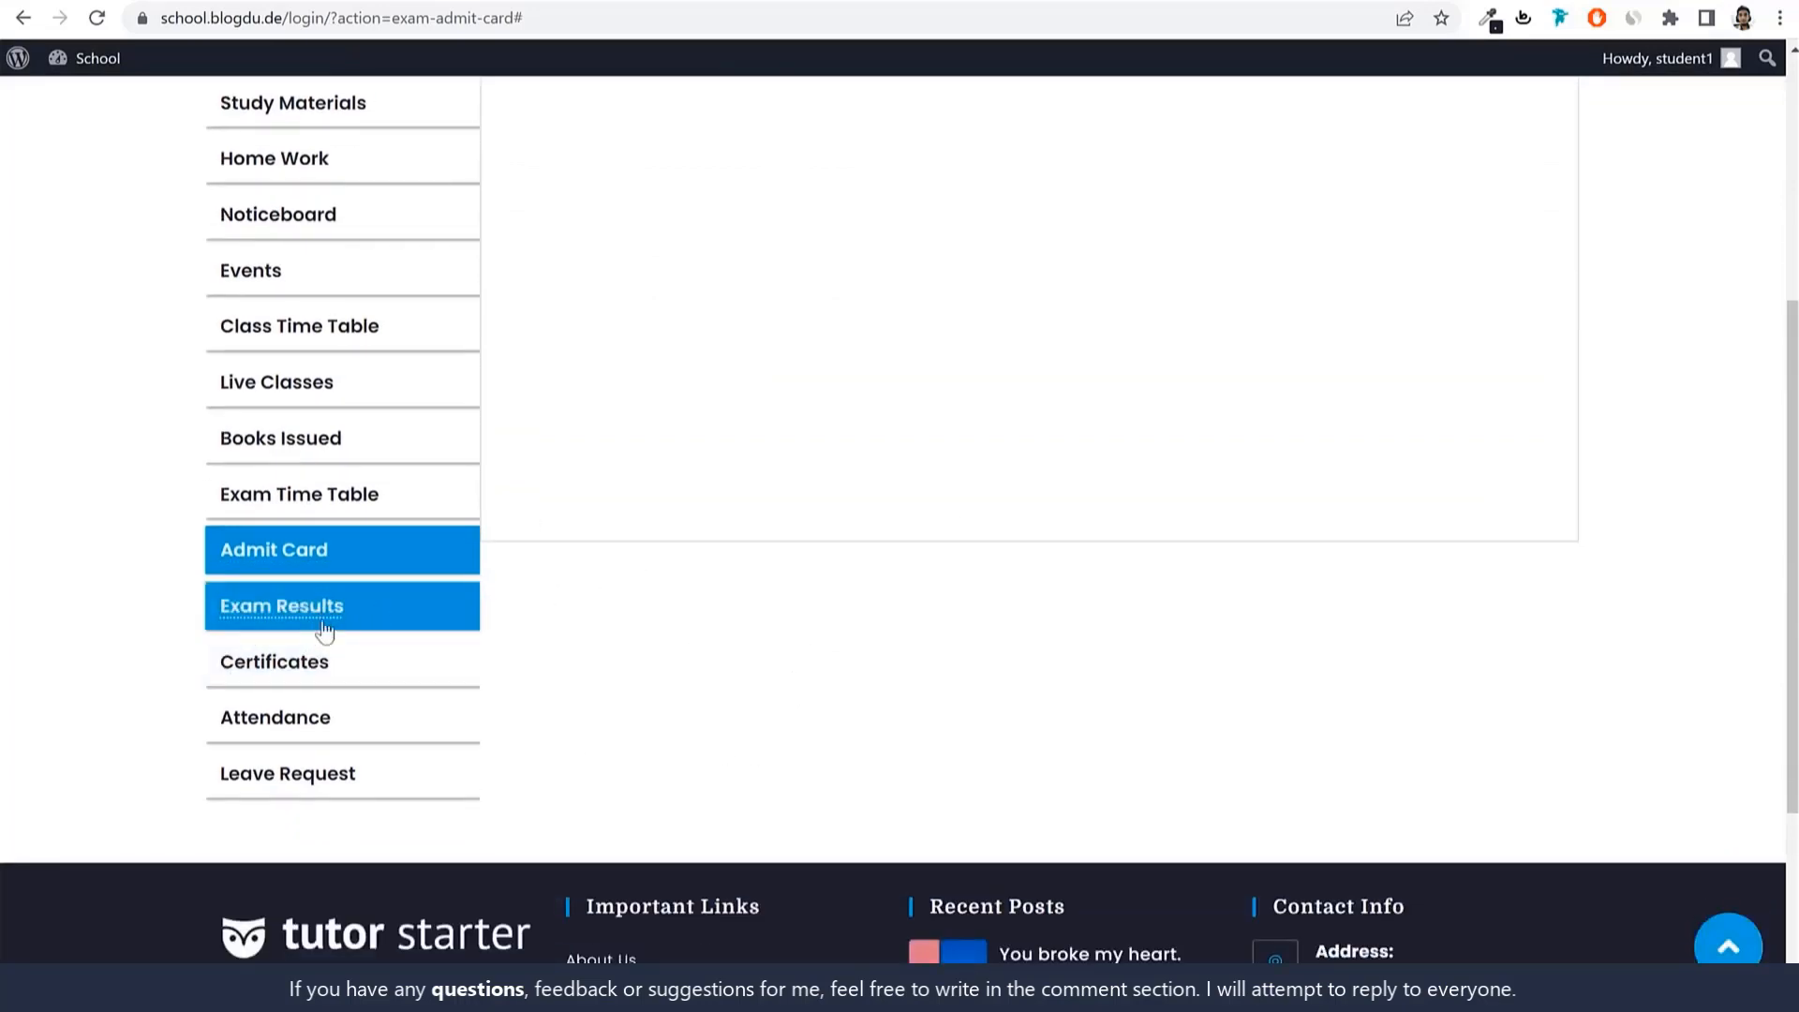
pyautogui.click(362, 605)
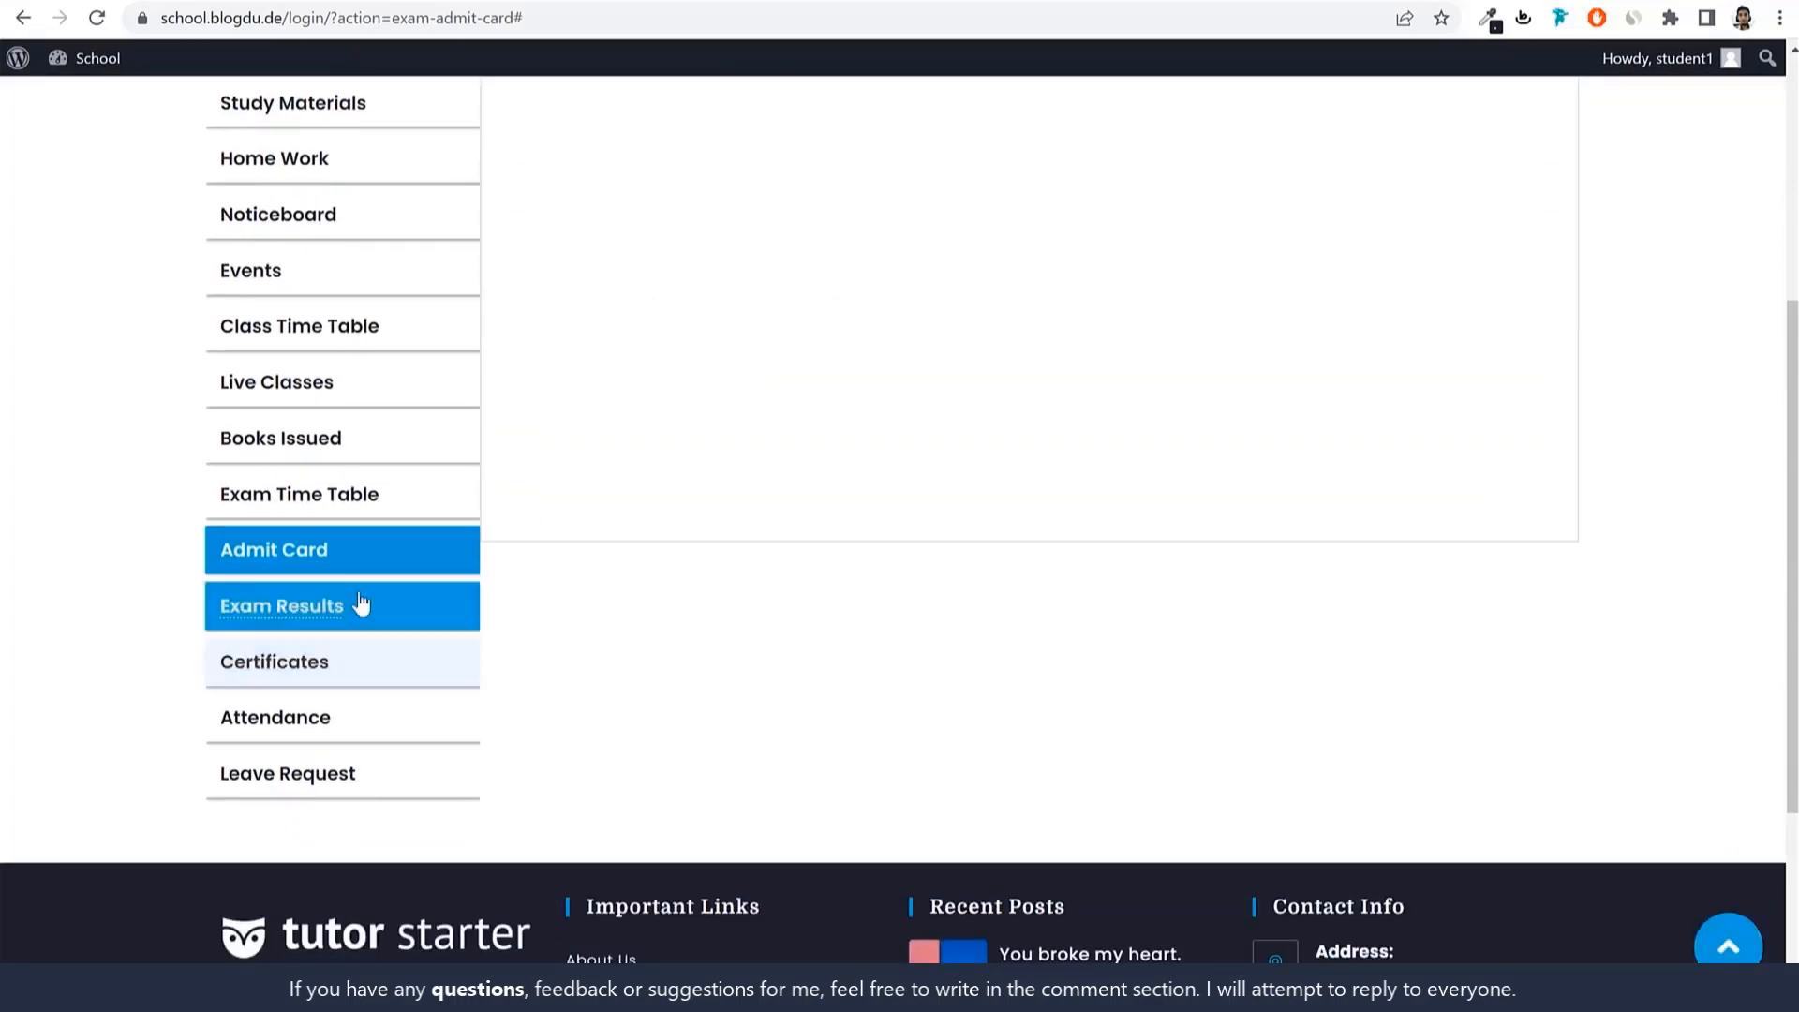
# Check the student's attendance report, including the June 2022 row and month picker.
pyautogui.click(320, 720)
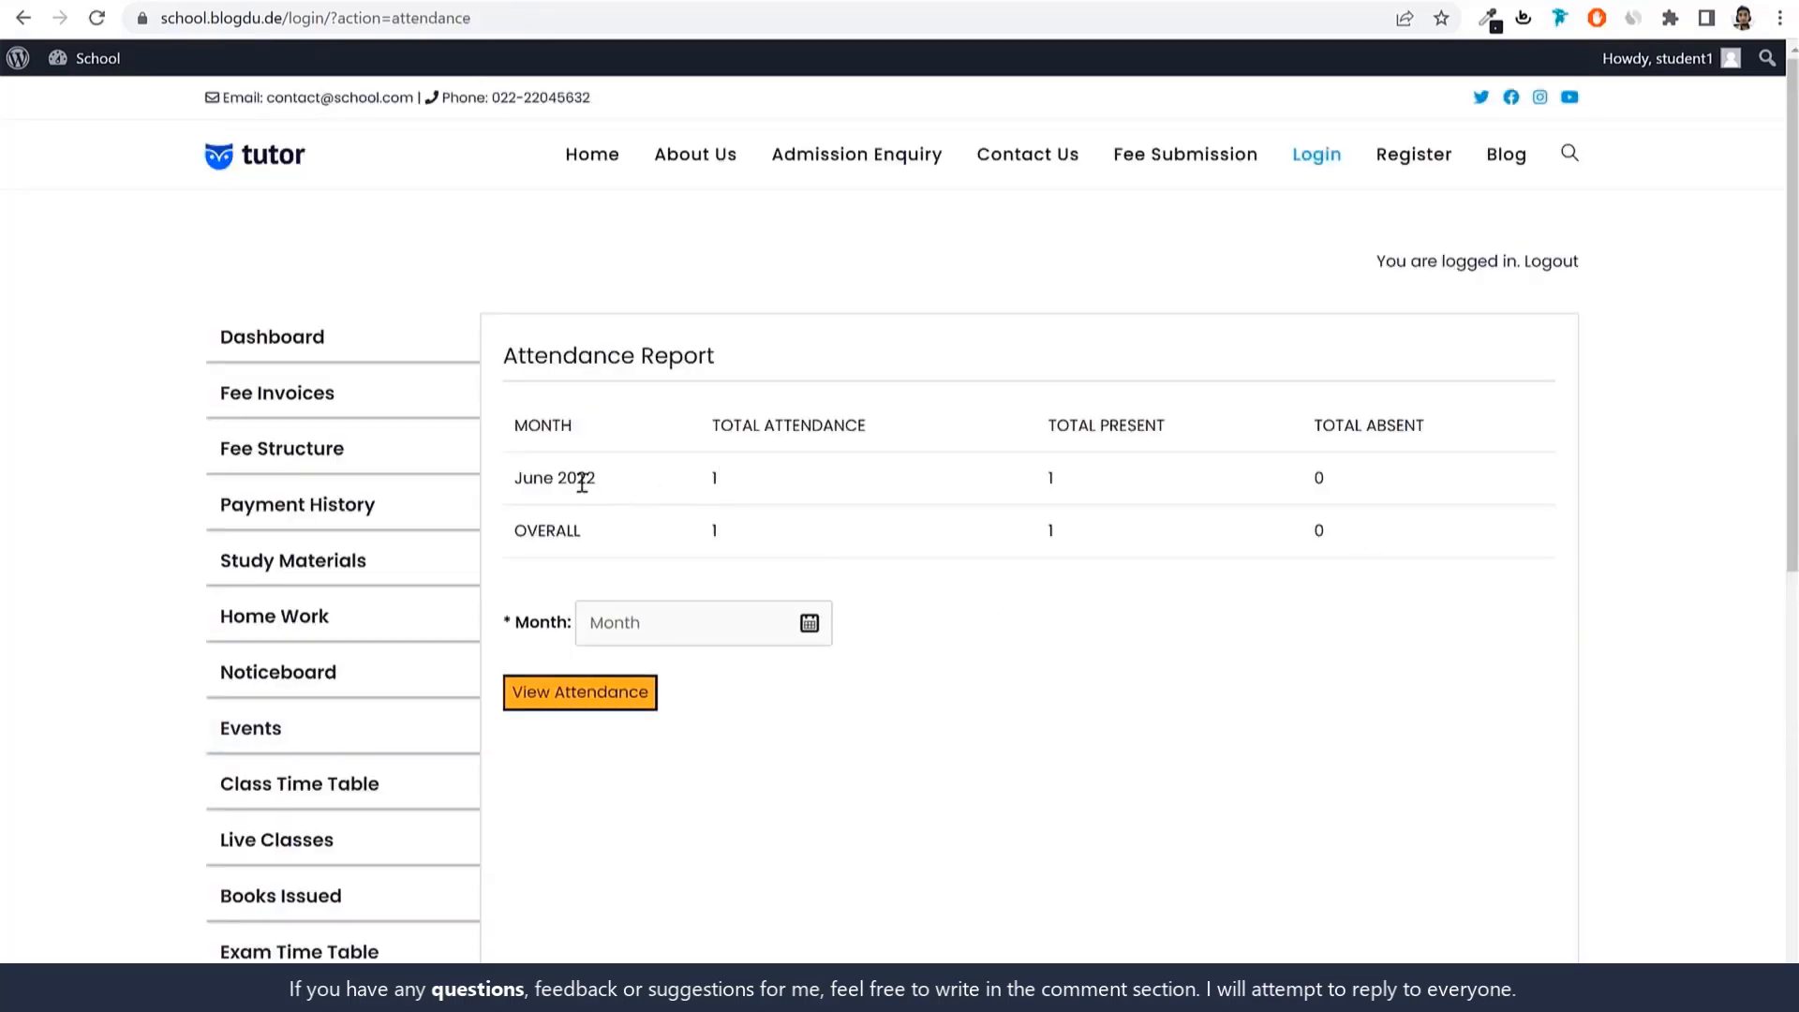
pyautogui.moveTo(514, 481); pyautogui.dragTo(731, 478)
pyautogui.scroll(-2, 1065, 600)
pyautogui.click(754, 397)
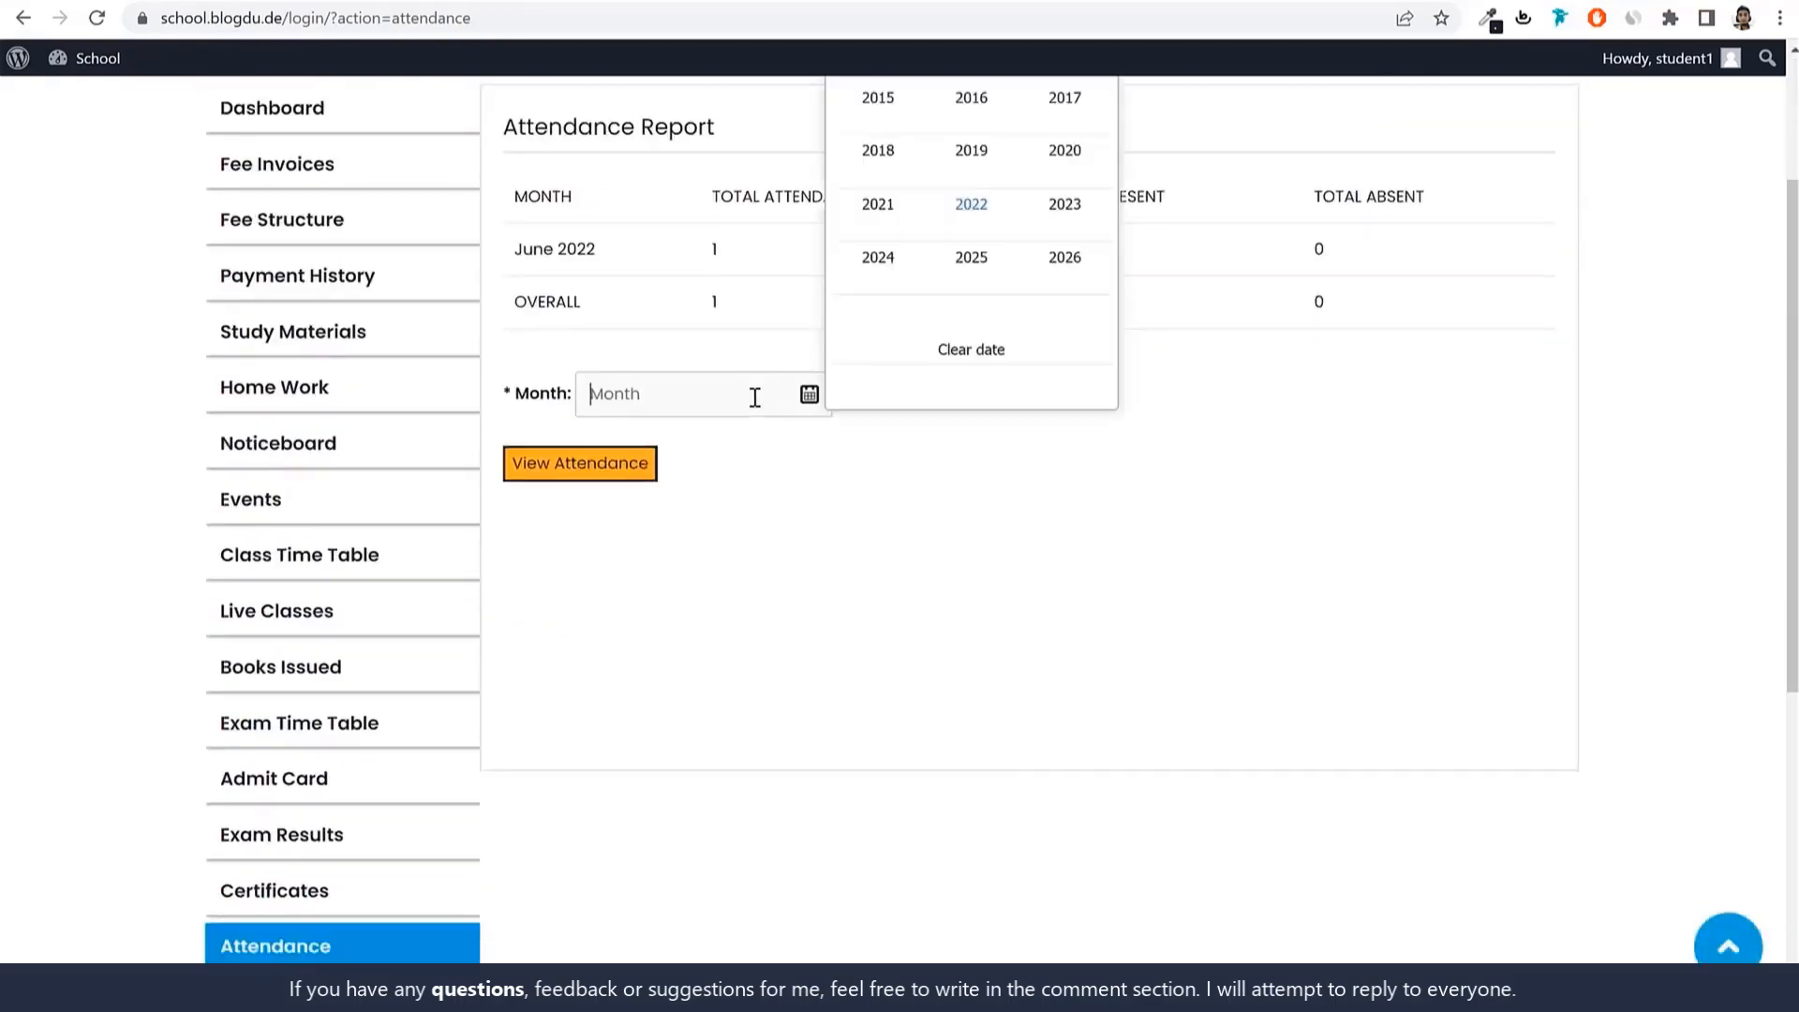
pyautogui.scroll(2, 1010, 453)
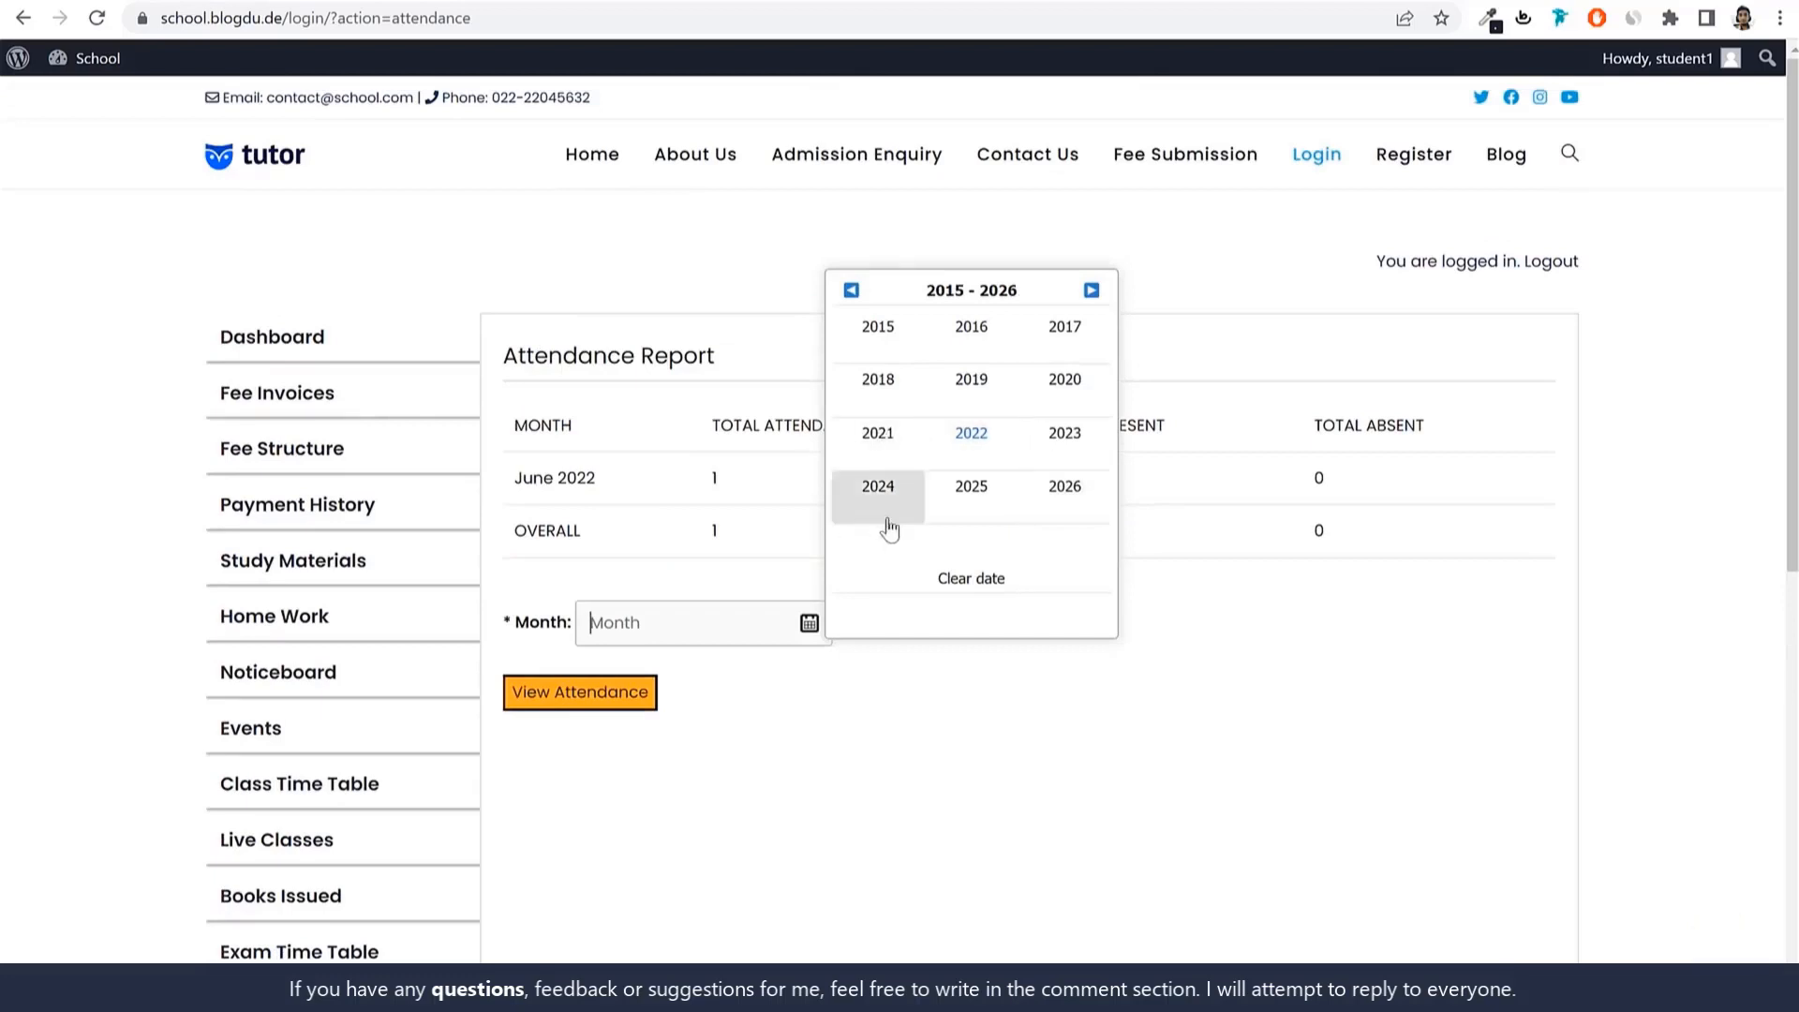
pyautogui.click(996, 746)
pyautogui.scroll(-3, 547, 791)
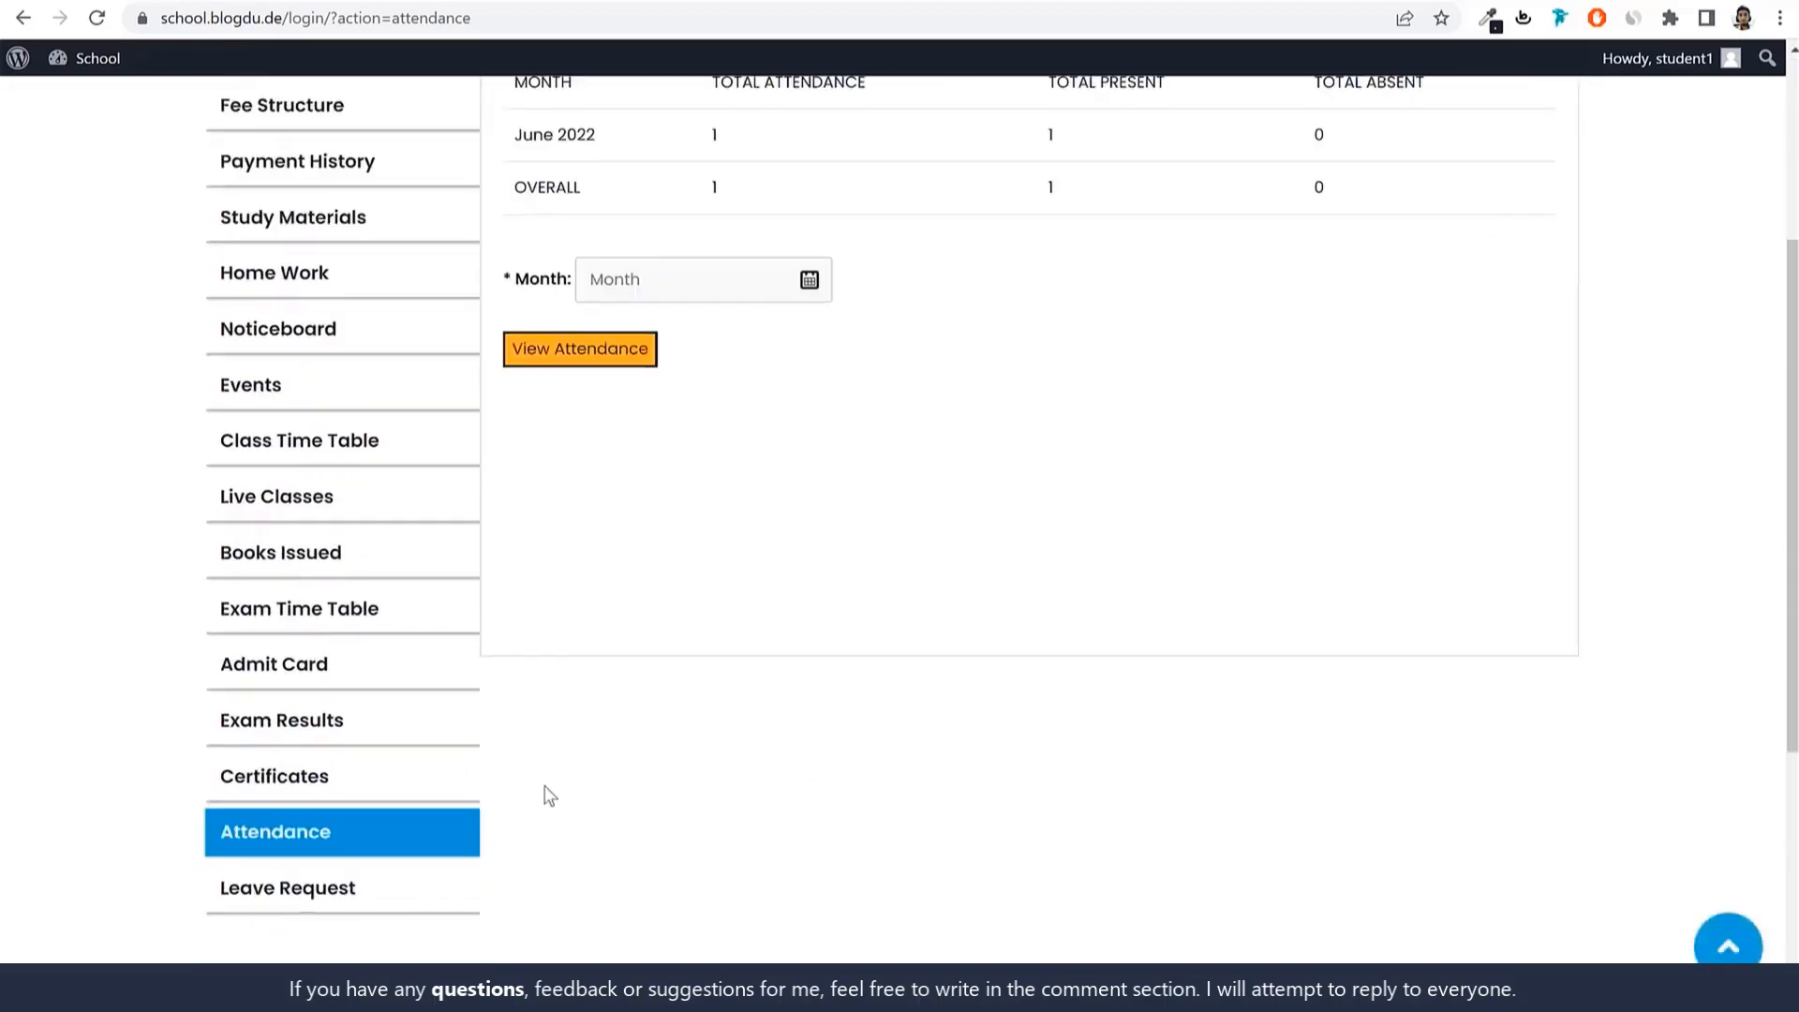
# Review the student's approved leave request list, then log out.
pyautogui.click(289, 884)
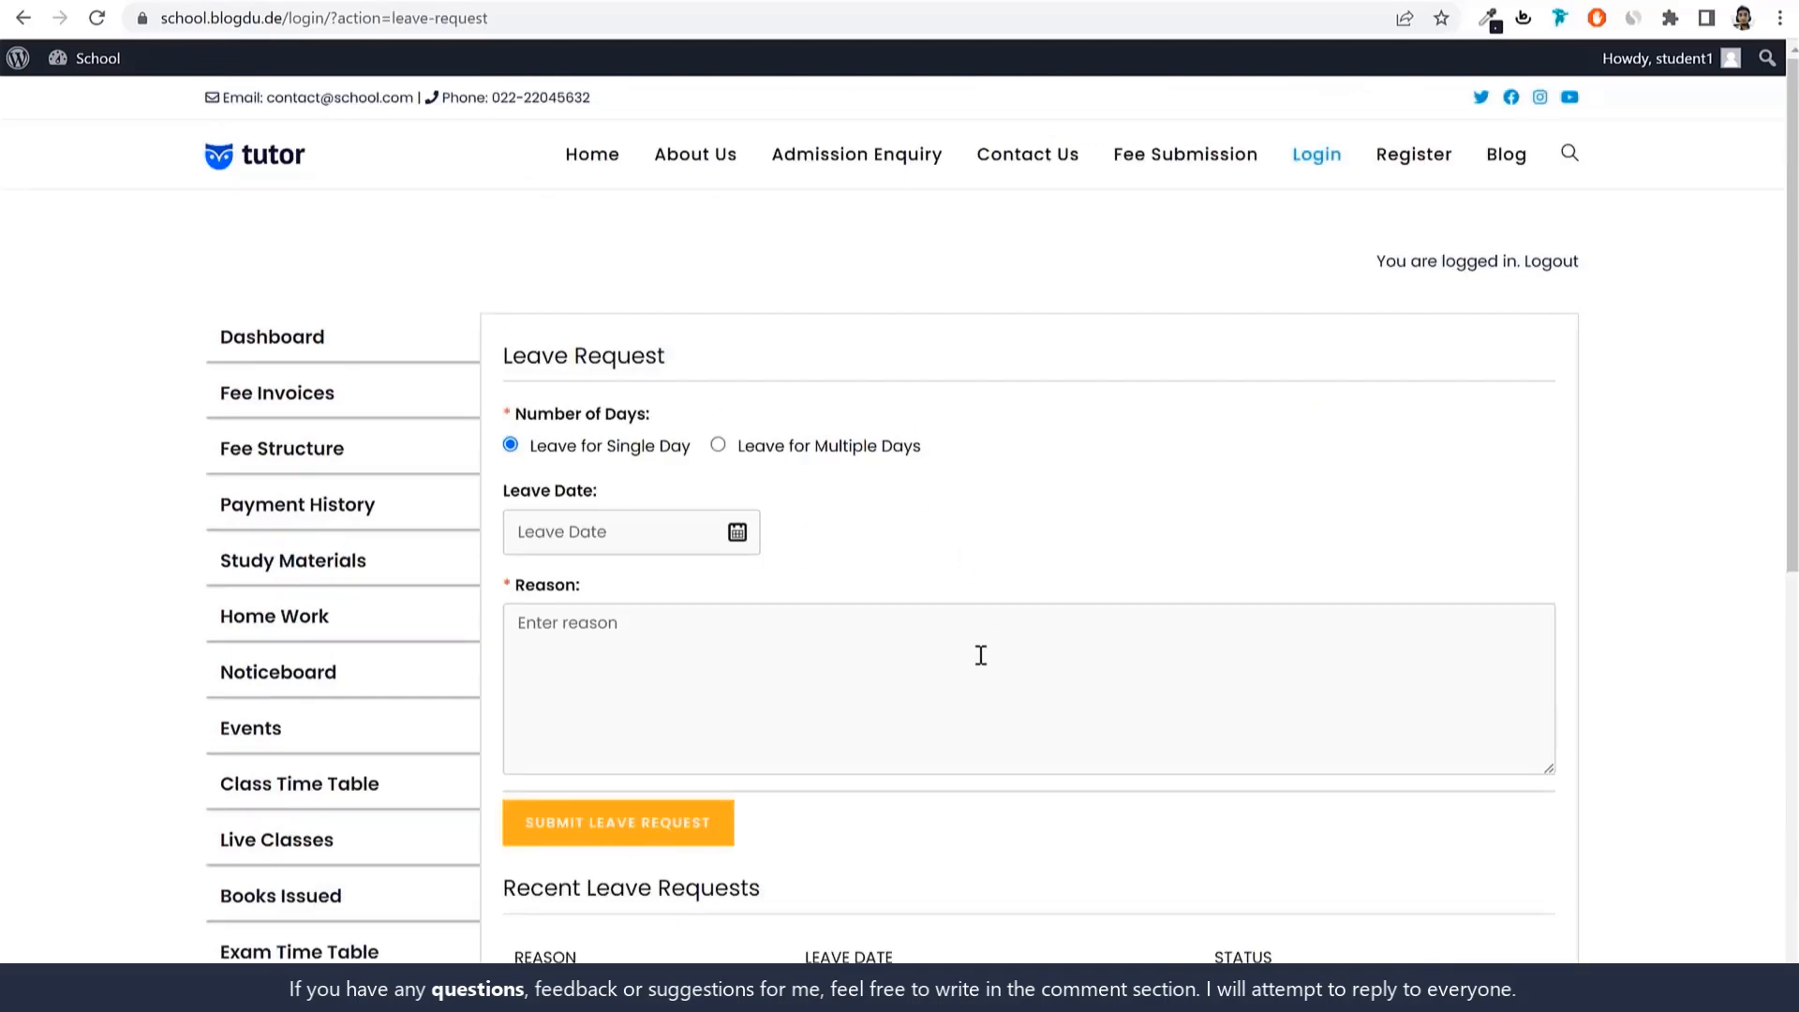
pyautogui.scroll(-5, 980, 682)
pyautogui.scroll(5, 980, 682)
pyautogui.scroll(-5, 916, 551)
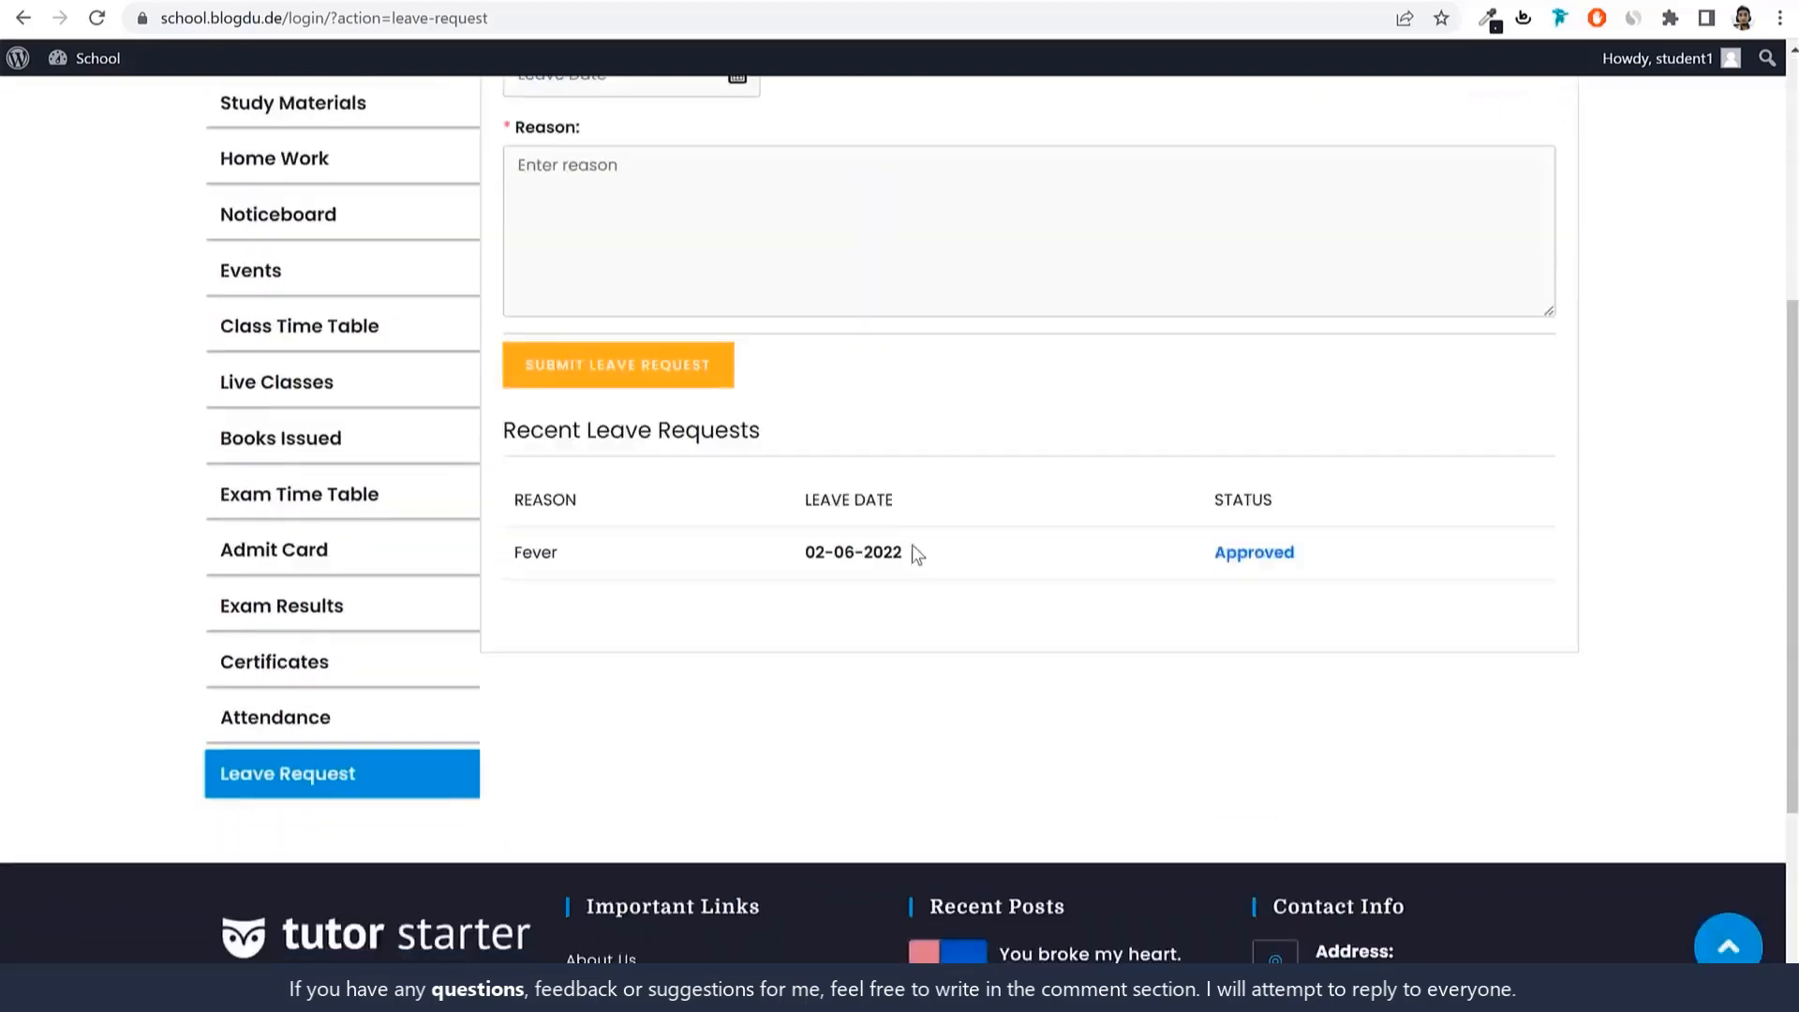
pyautogui.scroll(3, 926, 570)
pyautogui.scroll(3, 926, 569)
pyautogui.click(1558, 267)
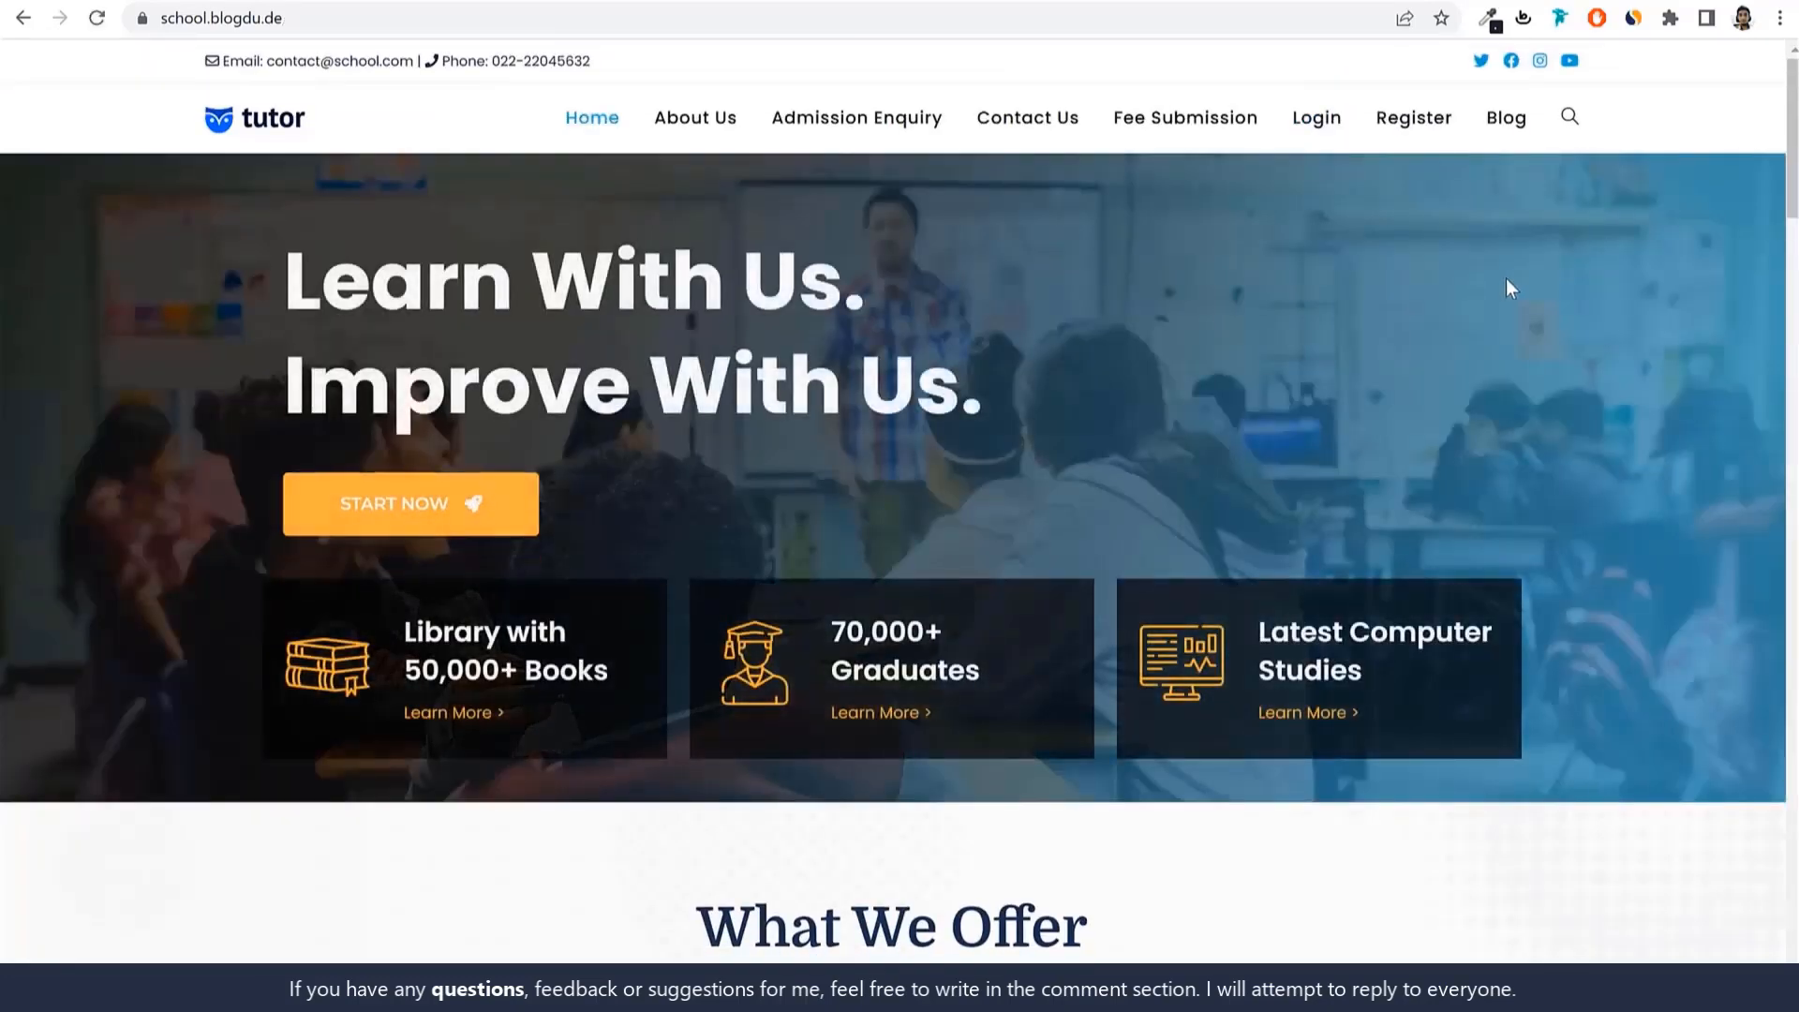
# Sign in to the site with the teacher's account.
pyautogui.click(1326, 123)
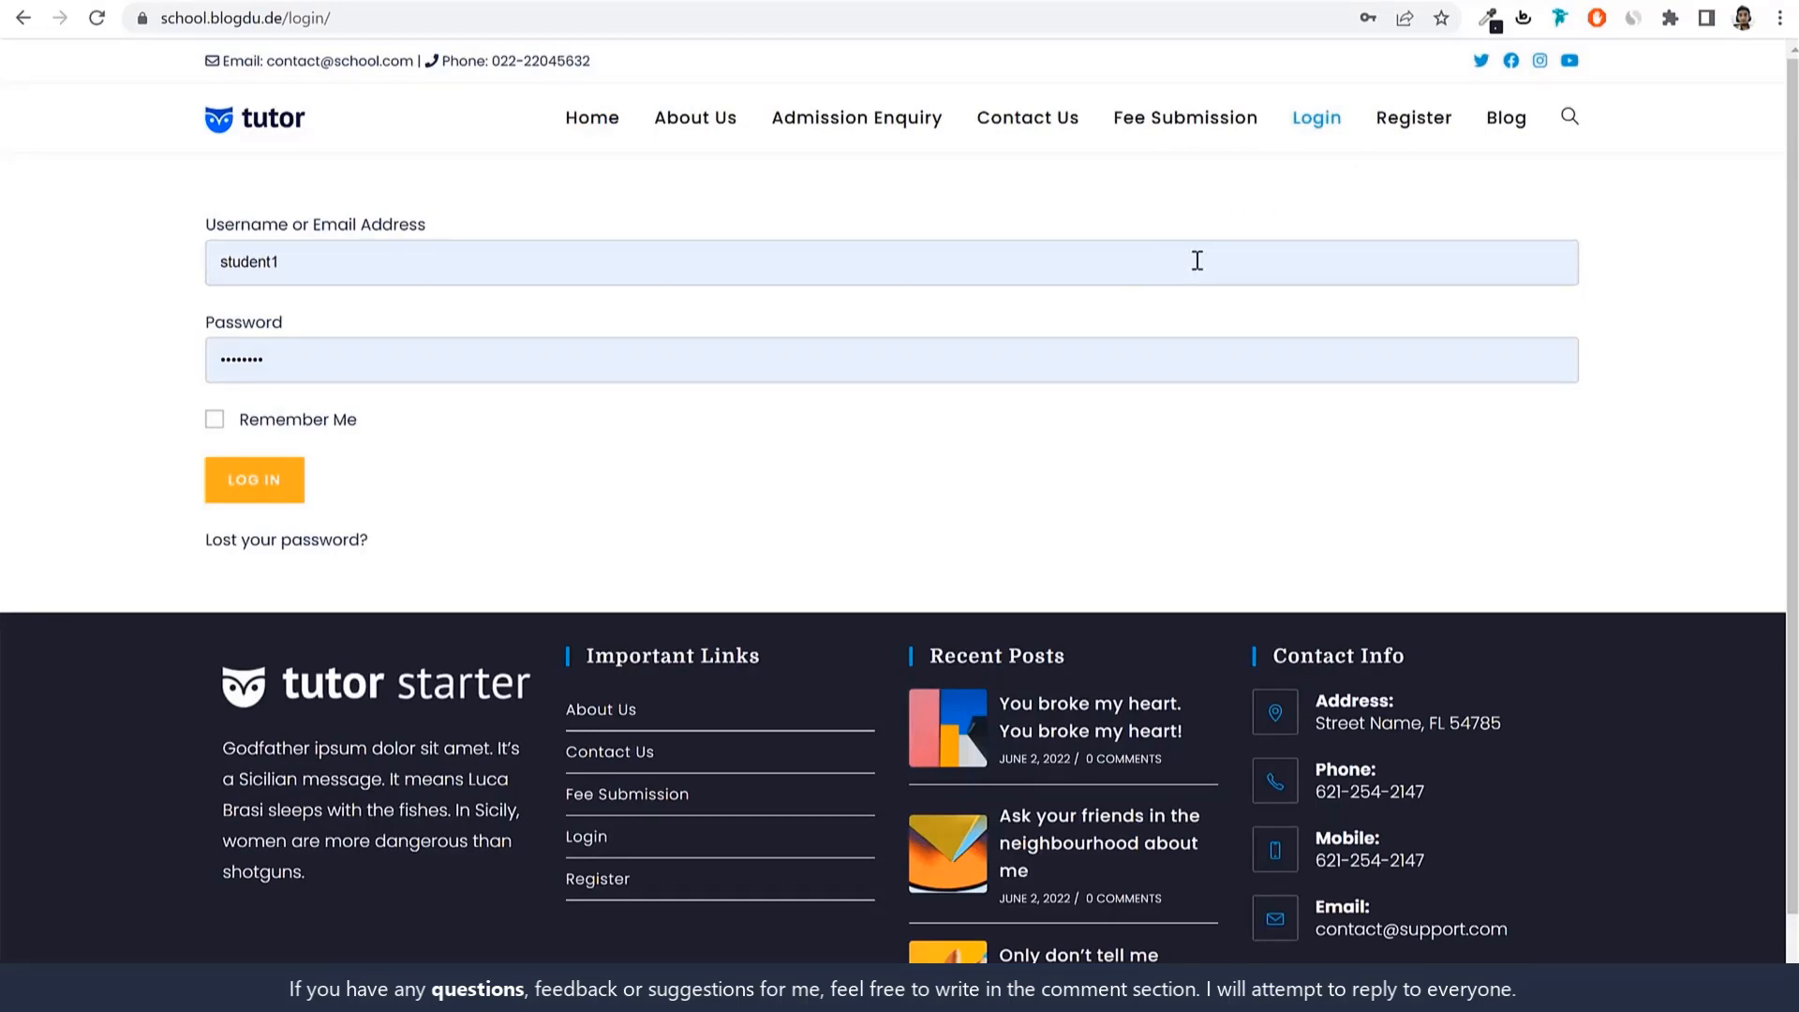
pyautogui.click(1196, 257)
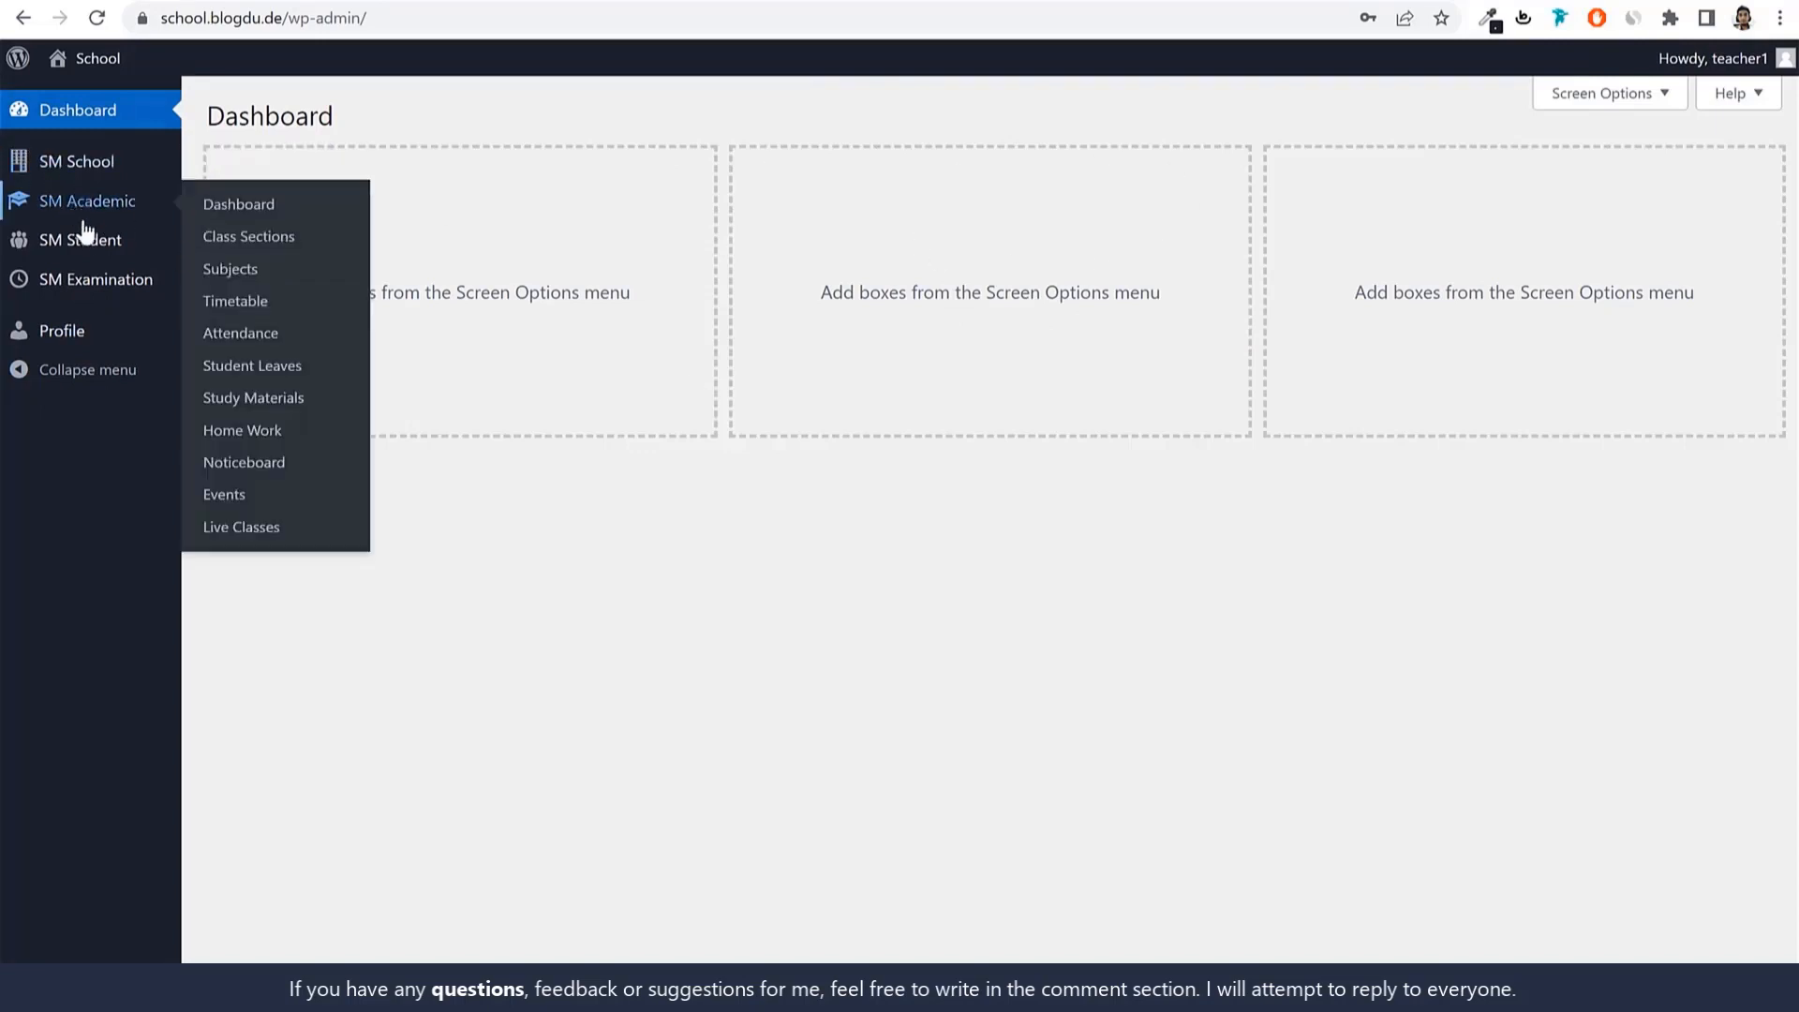
pyautogui.moveTo(98, 214)
# Start Take Attendance for 04-06-2022 and load the class student list.
pyautogui.click(244, 340)
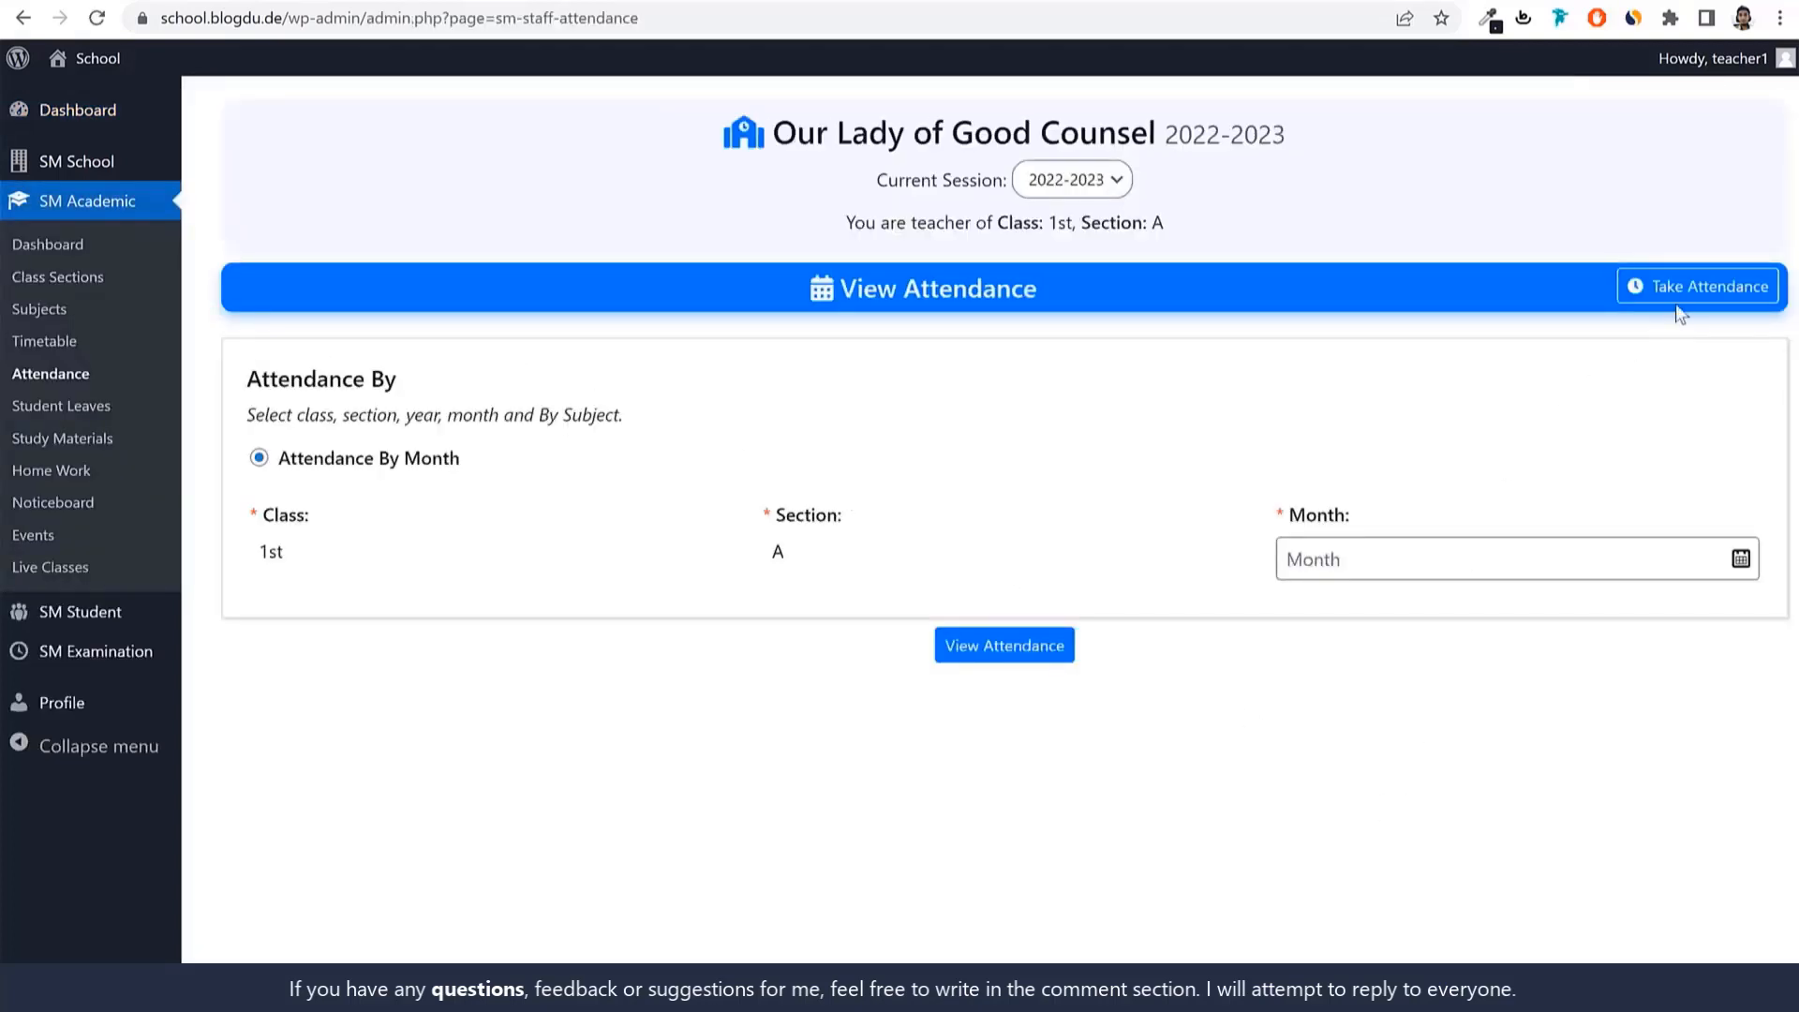
pyautogui.click(1679, 305)
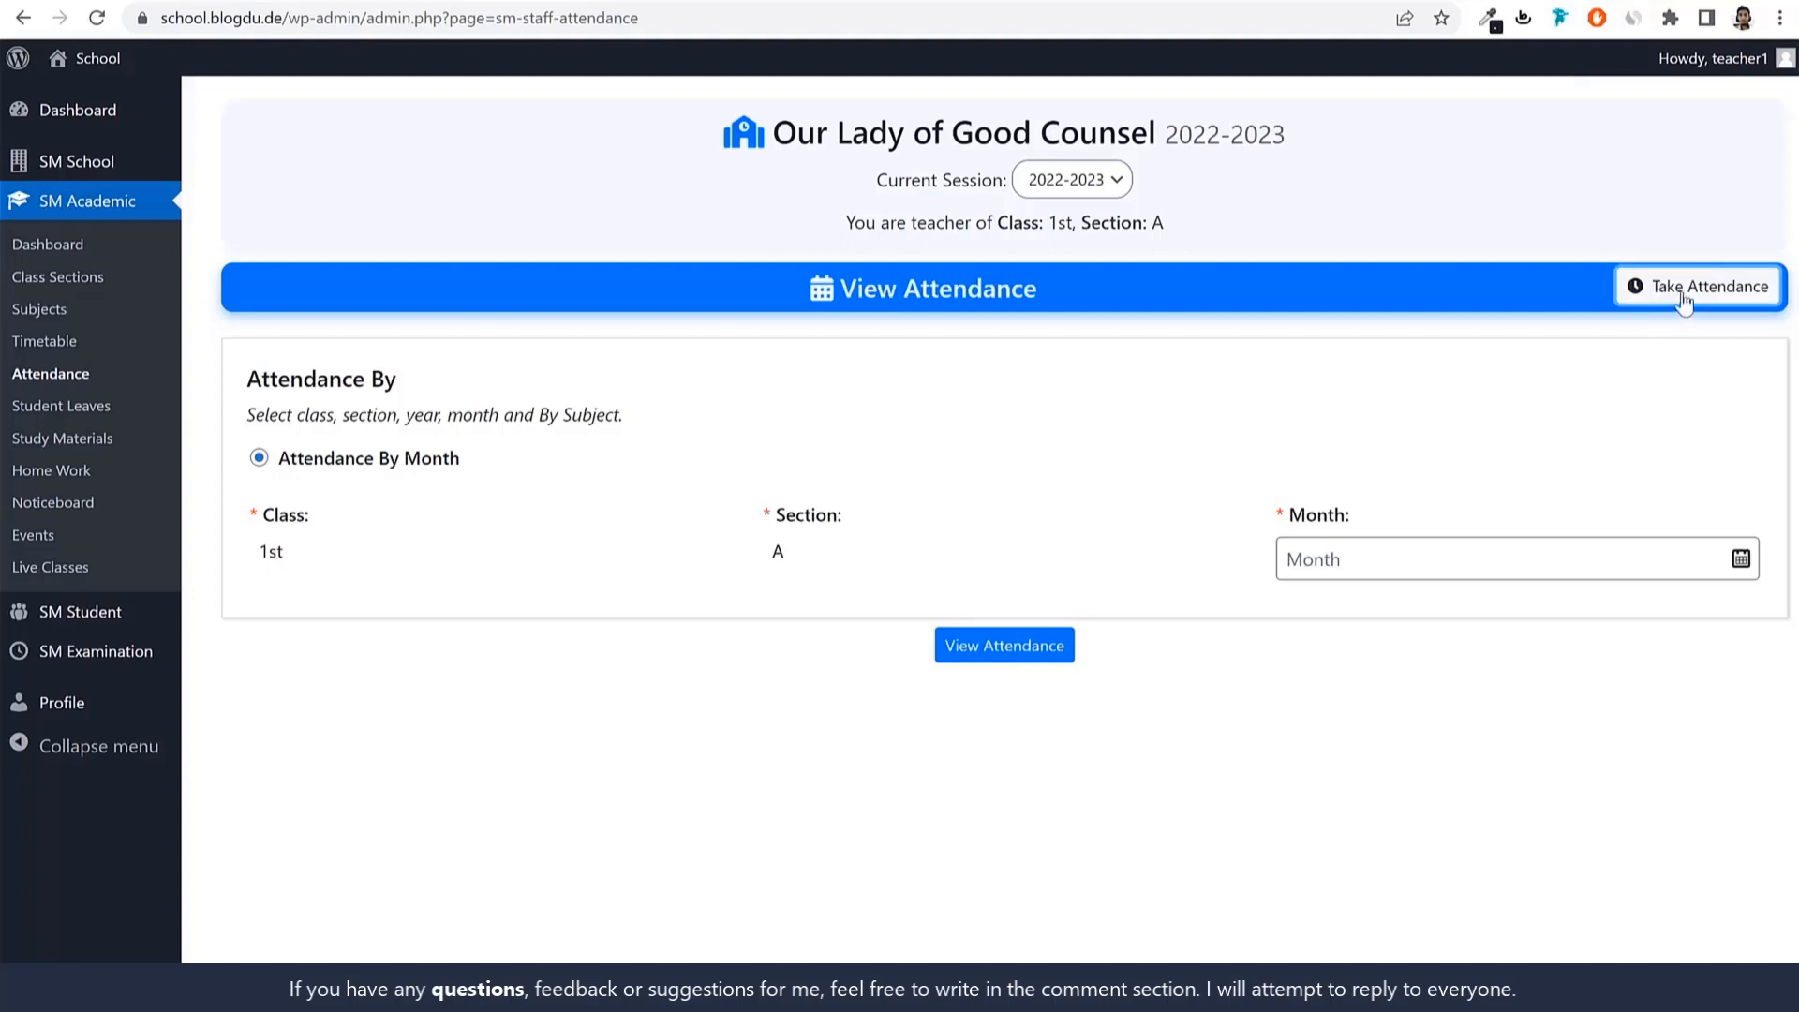
pyautogui.click(1415, 560)
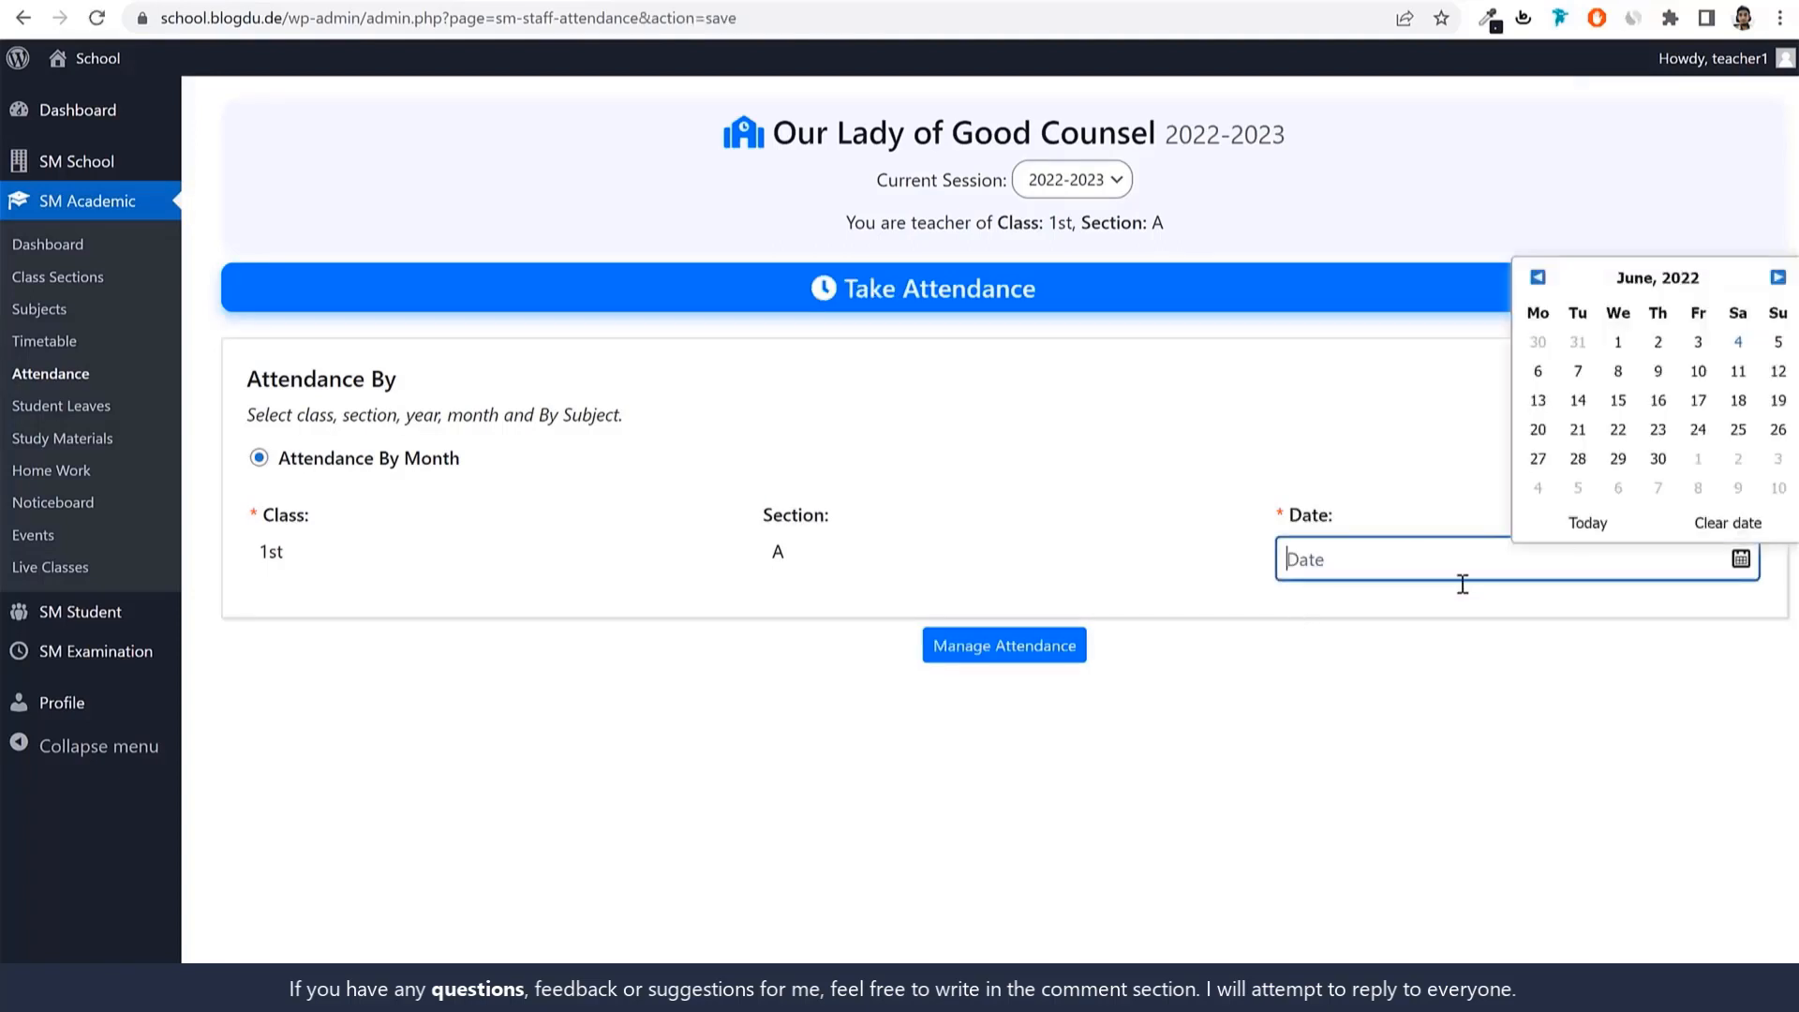
pyautogui.click(1738, 343)
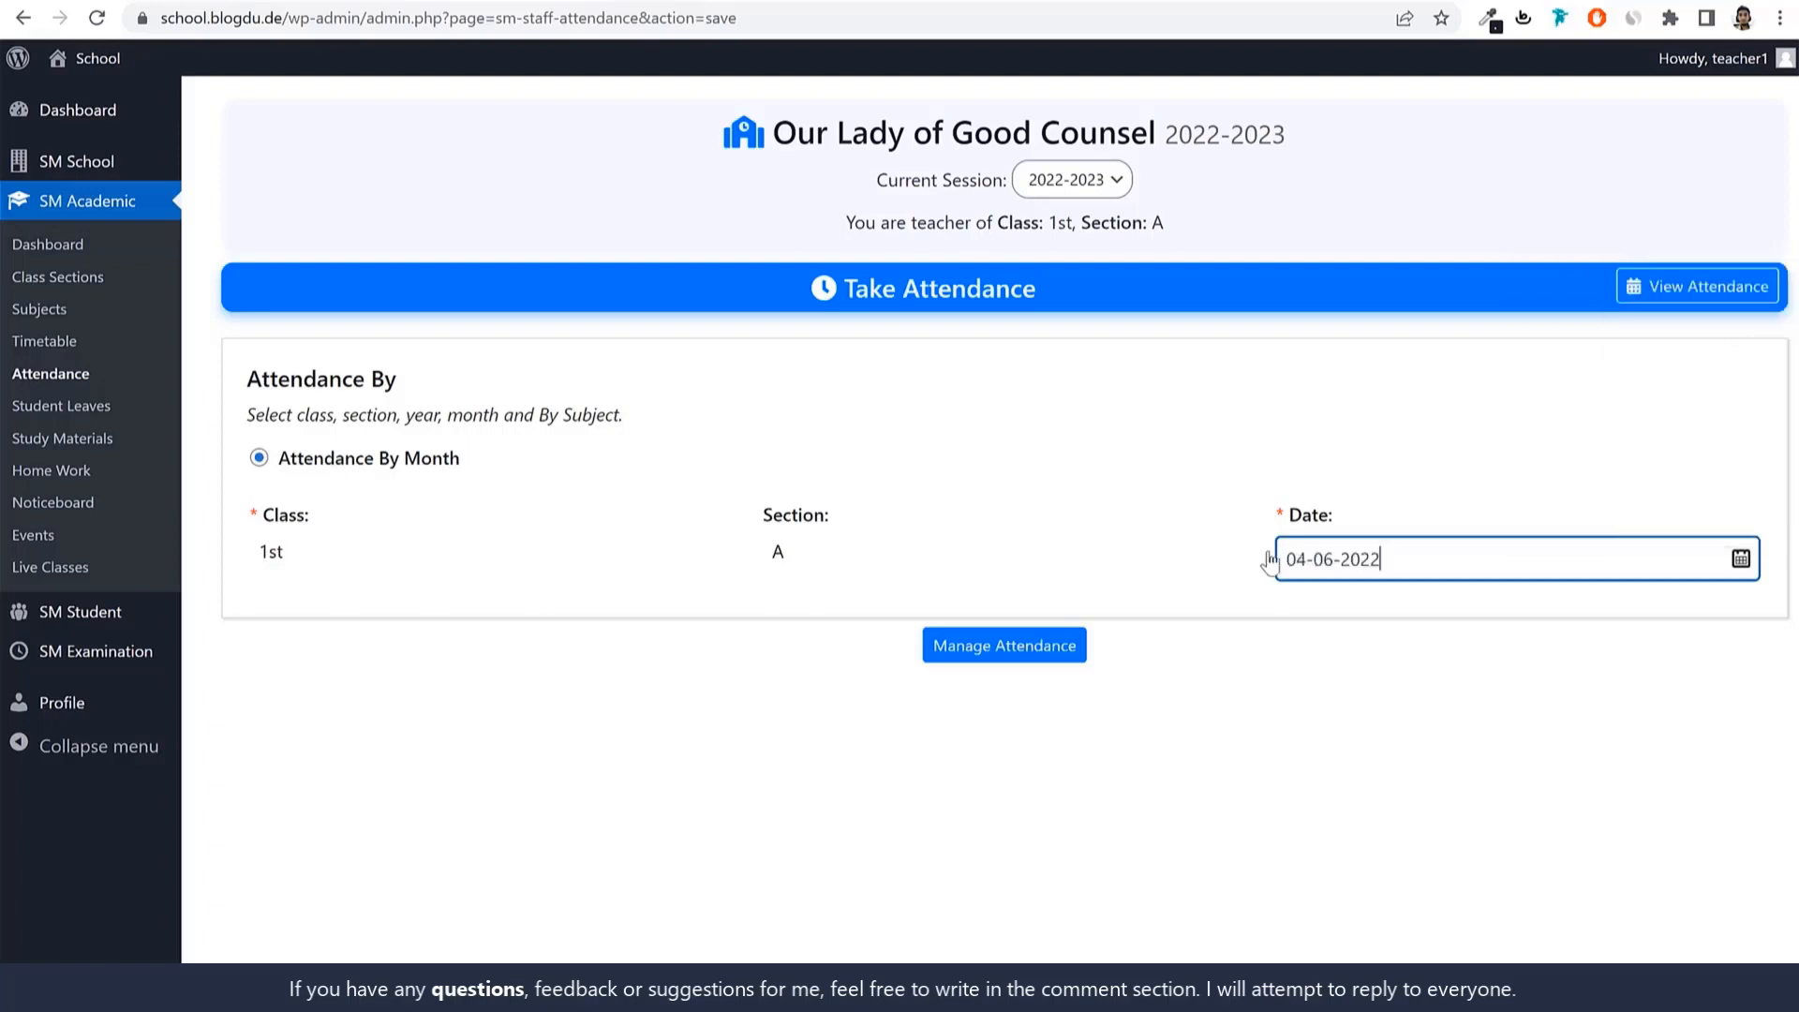
pyautogui.click(982, 652)
pyautogui.scroll(-1, 1139, 701)
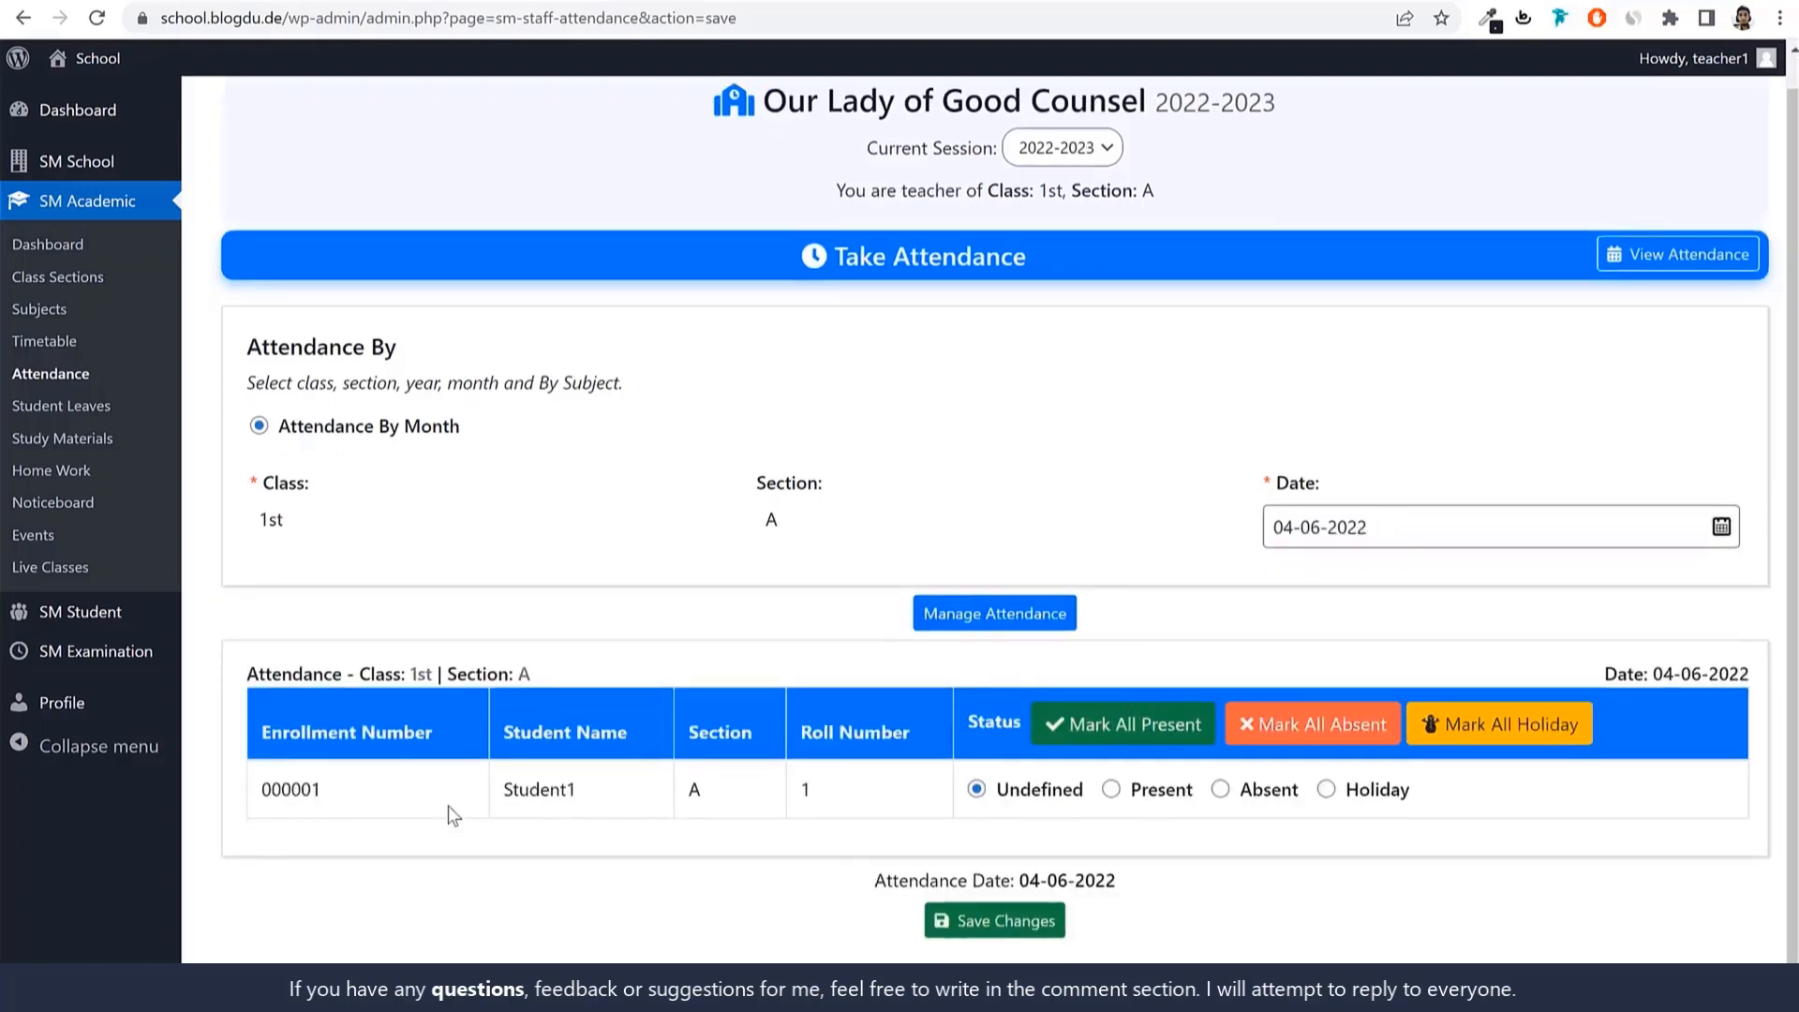
# Mark the class 1st-A student as Holiday and save the attendance changes.
pyautogui.moveTo(343, 794); pyautogui.dragTo(261, 797)
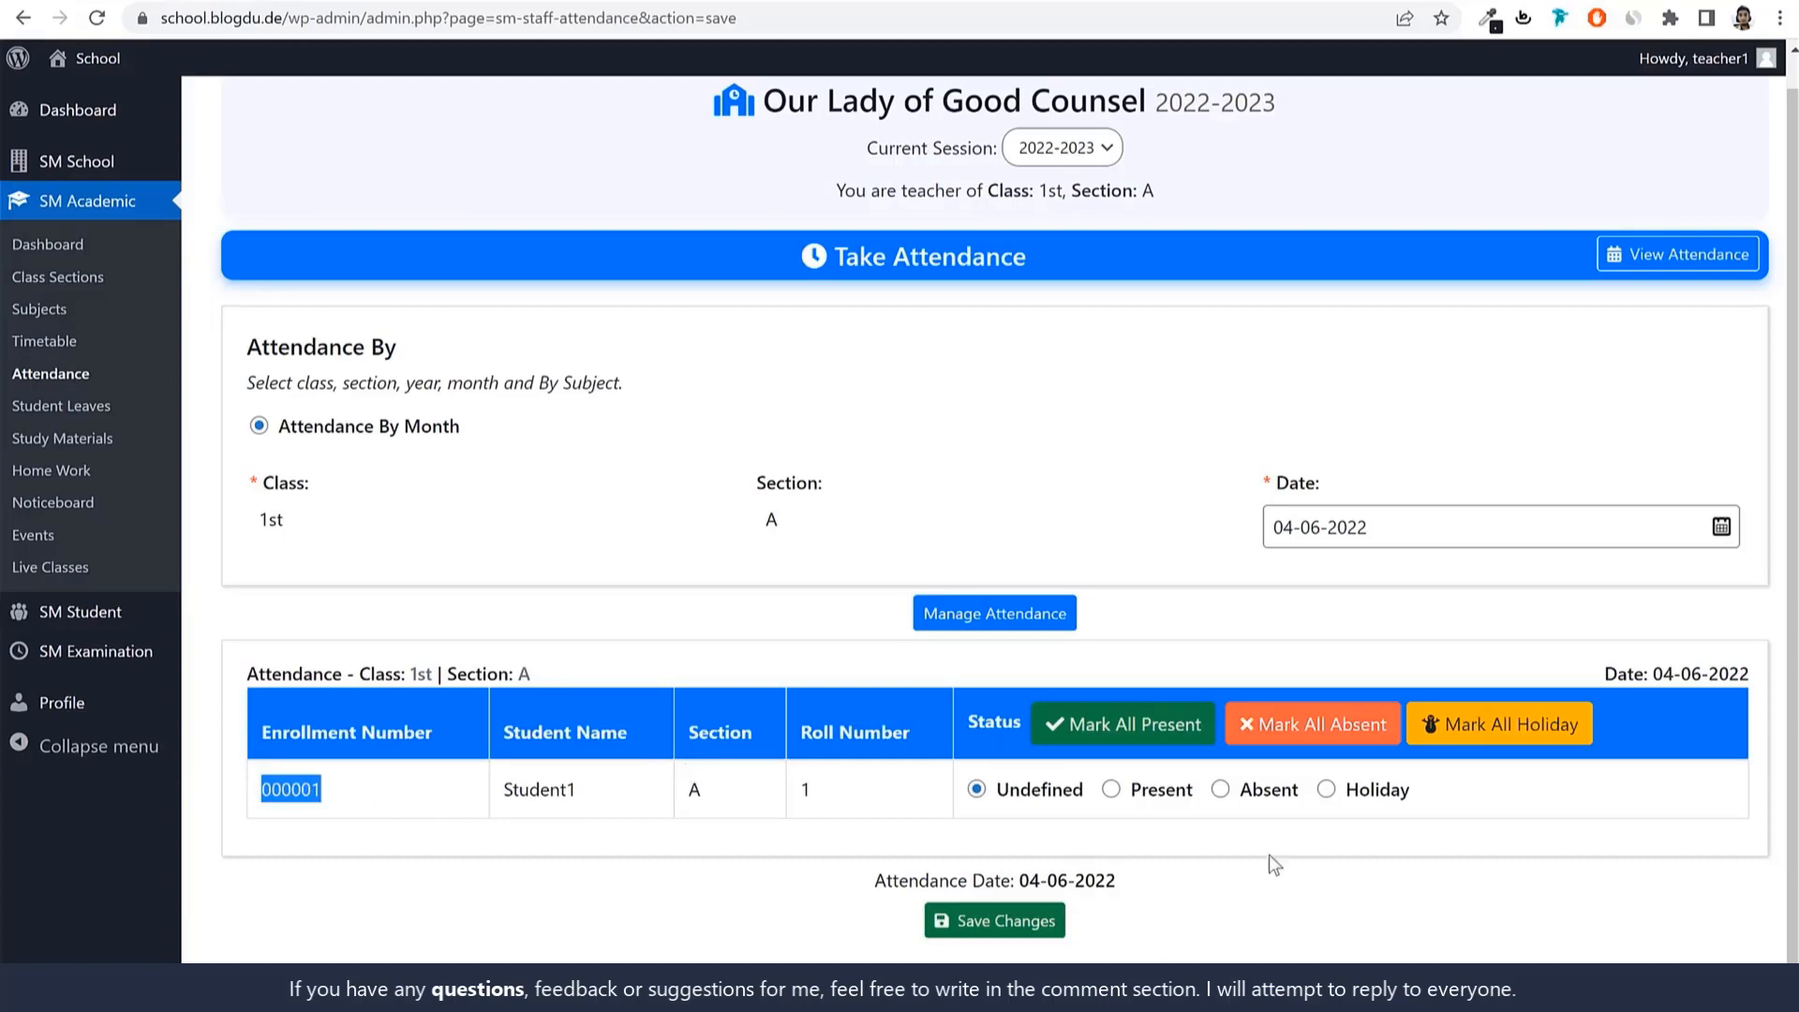
pyautogui.moveTo(282, 522); pyautogui.dragTo(259, 522)
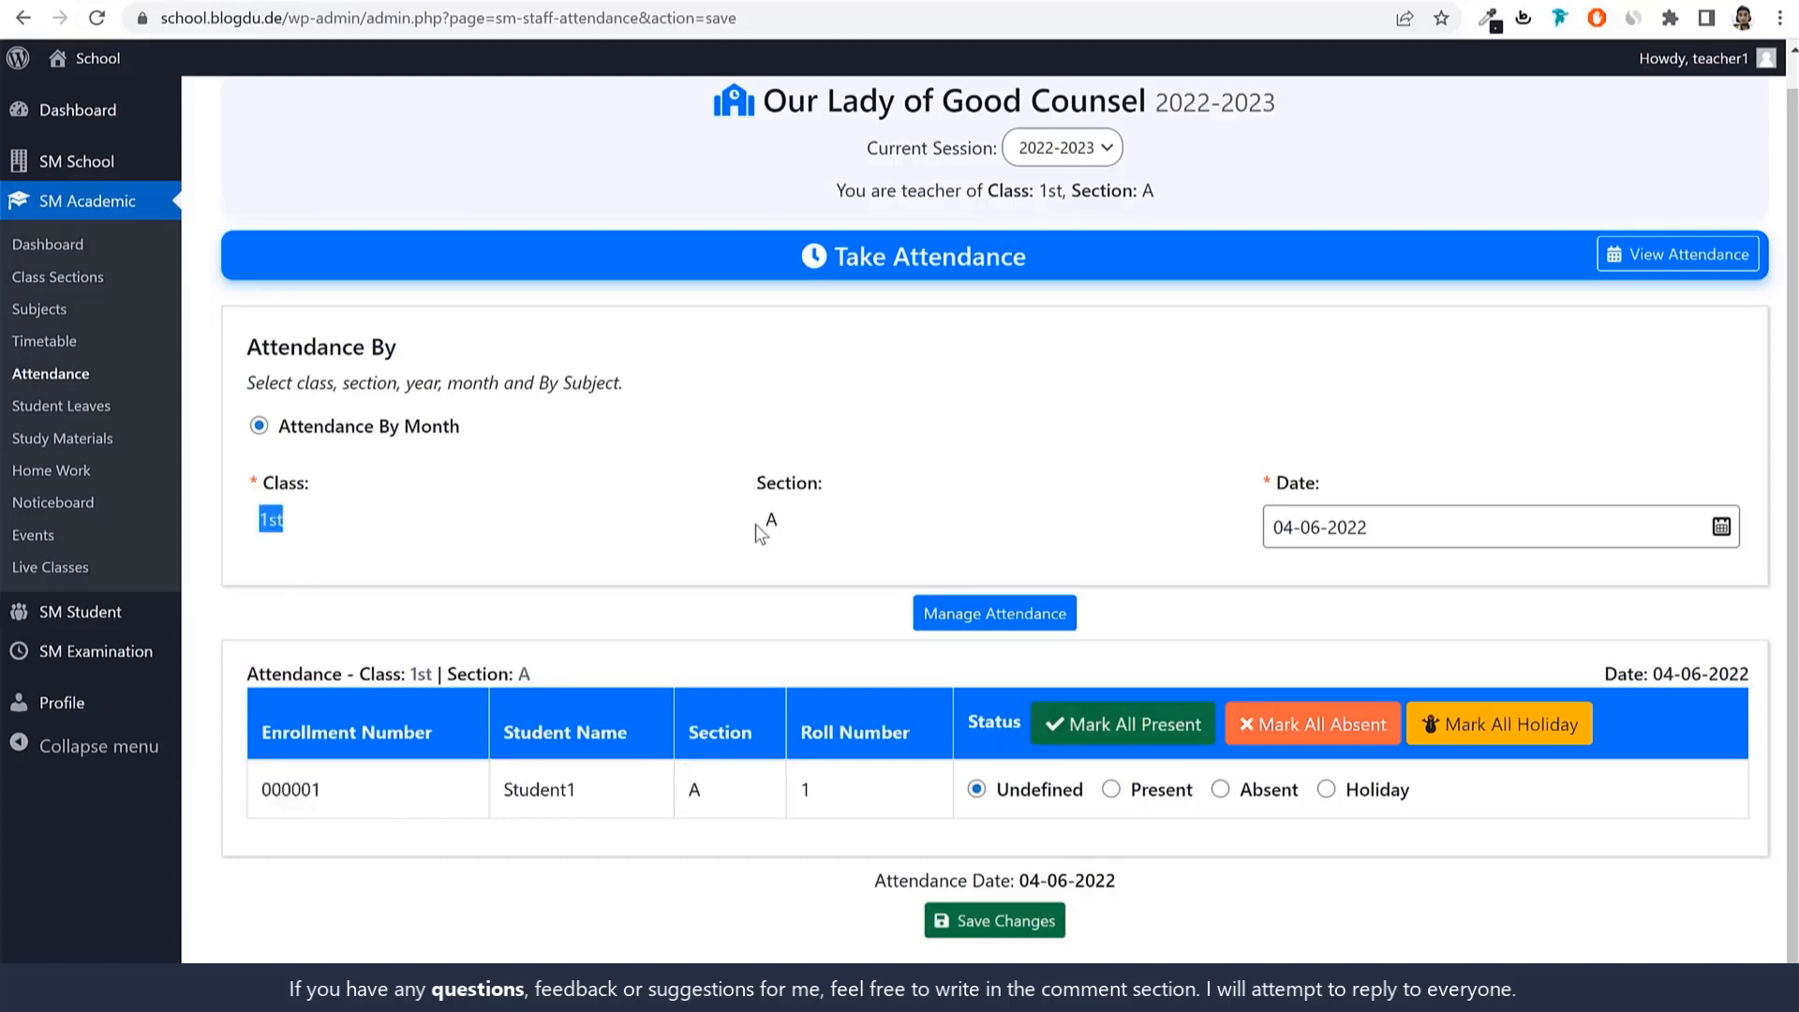
pyautogui.moveTo(780, 524); pyautogui.dragTo(728, 537)
pyautogui.click(725, 542)
pyautogui.click(1220, 790)
pyautogui.click(1112, 792)
pyautogui.click(976, 792)
pyautogui.click(1372, 794)
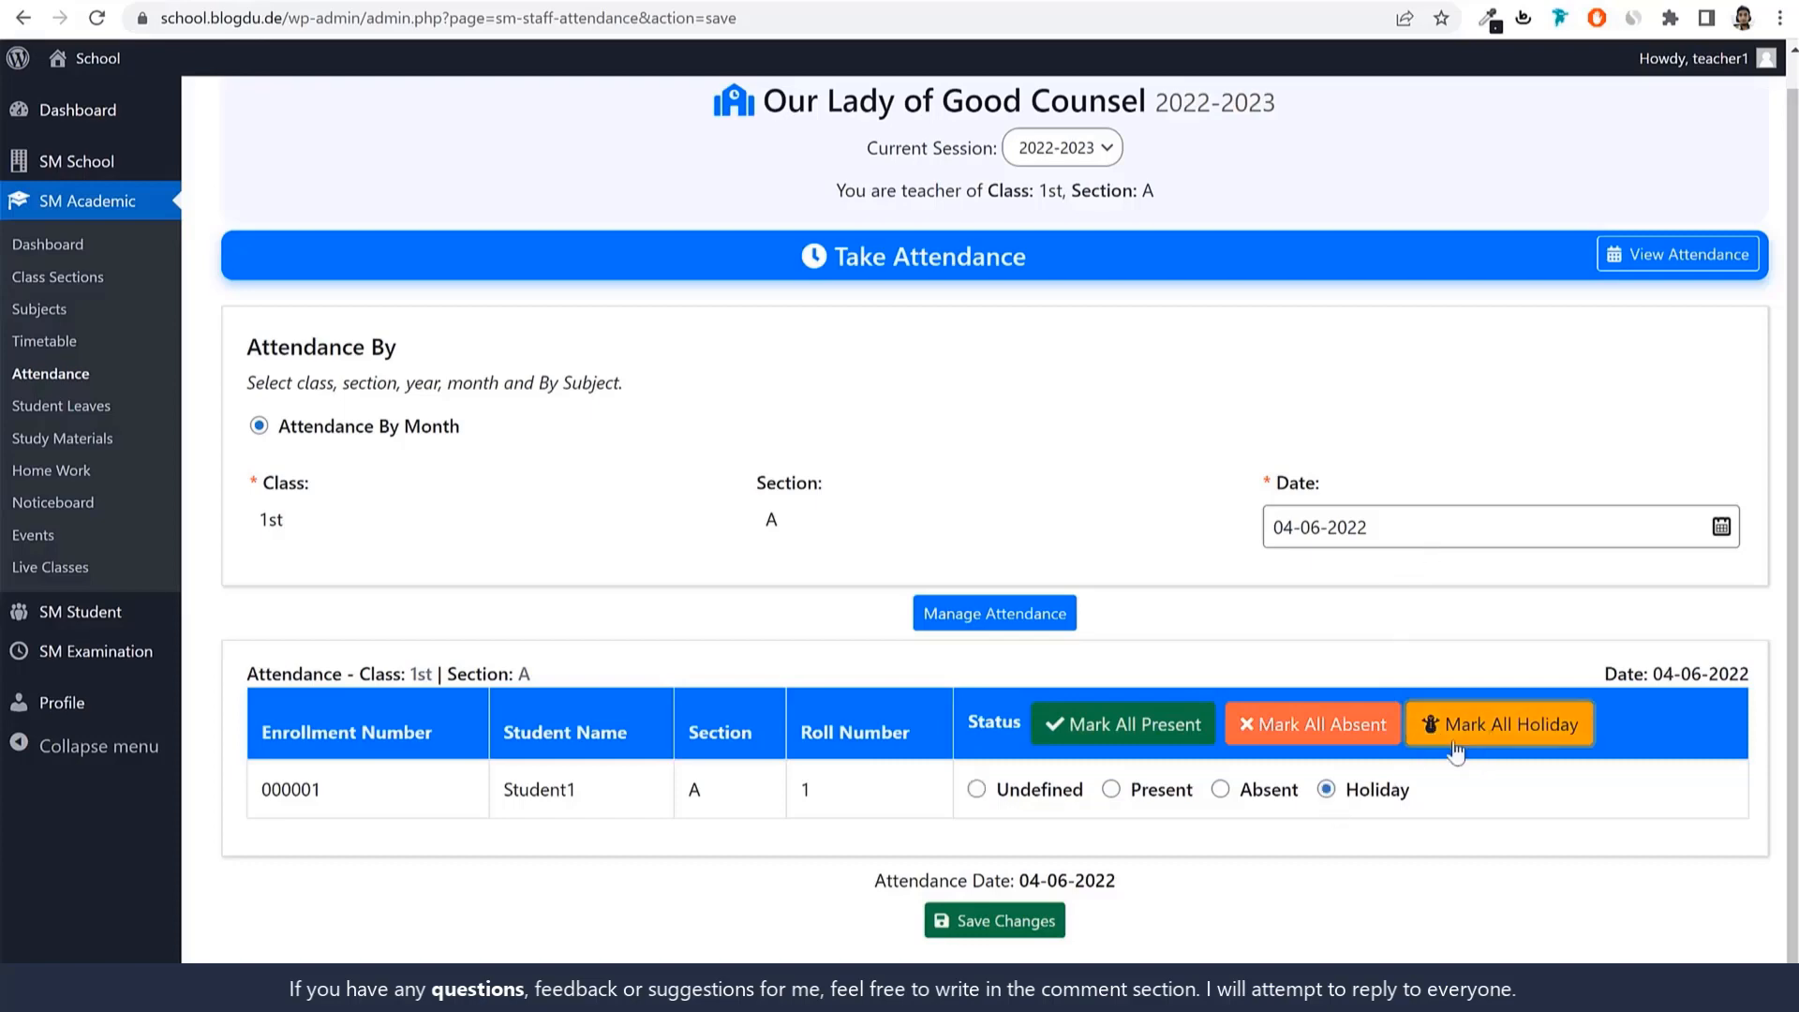
pyautogui.click(996, 935)
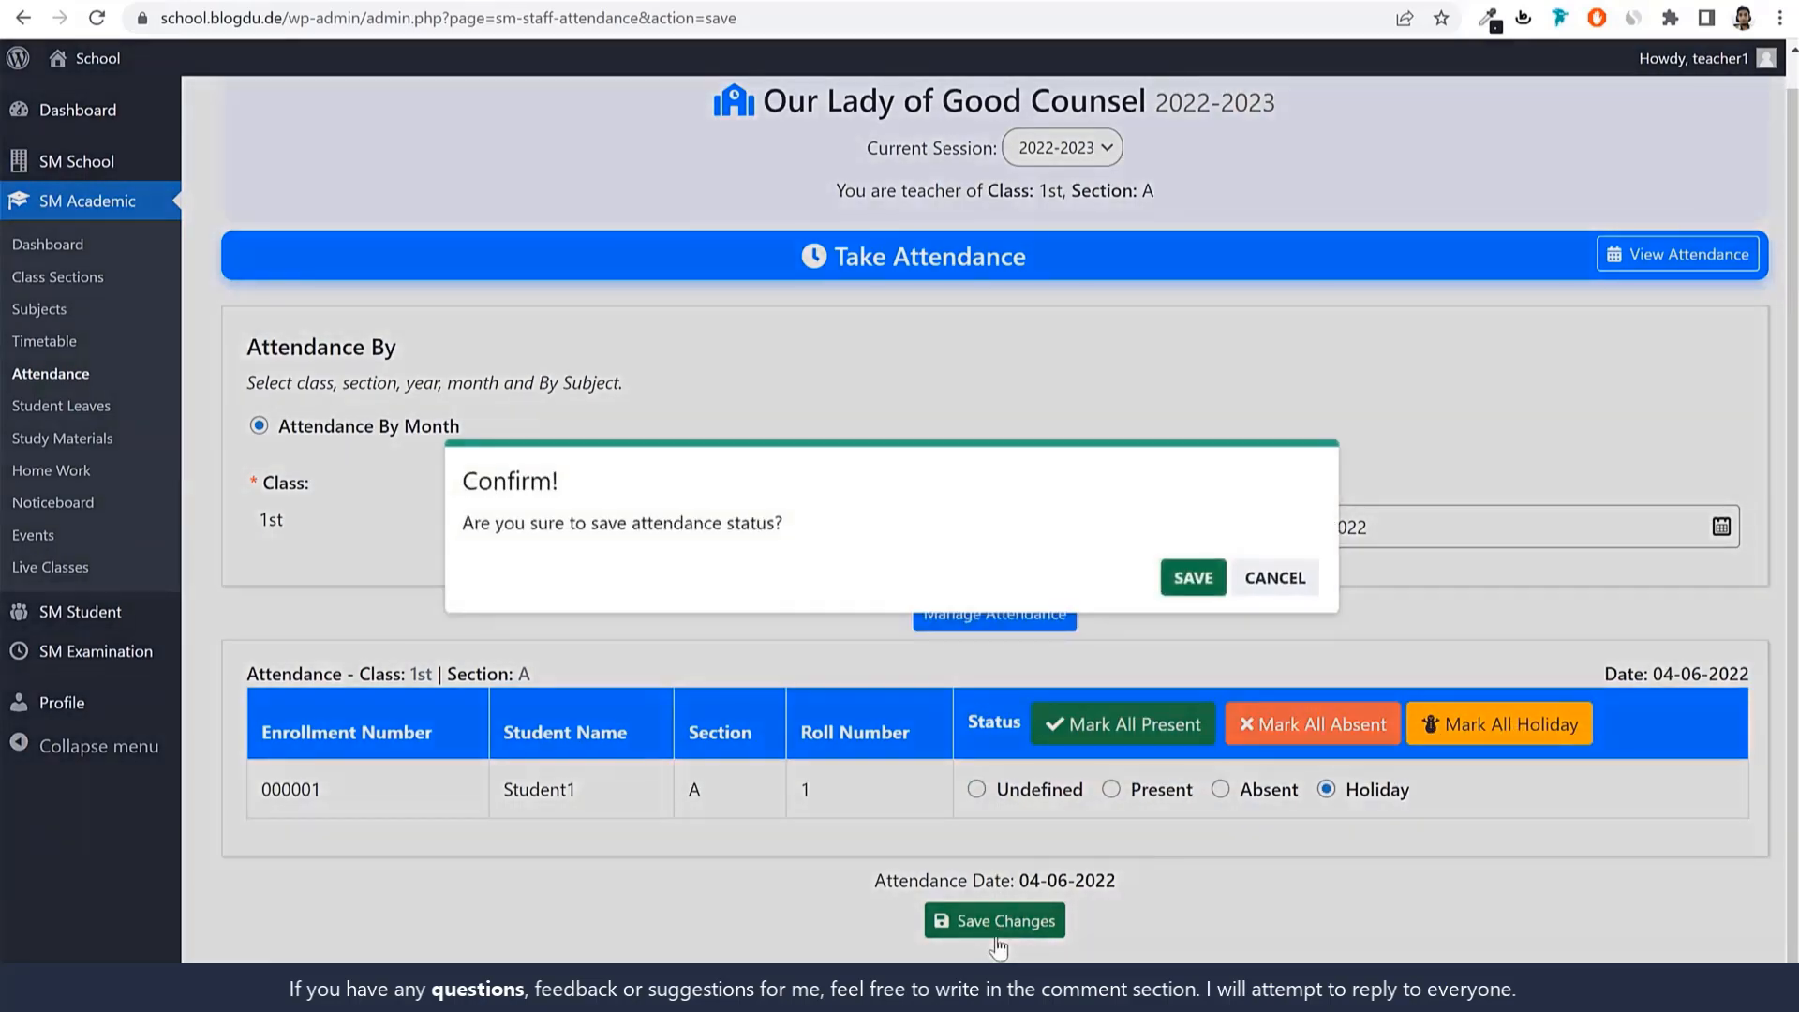
# Confirm saving the student's Holiday attendance for 04-06-2022.
pyautogui.click(1213, 598)
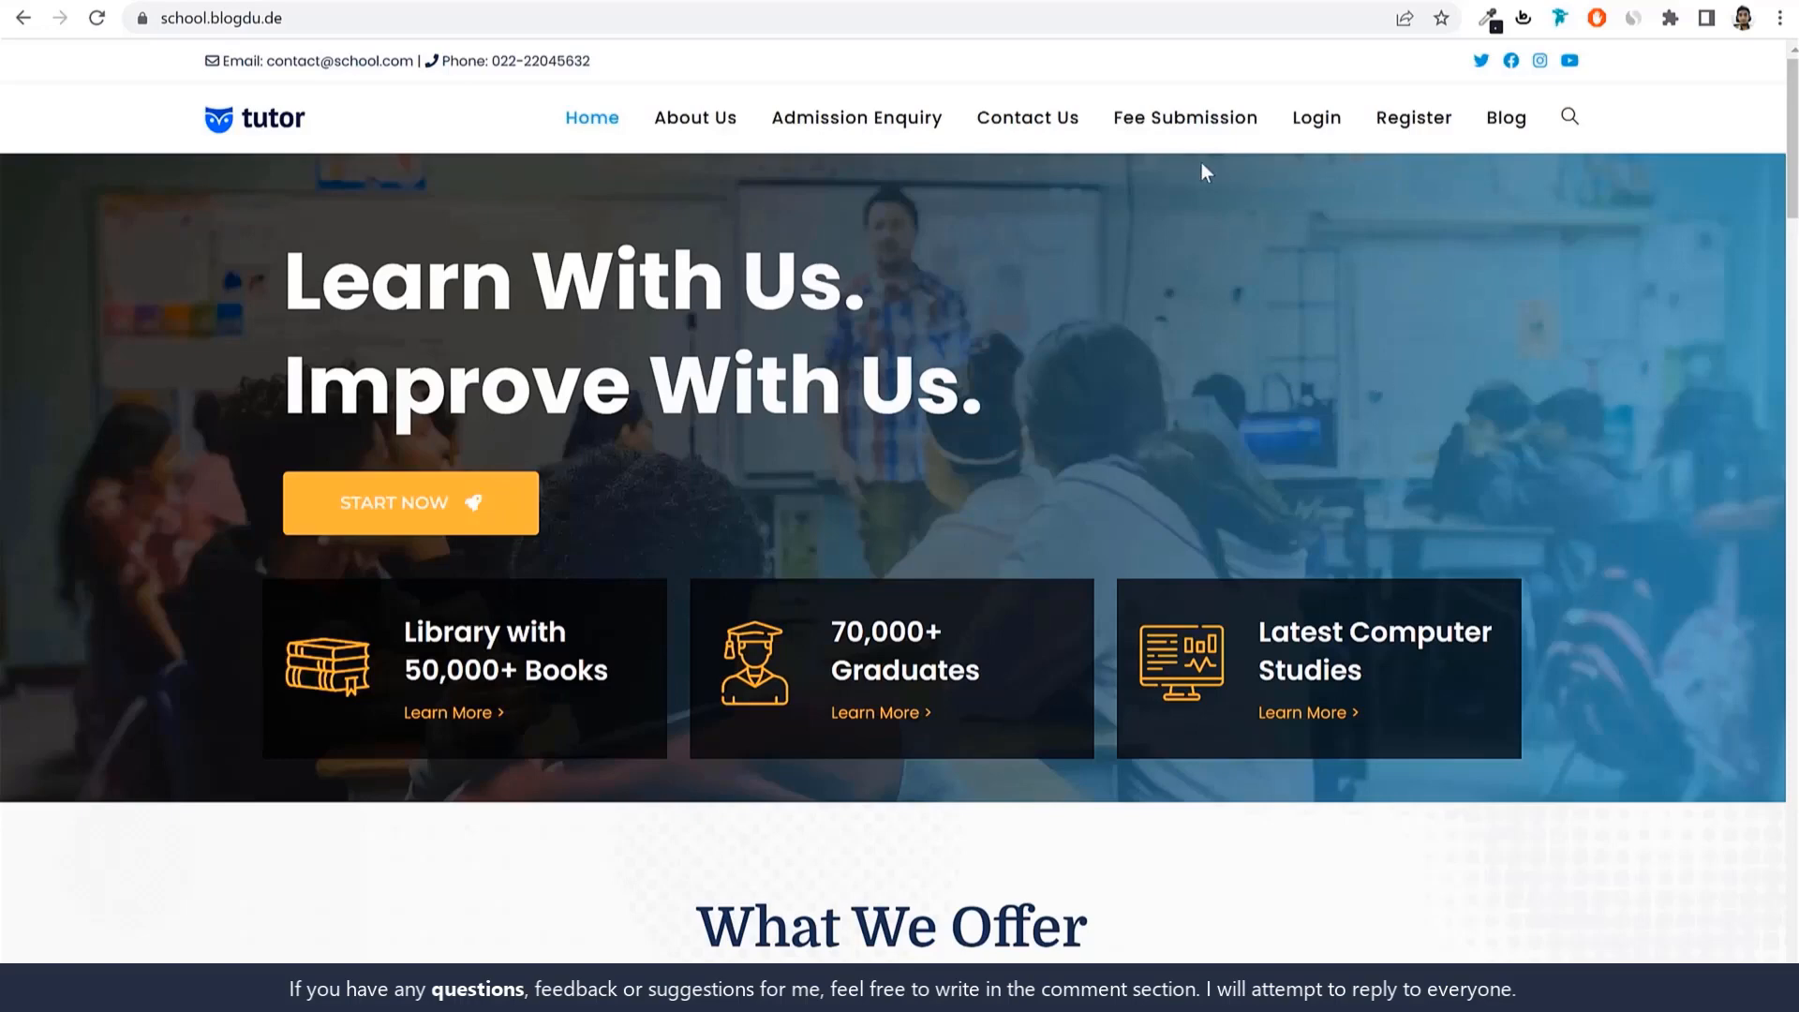
# On Fee Submission, search session 2022-2023, class 1st for the name 'stud'.
pyautogui.click(1183, 120)
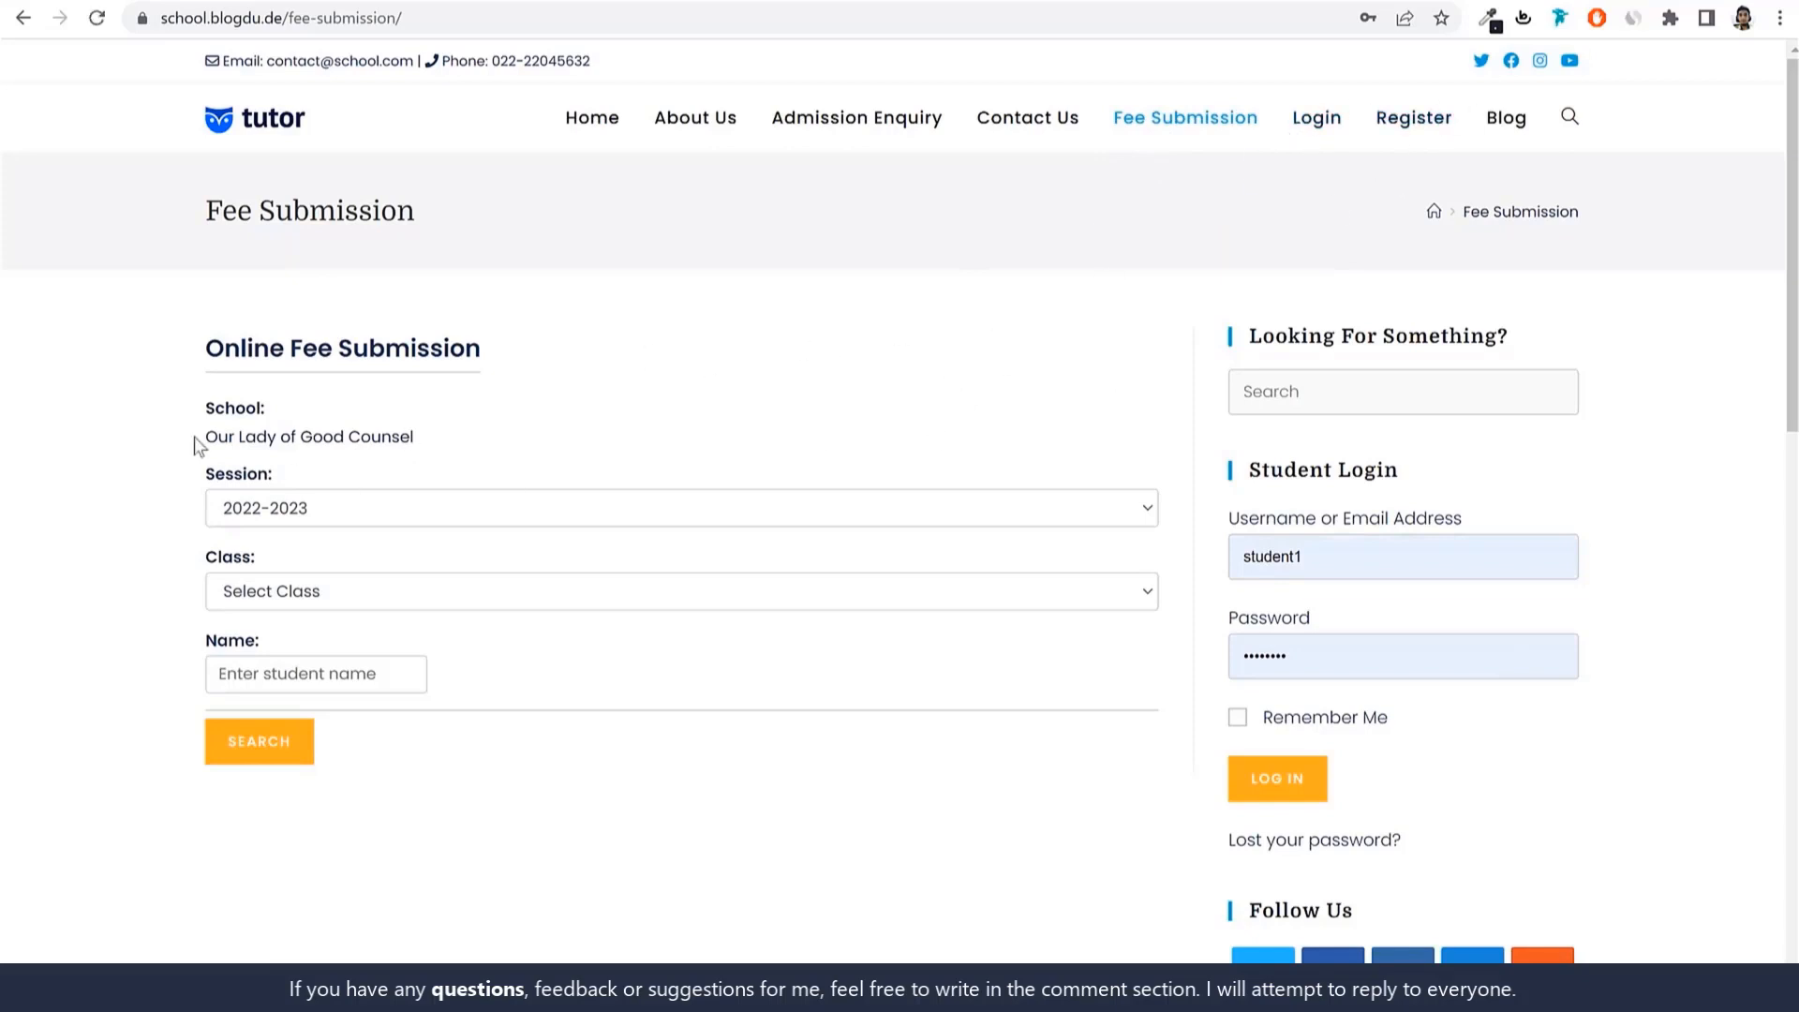
pyautogui.click(322, 518)
pyautogui.click(369, 535)
pyautogui.click(314, 600)
pyautogui.click(313, 671)
pyautogui.click(301, 604)
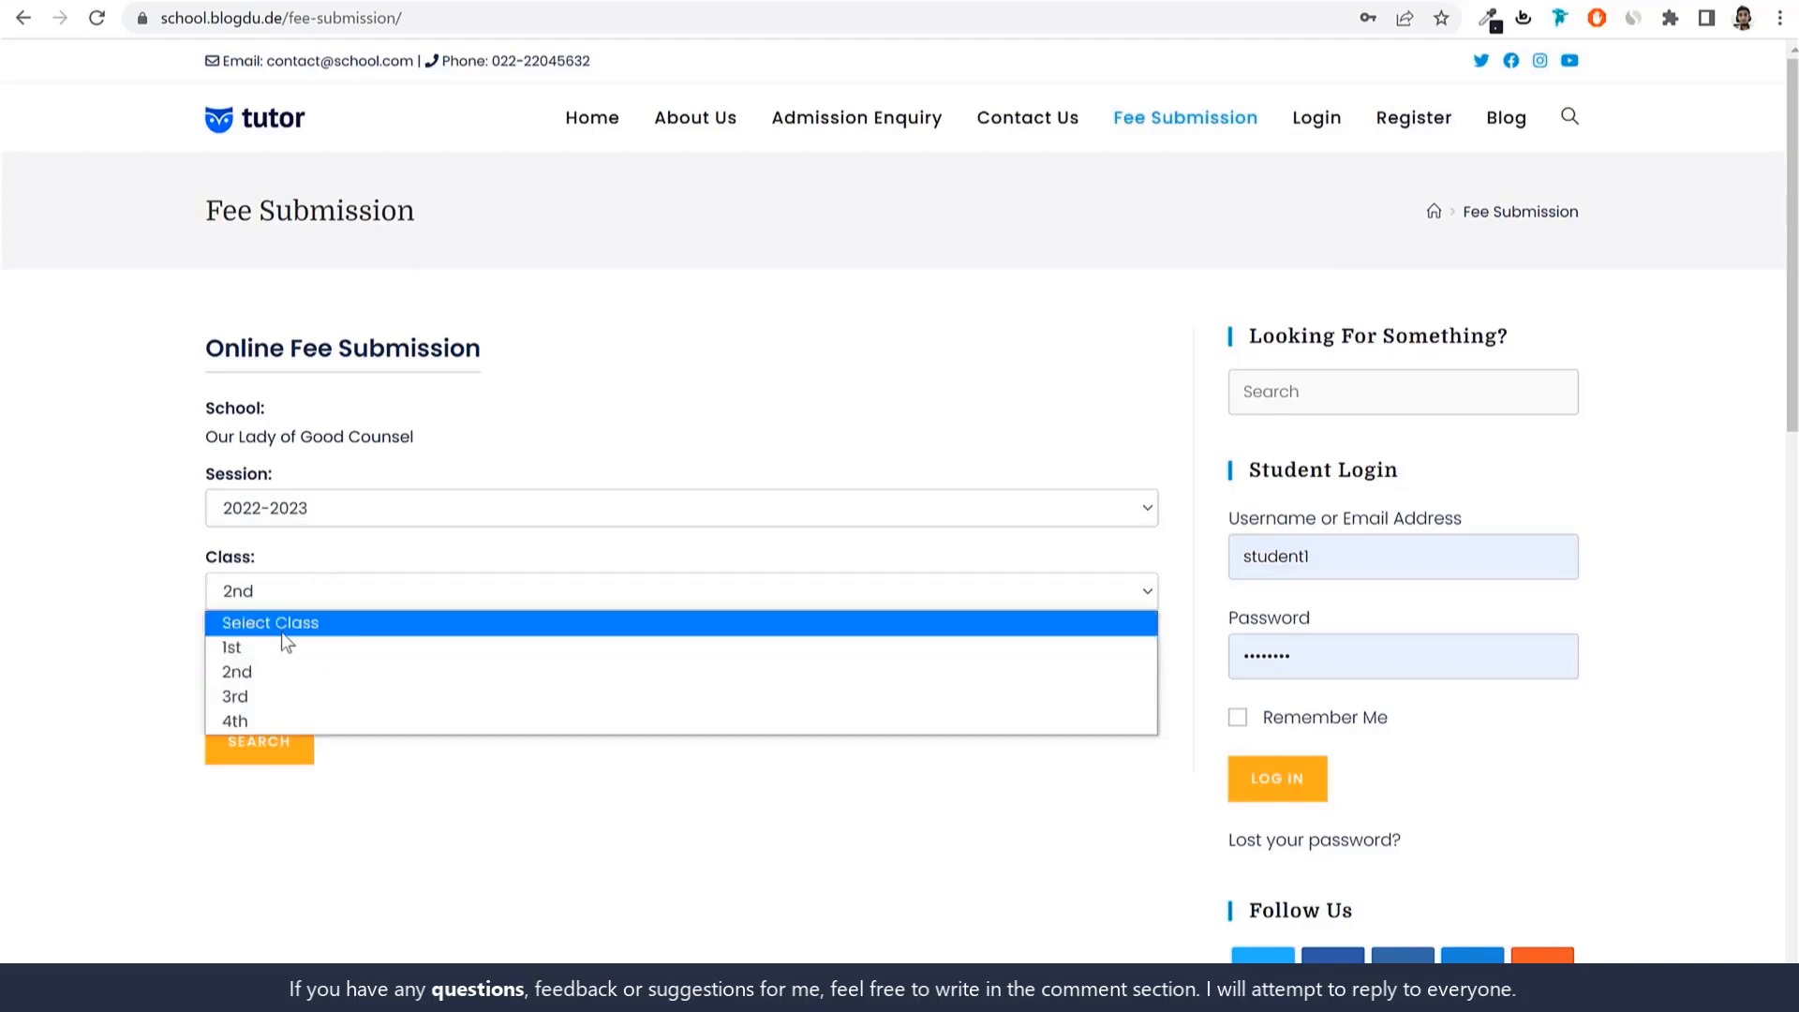
pyautogui.click(281, 646)
pyautogui.click(293, 672)
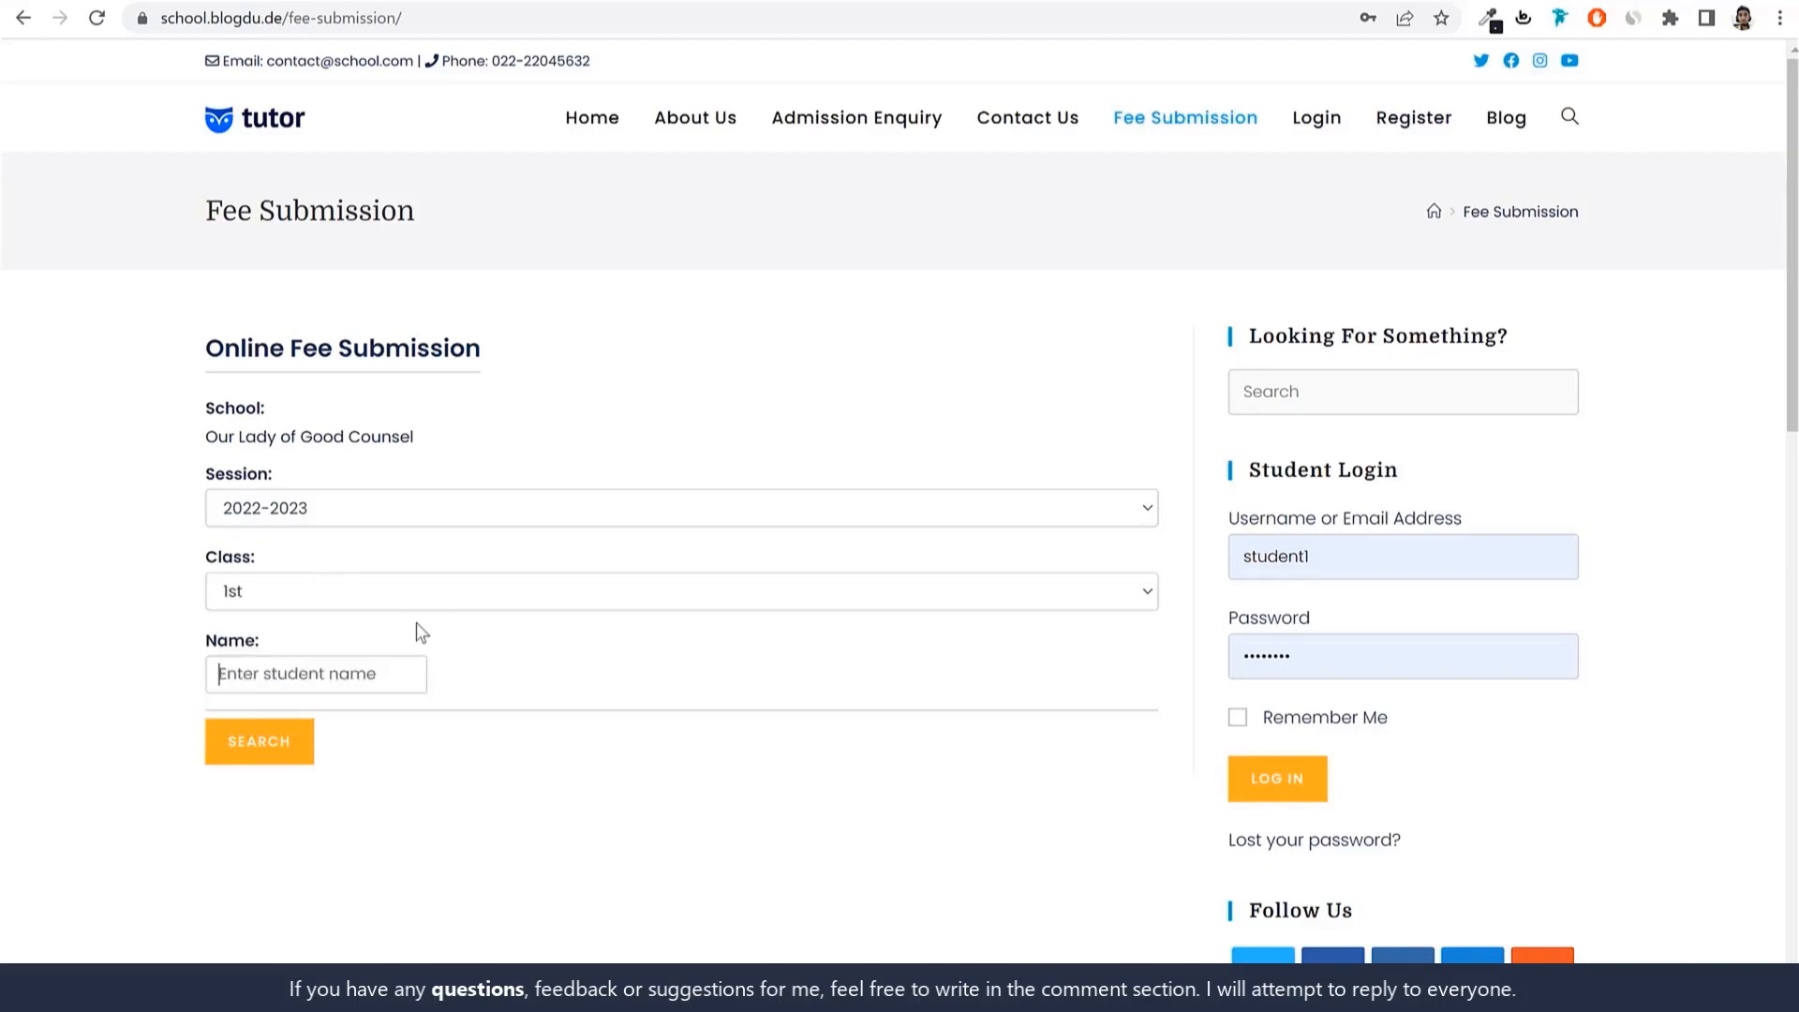
pyautogui.write('stud')
pyautogui.click(269, 756)
pyautogui.scroll(-2, 453, 804)
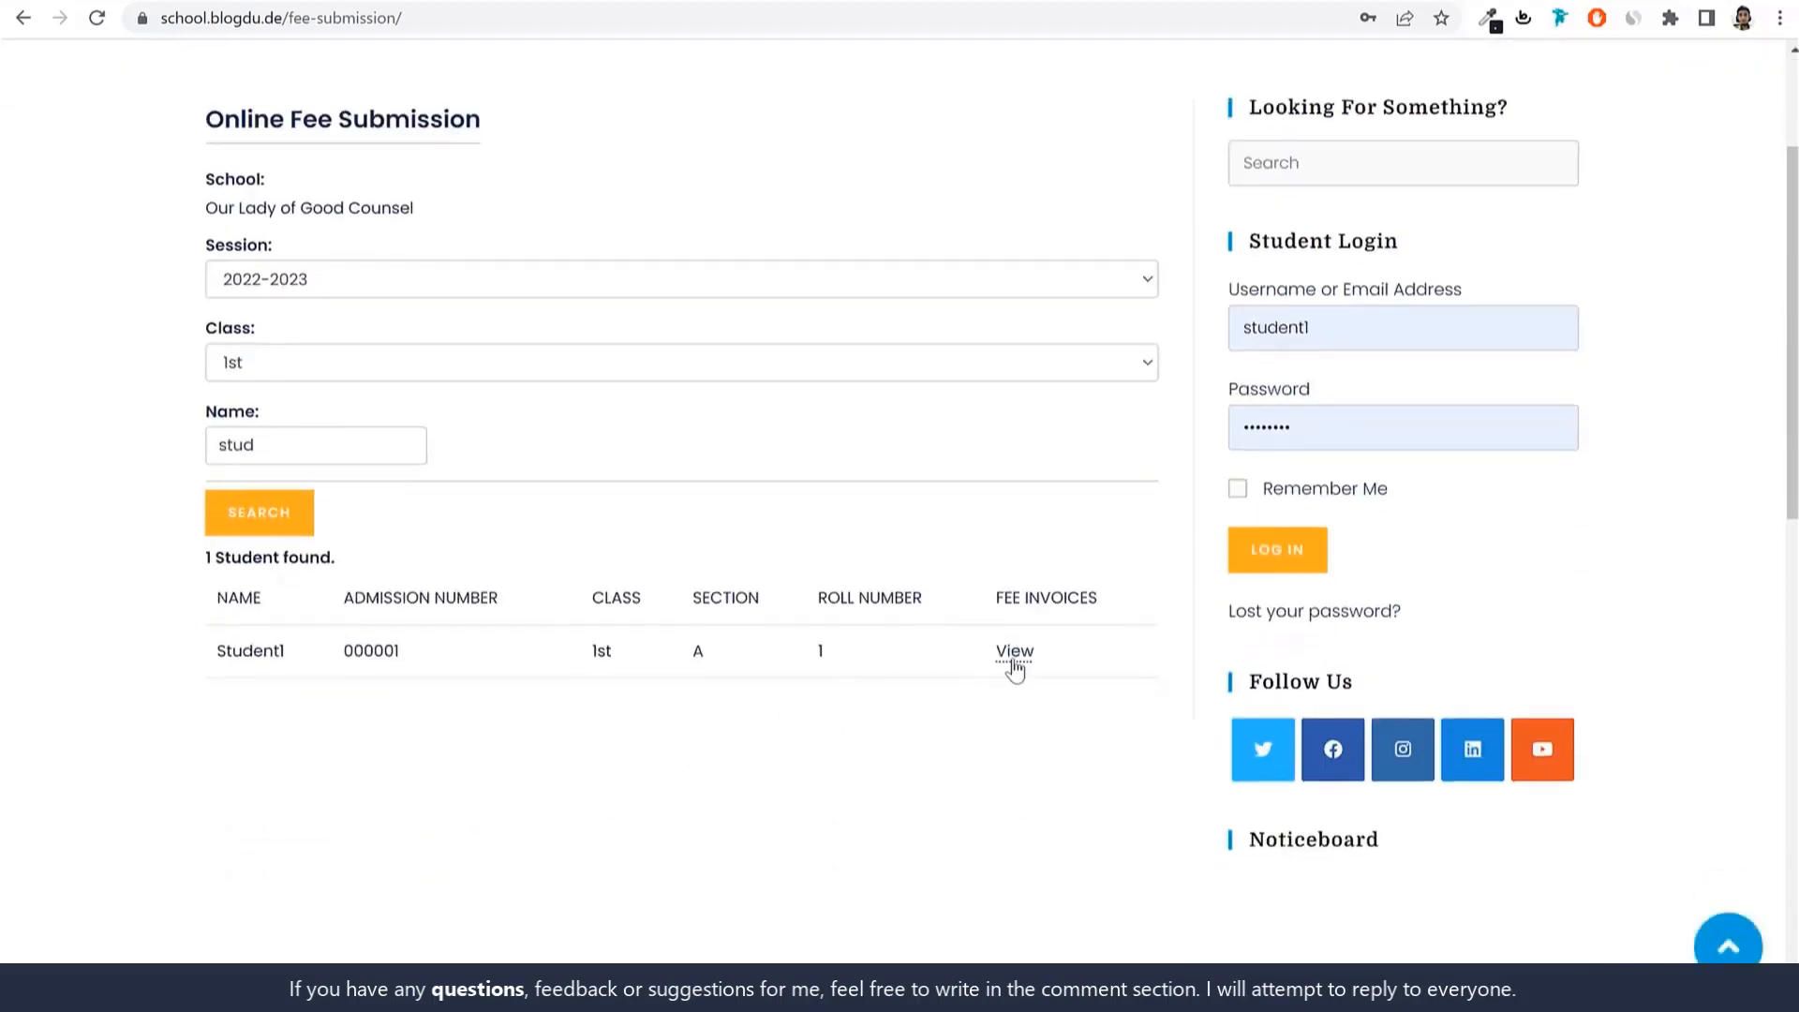
# Show the found student's fee invoices and bring up payment for the Advance Fee invoice.
pyautogui.click(1013, 659)
pyautogui.scroll(-4, 1013, 660)
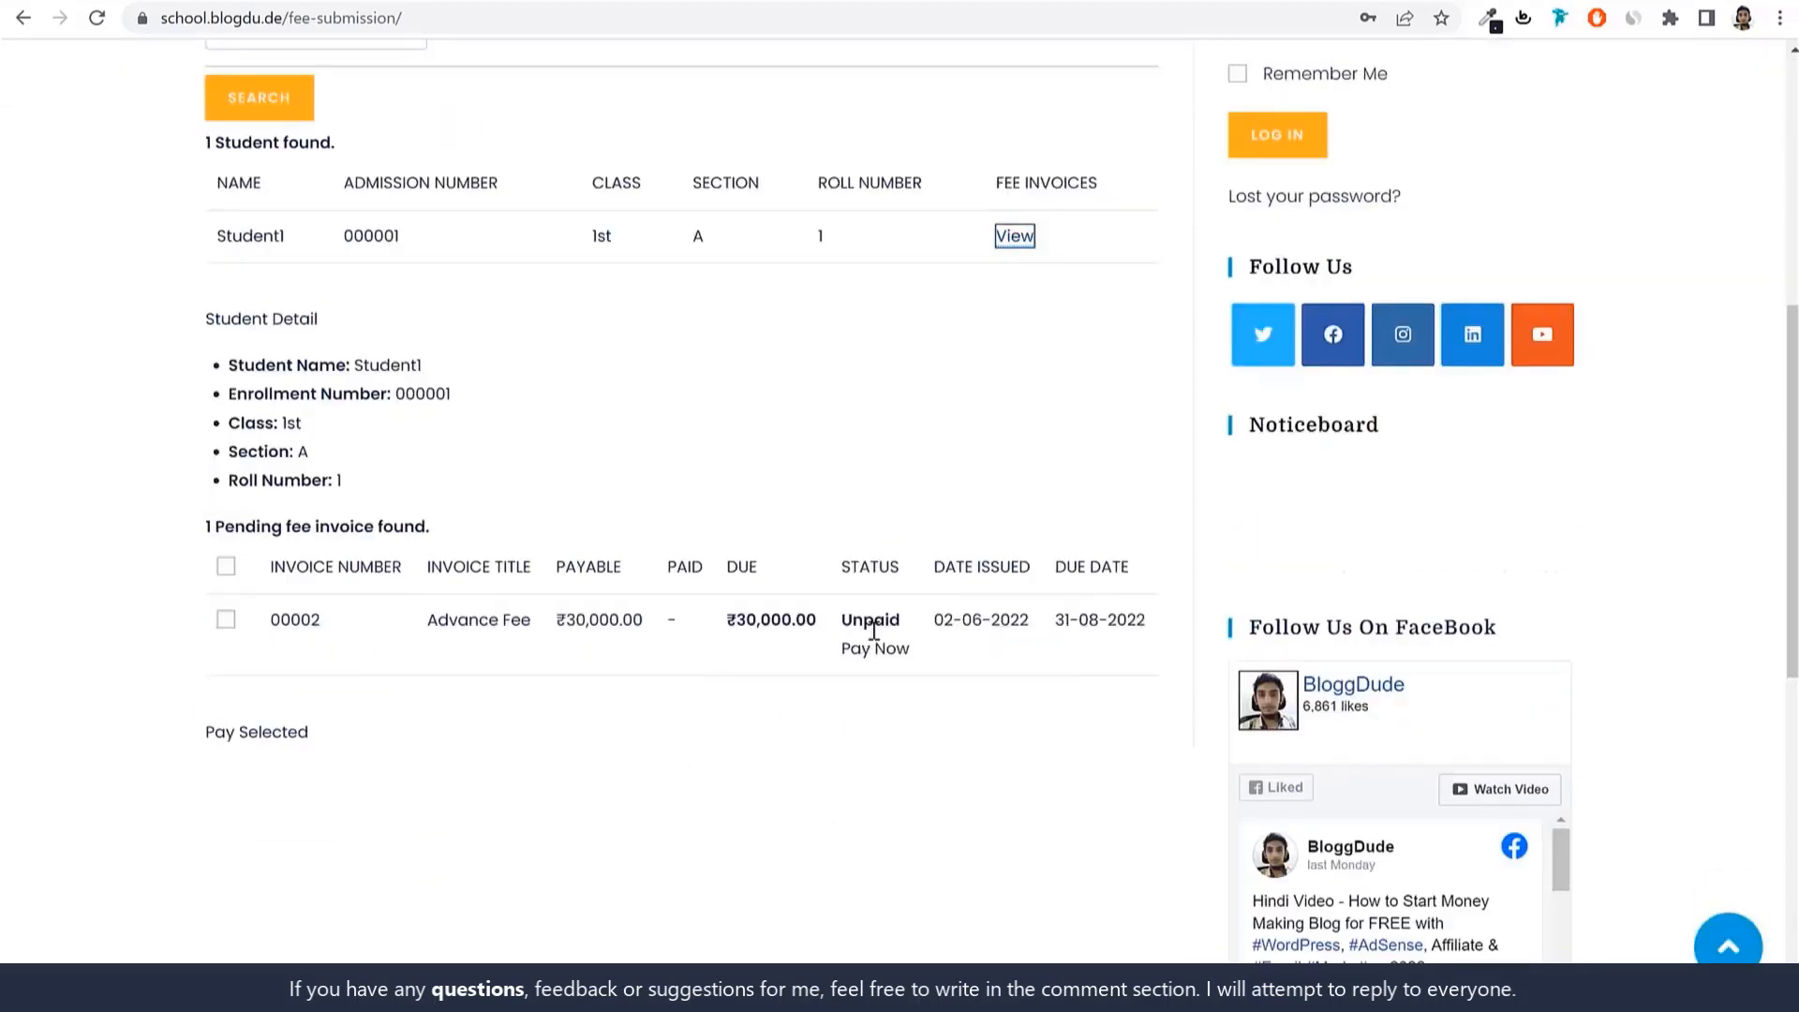
pyautogui.click(894, 650)
pyautogui.scroll(-5, 675, 667)
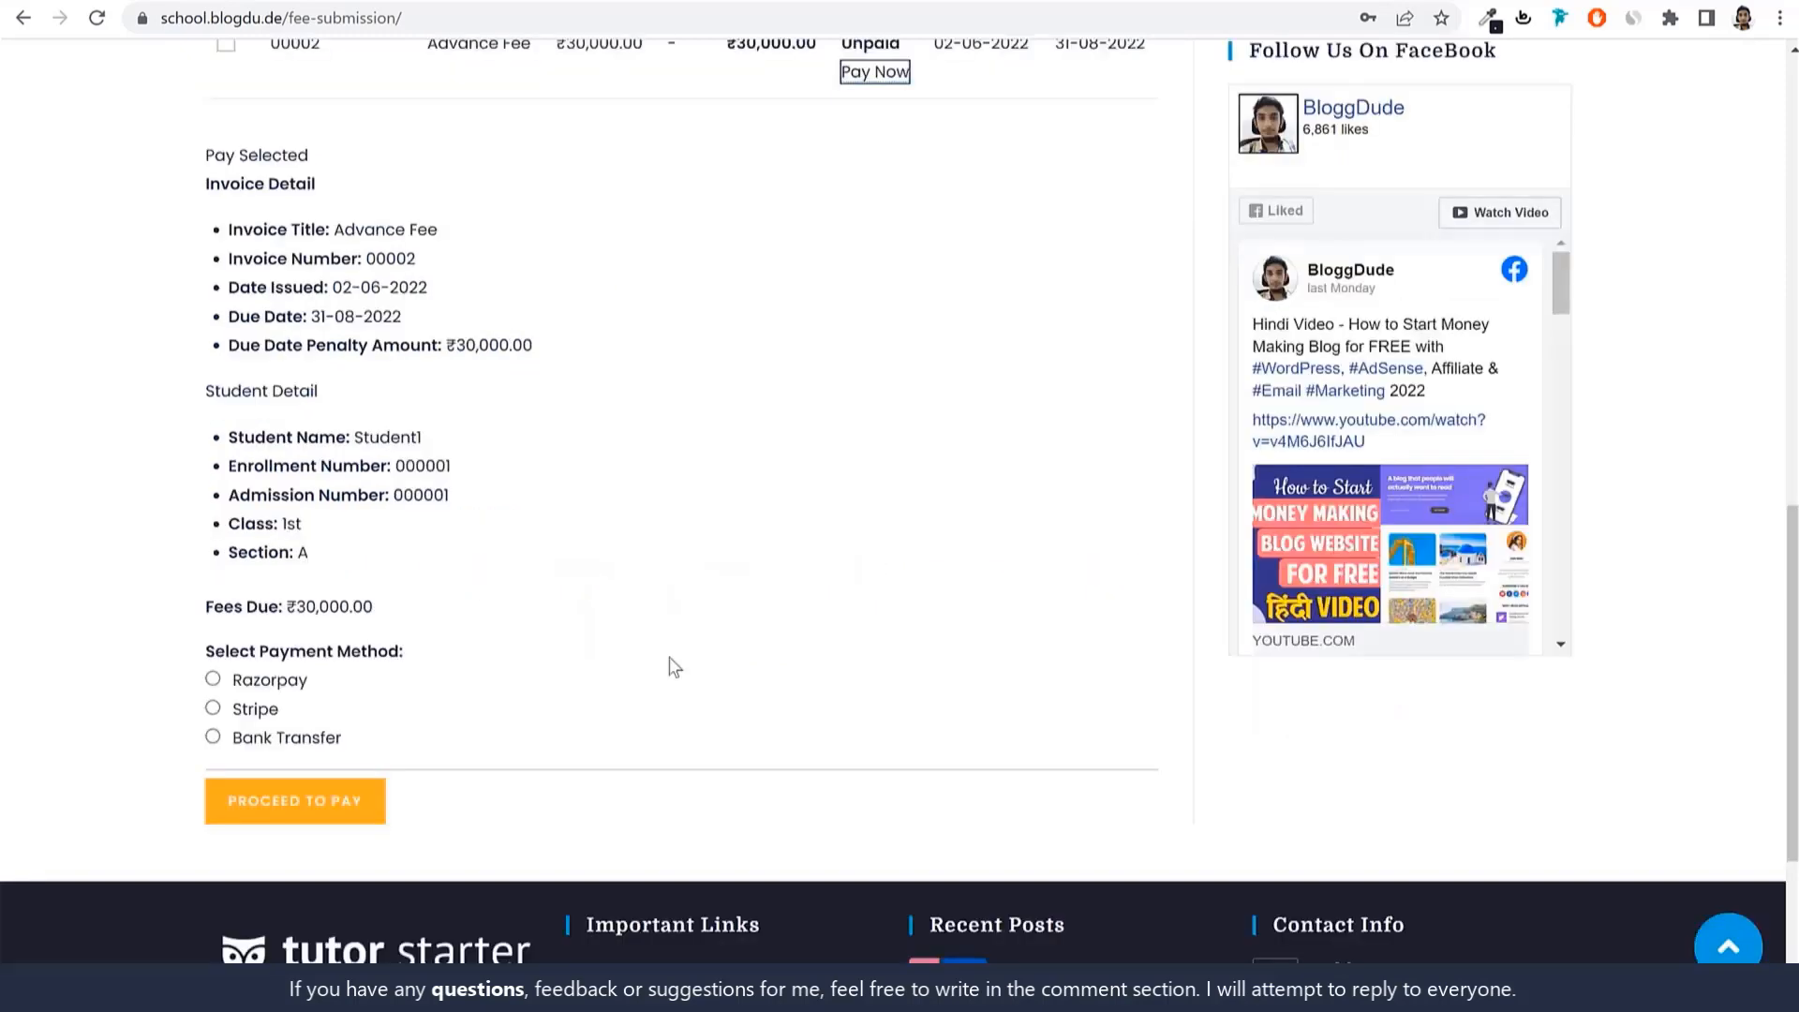
pyautogui.scroll(10, 847, 574)
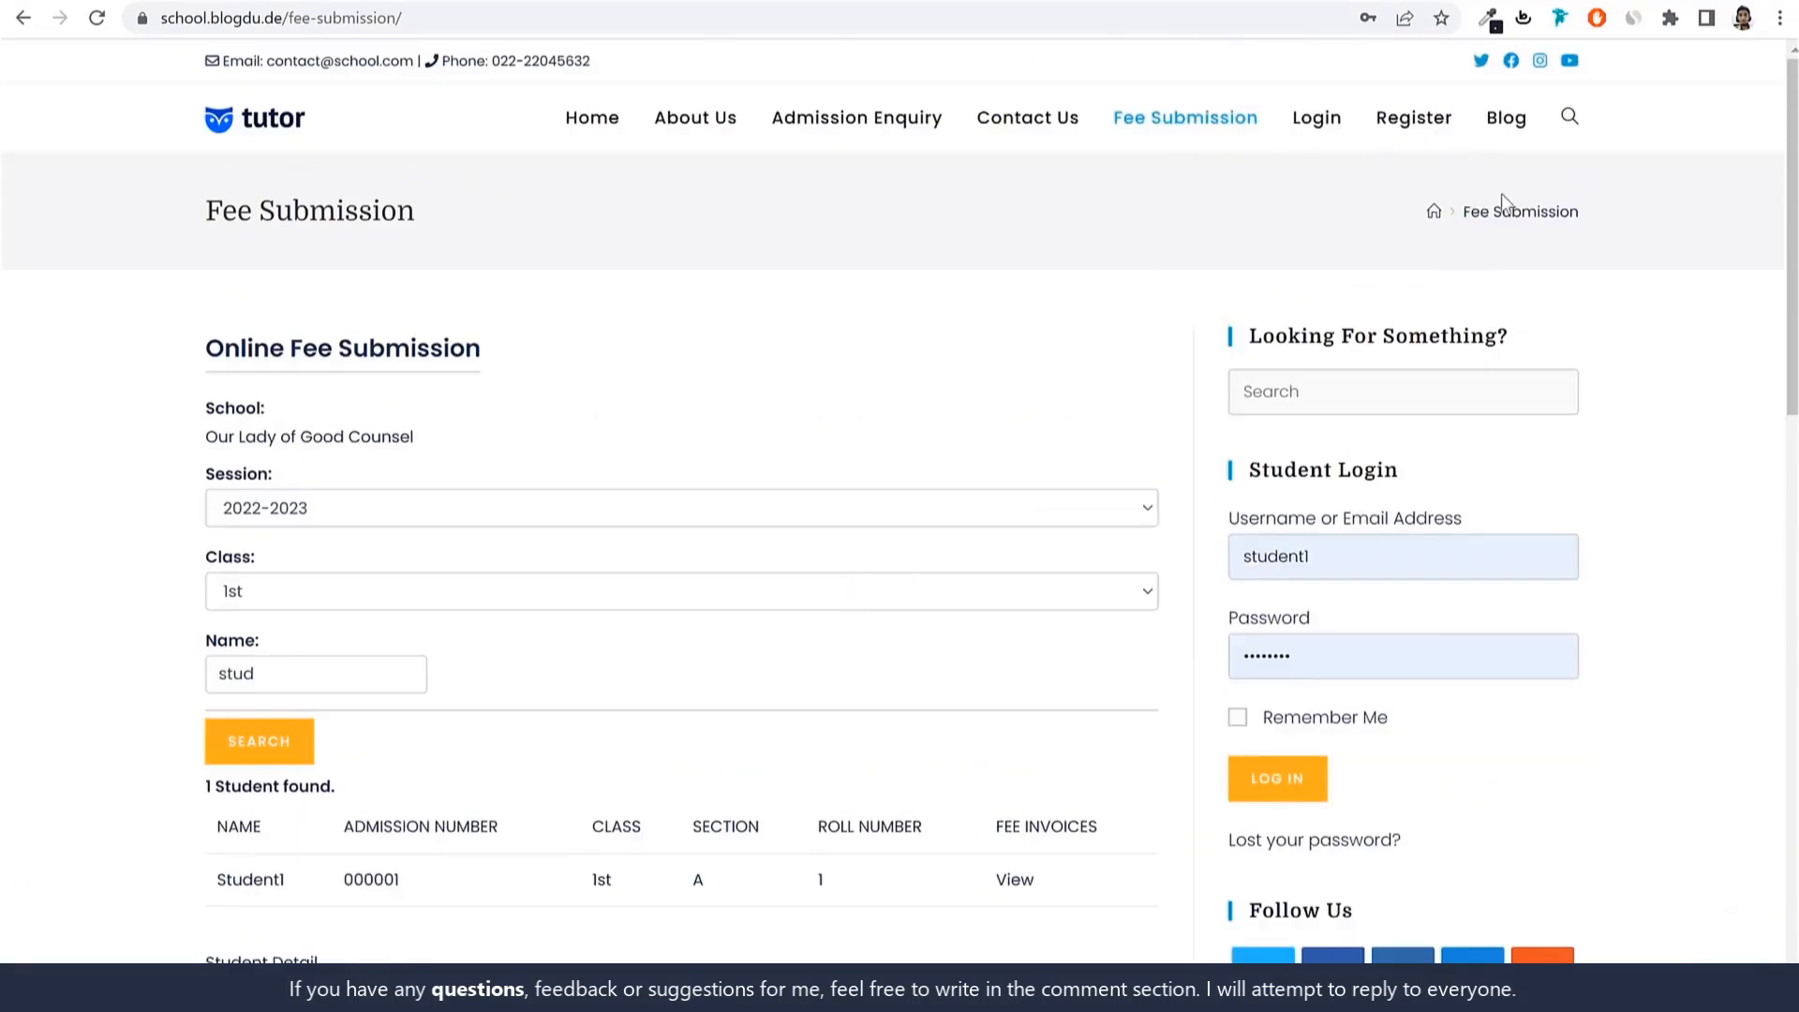
# Open the Admission Enquiry page and scroll through the form.
pyautogui.click(856, 127)
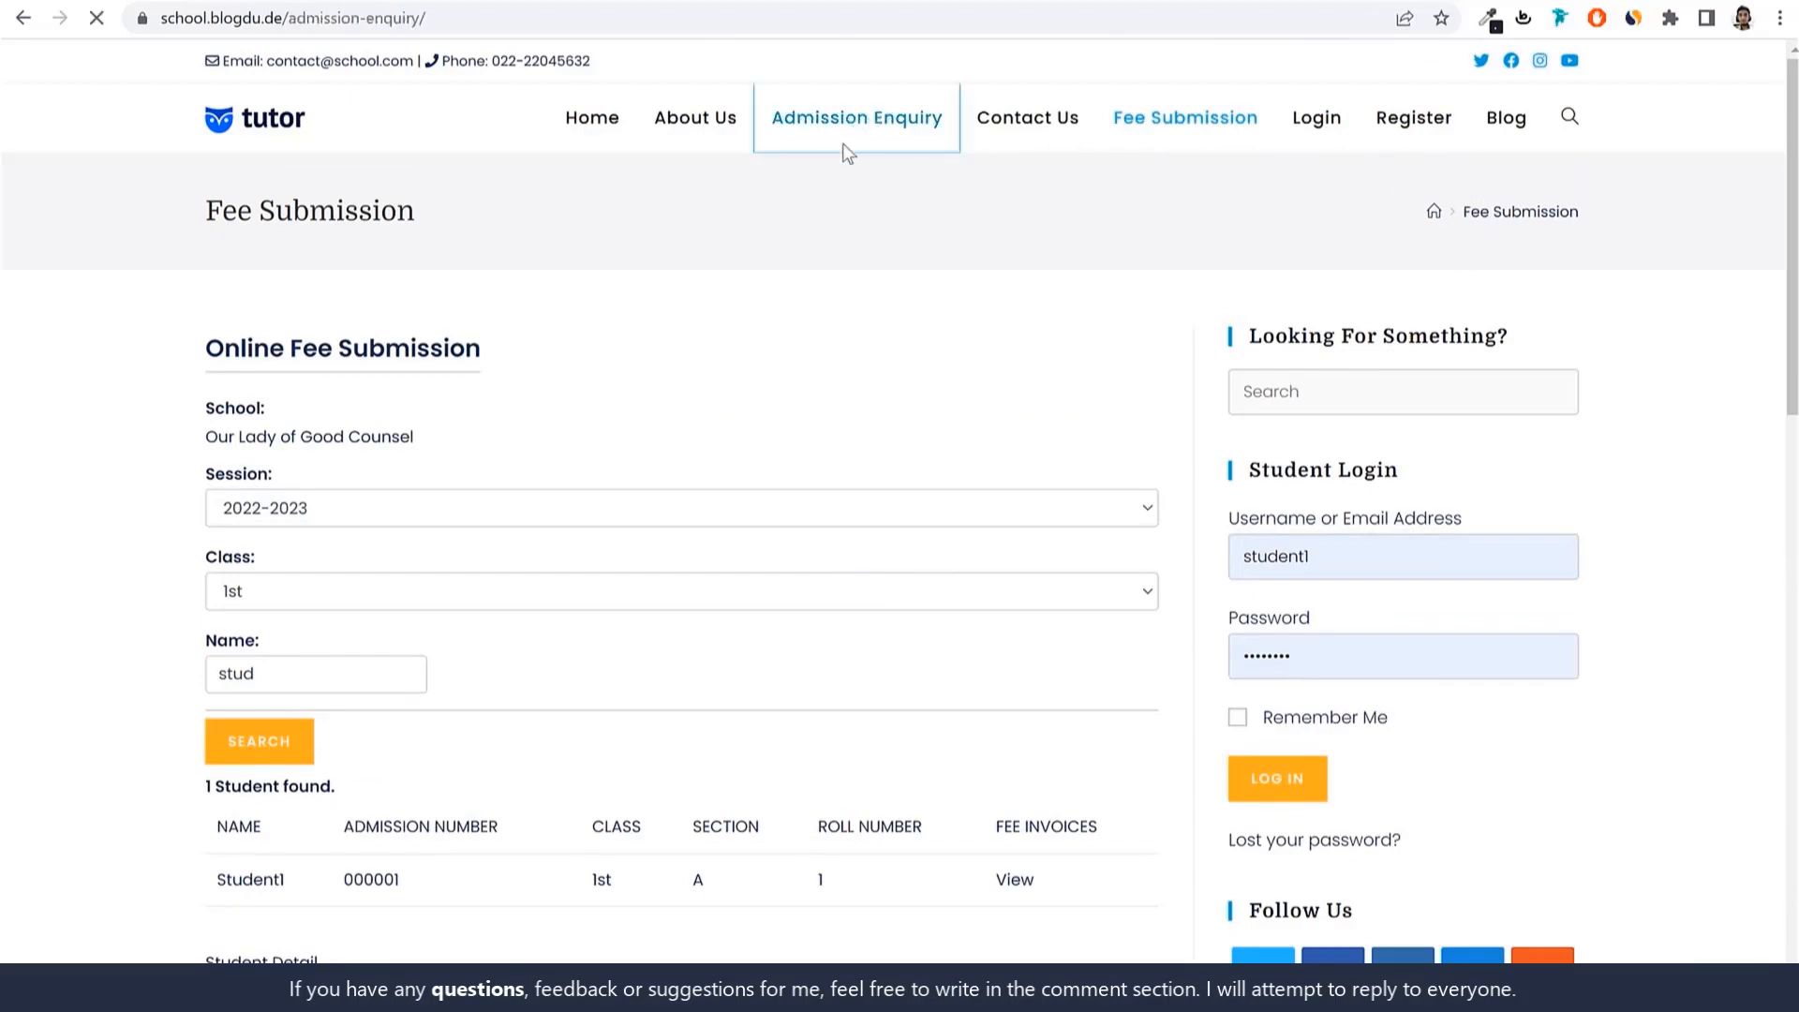
pyautogui.scroll(-6, 1194, 498)
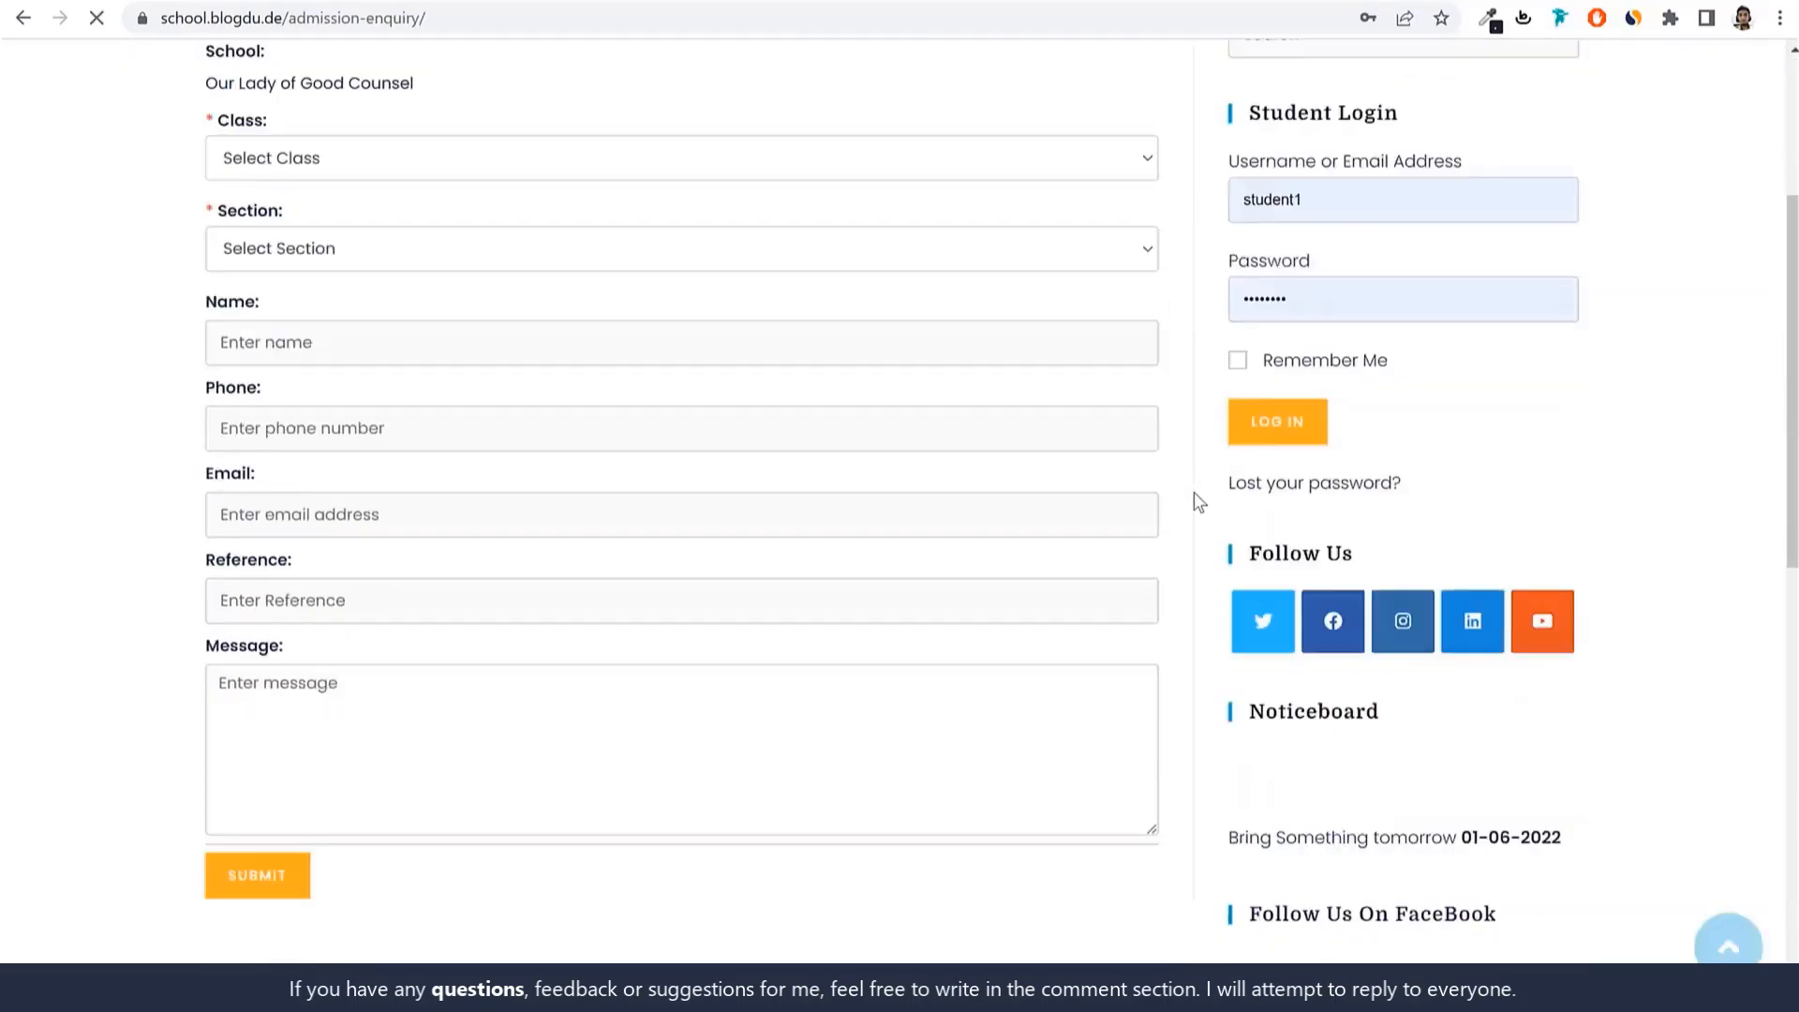
pyautogui.scroll(6, 1194, 501)
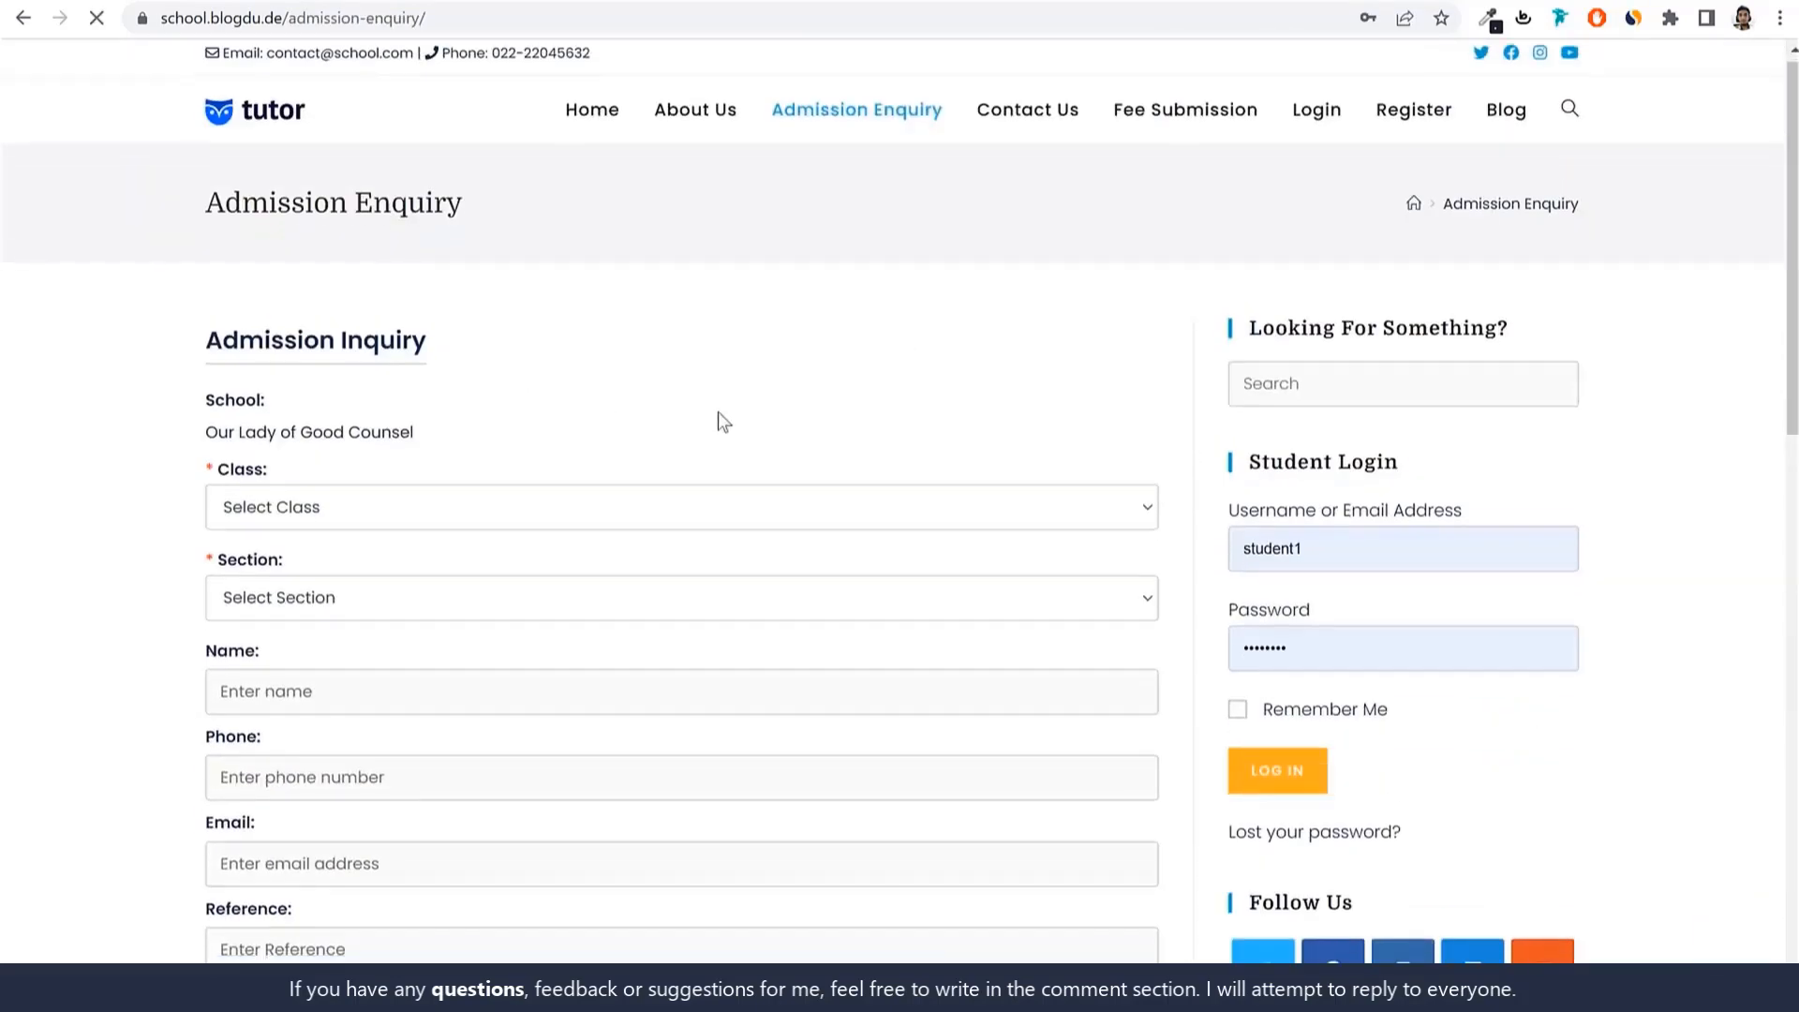
pyautogui.scroll(-1, 717, 412)
# Set the enquiry's Class to 2nd and Section to A.
pyautogui.click(389, 401)
pyautogui.click(358, 489)
pyautogui.click(345, 497)
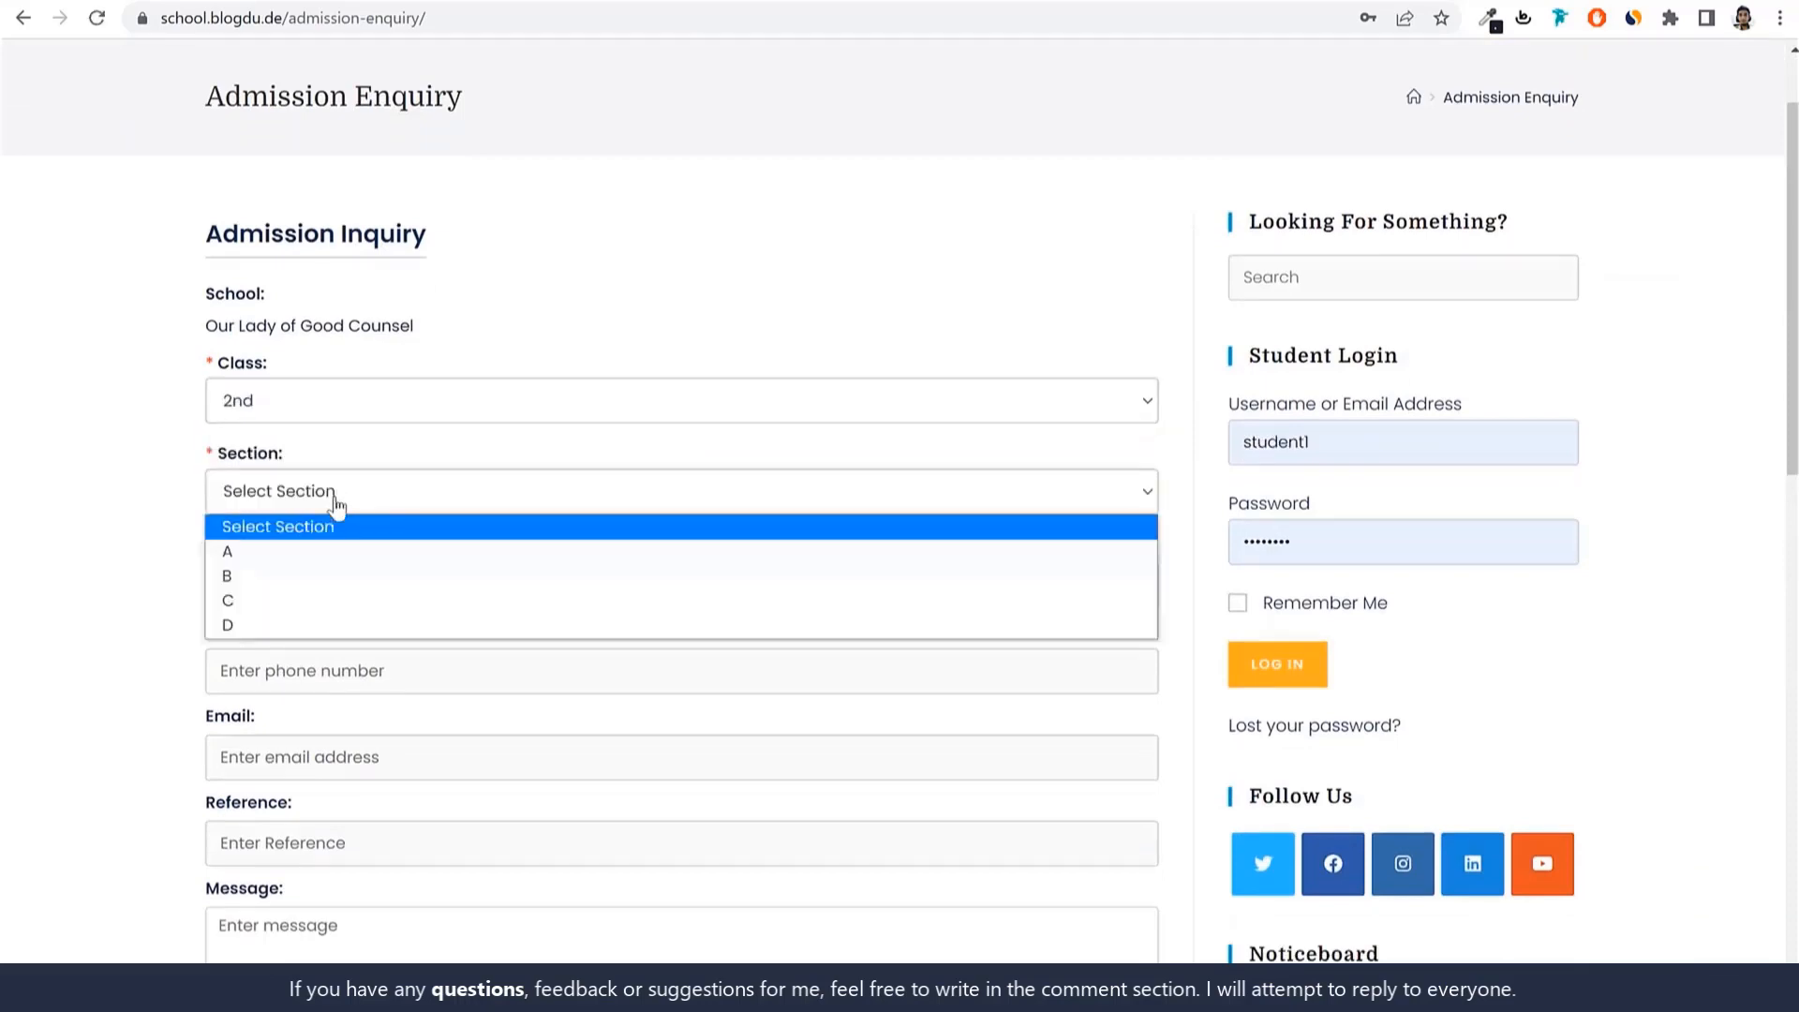
pyautogui.click(301, 605)
pyautogui.click(389, 495)
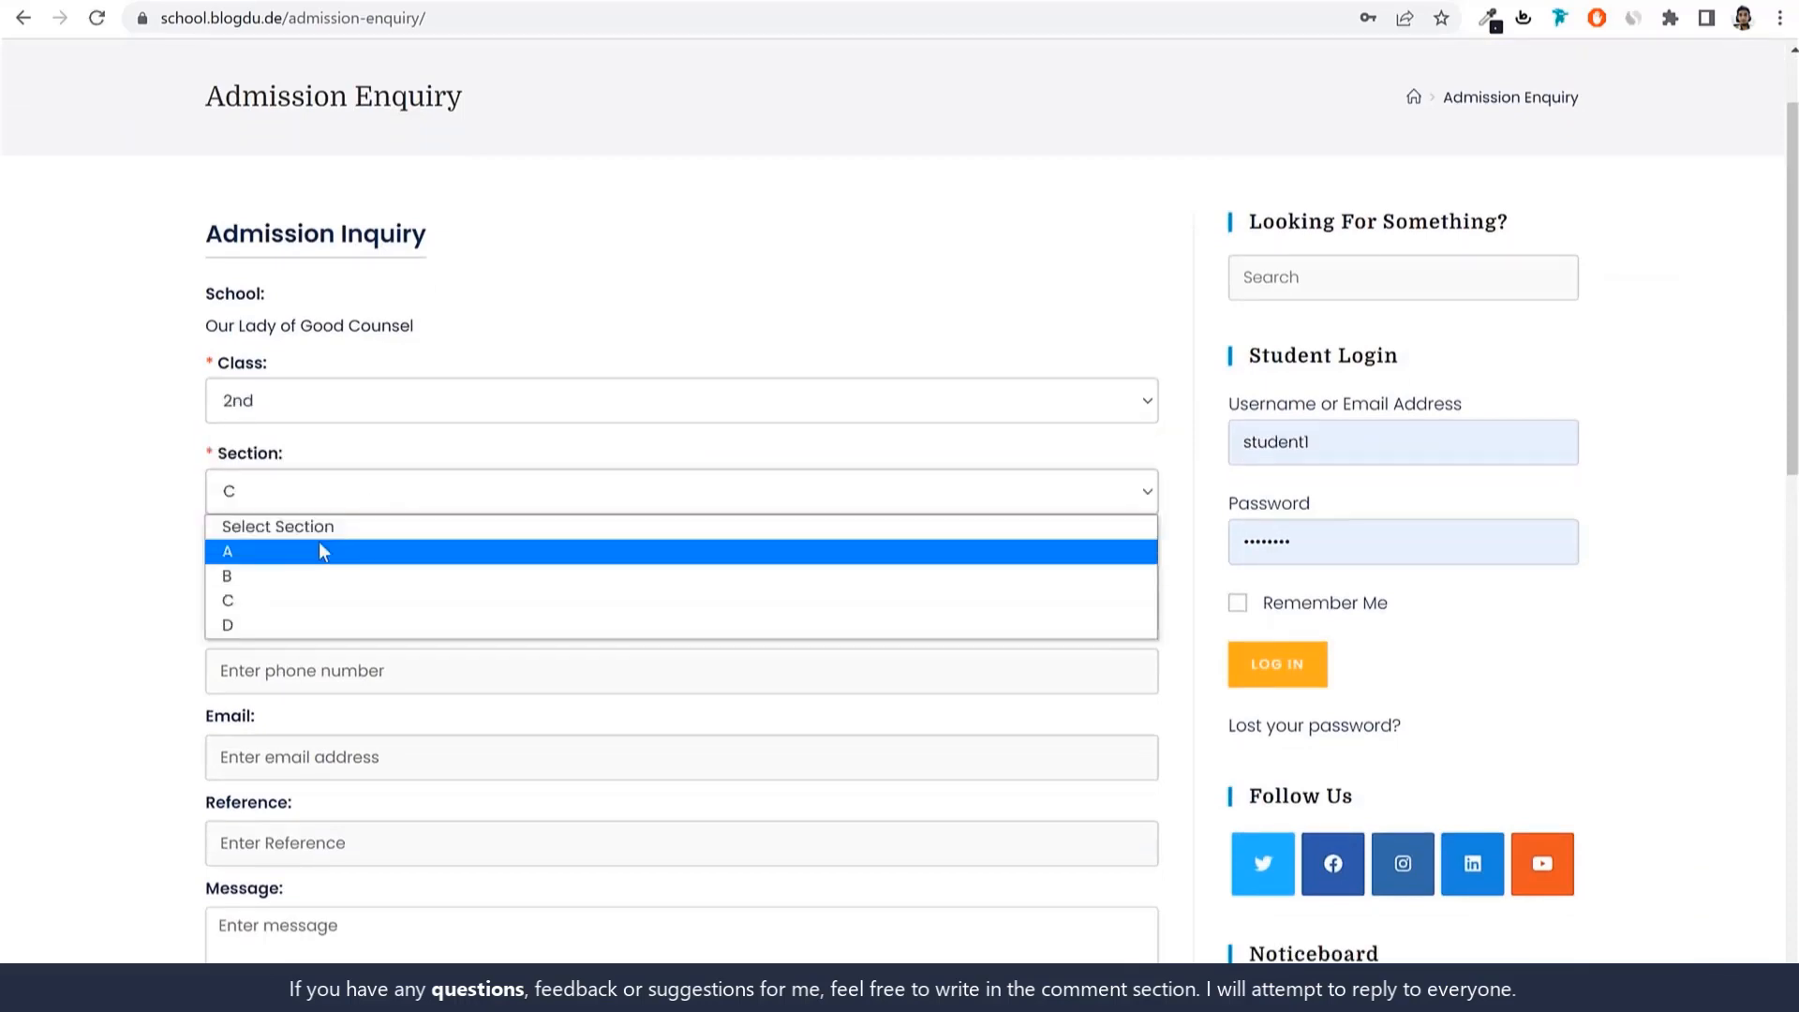
pyautogui.click(319, 548)
pyautogui.scroll(-2, 536, 457)
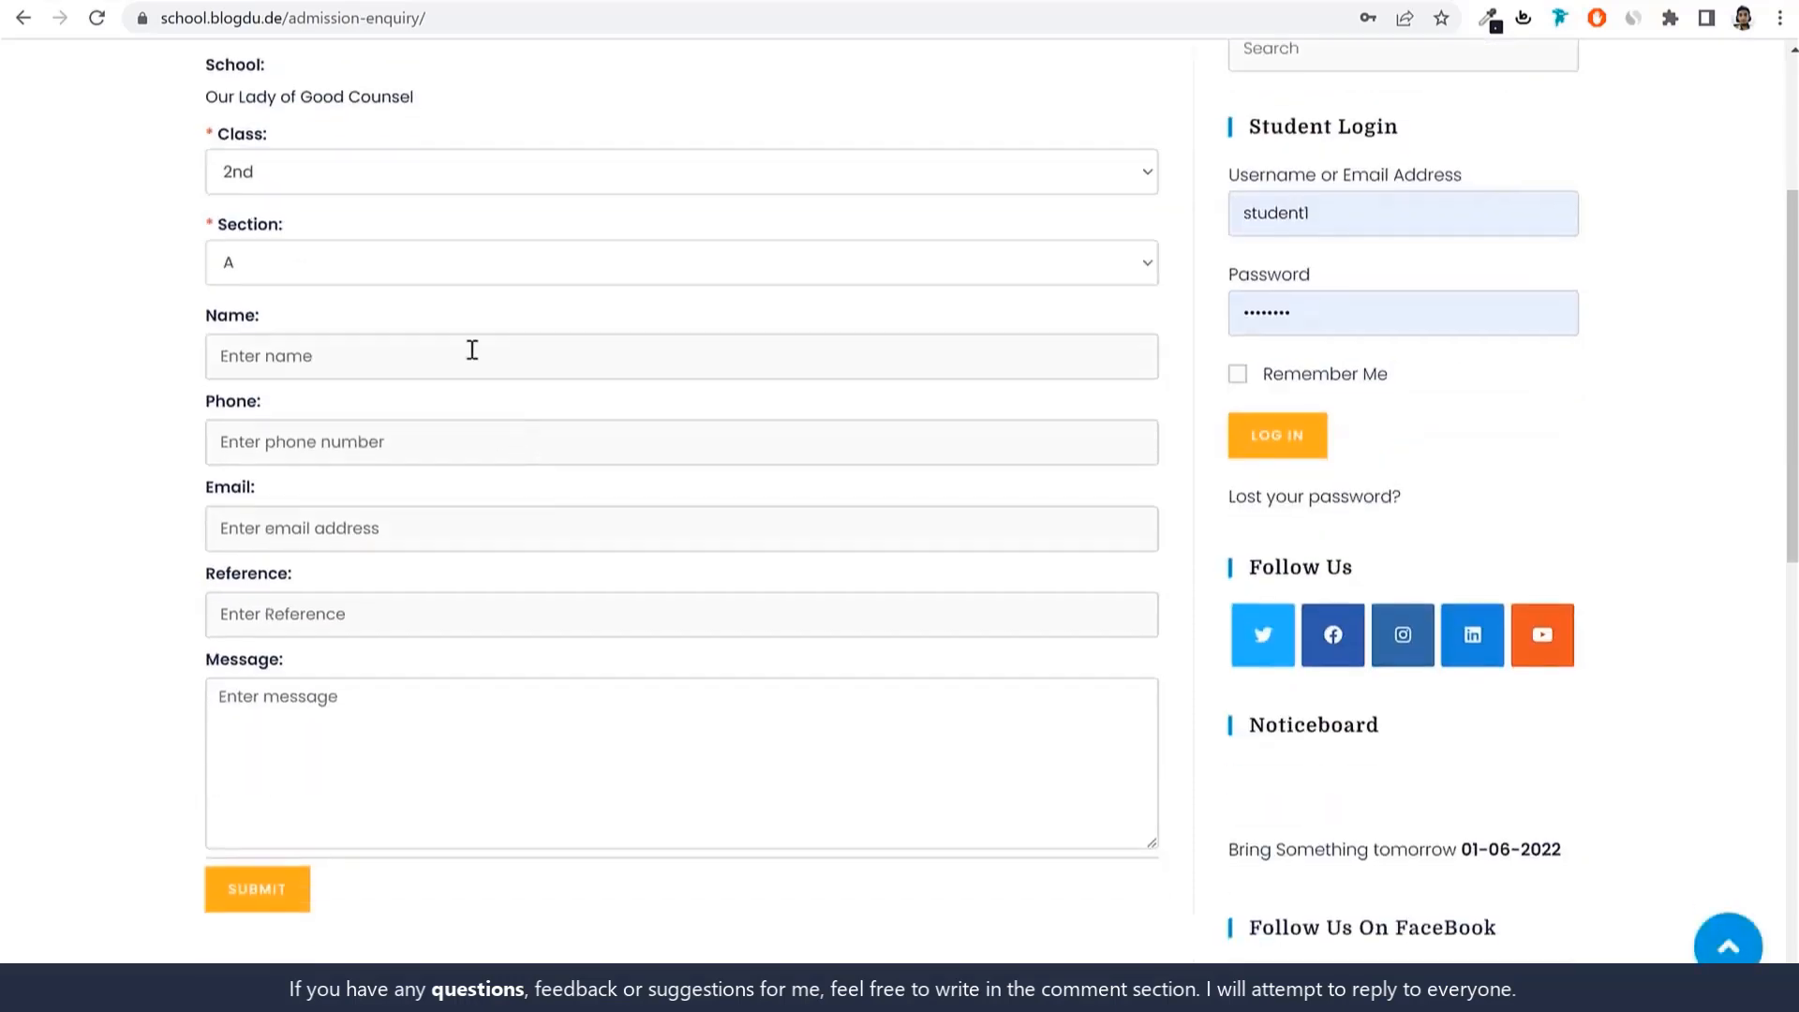
pyautogui.scroll(1, 797, 831)
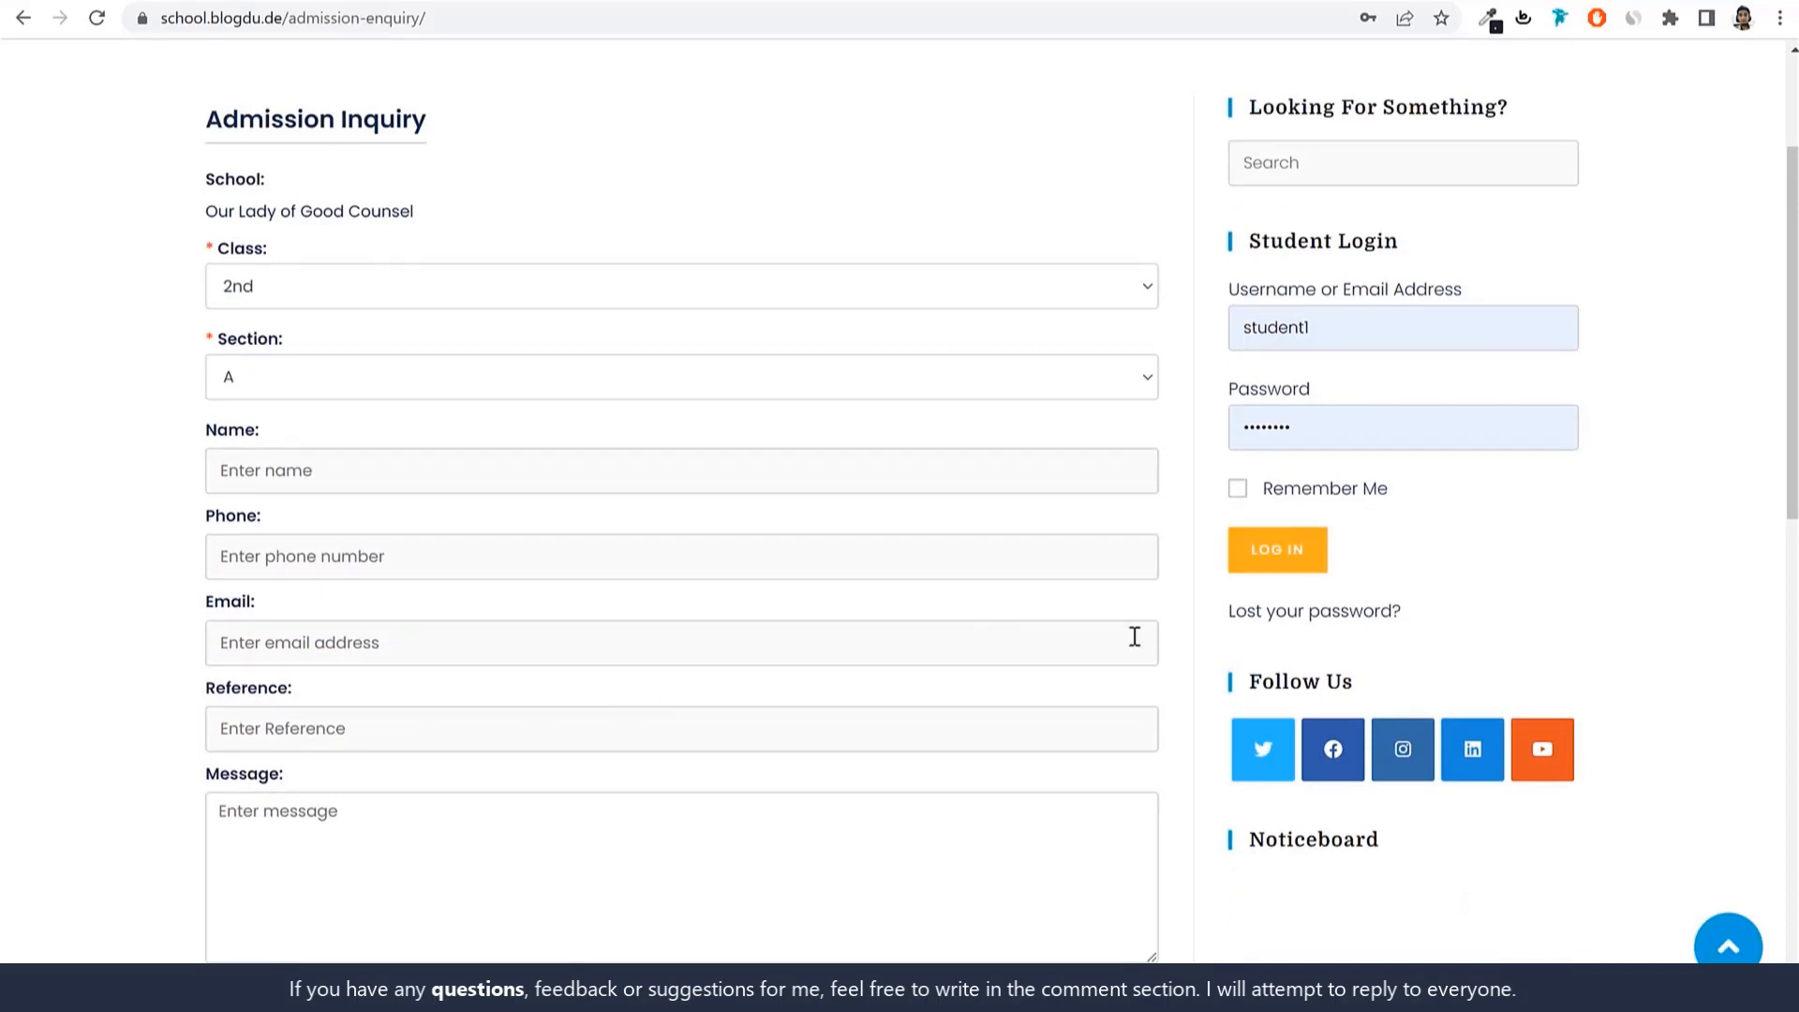
pyautogui.scroll(2, 1192, 623)
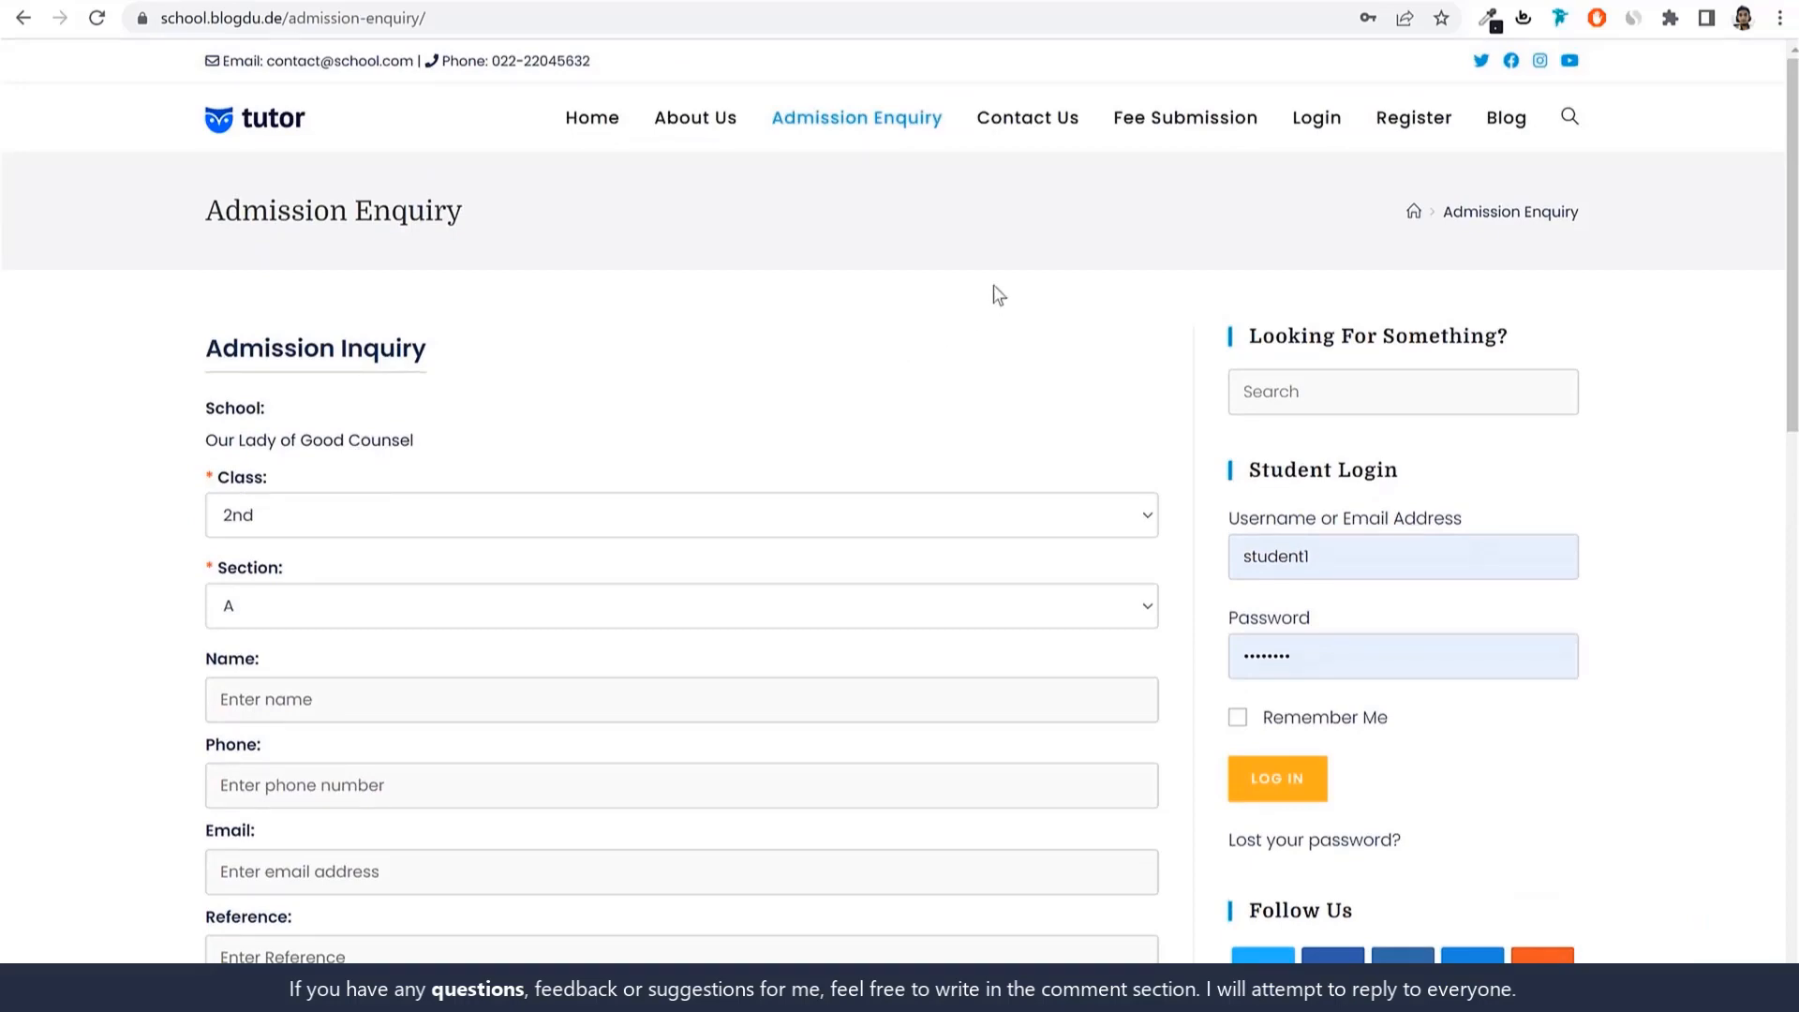
# Scroll through the Online Registration form via Register, then return to Home.
pyautogui.click(1462, 140)
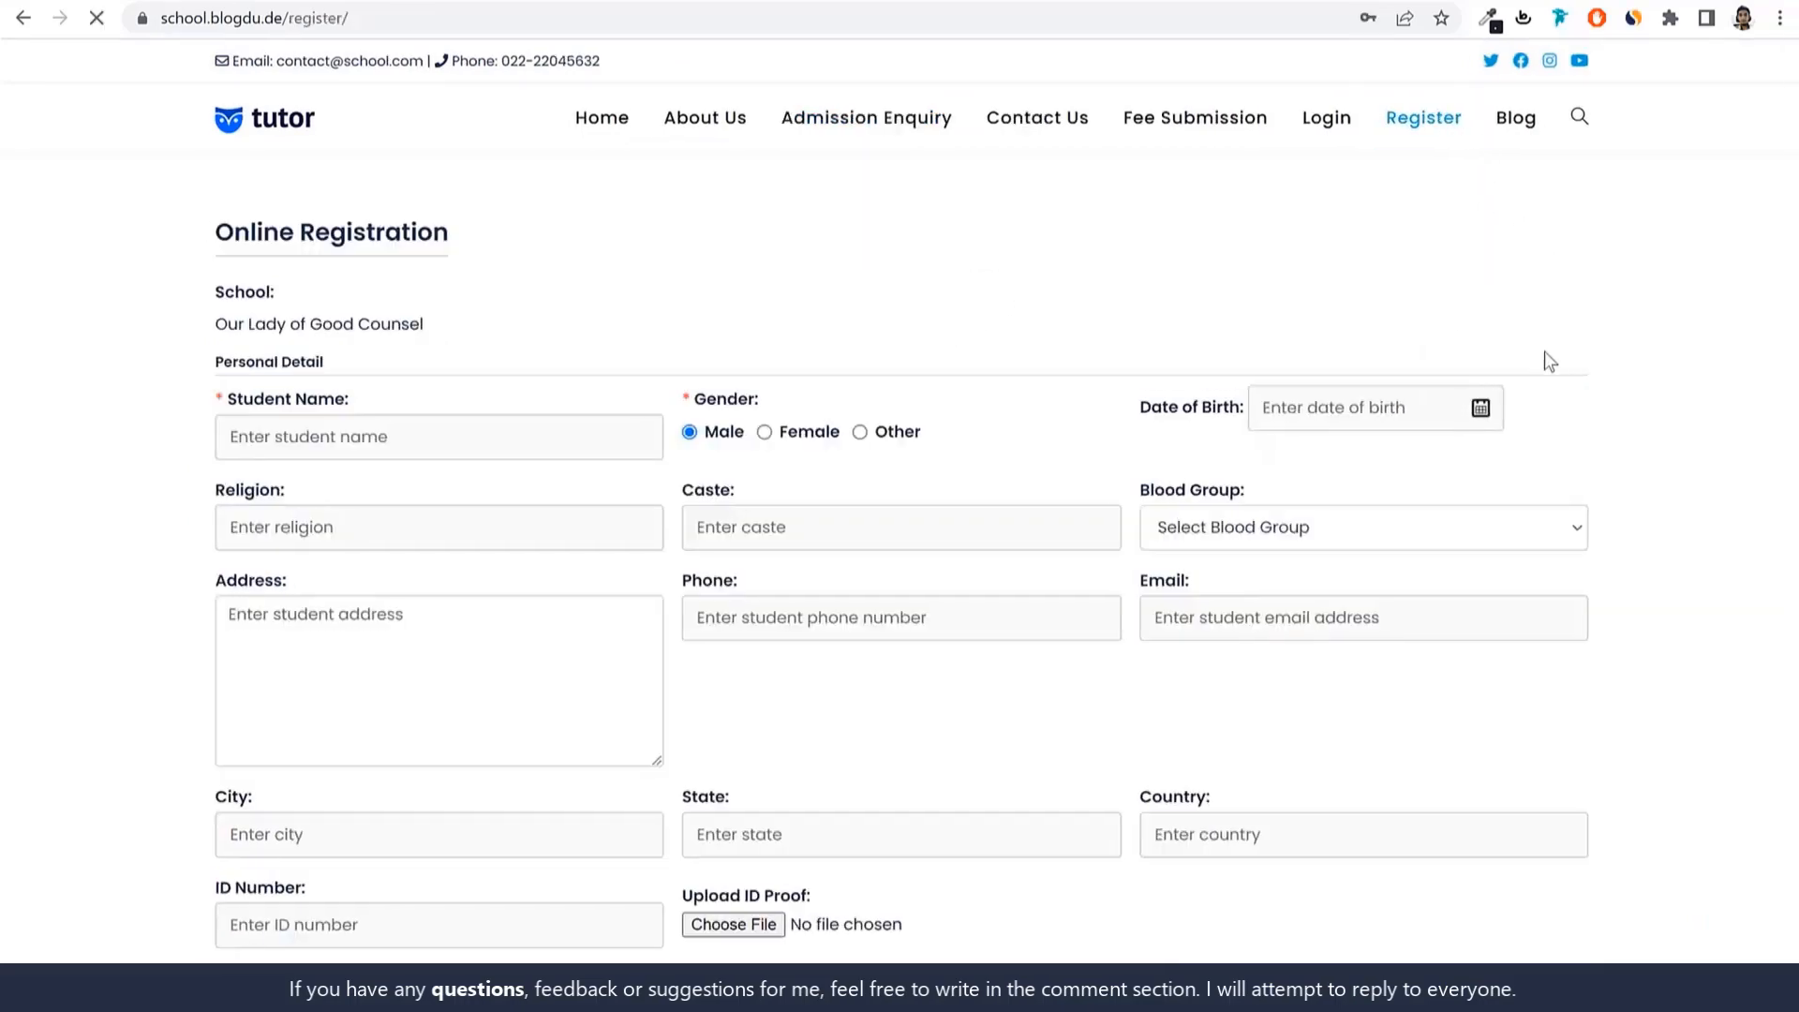
pyautogui.scroll(-5, 1595, 424)
pyautogui.scroll(-5, 1594, 419)
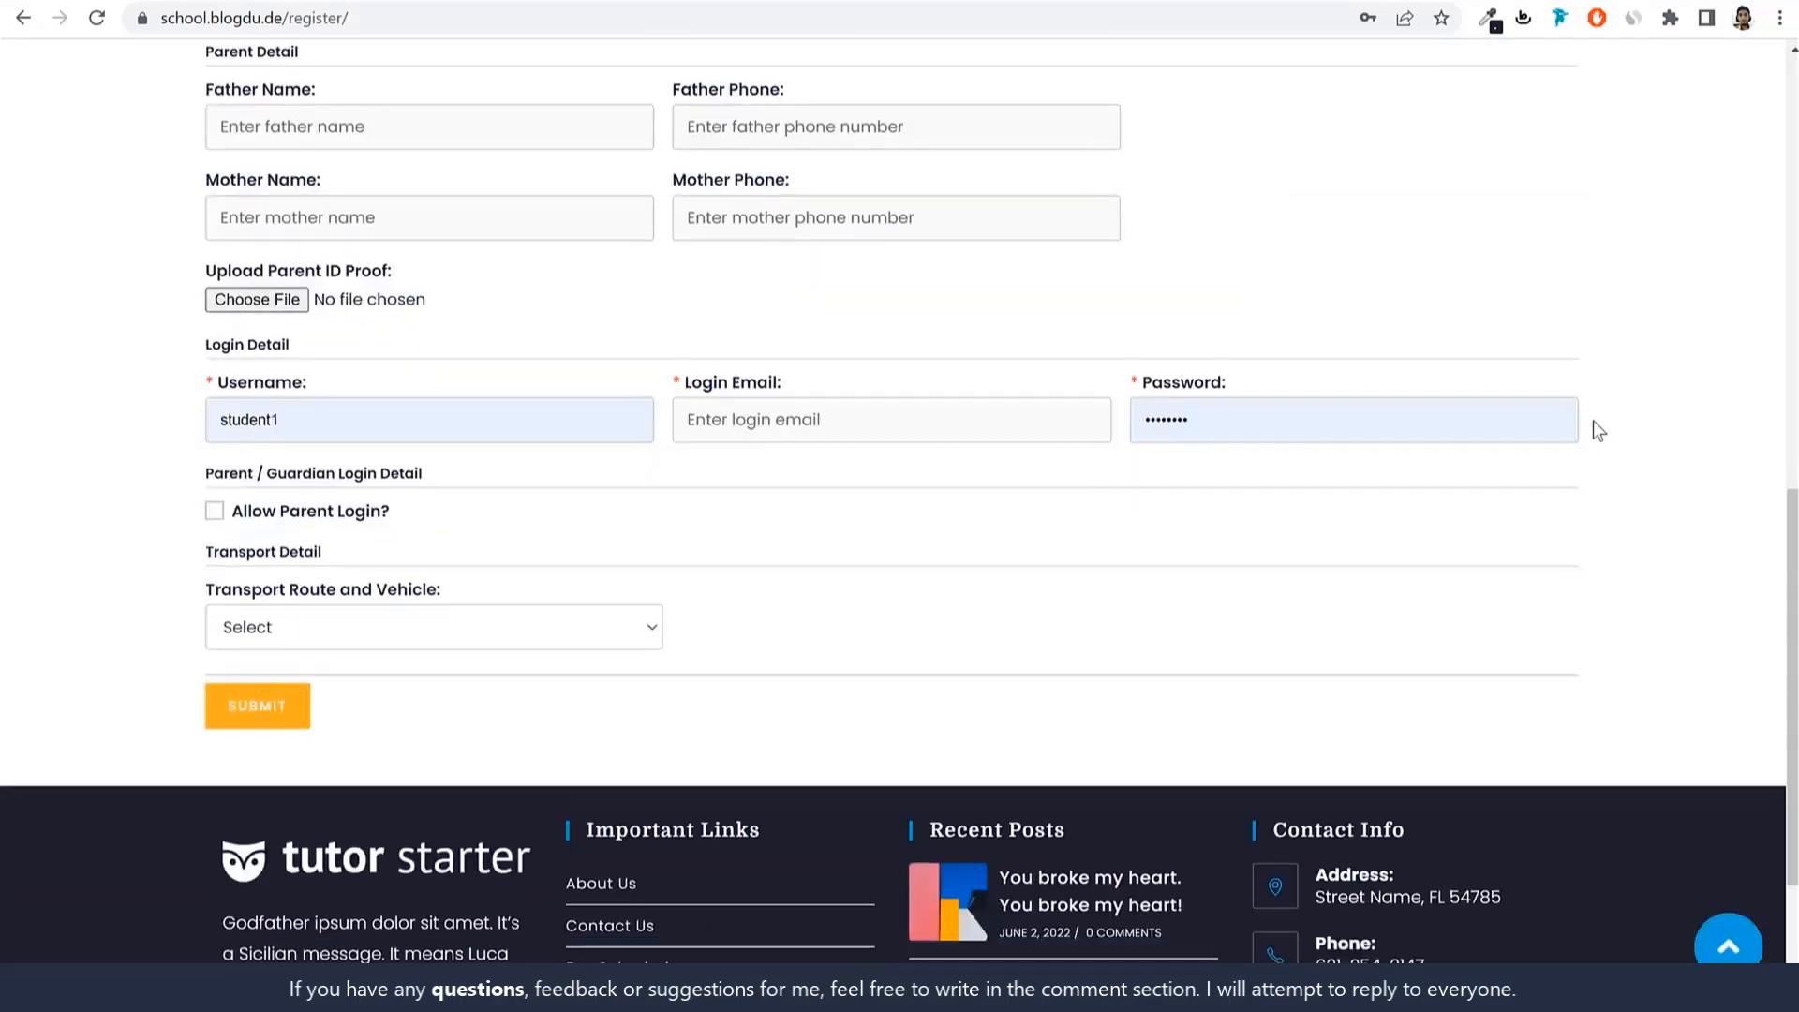
pyautogui.scroll(10, 1591, 423)
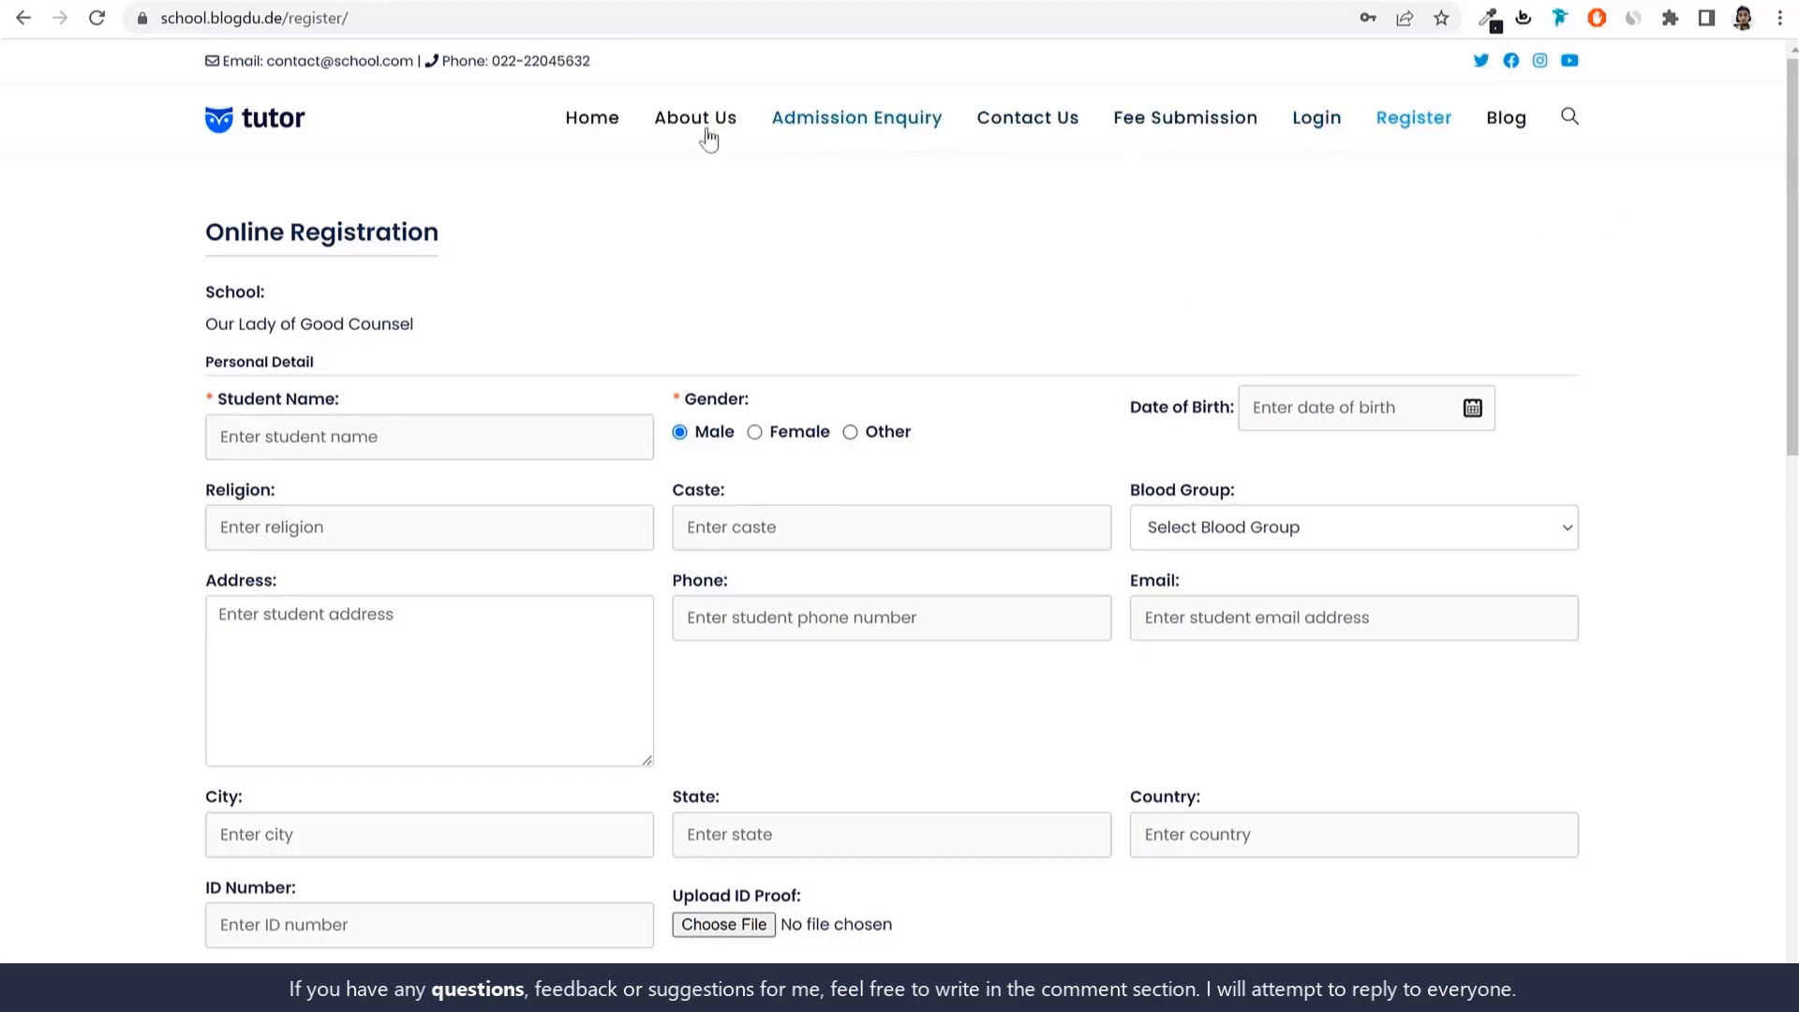
pyautogui.click(590, 126)
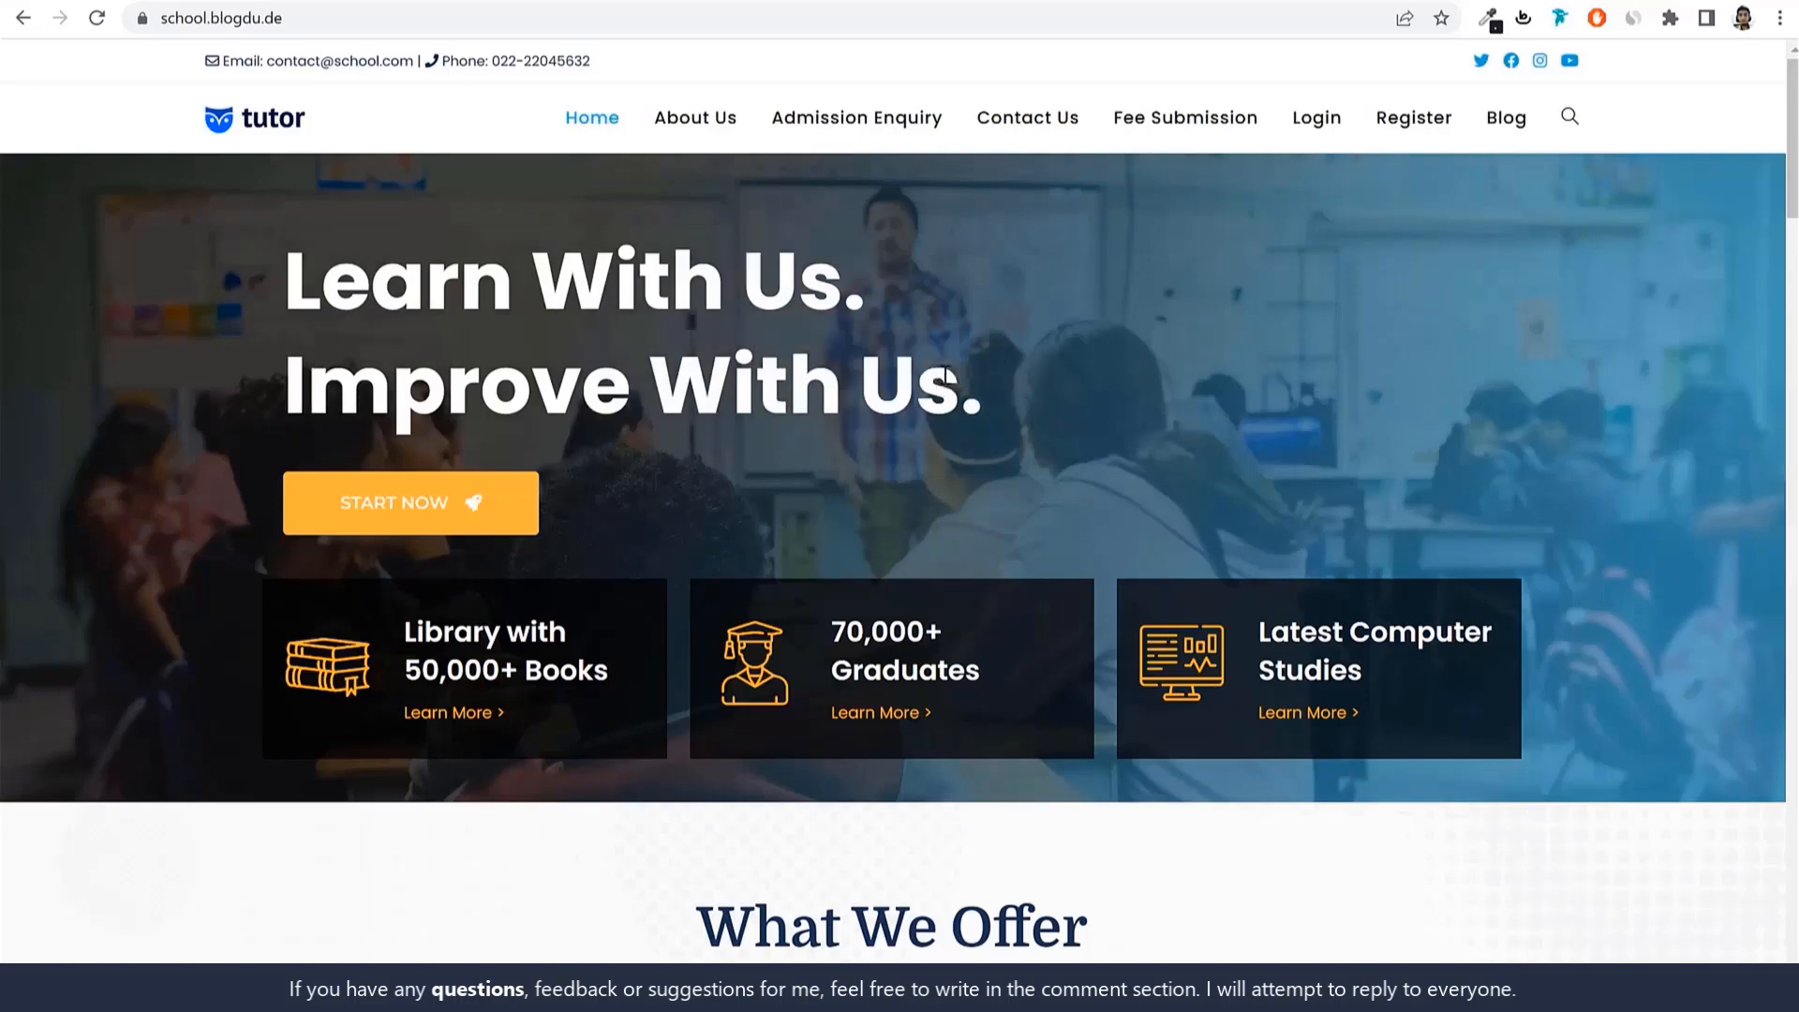
pyautogui.moveTo(405, 634); pyautogui.dragTo(578, 677)
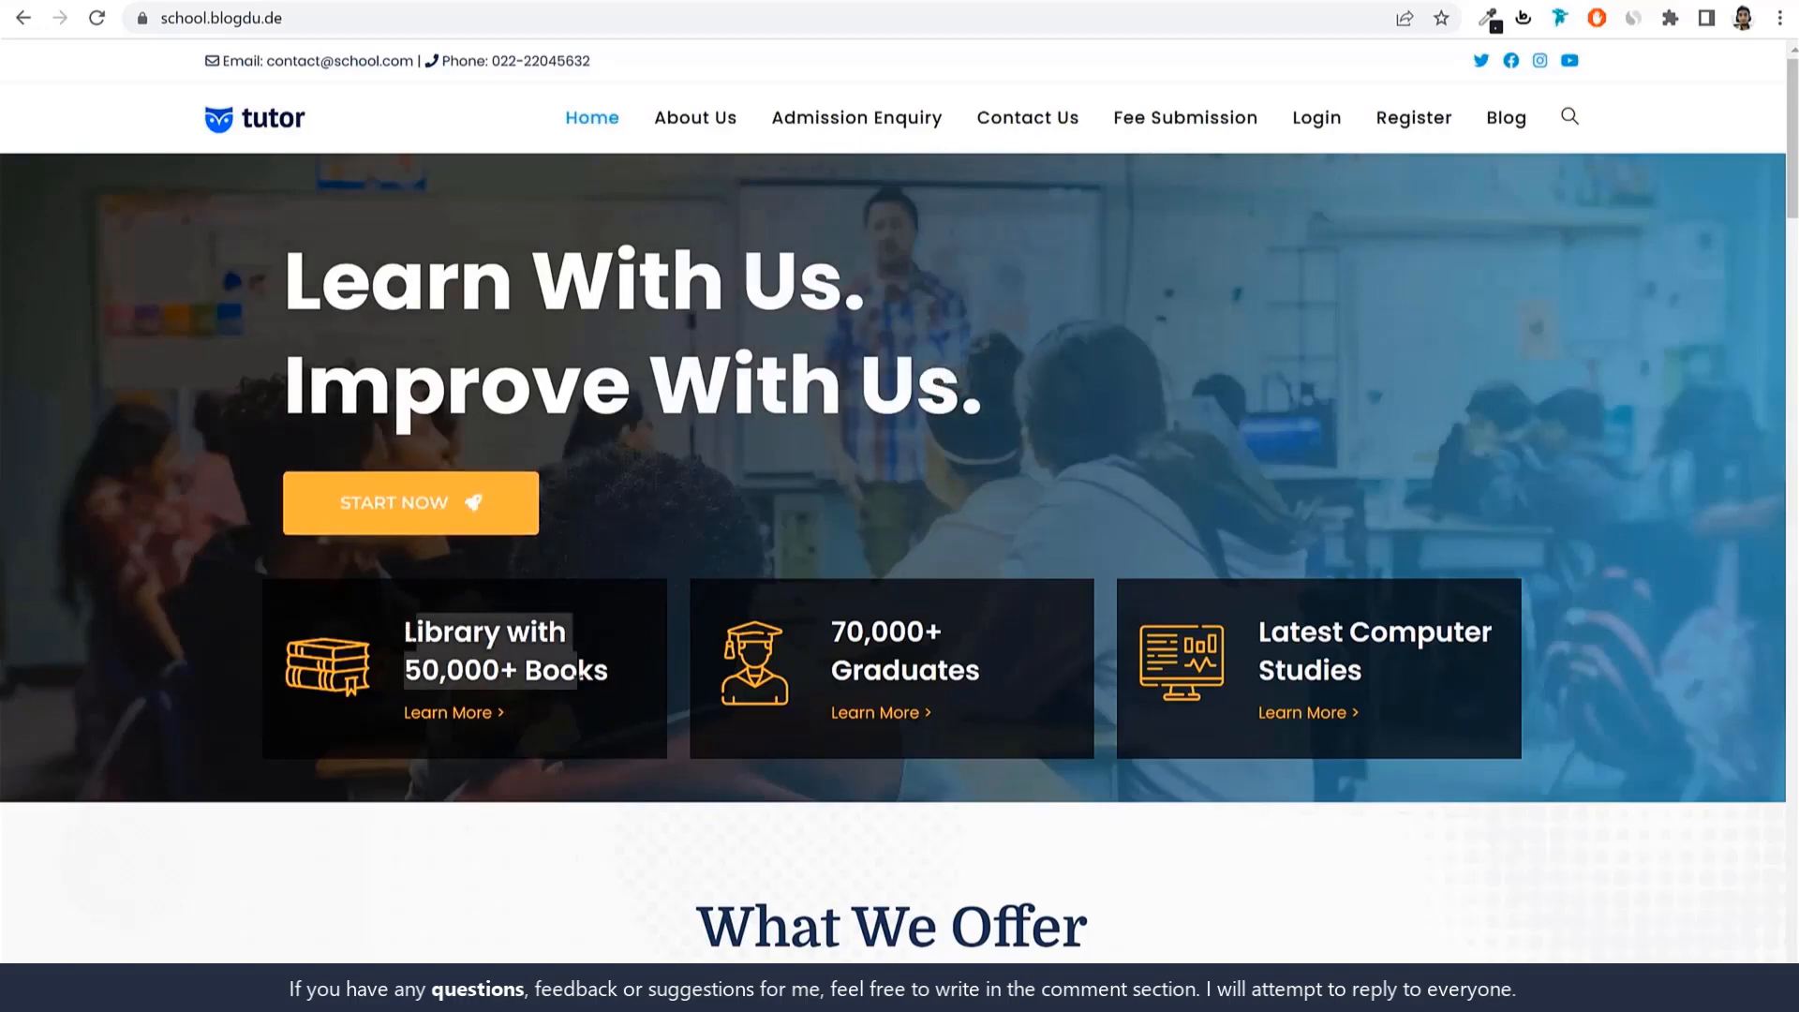
pyautogui.moveTo(833, 631); pyautogui.dragTo(982, 662)
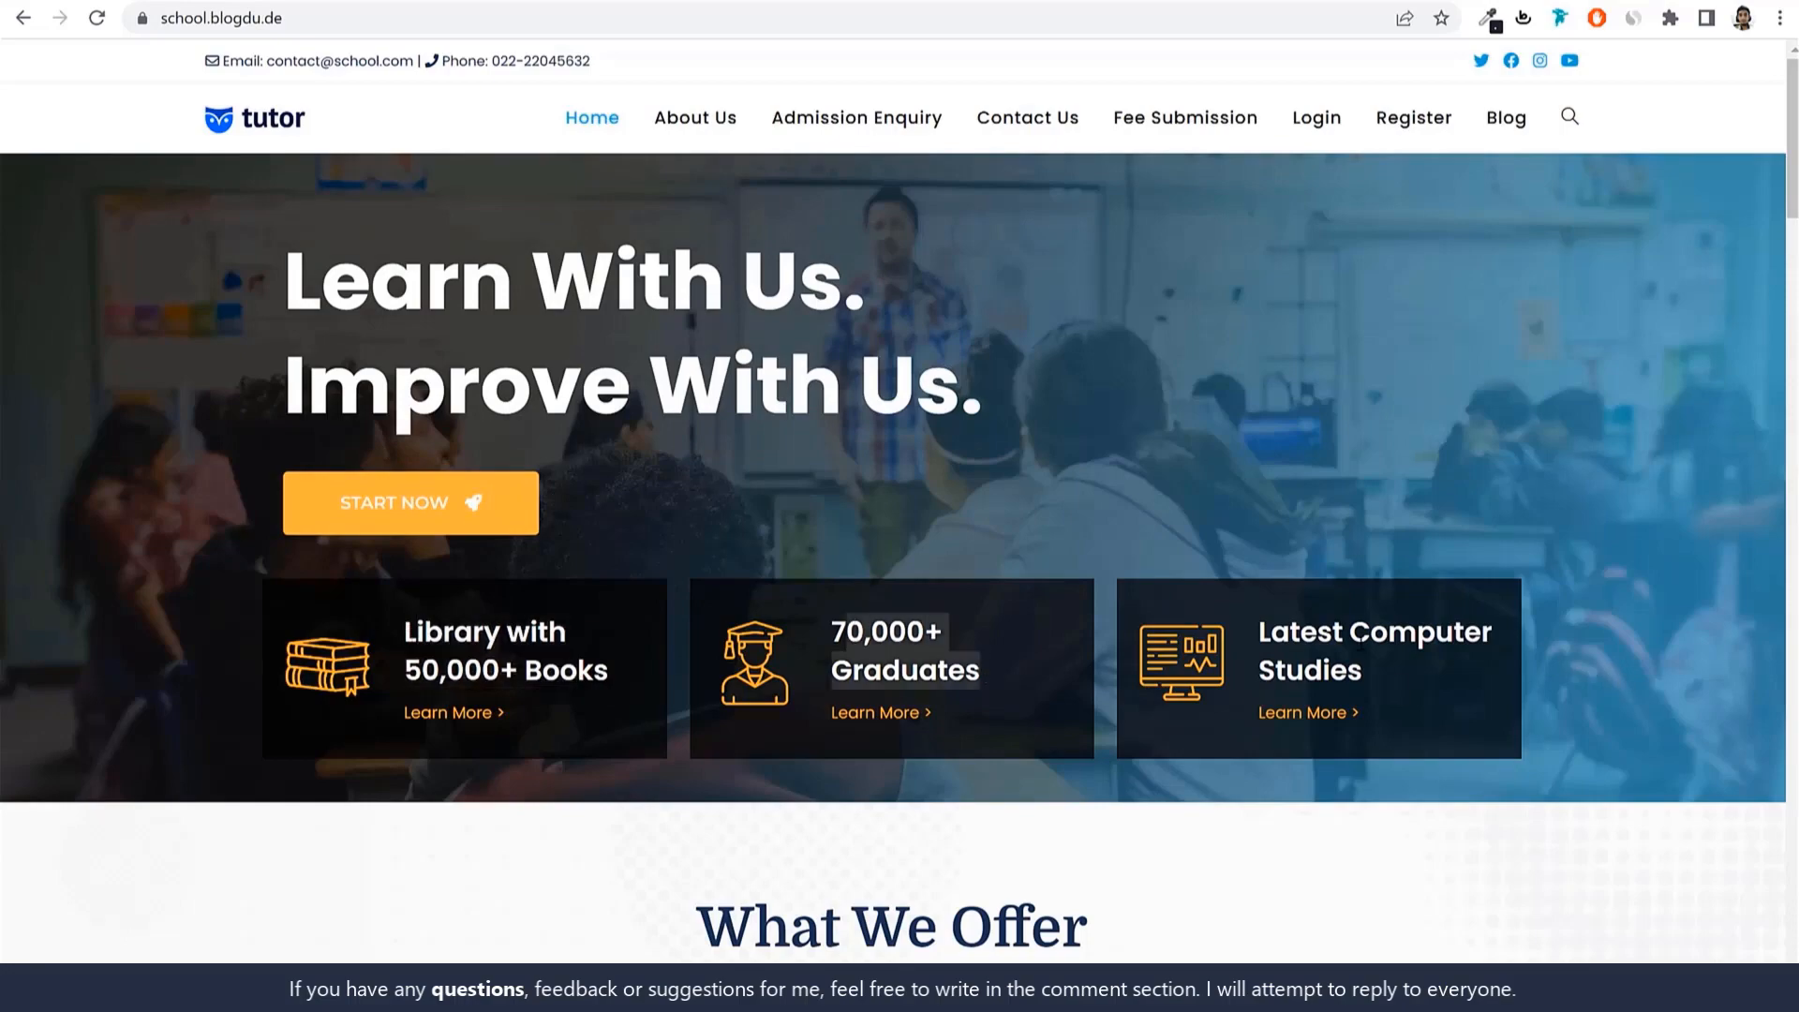
pyautogui.scroll(-7, 1537, 690)
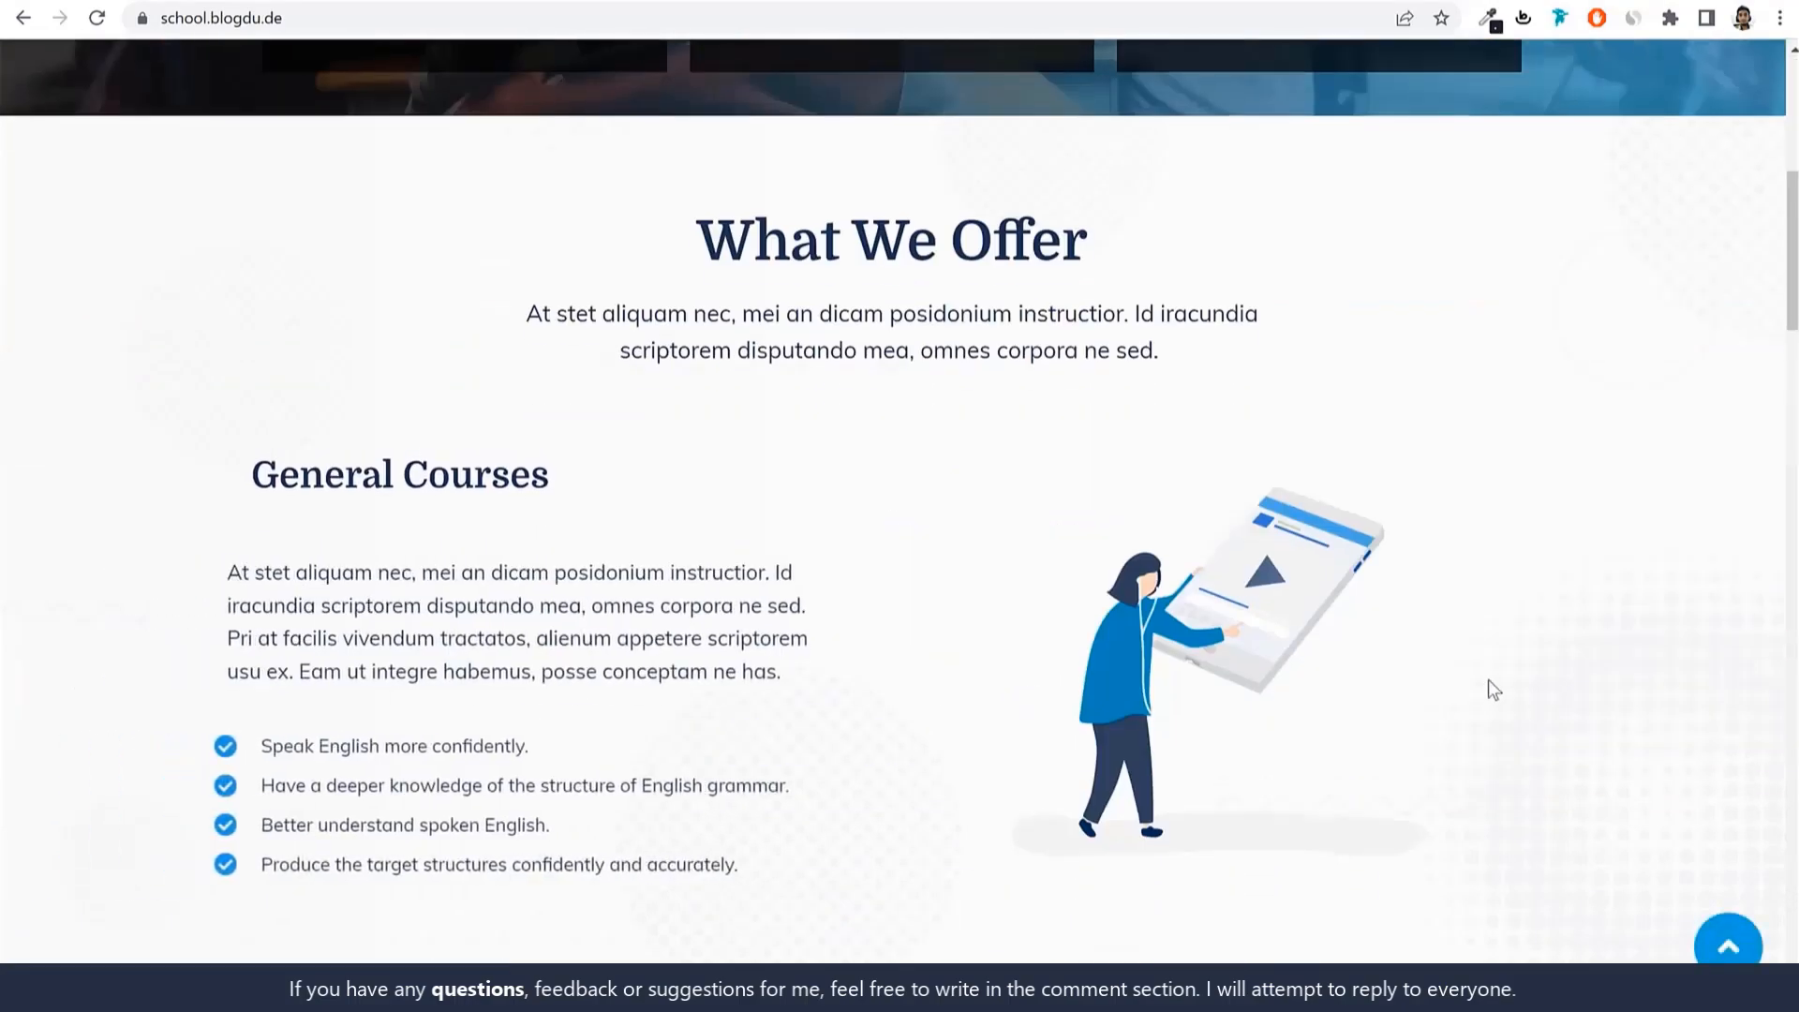
pyautogui.scroll(-1, 628, 431)
pyautogui.scroll(-5, 974, 516)
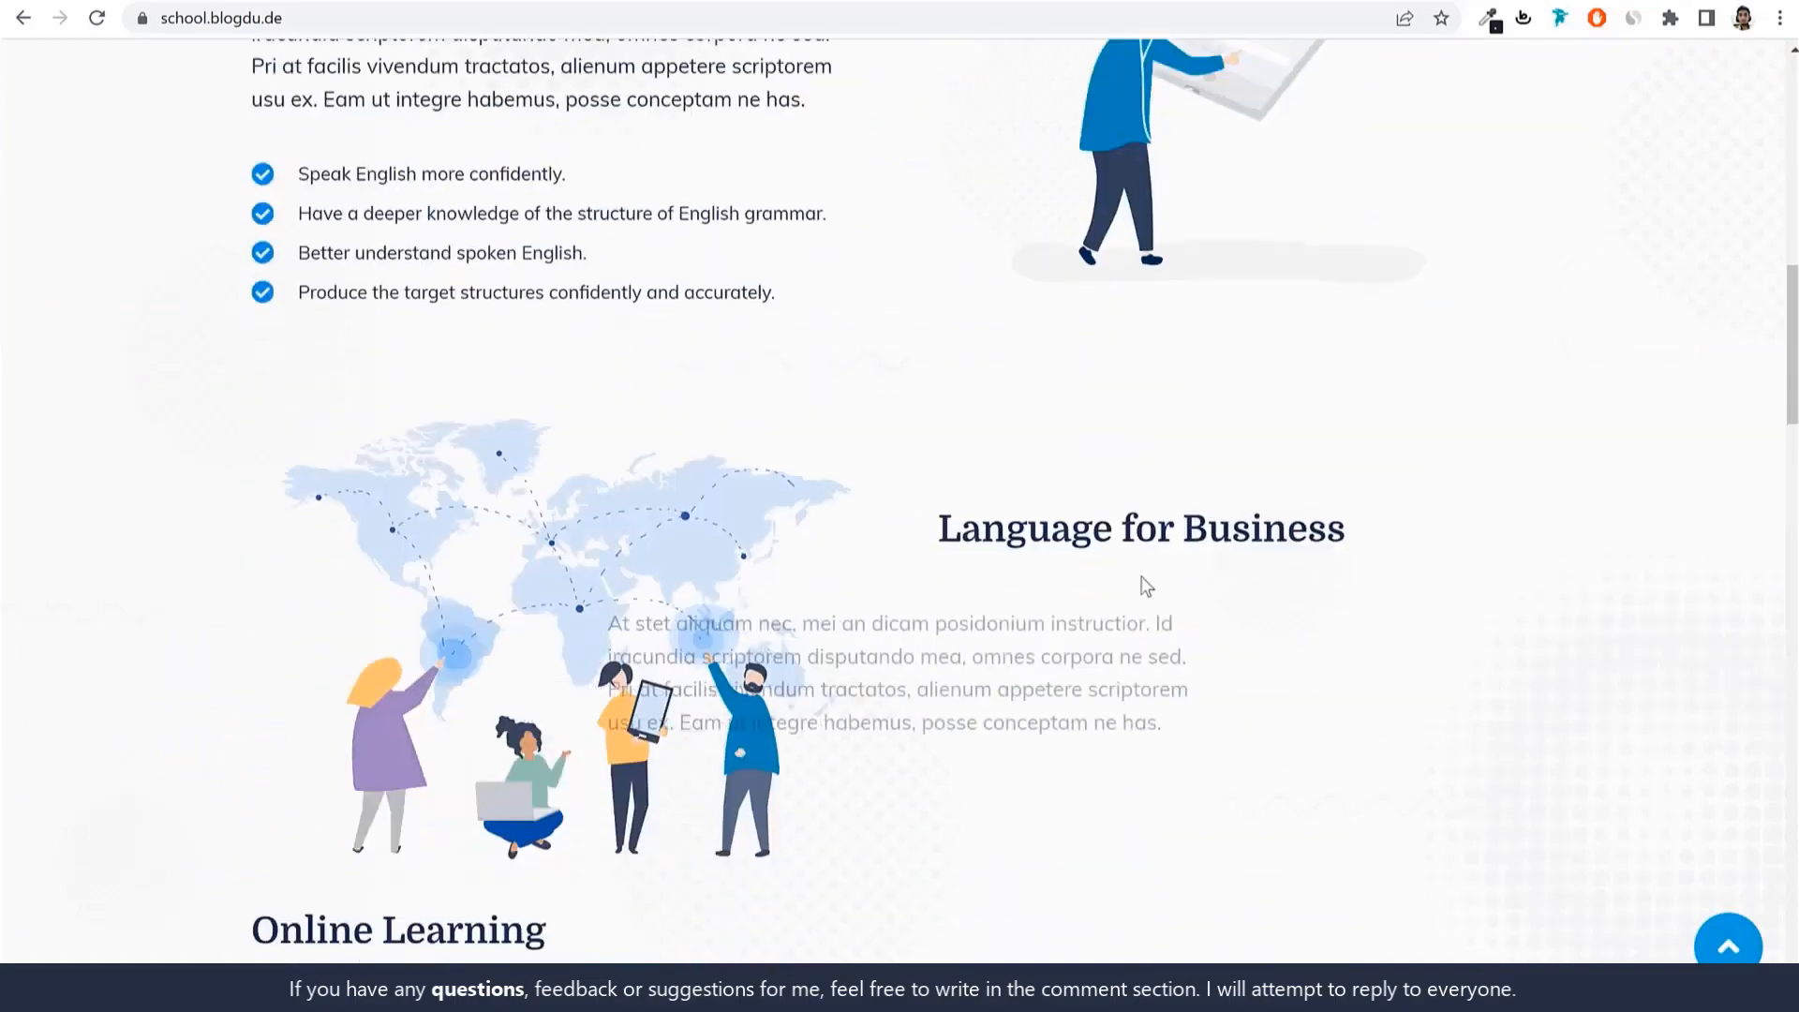
pyautogui.scroll(-9, 1228, 561)
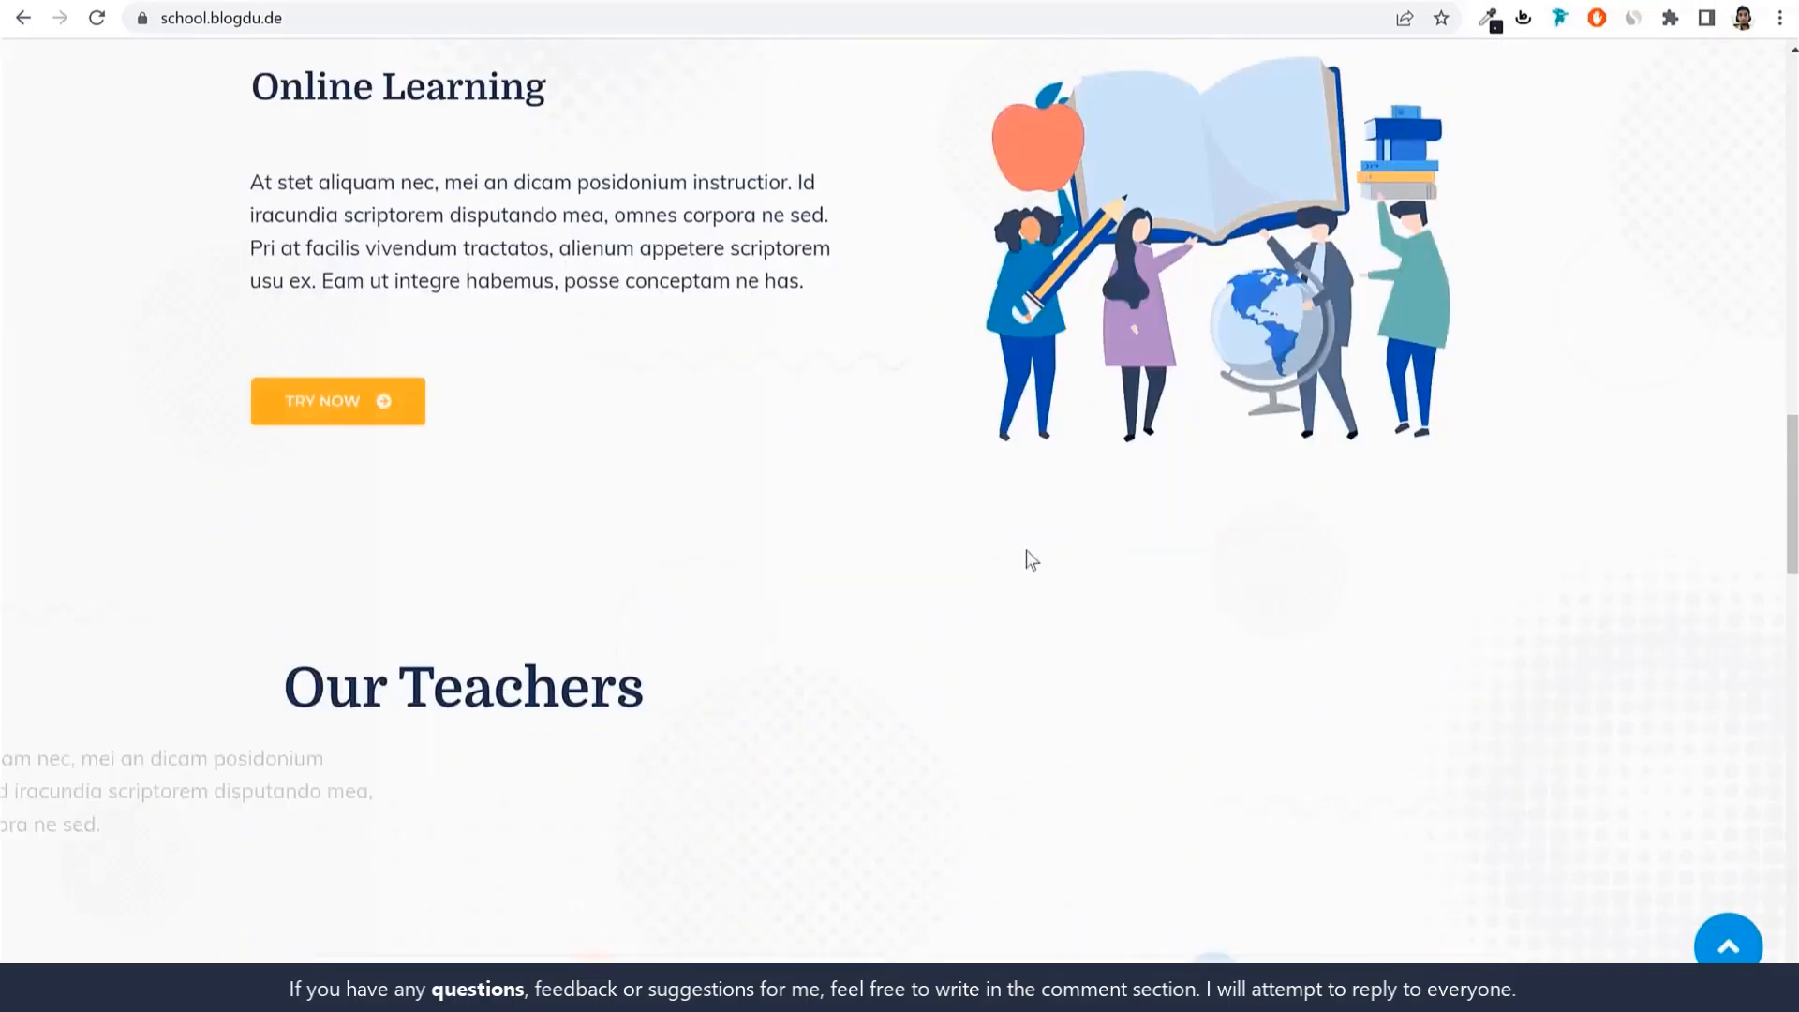
pyautogui.scroll(-7, 1492, 435)
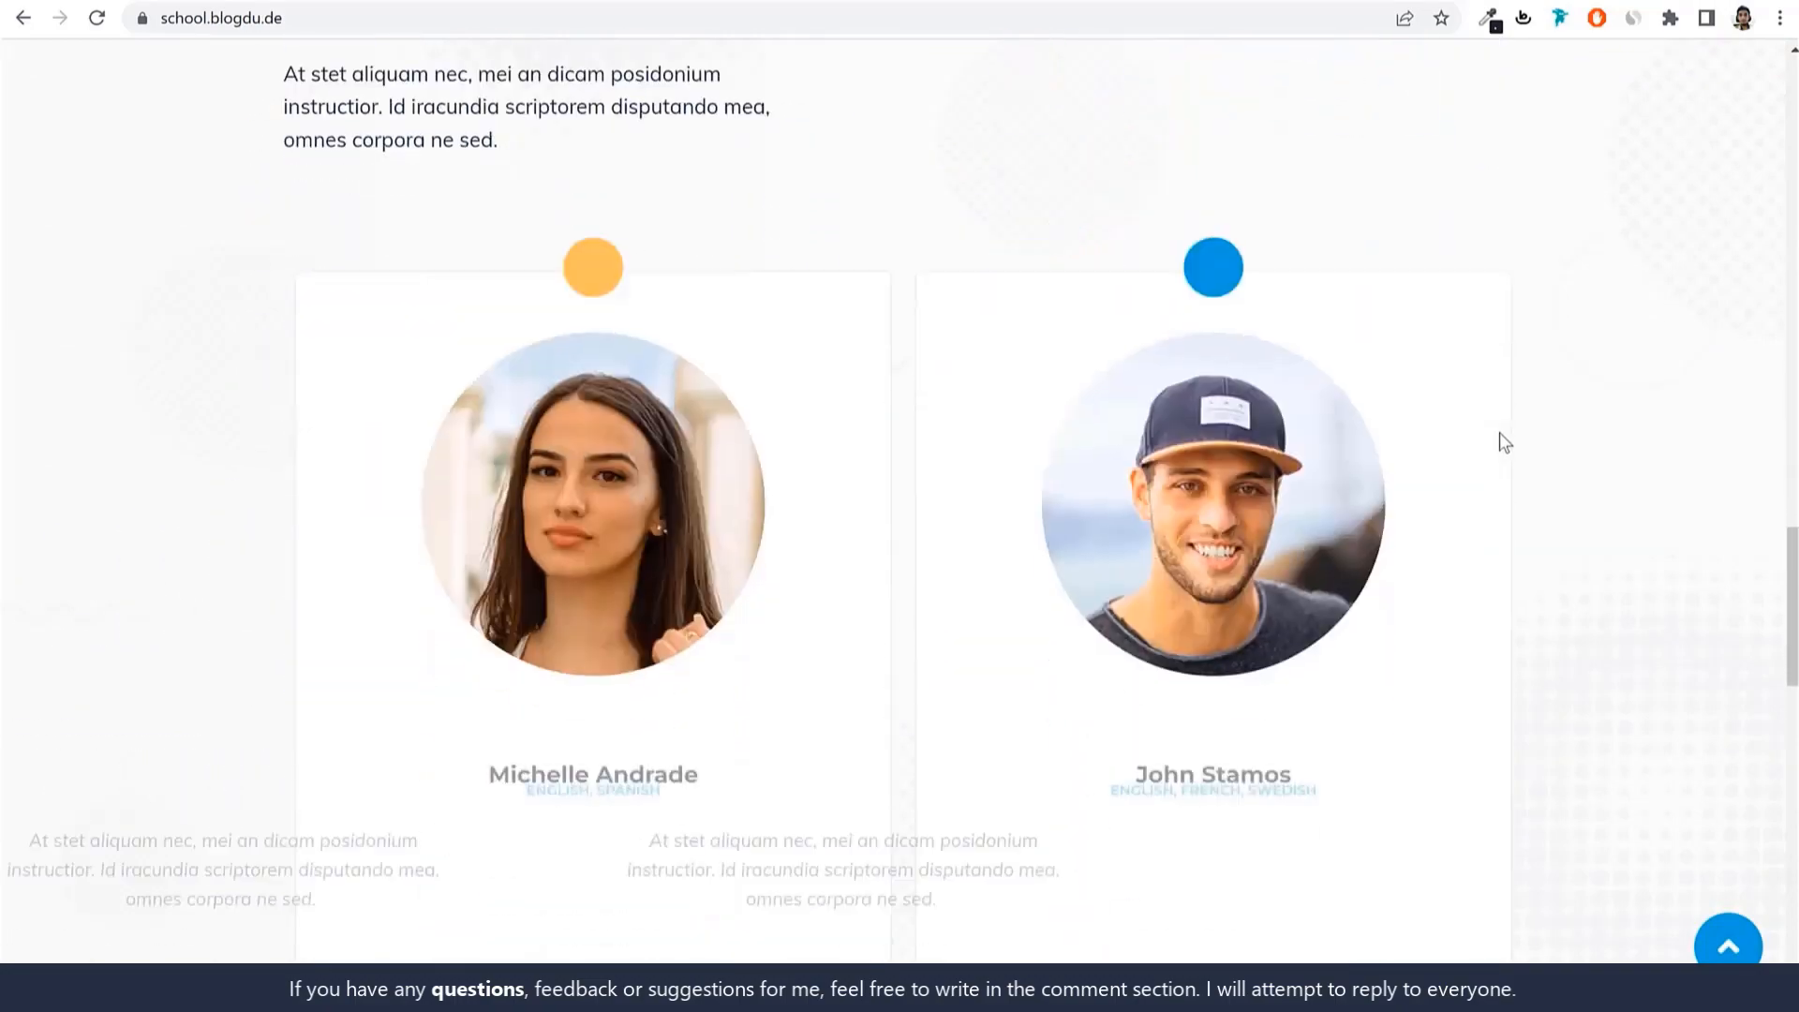
pyautogui.scroll(-7, 1499, 448)
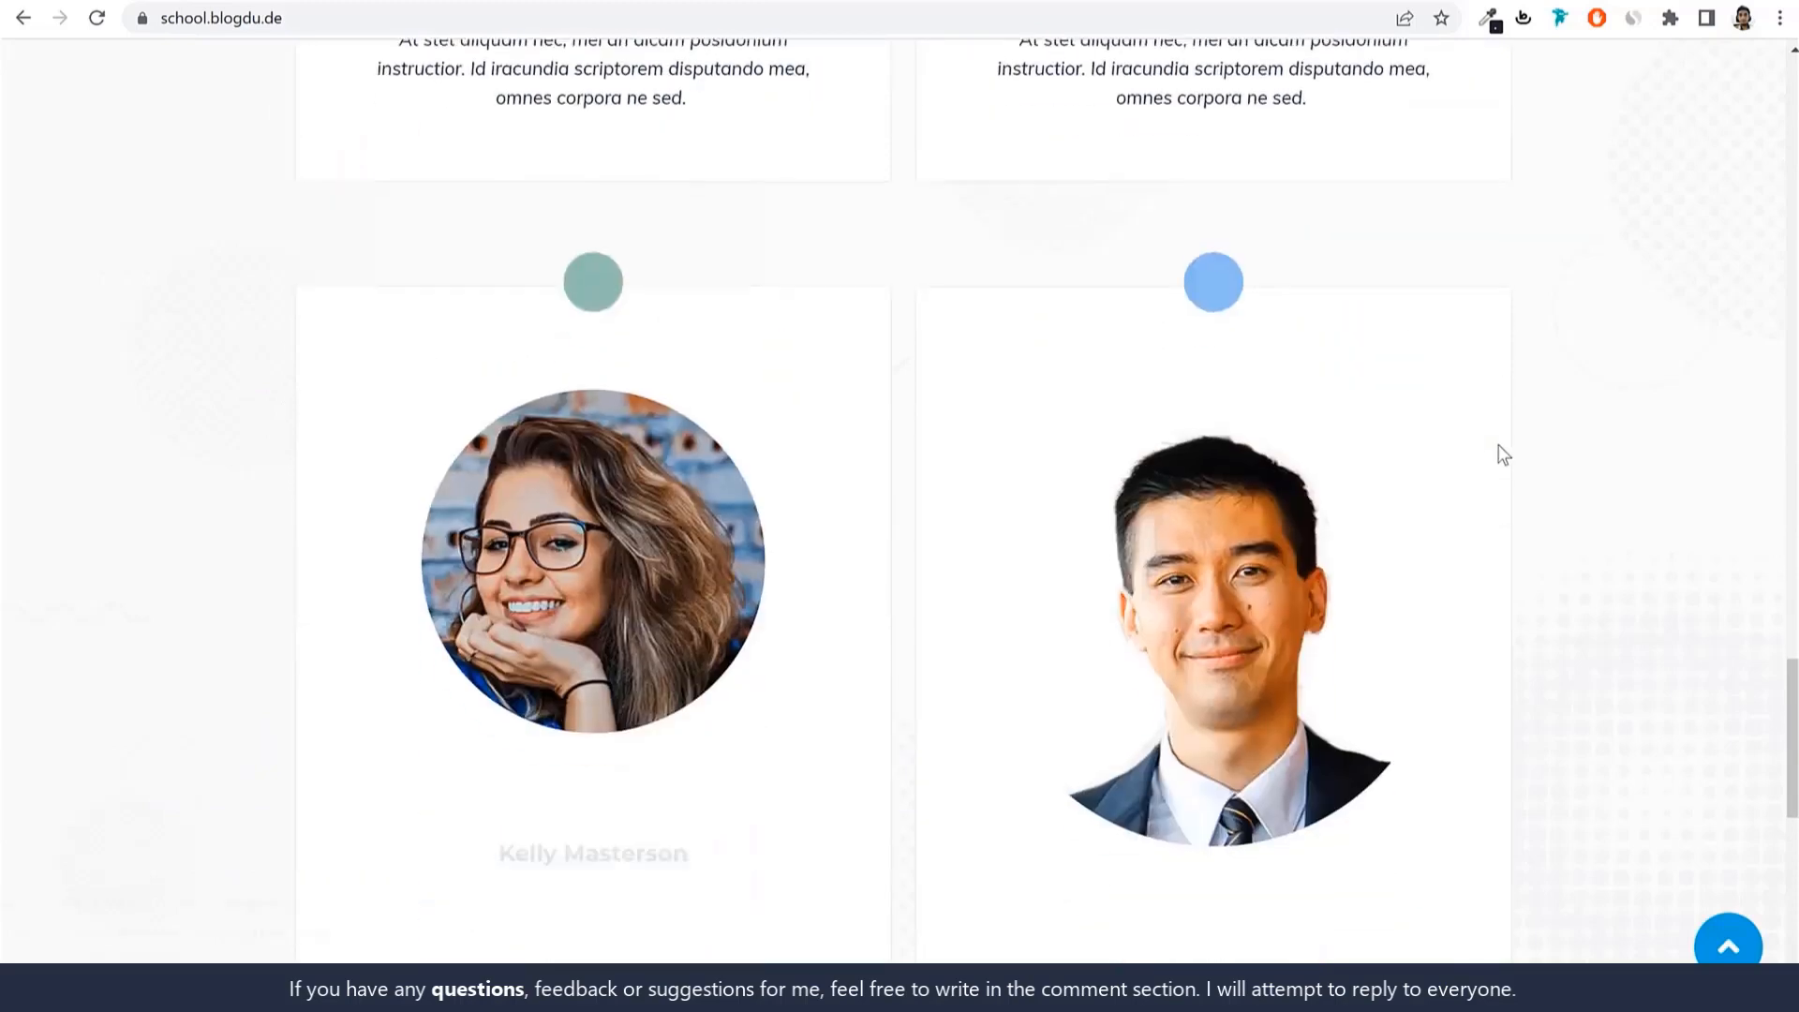
pyautogui.scroll(-2, 1503, 454)
pyautogui.scroll(-3, 1503, 455)
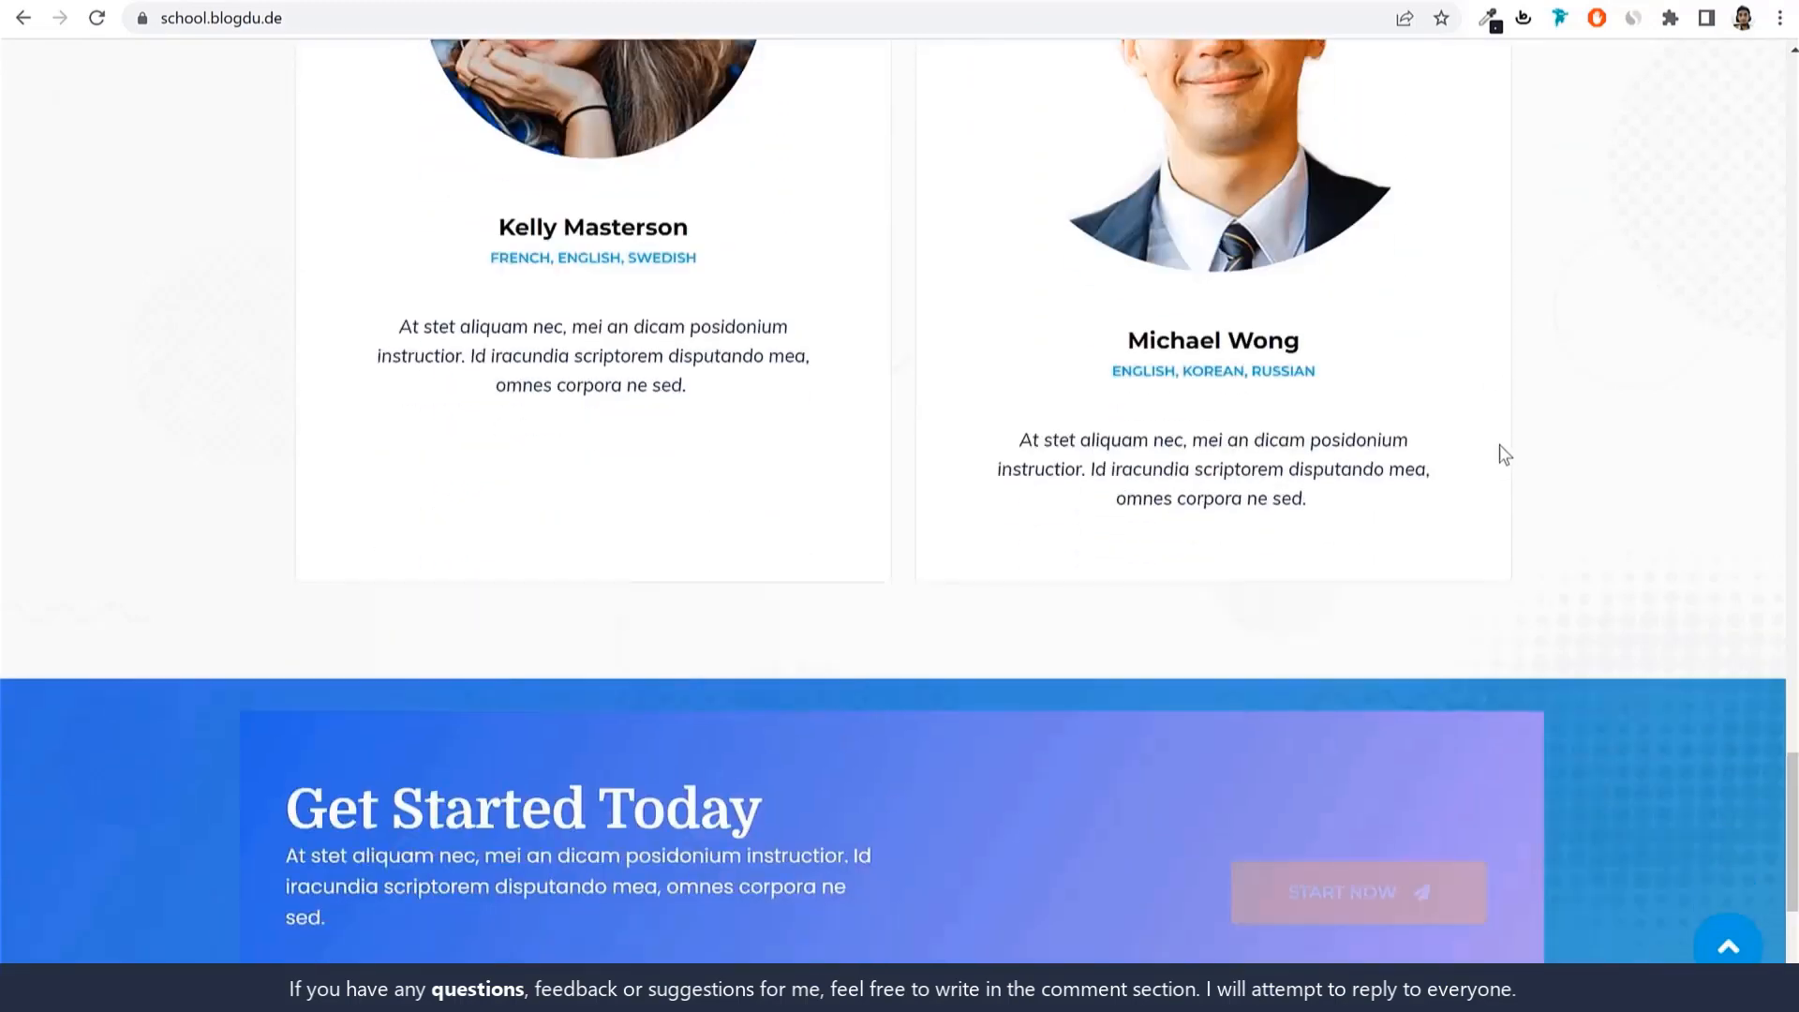
pyautogui.scroll(-4, 1543, 438)
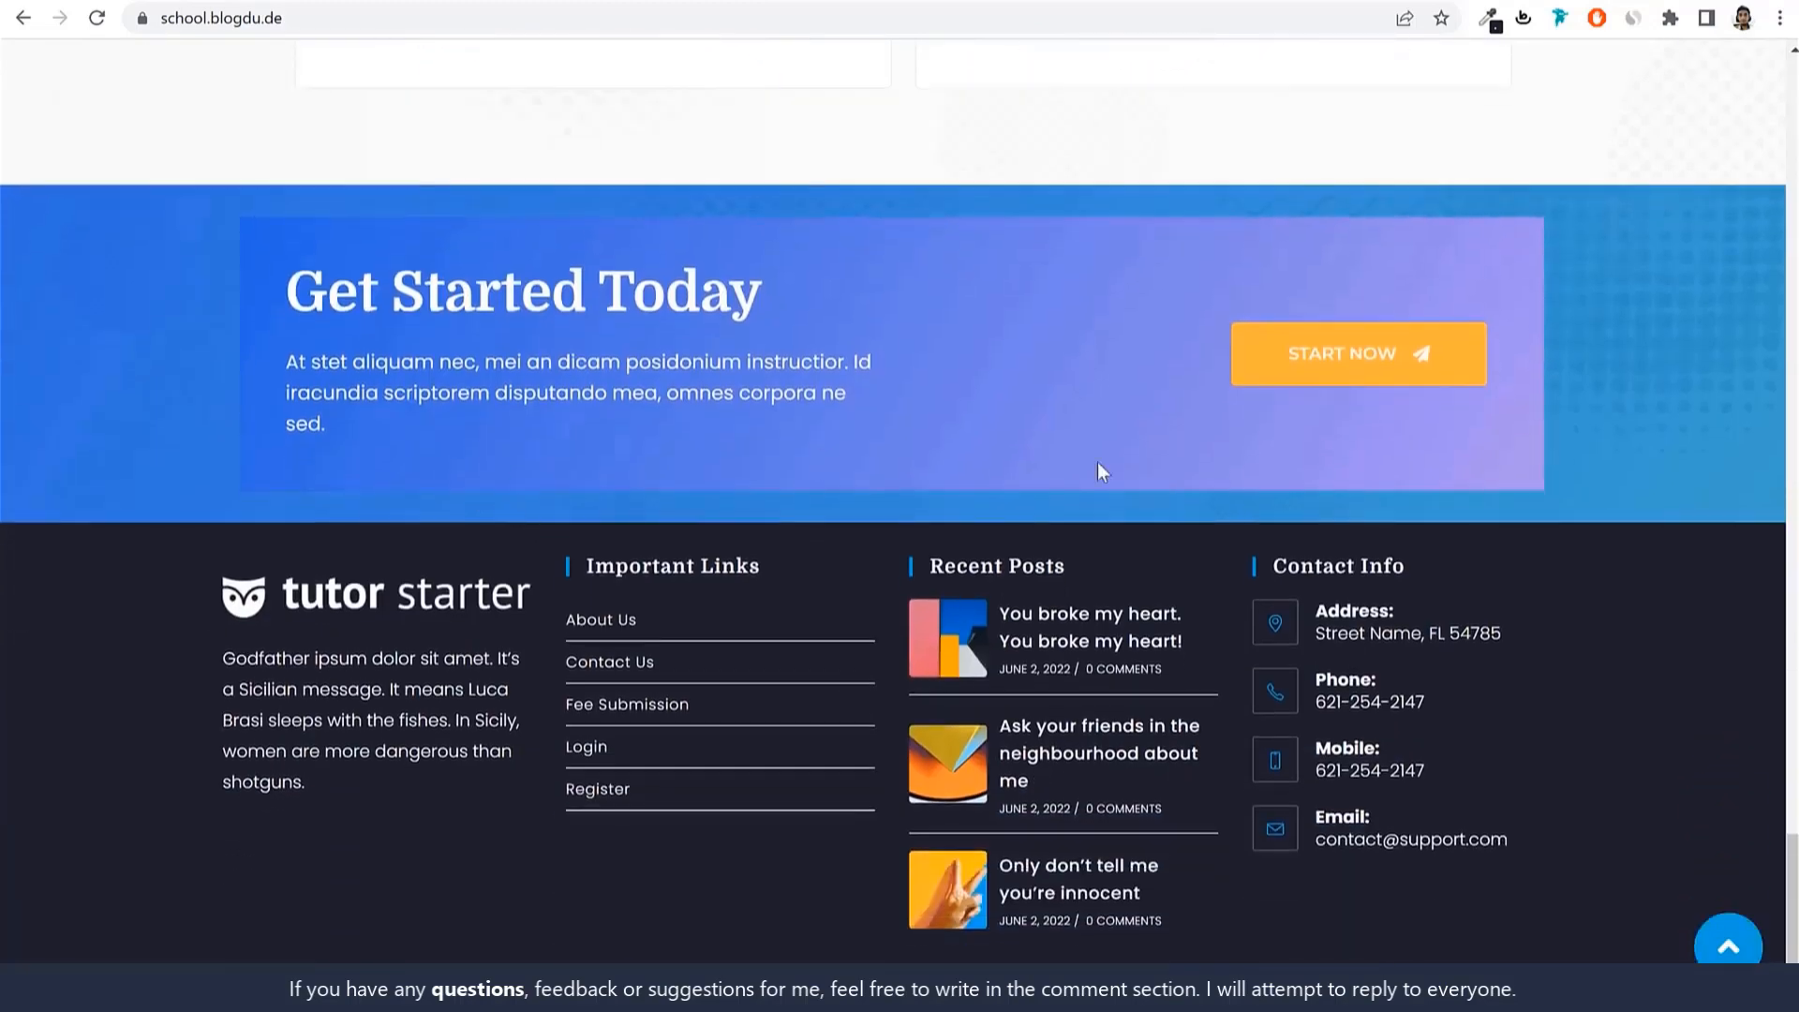
pyautogui.click(1729, 946)
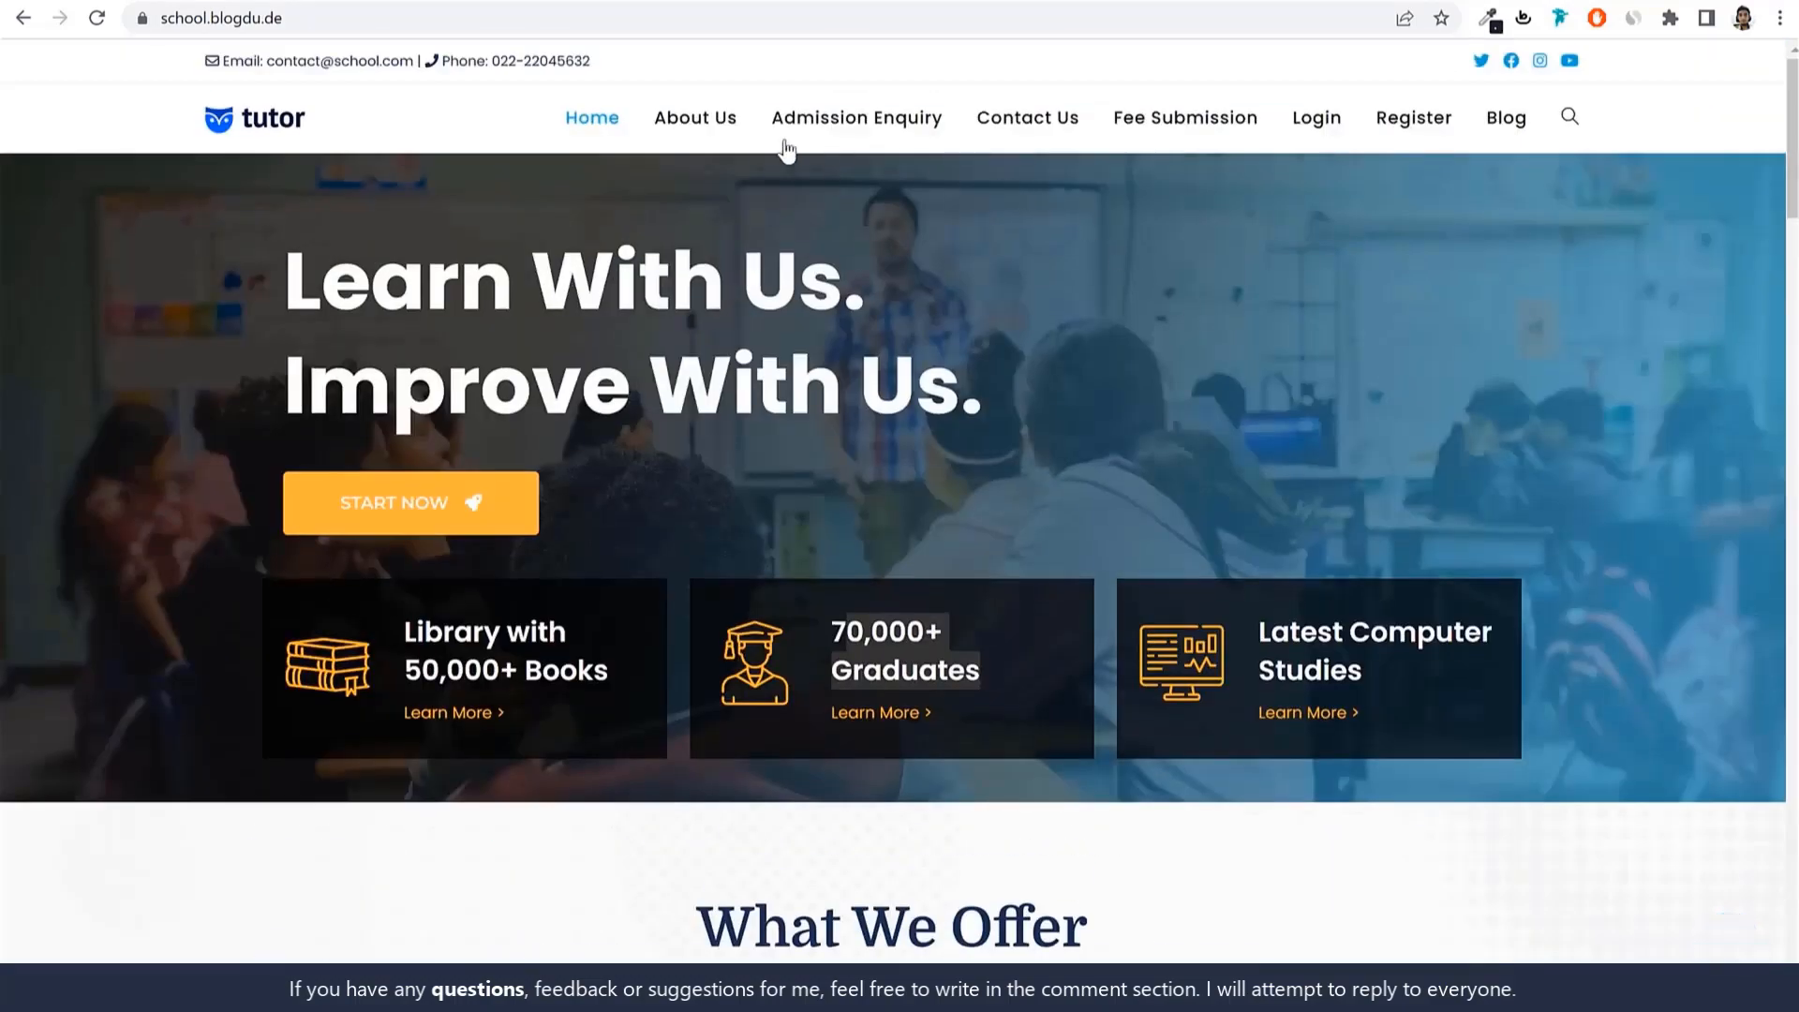
# Scroll through the school site's About Us page.
pyautogui.click(701, 123)
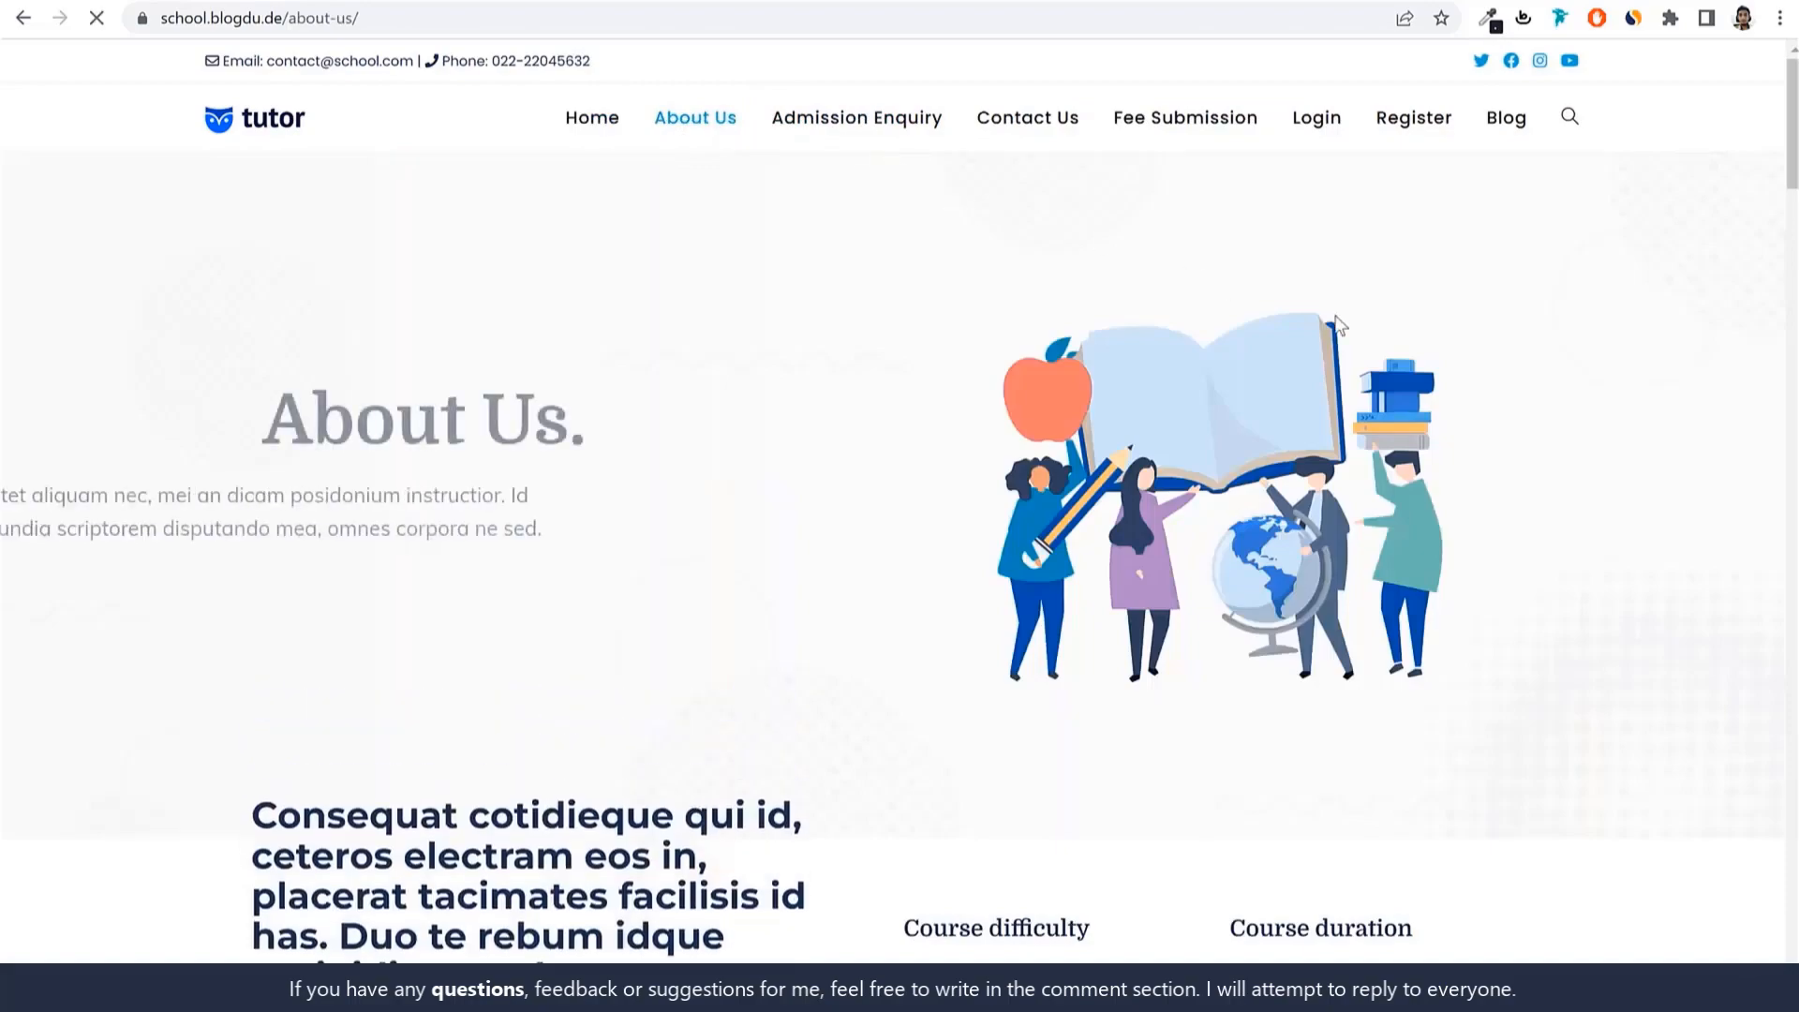
pyautogui.scroll(-5, 1489, 488)
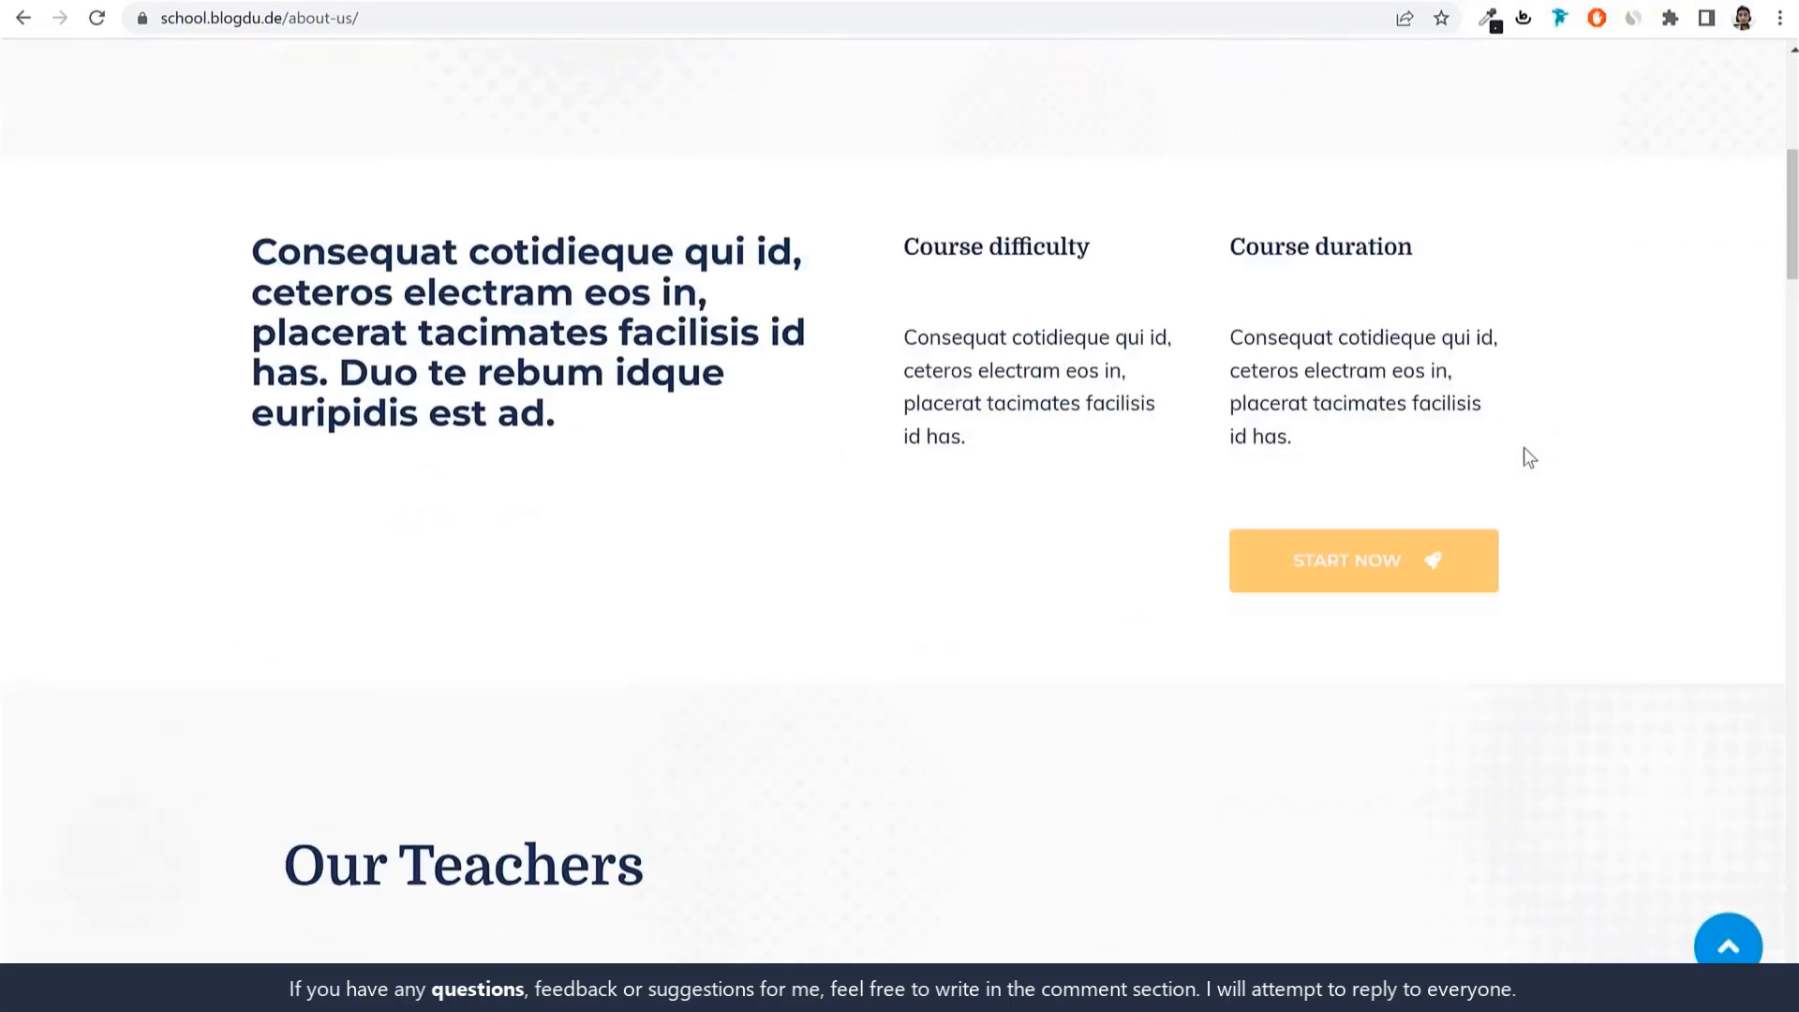
pyautogui.scroll(-15, 1524, 447)
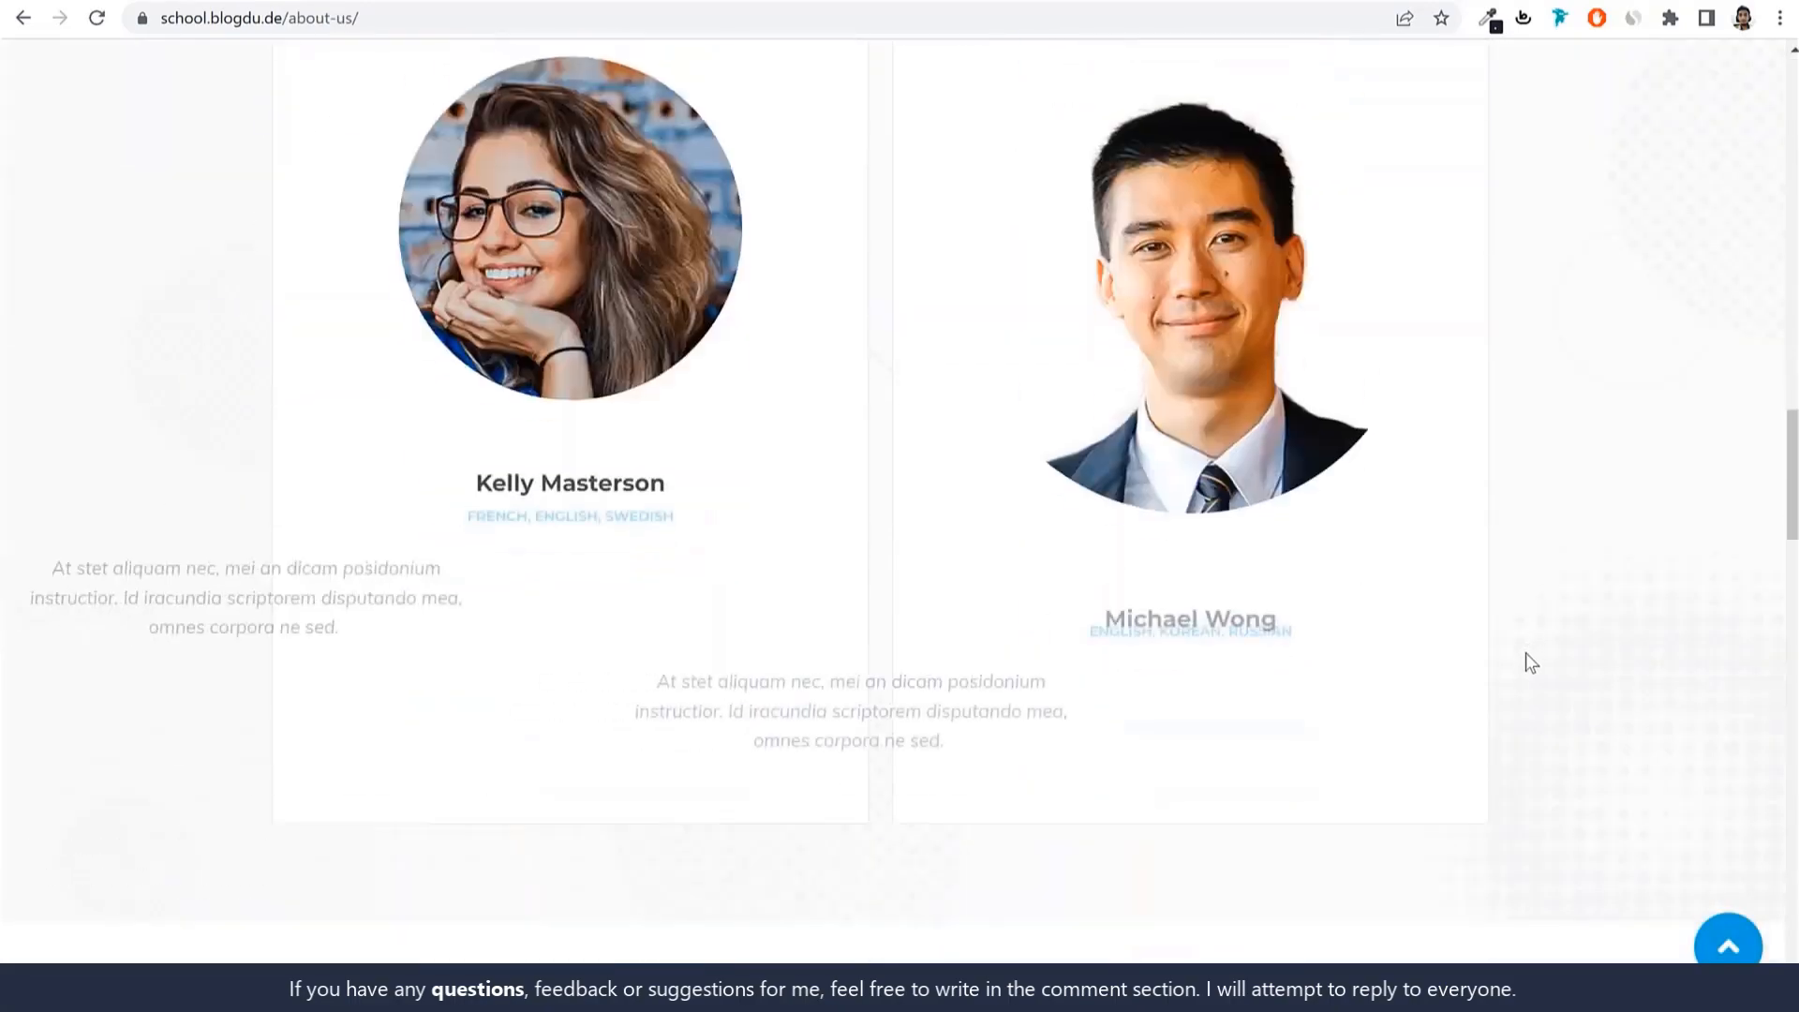
pyautogui.scroll(-20, 1527, 654)
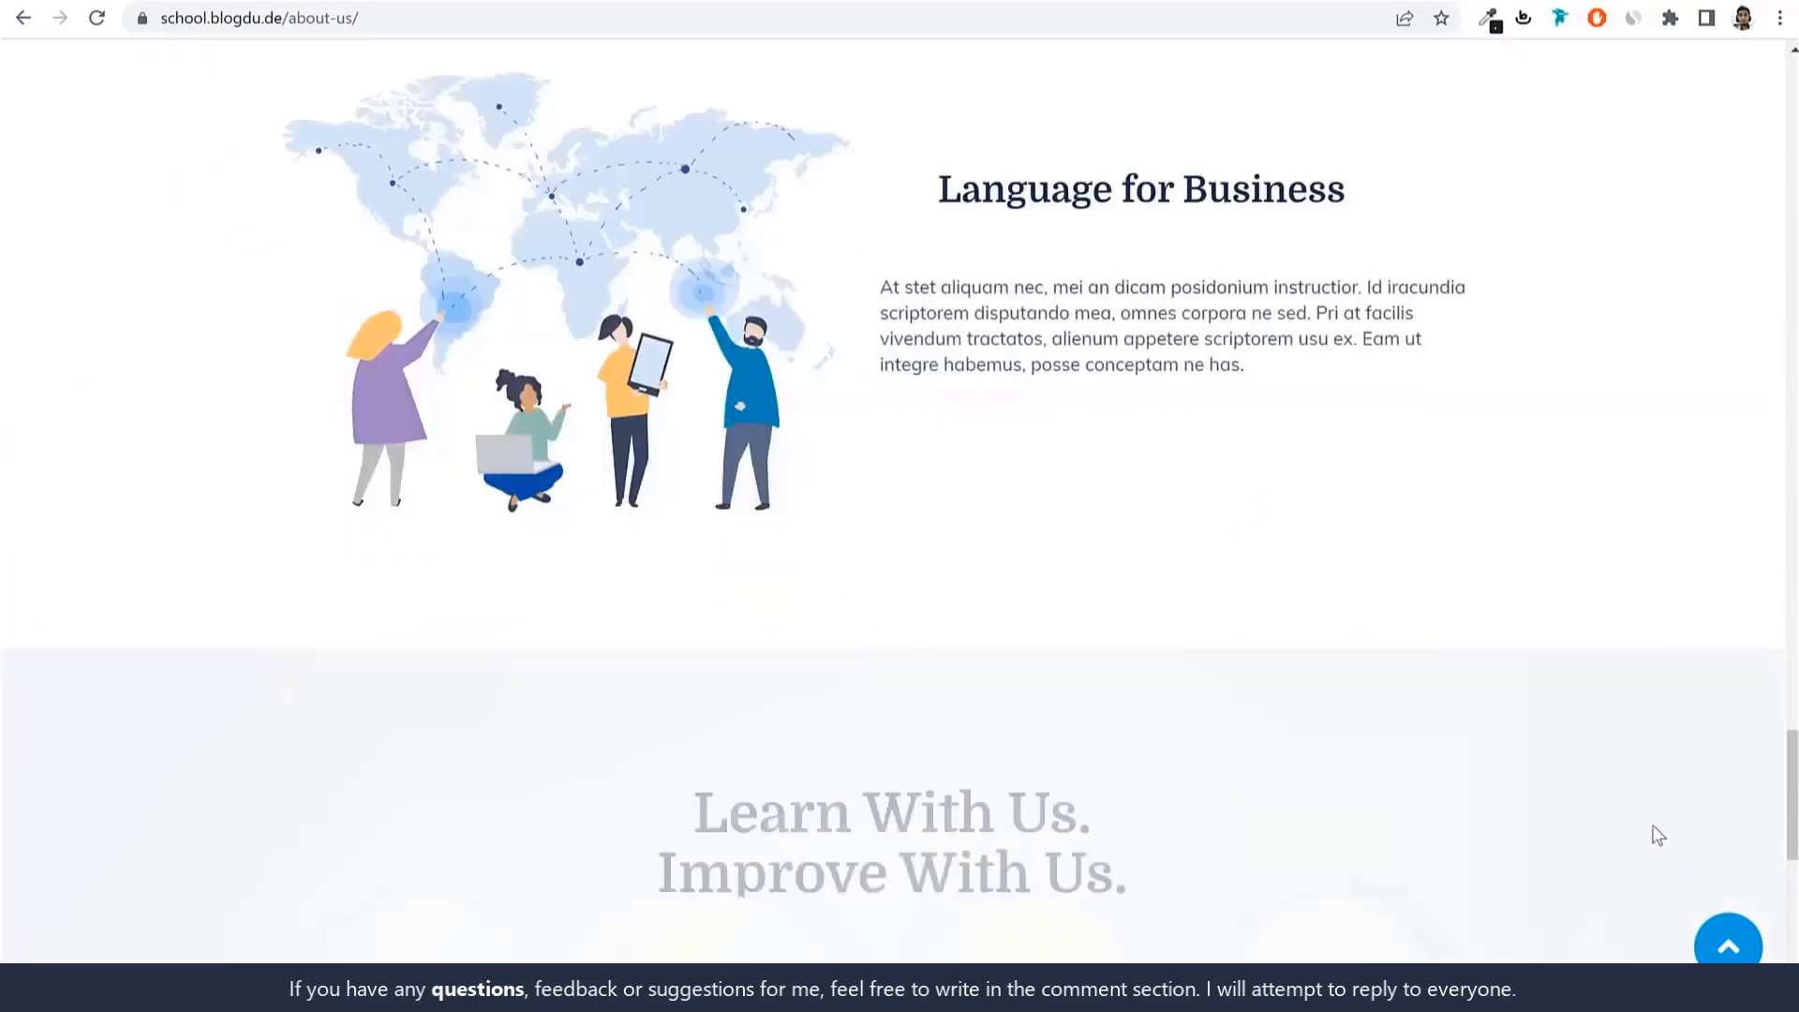
pyautogui.scroll(20, 1593, 712)
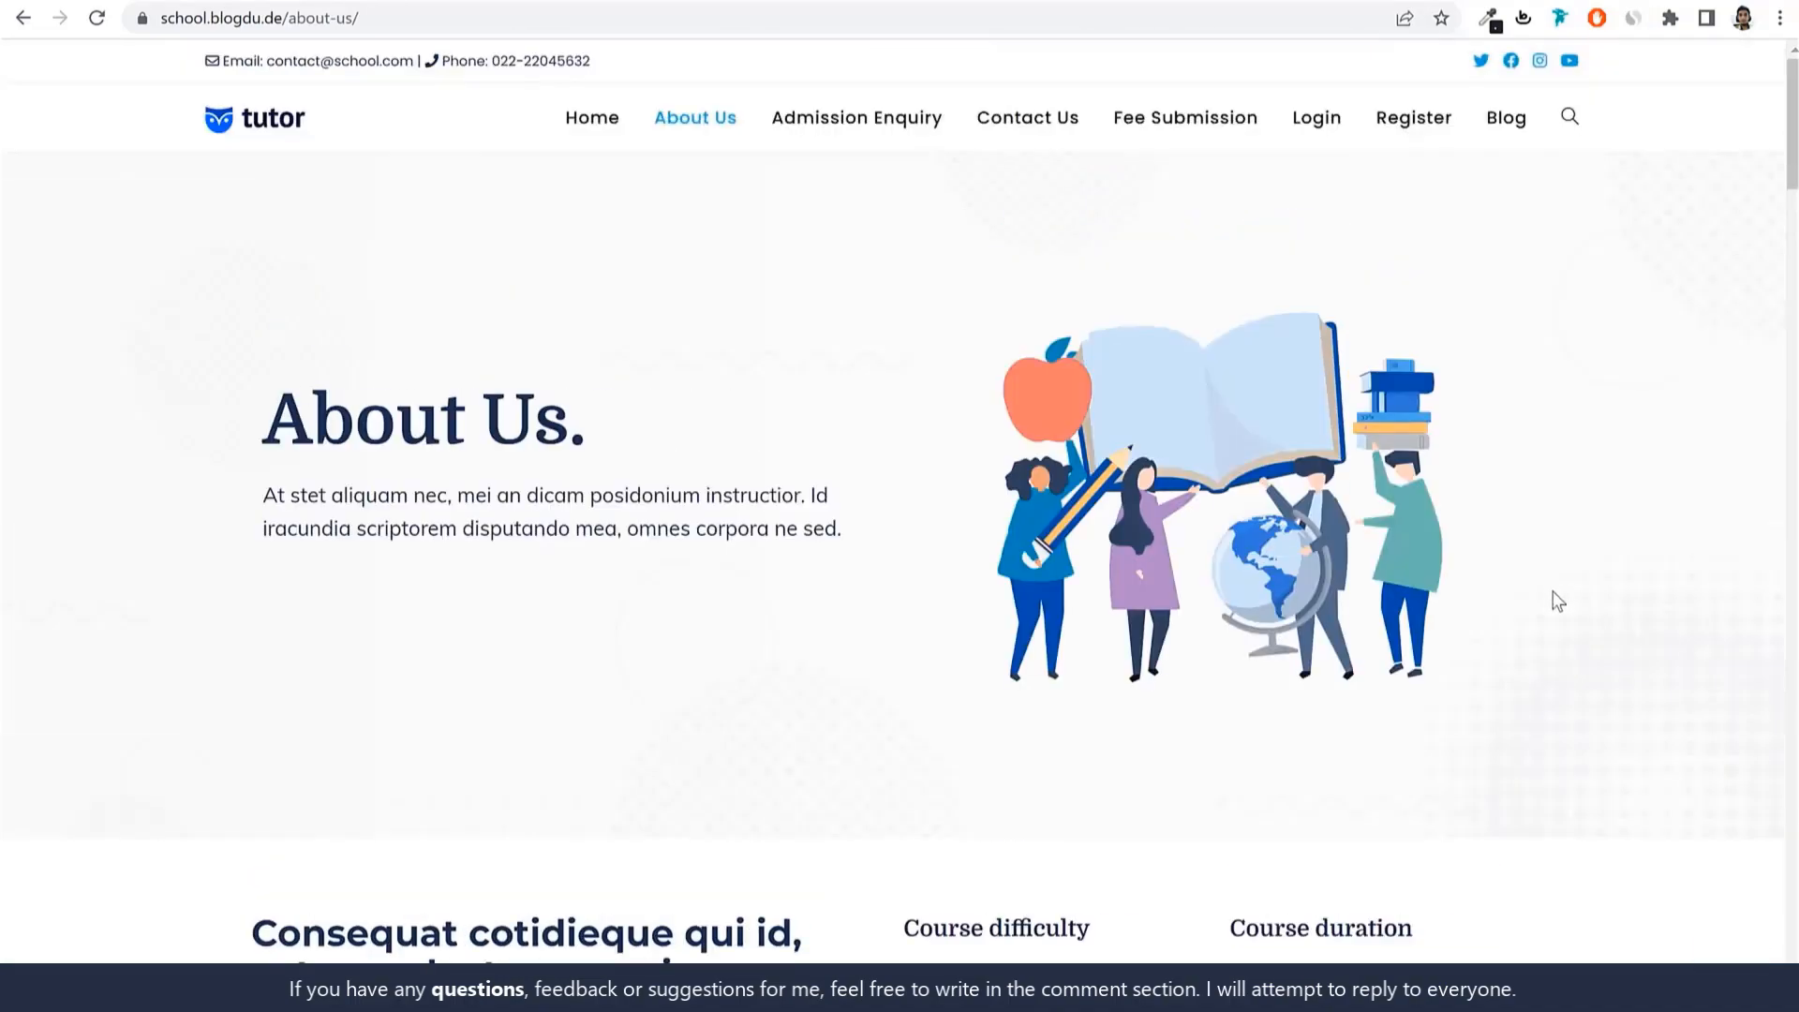
# Look over the Contact Us page, then go to the Blog page.
pyautogui.click(1031, 127)
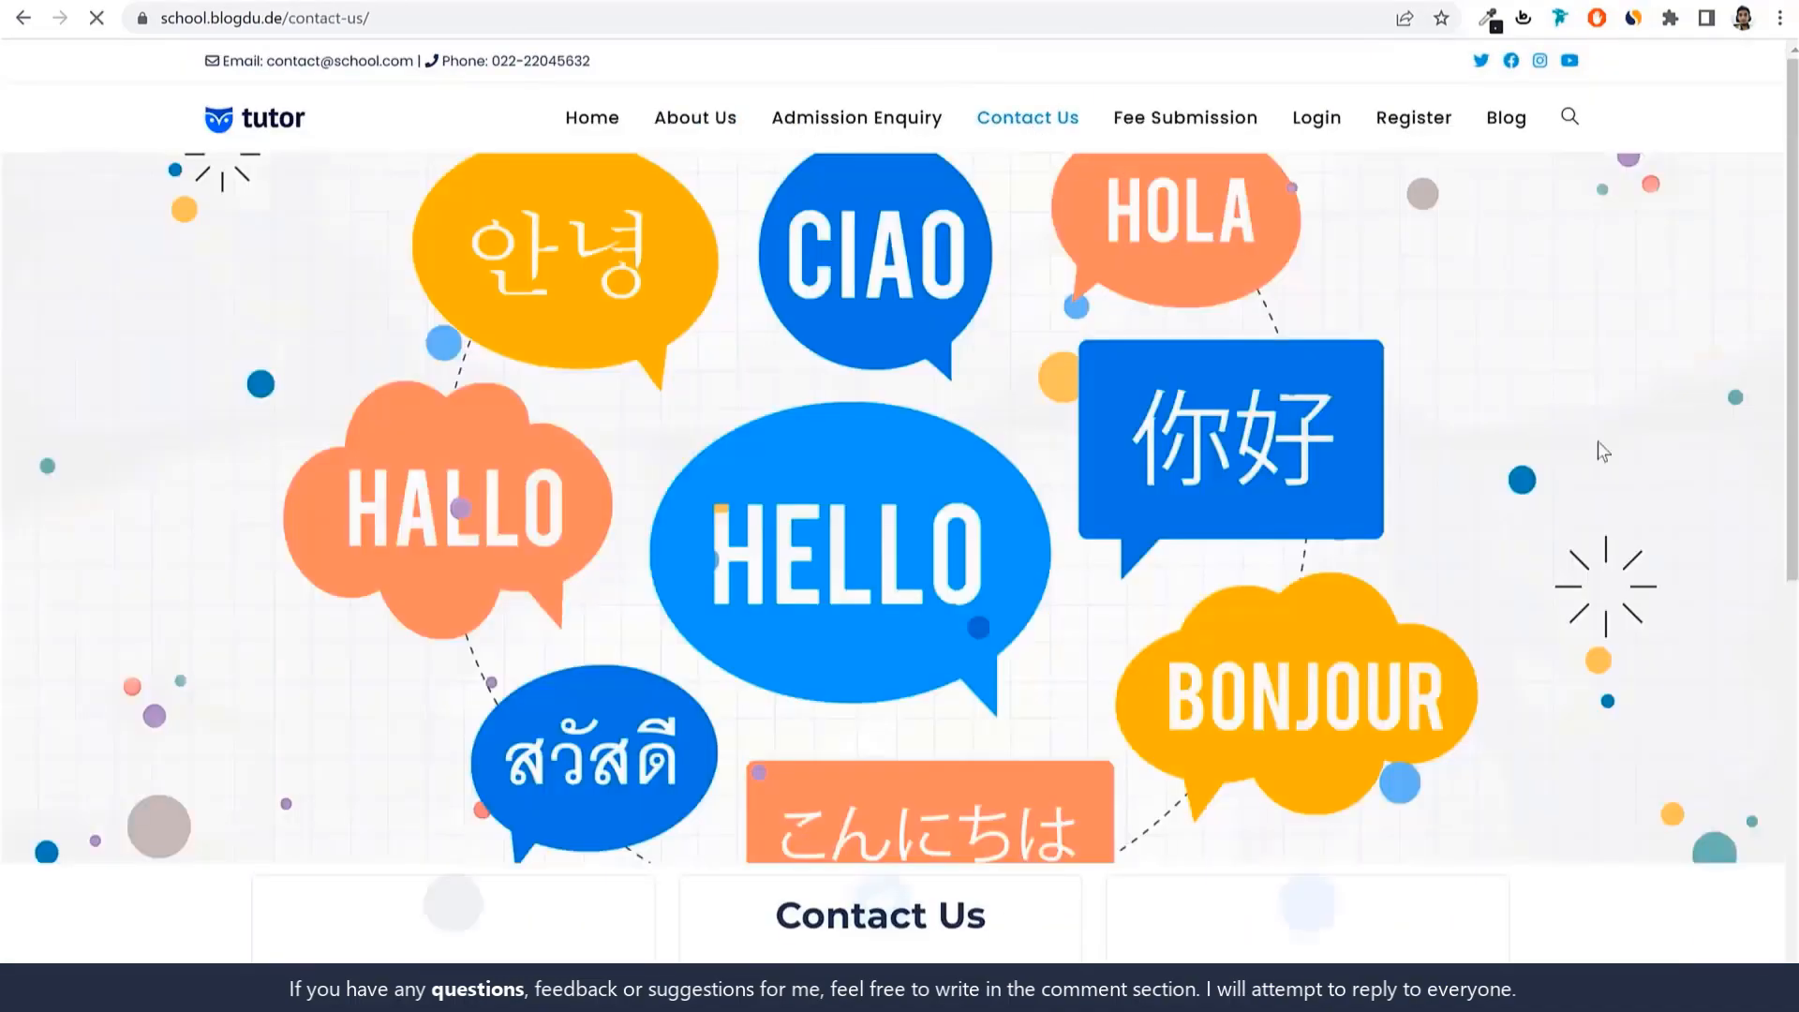
pyautogui.scroll(-6, 1650, 510)
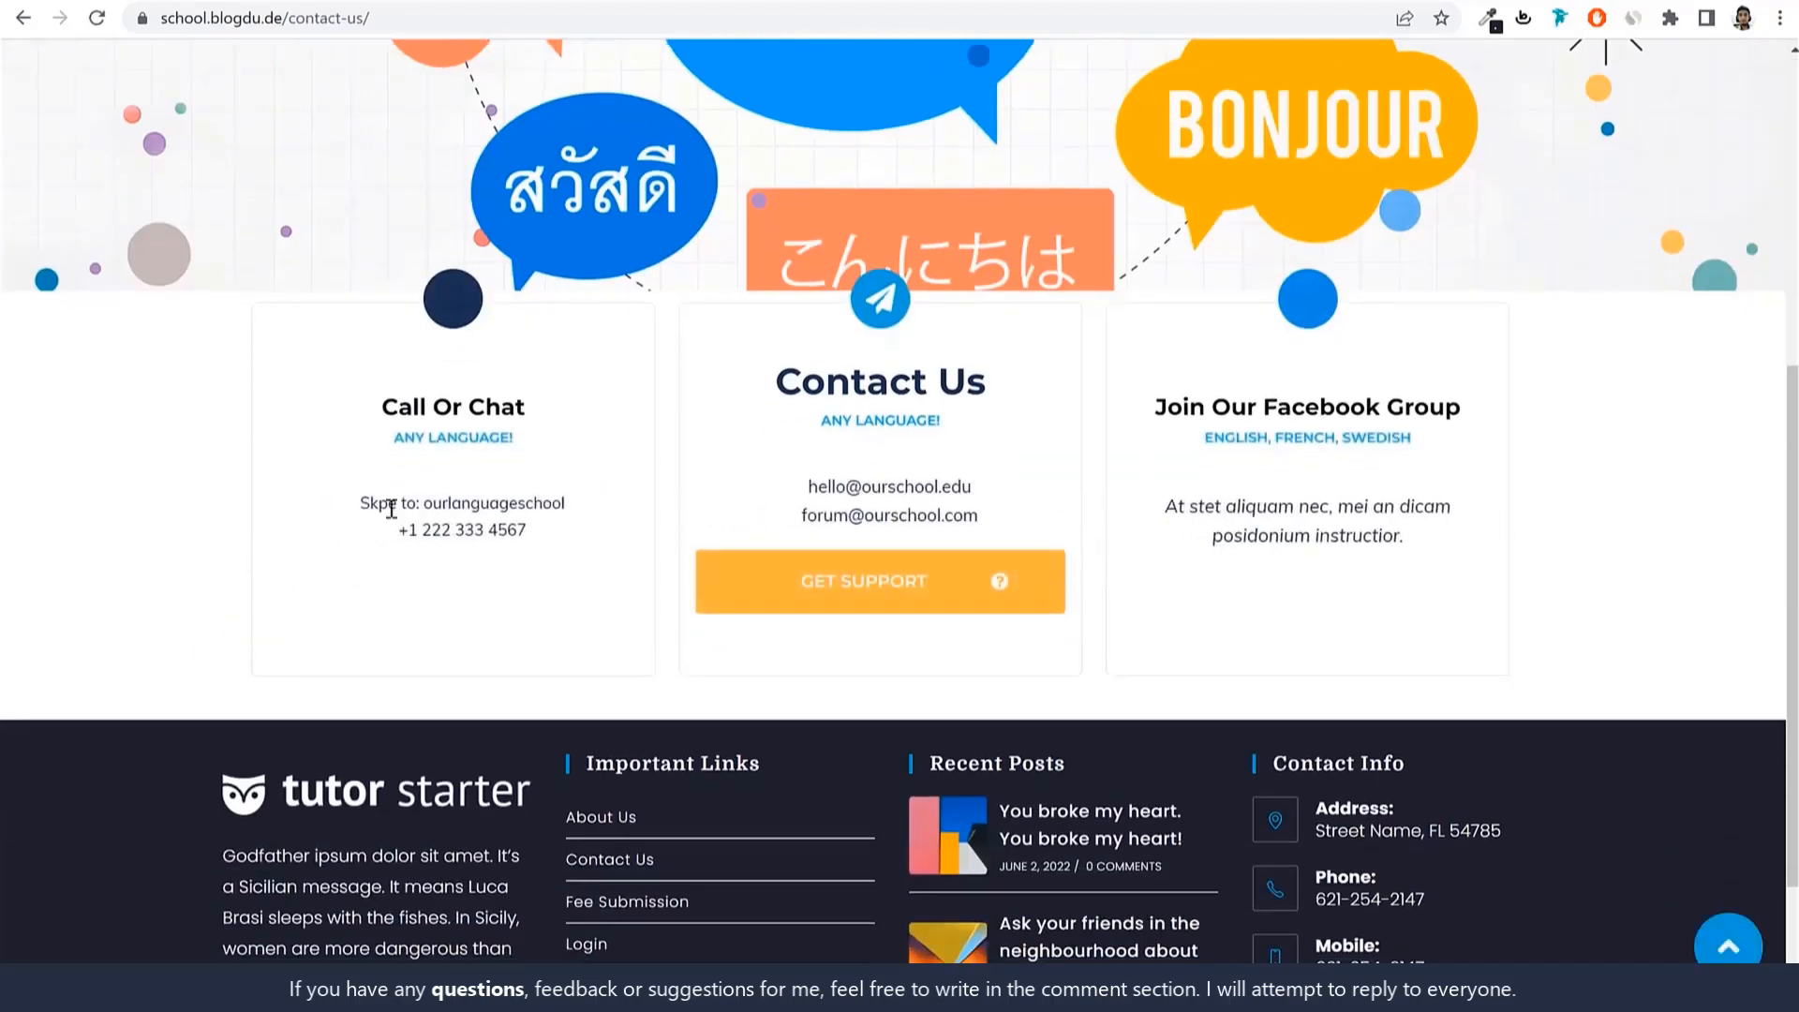
pyautogui.scroll(6, 1417, 656)
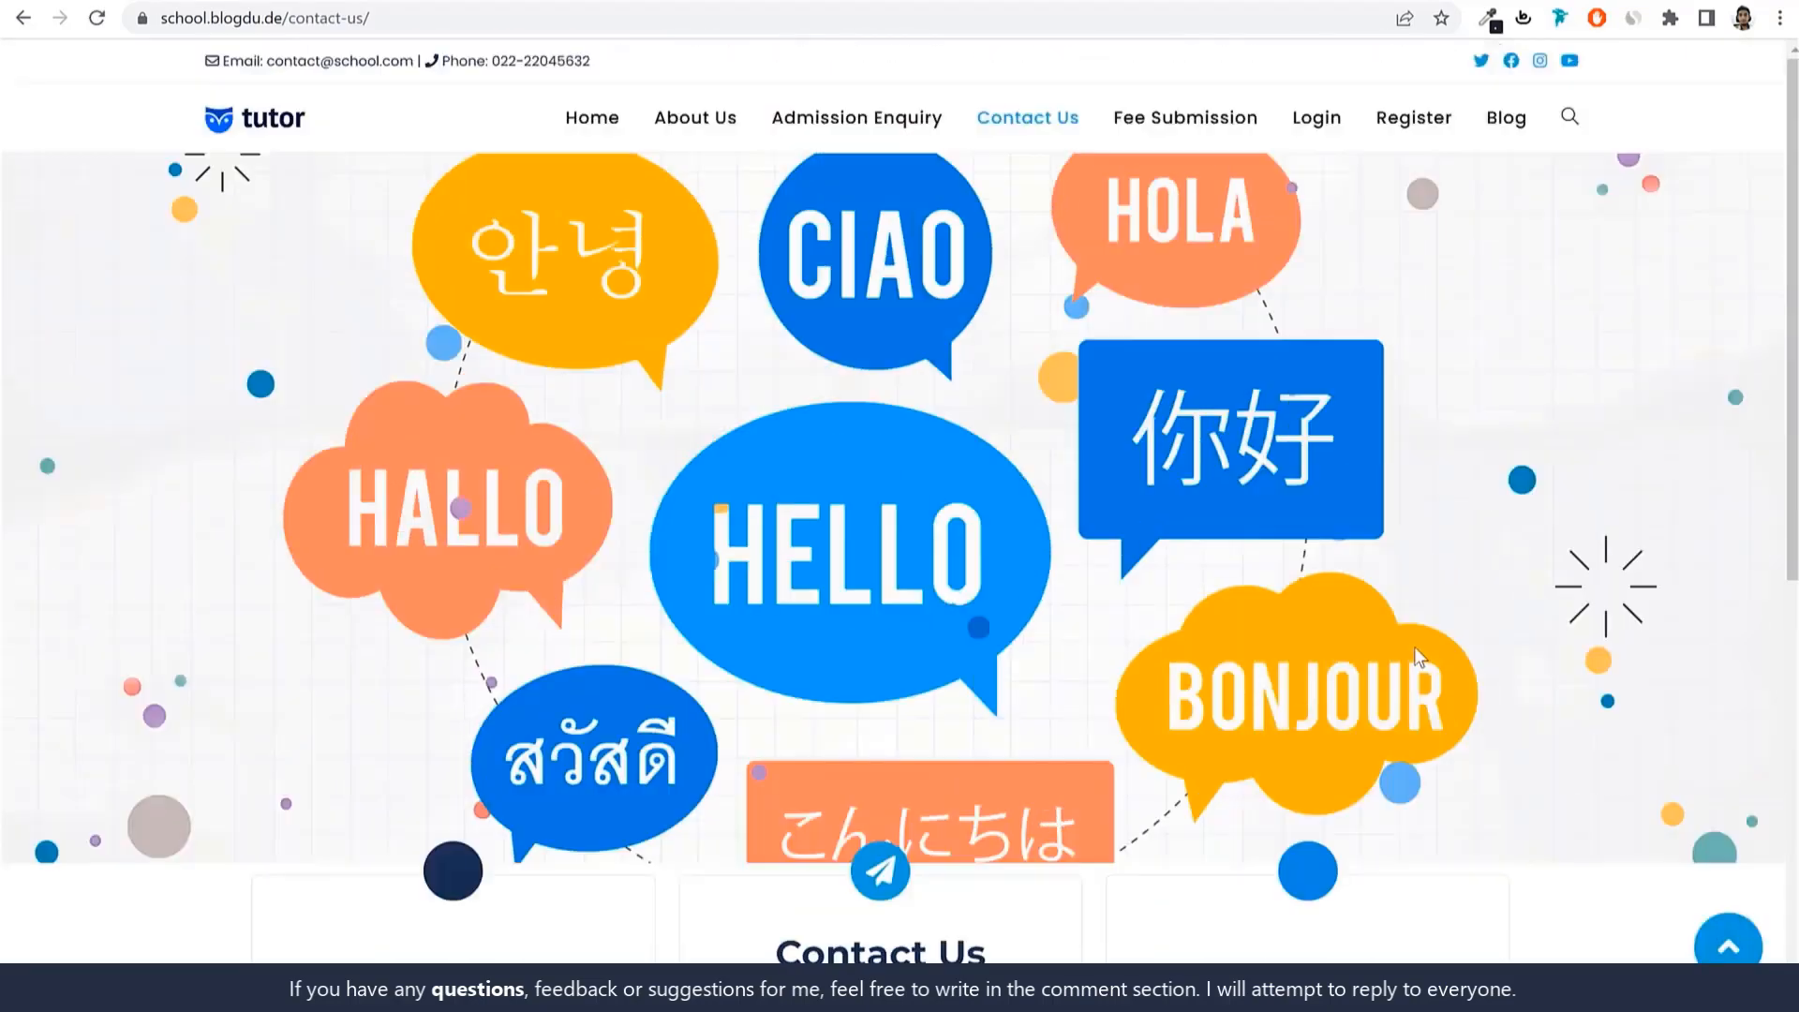
pyautogui.click(1502, 120)
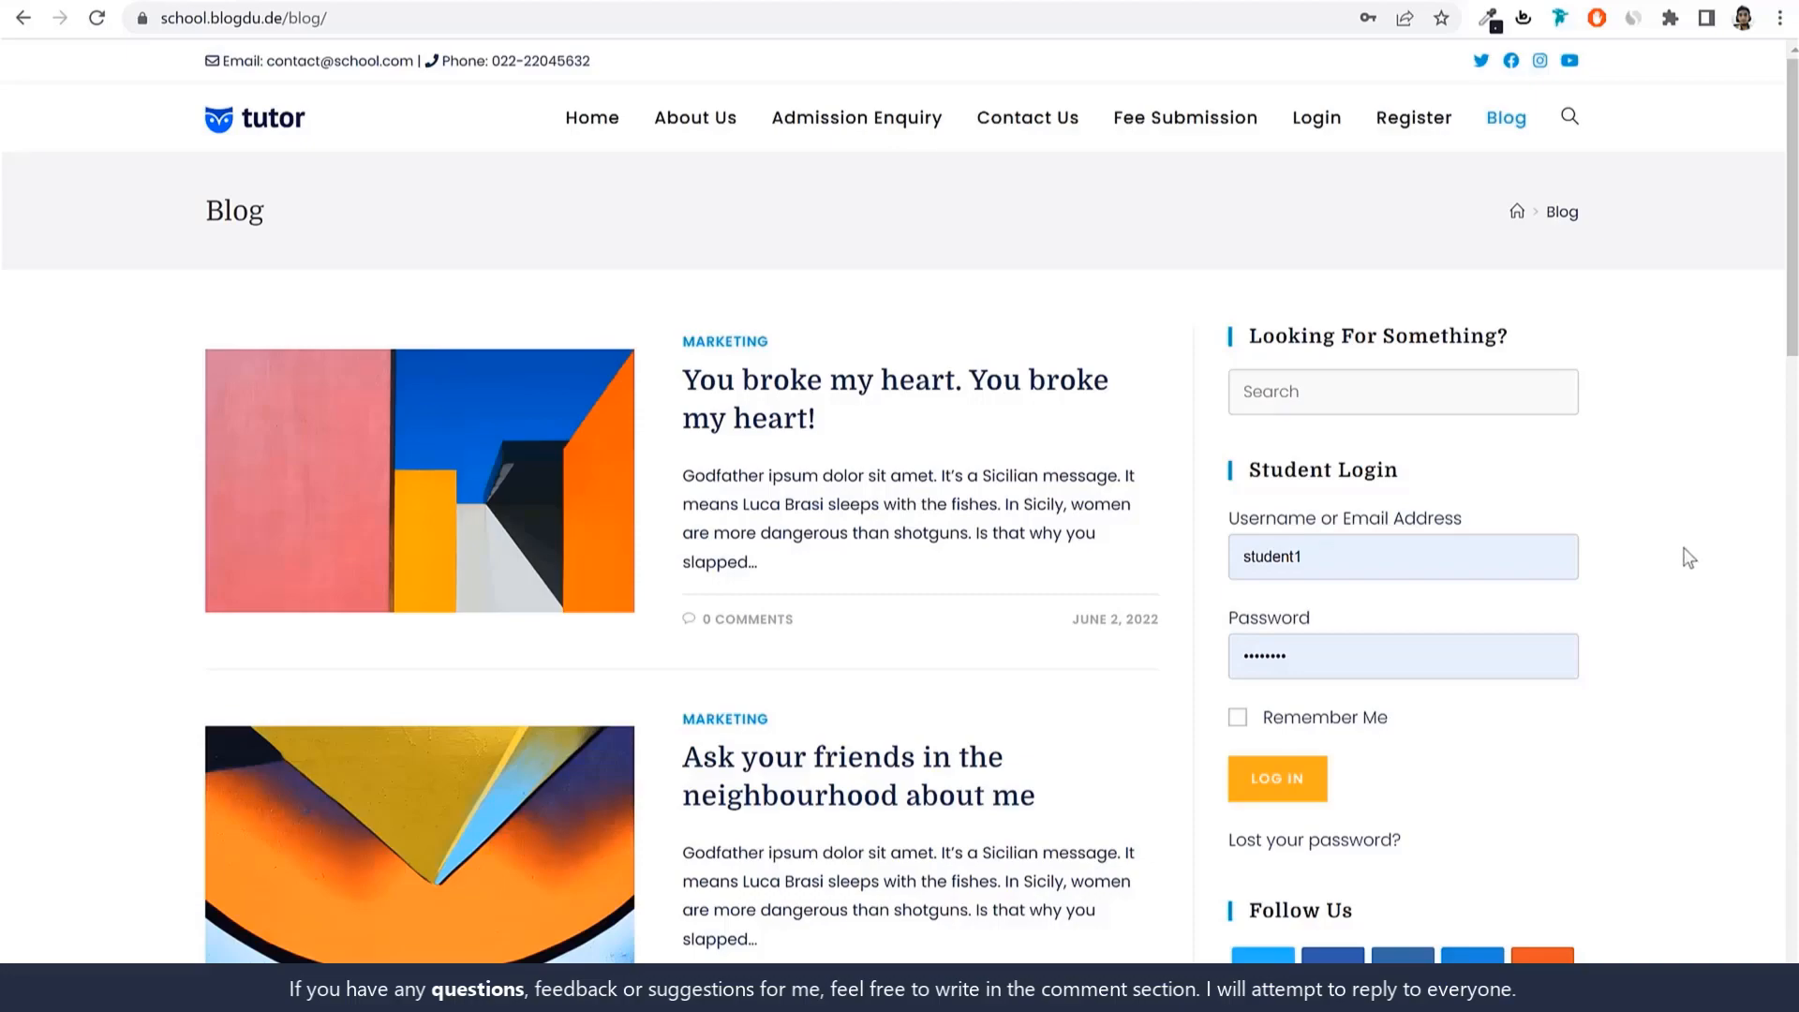
# Scroll through the blog posts and sidebar widgets, then return home via the tutor logo.
pyautogui.scroll(-7, 1682, 571)
pyautogui.scroll(-16, 1680, 577)
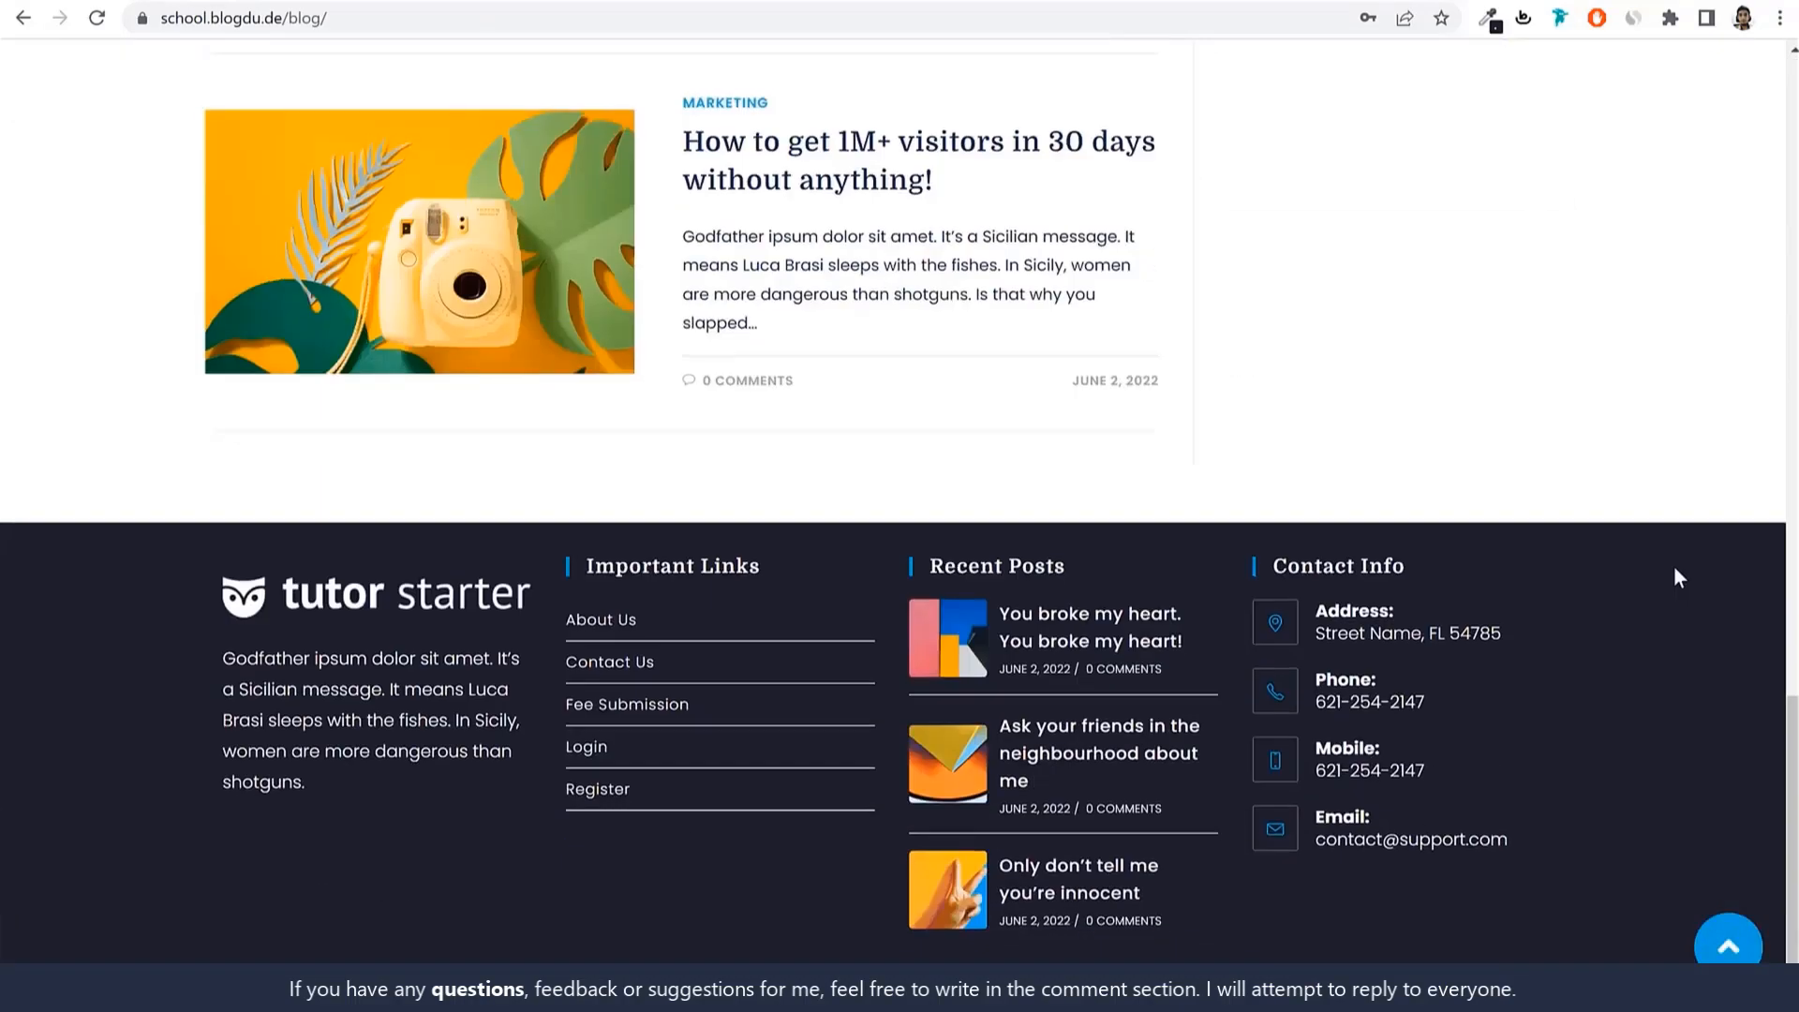
pyautogui.scroll(13, 1679, 577)
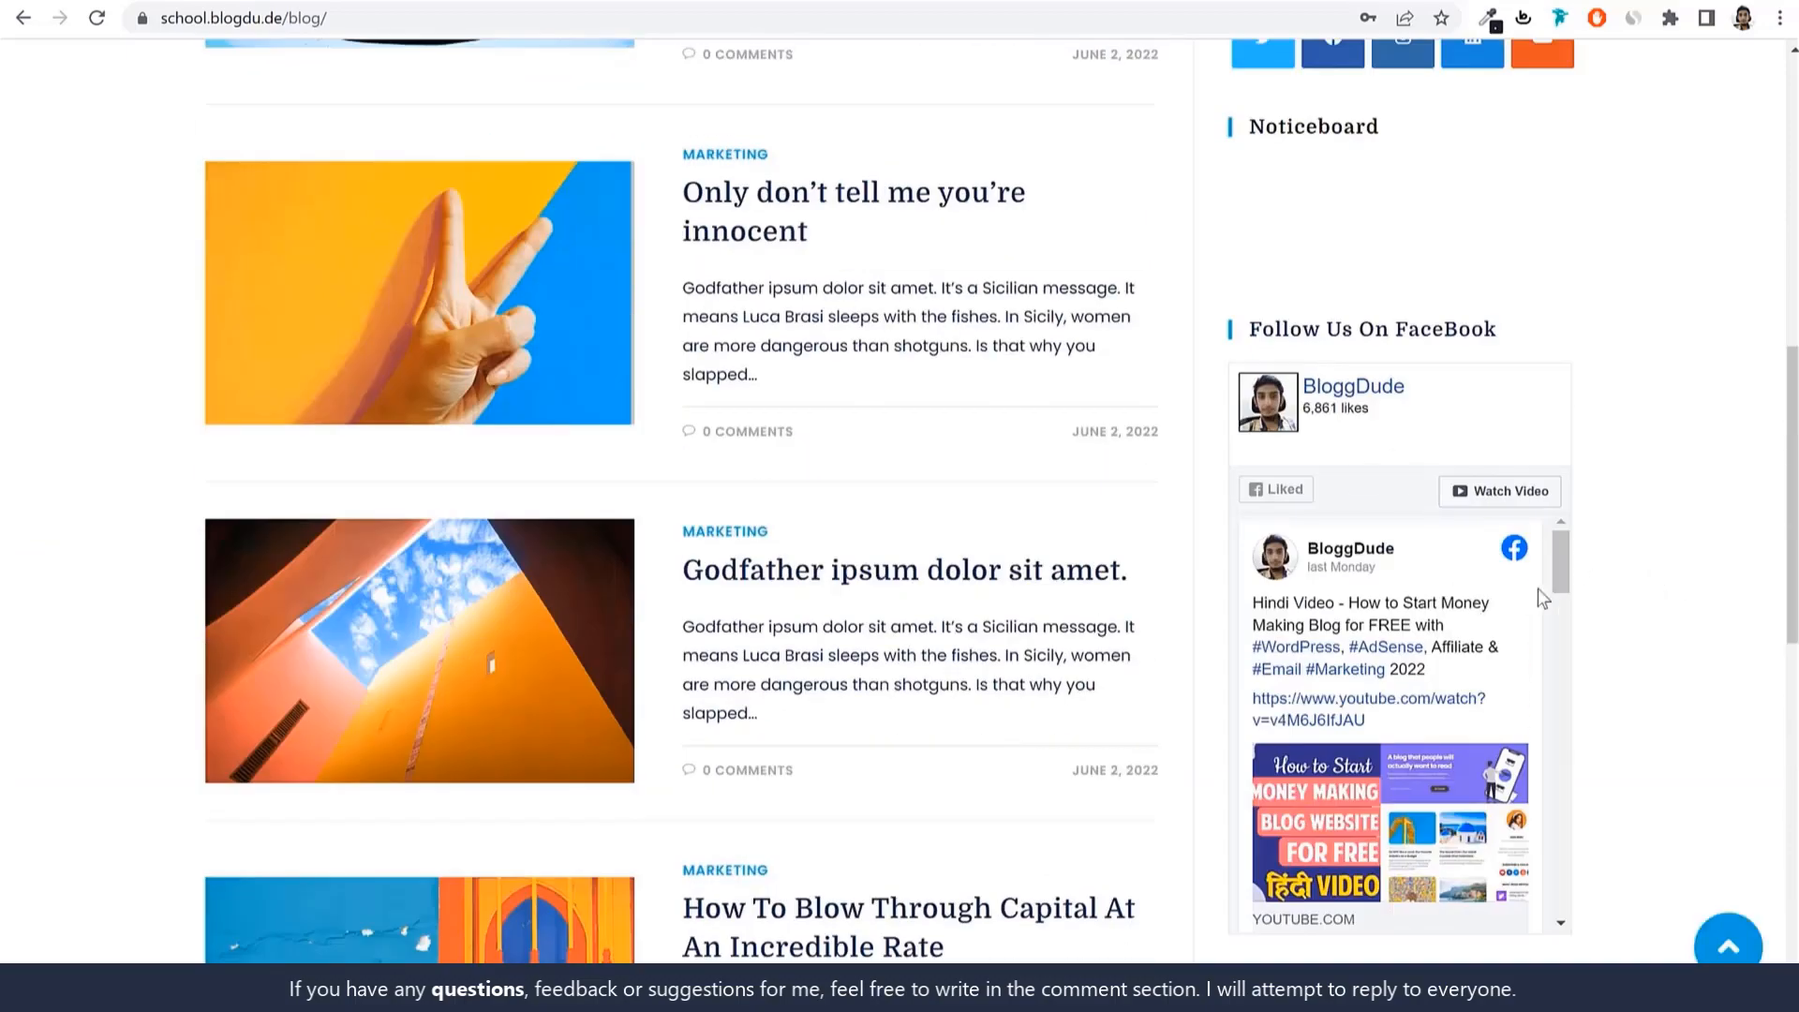
pyautogui.scroll(-4, 1550, 590)
pyautogui.scroll(4, 1552, 594)
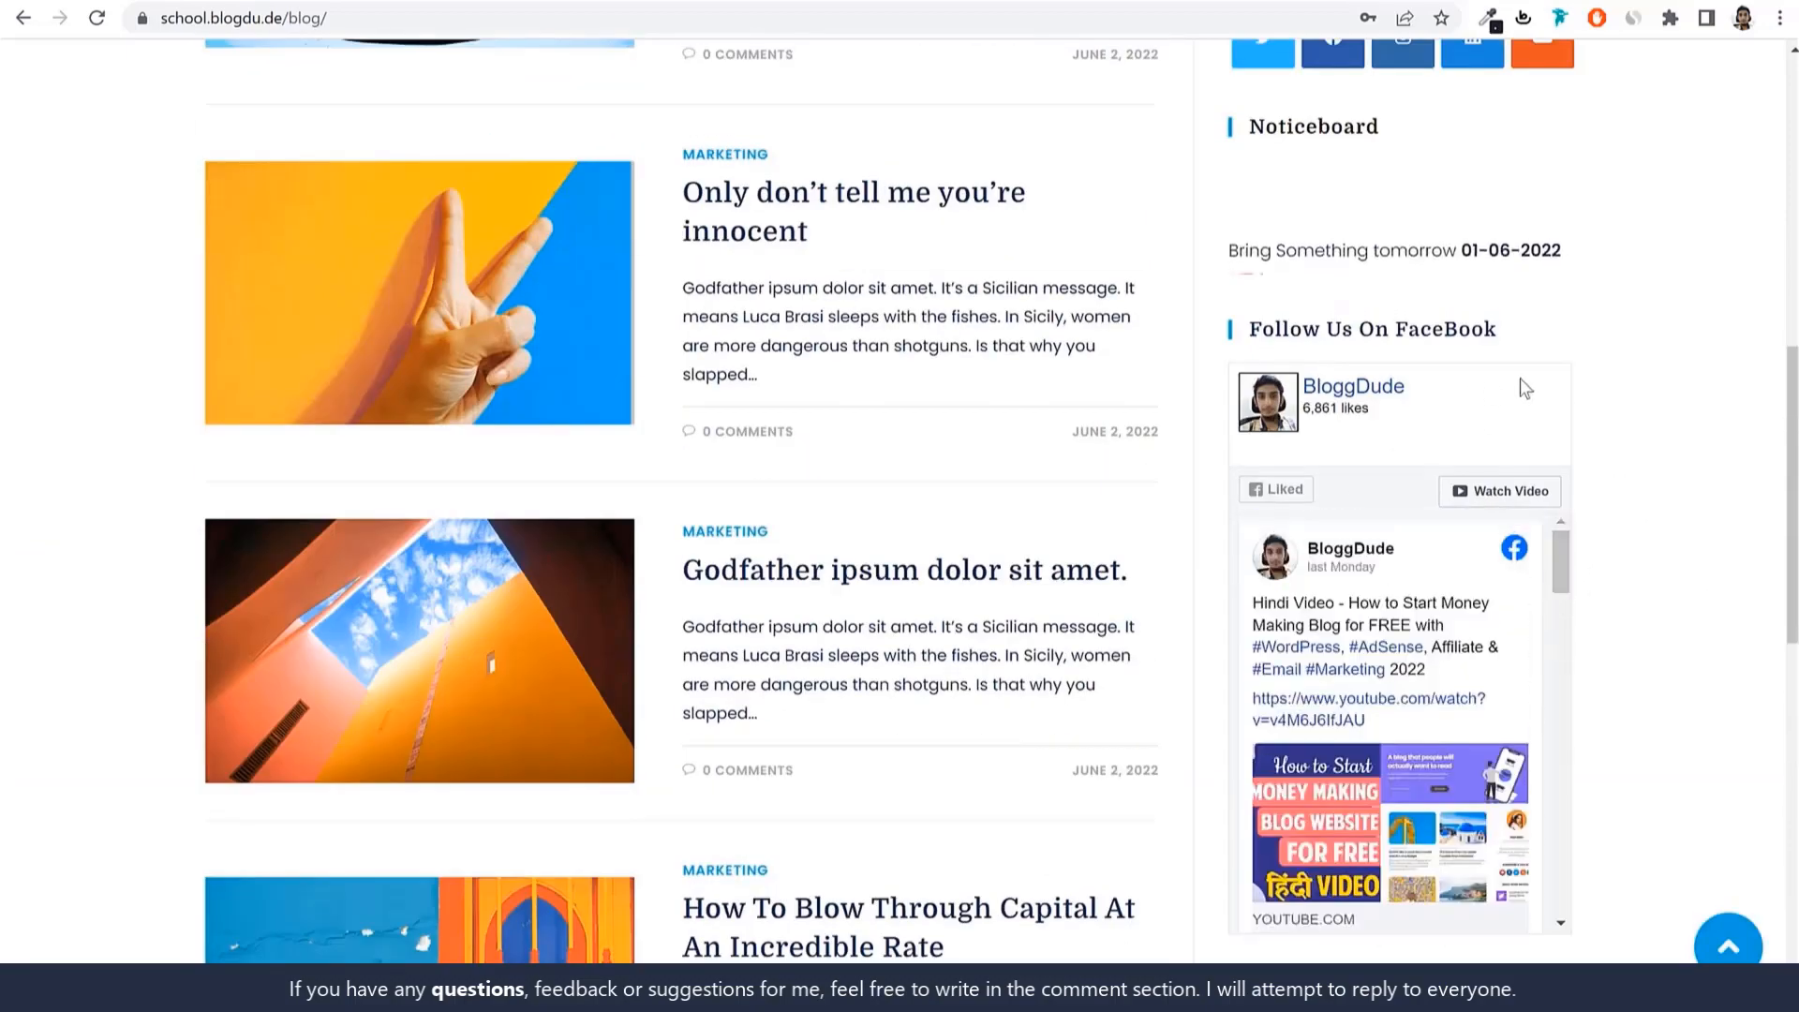
pyautogui.scroll(-1, 1606, 502)
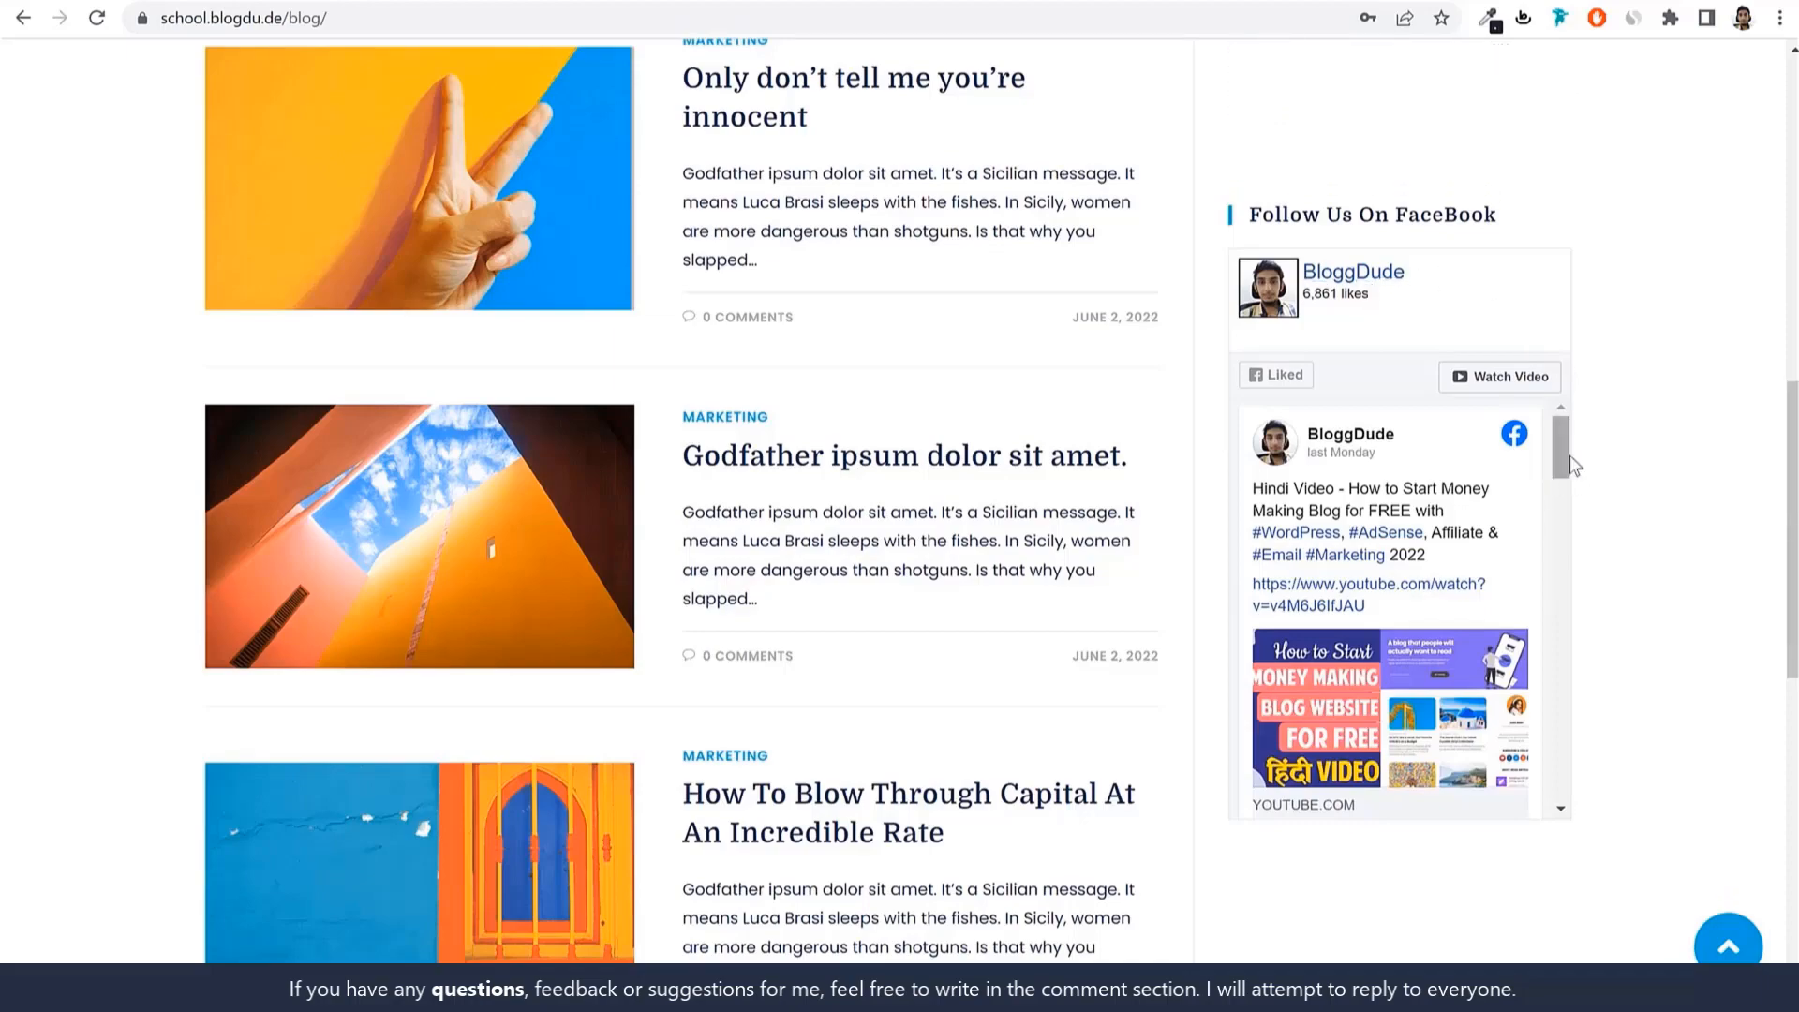
pyautogui.scroll(-3, 1560, 470)
pyautogui.scroll(3, 1546, 525)
pyautogui.scroll(7, 1537, 557)
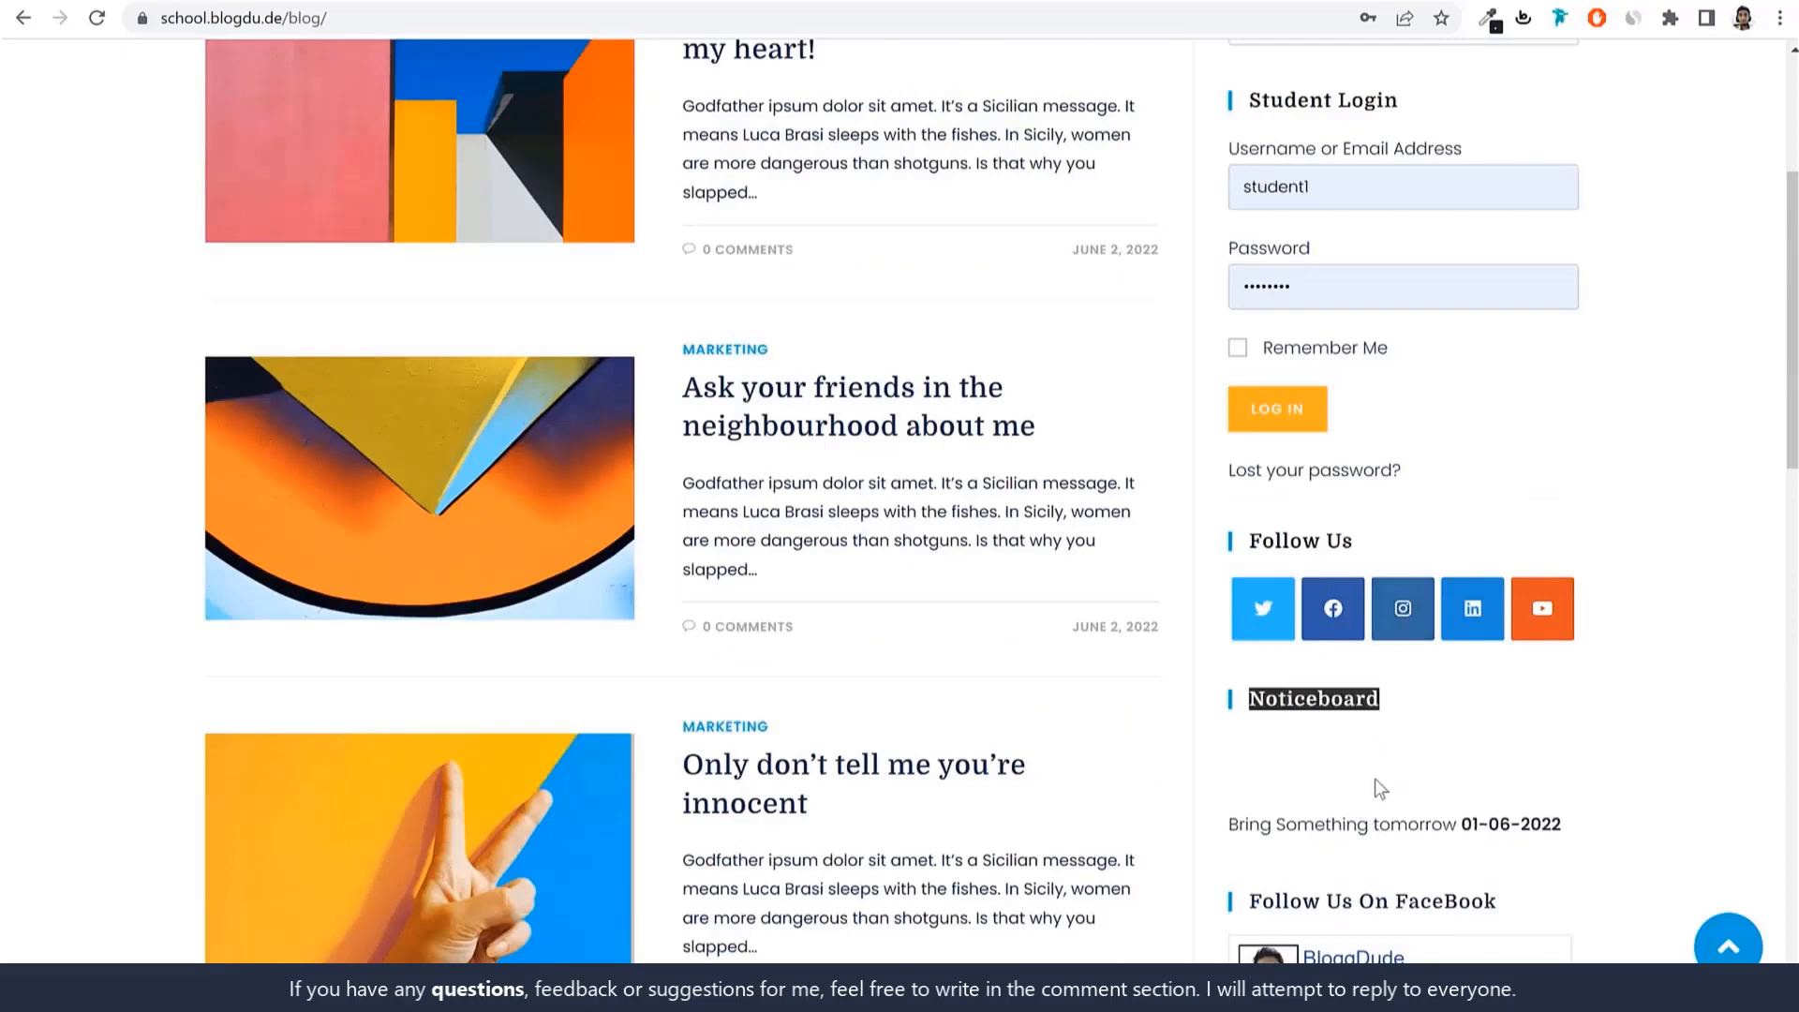
pyautogui.scroll(4, 1350, 791)
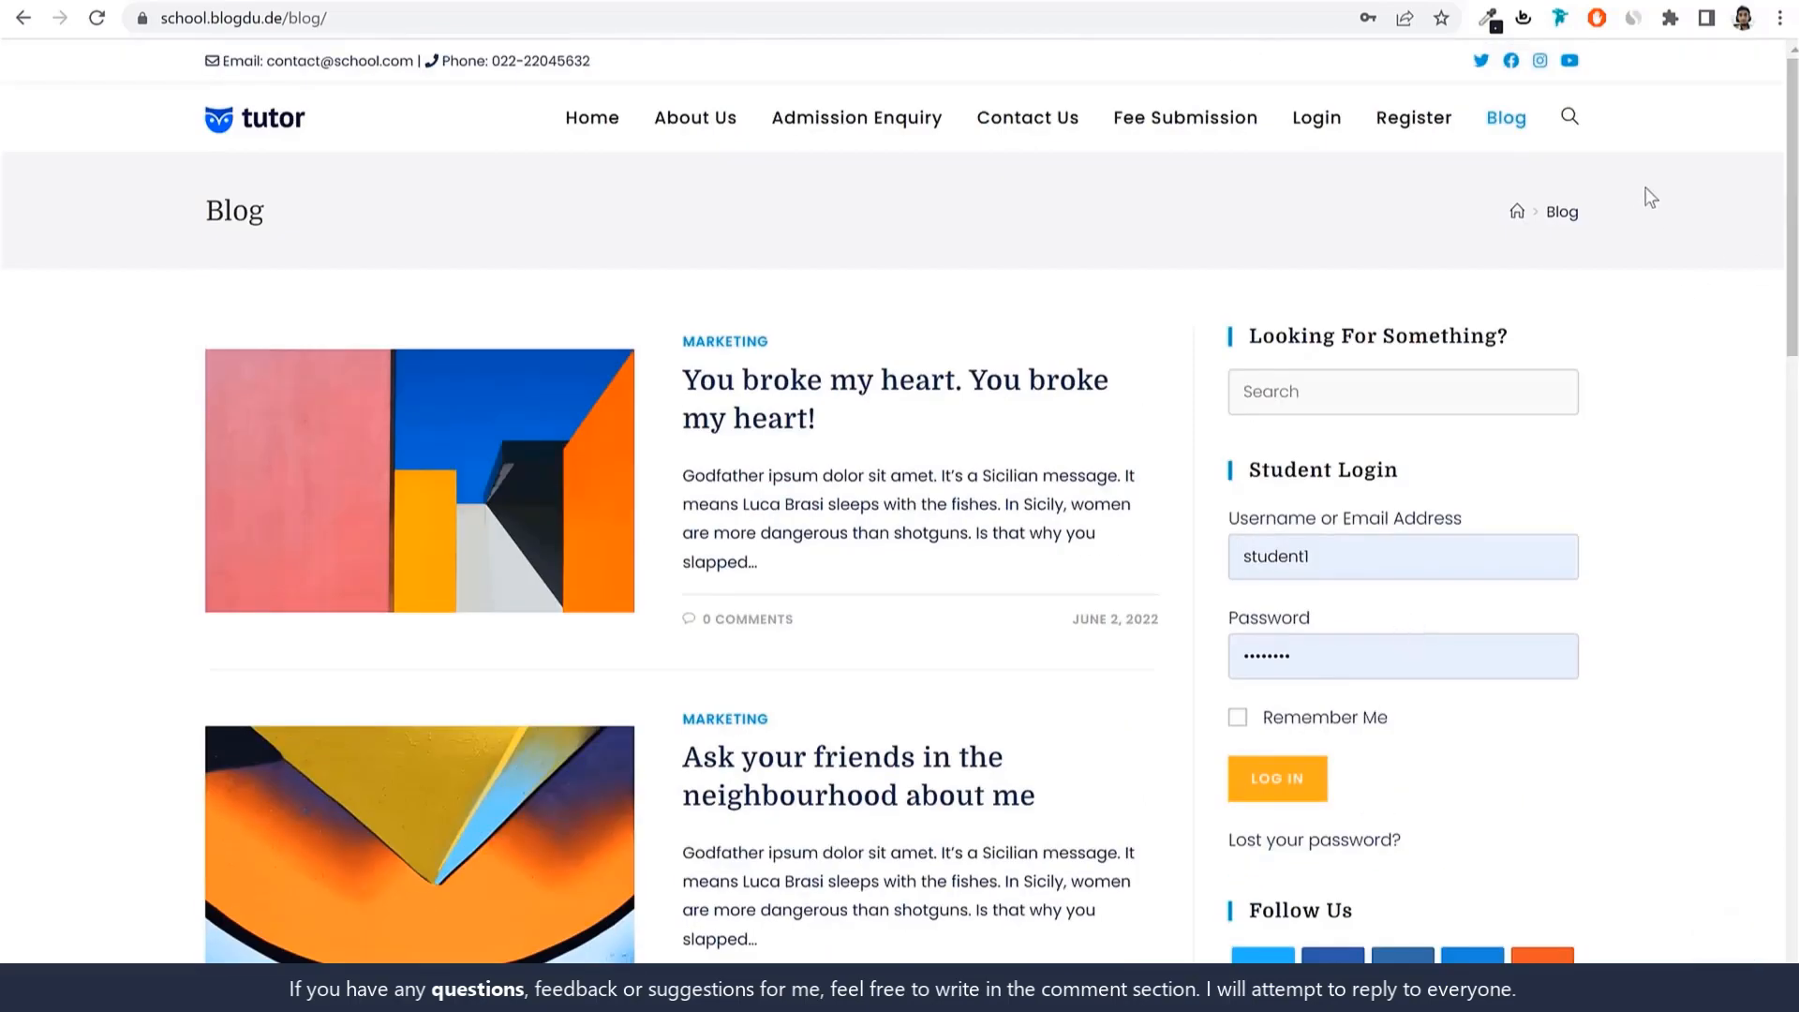
pyautogui.click(296, 105)
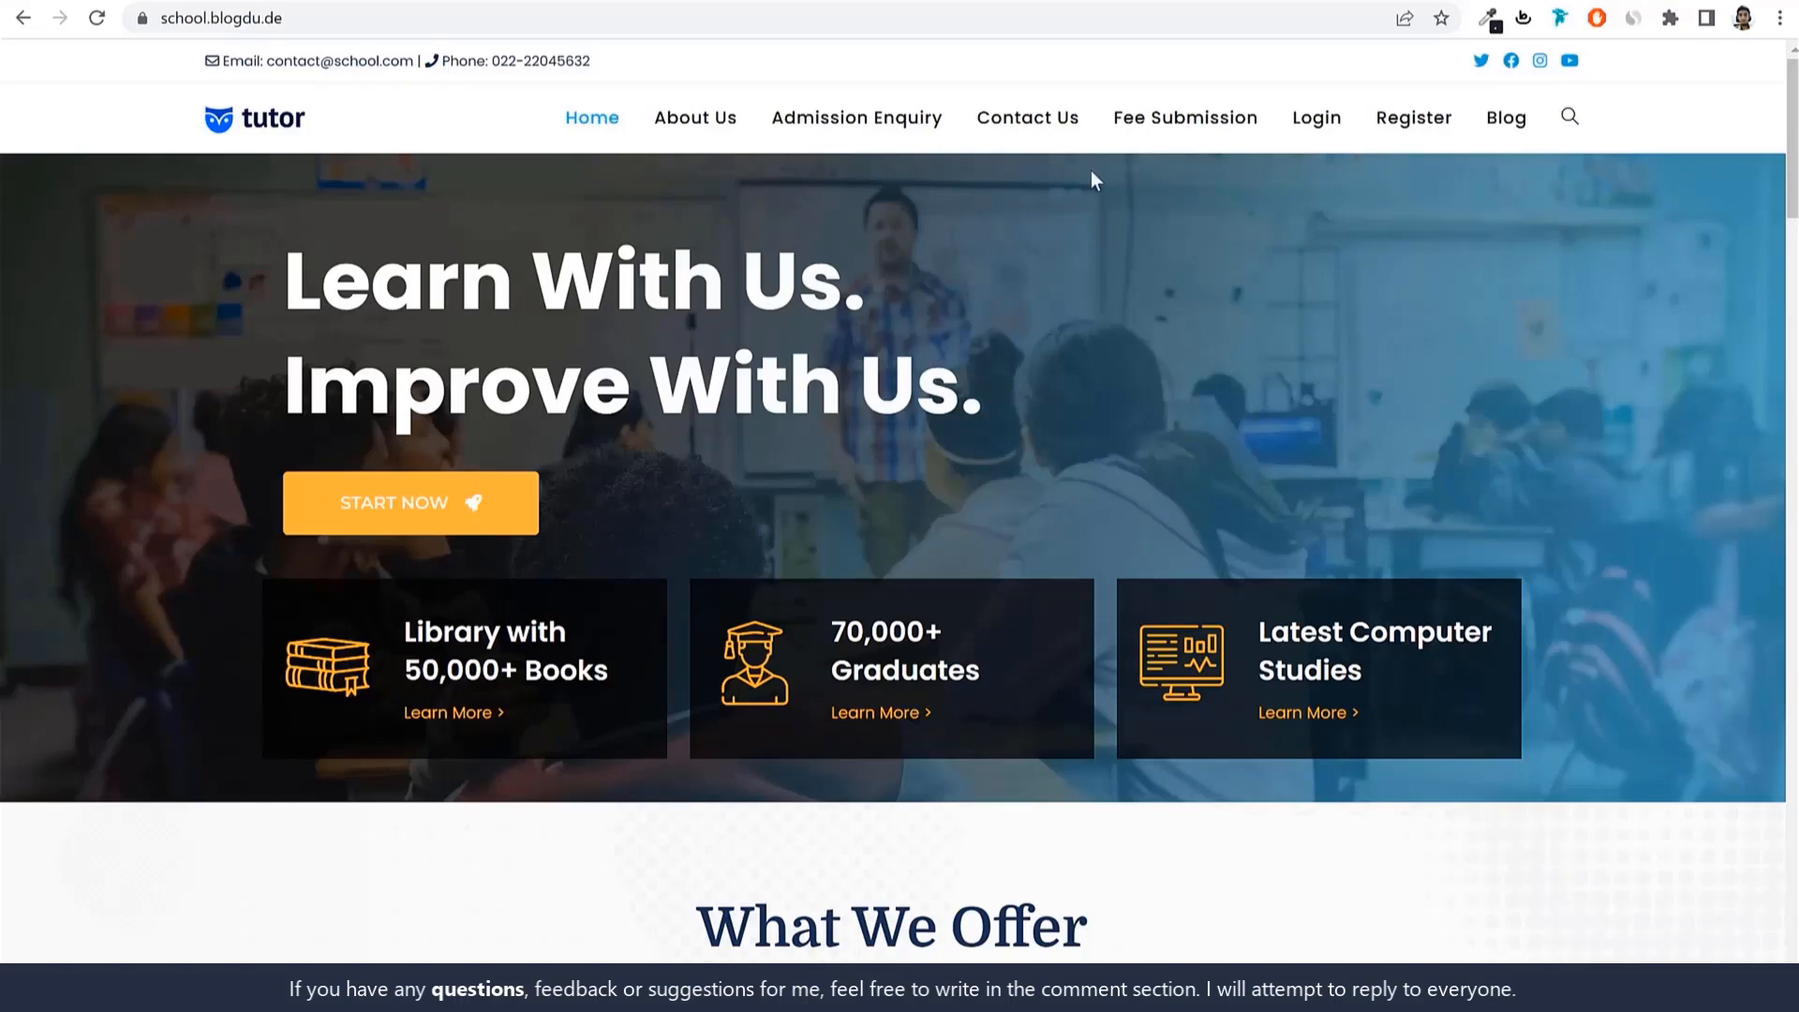
pyautogui.scroll(-15, 1547, 394)
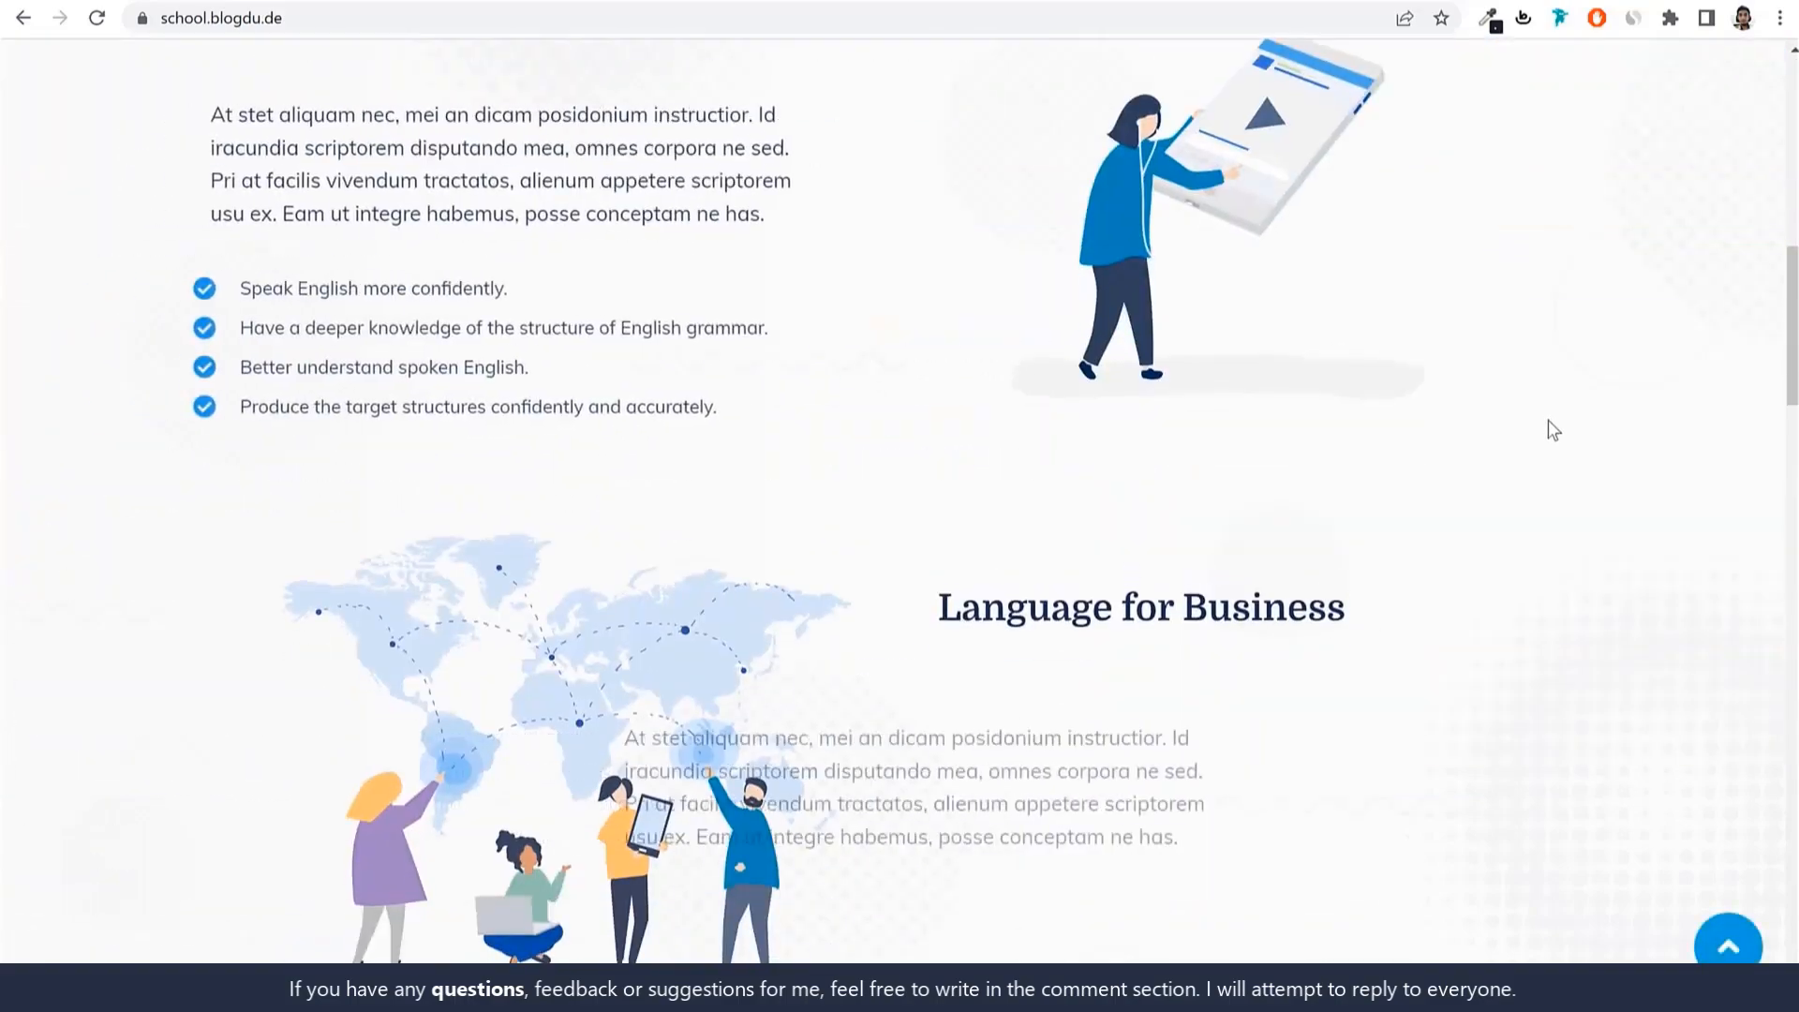
pyautogui.scroll(-10, 1548, 429)
pyautogui.scroll(18, 1552, 458)
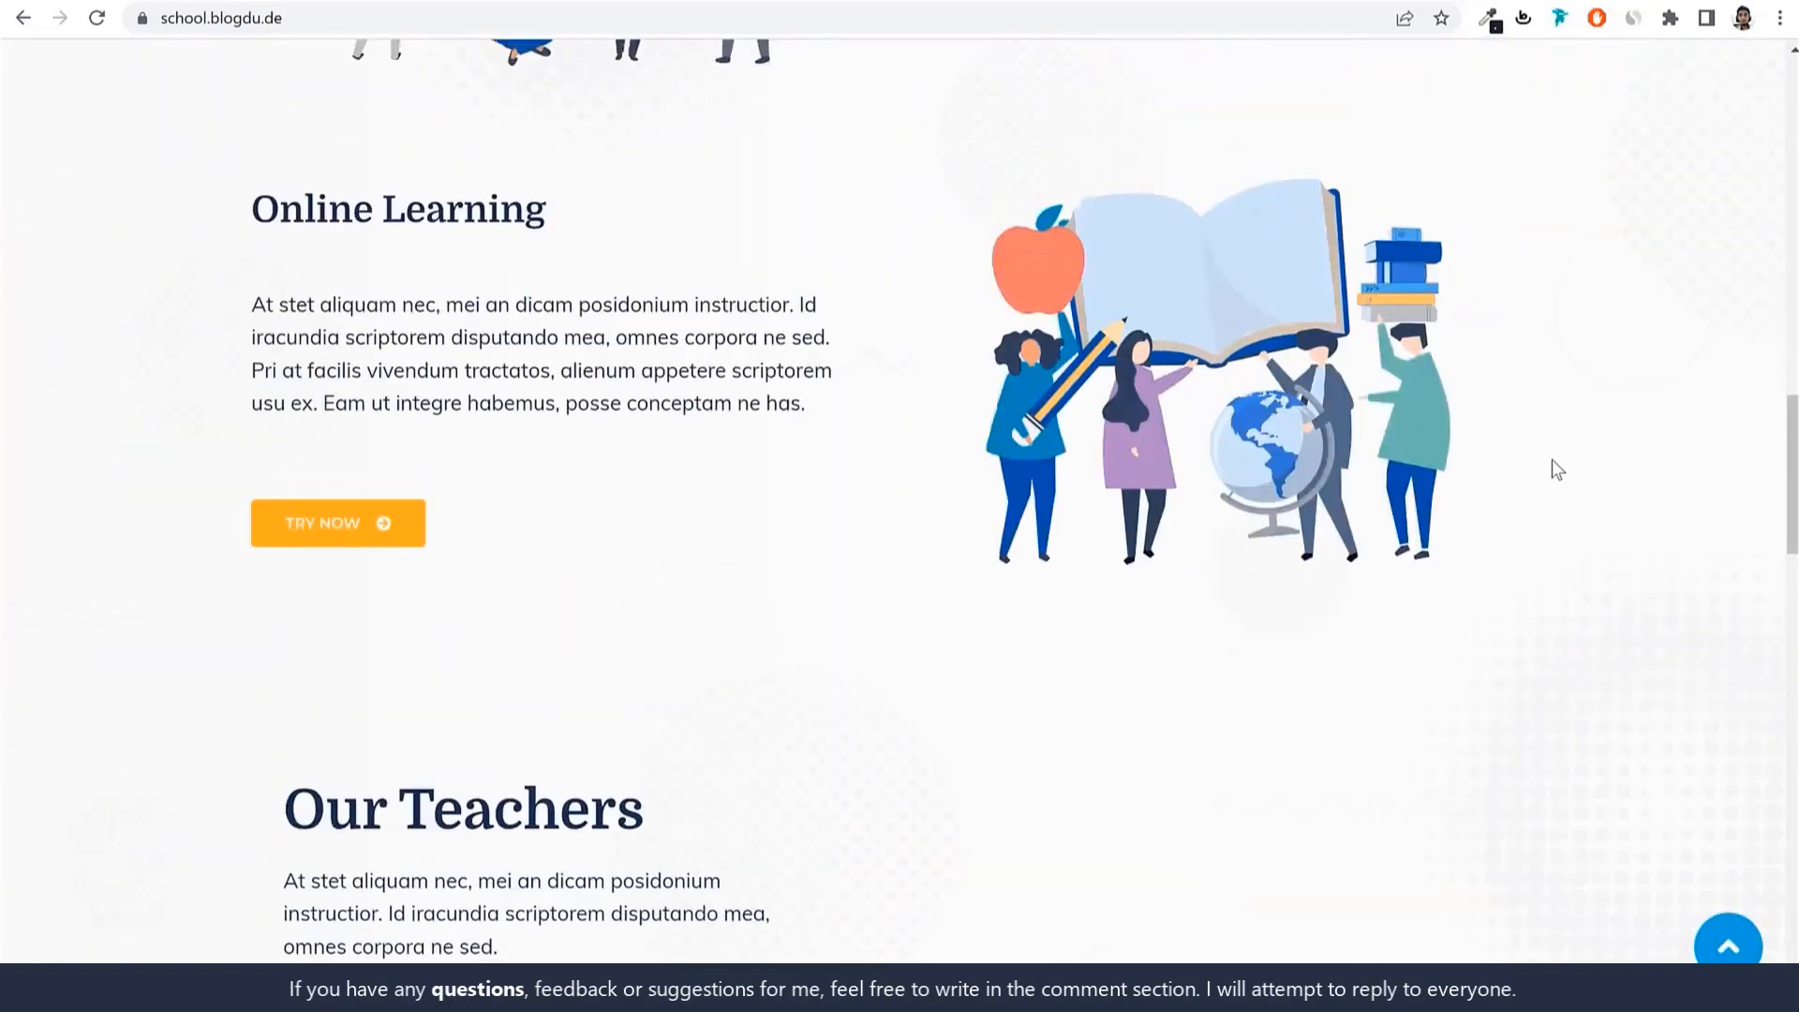
pyautogui.scroll(8, 1551, 461)
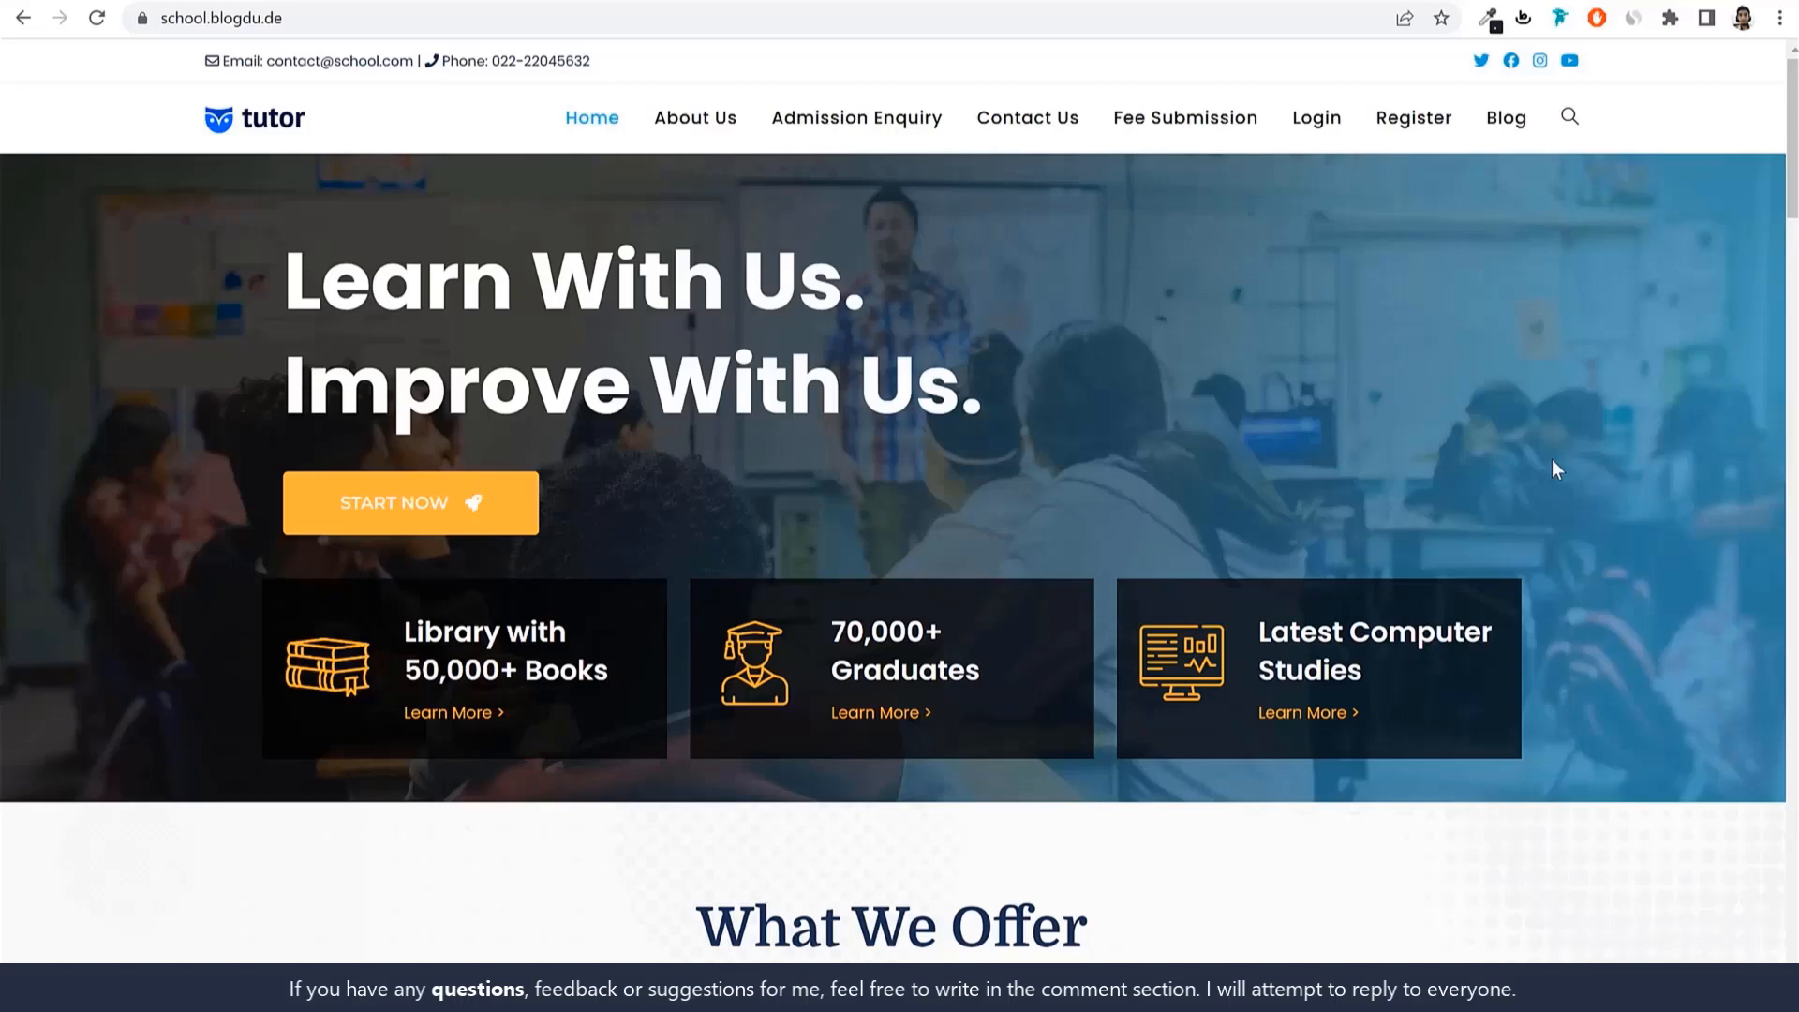
pyautogui.hotkey('ctrl', 't')
pyautogui.click(443, 21)
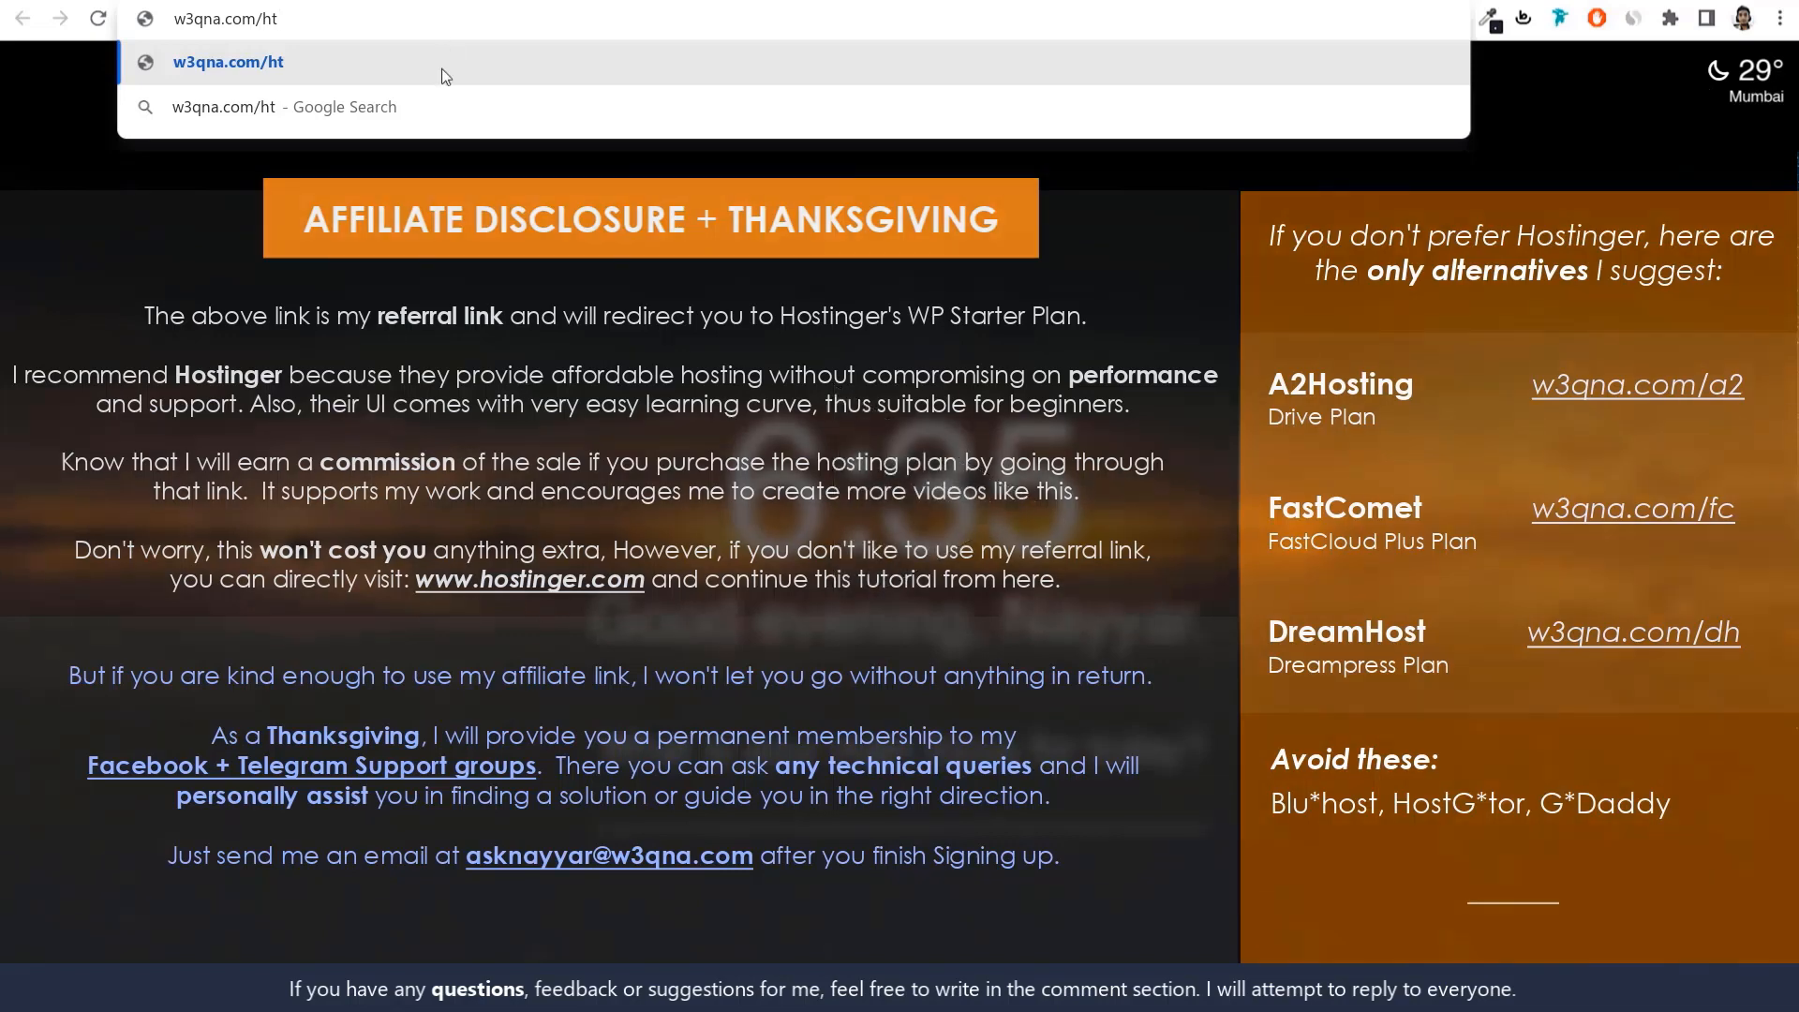
pyautogui.press('Return')
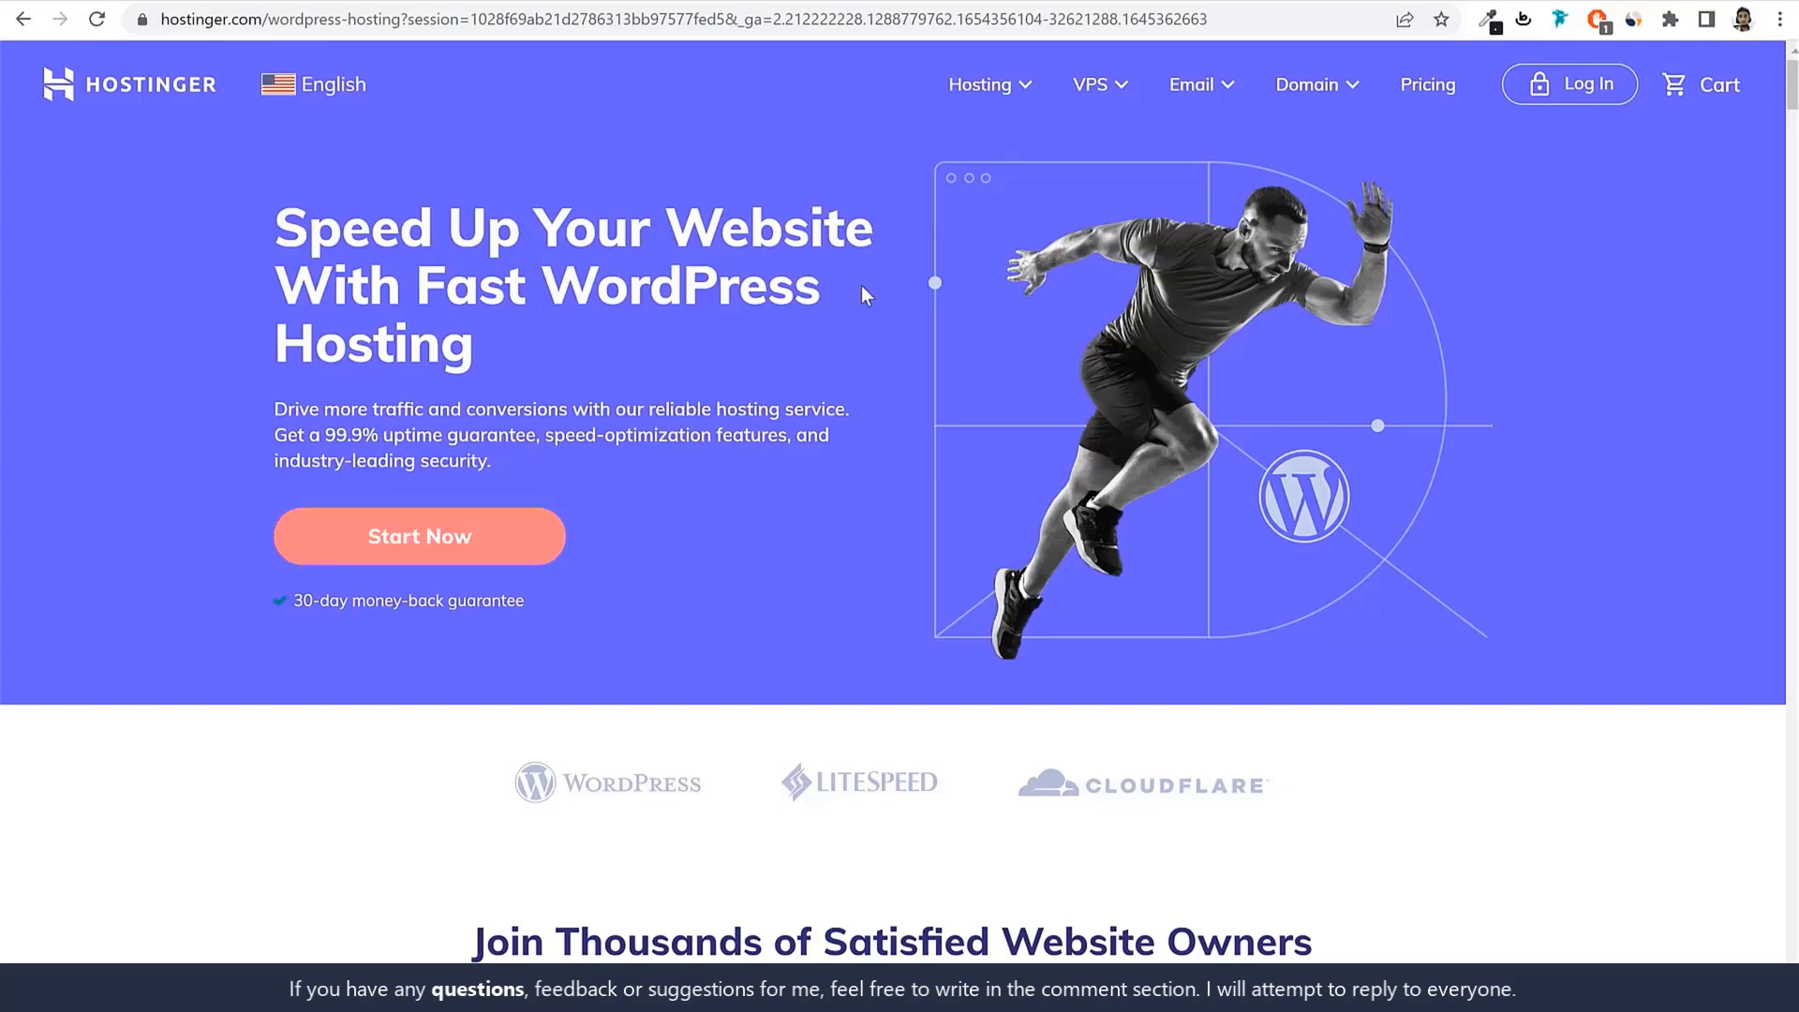
# Go to Hostinger's WordPress Hosting page and scroll to the Single, Starter, Business and Pro plan cards.
pyautogui.moveTo(986, 96)
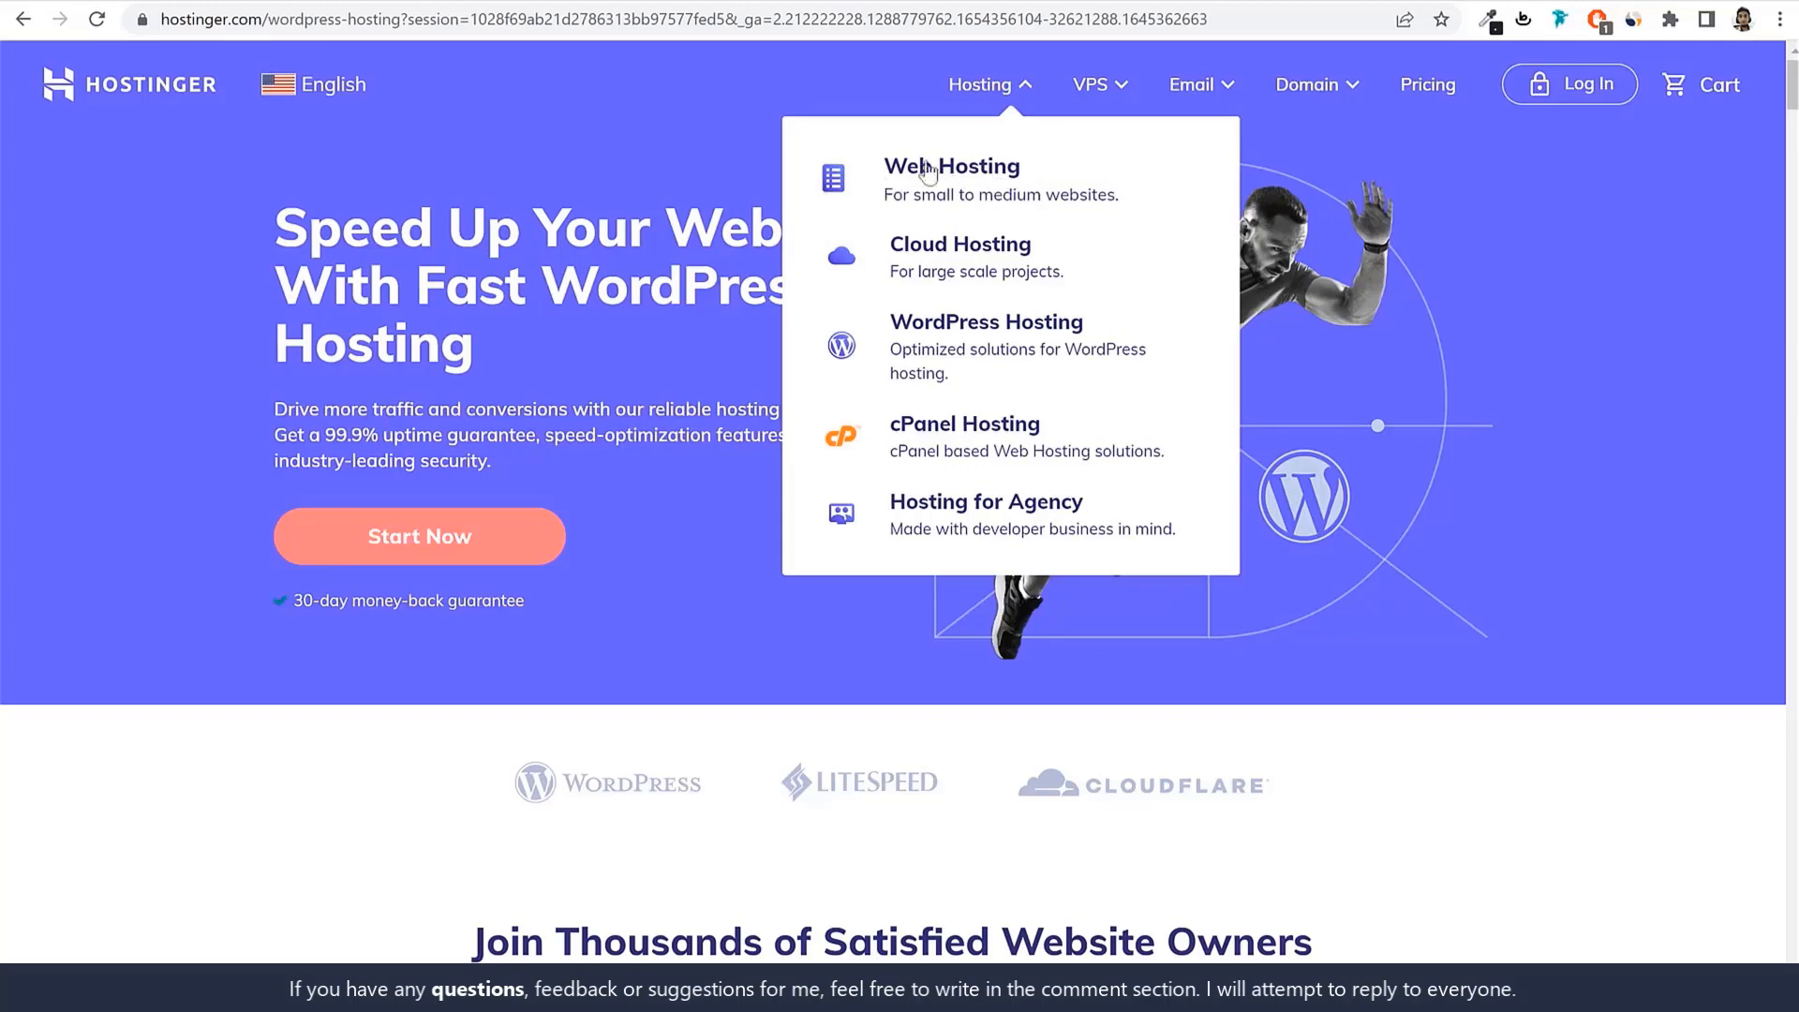
pyautogui.click(951, 348)
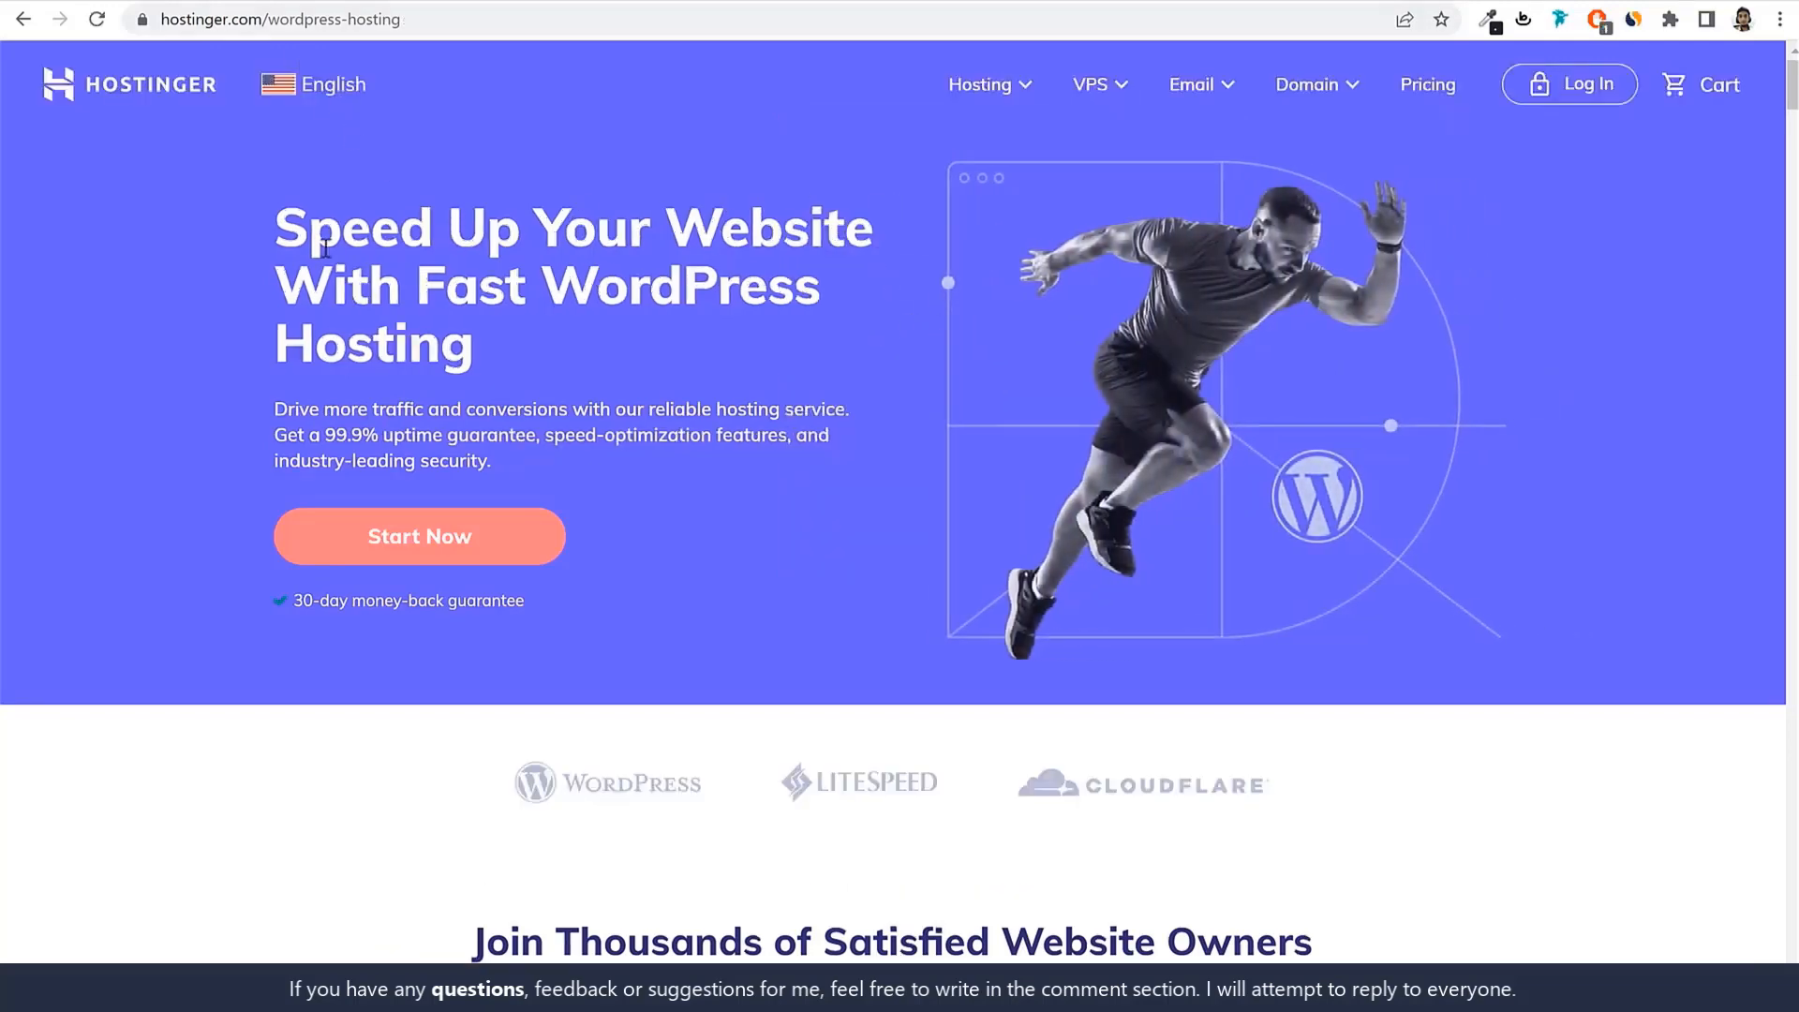
pyautogui.tripleClick(325, 248)
pyautogui.click(599, 319)
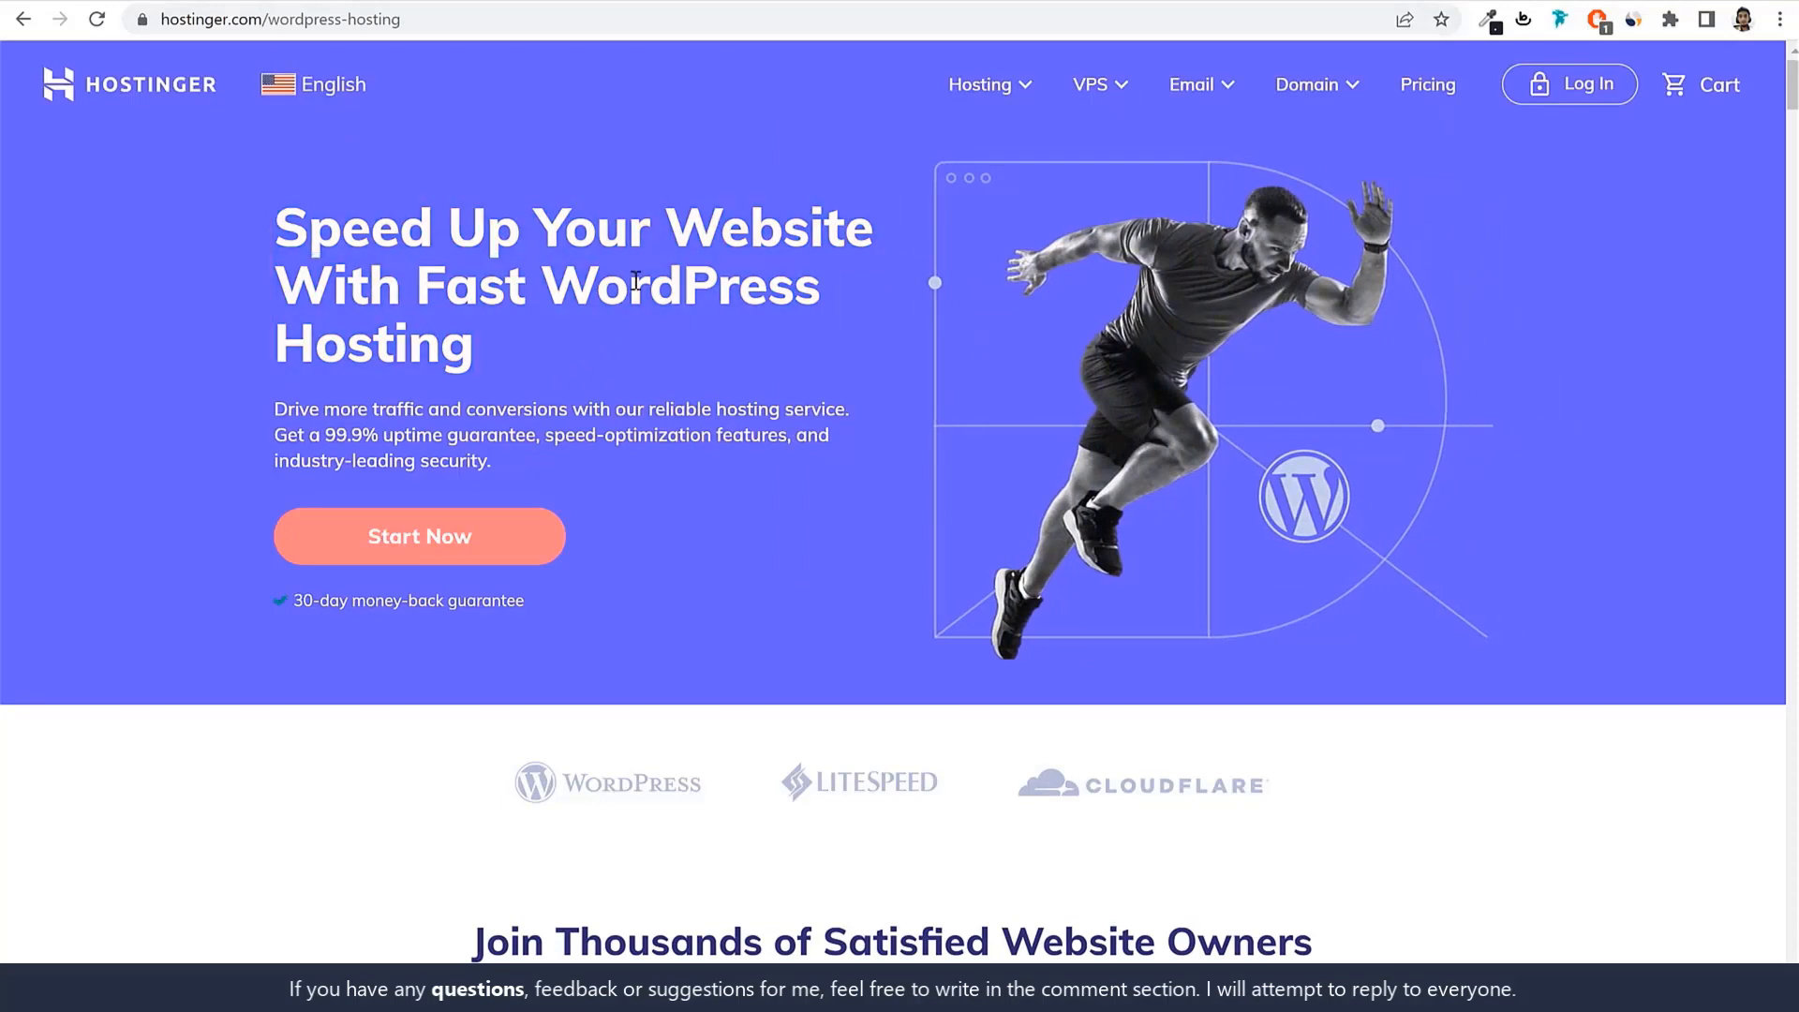
pyautogui.scroll(-5, 1324, 570)
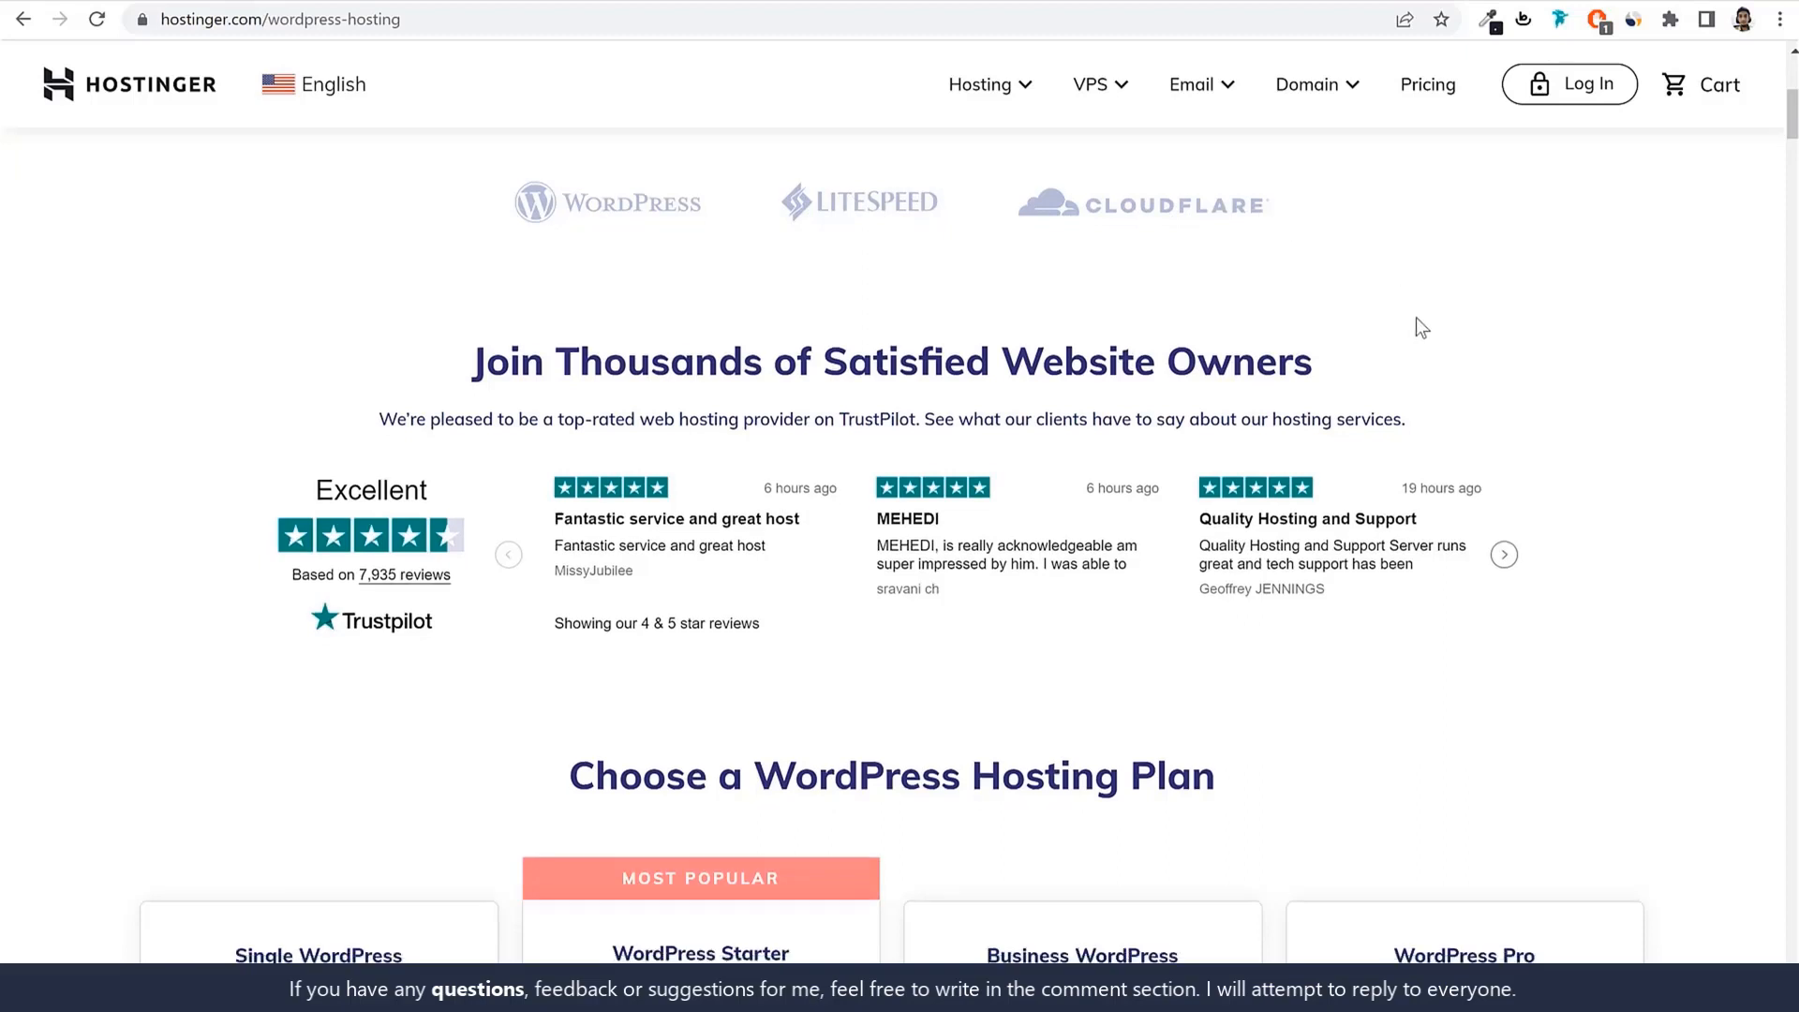
pyautogui.scroll(-2, 1415, 317)
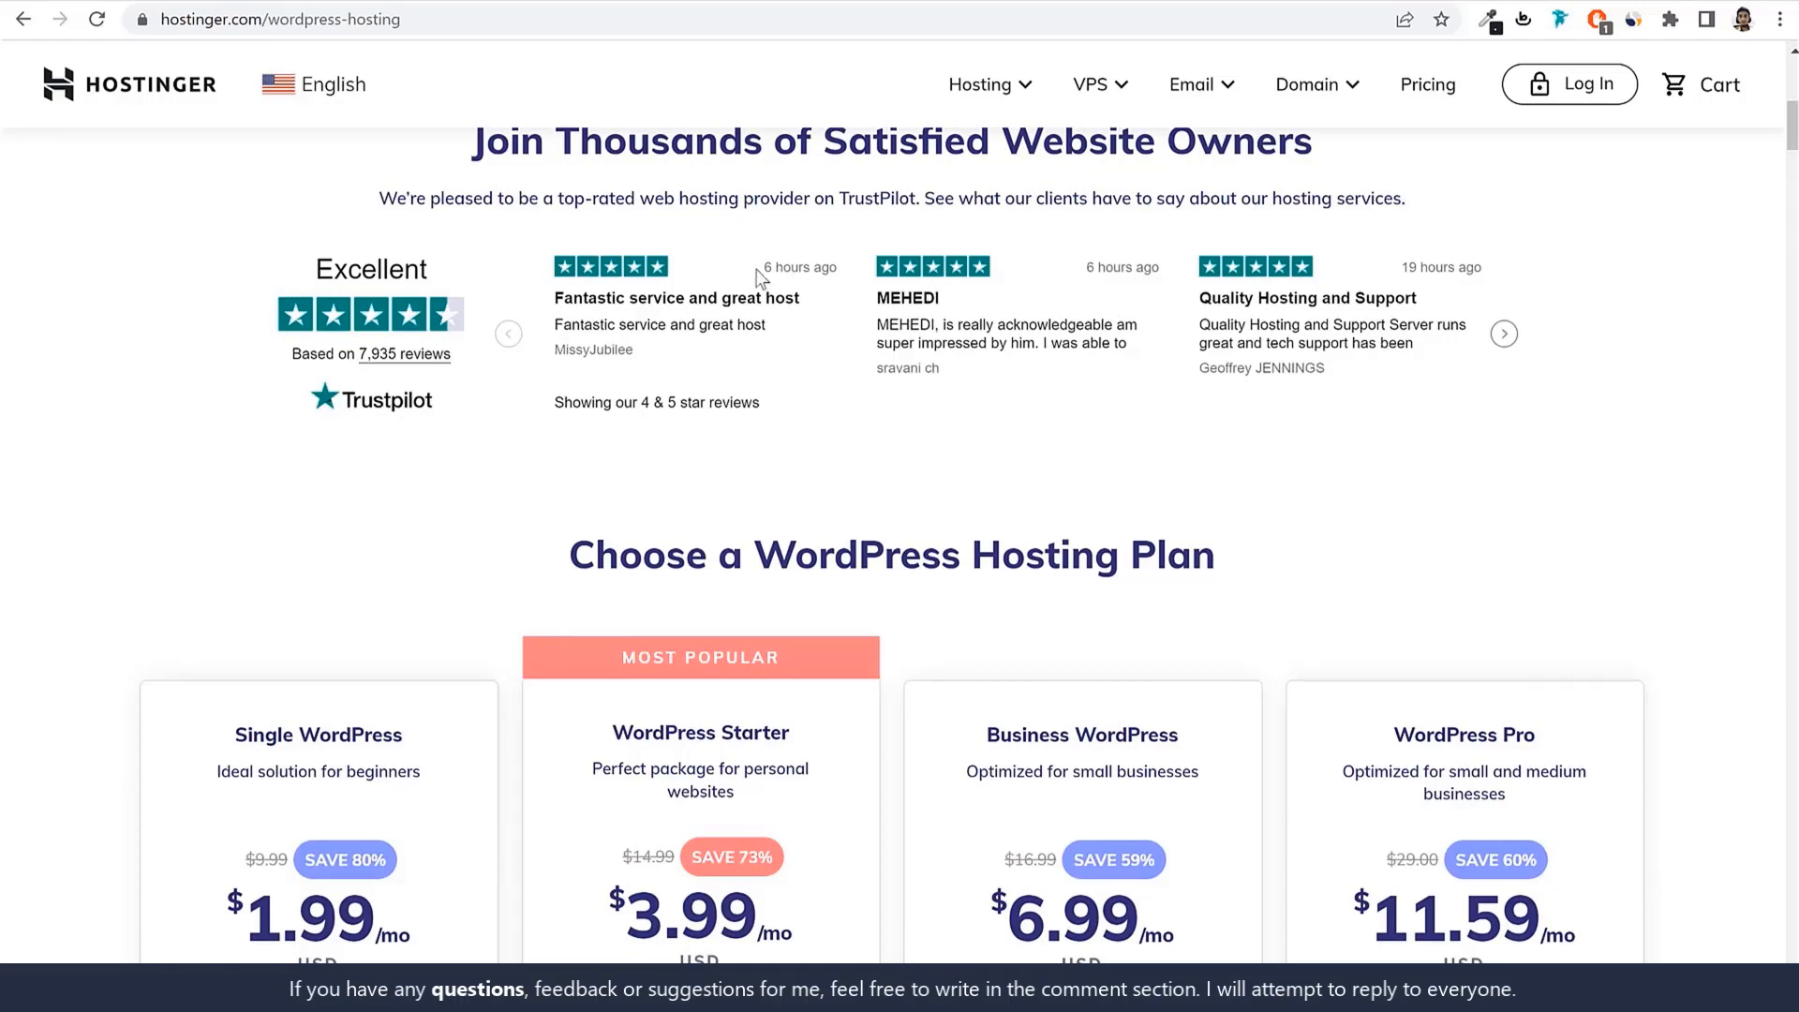
pyautogui.scroll(-1, 1515, 406)
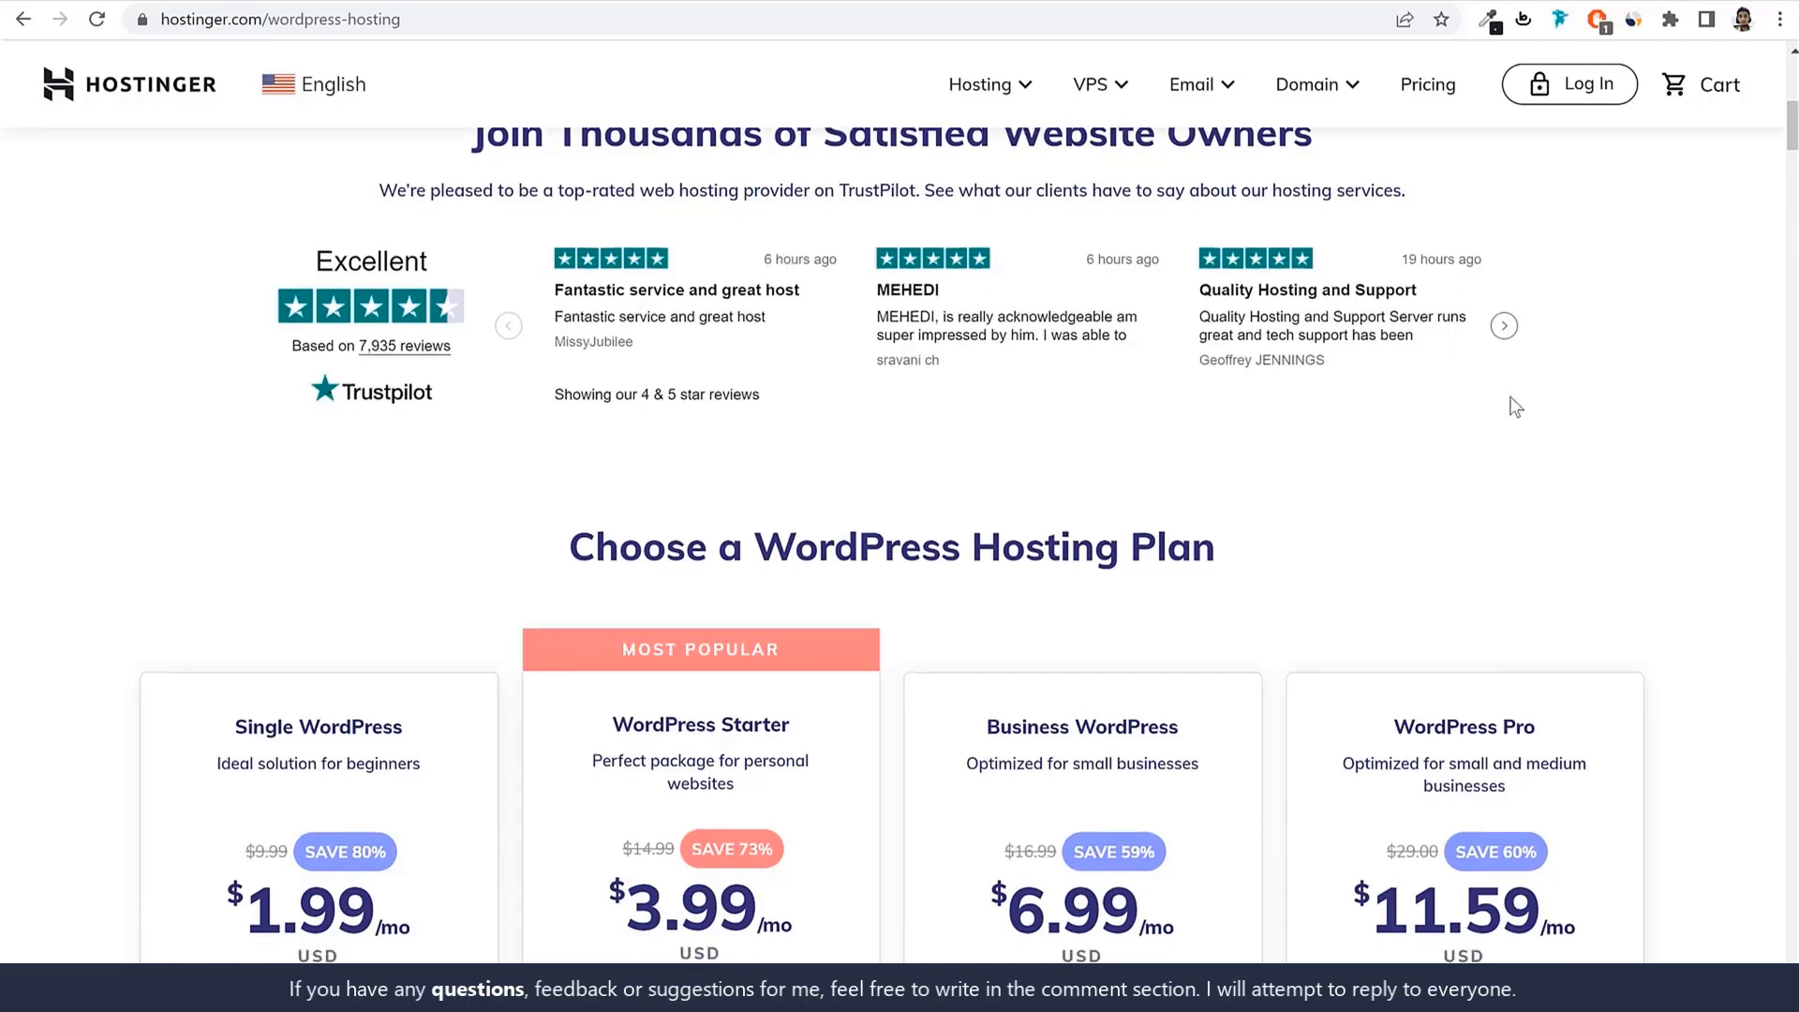
pyautogui.scroll(-6, 1516, 407)
pyautogui.scroll(2, 425, 380)
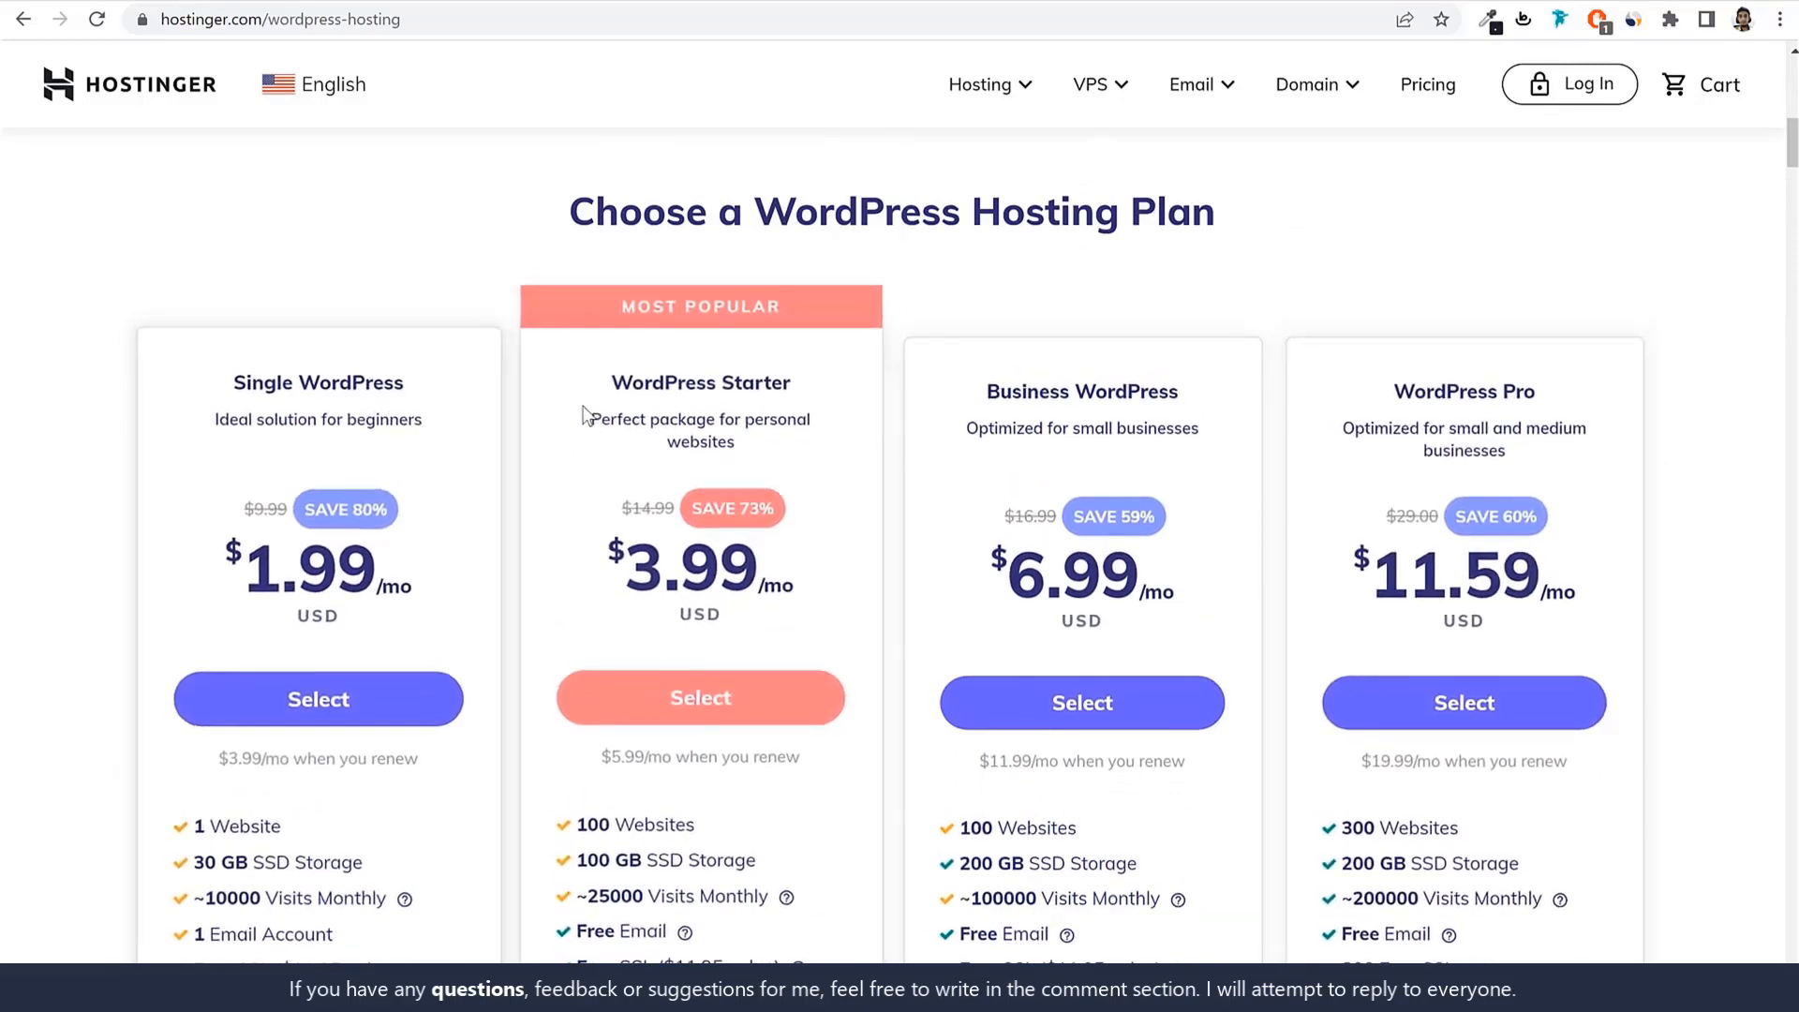
pyautogui.moveTo(992, 386); pyautogui.dragTo(1209, 379)
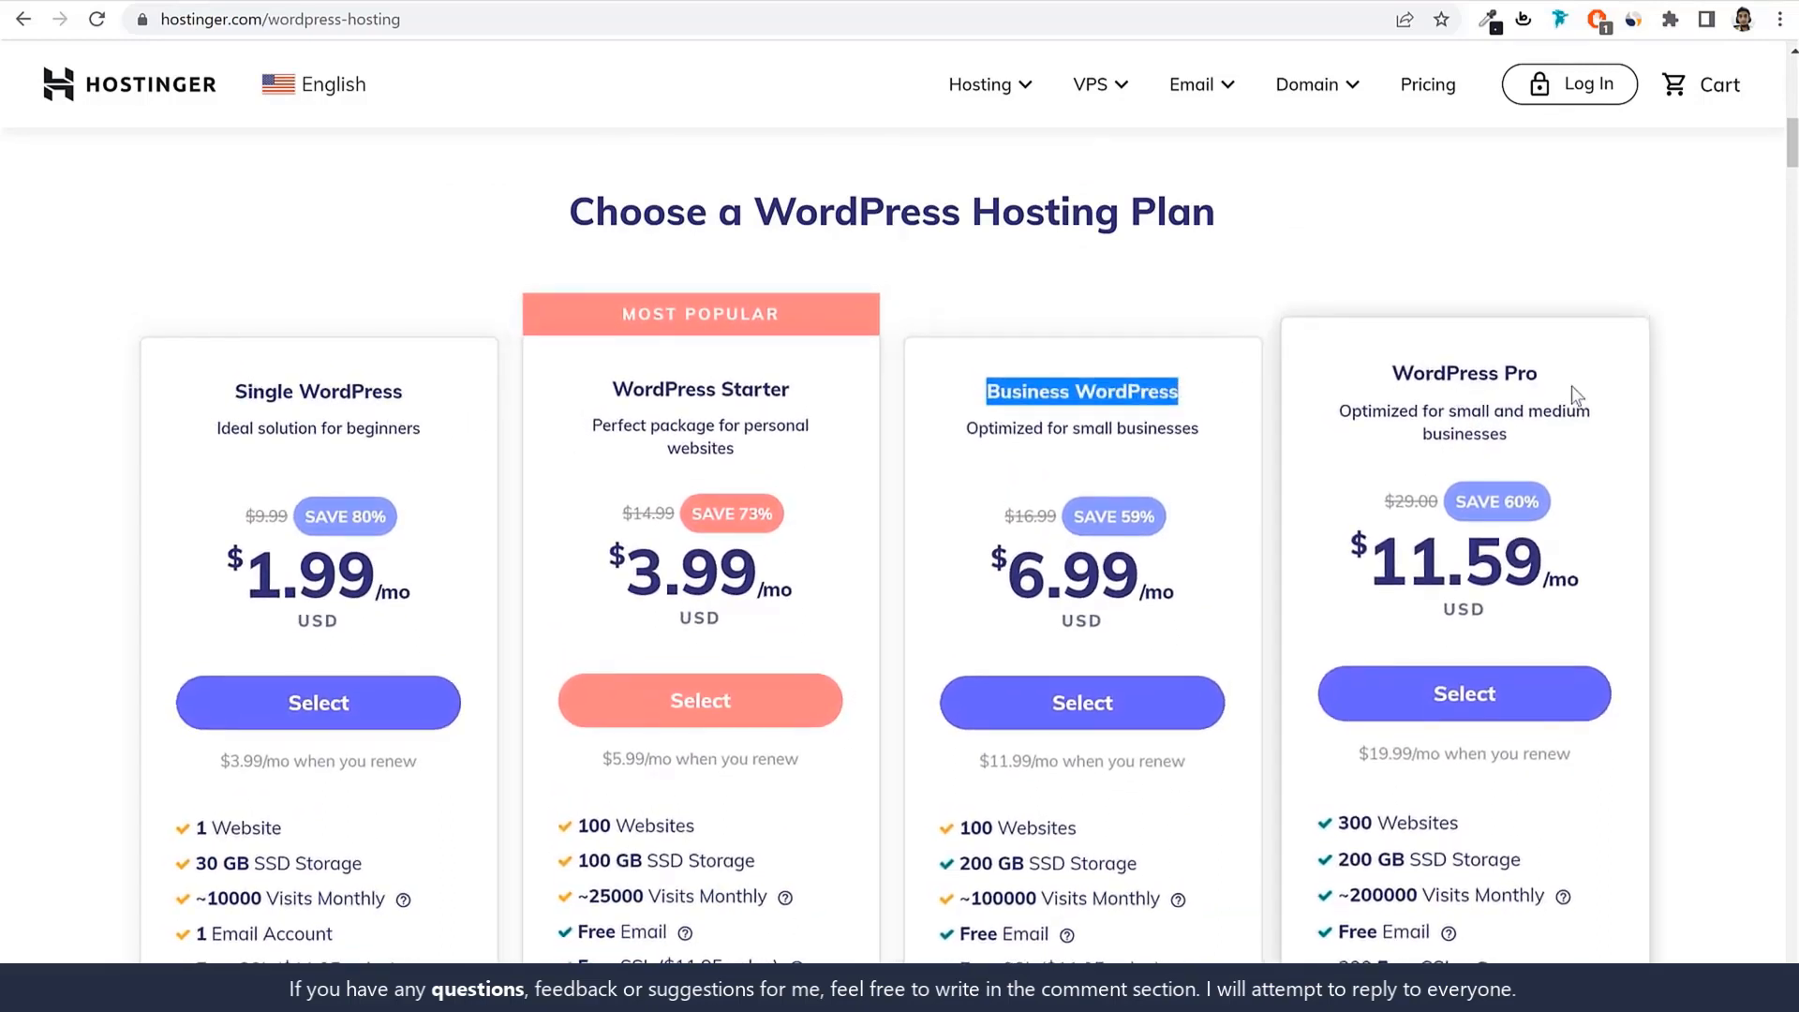
pyautogui.click(1687, 394)
pyautogui.scroll(-1, 1679, 501)
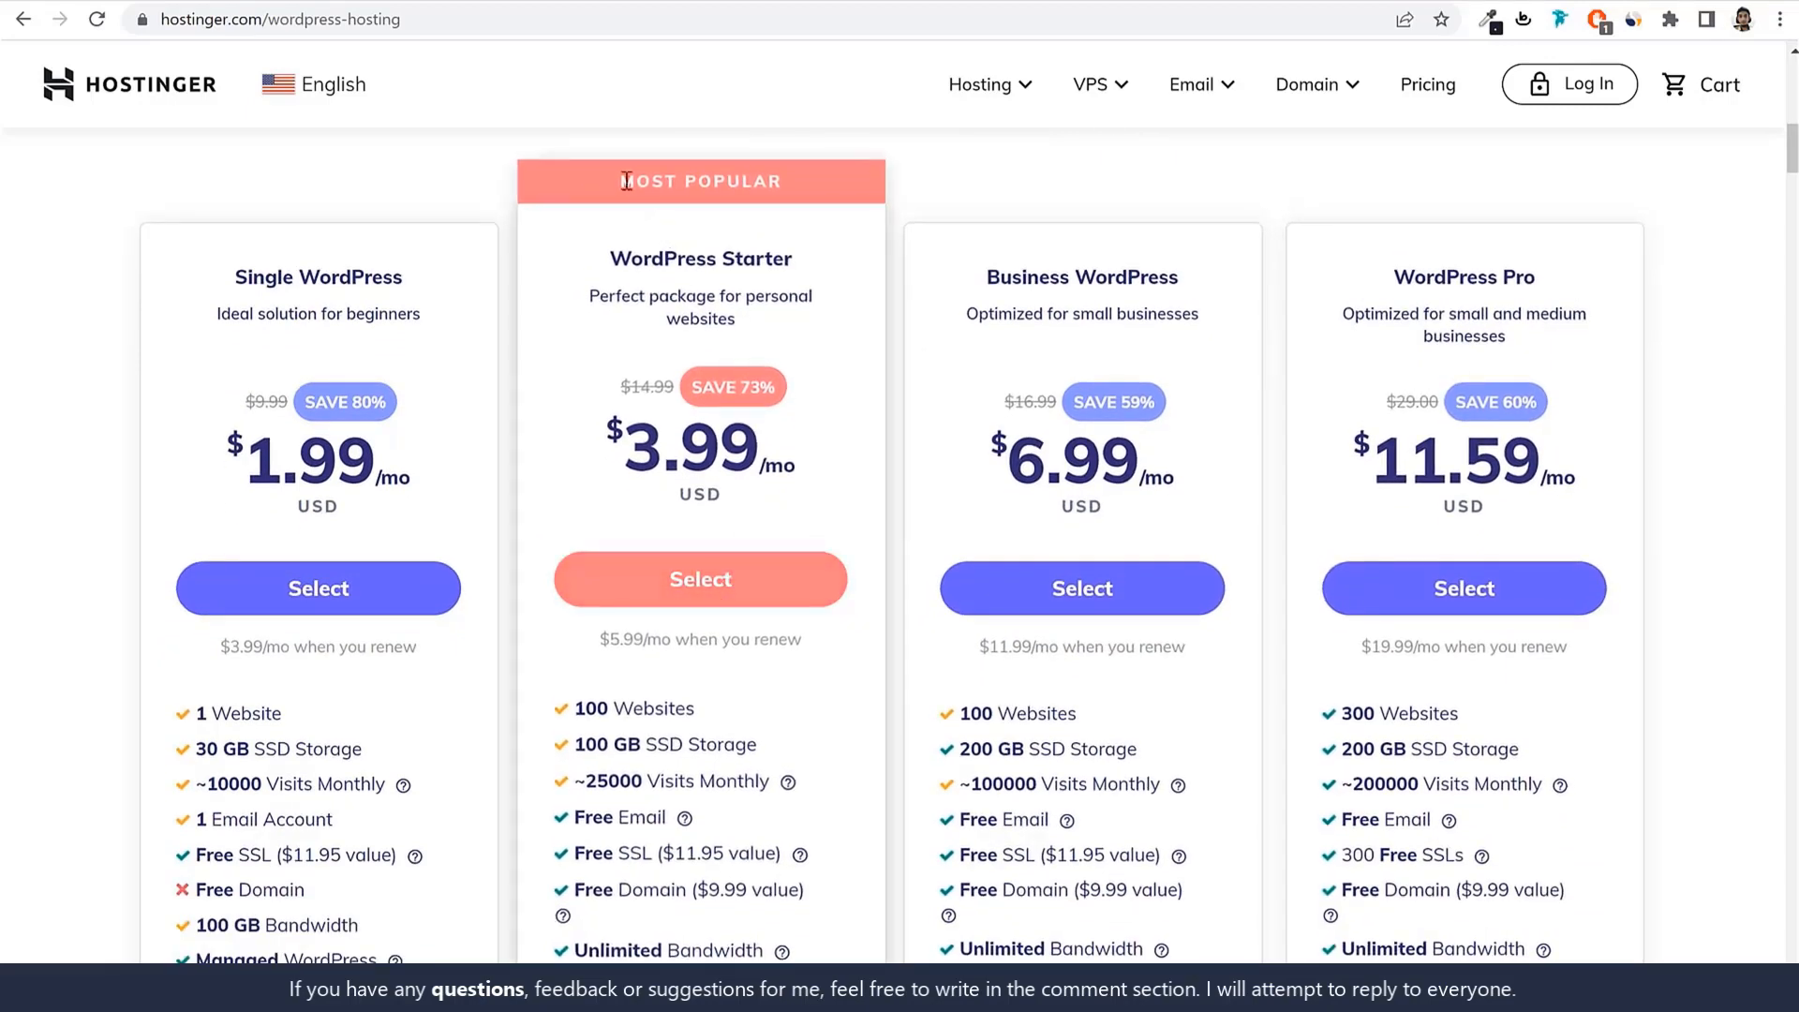
pyautogui.moveTo(626, 181); pyautogui.dragTo(793, 190)
pyautogui.moveTo(600, 262); pyautogui.dragTo(832, 270)
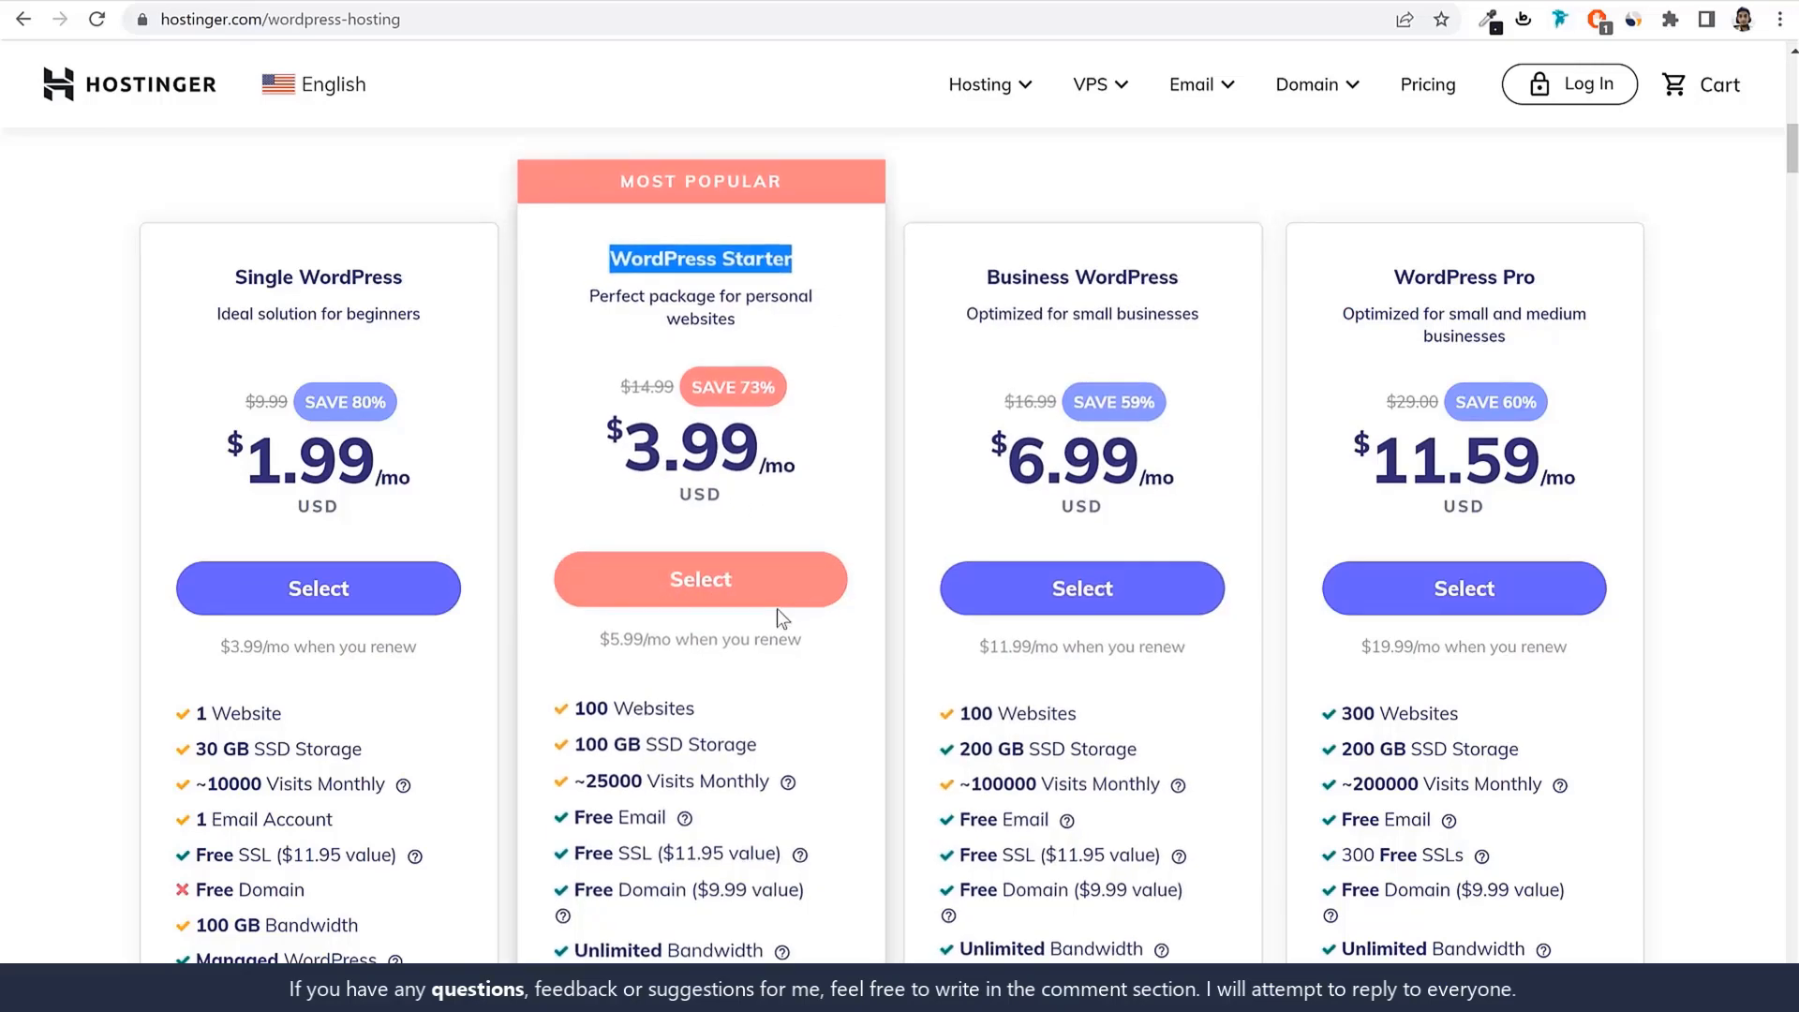
pyautogui.scroll(-4, 652, 504)
pyautogui.scroll(1, 736, 628)
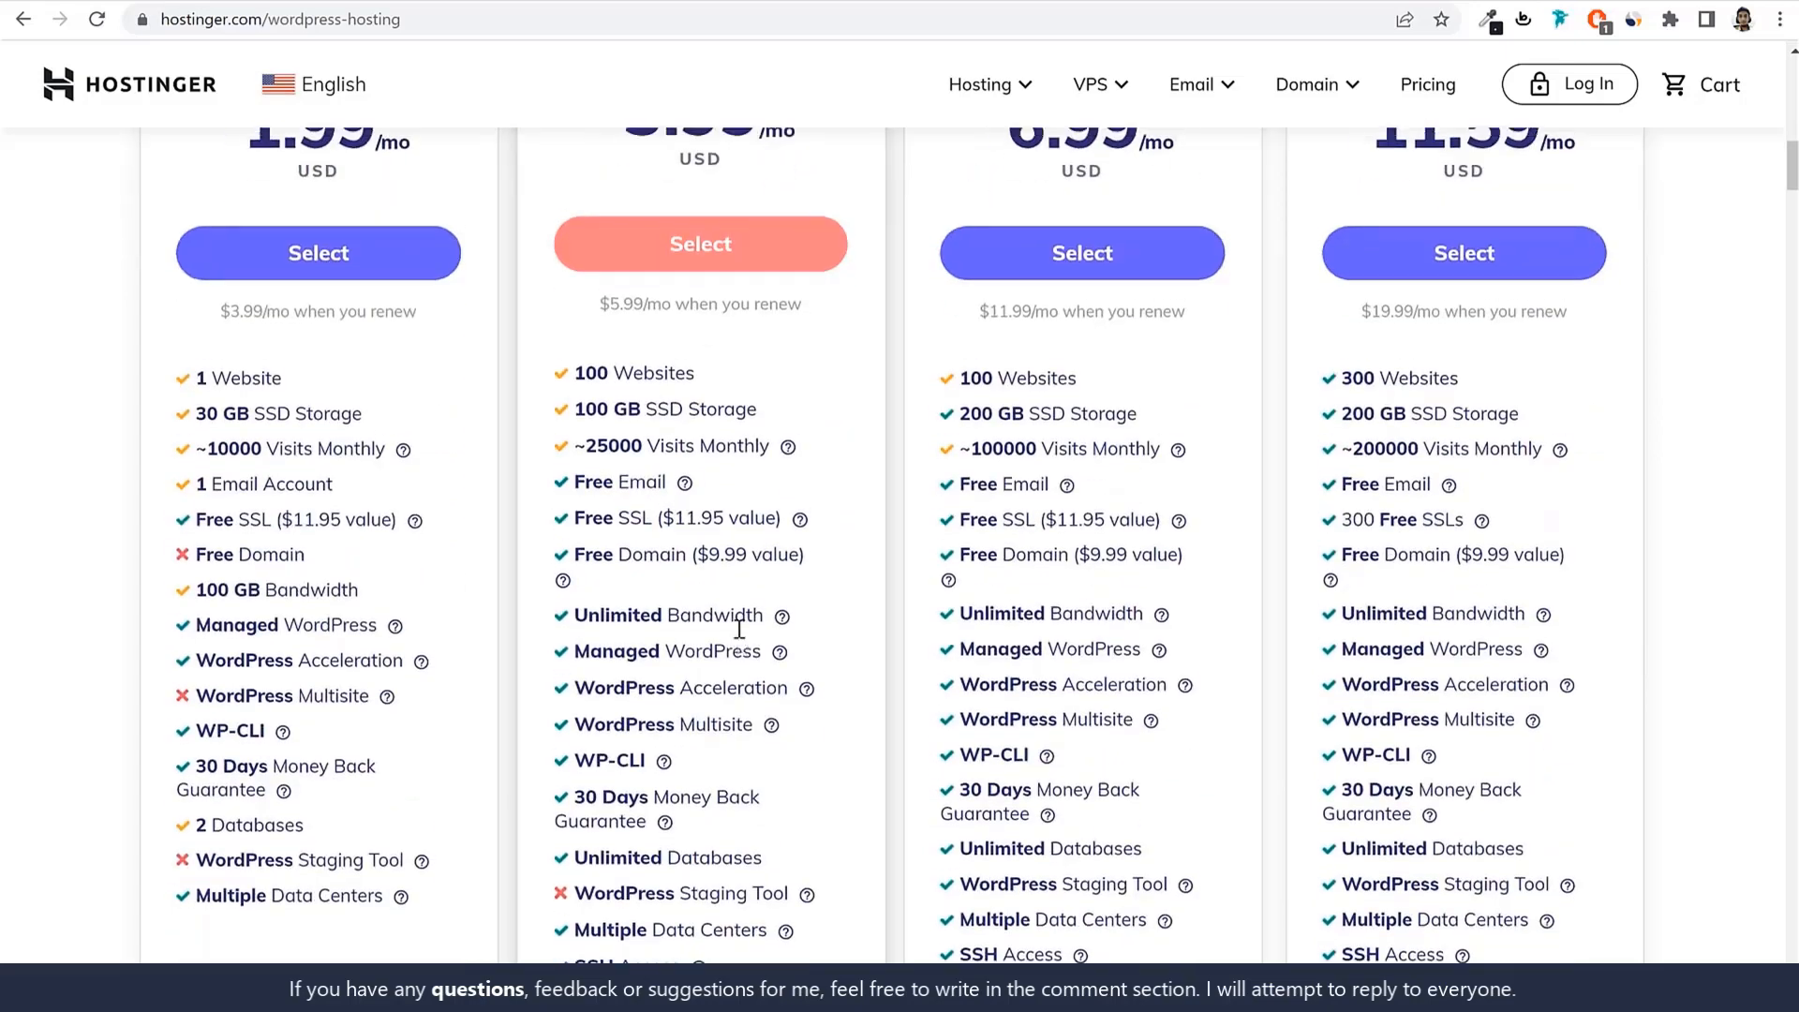
pyautogui.scroll(1, 740, 628)
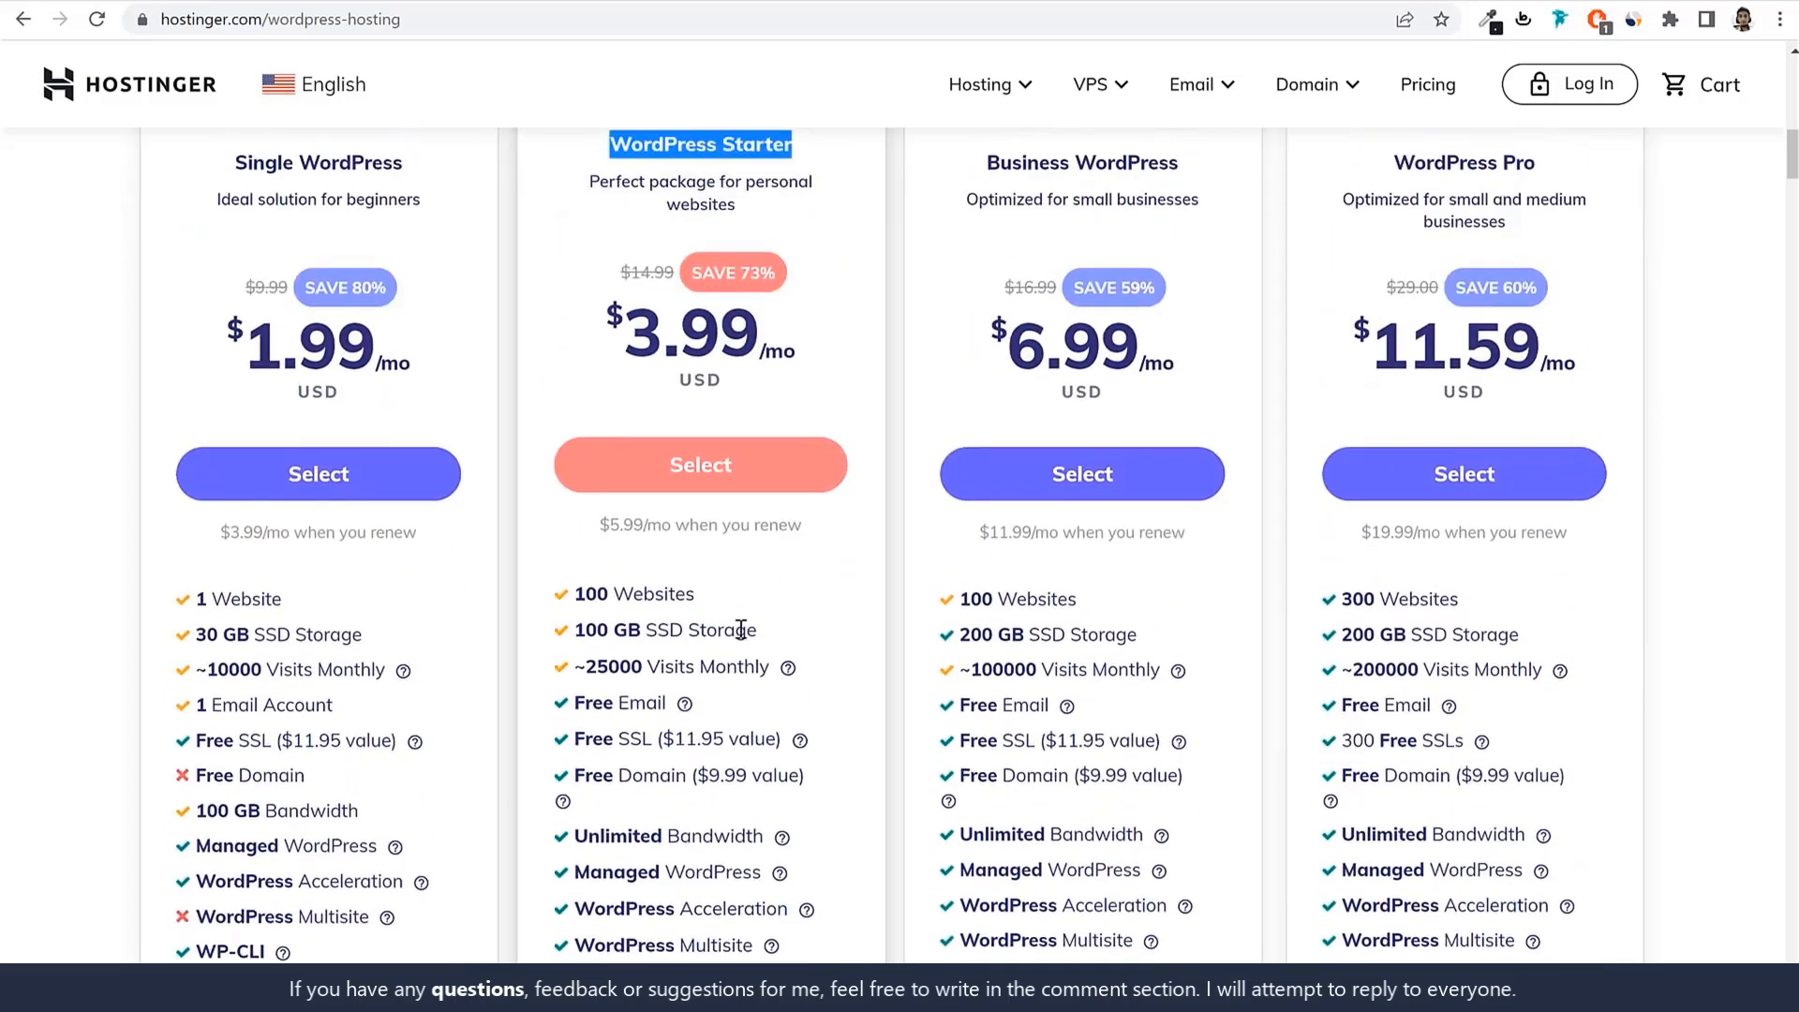
pyautogui.scroll(3, 803, 687)
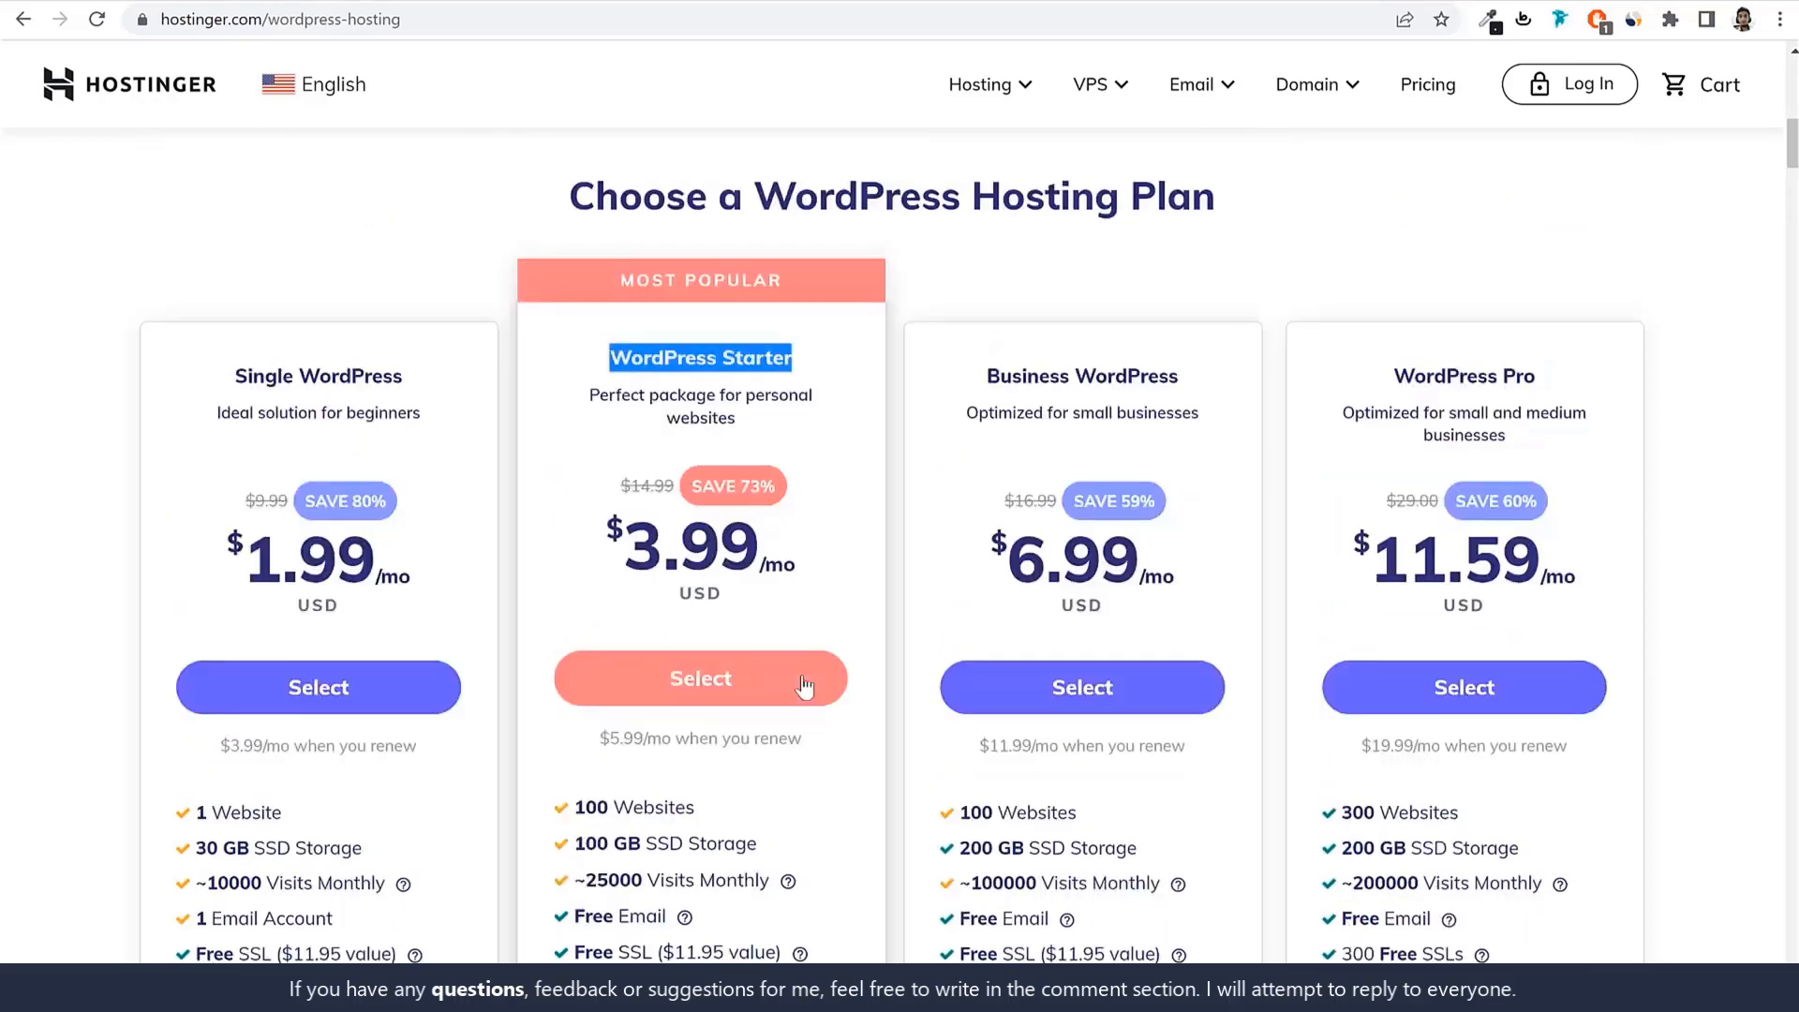
pyautogui.scroll(-1, 803, 683)
pyautogui.scroll(-2, 755, 442)
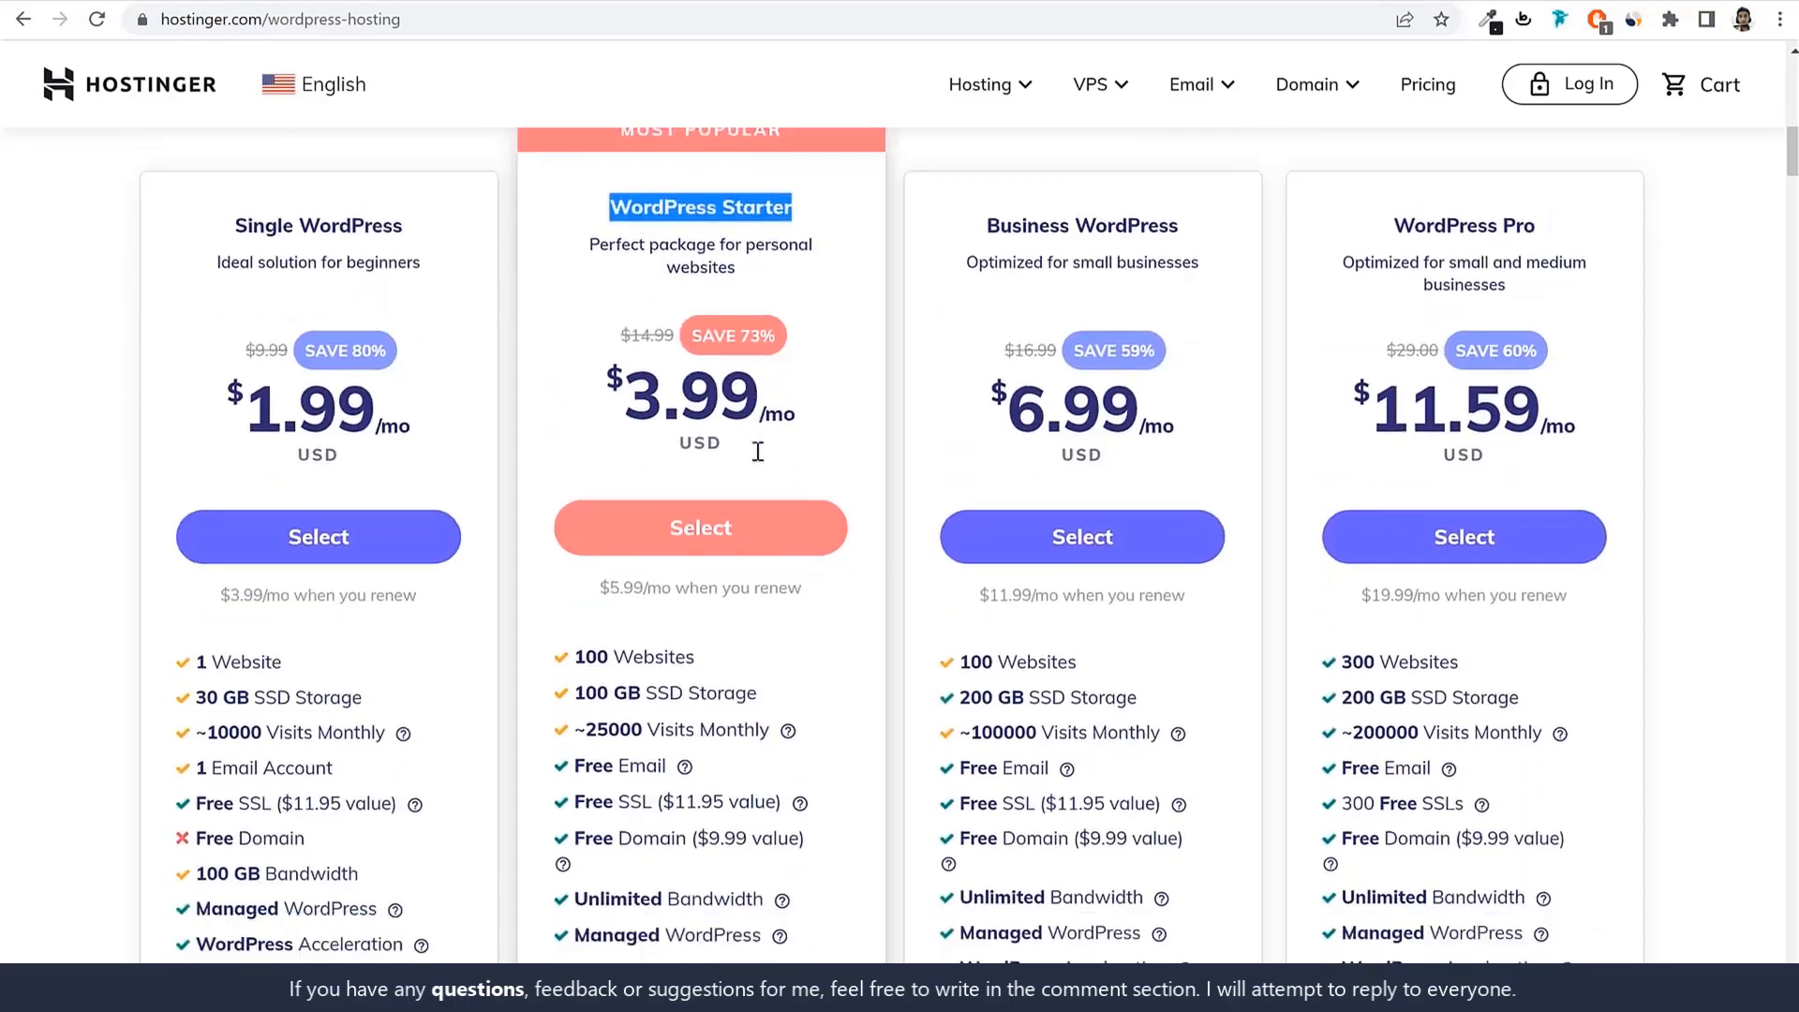
pyautogui.moveTo(606, 248); pyautogui.dragTo(792, 234)
pyautogui.click(792, 234)
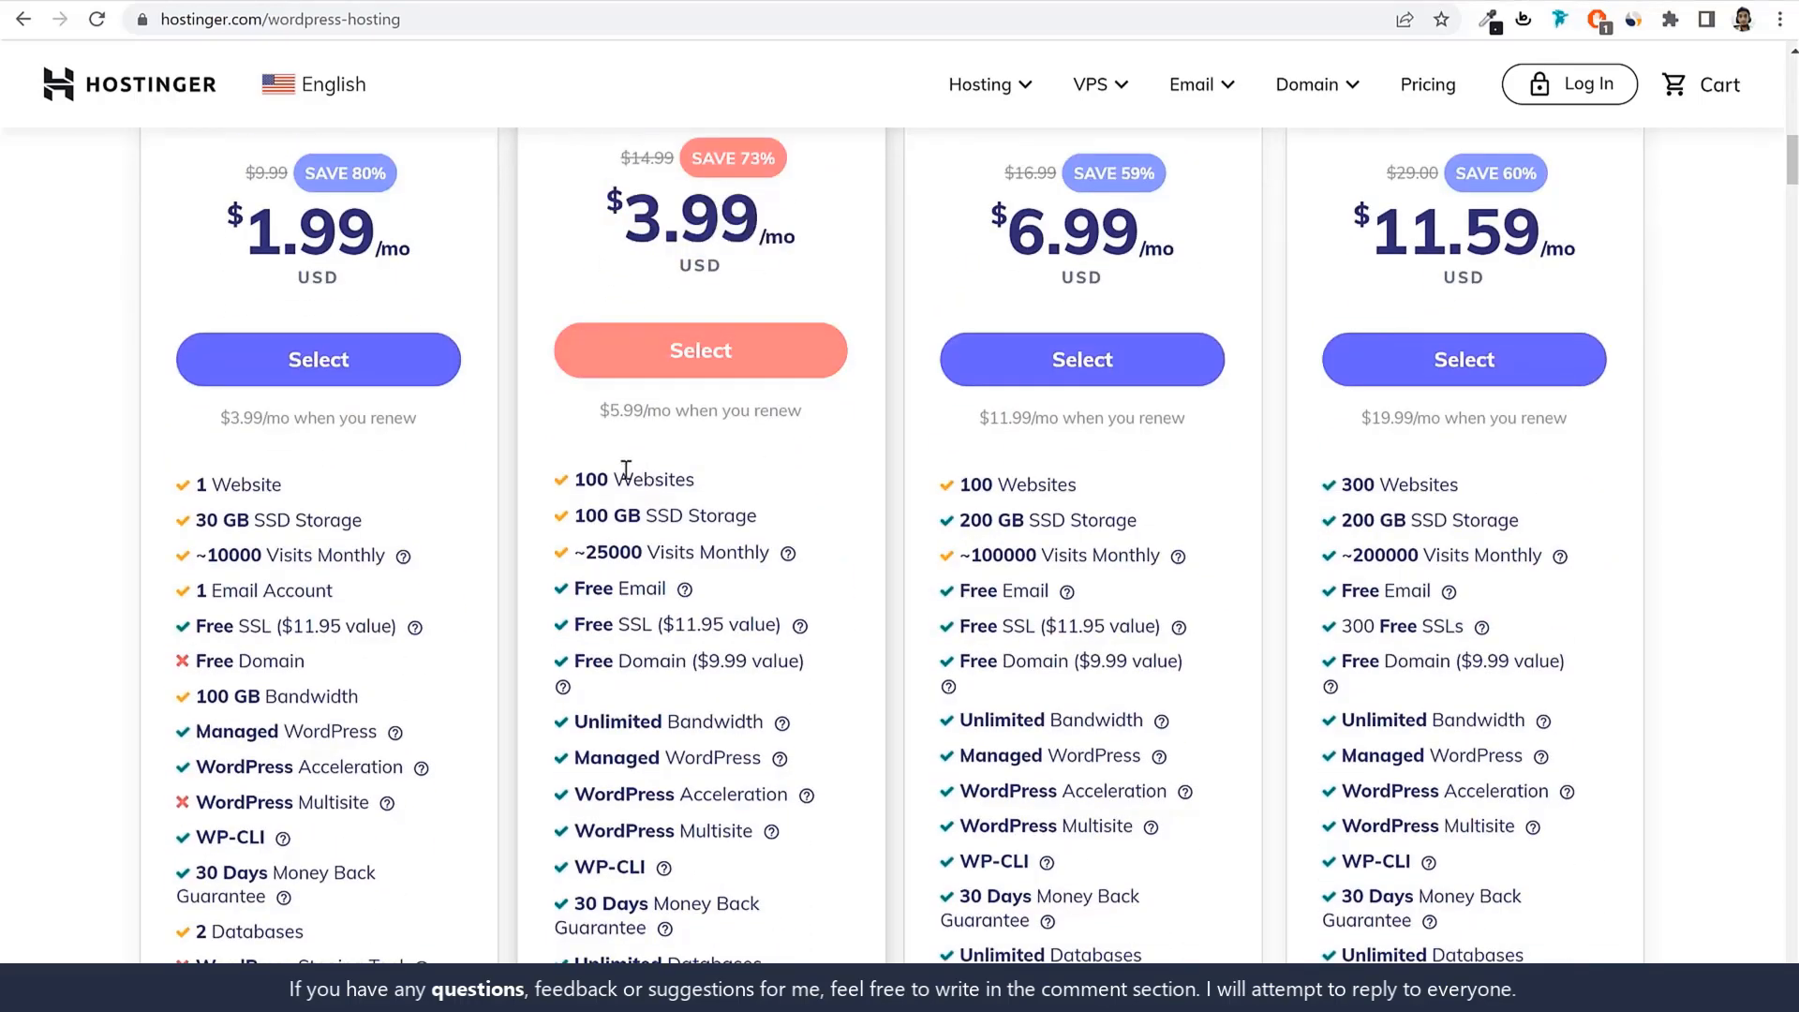
pyautogui.moveTo(573, 480); pyautogui.dragTo(619, 479)
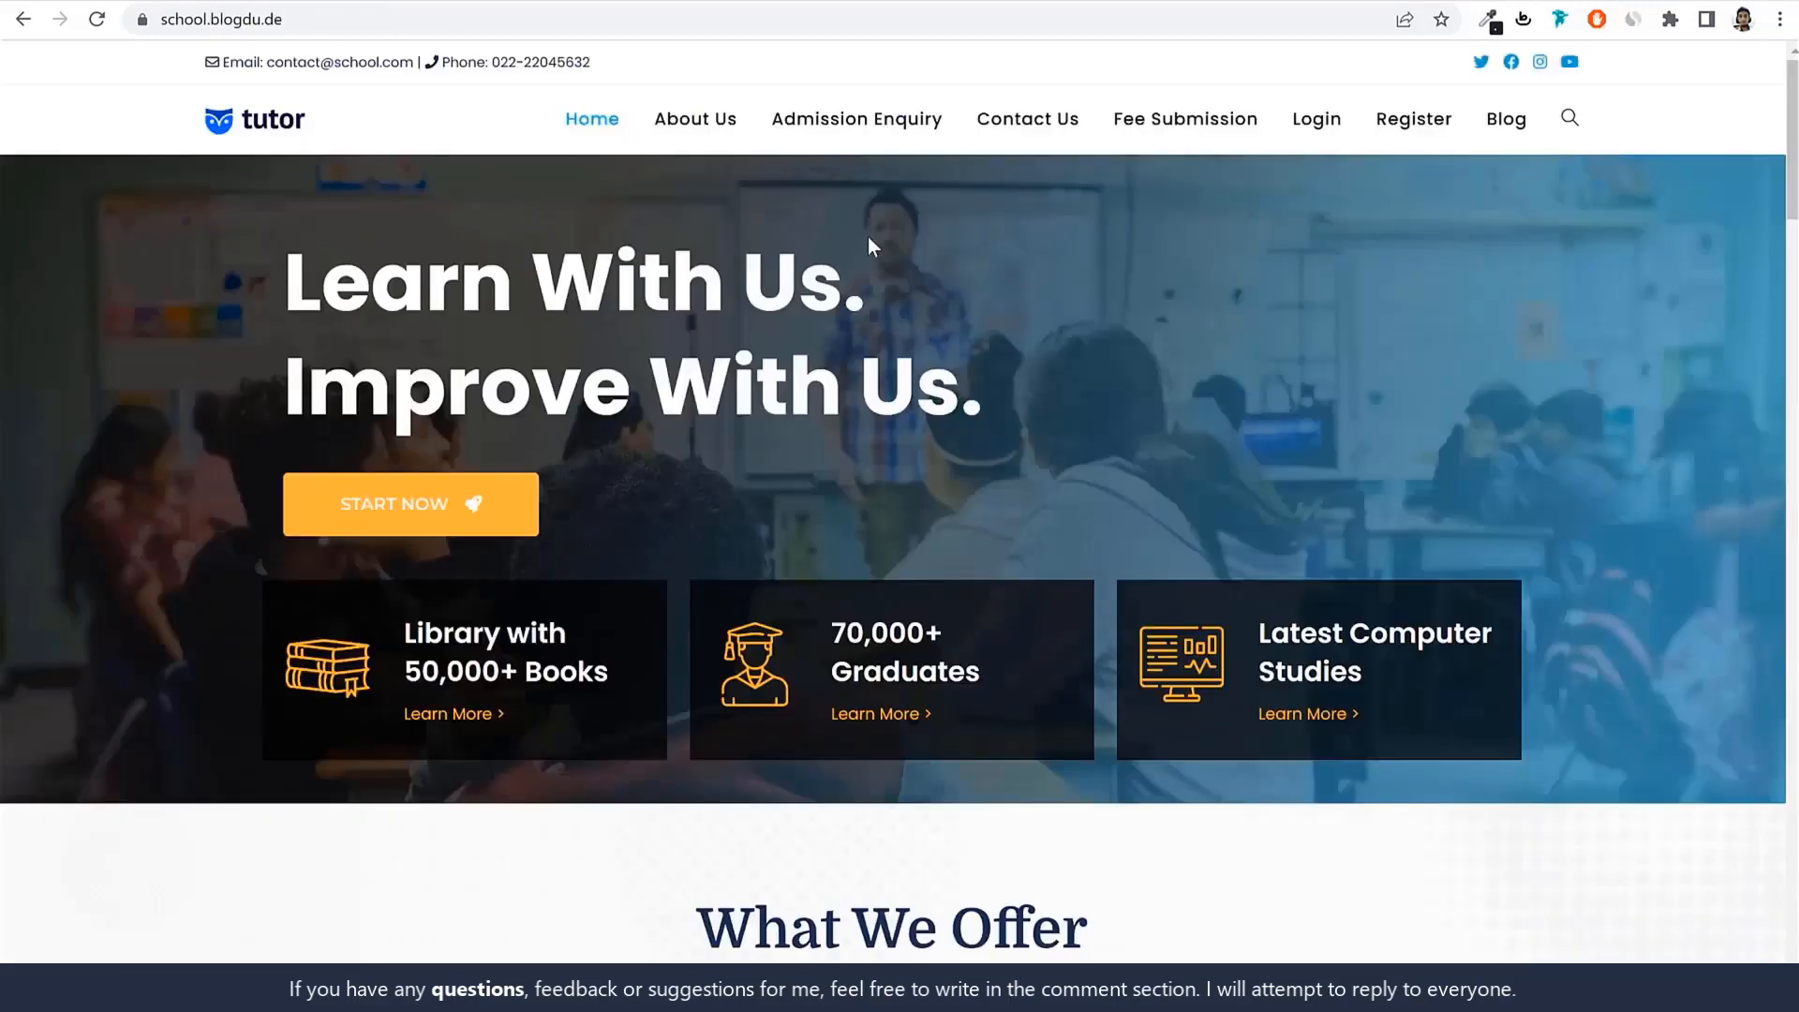
# Scroll back to the WordPress hosting plan cards and highlight the Starter plan's 100 Websites line.
pyautogui.scroll(-3, 1181, 631)
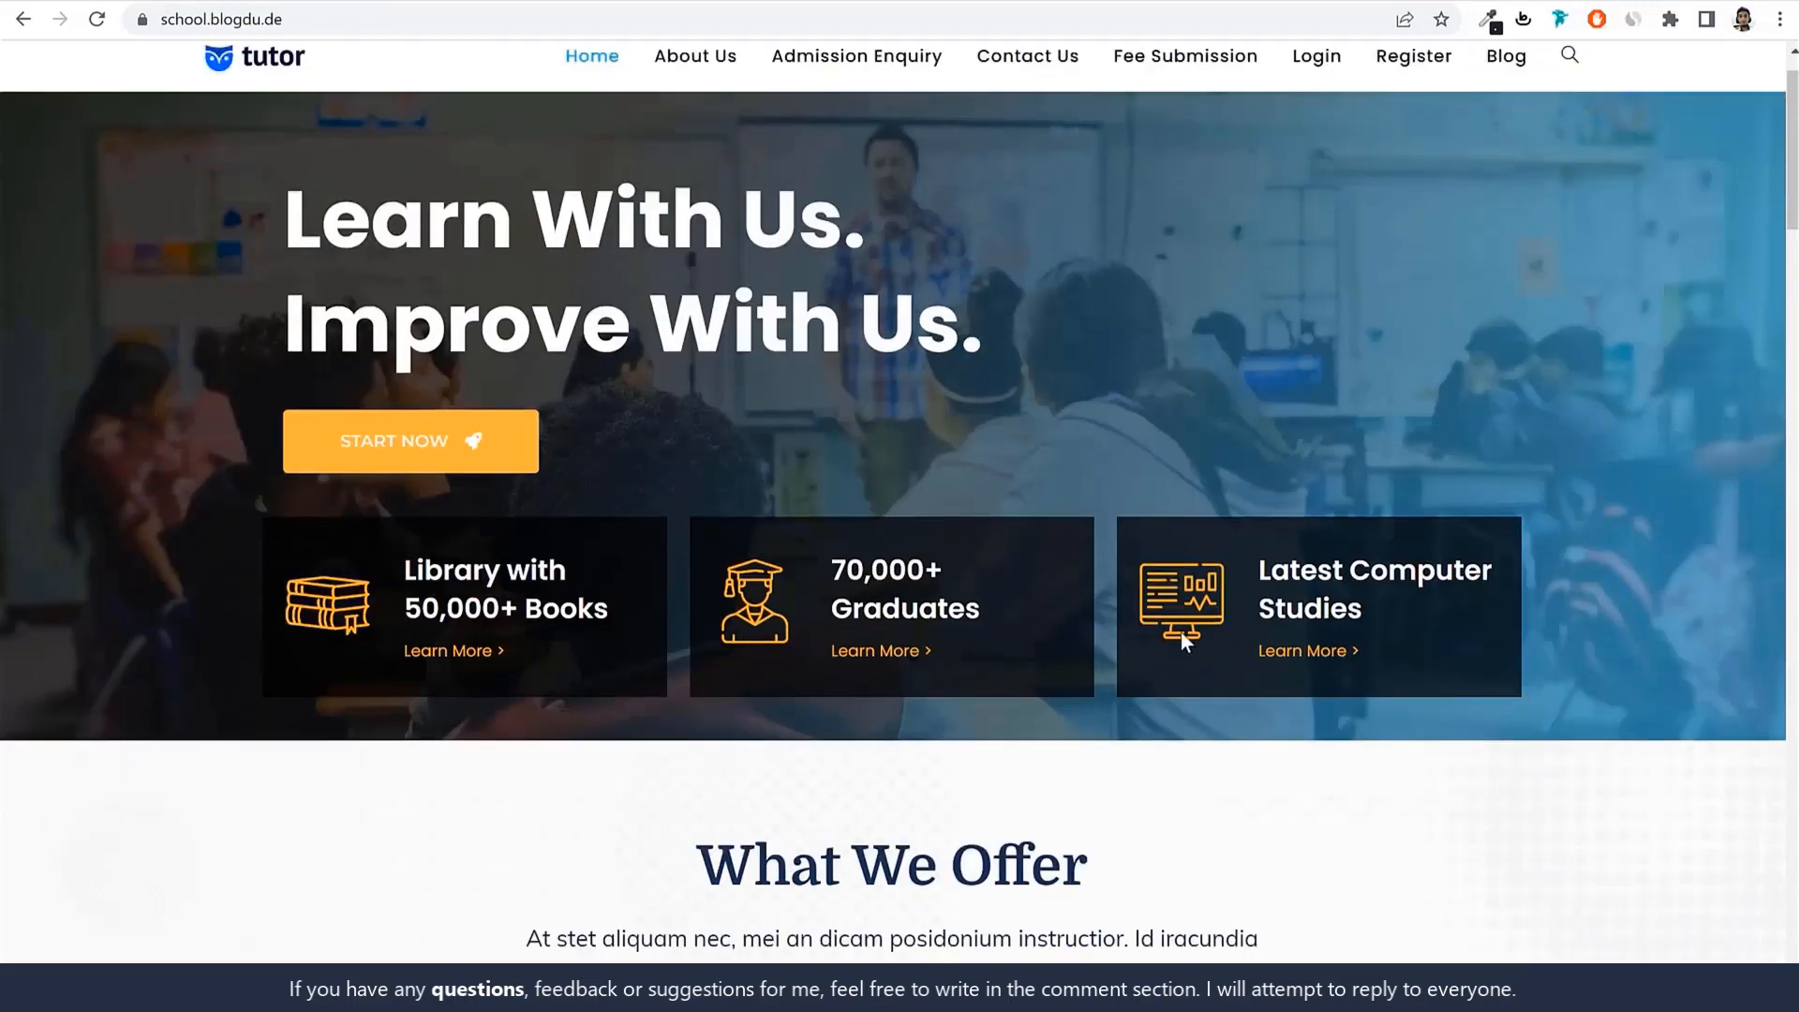
pyautogui.scroll(3, 1181, 631)
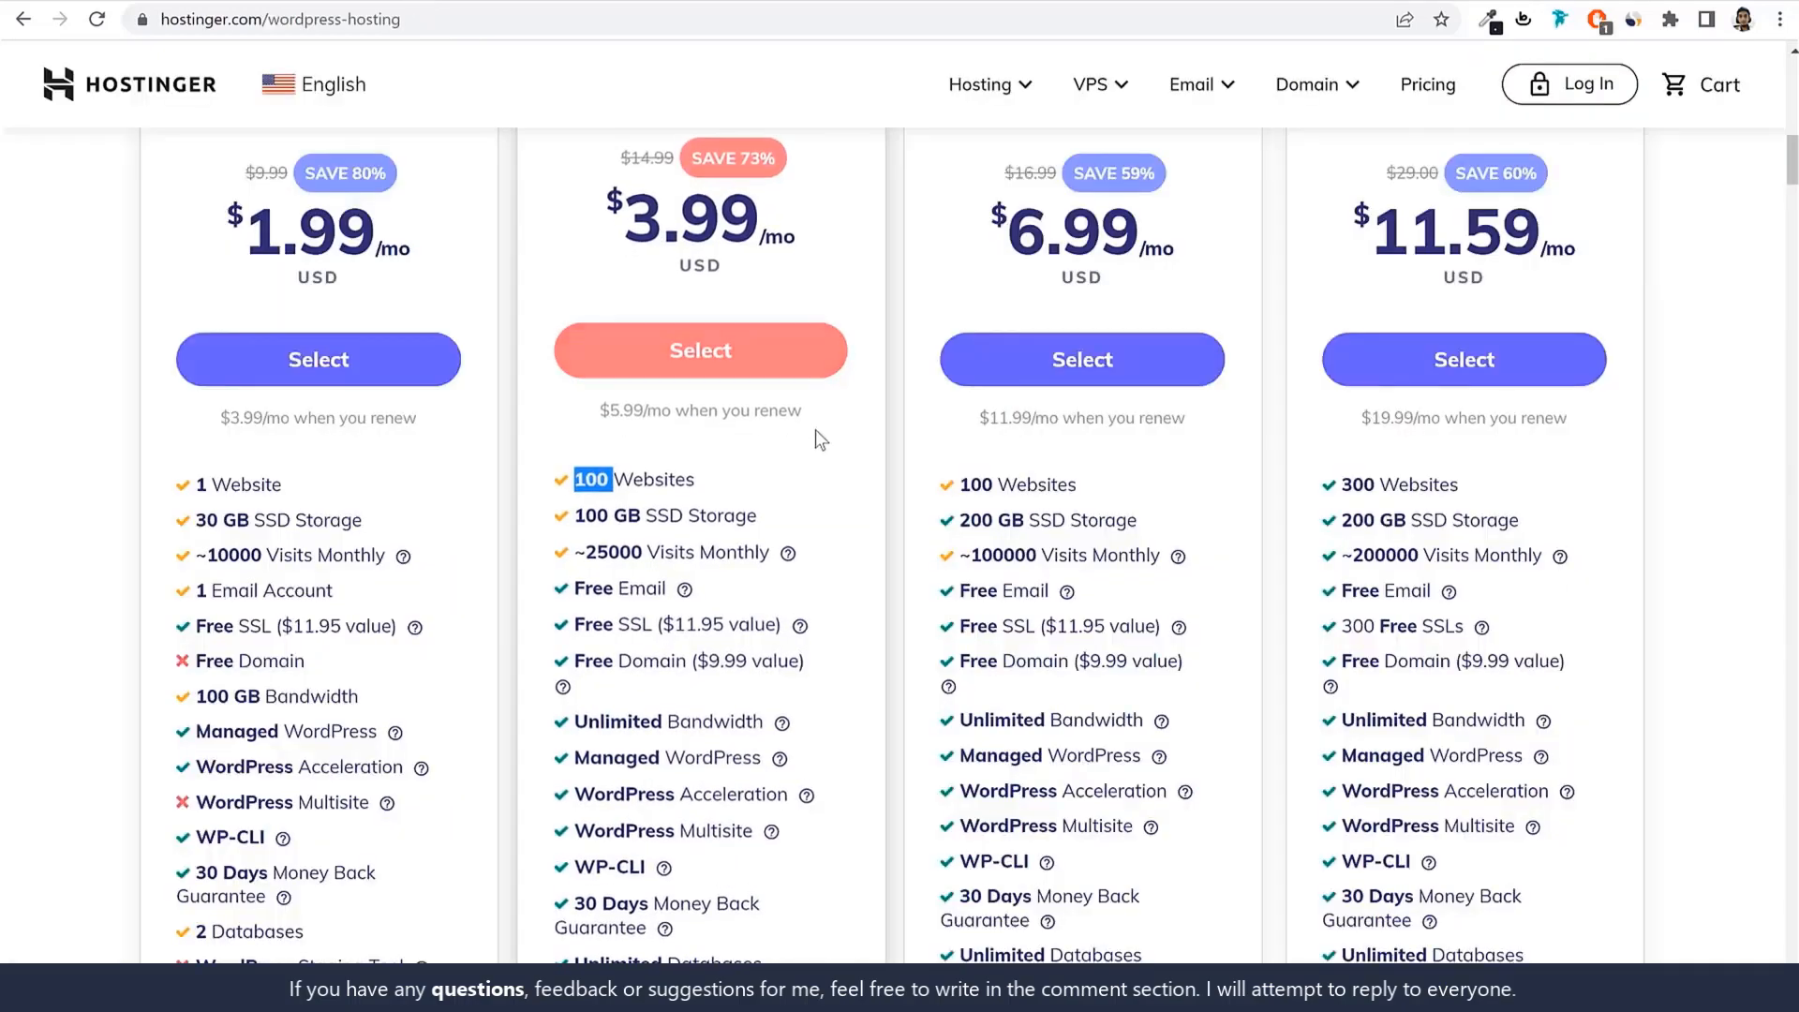
pyautogui.scroll(4, 815, 429)
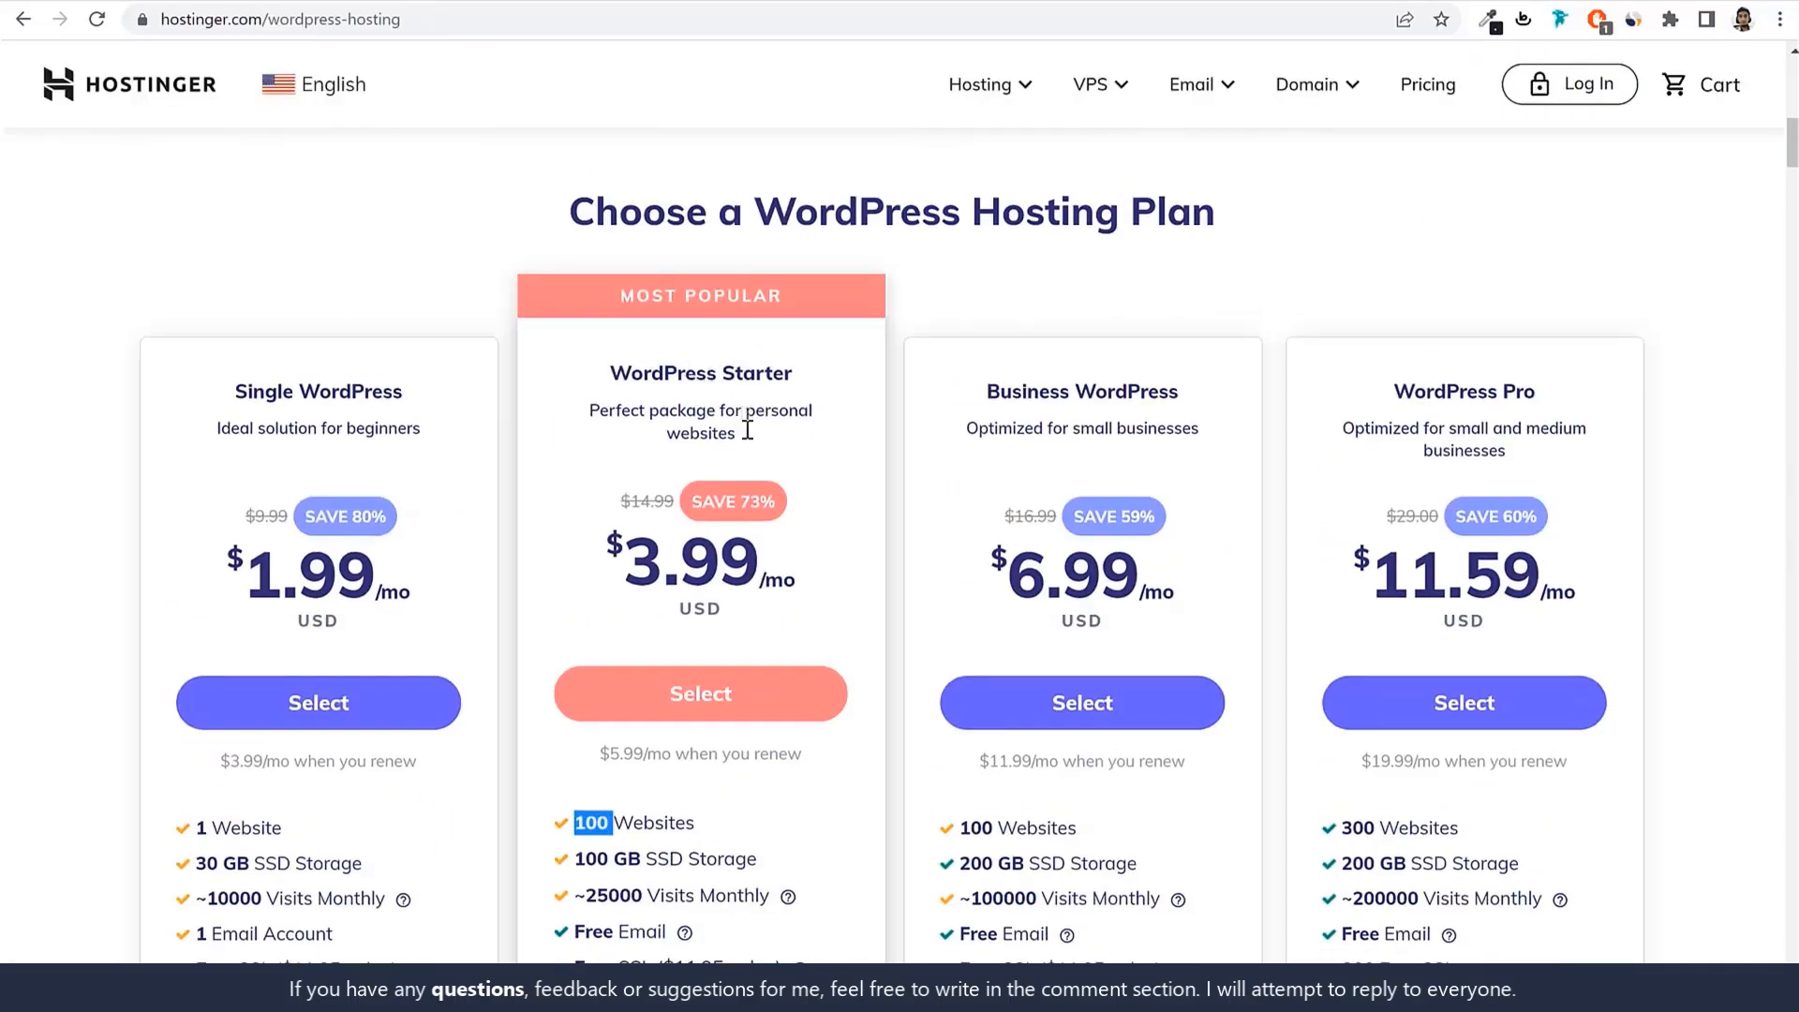
pyautogui.scroll(-3, 746, 428)
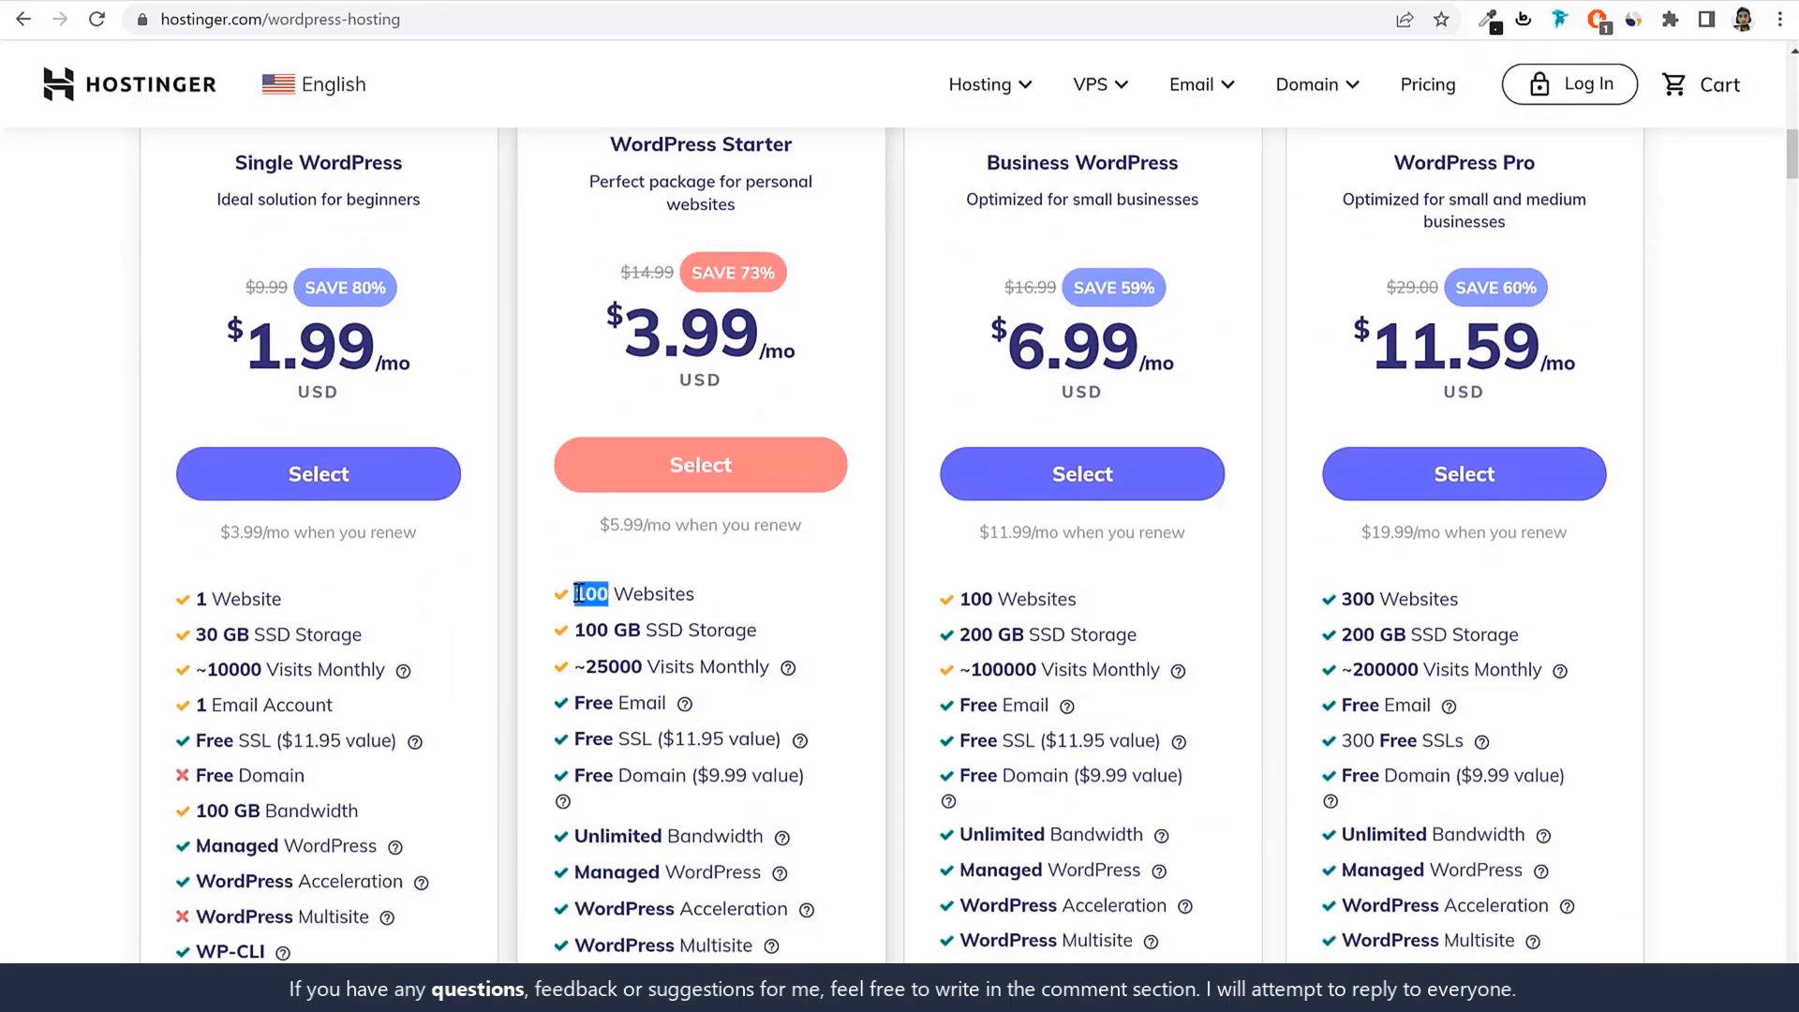
pyautogui.scroll(1, 723, 602)
pyautogui.moveTo(609, 259); pyautogui.dragTo(837, 265)
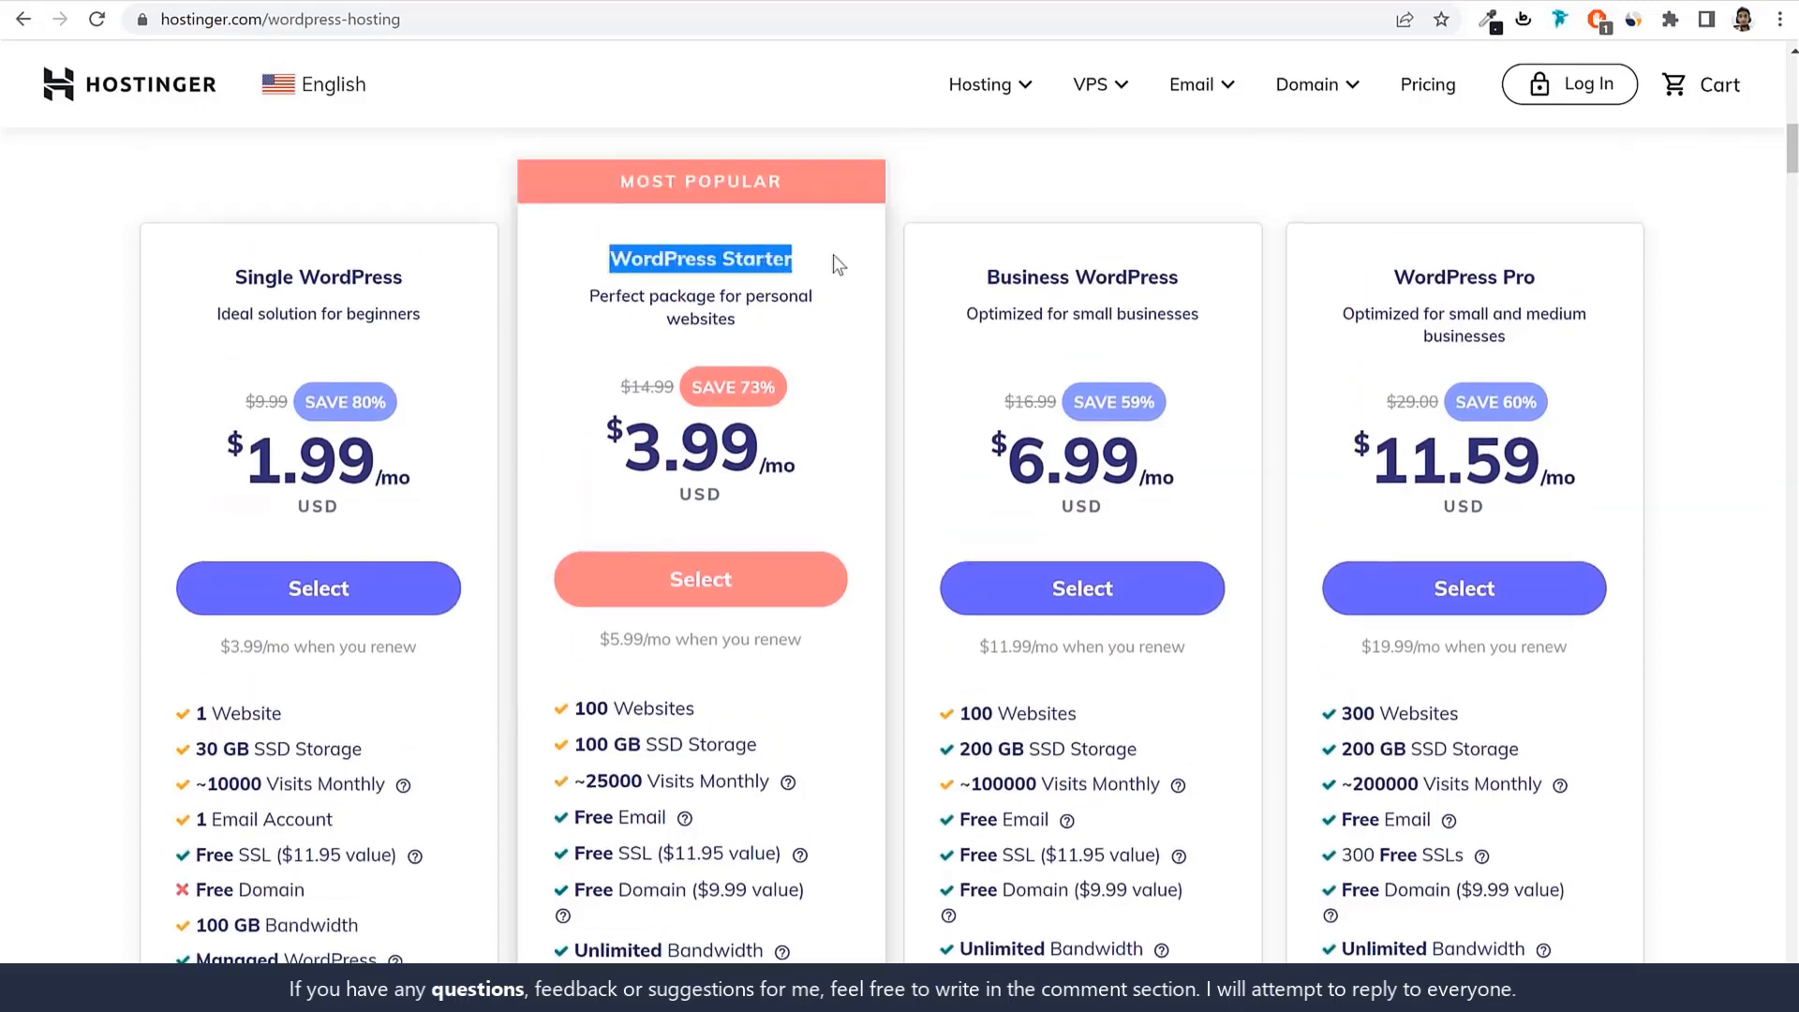
# Highlight the Starter plan's 100 GB SSD Storage, then return to the top of the page.
pyautogui.scroll(-2, 778, 703)
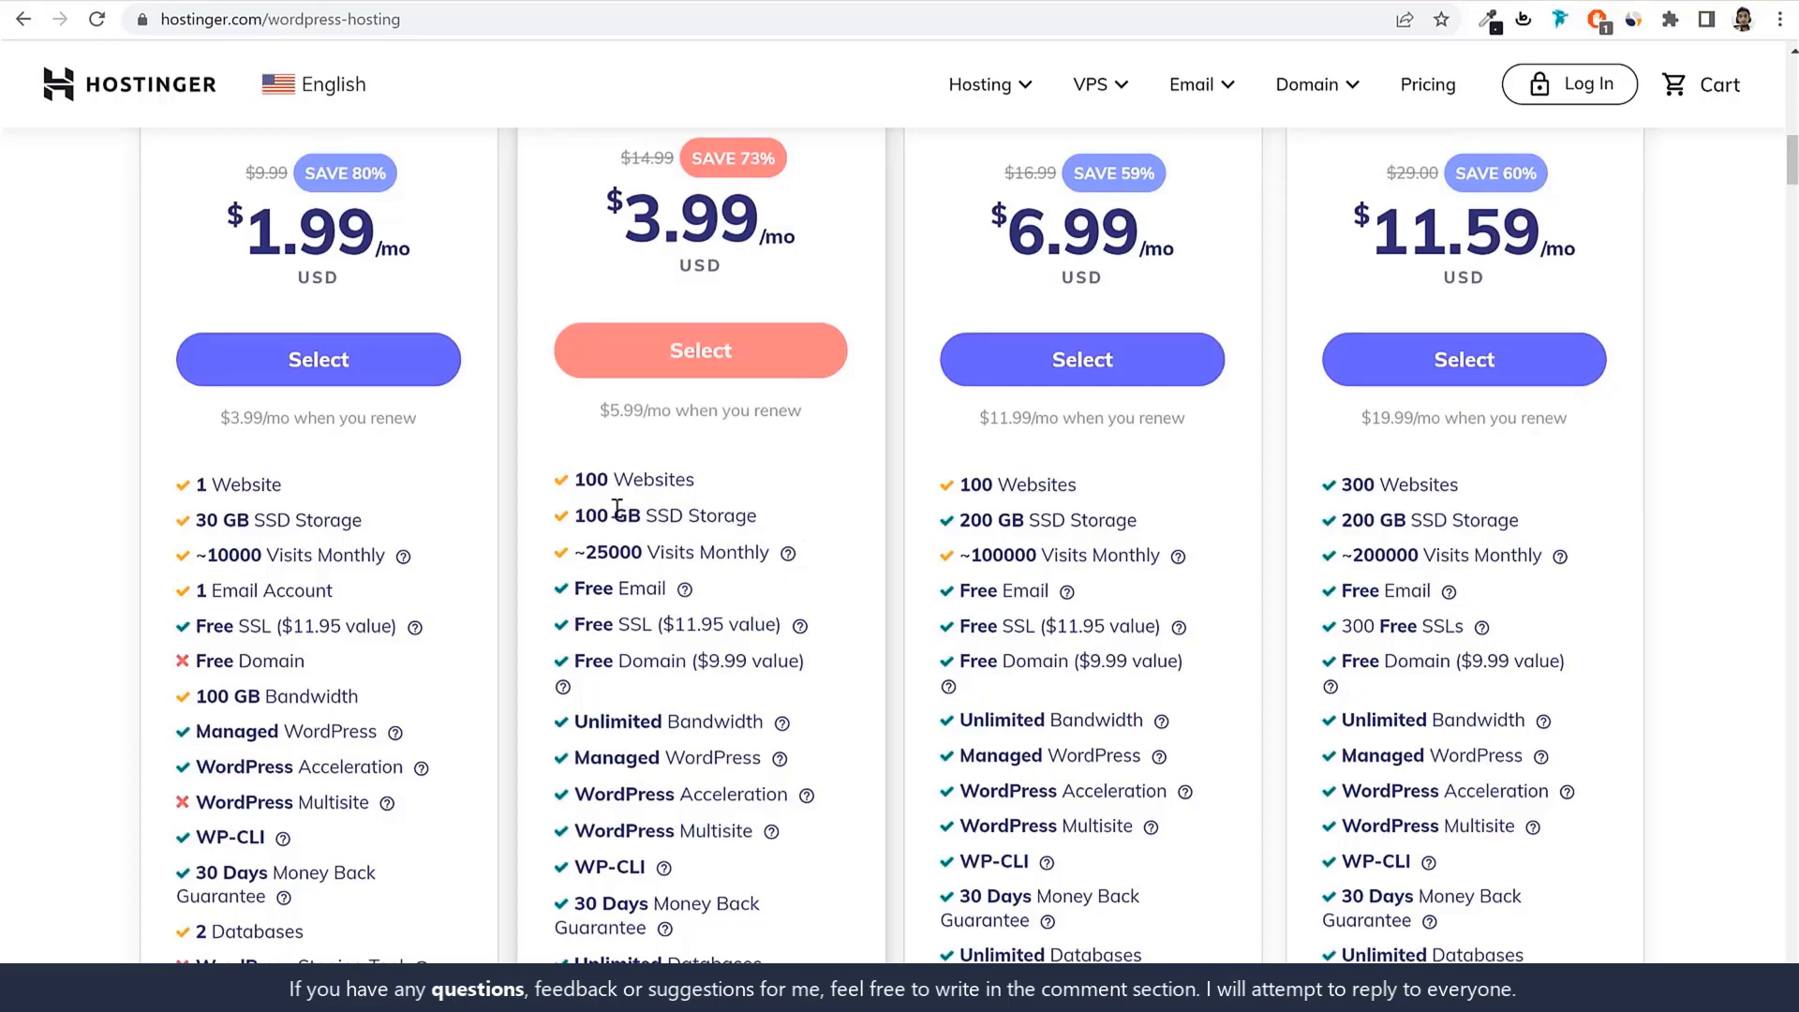
pyautogui.moveTo(578, 514)
pyautogui.mouseDown()
pyautogui.moveTo(774, 508)
pyautogui.moveTo(573, 515)
pyautogui.mouseUp()
pyautogui.click(774, 508)
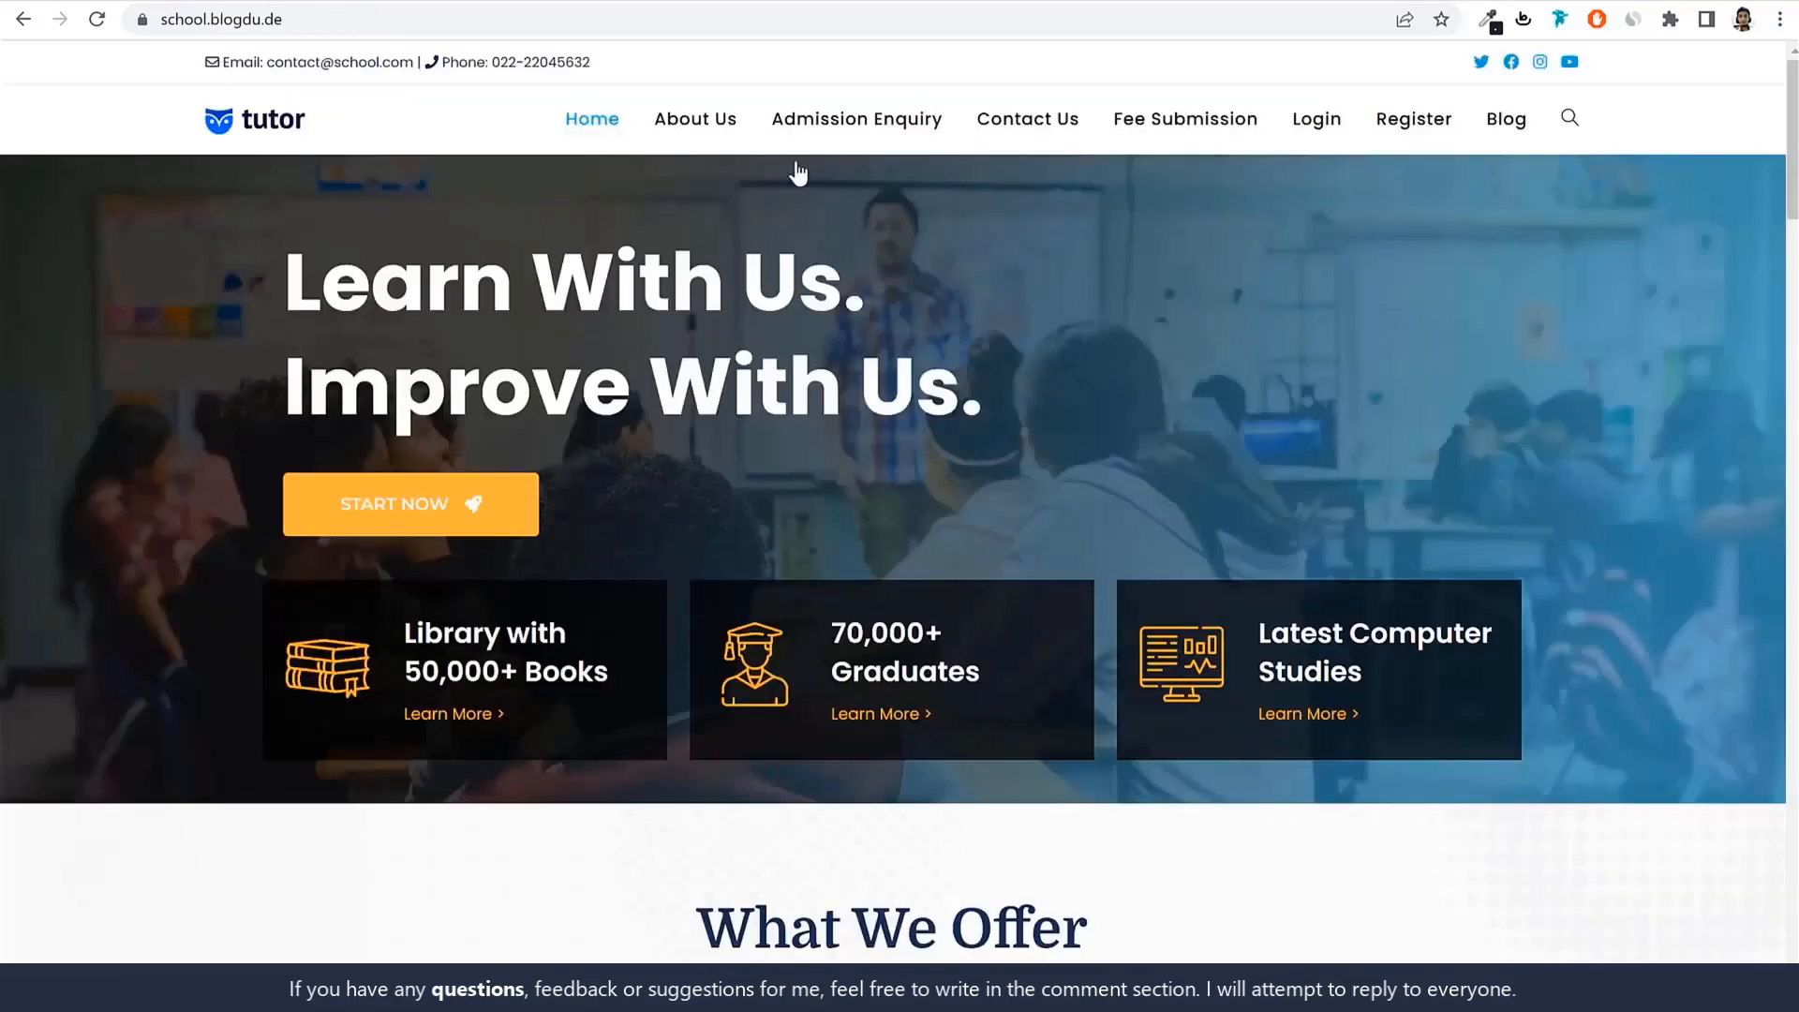
pyautogui.scroll(-20, 1110, 603)
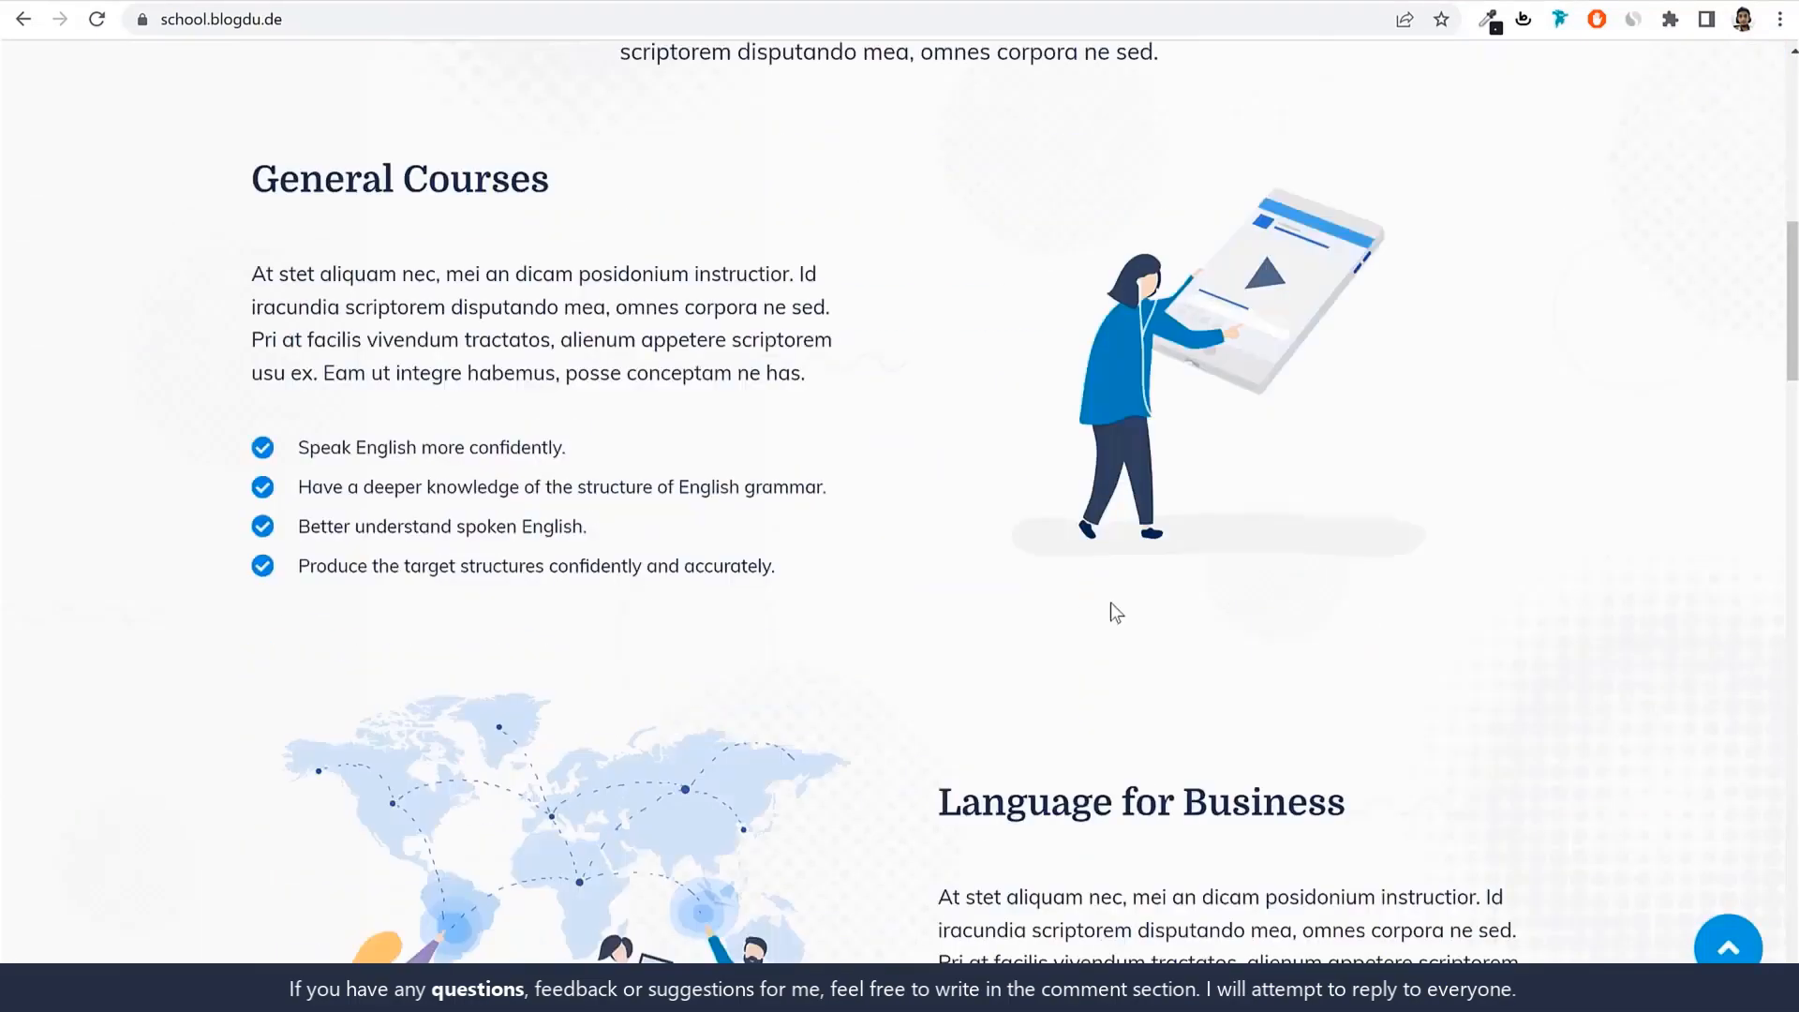
pyautogui.scroll(-10, 1111, 603)
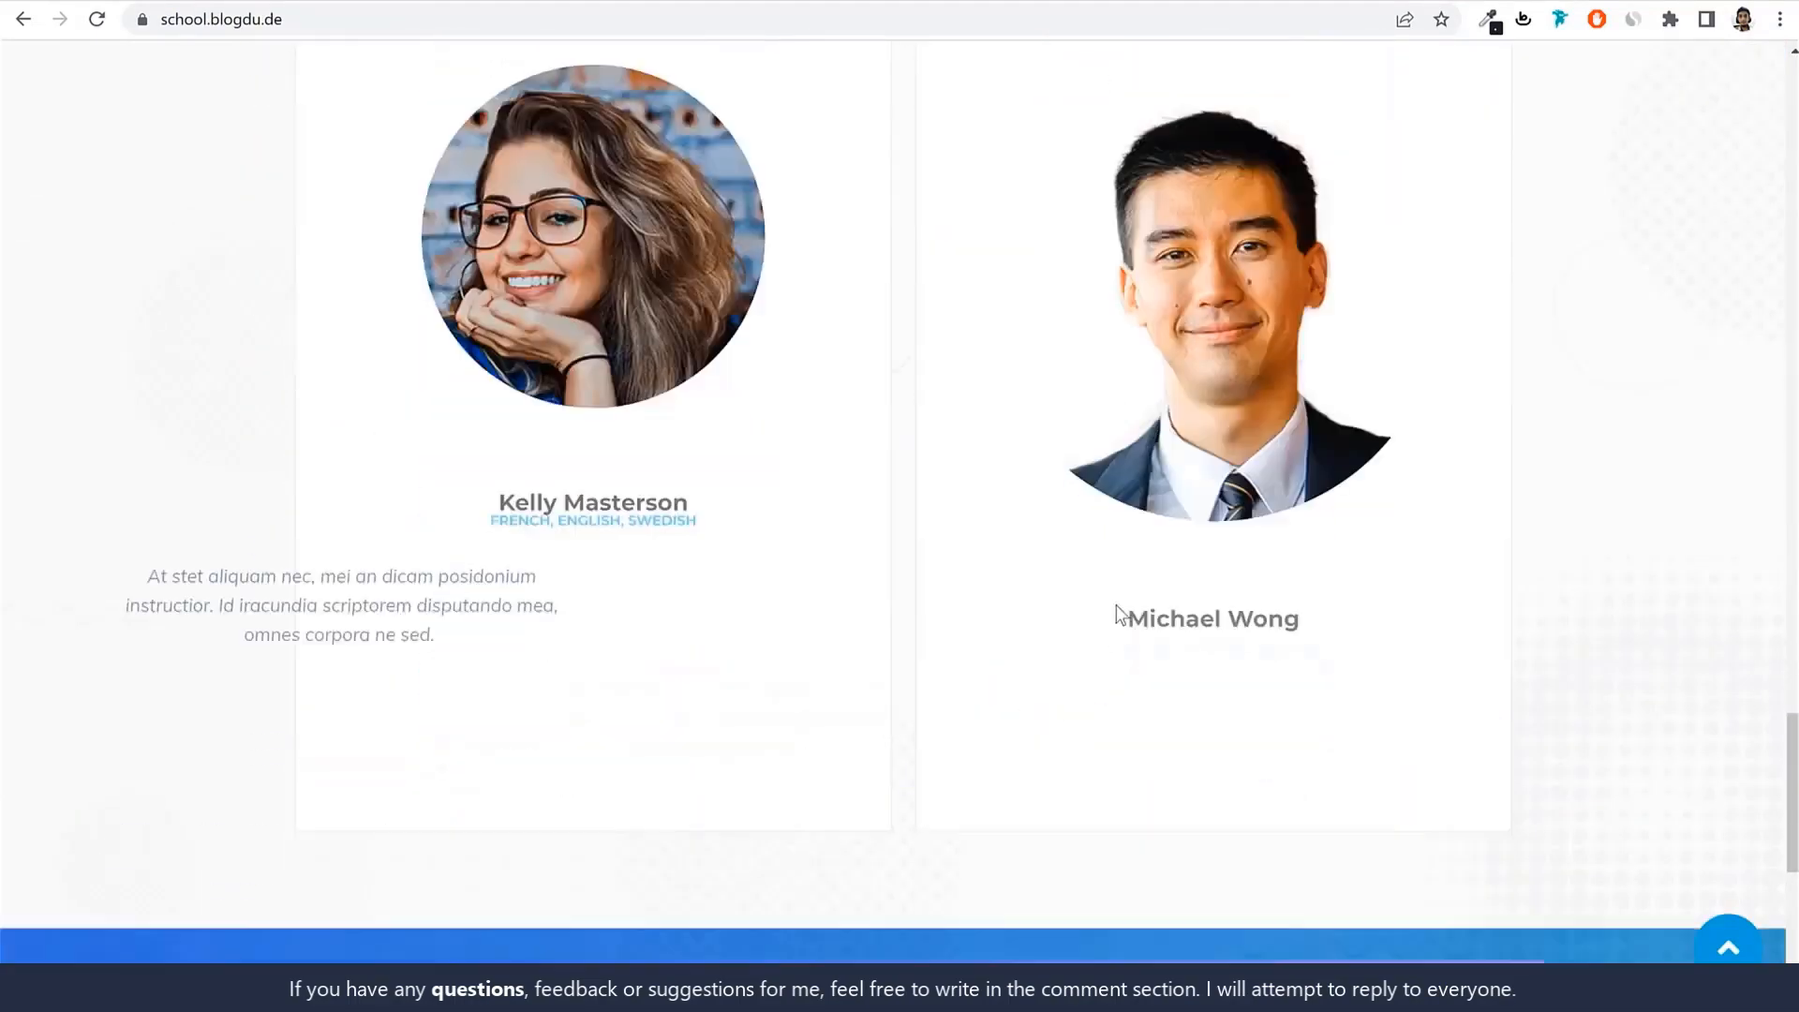
pyautogui.click(1727, 948)
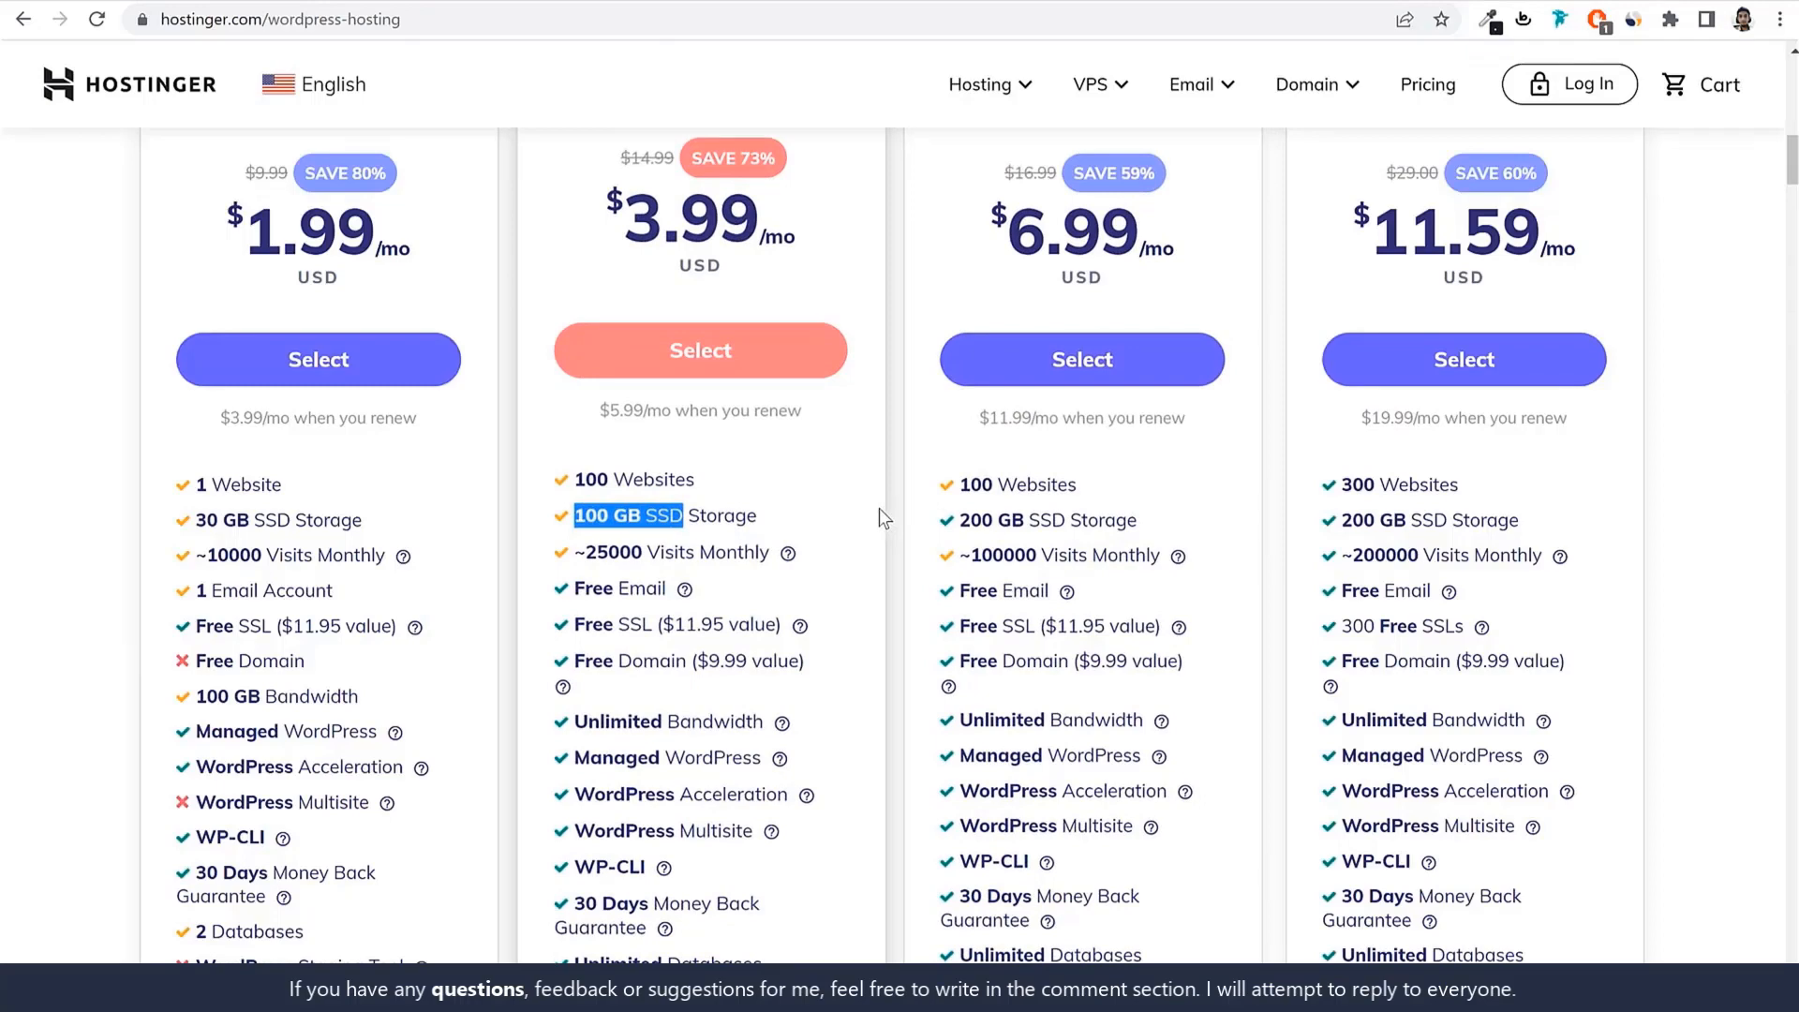
pyautogui.click(641, 515)
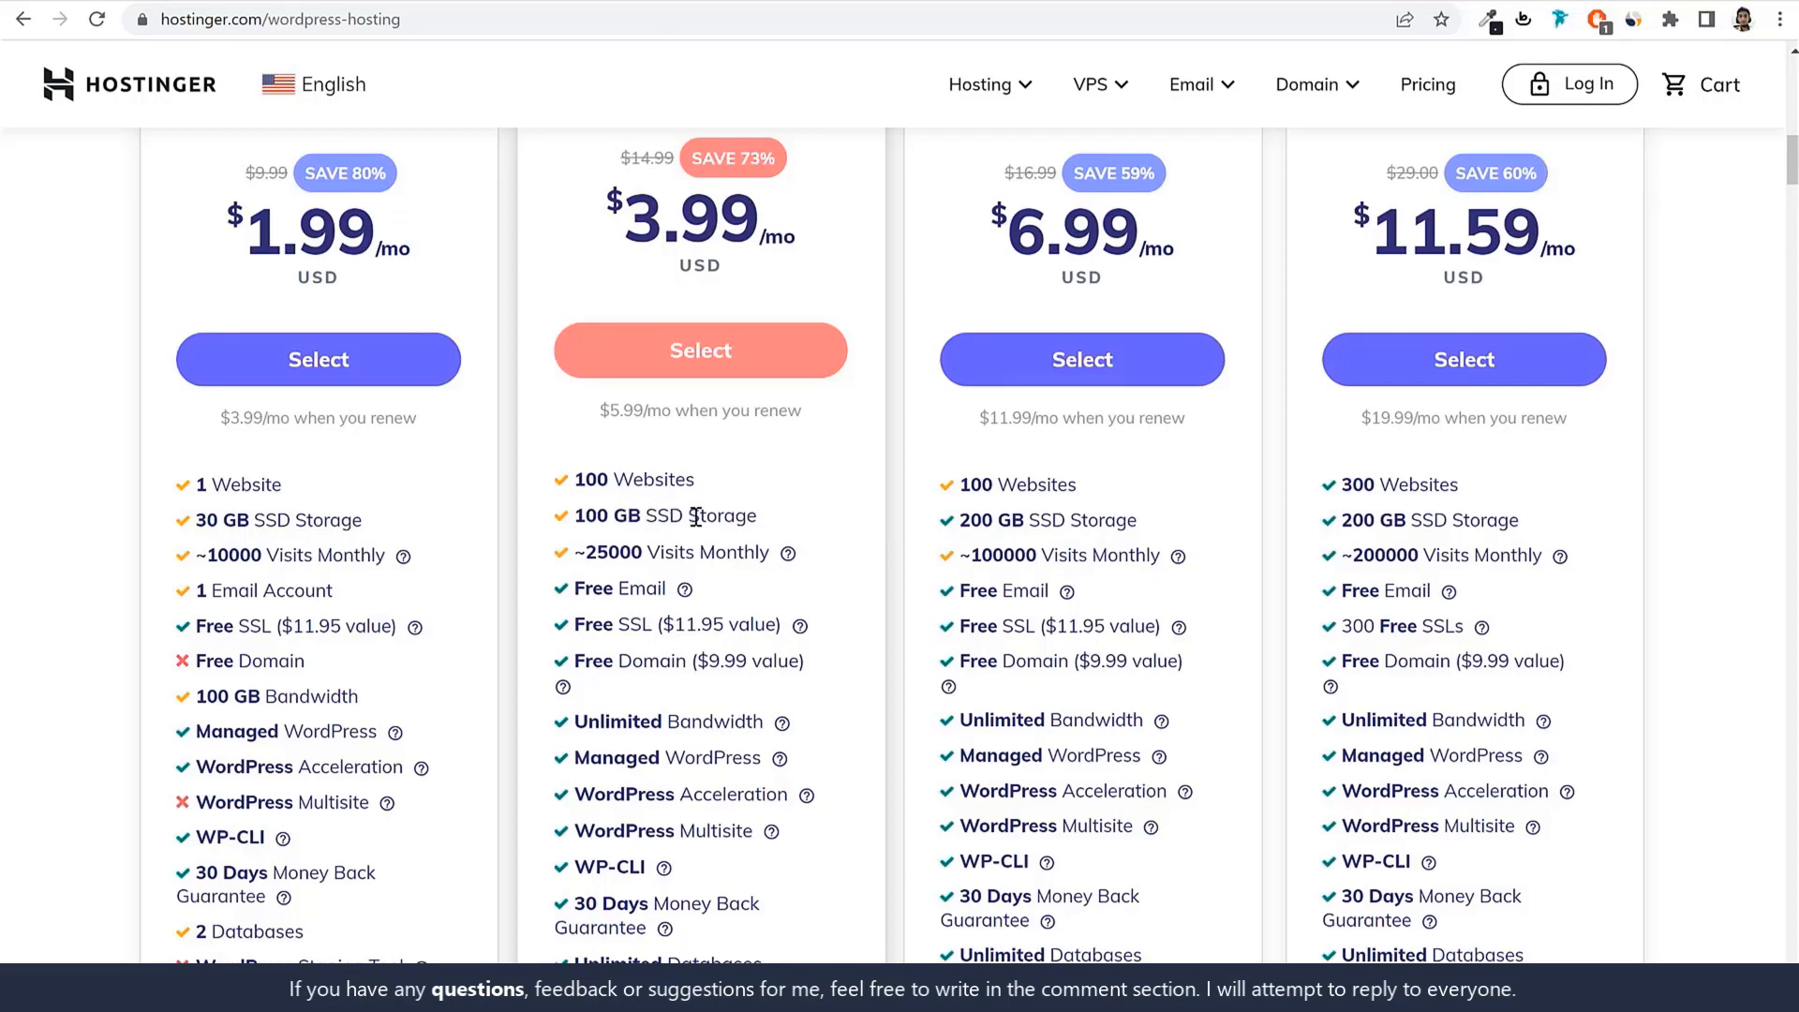
pyautogui.moveTo(684, 515); pyautogui.dragTo(778, 515)
pyautogui.click(722, 577)
pyautogui.scroll(-3, 824, 569)
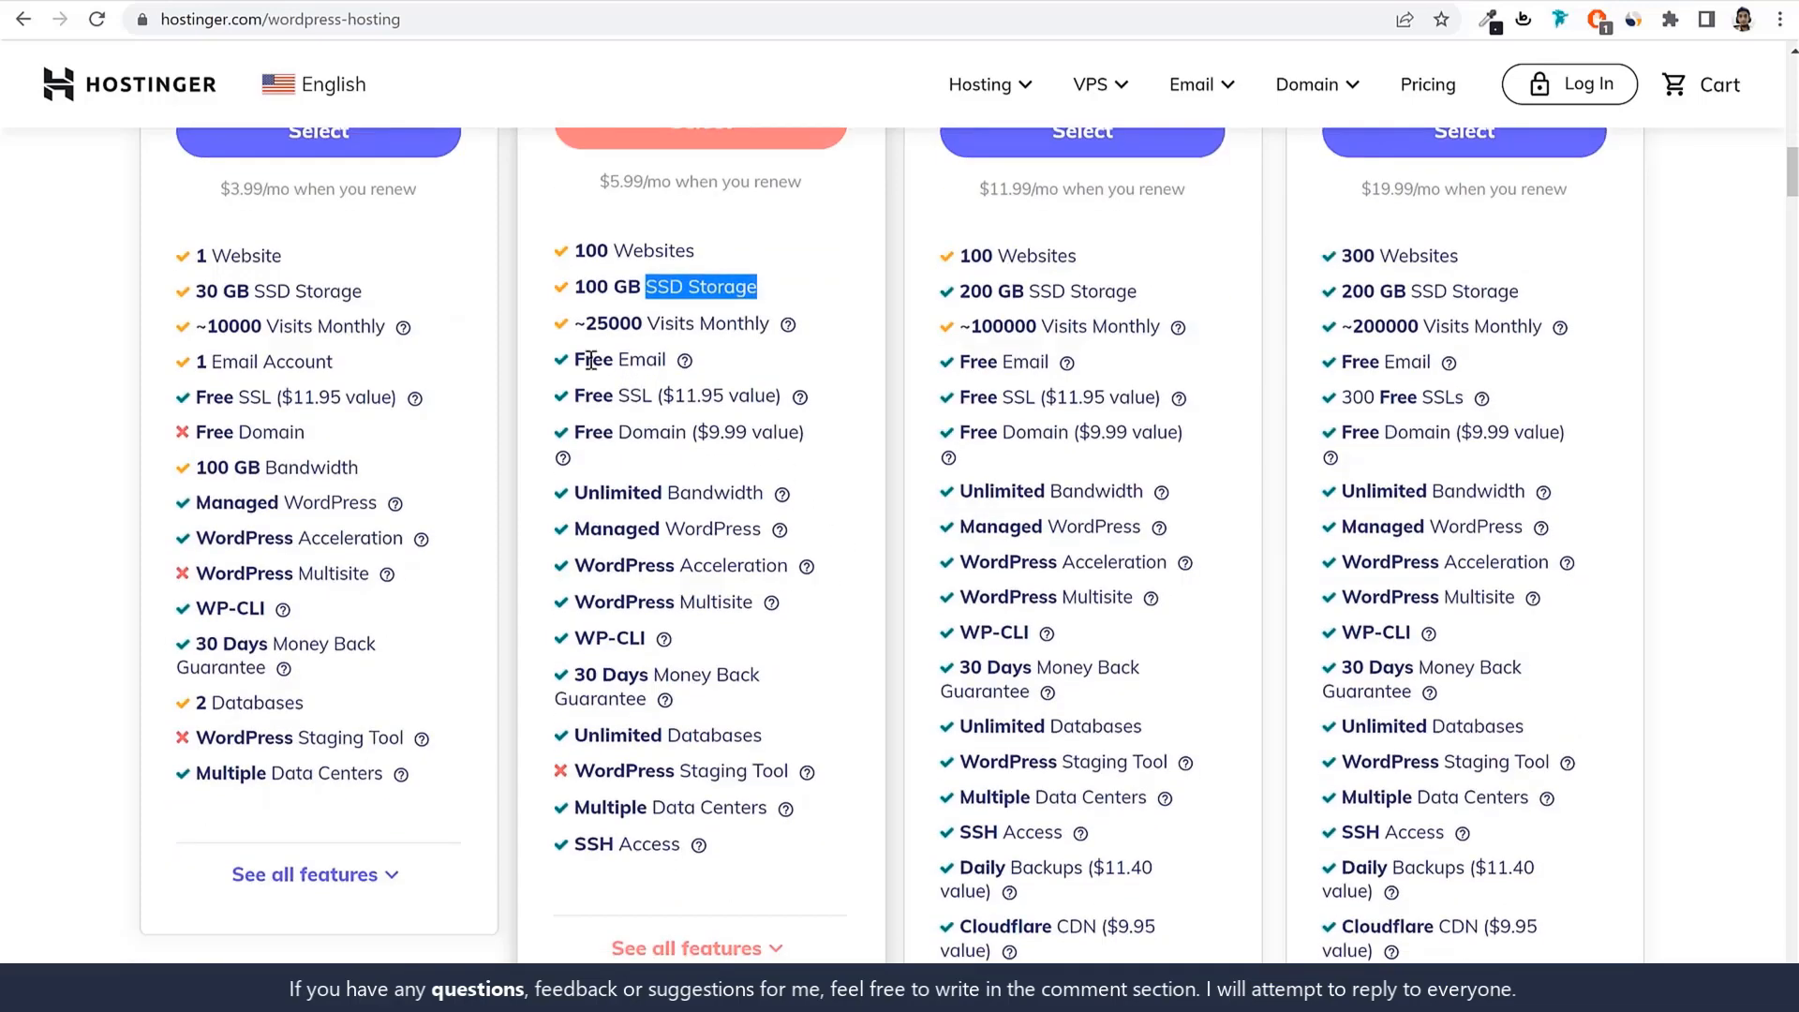
pyautogui.moveTo(569, 361); pyautogui.dragTo(684, 356)
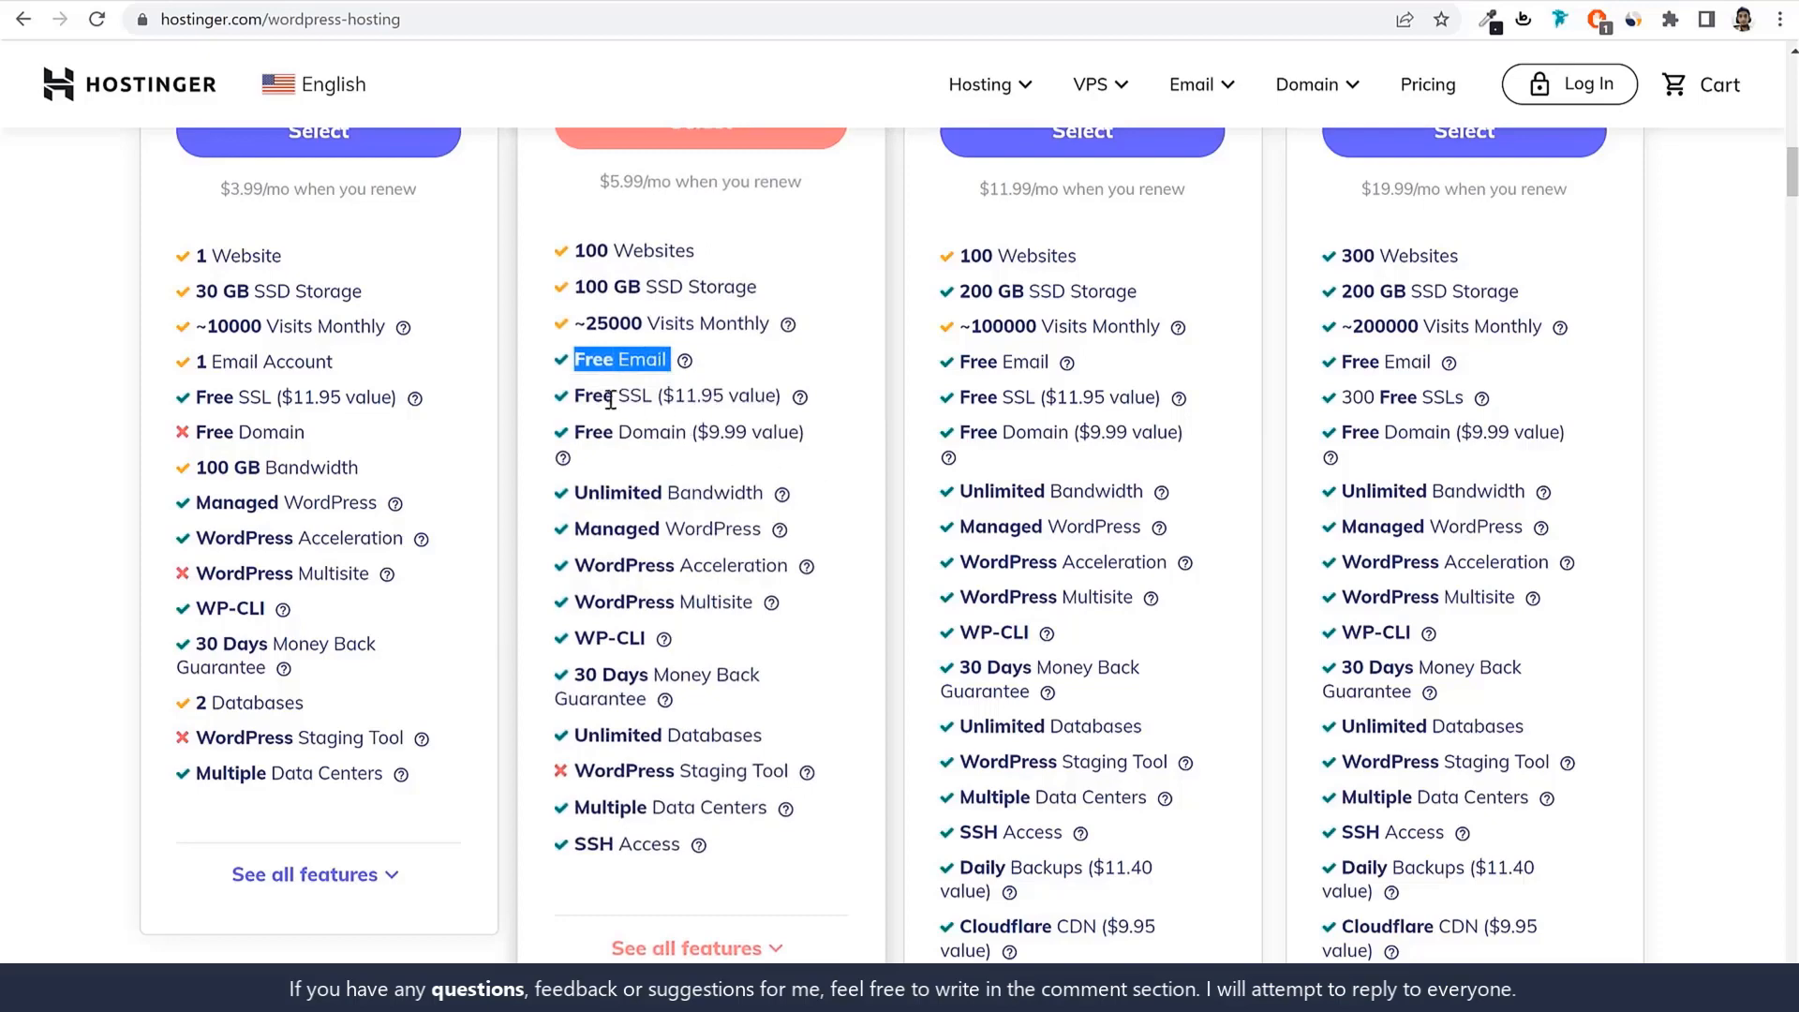
pyautogui.moveTo(572, 396); pyautogui.dragTo(655, 397)
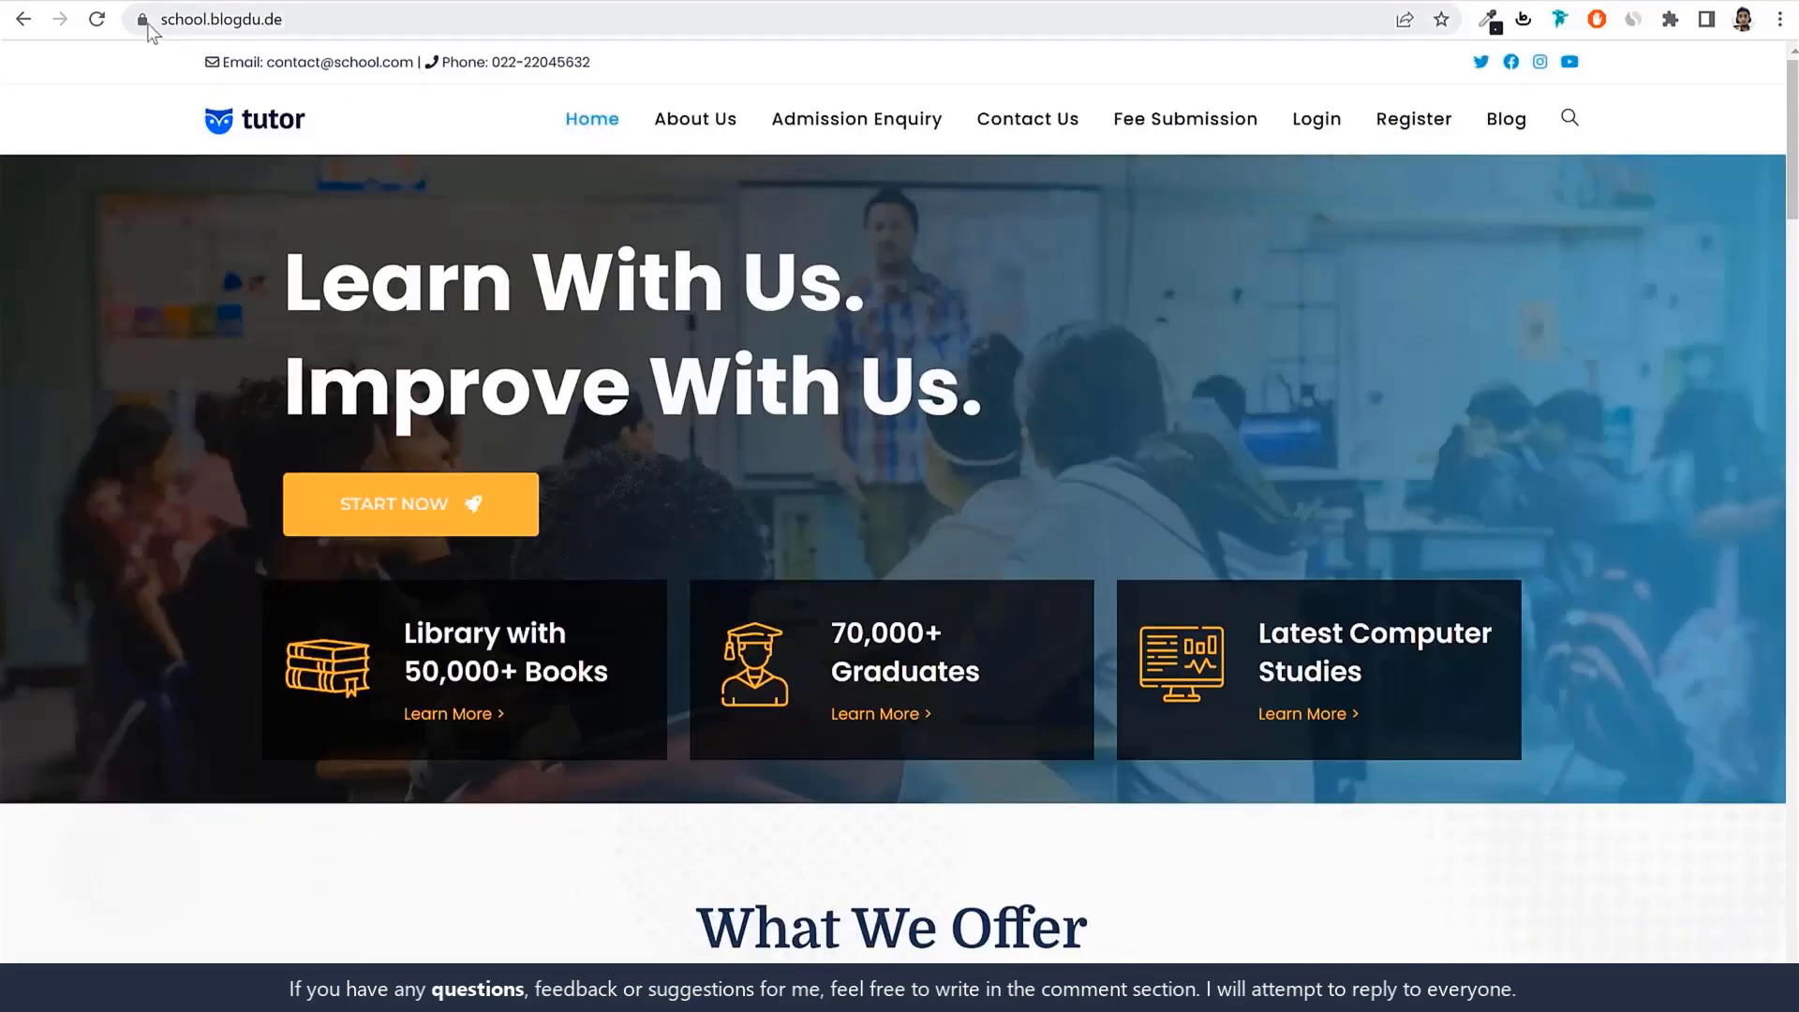
pyautogui.click(145, 21)
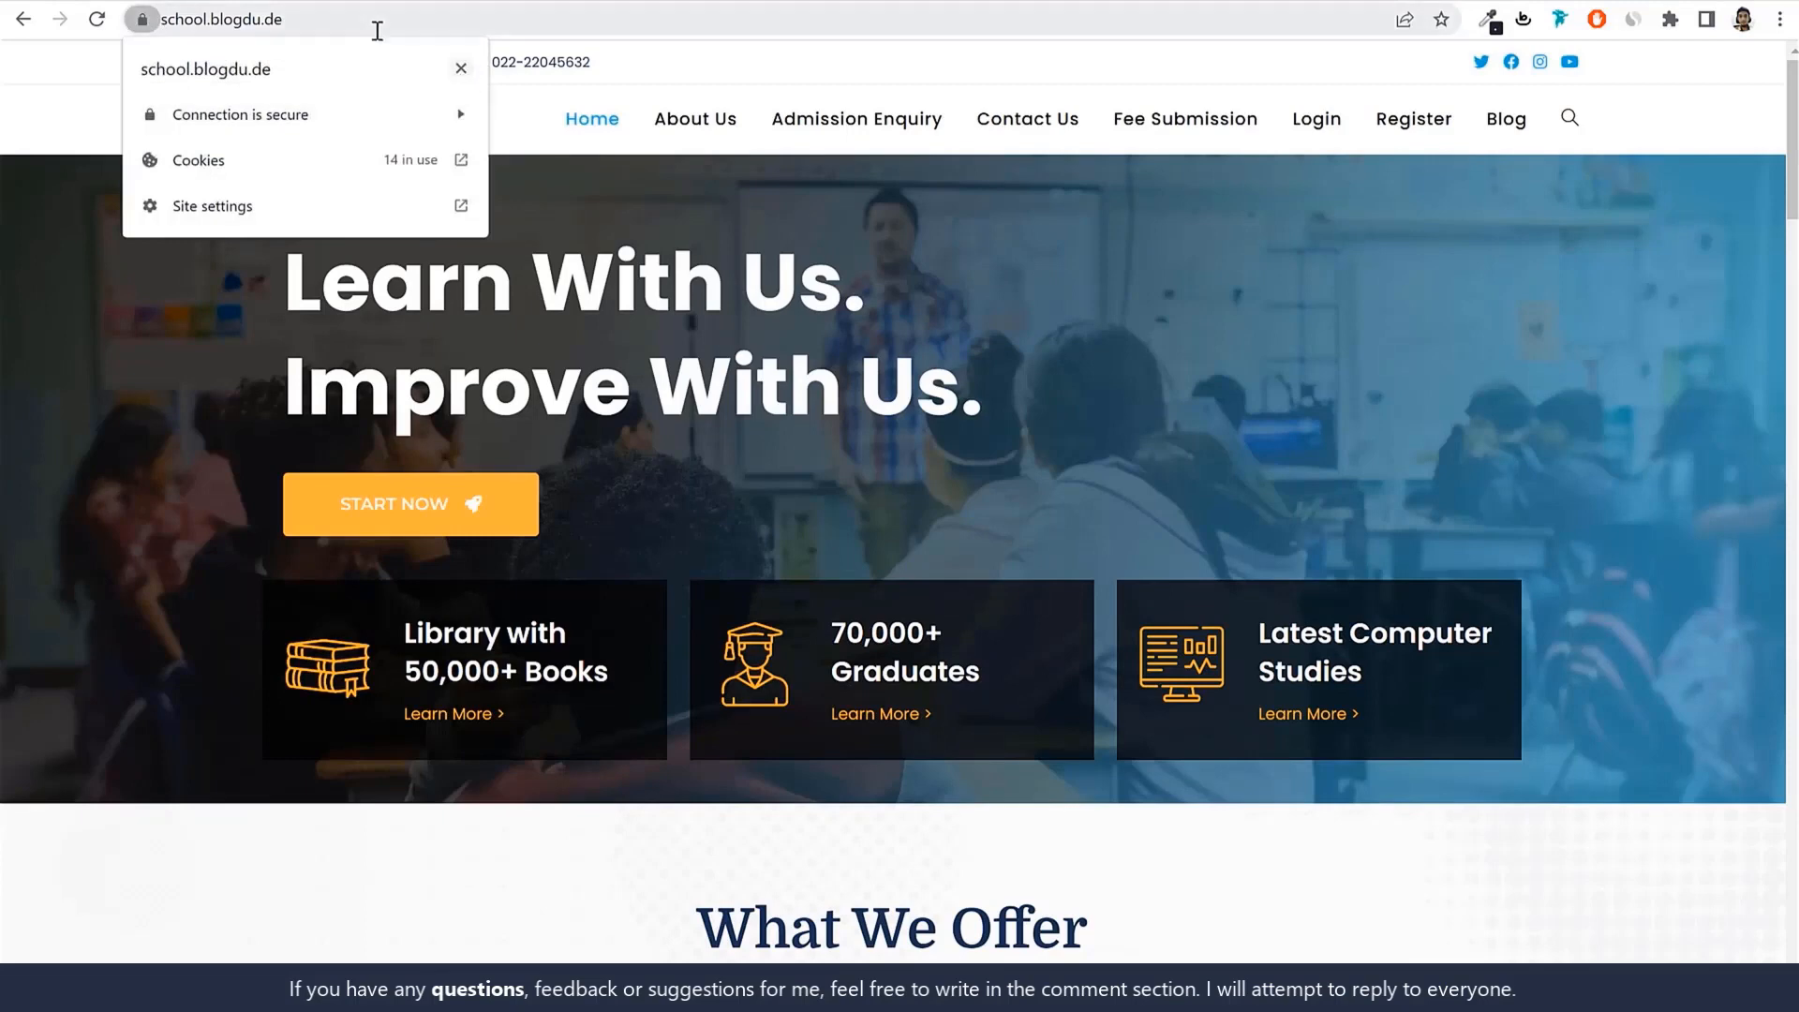
pyautogui.click(459, 71)
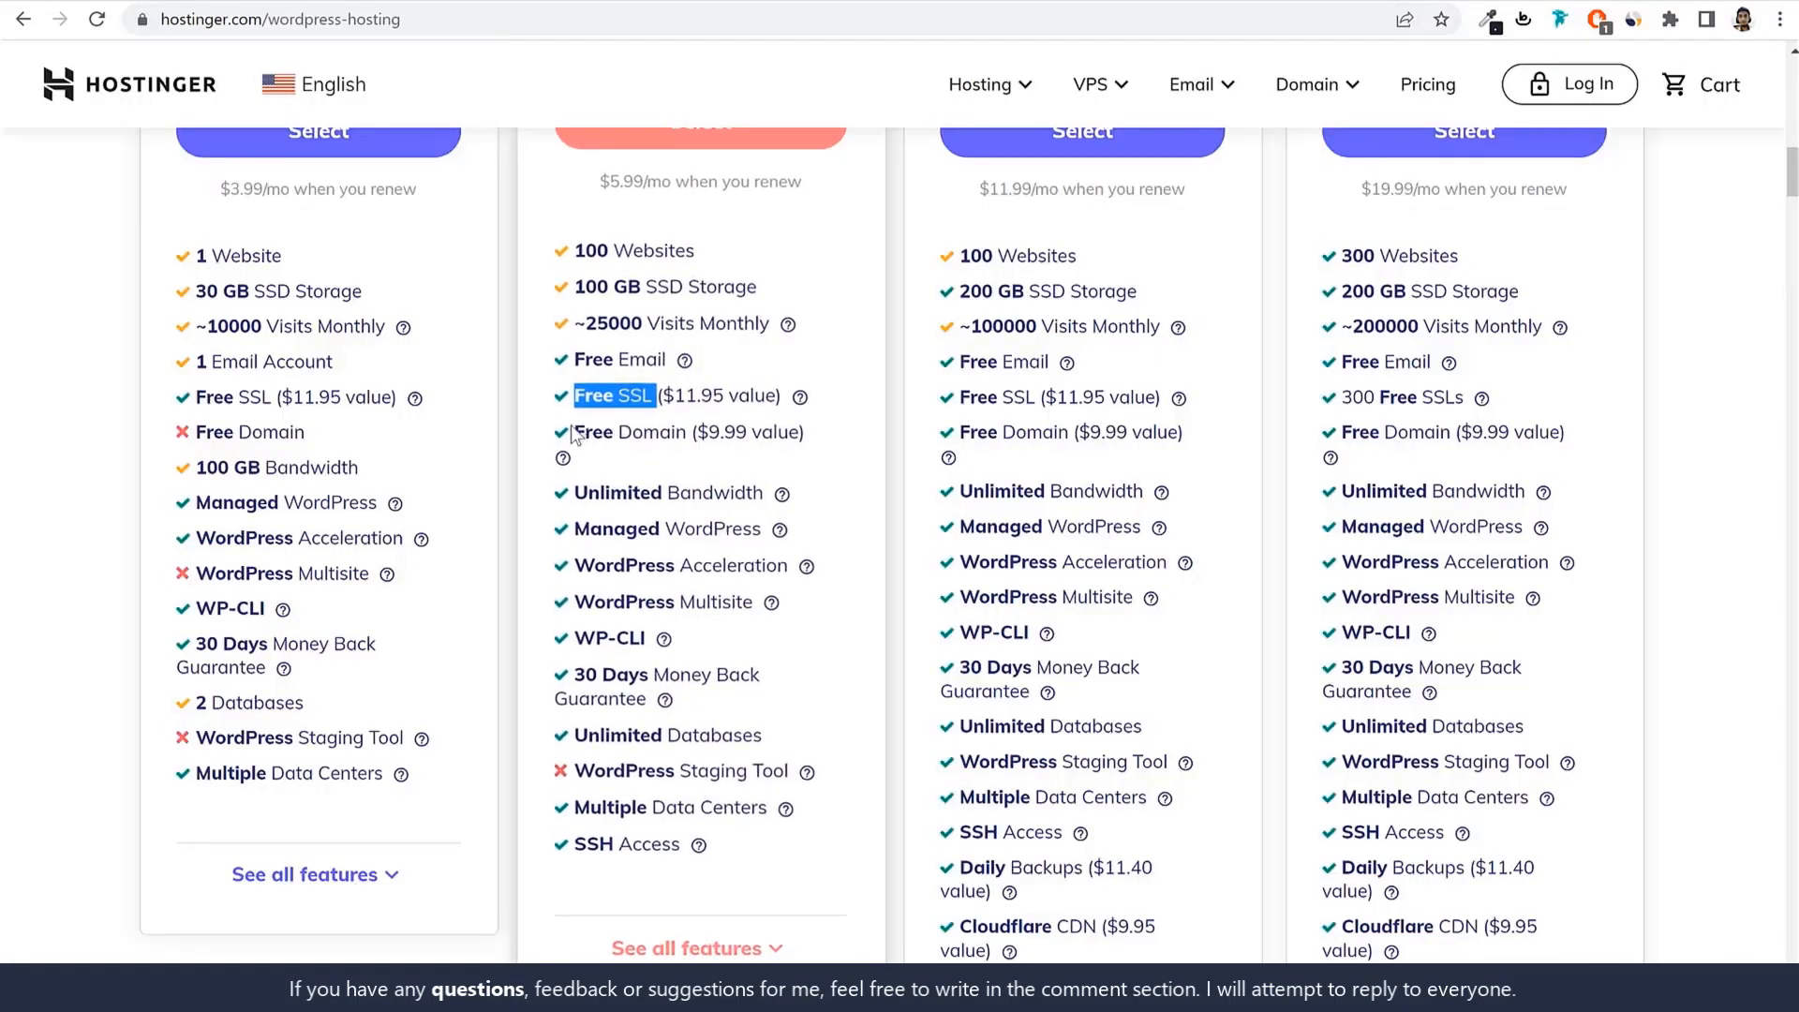
# Review the Starter plan's Free Domain, Managed WordPress and Acceleration details, then select WordPress Starter.
pyautogui.moveTo(574, 432); pyautogui.dragTo(693, 433)
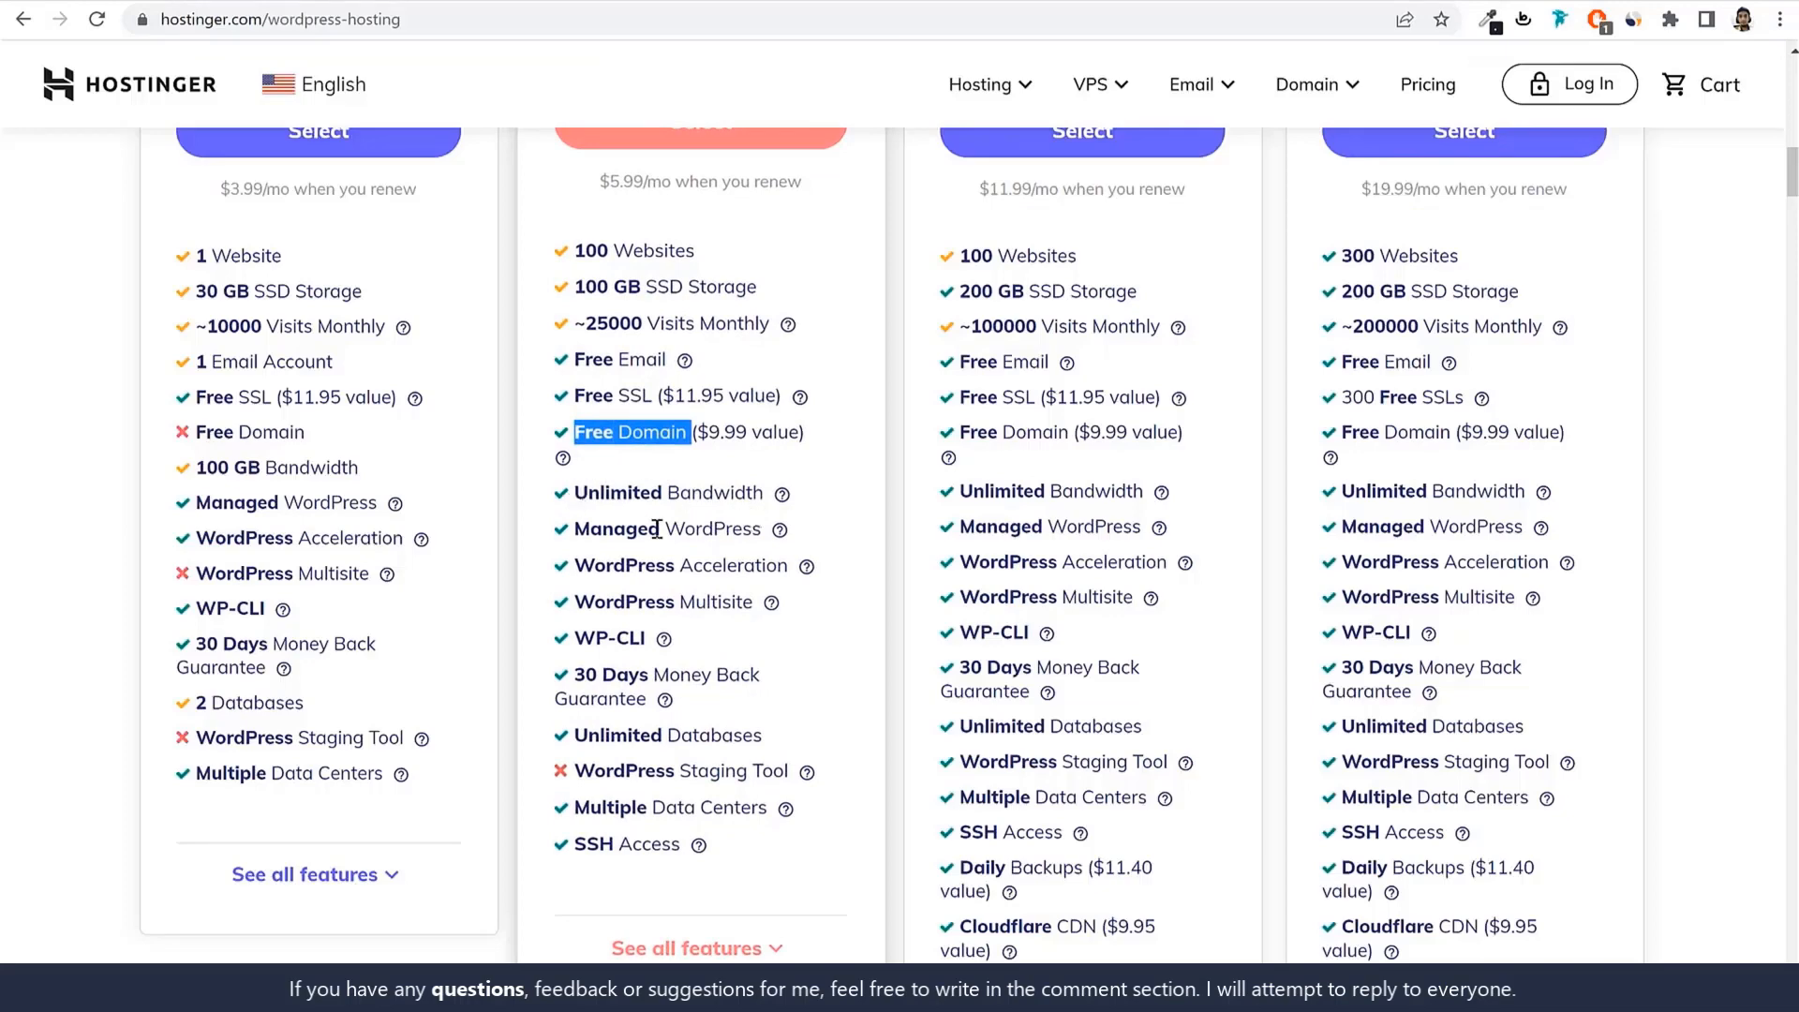
pyautogui.moveTo(782, 534)
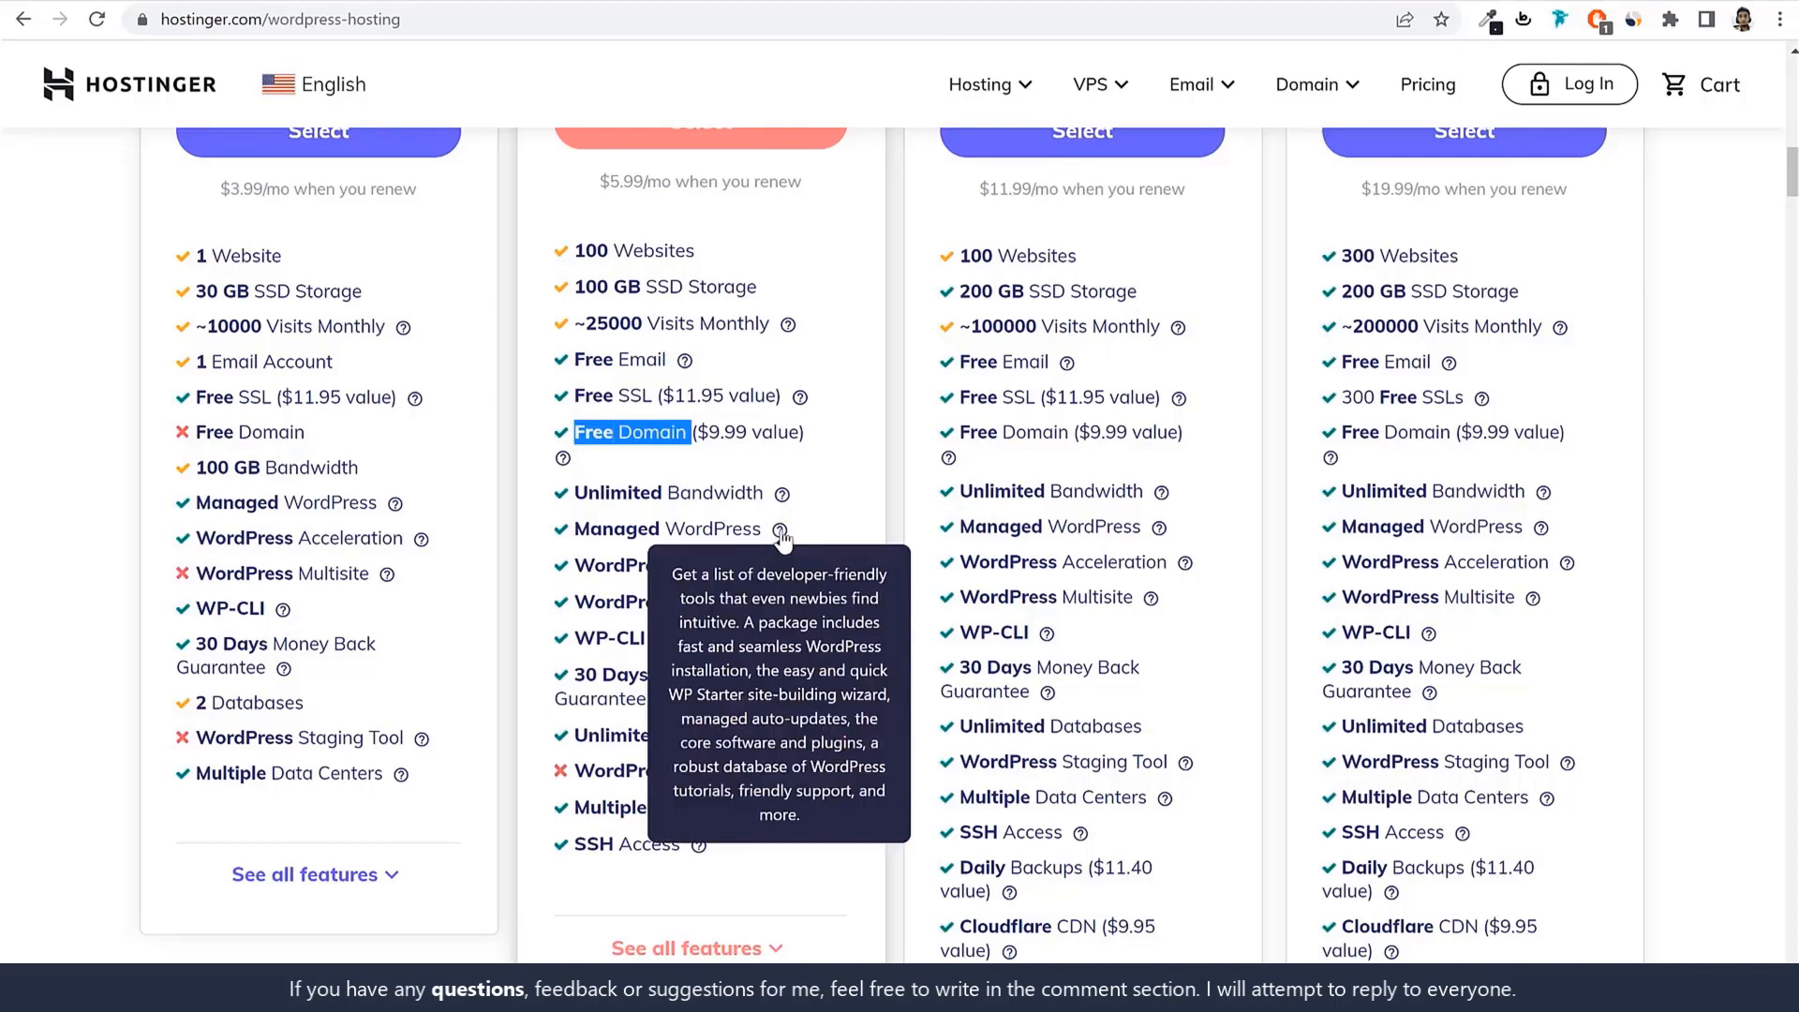
pyautogui.scroll(-1, 868, 559)
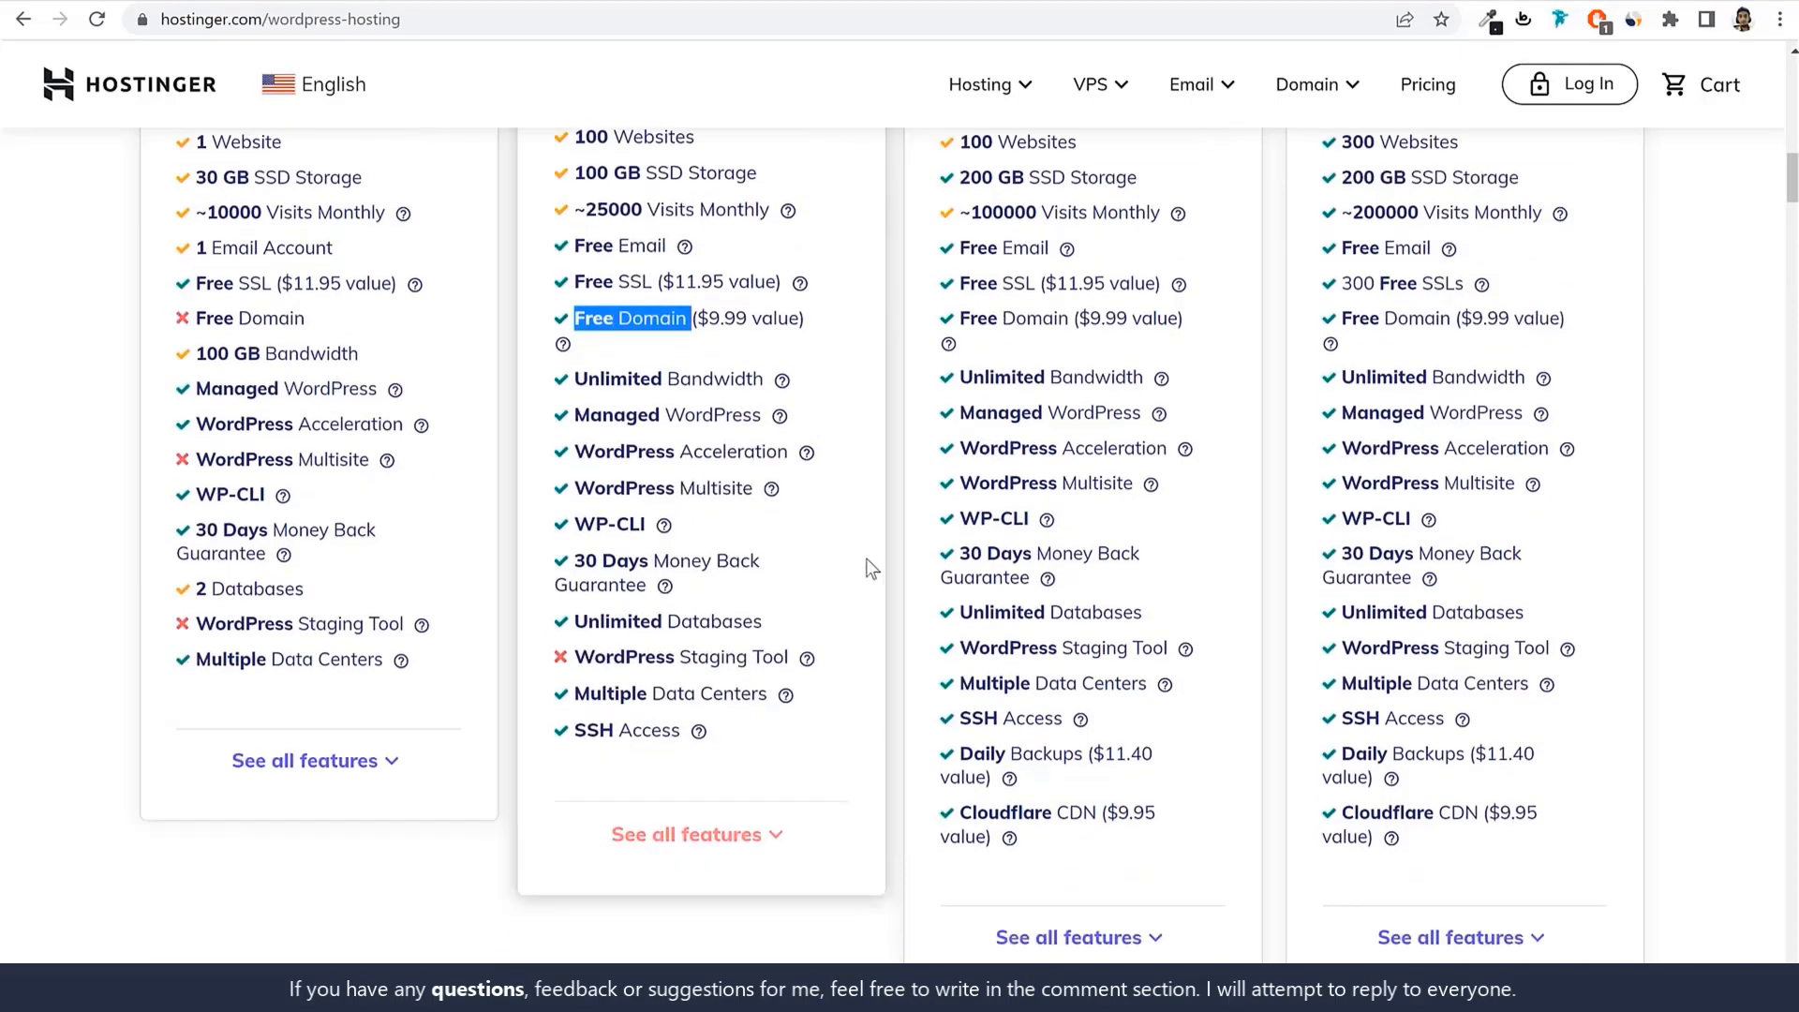
pyautogui.moveTo(808, 455)
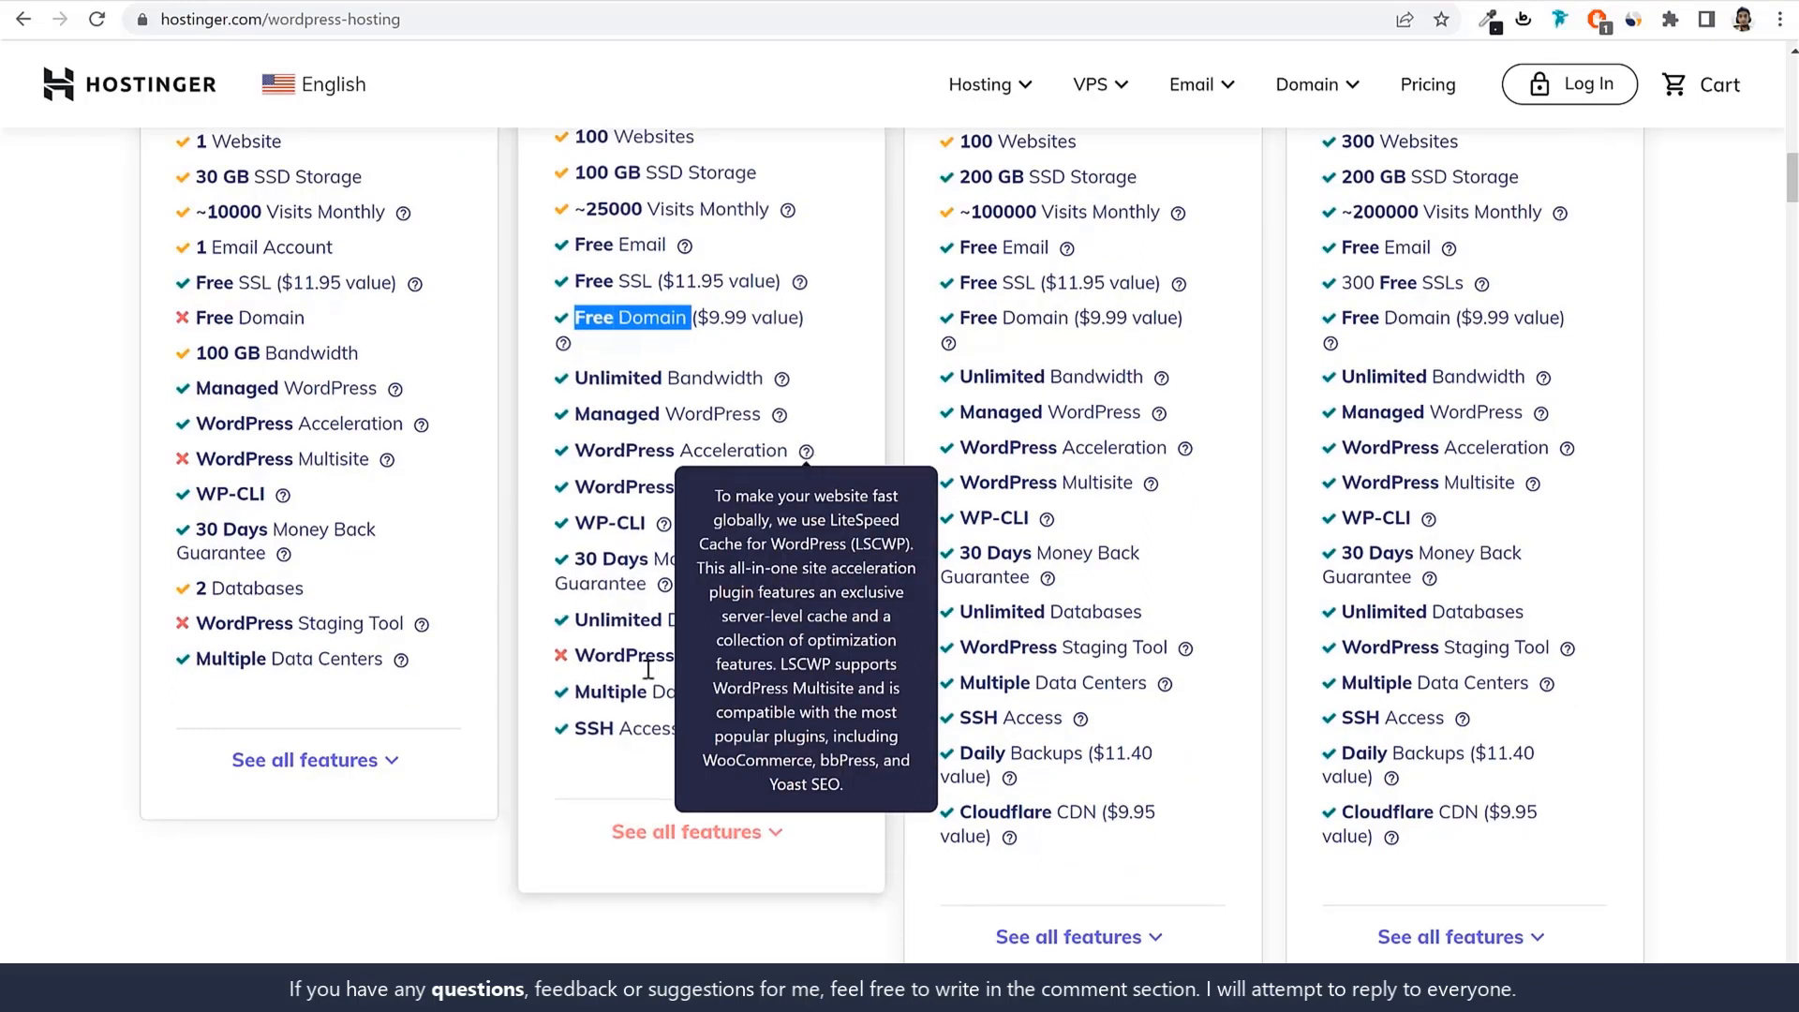
pyautogui.scroll(3, 774, 752)
pyautogui.scroll(2, 774, 751)
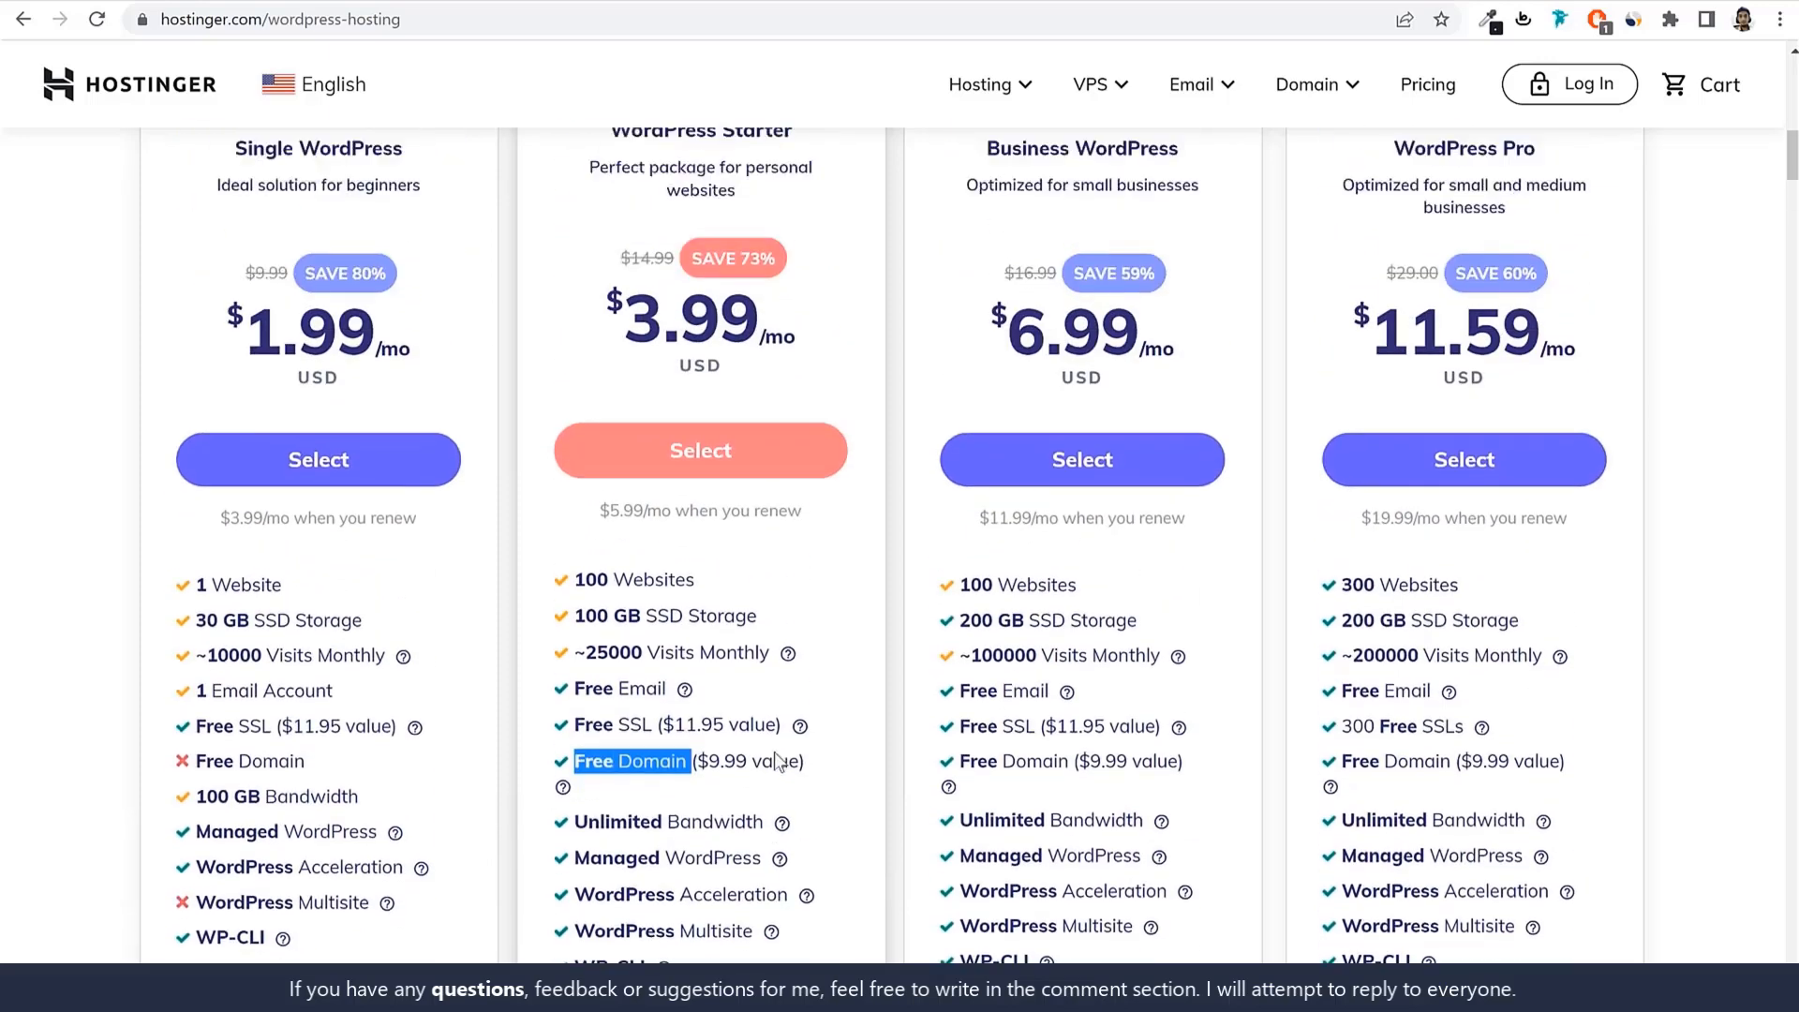
pyautogui.scroll(1, 809, 696)
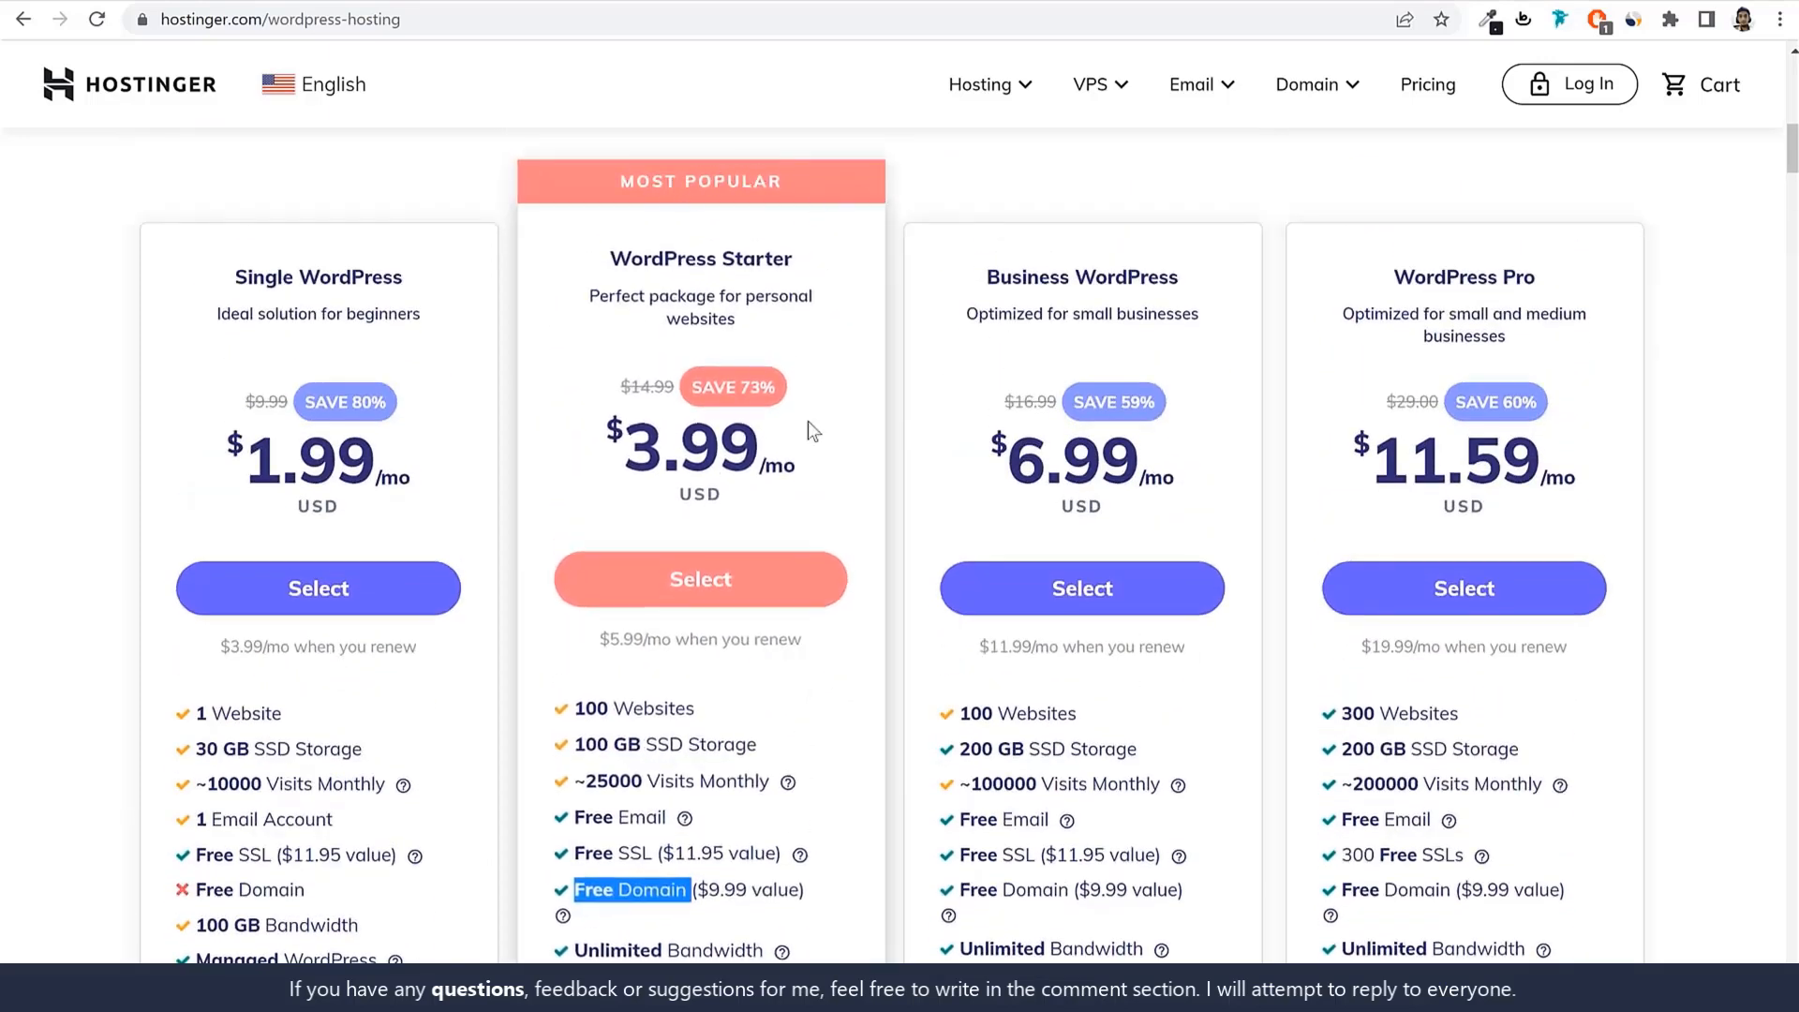
pyautogui.click(801, 582)
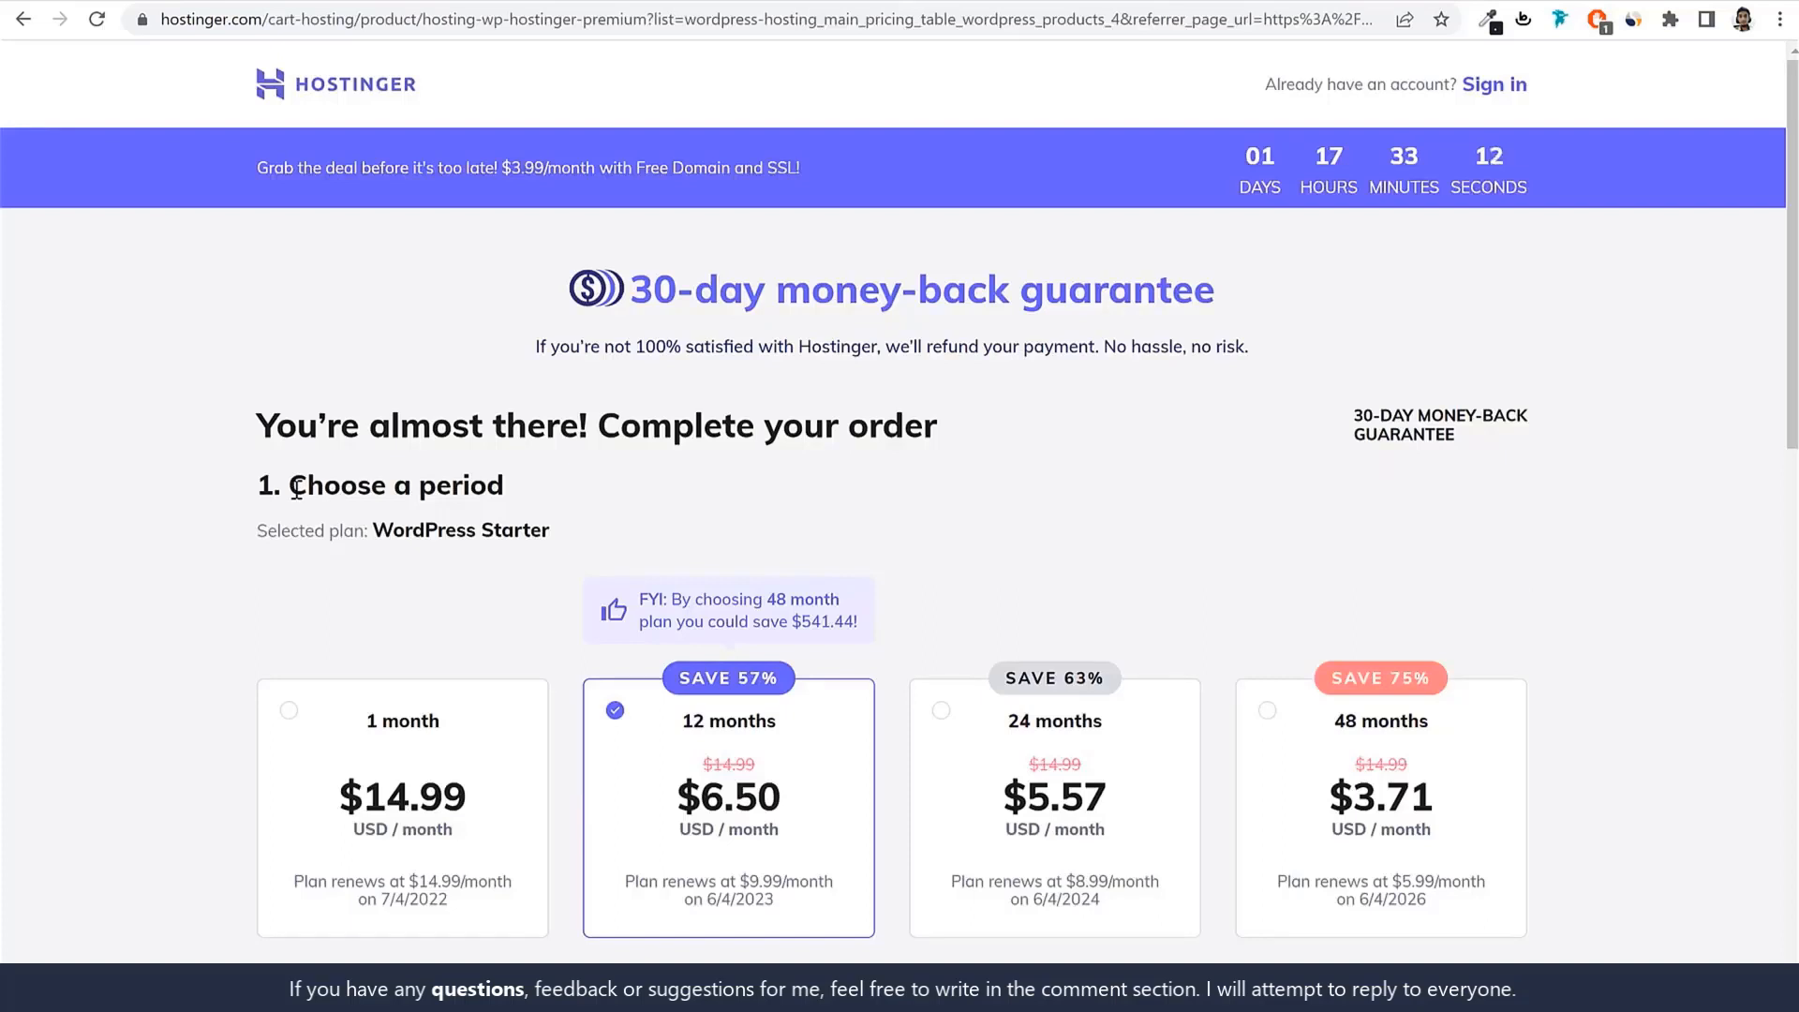
# Compare the 48-month billing period, then return to the 12-month period.
pyautogui.moveTo(290, 484); pyautogui.dragTo(595, 481)
pyautogui.click(594, 482)
pyautogui.scroll(-2, 684, 487)
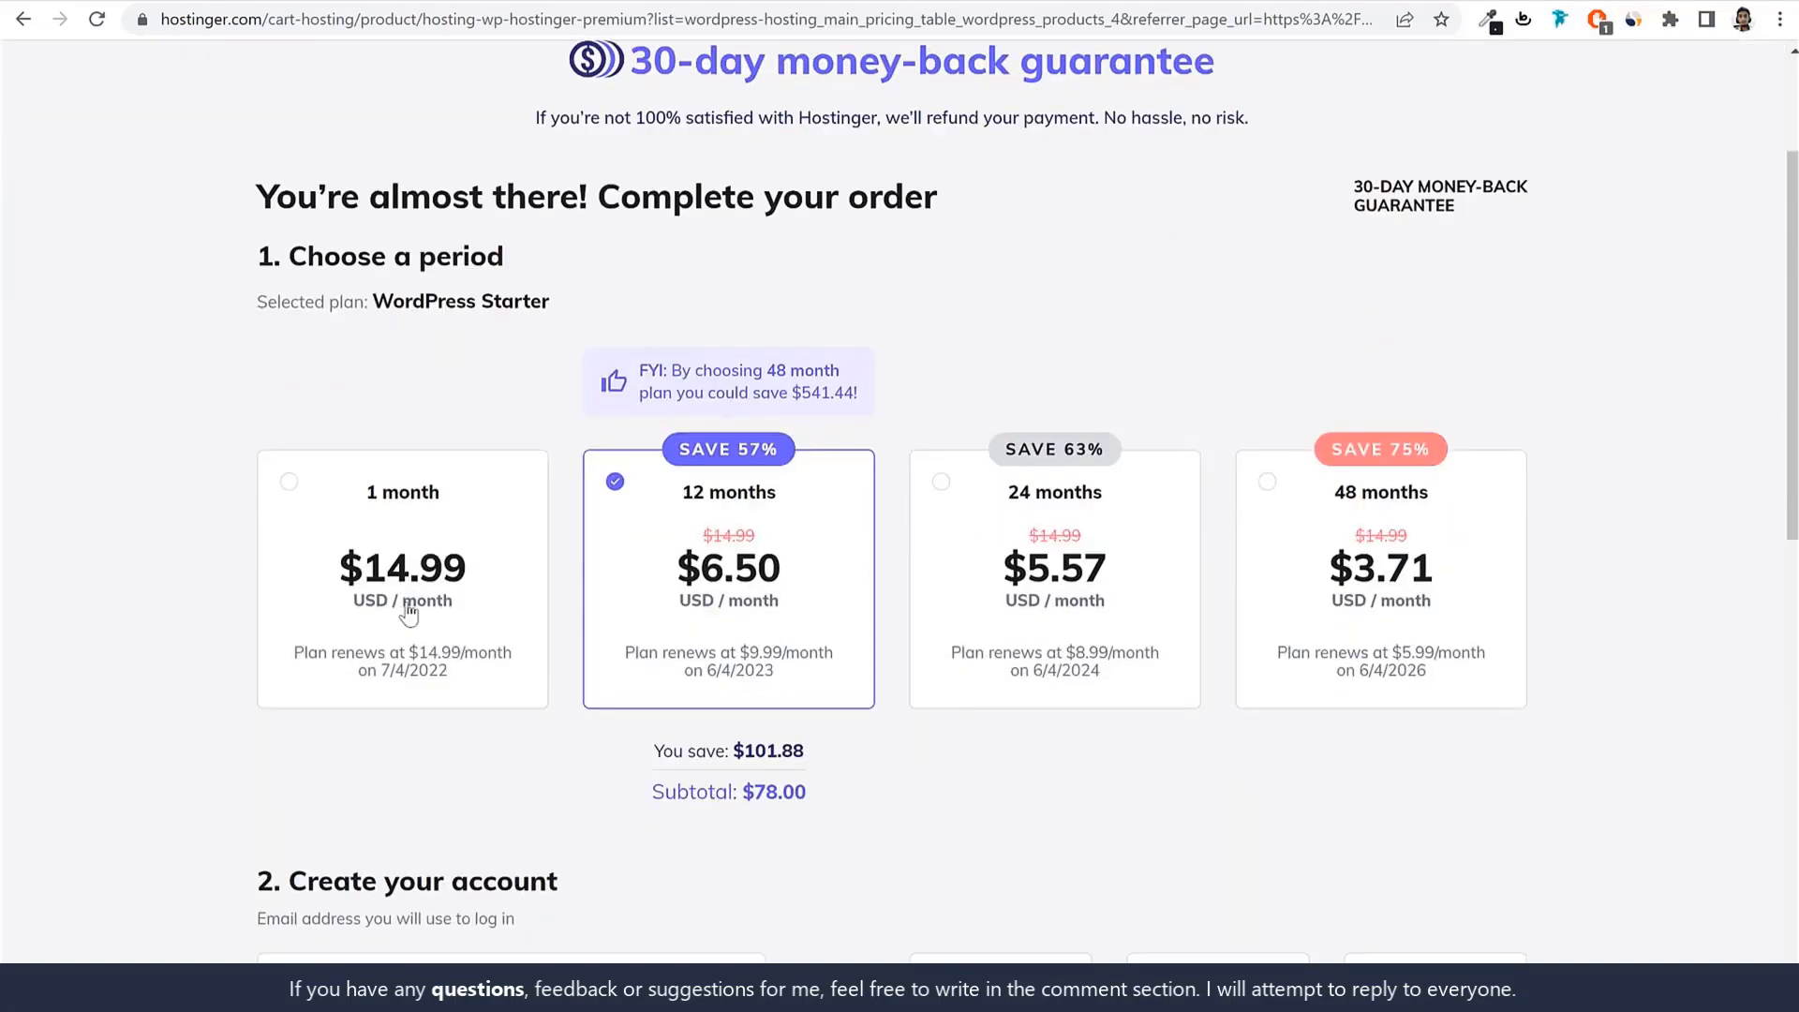
pyautogui.doubleClick(1458, 506)
pyautogui.click(616, 483)
pyautogui.moveTo(787, 497); pyautogui.dragTo(677, 506)
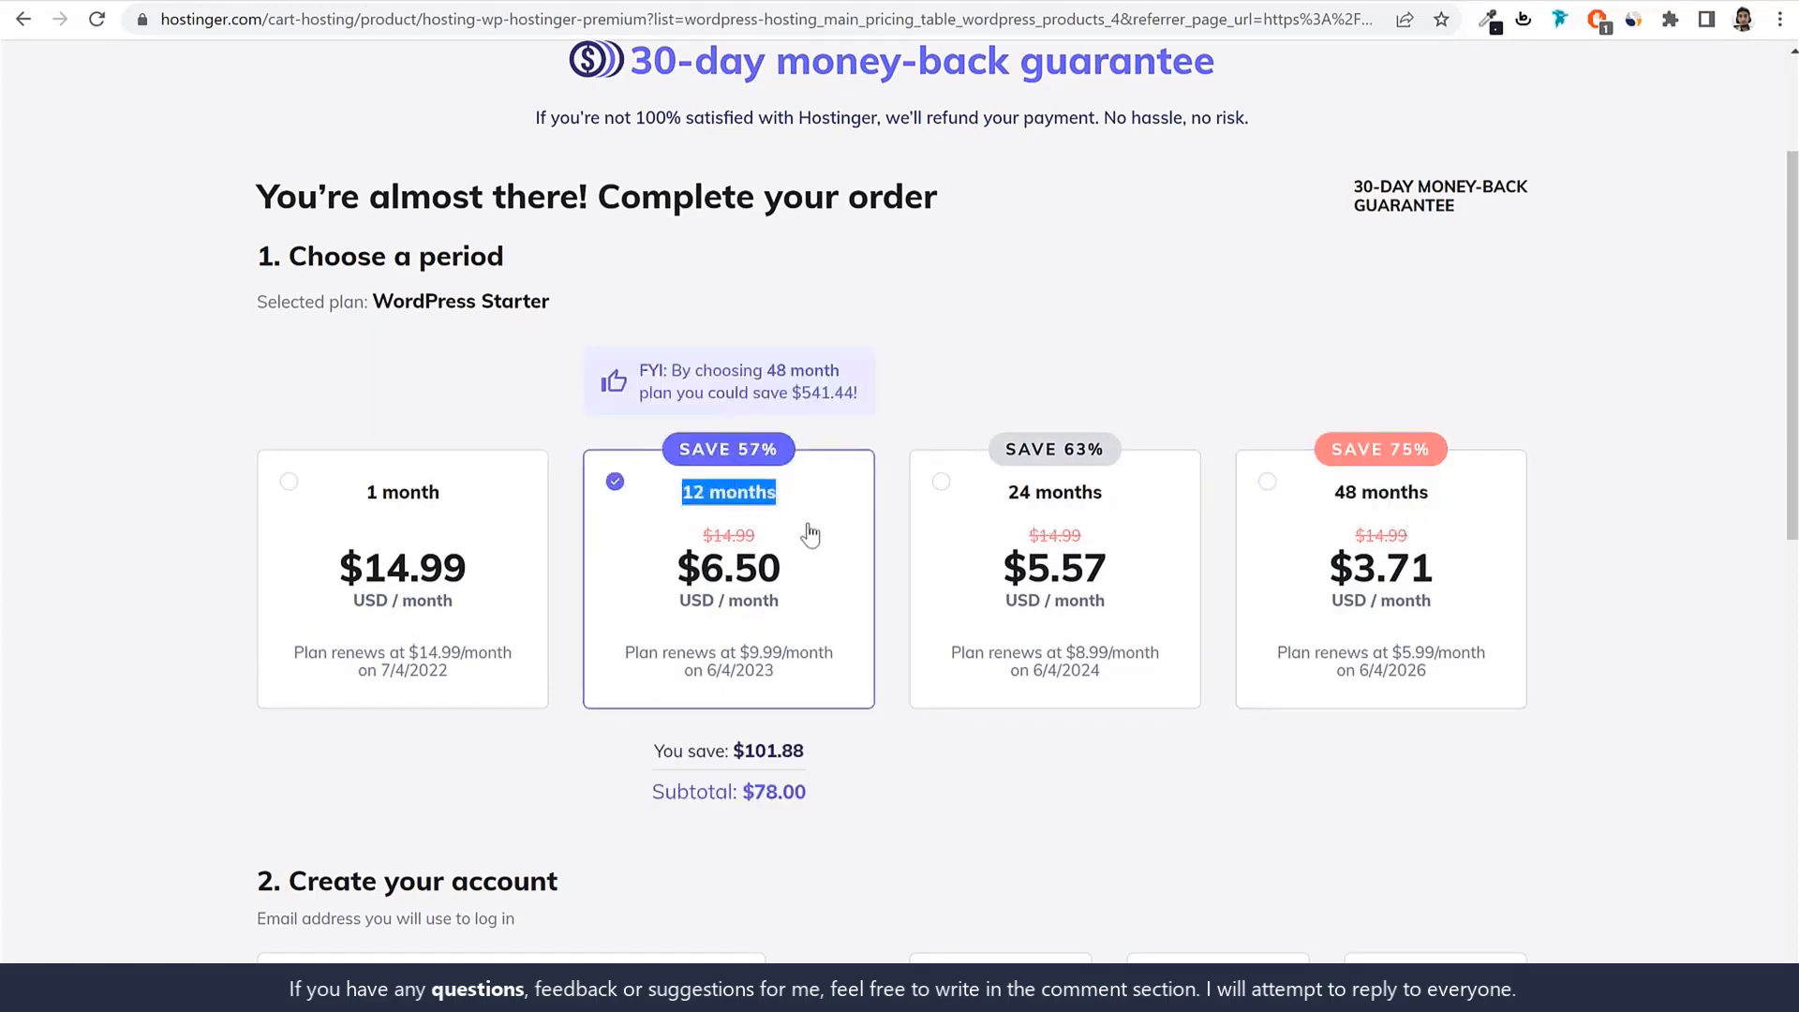
# Try the 1-month period, go back to 12 months, noting its $6.50/month price and 57% saving.
pyautogui.scroll(-1, 814, 525)
pyautogui.click(457, 484)
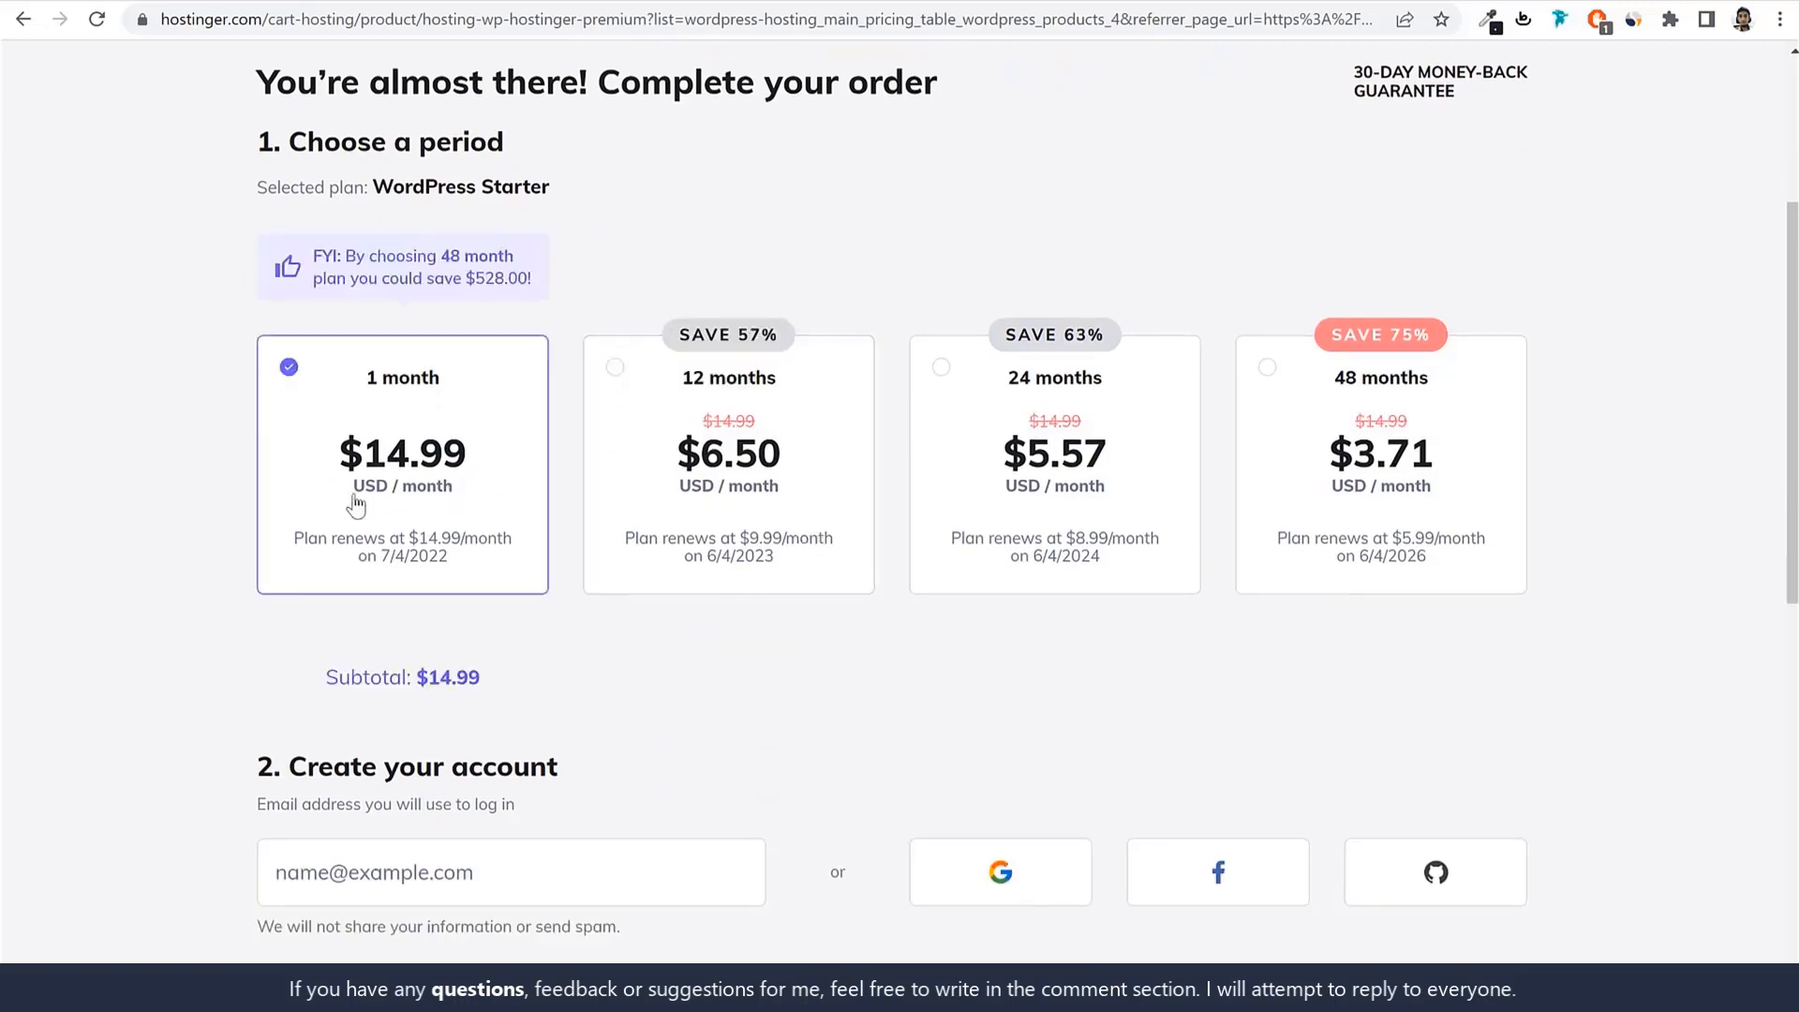
pyautogui.click(840, 438)
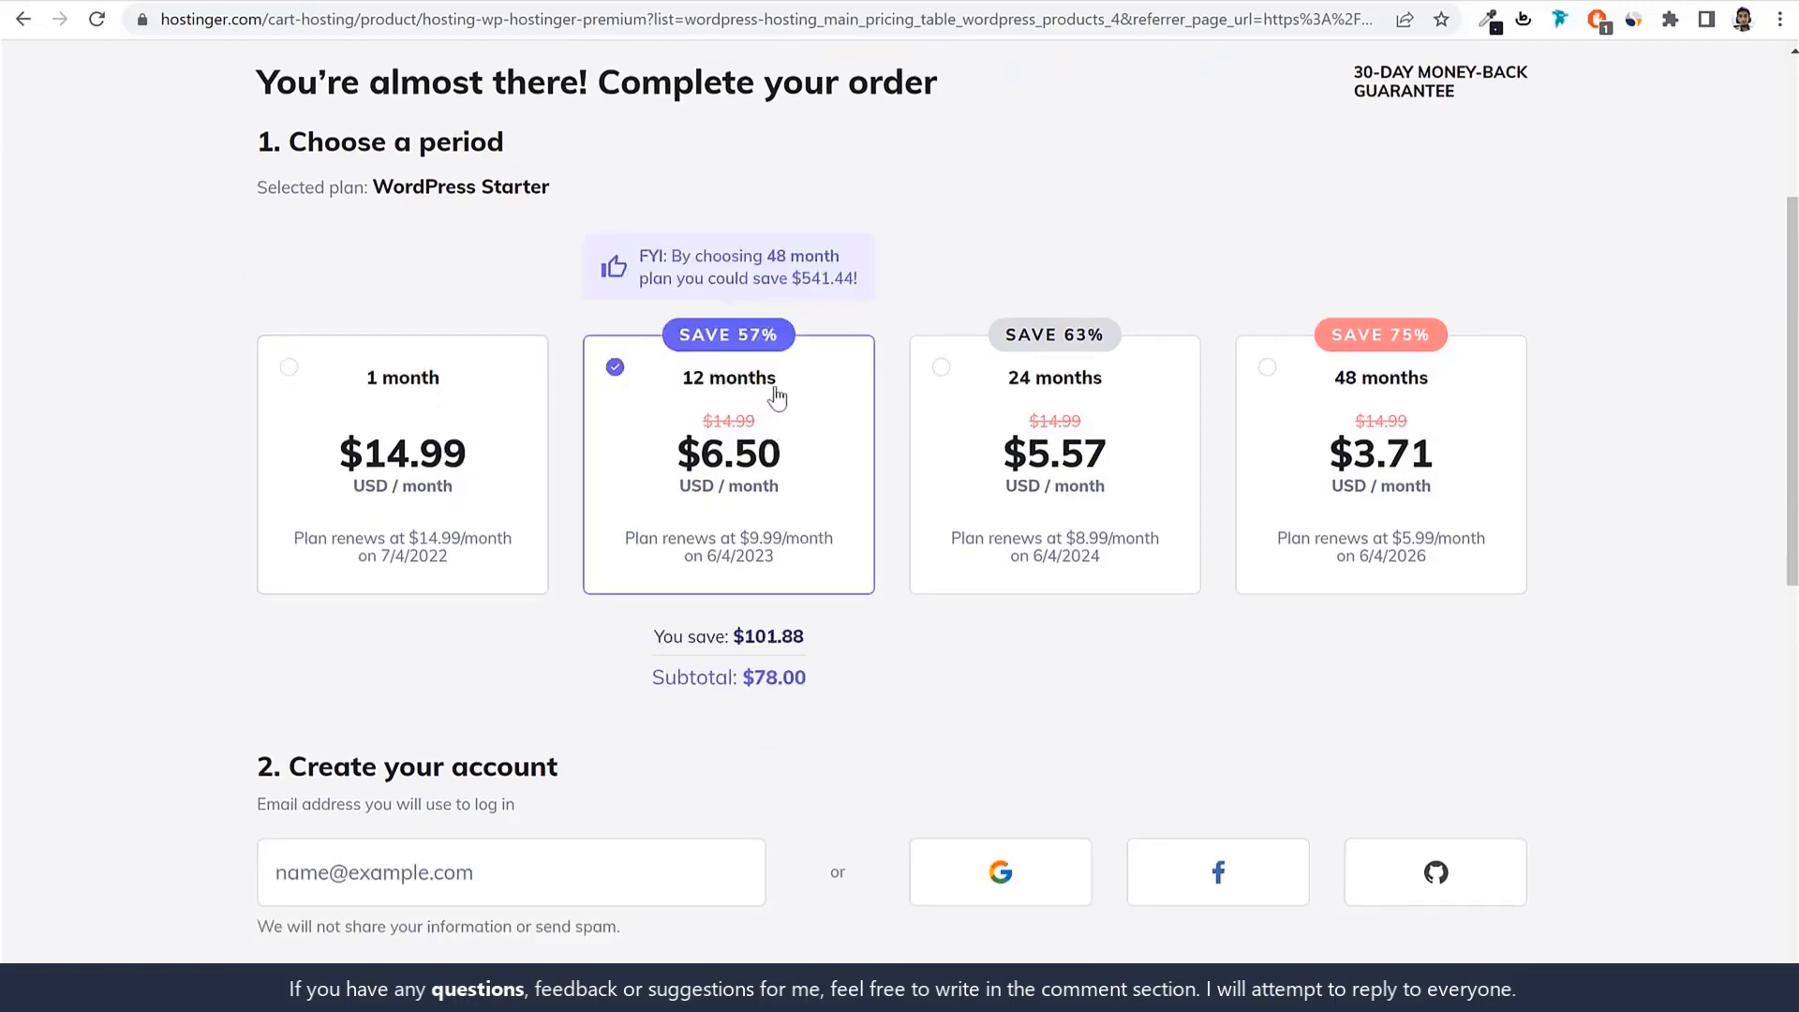
pyautogui.moveTo(804, 459); pyautogui.dragTo(676, 472)
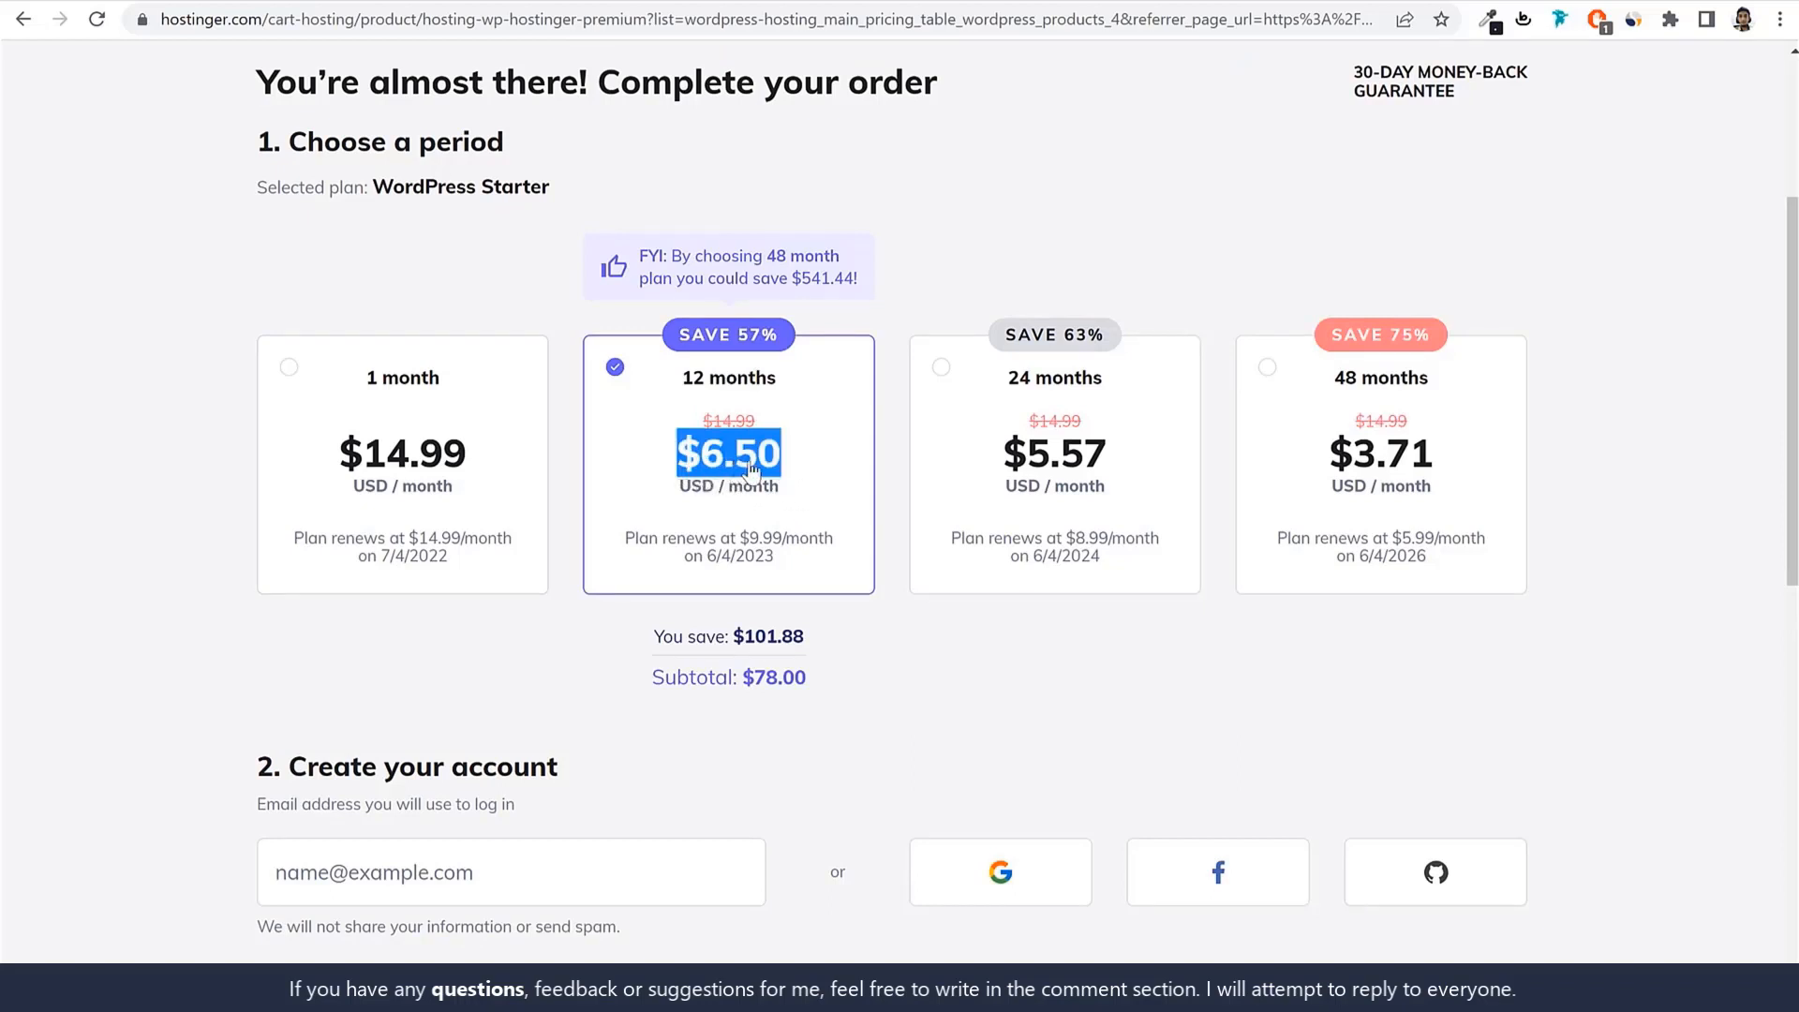
pyautogui.moveTo(732, 335); pyautogui.dragTo(777, 363)
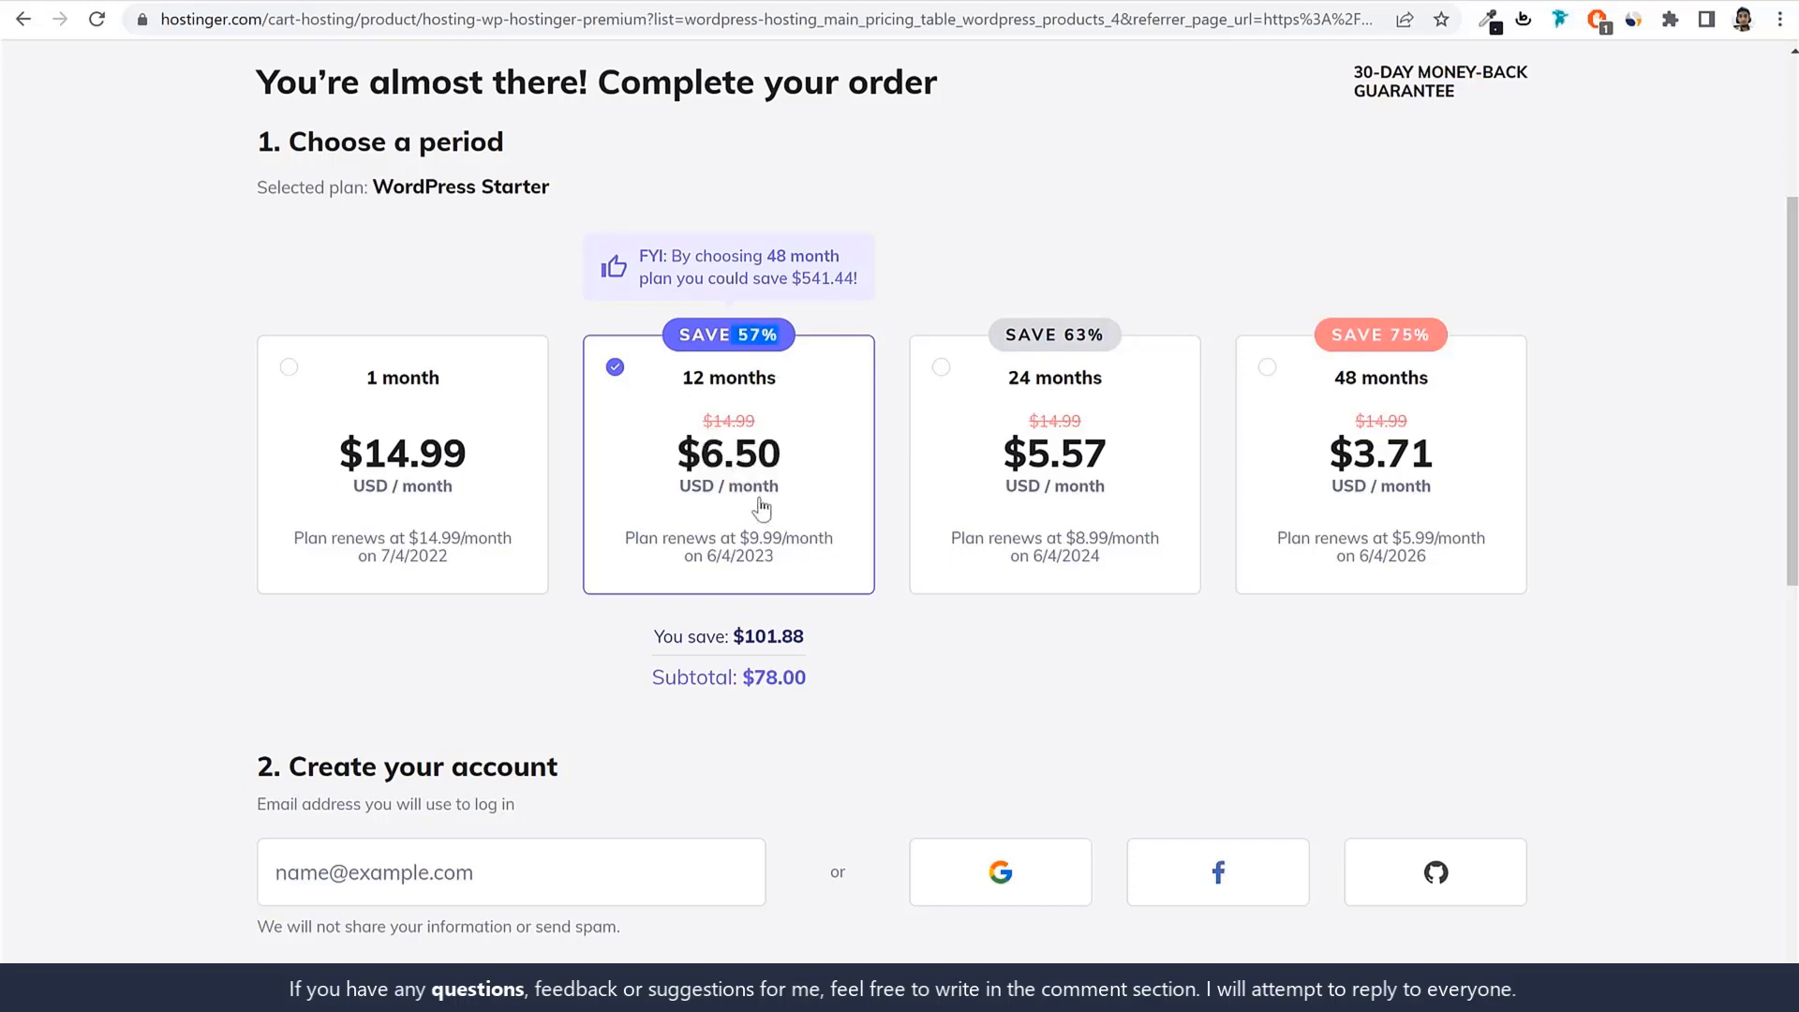
# Pick the 24-month period and examine its $5.57/month price and renewal price and date.
pyautogui.click(1014, 418)
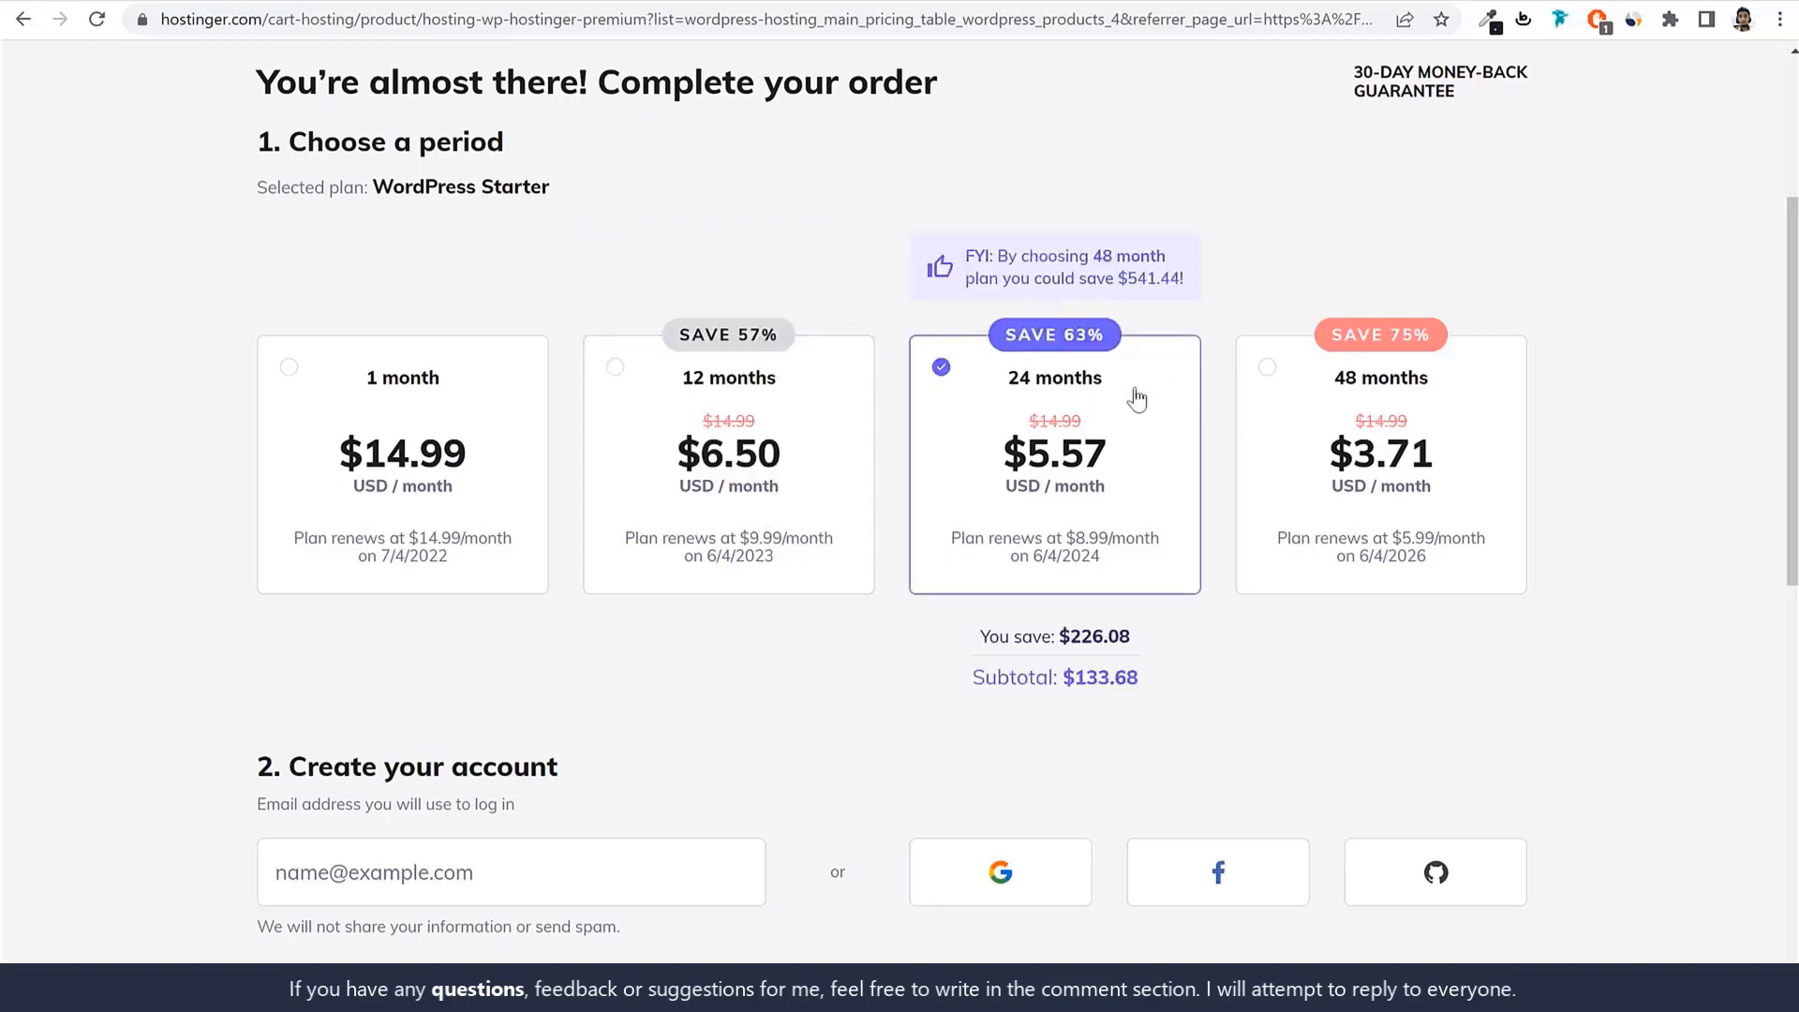
pyautogui.moveTo(1124, 465); pyautogui.dragTo(1014, 460)
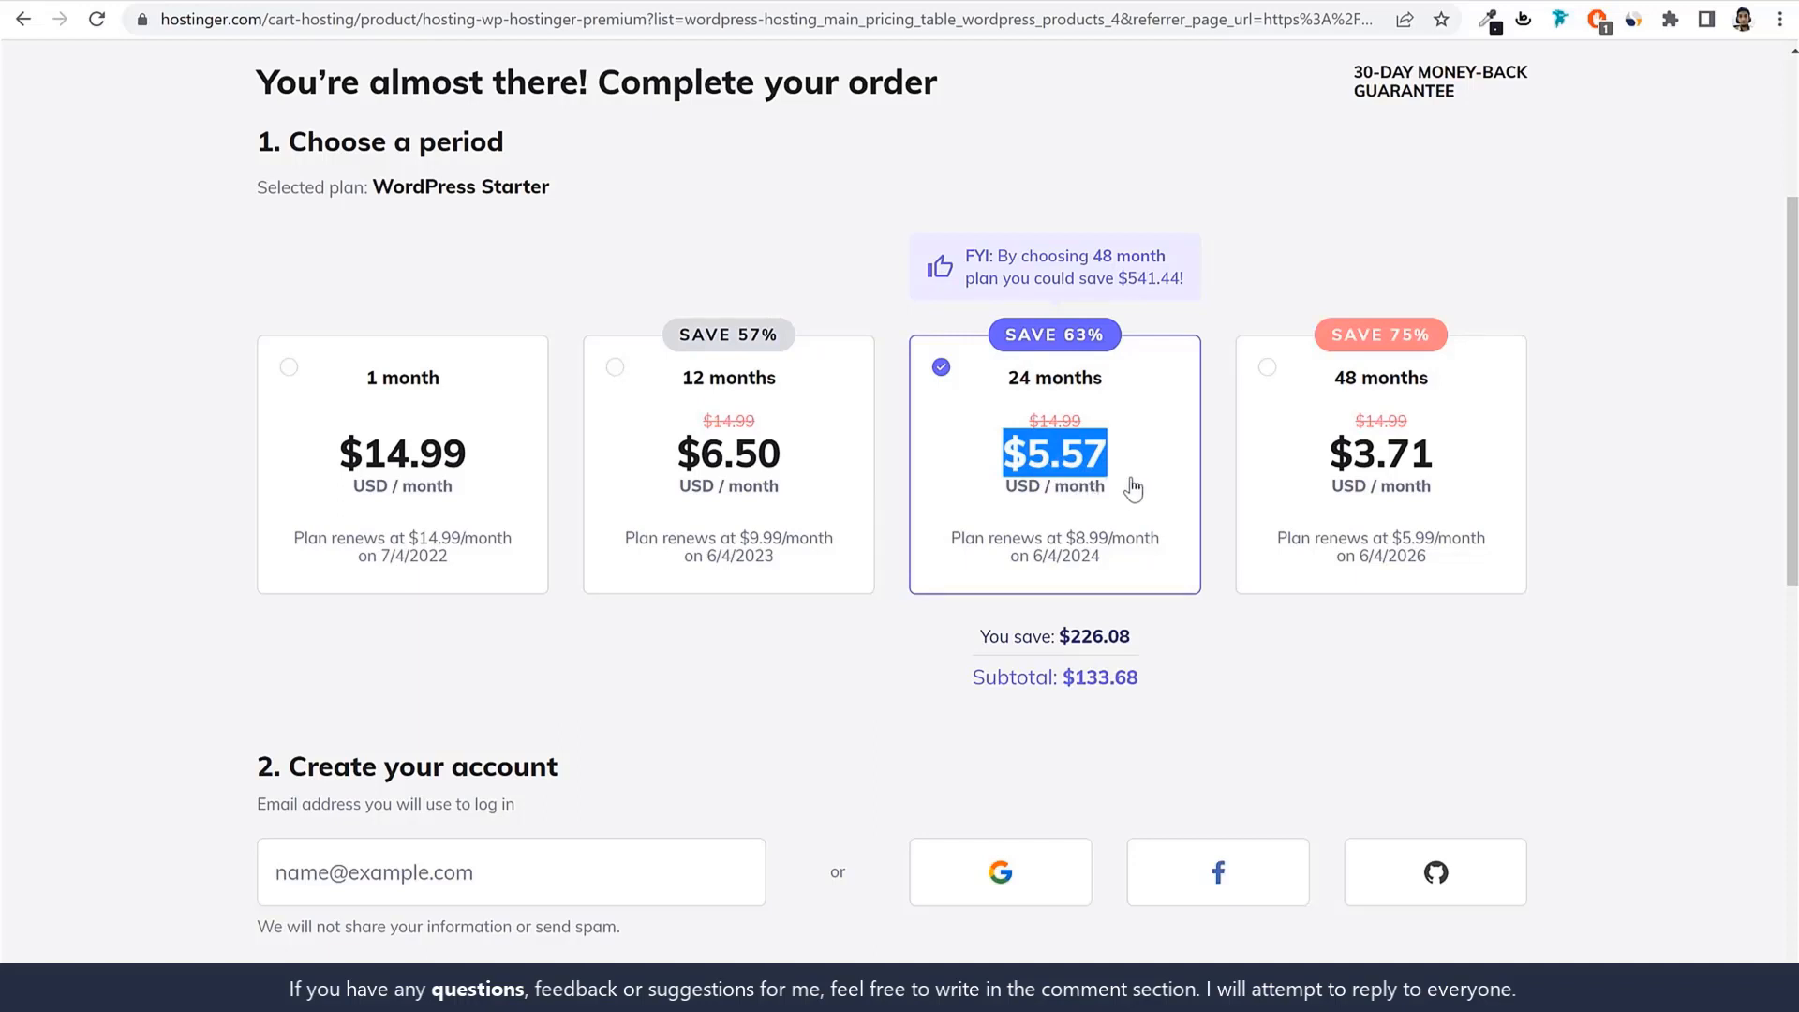
pyautogui.moveTo(1066, 537); pyautogui.dragTo(1103, 566)
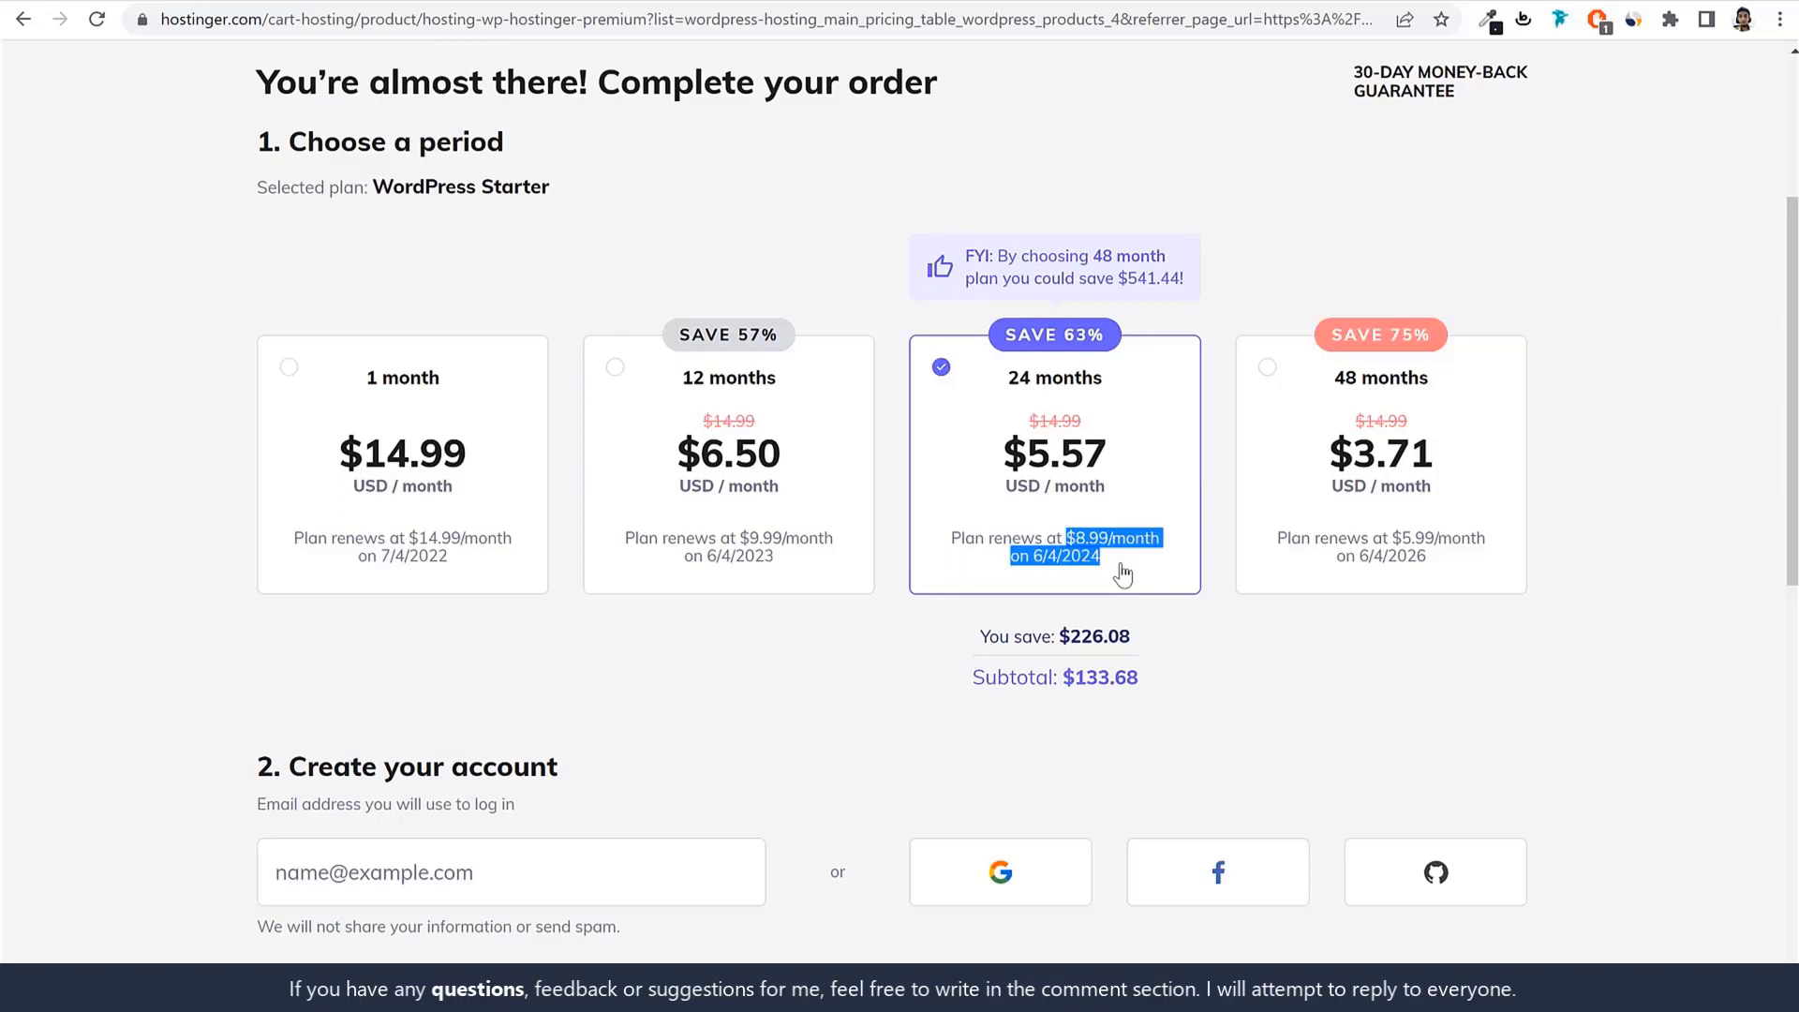
pyautogui.moveTo(1137, 458); pyautogui.dragTo(1026, 464)
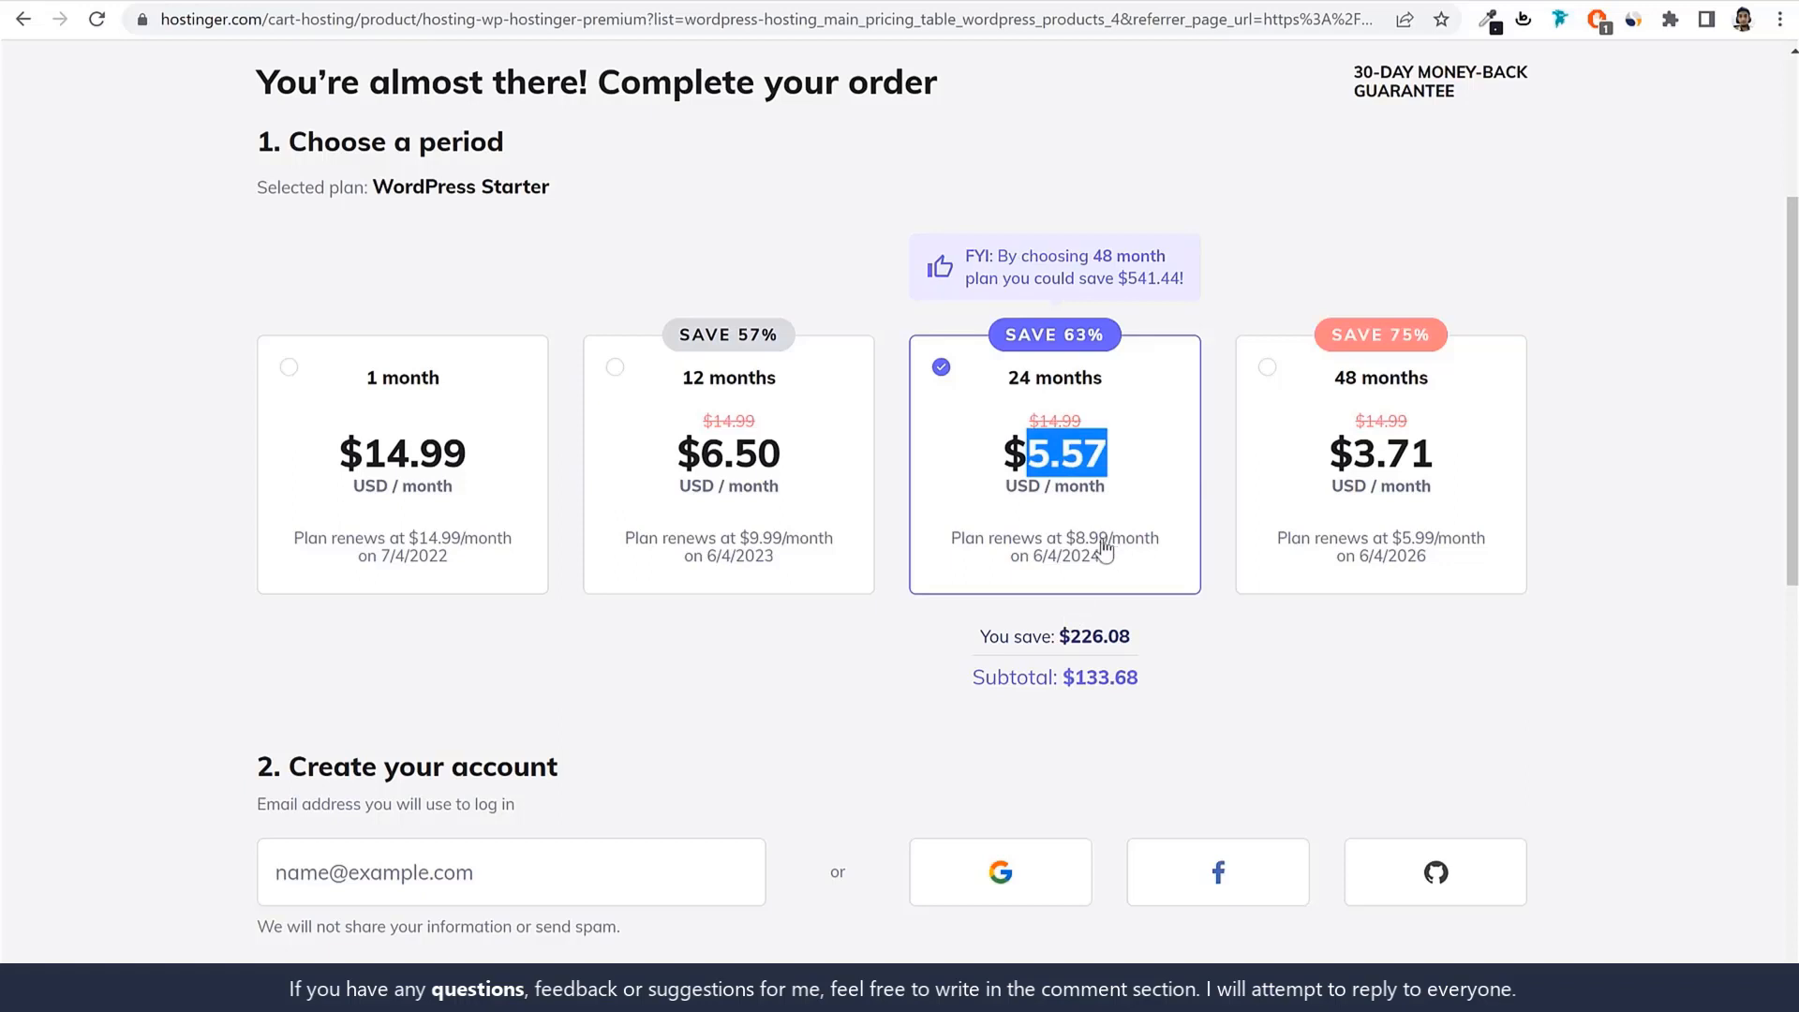
pyautogui.moveTo(1076, 541); pyautogui.dragTo(1113, 563)
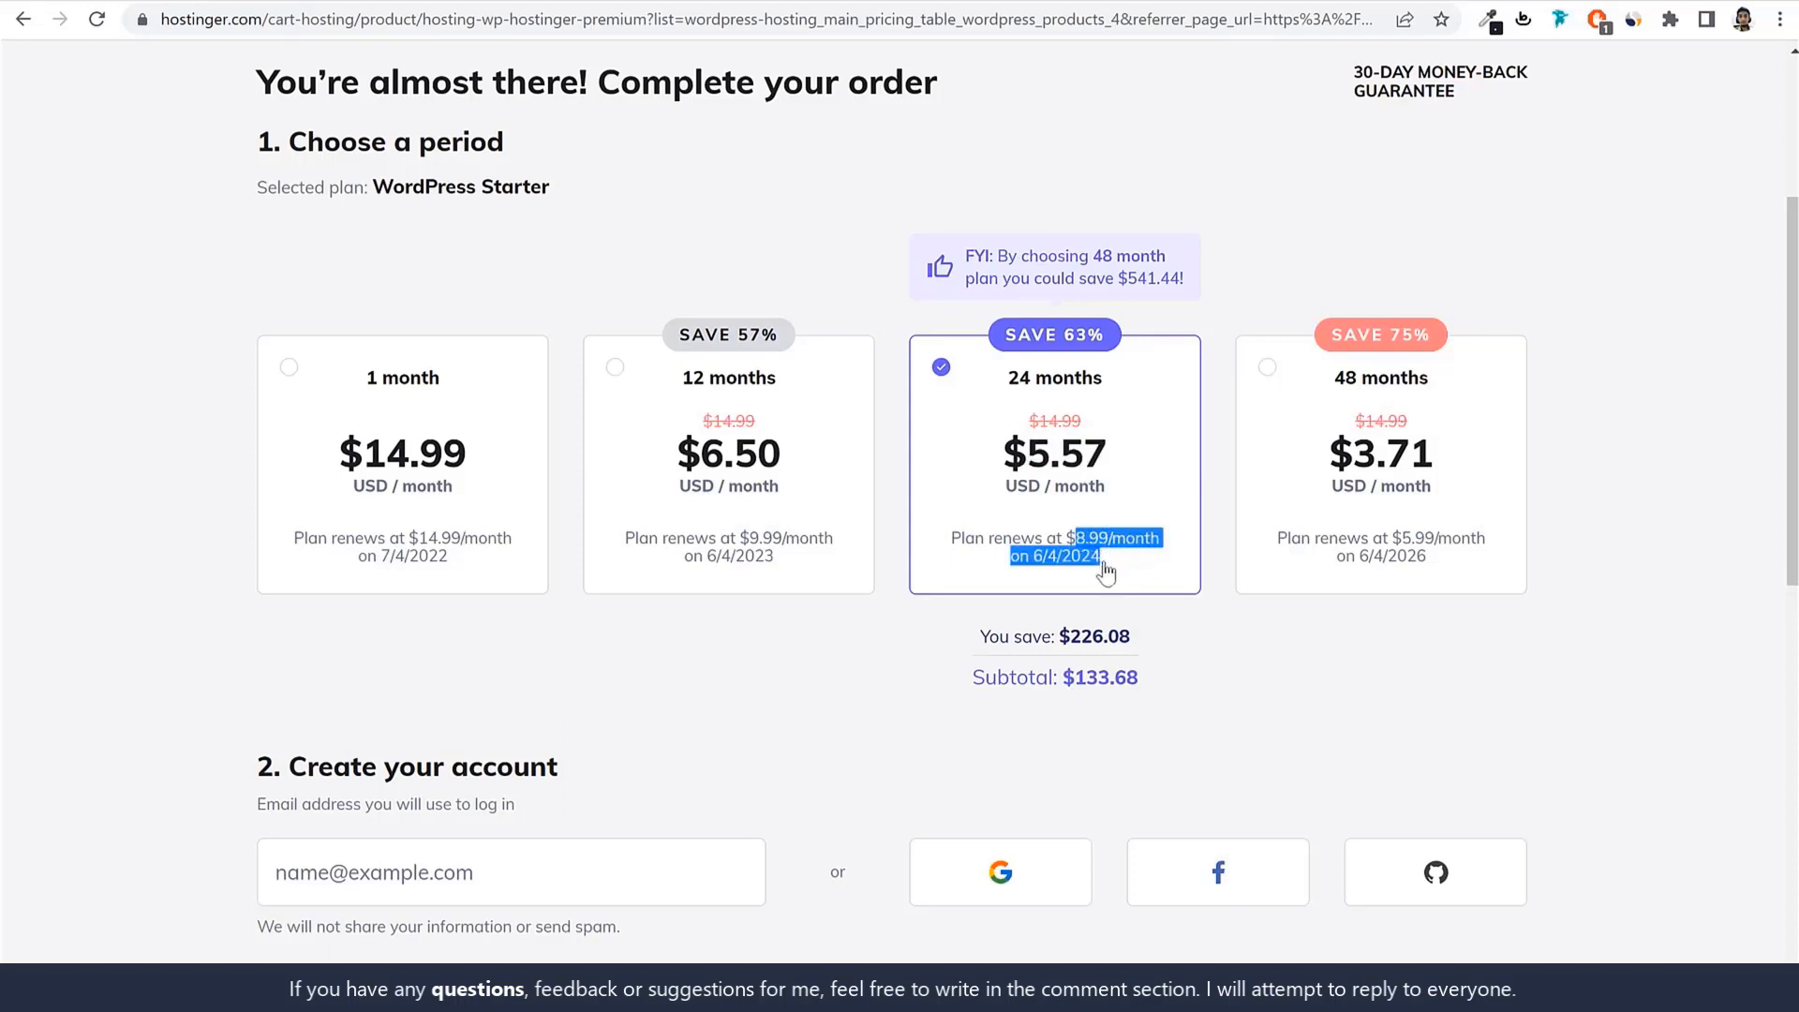
pyautogui.moveTo(1111, 465); pyautogui.dragTo(999, 464)
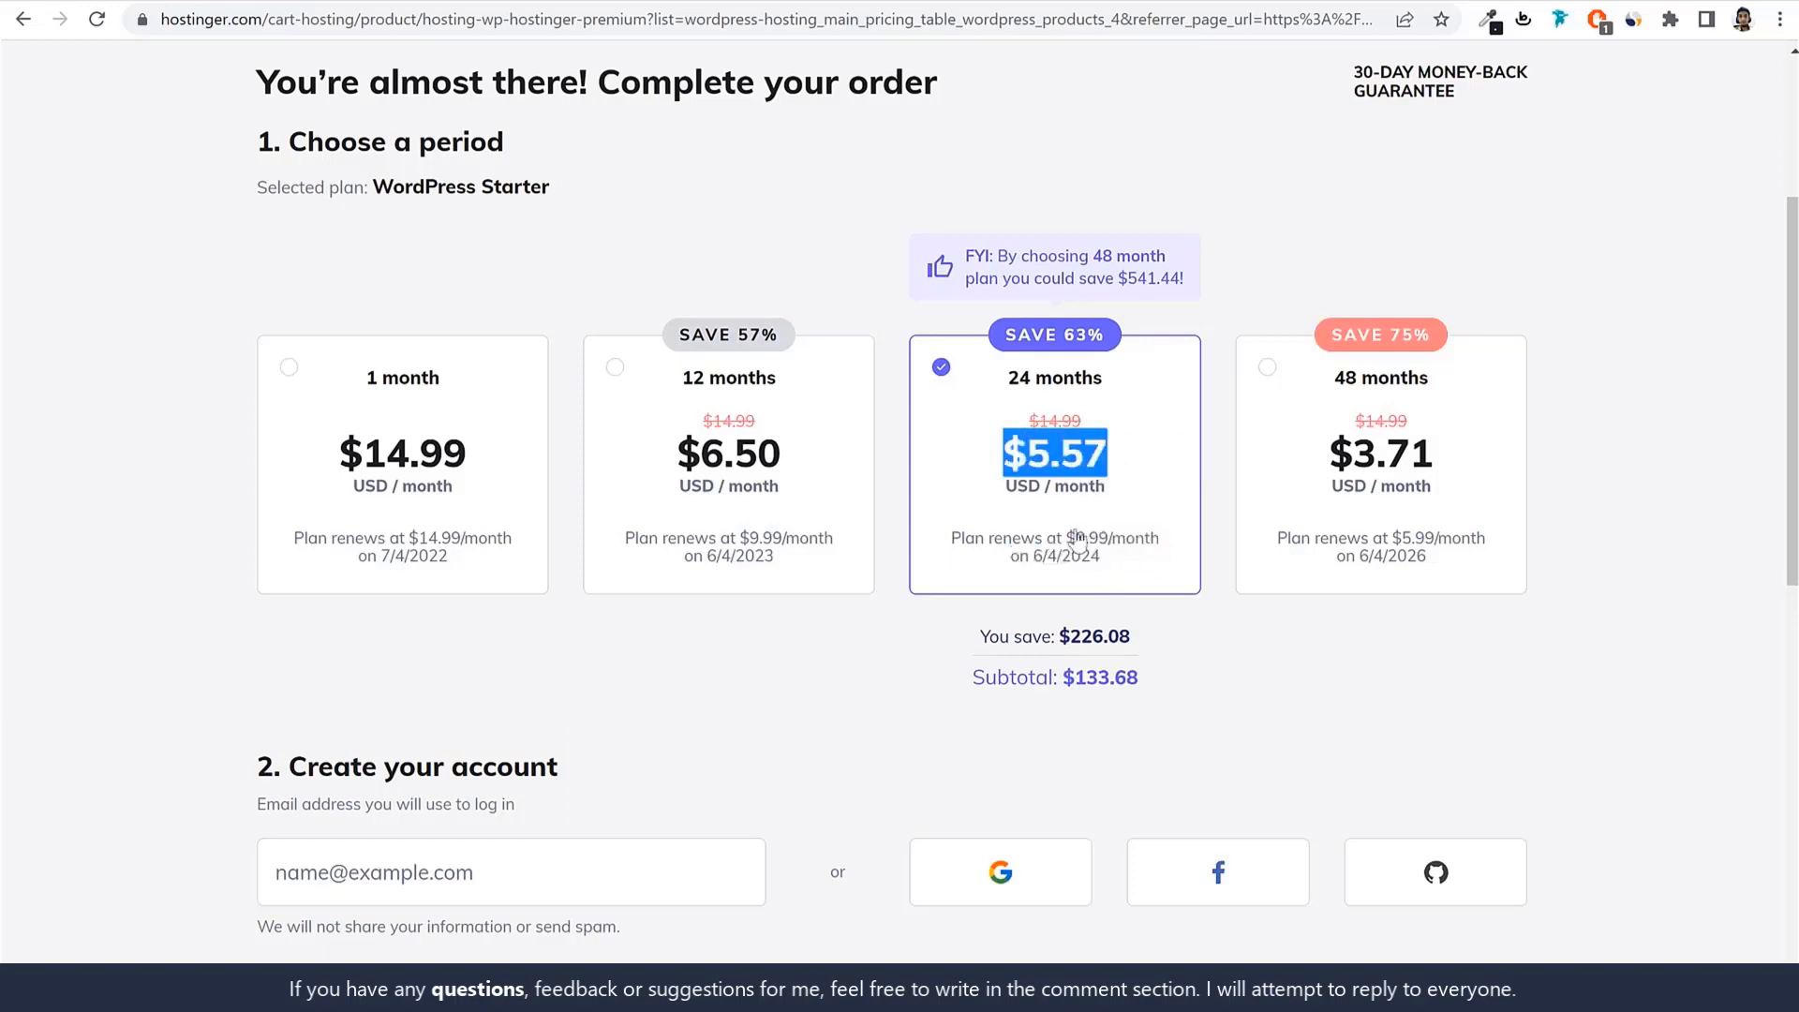
pyautogui.moveTo(1067, 540); pyautogui.dragTo(1142, 561)
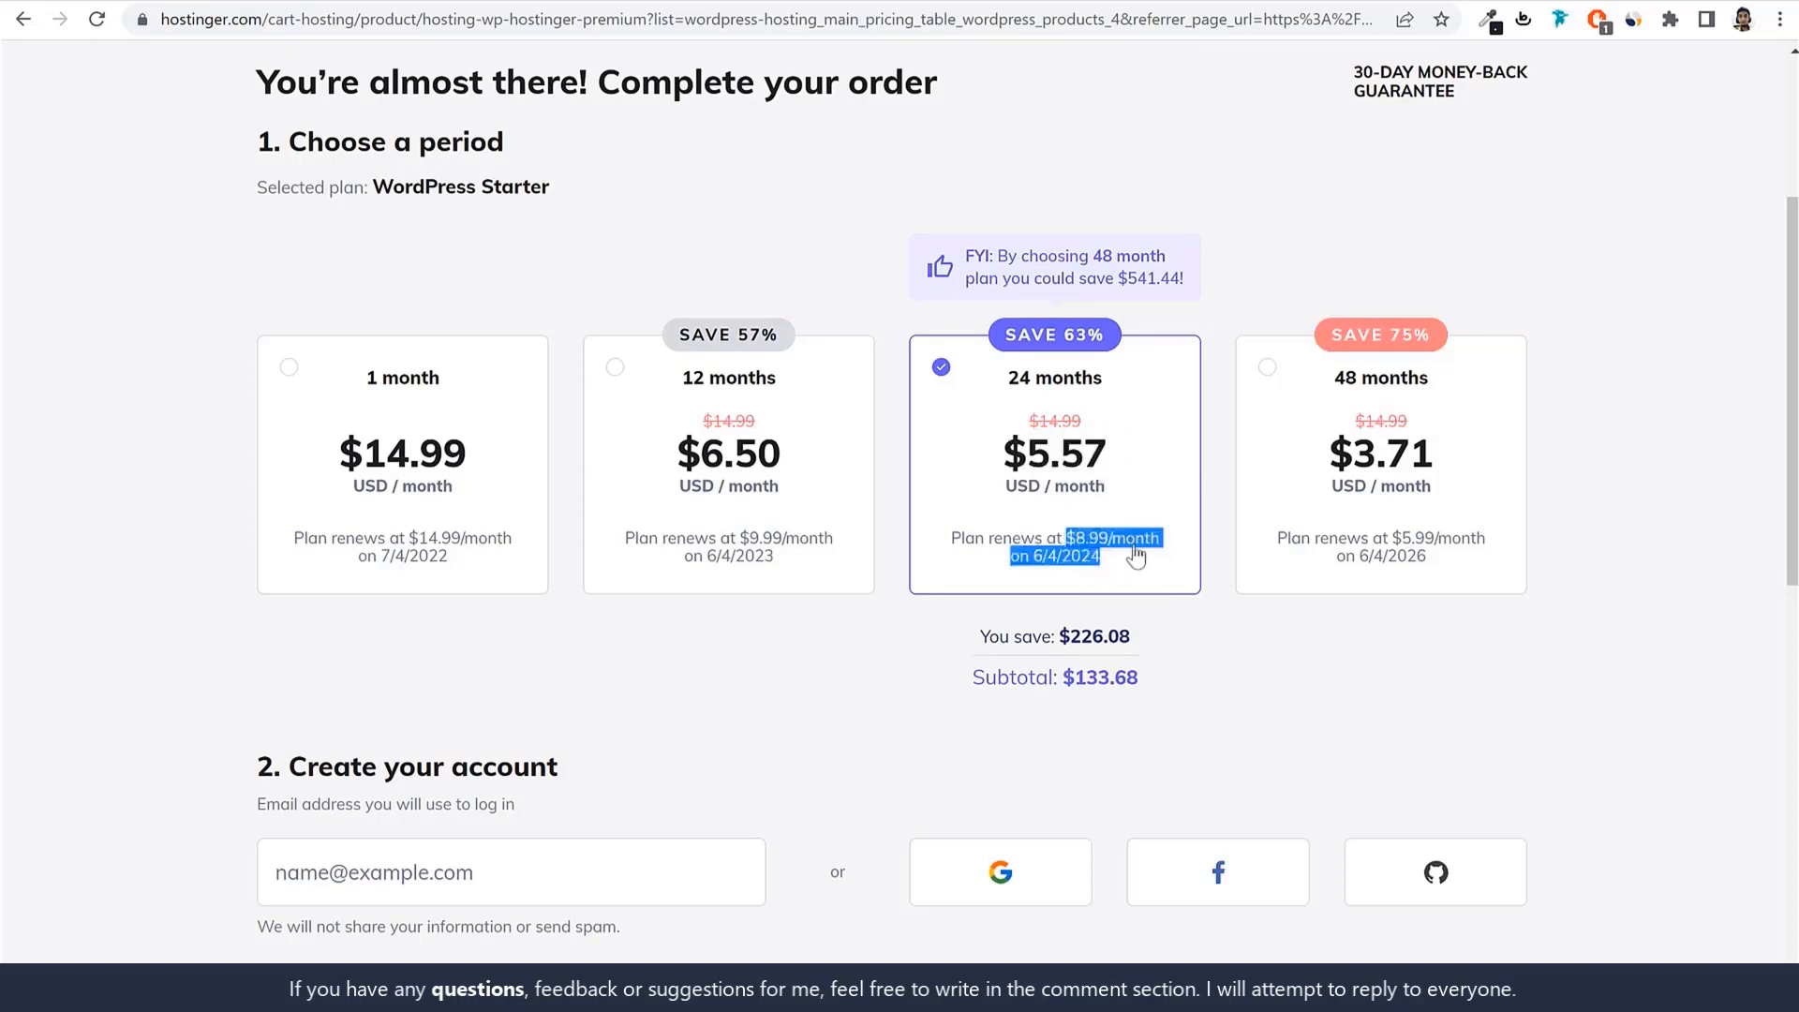
# Compare 1-month against the 24-month $133.68 subtotal, then settle on the 12-month period.
pyautogui.click(375, 483)
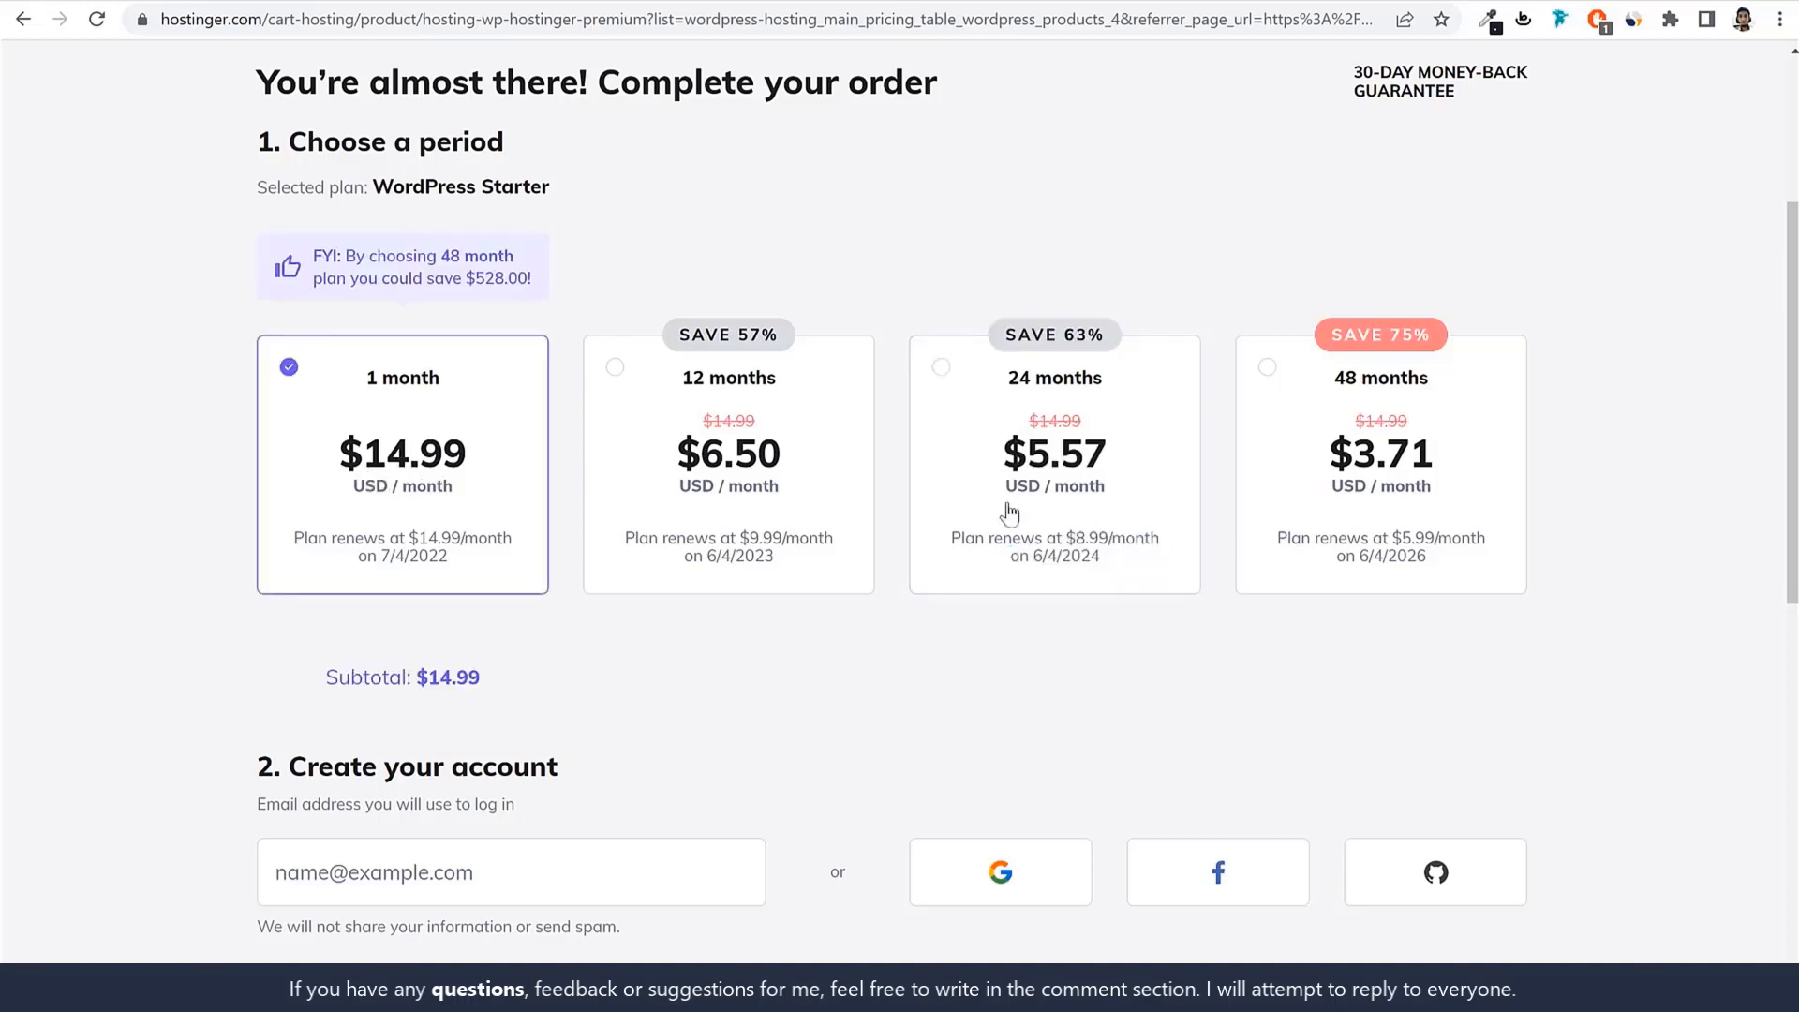
pyautogui.click(1114, 513)
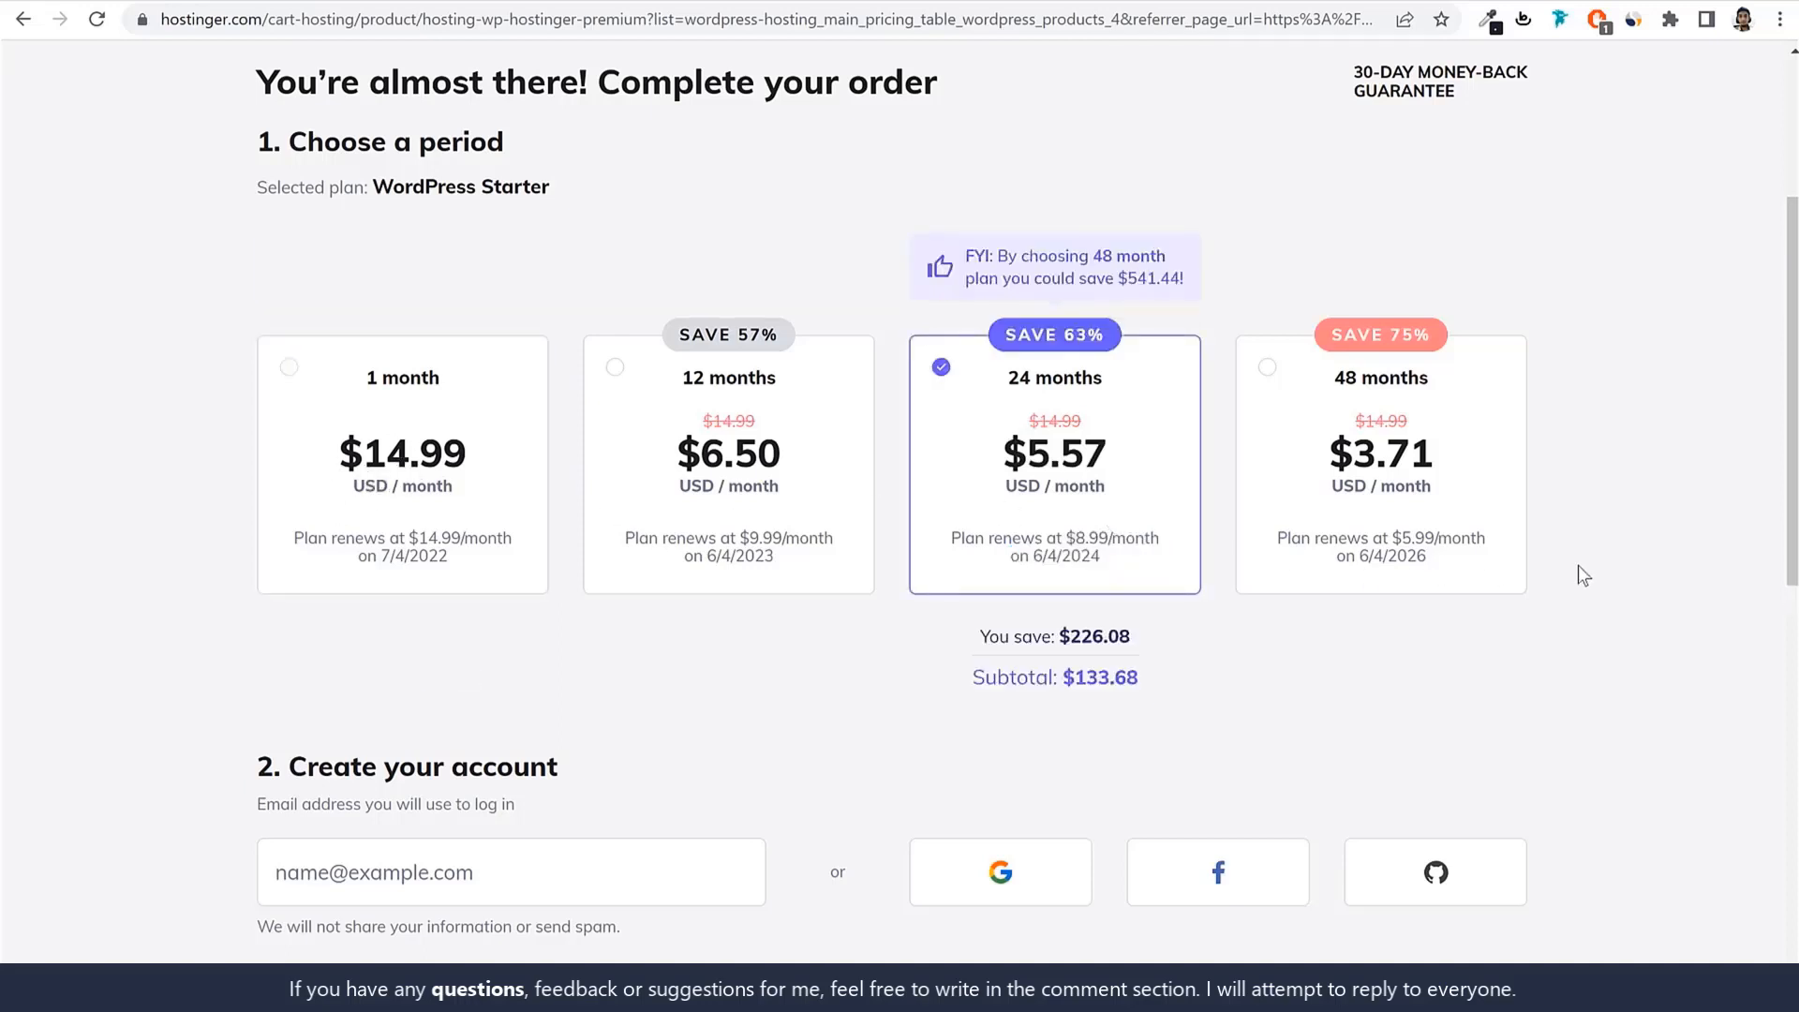
pyautogui.moveTo(974, 677); pyautogui.dragTo(1213, 688)
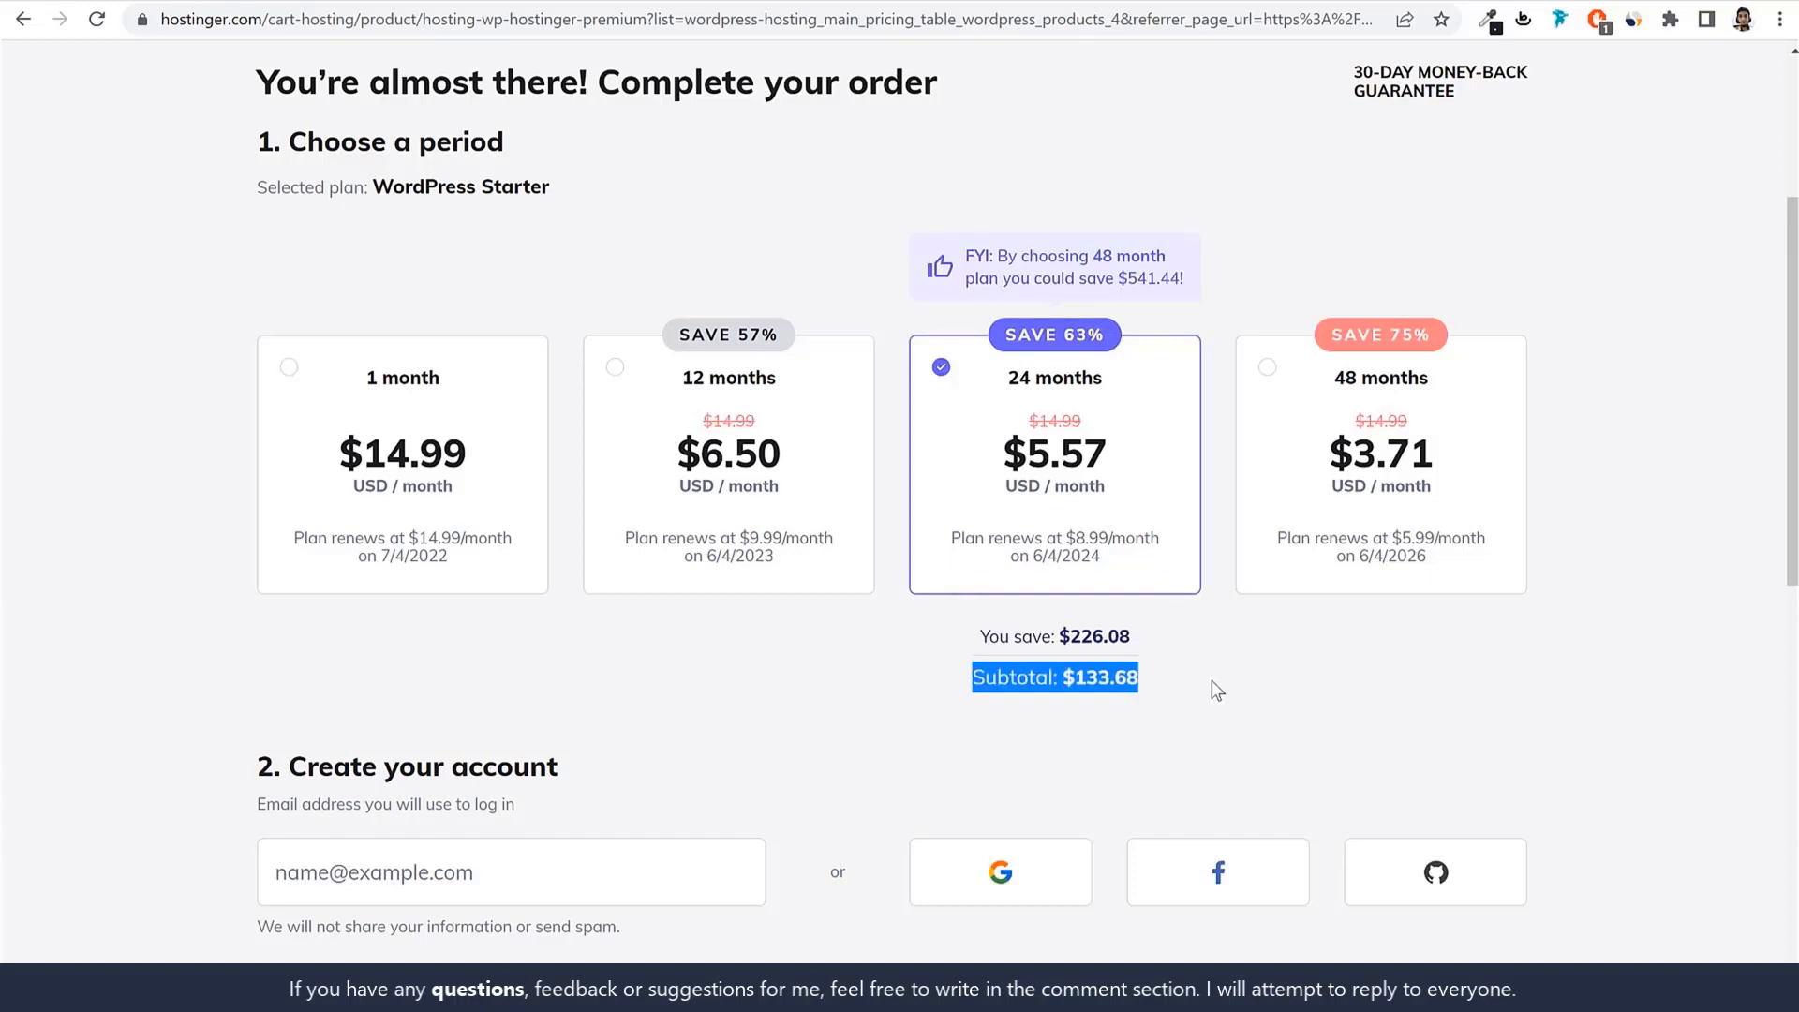
pyautogui.click(1205, 673)
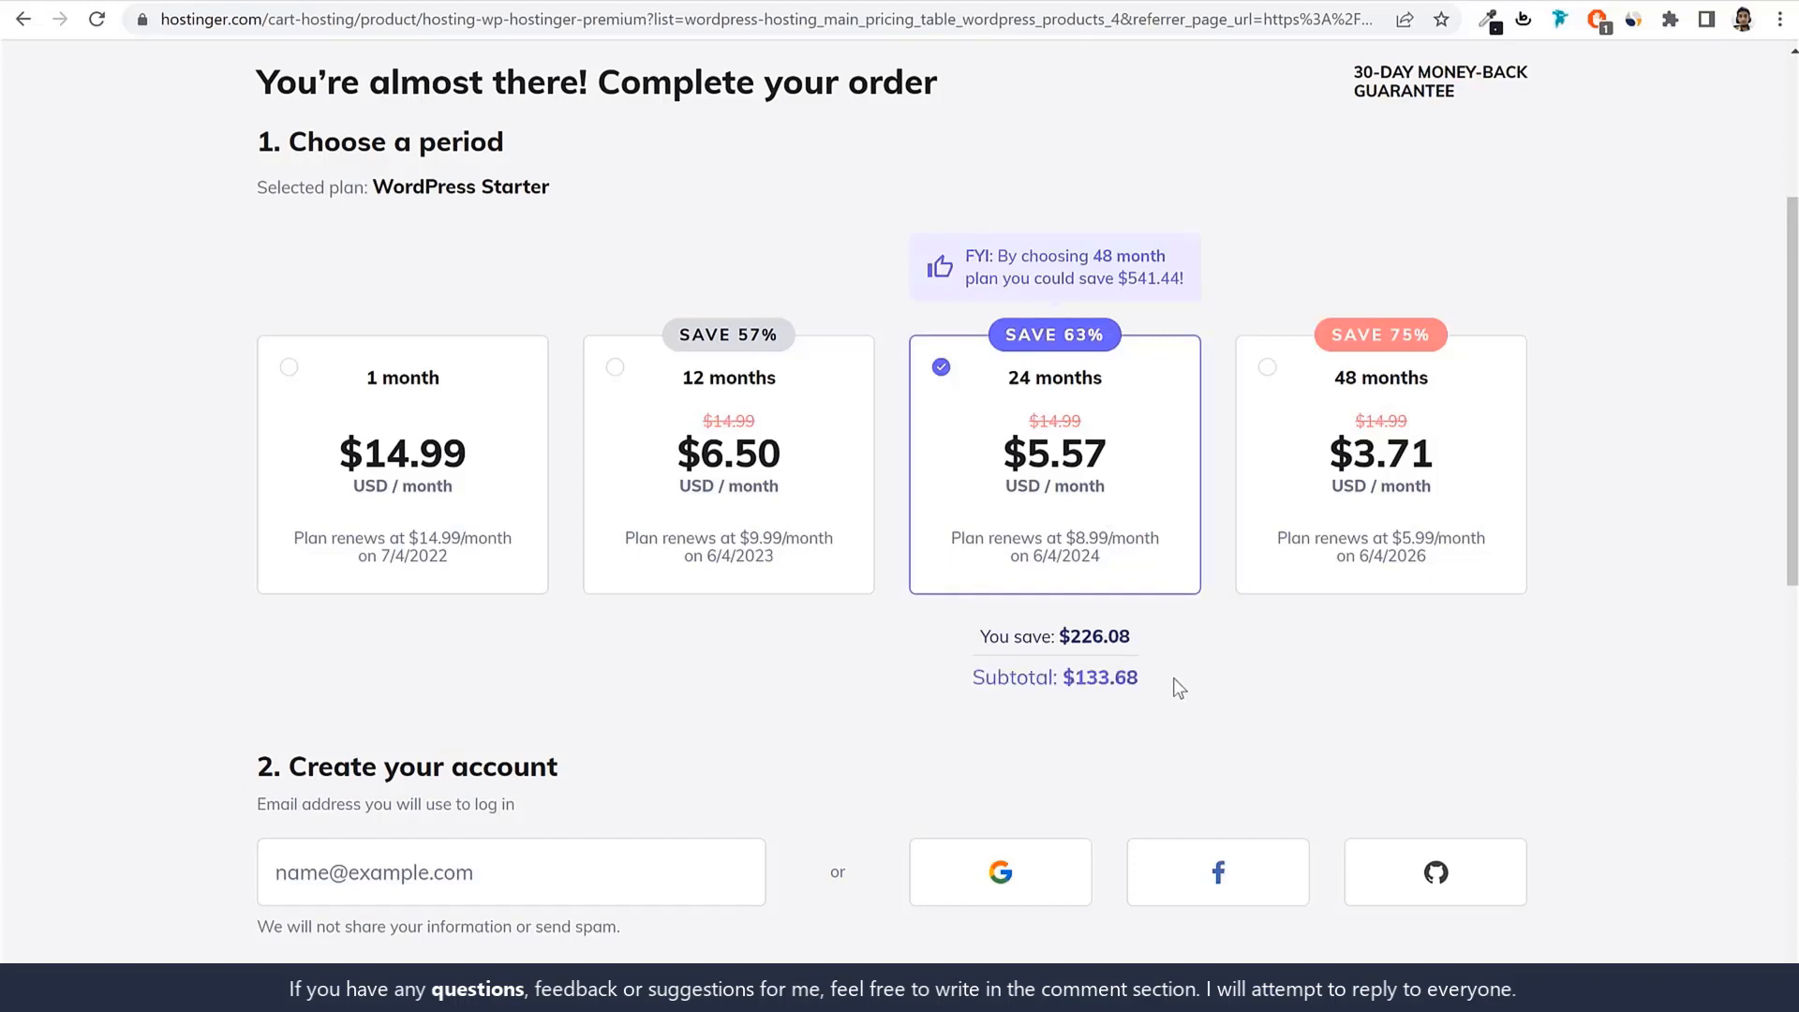
pyautogui.moveTo(1140, 679); pyautogui.dragTo(1063, 680)
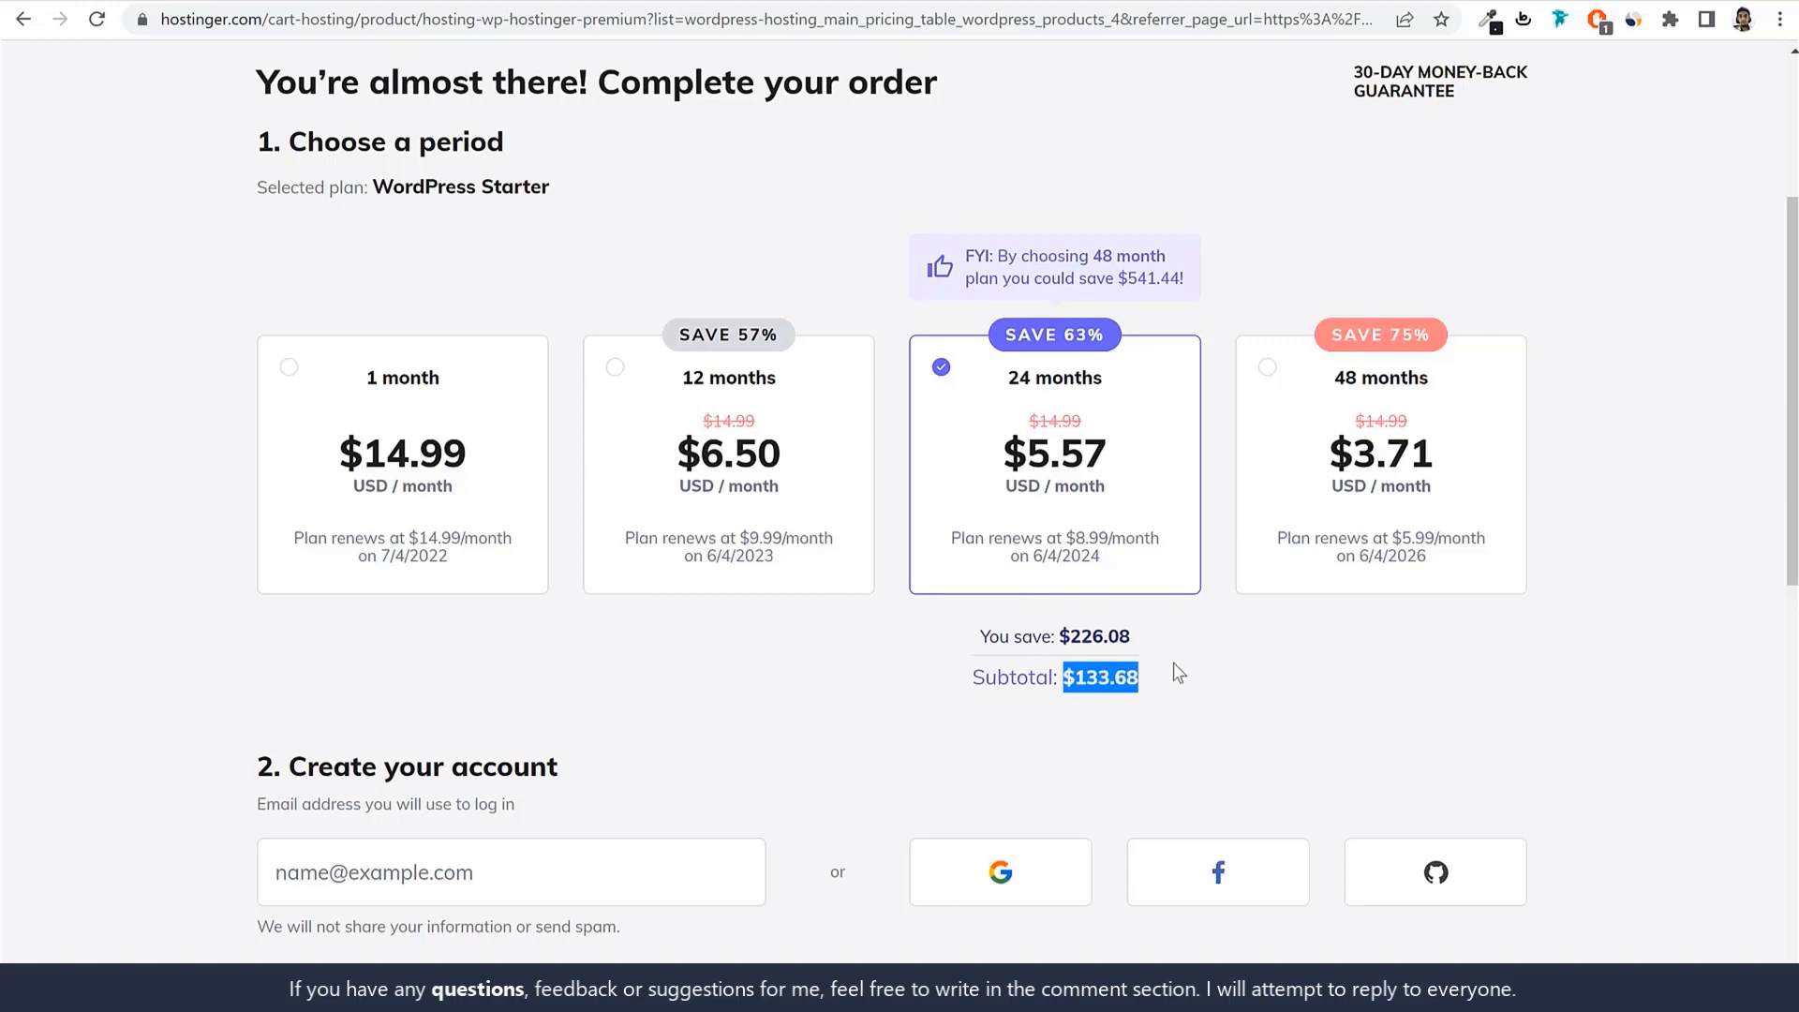
pyautogui.click(775, 495)
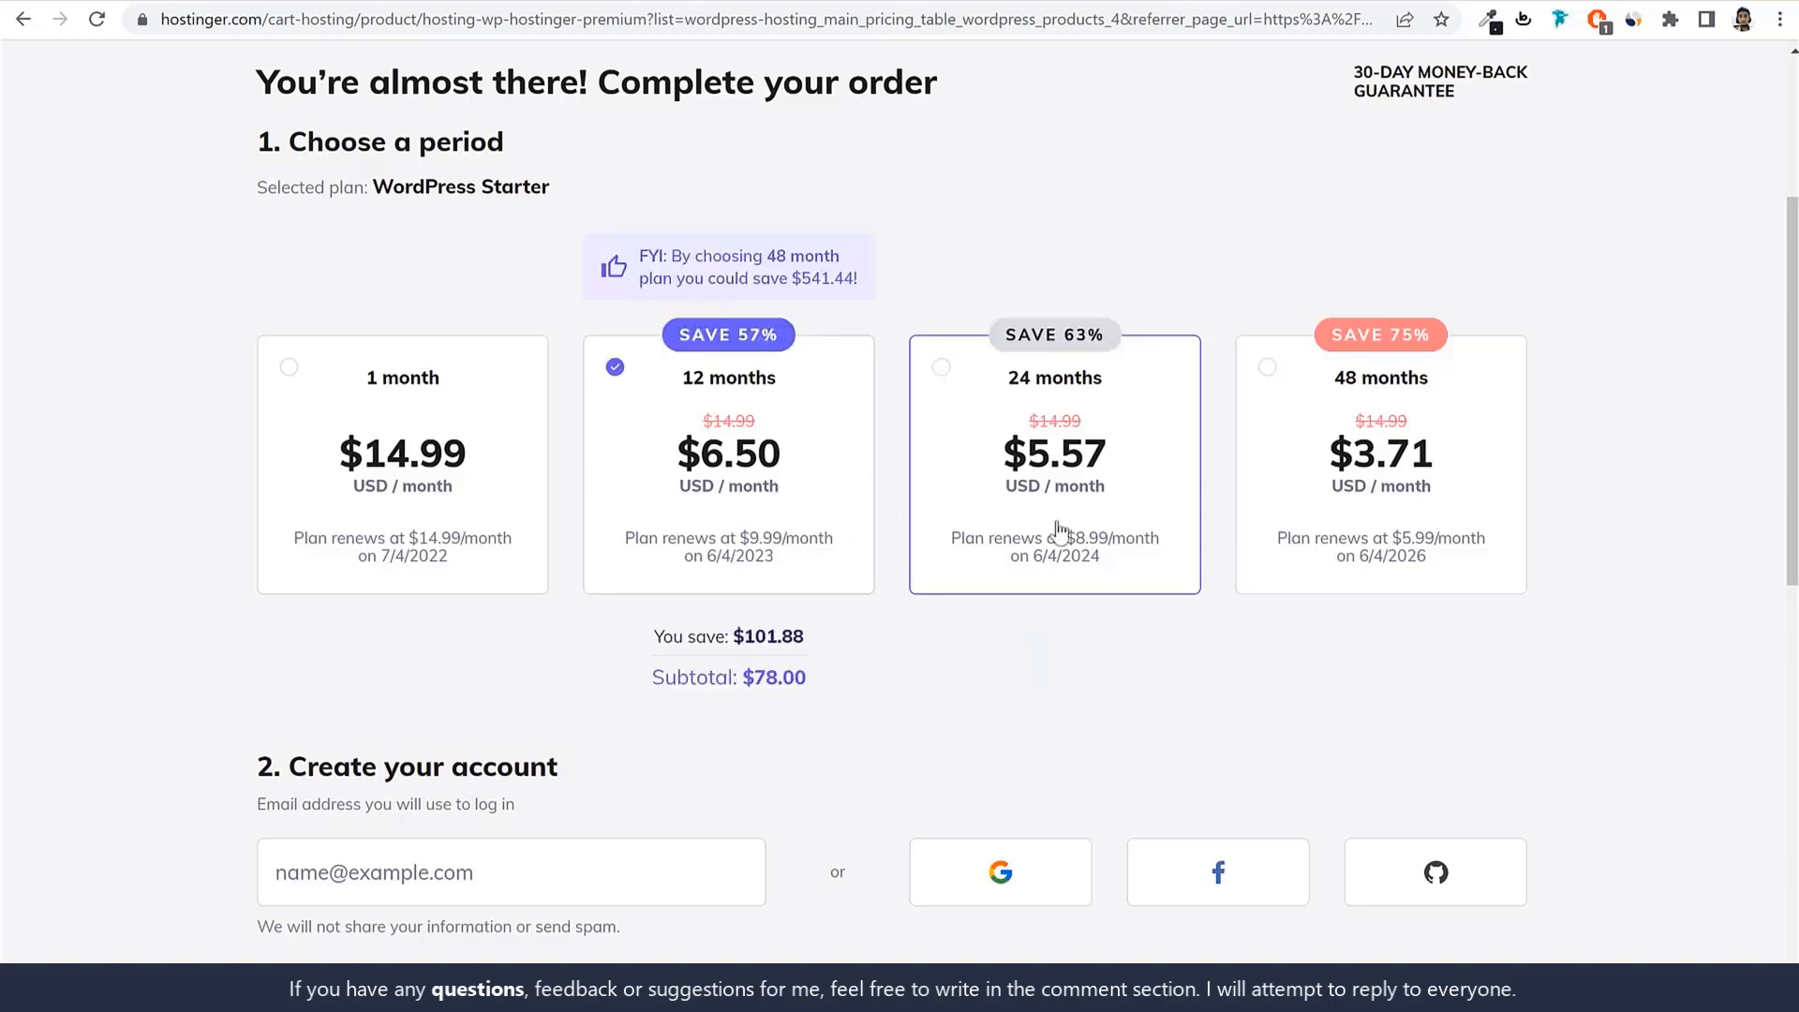
pyautogui.scroll(-5, 1048, 476)
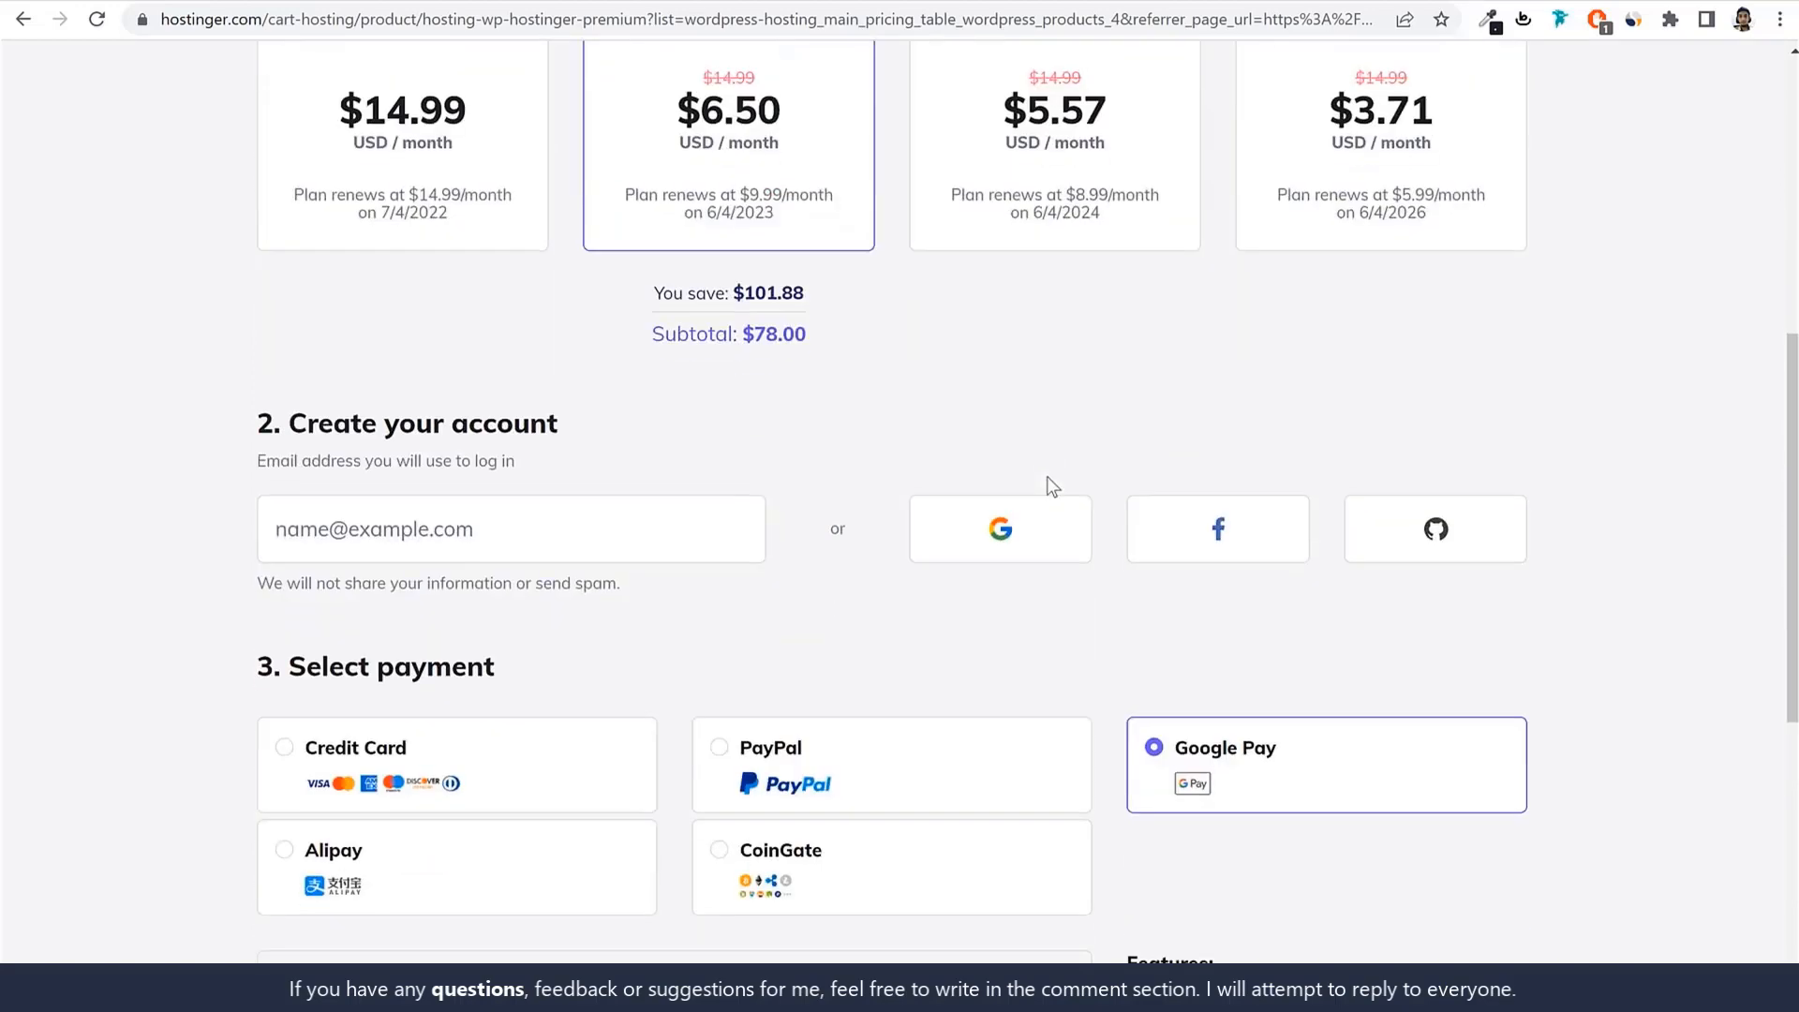
pyautogui.moveTo(253, 309); pyautogui.dragTo(581, 307)
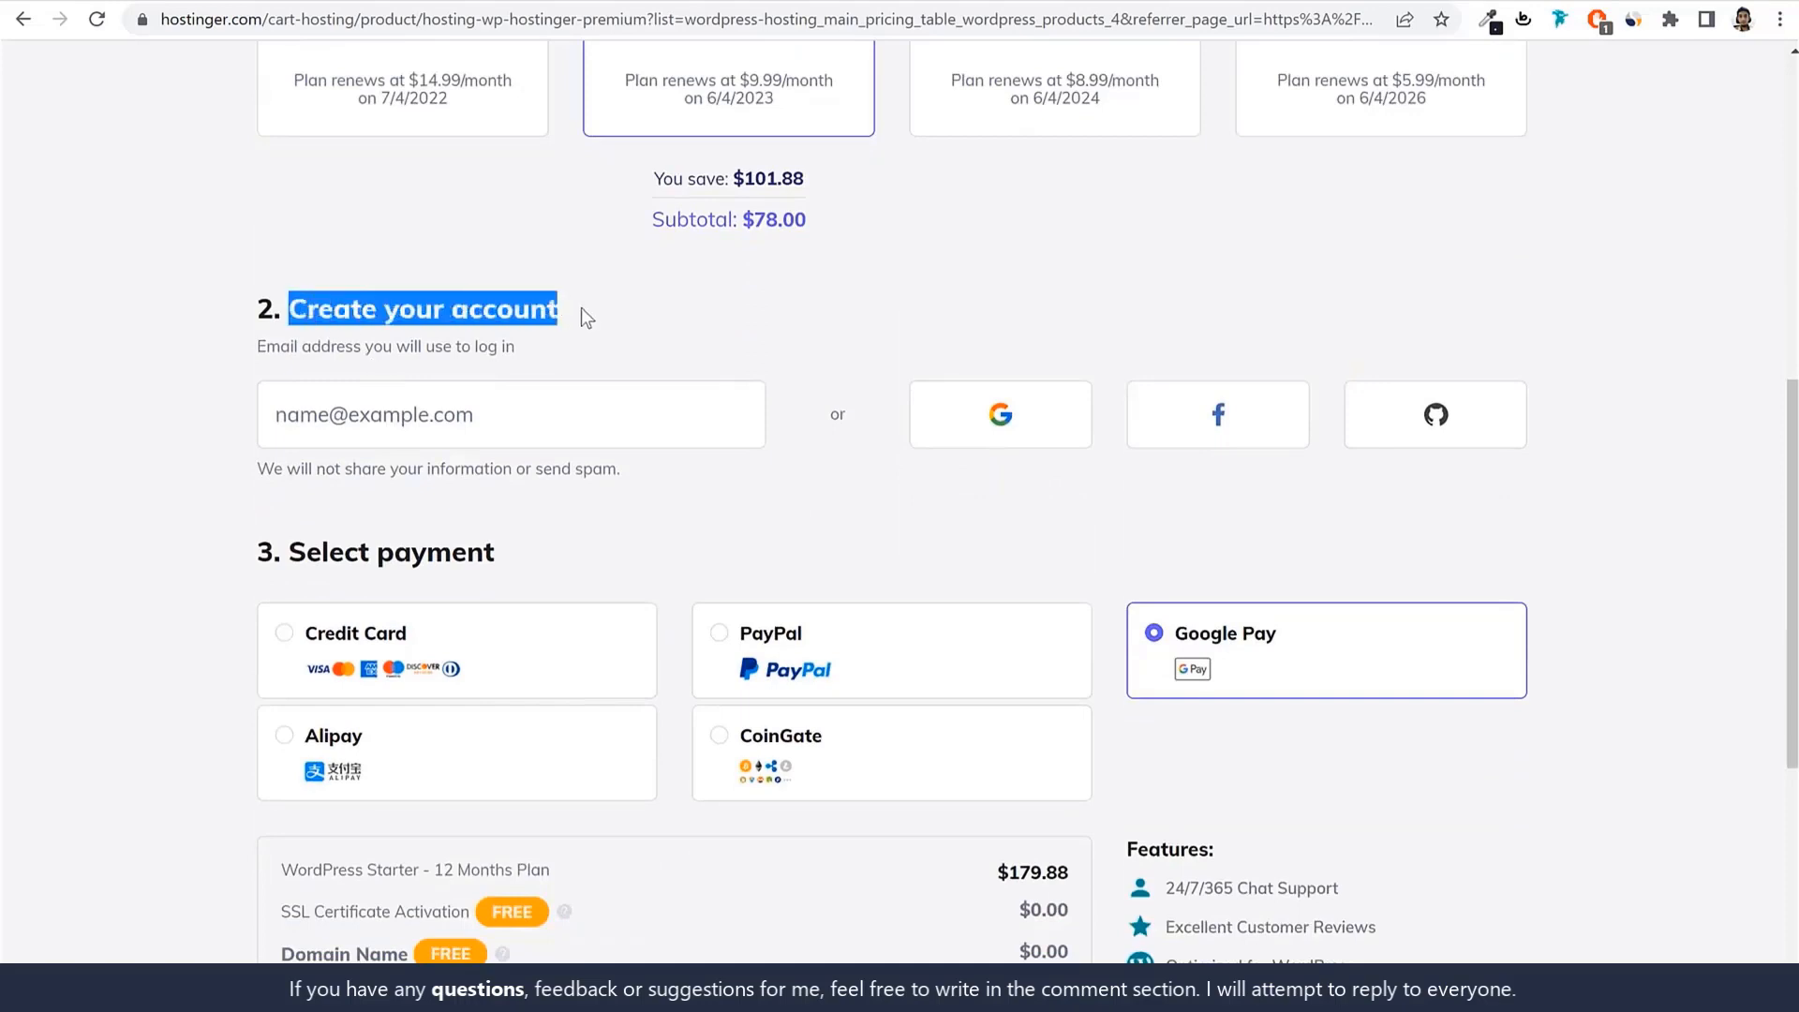
pyautogui.click(619, 308)
pyautogui.click(389, 405)
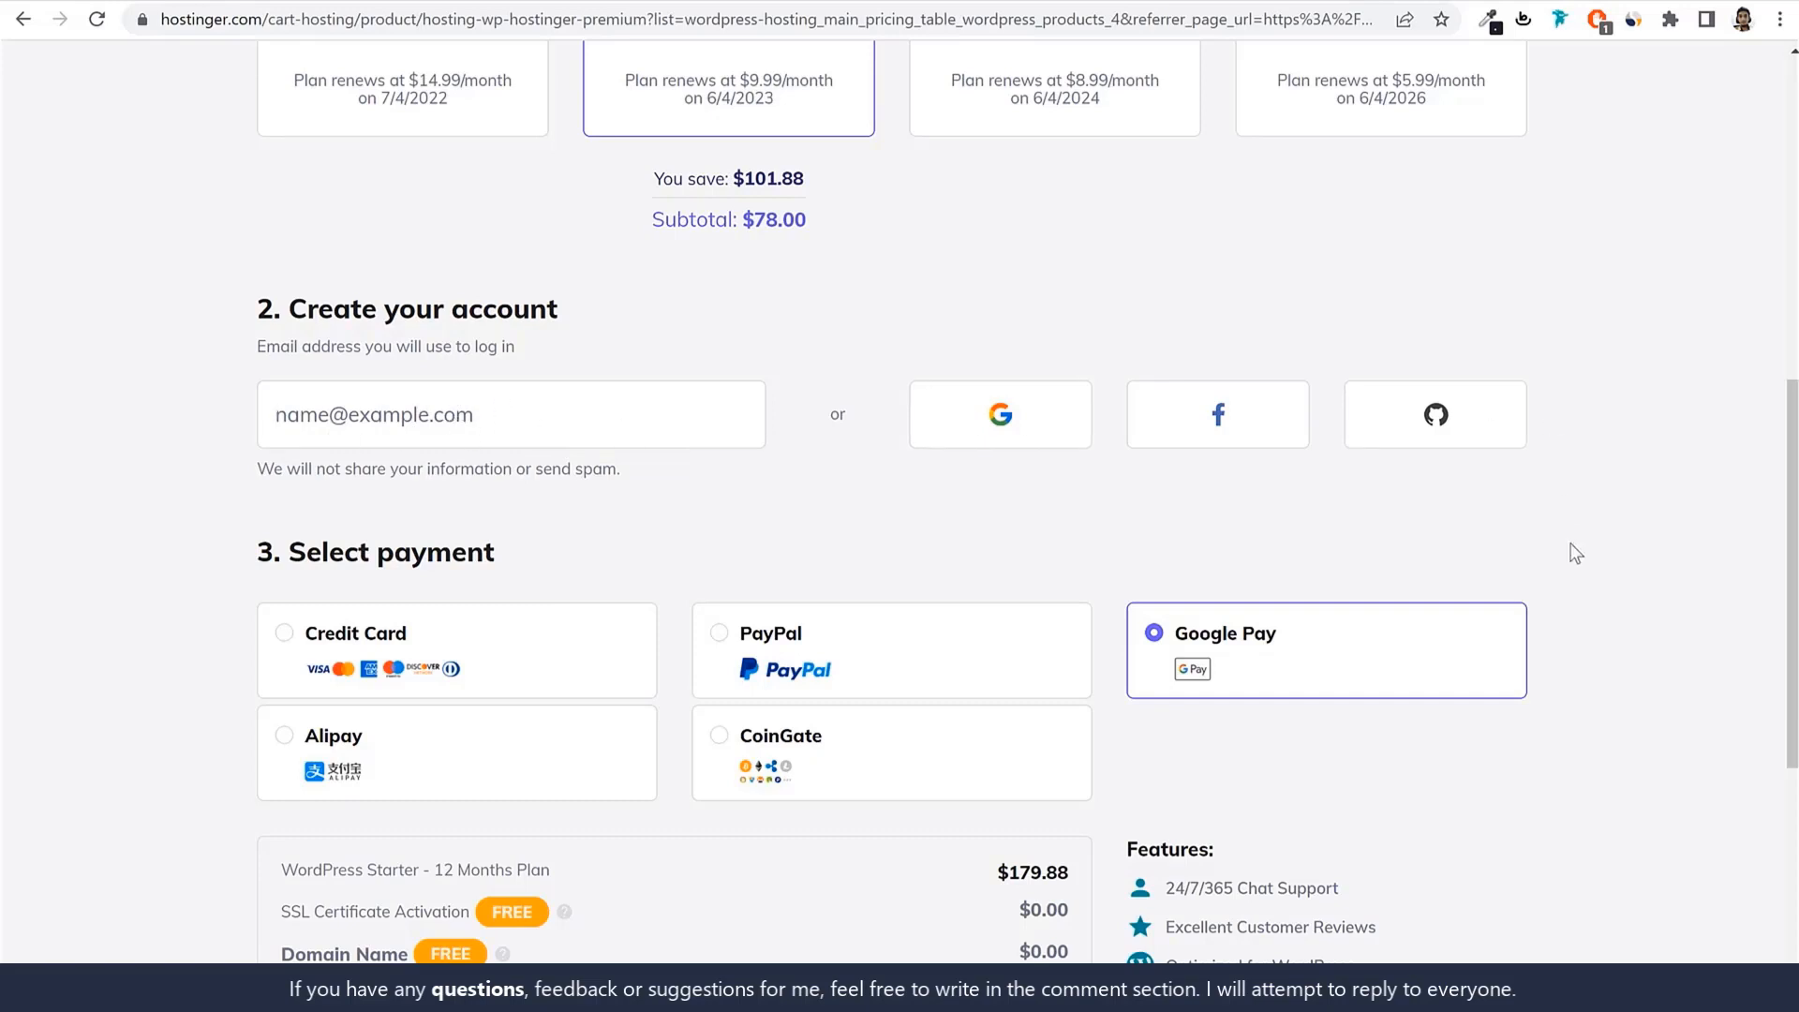
# Compare the PayPal, Google Pay, Alipay and CoinGate payment options, then settle on credit card.
pyautogui.scroll(-1, 1593, 610)
pyautogui.scroll(-3, 1593, 604)
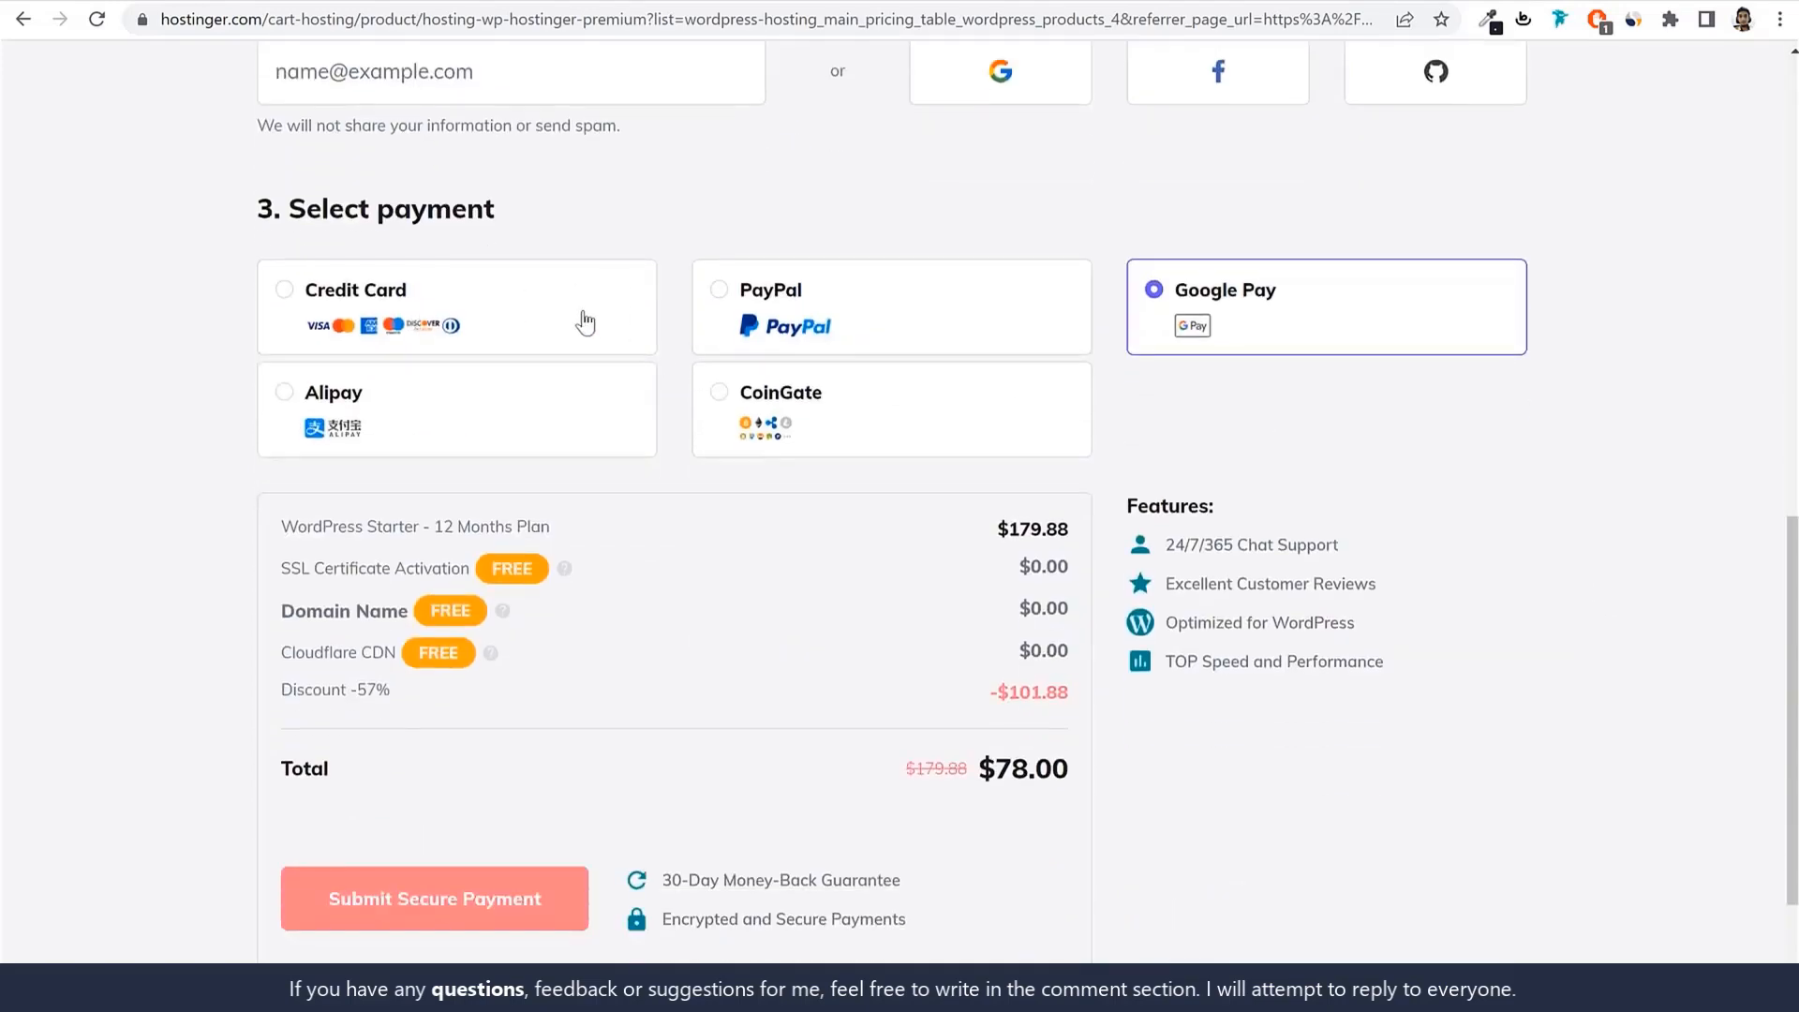
pyautogui.click(492, 302)
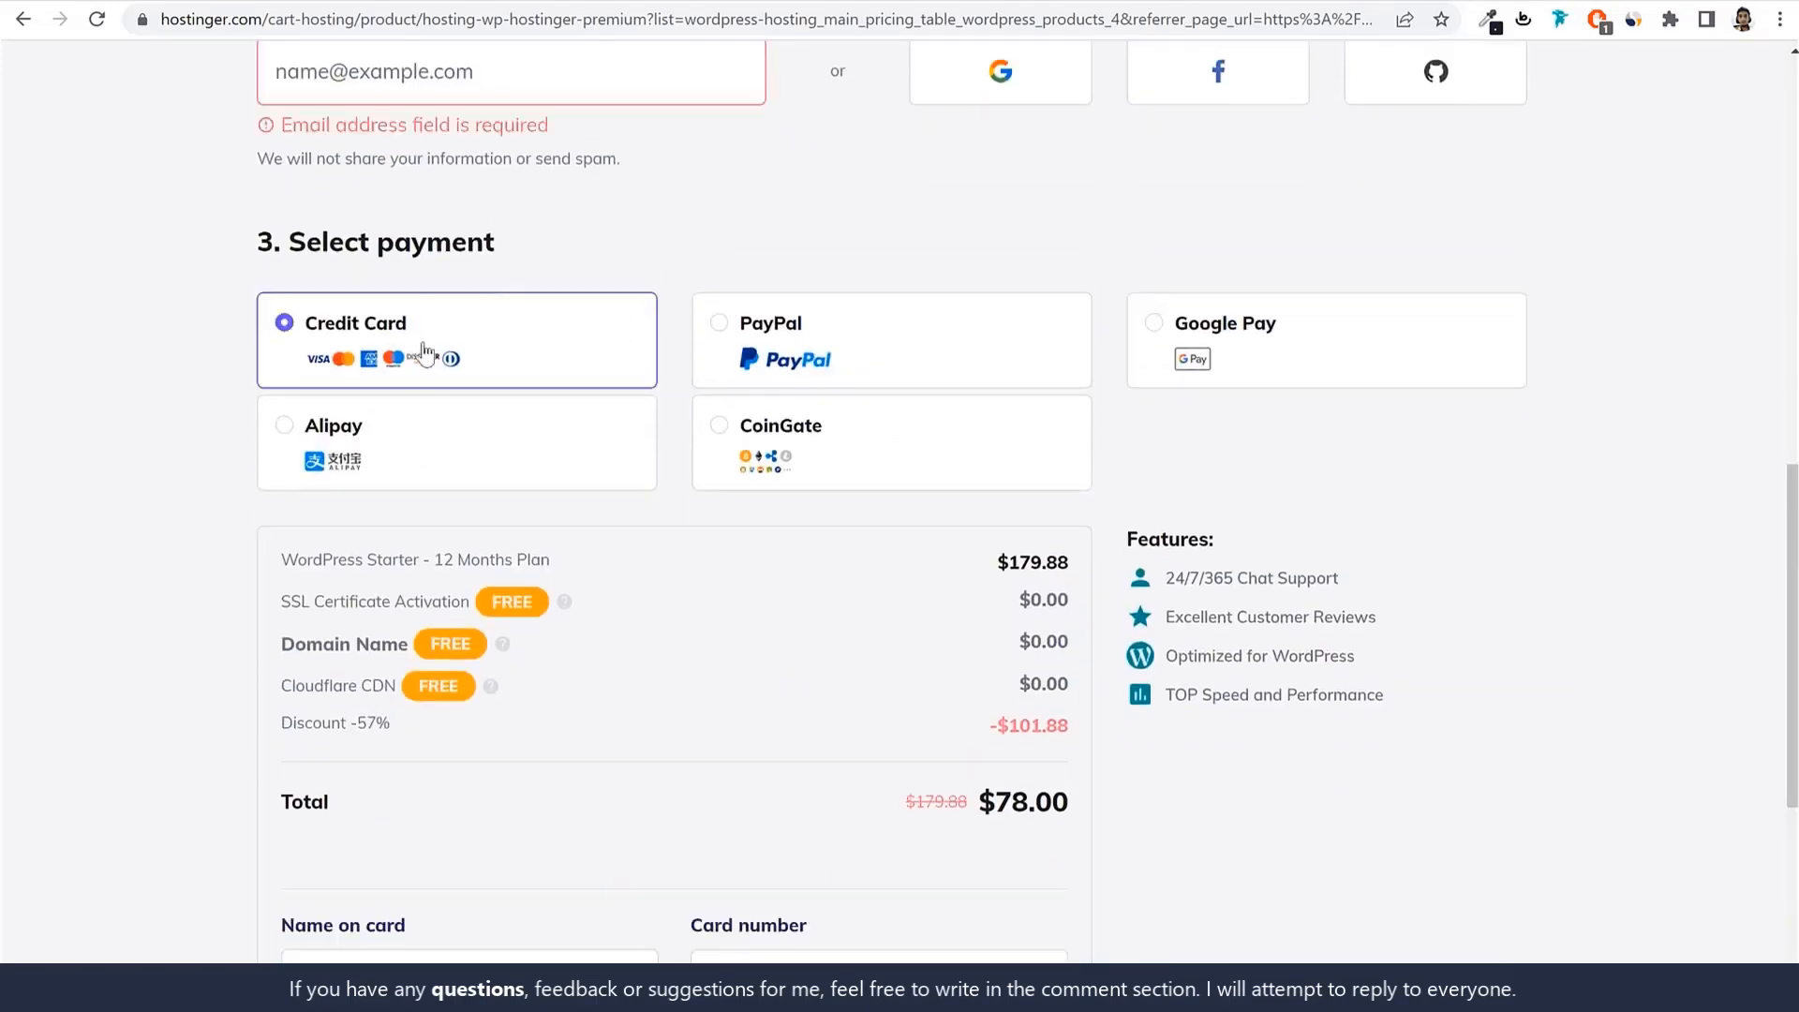
pyautogui.click(834, 359)
pyautogui.click(1258, 356)
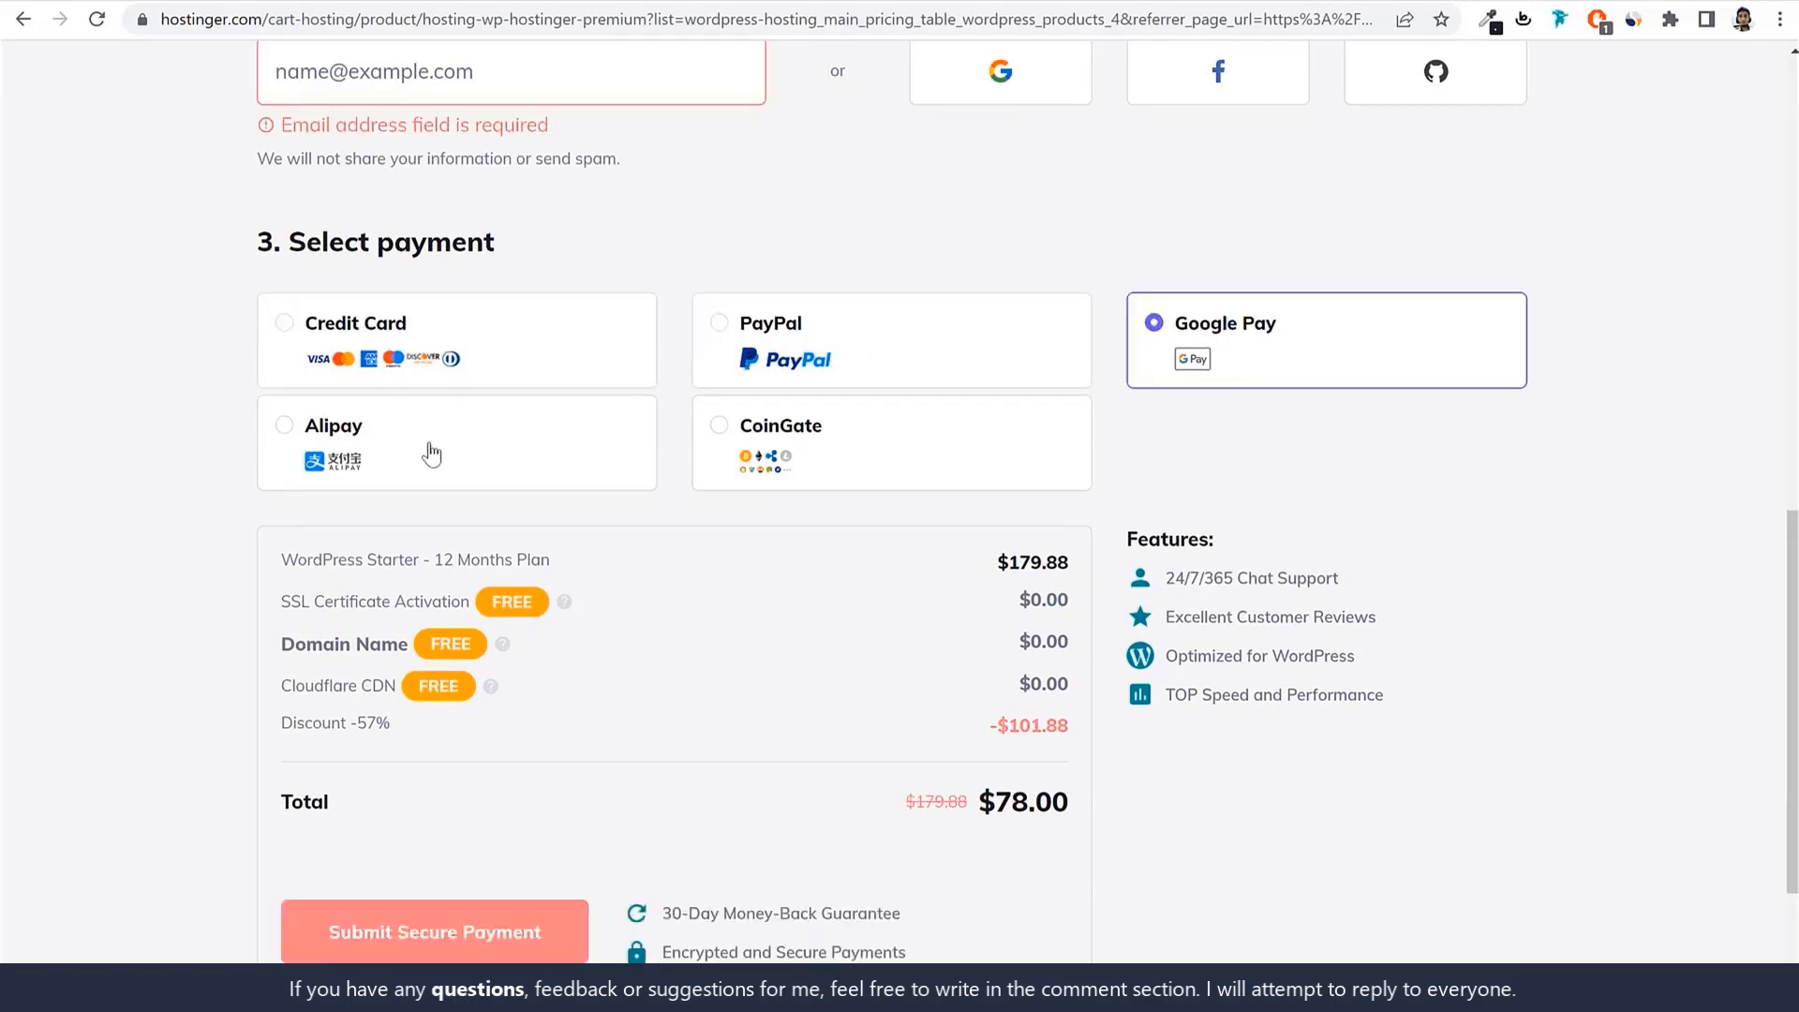
pyautogui.click(431, 454)
pyautogui.click(888, 461)
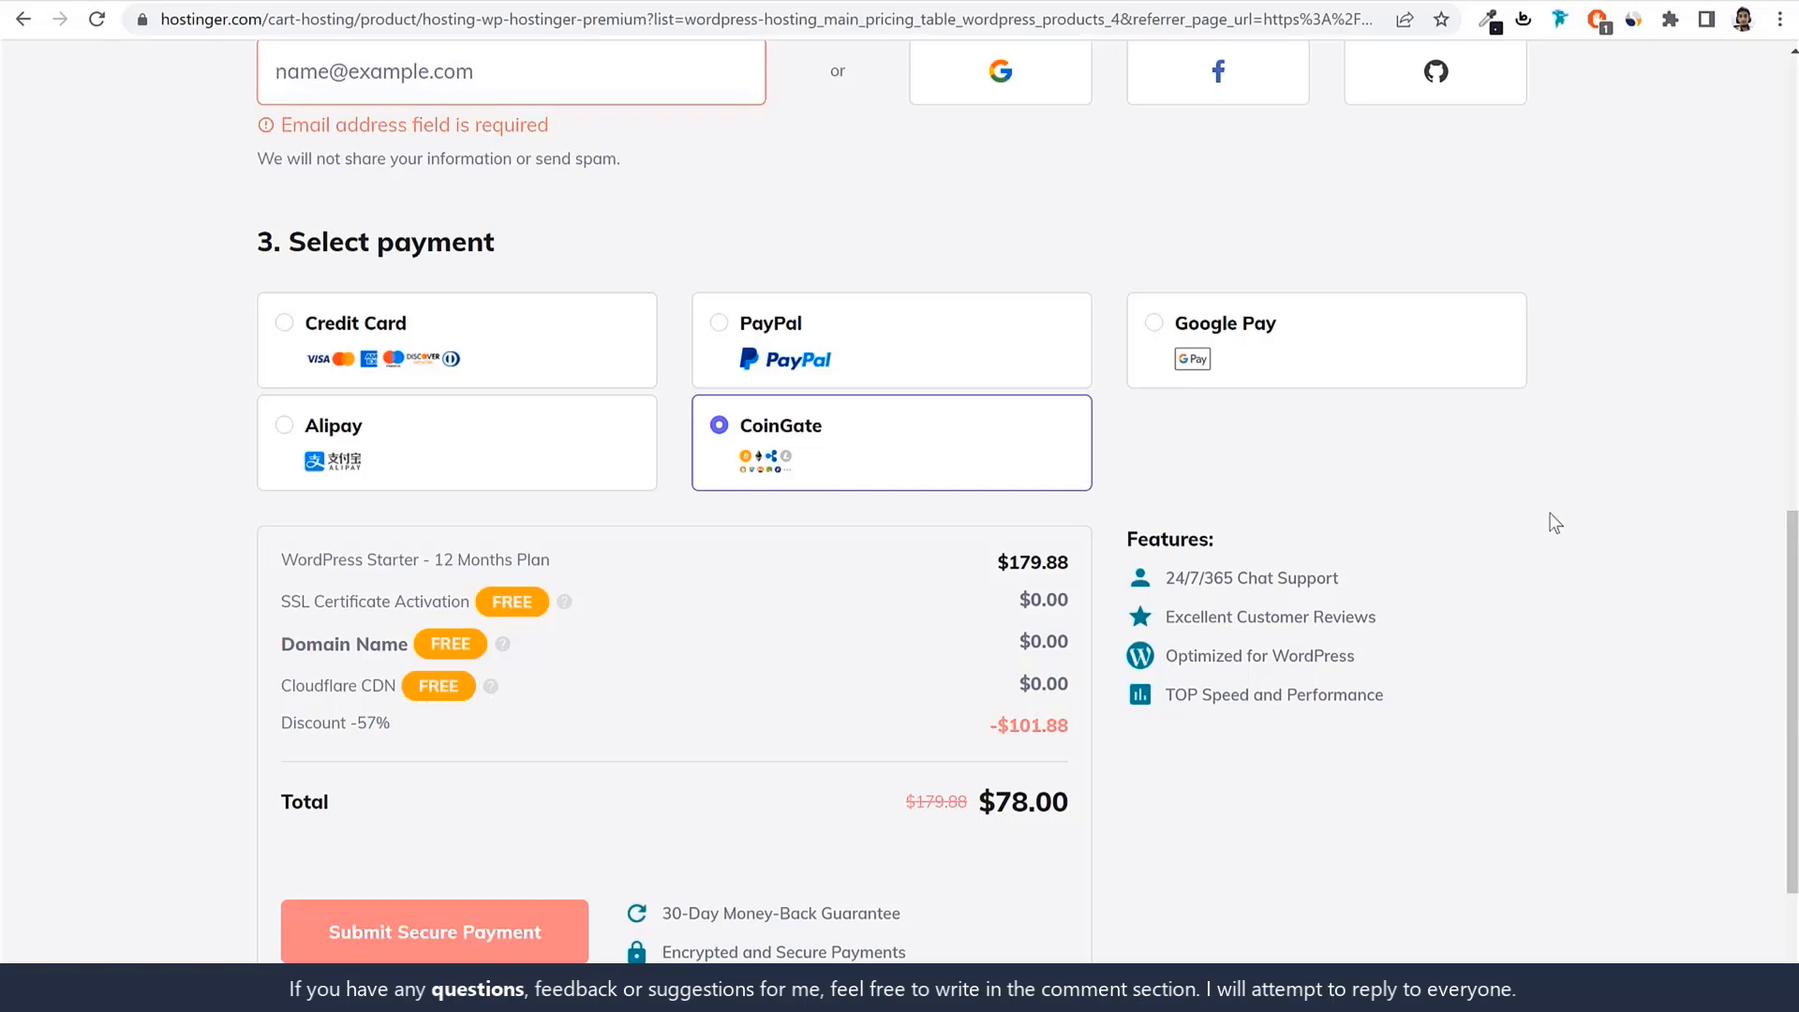
pyautogui.click(581, 345)
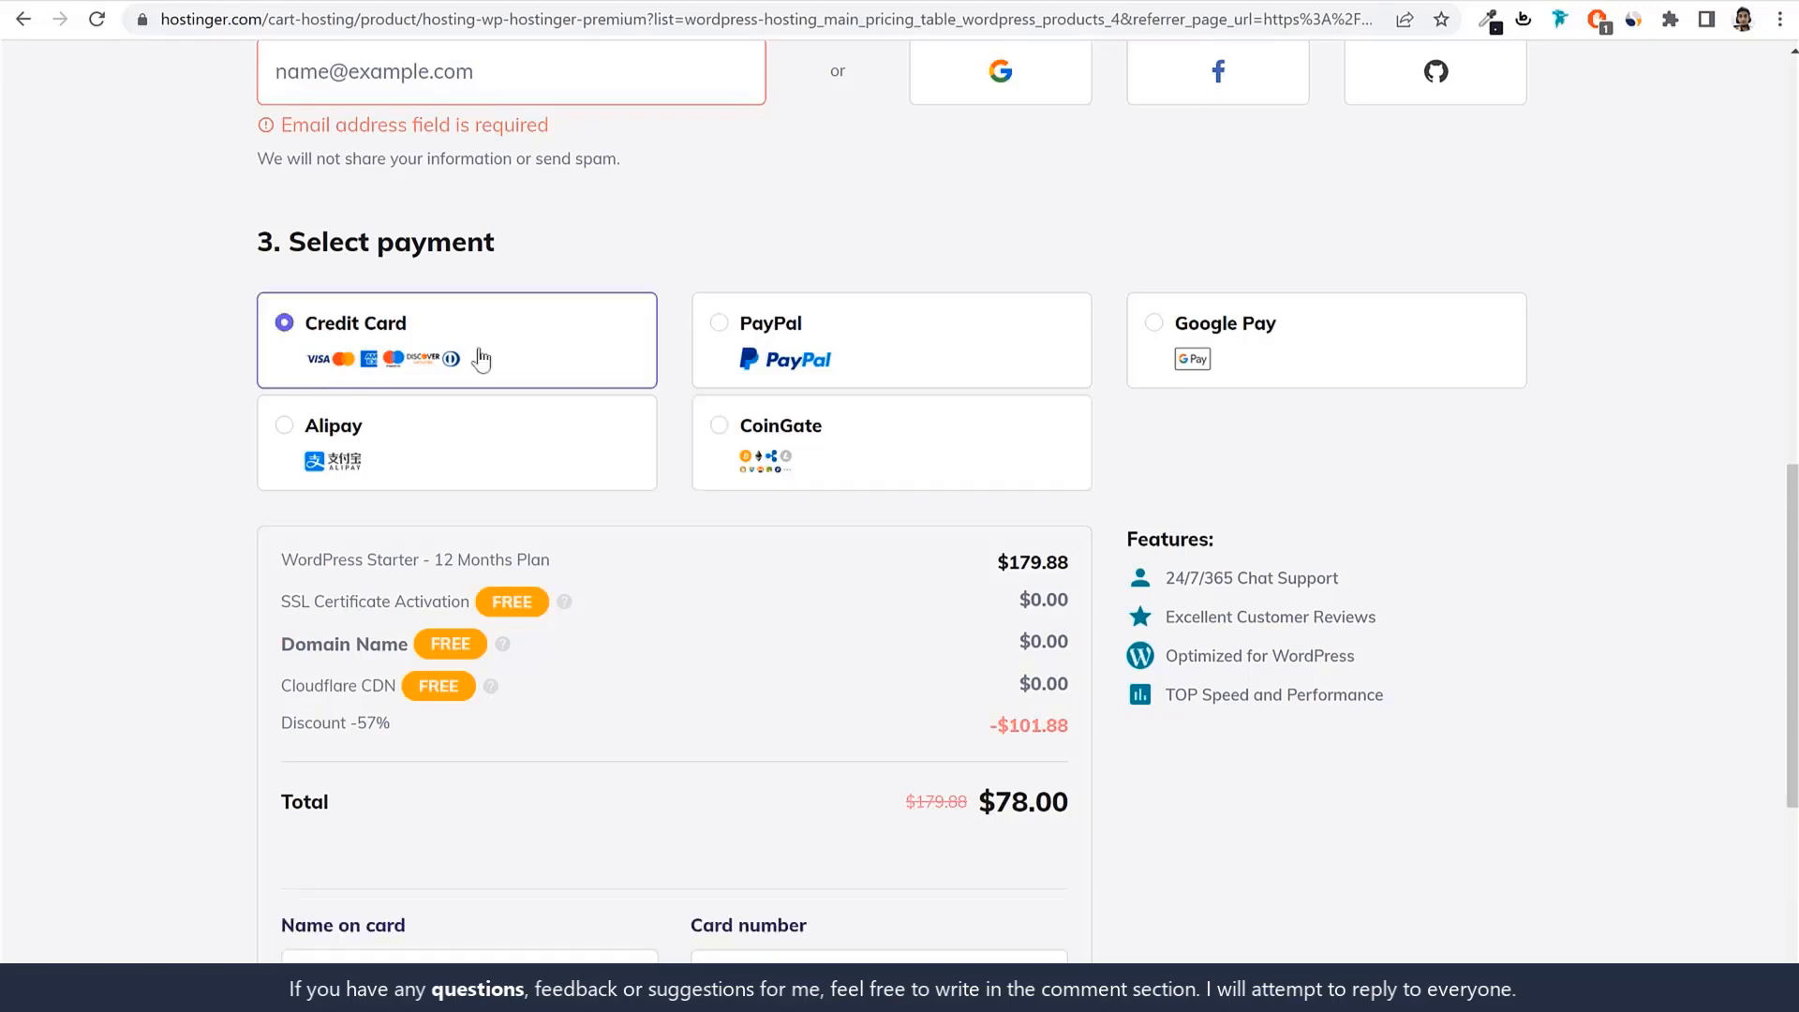
pyautogui.scroll(-5, 863, 525)
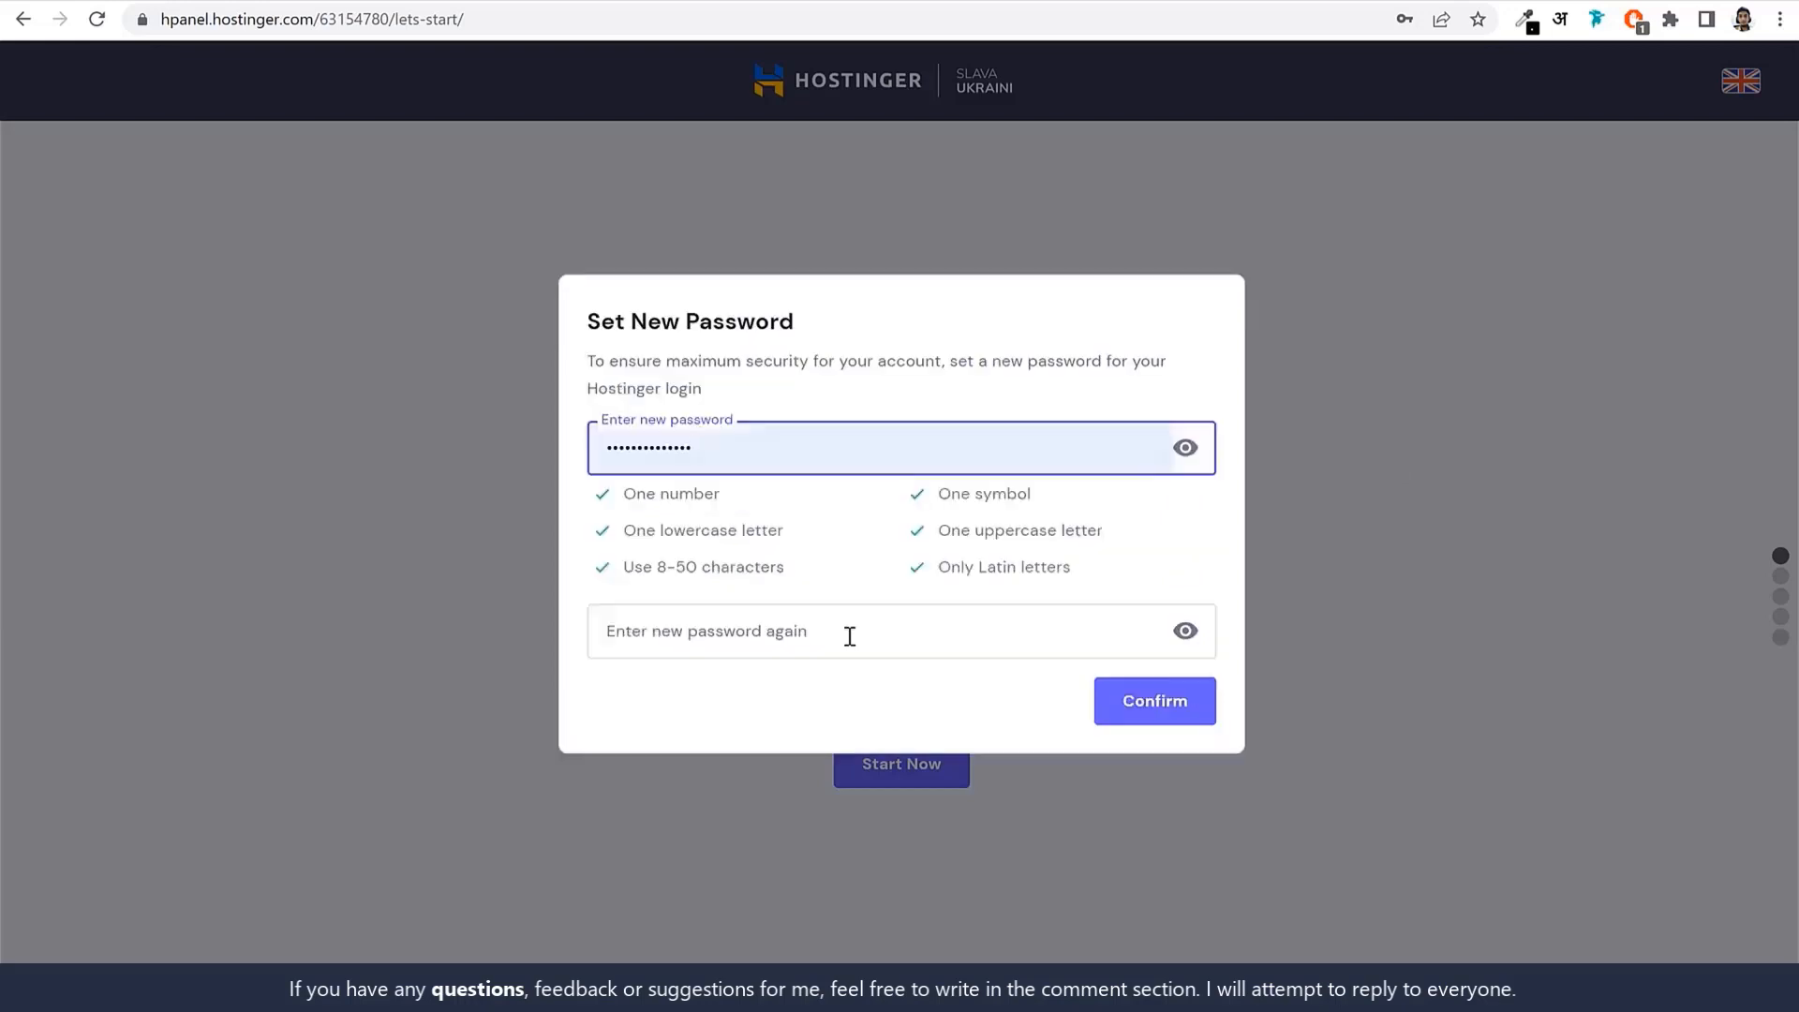
# Enter the new hPanel account password in both fields and confirm it.
pyautogui.click(849, 636)
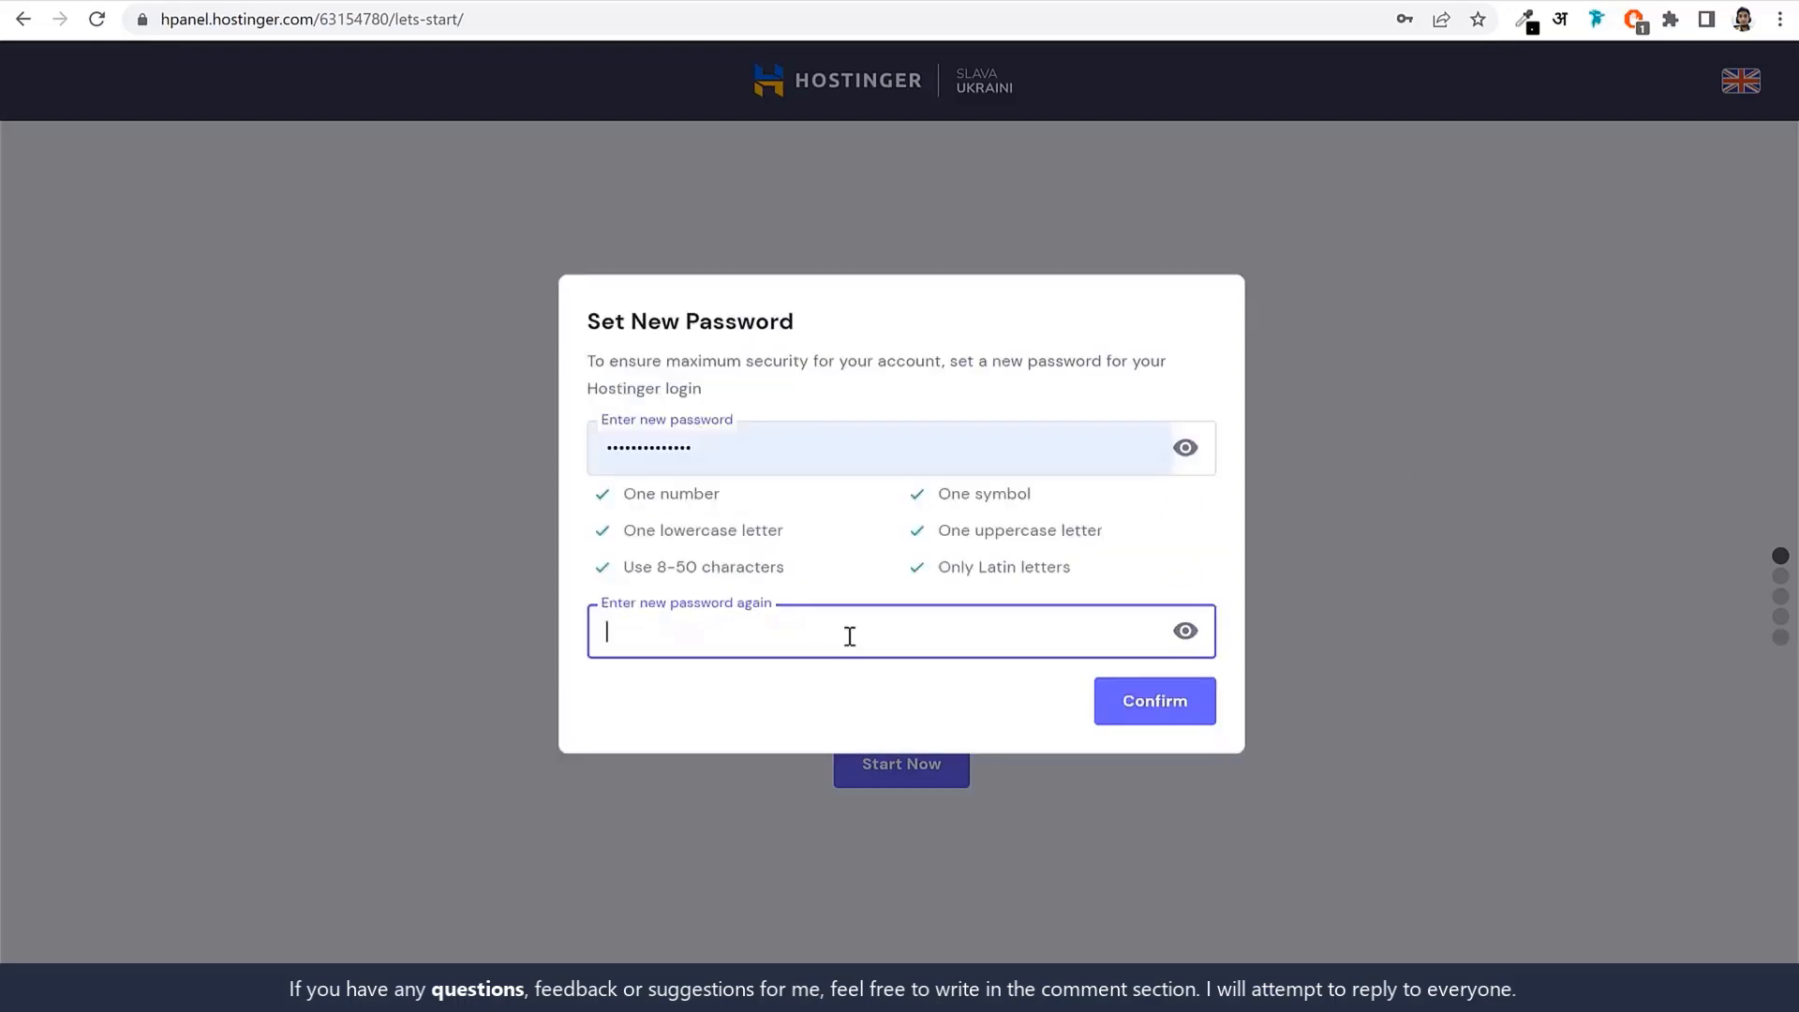
pyautogui.write('•••••••••')
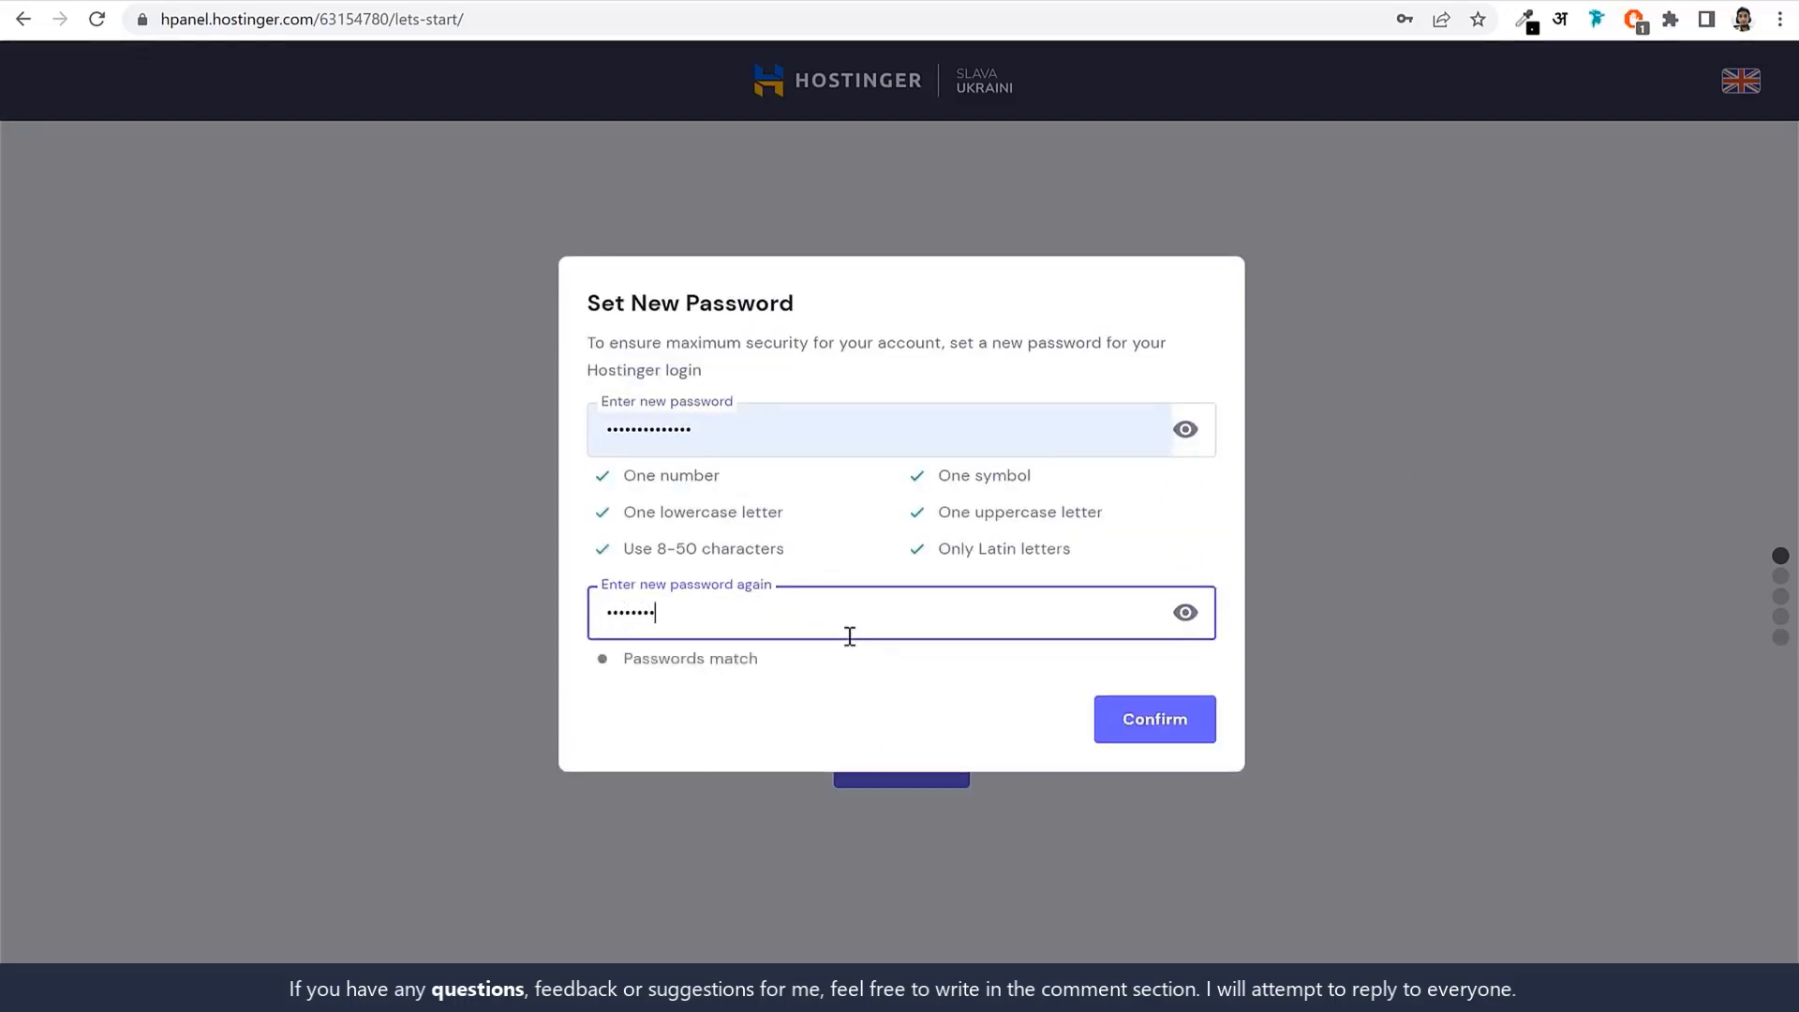
pyautogui.write('•••••')
pyautogui.click(859, 544)
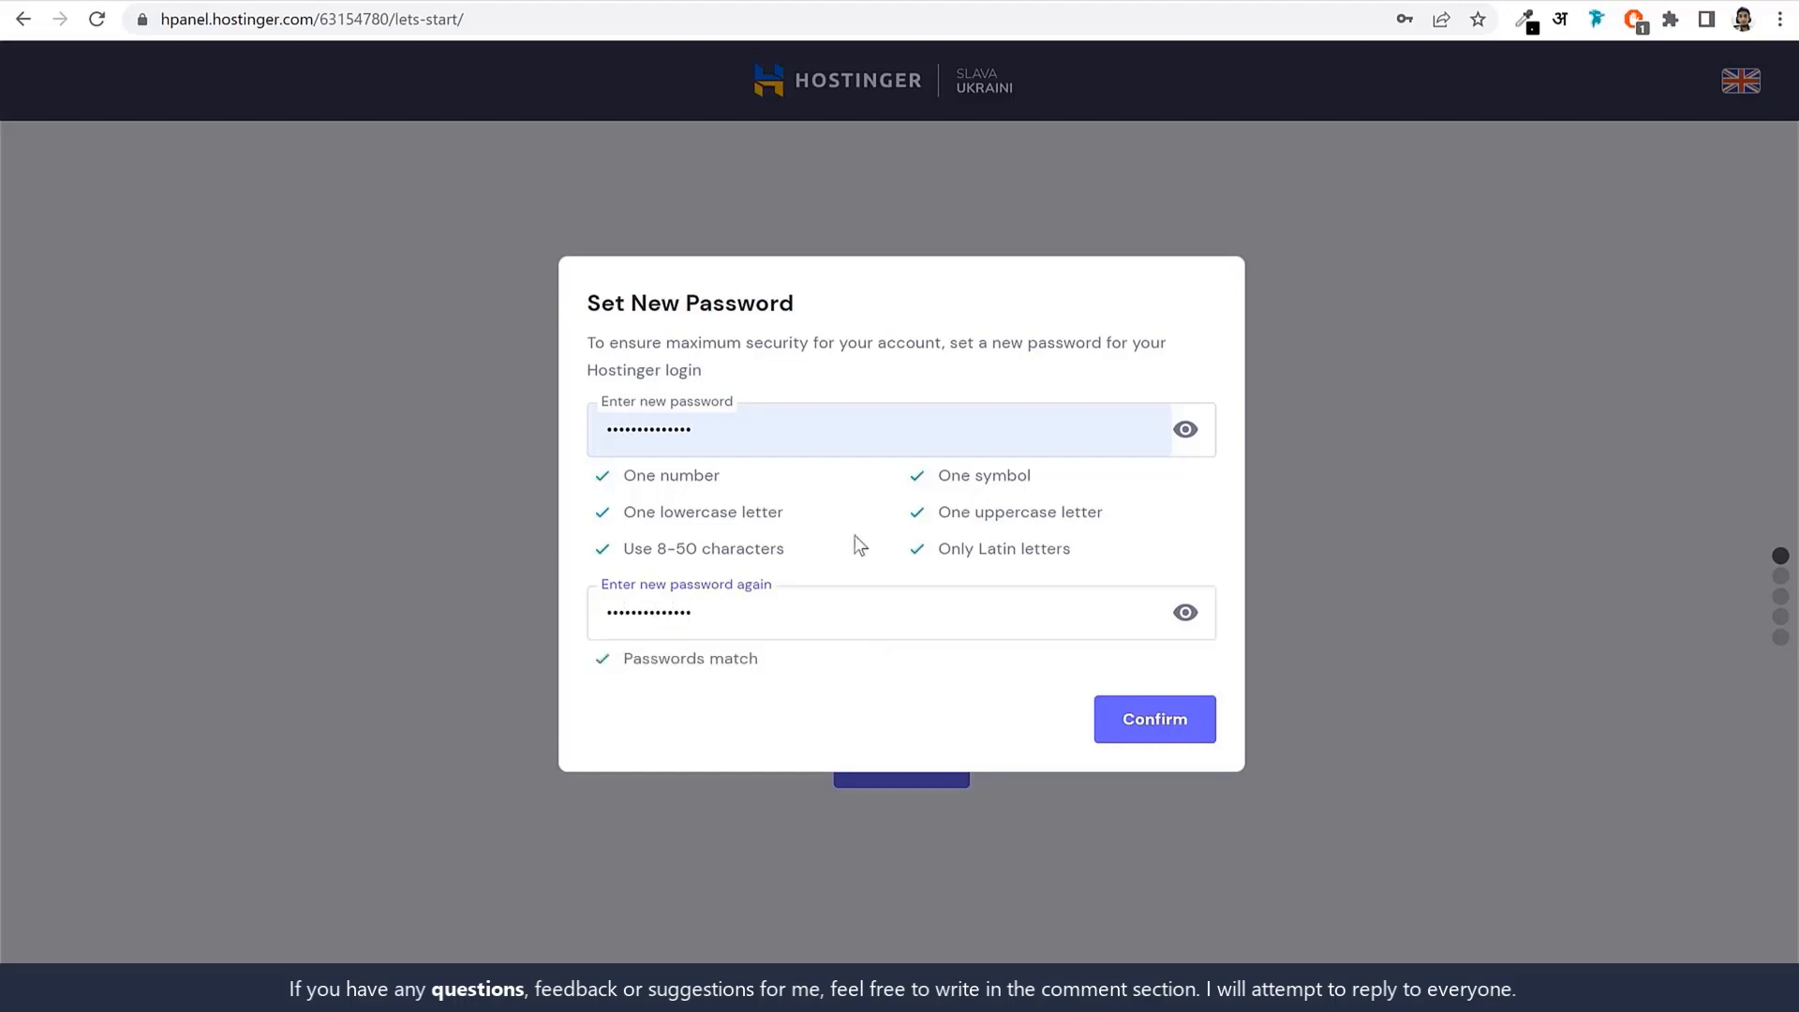
pyautogui.click(1151, 735)
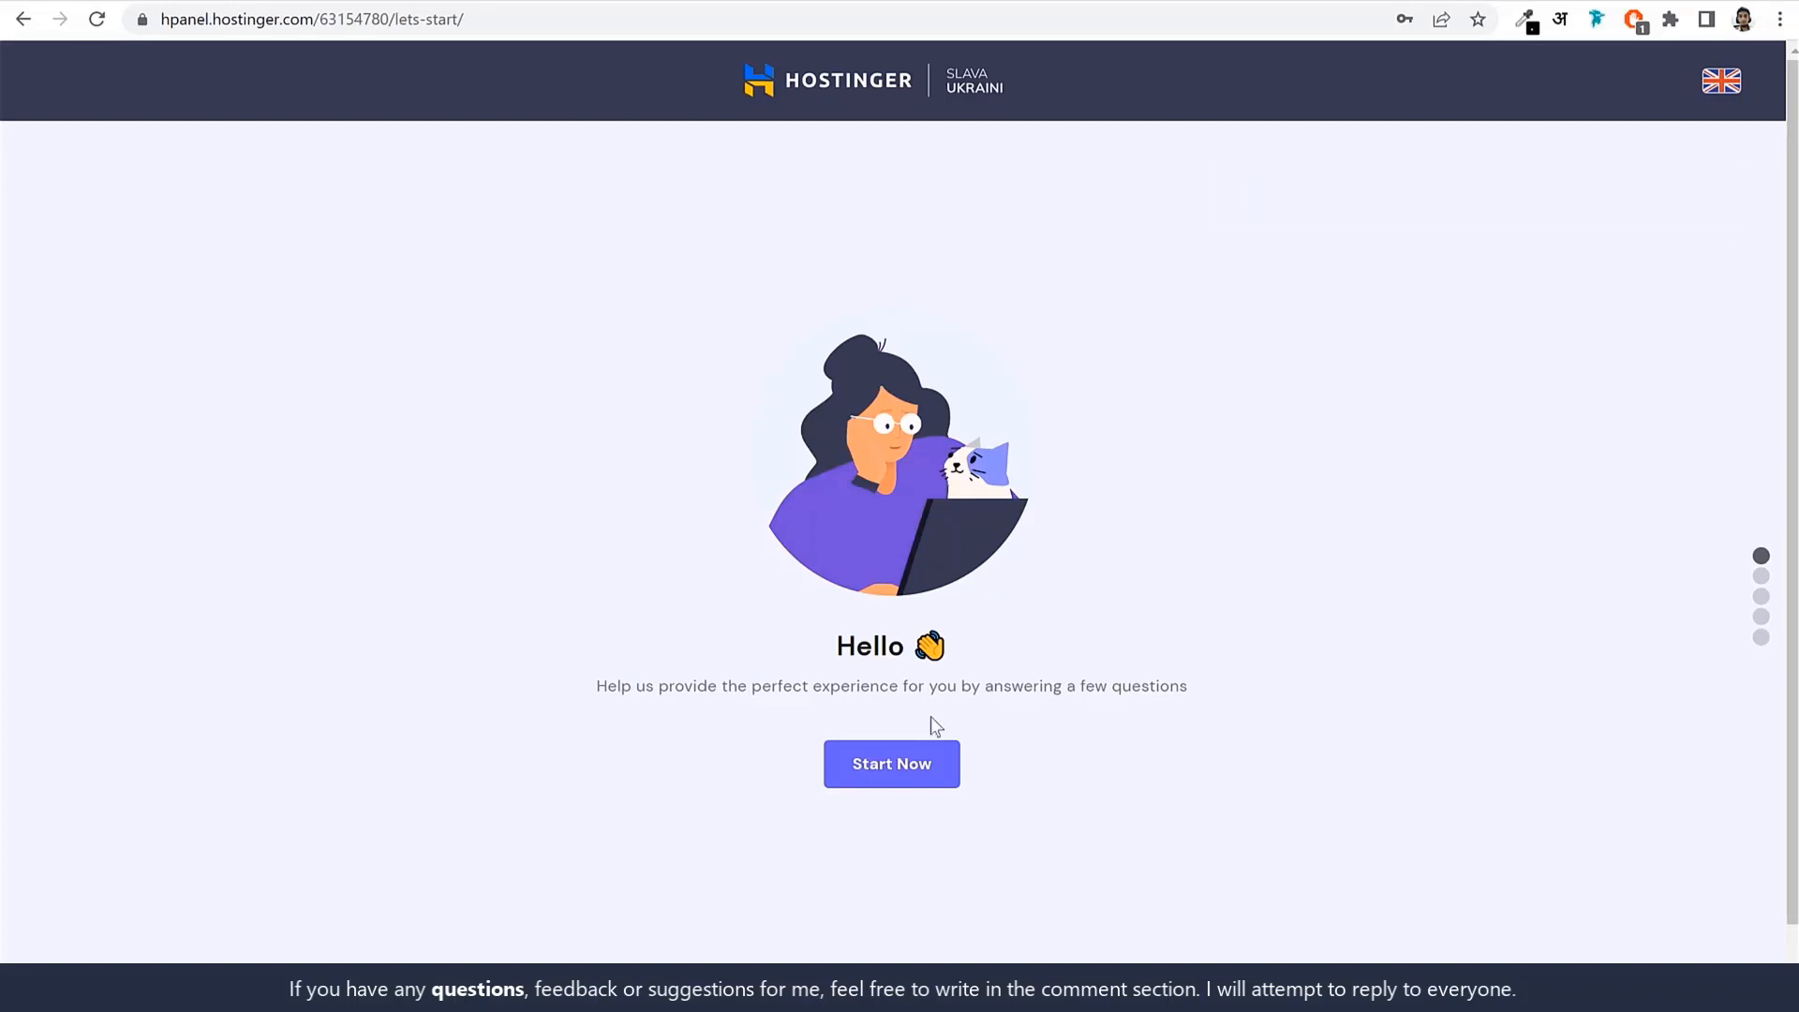
# Start the onboarding survey, answer Myself and A business, and skip the experience question.
pyautogui.click(888, 767)
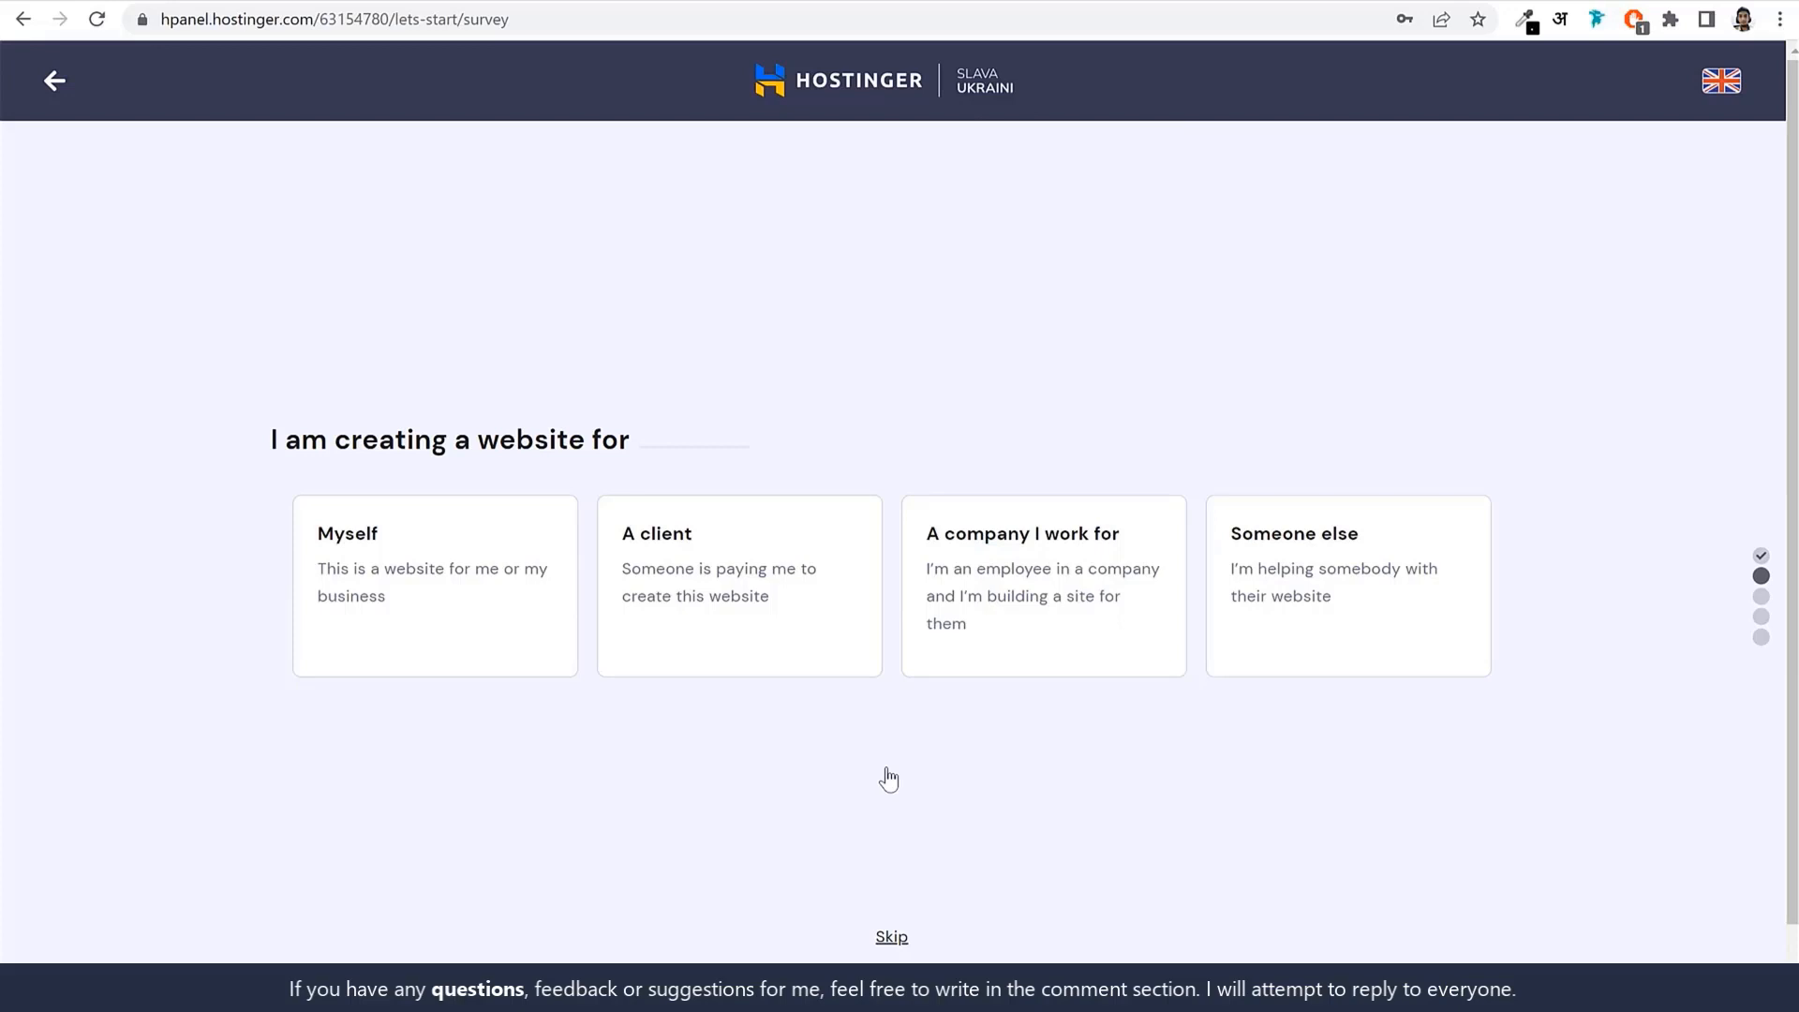
pyautogui.click(446, 630)
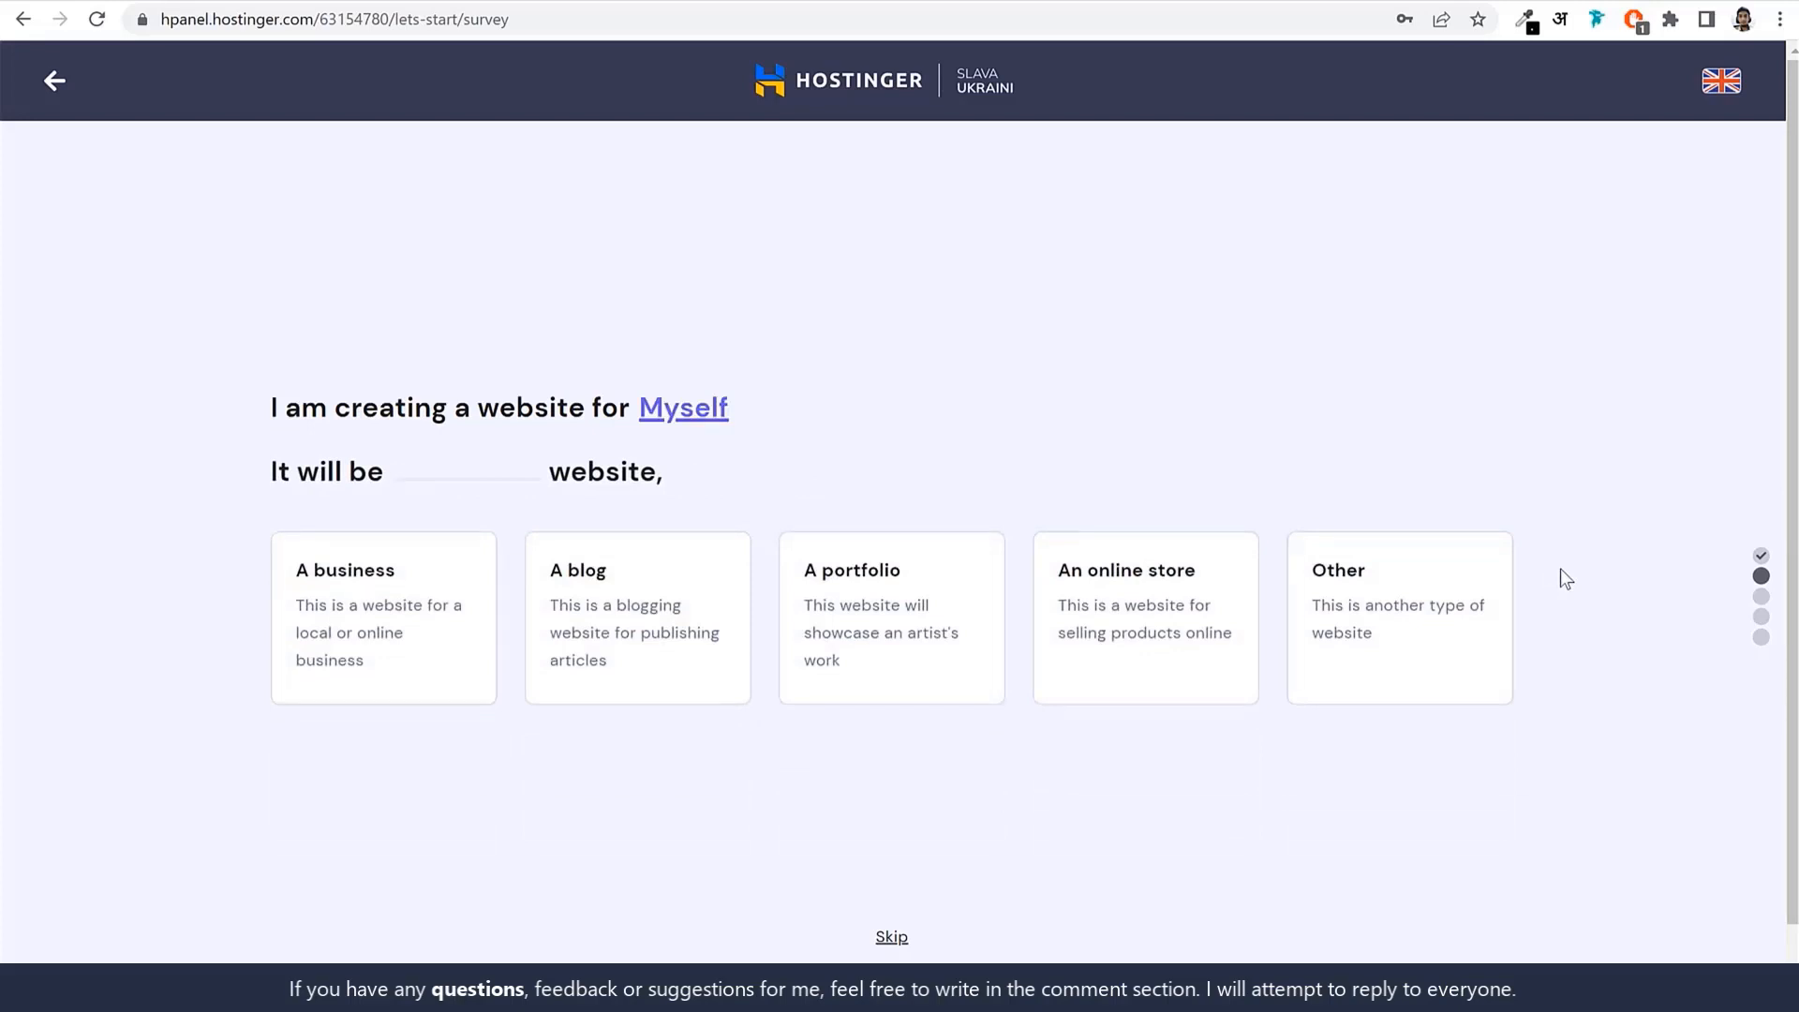
pyautogui.click(398, 607)
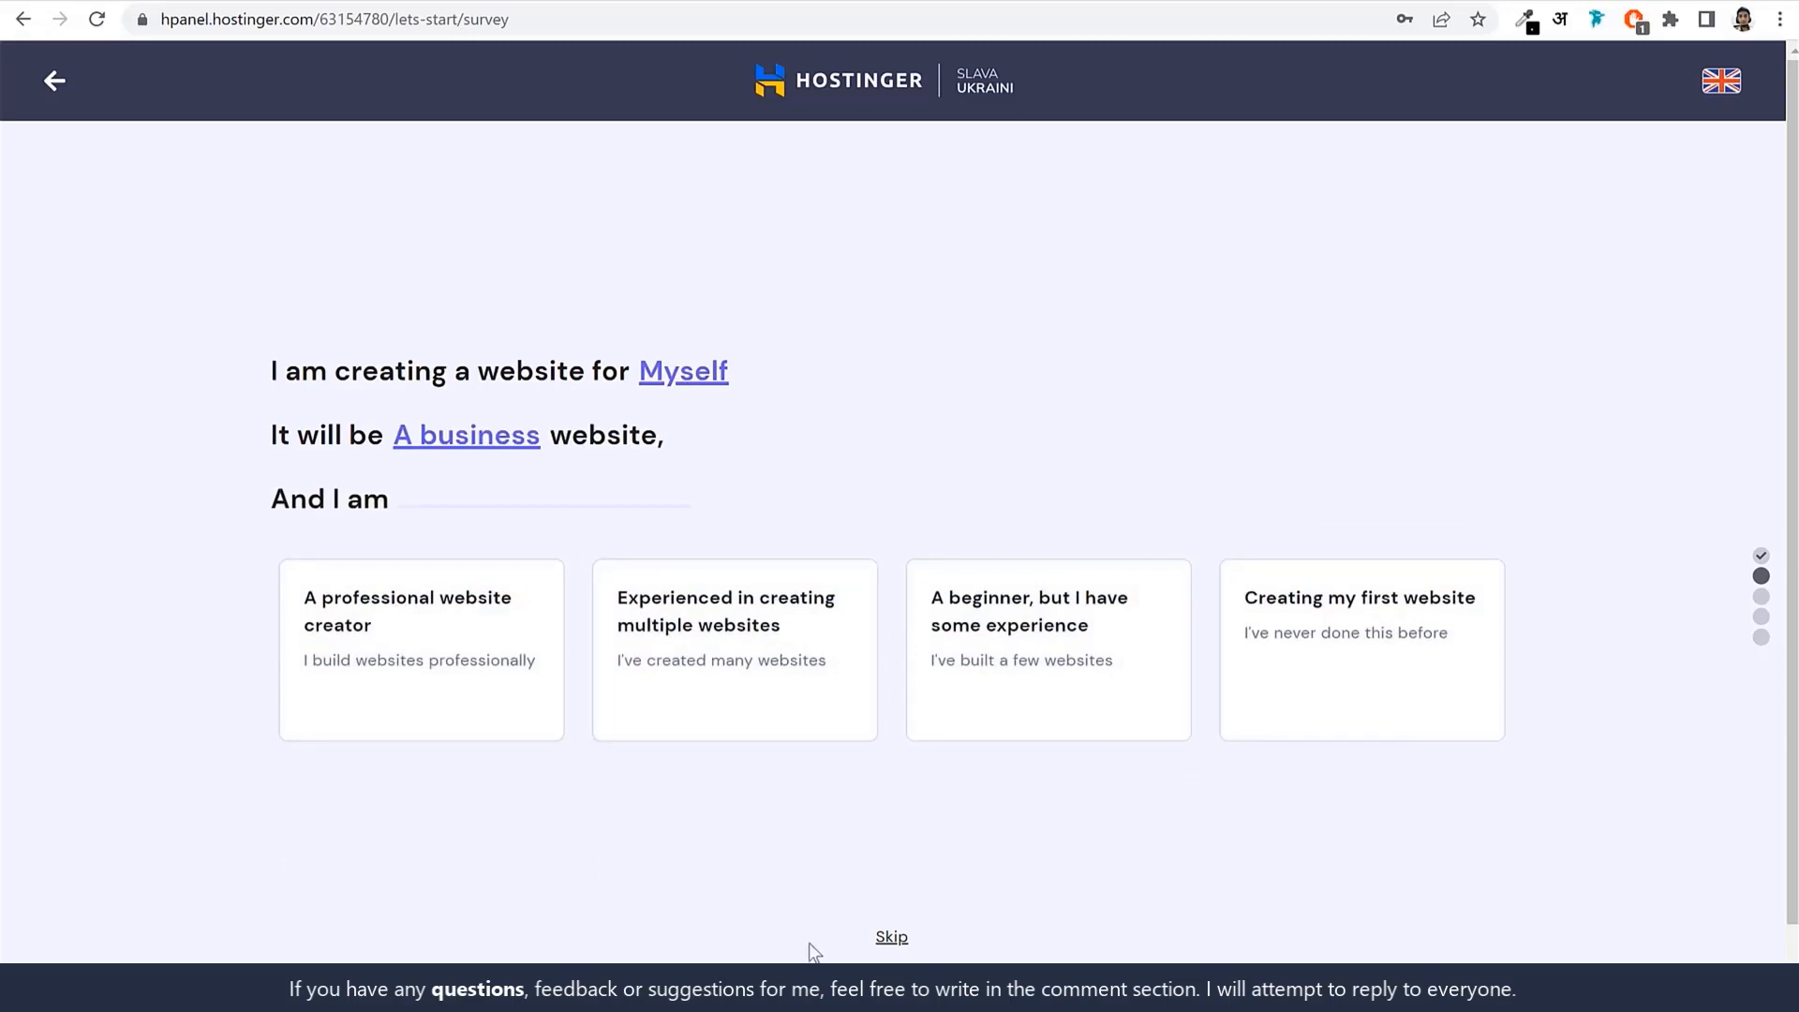
pyautogui.click(892, 939)
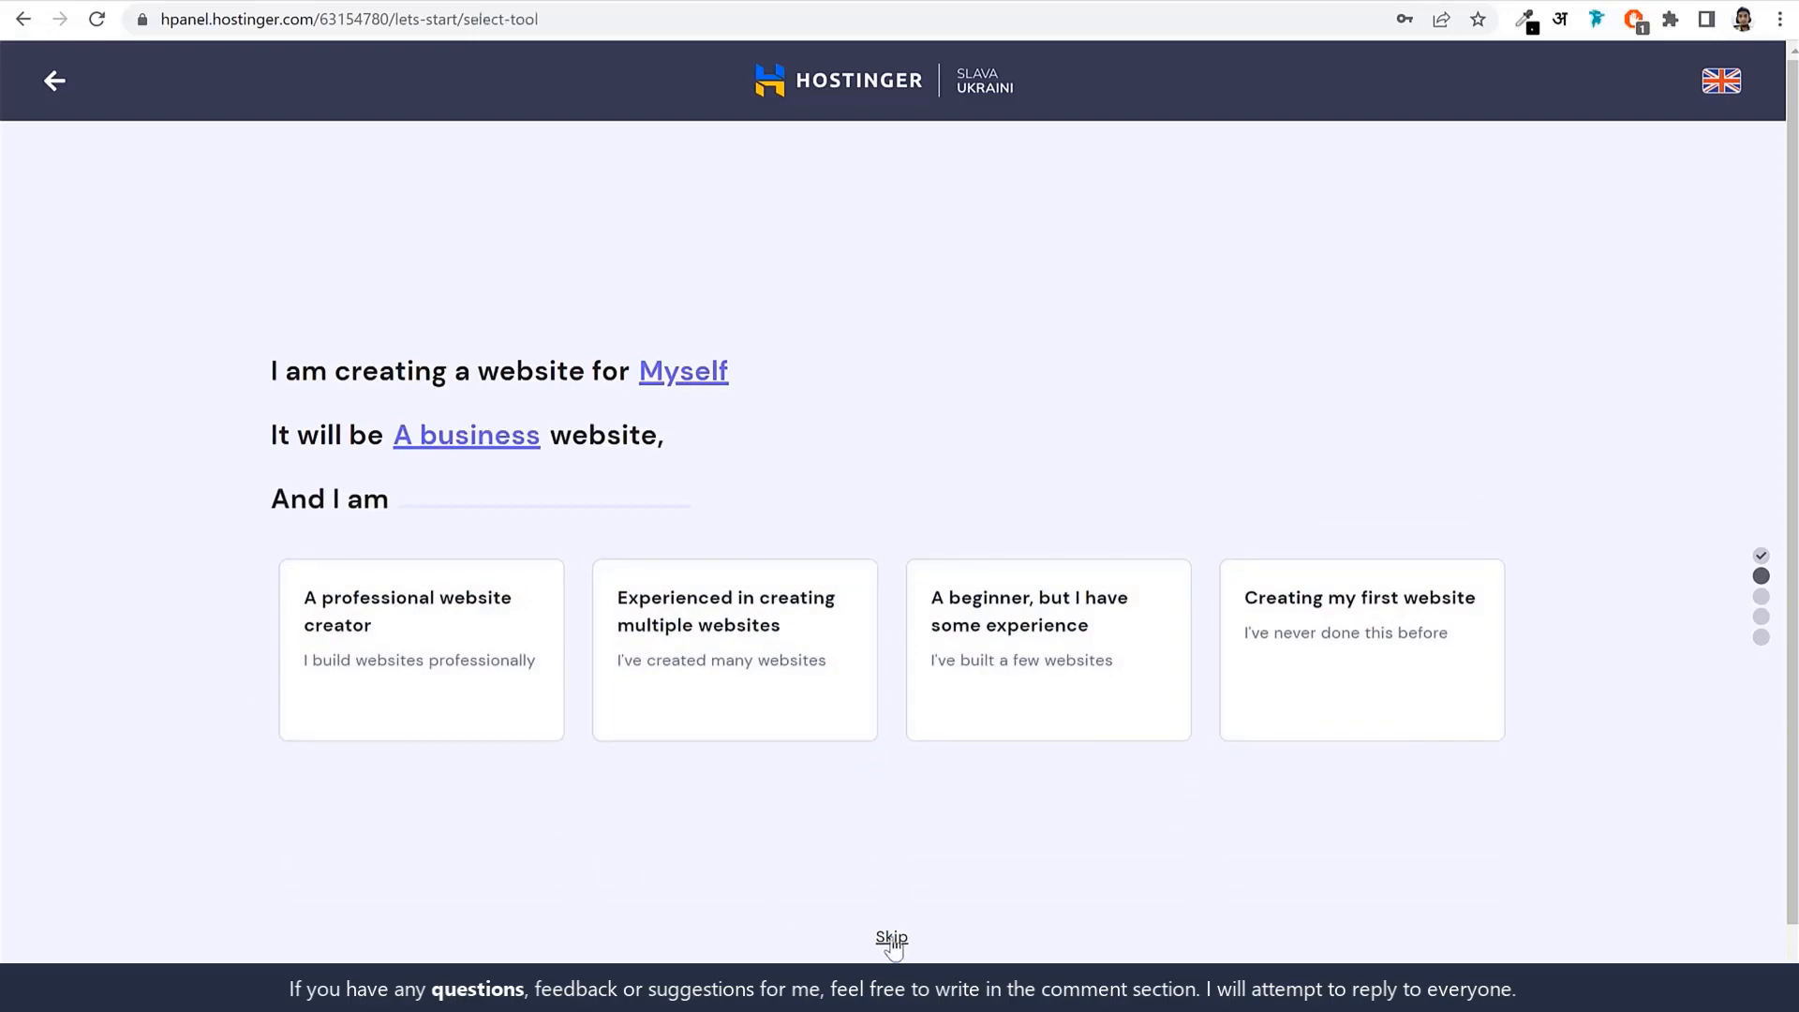
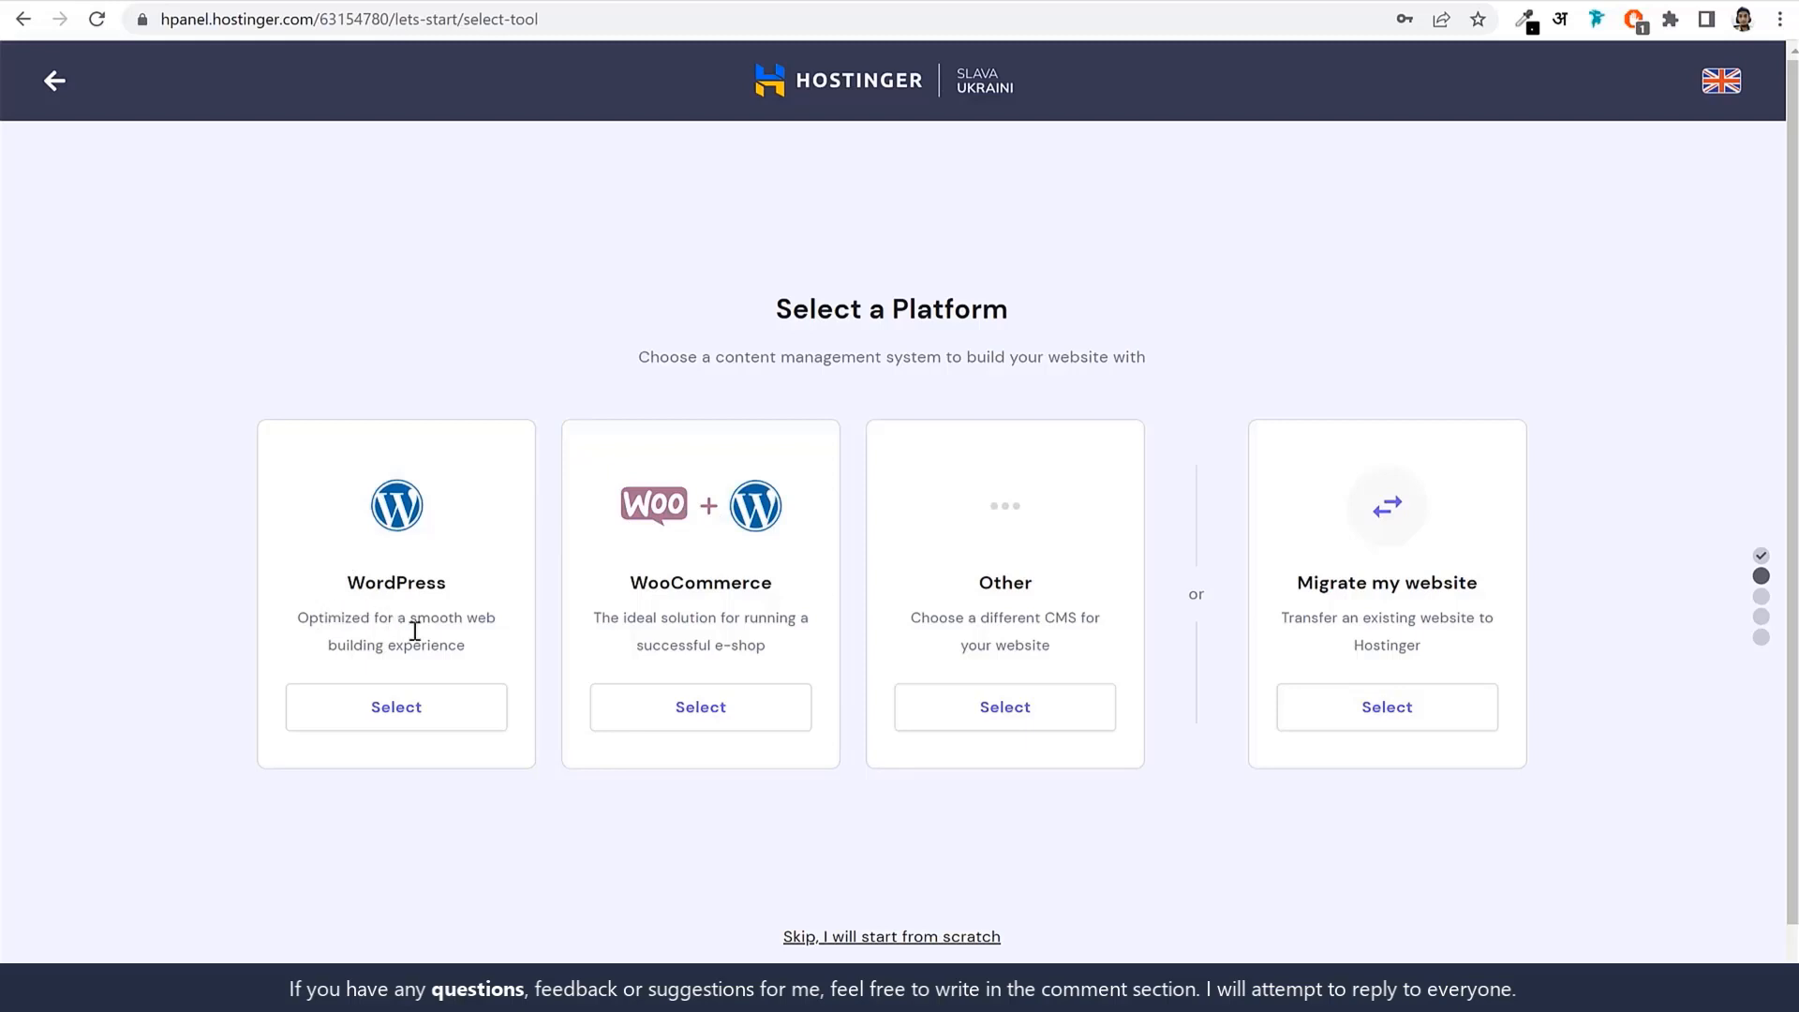
# Pick WordPress as the platform, set the administrator password, and skip the template.
pyautogui.click(427, 712)
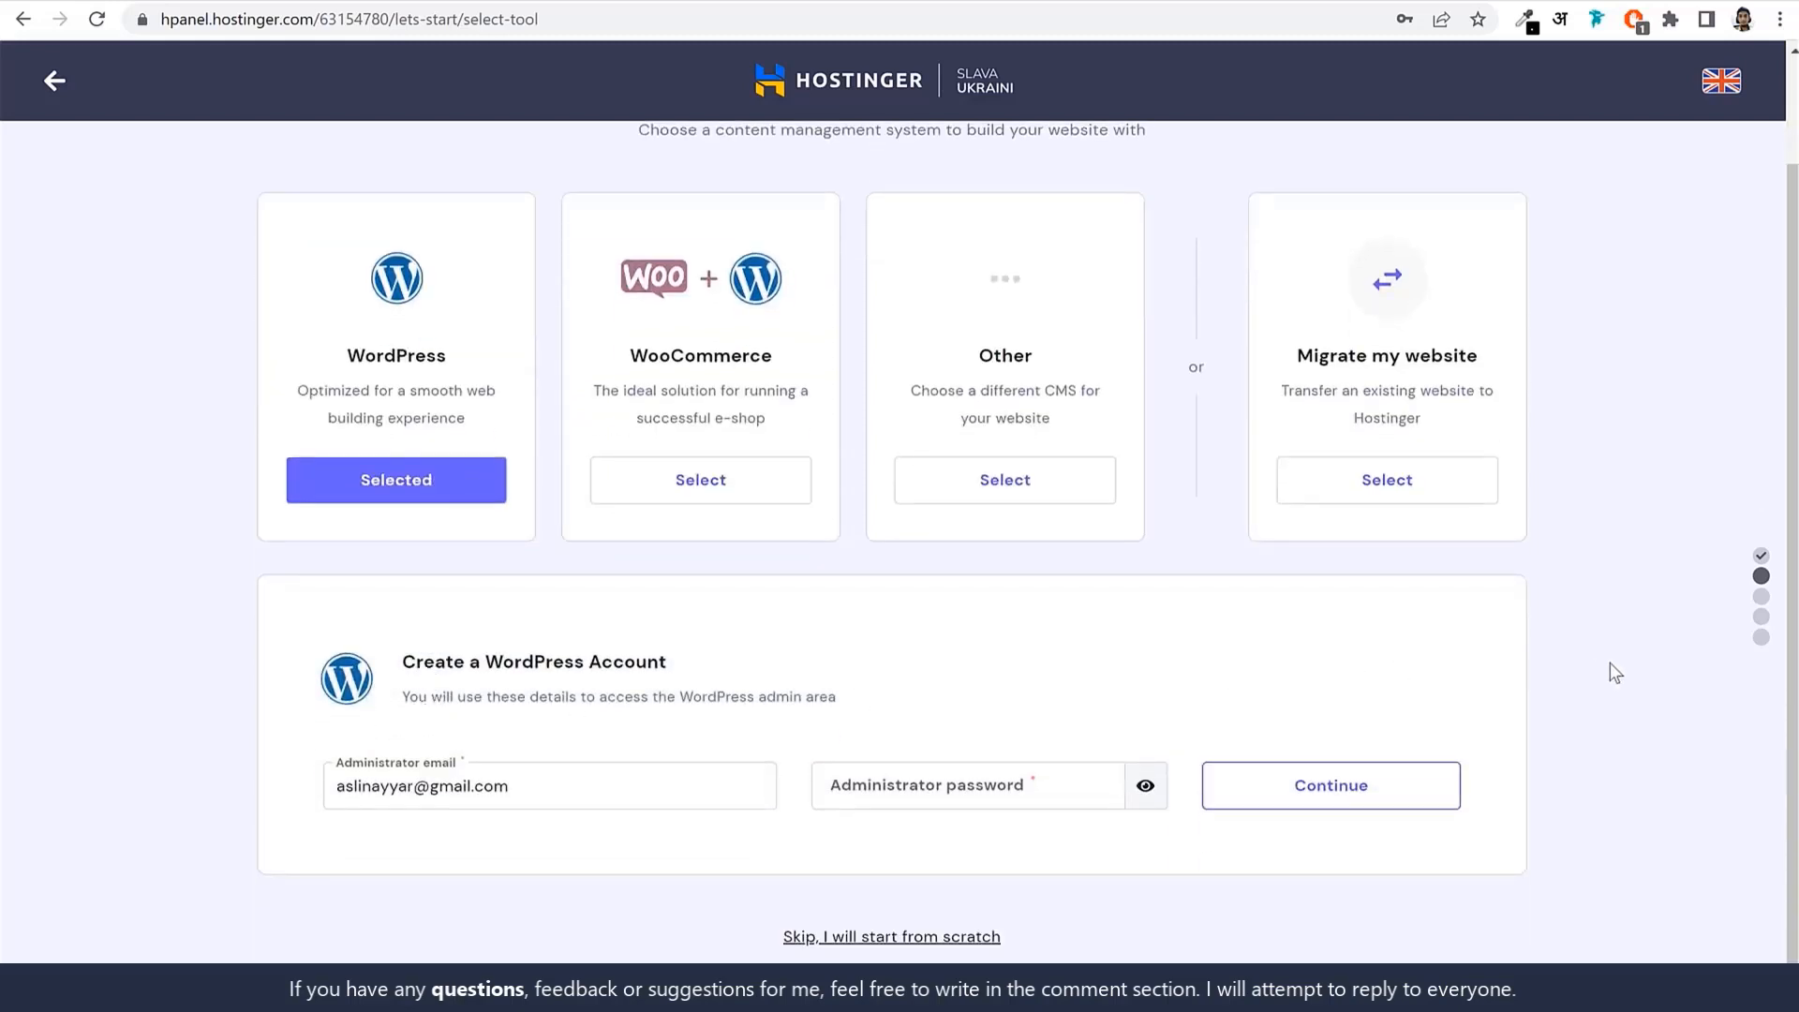
pyautogui.click(1015, 794)
pyautogui.write('••••••••')
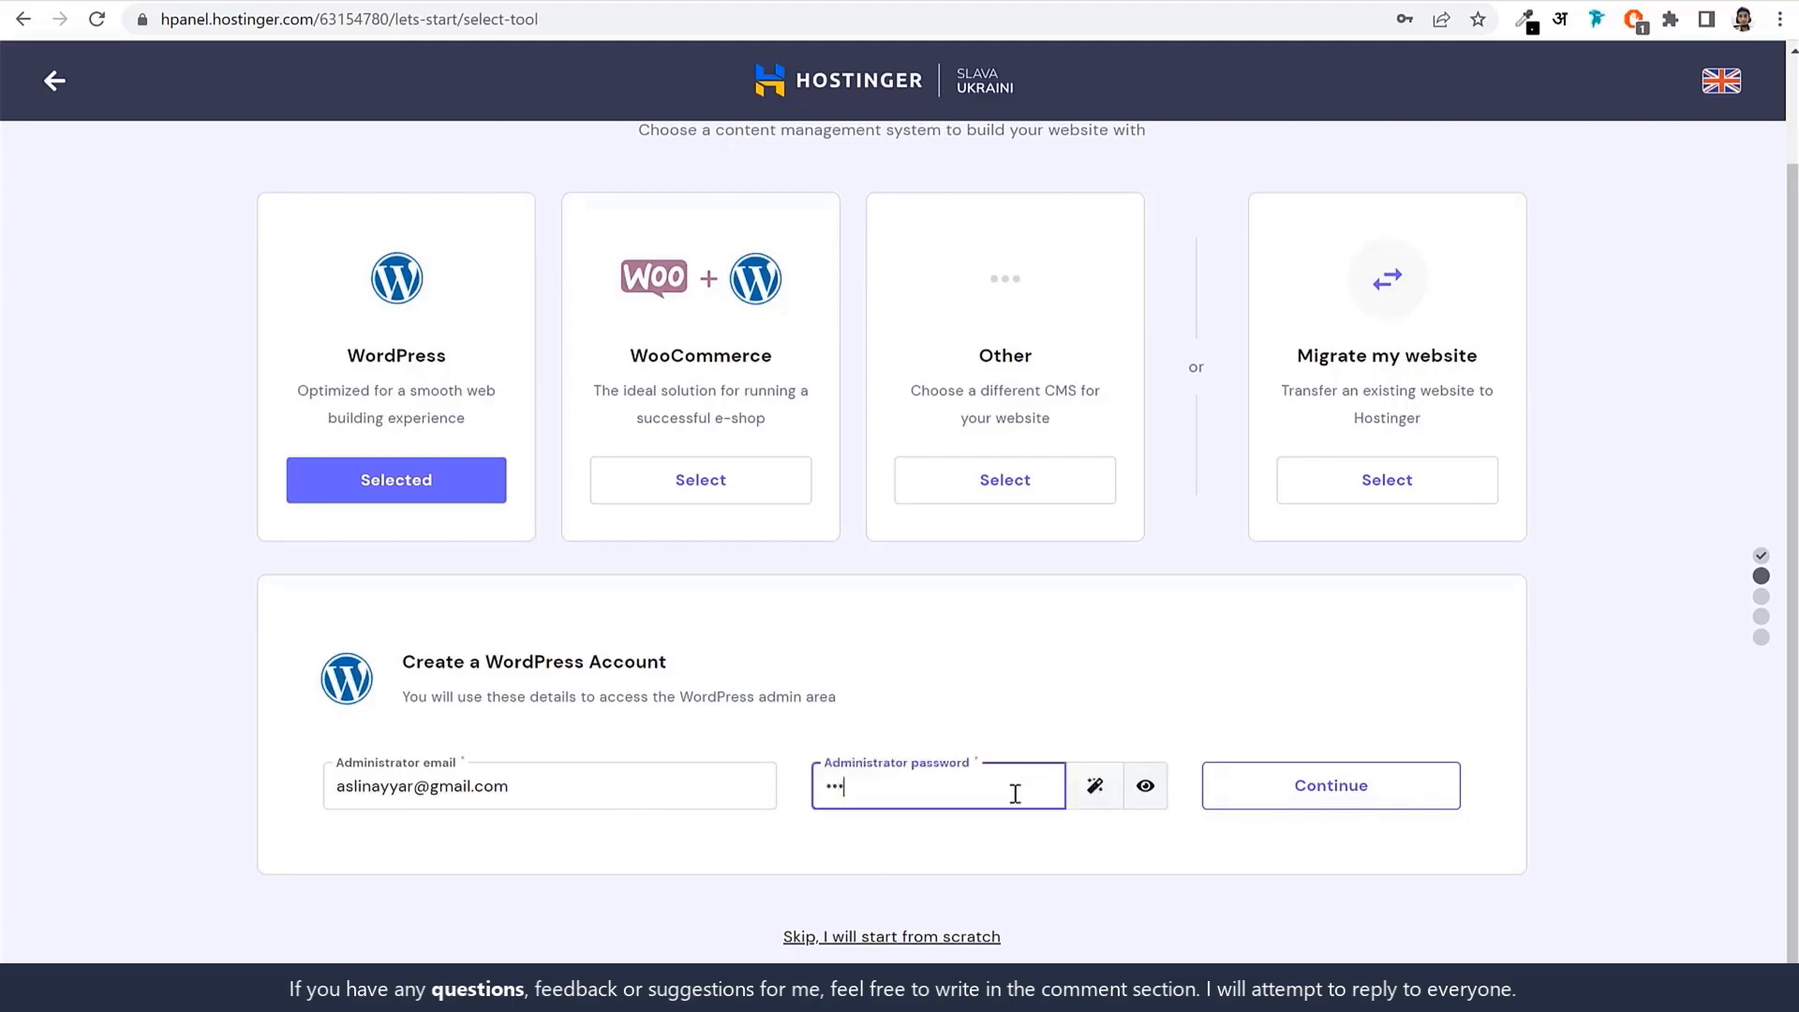
pyautogui.write('••')
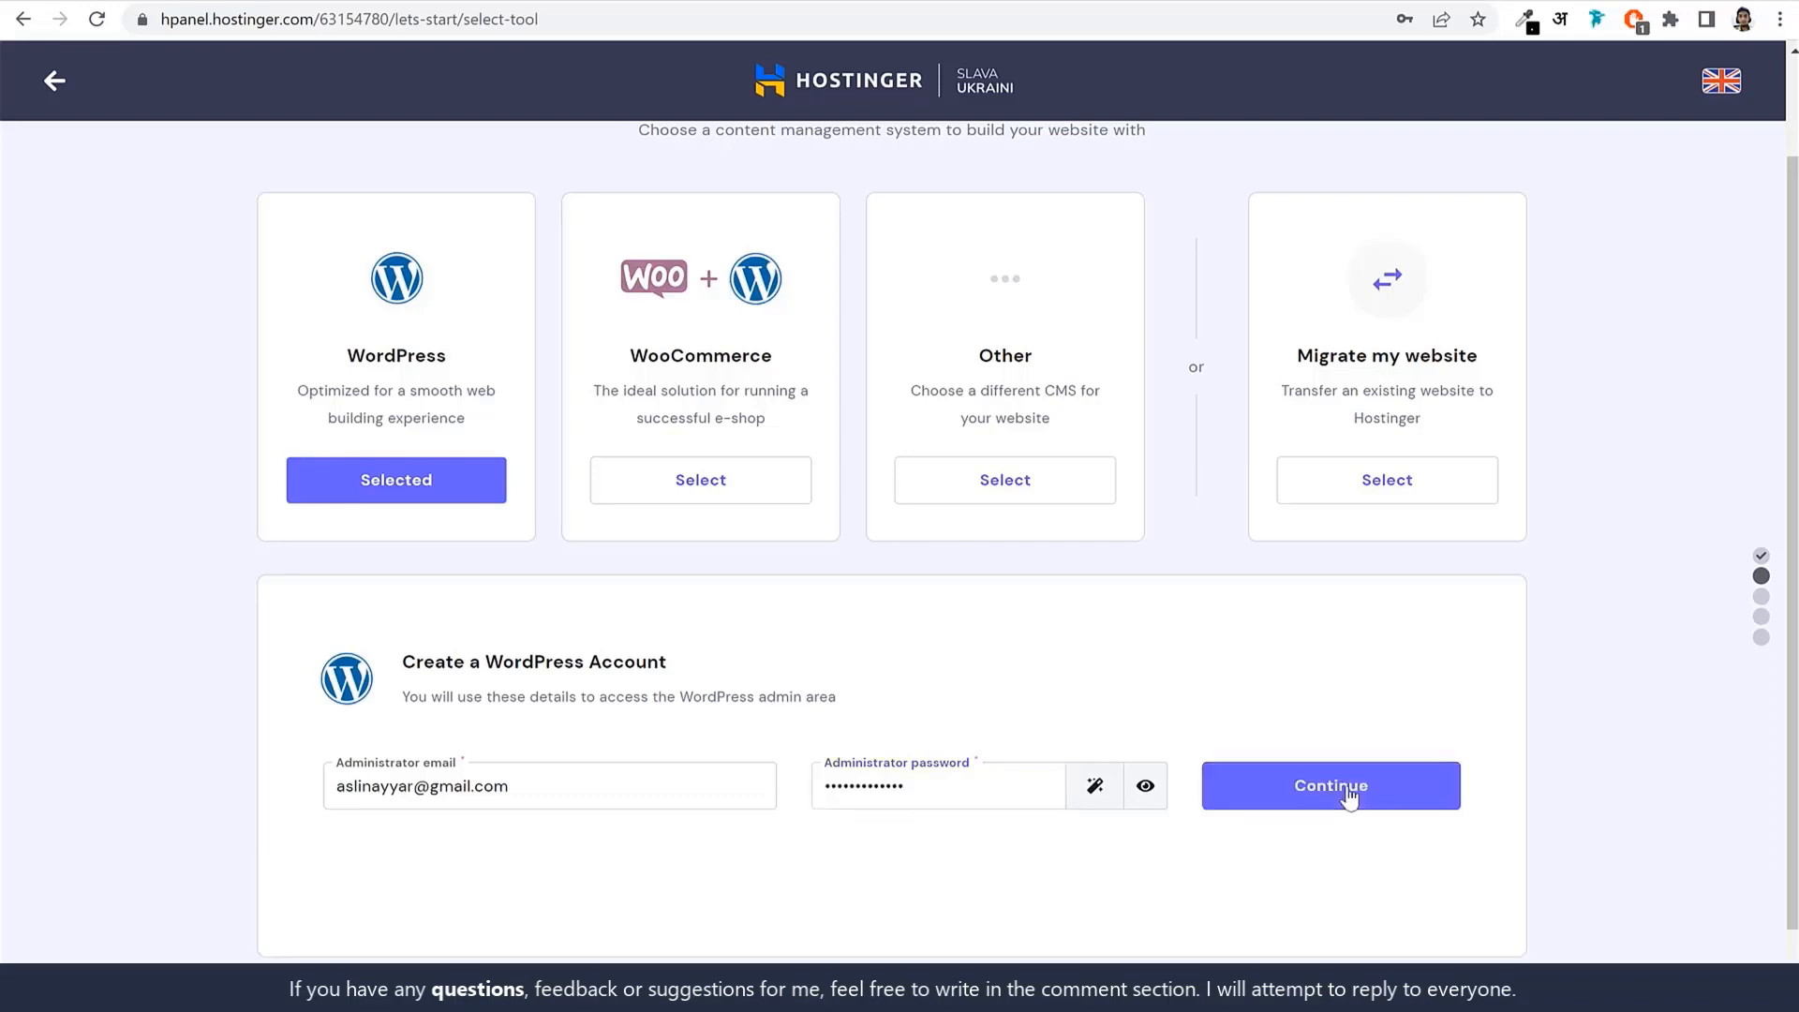
pyautogui.click(1348, 794)
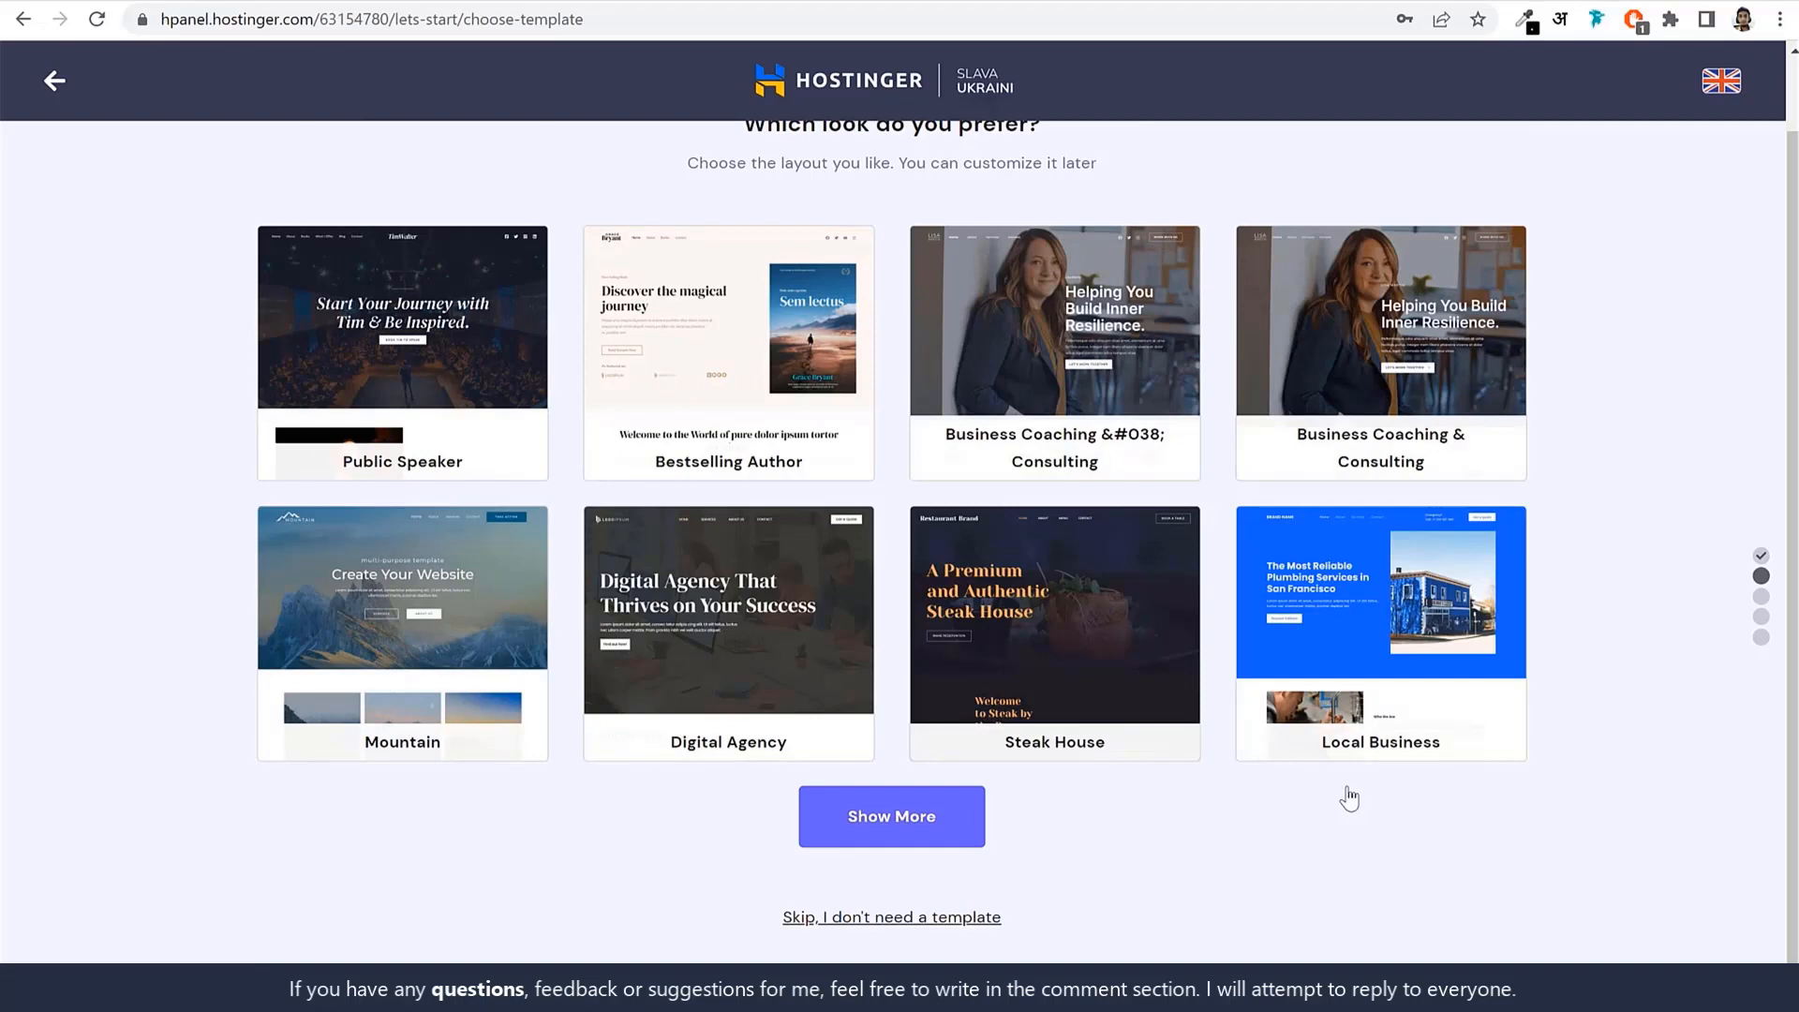
pyautogui.click(886, 920)
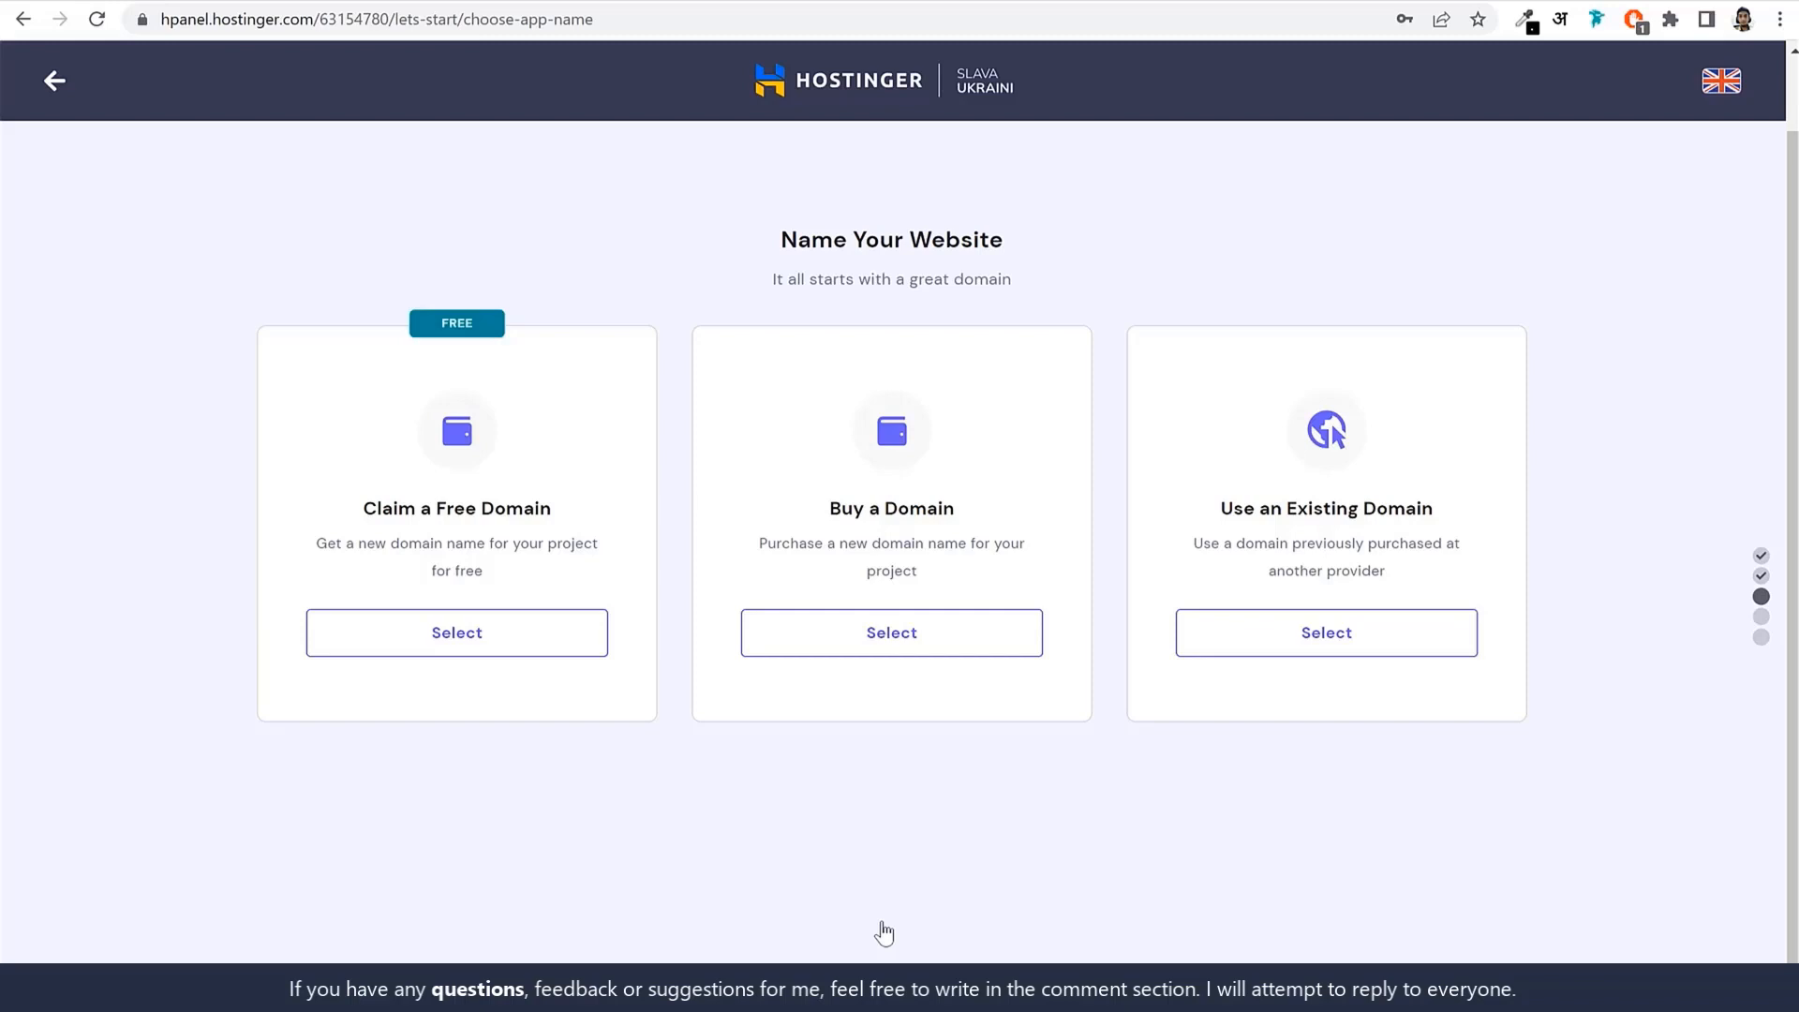
# Enter 'nayyarshaikh' as the free domain name to claim.
pyautogui.click(533, 641)
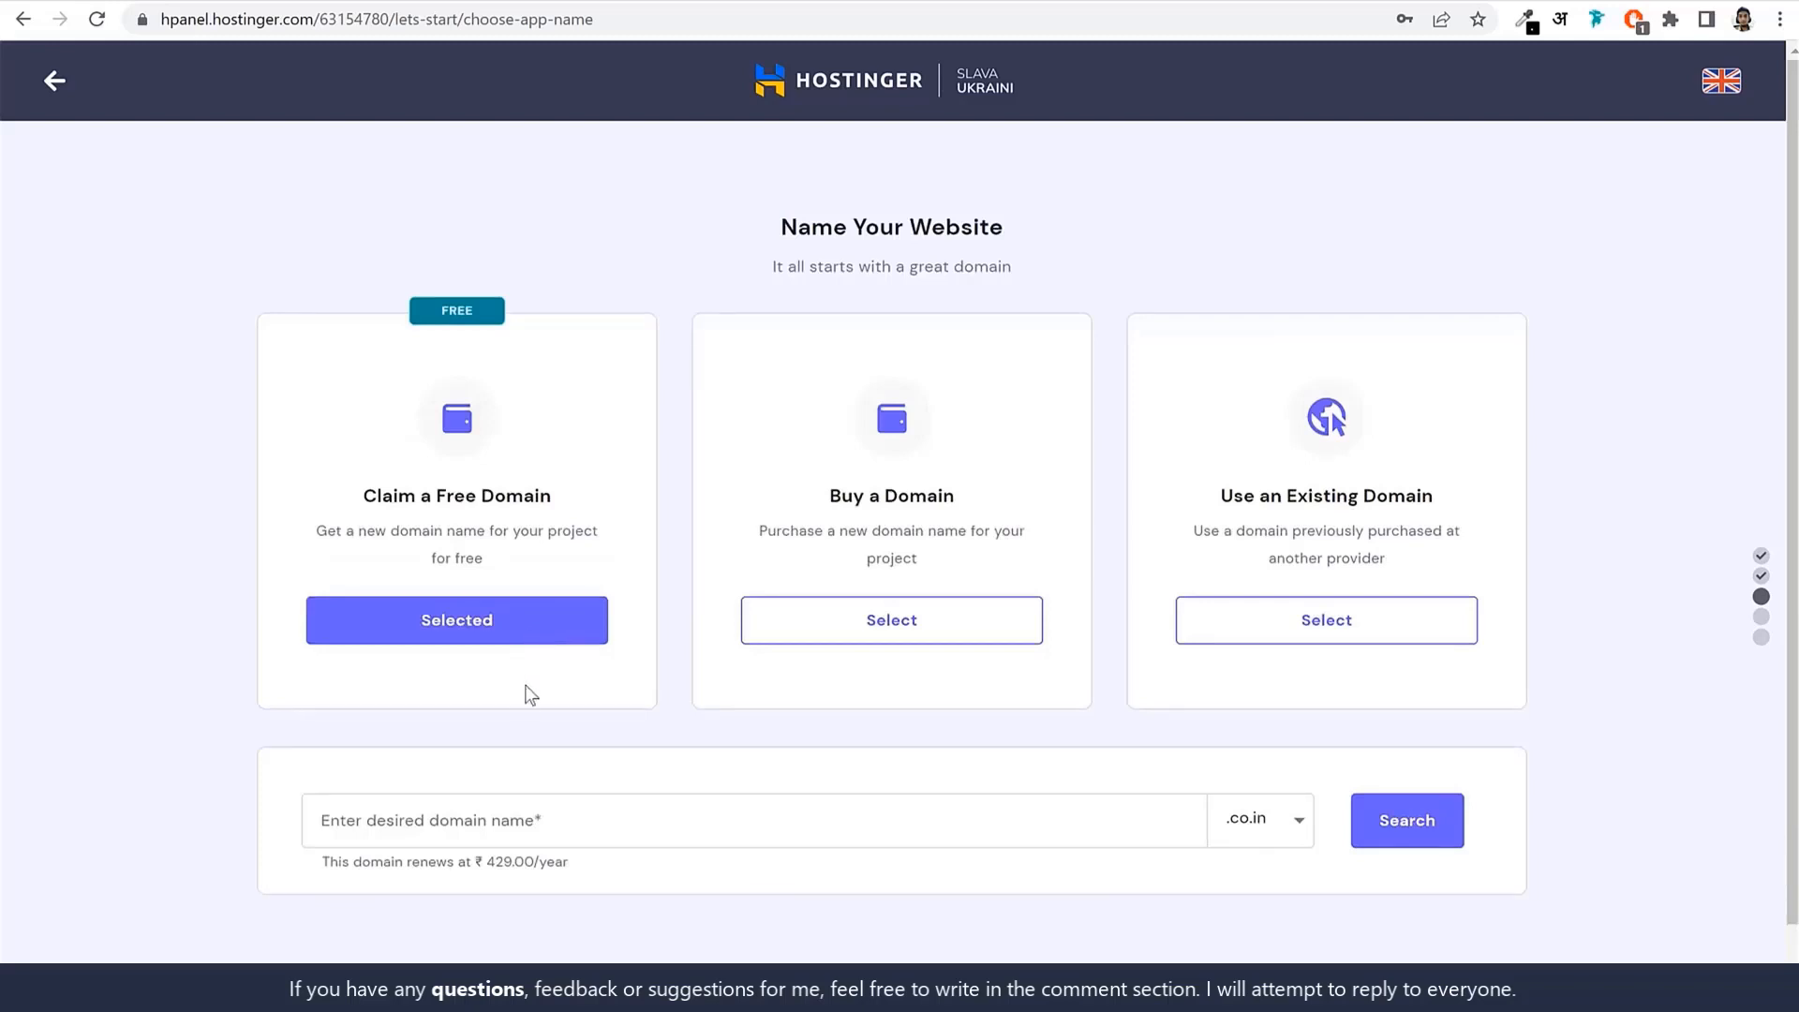
pyautogui.click(629, 817)
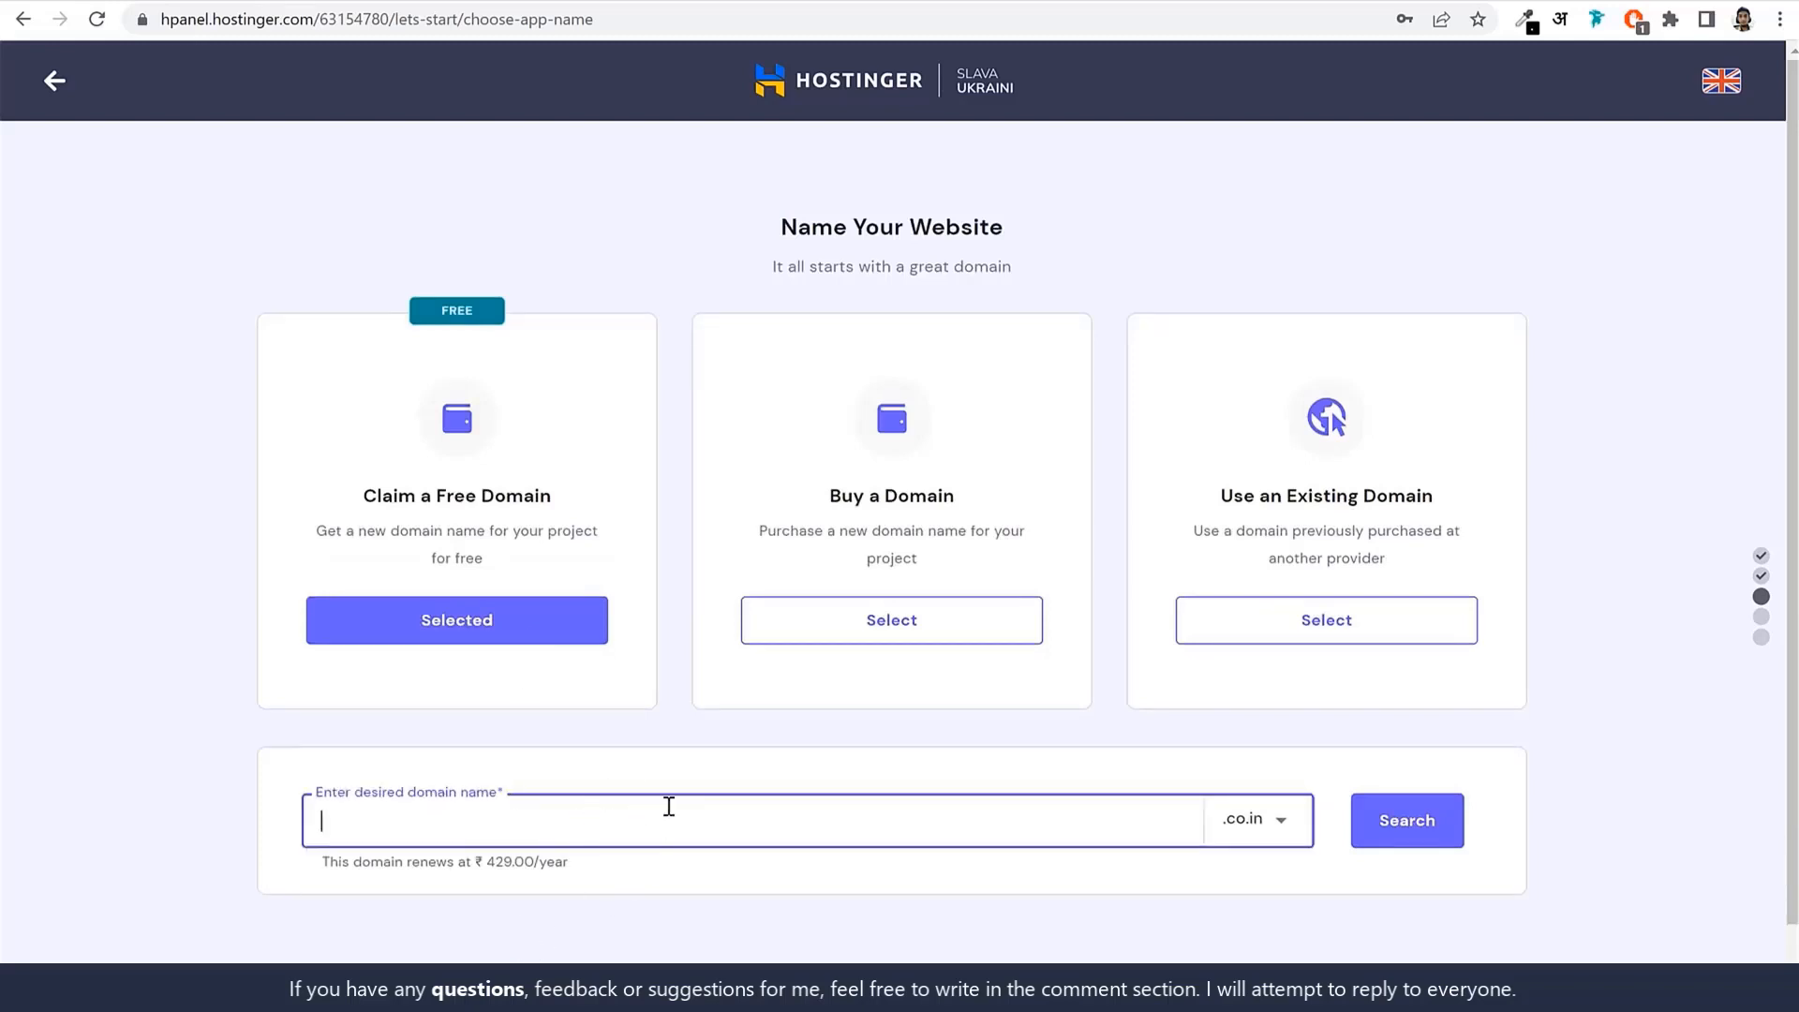
pyautogui.write('nayyarshaikh')
# Pick the .co.in extension, confirm availability, then opt for an existing domain instead.
pyautogui.click(1291, 817)
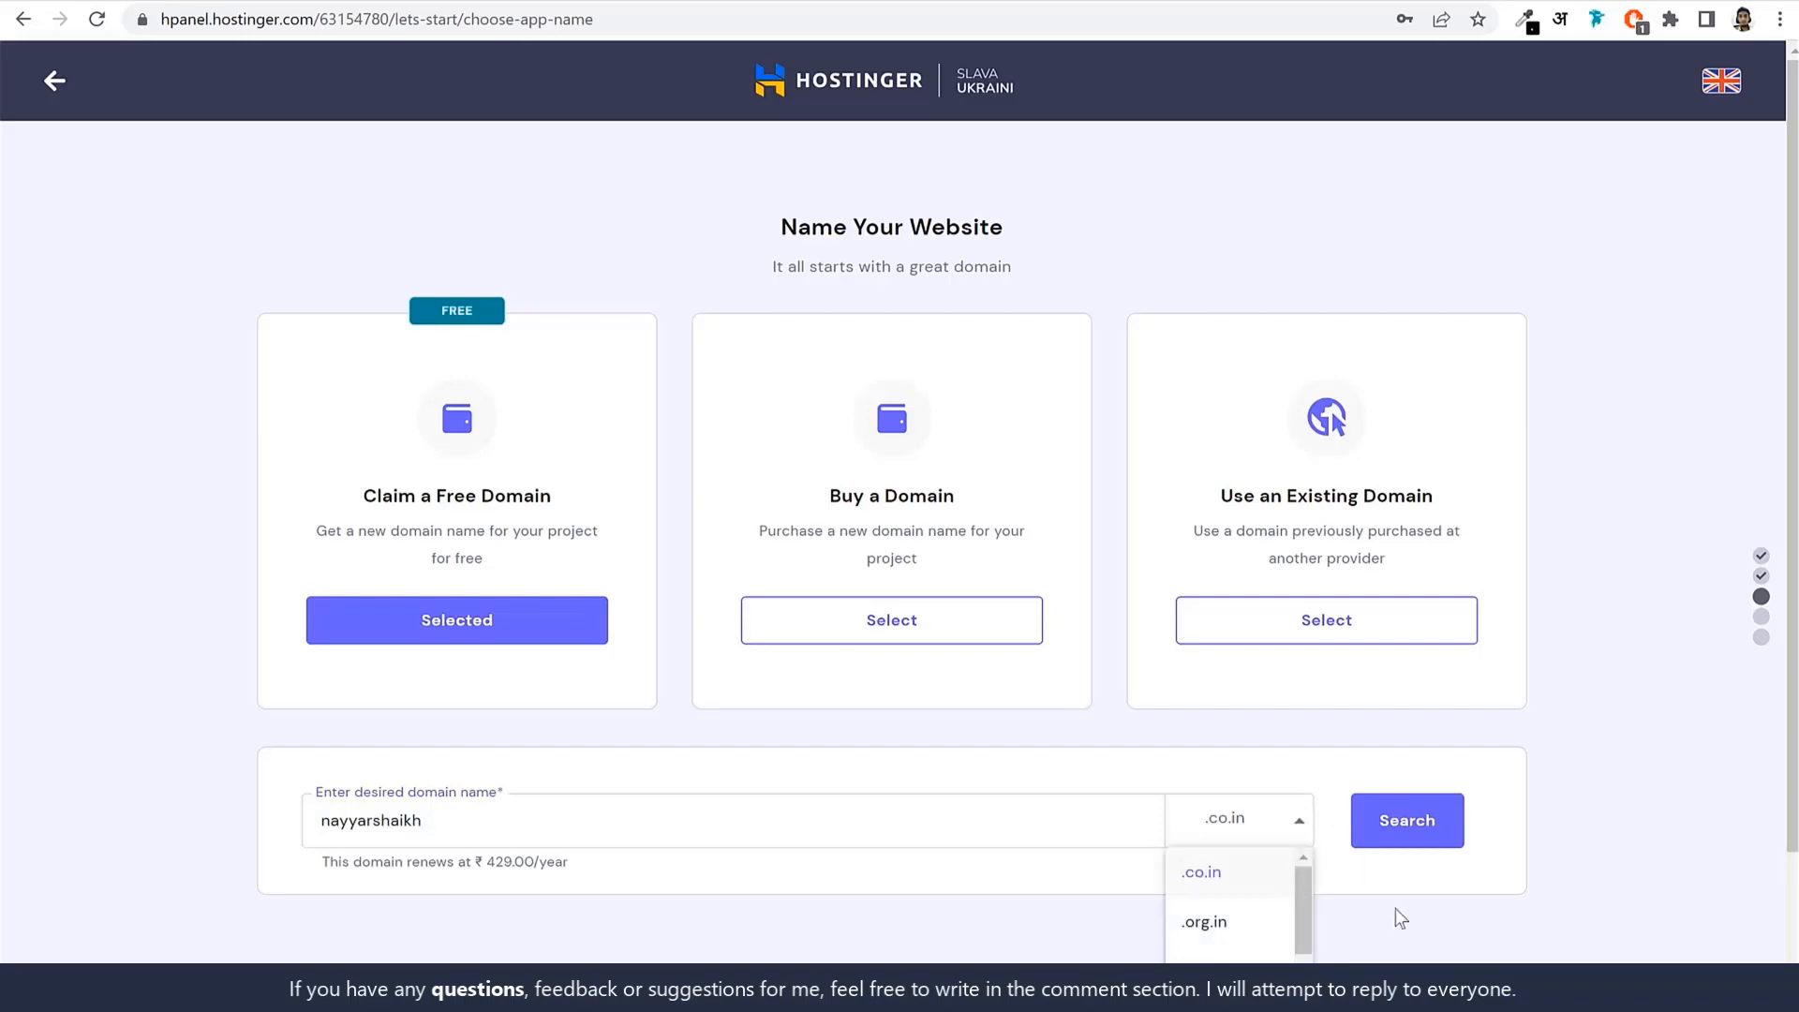
pyautogui.scroll(-2, 1565, 866)
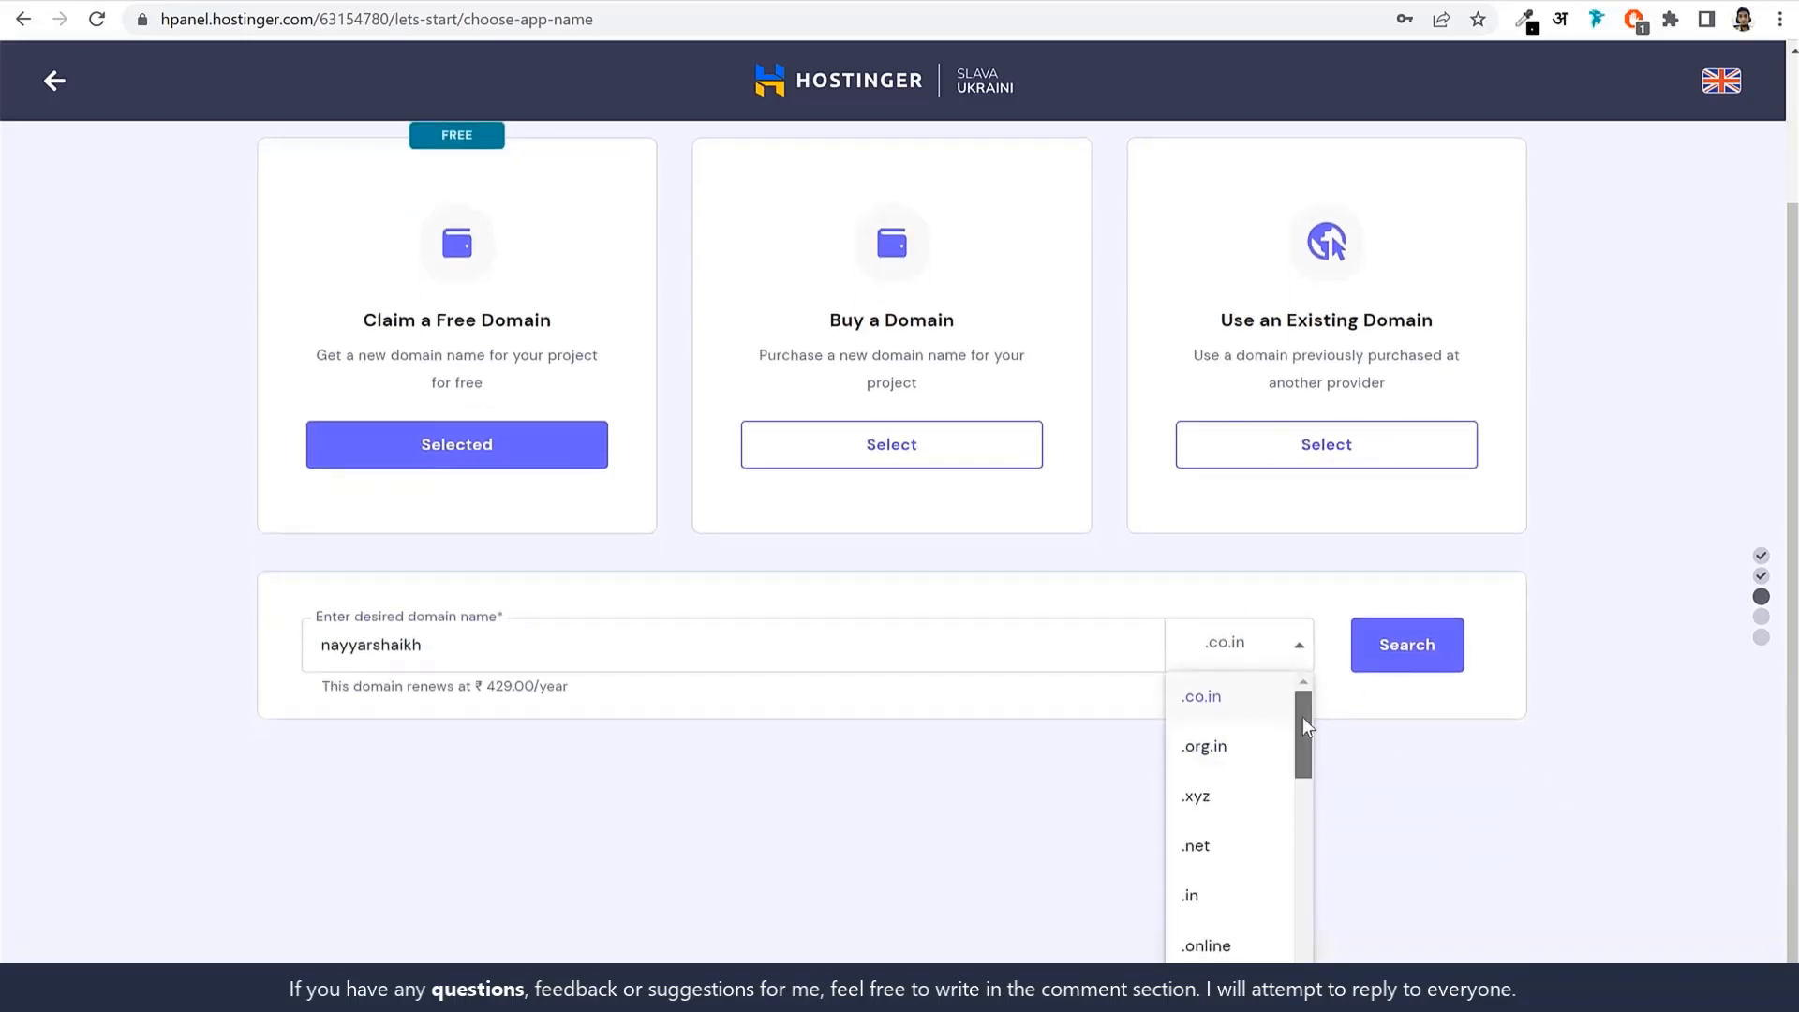
pyautogui.moveTo(1303, 717); pyautogui.dragTo(1334, 690)
pyautogui.scroll(-7, 1253, 839)
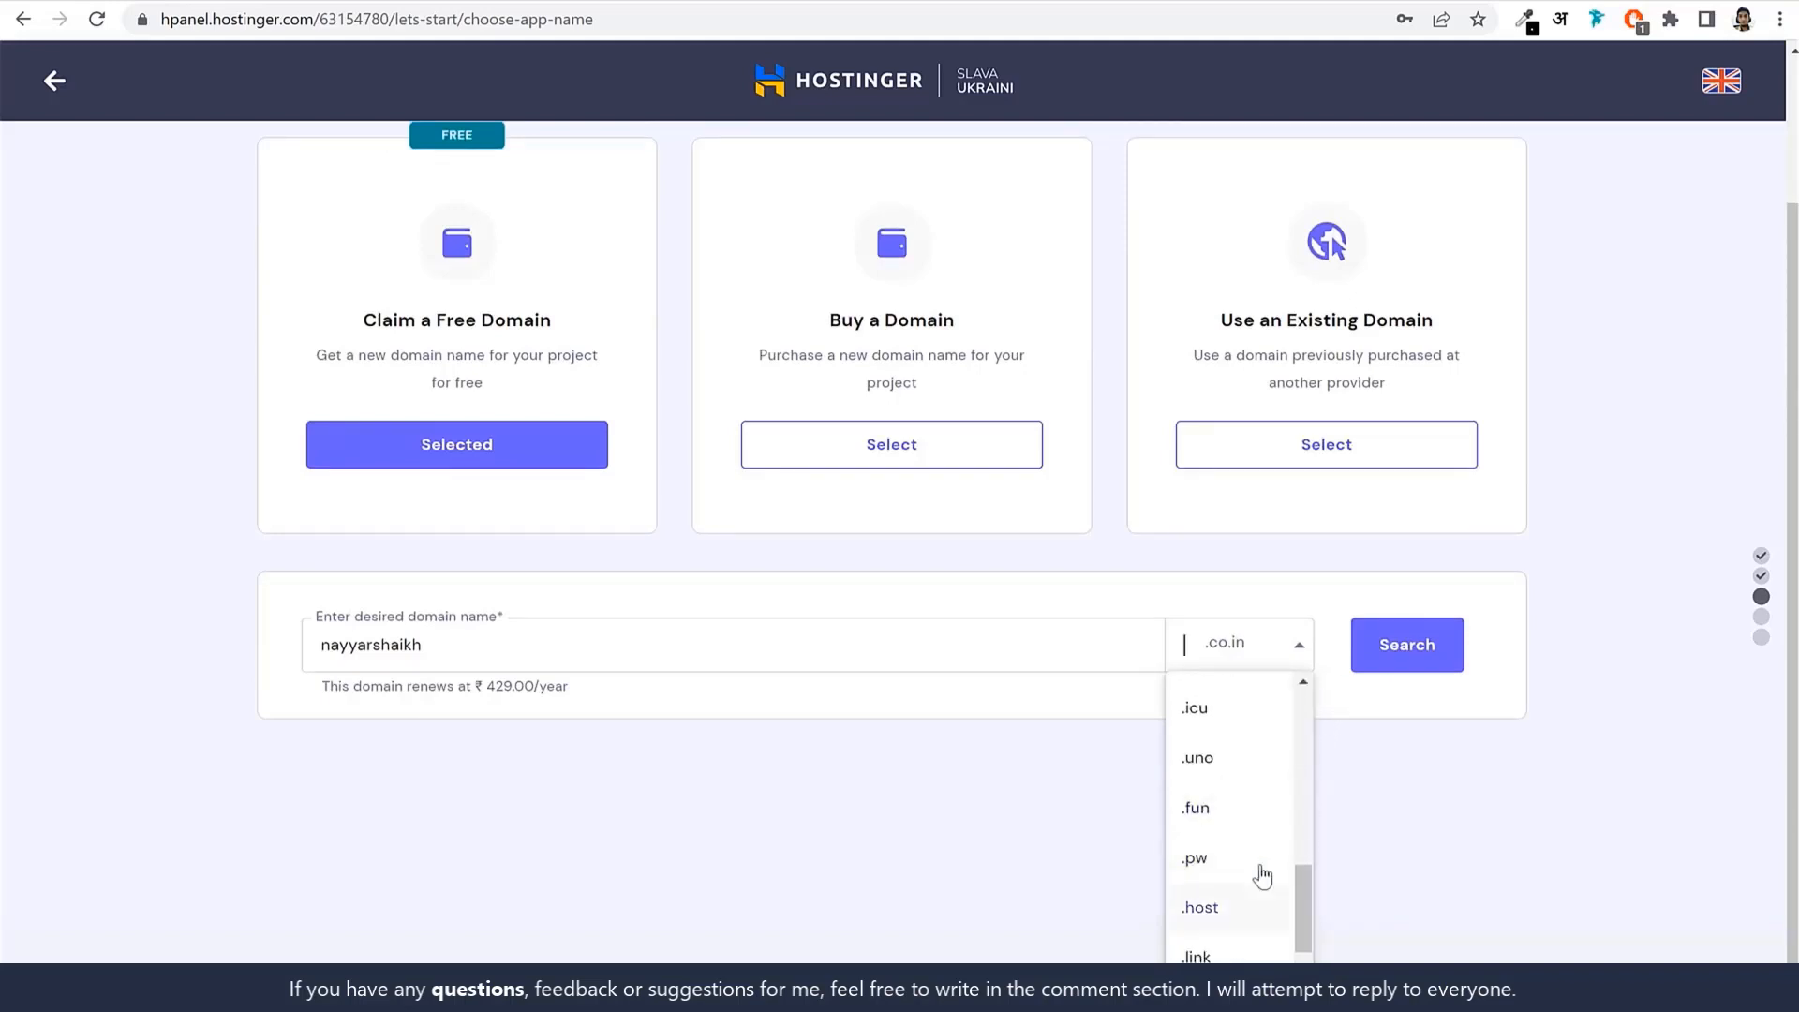
pyautogui.scroll(-3, 1260, 874)
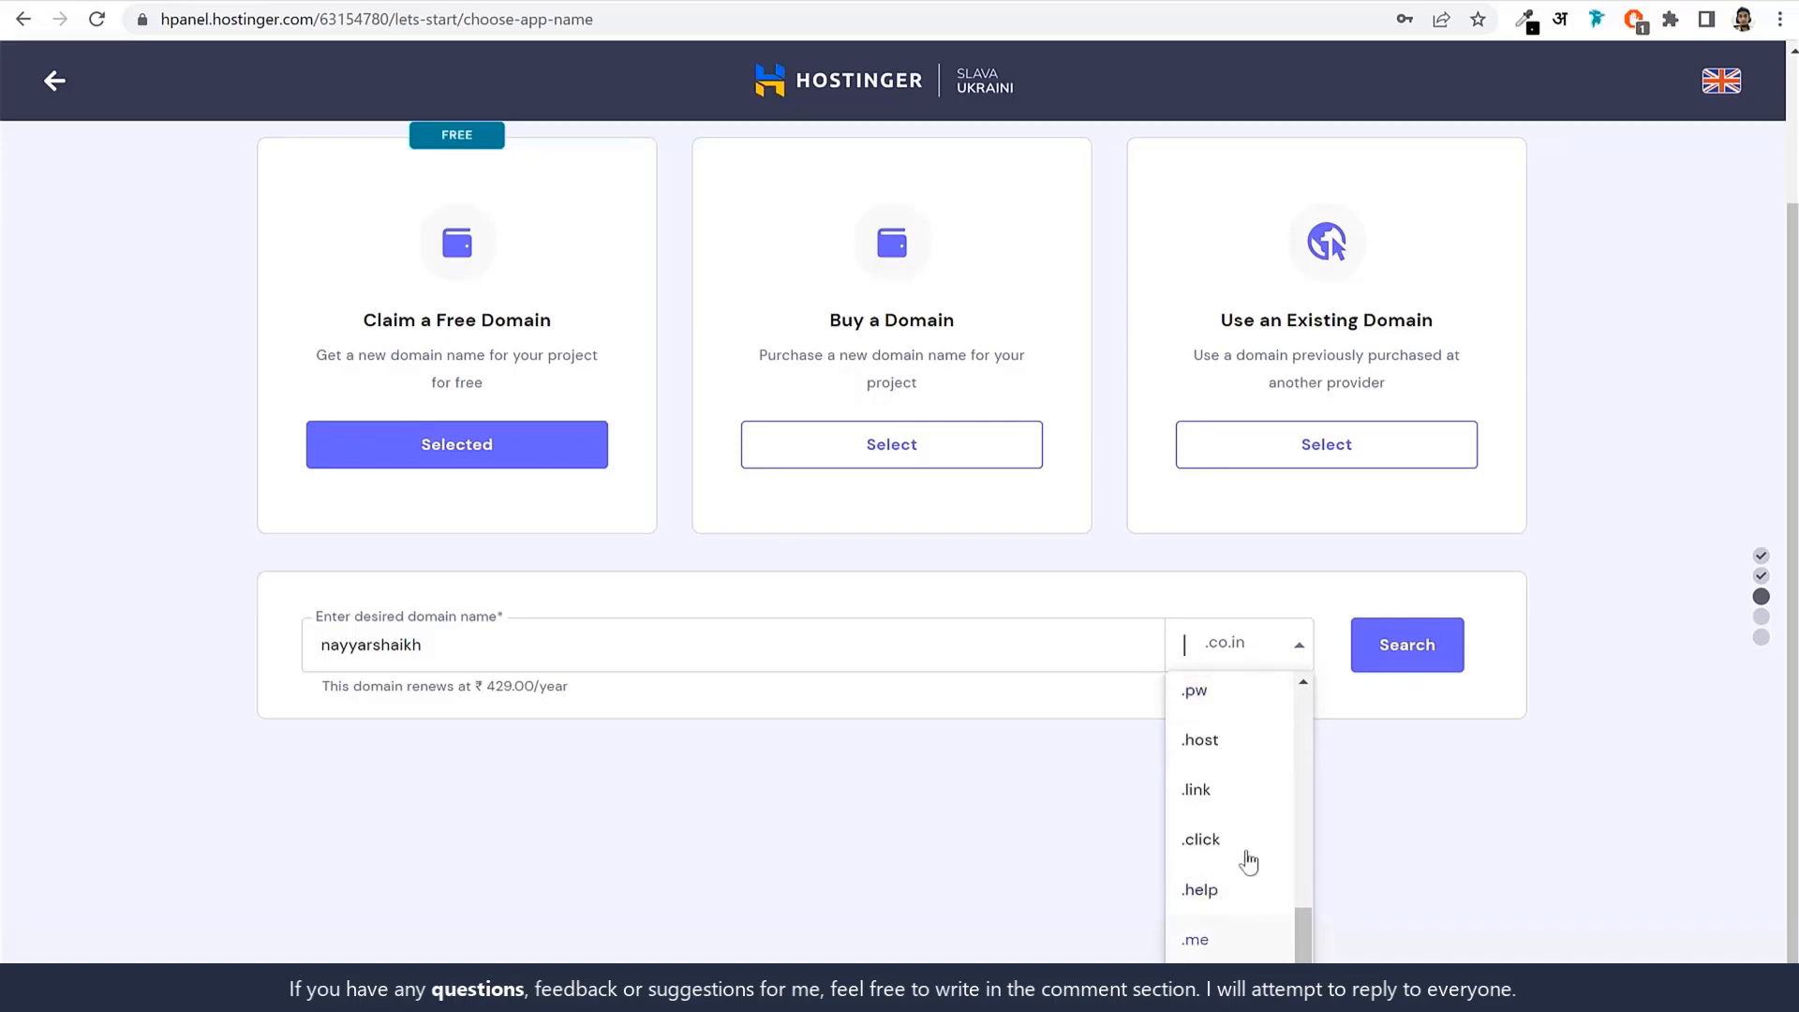
pyautogui.scroll(3, 1249, 824)
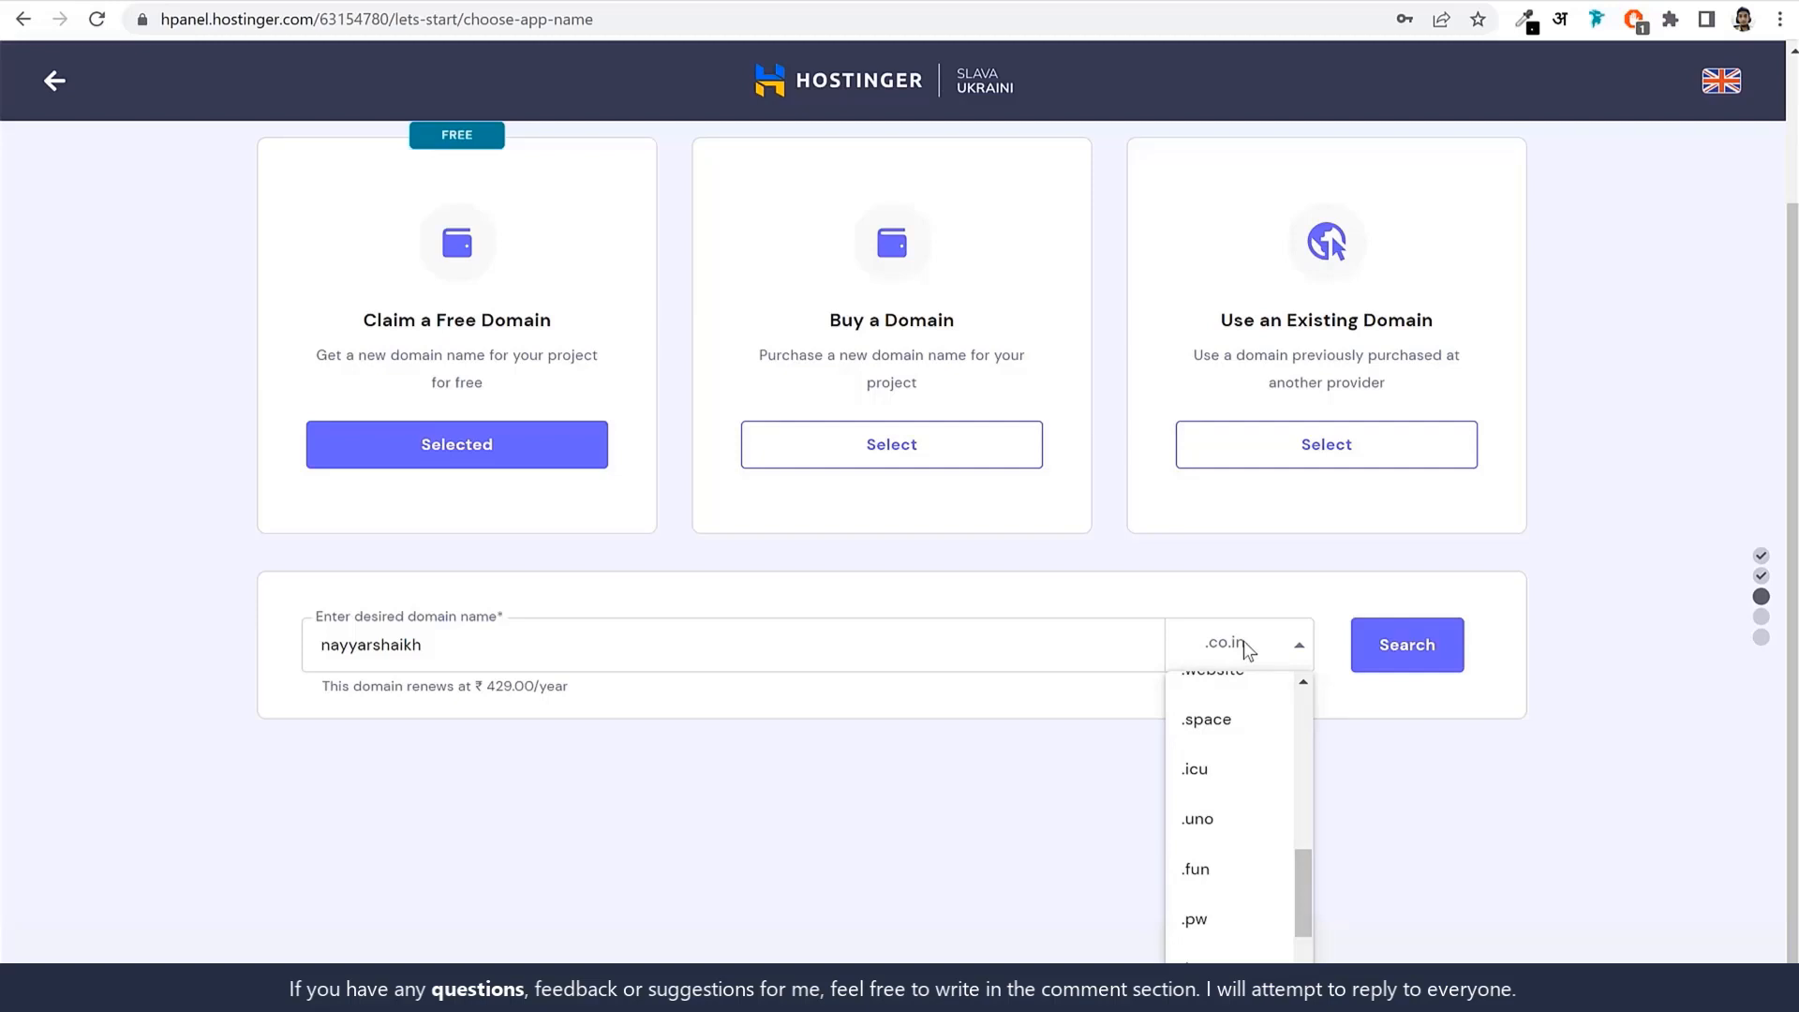
pyautogui.write('.a')
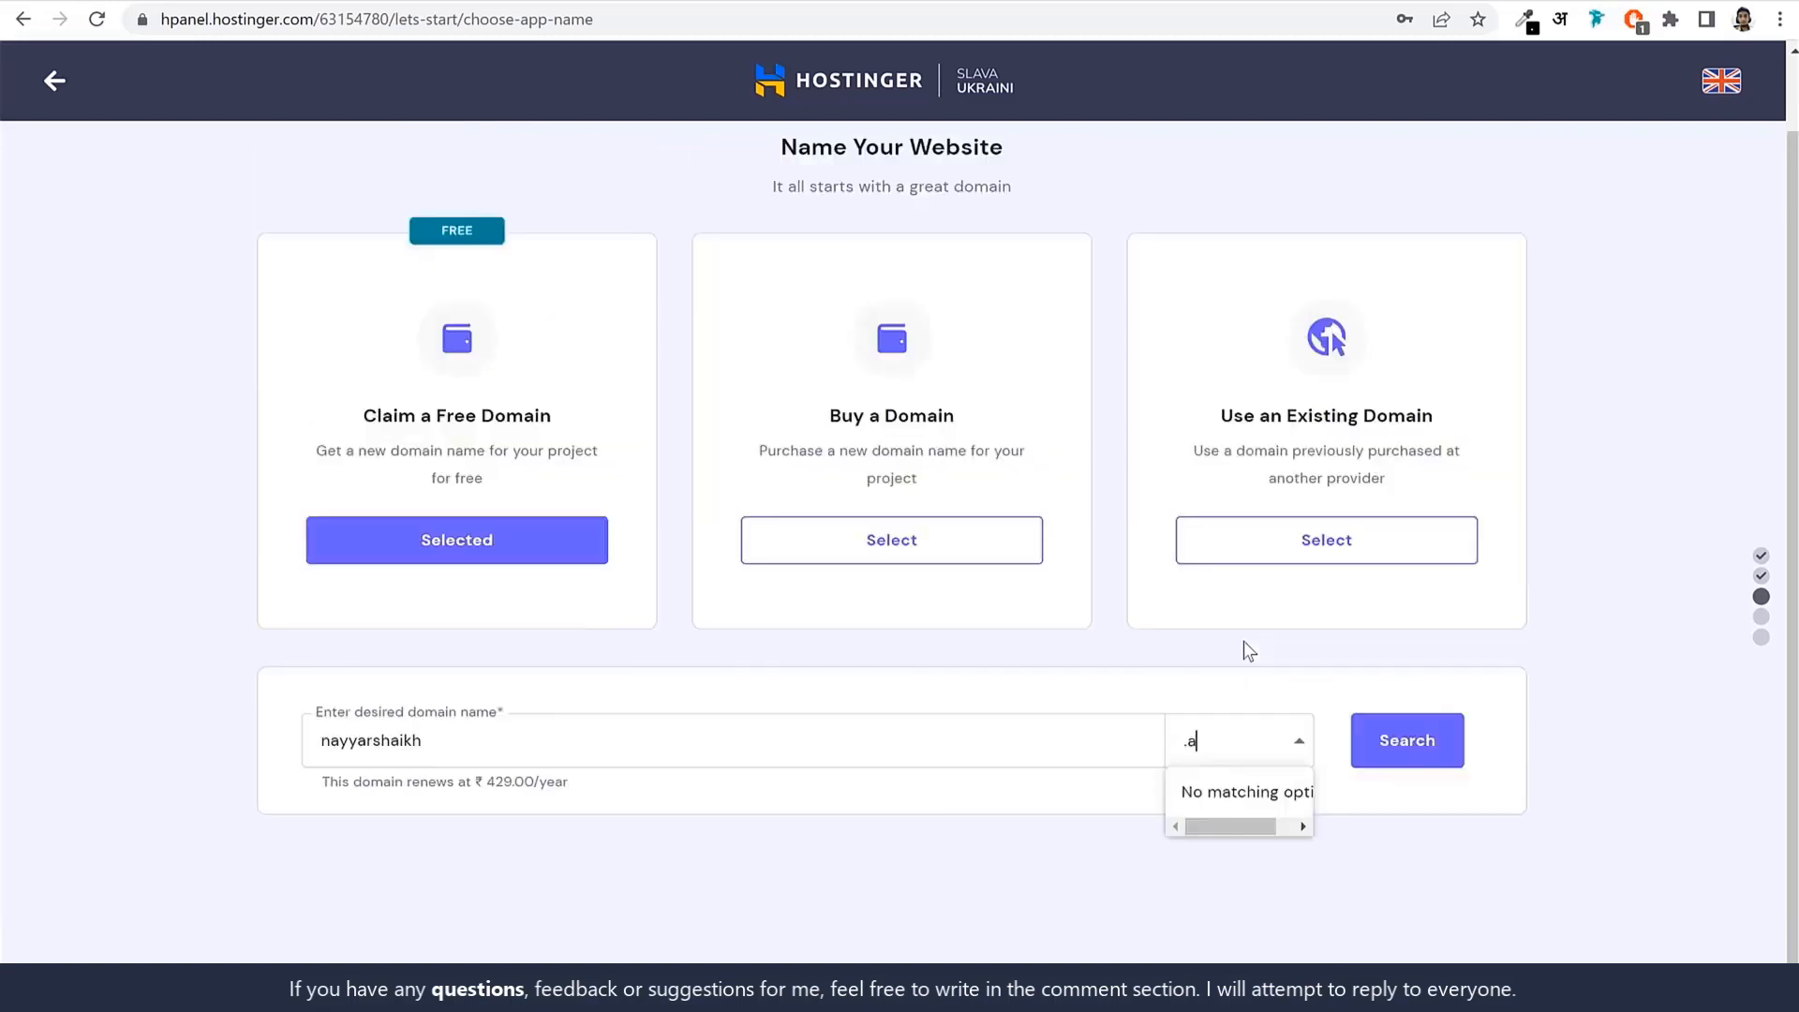
pyautogui.press('BackSpace')
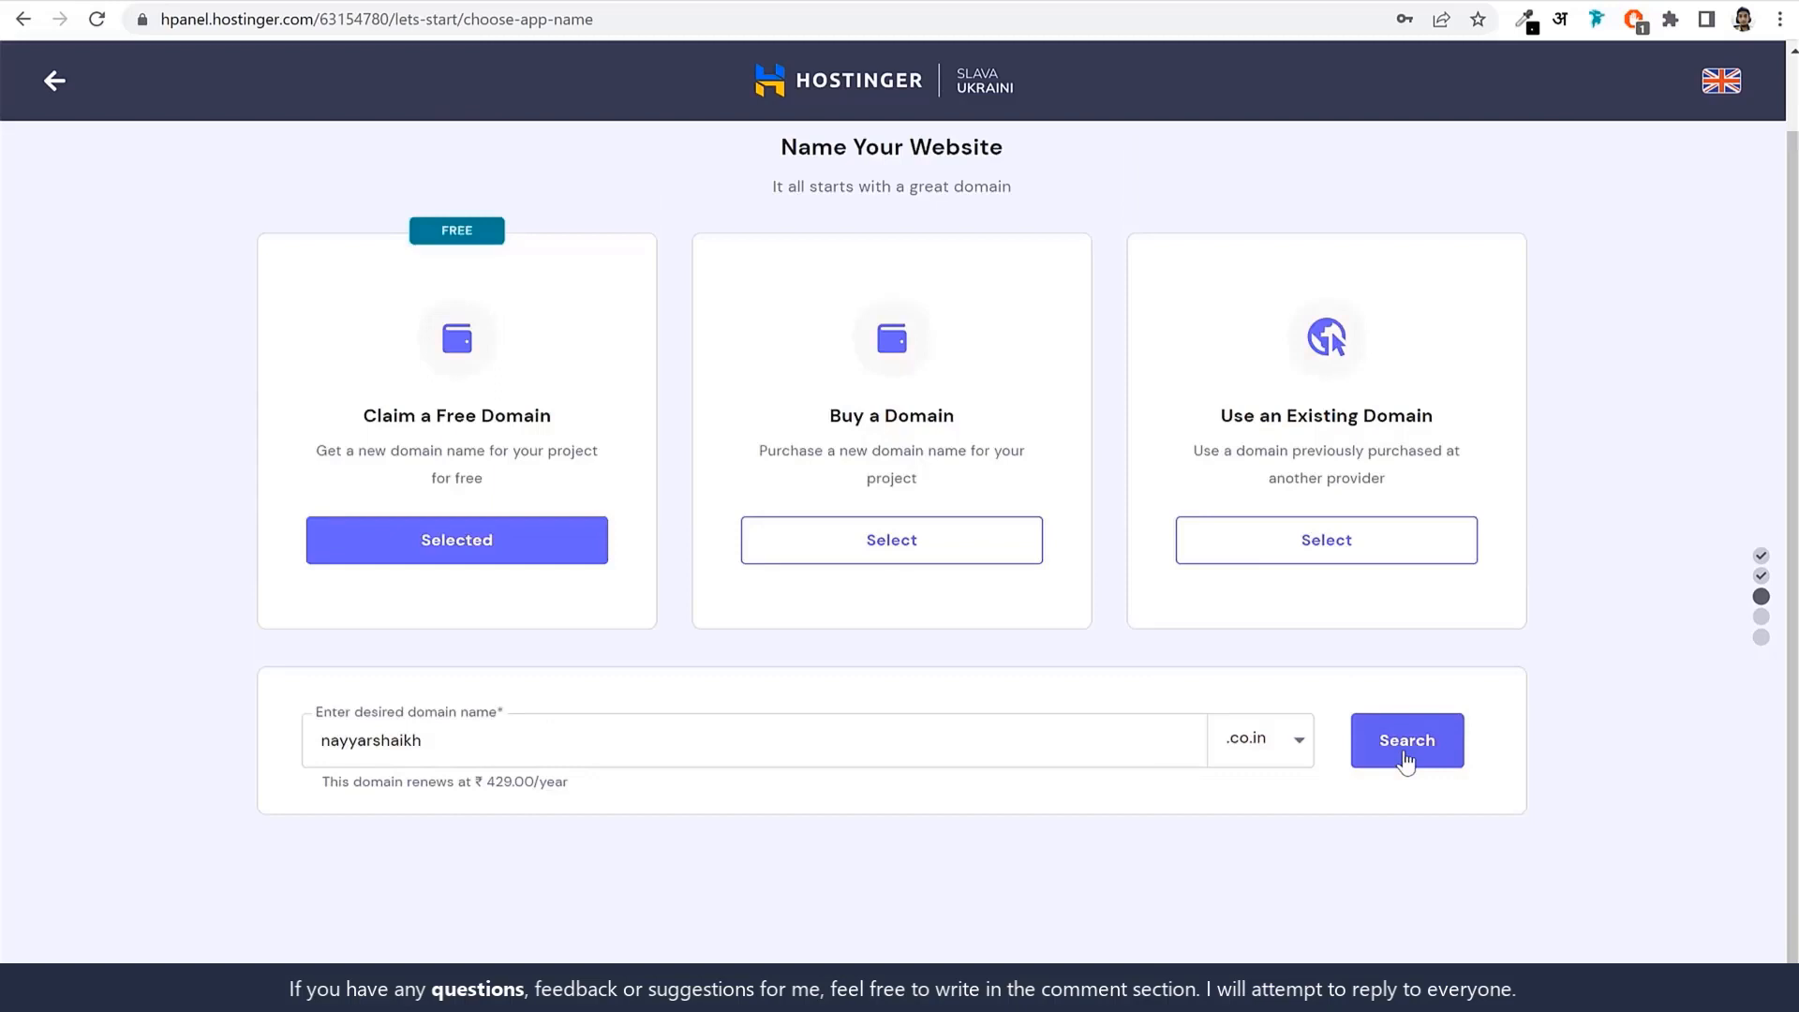
pyautogui.click(1406, 762)
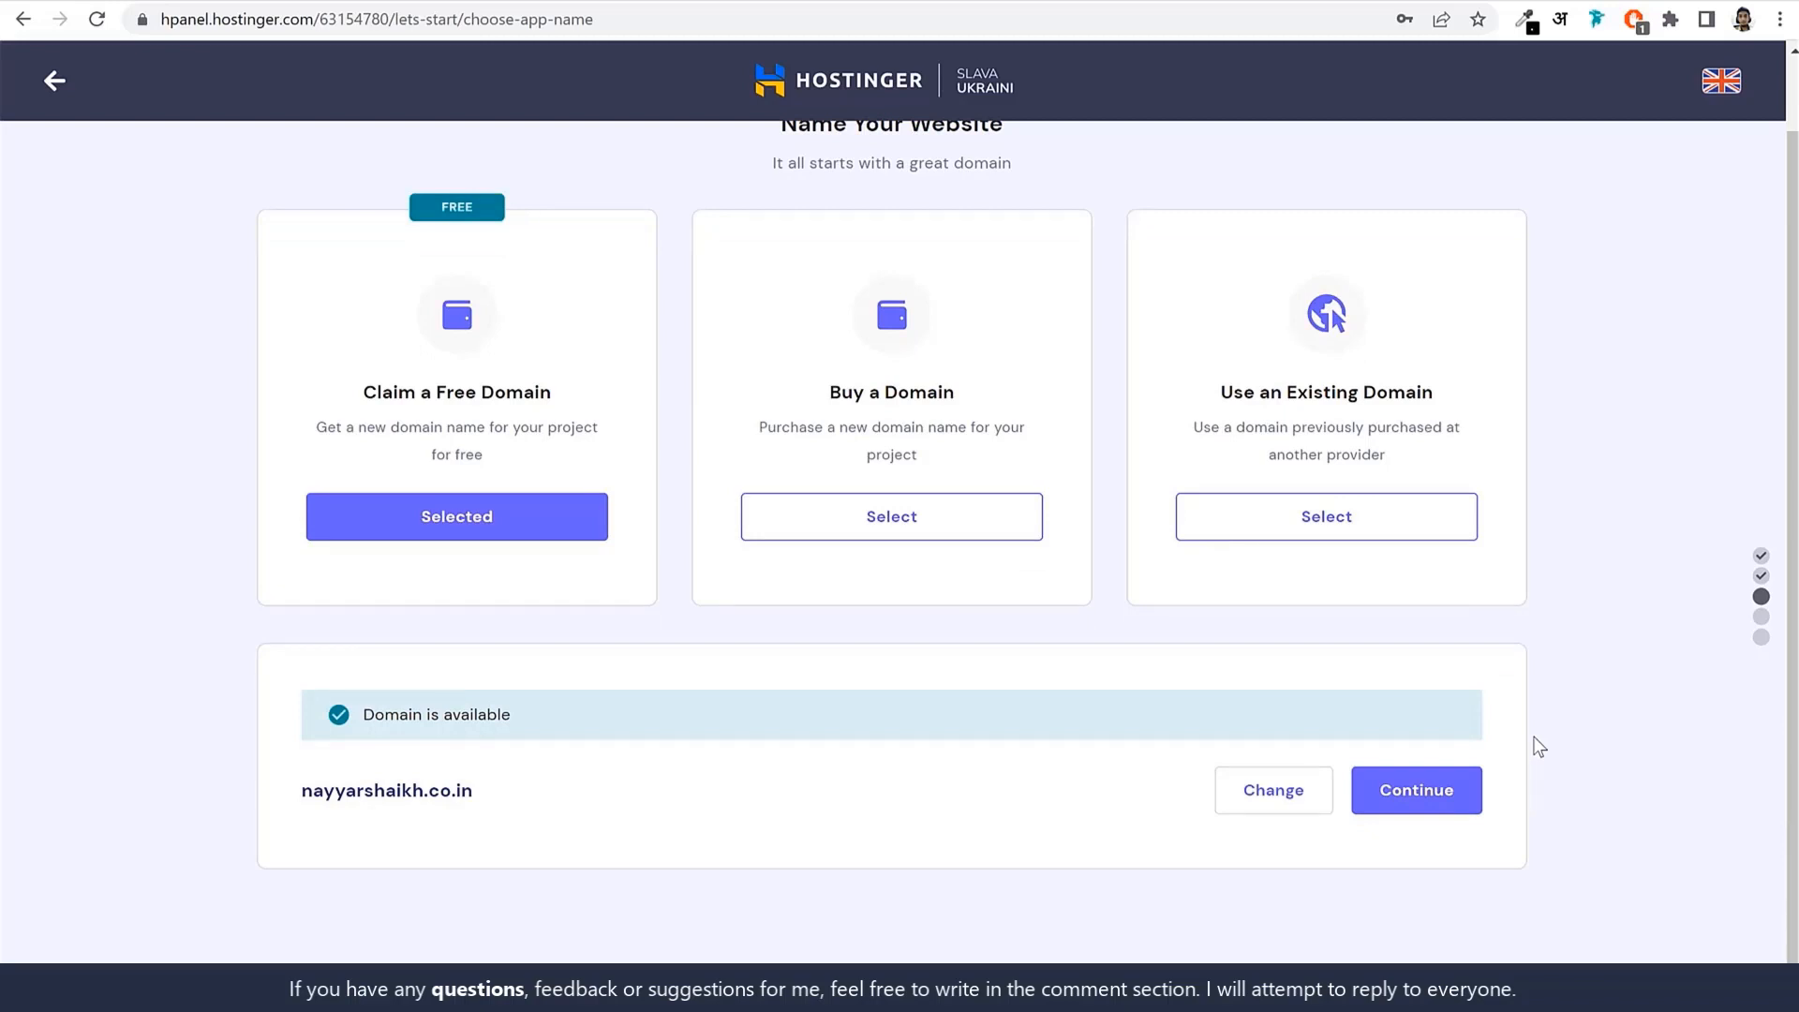
pyautogui.click(1324, 518)
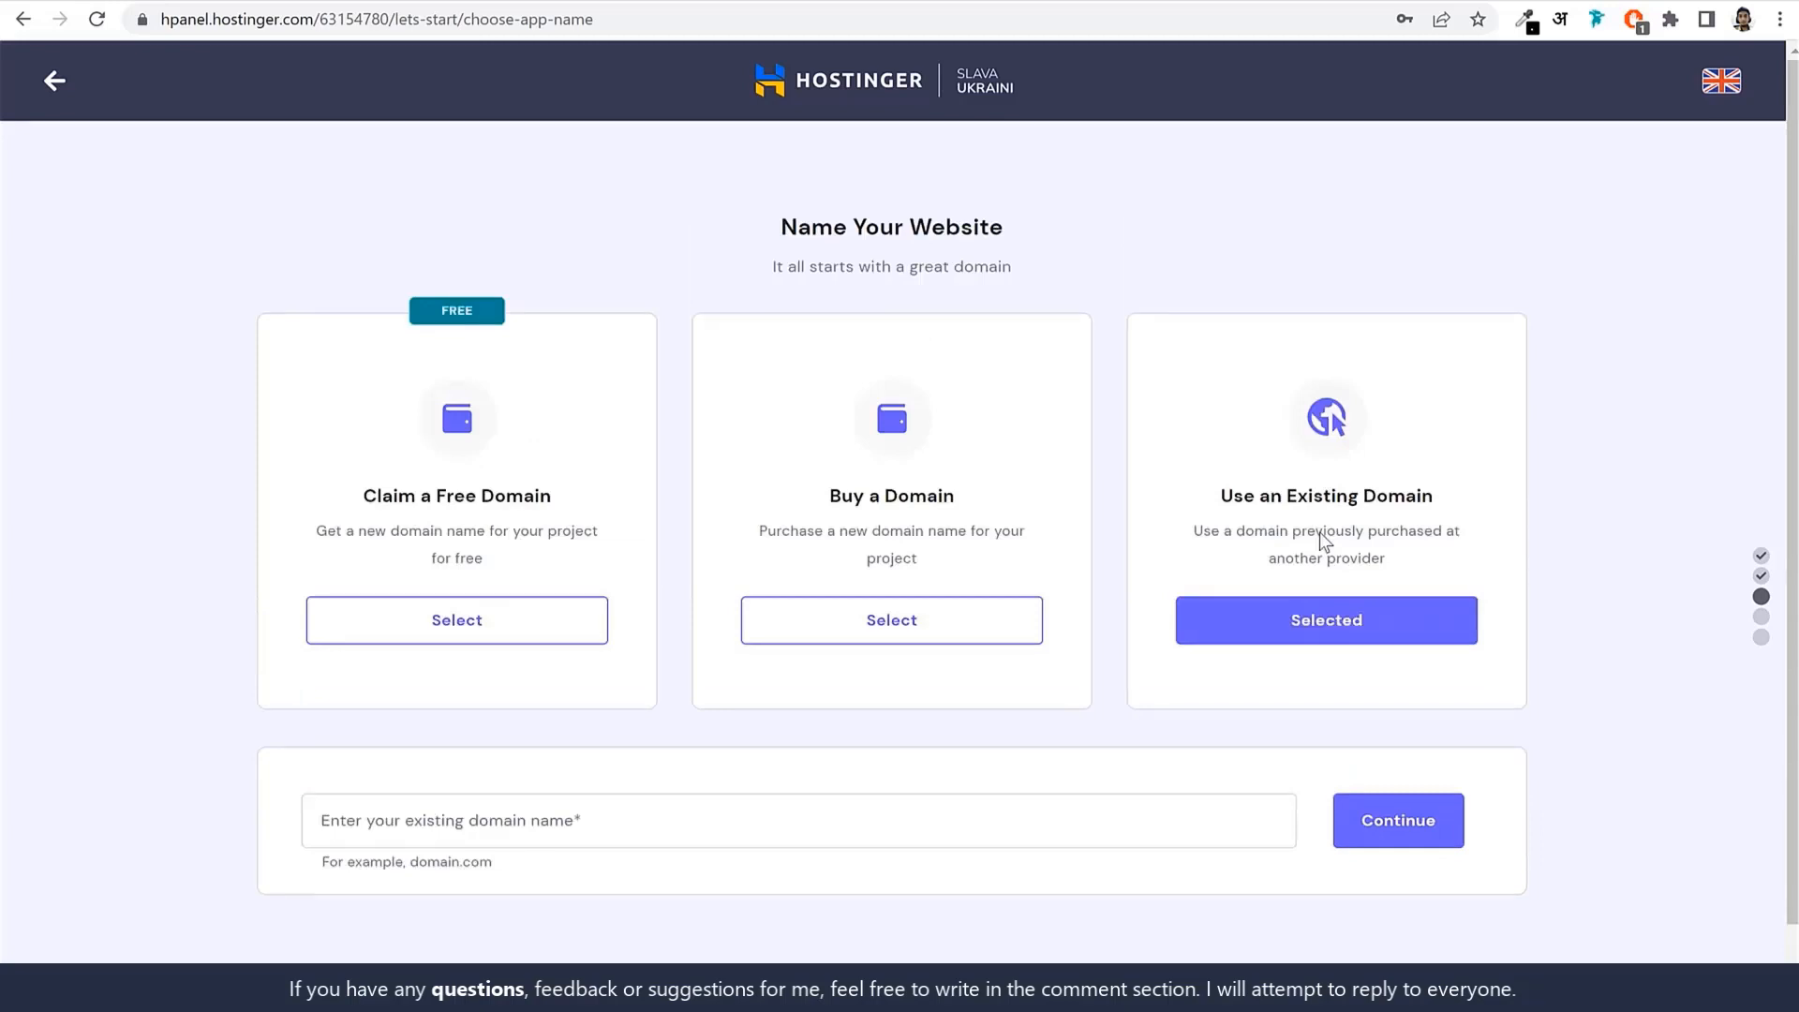
# Enter blogdu.de as the existing domain and continue past its GoDaddy-registered domain summary.
pyautogui.click(653, 807)
pyautogui.write('blogdude')
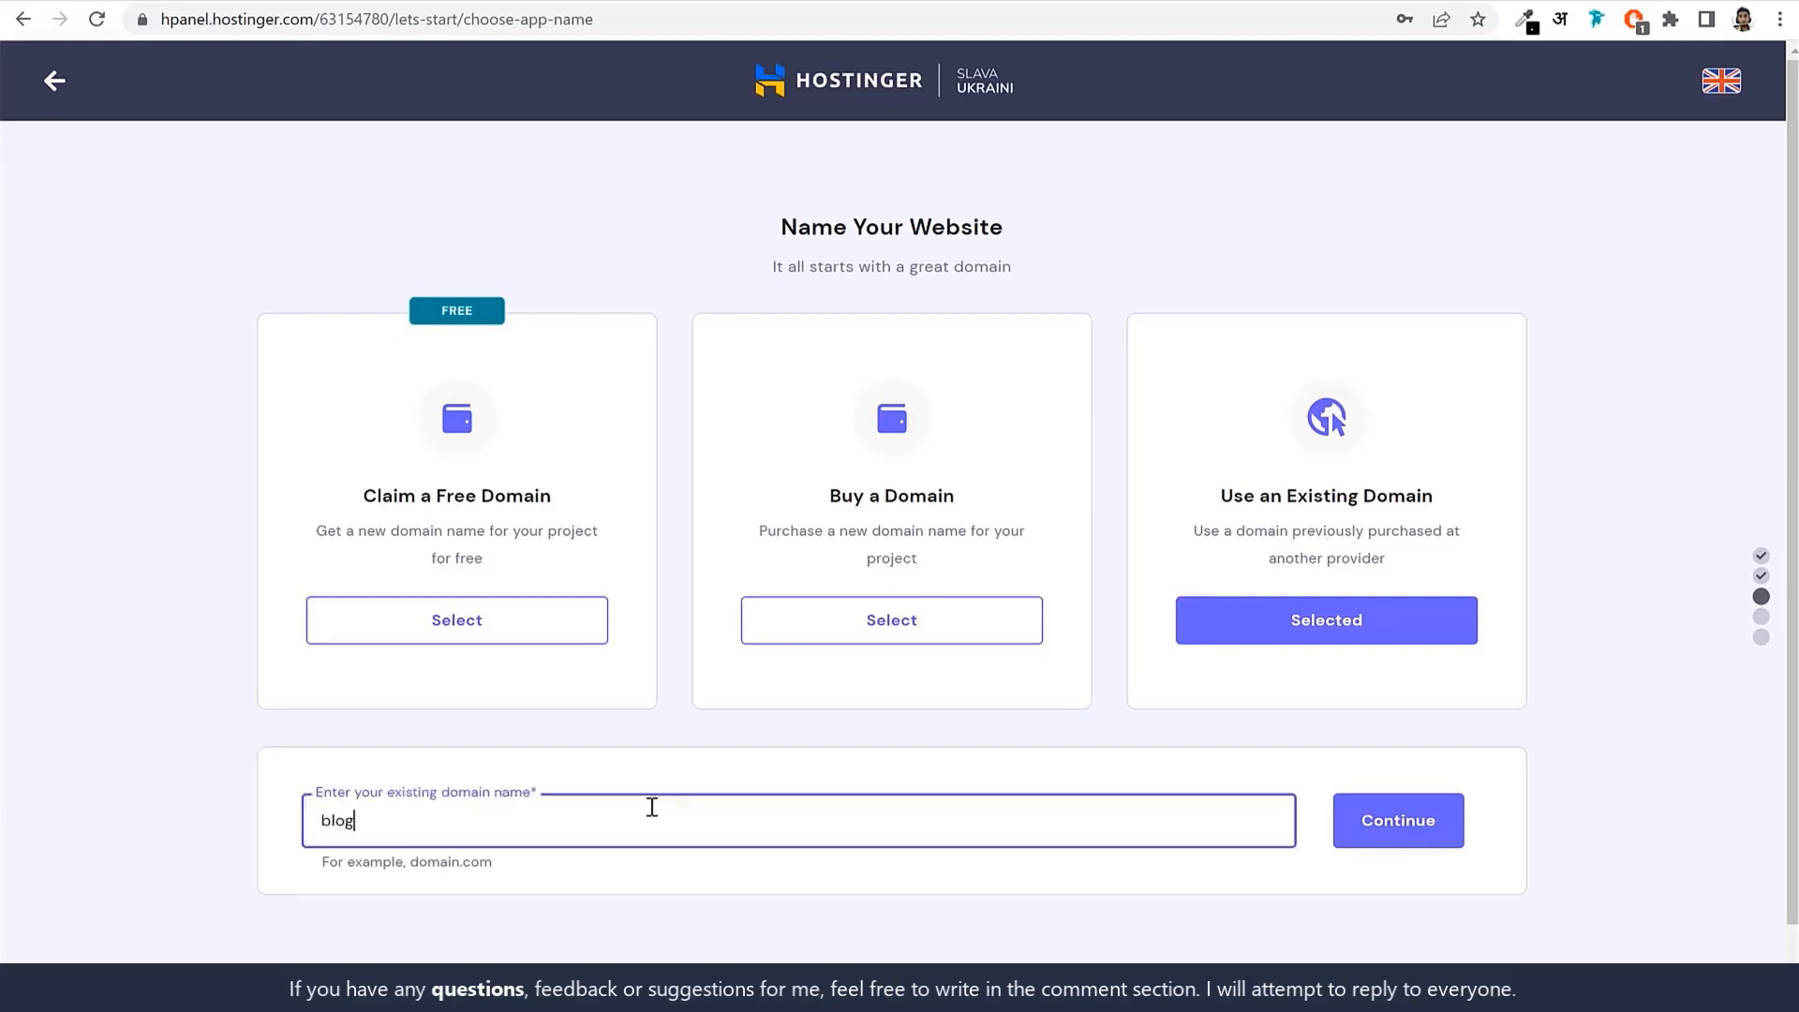
pyautogui.press('BackSpace')
pyautogui.press('BackSpace')
pyautogui.write('.de')
pyautogui.click(1394, 832)
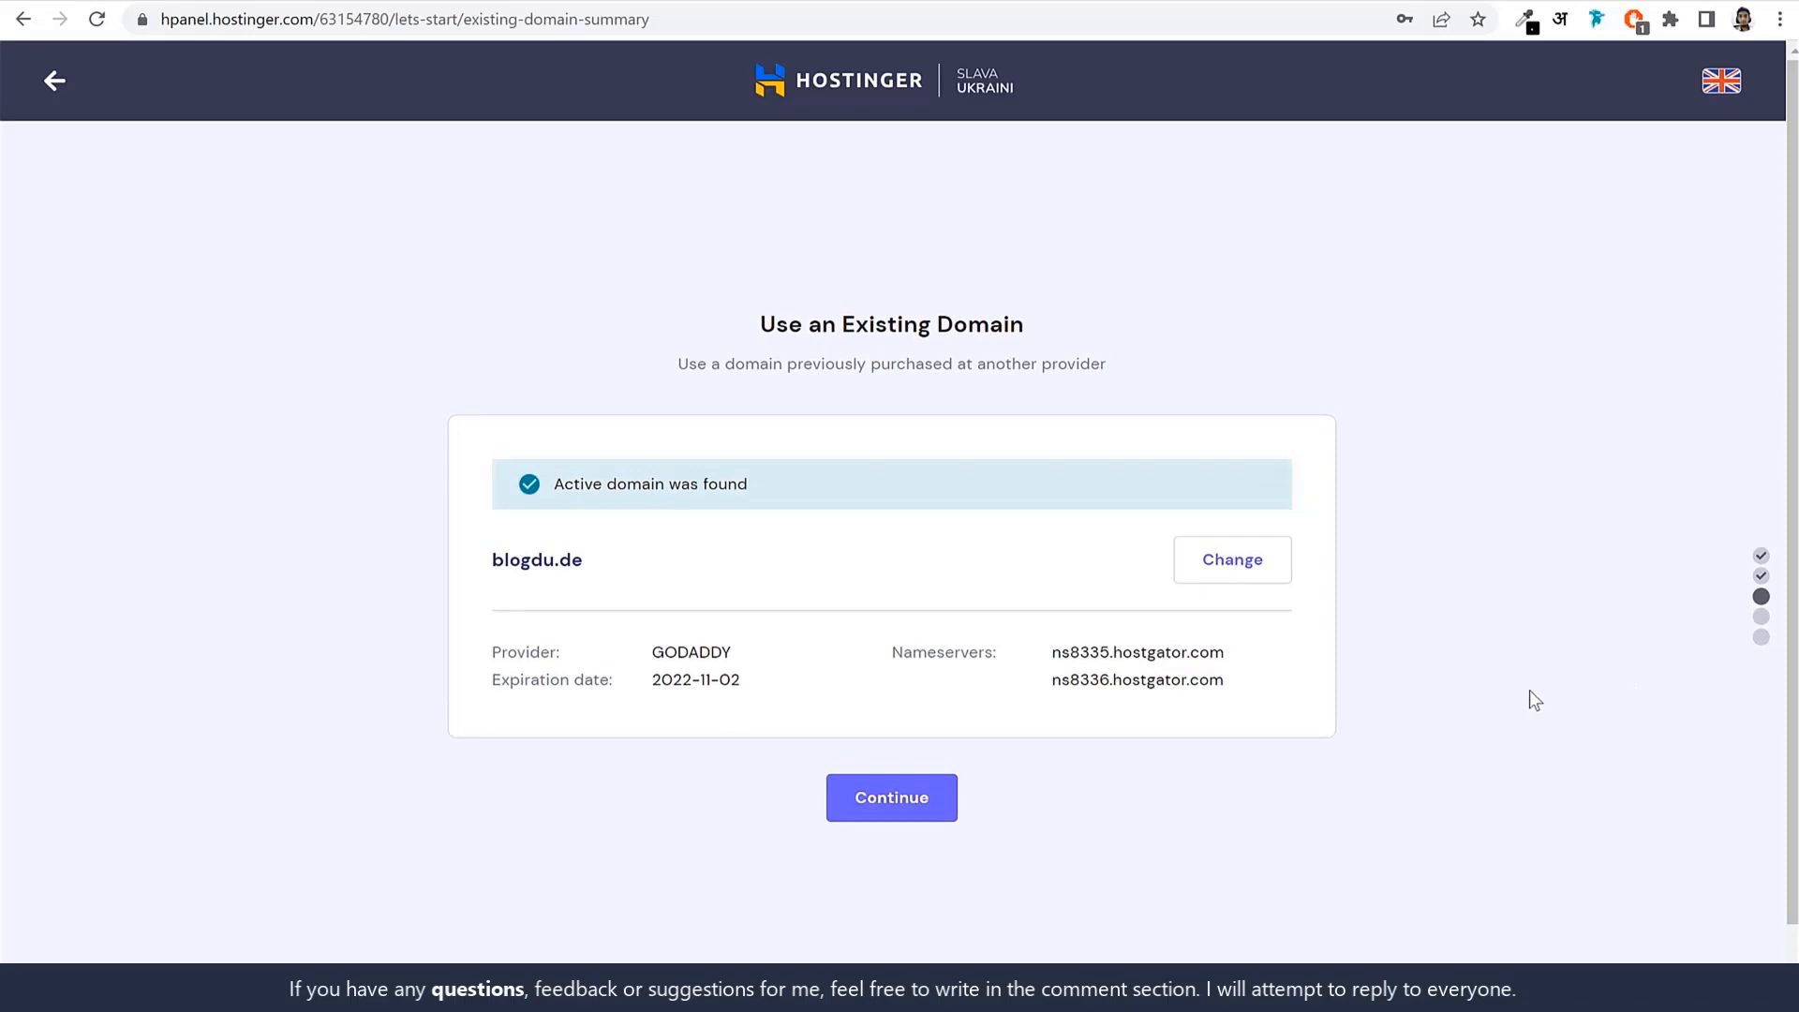
pyautogui.moveTo(654, 647); pyautogui.dragTo(733, 645)
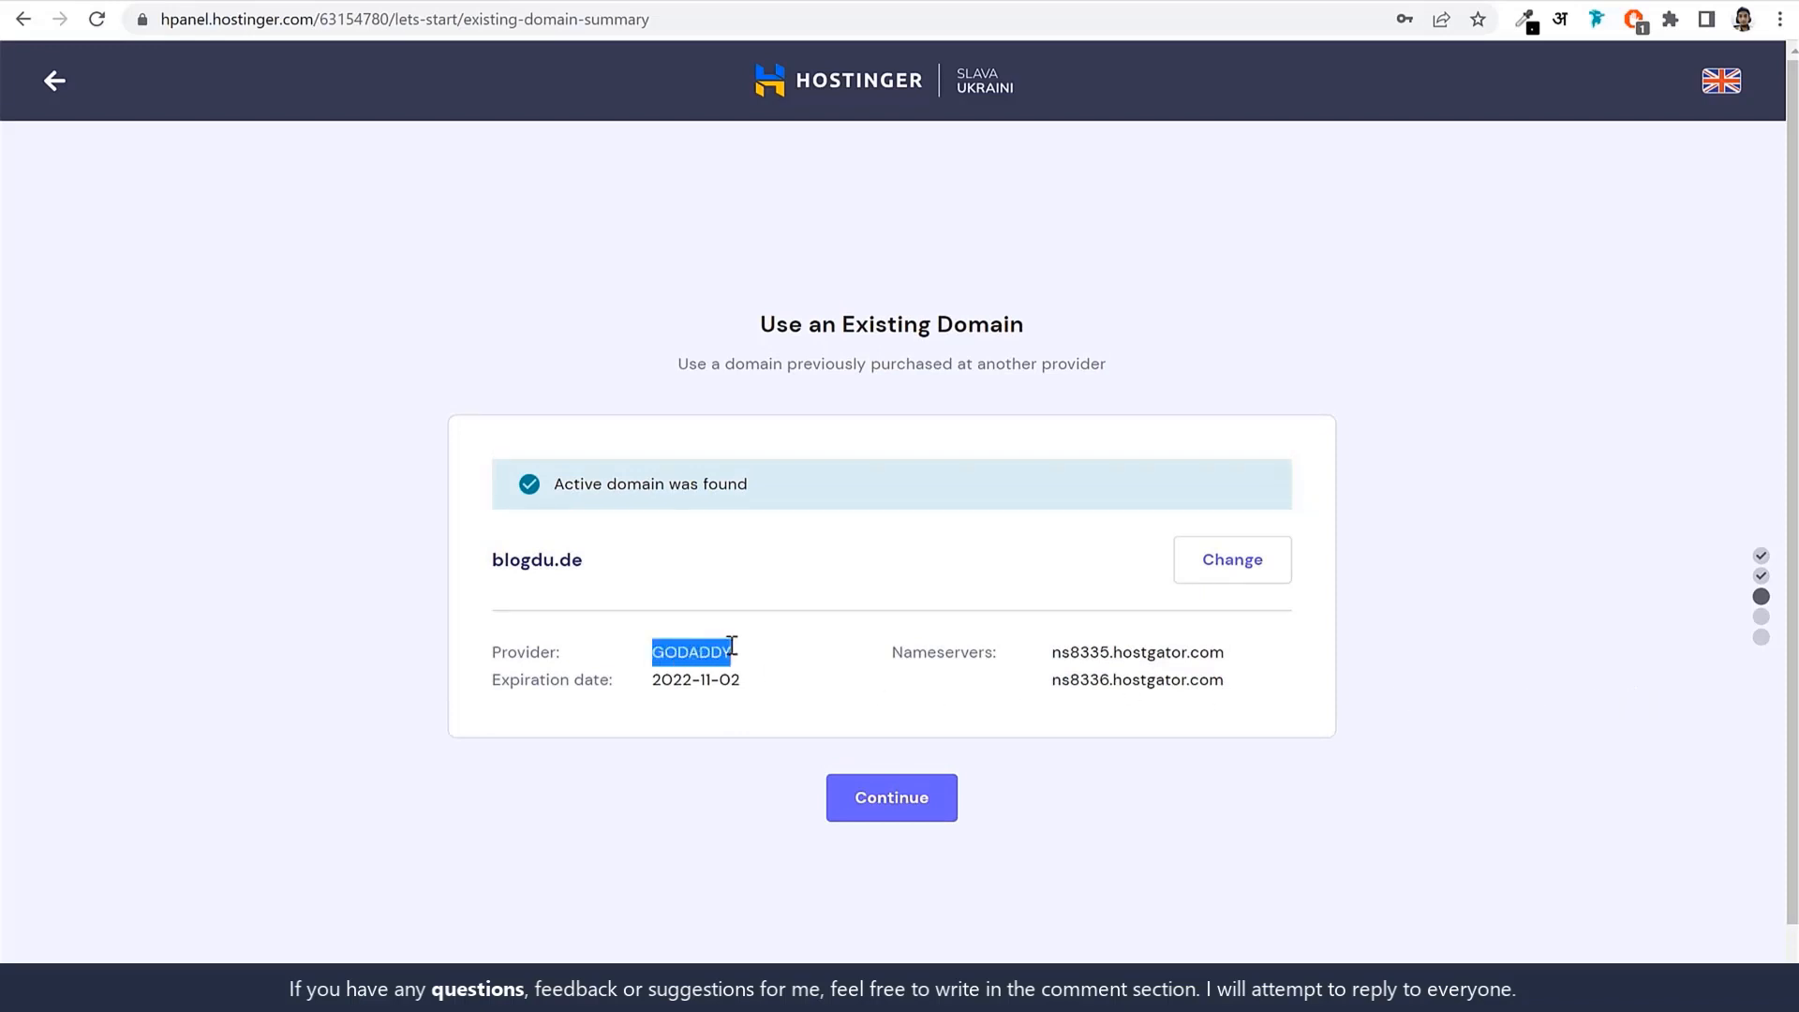
pyautogui.click(901, 812)
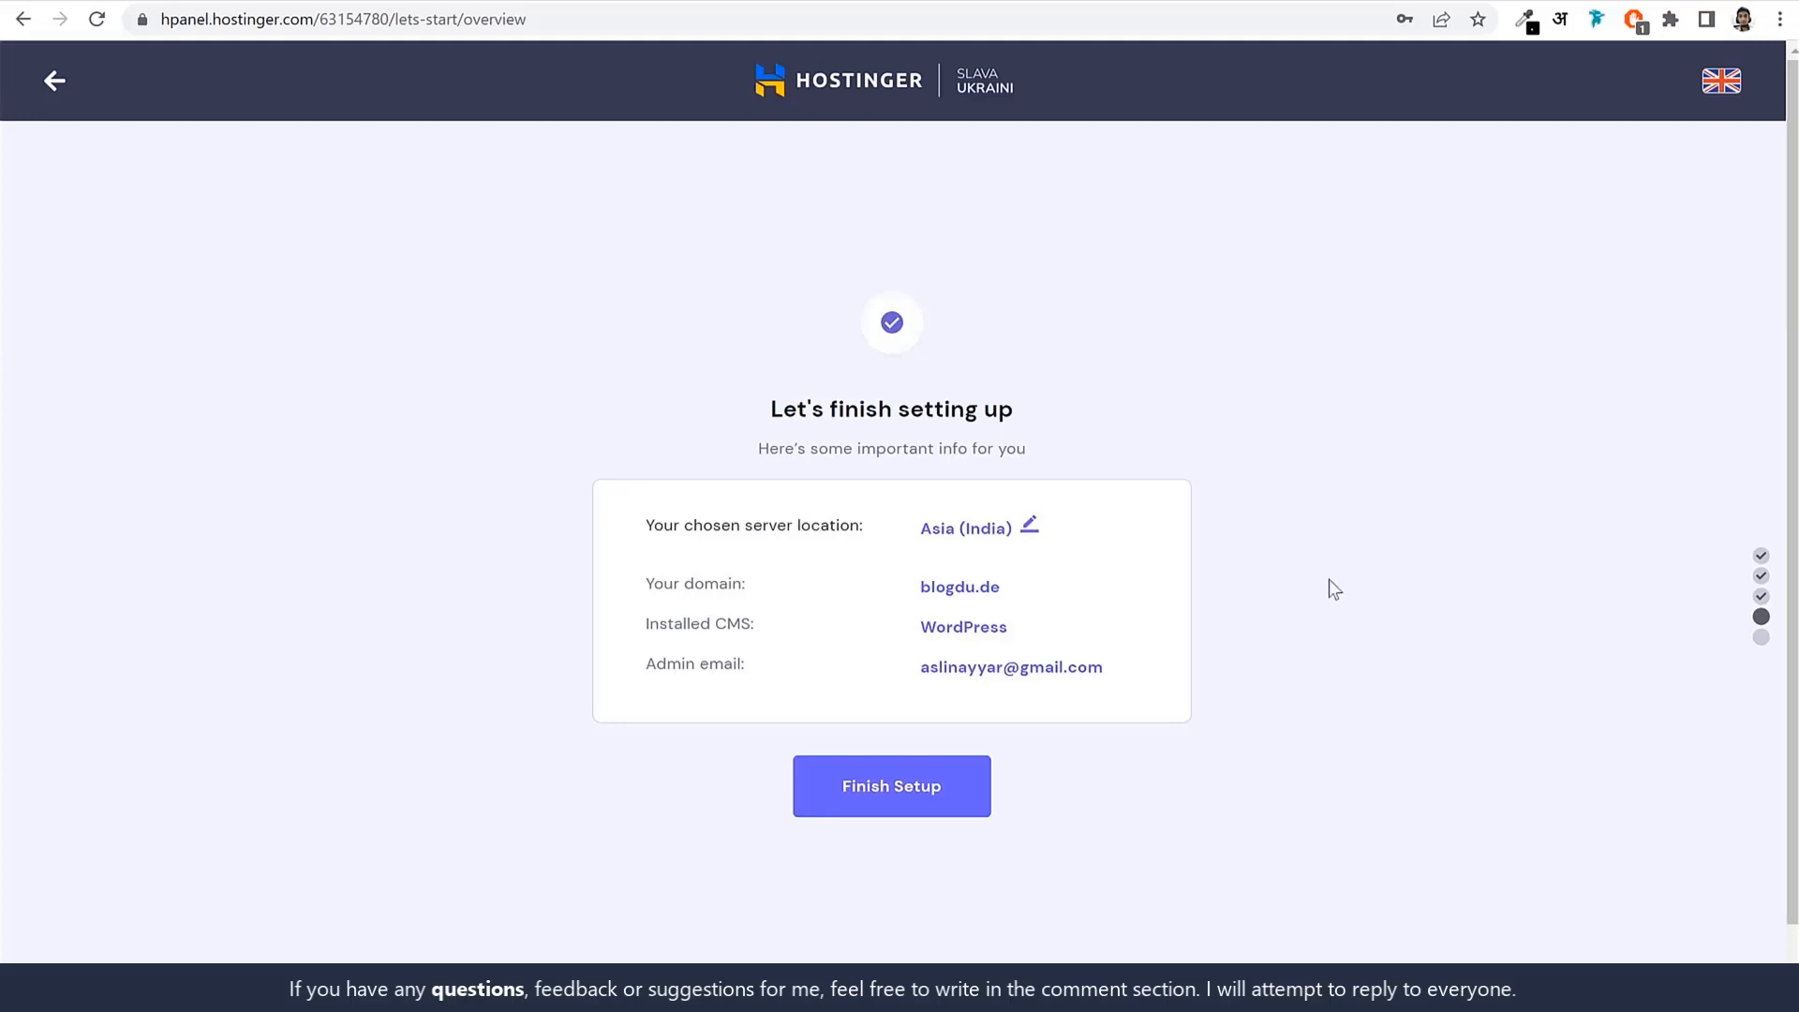
# Keep the Asia (India) server location, finish setup, and review the nameserver instructions page.
pyautogui.click(1030, 527)
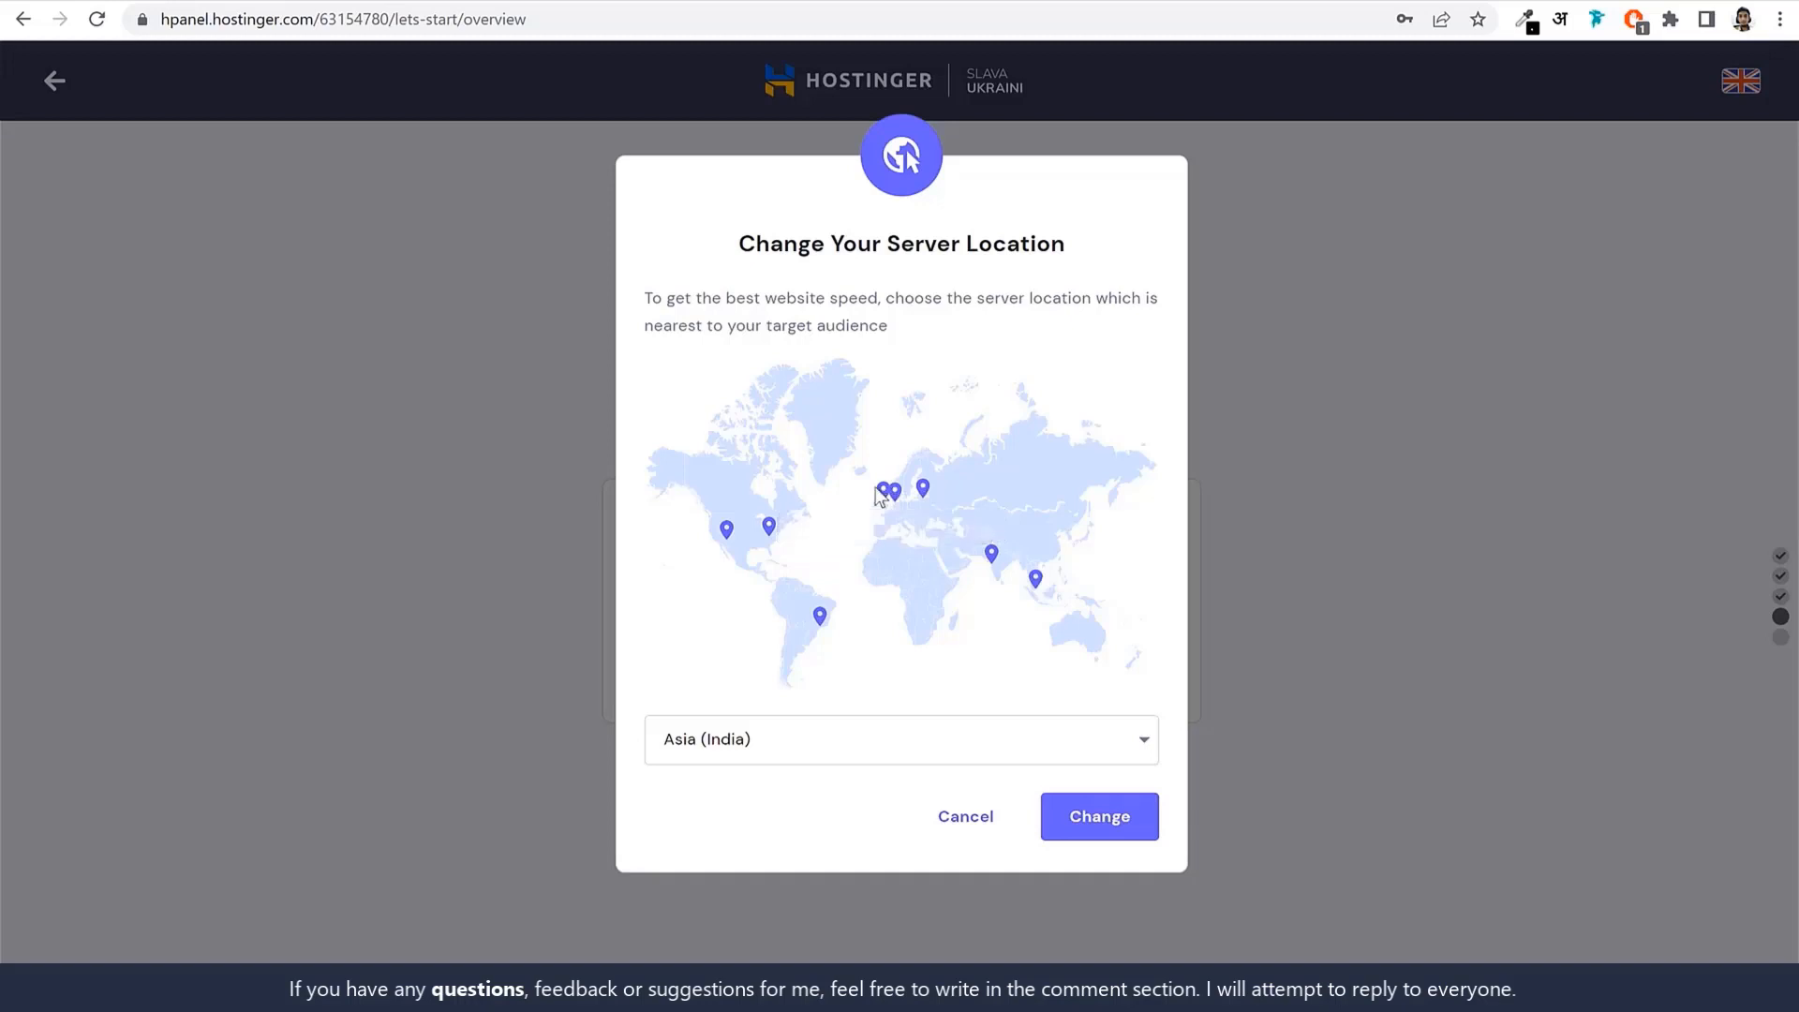
pyautogui.click(973, 832)
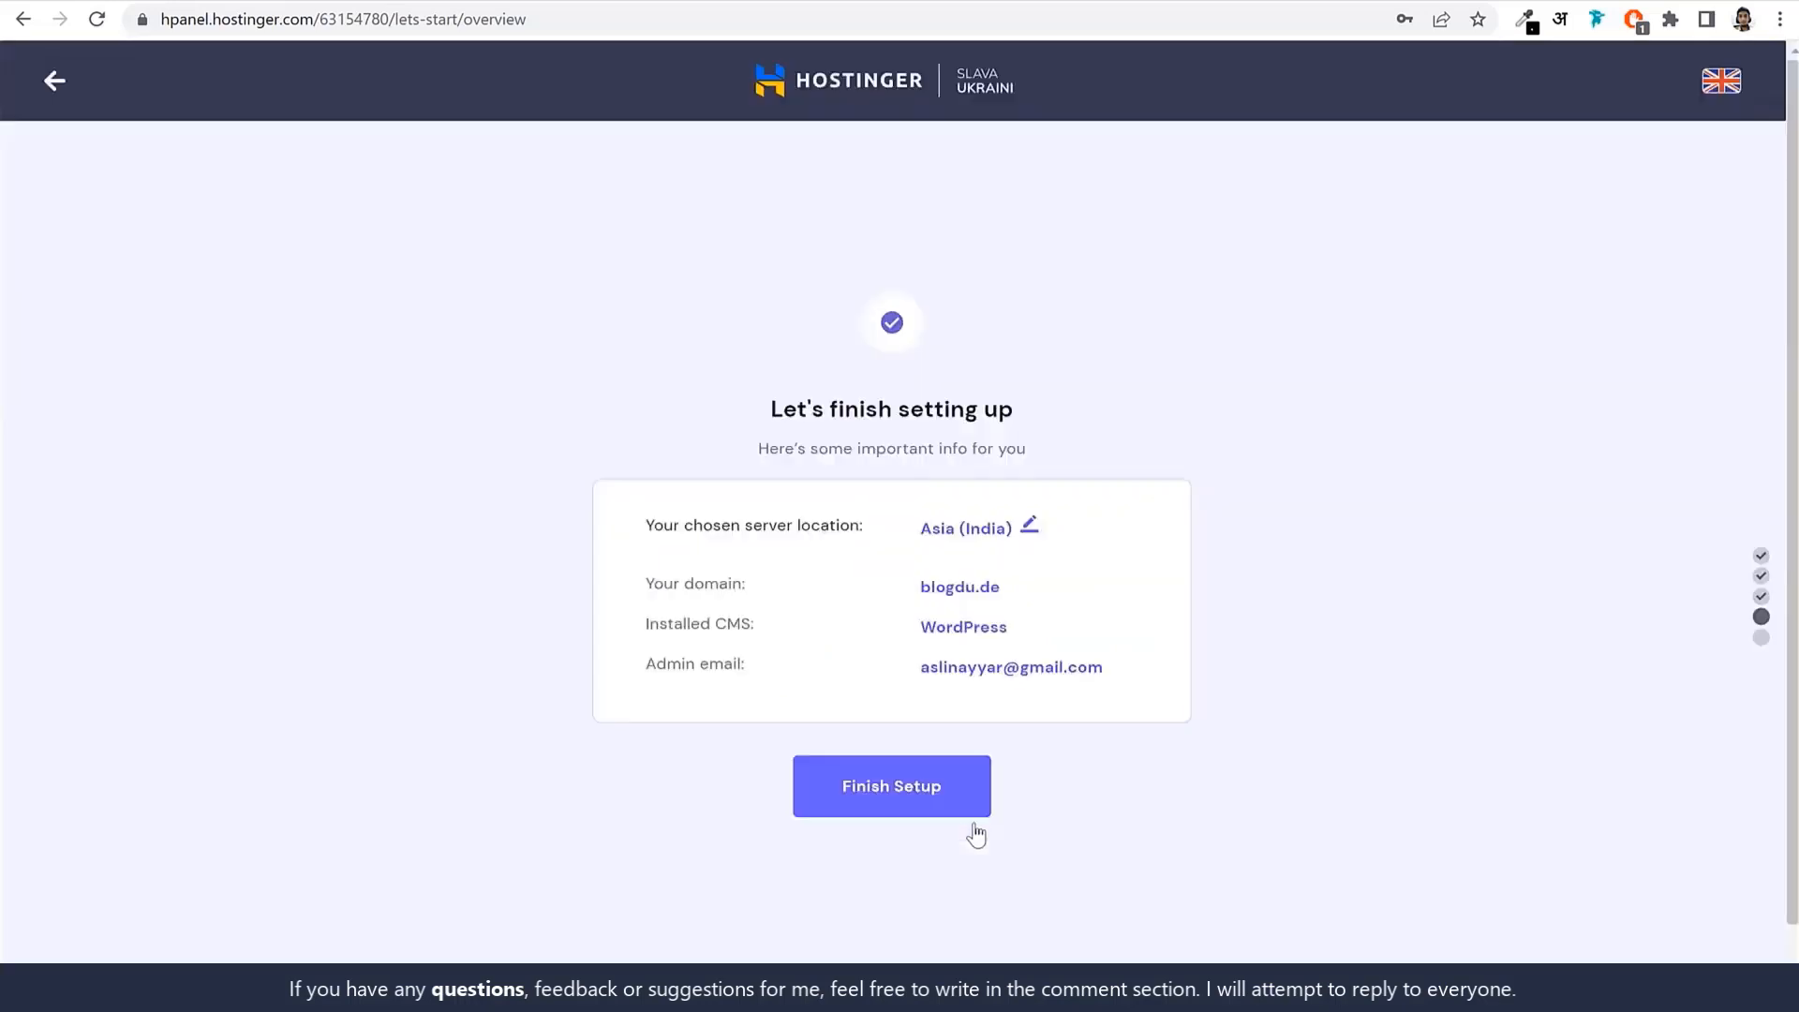
pyautogui.click(920, 795)
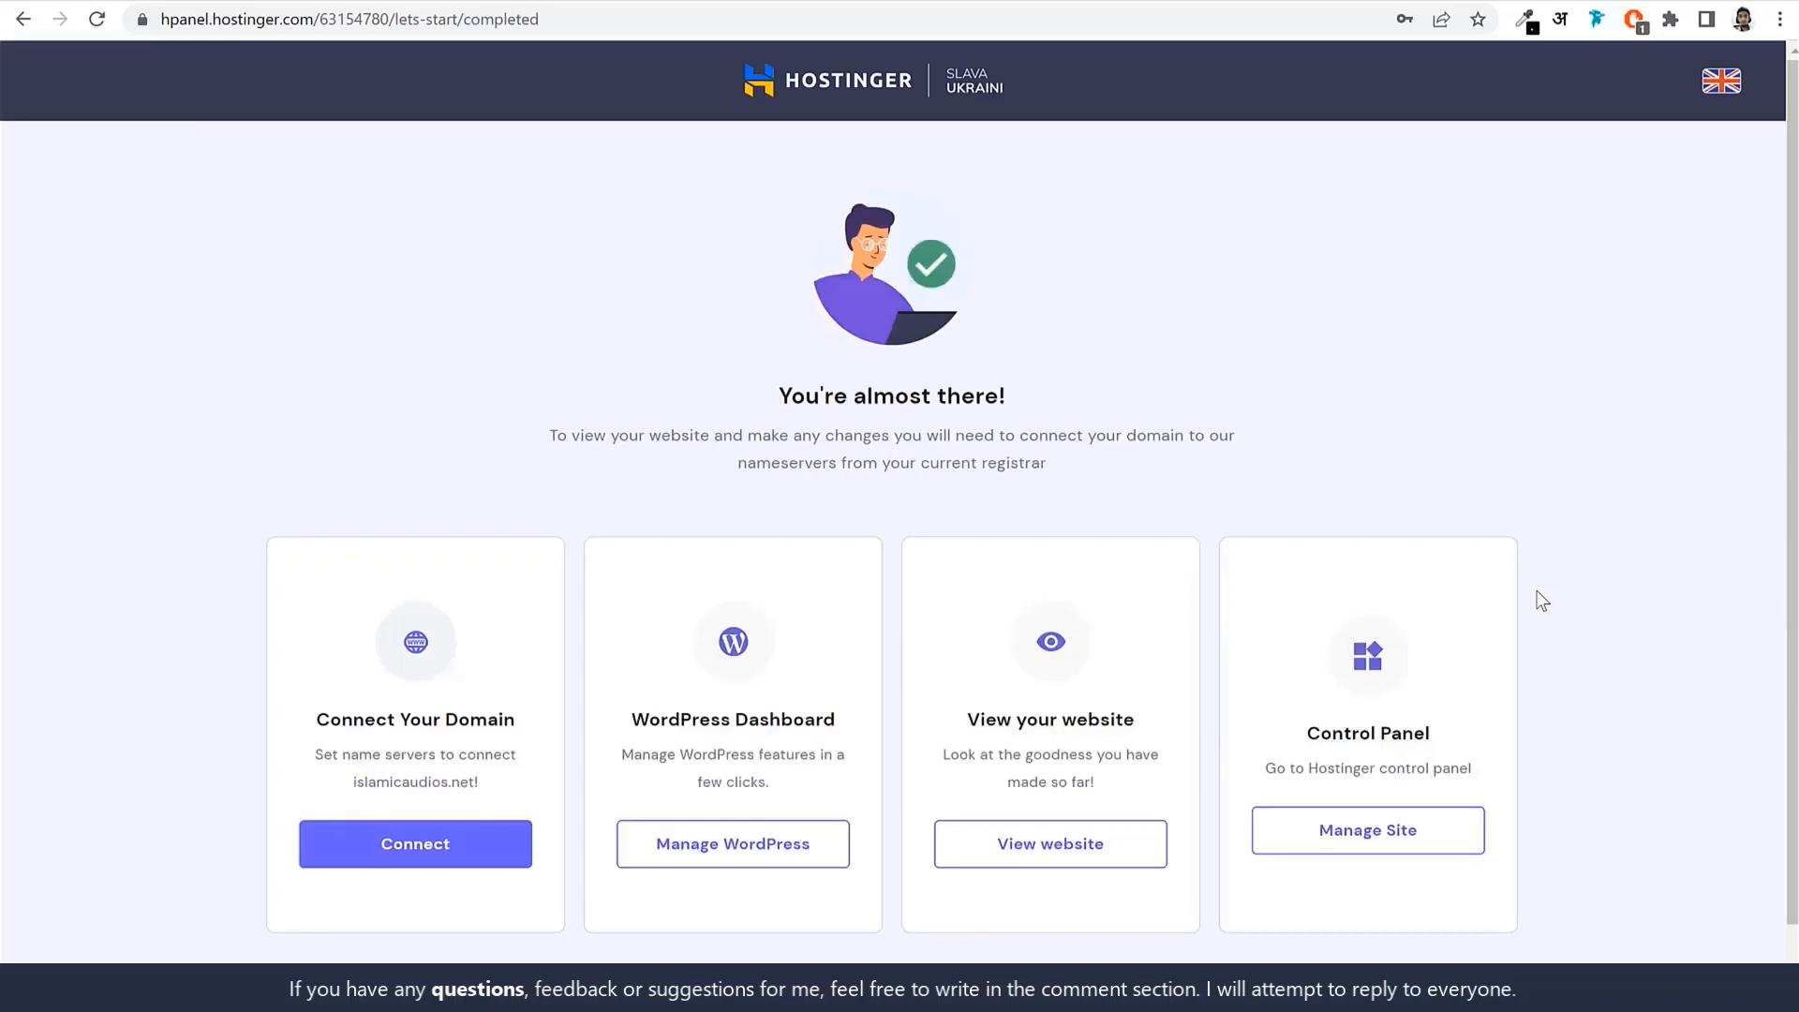
pyautogui.scroll(-1, 1535, 599)
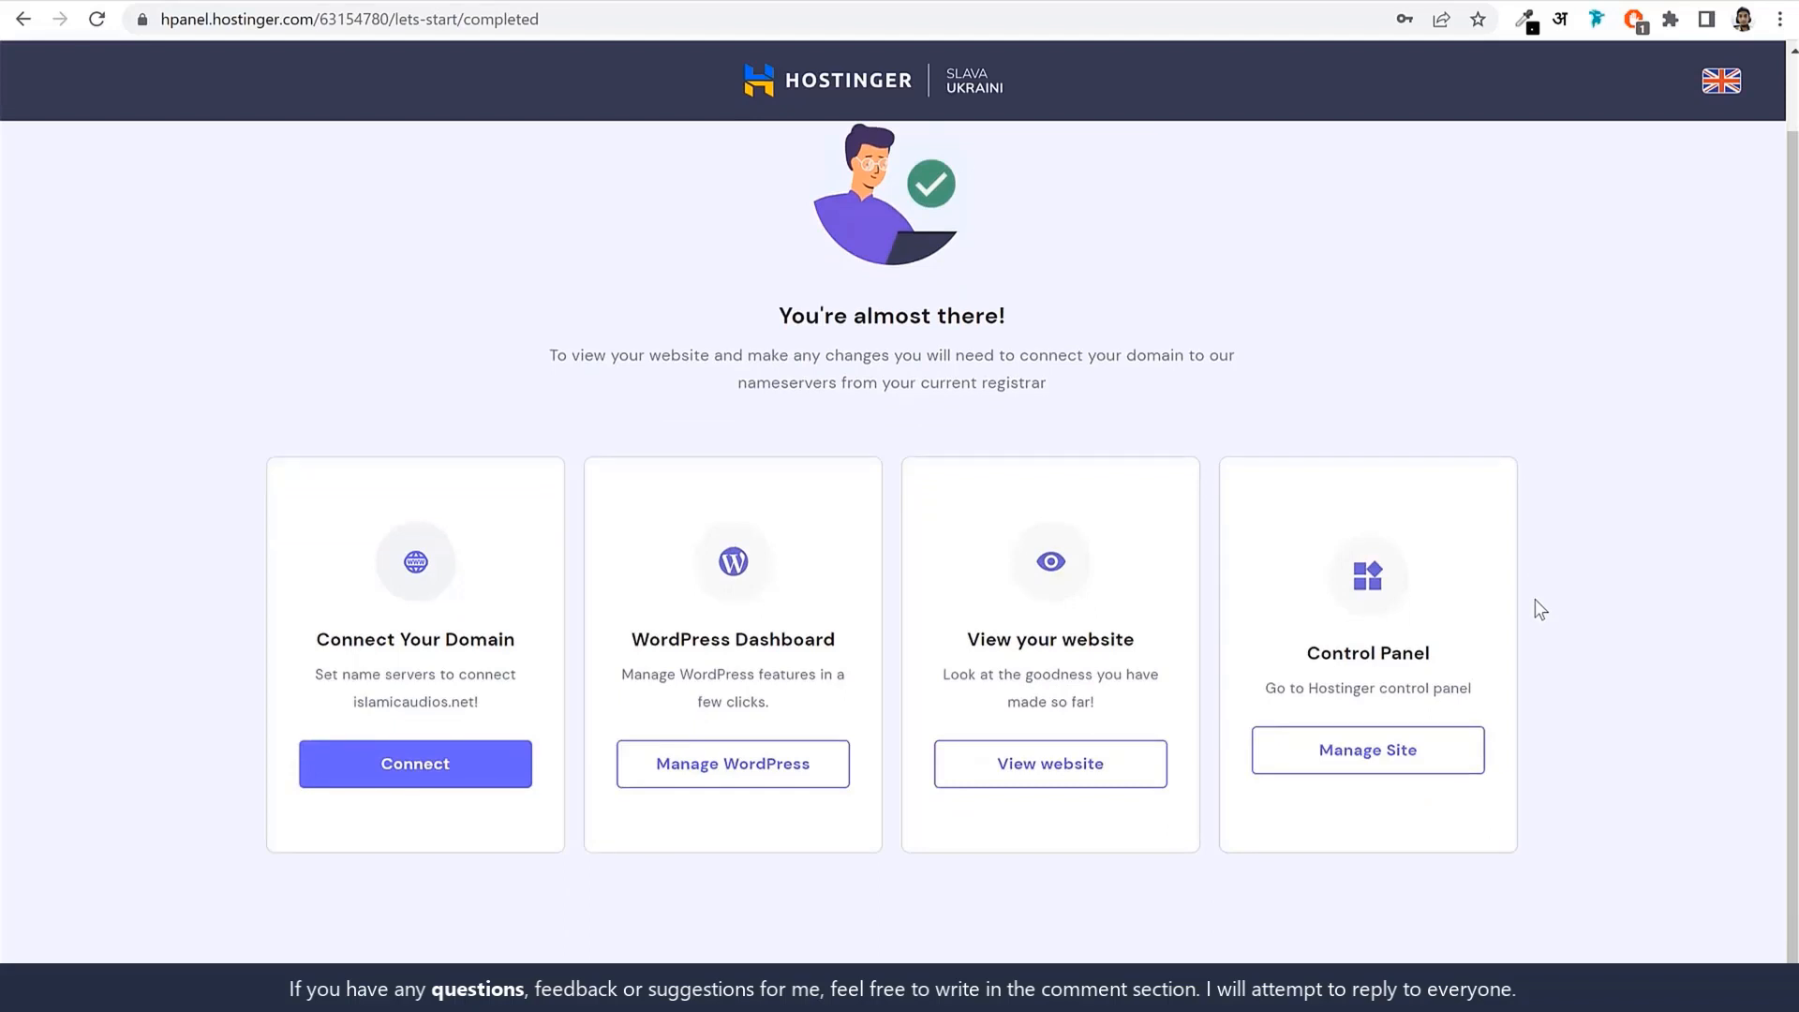
pyautogui.scroll(1, 1535, 600)
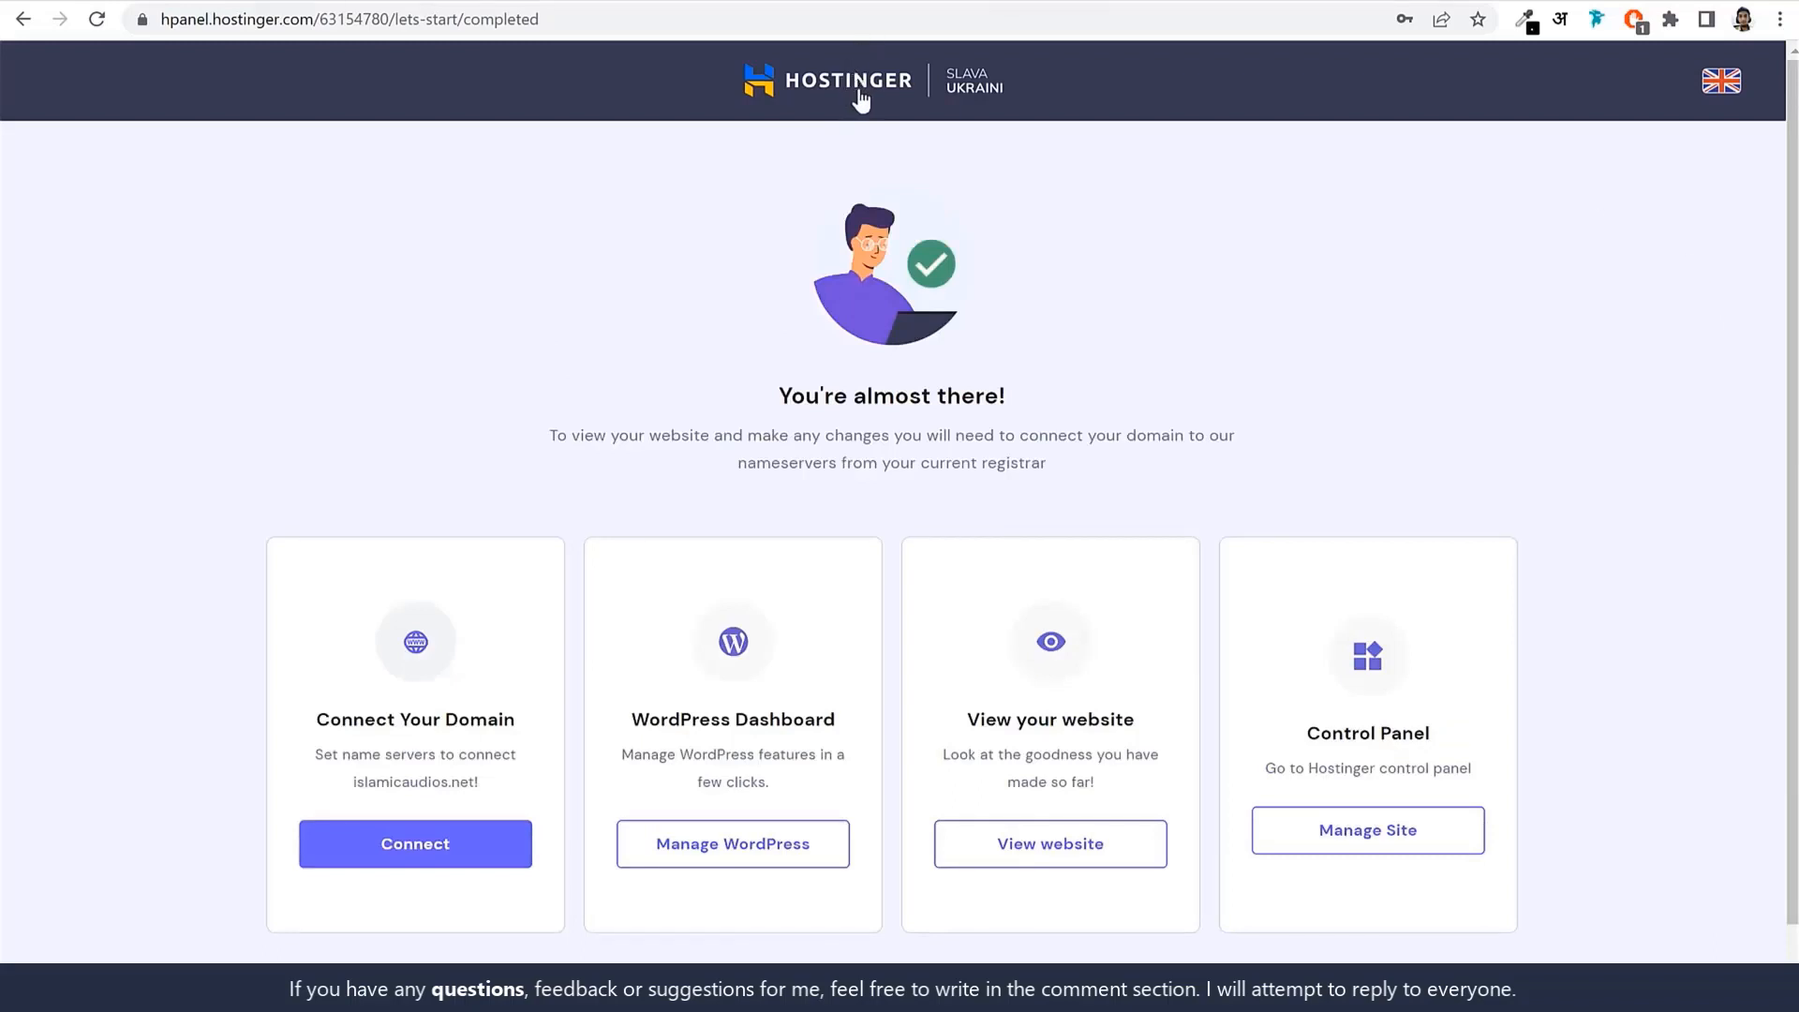
# Look over the Migrate Website request form, then return to the hPanel home dashboard.
pyautogui.click(837, 82)
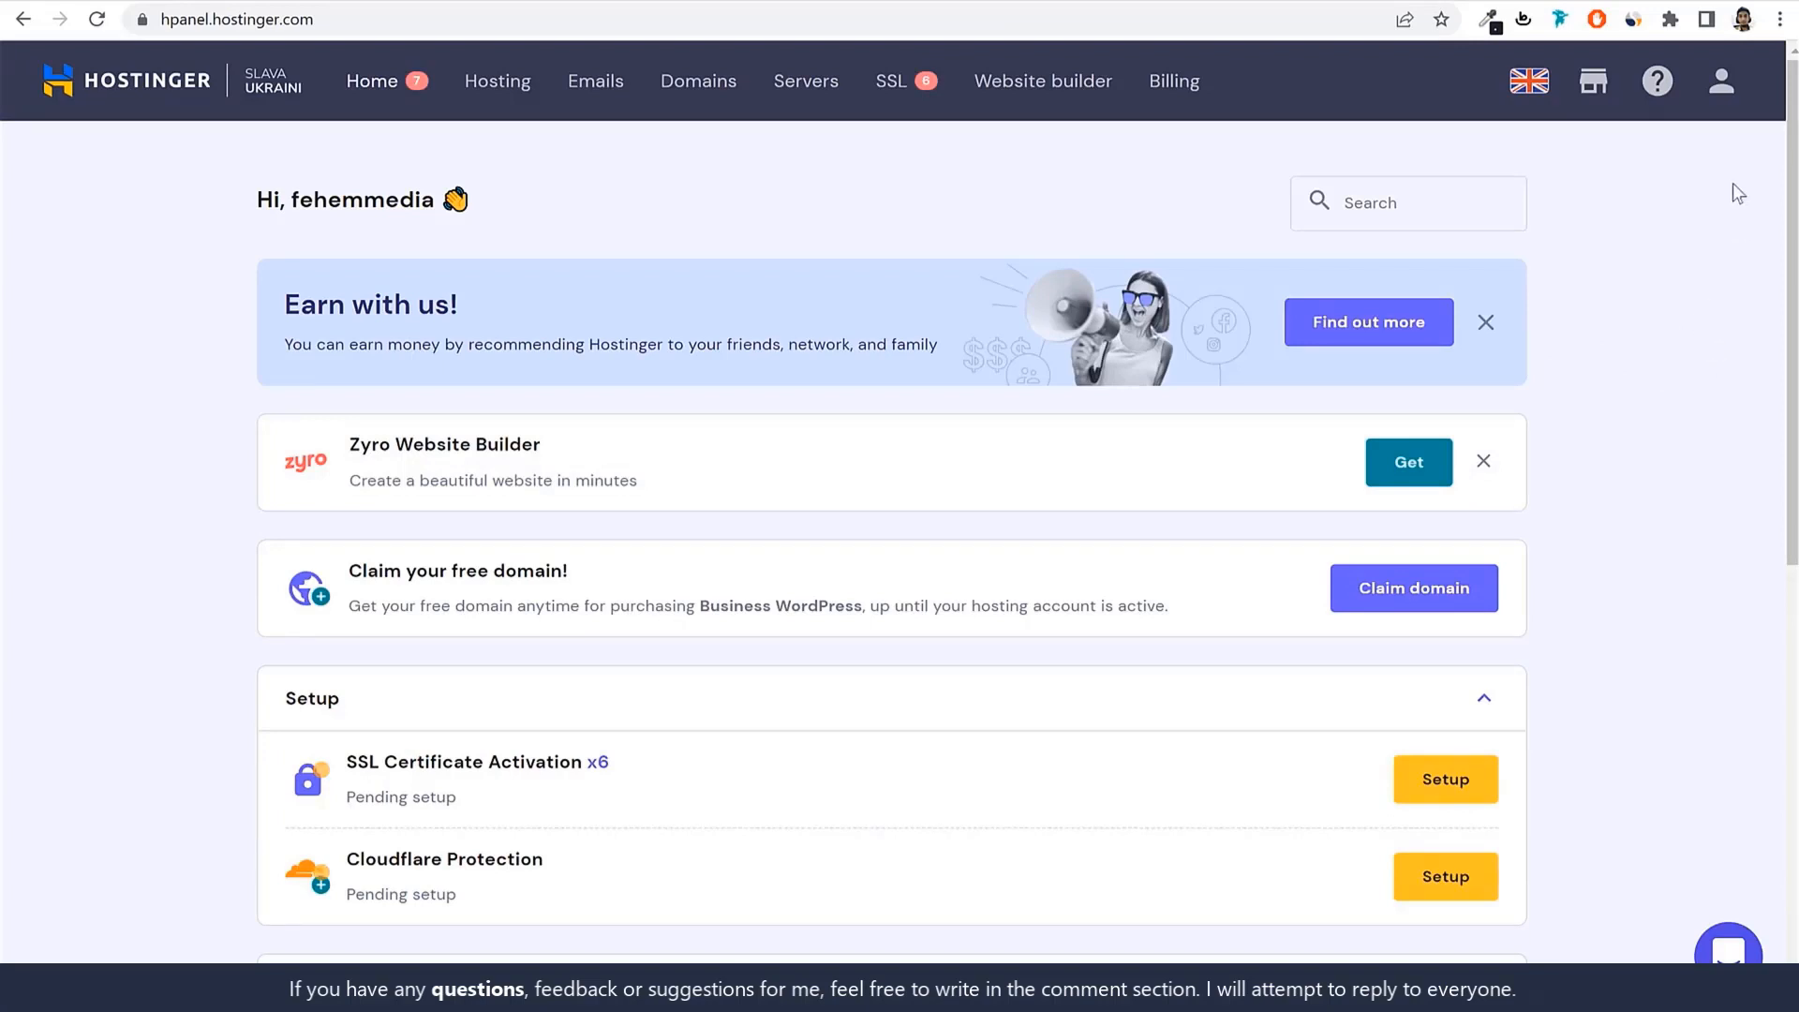
pyautogui.click(1722, 91)
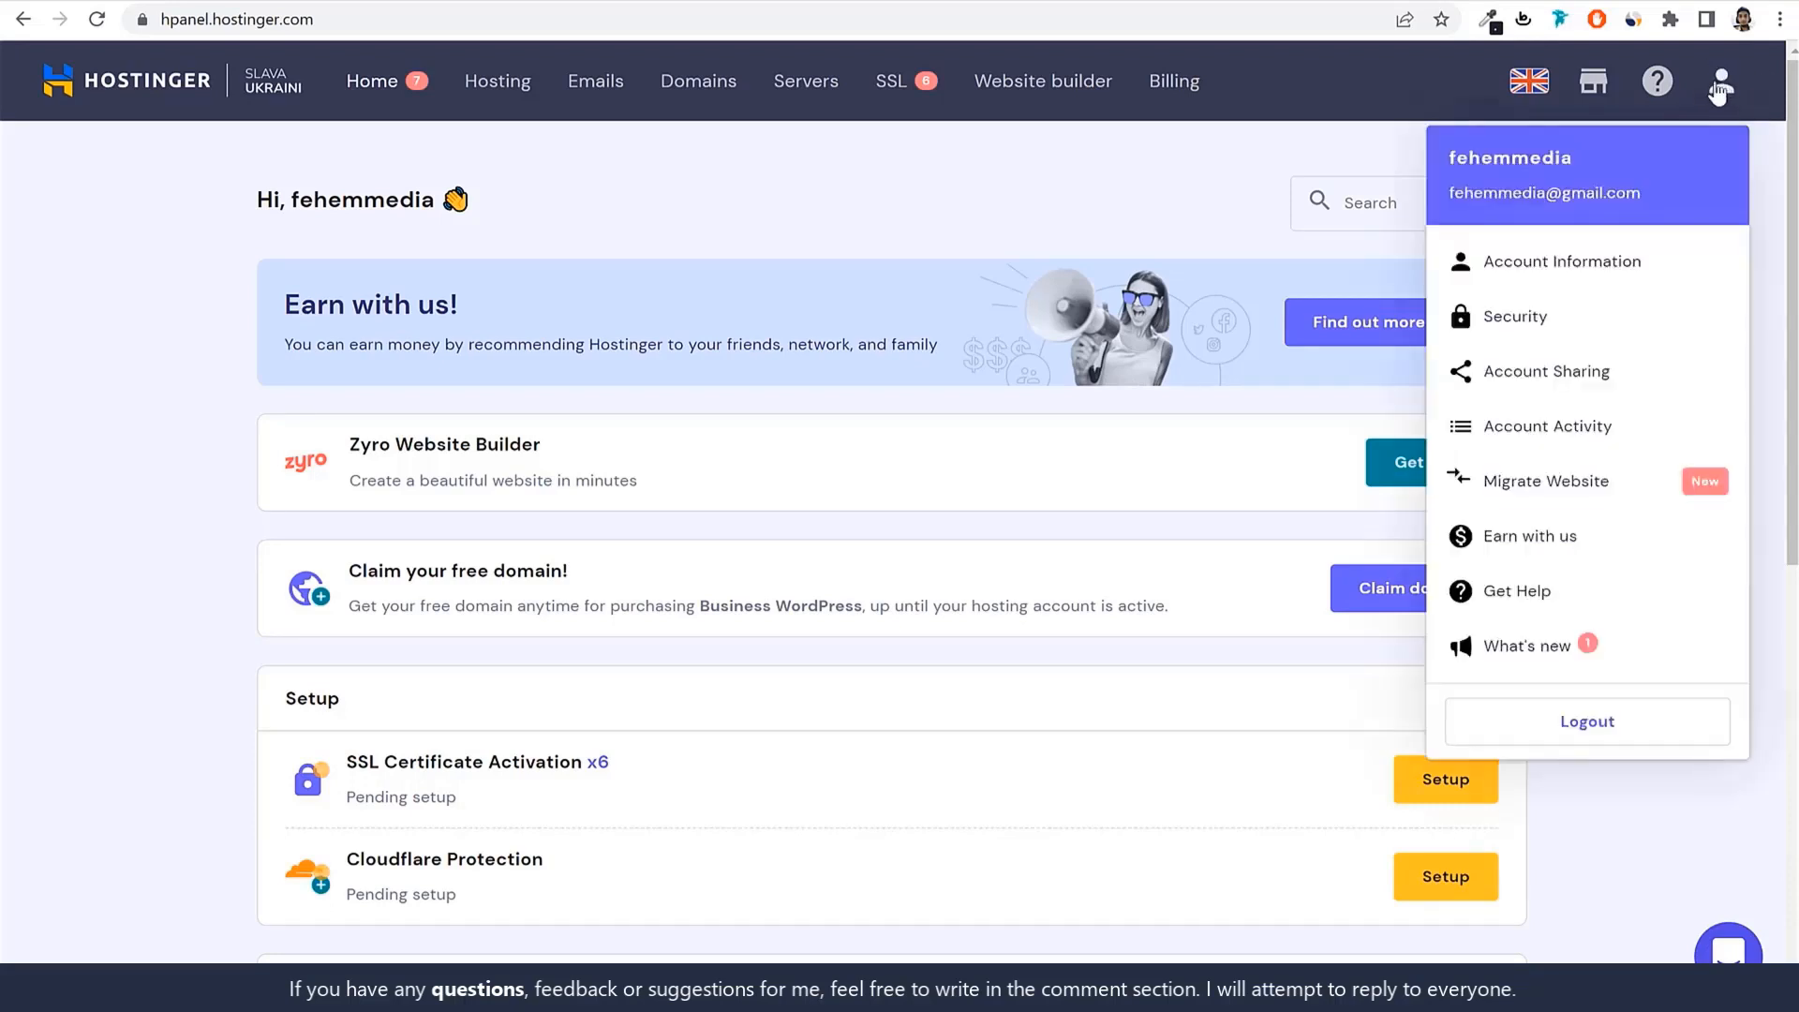
pyautogui.click(1526, 486)
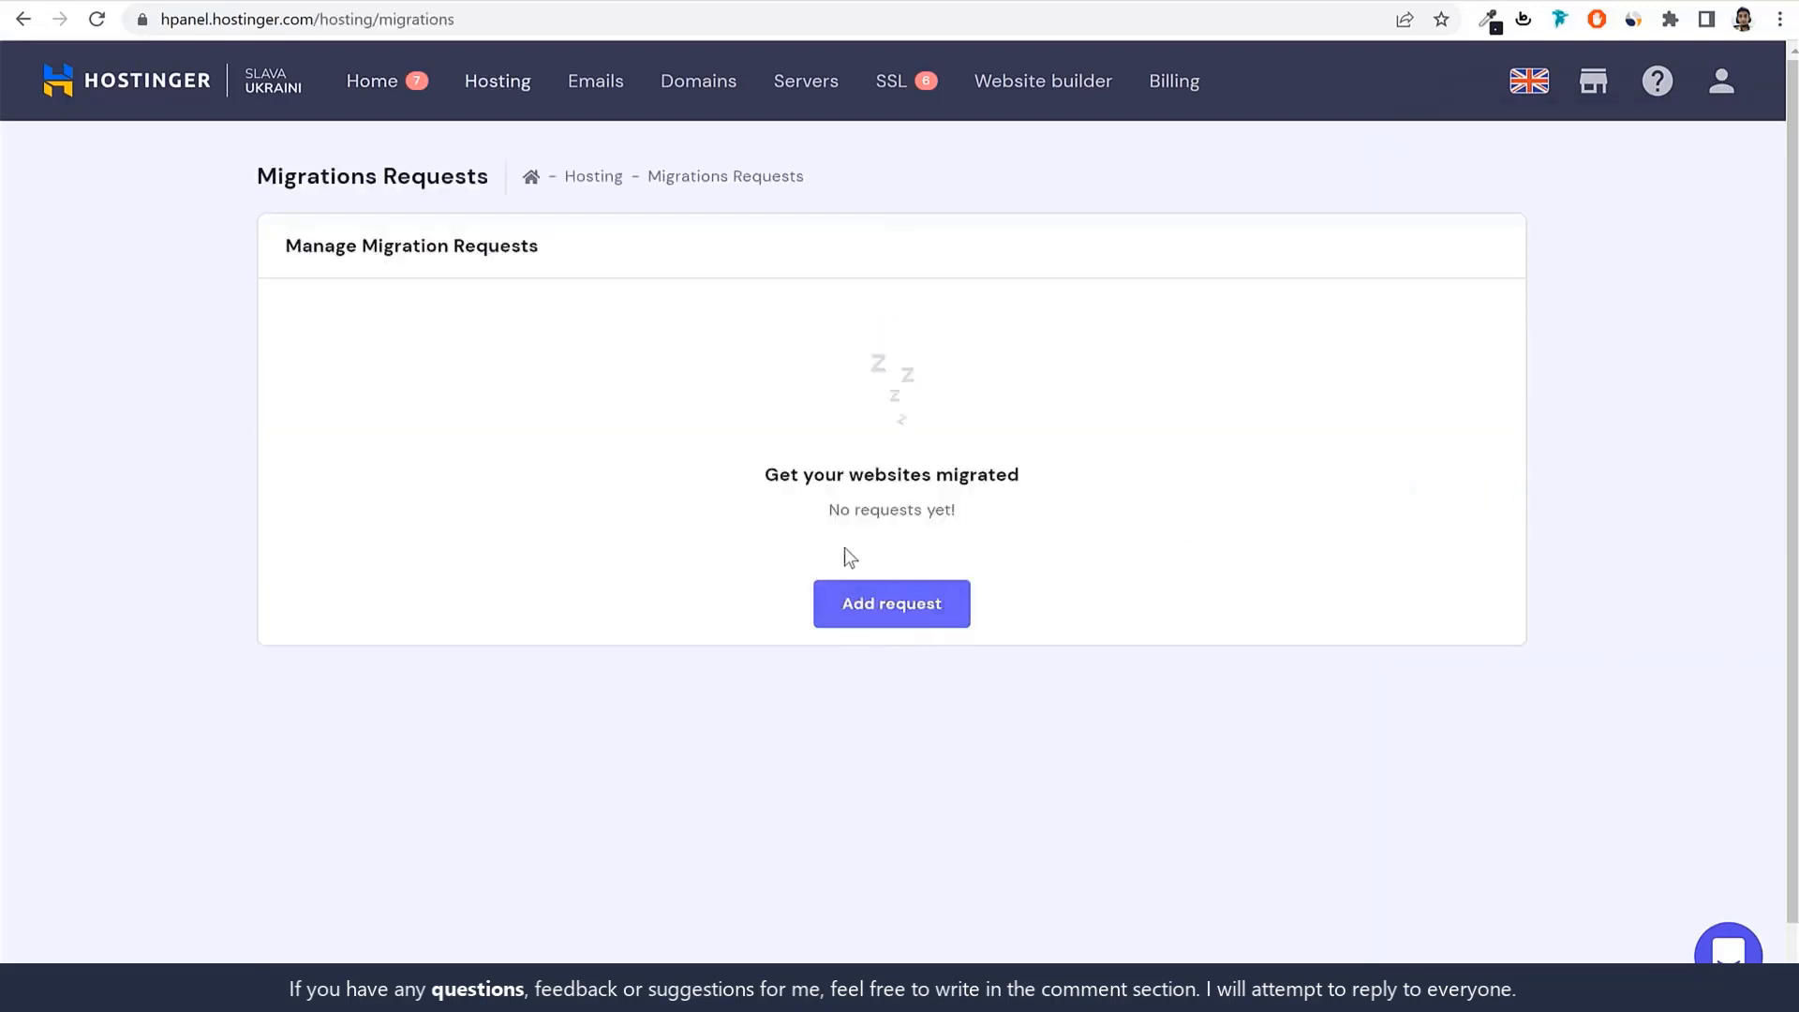
pyautogui.click(913, 611)
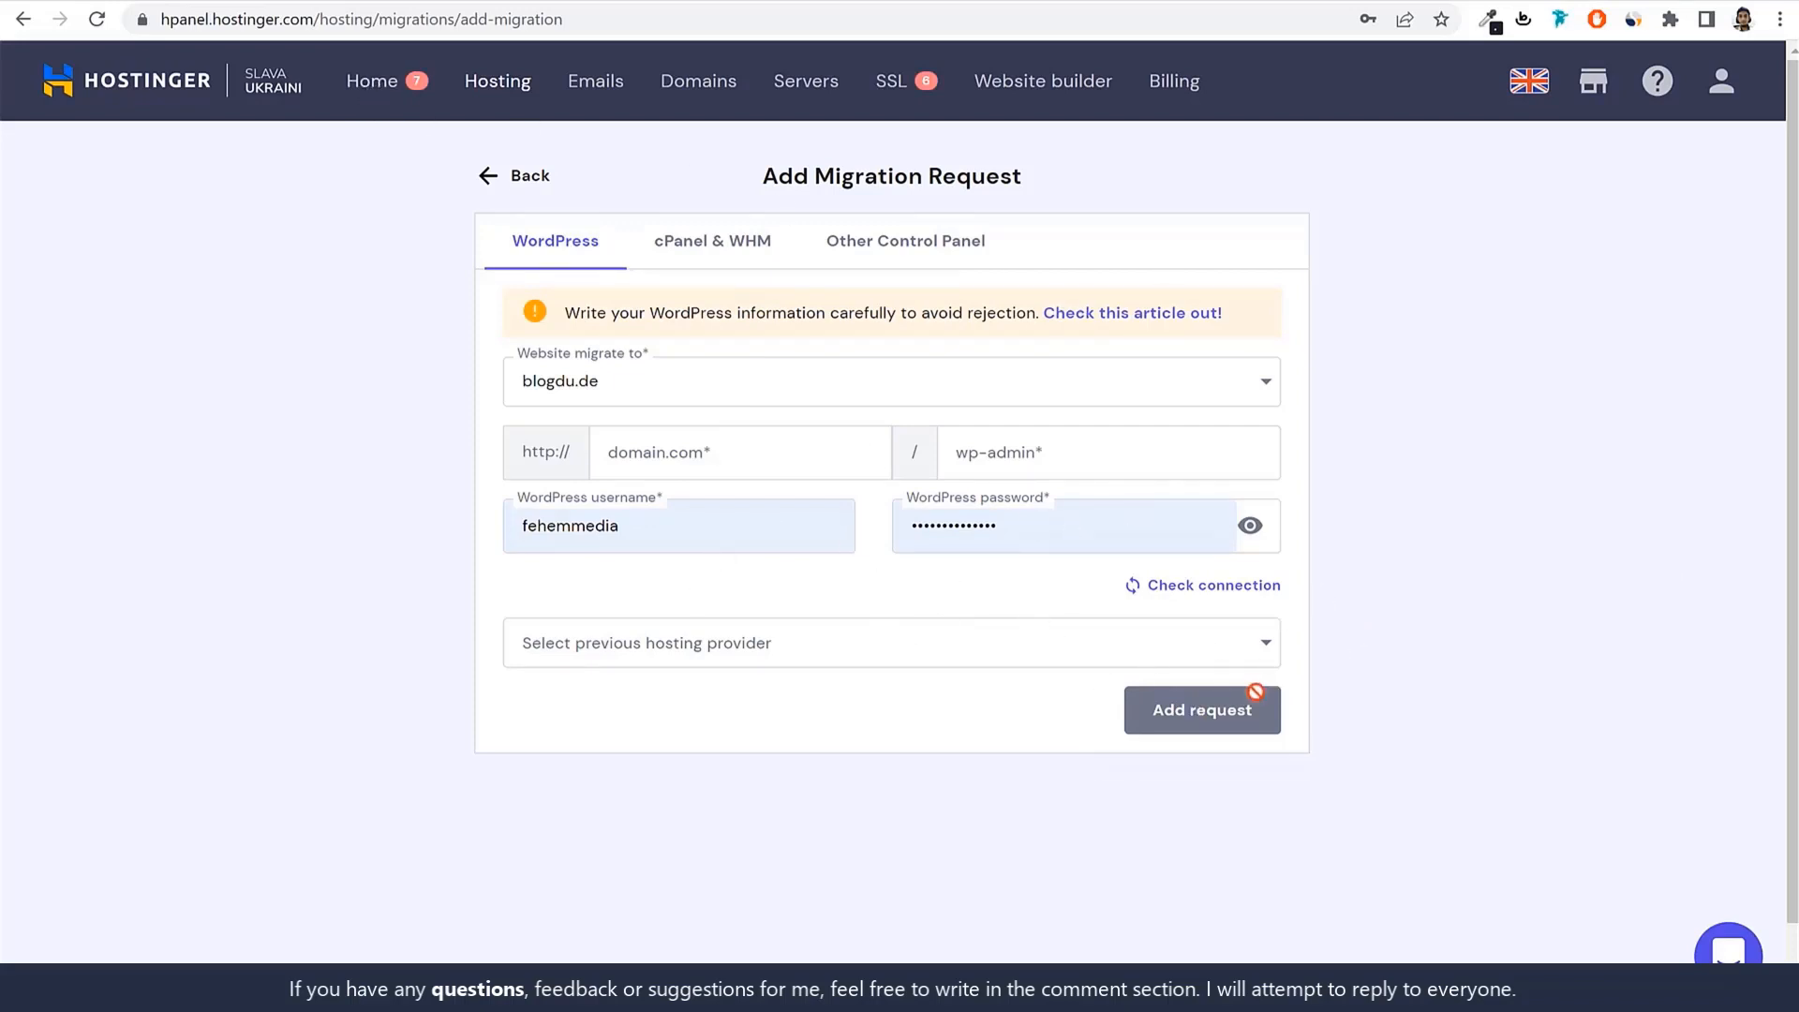
pyautogui.click(372, 82)
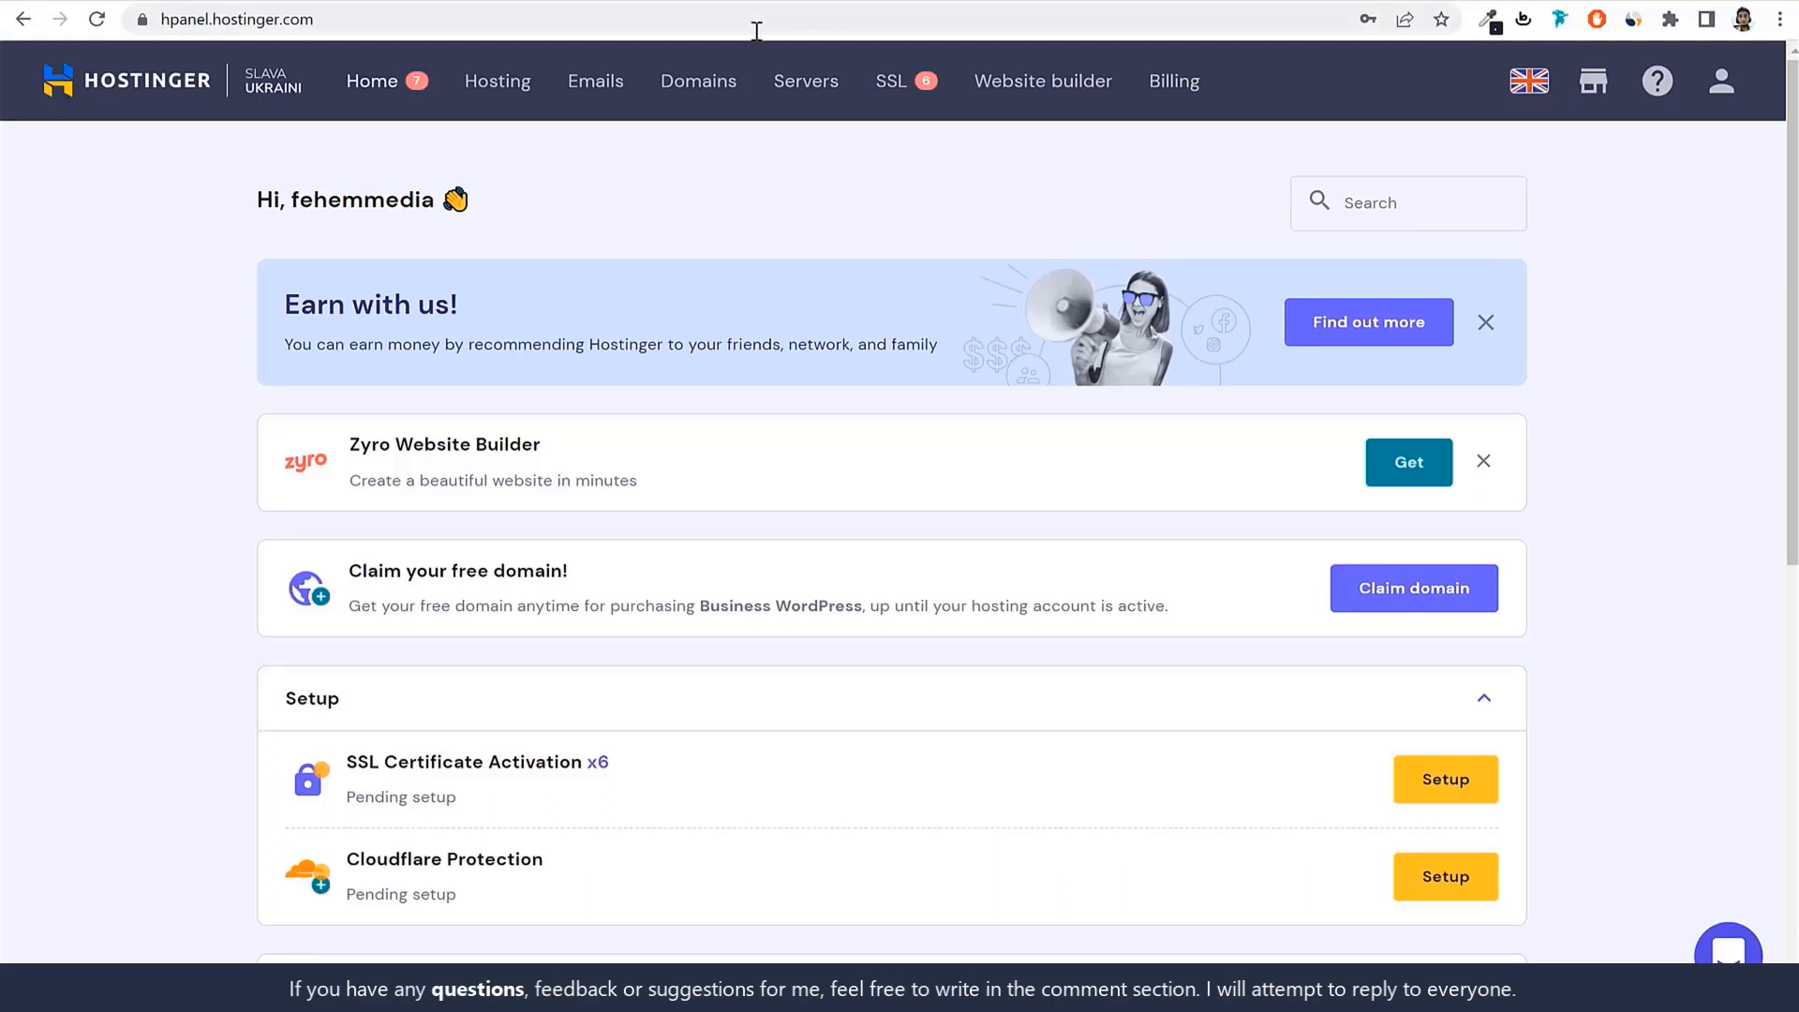
# Open the Add Website form and postpone the LiteSpeed speed-up offer with a reminder.
pyautogui.click(512, 86)
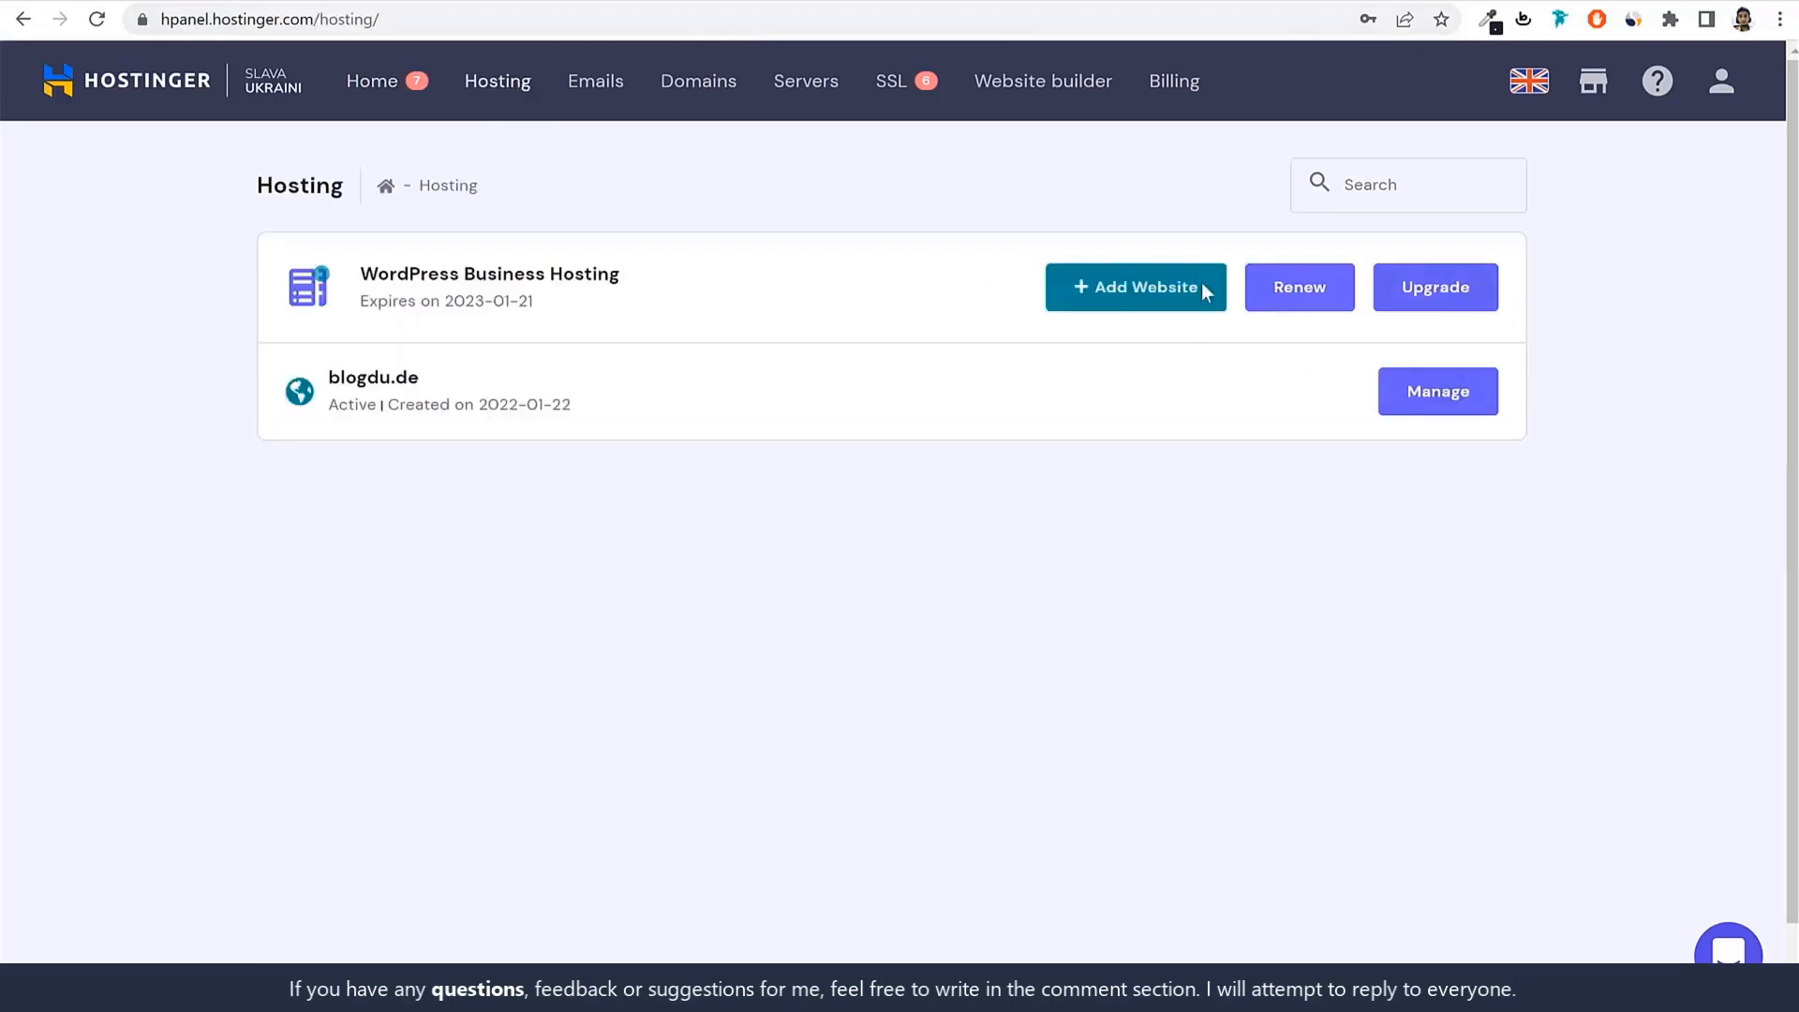
pyautogui.click(1141, 314)
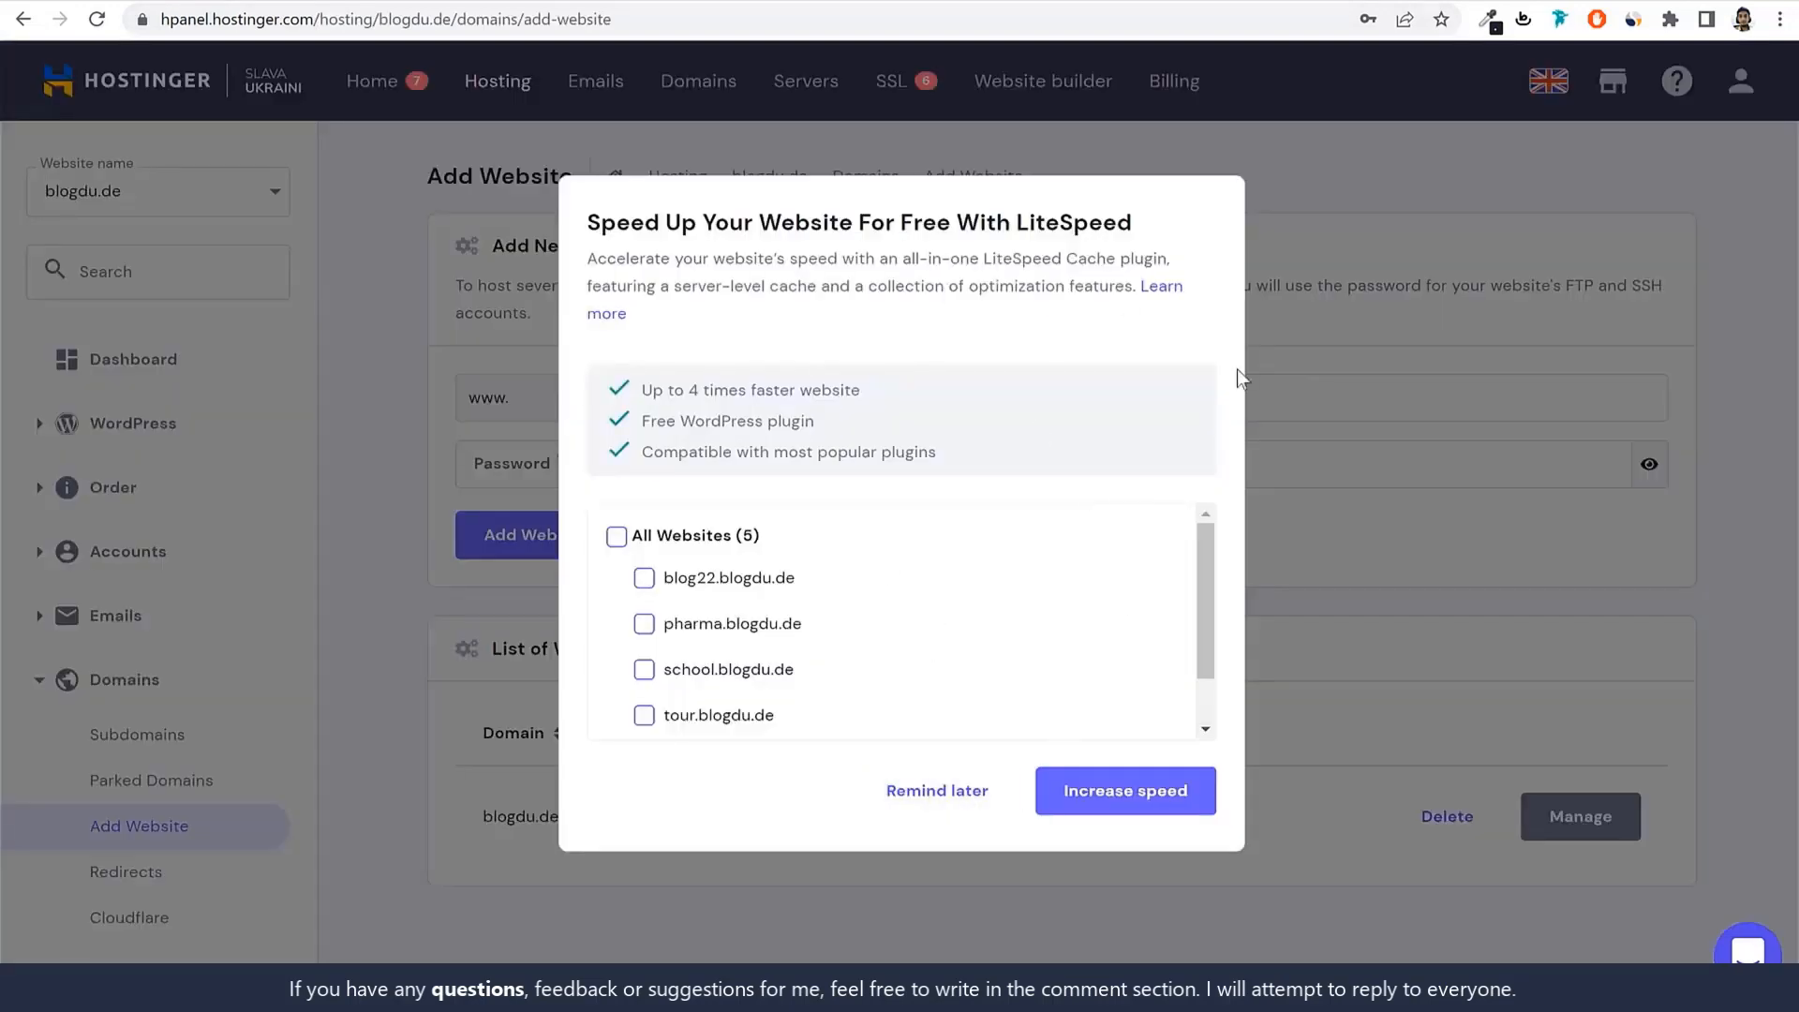
pyautogui.click(965, 793)
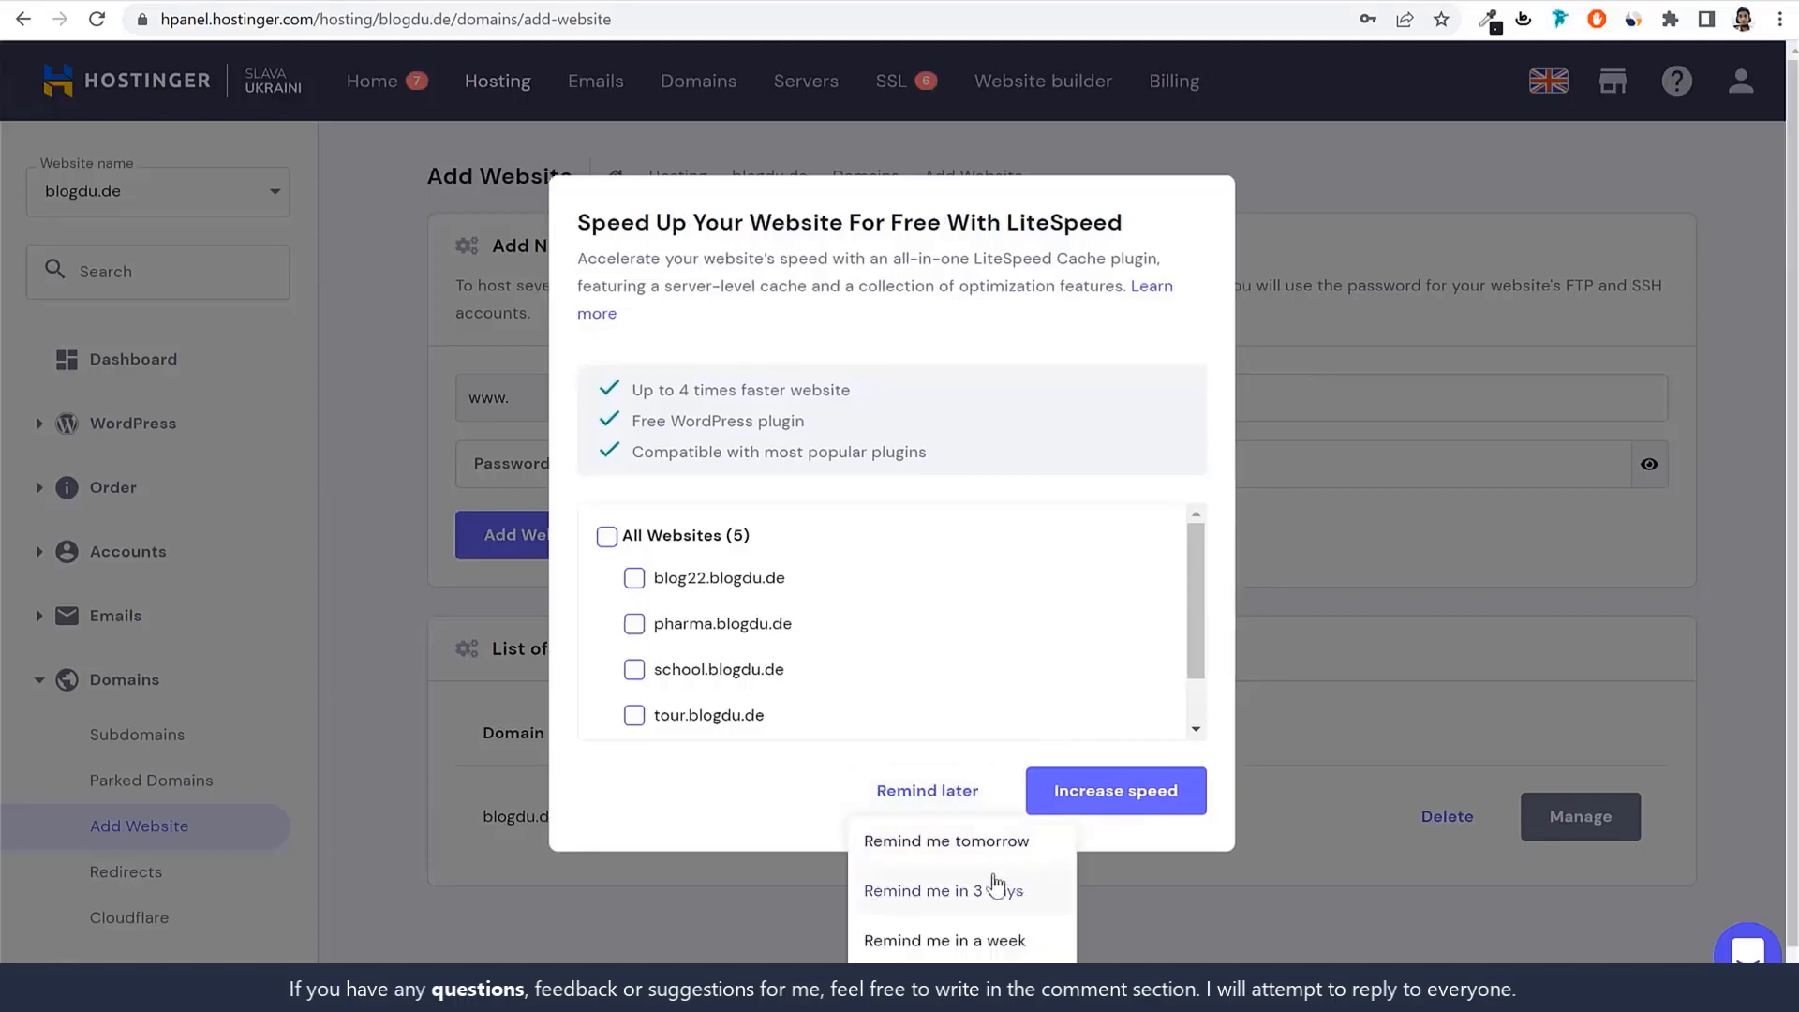
pyautogui.scroll(-1, 991, 937)
pyautogui.click(991, 937)
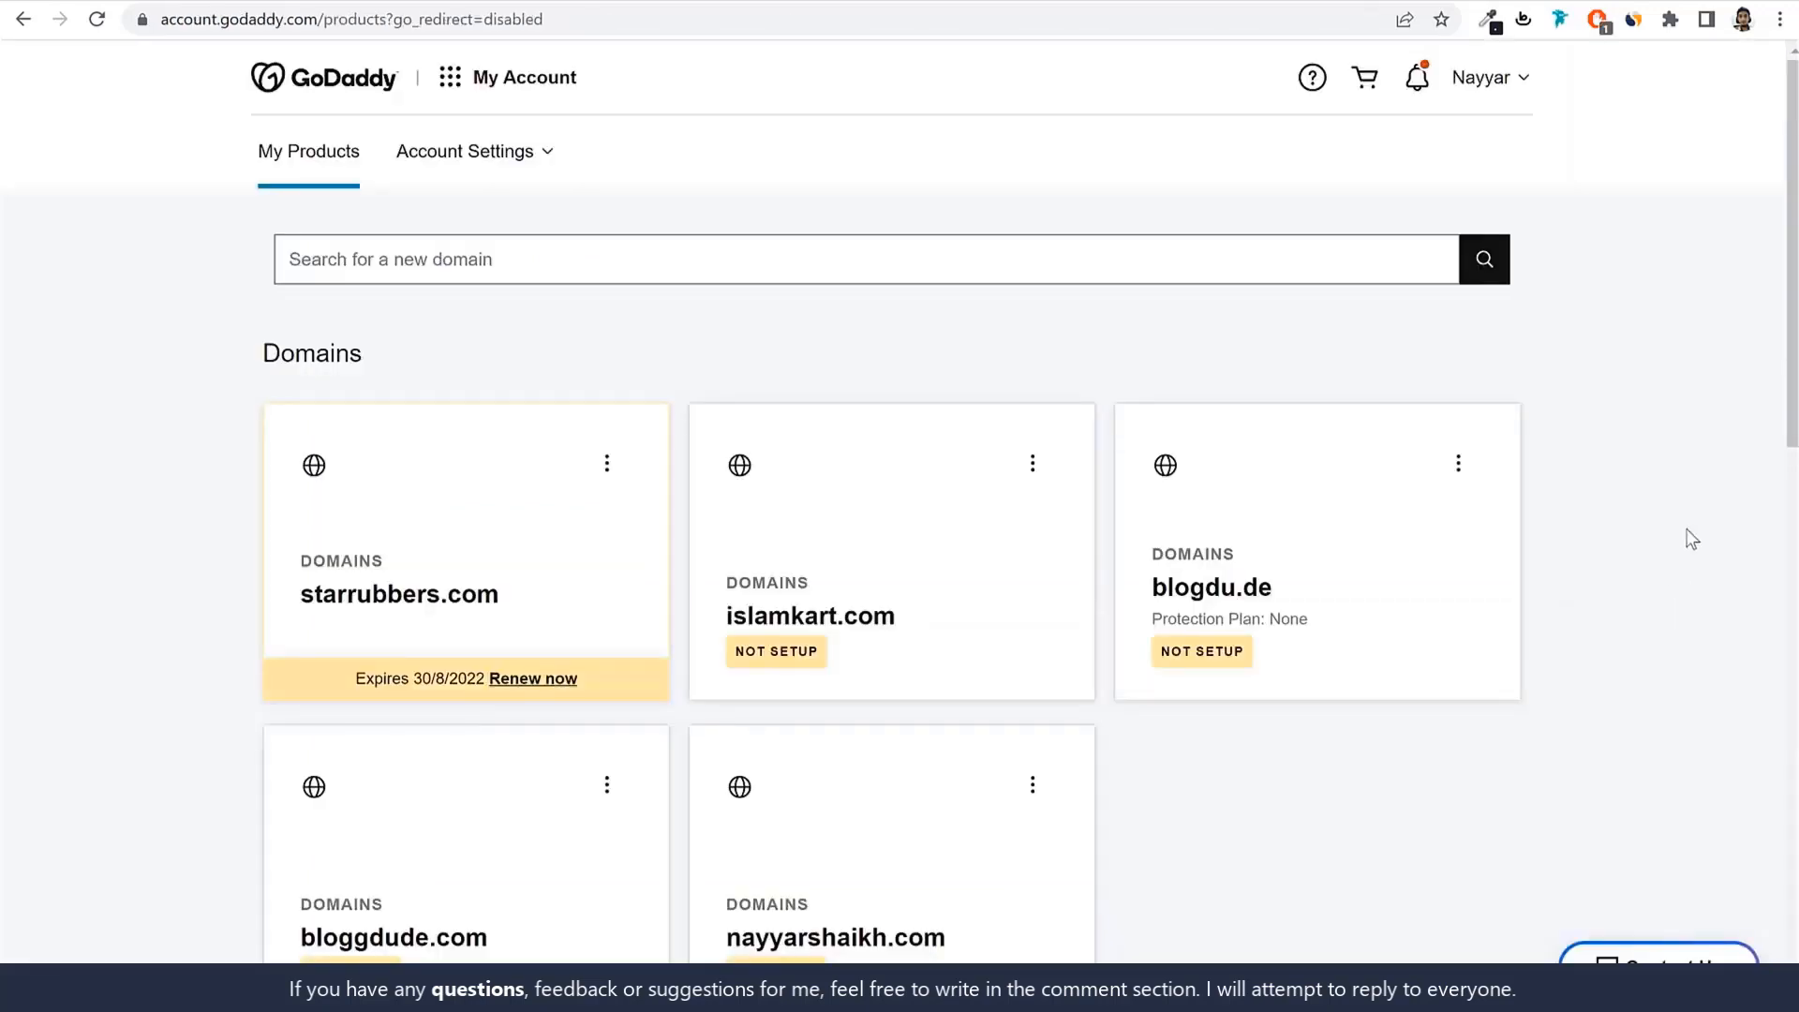
# Select nayyarshaikh.com on GoDaddy's My Products domain cards and copy it.
pyautogui.scroll(-3, 1691, 455)
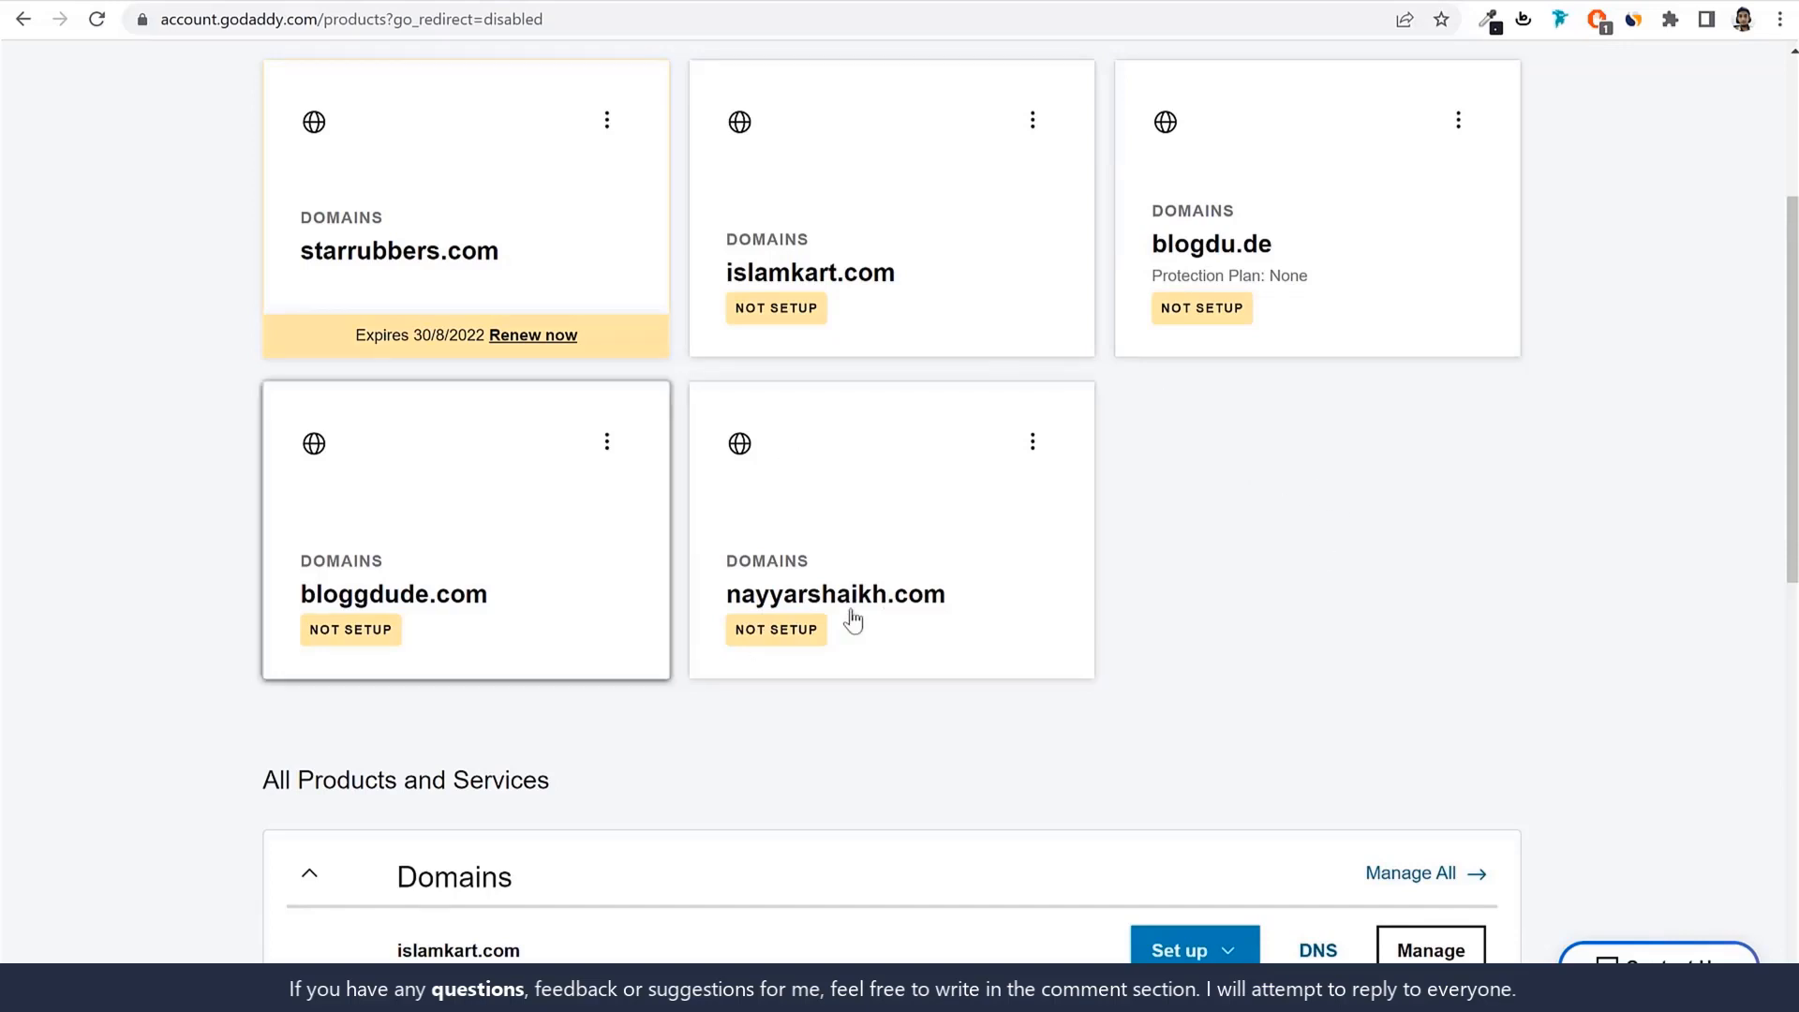
pyautogui.moveTo(1002, 595); pyautogui.dragTo(733, 607)
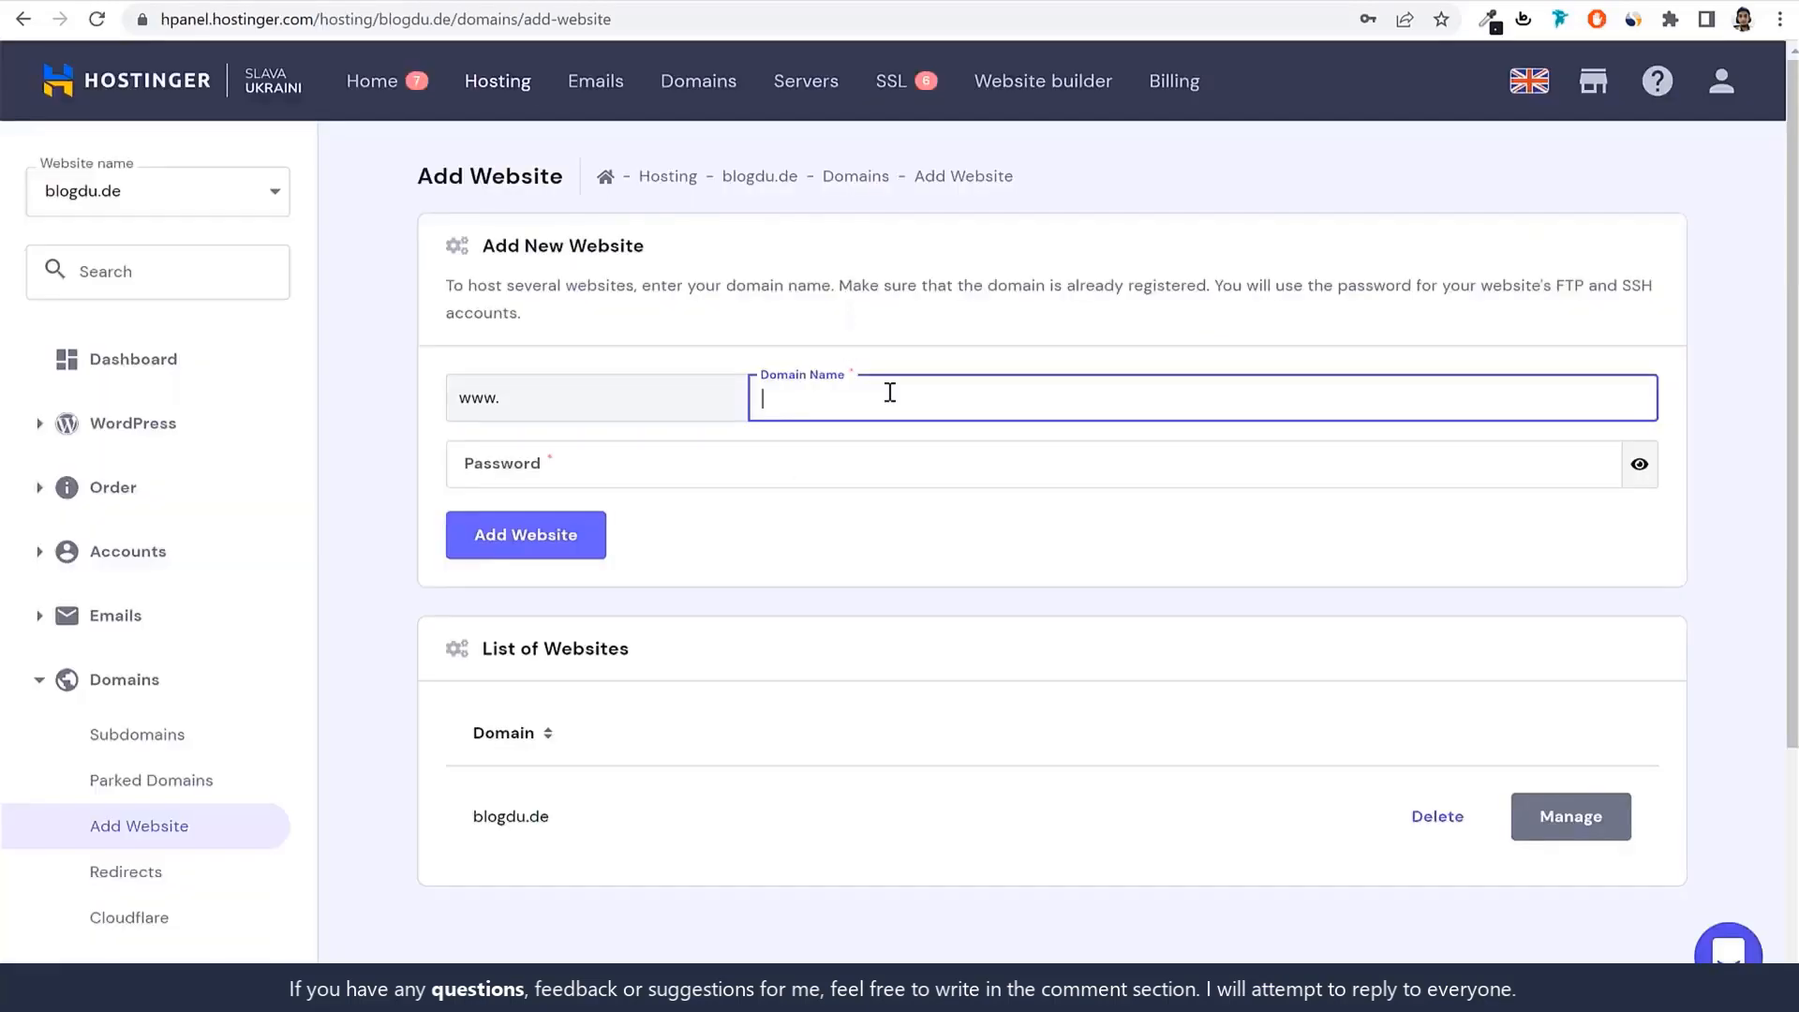
# Add nayyarshaikh.com as a new website with a password, saving the password in the browser.
pyautogui.write('nayyarshaikh.com')
pyautogui.click(678, 460)
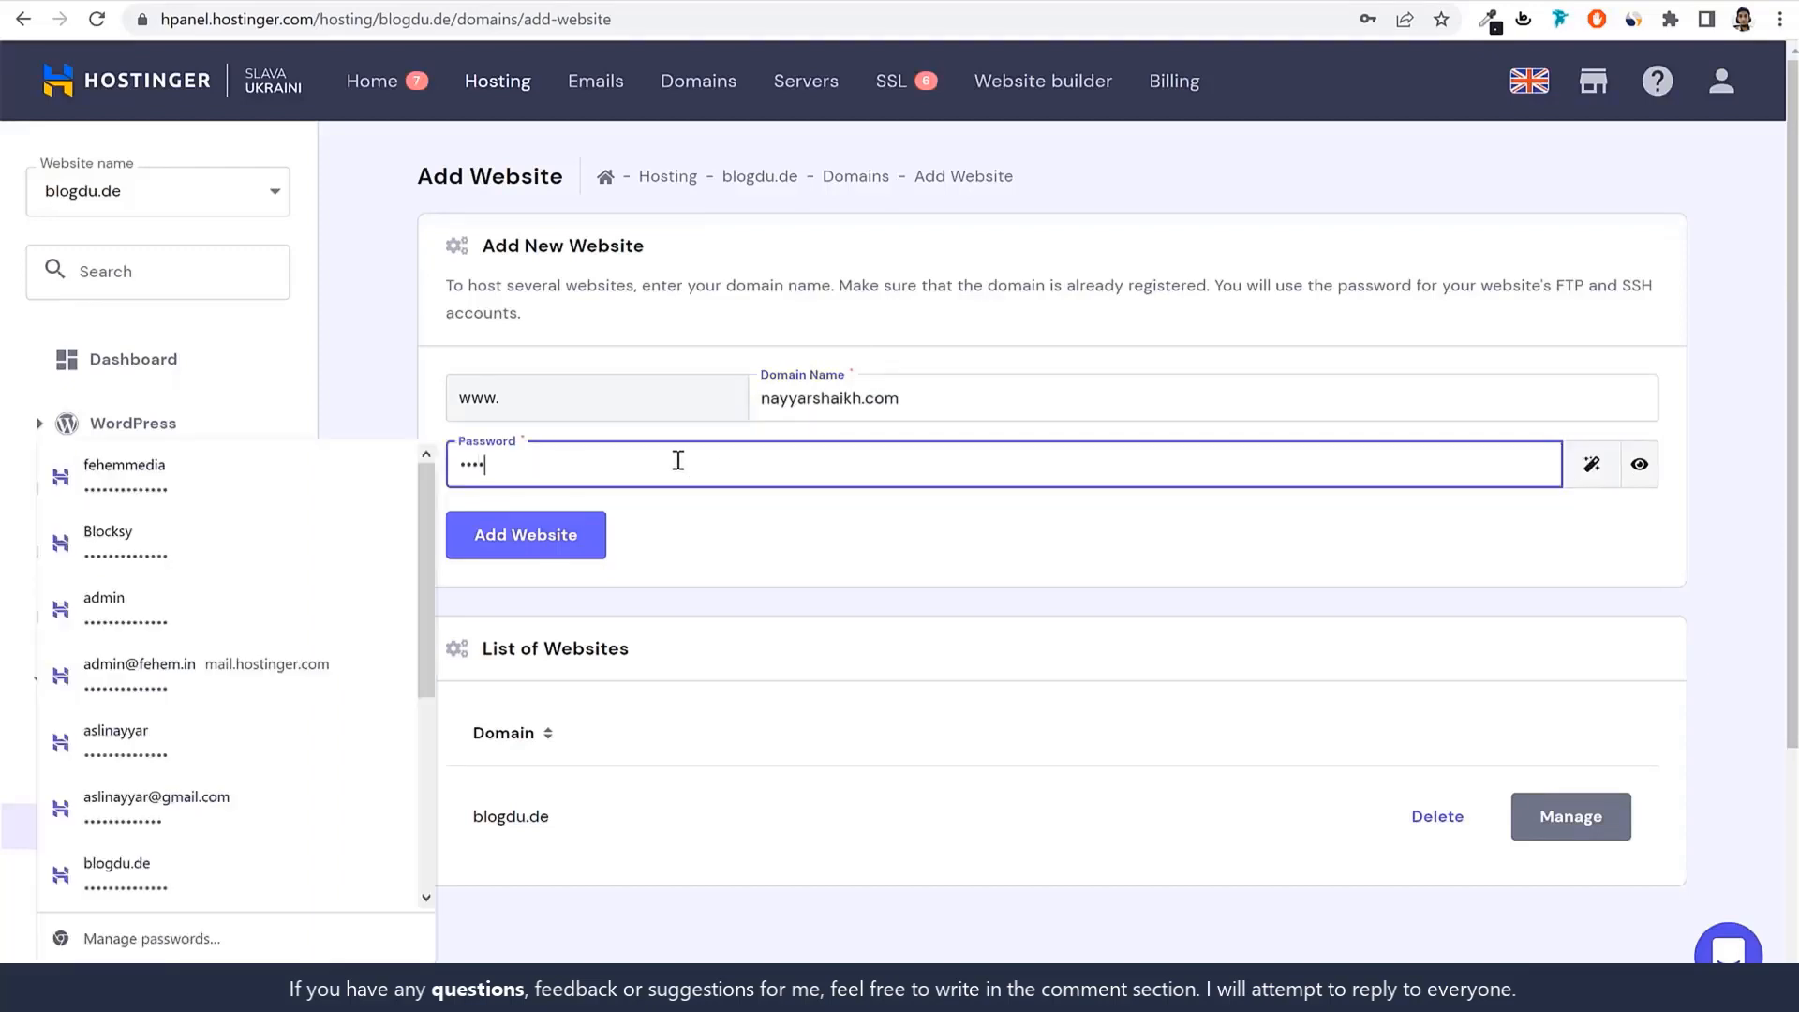
pyautogui.click(582, 548)
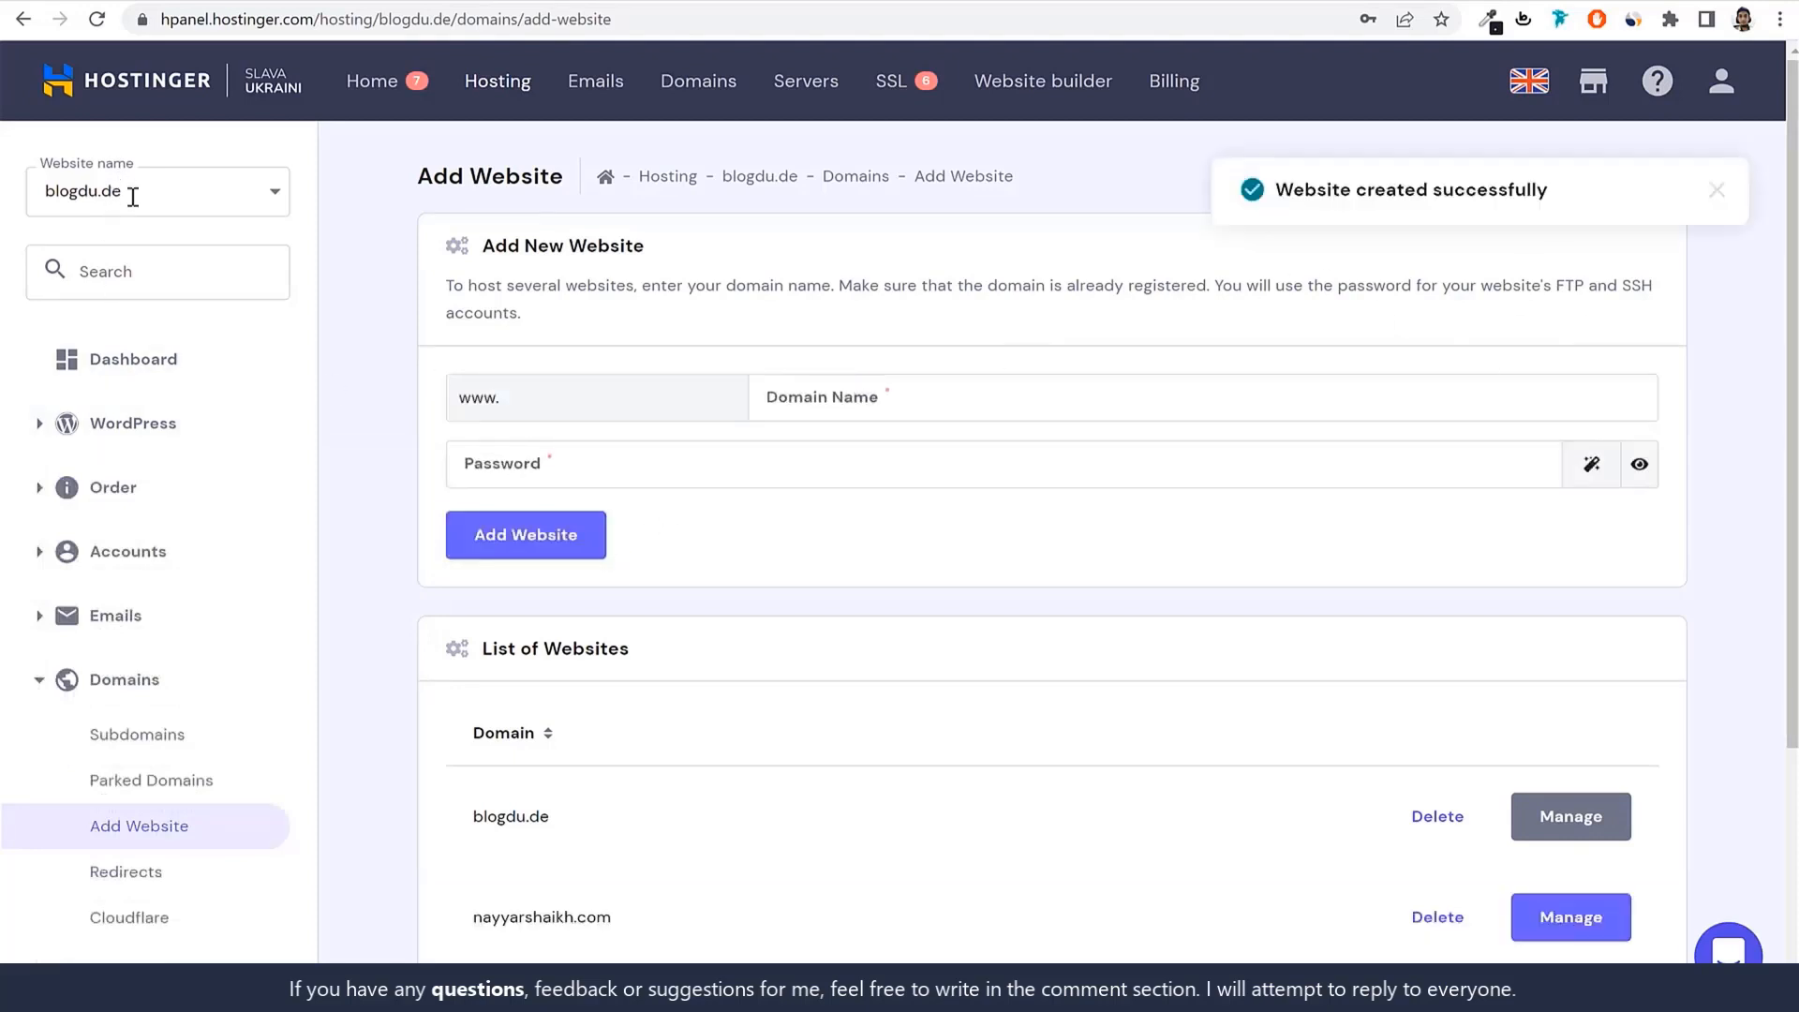
pyautogui.click(506, 89)
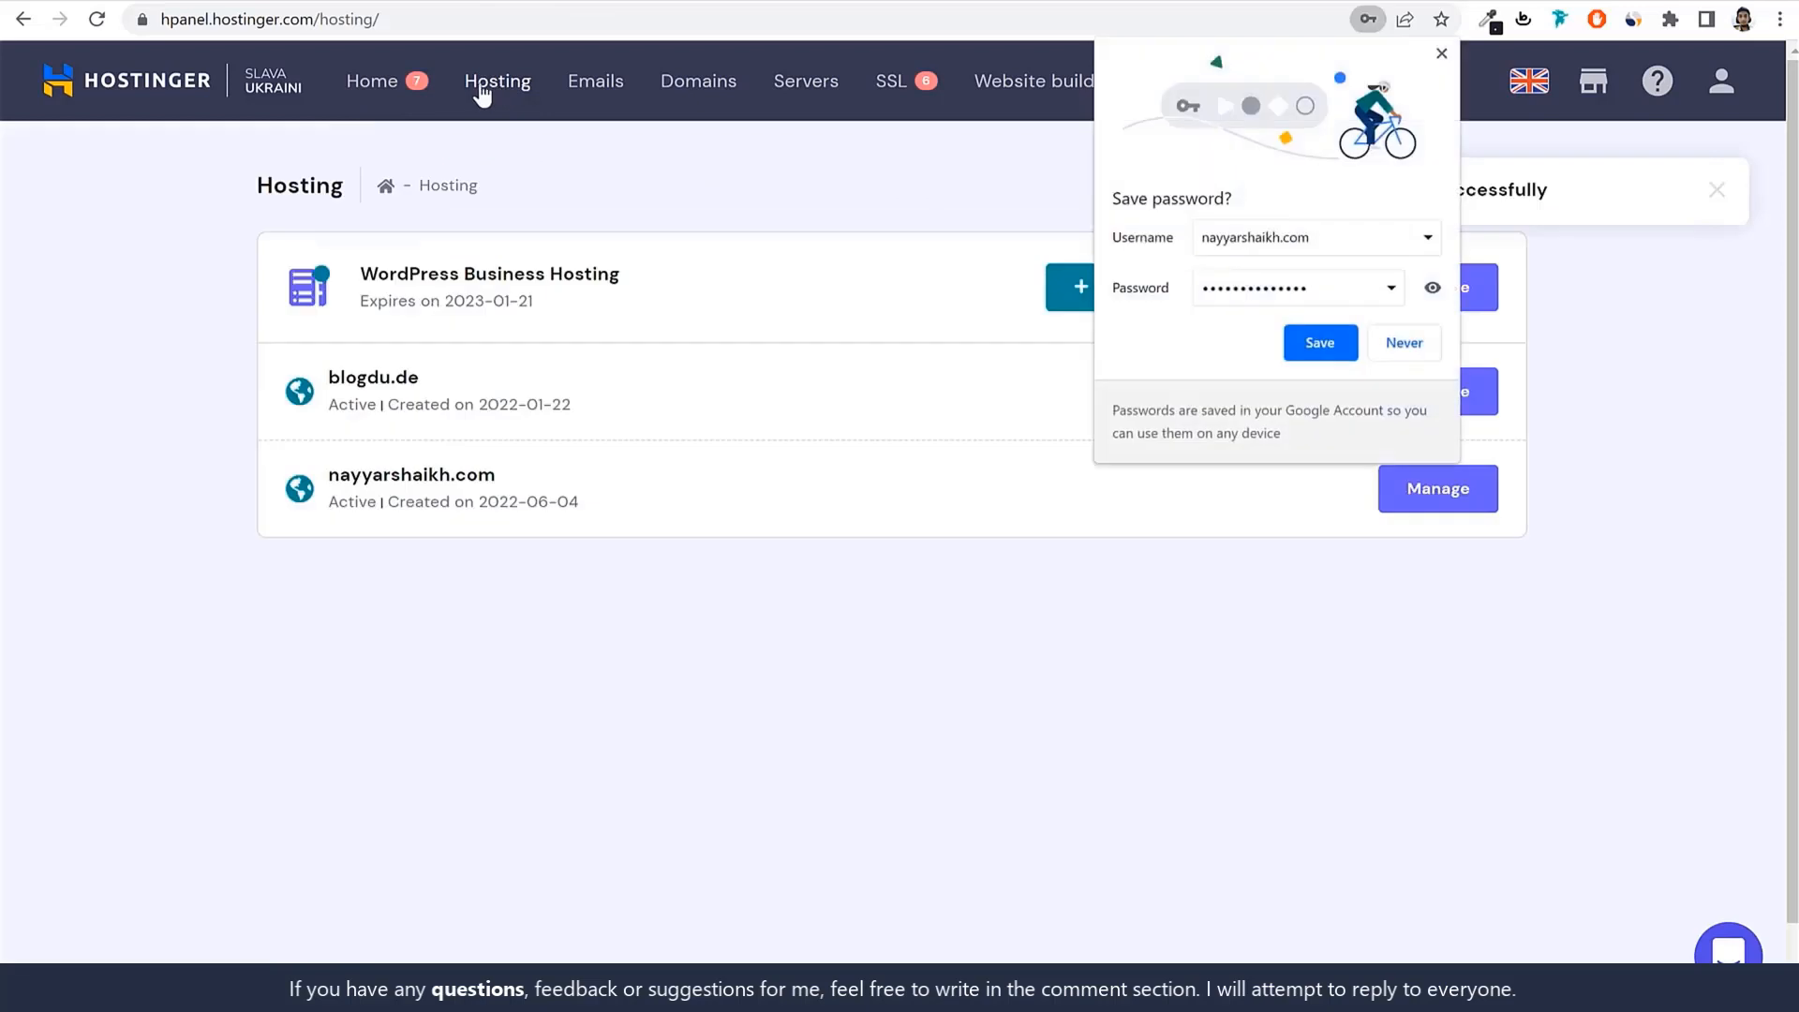
pyautogui.click(1320, 343)
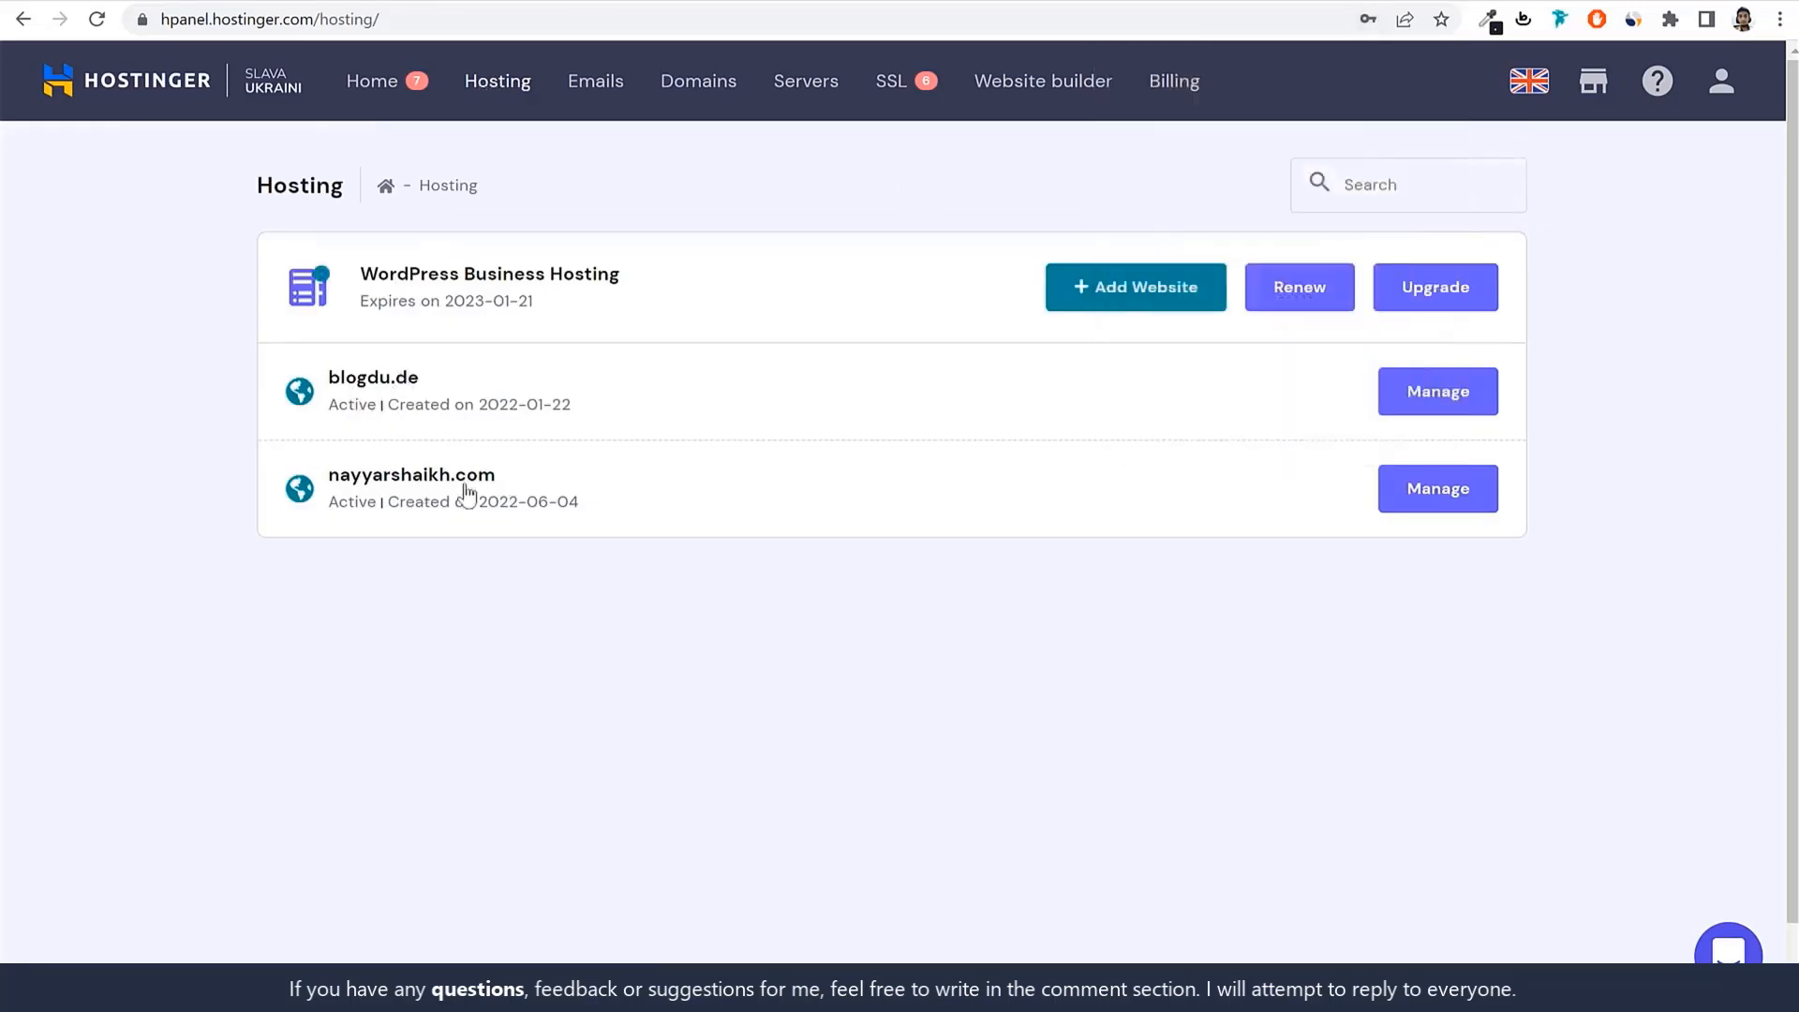
# Open the nayyarshaikh.com hosting account and review its Hostinger nameservers and not-pointing warning.
pyautogui.click(1456, 499)
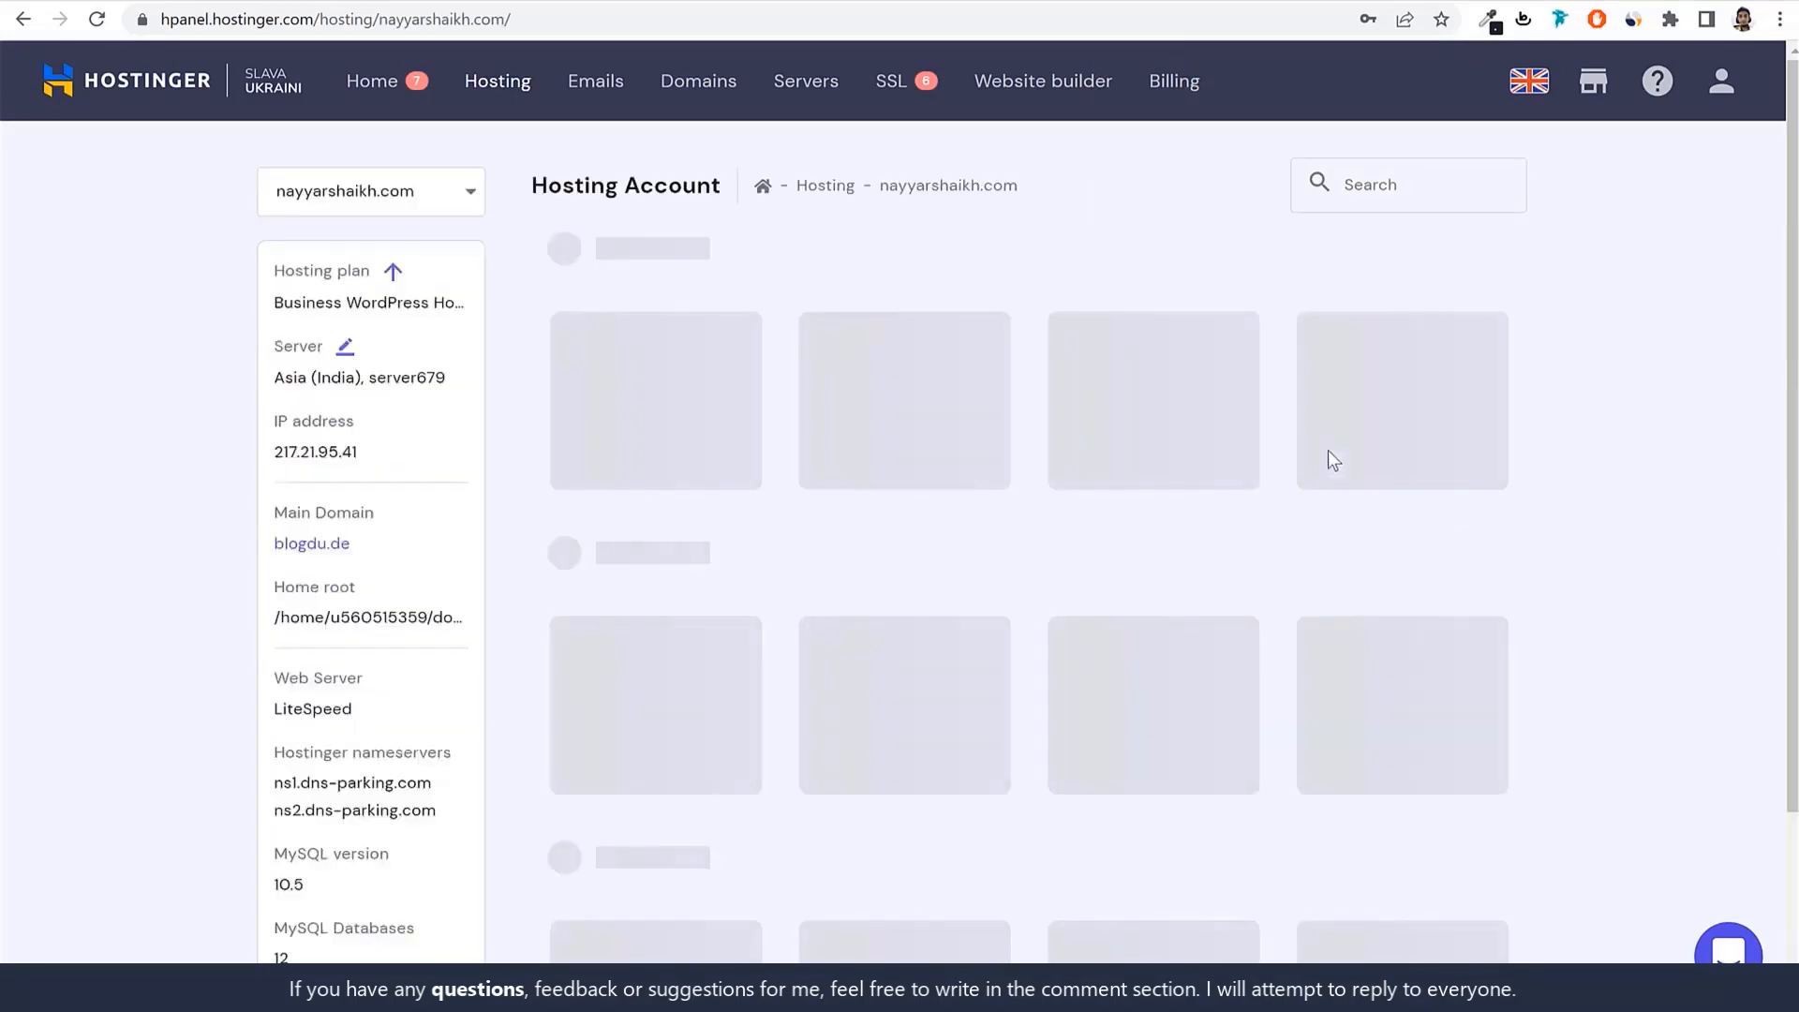
pyautogui.scroll(-5, 1288, 540)
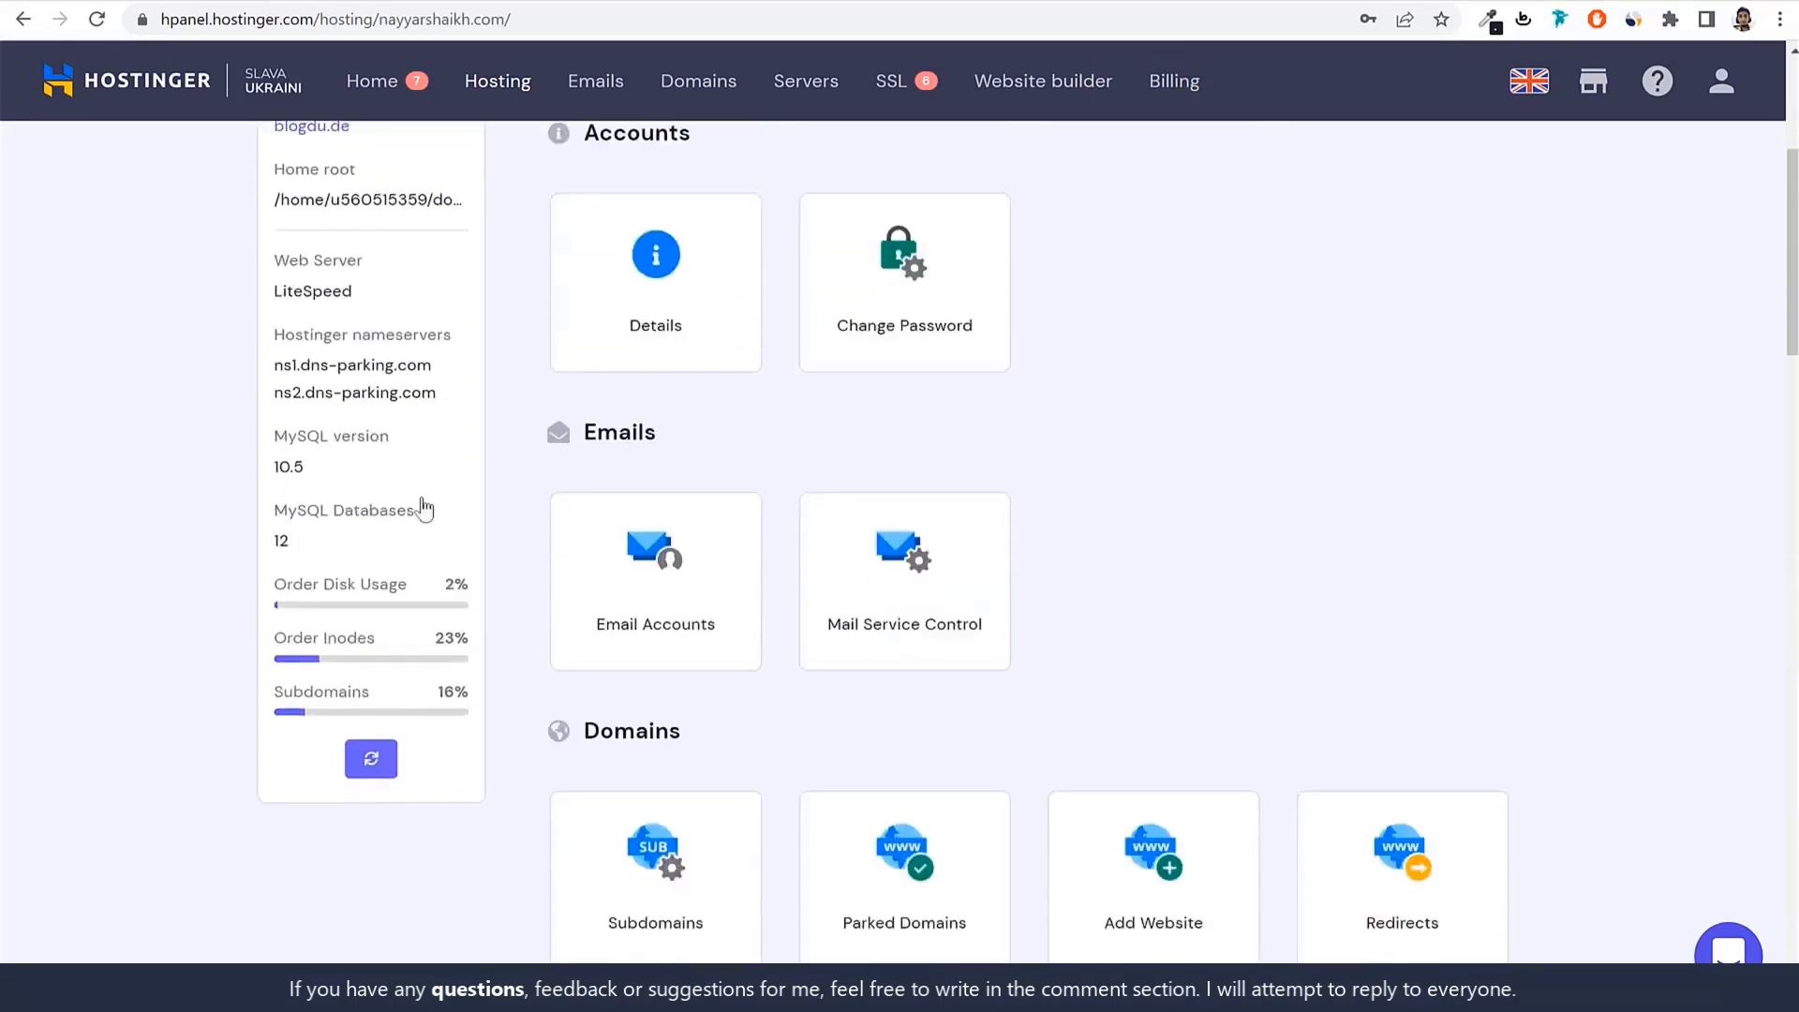
pyautogui.moveTo(265, 310); pyautogui.dragTo(473, 298)
pyautogui.scroll(5, 465, 397)
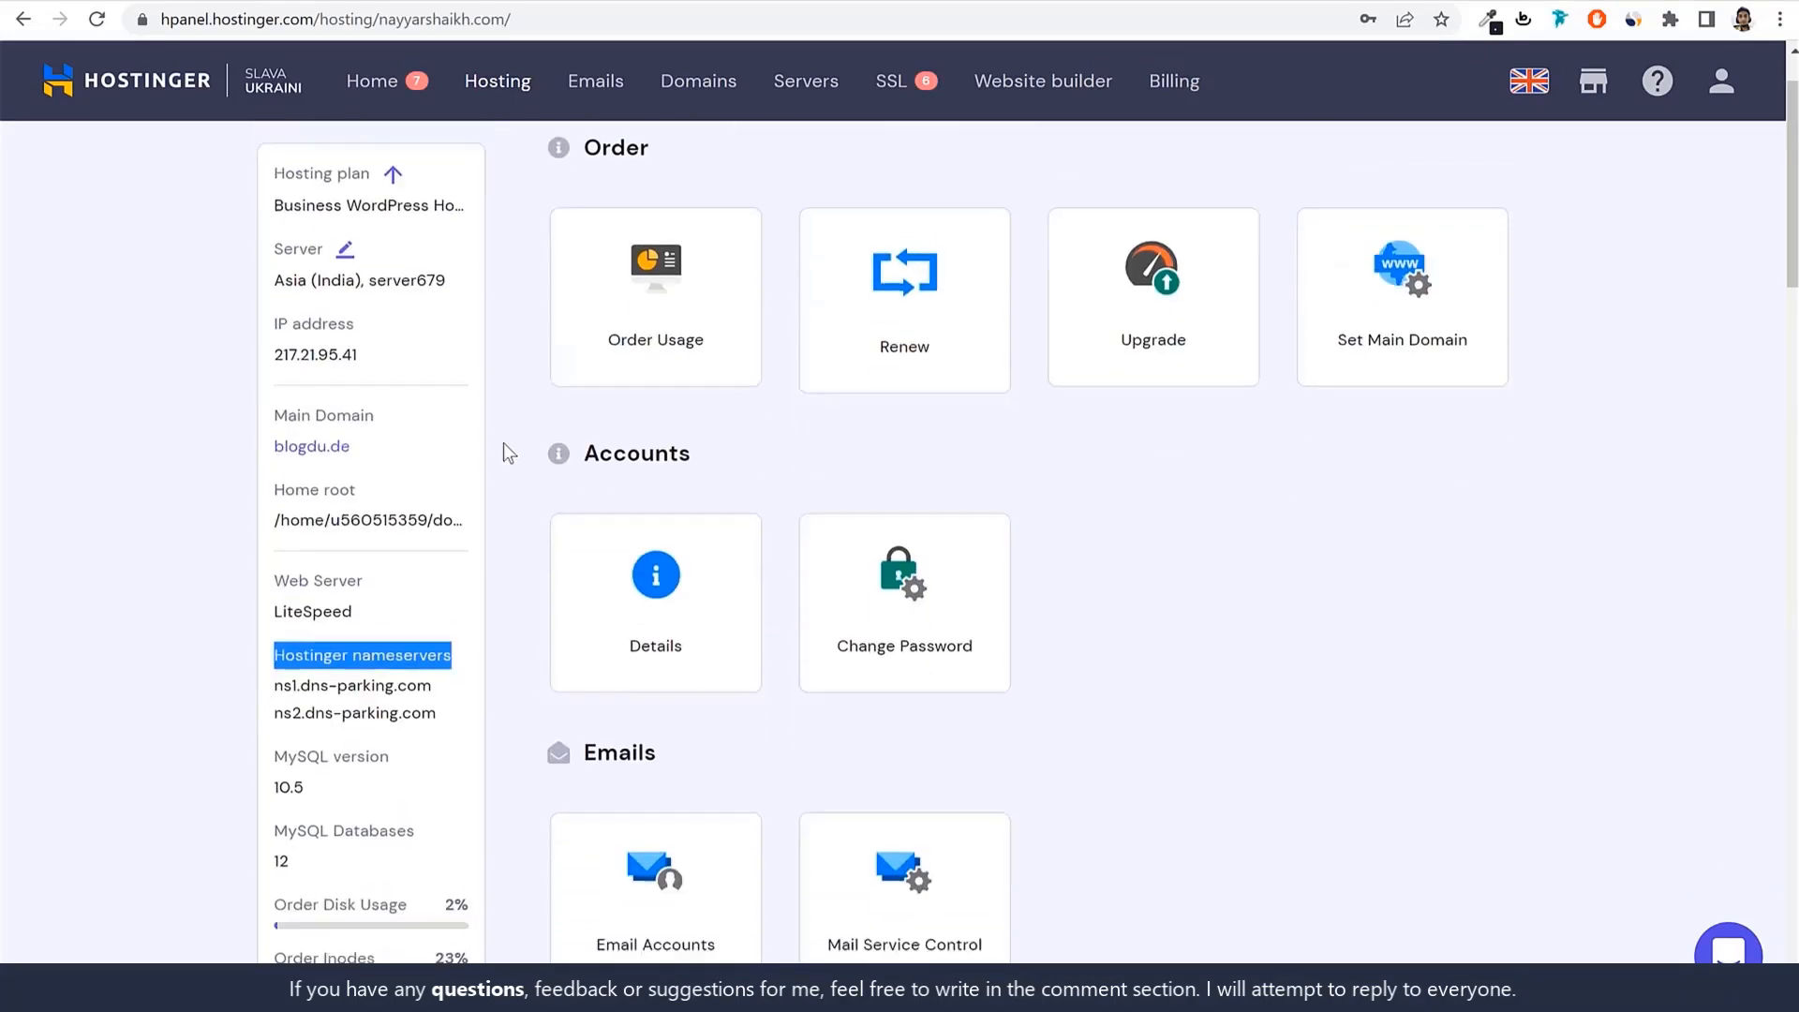
pyautogui.moveTo(607, 325); pyautogui.dragTo(959, 333)
pyautogui.click(975, 338)
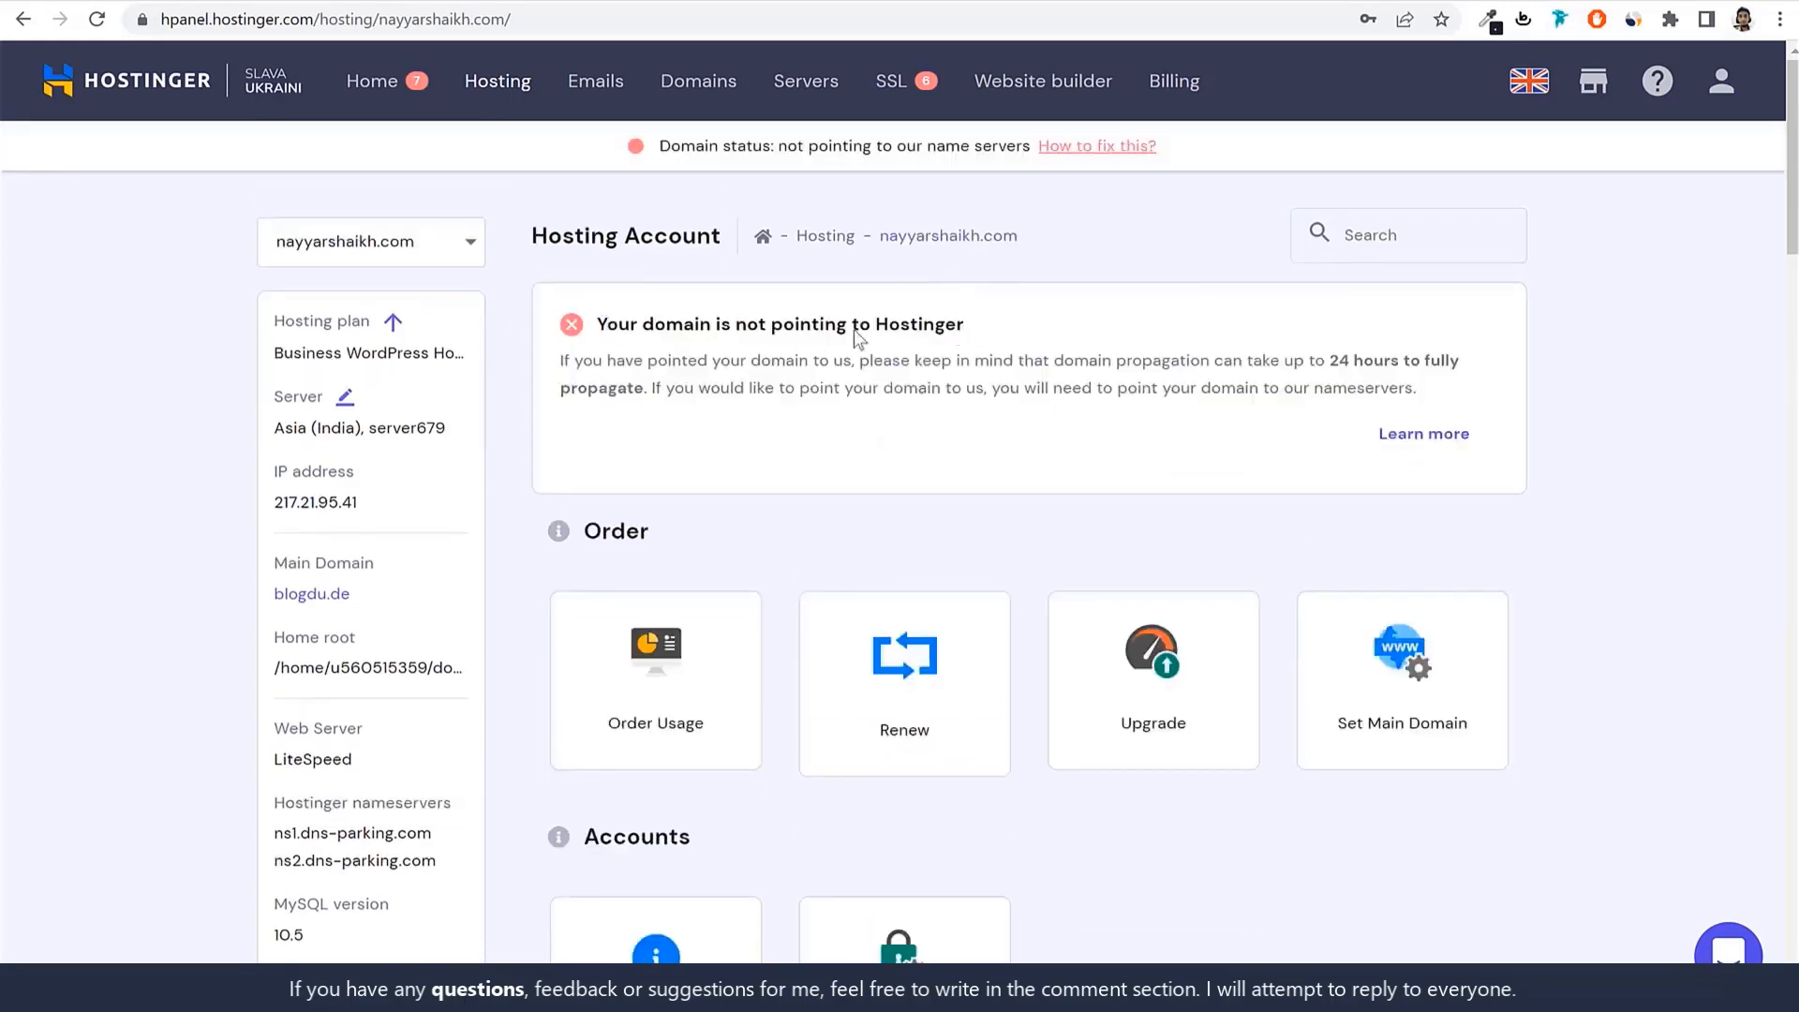
pyautogui.scroll(-4, 783, 453)
pyautogui.scroll(4, 914, 391)
pyautogui.scroll(-4, 561, 137)
# Back on GoDaddy's My Products, open Manage DNS for nayyarshaikh.com.
pyautogui.click(797, 2)
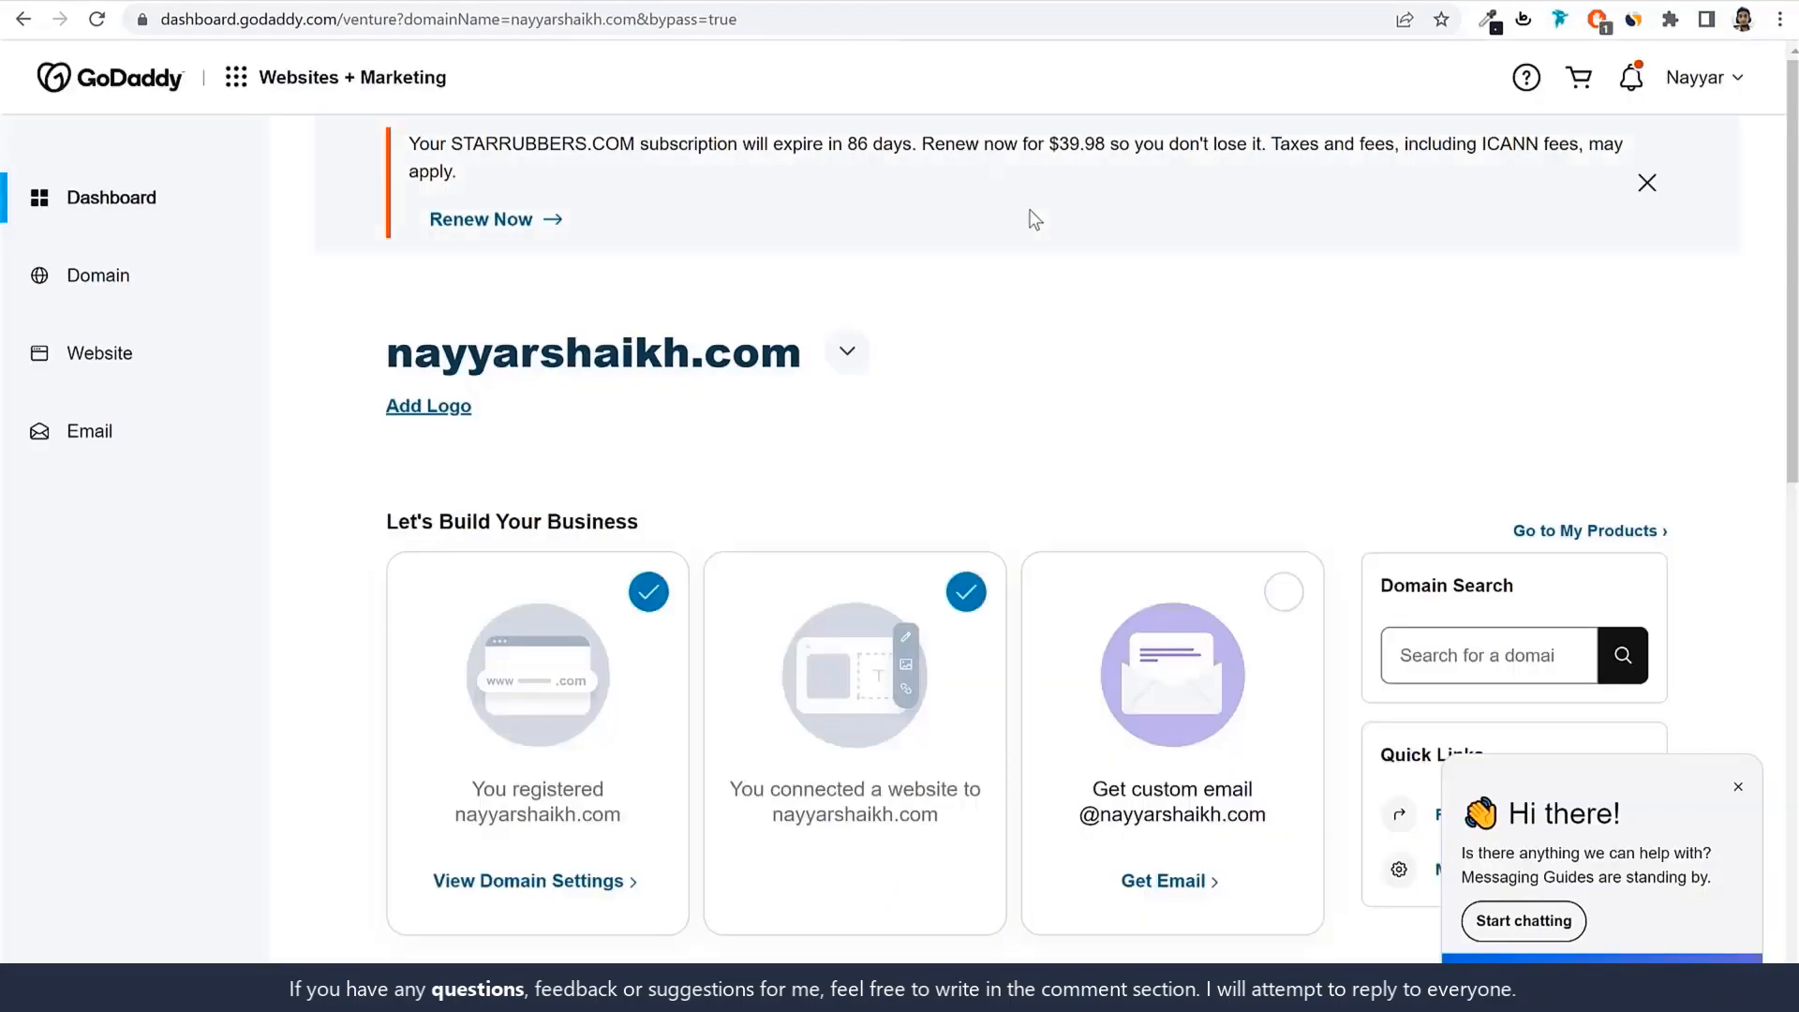
pyautogui.hotkey('alt', 'Left')
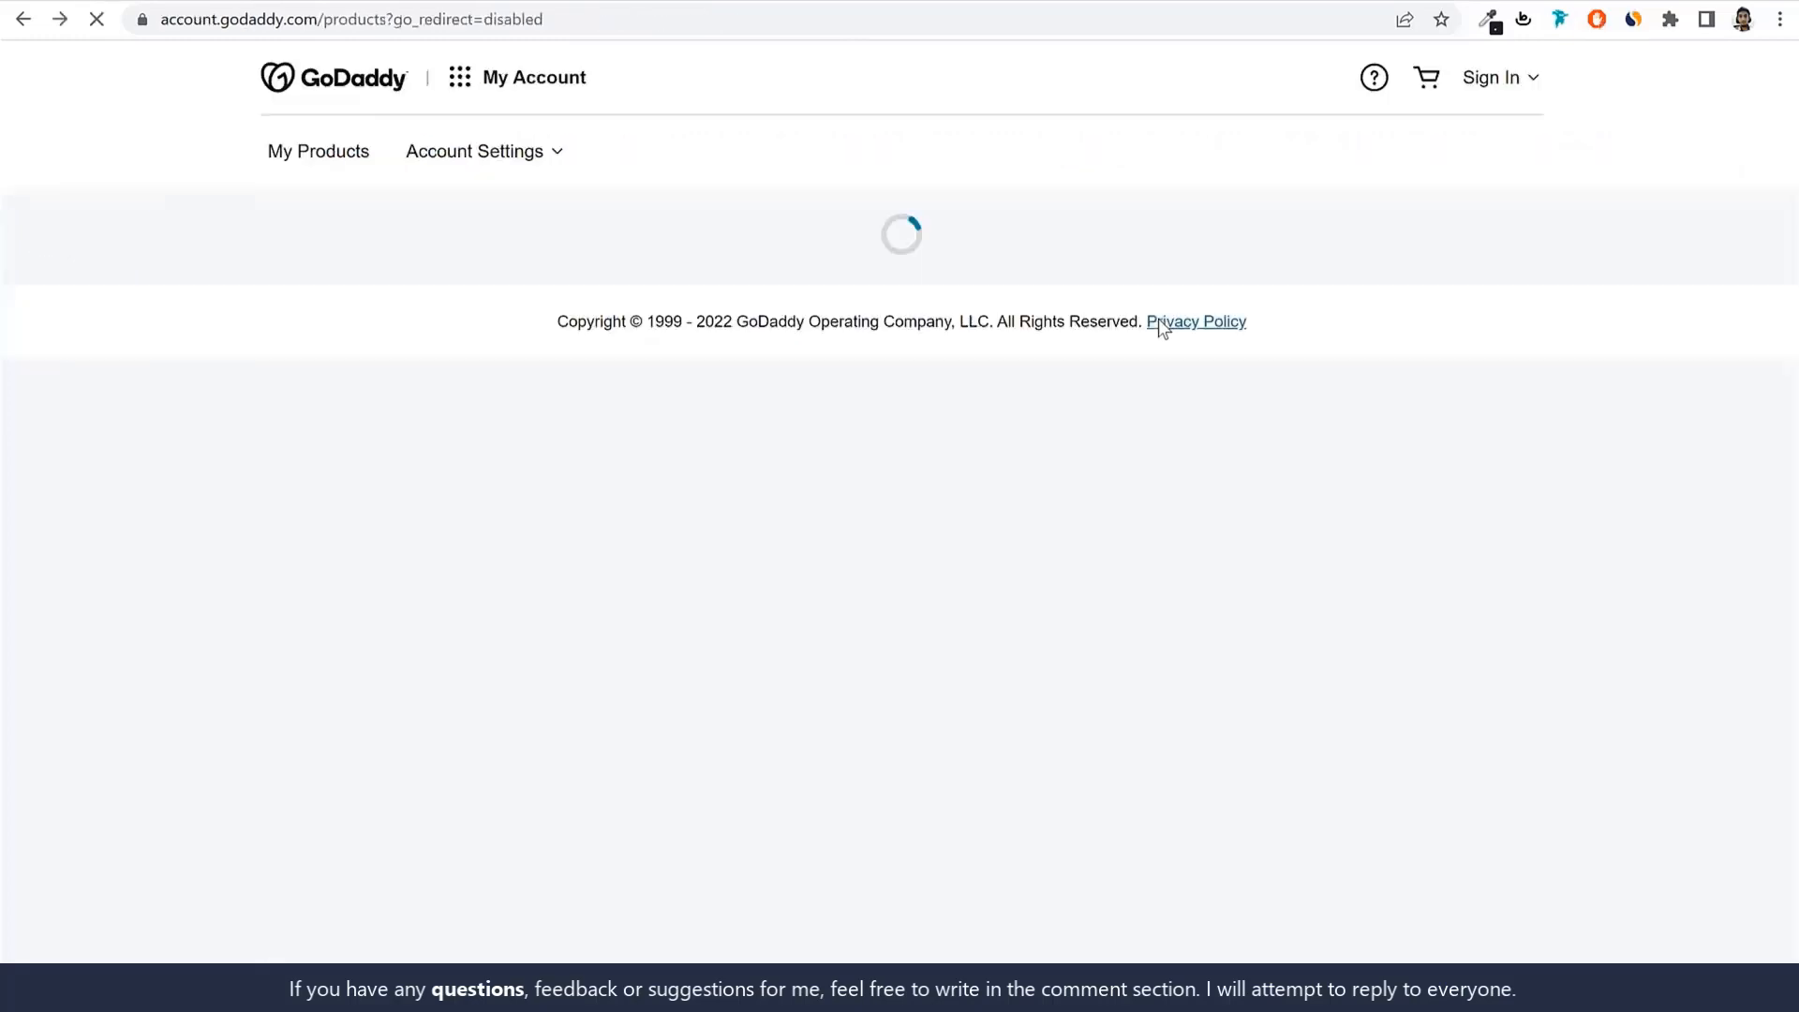
pyautogui.scroll(-5, 1084, 543)
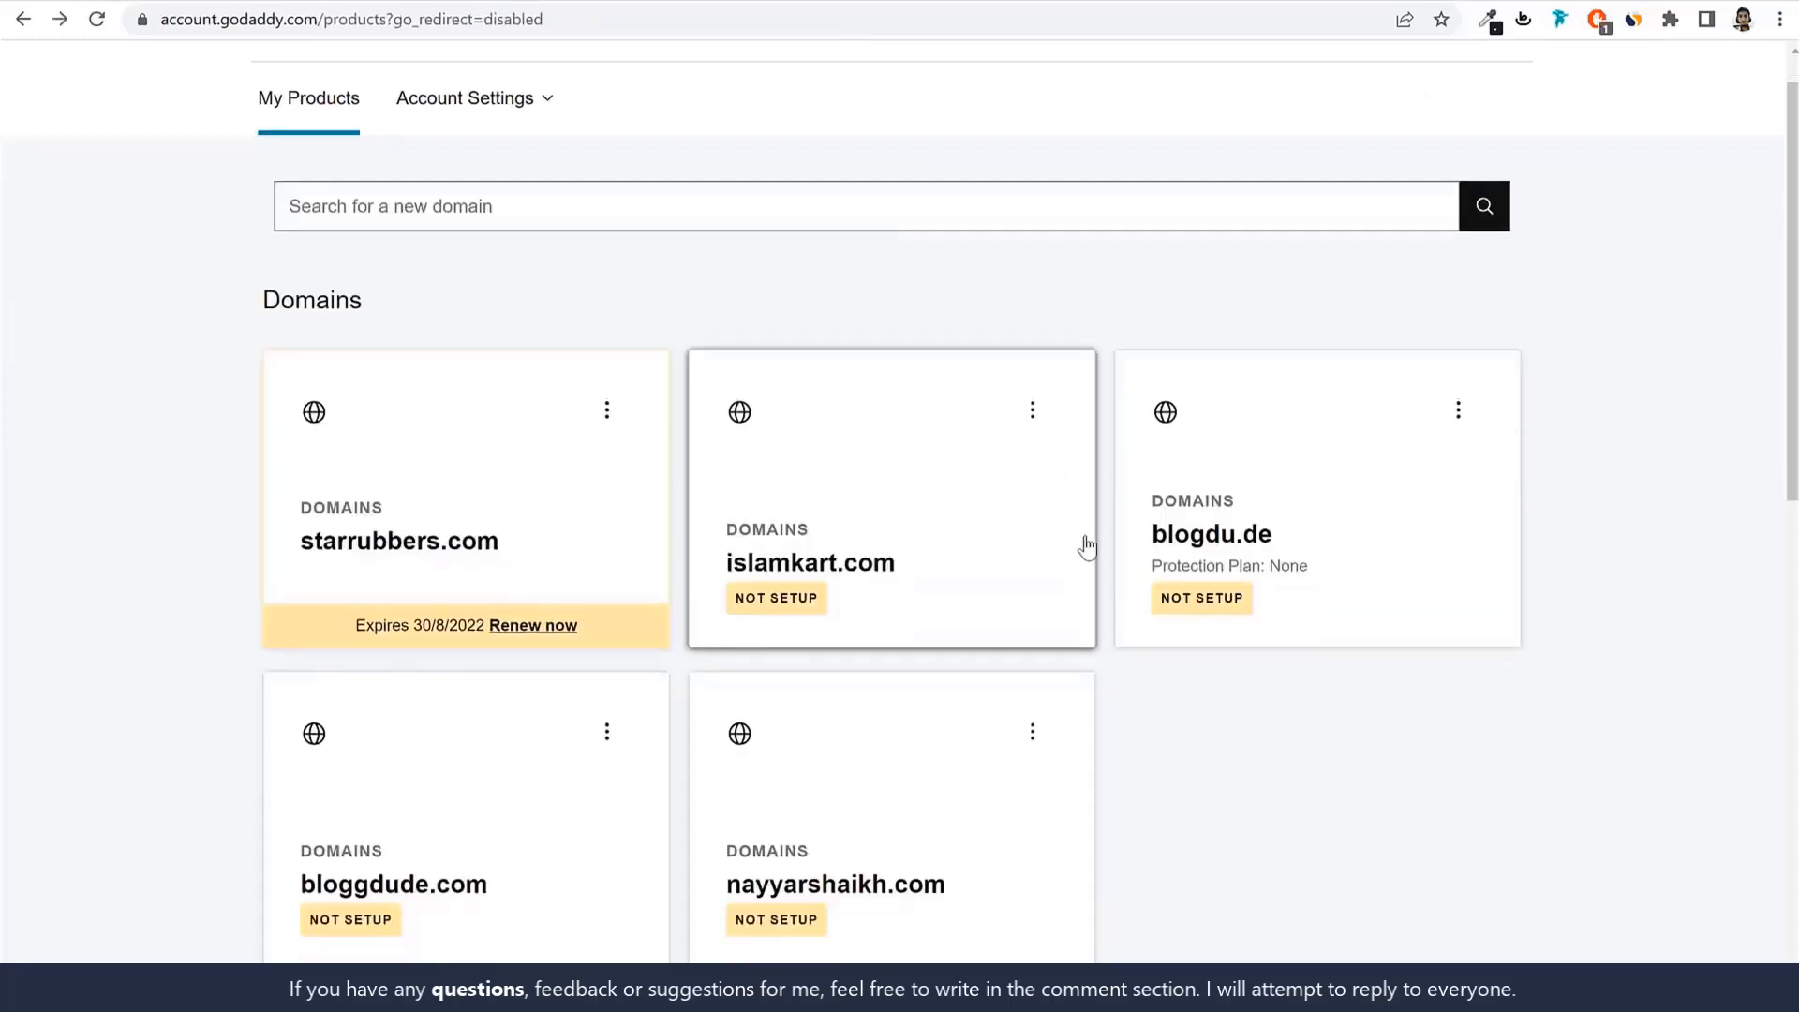
pyautogui.click(1035, 330)
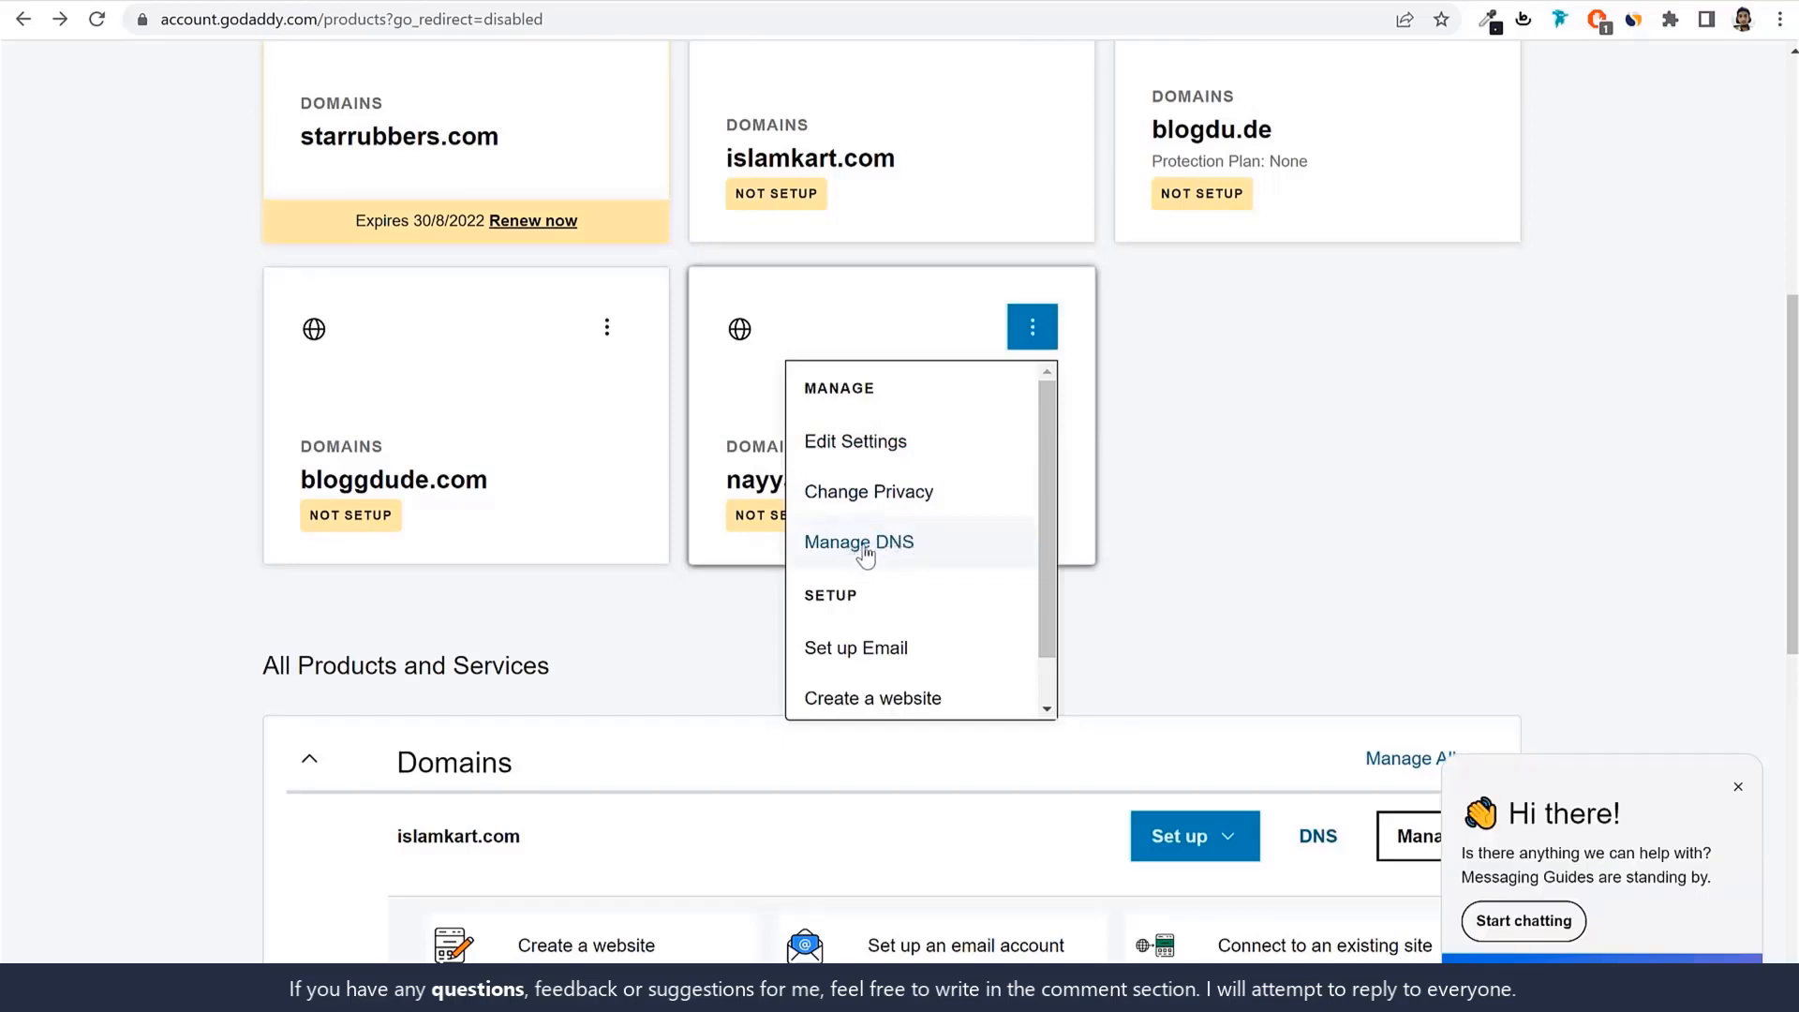
pyautogui.click(896, 545)
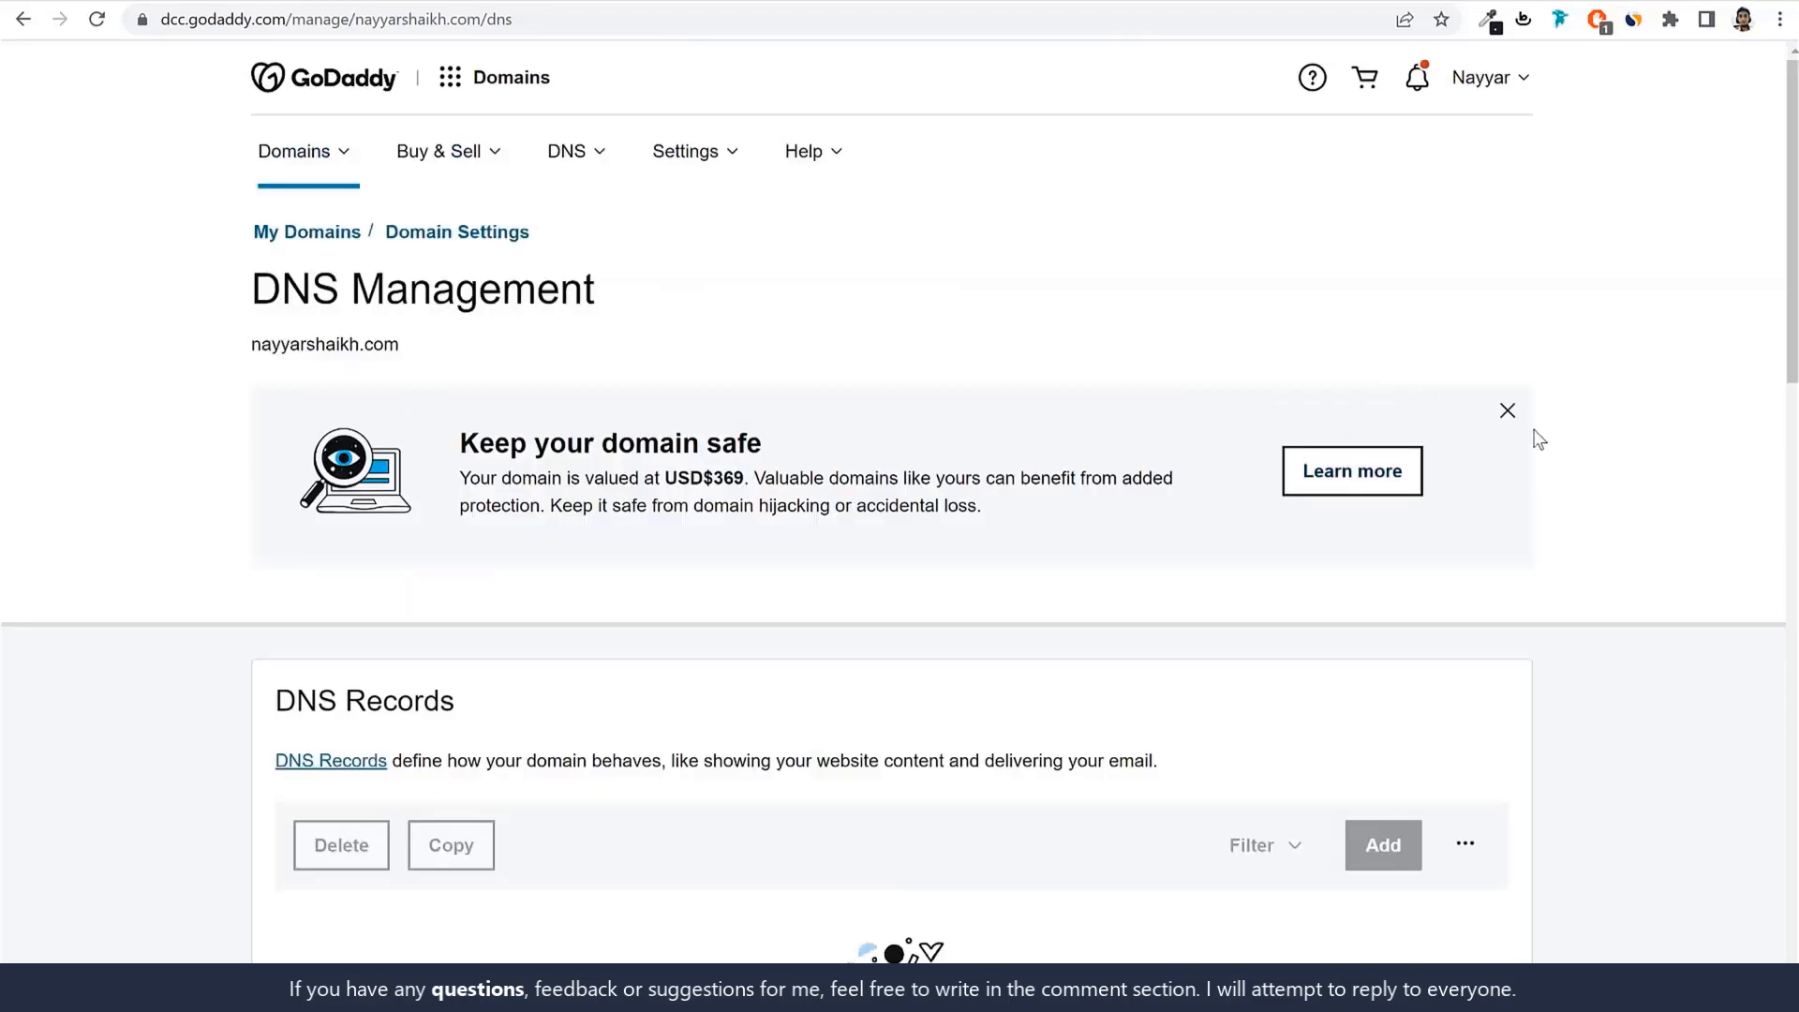
# Switch to custom nameservers, delete ns3/ns4.a2hosting.com, and clear the first two entries.
pyautogui.scroll(-4, 1563, 454)
pyautogui.scroll(-4, 1561, 447)
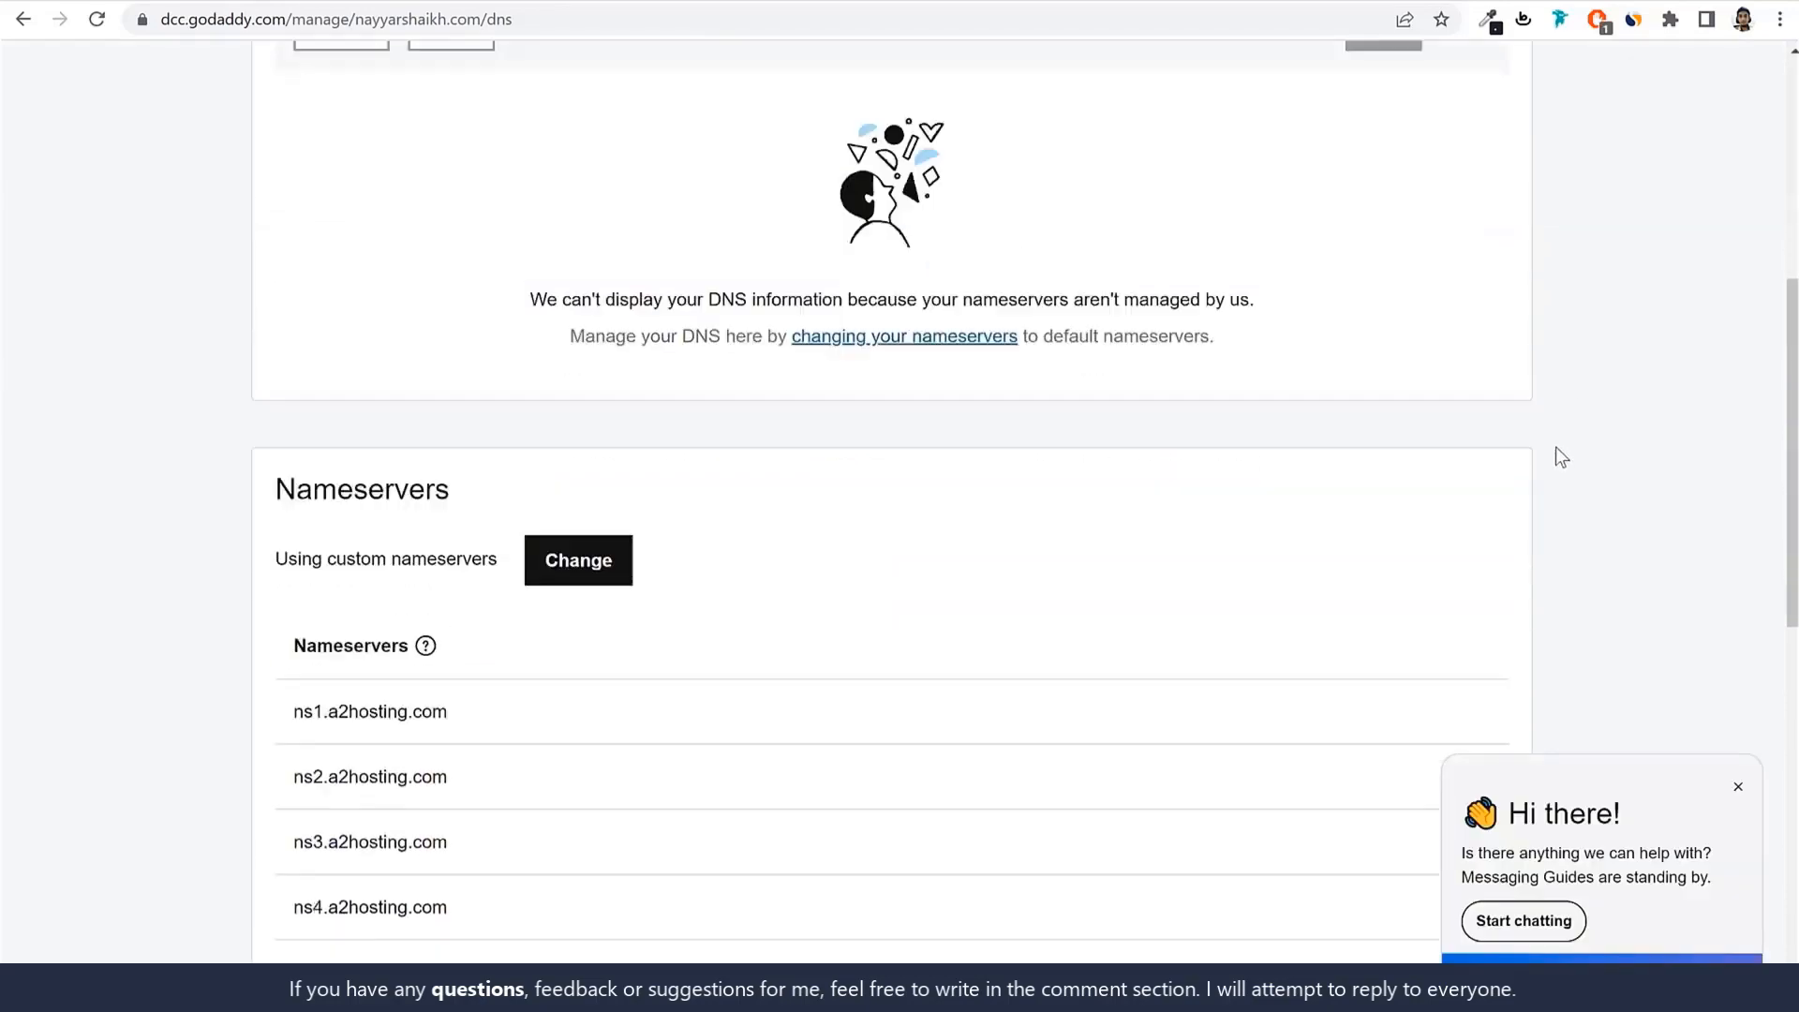
pyautogui.click(586, 501)
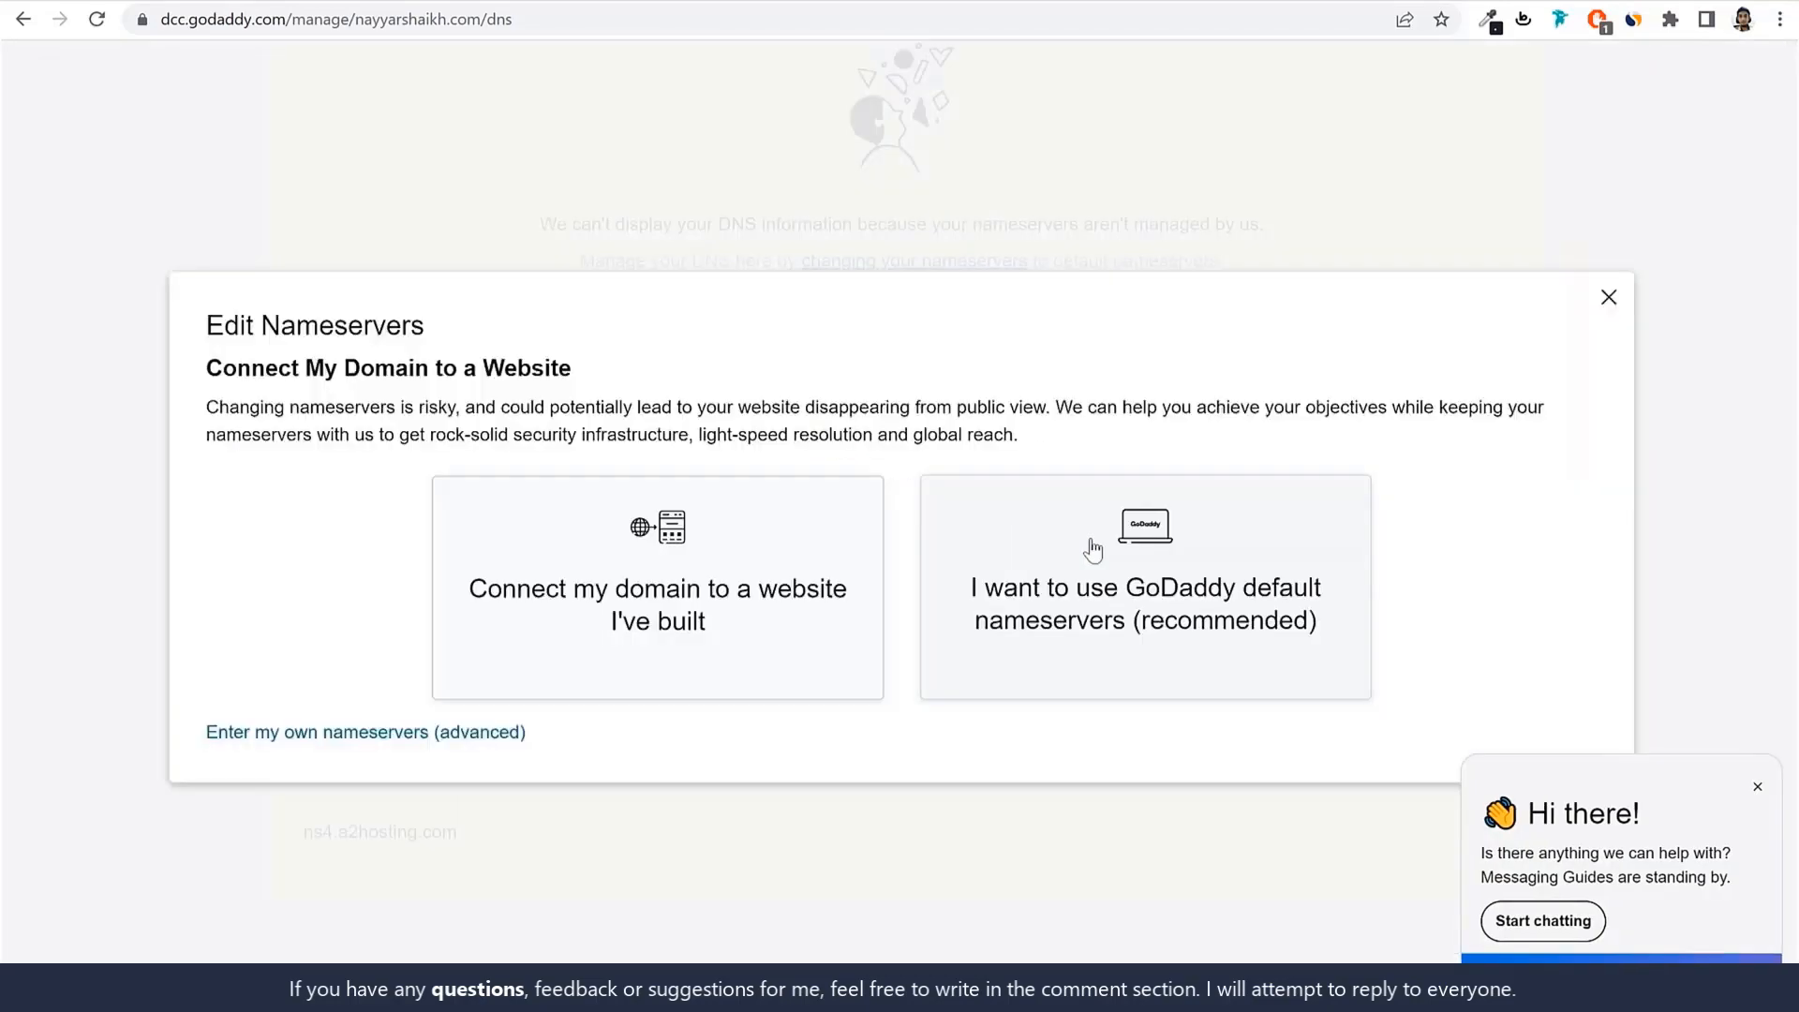
pyautogui.moveTo(171, 724); pyautogui.dragTo(562, 742)
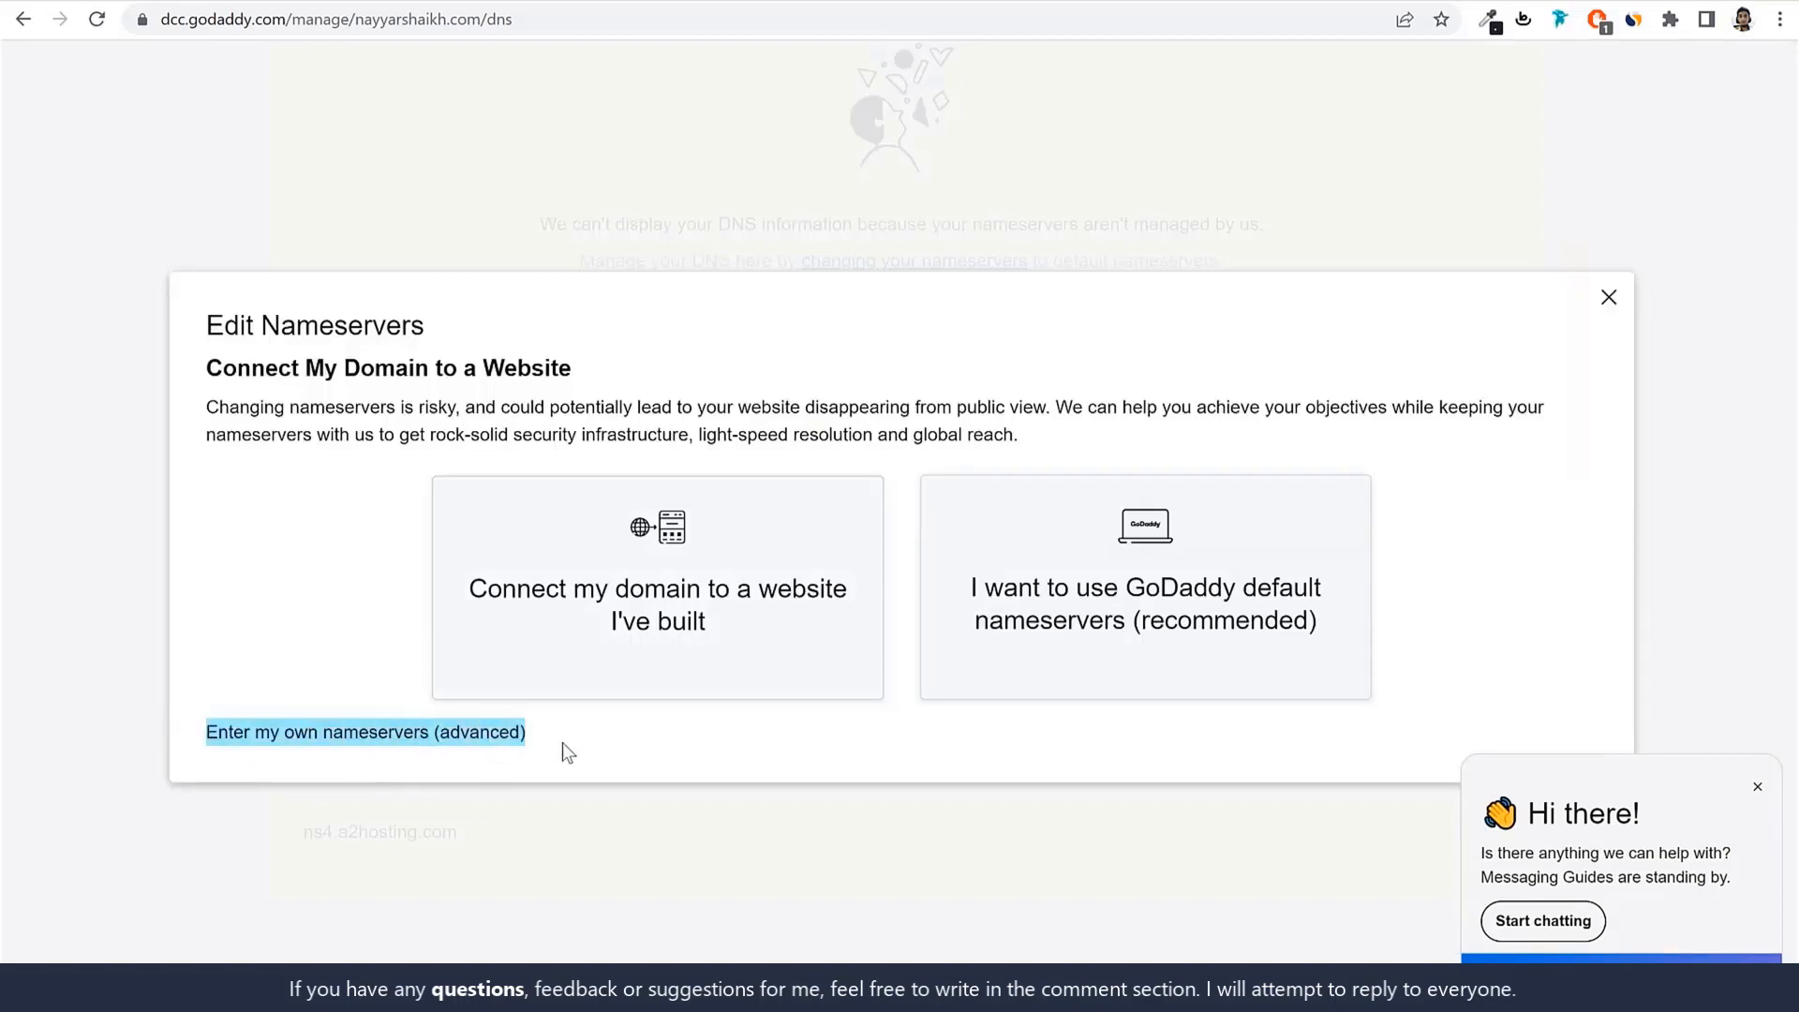
pyautogui.click(397, 746)
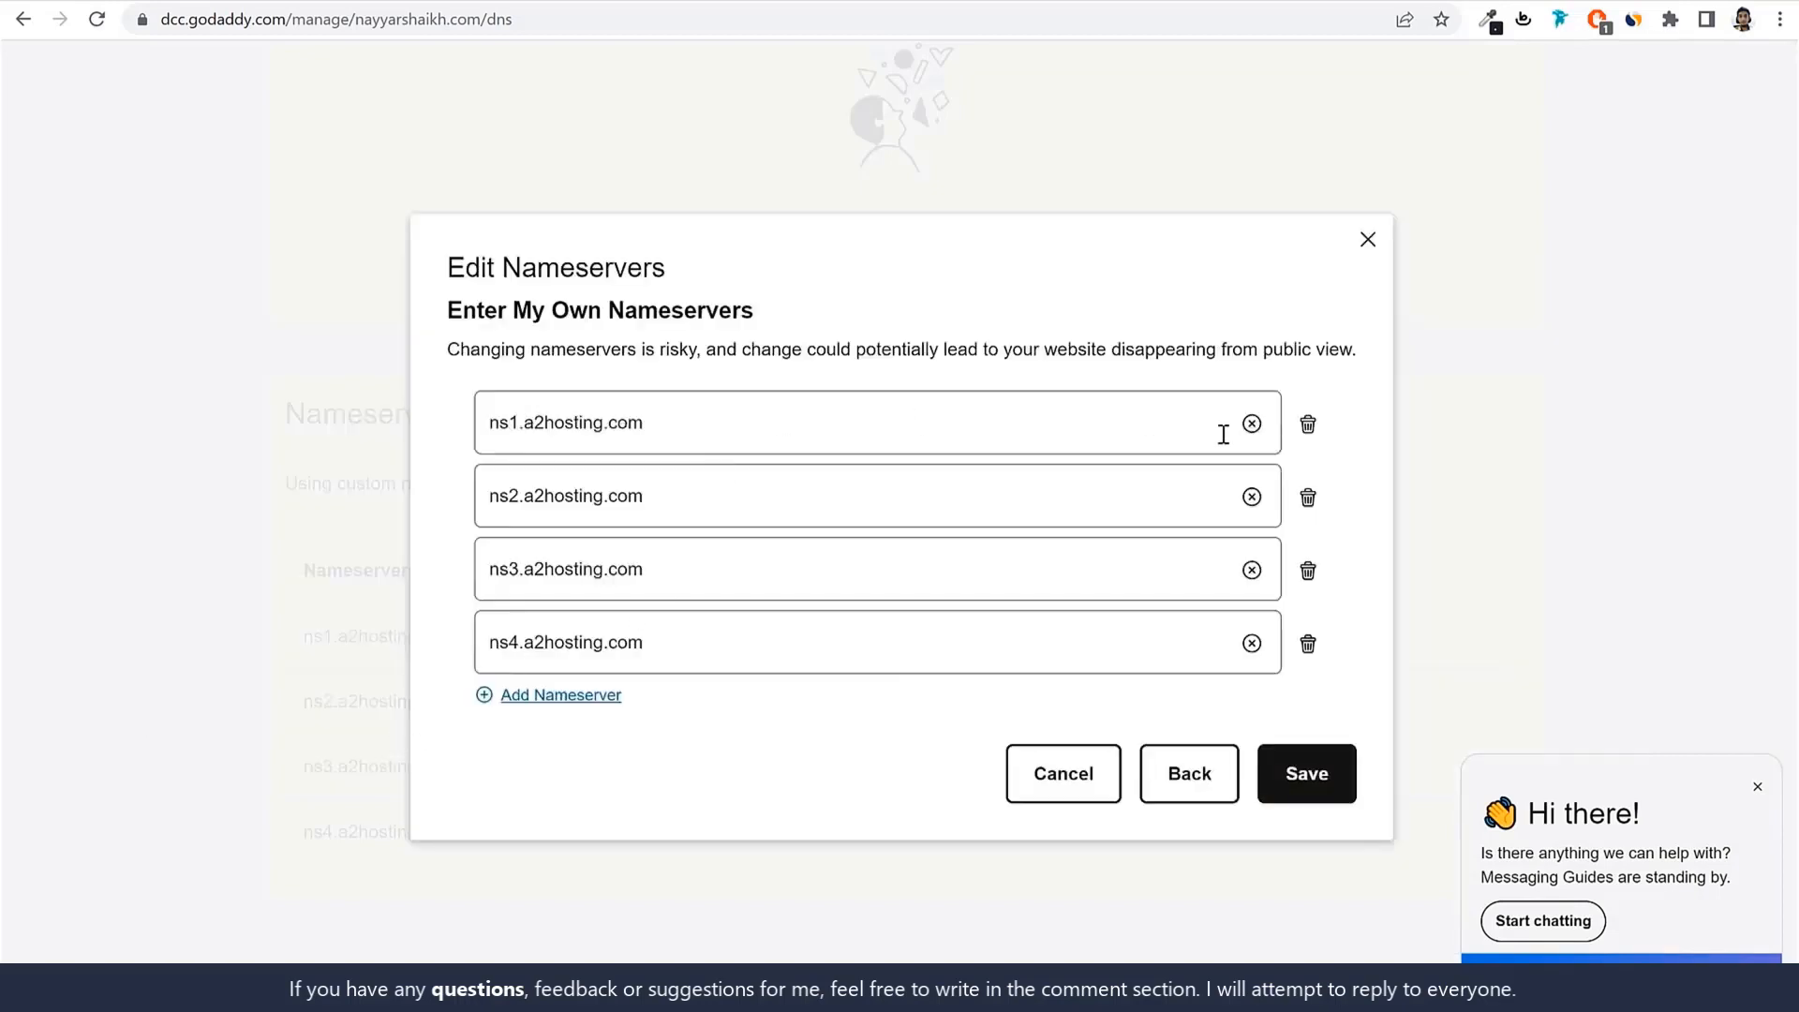
pyautogui.click(1308, 574)
pyautogui.click(1307, 610)
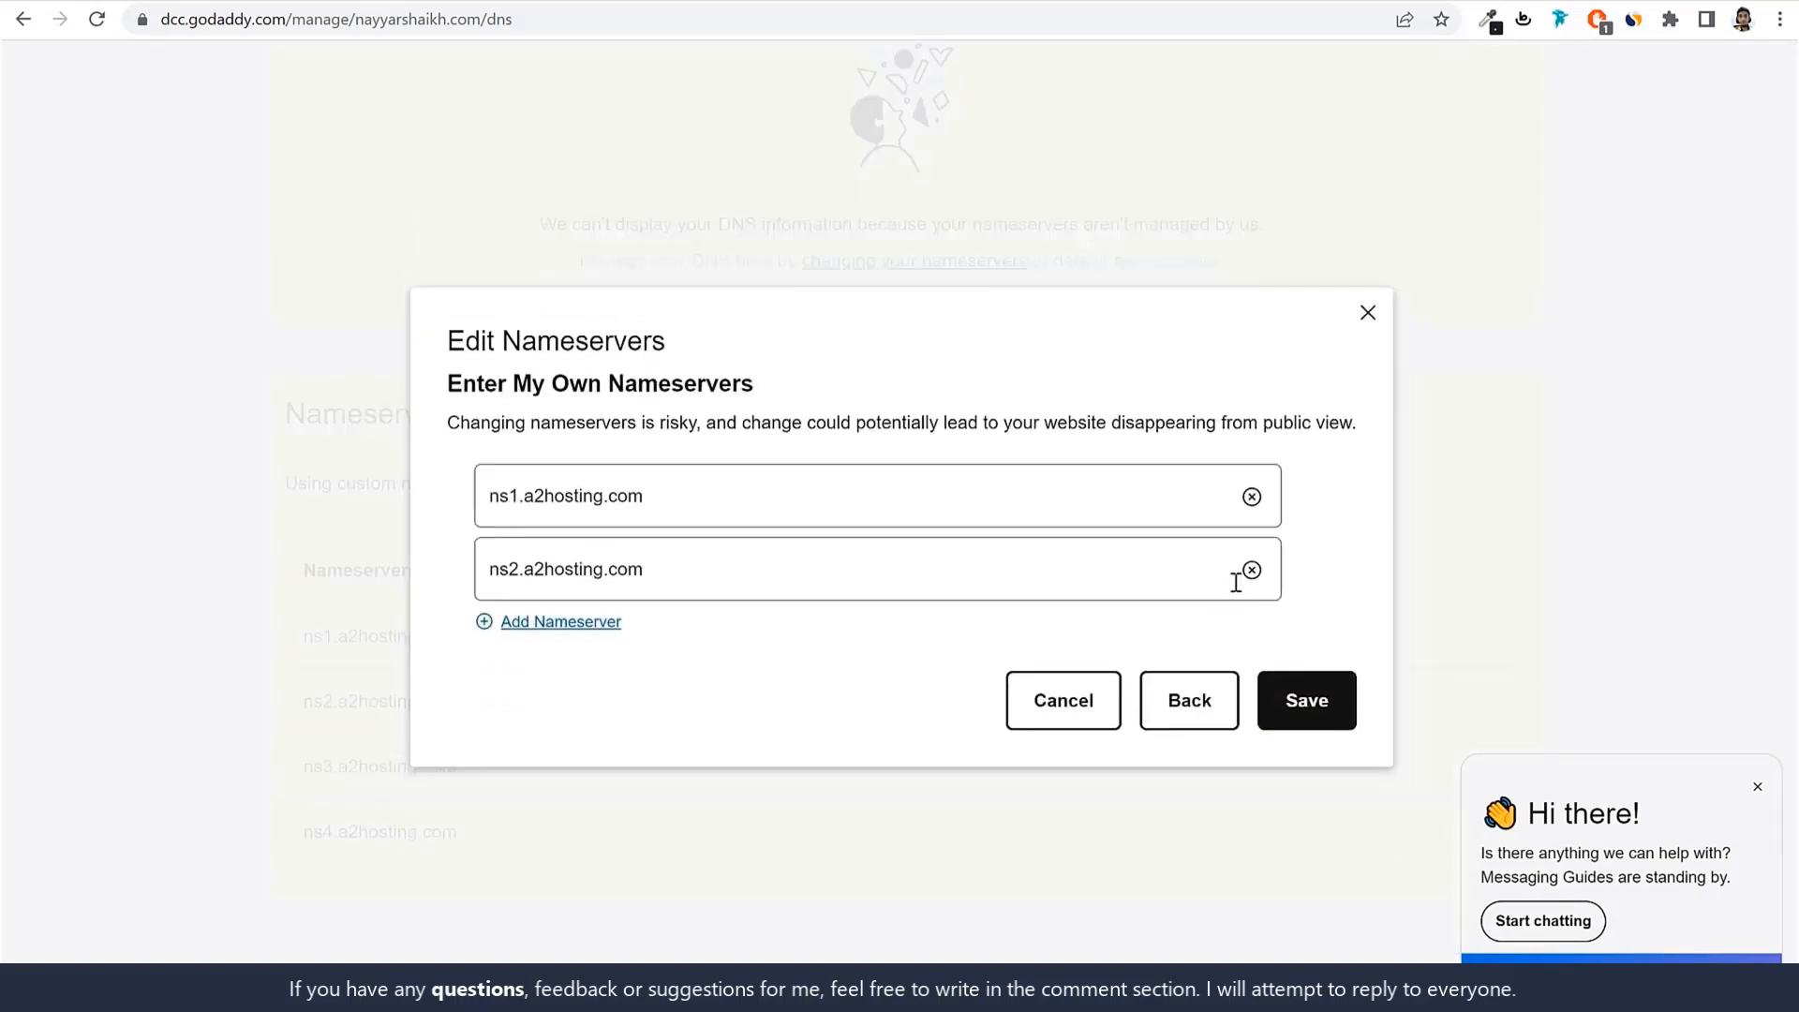
pyautogui.click(1251, 497)
pyautogui.click(1252, 570)
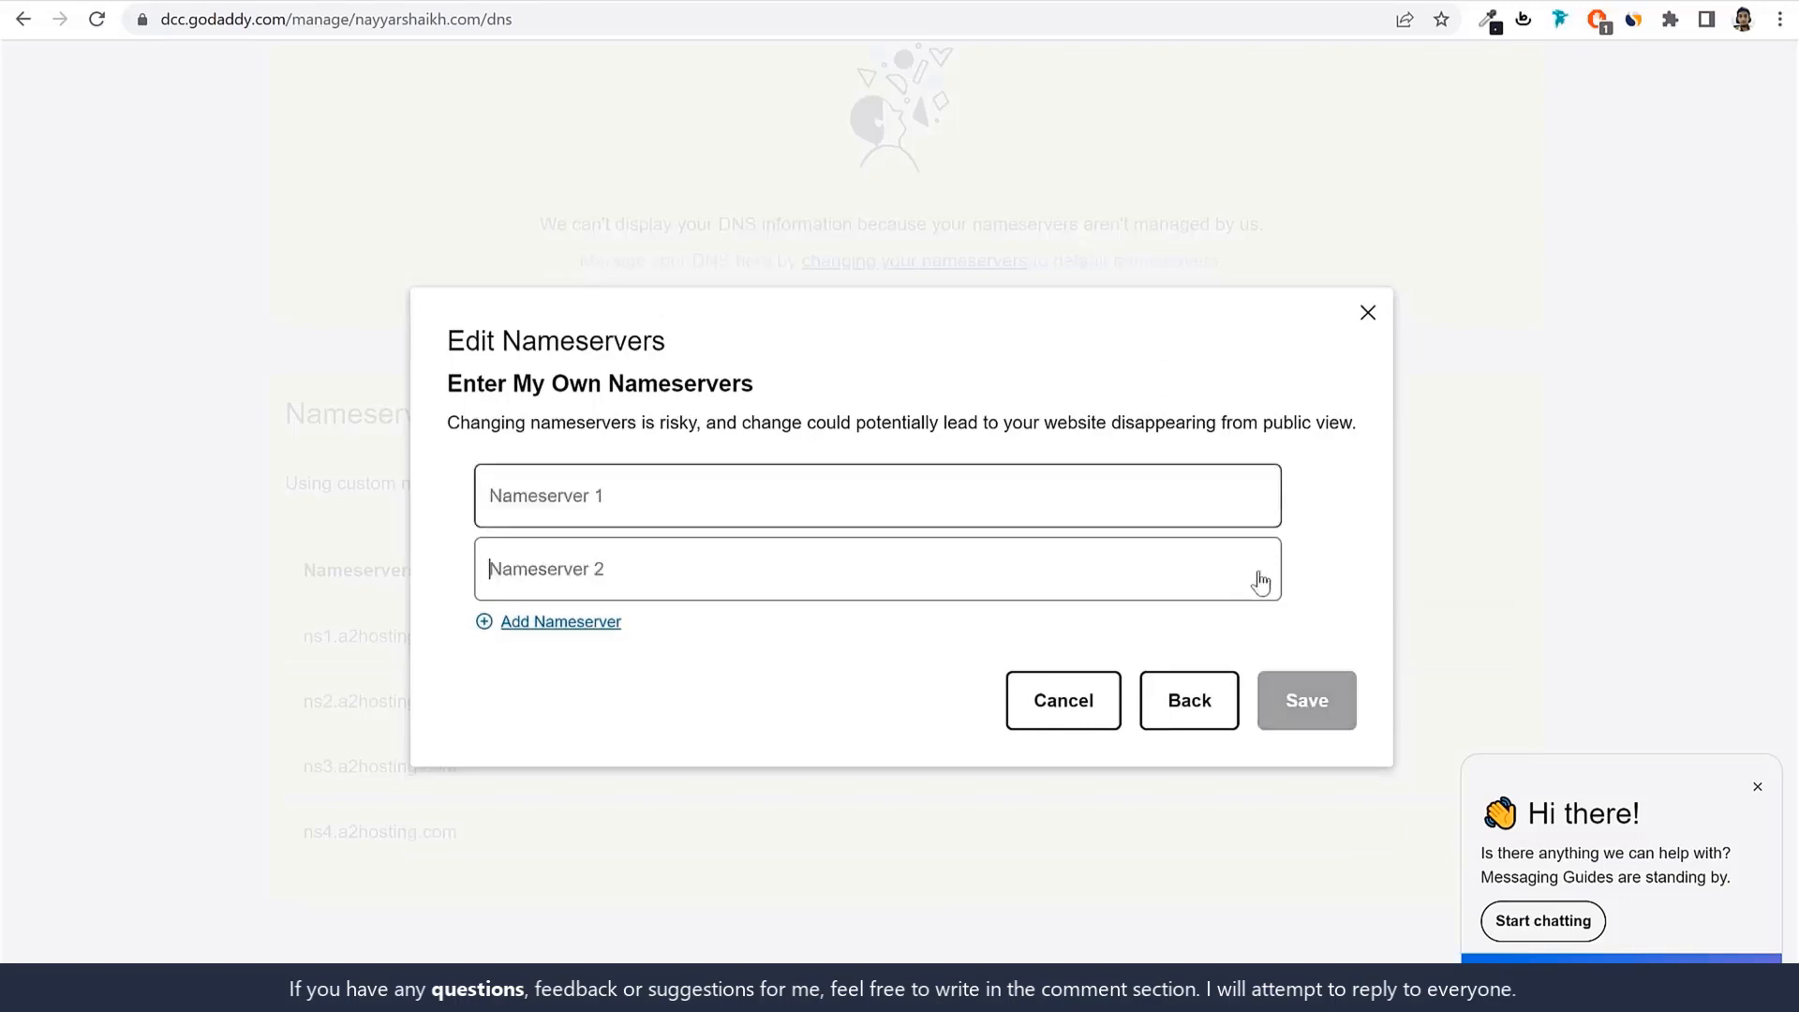
# Enter ns1.dns-parking.com and ns2.dns-parking.com as the domain's nameservers and save them.
pyautogui.click(526, 492)
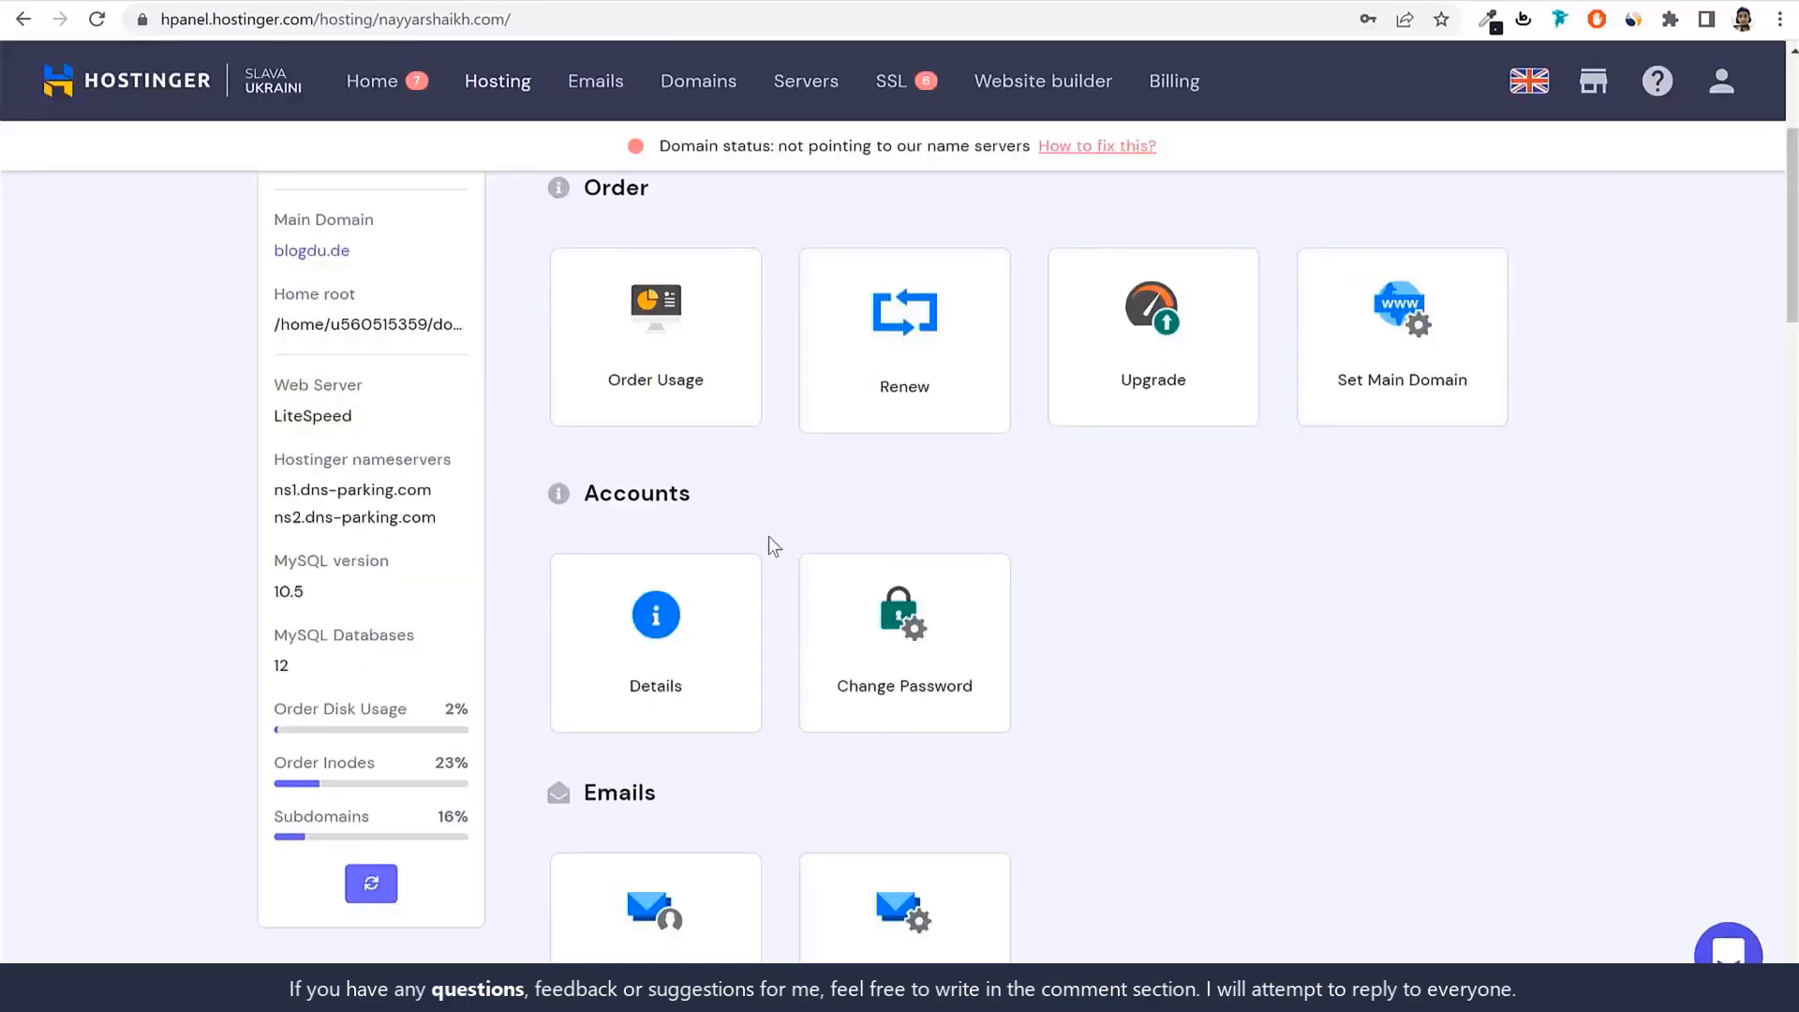
pyautogui.moveTo(275, 489); pyautogui.dragTo(440, 510)
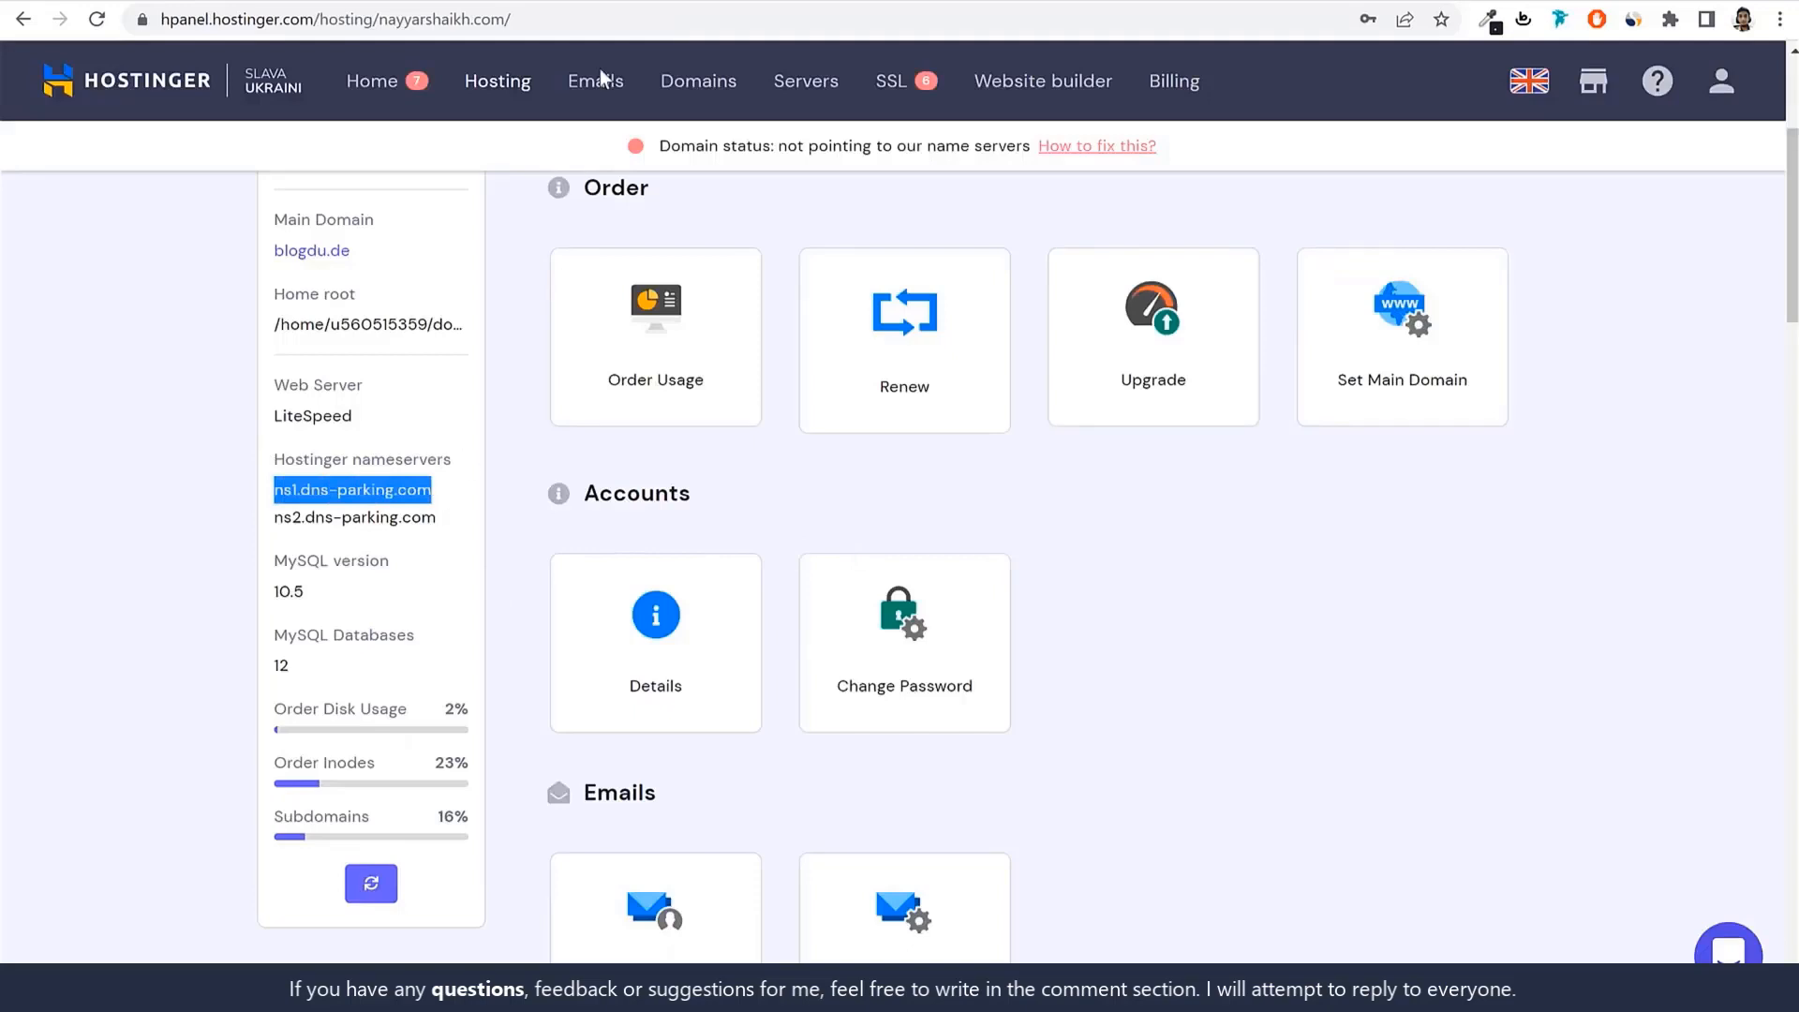
pyautogui.hotkey('alt', 'Tab')
pyautogui.write('ns1.dns-parking.com')
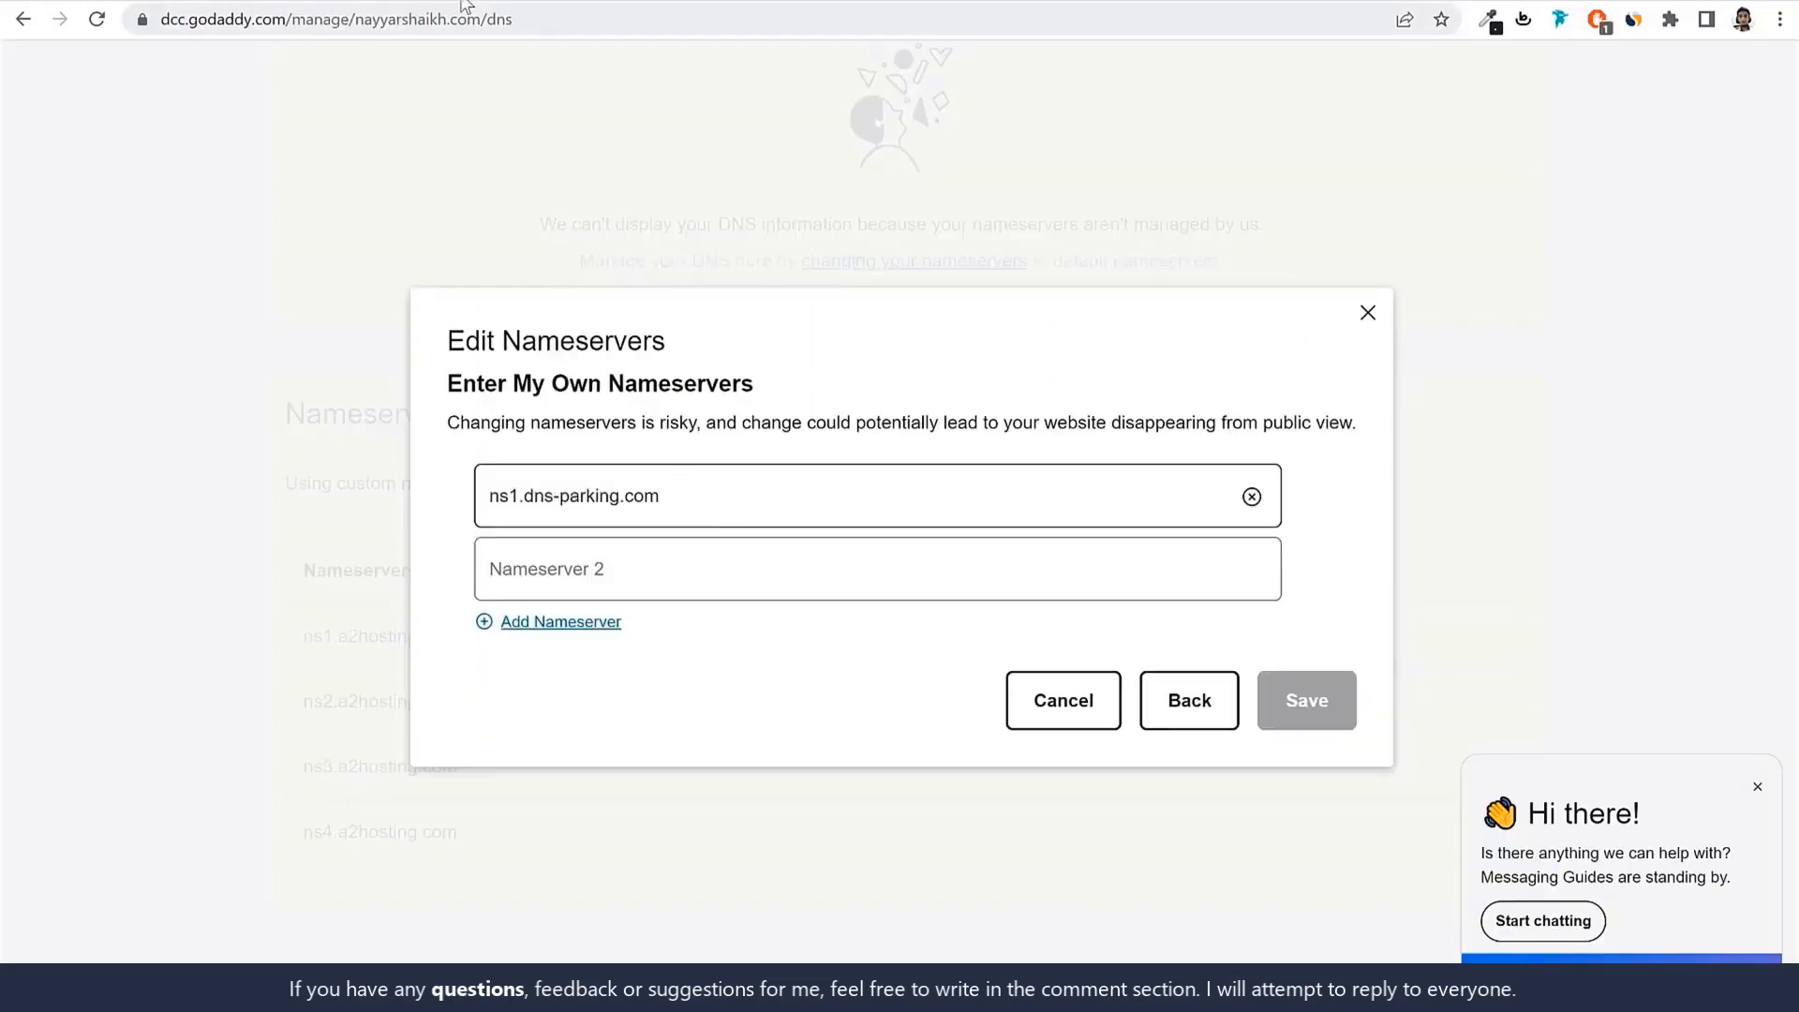
pyautogui.hotkey('alt', 'Tab')
pyautogui.moveTo(274, 517); pyautogui.dragTo(461, 525)
pyautogui.hotkey('ctrl', 'c')
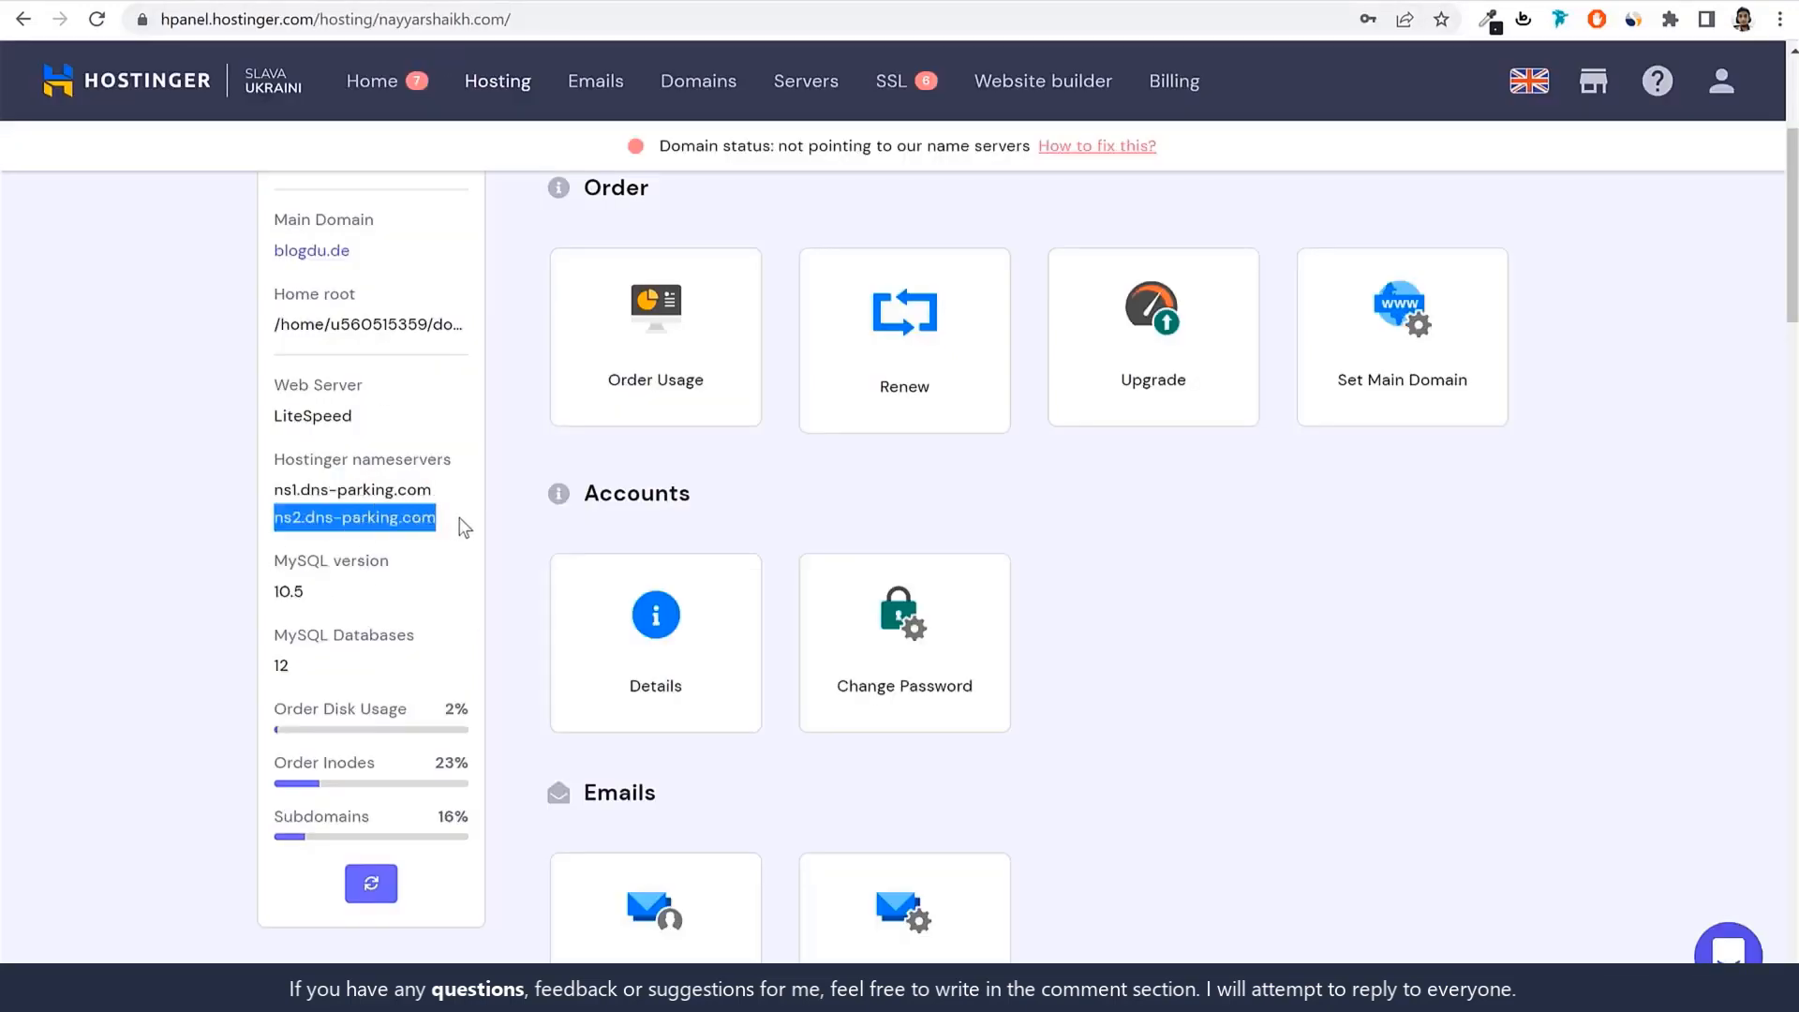
pyautogui.hotkey('alt', 'Tab')
pyautogui.click(715, 571)
pyautogui.hotkey('ctrl', 'v')
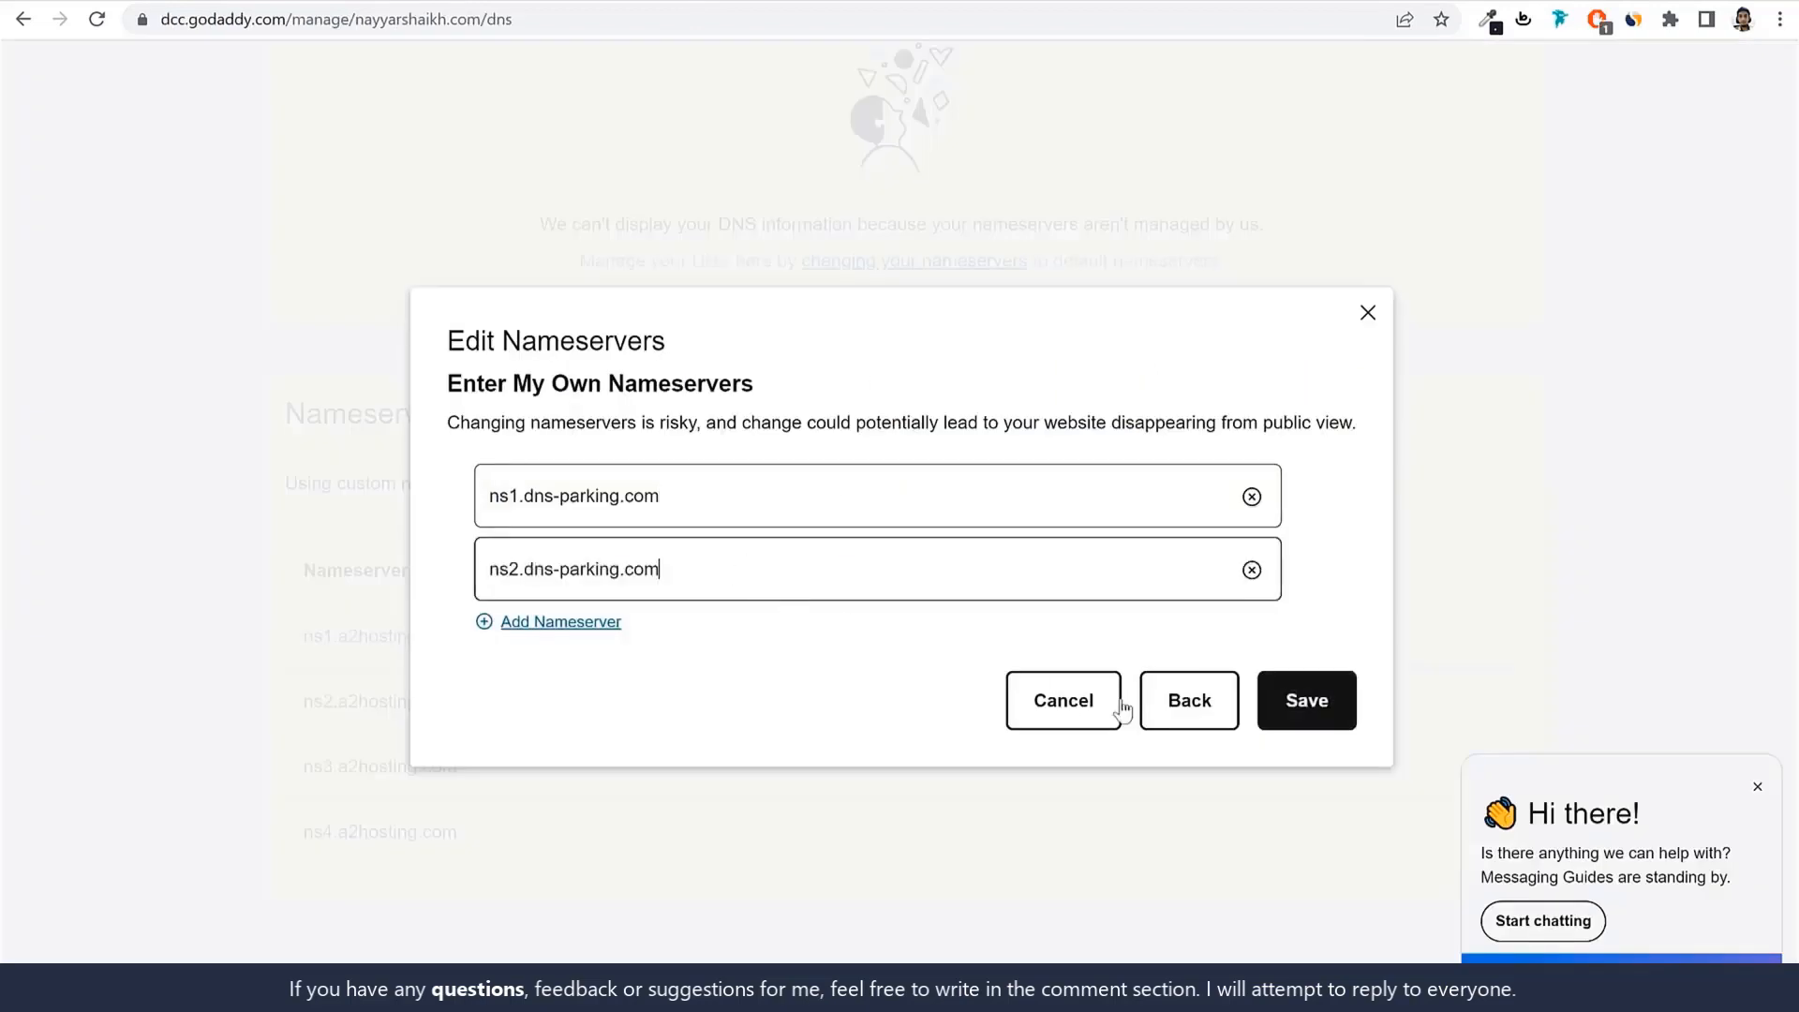
pyautogui.click(1318, 710)
pyautogui.click(453, 1)
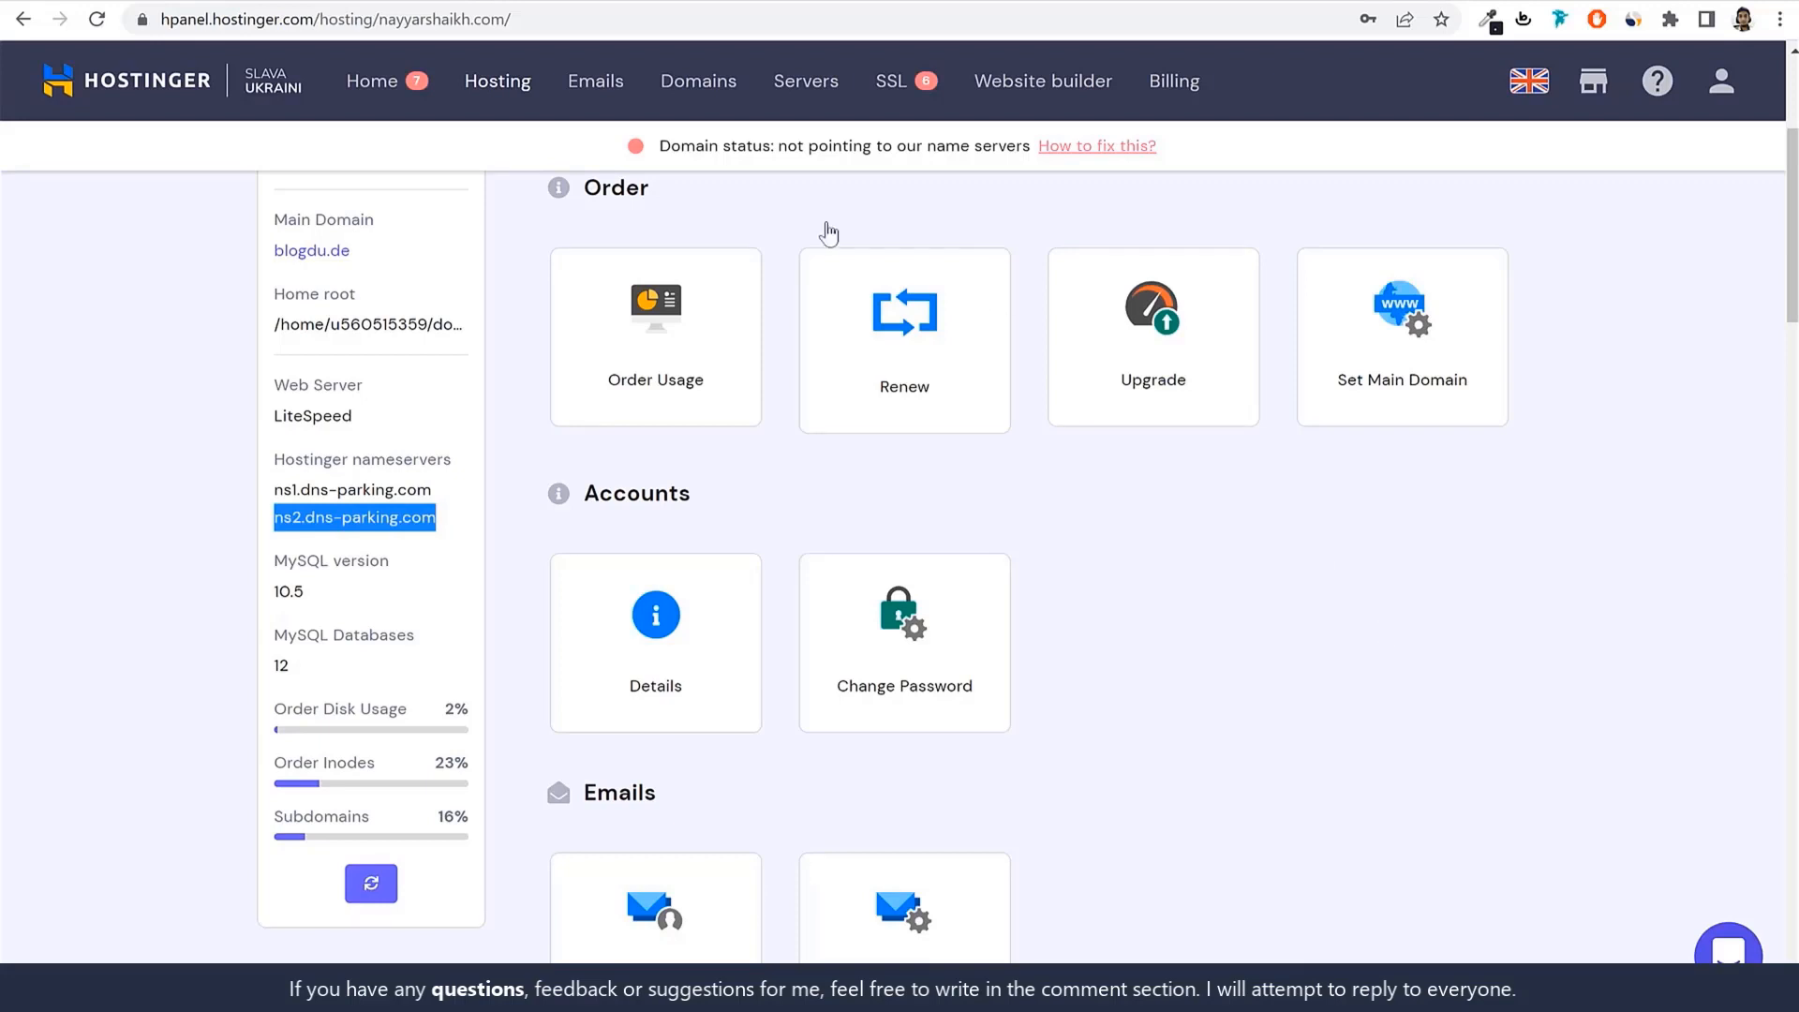
# From Hosting, manage blogdu.de and open the school2.blogdu.de WordPress dashboard card.
pyautogui.click(499, 94)
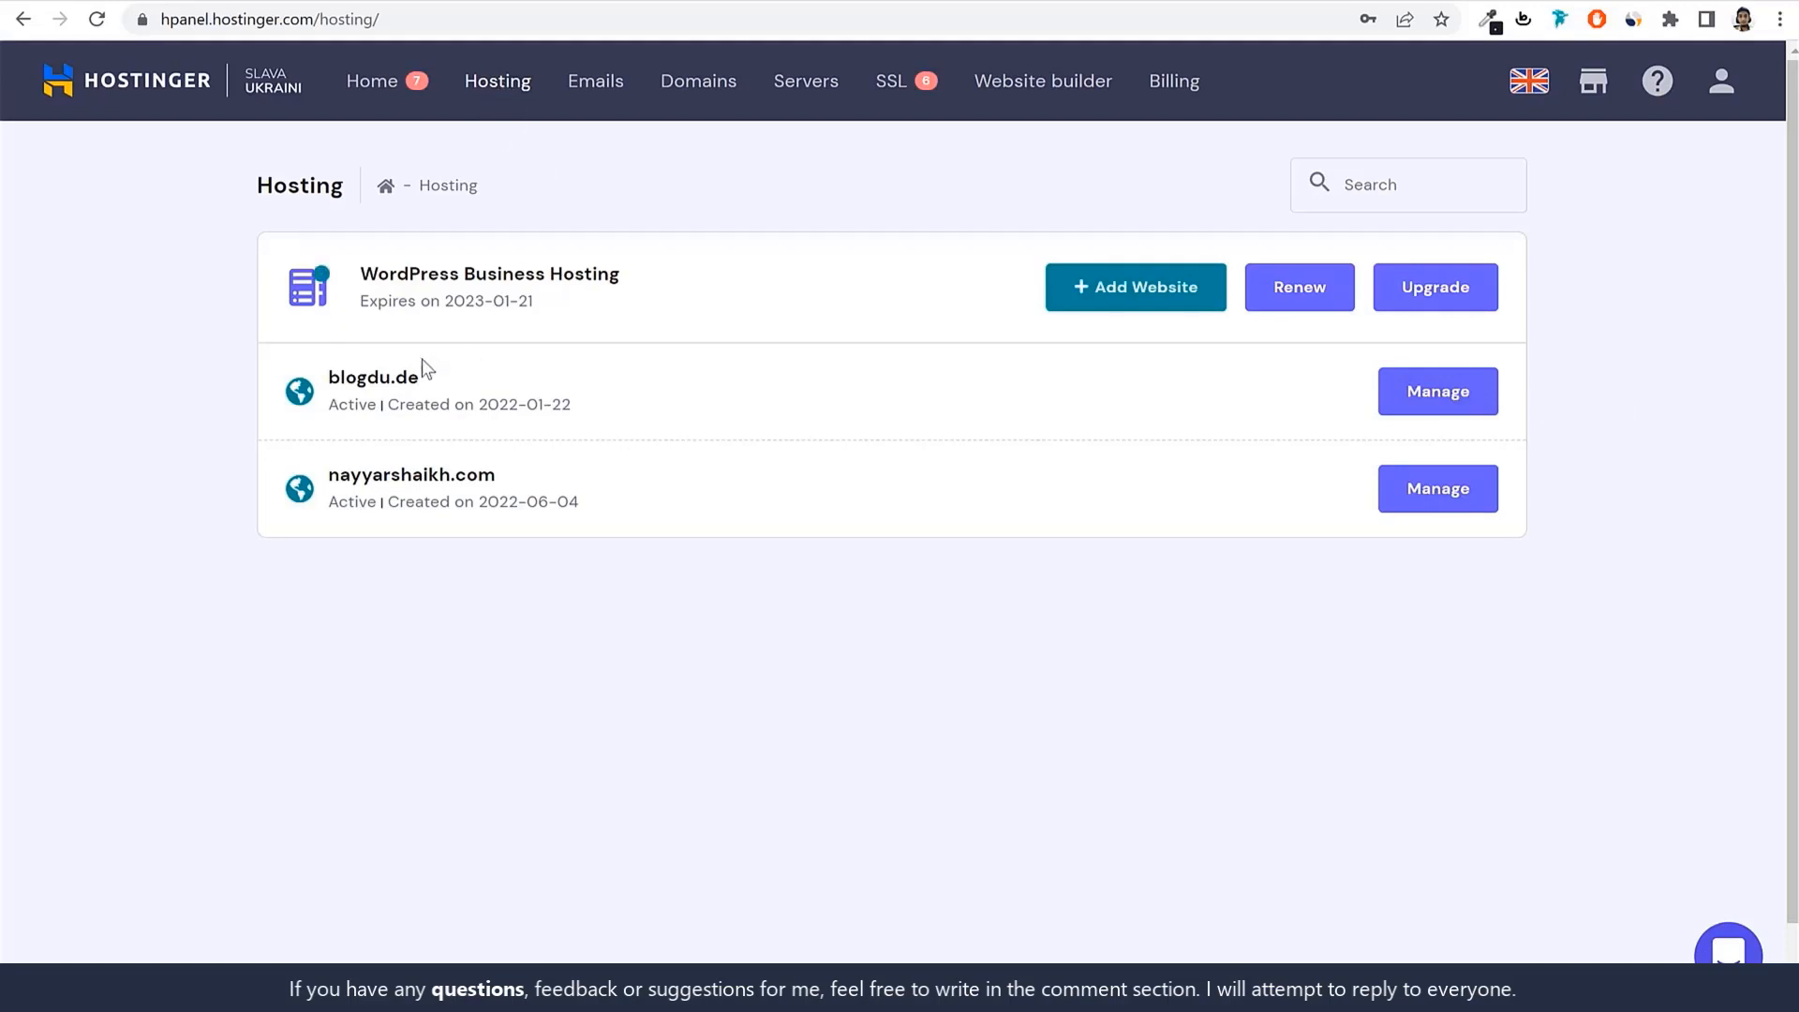
pyautogui.click(1434, 398)
pyautogui.click(664, 384)
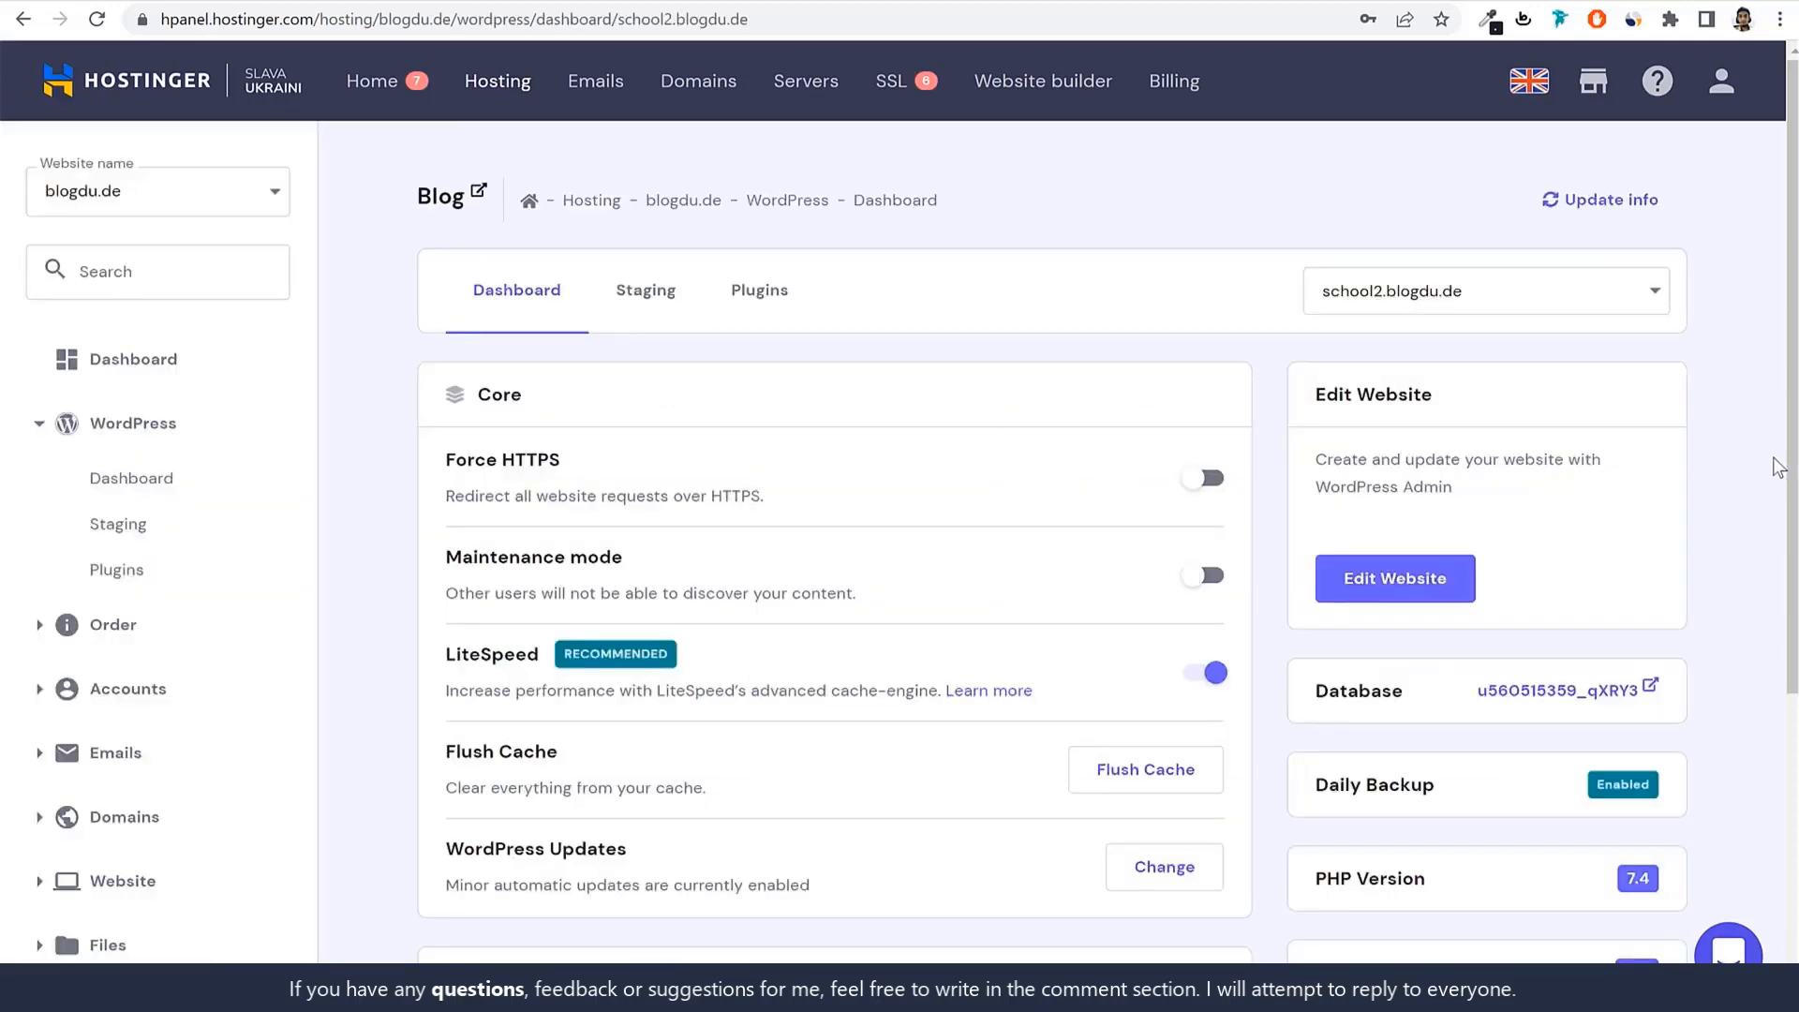
# Review the PHP Version, WordPress Version and Site Installs details on the dashboard.
pyautogui.scroll(-4, 1132, 632)
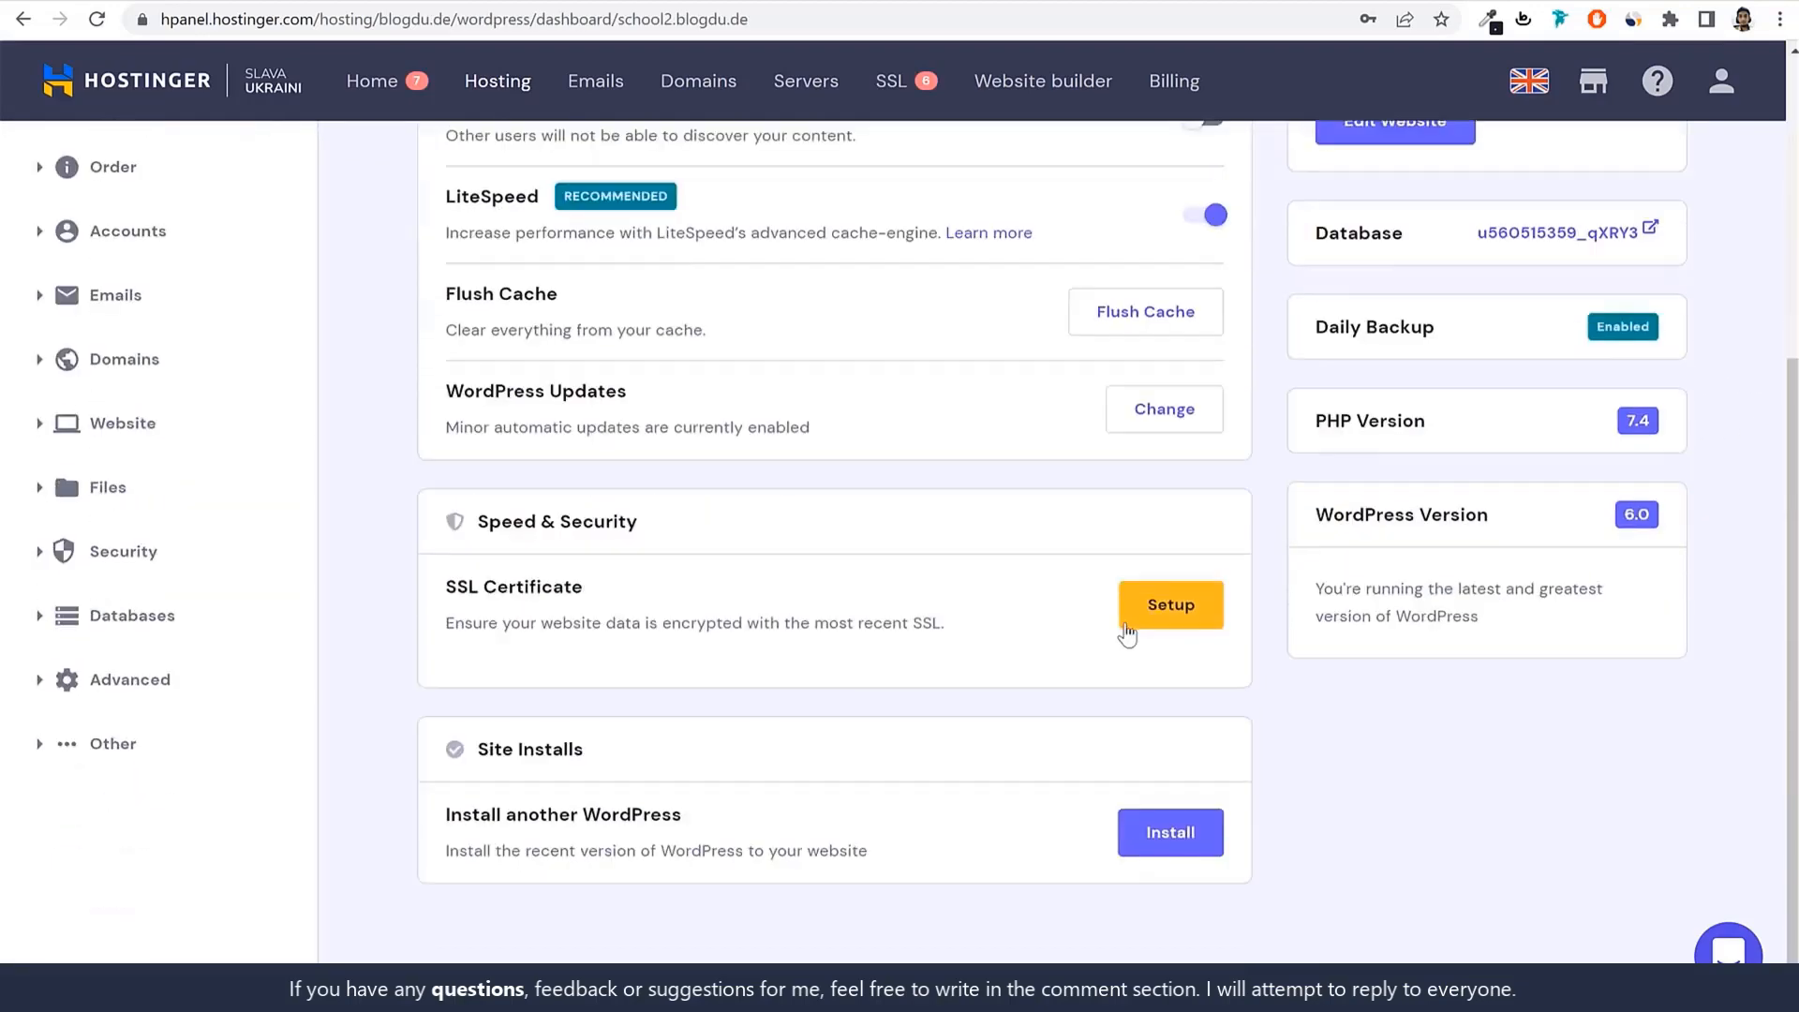
pyautogui.scroll(4, 1152, 659)
pyautogui.scroll(-2, 1462, 711)
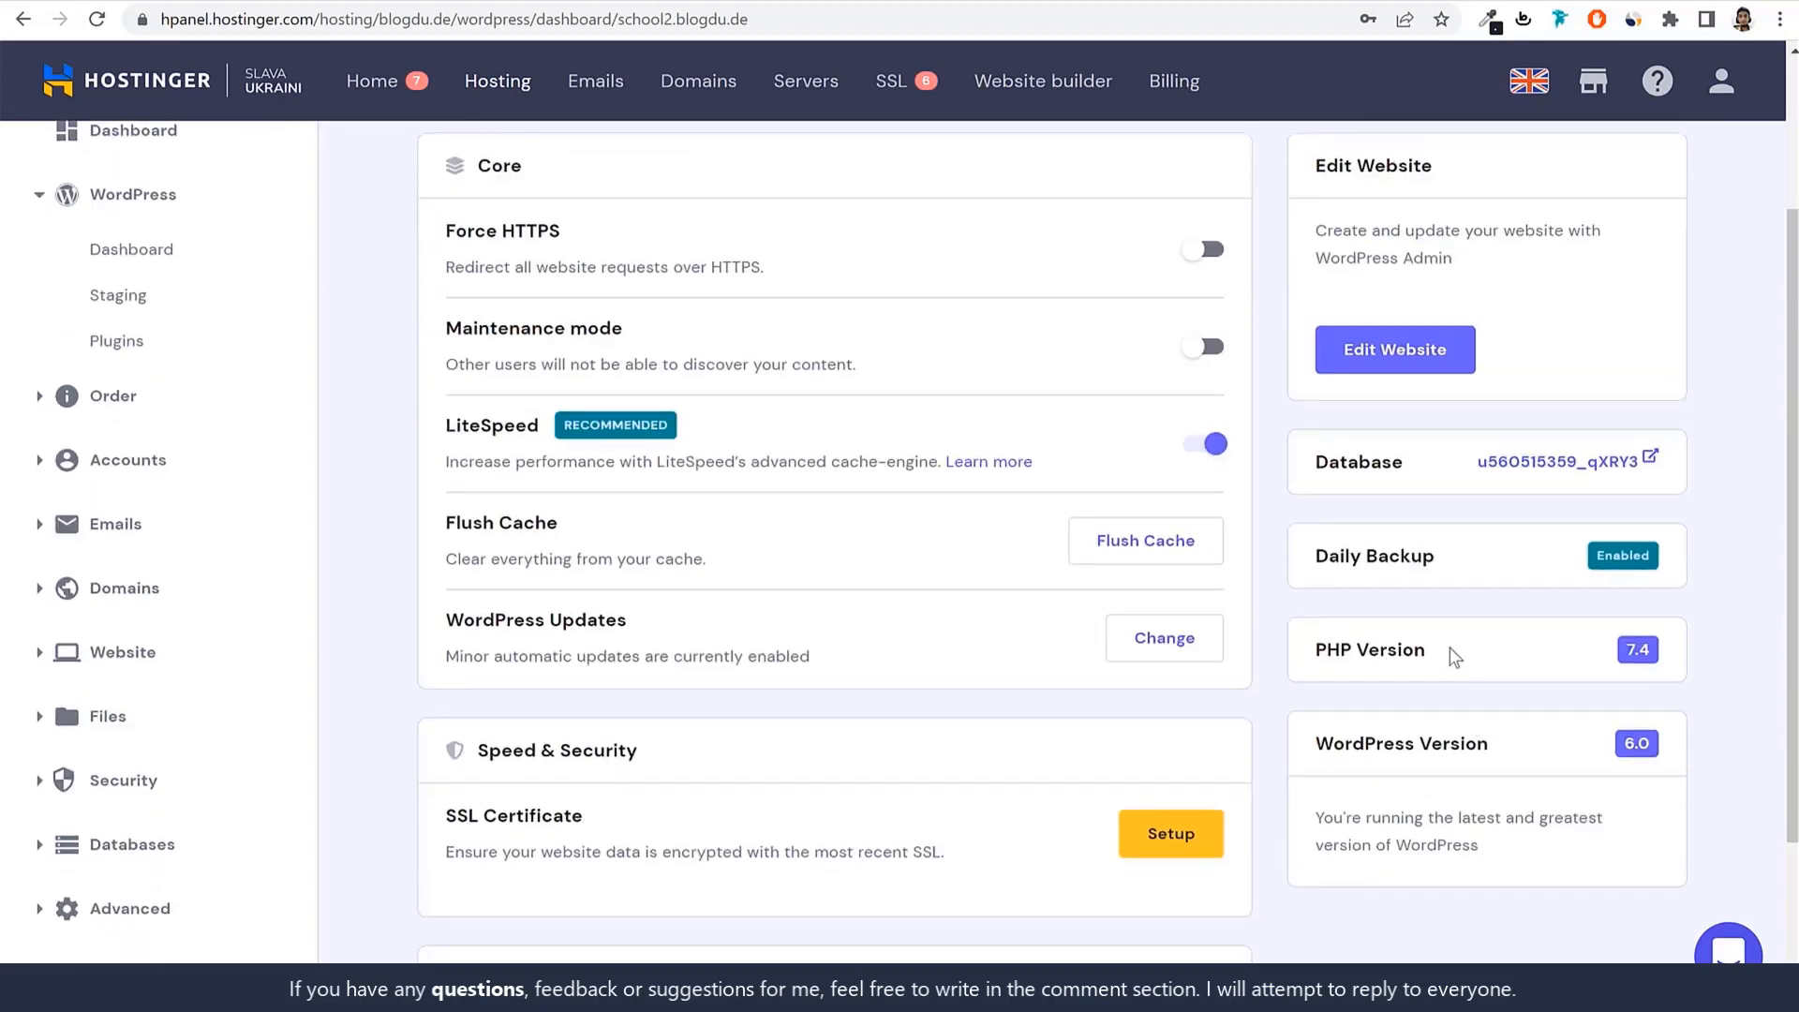
pyautogui.moveTo(1454, 659); pyautogui.dragTo(1302, 651)
pyautogui.moveTo(1518, 743); pyautogui.dragTo(1277, 736)
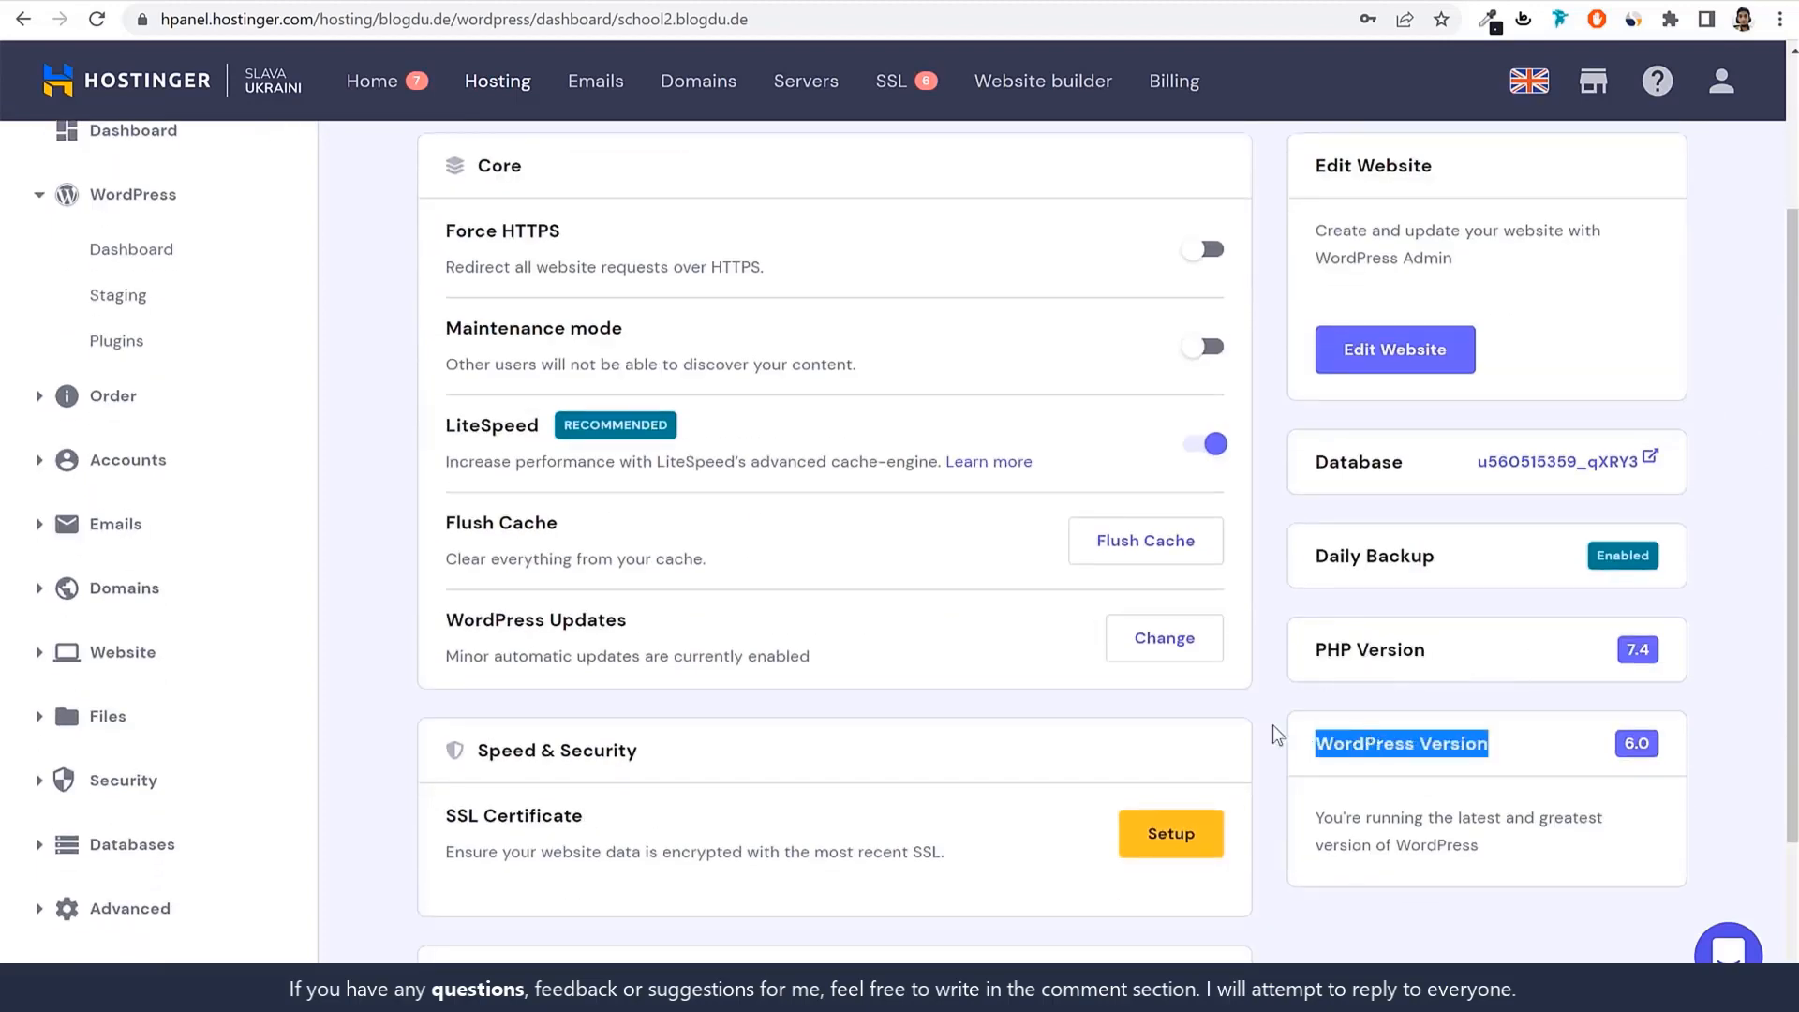
pyautogui.scroll(2, 1614, 629)
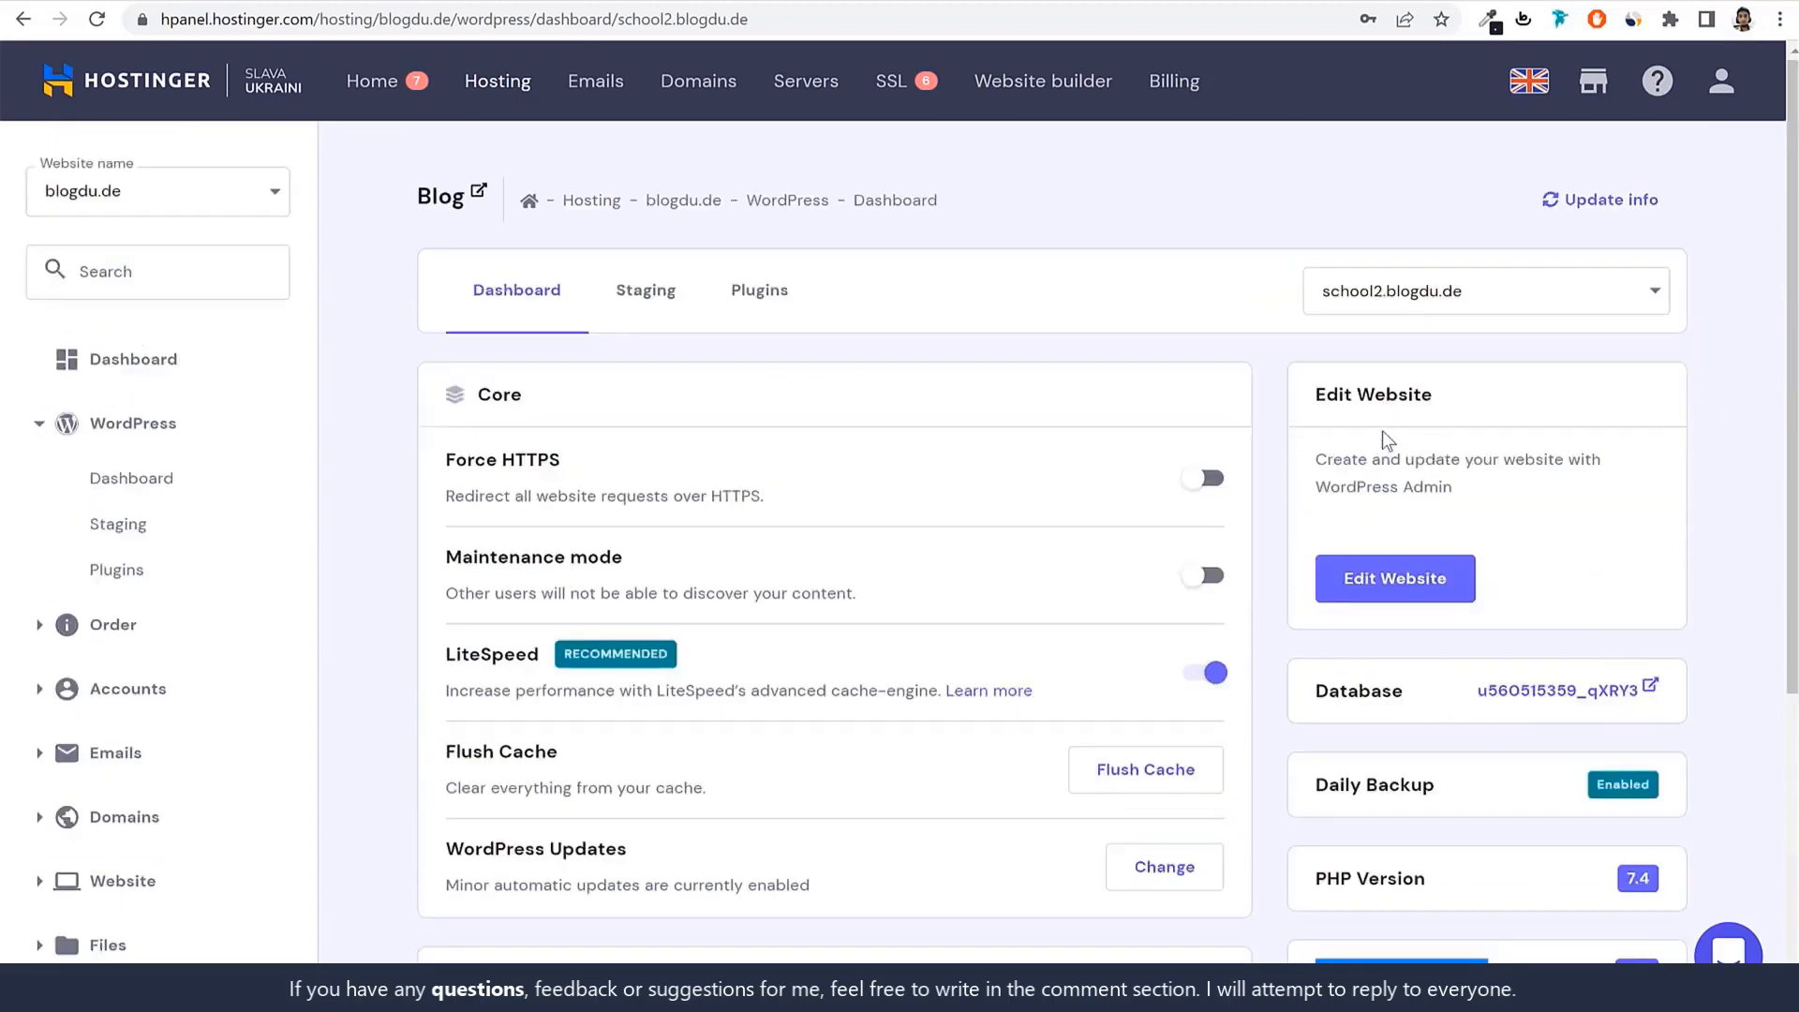
pyautogui.scroll(-4, 1401, 508)
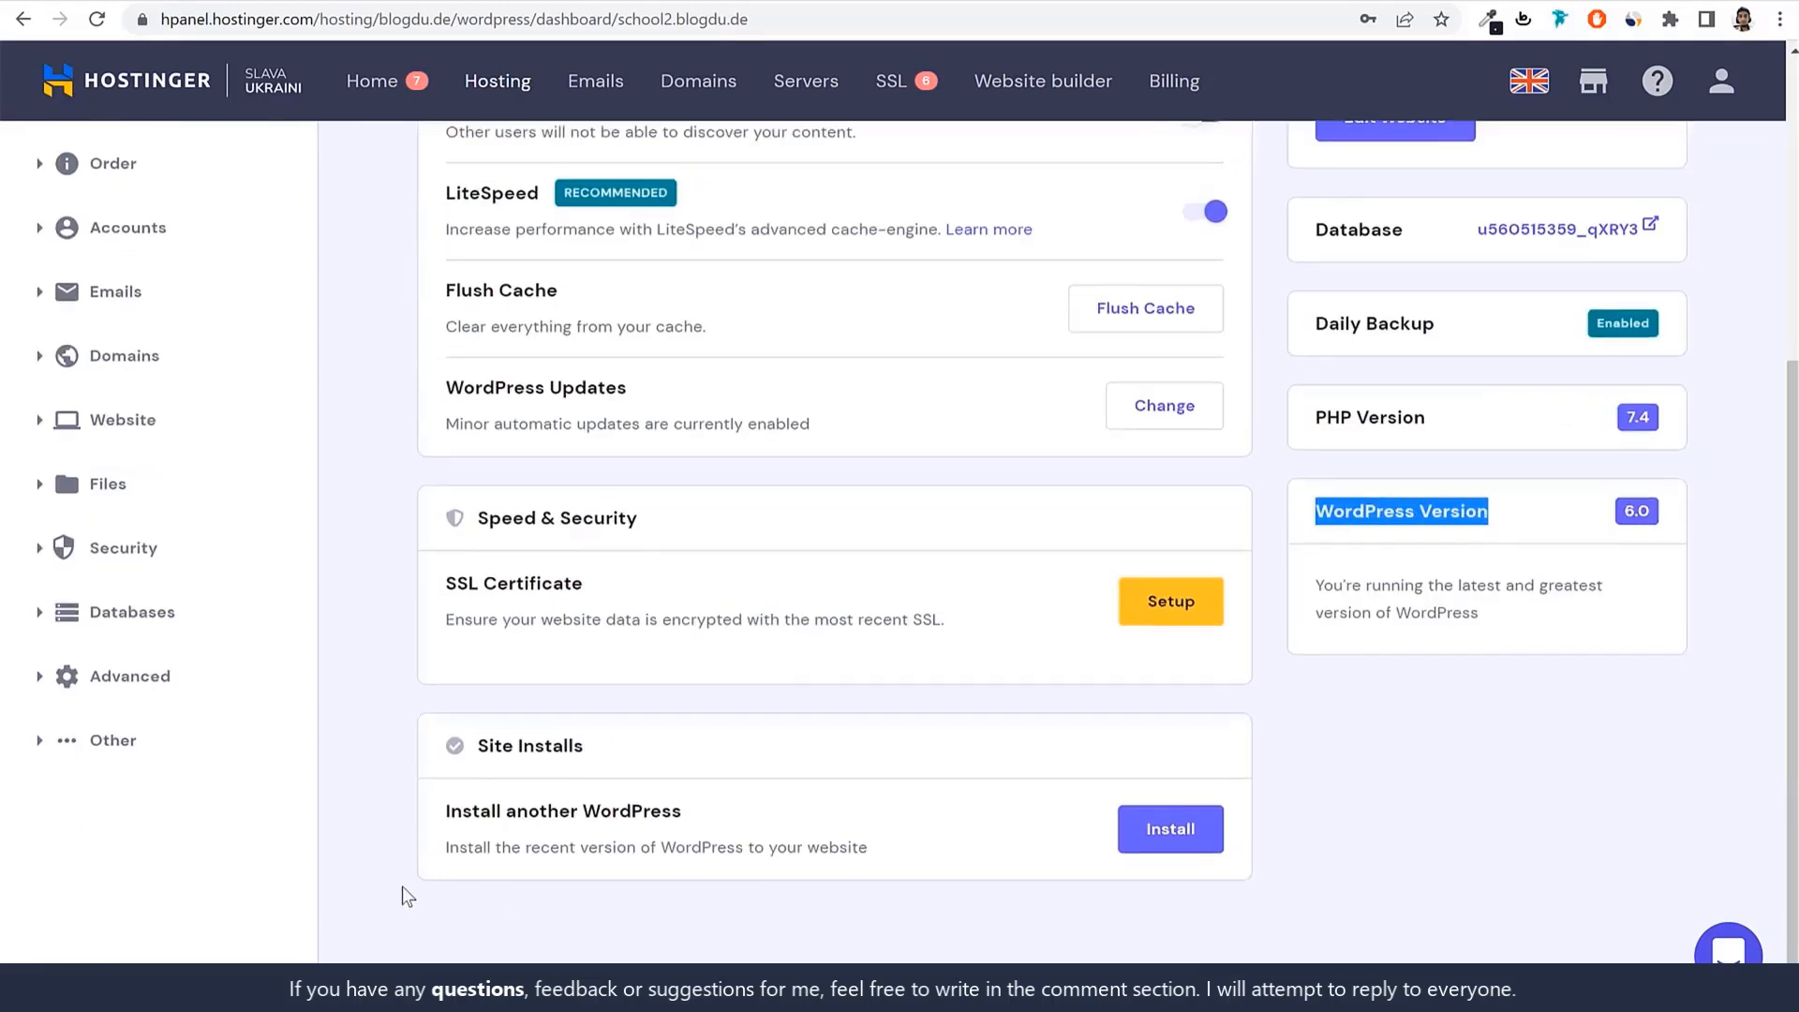
pyautogui.moveTo(478, 746); pyautogui.dragTo(676, 757)
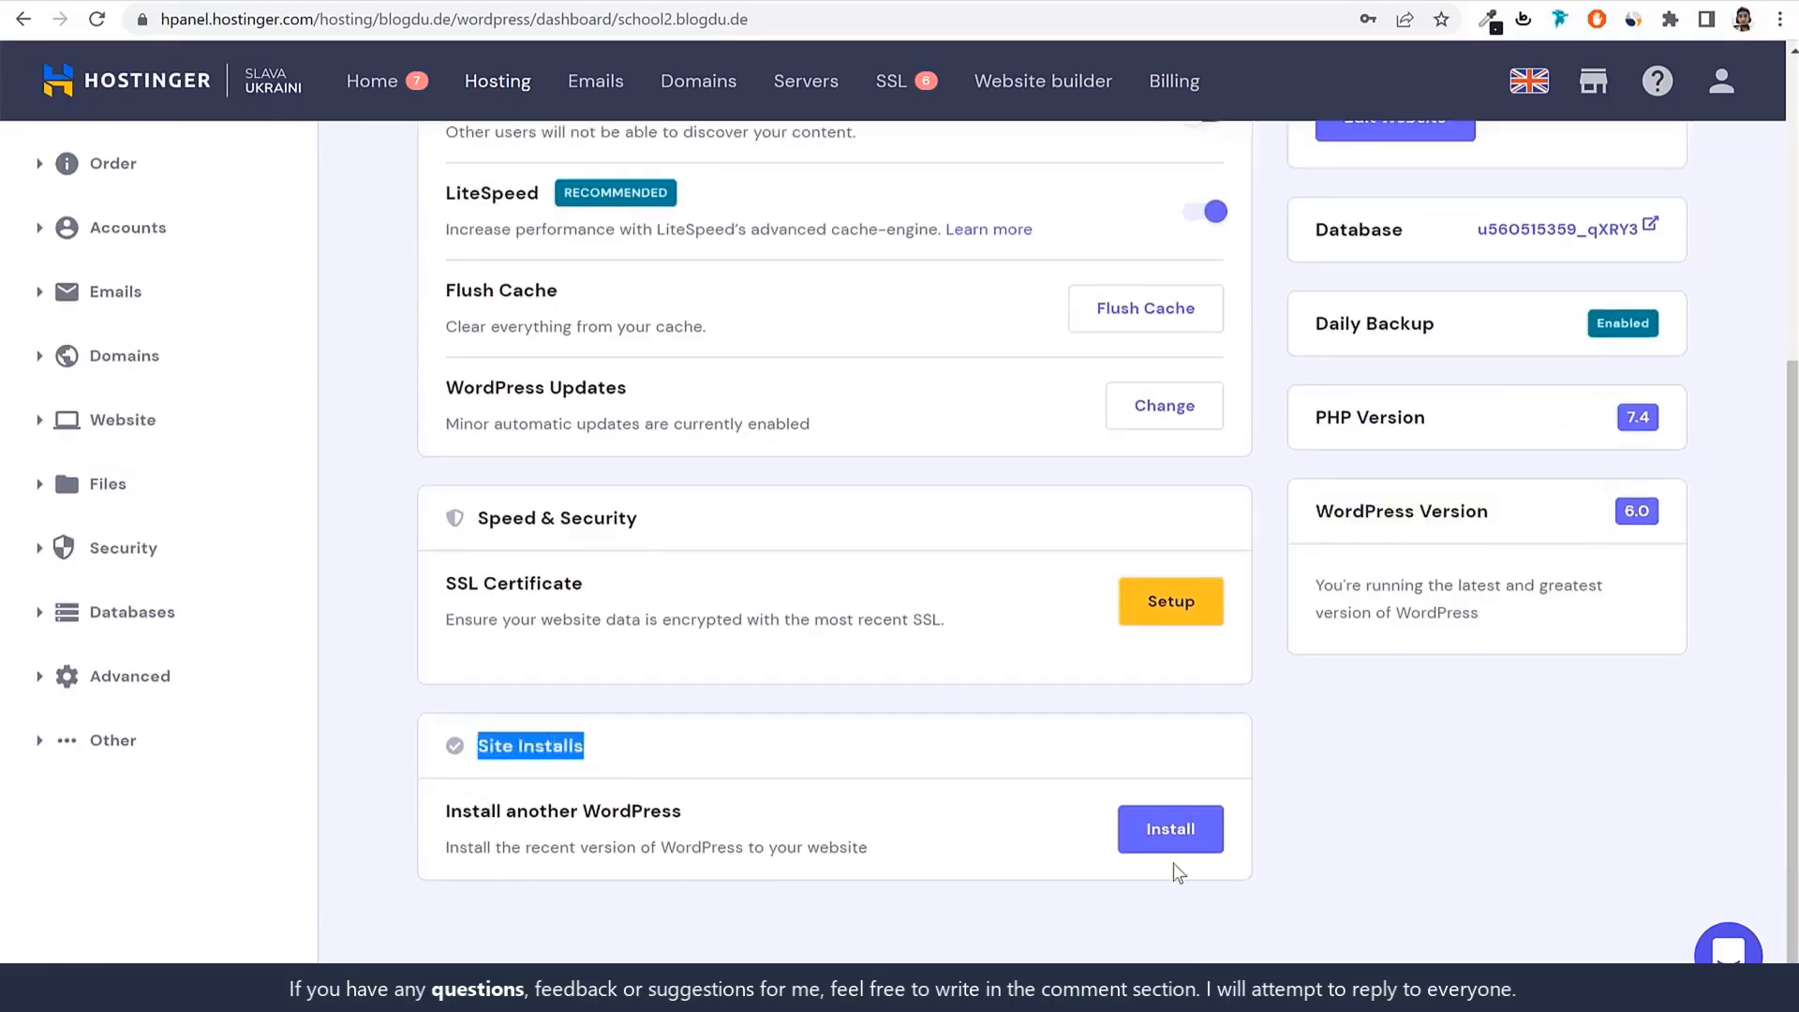
pyautogui.click(1170, 828)
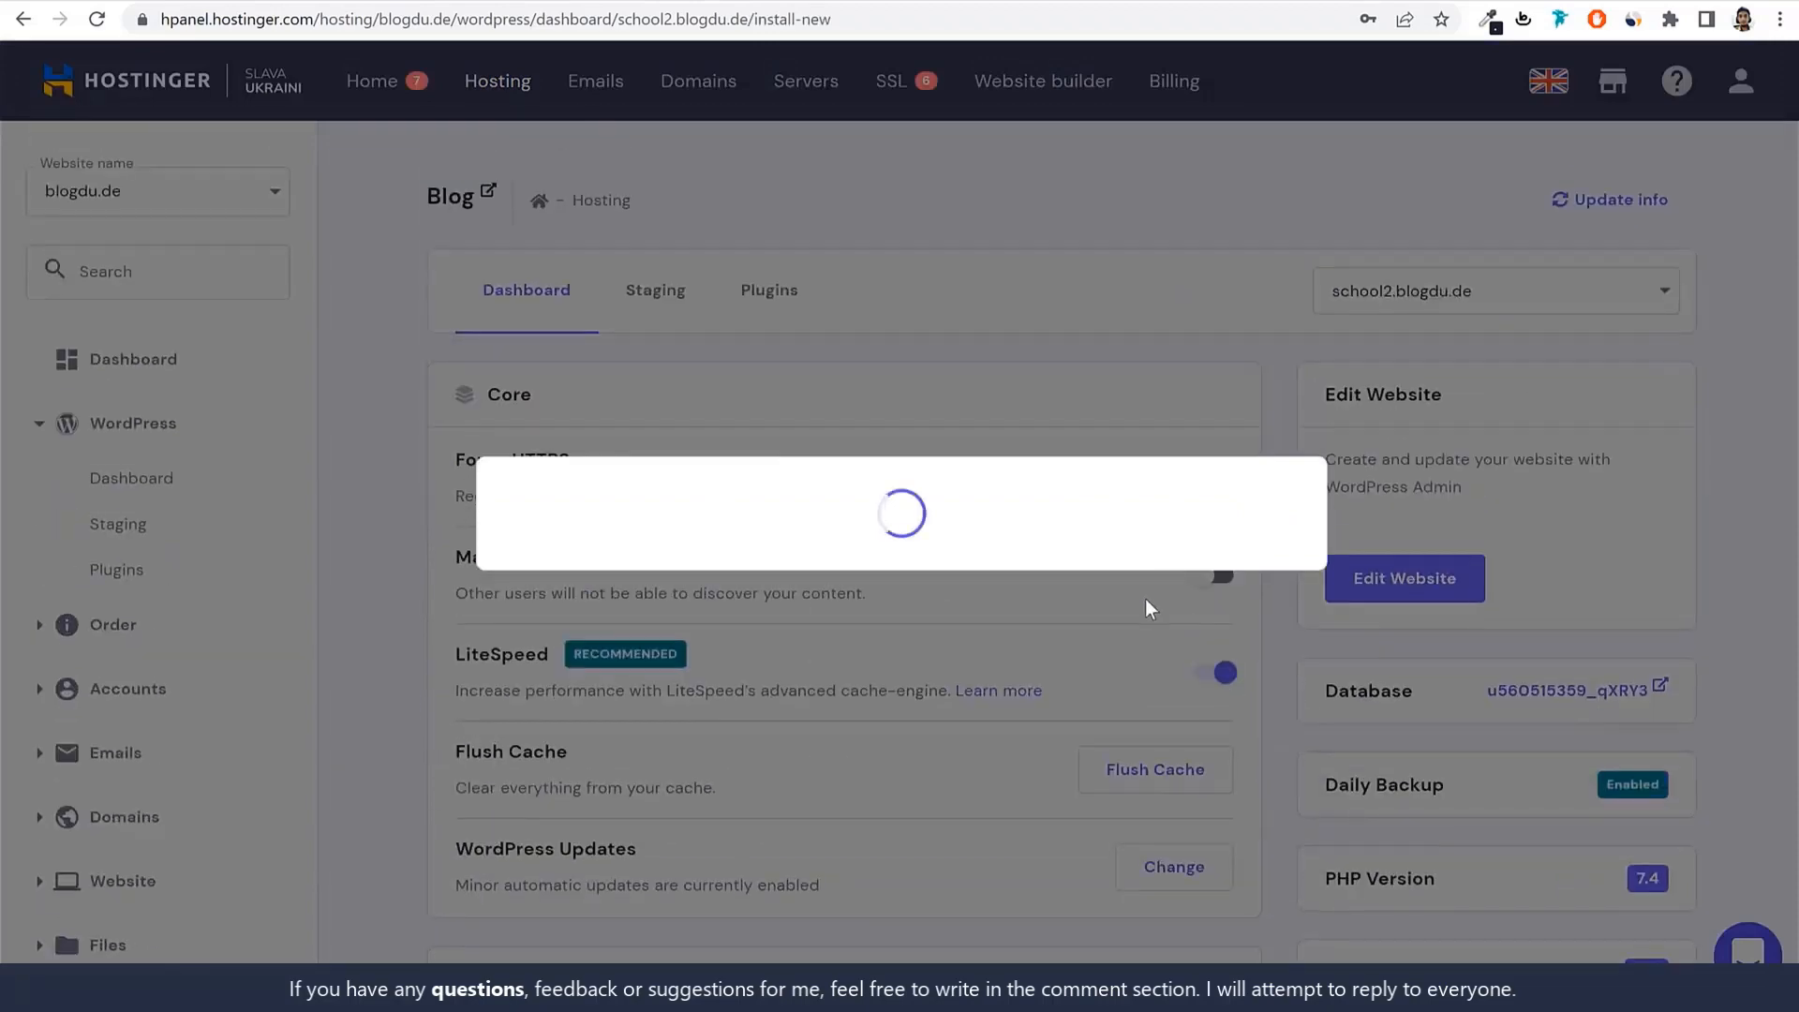
pyautogui.click(568, 674)
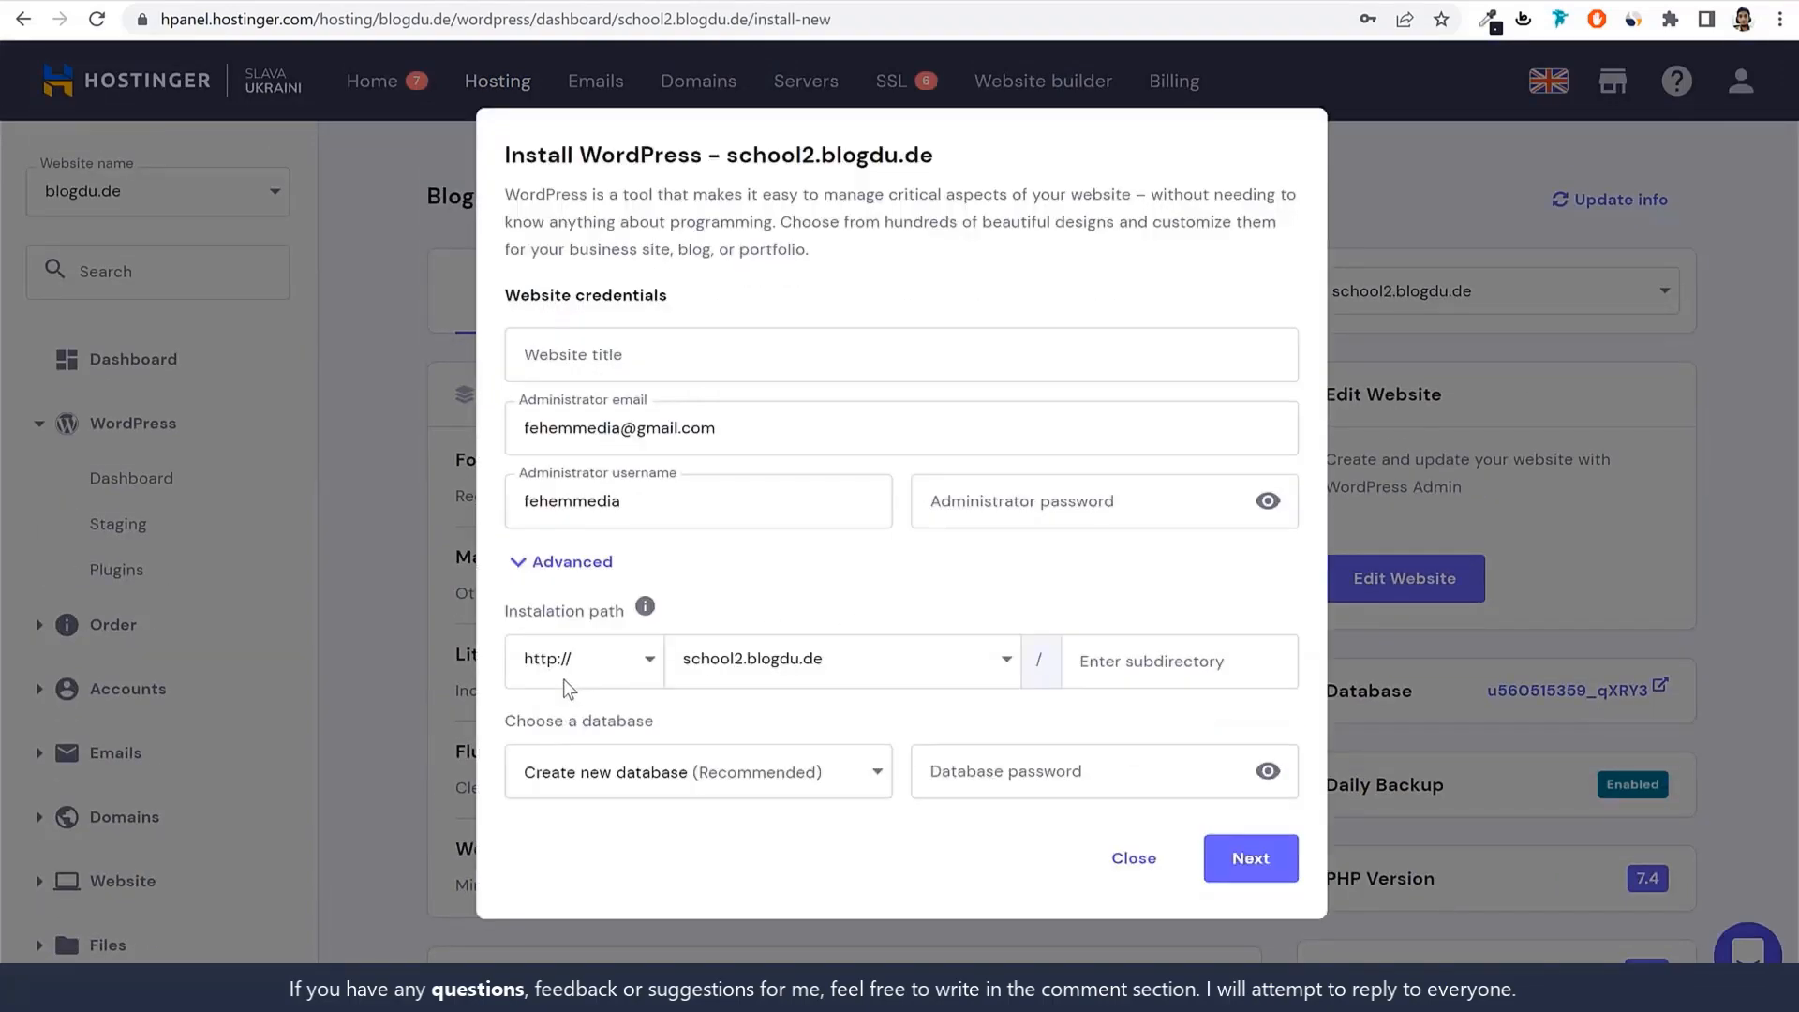
pyautogui.click(759, 658)
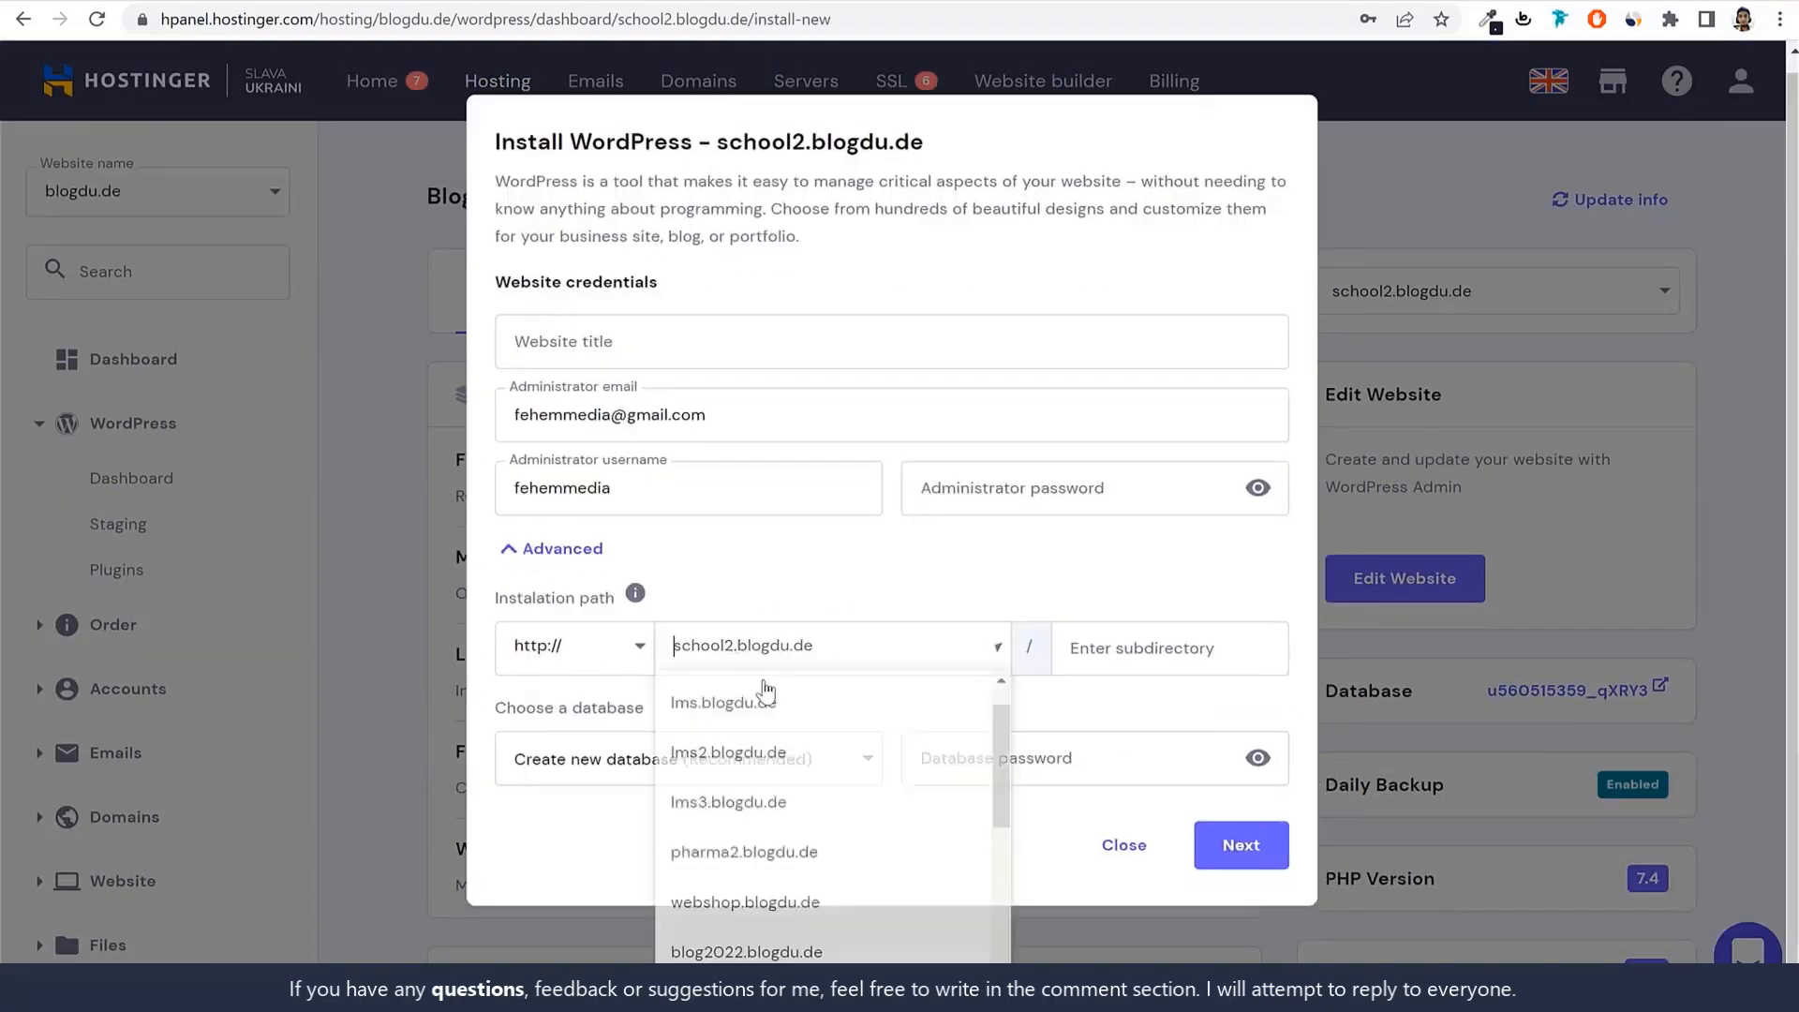
pyautogui.click(1124, 845)
pyautogui.scroll(-5, 1218, 750)
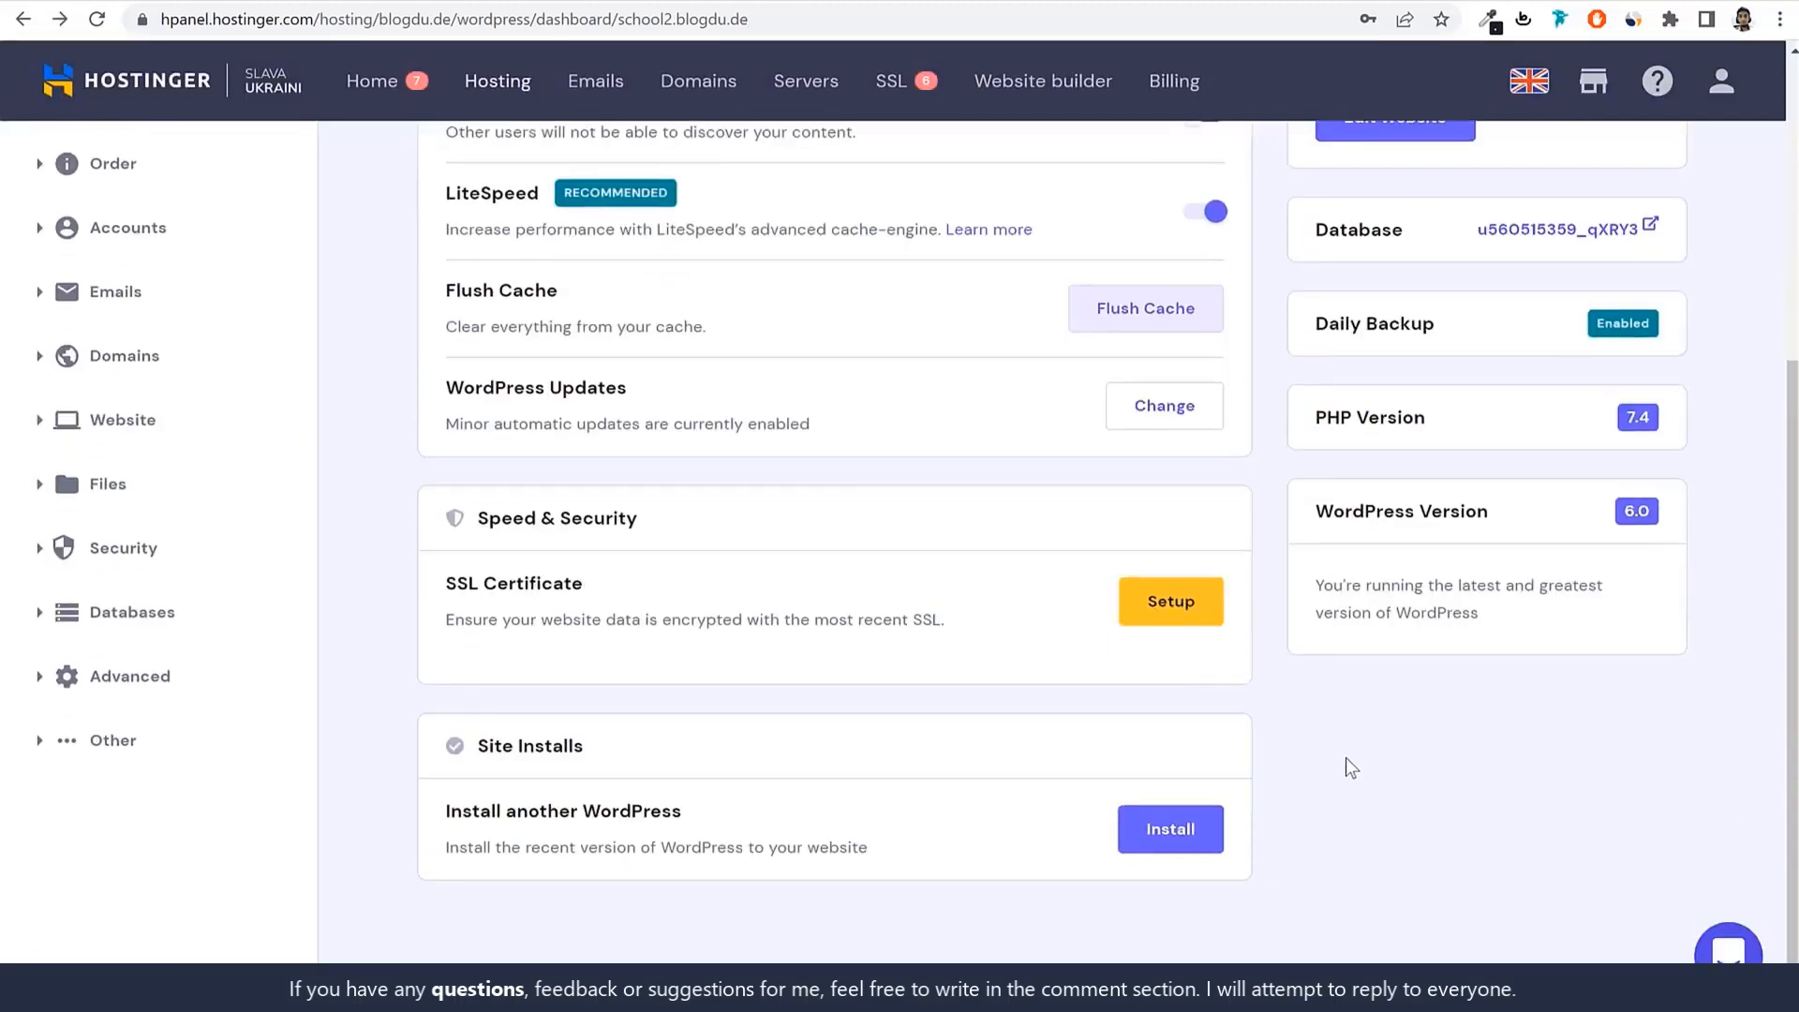
pyautogui.scroll(5, 1346, 758)
pyautogui.scroll(1, 1296, 616)
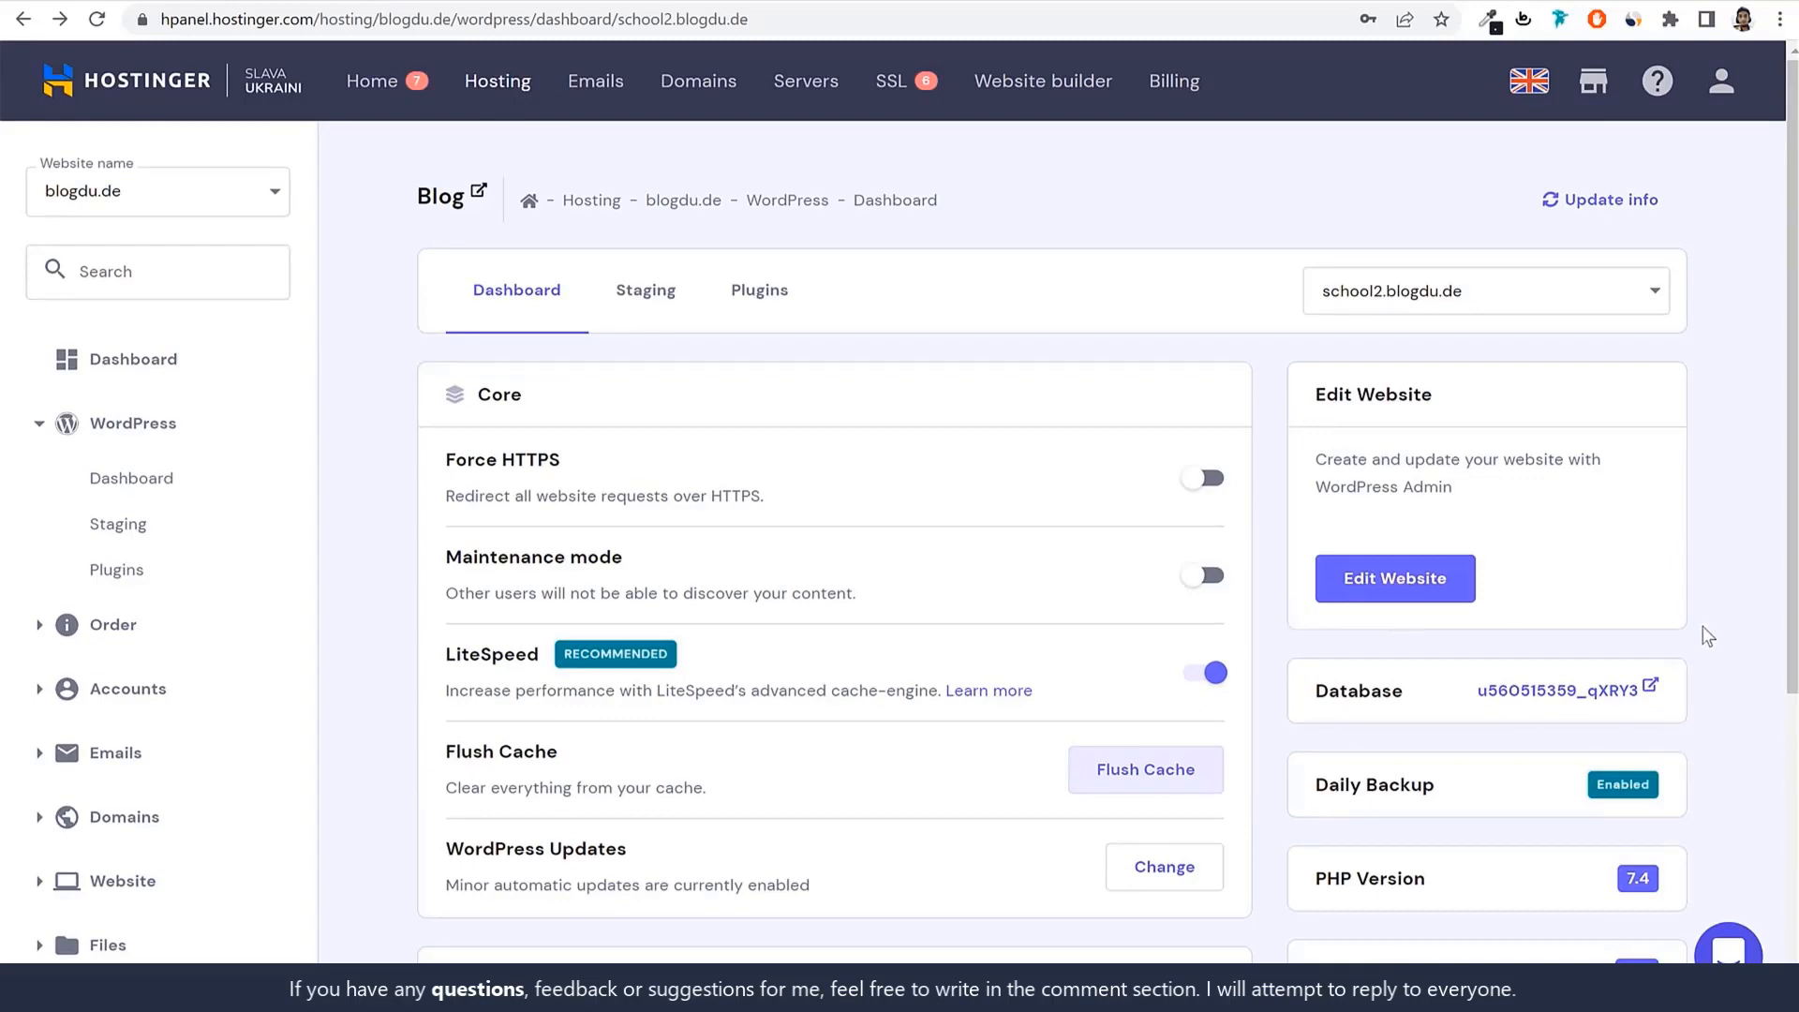
# Scroll through Speed & Security, pointing out the LiteSpeed and SSL Certificate sections.
pyautogui.scroll(-3, 1708, 635)
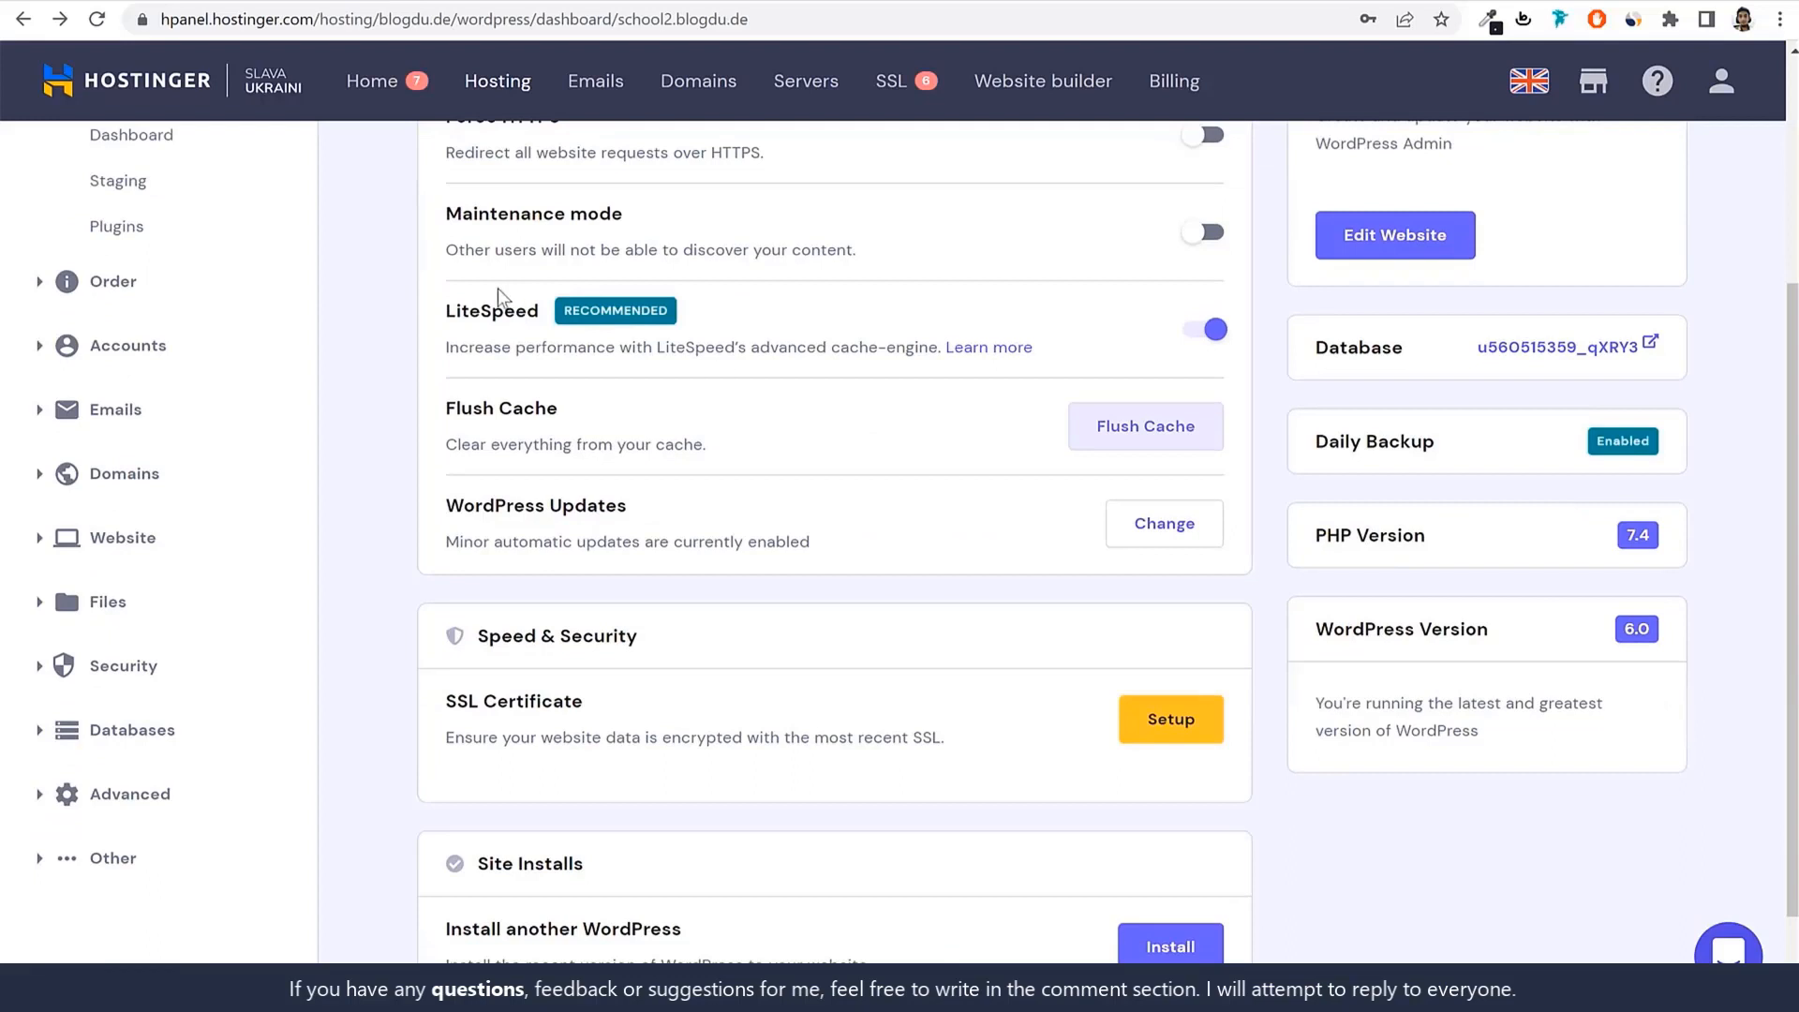
pyautogui.moveTo(444, 310); pyautogui.dragTo(537, 312)
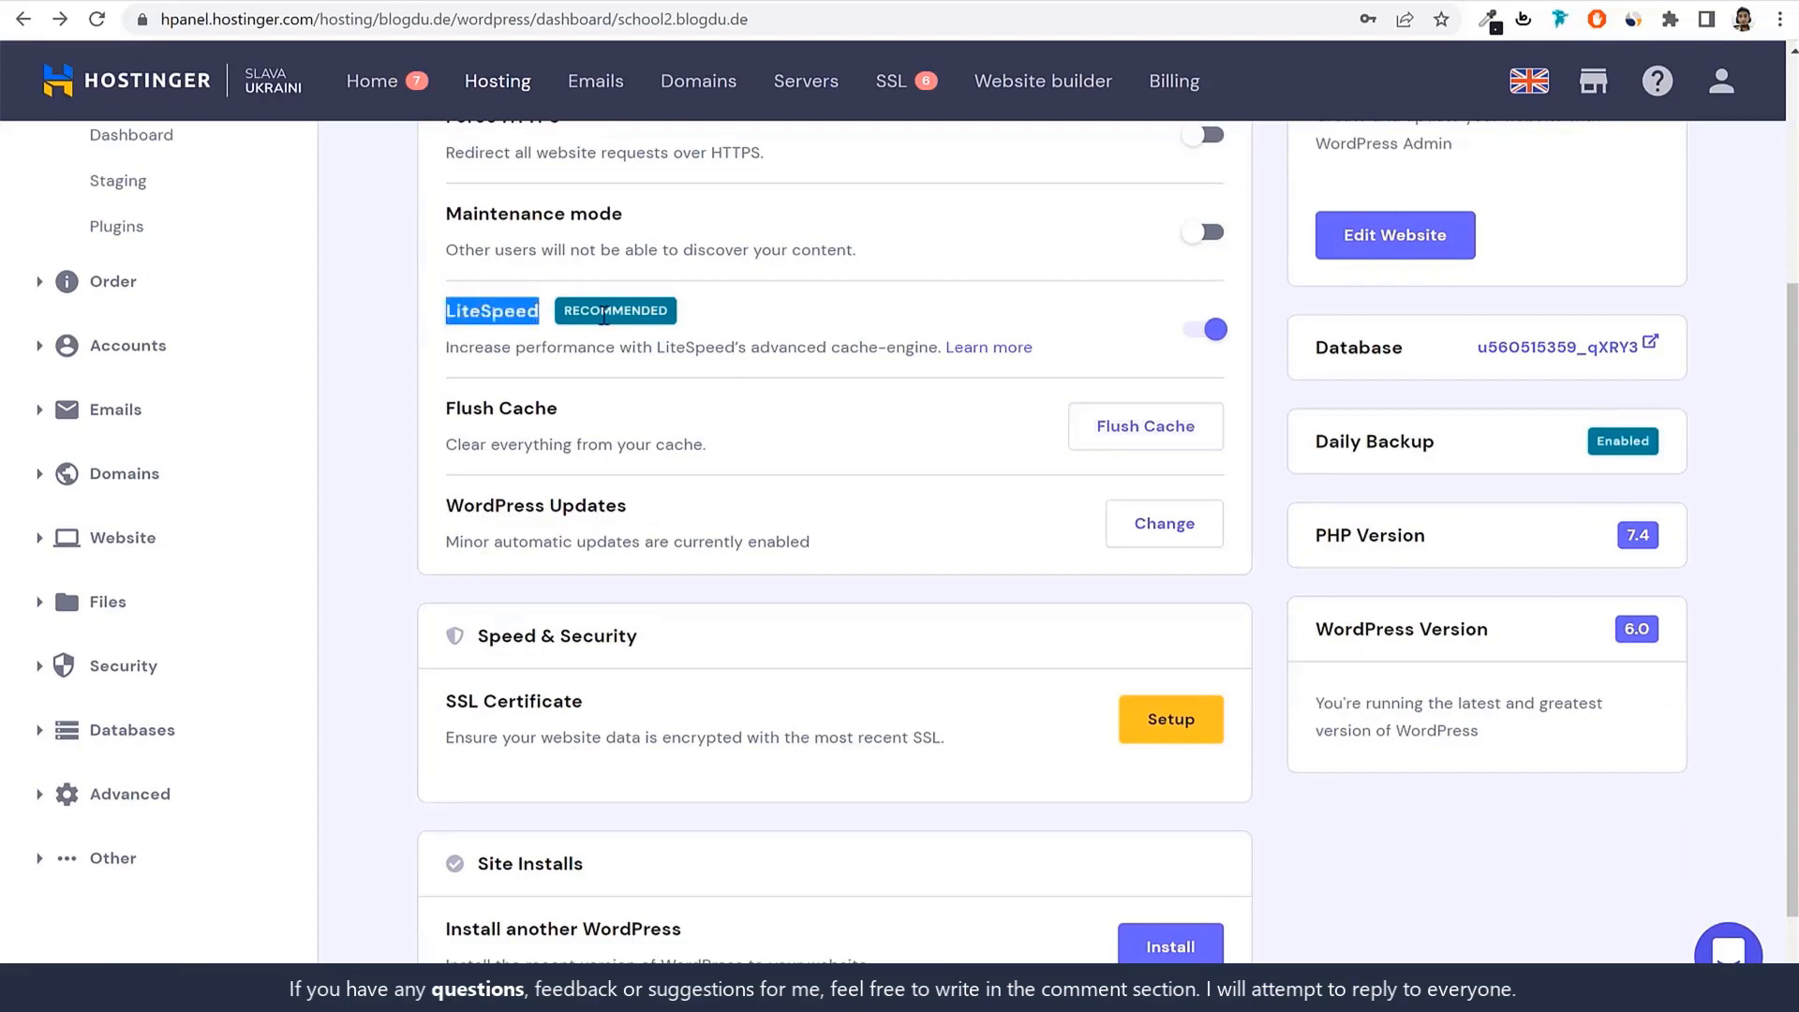
pyautogui.click(674, 315)
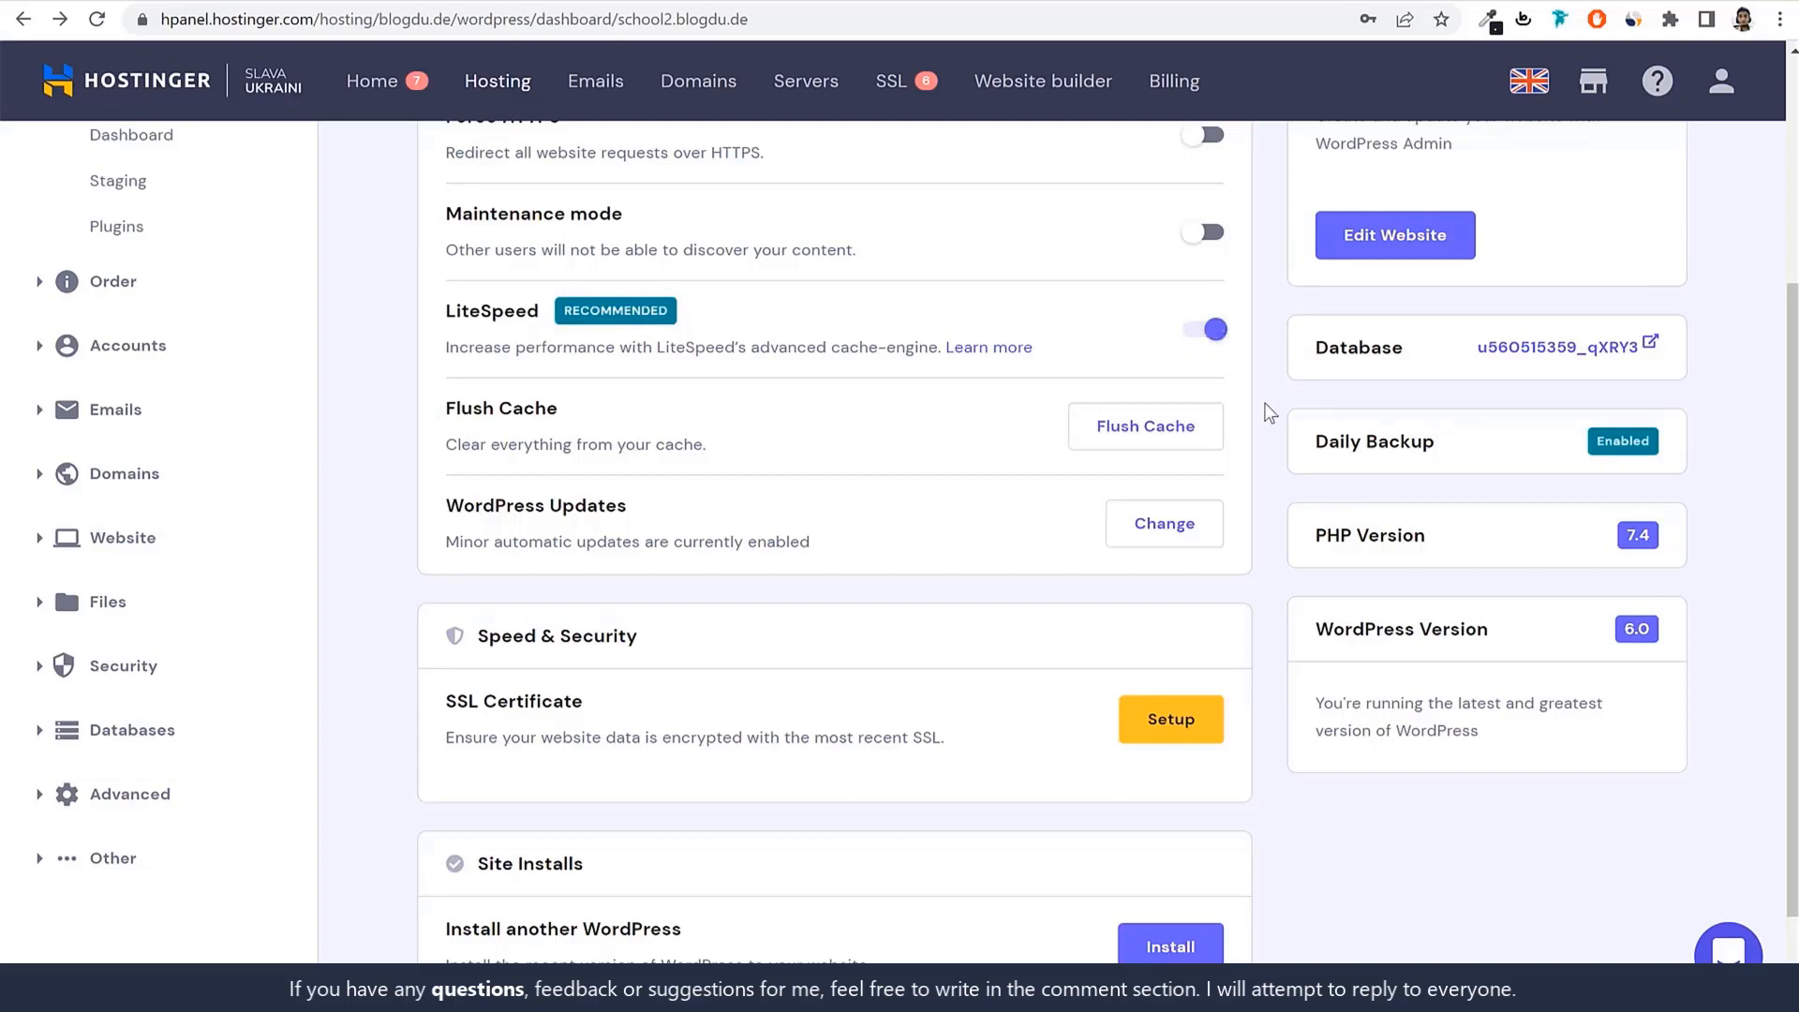
pyautogui.scroll(-1, 1258, 418)
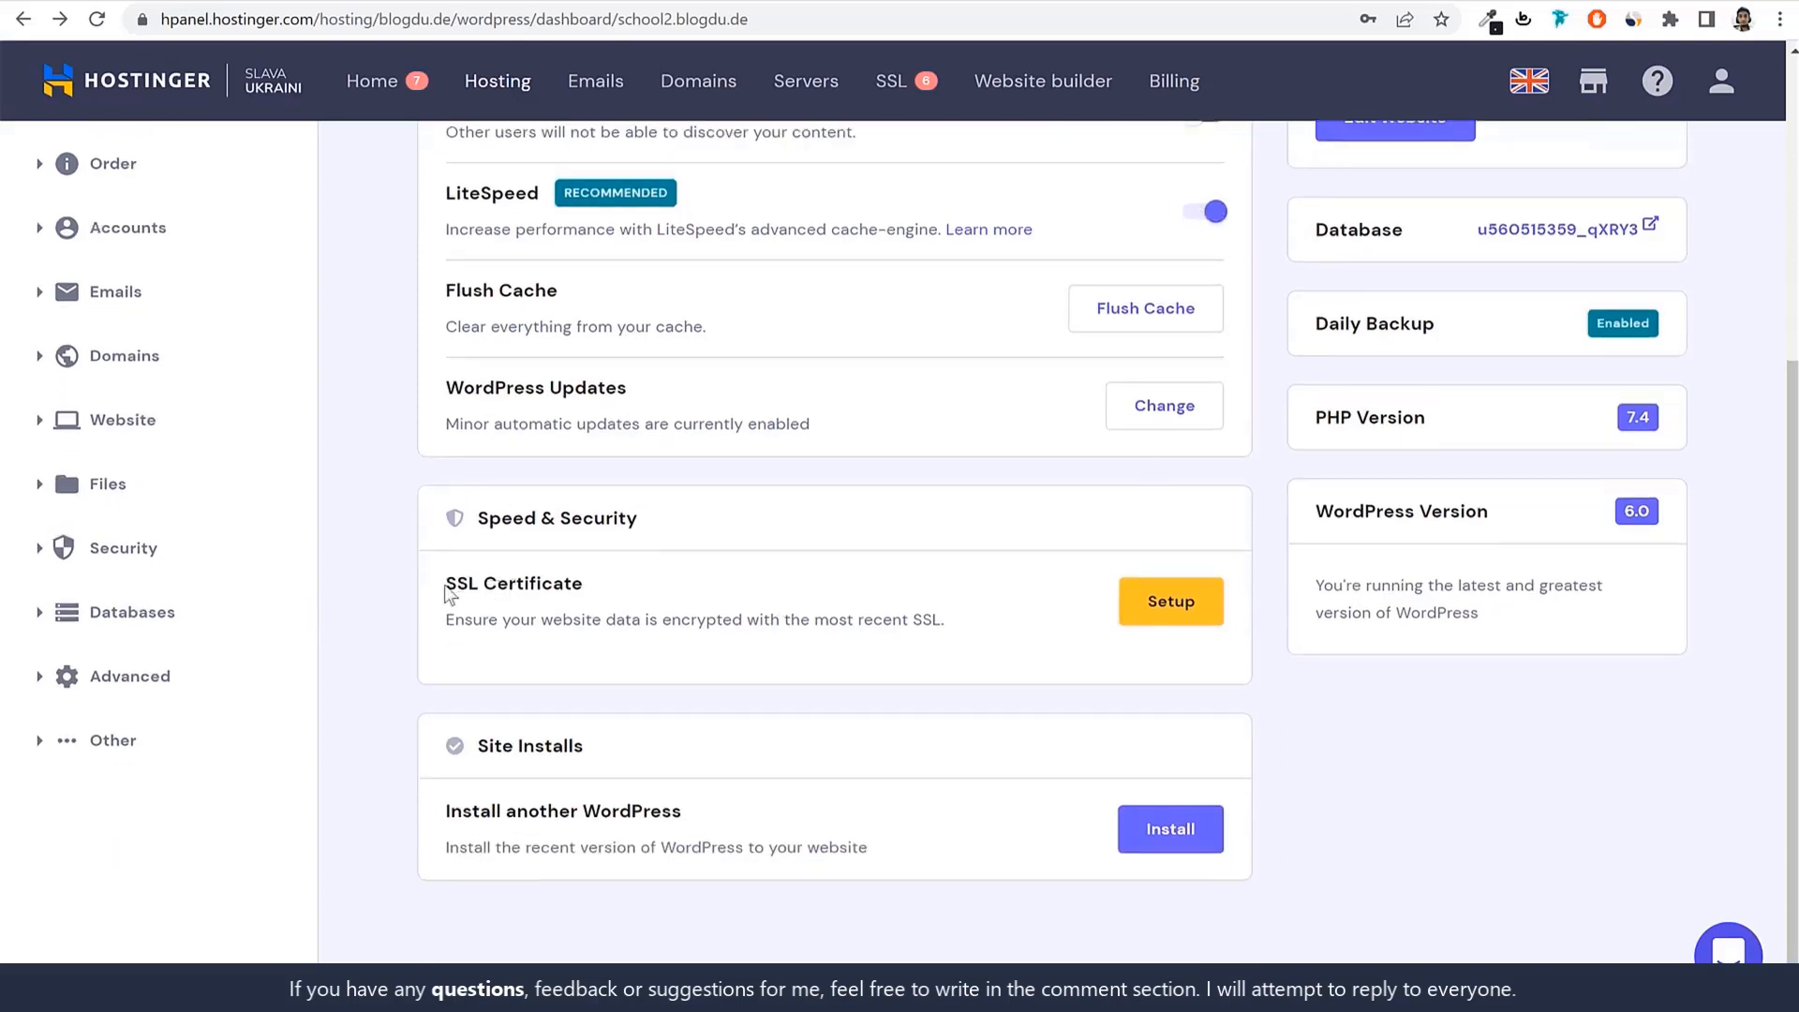
pyautogui.moveTo(446, 593); pyautogui.dragTo(656, 596)
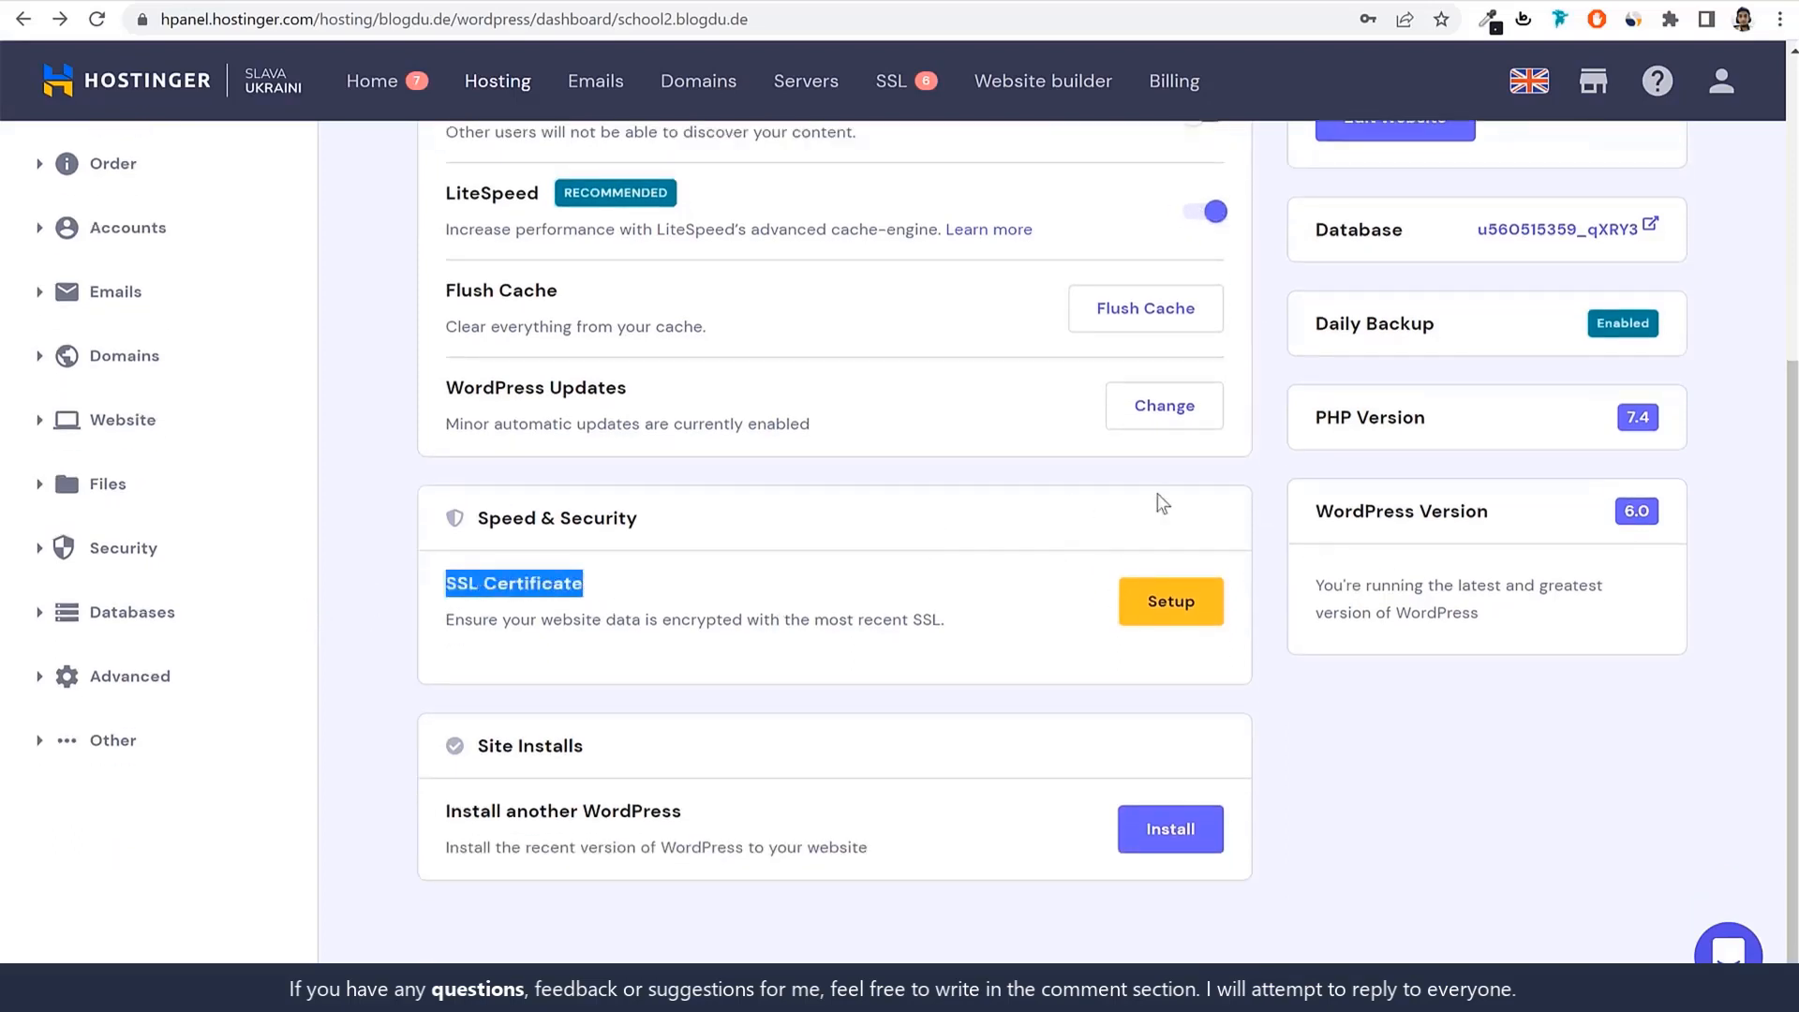
# Install an SSL certificate on school2.blogdu.de and close the confirmation notice.
pyautogui.click(1185, 610)
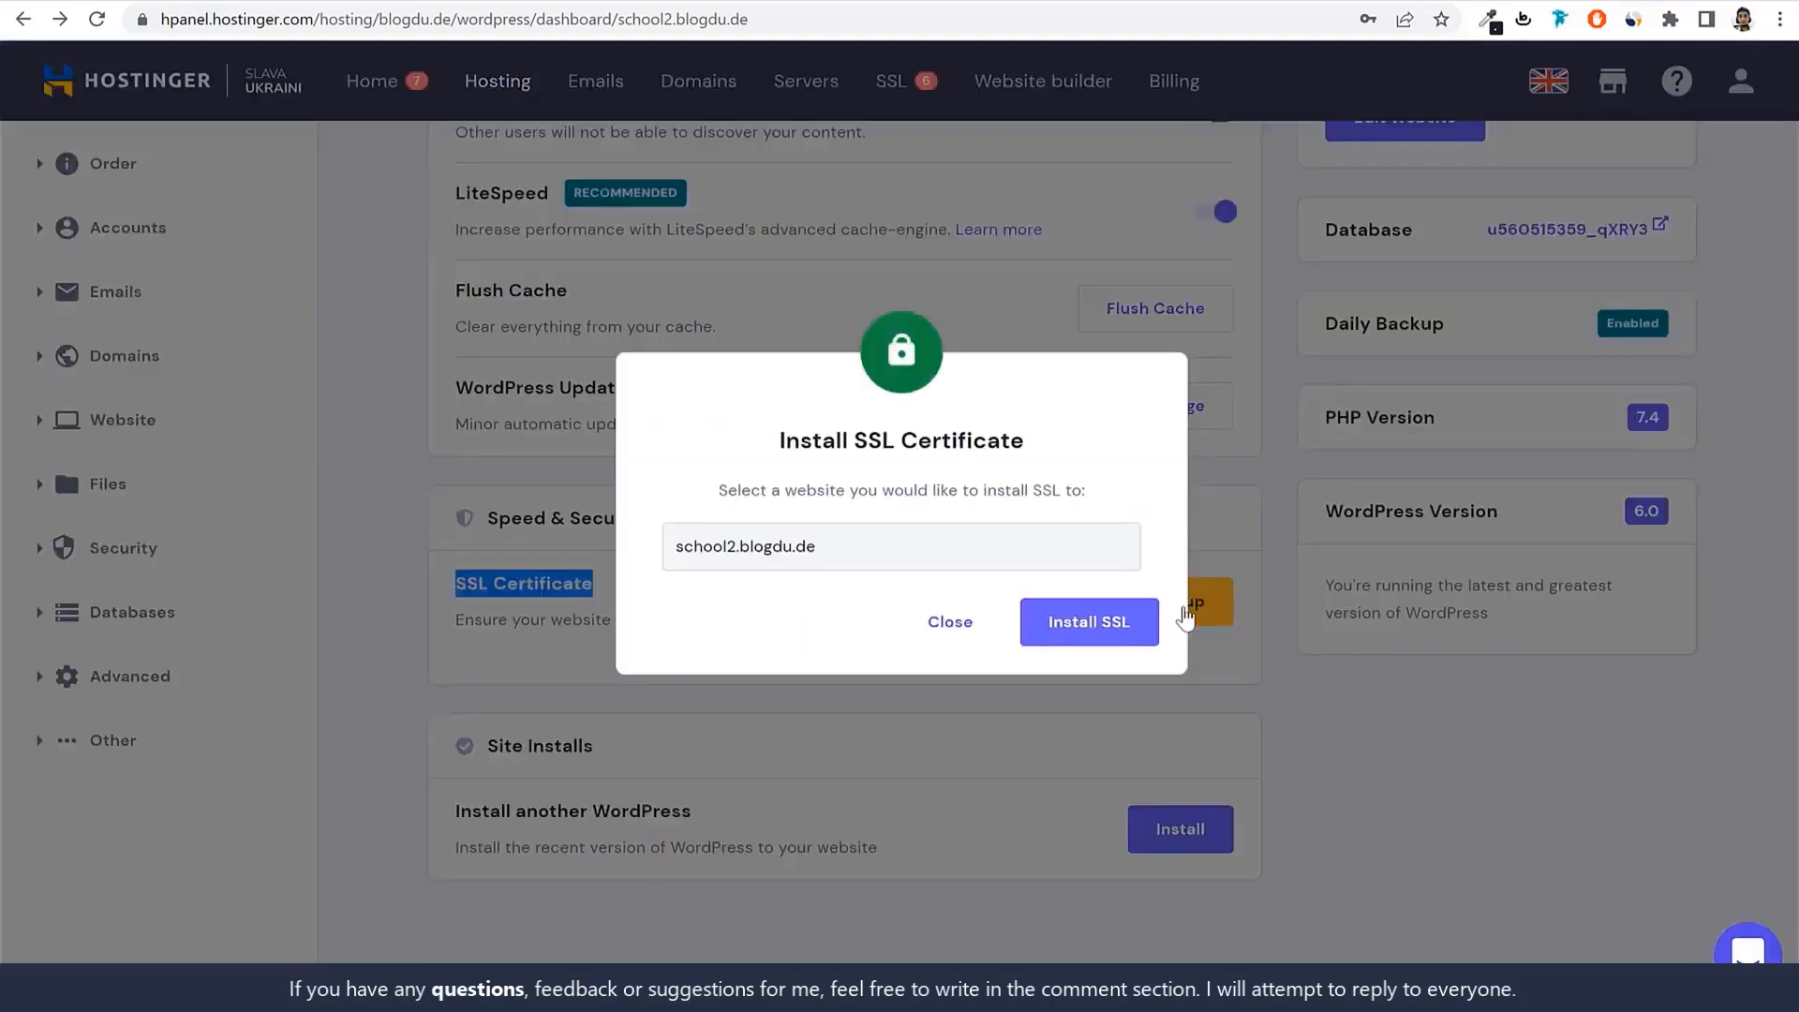
pyautogui.click(1089, 622)
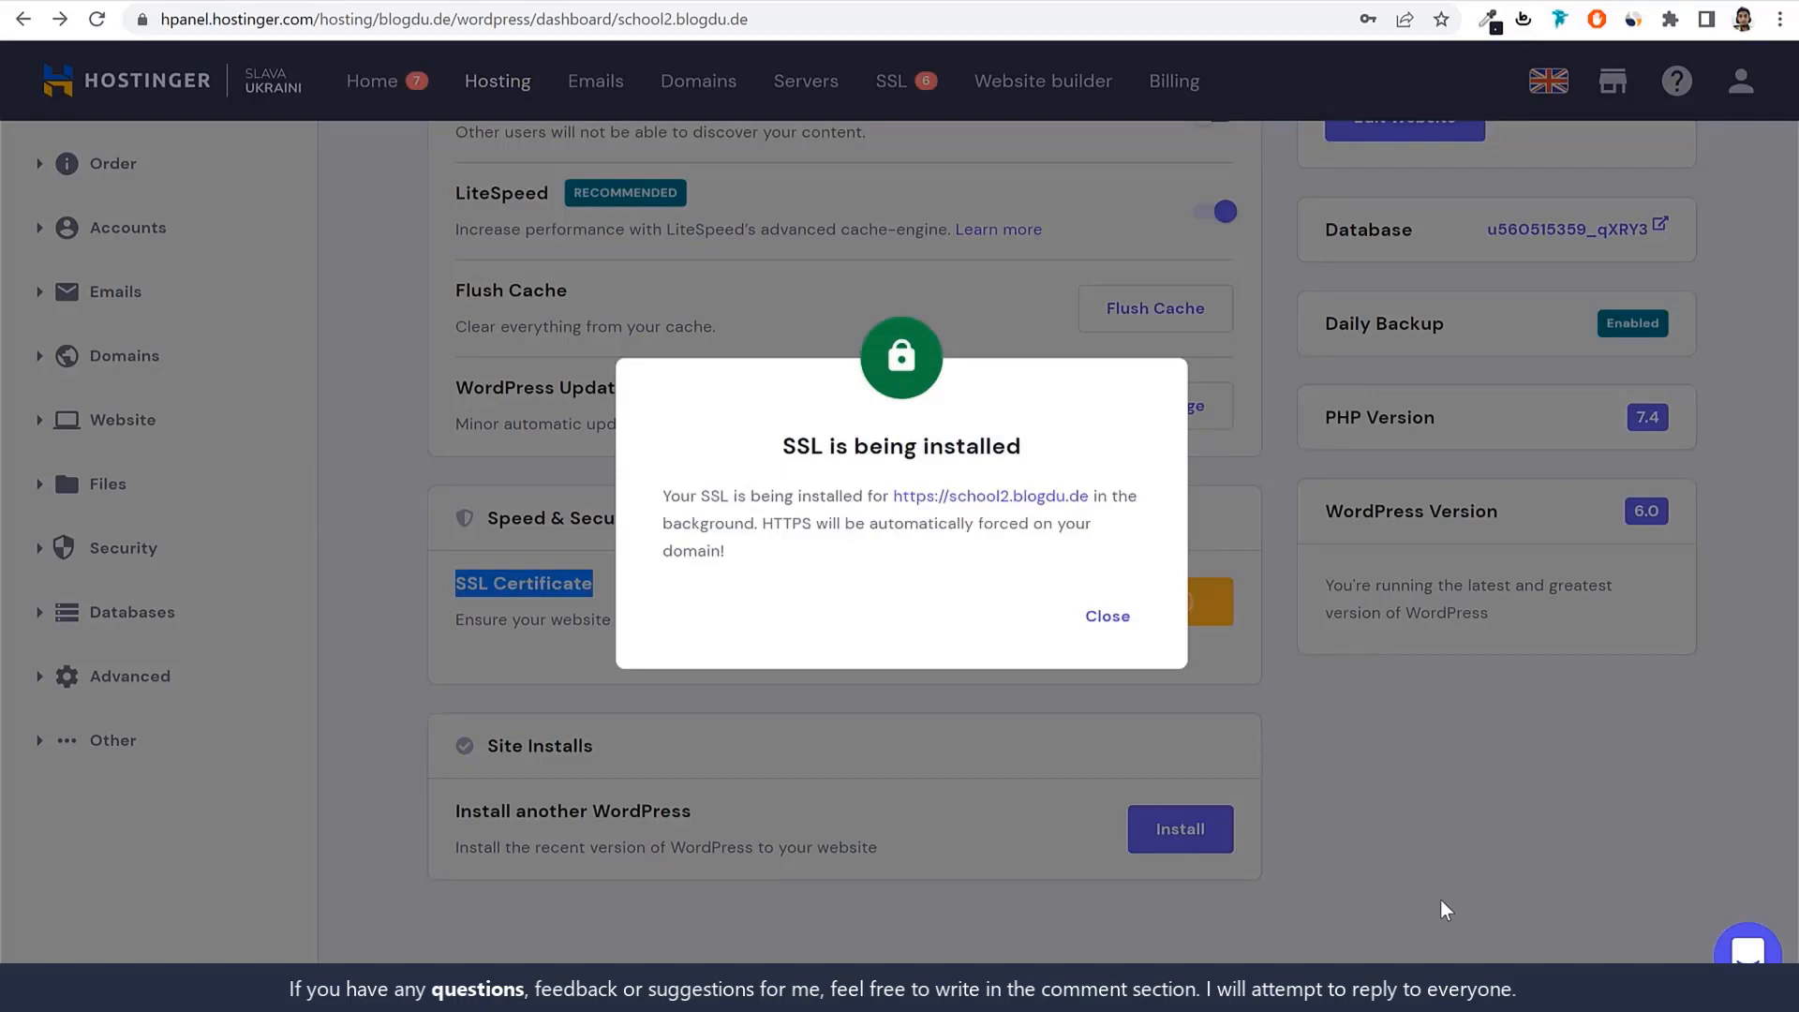
pyautogui.click(1106, 620)
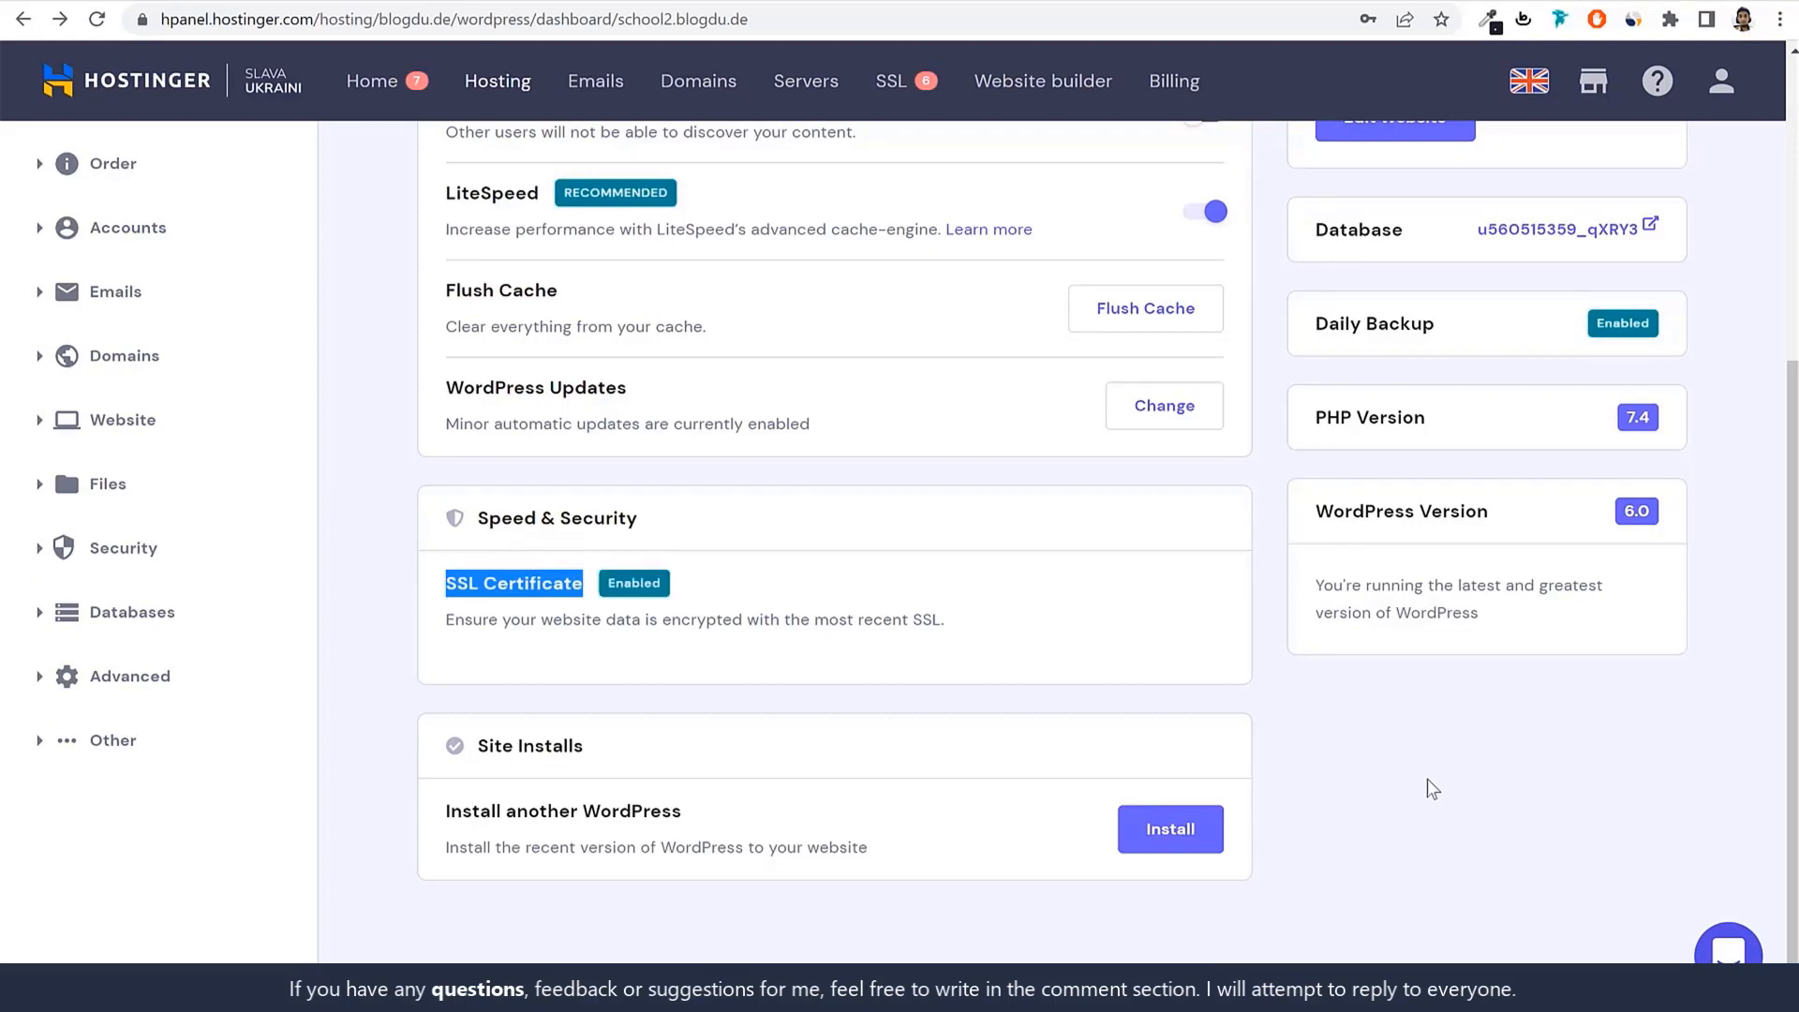
pyautogui.click(649, 611)
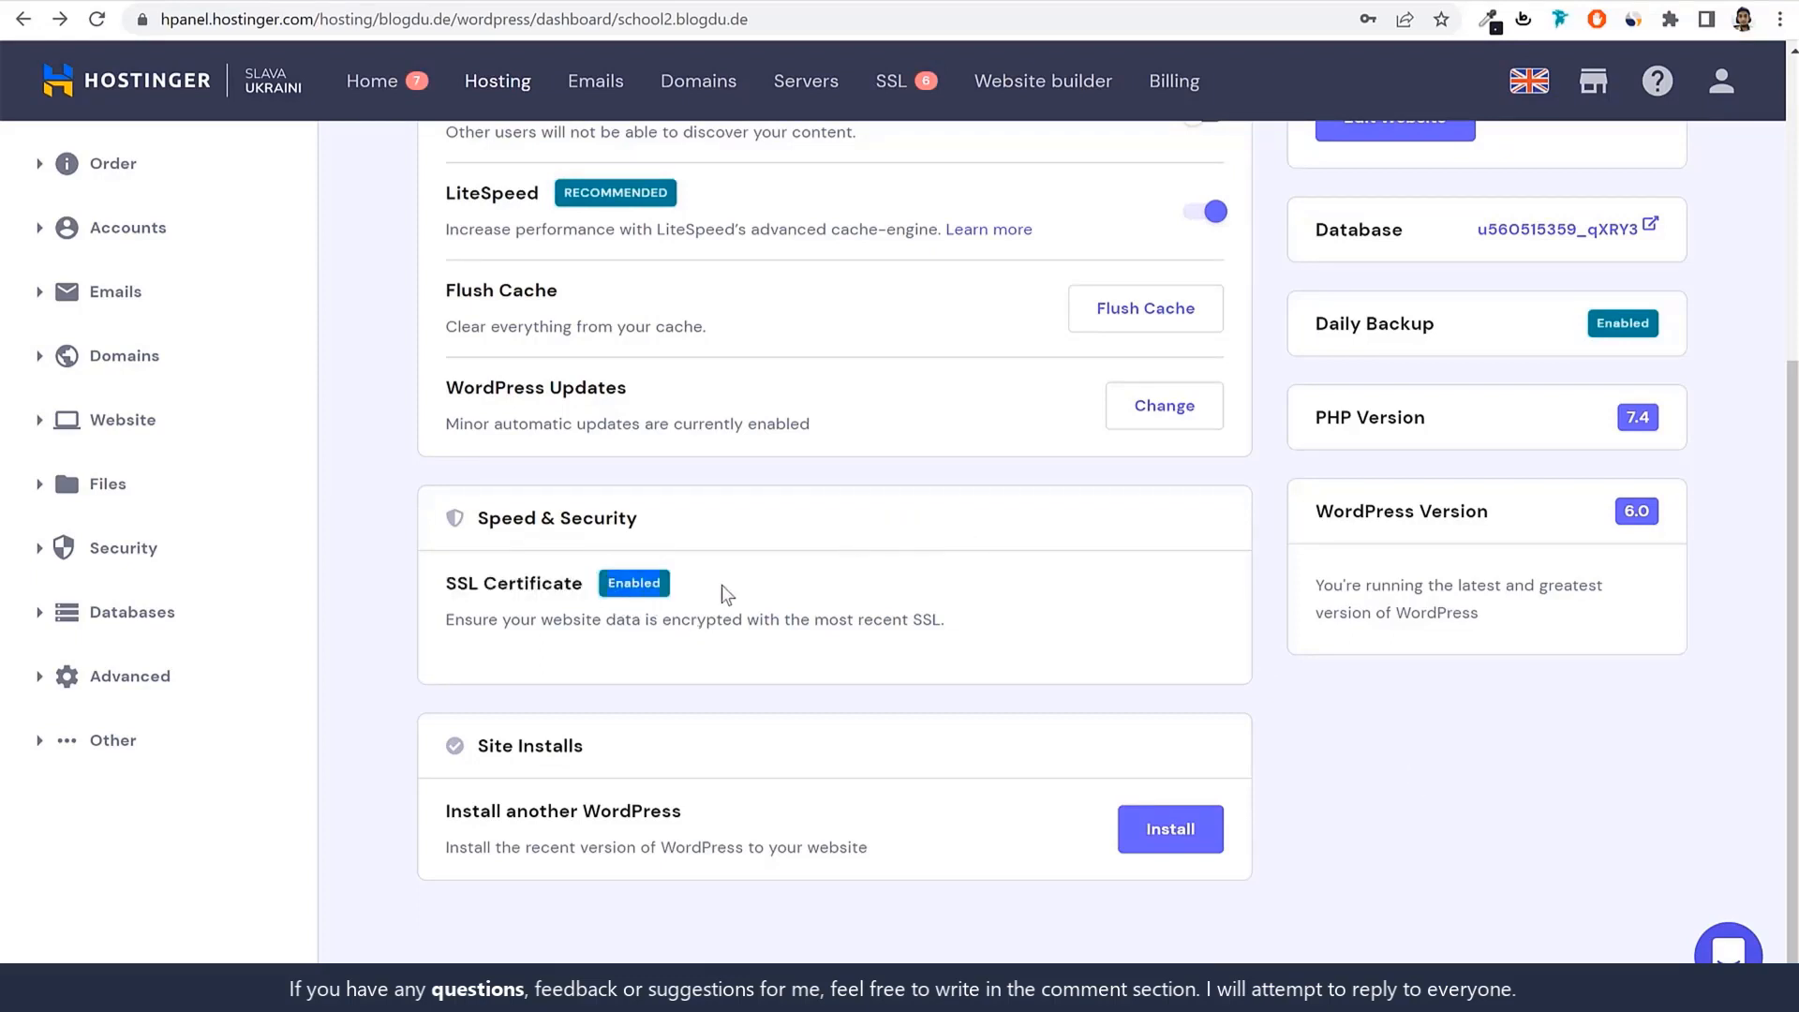
pyautogui.scroll(5, 848, 694)
# Confirm Force HTTPS is on, then open the school2.blogdu.de WordPress admin via Edit Website.
pyautogui.moveTo(447, 463); pyautogui.dragTo(588, 464)
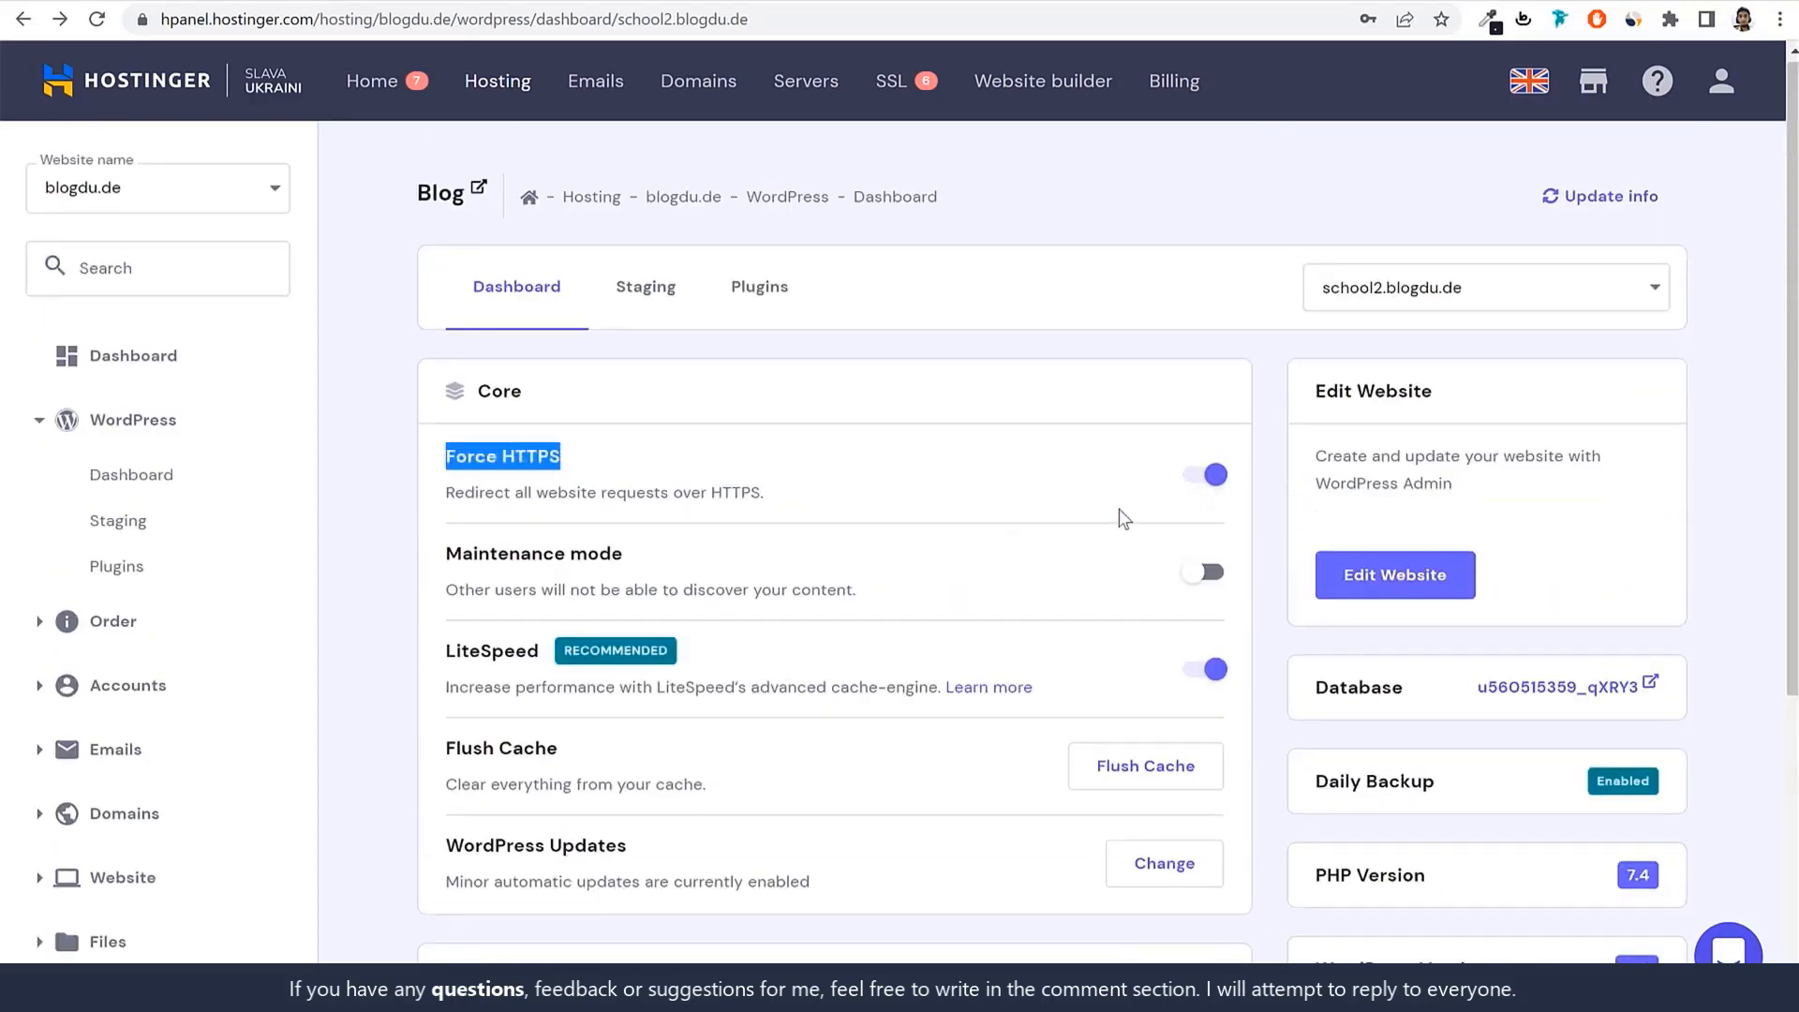
pyautogui.click(1042, 496)
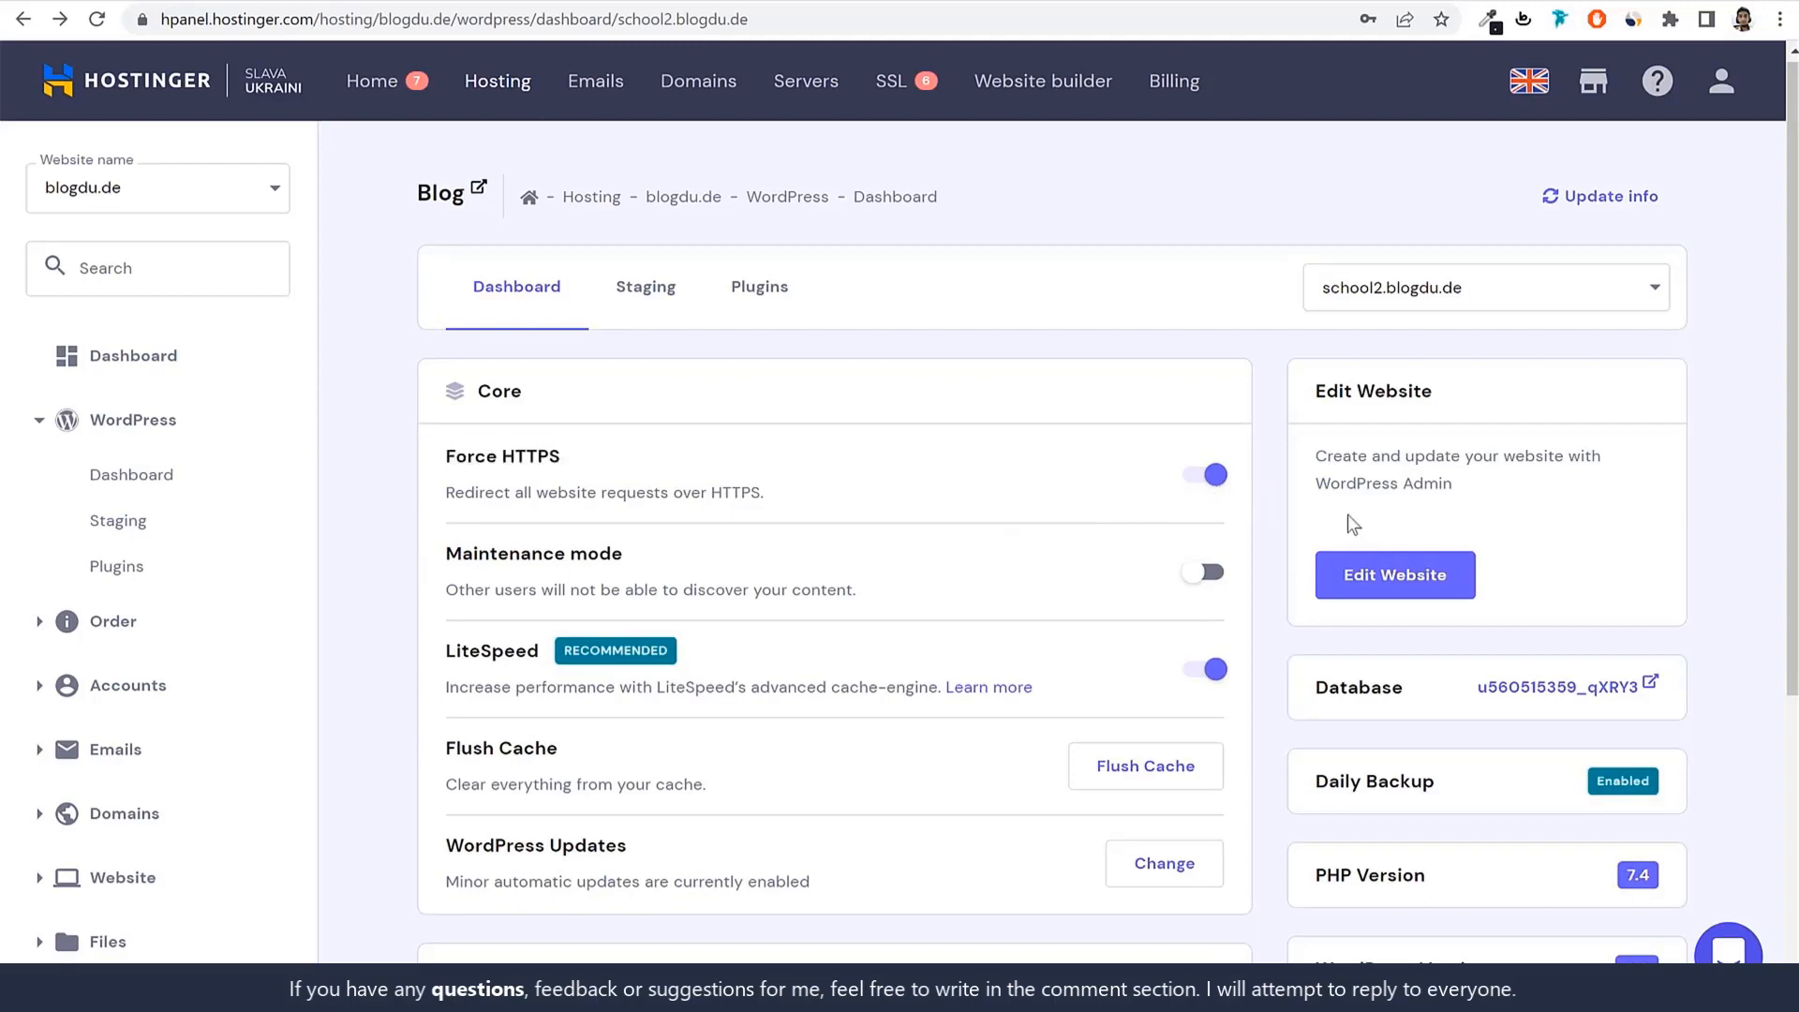
pyautogui.click(1397, 579)
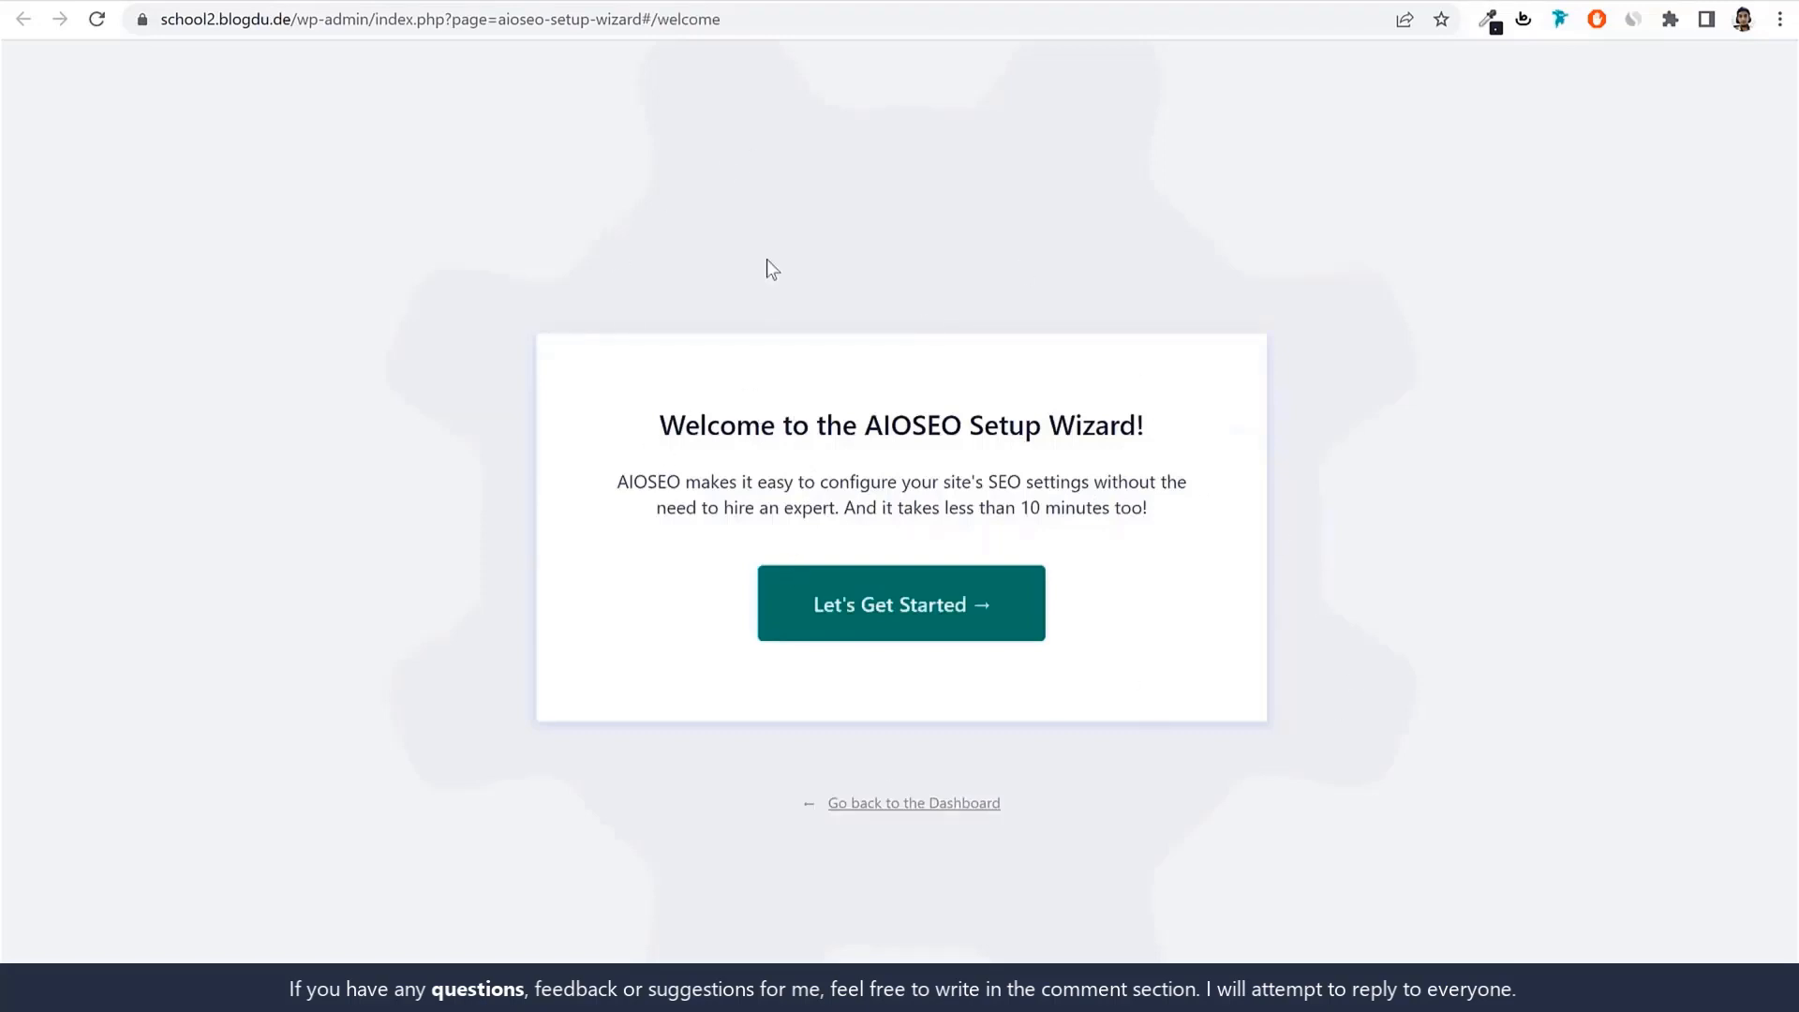
# Skip the AIOSEO setup wizard and load the main WordPress admin dashboard.
pyautogui.moveTo(808, 796); pyautogui.dragTo(892, 811)
pyautogui.click(958, 810)
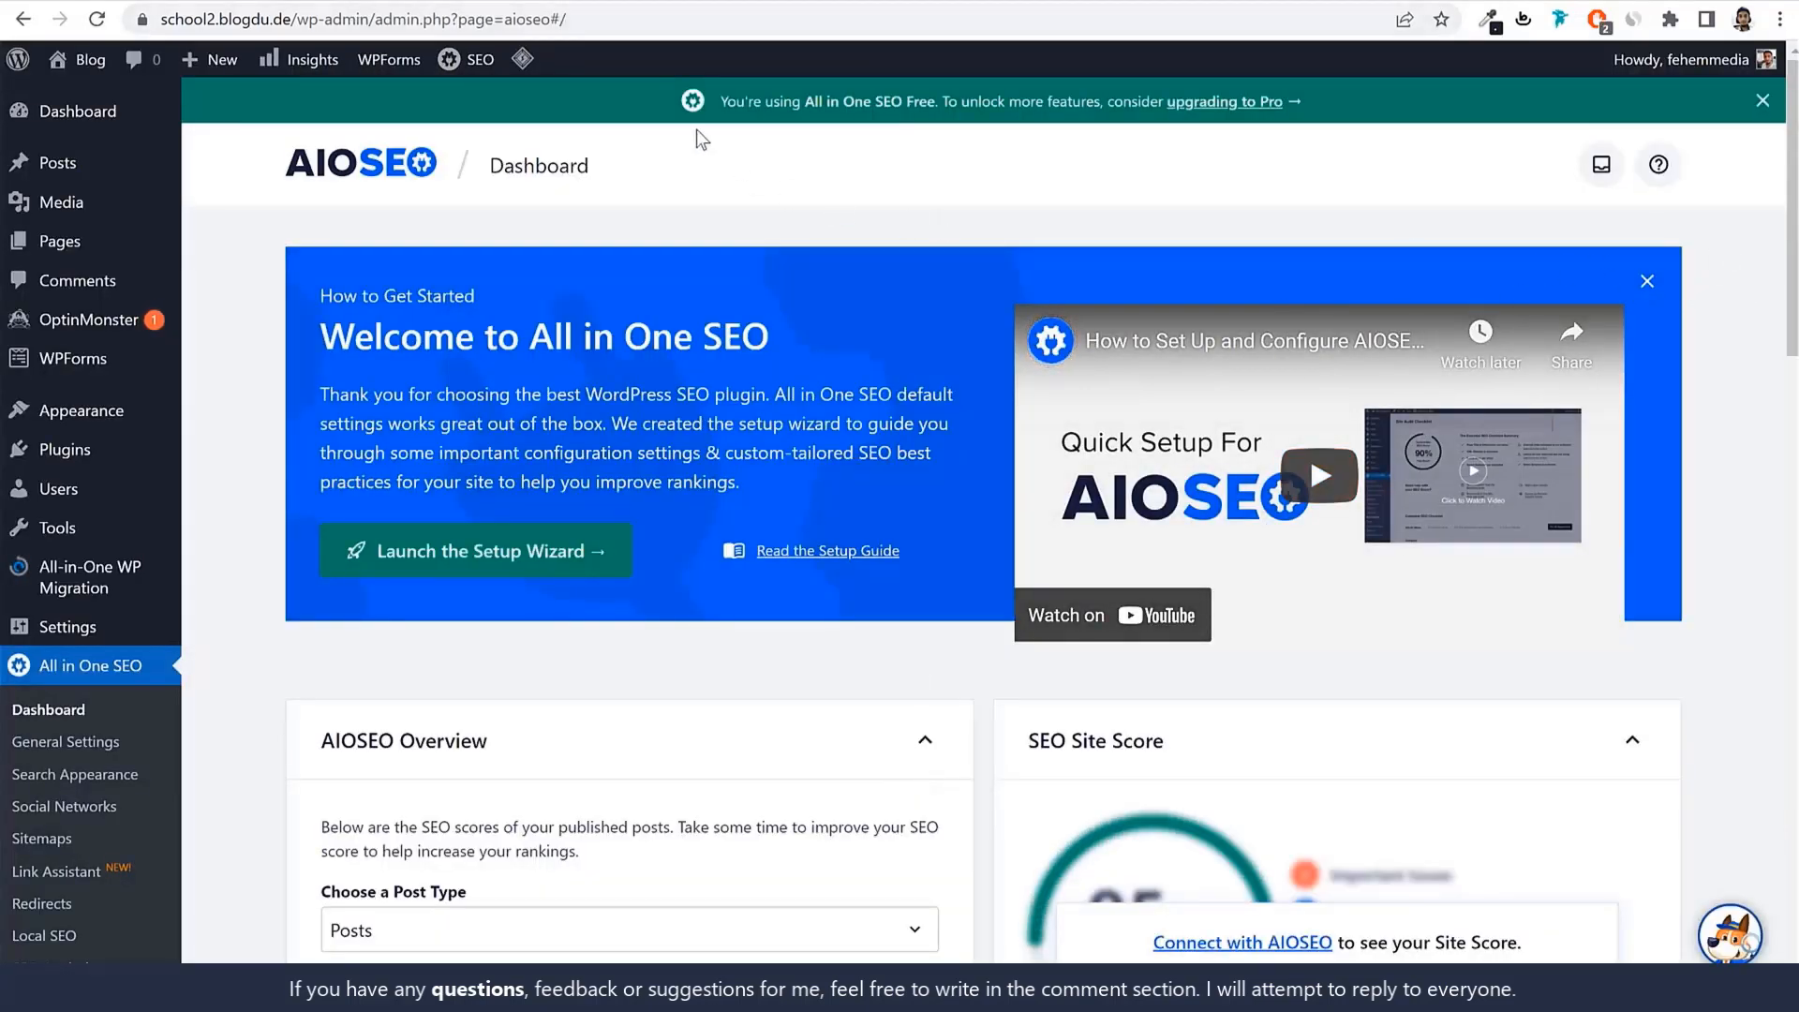
pyautogui.moveTo(375, 20); pyautogui.dragTo(952, 108)
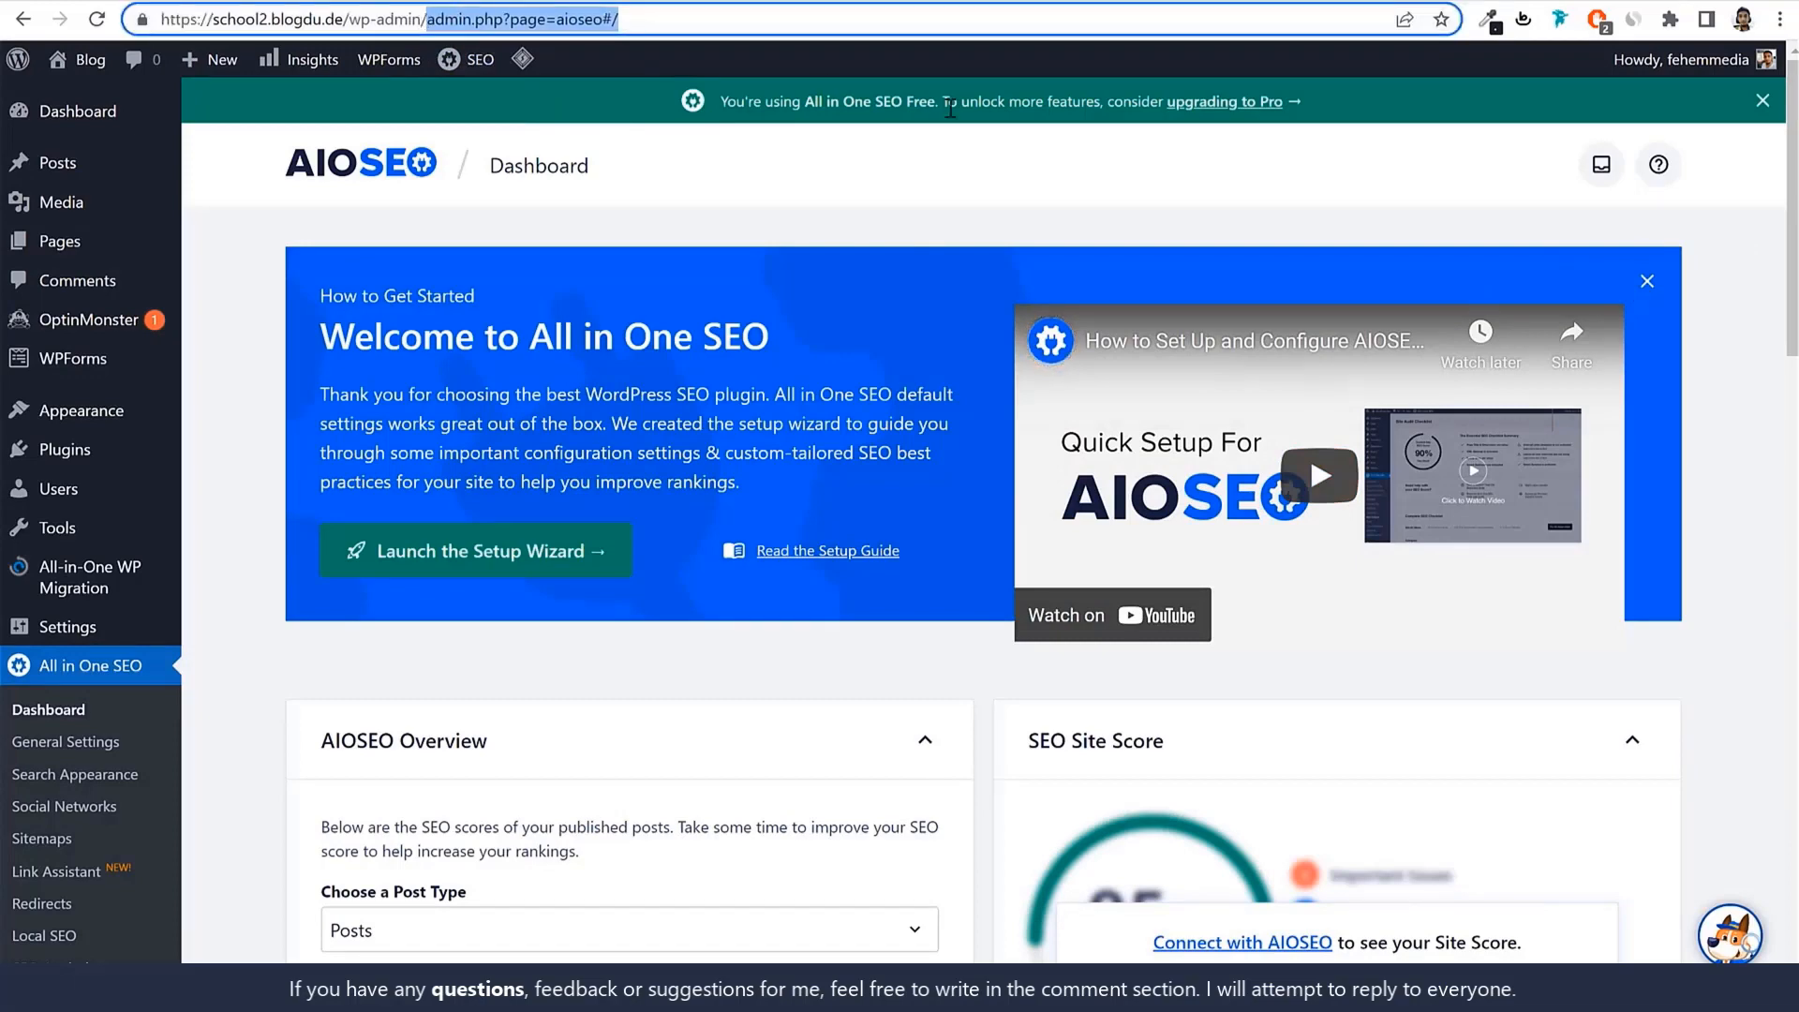
pyautogui.press('BackSpace')
pyautogui.press('Return')
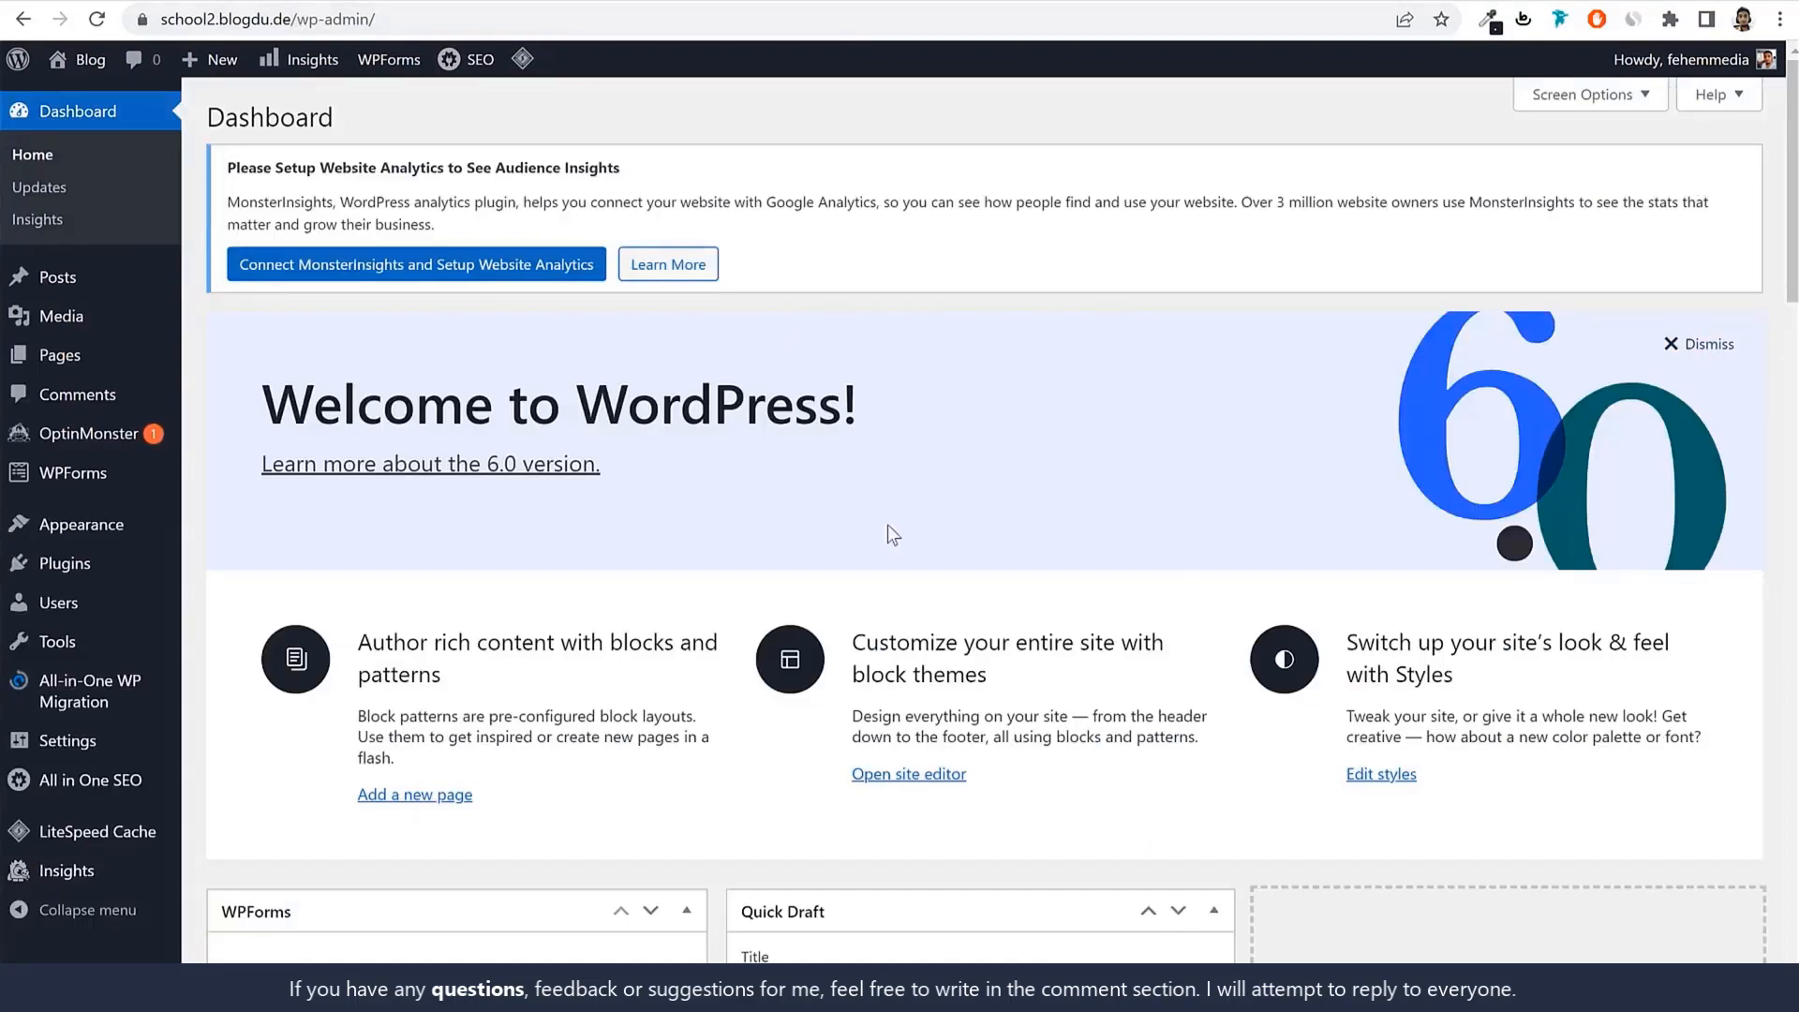
pyautogui.scroll(-12, 987, 698)
pyautogui.scroll(10, 988, 703)
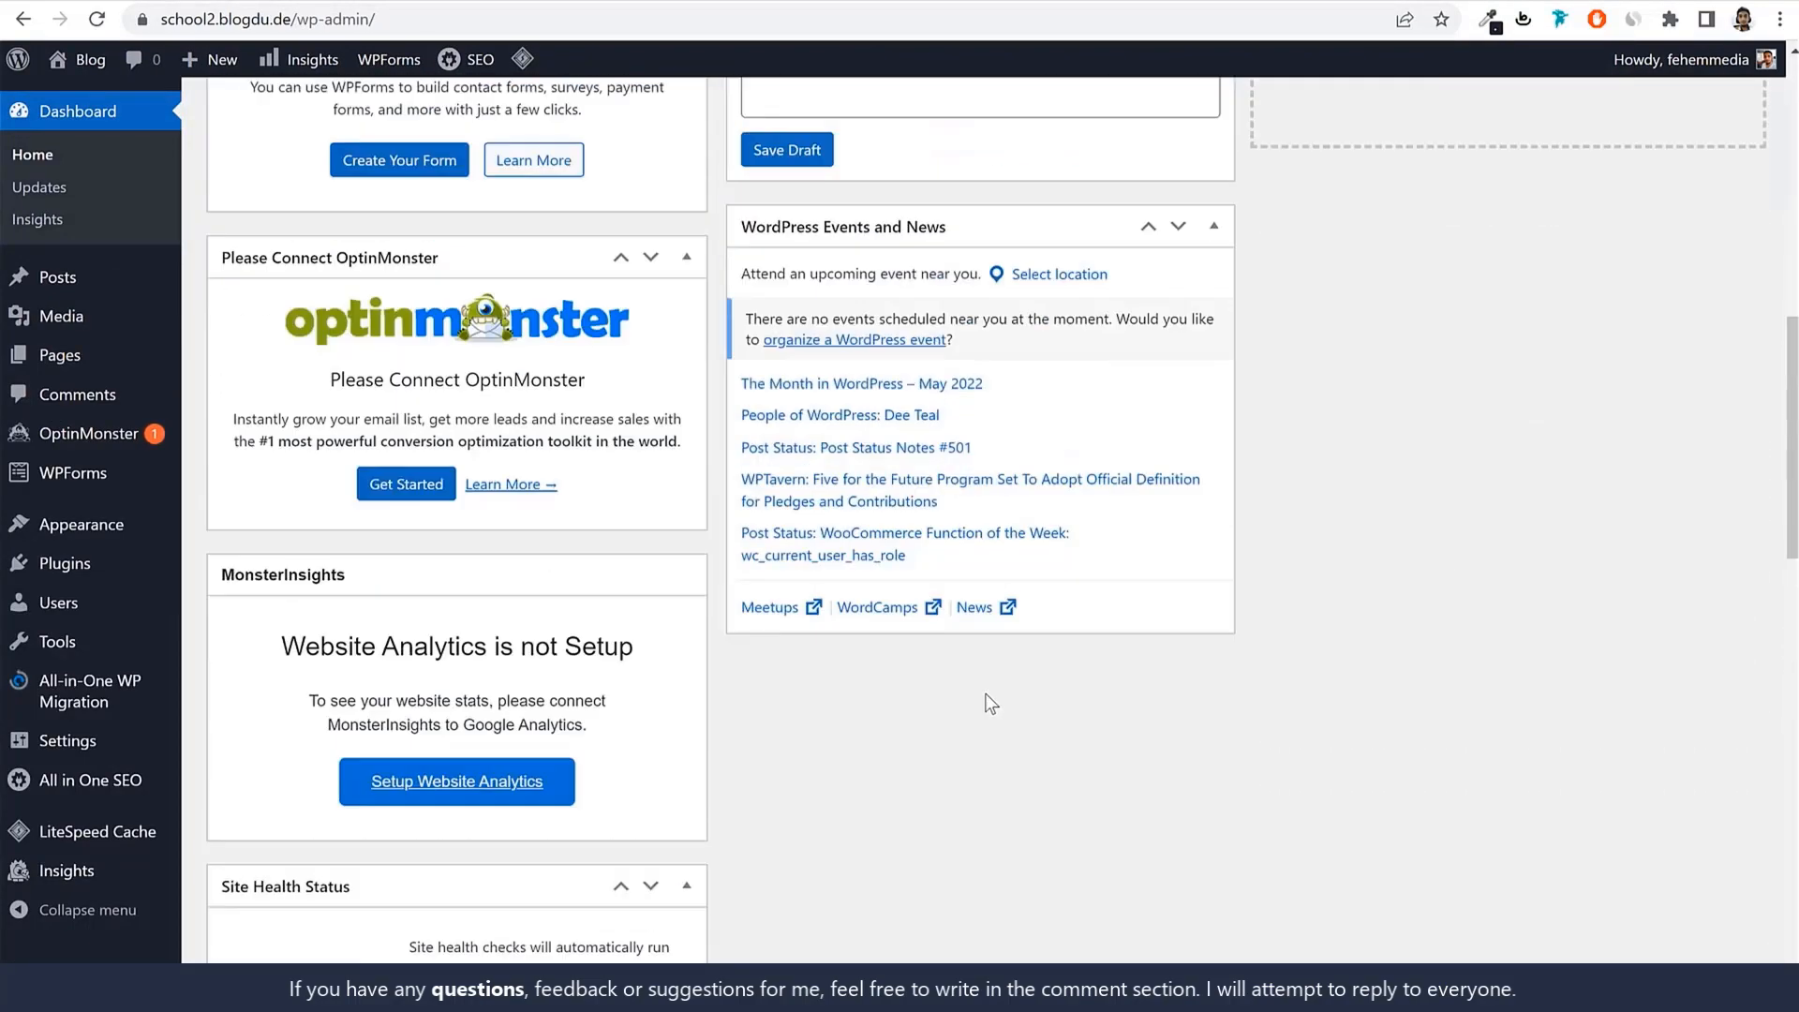
pyautogui.scroll(2, 926, 478)
# Highlight /wp-admin/ in the dashboard address, then return to Hostinger hPanel.
pyautogui.click(300, 19)
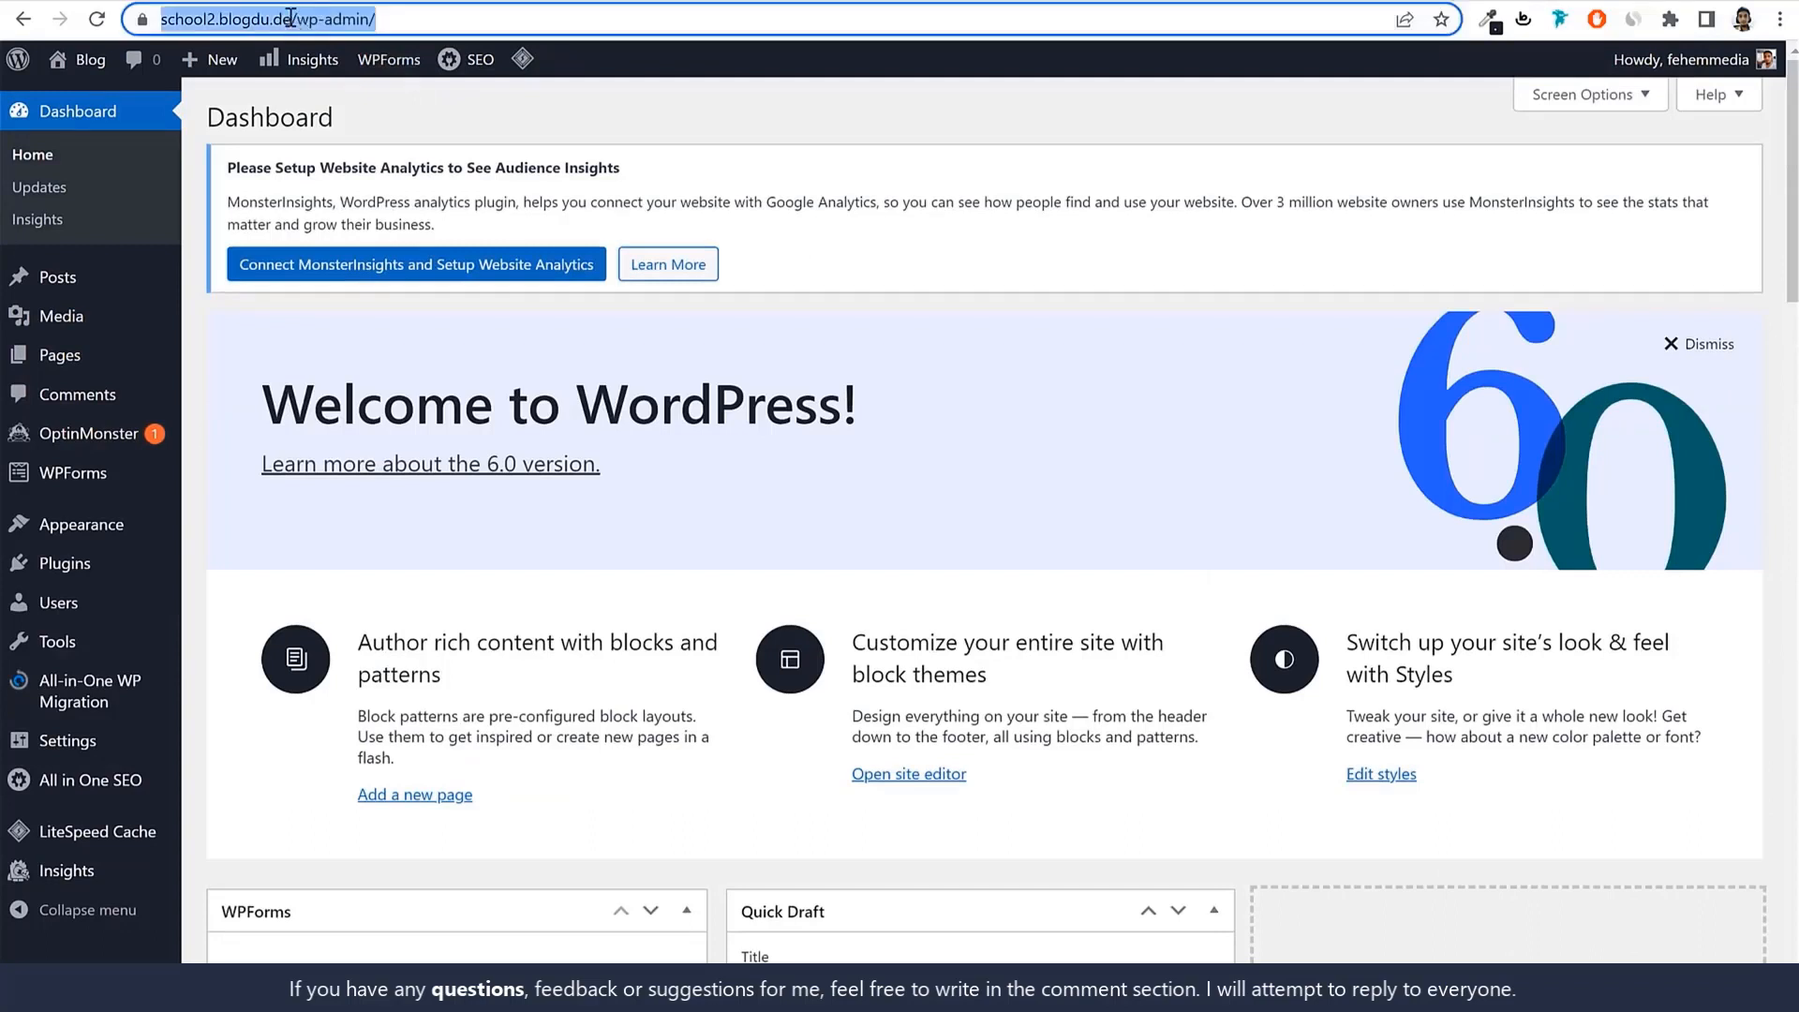
pyautogui.click(341, 19)
pyautogui.moveTo(341, 19); pyautogui.dragTo(496, 23)
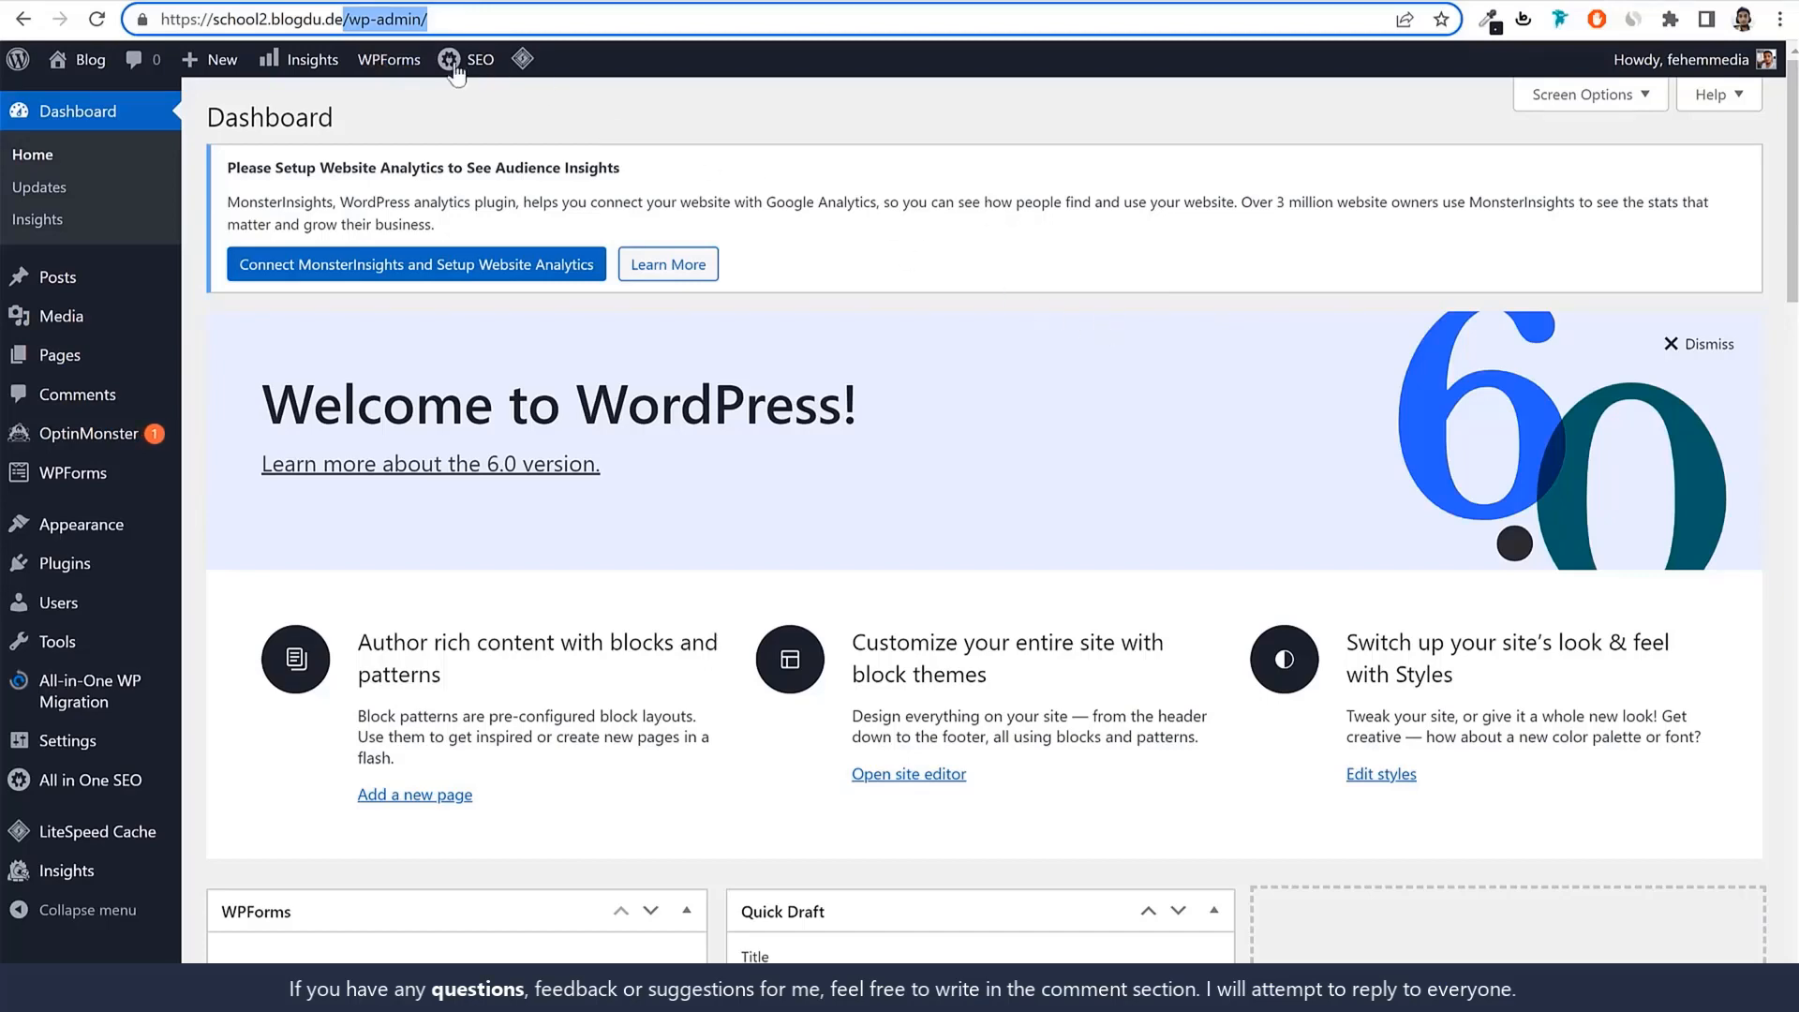
pyautogui.click(442, 0)
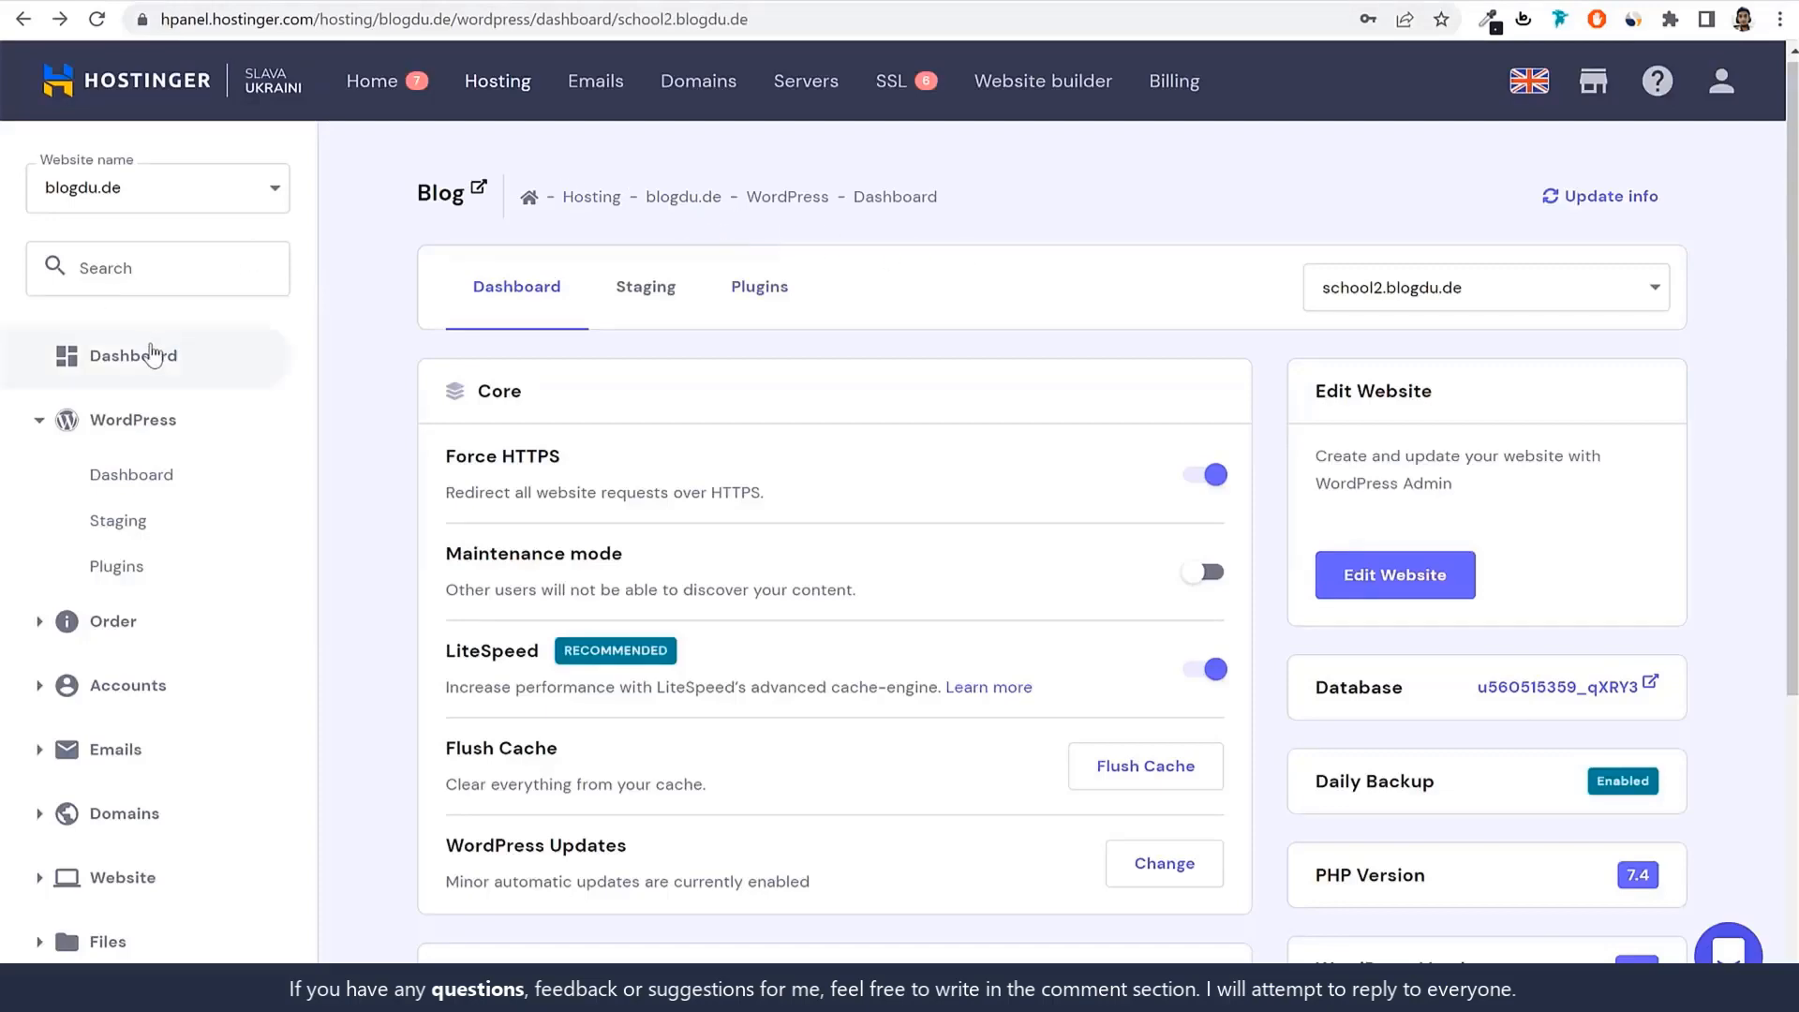
# Open school2.blogdu.de's WordPress dashboard from hPanel and scroll through its WPForms, Quick Draft and Events boxes.
pyautogui.click(1376, 593)
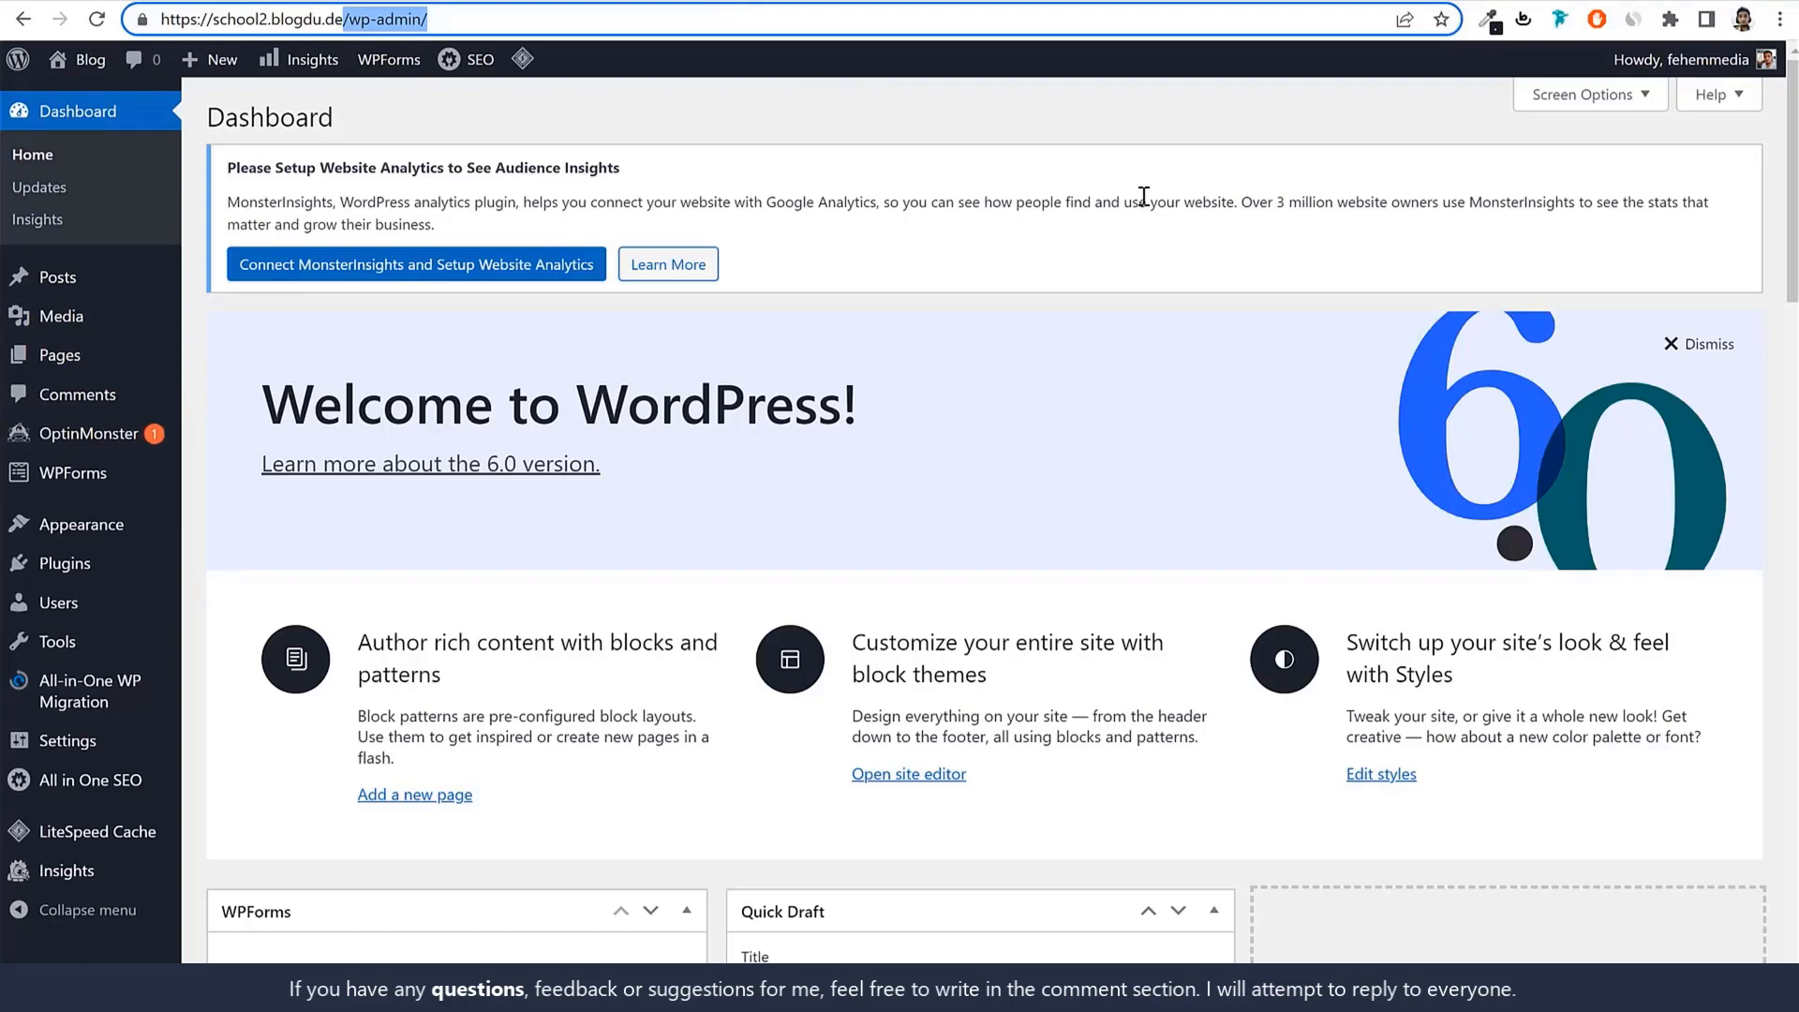
pyautogui.scroll(-10, 1177, 473)
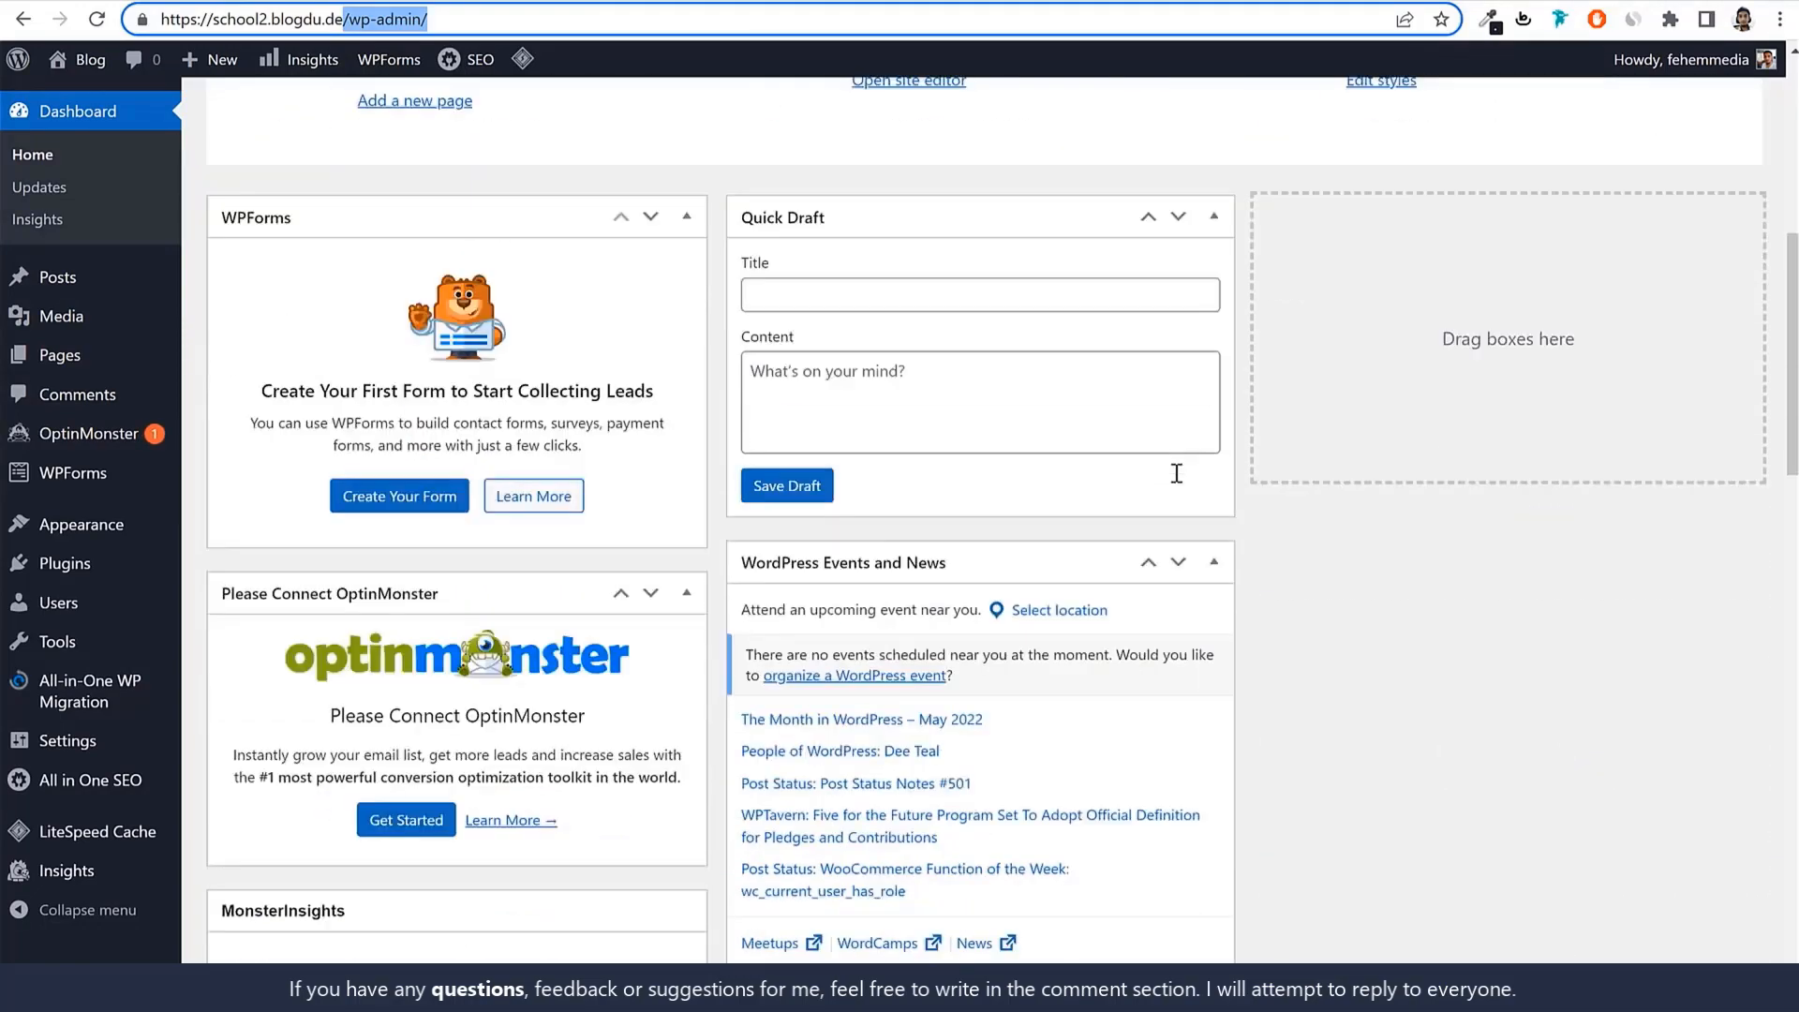
pyautogui.scroll(5, 1124, 357)
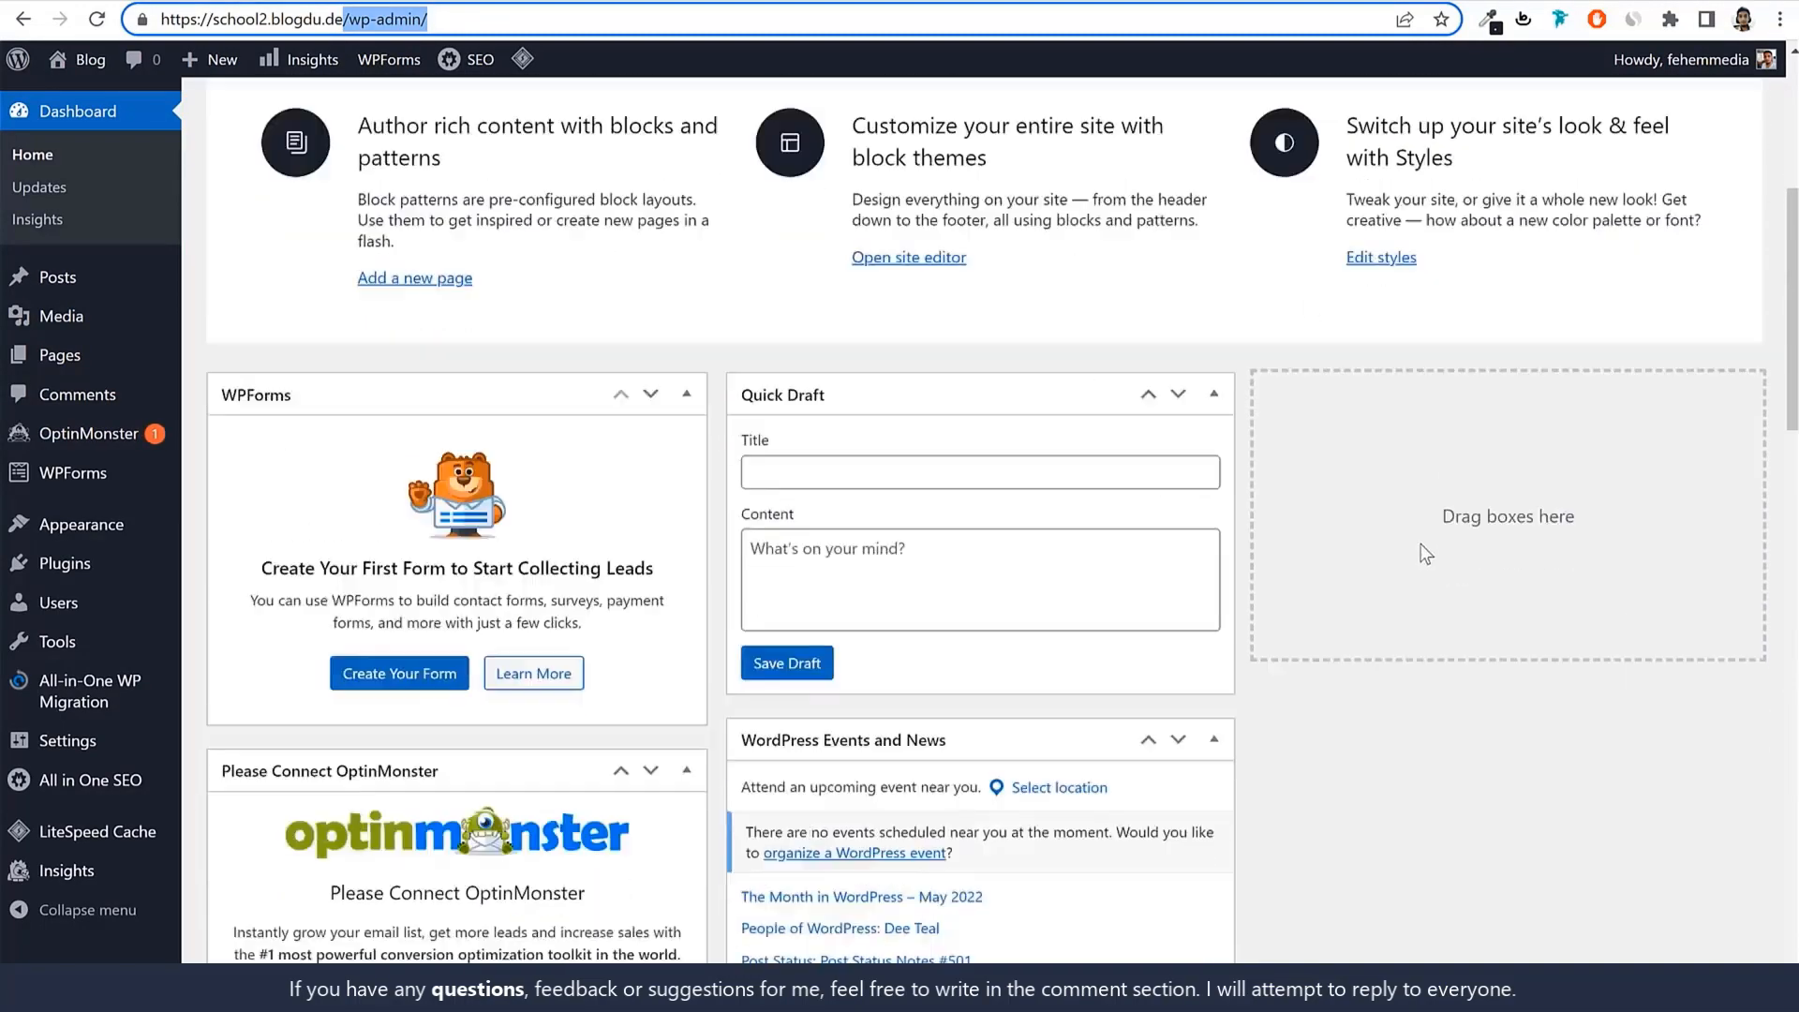
pyautogui.scroll(-15, 1093, 586)
# Uncheck every box in Screen Options, from Welcome and WPForms through Quick Draft and Events and News.
pyautogui.scroll(-6, 1089, 581)
pyautogui.scroll(1, 1089, 581)
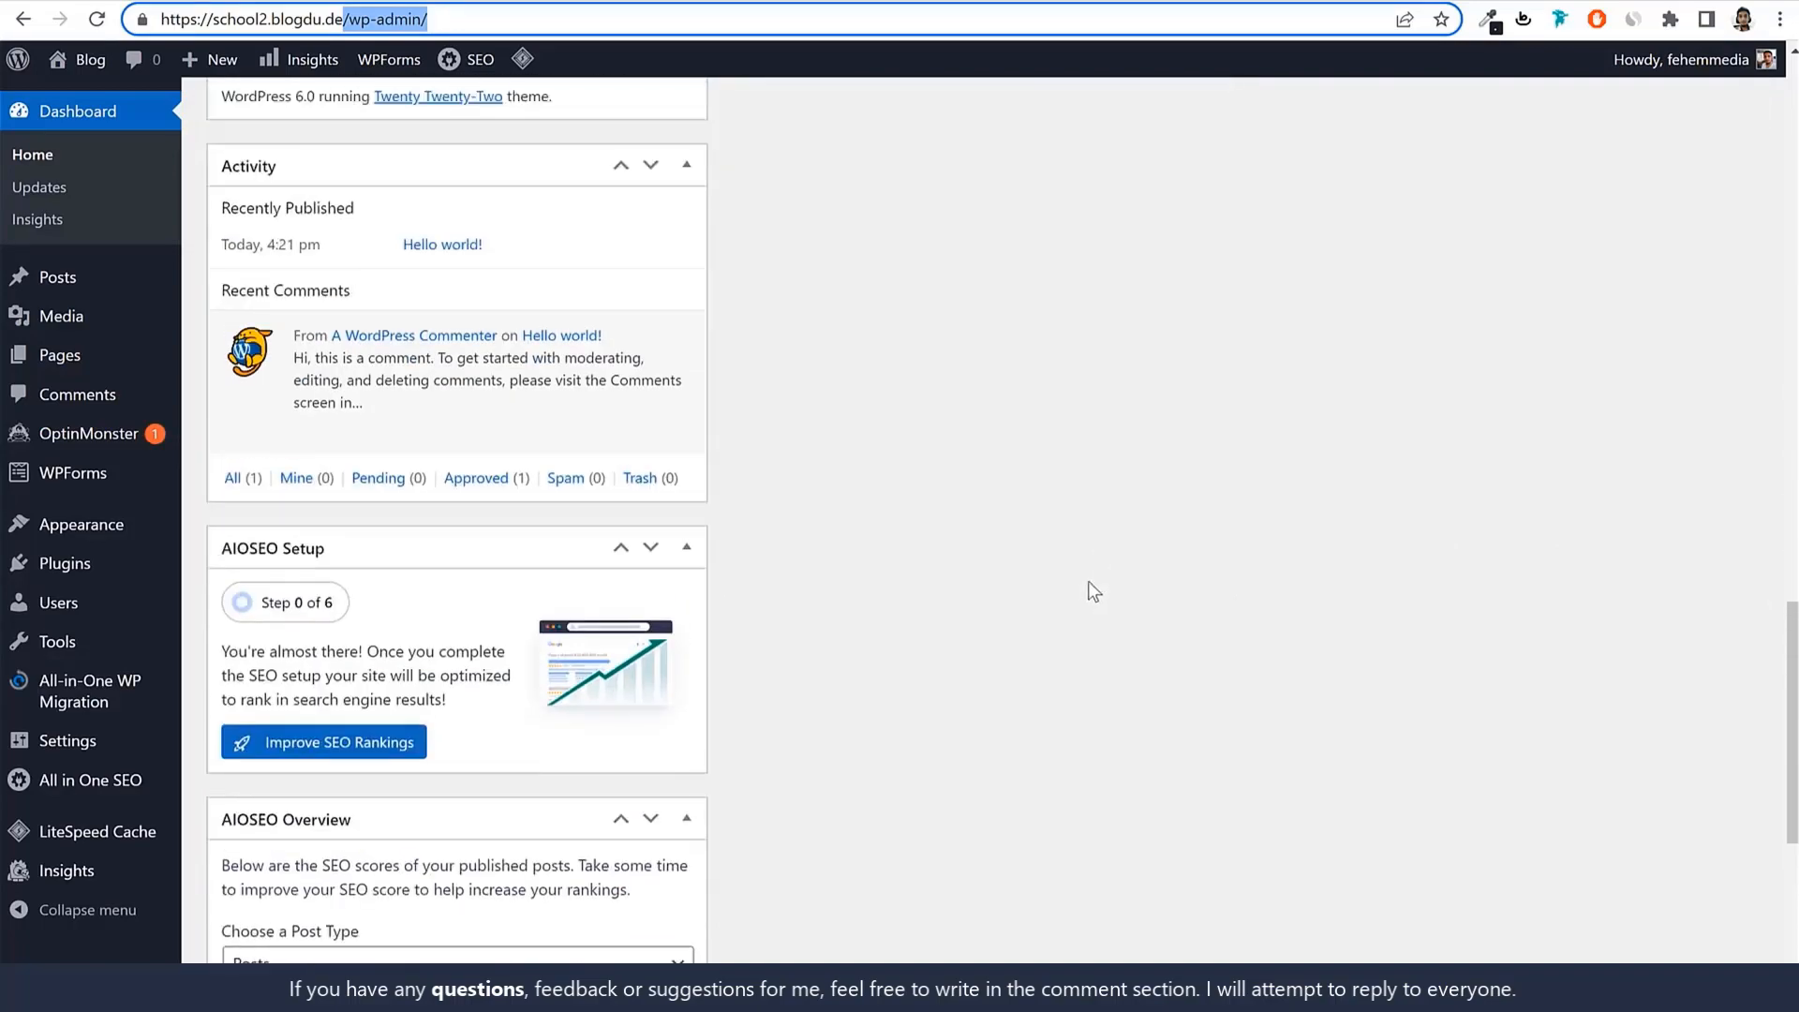
pyautogui.scroll(-6, 1088, 581)
pyautogui.scroll(20, 1088, 581)
pyautogui.scroll(3, 1088, 581)
pyautogui.click(1587, 96)
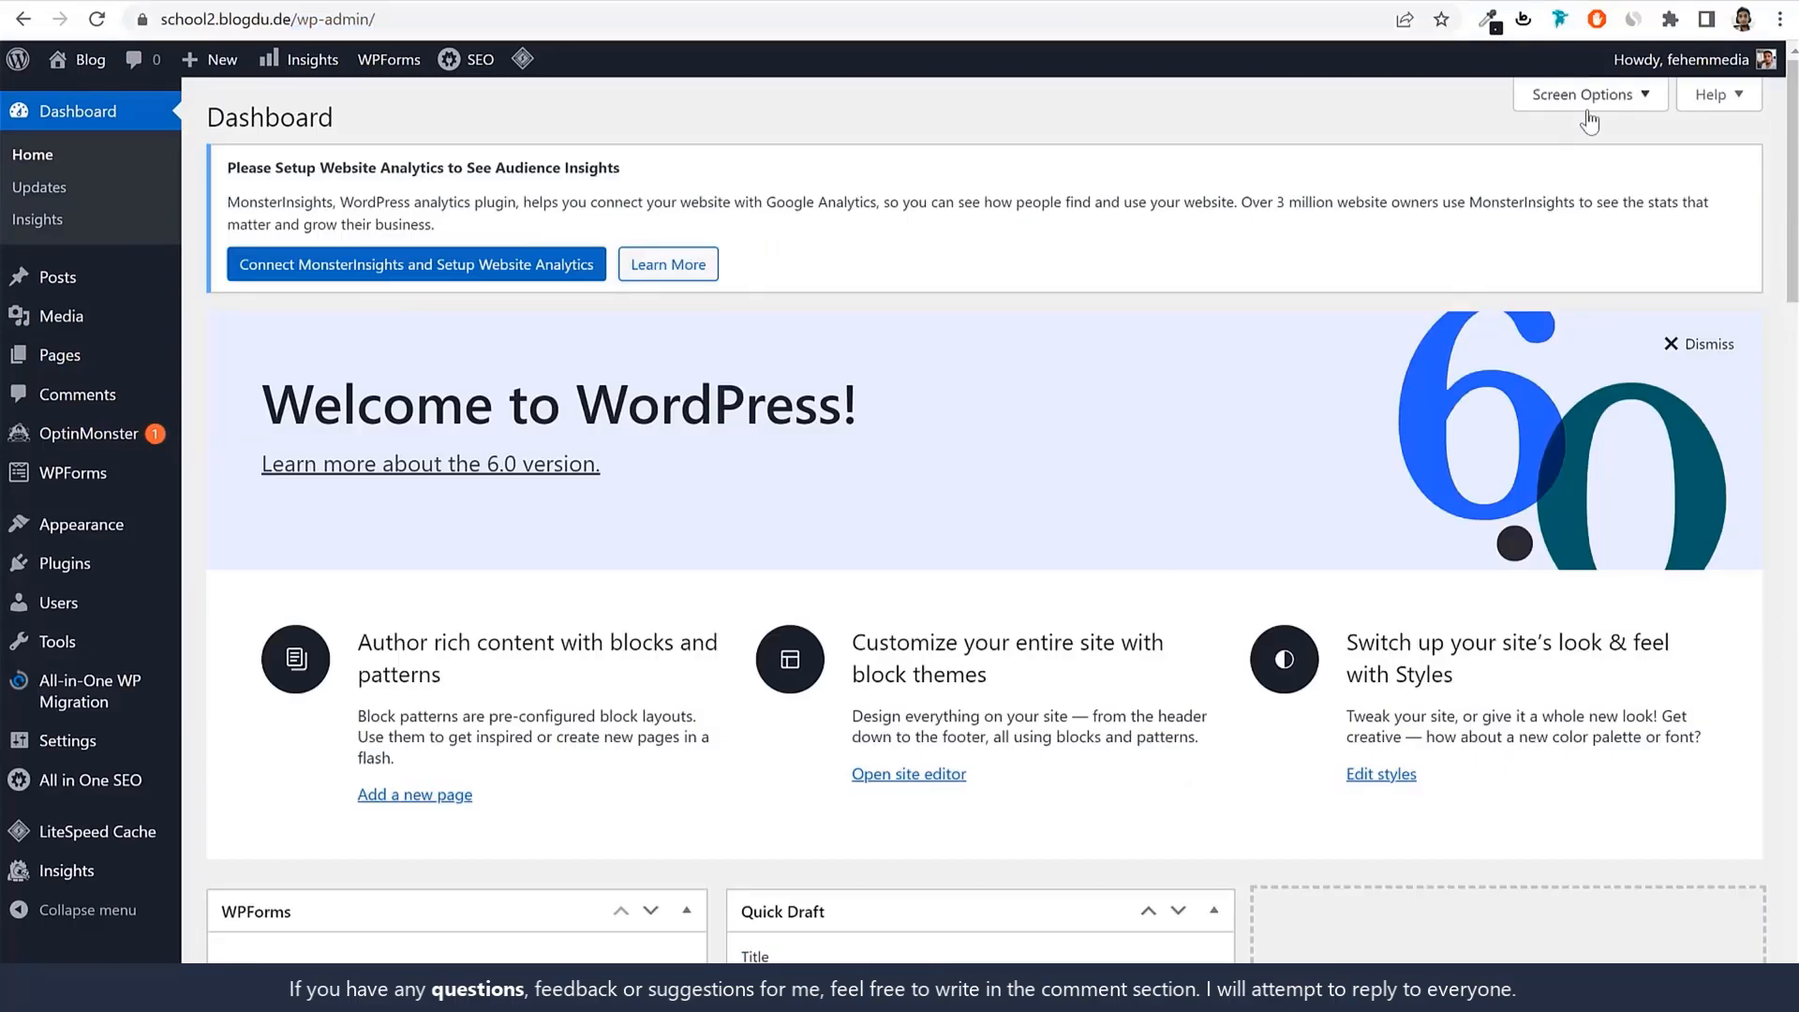
pyautogui.click(308, 235)
pyautogui.click(302, 197)
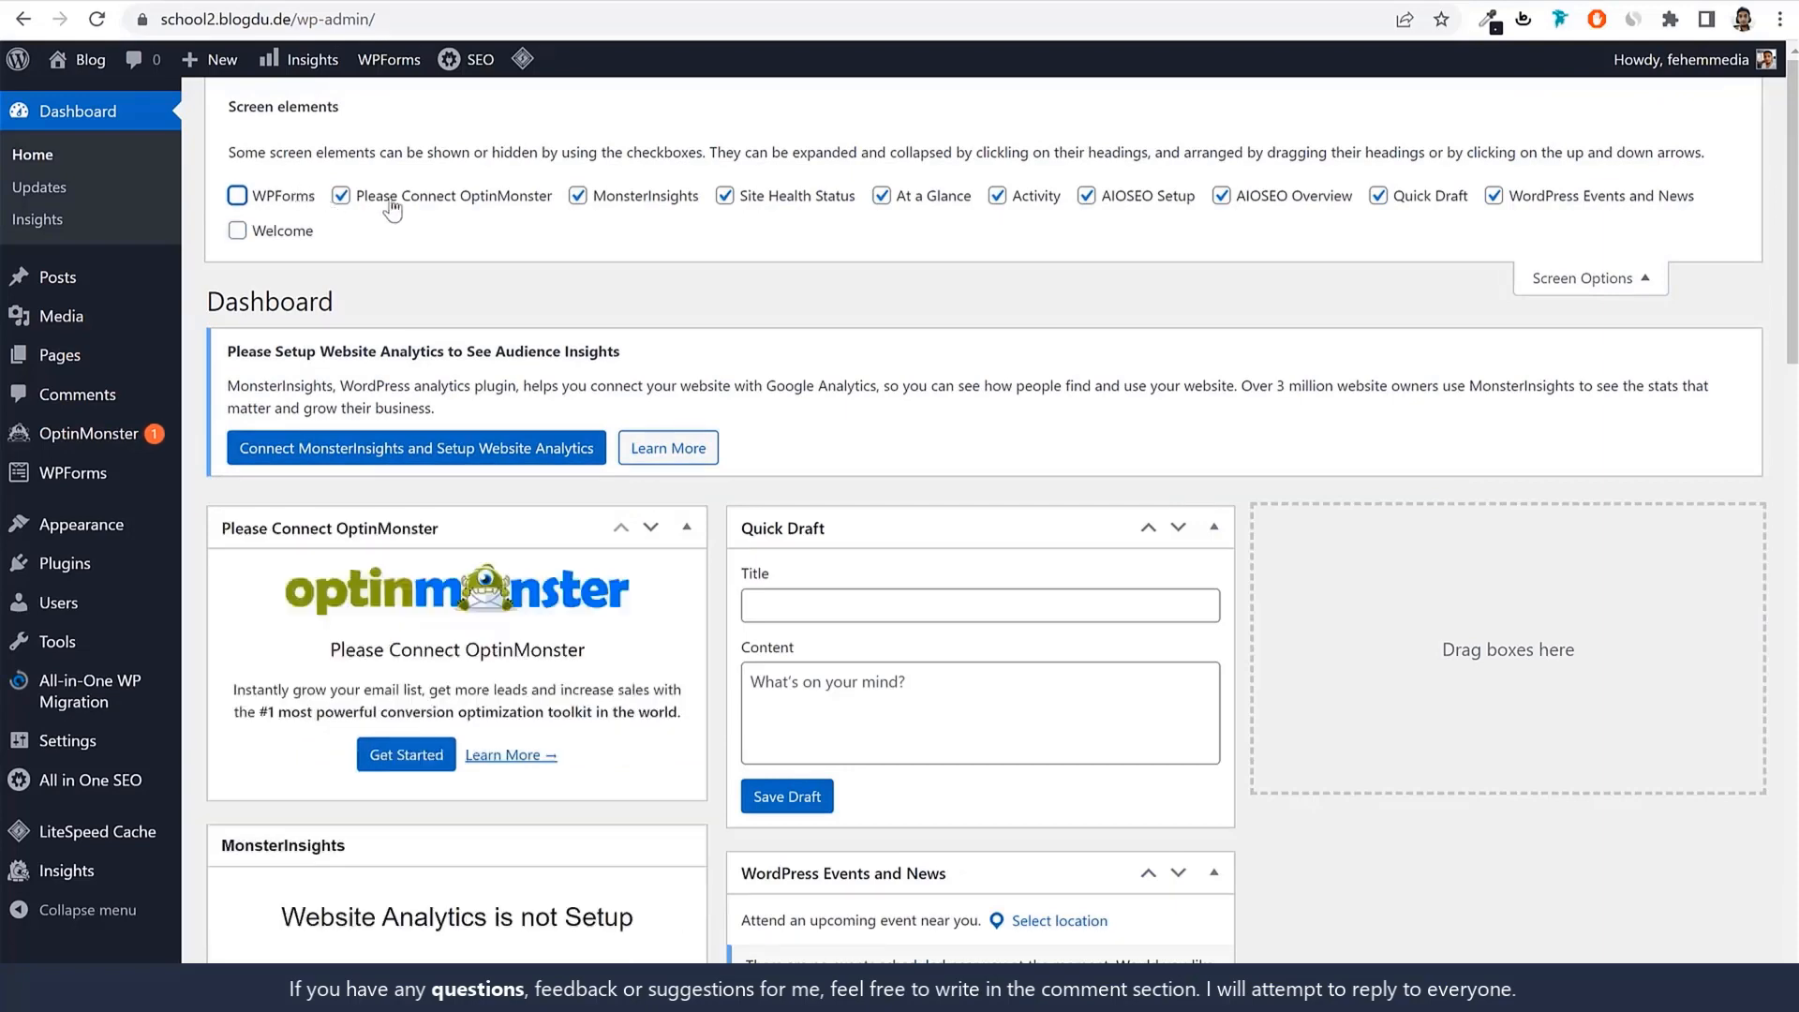
pyautogui.click(394, 199)
pyautogui.click(656, 199)
pyautogui.click(796, 197)
pyautogui.click(949, 197)
pyautogui.click(1105, 197)
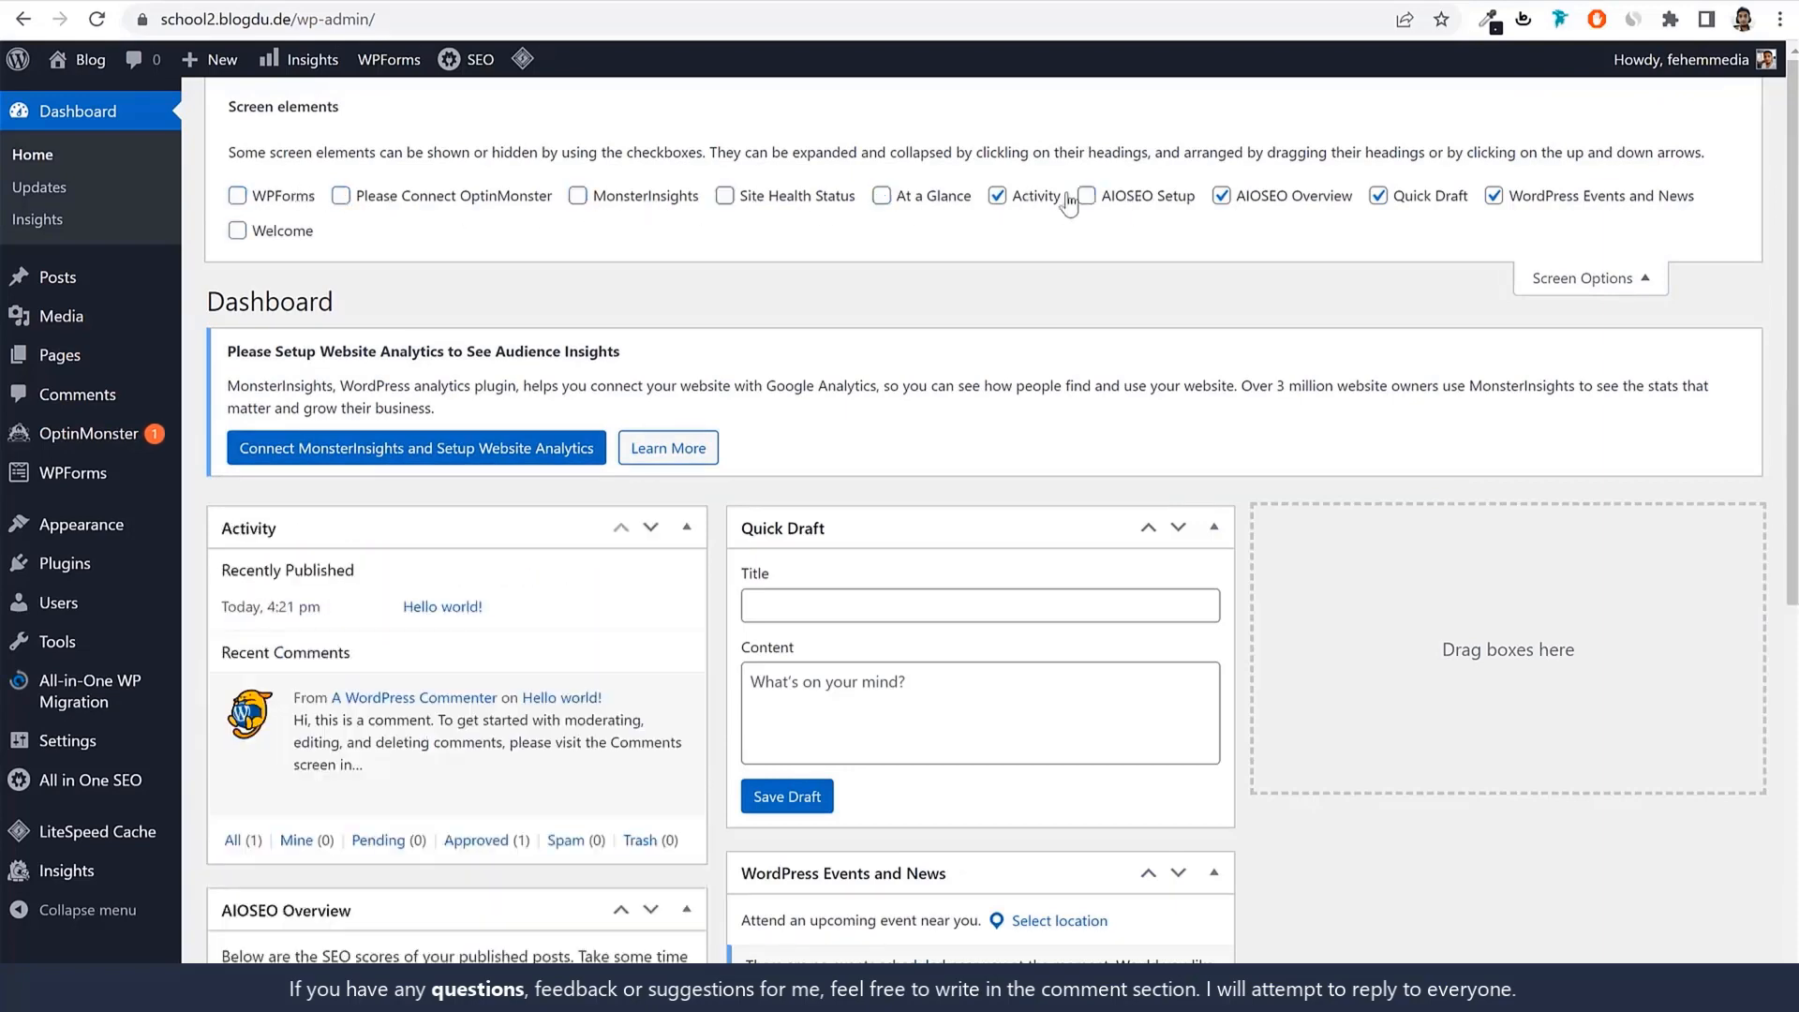
pyautogui.click(1040, 197)
pyautogui.click(1255, 197)
pyautogui.click(1426, 196)
pyautogui.click(1571, 198)
pyautogui.click(1599, 272)
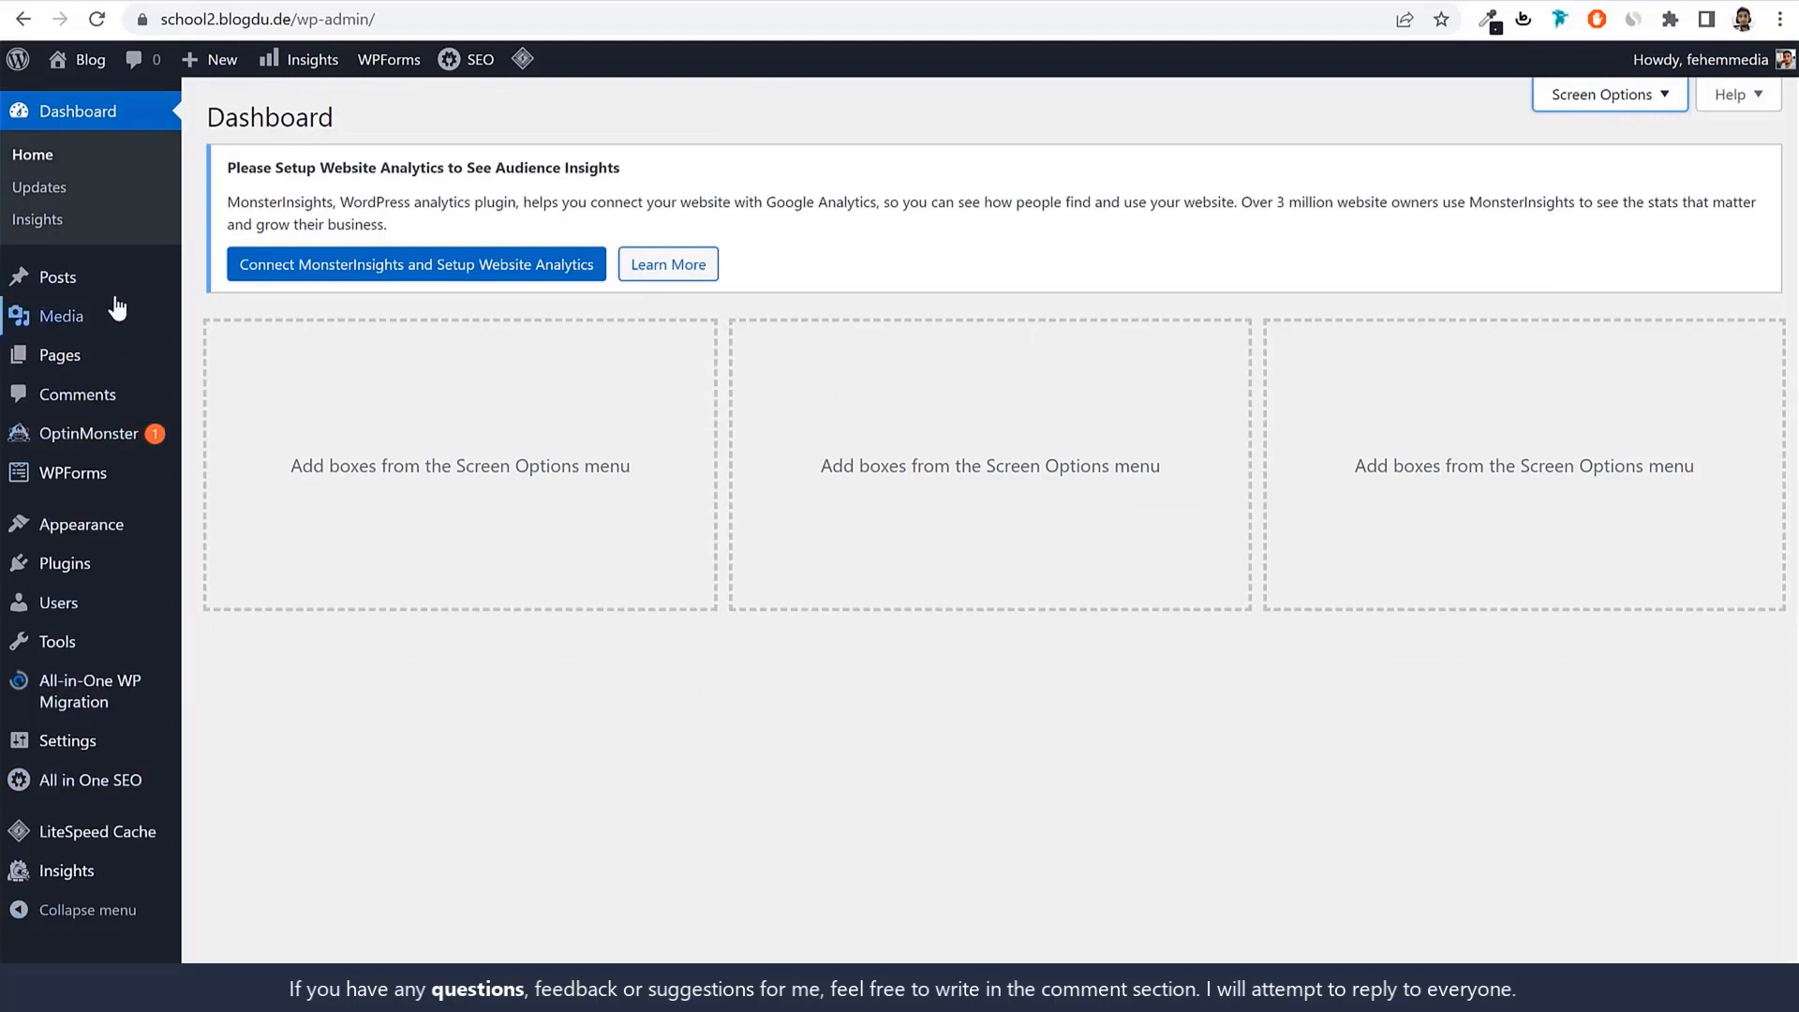
# View the Posts list and preview the example school site's blog page.
pyautogui.moveTo(134, 279)
pyautogui.click(86, 281)
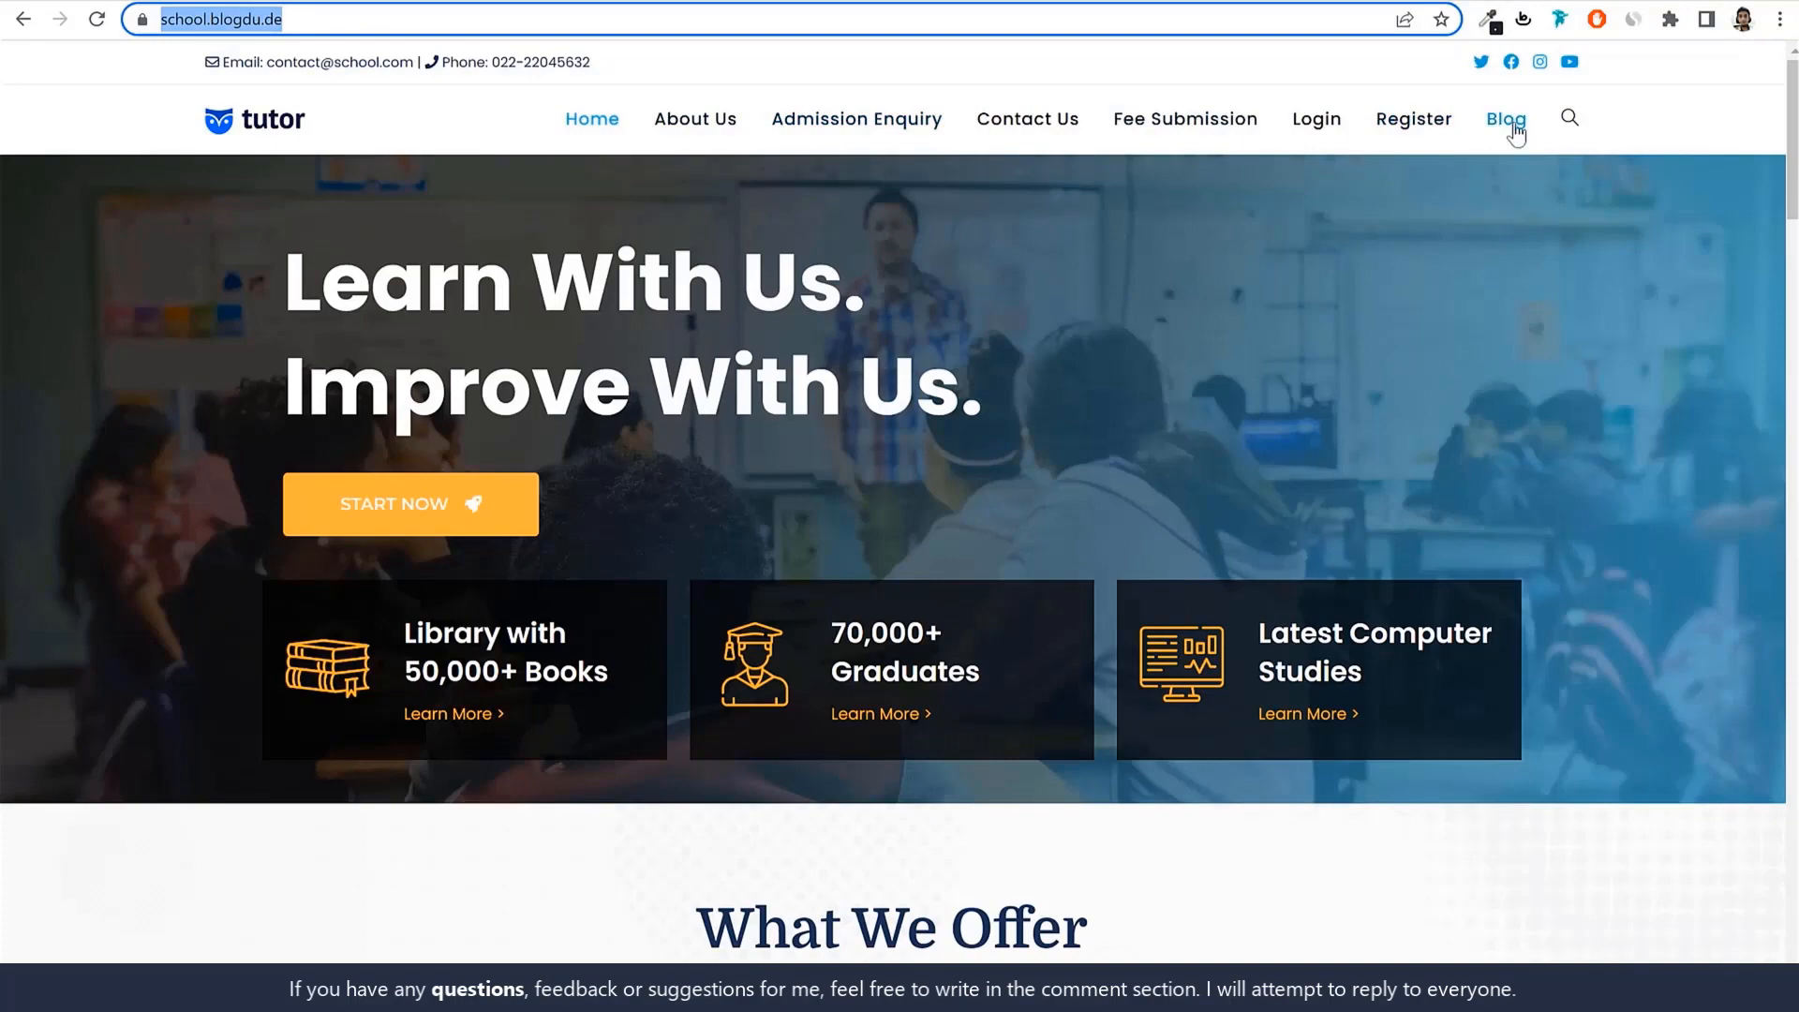
pyautogui.click(1515, 131)
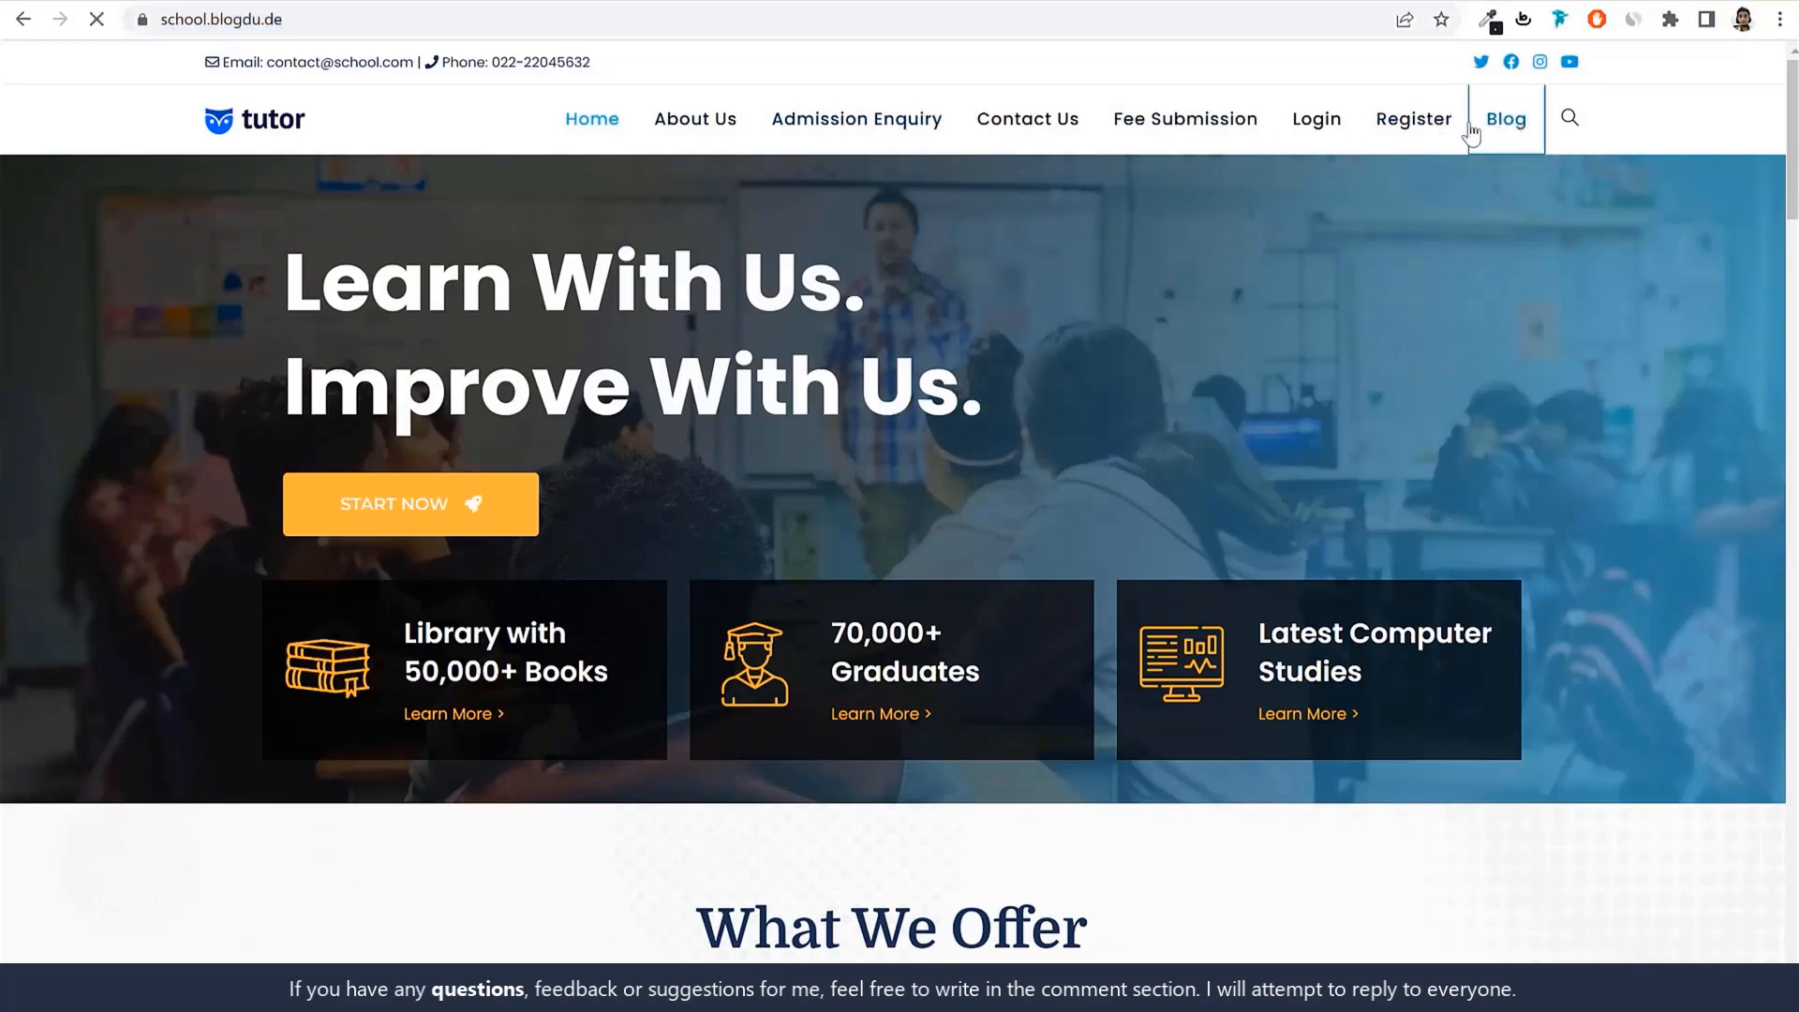
pyautogui.scroll(-3, 735, 614)
pyautogui.scroll(-8, 736, 614)
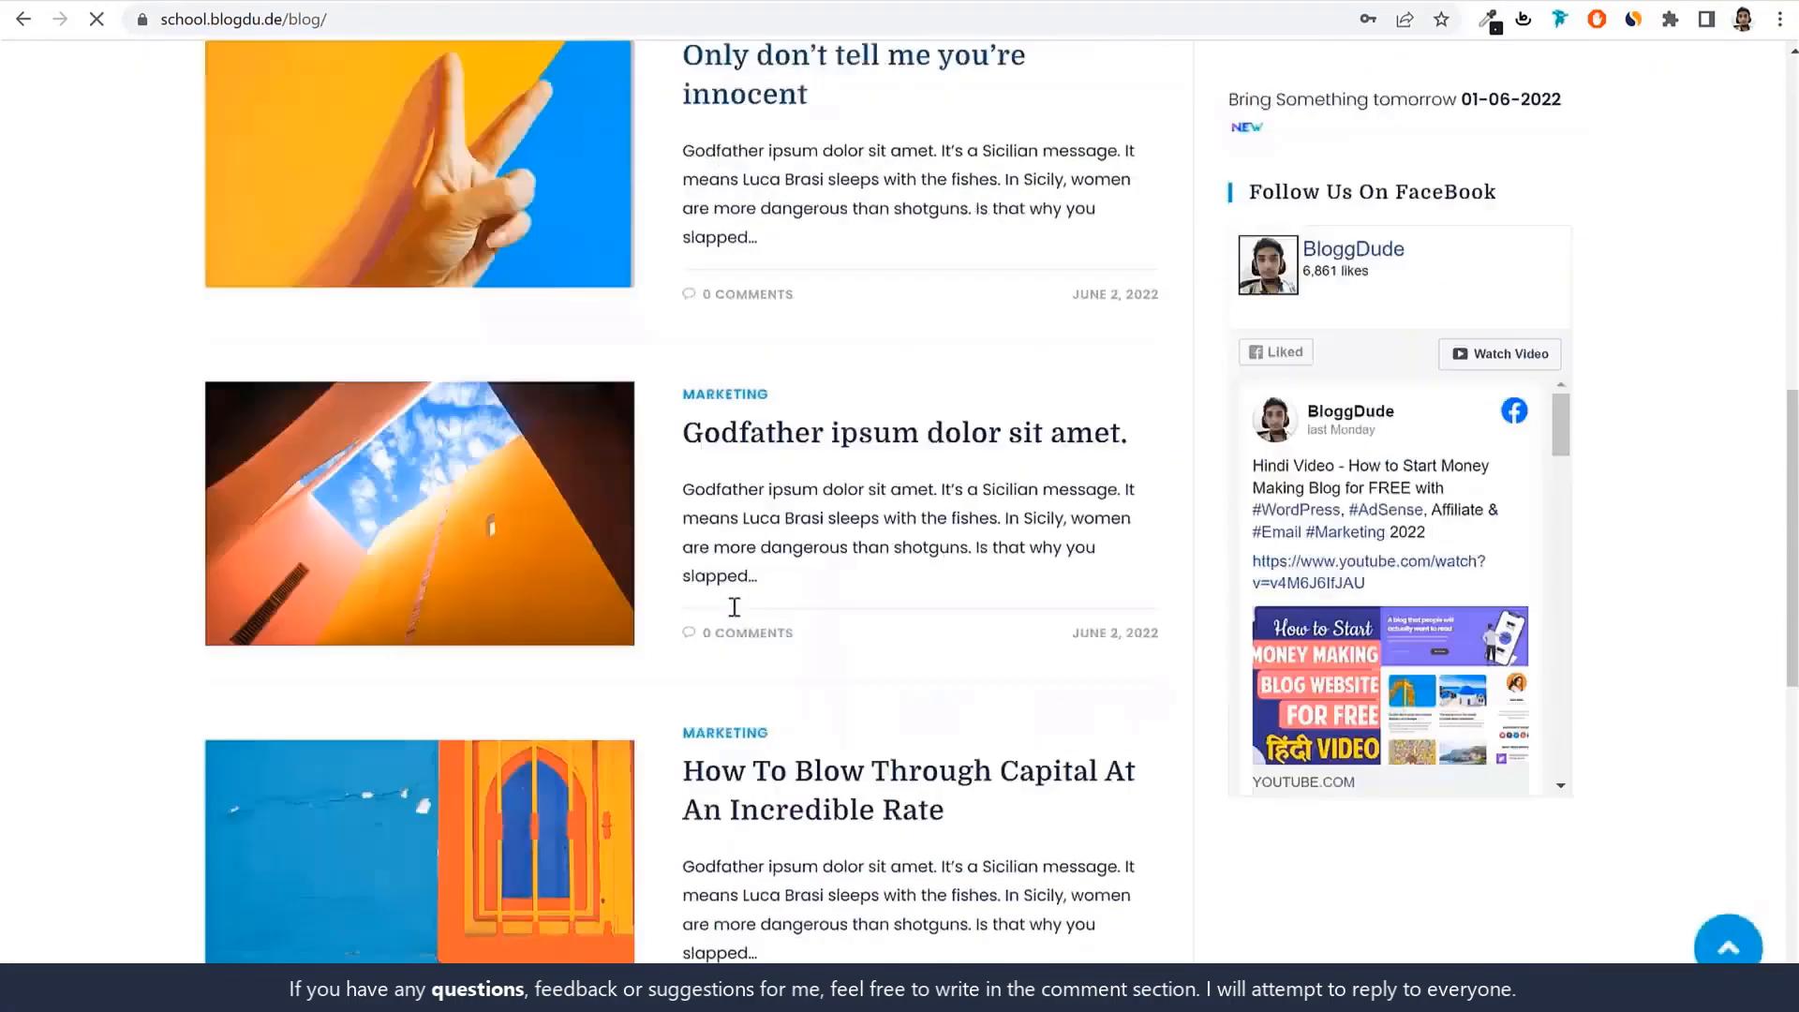
pyautogui.scroll(12, 847, 606)
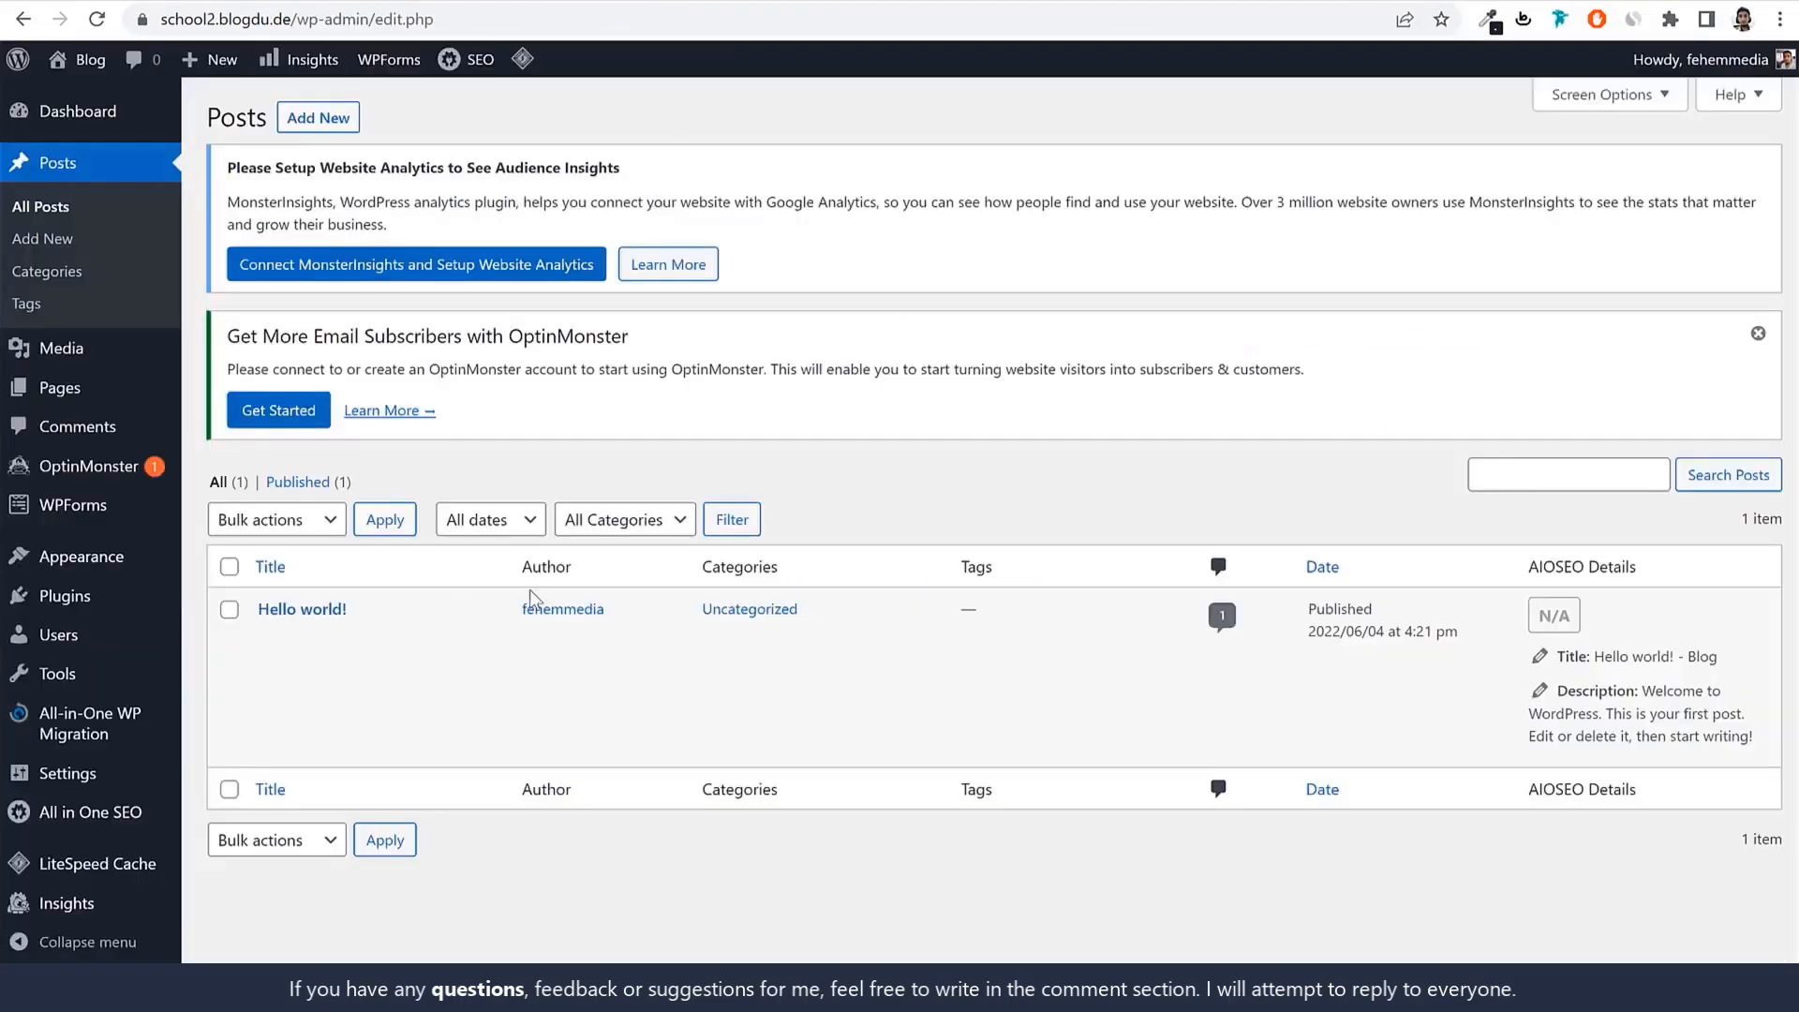
# Look through the Media Library, Pages and Comments screens.
pyautogui.click(101, 356)
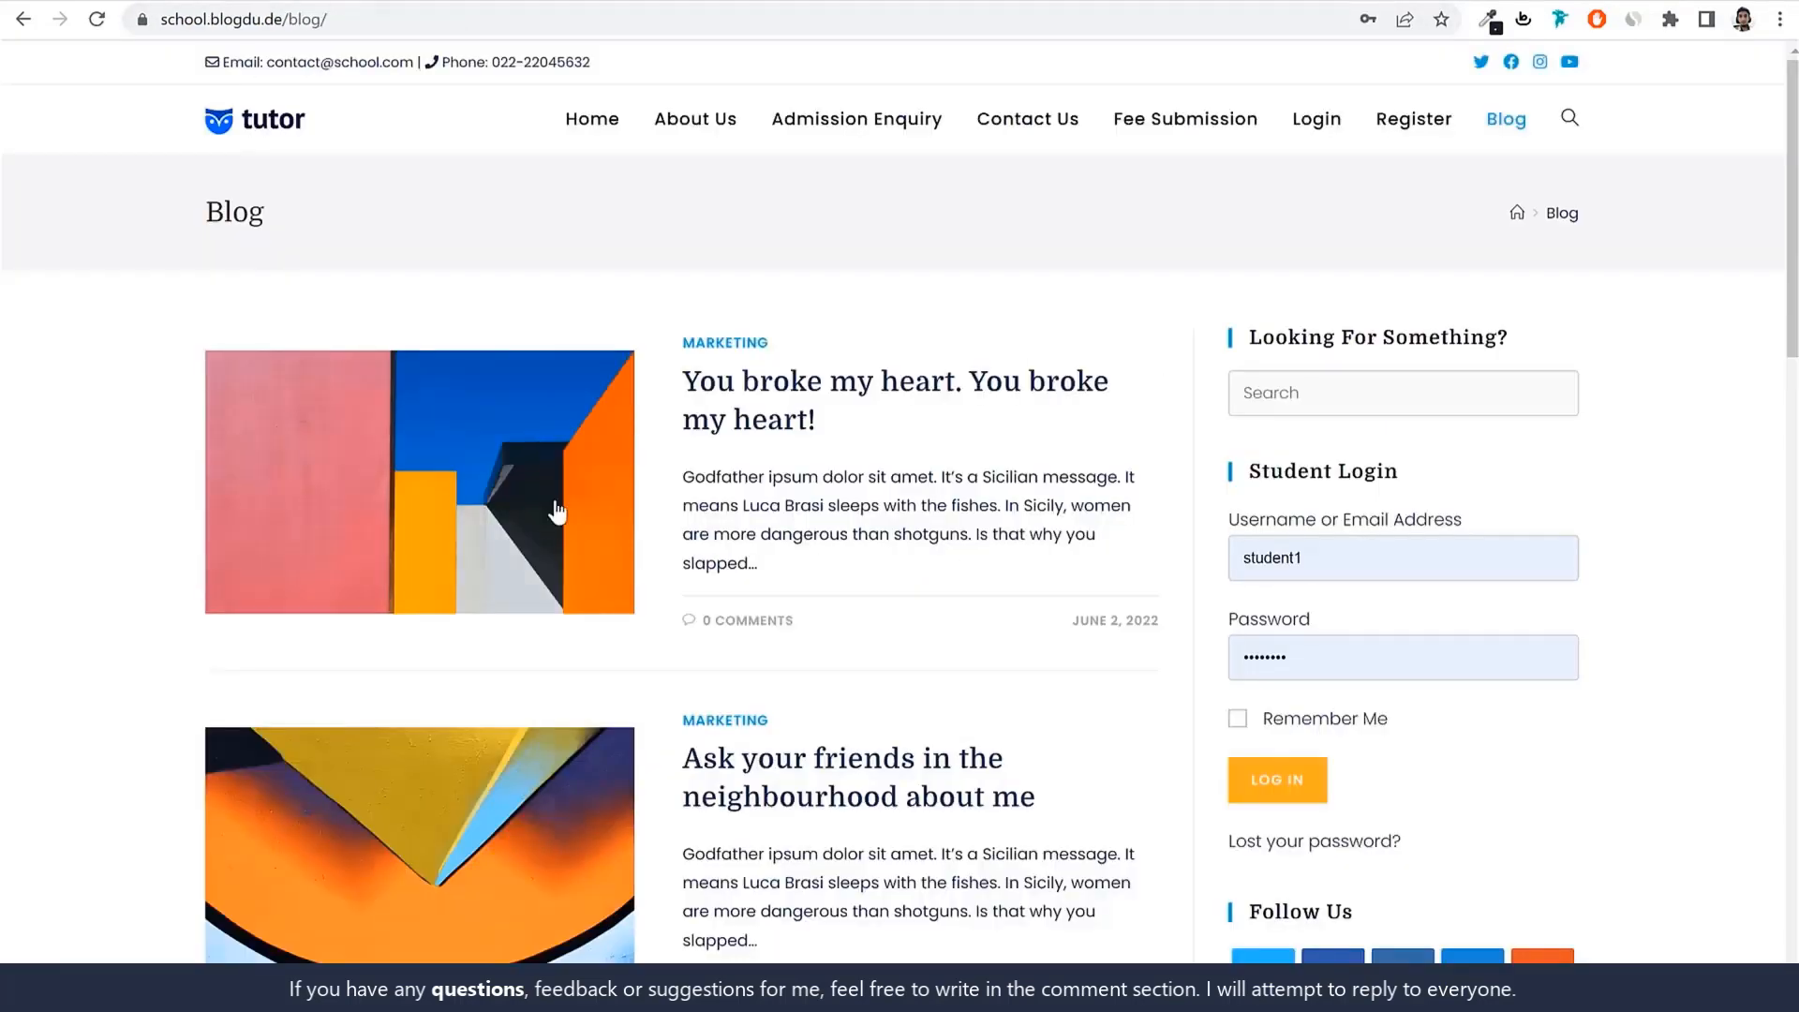
pyautogui.scroll(-10, 581, 575)
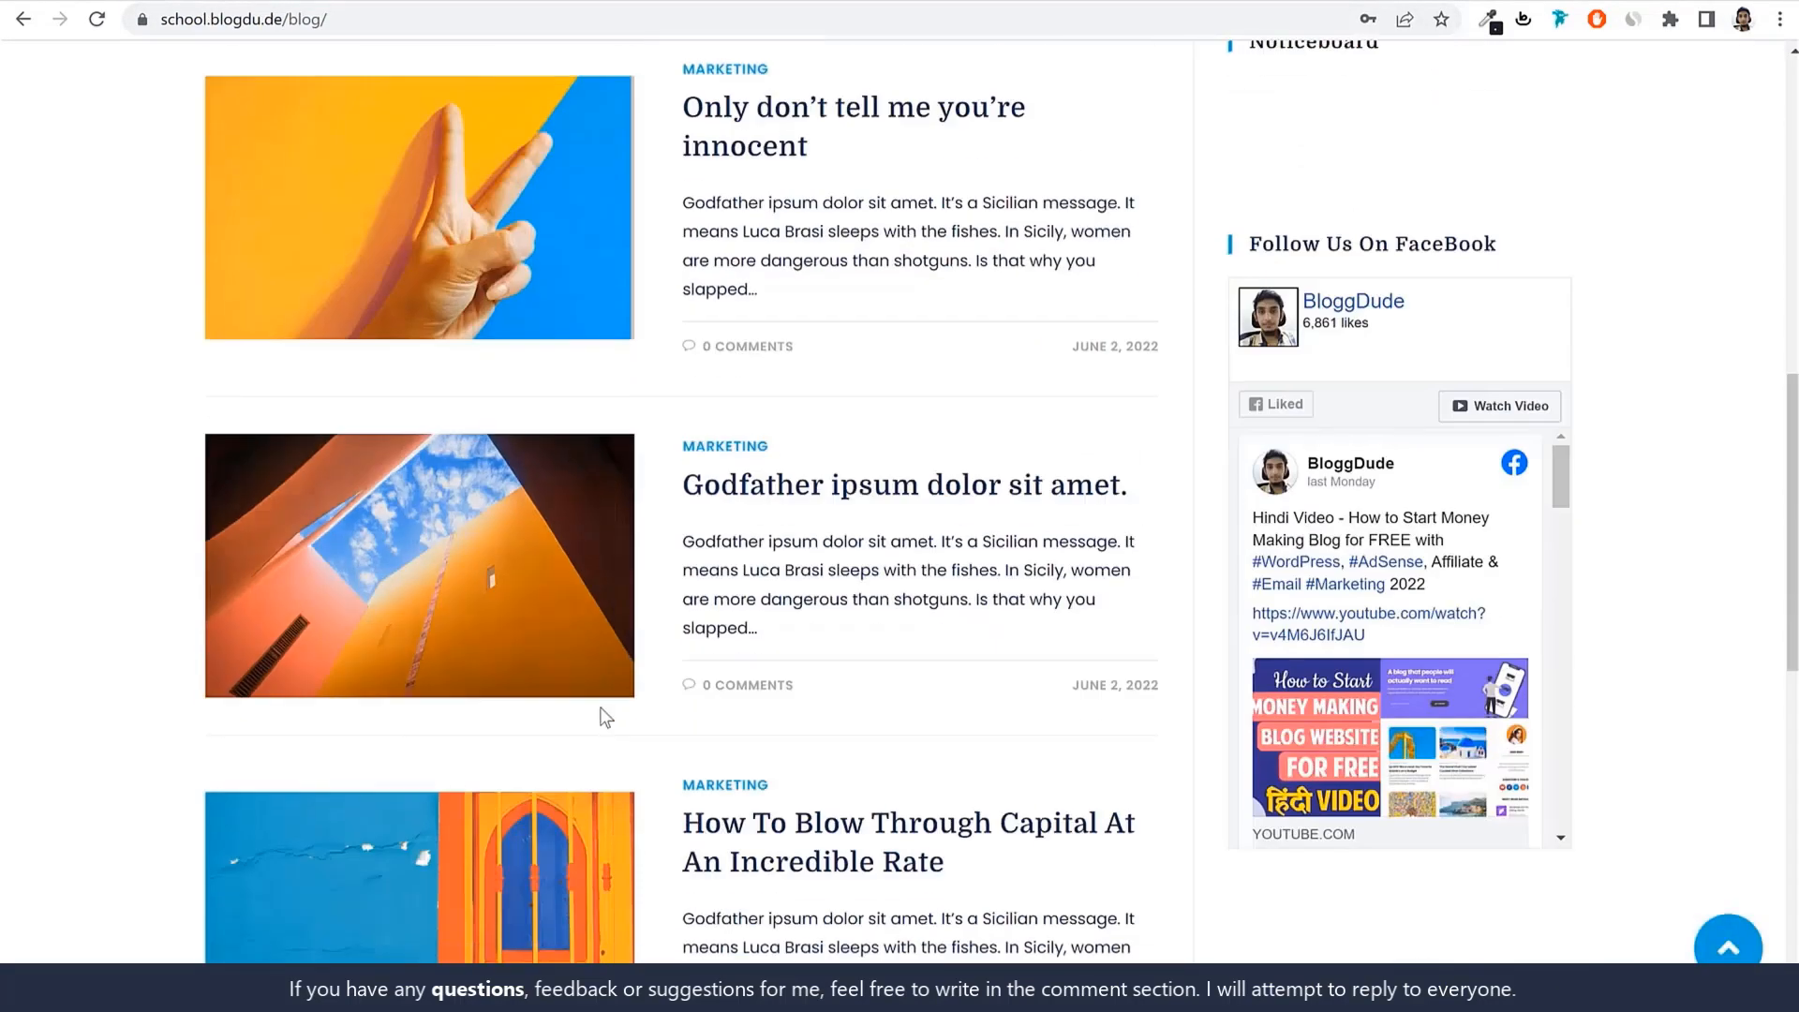
pyautogui.scroll(10, 1580, 698)
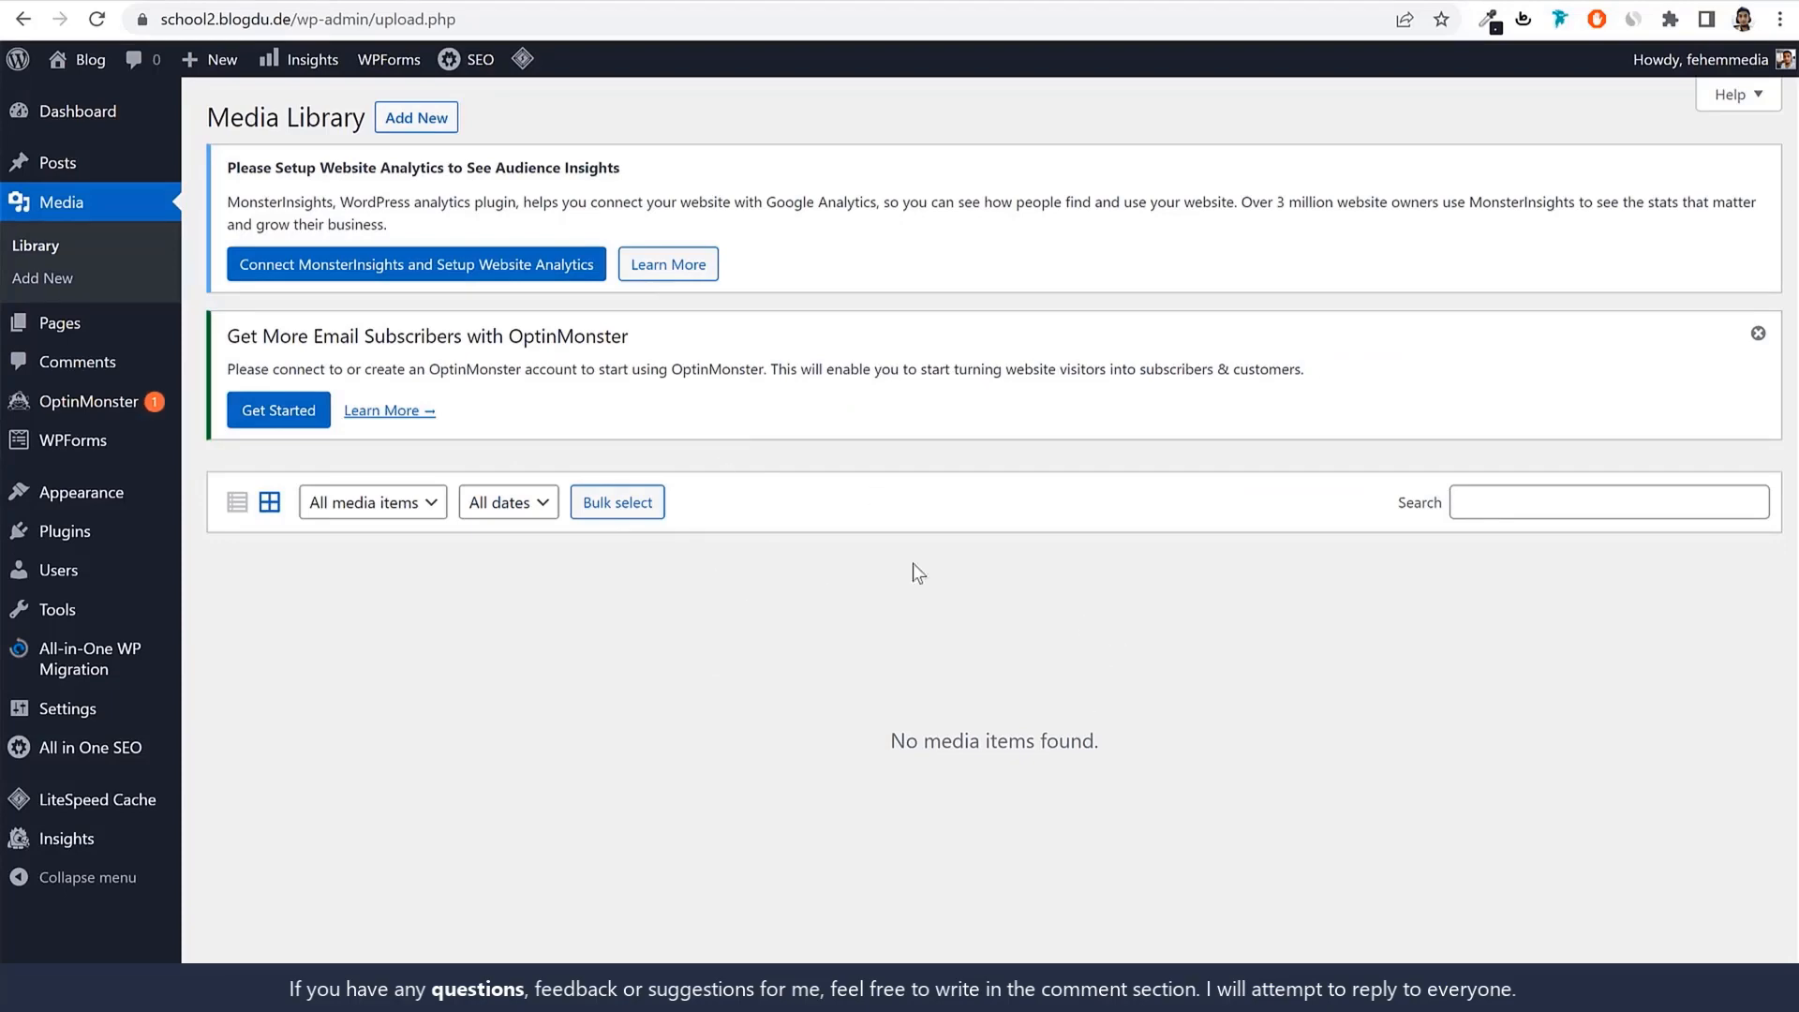
pyautogui.click(101, 328)
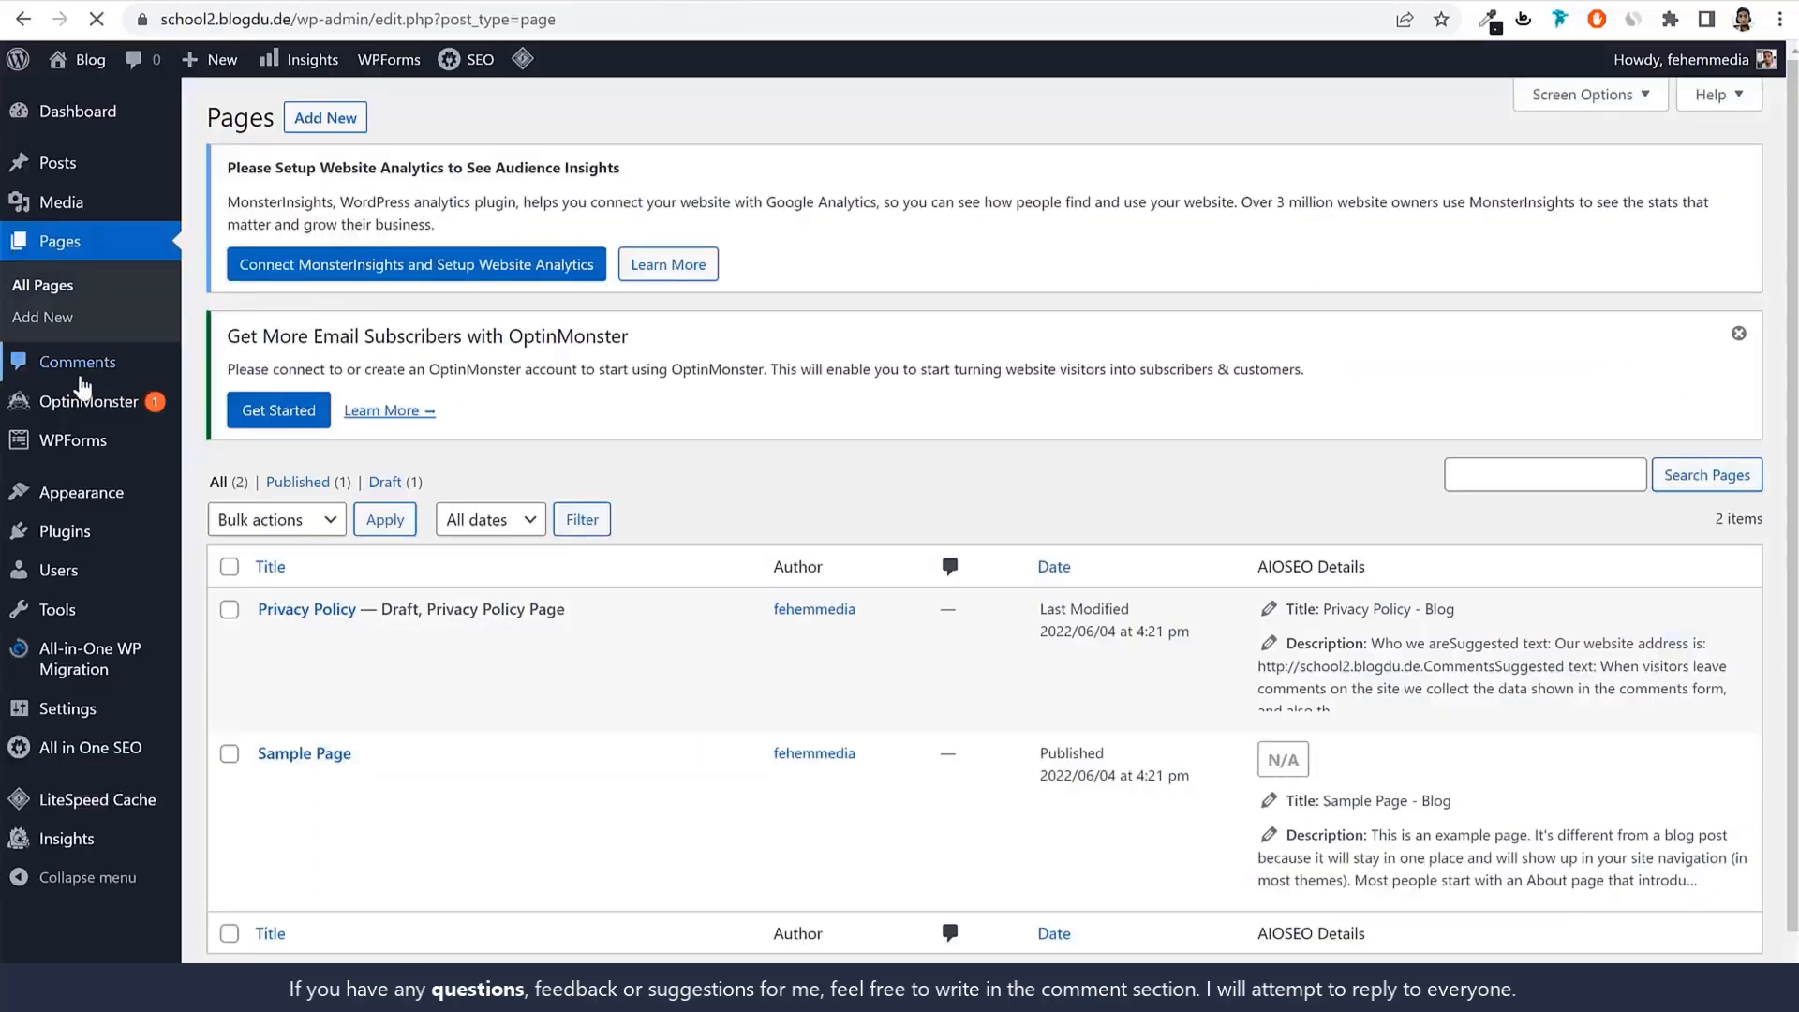
pyautogui.click(83, 379)
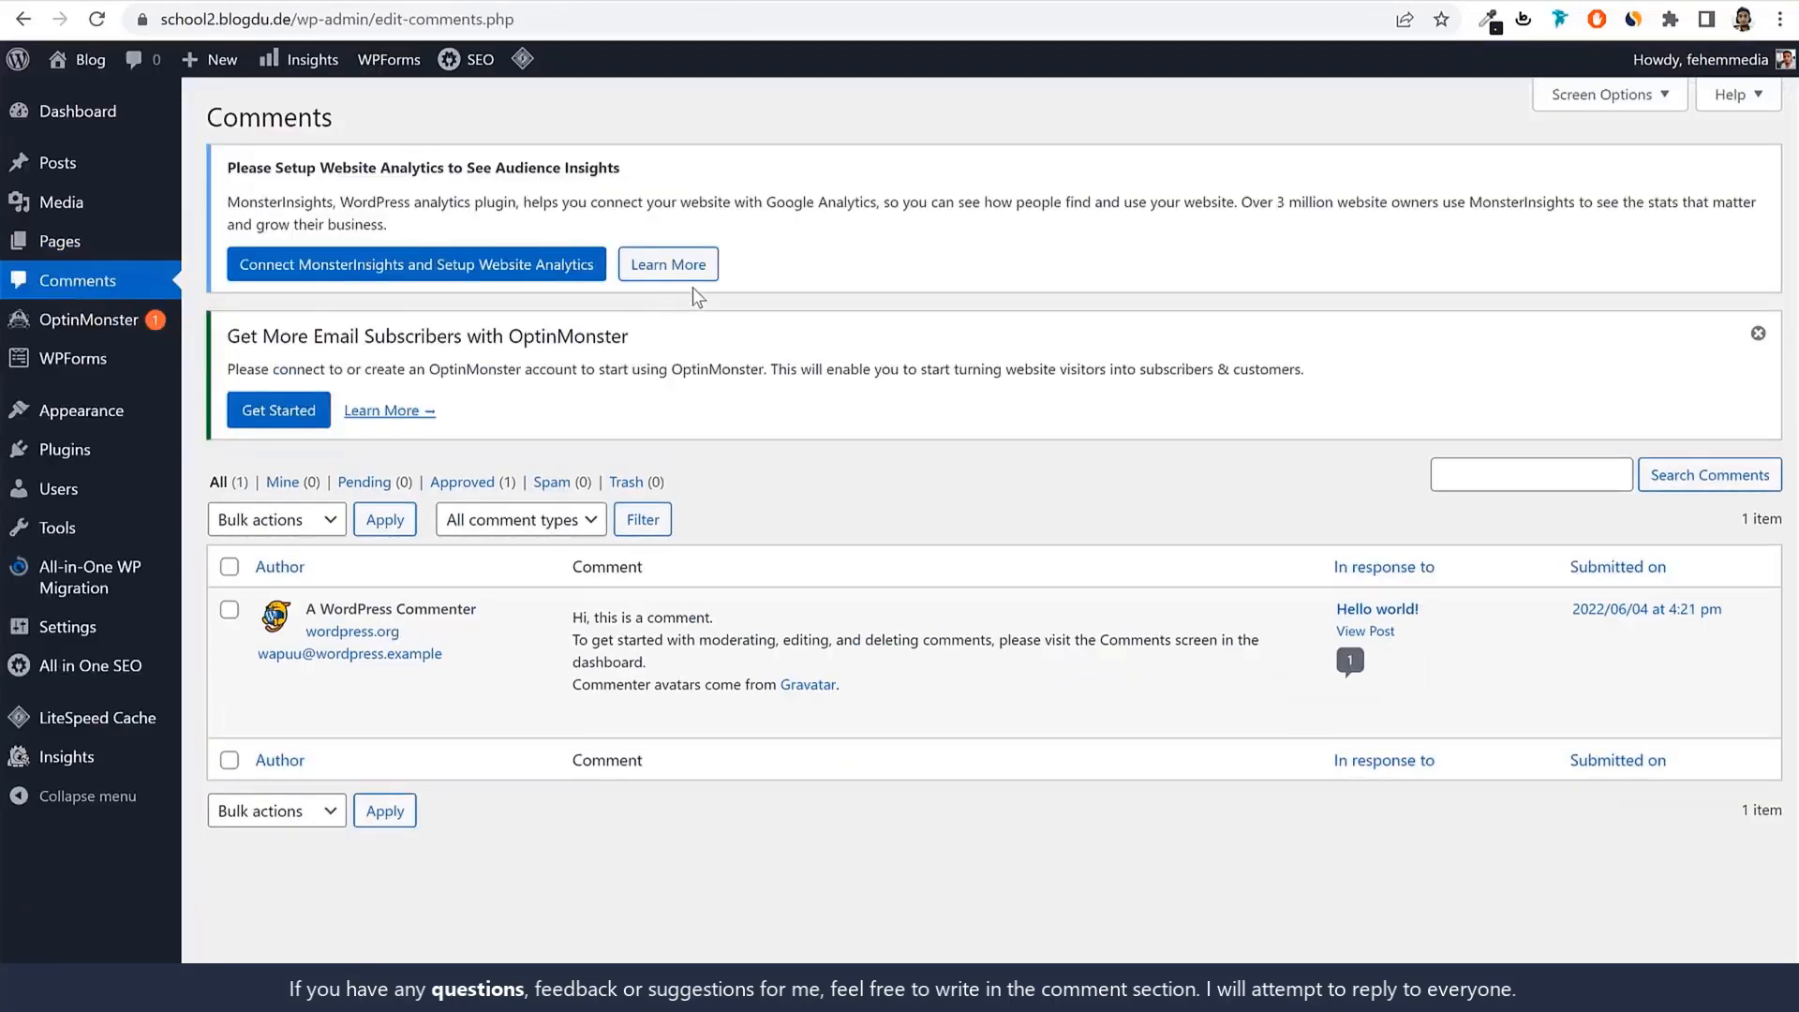
pyautogui.moveTo(406, 653)
pyautogui.moveTo(84, 428)
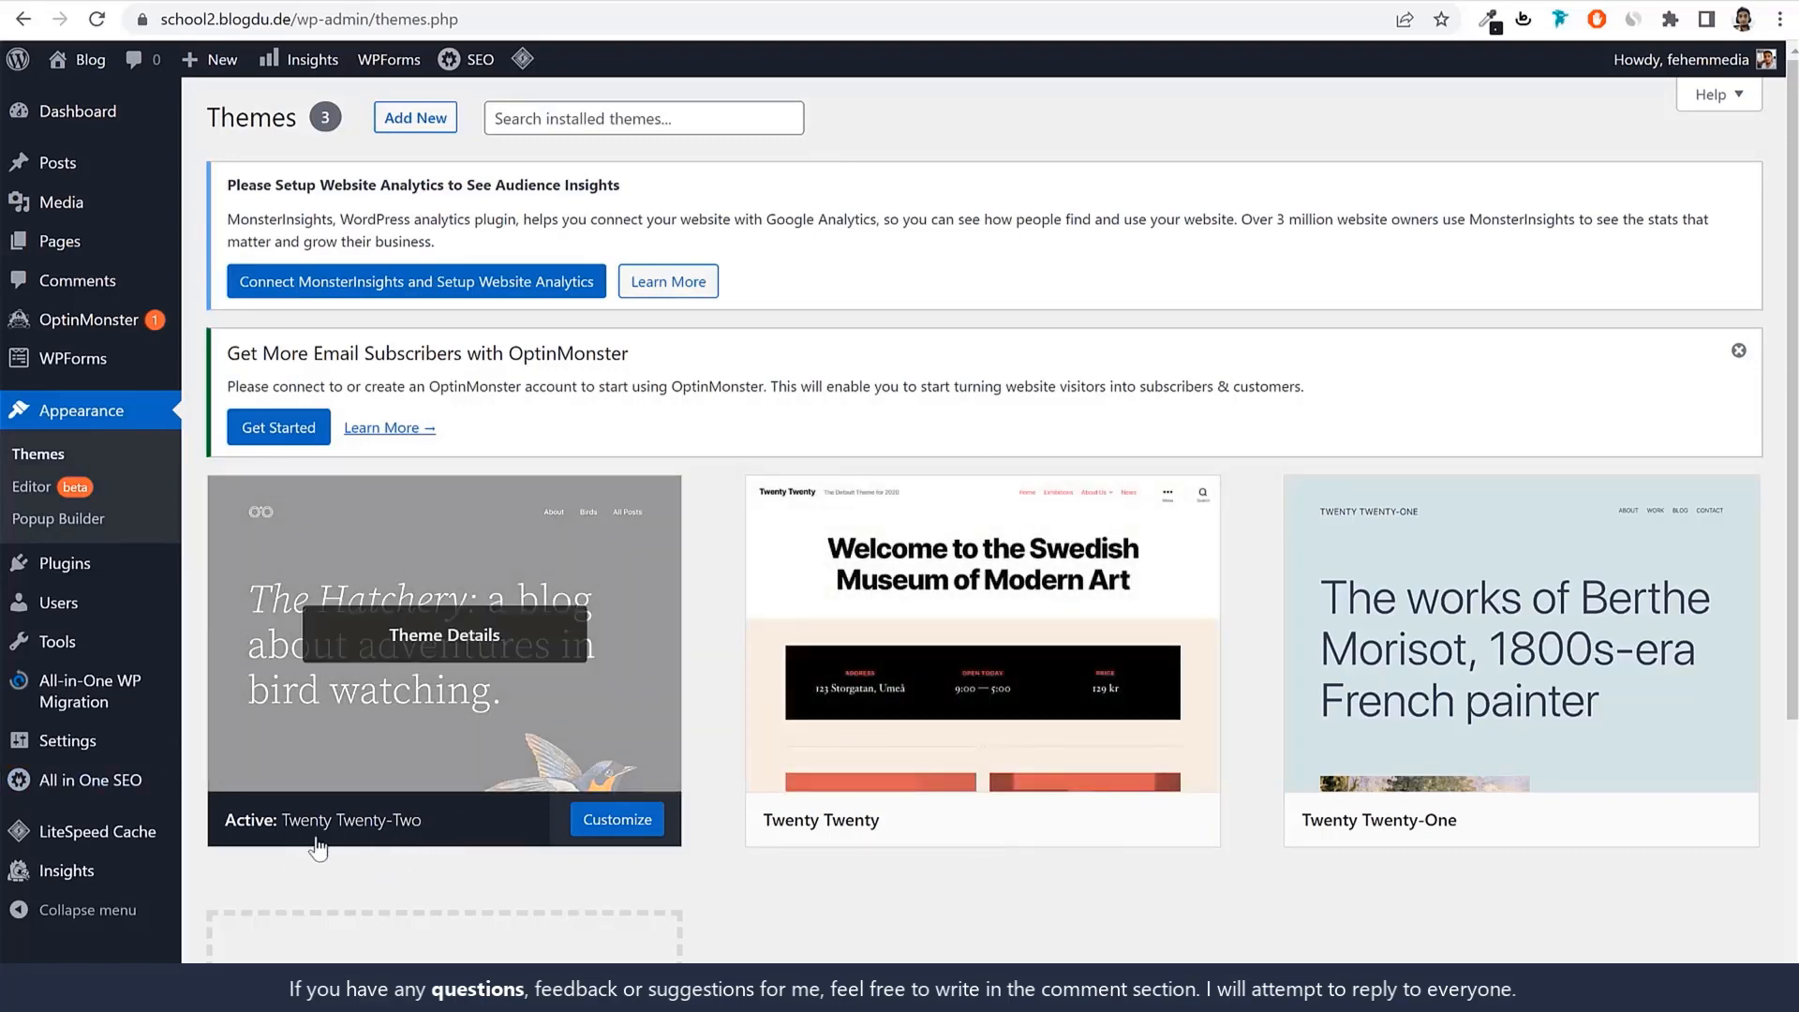
# View the front page in Twenty Twenty-Two, then go back to Themes.
pyautogui.rightClick(87, 63)
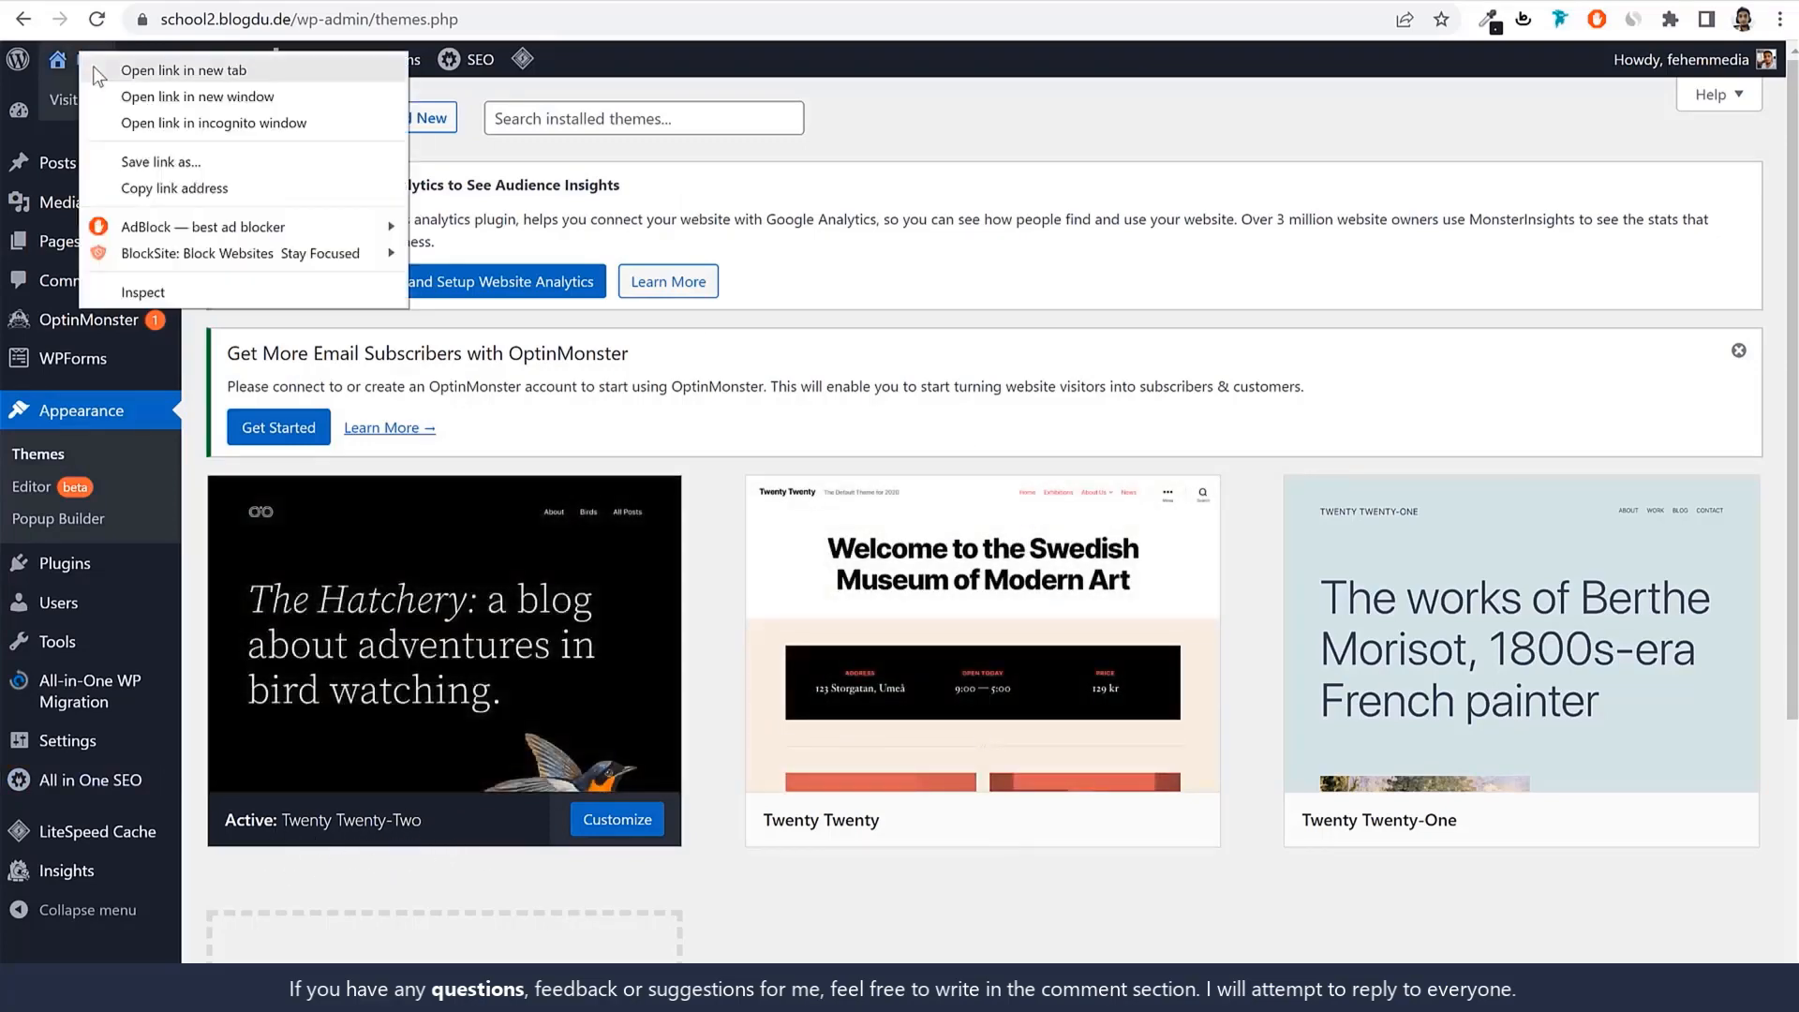
pyautogui.press('Escape')
pyautogui.click(87, 64)
pyautogui.scroll(-5, 1112, 642)
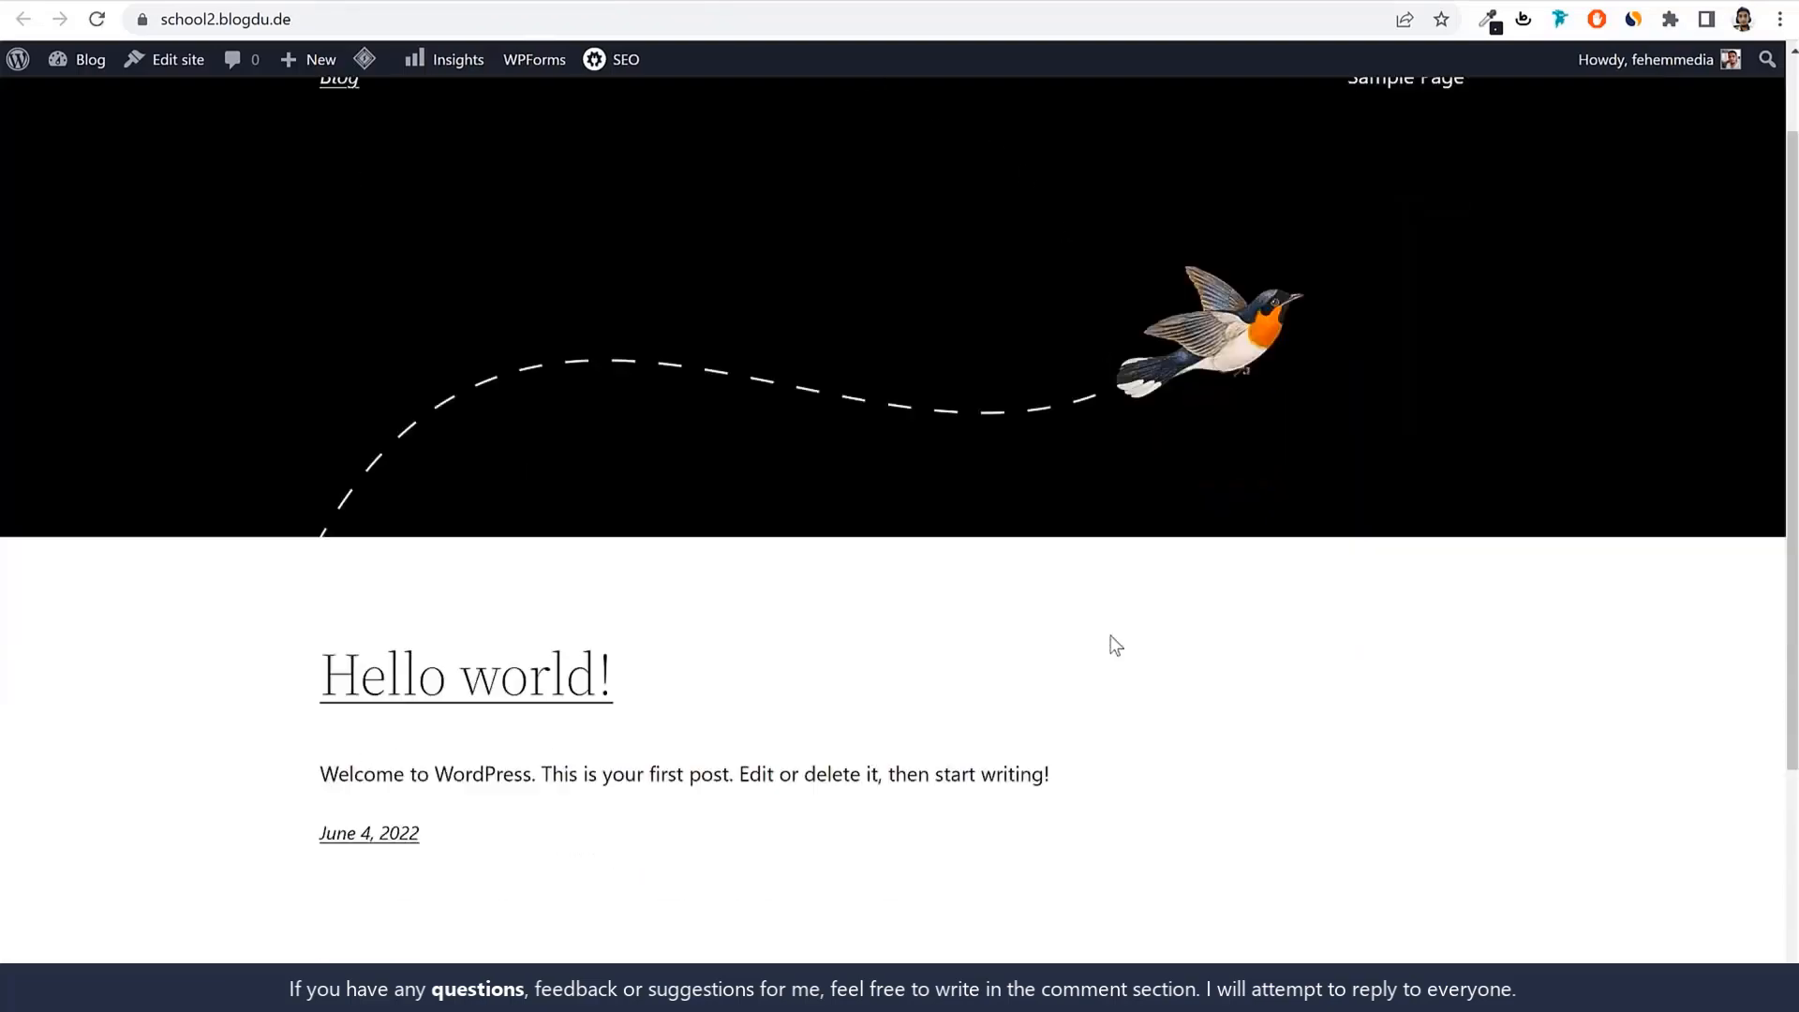
pyautogui.scroll(5, 1113, 645)
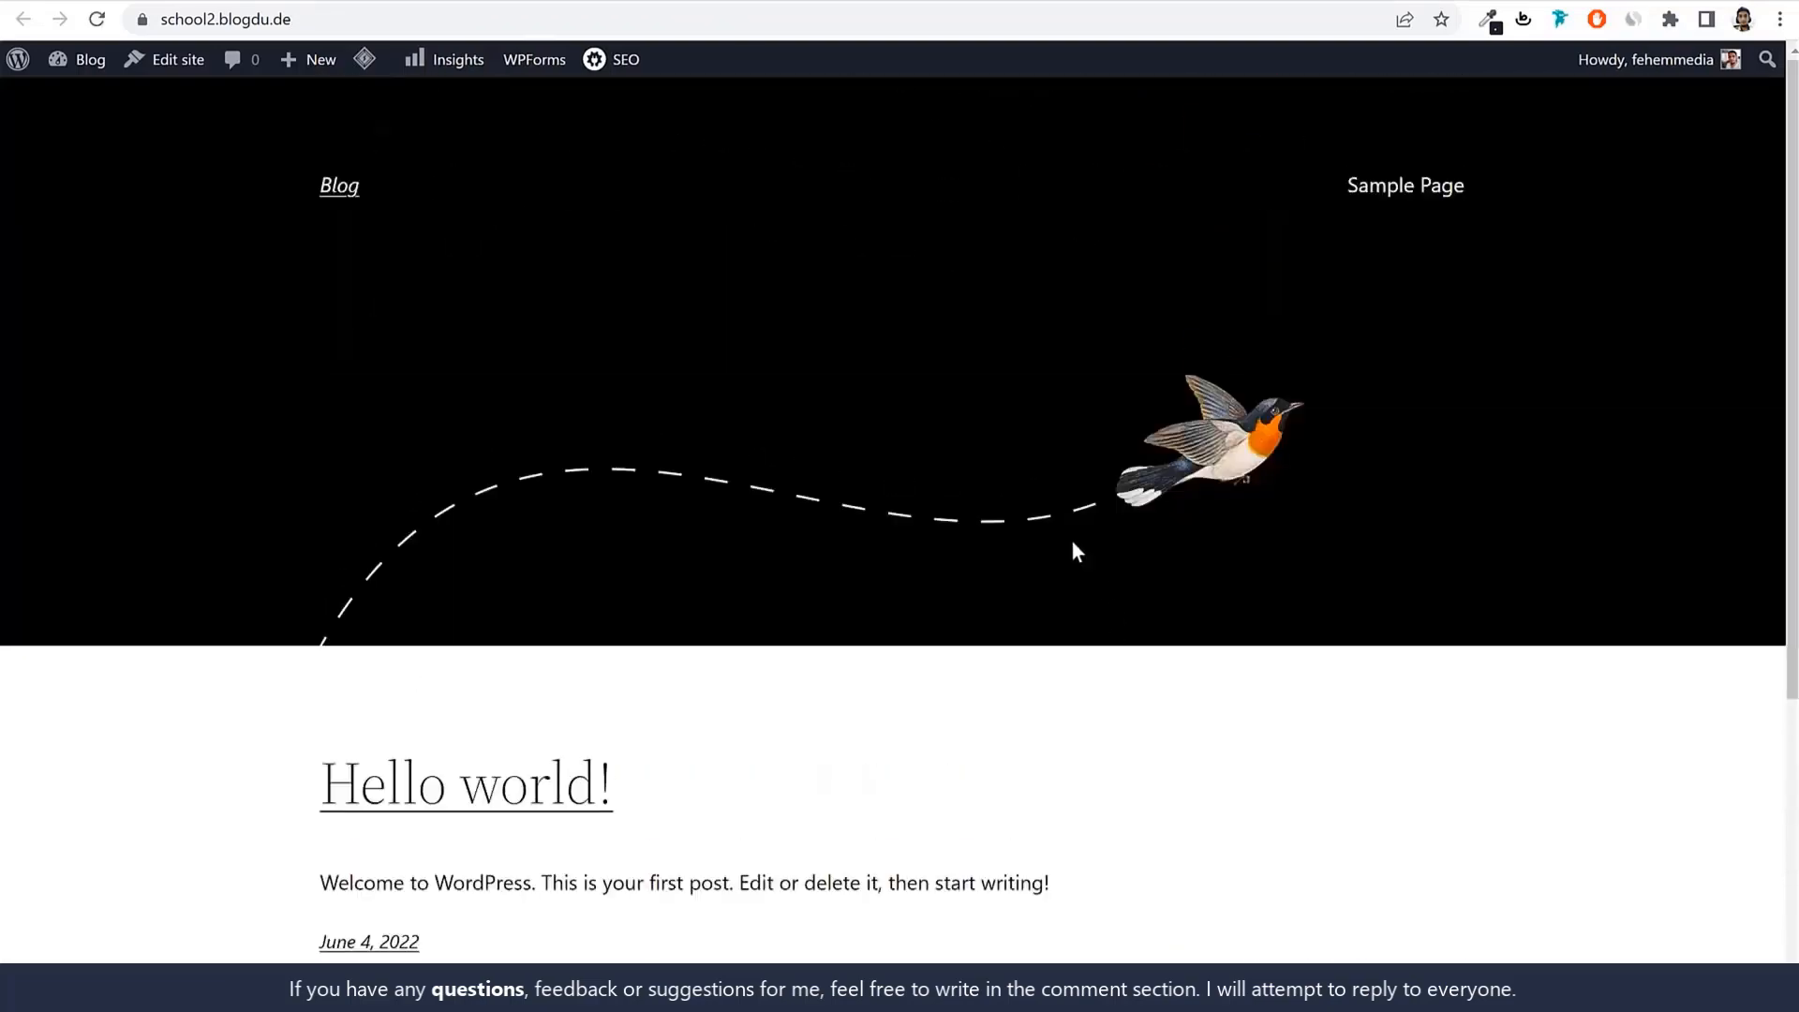
pyautogui.scroll(-5, 1092, 683)
pyautogui.scroll(5, 1094, 682)
pyautogui.hotkey('alt', 'Left')
# Activate the Twenty Twenty theme and reload the front page to see its new look.
pyautogui.scroll(-1, 368, 738)
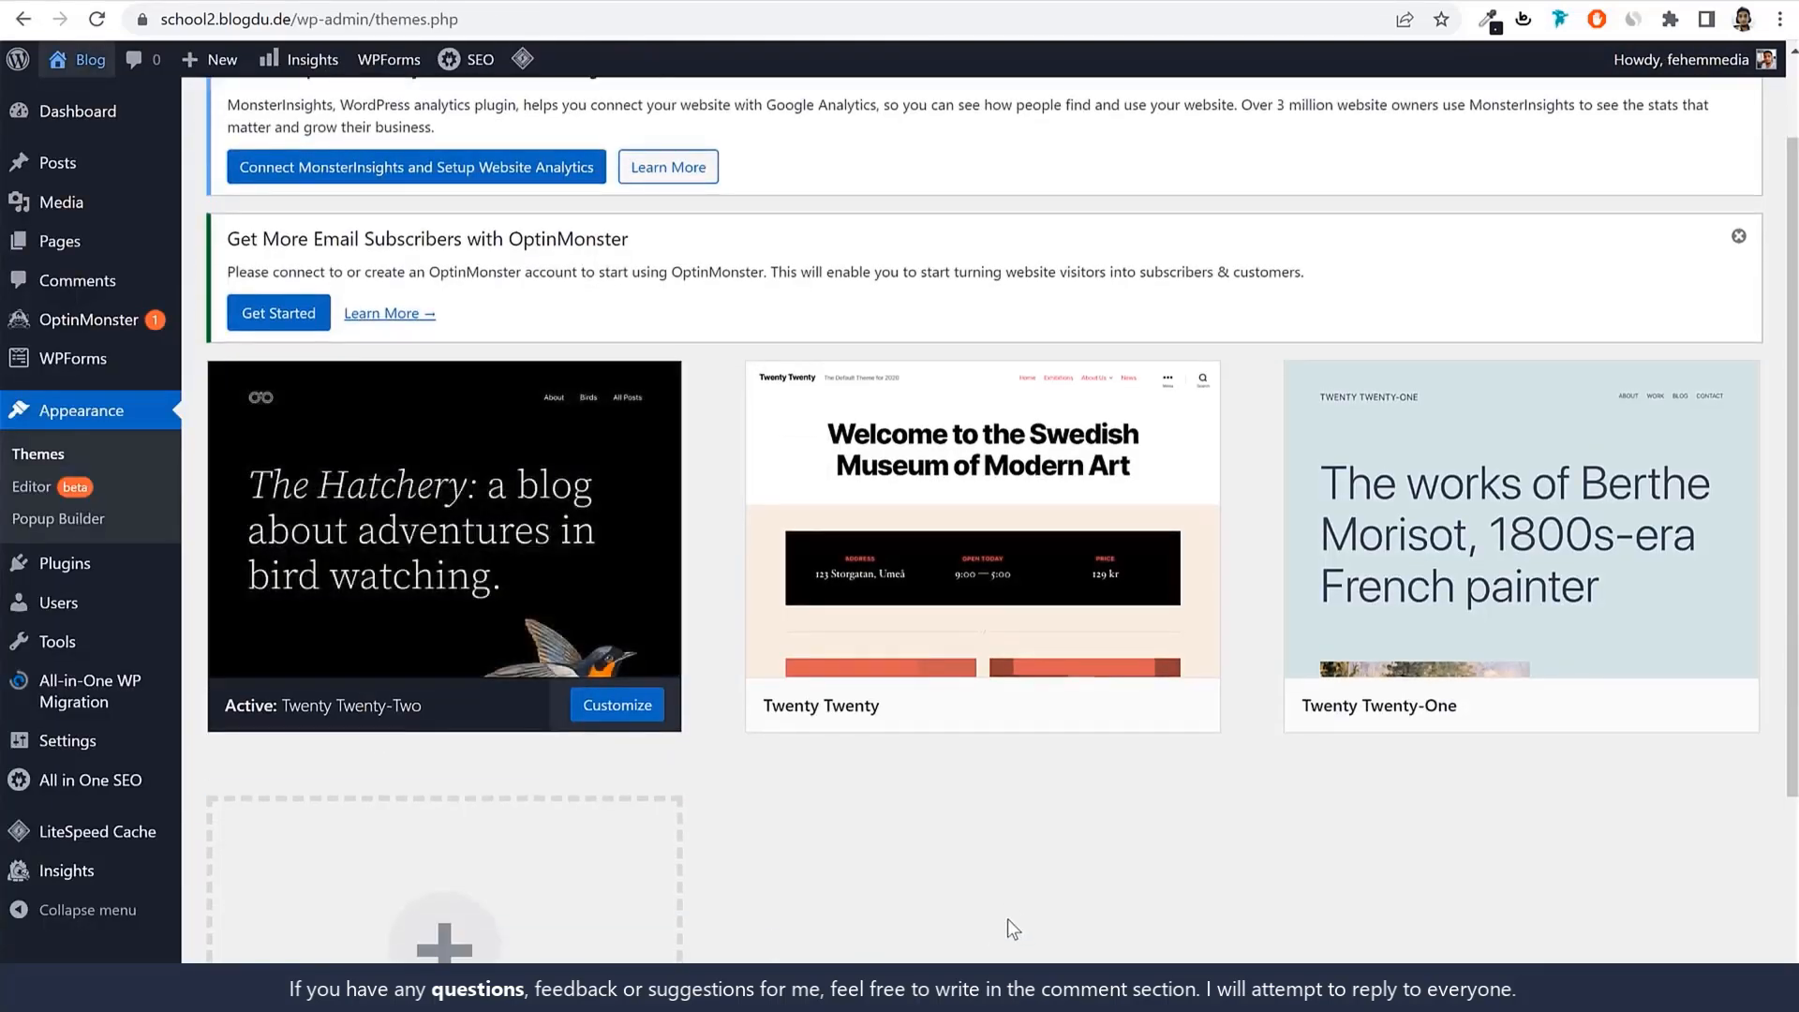
pyautogui.moveTo(1104, 585)
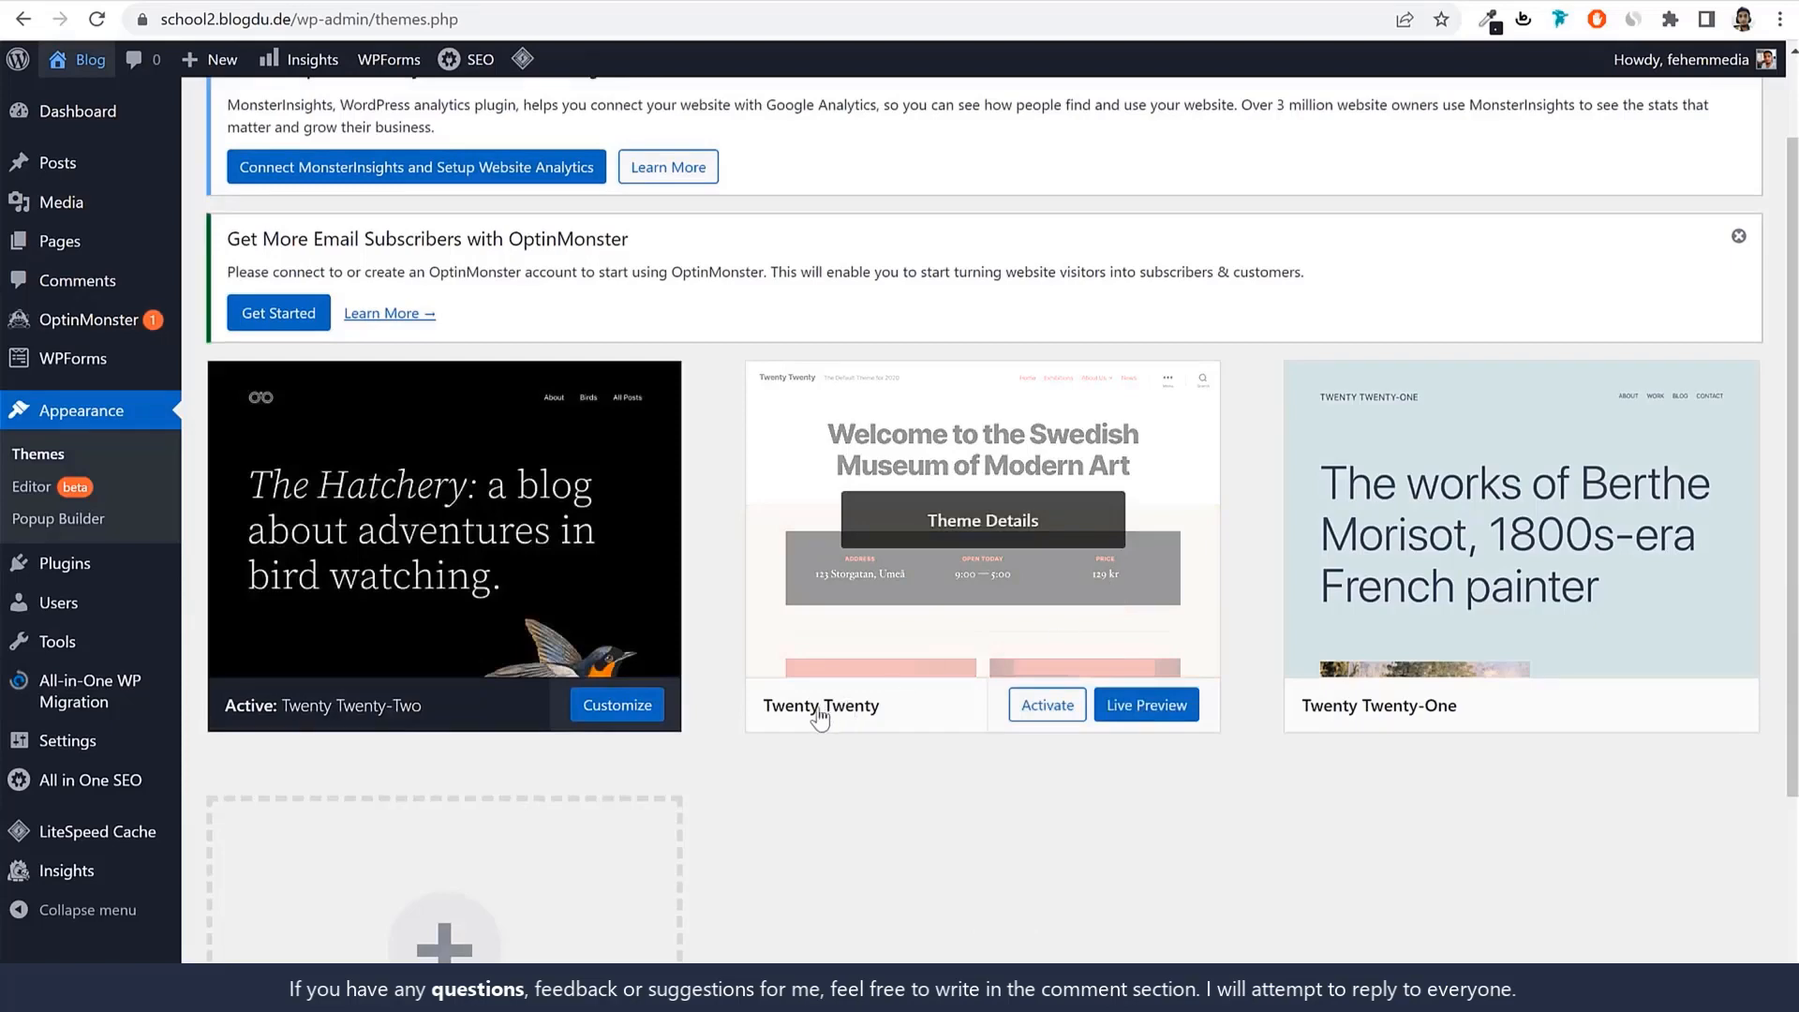
pyautogui.click(1046, 706)
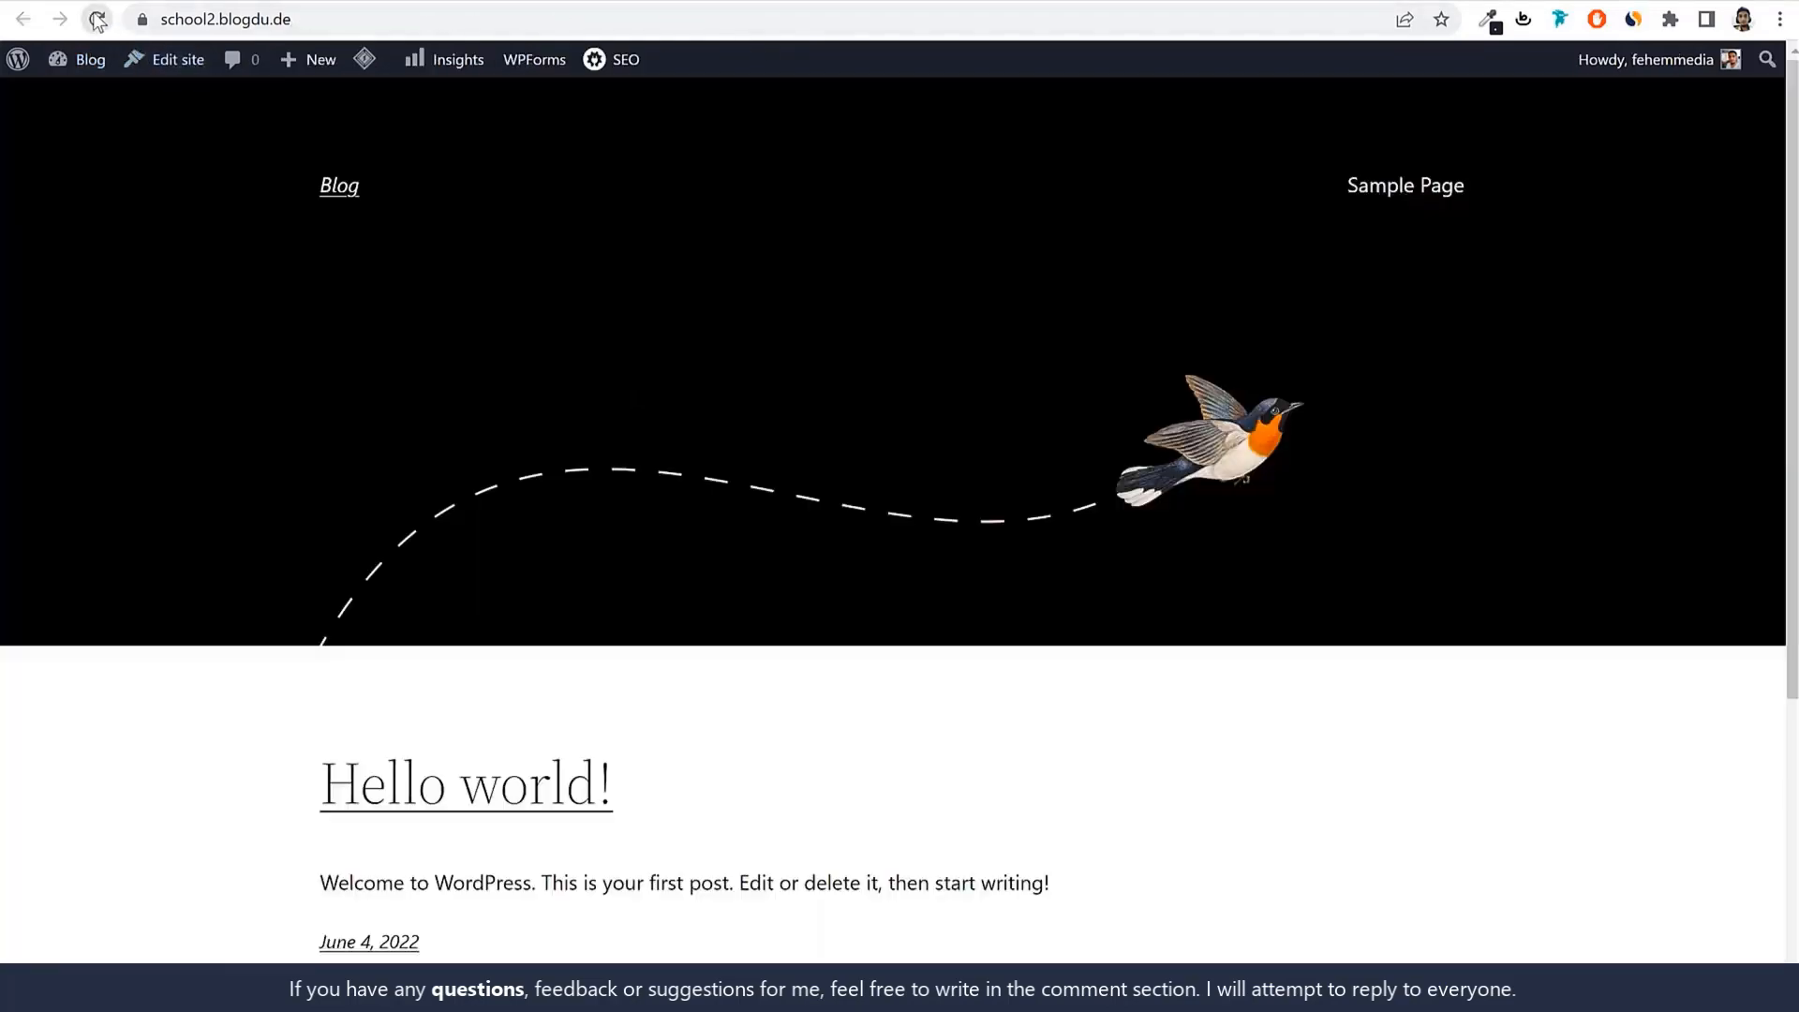
pyautogui.click(98, 20)
pyautogui.scroll(-7, 1241, 599)
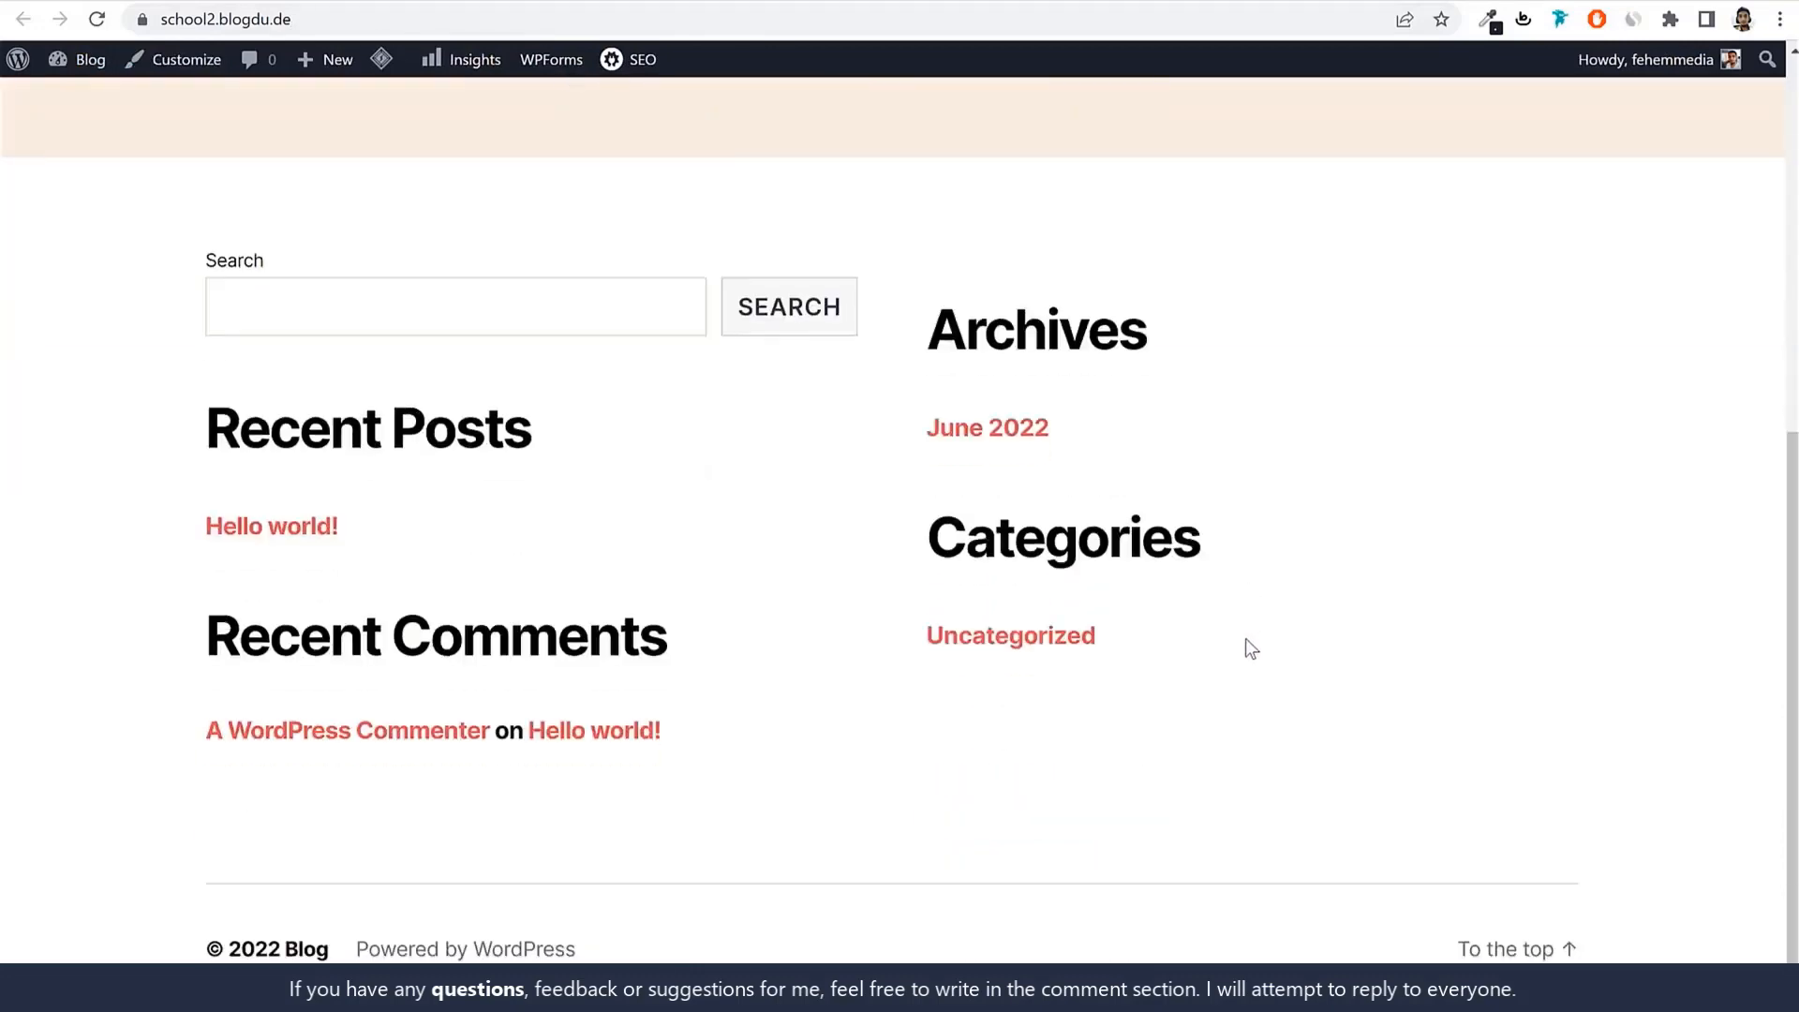
pyautogui.scroll(7, 1246, 641)
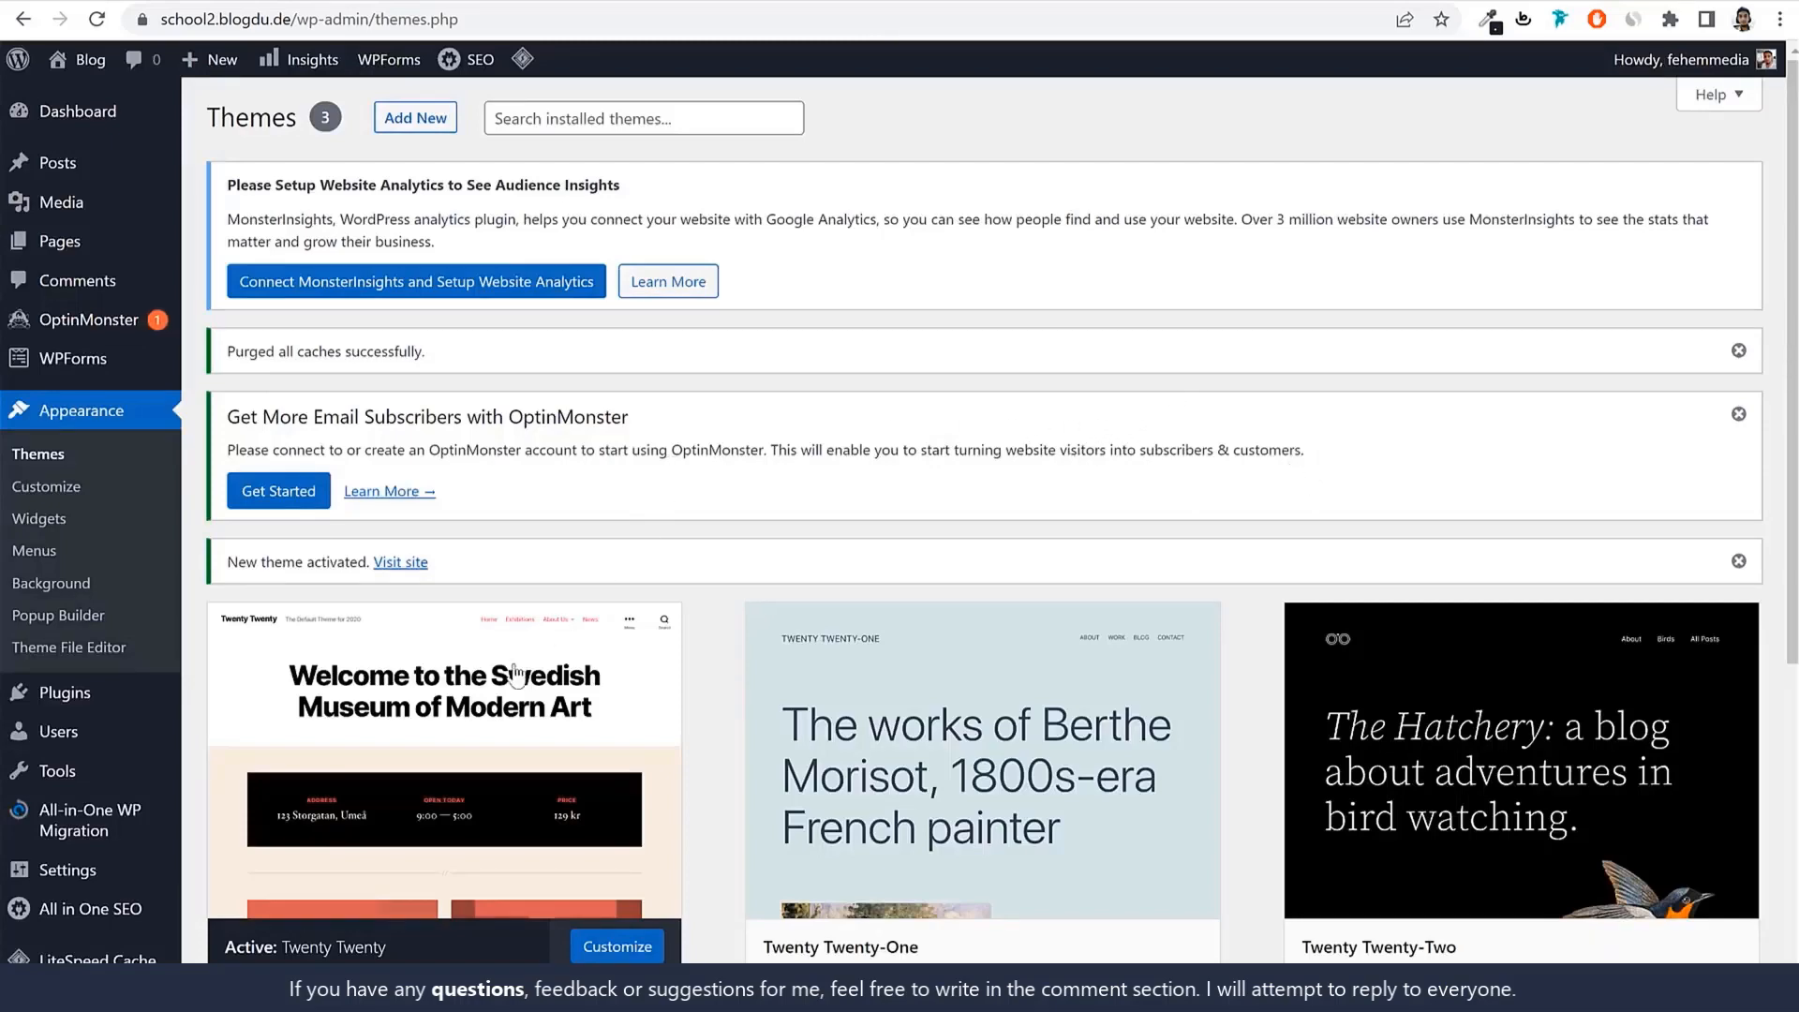
# Delete the Twenty Twenty-One and Twenty Twenty-Two themes, confirming each deletion.
pyautogui.scroll(-2, 582, 642)
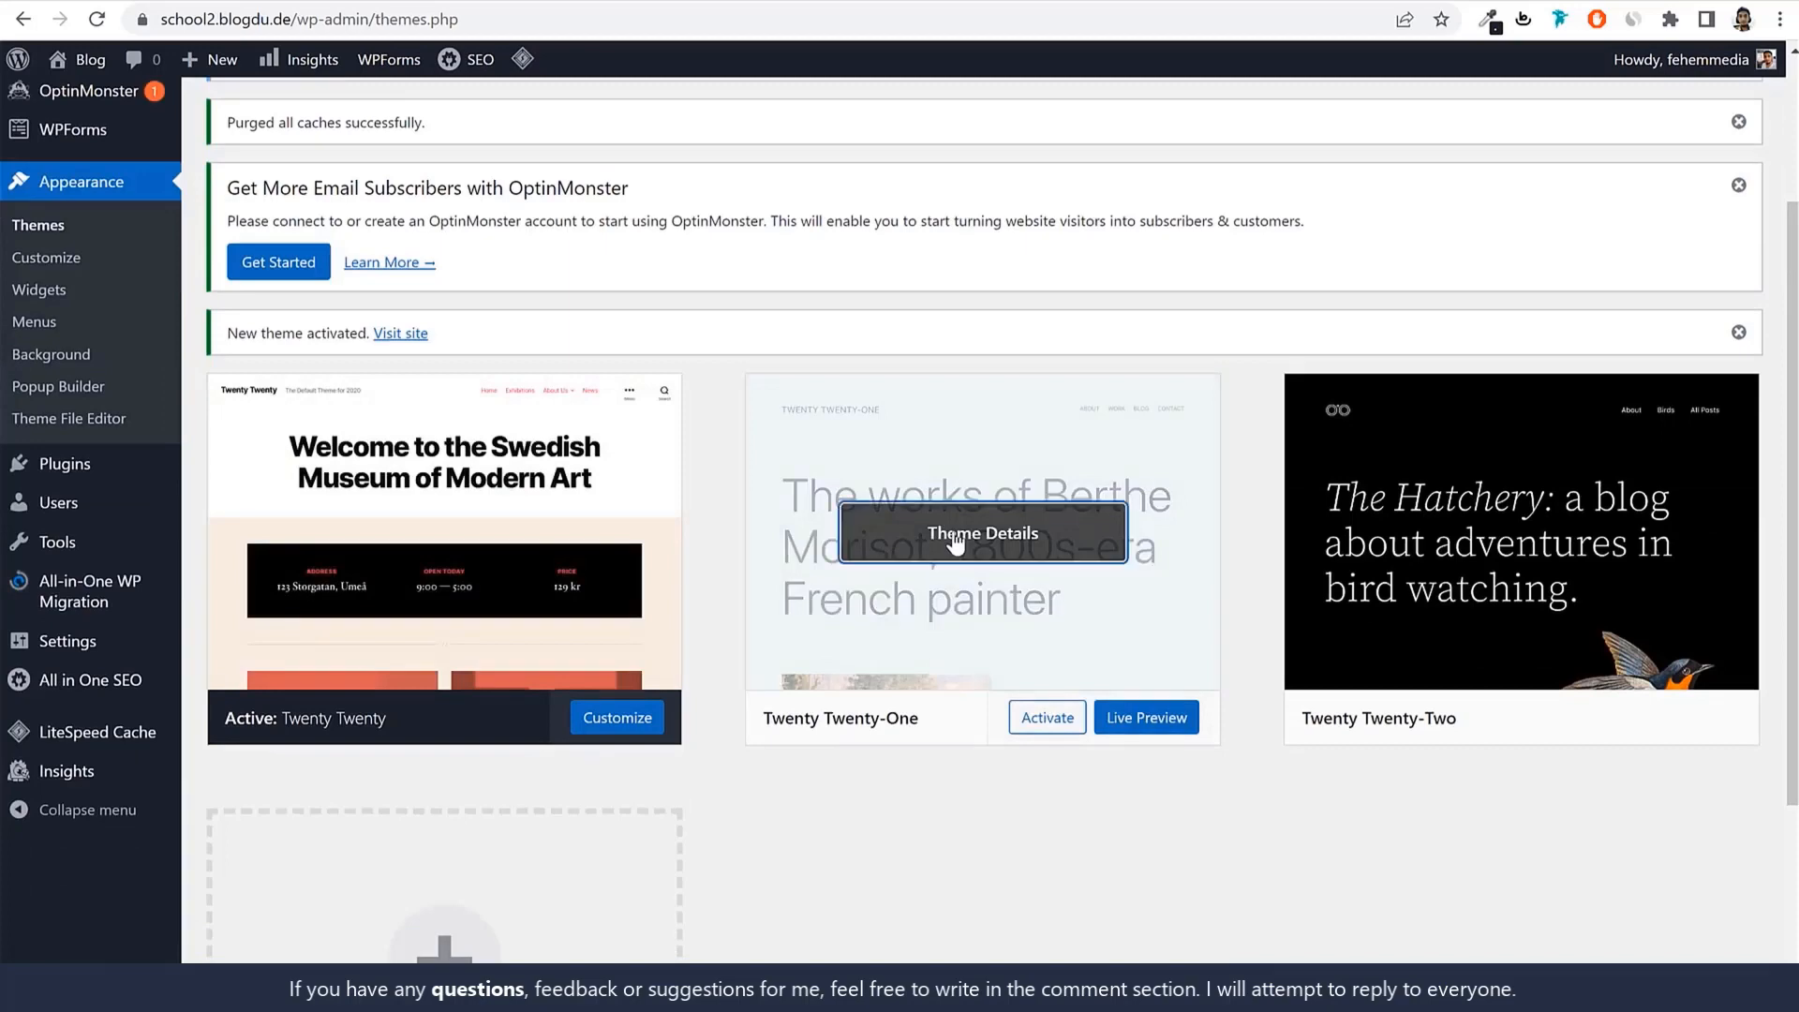
pyautogui.click(956, 544)
pyautogui.click(1720, 952)
pyautogui.click(1004, 194)
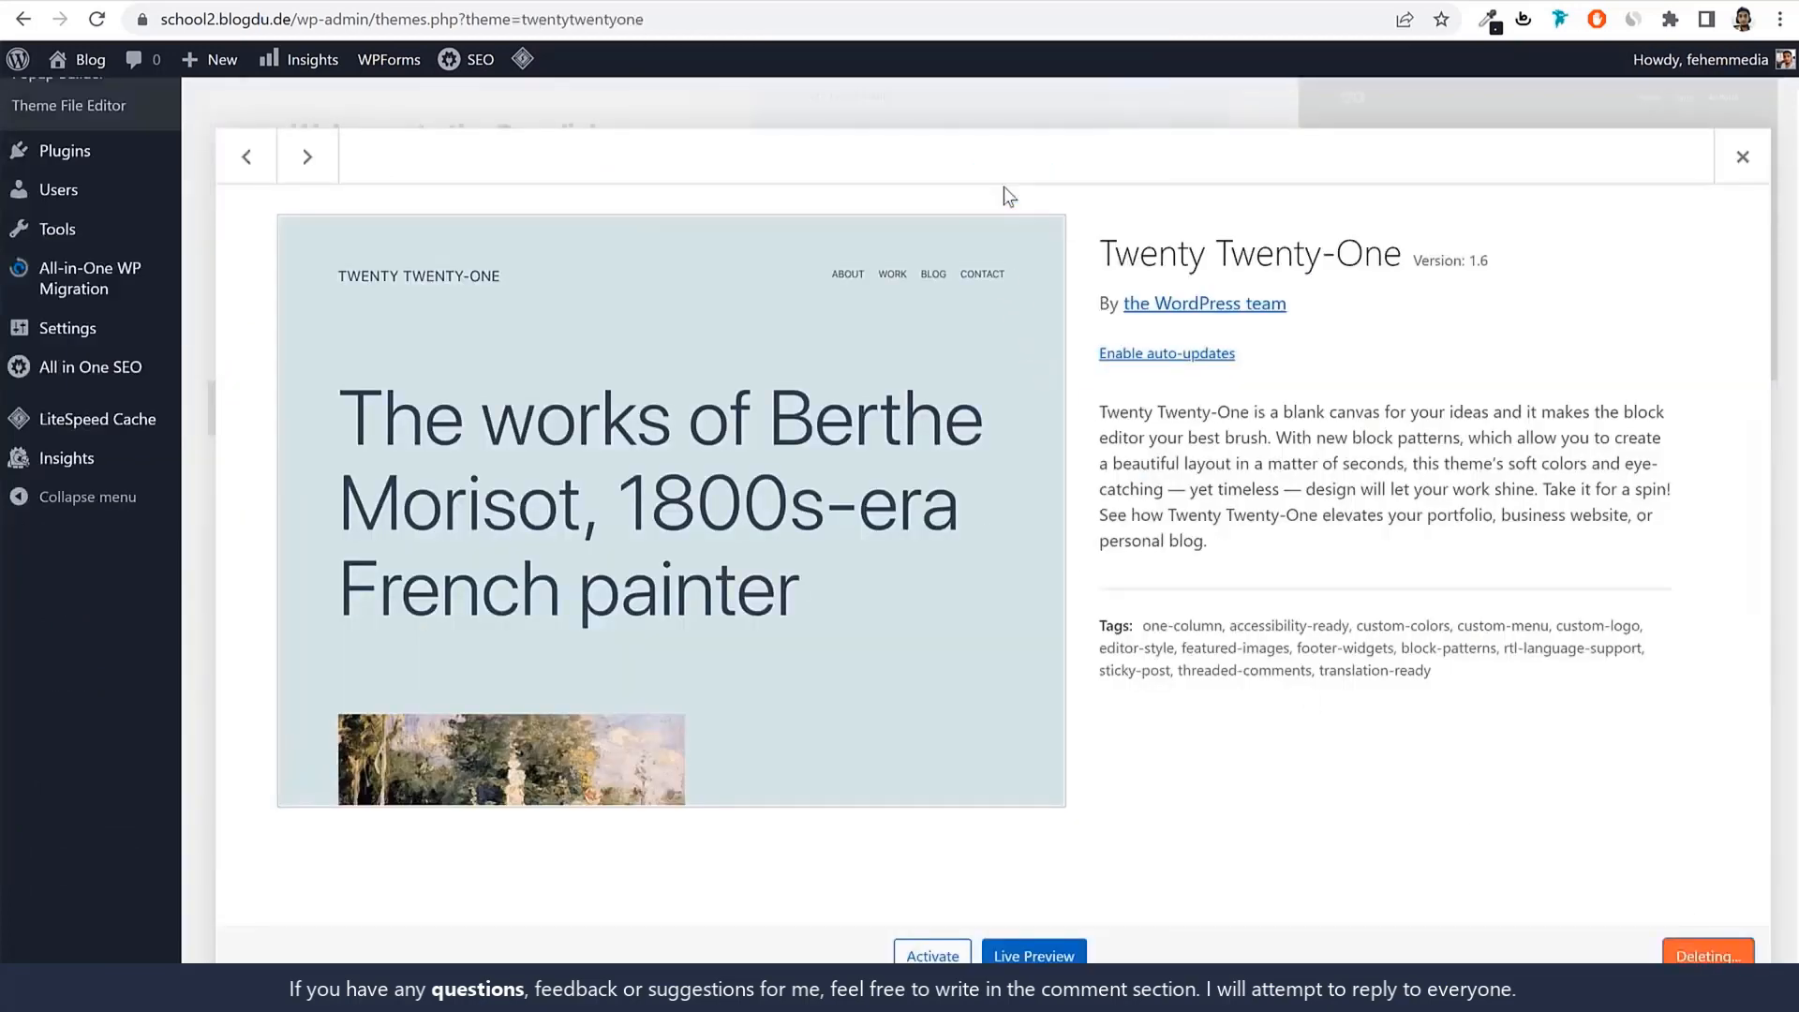
pyautogui.click(1029, 678)
pyautogui.click(1720, 953)
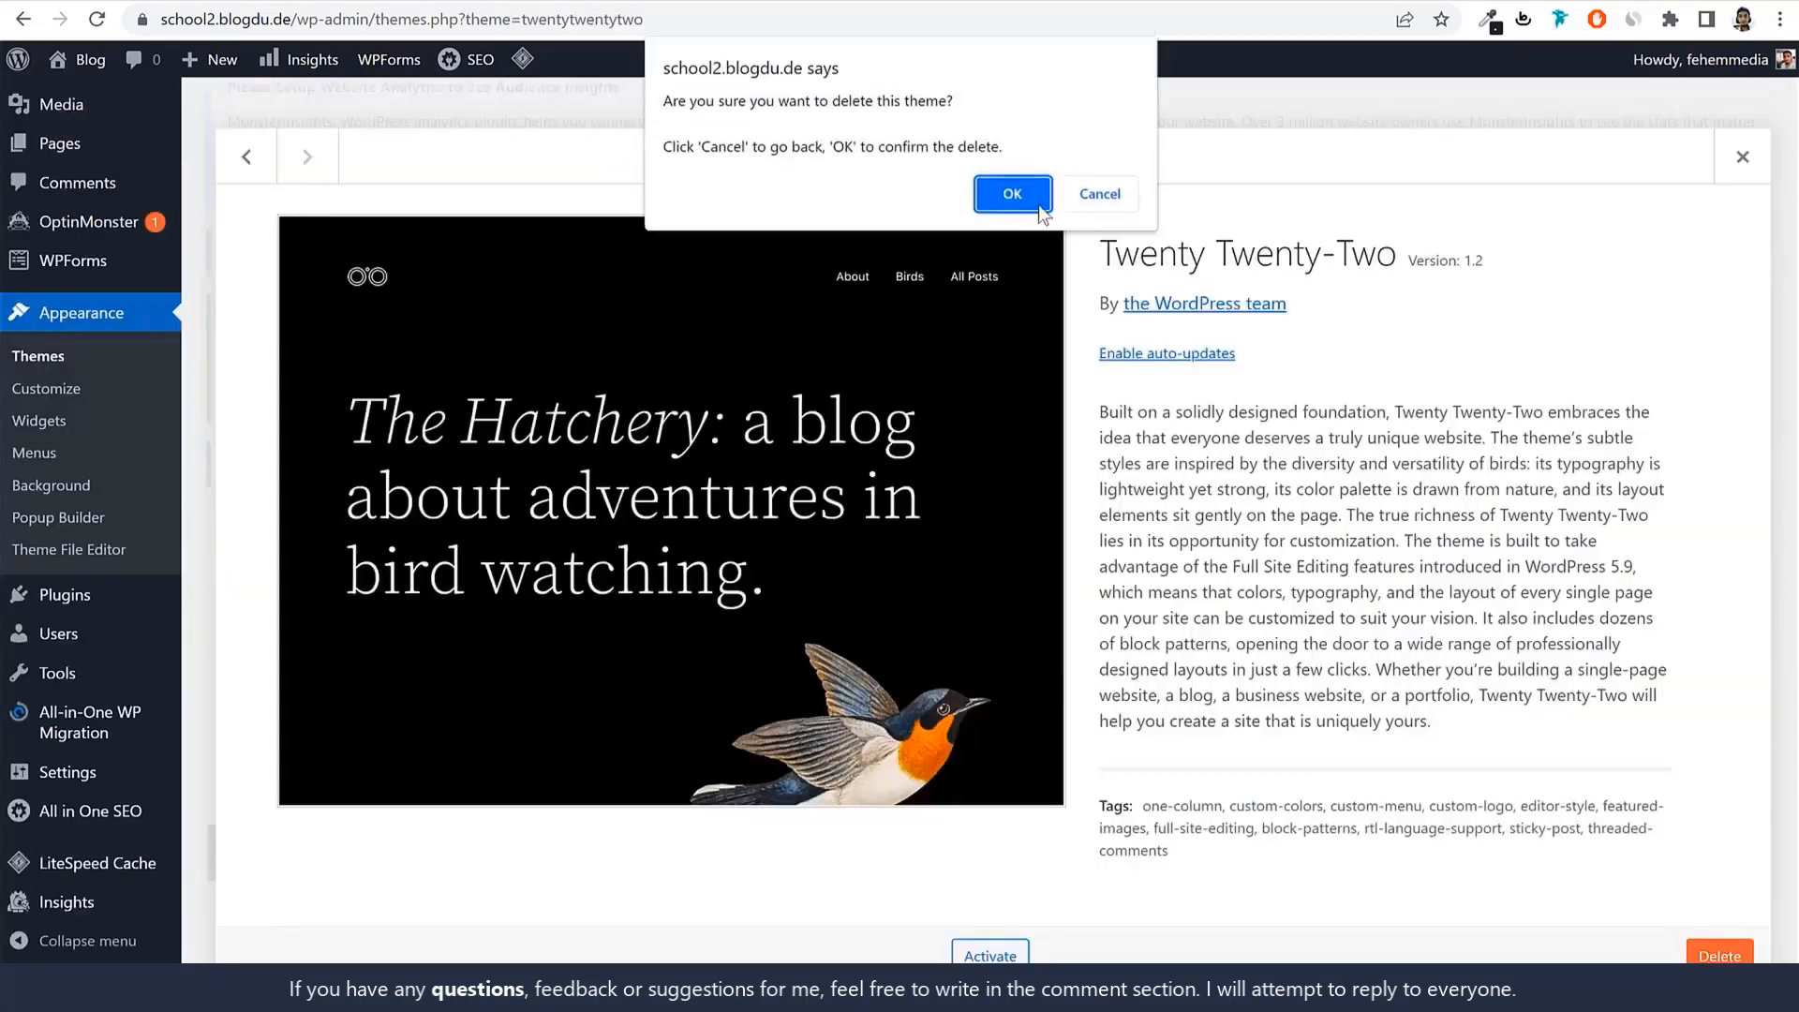
pyautogui.click(1031, 193)
# Go to the Installed Plugins list.
pyautogui.scroll(-3, 1248, 375)
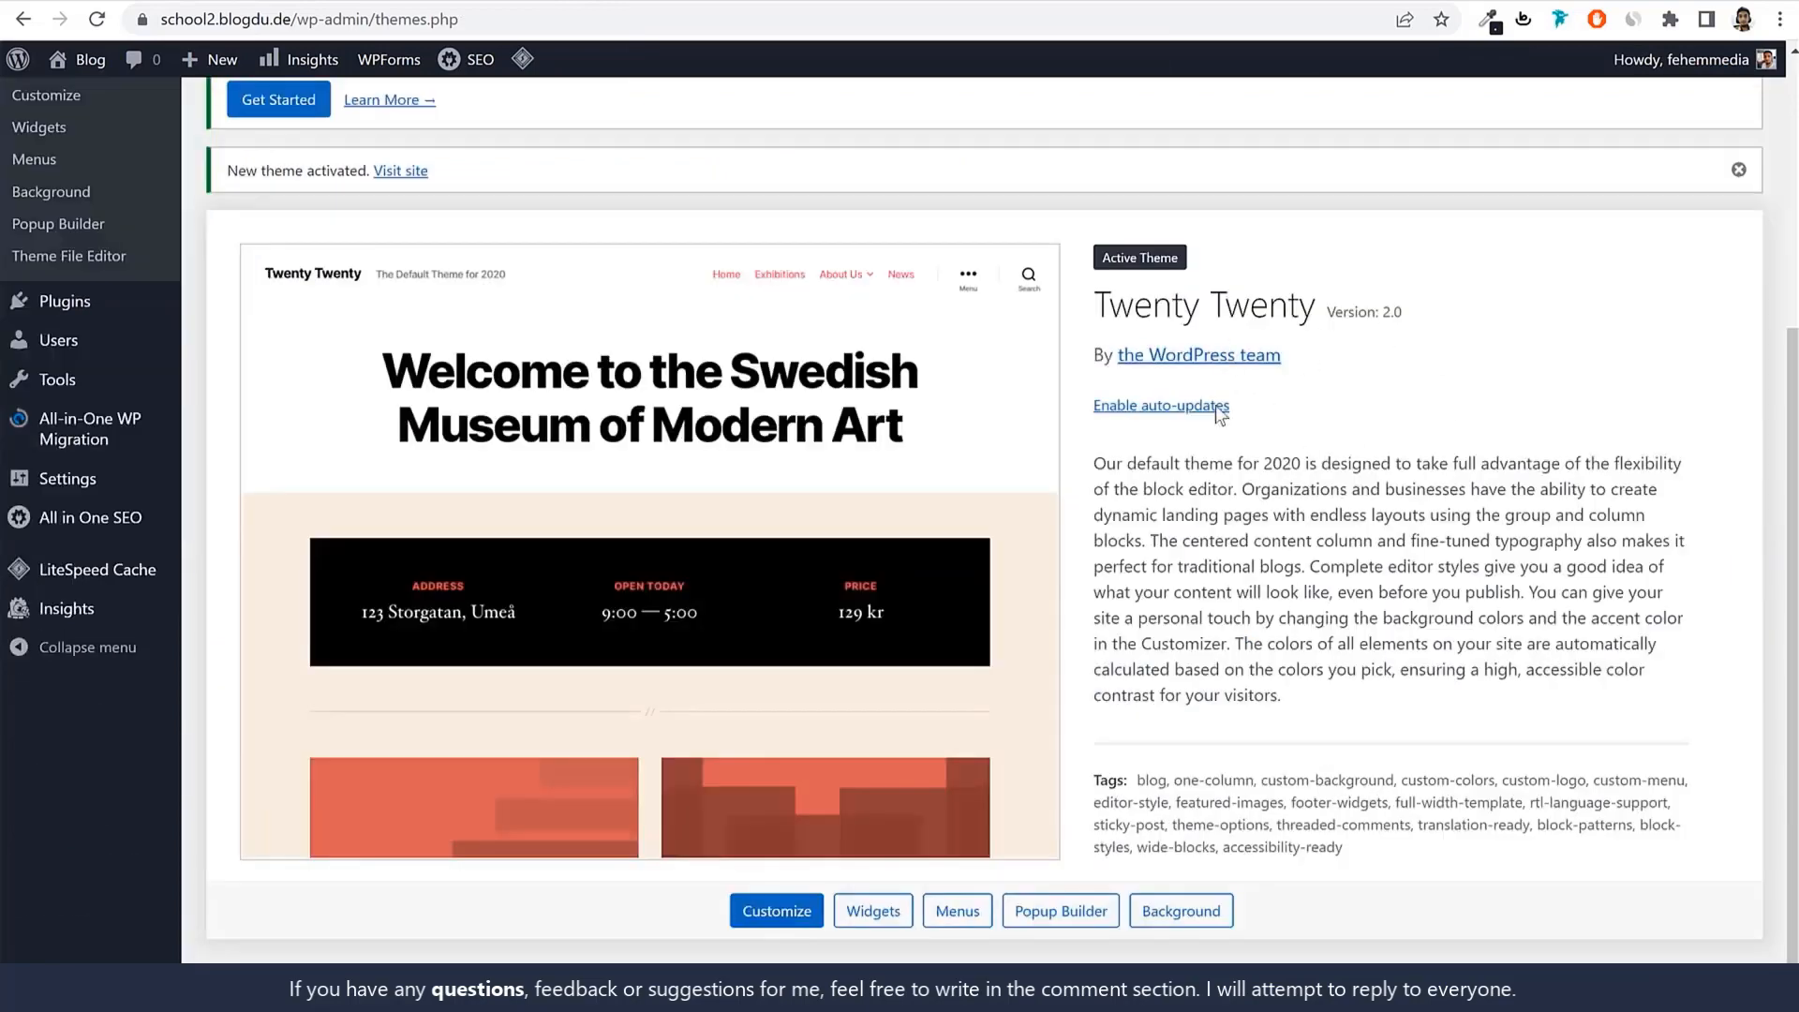
pyautogui.scroll(1, 1349, 472)
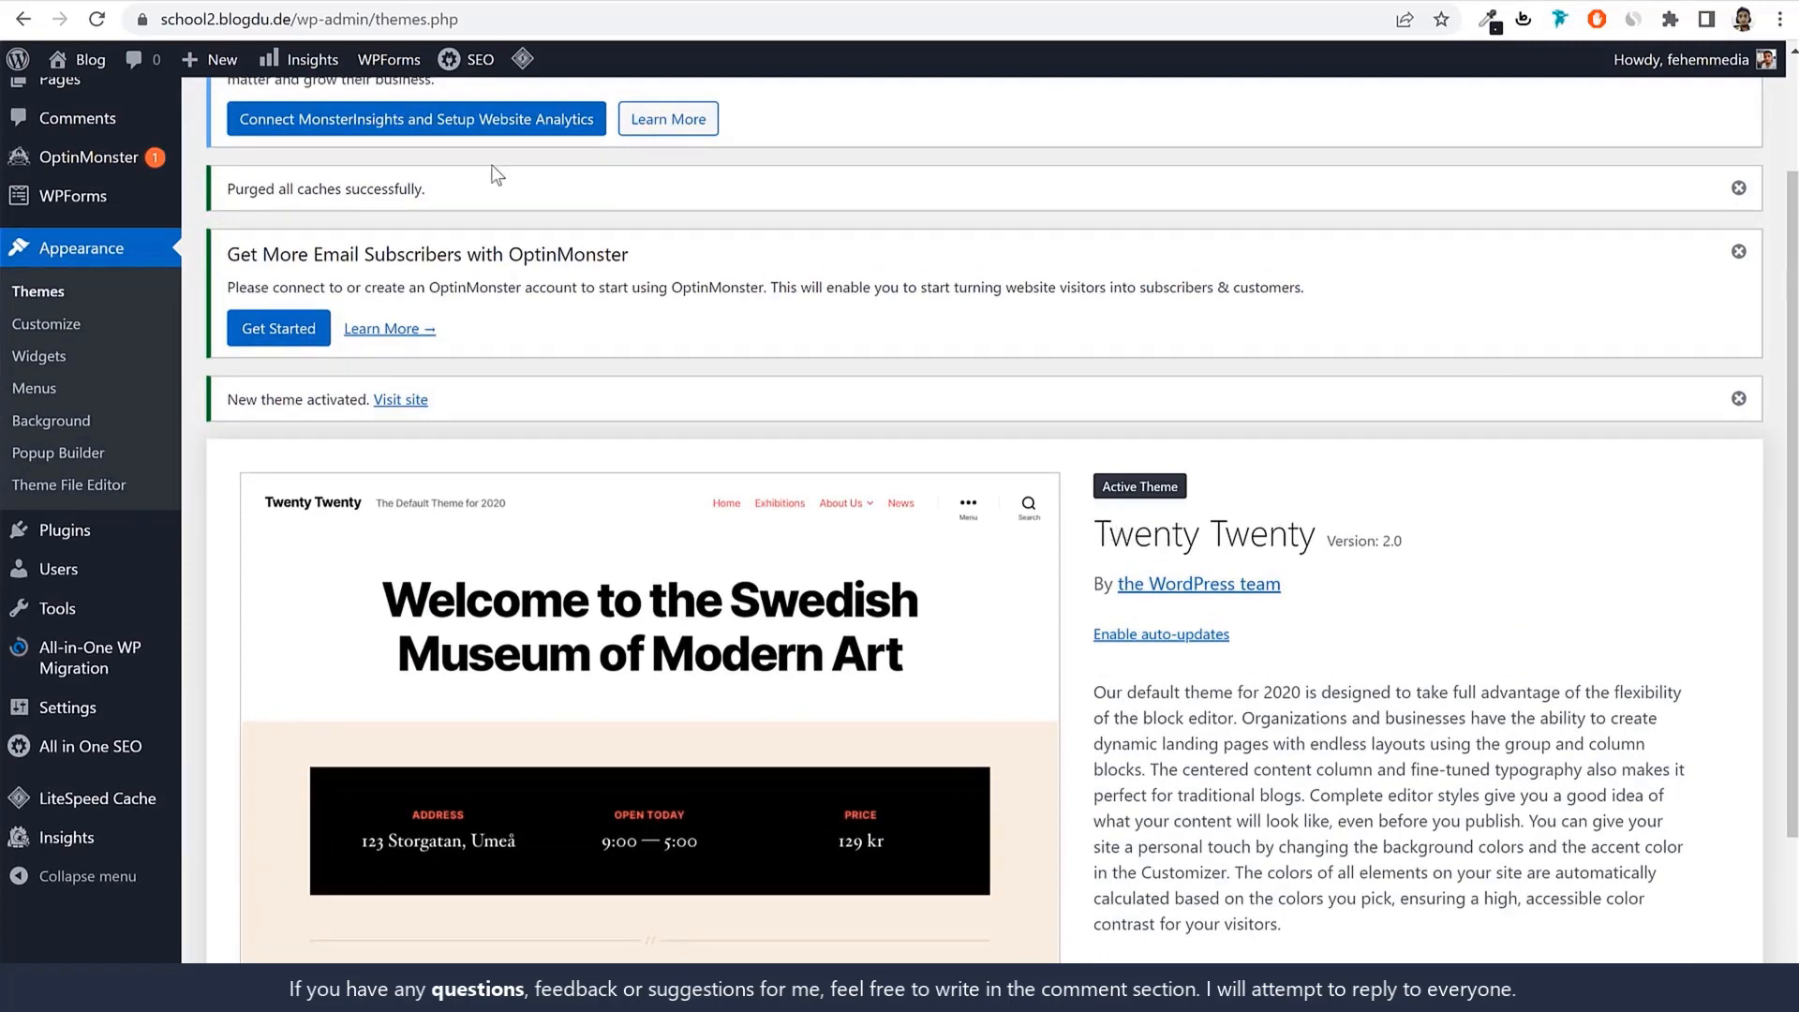
pyautogui.click(37, 530)
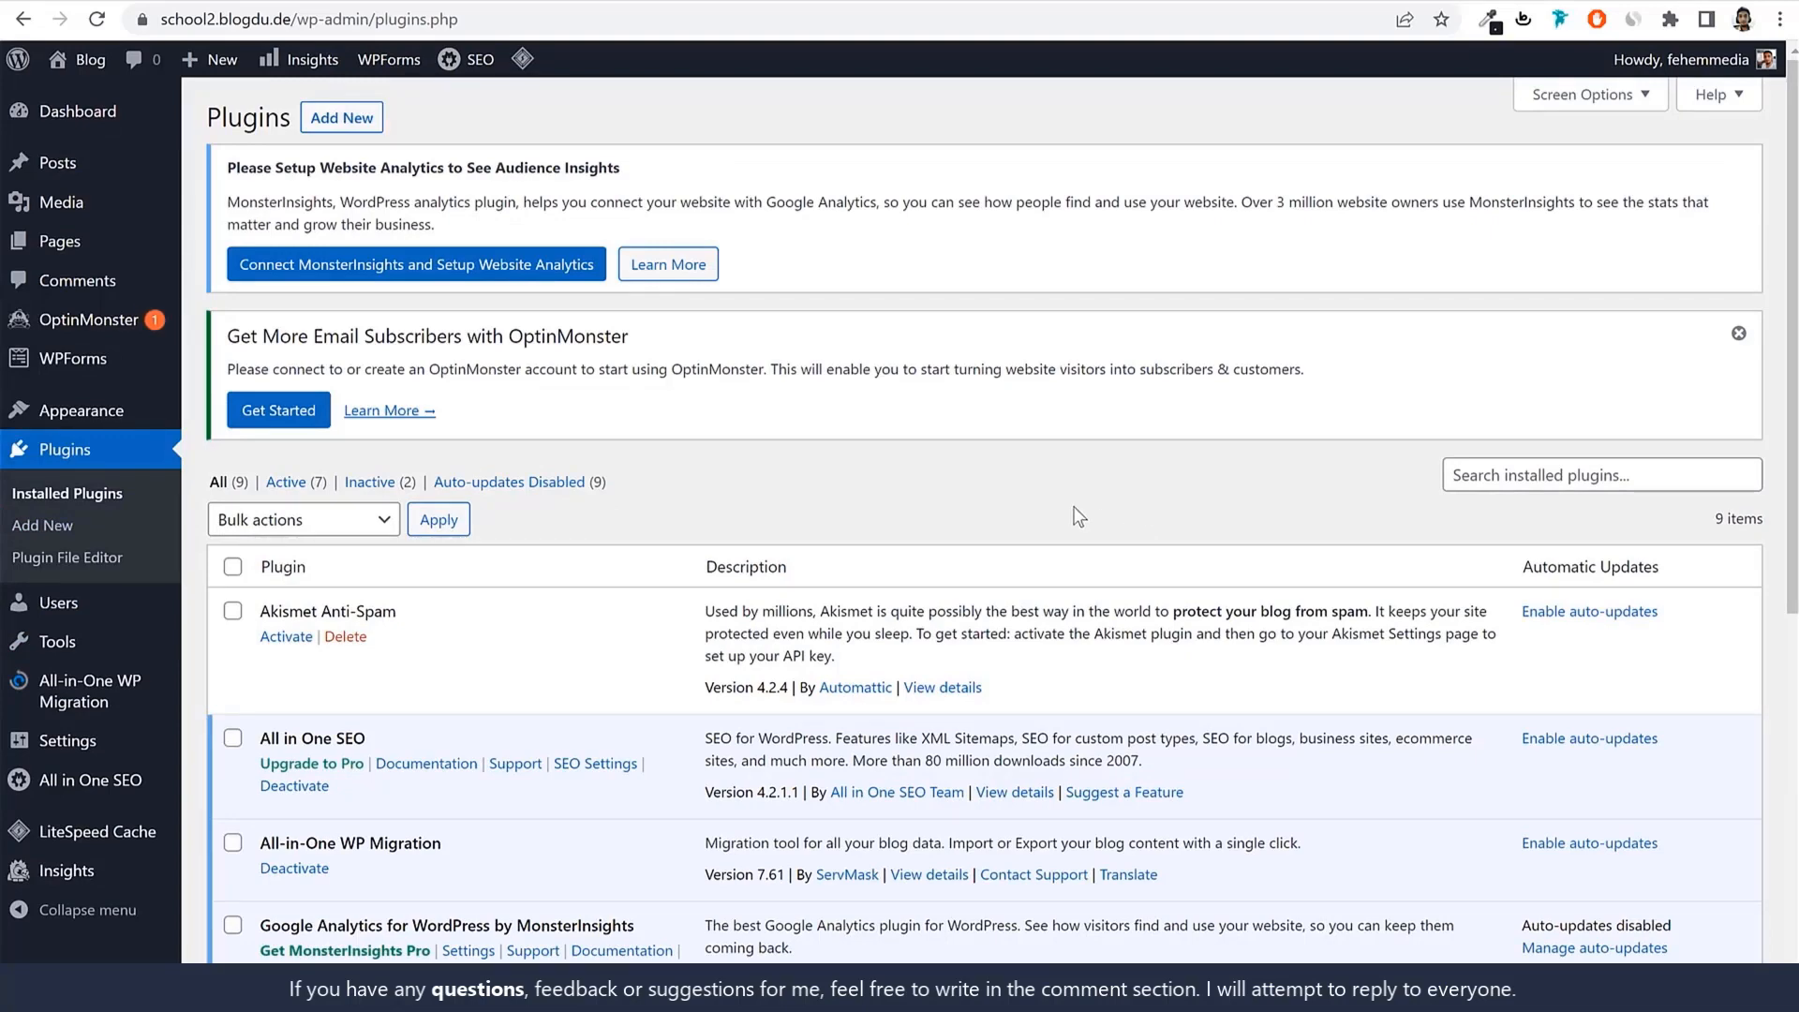
# Deactivate the All in One SEO plugin.
pyautogui.click(290, 2)
pyautogui.scroll(-7, 979, 571)
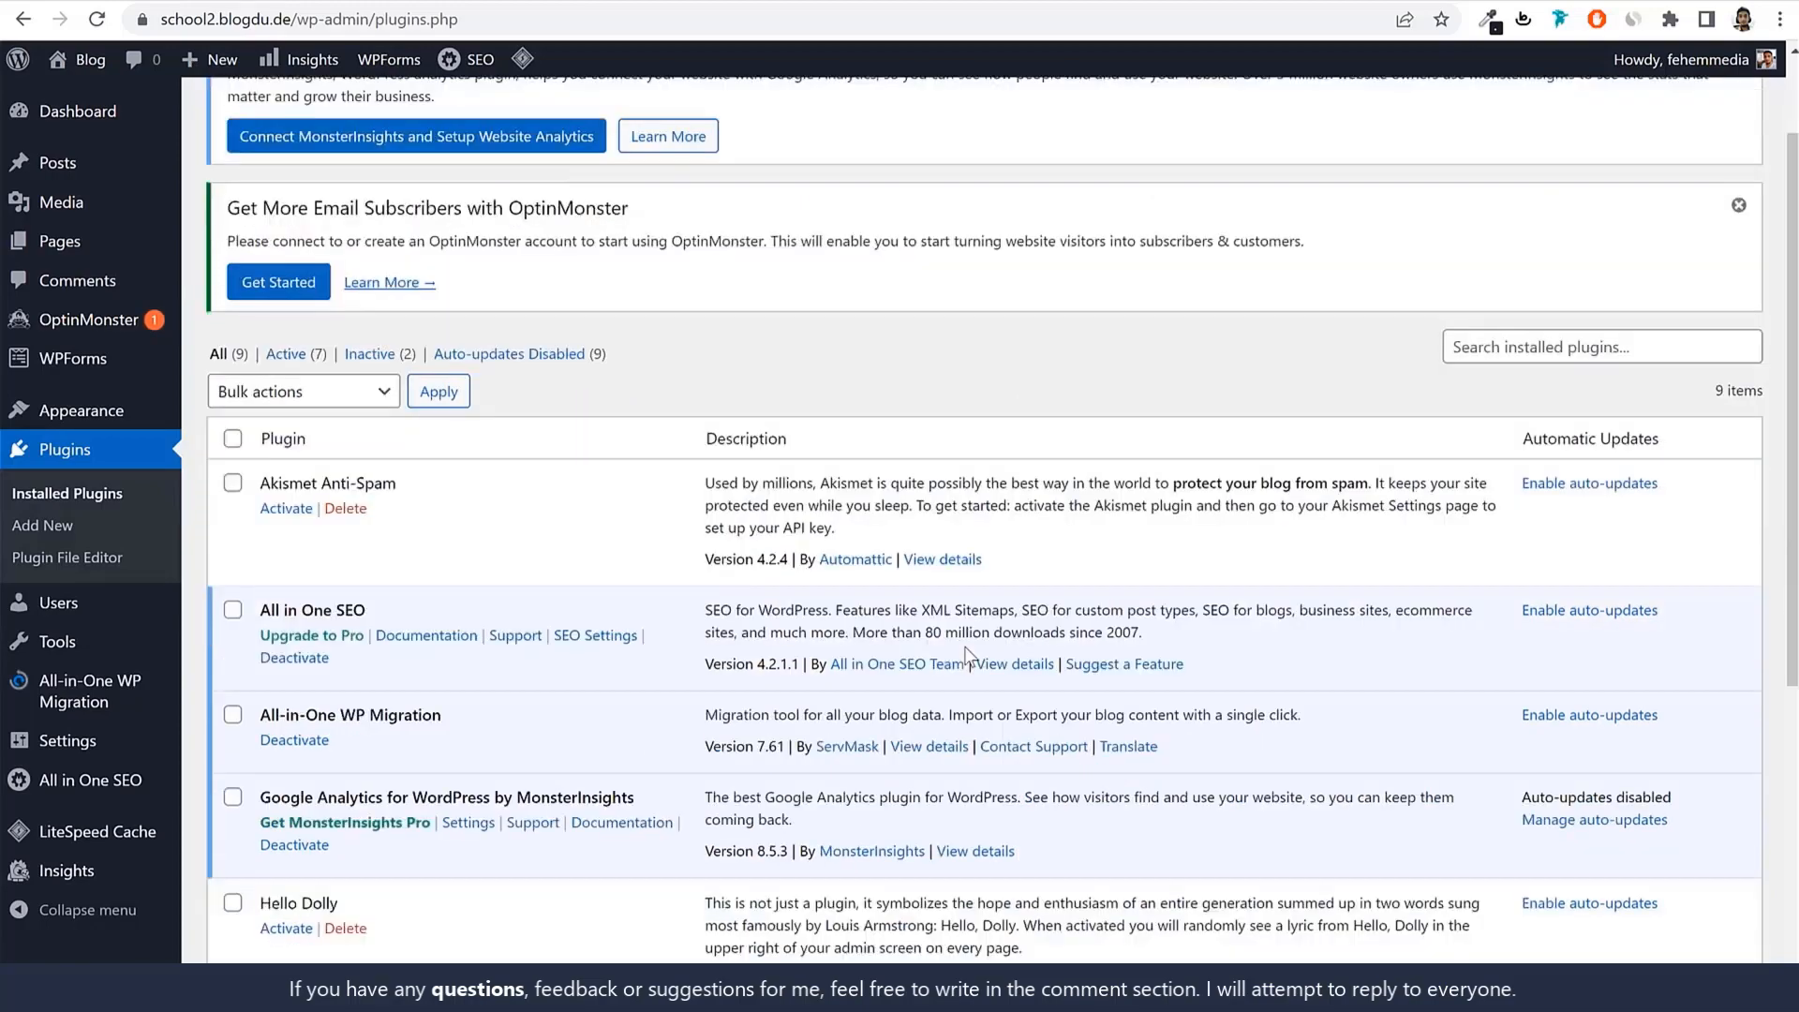
pyautogui.scroll(7, 509, 644)
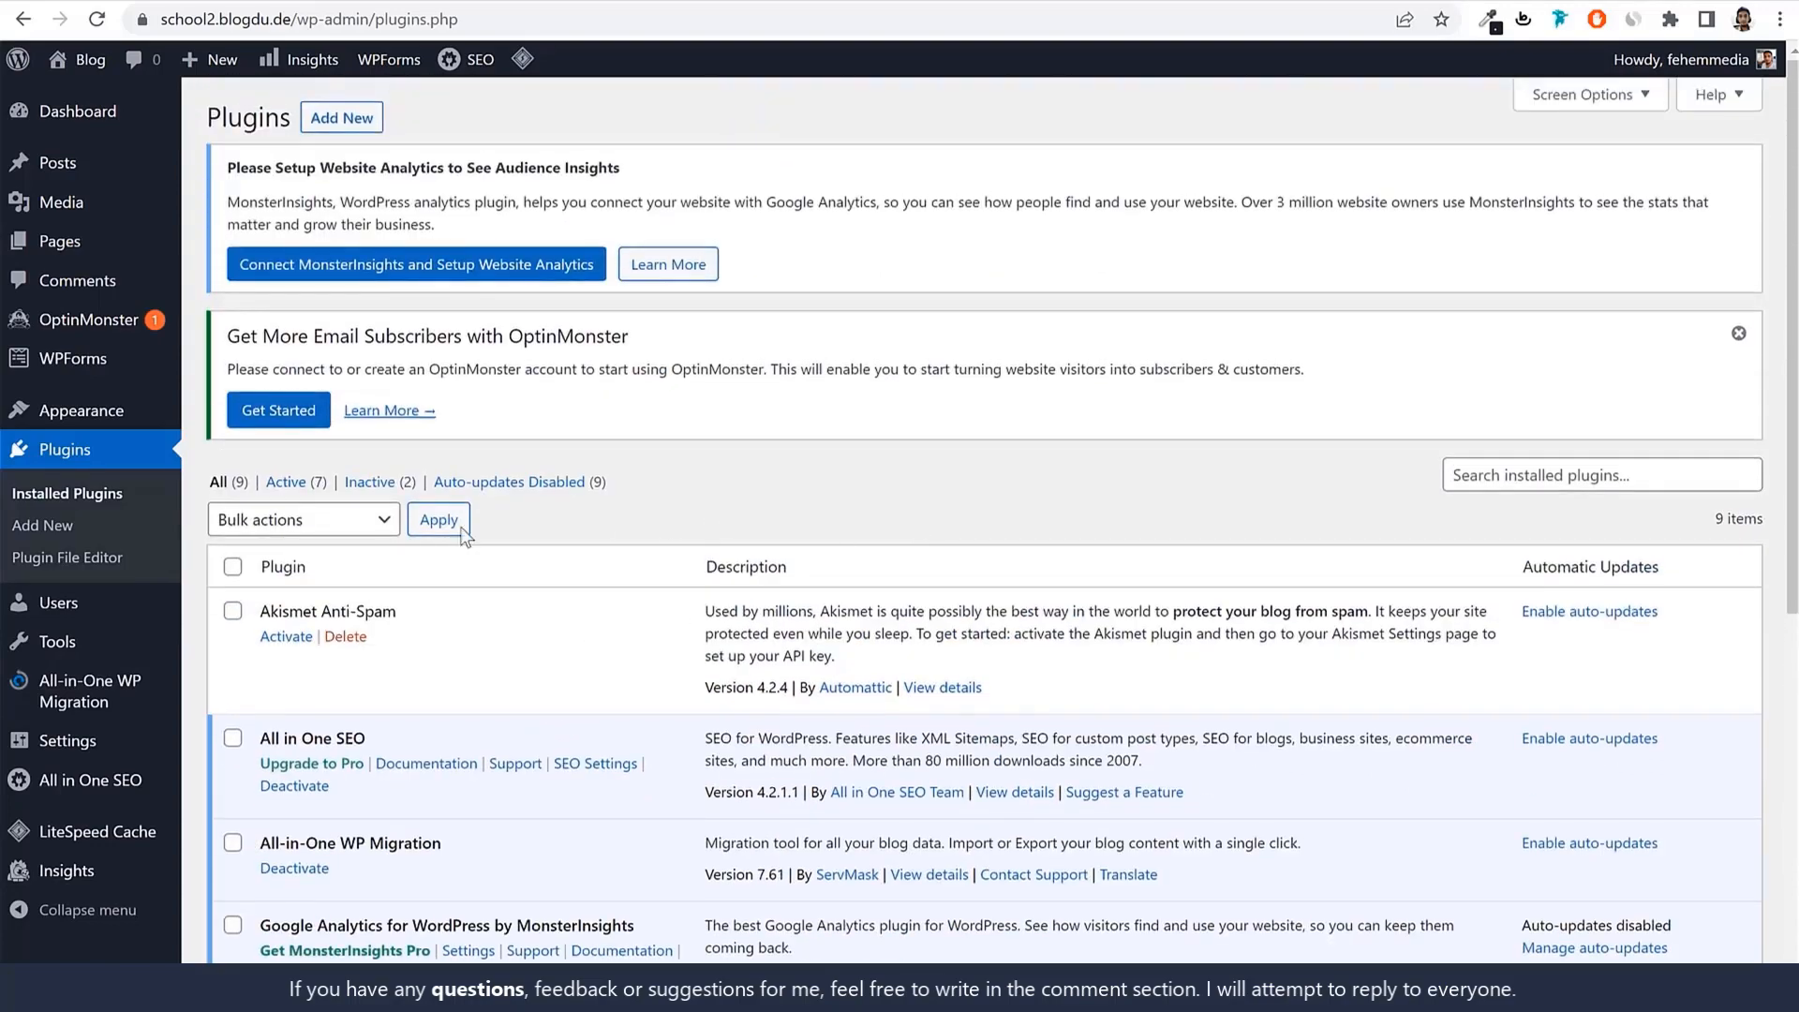
pyautogui.scroll(-7, 890, 553)
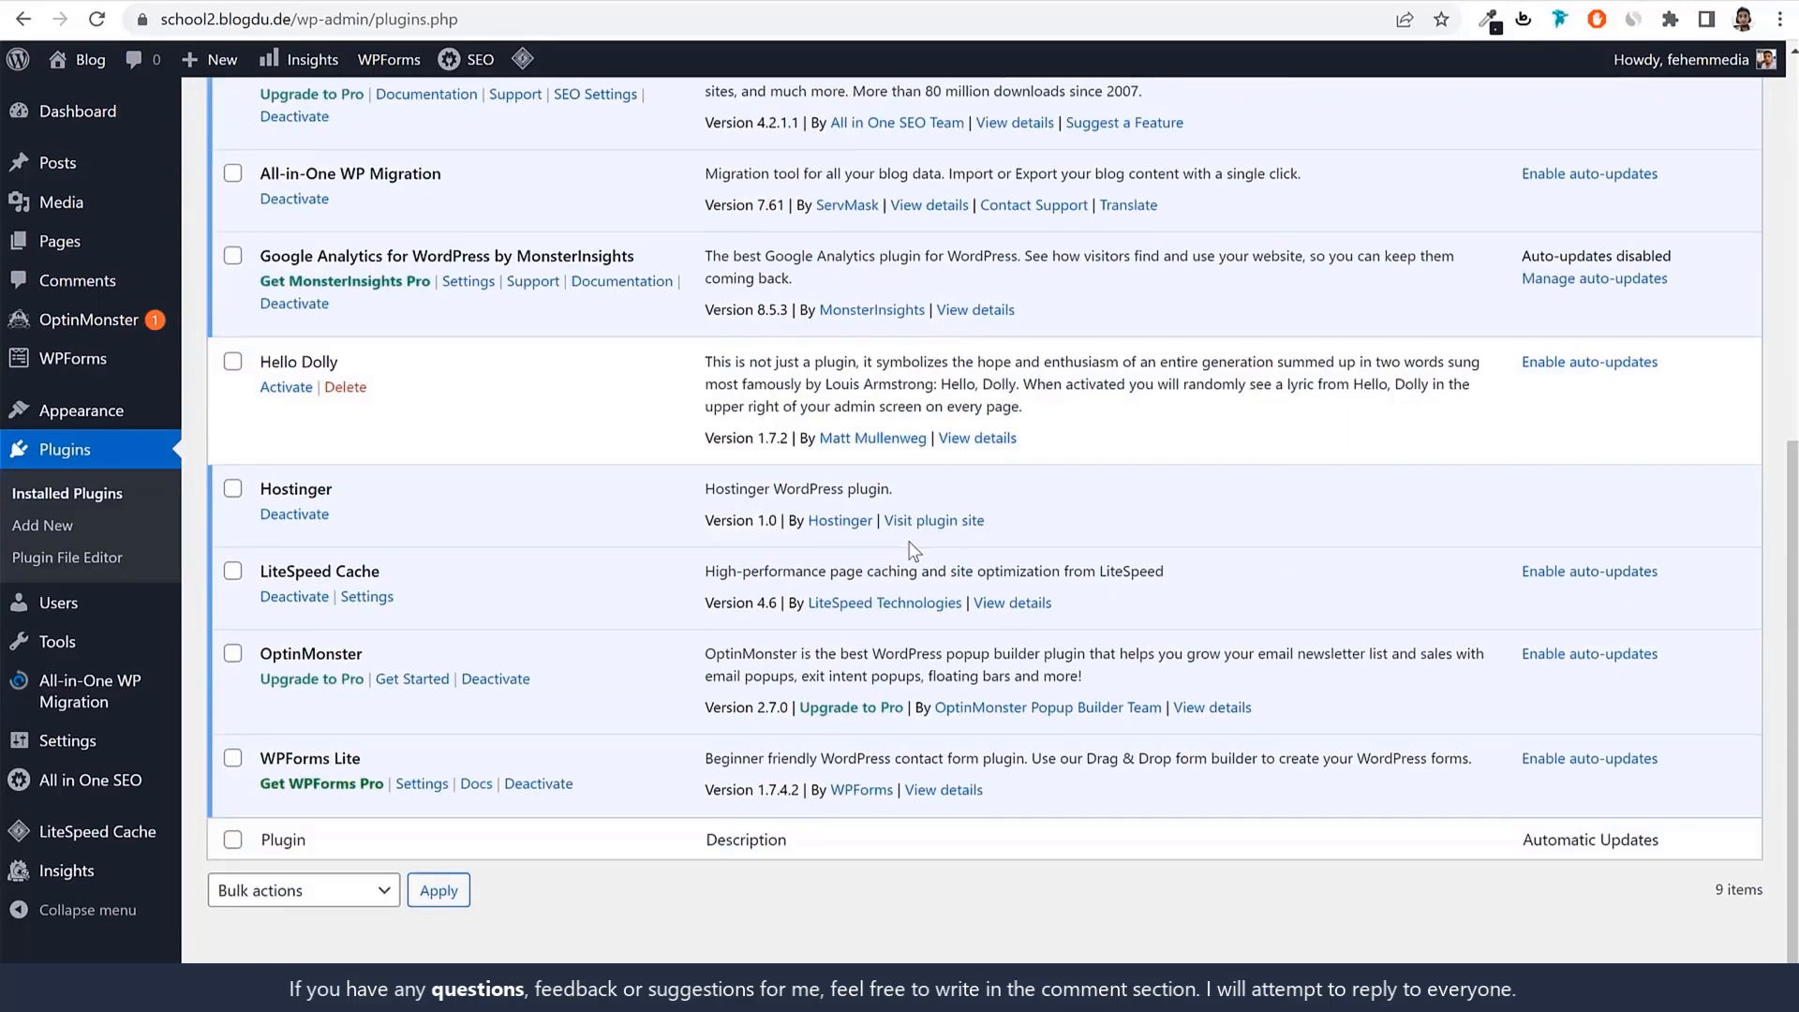
pyautogui.scroll(5, 805, 532)
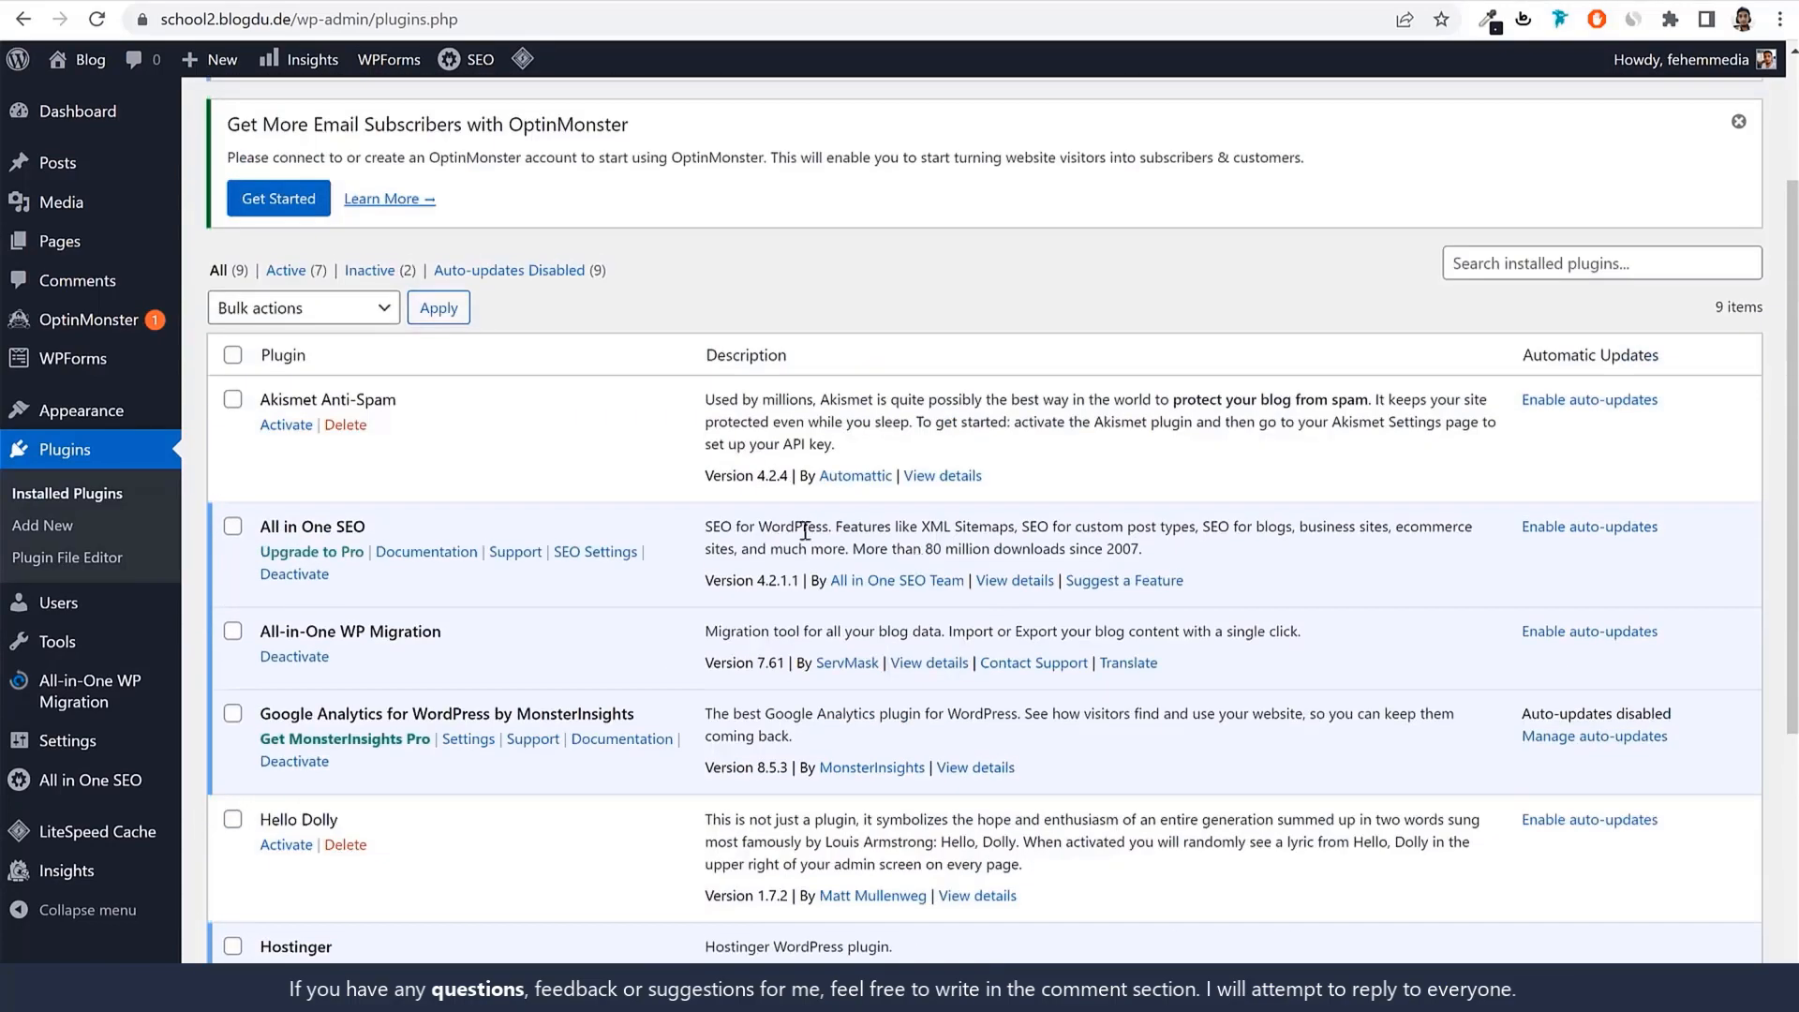
pyautogui.click(309, 574)
# Bulk-deactivate every remaining plugin so all nine are inactive.
pyautogui.scroll(-4, 808, 518)
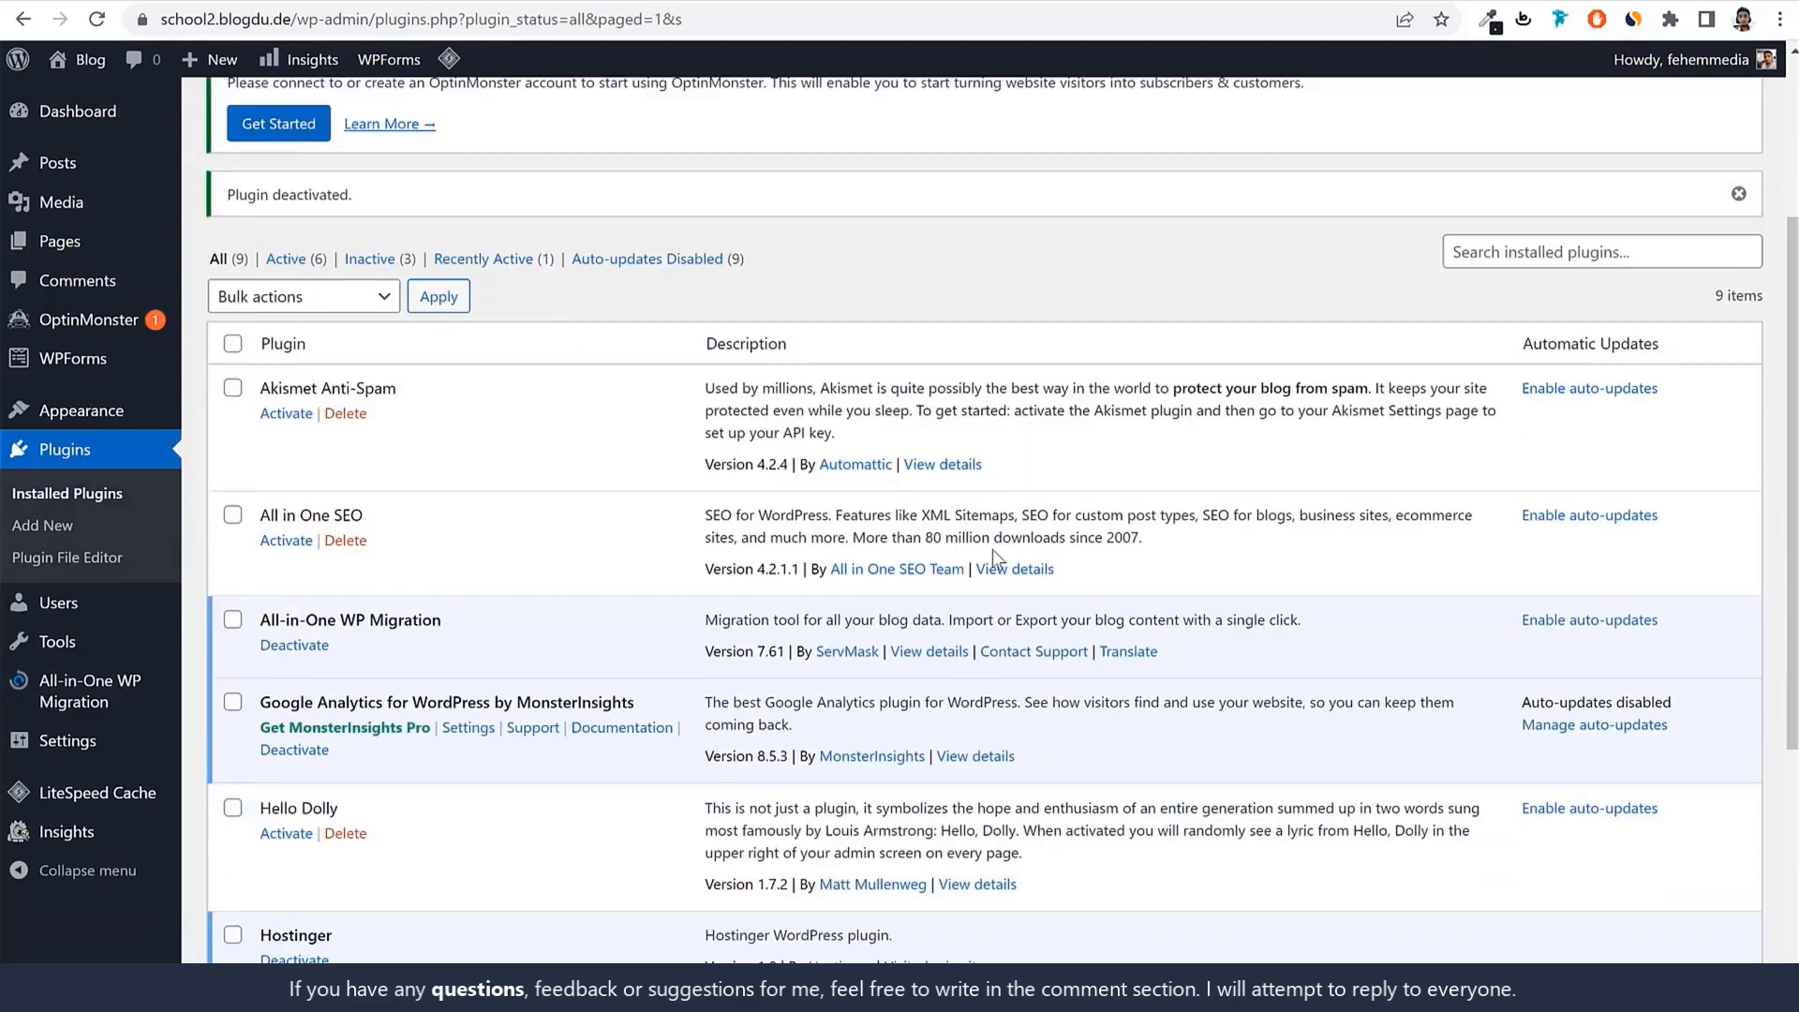
pyautogui.click(232, 288)
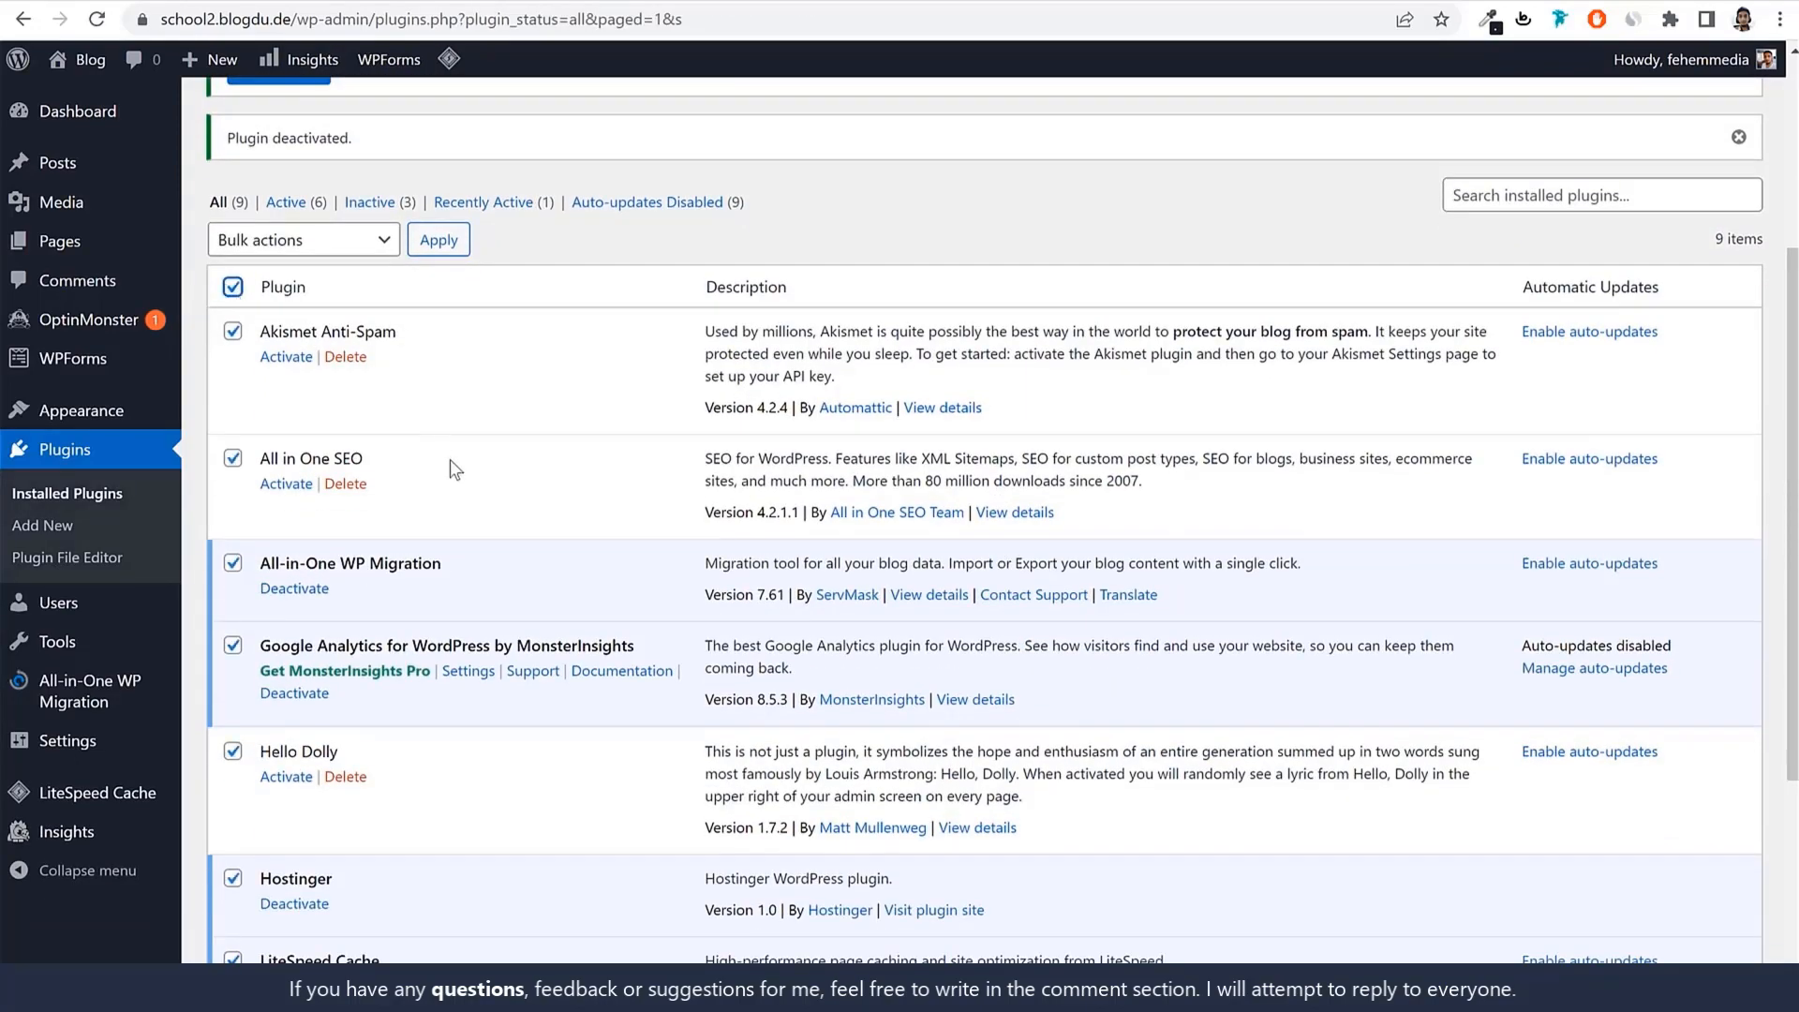
pyautogui.scroll(-4, 450, 459)
pyautogui.scroll(6, 457, 531)
pyautogui.click(281, 423)
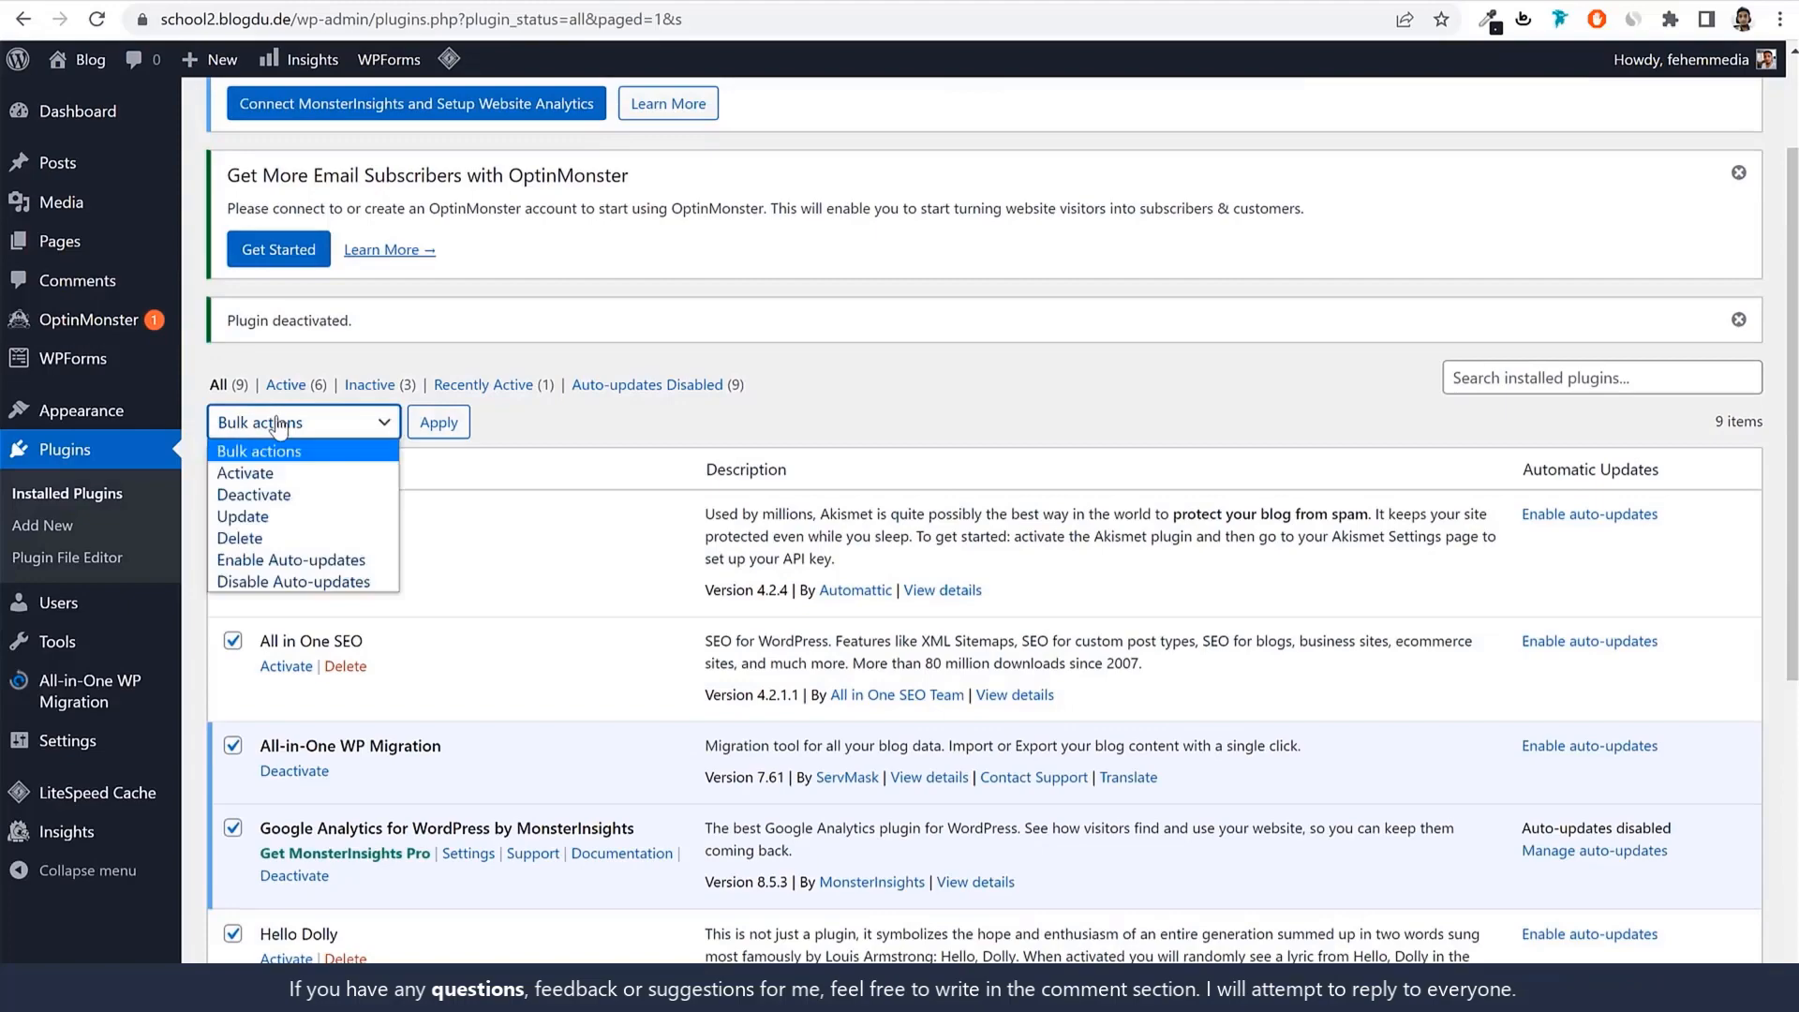
pyautogui.click(282, 495)
pyautogui.click(440, 435)
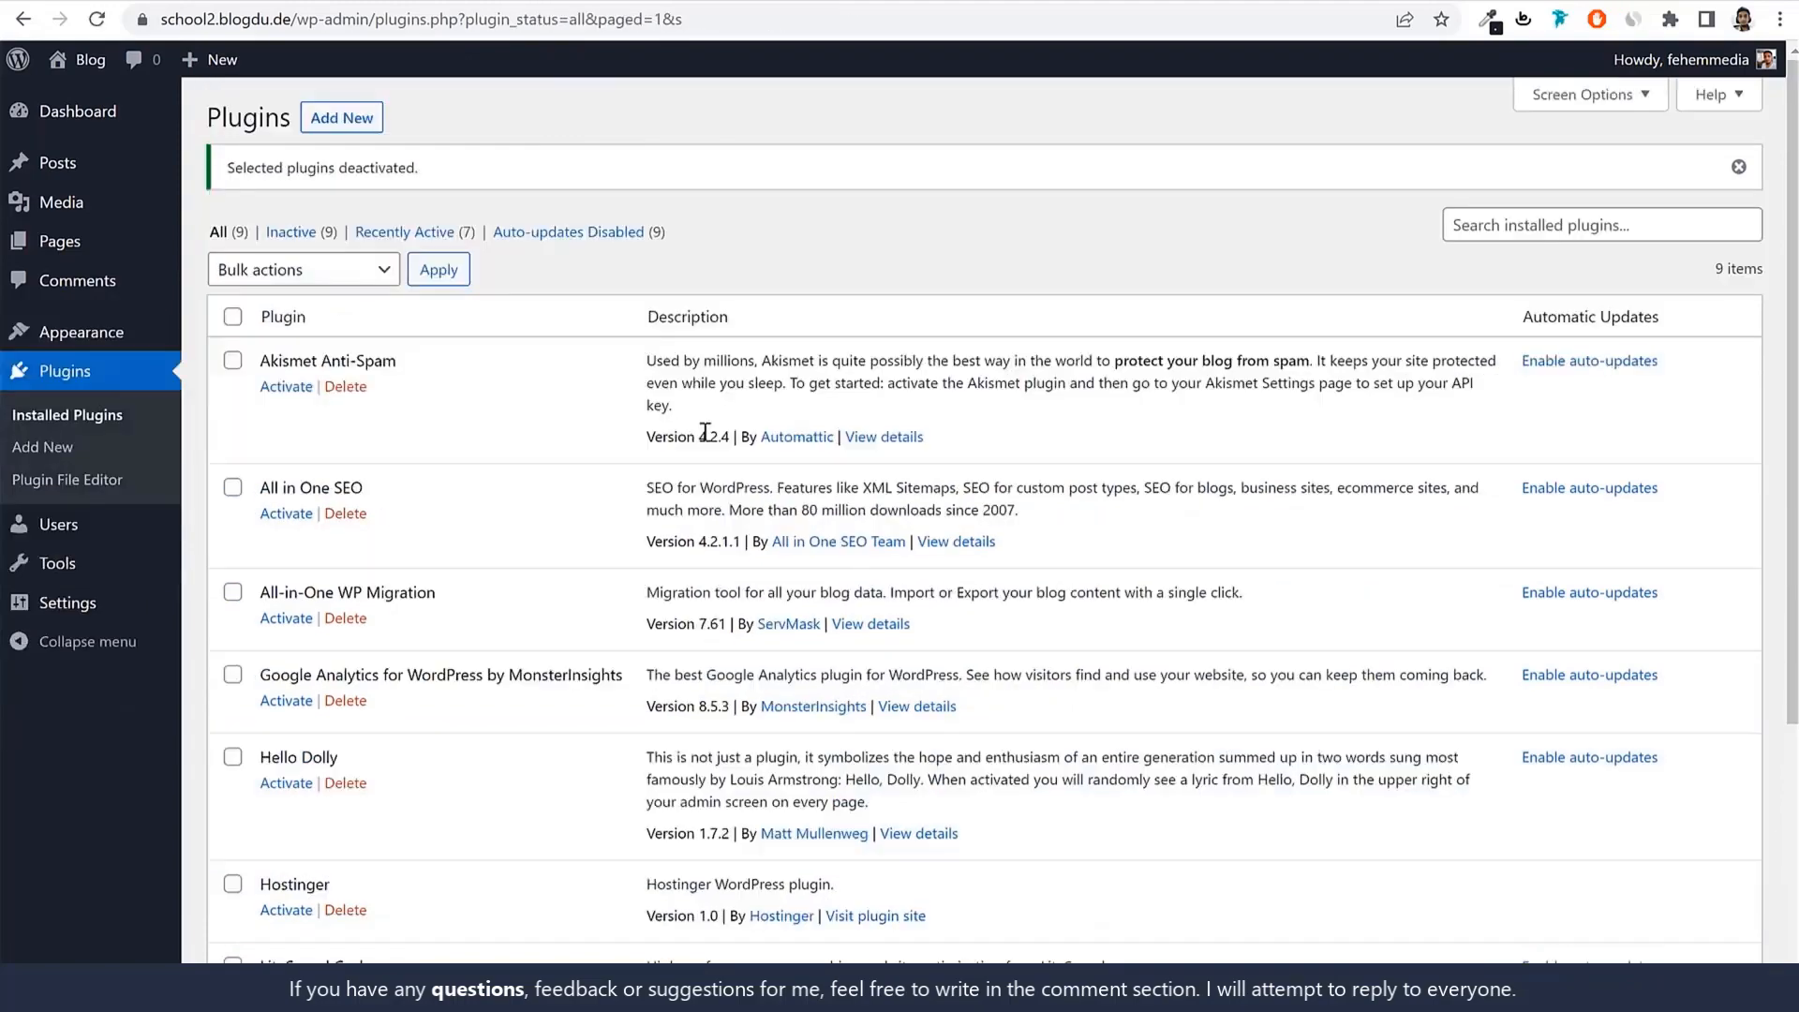
# Select every installed plugin except LiteSpeed Cache.
pyautogui.scroll(-4, 712, 469)
pyautogui.scroll(3, 724, 543)
pyautogui.scroll(3, 724, 544)
pyautogui.click(233, 317)
pyautogui.scroll(-4, 382, 468)
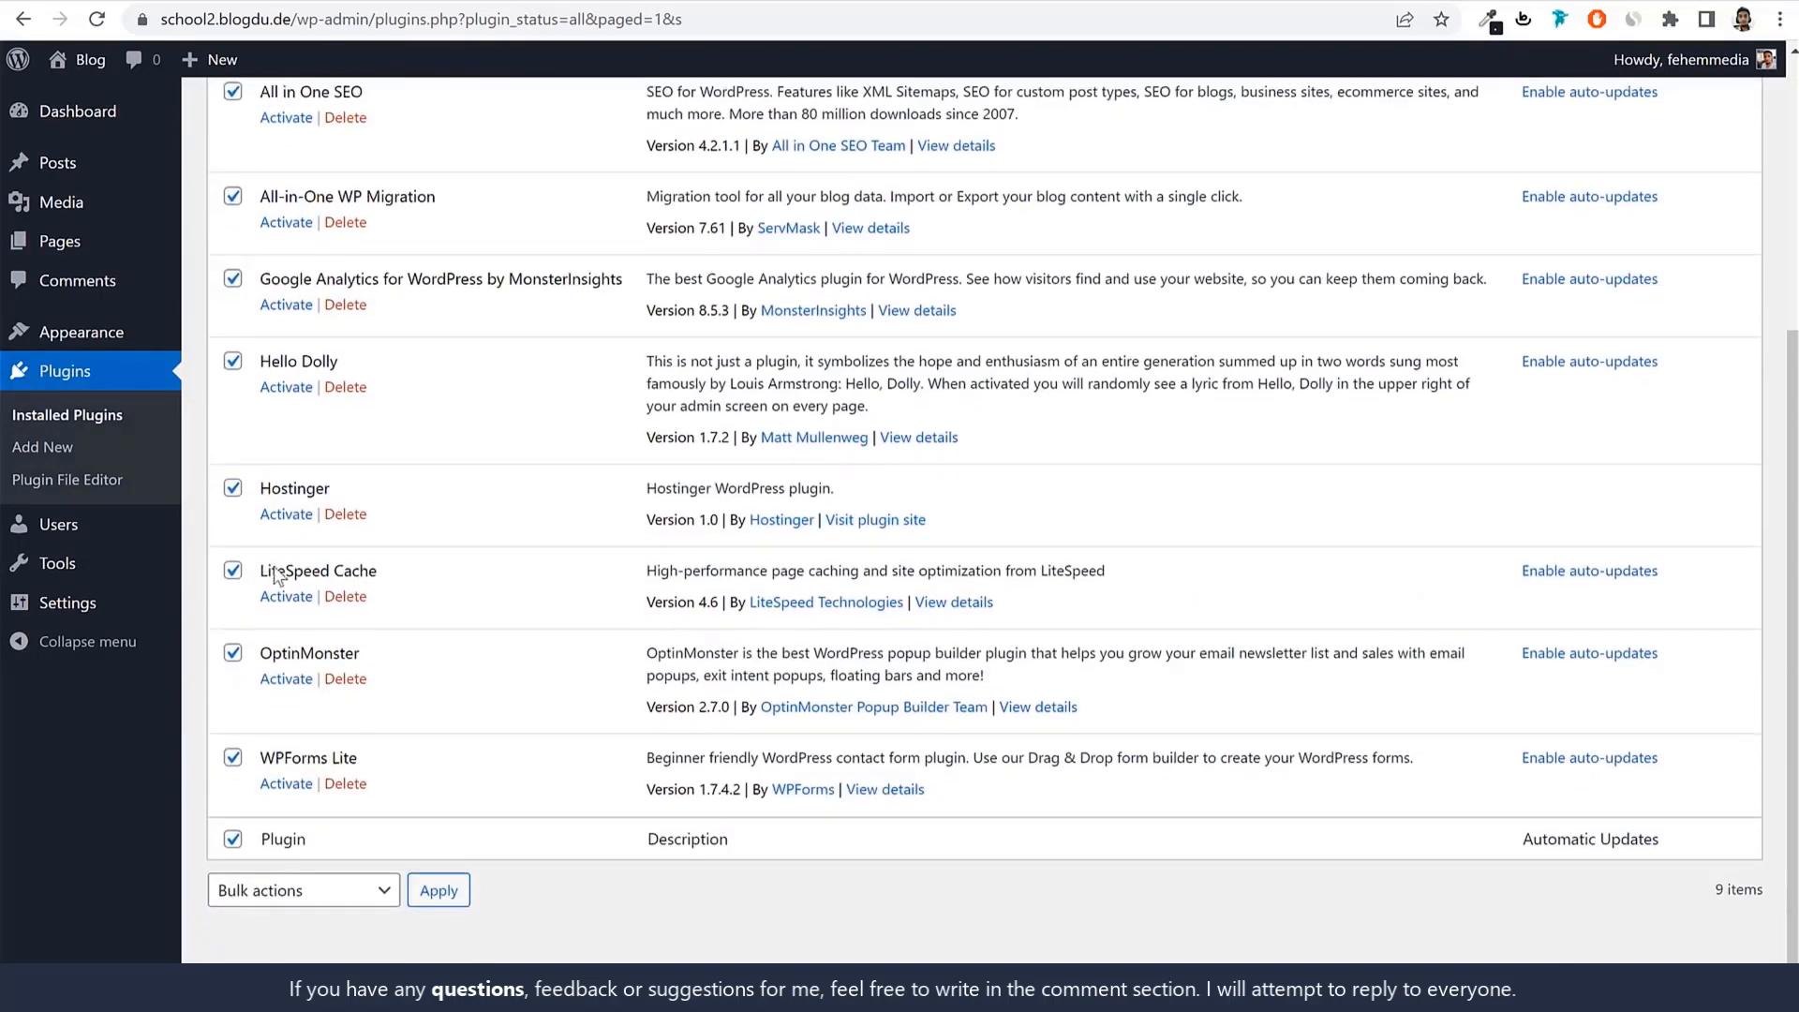
pyautogui.moveTo(261, 570)
pyautogui.mouseDown()
pyautogui.moveTo(418, 565)
pyautogui.moveTo(265, 574)
pyautogui.mouseUp()
pyautogui.click(233, 571)
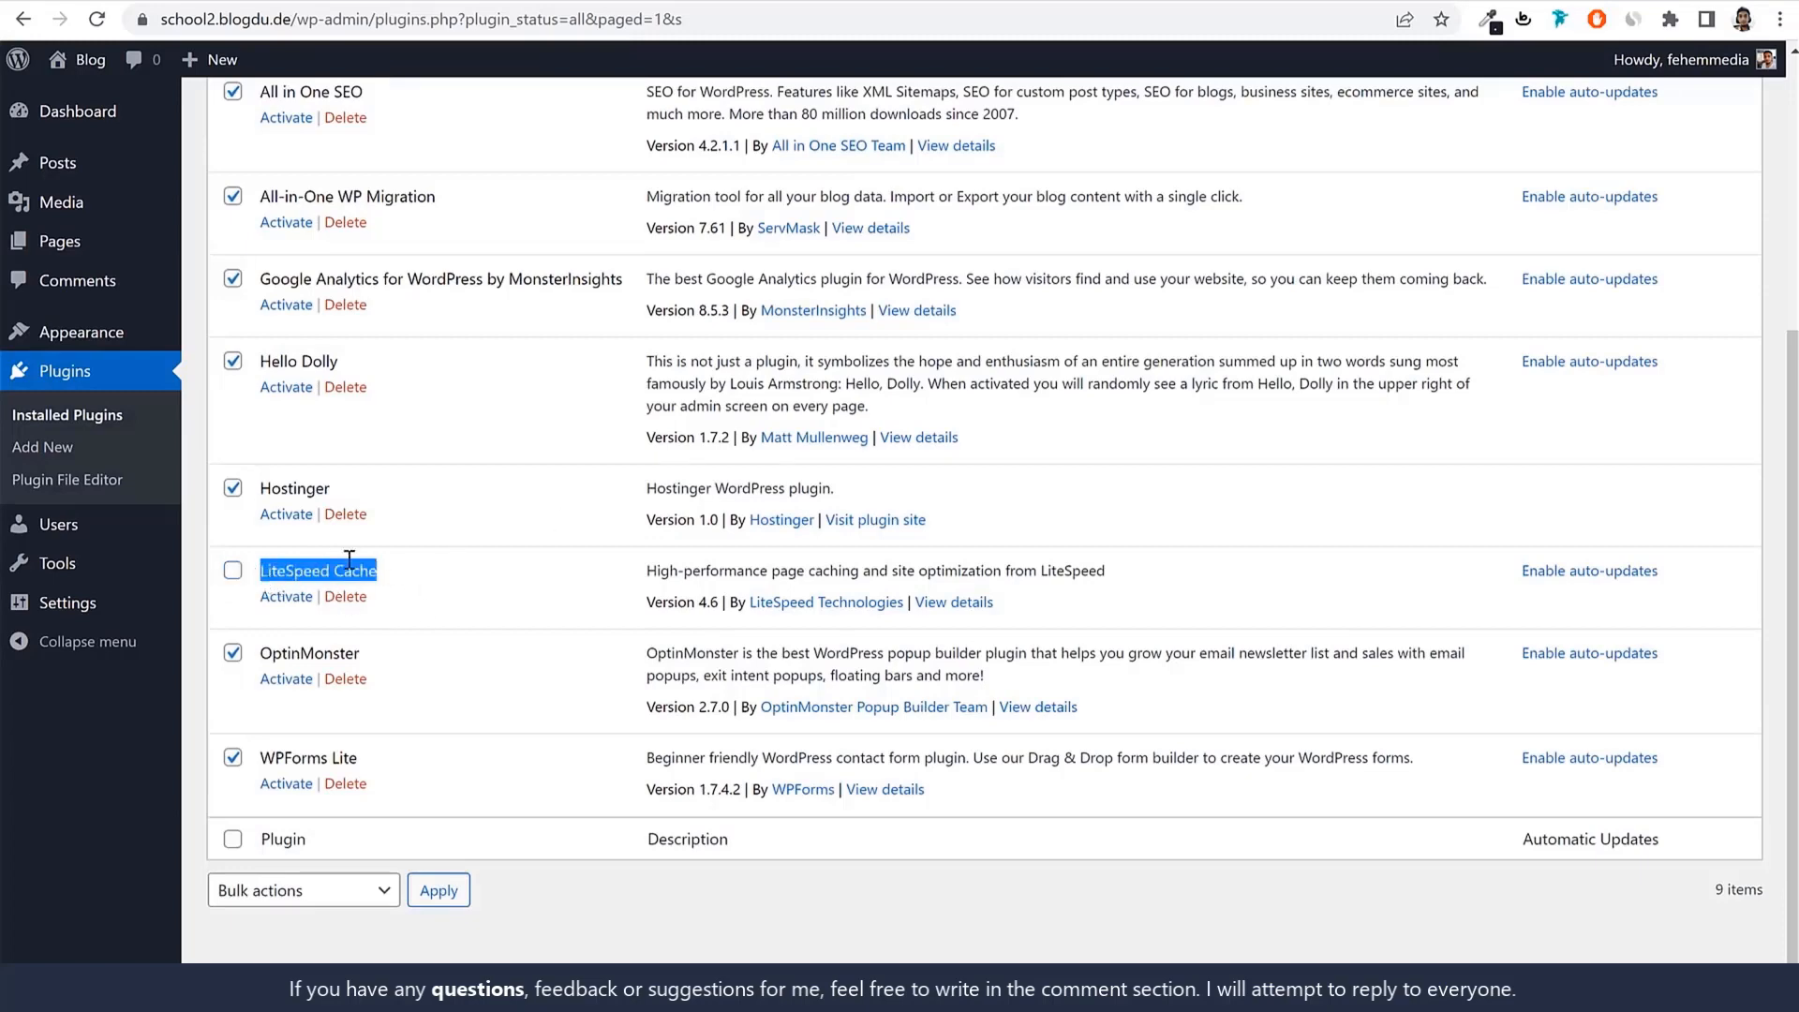
pyautogui.moveTo(645, 573); pyautogui.dragTo(1082, 576)
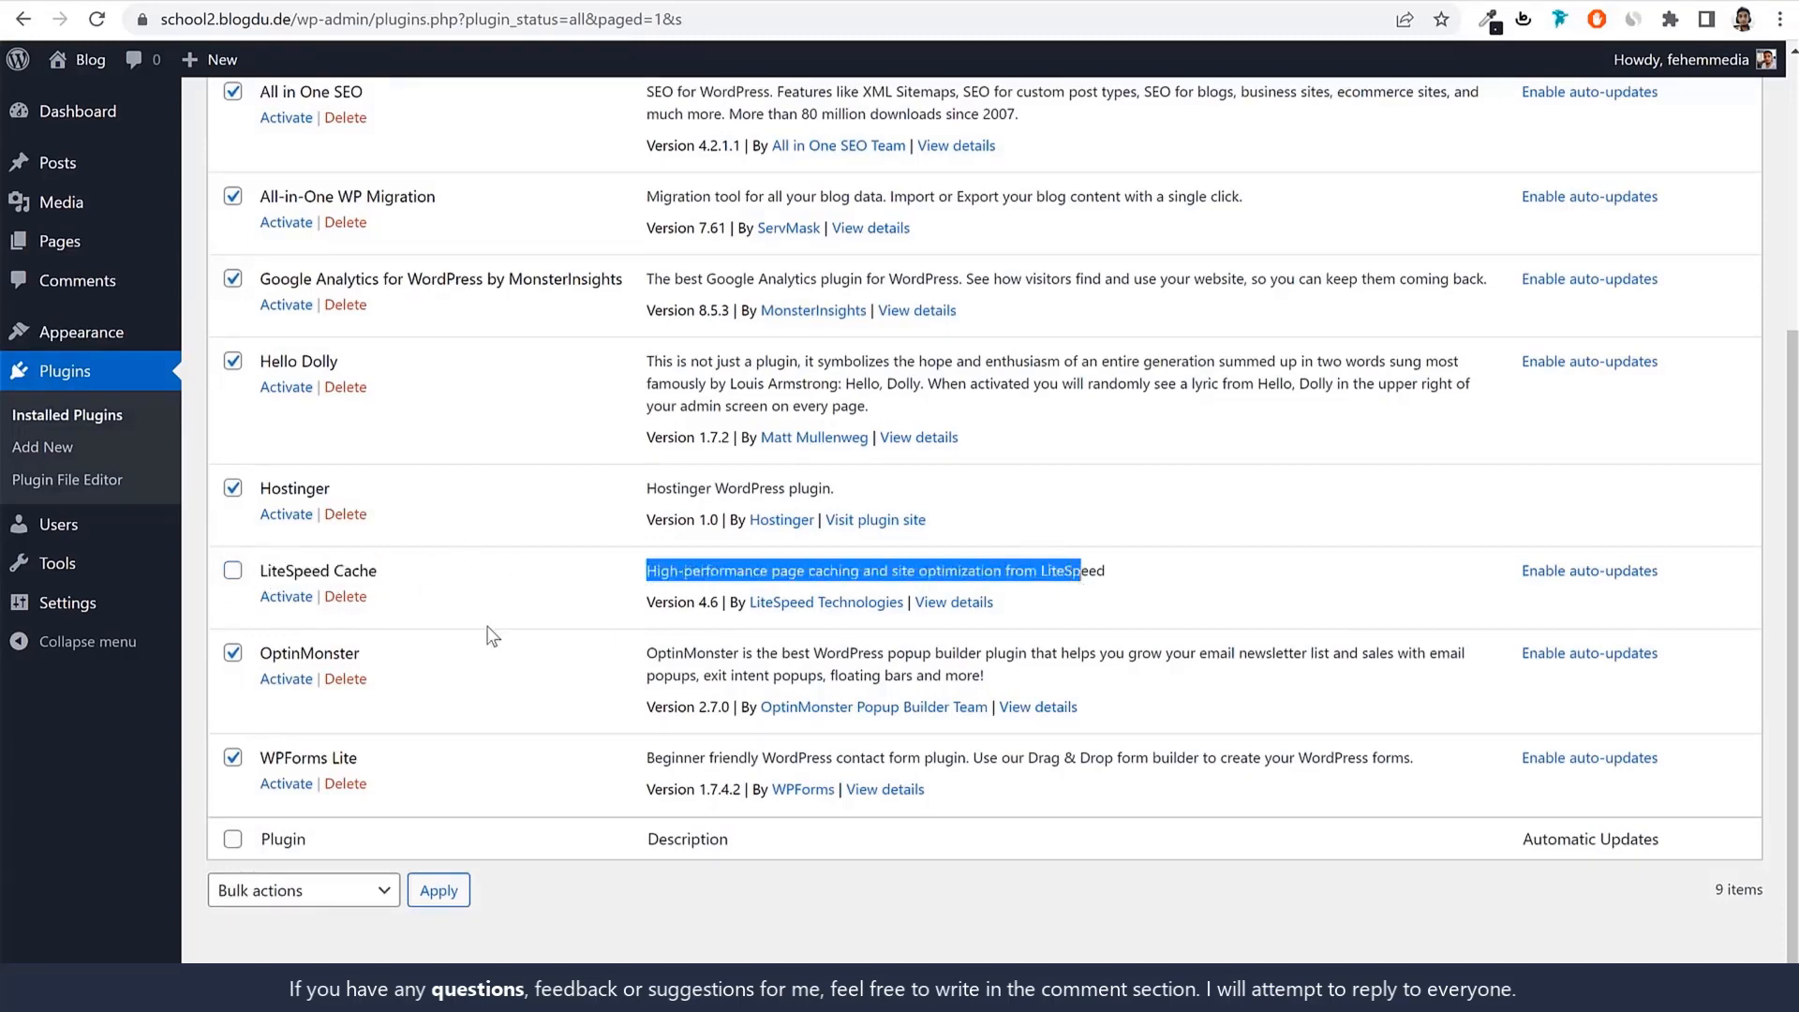
pyautogui.moveTo(260, 572); pyautogui.dragTo(418, 575)
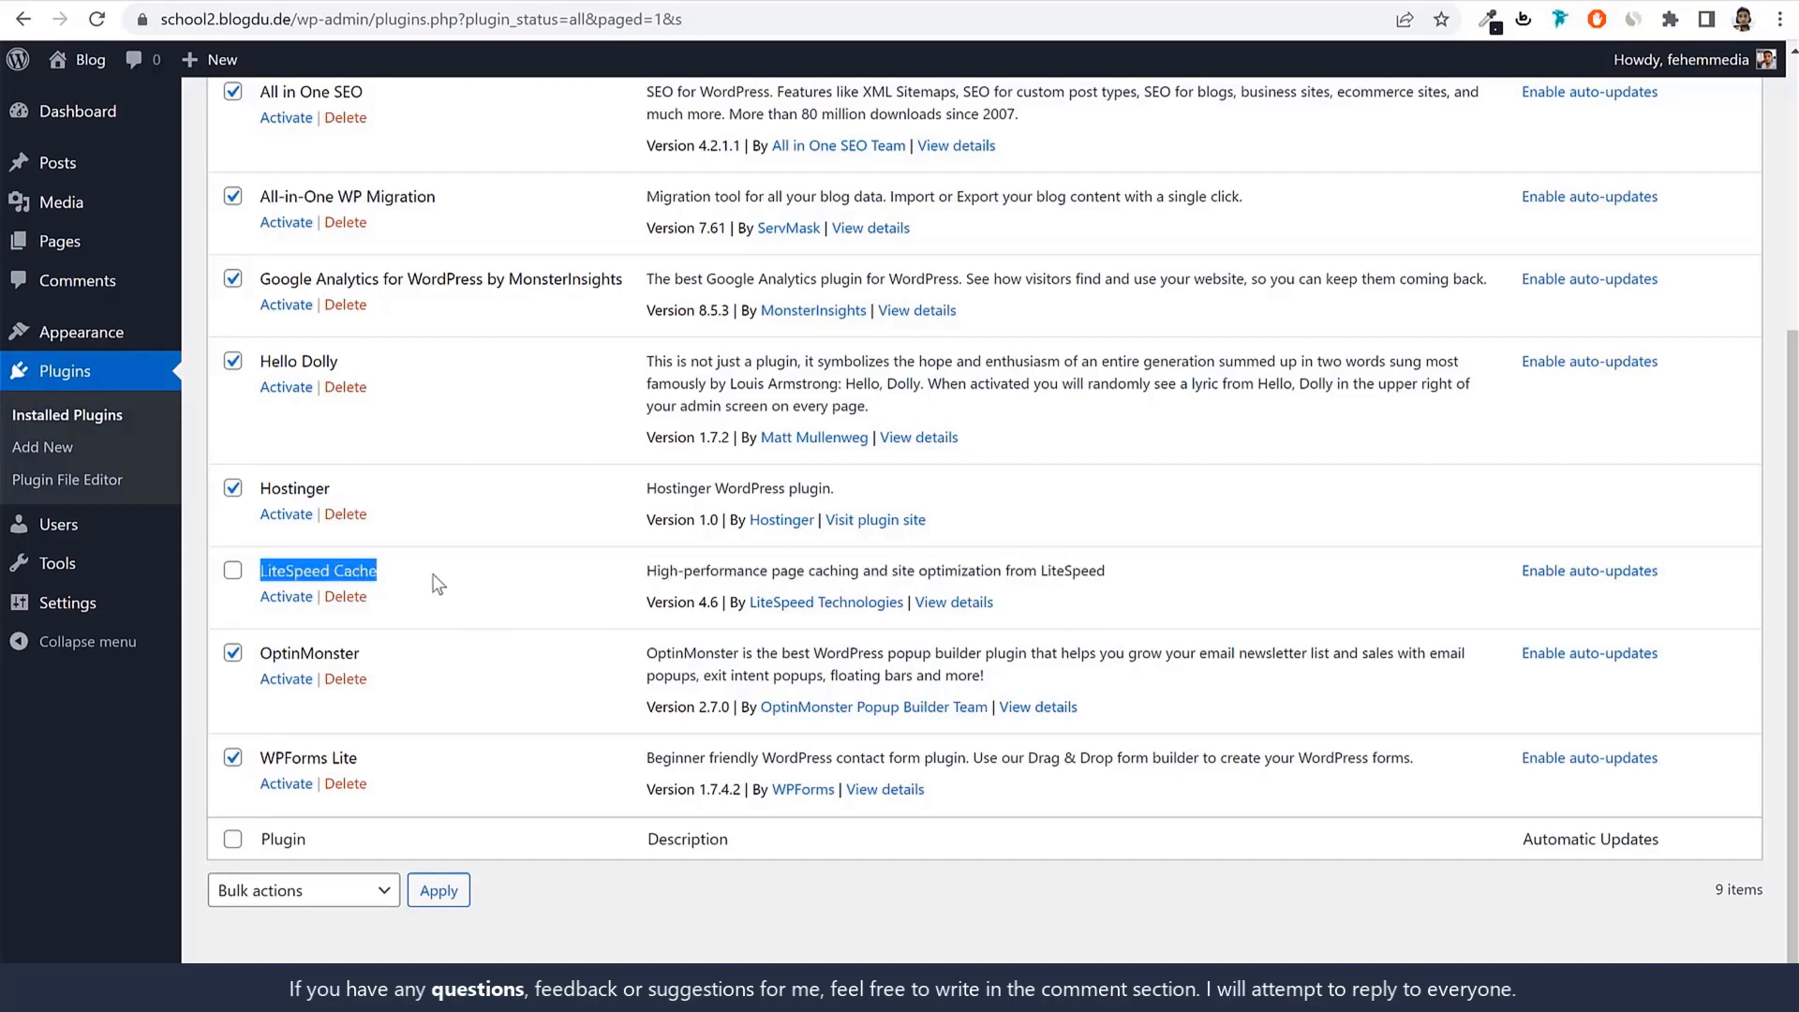
pyautogui.scroll(4, 439, 585)
# Bulk-delete the eight selected plugins and confirm the deletion.
pyautogui.click(316, 269)
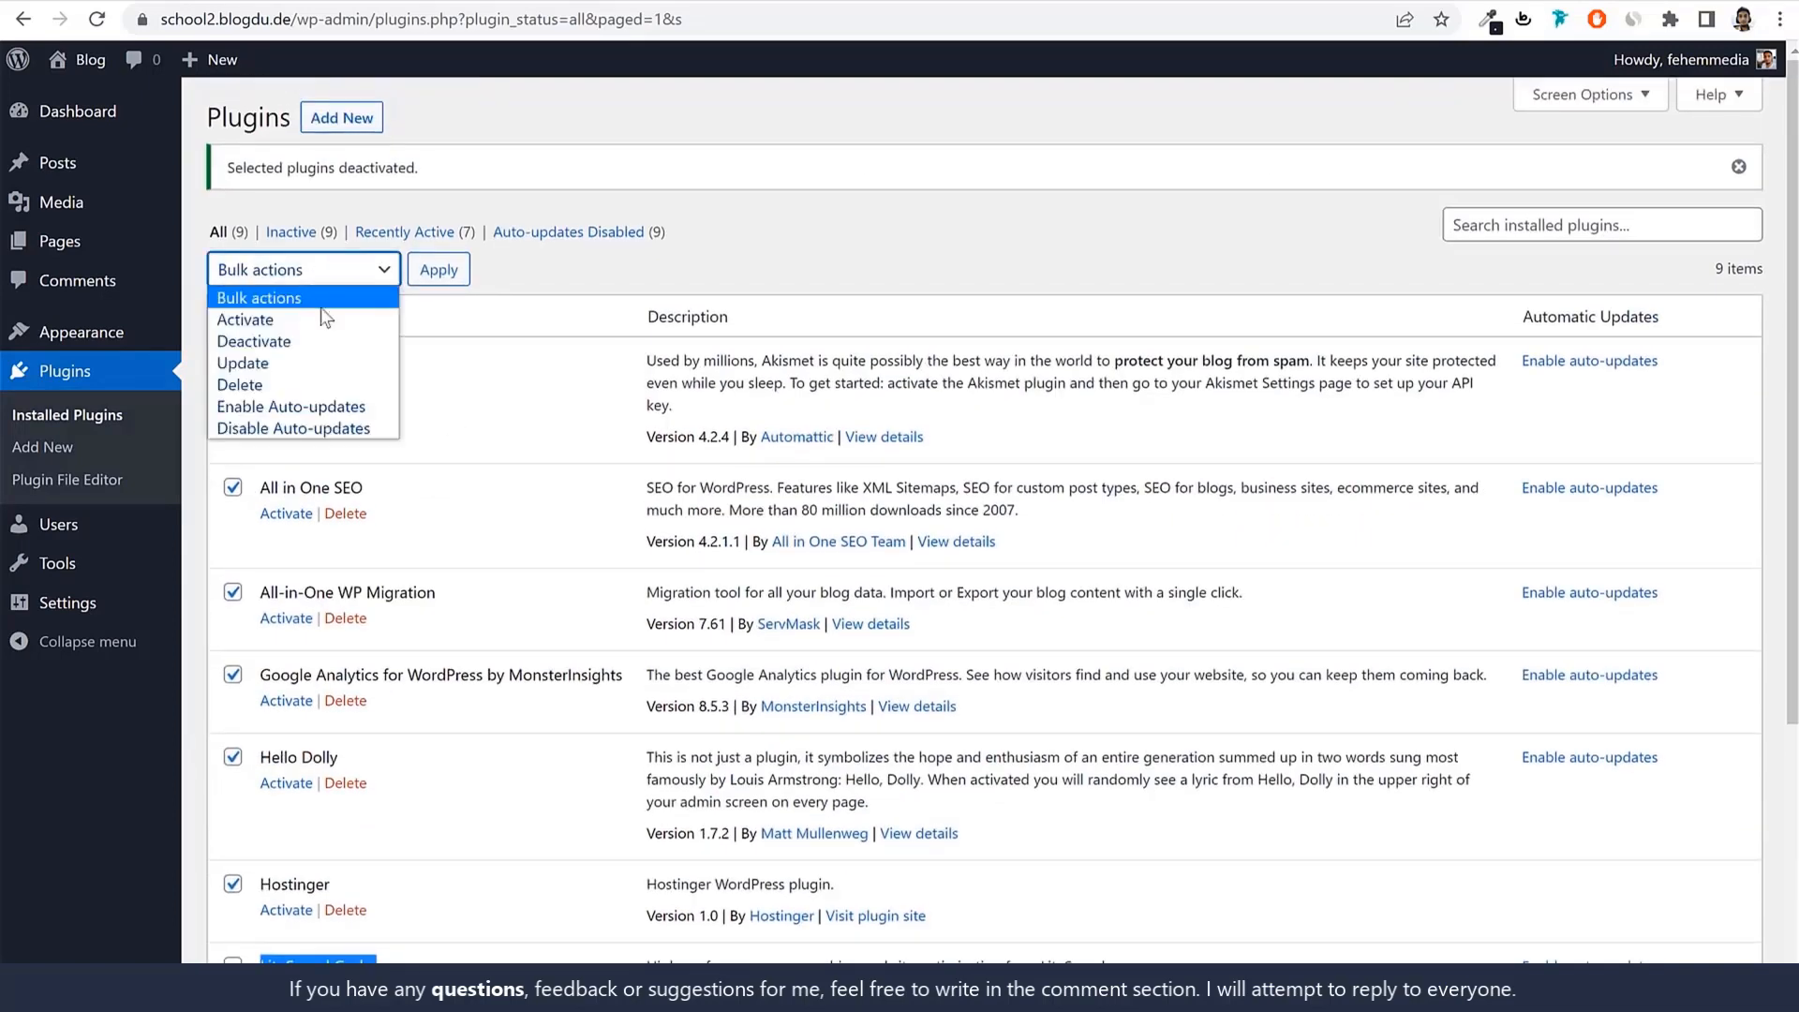
pyautogui.click(239, 384)
pyautogui.click(438, 270)
pyautogui.click(991, 171)
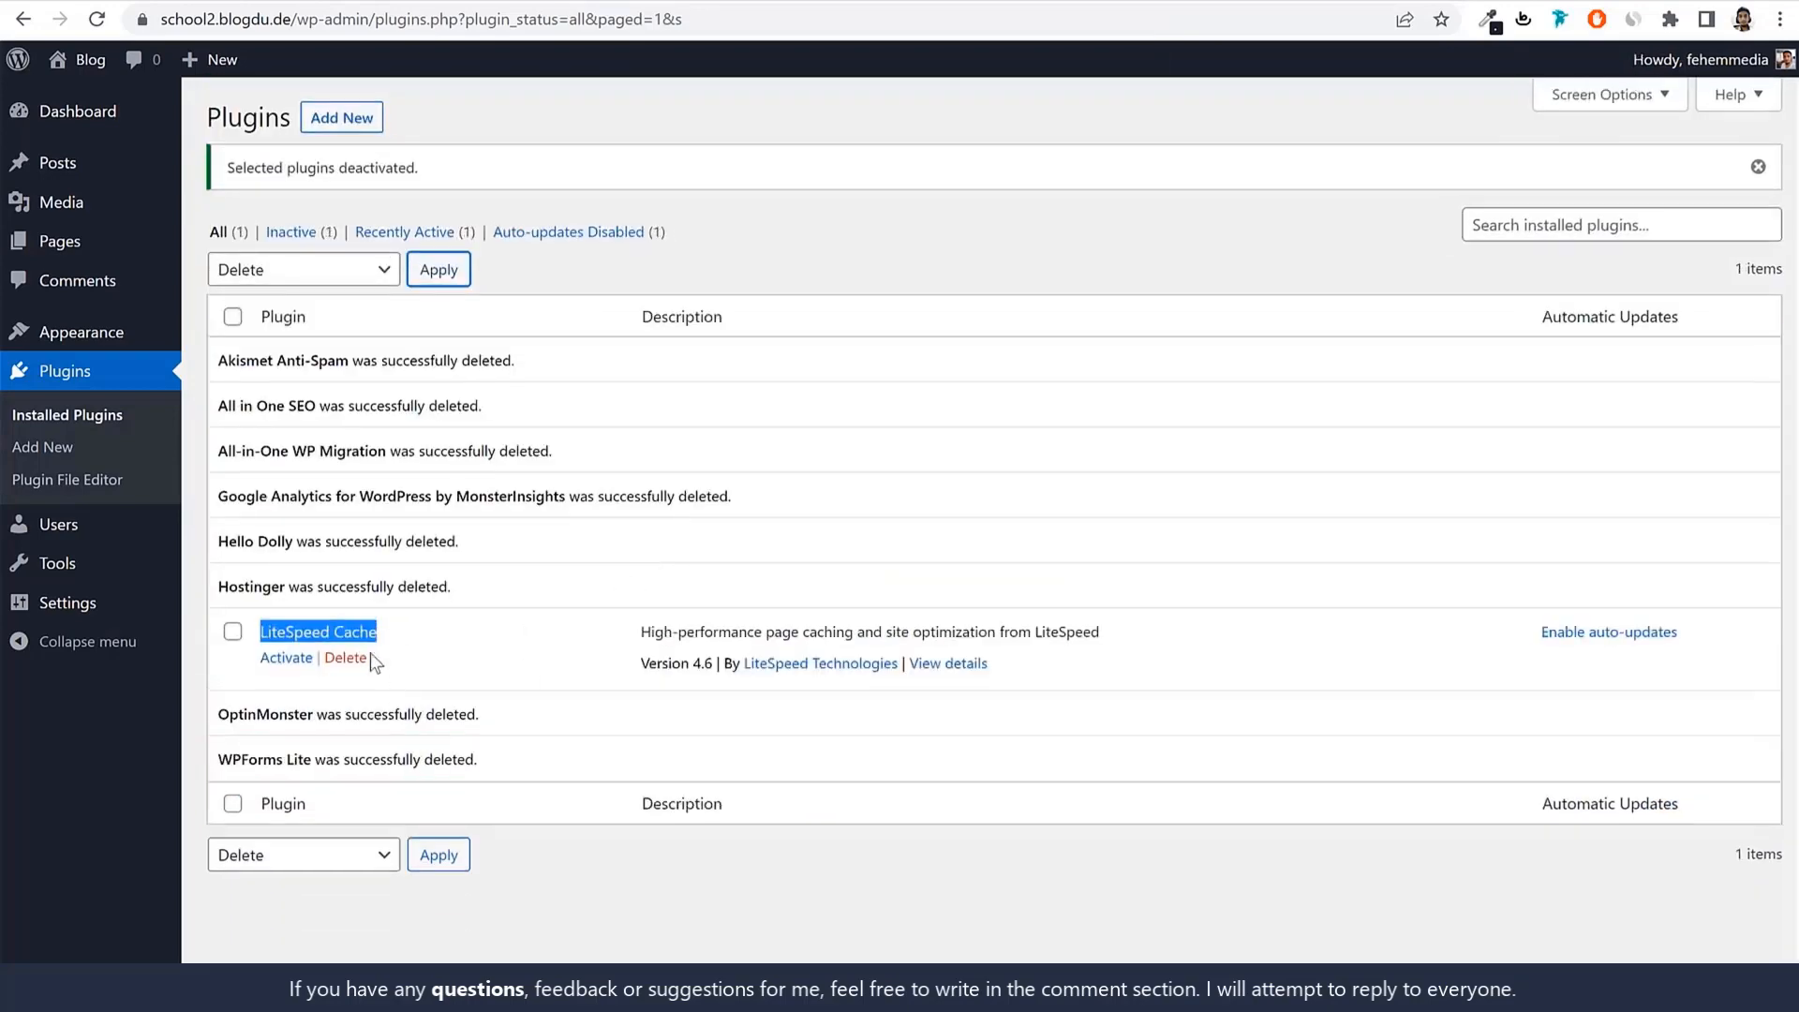
pyautogui.click(459, 662)
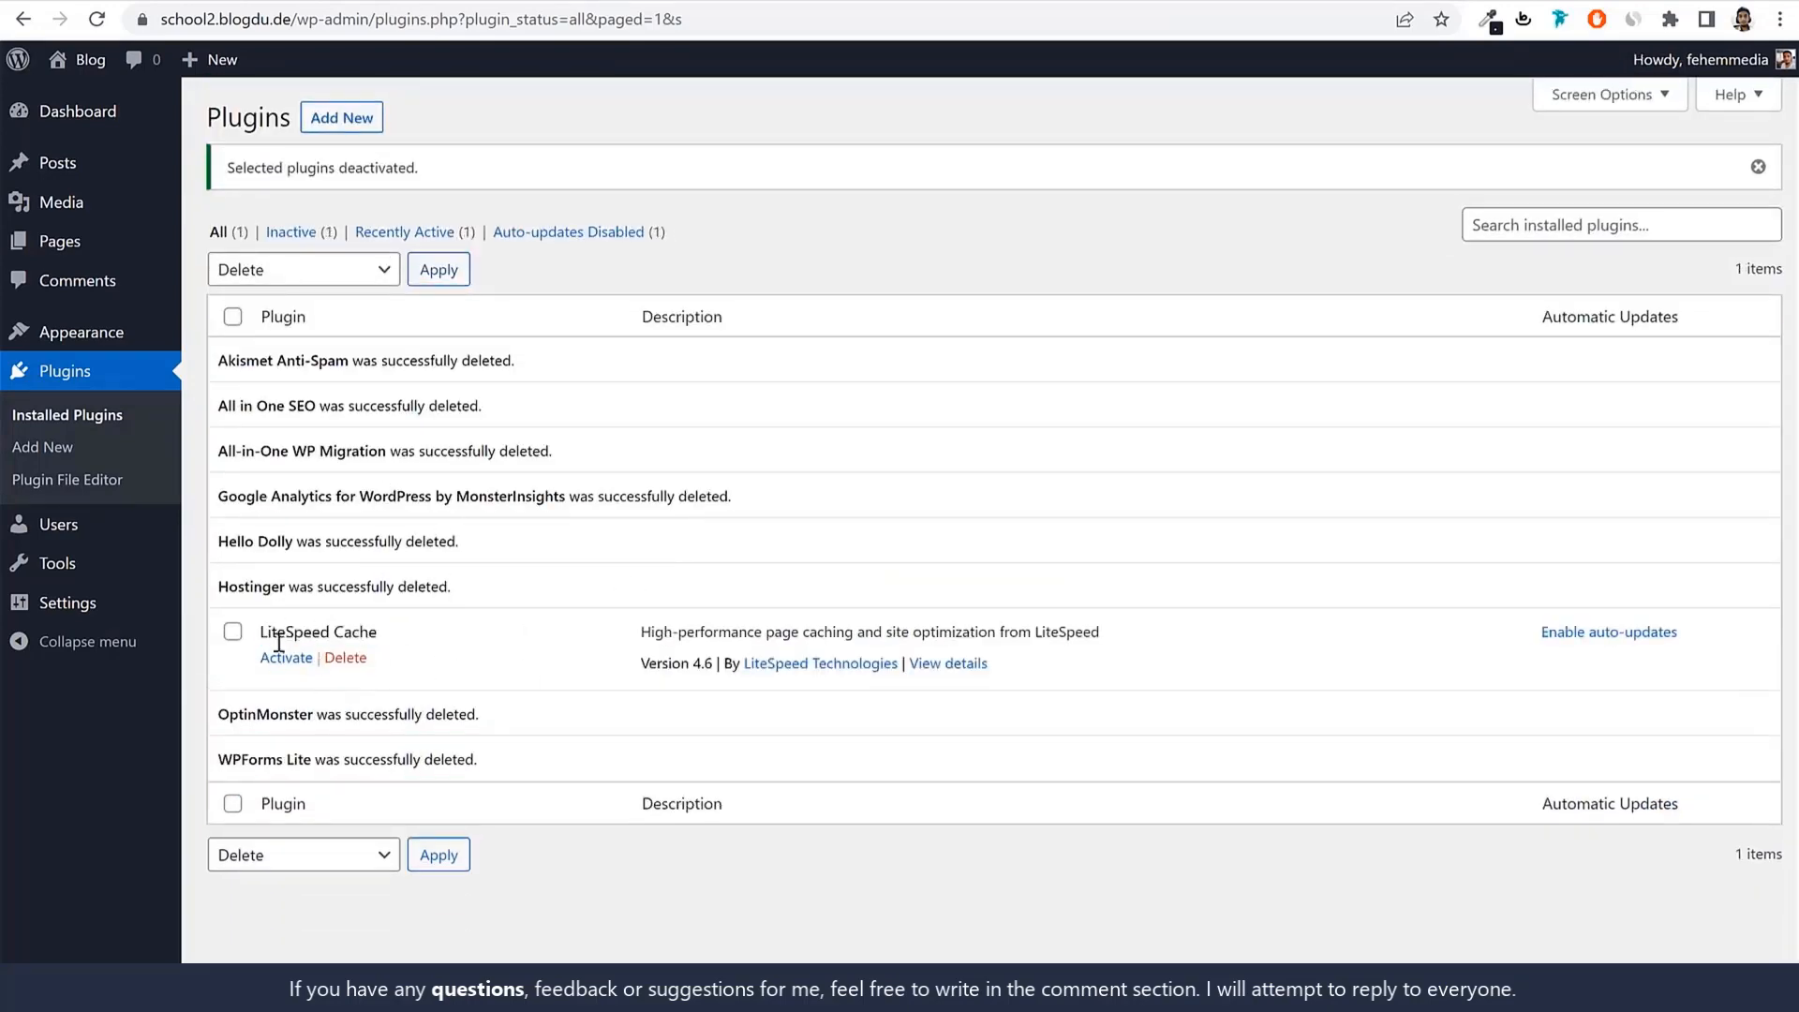
pyautogui.moveTo(260, 633); pyautogui.dragTo(418, 643)
pyautogui.click(418, 643)
# Change the site title from 'Blog' to 'Our Lady of Good Counsel'.
pyautogui.click(79, 607)
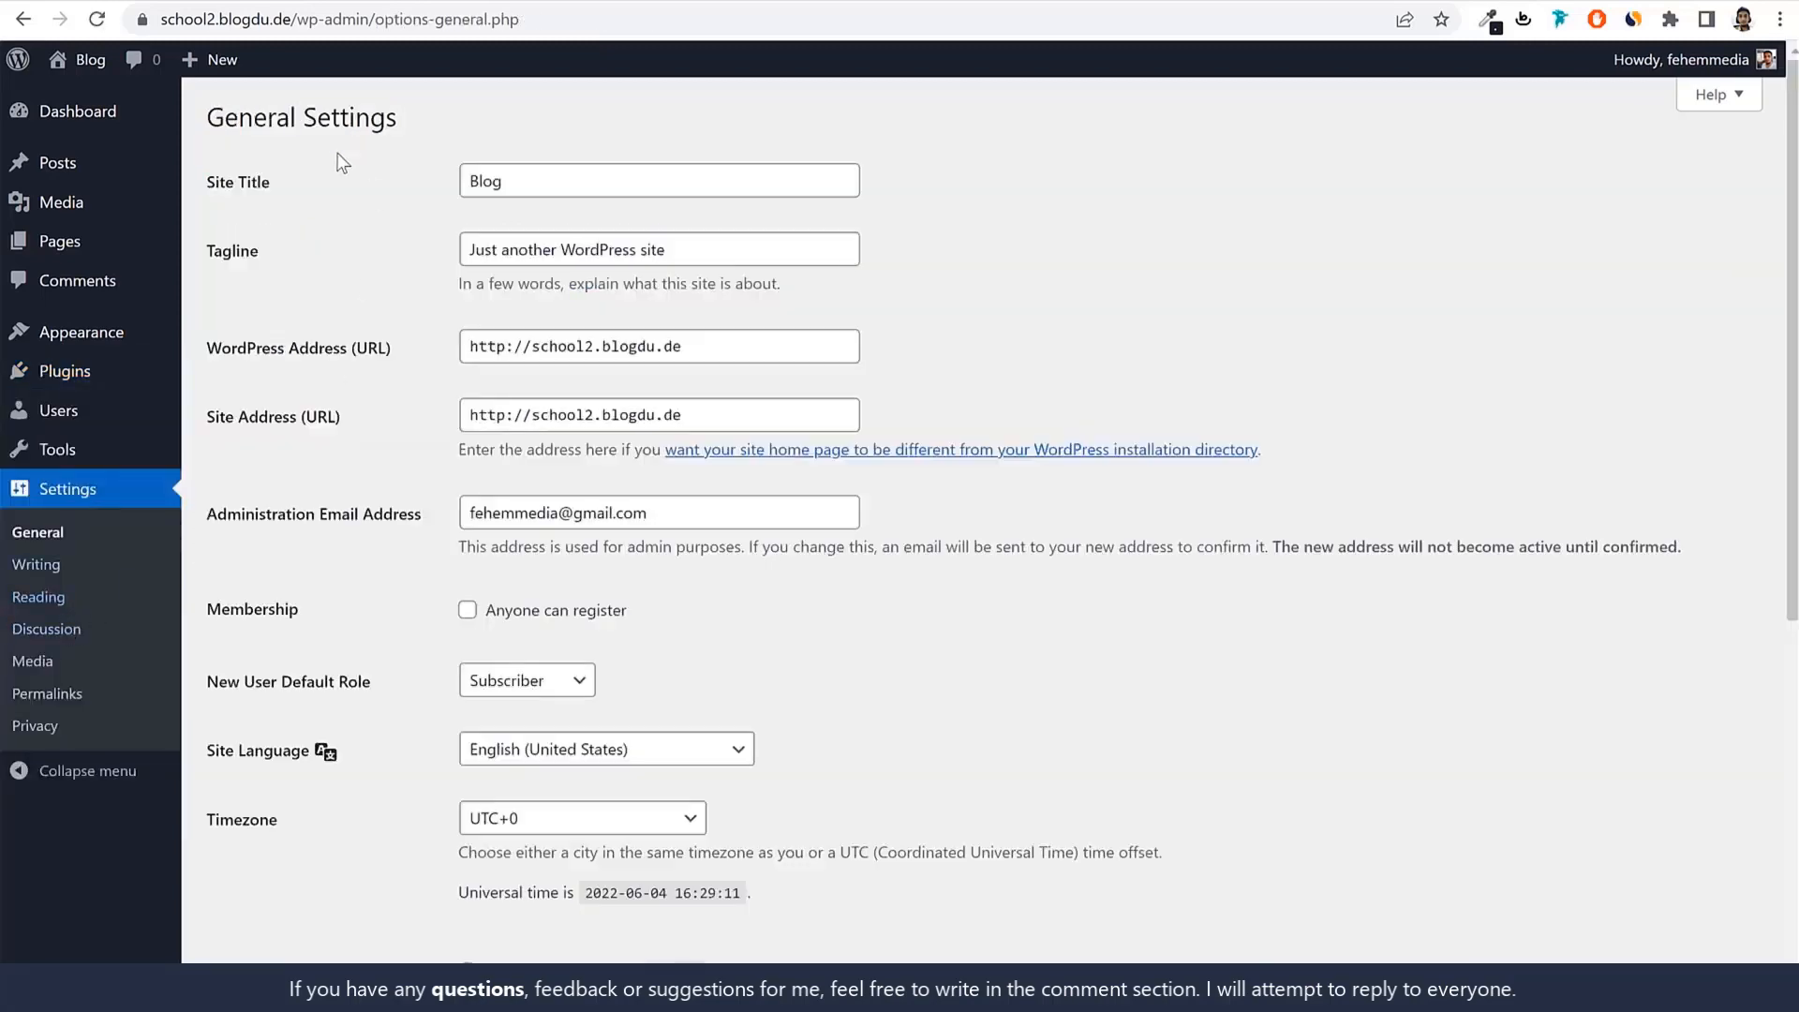
pyautogui.moveTo(269, 186); pyautogui.dragTo(214, 191)
pyautogui.moveTo(260, 257); pyautogui.dragTo(218, 265)
pyautogui.doubleClick(553, 187)
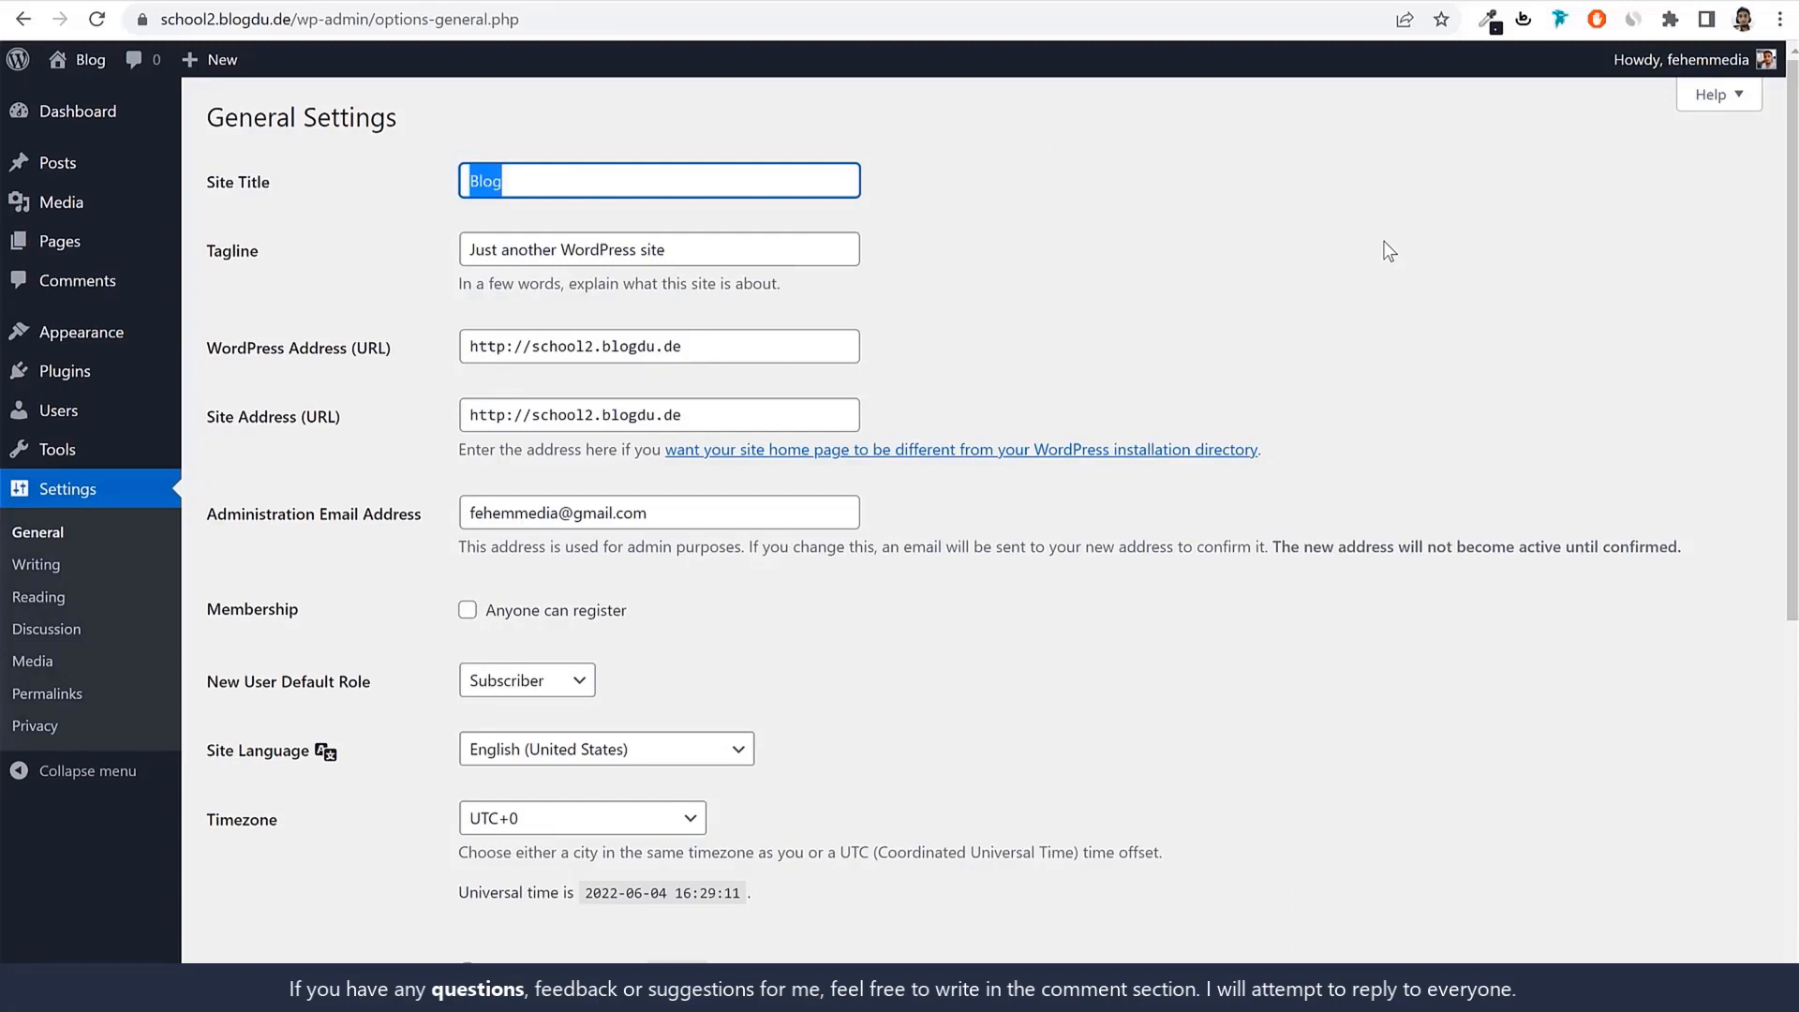
pyautogui.write('Our ')
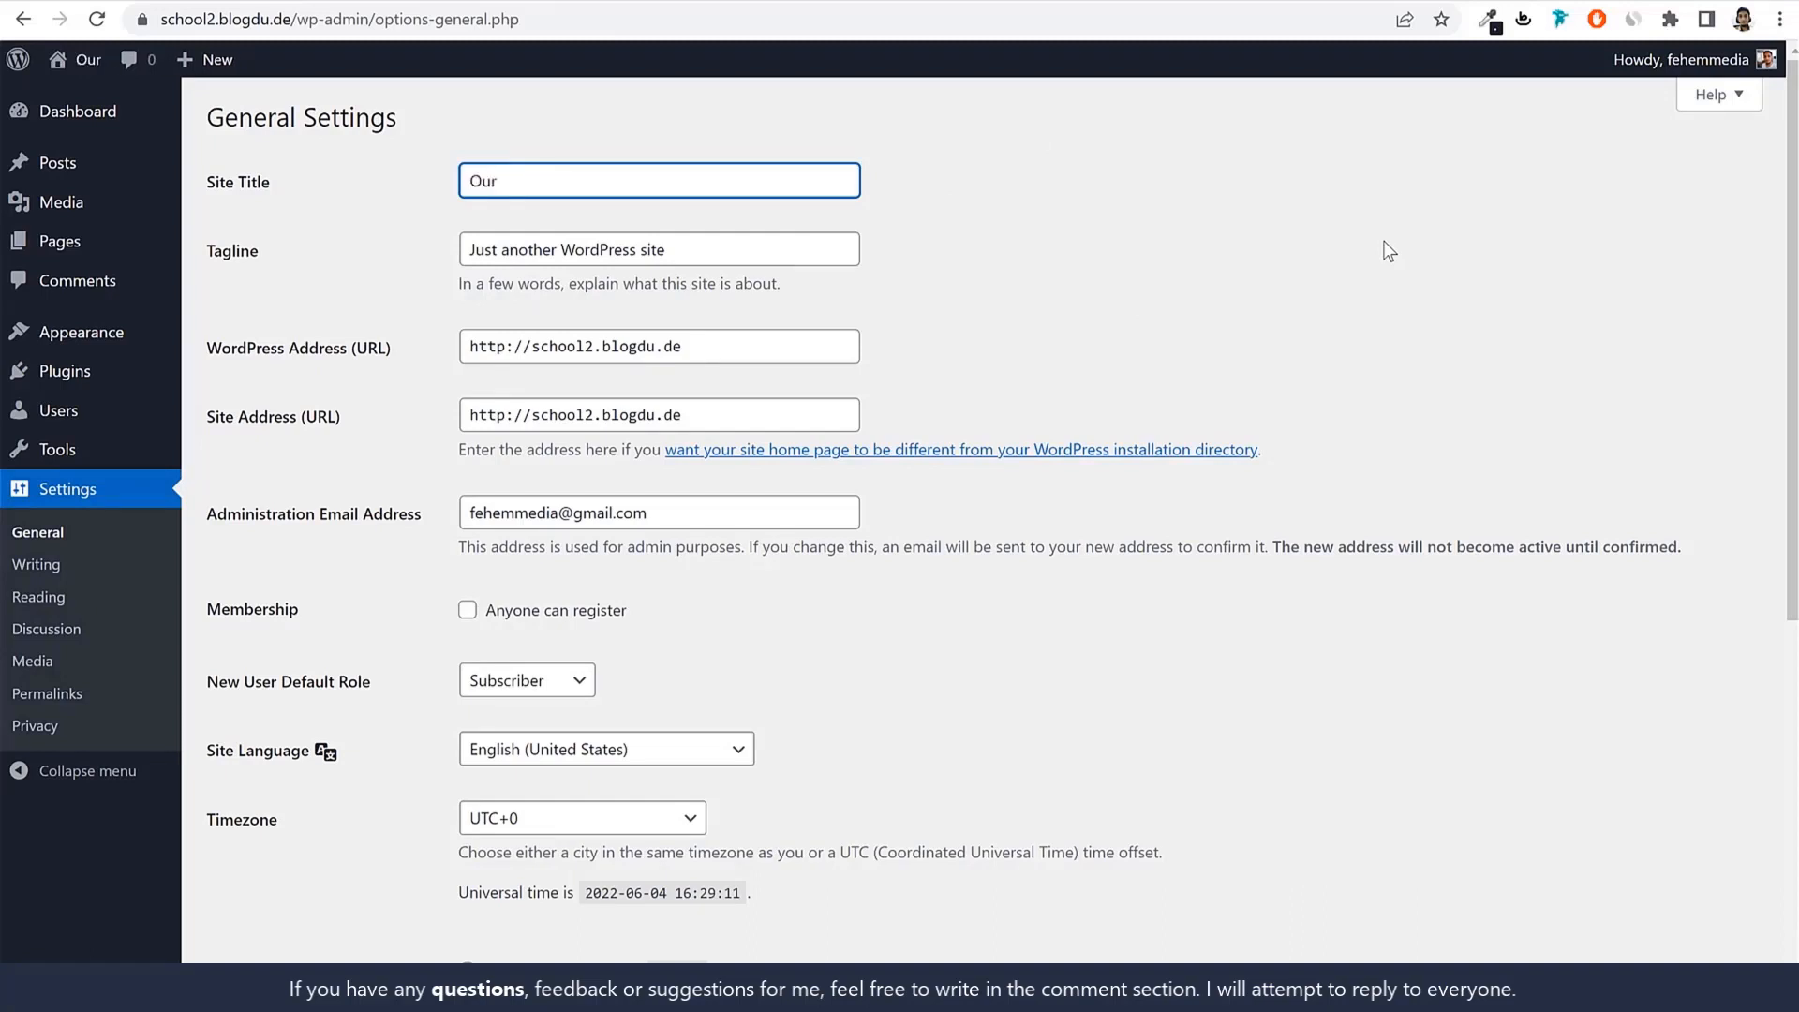
pyautogui.write('Lady o')
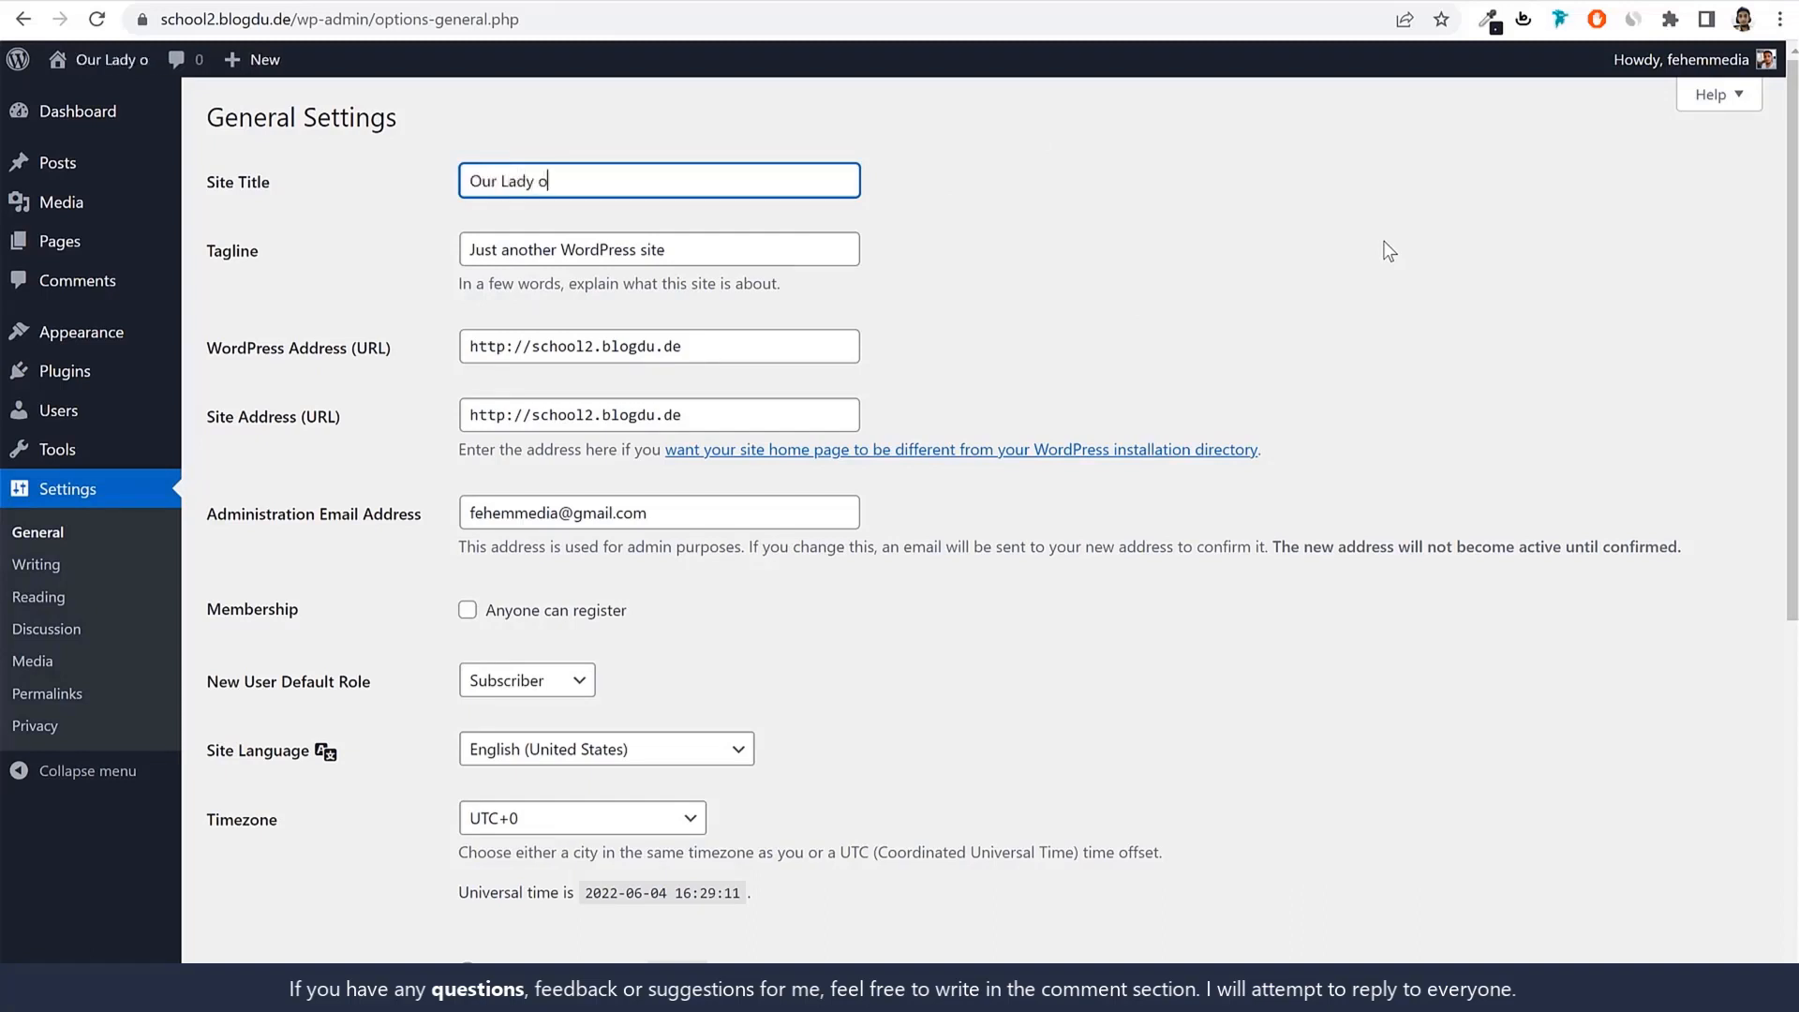
pyautogui.write('f Good Counsel')
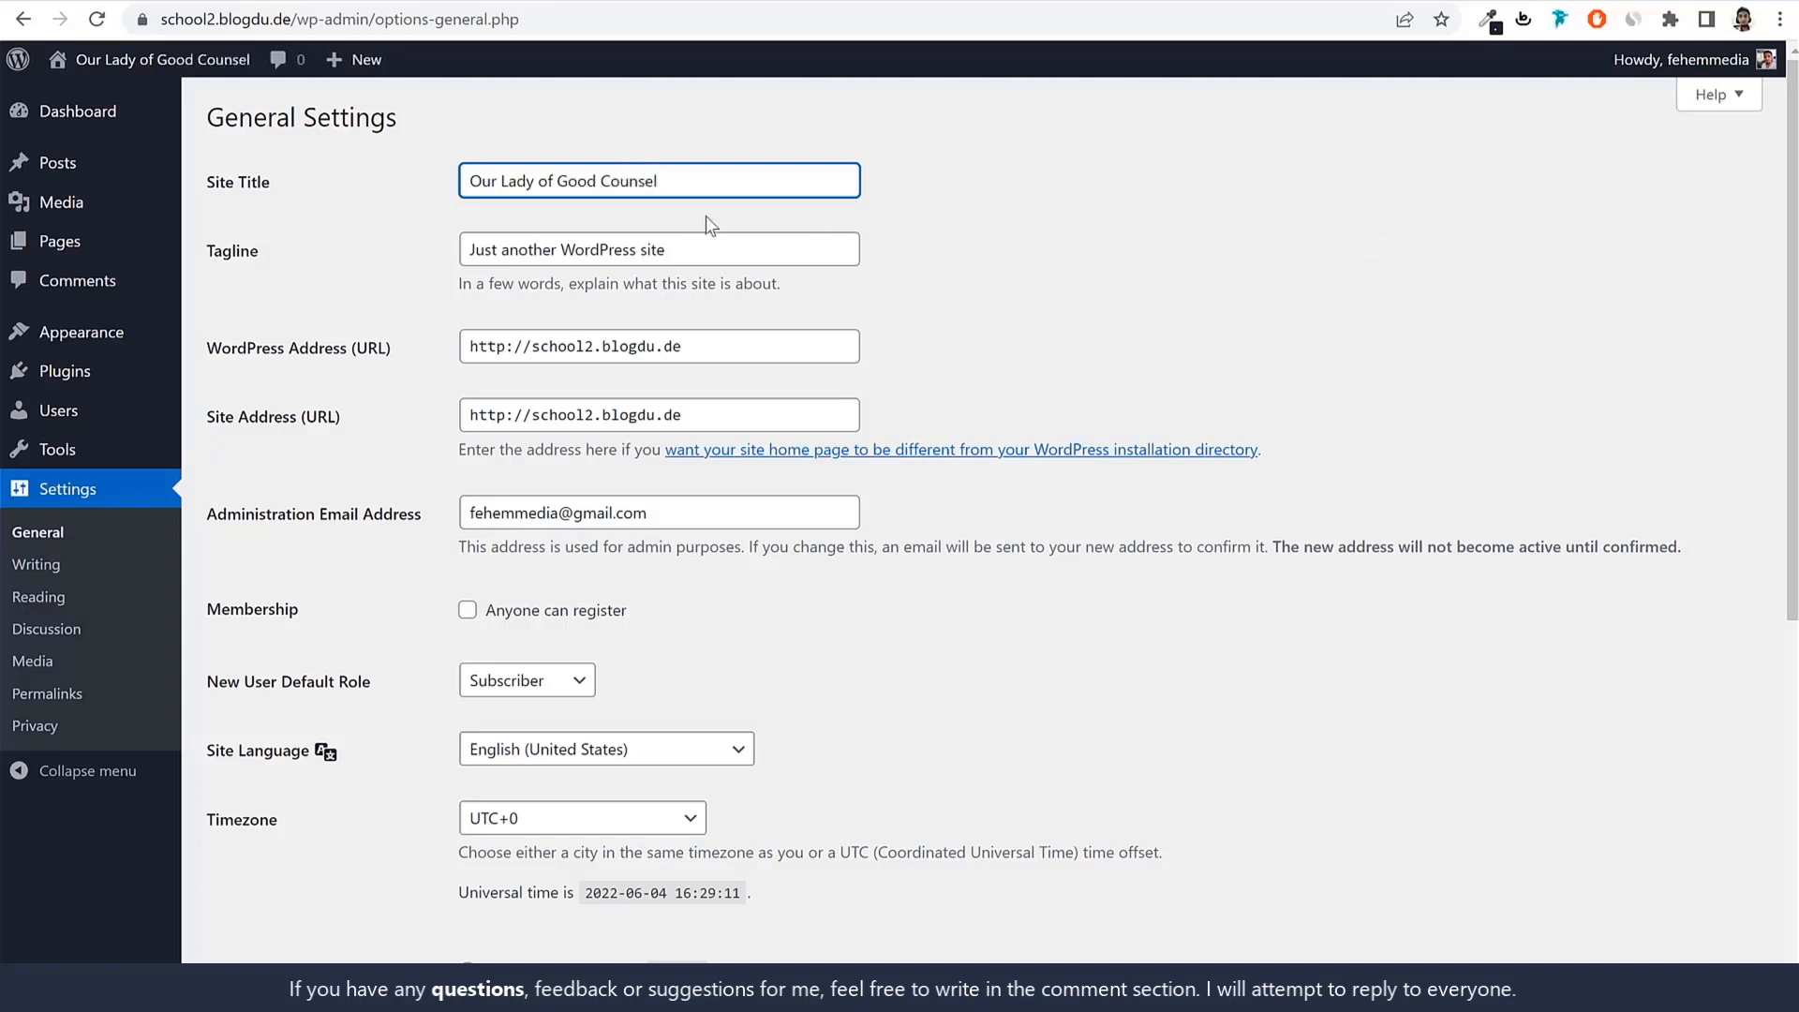
pyautogui.moveTo(486, 188); pyautogui.dragTo(722, 205)
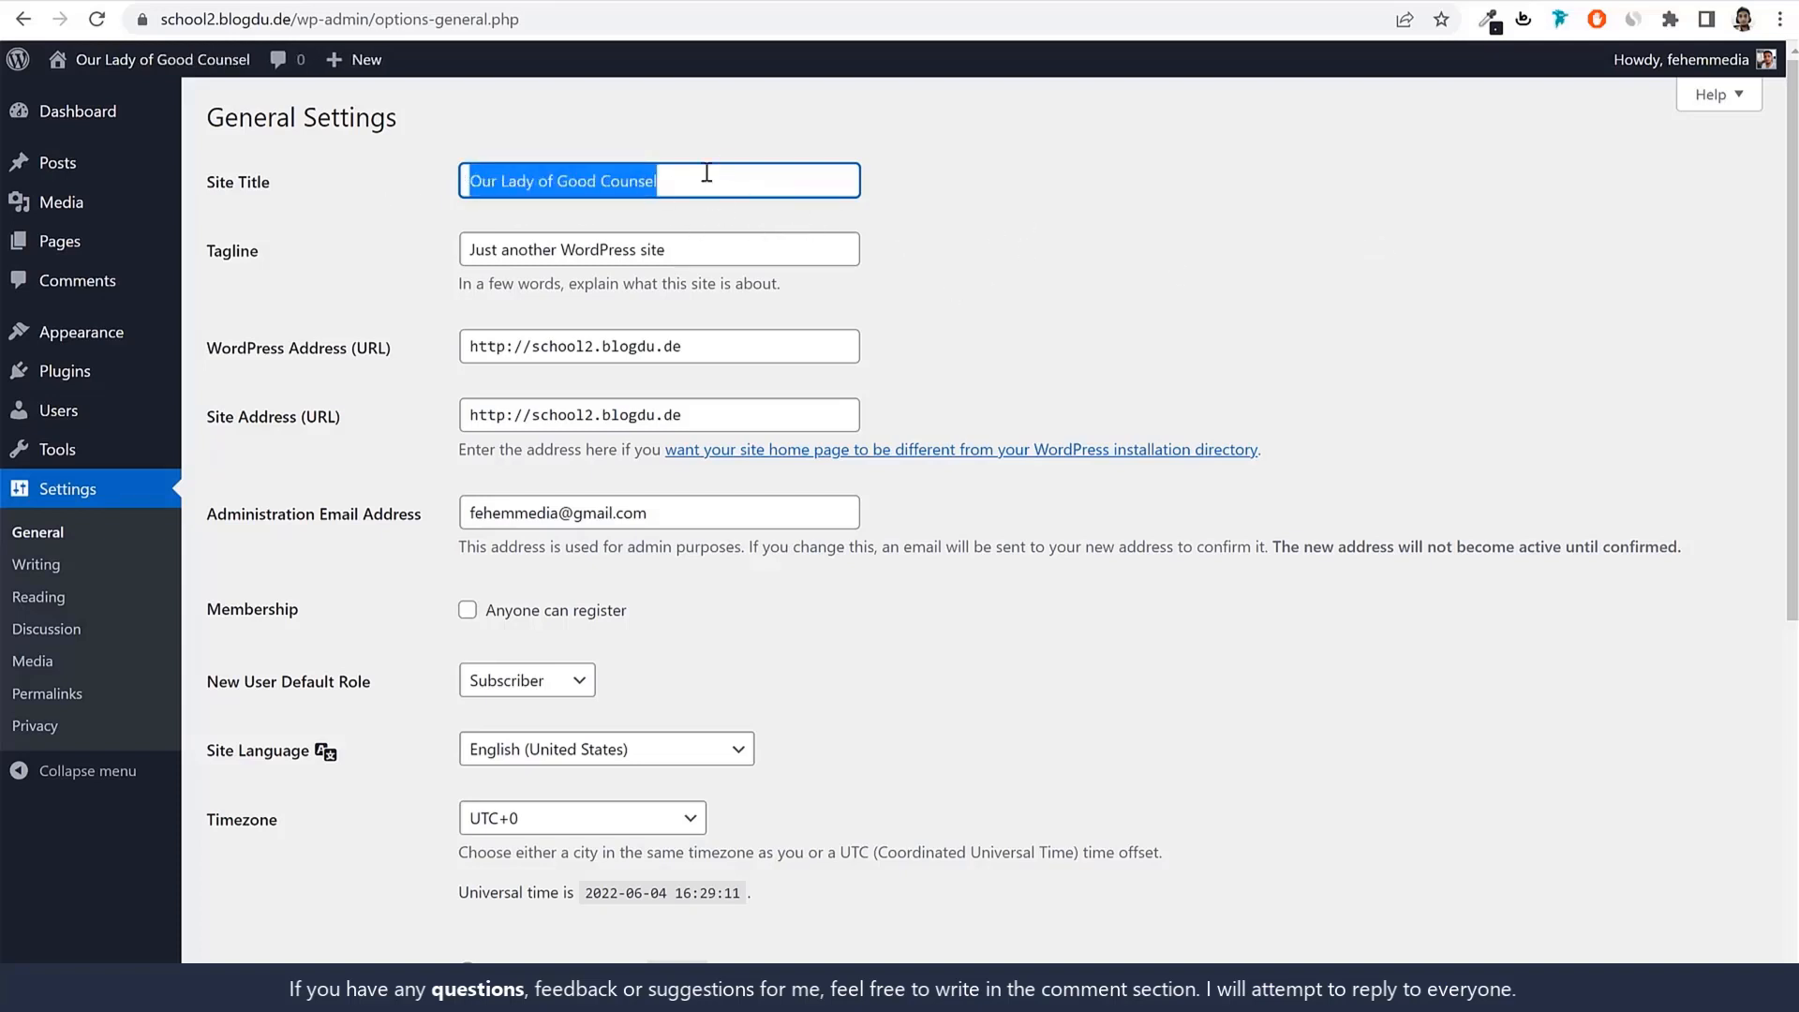
# Set the tagline to 'Primary School in Mumbai'.
pyautogui.tripleClick(752, 243)
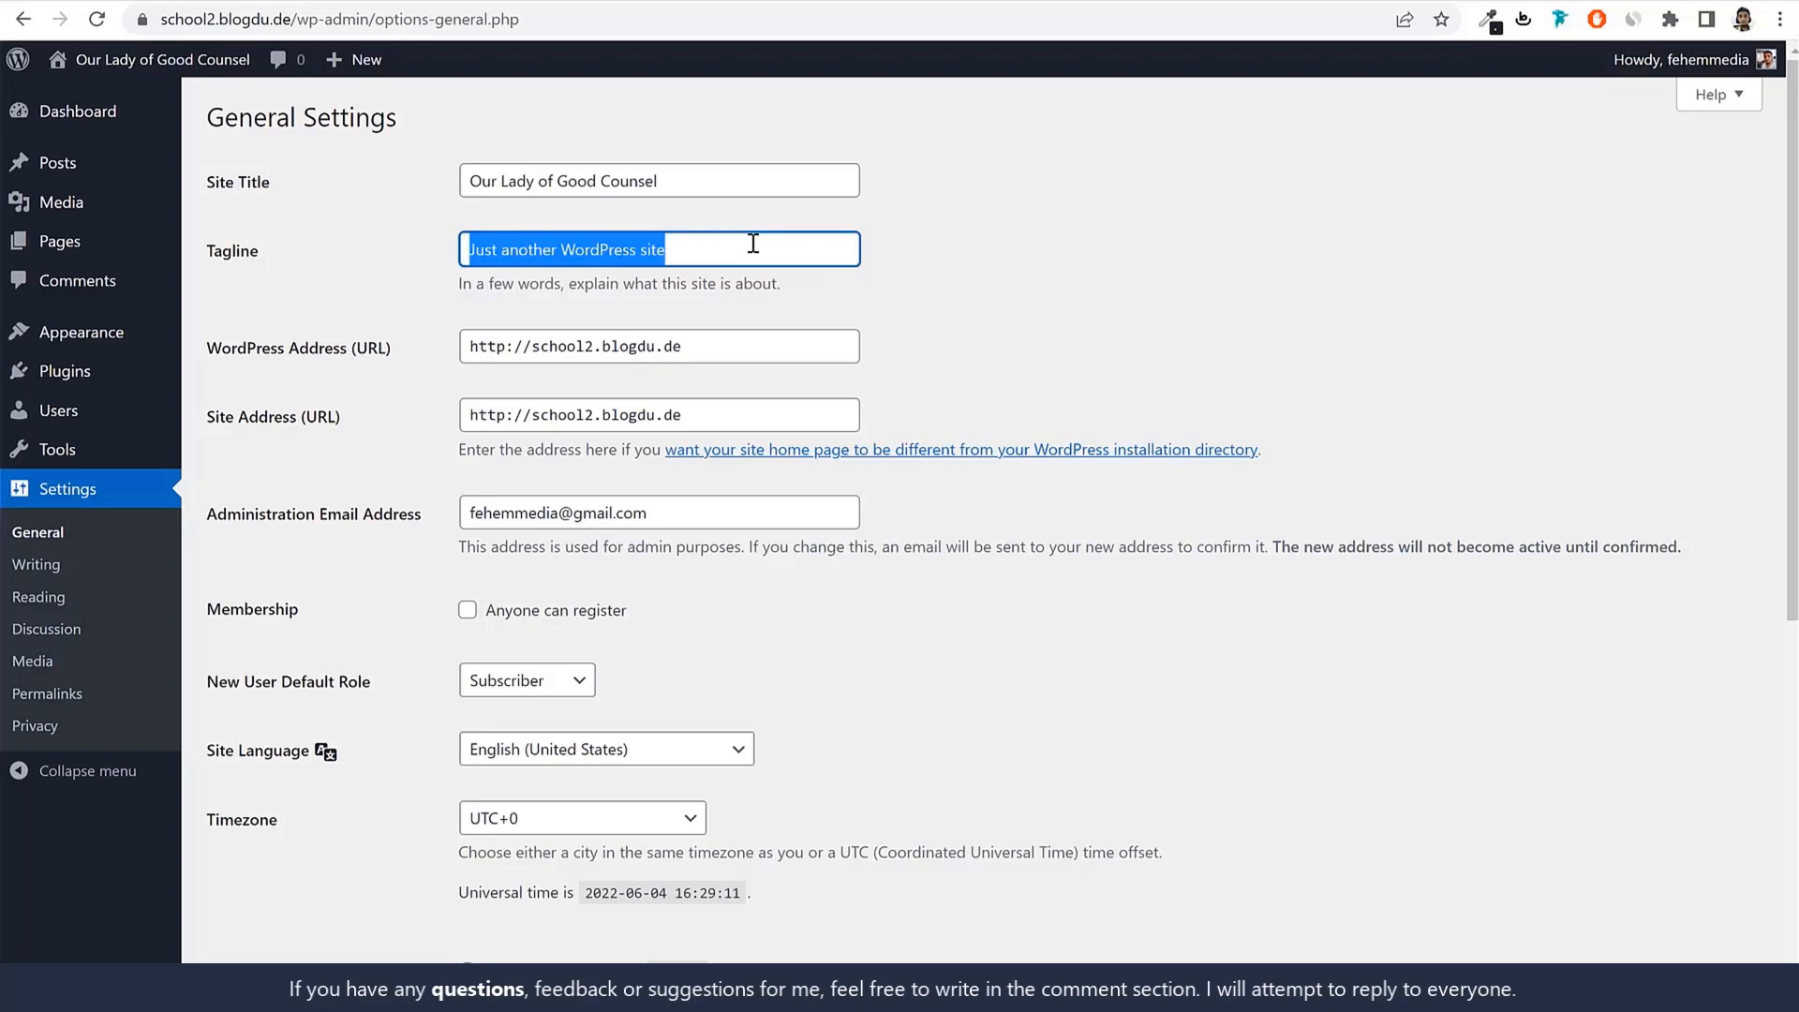
pyautogui.write('Pri')
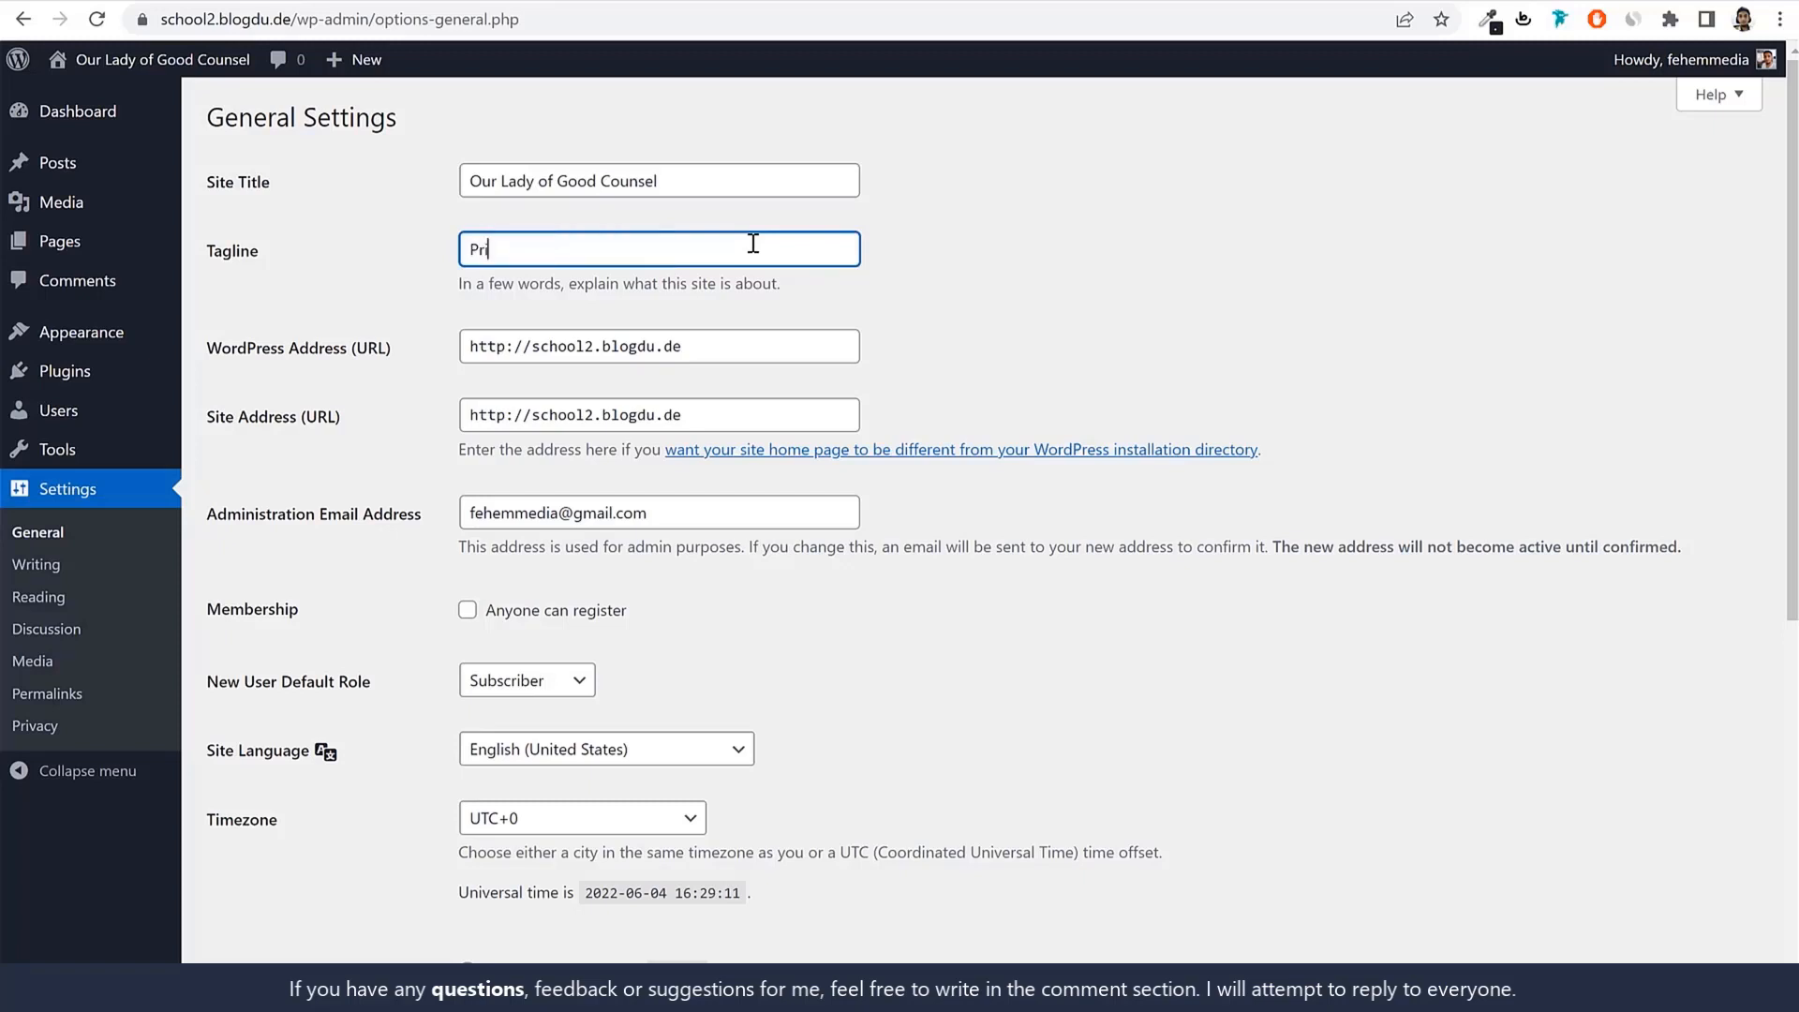
pyautogui.write('maruy')
pyautogui.press('BackSpace')
pyautogui.press('BackSpace')
pyautogui.write('y School in Mumbai')
# Allow anyone to register on the site.
pyautogui.scroll(-4, 553, 217)
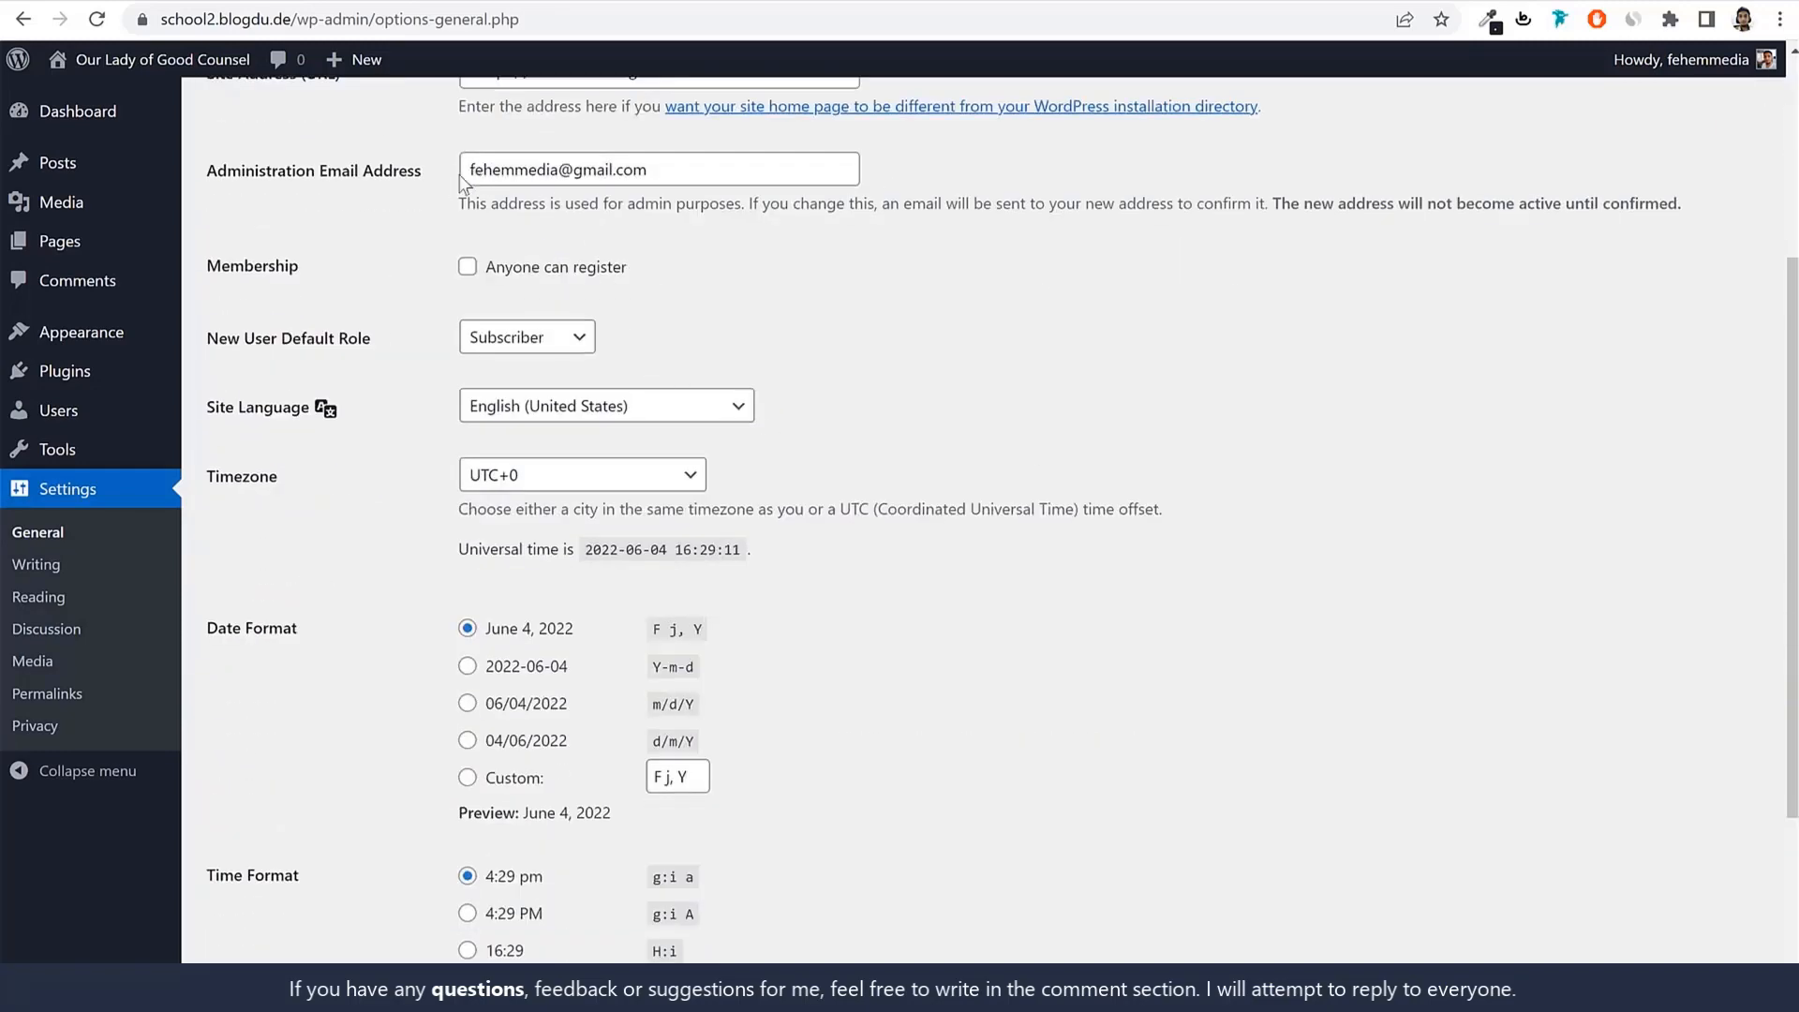
pyautogui.tripleClick(729, 173)
pyautogui.click(730, 174)
pyautogui.click(1490, 418)
pyautogui.click(469, 268)
pyautogui.moveTo(626, 281); pyautogui.dragTo(478, 281)
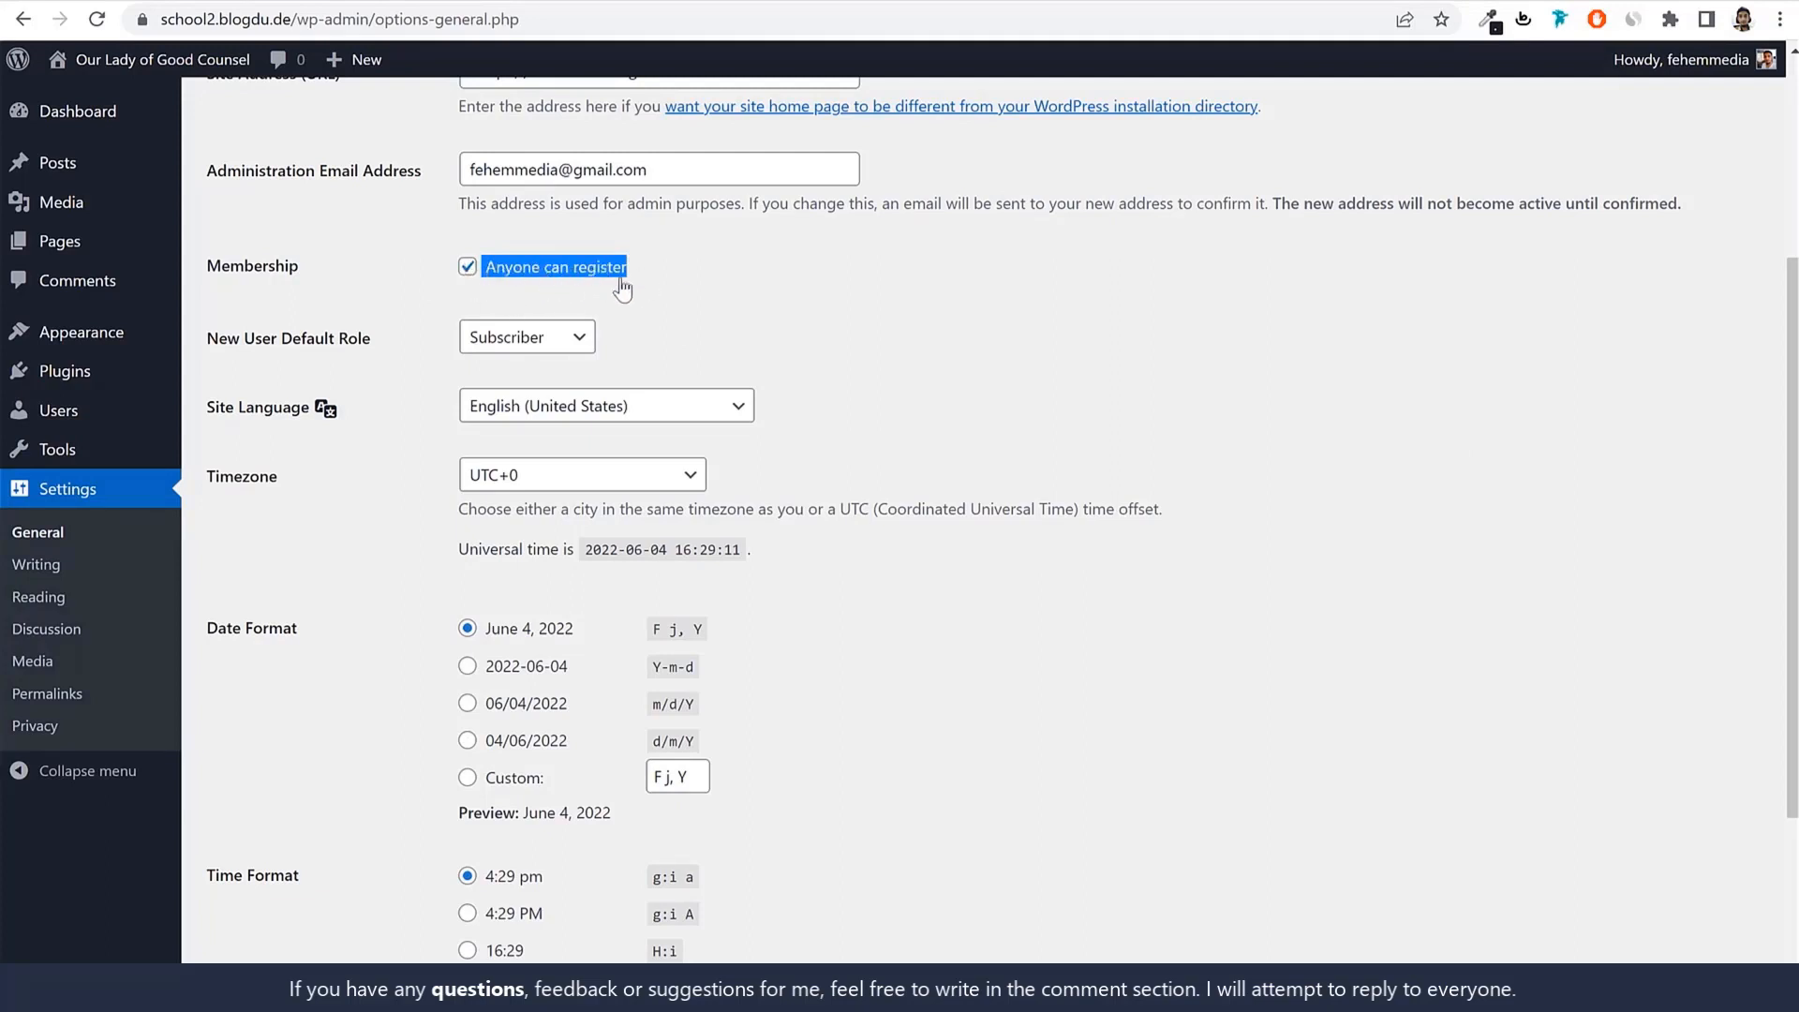
# Set the timezone to Kolkata and save the general settings.
pyautogui.scroll(-1, 1290, 520)
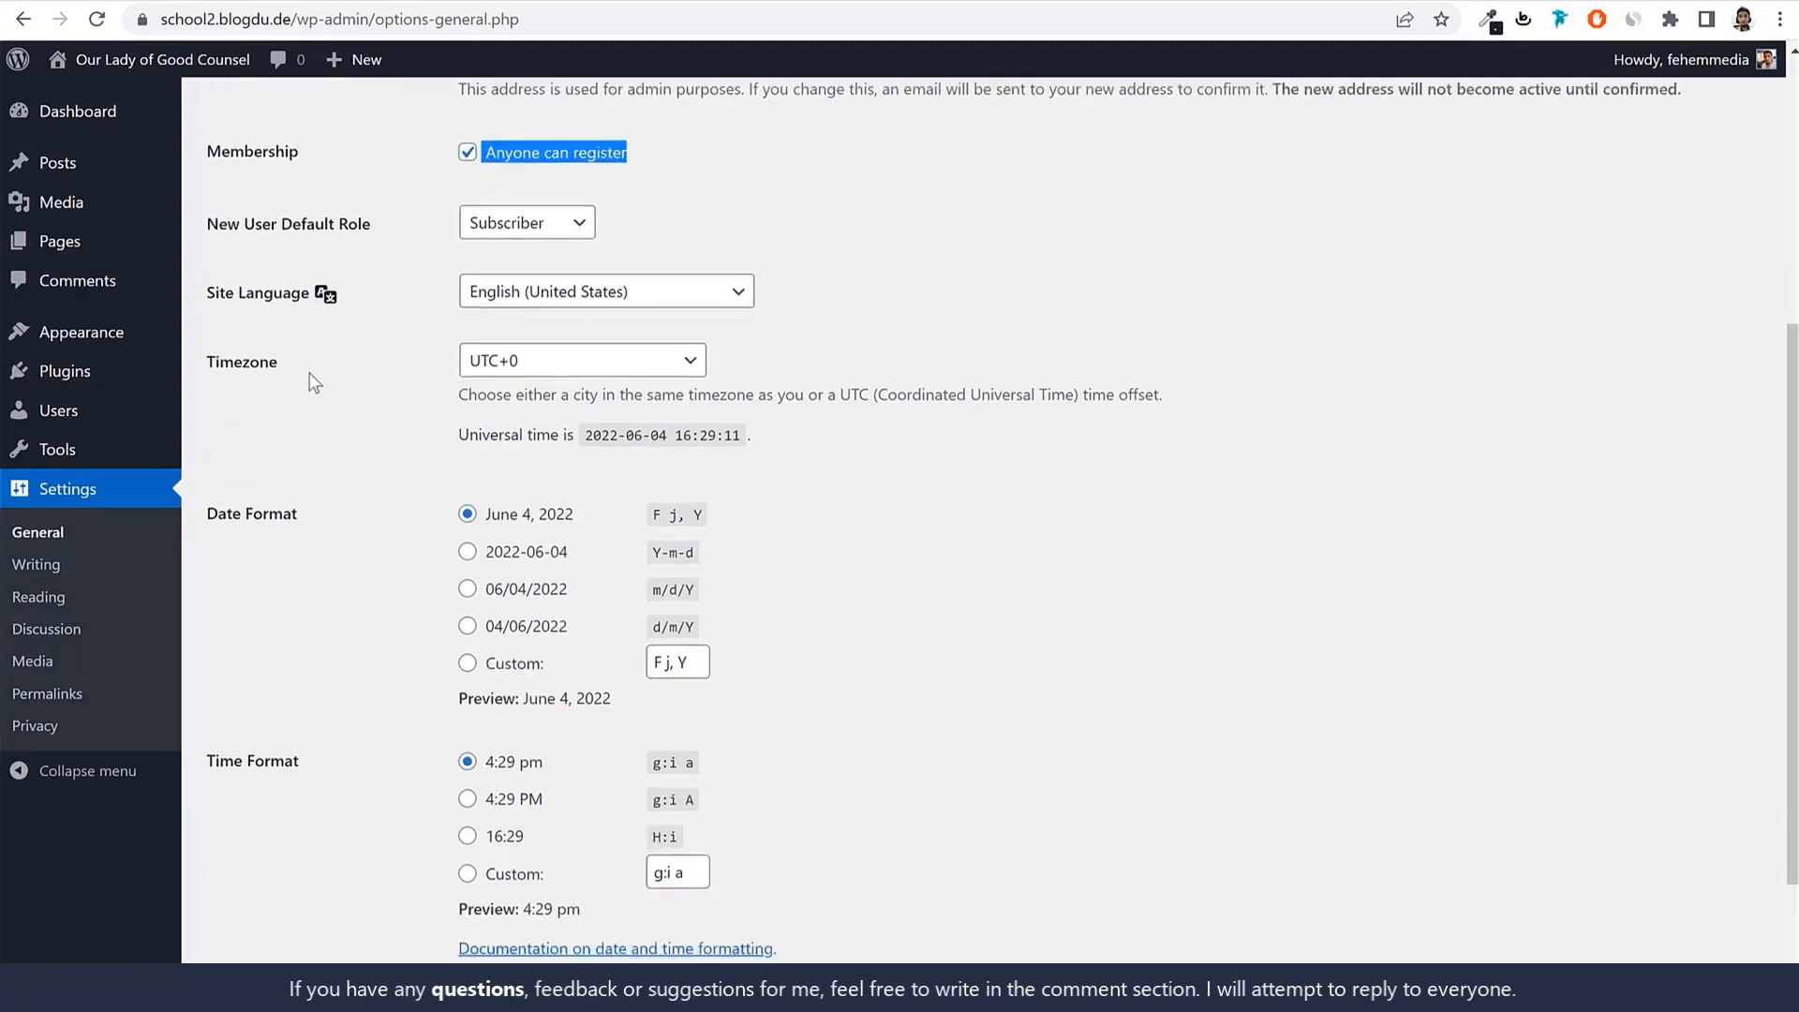
pyautogui.doubleClick(242, 361)
pyautogui.click(571, 372)
pyautogui.write('kolkata')
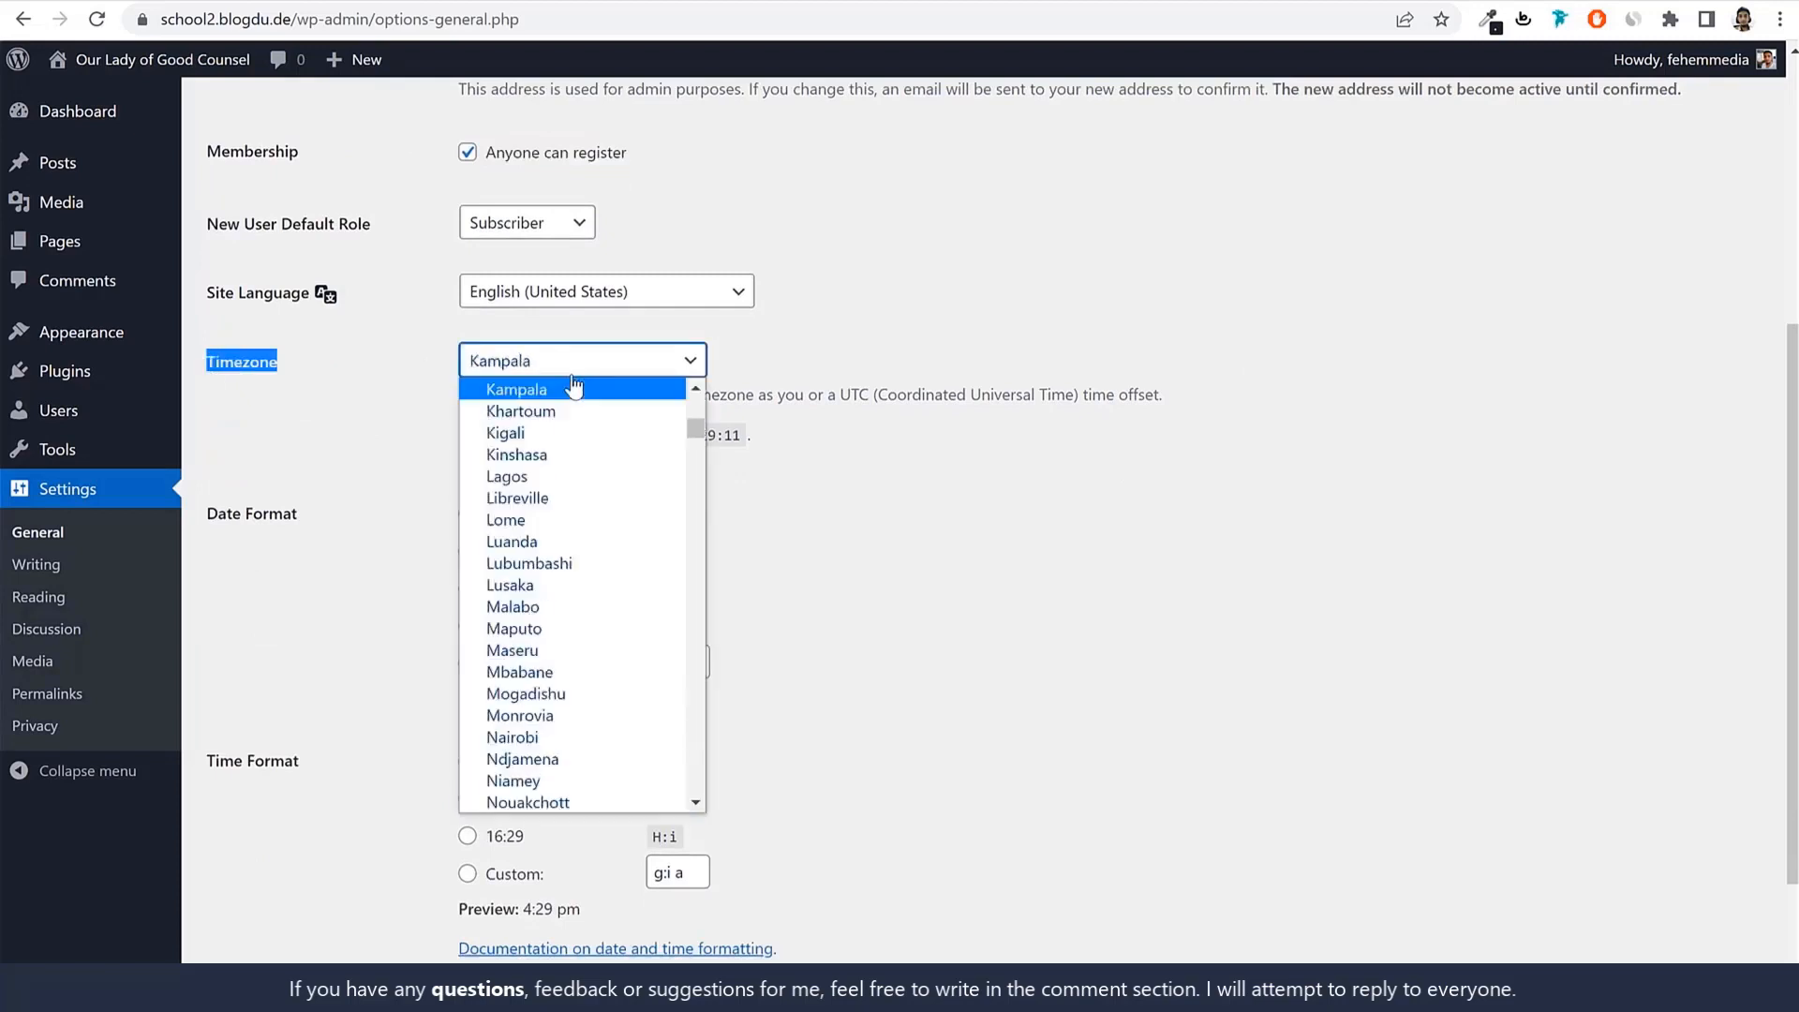
pyautogui.press('Return')
pyautogui.click(573, 375)
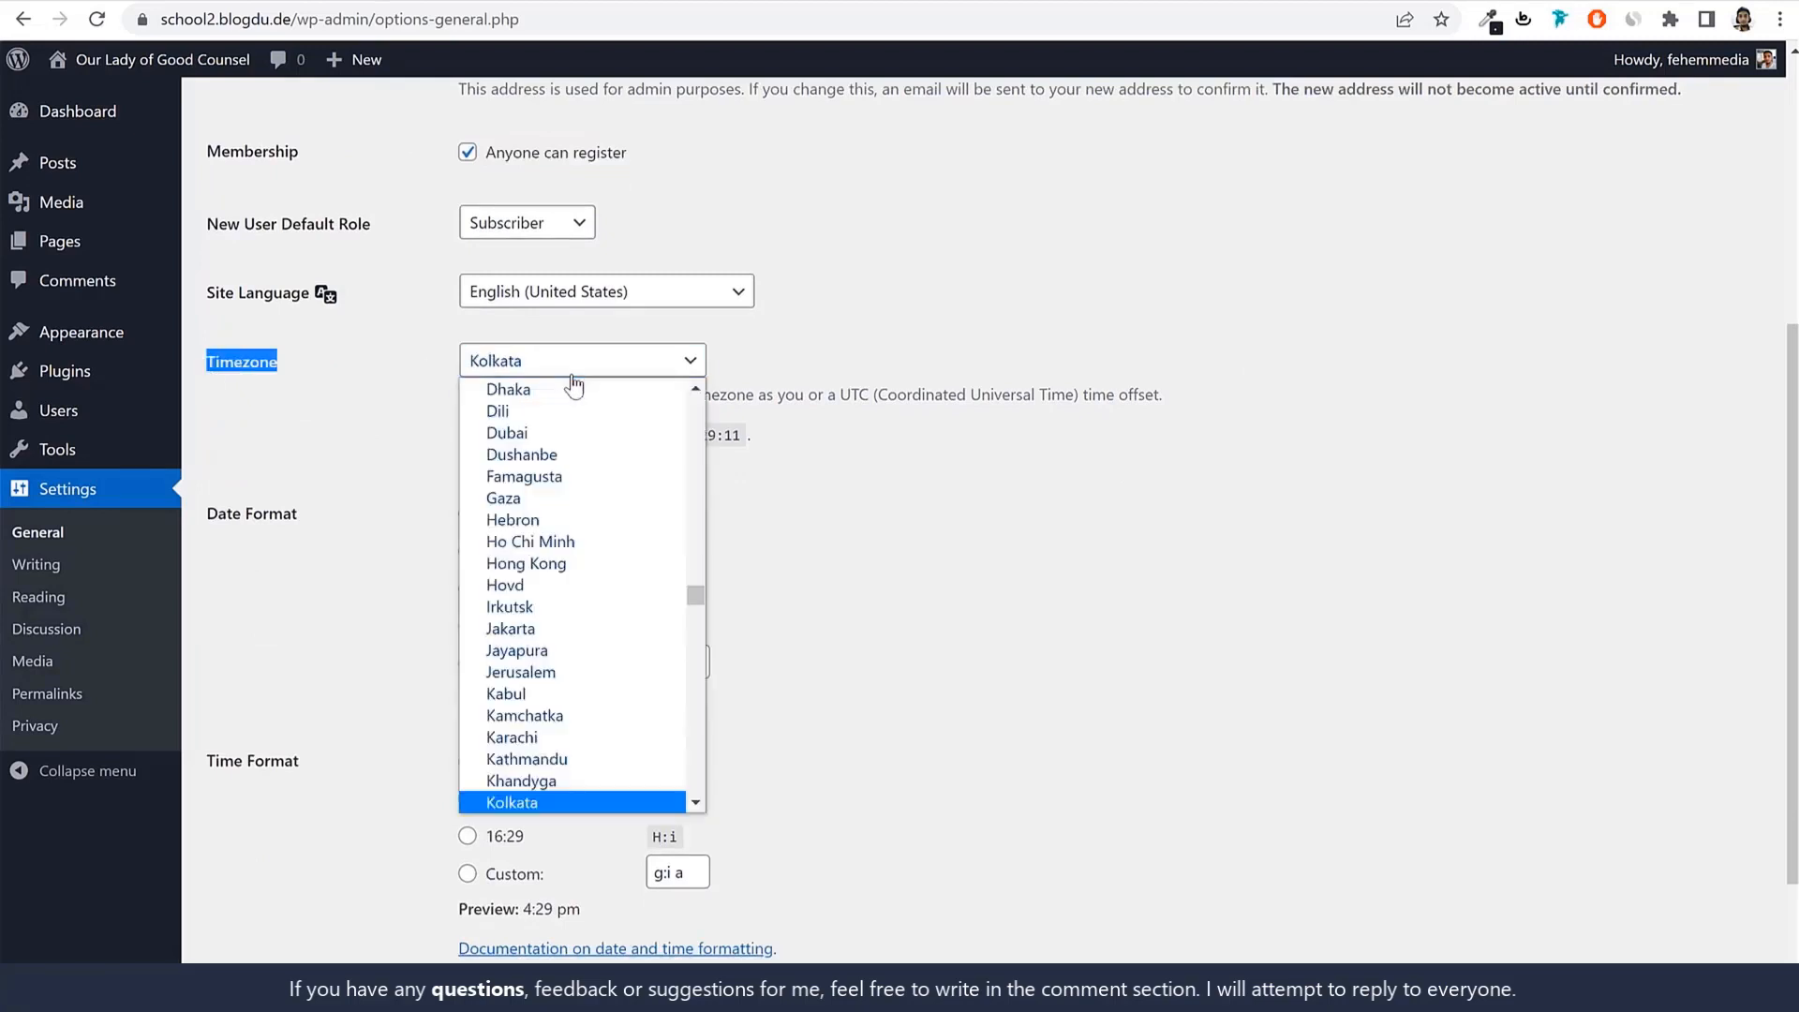
pyautogui.click(1309, 549)
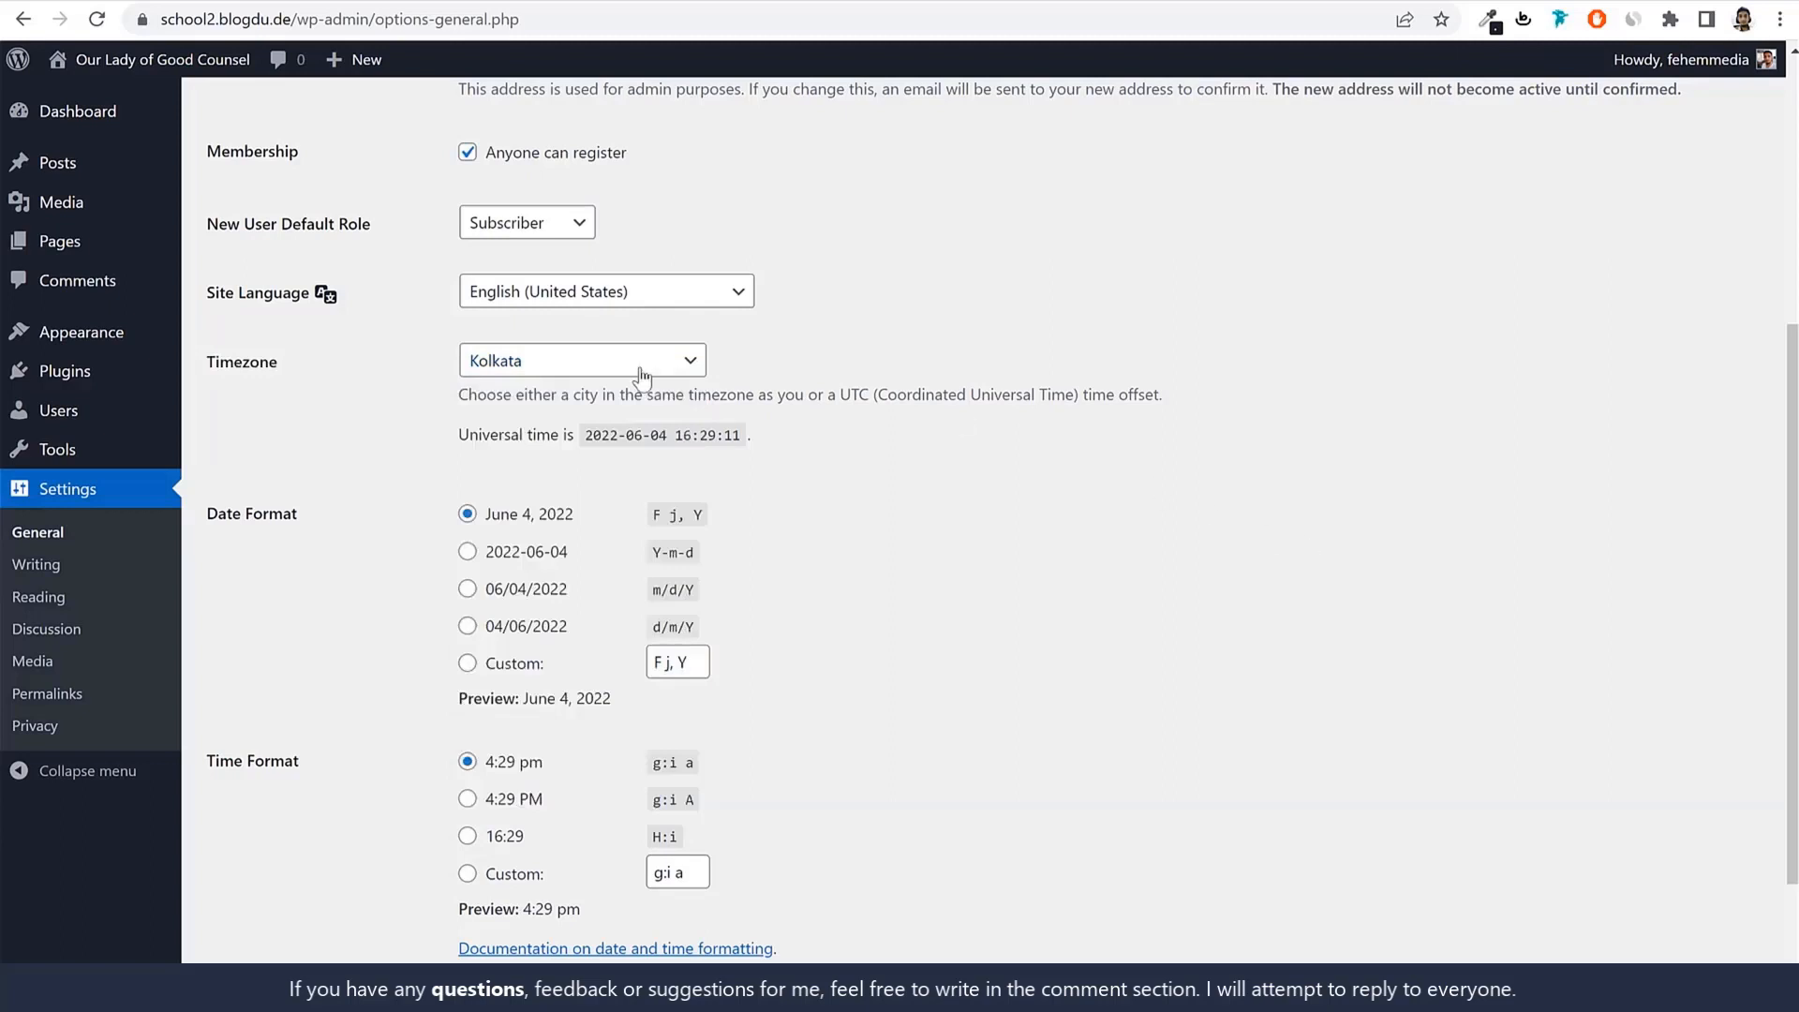
pyautogui.scroll(-3, 931, 514)
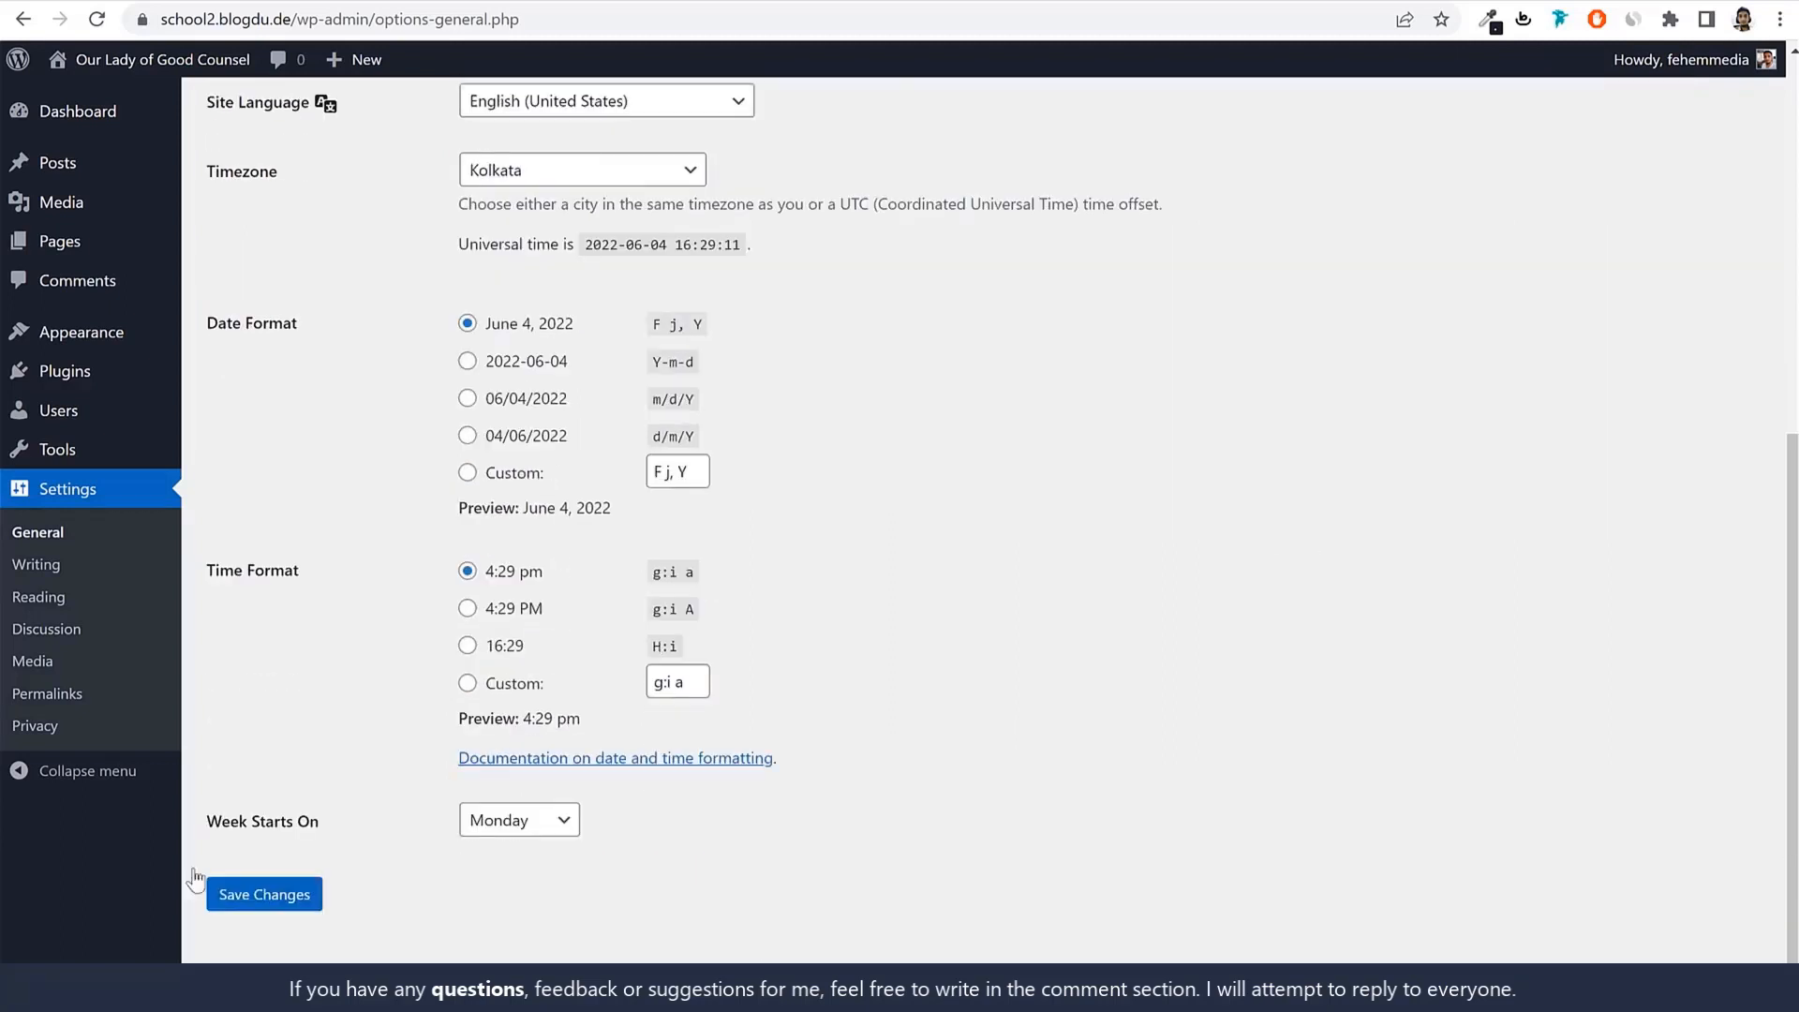
pyautogui.click(309, 895)
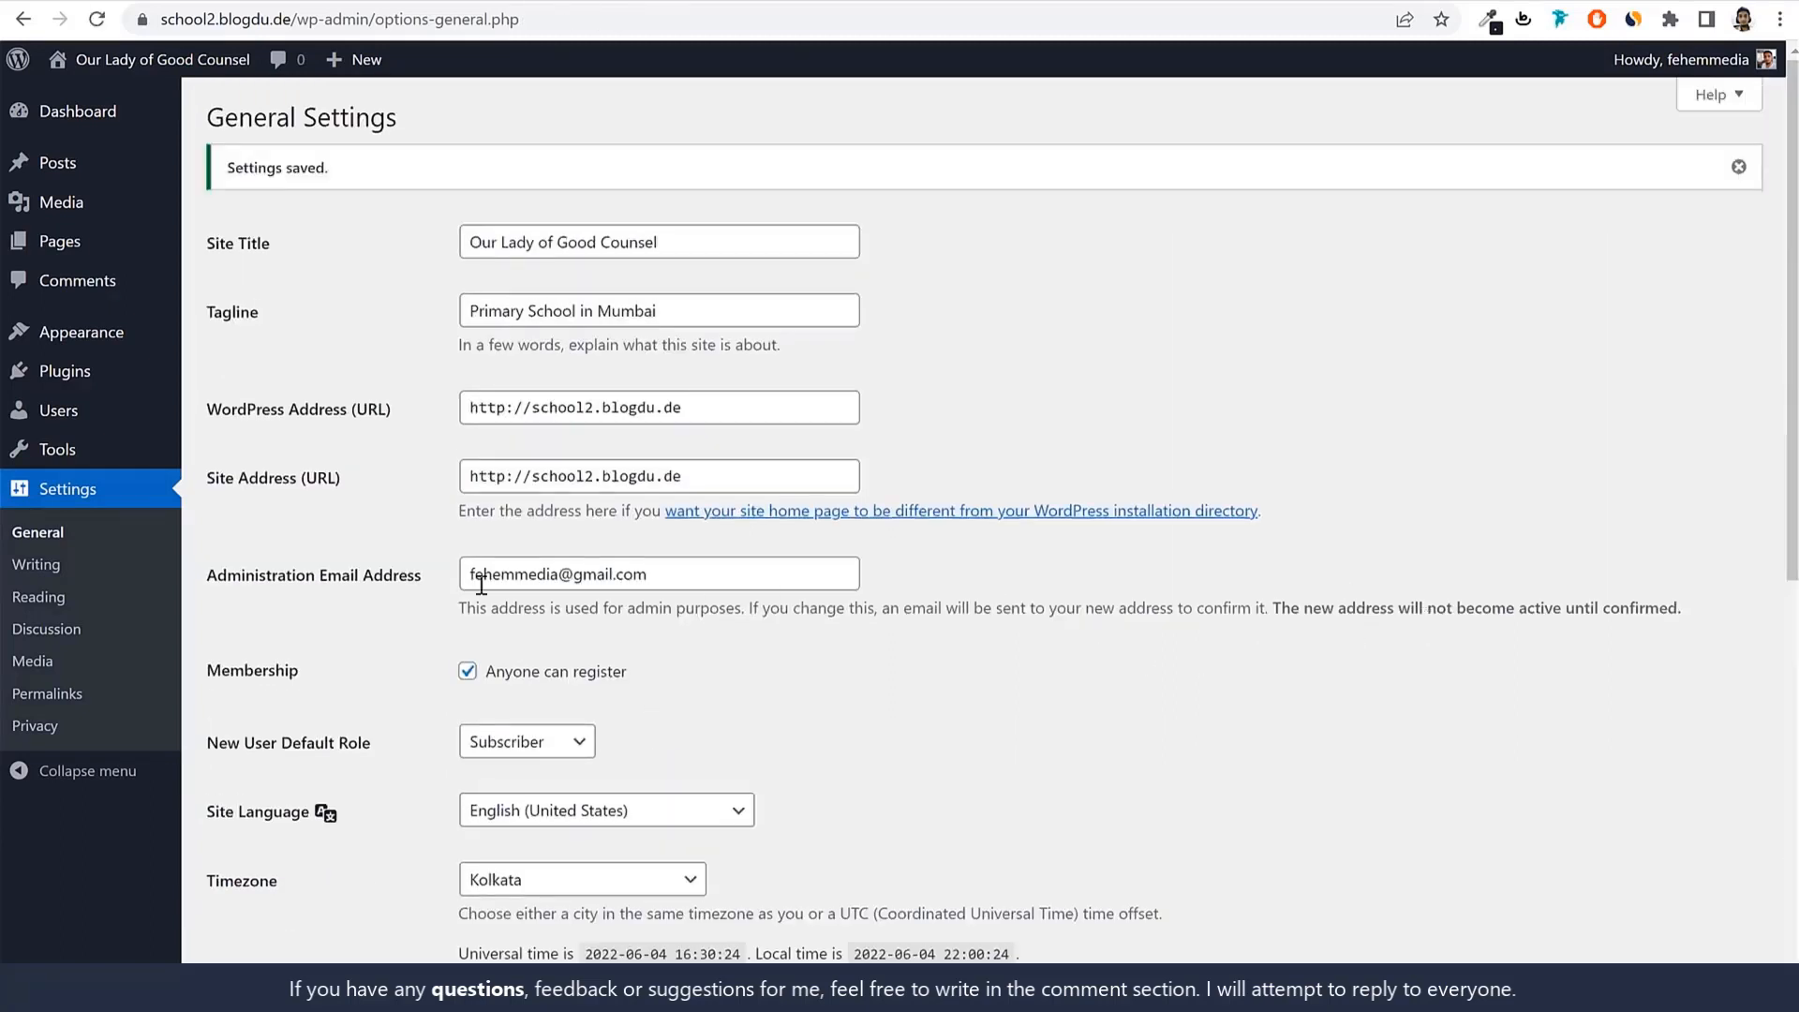
# Switch permalinks to the Post name structure, save, and return to the Dashboard.
pyautogui.click(64, 696)
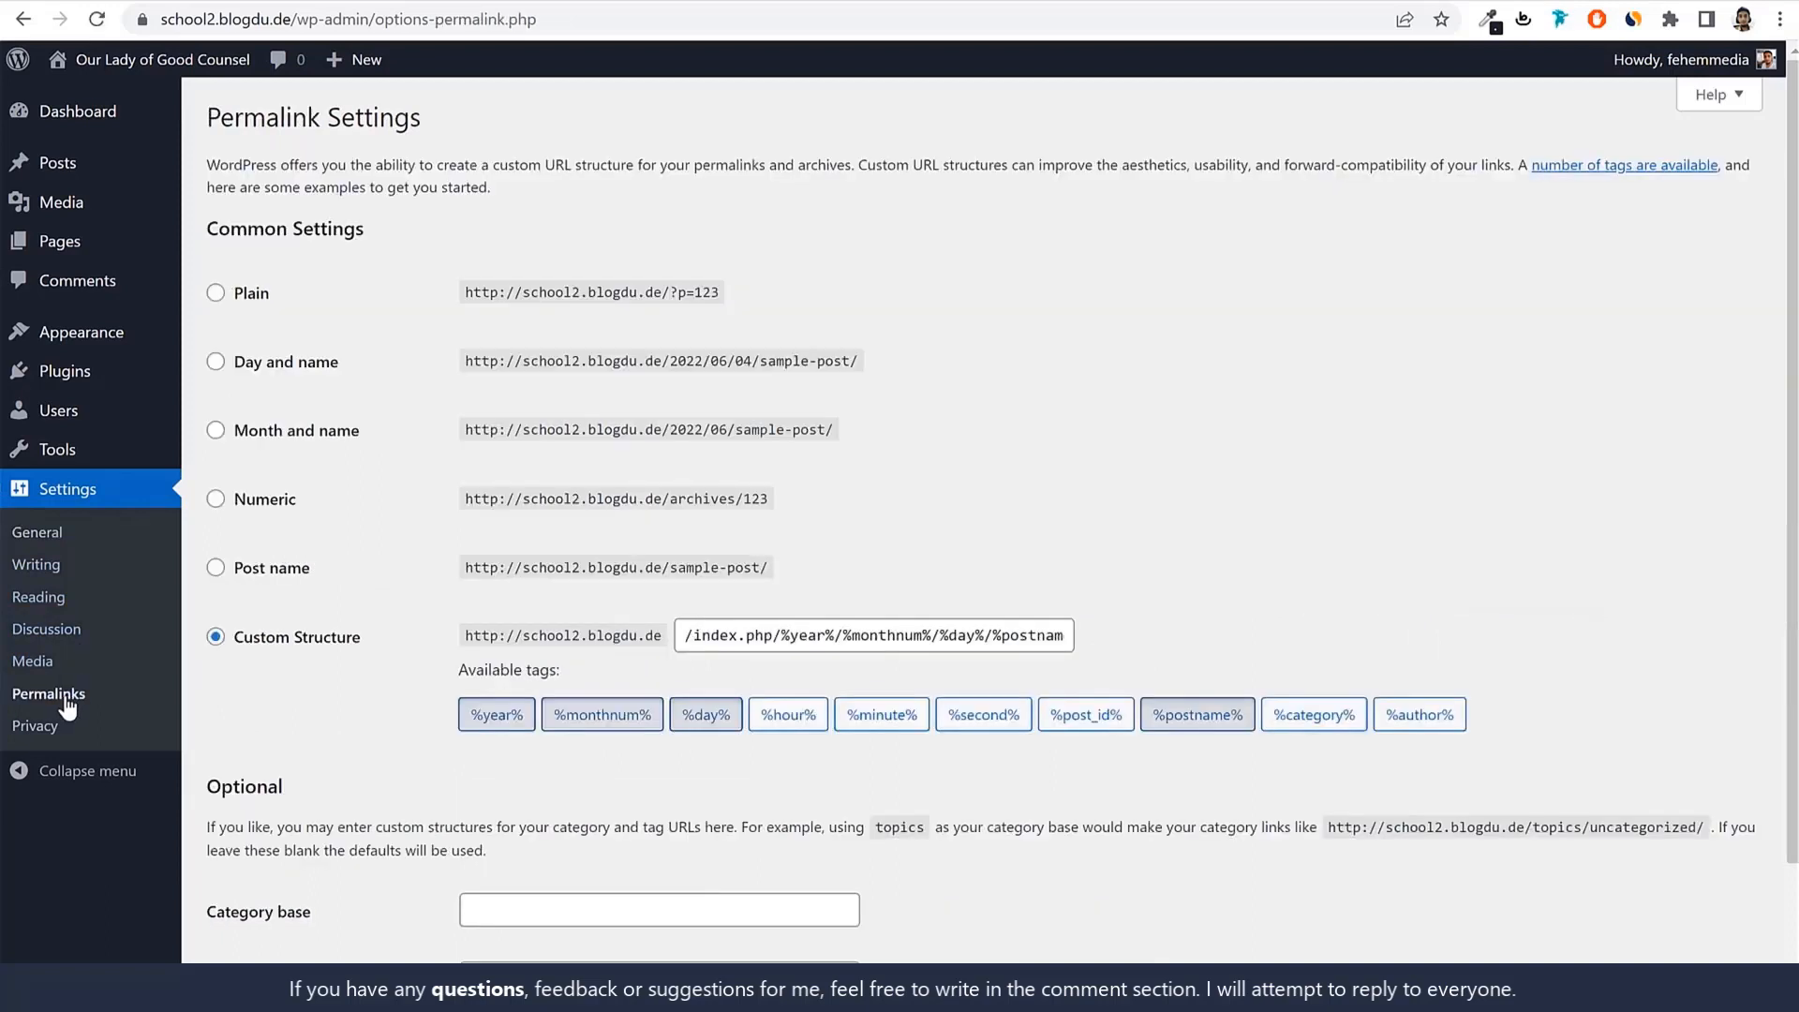
pyautogui.moveTo(362, 638); pyautogui.dragTo(222, 643)
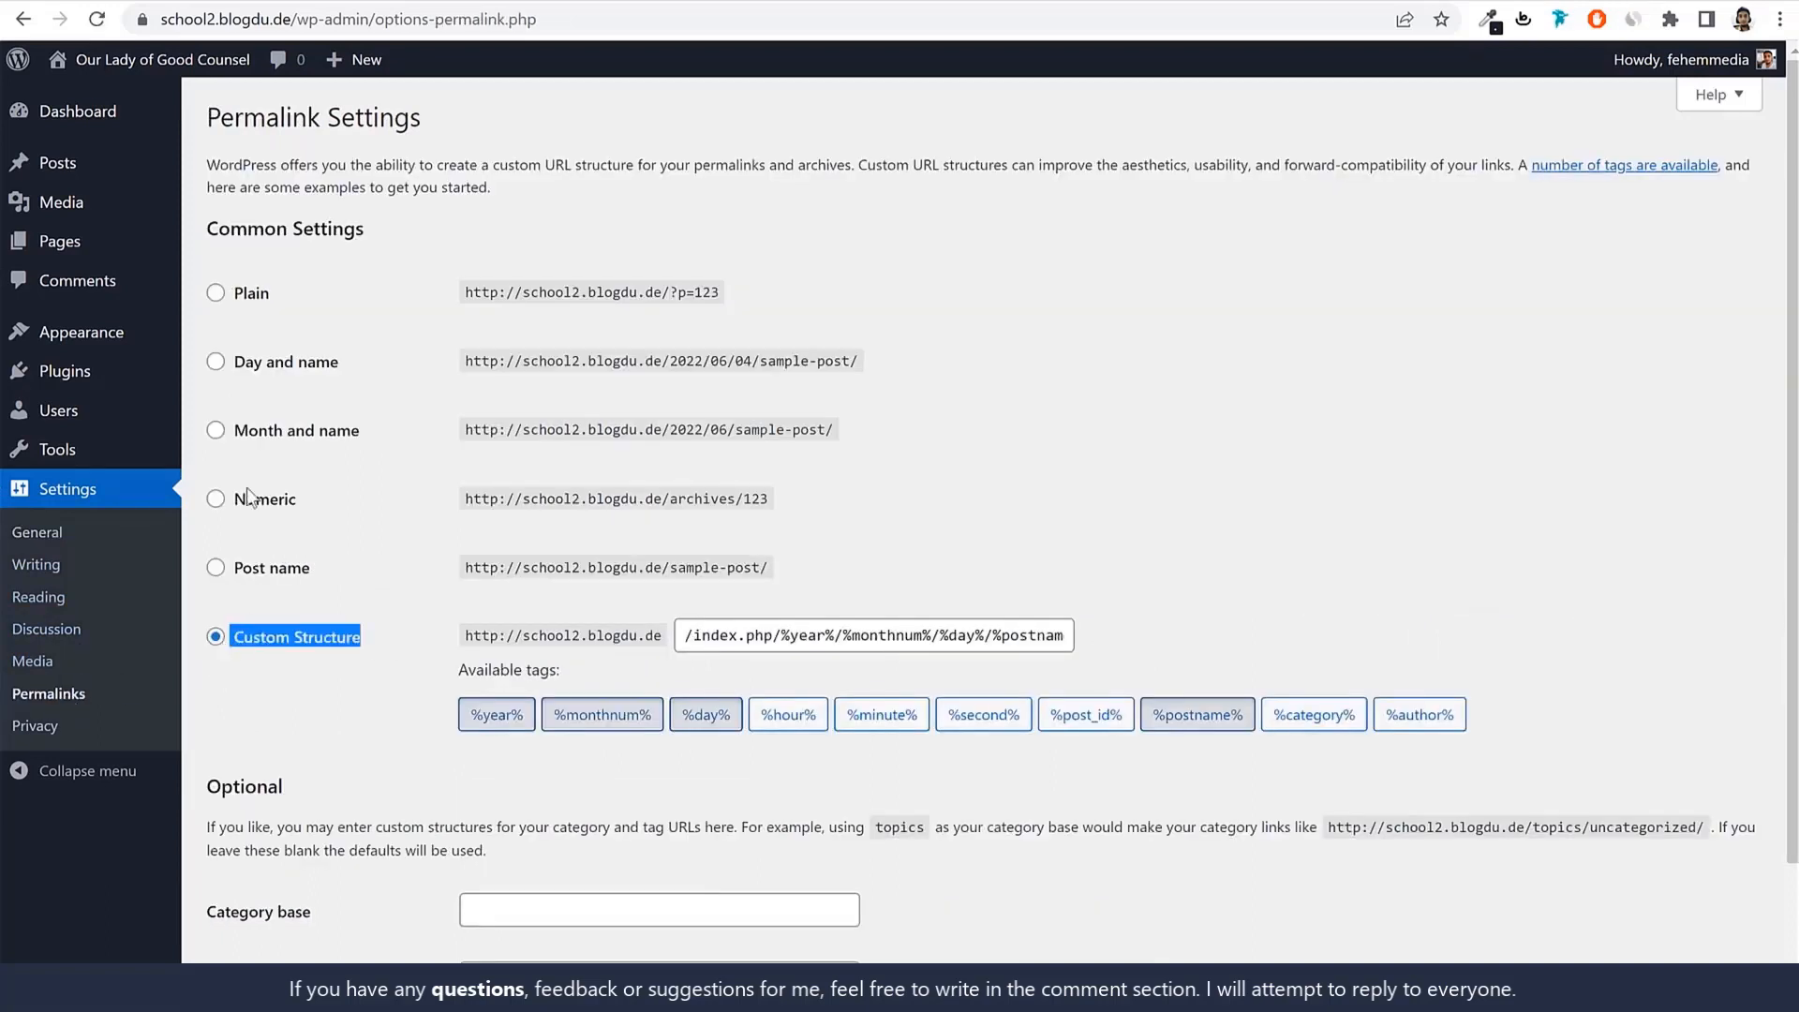
pyautogui.click(284, 367)
pyautogui.click(259, 433)
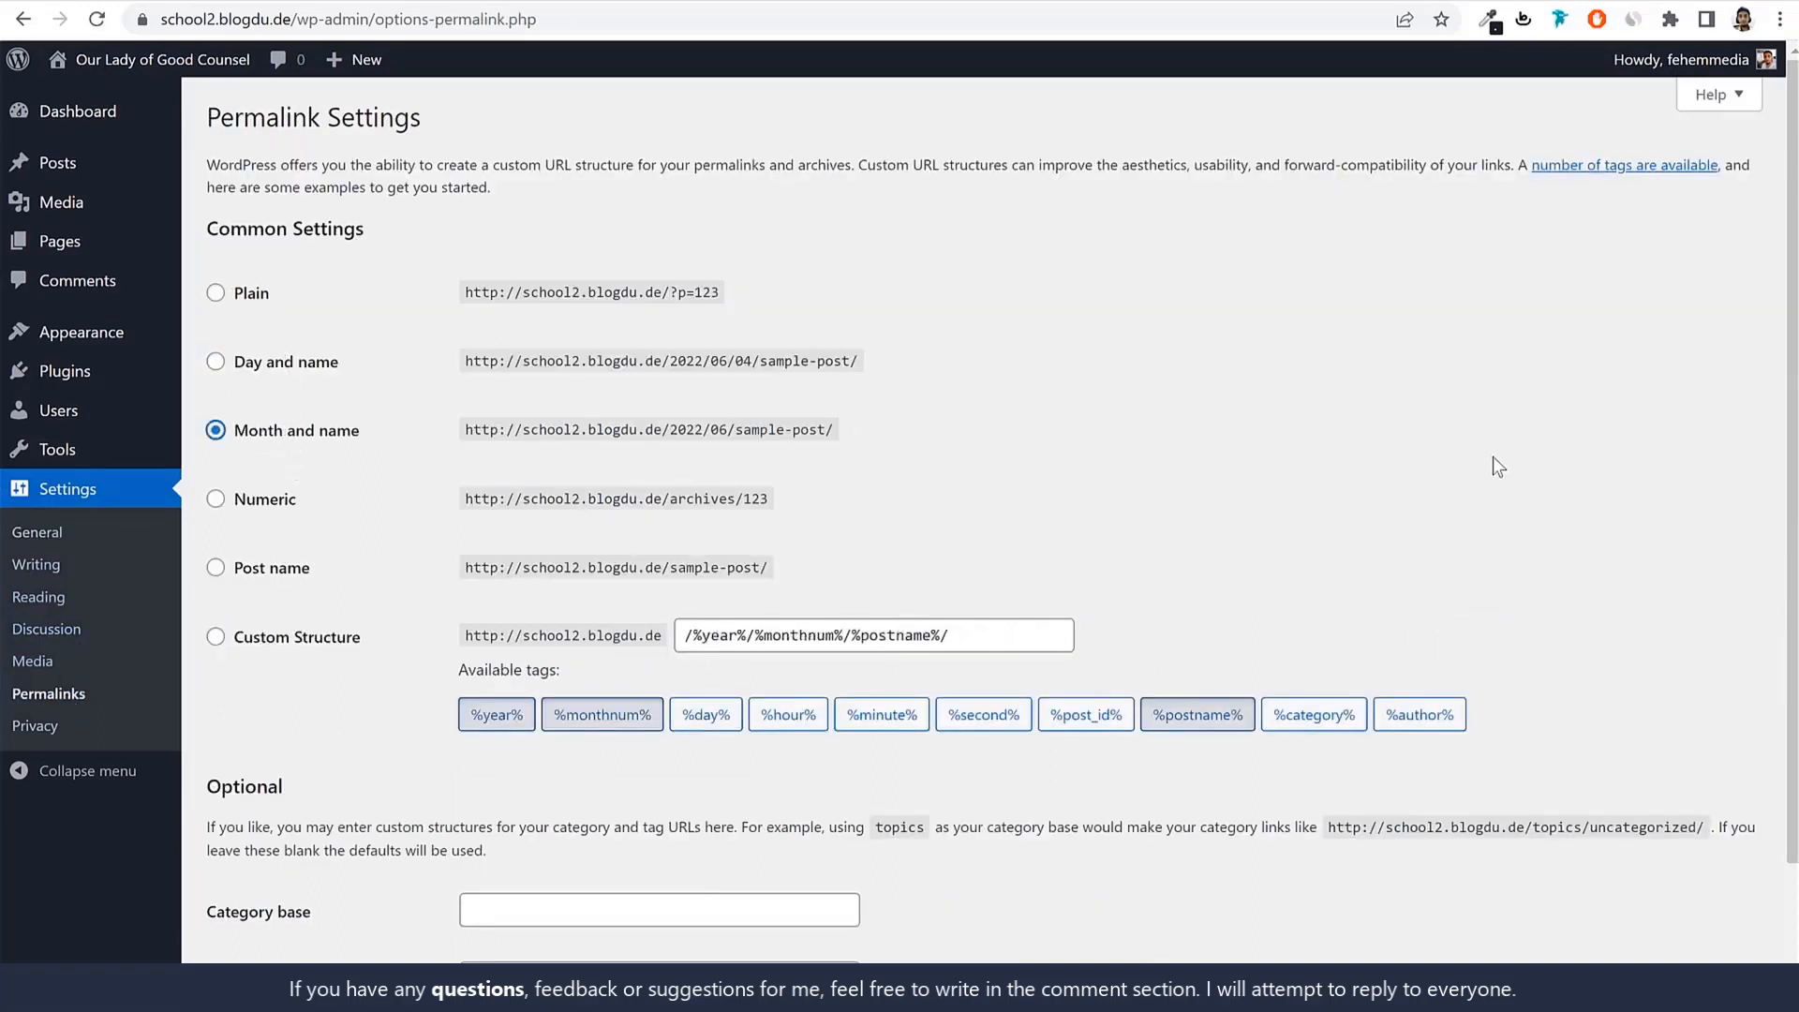
pyautogui.click(270, 571)
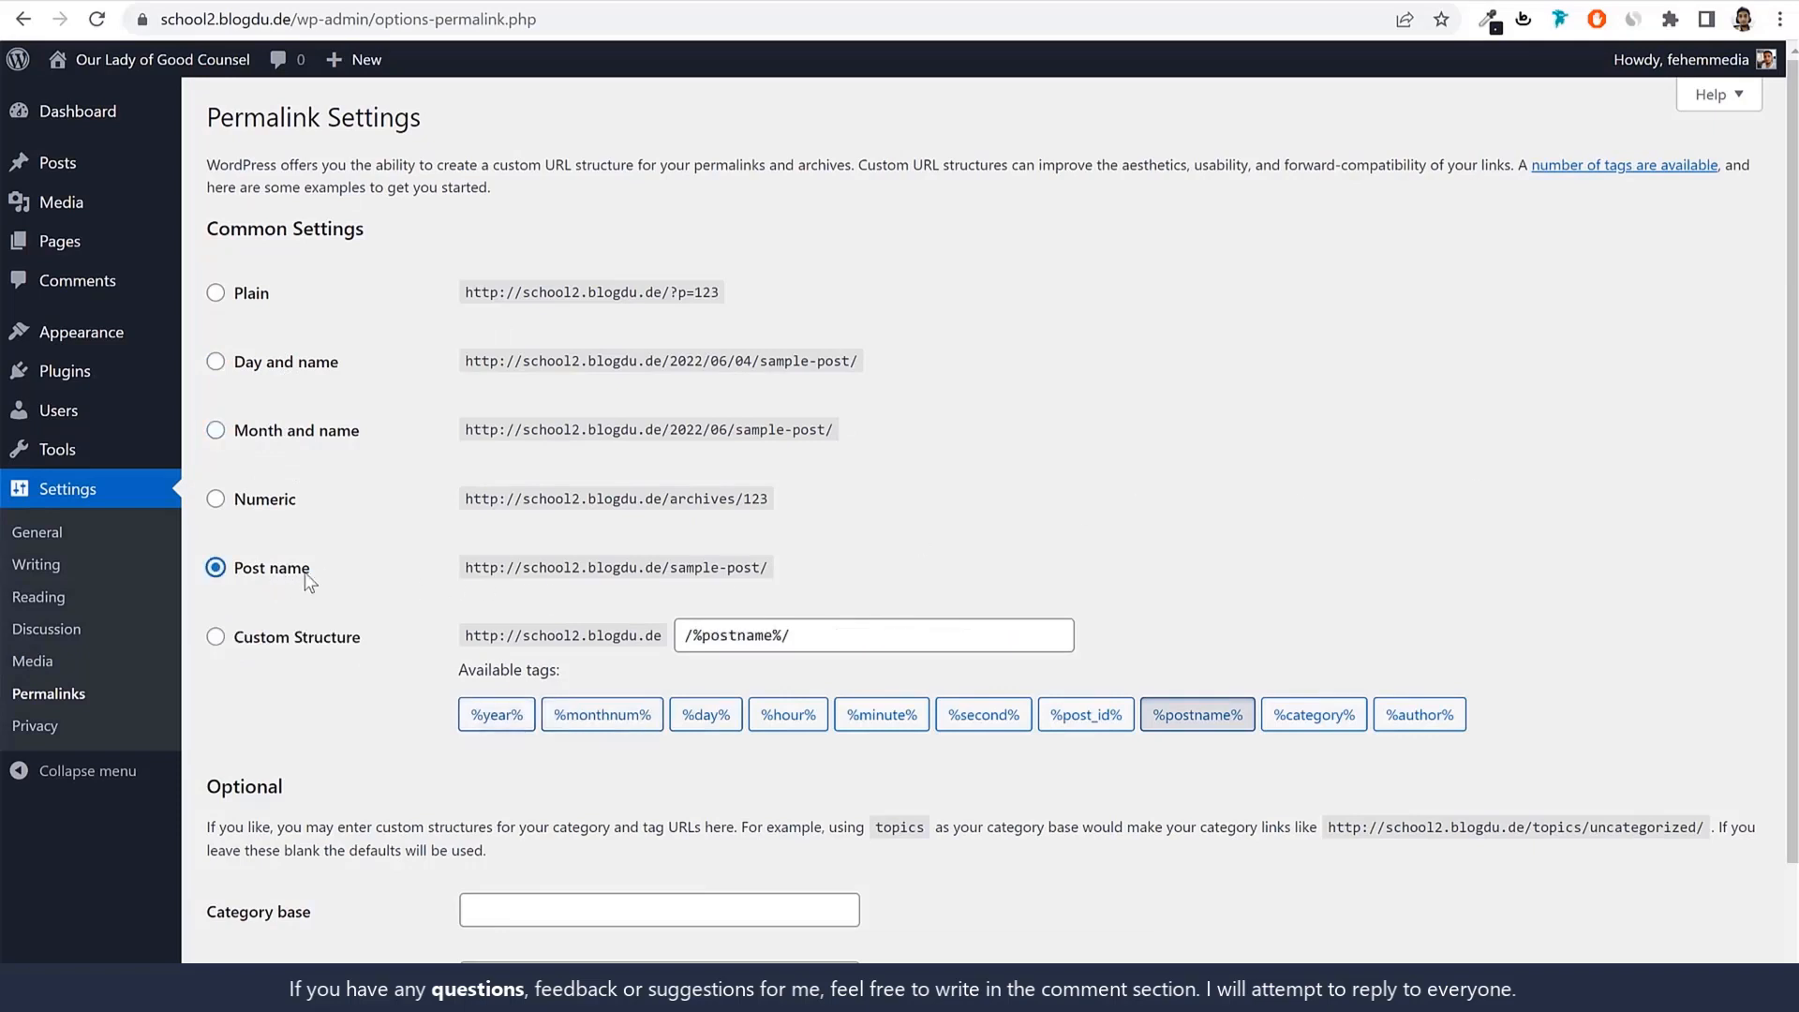
pyautogui.moveTo(307, 573); pyautogui.dragTo(229, 577)
pyautogui.scroll(-2, 414, 647)
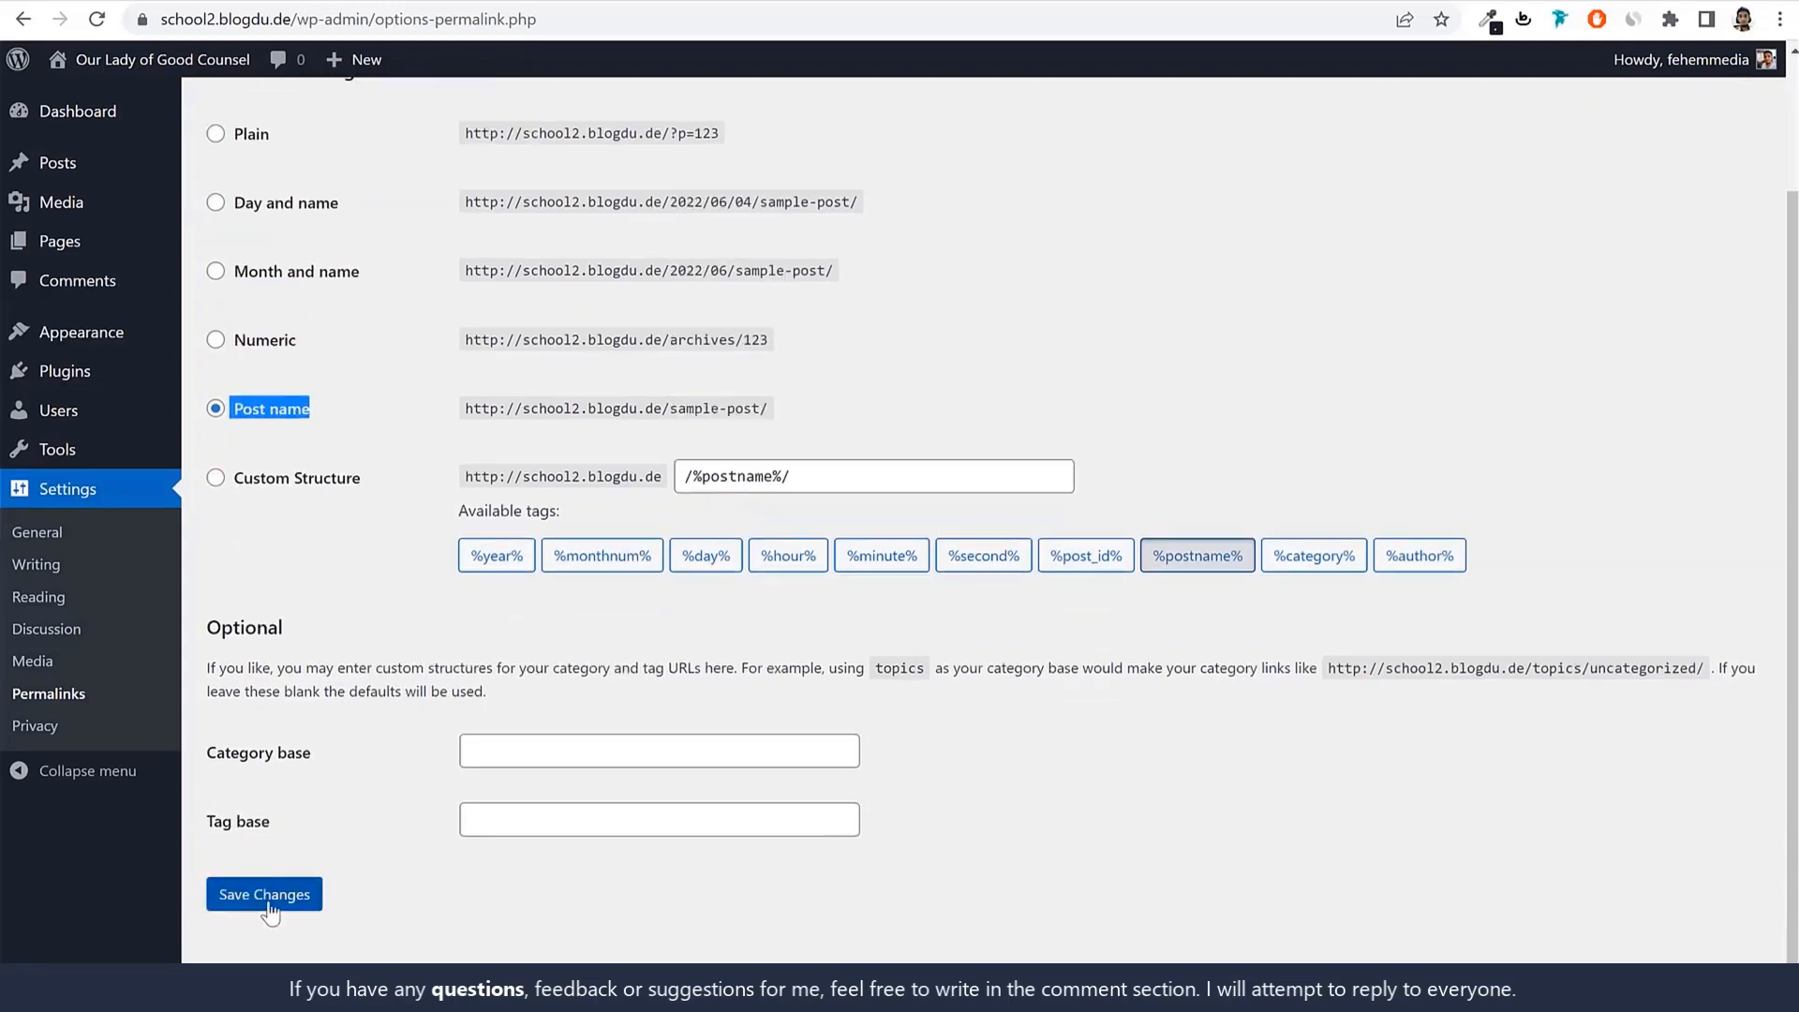
pyautogui.click(270, 898)
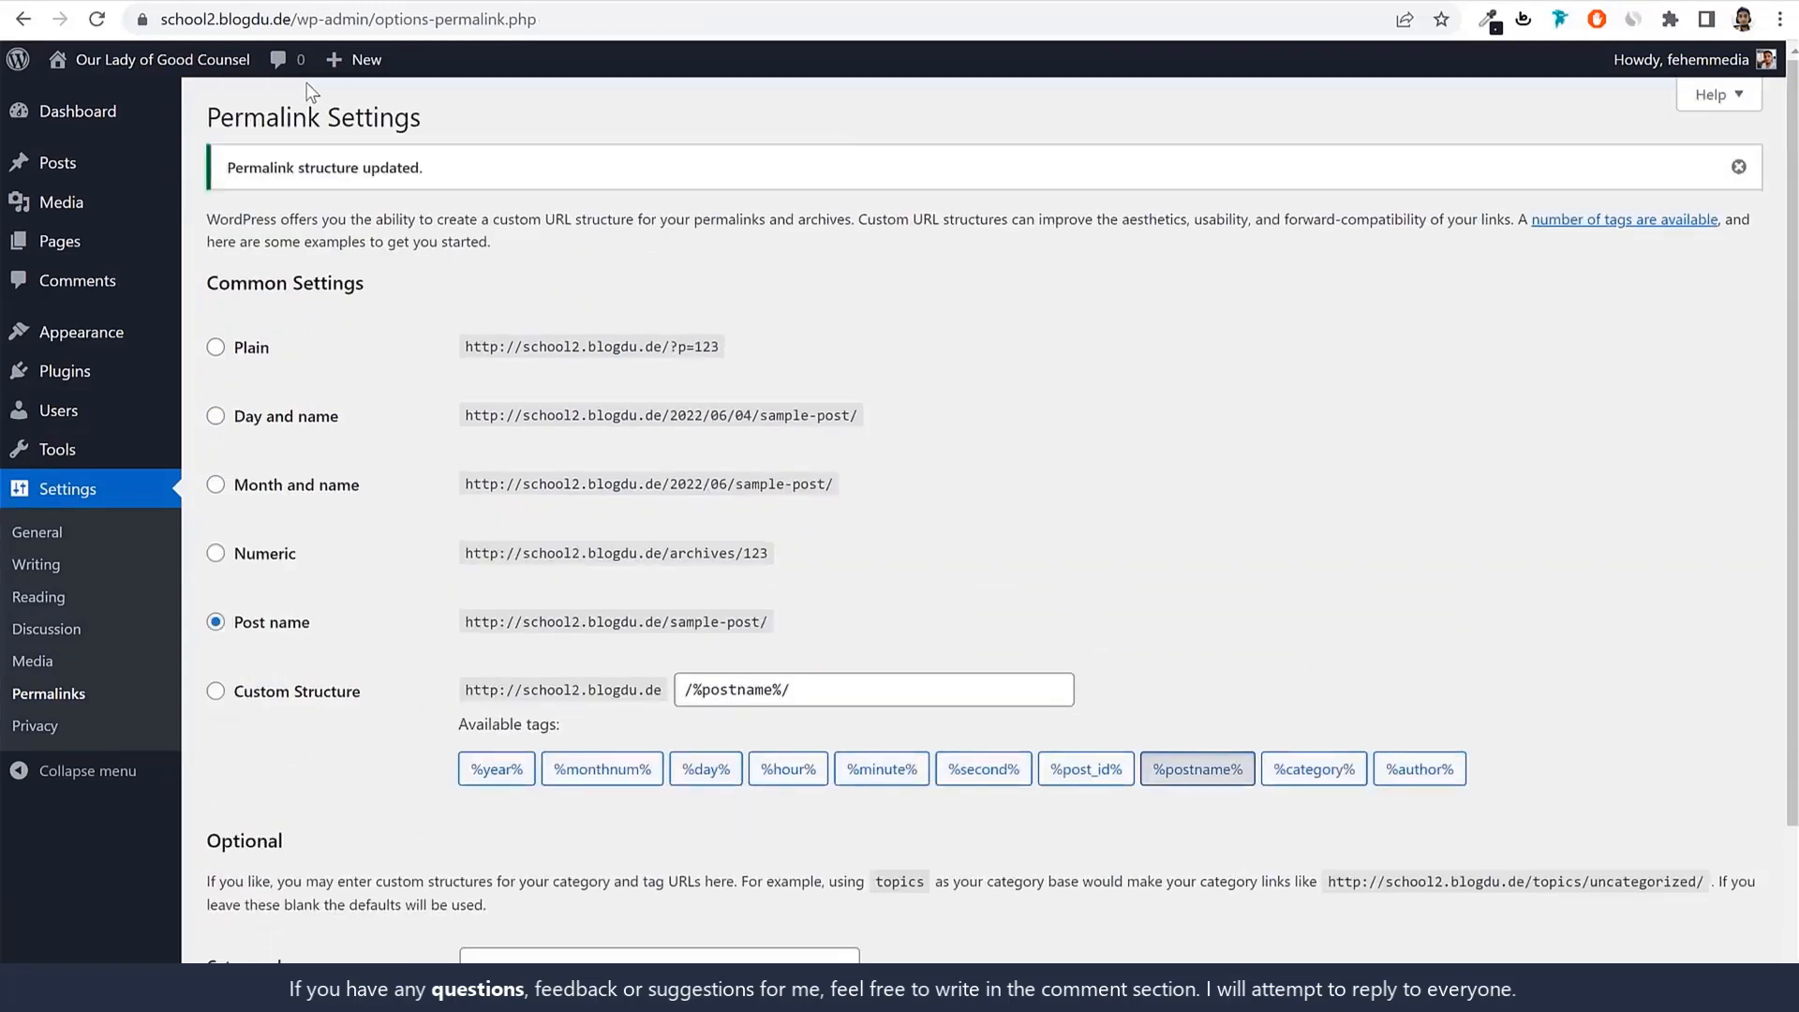
pyautogui.click(97, 110)
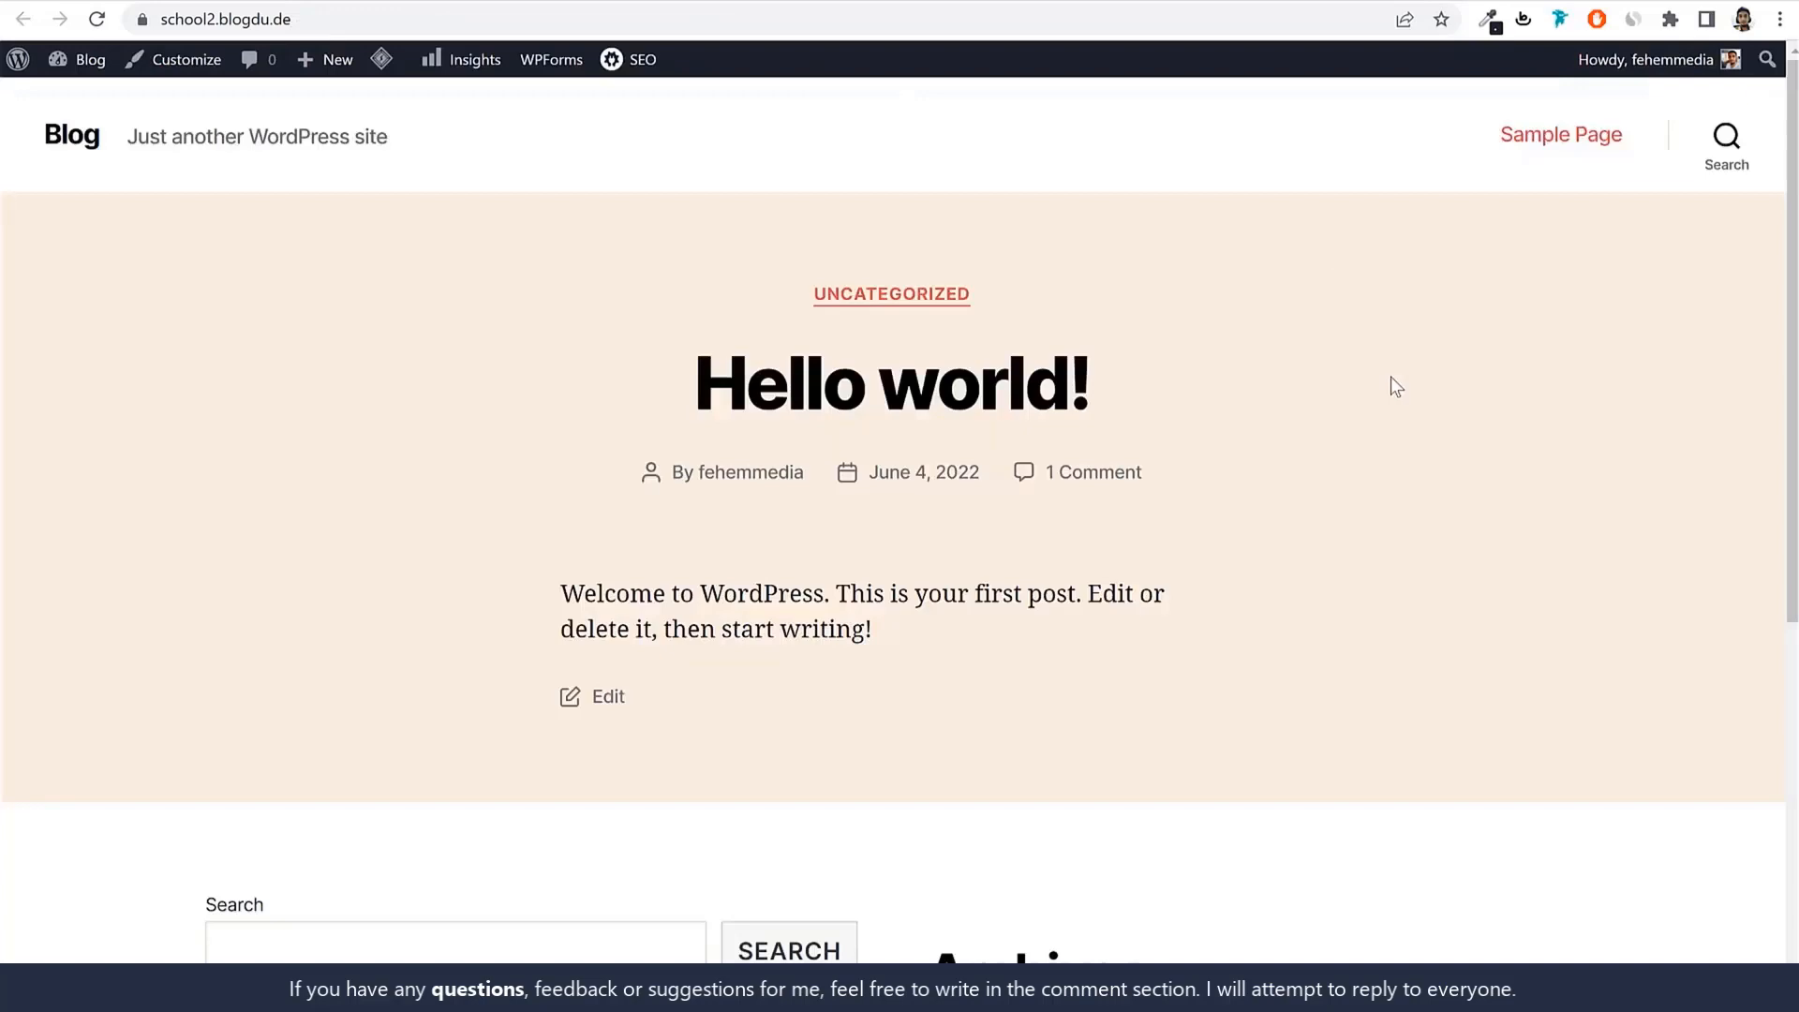
pyautogui.scroll(-1, 1200, 568)
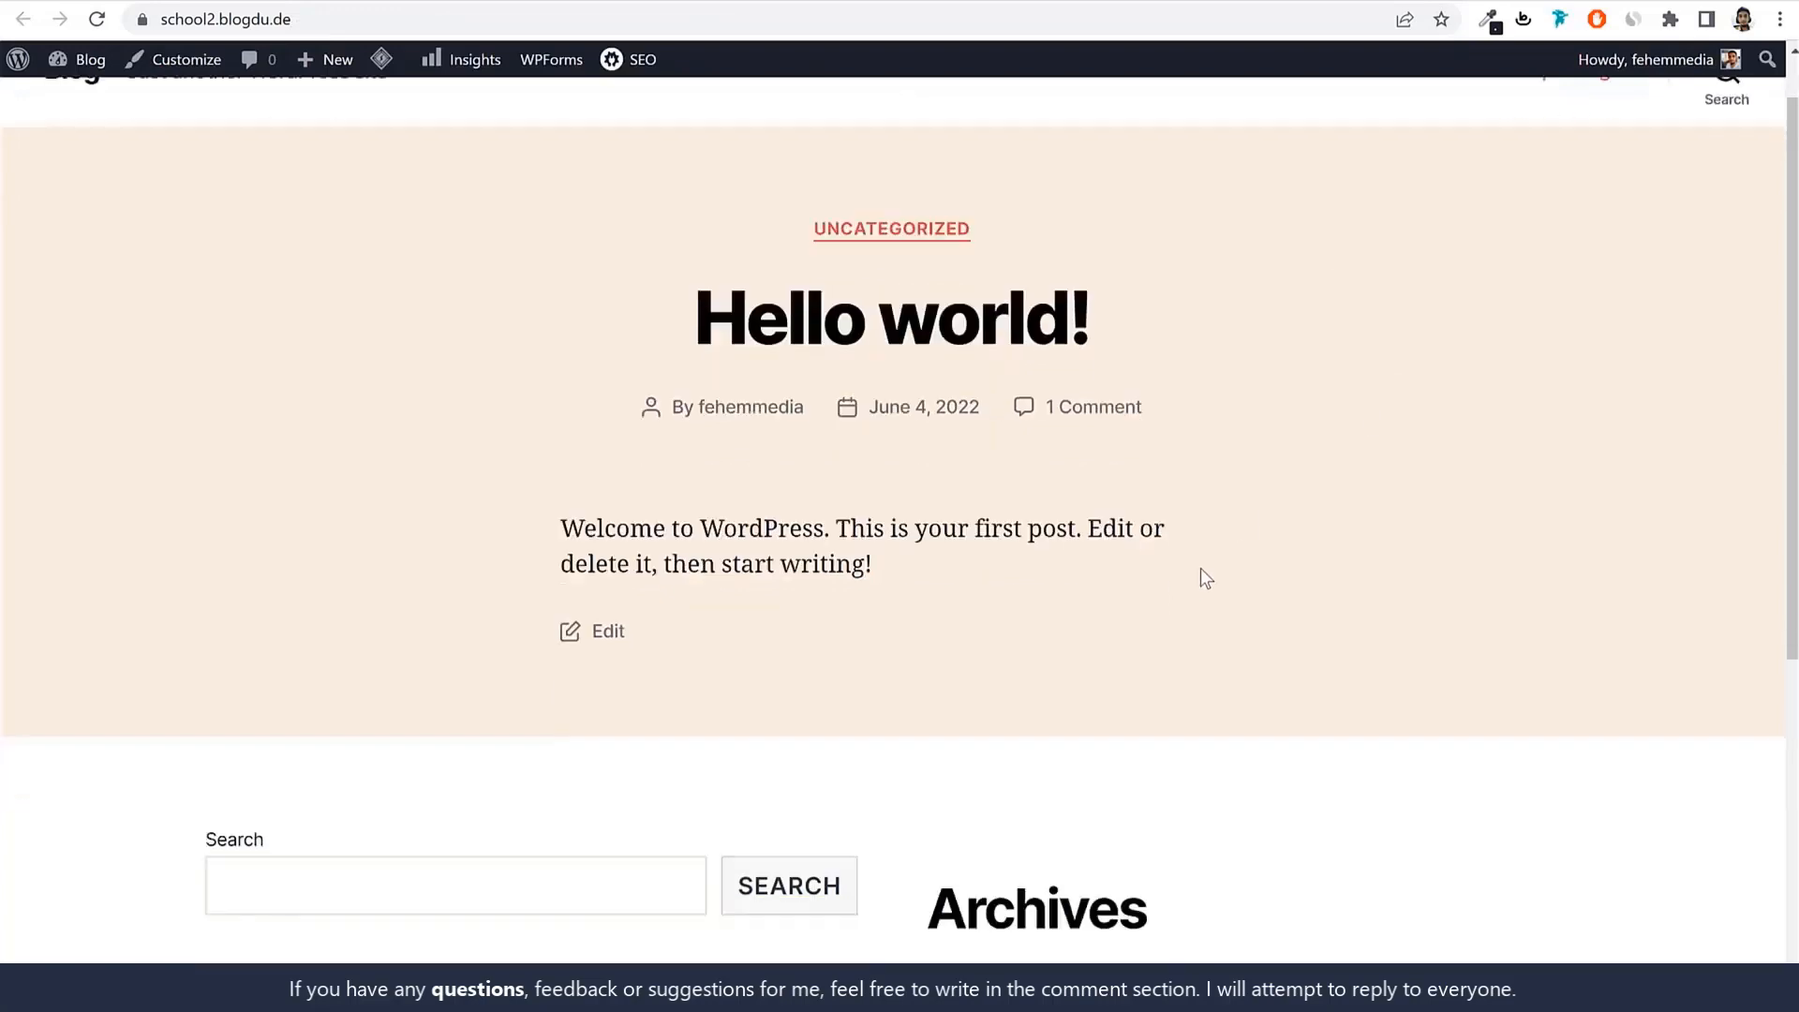
pyautogui.scroll(-6, 1201, 567)
pyautogui.scroll(7, 1200, 578)
pyautogui.click(108, 1)
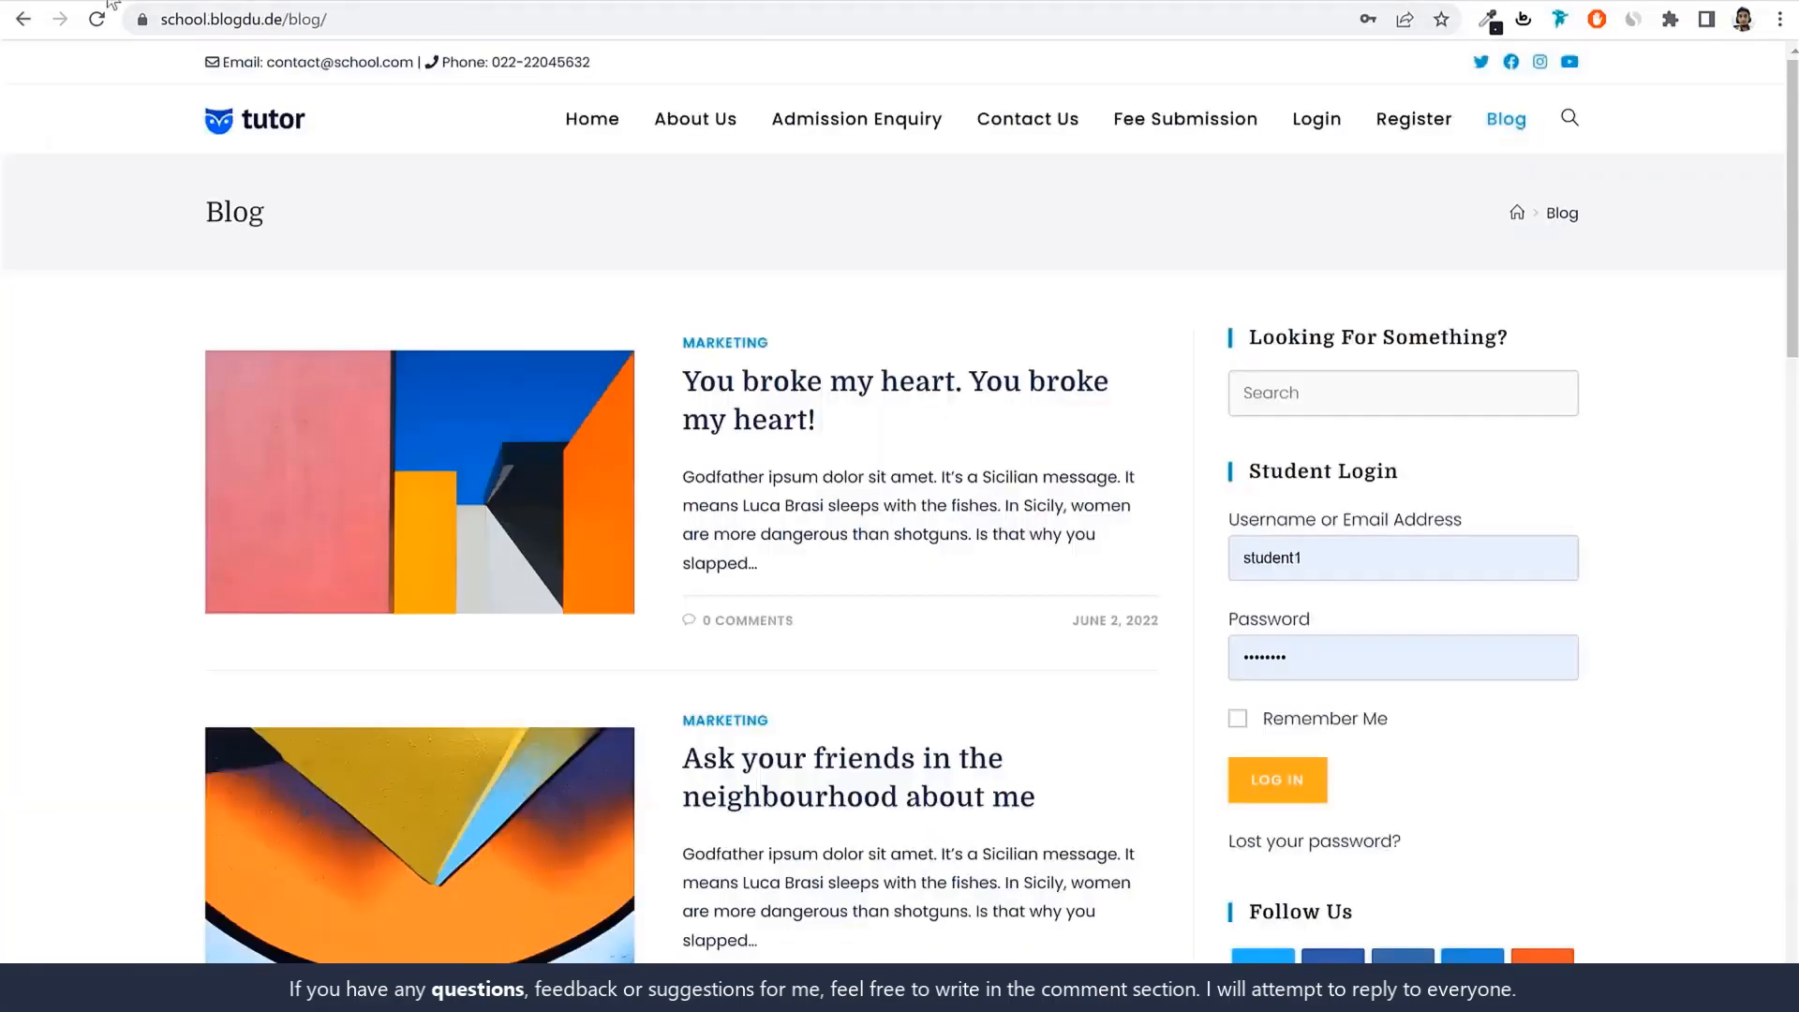
pyautogui.click(251, 126)
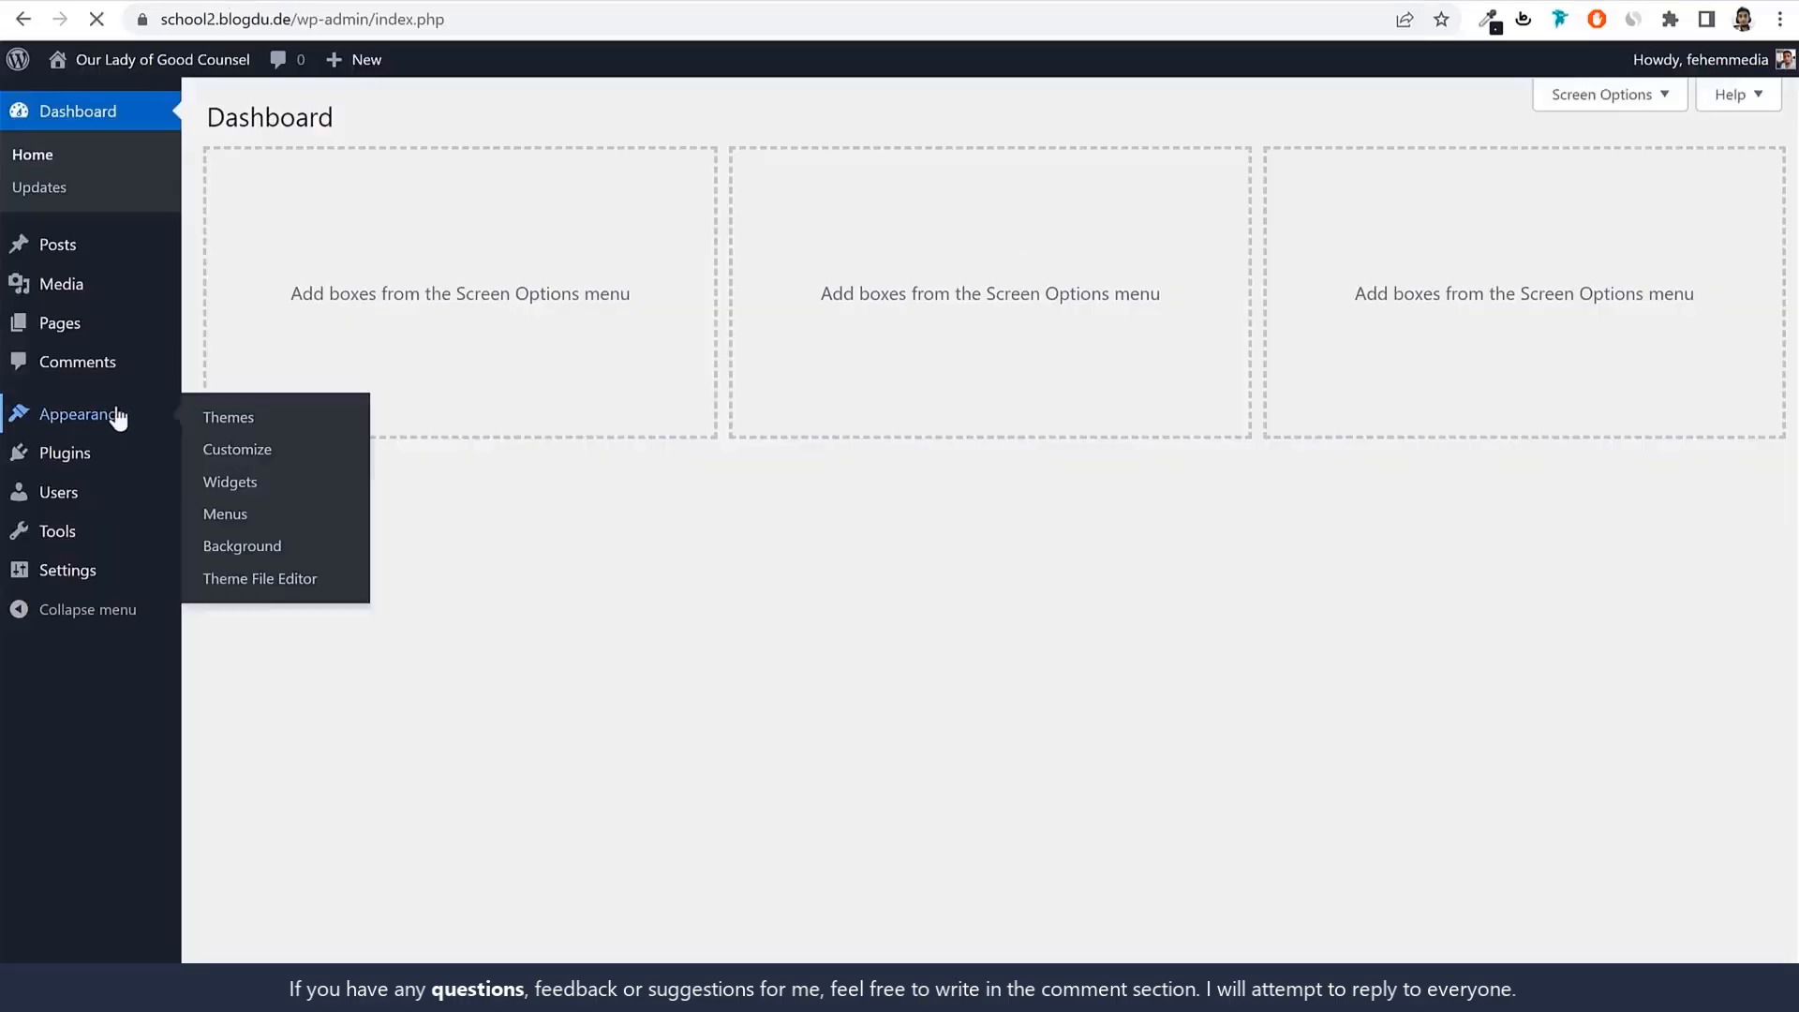
# Search the WordPress theme directory for OceanWP.
pyautogui.click(117, 415)
pyautogui.click(410, 118)
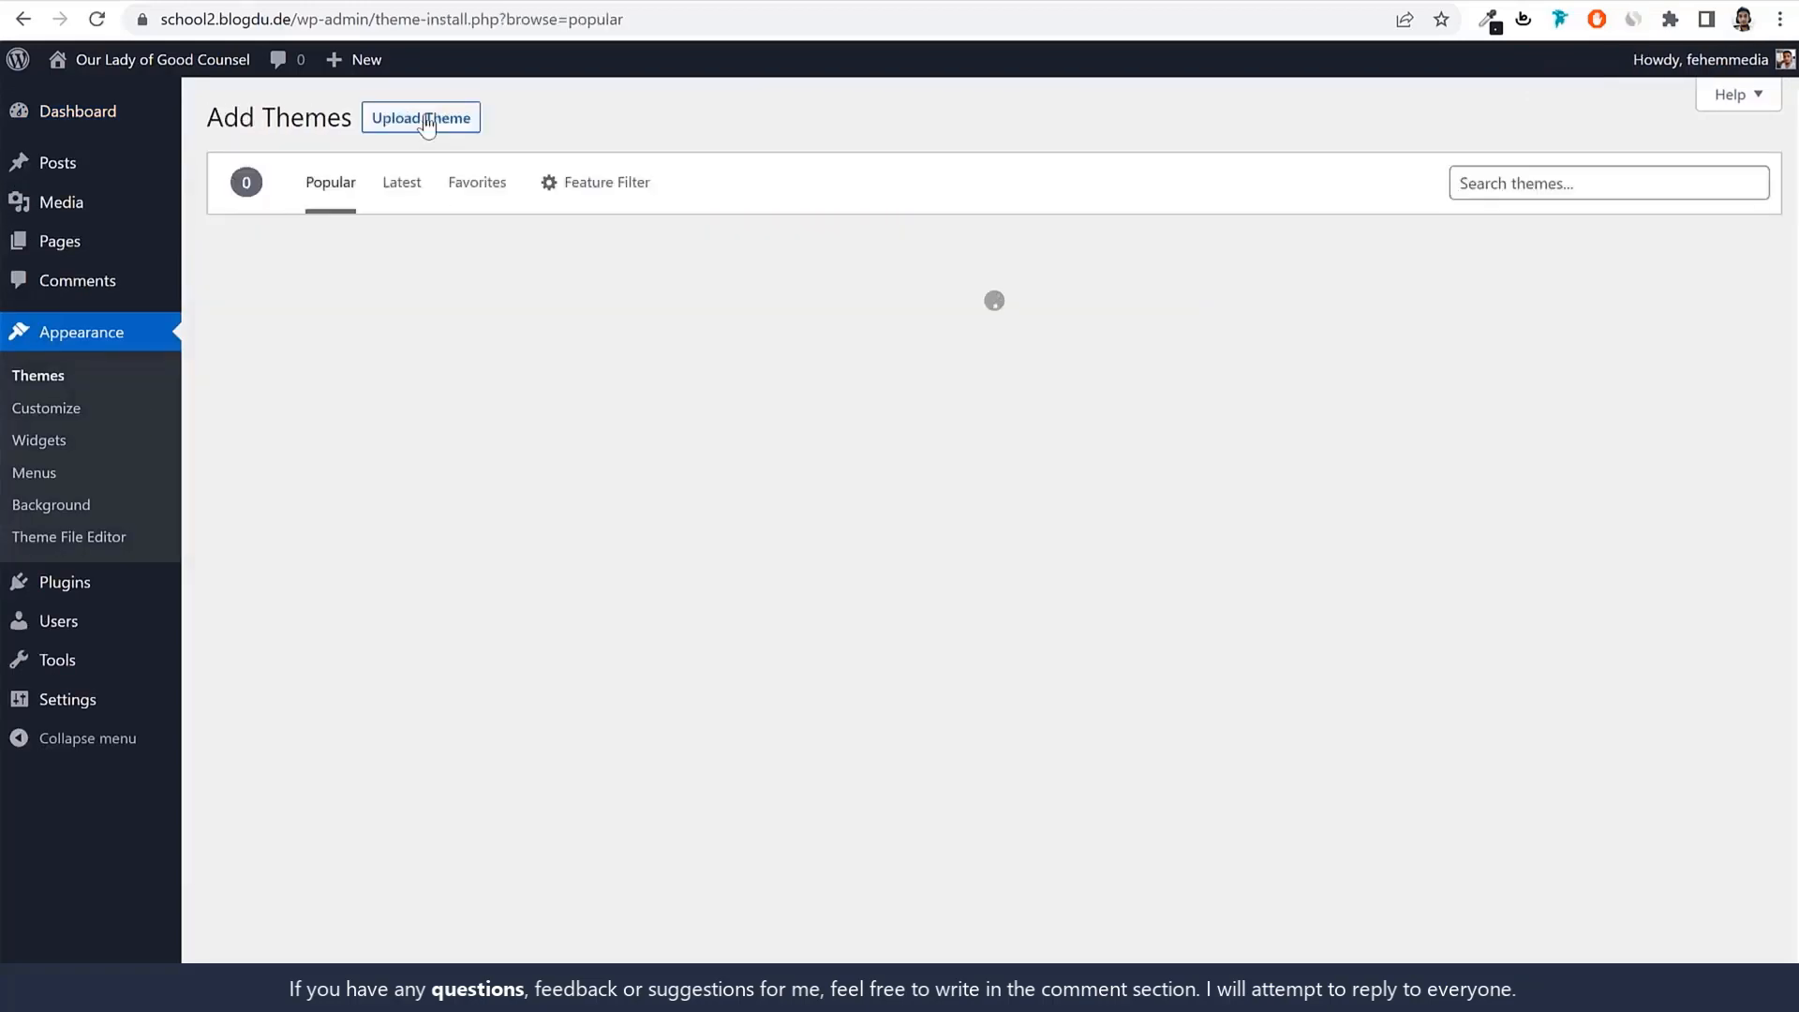
pyautogui.click(1560, 188)
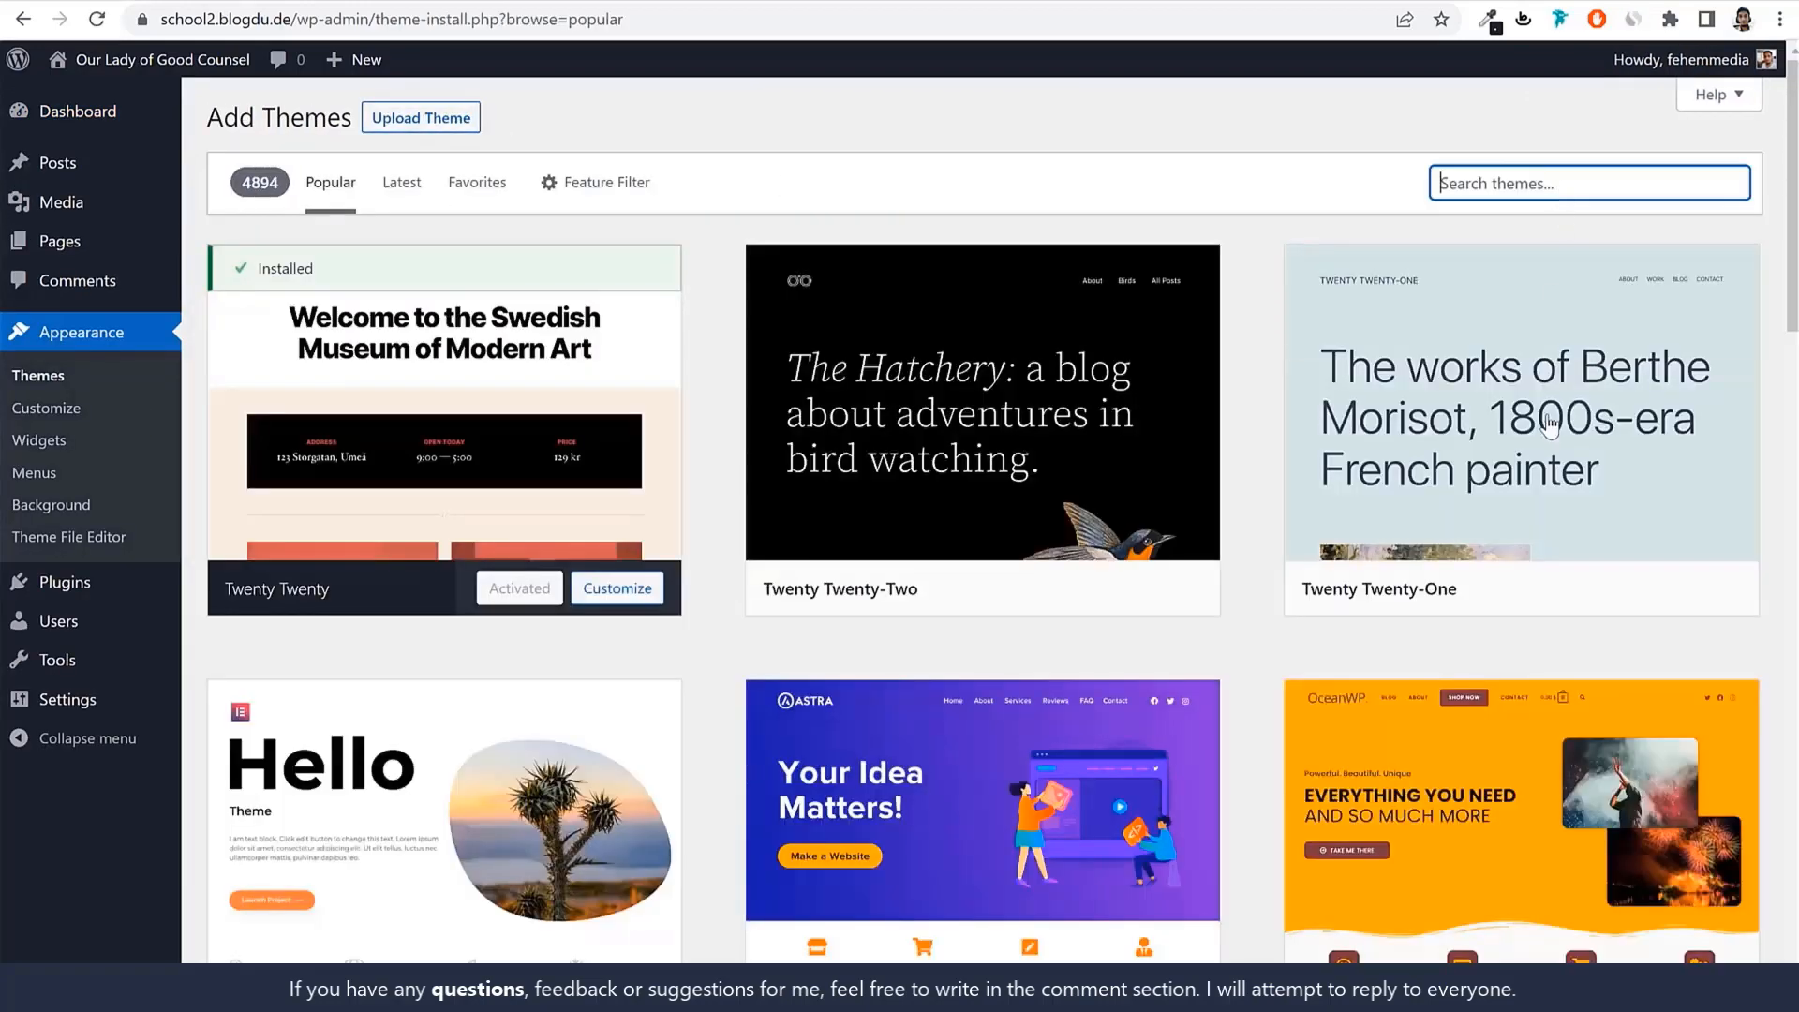
pyautogui.scroll(-5, 1499, 468)
pyautogui.scroll(5, 1330, 603)
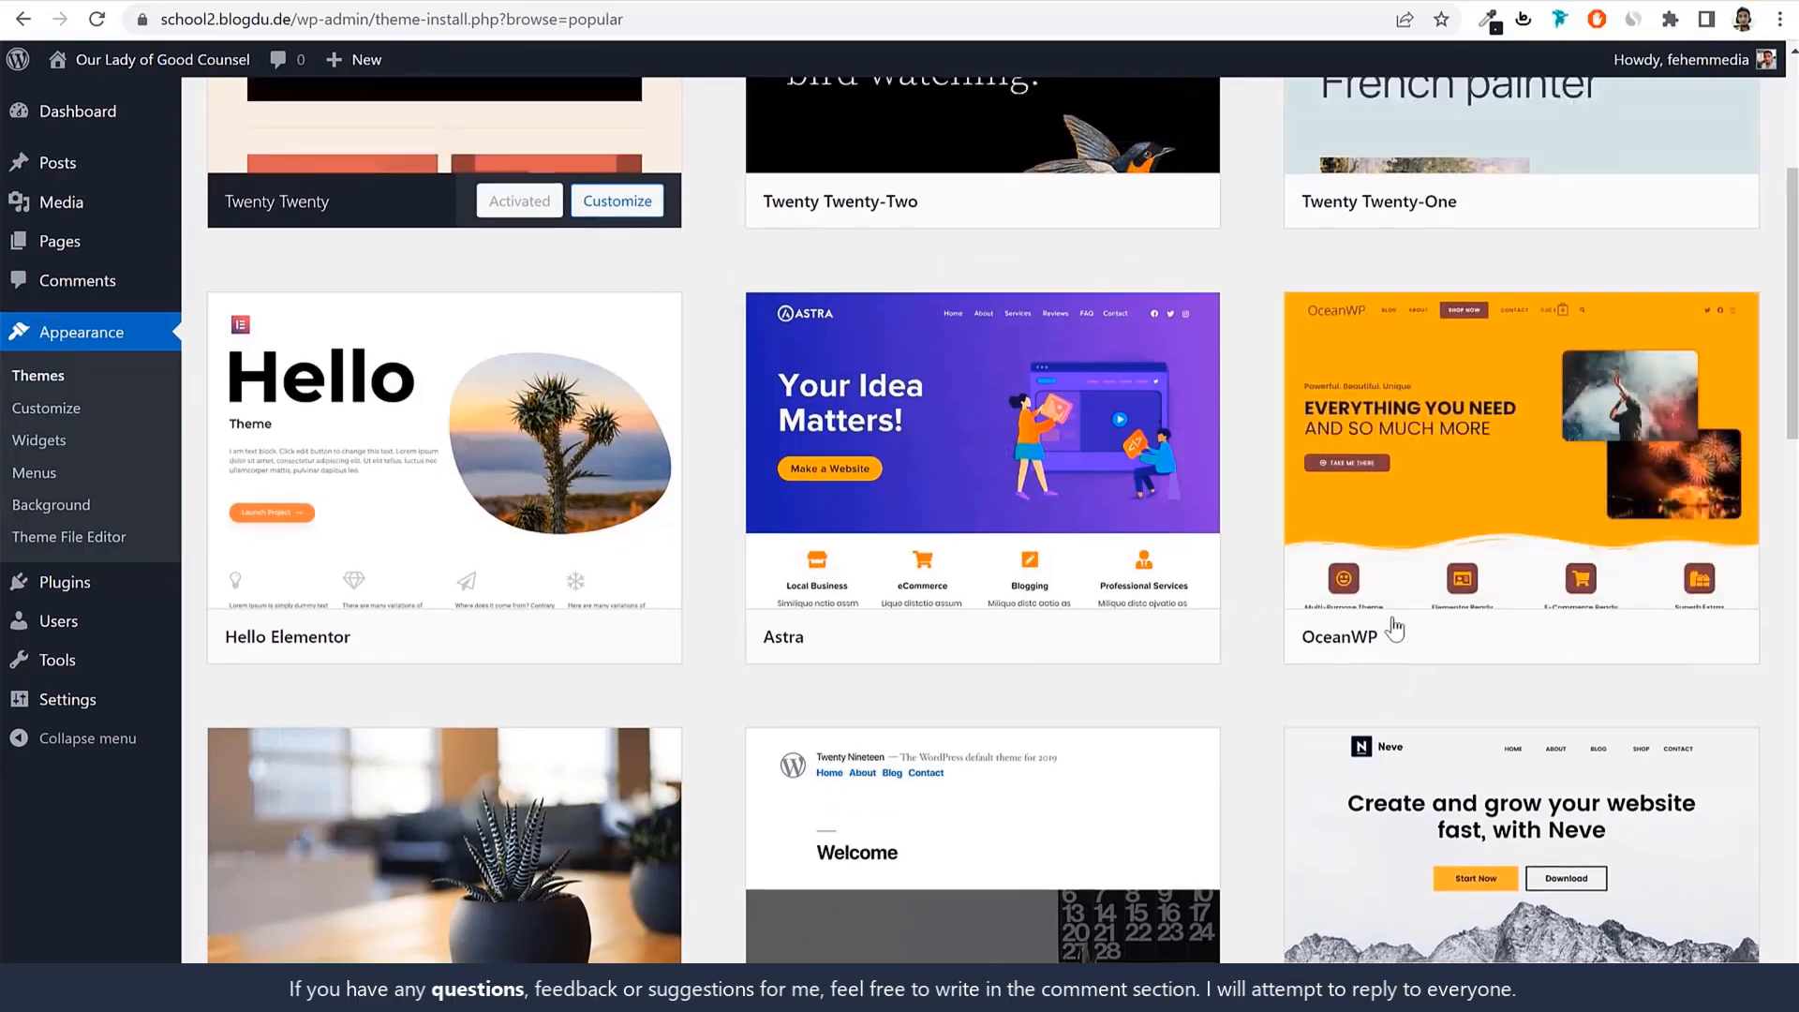
pyautogui.scroll(-5, 1455, 635)
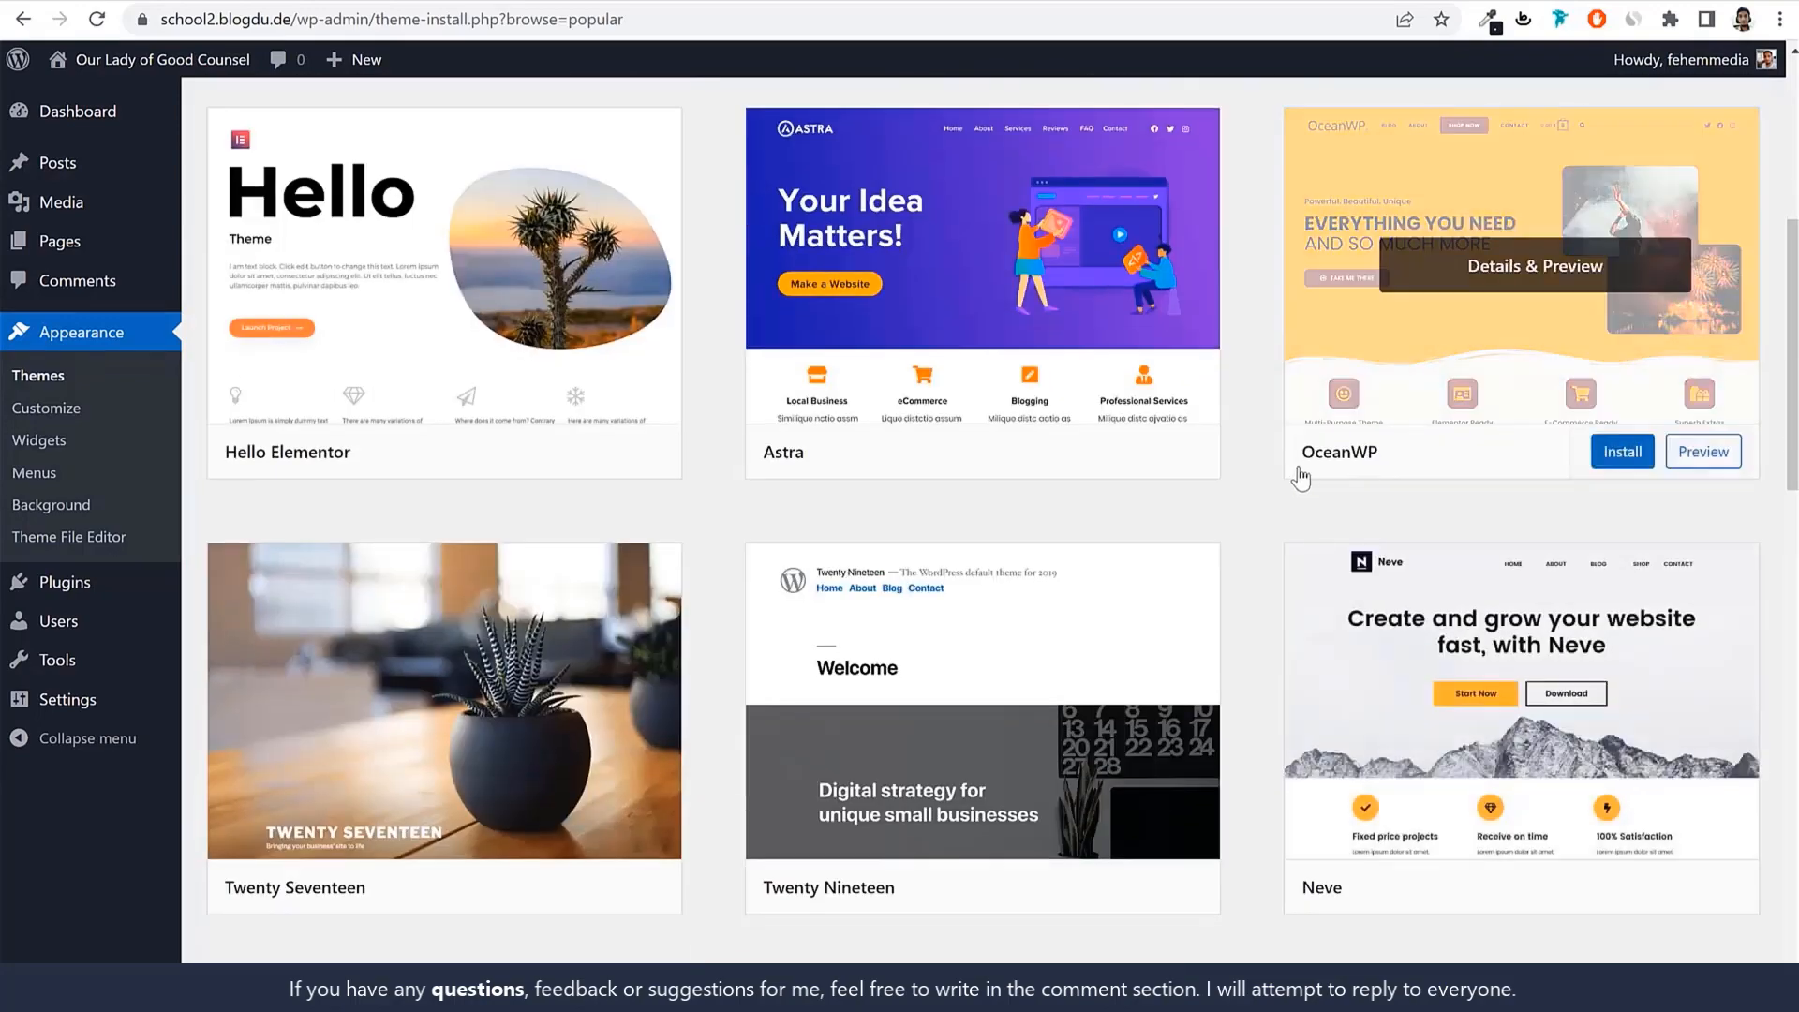
pyautogui.moveTo(1298, 455); pyautogui.dragTo(1393, 469)
pyautogui.scroll(3, 1415, 581)
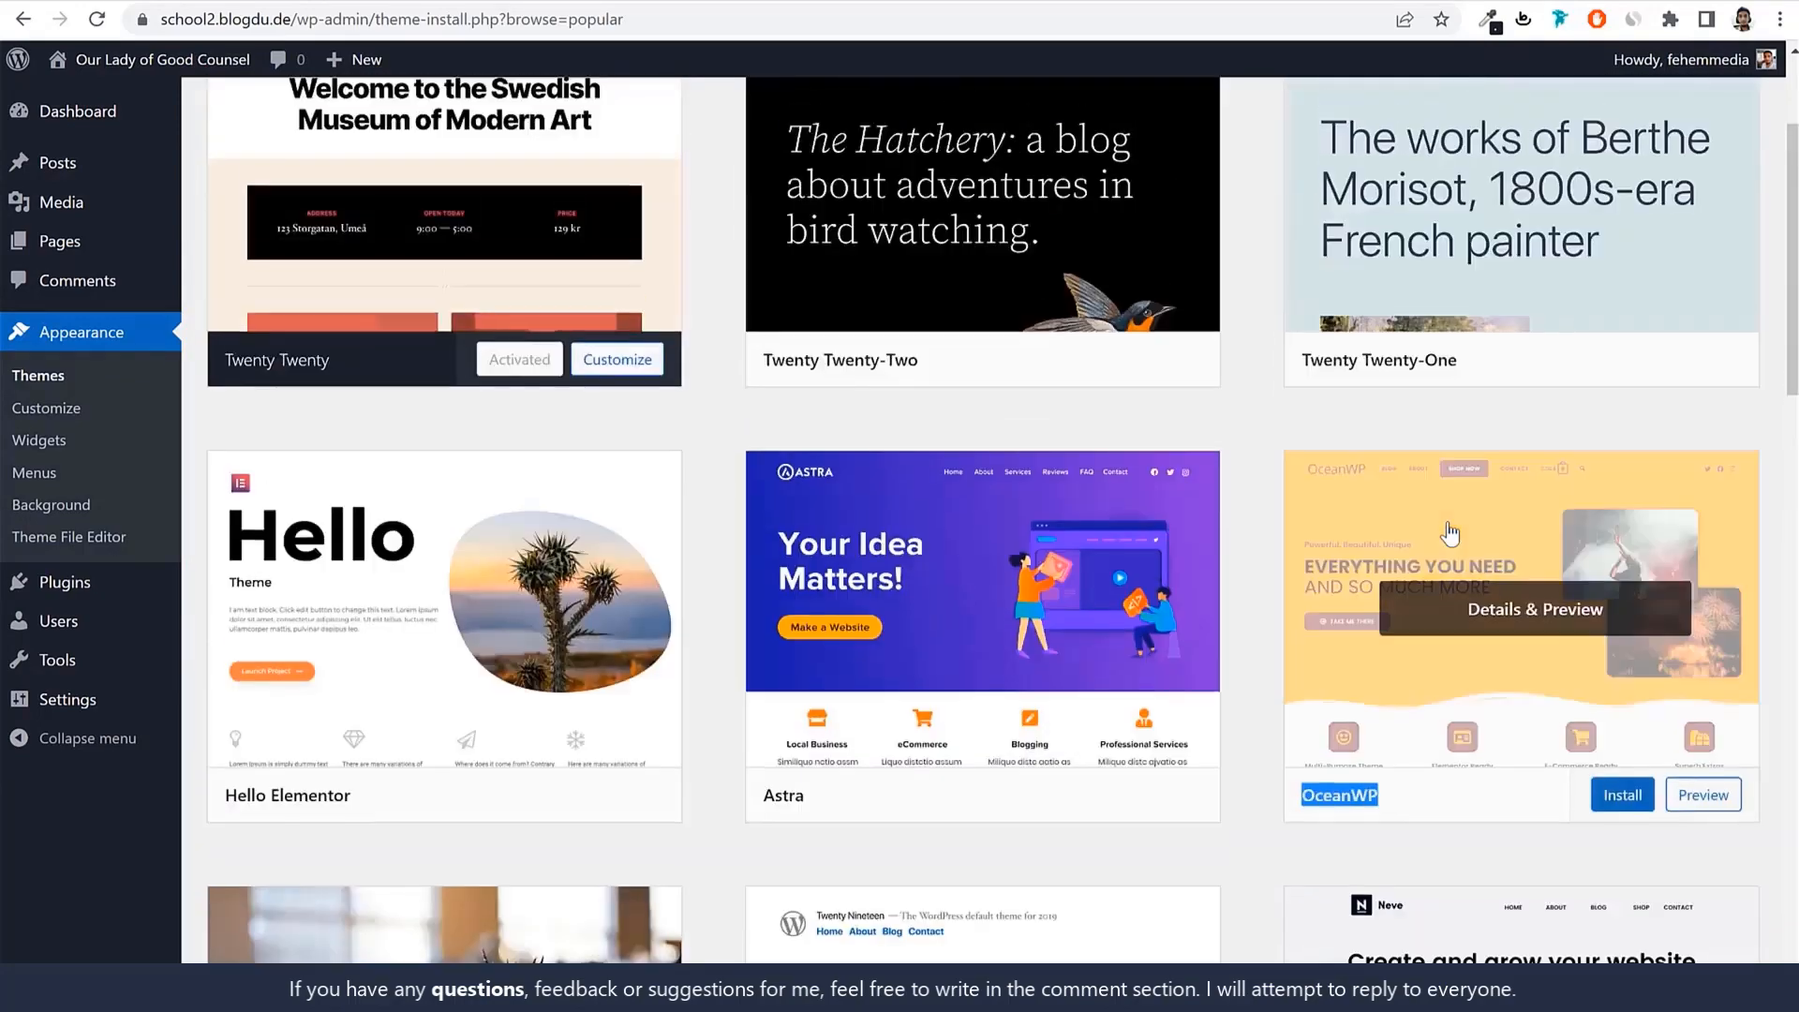
pyautogui.scroll(2, 1443, 562)
pyautogui.click(1537, 180)
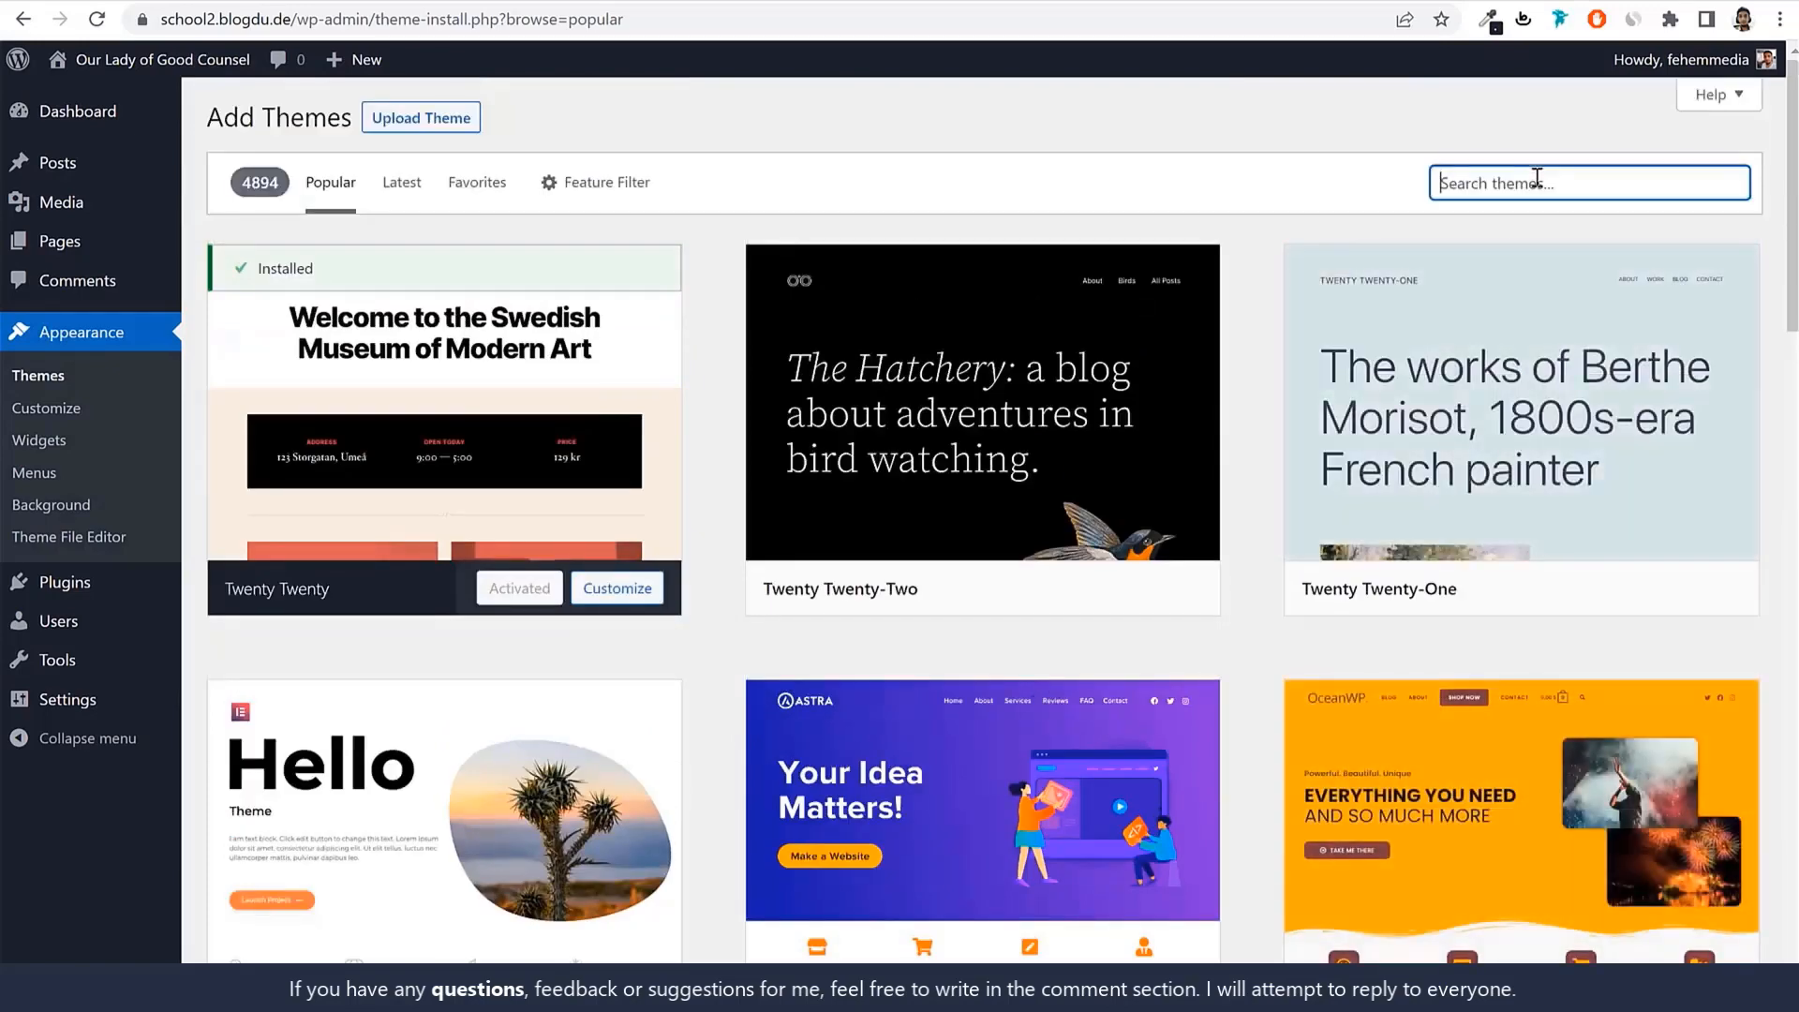
pyautogui.write('oceanwp')
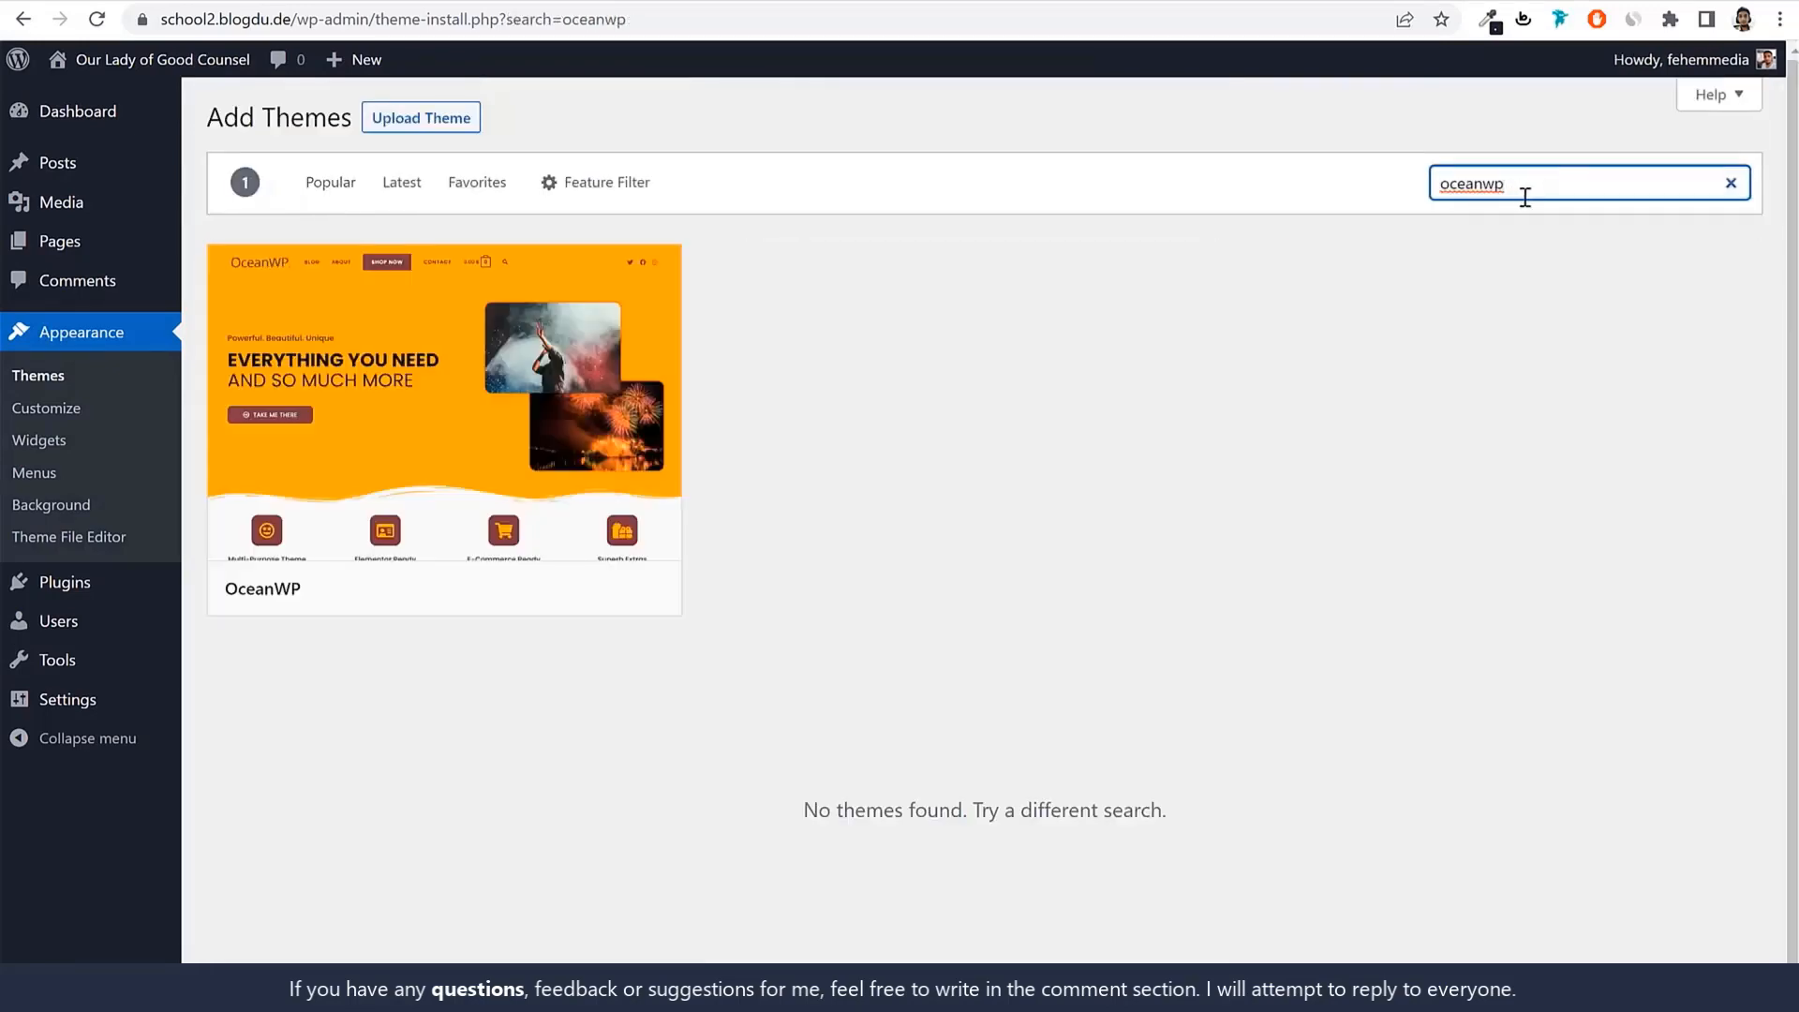
# Install the OceanWP theme and activate it.
pyautogui.moveTo(325, 601); pyautogui.dragTo(229, 606)
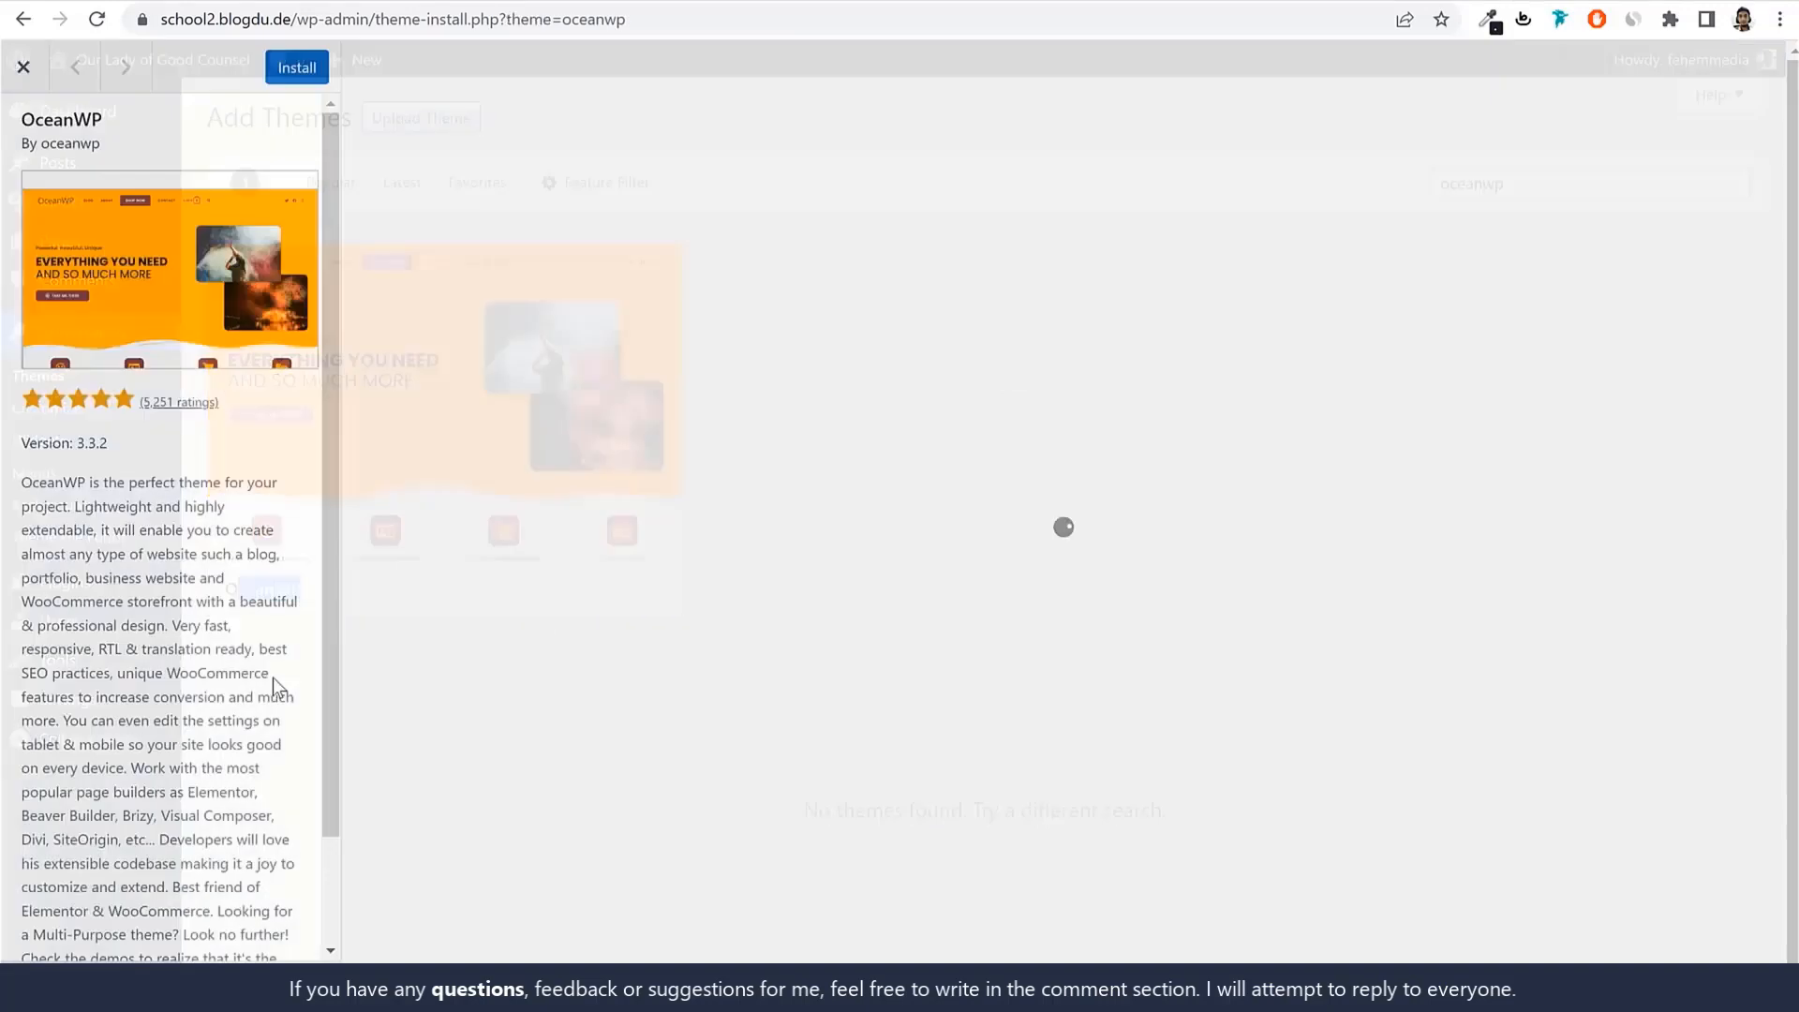
pyautogui.click(21, 67)
pyautogui.click(534, 614)
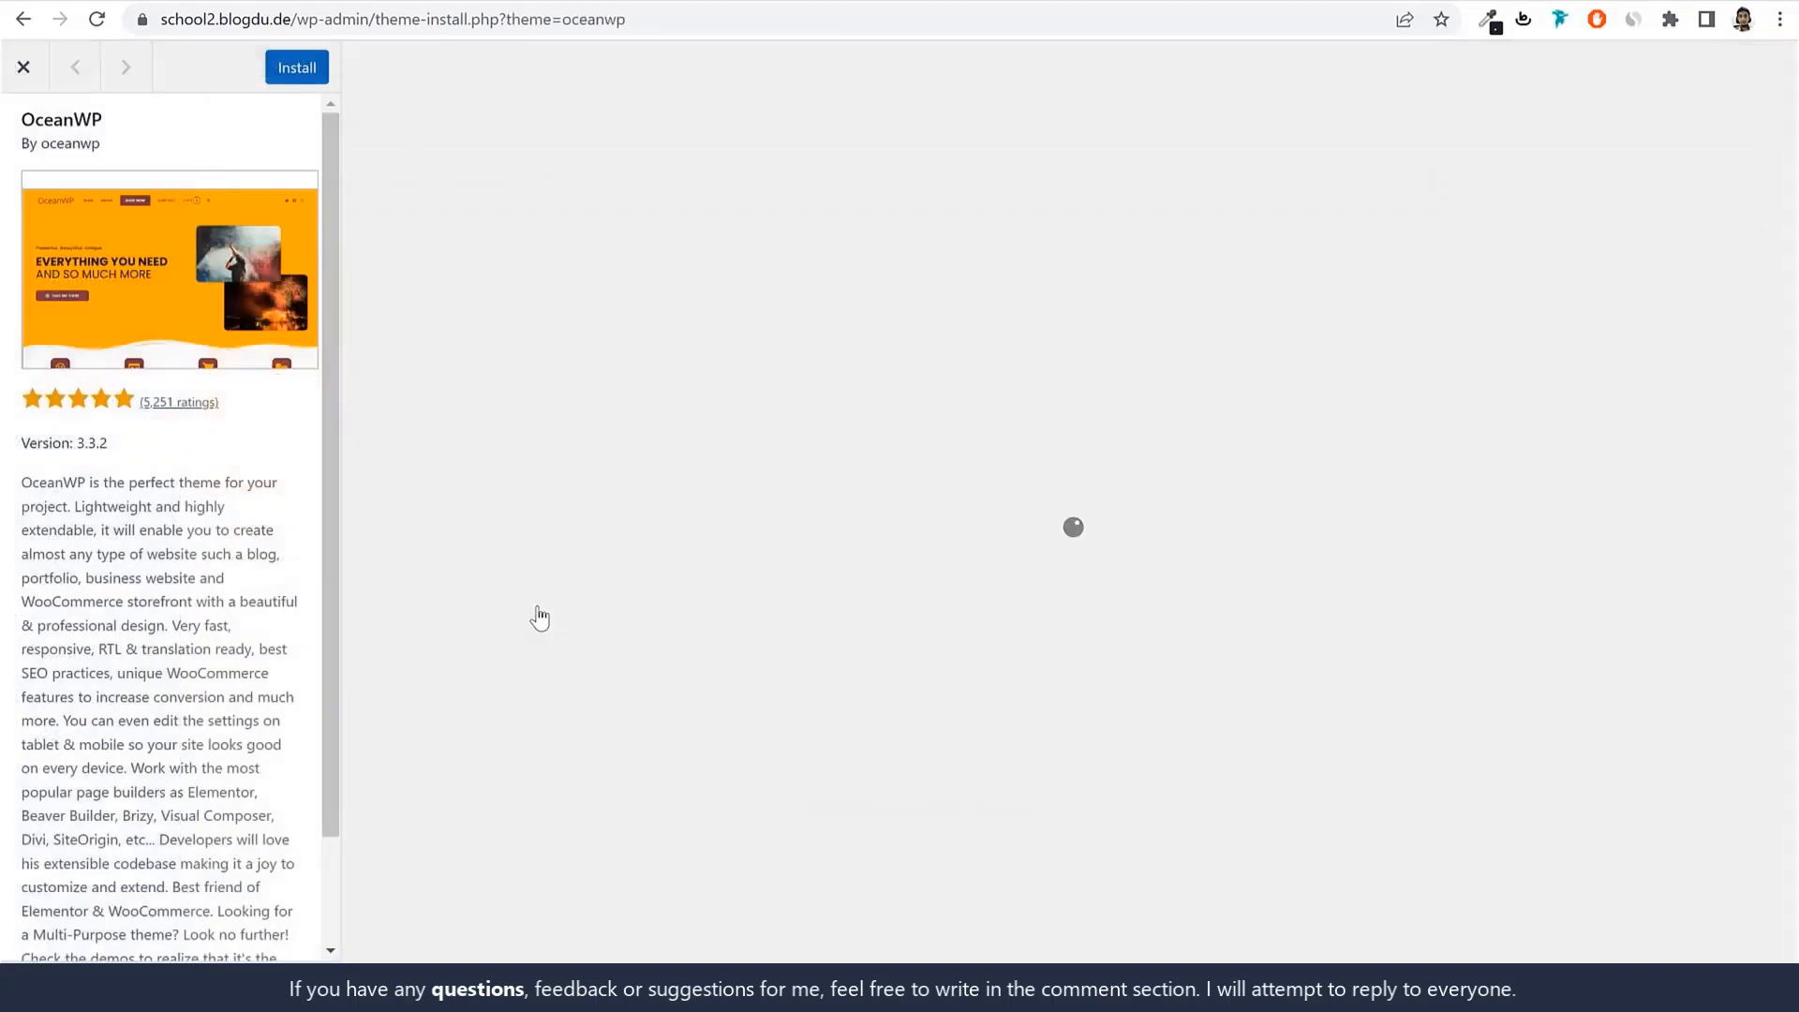
pyautogui.click(286, 75)
pyautogui.click(22, 68)
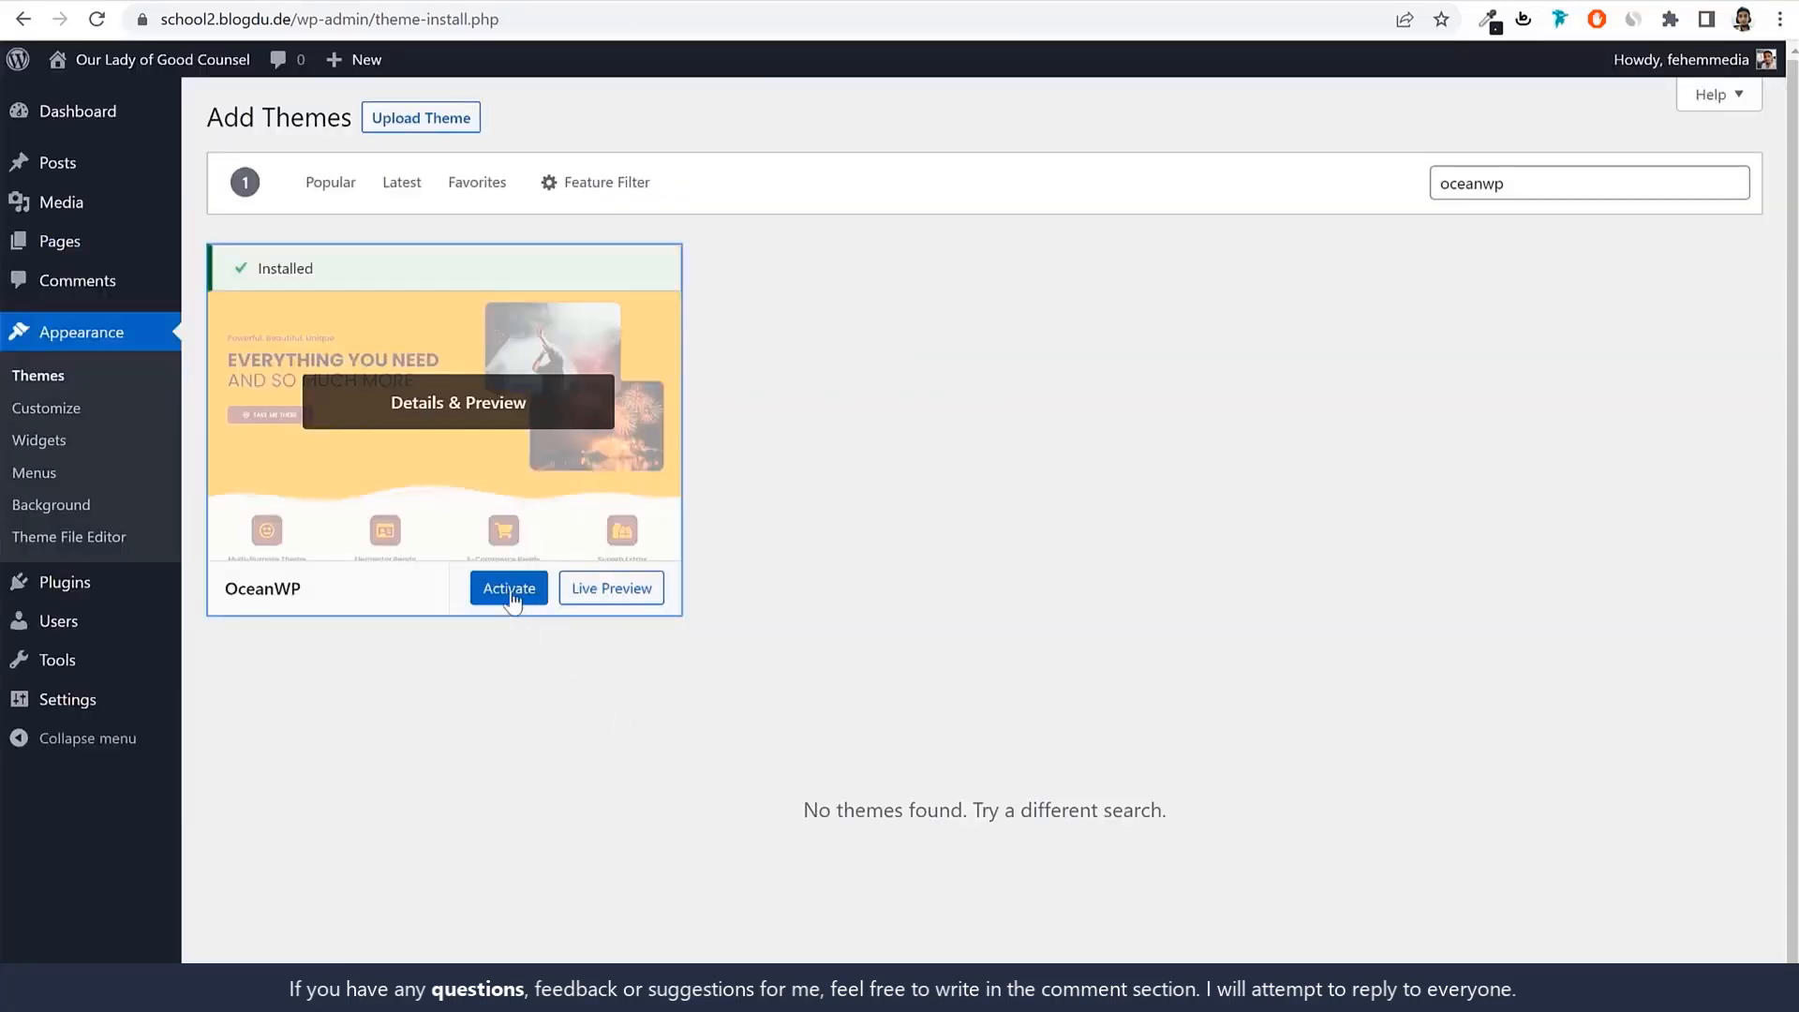
pyautogui.click(507, 592)
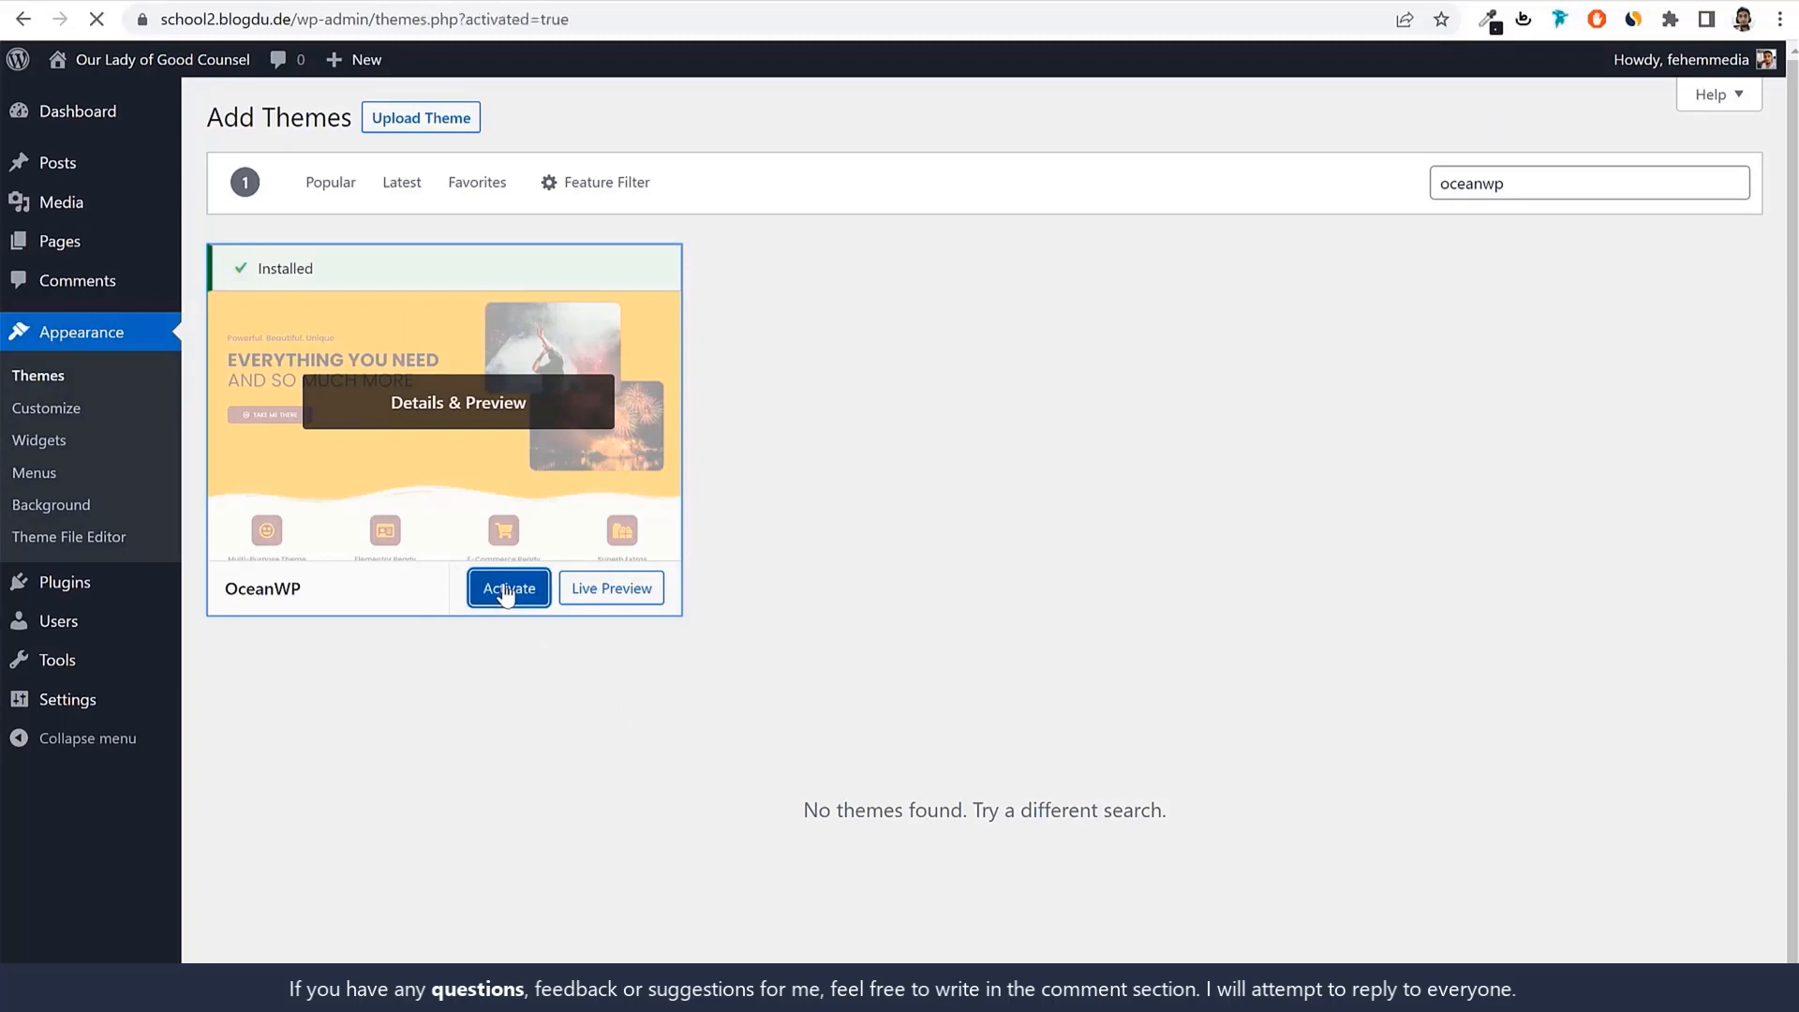
# Delete the Twenty Twenty theme.
pyautogui.scroll(-1, 744, 602)
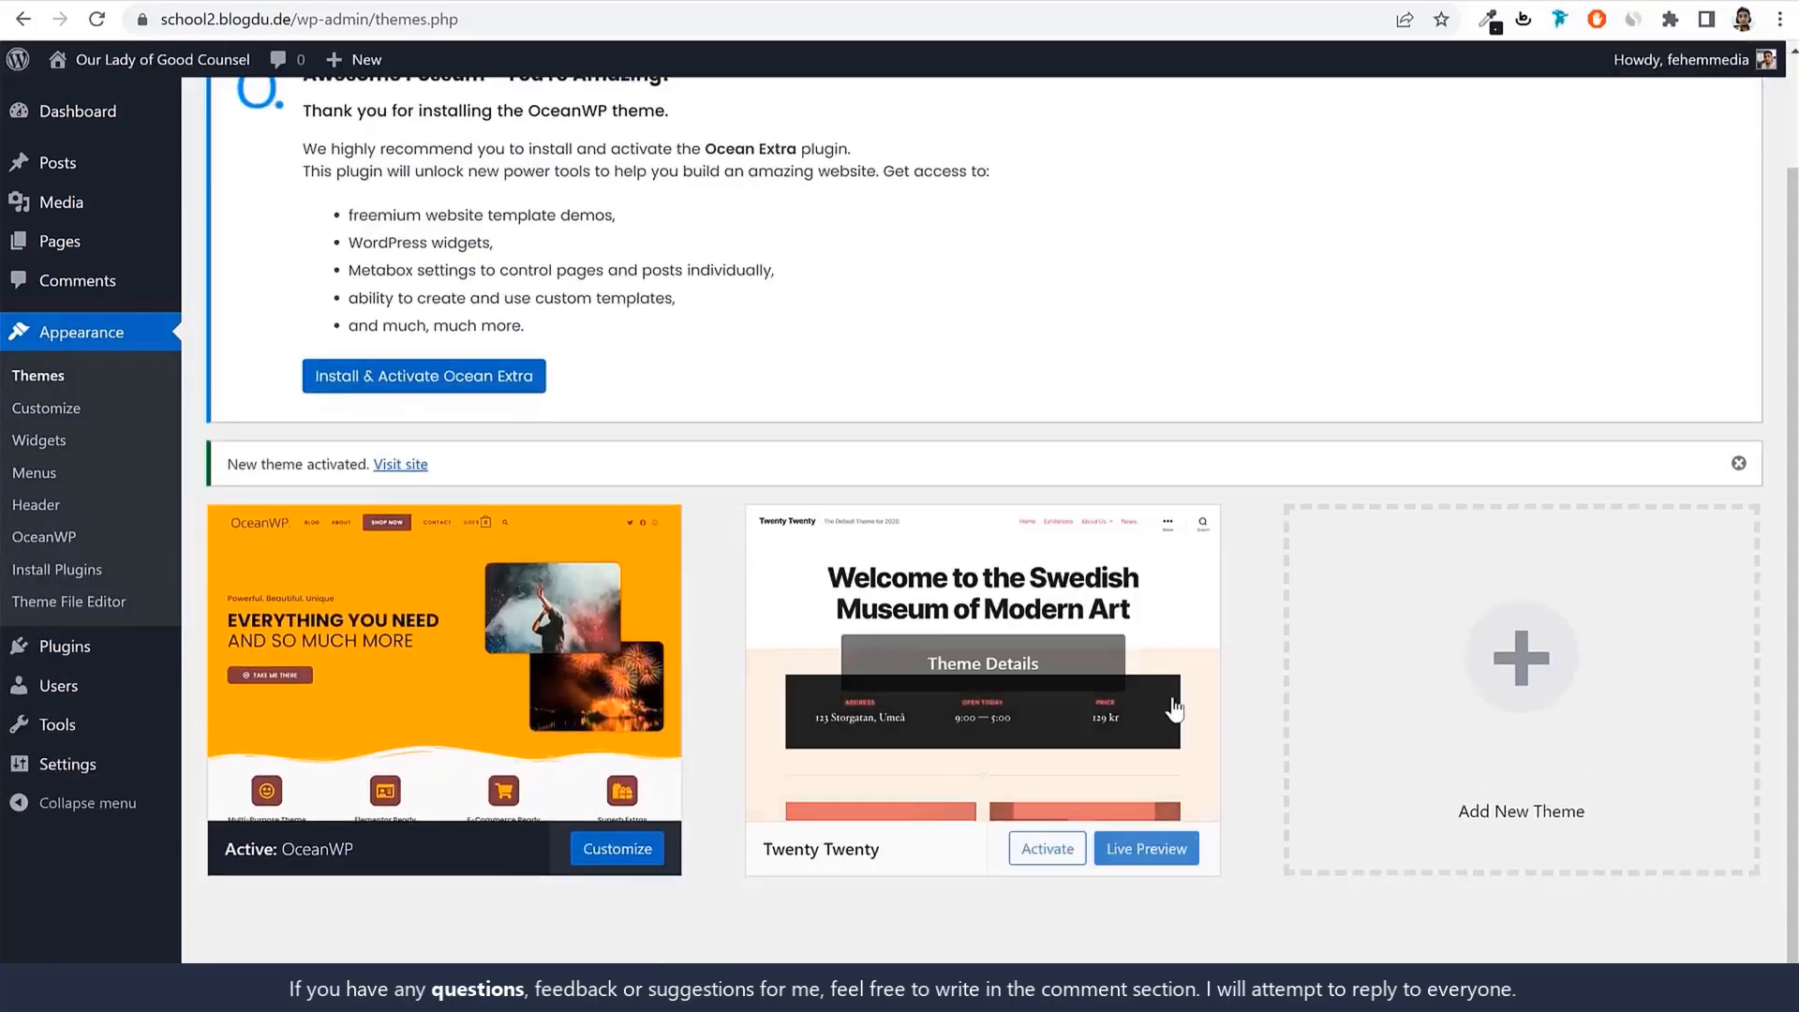
pyautogui.click(990, 691)
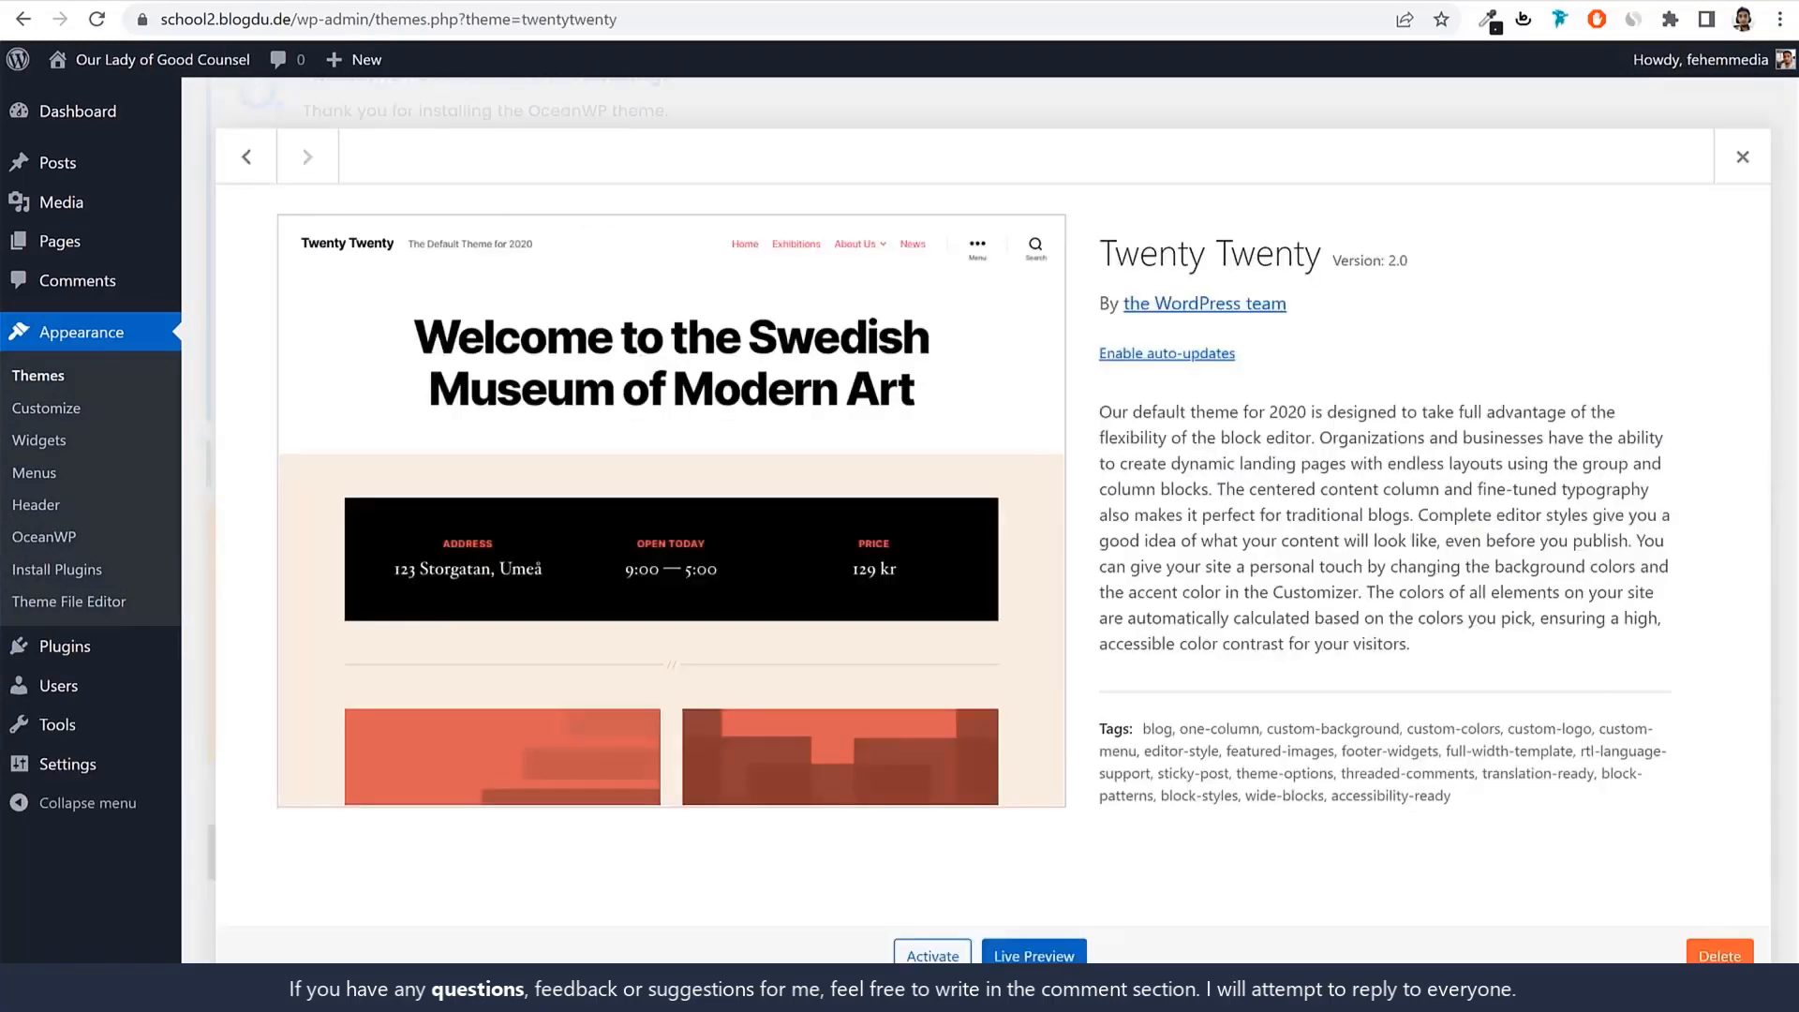
pyautogui.click(1720, 954)
pyautogui.click(1003, 186)
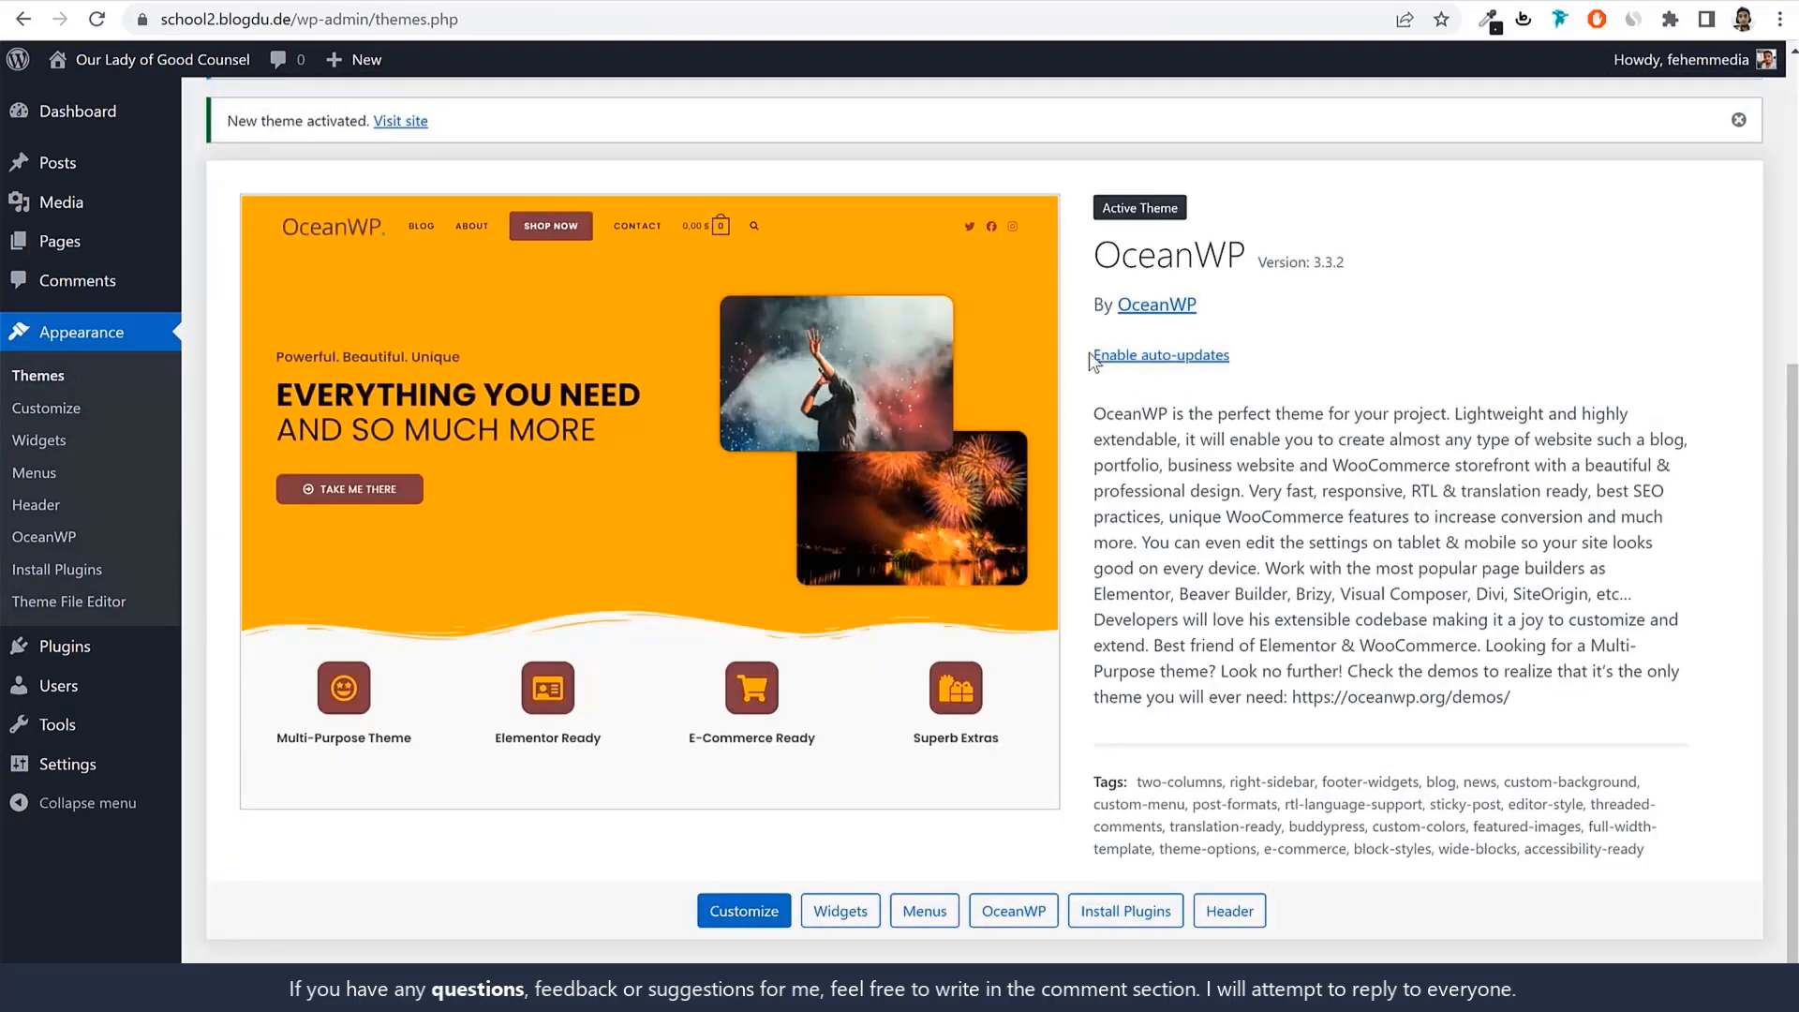
# Enable automatic updates for the OceanWP theme.
pyautogui.moveTo(1193, 375); pyautogui.dragTo(1237, 417)
pyautogui.click(1195, 354)
pyautogui.moveTo(1308, 266); pyautogui.dragTo(1378, 274)
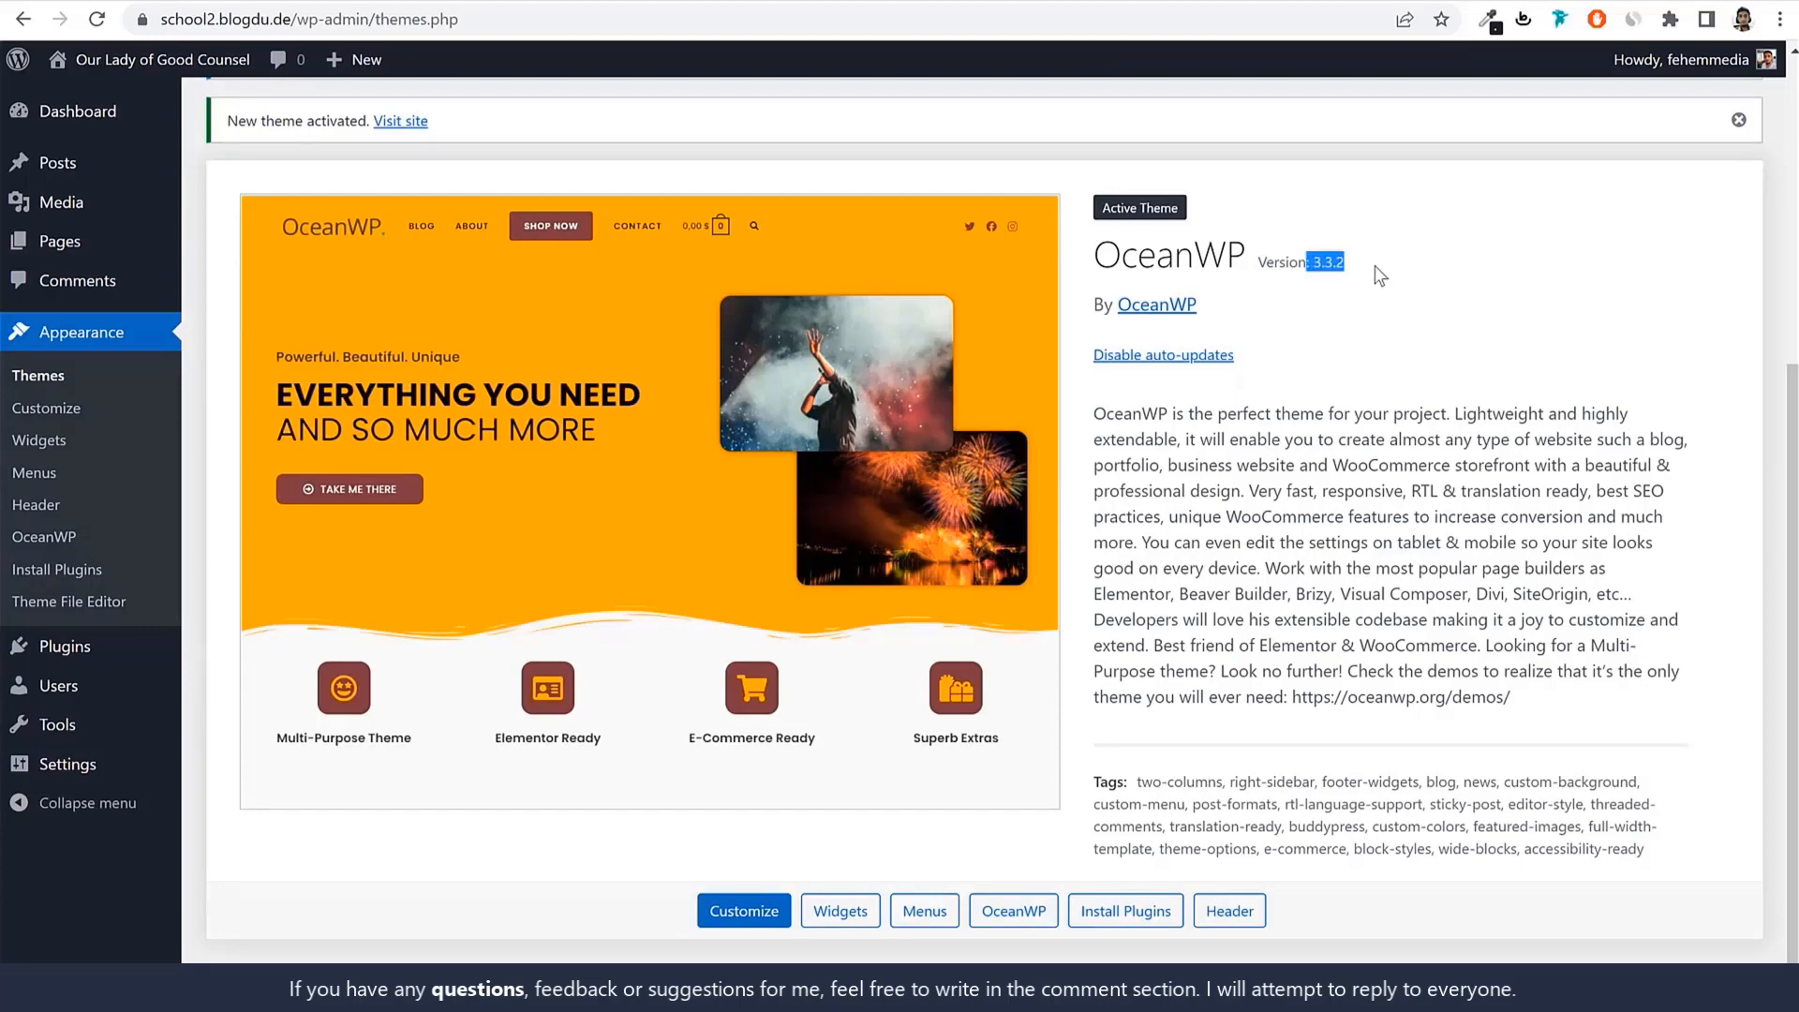
pyautogui.click(1400, 459)
# Dismiss the Ocean Extra recommendation and the 'New theme activated' notices.
pyautogui.scroll(4, 1353, 466)
pyautogui.scroll(2, 1421, 603)
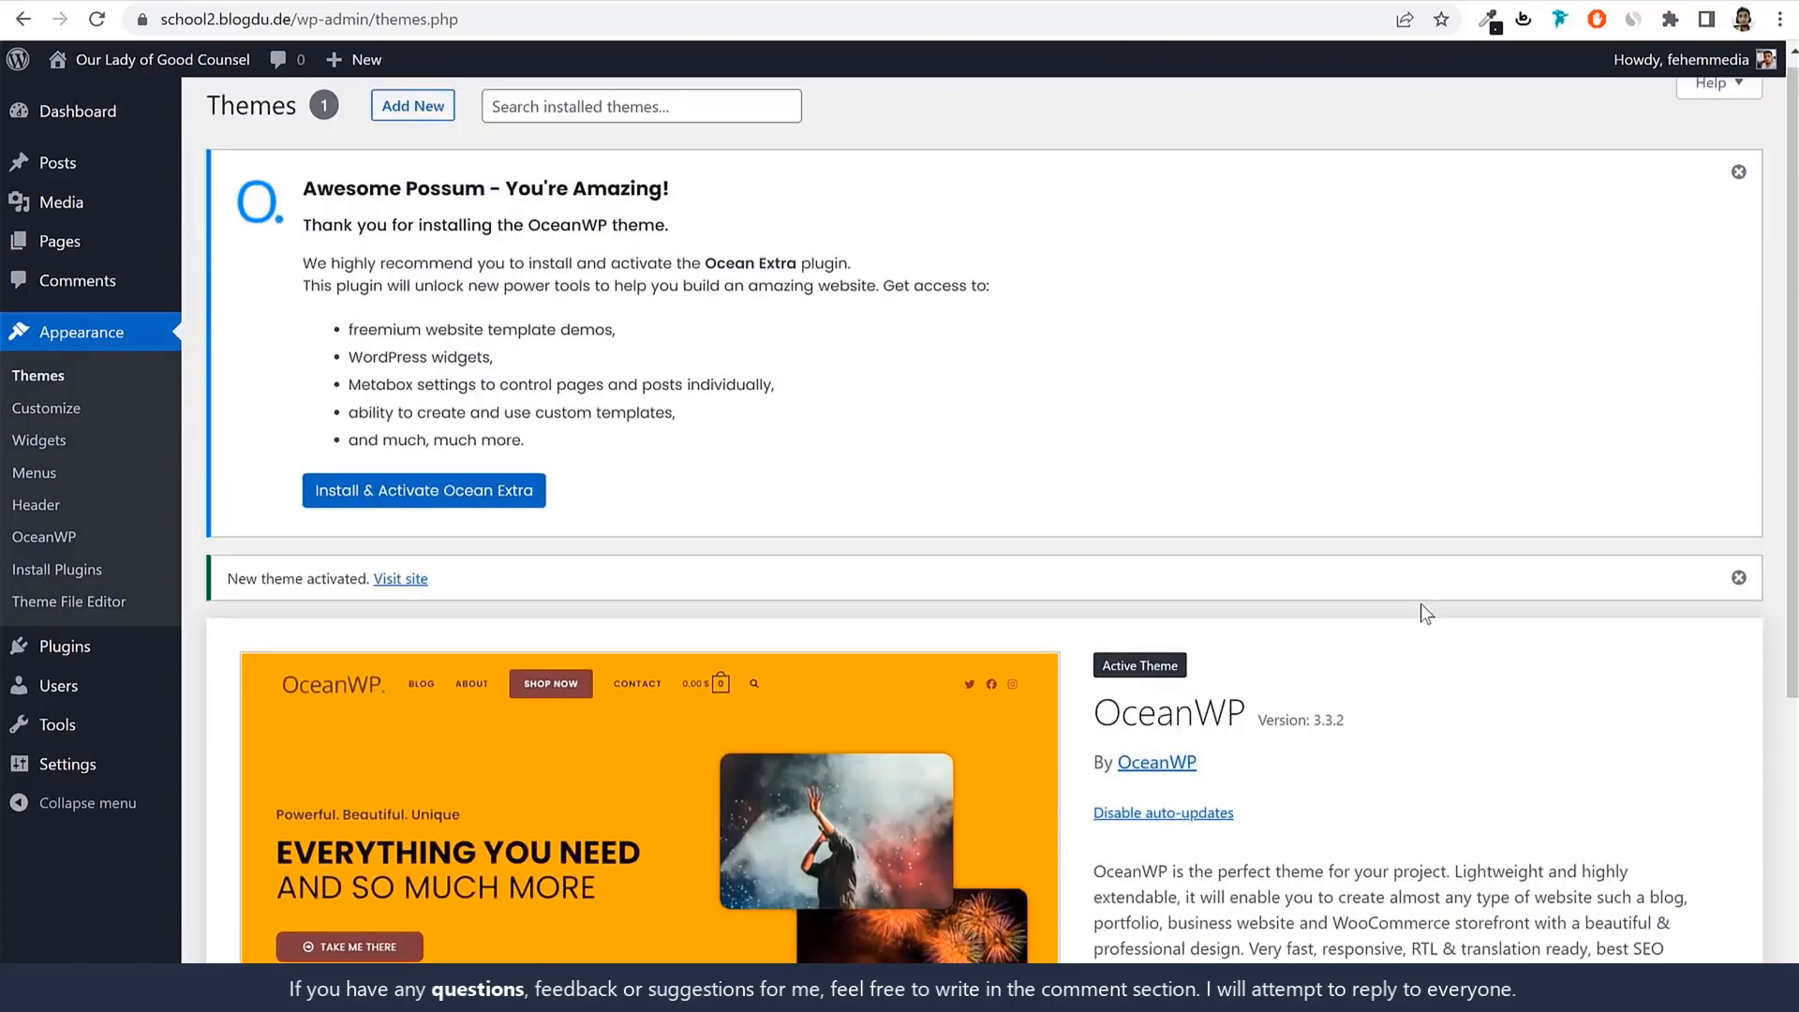
pyautogui.click(1739, 183)
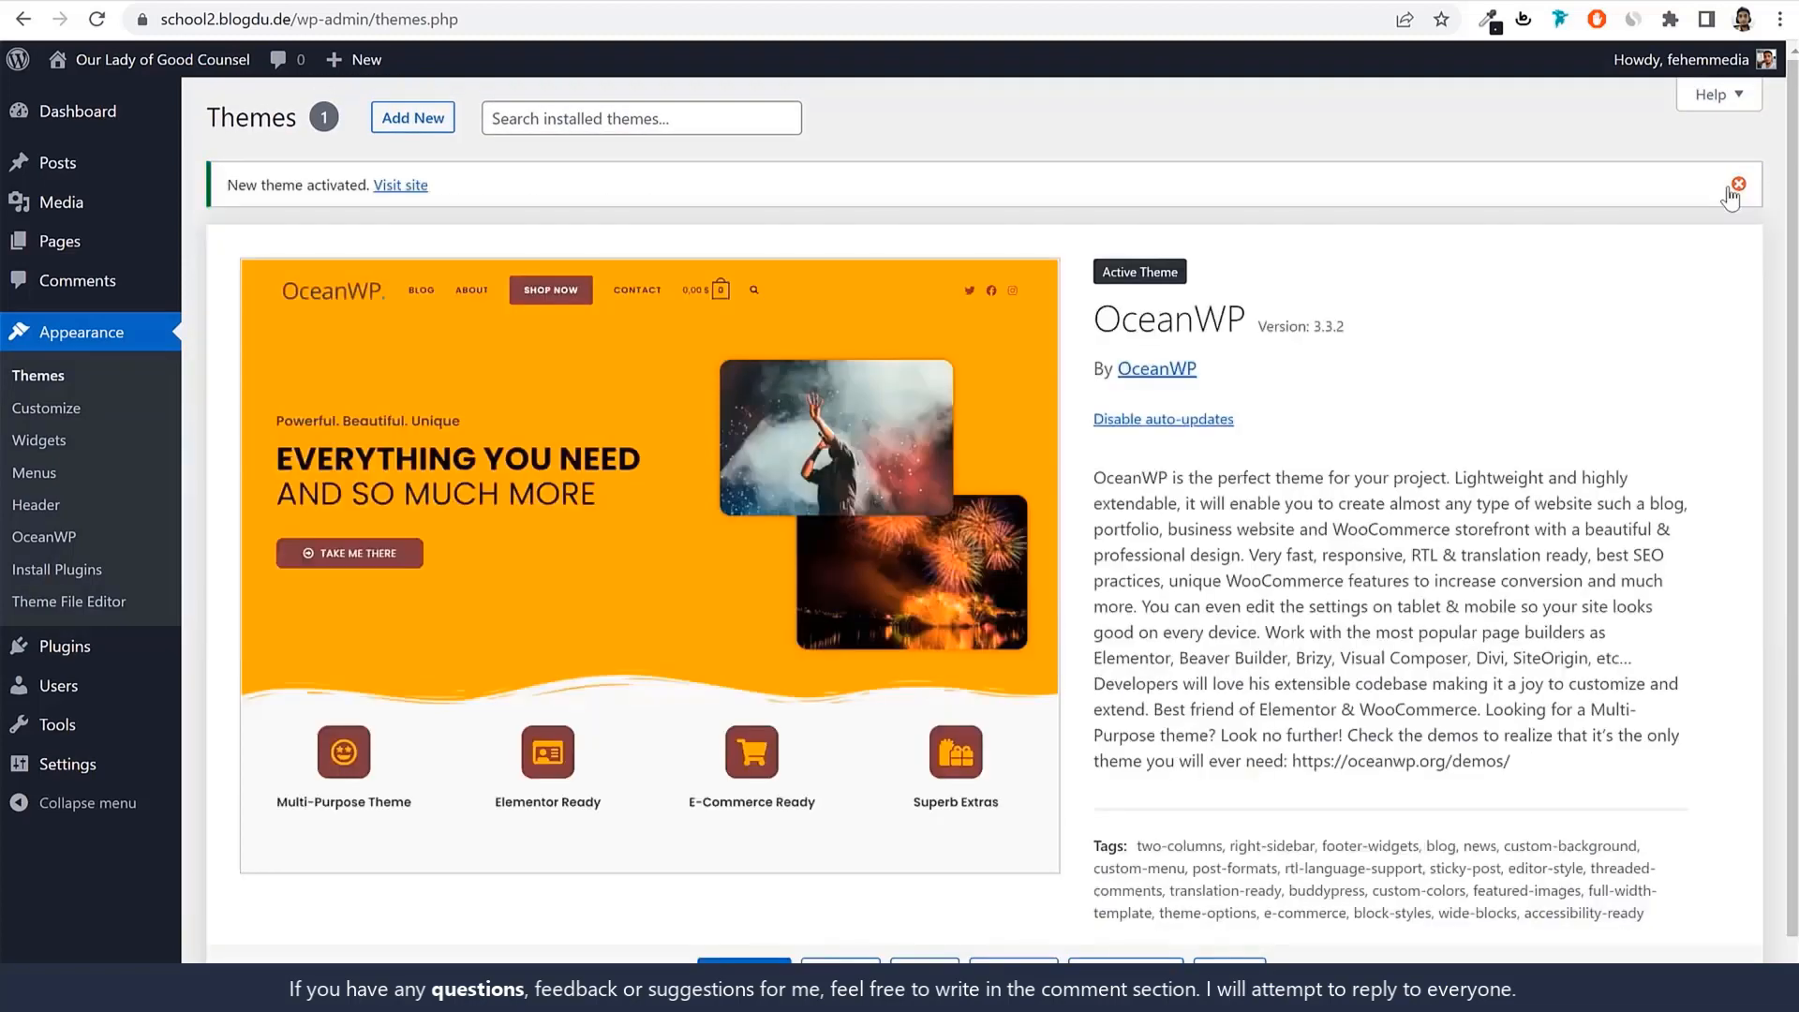
pyautogui.click(1740, 183)
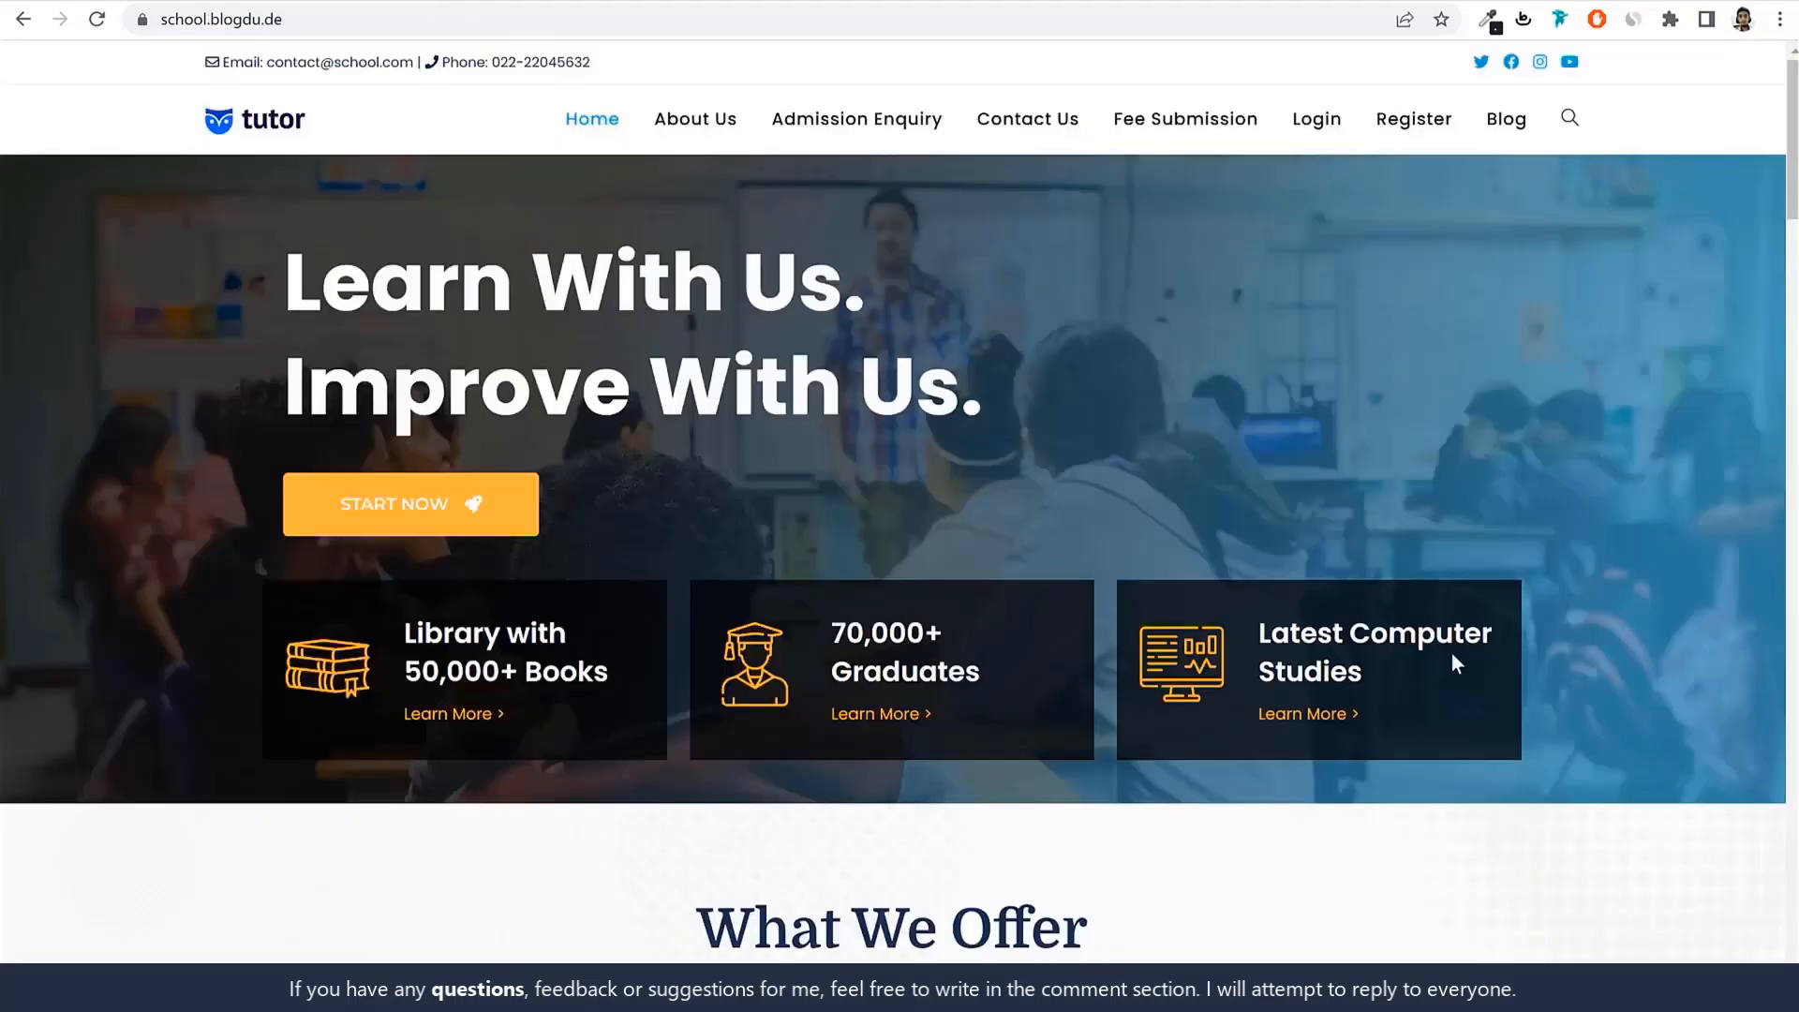
# Scroll through the demo school homepage.
pyautogui.scroll(-11, 1452, 656)
pyautogui.scroll(9, 1452, 655)
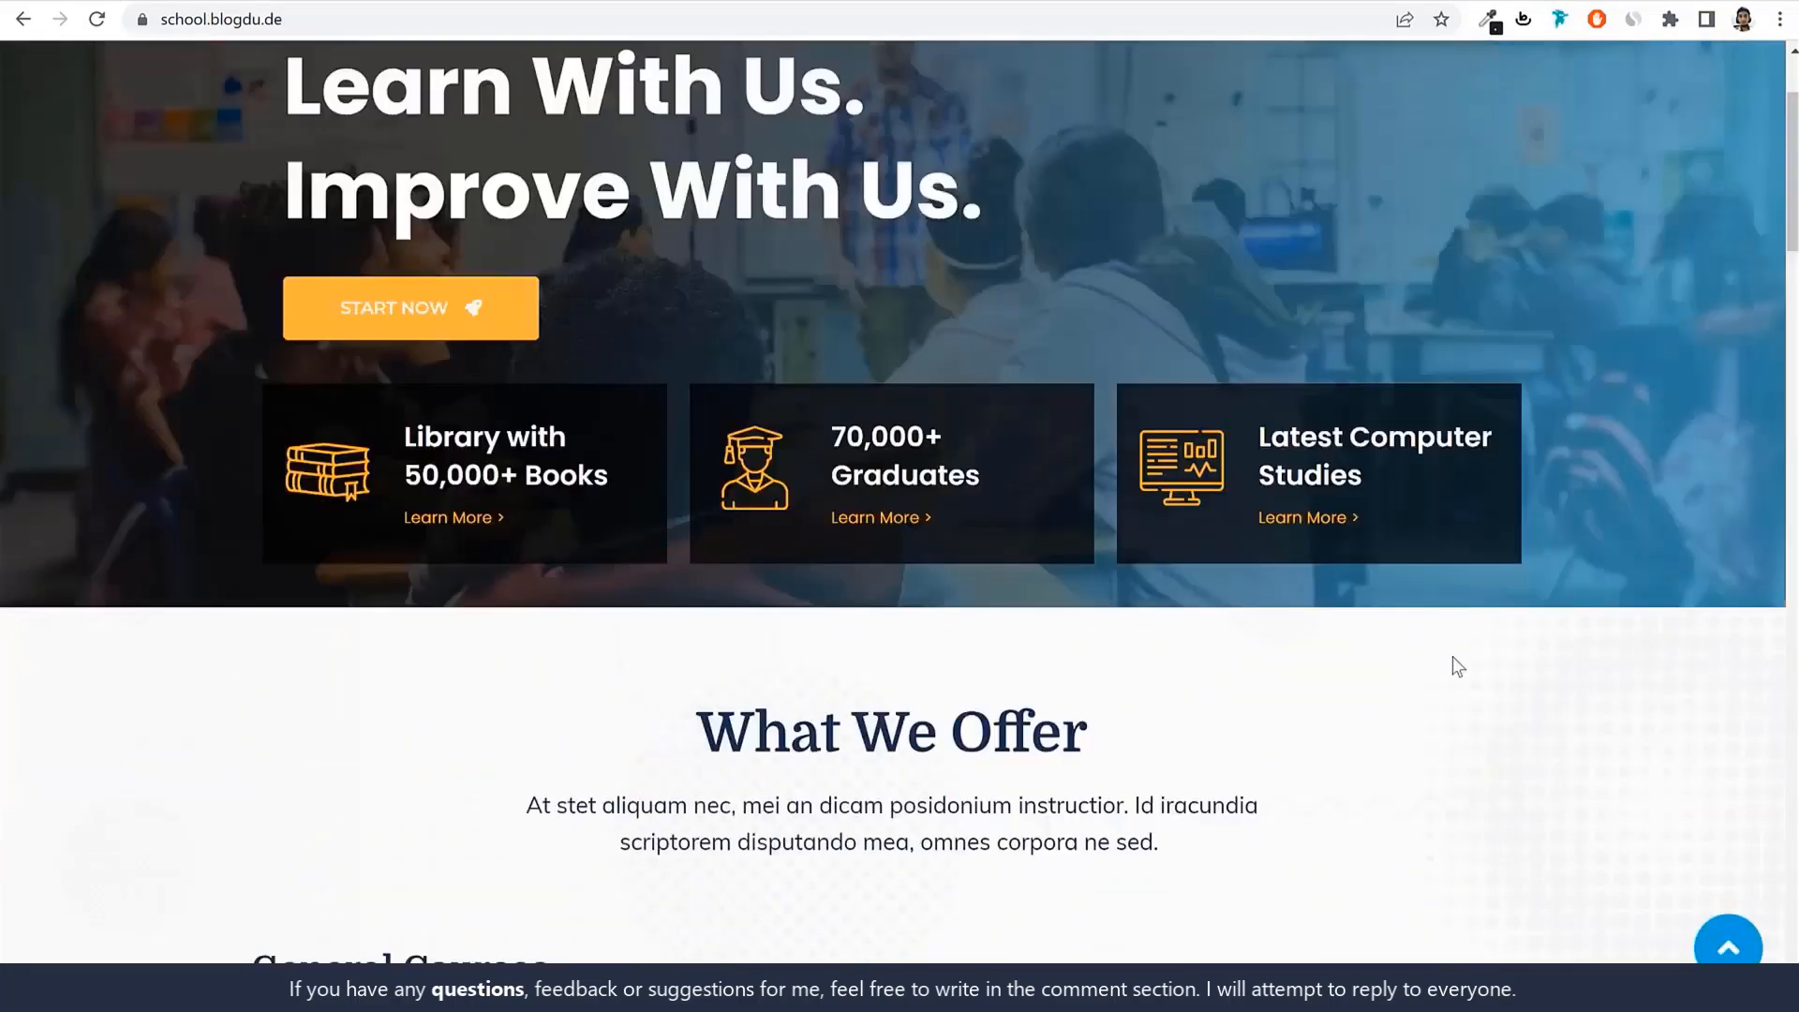
pyautogui.scroll(2, 1453, 657)
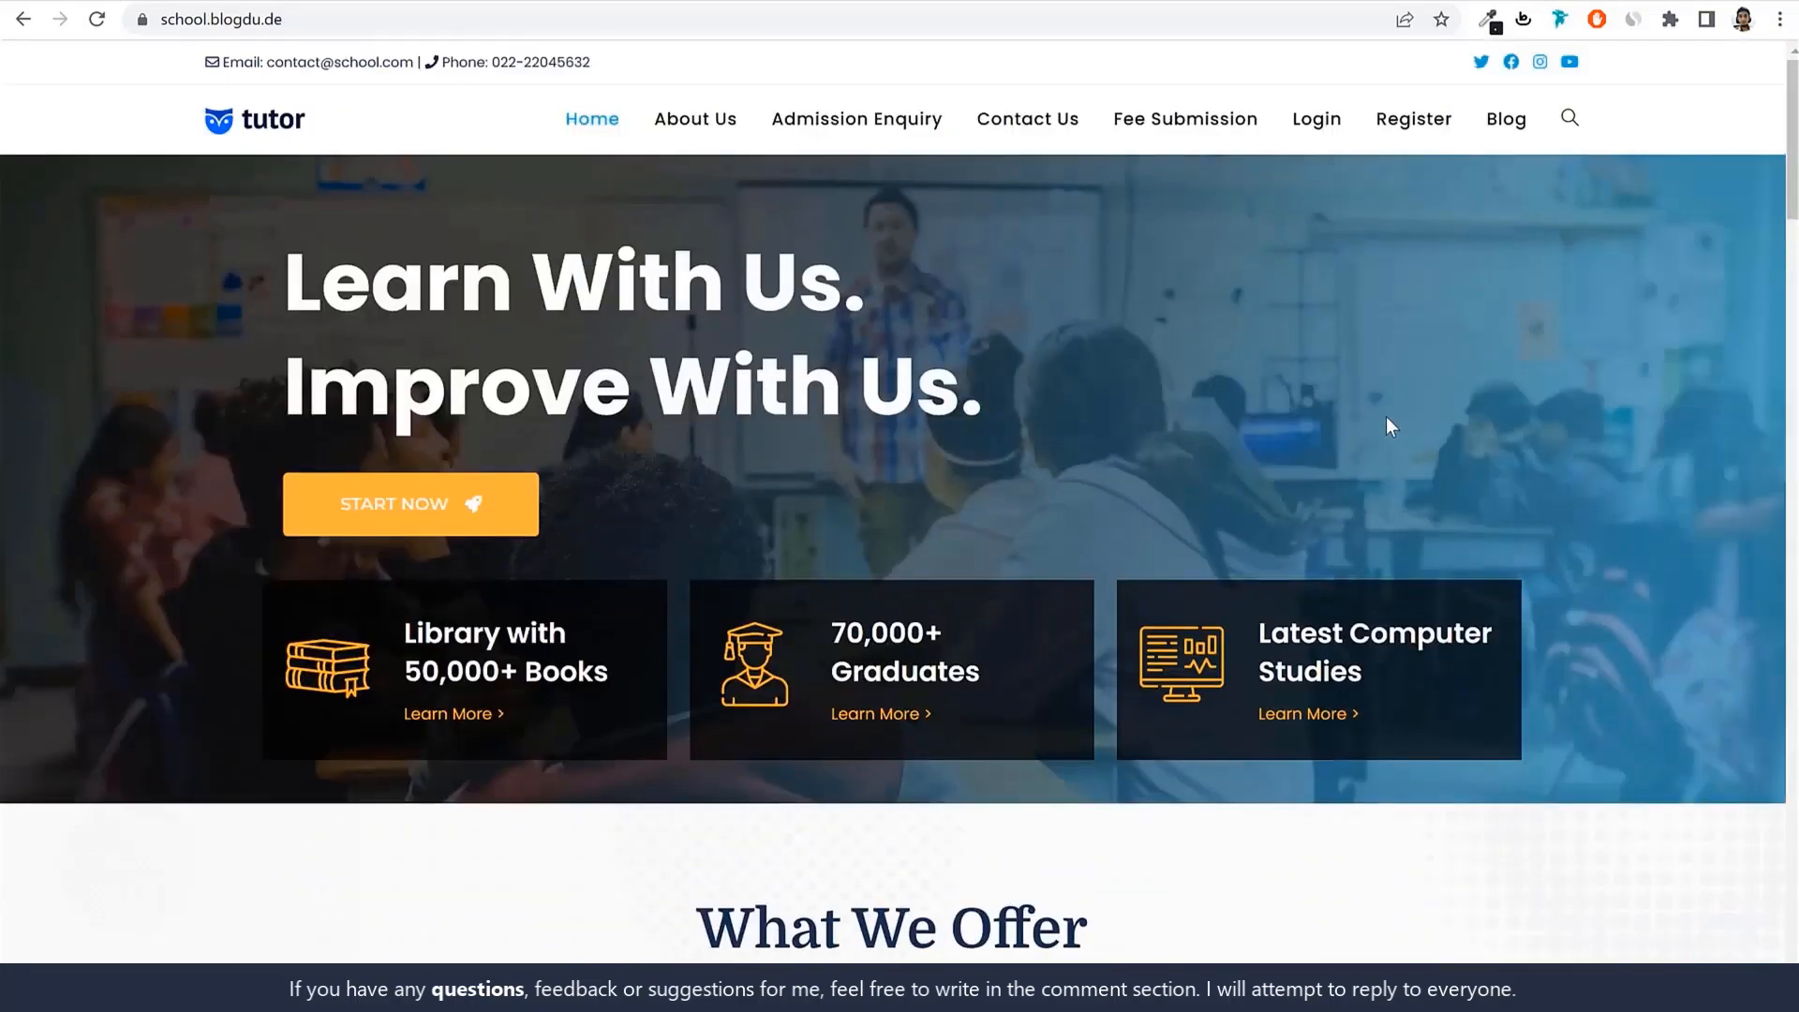
pyautogui.scroll(-12, 1289, 599)
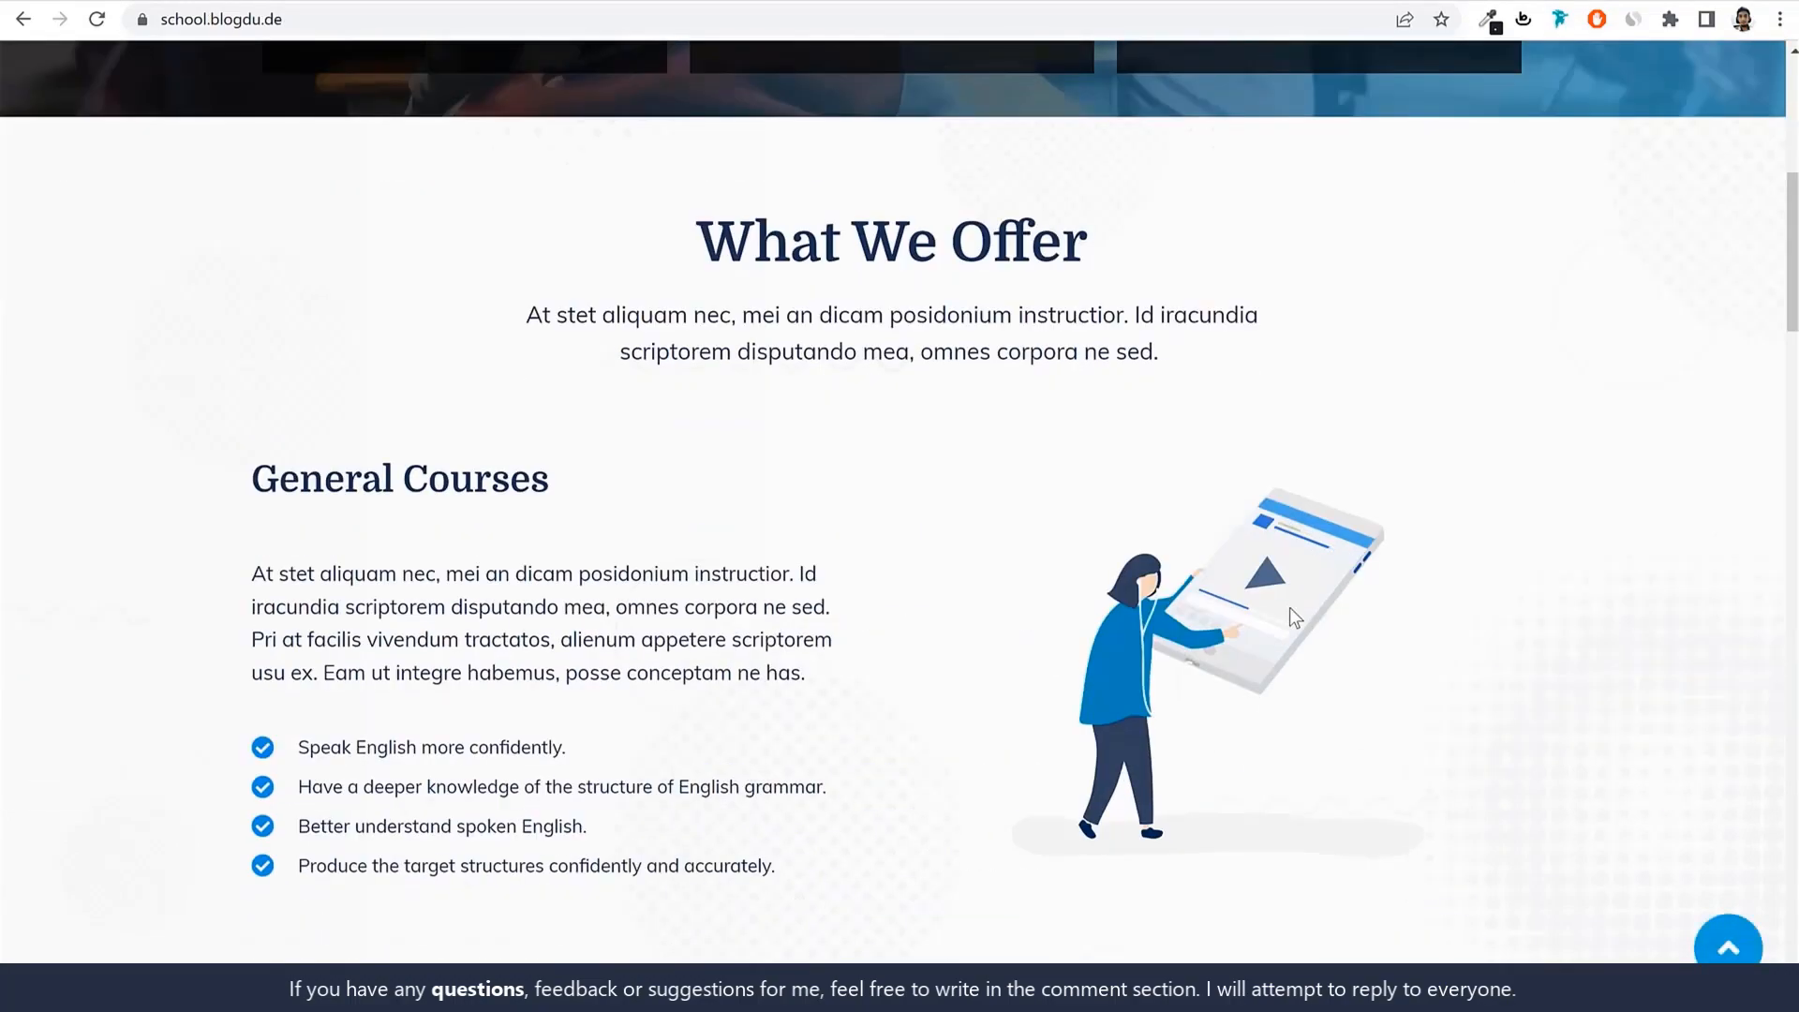
pyautogui.scroll(12, 1290, 613)
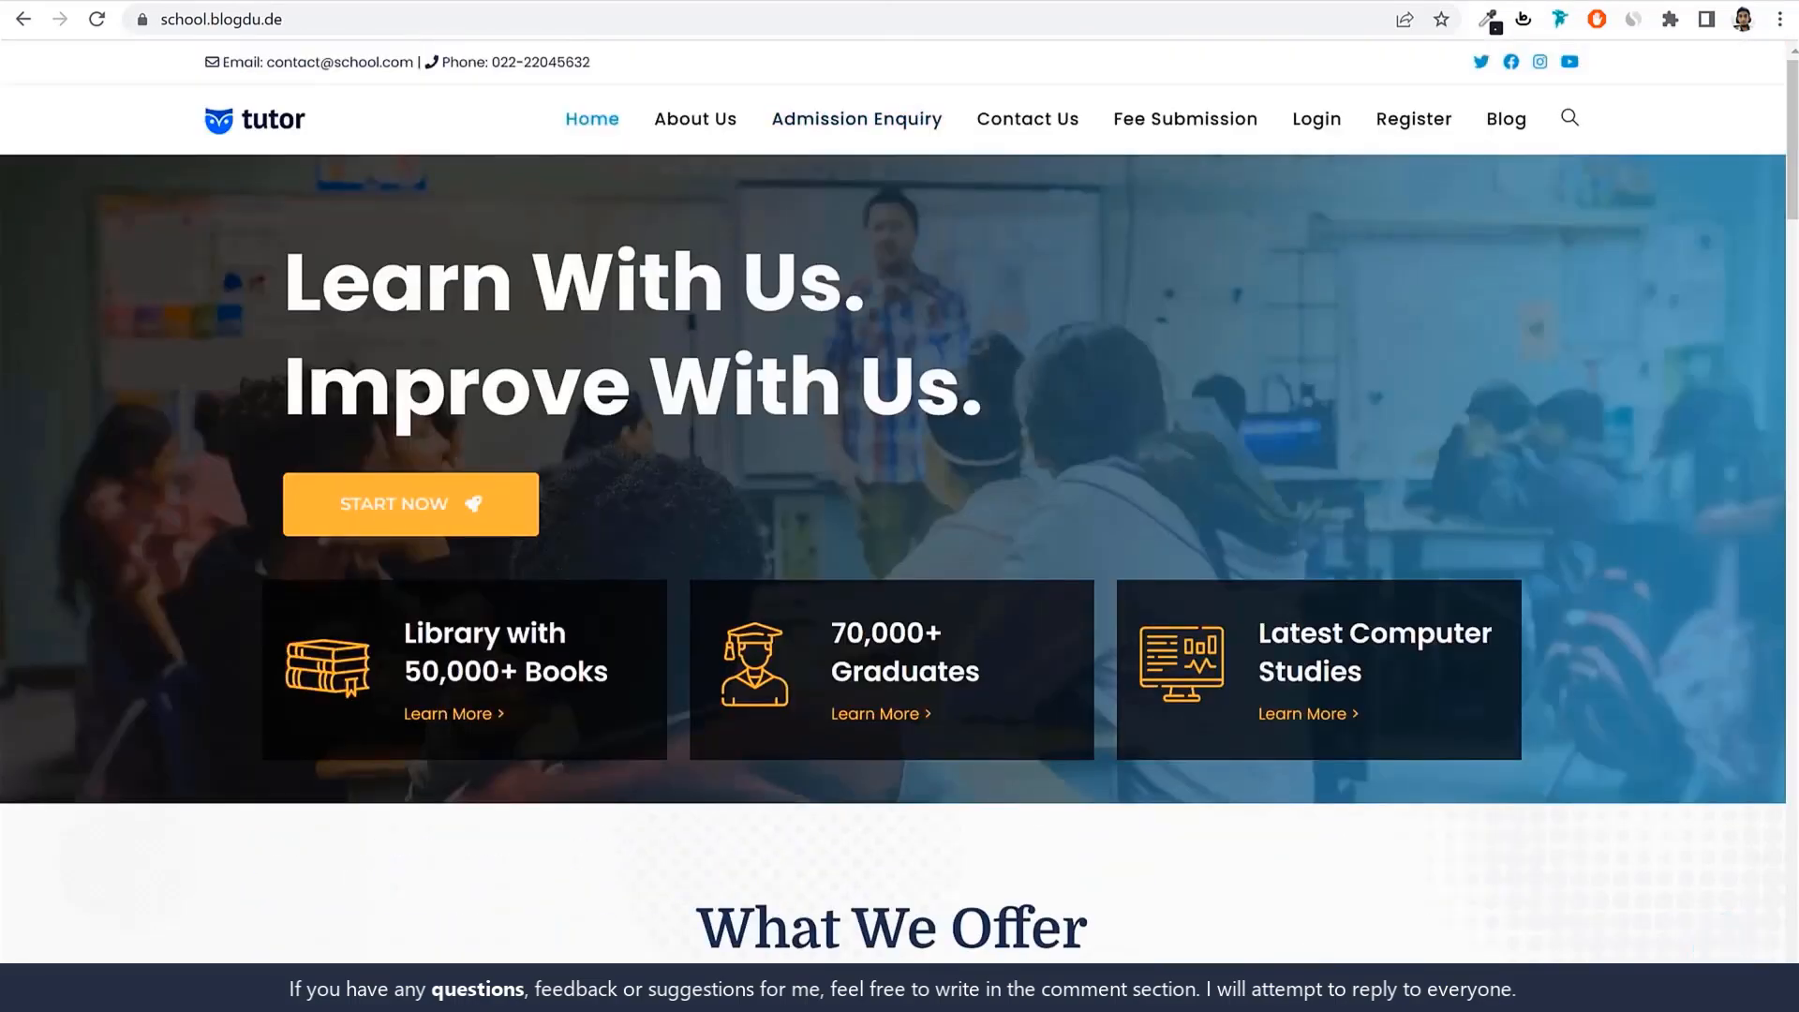
# Open a new browser tab and enter w3qna.com/em as the address.
pyautogui.hotkey('ctrl', 't')
pyautogui.click(435, 19)
pyautogui.write('w3qna.com/em')
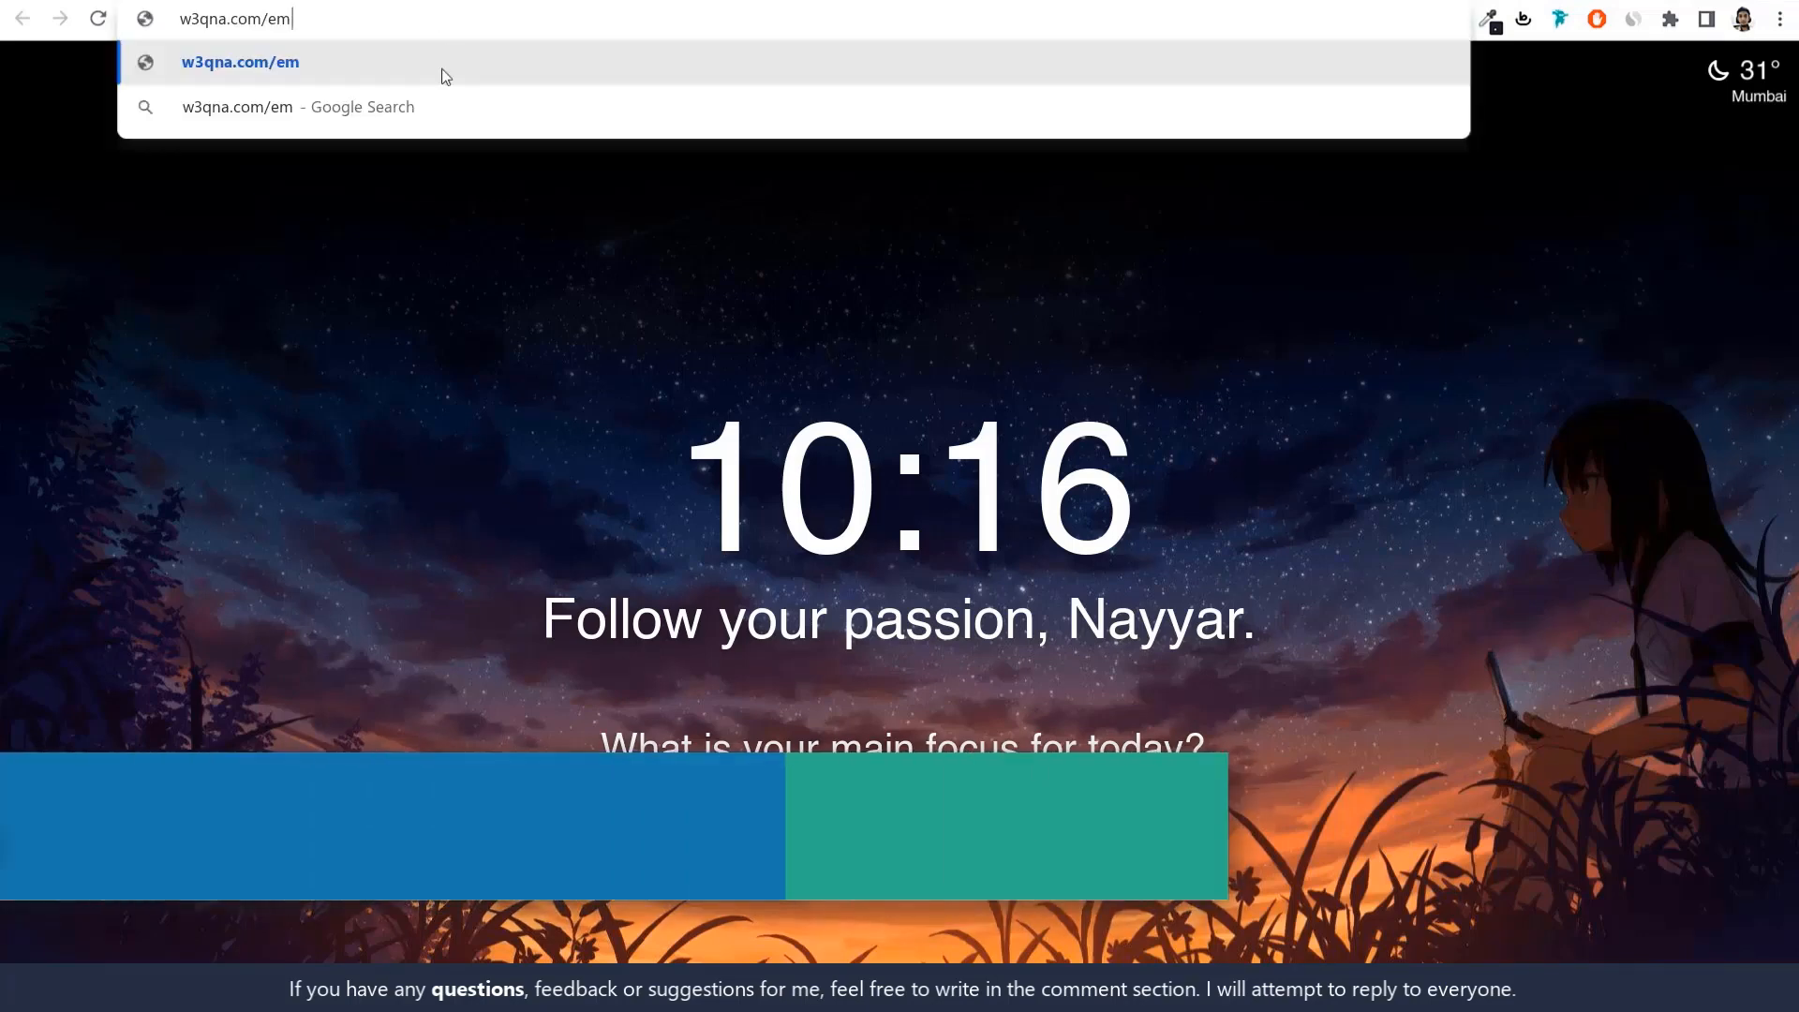
# Load w3qna.com/em and sign in to Elementor with the saved login.
pyautogui.press('Return')
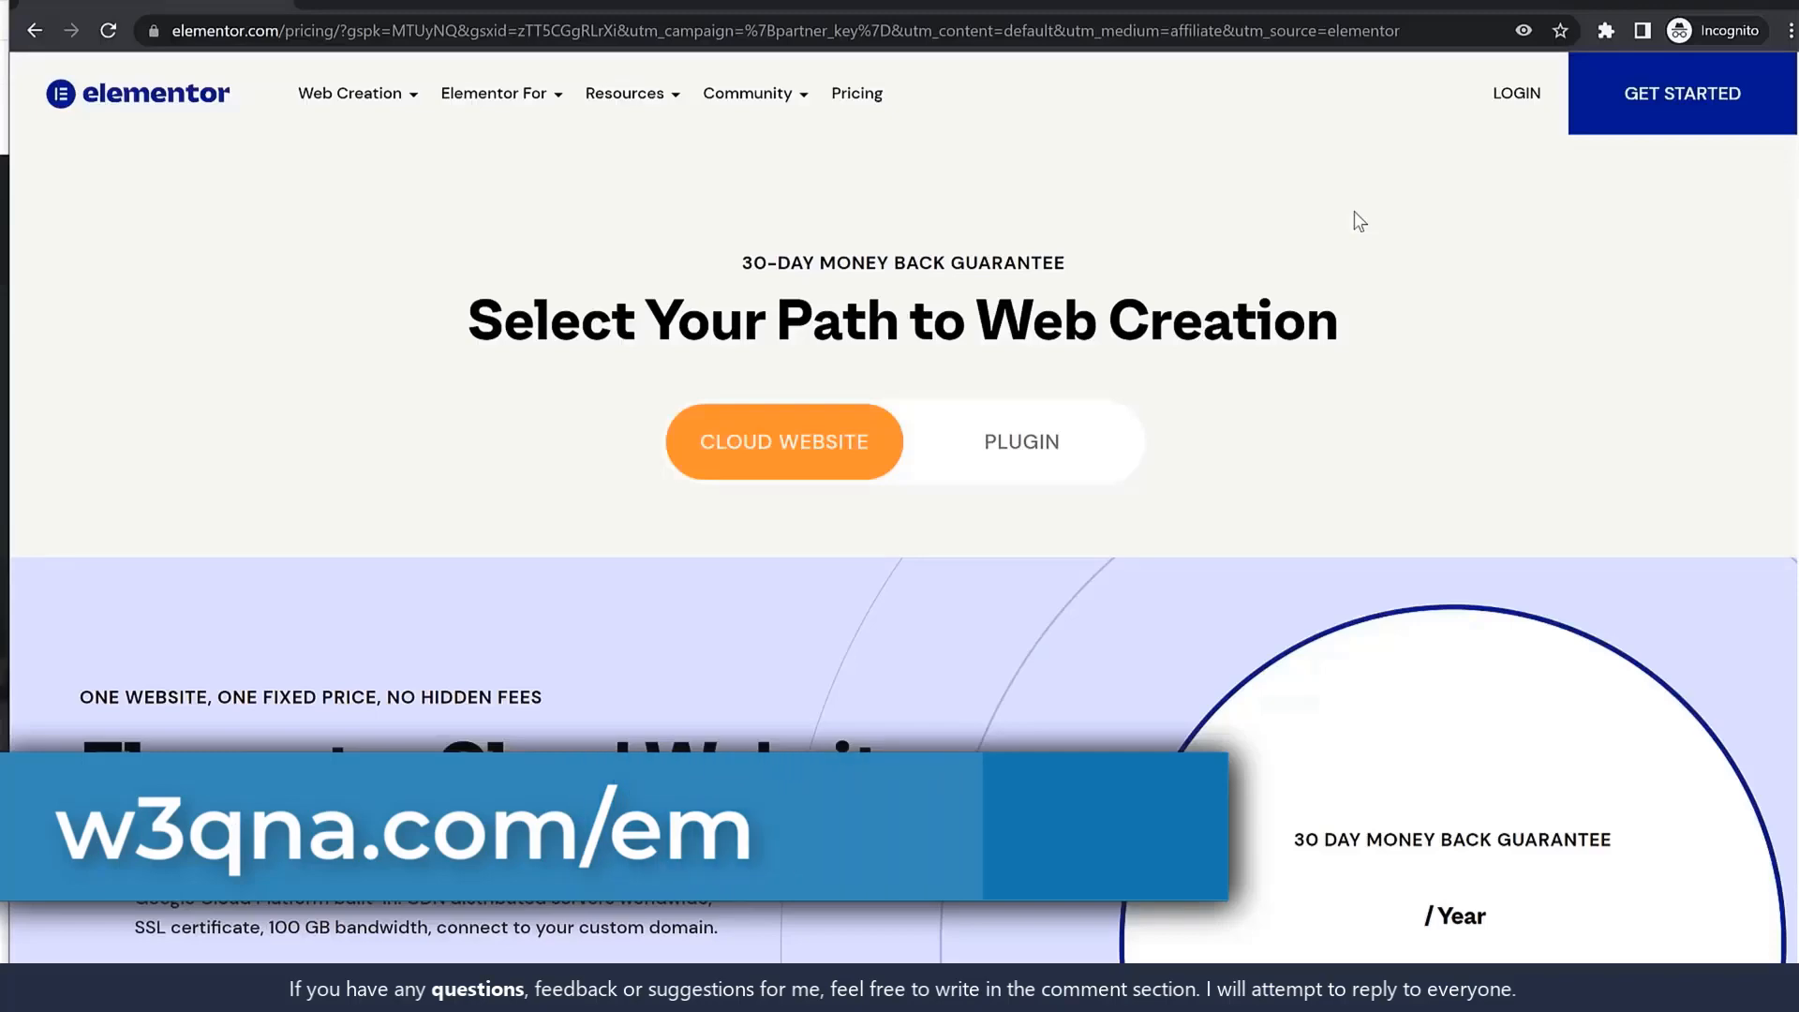
pyautogui.scroll(-3, 1281, 539)
pyautogui.scroll(3, 1280, 536)
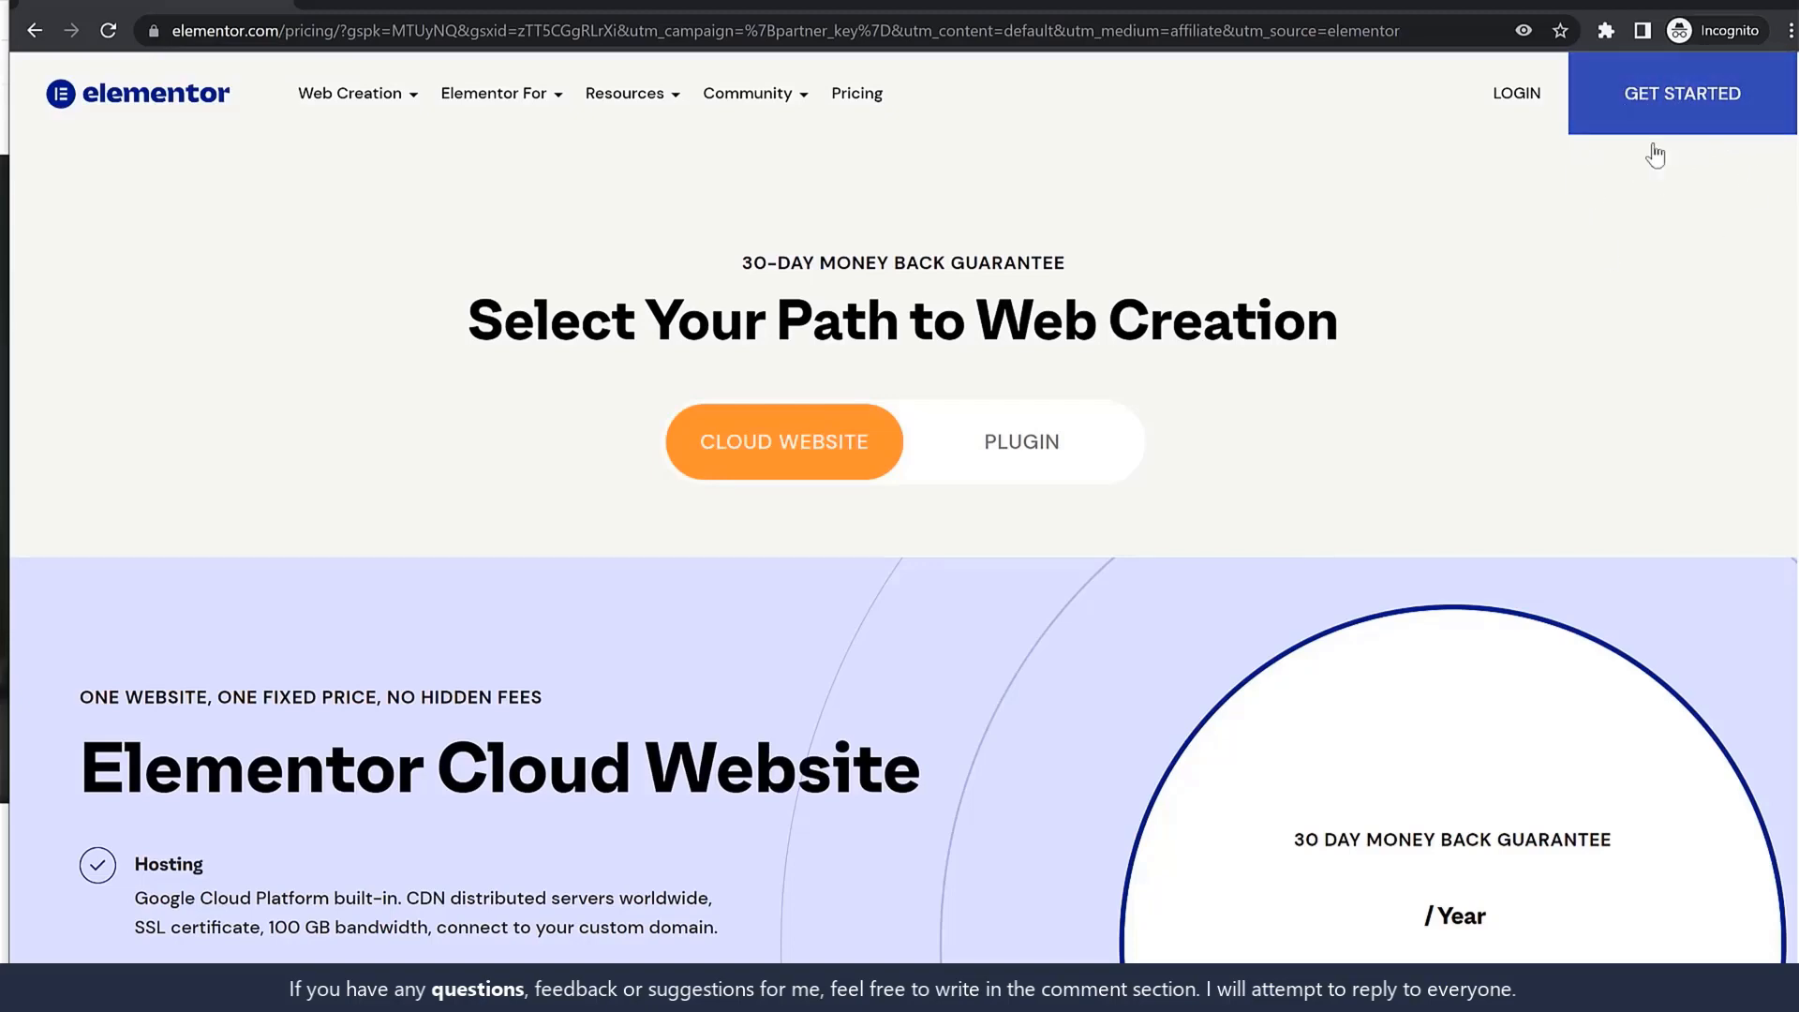
pyautogui.click(1675, 116)
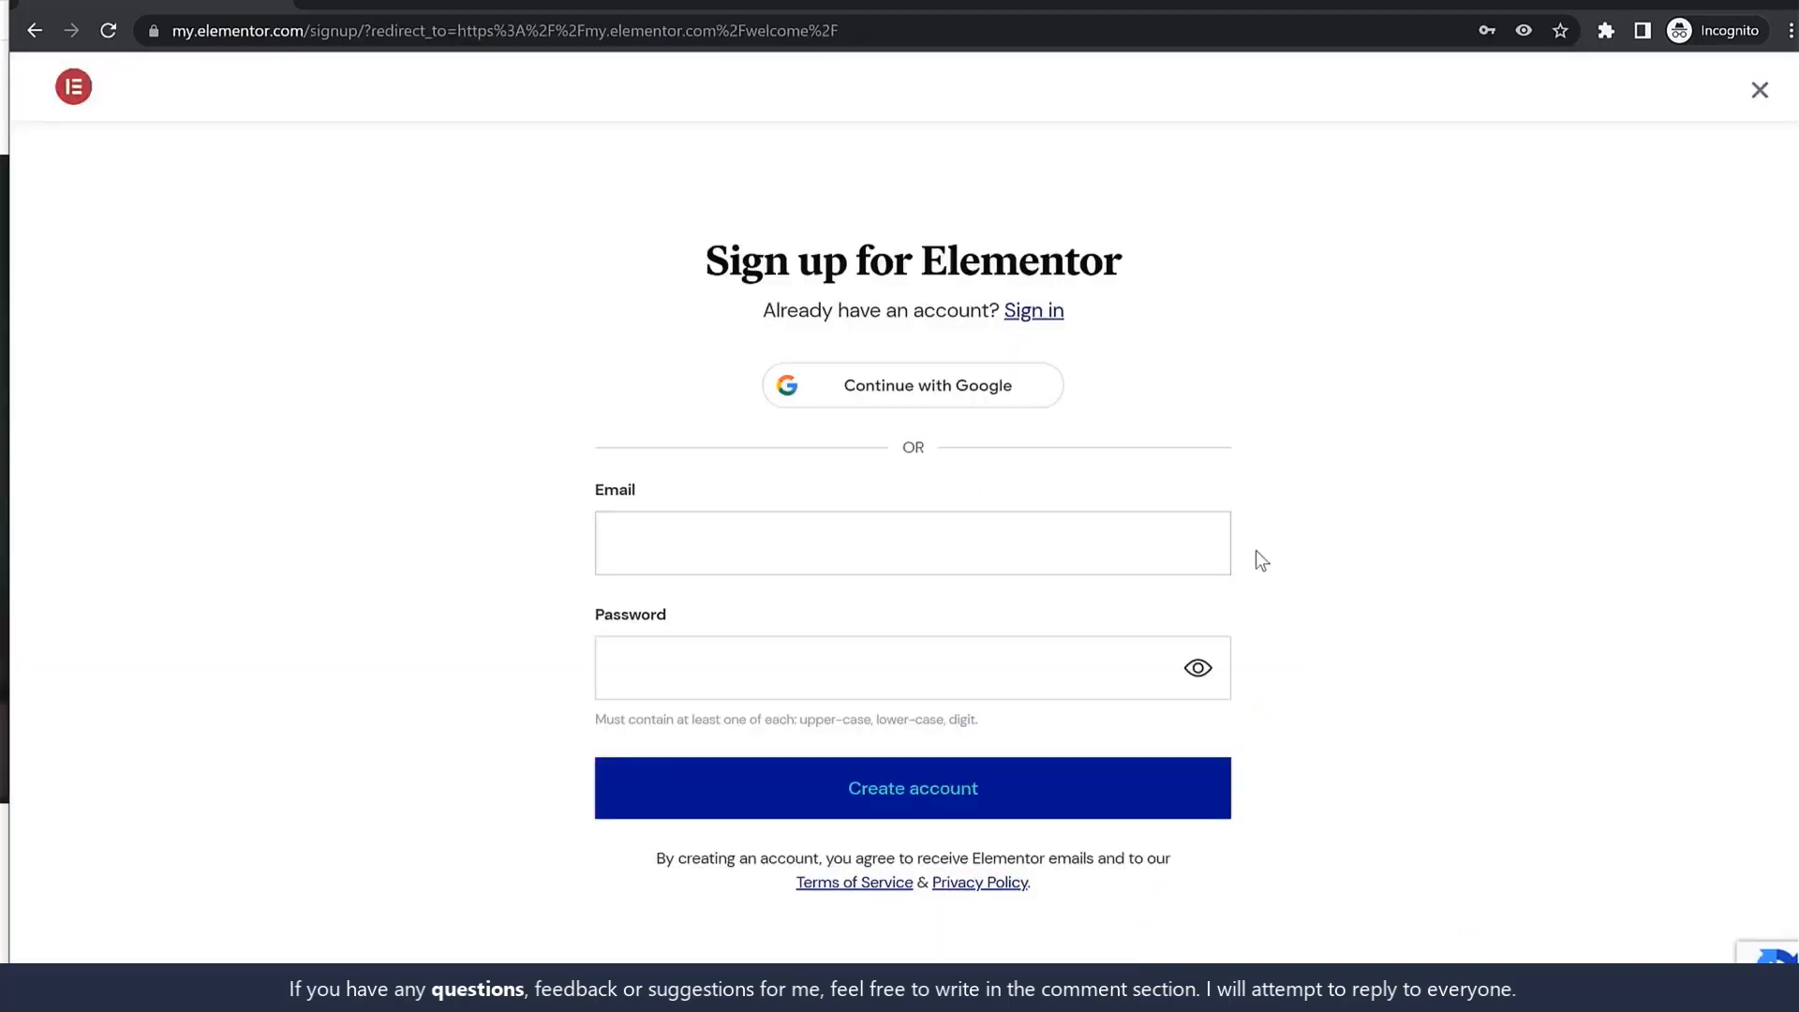
pyautogui.click(785, 547)
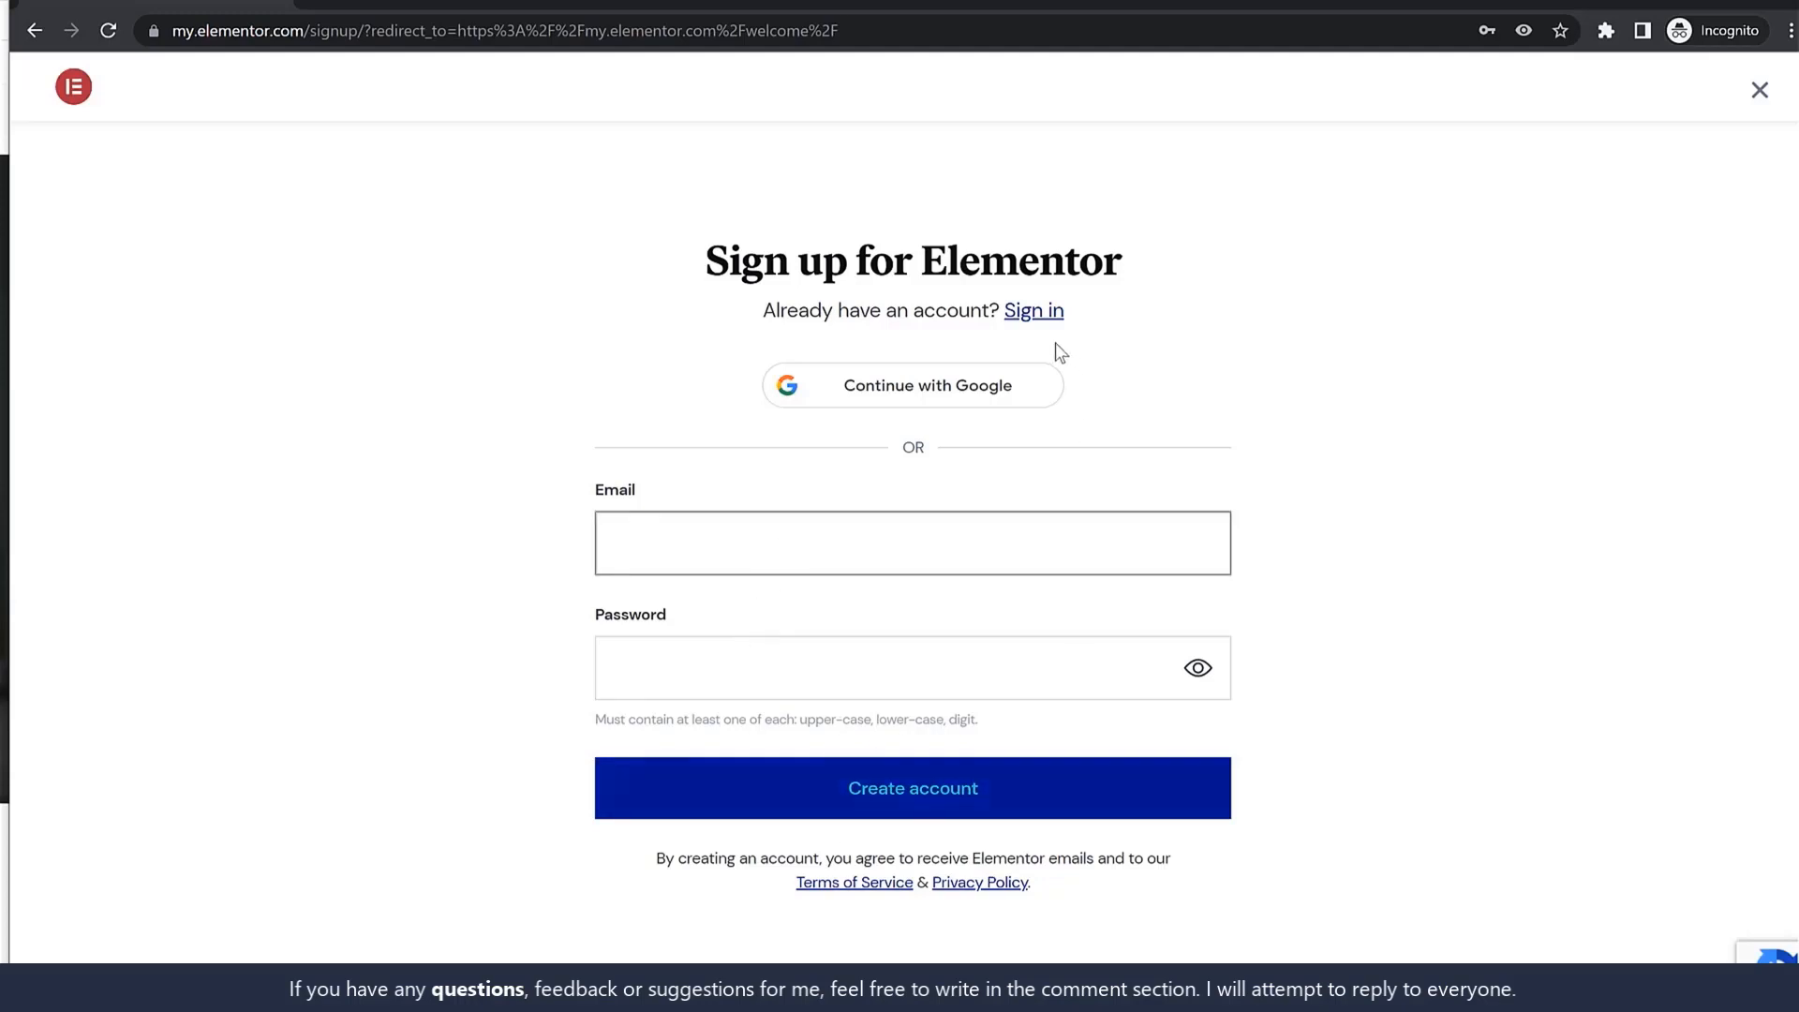
pyautogui.click(1041, 312)
pyautogui.click(847, 494)
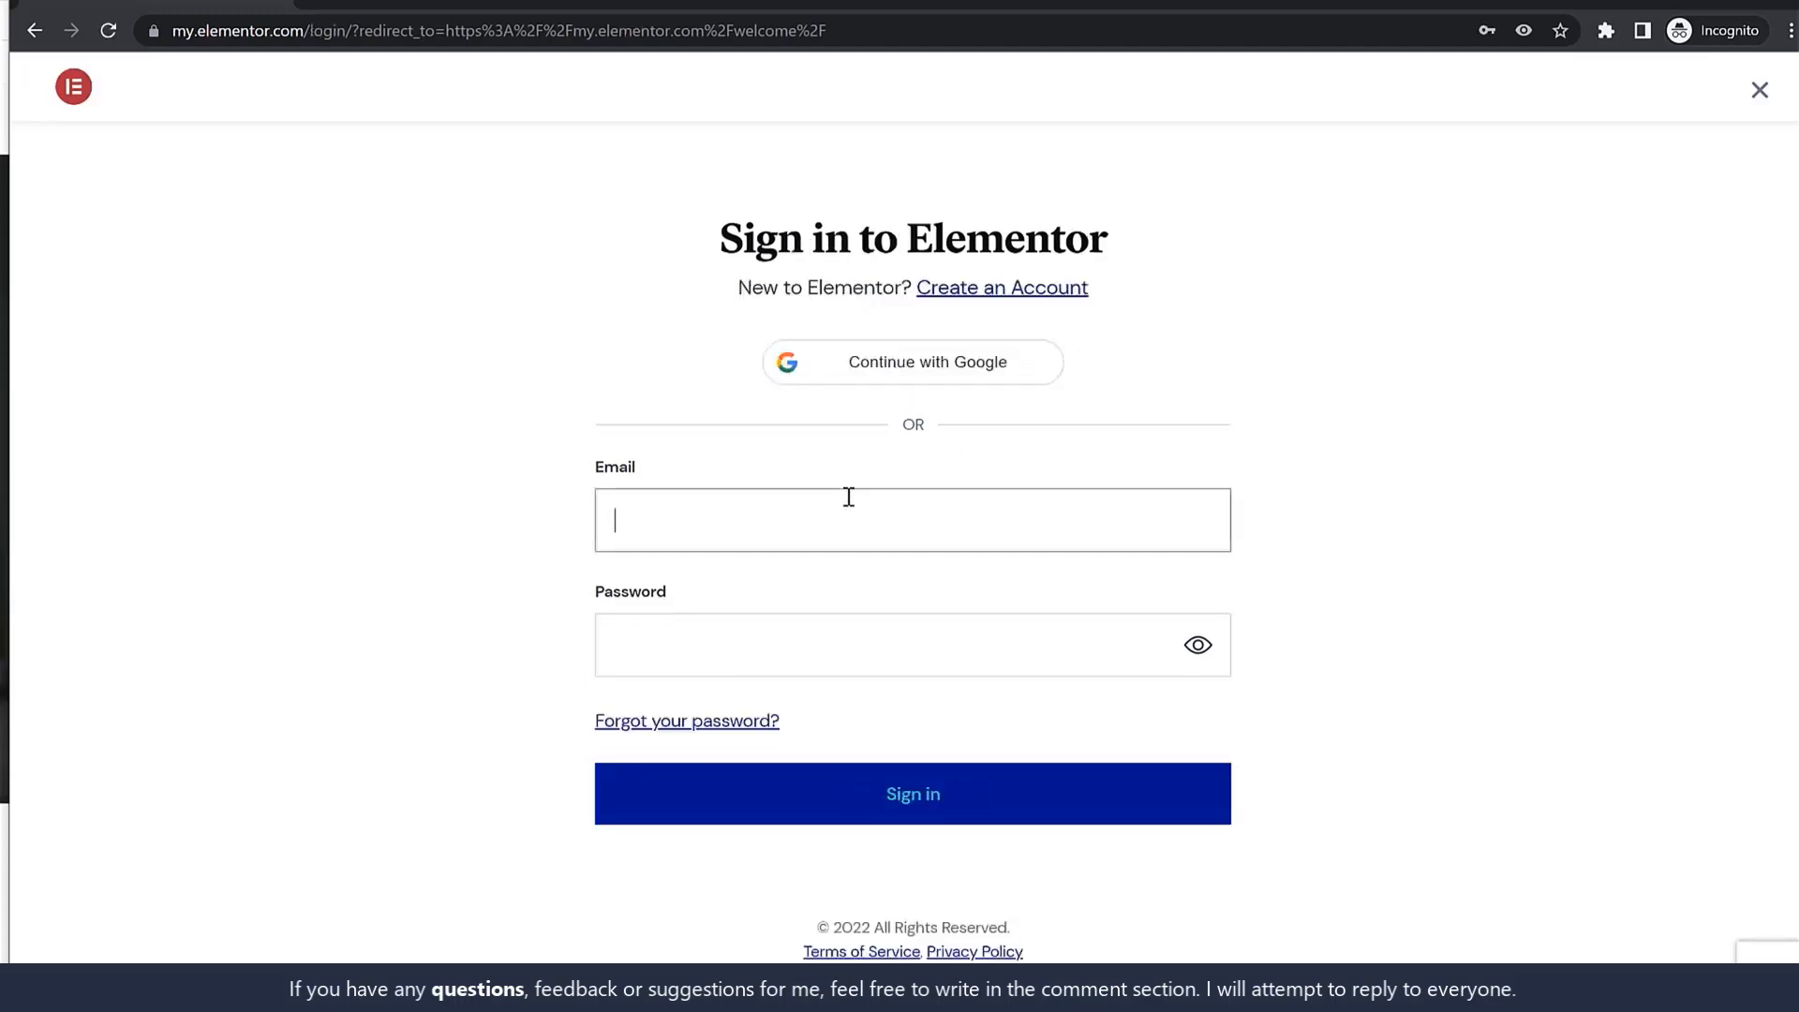
pyautogui.click(831, 605)
pyautogui.click(863, 817)
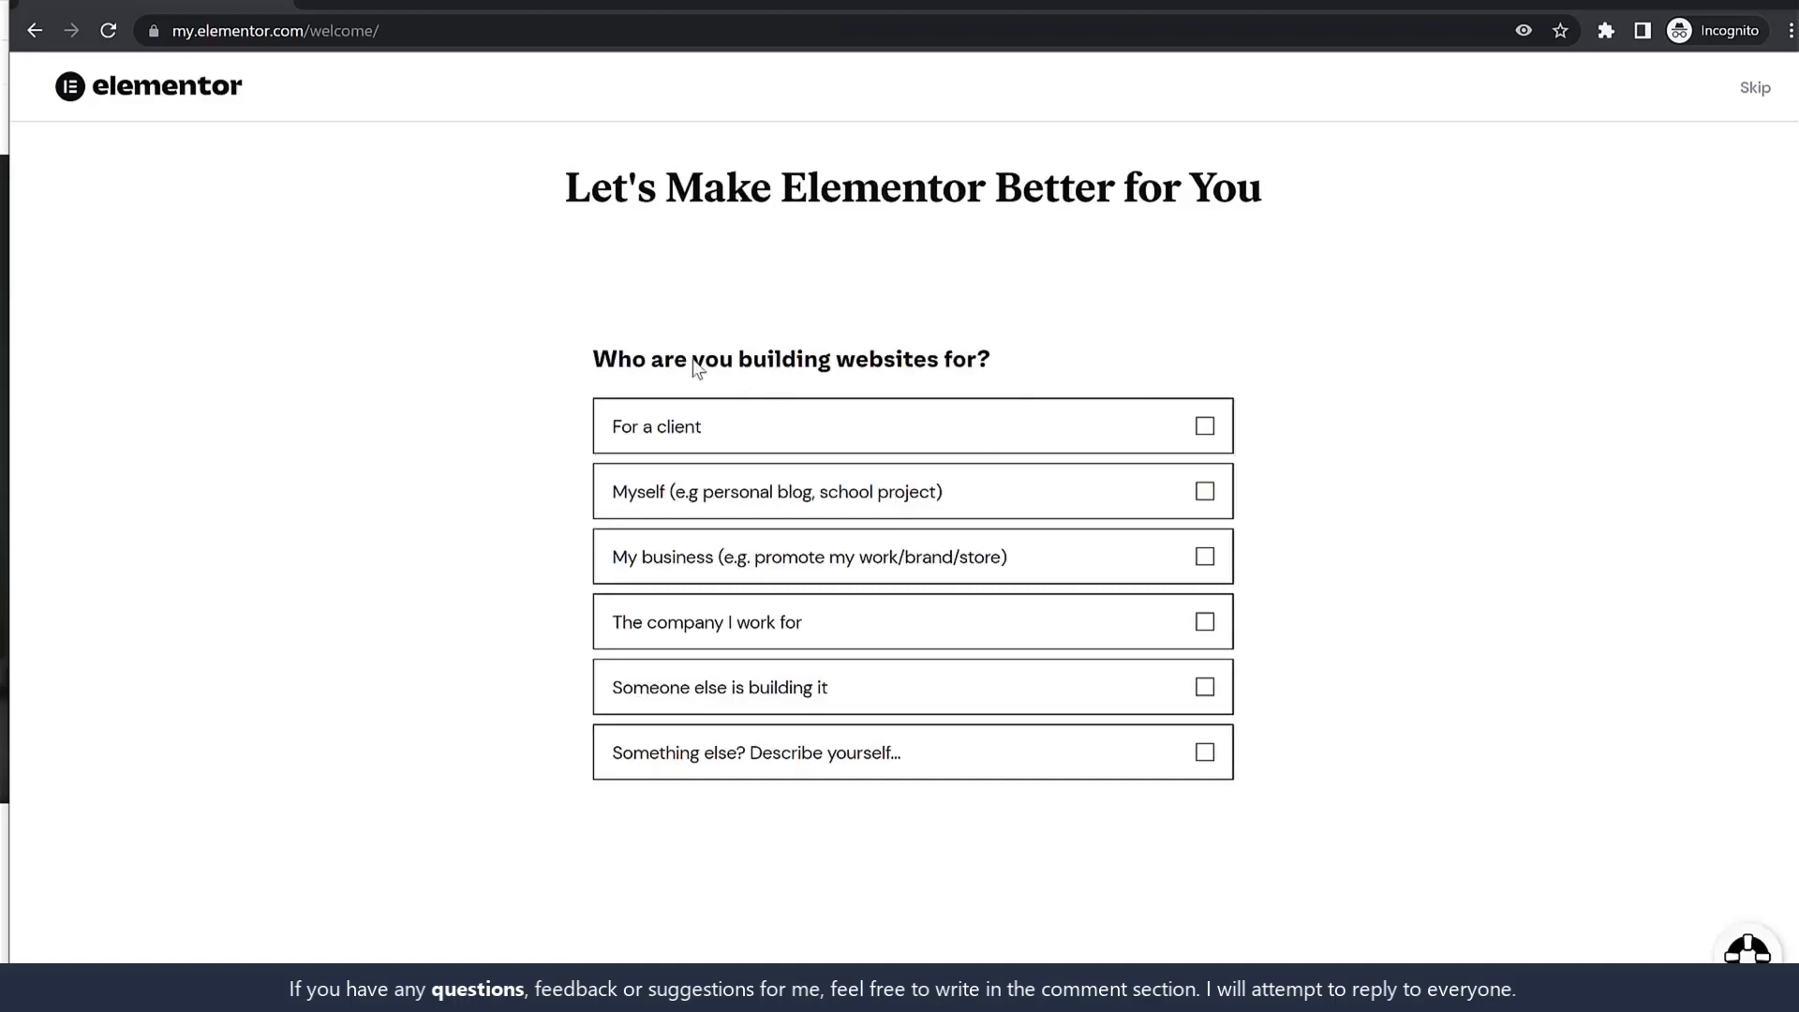
# Answer 'For a client' and 'As a freelancer', skipping the remaining survey questions.
pyautogui.moveTo(701, 359); pyautogui.dragTo(952, 362)
pyautogui.click(850, 448)
pyautogui.click(1194, 812)
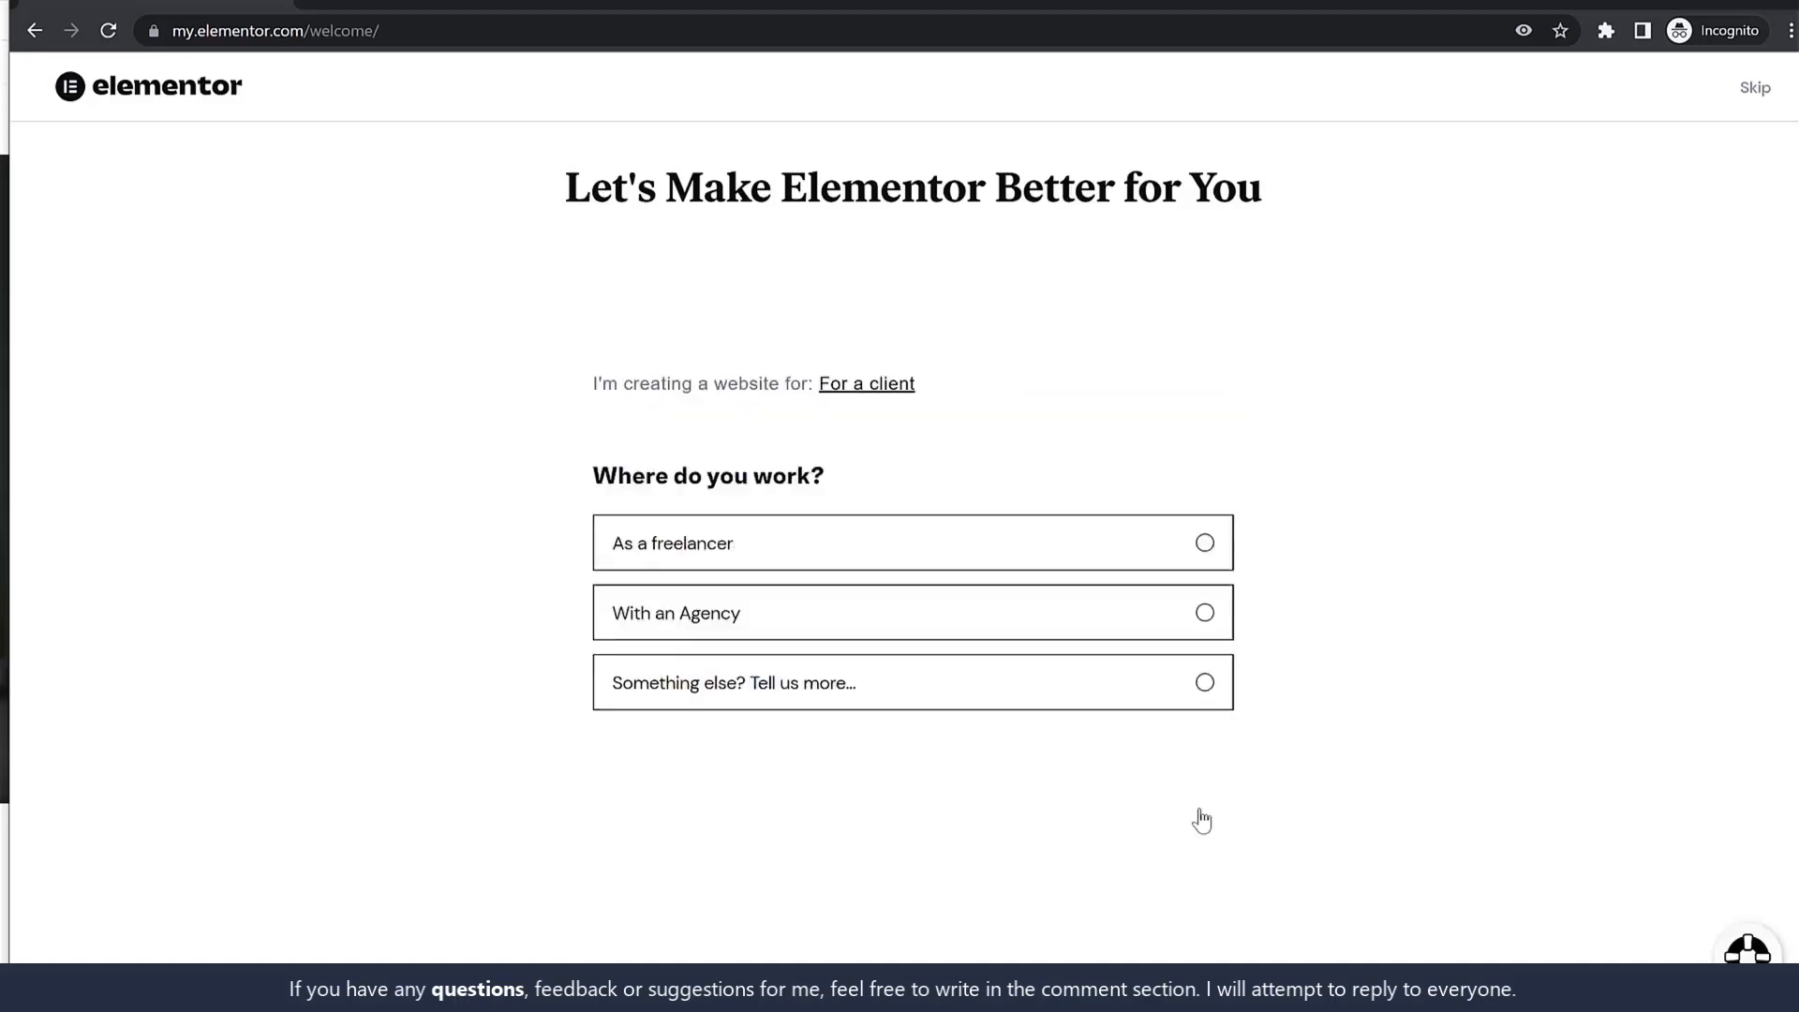
pyautogui.click(785, 546)
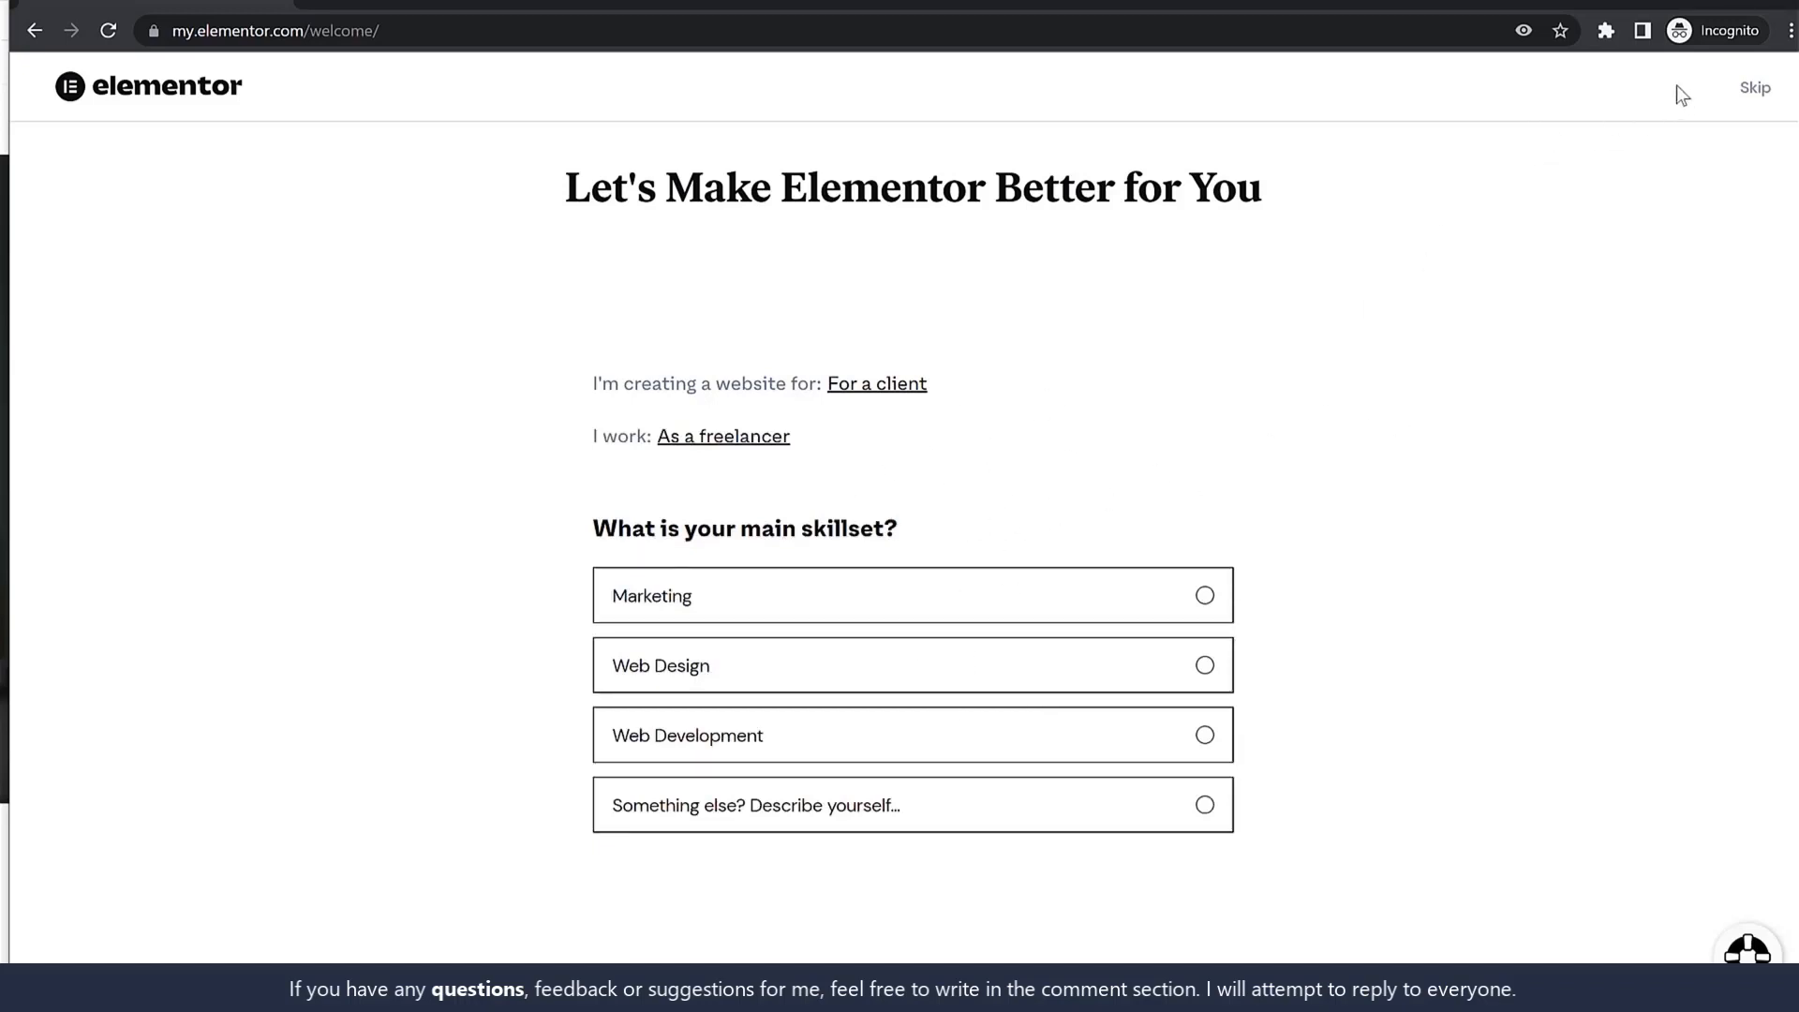
pyautogui.doubleClick(1745, 88)
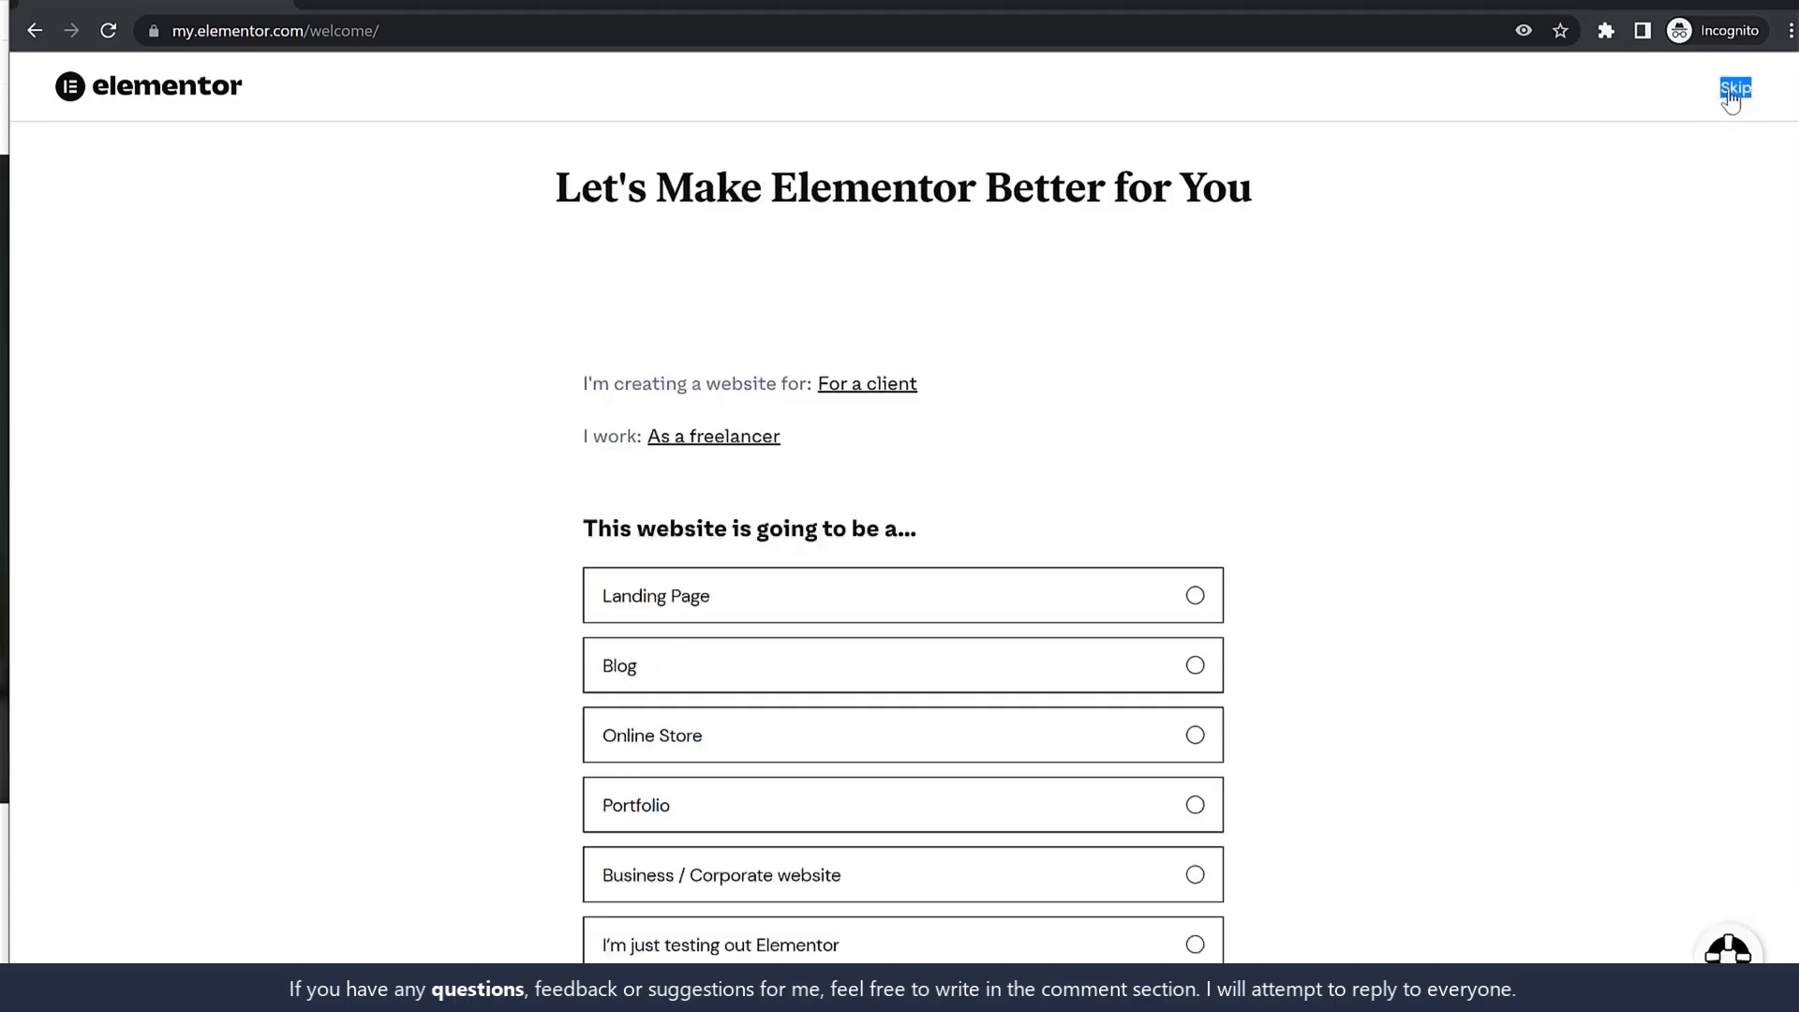
pyautogui.click(1734, 90)
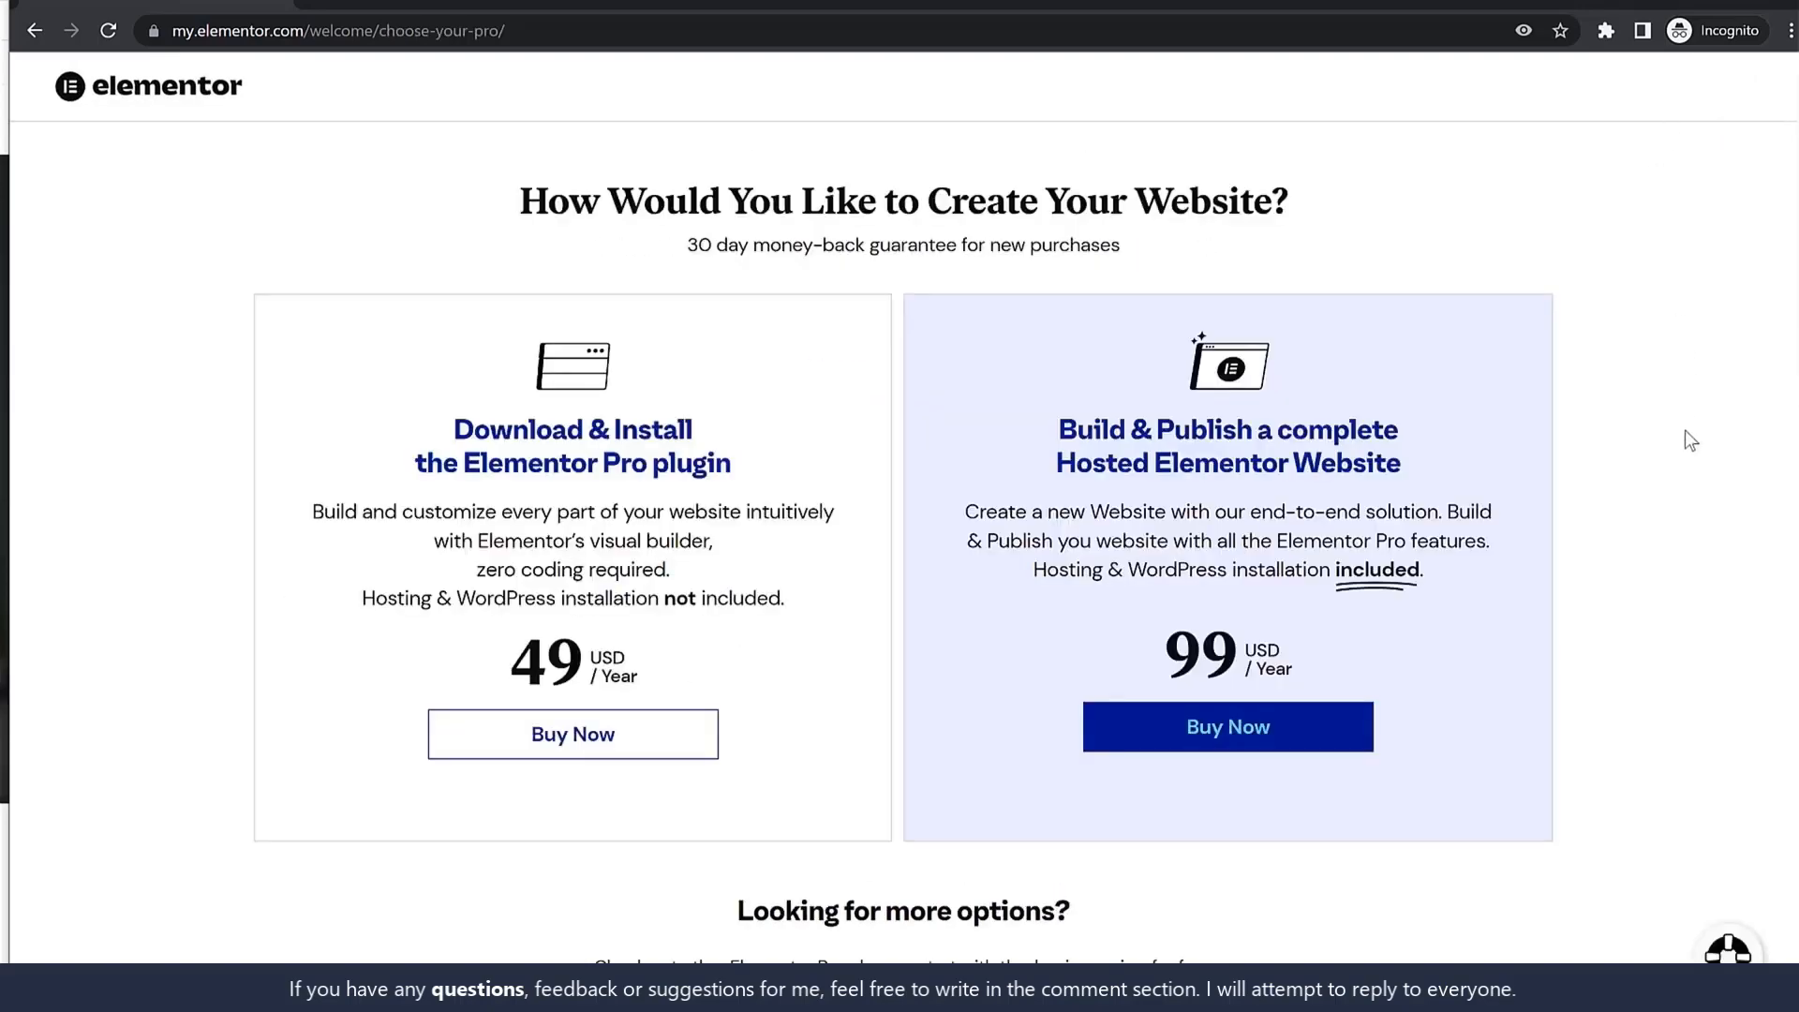
# Choose the Elementor Free plan.
pyautogui.scroll(-10, 1656, 500)
pyautogui.scroll(-15, 1656, 511)
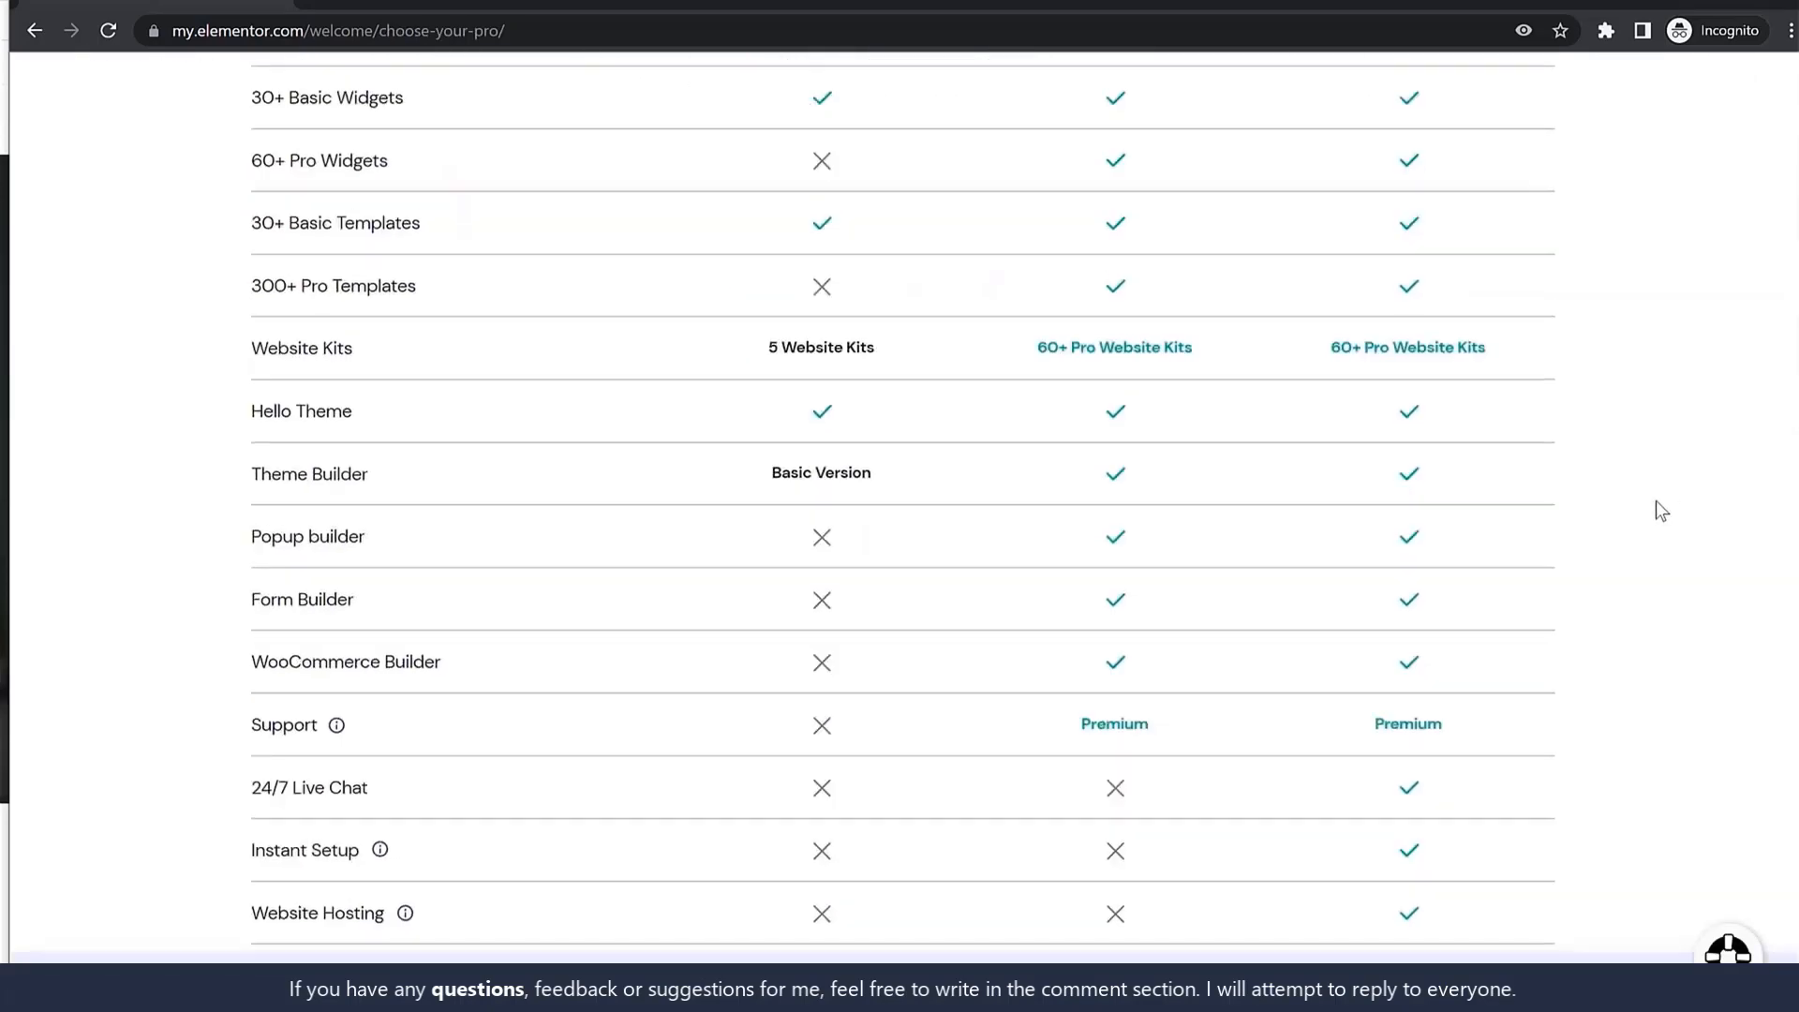
pyautogui.tripleClick(824, 928)
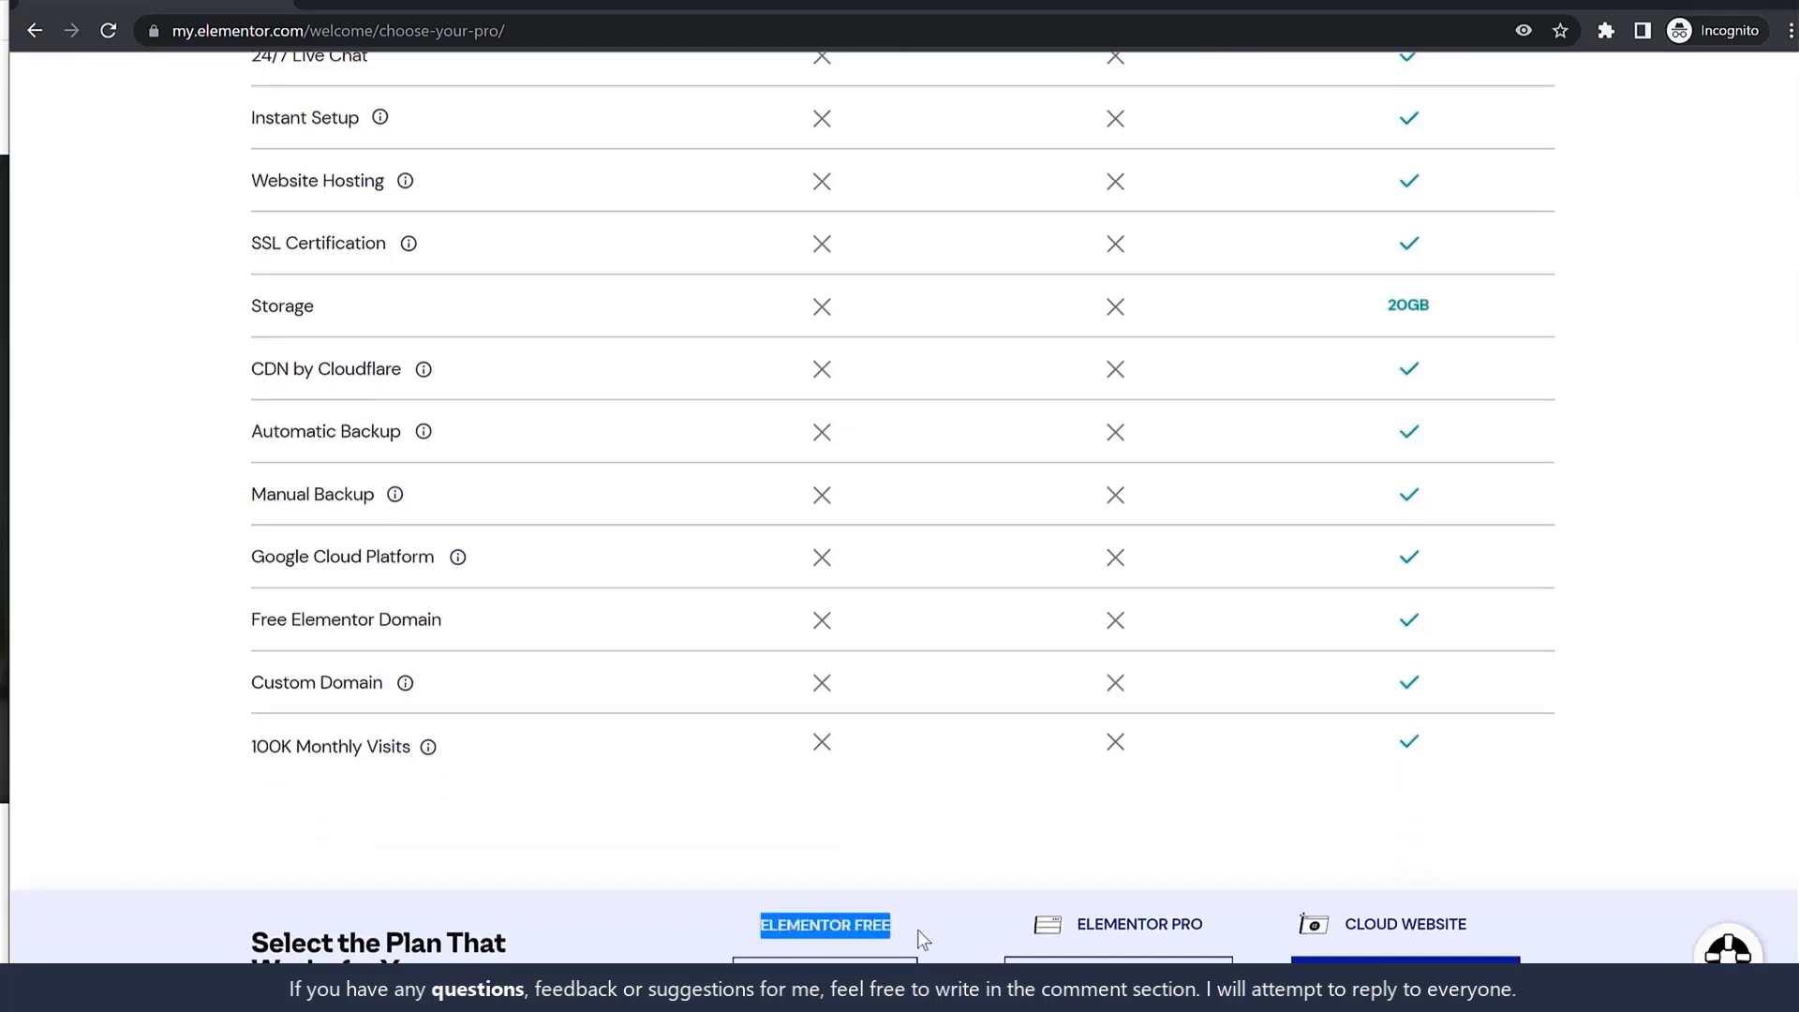
pyautogui.click(825, 976)
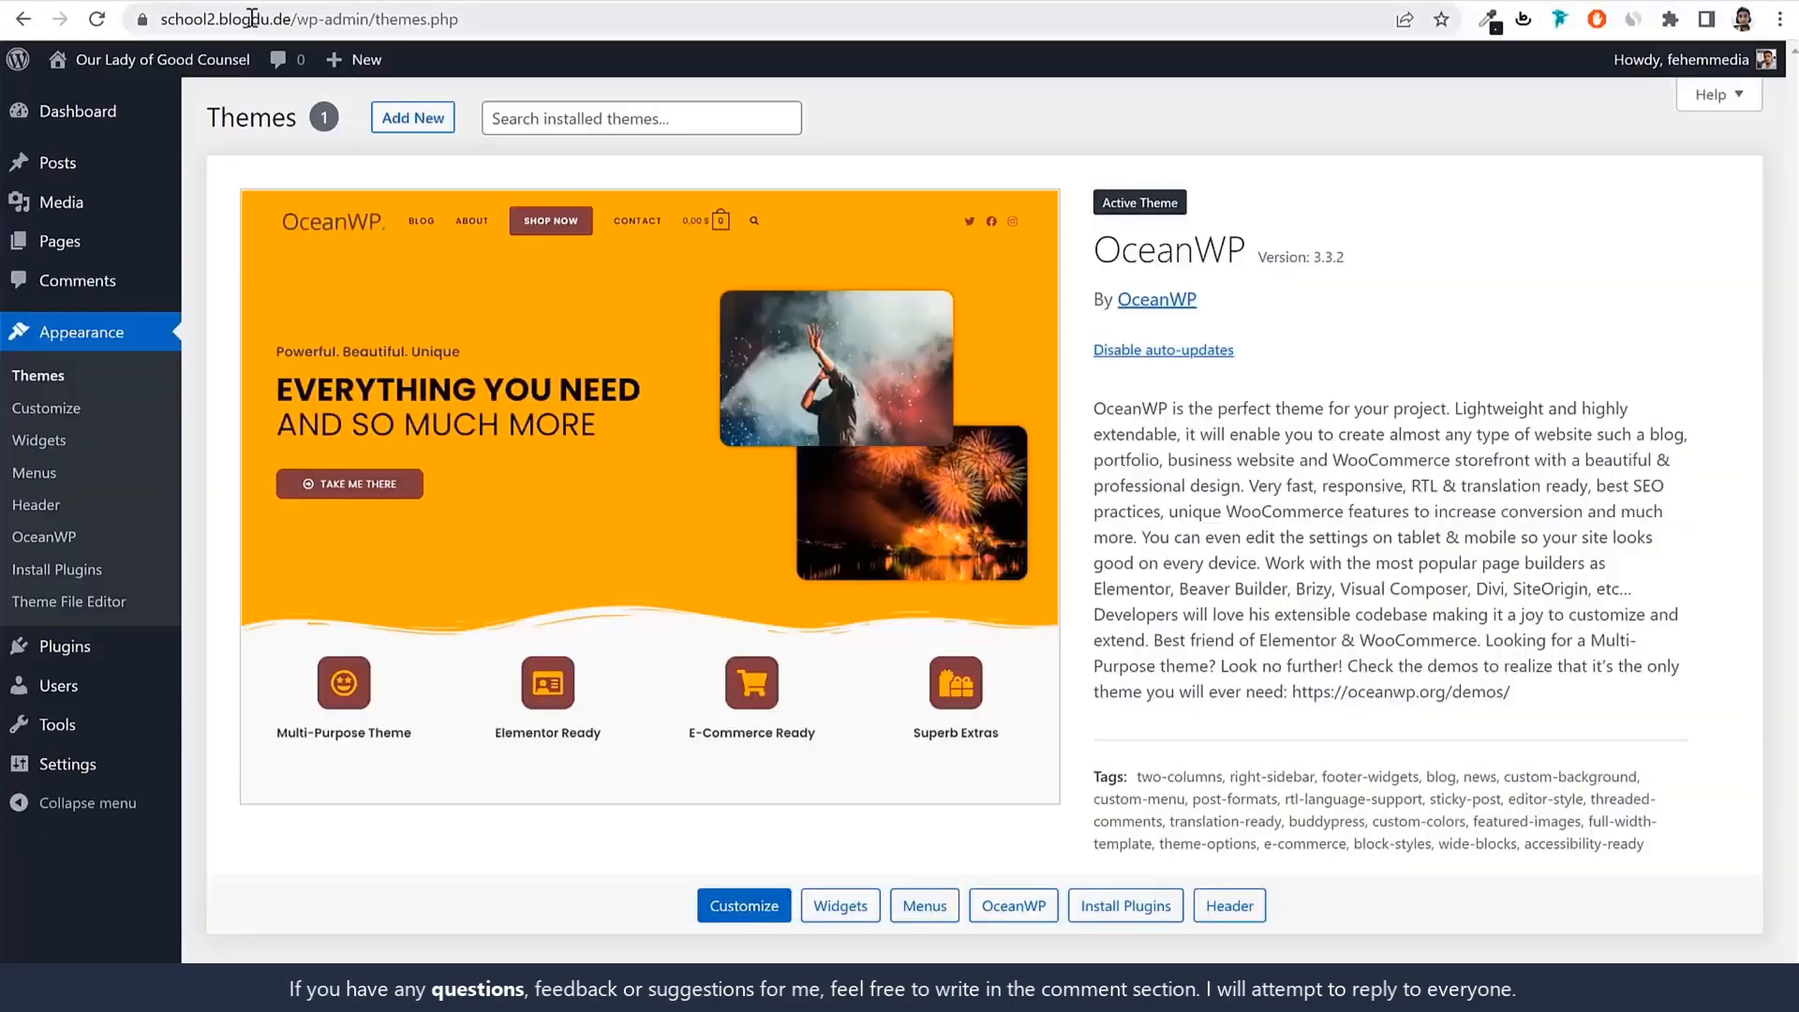
# Paste the site address into Elementor's domain field and check it for WordPress.
pyautogui.click(296, 16)
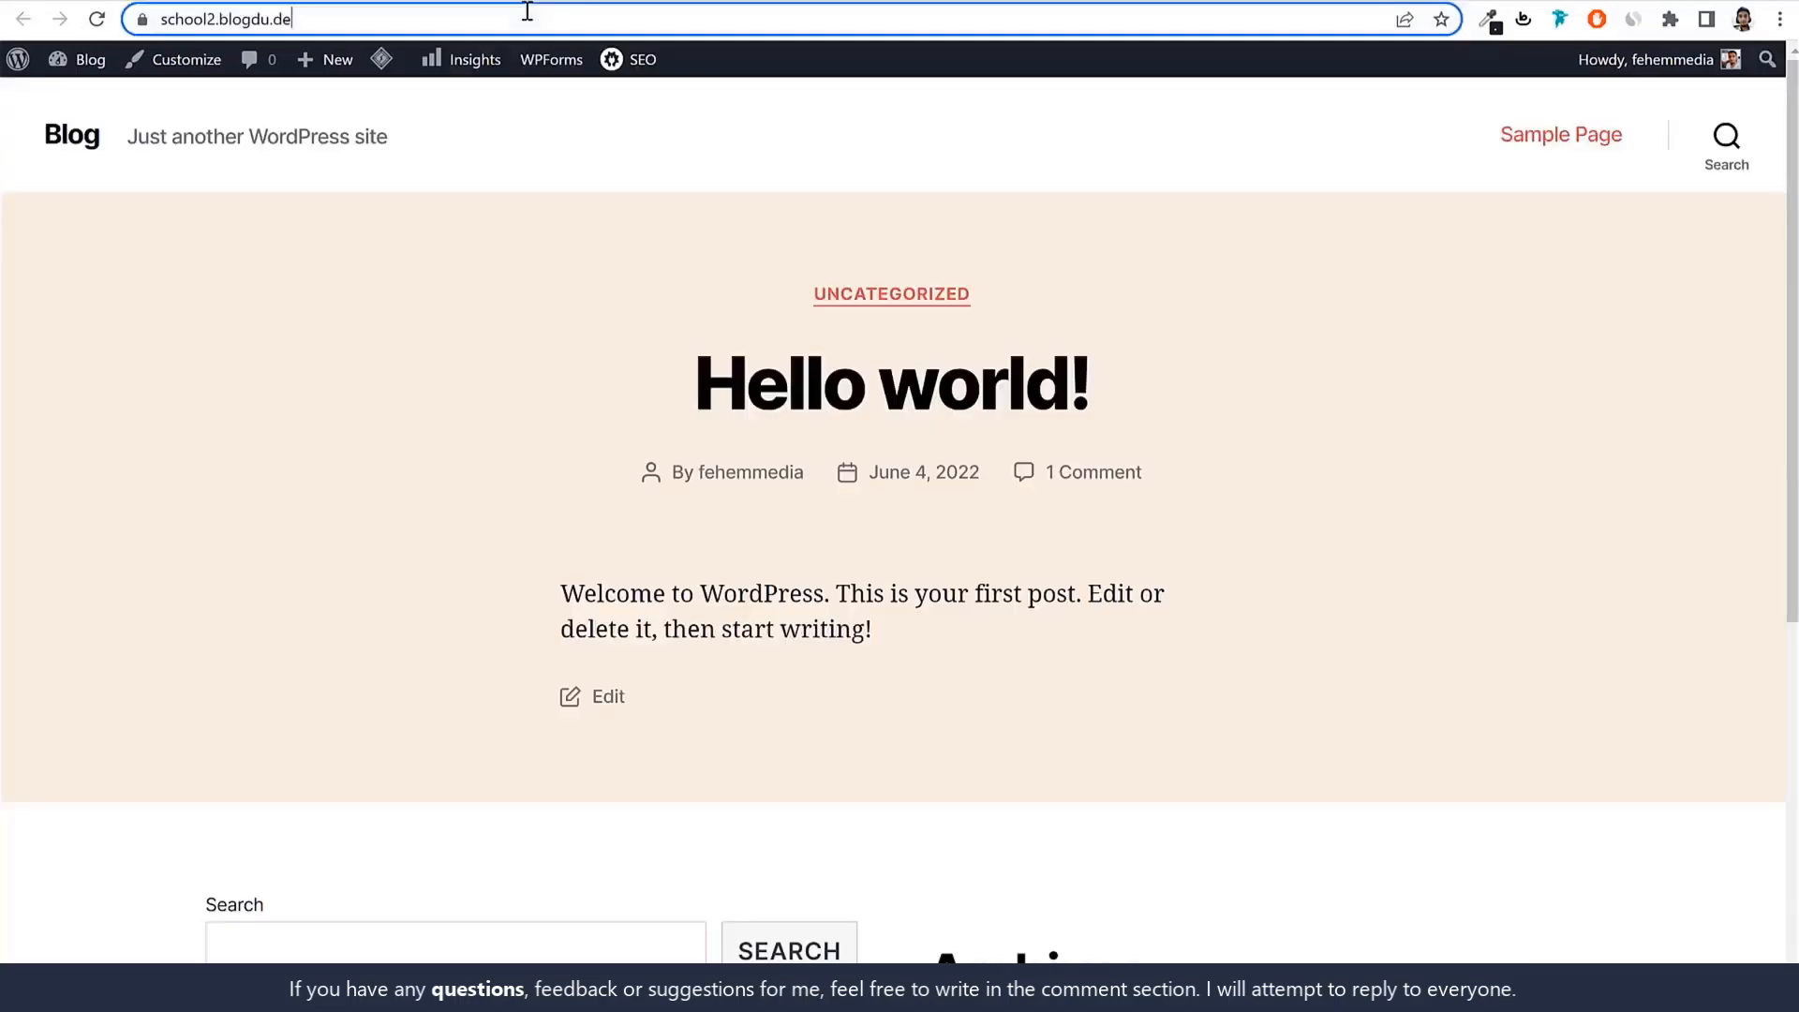
pyautogui.click(522, 15)
pyautogui.hotkey('ctrl', 'c')
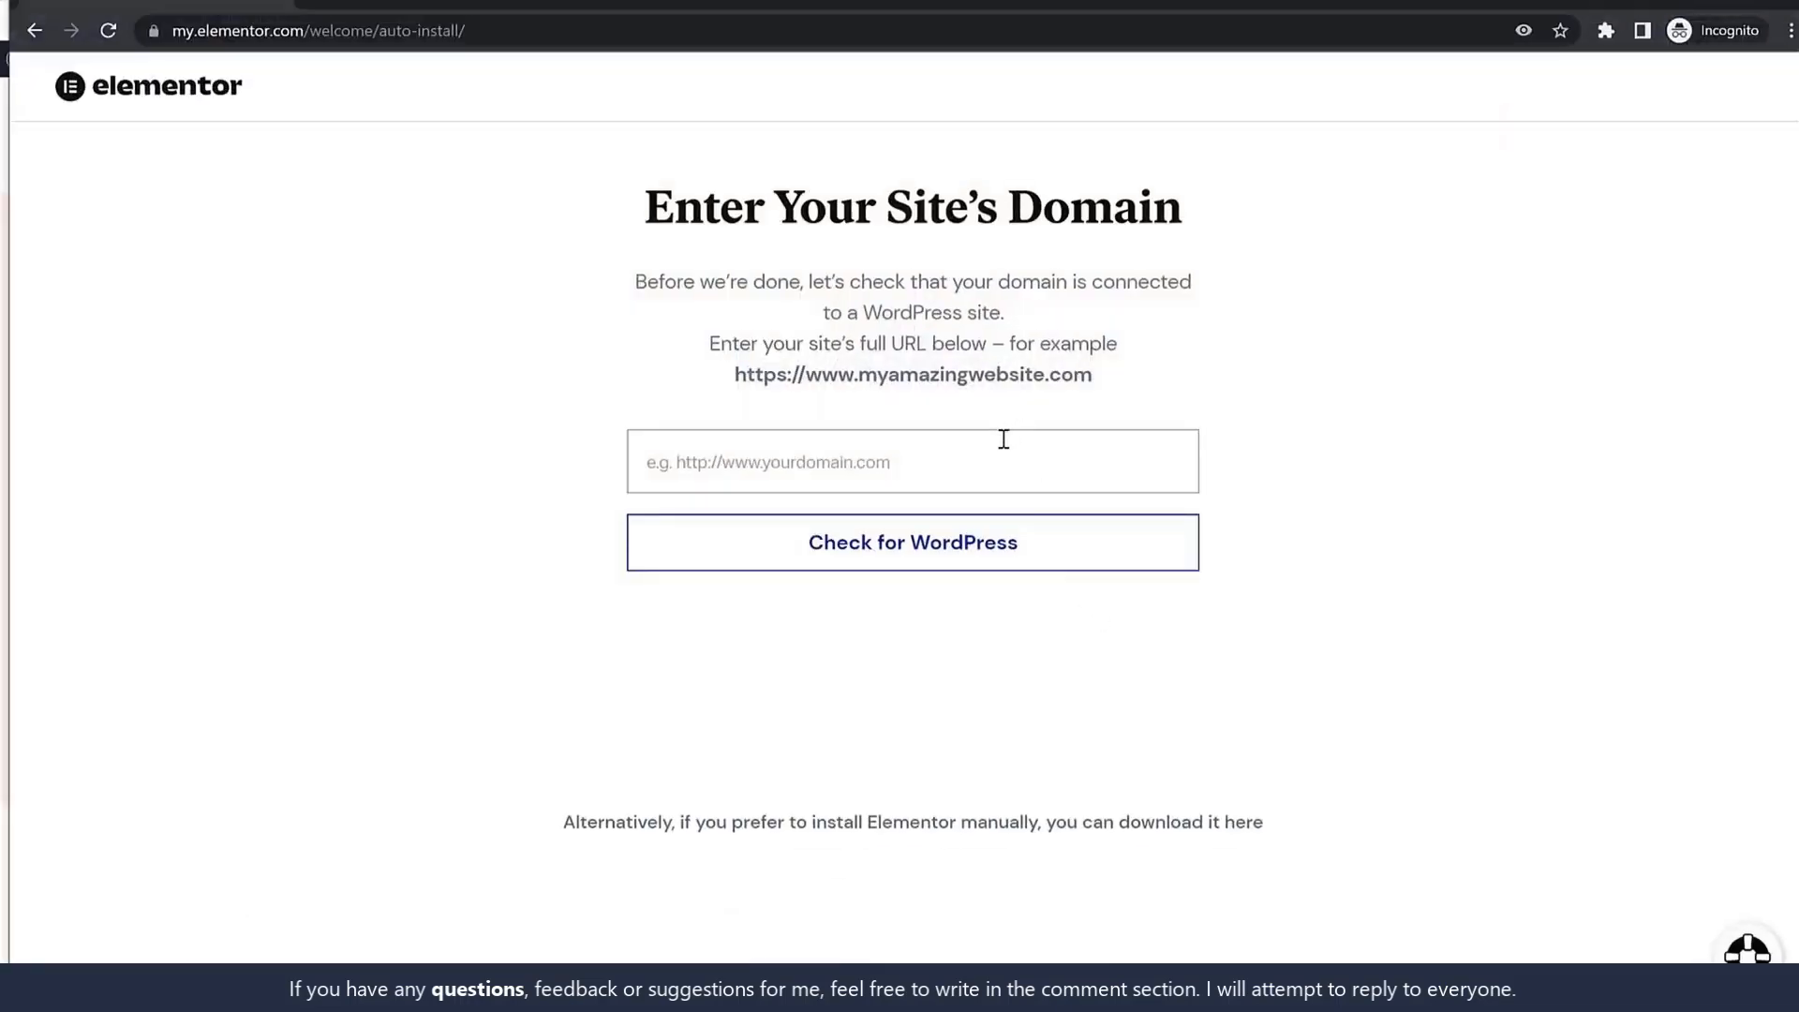
pyautogui.click(1004, 438)
pyautogui.hotkey('ctrl', 'v')
pyautogui.click(976, 566)
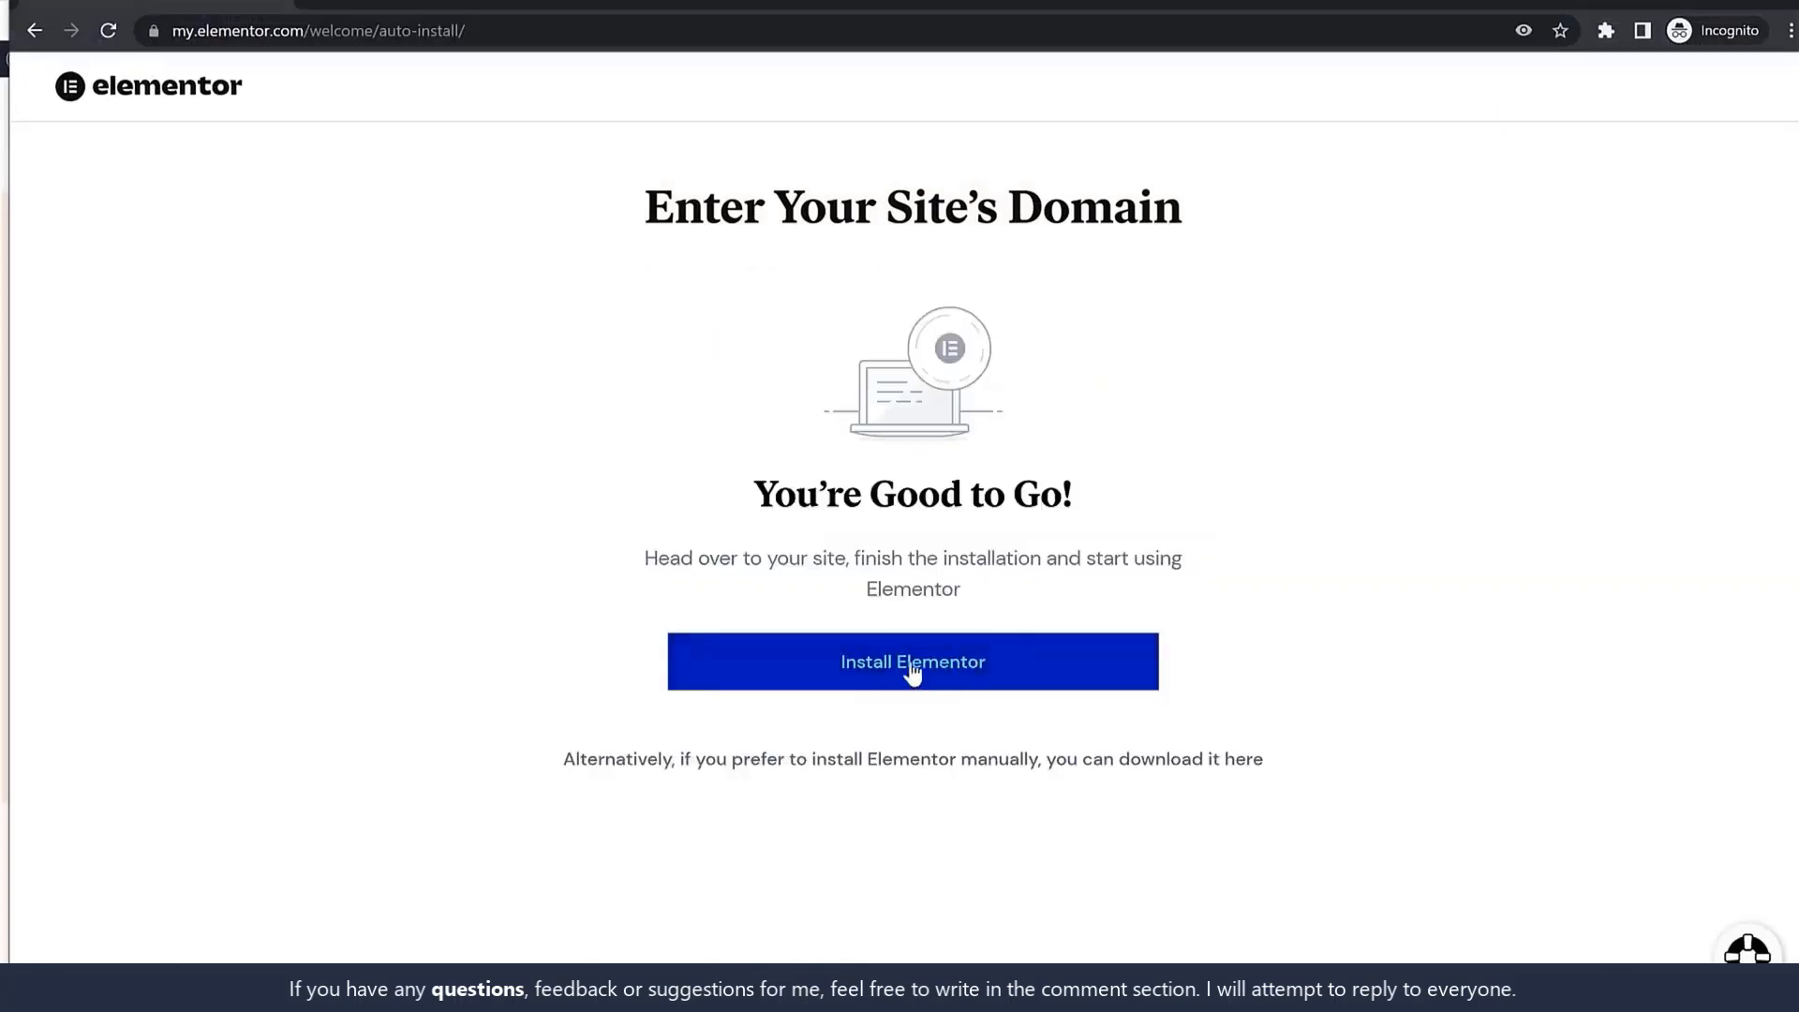
# Install the Elementor plugin and view the Installed Plugins page.
pyautogui.click(876, 686)
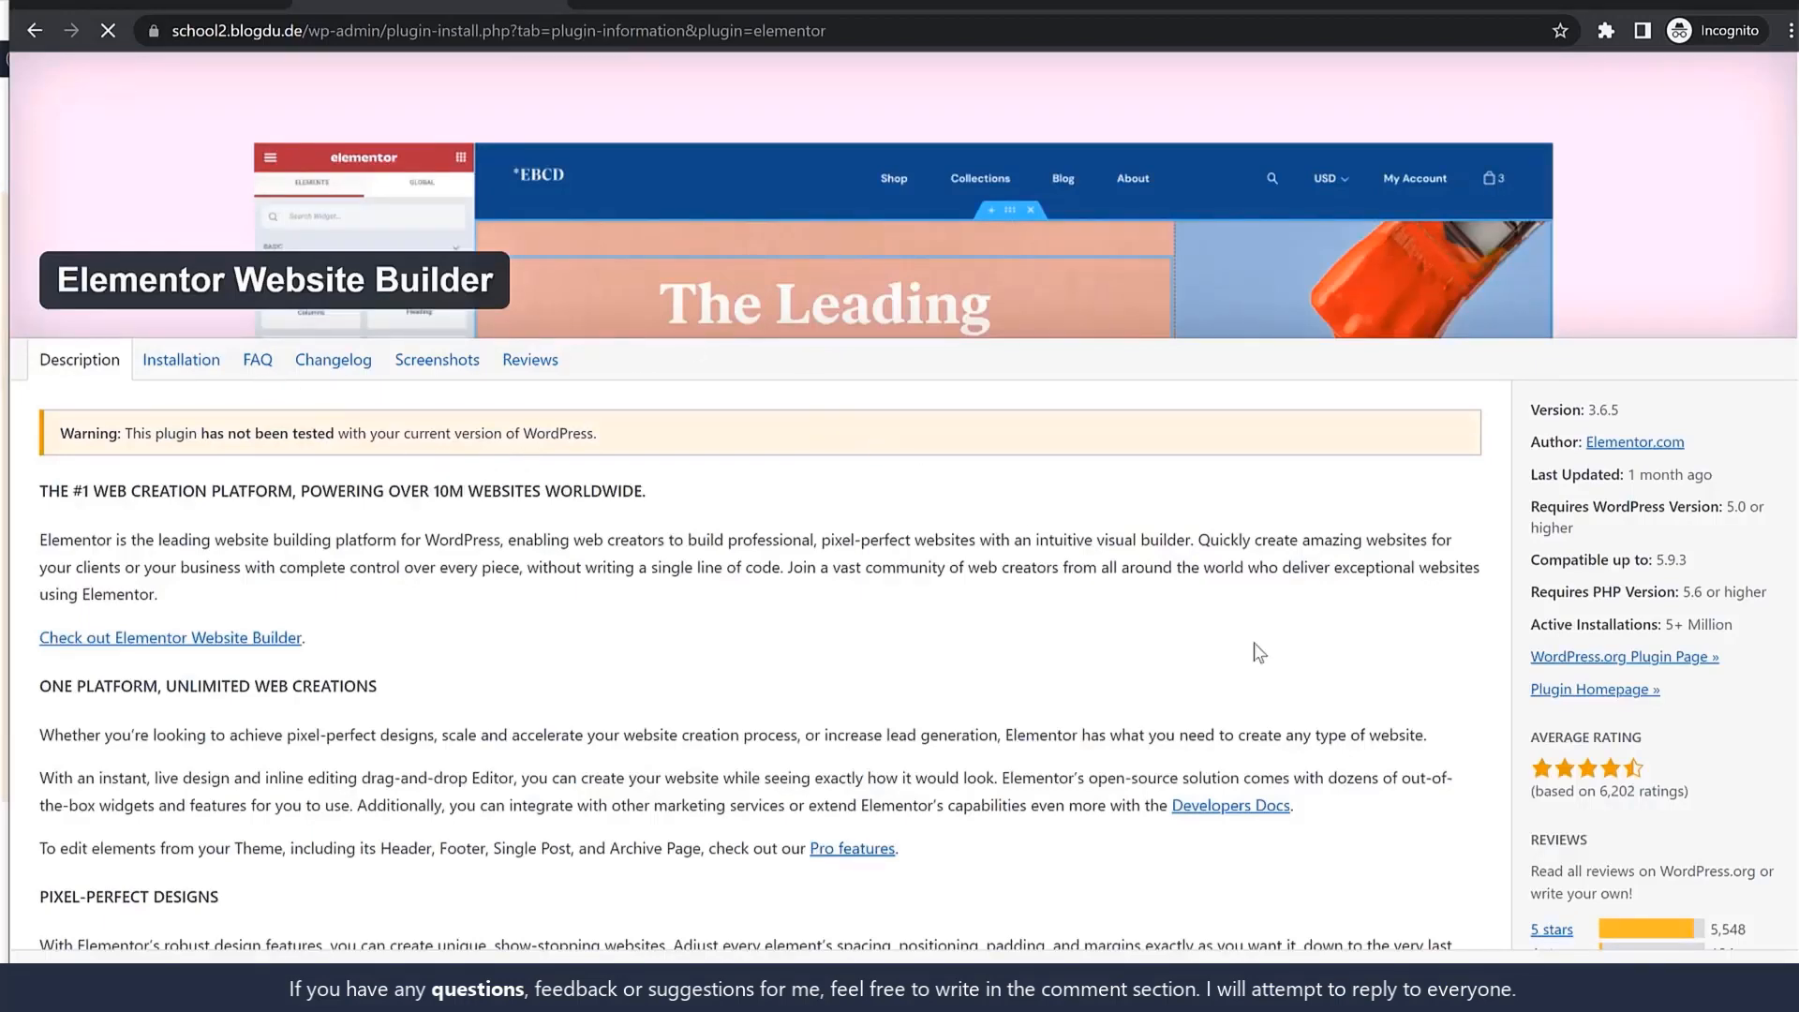
pyautogui.scroll(-5, 1258, 653)
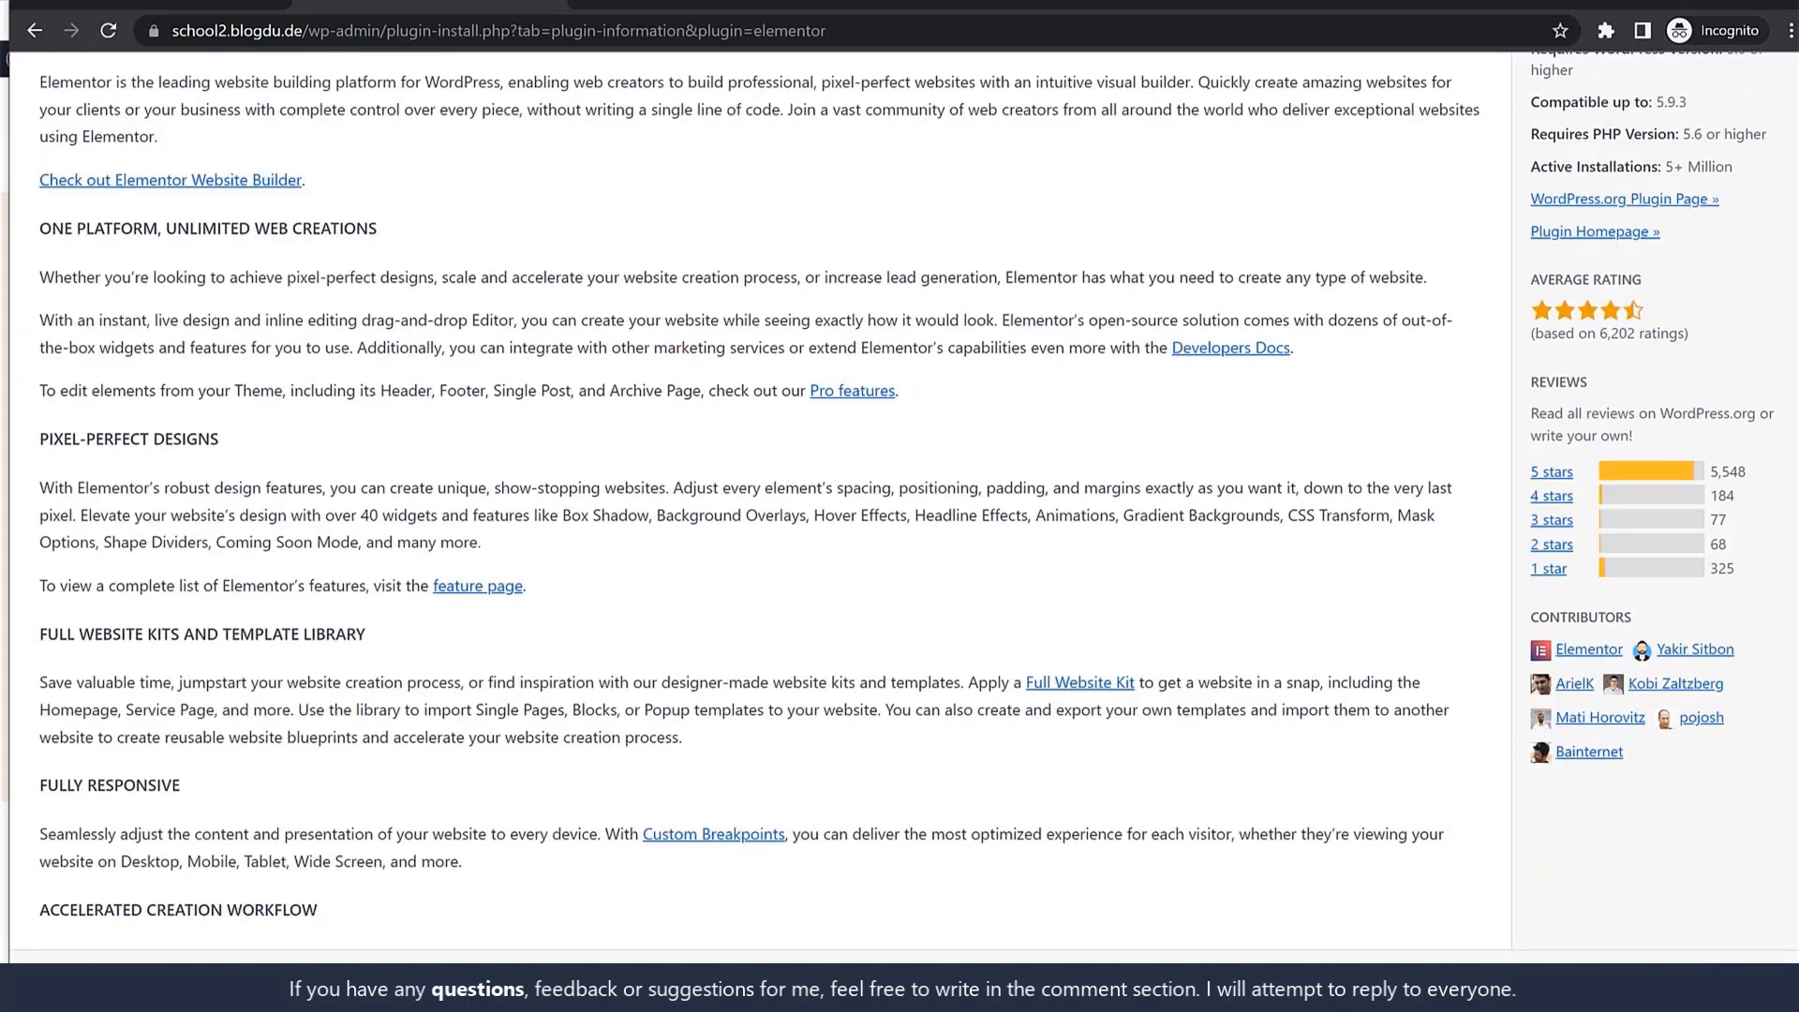
pyautogui.click(1748, 980)
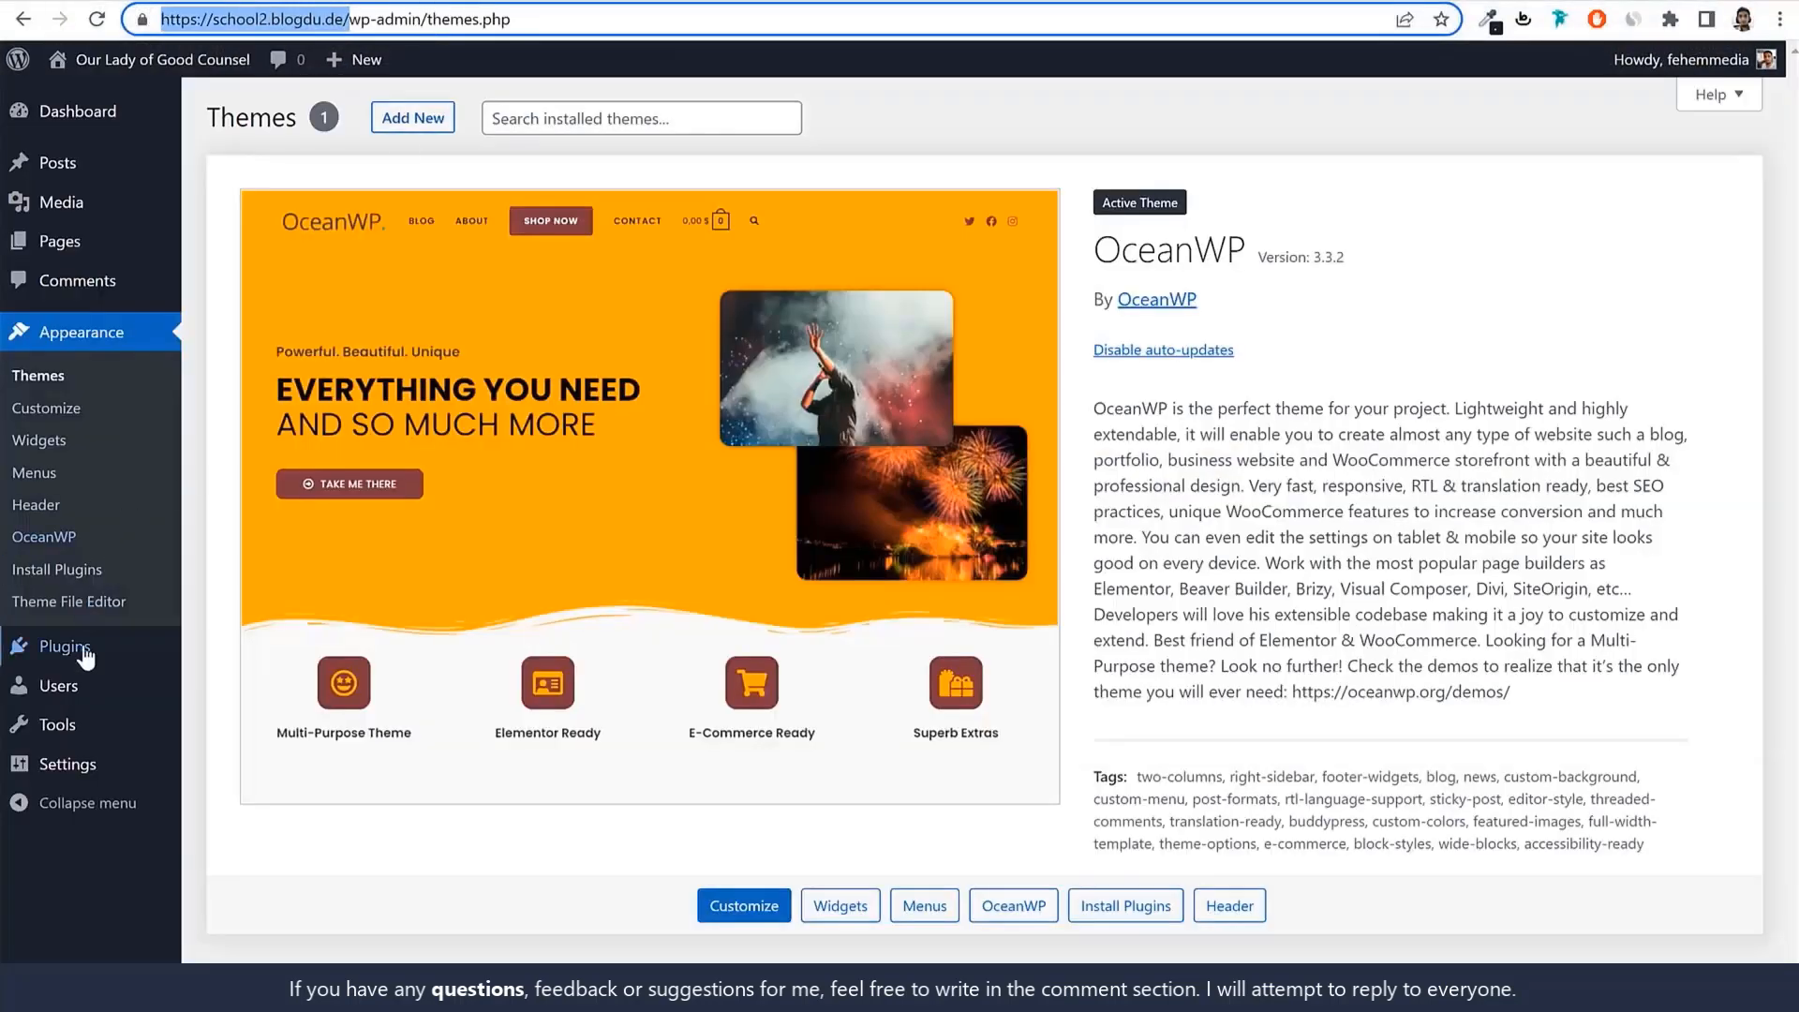
pyautogui.click(84, 659)
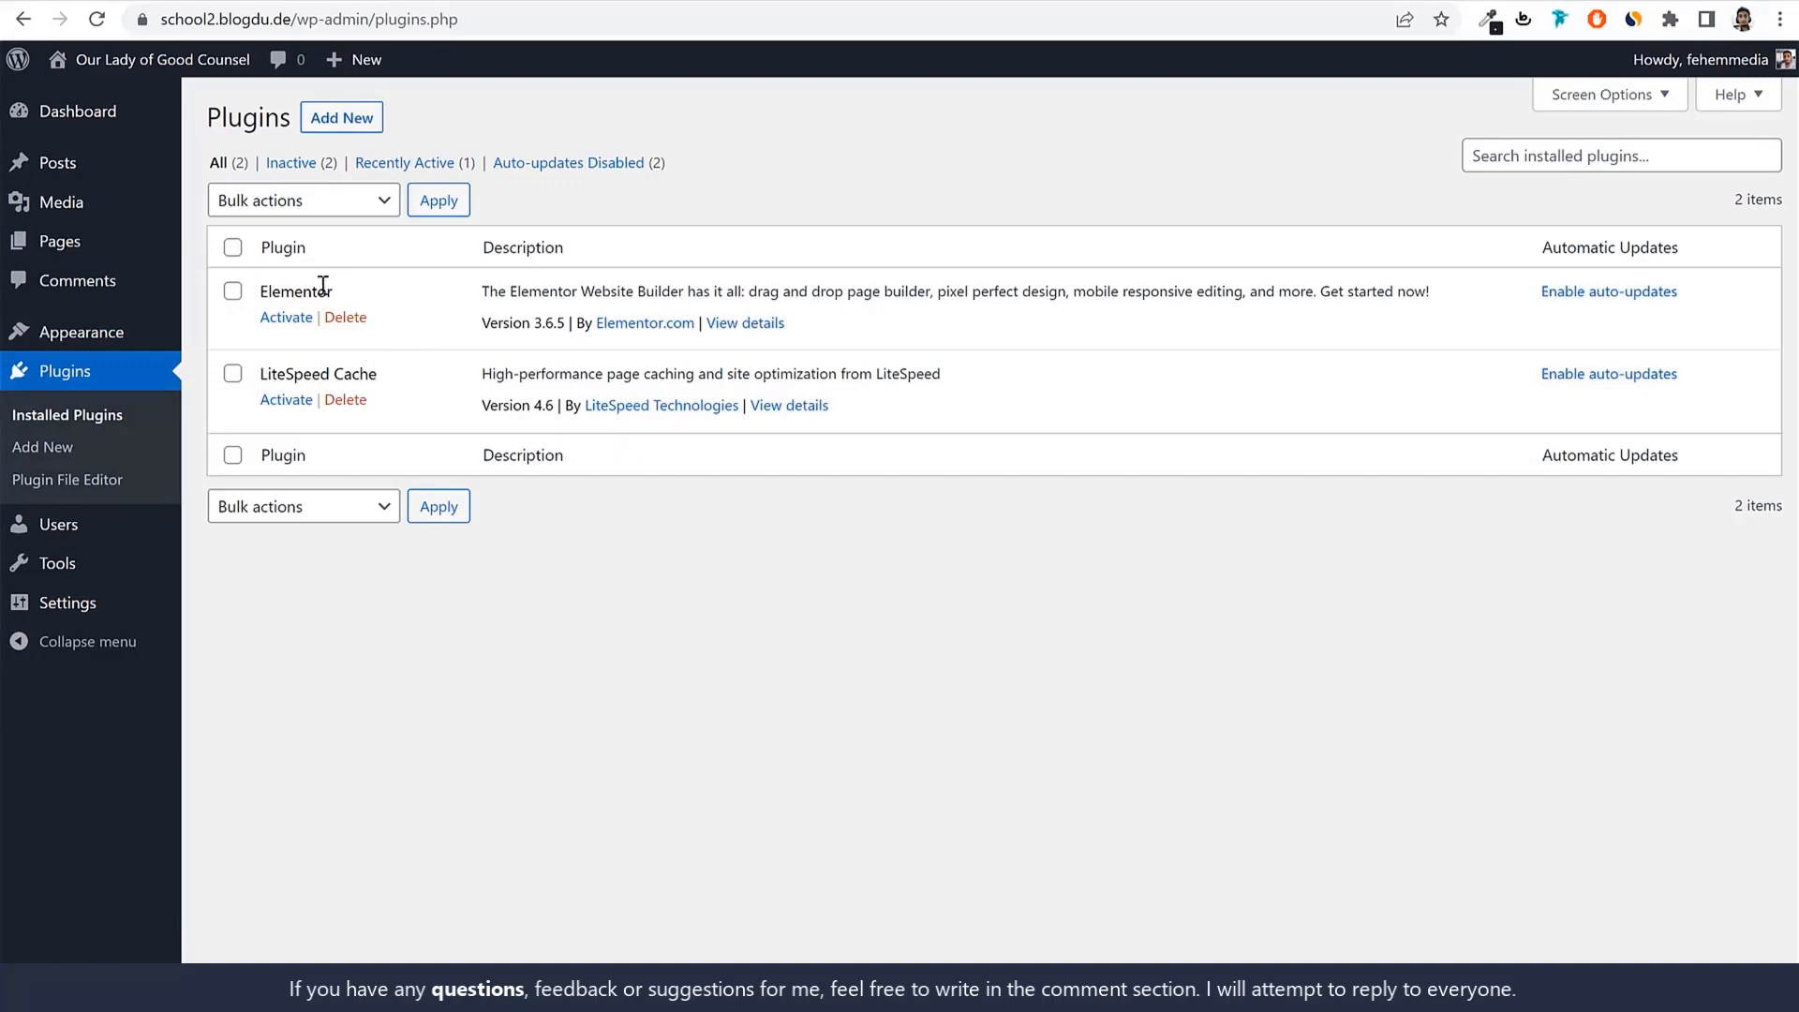
# Search the plugin directory for 'oceanwp' and install Ocean Extra.
pyautogui.click(352, 120)
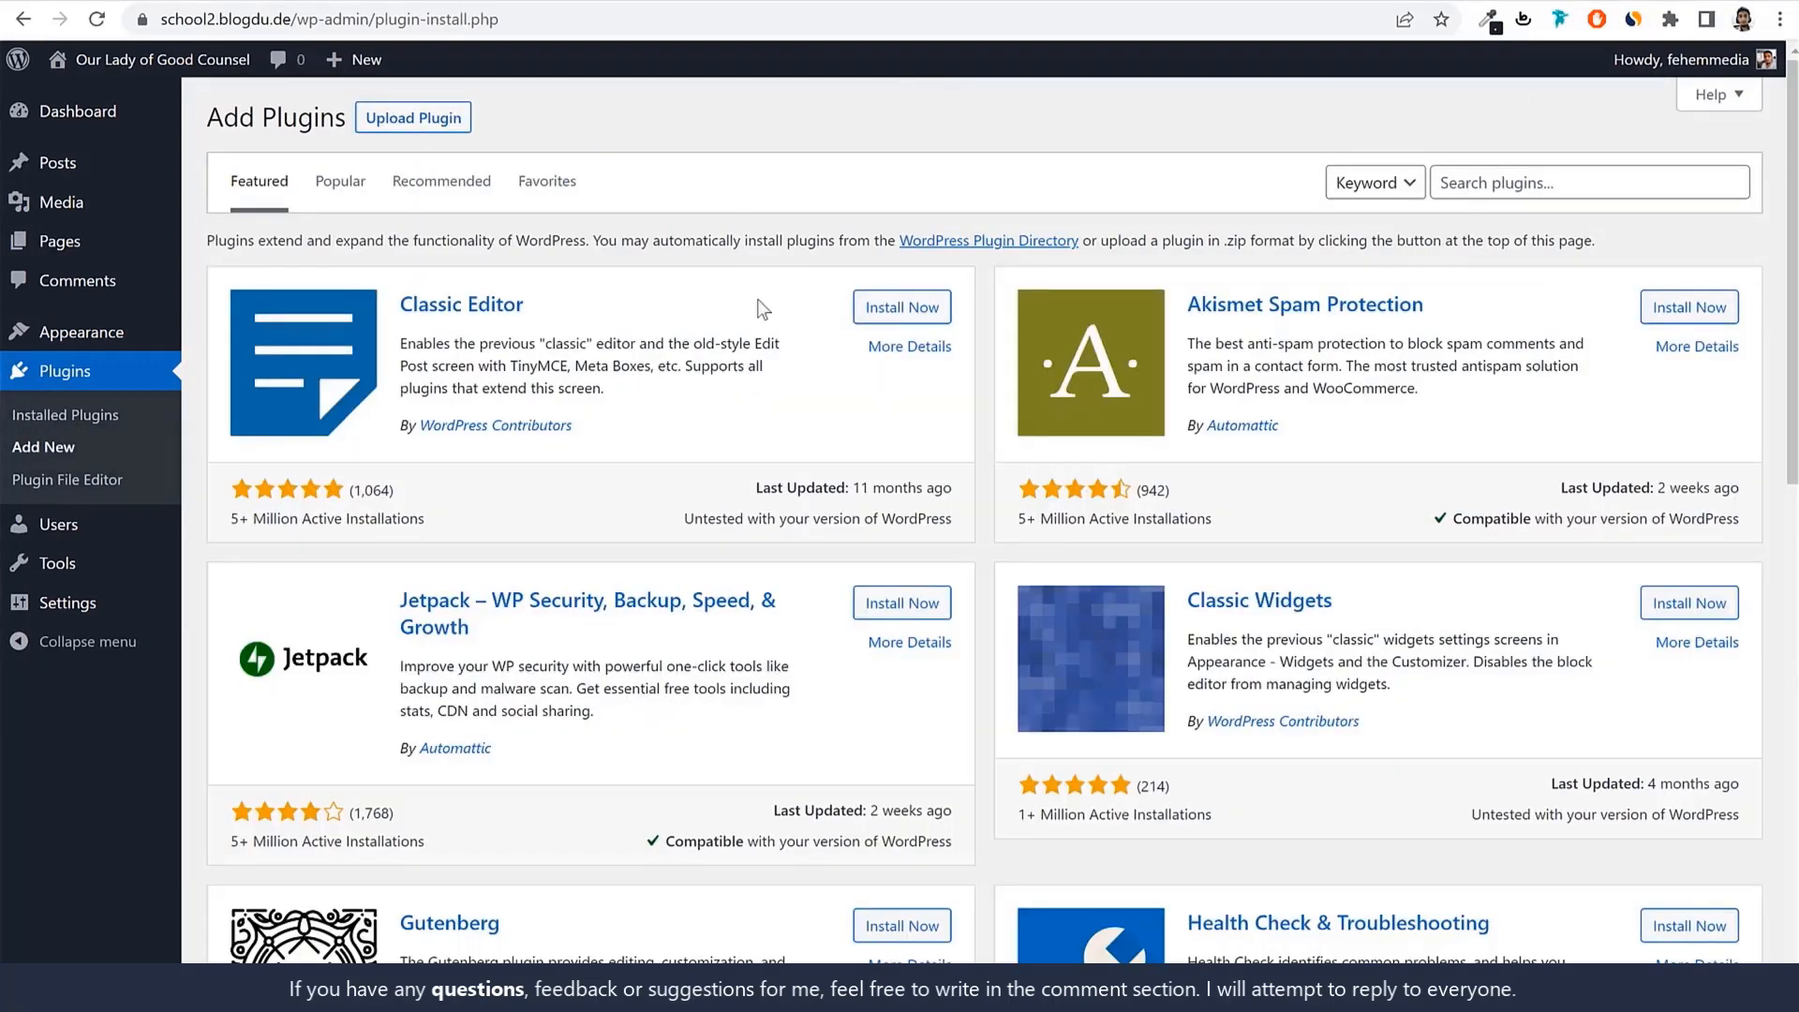
pyautogui.click(1532, 179)
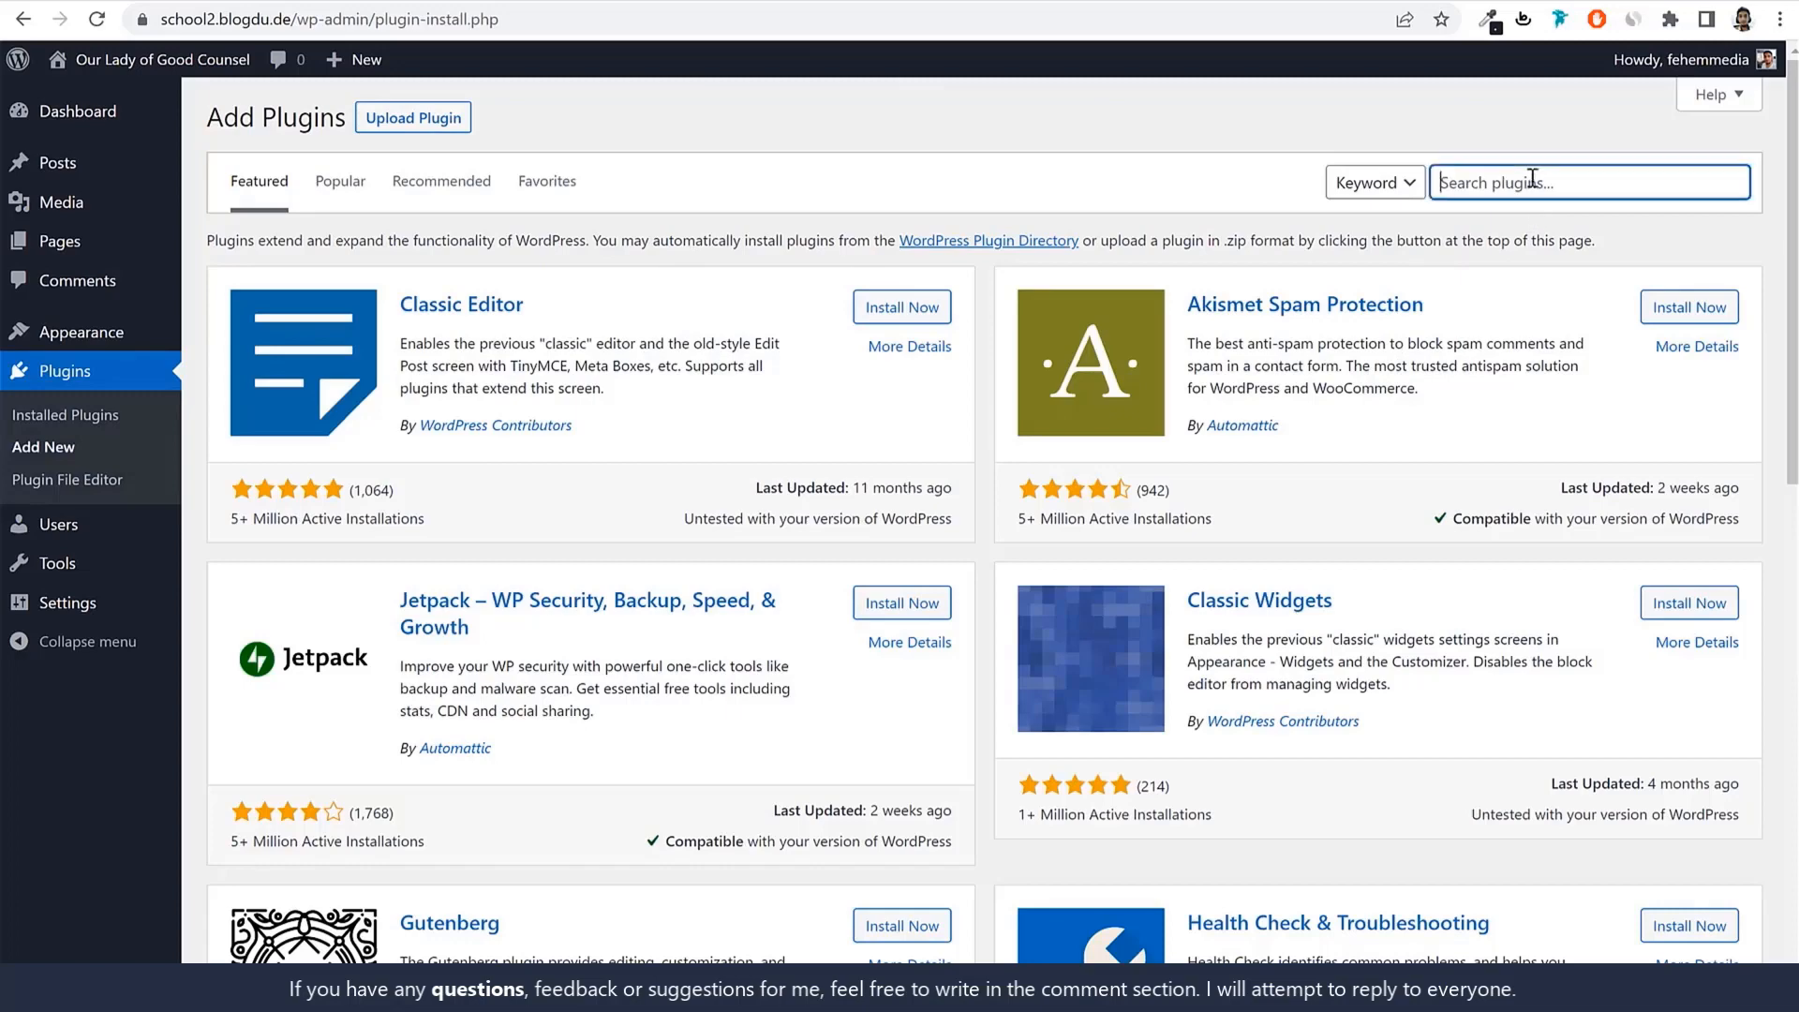
pyautogui.write('ceanwp')
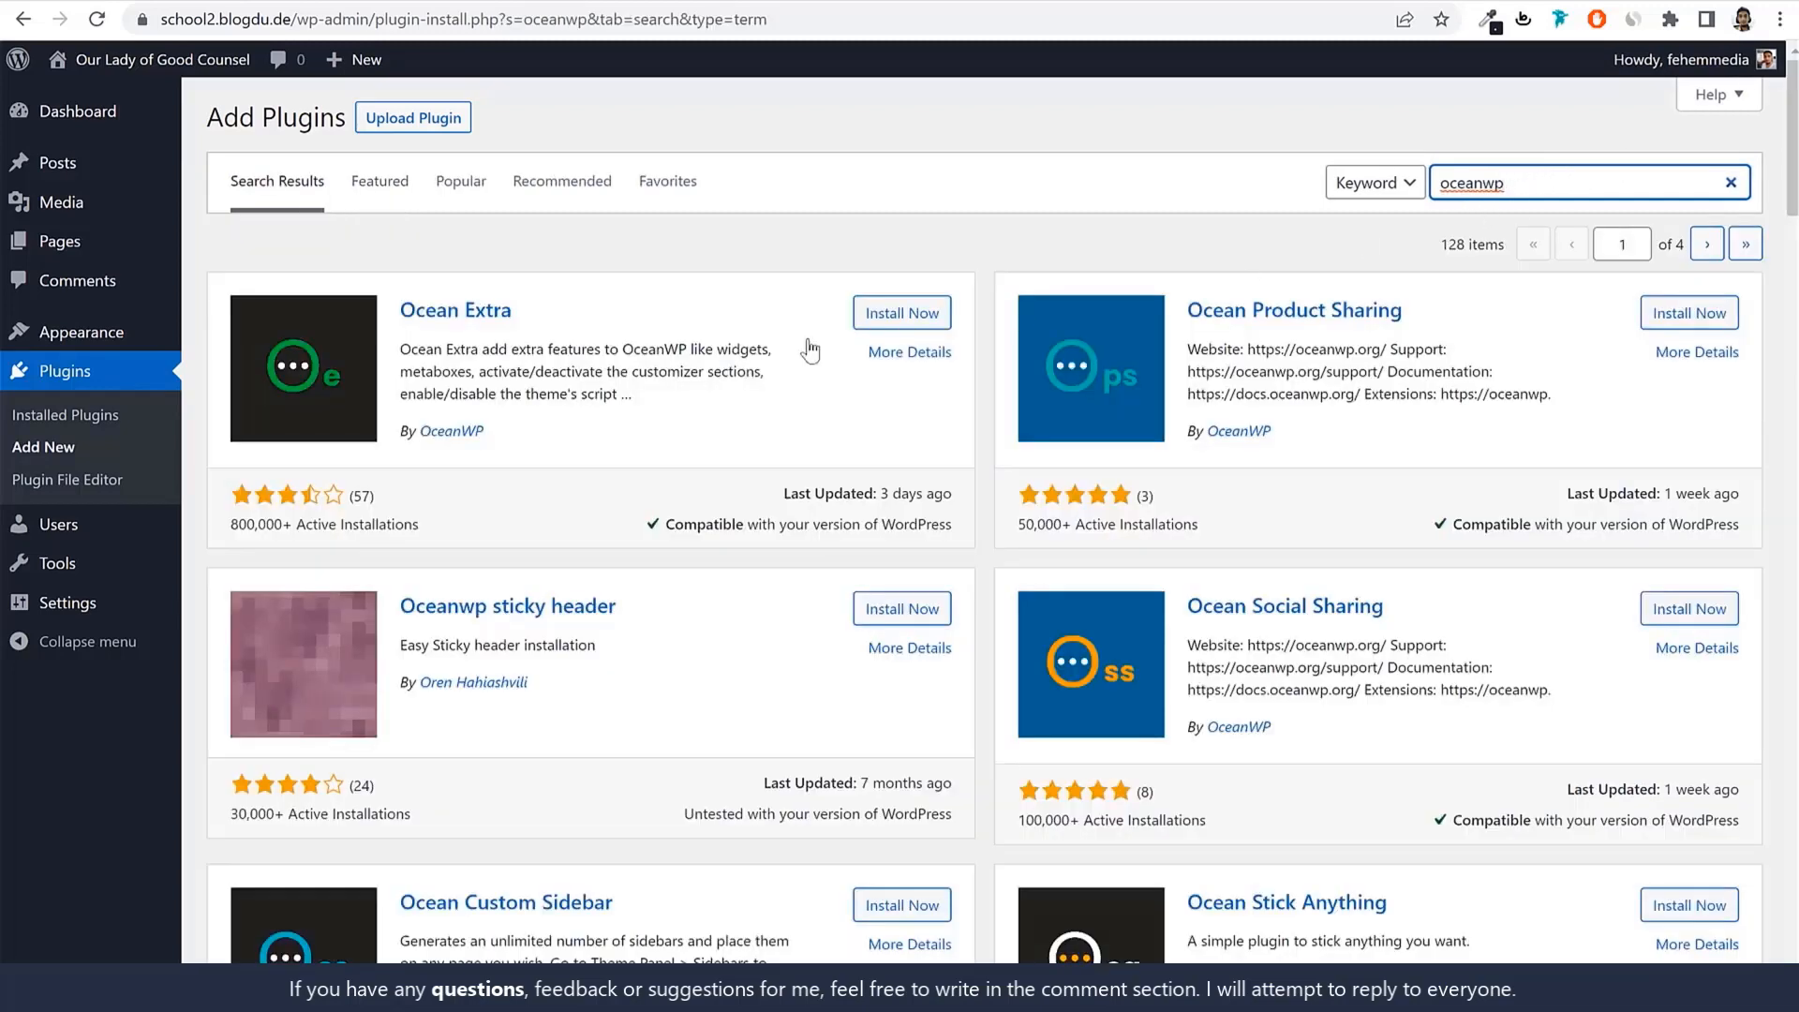
pyautogui.moveTo(533, 313); pyautogui.dragTo(401, 324)
pyautogui.click(944, 309)
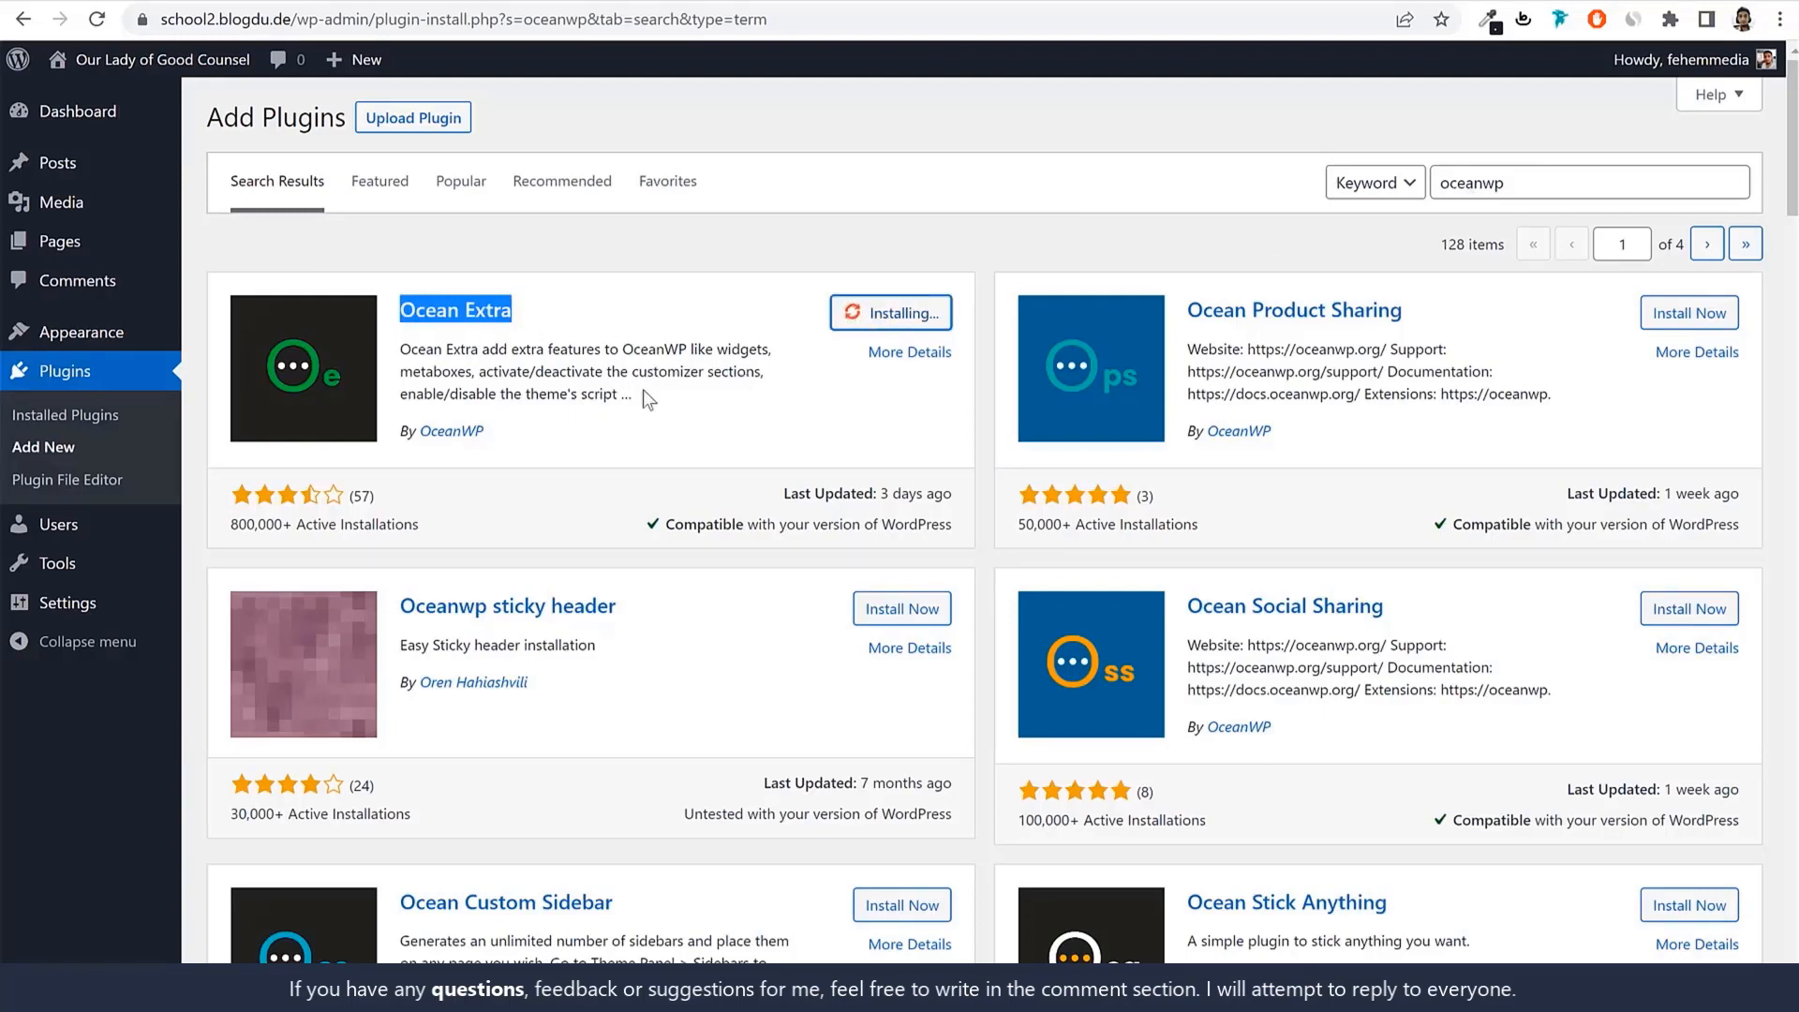
# Search for 'contact' and install the Contact Form 7 plugin.
pyautogui.doubleClick(1572, 194)
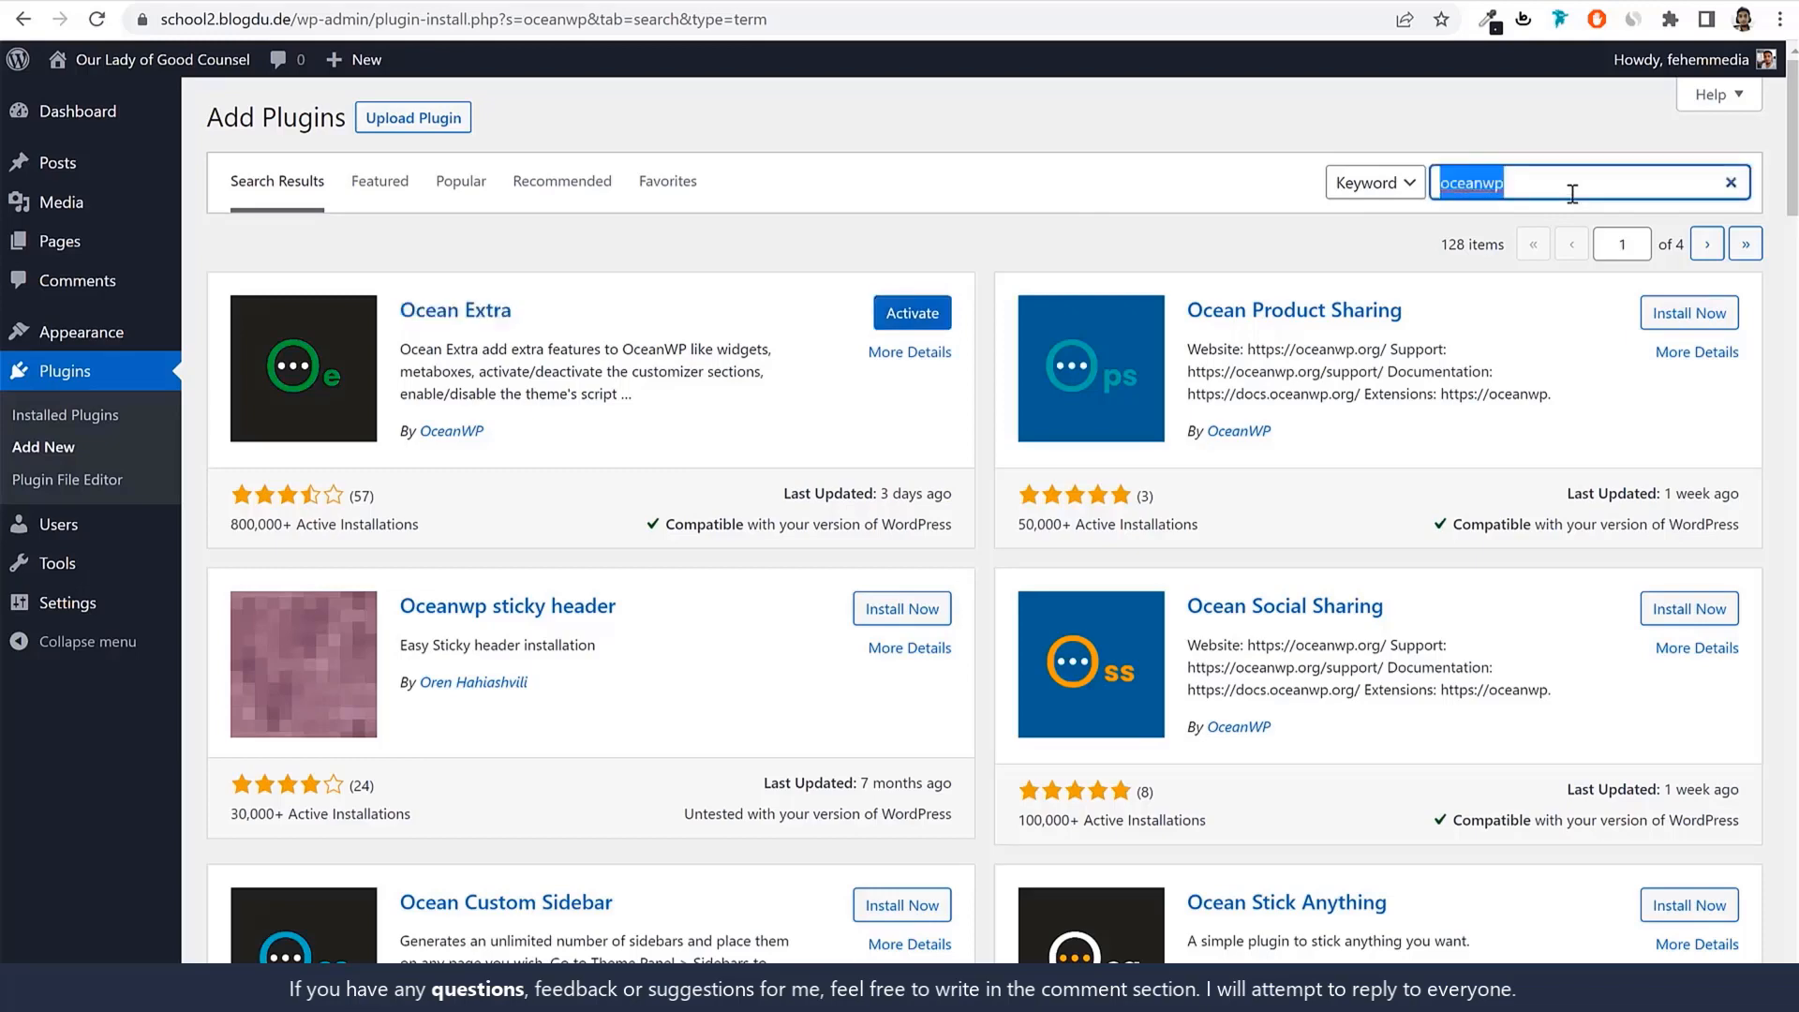
pyautogui.write('co')
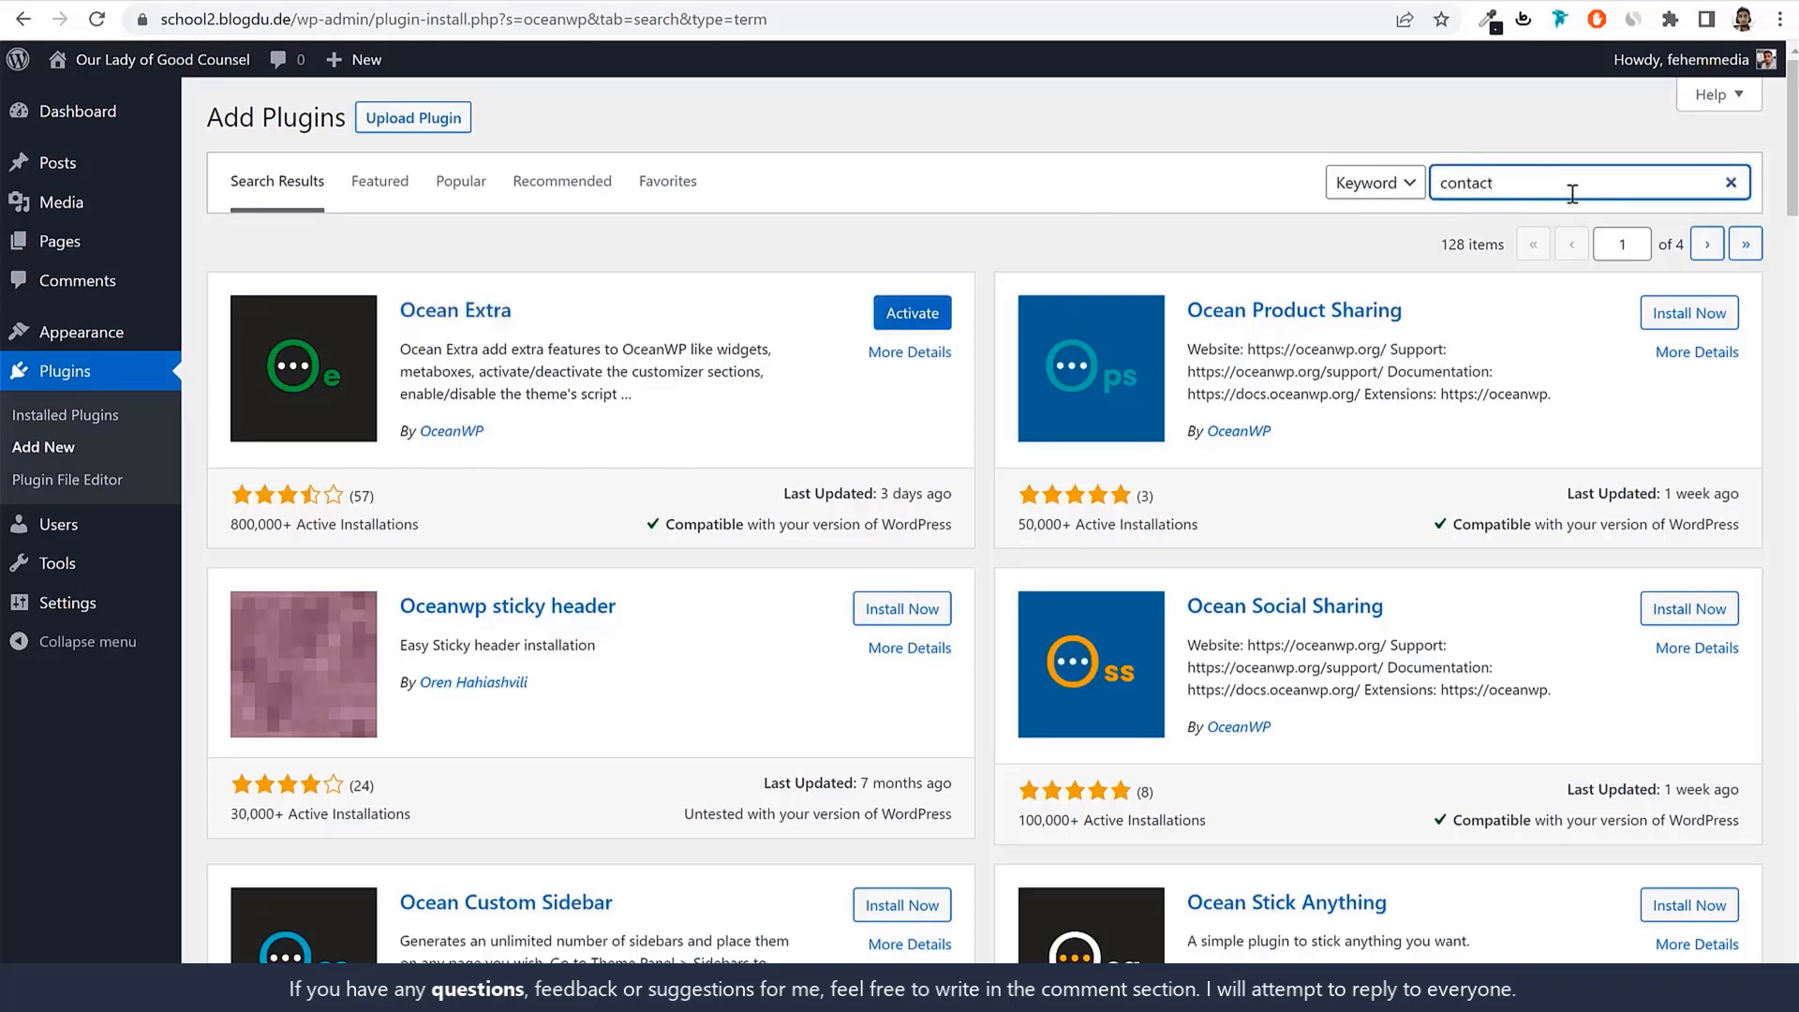
pyautogui.write('ntact')
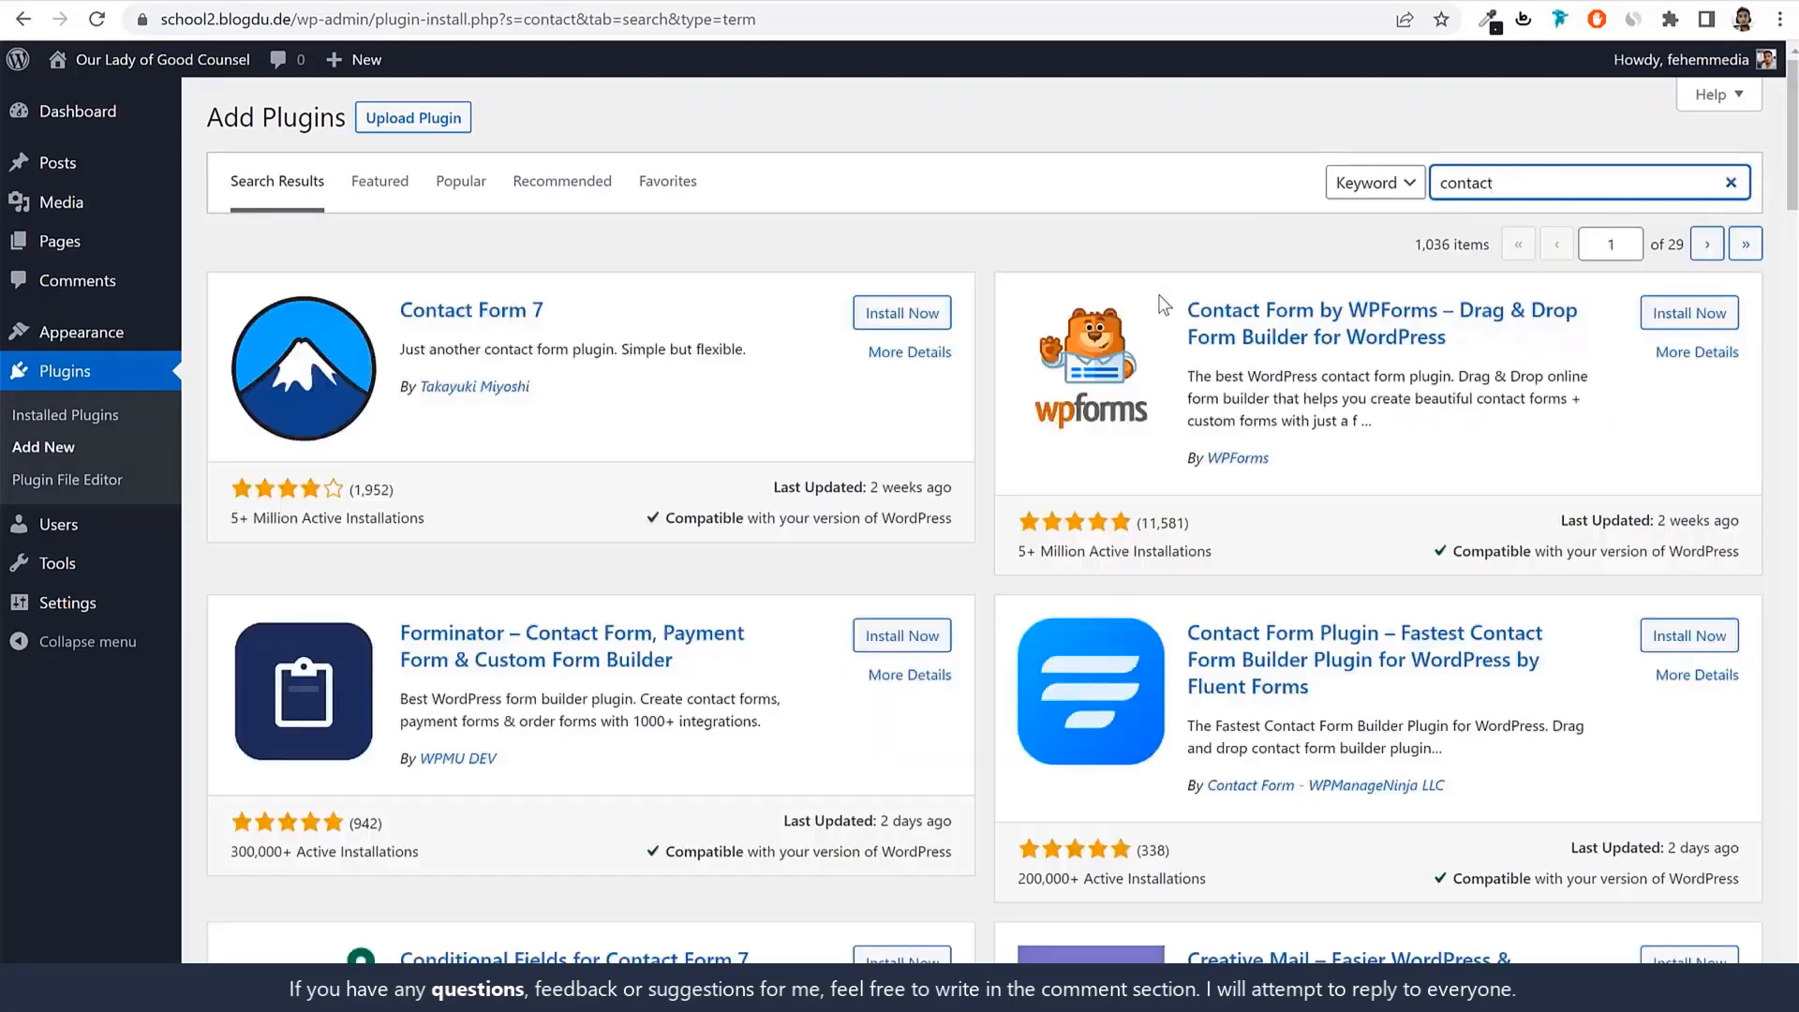
pyautogui.moveTo(546, 310); pyautogui.dragTo(401, 310)
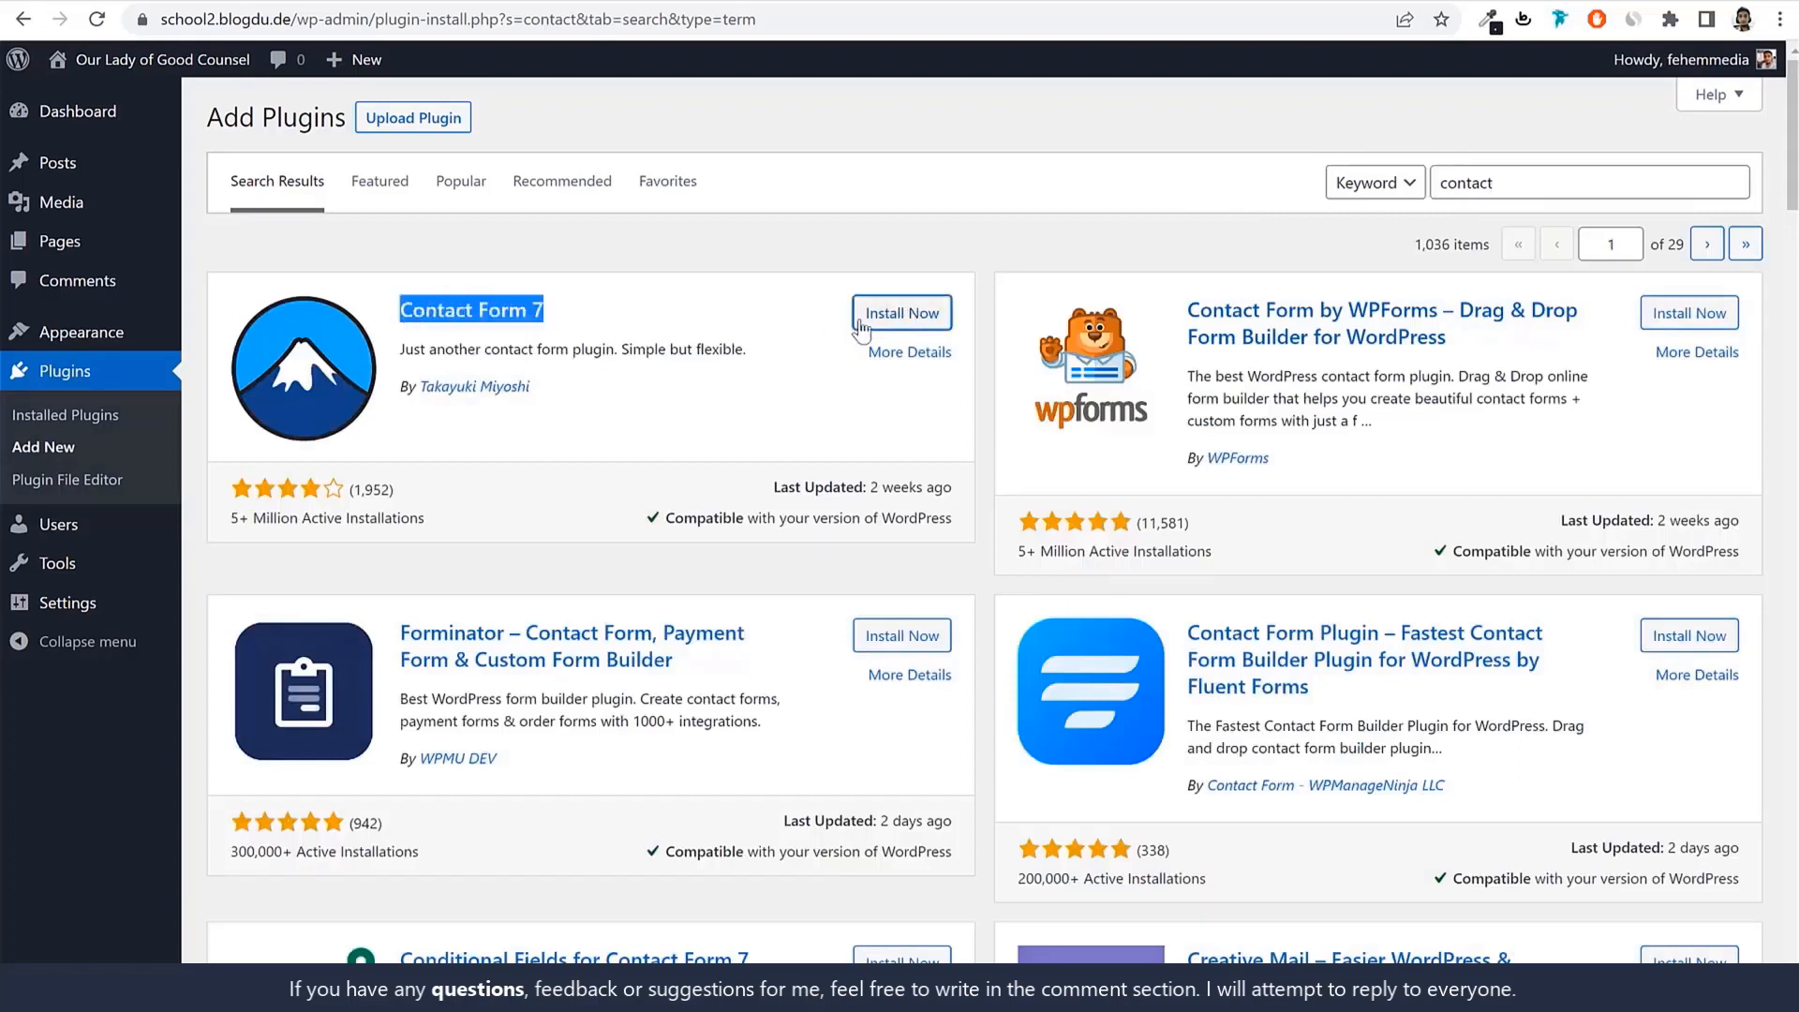
pyautogui.click(714, 347)
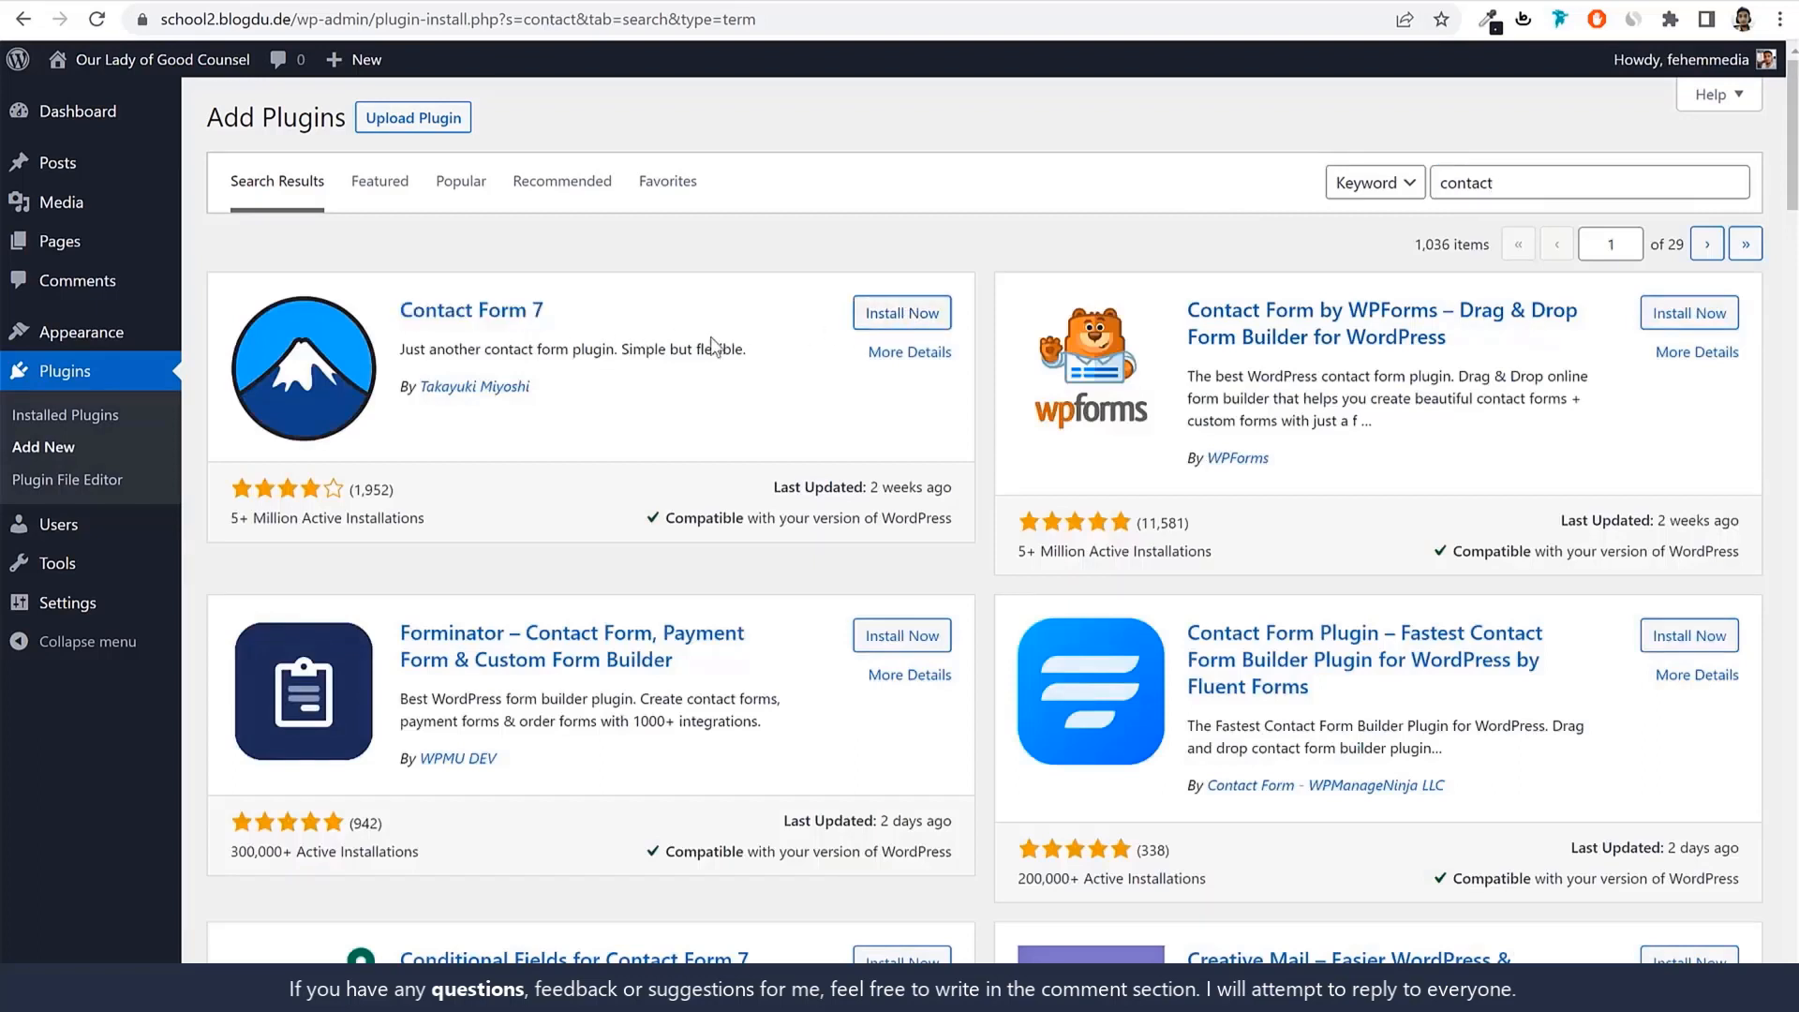
pyautogui.click(913, 312)
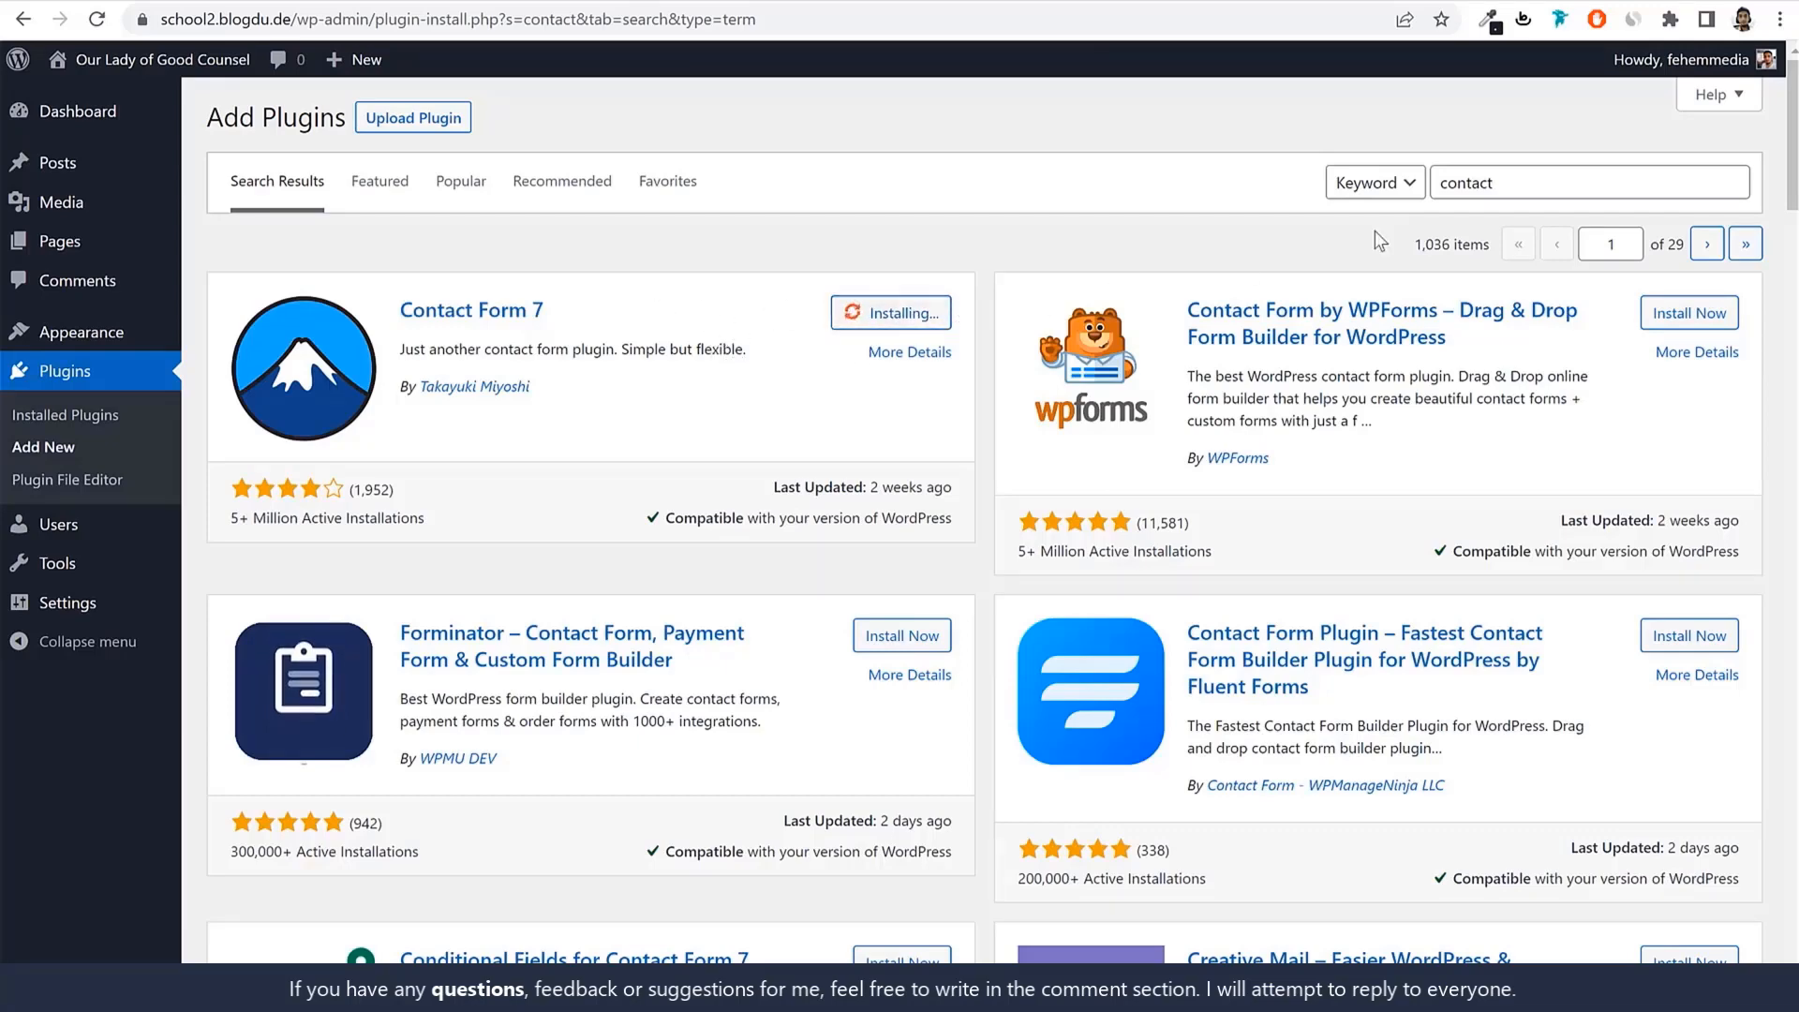
# Replace the search term with 'envato' to look up Envato plugins.
pyautogui.click(1551, 194)
pyautogui.doubleClick(1551, 195)
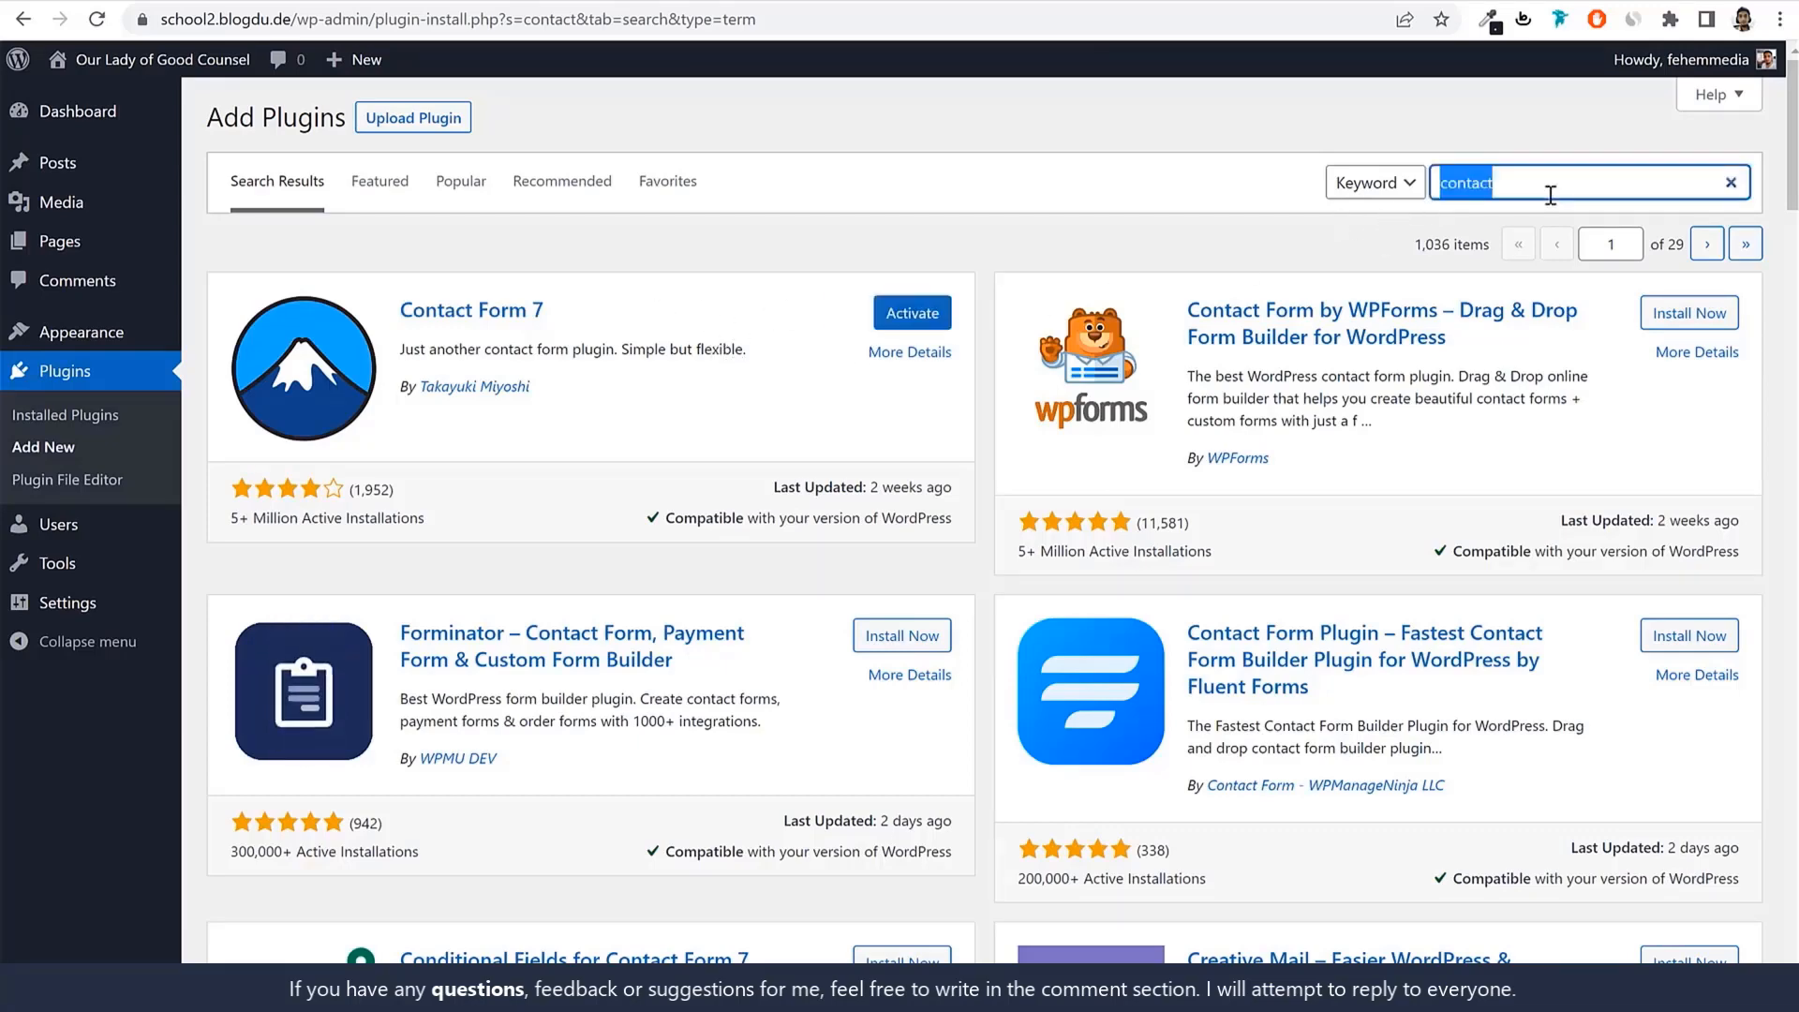
pyautogui.write('enat')
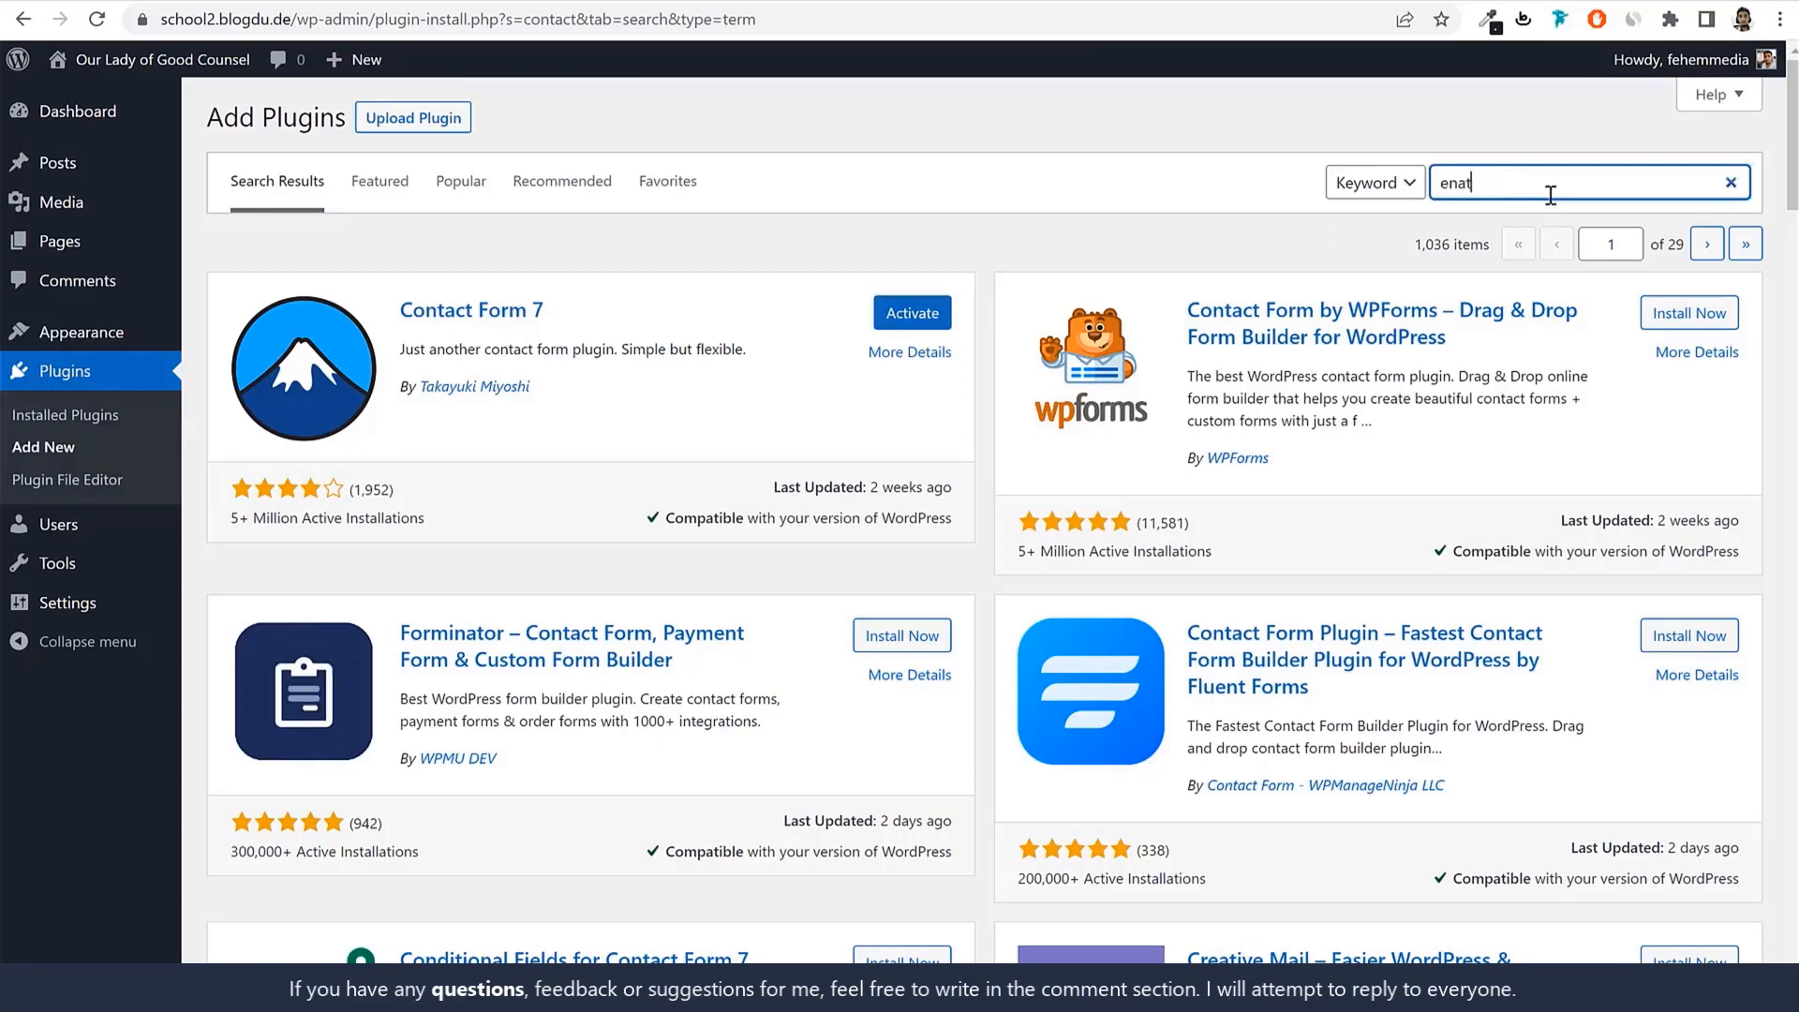
pyautogui.press('BackSpace')
pyautogui.press('BackSpace')
pyautogui.write('o')
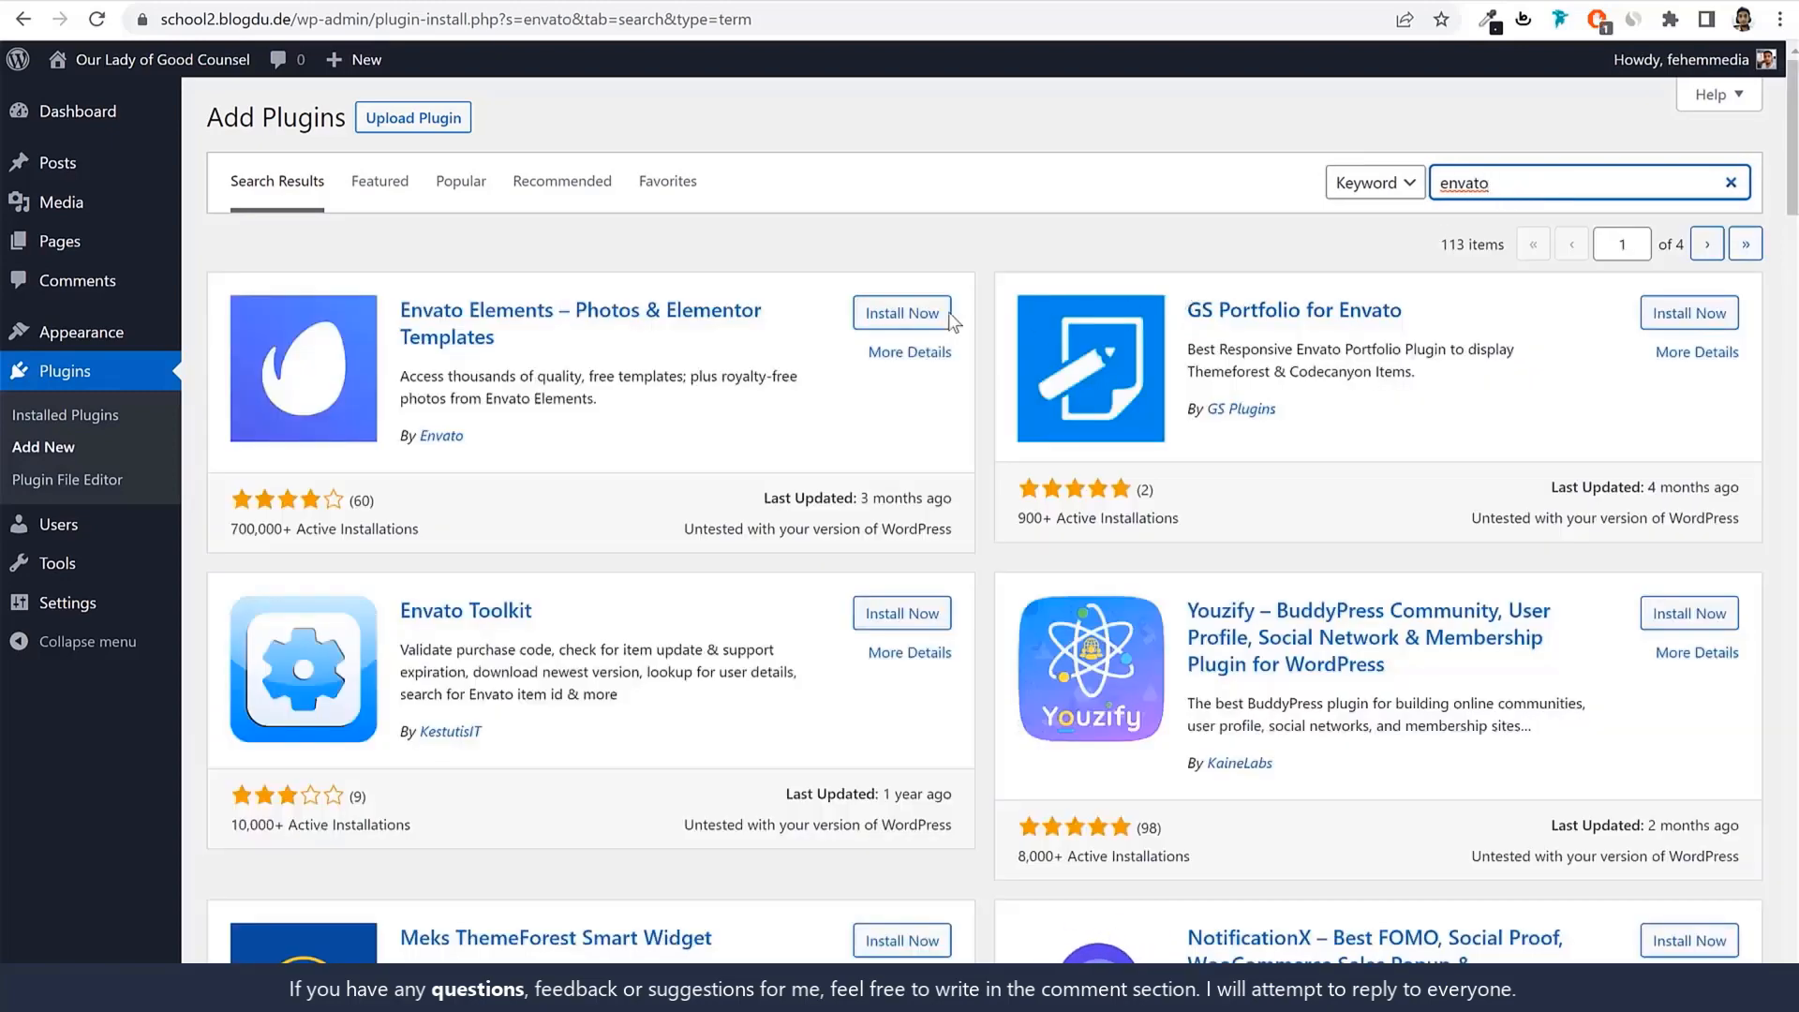
# Install Envato Elements – Photos & Elementor Templates from the 'envato' search results.
pyautogui.click(904, 312)
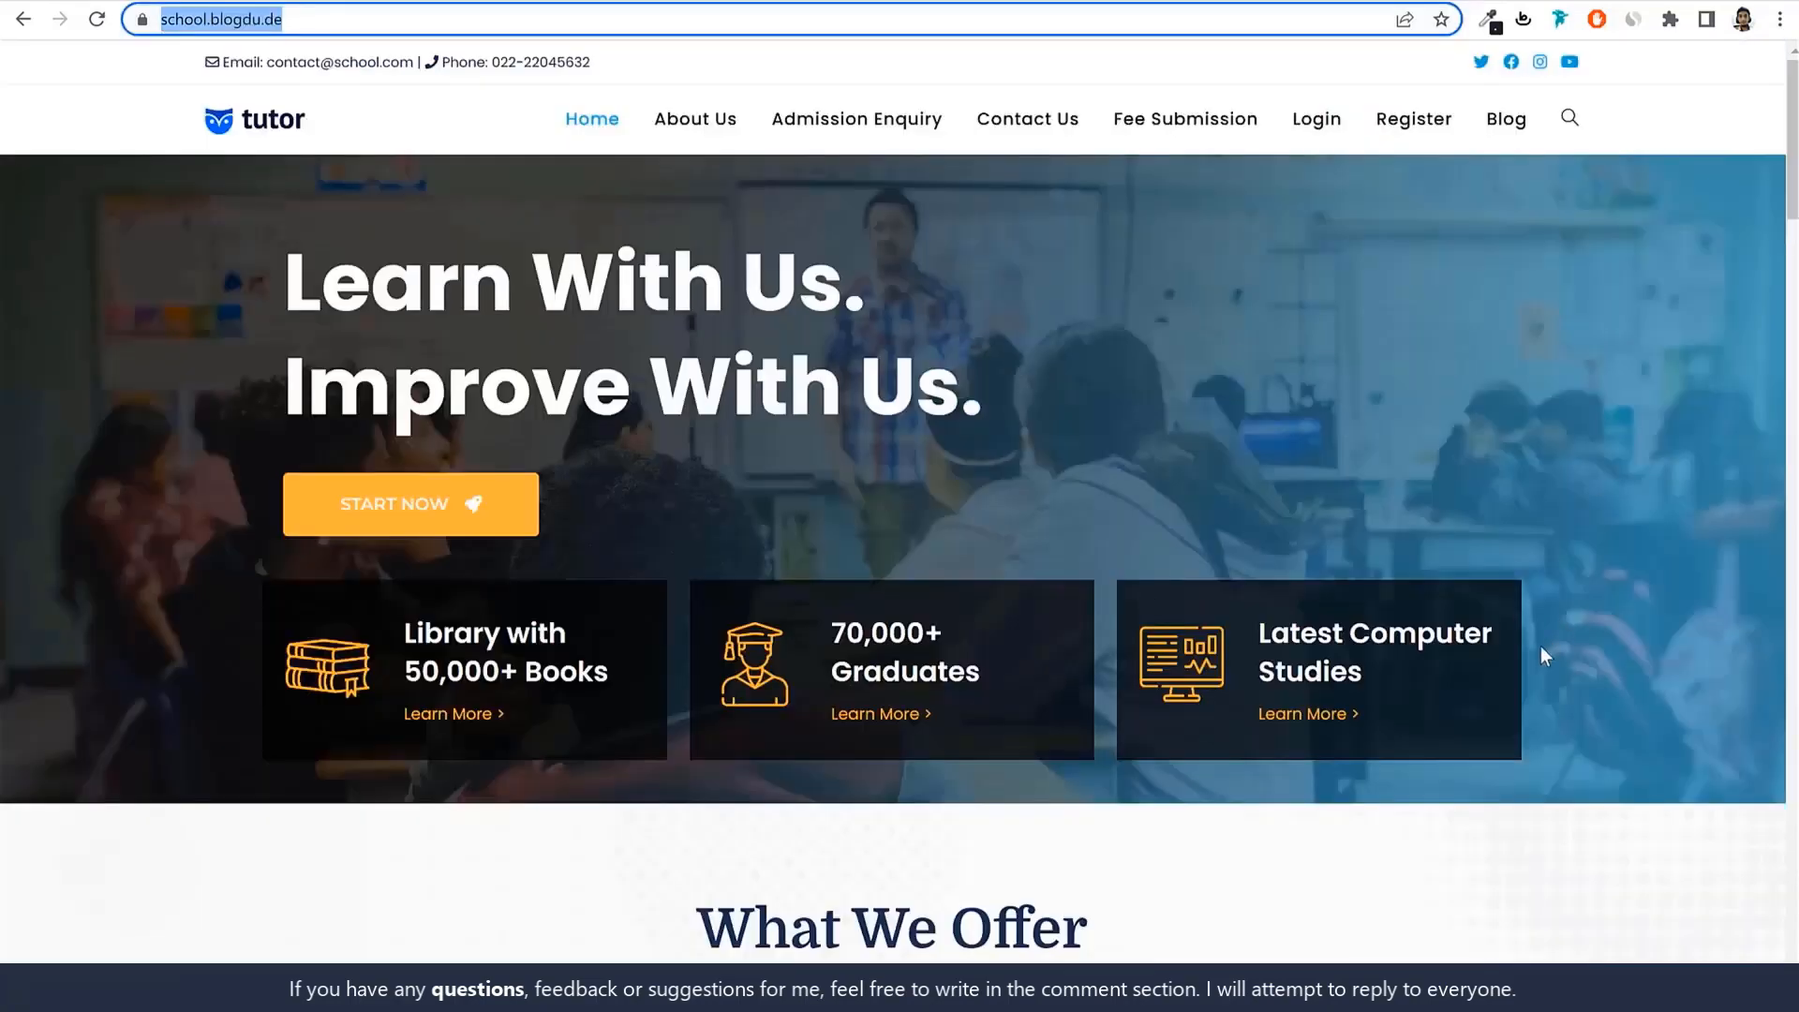
pyautogui.scroll(-20, 1545, 656)
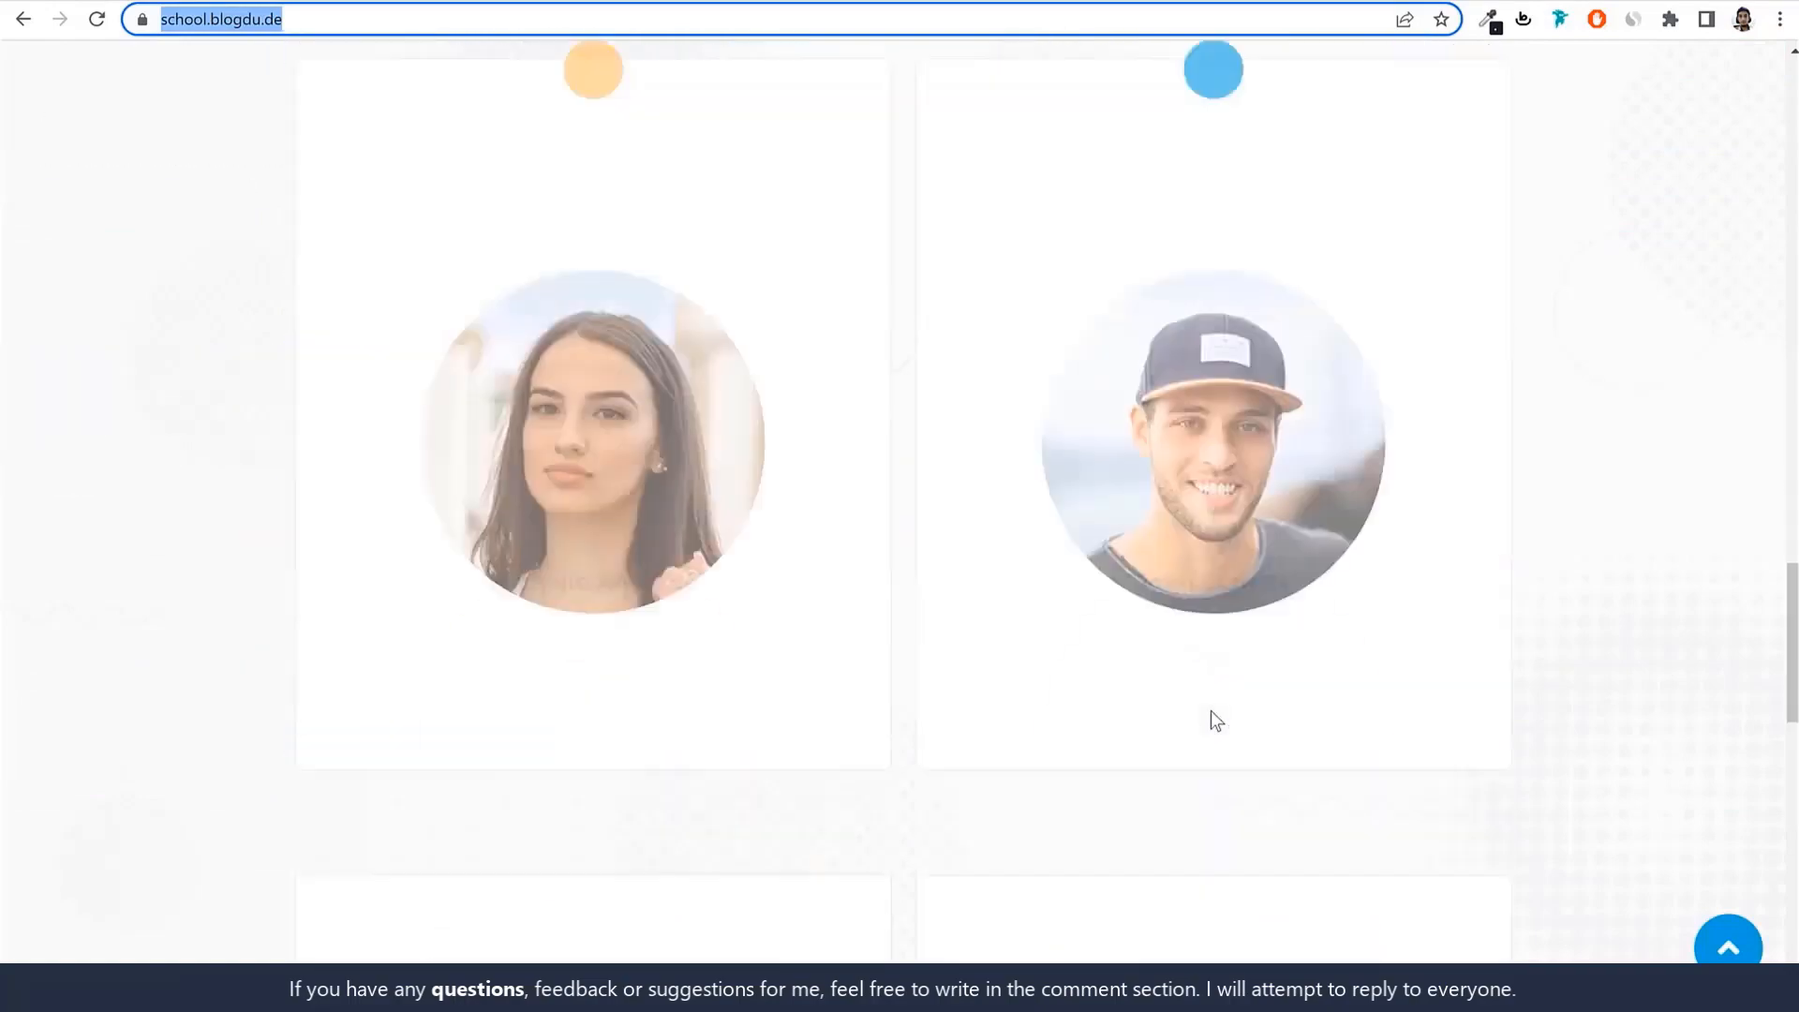
pyautogui.scroll(-15, 1211, 712)
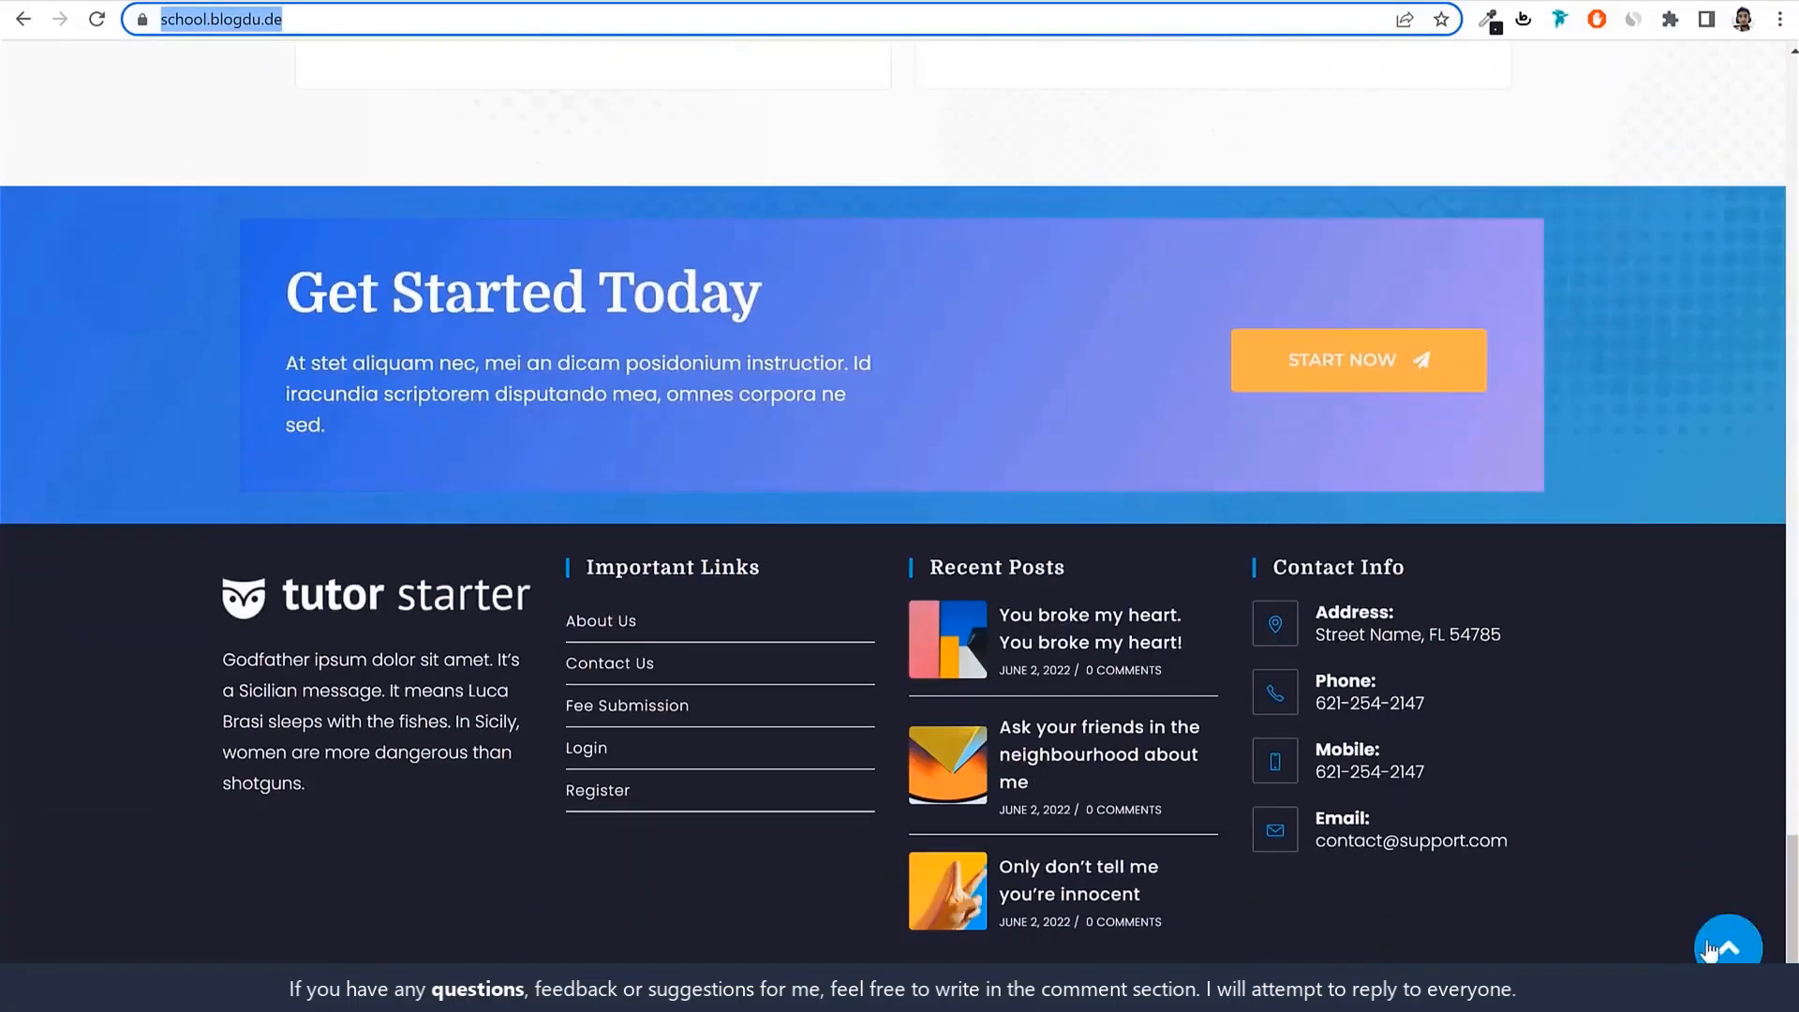
pyautogui.click(1707, 949)
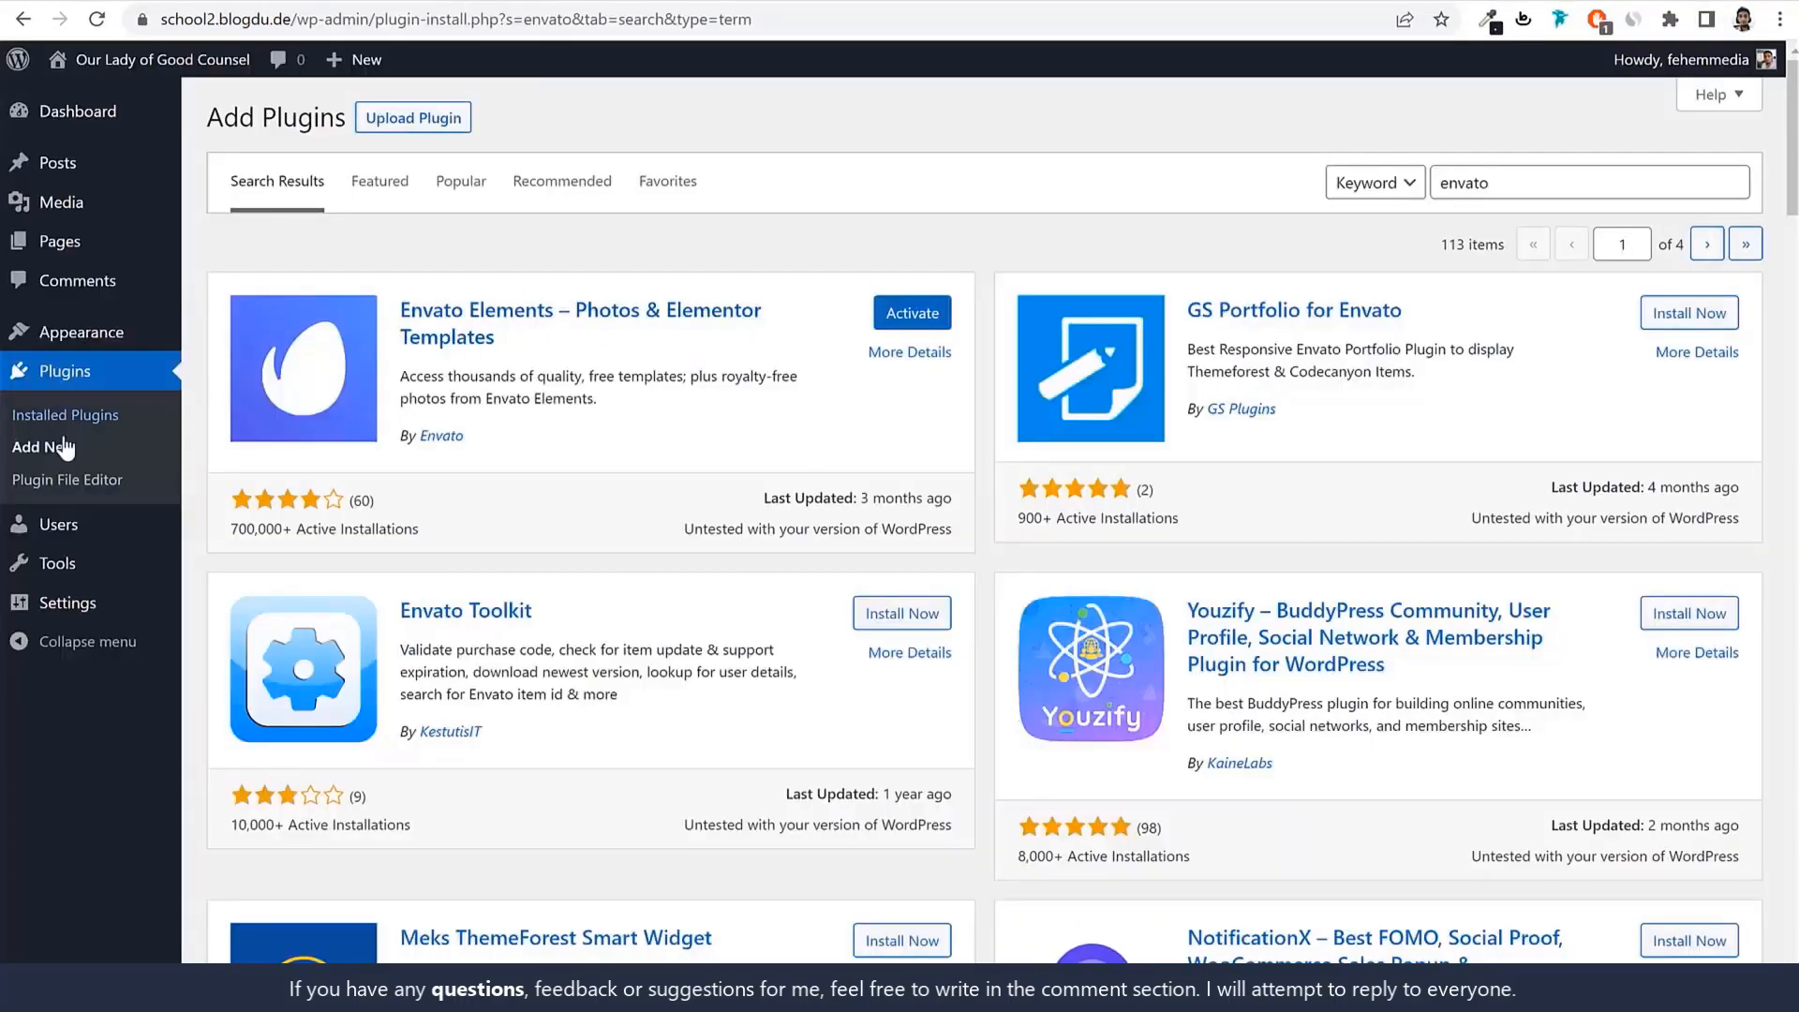
# Bulk-activate all installed plugins except LiteSpeed Cache.
pyautogui.click(66, 373)
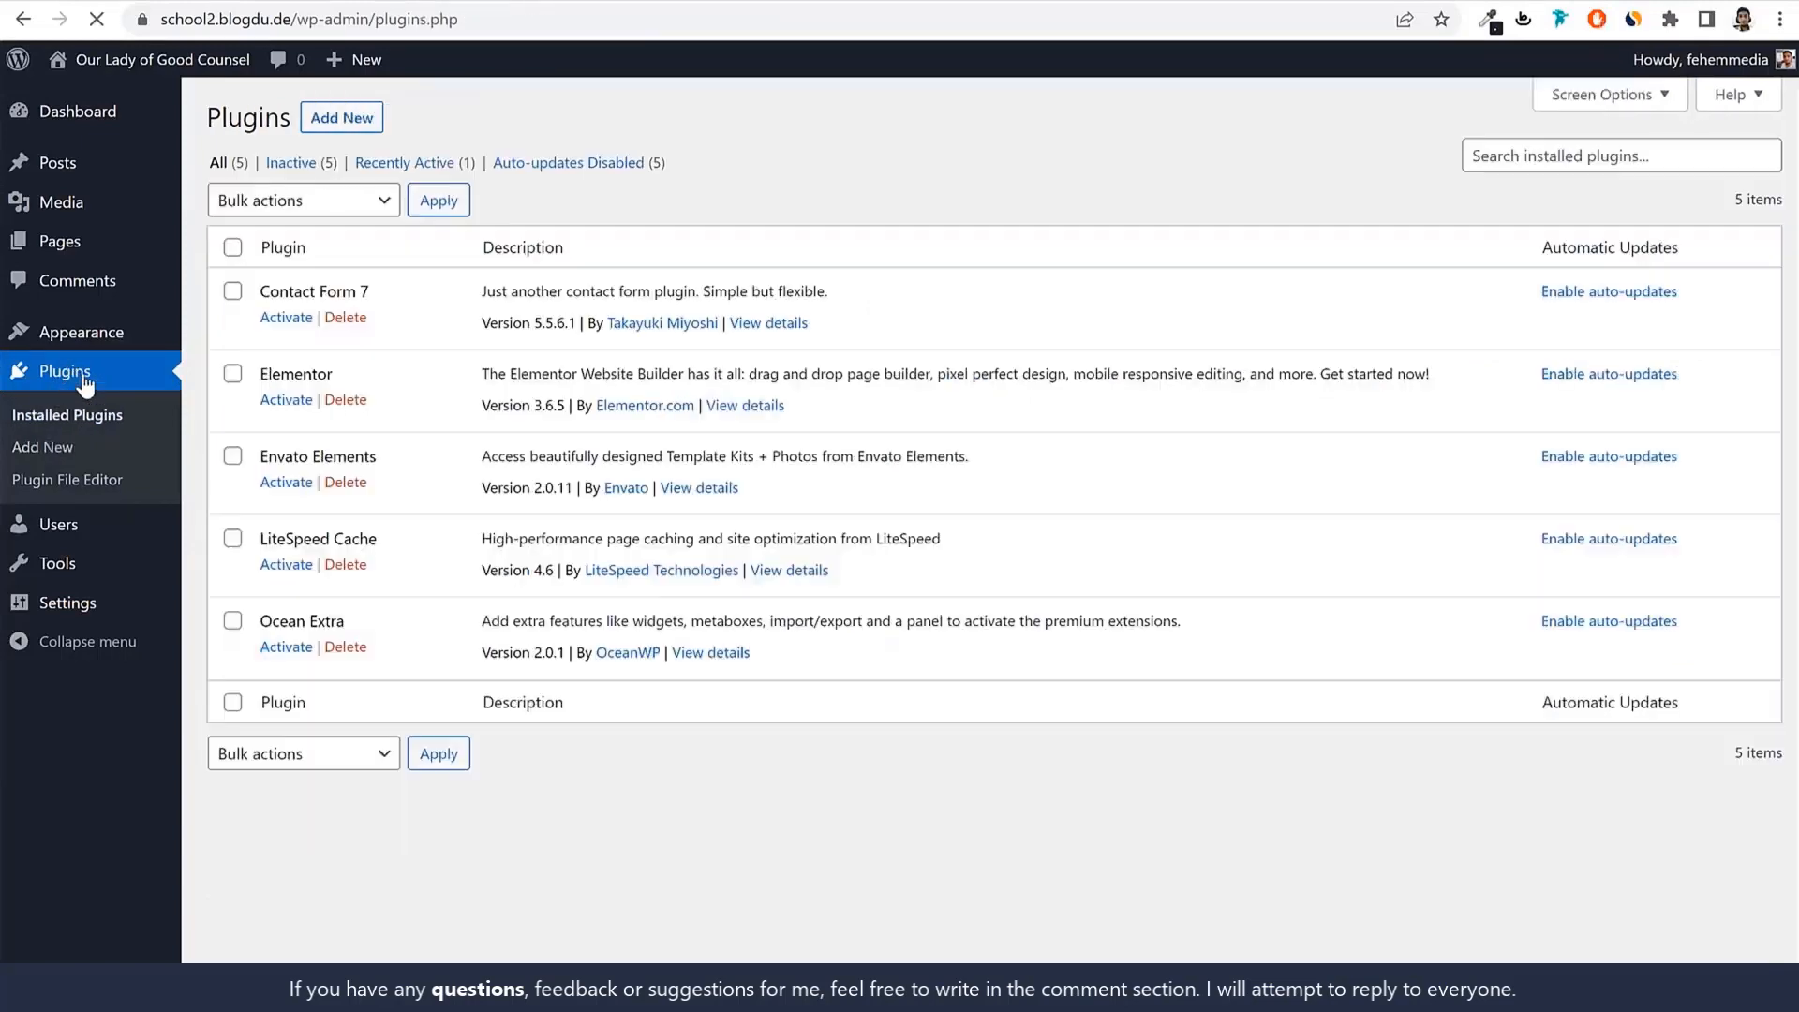
pyautogui.click(233, 250)
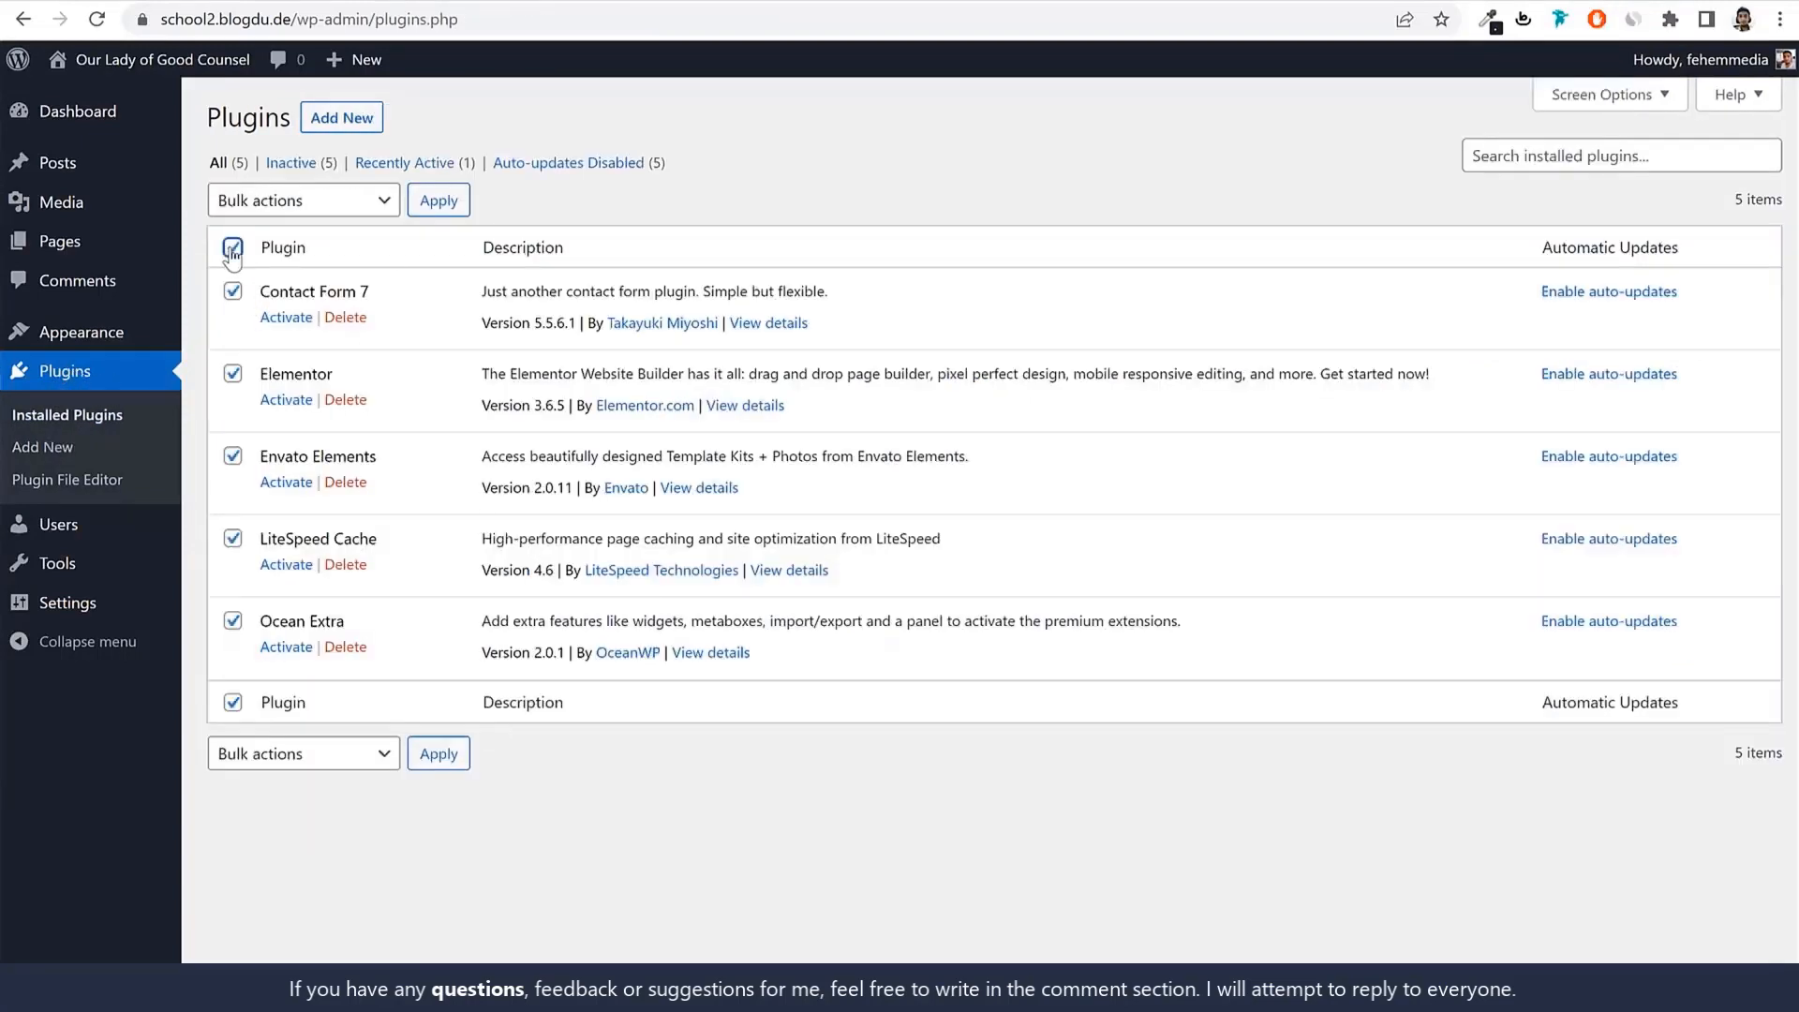
pyautogui.click(231, 541)
pyautogui.moveTo(383, 541); pyautogui.dragTo(271, 542)
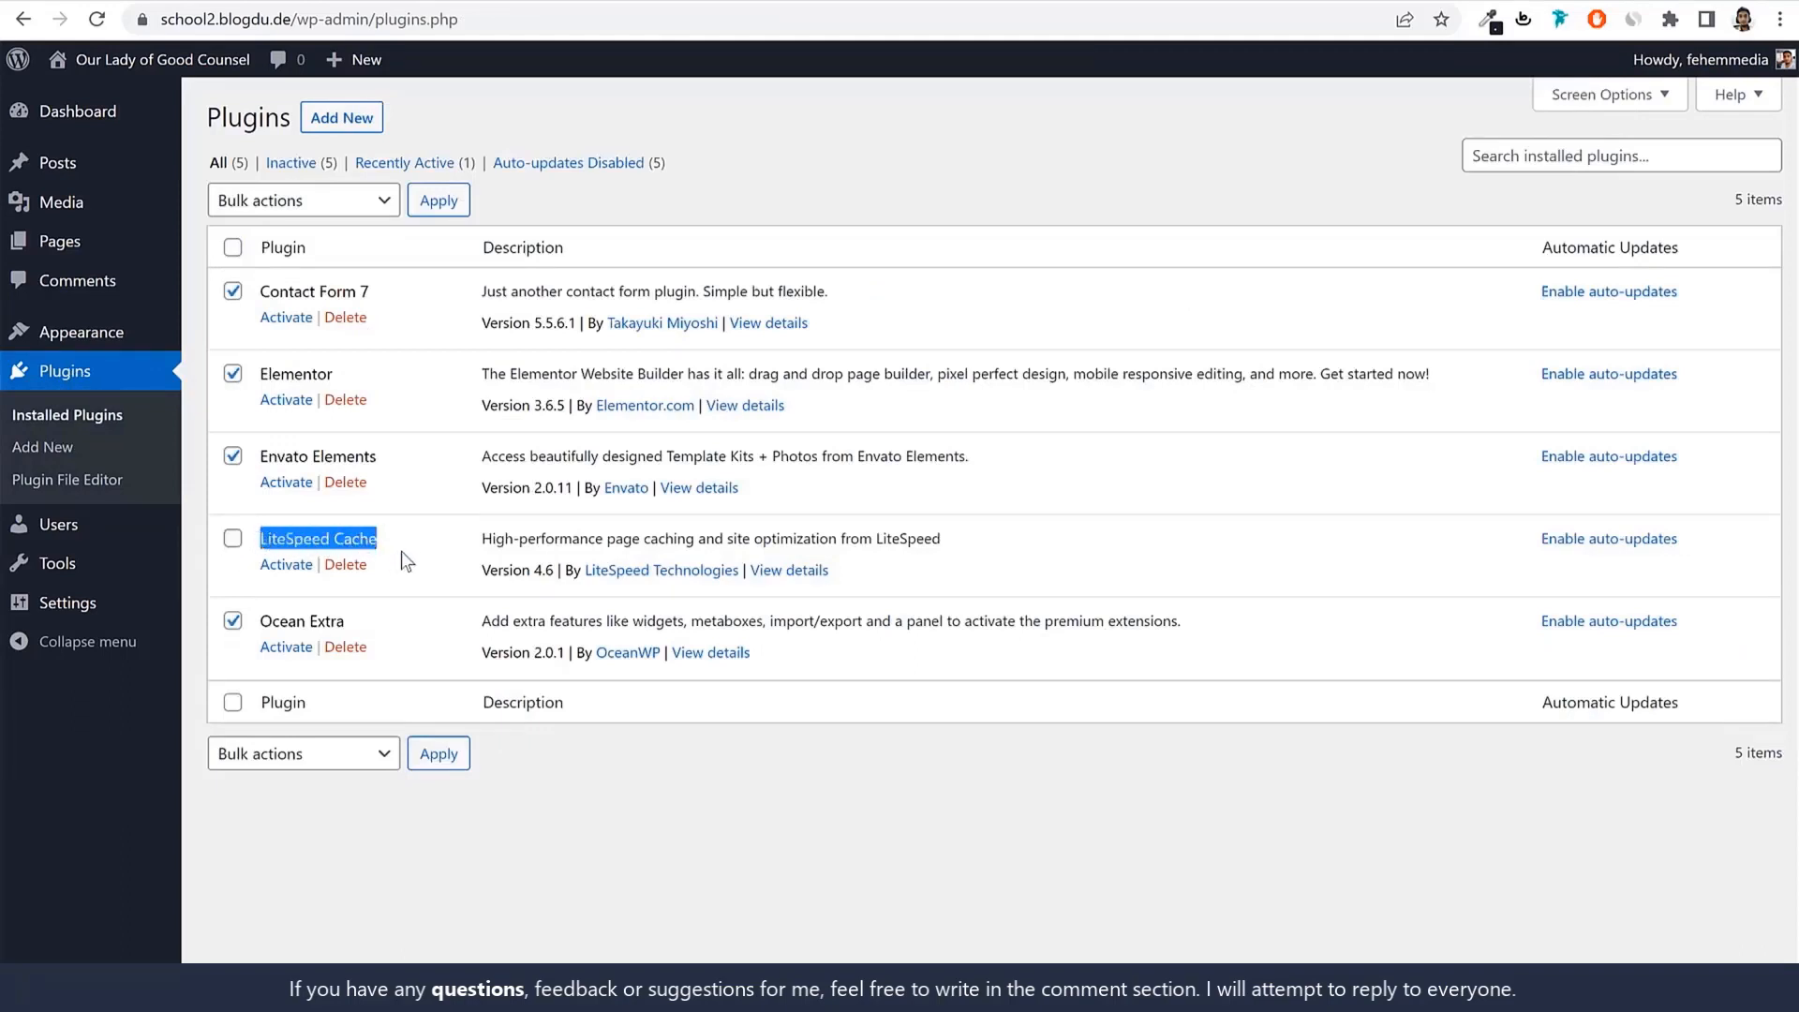
pyautogui.click(286, 204)
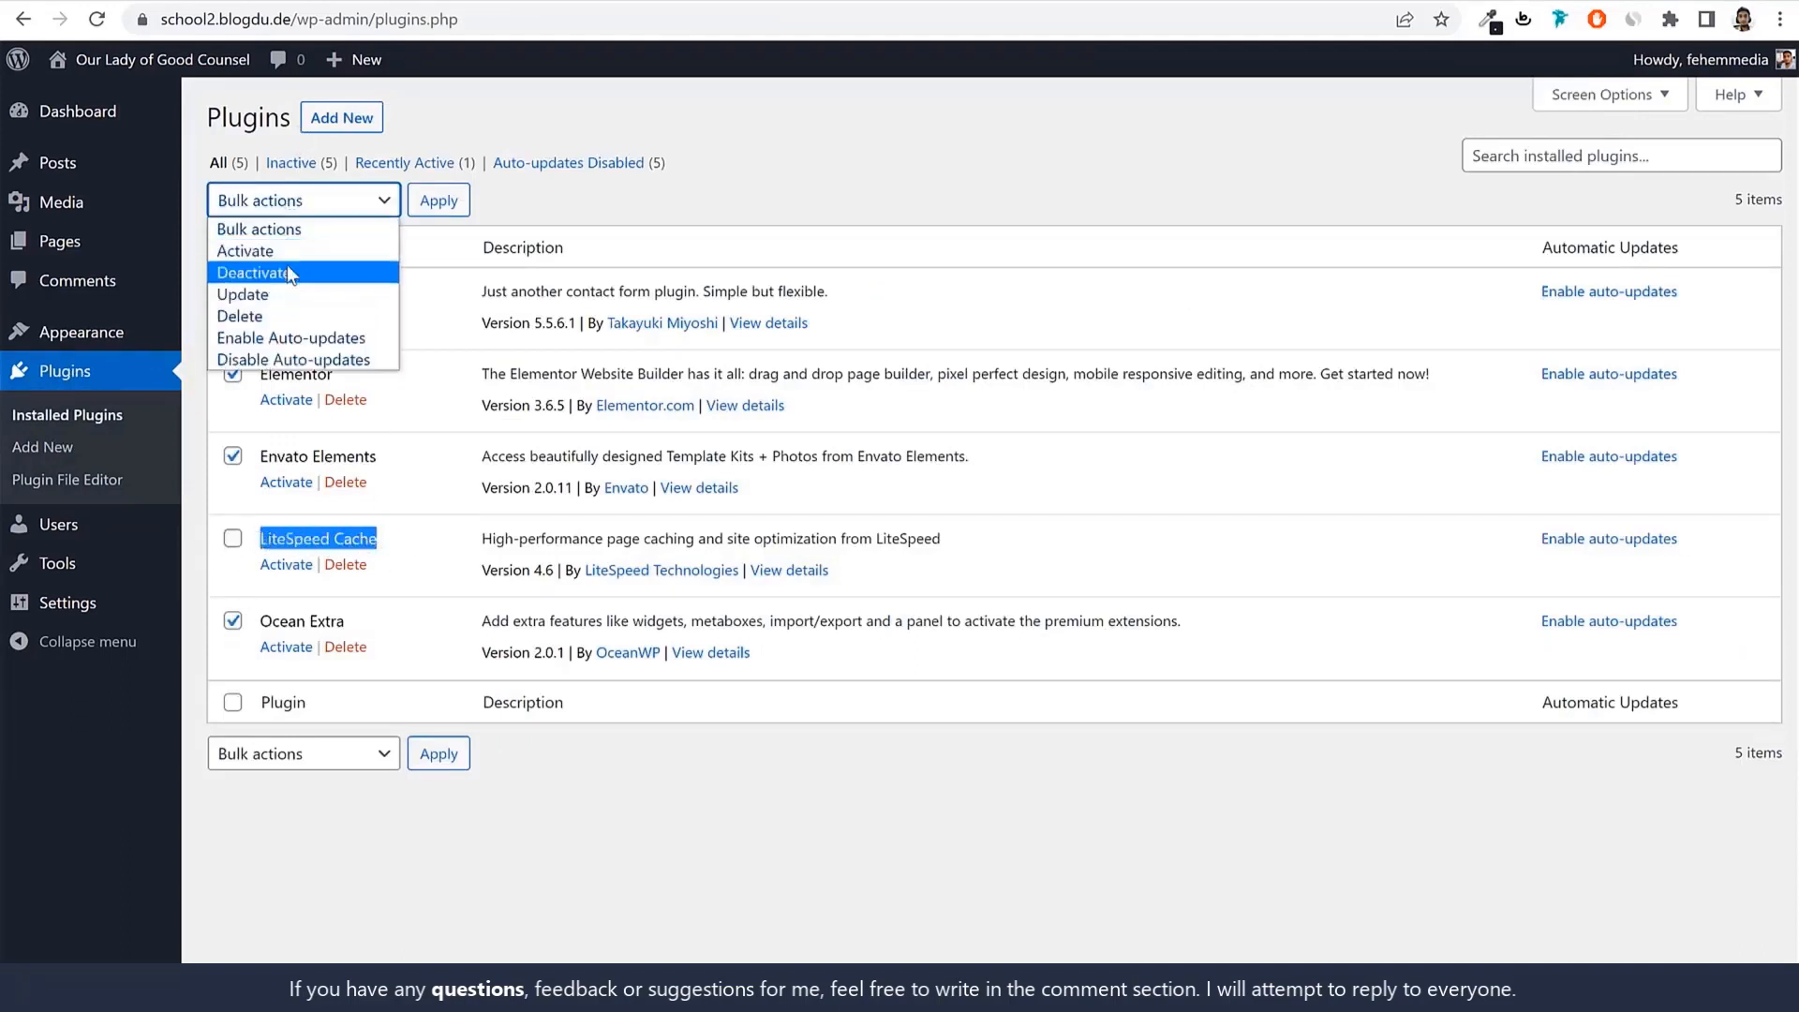
pyautogui.click(312, 248)
pyautogui.click(434, 208)
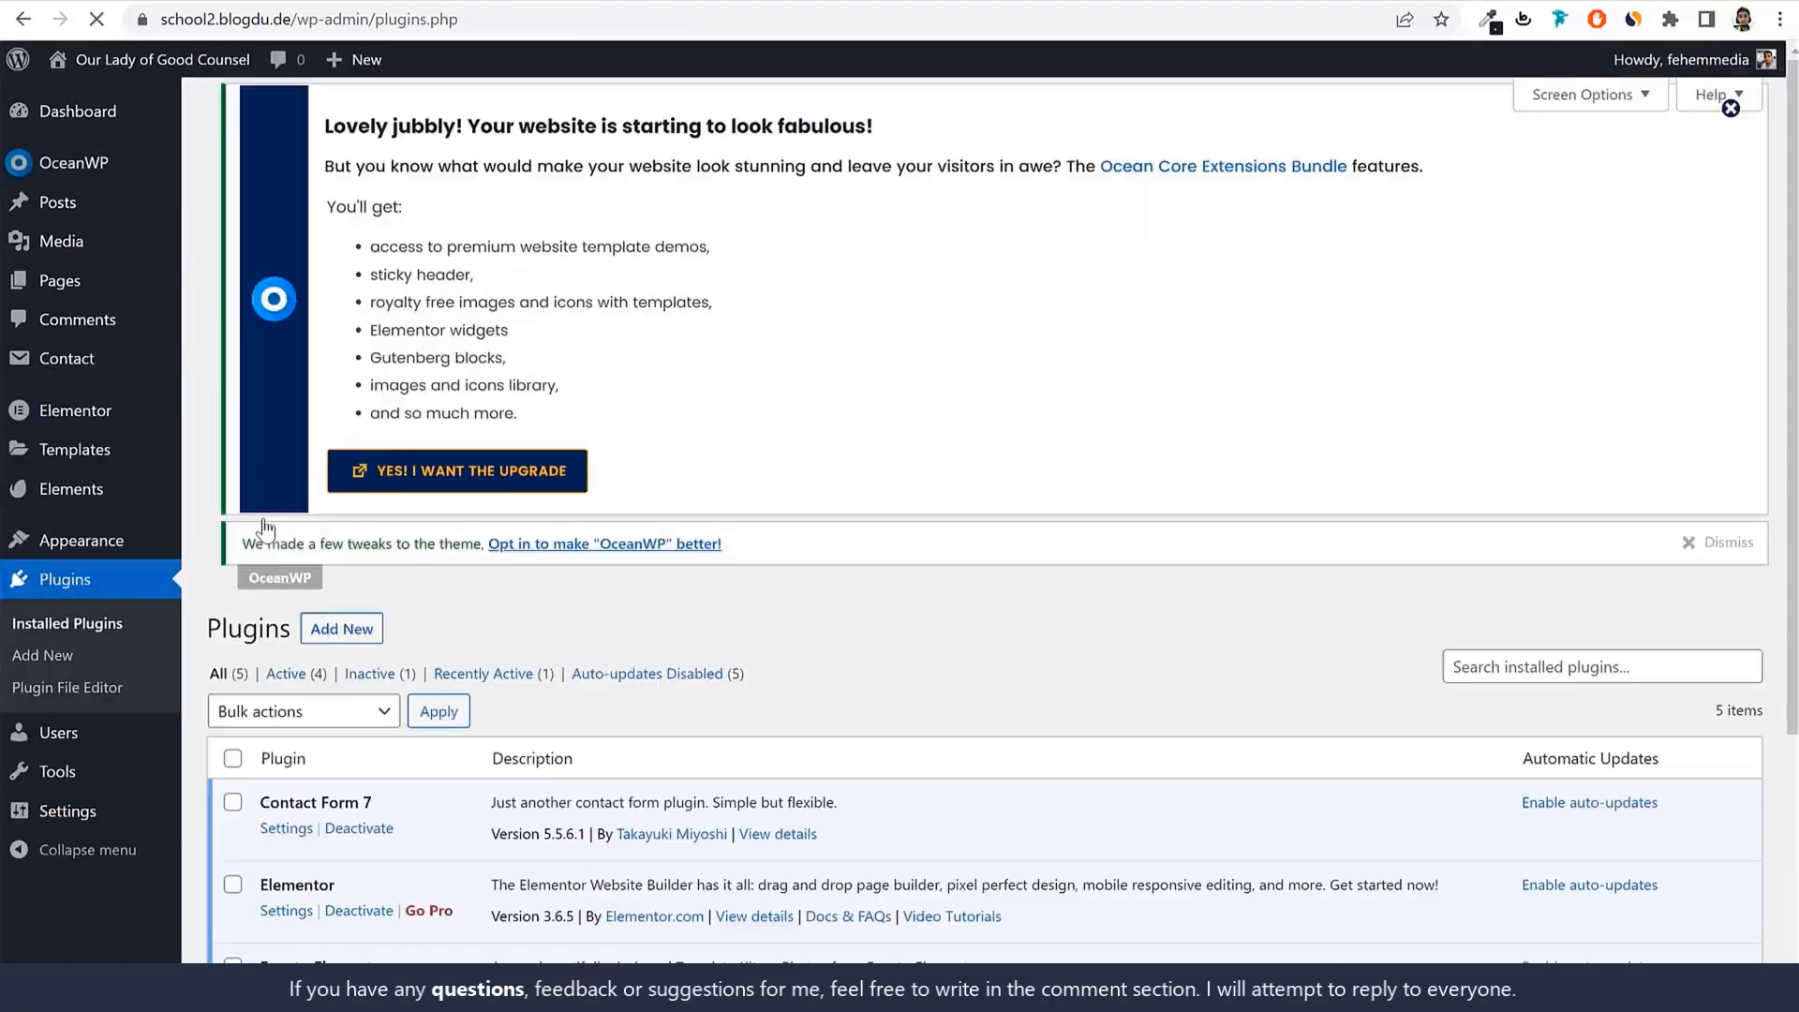
# Dismiss the OceanWP upgrade notice and go to the admin Dashboard.
pyautogui.scroll(-4, 559, 569)
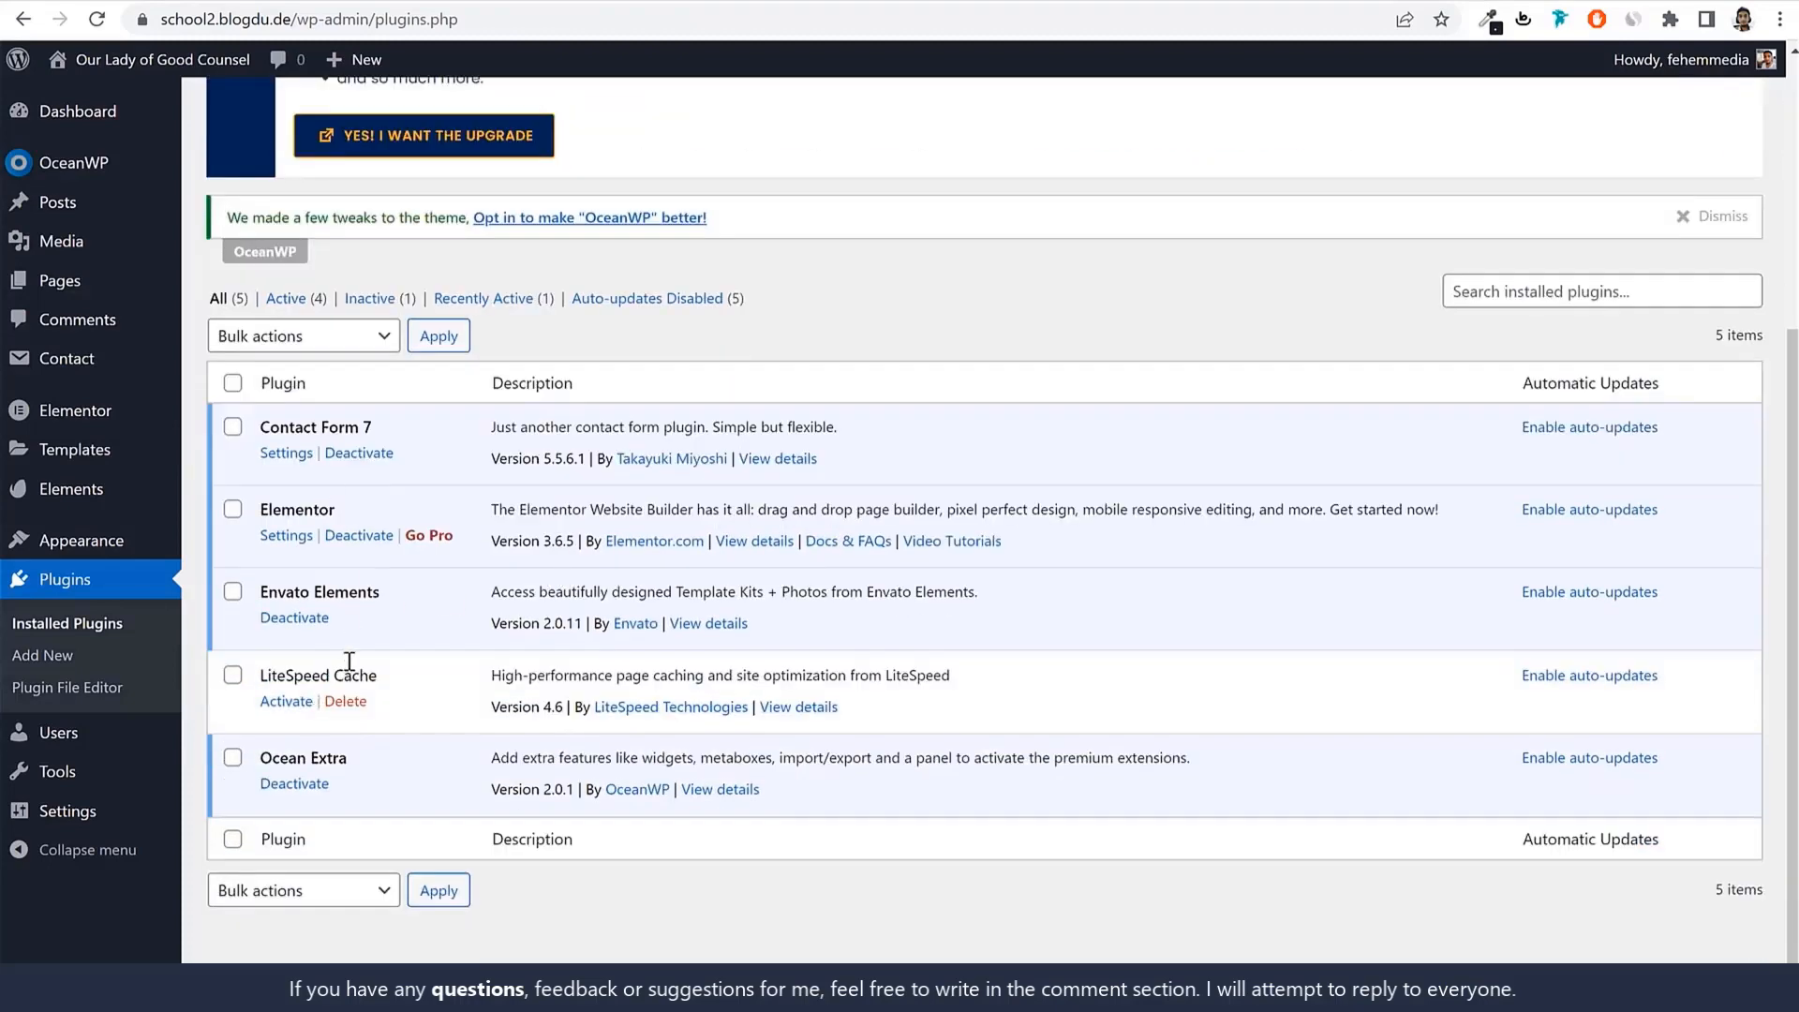
pyautogui.scroll(4, 358, 633)
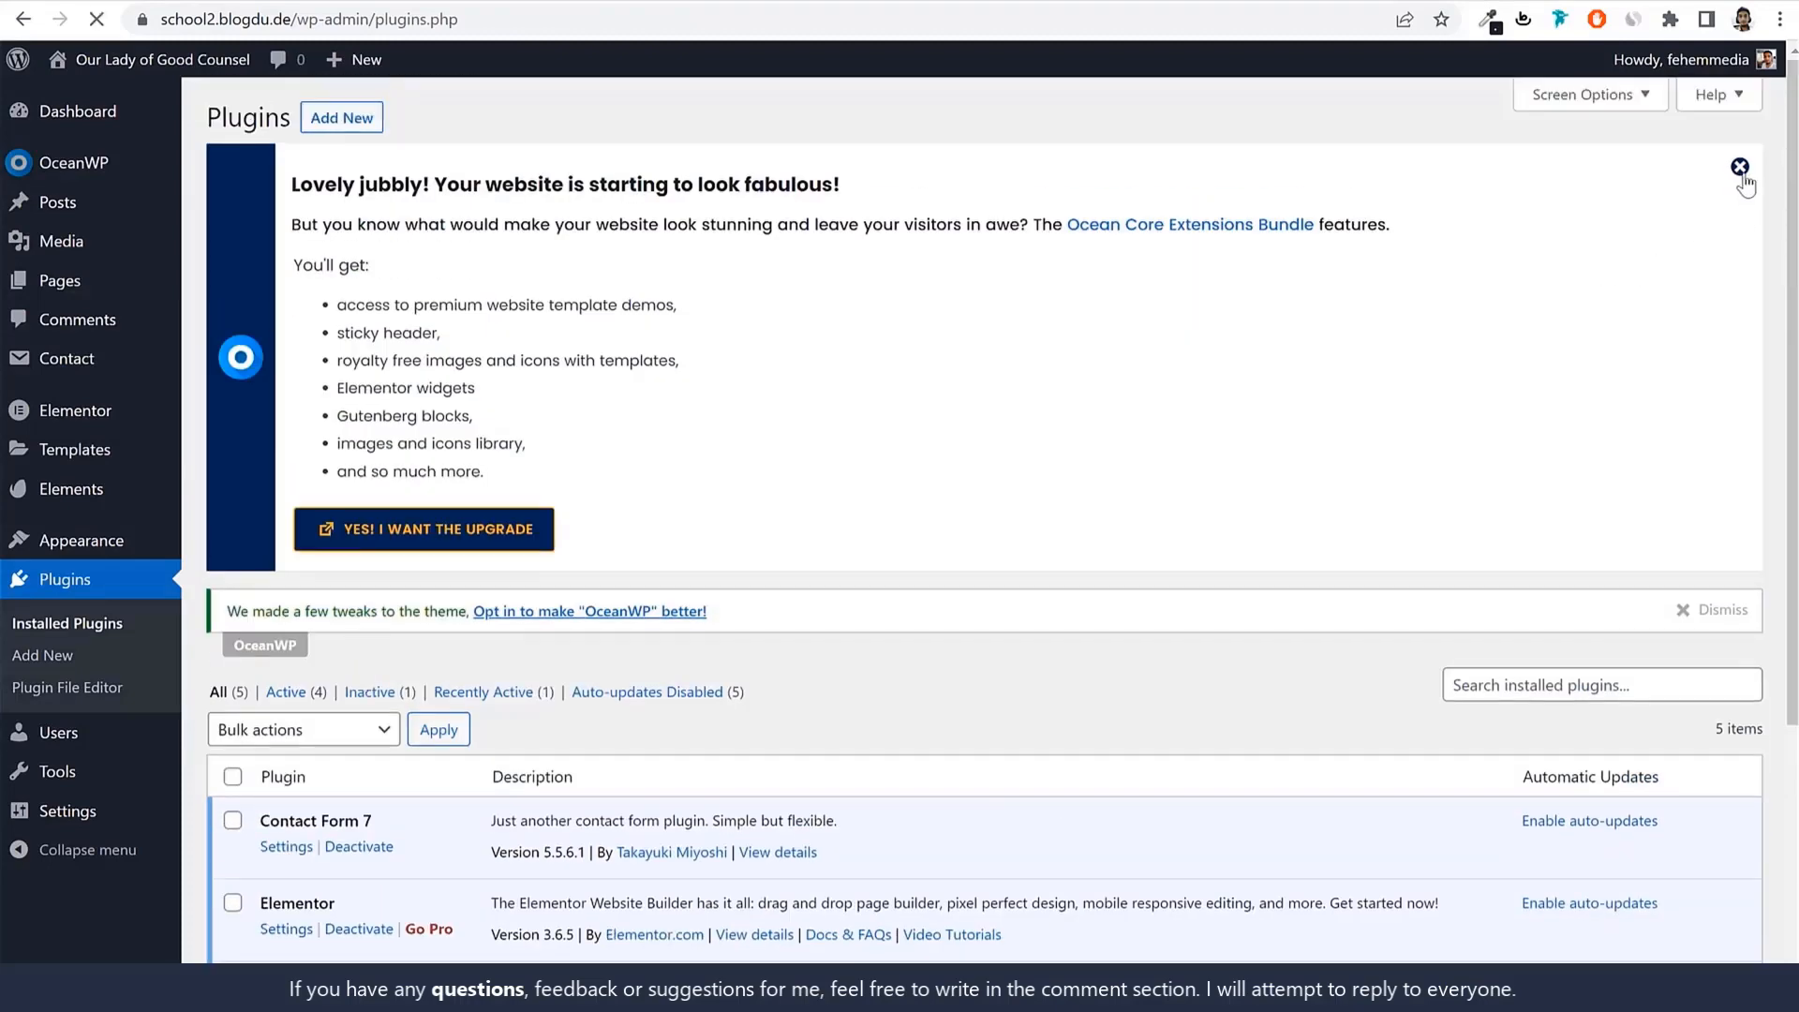
pyautogui.click(1741, 175)
pyautogui.click(70, 120)
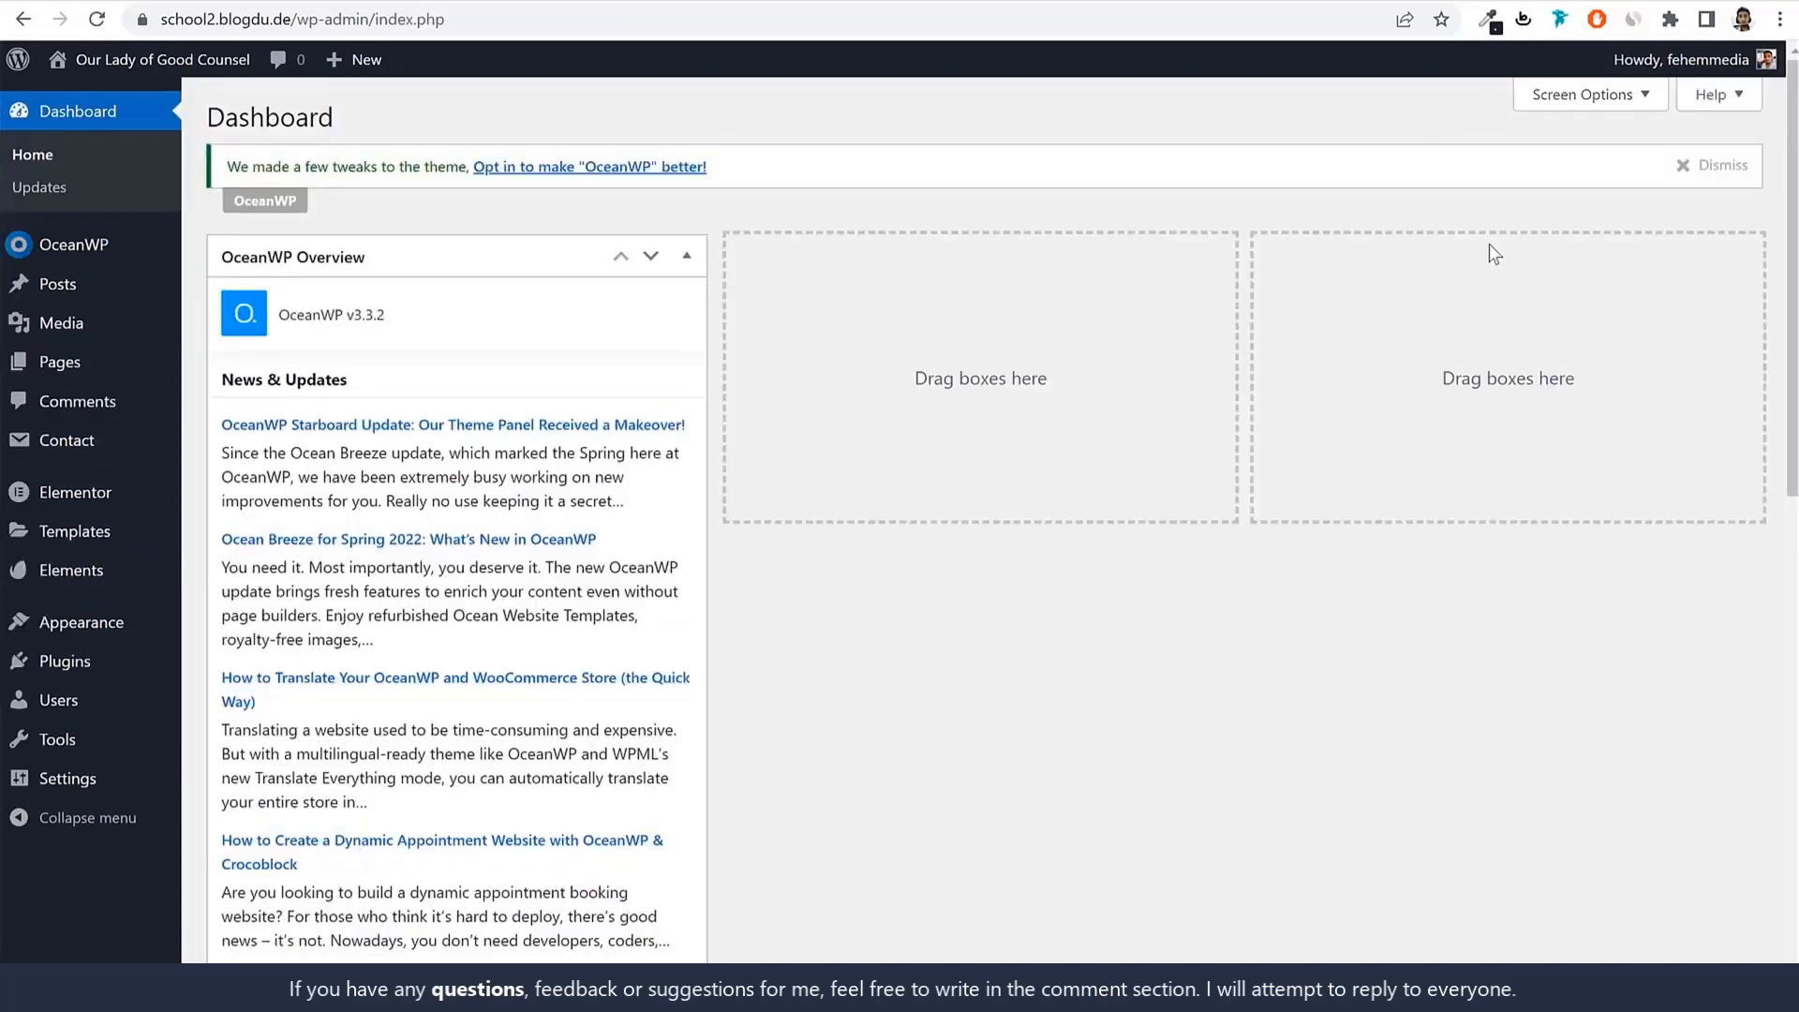
# Untick OceanWP Overview and Elementor Overview in Screen Options, then reload the front page.
pyautogui.click(1584, 101)
pyautogui.click(277, 195)
pyautogui.click(408, 194)
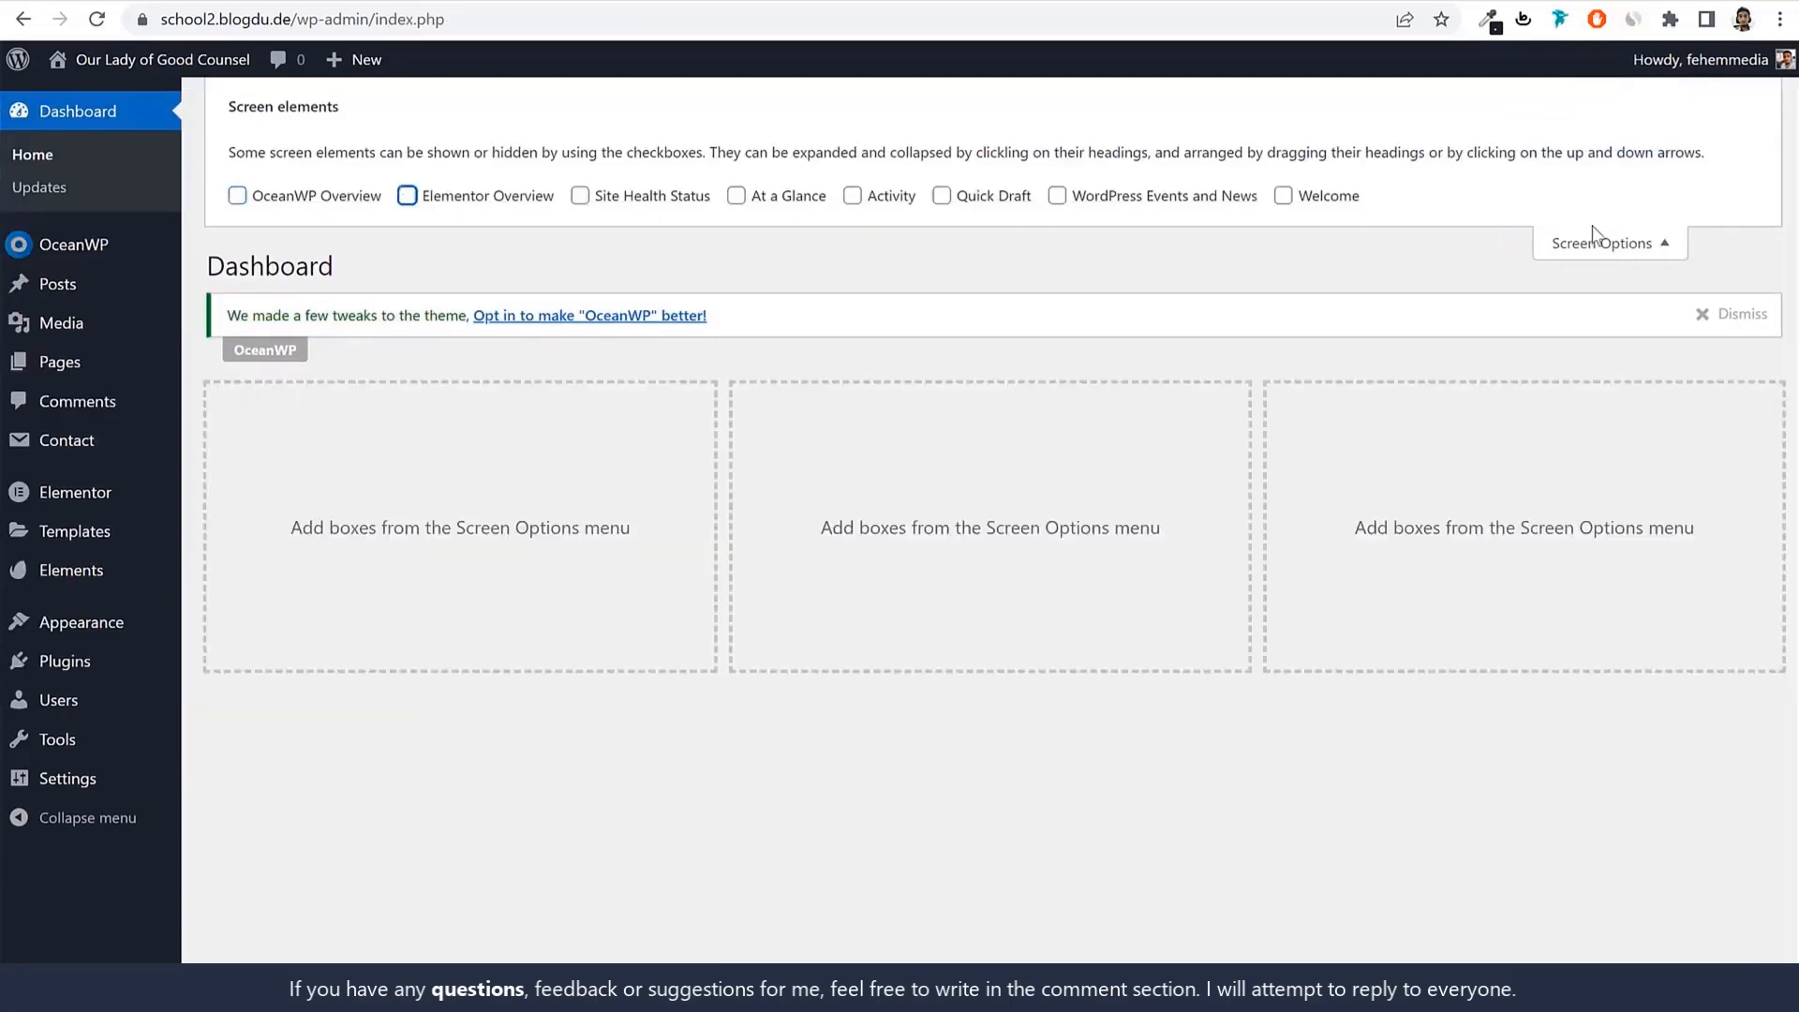
pyautogui.click(1598, 219)
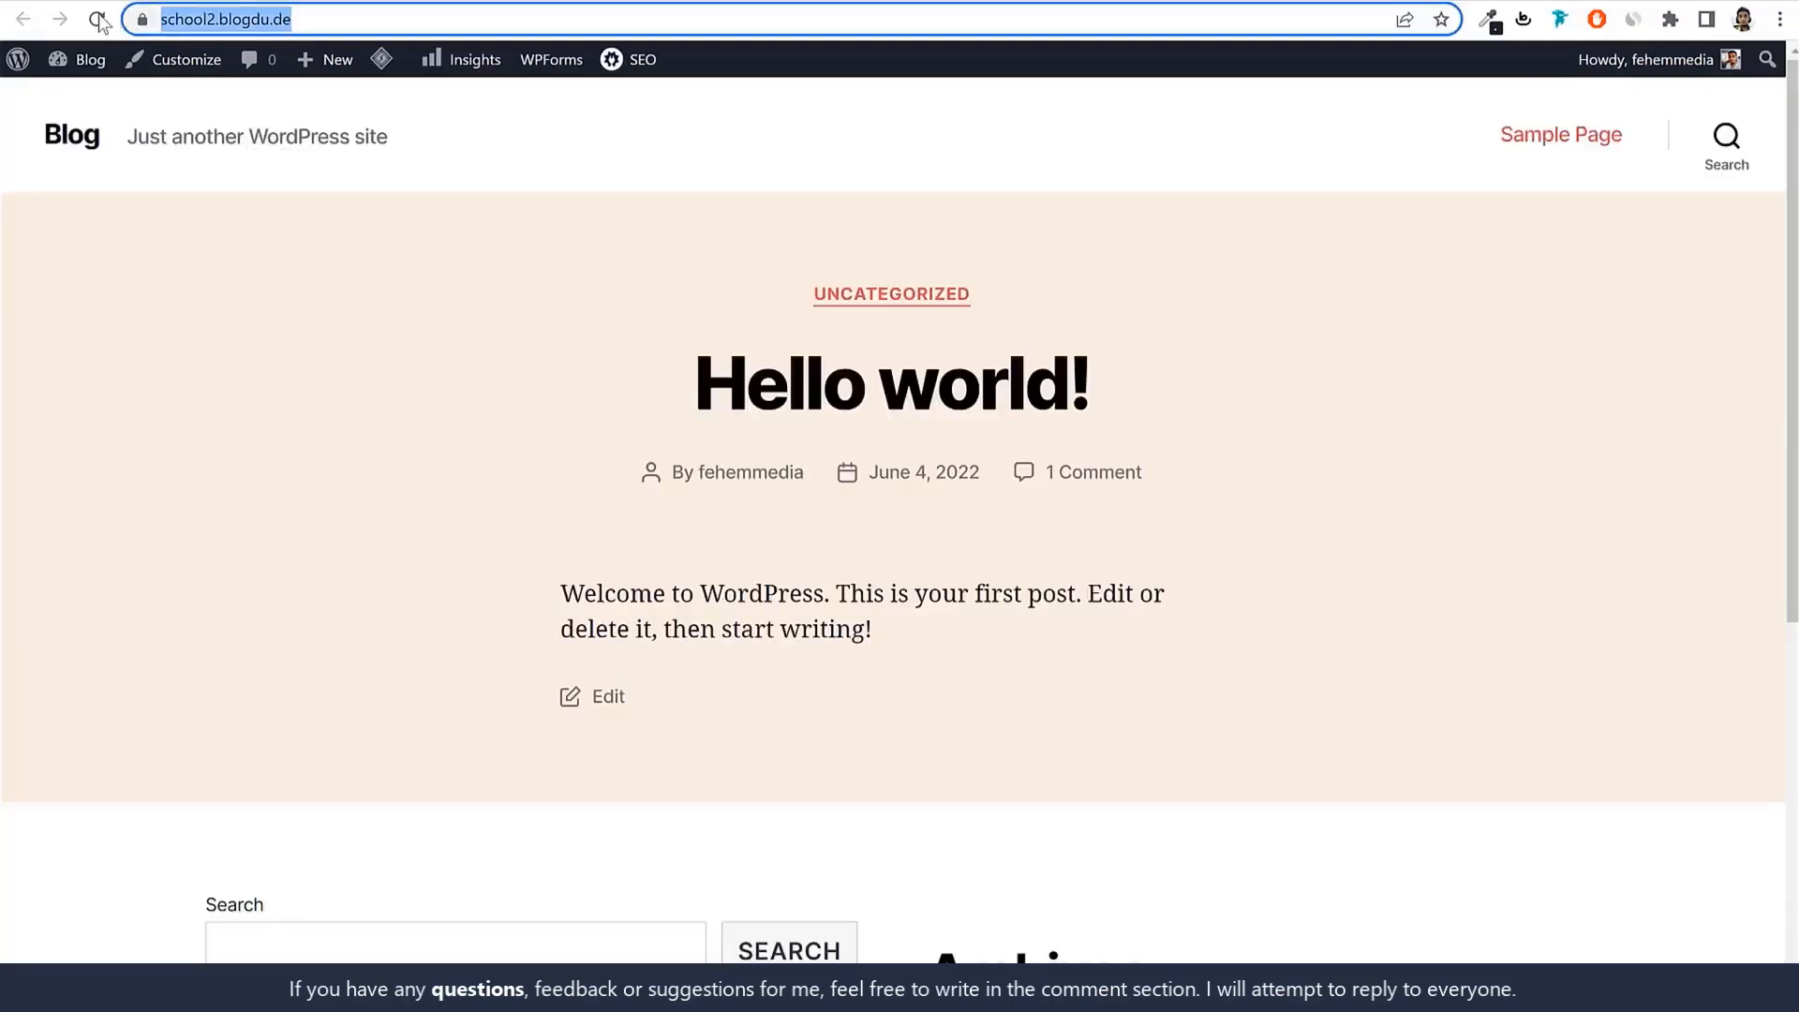
pyautogui.click(99, 19)
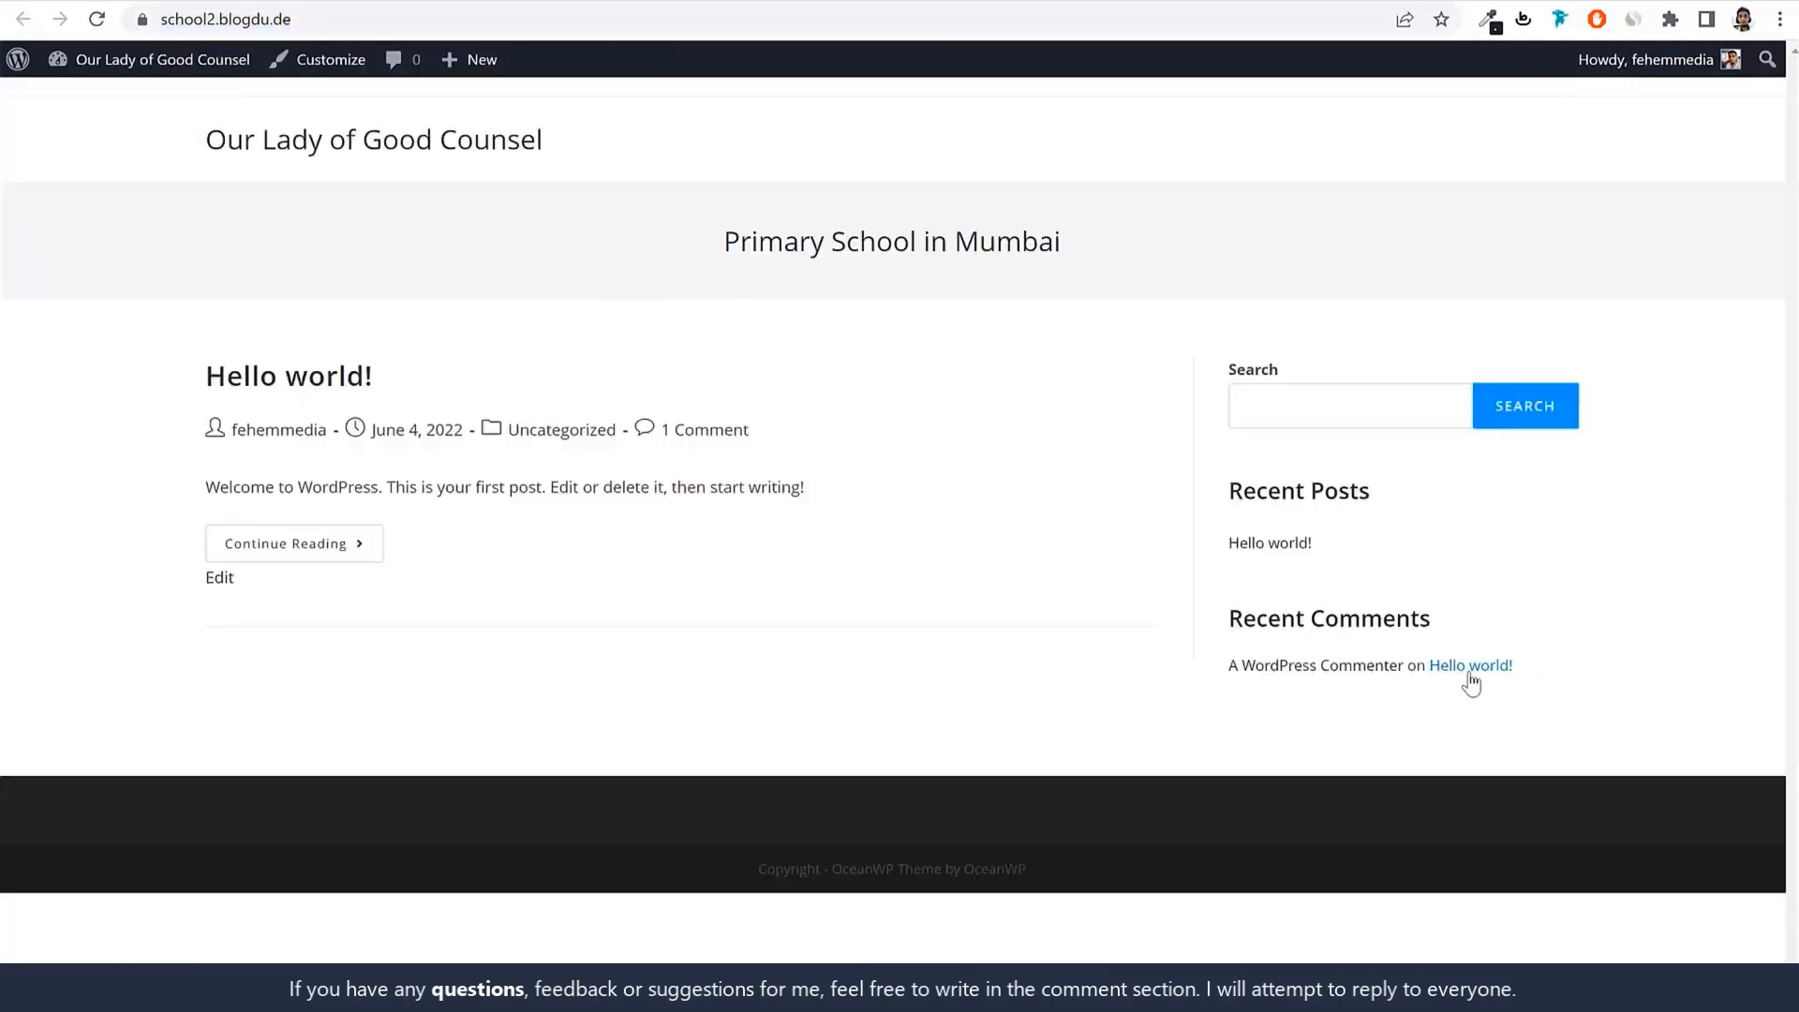
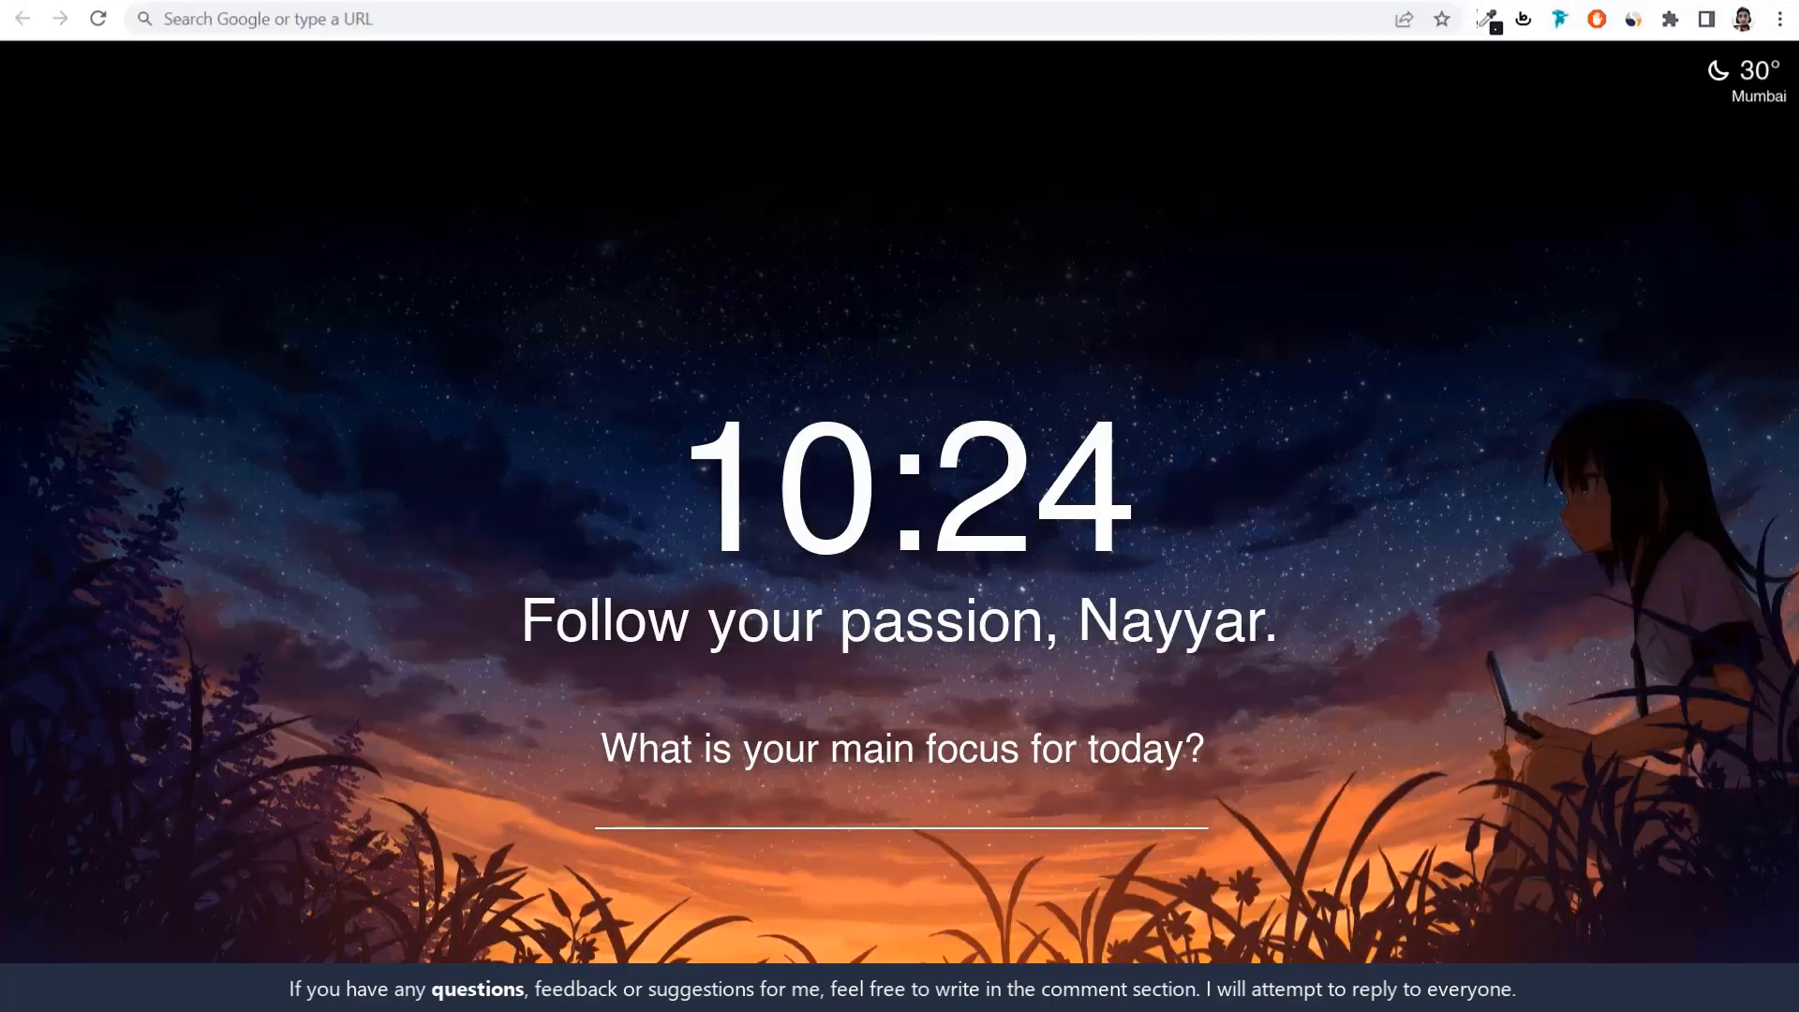
# Open a new browser tab and paste the w3qna.com/sc short link.
pyautogui.click(441, 21)
pyautogui.write('w3qna.com/sc')
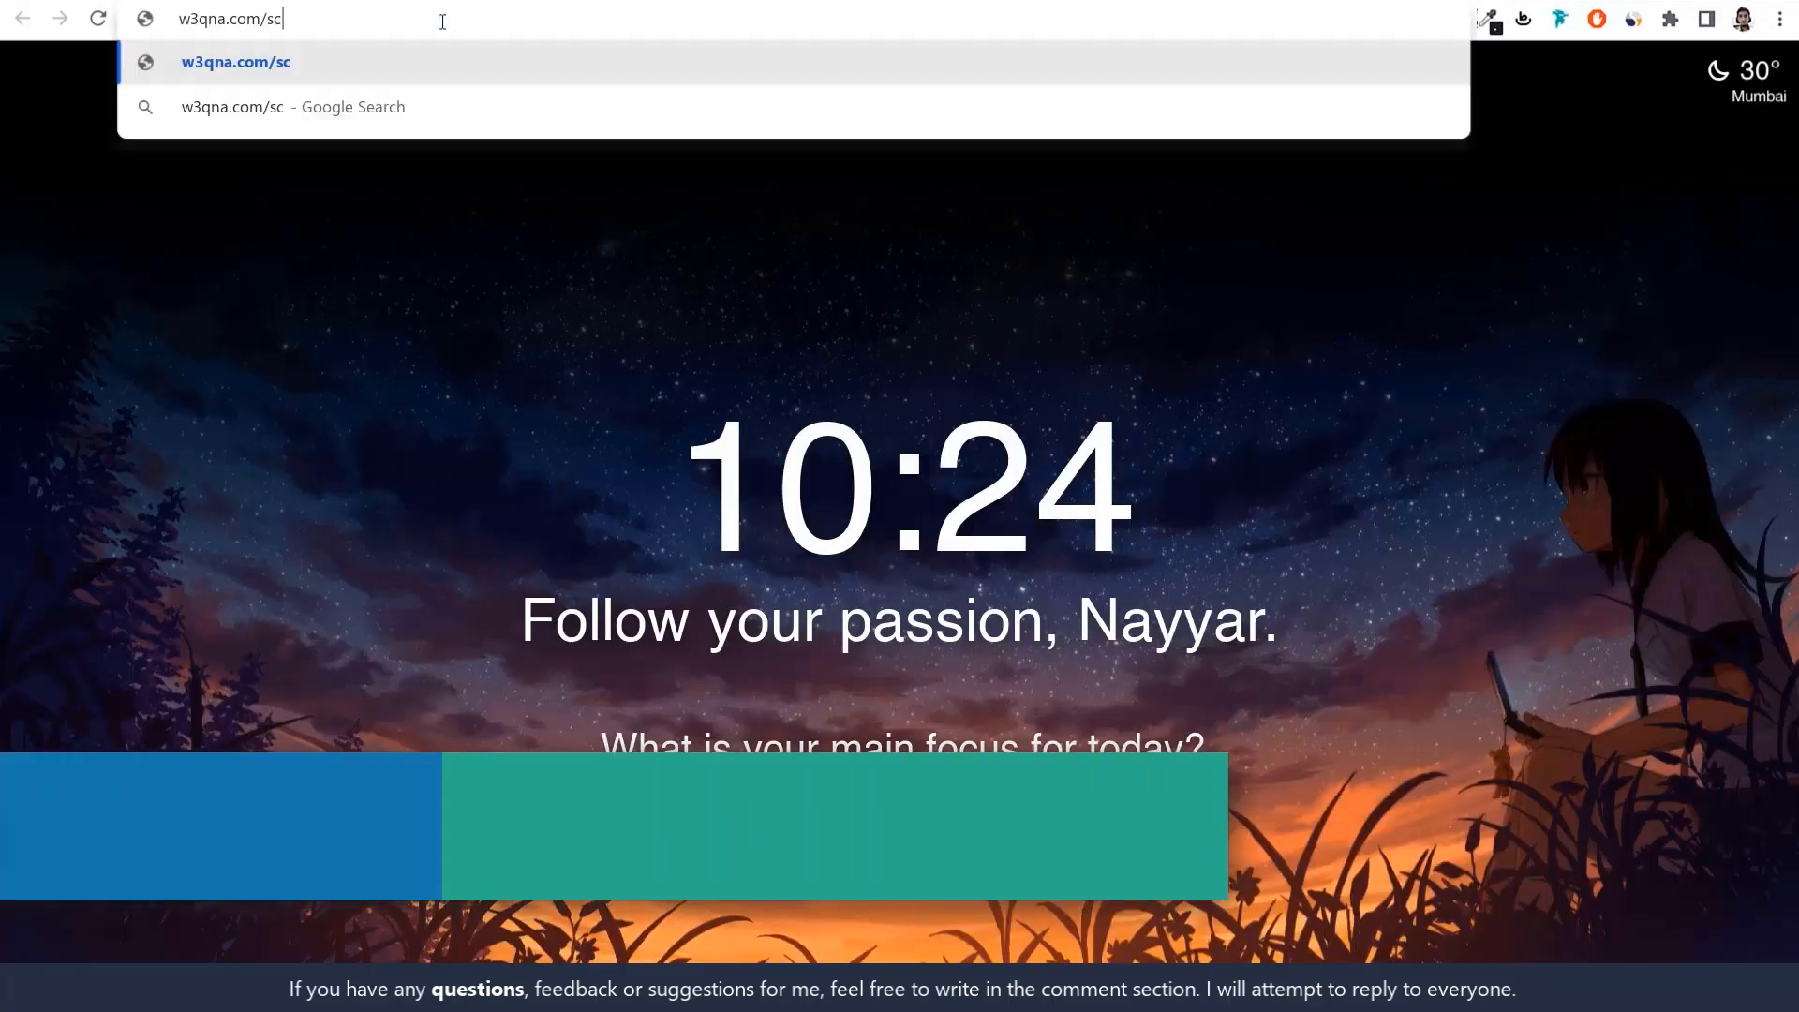
# Load the School Management product page on CodeCanyon and highlight its title.
pyautogui.click(444, 66)
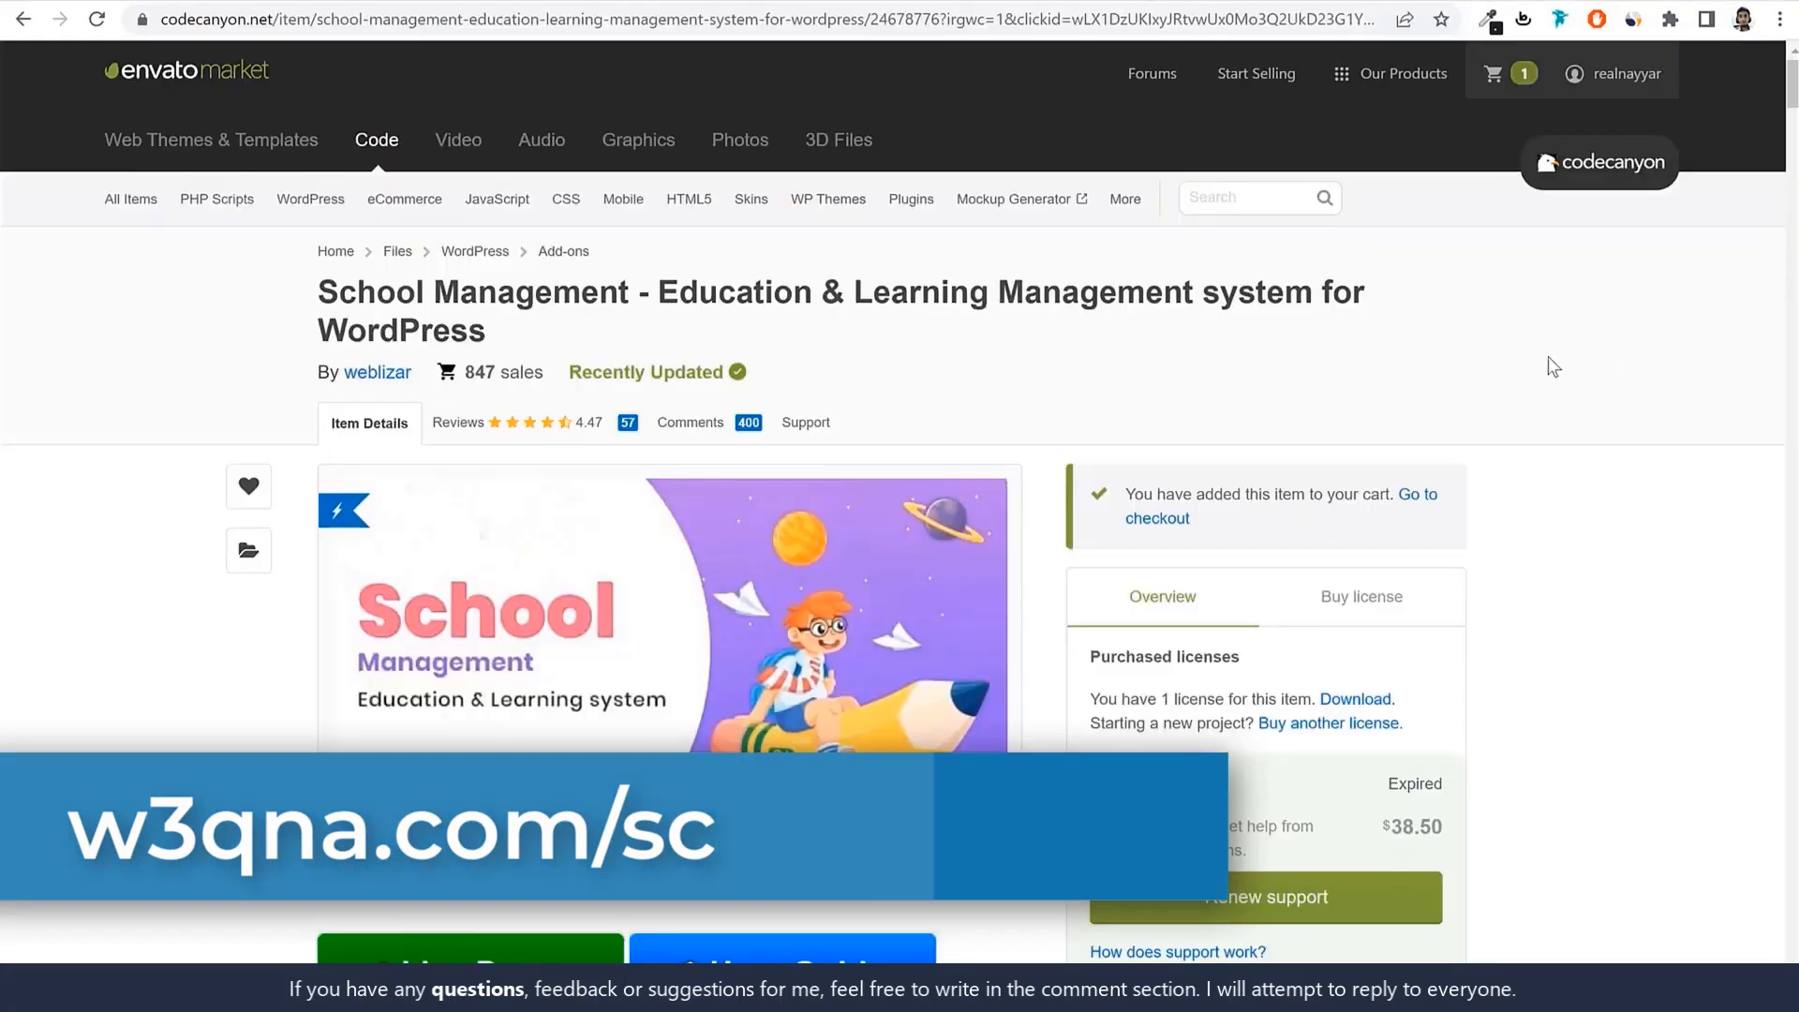
pyautogui.tripleClick(321, 294)
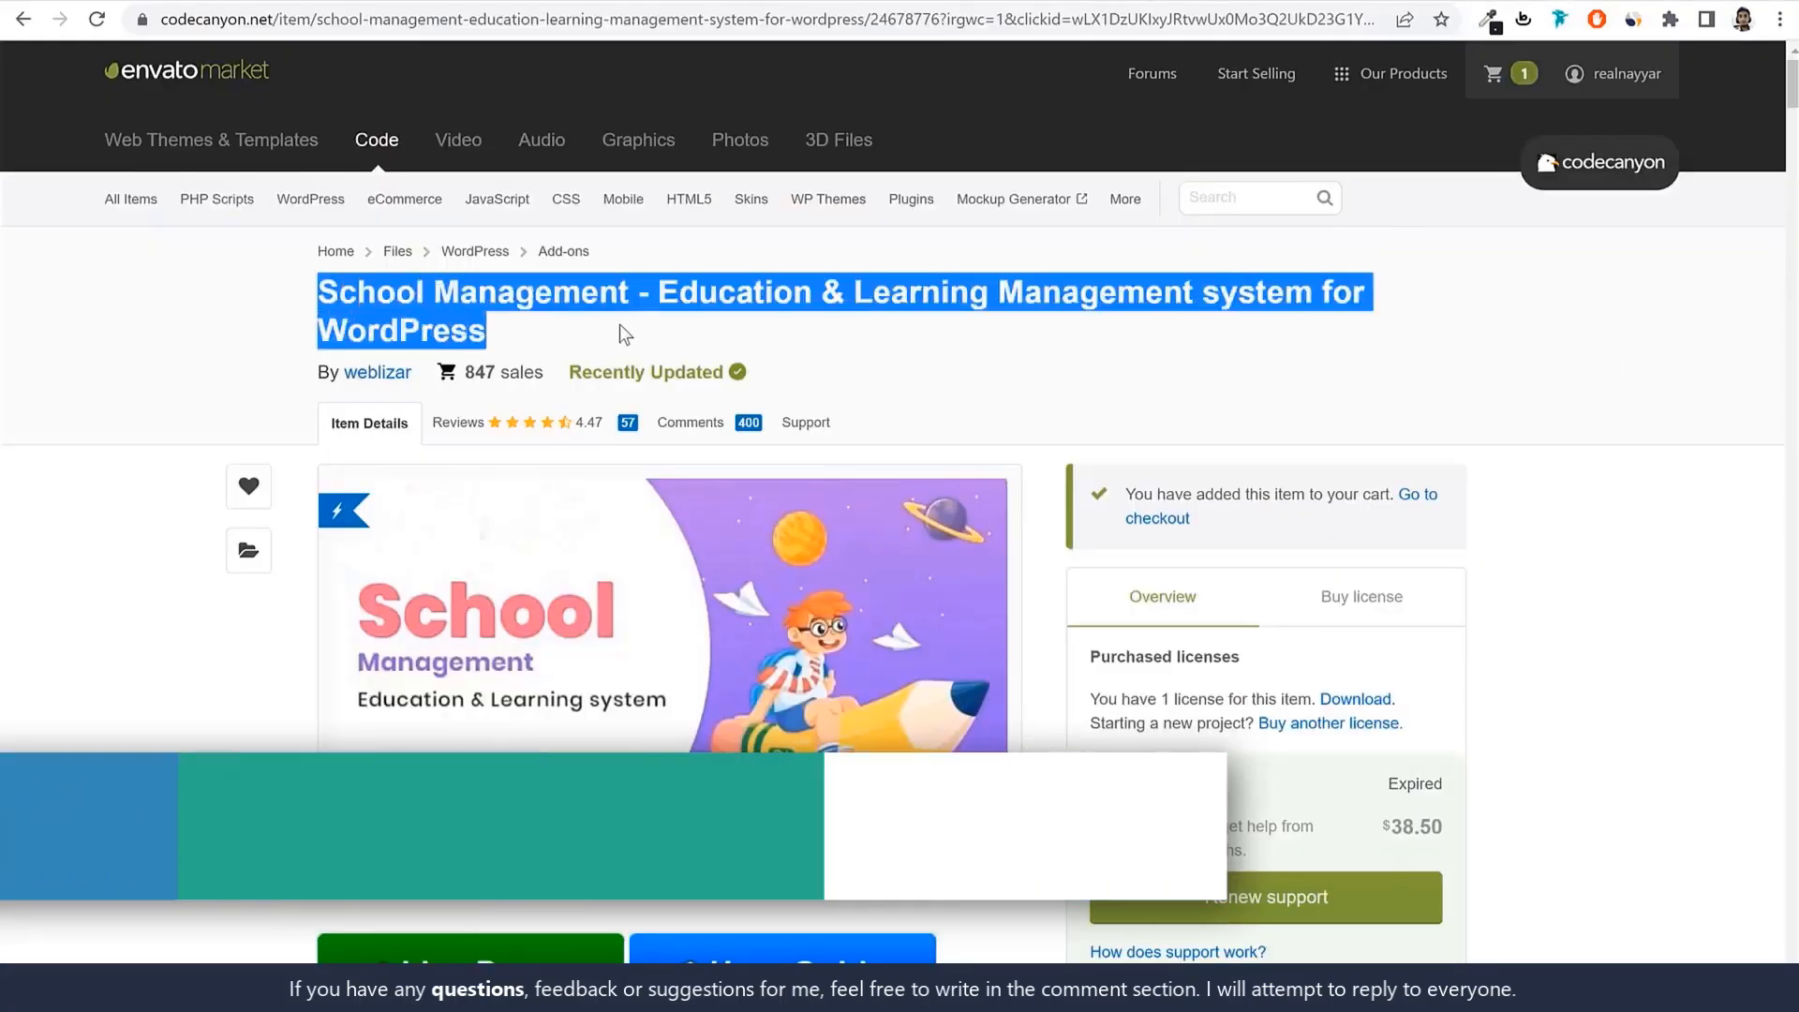
pyautogui.click(1030, 298)
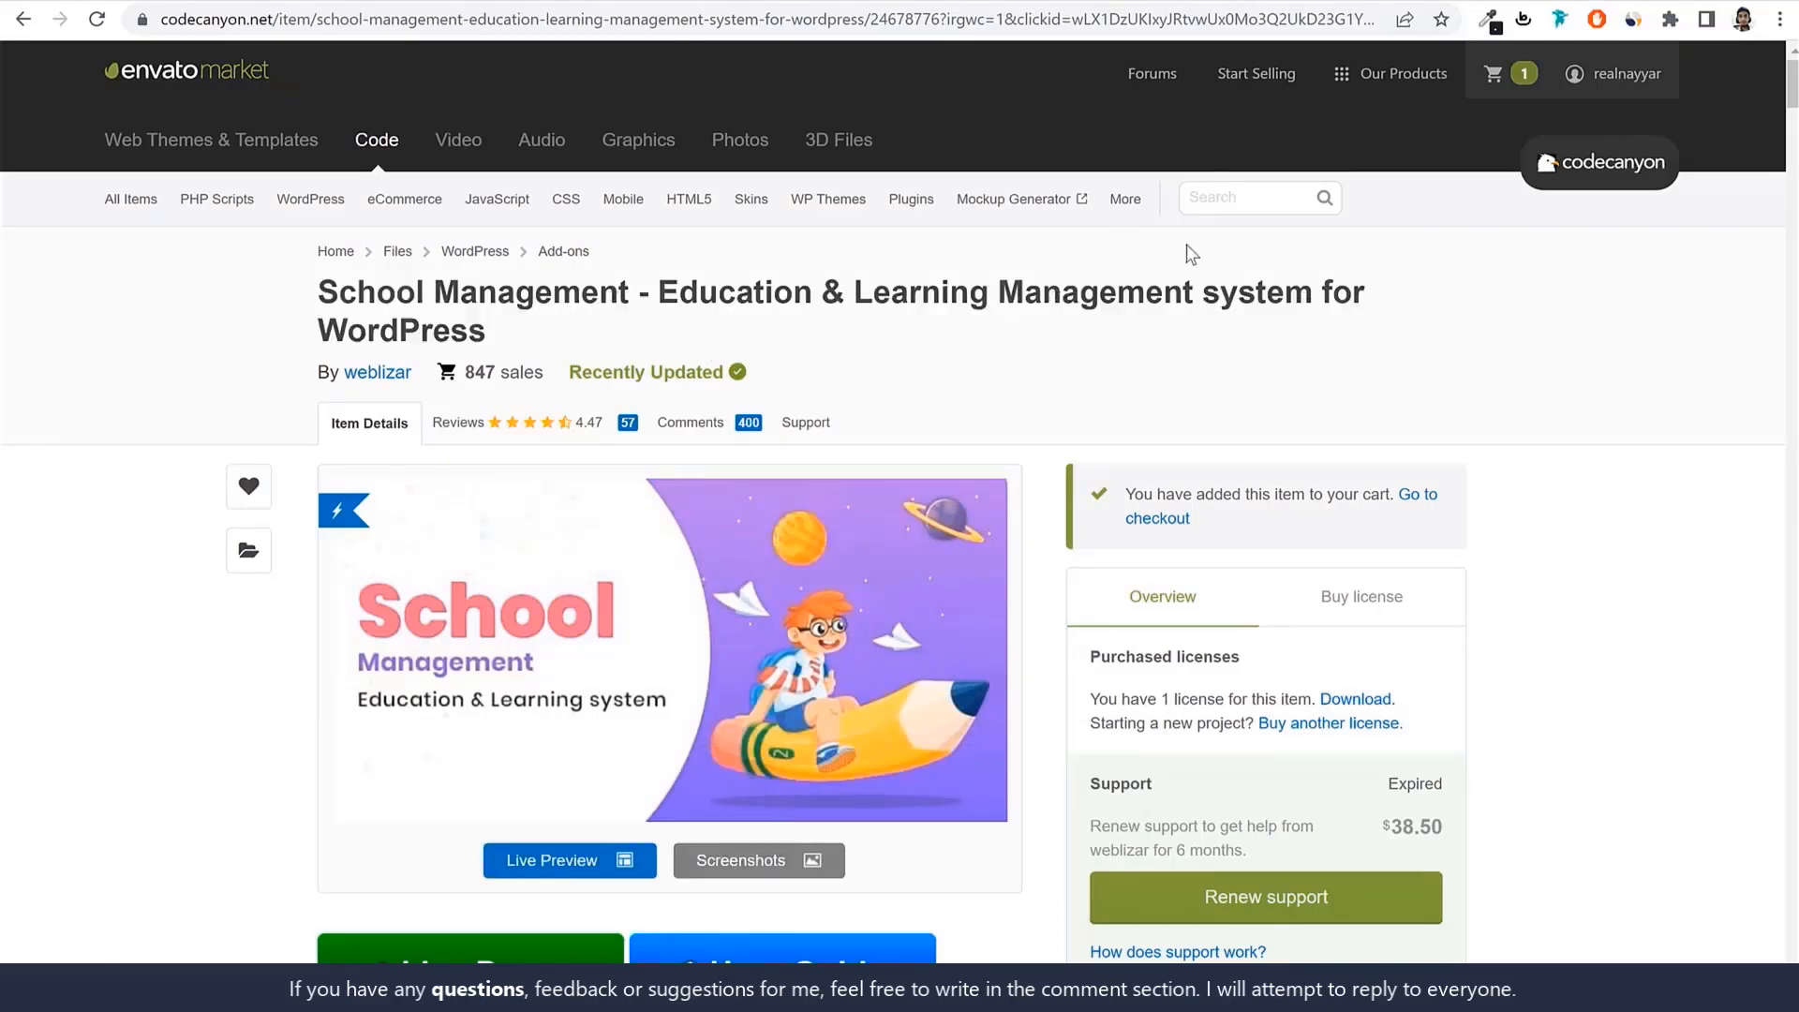
pyautogui.scroll(-3, 1544, 401)
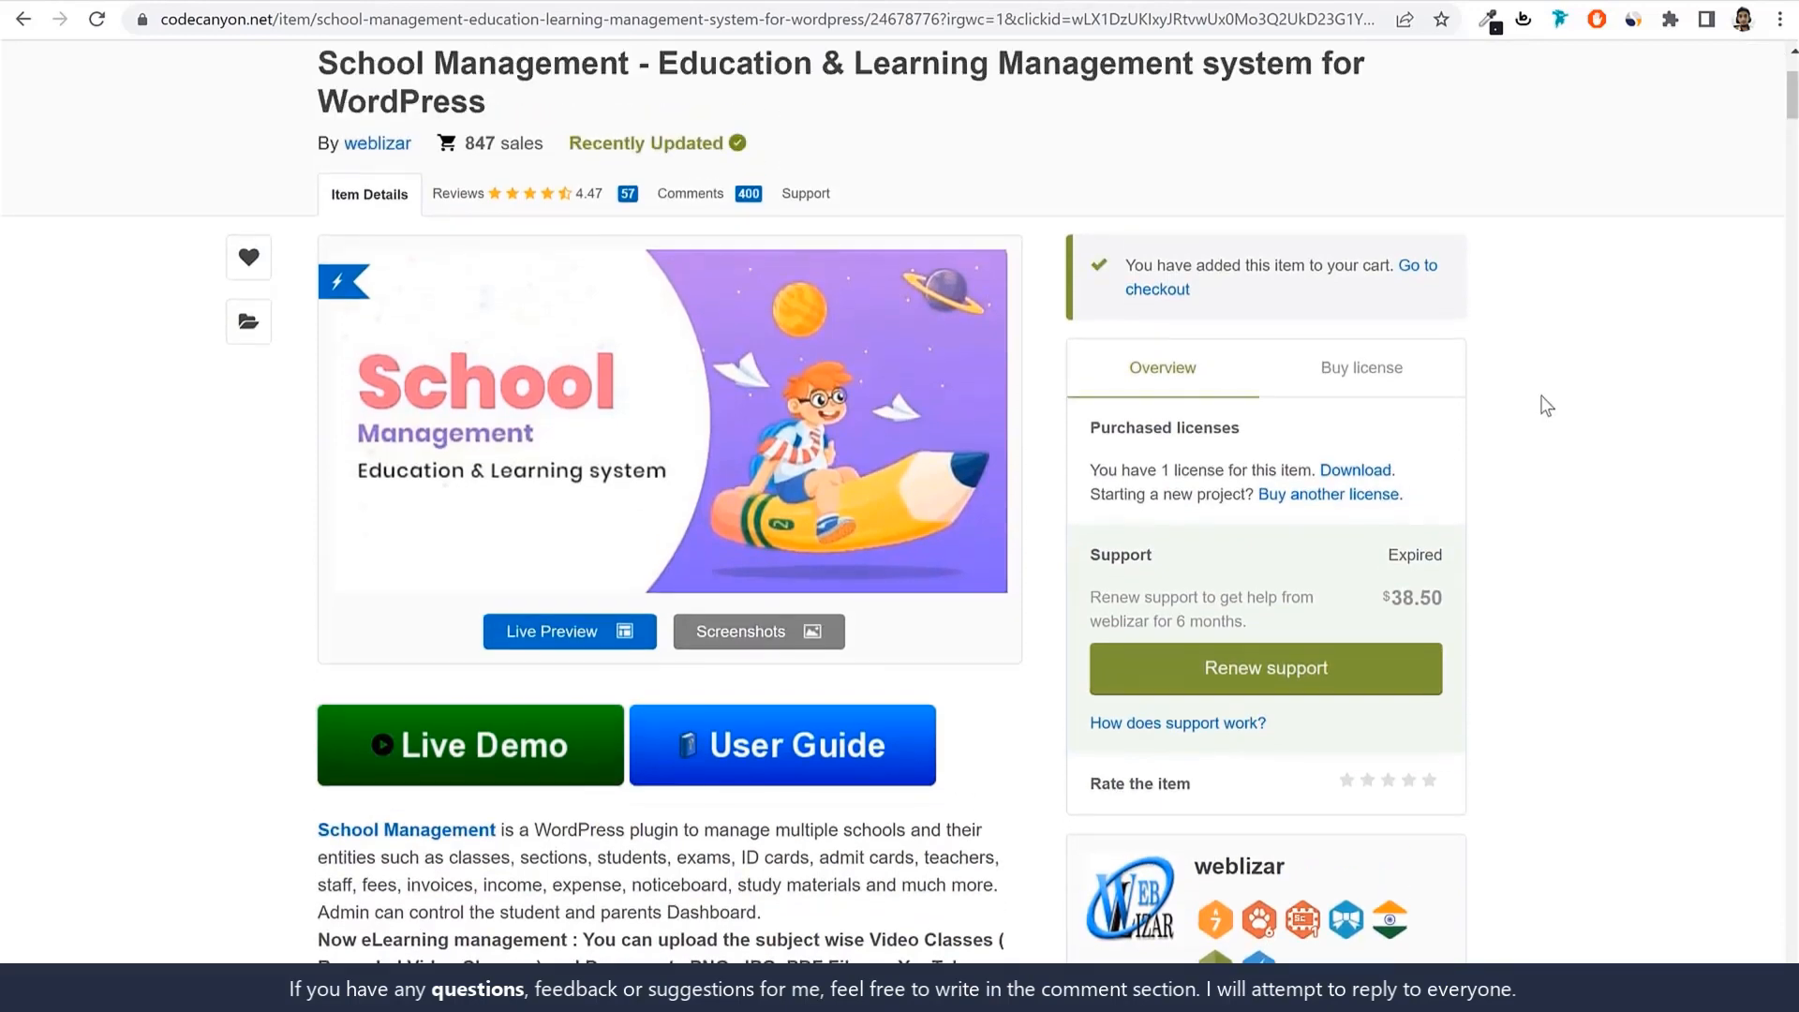
# Show the plugin's Regular License pricing and highlight the $49 price.
pyautogui.click(1393, 387)
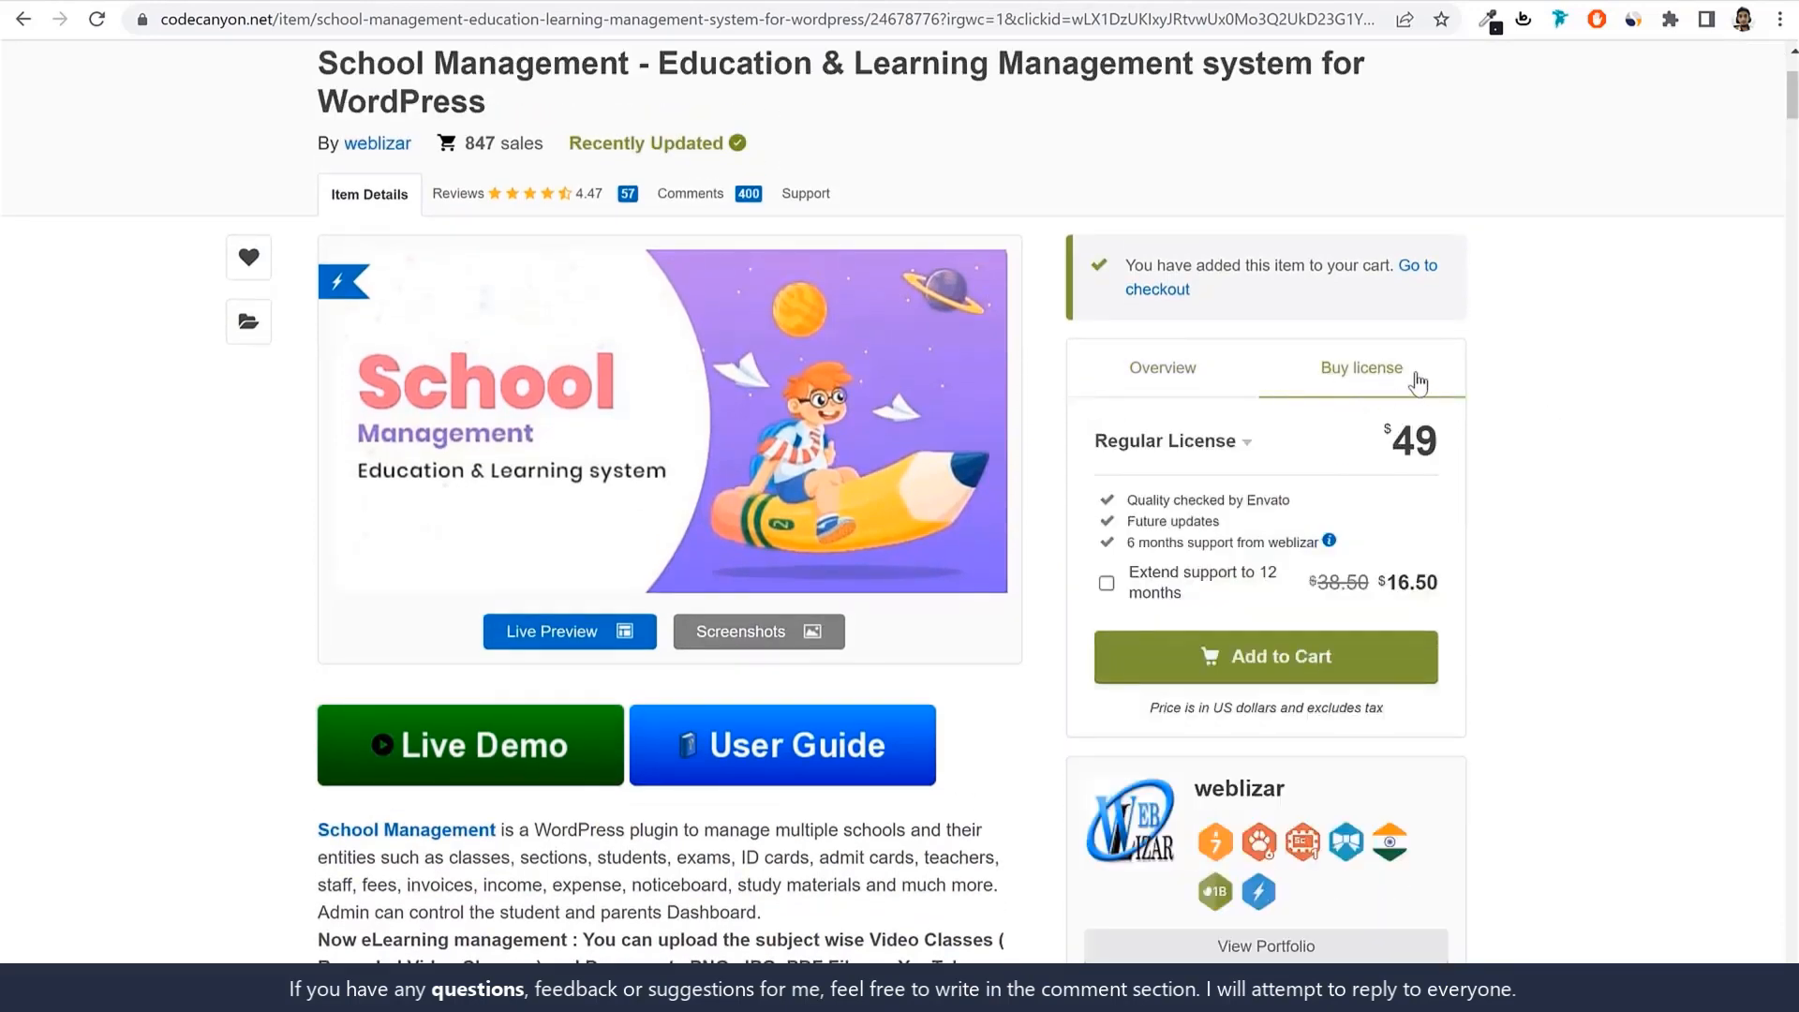
pyautogui.hotkey('ctrl', 'a')
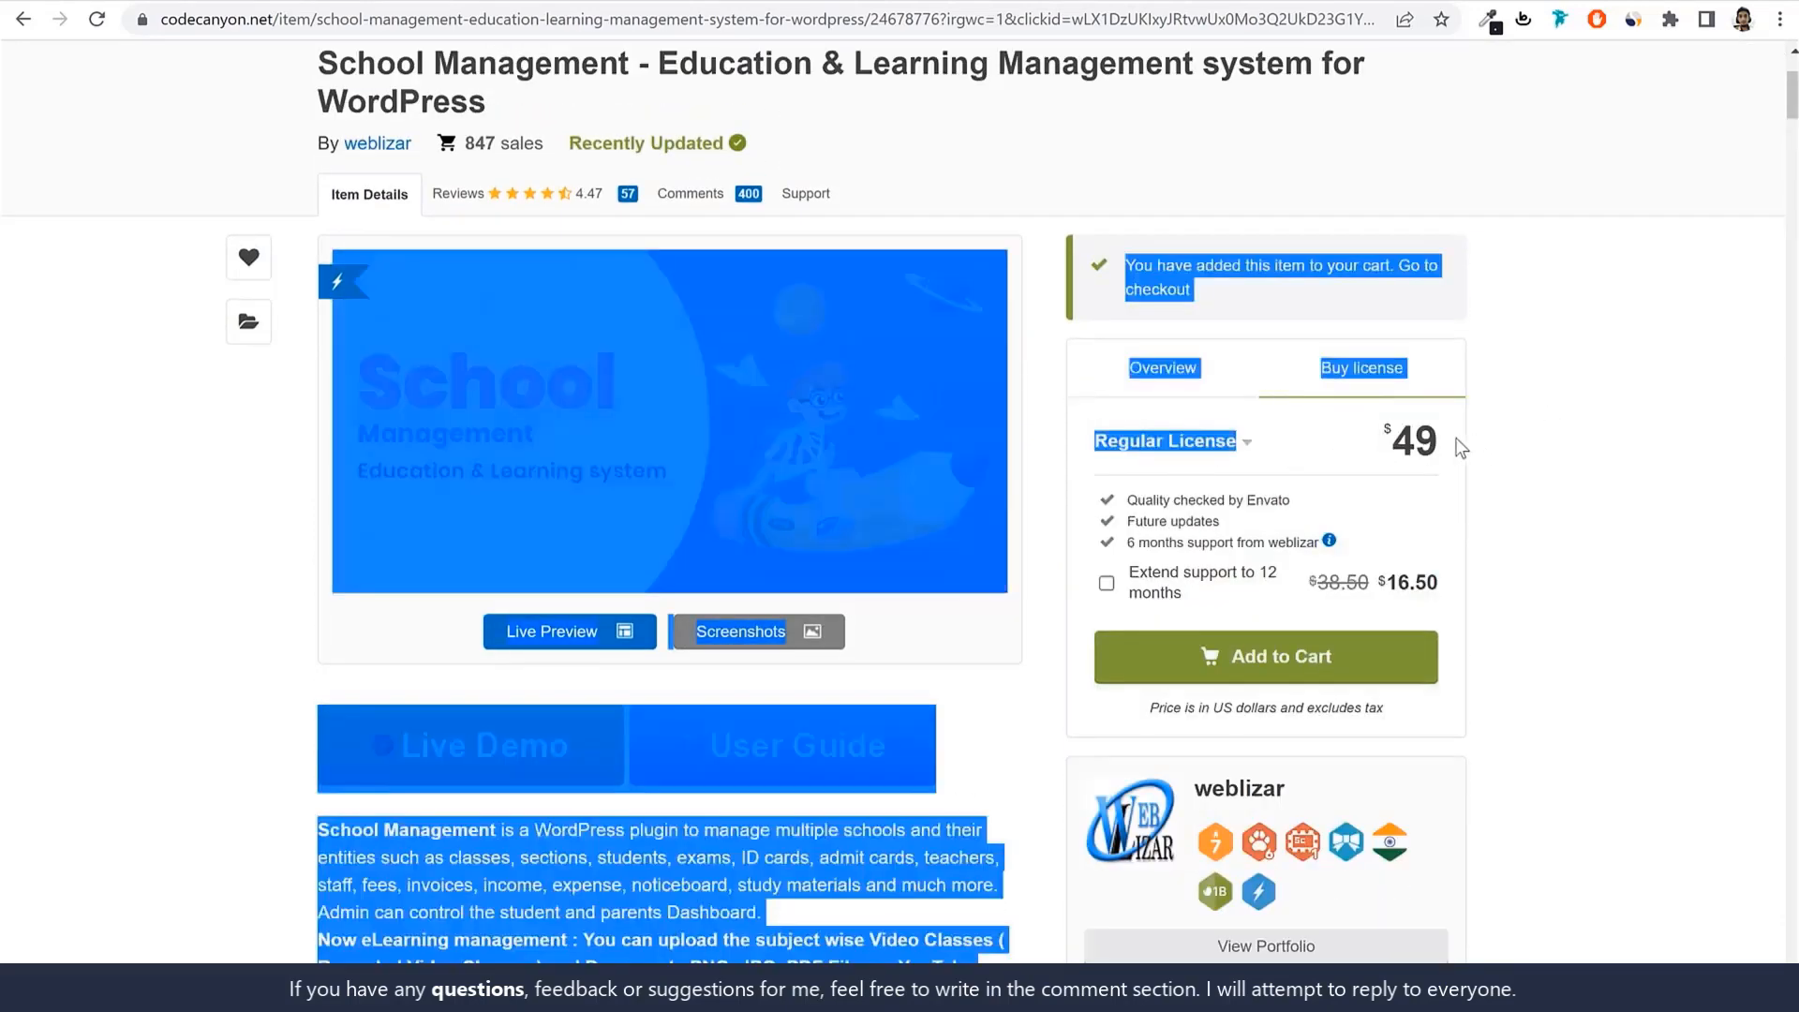
pyautogui.click(1451, 448)
pyautogui.moveTo(1451, 448); pyautogui.dragTo(1387, 442)
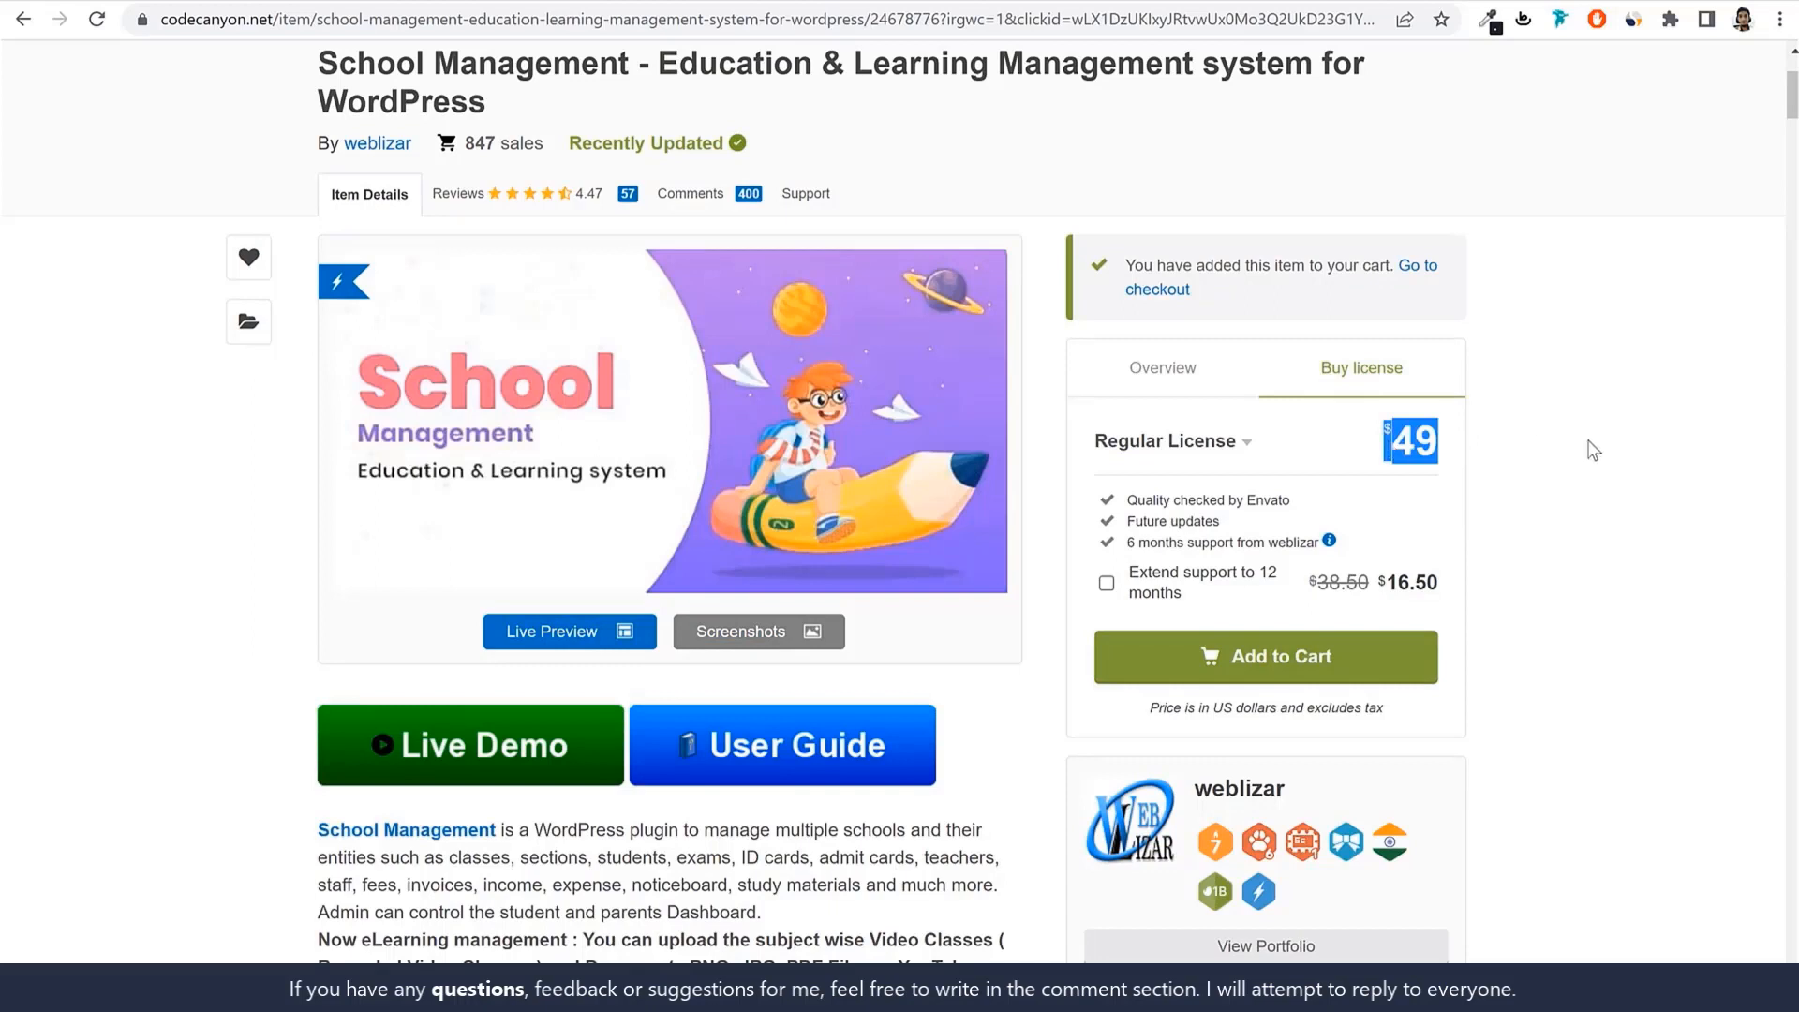
pyautogui.scroll(1, 1593, 451)
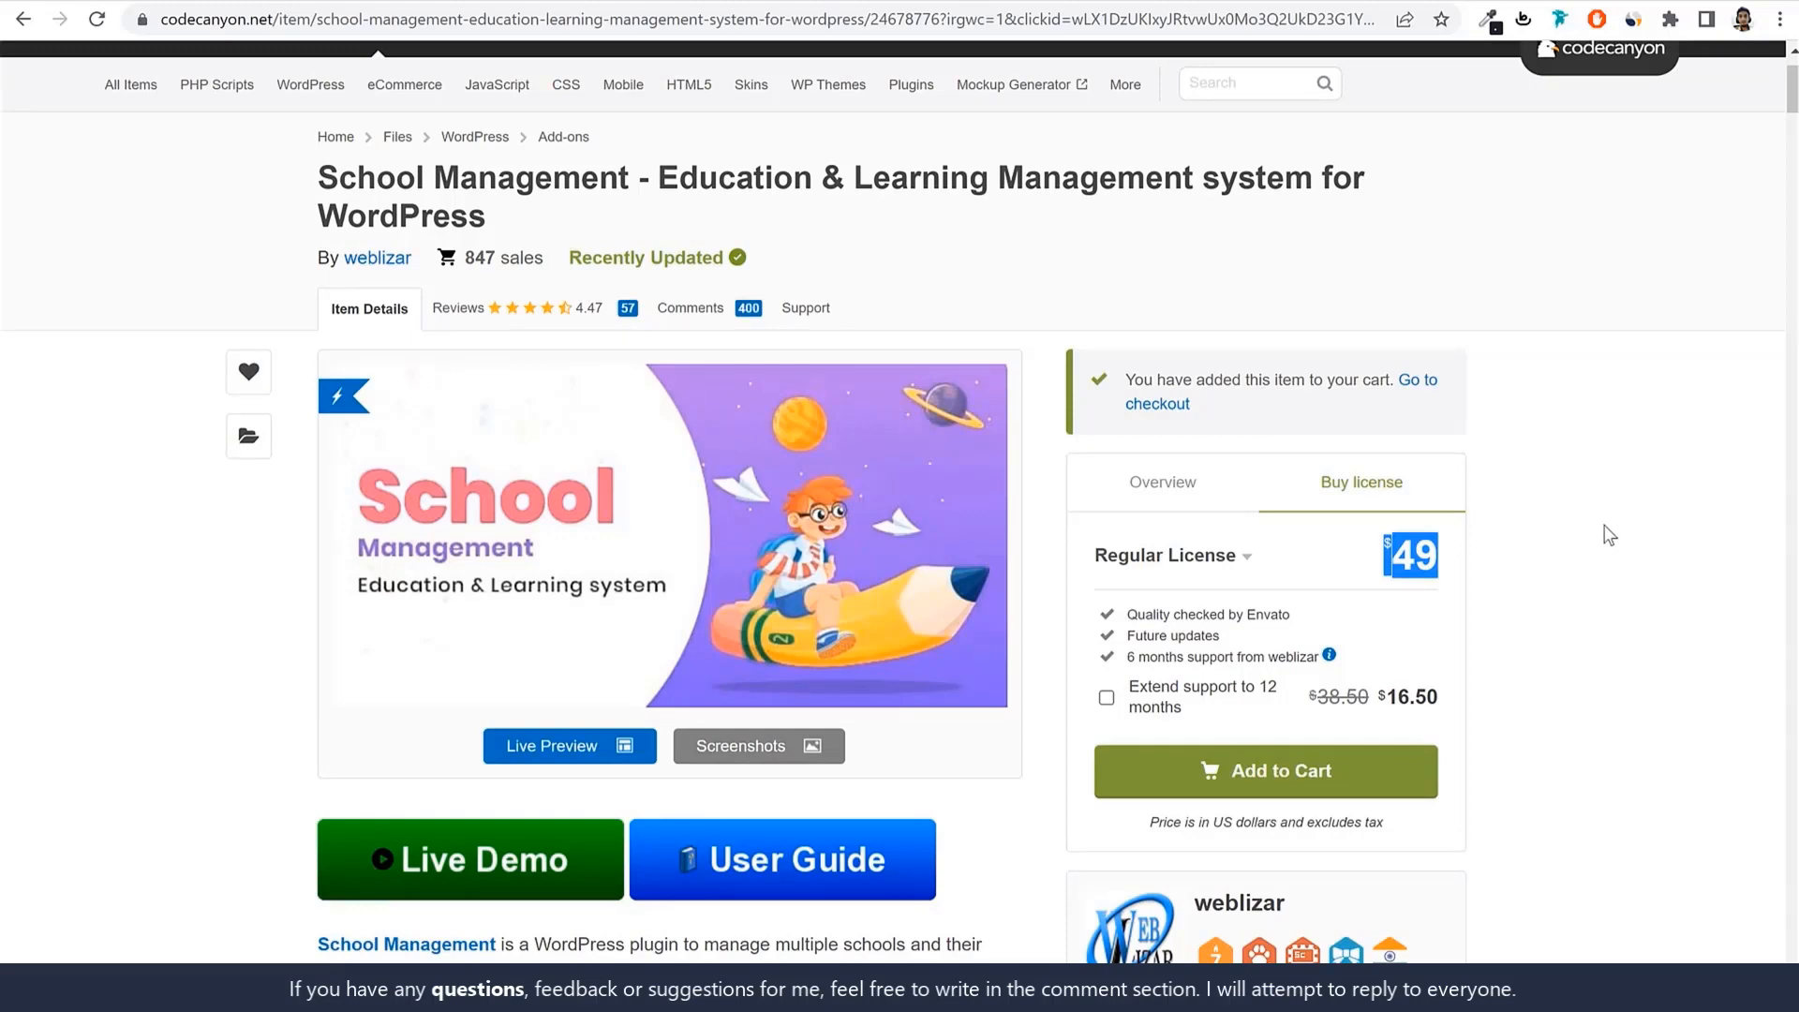
pyautogui.click(543, 1)
pyautogui.click(908, 2)
# Highlight the license's Future updates and 6 months support from weblizar inclusions.
pyautogui.tripleClick(1154, 638)
pyautogui.click(1130, 639)
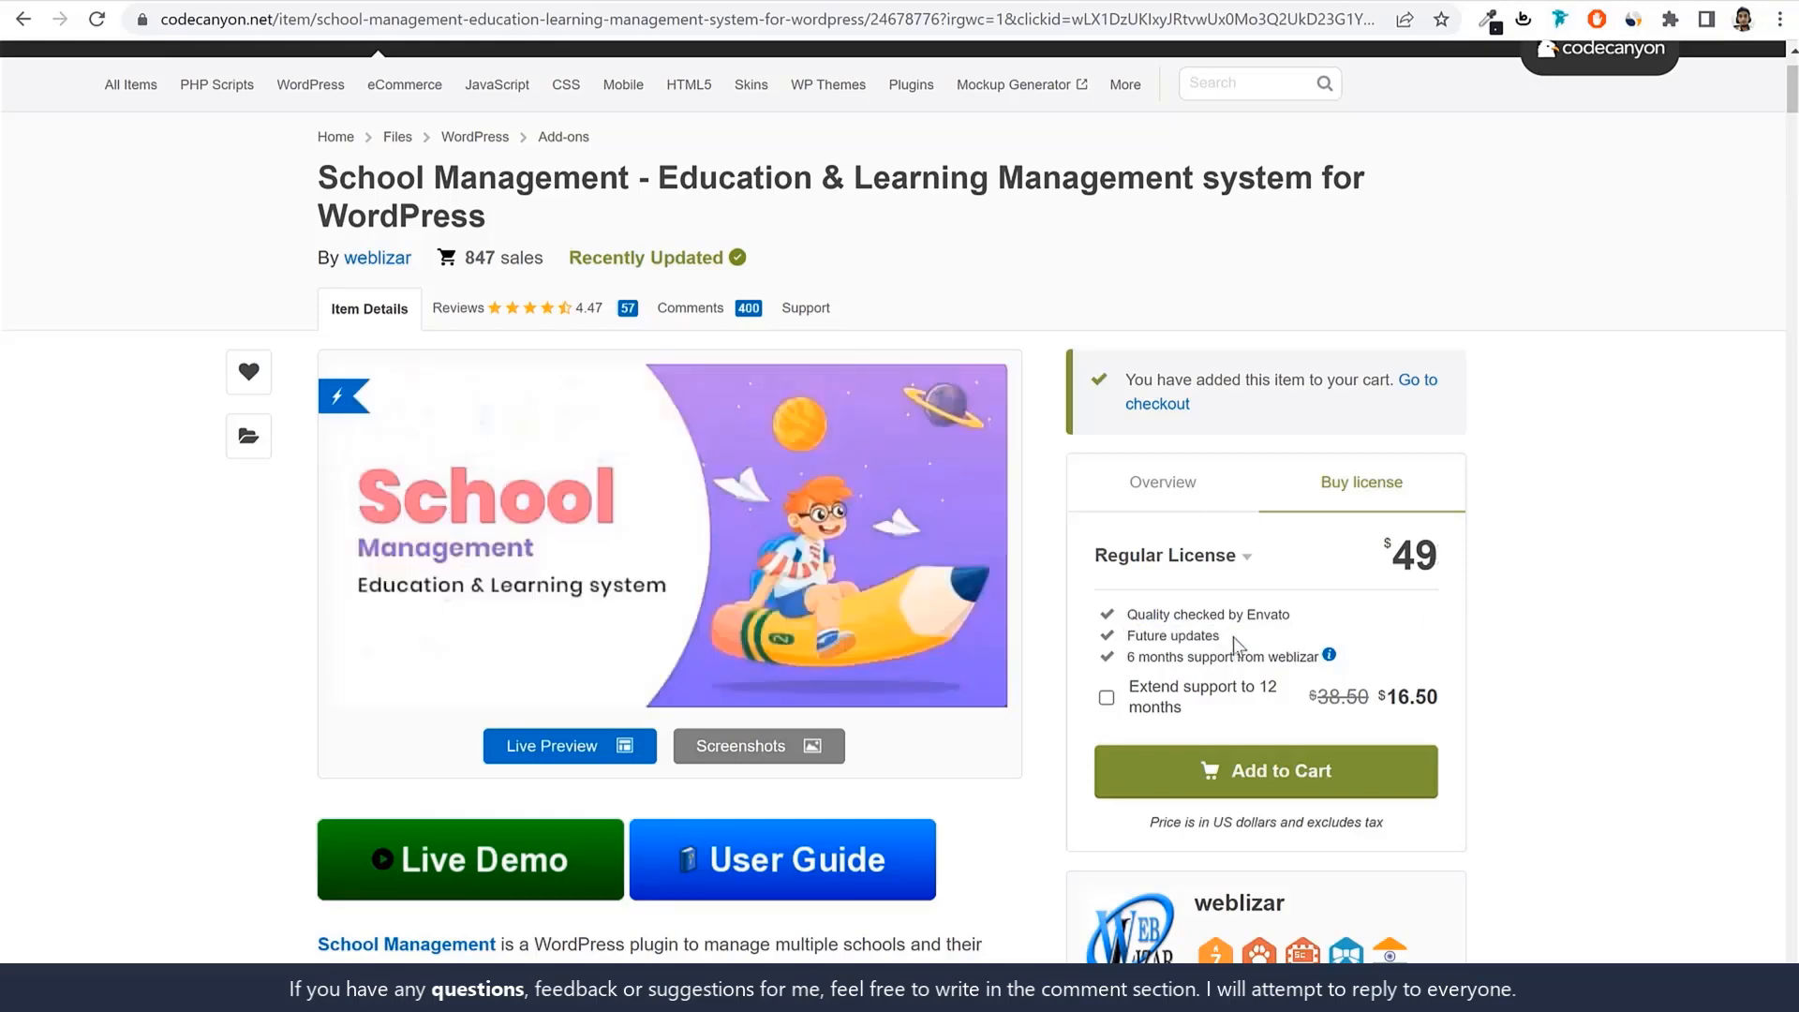
pyautogui.moveTo(1218, 638); pyautogui.dragTo(1127, 639)
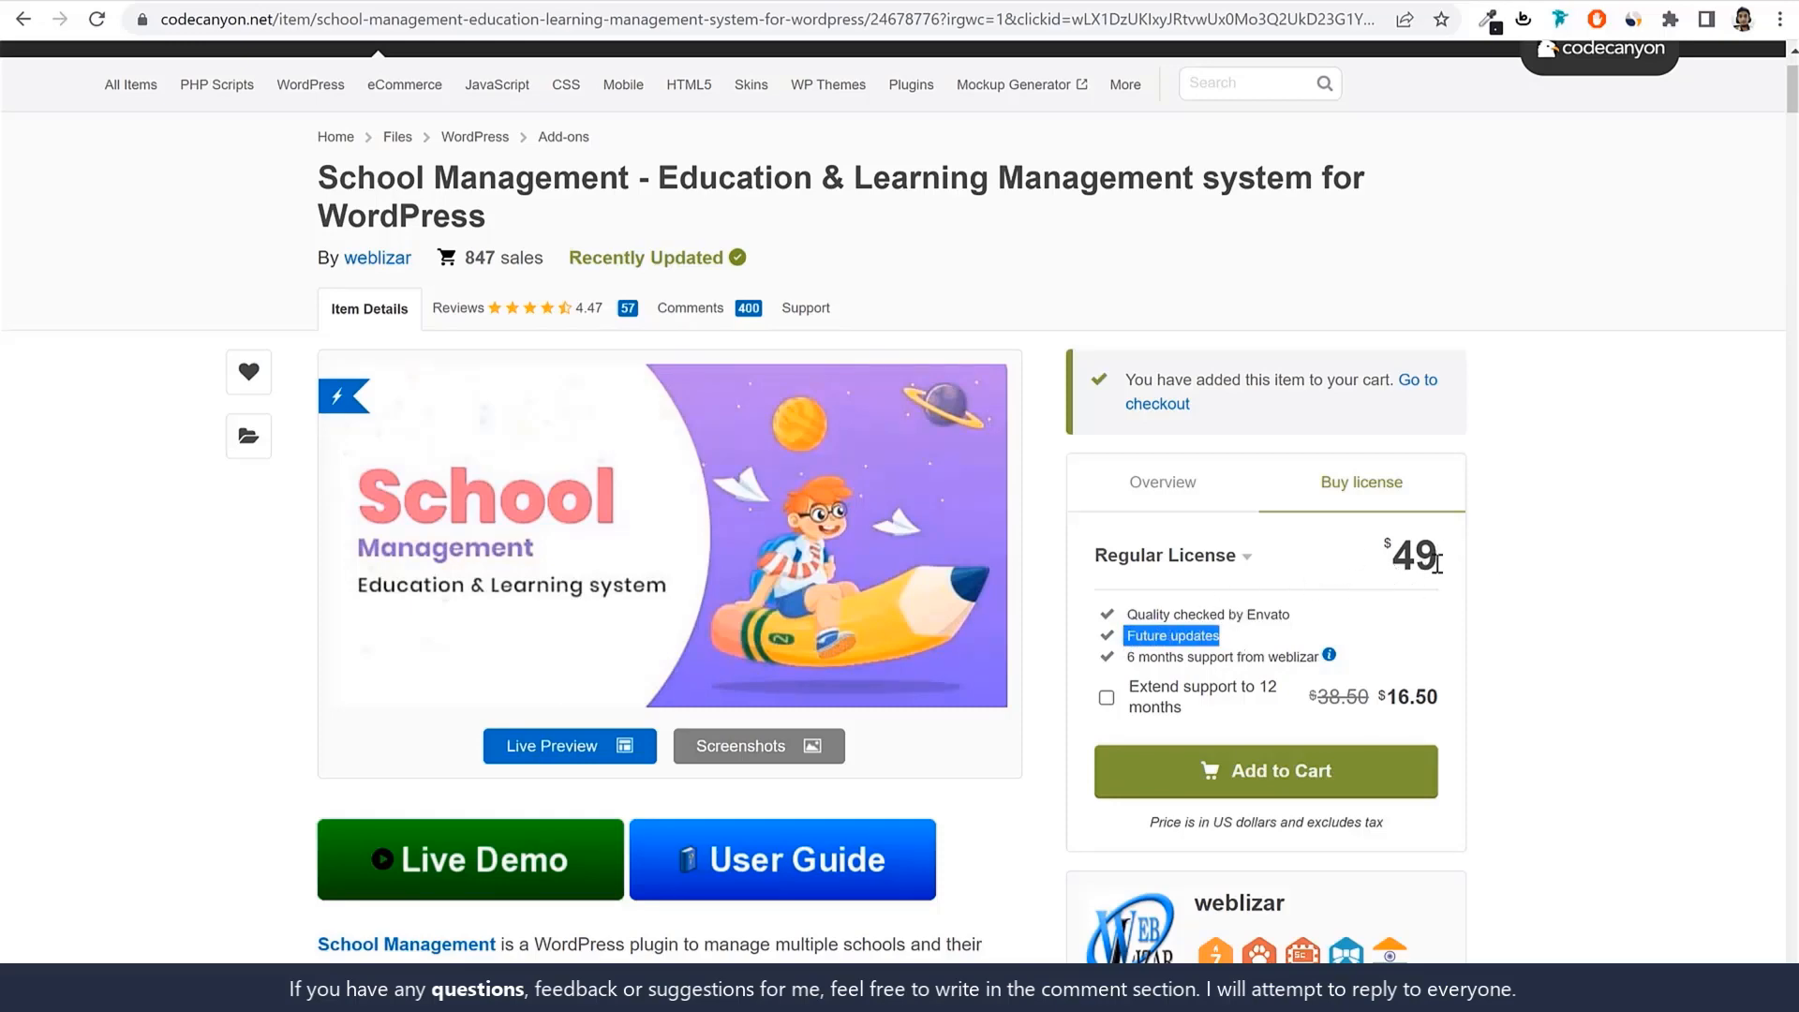
pyautogui.moveTo(1124, 657); pyautogui.dragTo(1340, 668)
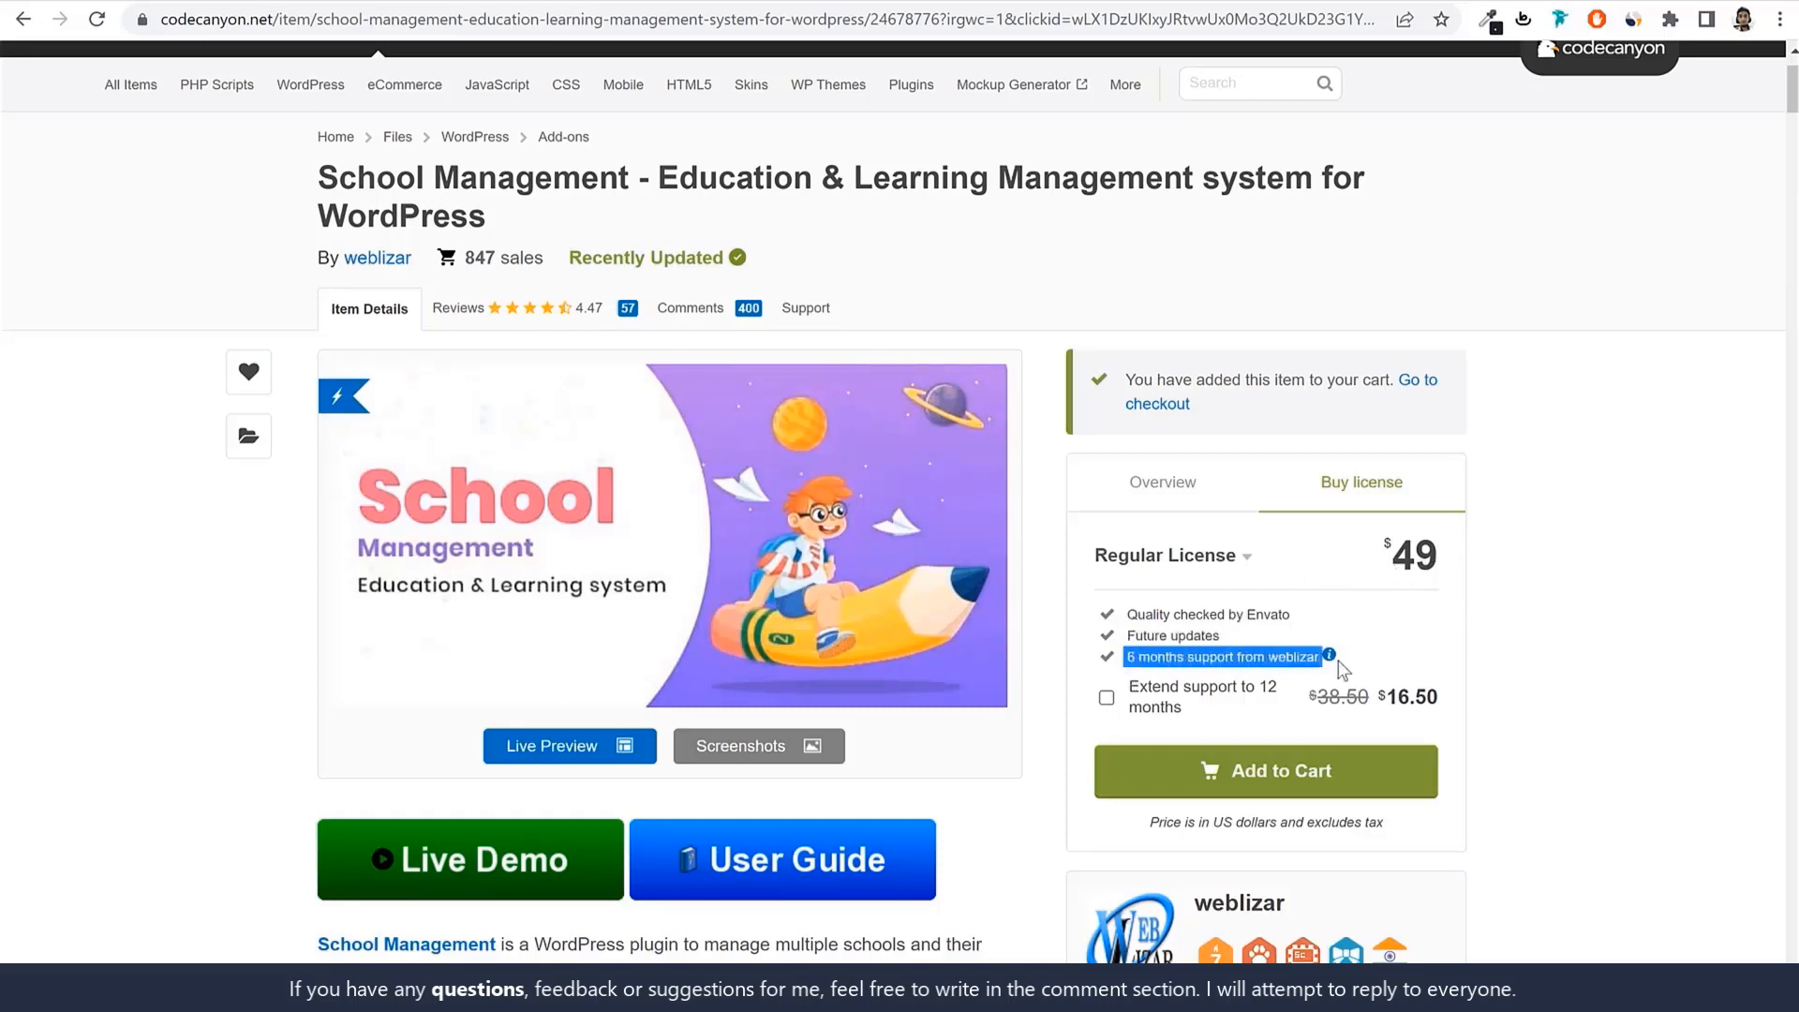
pyautogui.click(1529, 647)
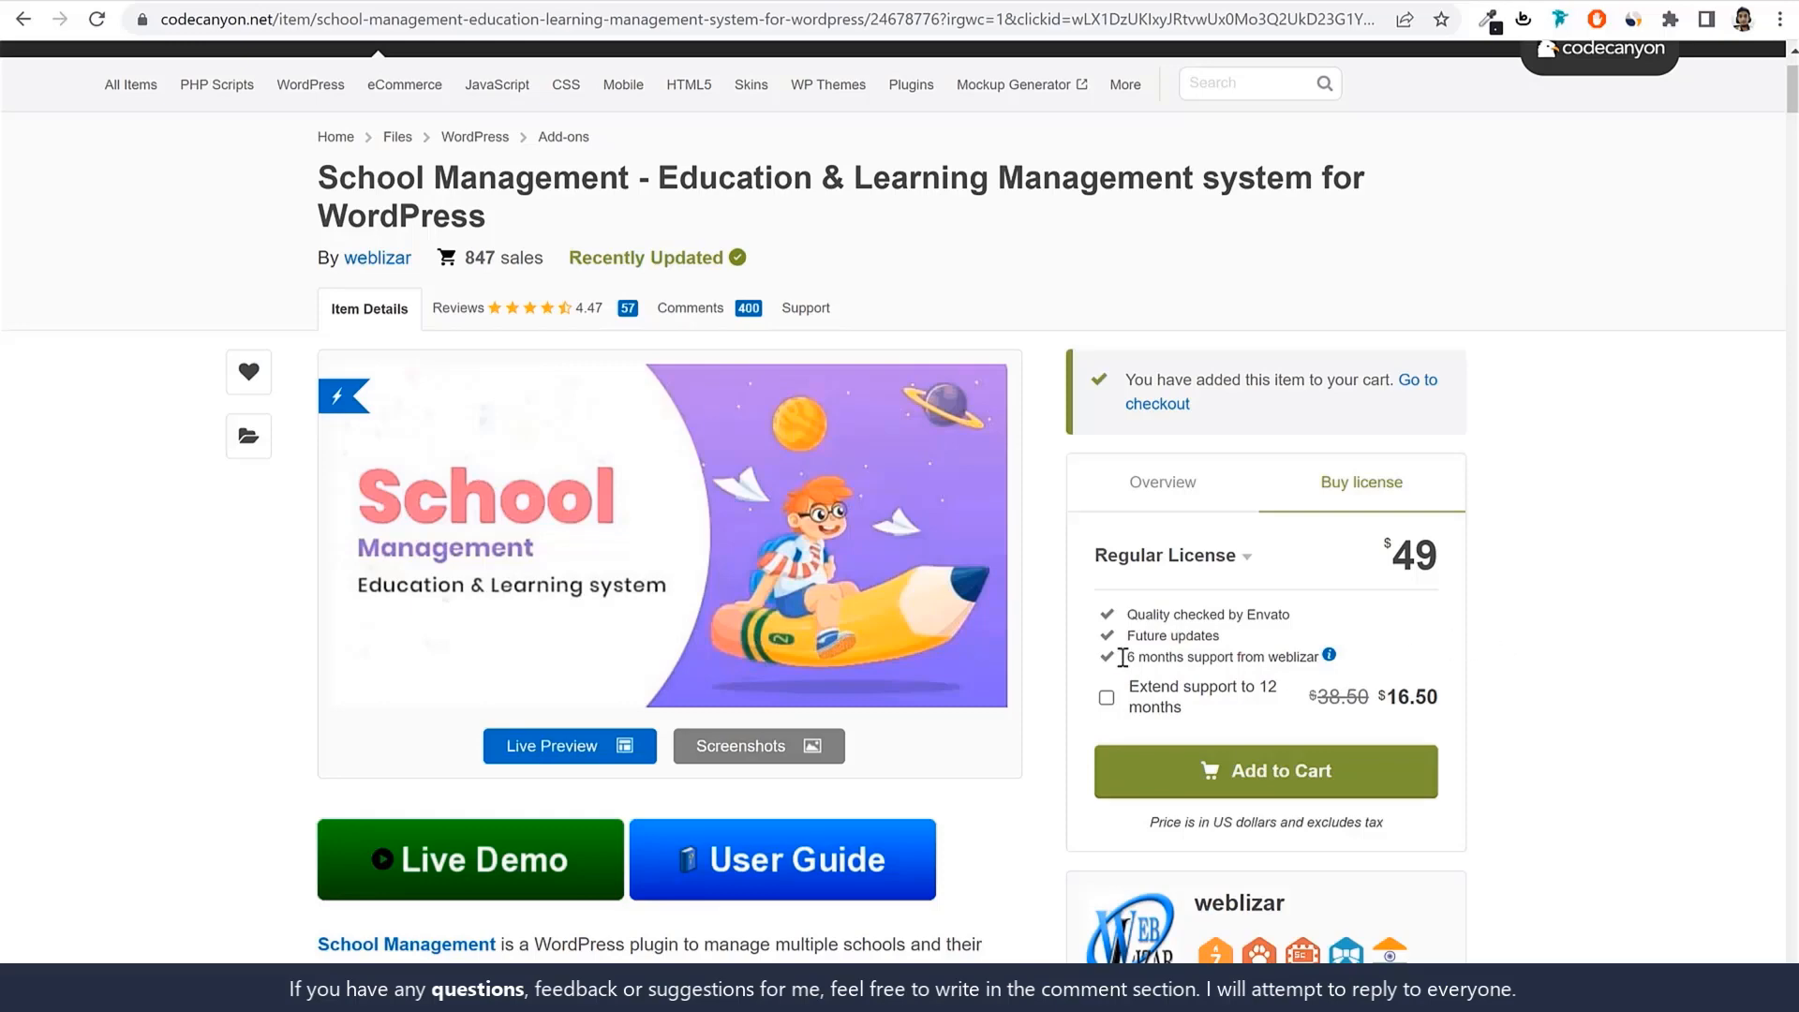
pyautogui.moveTo(1123, 656); pyautogui.dragTo(1567, 663)
pyautogui.click(1569, 665)
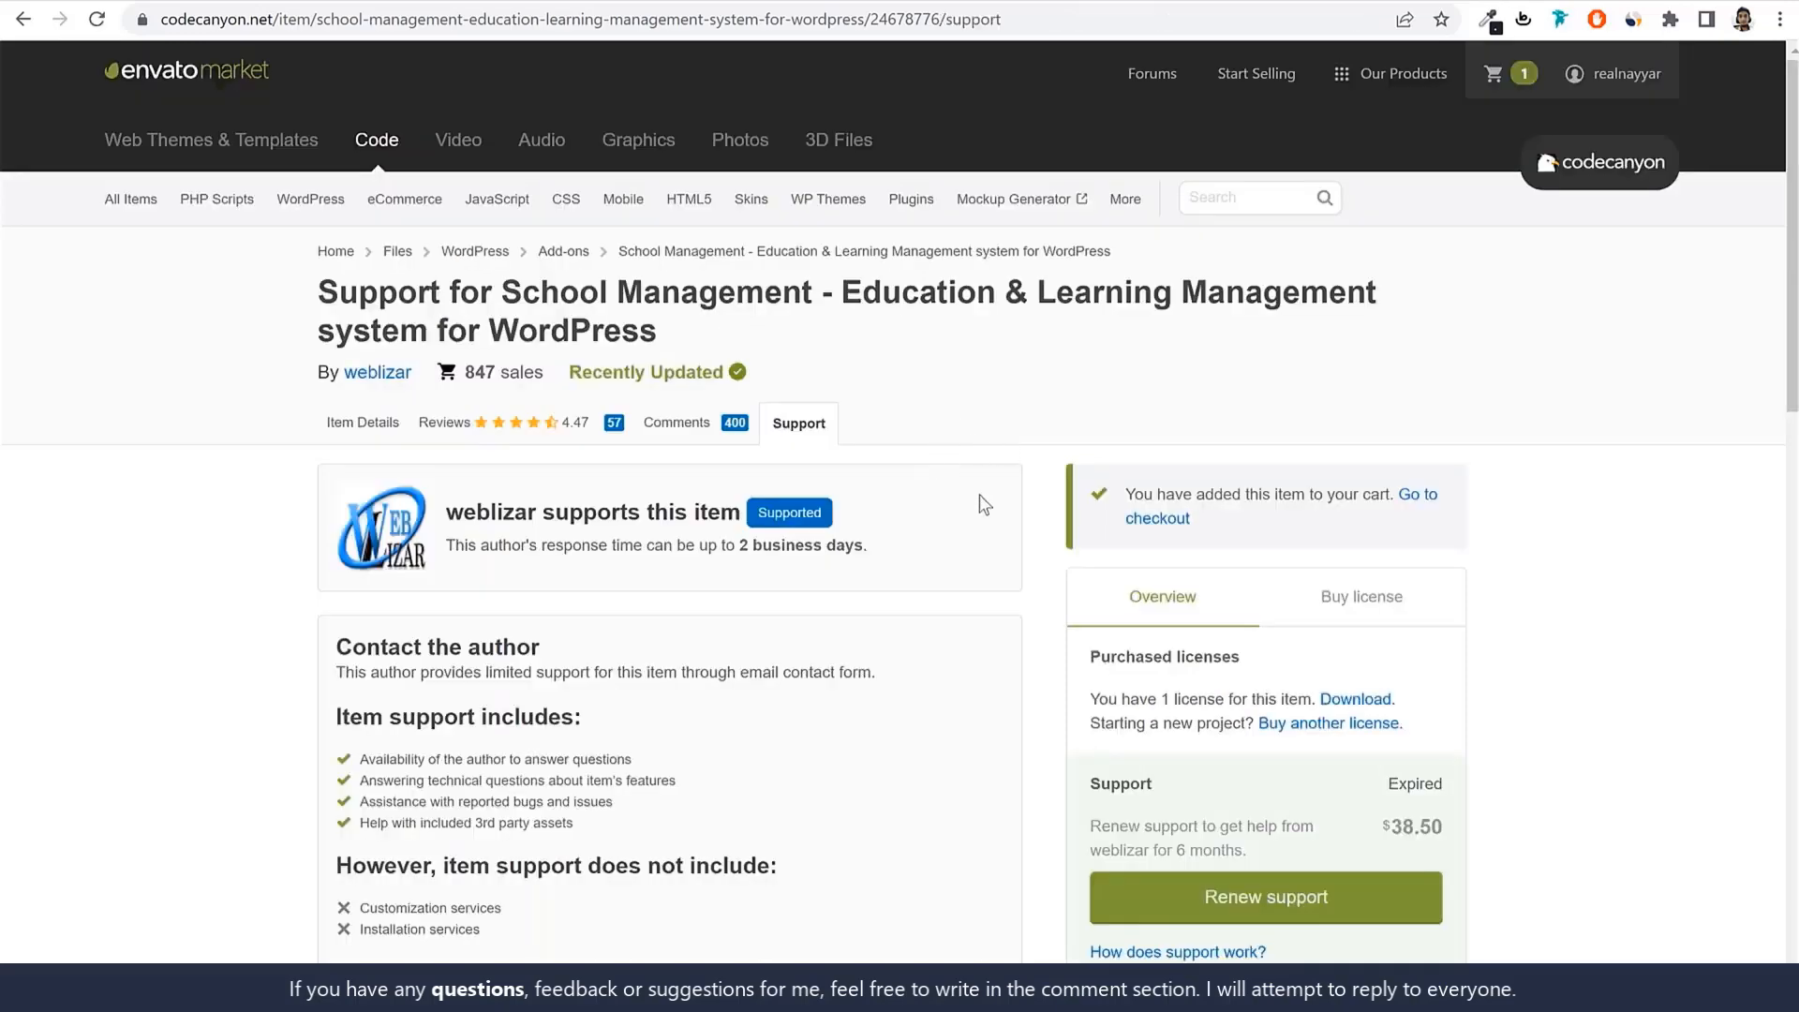
# View the plugin's comments, then show the license pricing again.
pyautogui.click(680, 426)
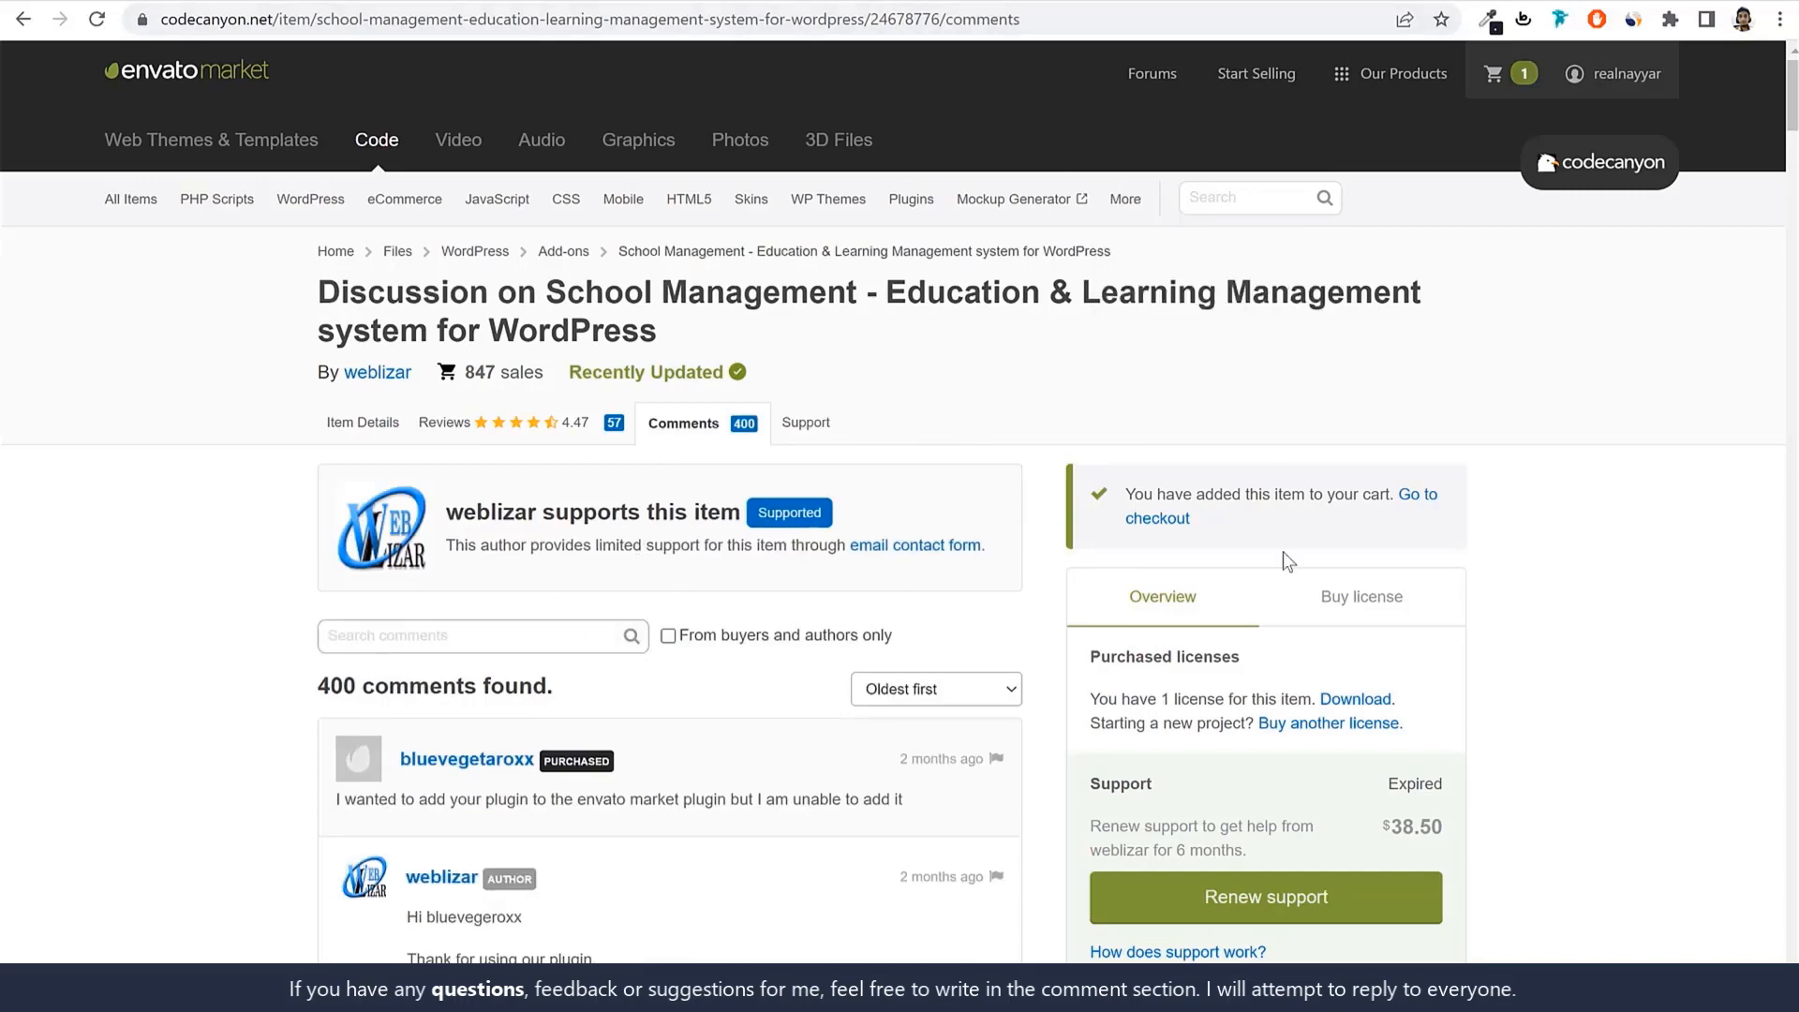
pyautogui.scroll(-3, 1284, 551)
pyautogui.click(1359, 368)
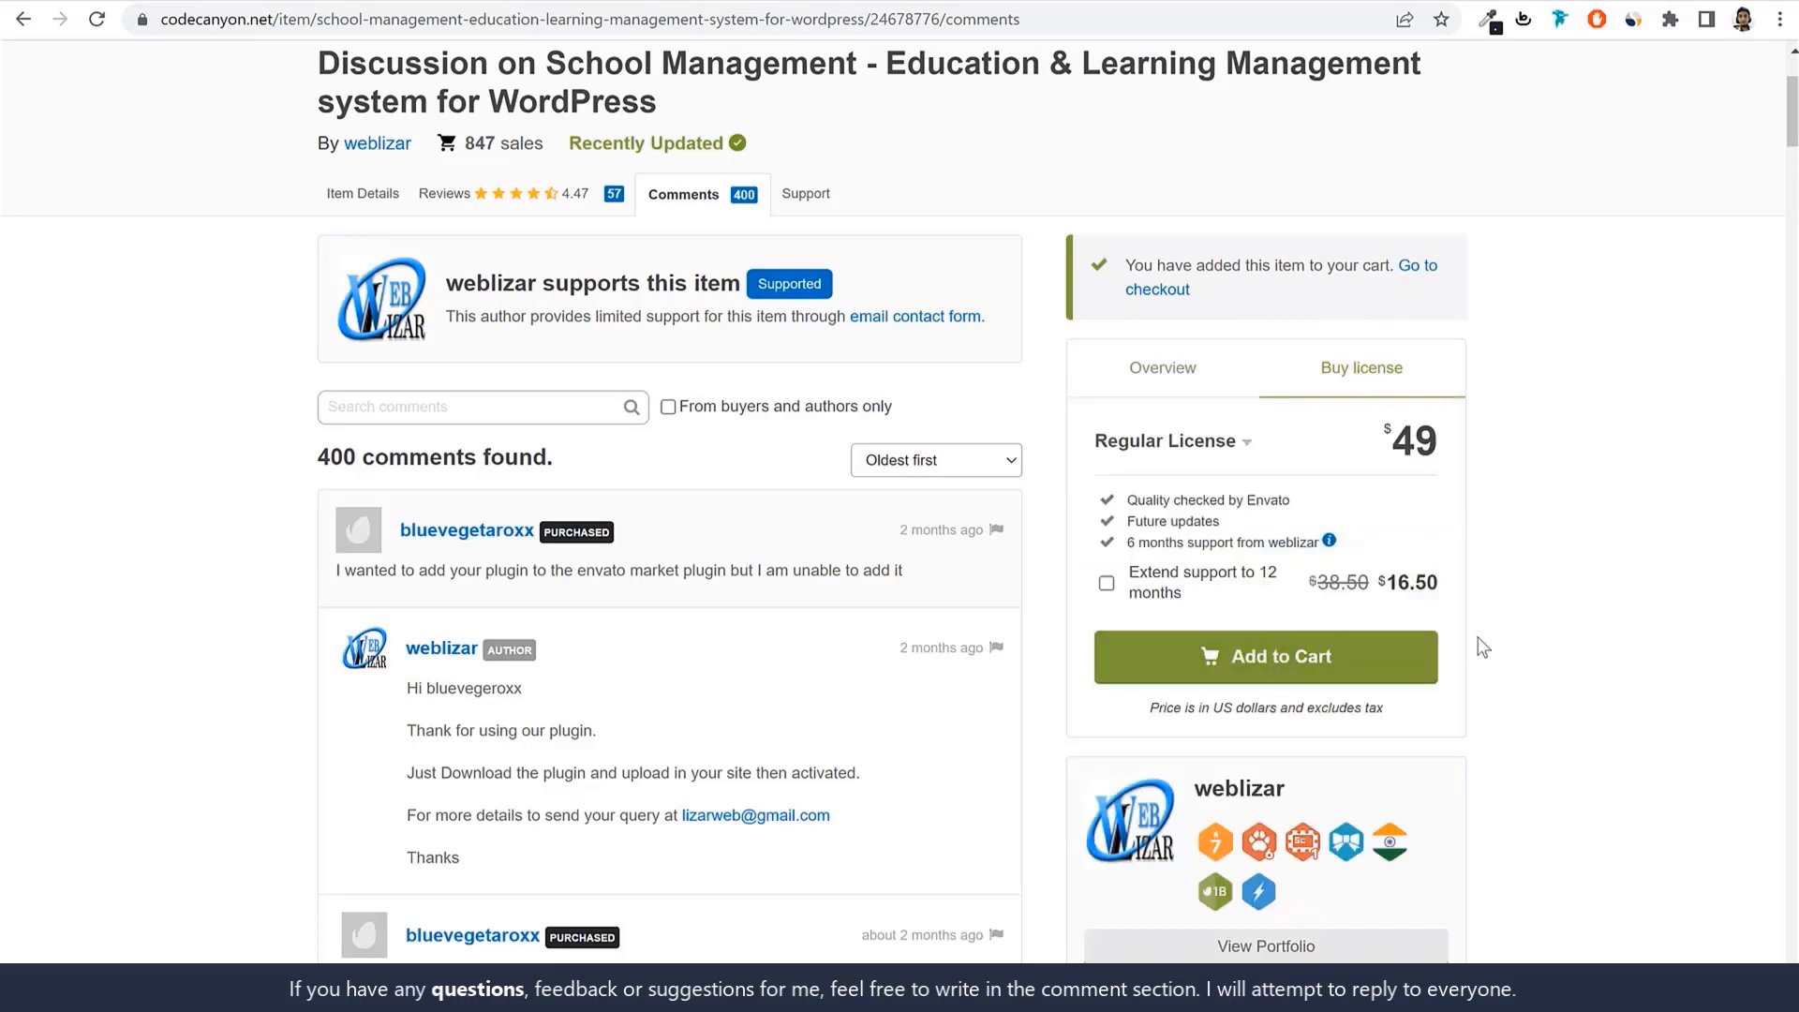
pyautogui.scroll(3, 1481, 645)
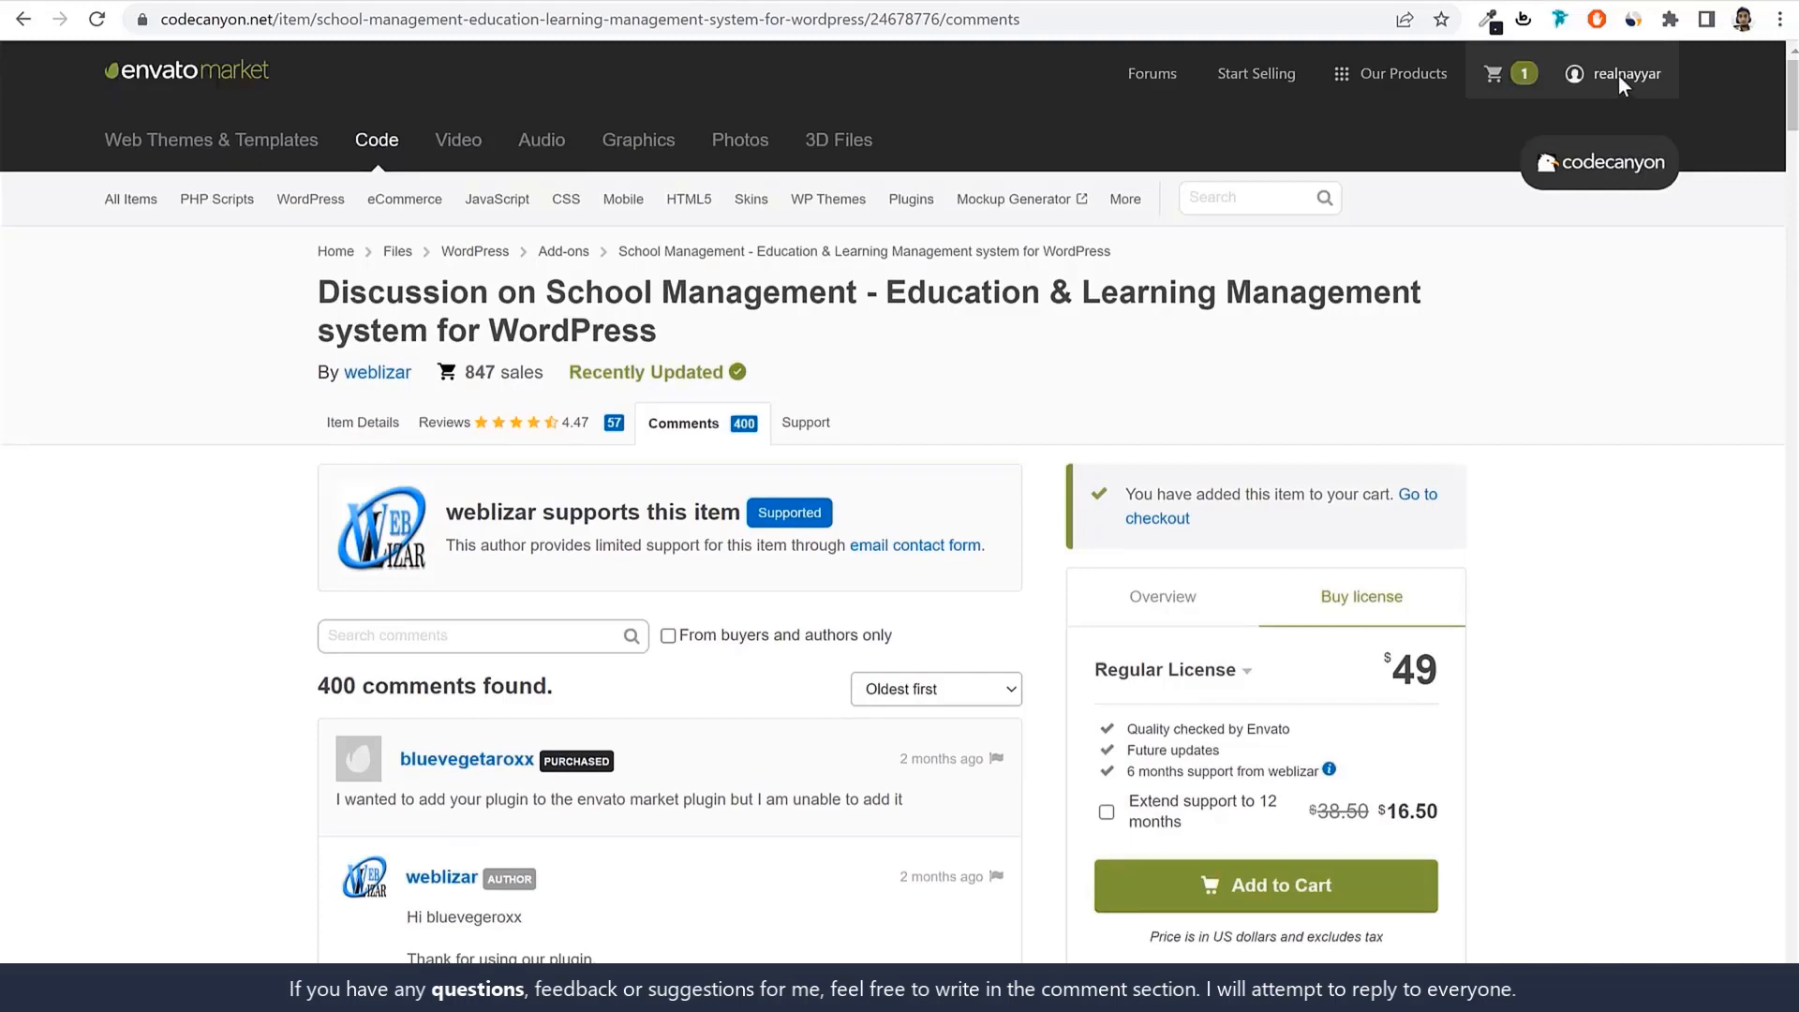
# In Downloads page 2, download All files & documentation for School Management.
pyautogui.moveTo(1640, 75)
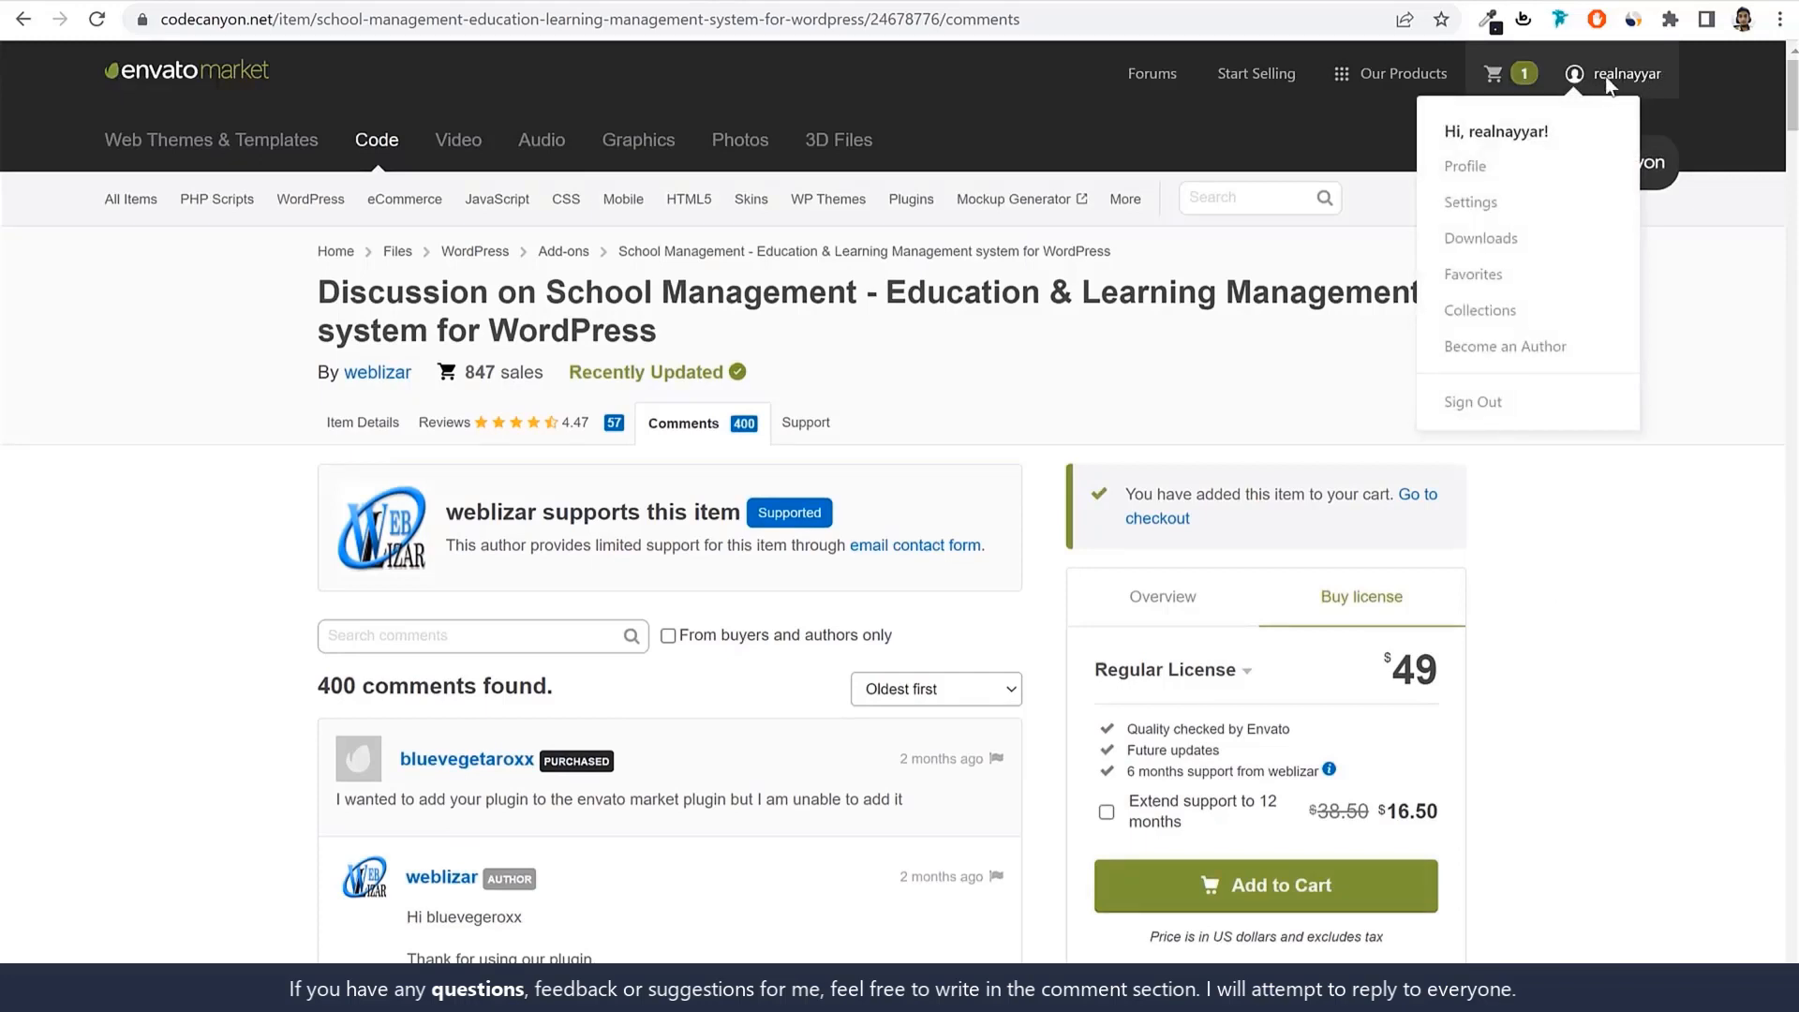
pyautogui.click(1499, 239)
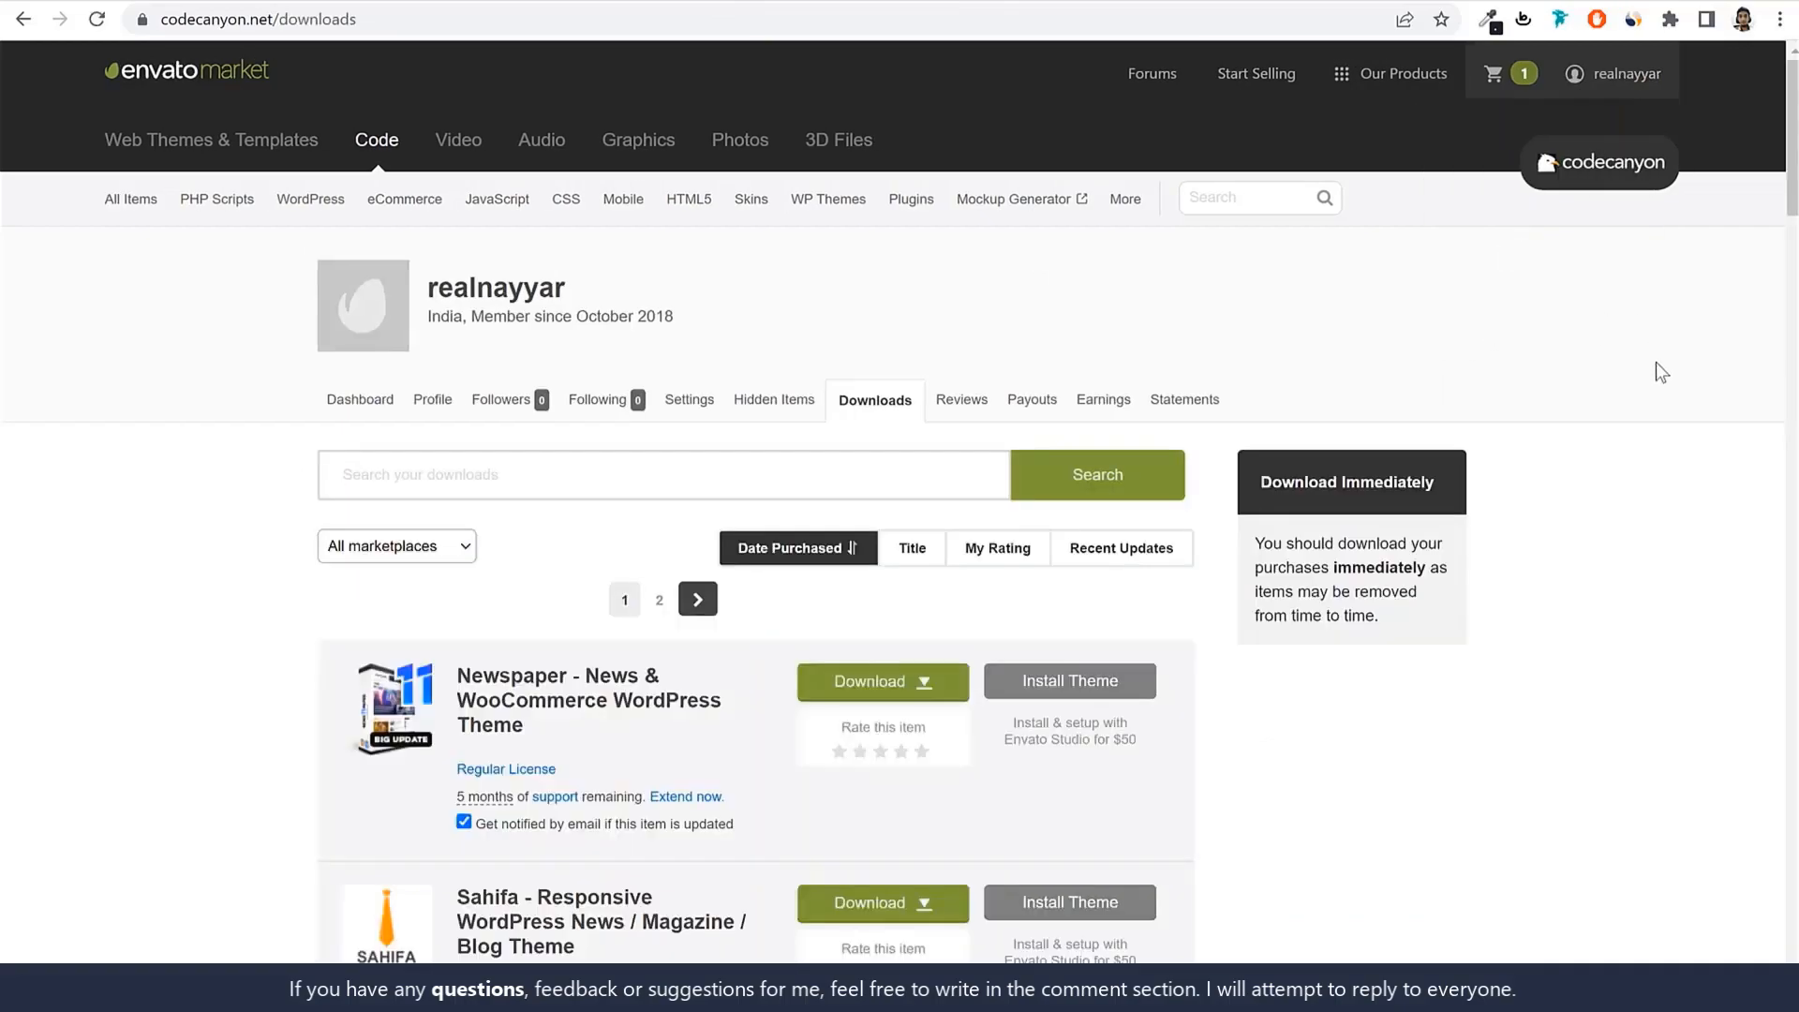
pyautogui.scroll(-10, 1656, 362)
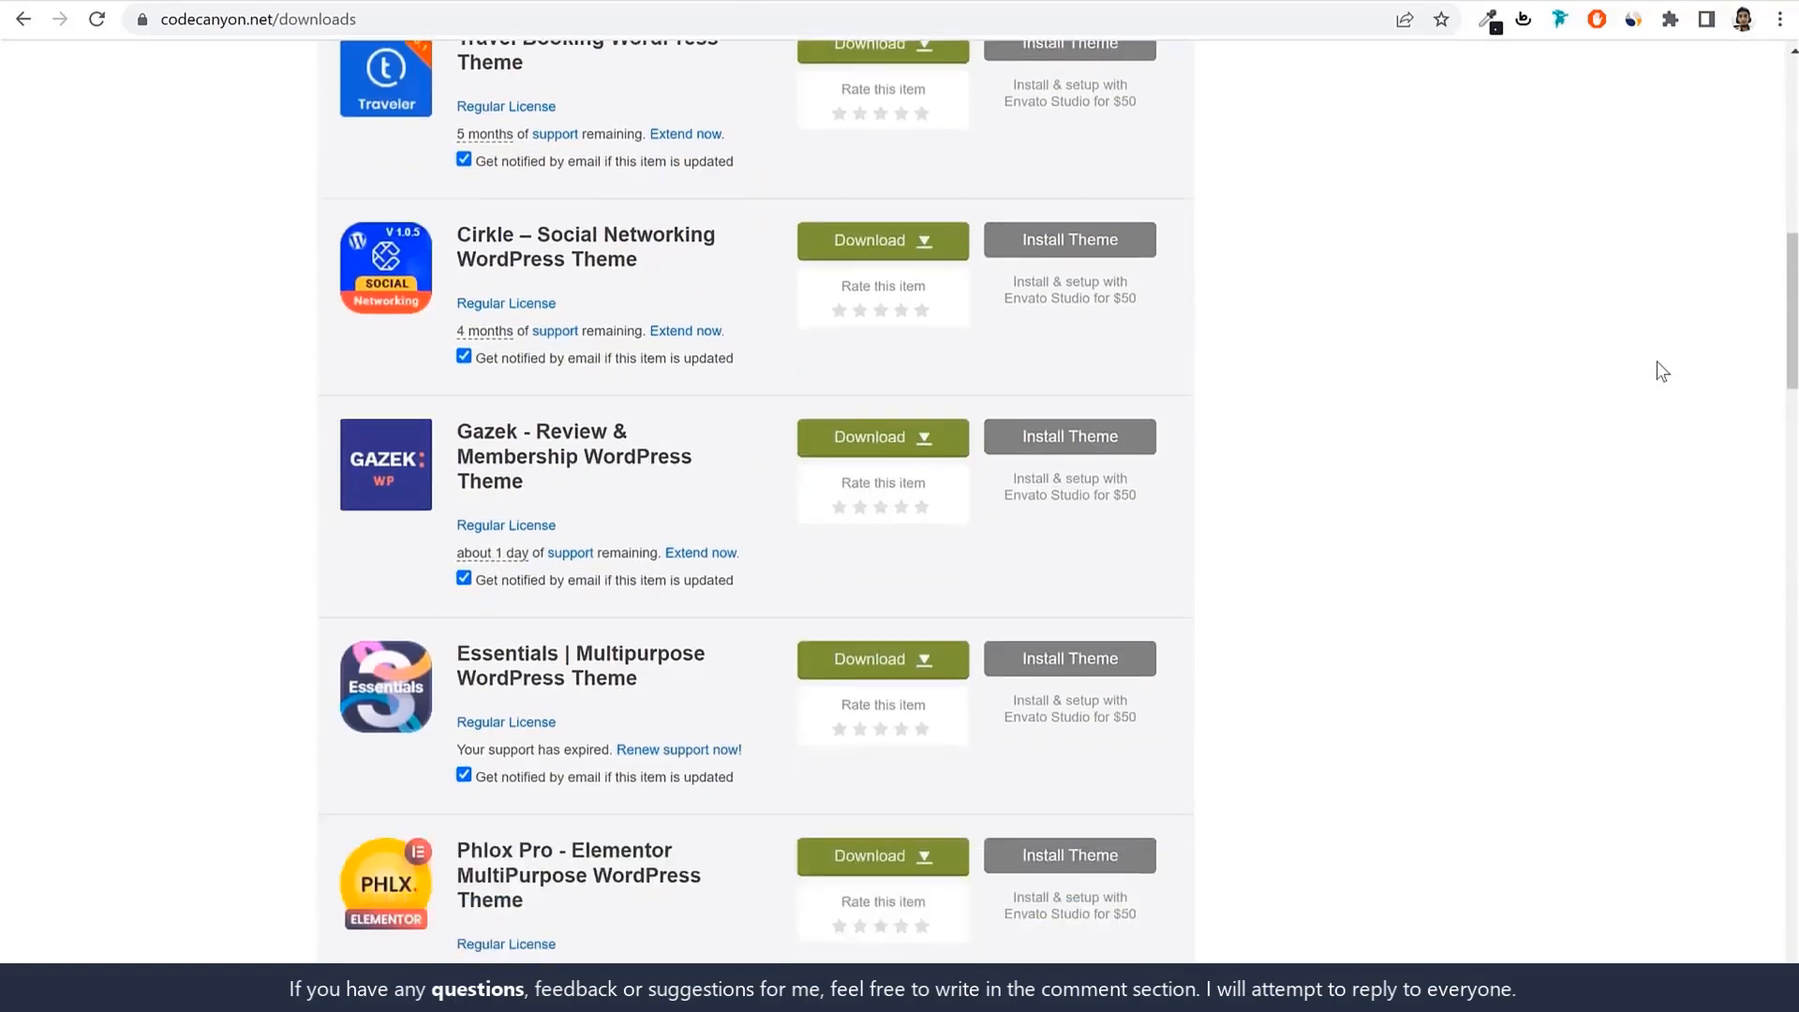
pyautogui.scroll(-15, 1657, 361)
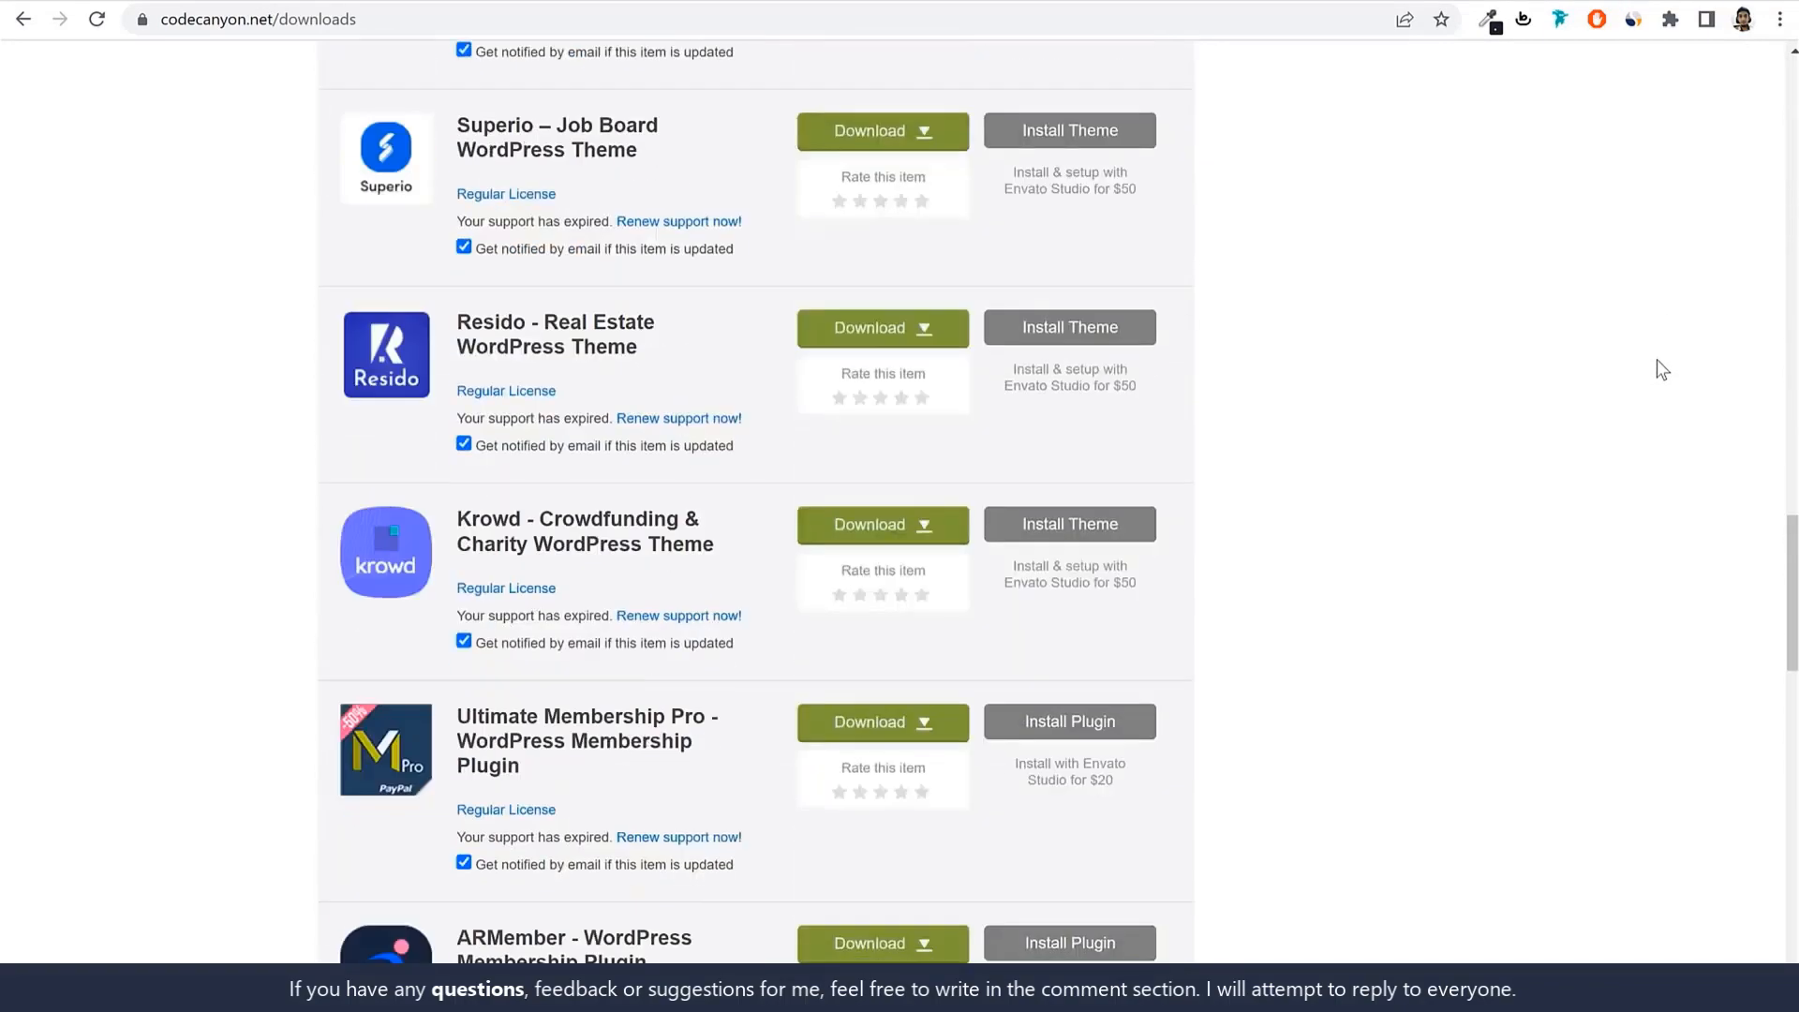
pyautogui.scroll(-13, 1657, 362)
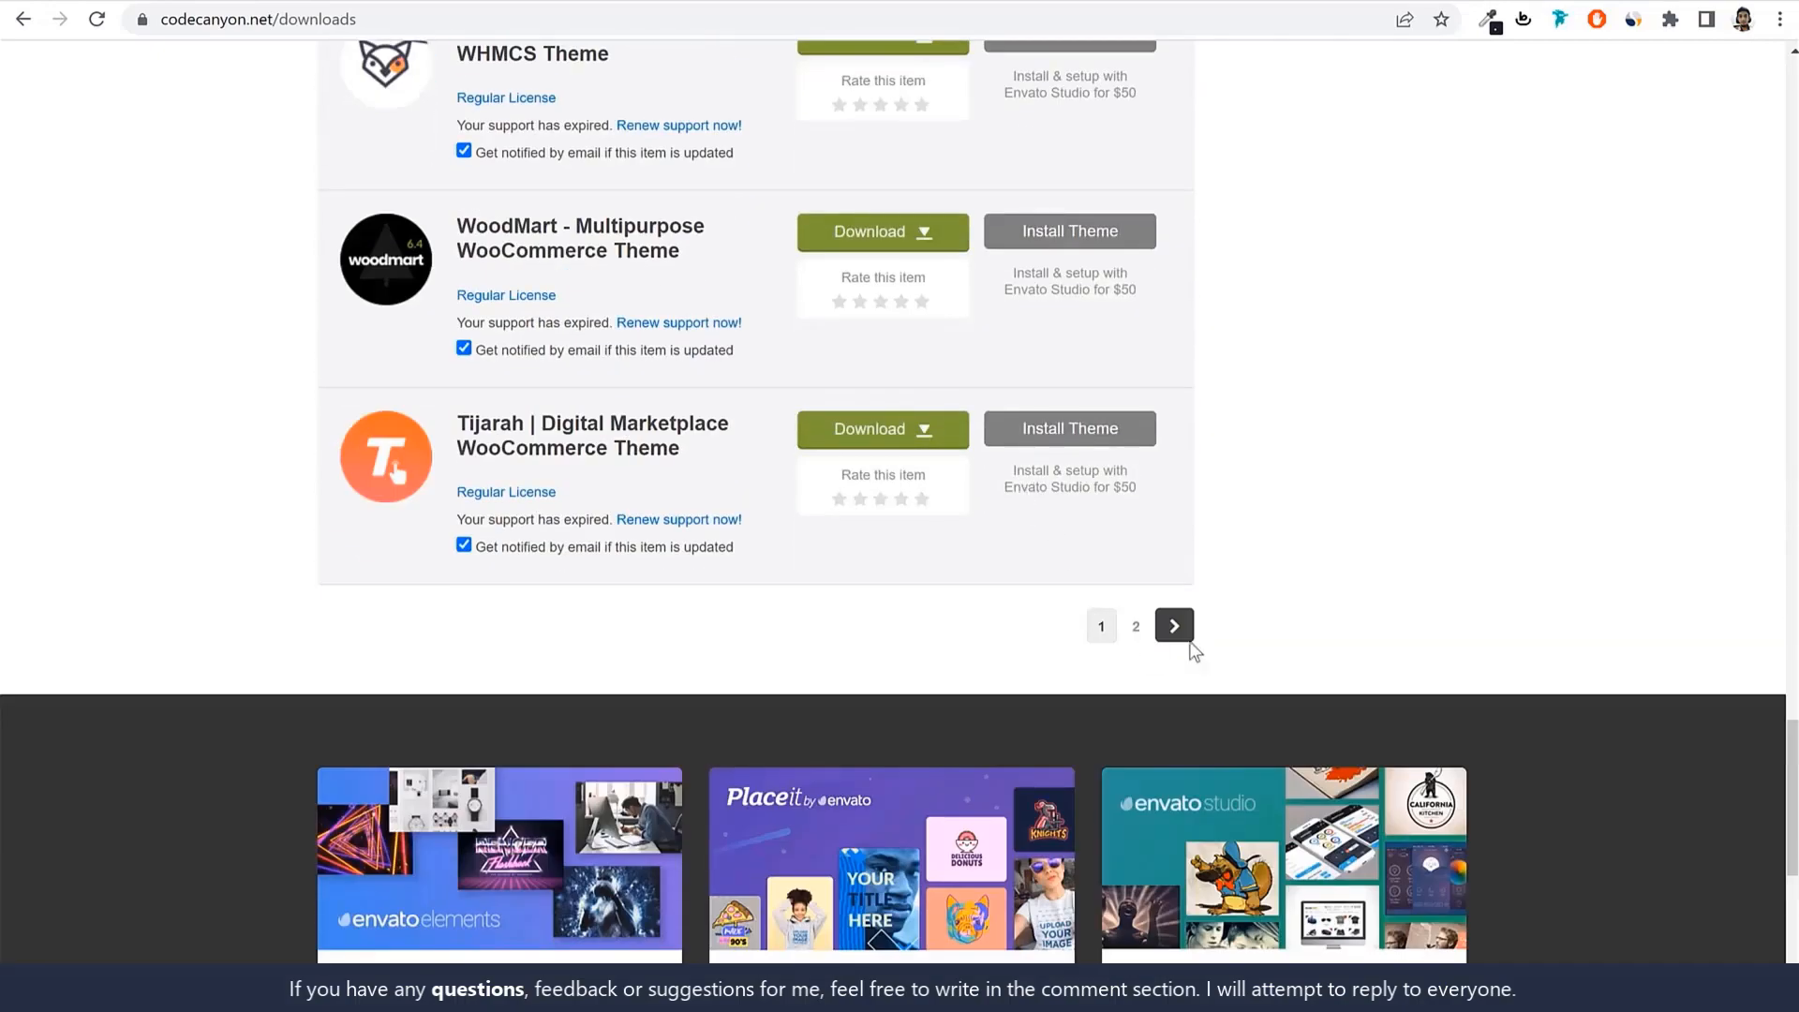
pyautogui.click(1175, 628)
pyautogui.scroll(-5, 1305, 588)
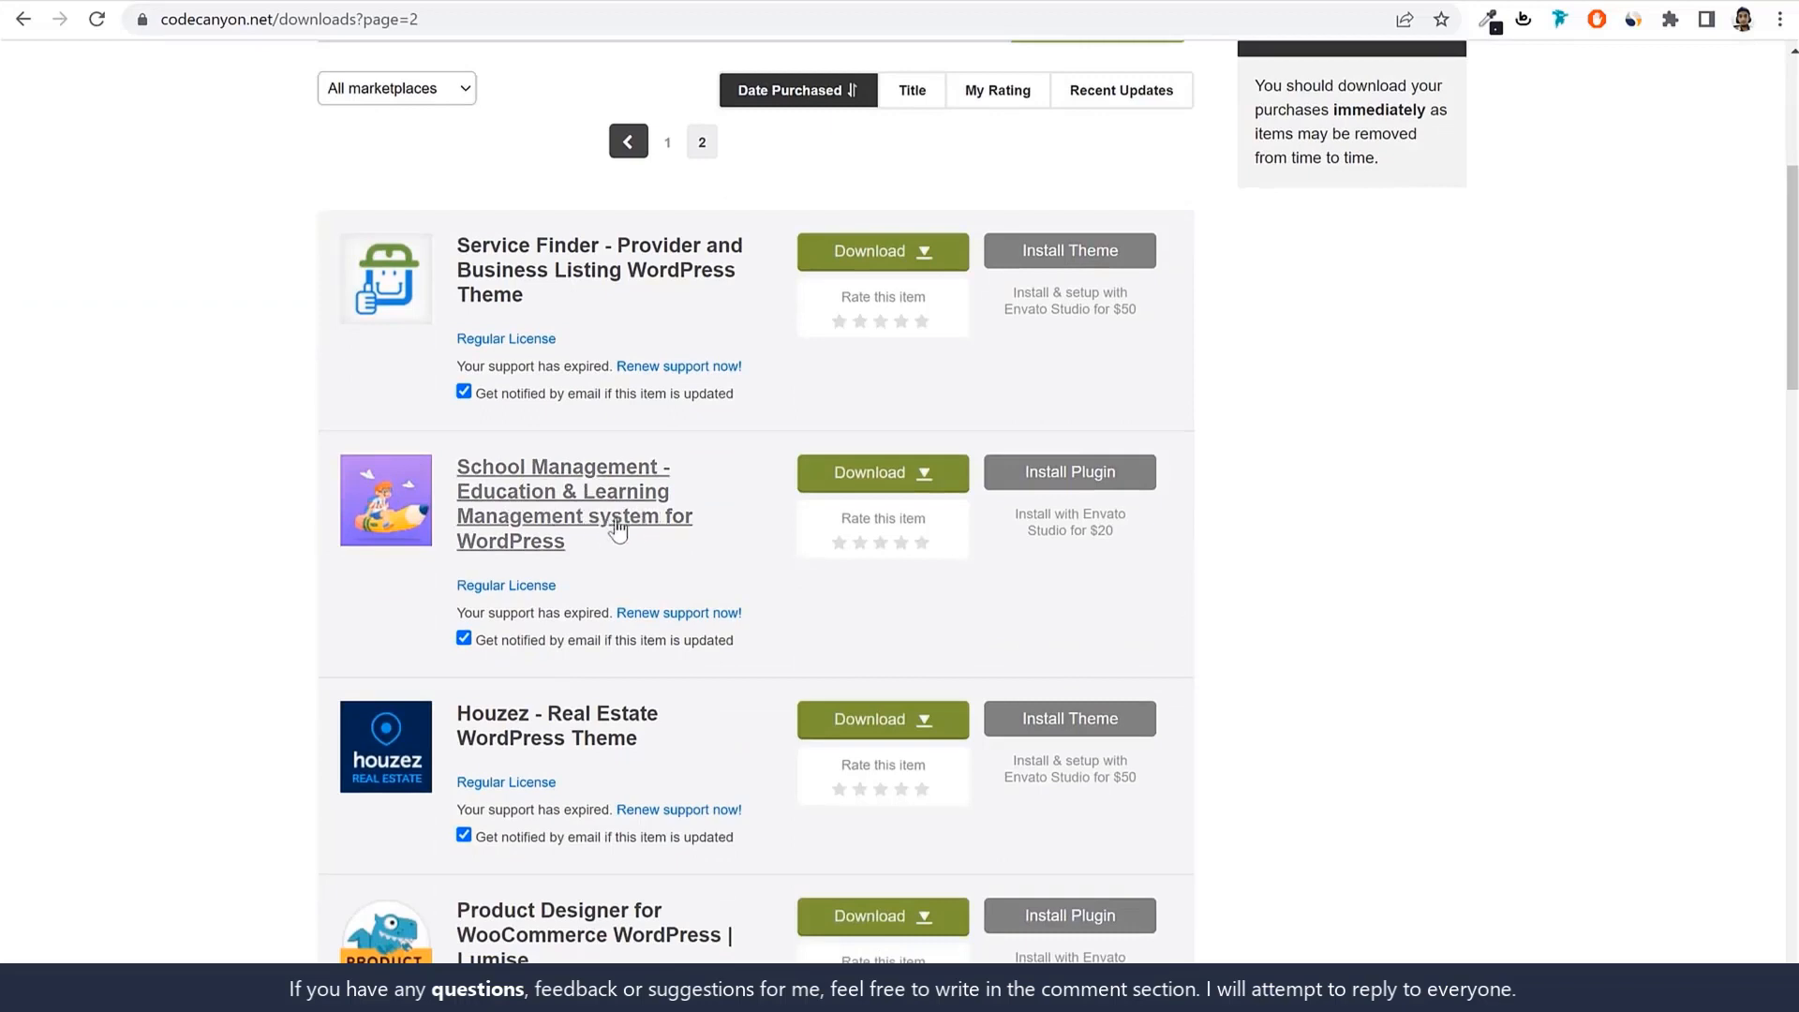
pyautogui.click(891, 481)
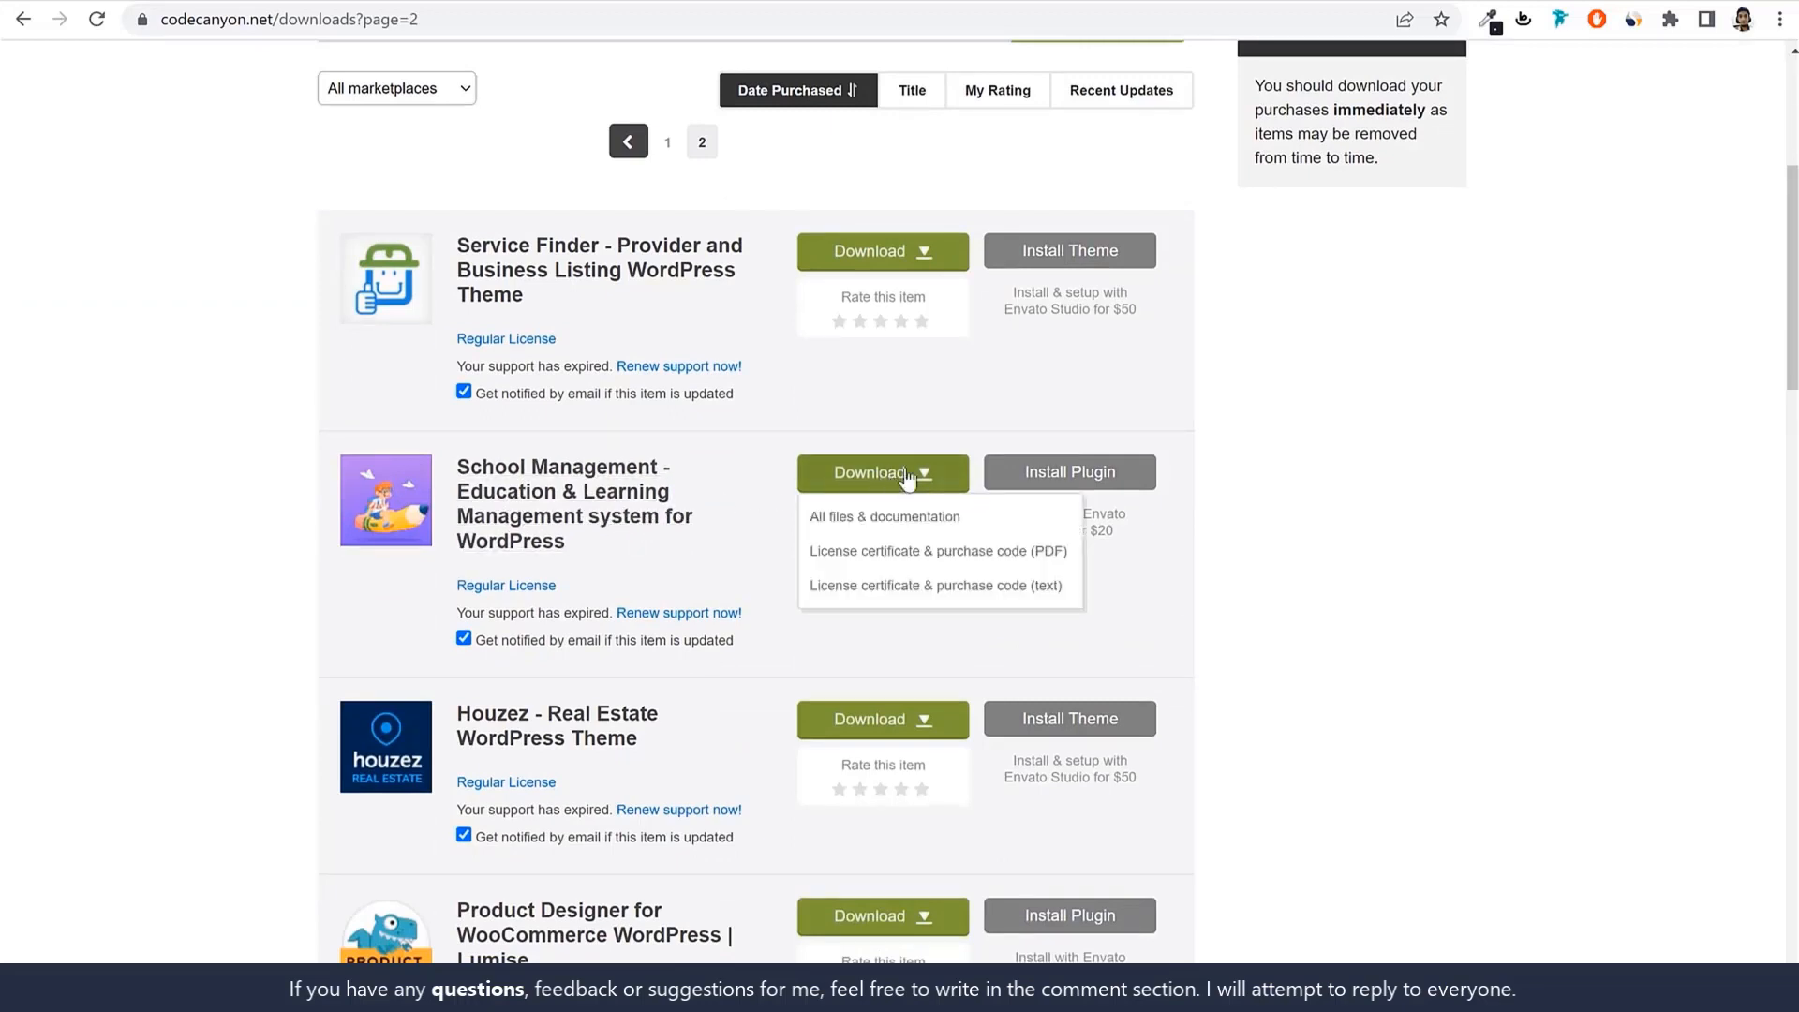
pyautogui.click(933, 520)
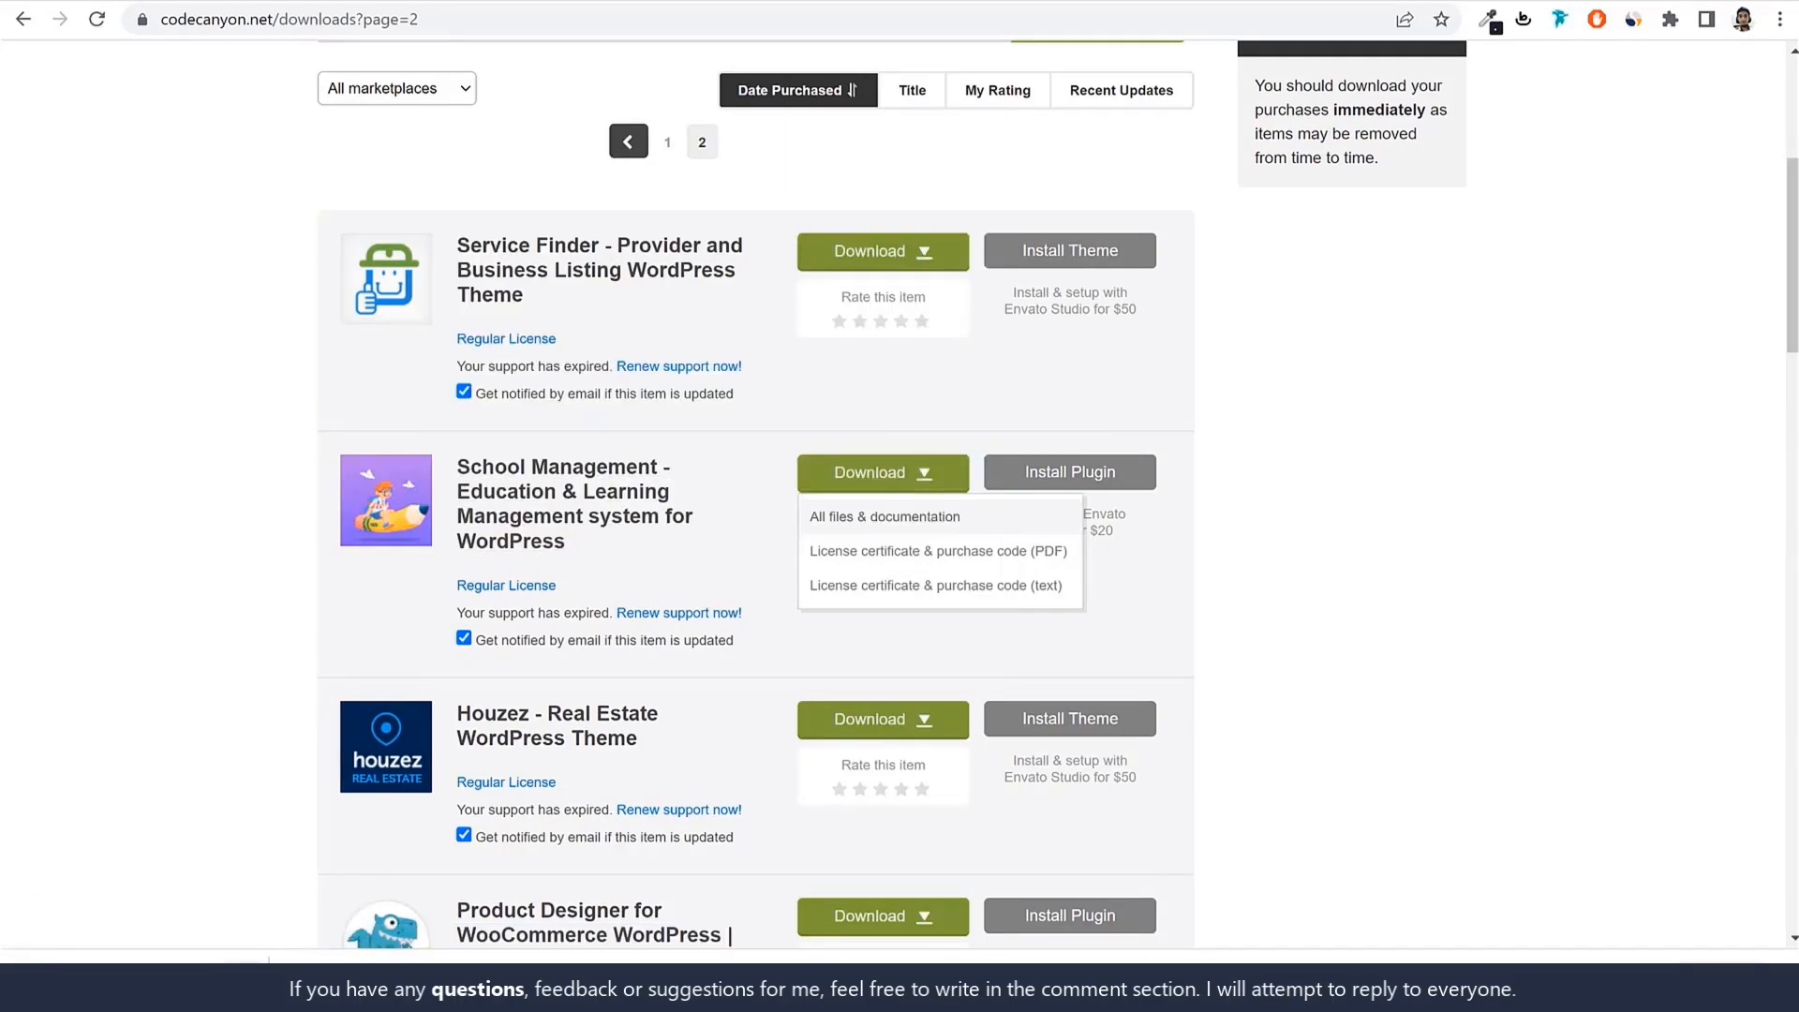
# Cancel that download and select the plugin ZIP in the local School Management folder.
pyautogui.click(243, 979)
pyautogui.click(330, 941)
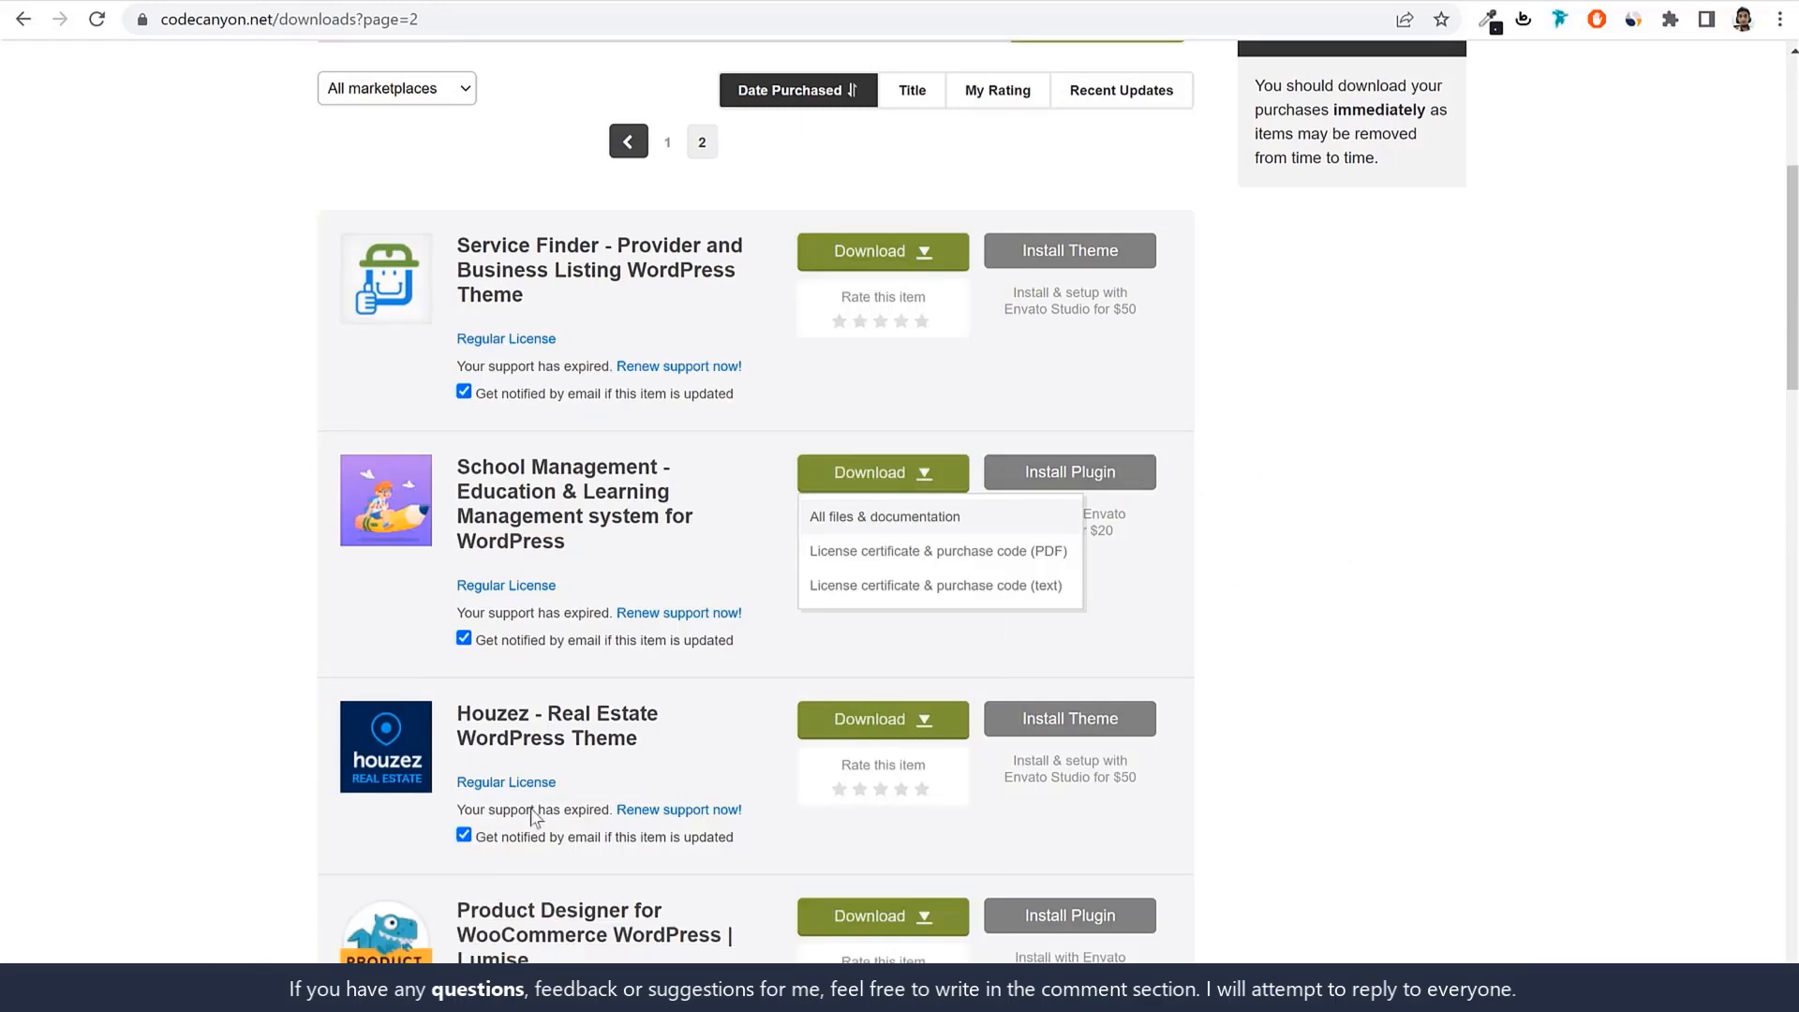
pyautogui.click(510, 991)
pyautogui.click(558, 397)
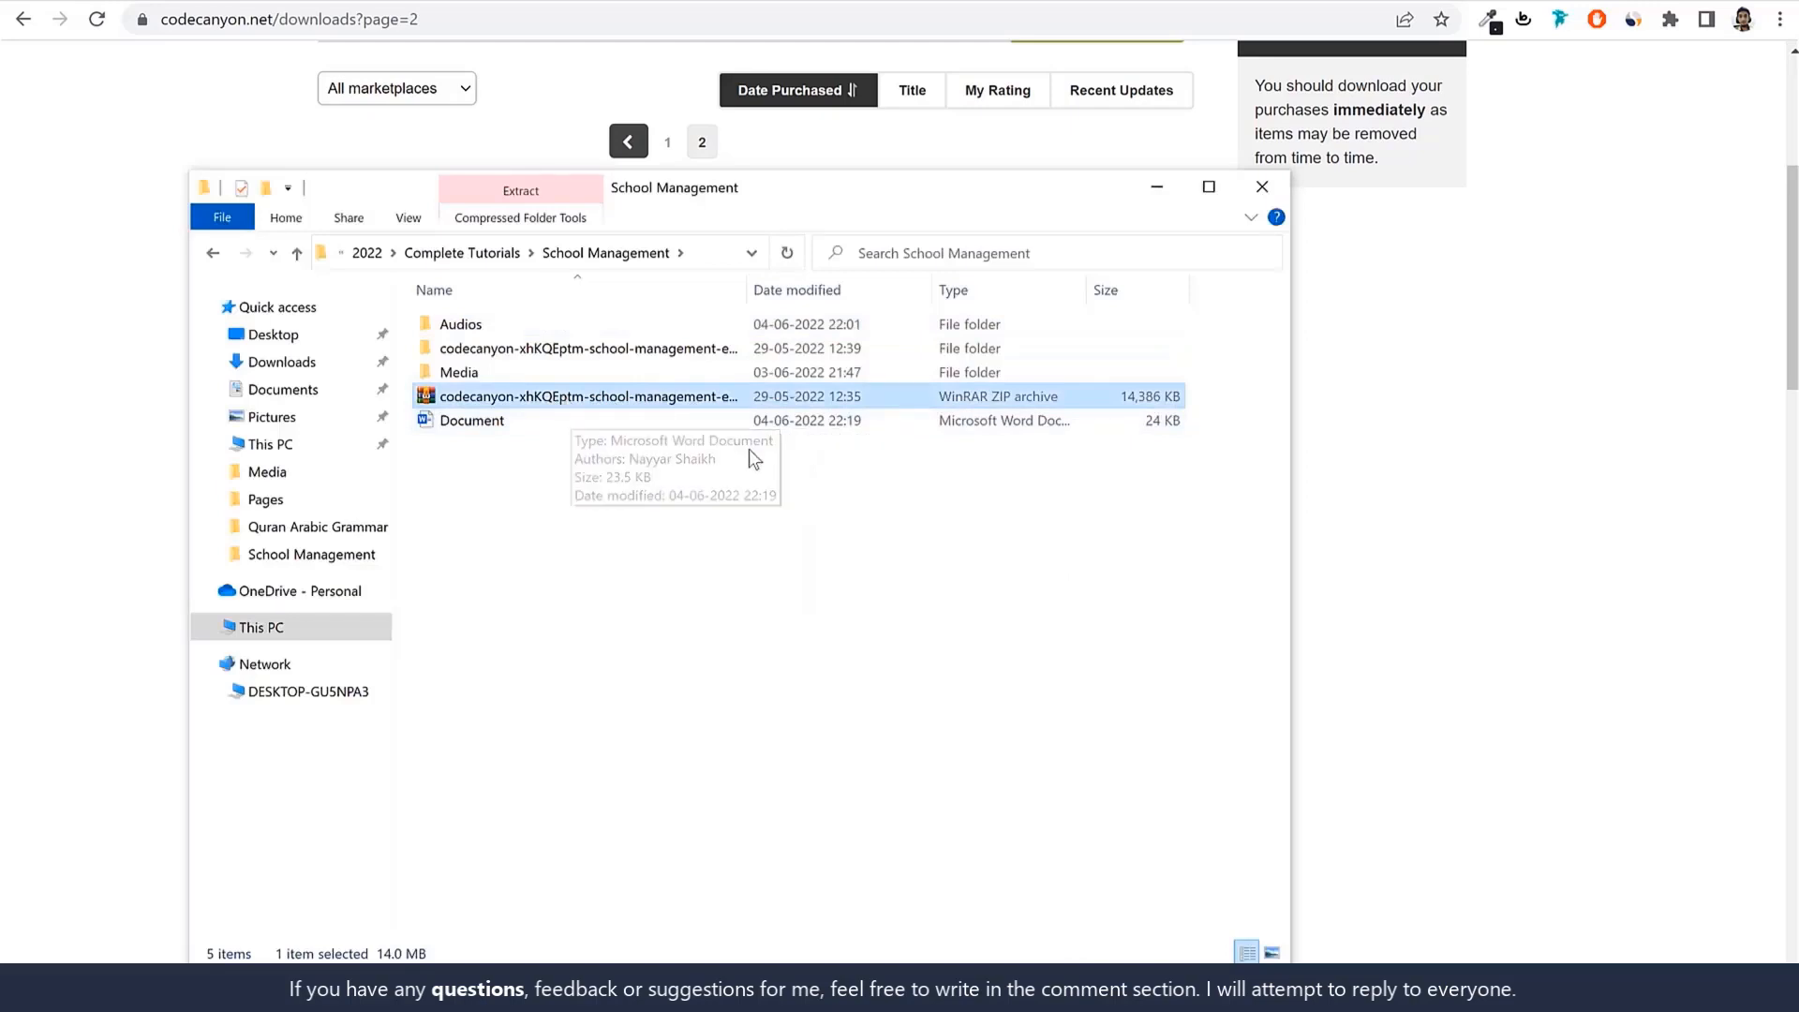
# Open the codecanyon and school-management folders and select school-management-pro-9.9.7.zip.
pyautogui.rightClick(485, 398)
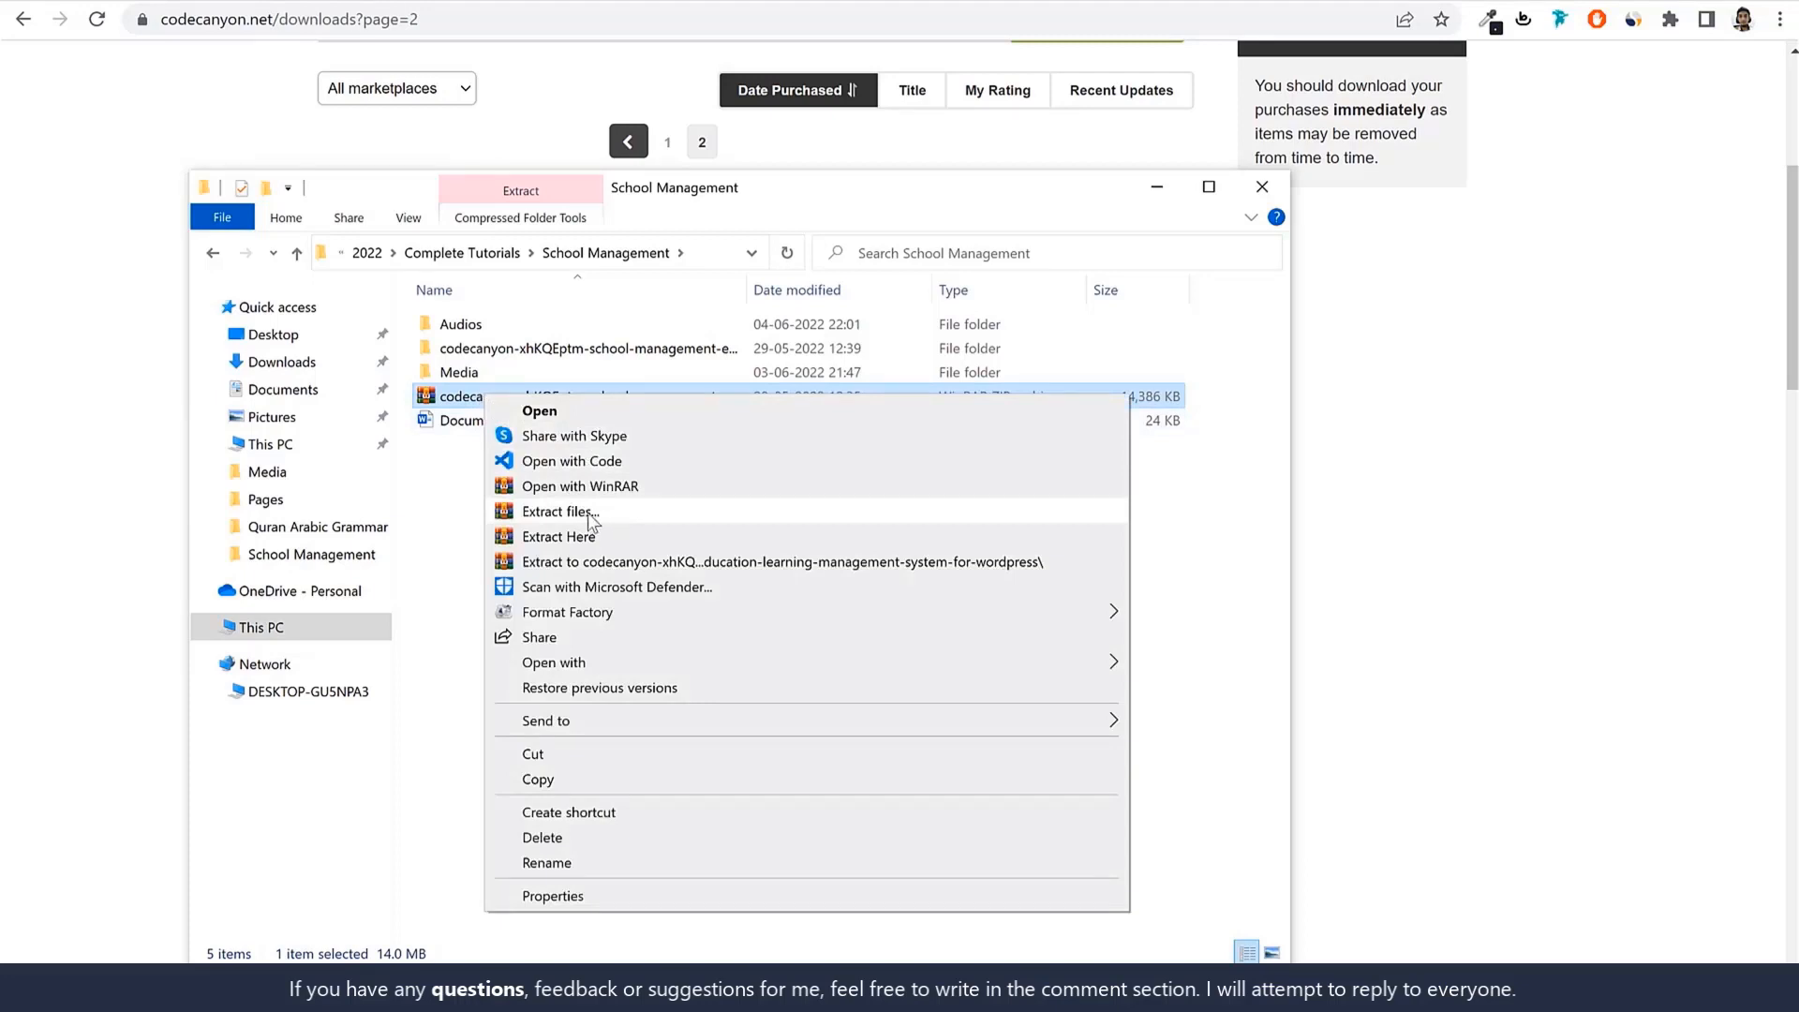
pyautogui.click(401, 506)
pyautogui.click(580, 352)
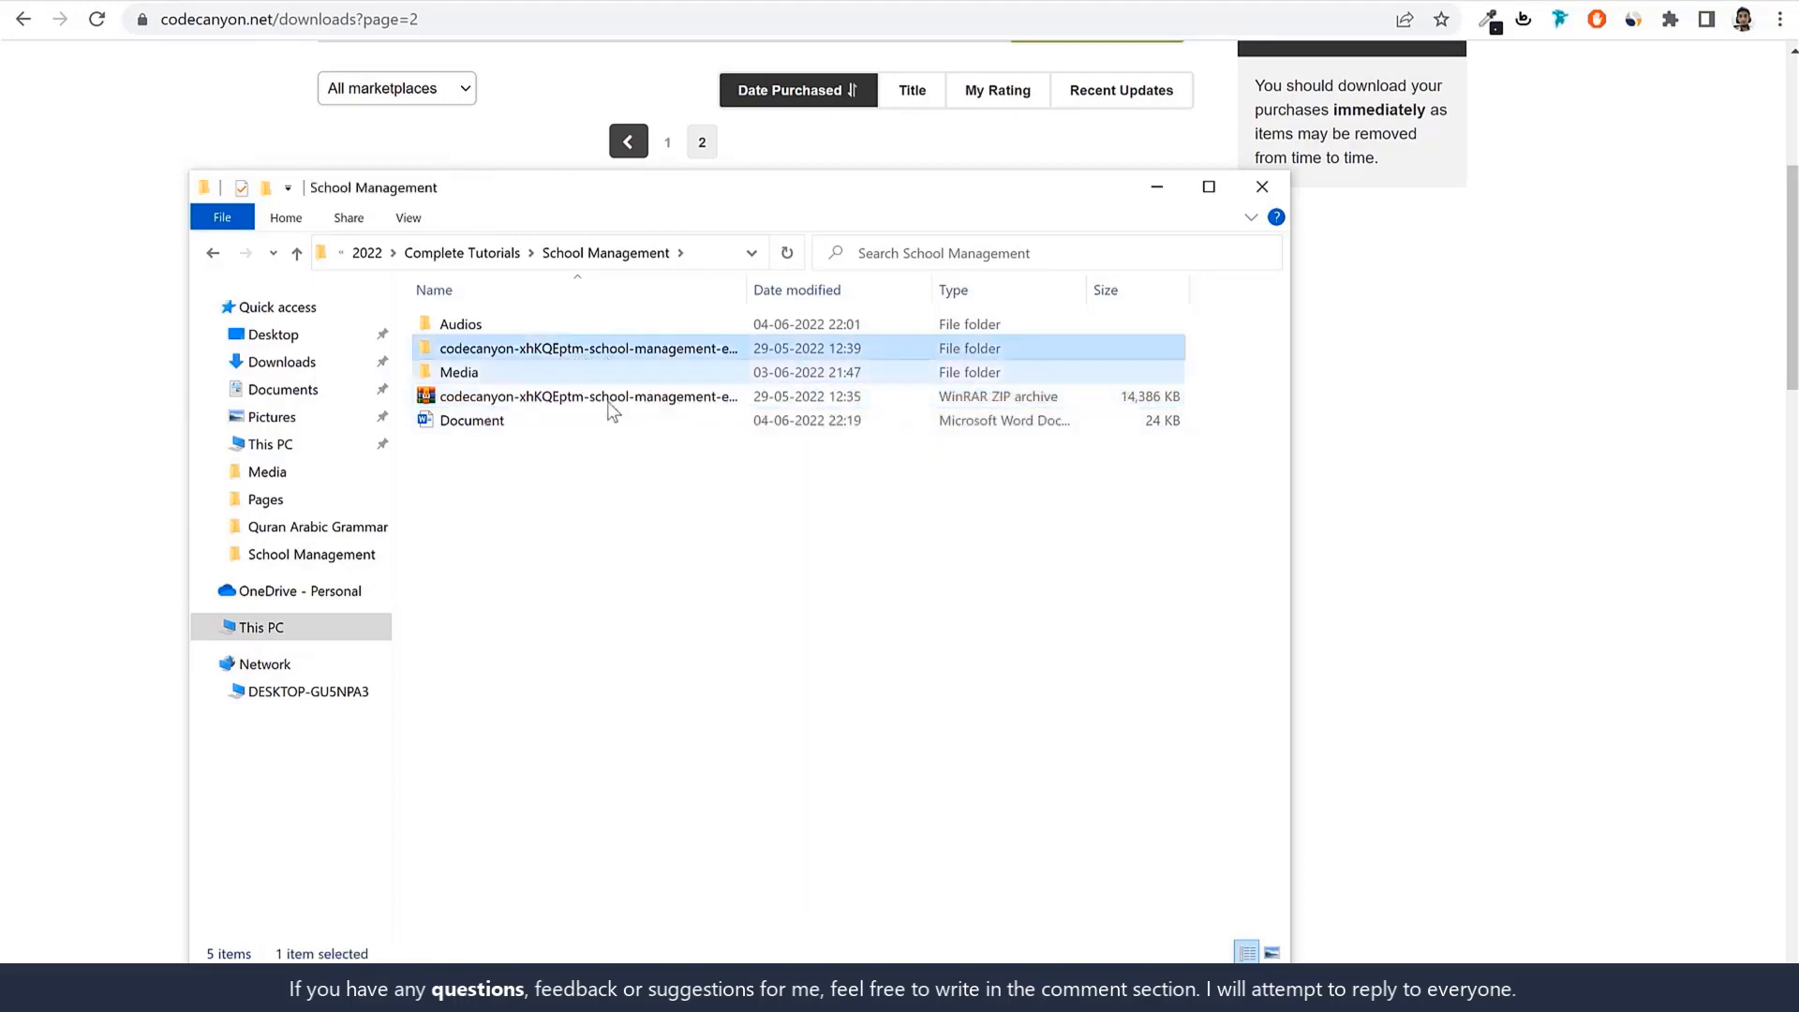
pyautogui.click(542, 397)
pyautogui.click(539, 349)
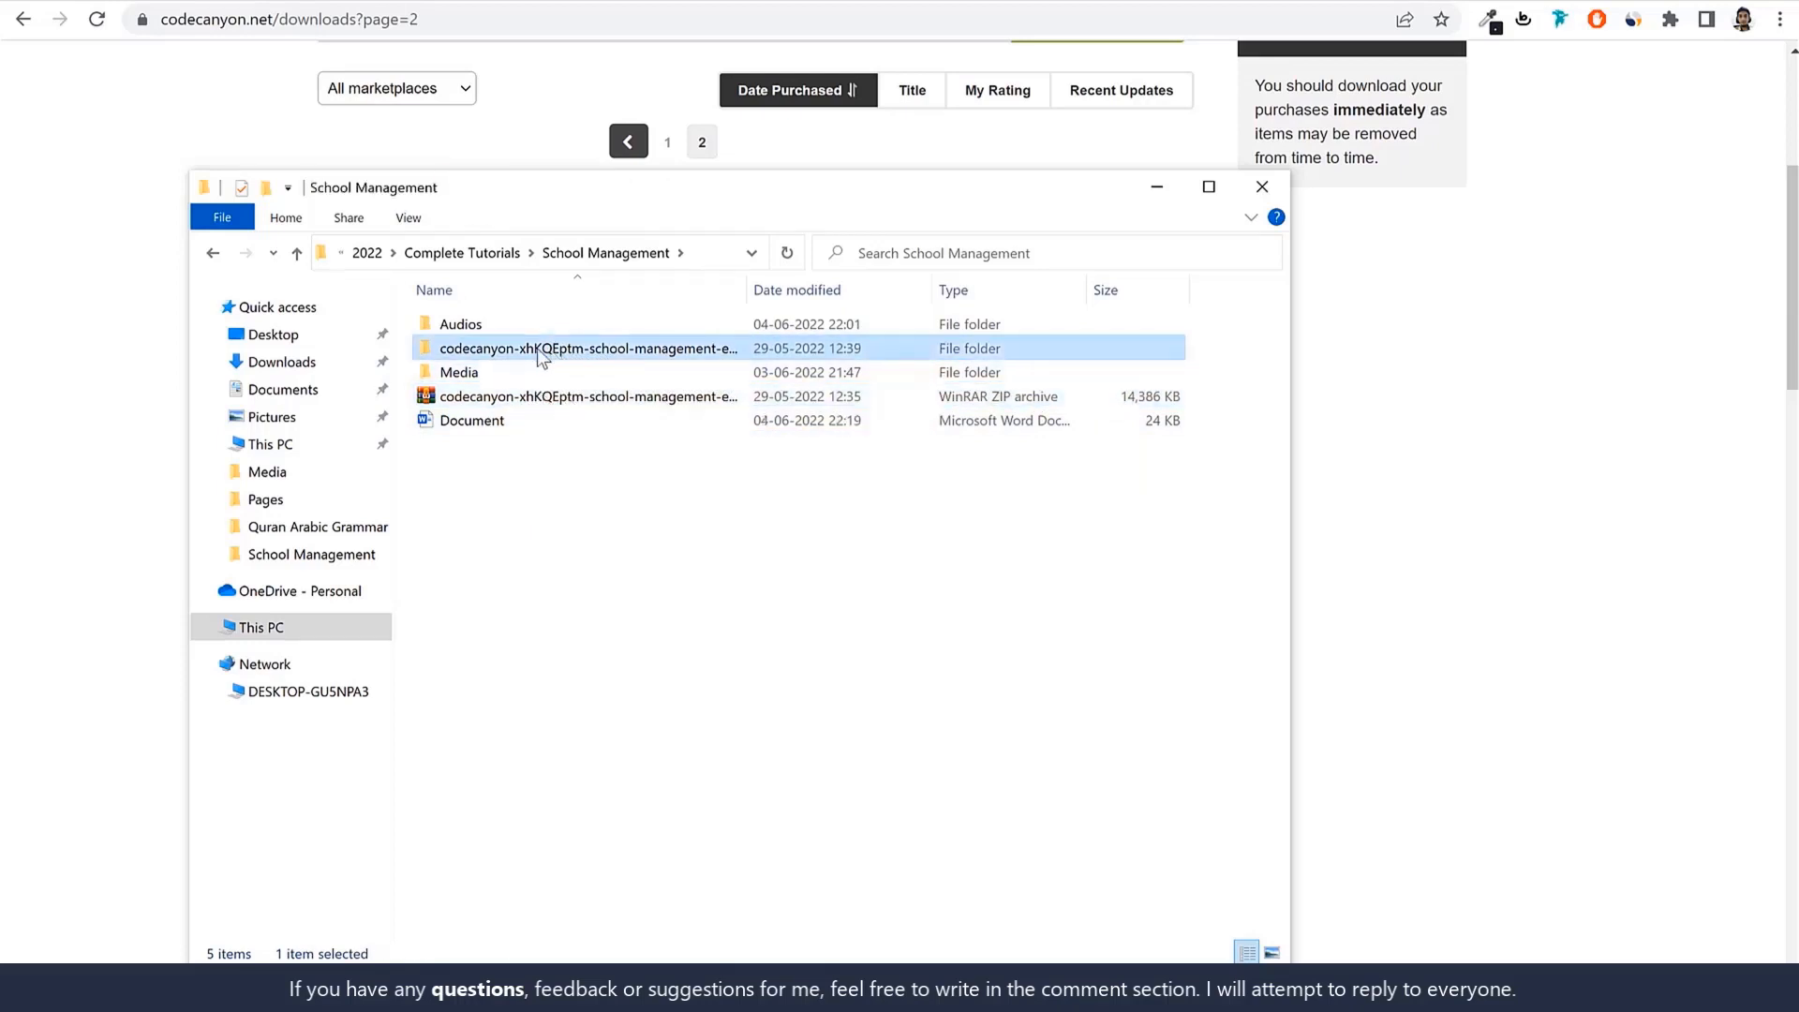
pyautogui.doubleClick(537, 347)
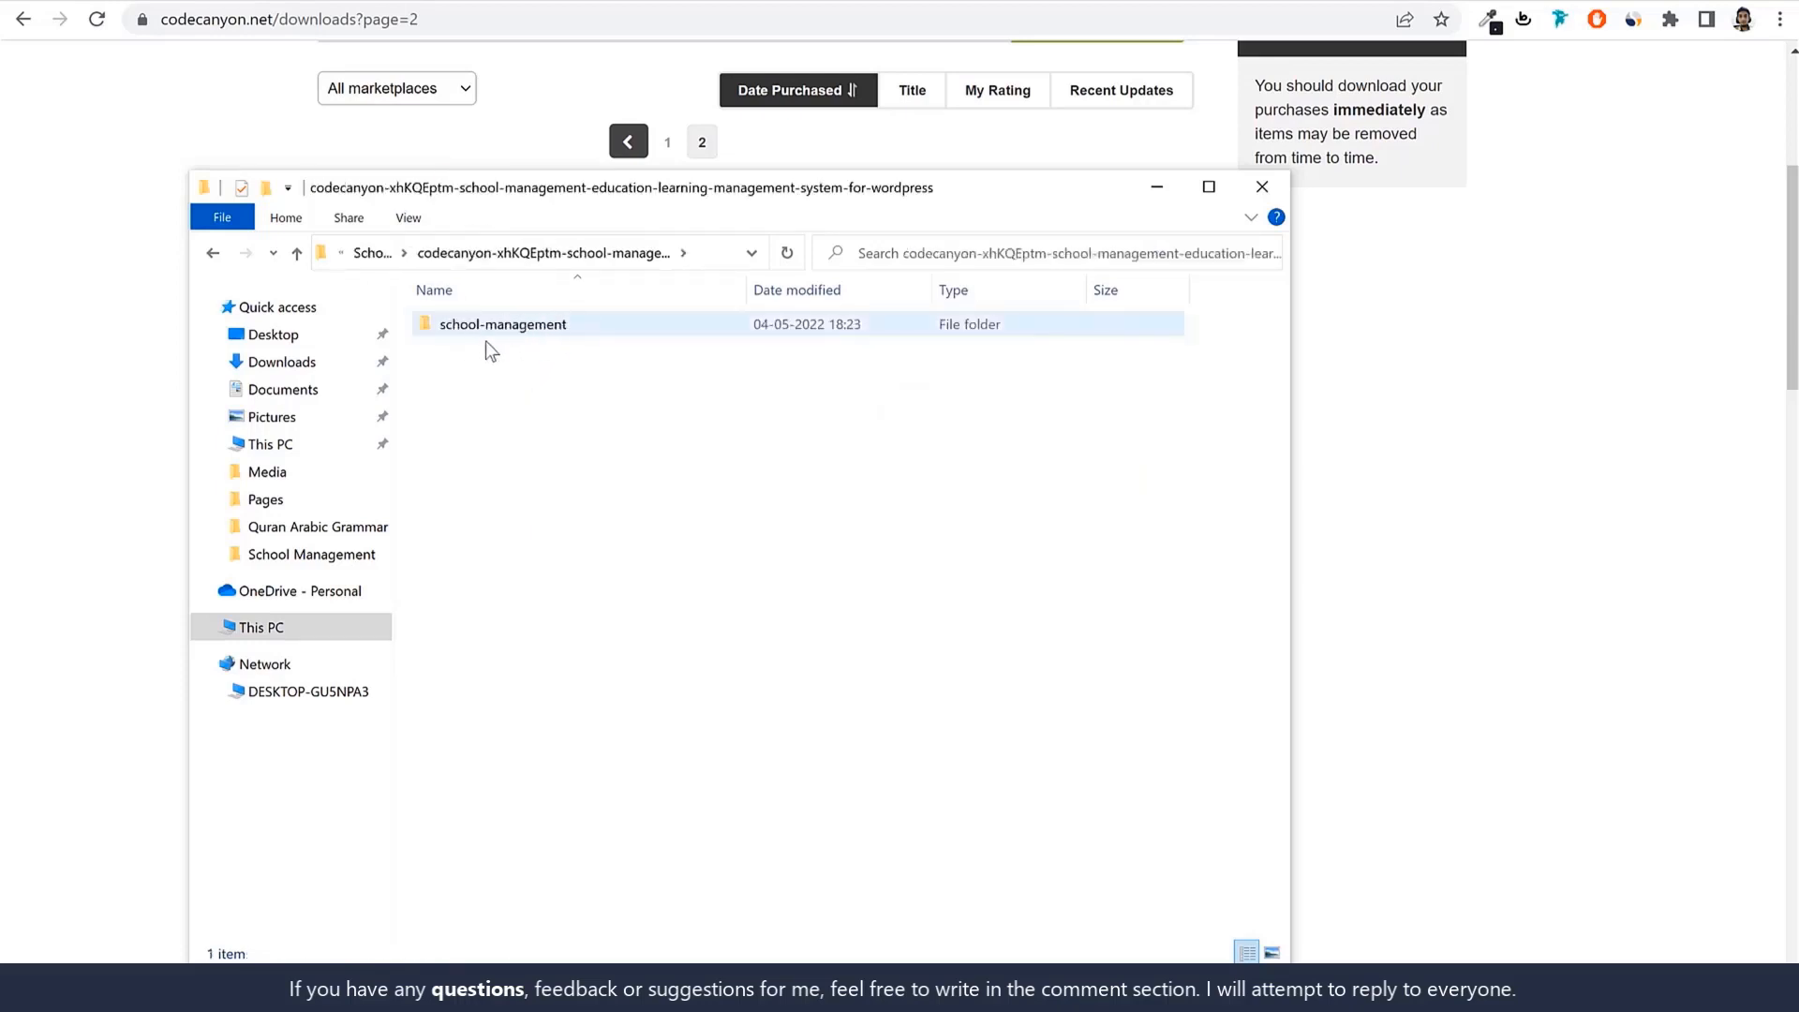
pyautogui.doubleClick(550, 330)
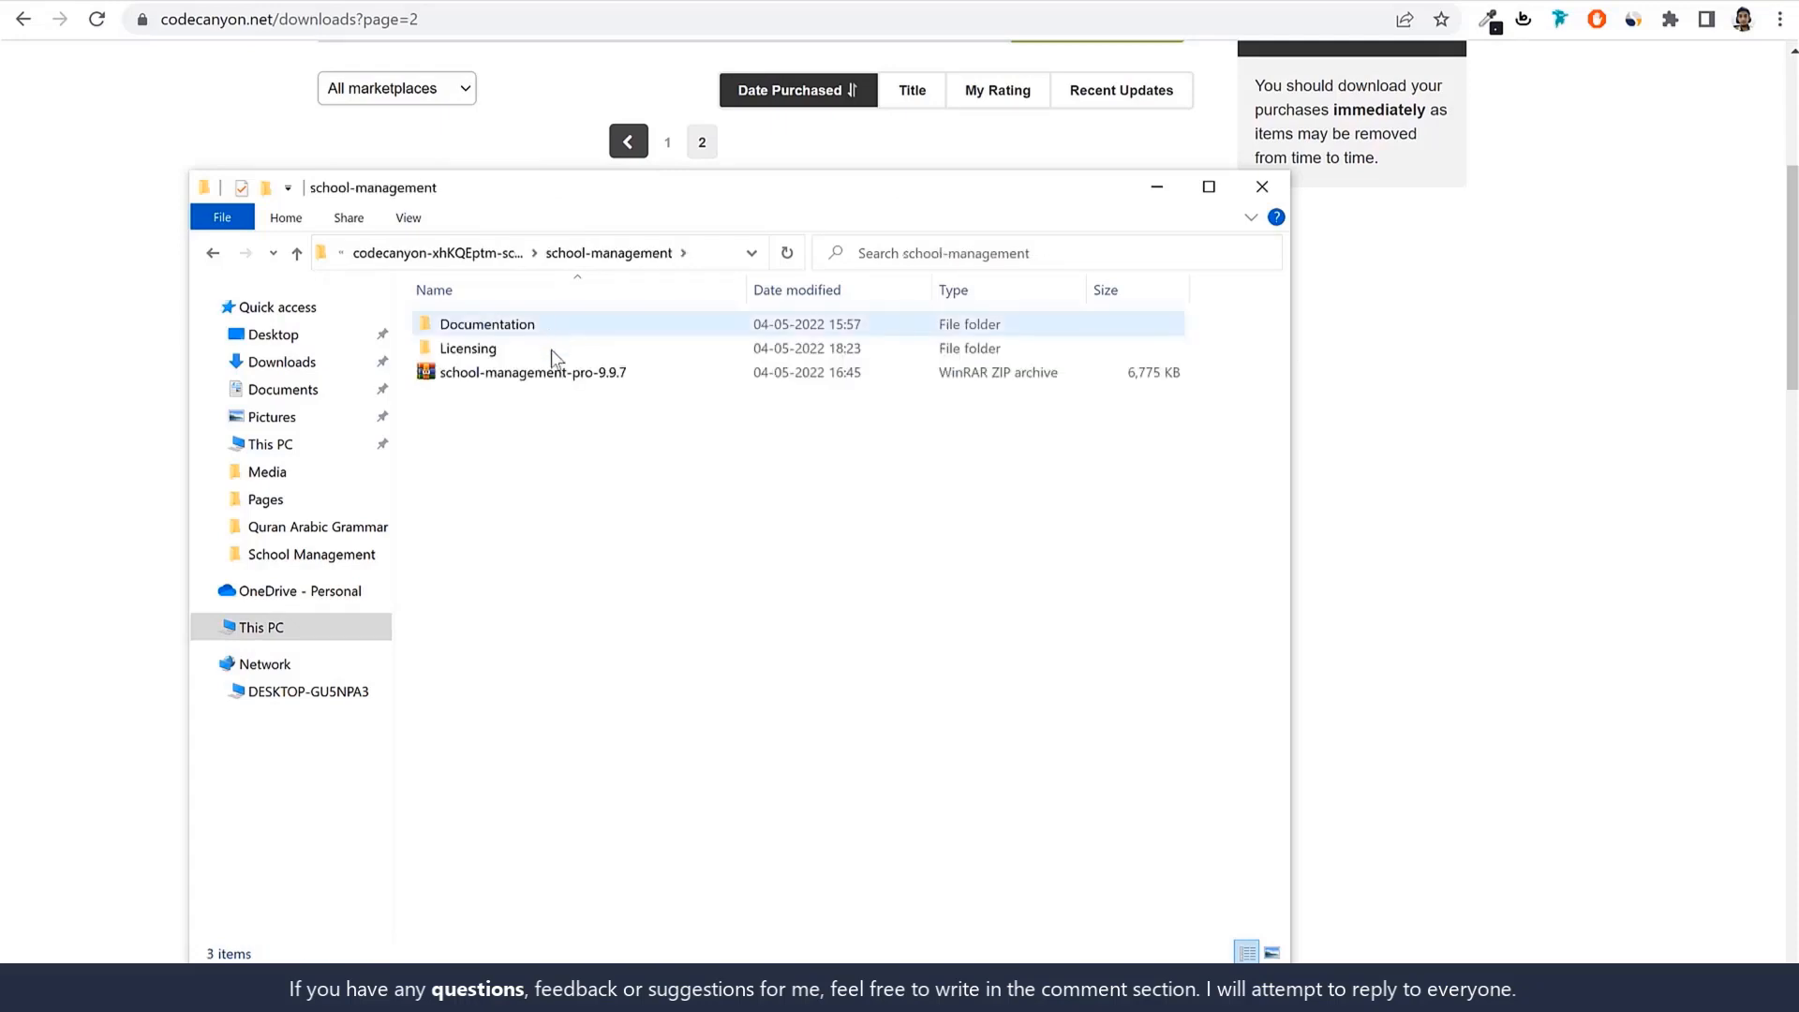
pyautogui.click(503, 376)
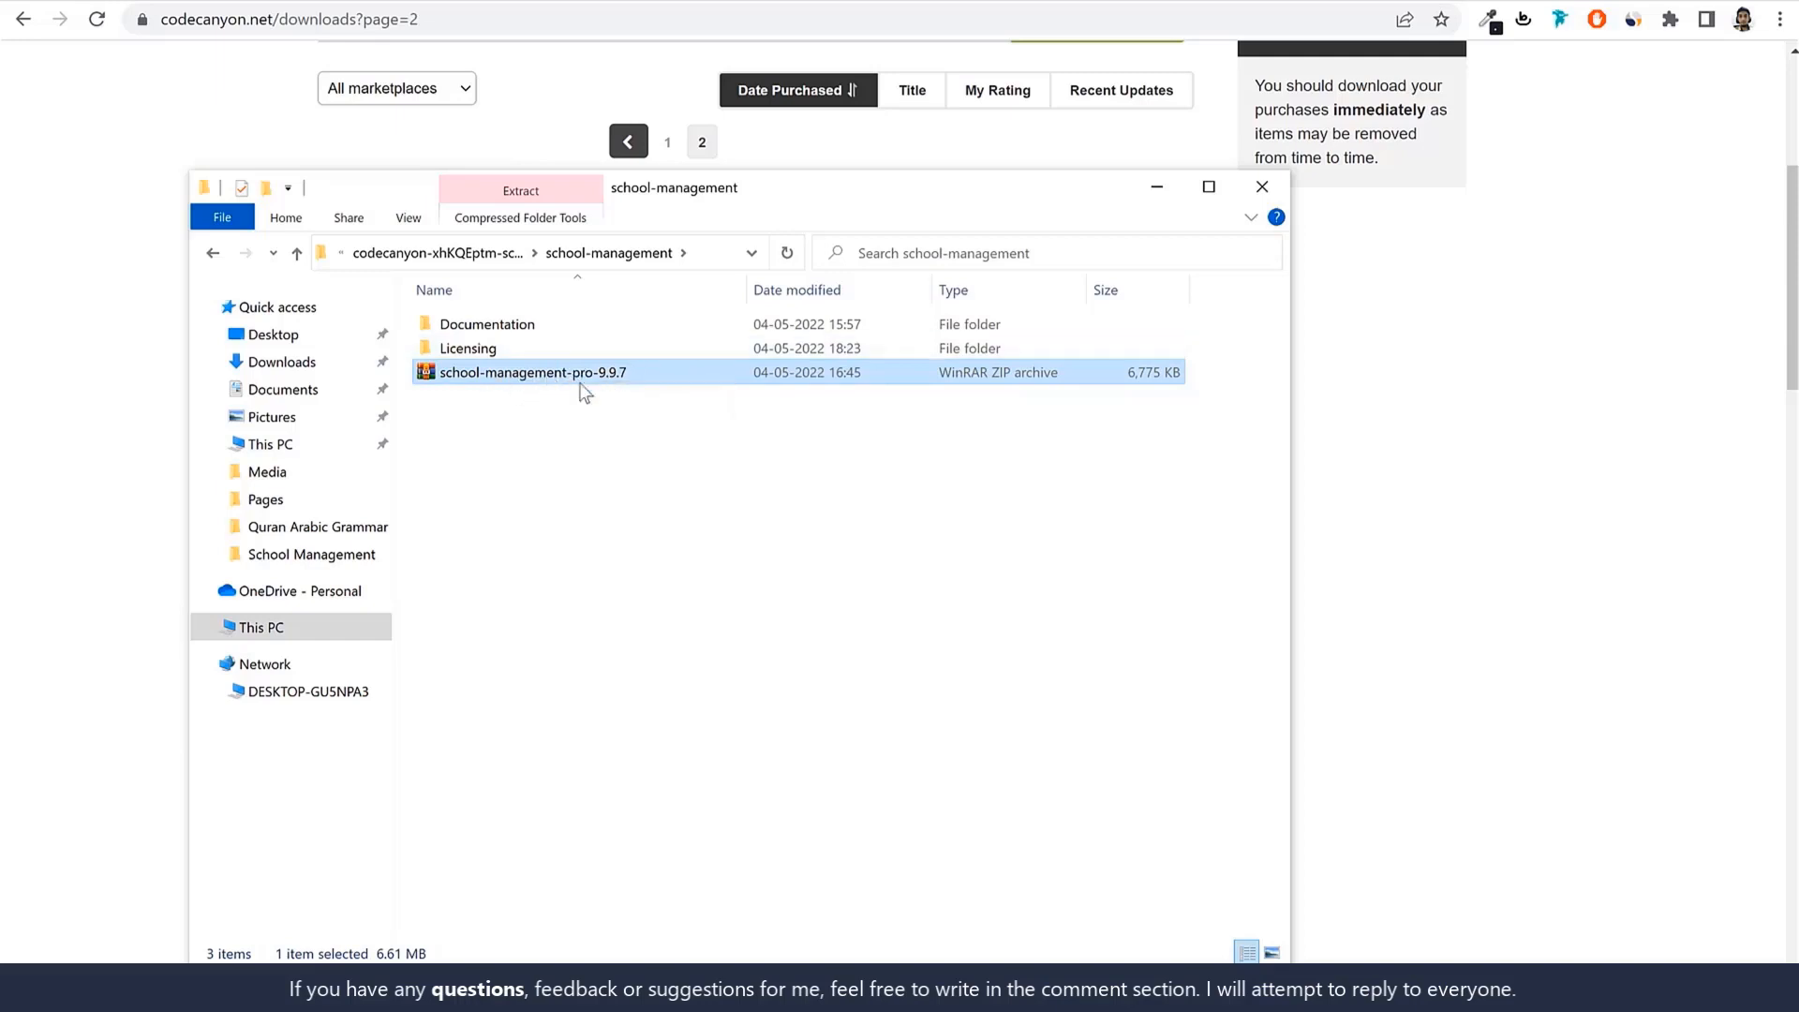
pyautogui.click(443, 1)
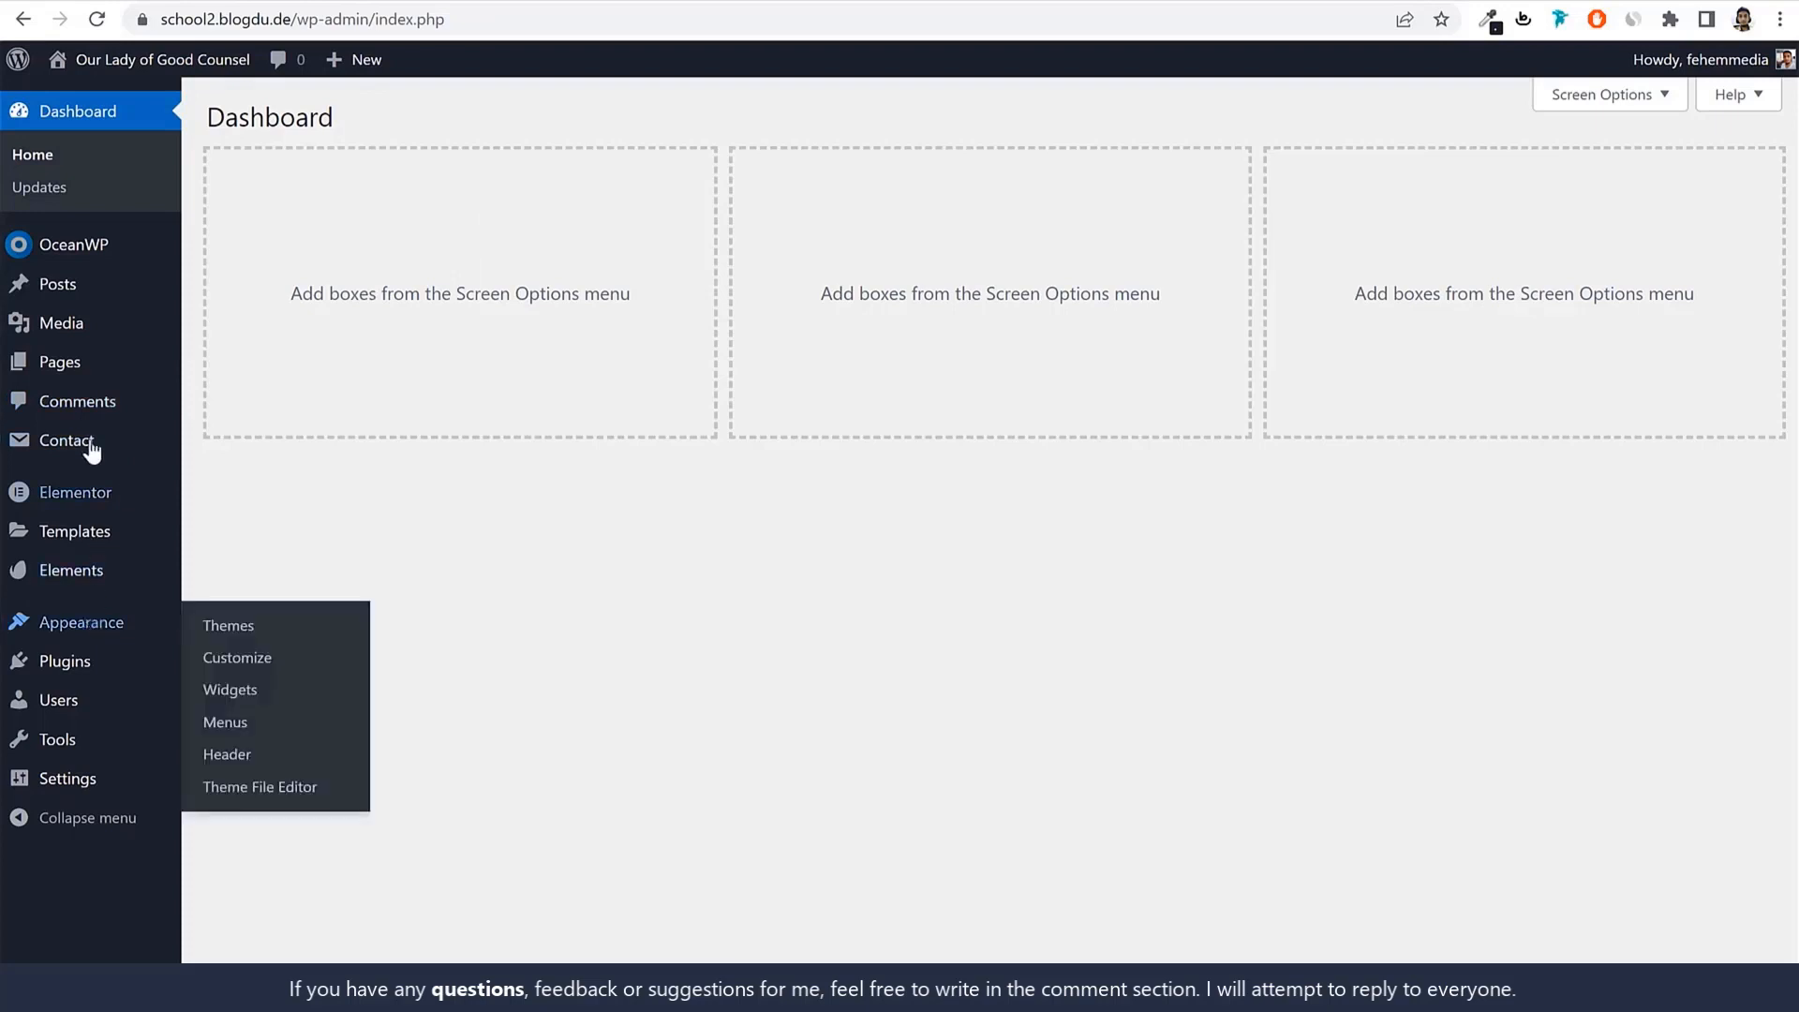
# Upload school-management-pro-9.9.7.zip through Plugins > Add New, install it and activate it.
pyautogui.click(75, 671)
pyautogui.click(348, 119)
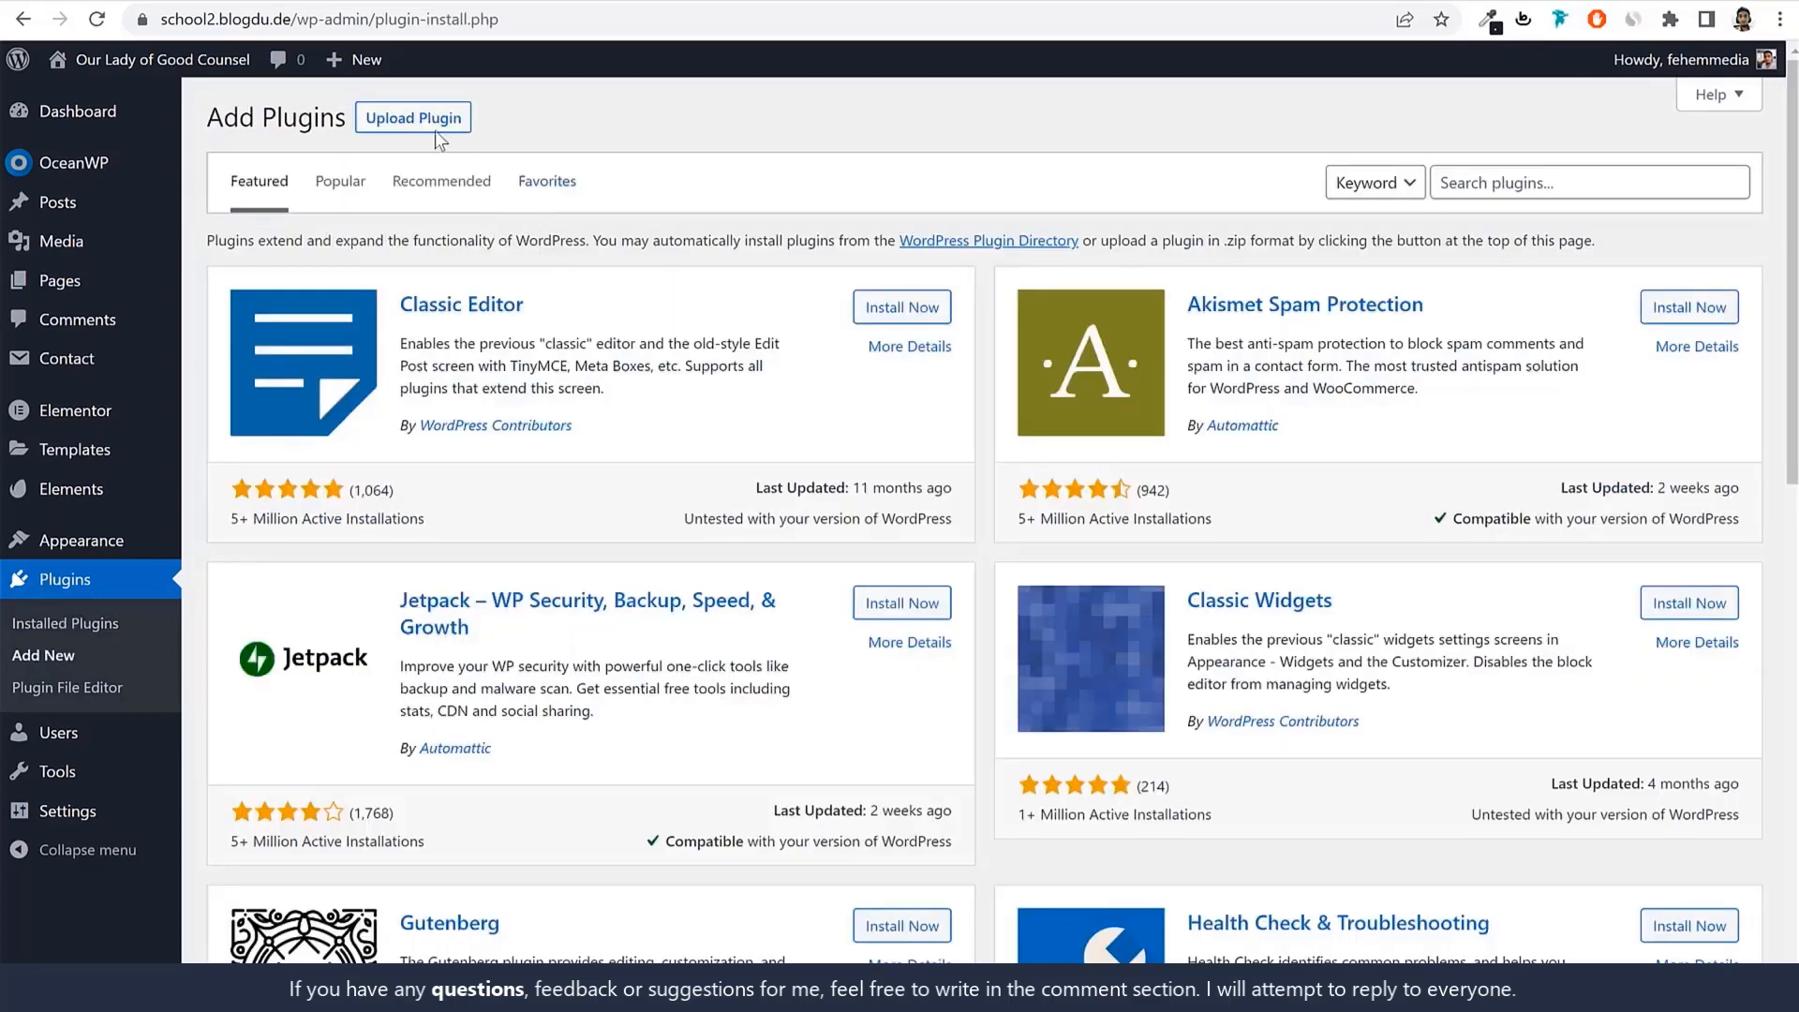
pyautogui.click(435, 132)
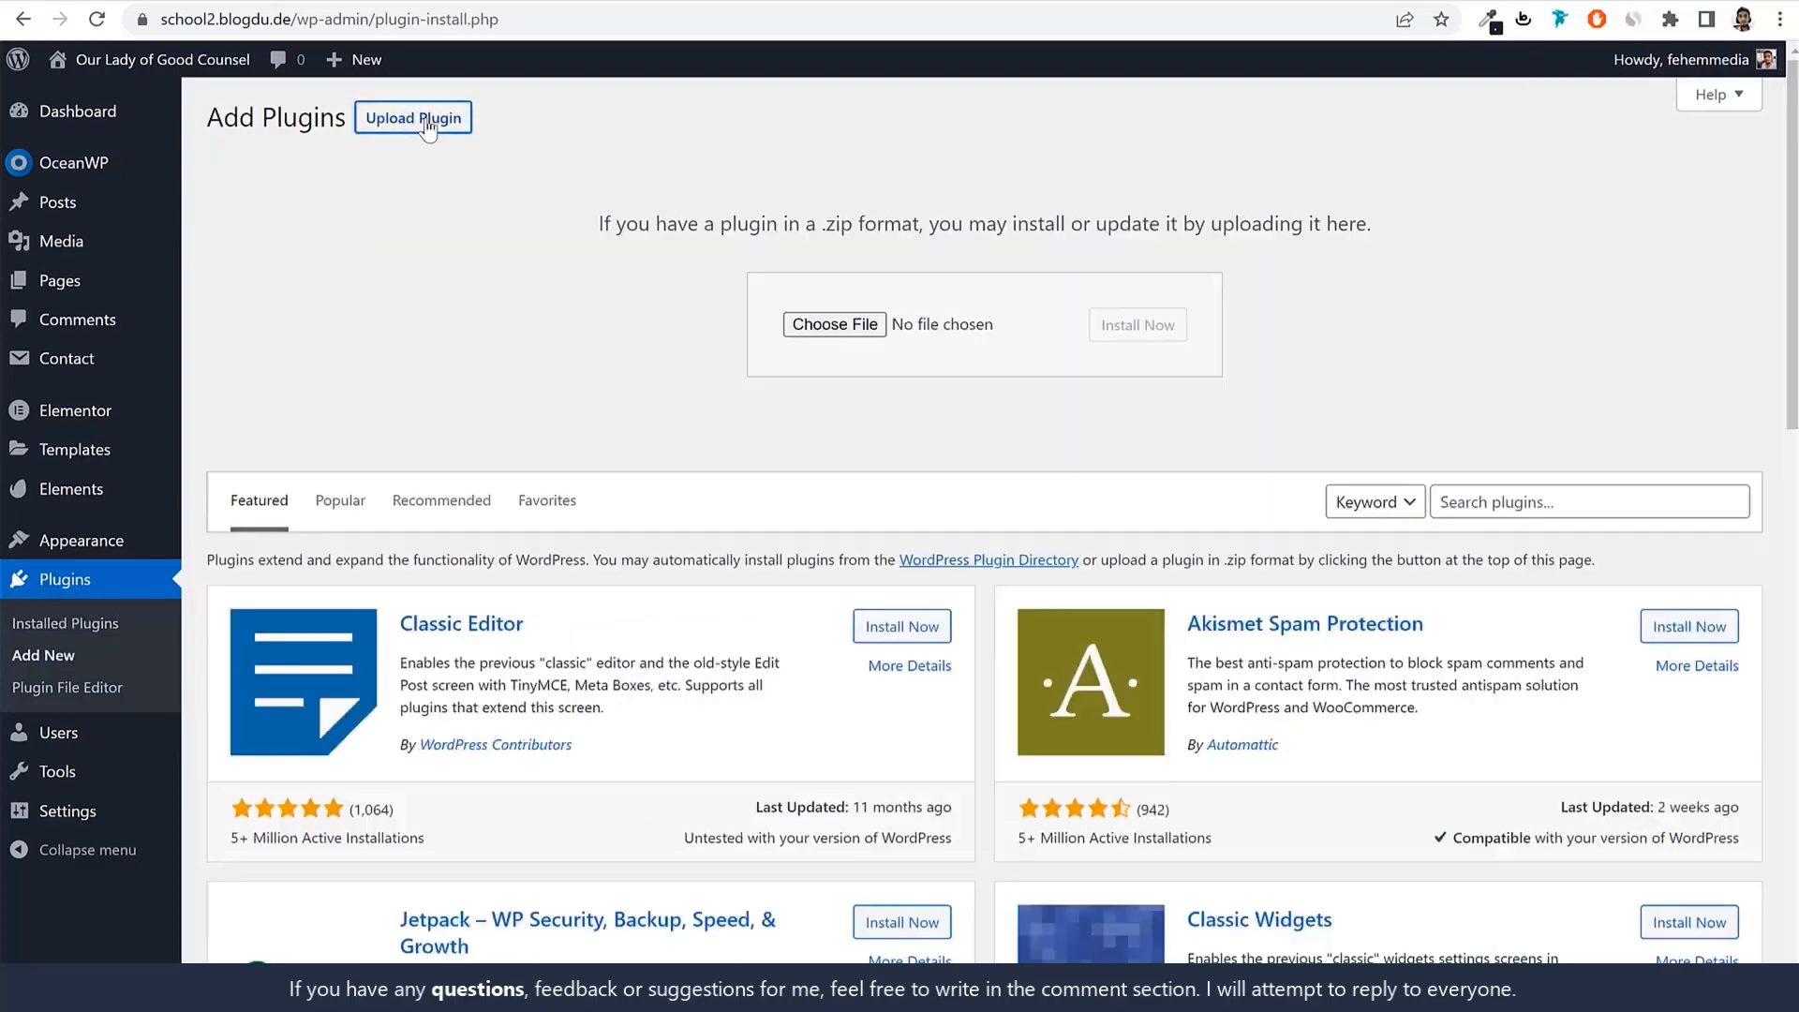
pyautogui.click(861, 326)
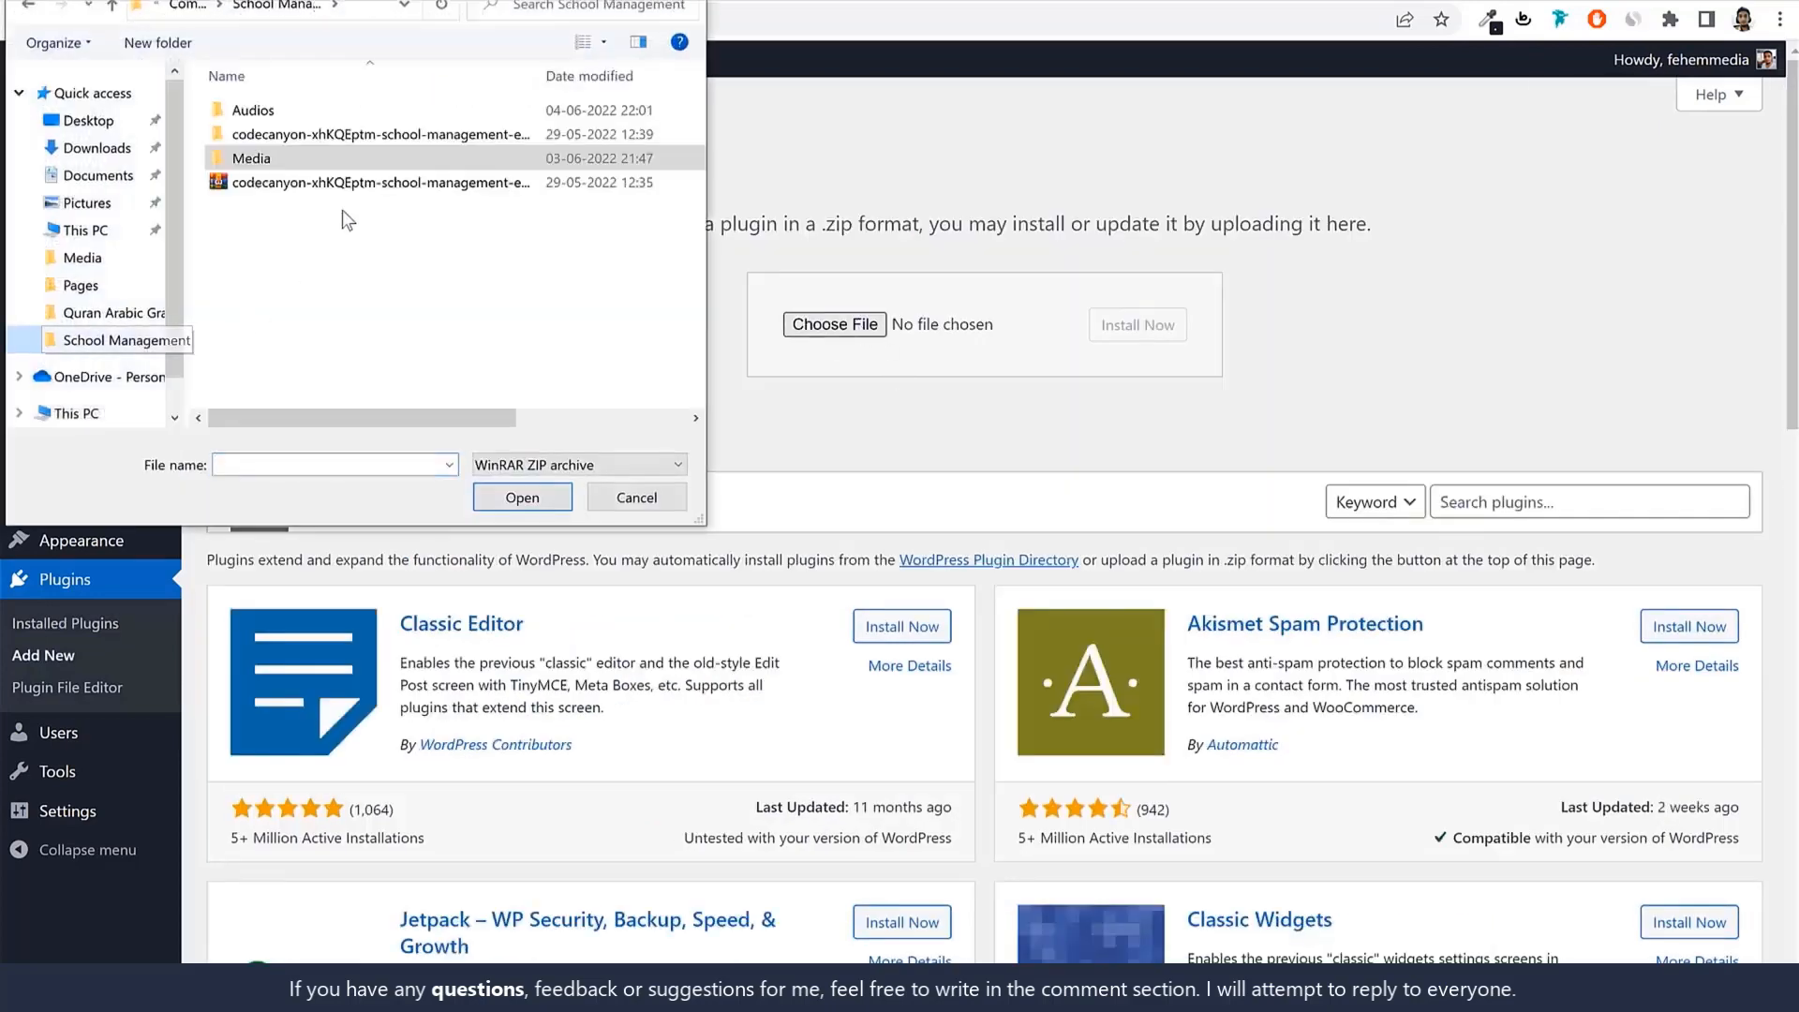
pyautogui.doubleClick(333, 133)
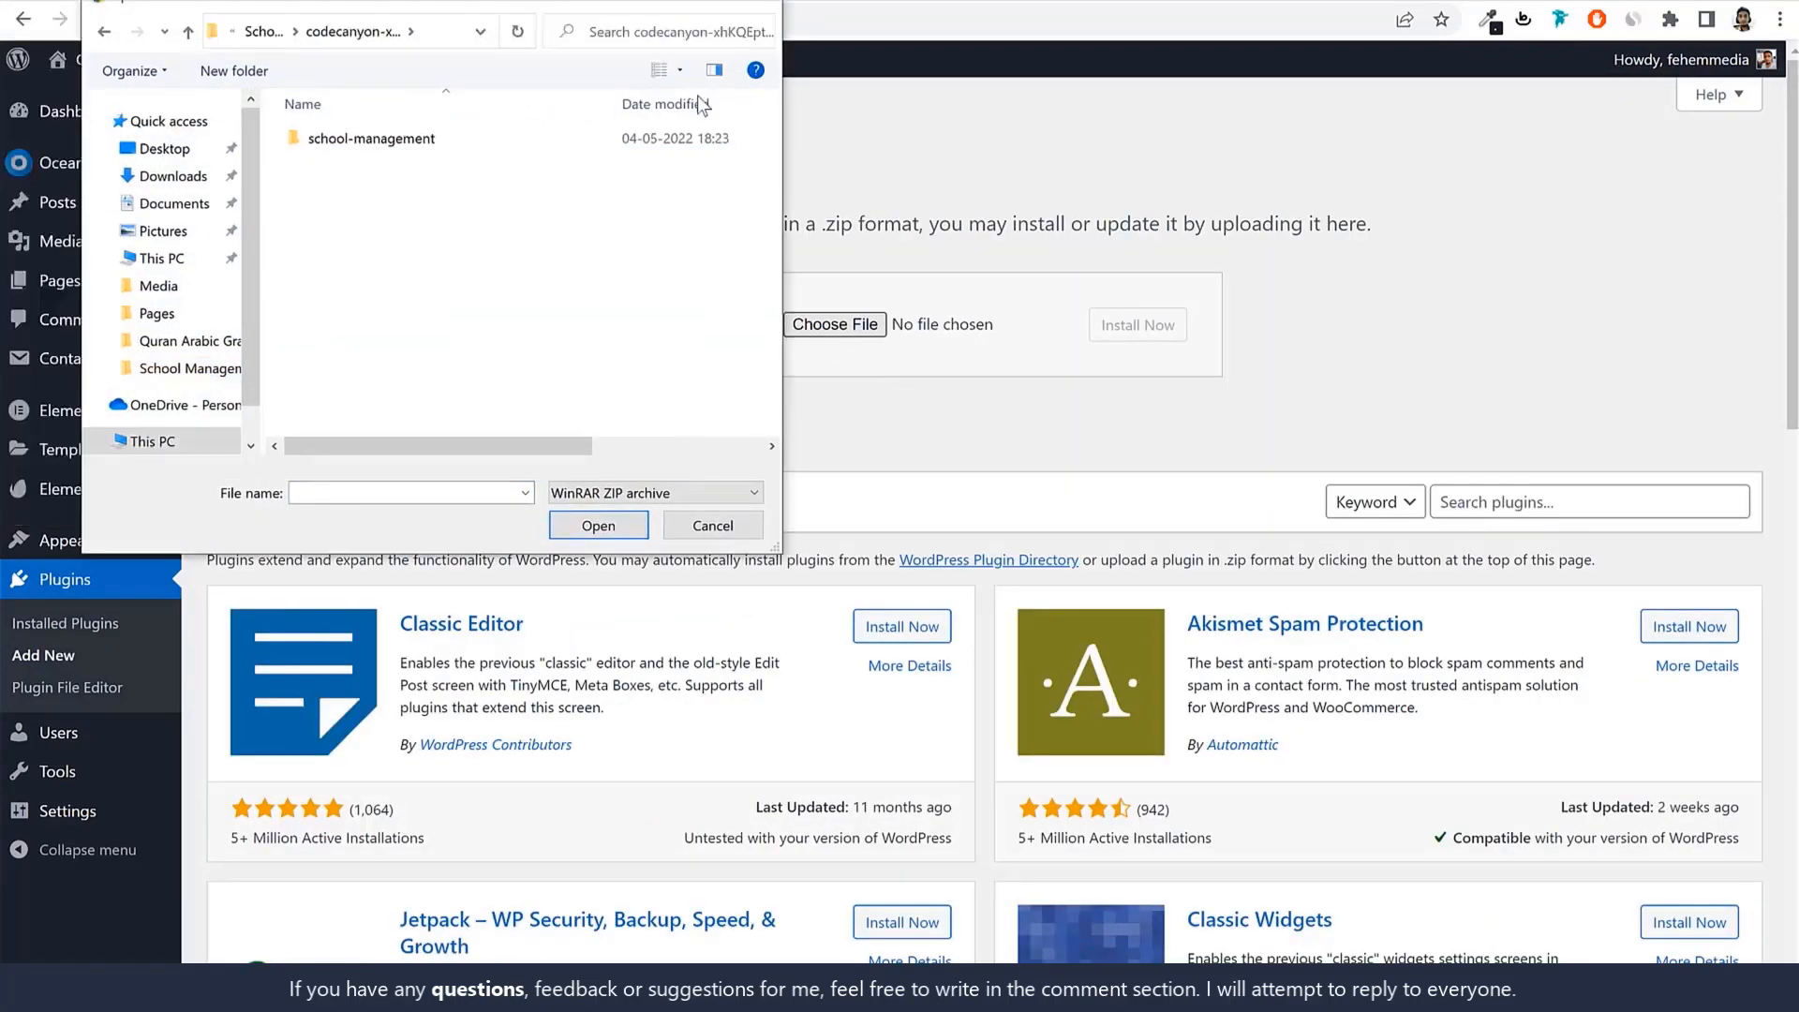
pyautogui.doubleClick(696, 262)
pyautogui.click(684, 319)
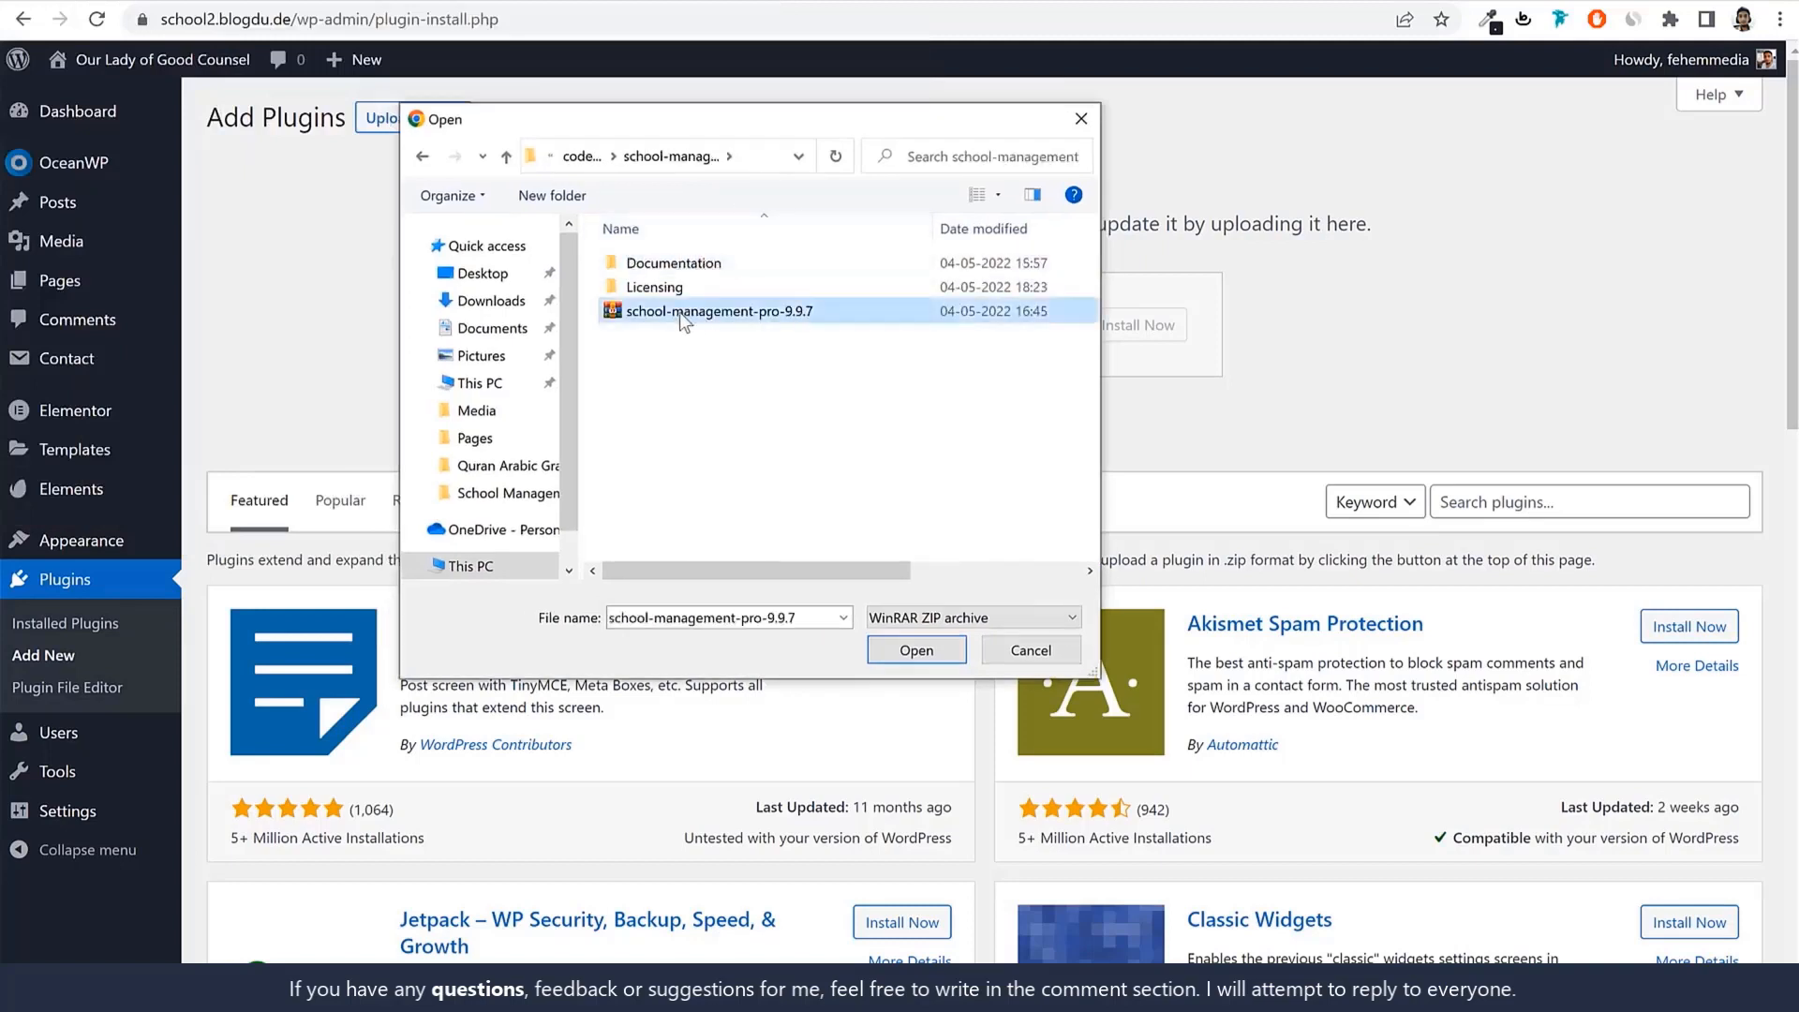
pyautogui.click(922, 653)
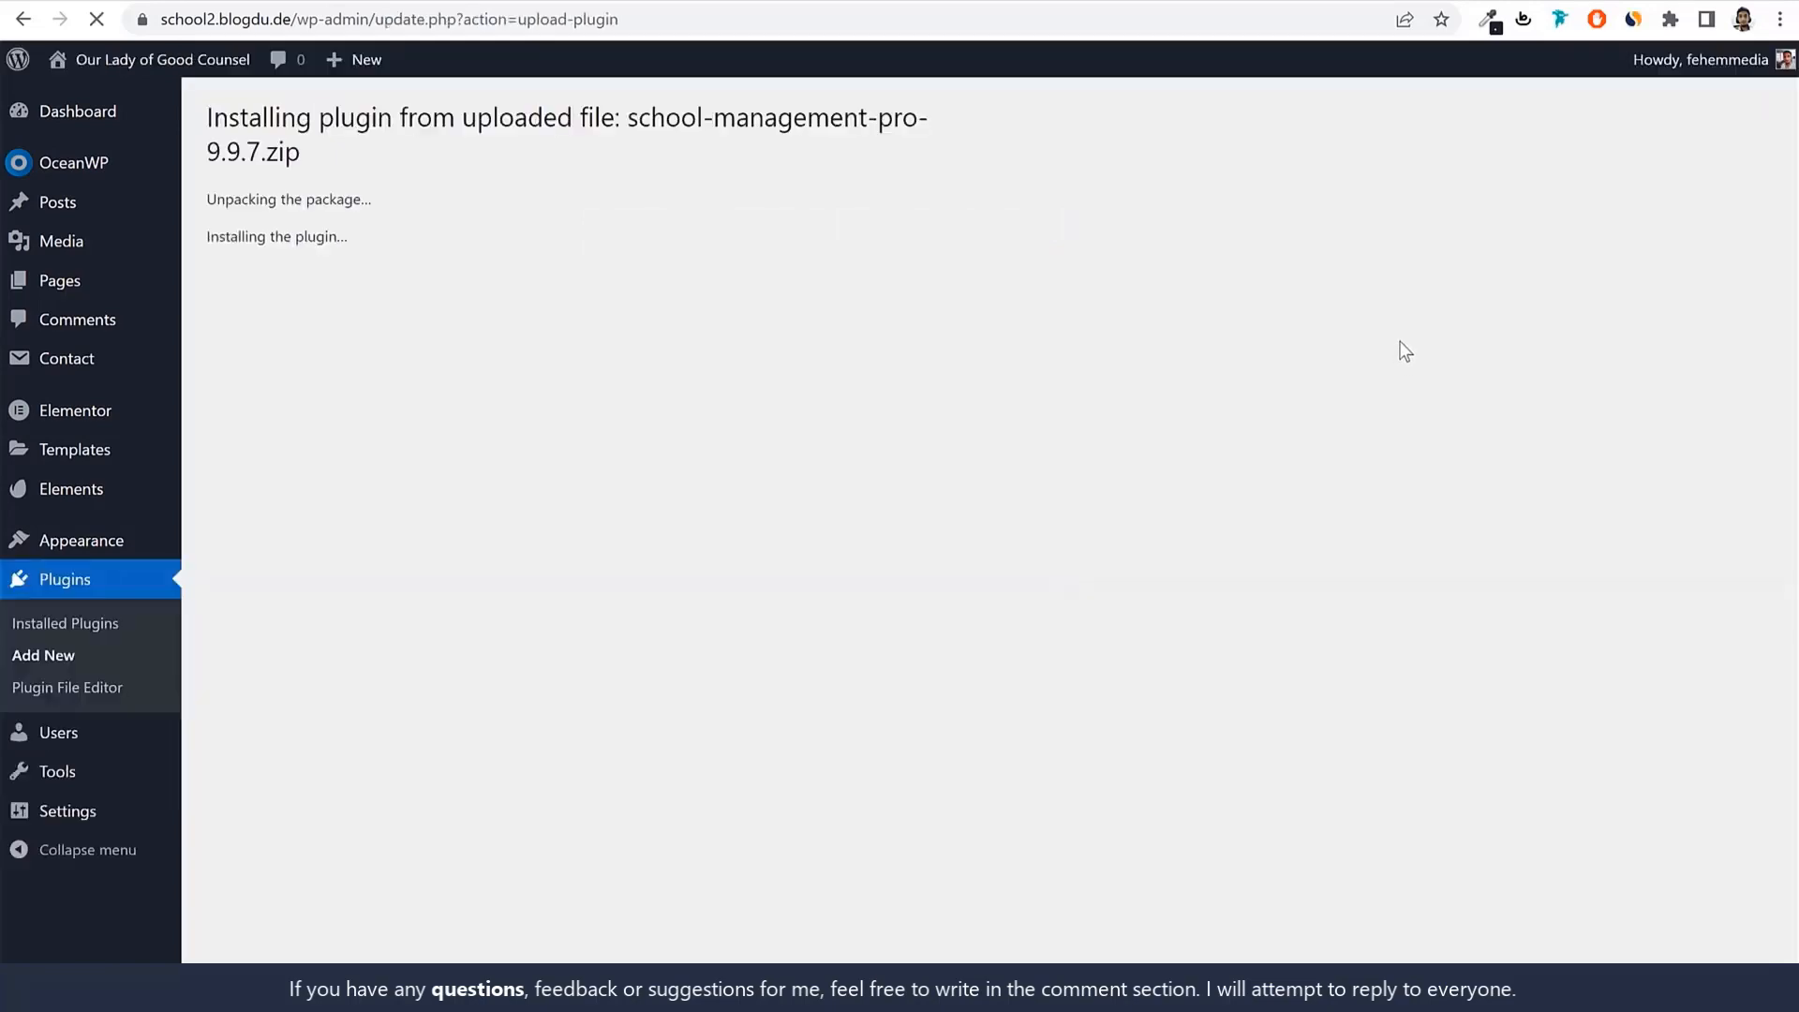
pyautogui.click(282, 326)
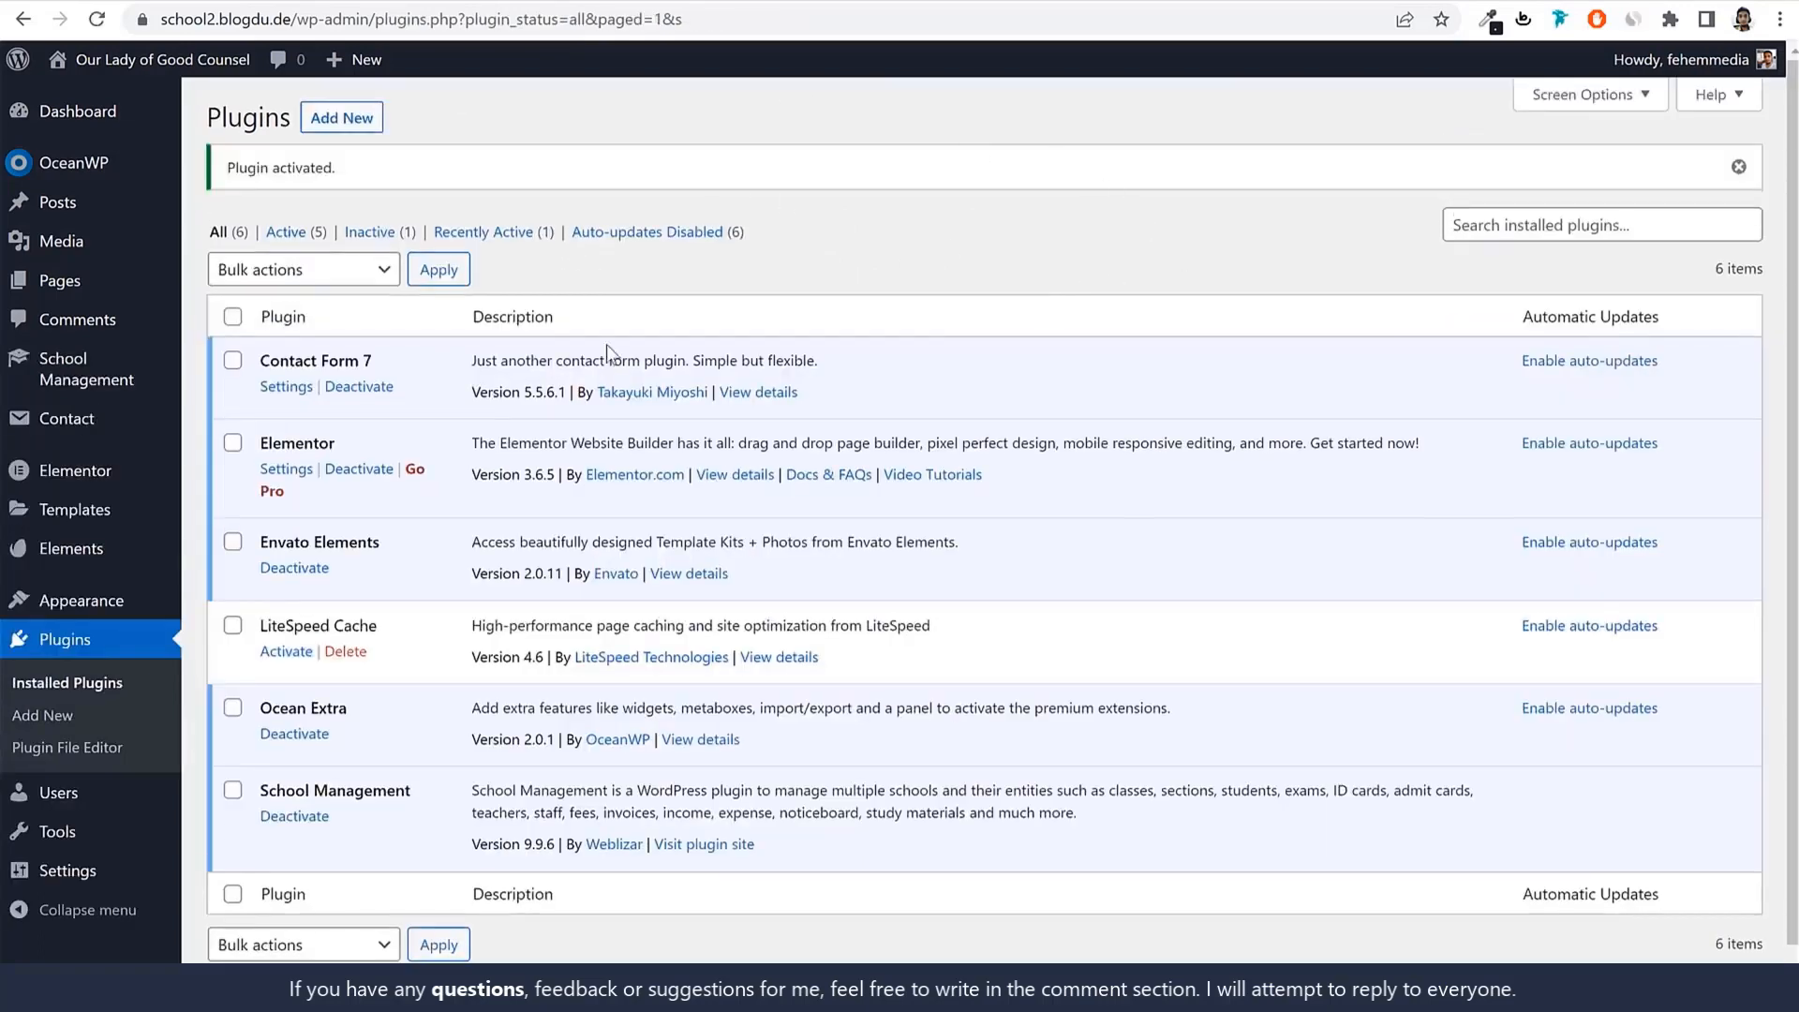
# Open the School Management license page, then switch back to the CodeCanyon tab.
pyautogui.click(80, 358)
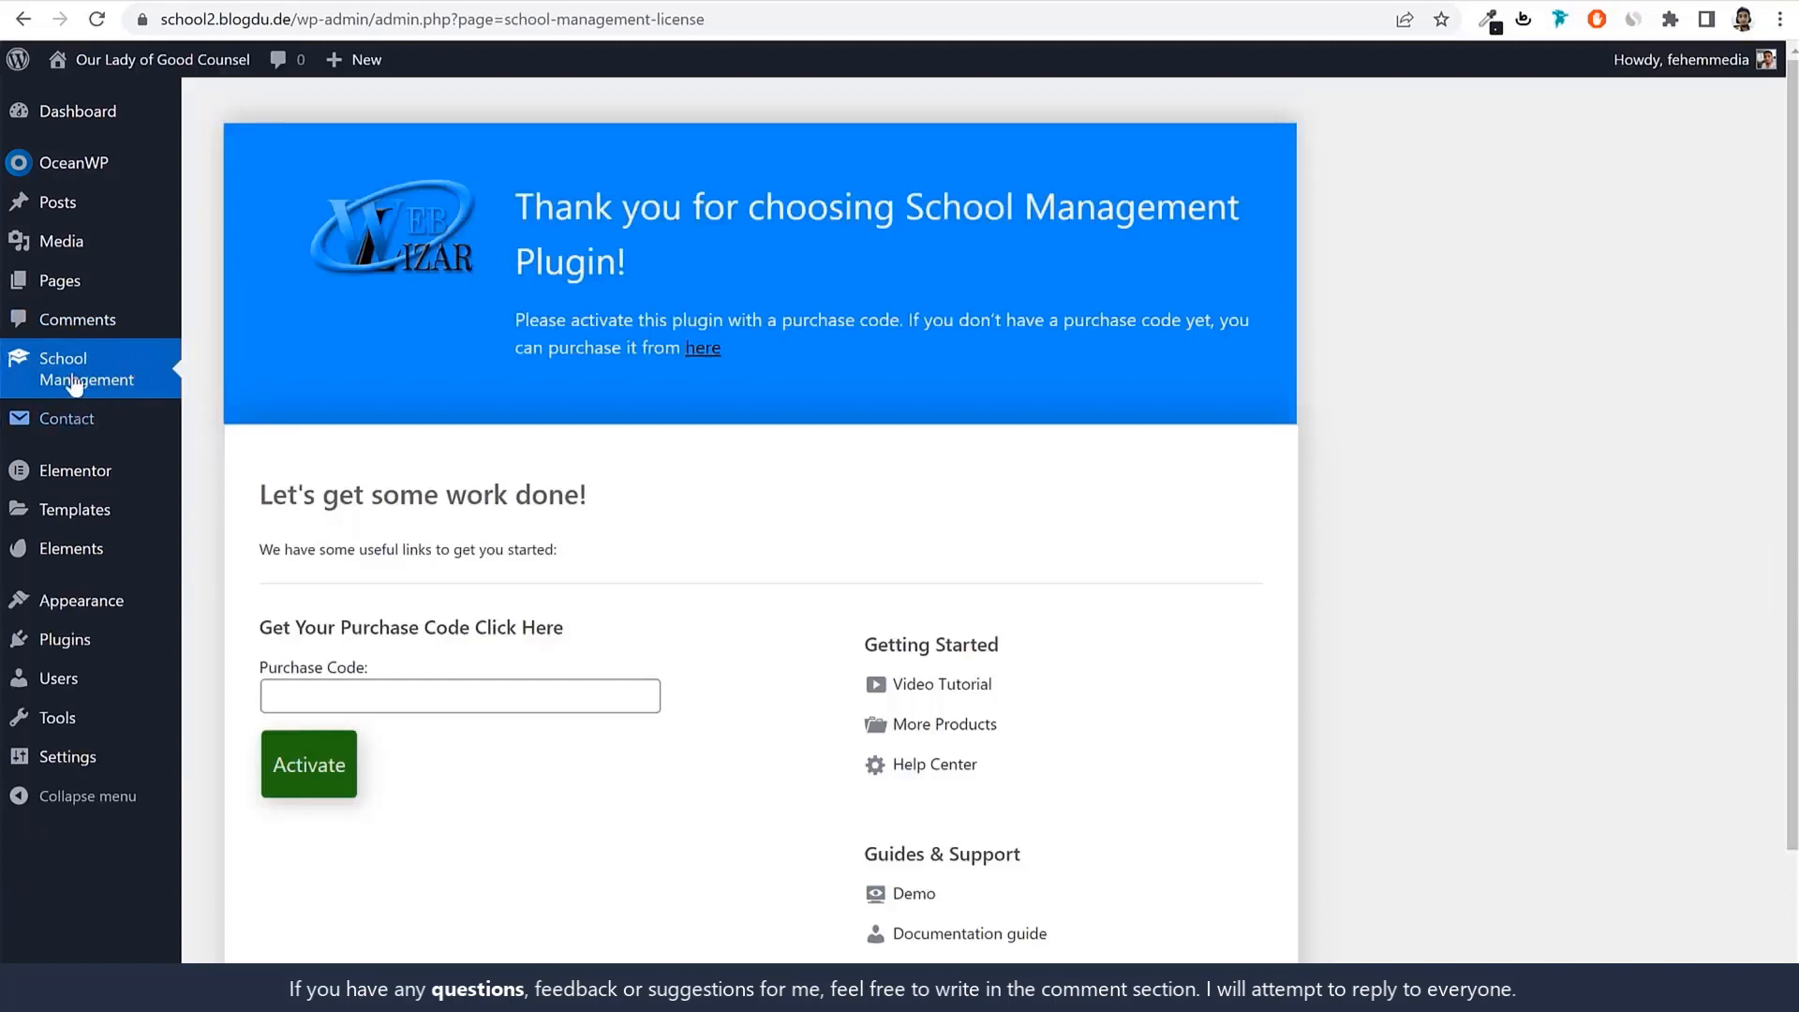
pyautogui.scroll(-2, 896, 373)
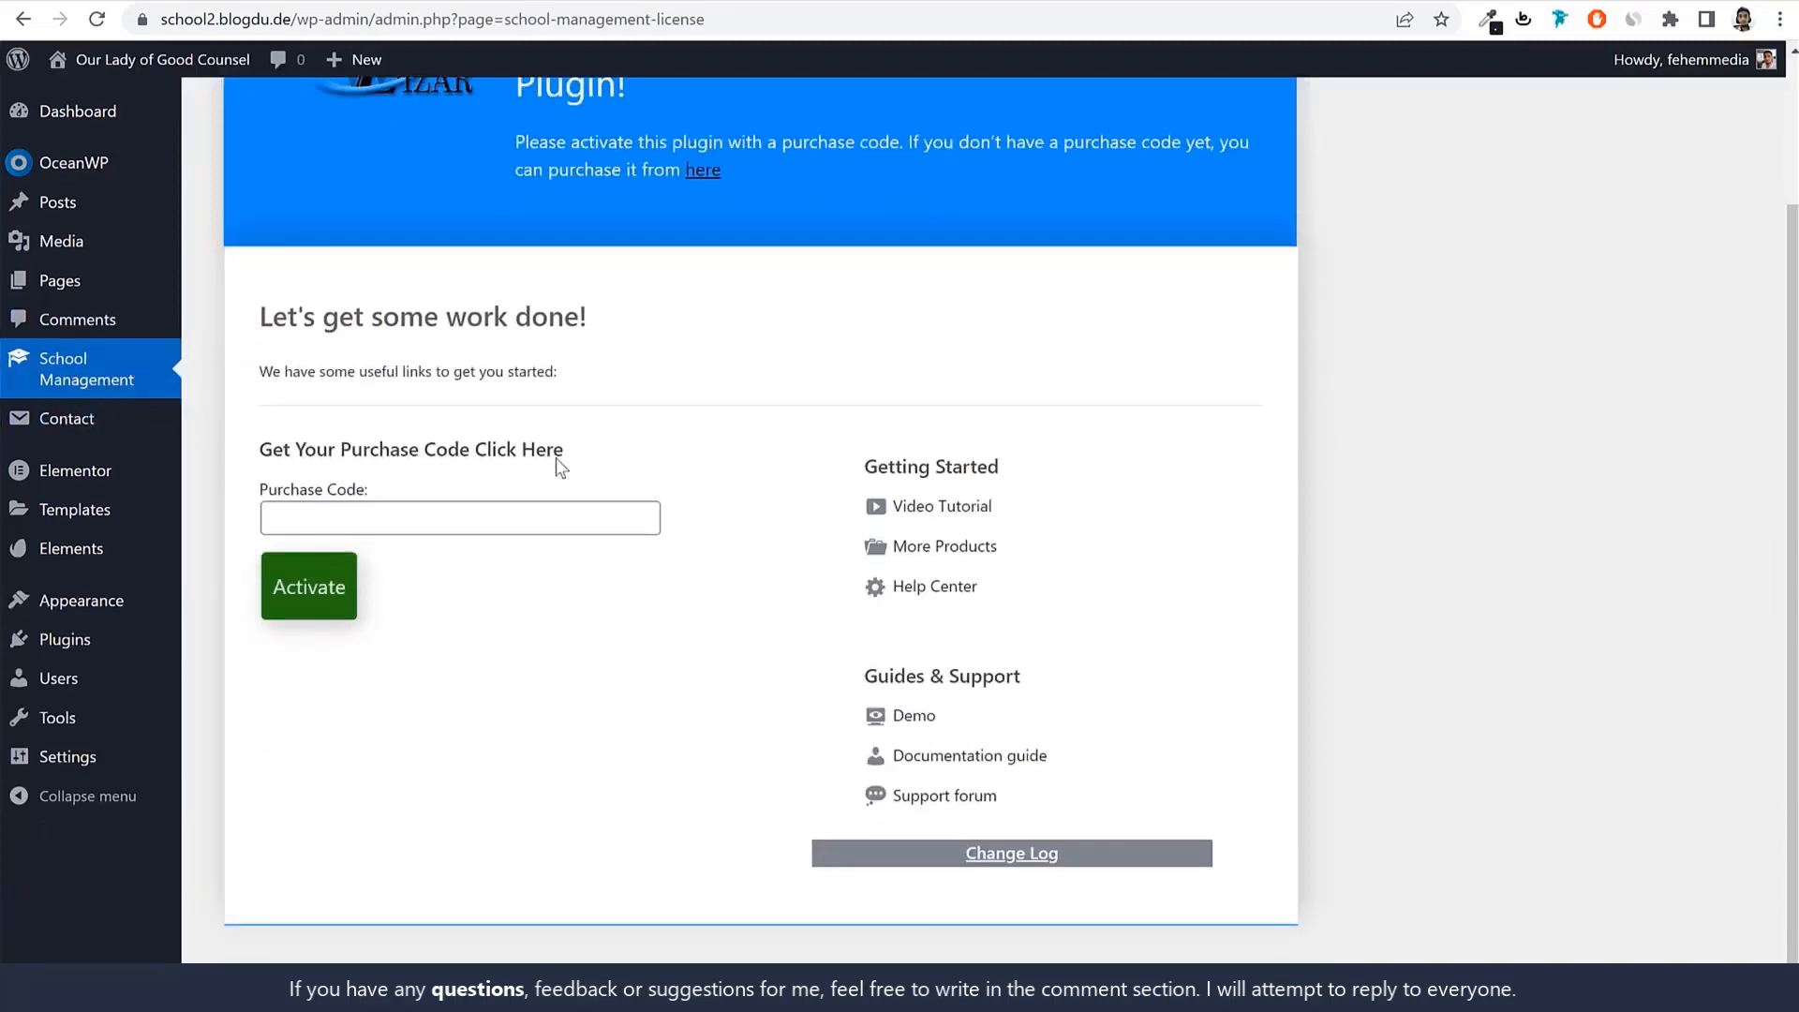
pyautogui.moveTo(288, 498); pyautogui.dragTo(364, 492)
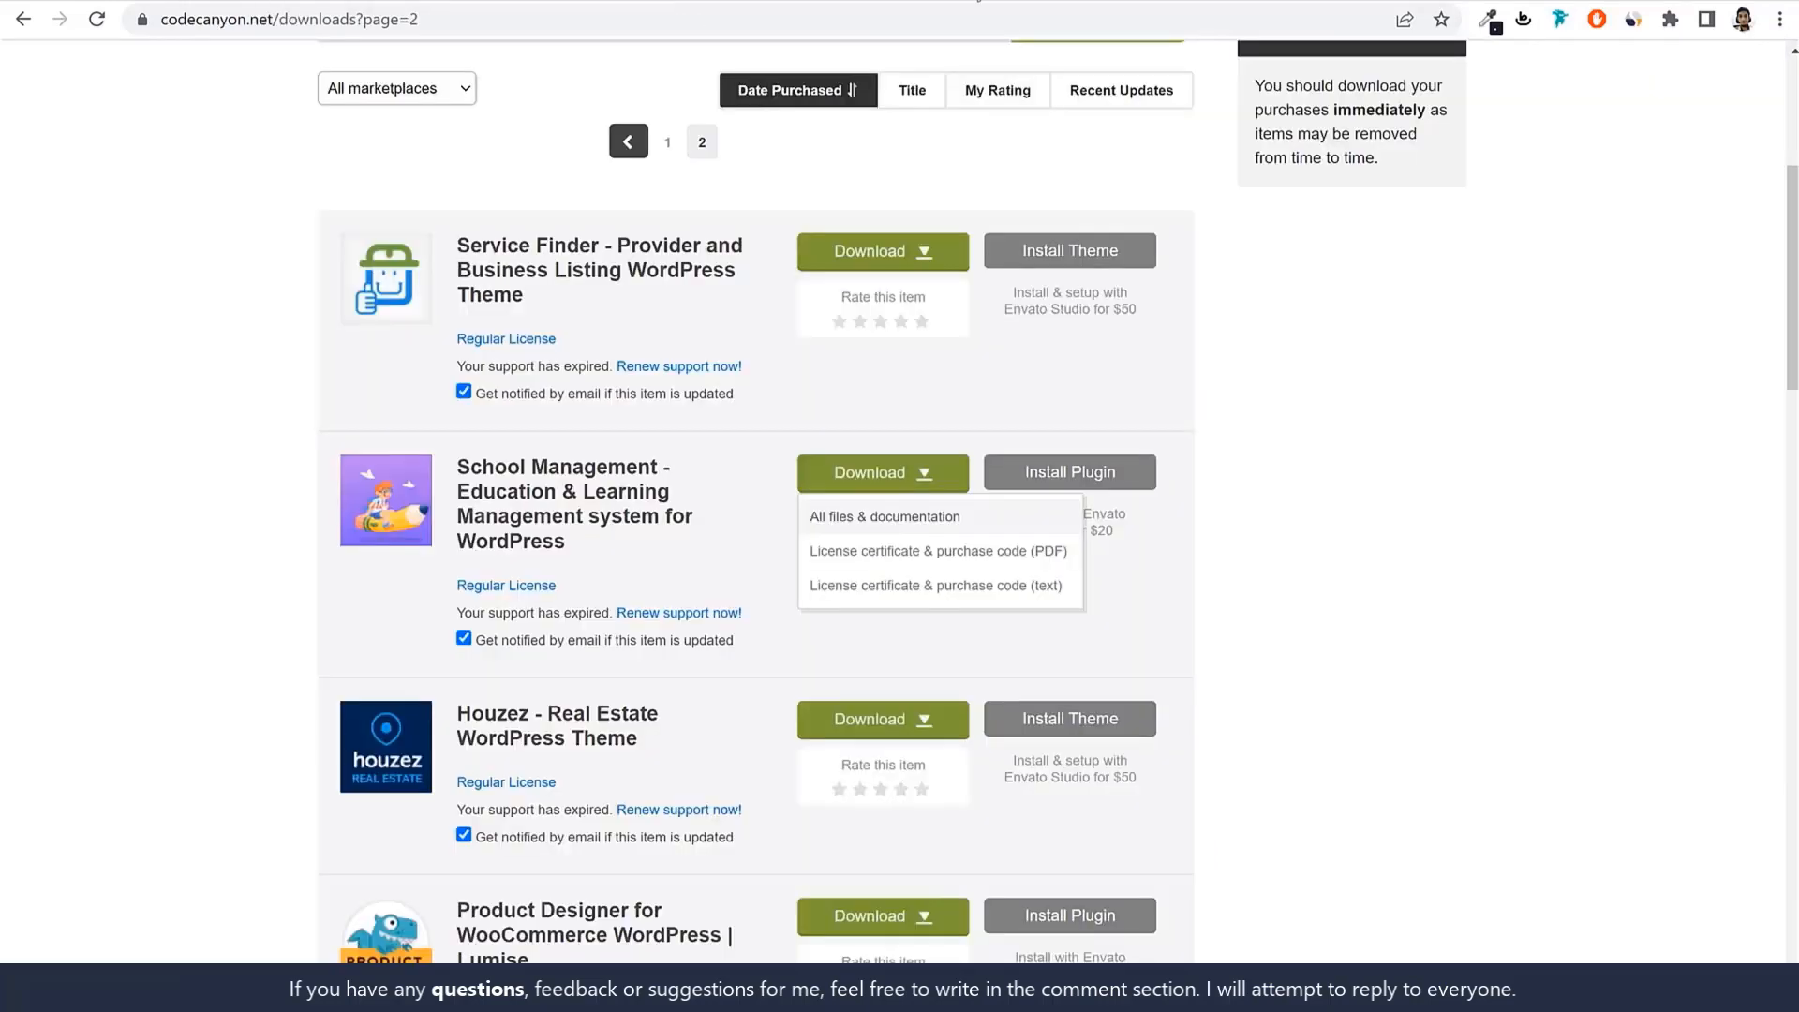
pyautogui.click(573, 2)
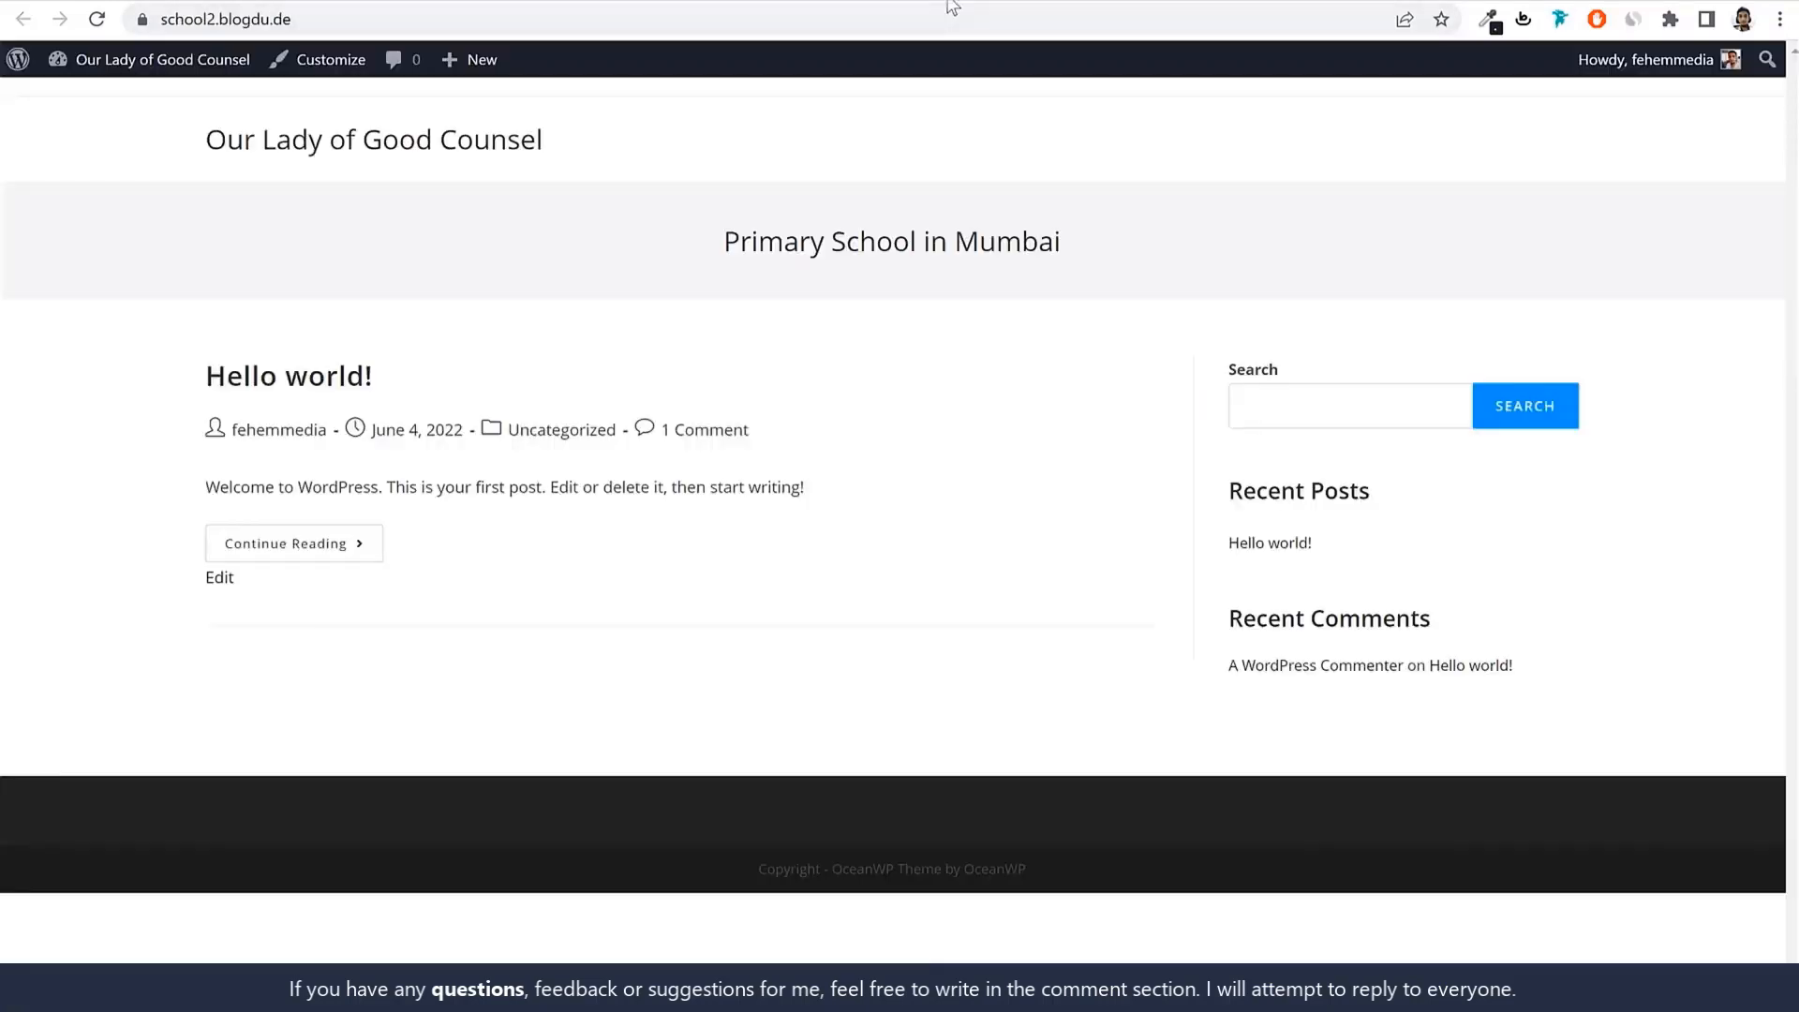
pyautogui.click(946, 2)
pyautogui.click(872, 12)
# Go to bloggdude.com/s, copy the purchase code from the Support page into the license field.
pyautogui.write('bloggdude.com/sc')
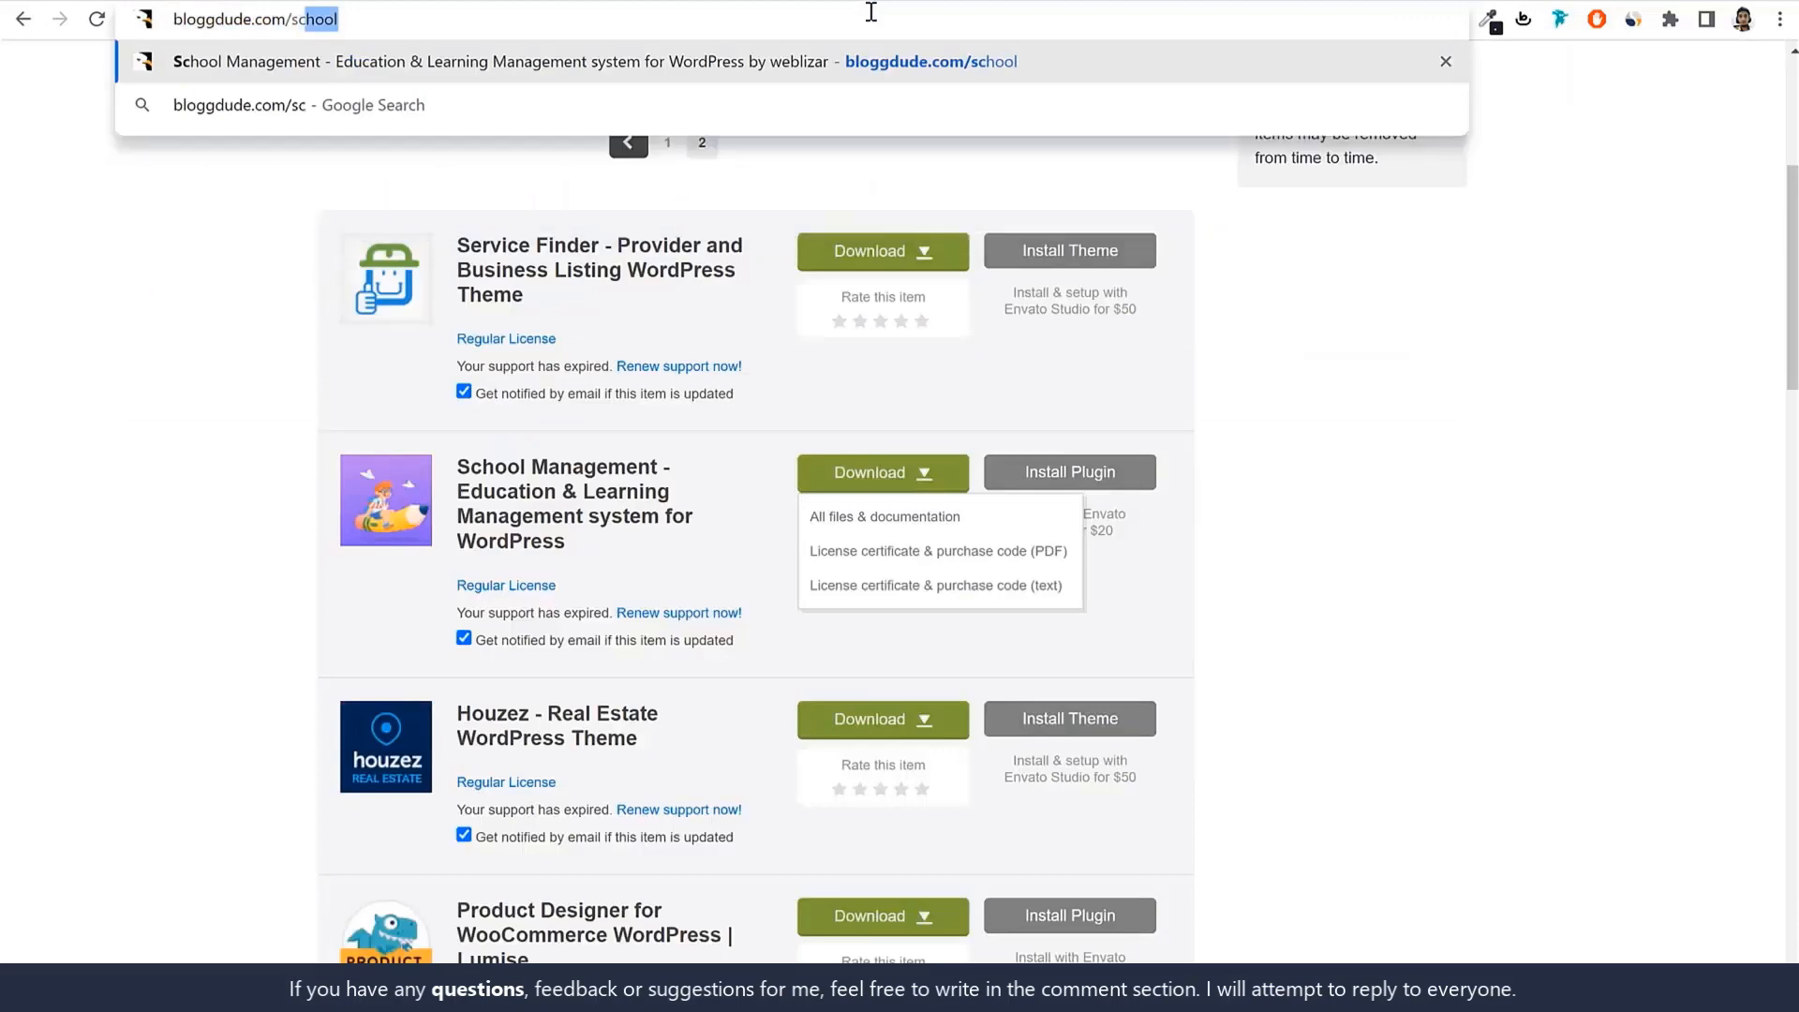
pyautogui.press('Return')
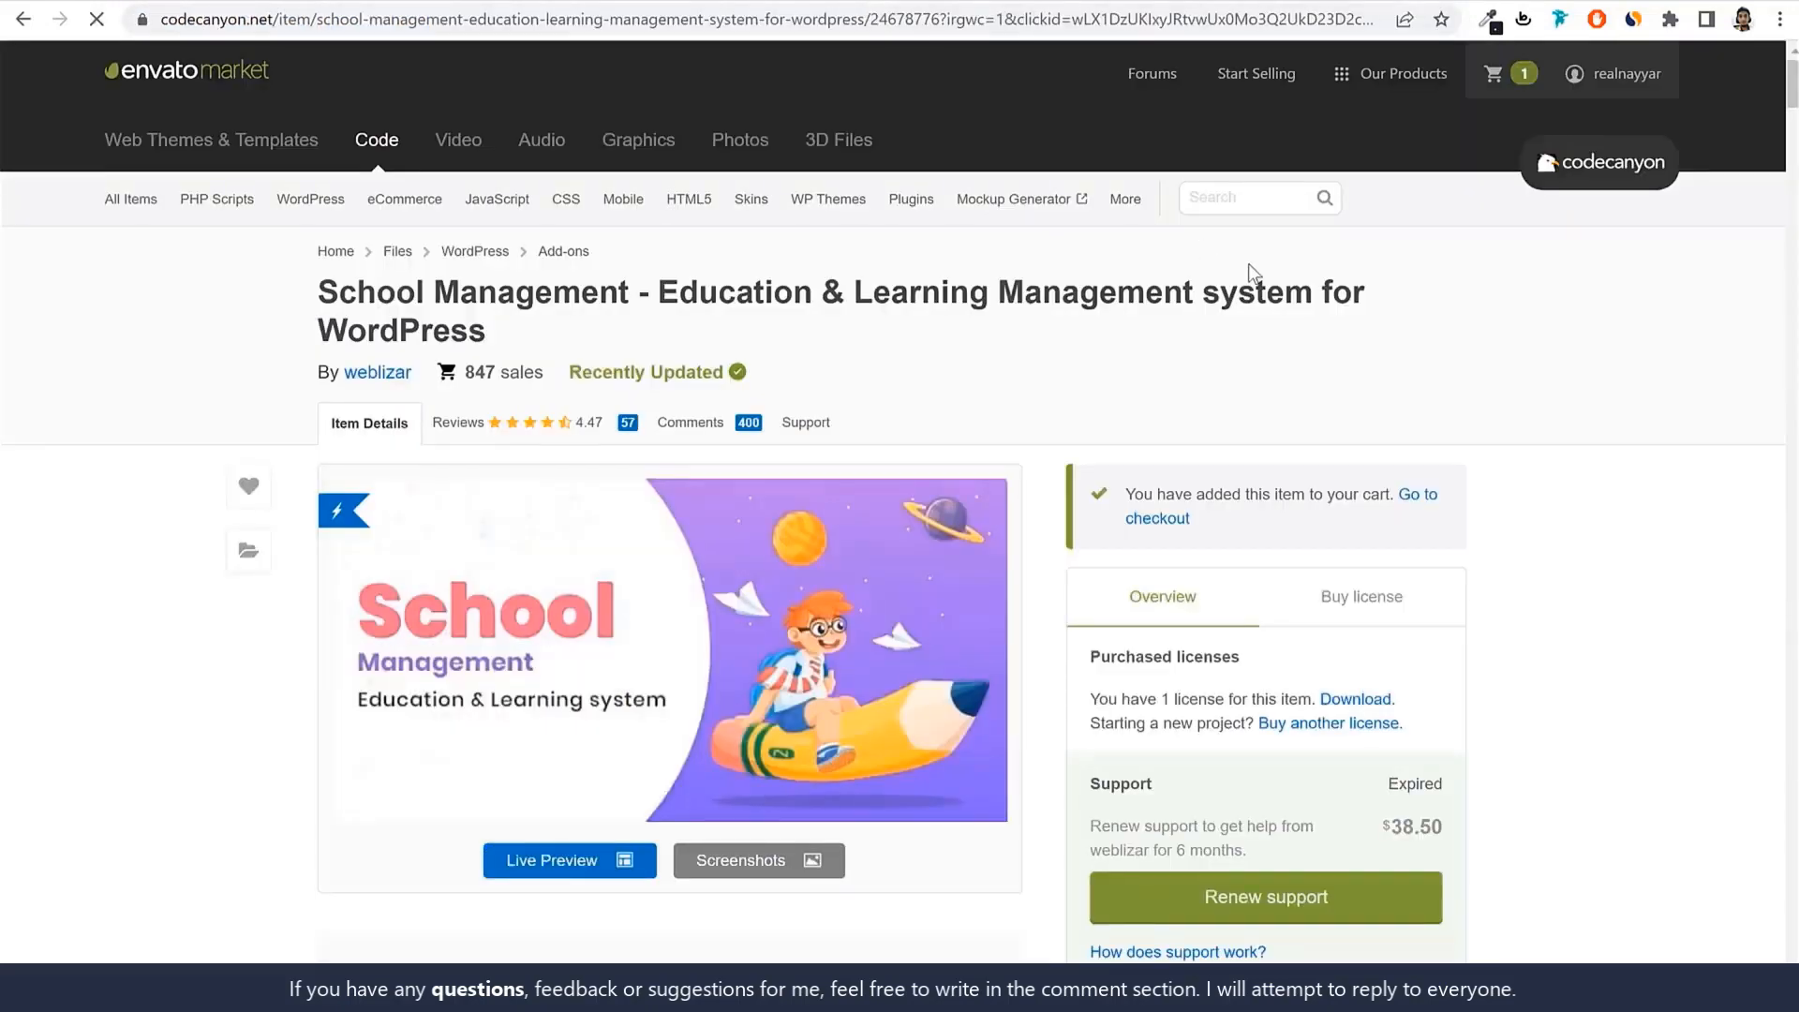
pyautogui.click(833, 439)
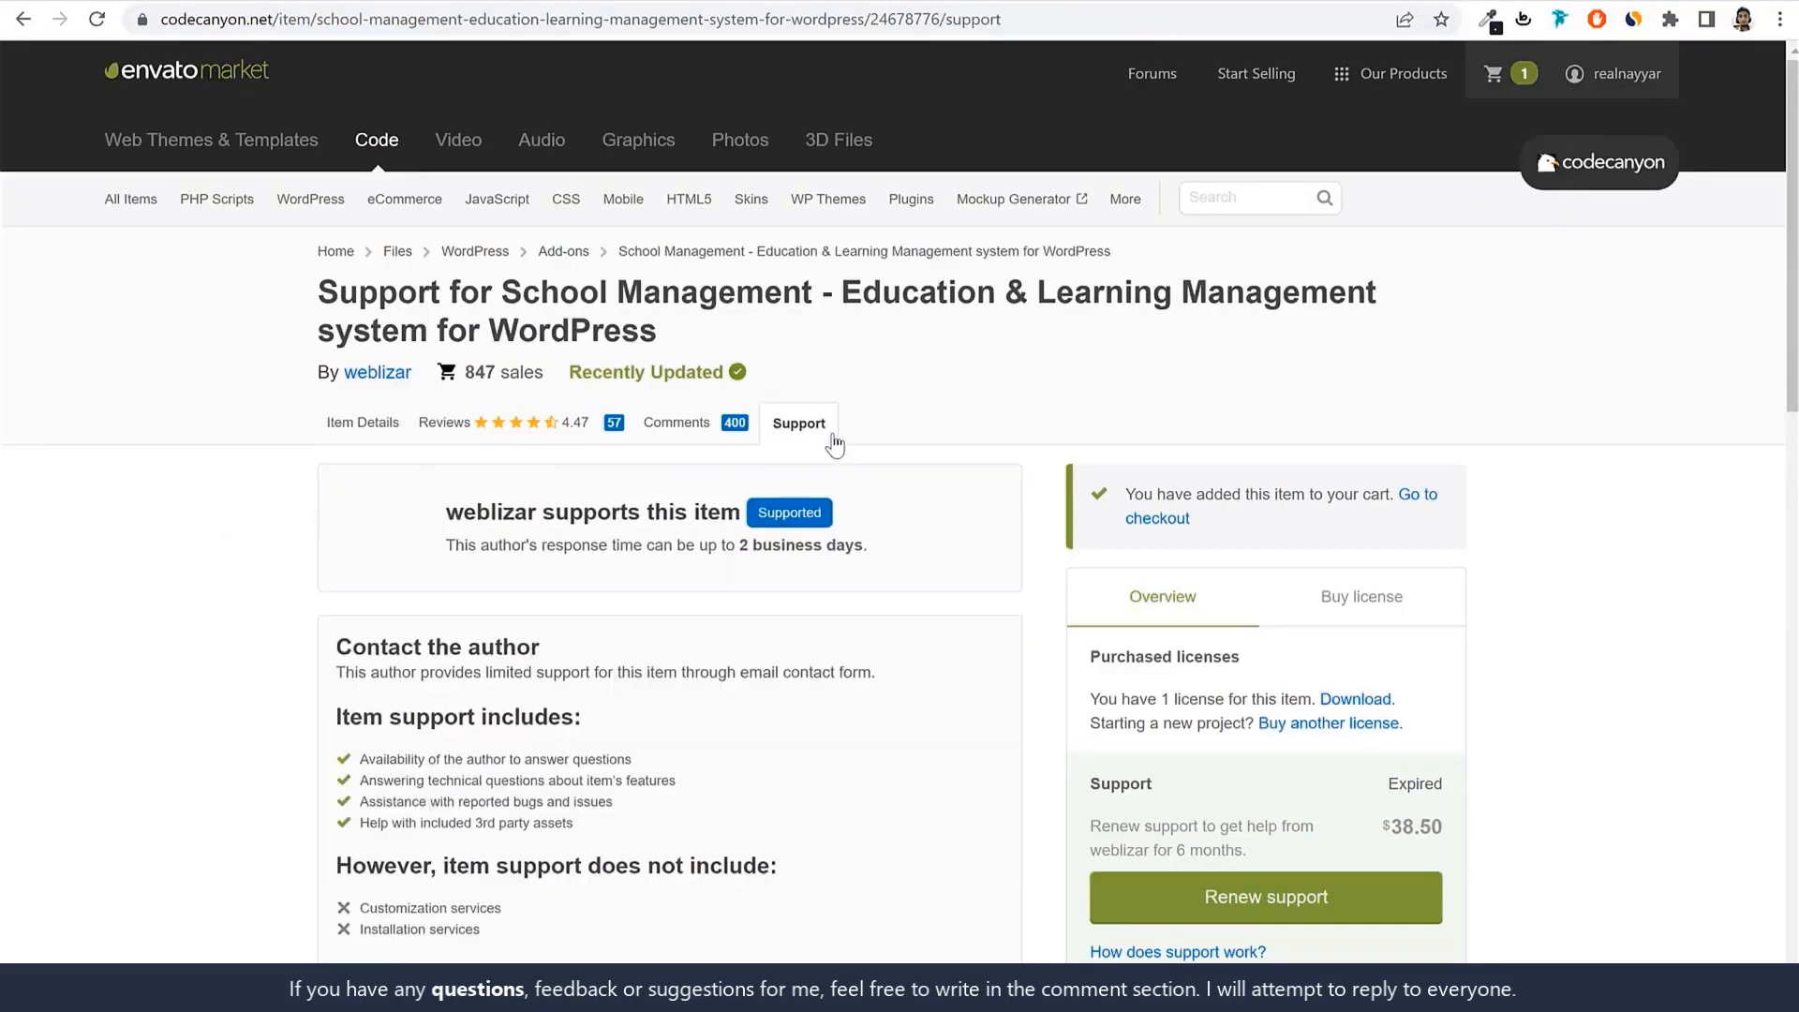
pyautogui.scroll(-6, 1640, 542)
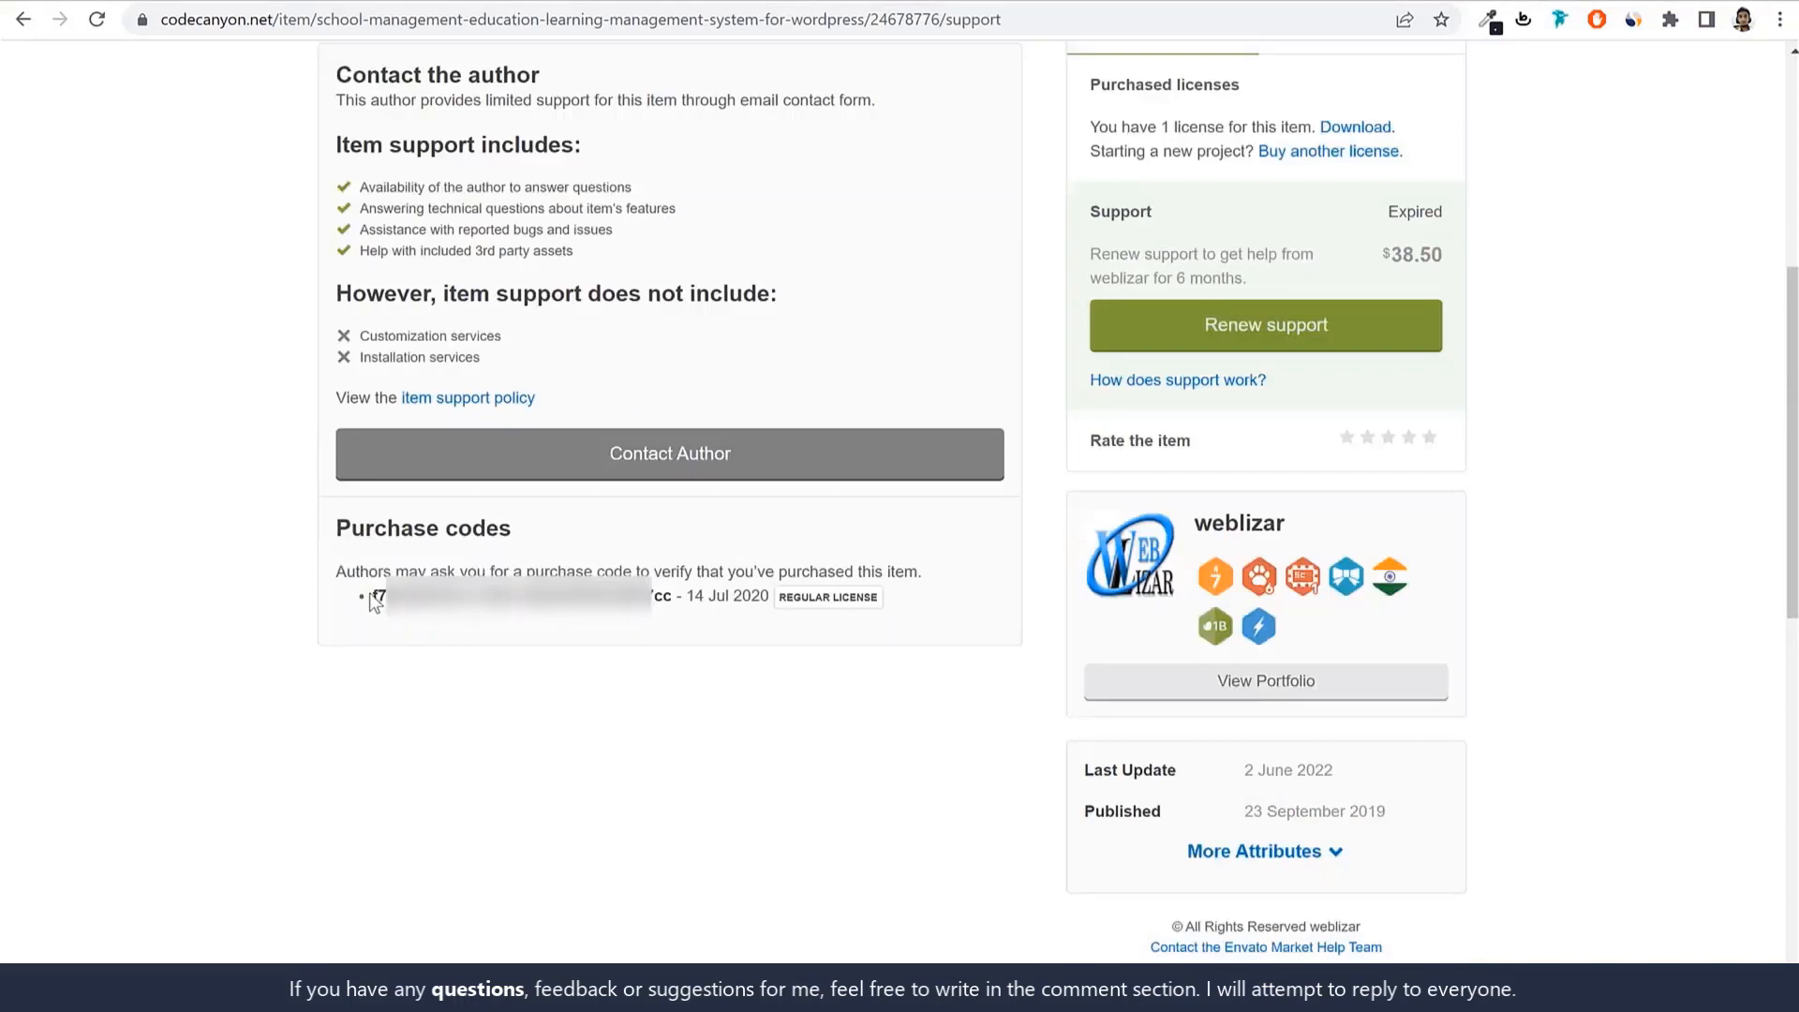
pyautogui.moveTo(373, 596); pyautogui.dragTo(659, 614)
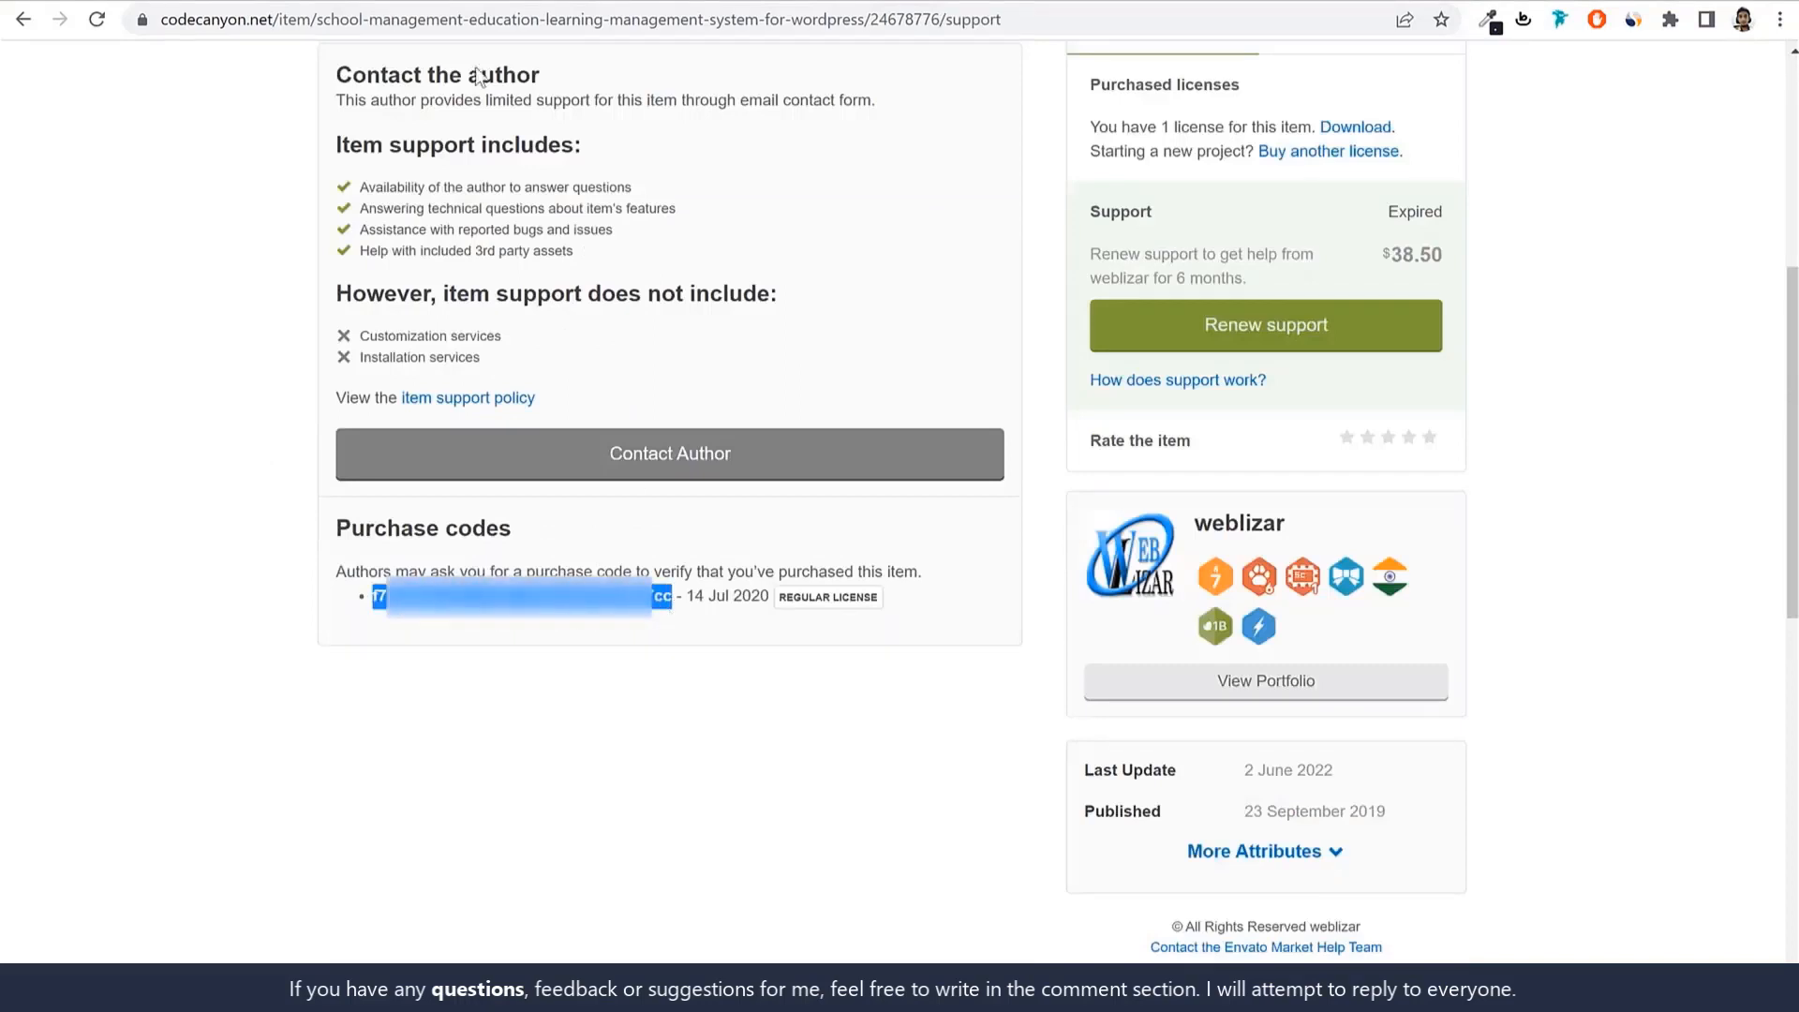
pyautogui.click(388, 0)
pyautogui.click(450, 518)
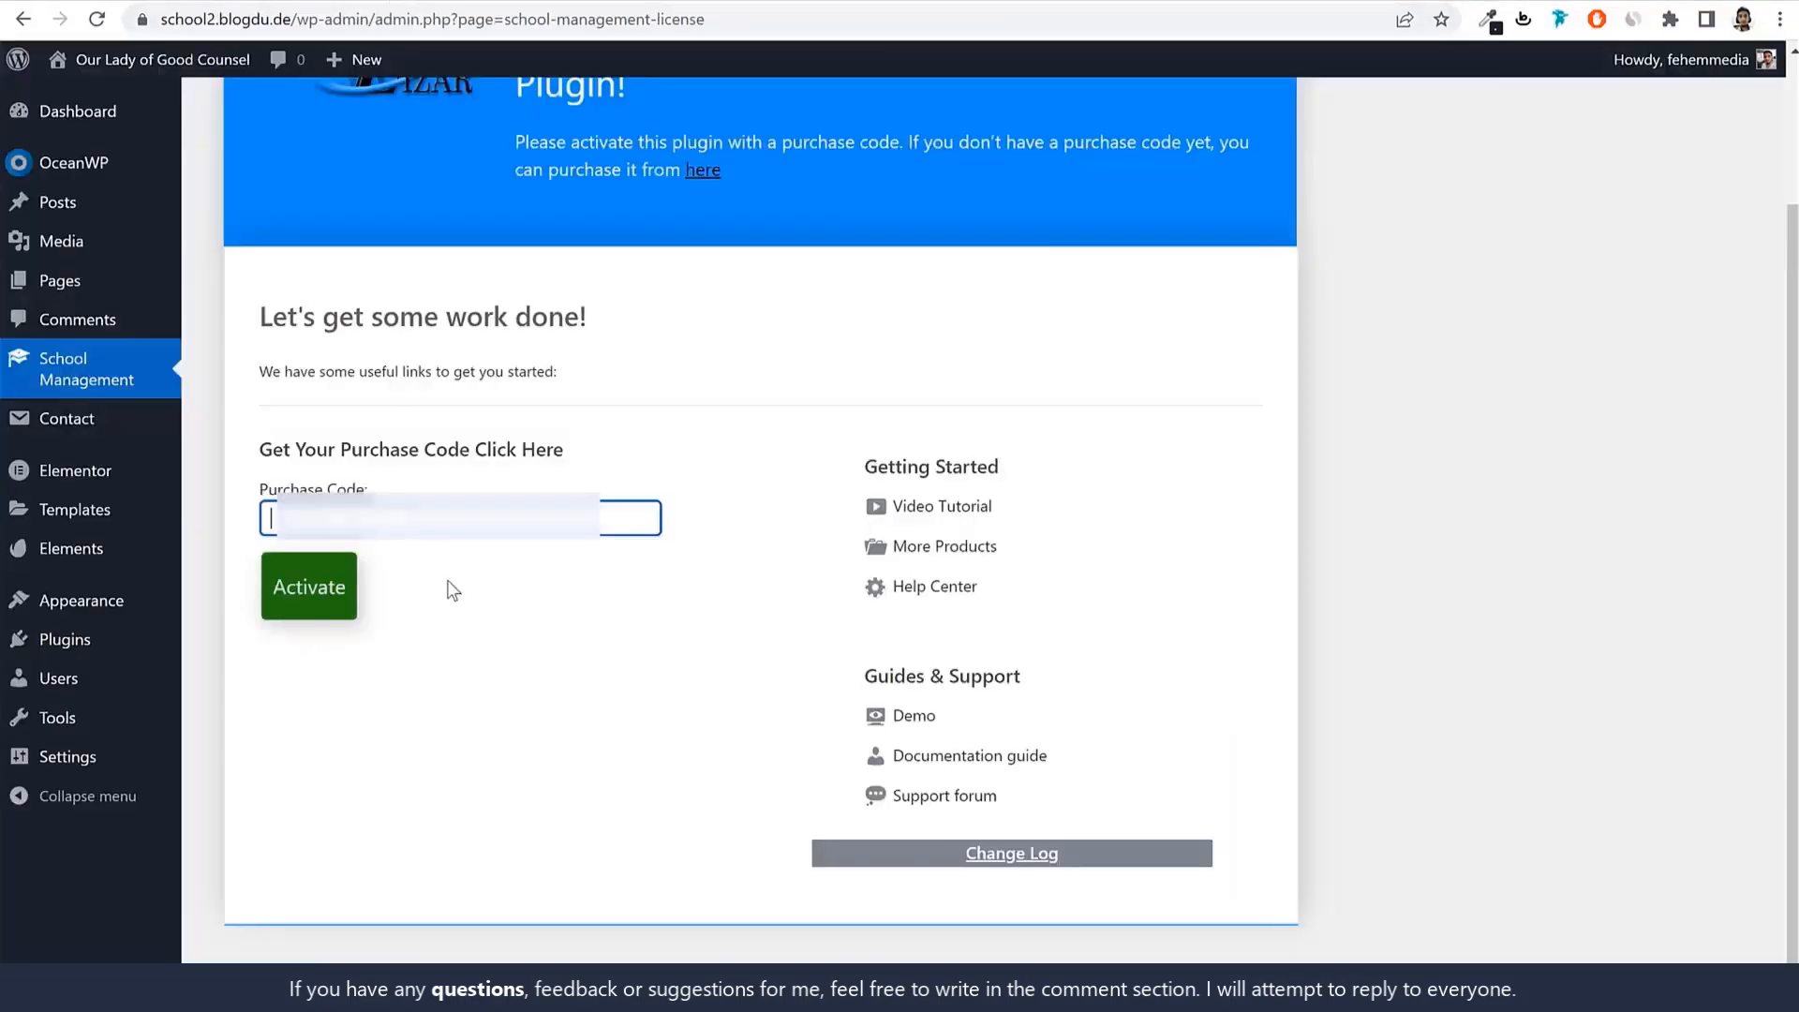
# Paste the purchase code, activate the plugin, and browse the unlocked School Management menu.
pyautogui.hotkey('ctrl', 'v')
pyautogui.click(298, 605)
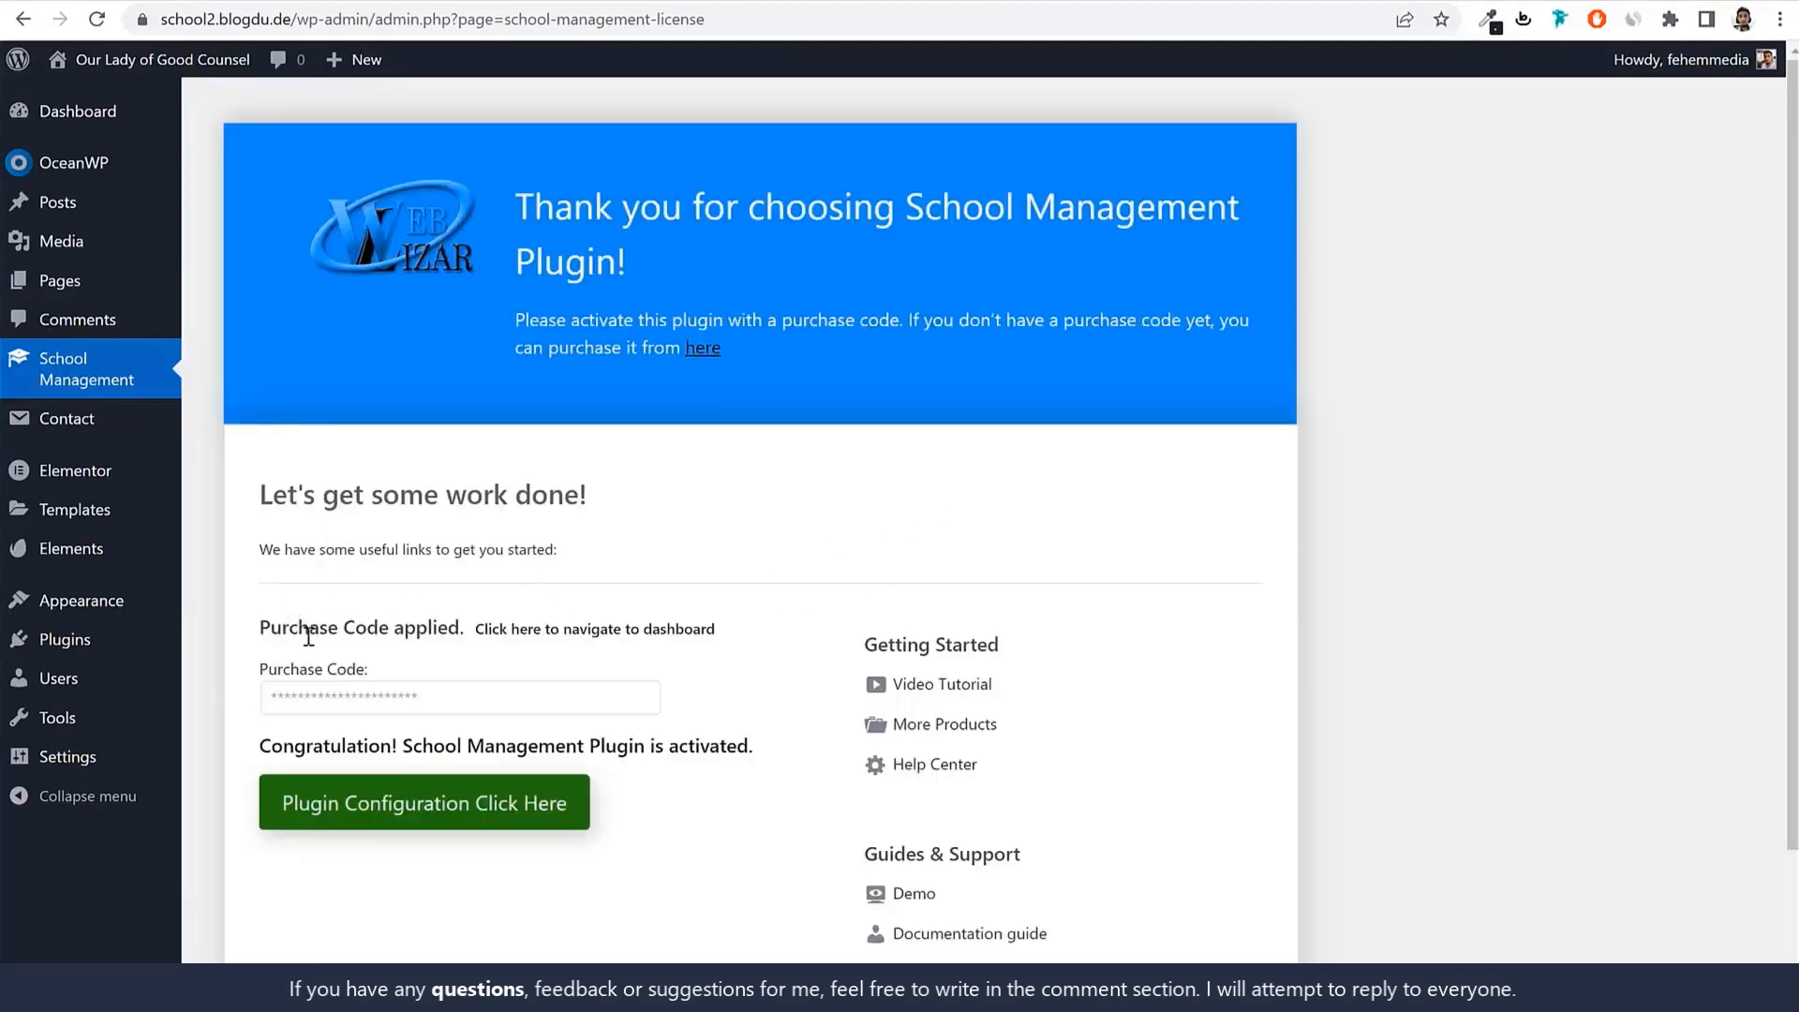
pyautogui.moveTo(265, 745); pyautogui.dragTo(708, 745)
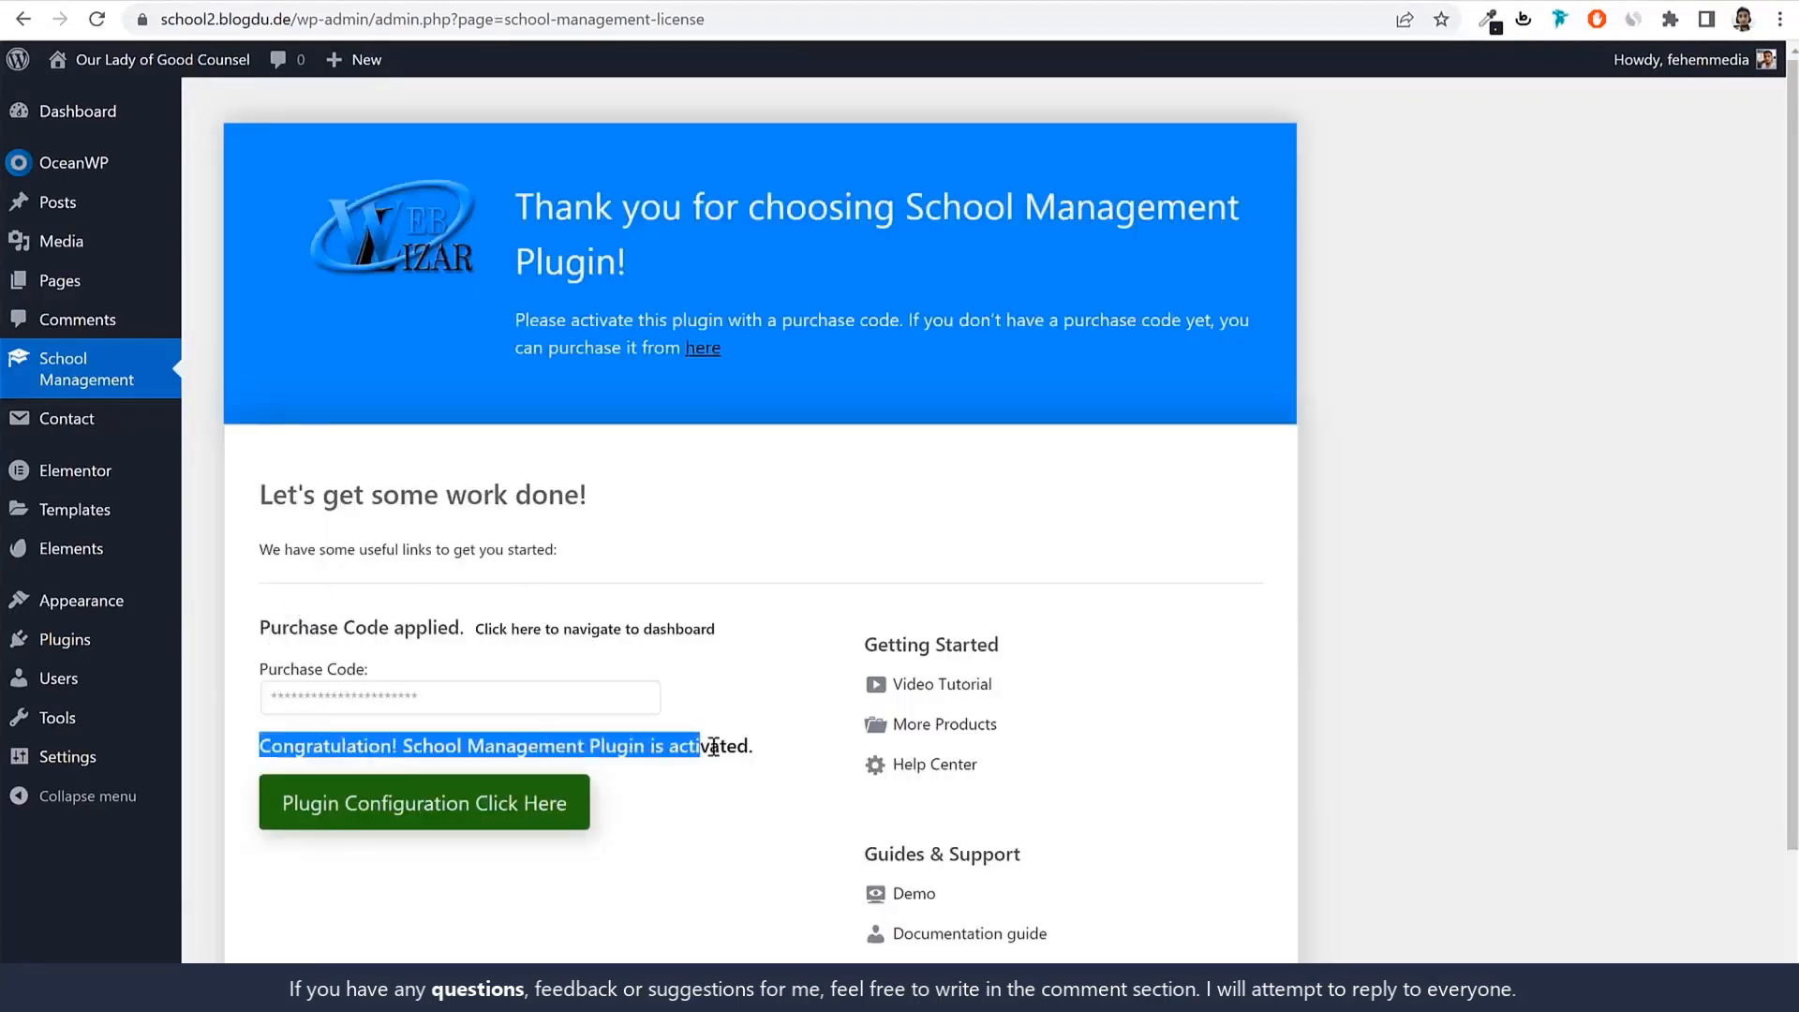
pyautogui.click(708, 747)
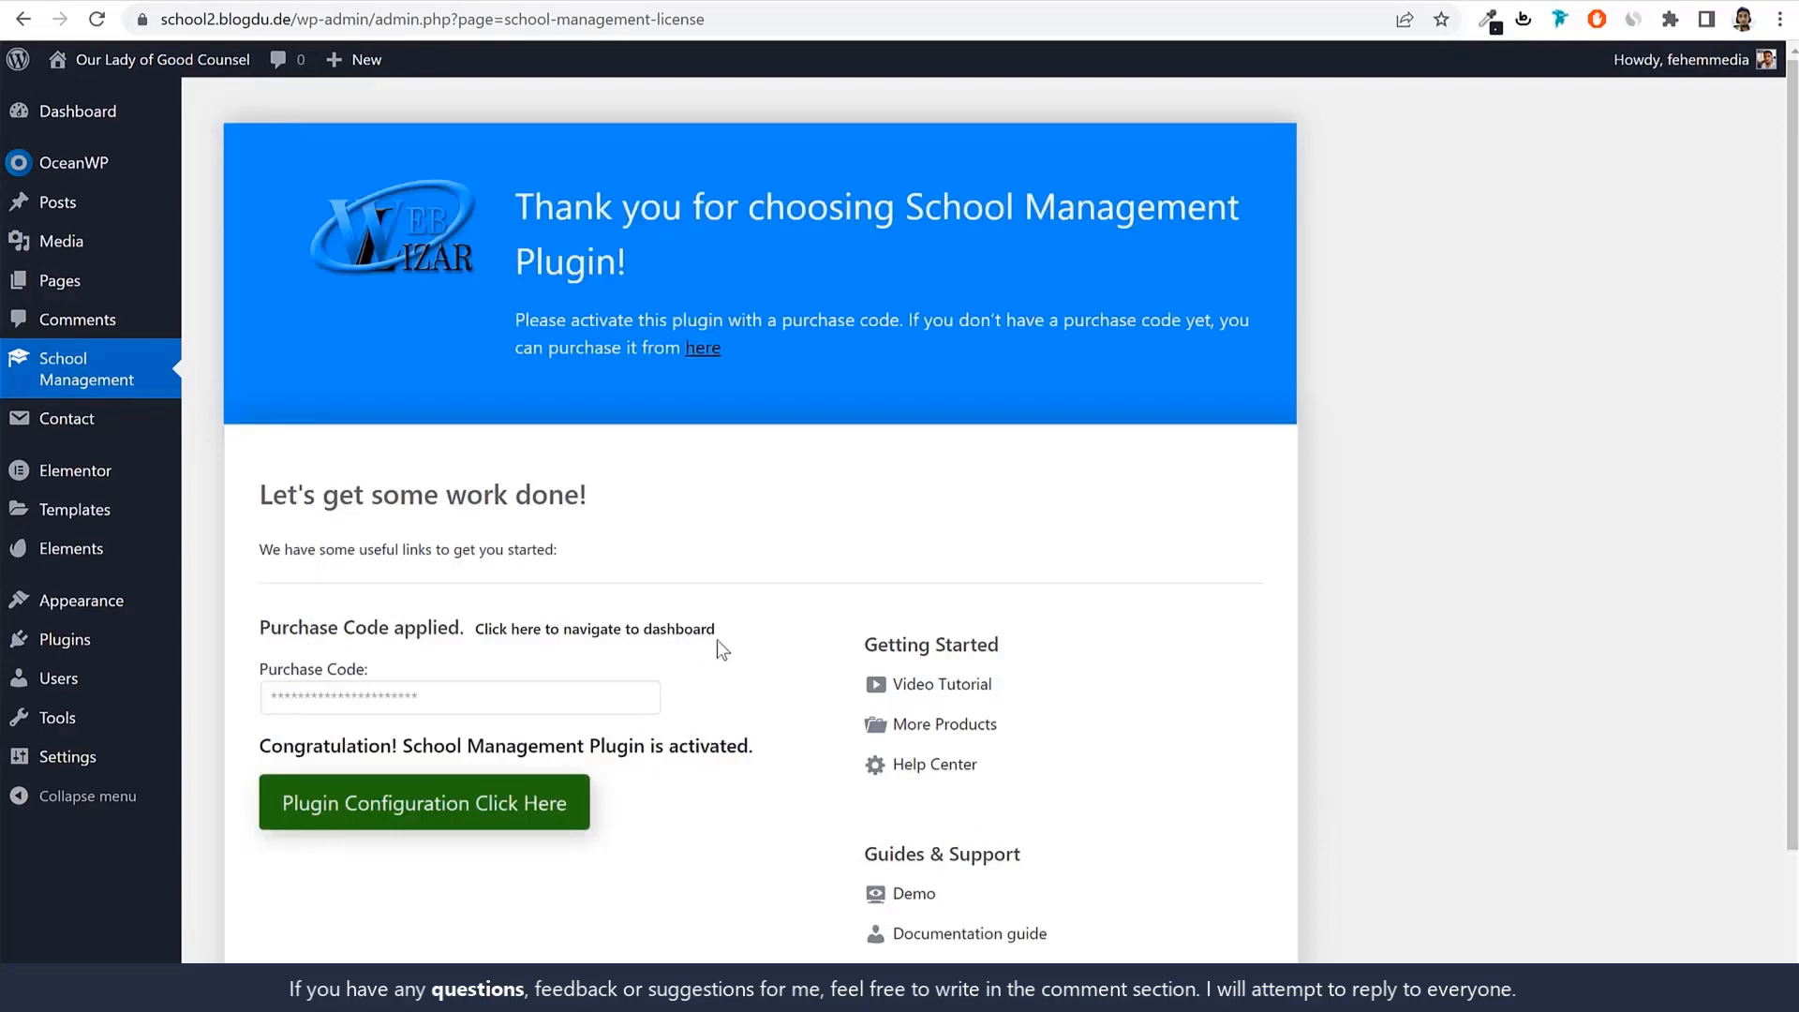
pyautogui.click(96, 380)
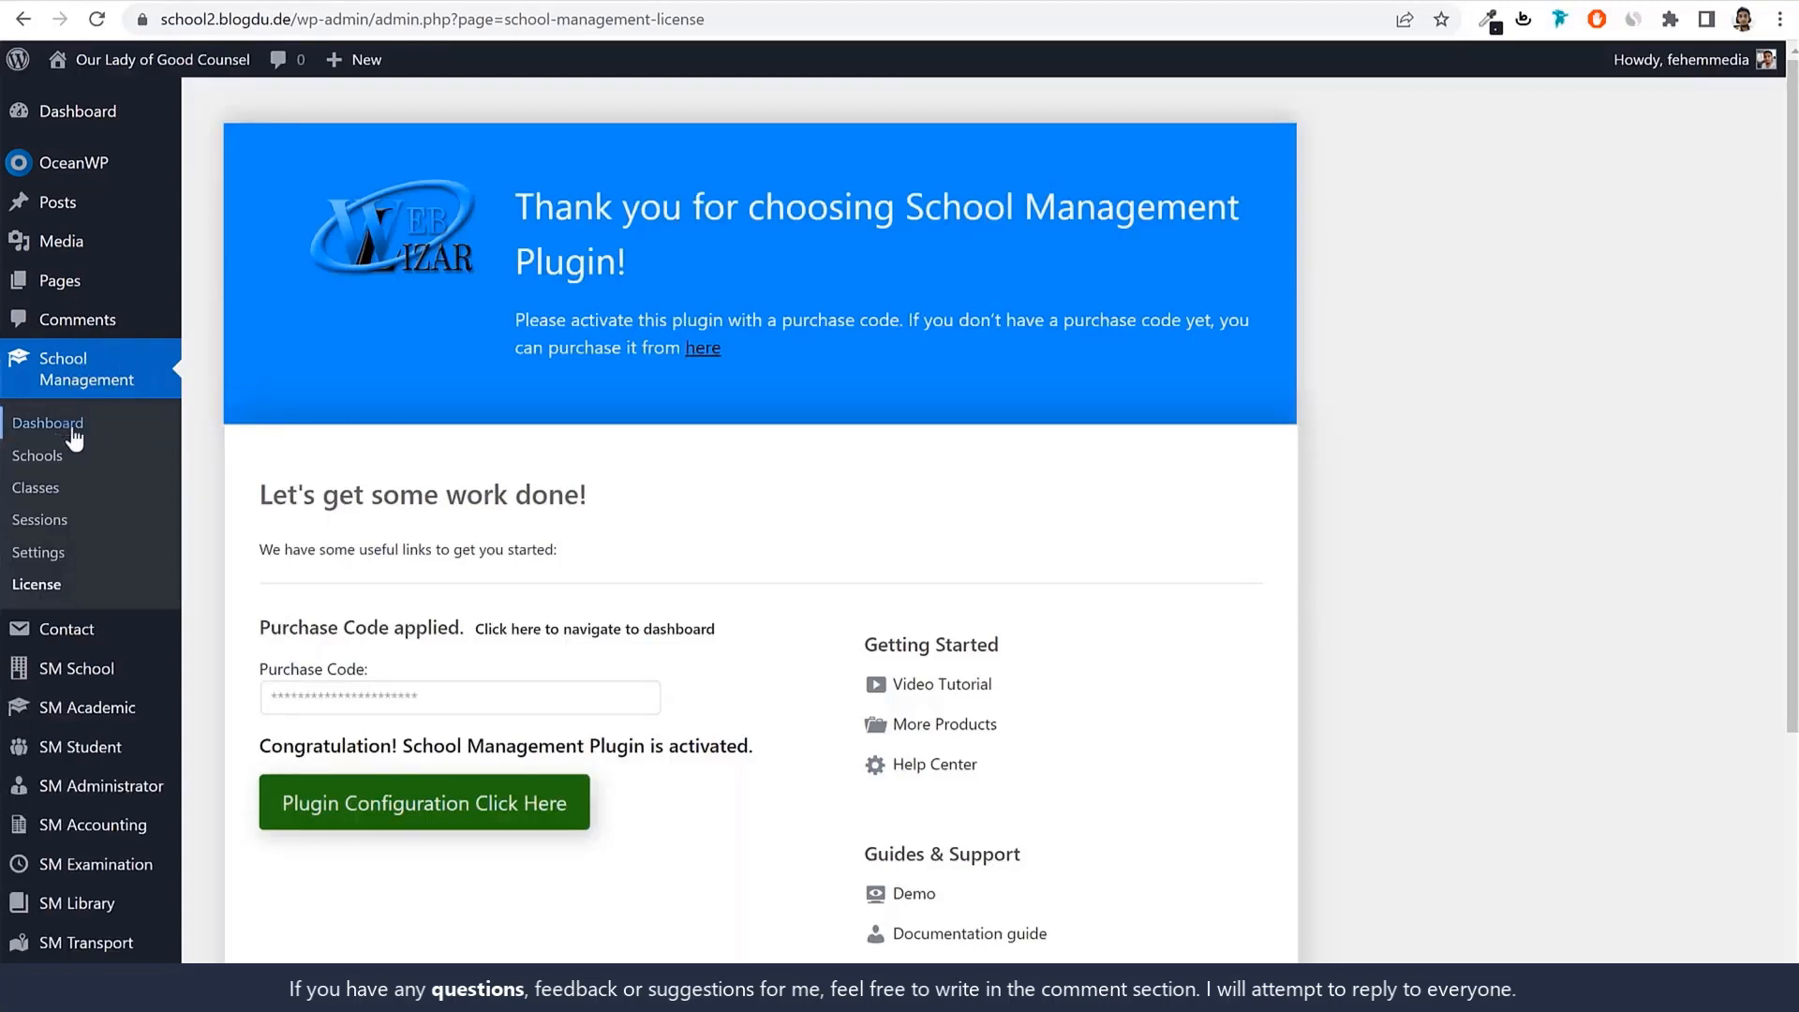
pyautogui.scroll(-4, 117, 609)
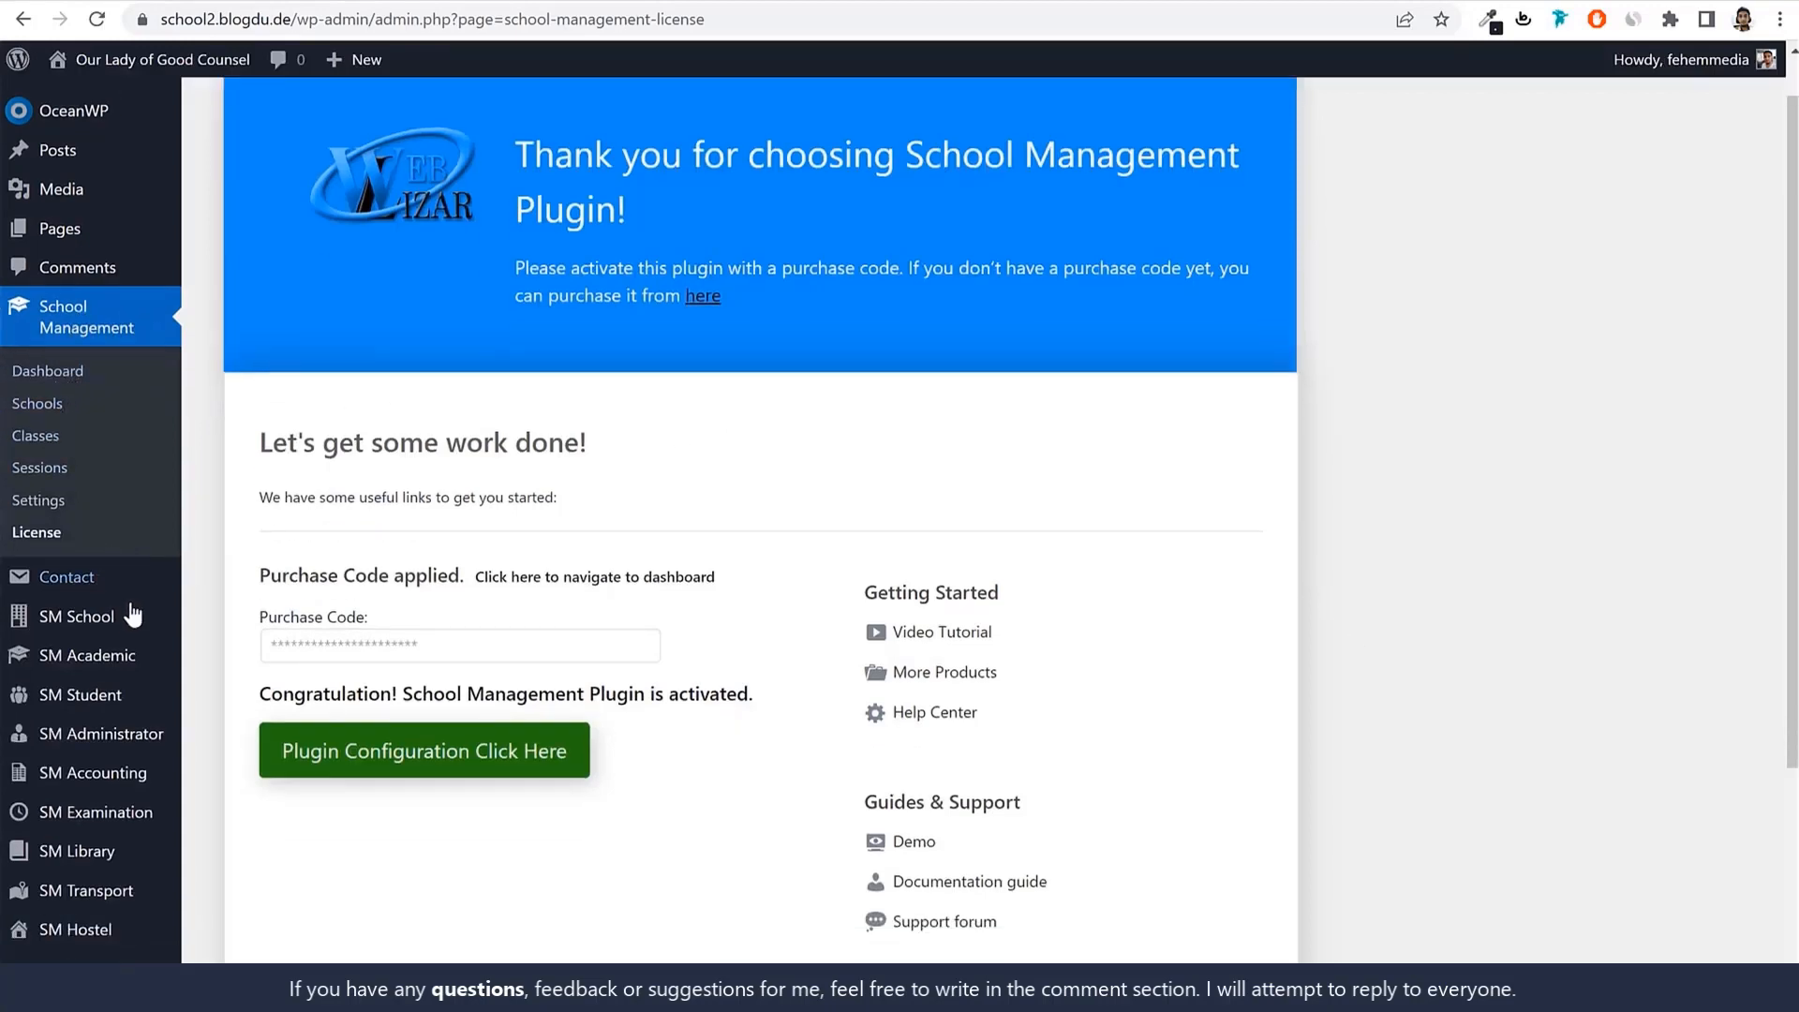
pyautogui.moveTo(141, 481)
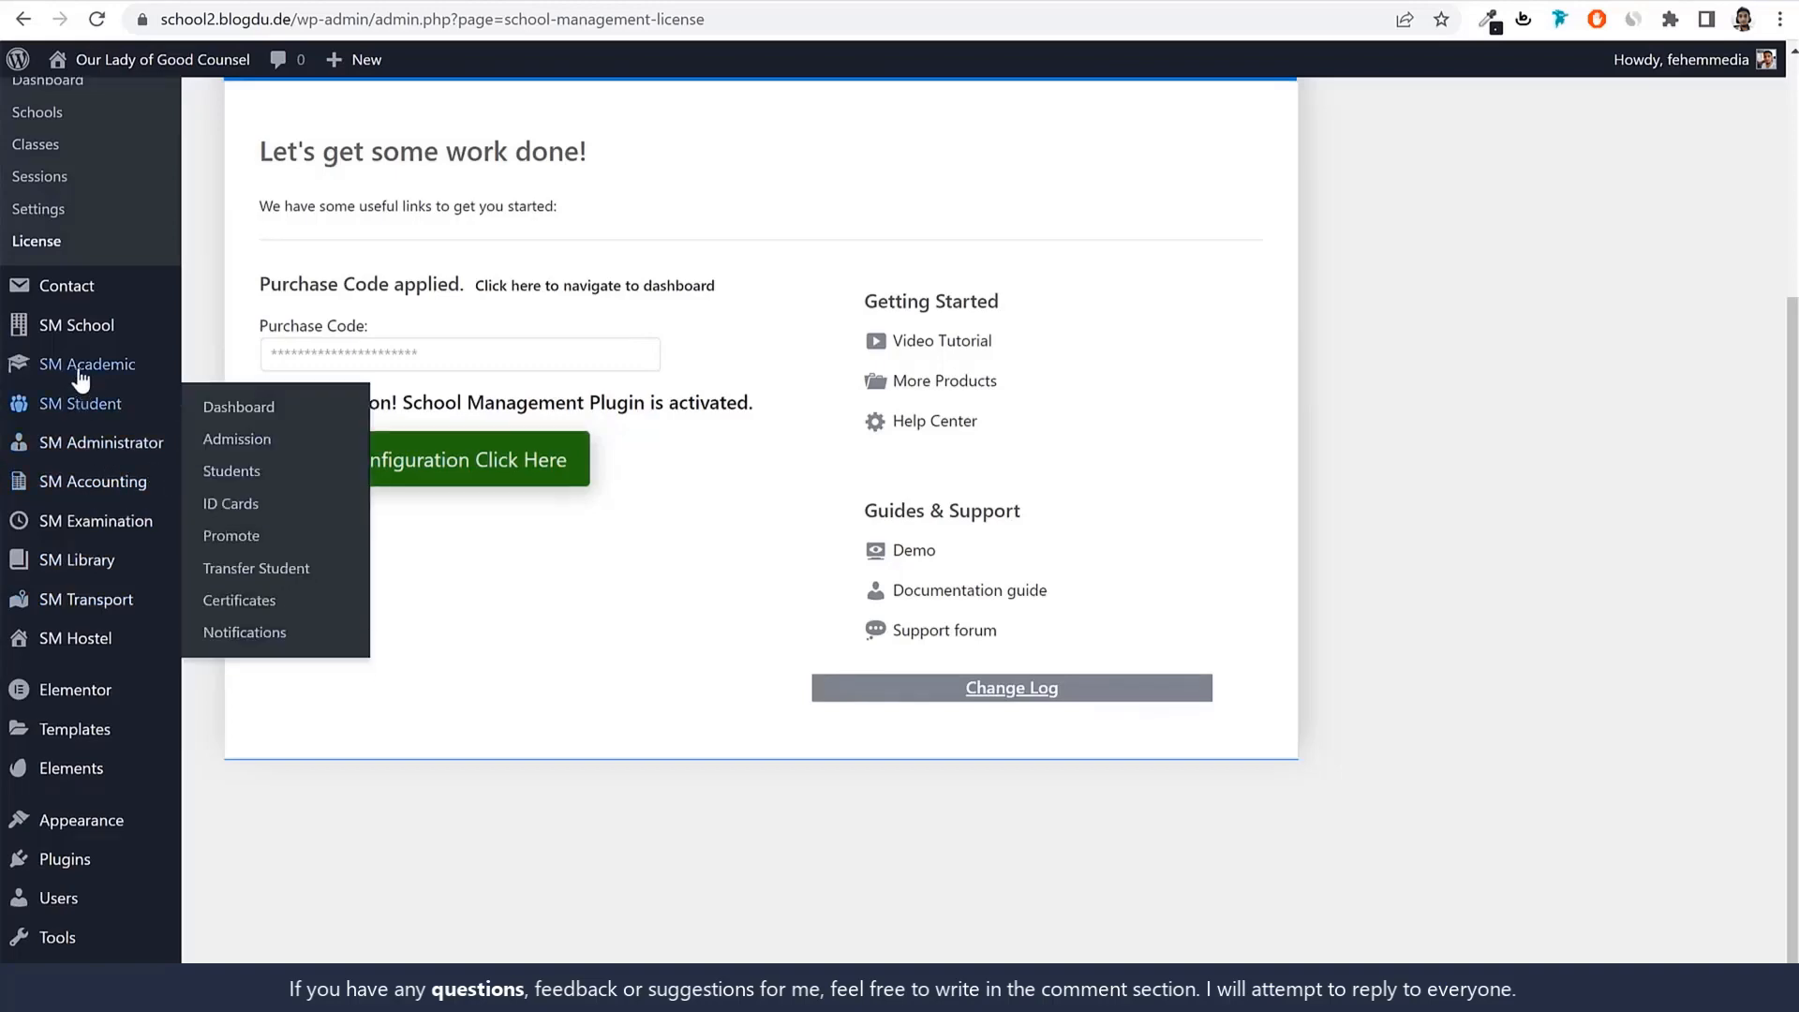
pyautogui.scroll(4, 122, 468)
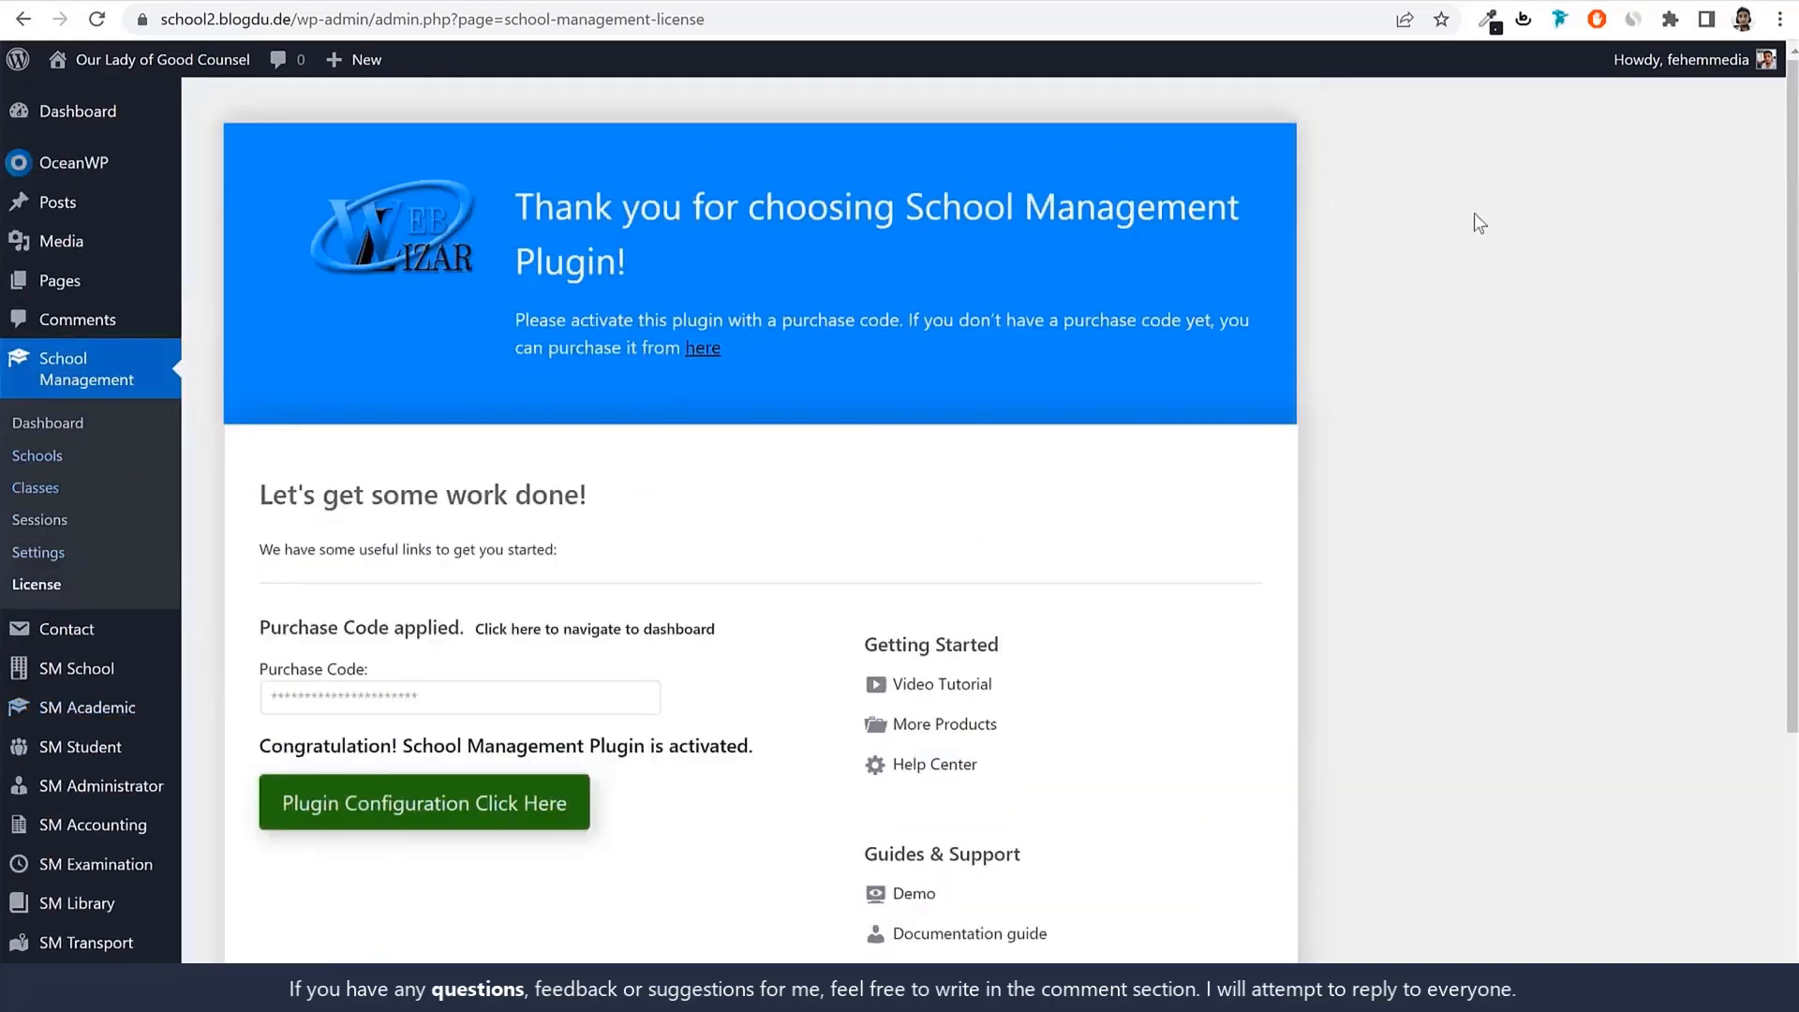
# From the Schools list, expand the Default School row and open its edit form.
pyautogui.click(37, 456)
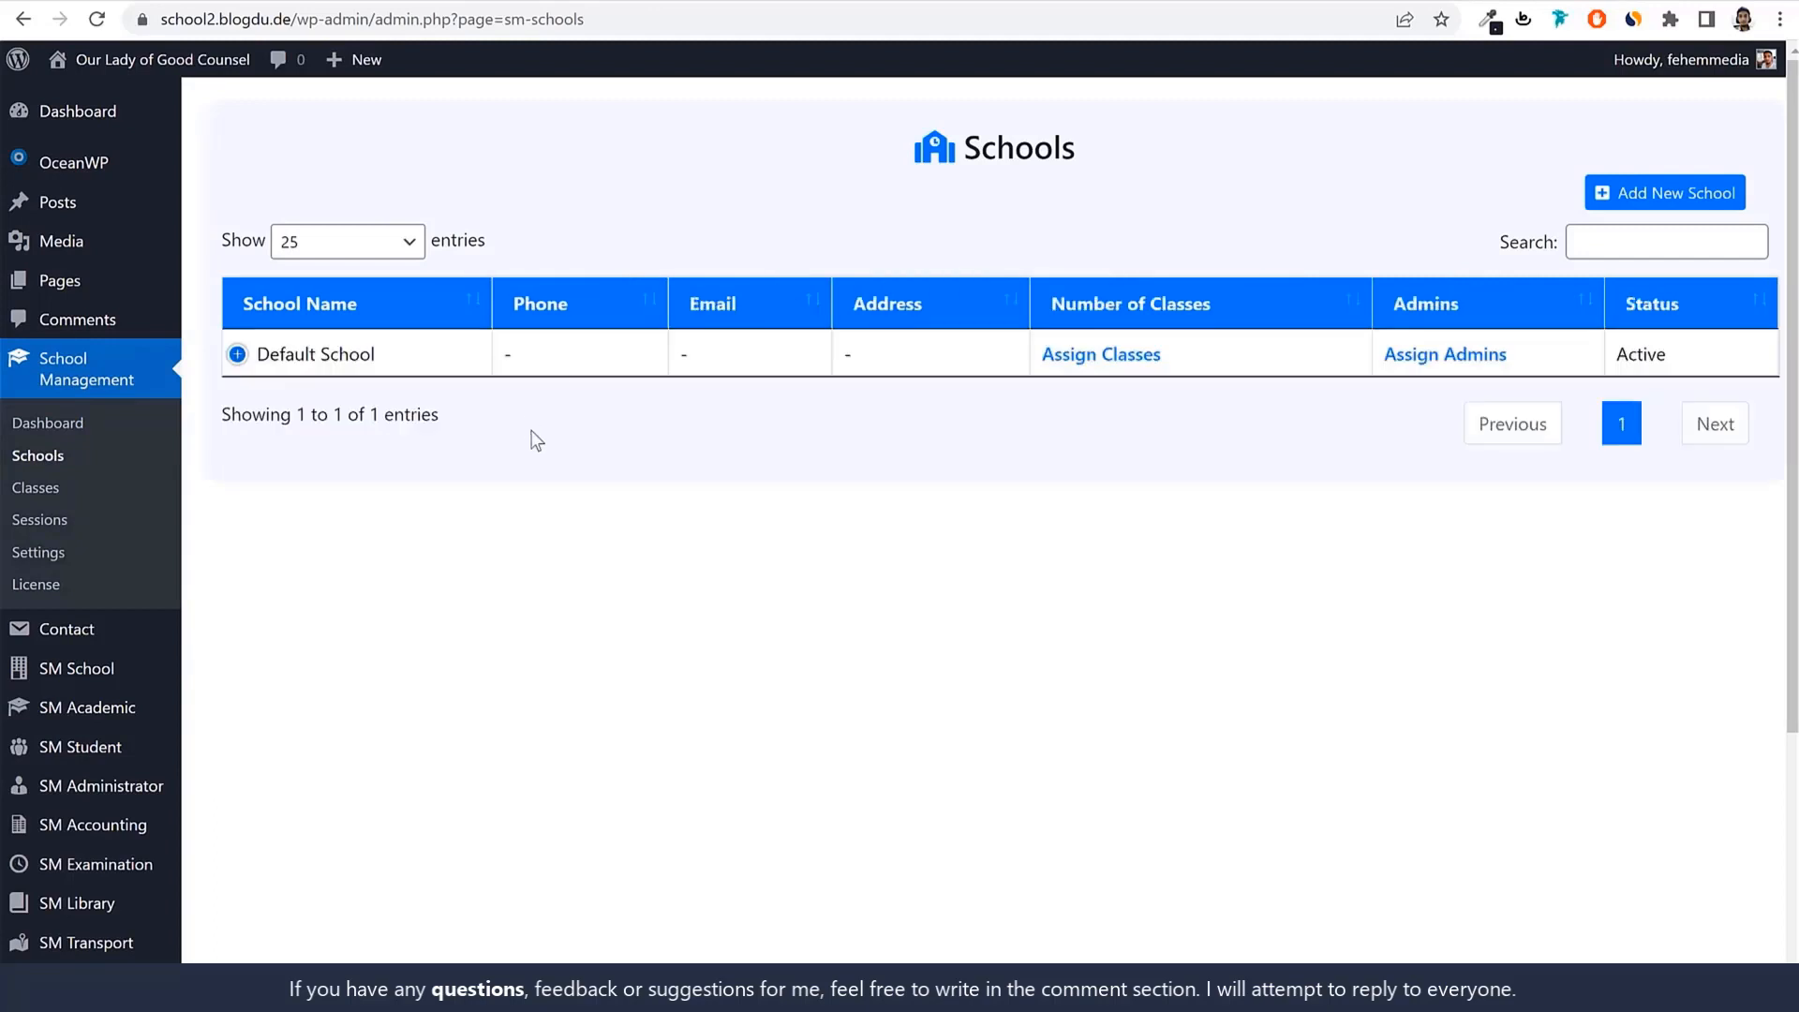
pyautogui.moveTo(378, 361); pyautogui.dragTo(251, 357)
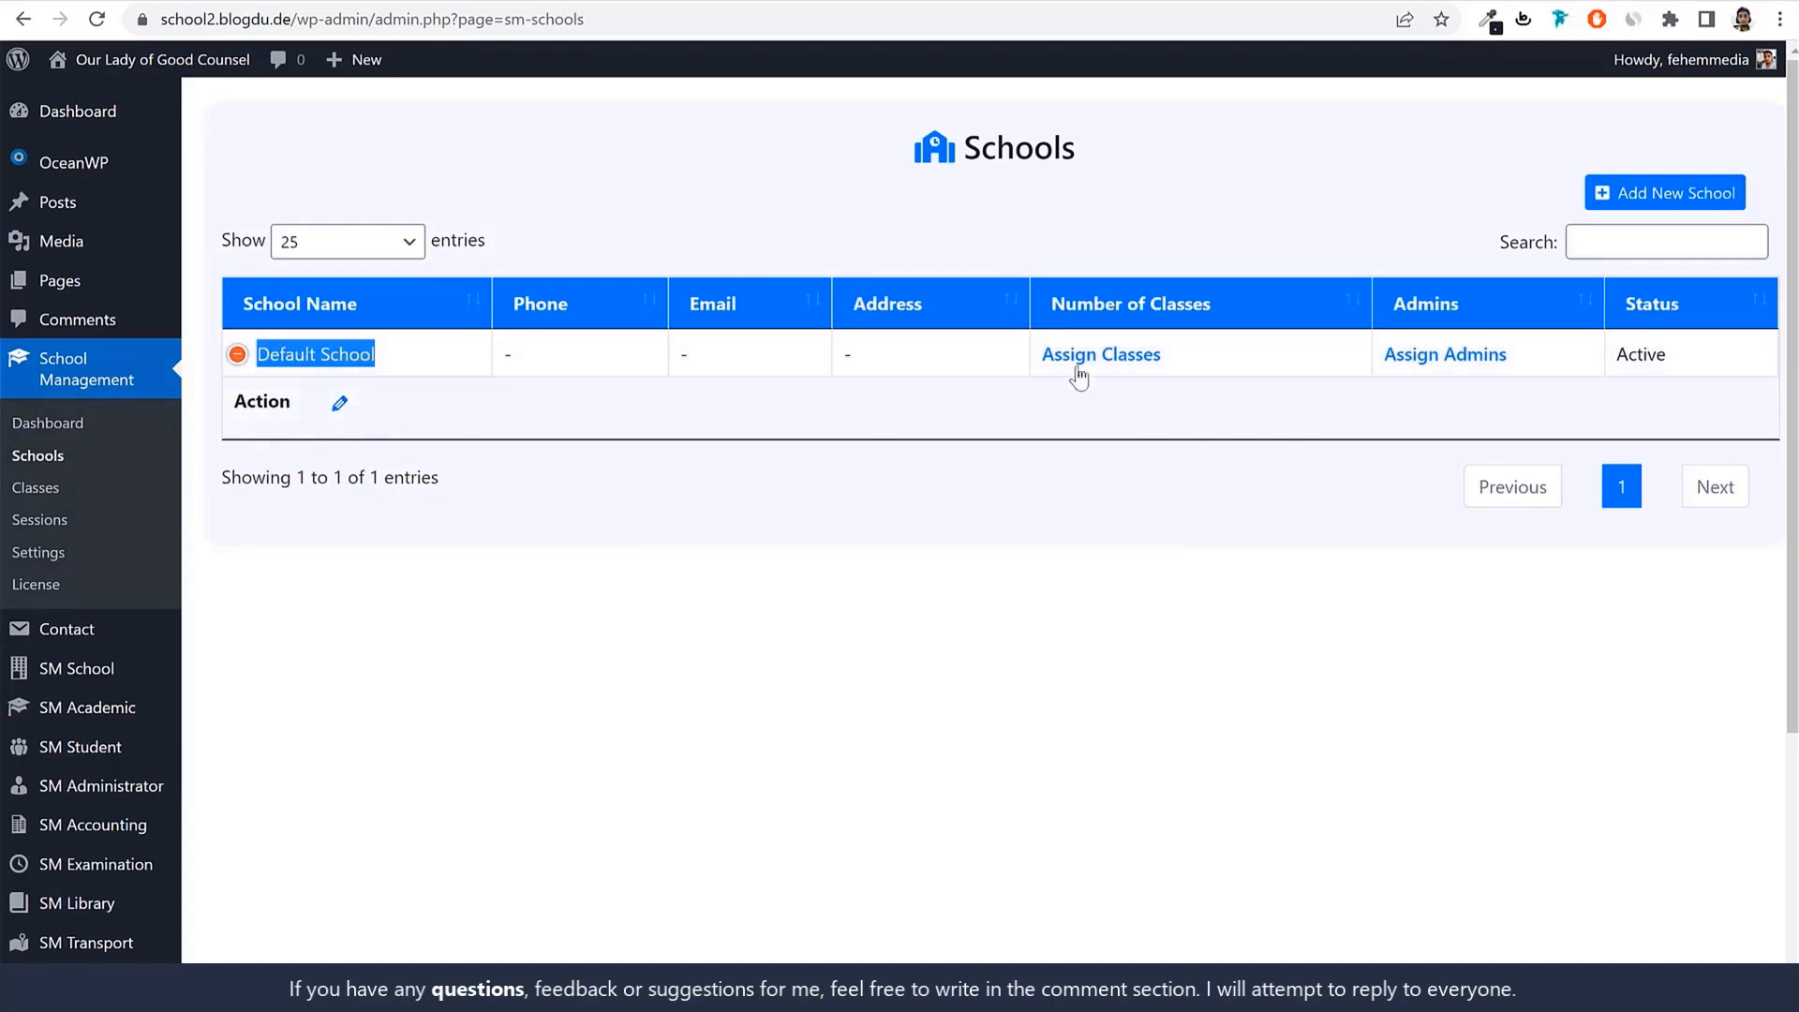
pyautogui.click(657, 413)
pyautogui.click(245, 346)
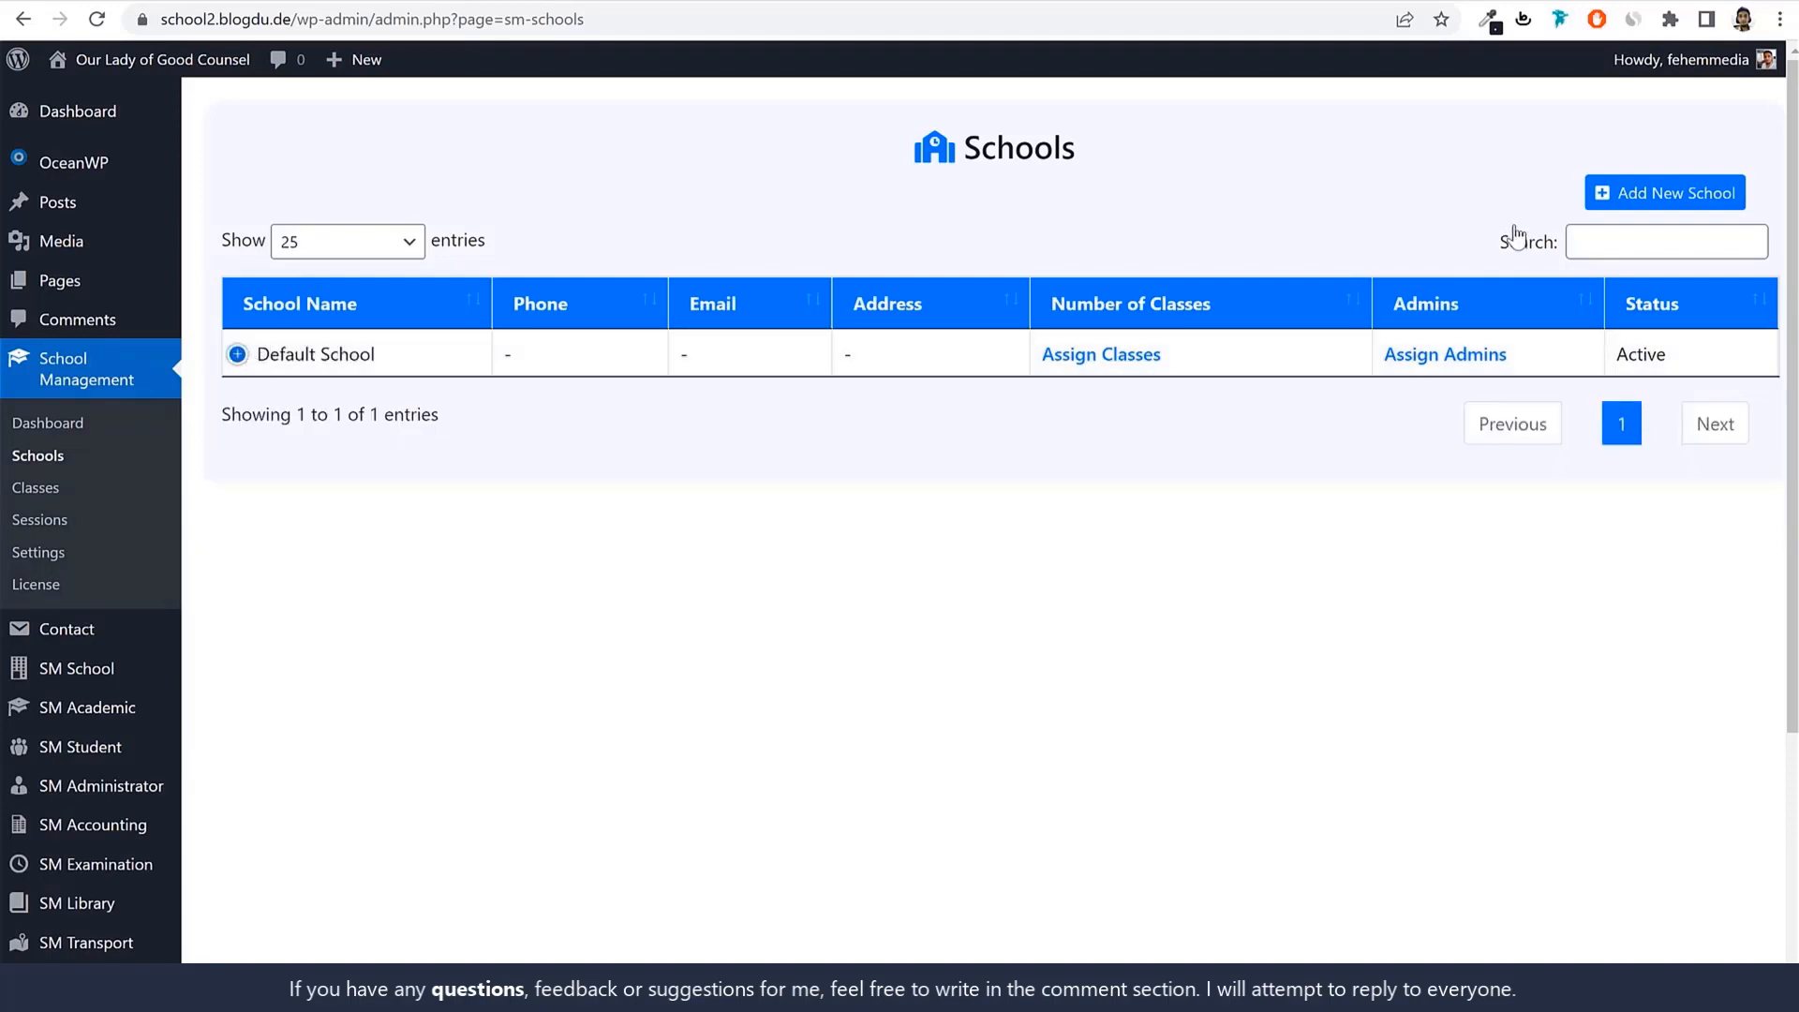
pyautogui.click(1673, 195)
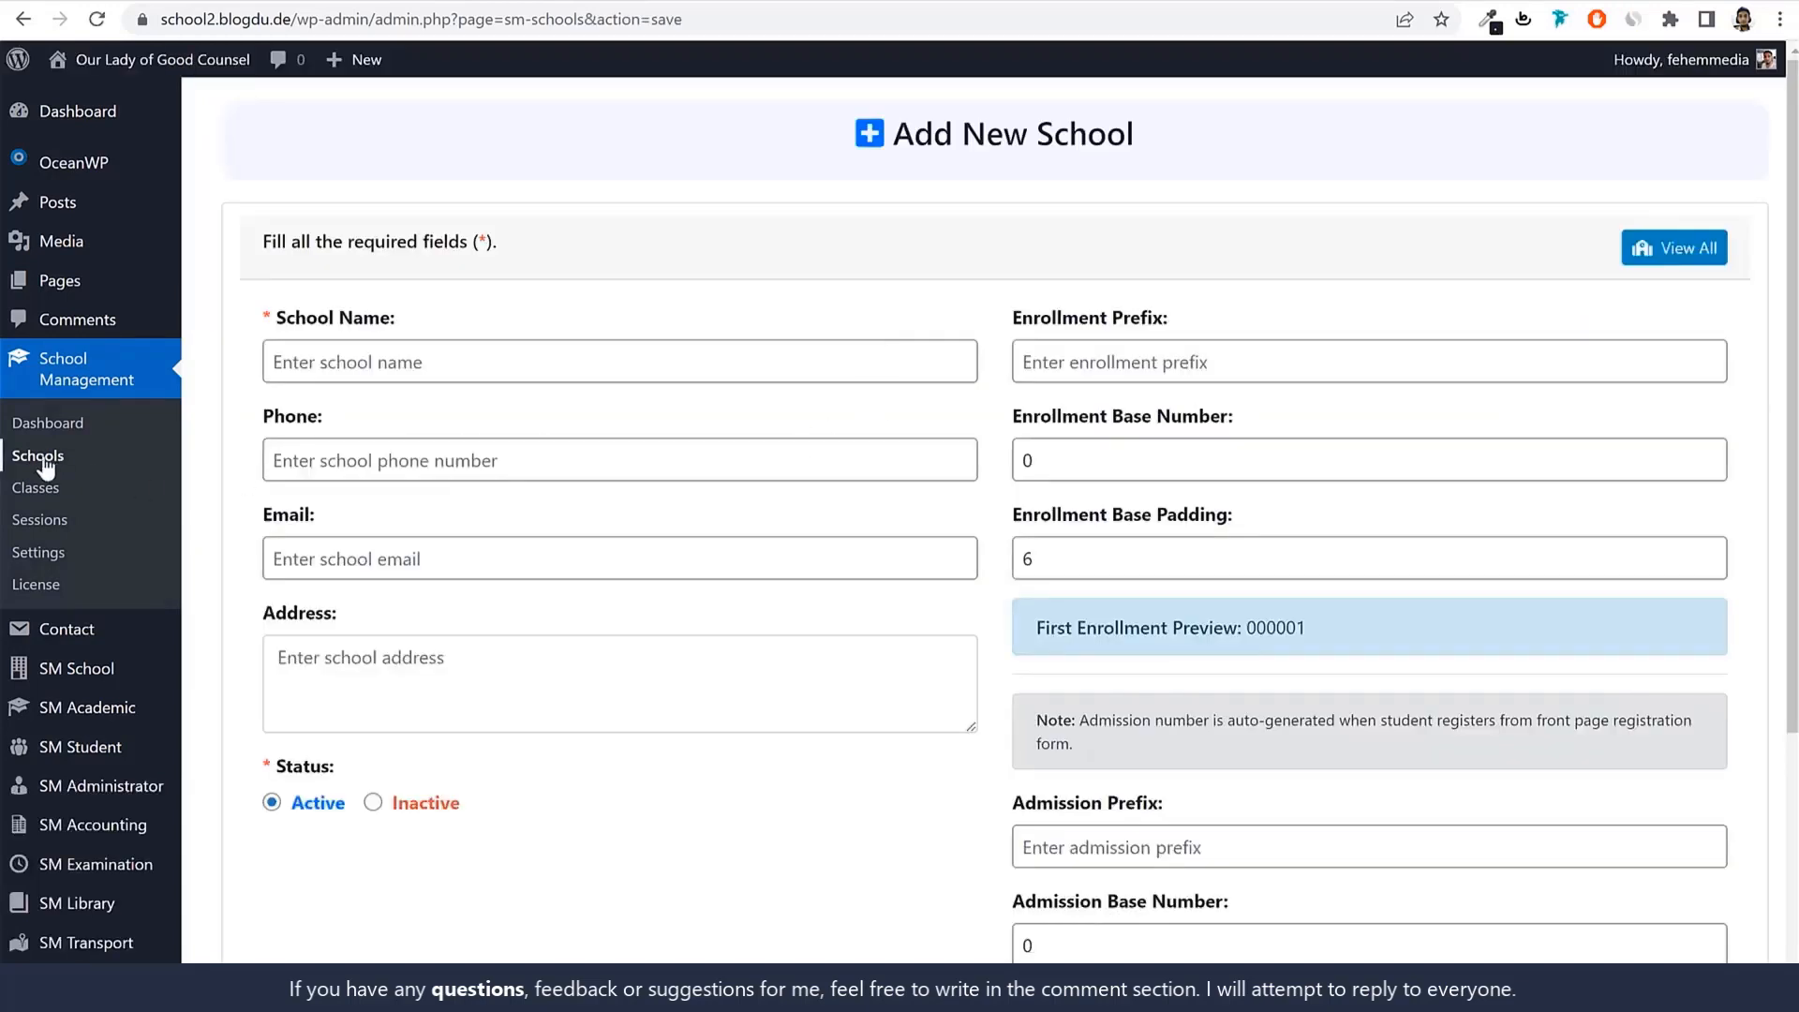
pyautogui.click(40, 459)
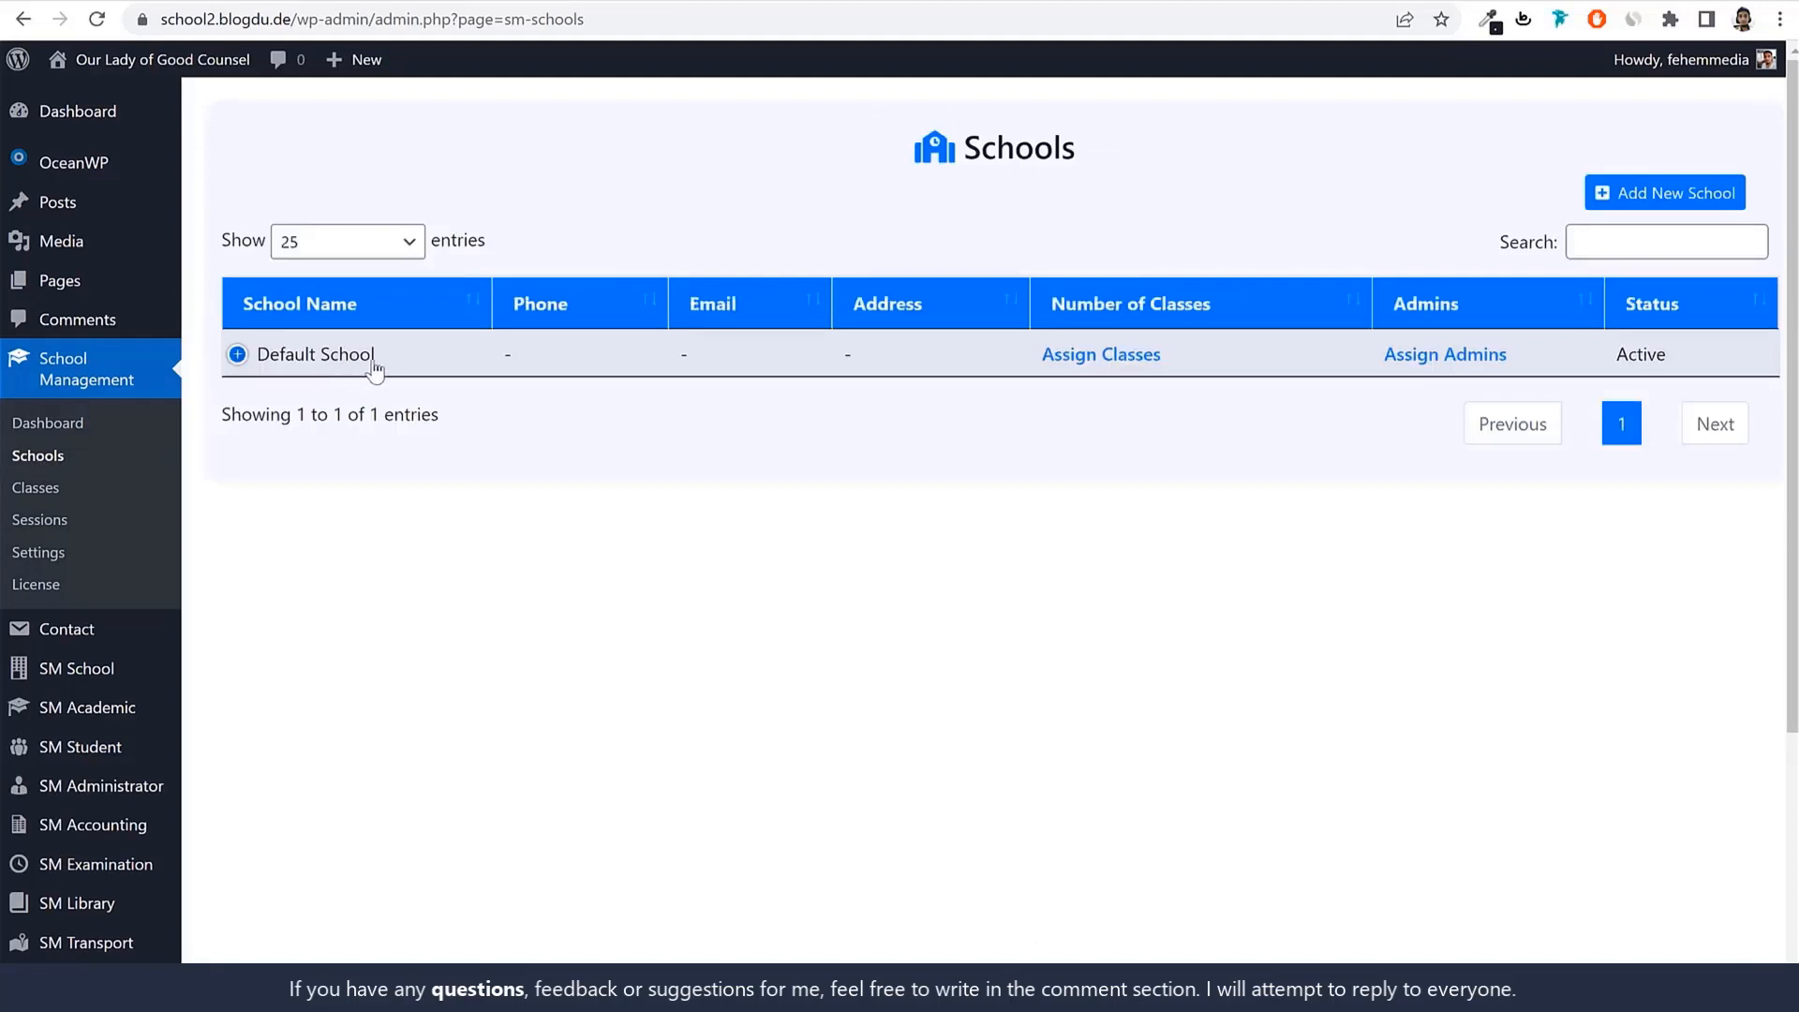
pyautogui.moveTo(372, 364); pyautogui.dragTo(246, 368)
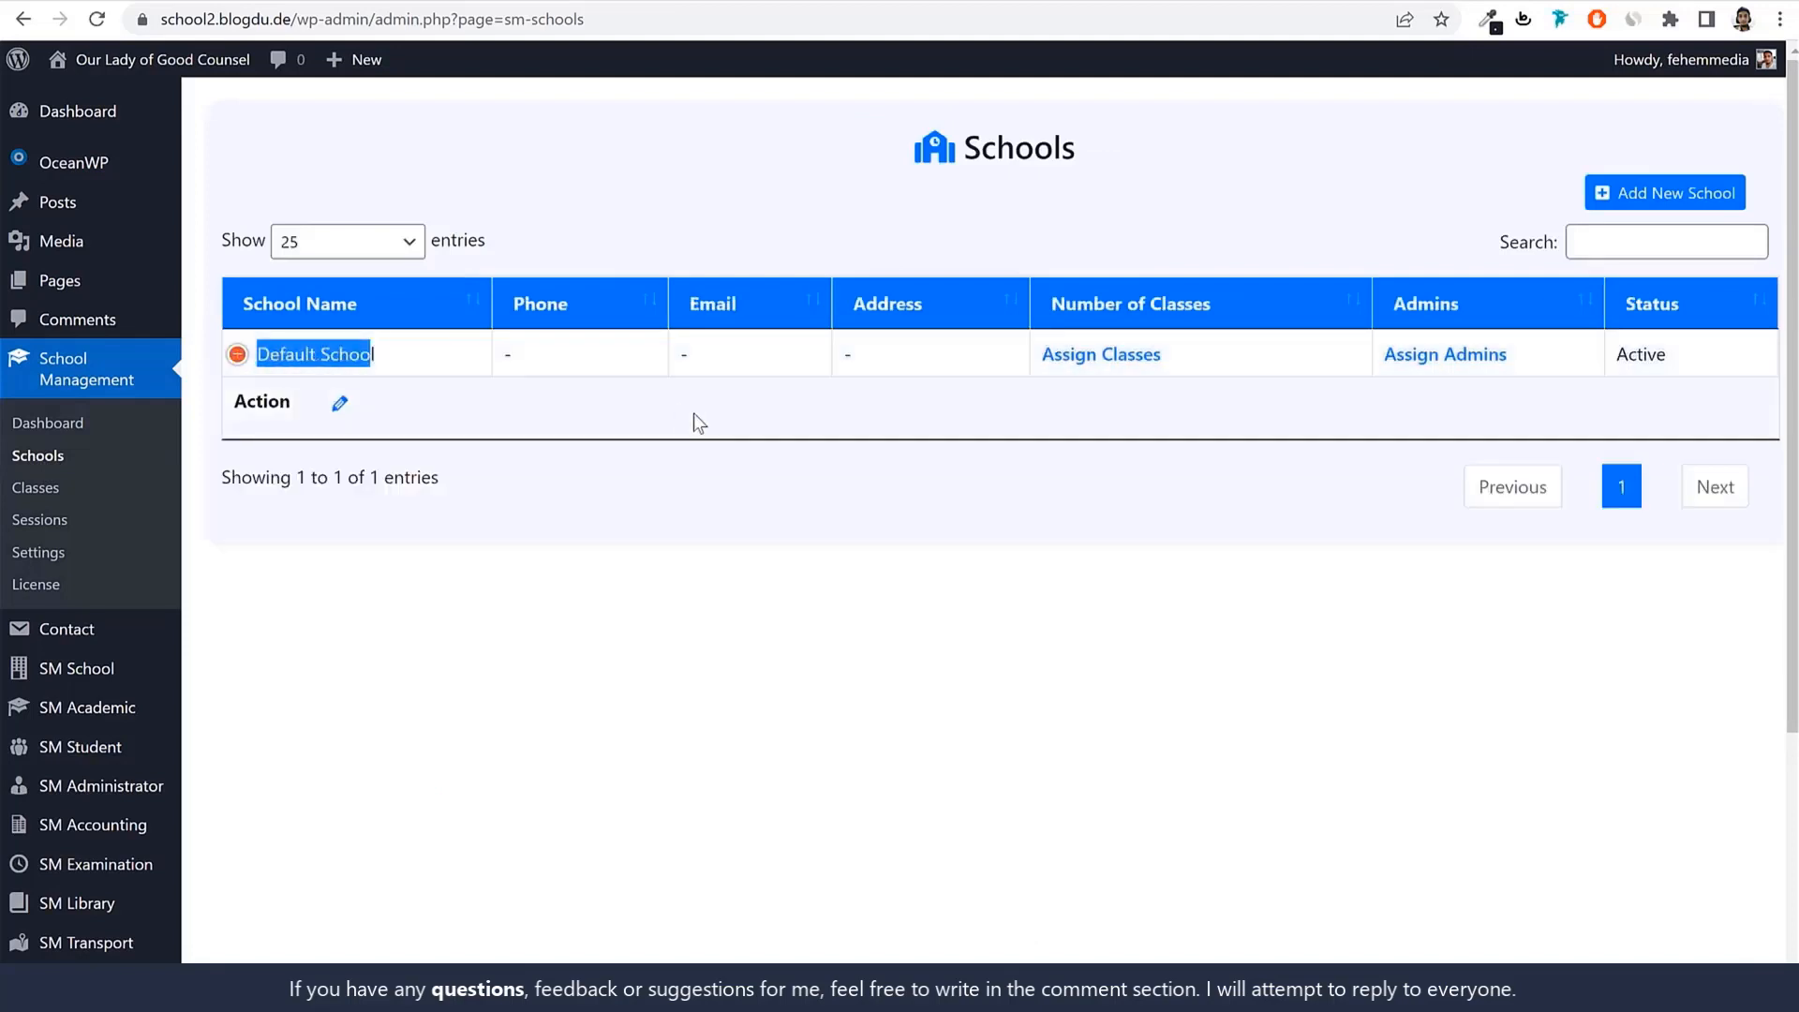
pyautogui.click(339, 405)
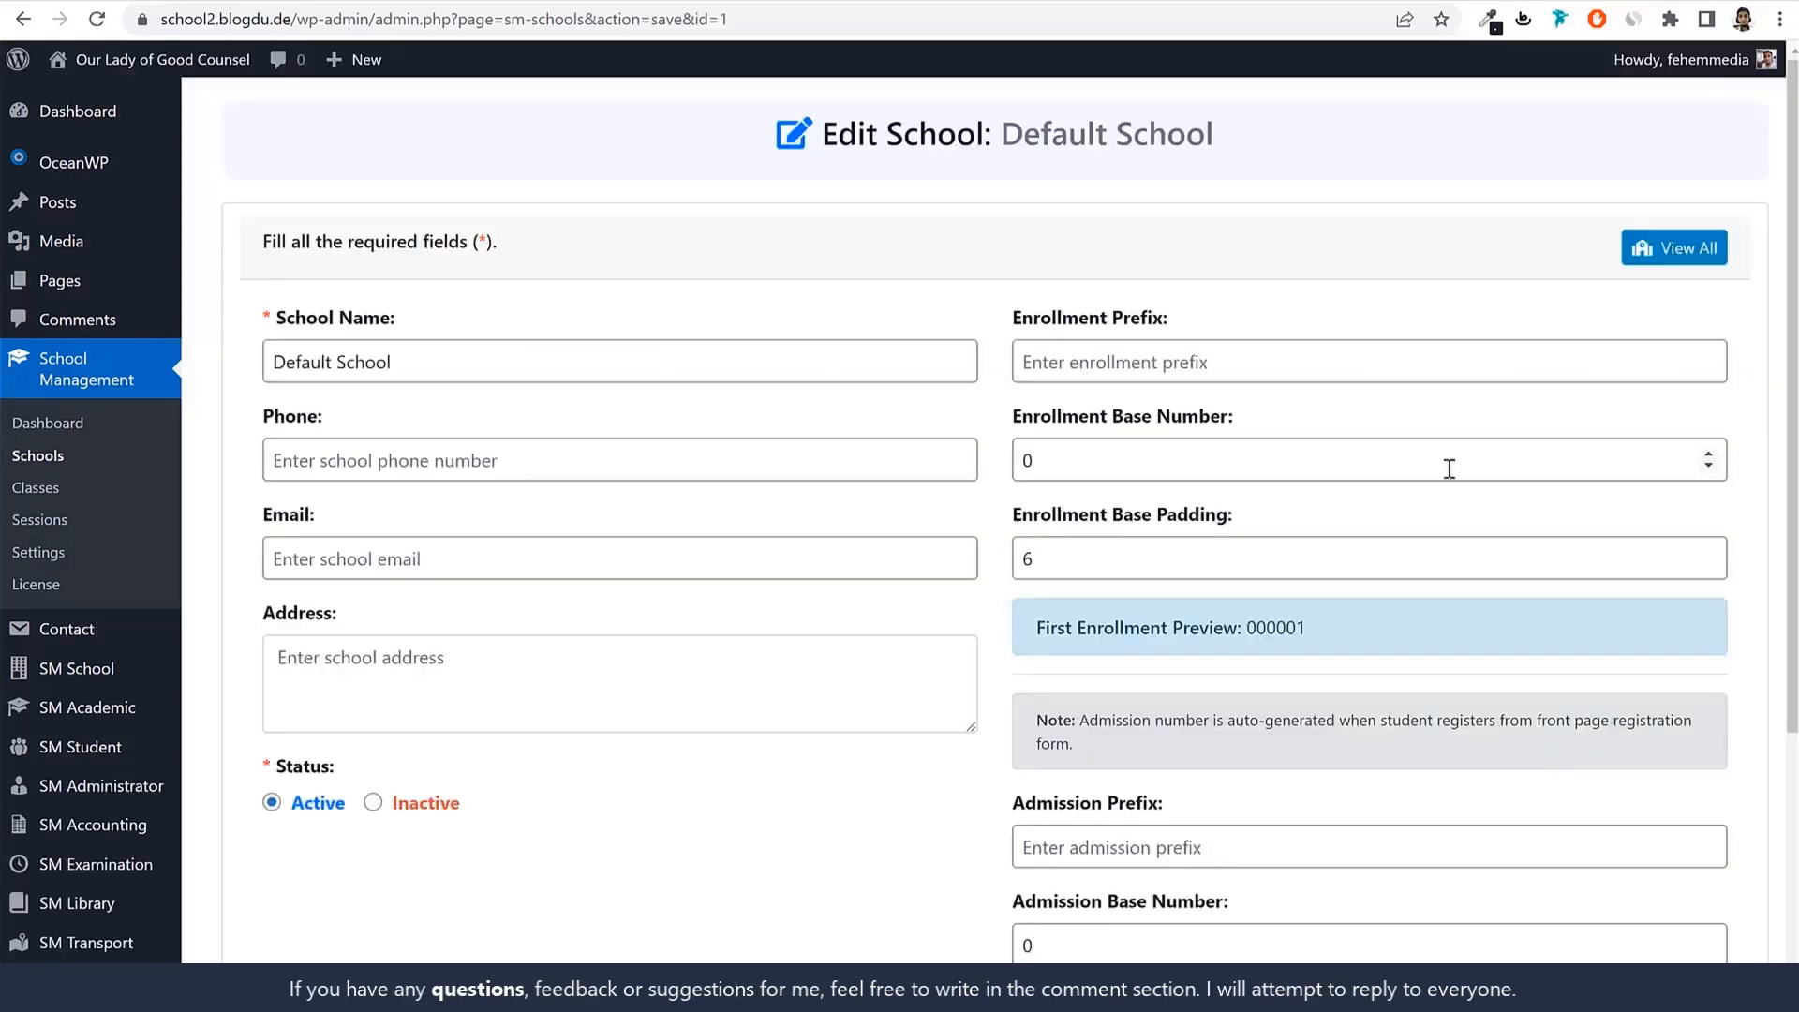
# Replace the School Name with 'Our Lady of Good Counsel - Sion Mumbai'.
pyautogui.click(594, 345)
pyautogui.hotkey('ctrl', 'a')
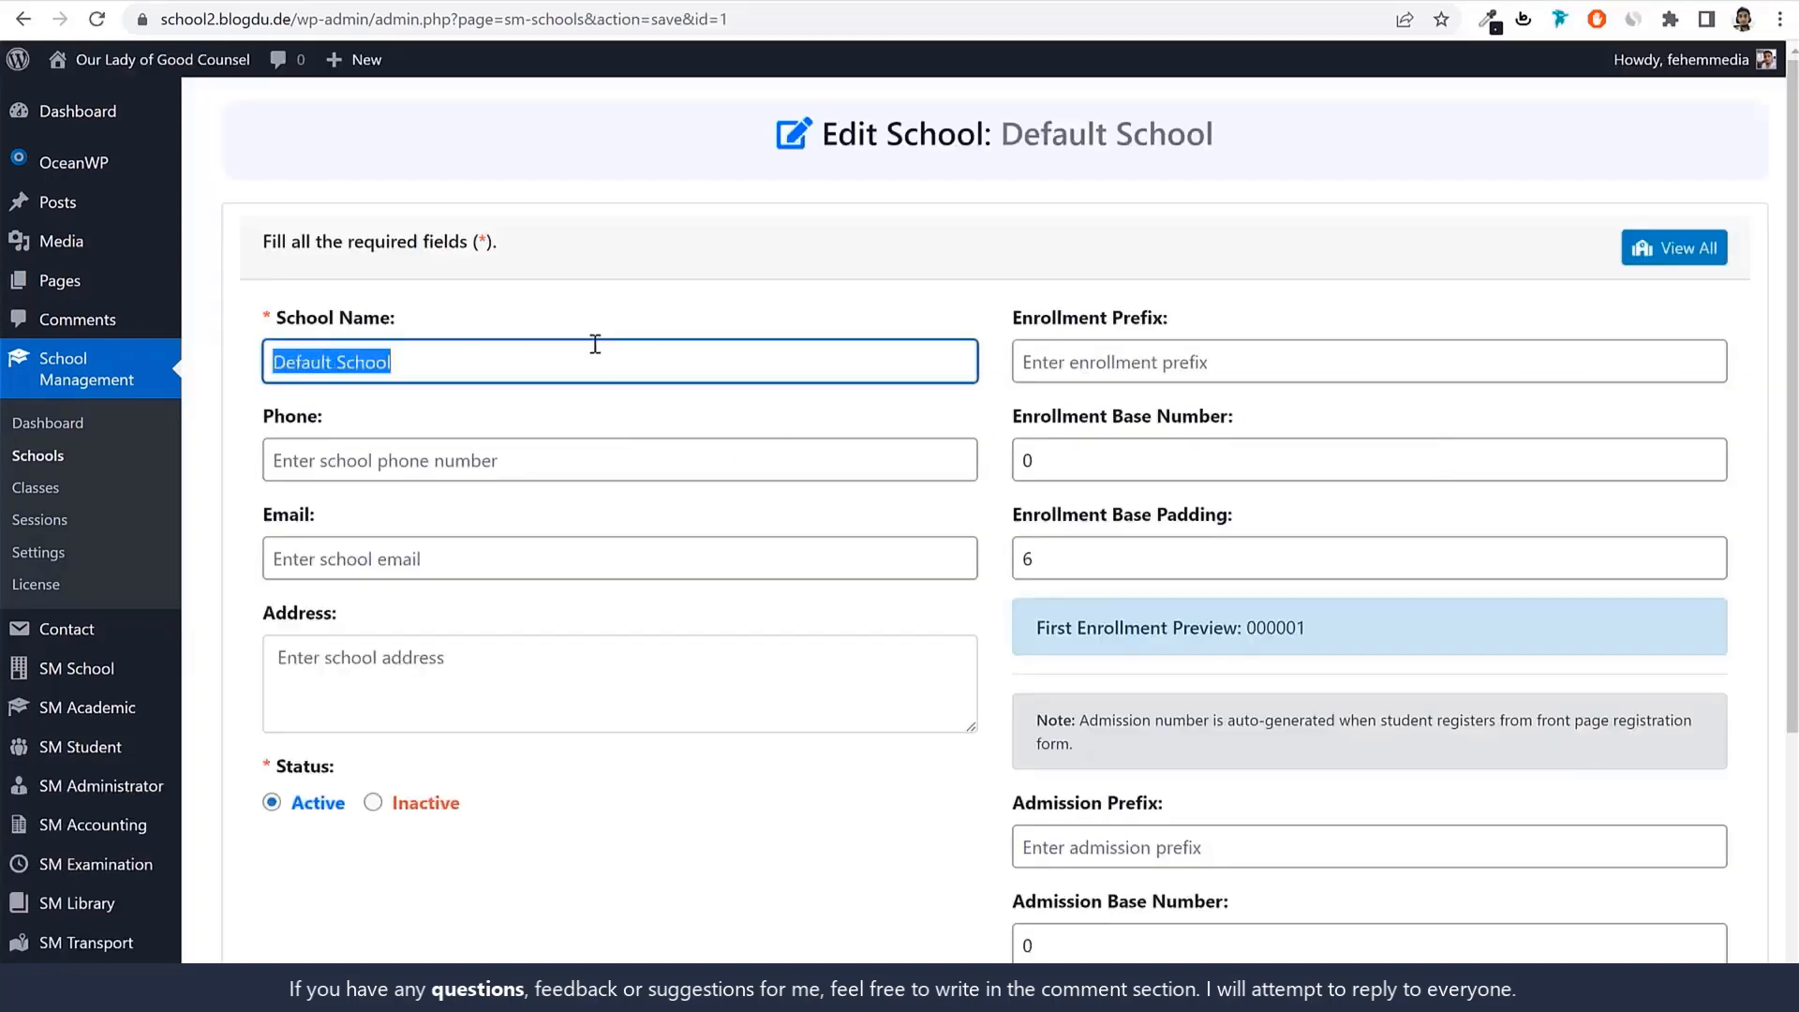
pyautogui.write('Ou')
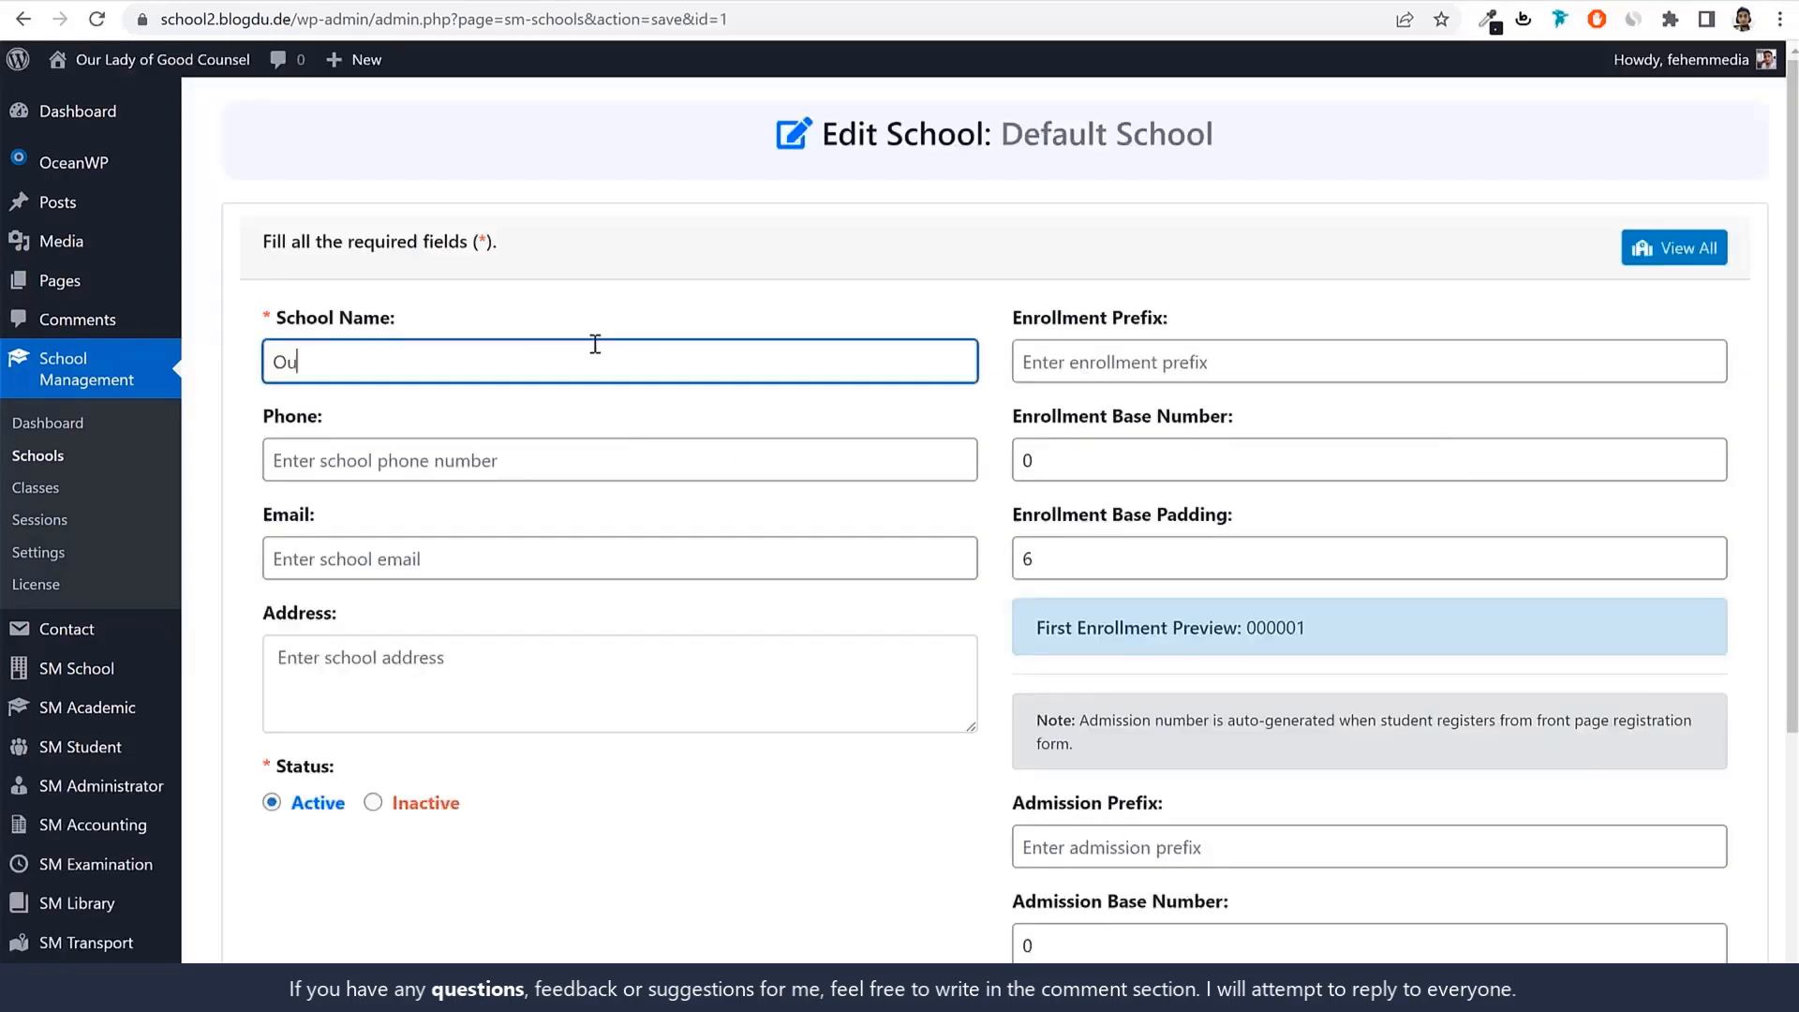
pyautogui.write('r Lady of Good Counsel')
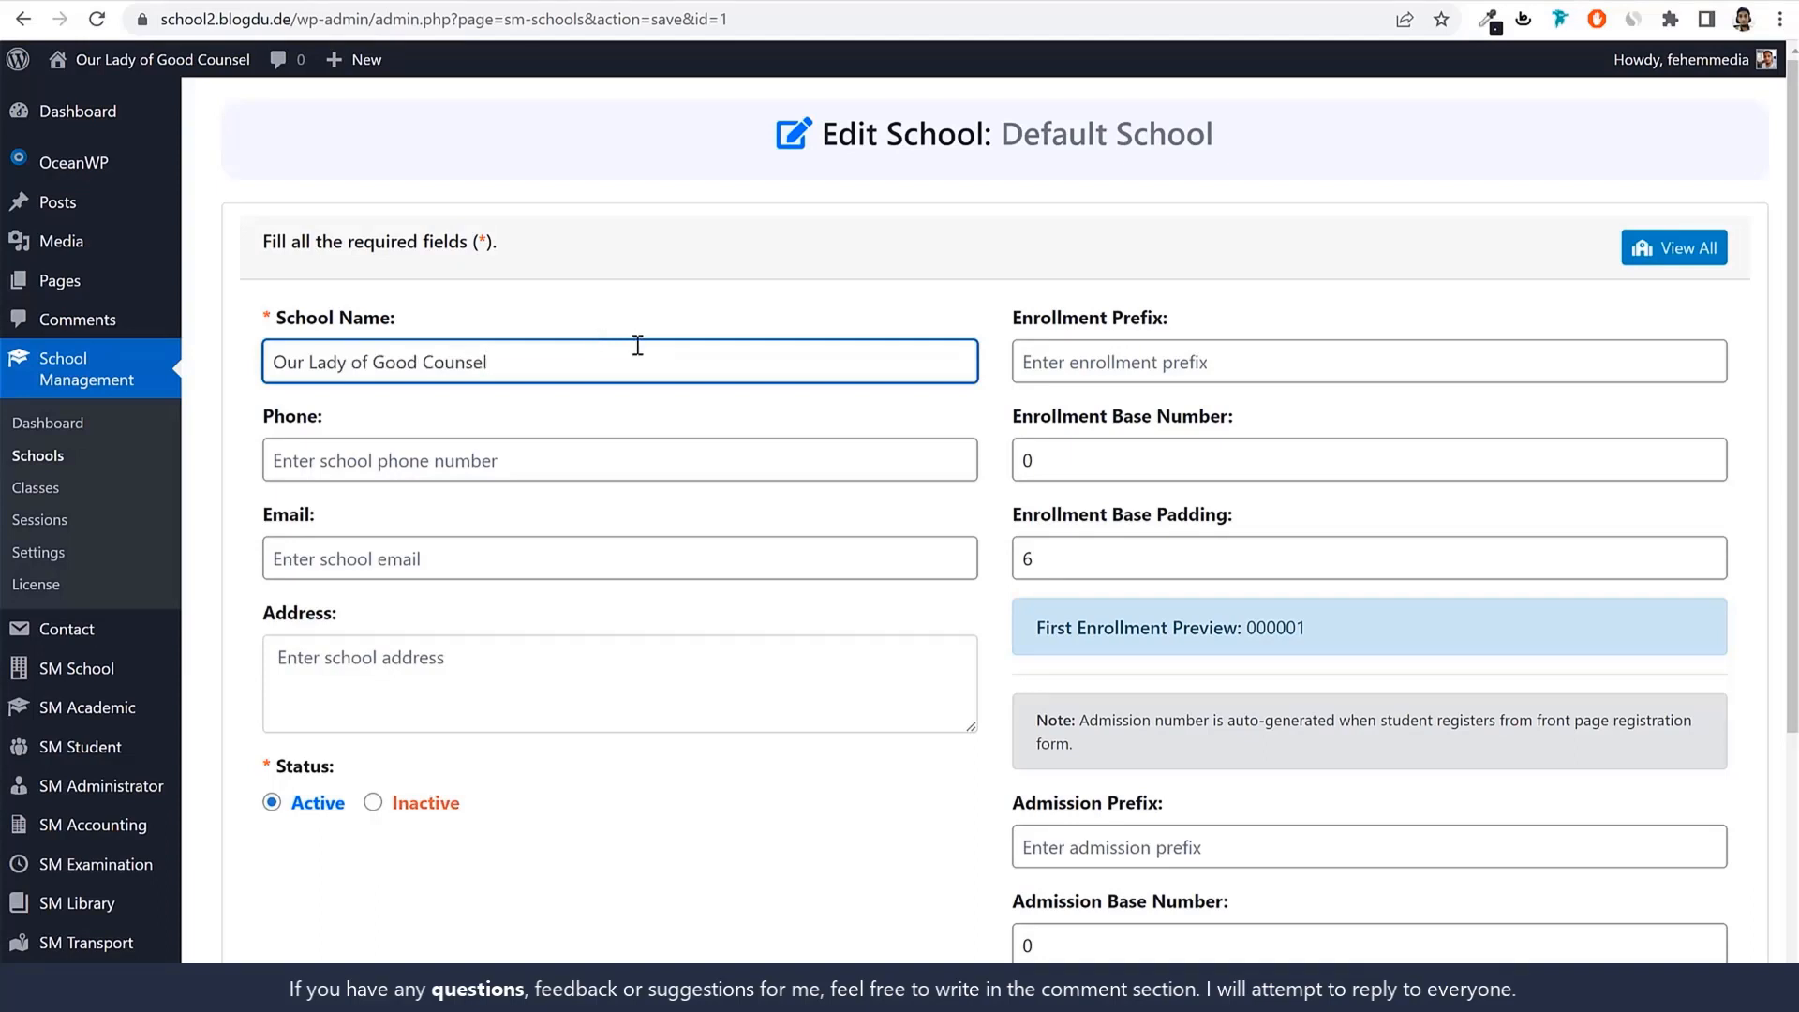
pyautogui.write(' - Sion')
pyautogui.doubleClick(515, 376)
pyautogui.click(590, 369)
pyautogui.write('Muba')
pyautogui.write('mbaiu')
pyautogui.moveTo(1168, 322); pyautogui.dragTo(1003, 321)
pyautogui.click(1274, 310)
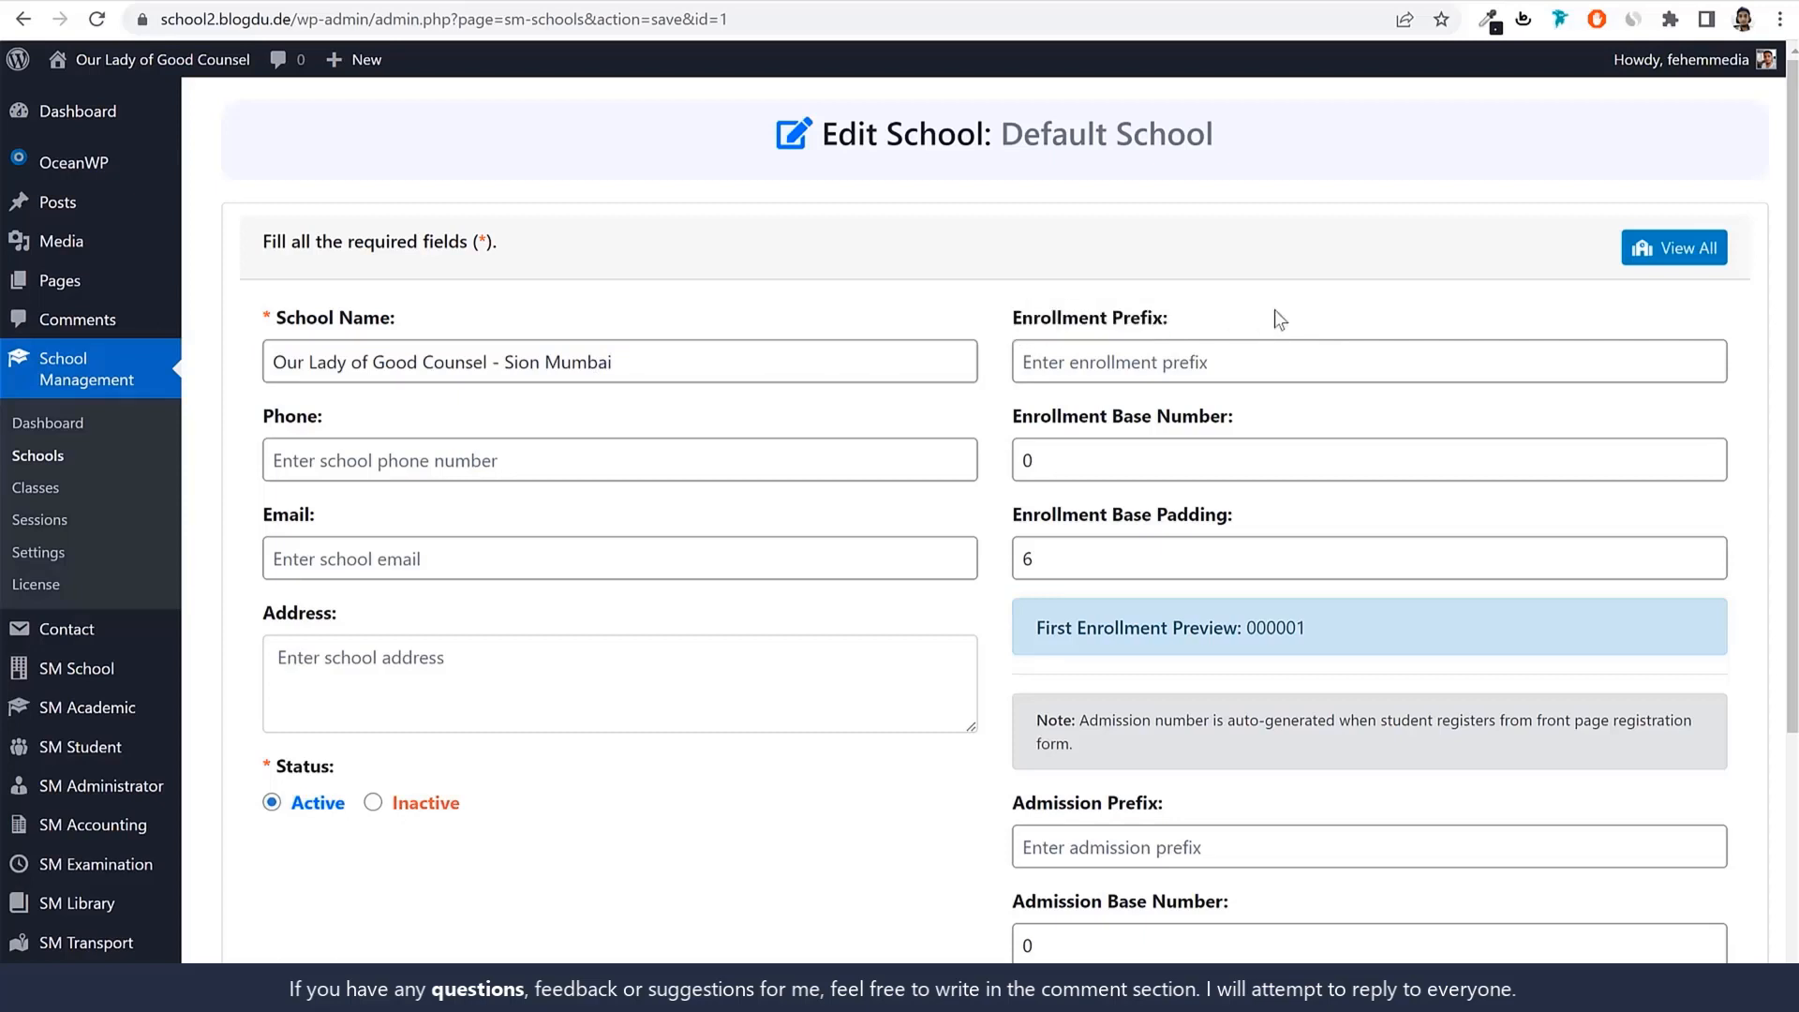
# Enter GR as the school's Enrollment Prefix.
pyautogui.click(1233, 370)
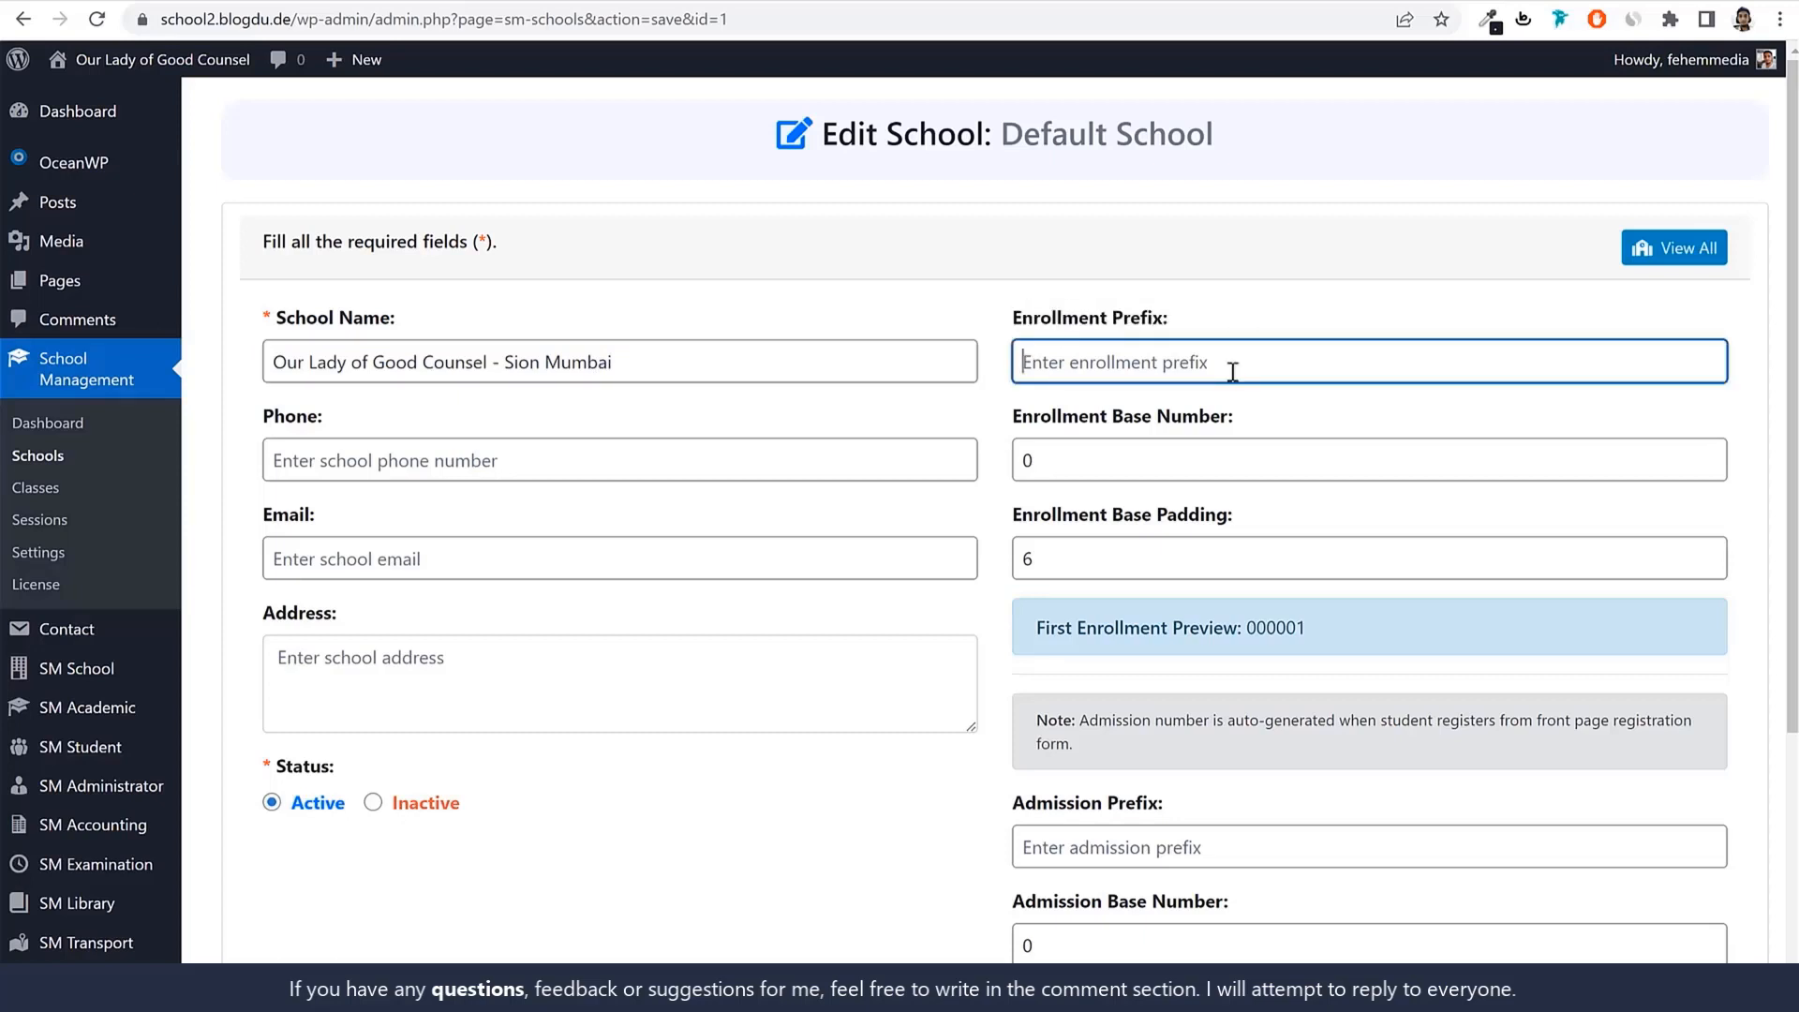
pyautogui.write('A')
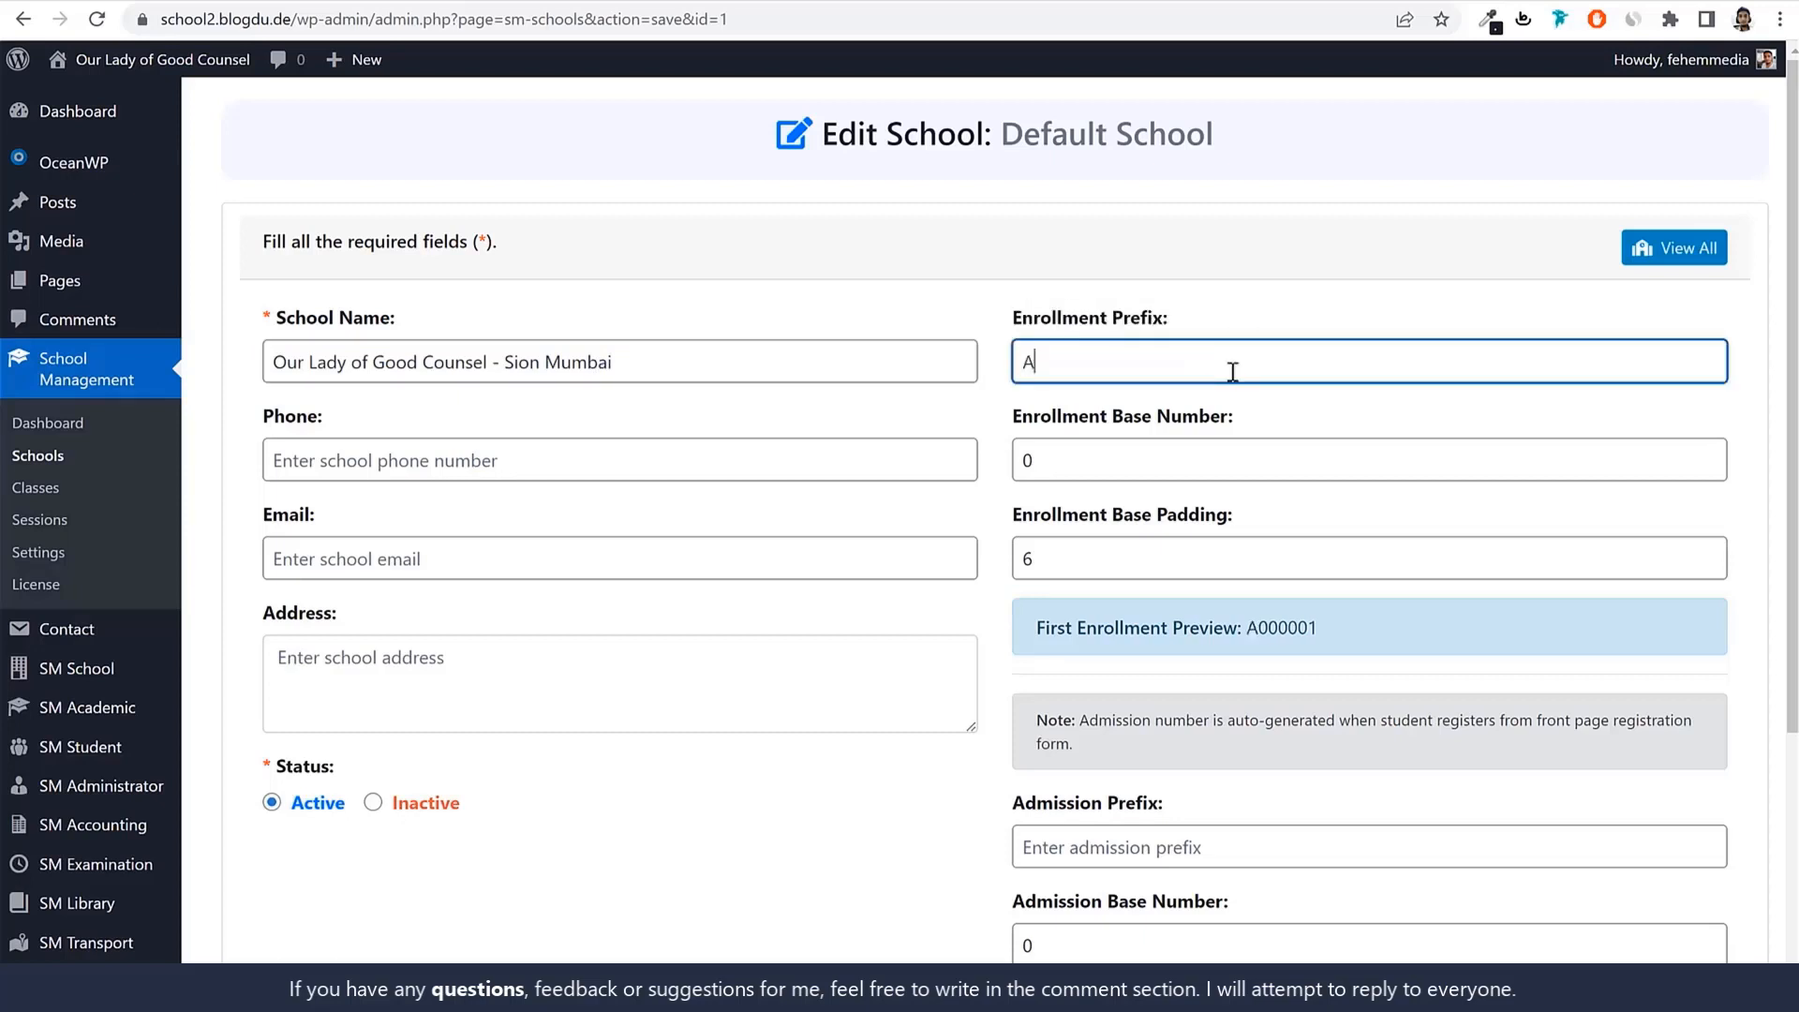
pyautogui.press('BackSpace')
pyautogui.write('GR')
# Point out the GR000001 enrollment preview, the base number and the padding value 6.
pyautogui.moveTo(1053, 627); pyautogui.dragTo(1245, 628)
pyautogui.click(1255, 629)
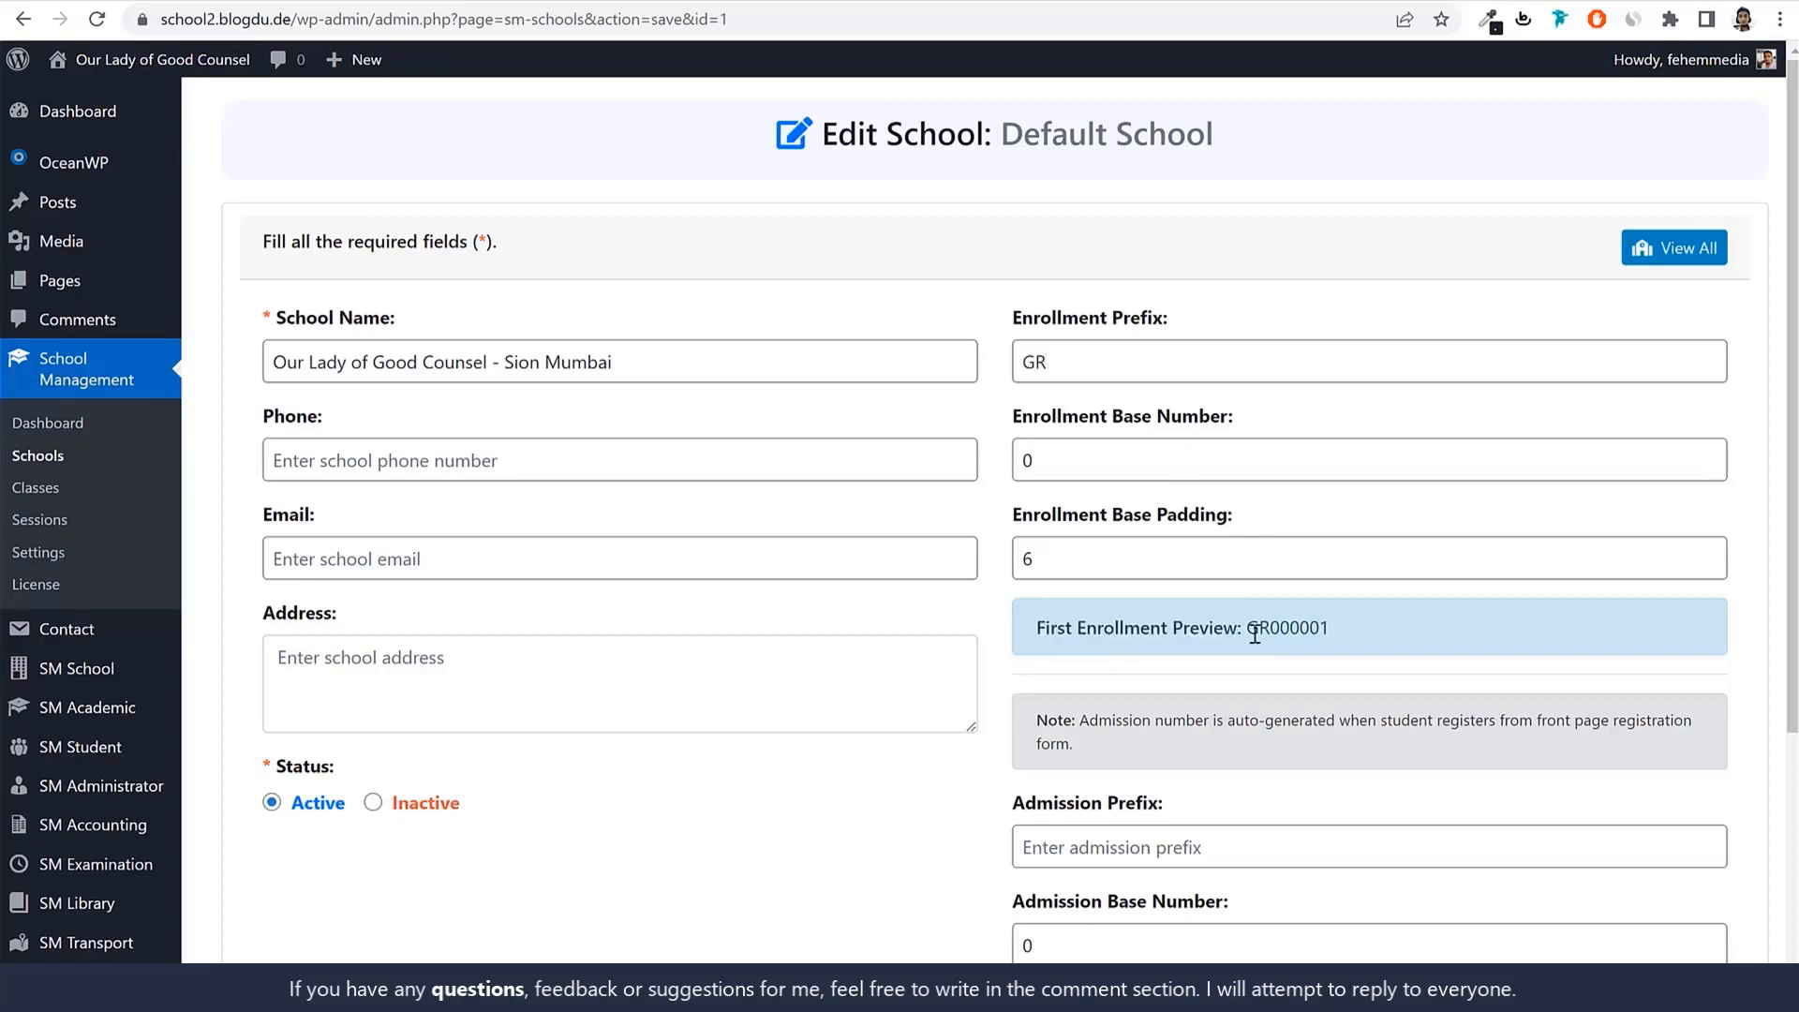
pyautogui.doubleClick(1340, 627)
pyautogui.click(1385, 626)
pyautogui.moveTo(1087, 629); pyautogui.dragTo(1272, 630)
pyautogui.moveTo(1117, 354); pyautogui.dragTo(970, 371)
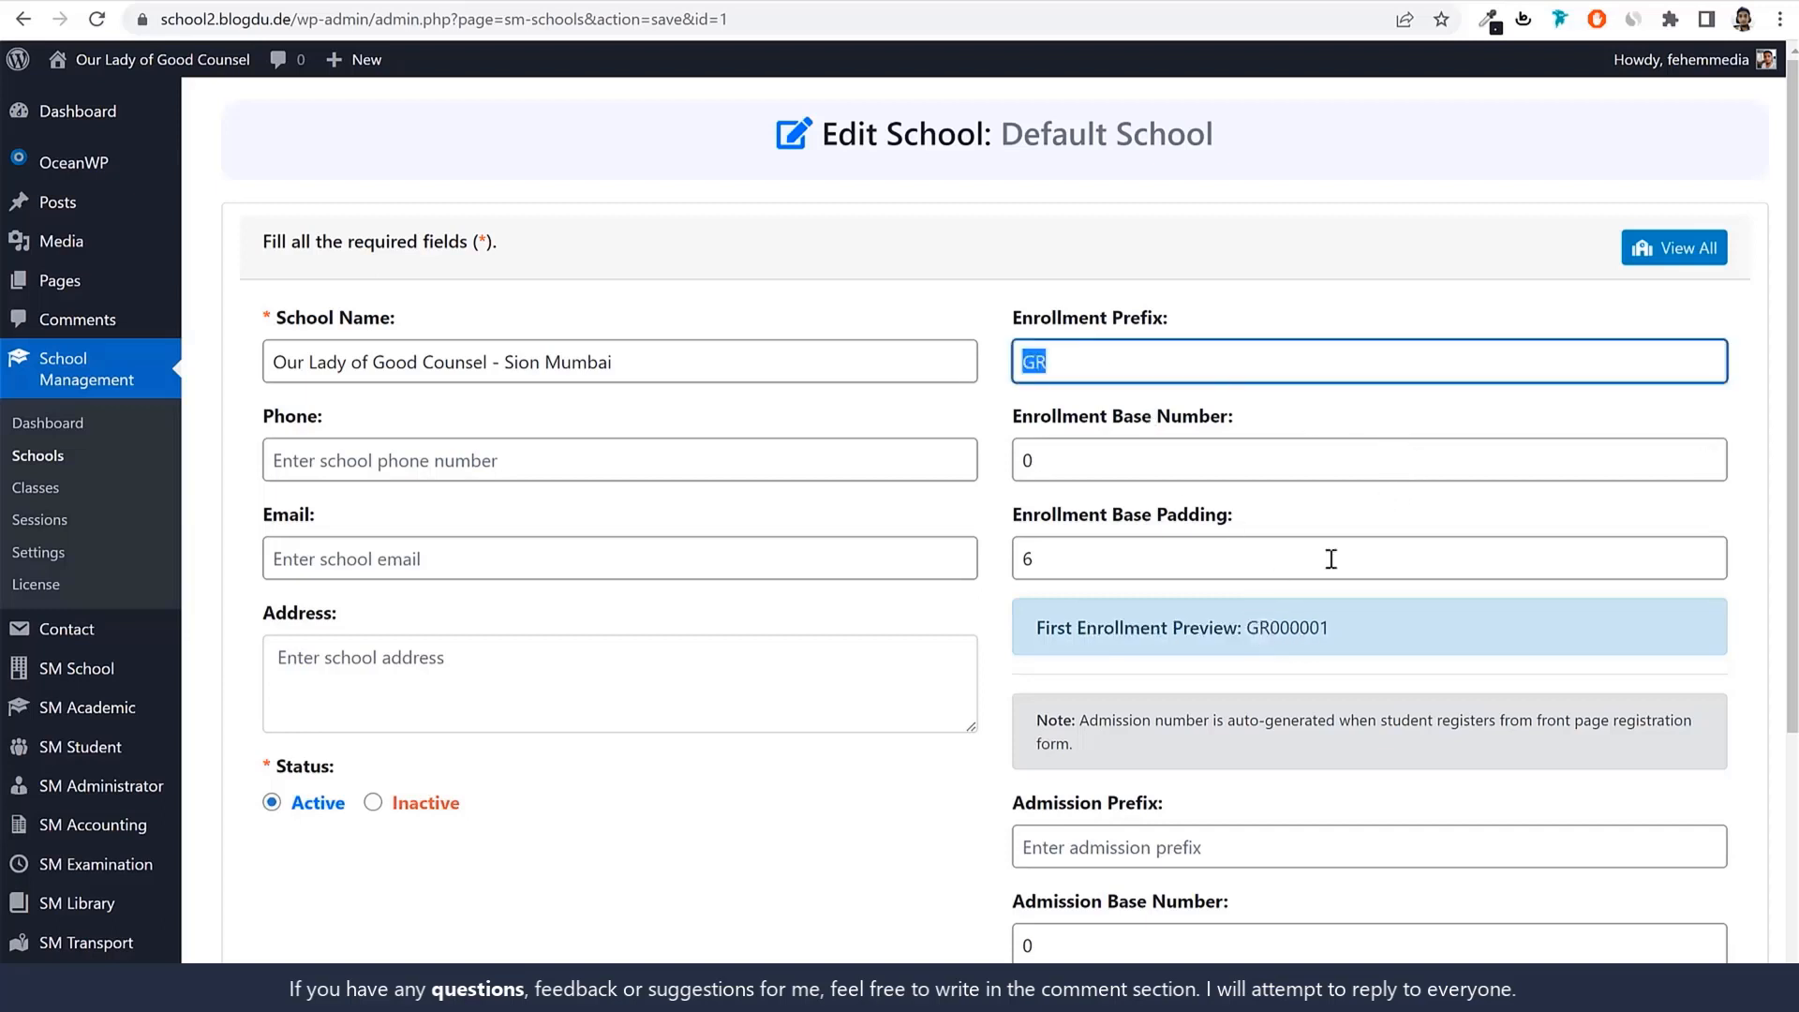
pyautogui.moveTo(1109, 418); pyautogui.dragTo(1228, 431)
pyautogui.moveTo(1261, 629); pyautogui.dragTo(1327, 629)
pyautogui.click(1320, 628)
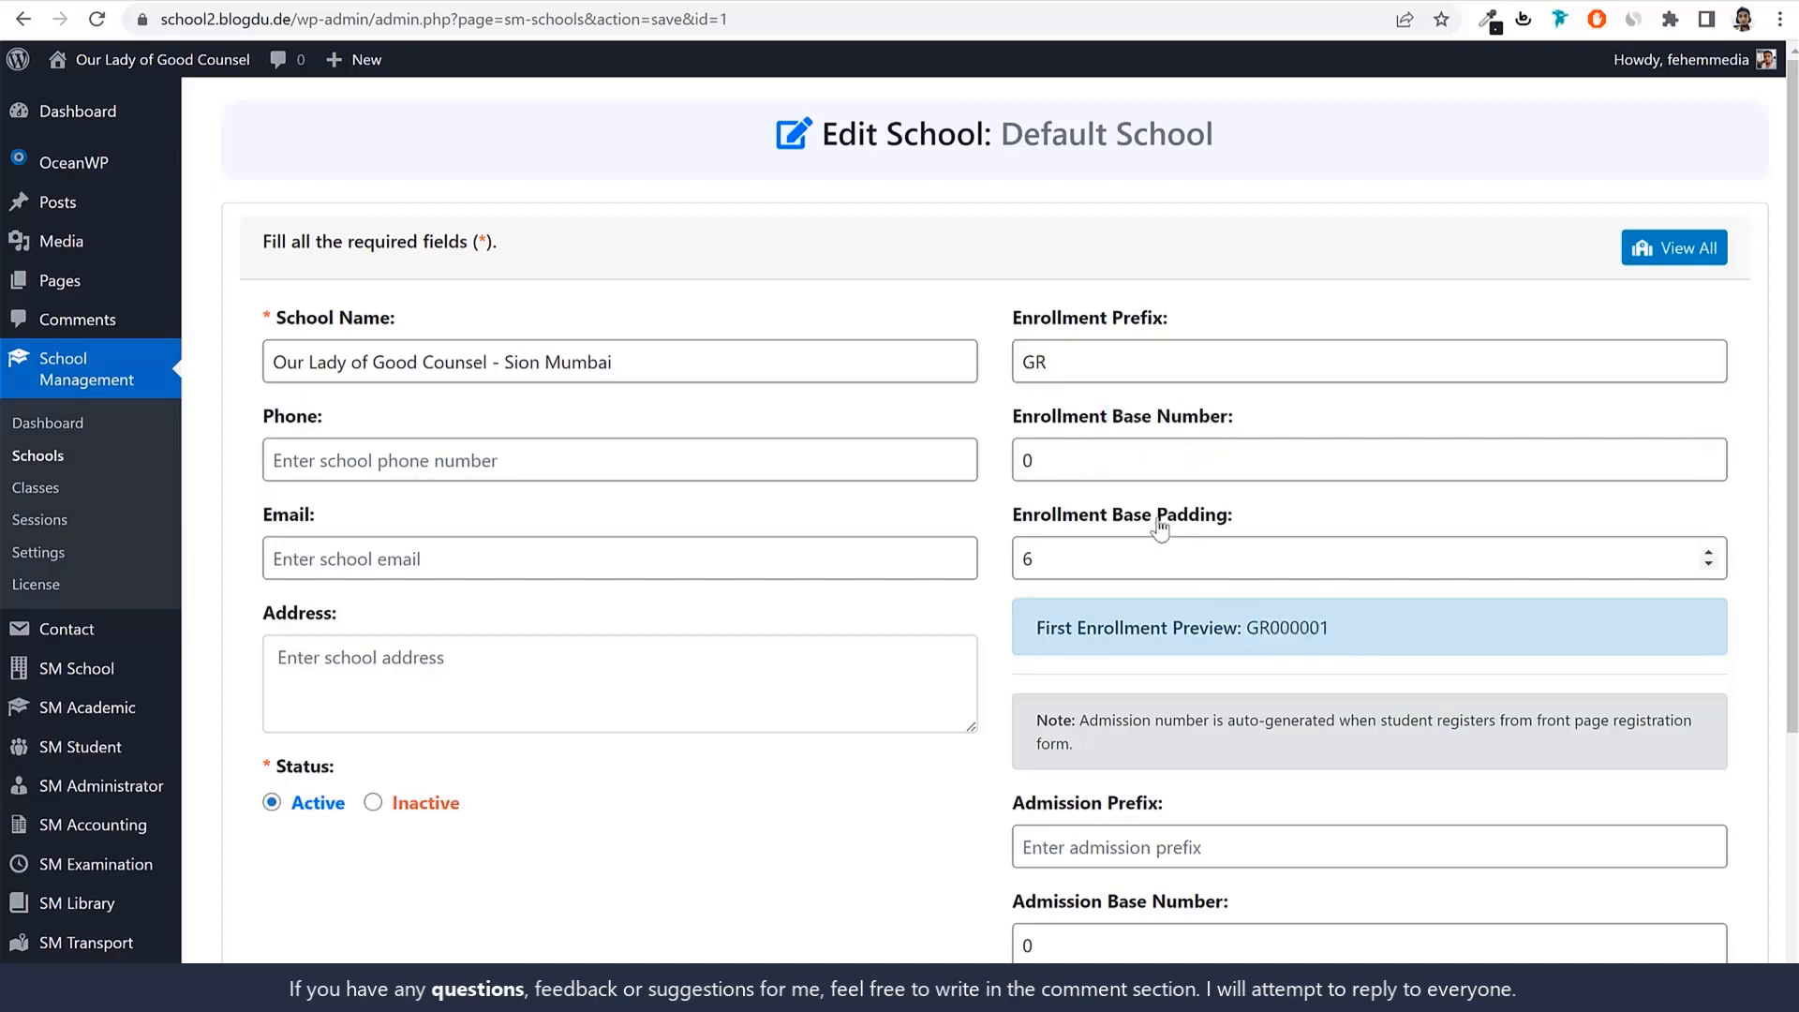
pyautogui.moveTo(1015, 562); pyautogui.dragTo(1348, 634)
pyautogui.click(1309, 626)
pyautogui.click(1348, 633)
# Enter Ad as the Admission Prefix so the admission preview reads Ad000001.
pyautogui.scroll(-4, 1391, 641)
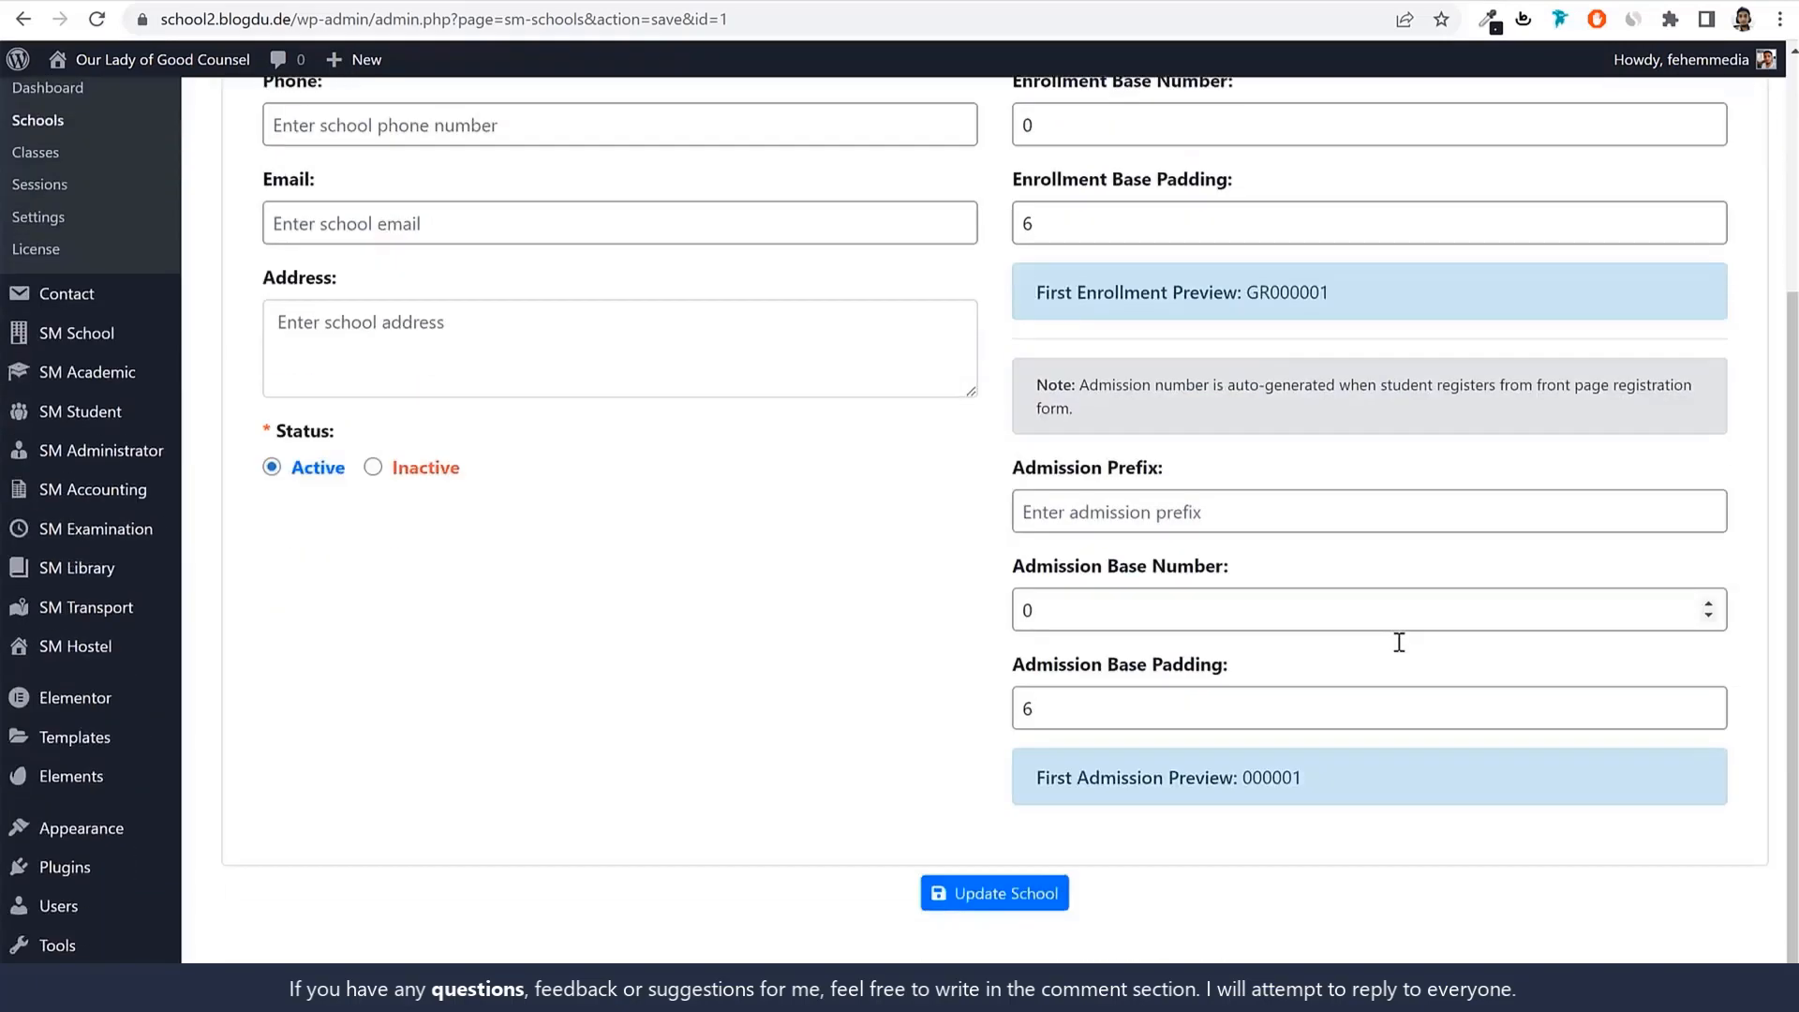
pyautogui.click(1164, 464)
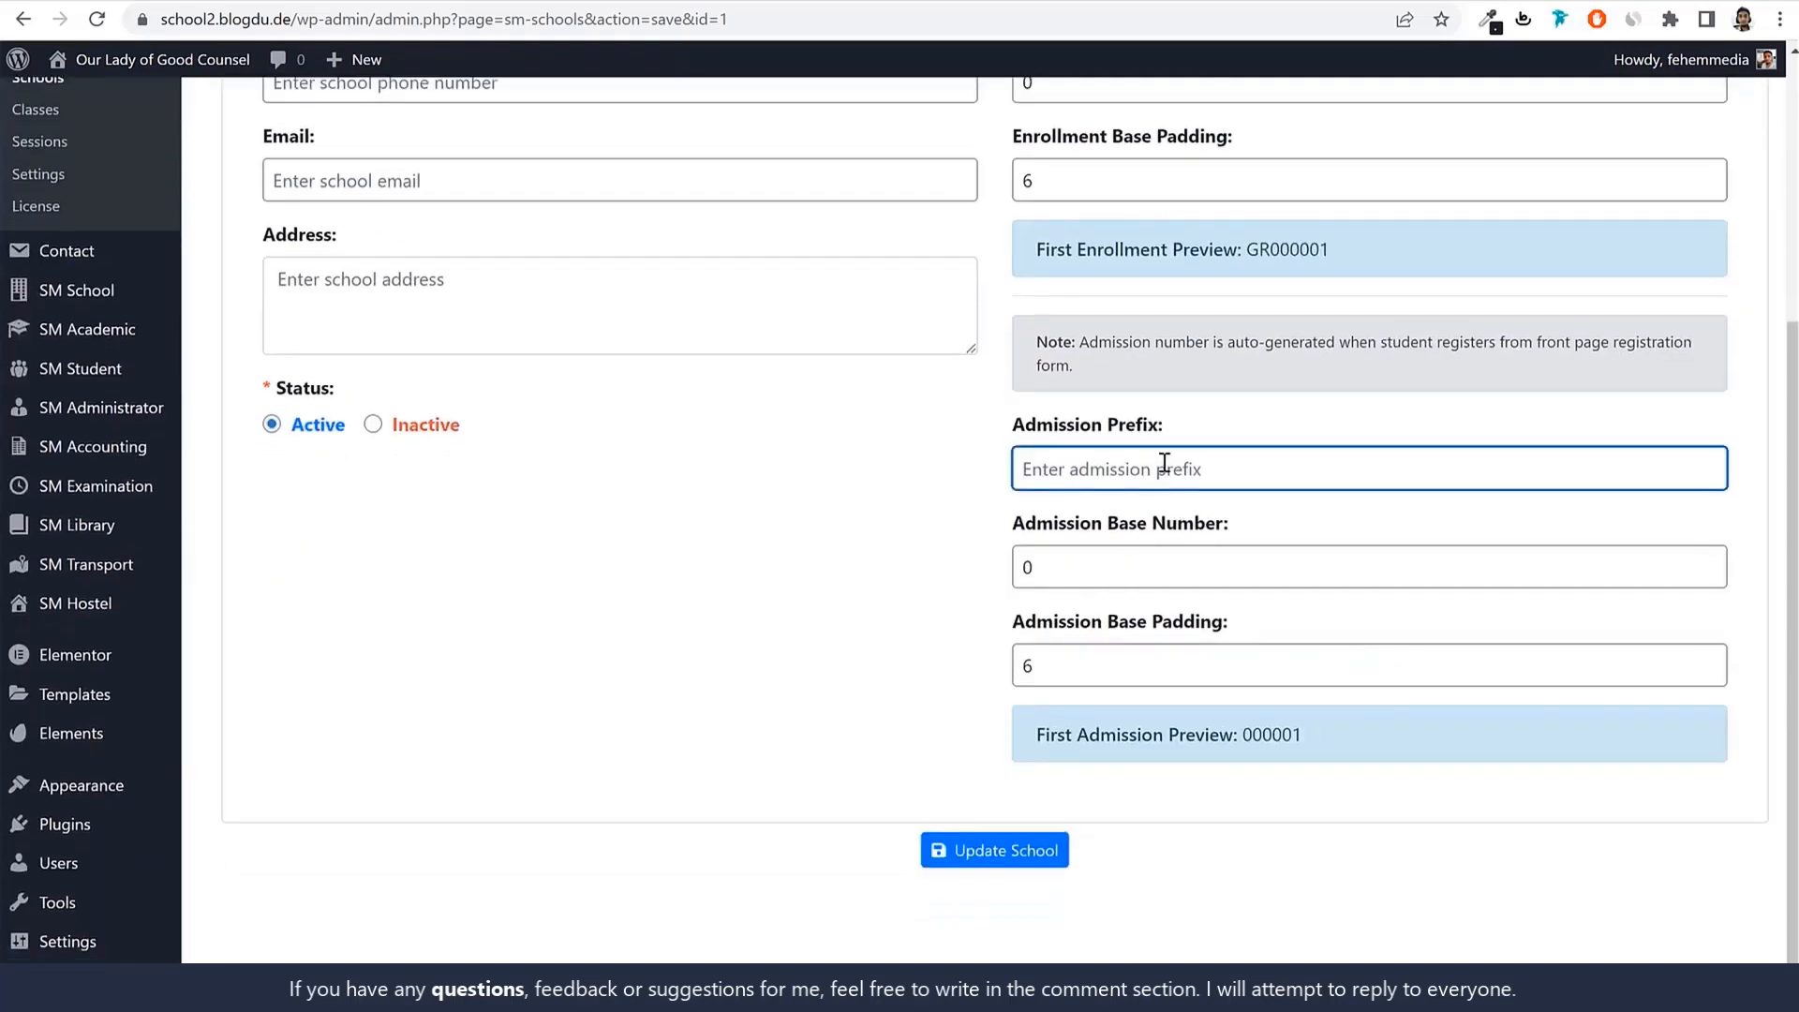
pyautogui.write('S')
pyautogui.press('BackSpace')
pyautogui.write('Ad')
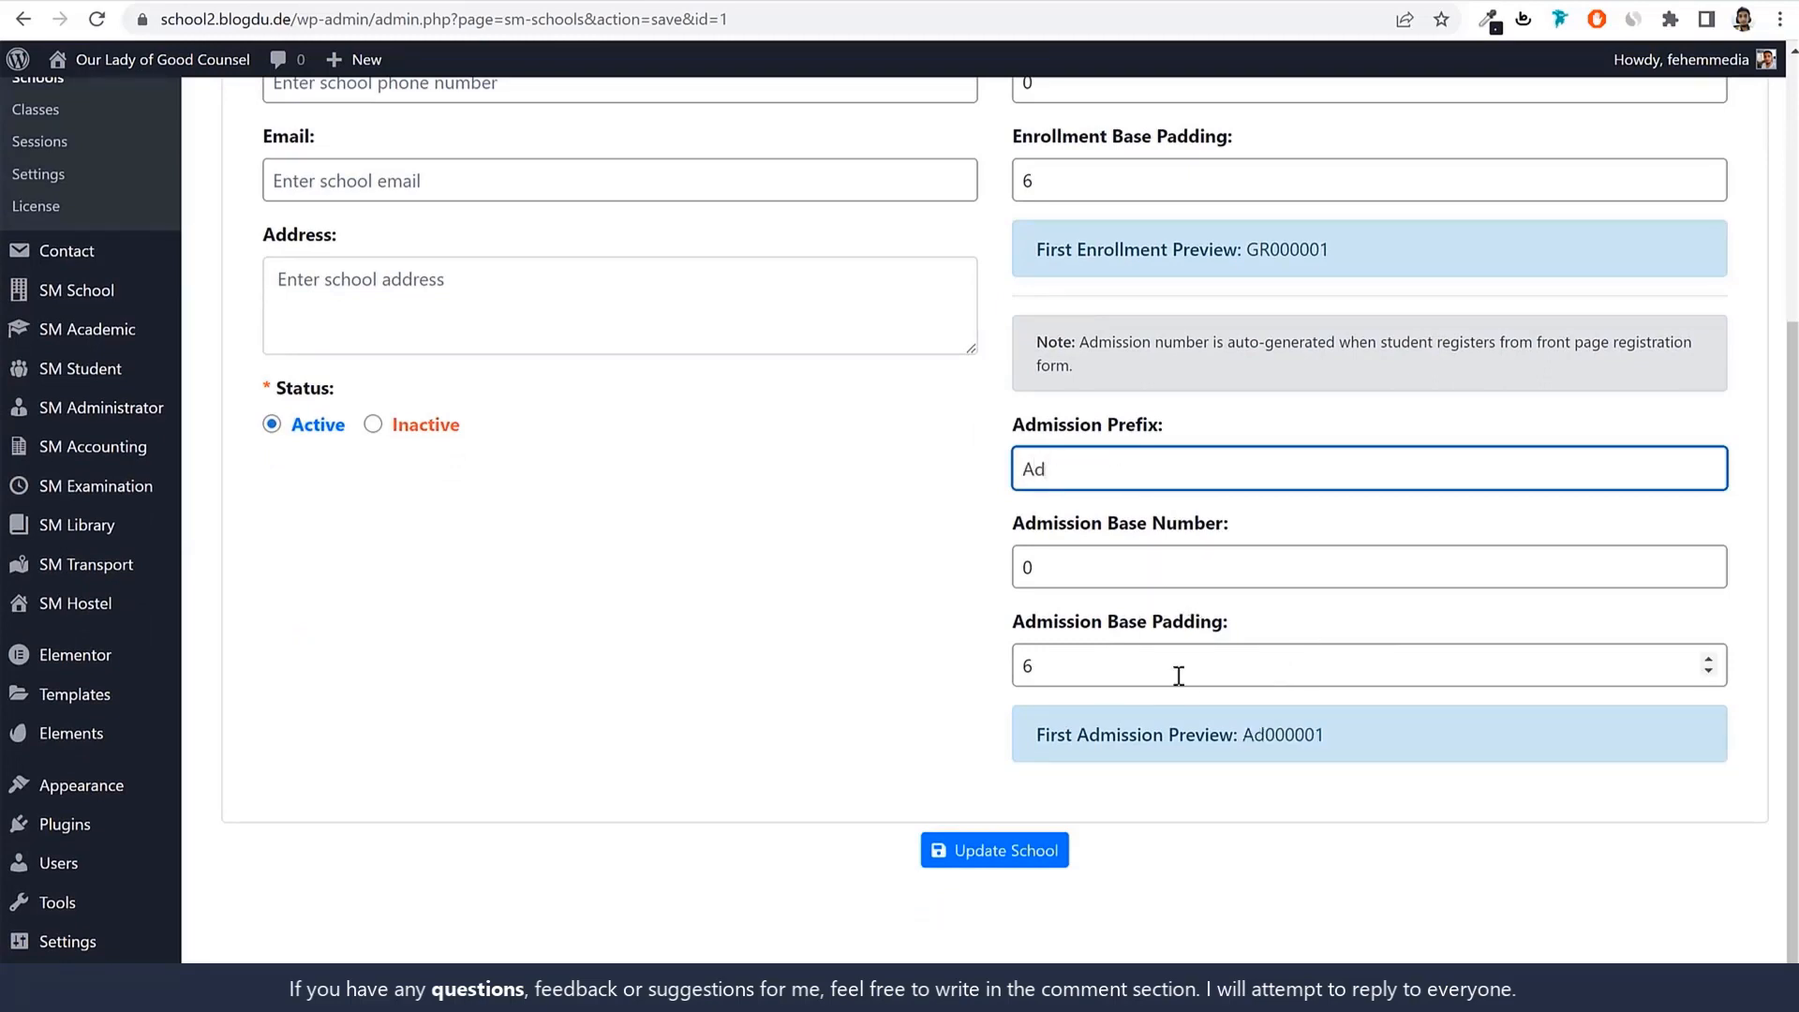
pyautogui.moveTo(1265, 735); pyautogui.dragTo(1390, 735)
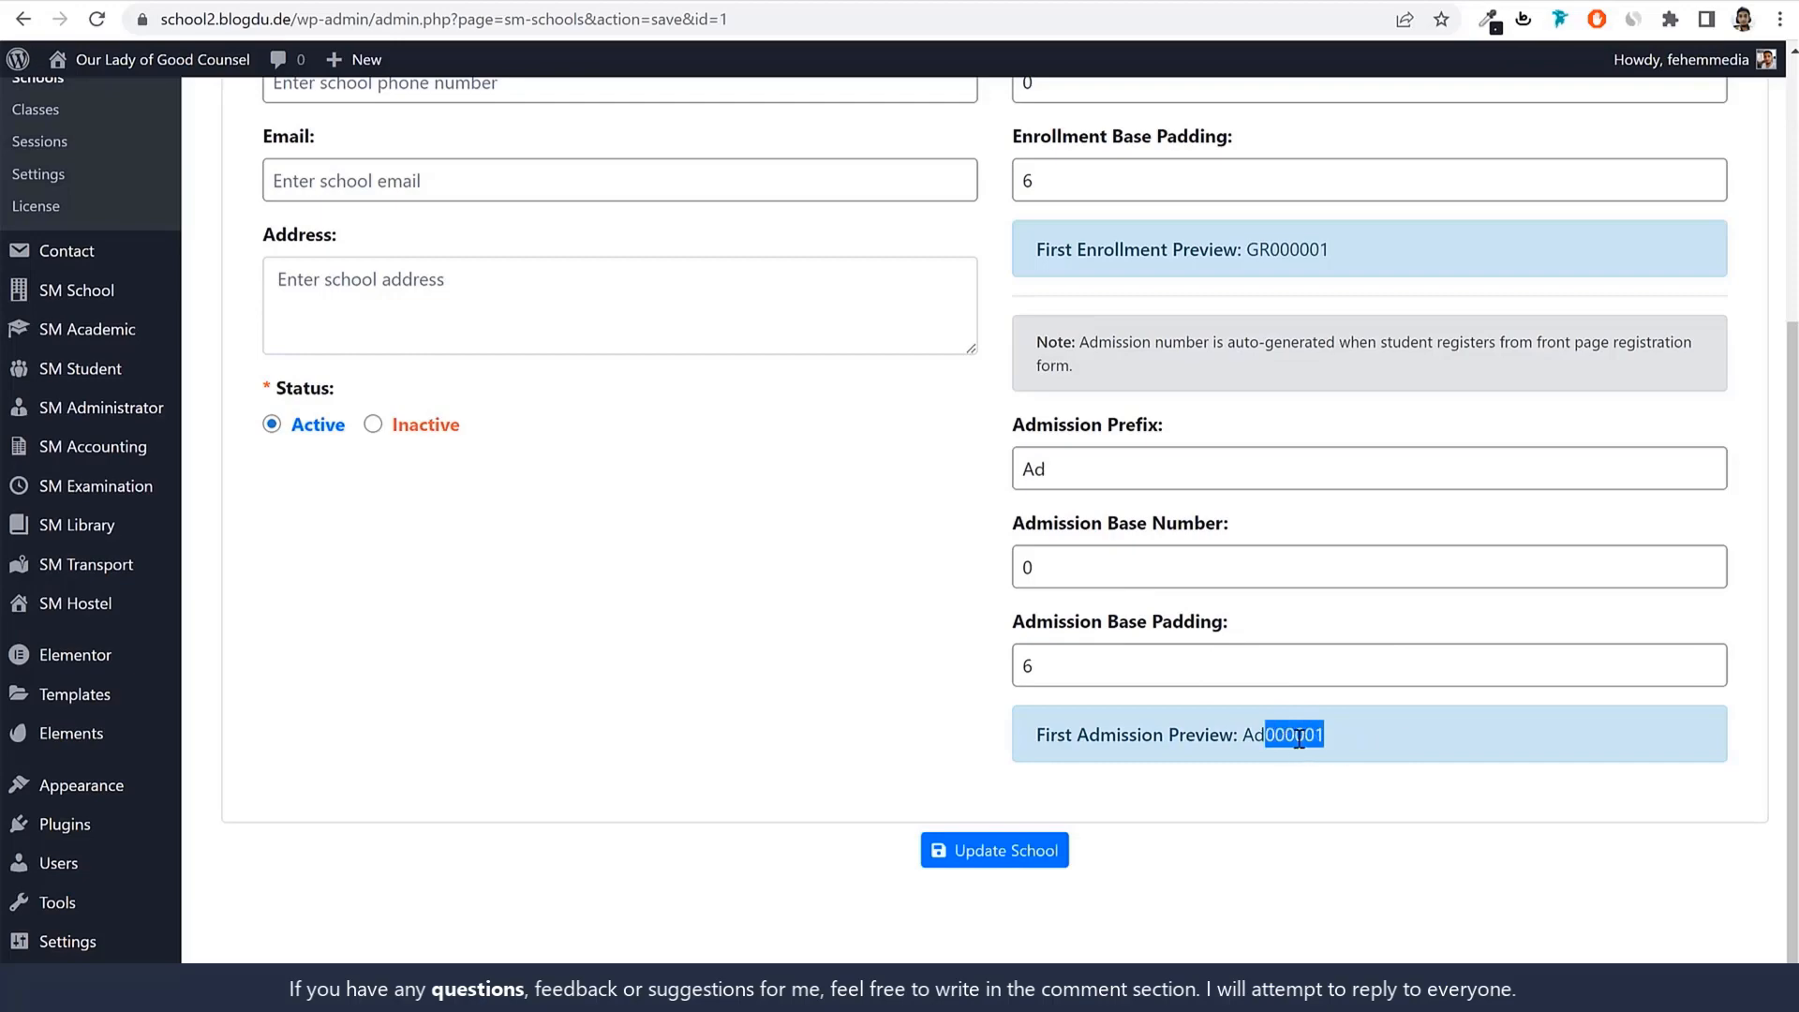
pyautogui.scroll(4, 1314, 751)
pyautogui.click(532, 478)
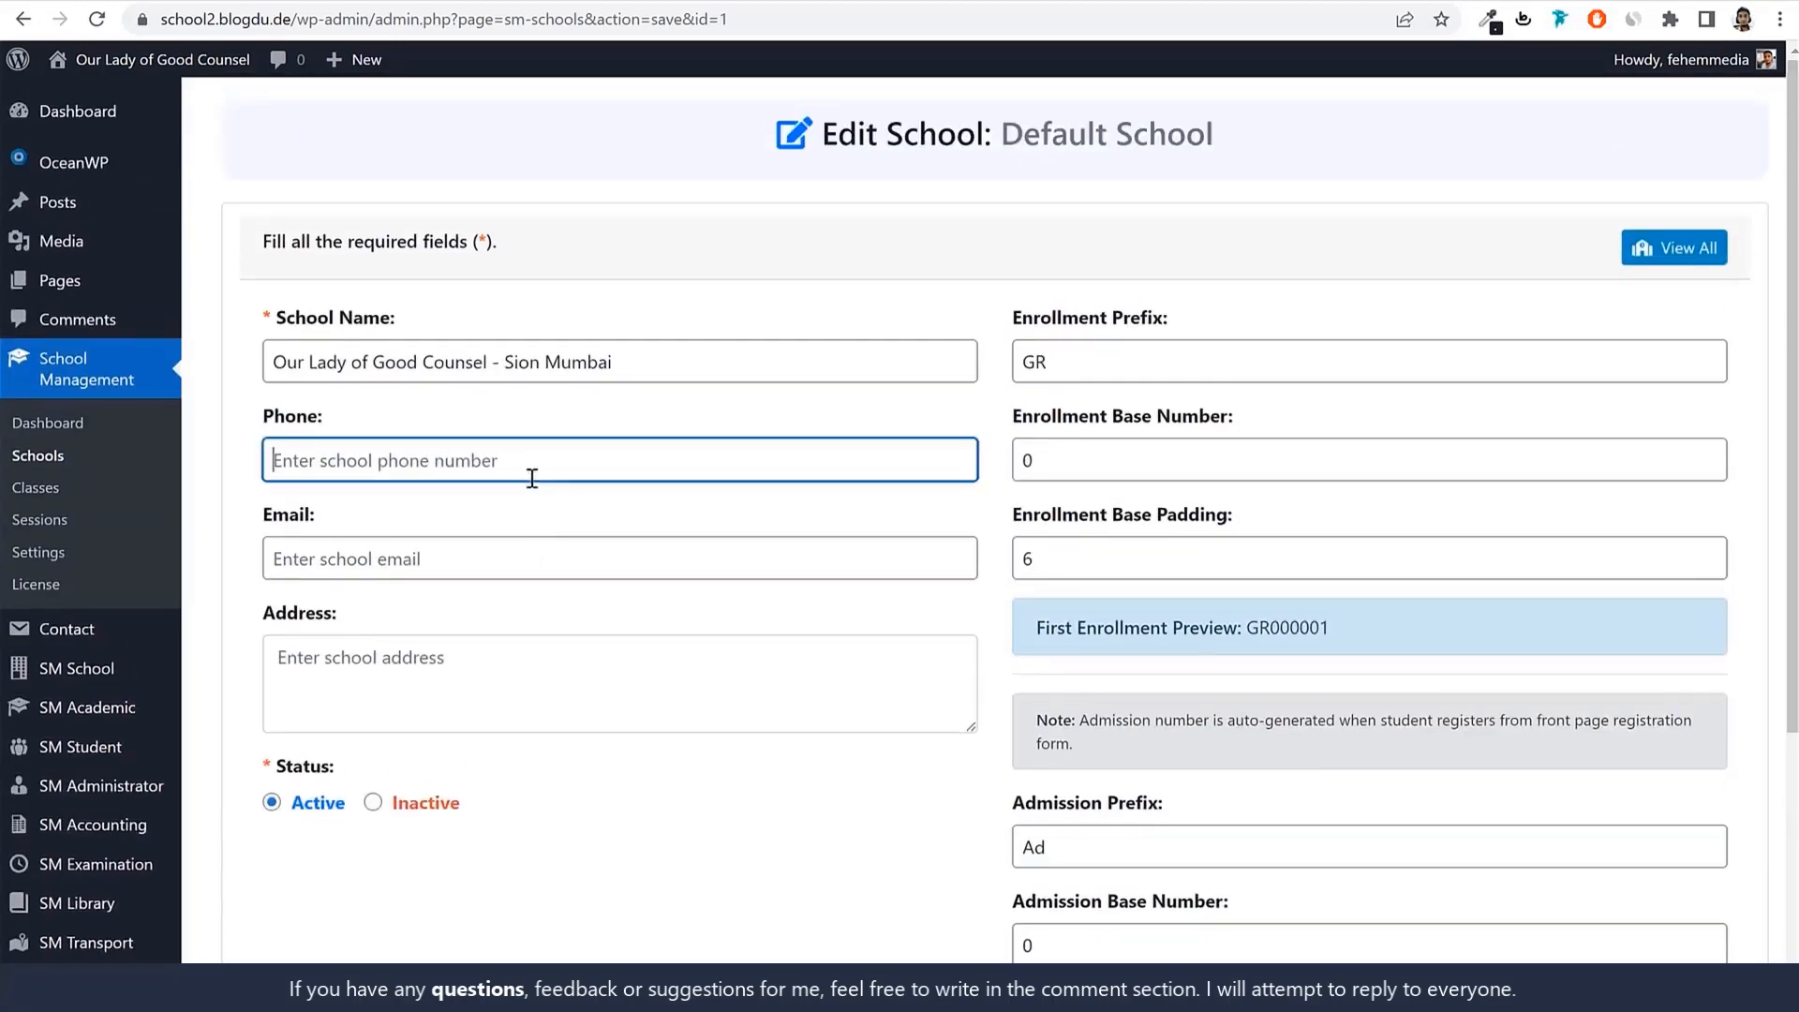
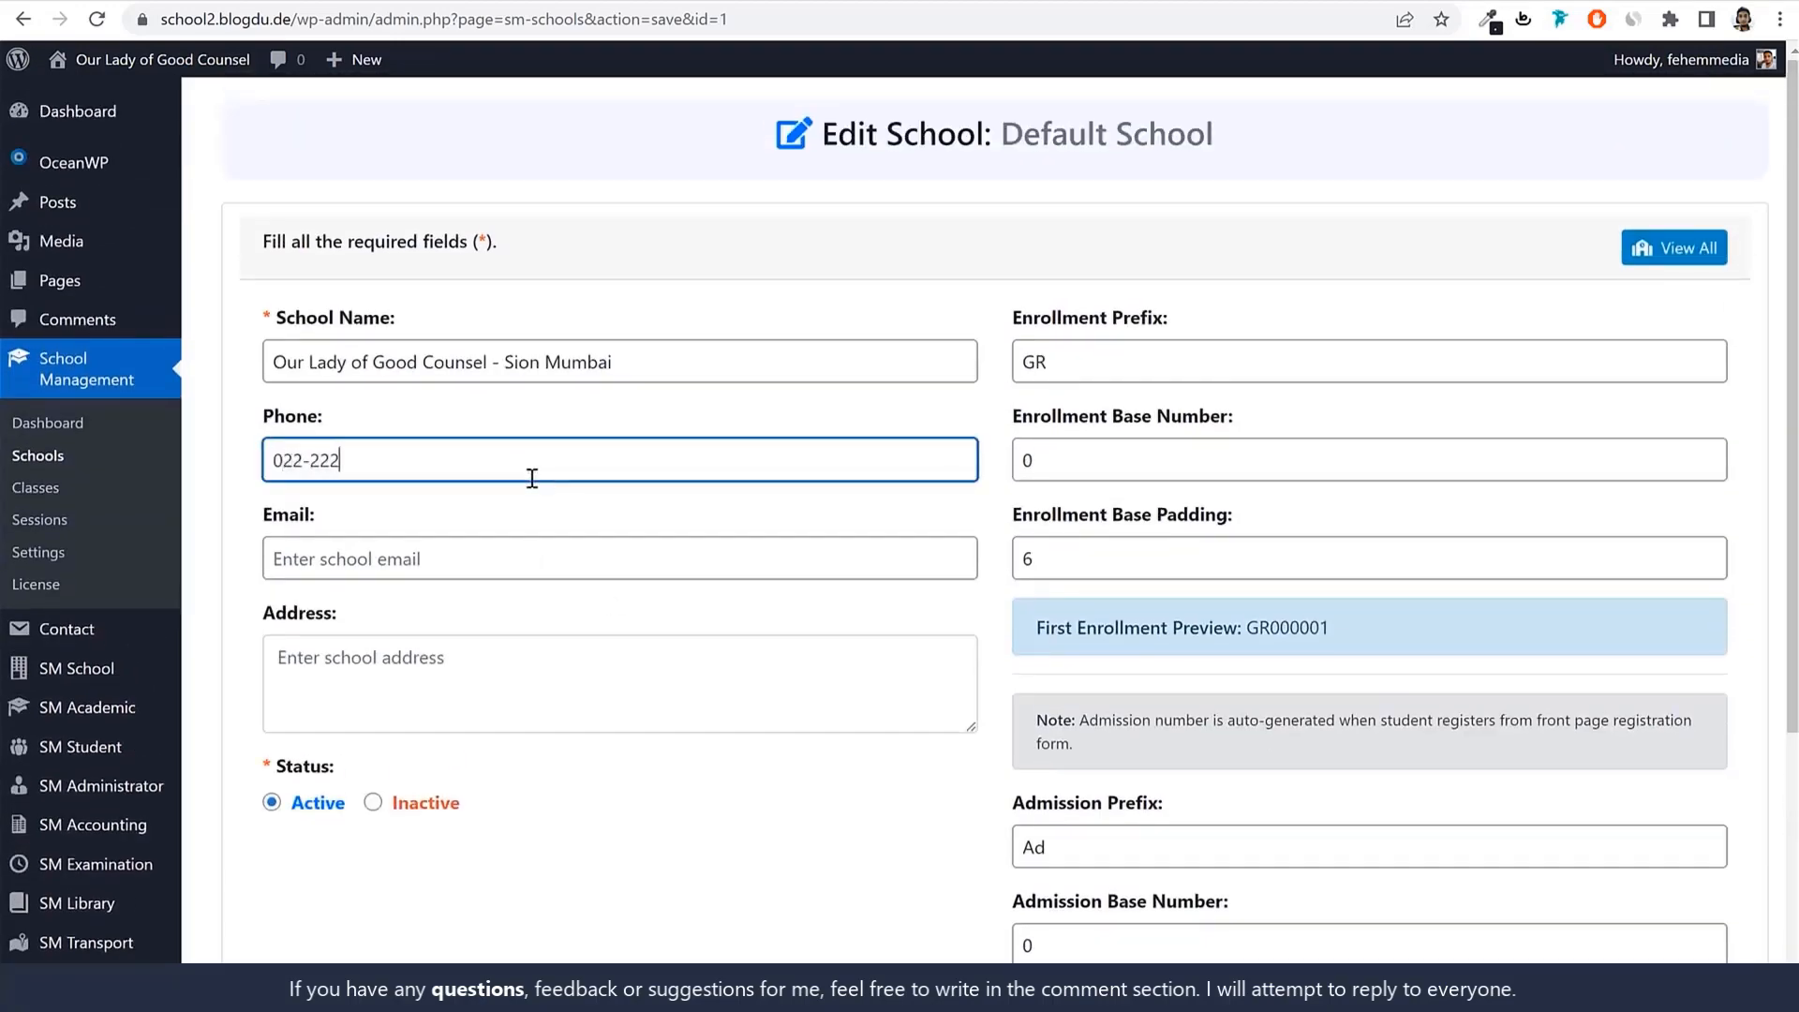
# Fill in the school's phone number and e-mail address.
pyautogui.click(495, 529)
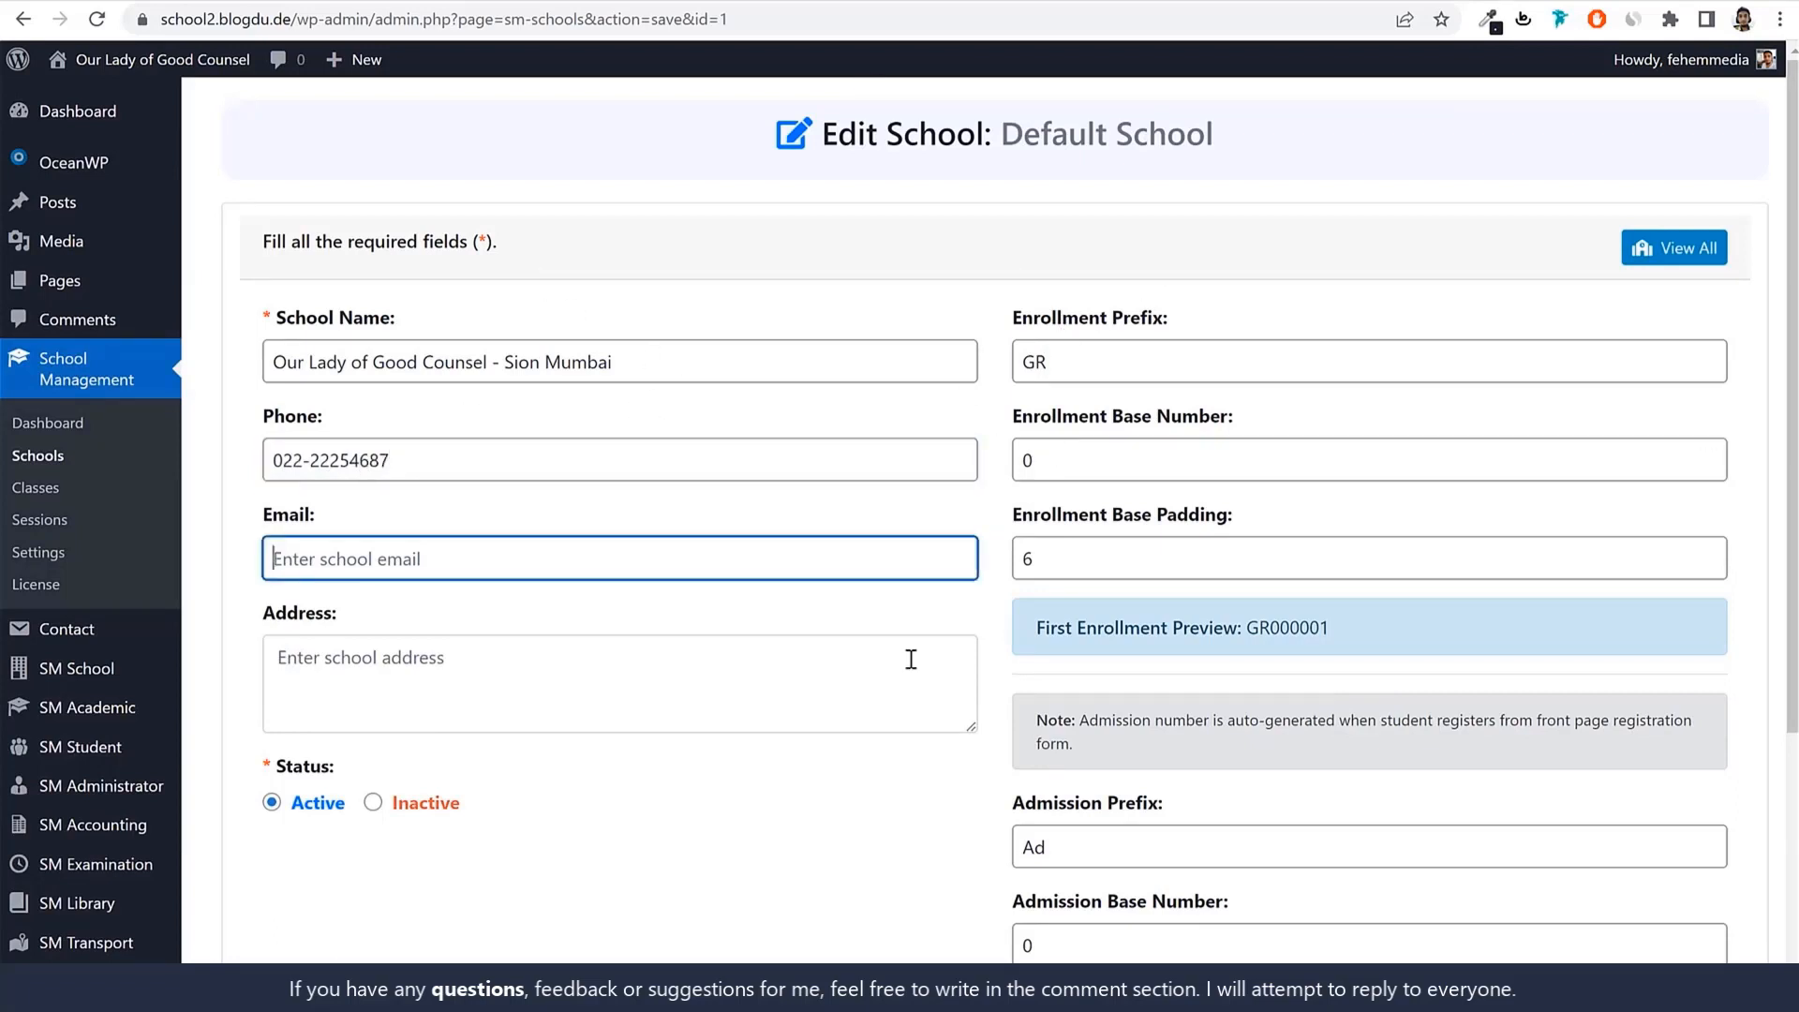
pyautogui.hotkey('ctrl', 'a')
# Enter the school's address and save with Update School.
pyautogui.scroll(-1, 547, 573)
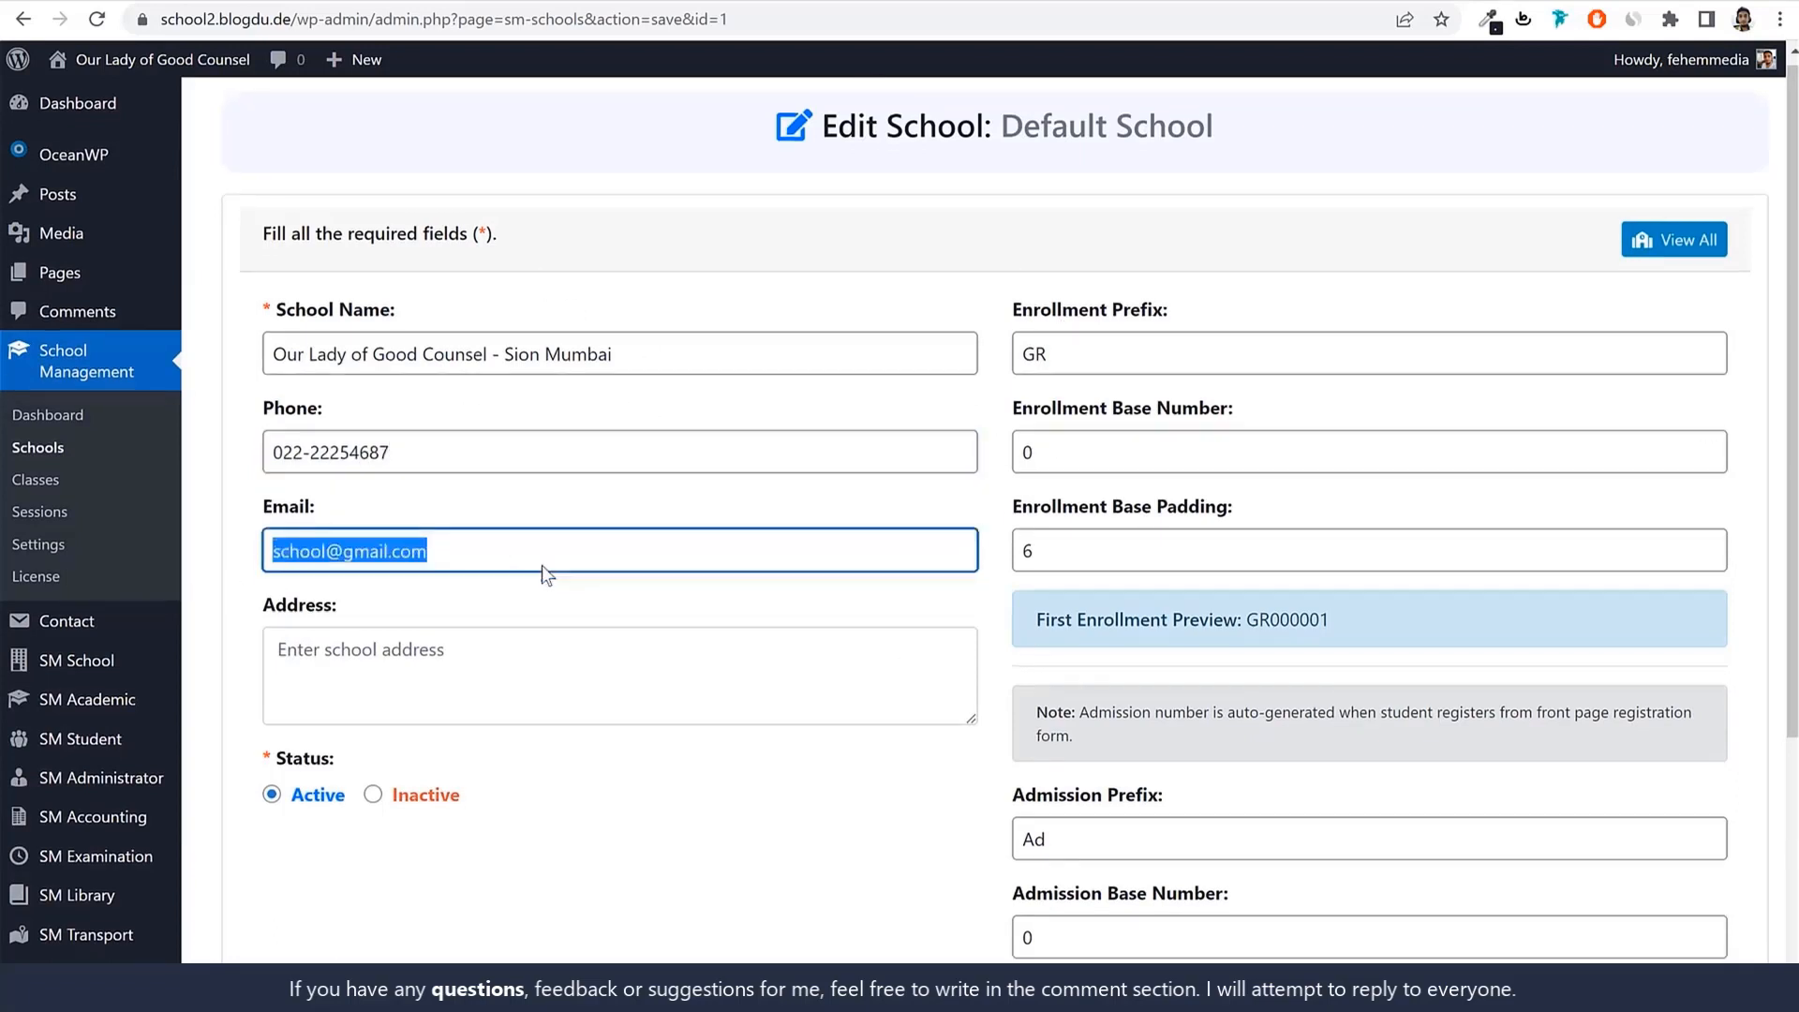
pyautogui.scroll(-2, 542, 565)
pyautogui.click(622, 413)
pyautogui.scroll(1, 671, 435)
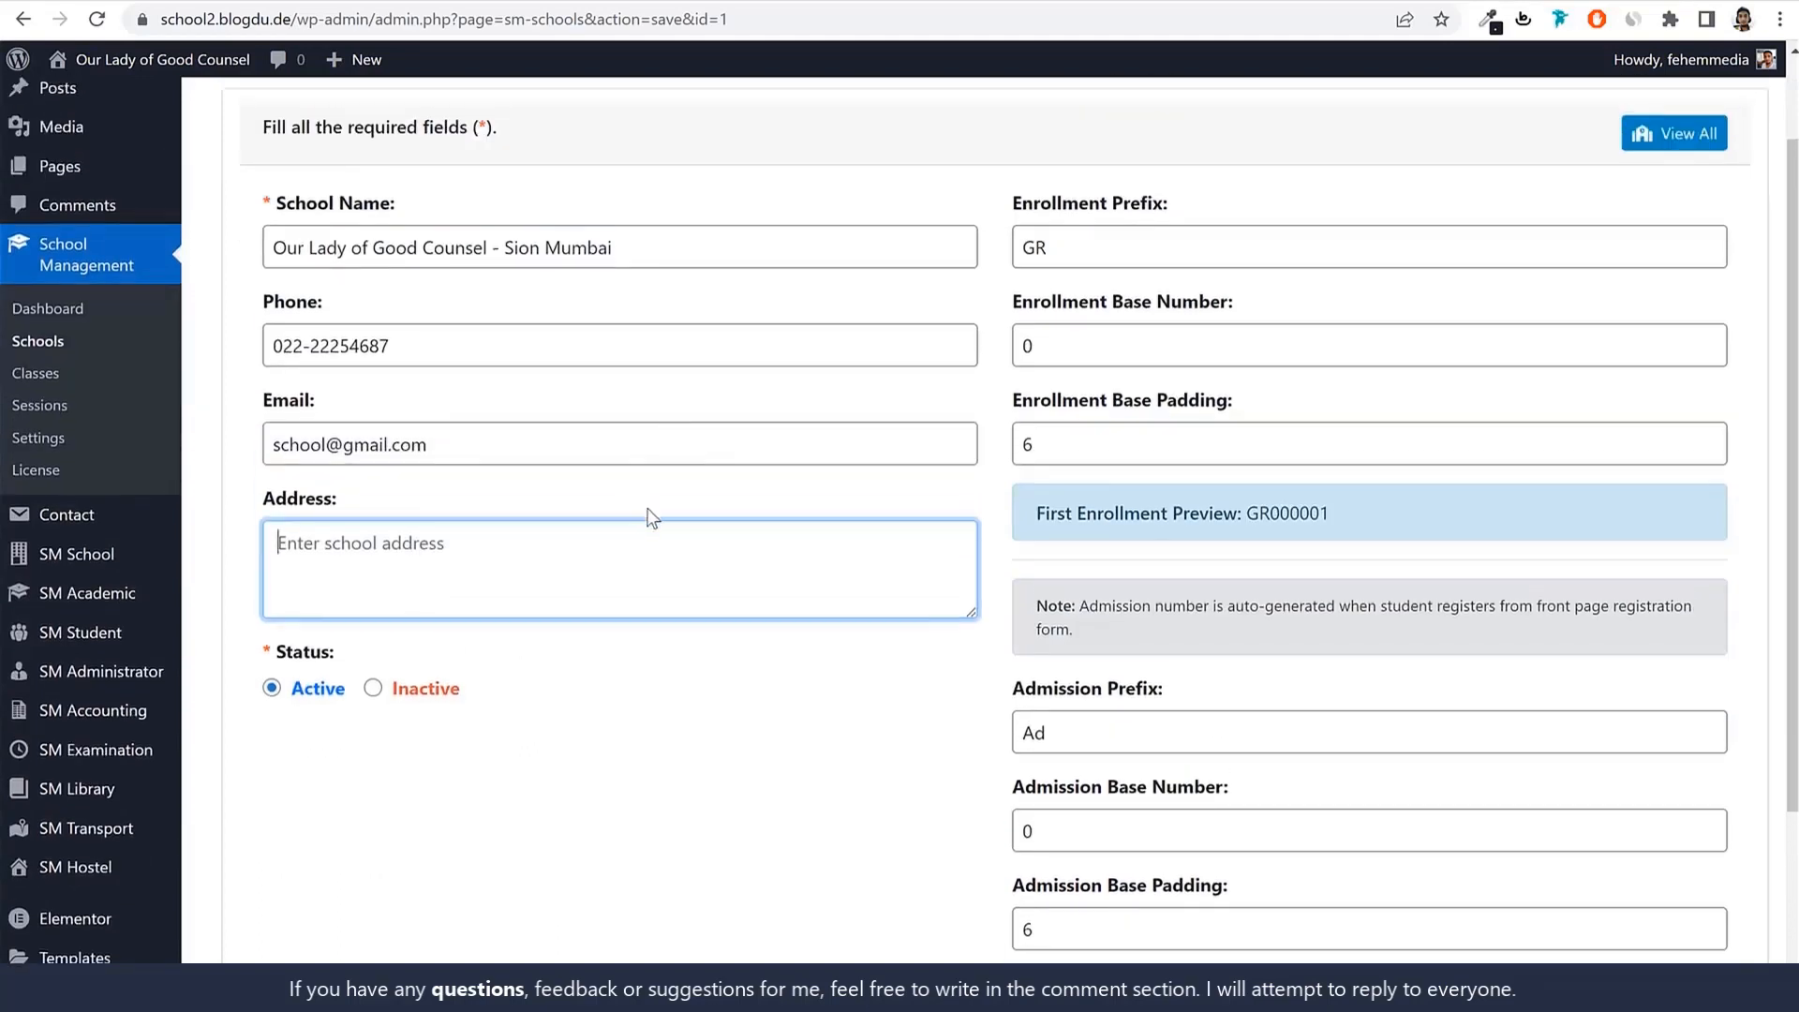
pyautogui.write('Sion, Mumbai 400022')
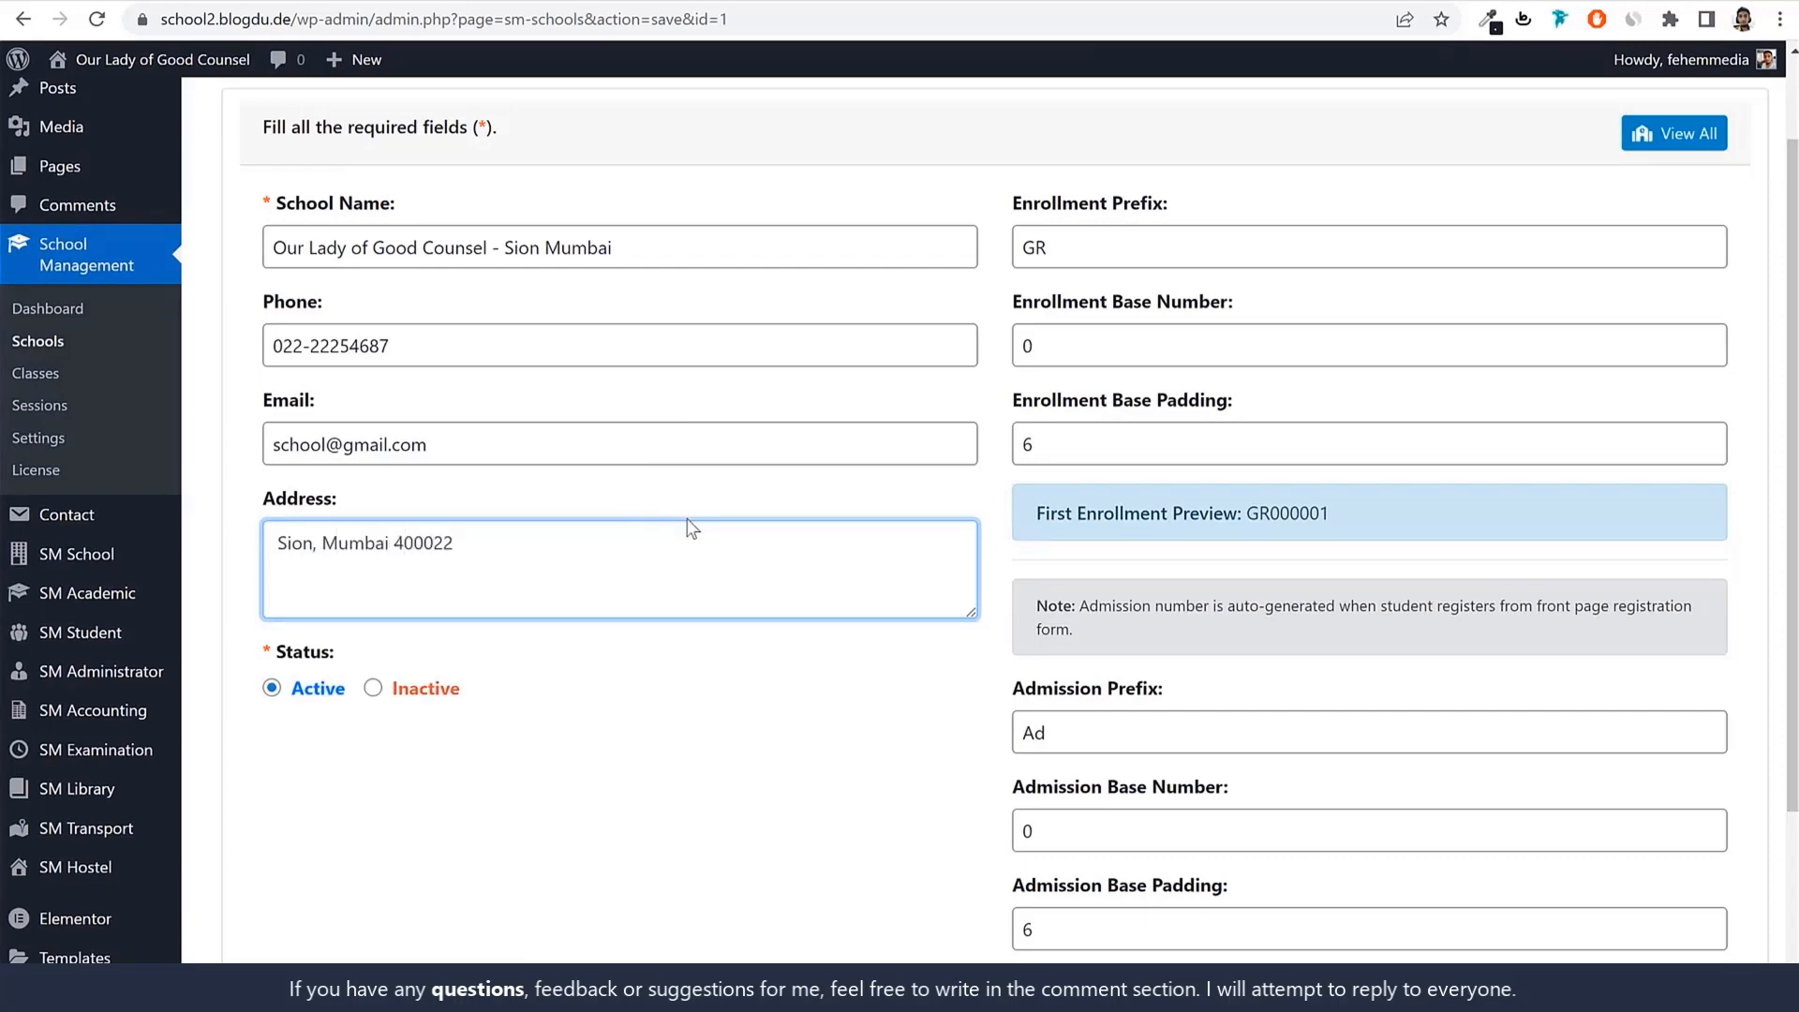
pyautogui.scroll(-3, 665, 604)
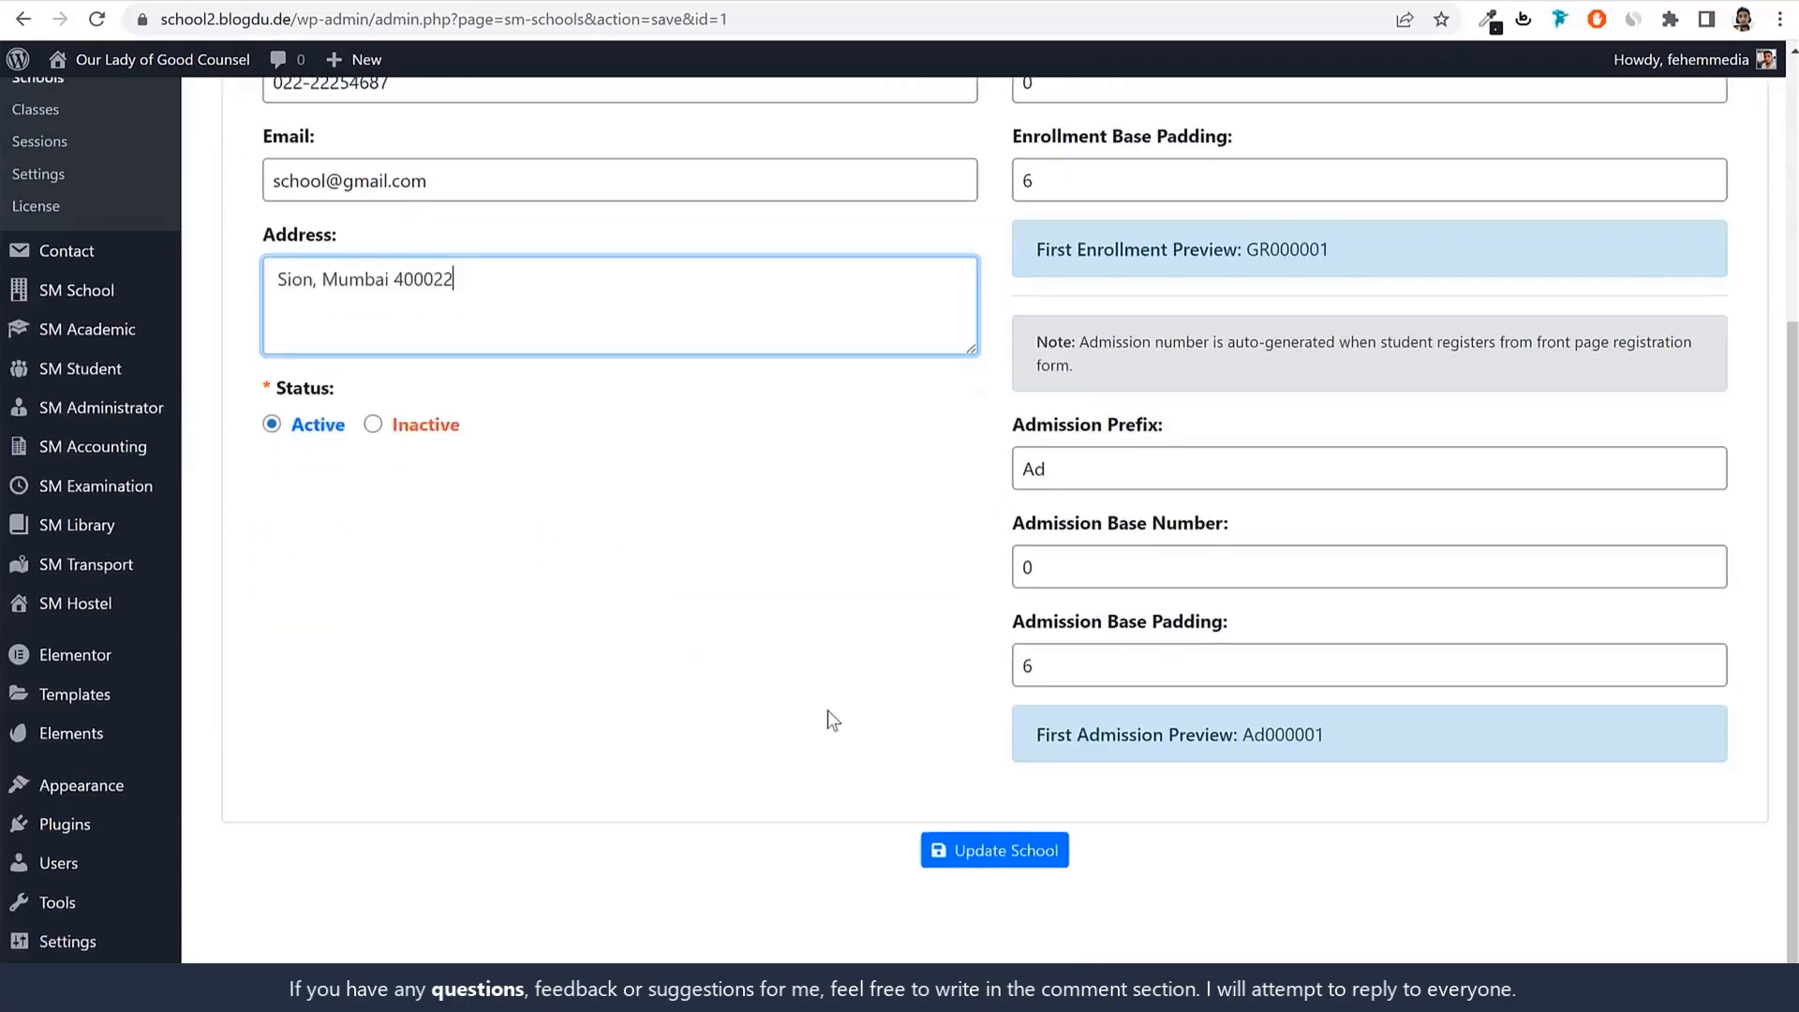
pyautogui.click(986, 848)
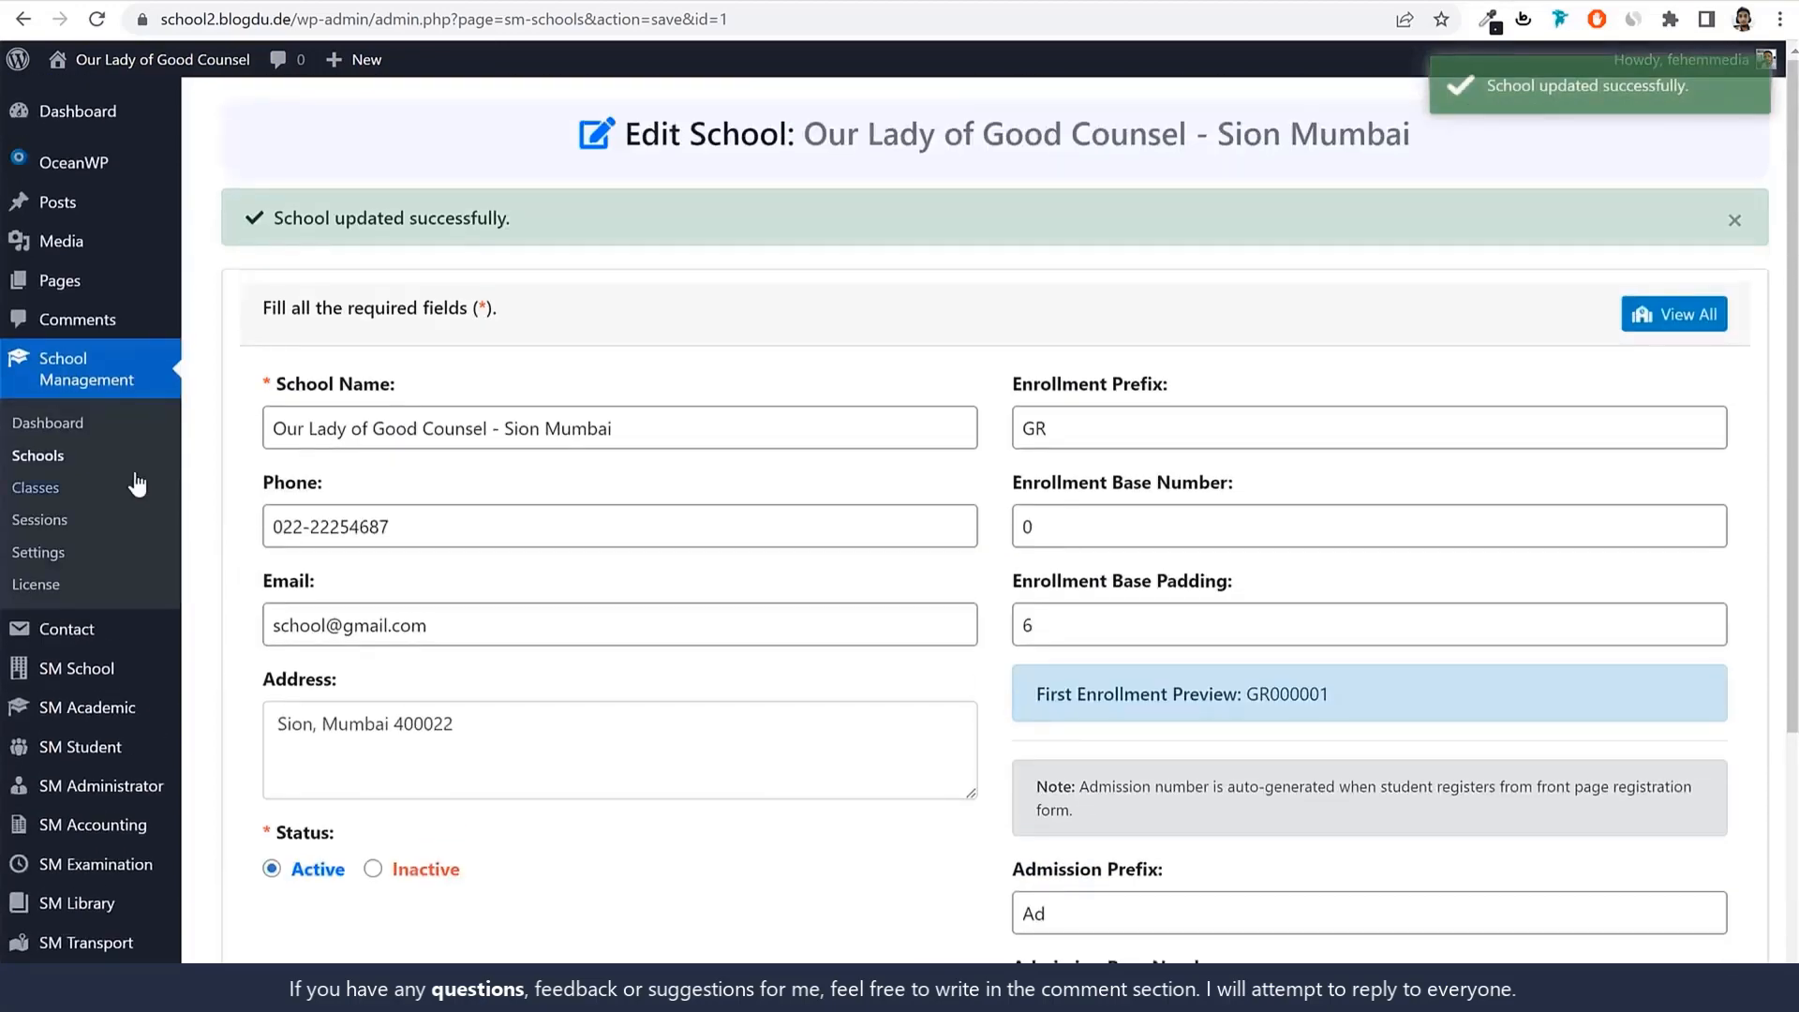
# Glance at the Add New School form, return to the Schools list, then open Classes.
pyautogui.click(43, 459)
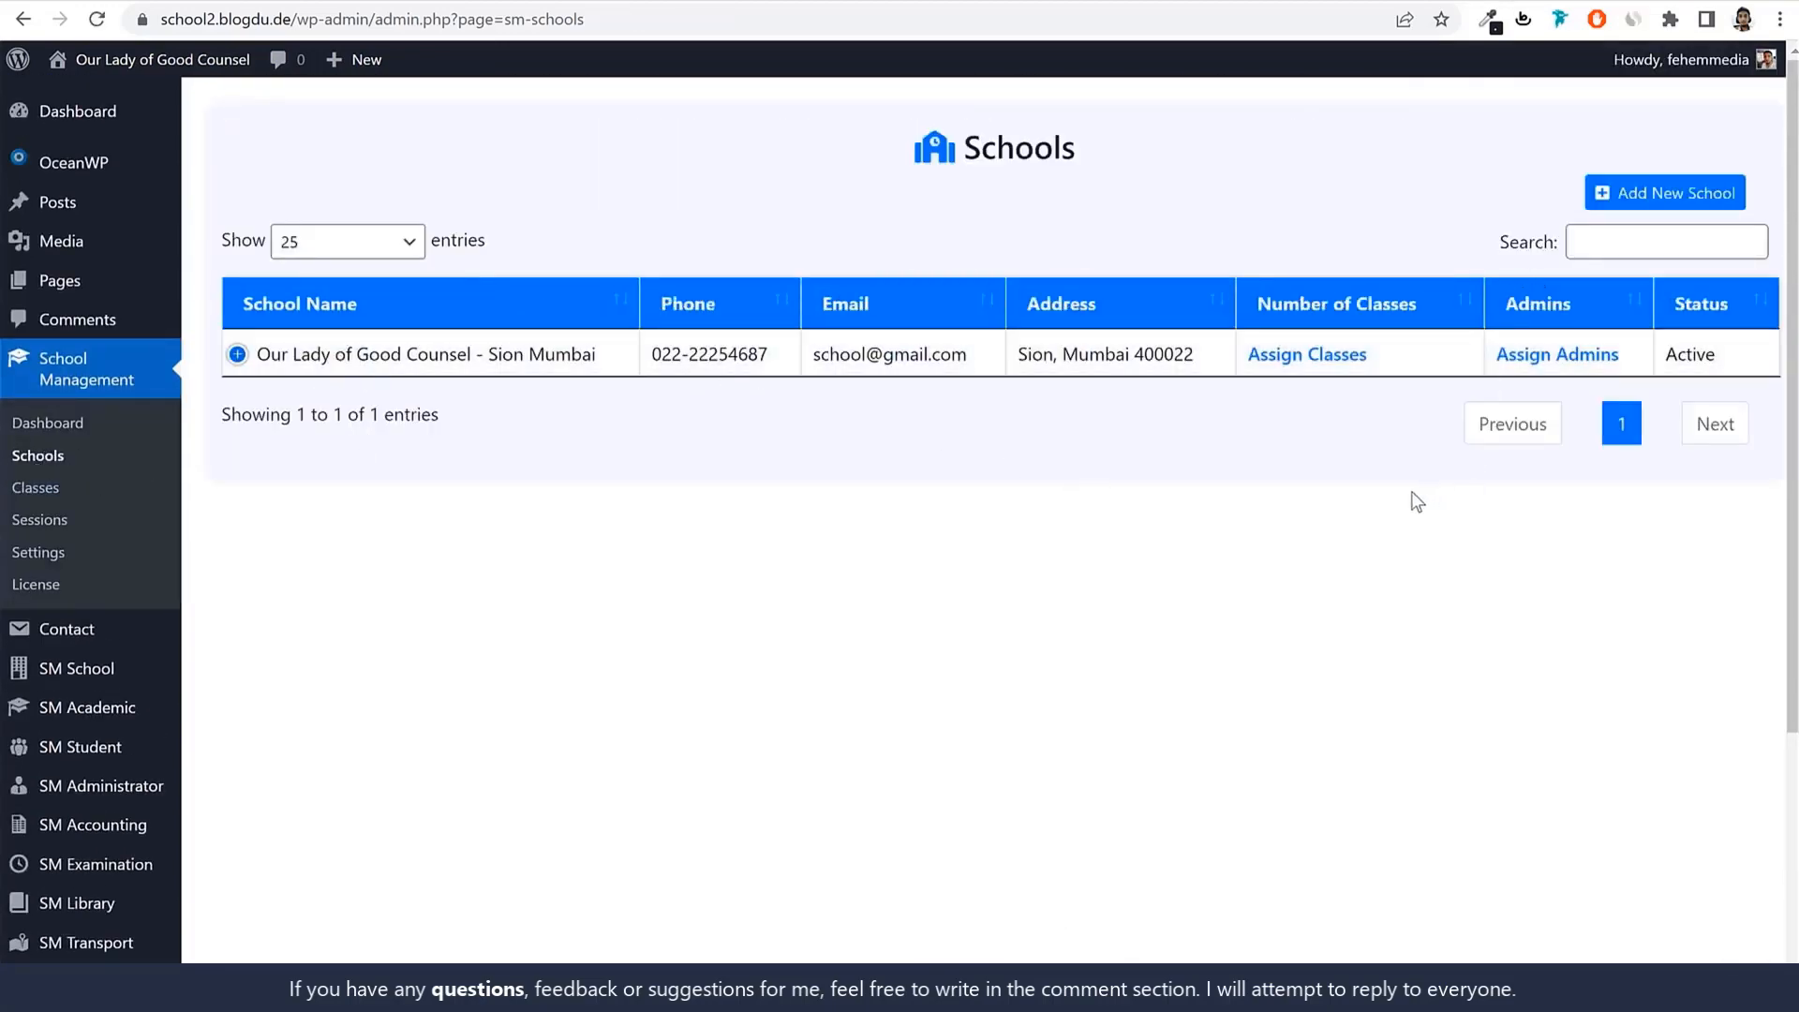
pyautogui.click(1642, 199)
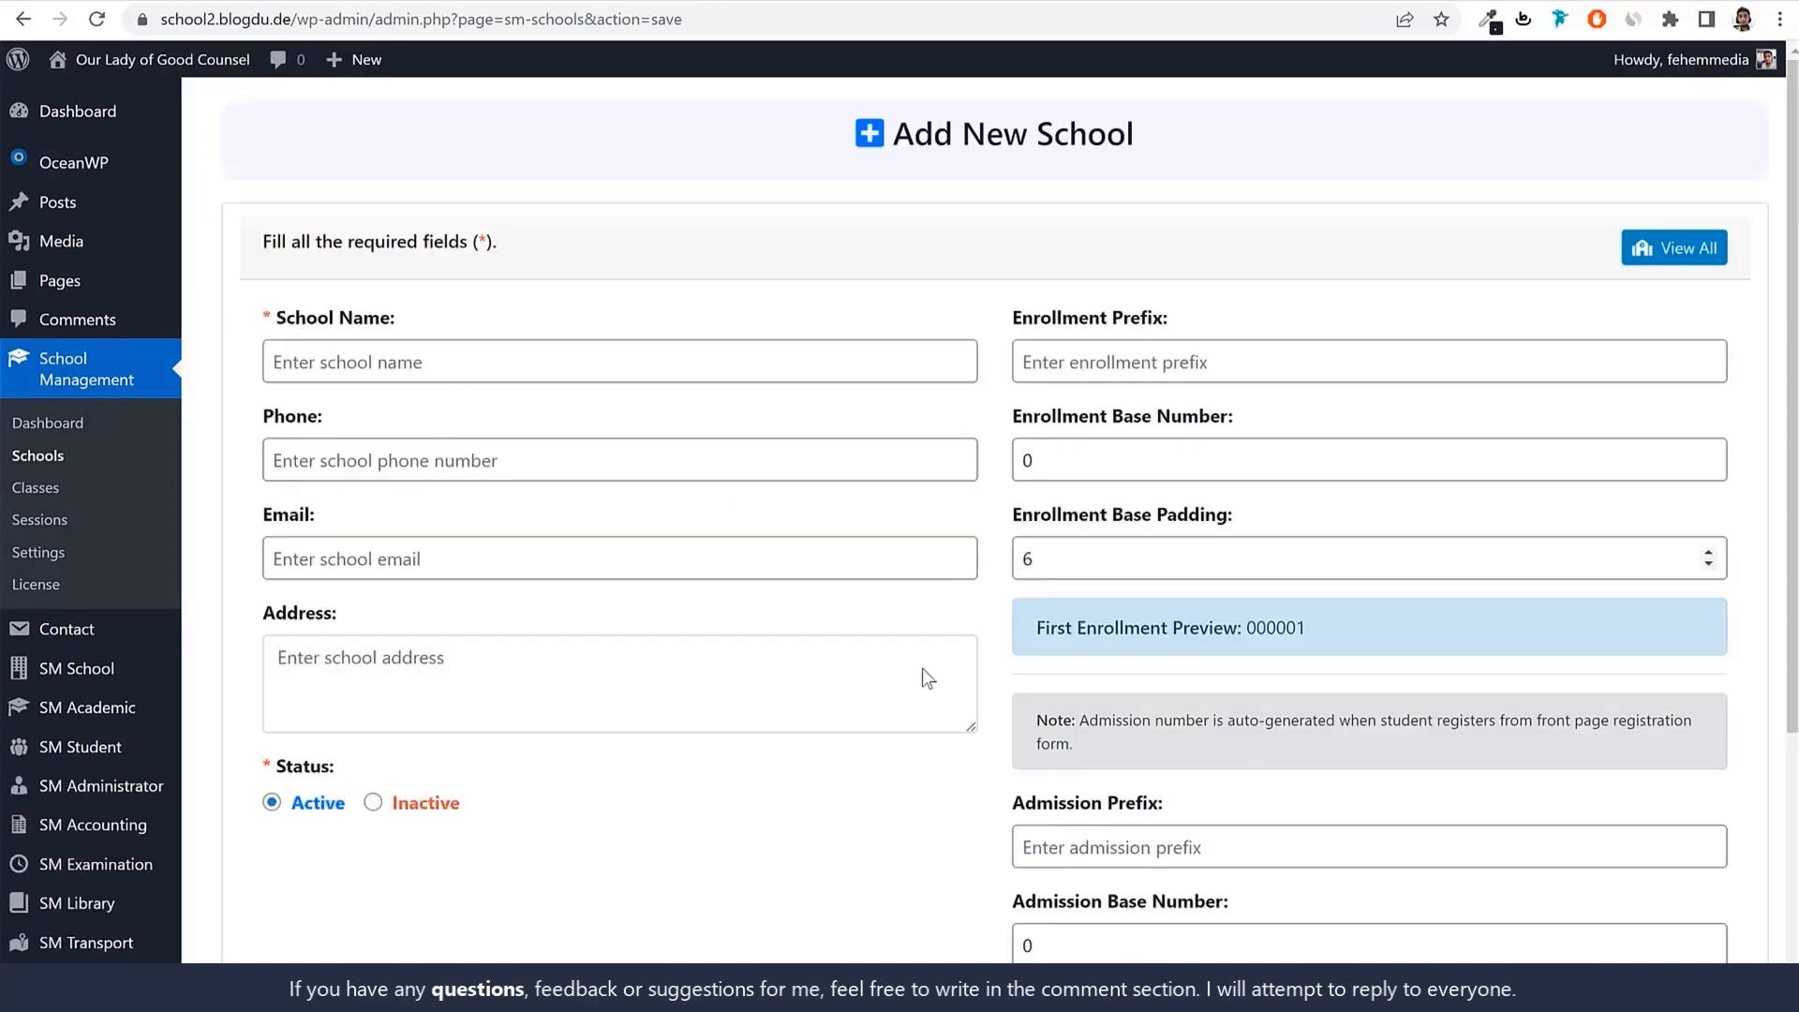
pyautogui.click(60, 459)
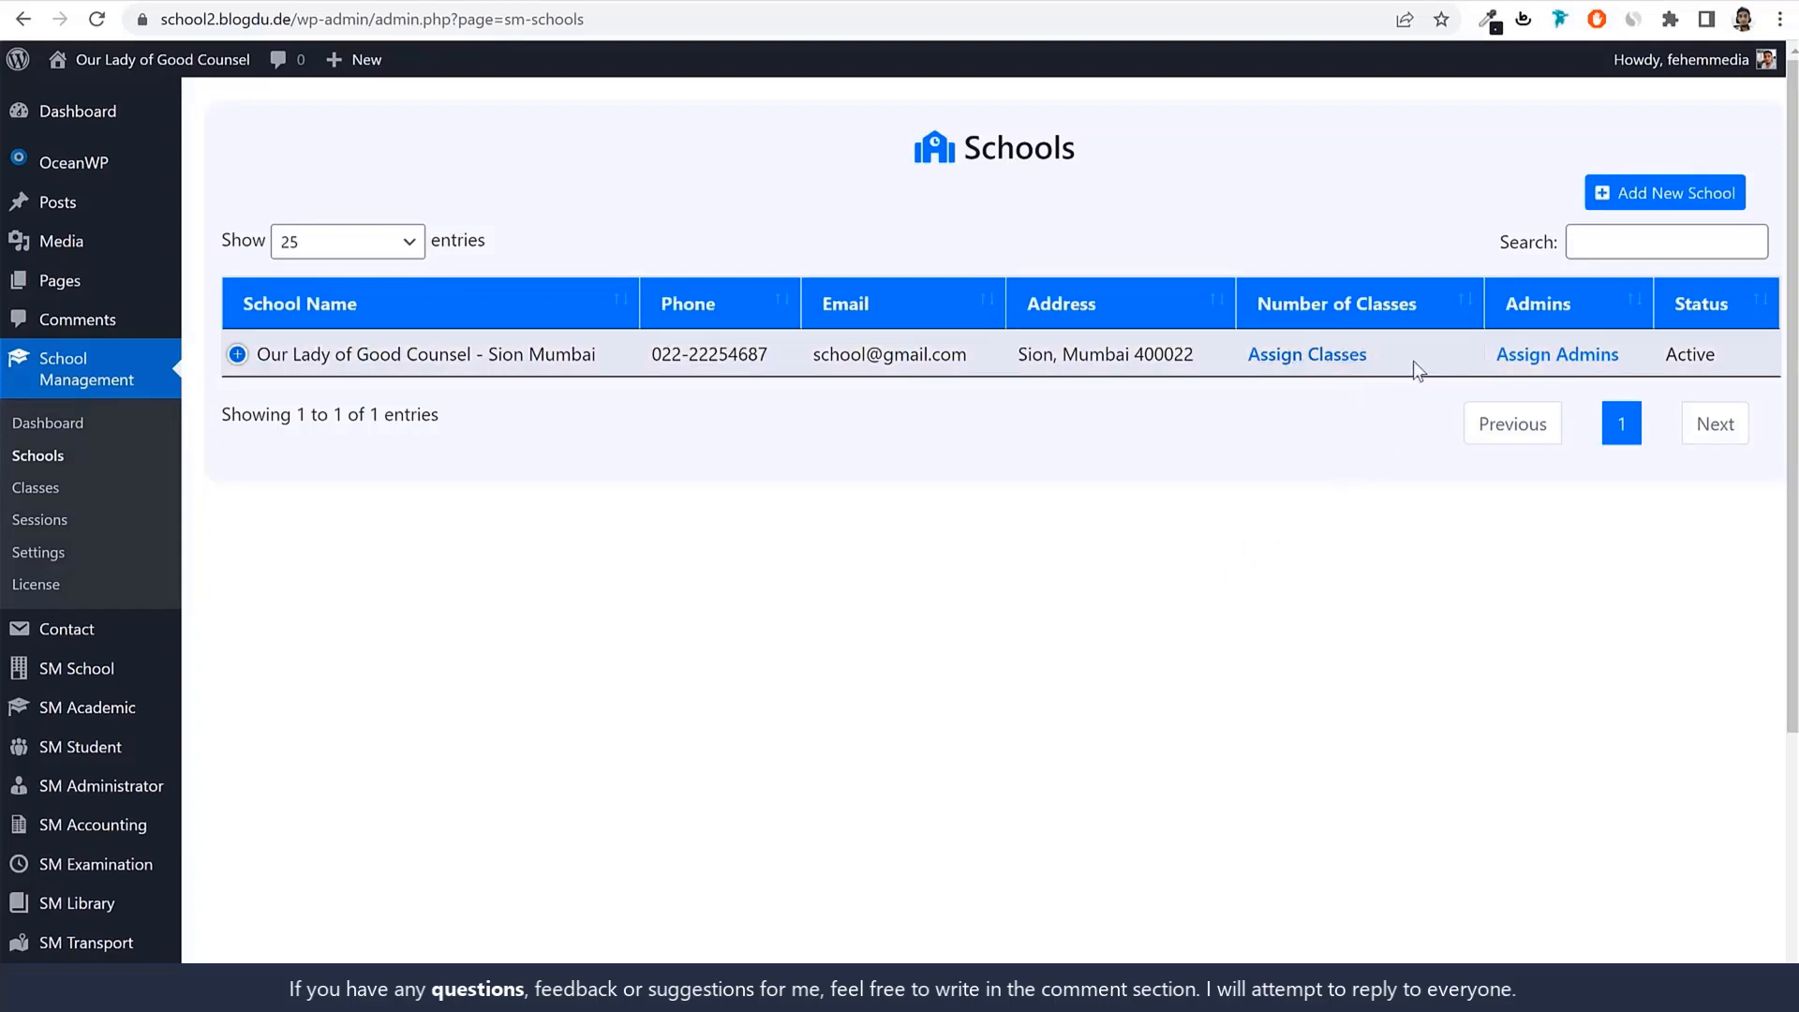
pyautogui.moveTo(1228, 349); pyautogui.dragTo(1366, 362)
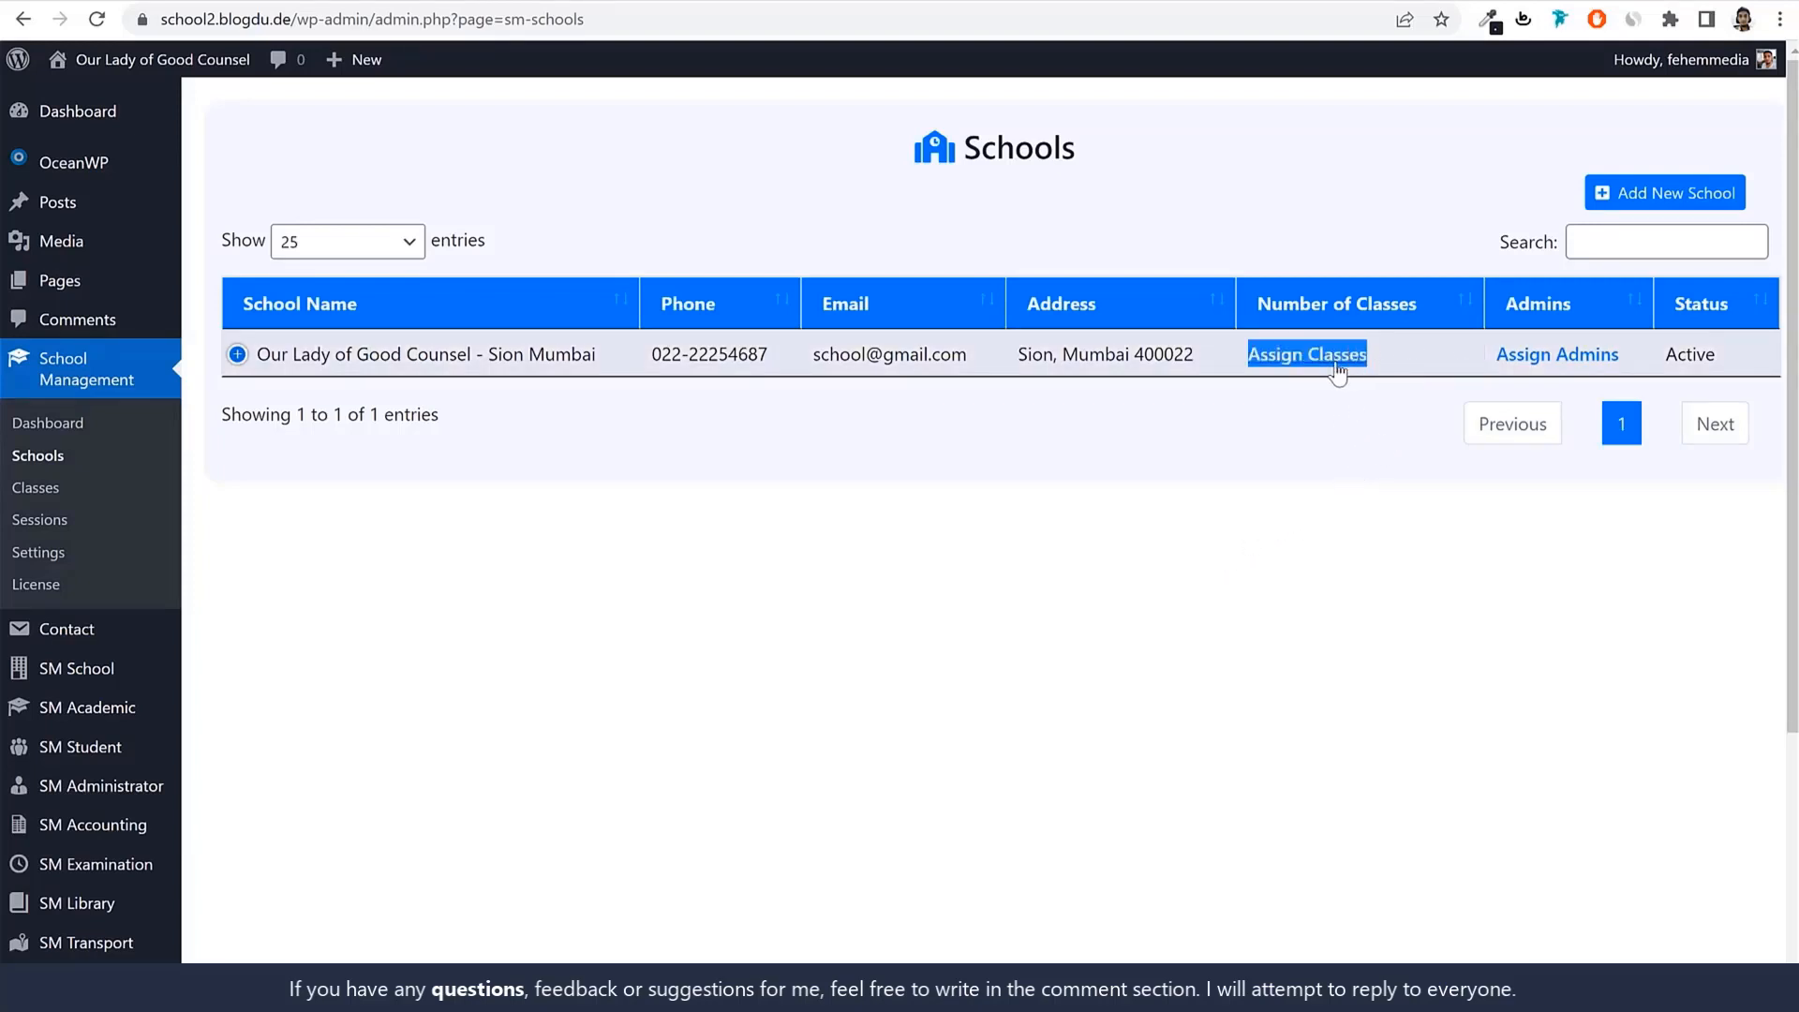
pyautogui.click(47, 485)
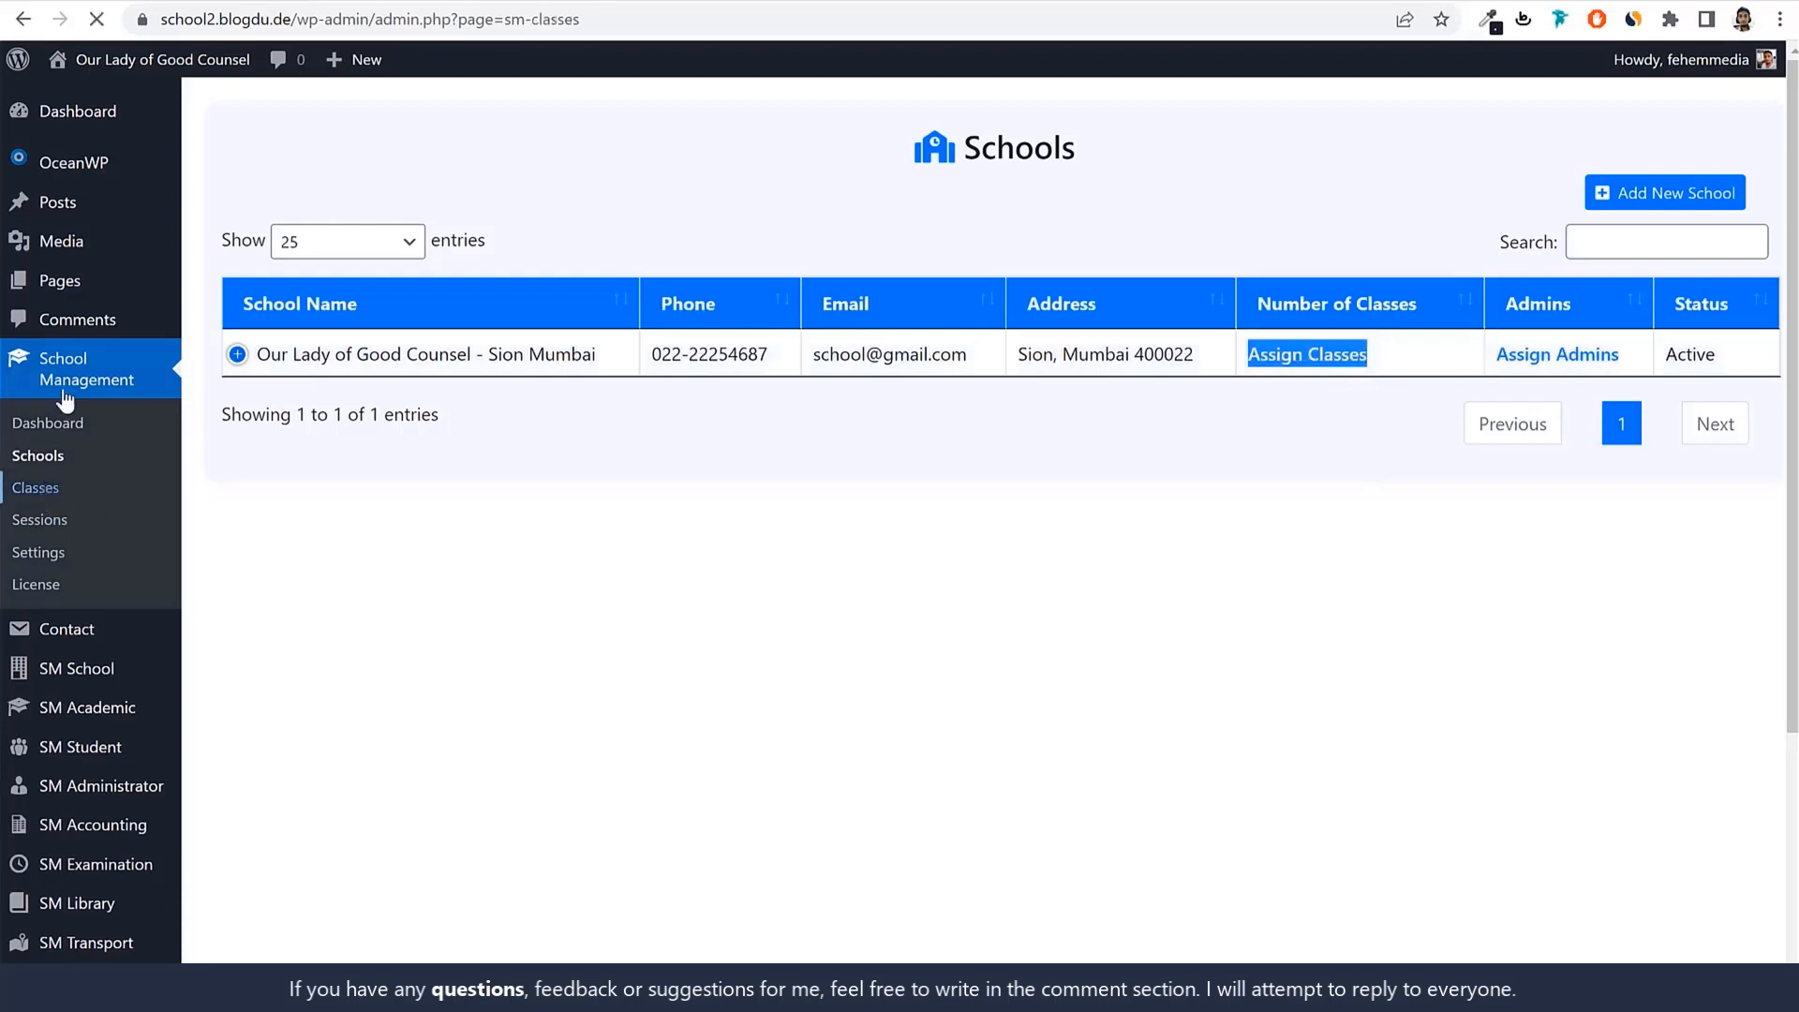
# Browse the twelve classes, then open Assign Classes for Our Lady of Good Counsel - Sion Mumbai.
pyautogui.scroll(-4, 775, 683)
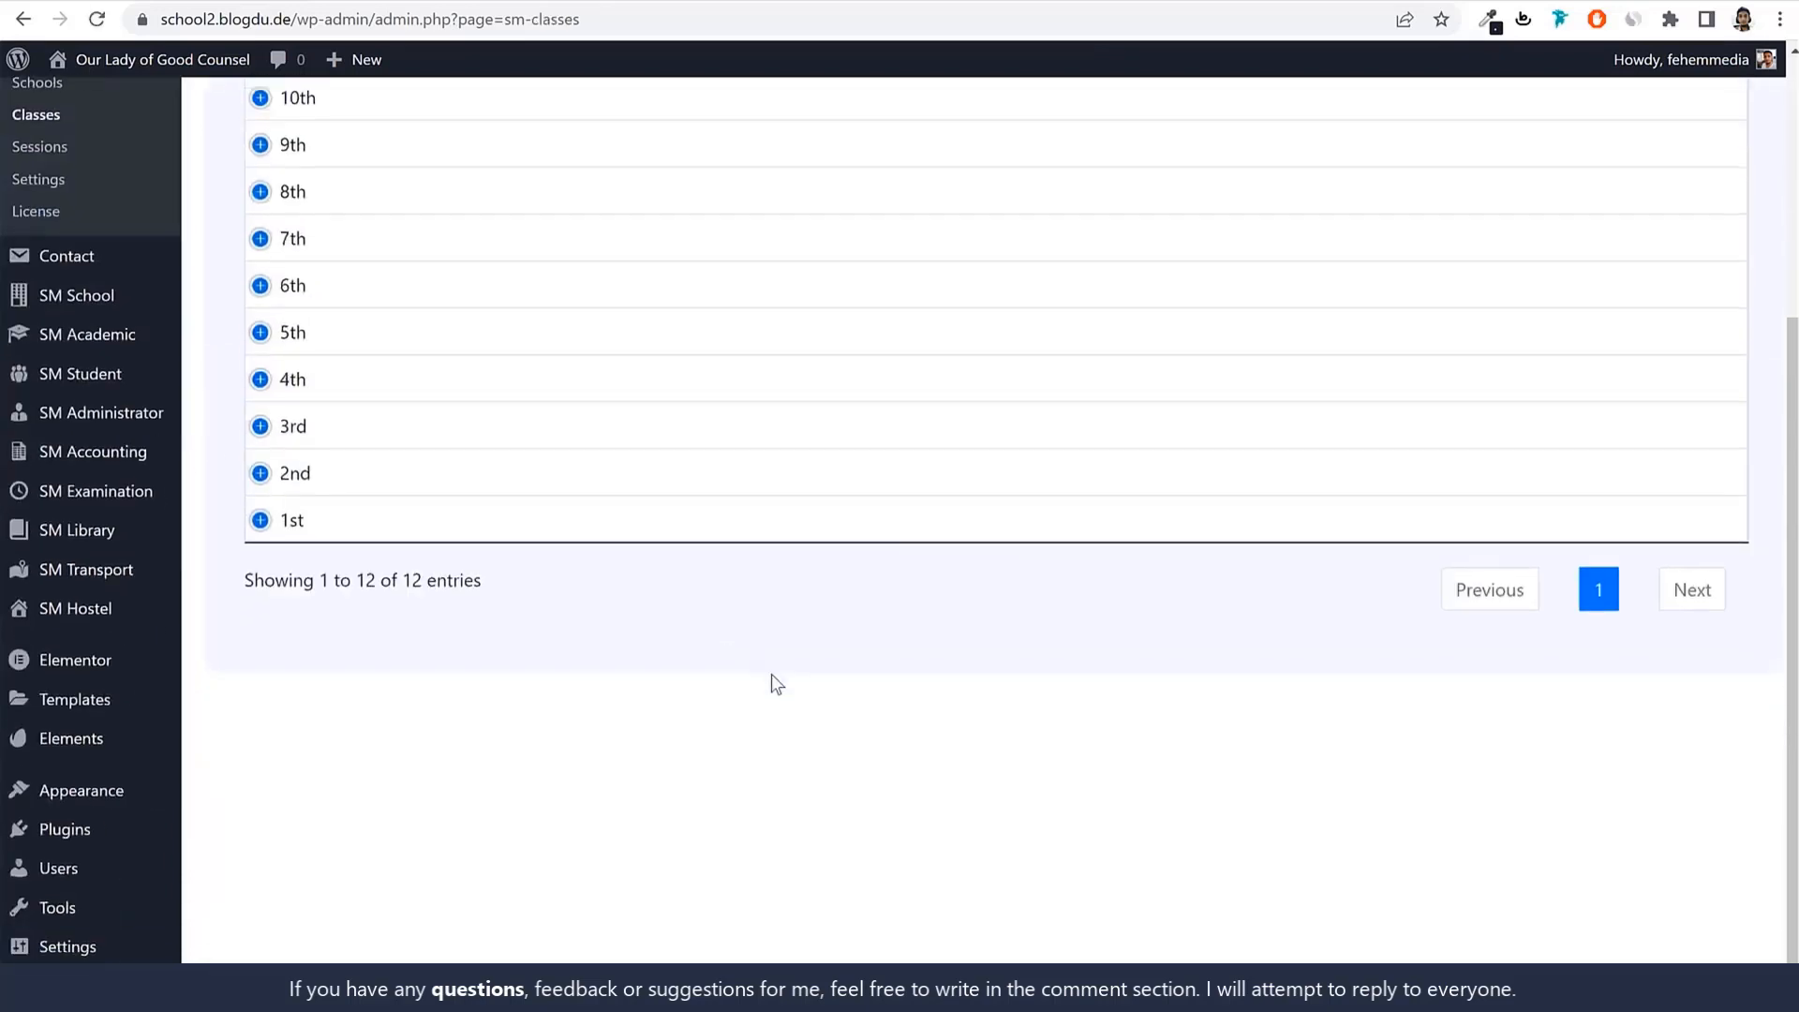
pyautogui.scroll(2, 201, 637)
pyautogui.click(260, 629)
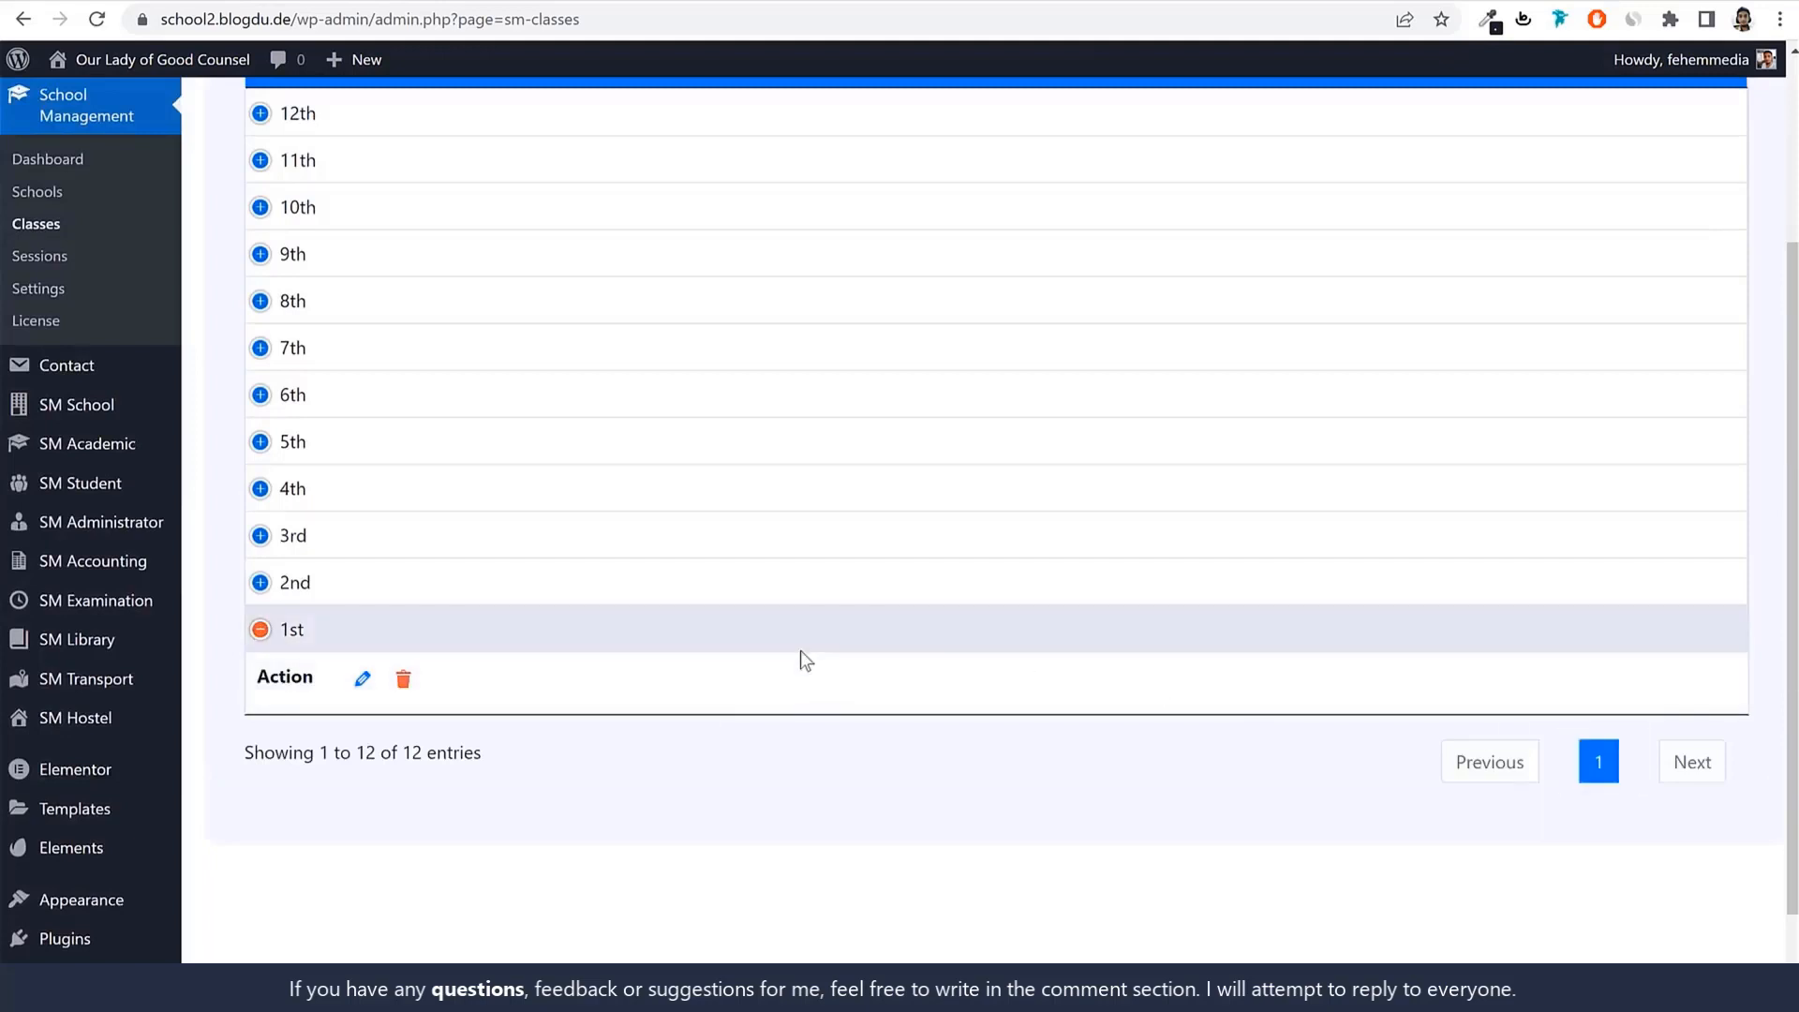
pyautogui.scroll(1, 803, 656)
pyautogui.scroll(3, 803, 663)
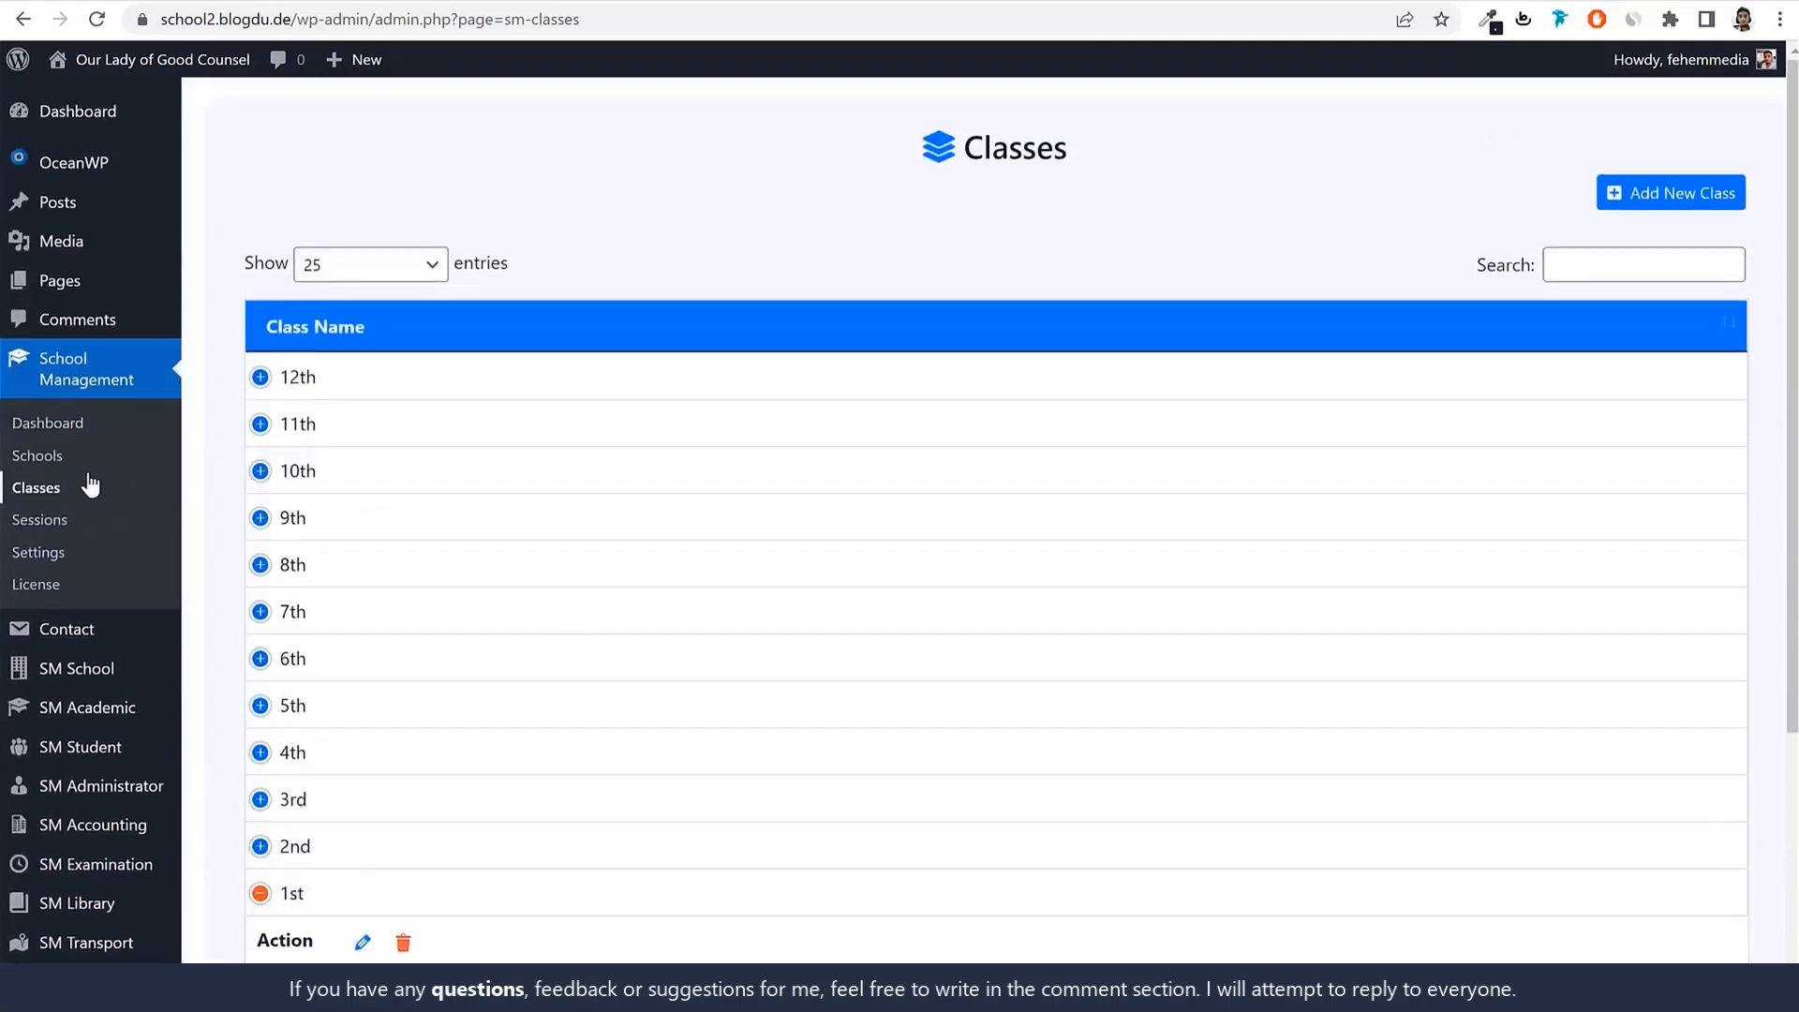
pyautogui.click(53, 459)
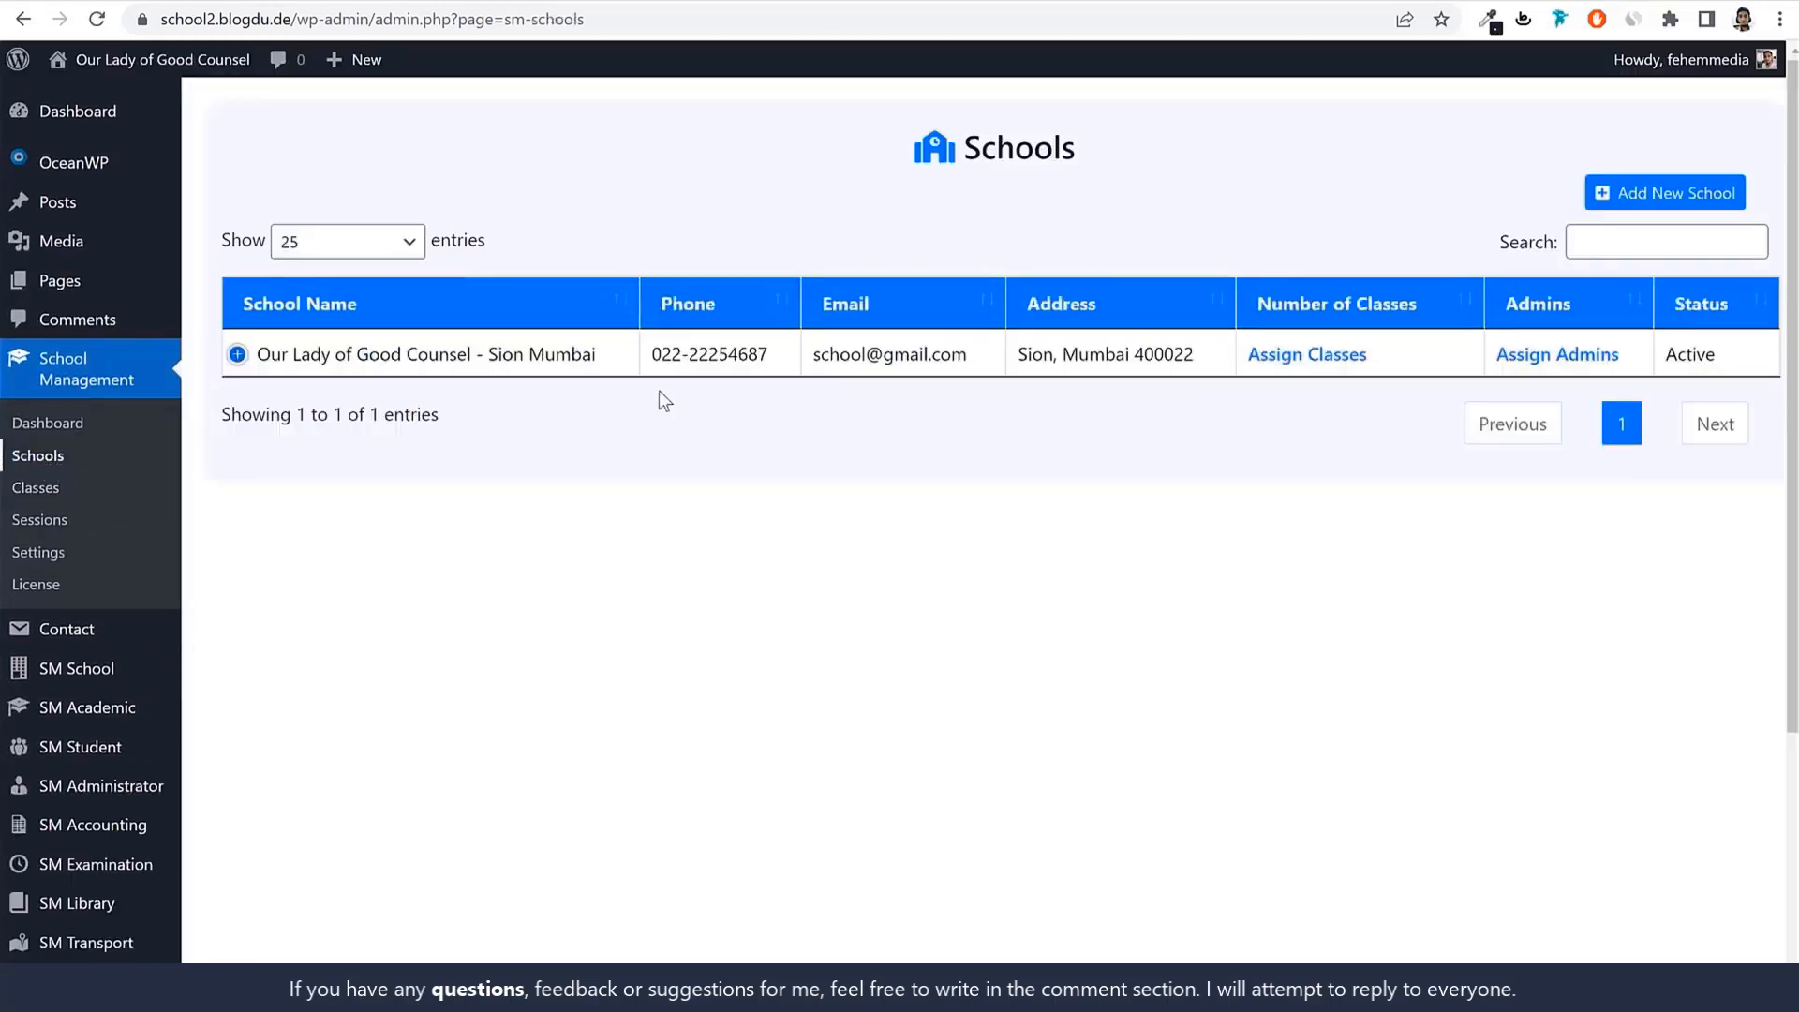
pyautogui.click(1293, 356)
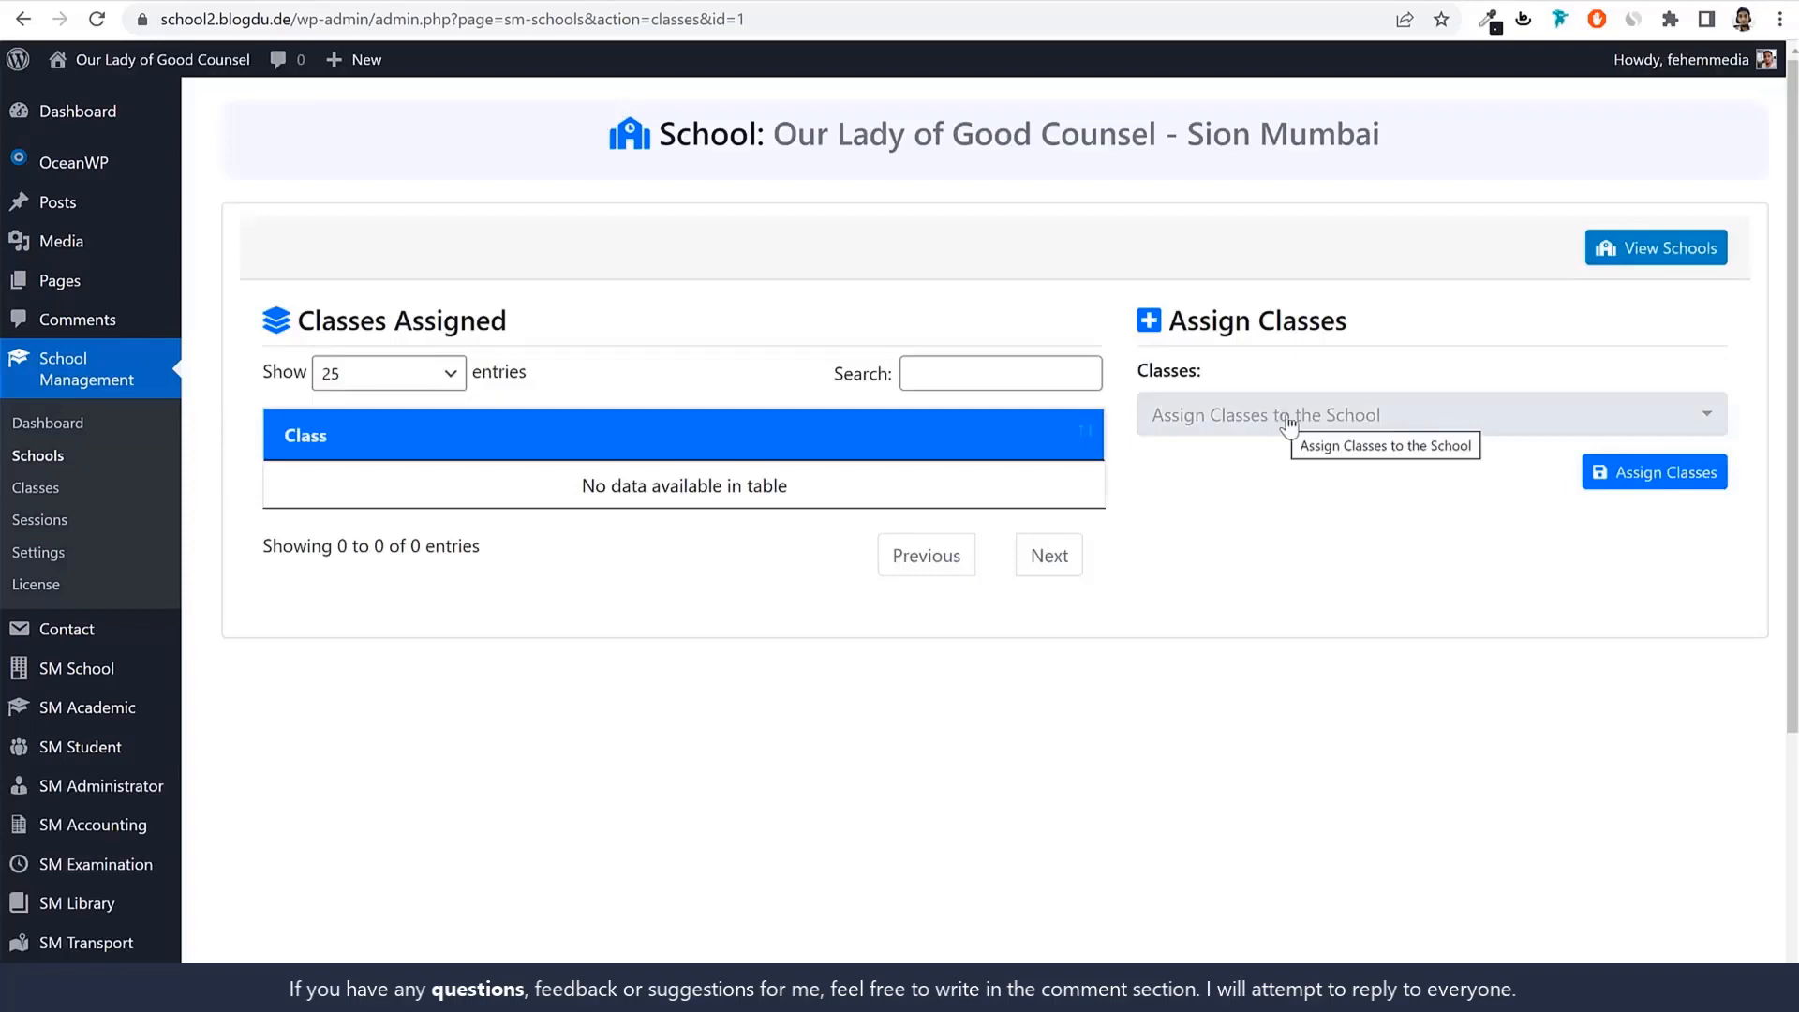
# Select classes 1st, 2nd, 3rd and 4th and assign them to the Sion Mumbai school.
pyautogui.click(1289, 424)
pyautogui.scroll(-3, 1281, 722)
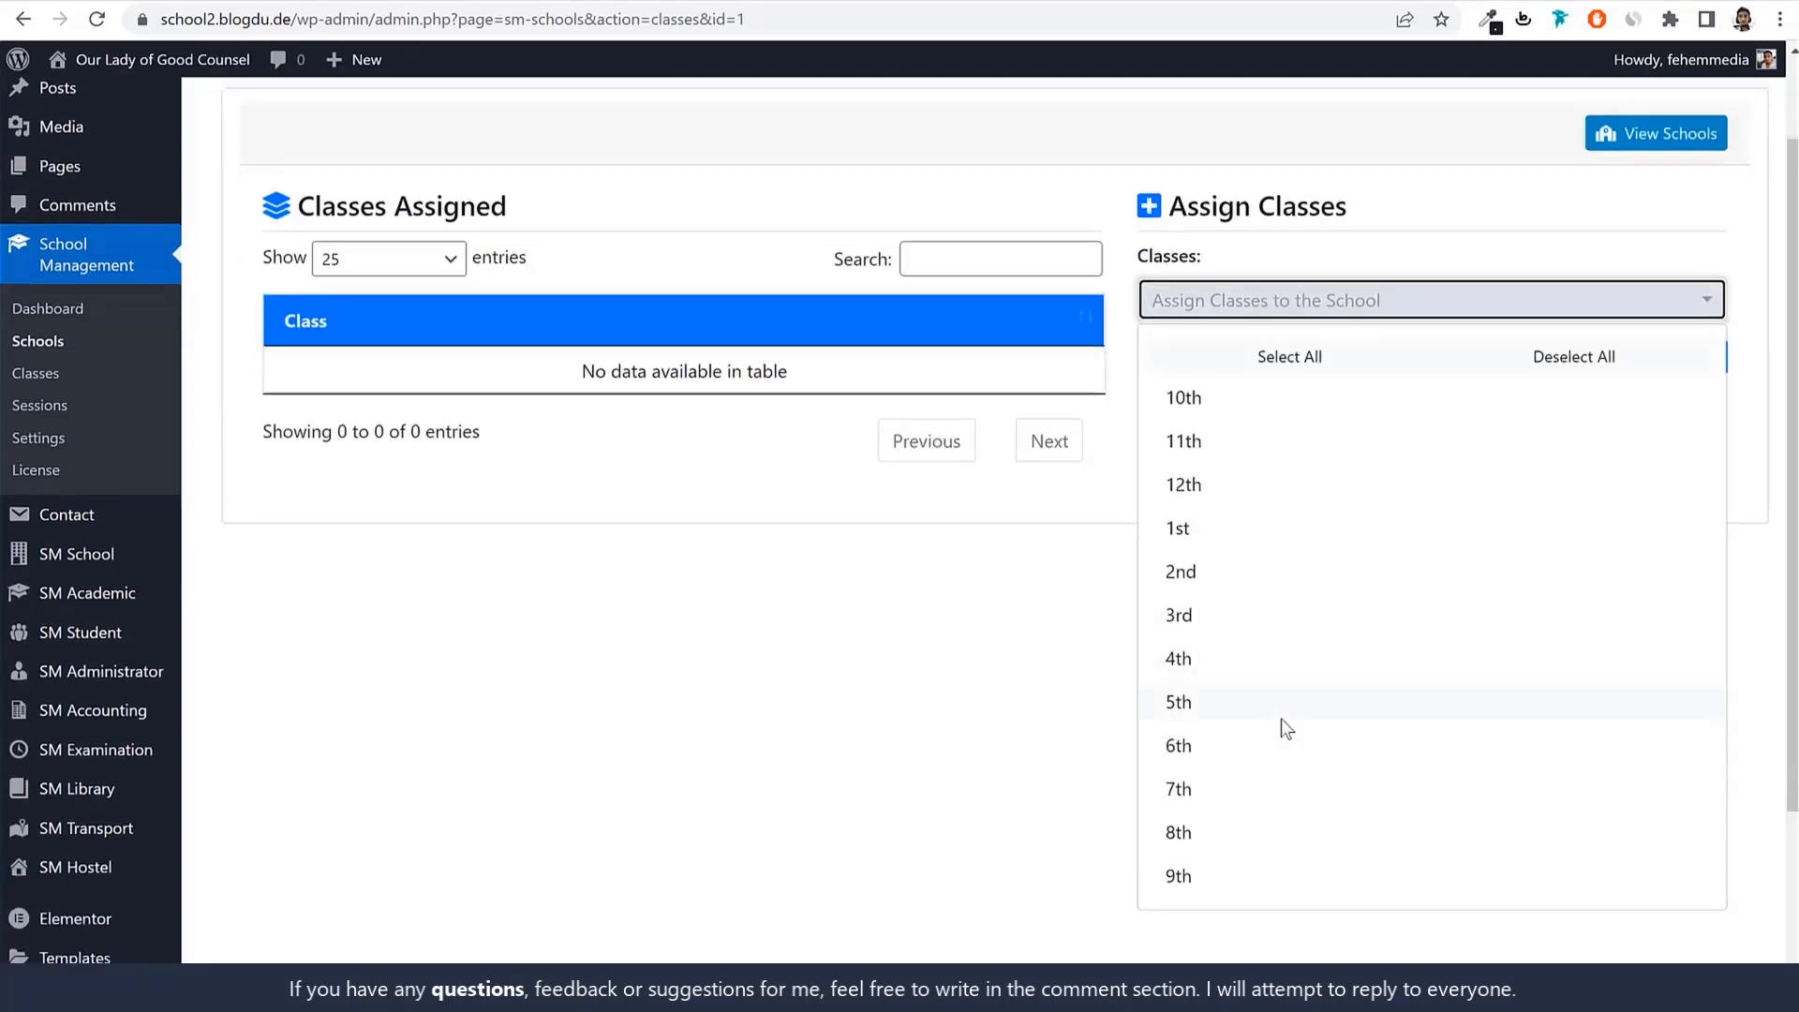
pyautogui.click(1249, 530)
pyautogui.click(1233, 576)
pyautogui.click(1231, 618)
pyautogui.click(1219, 660)
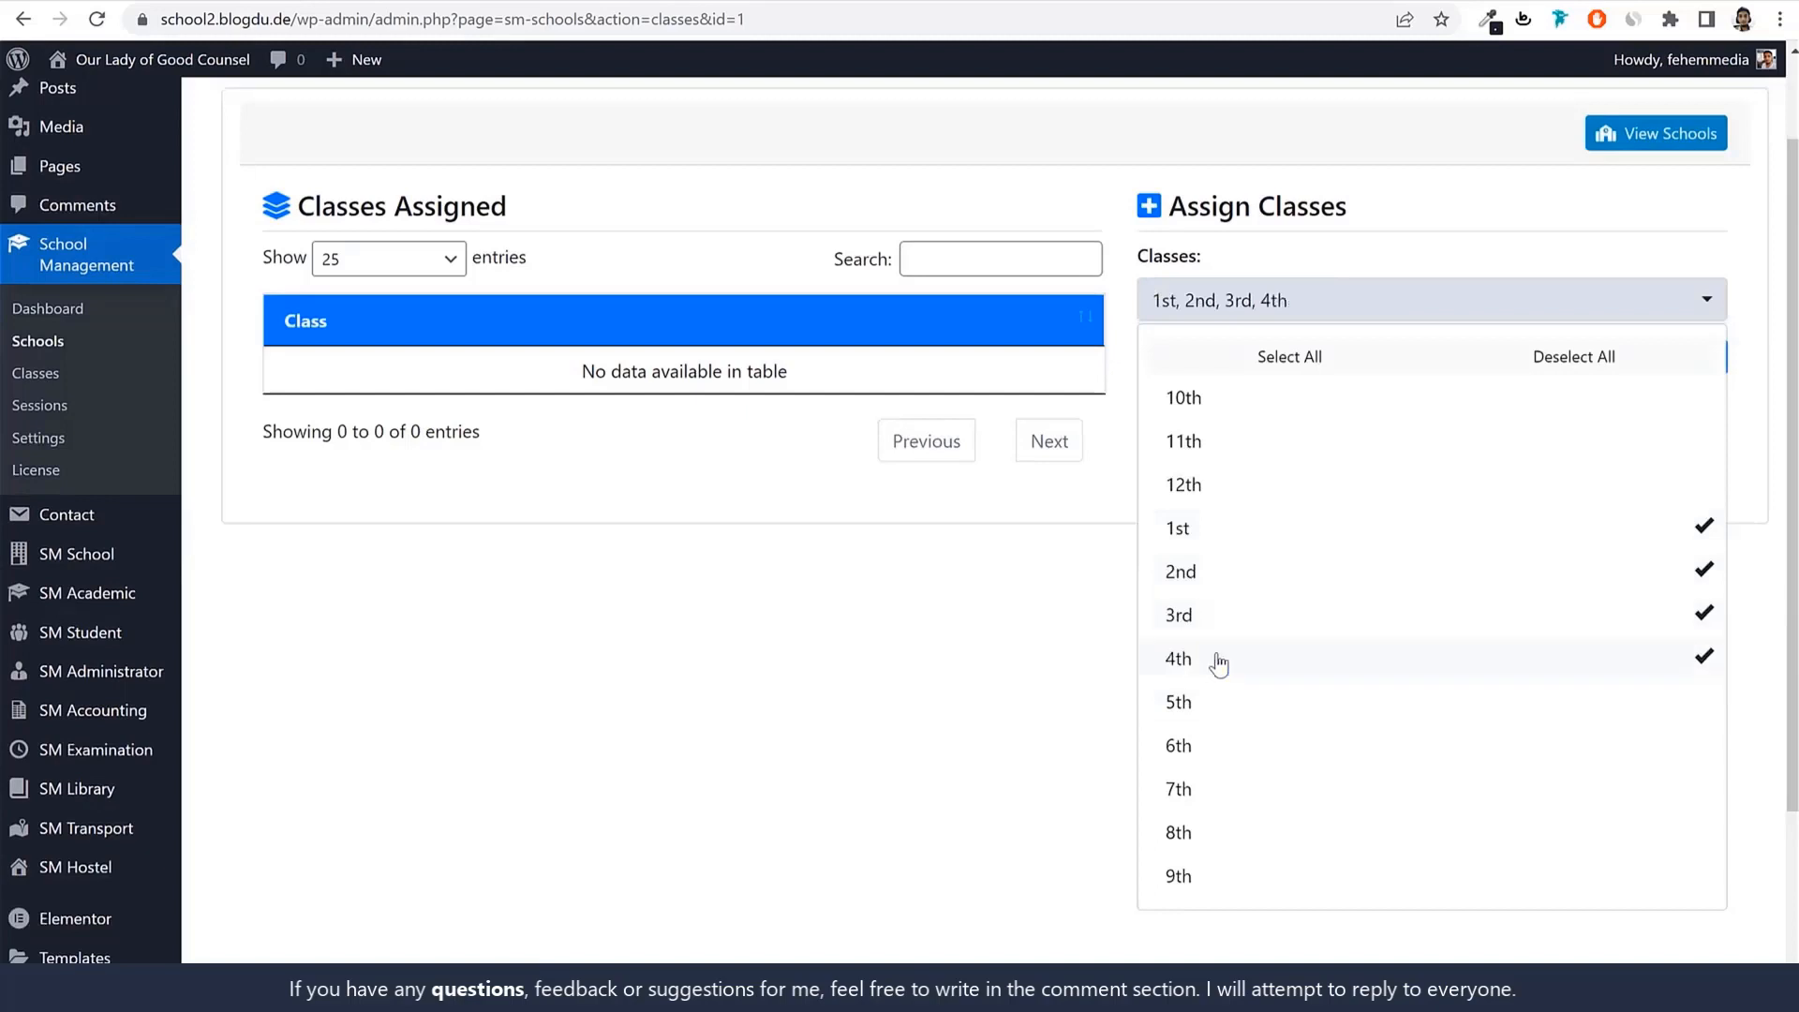
pyautogui.scroll(2, 992, 774)
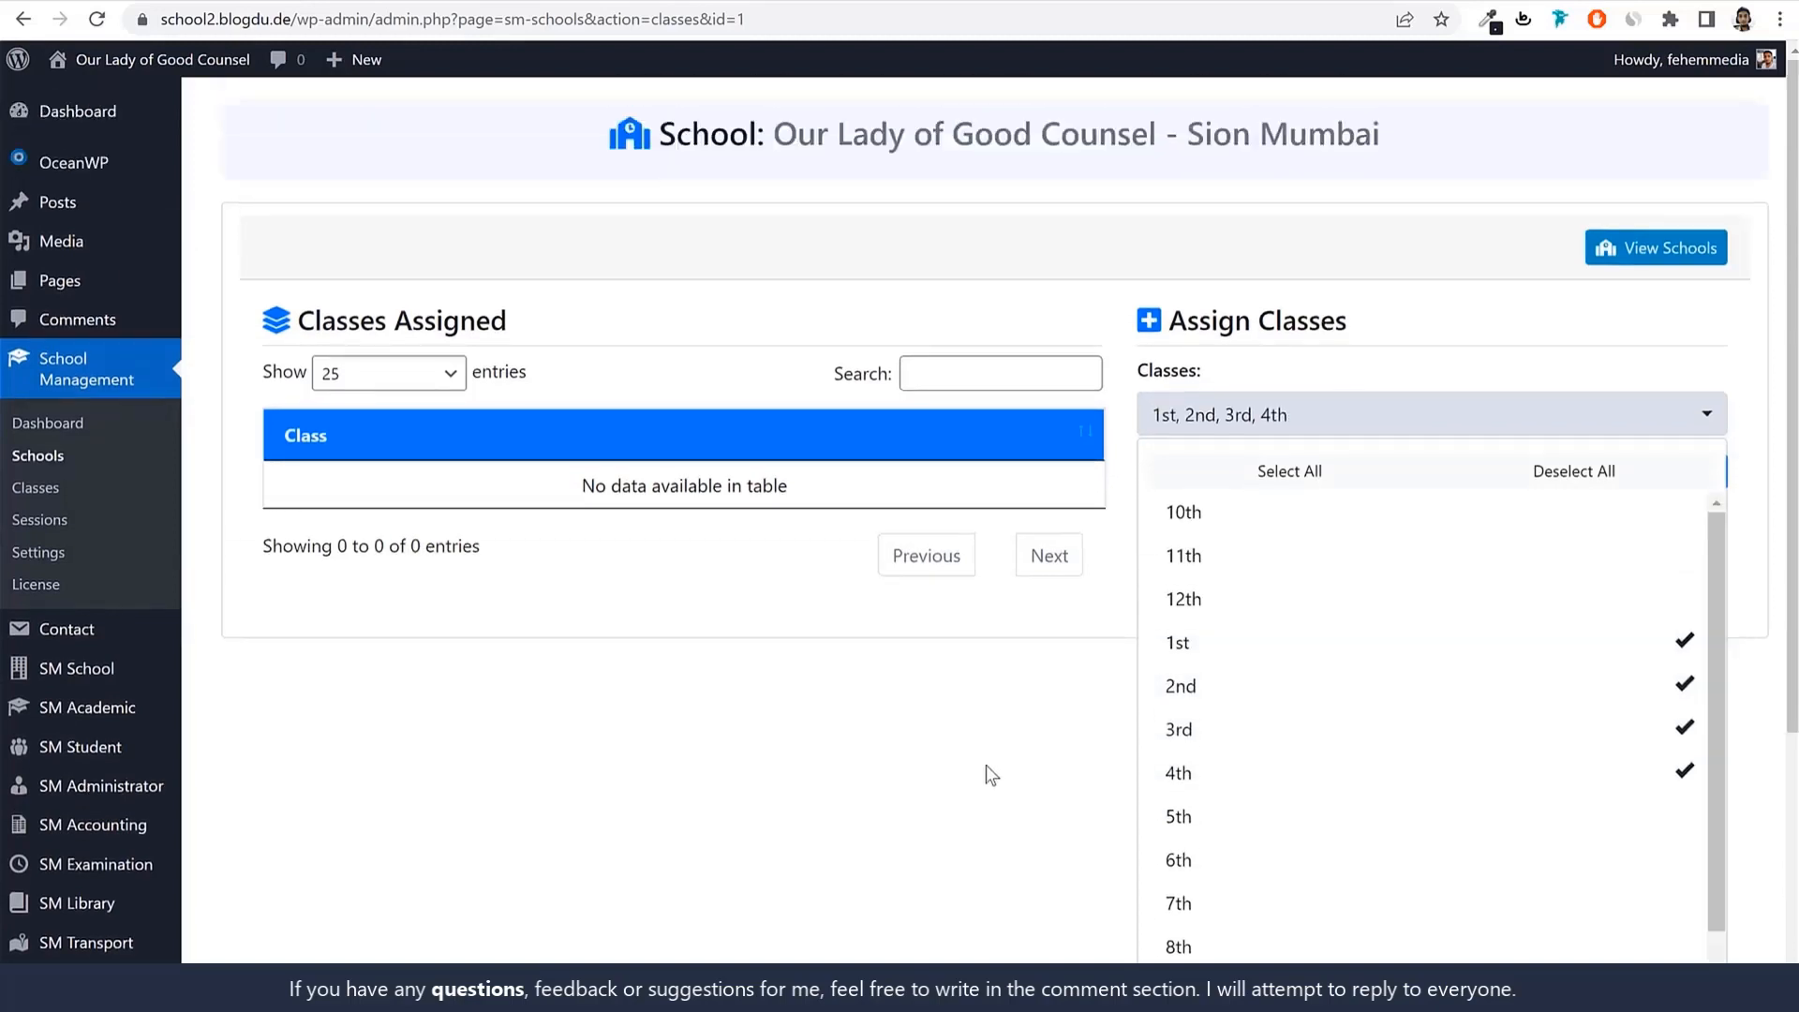
pyautogui.click(985, 765)
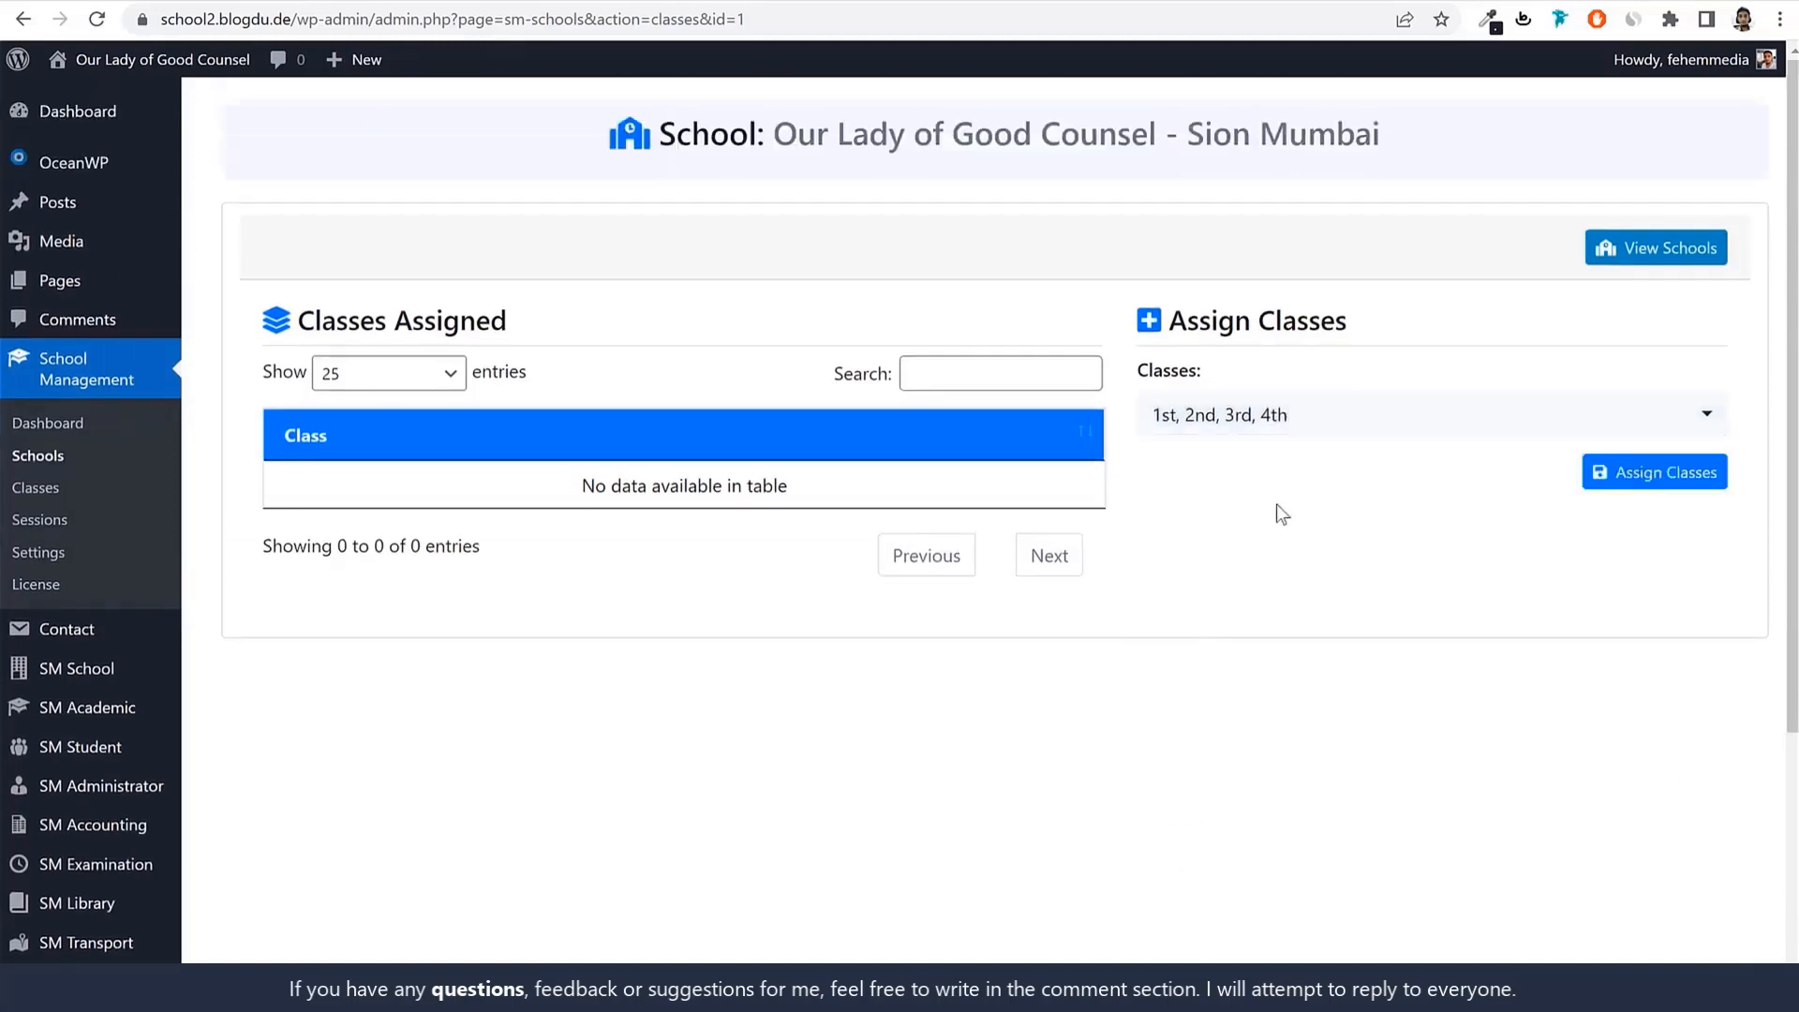
pyautogui.click(1674, 473)
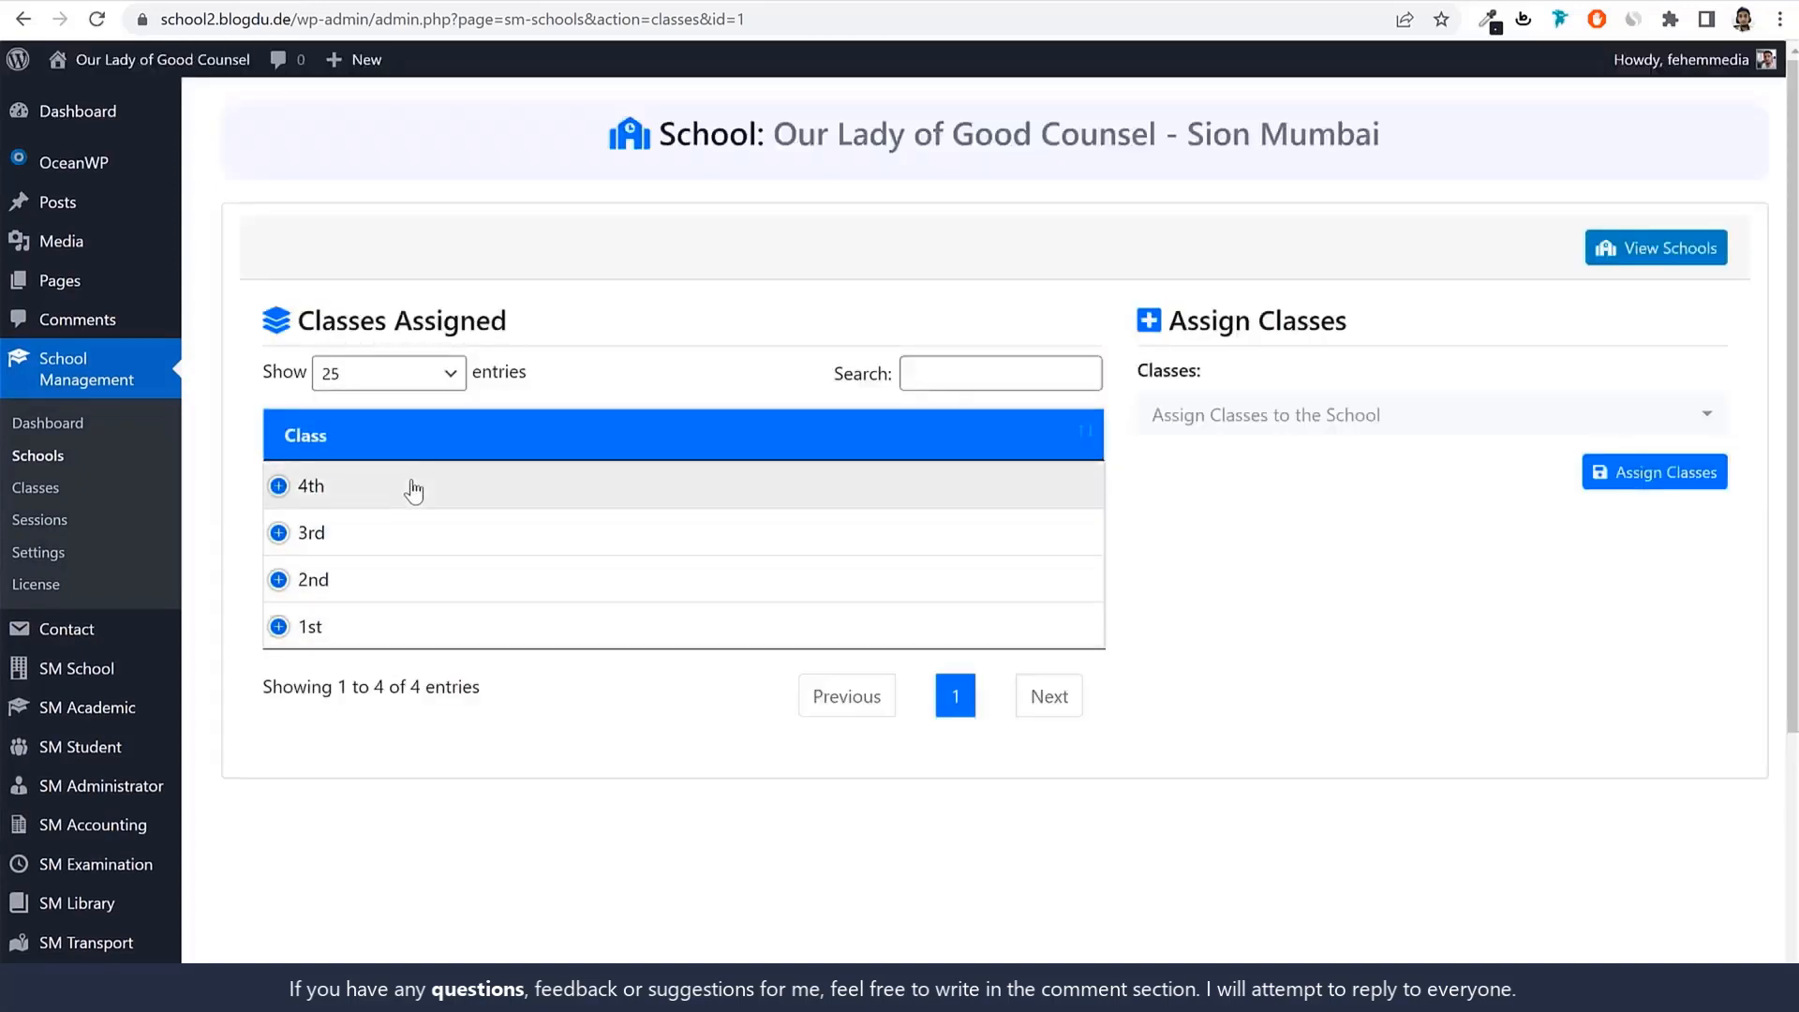
pyautogui.click(576, 639)
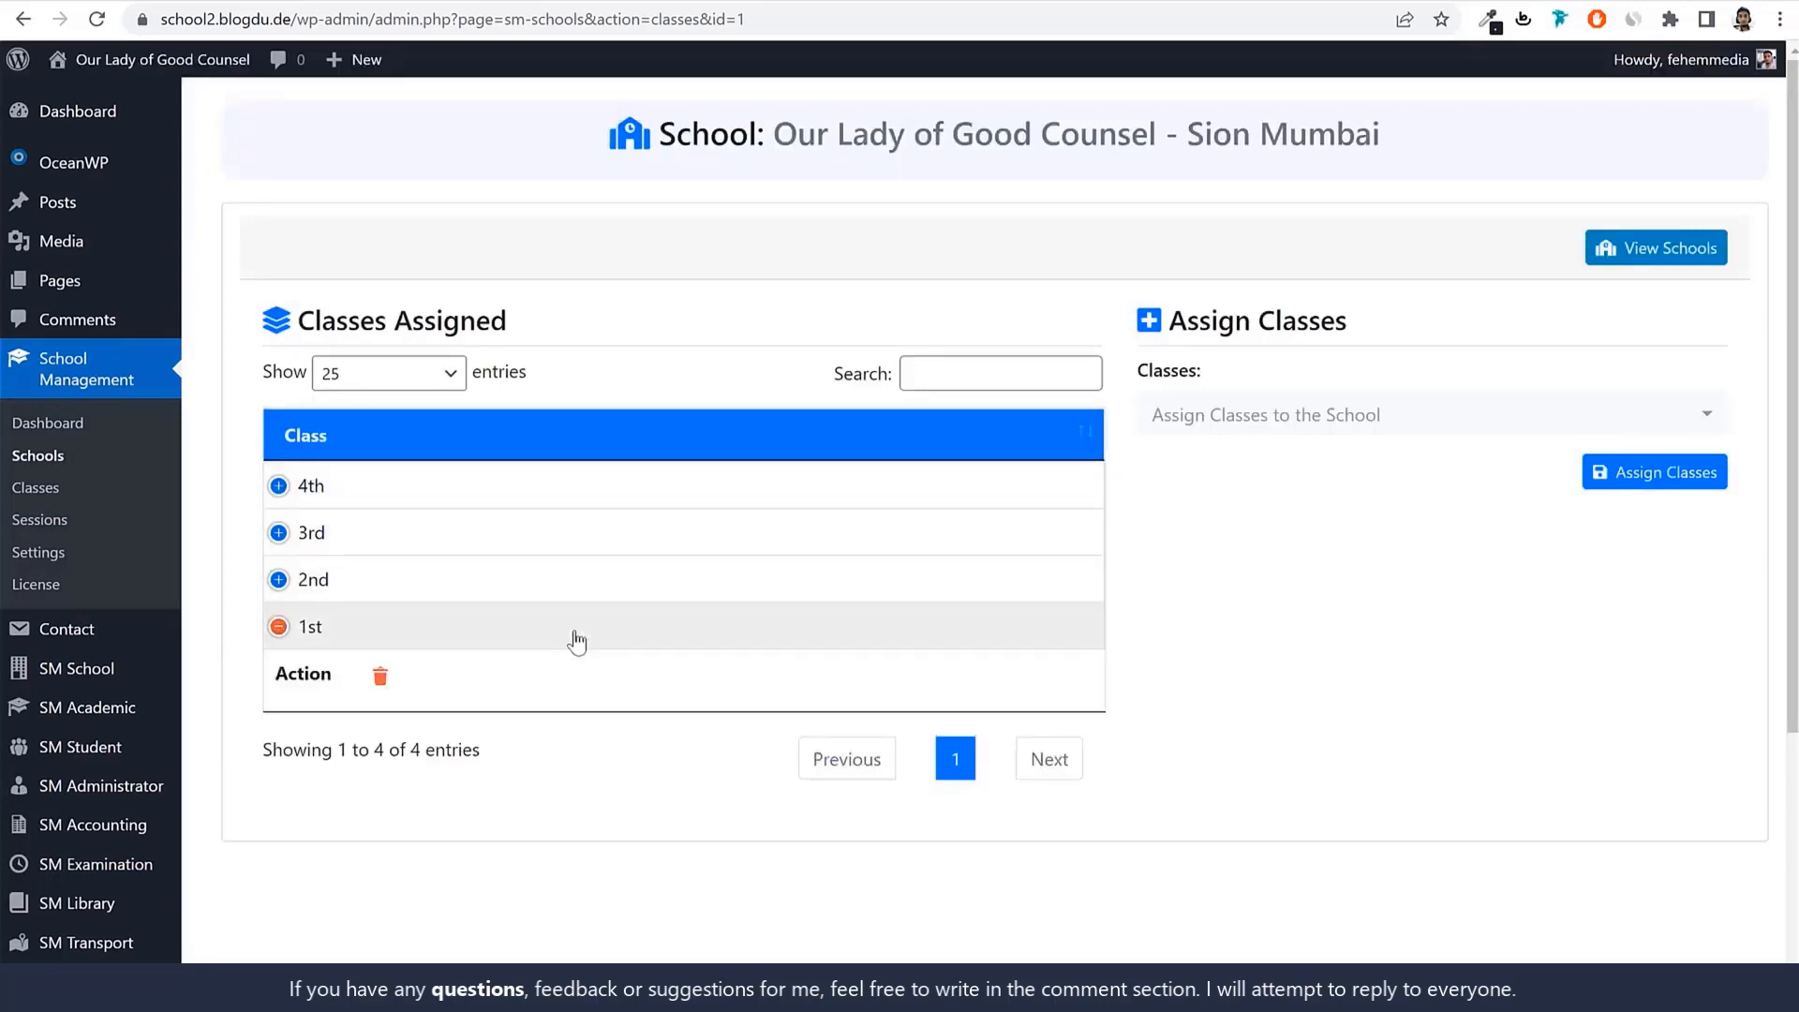
pyautogui.click(575, 641)
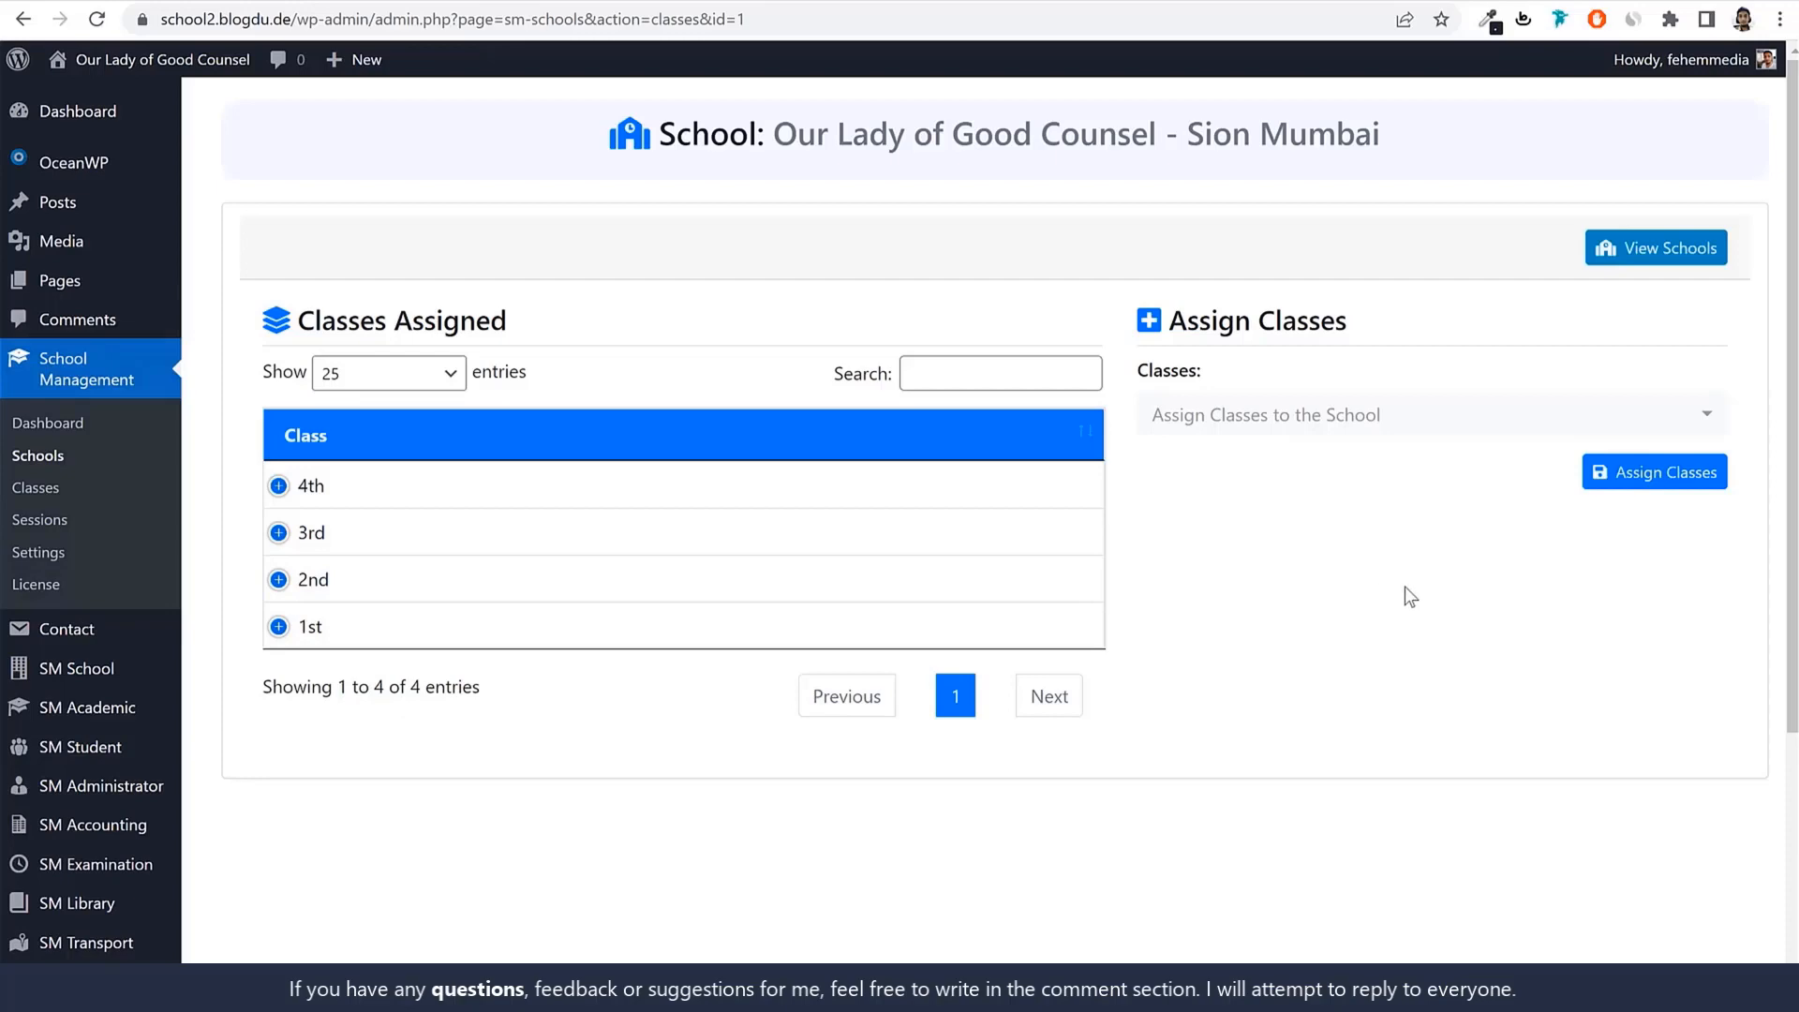
pyautogui.scroll(-2, 199, 587)
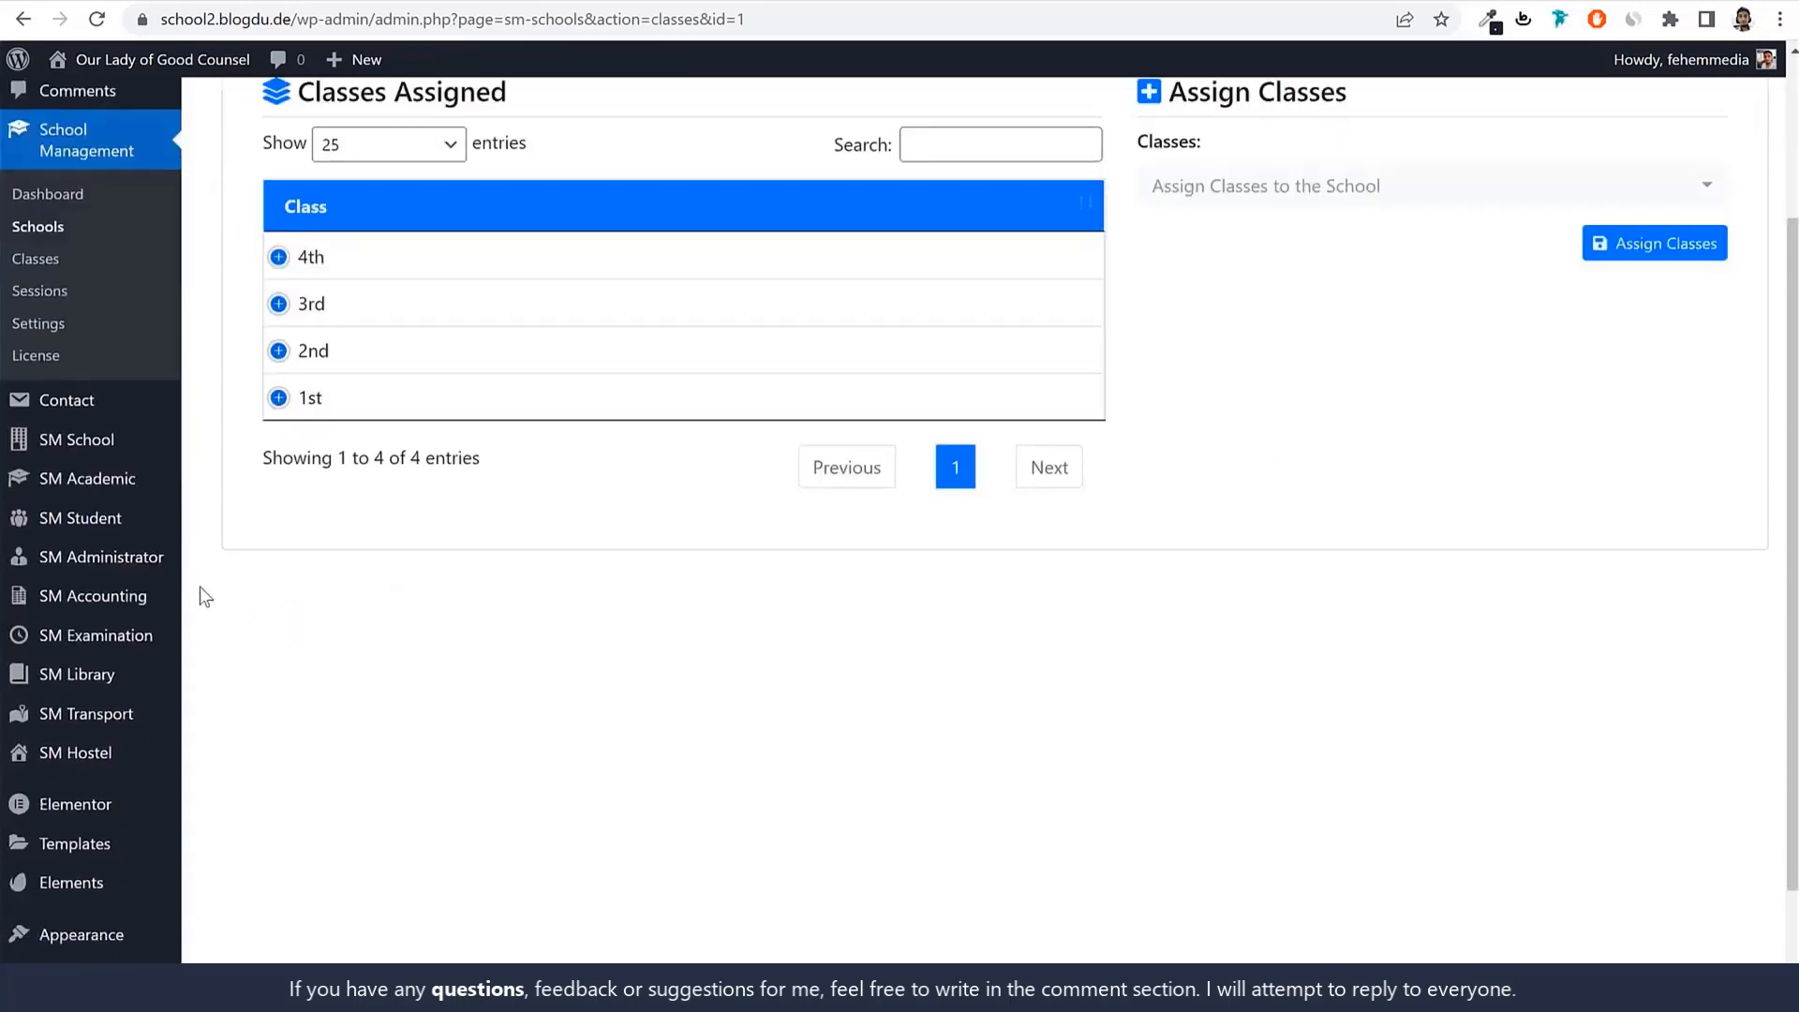
# Open SM Academic Class Sections for 2022-2023 and sort by Number of Sections.
pyautogui.moveTo(61, 494)
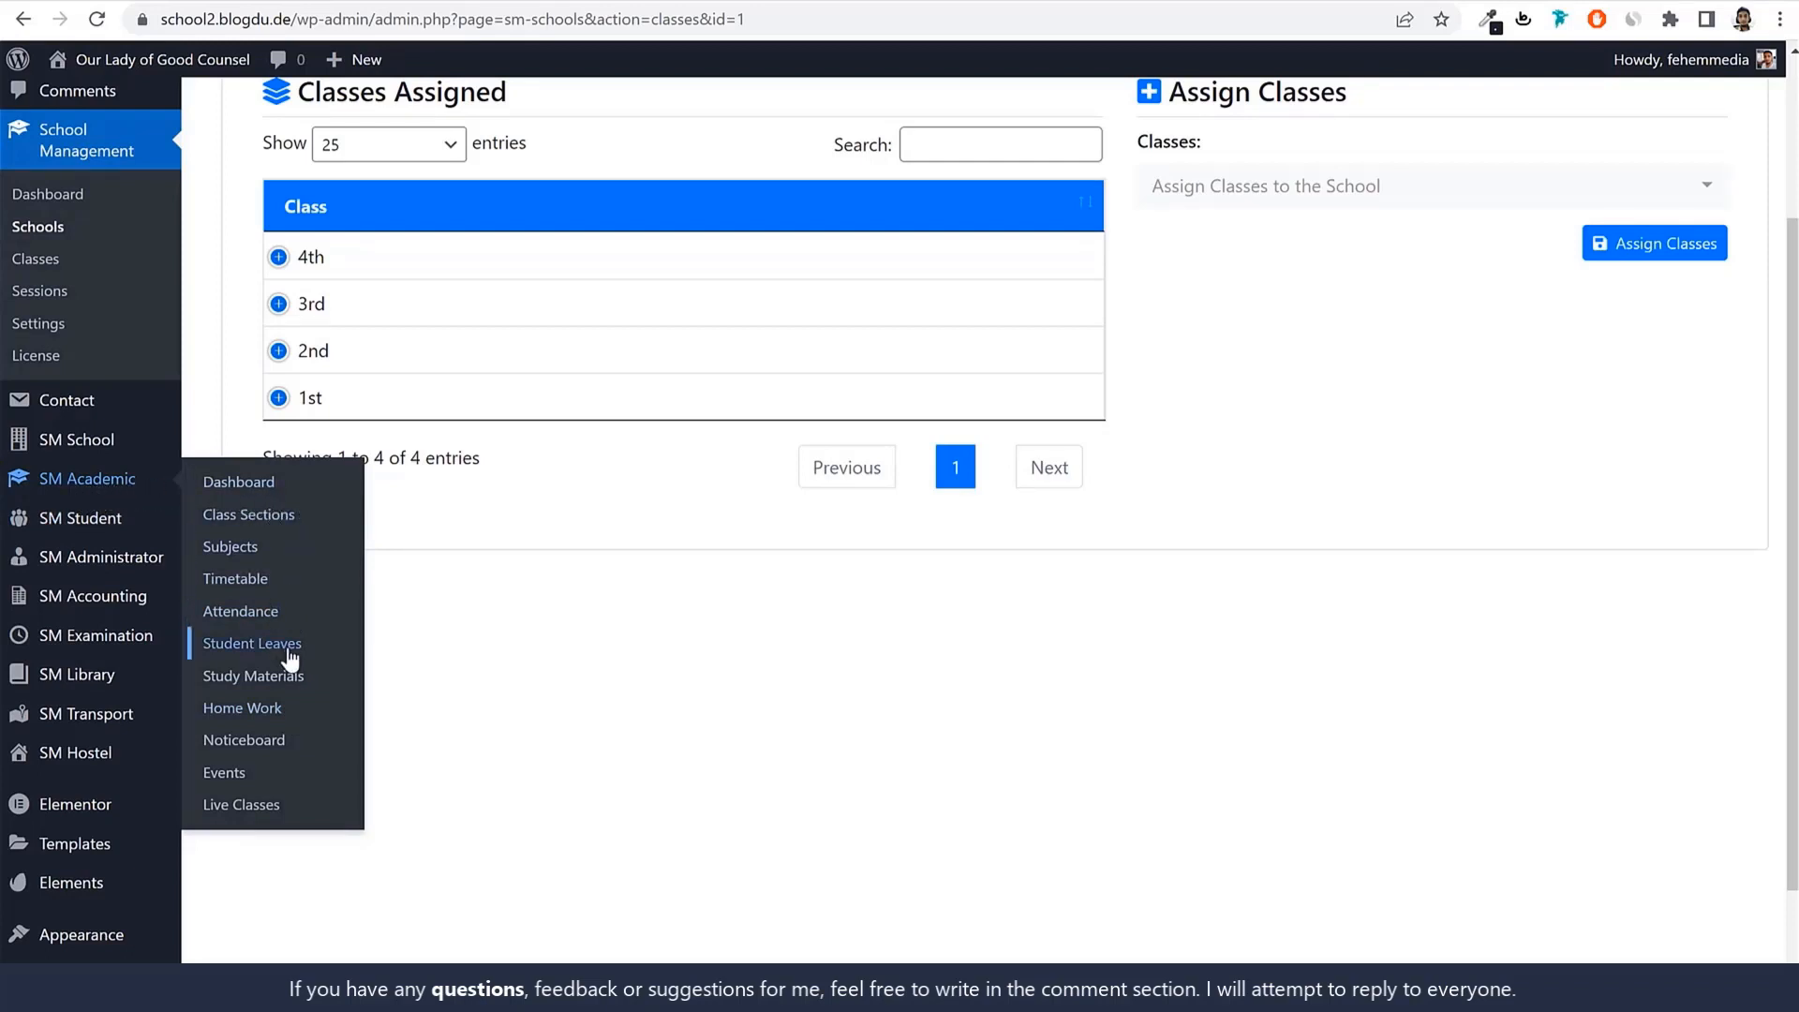
pyautogui.click(237, 515)
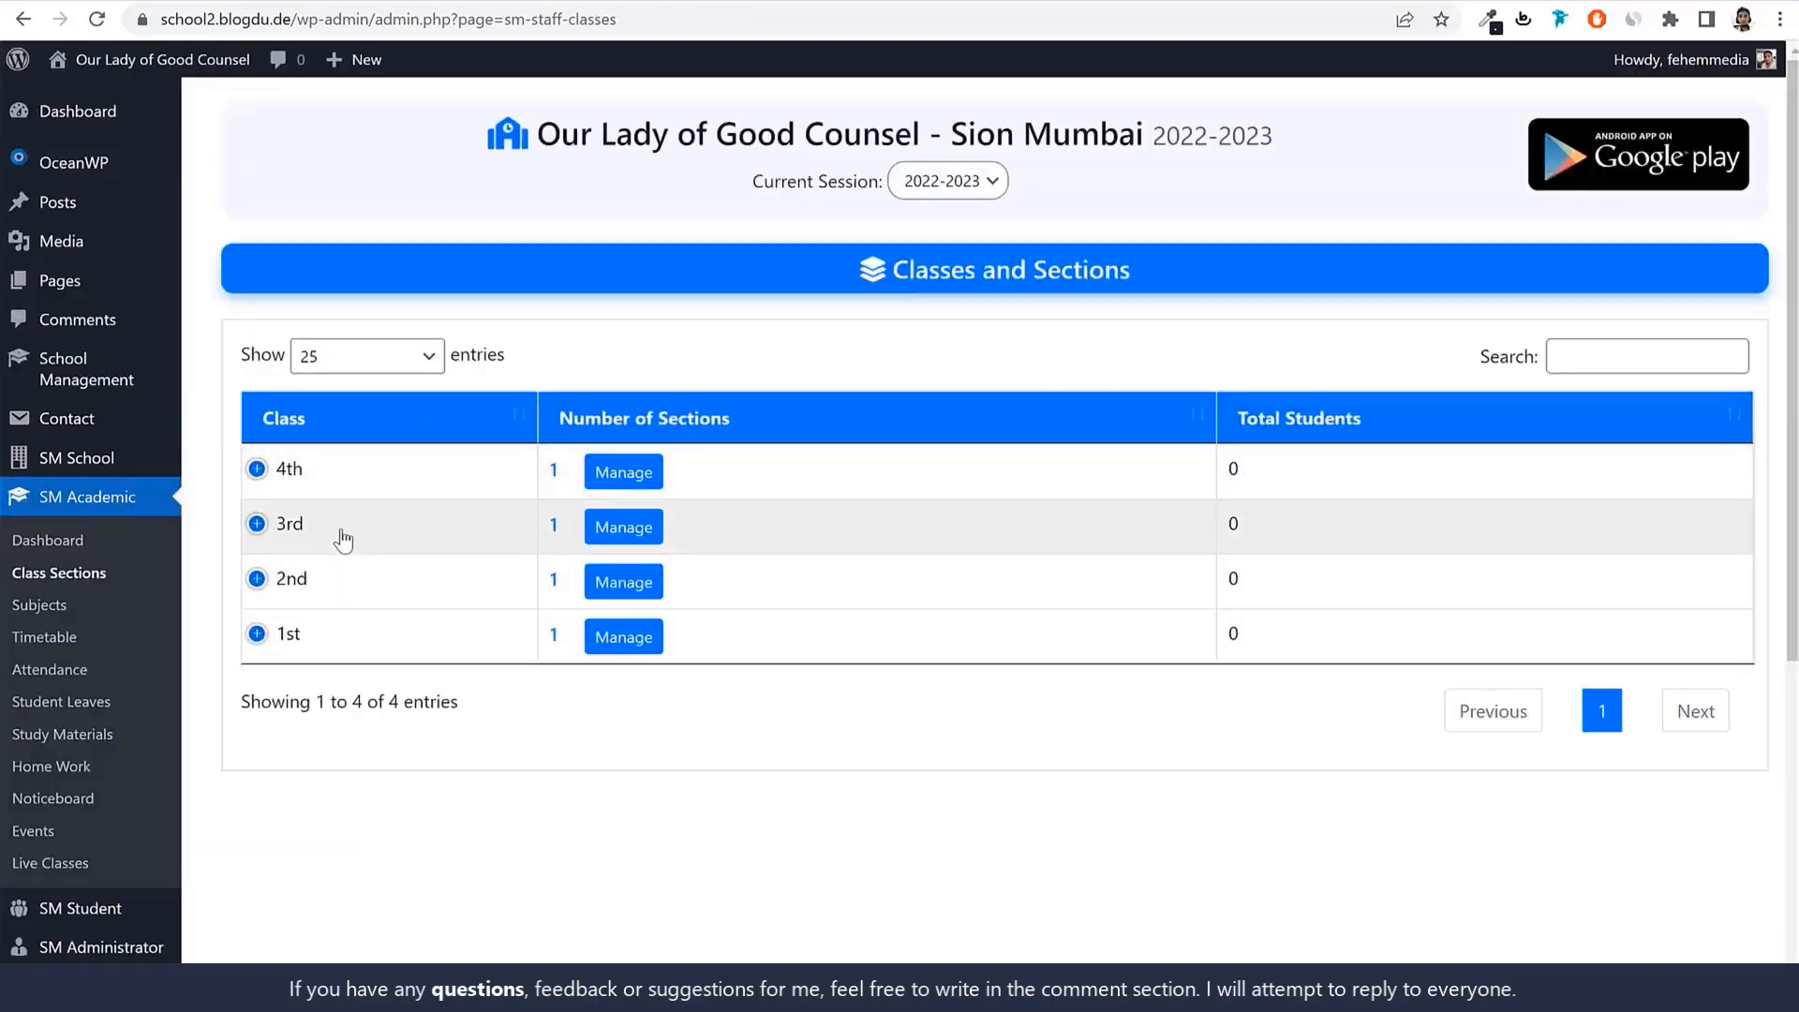
pyautogui.moveTo(556, 134); pyautogui.dragTo(1135, 137)
pyautogui.click(1155, 136)
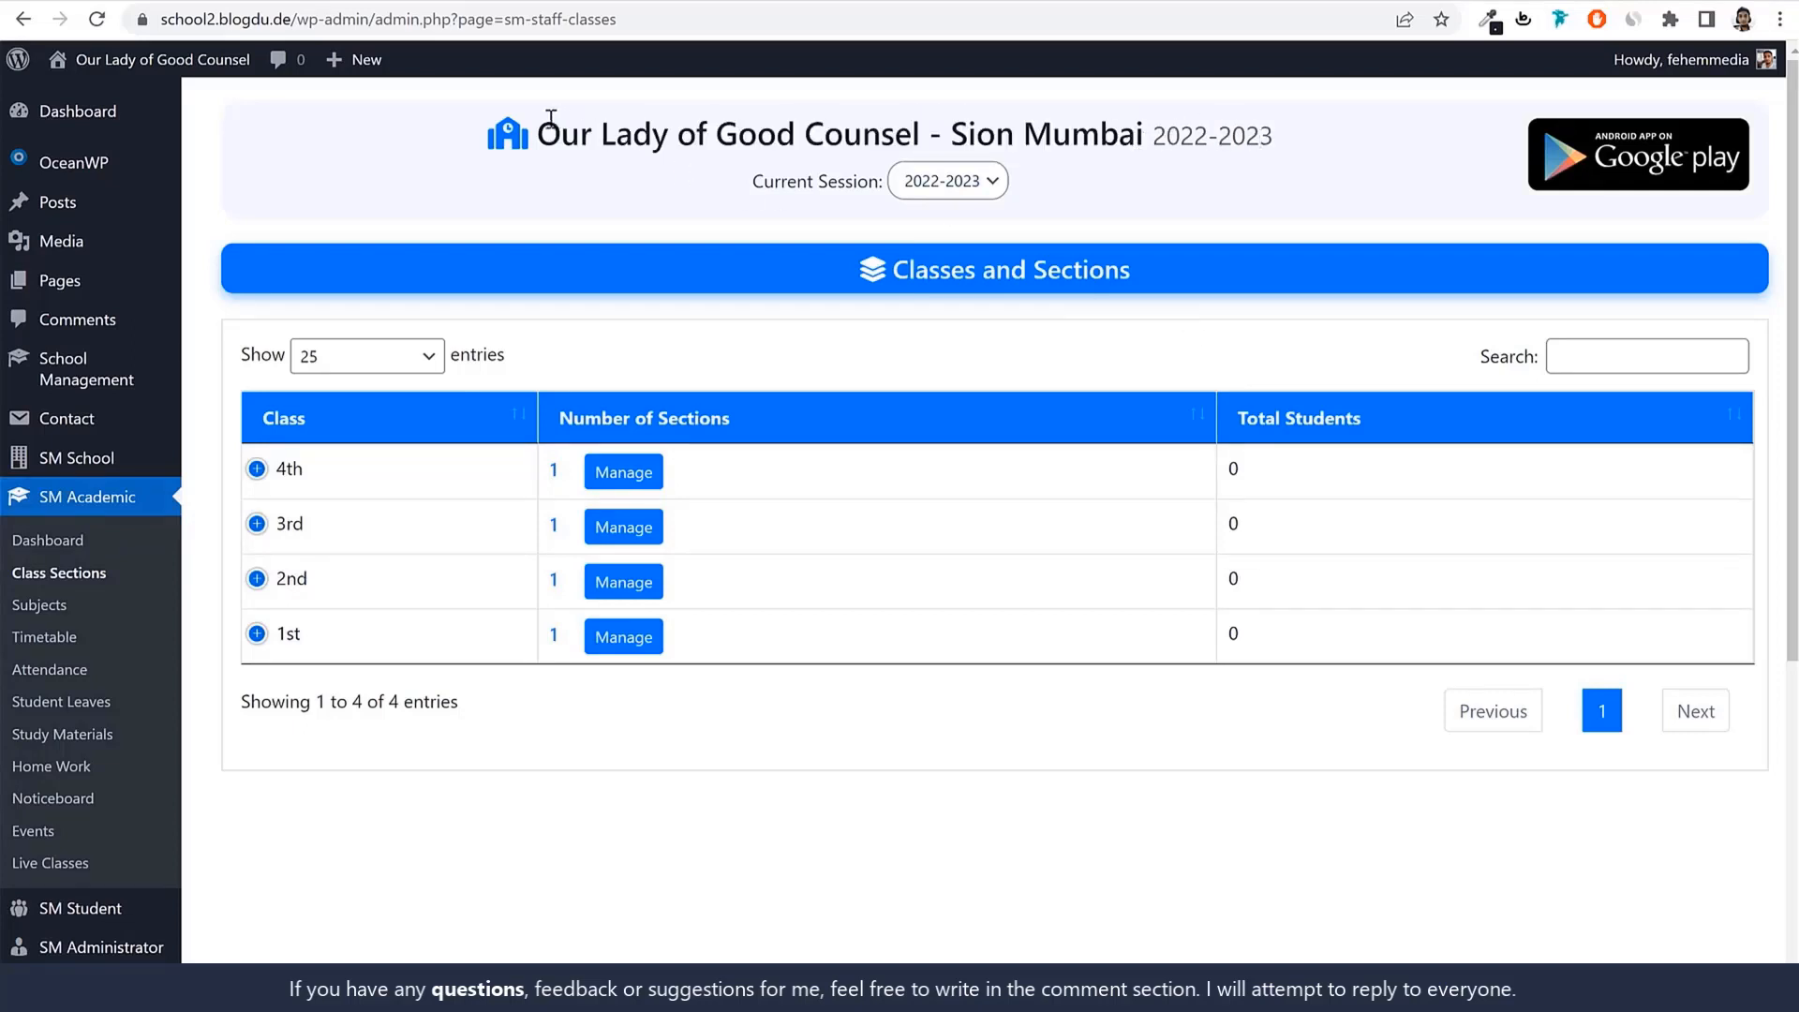
pyautogui.moveTo(551, 119); pyautogui.dragTo(1289, 140)
pyautogui.click(1235, 108)
pyautogui.moveTo(534, 131); pyautogui.dragTo(1330, 124)
pyautogui.click(1330, 124)
pyautogui.click(754, 421)
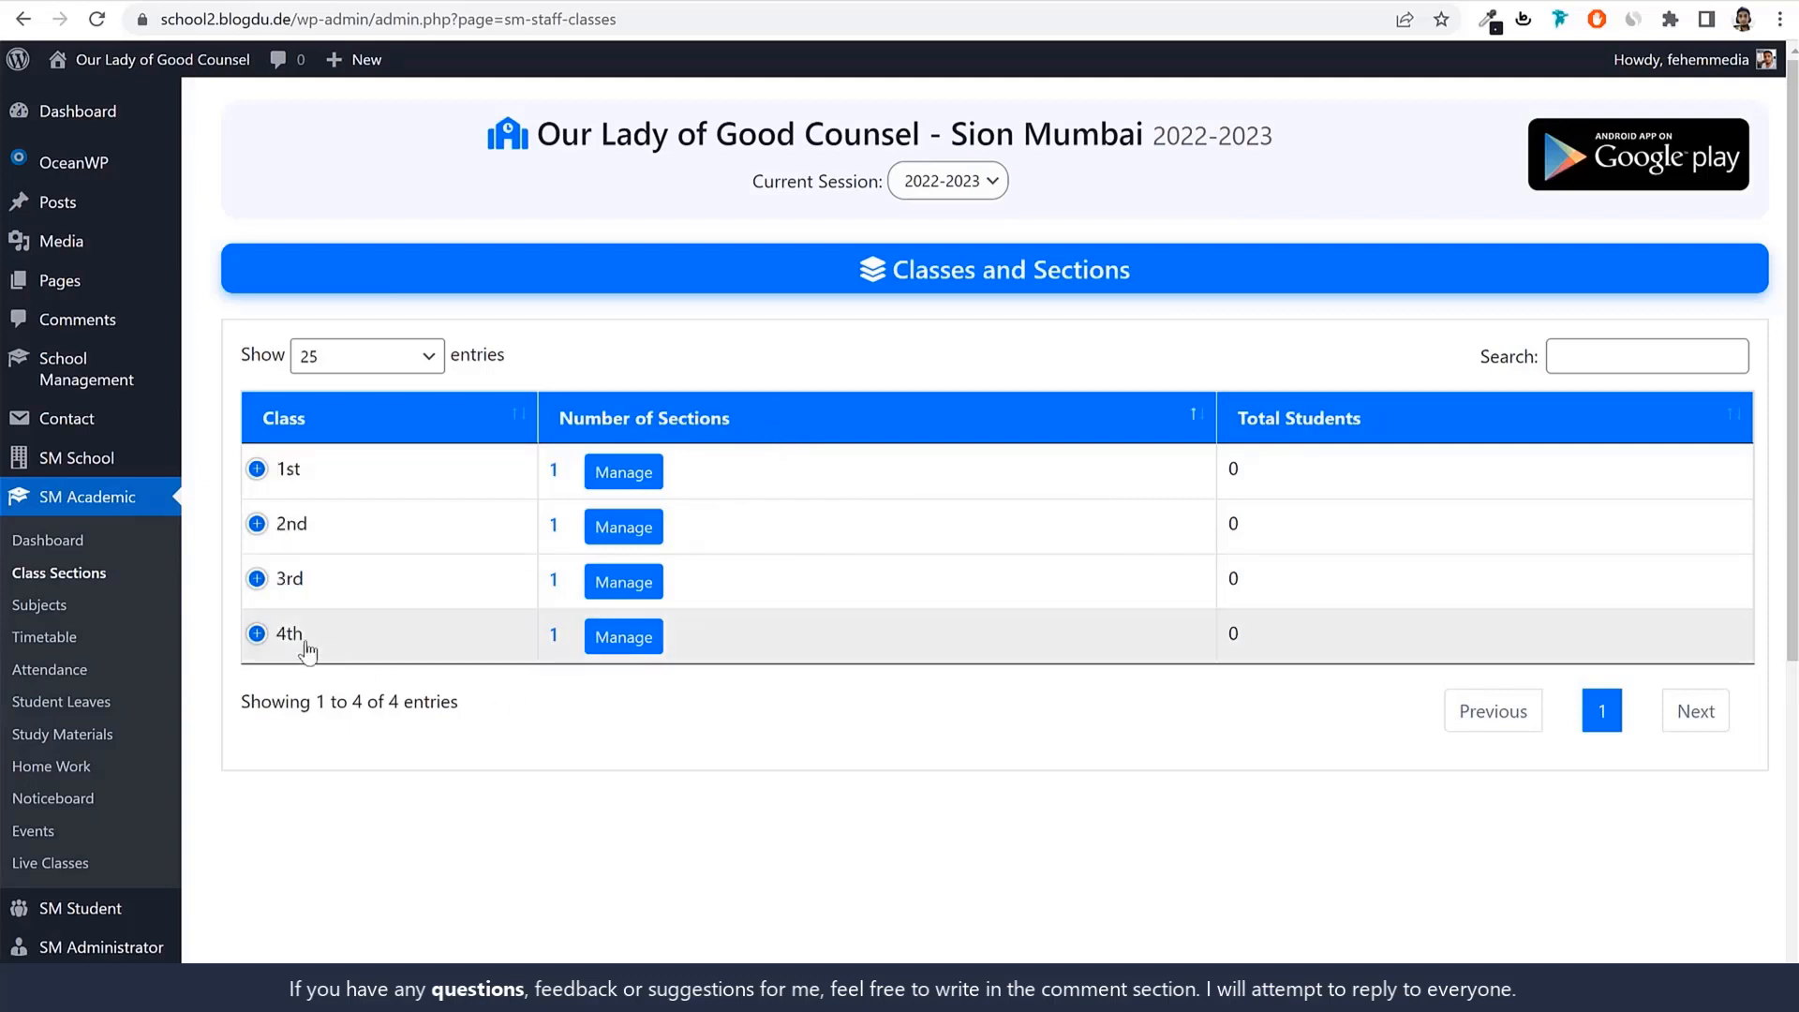
# Open class 1st's sections and edit the default section A.
pyautogui.click(645, 478)
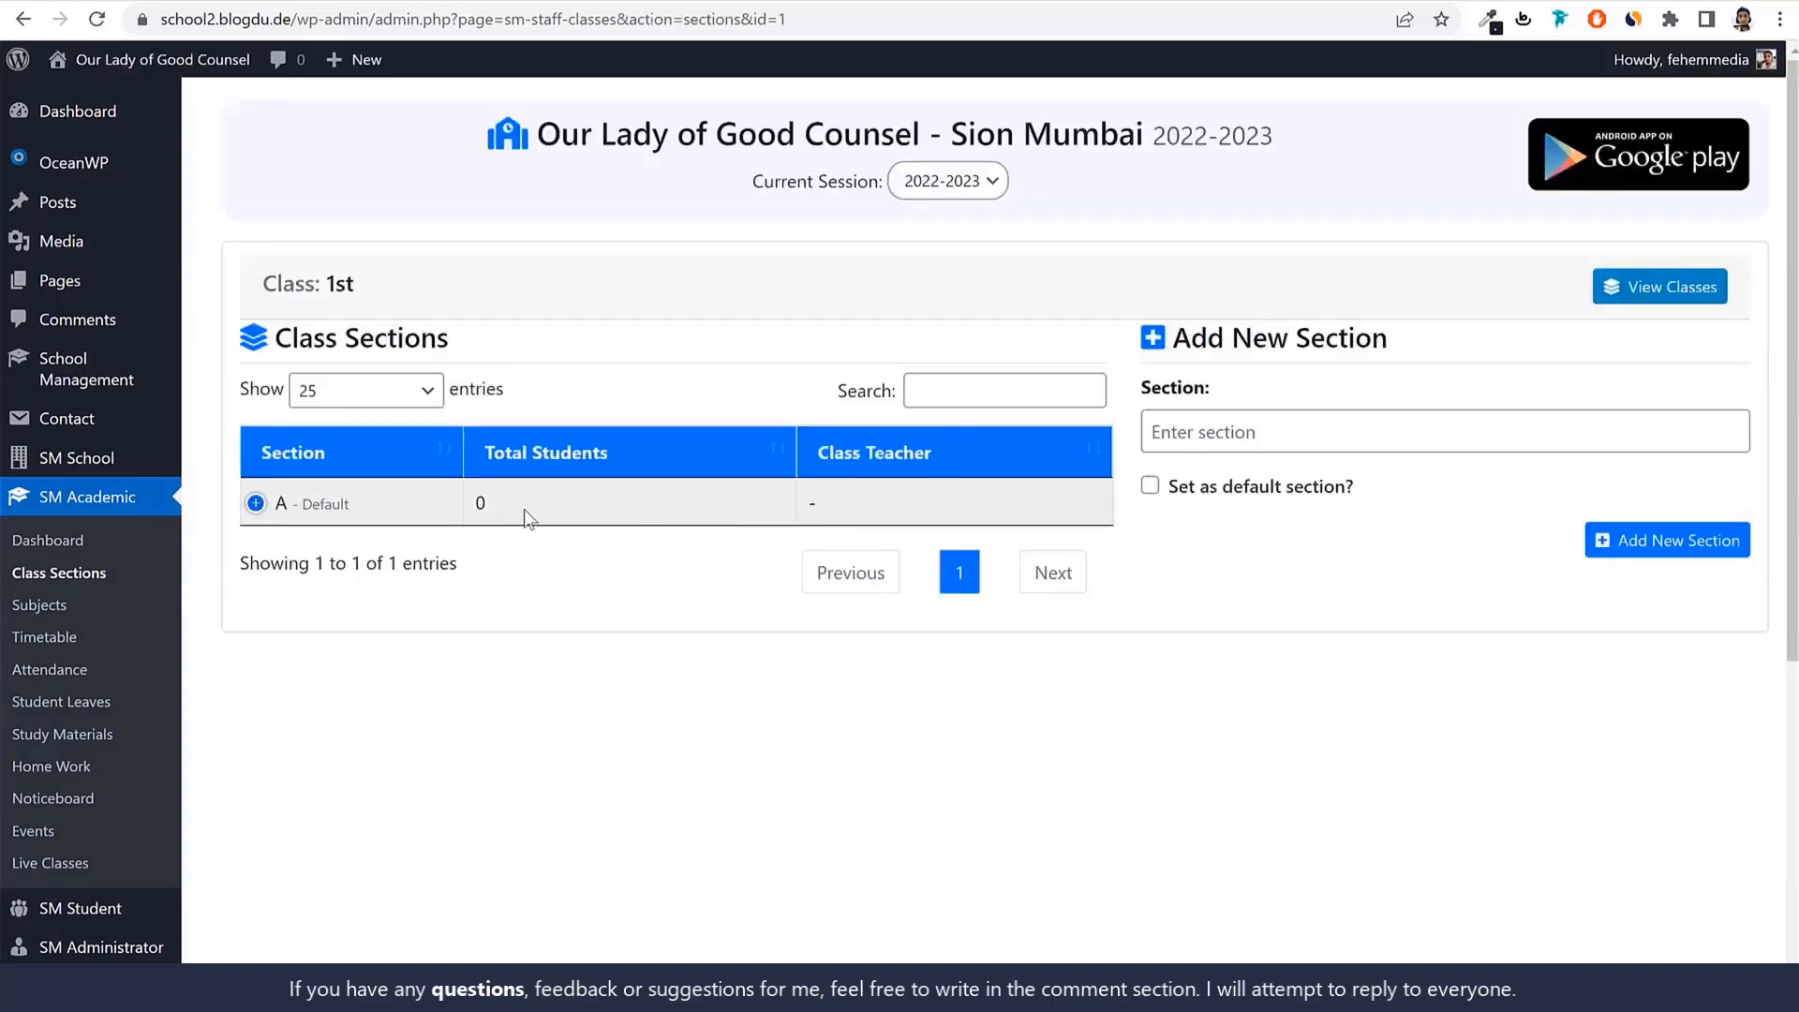
pyautogui.click(255, 505)
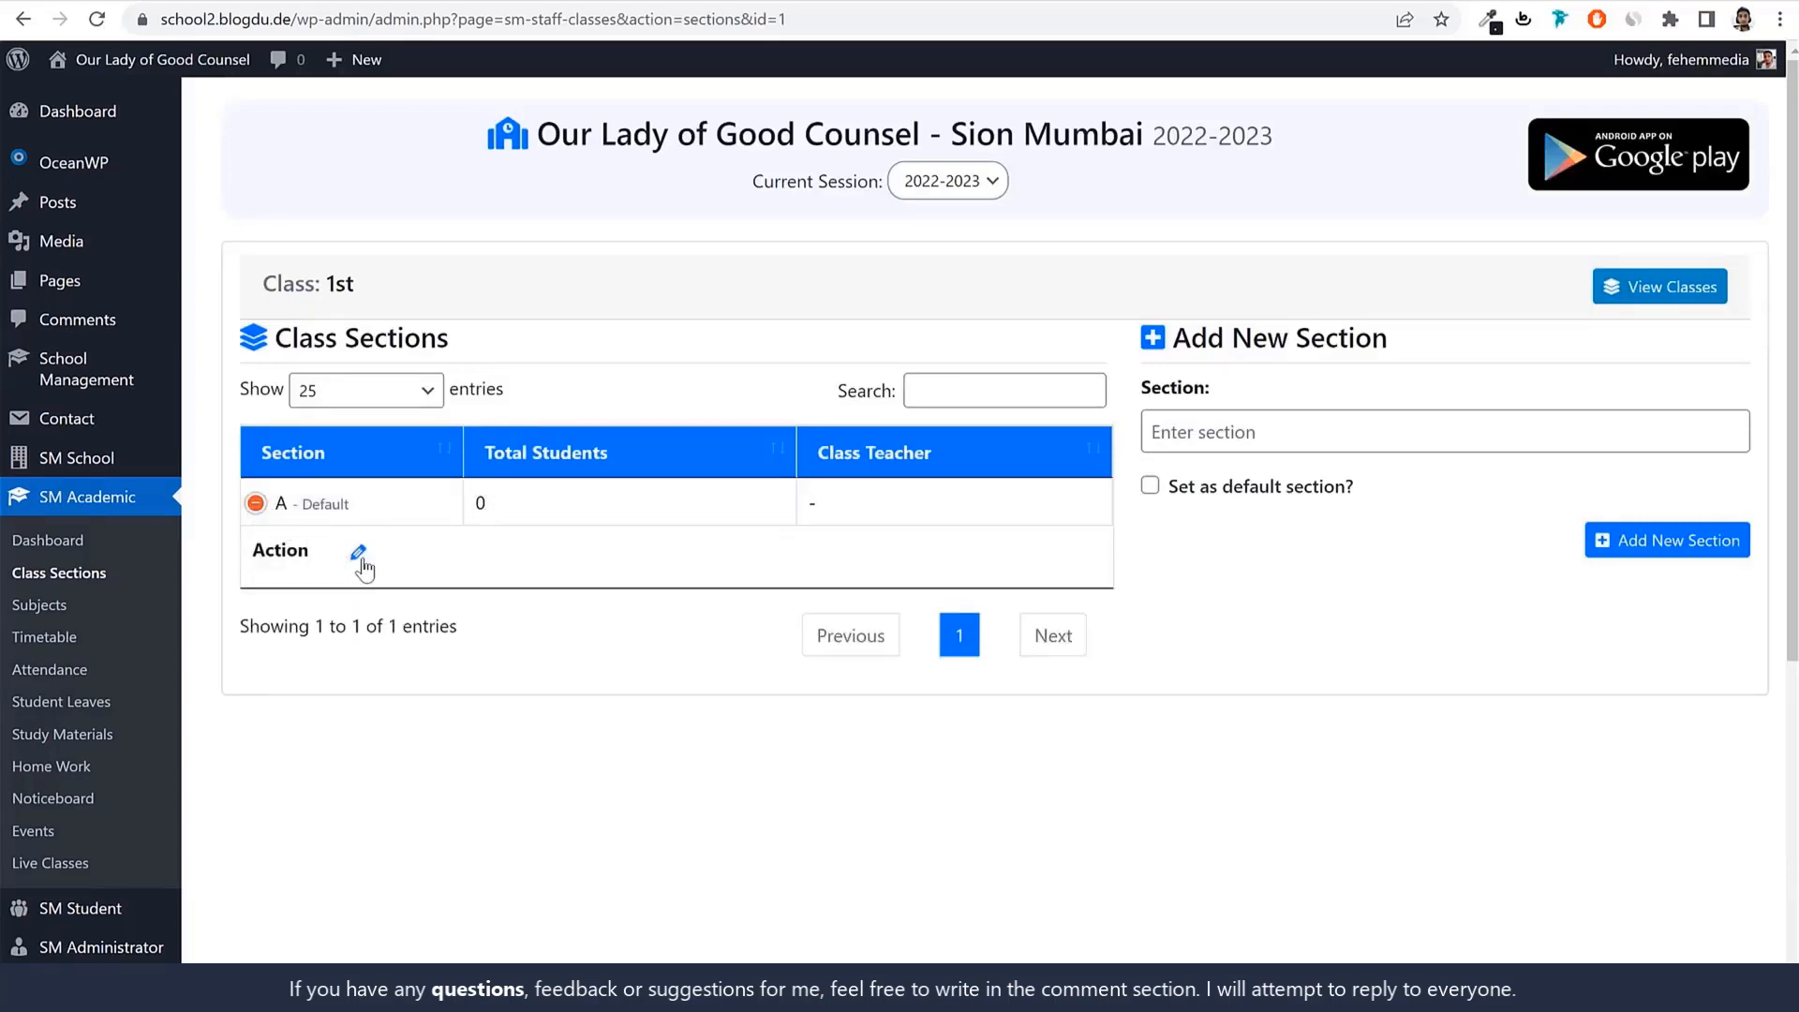
pyautogui.click(359, 557)
pyautogui.moveTo(792, 426); pyautogui.dragTo(636, 446)
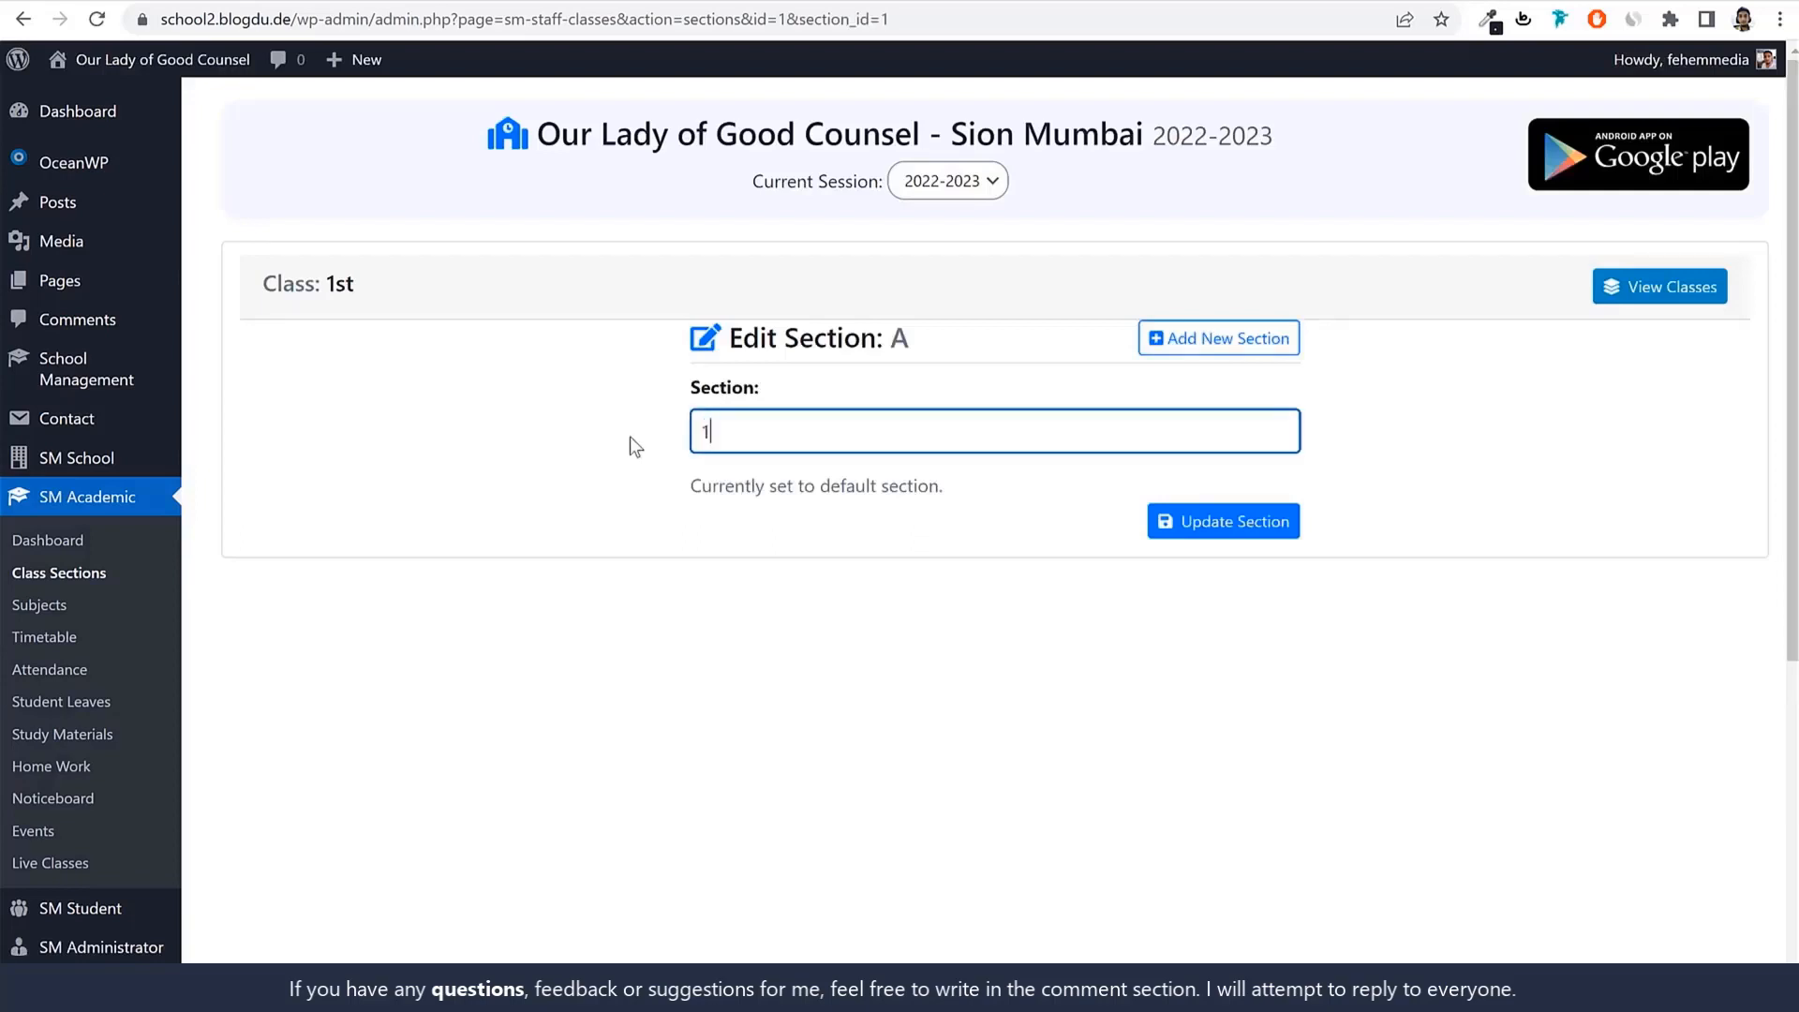
pyautogui.press('BackSpace')
pyautogui.click(1163, 520)
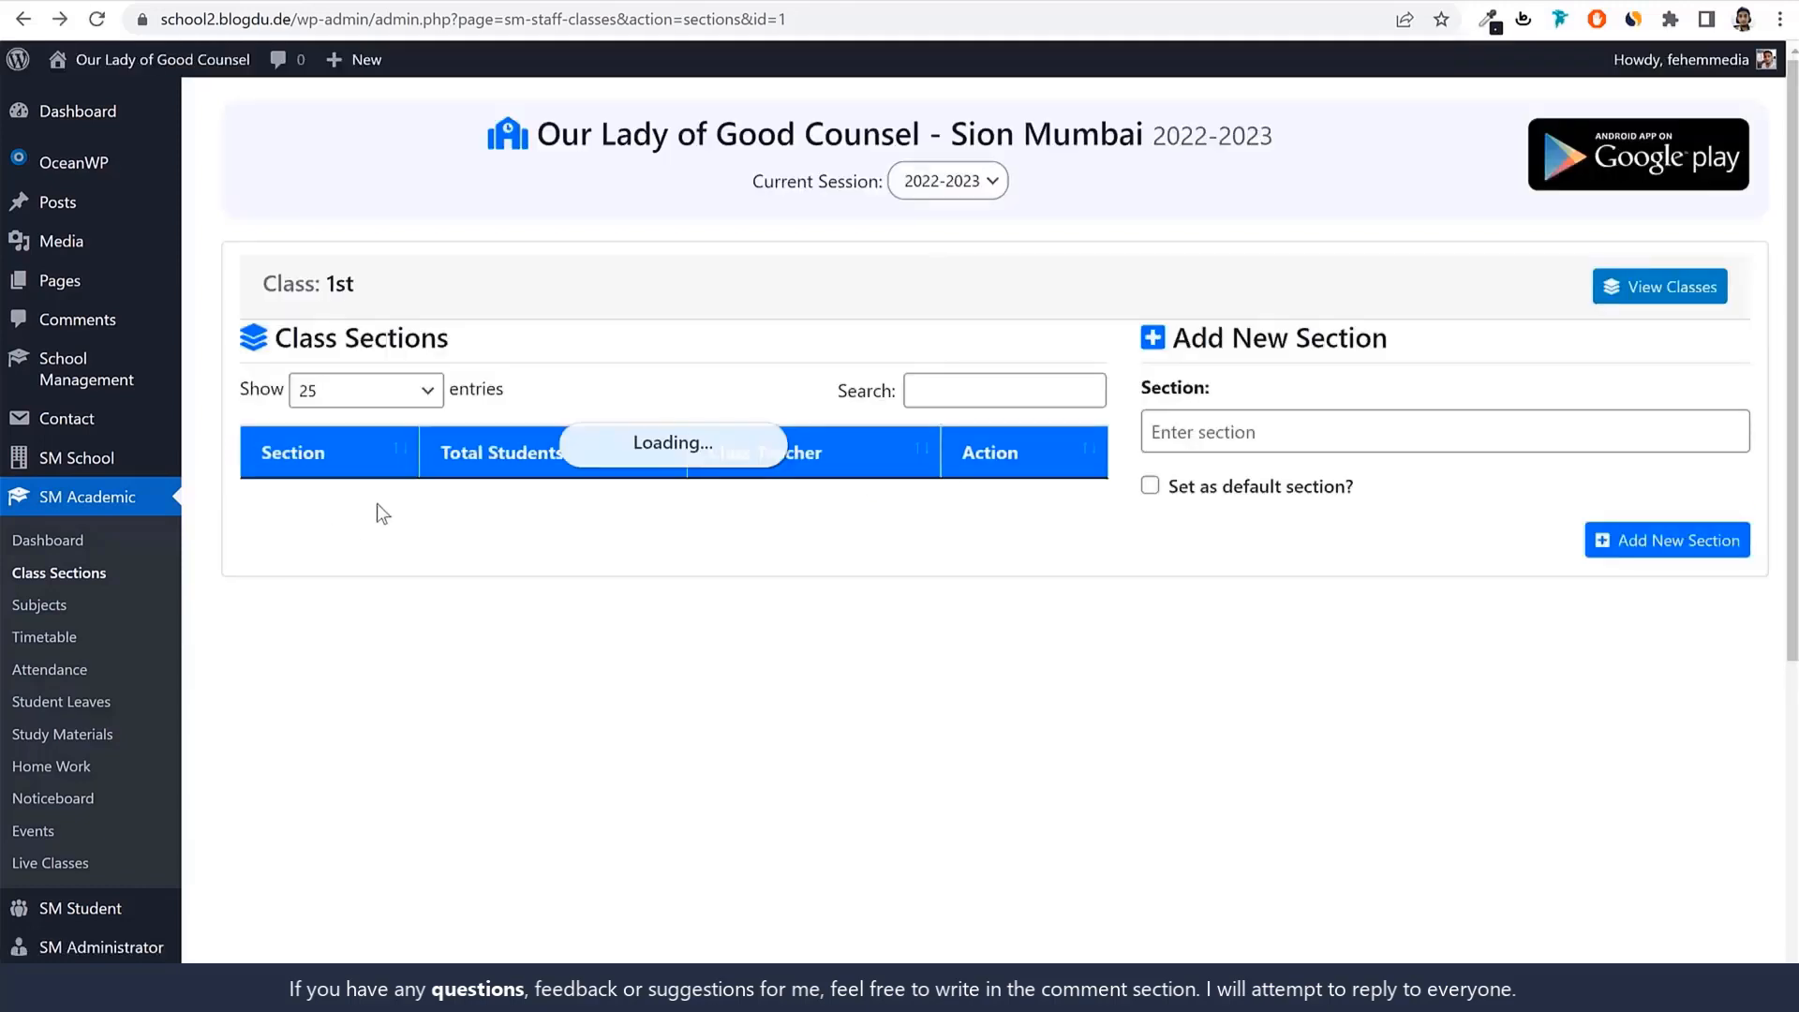
# Add sections B, C and D to class 1st, then return to the classes overview.
pyautogui.click(1390, 430)
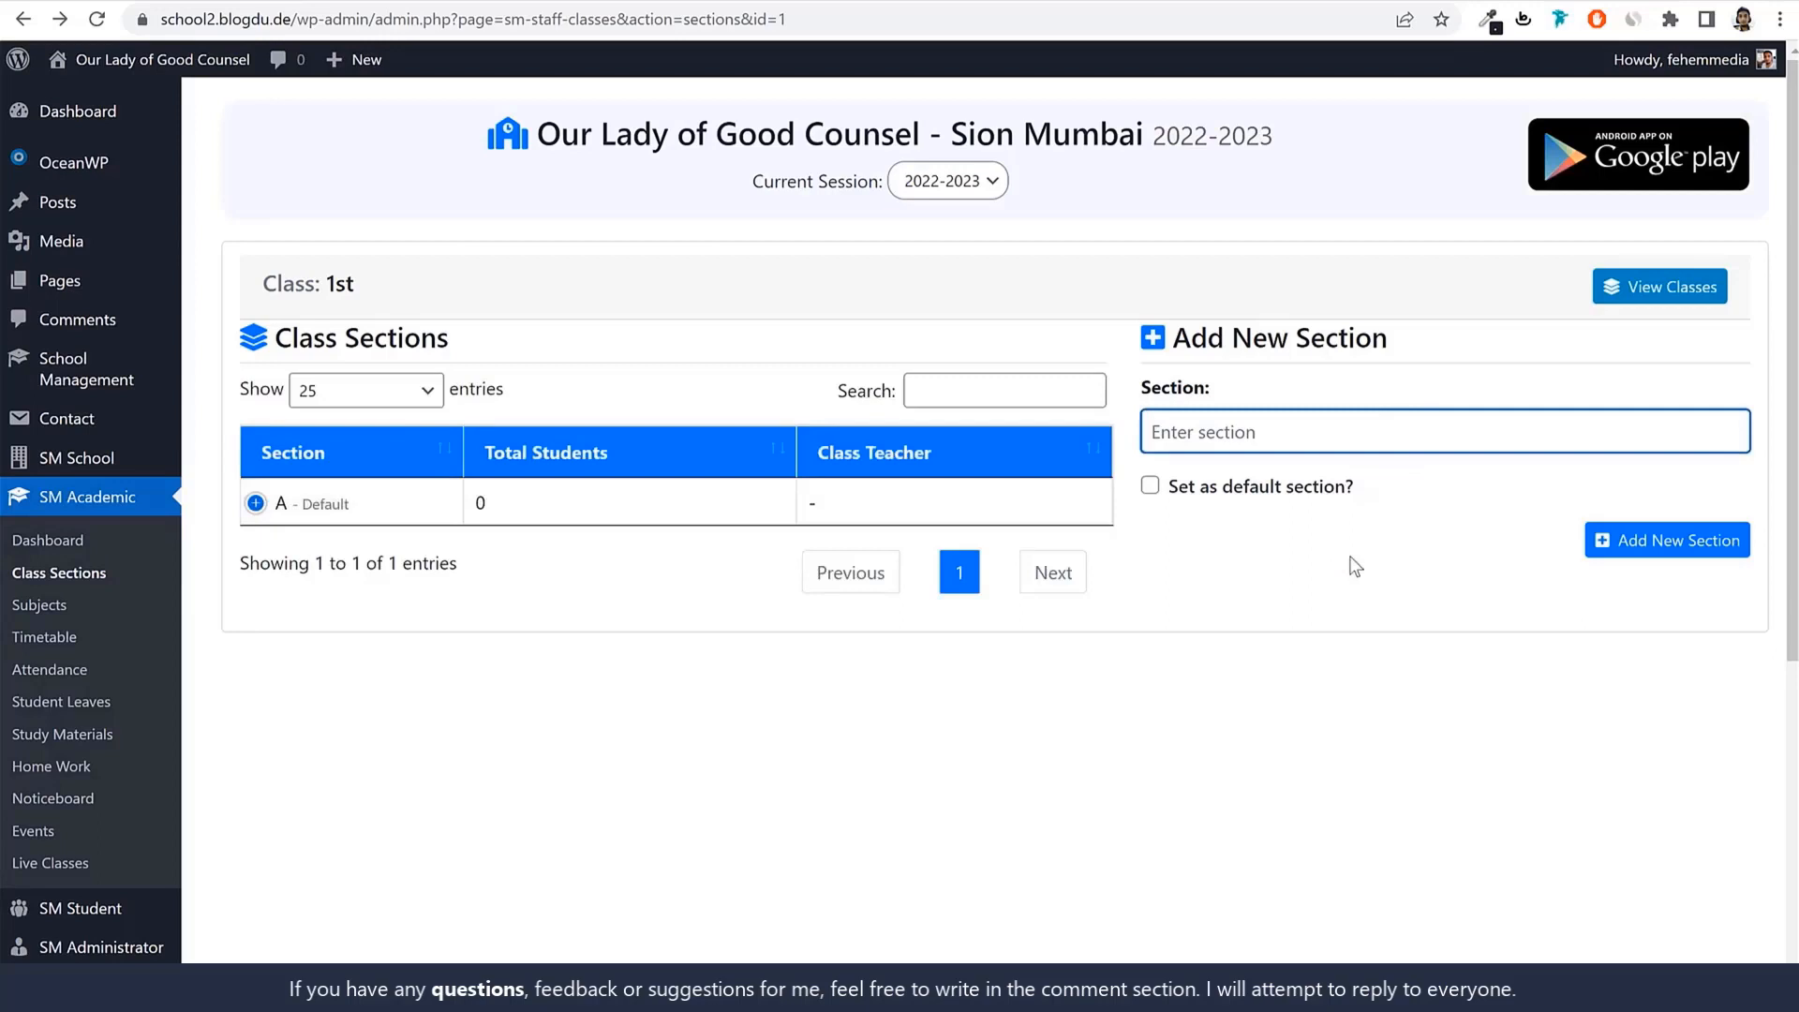
pyautogui.write('B')
pyautogui.click(1649, 538)
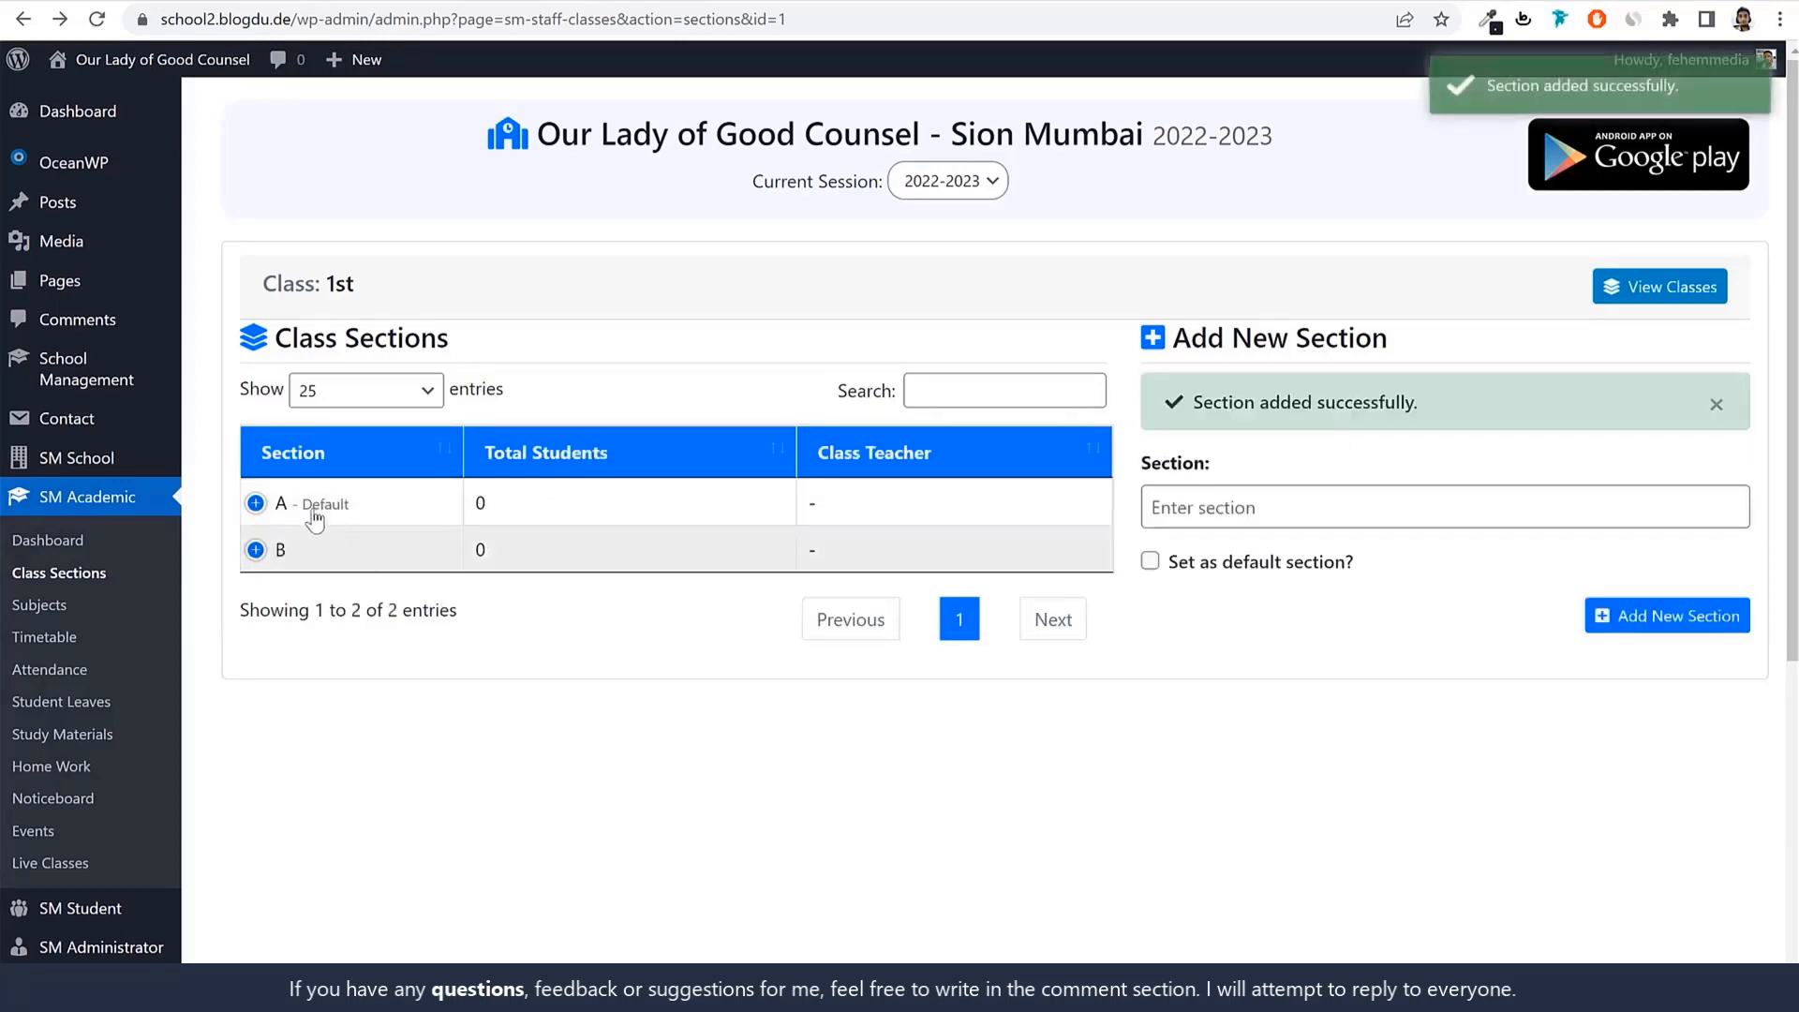
pyautogui.click(1334, 499)
pyautogui.write('C')
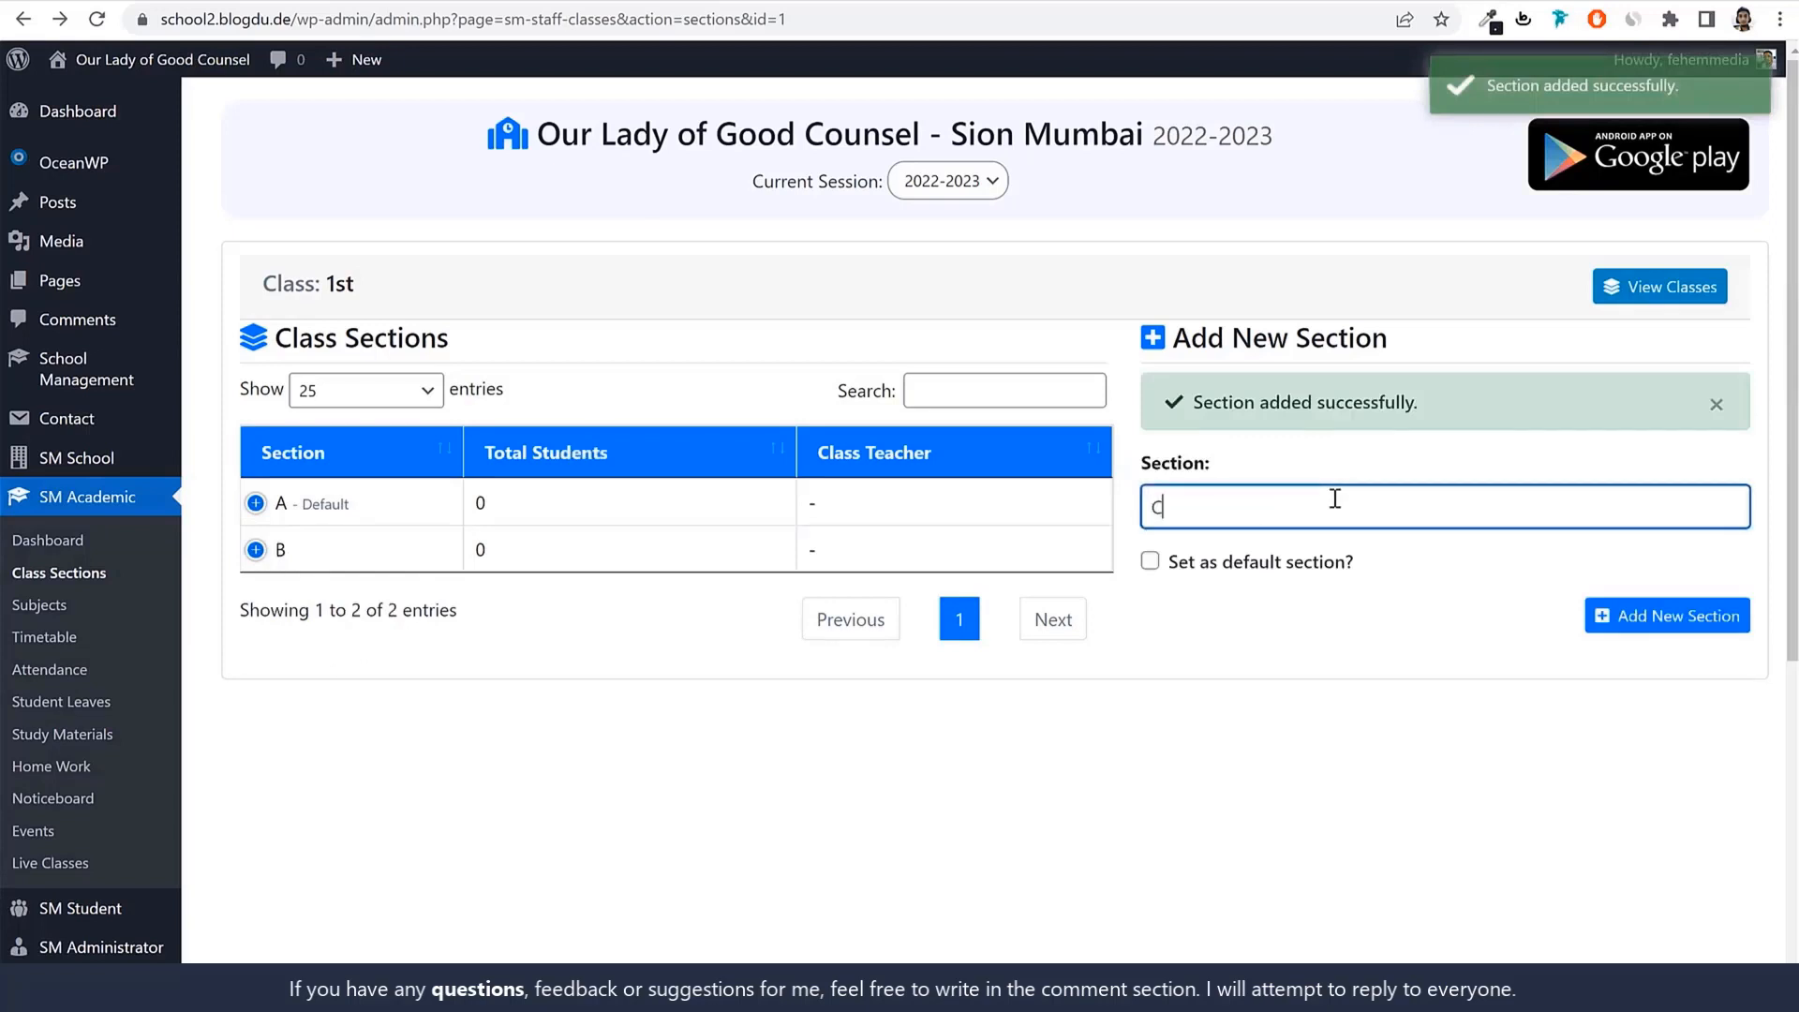
pyautogui.click(1650, 634)
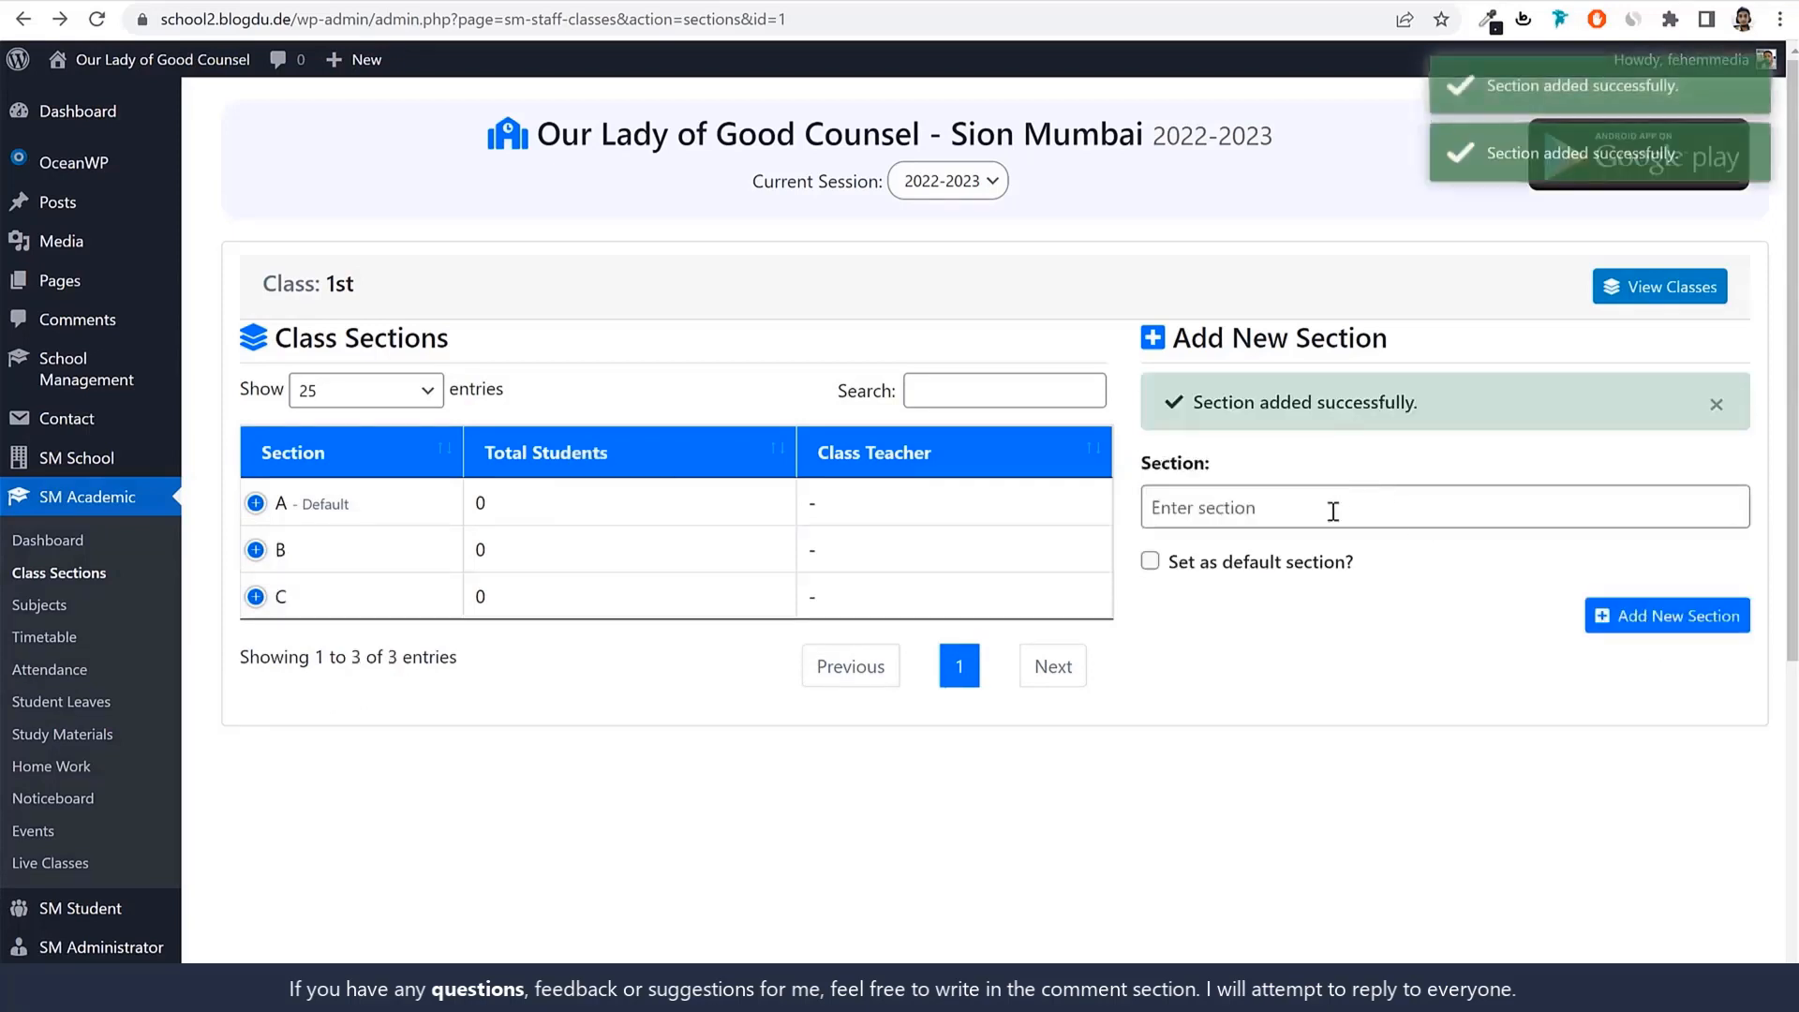
pyautogui.click(1332, 511)
pyautogui.write('D')
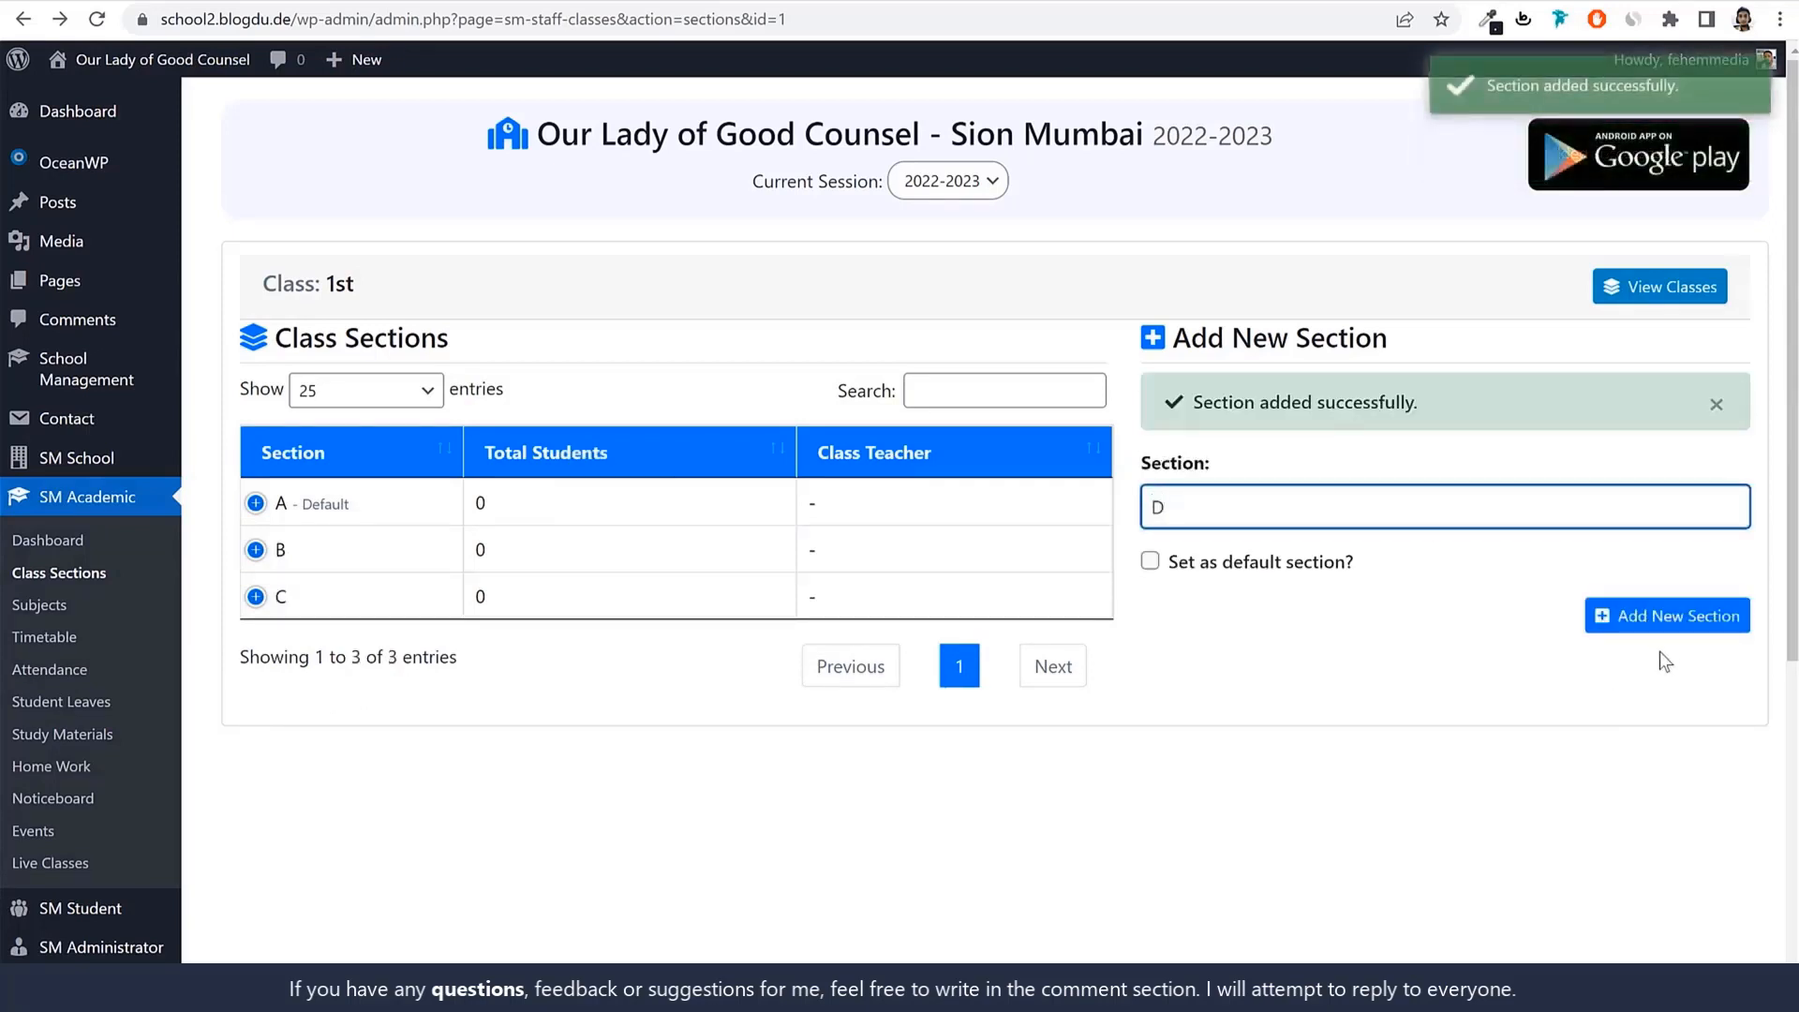
pyautogui.click(1657, 621)
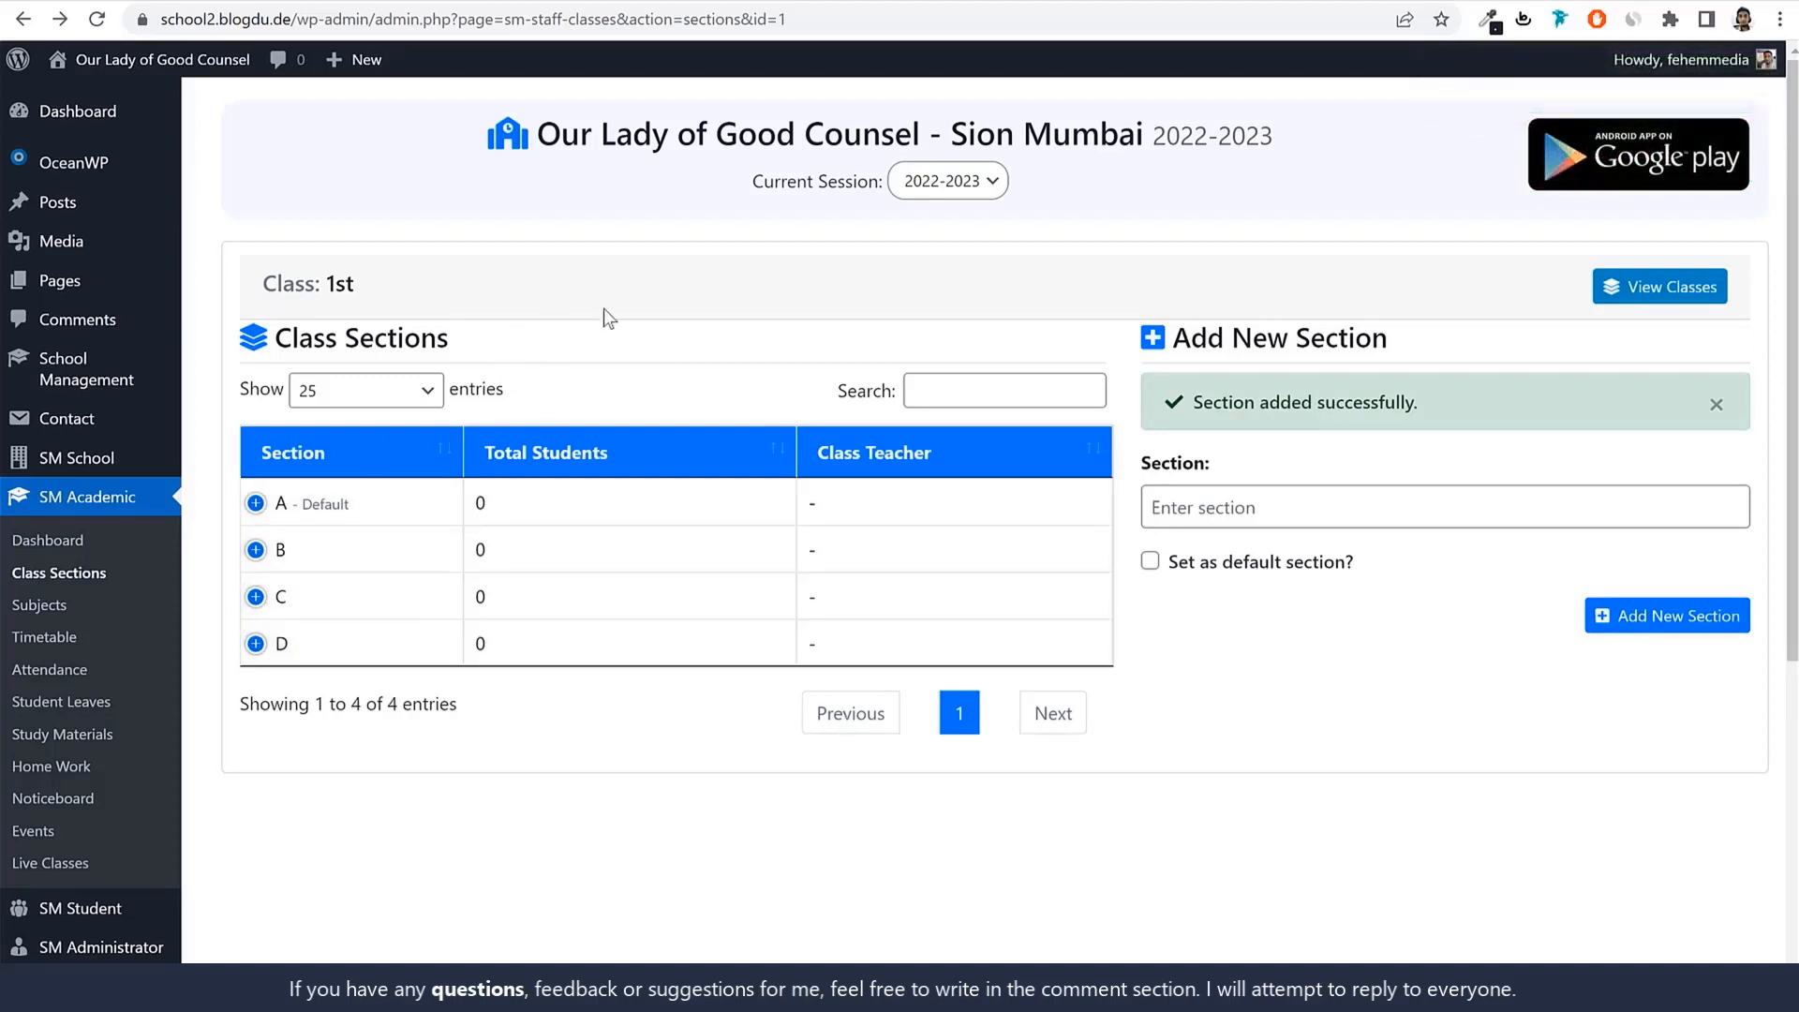
pyautogui.click(1661, 297)
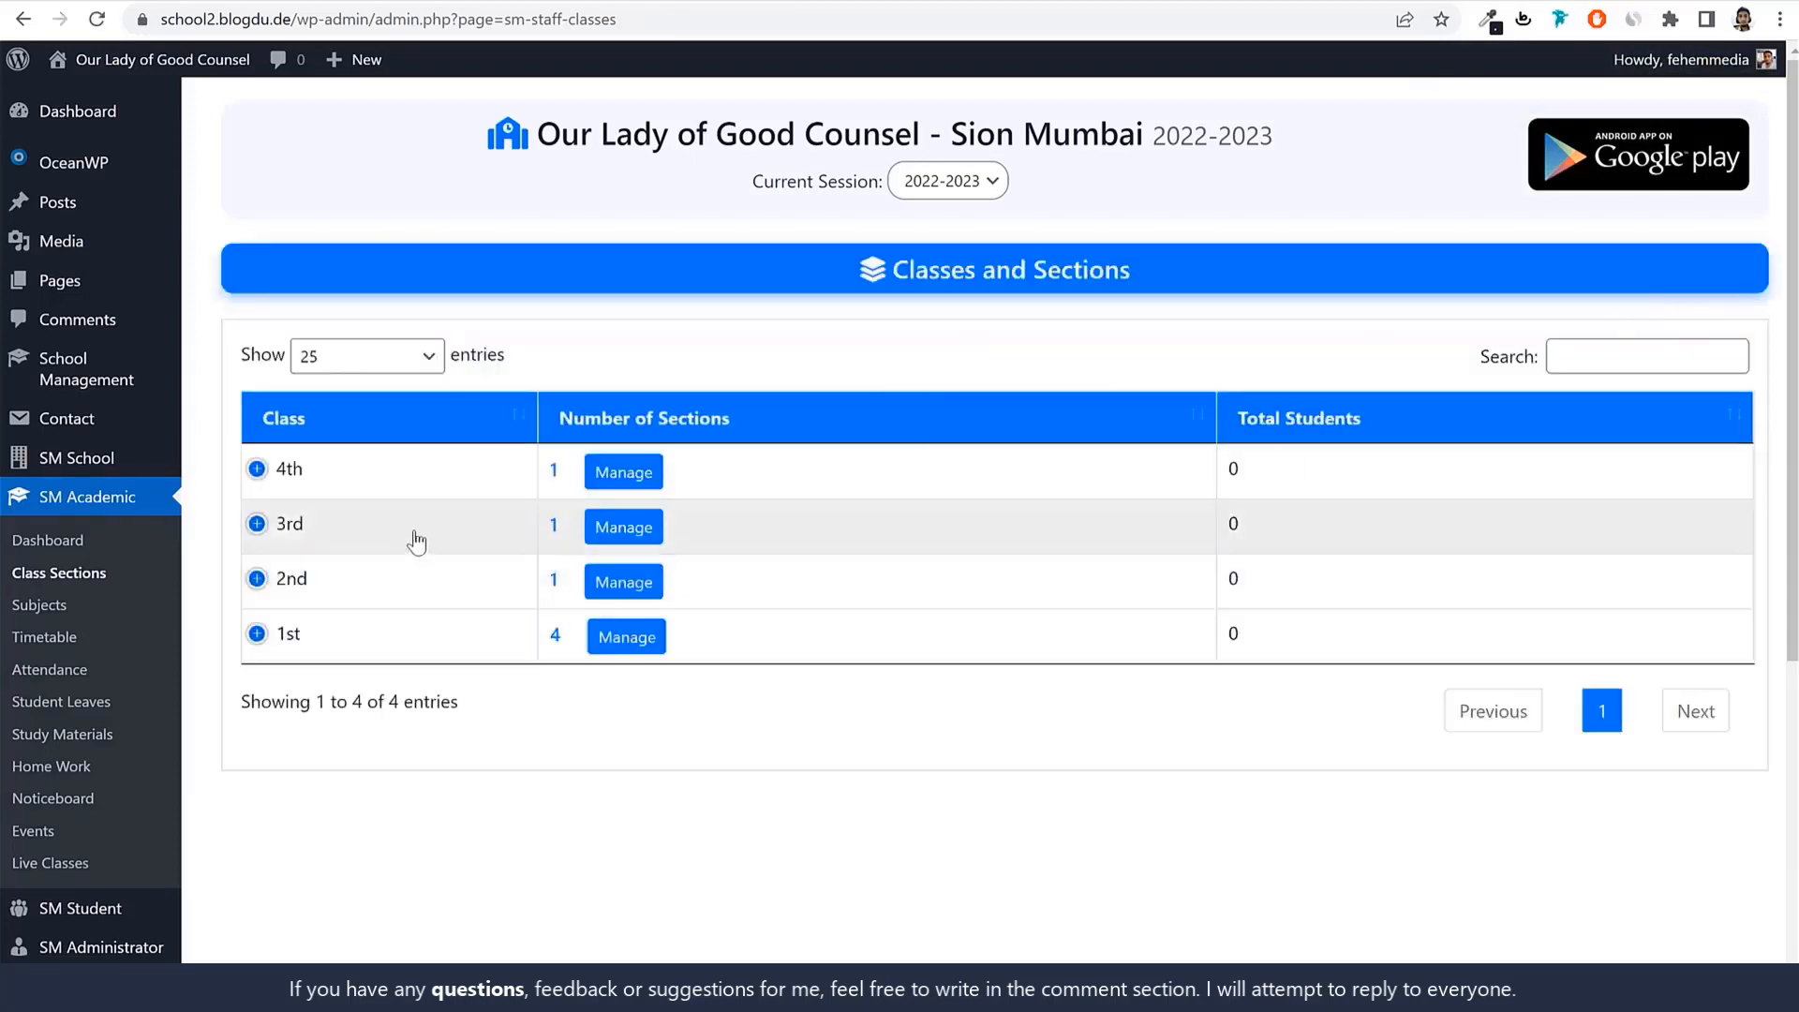
# Add sections B, C and D to class 2nd.
pyautogui.click(625, 585)
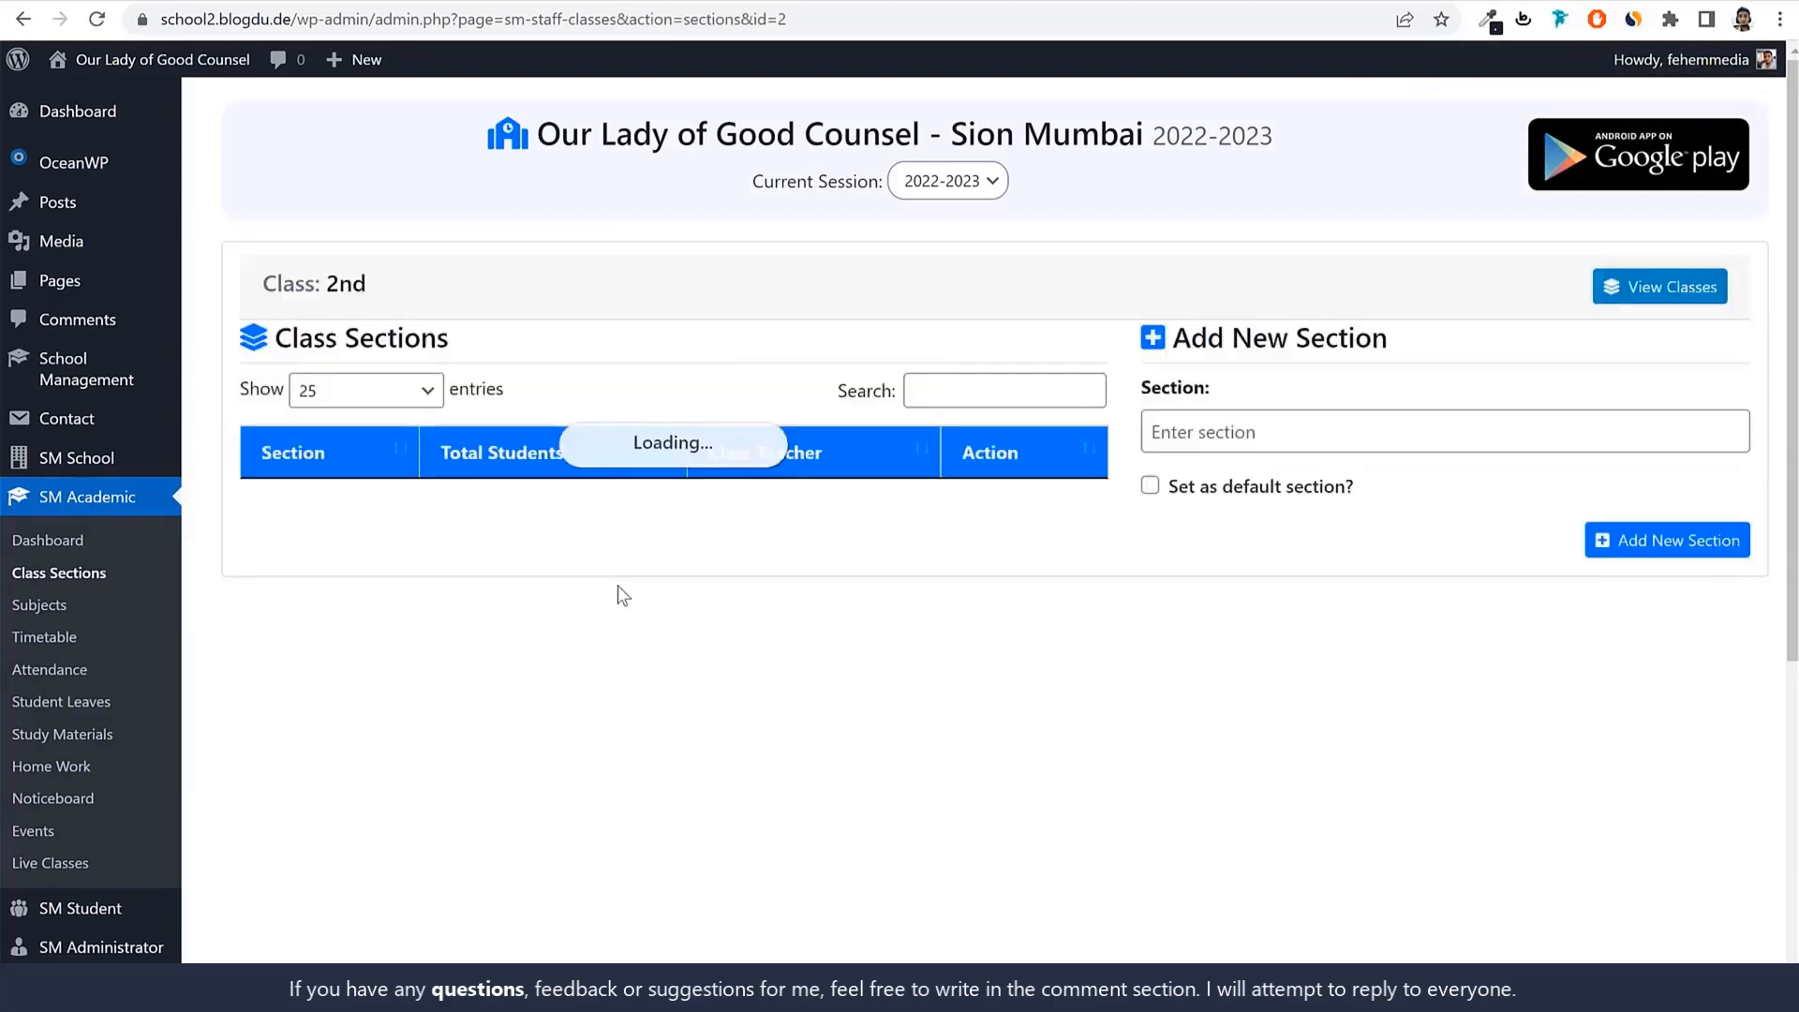
pyautogui.click(1356, 440)
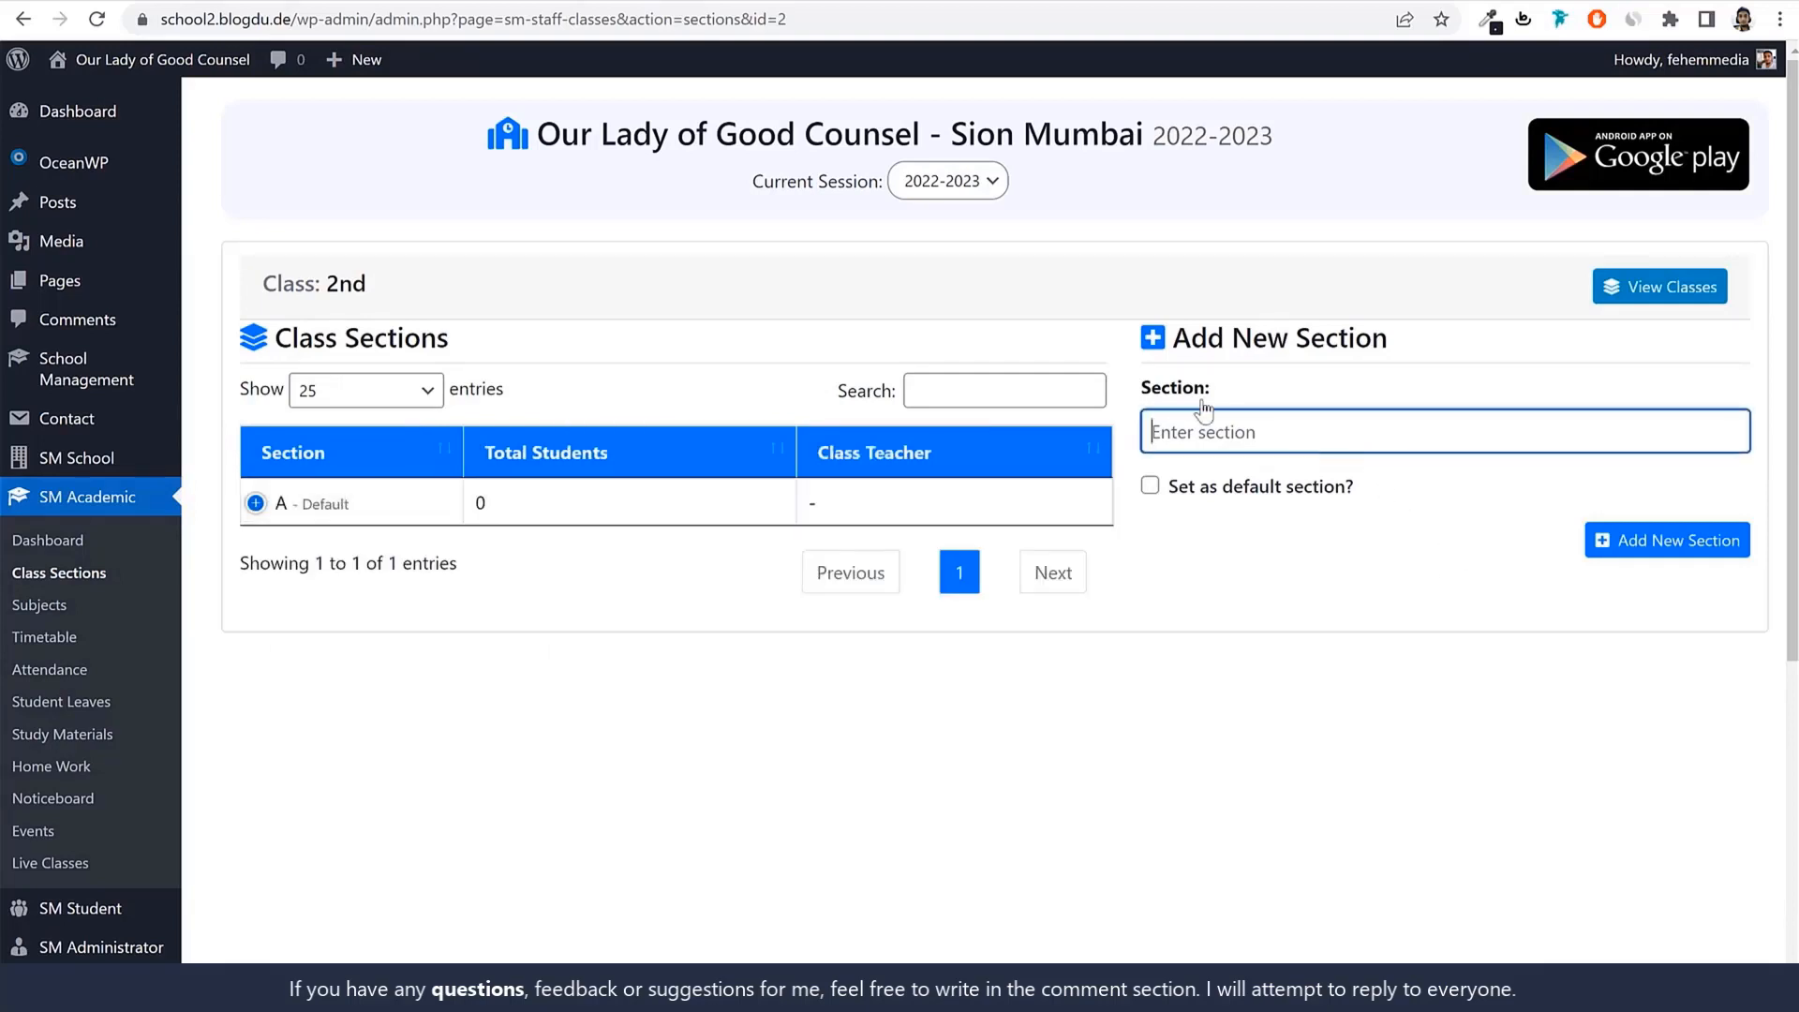
pyautogui.write('B')
pyautogui.click(1607, 541)
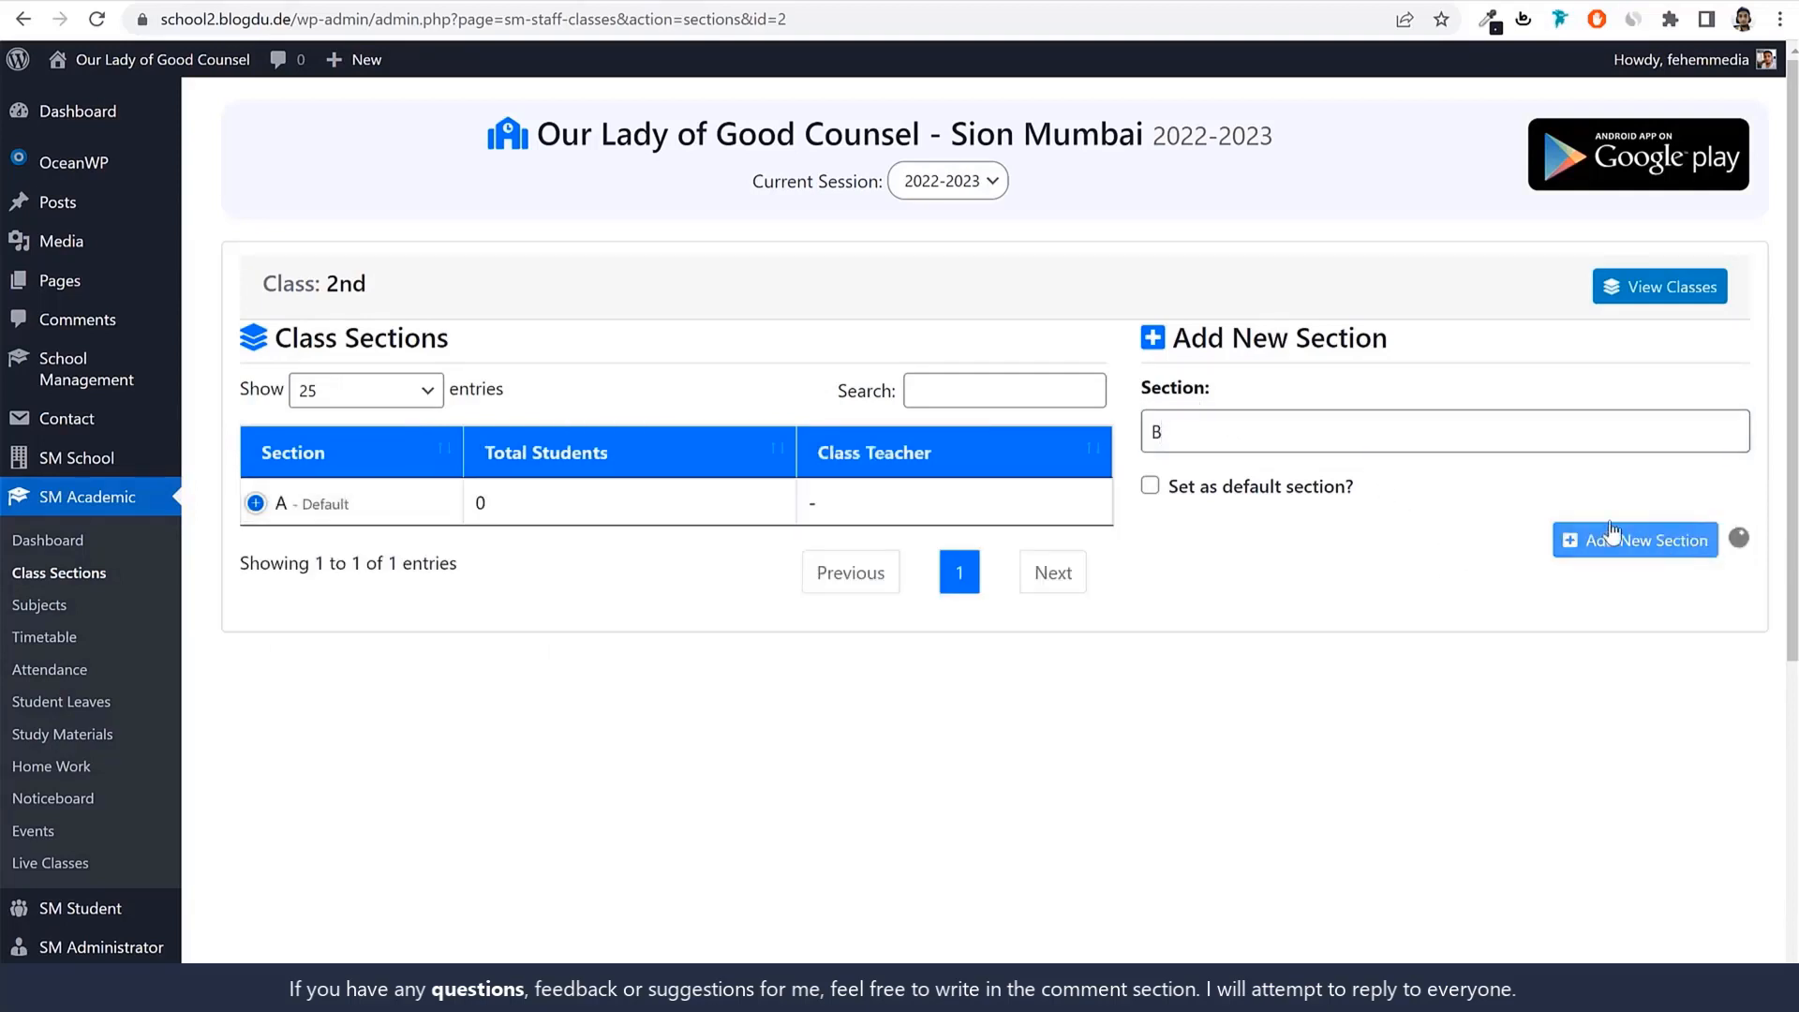
pyautogui.click(1259, 526)
pyautogui.write('C')
pyautogui.press('Return')
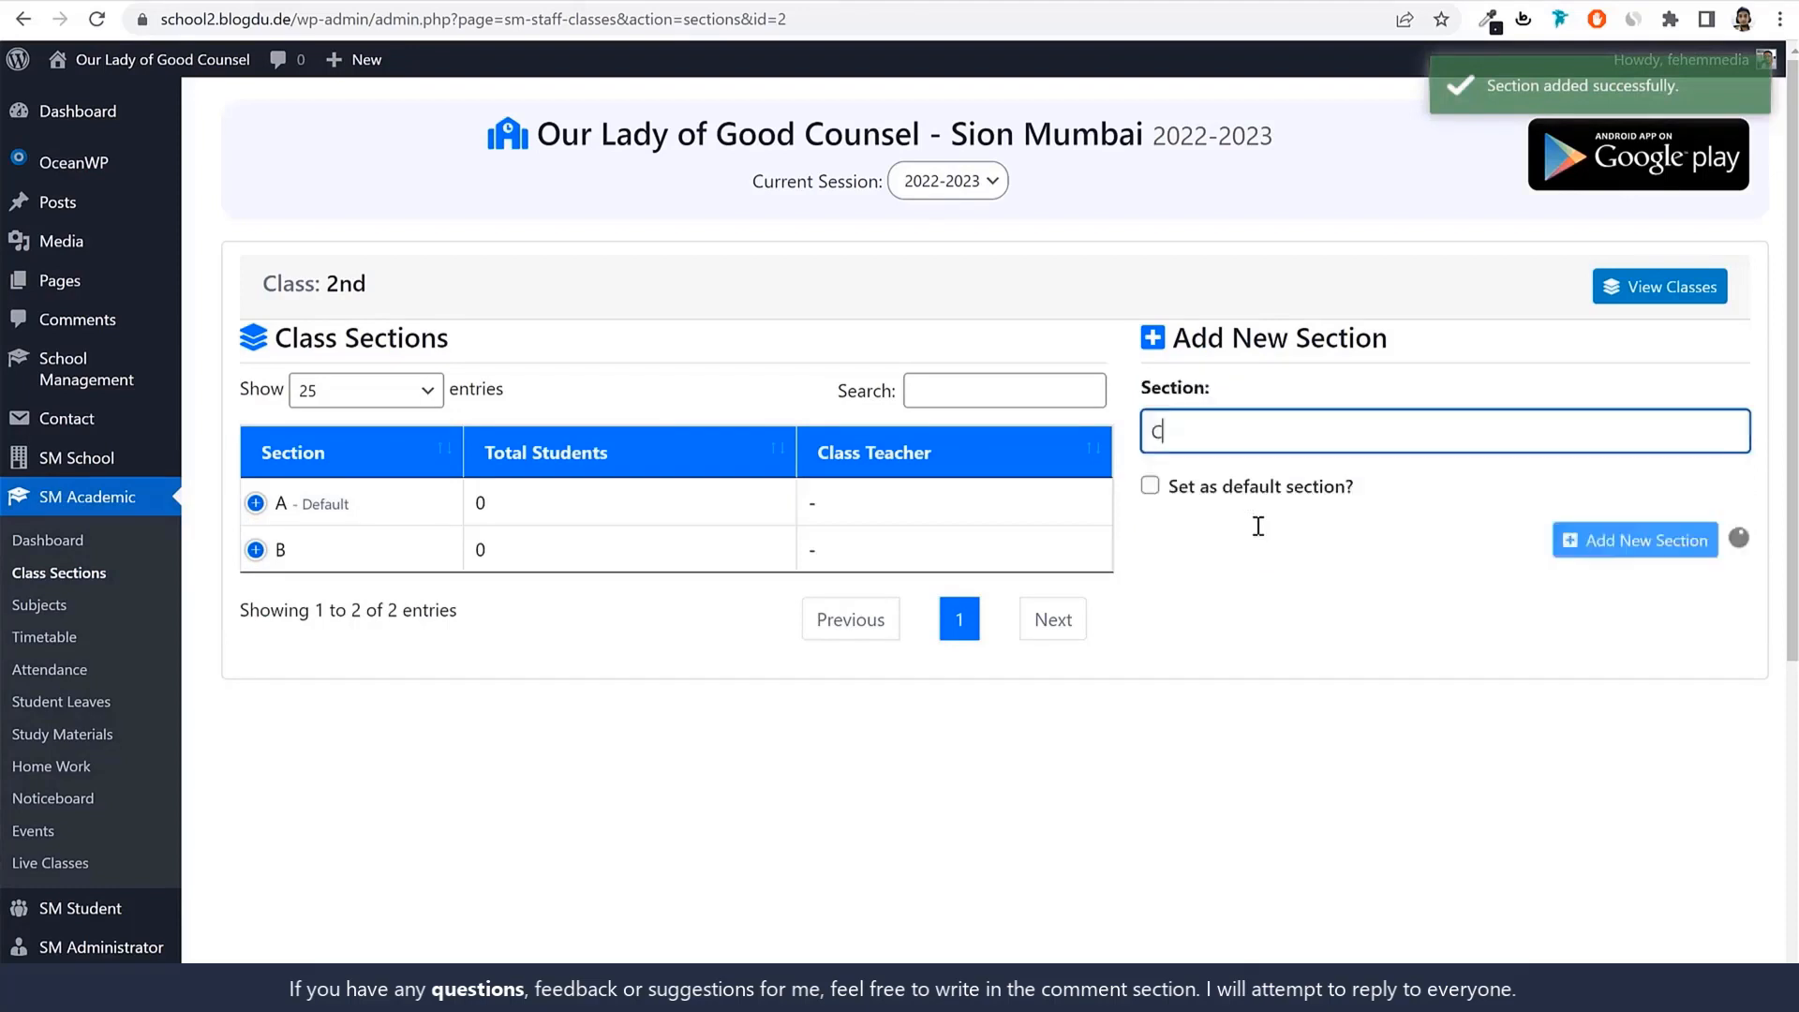
pyautogui.write('D')
pyautogui.press('Return')
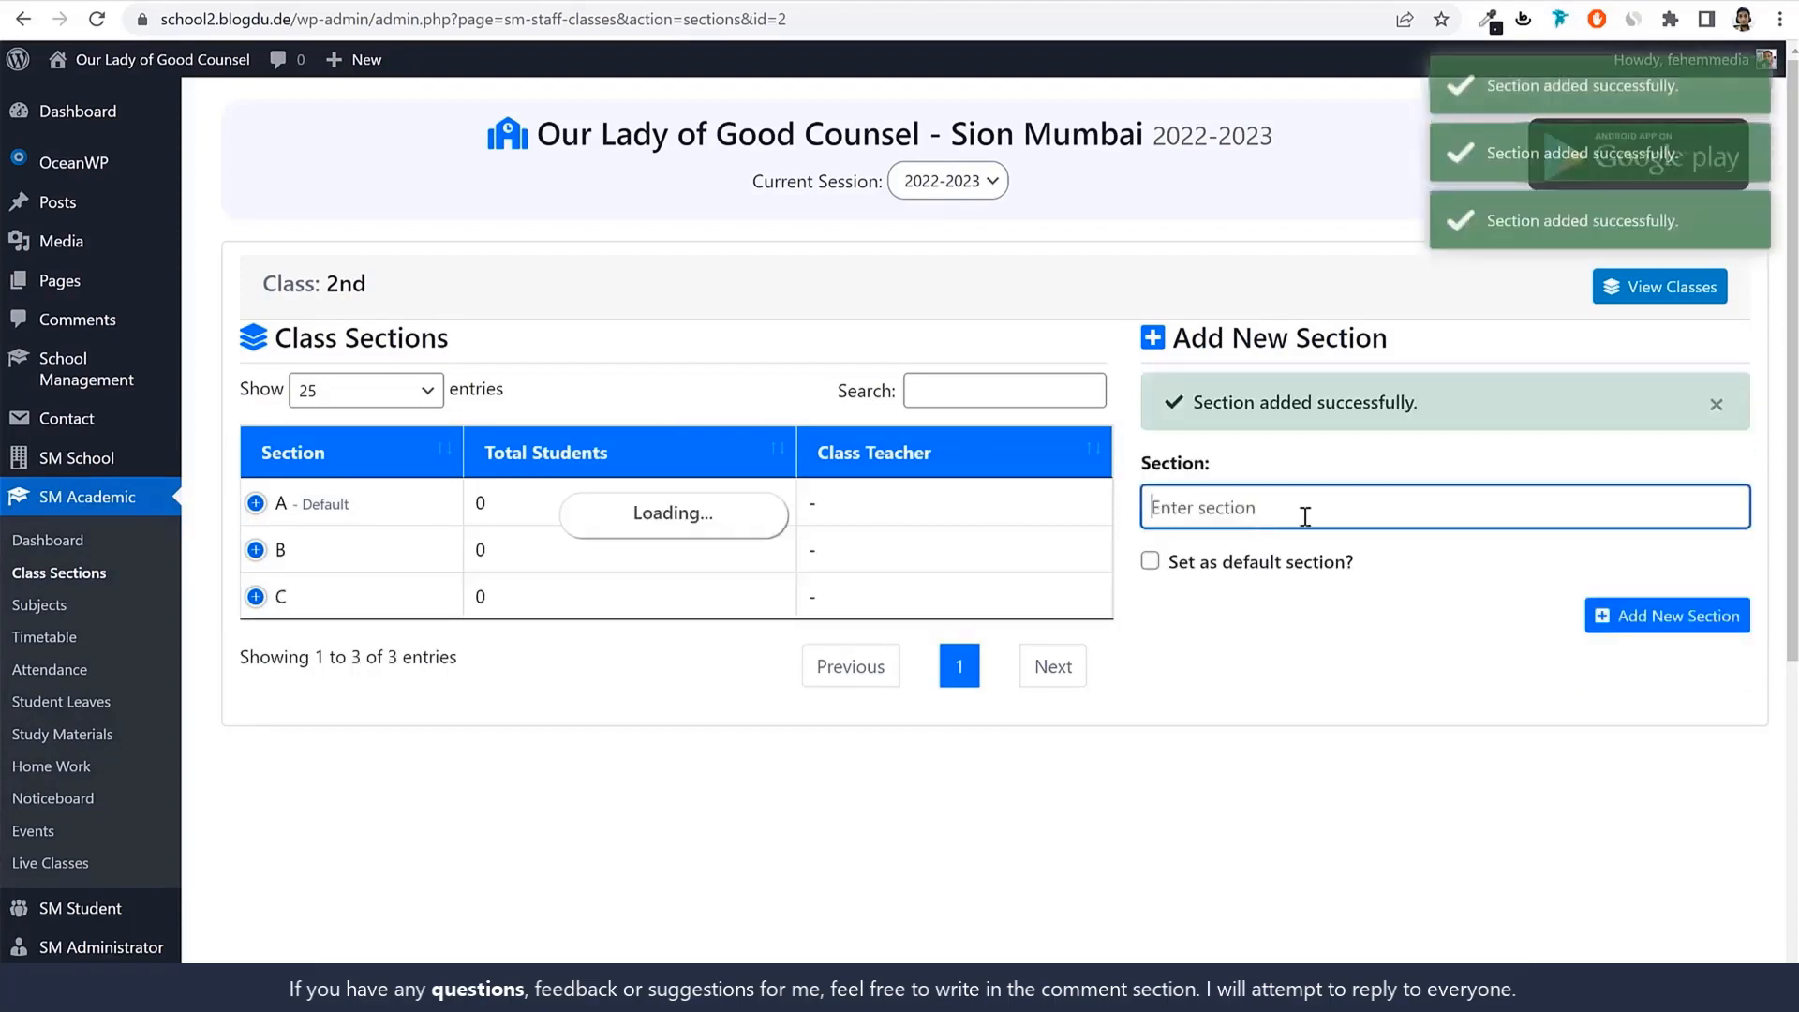
pyautogui.click(1678, 288)
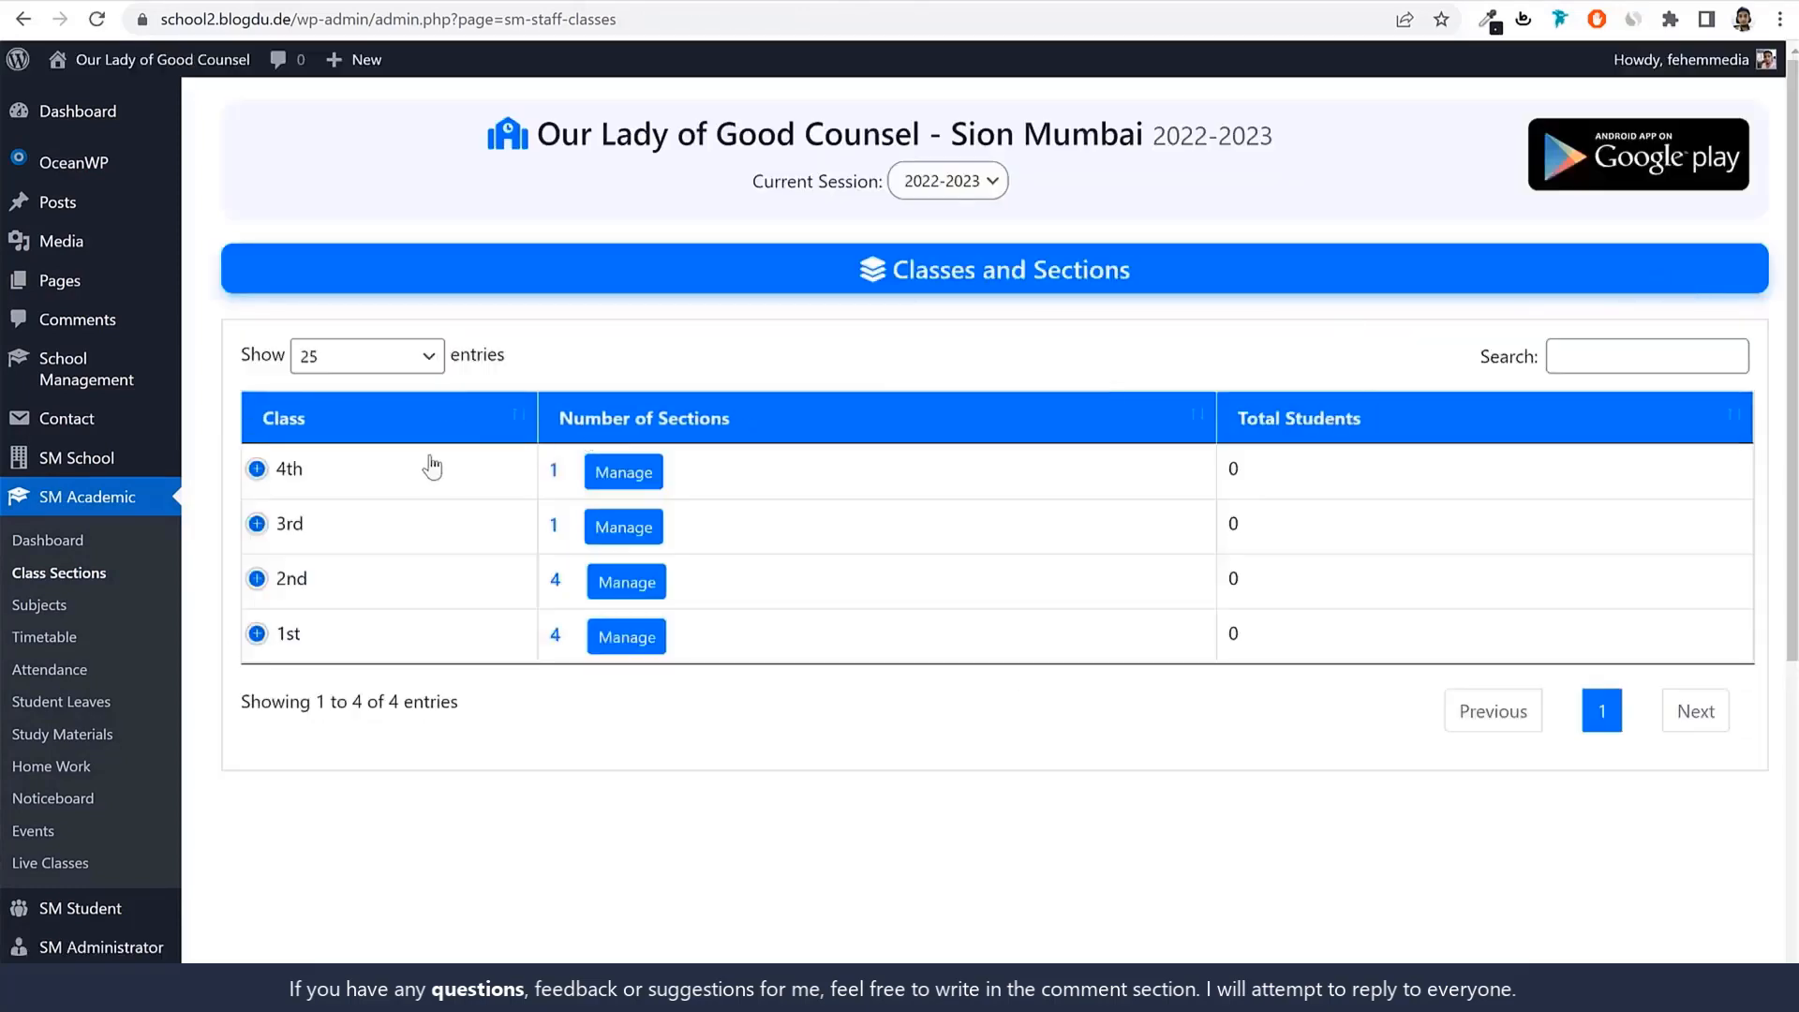
# Add sections B and C to class 3rd.
pyautogui.click(612, 535)
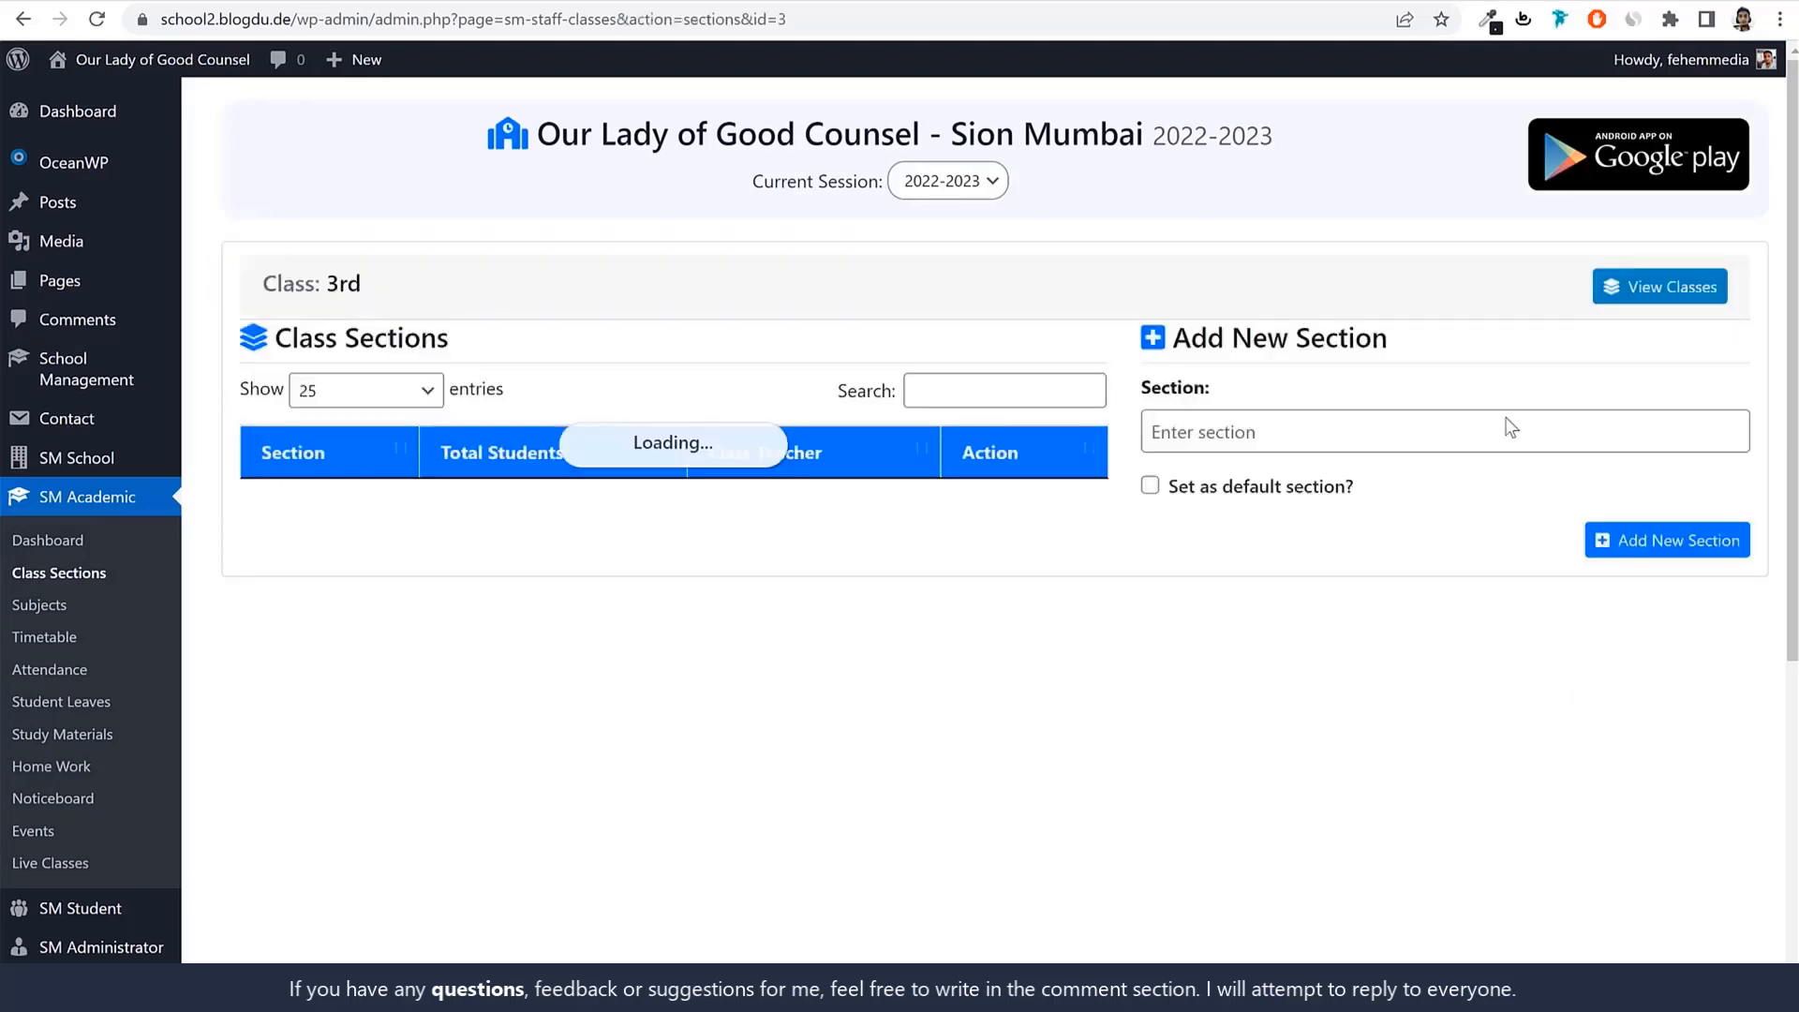
pyautogui.click(1394, 433)
pyautogui.write('B')
pyautogui.press('Return')
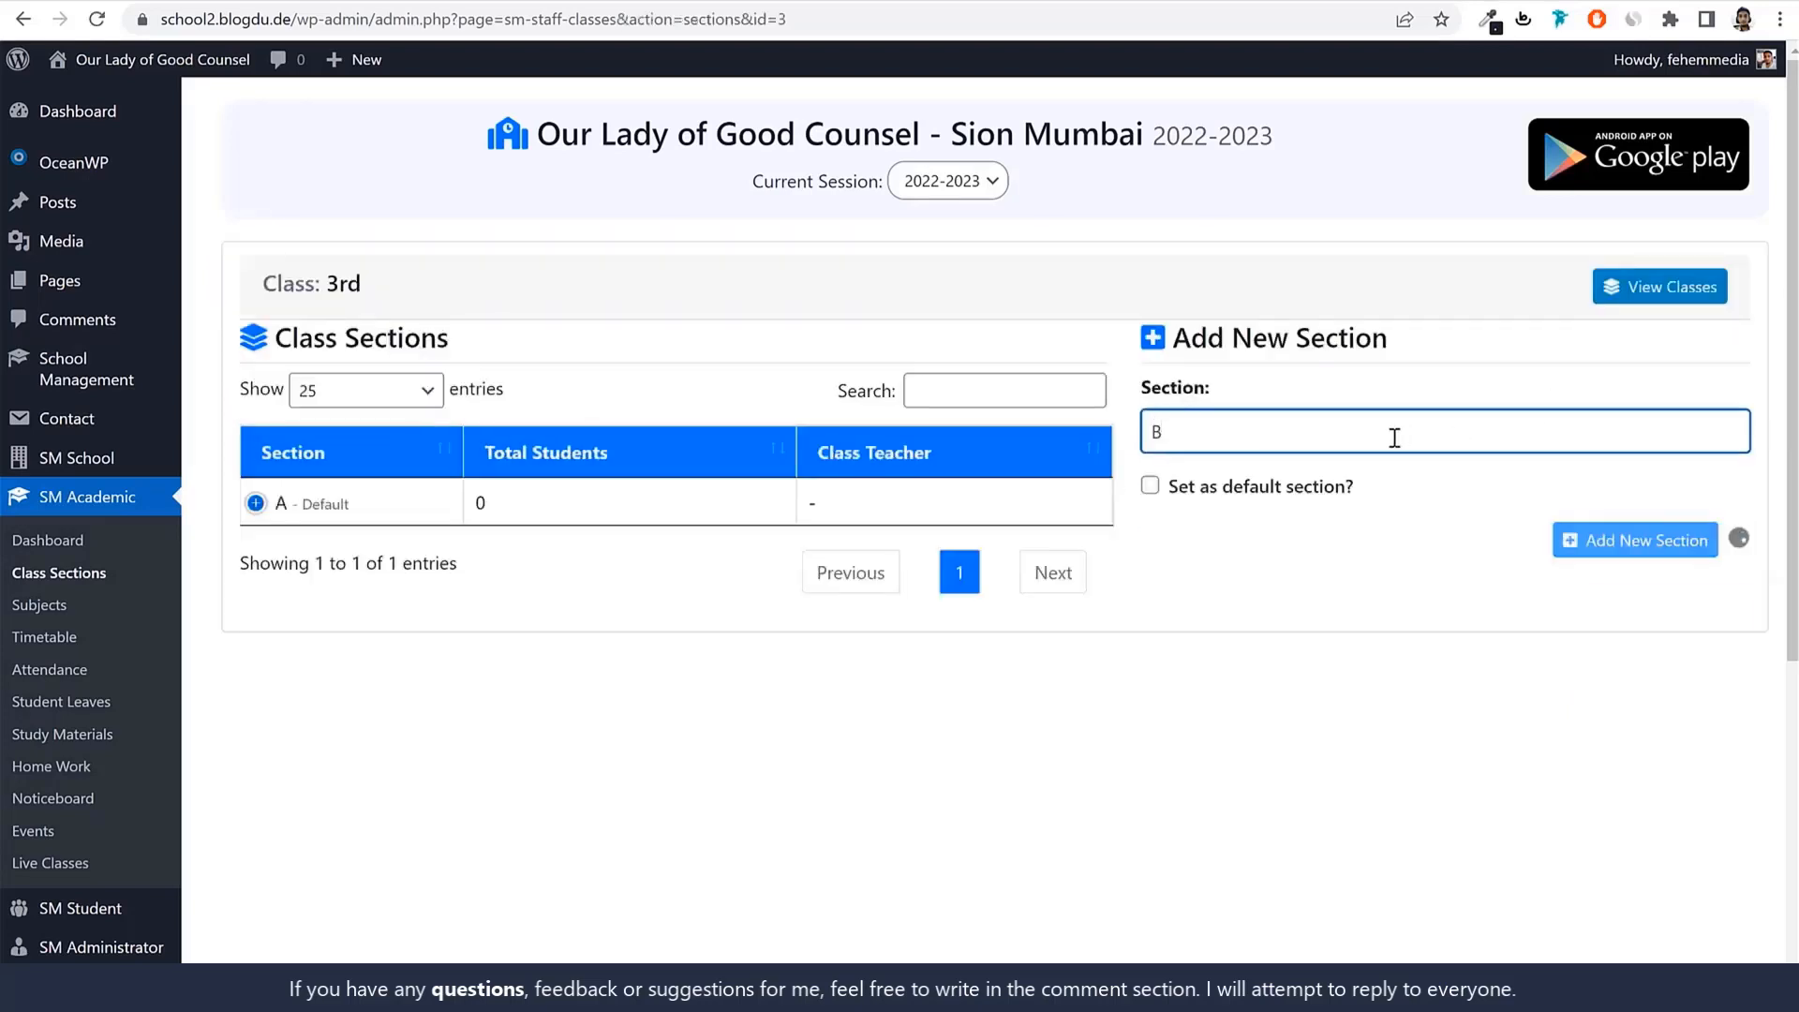
pyautogui.write('C')
pyautogui.press('Return')
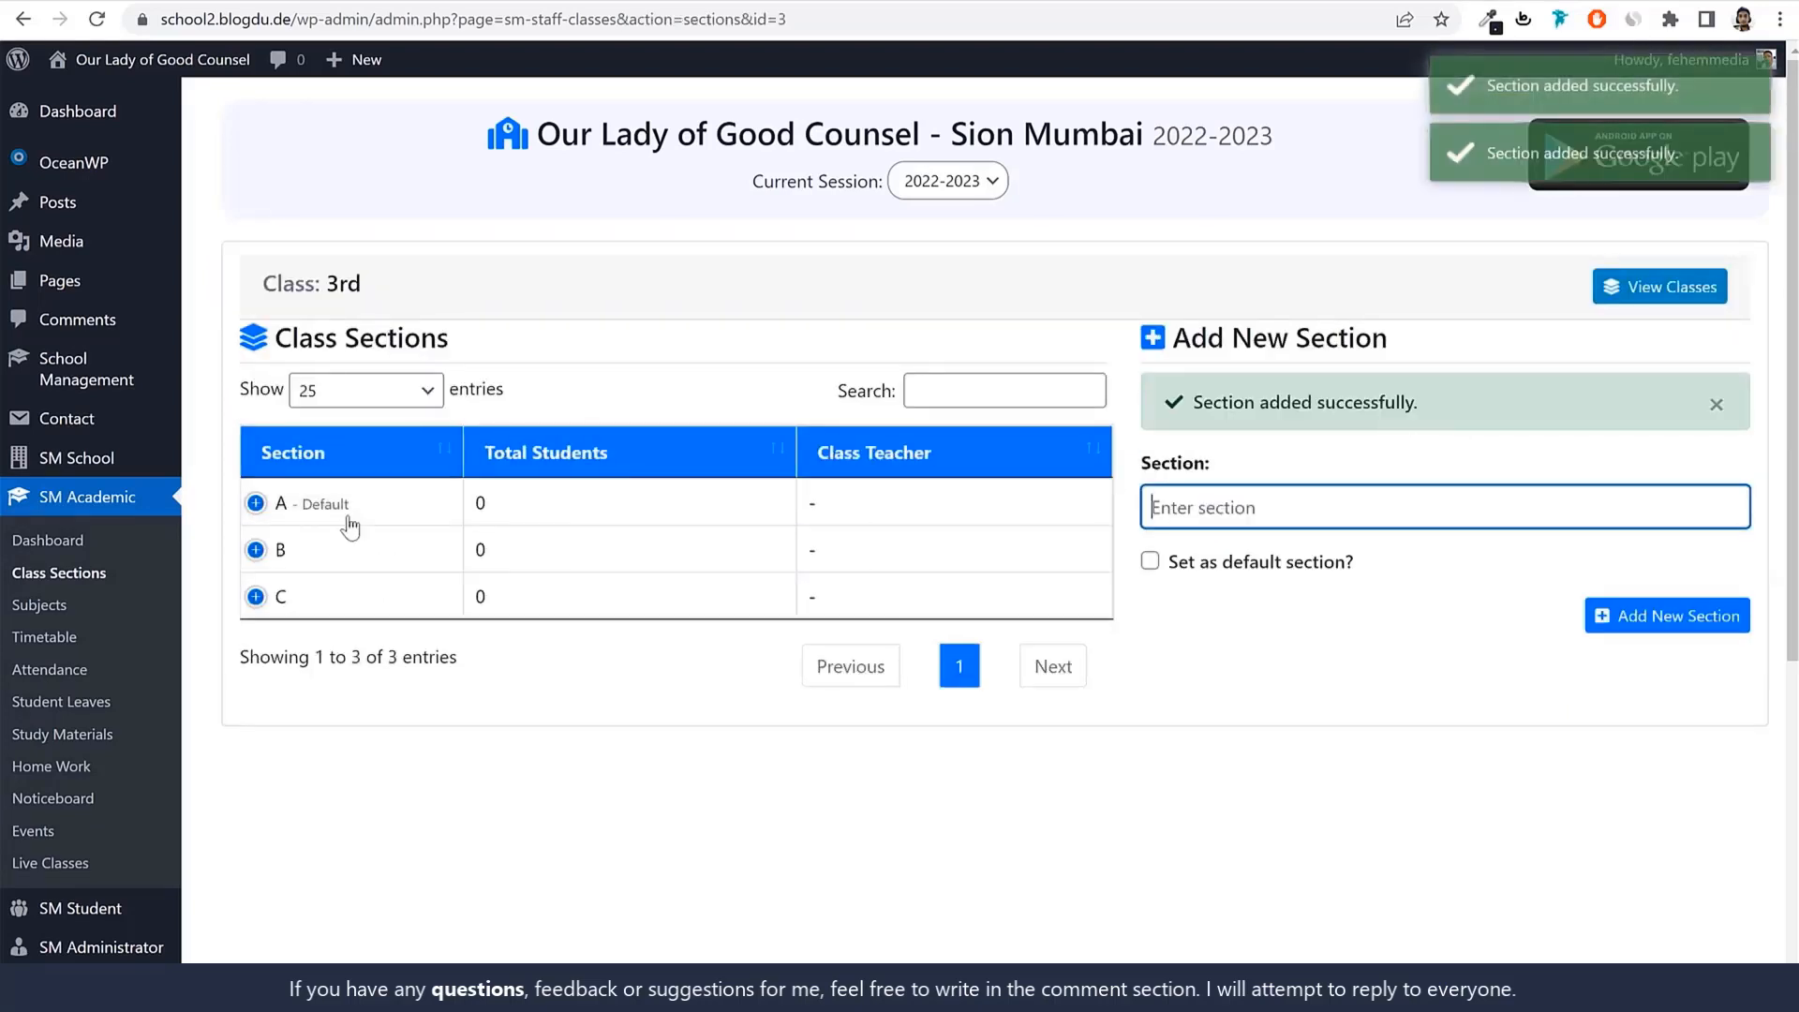
pyautogui.click(1674, 289)
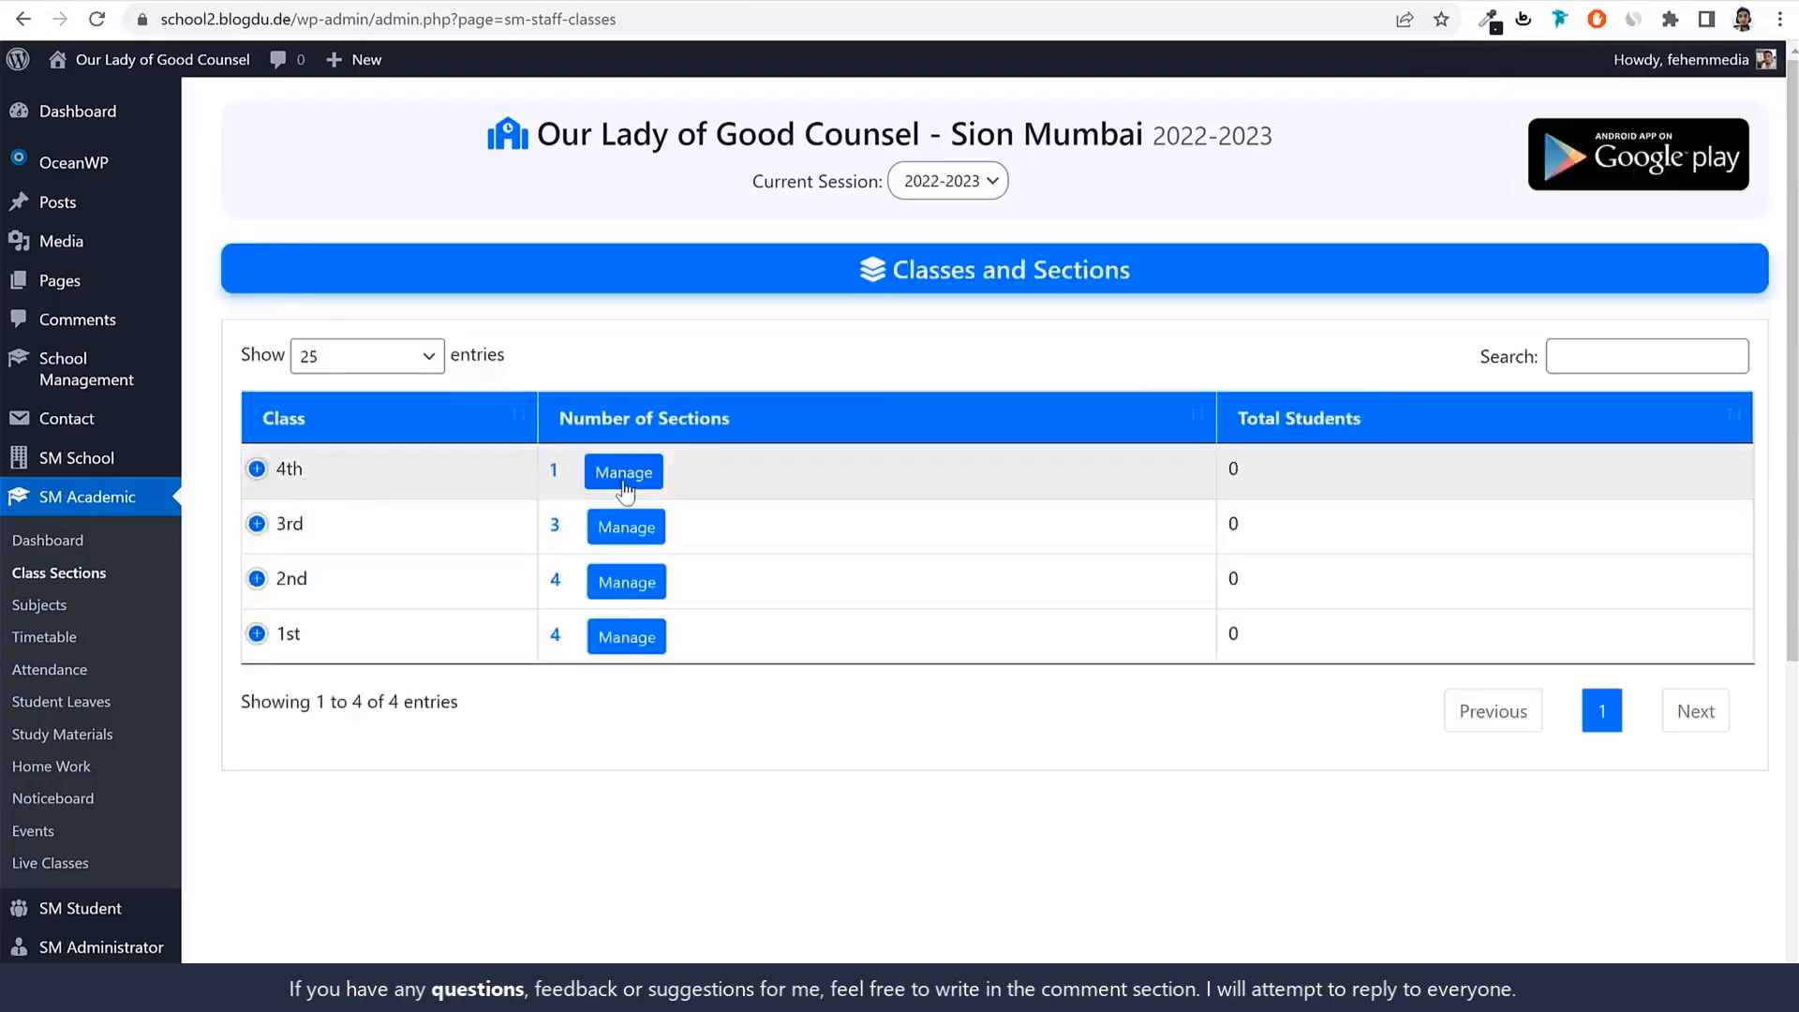
# Add sections B, C and D to class 4th.
pyautogui.click(624, 473)
pyautogui.click(1415, 427)
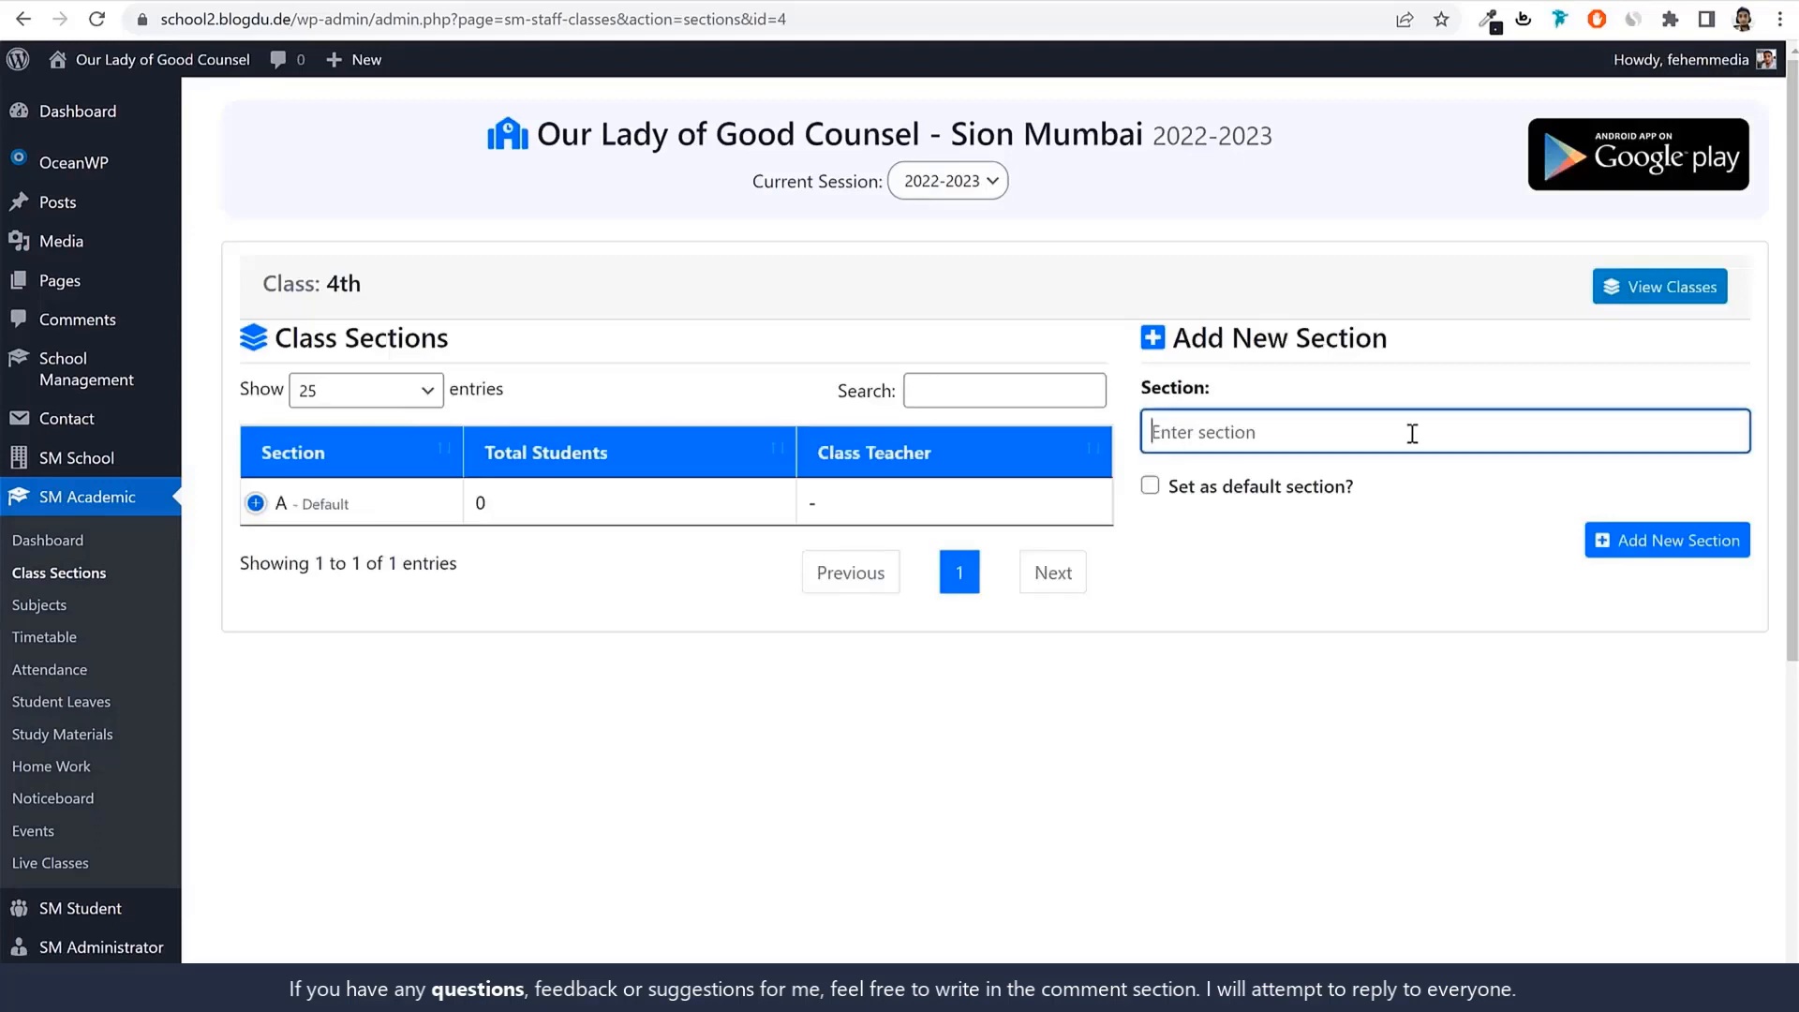
pyautogui.write('B')
pyautogui.press('Return')
pyautogui.write('C')
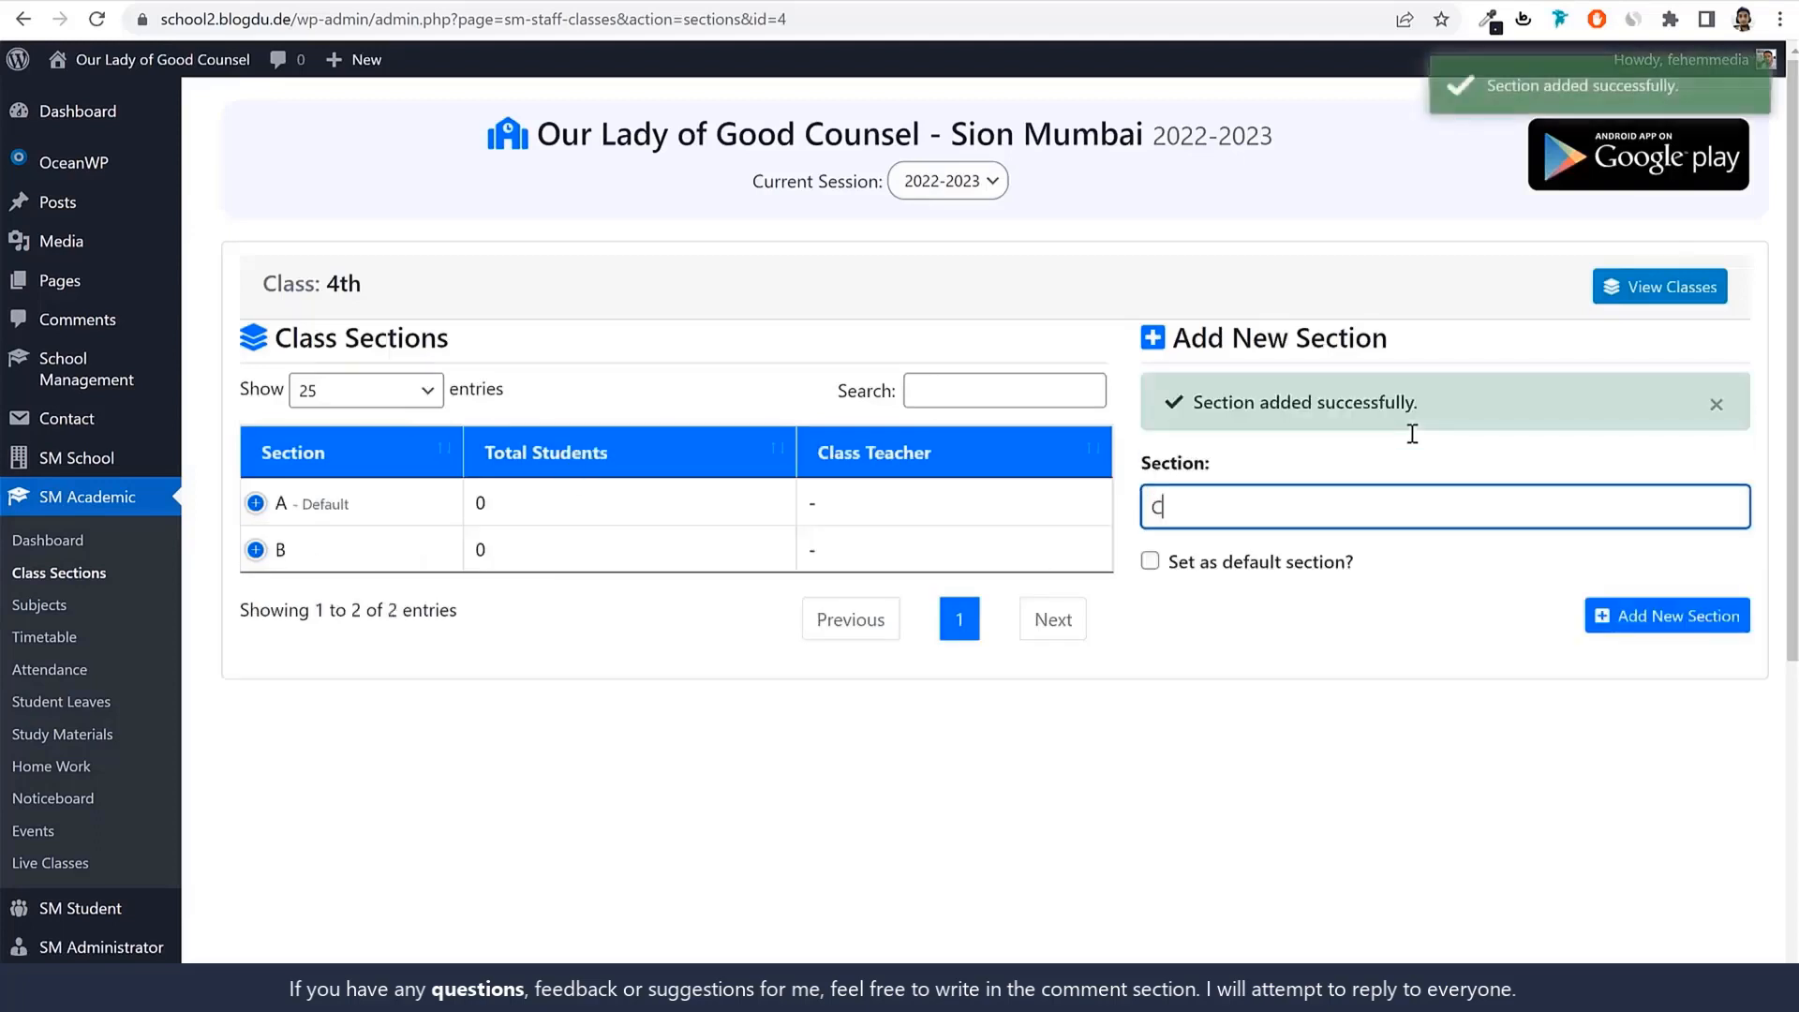
pyautogui.press('Return')
pyautogui.write('D')
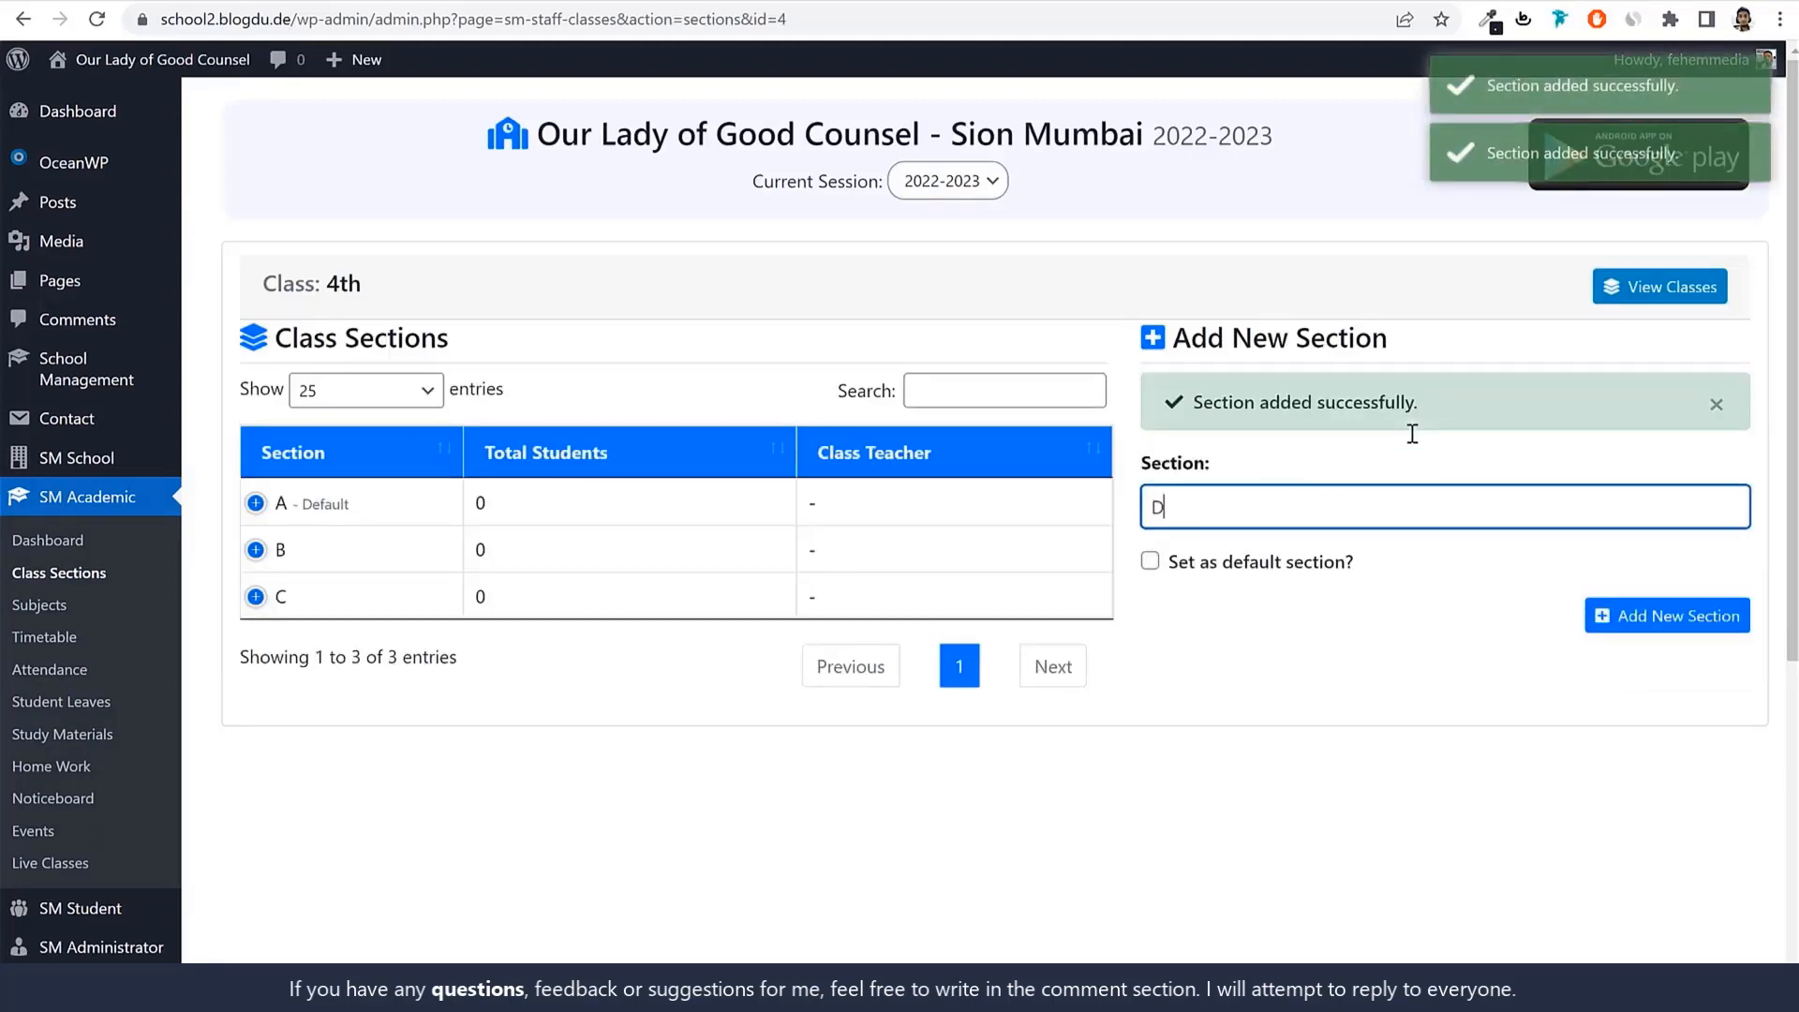
pyautogui.press('Return')
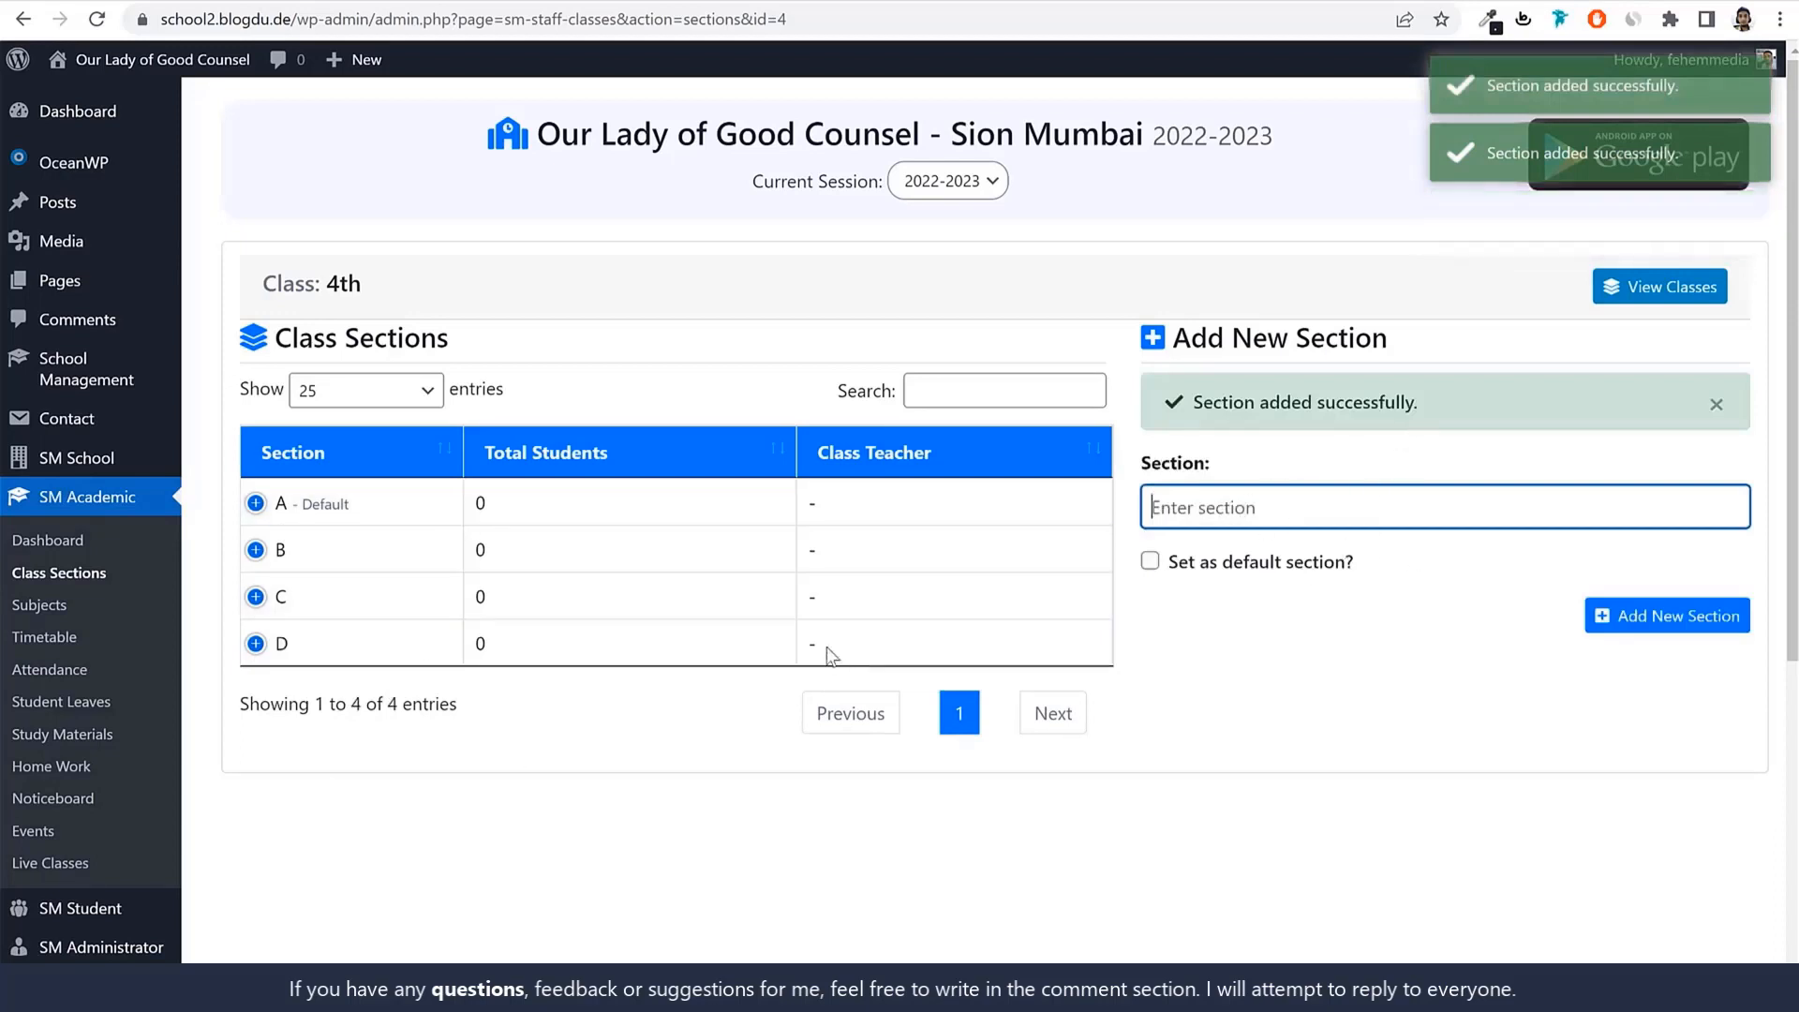
# Return to Class Sections, check class 1st's row, then open SM Administrator Roles.
pyautogui.click(78, 586)
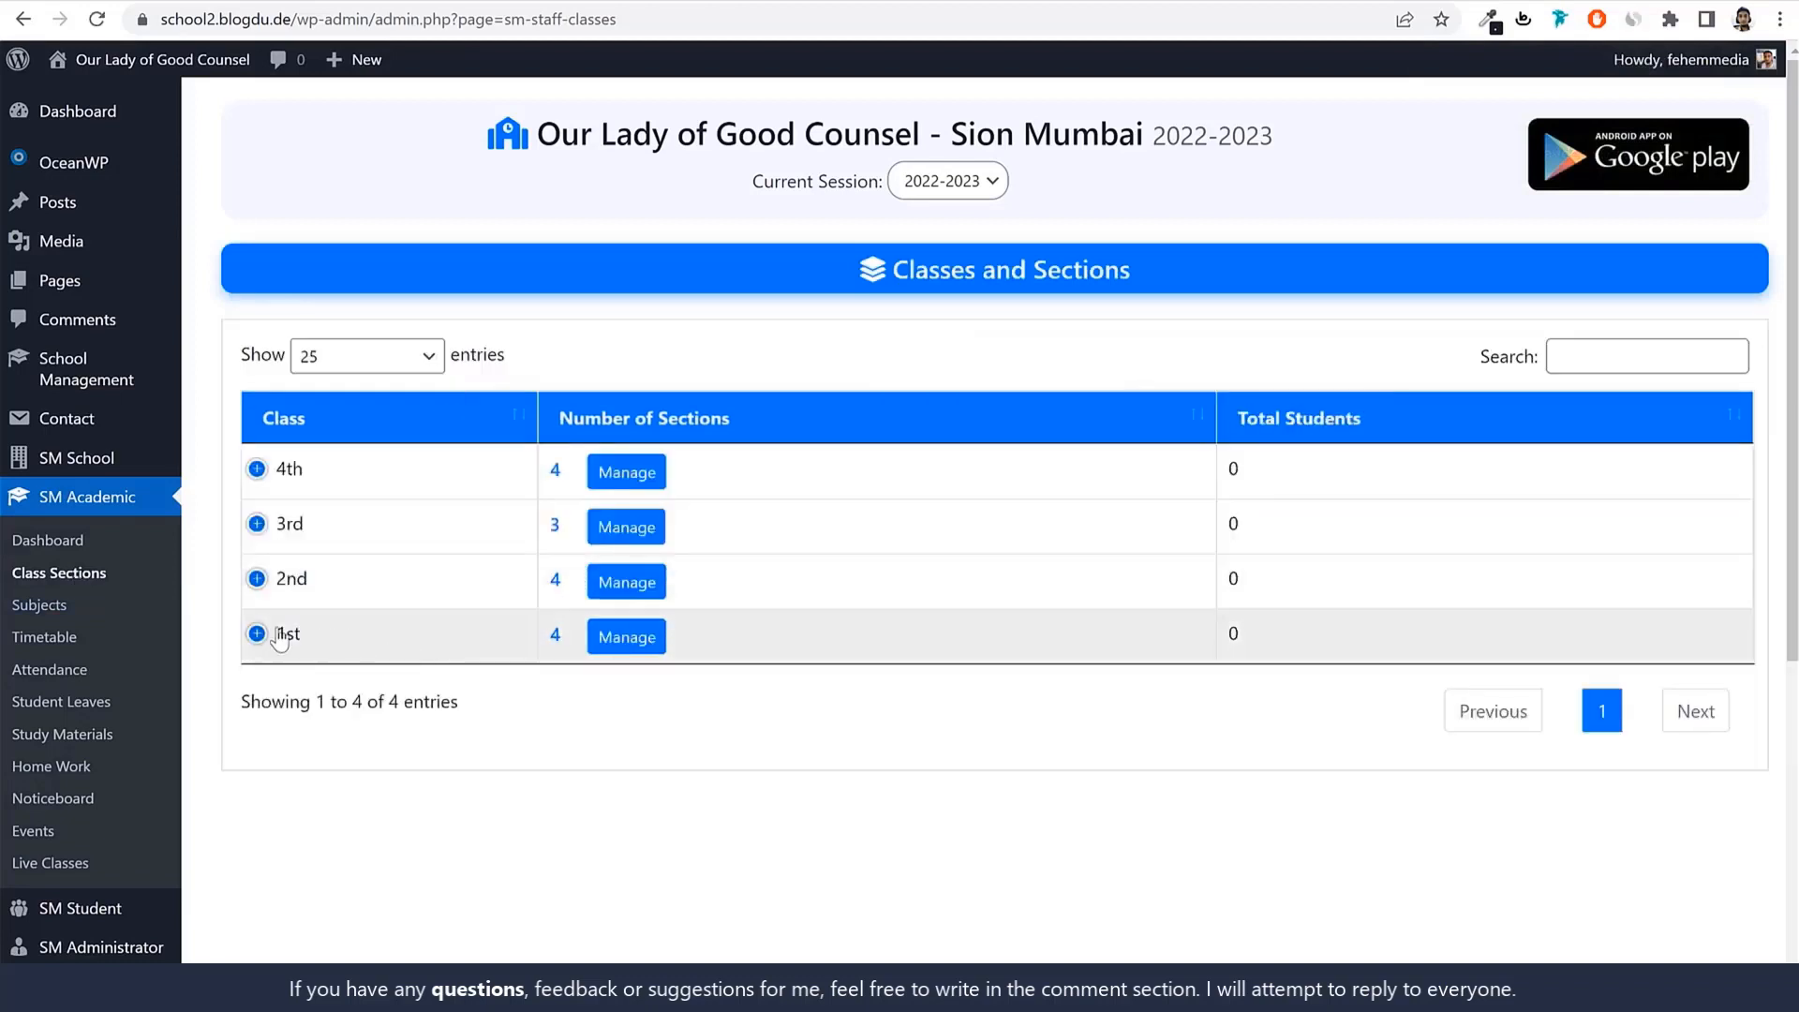
pyautogui.moveTo(279, 640); pyautogui.dragTo(302, 640)
pyautogui.moveTo(547, 641); pyautogui.dragTo(562, 639)
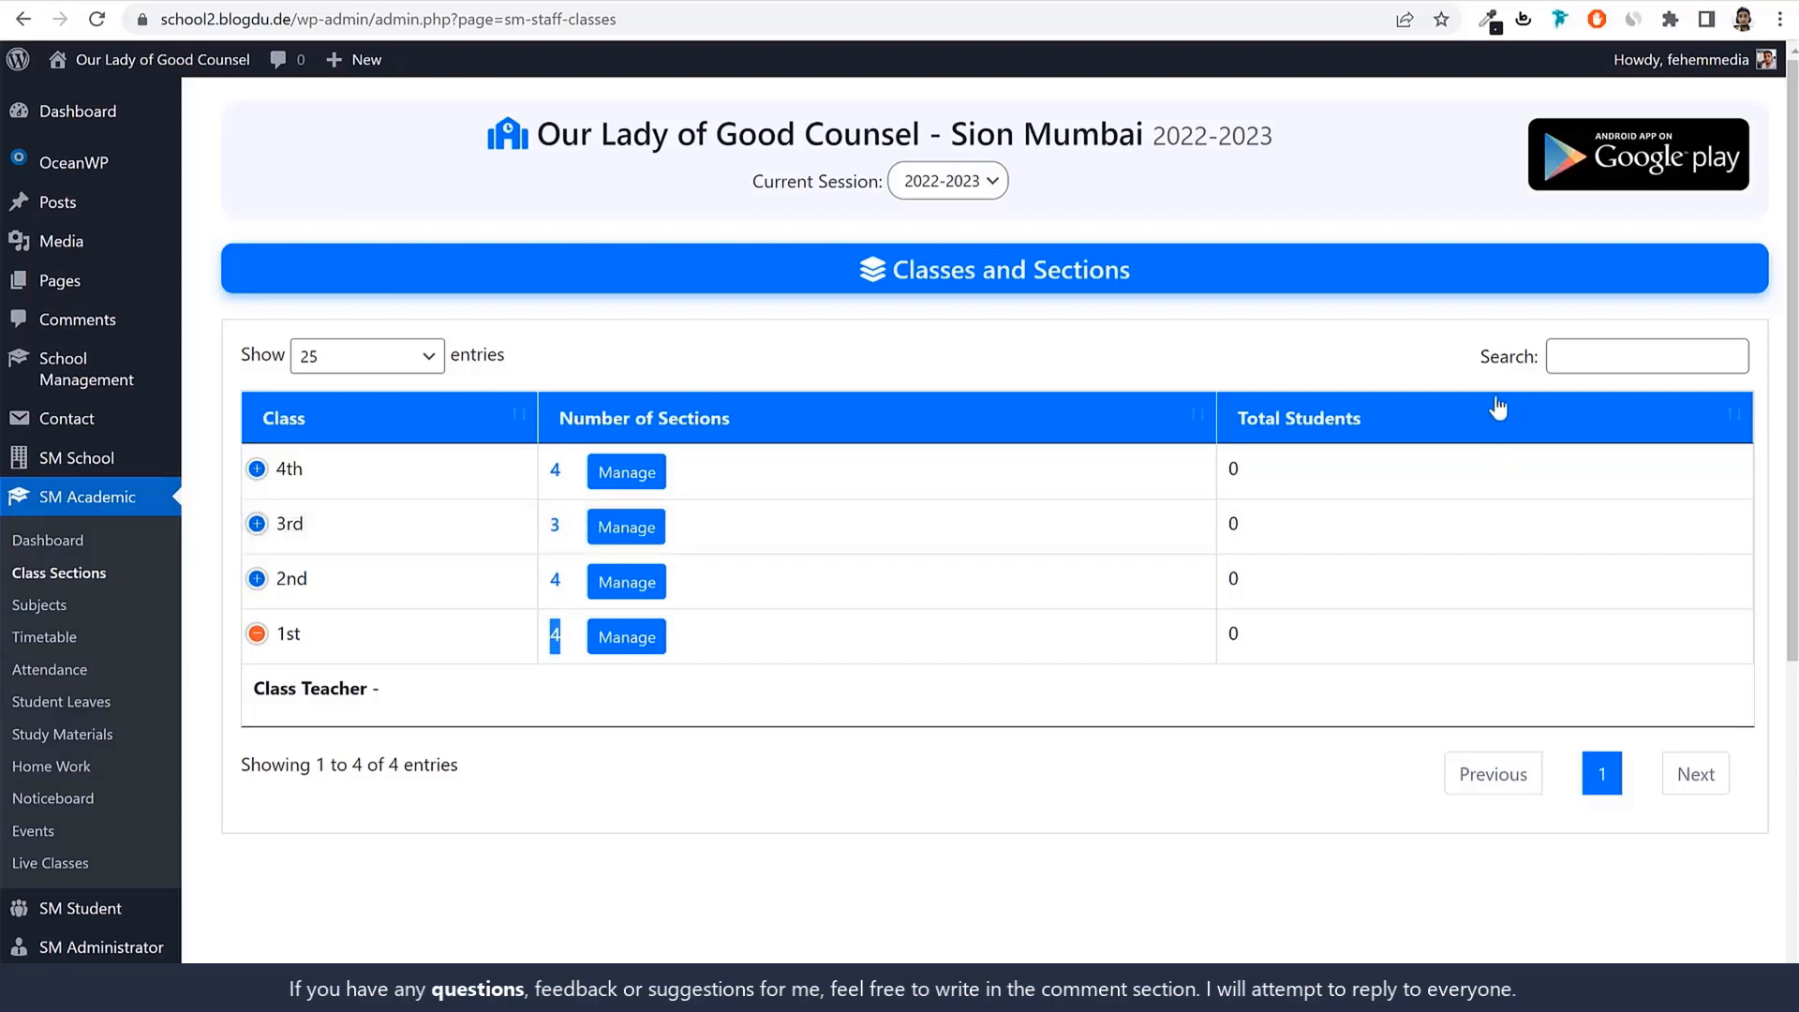
pyautogui.scroll(-5, 1104, 610)
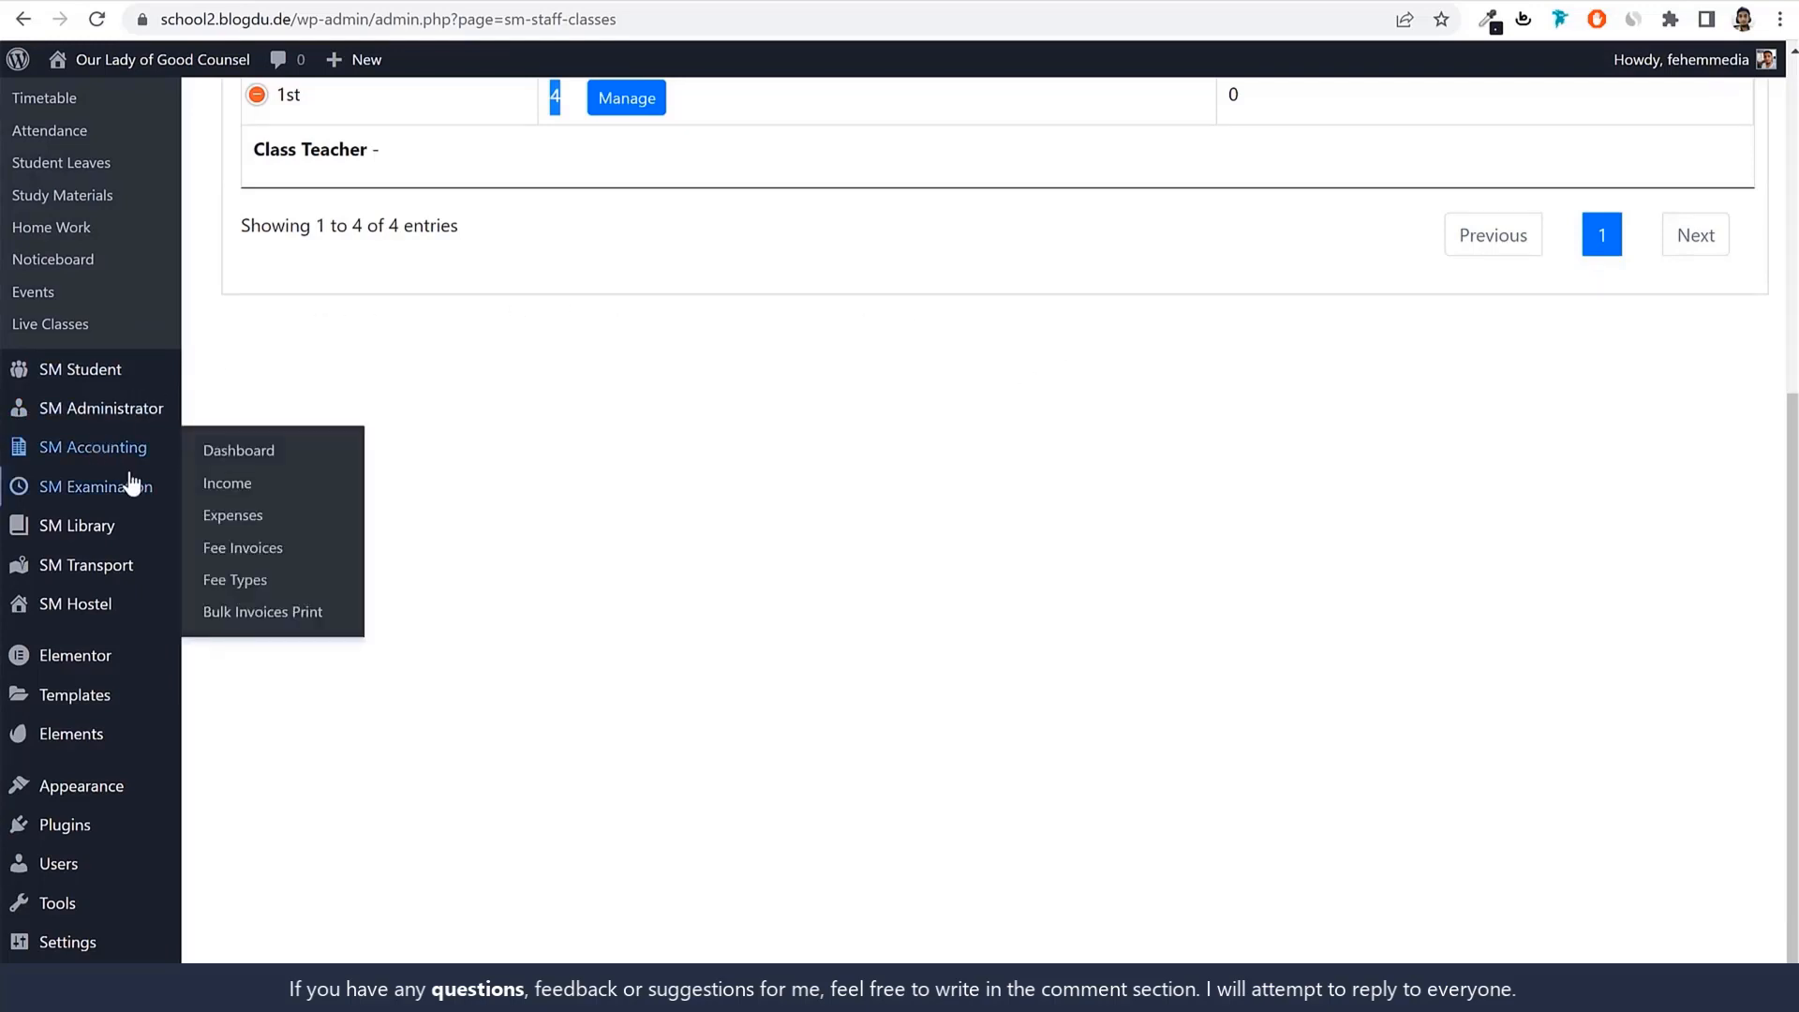
pyautogui.moveTo(61, 414)
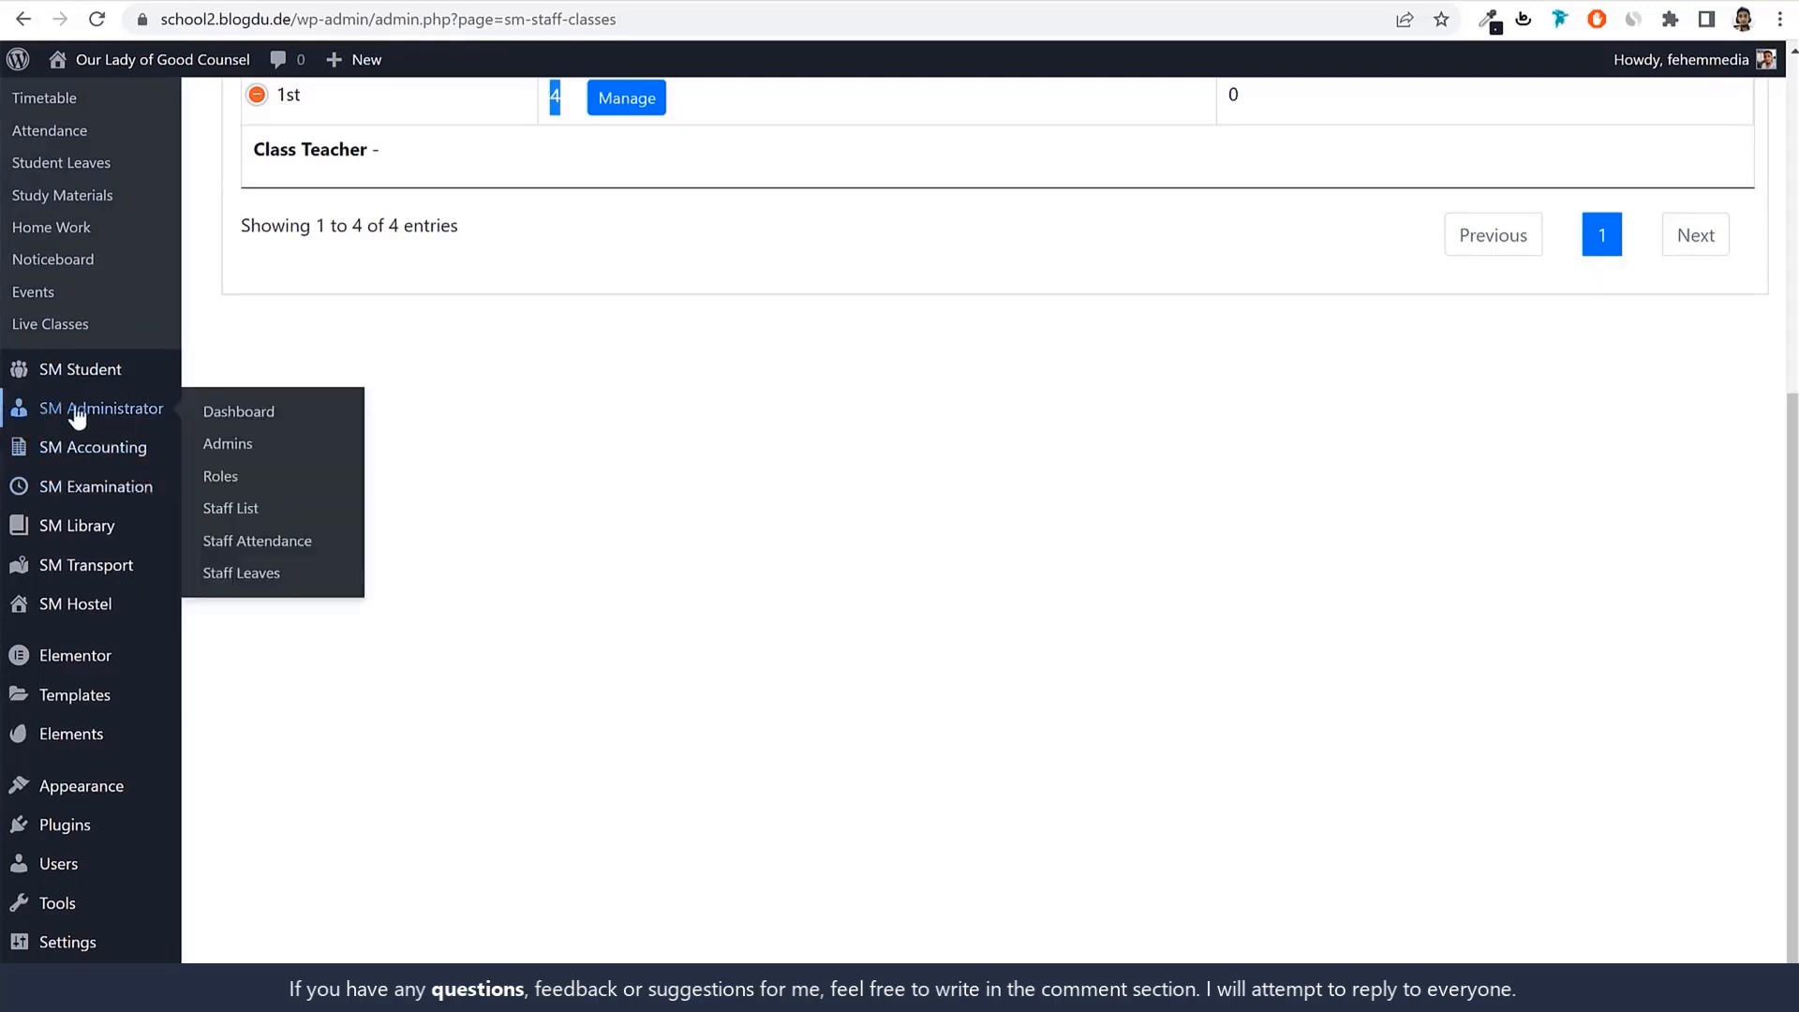
pyautogui.click(208, 482)
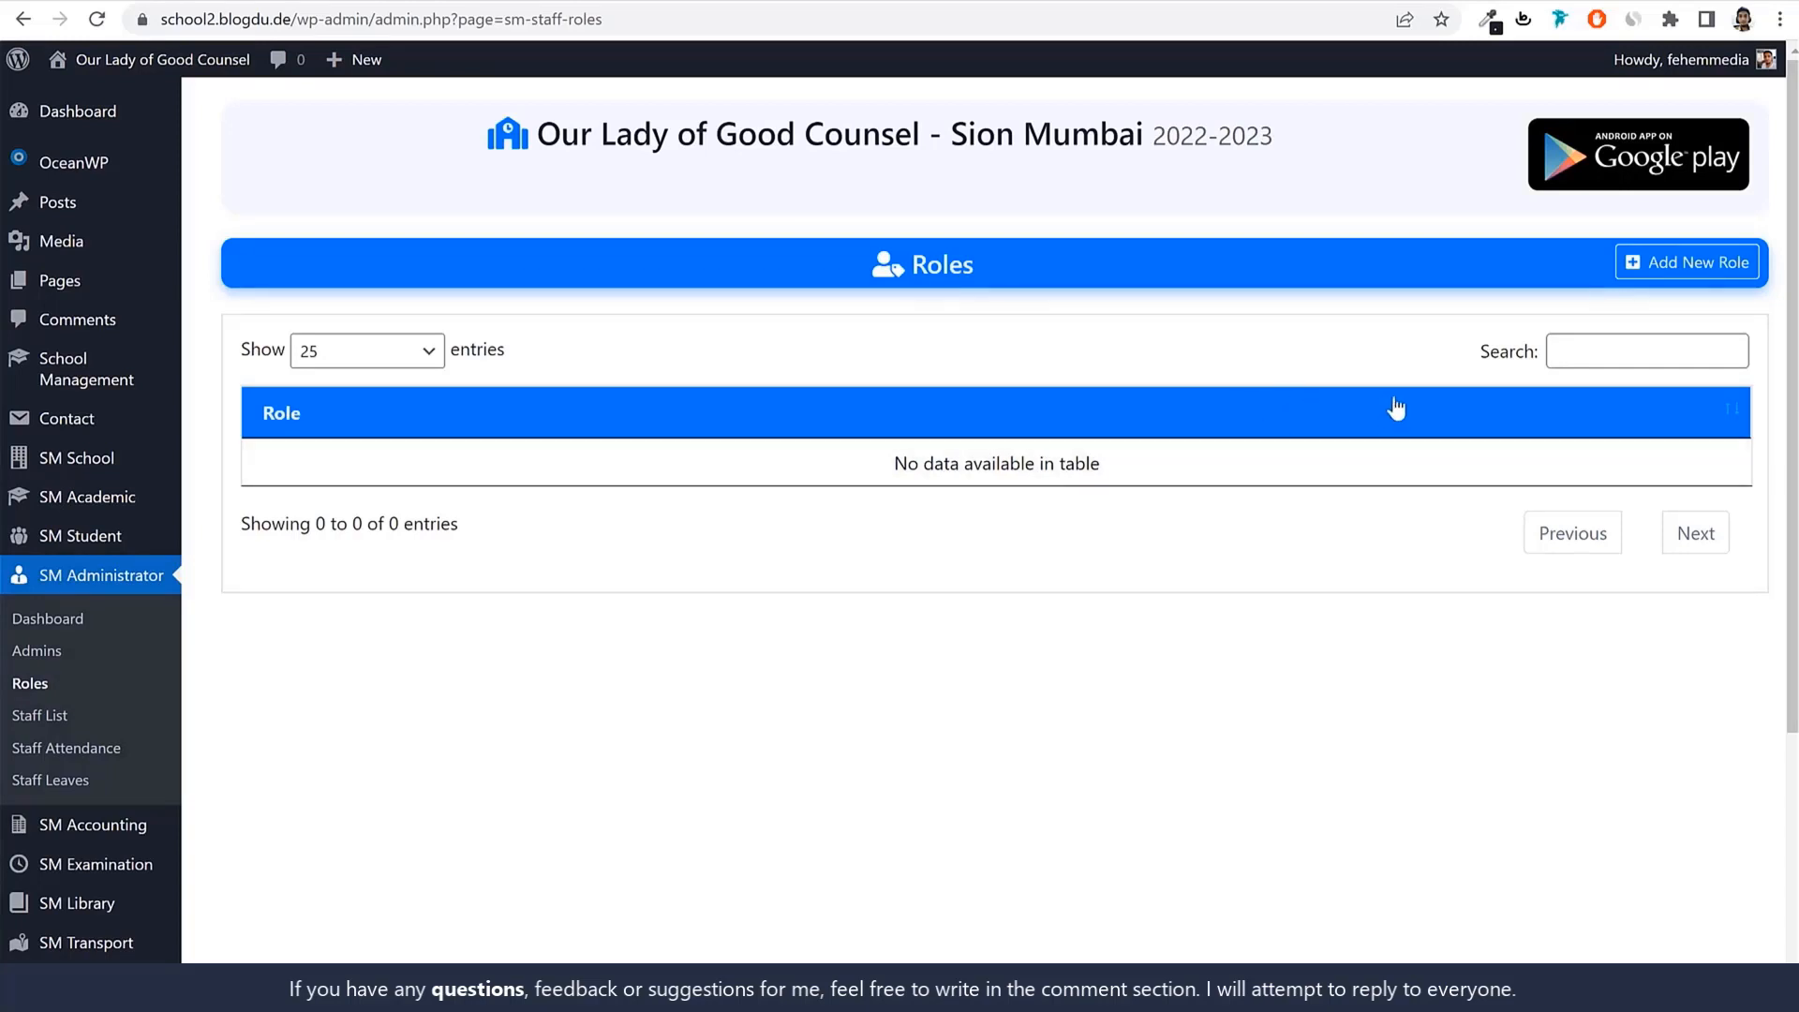
# Add a new role named Teacher and bring its Permissions checkboxes into view.
pyautogui.click(1673, 281)
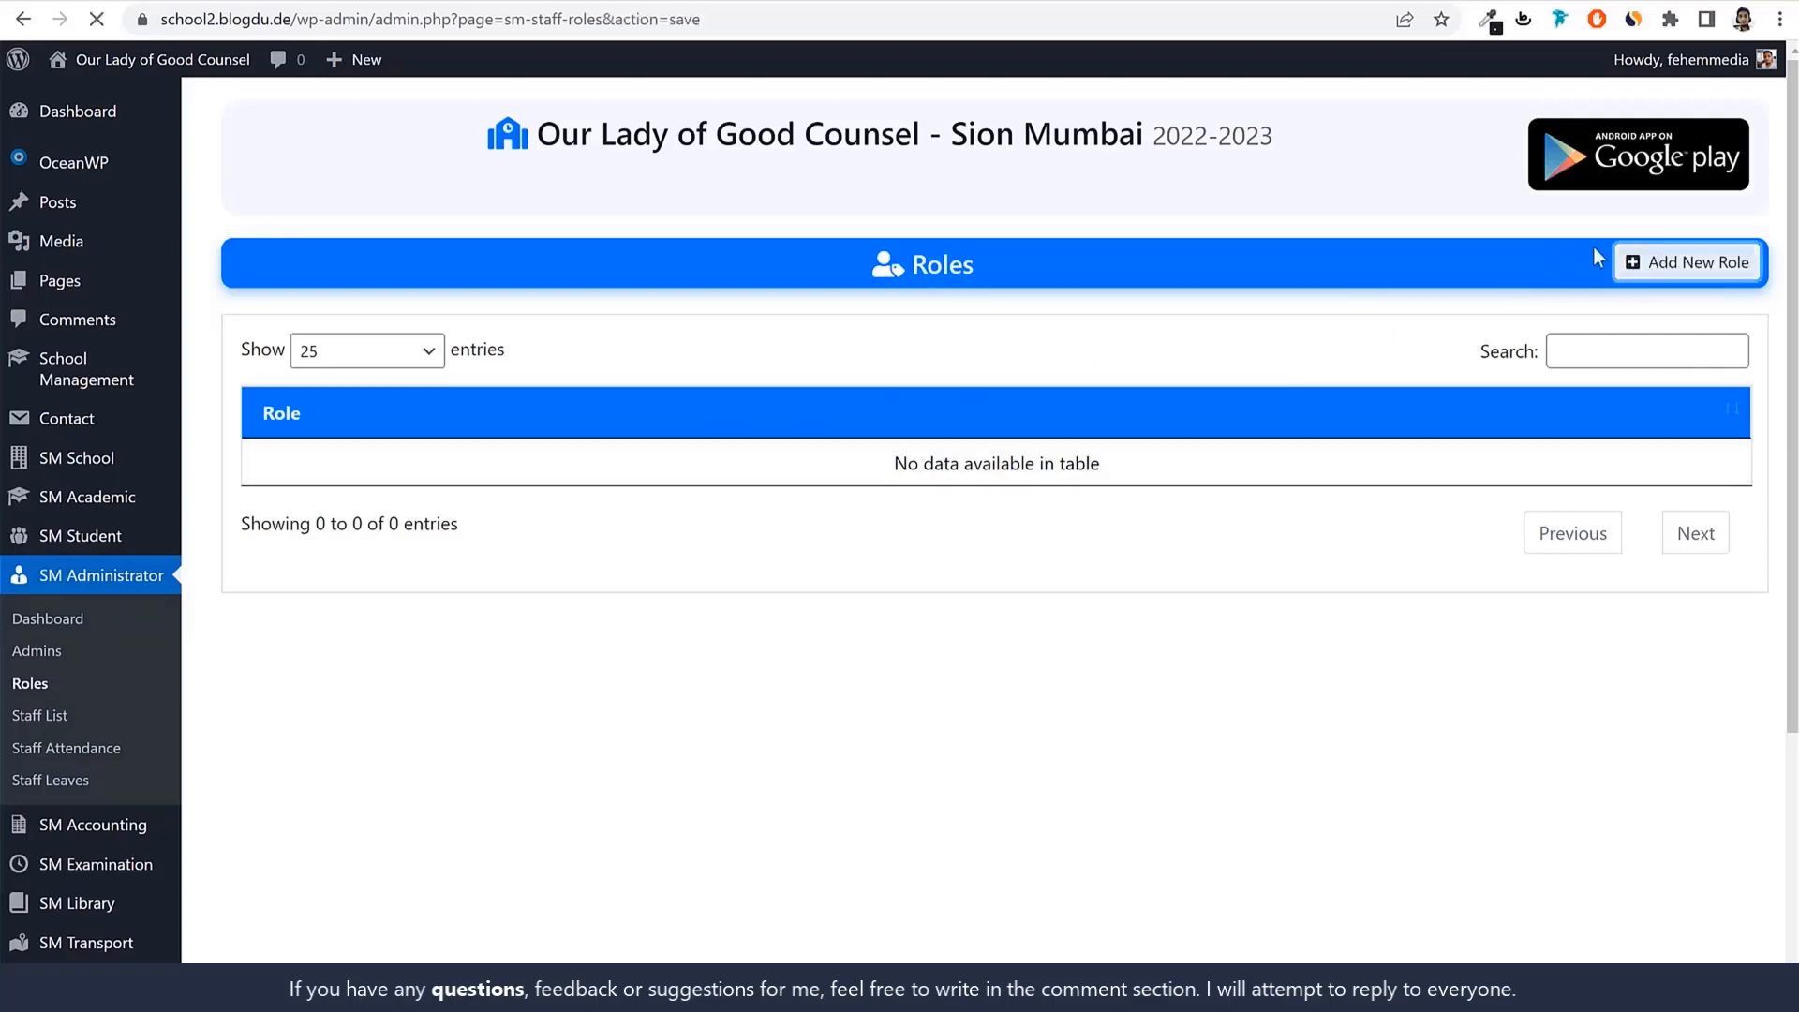
pyautogui.click(575, 388)
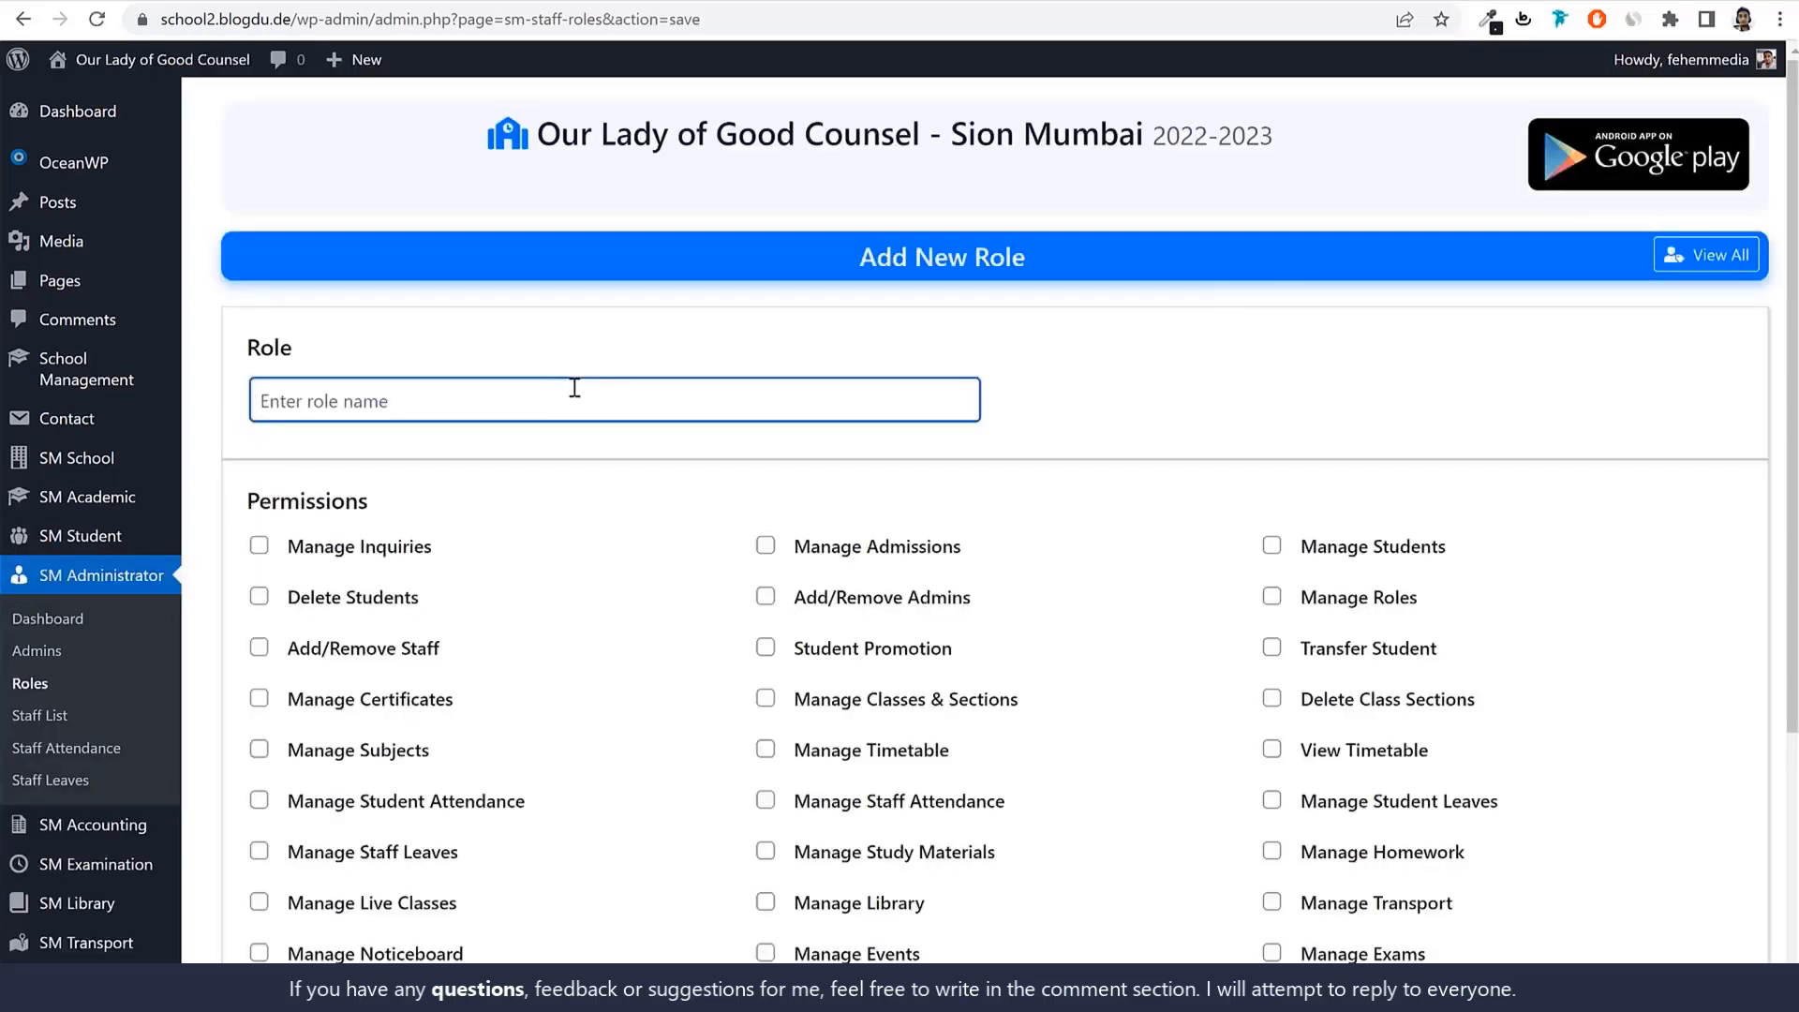
pyautogui.write('Teacher')
pyautogui.click(1297, 375)
pyautogui.scroll(-2, 1494, 418)
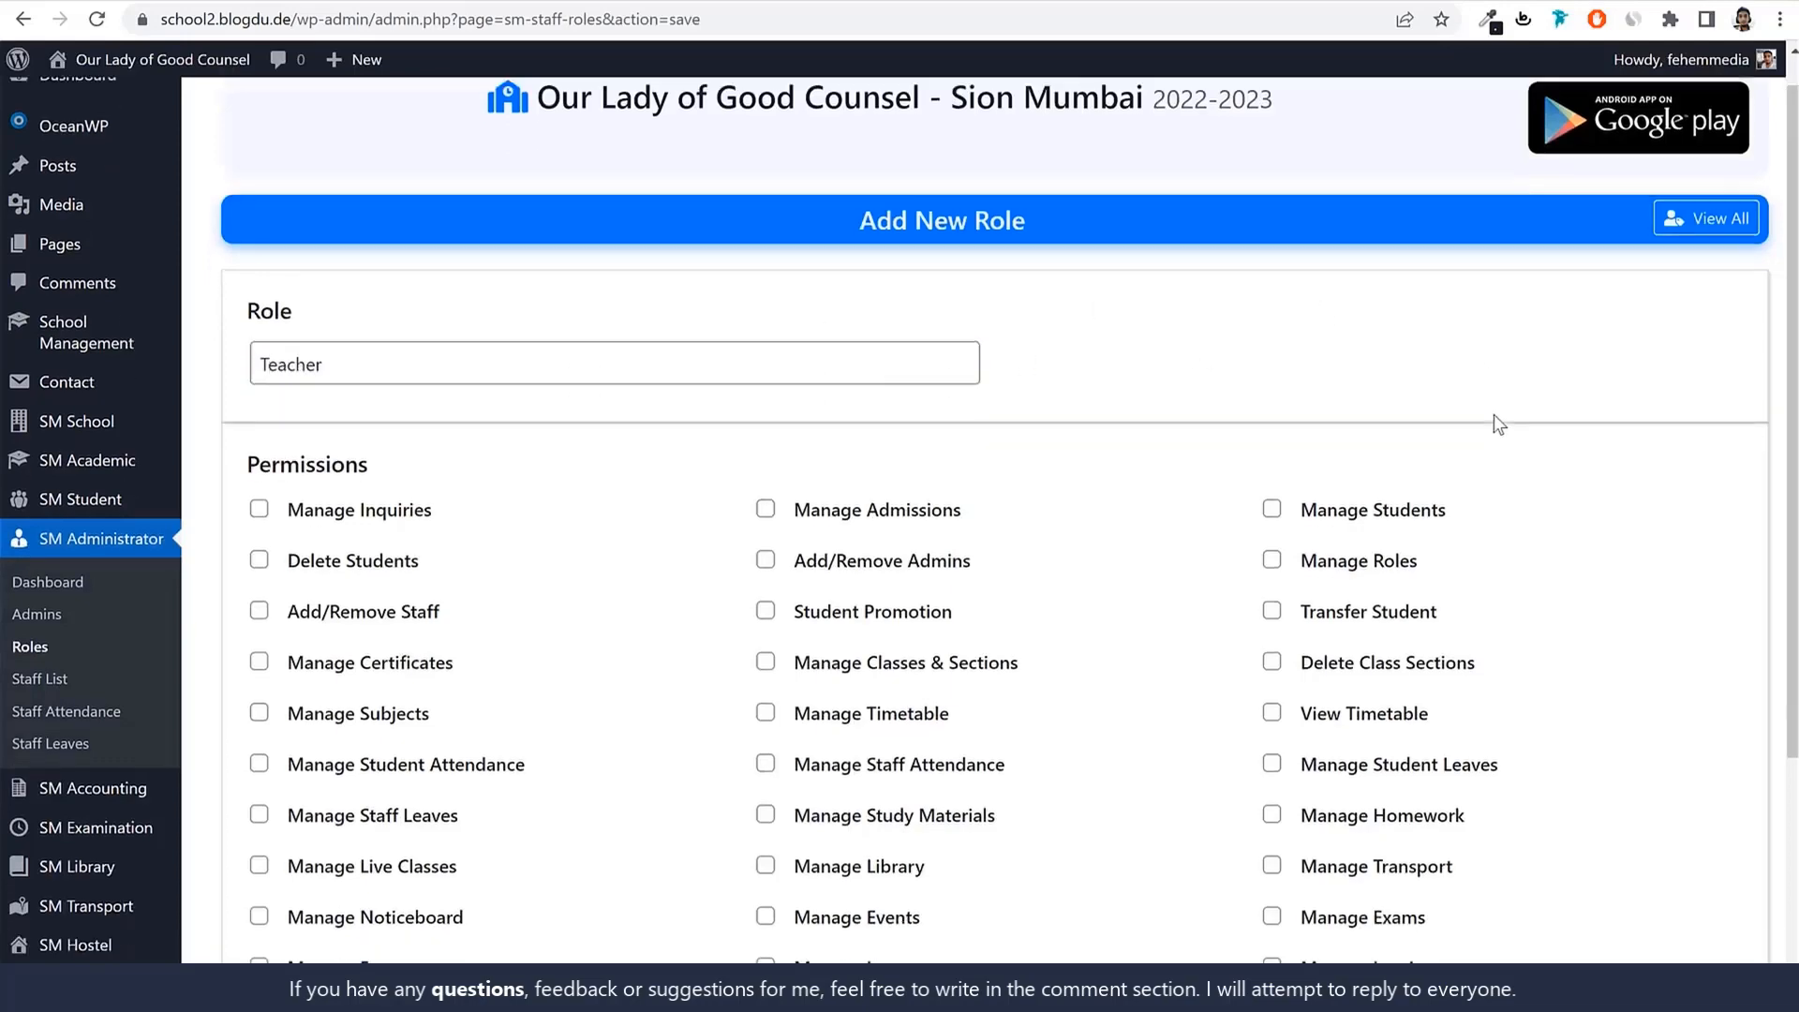
pyautogui.scroll(1, 963, 248)
pyautogui.moveTo(438, 298); pyautogui.dragTo(207, 288)
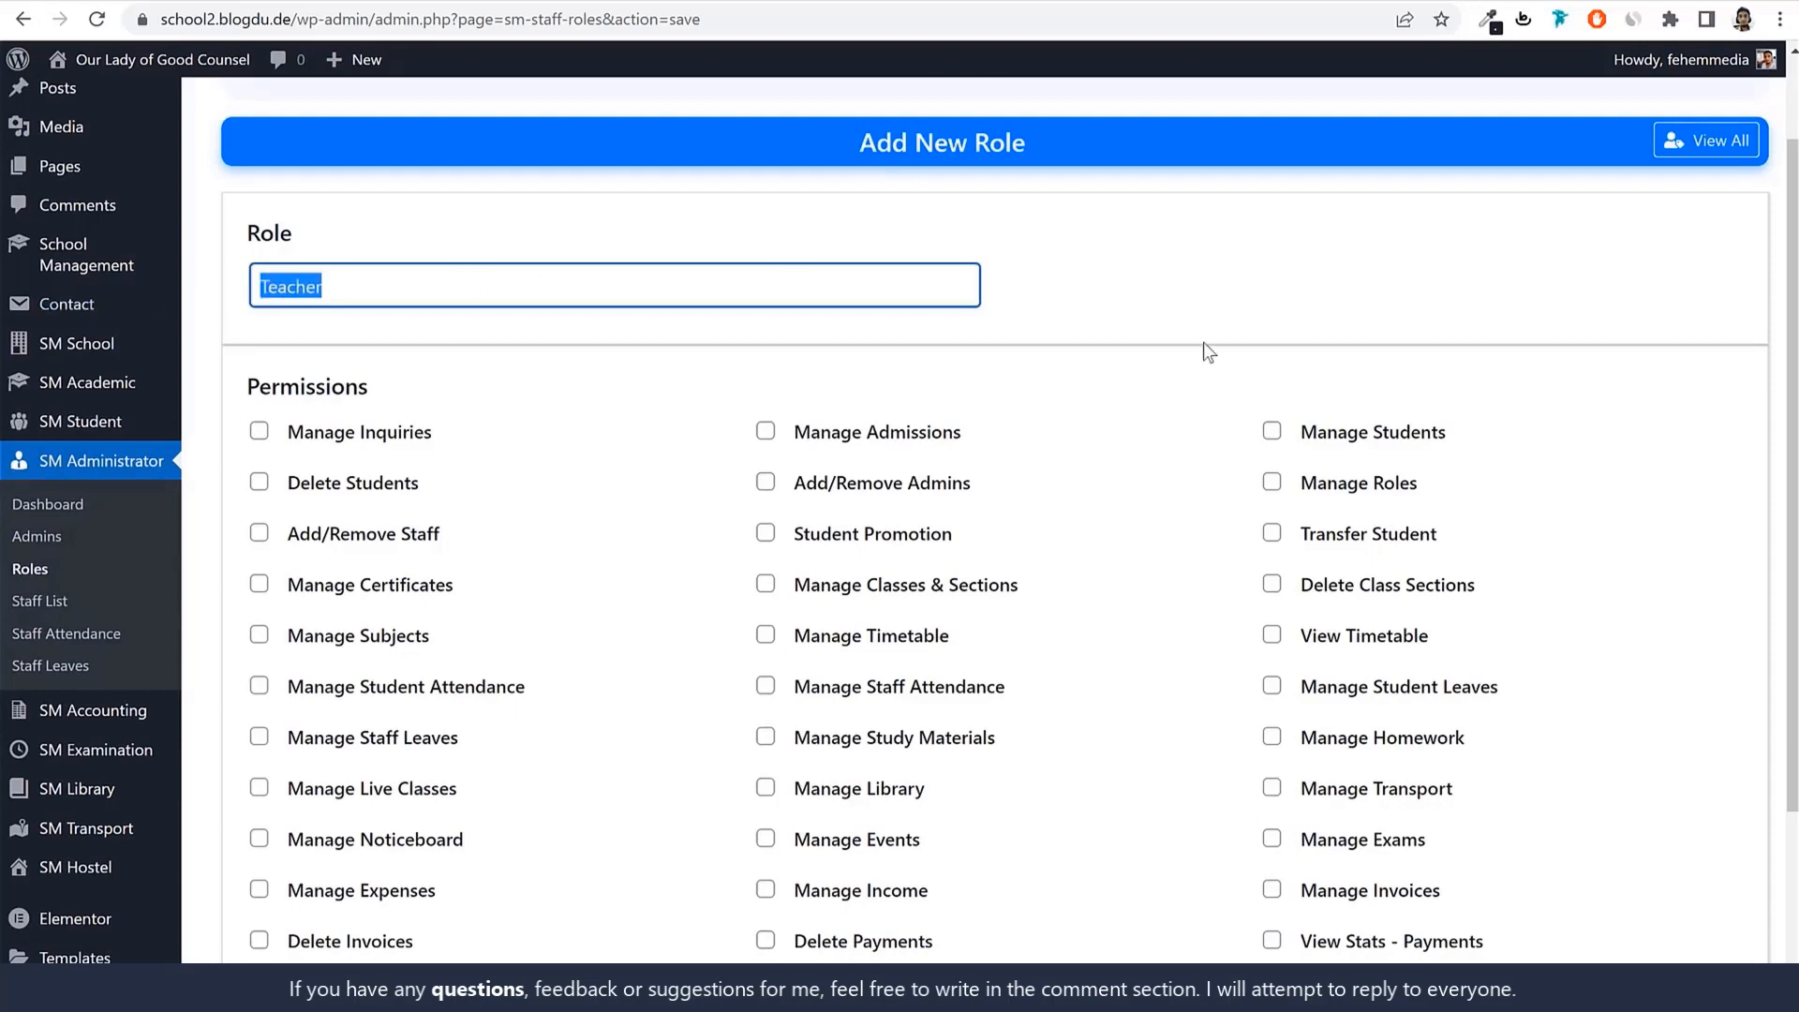
pyautogui.click(1323, 273)
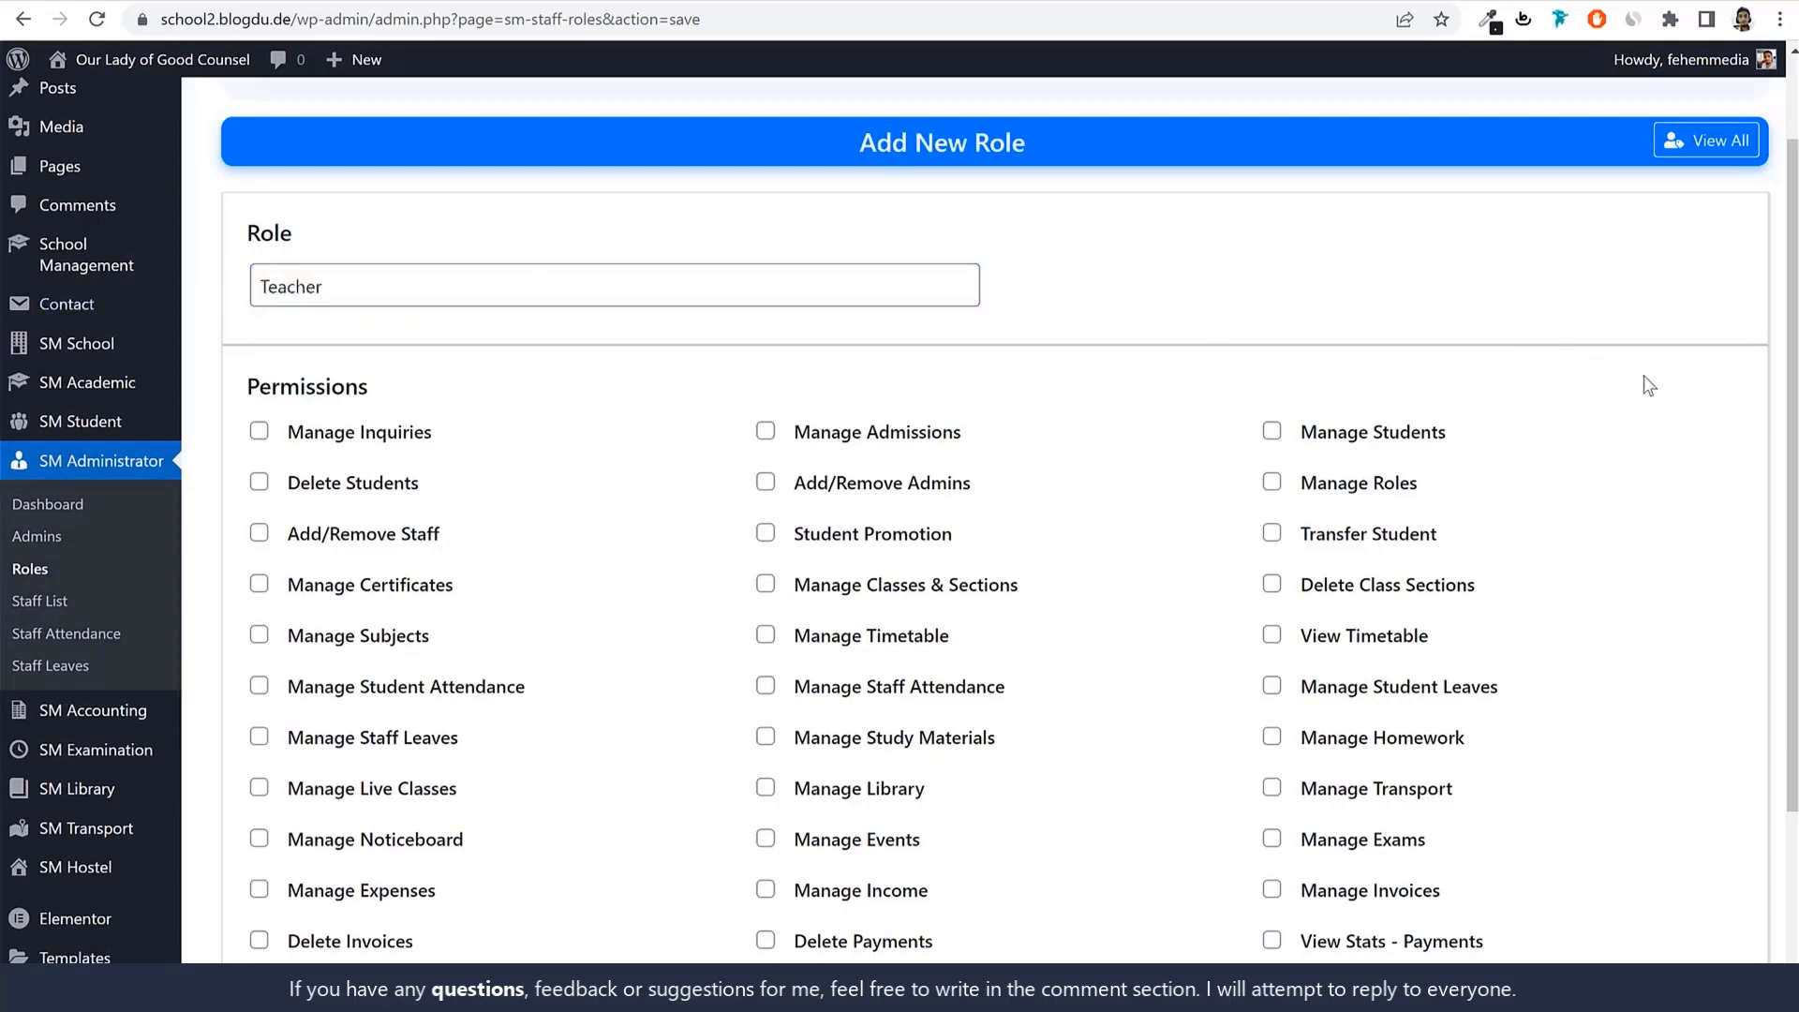
pyautogui.scroll(-2, 1643, 382)
pyautogui.moveTo(466, 206); pyautogui.dragTo(281, 206)
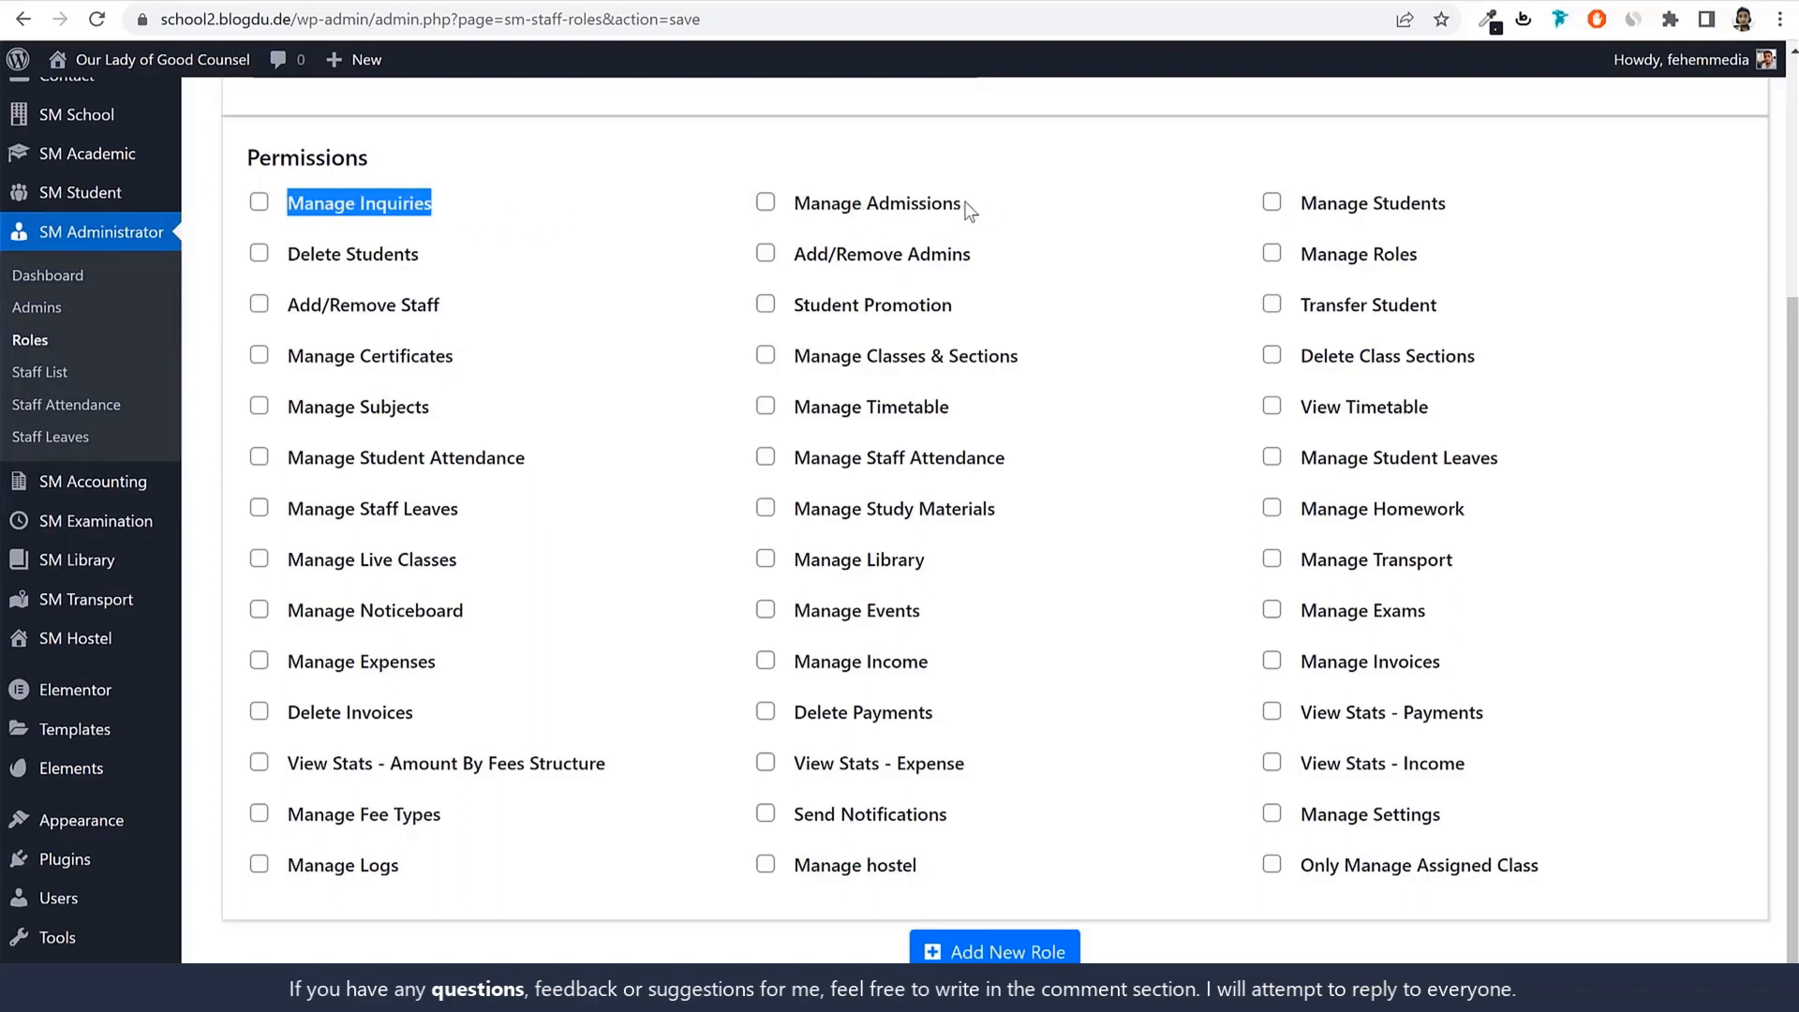
# Tick Manage Students, Student Promotion, Transfer Student and Manage Certificates for the new role.
pyautogui.click(1323, 214)
pyautogui.click(1323, 214)
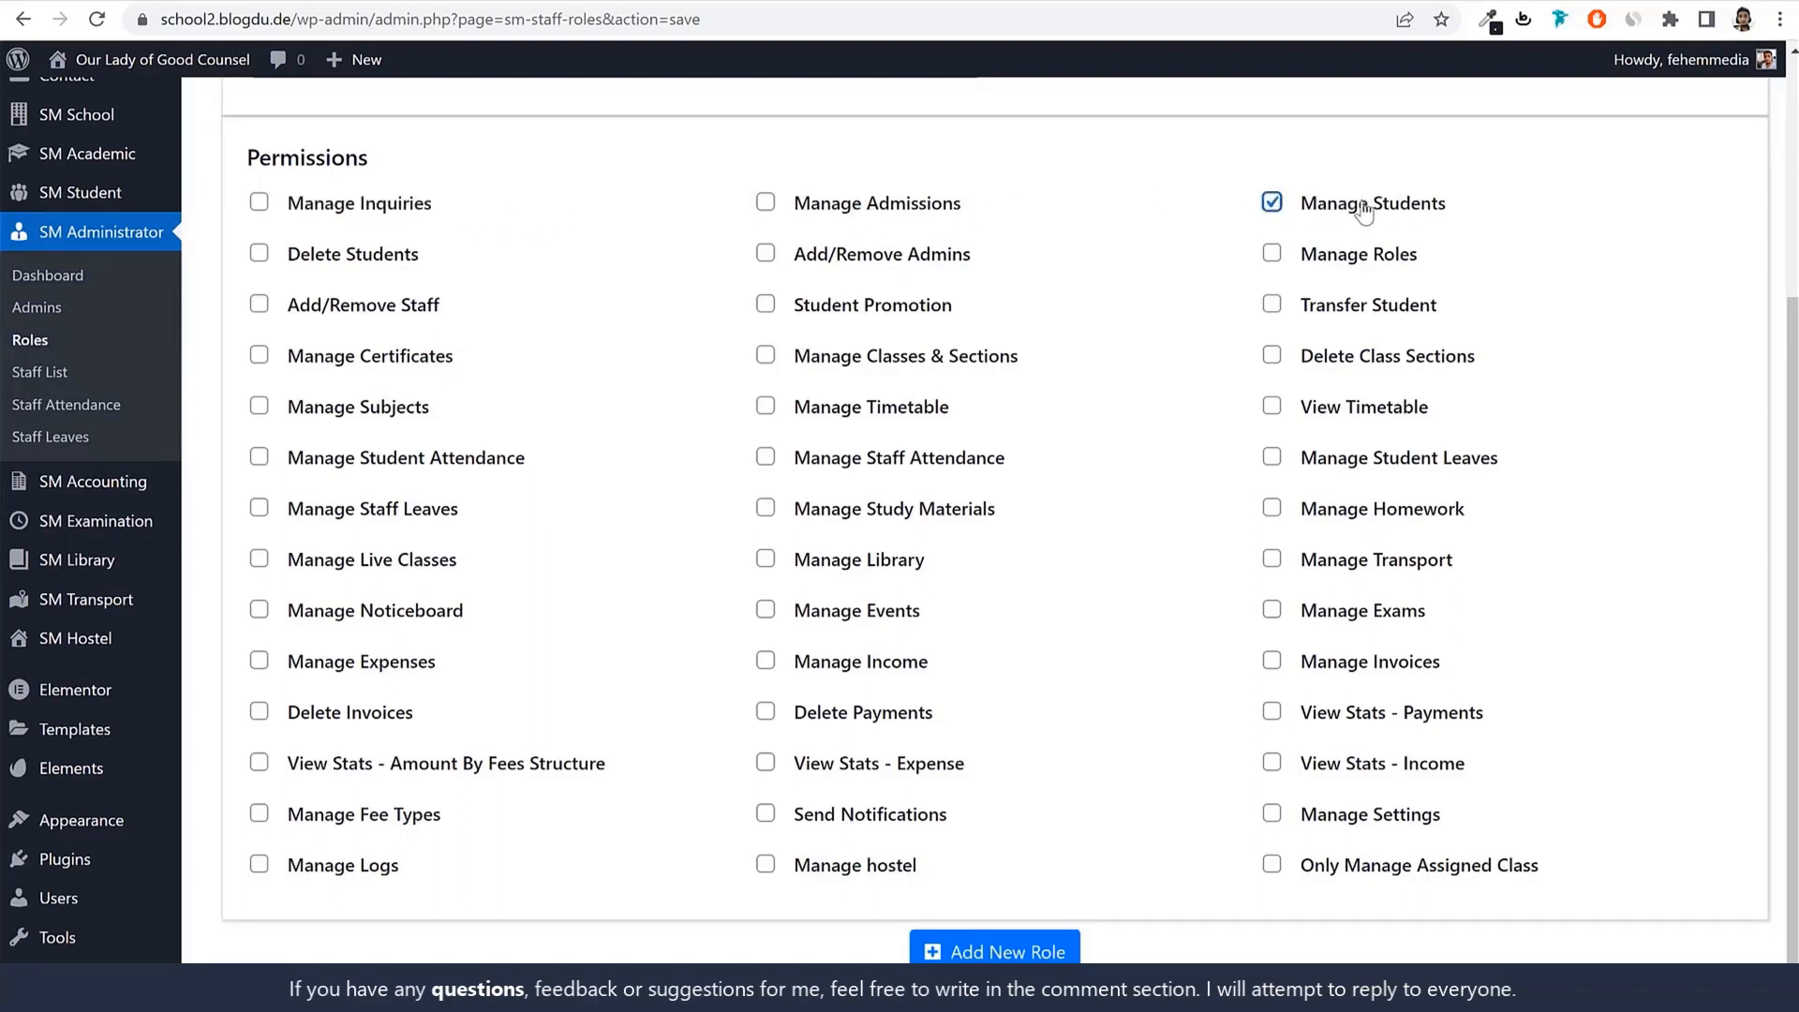
pyautogui.tripleClick(332, 267)
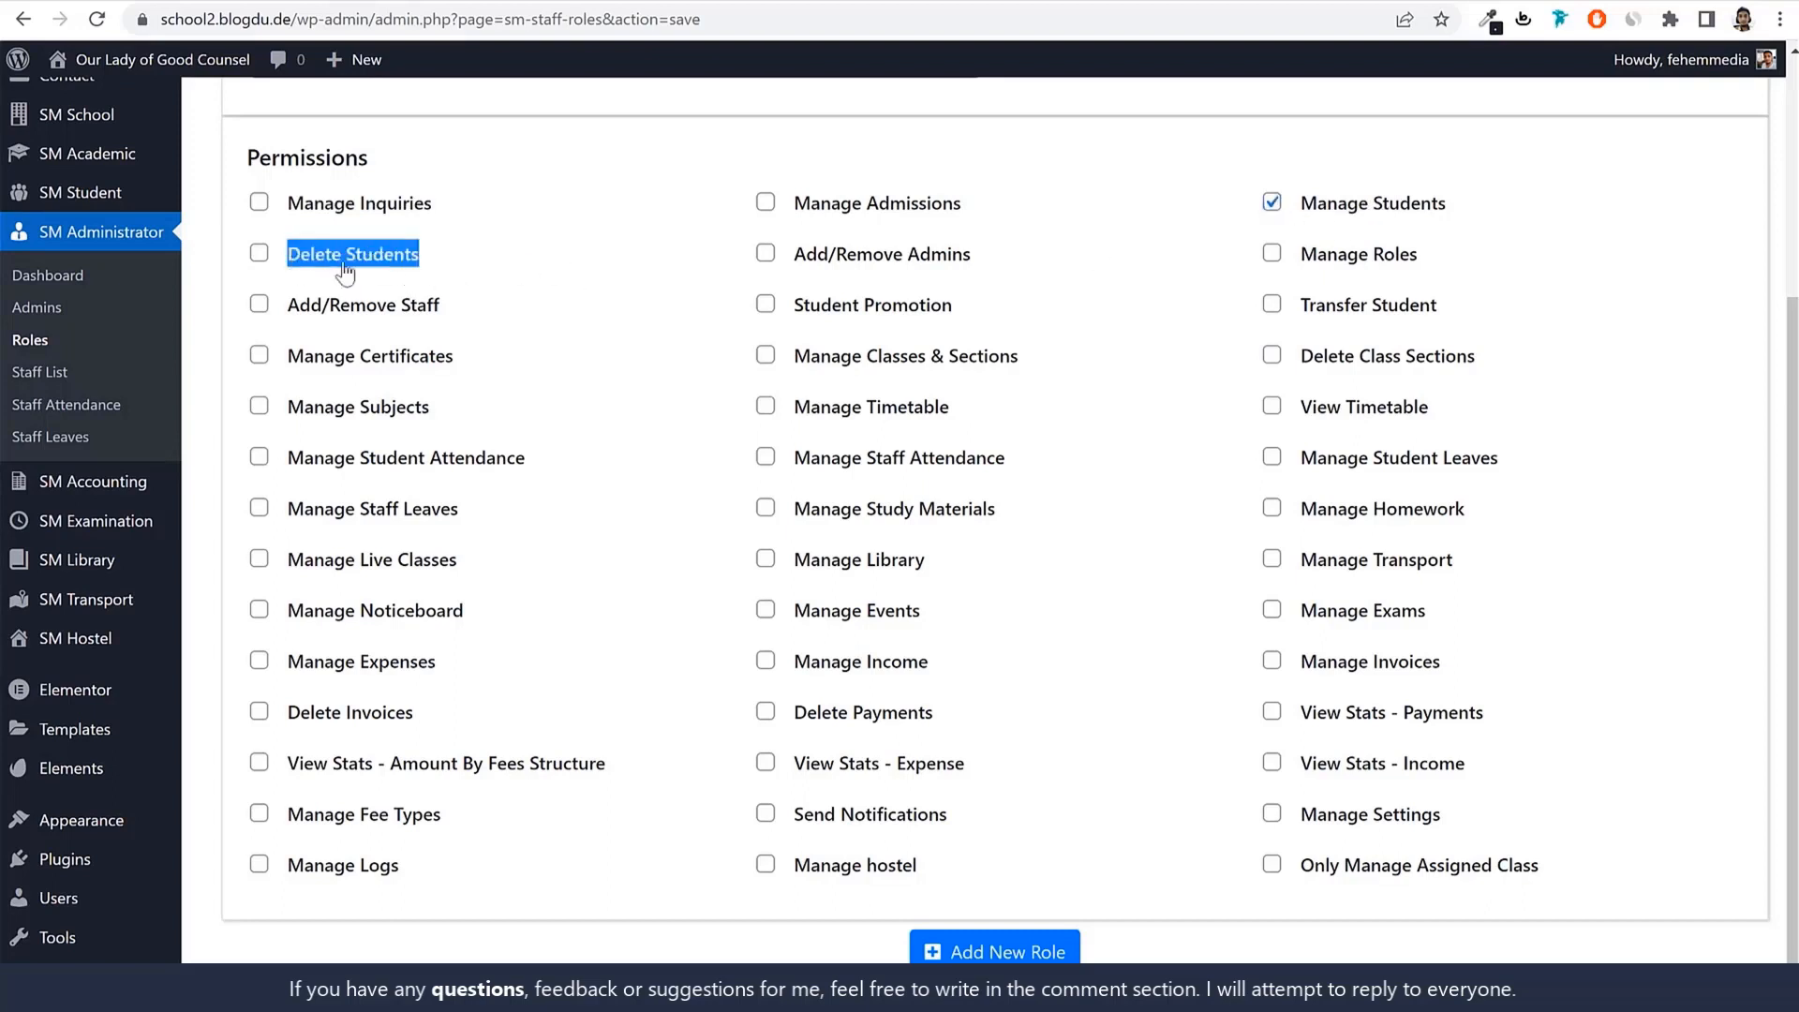
pyautogui.click(904, 313)
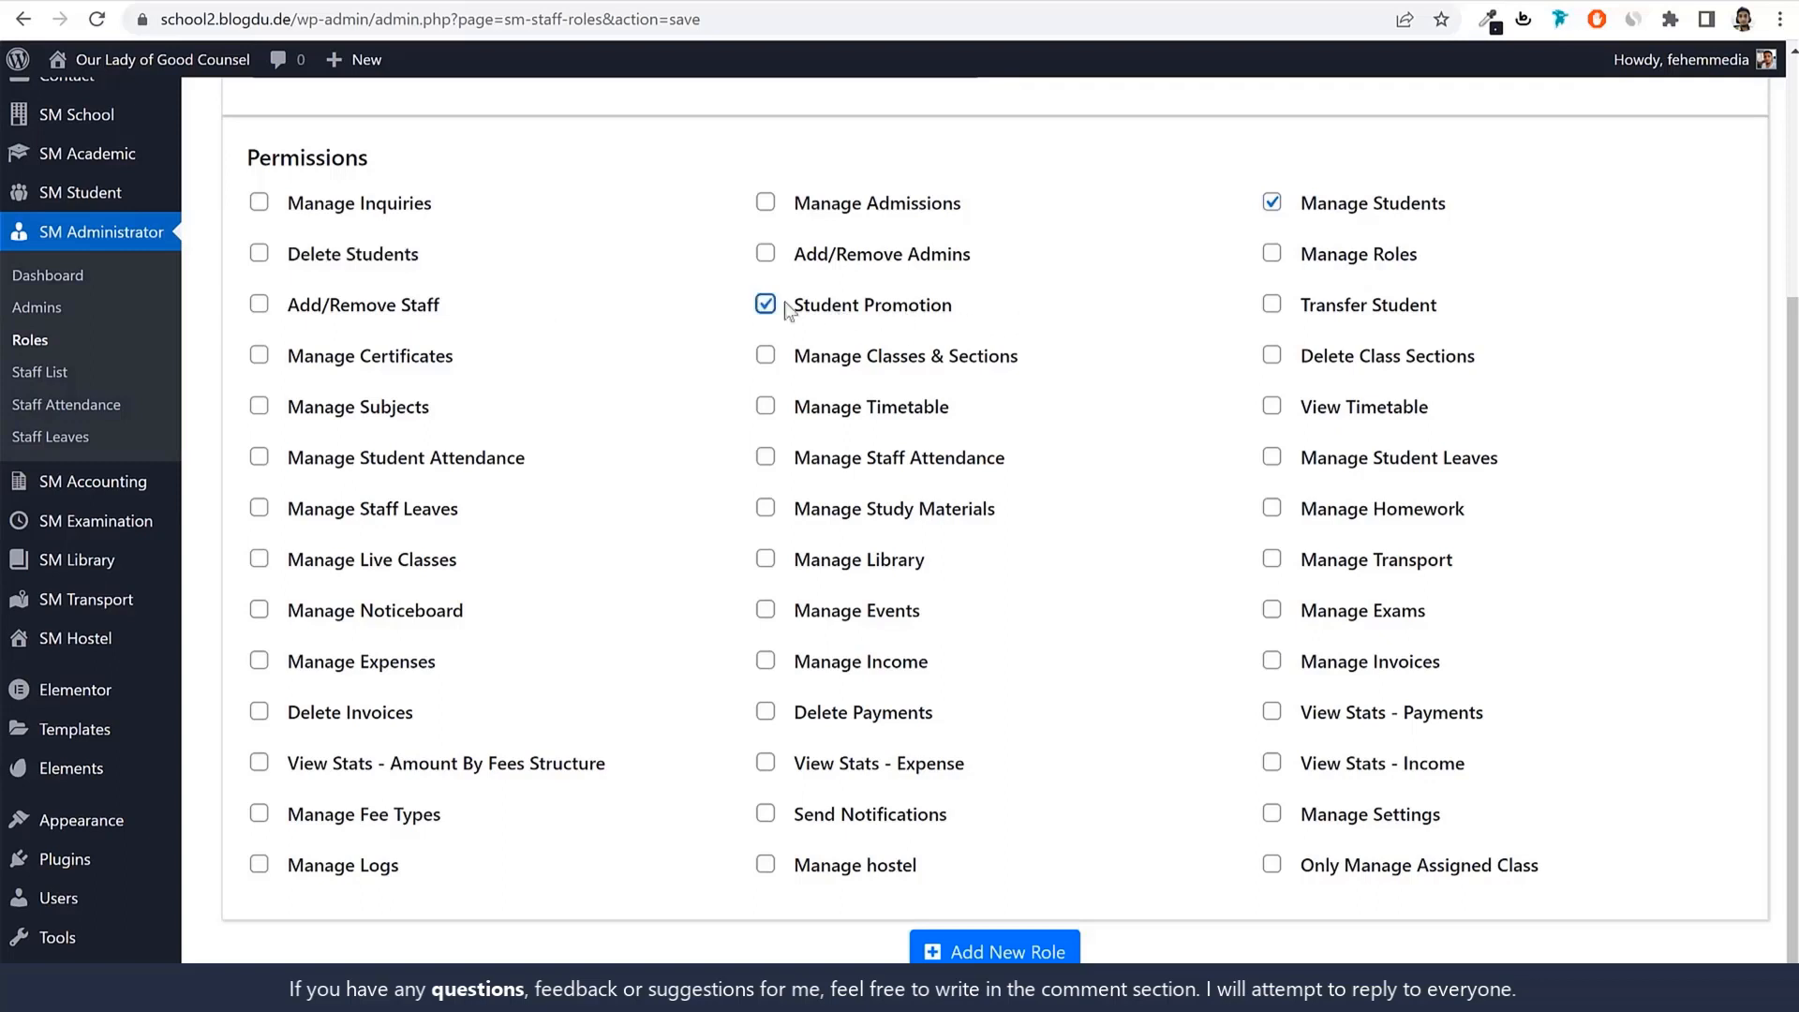
pyautogui.click(1392, 319)
pyautogui.click(381, 358)
pyautogui.moveTo(1020, 361); pyautogui.dragTo(889, 375)
pyautogui.click(1576, 371)
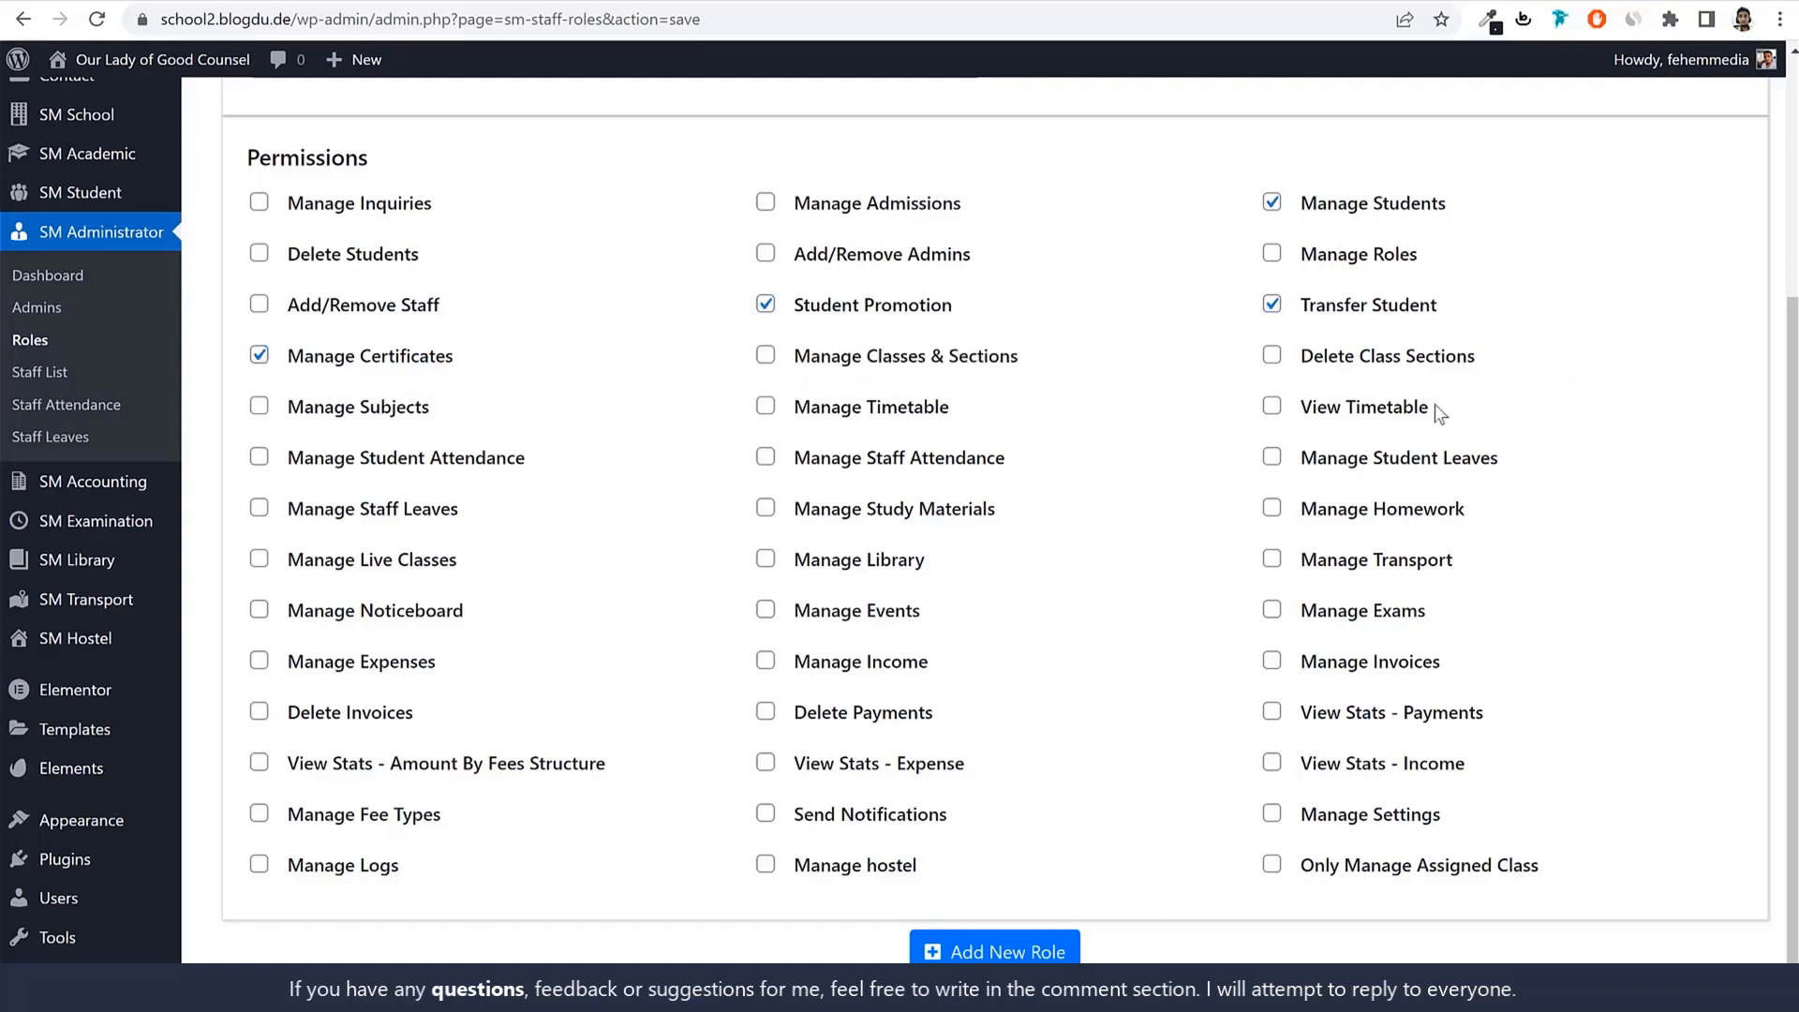
# Grant Manage and View Timetable, Manage Subjects, Student Attendance and Student Leaves permissions.
pyautogui.click(863, 419)
pyautogui.click(1342, 419)
pyautogui.click(361, 417)
pyautogui.moveTo(527, 459); pyautogui.dragTo(300, 468)
pyautogui.click(301, 466)
pyautogui.click(1484, 476)
# Grant Homework, Study Materials, Live Classes, Exams, Events and Noticeboard management permissions.
pyautogui.click(1410, 515)
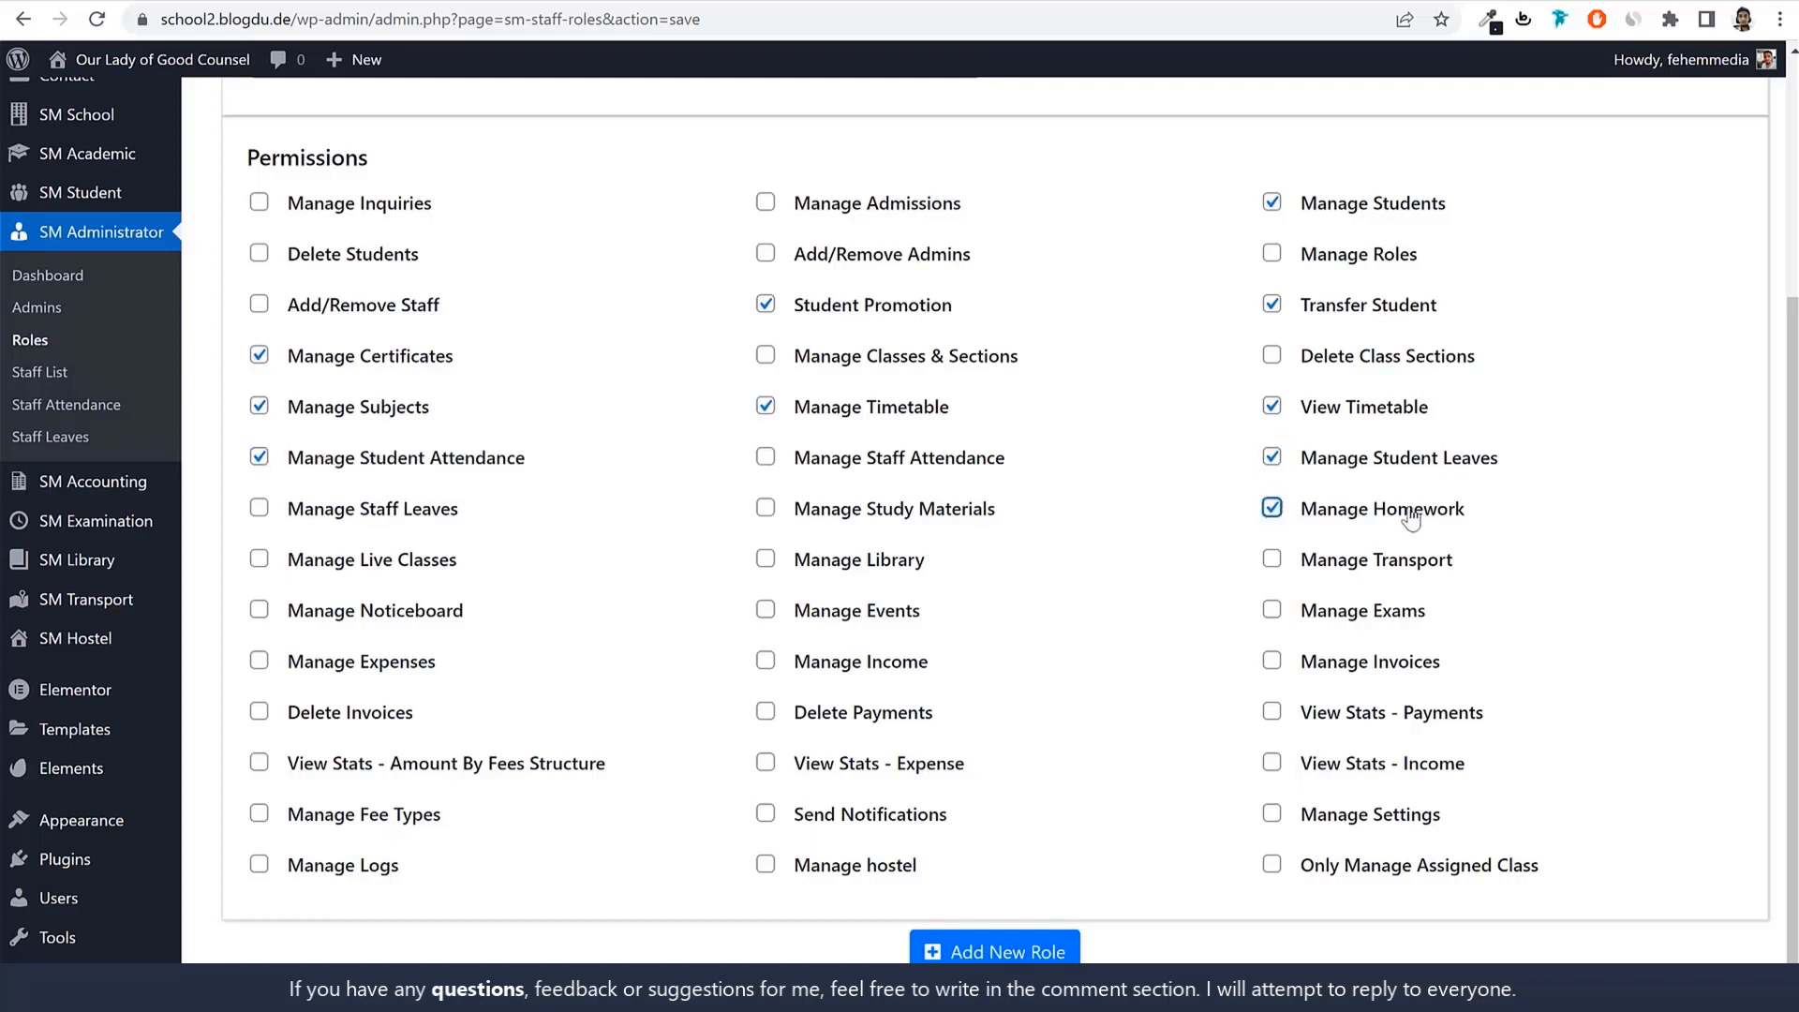
pyautogui.click(857, 513)
pyautogui.click(419, 565)
pyautogui.click(1371, 621)
pyautogui.click(890, 615)
pyautogui.moveTo(796, 611); pyautogui.dragTo(948, 605)
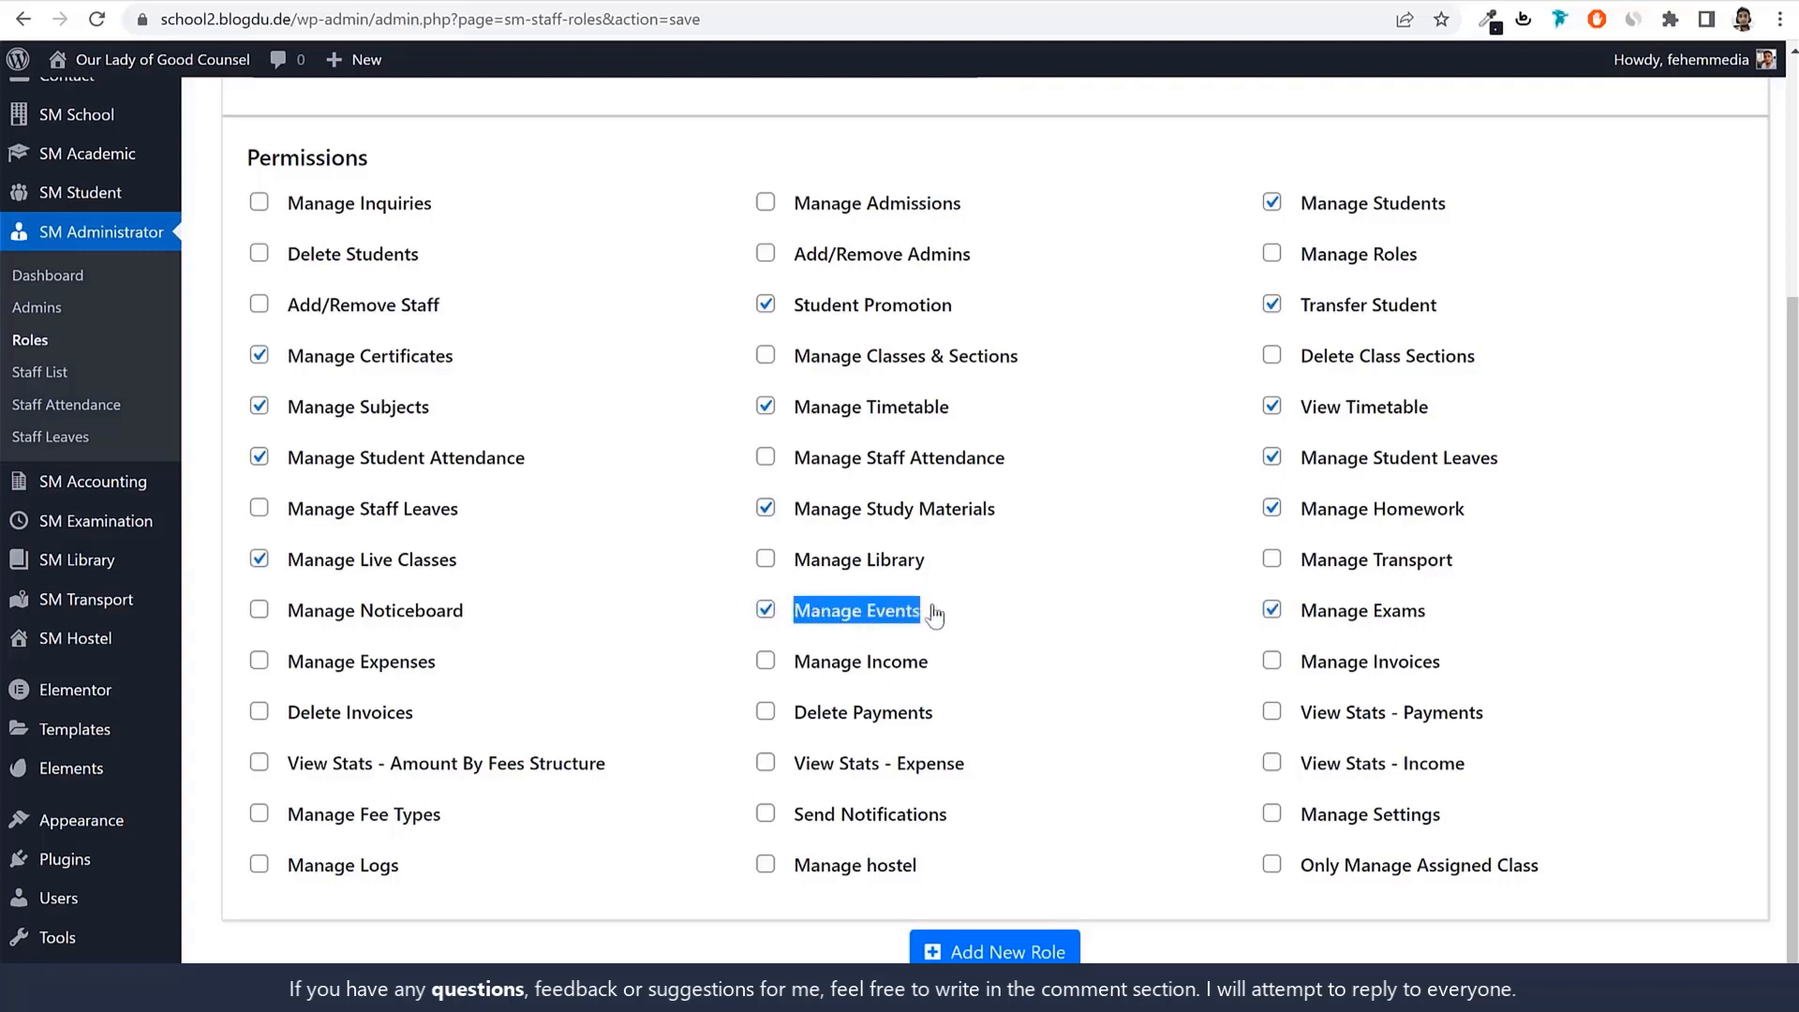
pyautogui.click(447, 617)
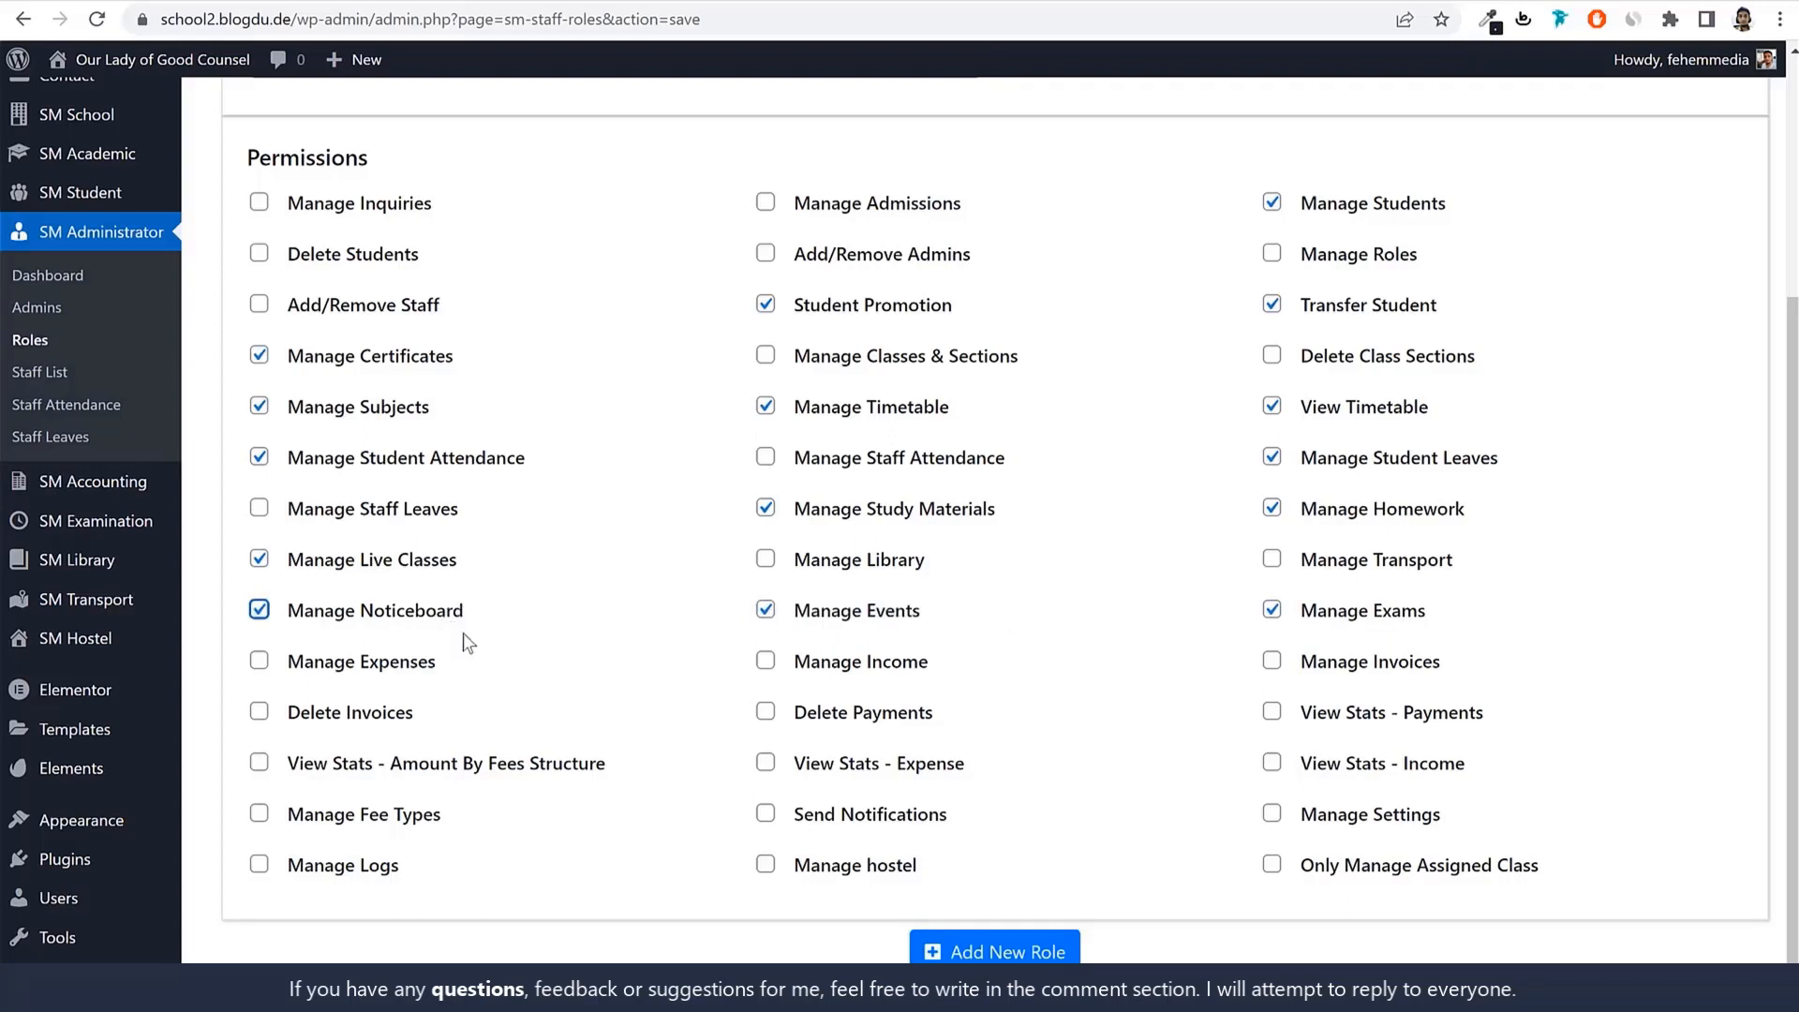
pyautogui.moveTo(283, 662); pyautogui.dragTo(1487, 725)
pyautogui.click(1132, 726)
pyautogui.moveTo(370, 669); pyautogui.dragTo(1527, 703)
# Tick Manage Fee Types, Manage Income and Manage Invoices for the role.
pyautogui.click(622, 683)
pyautogui.click(417, 819)
pyautogui.click(879, 671)
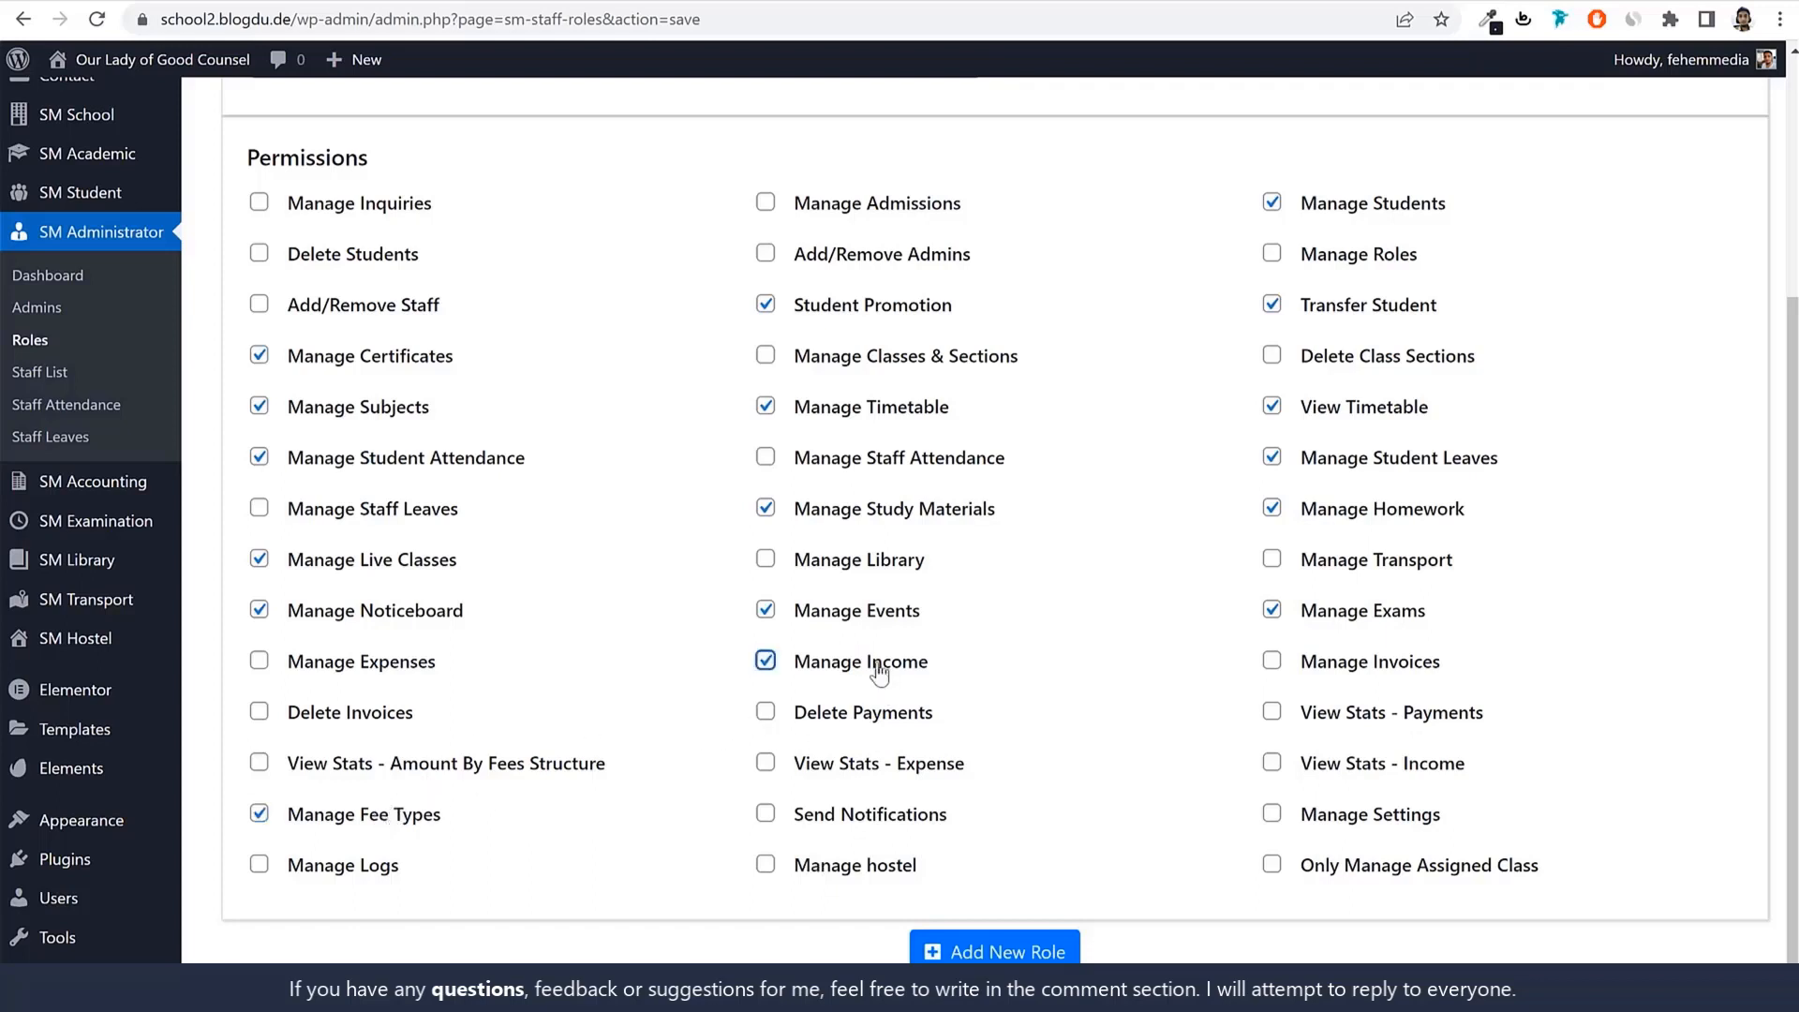
pyautogui.click(1405, 671)
# Leave Only Manage Assigned Class unticked after briefly switching it on.
pyautogui.click(1329, 872)
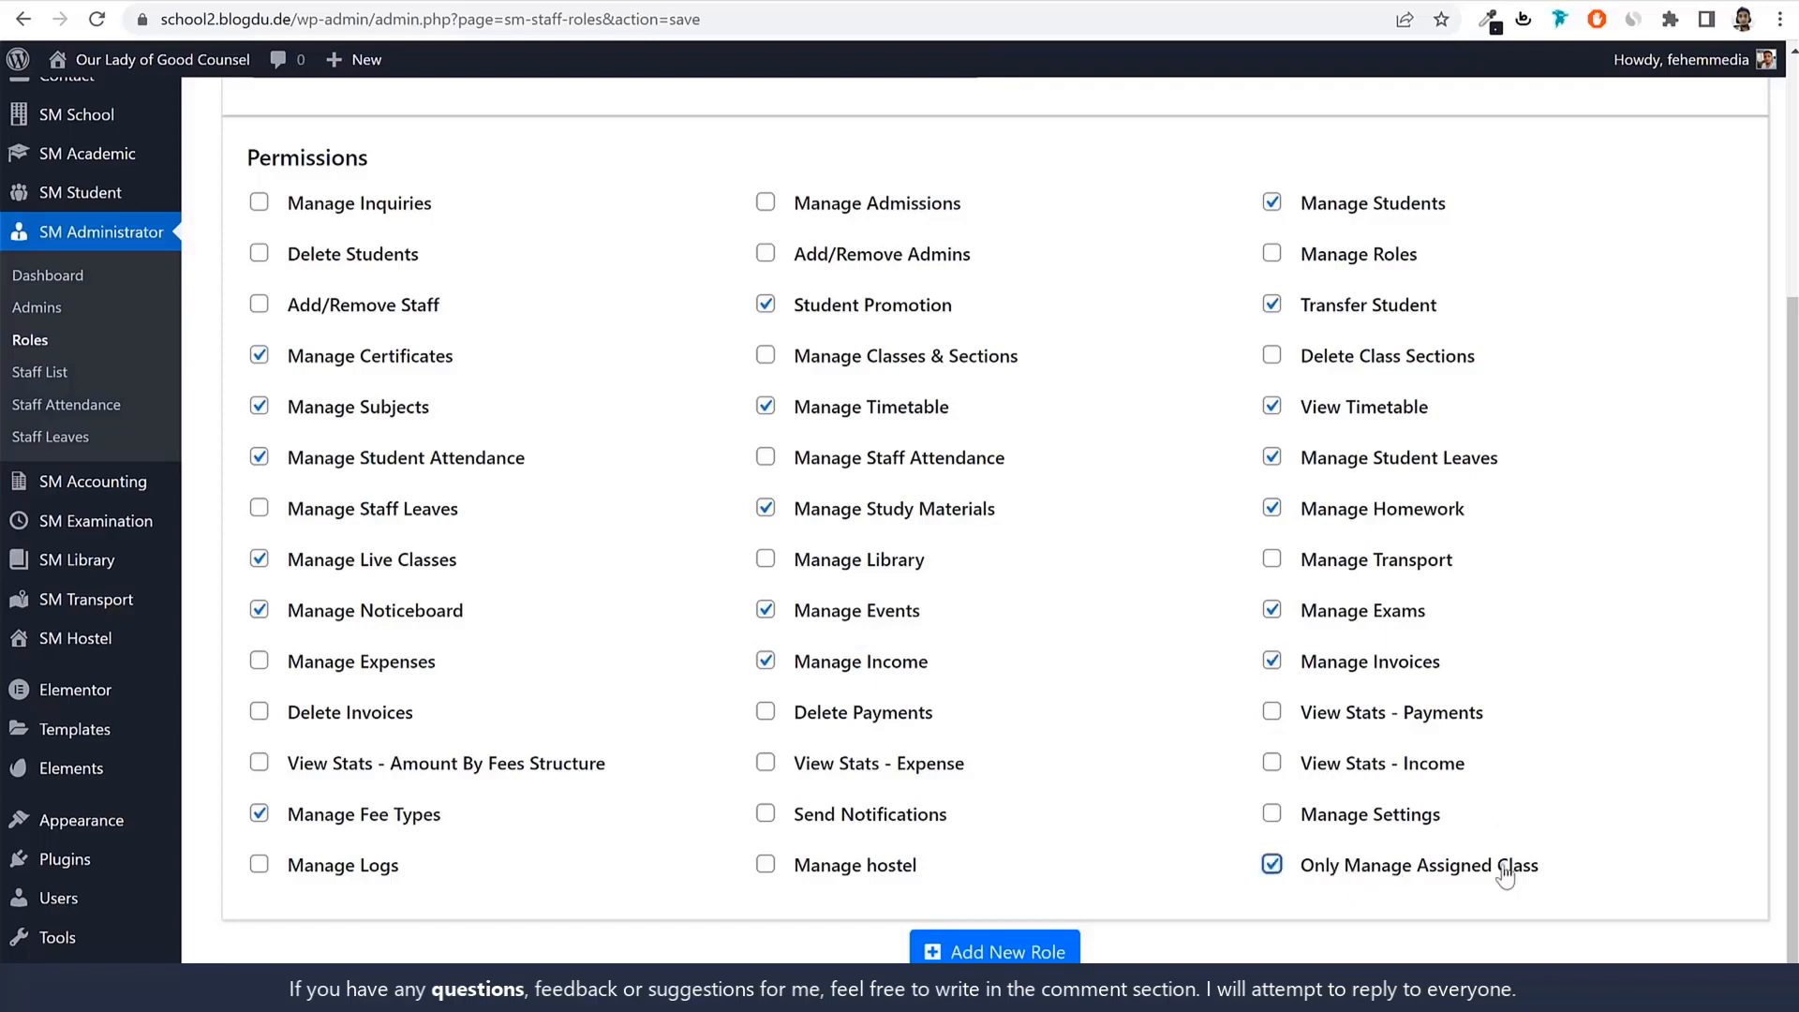
pyautogui.tripleClick(1302, 879)
pyautogui.click(1633, 852)
pyautogui.click(1415, 868)
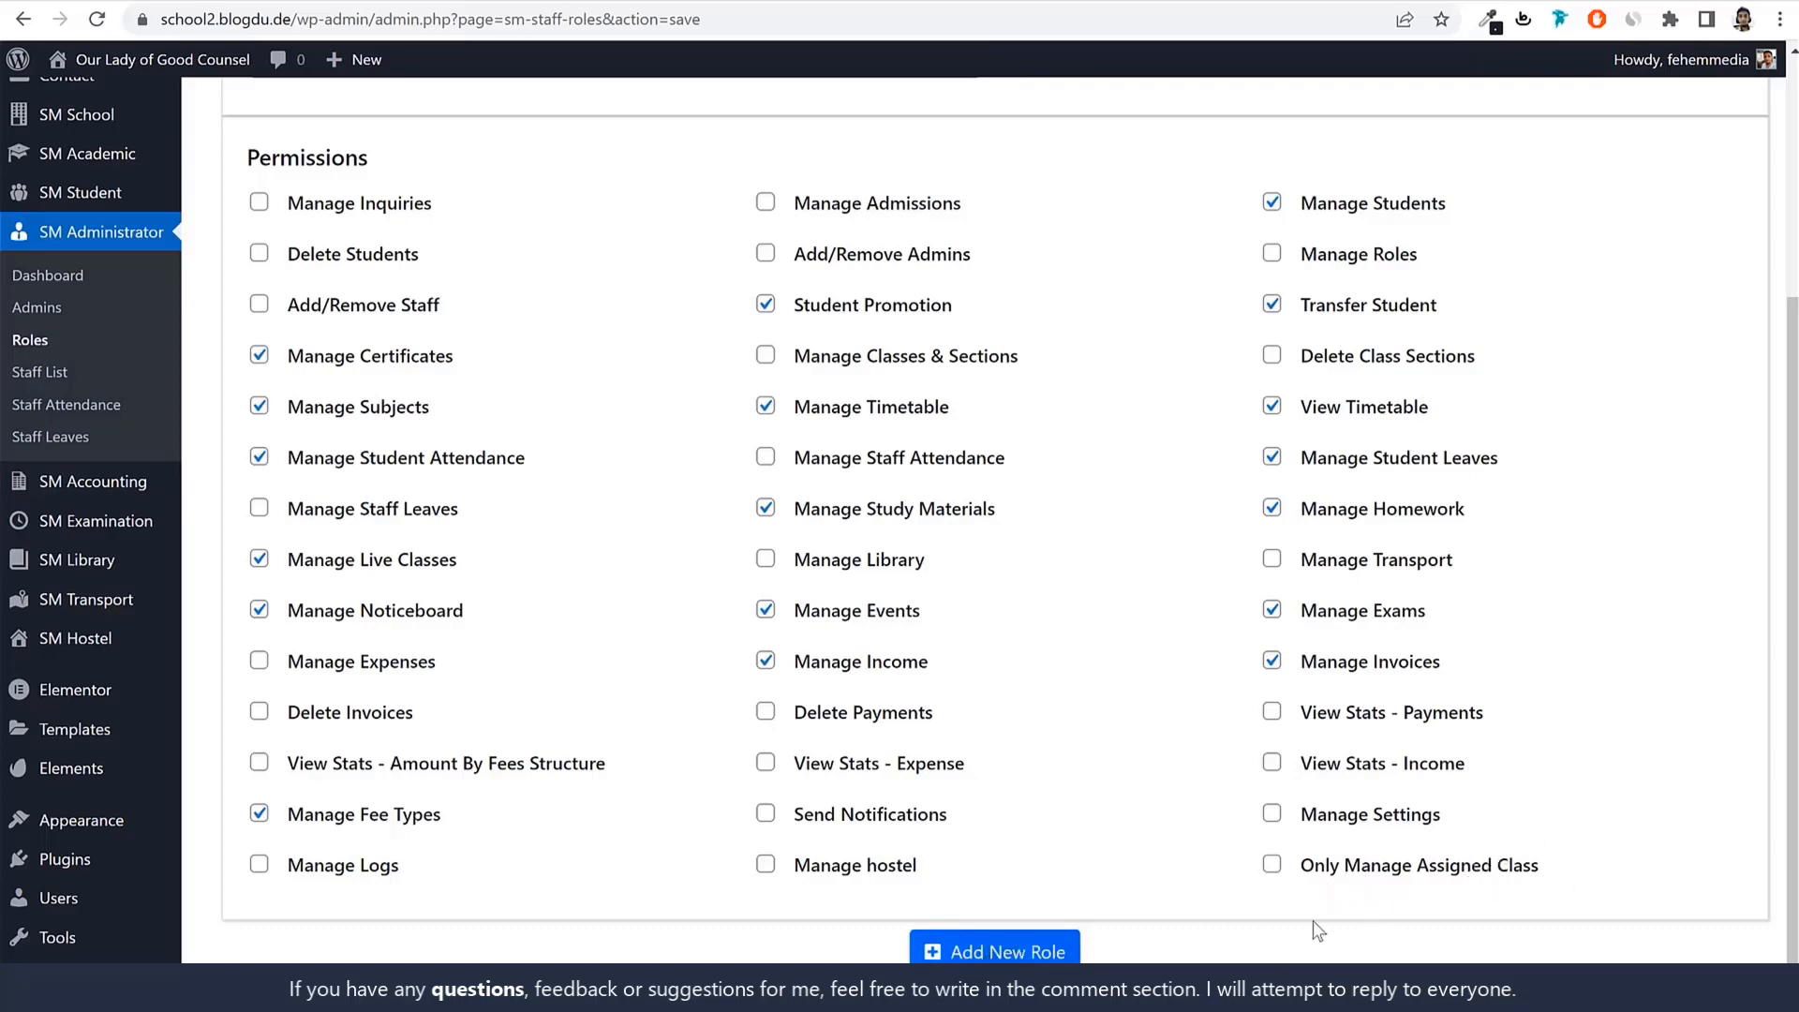
# Save the Teacher role, check it in the Roles list, then go to the Staff List.
pyautogui.click(970, 953)
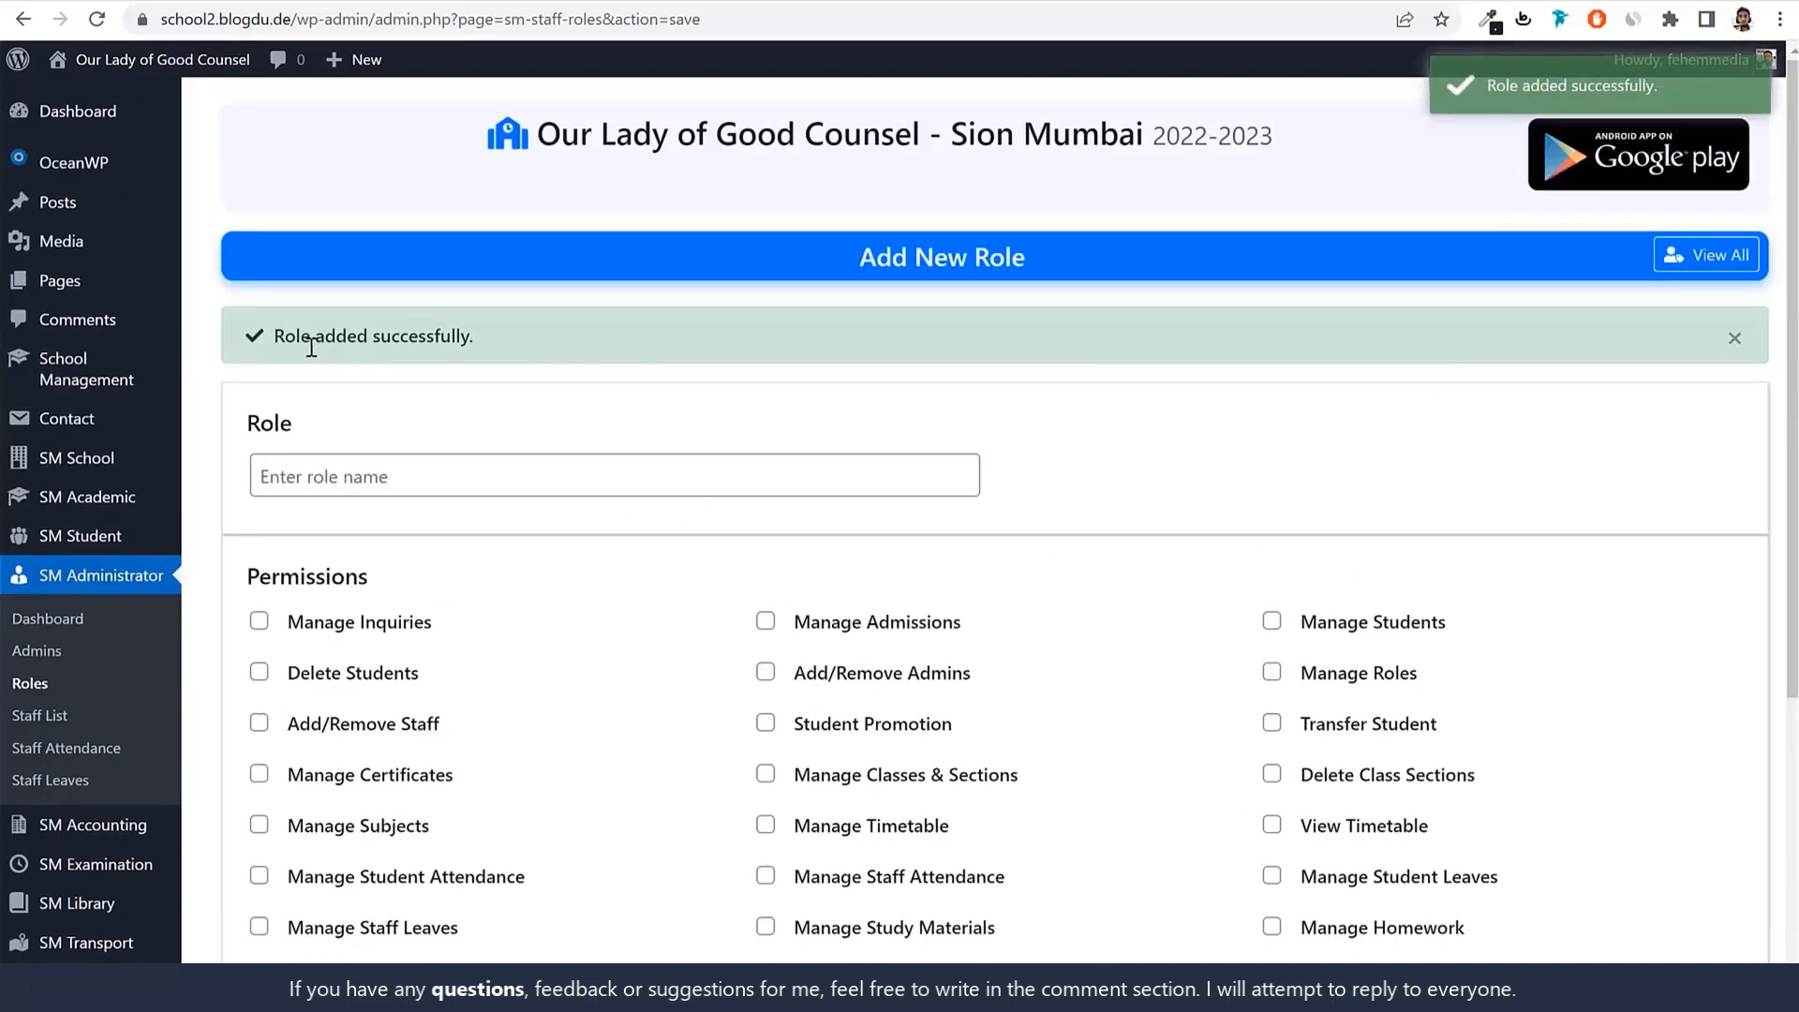
pyautogui.click(495, 476)
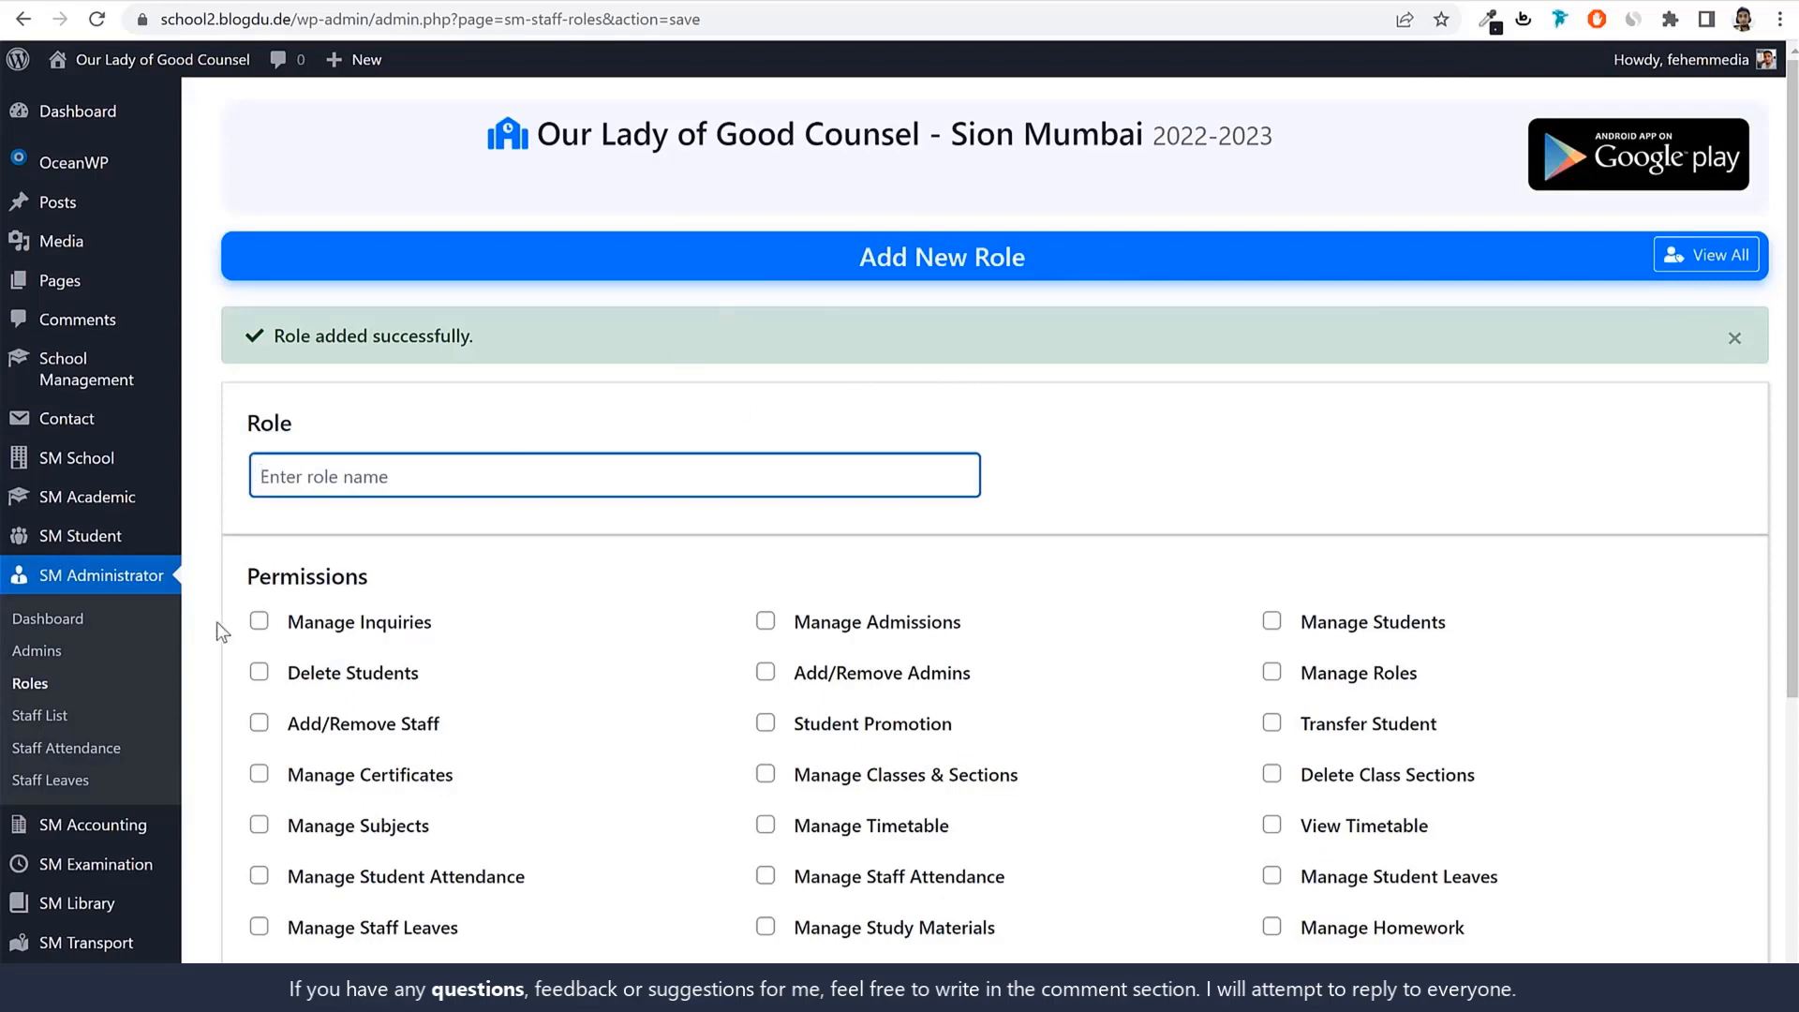
pyautogui.click(31, 689)
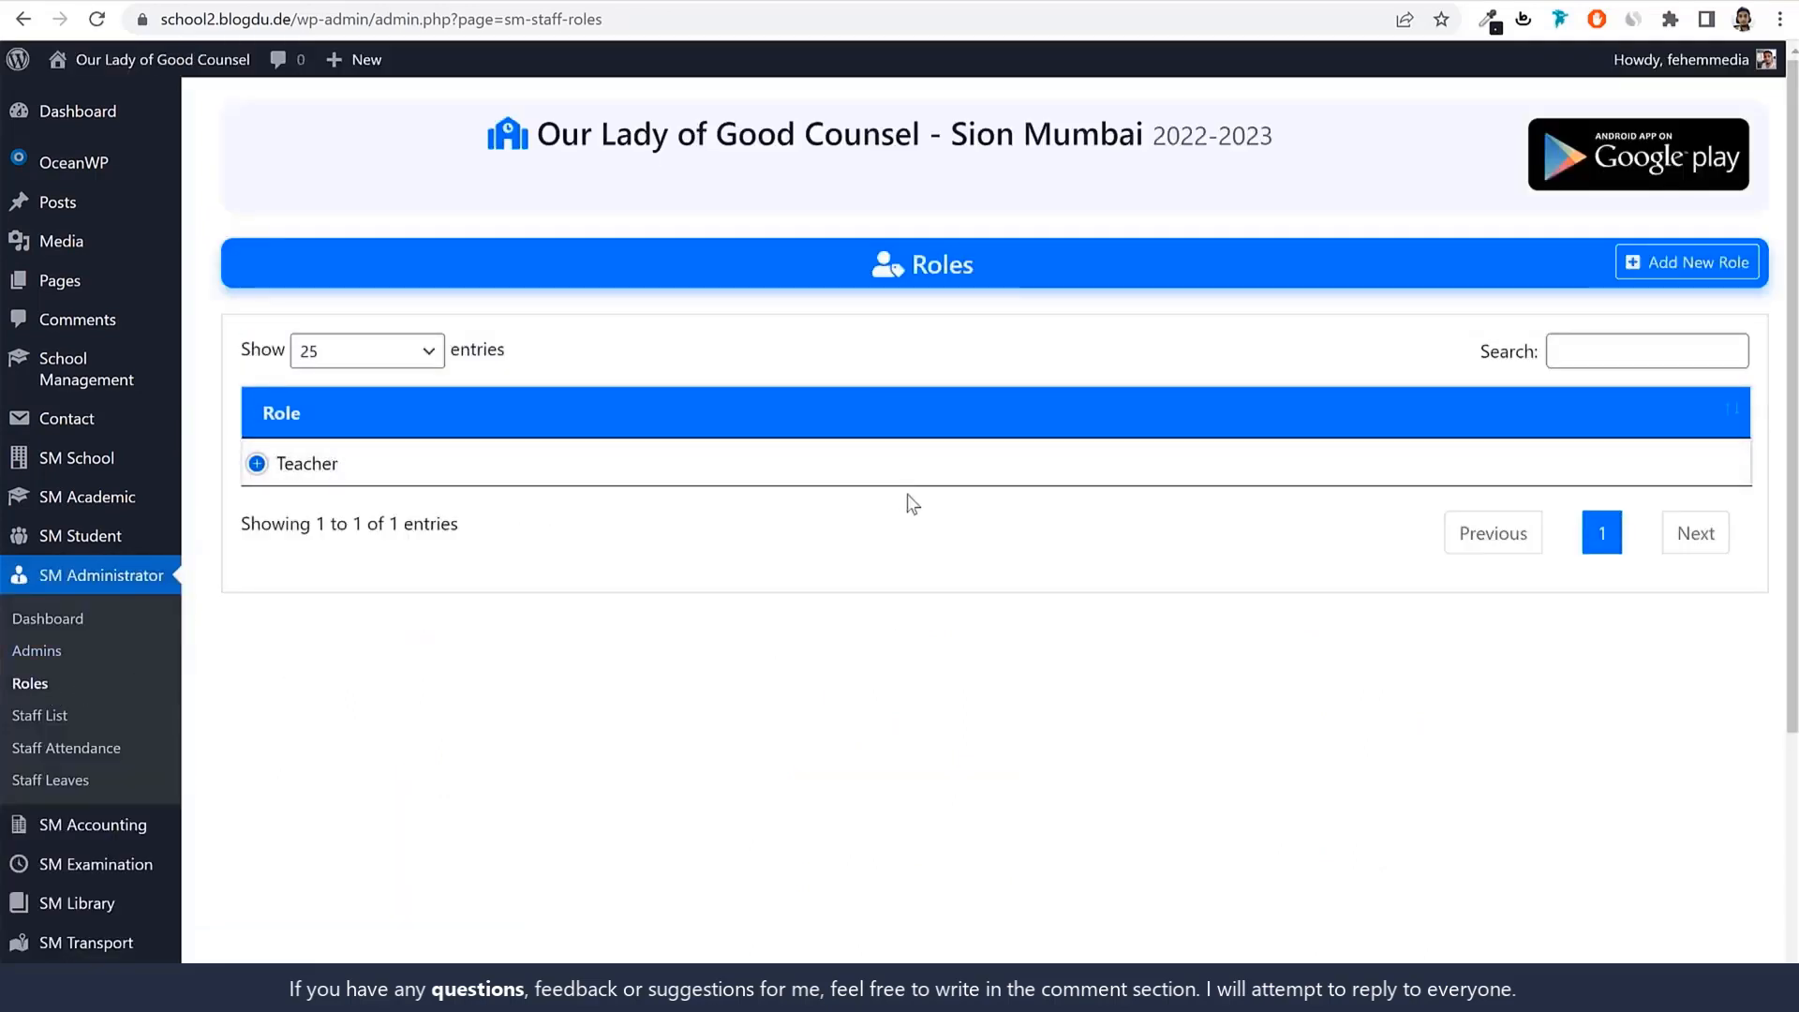
pyautogui.click(50, 723)
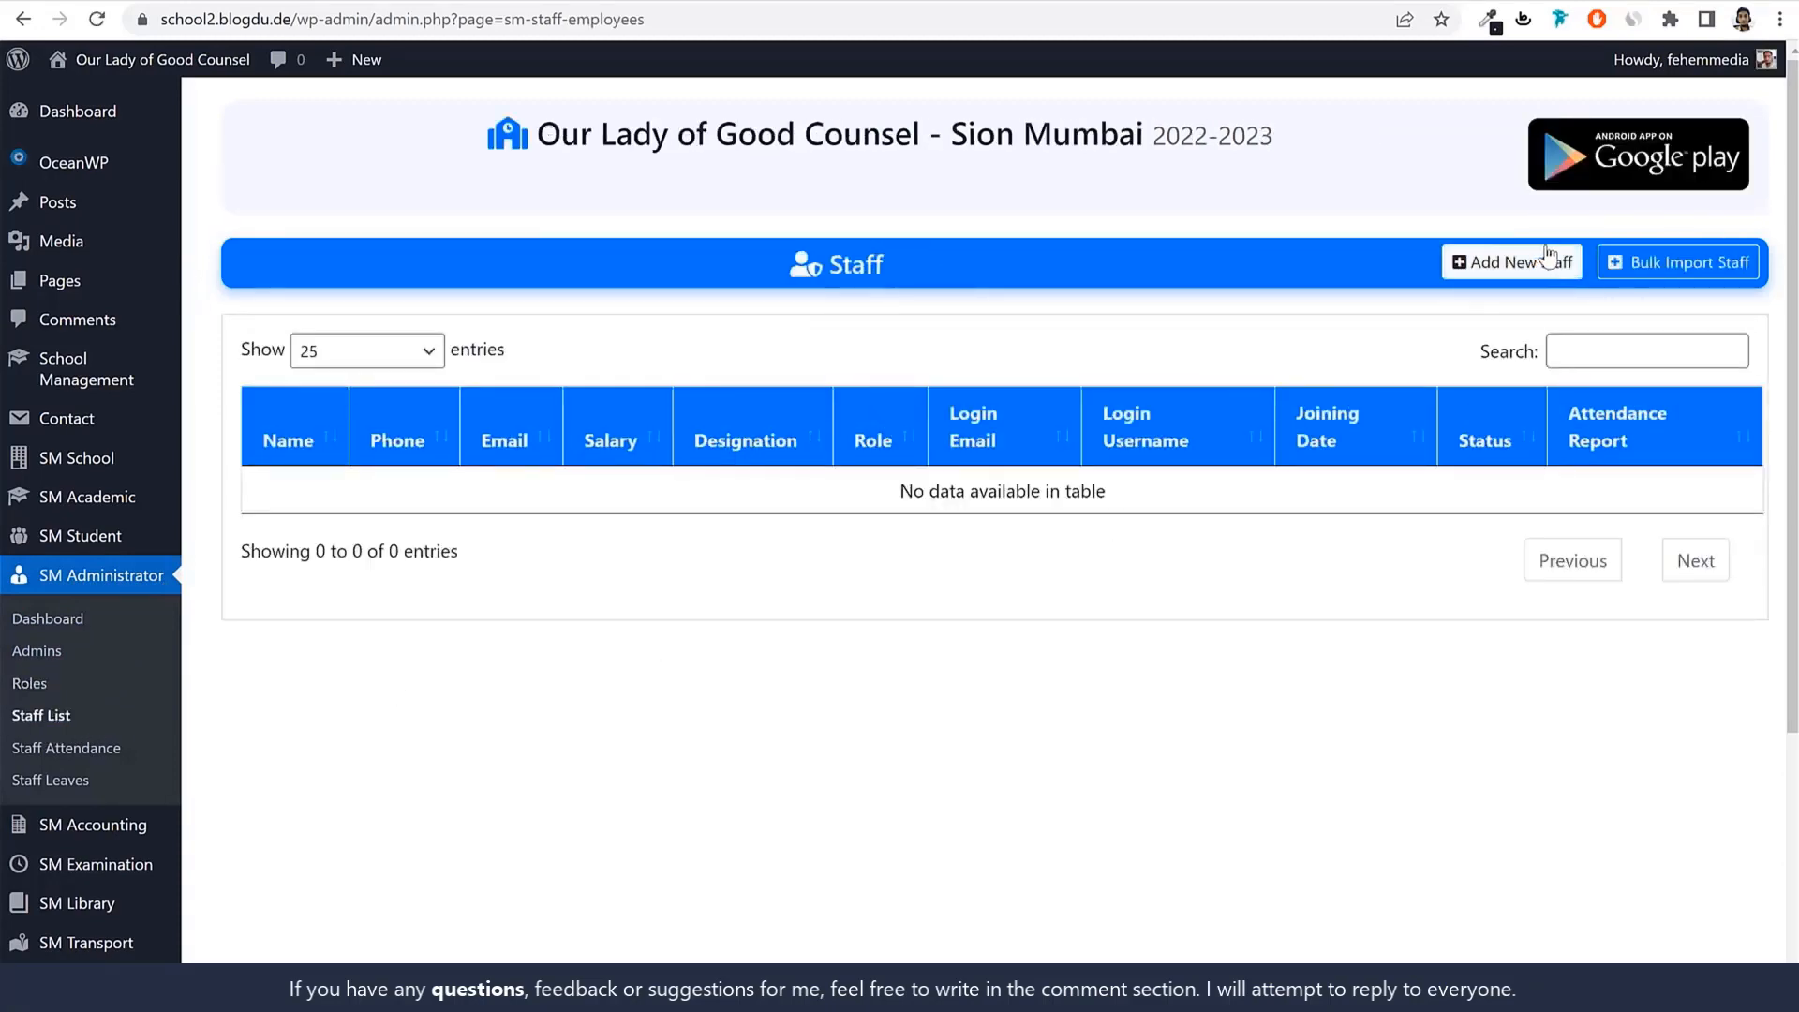
# Begin a new staff member, entering the name Teacher1 and choosing Female gender.
pyautogui.click(1490, 267)
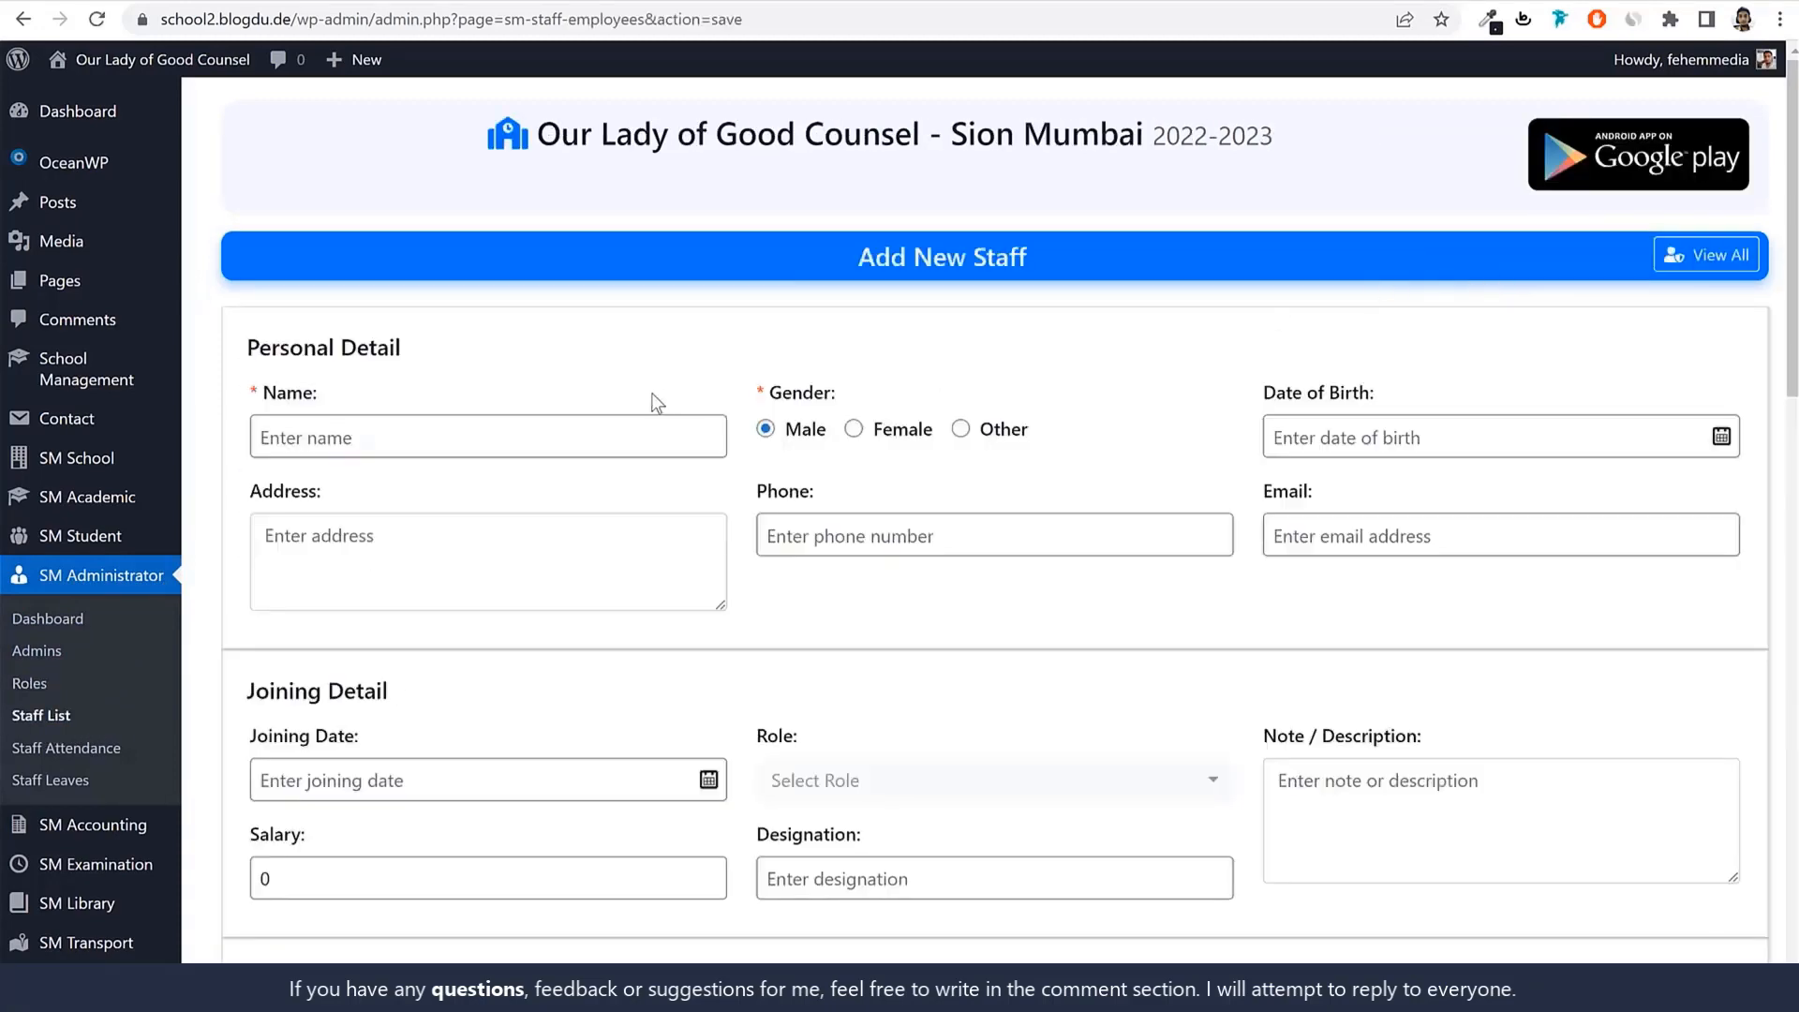
pyautogui.click(553, 436)
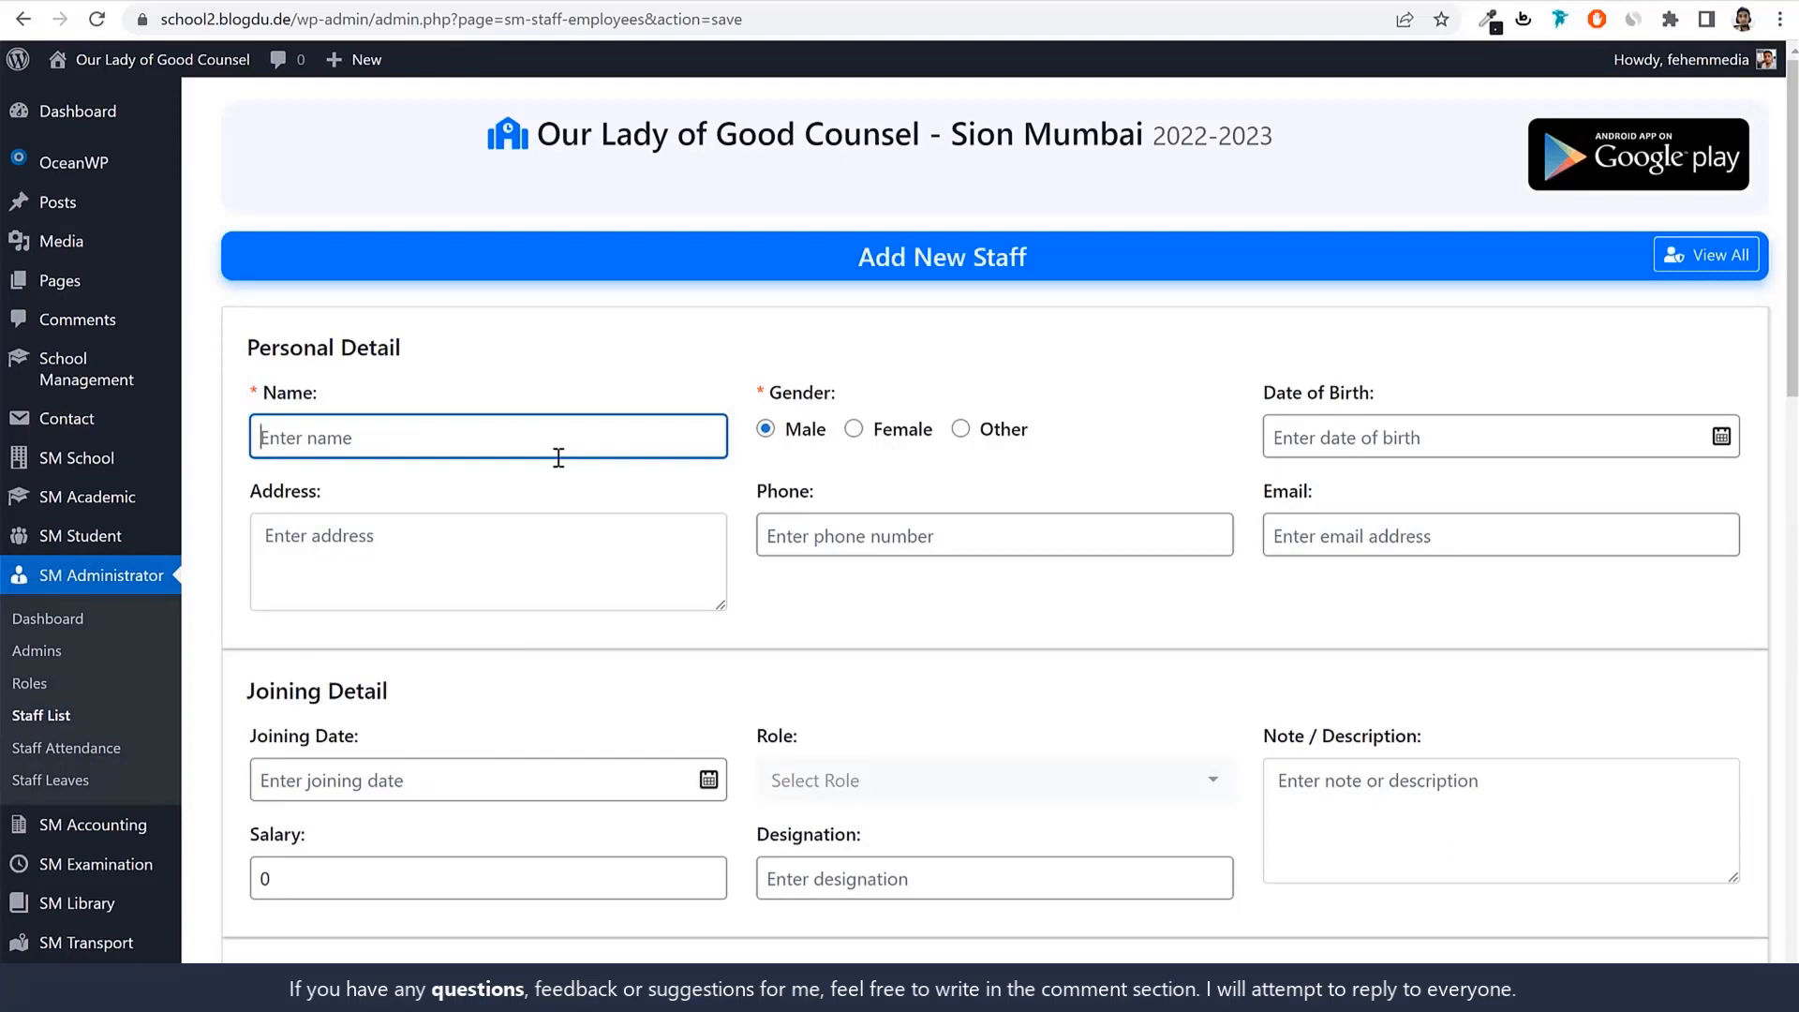
pyautogui.write('Teacher1')
pyautogui.hotkey('ctrl', 'a')
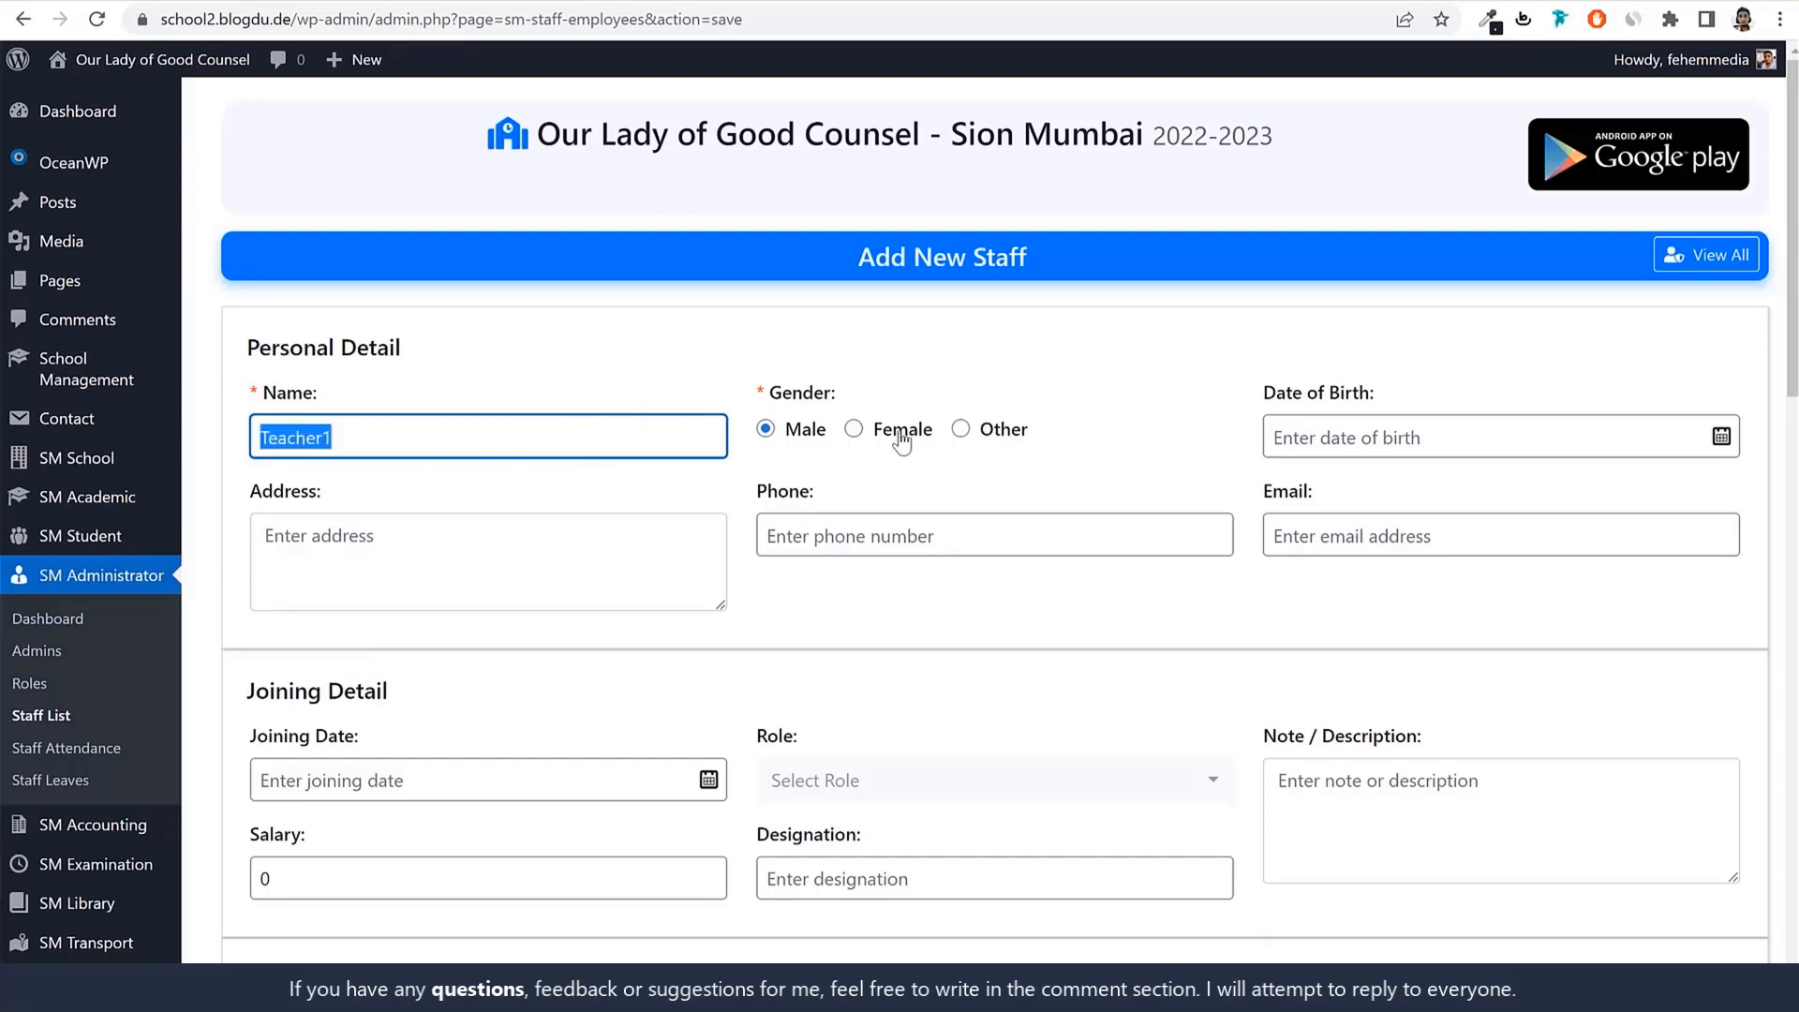
pyautogui.click(881, 440)
pyautogui.click(1415, 438)
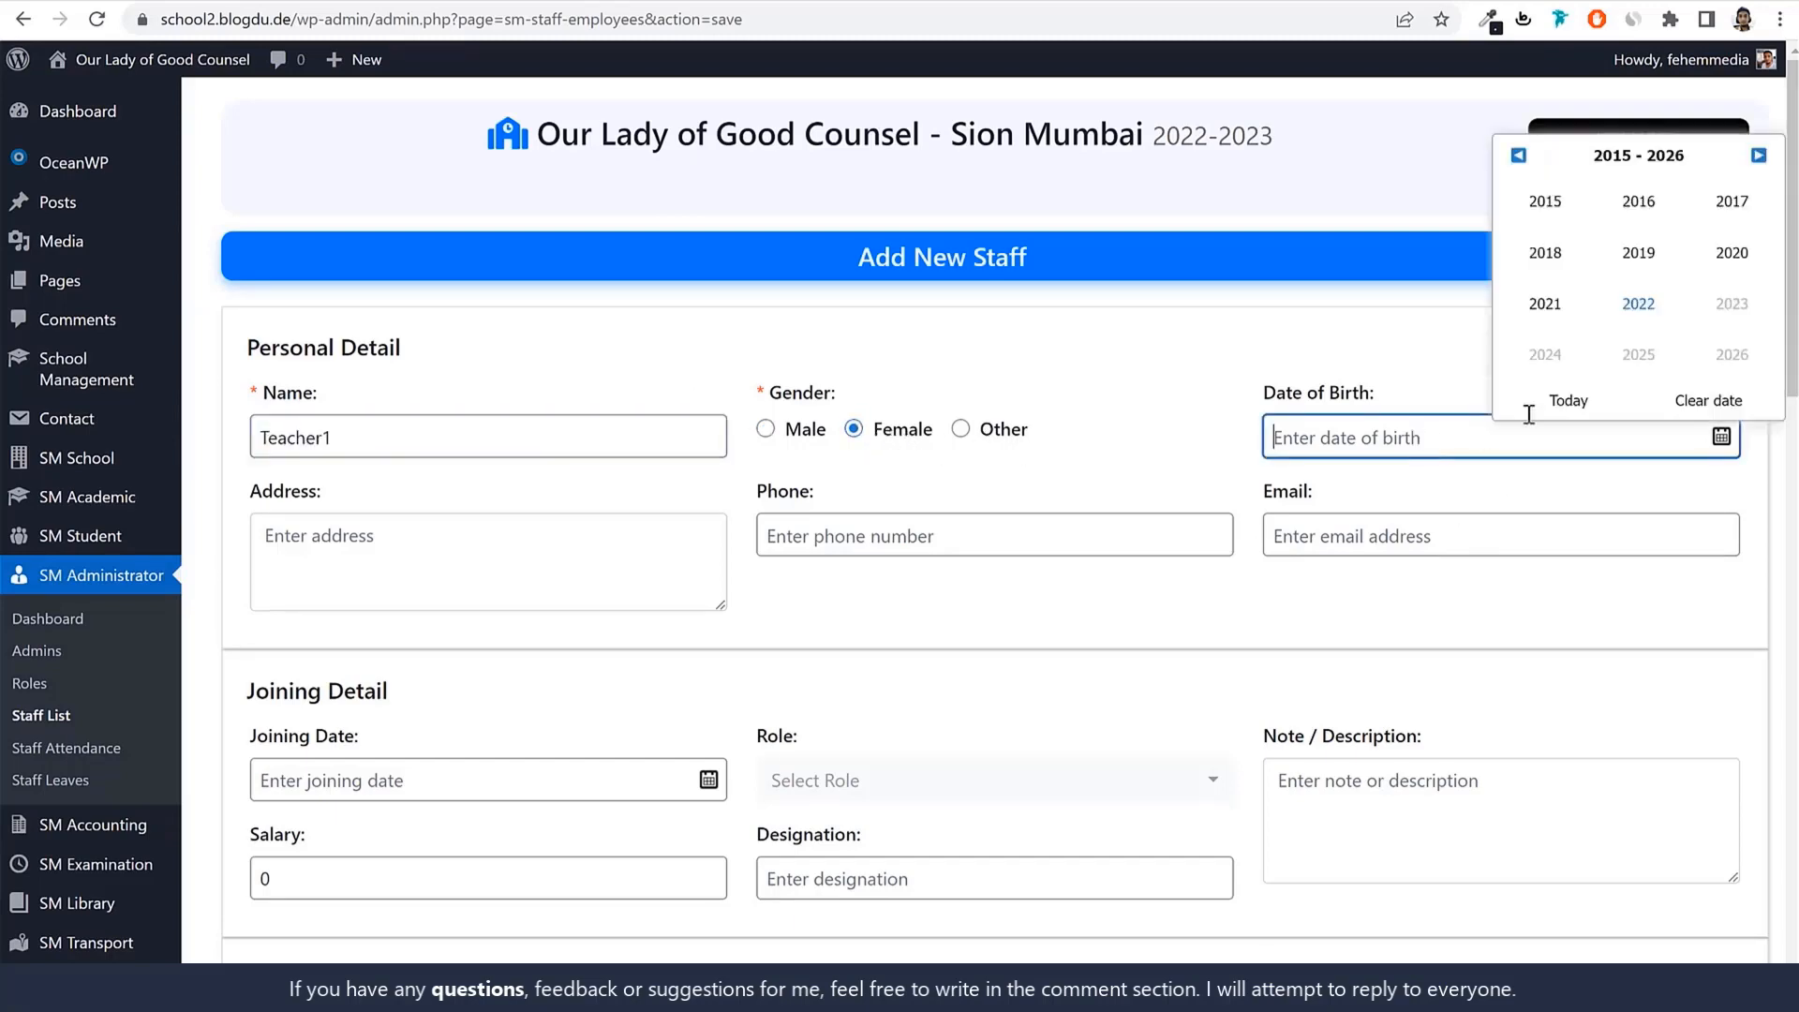
pyautogui.click(1518, 154)
pyautogui.click(1518, 155)
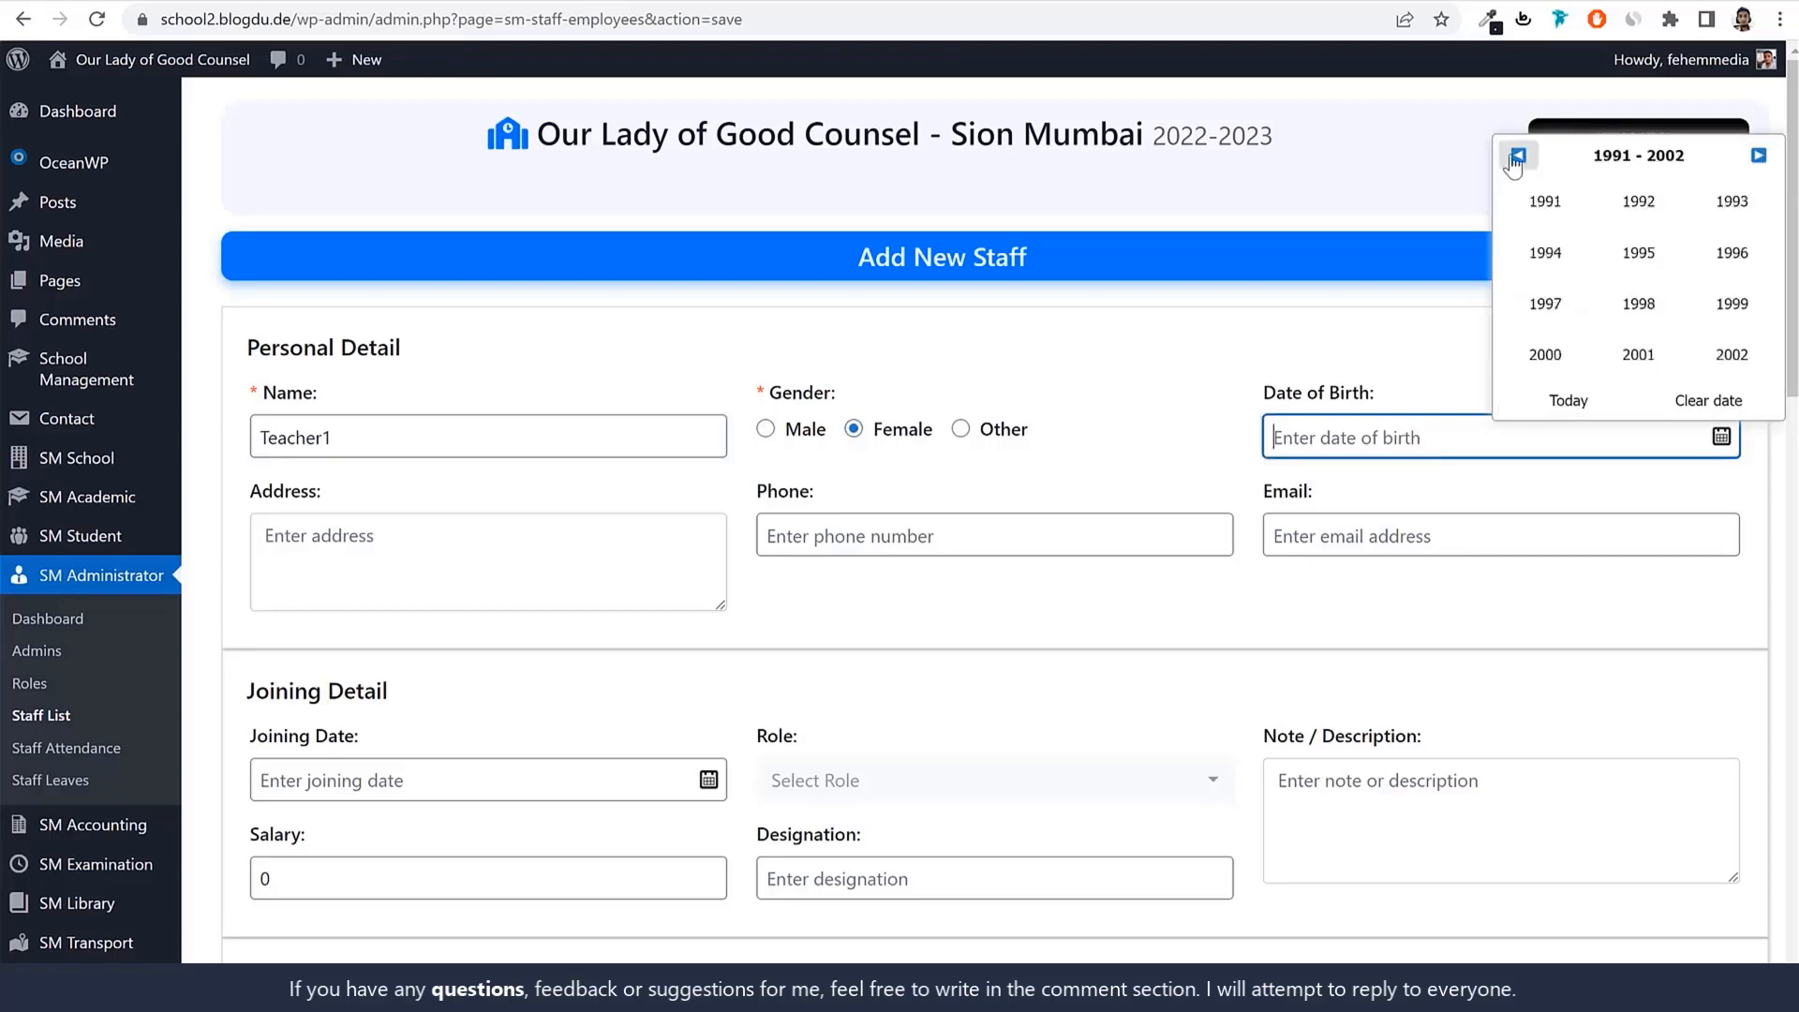
pyautogui.click(1518, 154)
pyautogui.click(1545, 201)
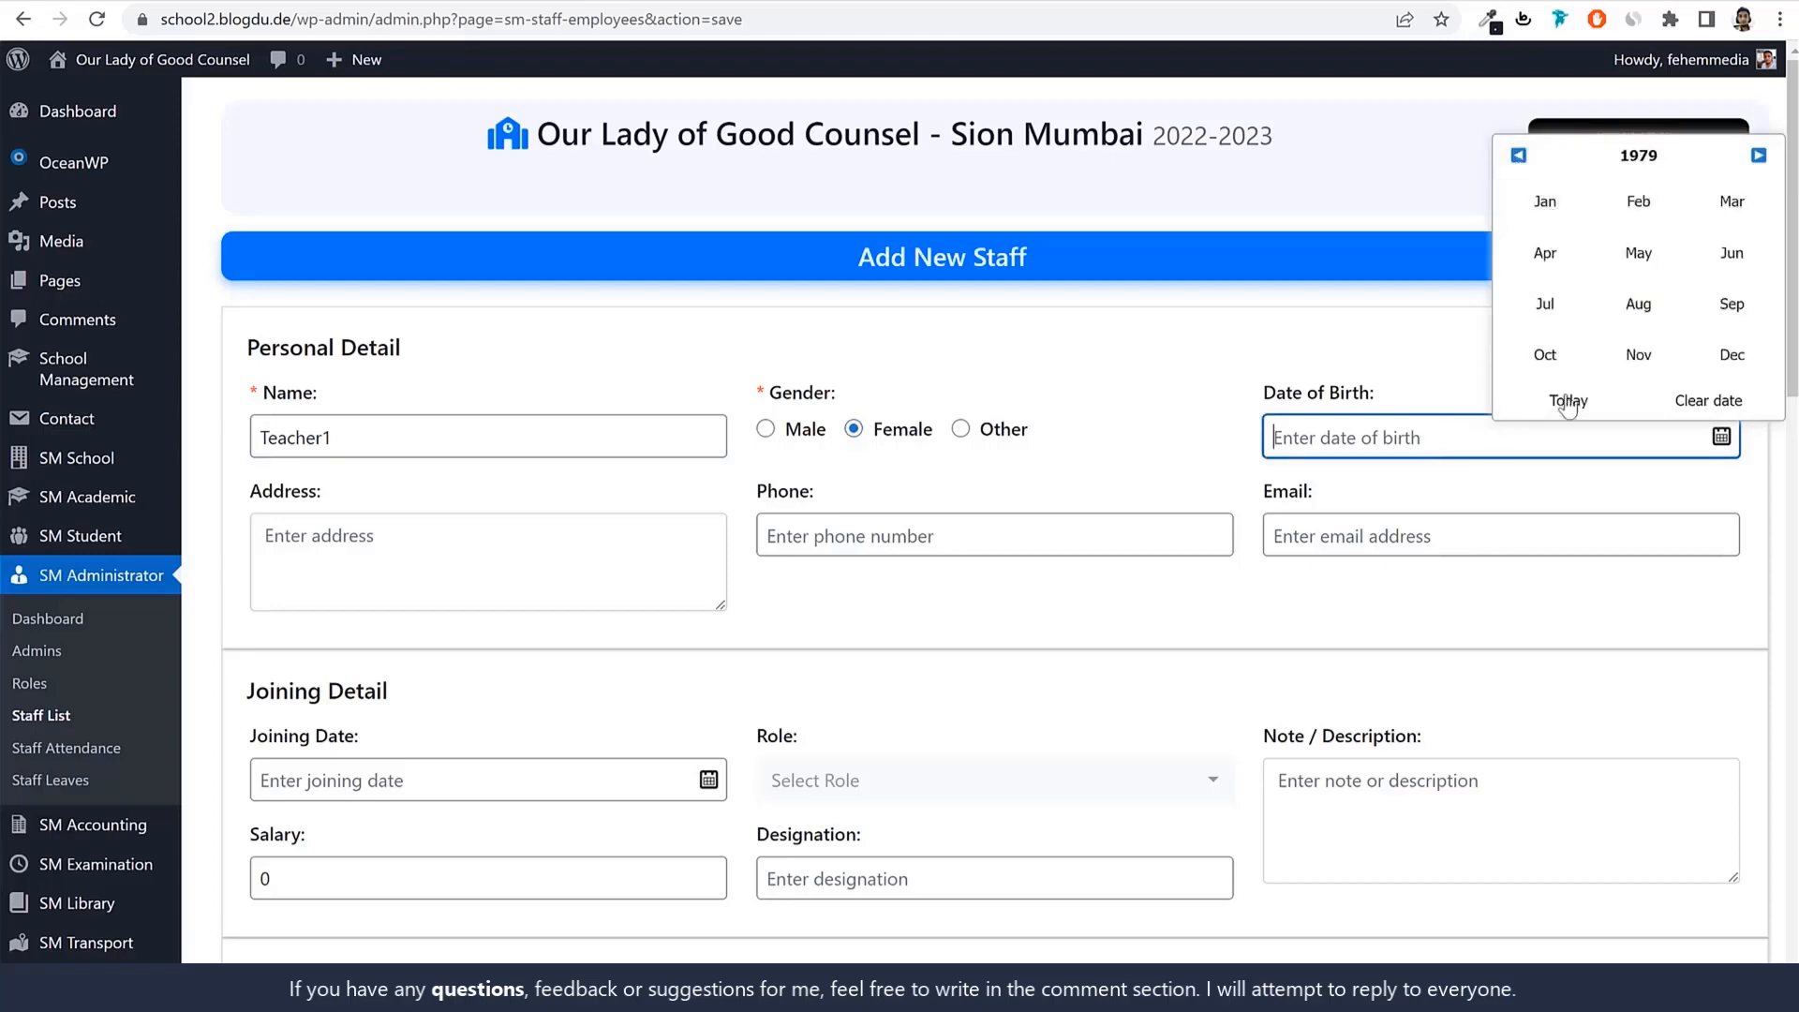
pyautogui.click(1634, 309)
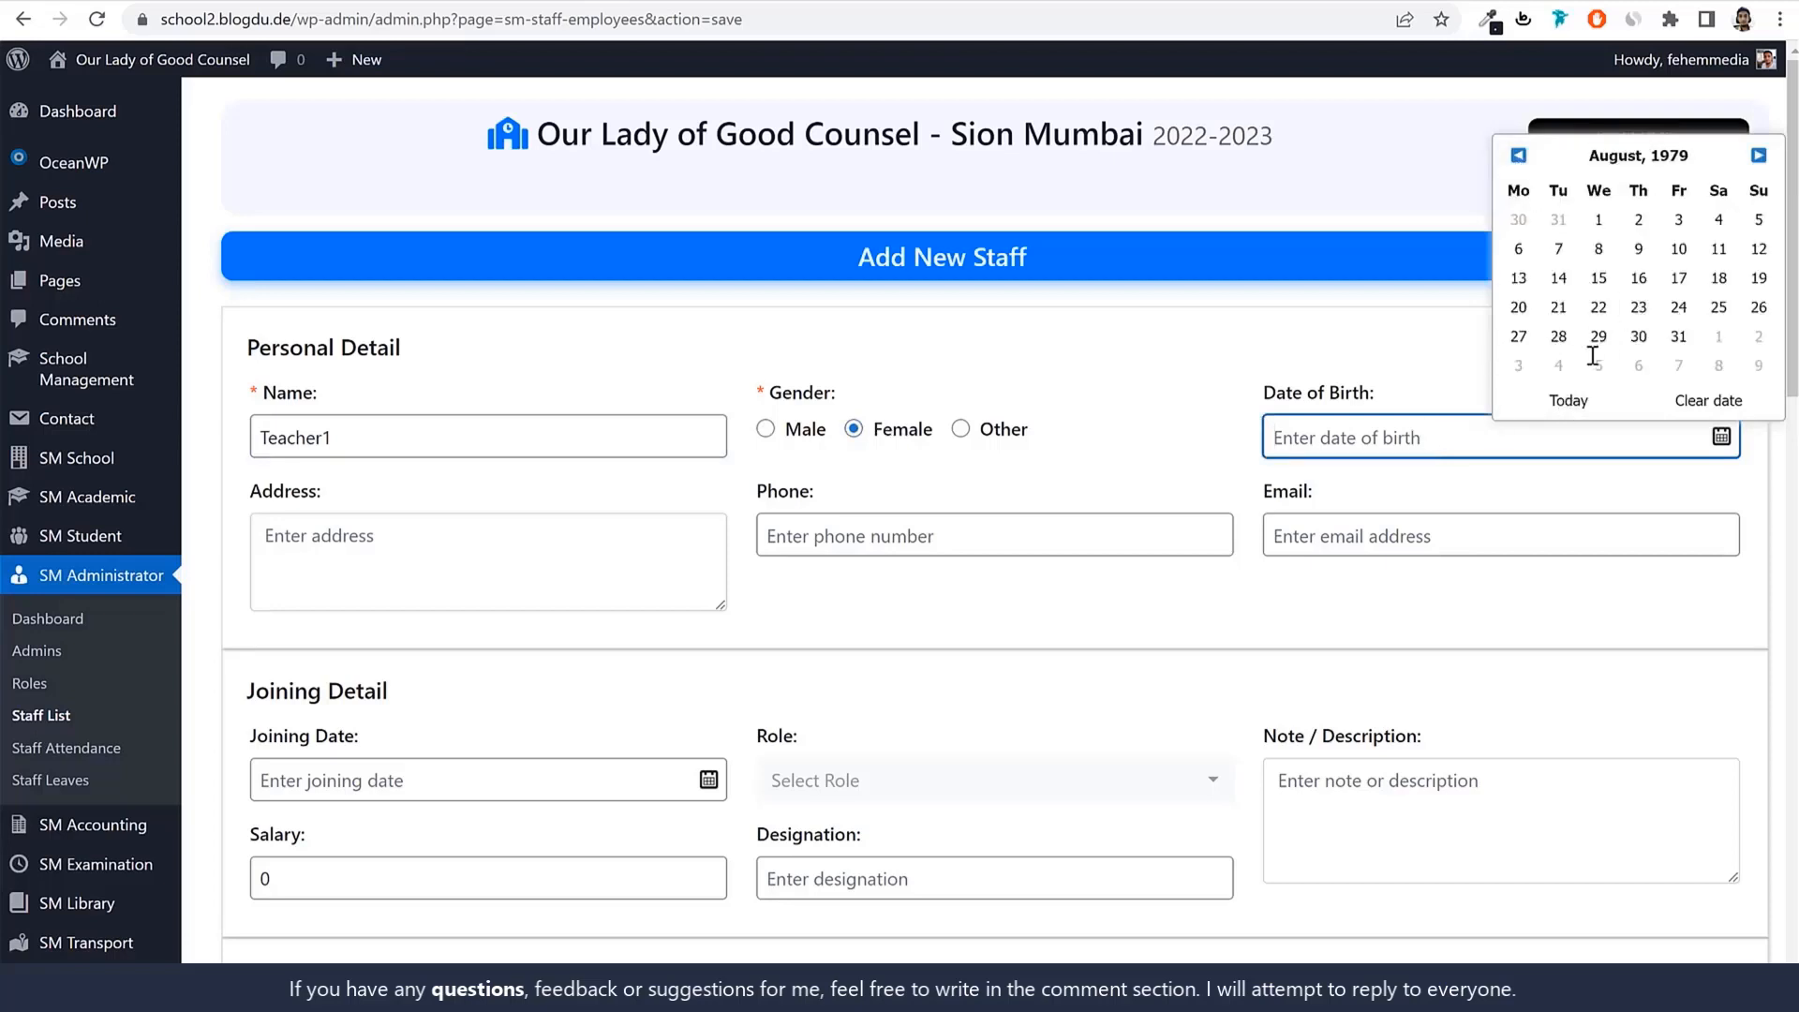
pyautogui.click(1598, 282)
# Enter the staff member's address and phone number.
pyautogui.click(538, 542)
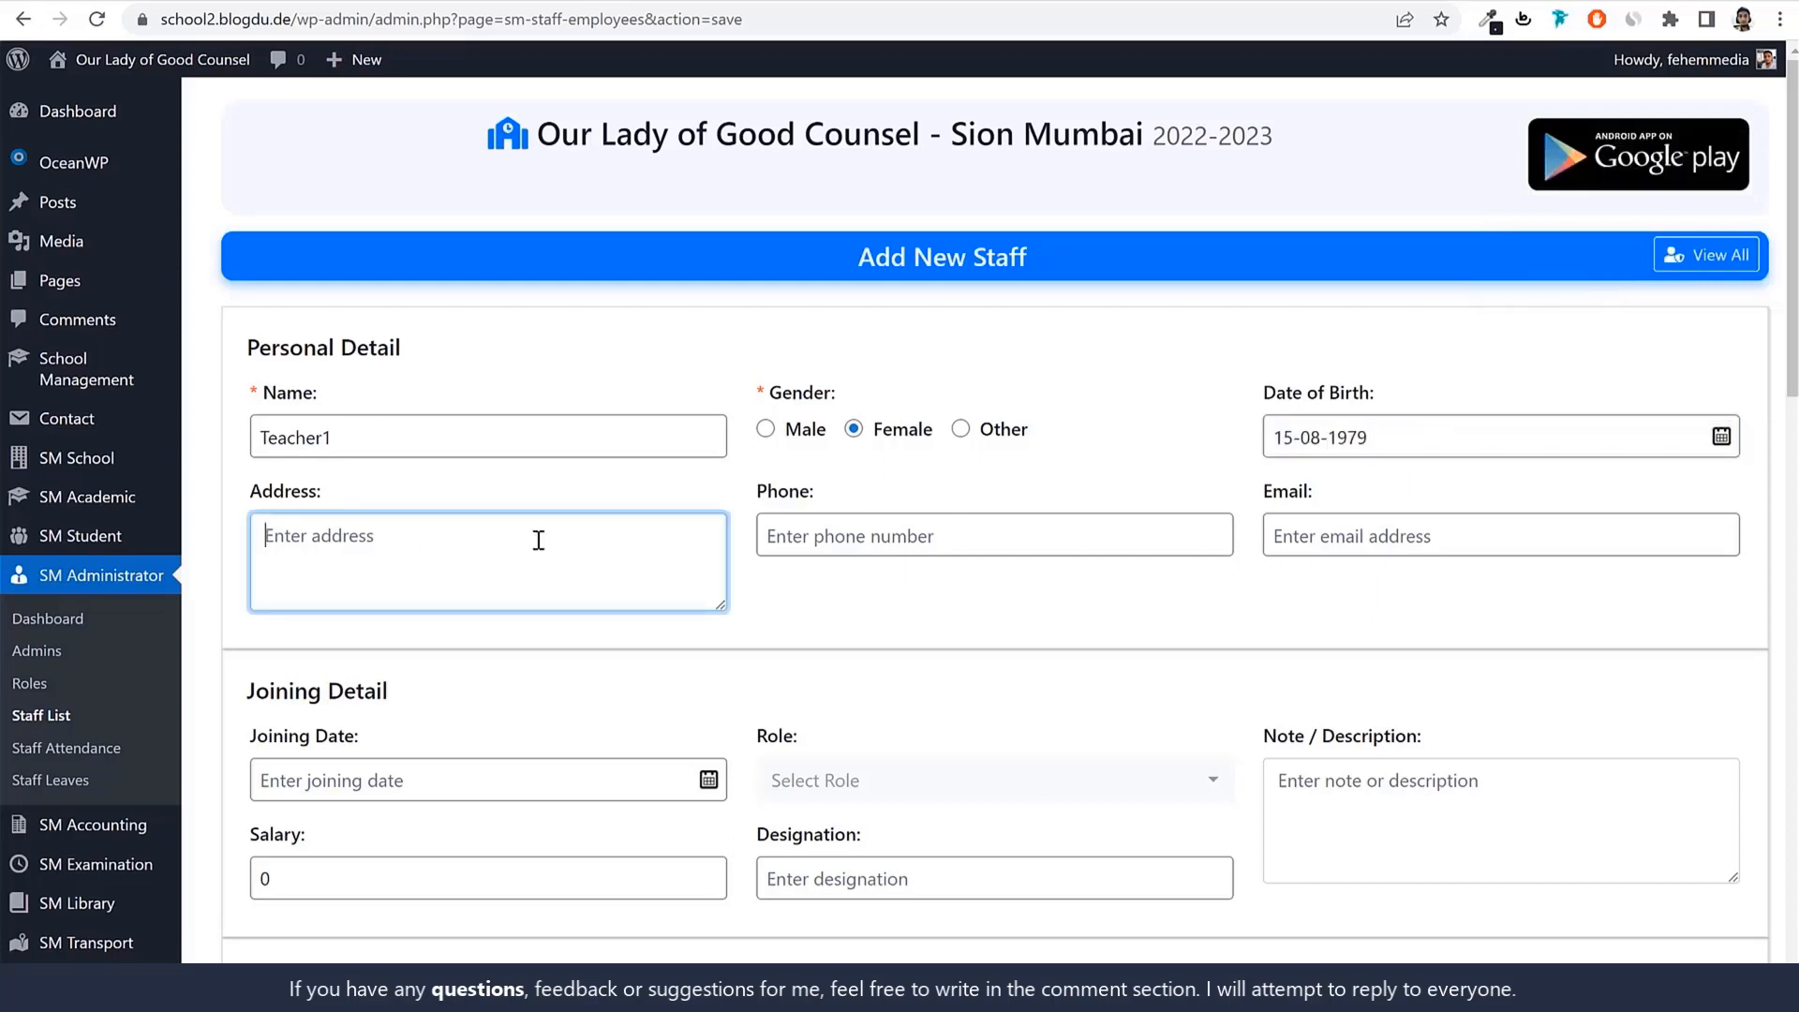
pyautogui.write('Sion, Mumbai 4000')
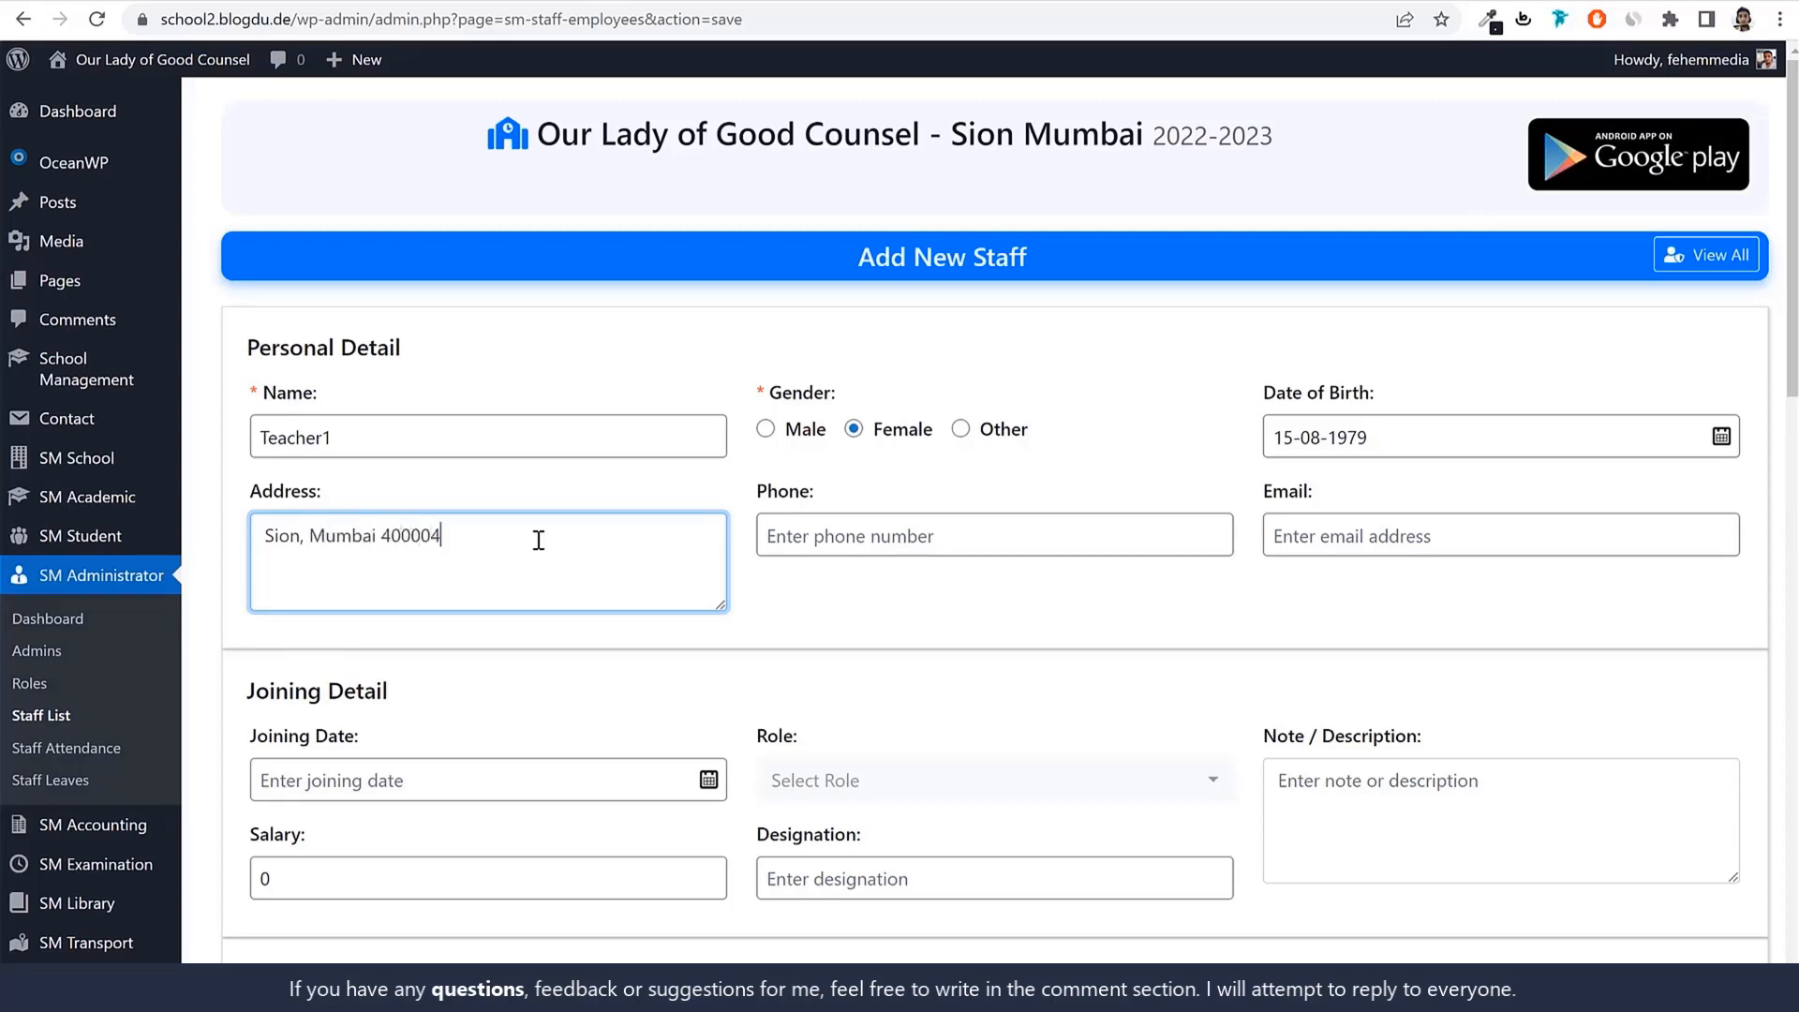
pyautogui.write('22')
pyautogui.click(915, 522)
pyautogui.write('7')
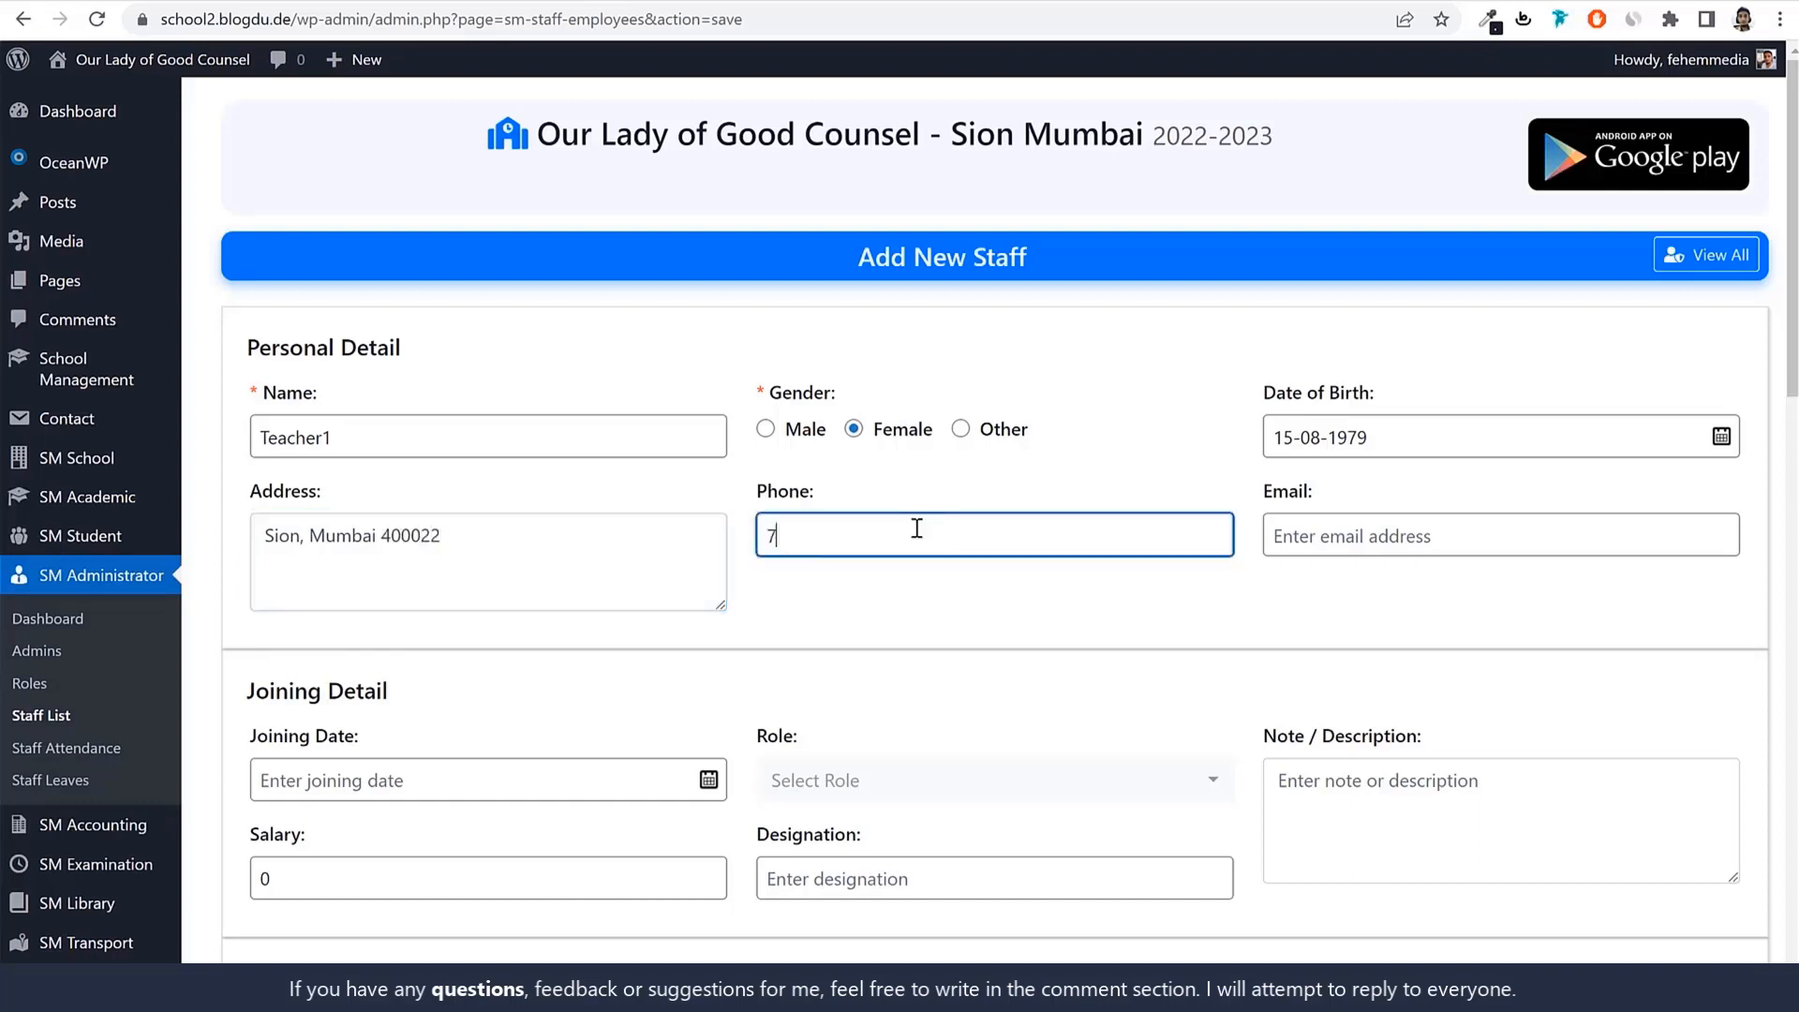
pyautogui.write('896541230')
pyautogui.moveTo(249, 448); pyautogui.dragTo(389, 481)
pyautogui.hotkey('ctrl', 'c')
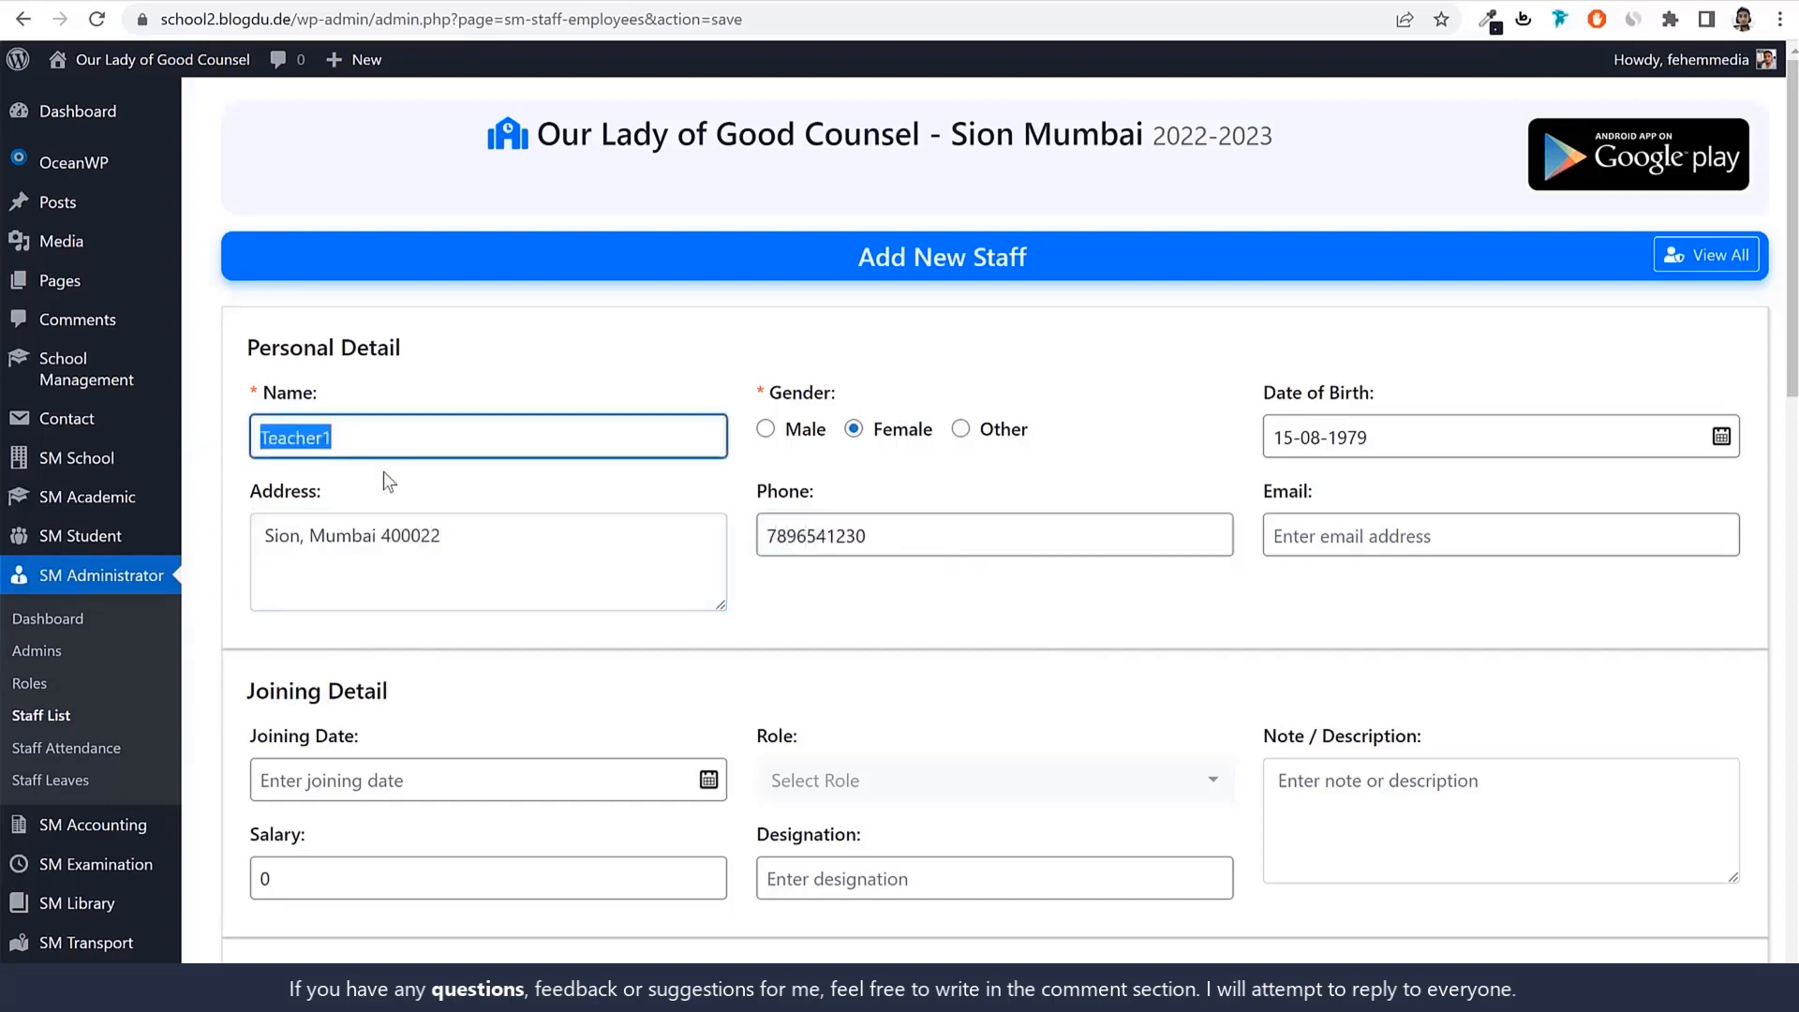
pyautogui.click(1279, 529)
pyautogui.hotkey('ctrl', 'v')
pyautogui.moveTo(1273, 537); pyautogui.dragTo(1284, 540)
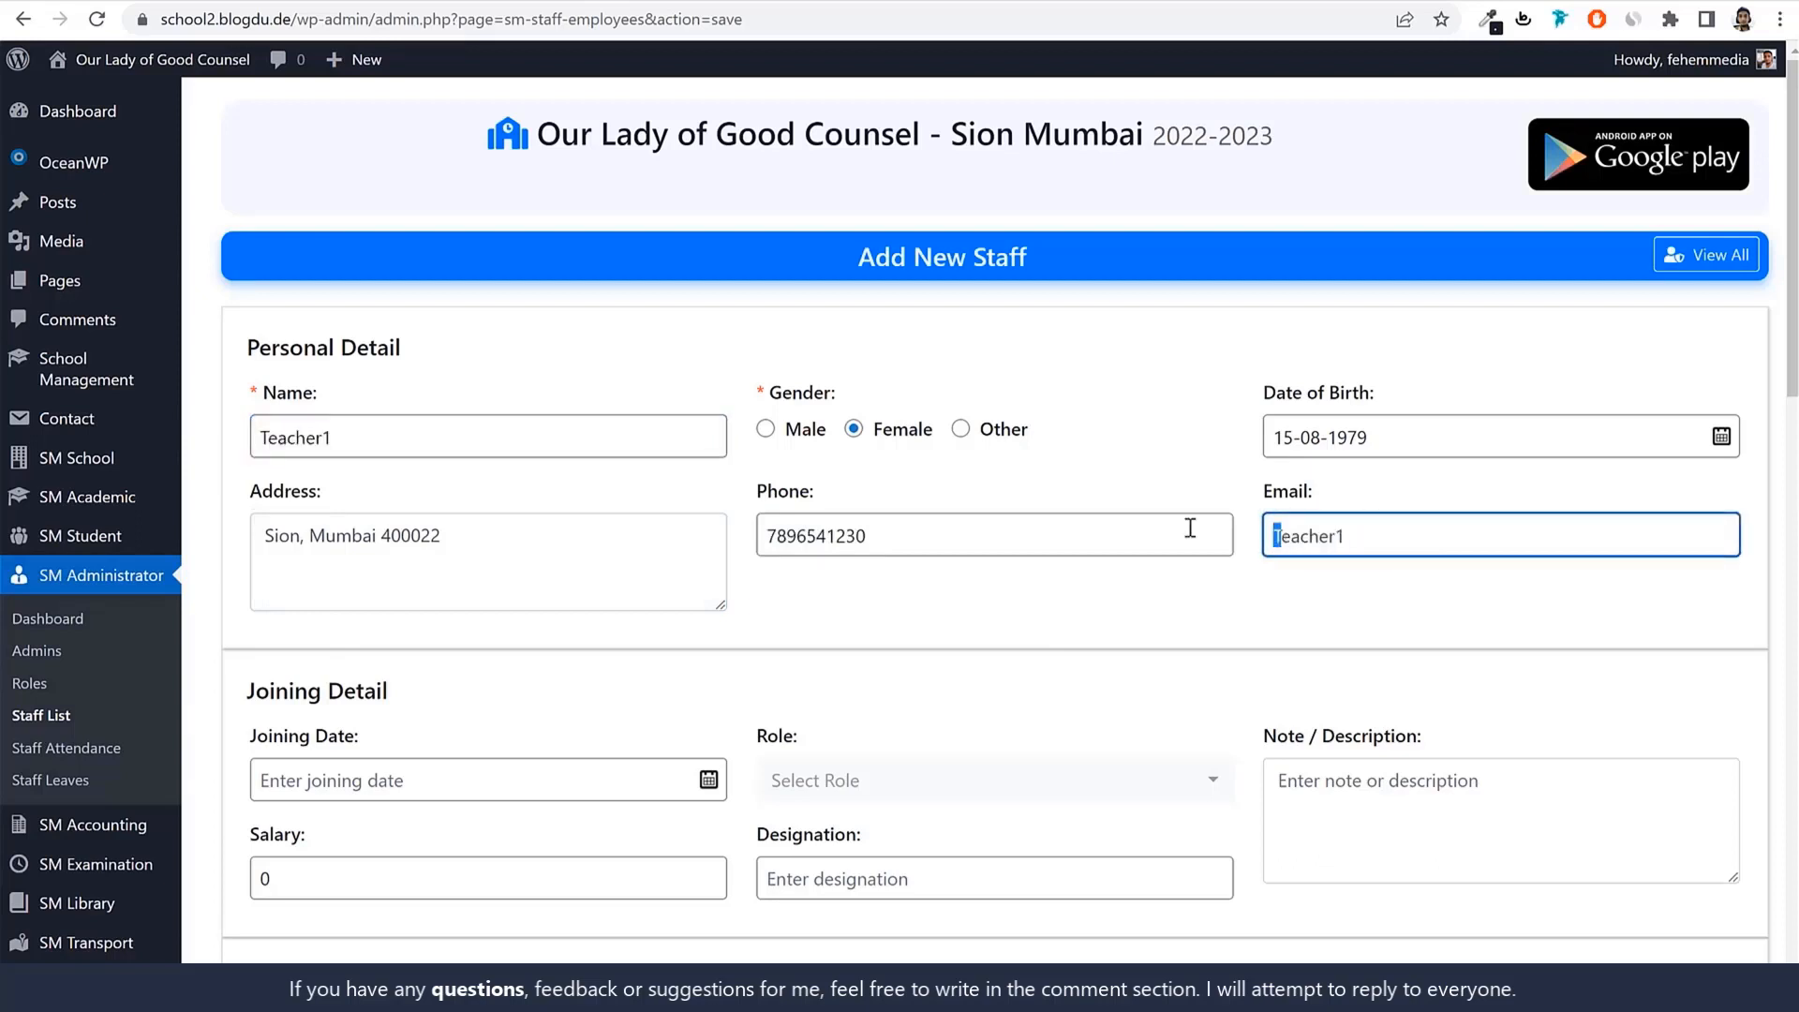
pyautogui.write('t')
pyautogui.click(1428, 532)
pyautogui.write('@gmail.com')
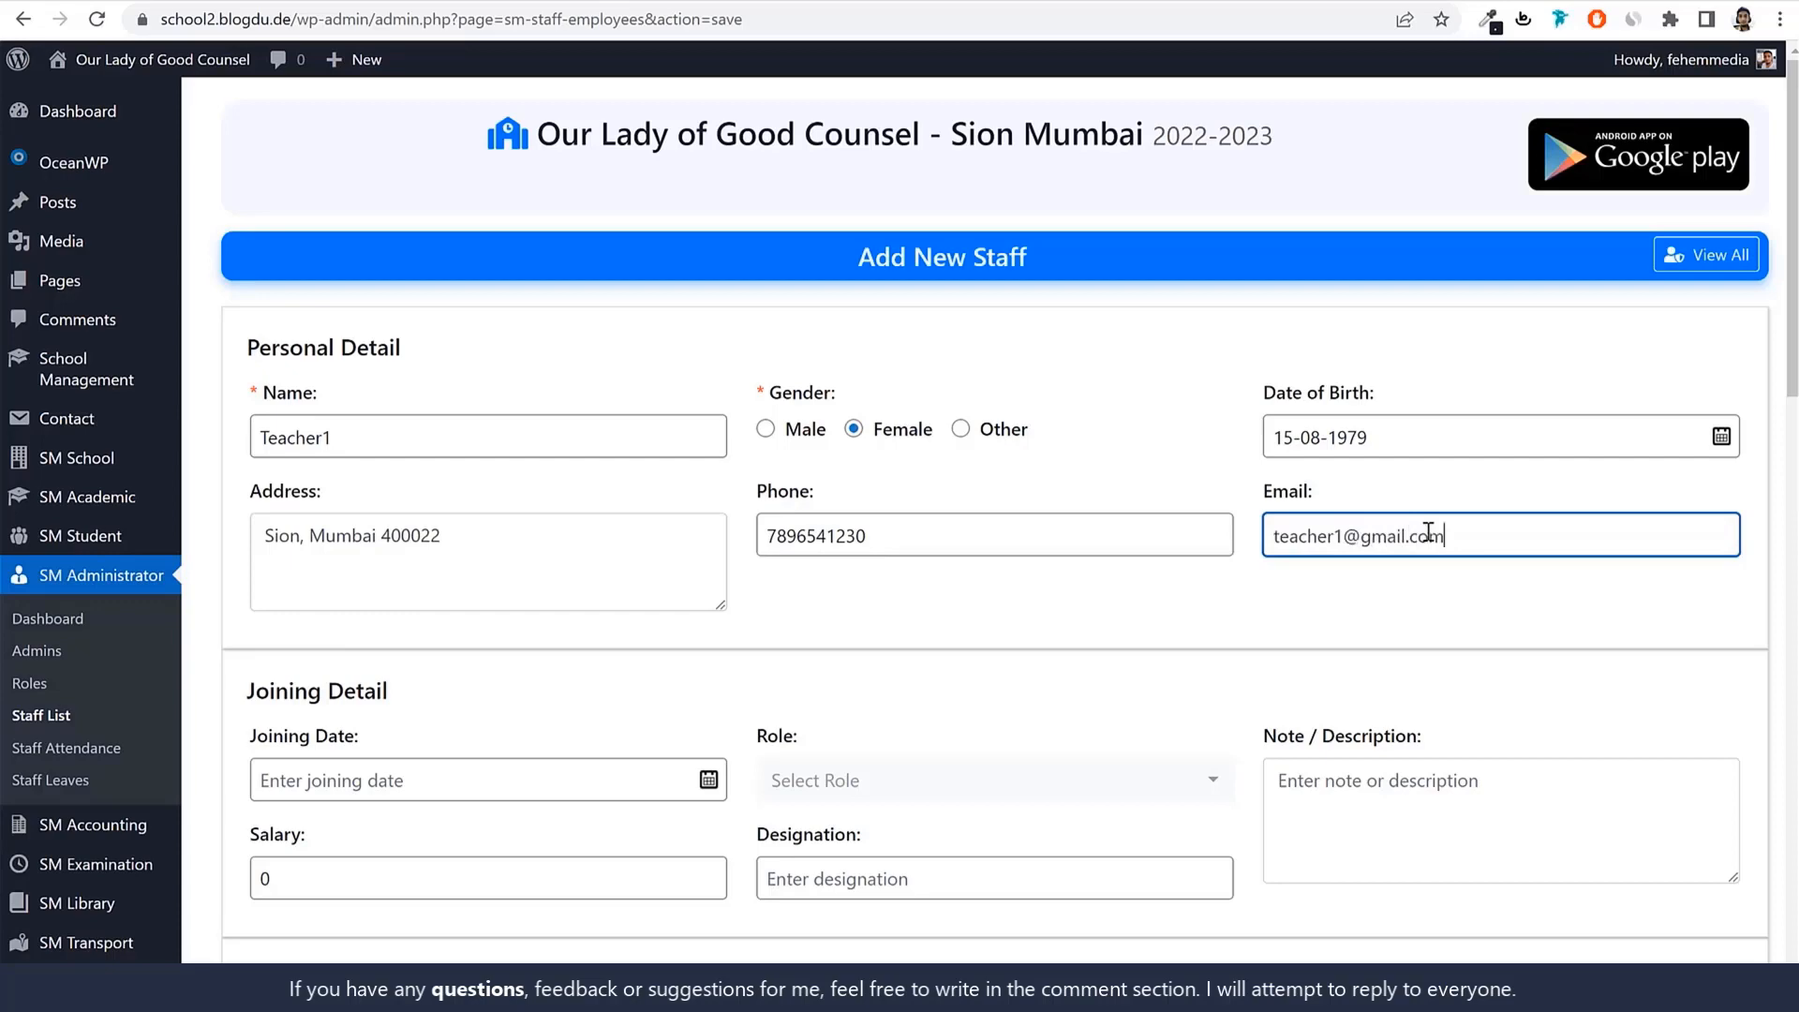
pyautogui.moveTo(1446, 535); pyautogui.dragTo(1166, 549)
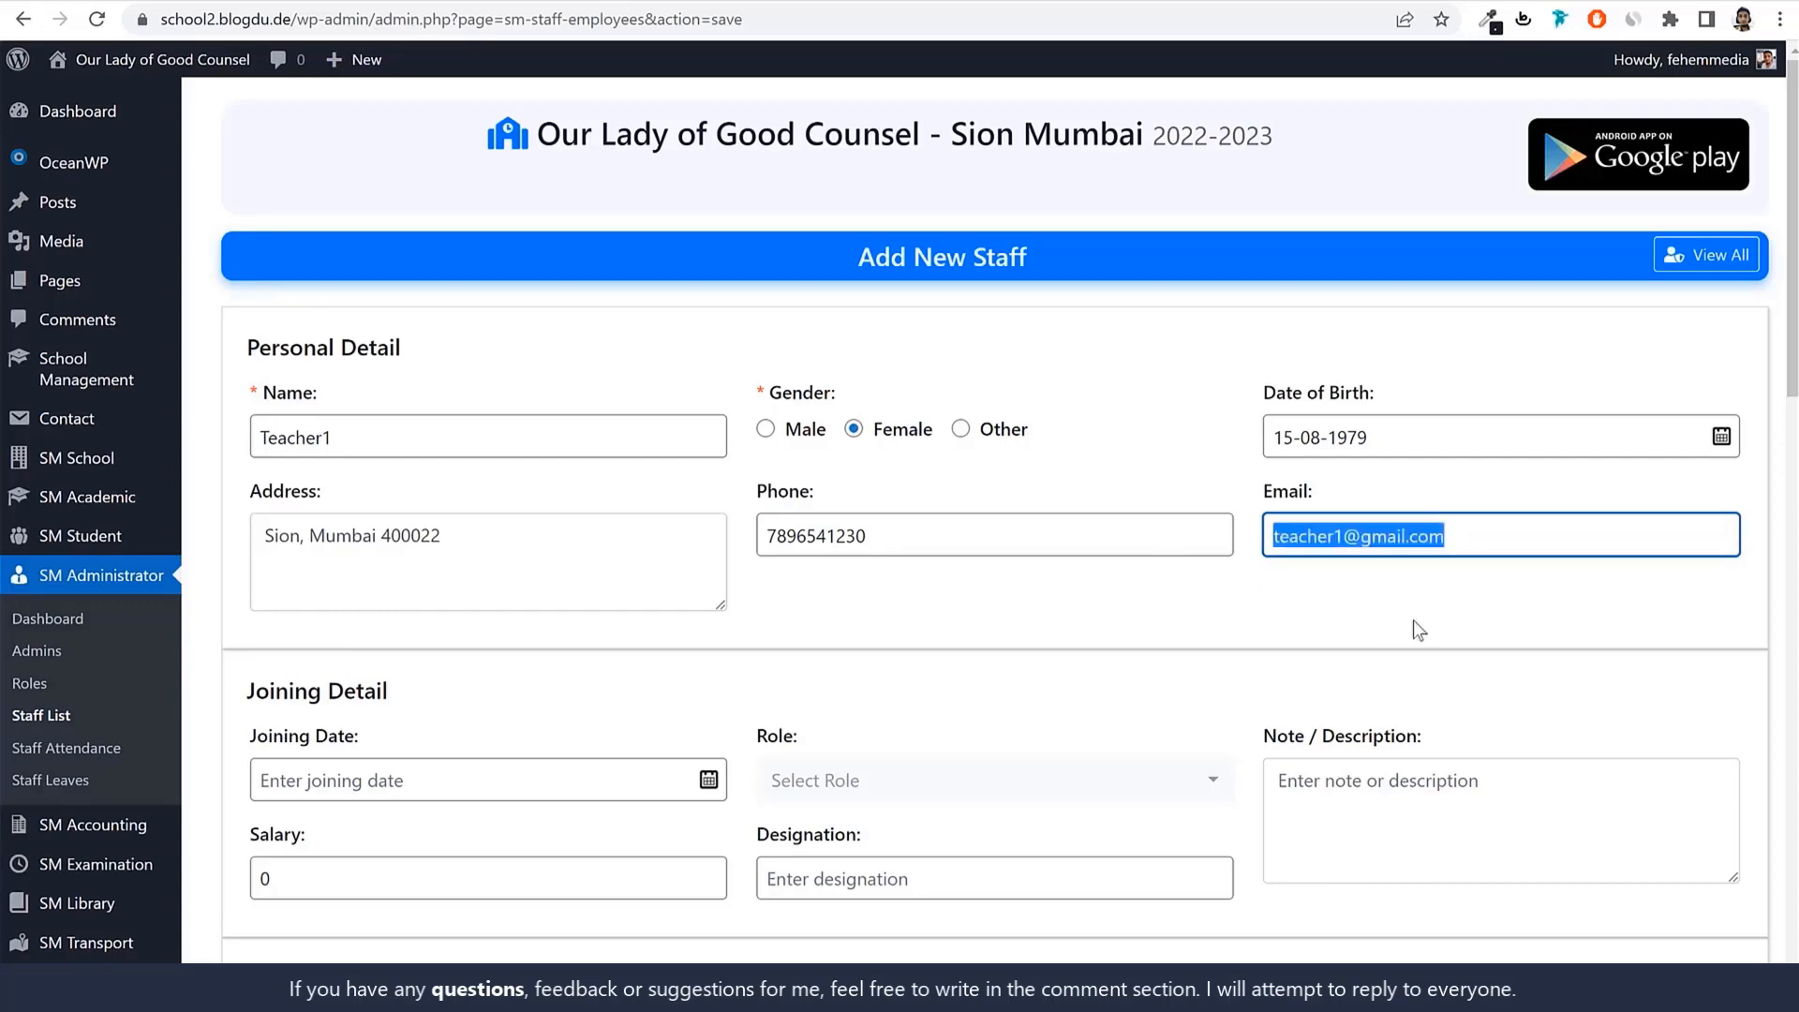
# Set the joining date to 01-05-2019.
pyautogui.scroll(-3, 1448, 639)
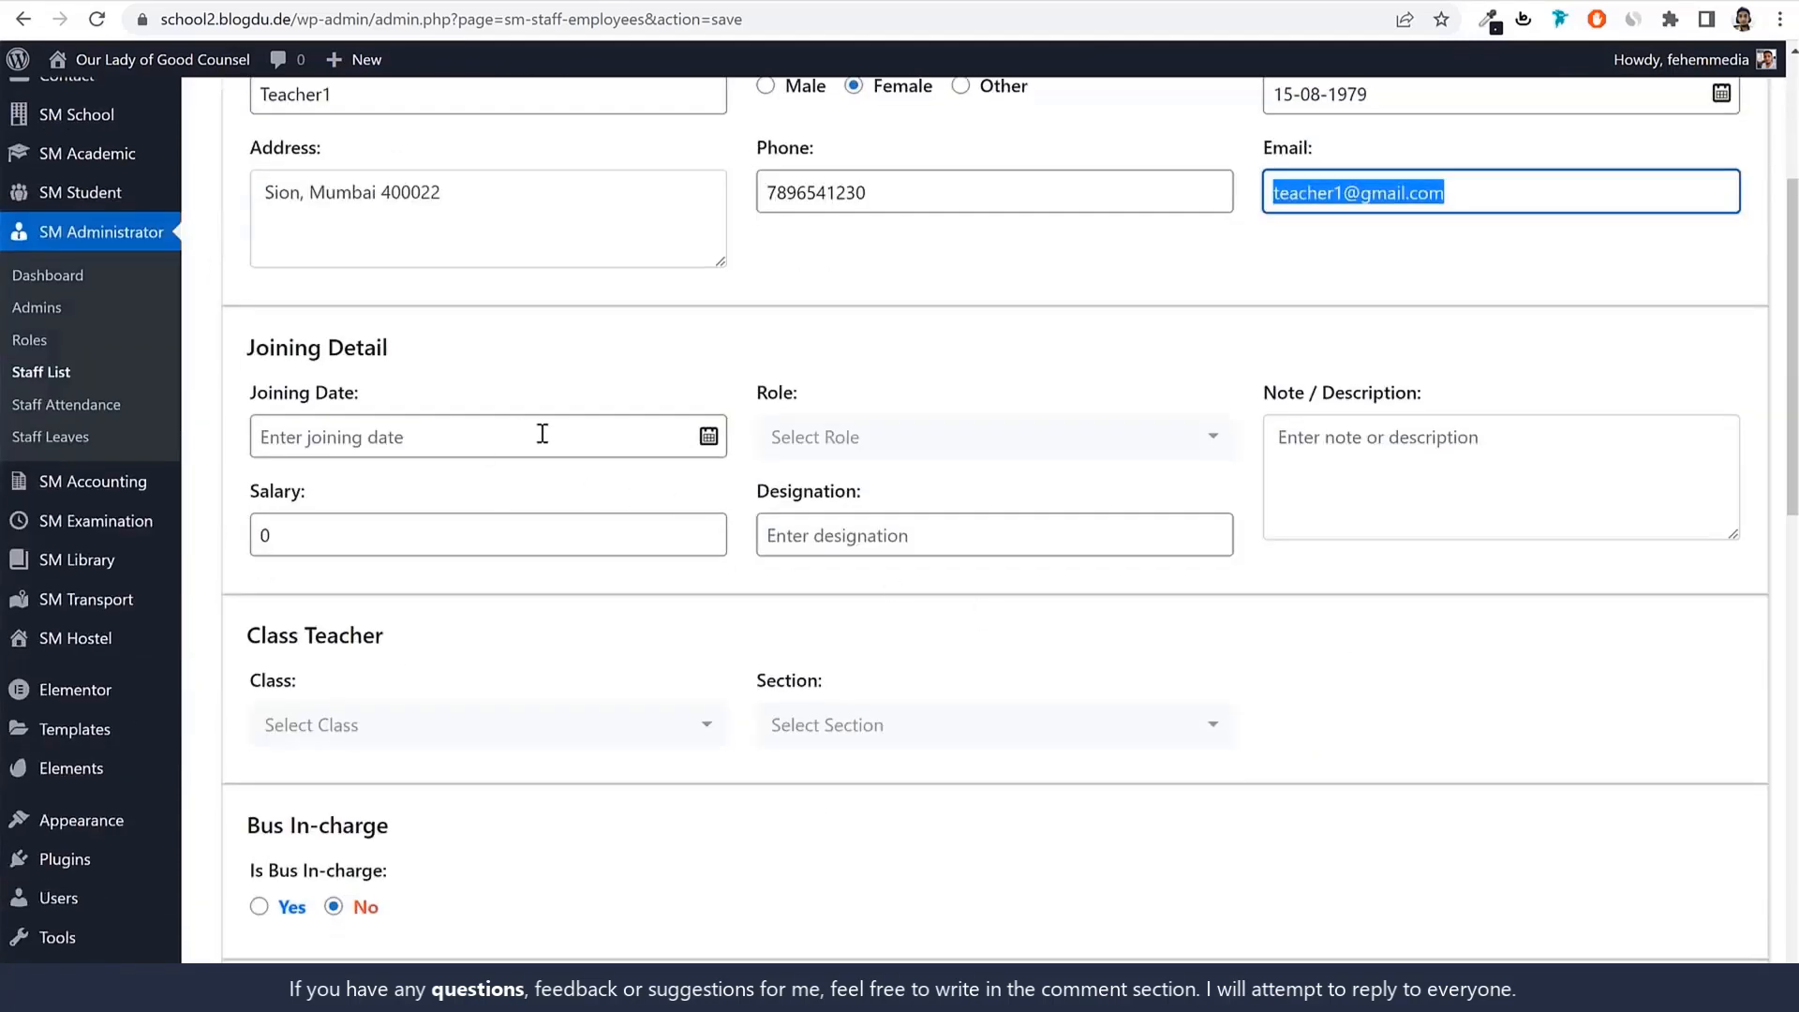
pyautogui.scroll(-3, 1341, 594)
pyautogui.scroll(2, 1341, 593)
pyautogui.scroll(-4, 1337, 594)
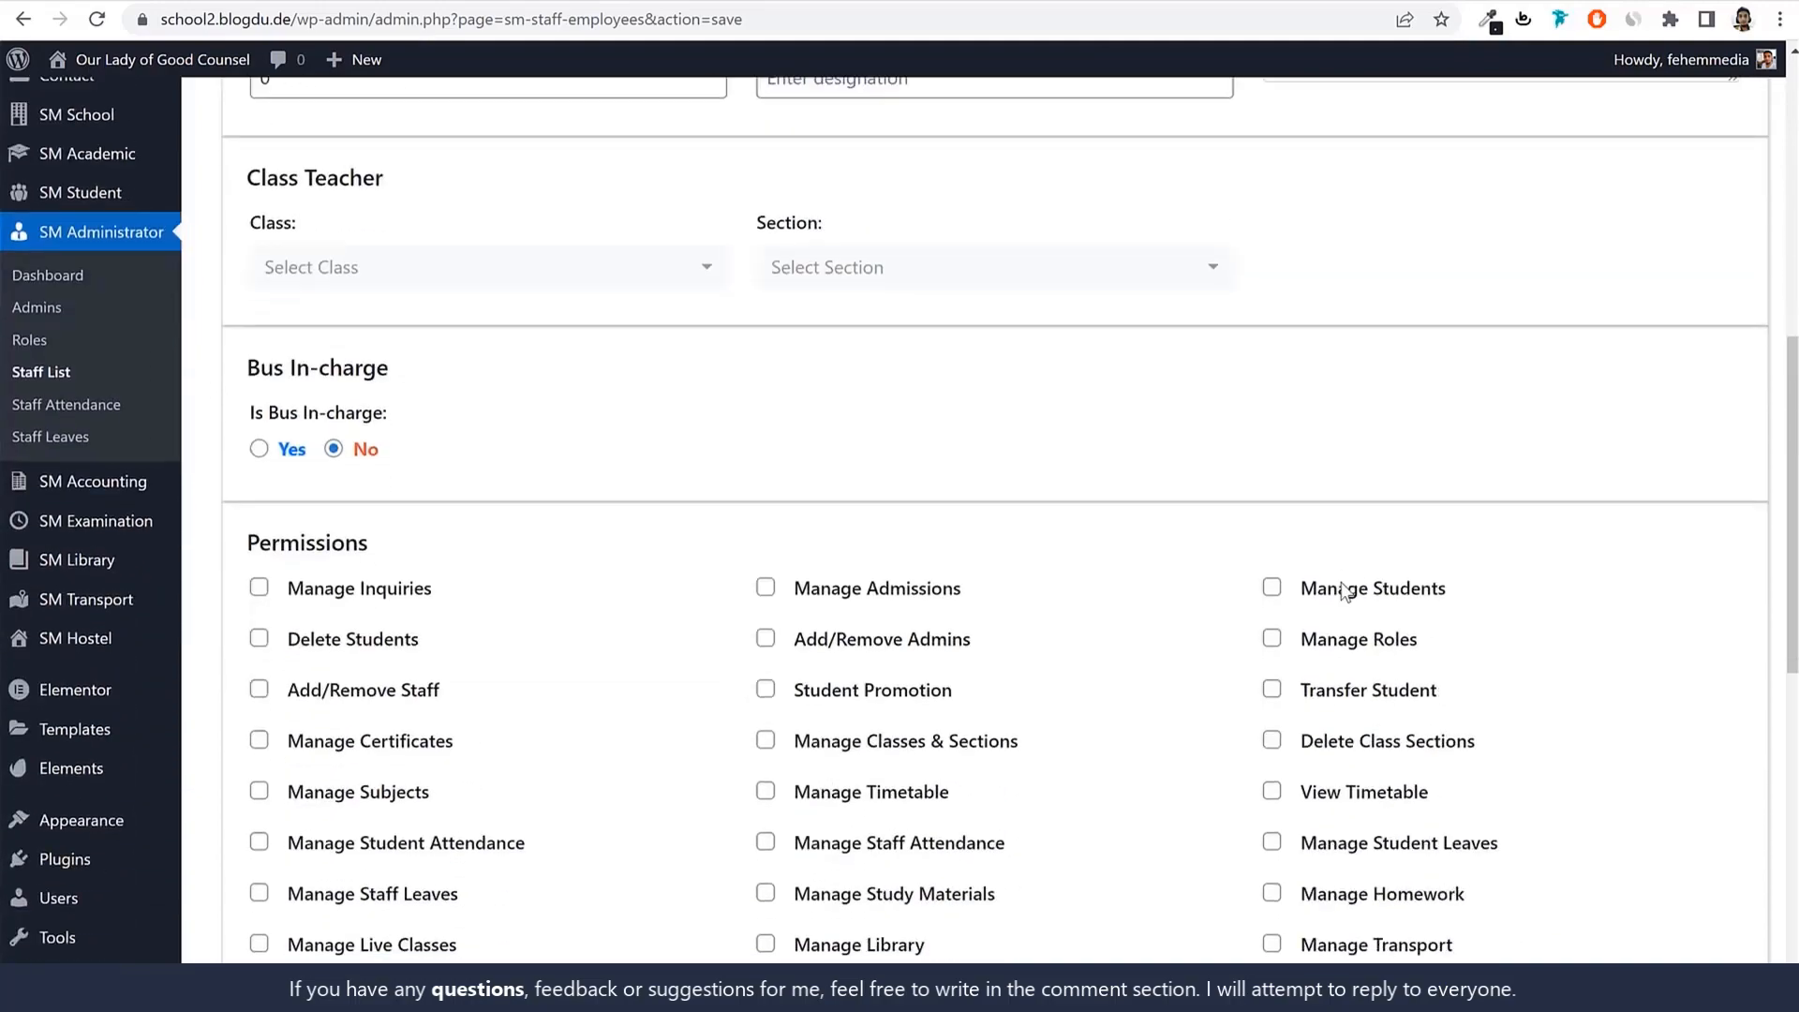
pyautogui.scroll(-5, 656, 431)
pyautogui.scroll(7, 803, 482)
pyautogui.scroll(-5, 770, 522)
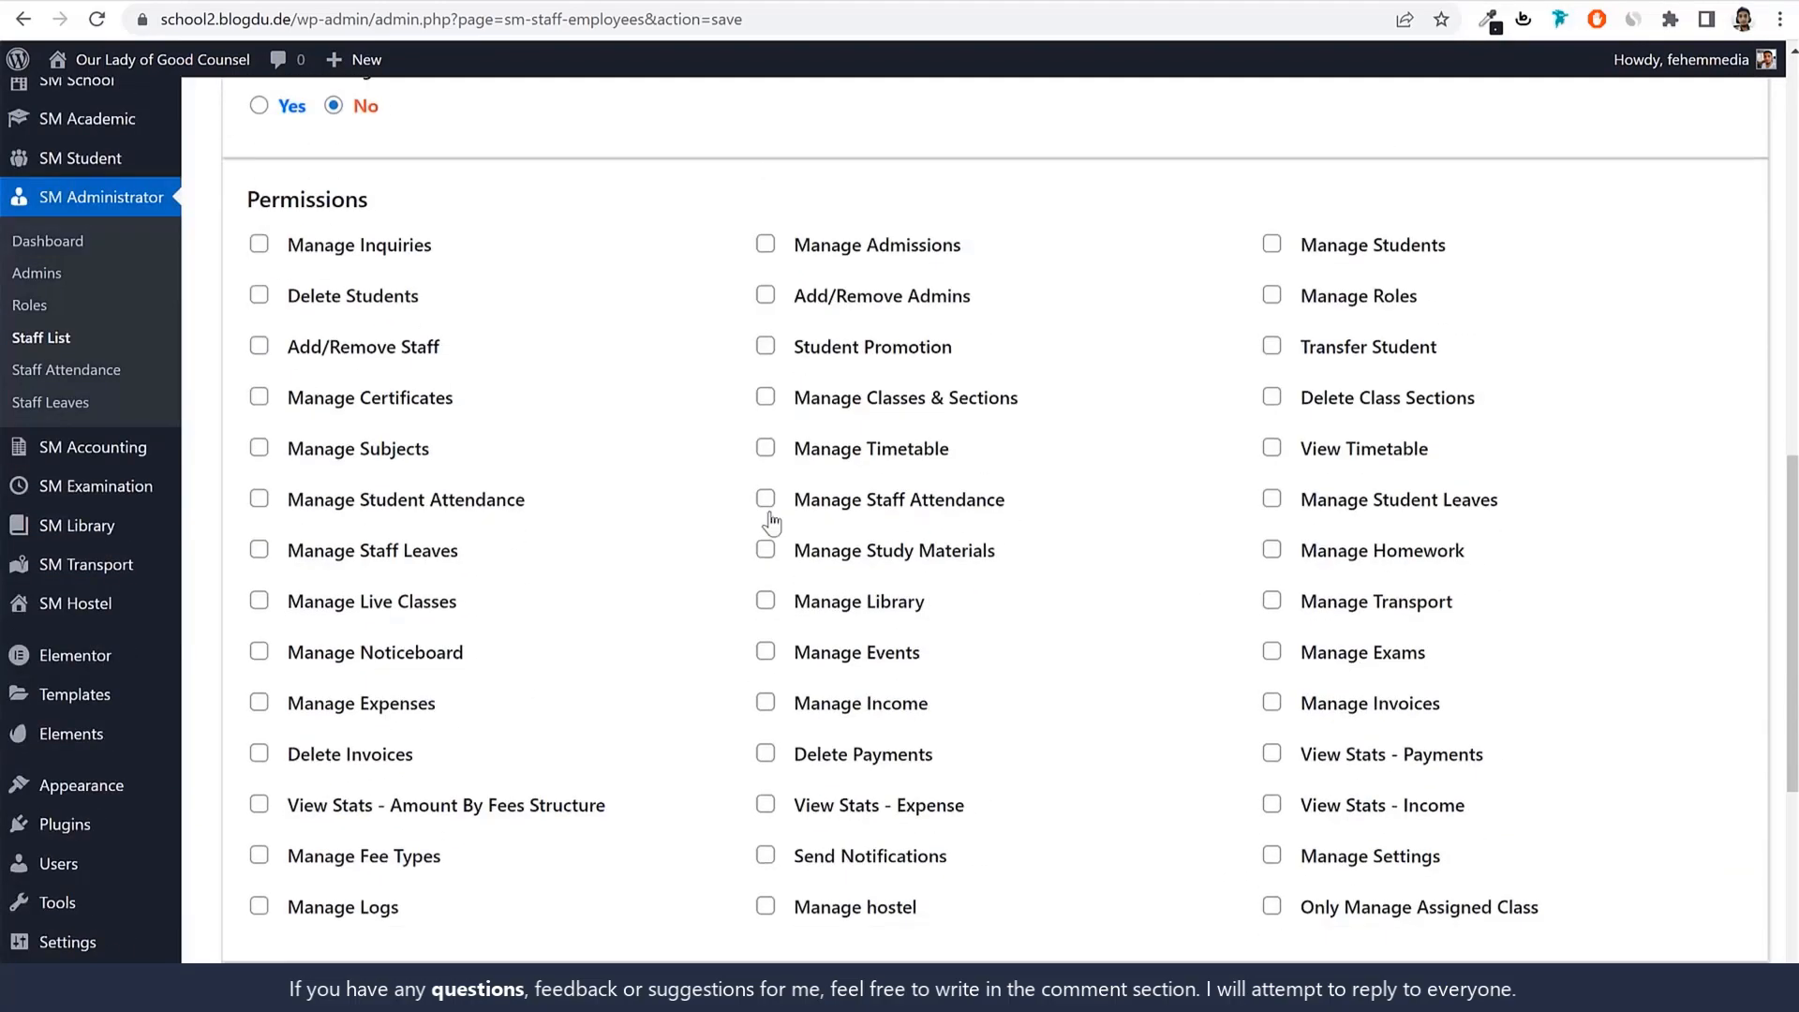
pyautogui.scroll(-3, 771, 523)
pyautogui.scroll(12, 768, 514)
pyautogui.click(430, 556)
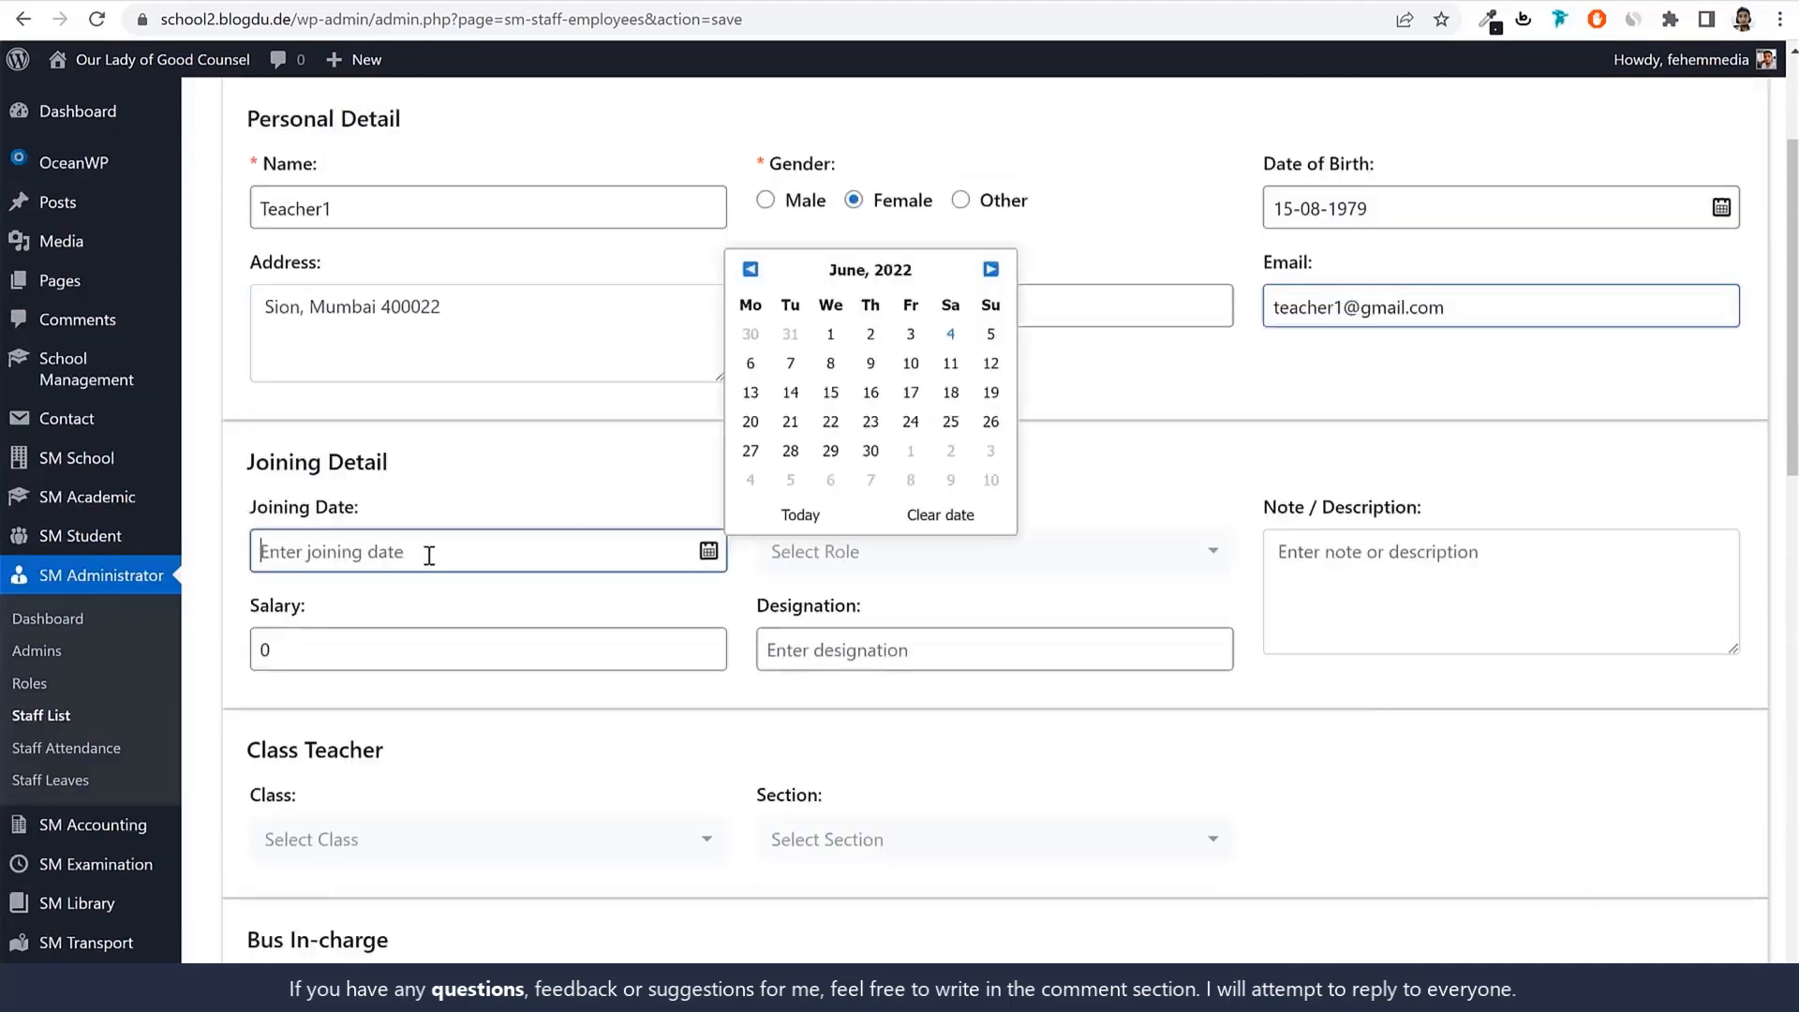
pyautogui.click(892, 275)
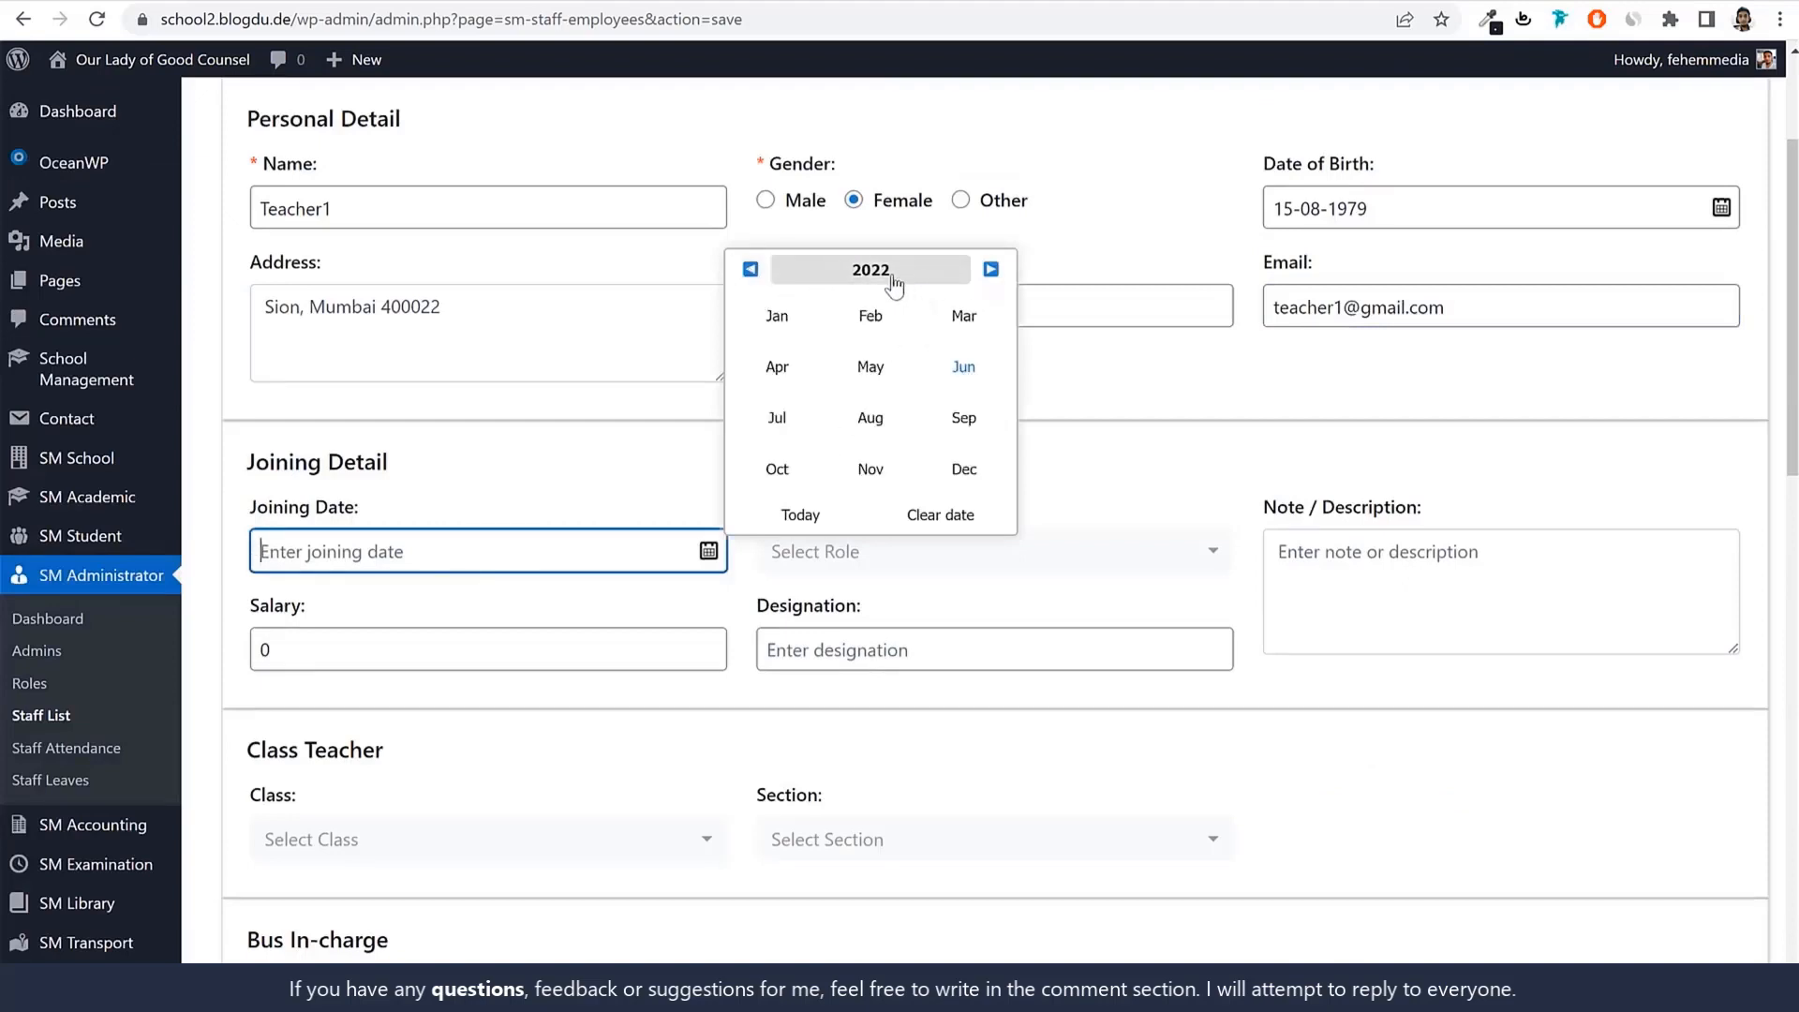
pyautogui.click(895, 281)
pyautogui.click(882, 379)
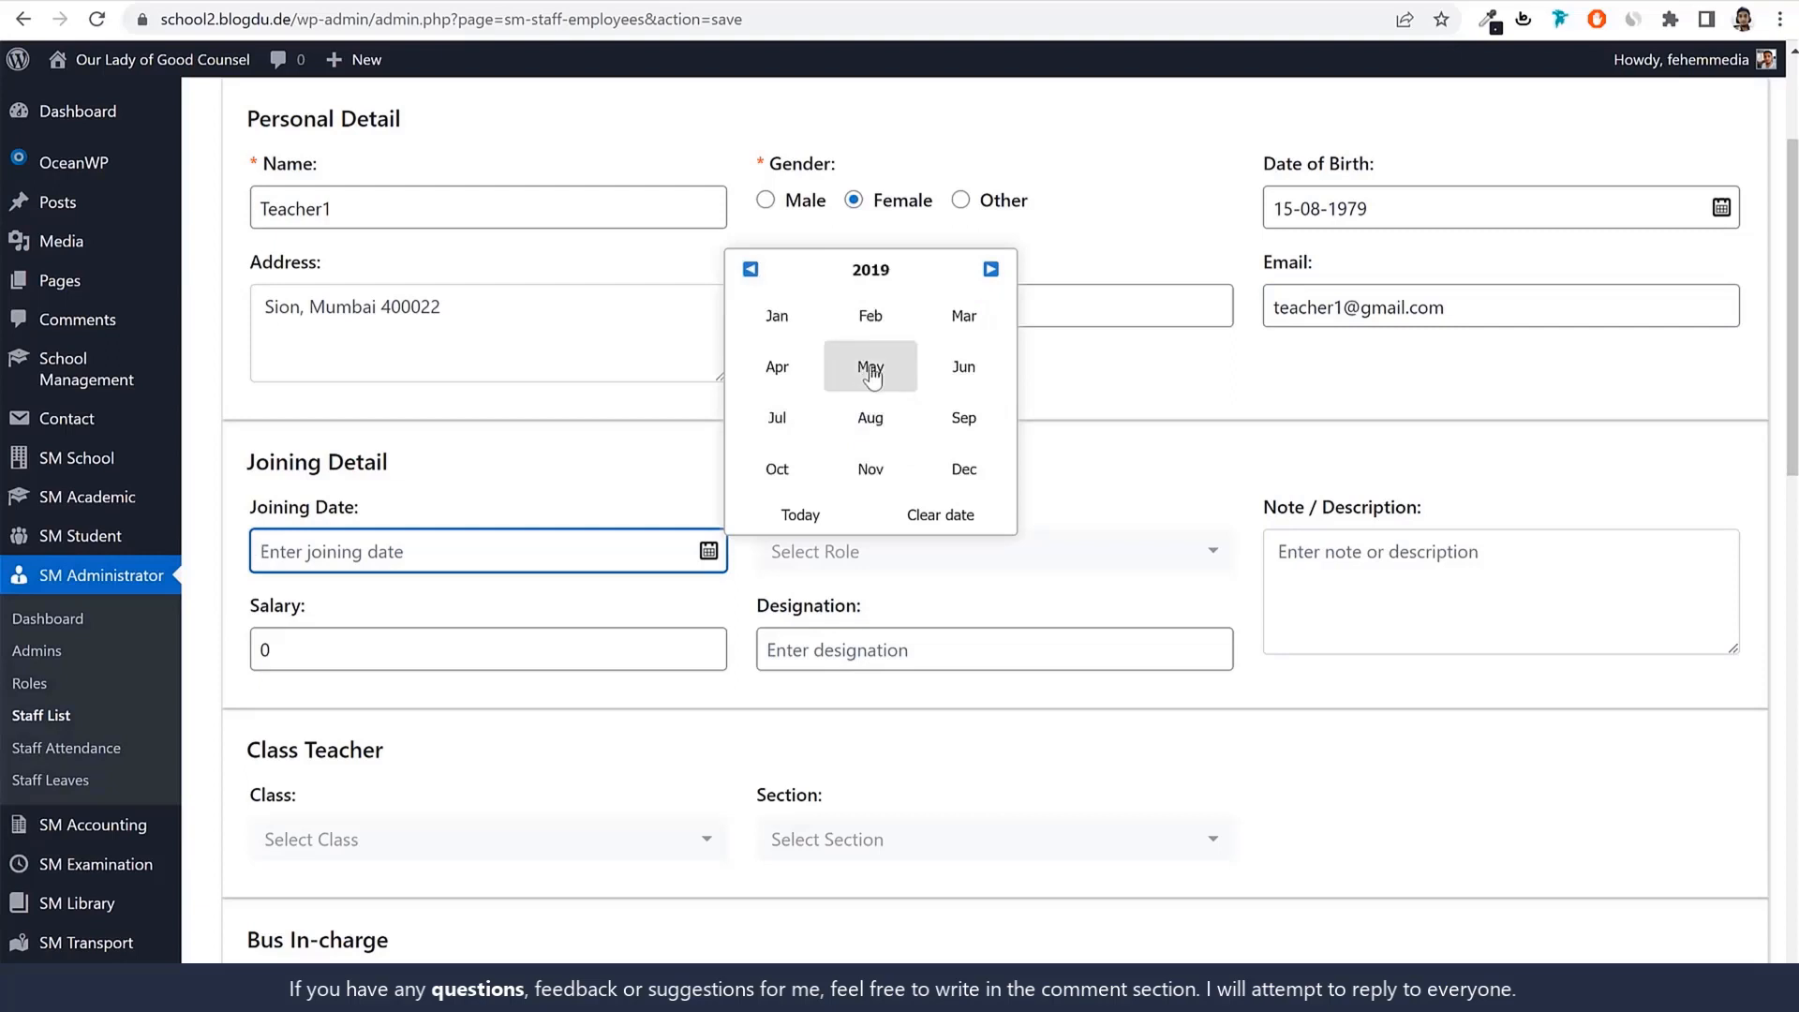
pyautogui.click(871, 372)
pyautogui.click(868, 335)
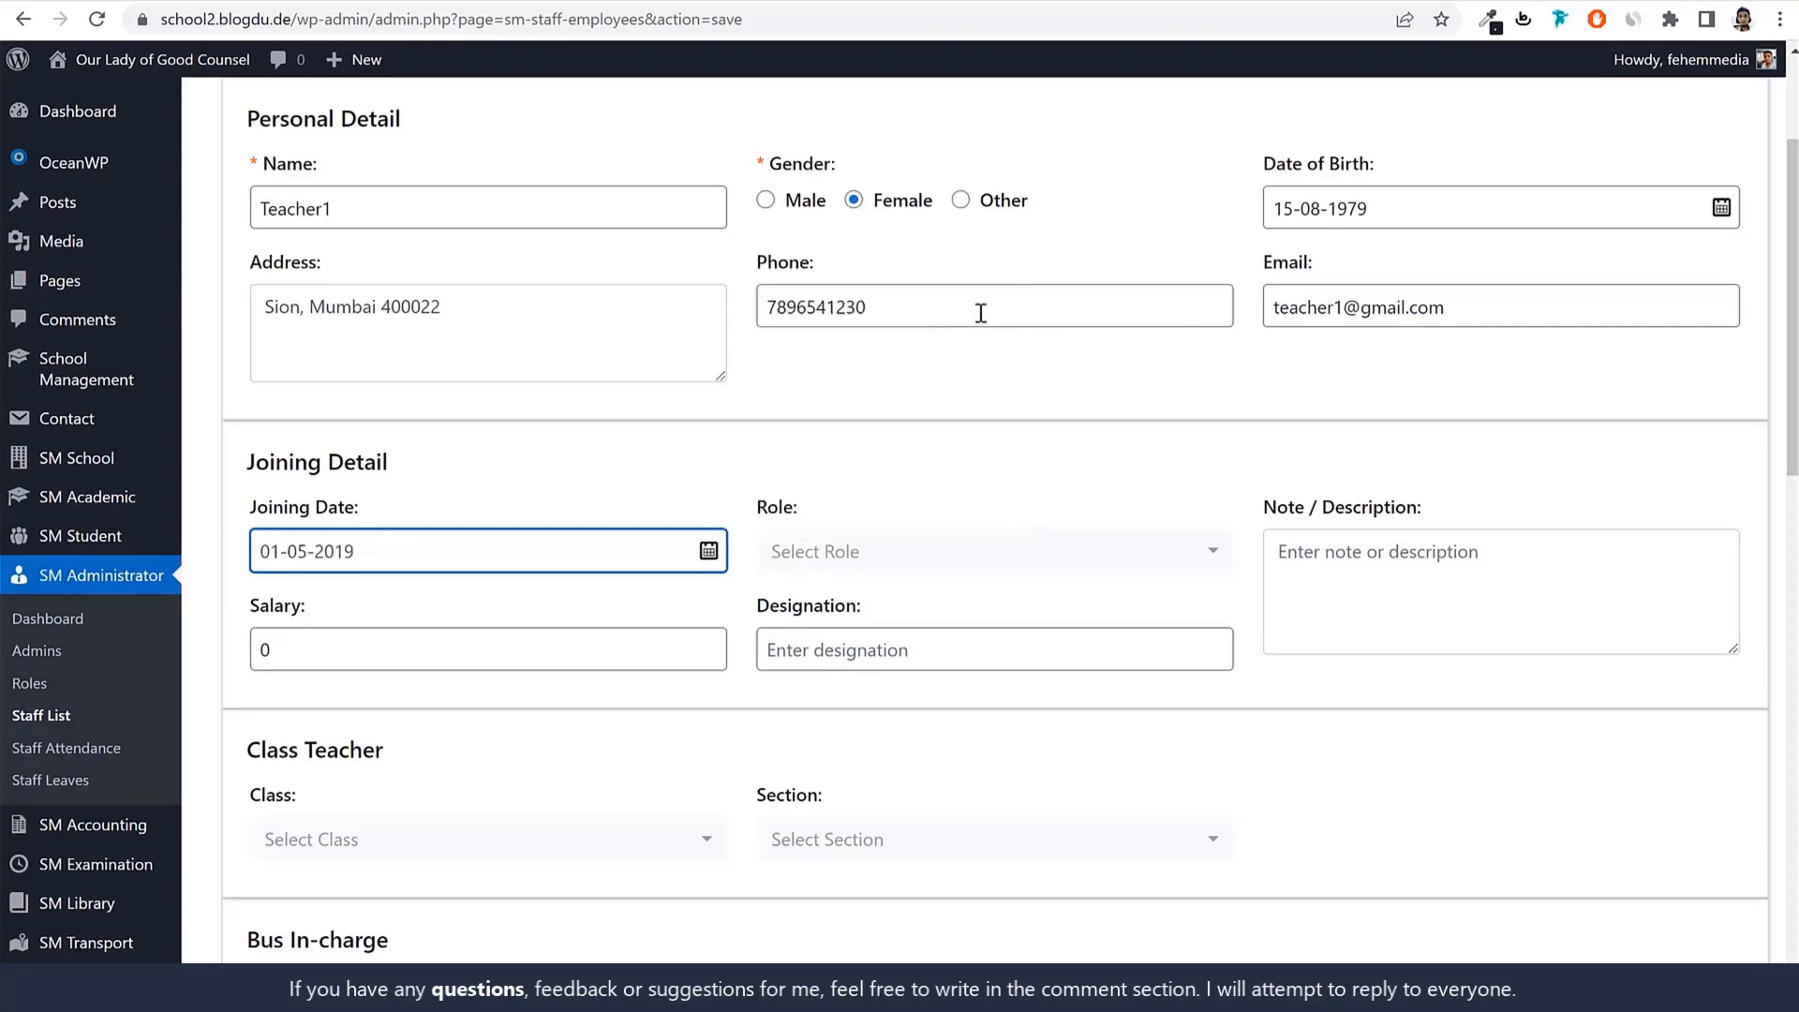
pyautogui.scroll(-2, 1038, 509)
pyautogui.click(785, 282)
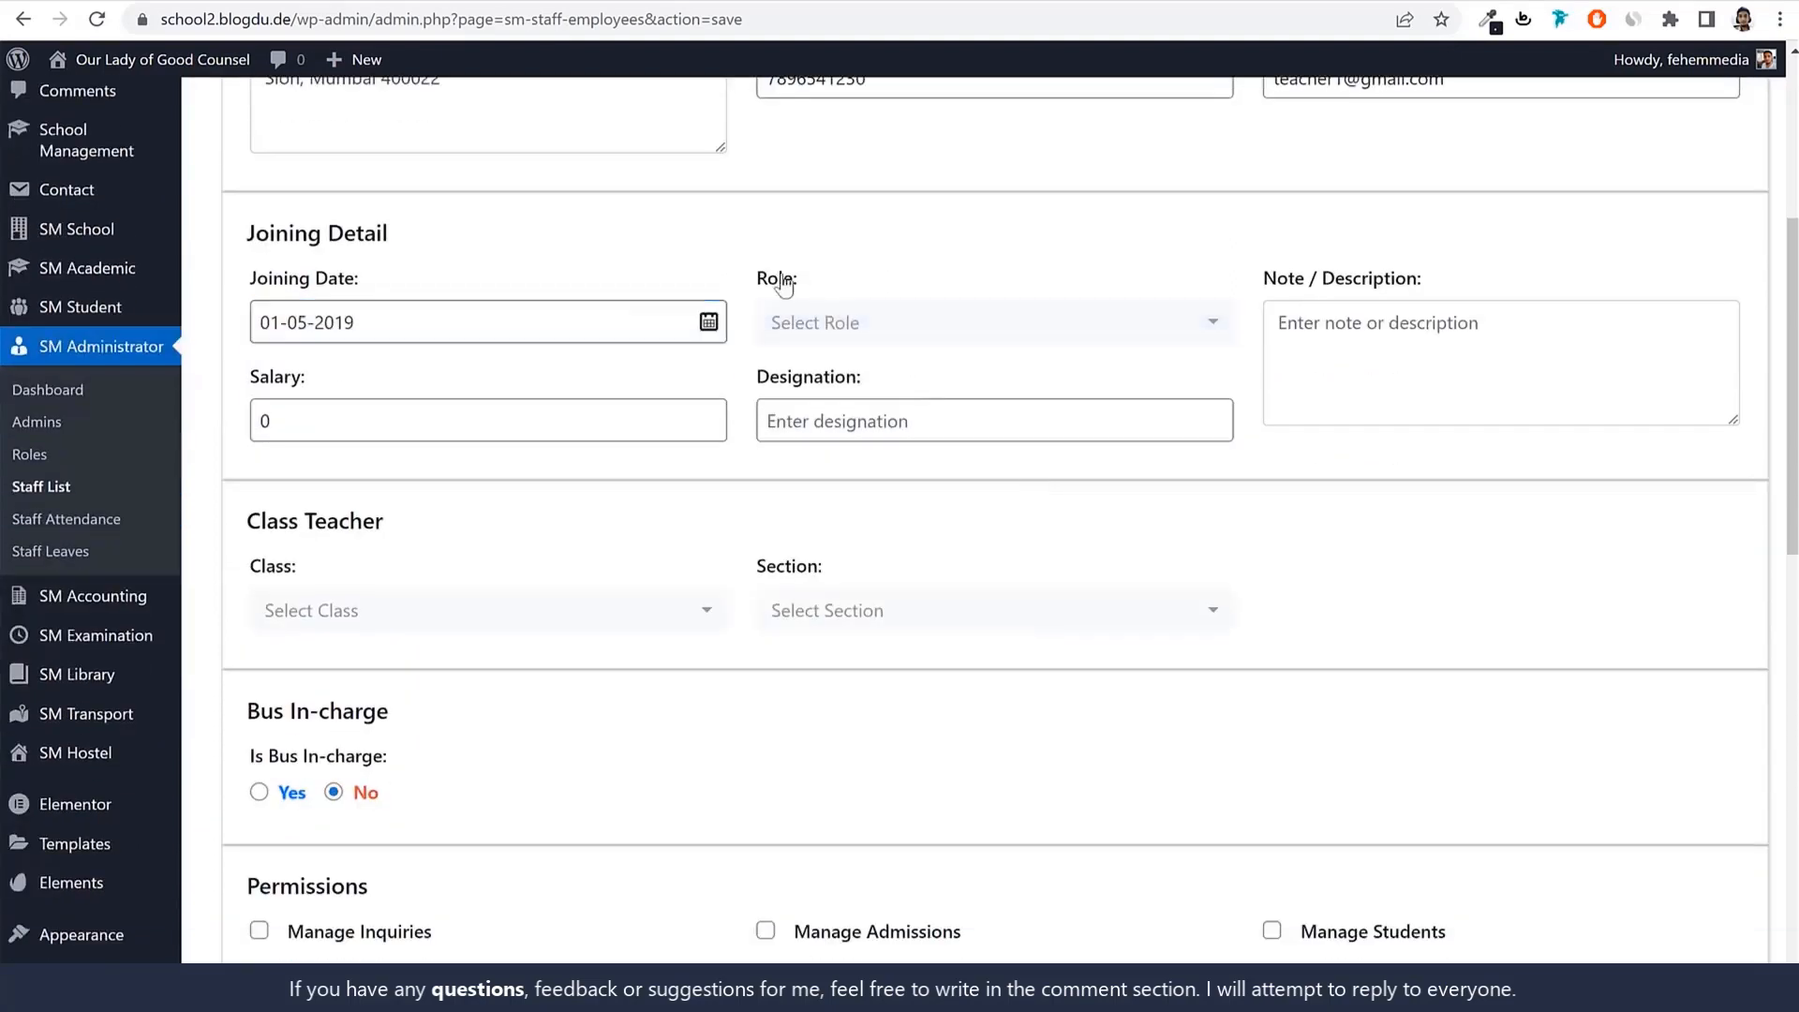
# Assign the Teacher role and add the note 'Class Teacher For Std 1A'.
pyautogui.click(853, 324)
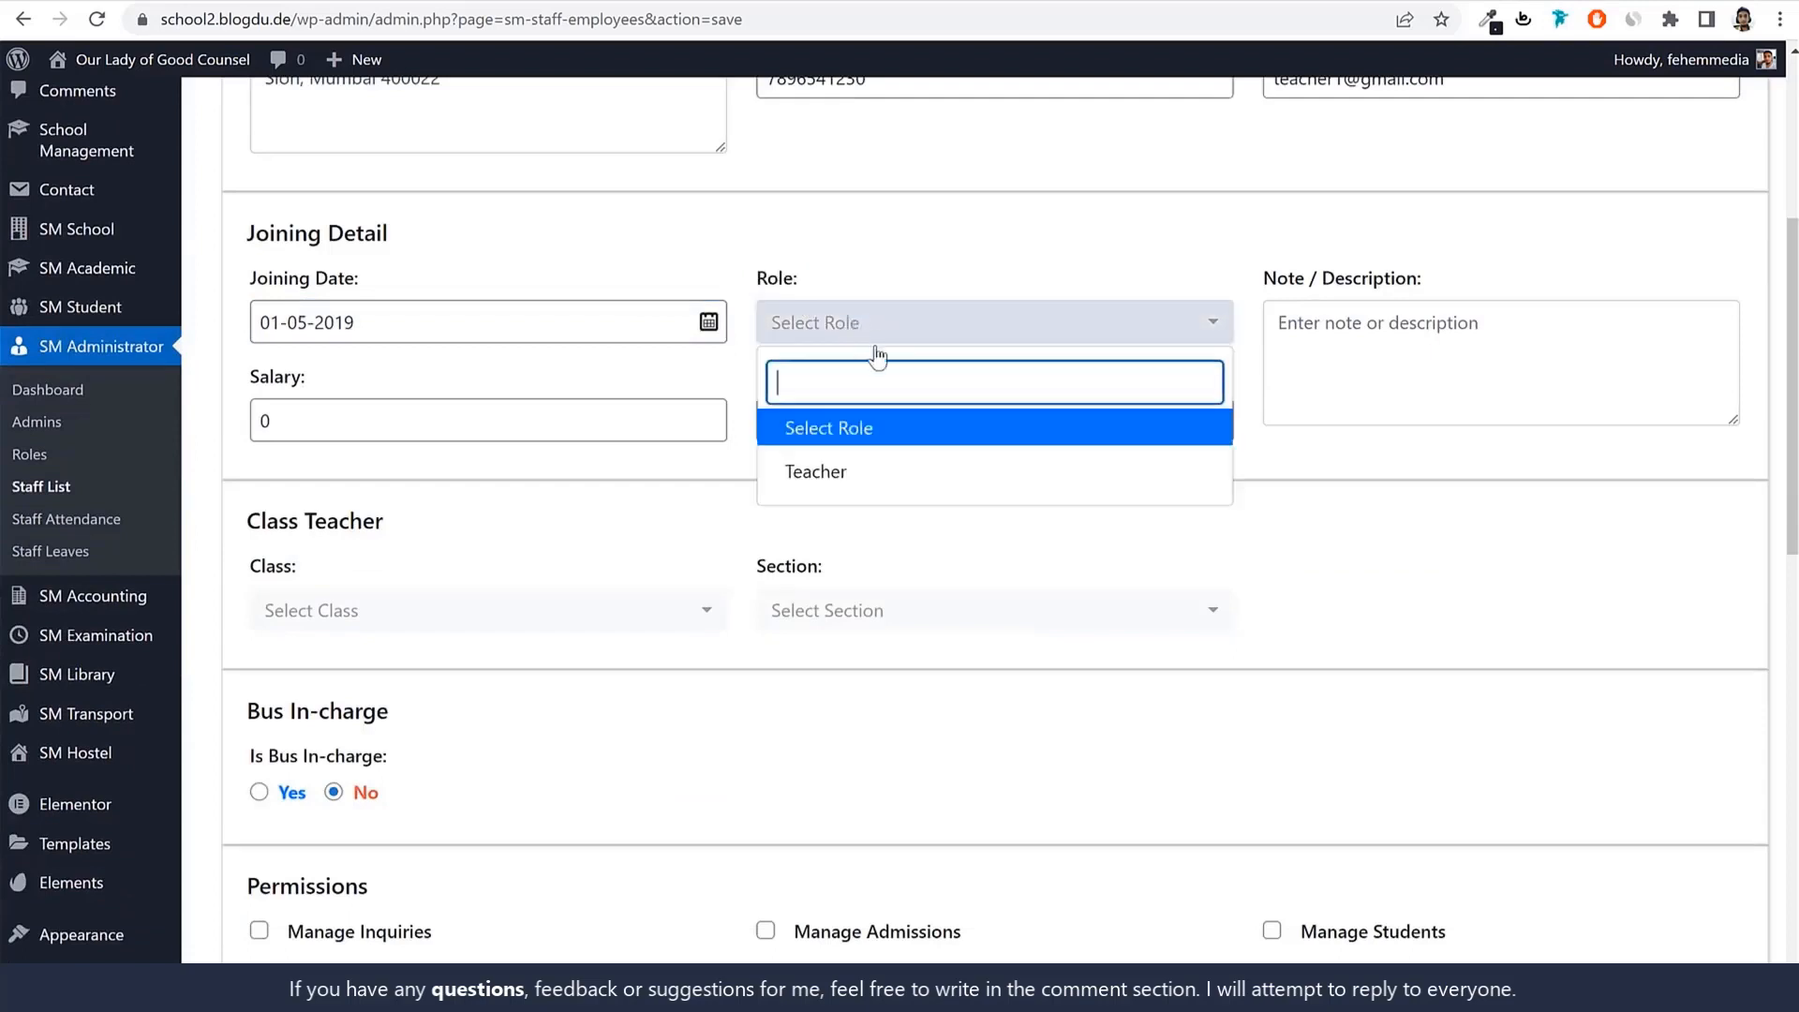
pyautogui.click(856, 486)
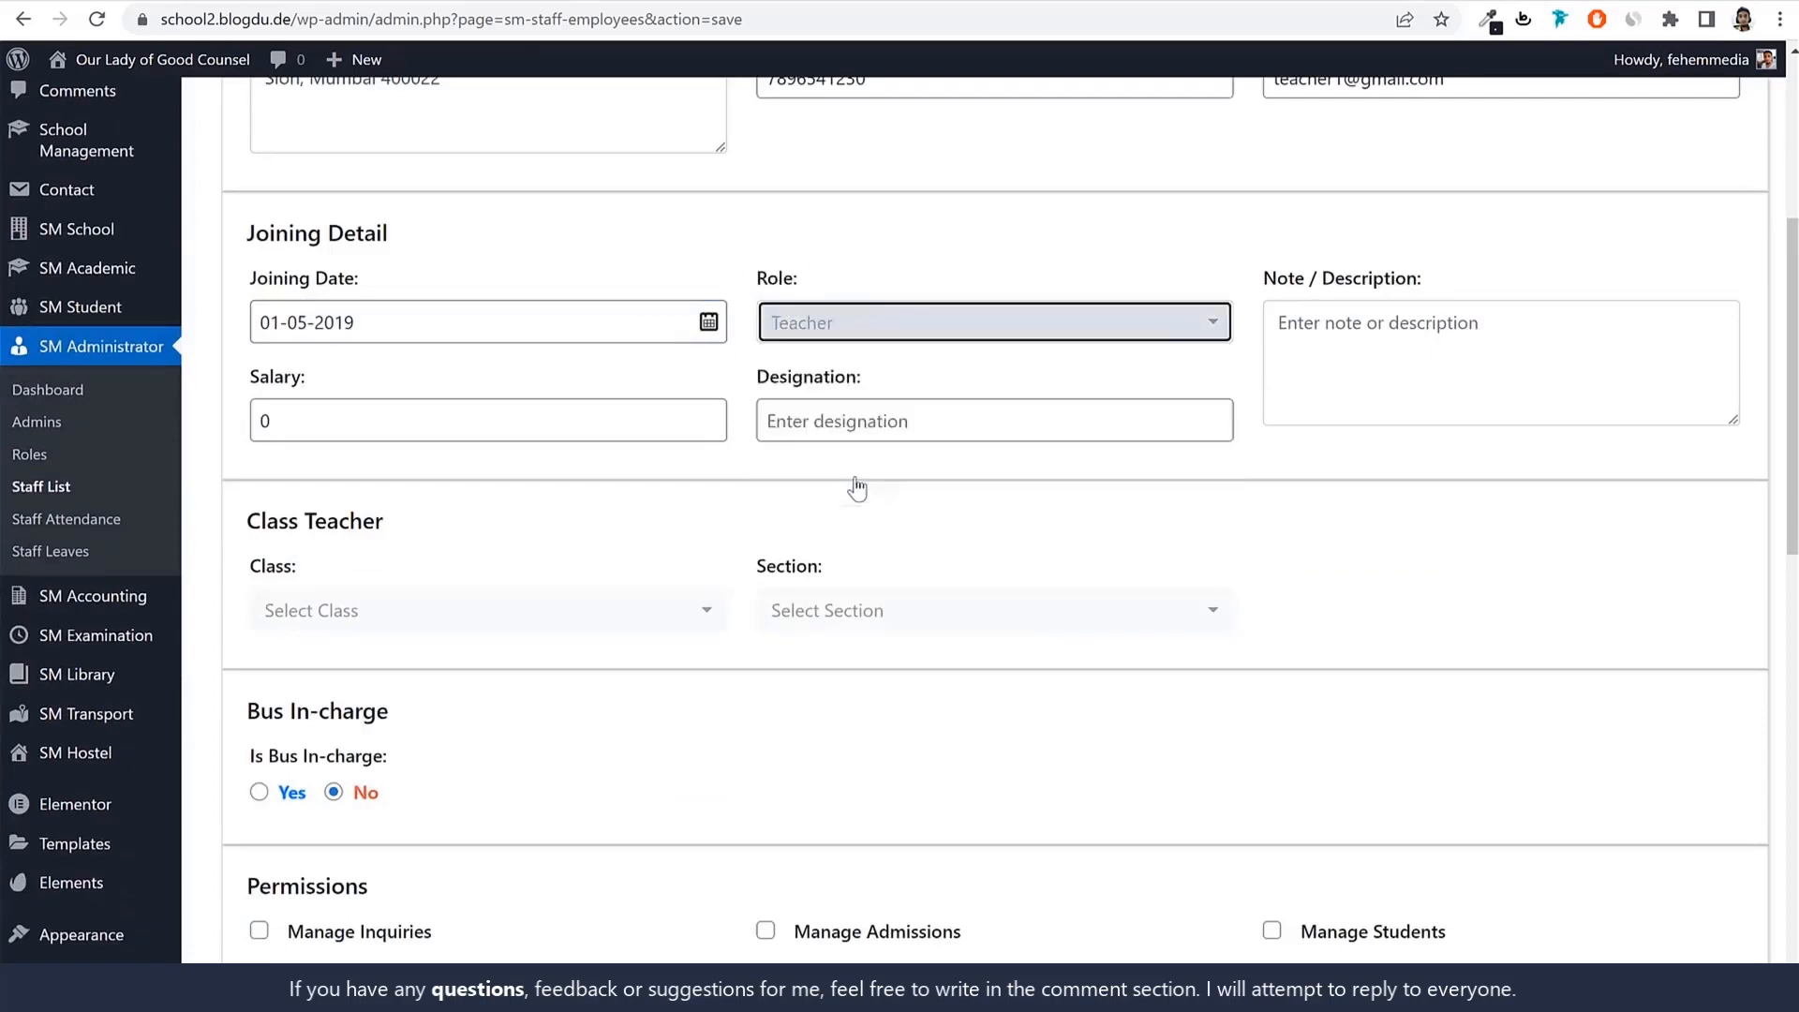
pyautogui.click(1504, 367)
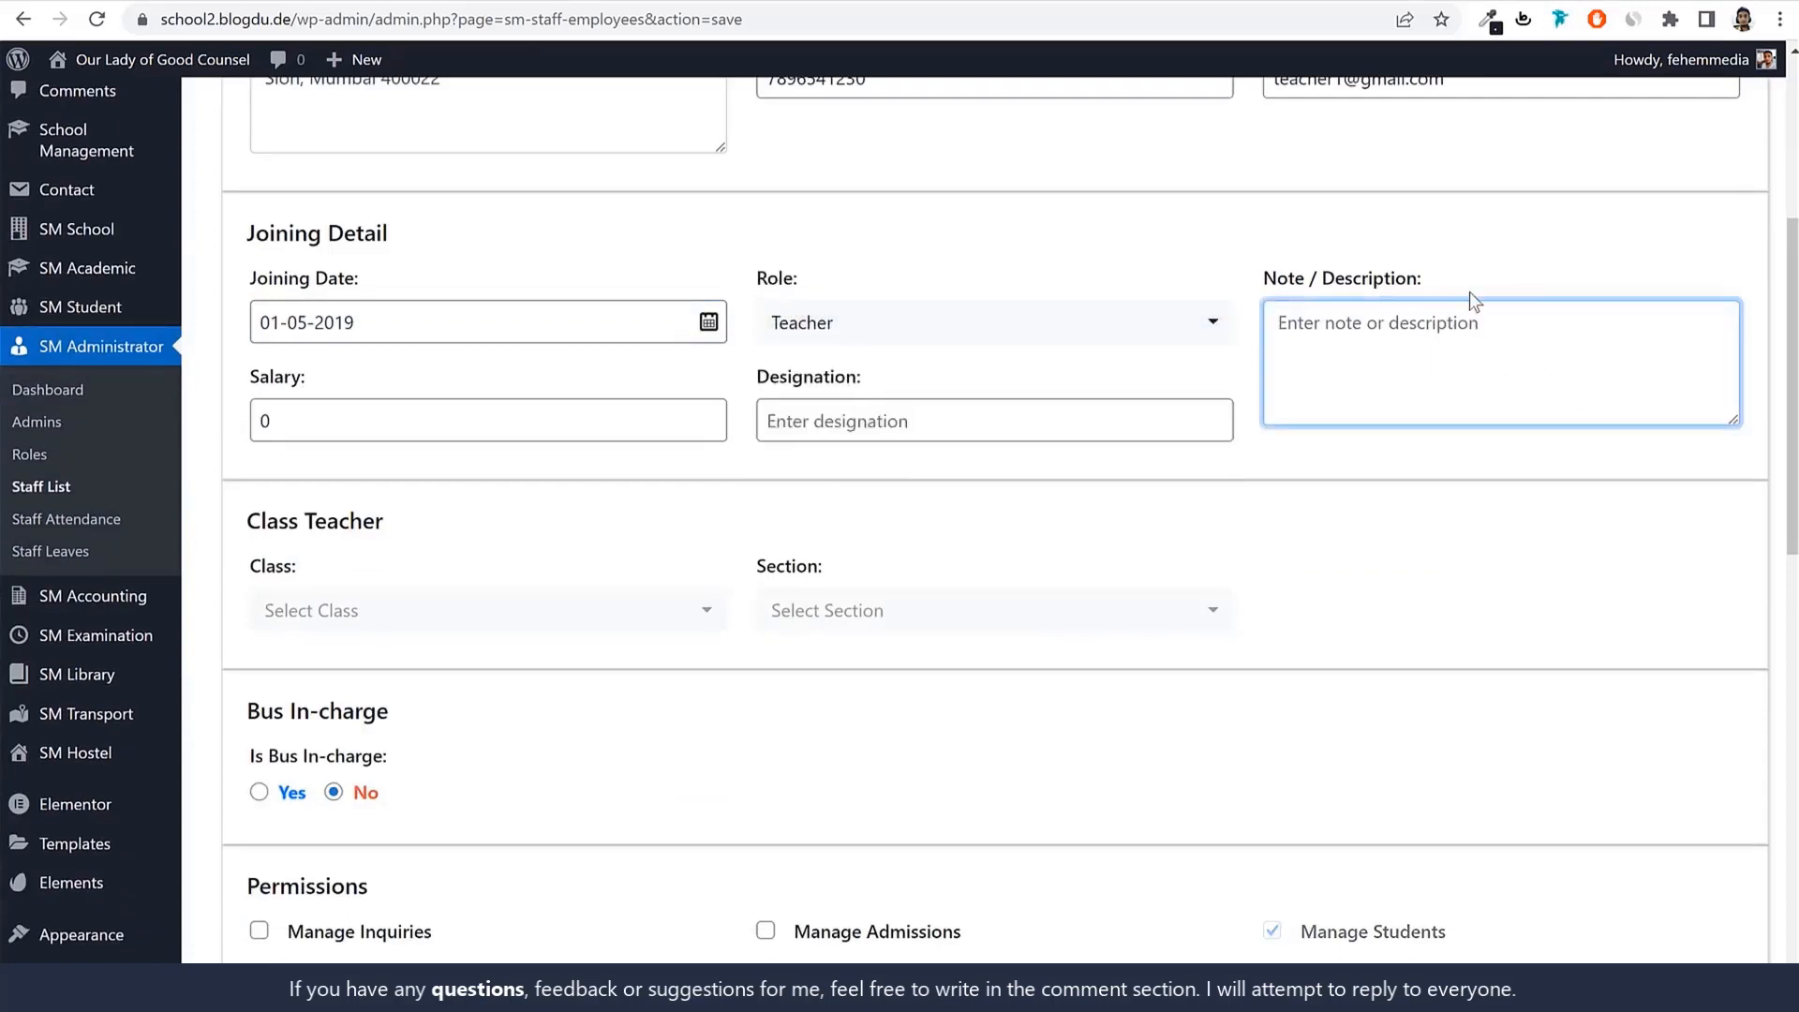
pyautogui.write('Class')
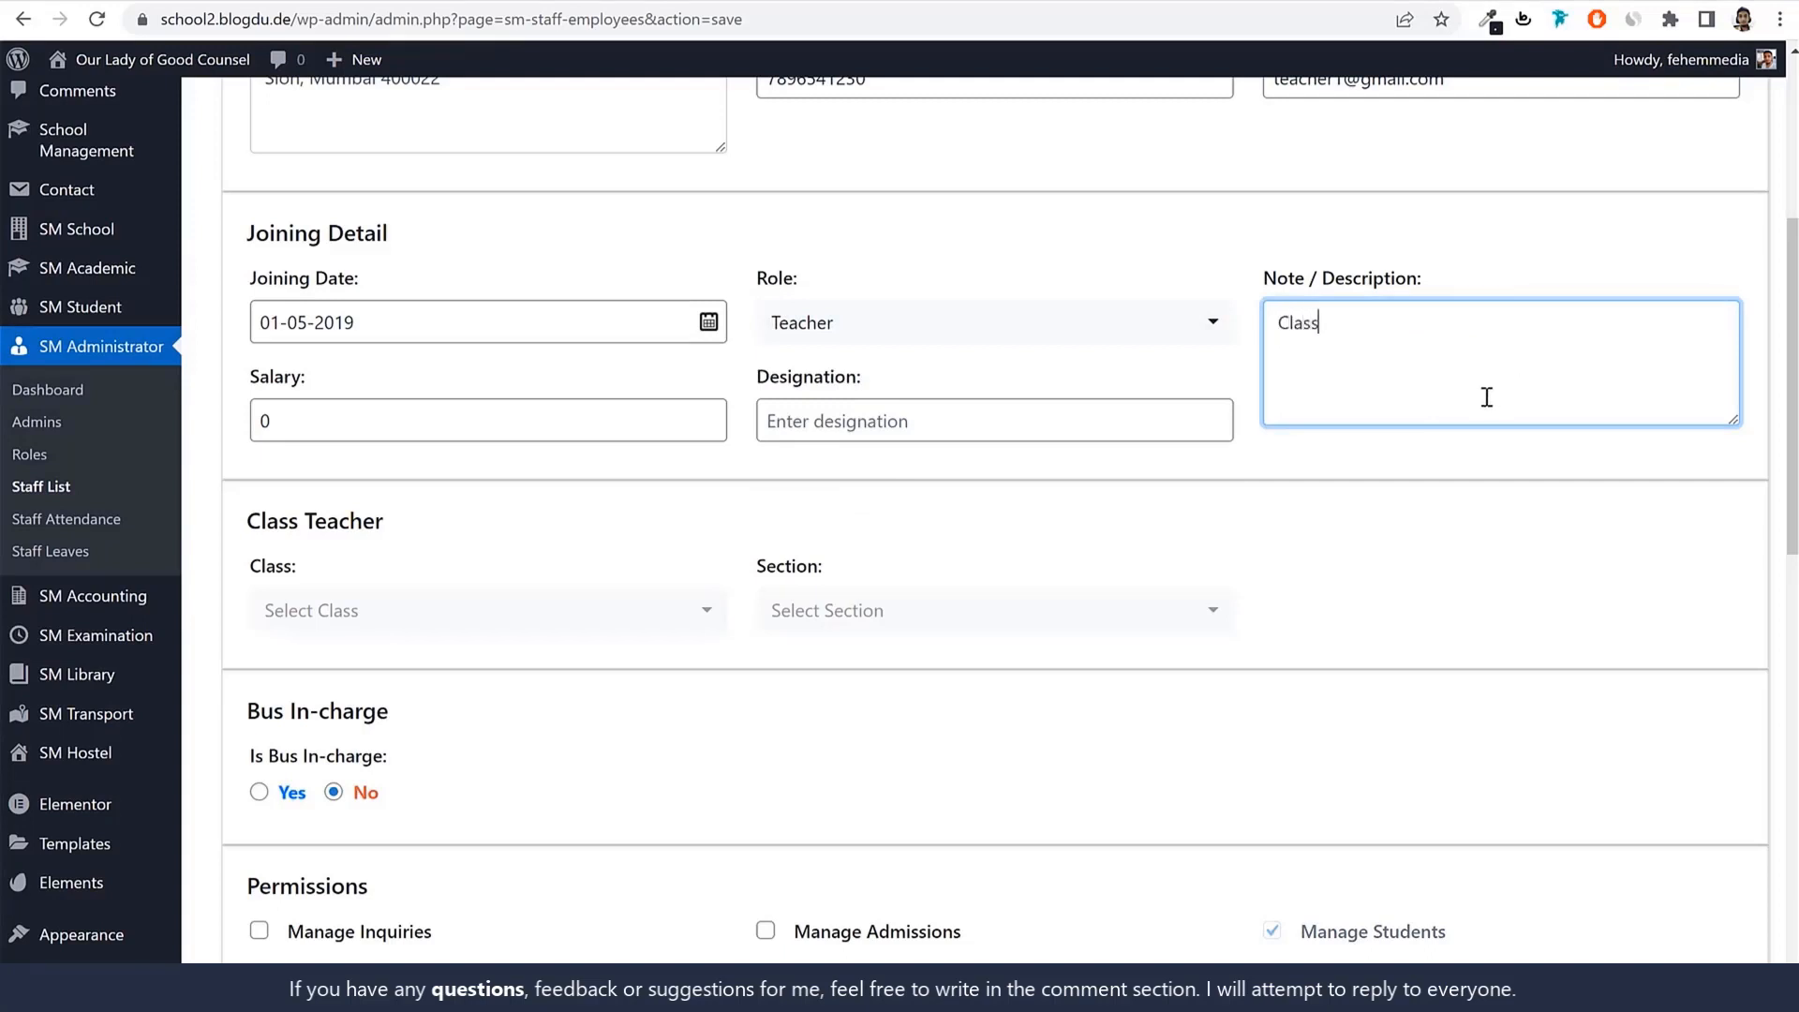
pyautogui.write(' Teaacher')
pyautogui.press('BackSpace')
pyautogui.write('her For Std 1A')
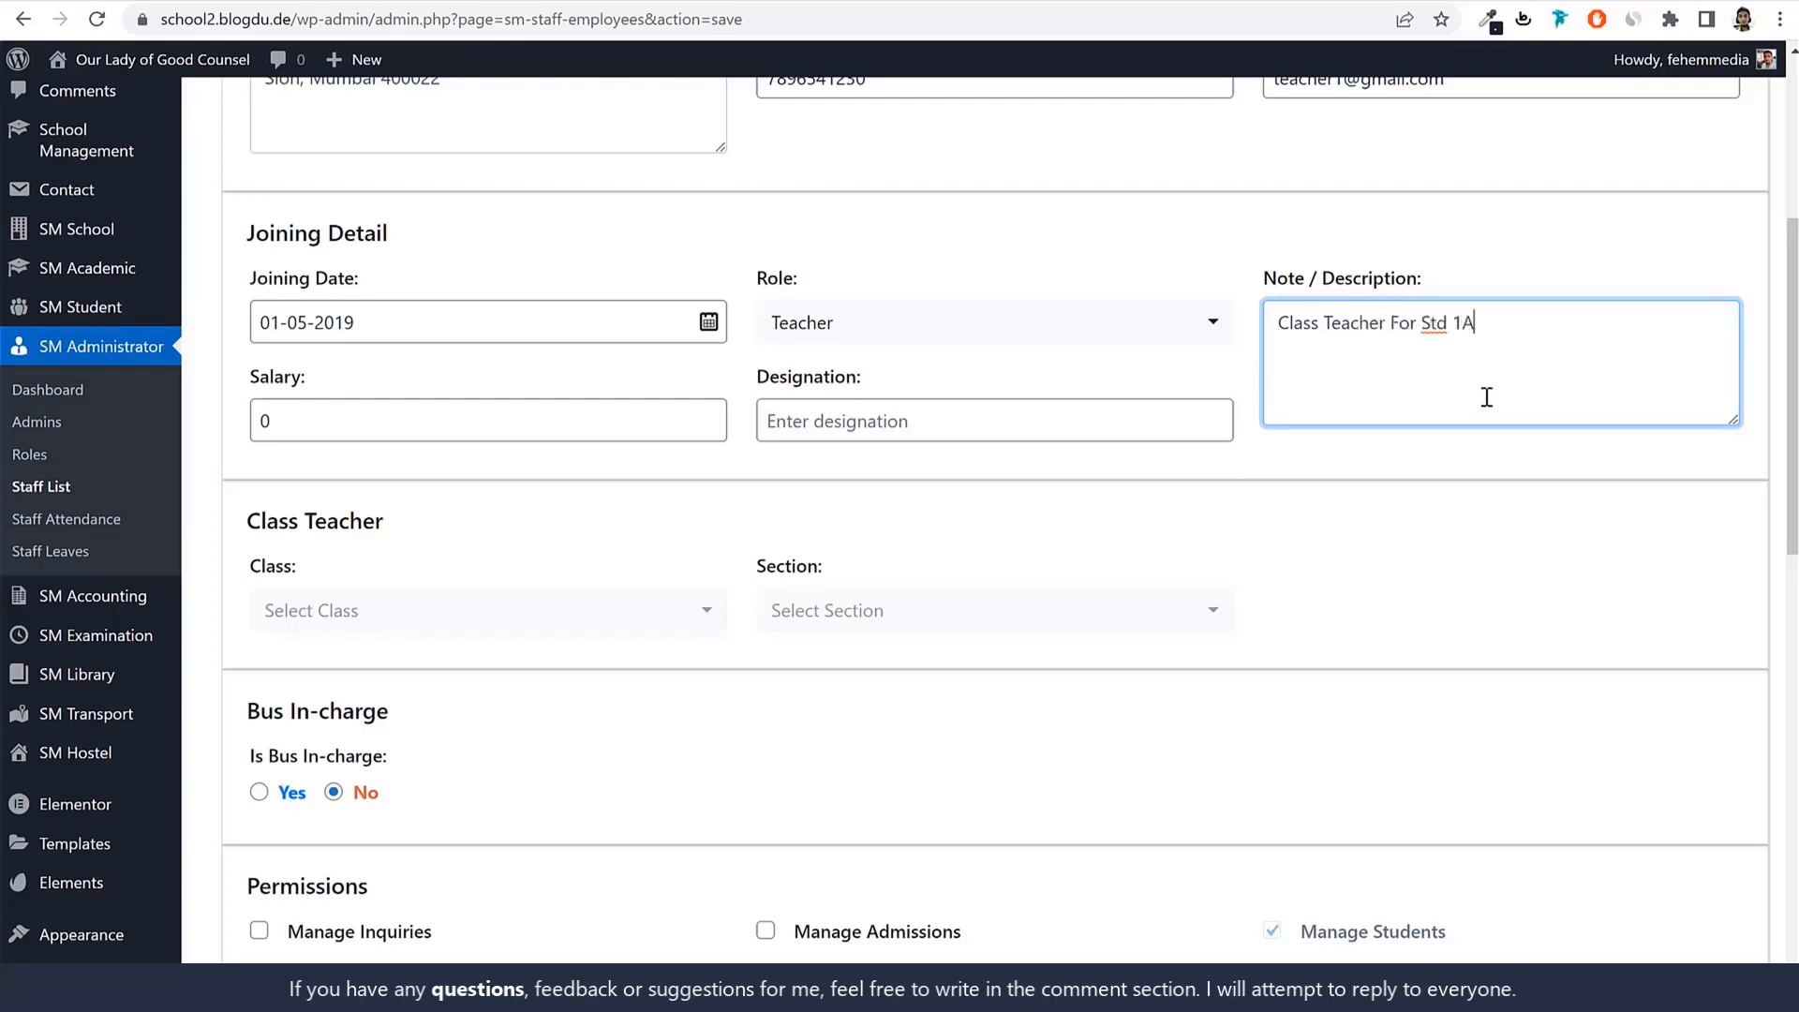
# Enter salary 100000 and designation Class Teacher.
pyautogui.doubleClick(448, 413)
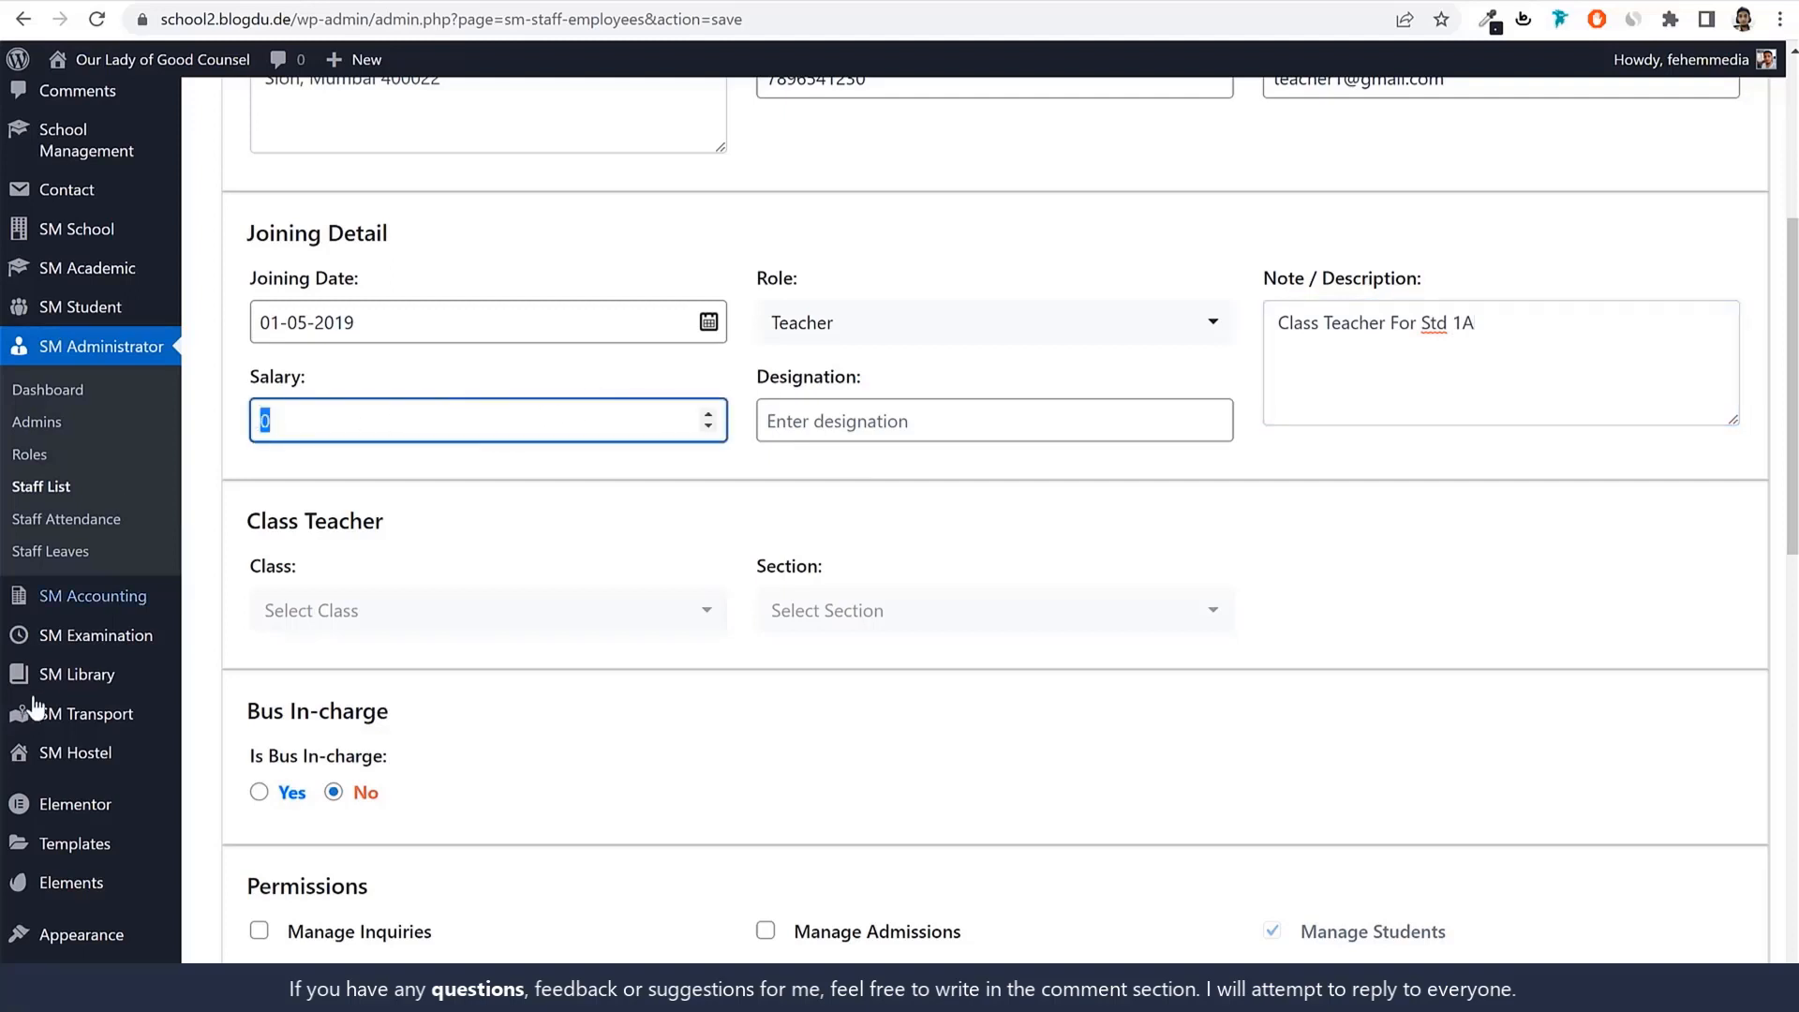
pyautogui.write('1')
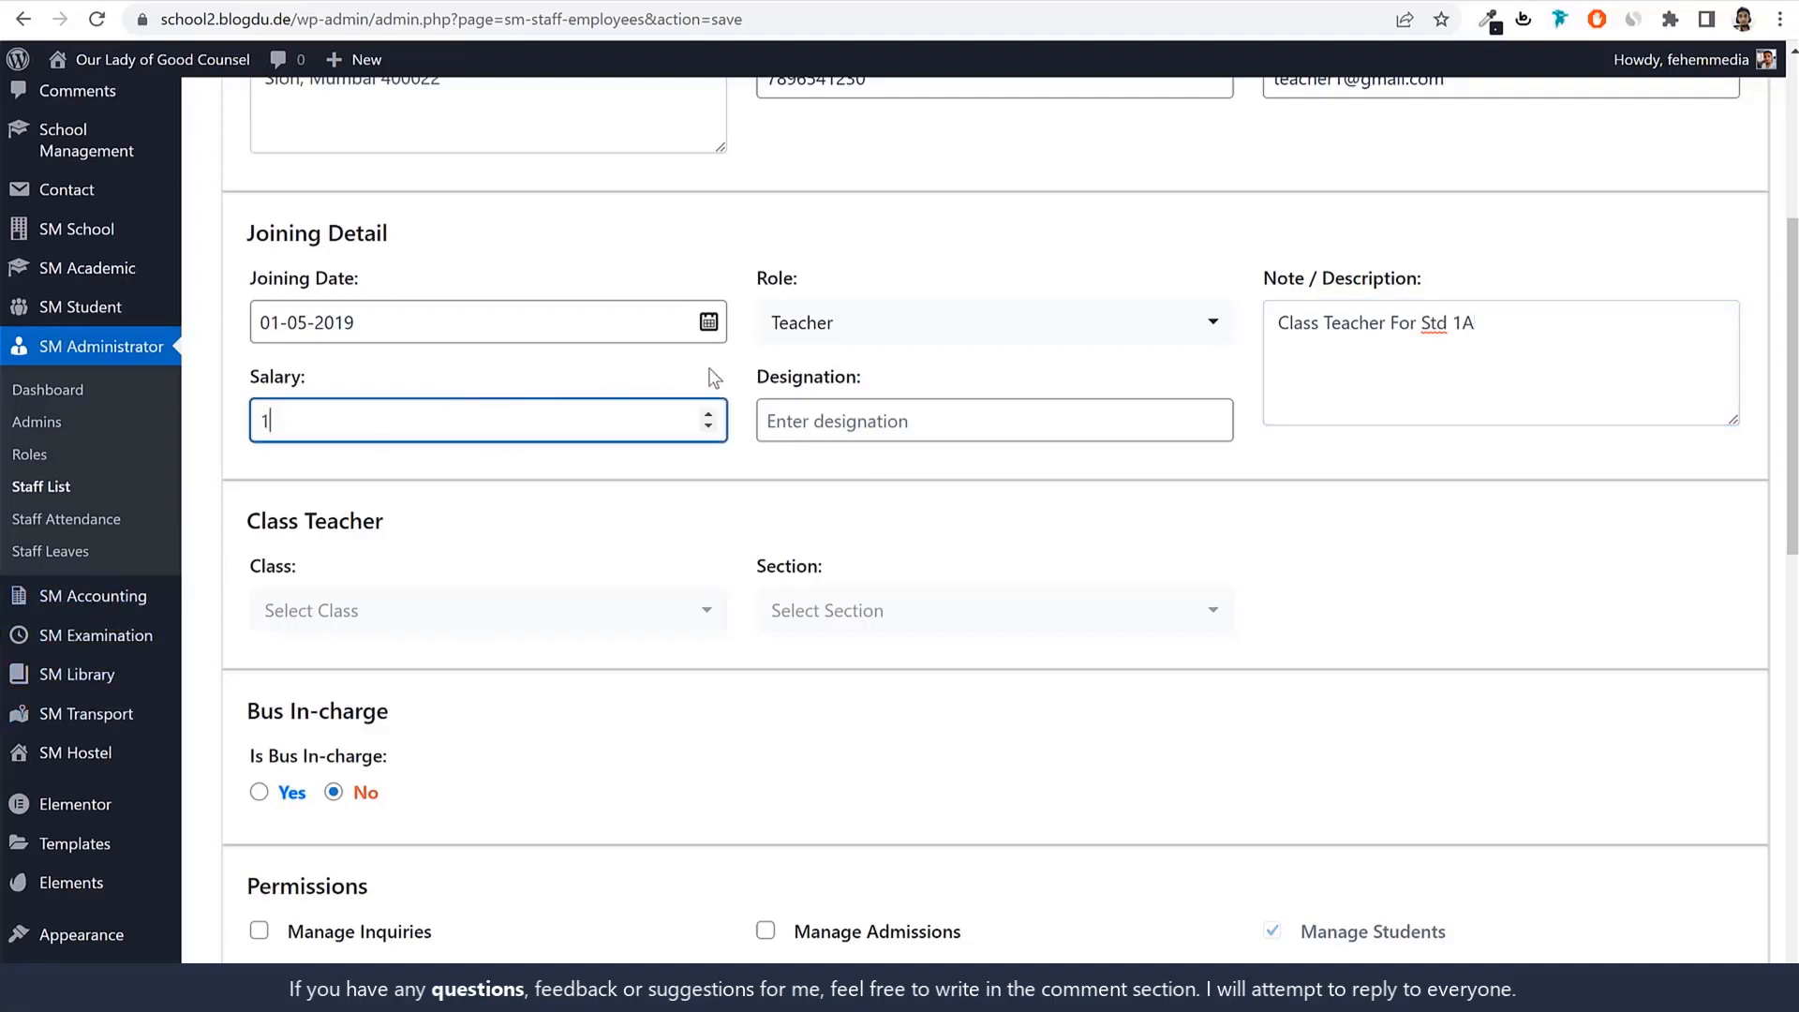
pyautogui.write('00000')
pyautogui.click(920, 422)
pyautogui.write('Class Teacher')
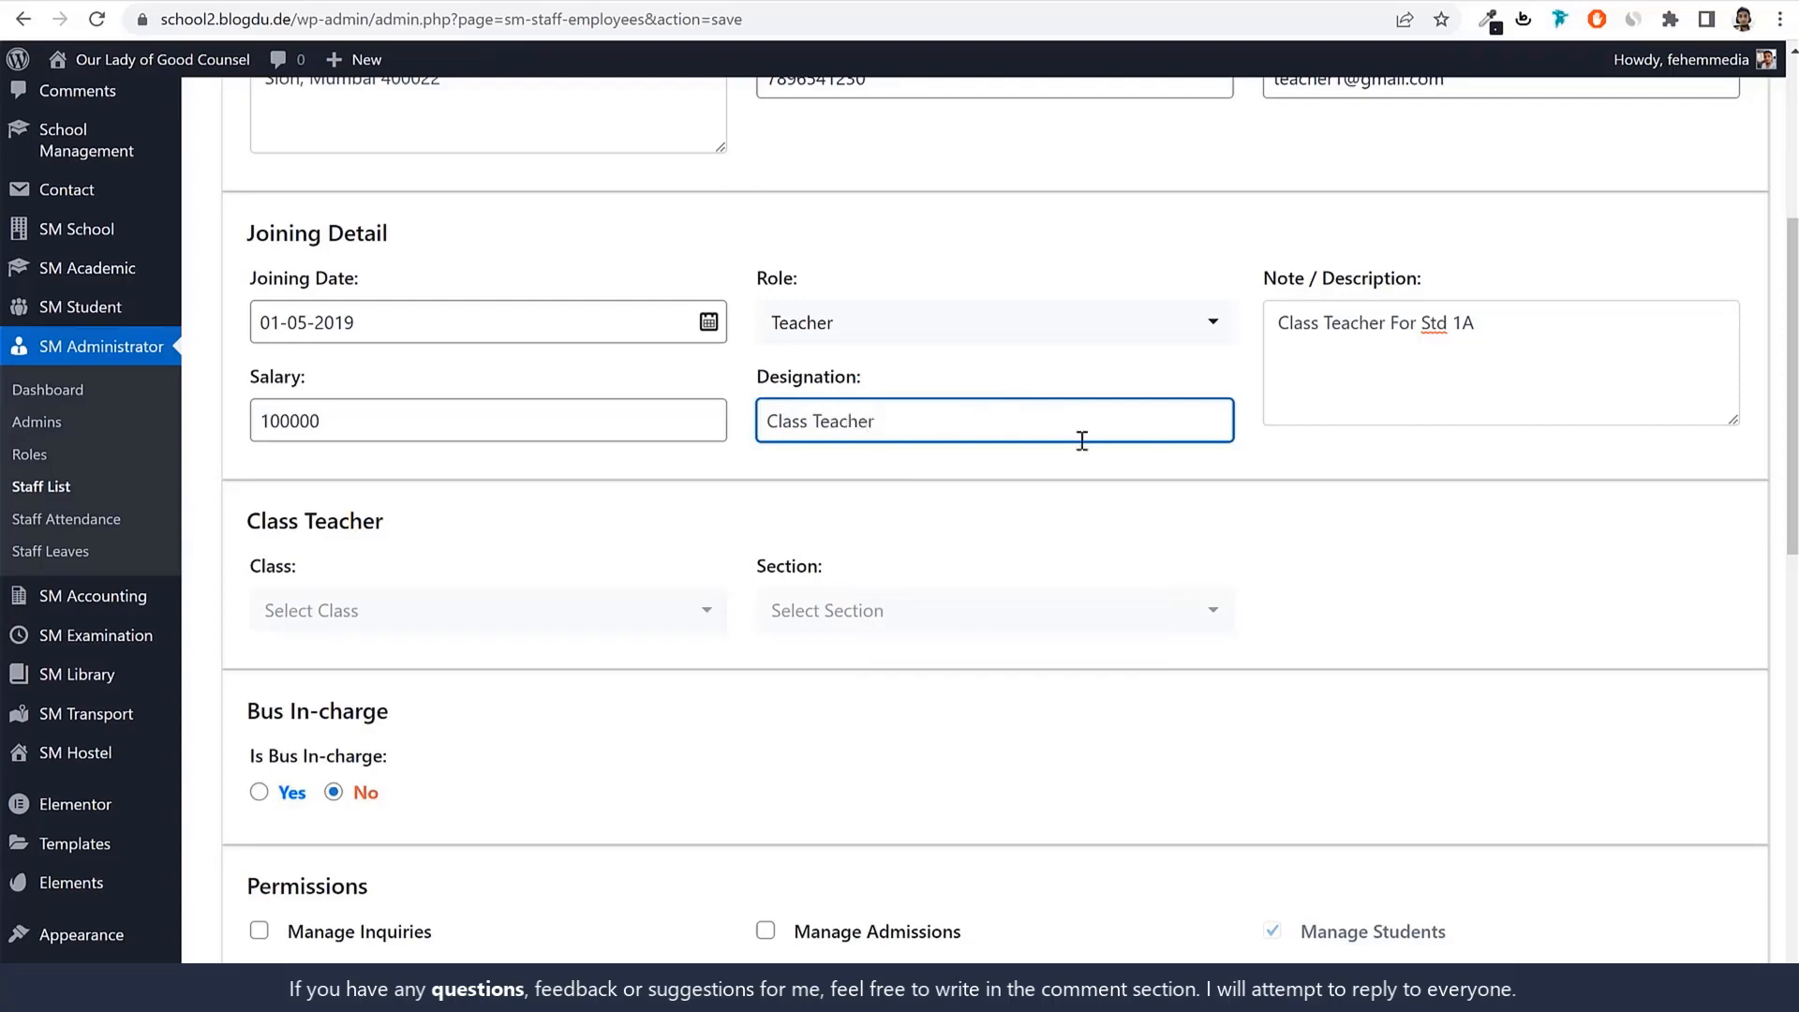
pyautogui.scroll(-2, 1047, 473)
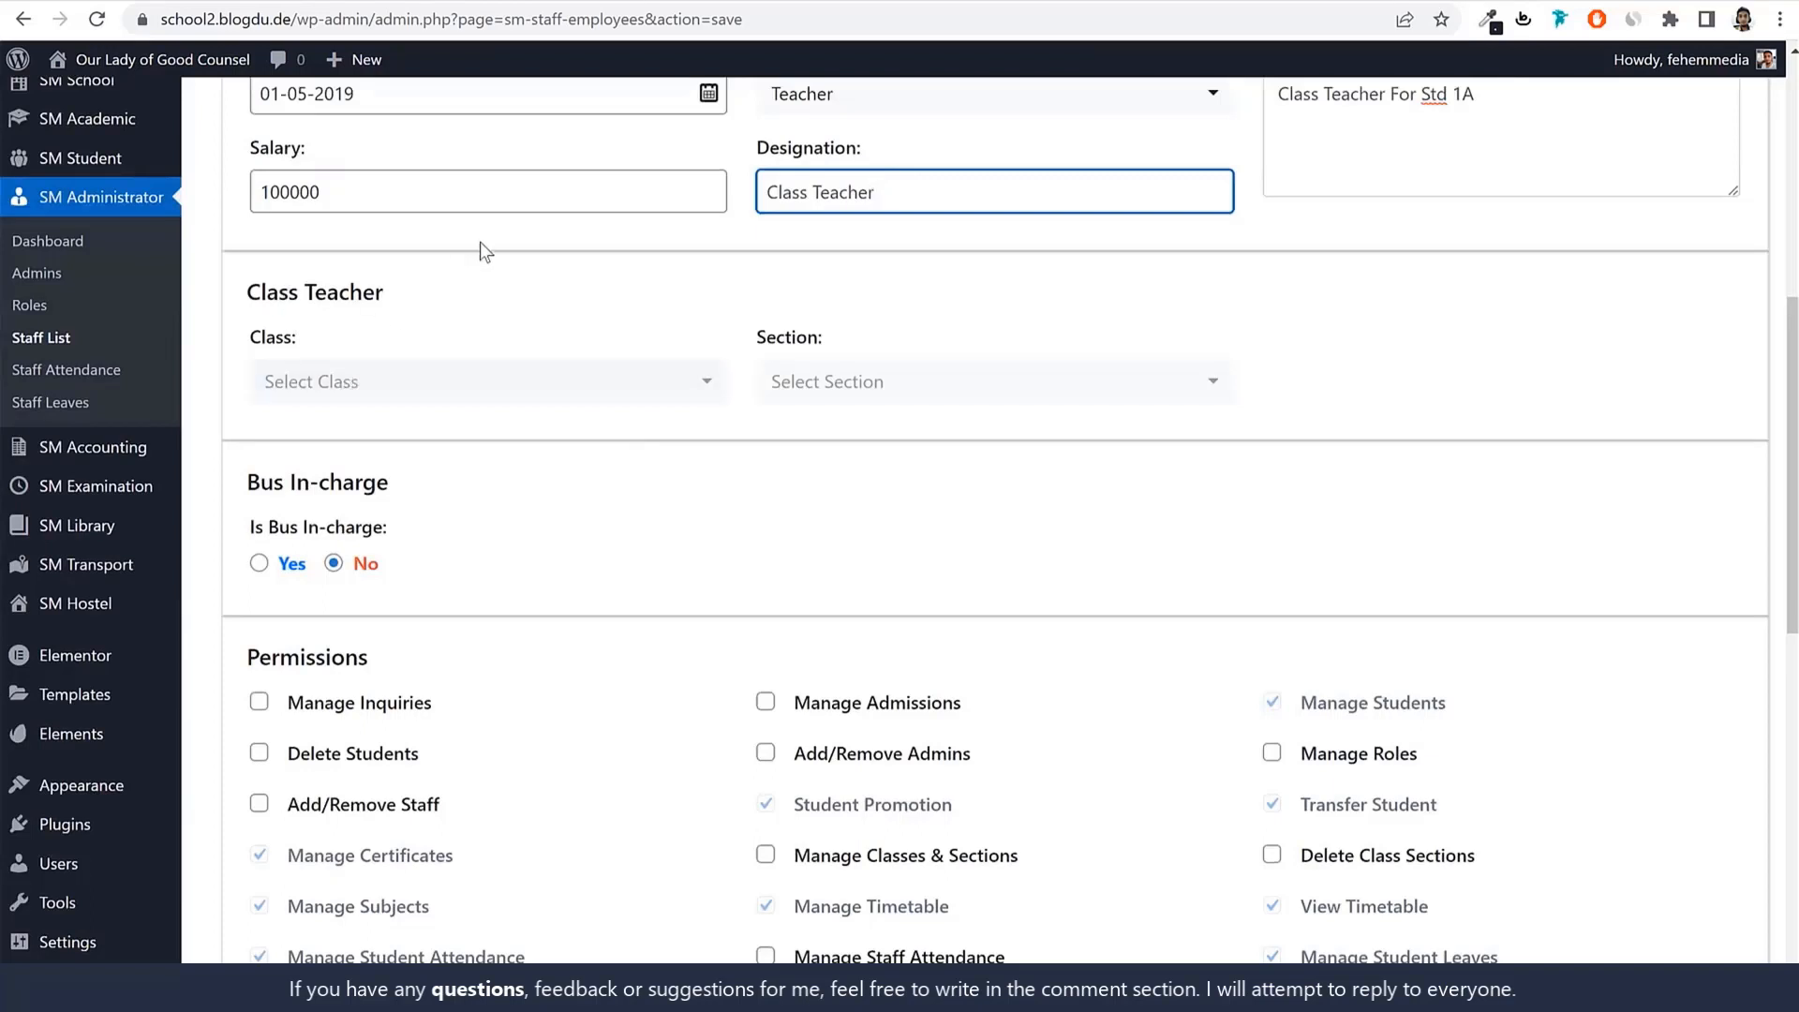
pyautogui.scroll(1, 478, 281)
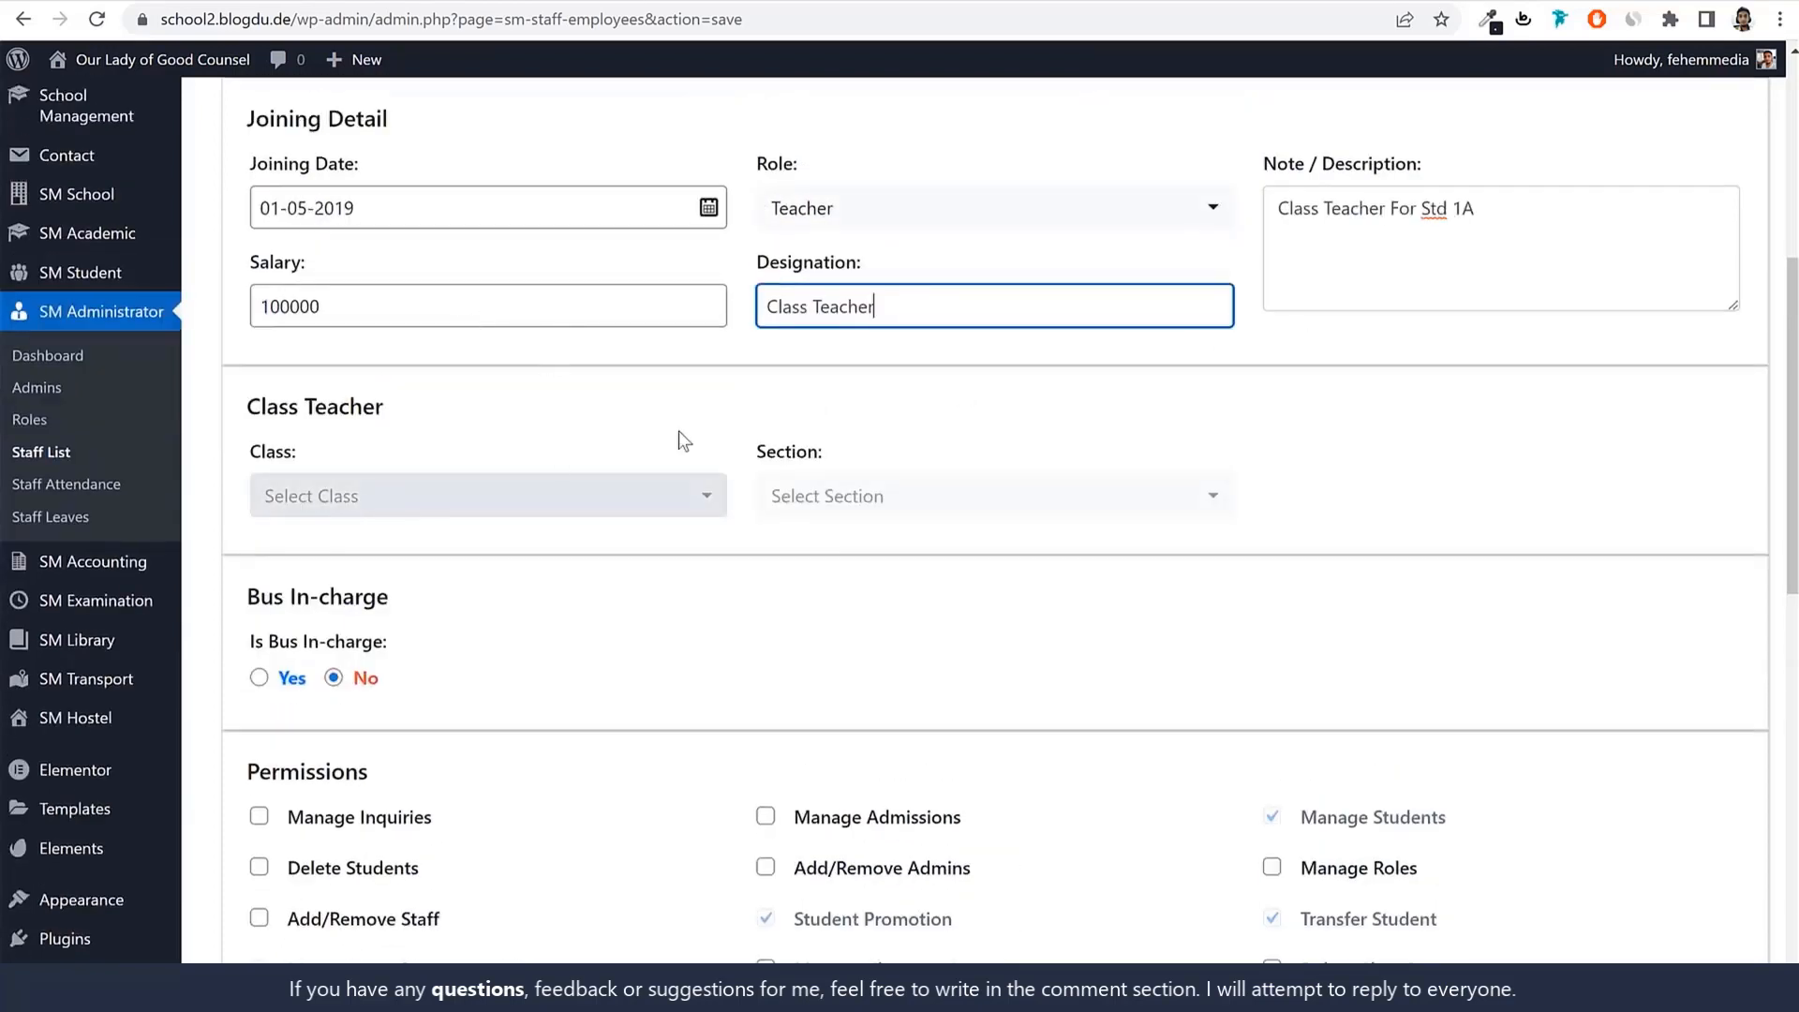
# Make the staff member class teacher of class 1st, section A.
pyautogui.click(446, 510)
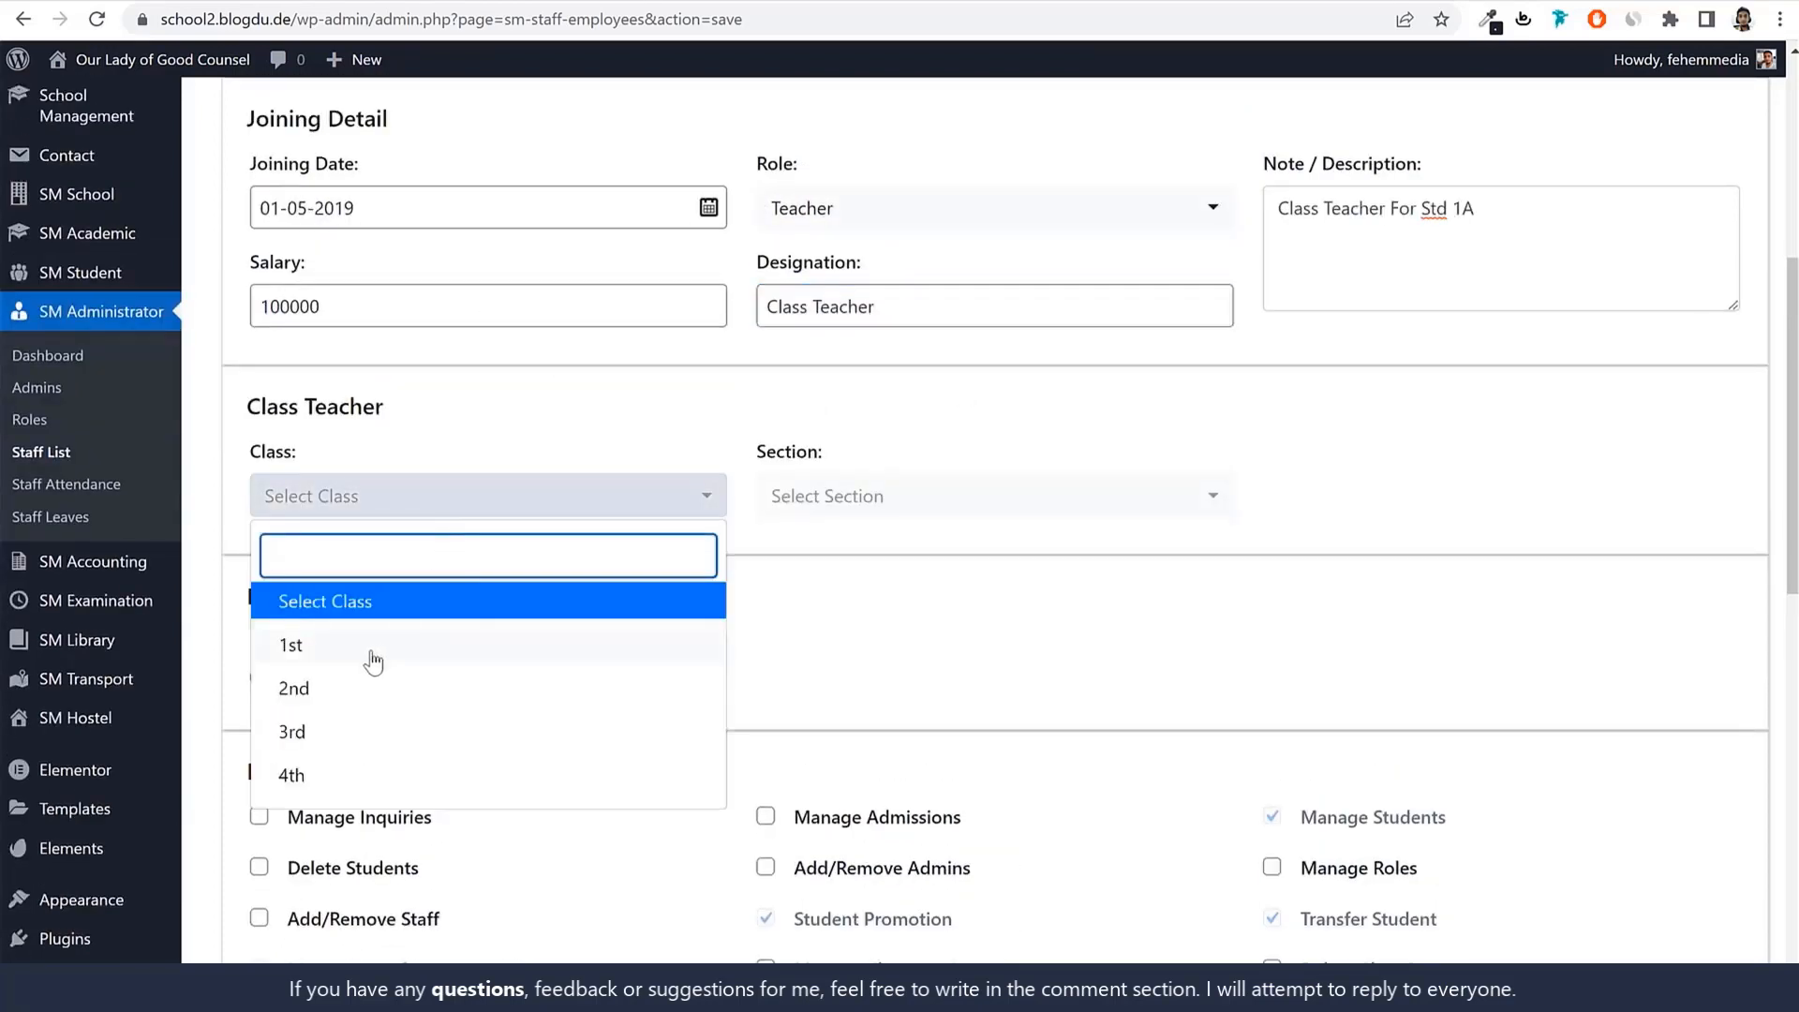
pyautogui.click(370, 651)
pyautogui.click(912, 506)
pyautogui.click(830, 620)
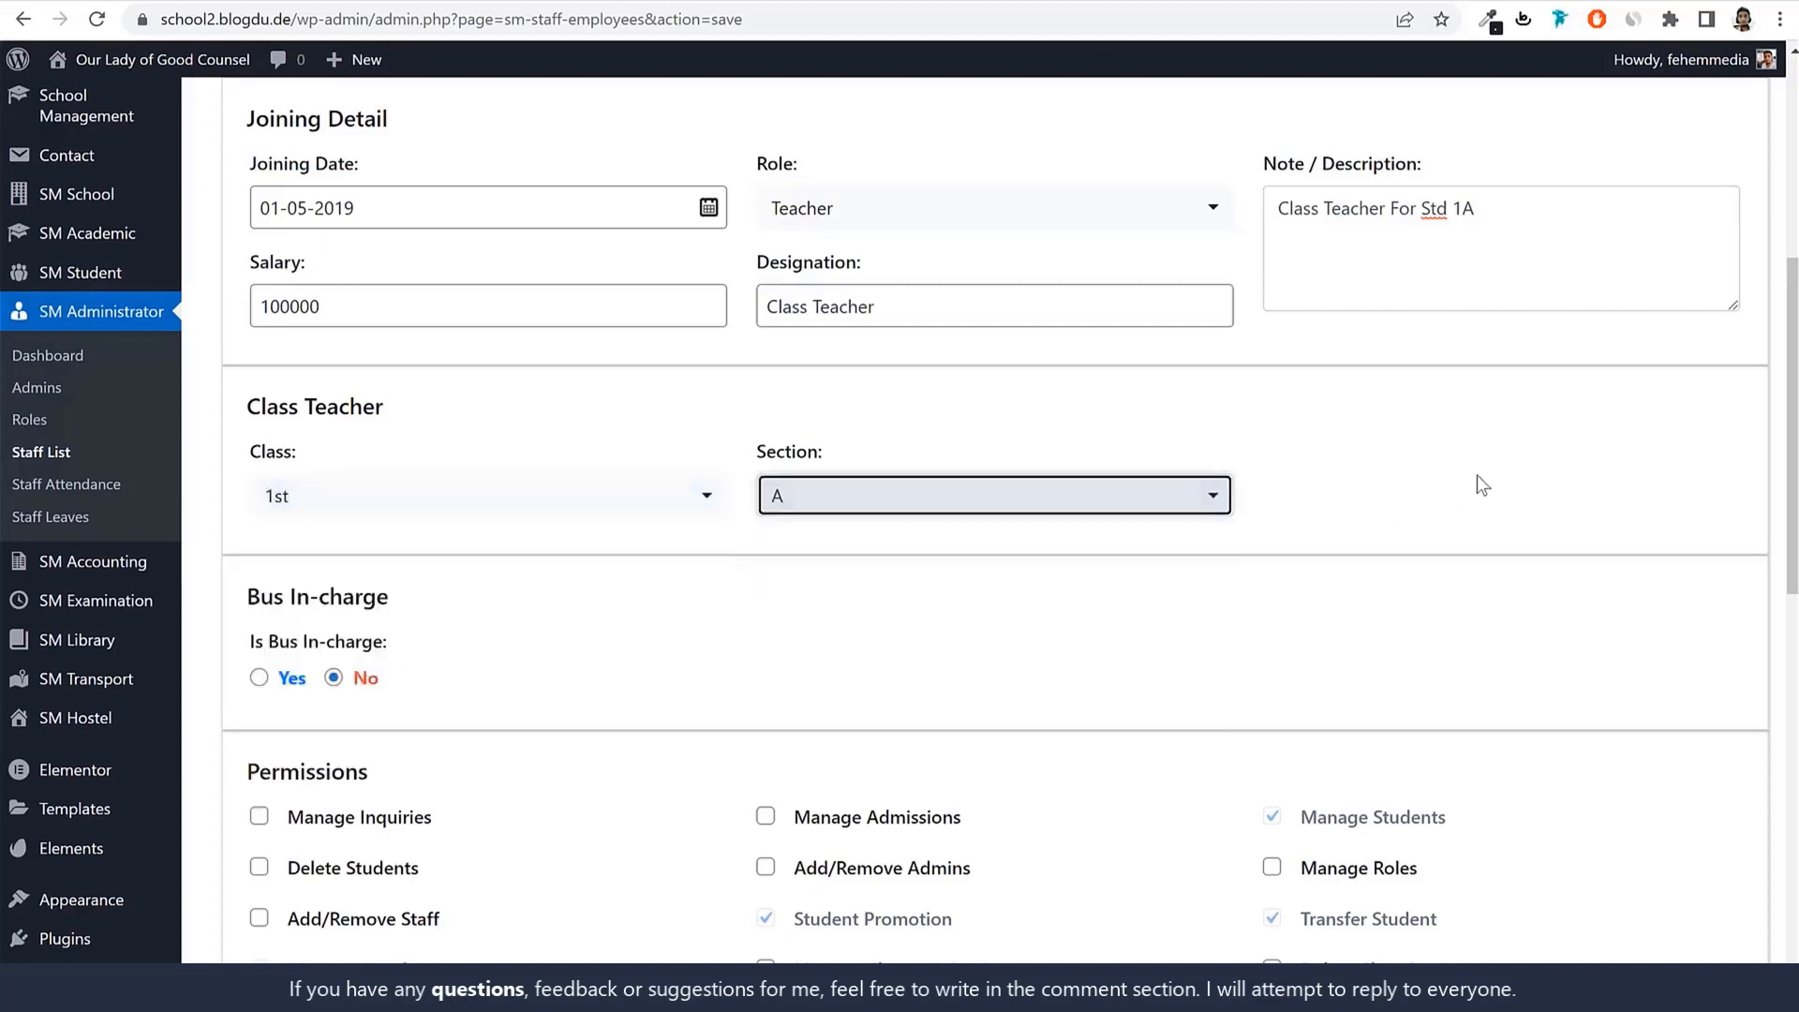
# Try Bus In-charge Yes with the empty vehicle list, then set it back to No.
pyautogui.scroll(-3, 1475, 478)
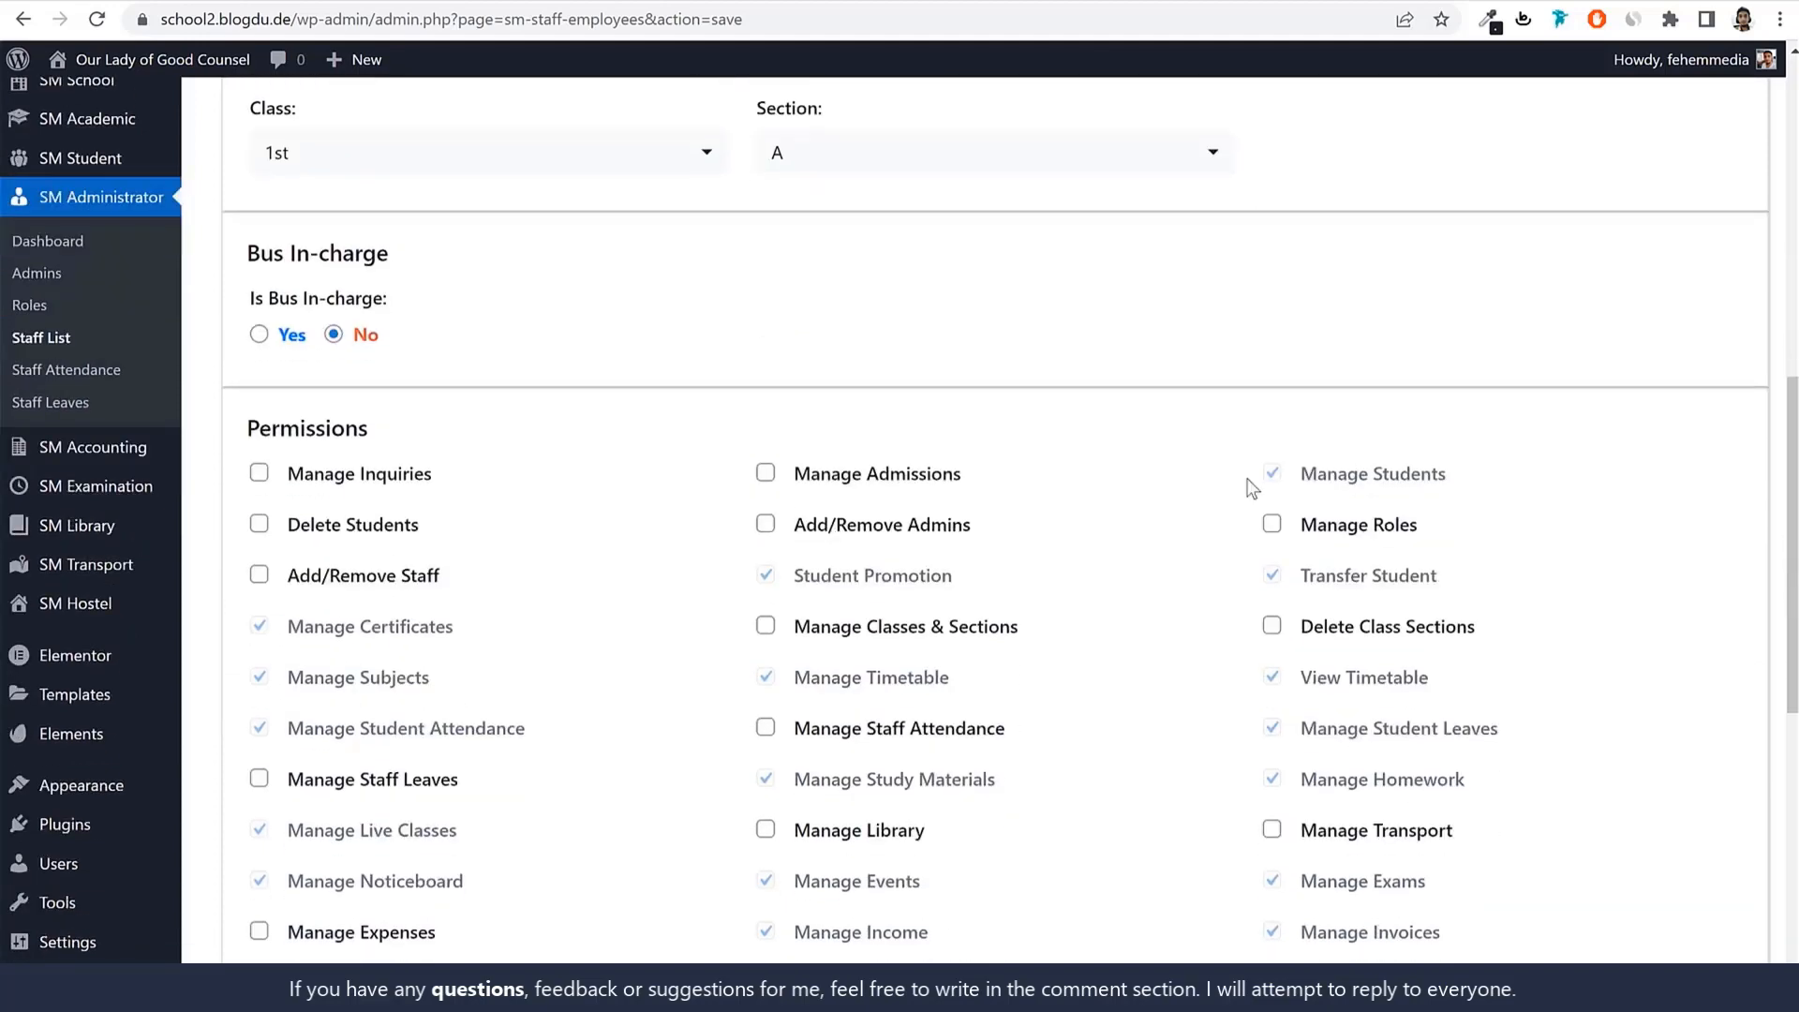
pyautogui.click(260, 335)
pyautogui.click(893, 355)
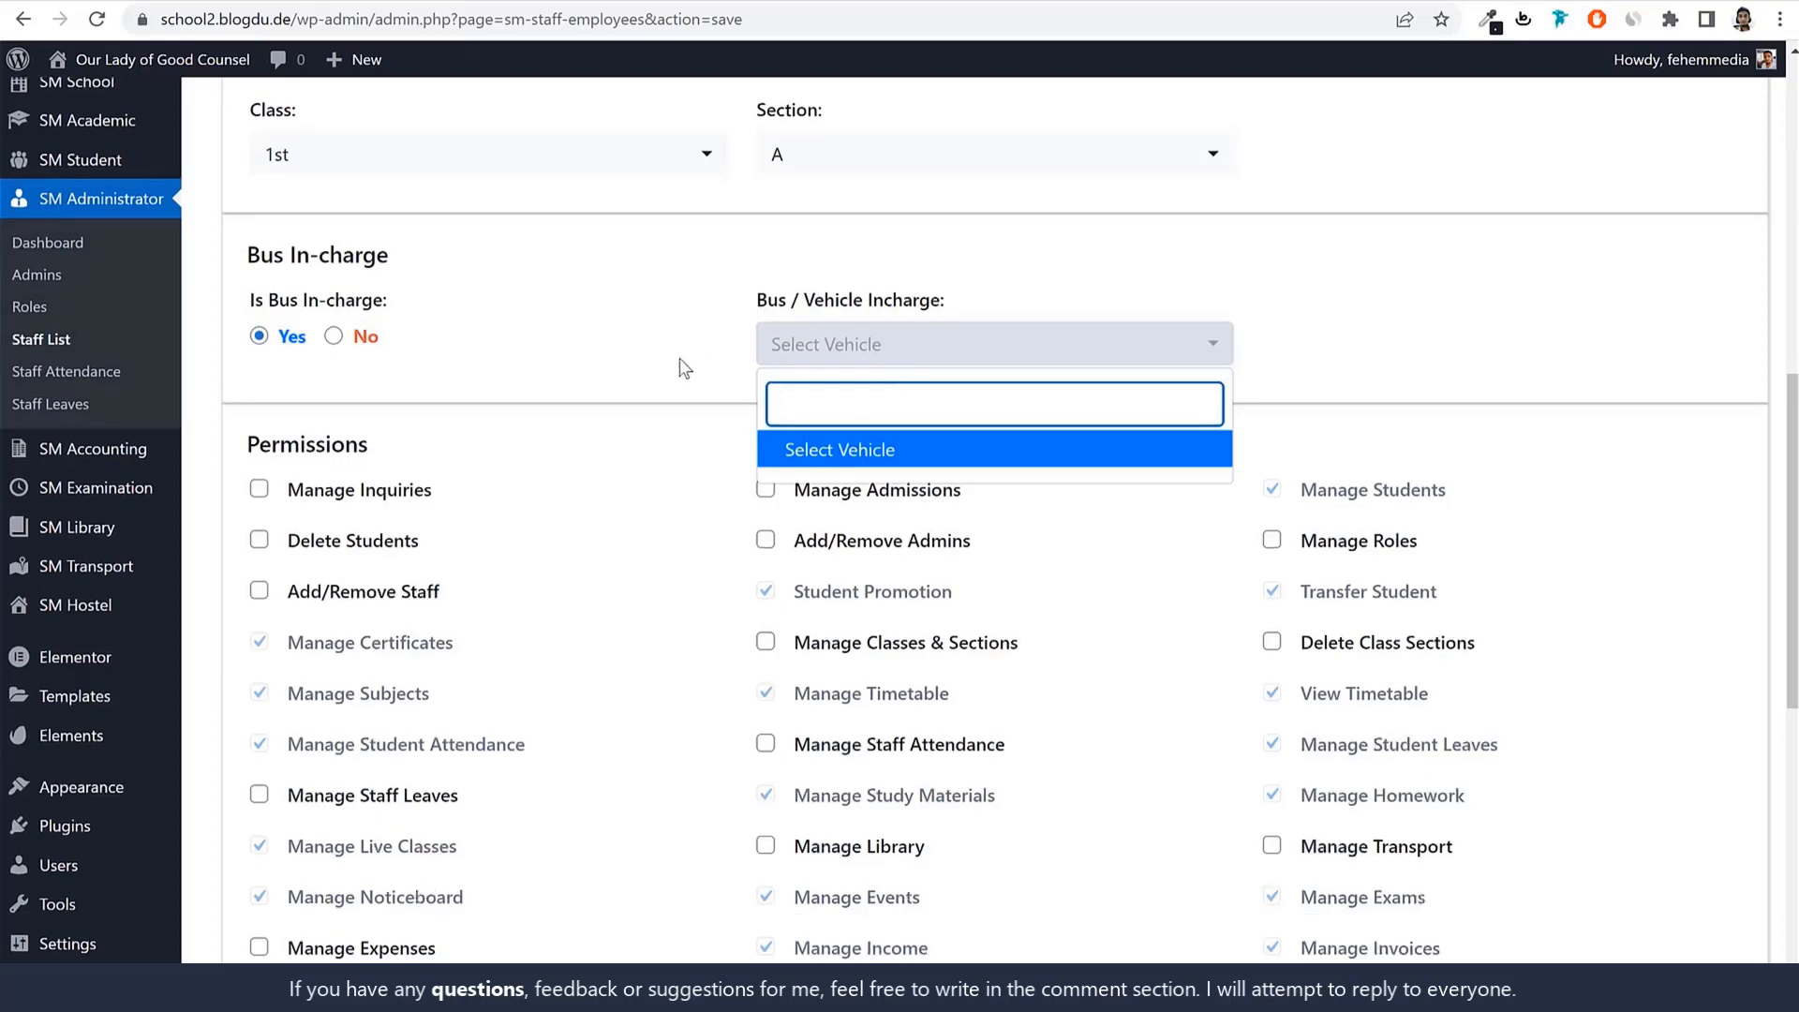
pyautogui.scroll(2, 643, 461)
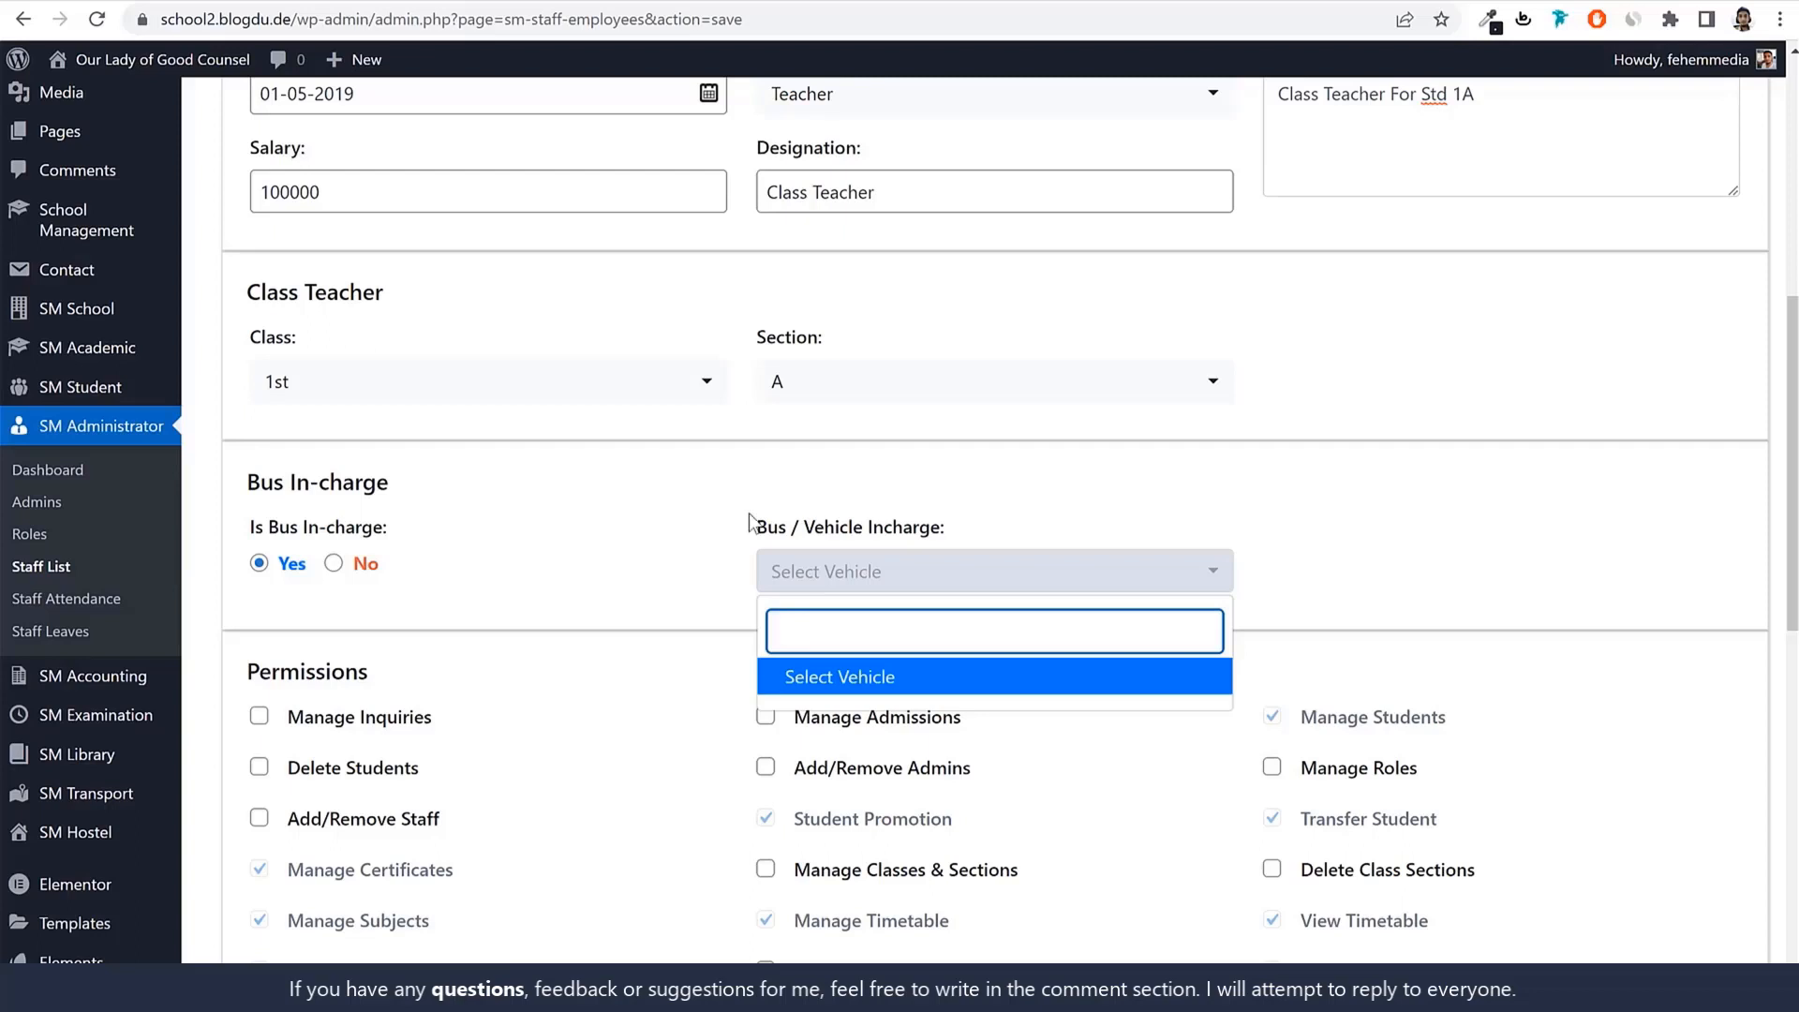
pyautogui.click(352, 608)
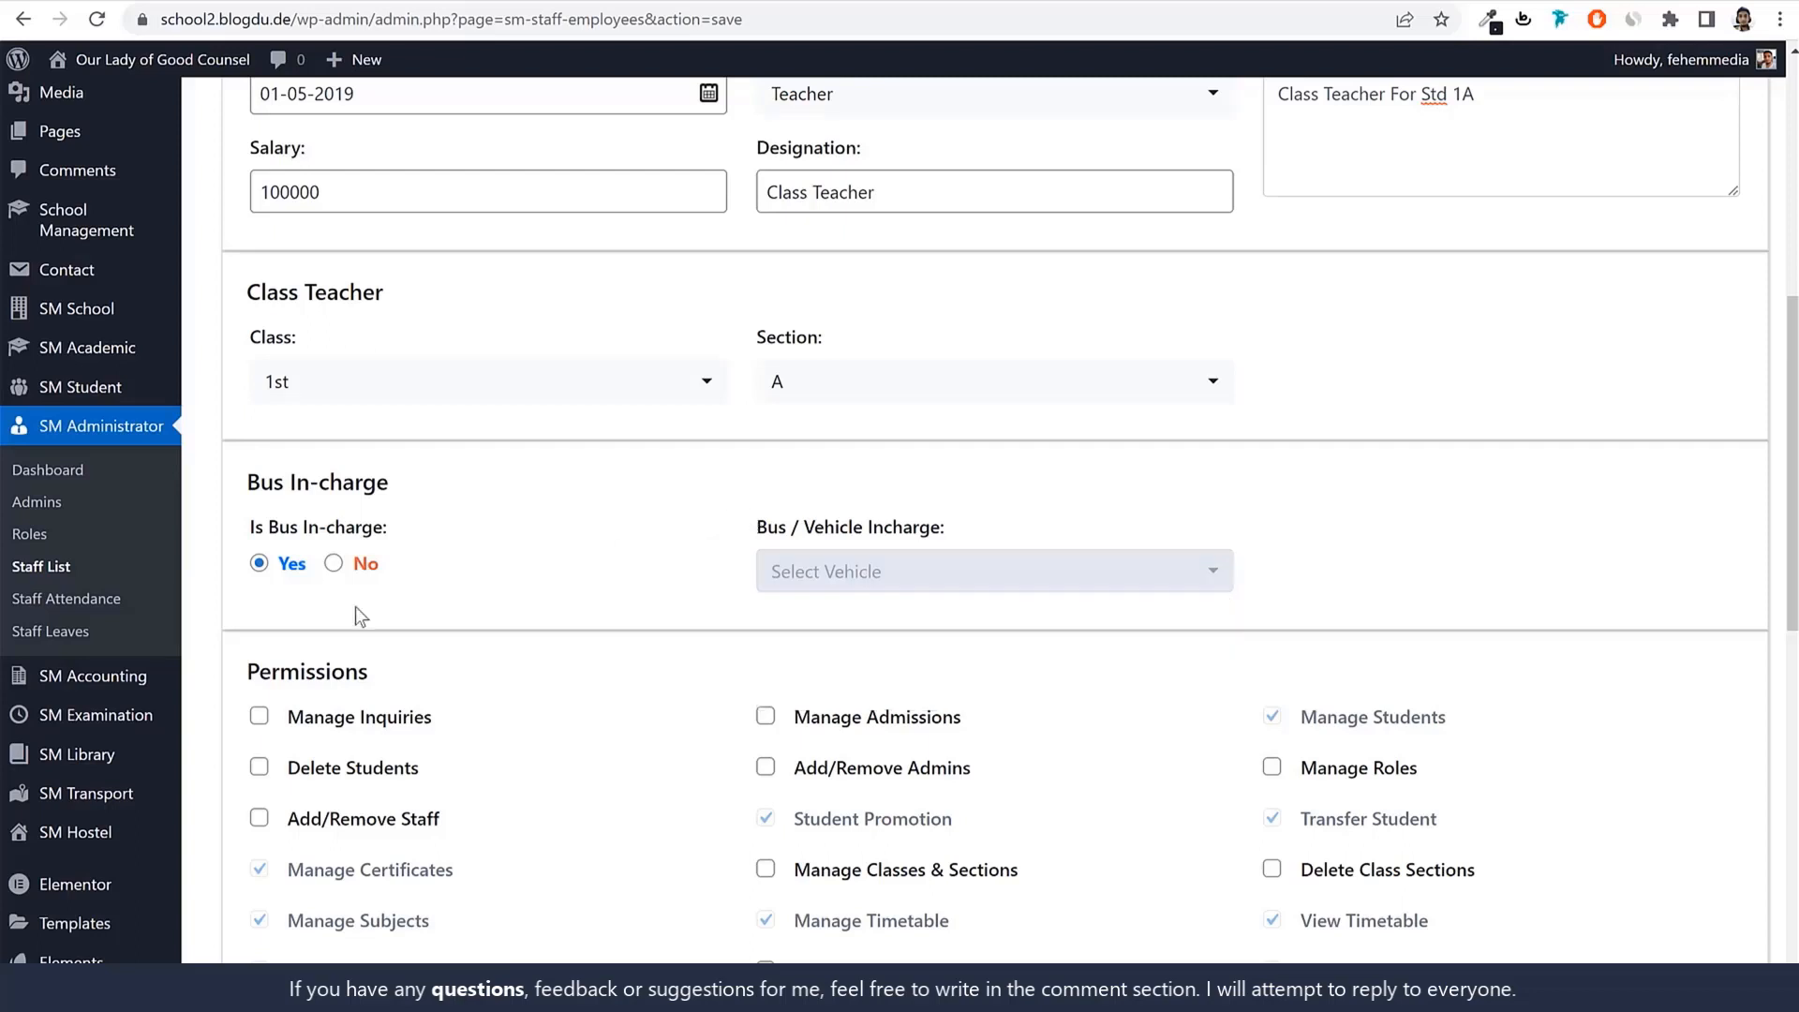
pyautogui.click(860, 589)
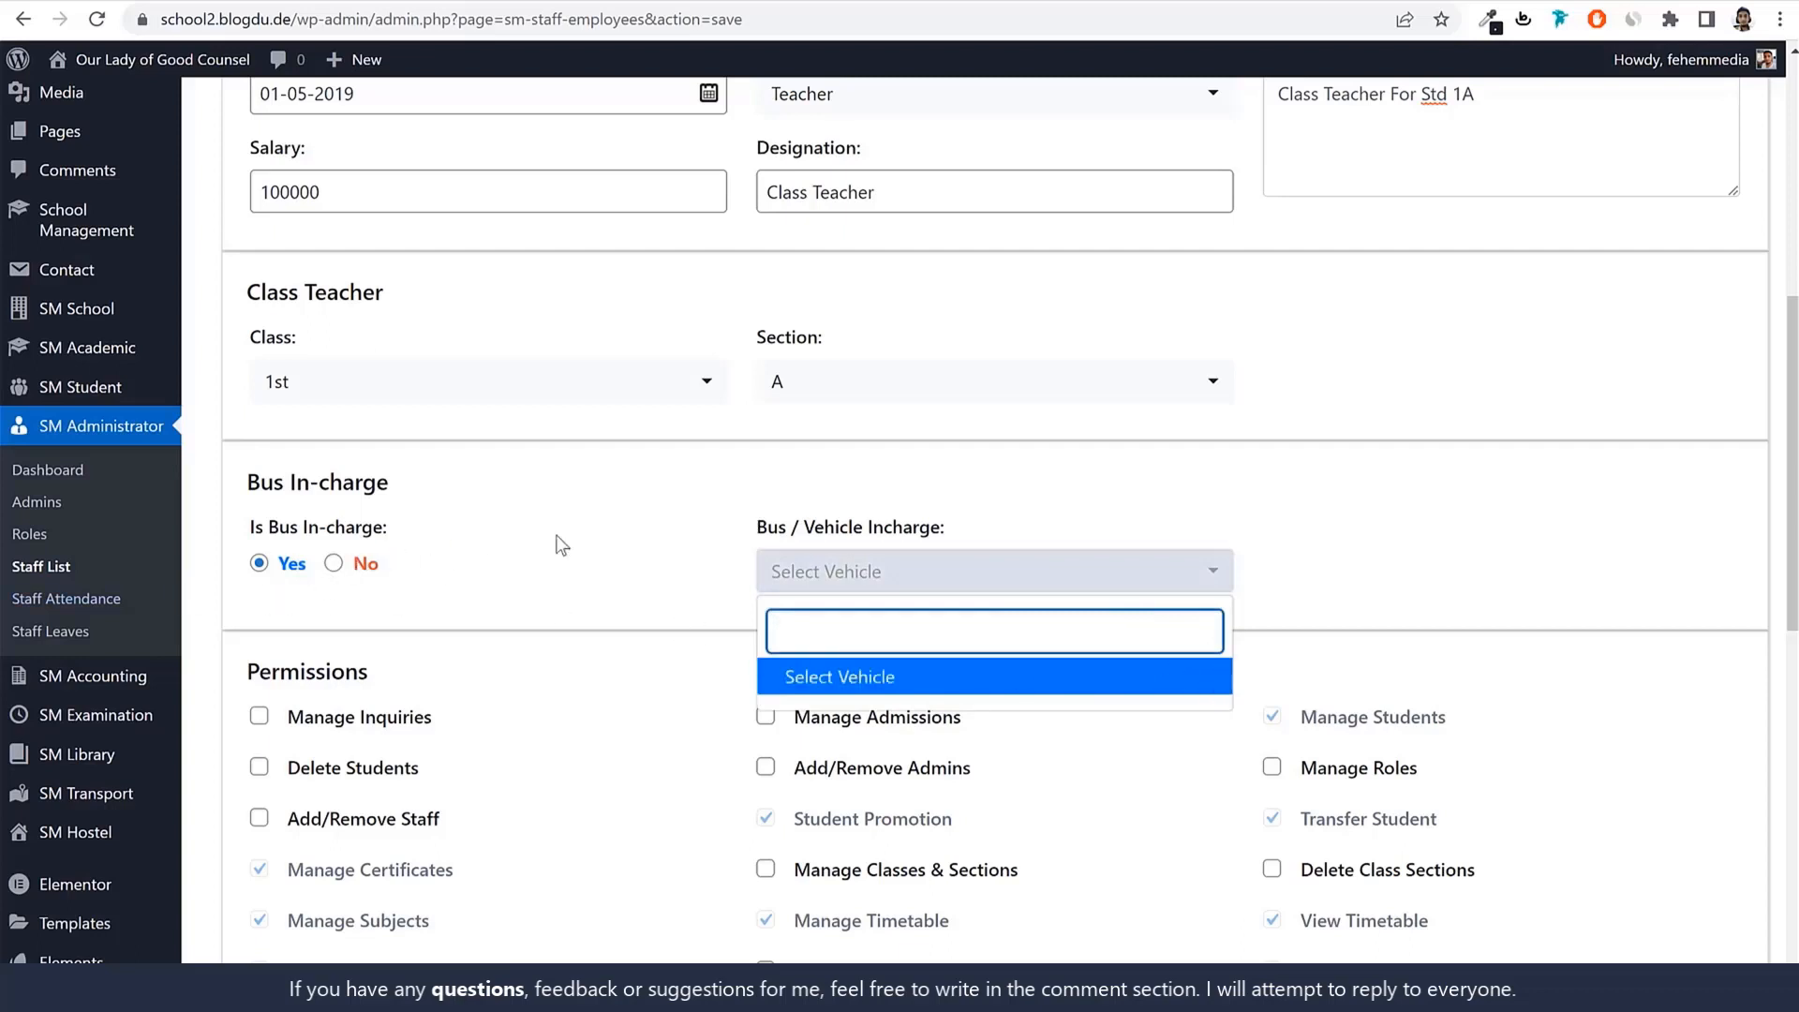
pyautogui.click(336, 565)
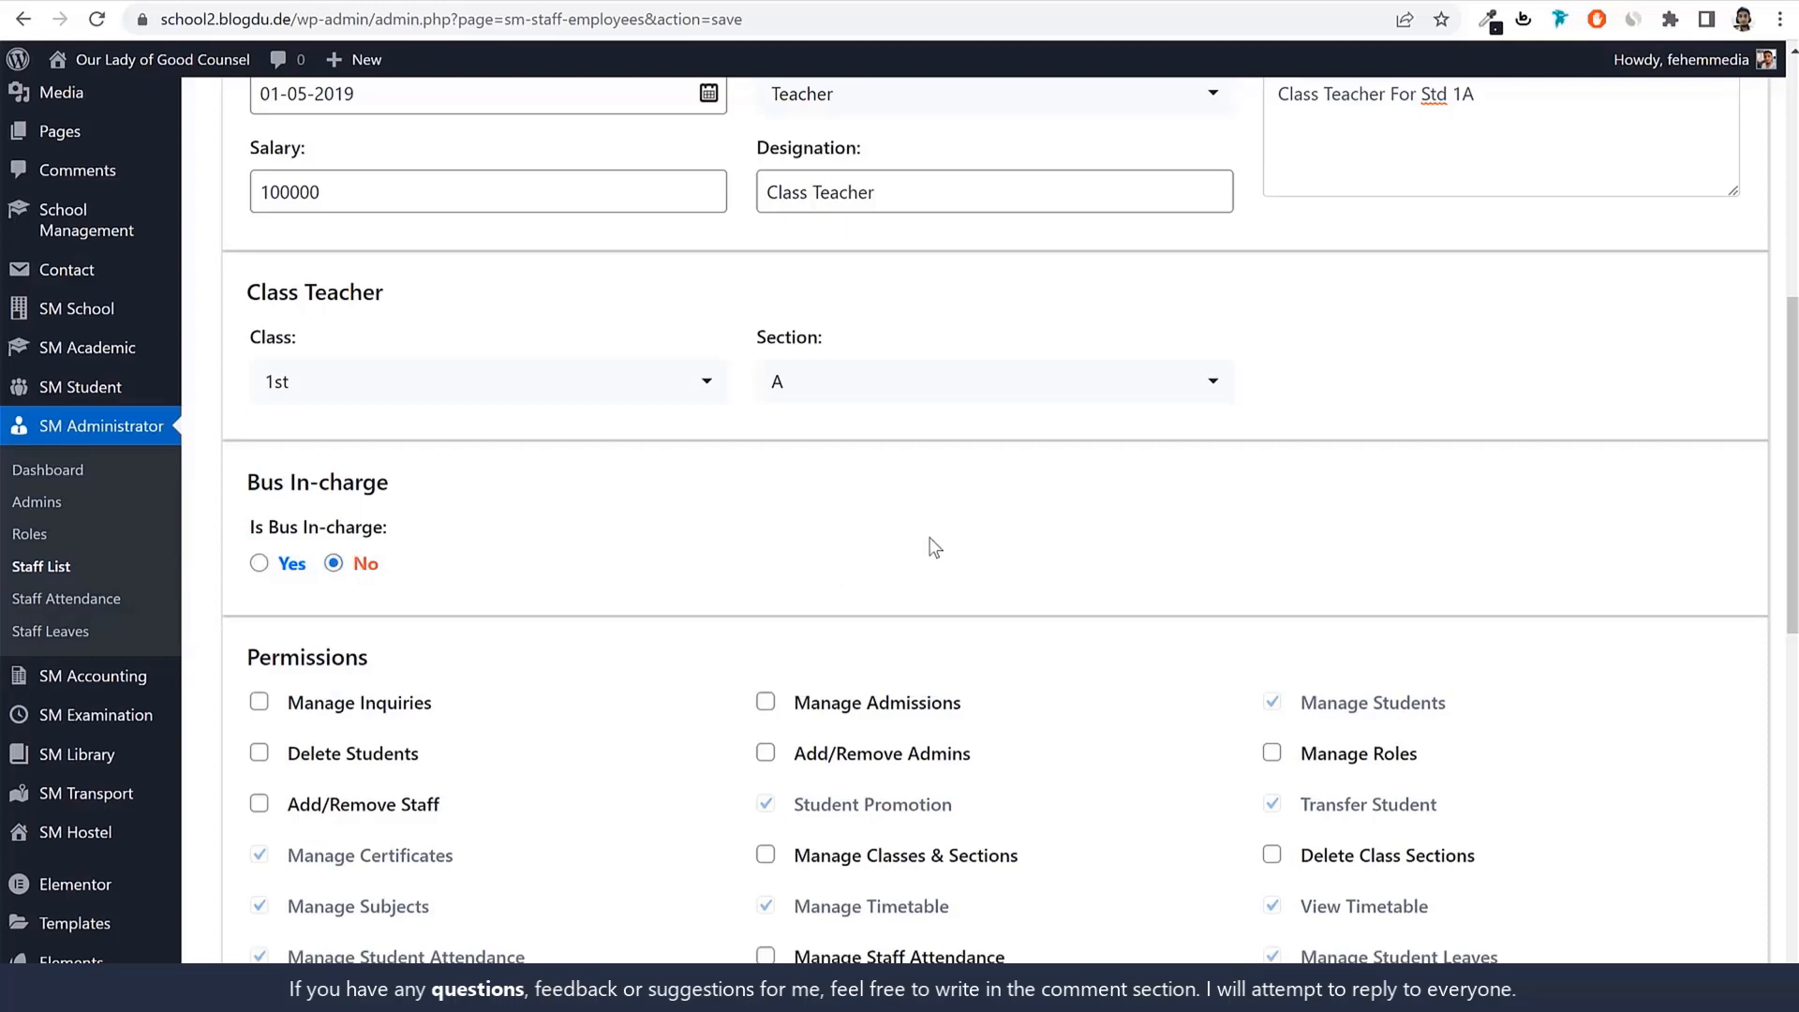
# Find the staff Permissions section and toggle Manage Admissions and Manage Inquiries.
pyautogui.scroll(-5, 1625, 595)
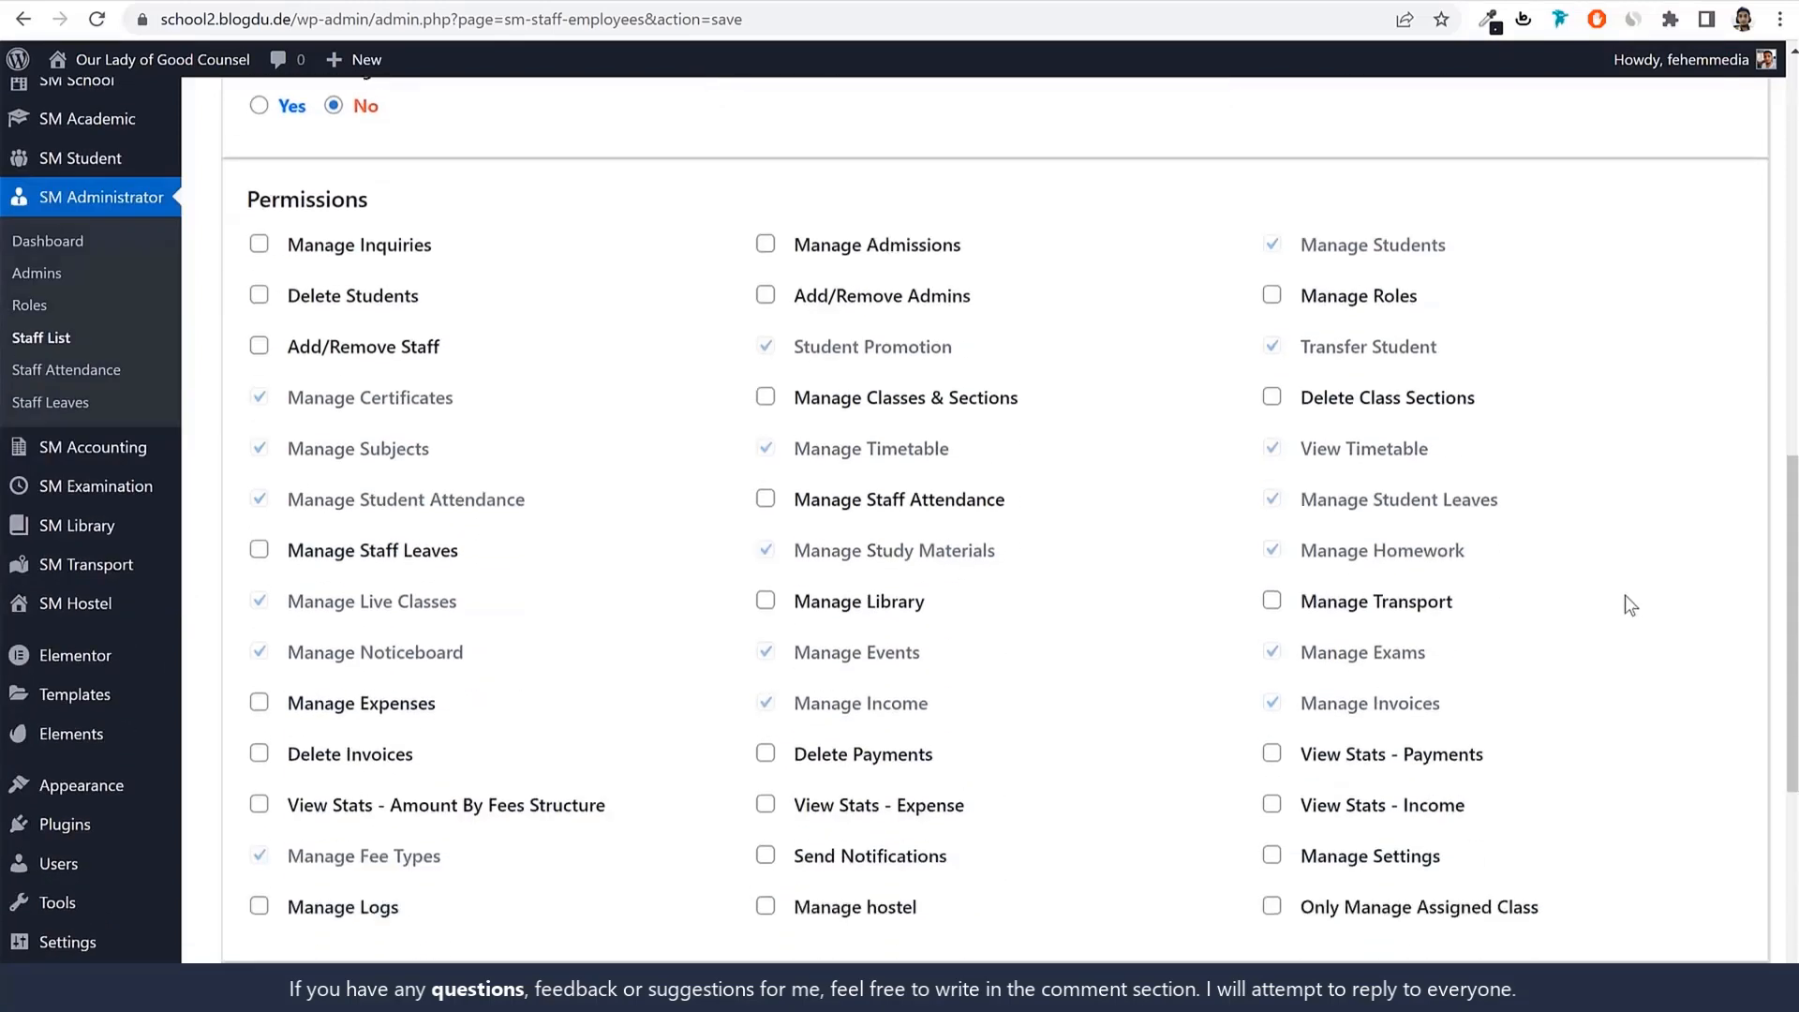
pyautogui.scroll(10, 1621, 600)
pyautogui.scroll(-10, 1111, 649)
pyautogui.scroll(3, 1155, 676)
pyautogui.scroll(5, 1152, 673)
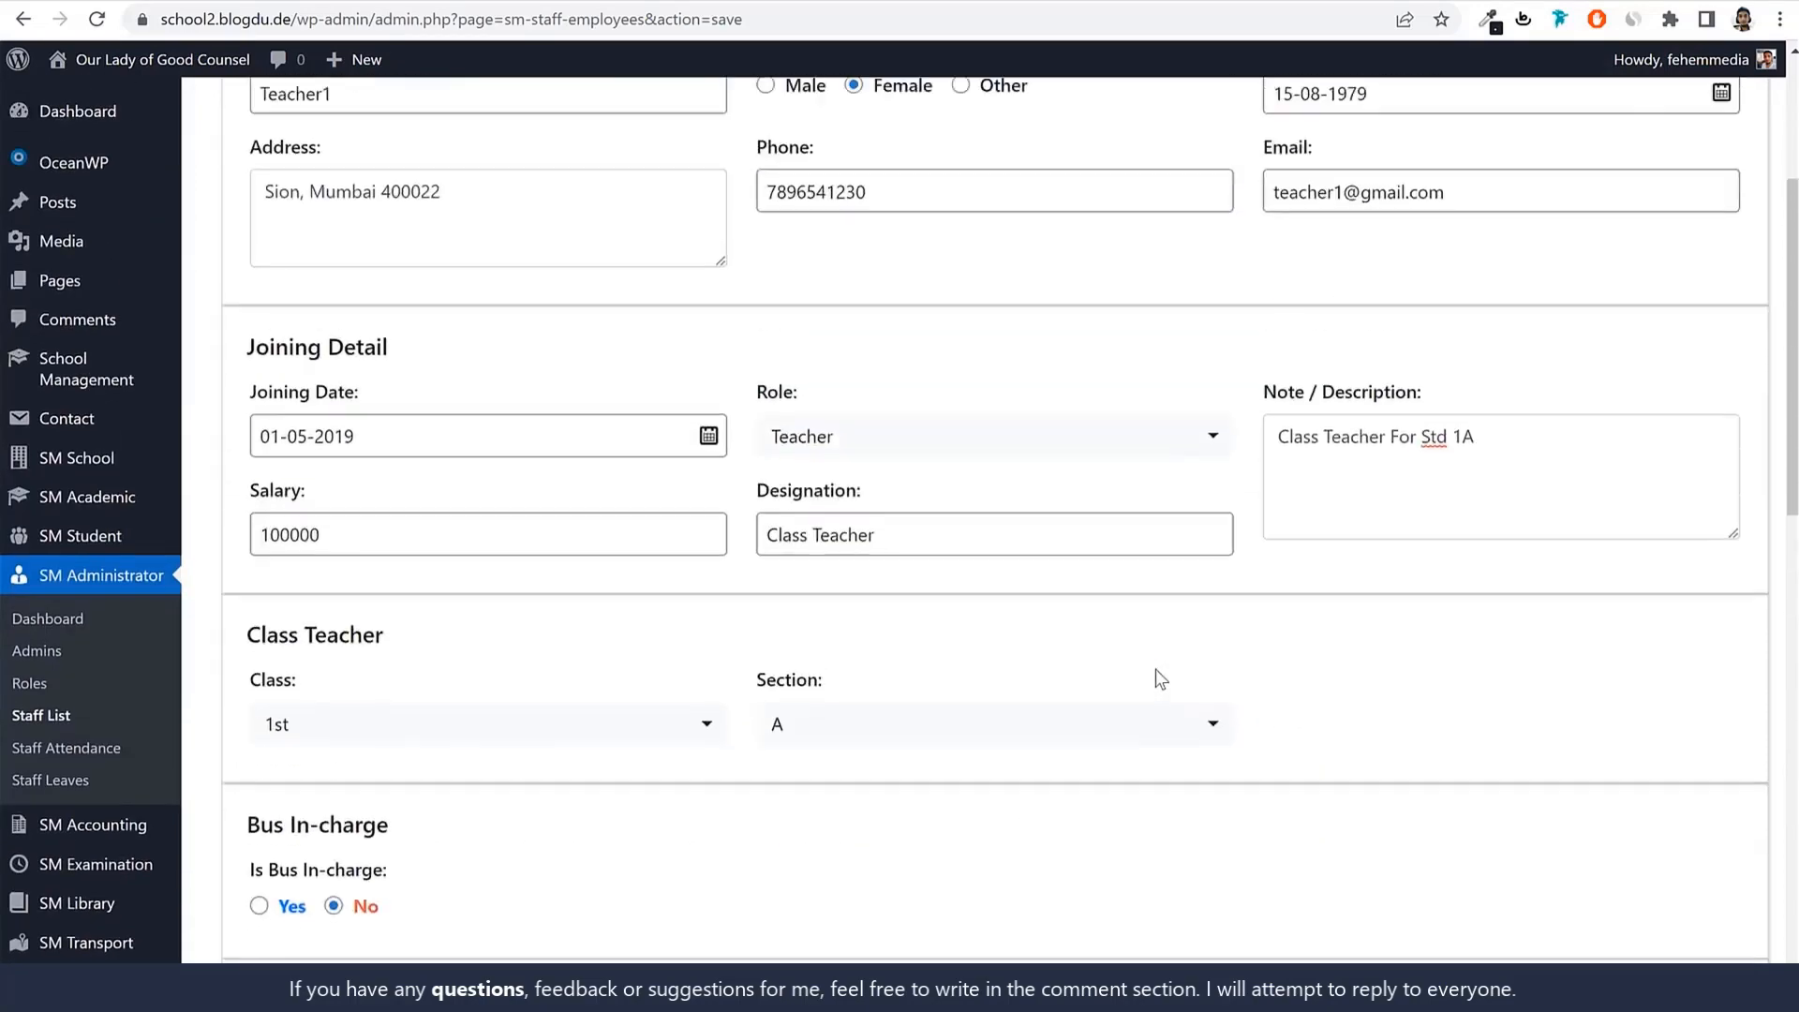
pyautogui.scroll(-1, 1130, 566)
pyautogui.scroll(-2, 1599, 651)
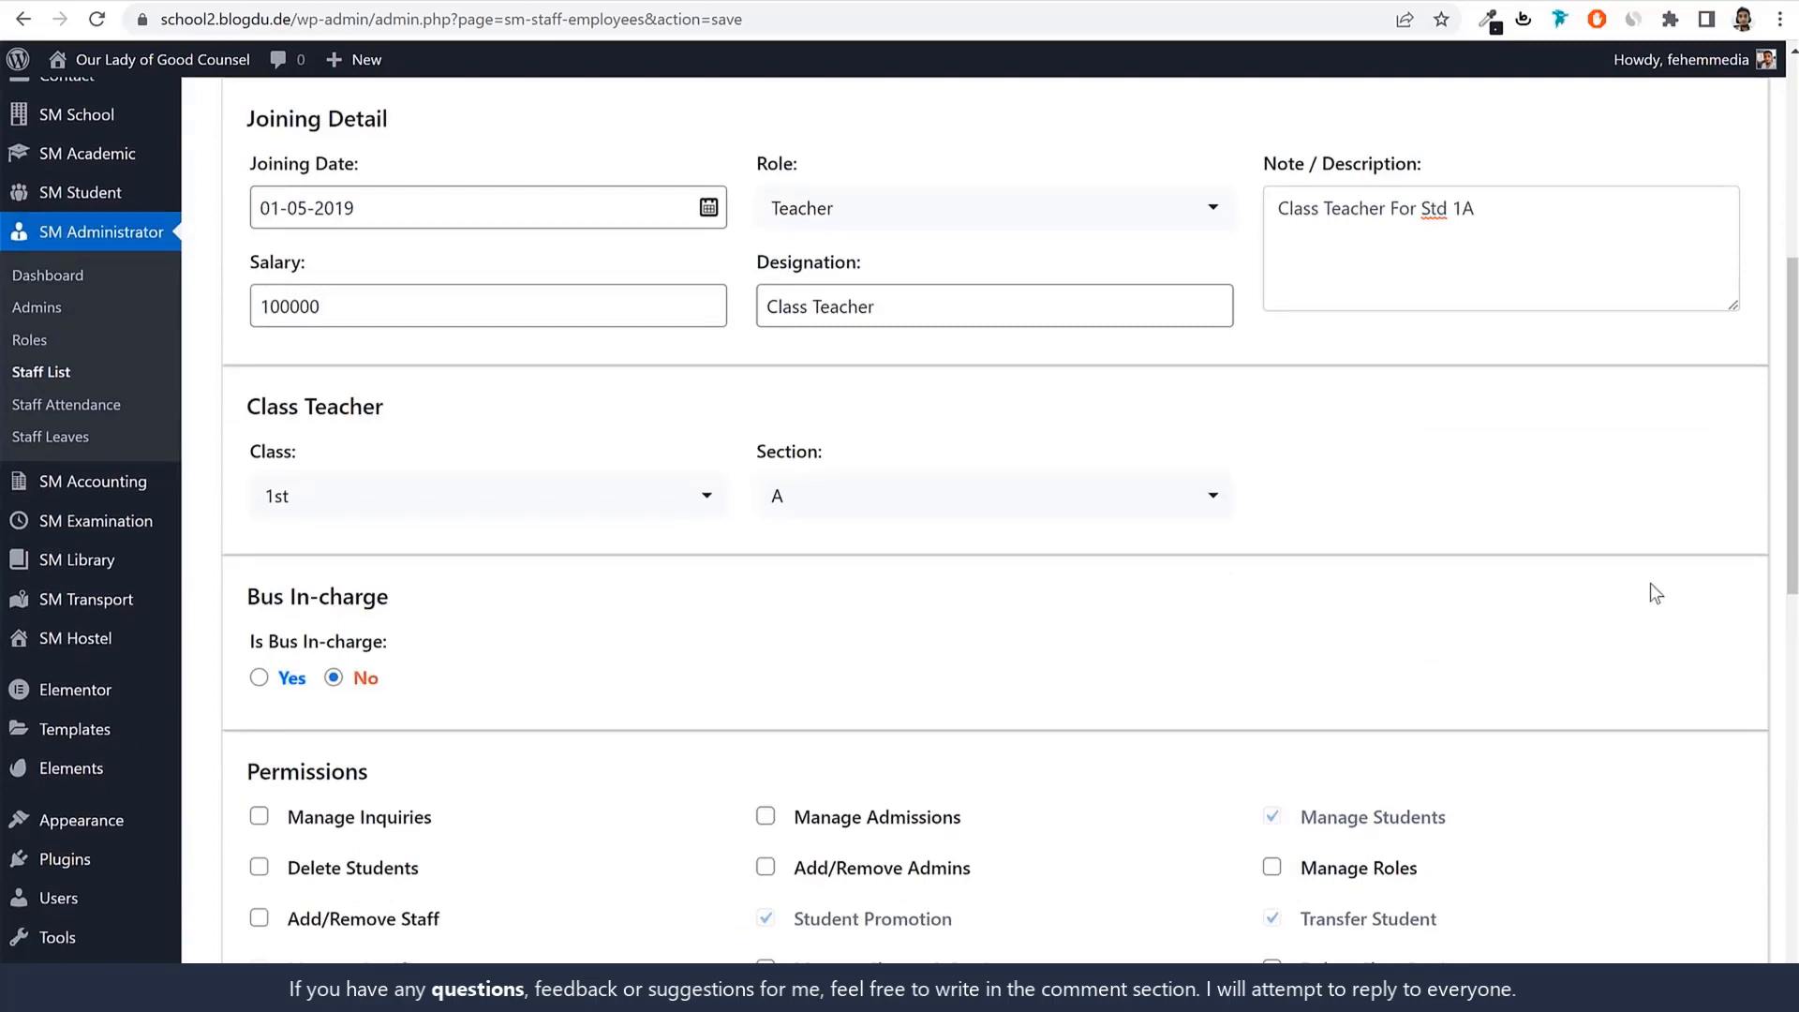
pyautogui.scroll(-6, 1650, 590)
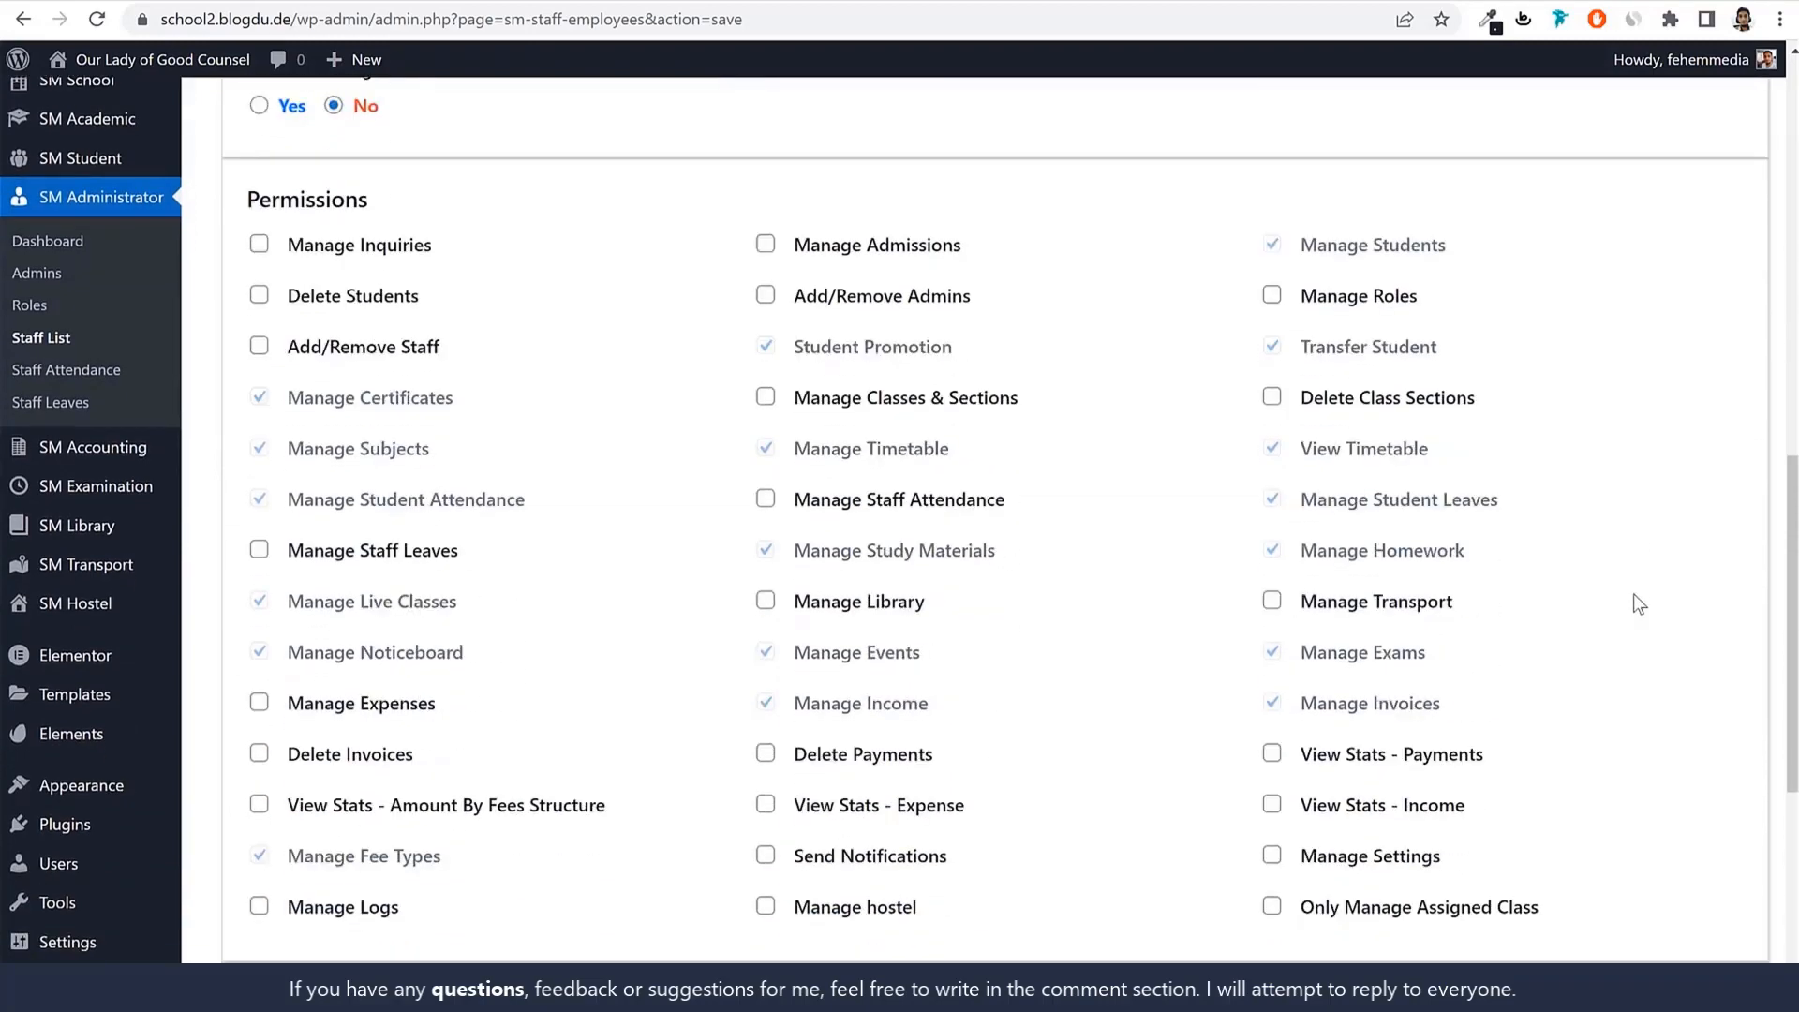
pyautogui.scroll(1, 1709, 482)
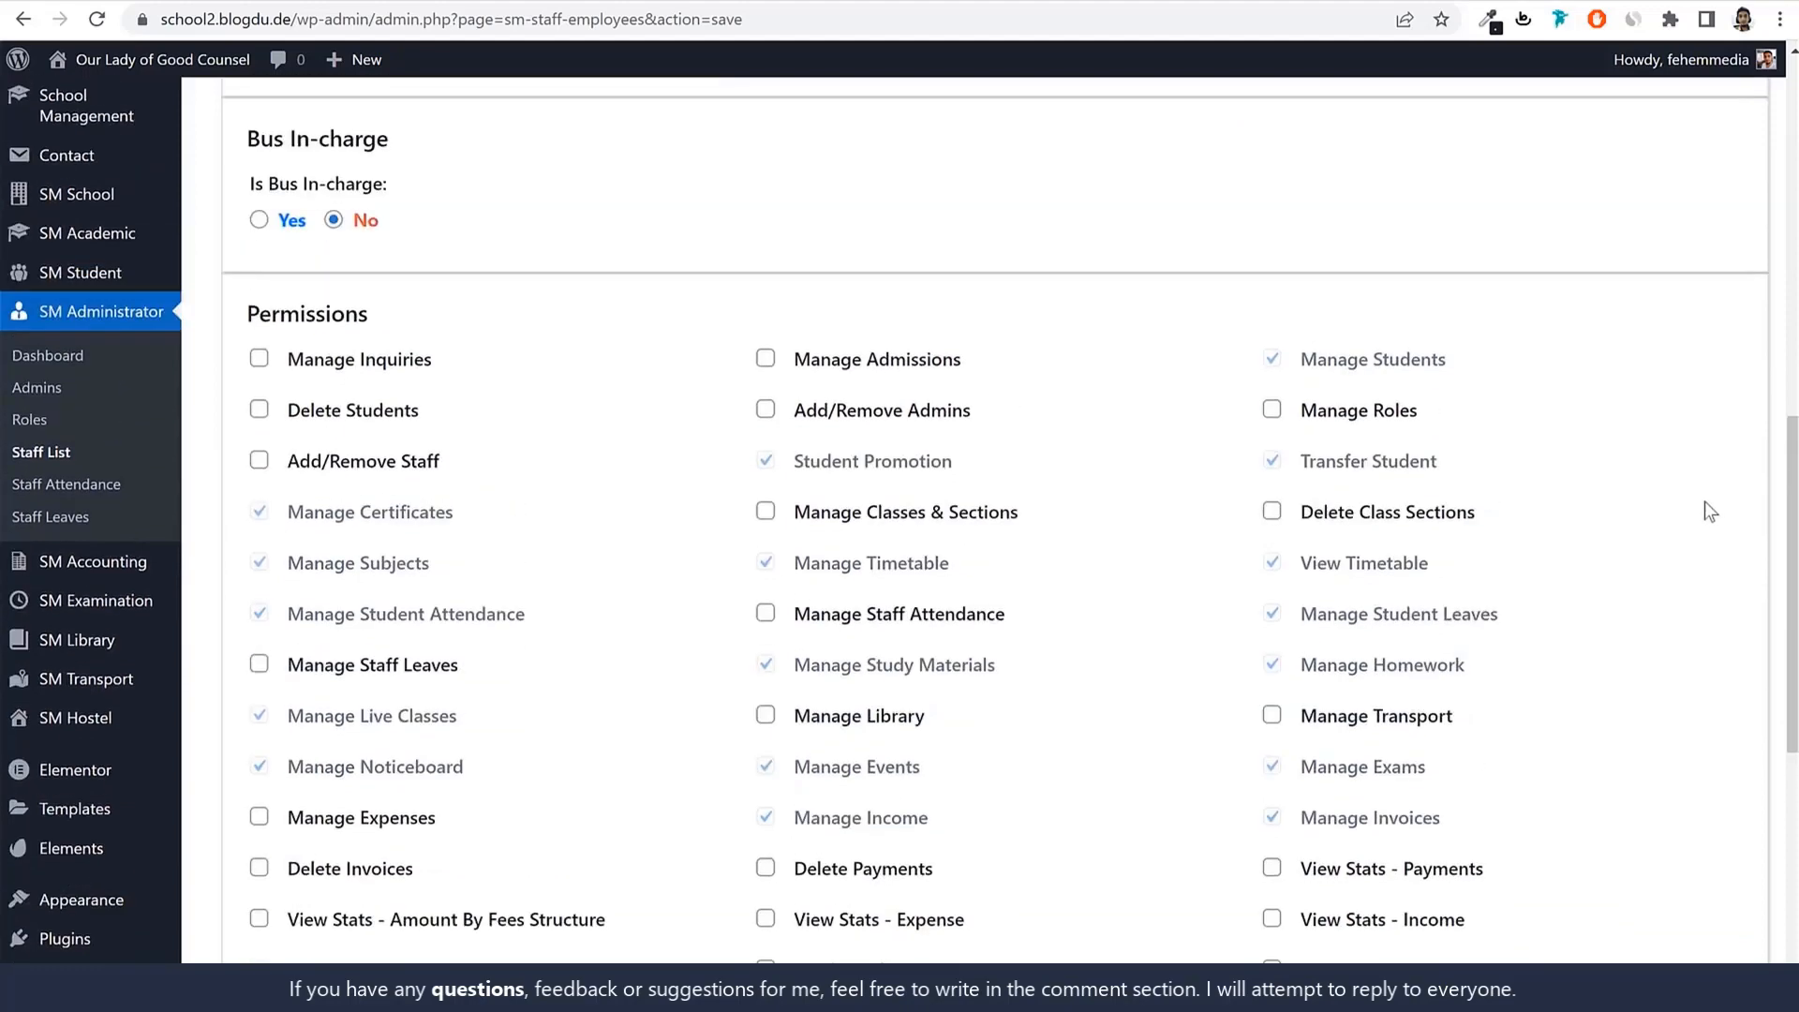
pyautogui.click(765, 359)
pyautogui.moveTo(963, 362); pyautogui.dragTo(792, 367)
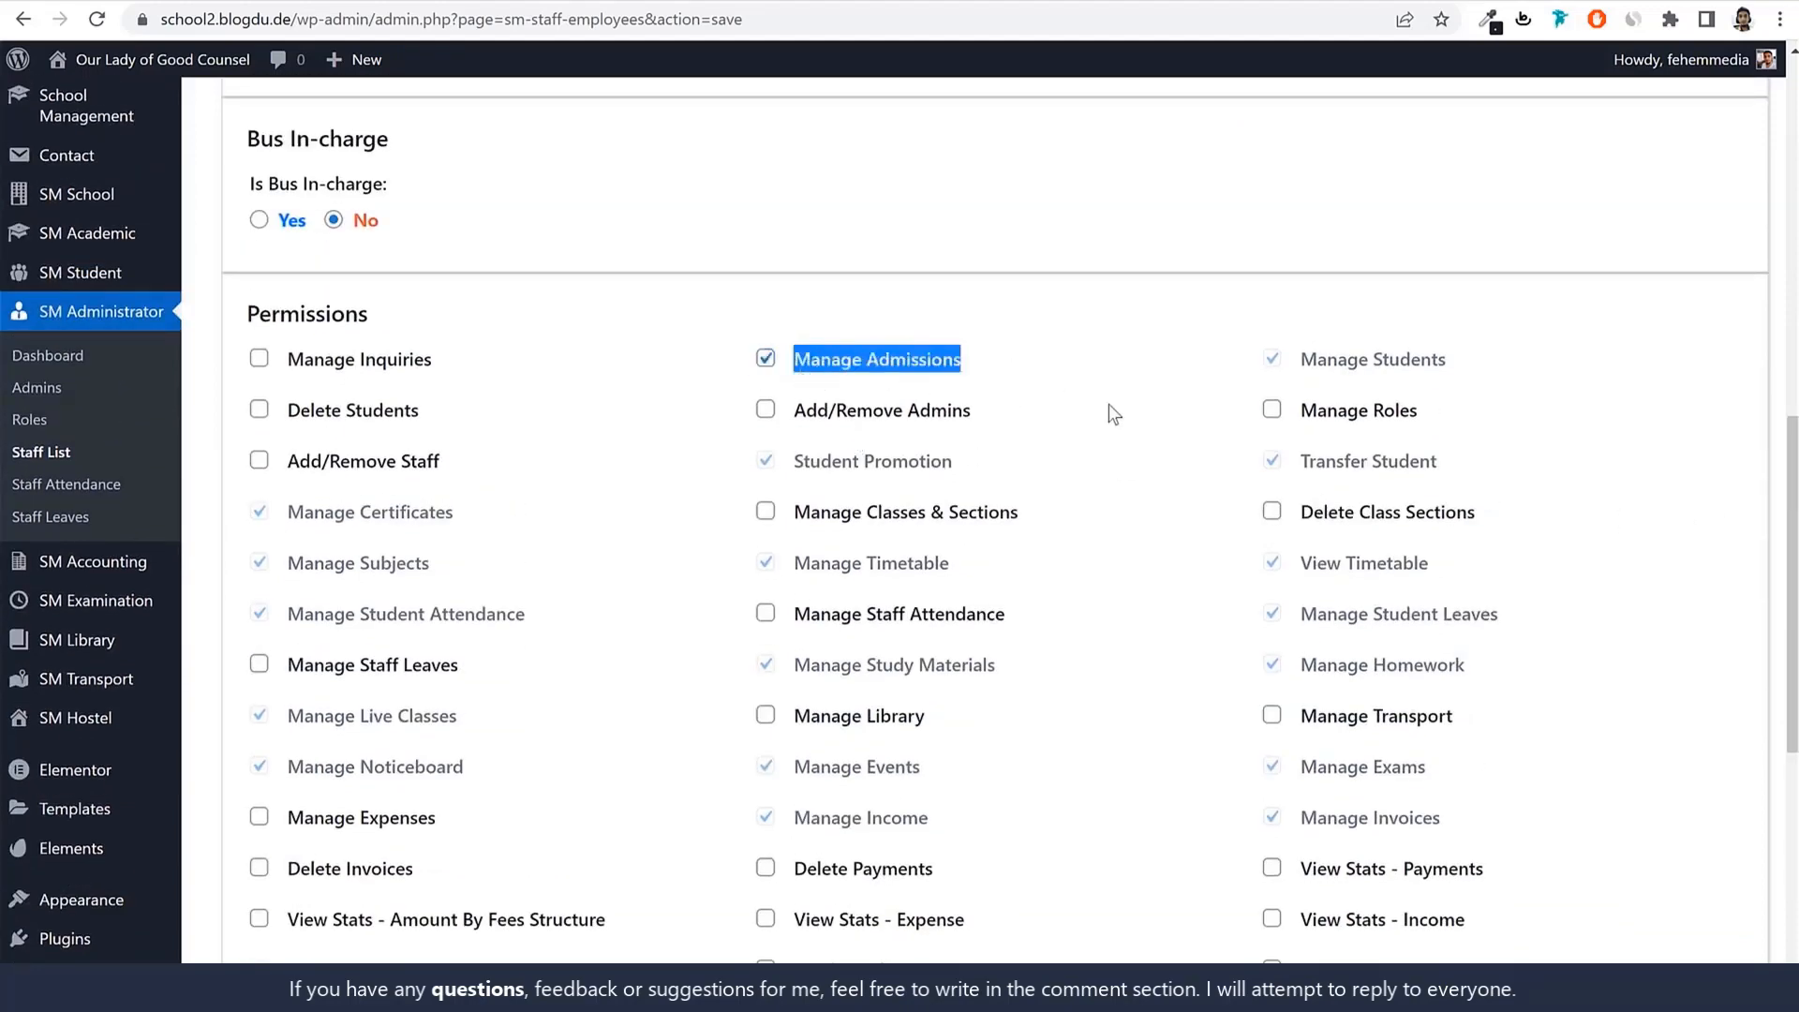
pyautogui.click(410, 365)
pyautogui.moveTo(435, 364); pyautogui.dragTo(280, 377)
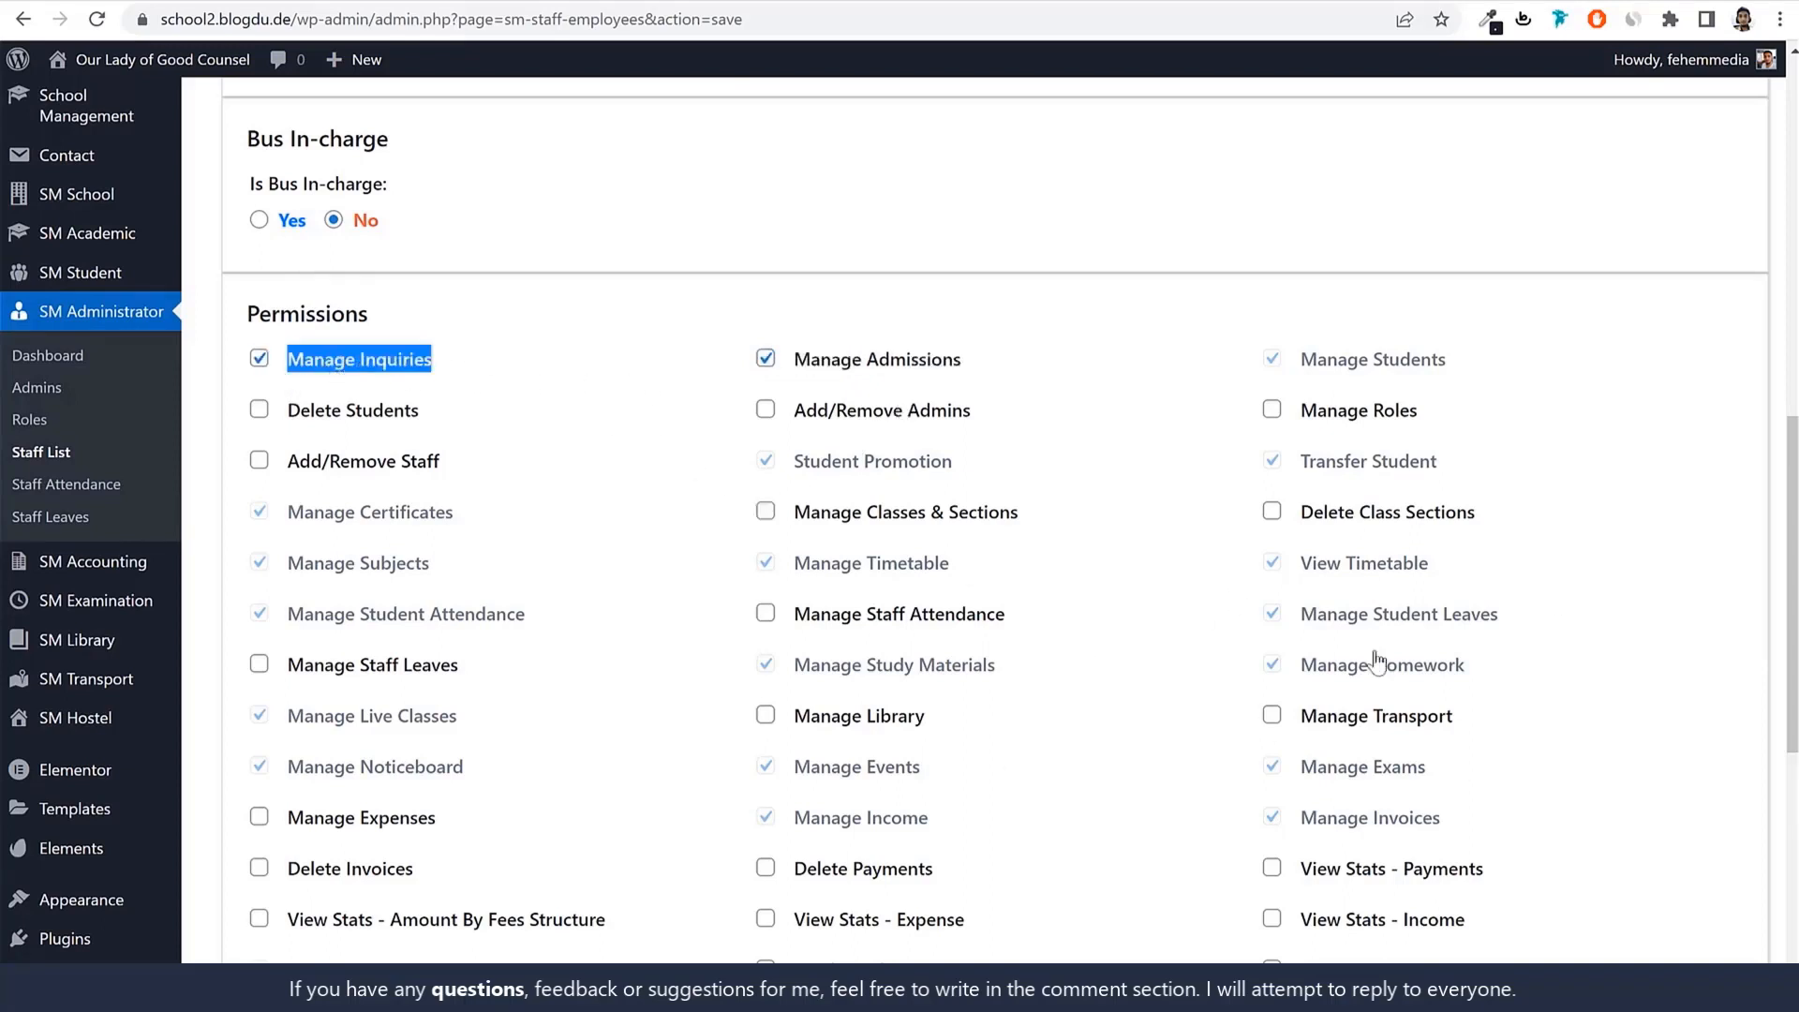
# Clear Manage Admissions and Manage Inquiries so only the Teacher role permissions remain.
pyautogui.scroll(-2, 1376, 661)
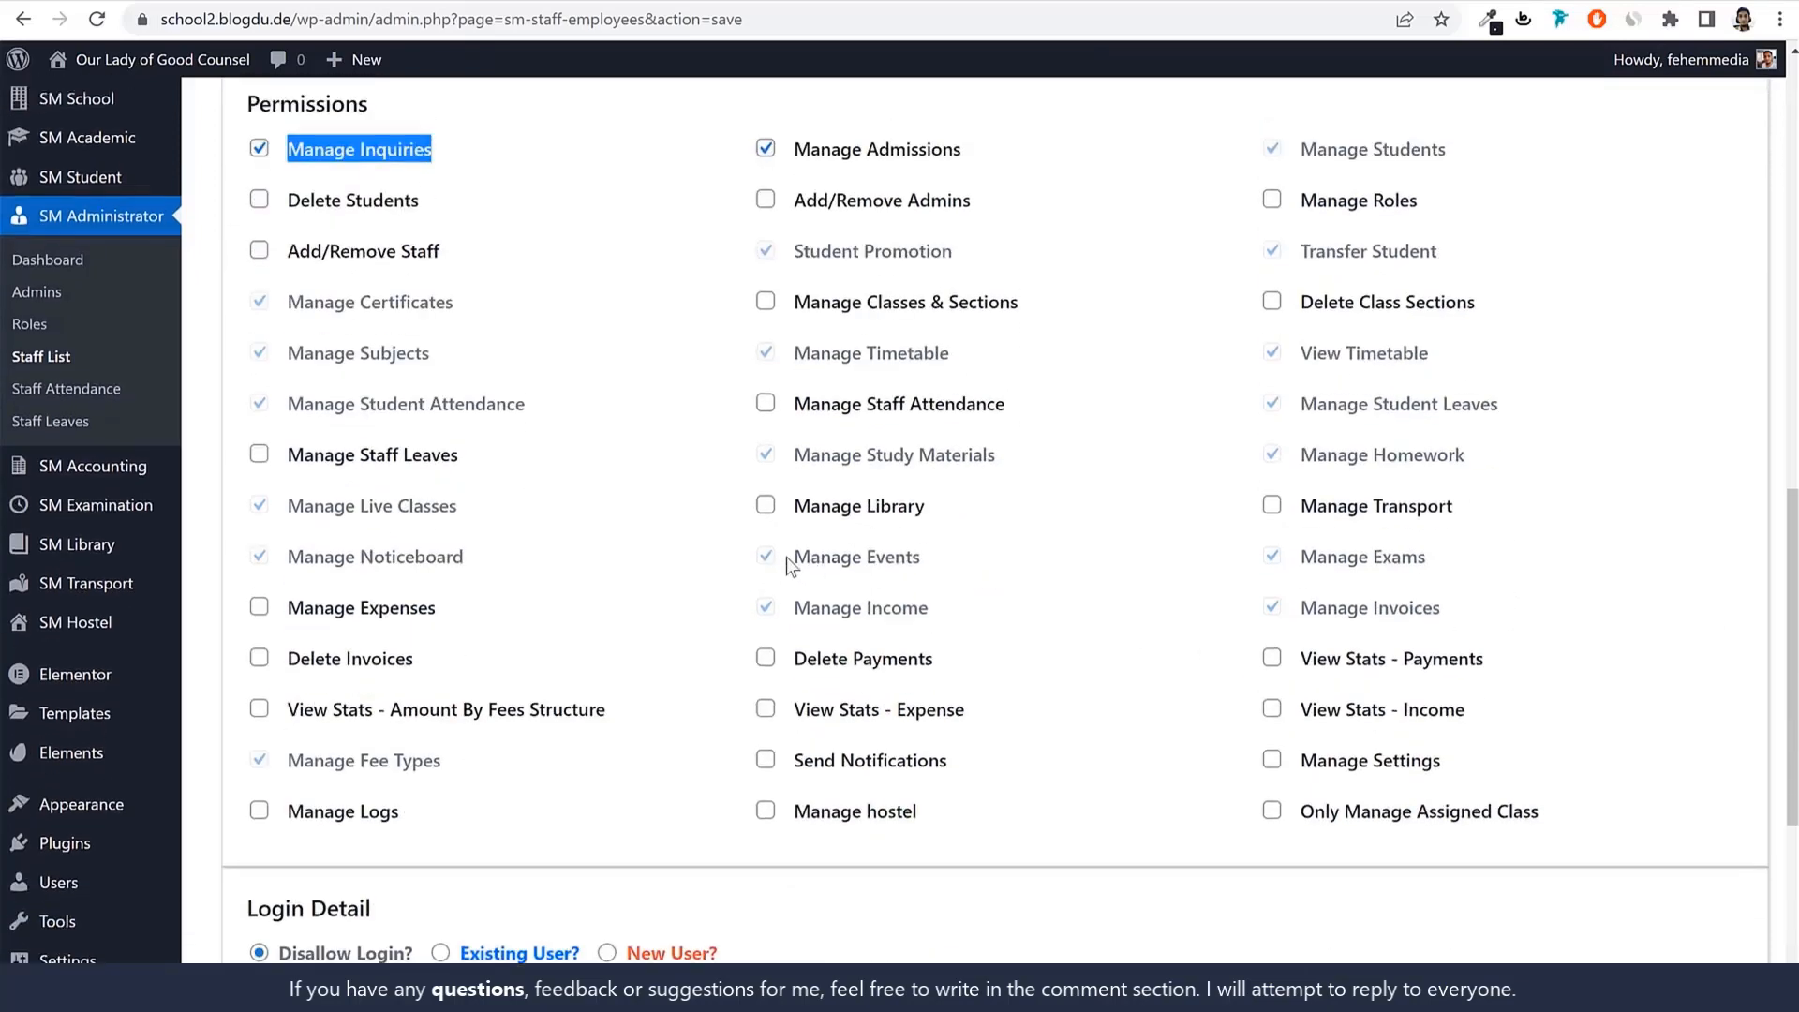
pyautogui.scroll(4, 786, 556)
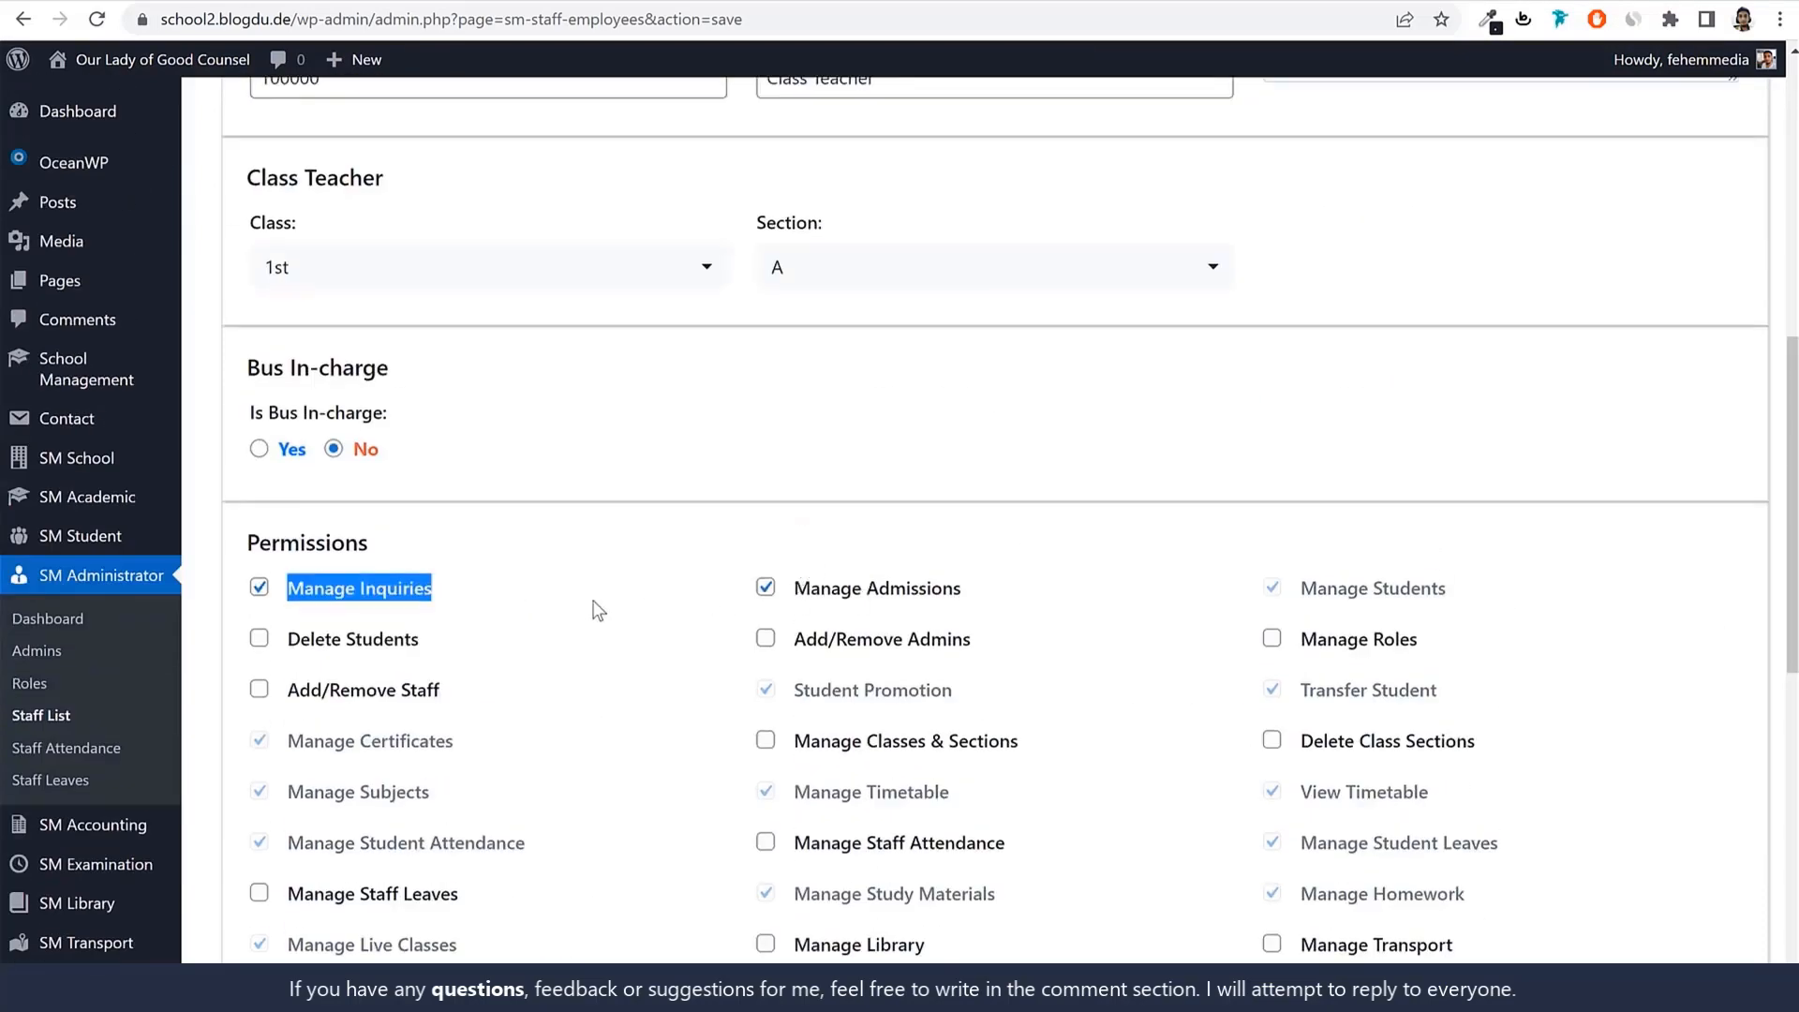
pyautogui.click(766, 588)
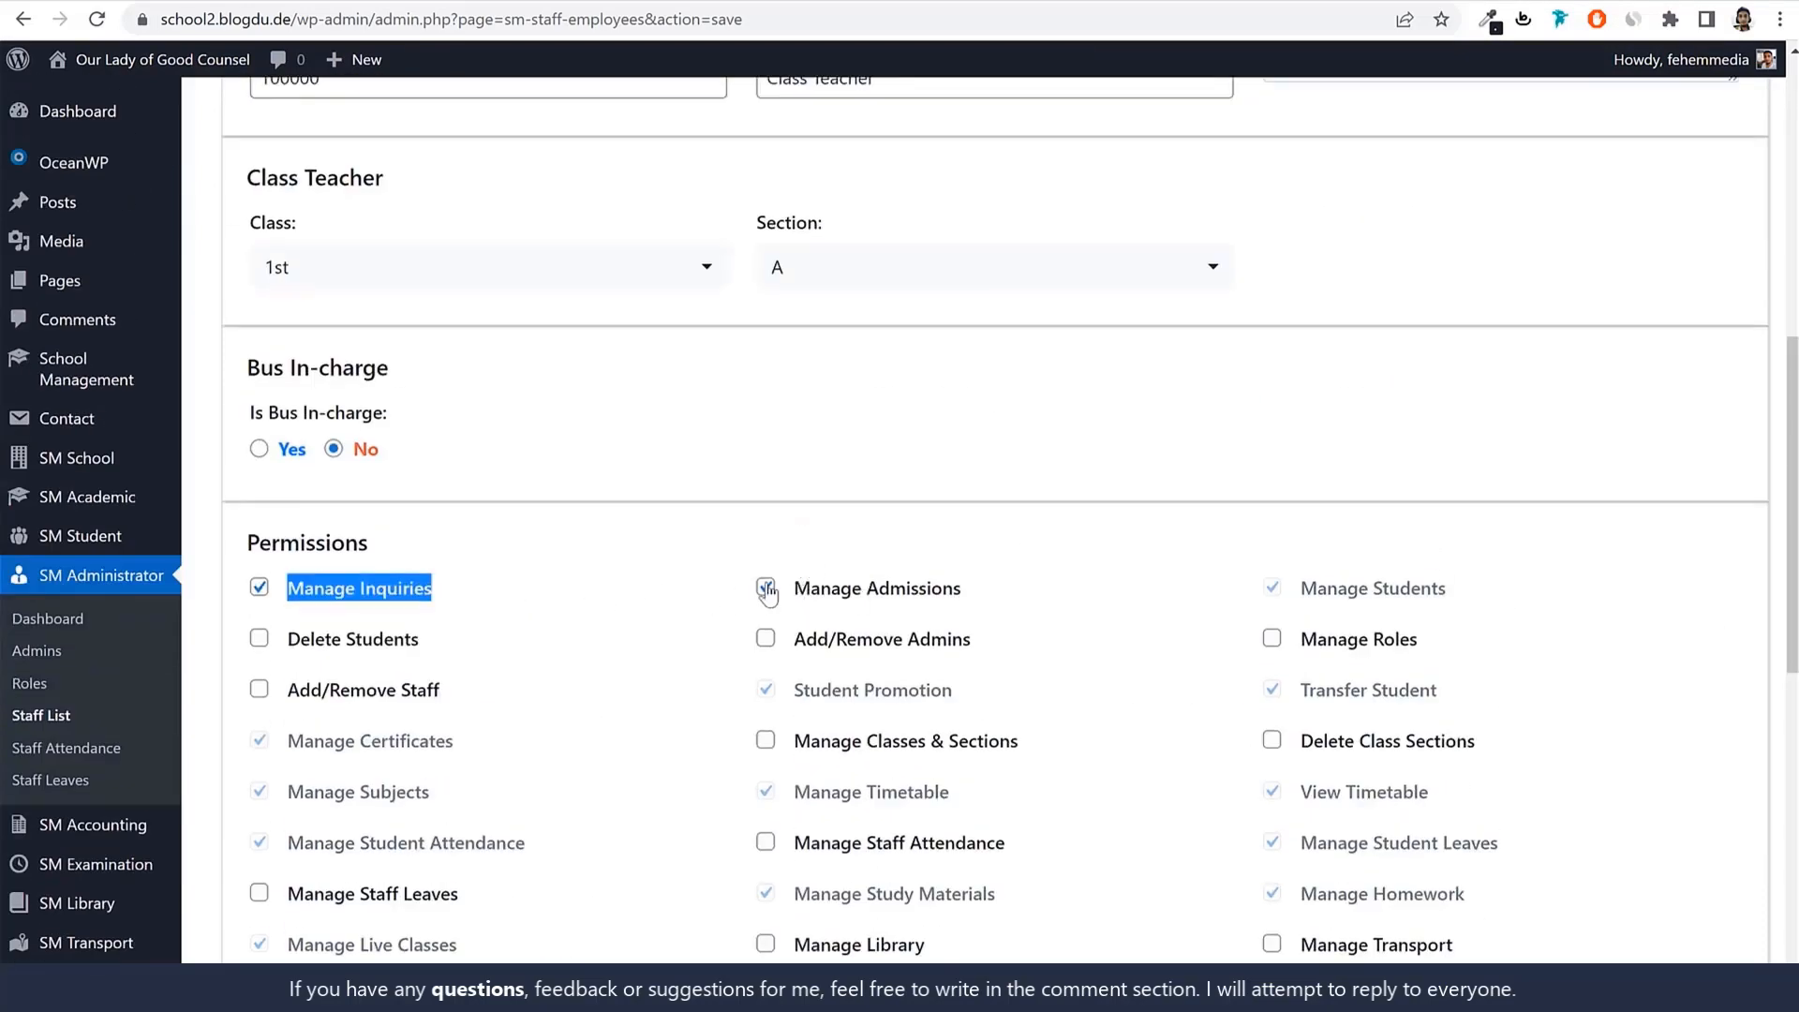
pyautogui.click(290, 600)
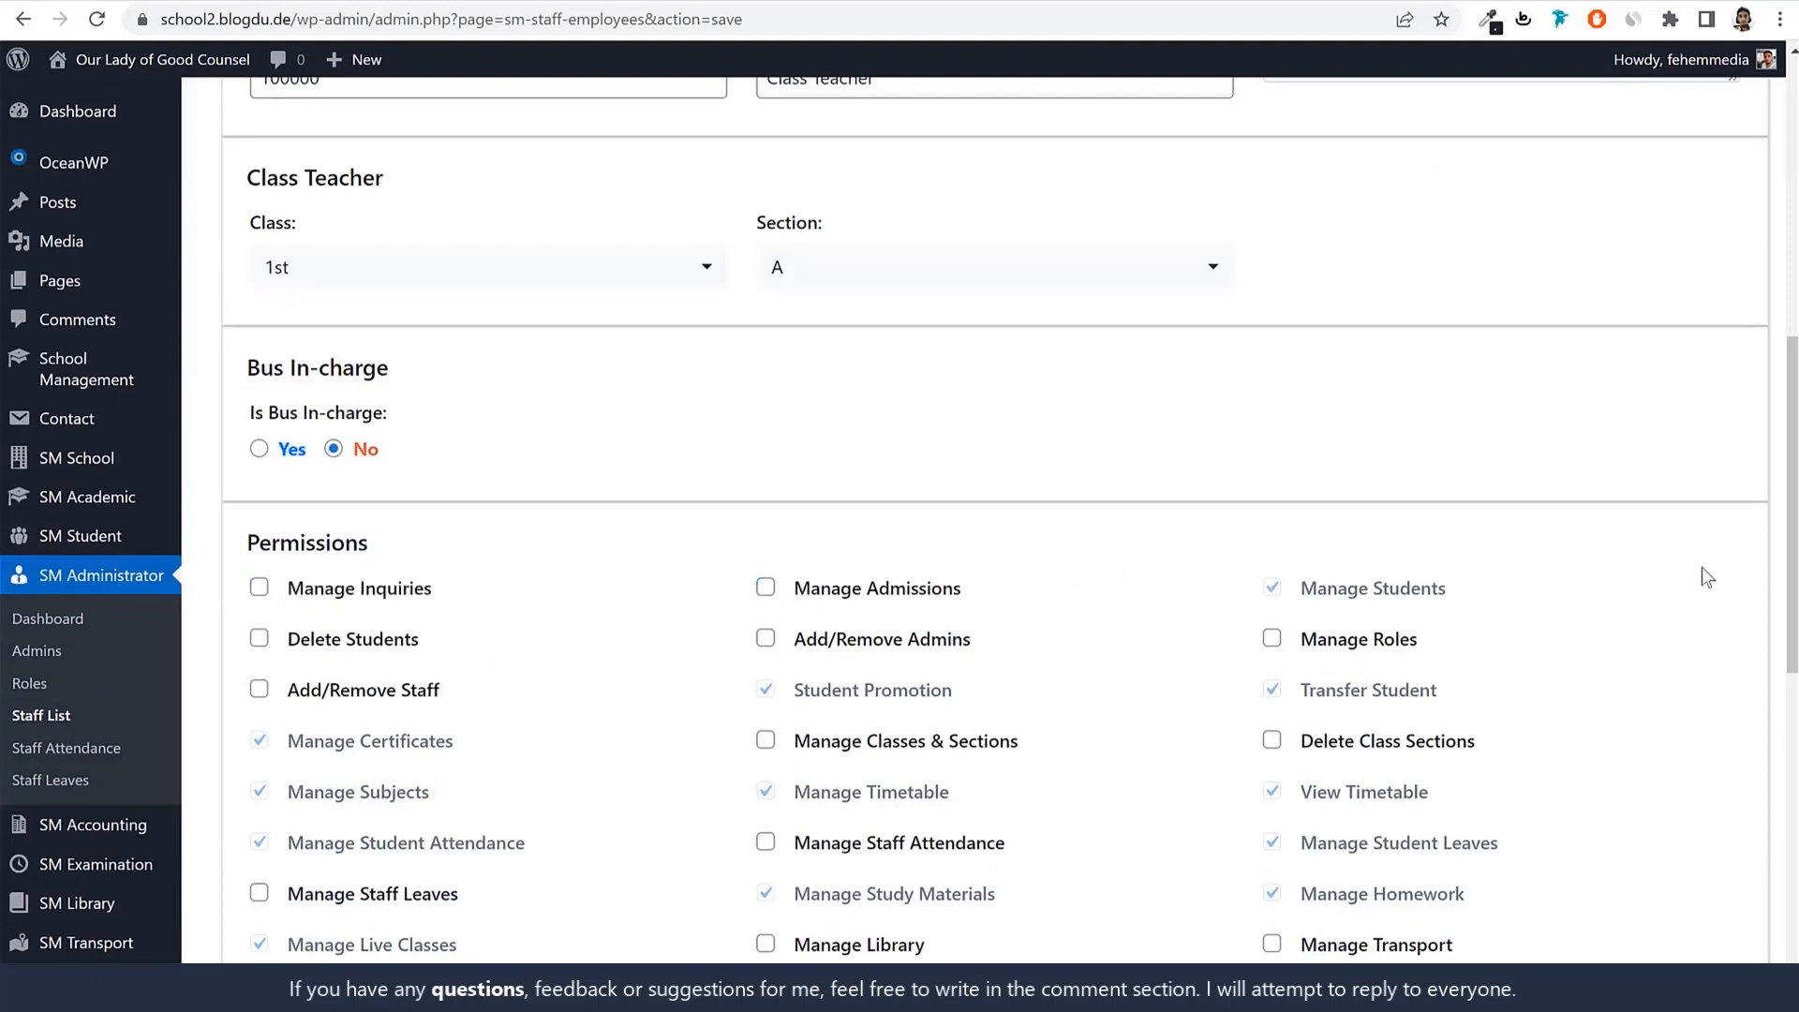
pyautogui.scroll(-8, 1383, 666)
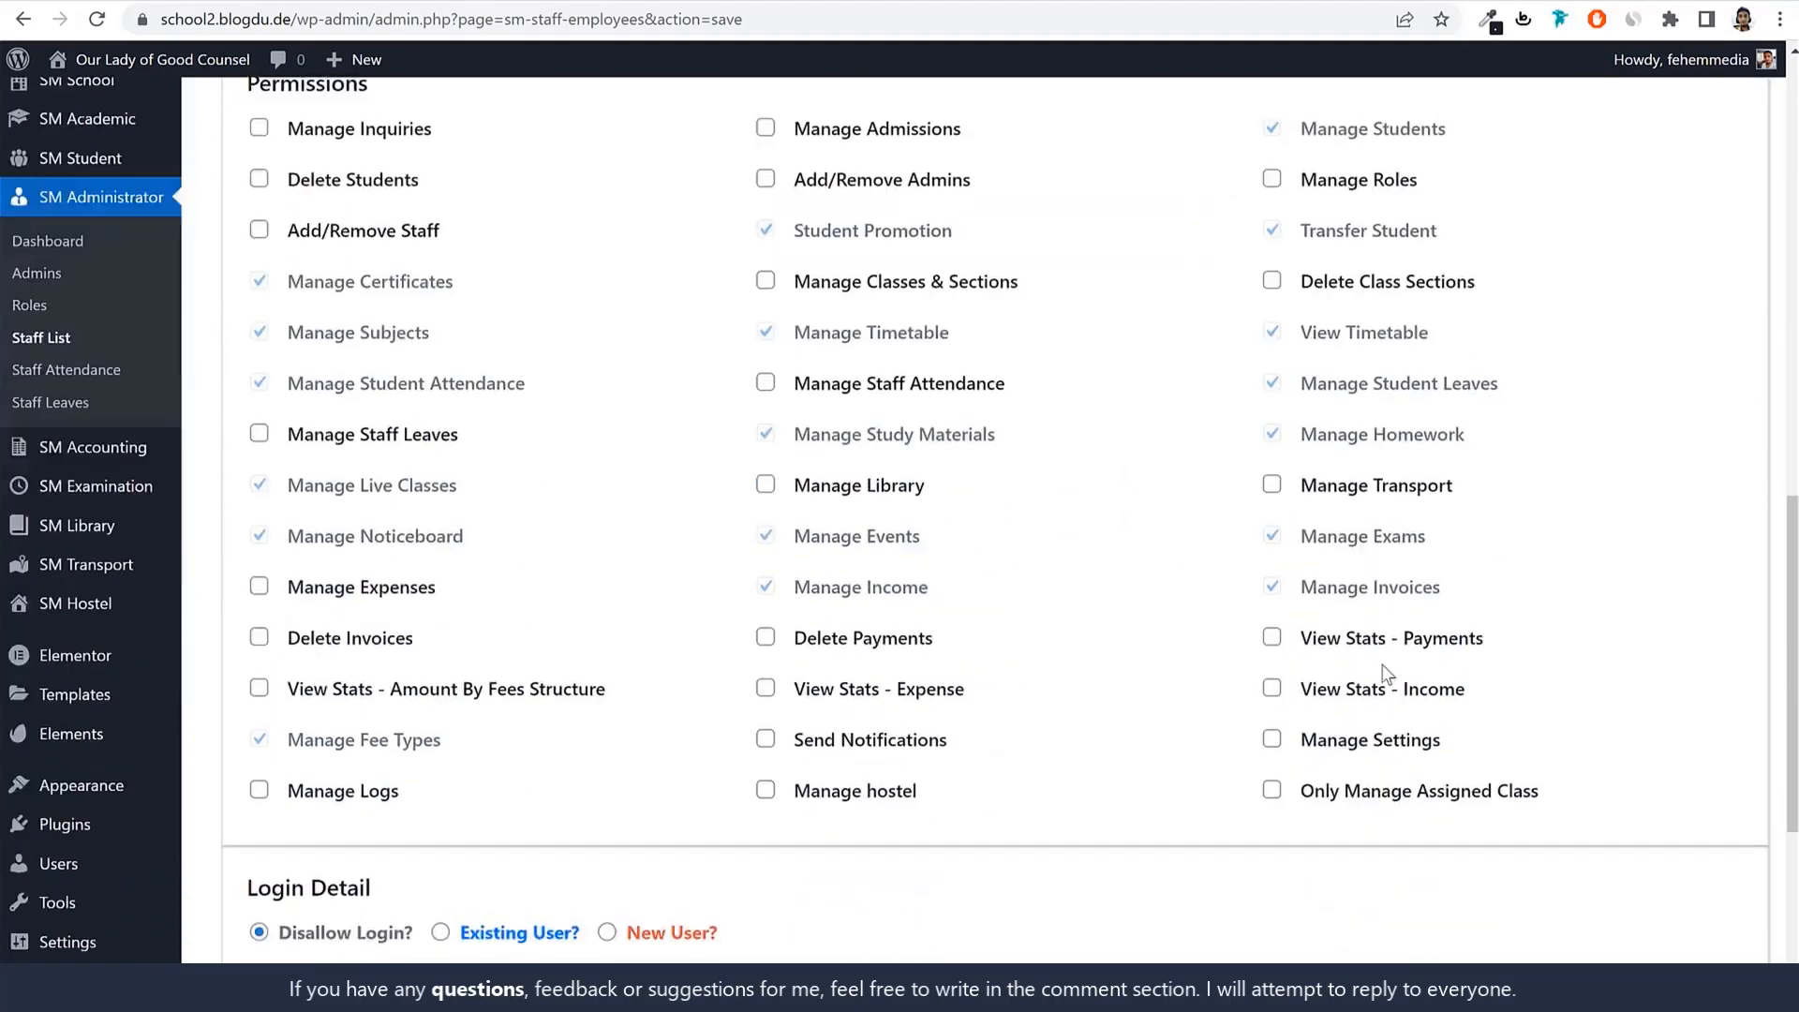
pyautogui.scroll(-1, 1387, 673)
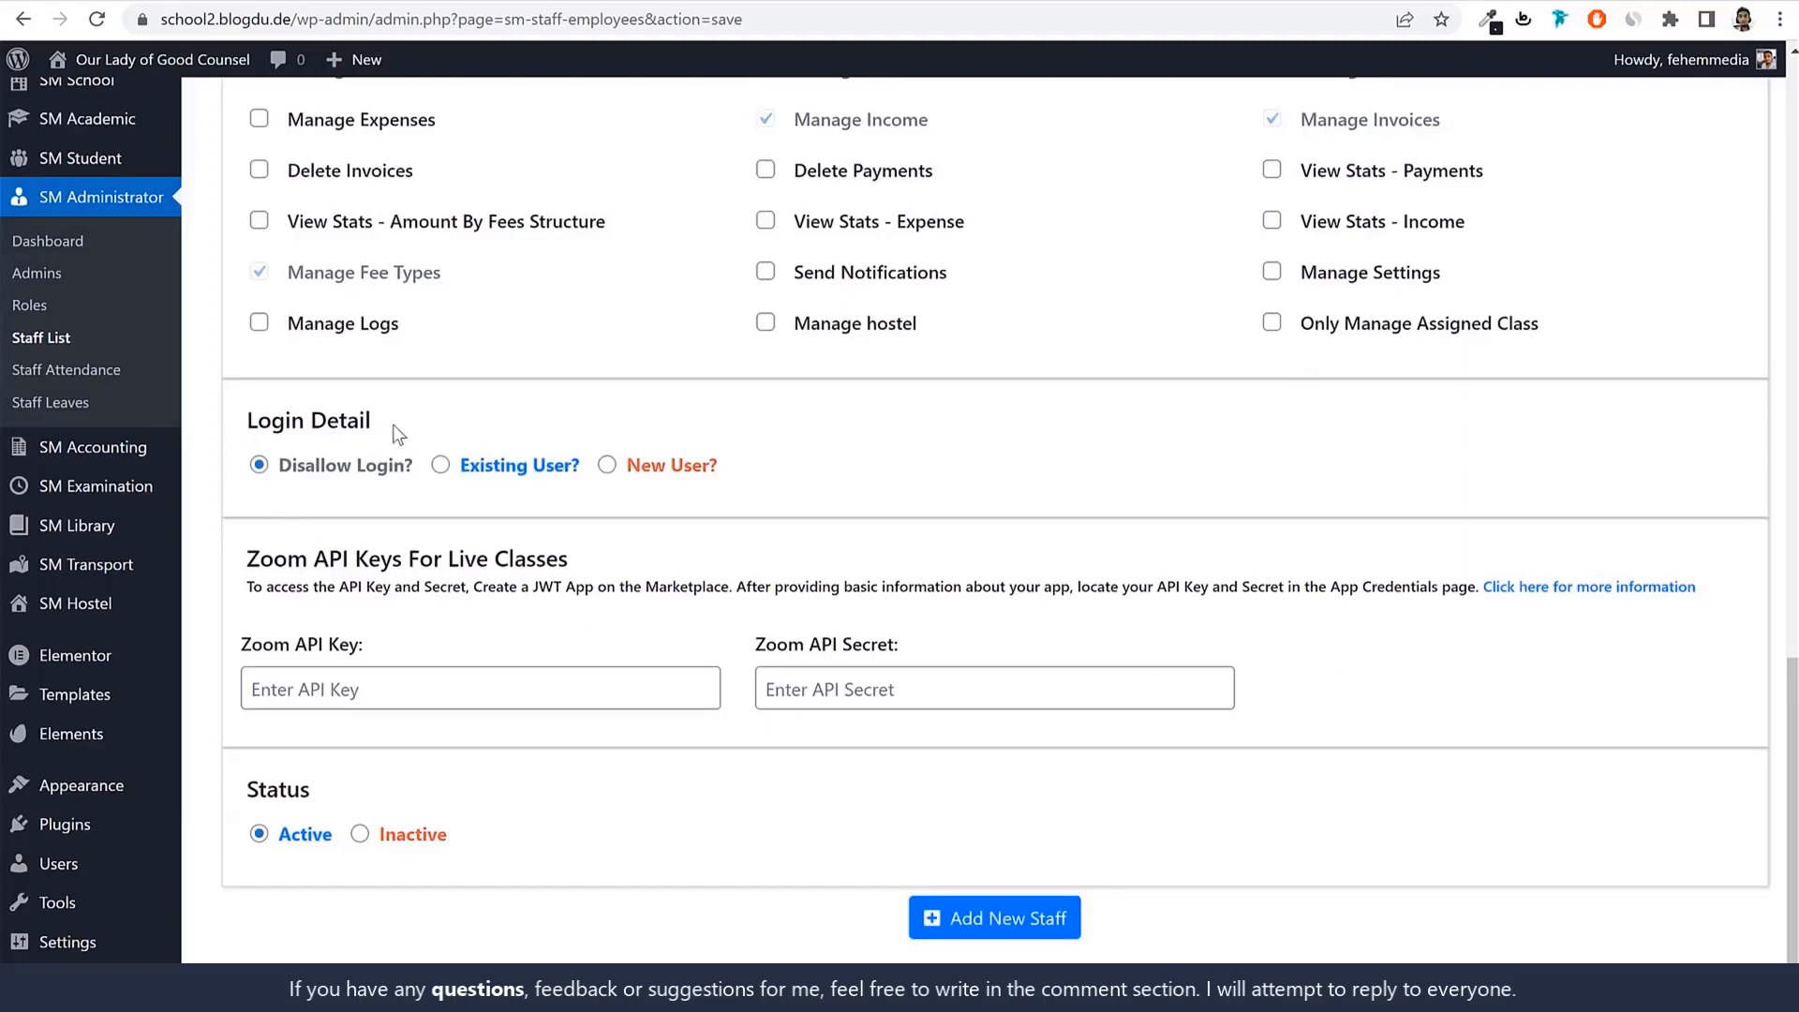
# Choose New User? as the login option for Teacher1.
pyautogui.moveTo(390, 426); pyautogui.dragTo(257, 423)
pyautogui.click(440, 464)
pyautogui.click(607, 466)
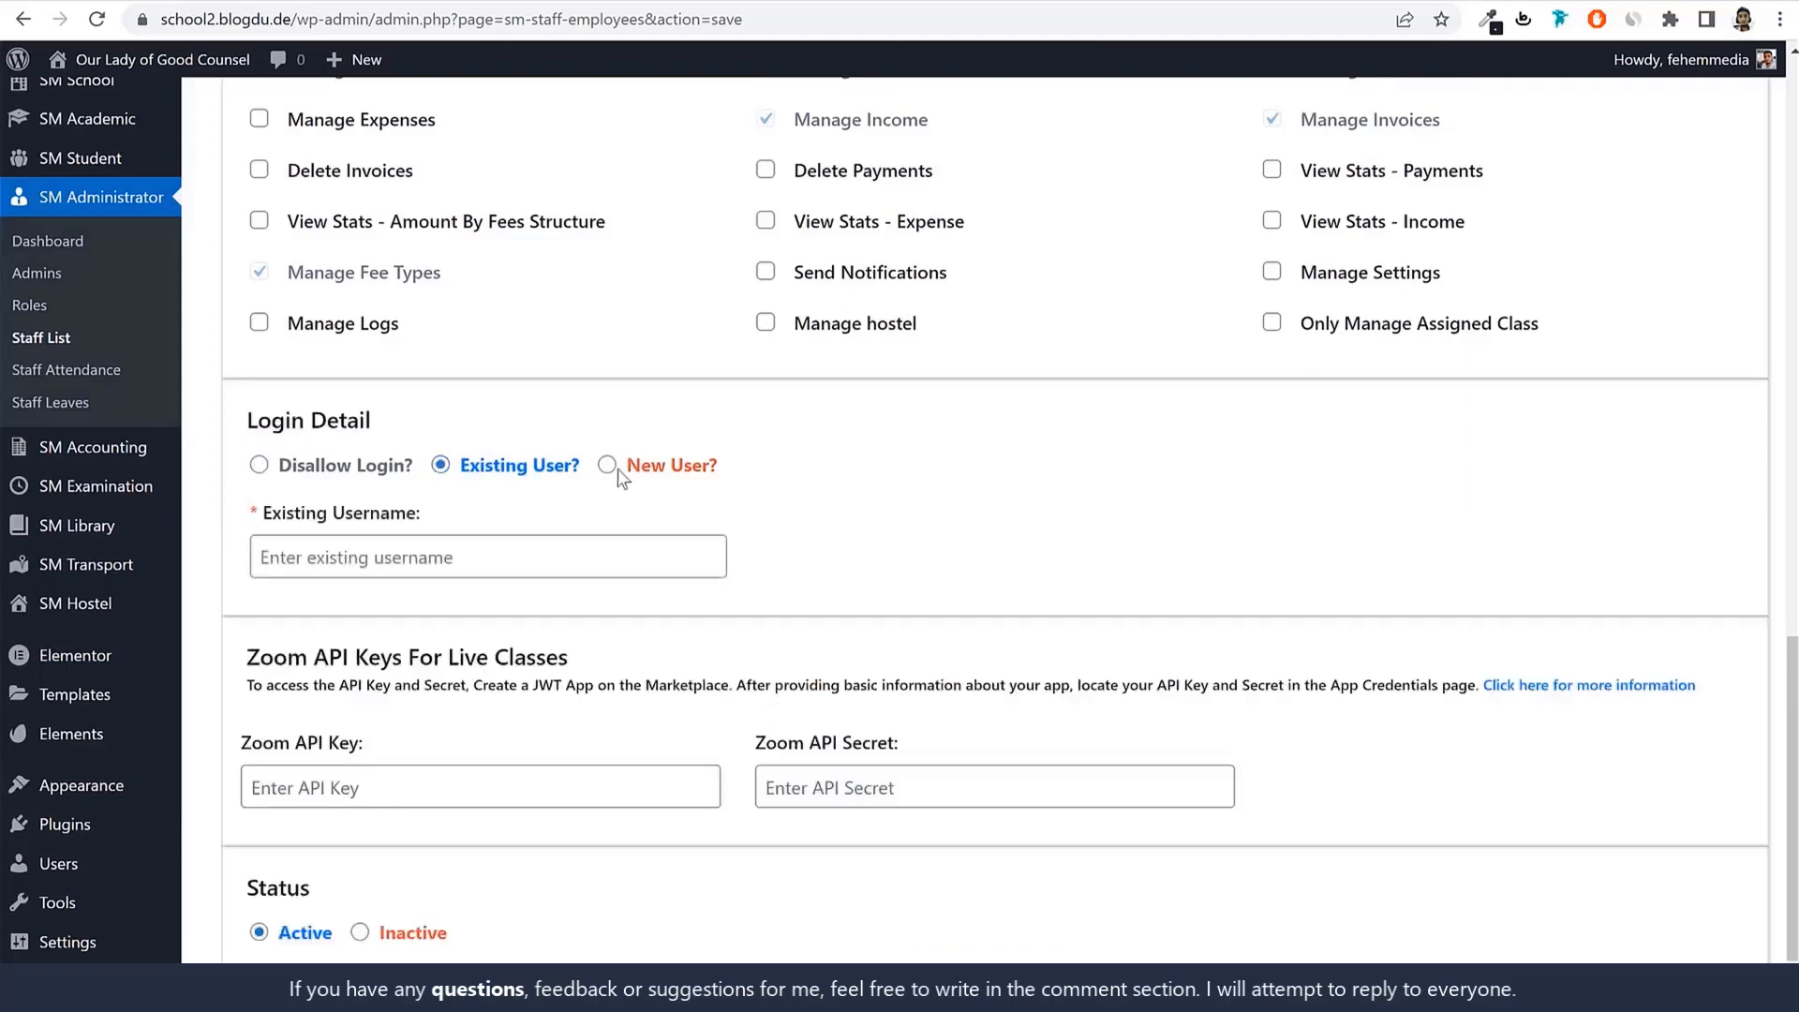
# Set the login username to the staff name with a lowercase first letter, teacher1.
pyautogui.scroll(6, 843, 595)
pyautogui.scroll(9, 848, 595)
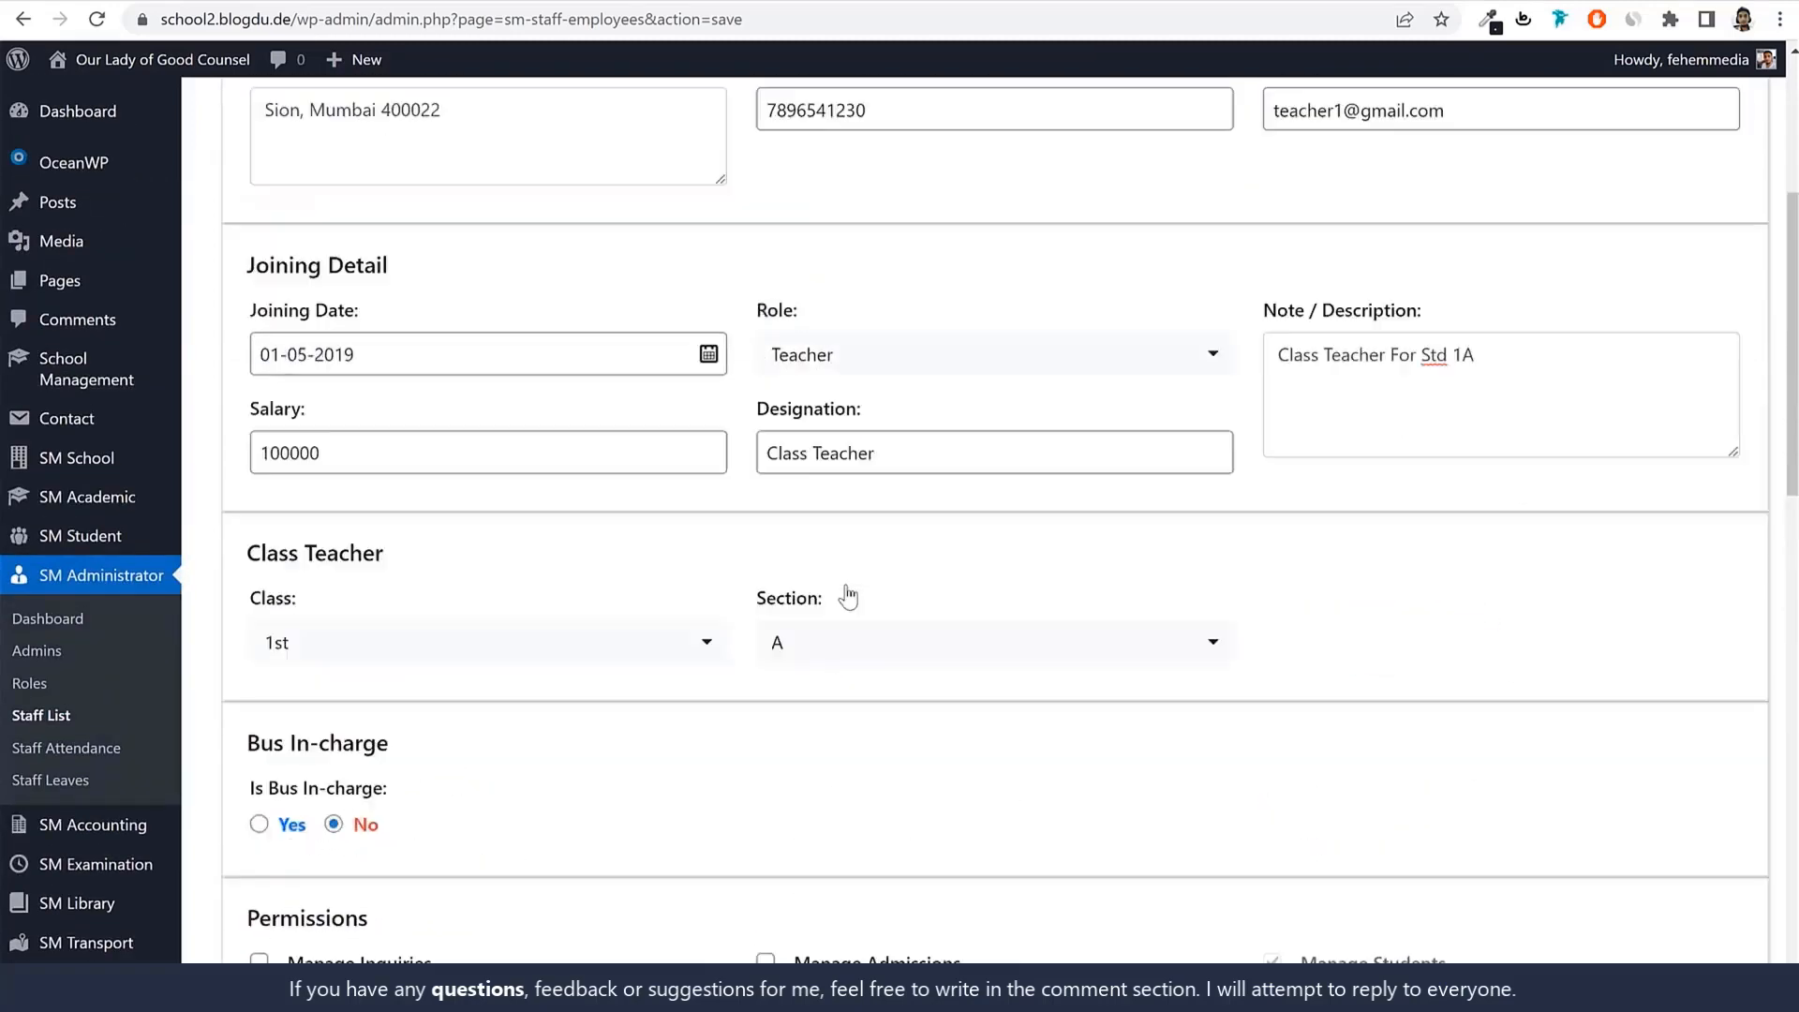
pyautogui.doubleClick(440, 210)
pyautogui.hotkey('ctrl', 'c')
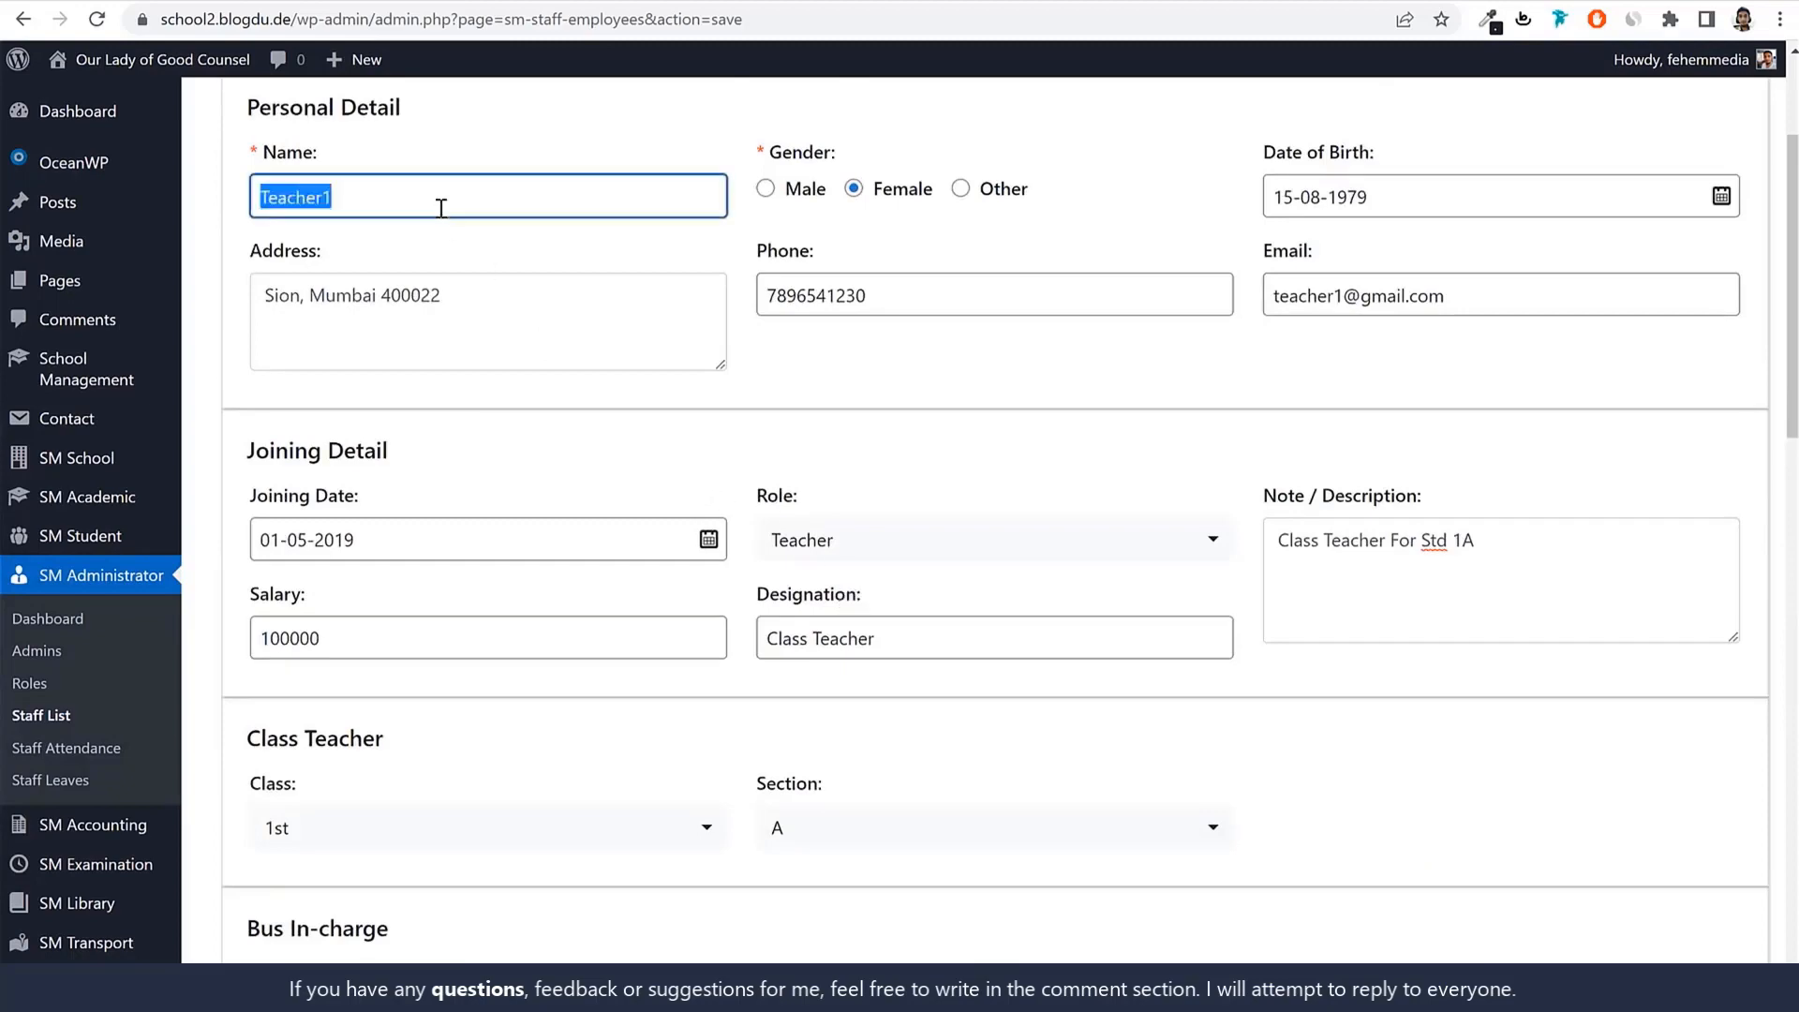
pyautogui.scroll(-12, 609, 434)
pyautogui.scroll(-5, 611, 439)
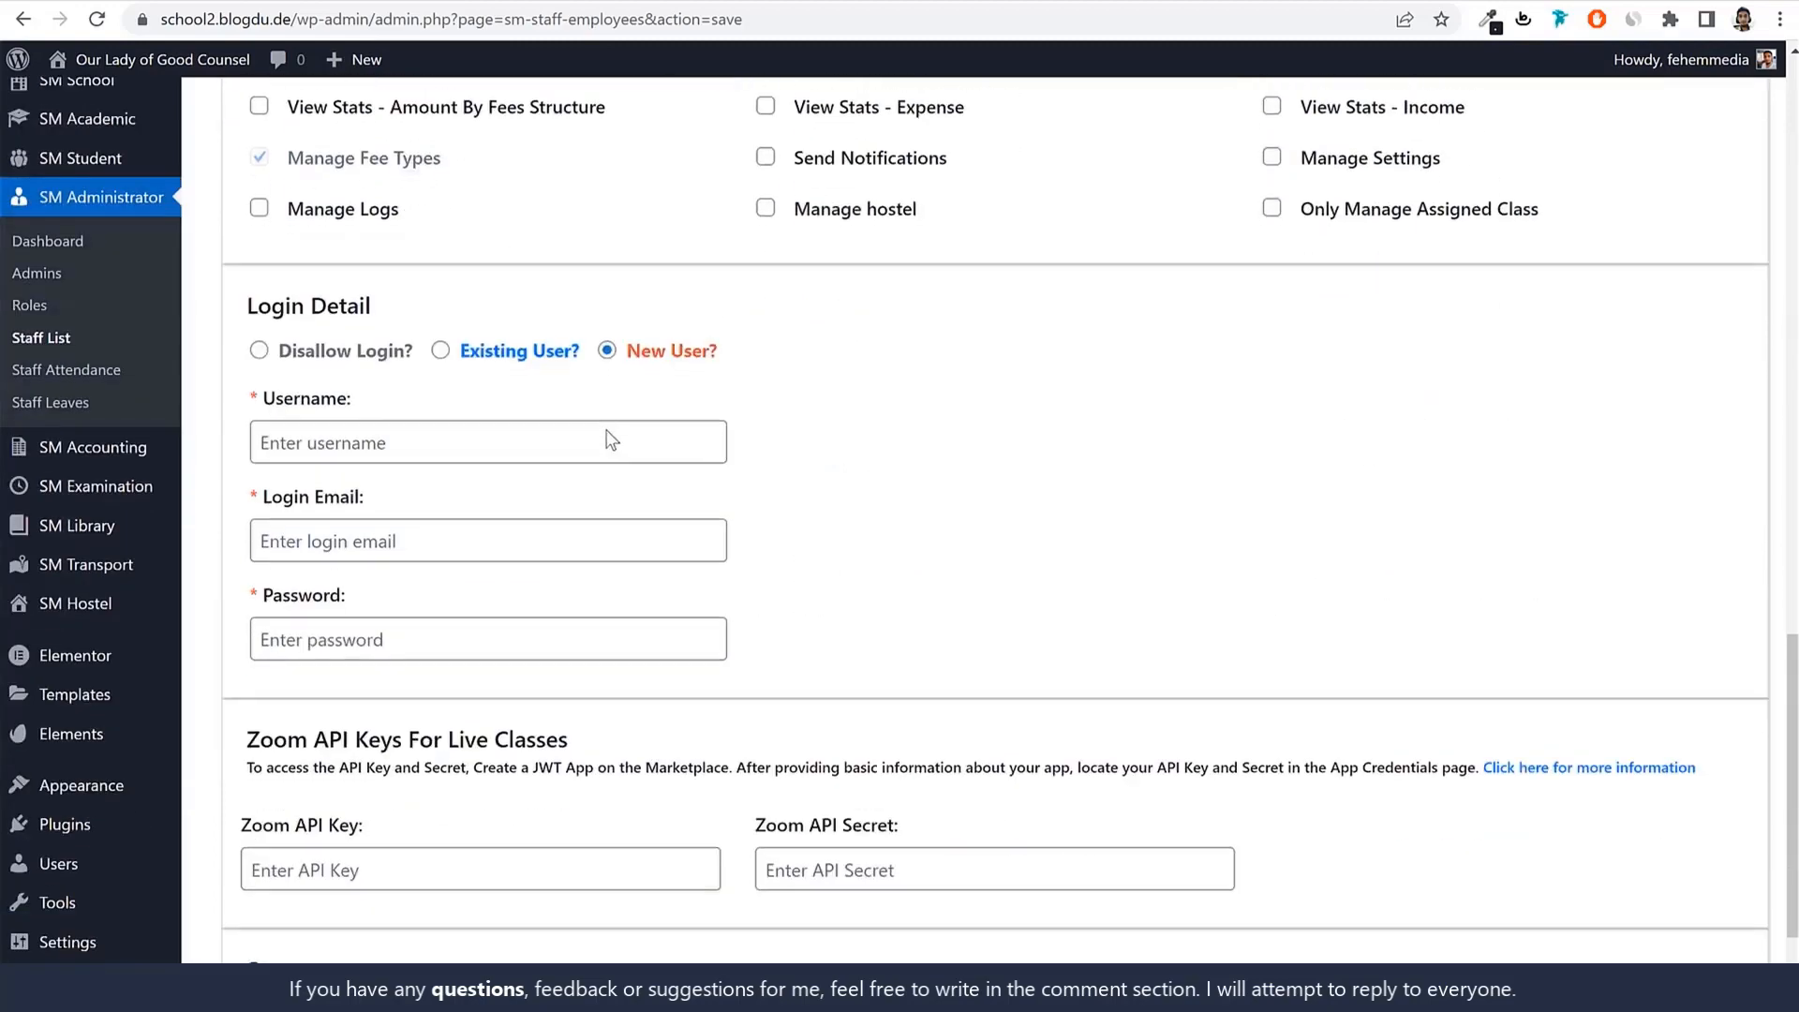
pyautogui.click(478, 439)
pyautogui.hotkey('ctrl', 'v')
pyautogui.moveTo(268, 443); pyautogui.dragTo(260, 444)
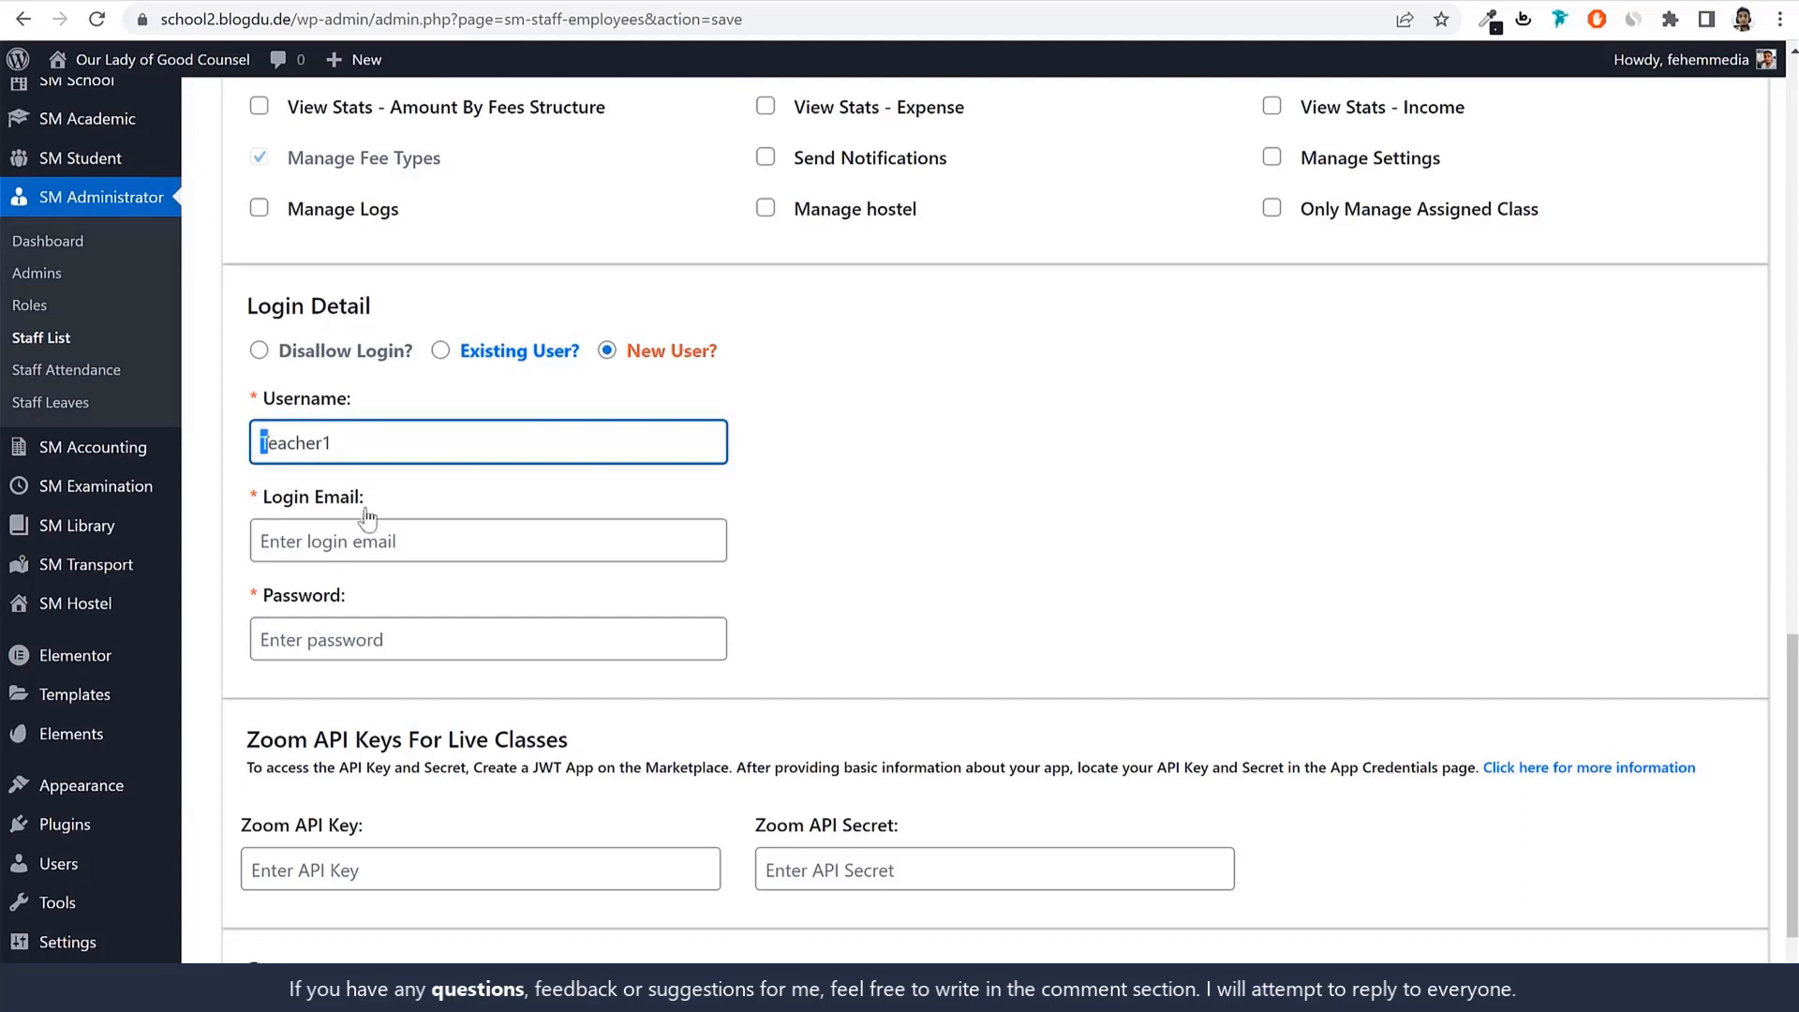
pyautogui.write('t')
pyautogui.hotkey('ctrl', 'a')
pyautogui.hotkey('ctrl', 'c')
# Fill in the login e-mail (username at gmail.com) and the account password.
pyautogui.click(406, 558)
pyautogui.hotkey('ctrl', 'v')
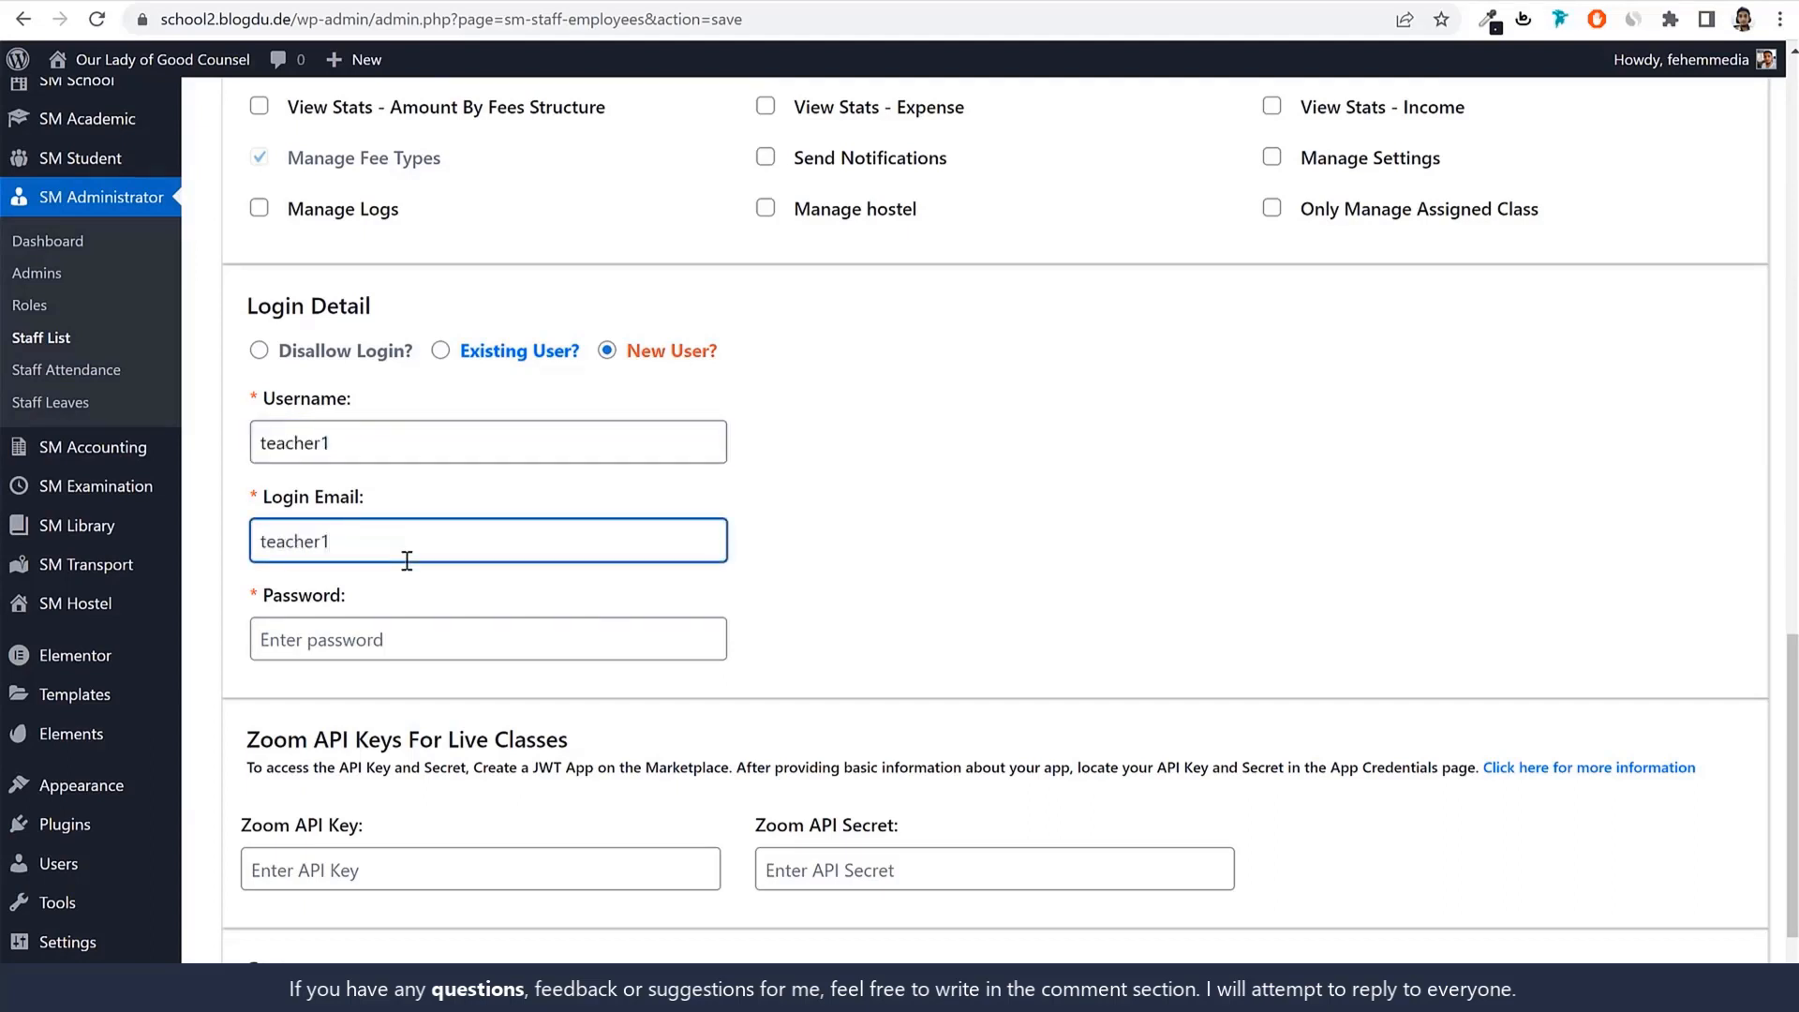
pyautogui.write('@gmail.com')
pyautogui.click(398, 628)
pyautogui.hotkey('ctrl', 'v')
pyautogui.click(1118, 602)
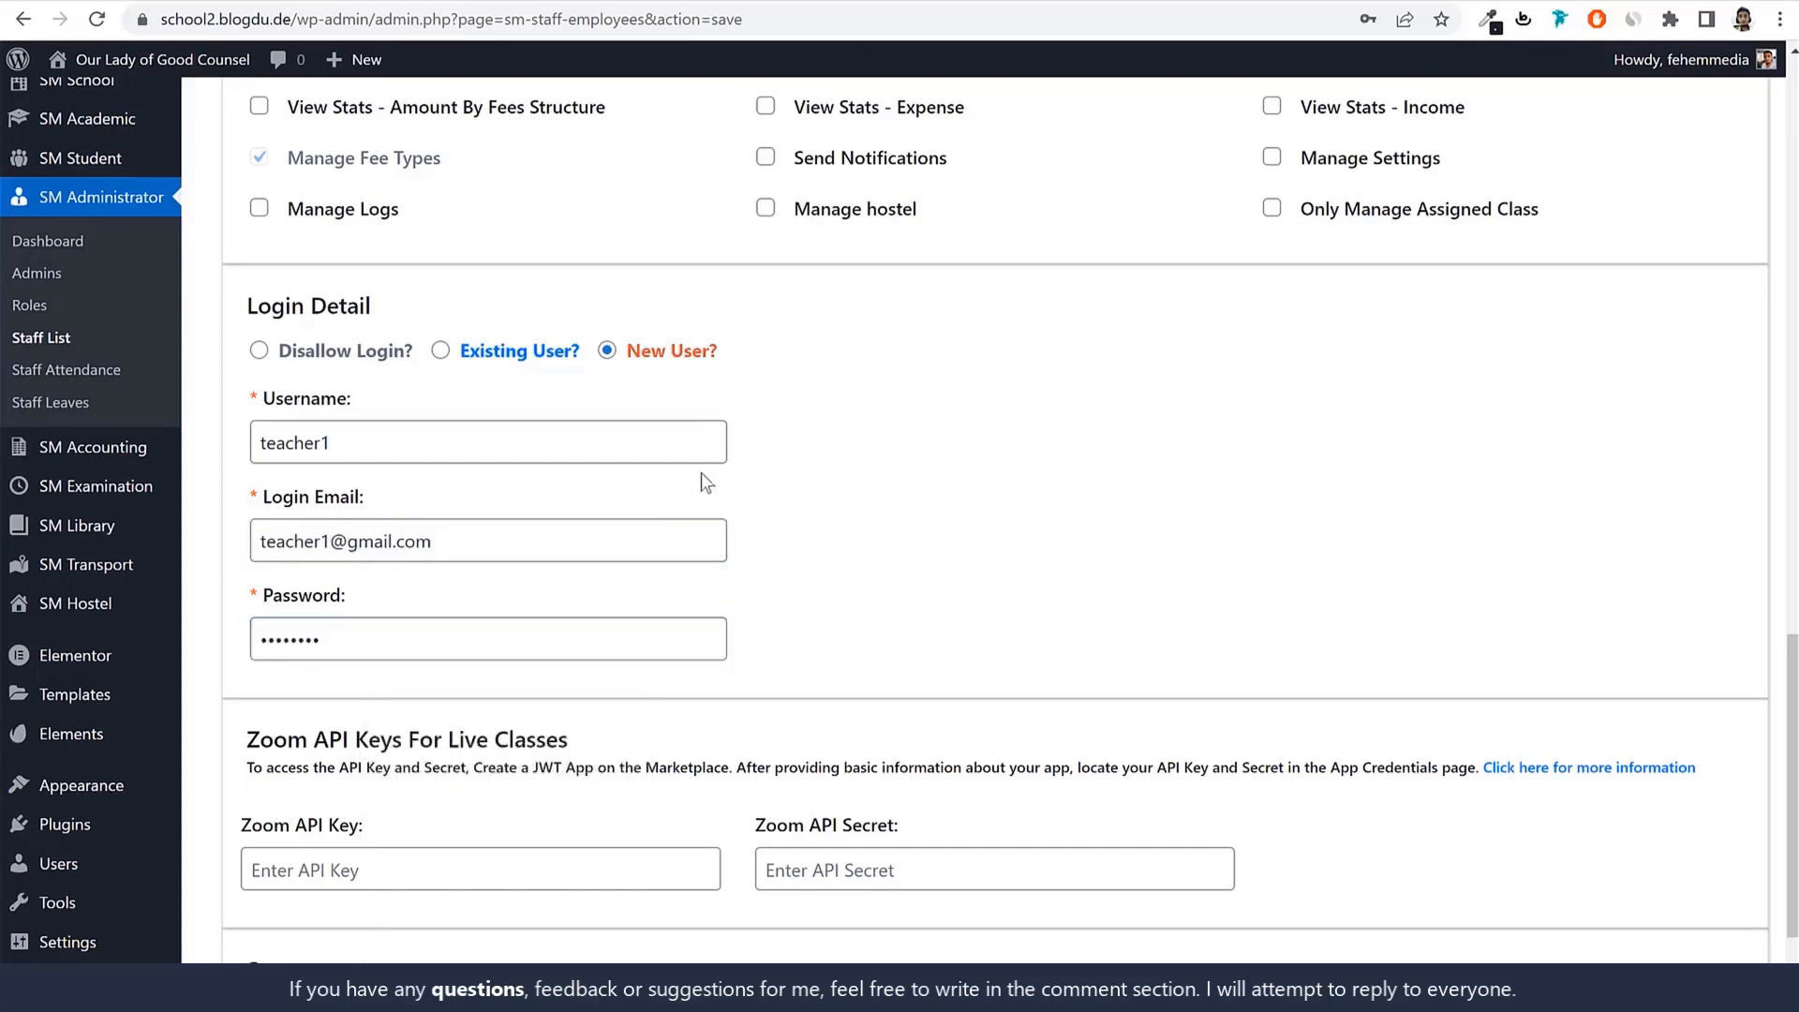
# Review the login details, Active status and Zoom API fields, then save the staff member.
pyautogui.moveTo(720, 356); pyautogui.dragTo(623, 354)
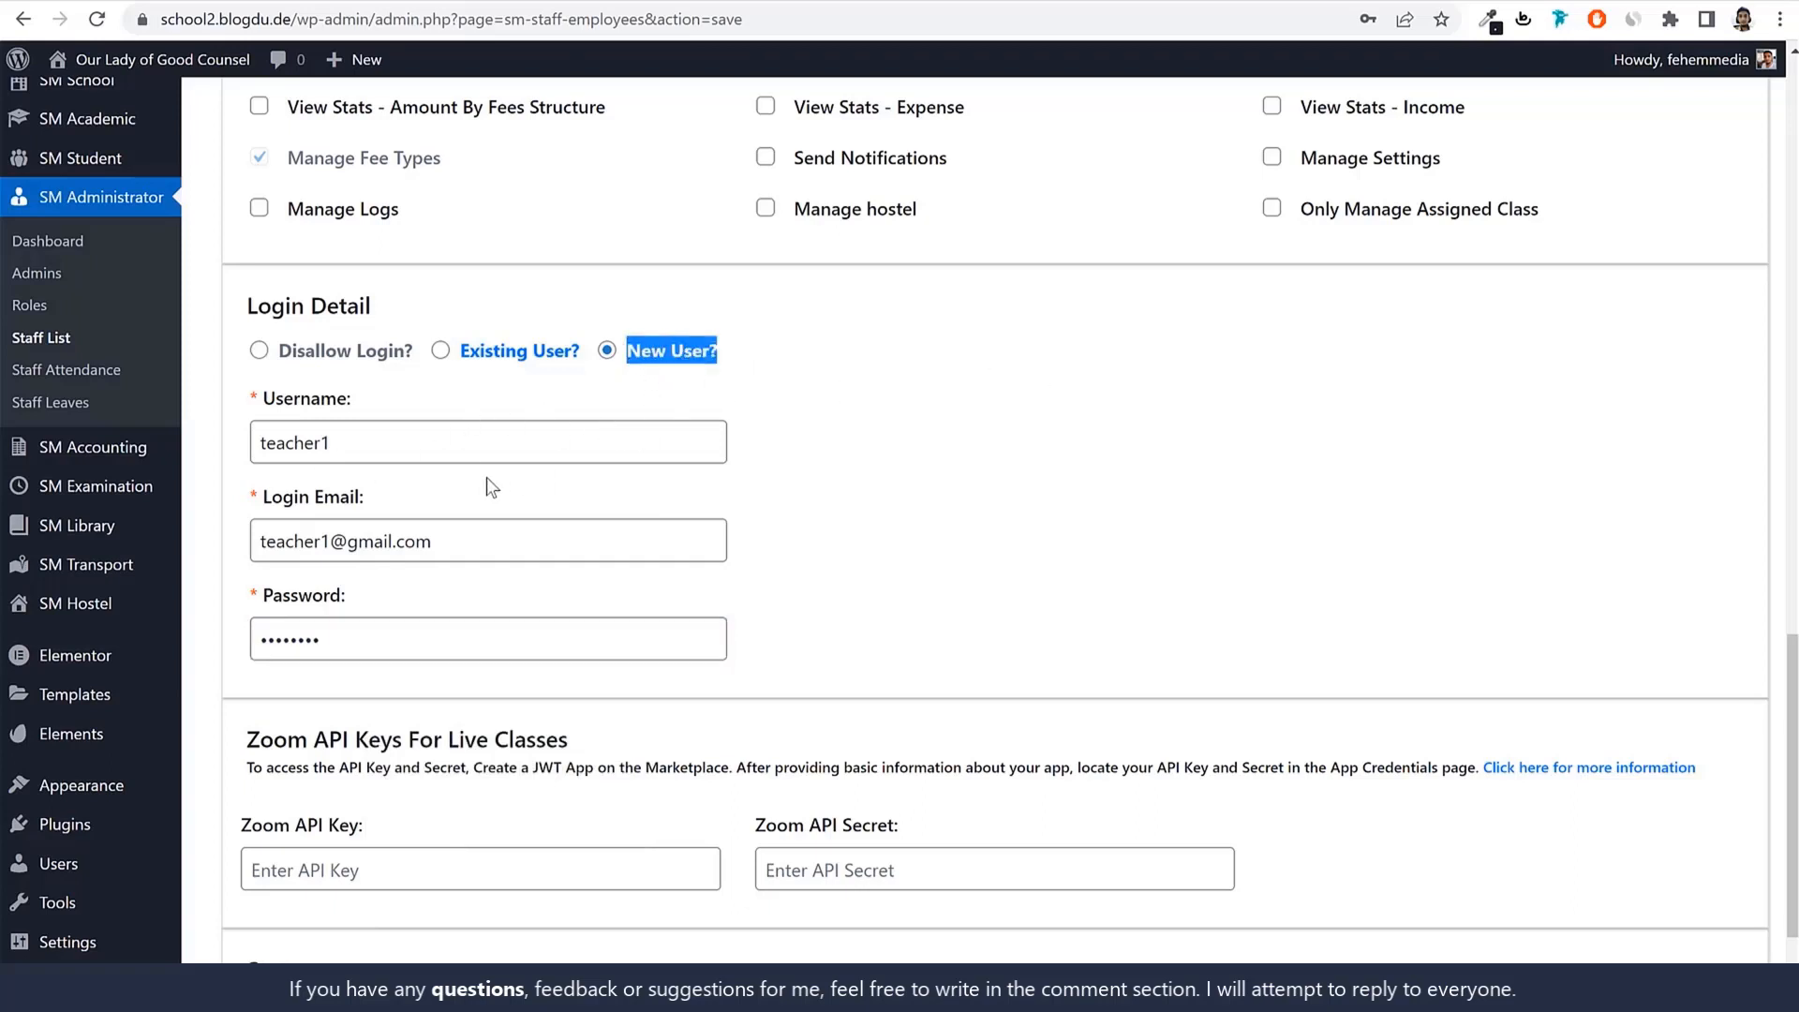
pyautogui.moveTo(470, 534); pyautogui.dragTo(332, 573)
pyautogui.moveTo(329, 638); pyautogui.dragTo(241, 640)
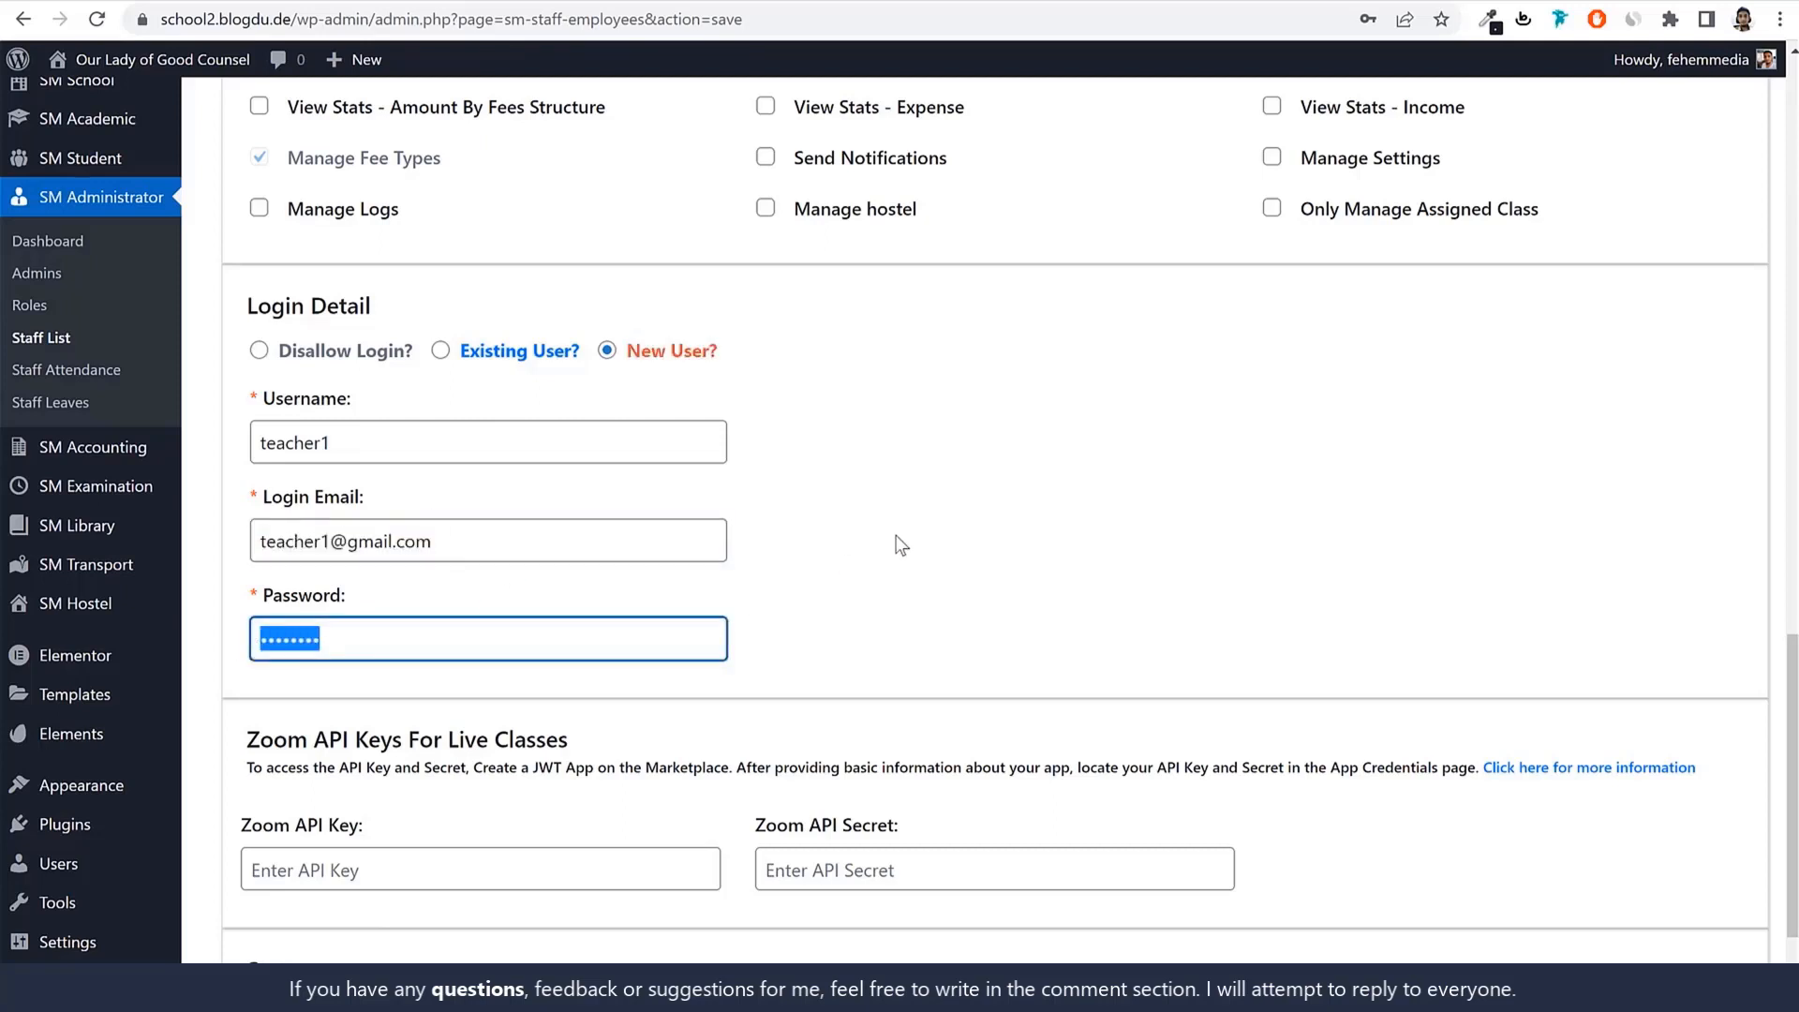
pyautogui.scroll(-2, 1095, 506)
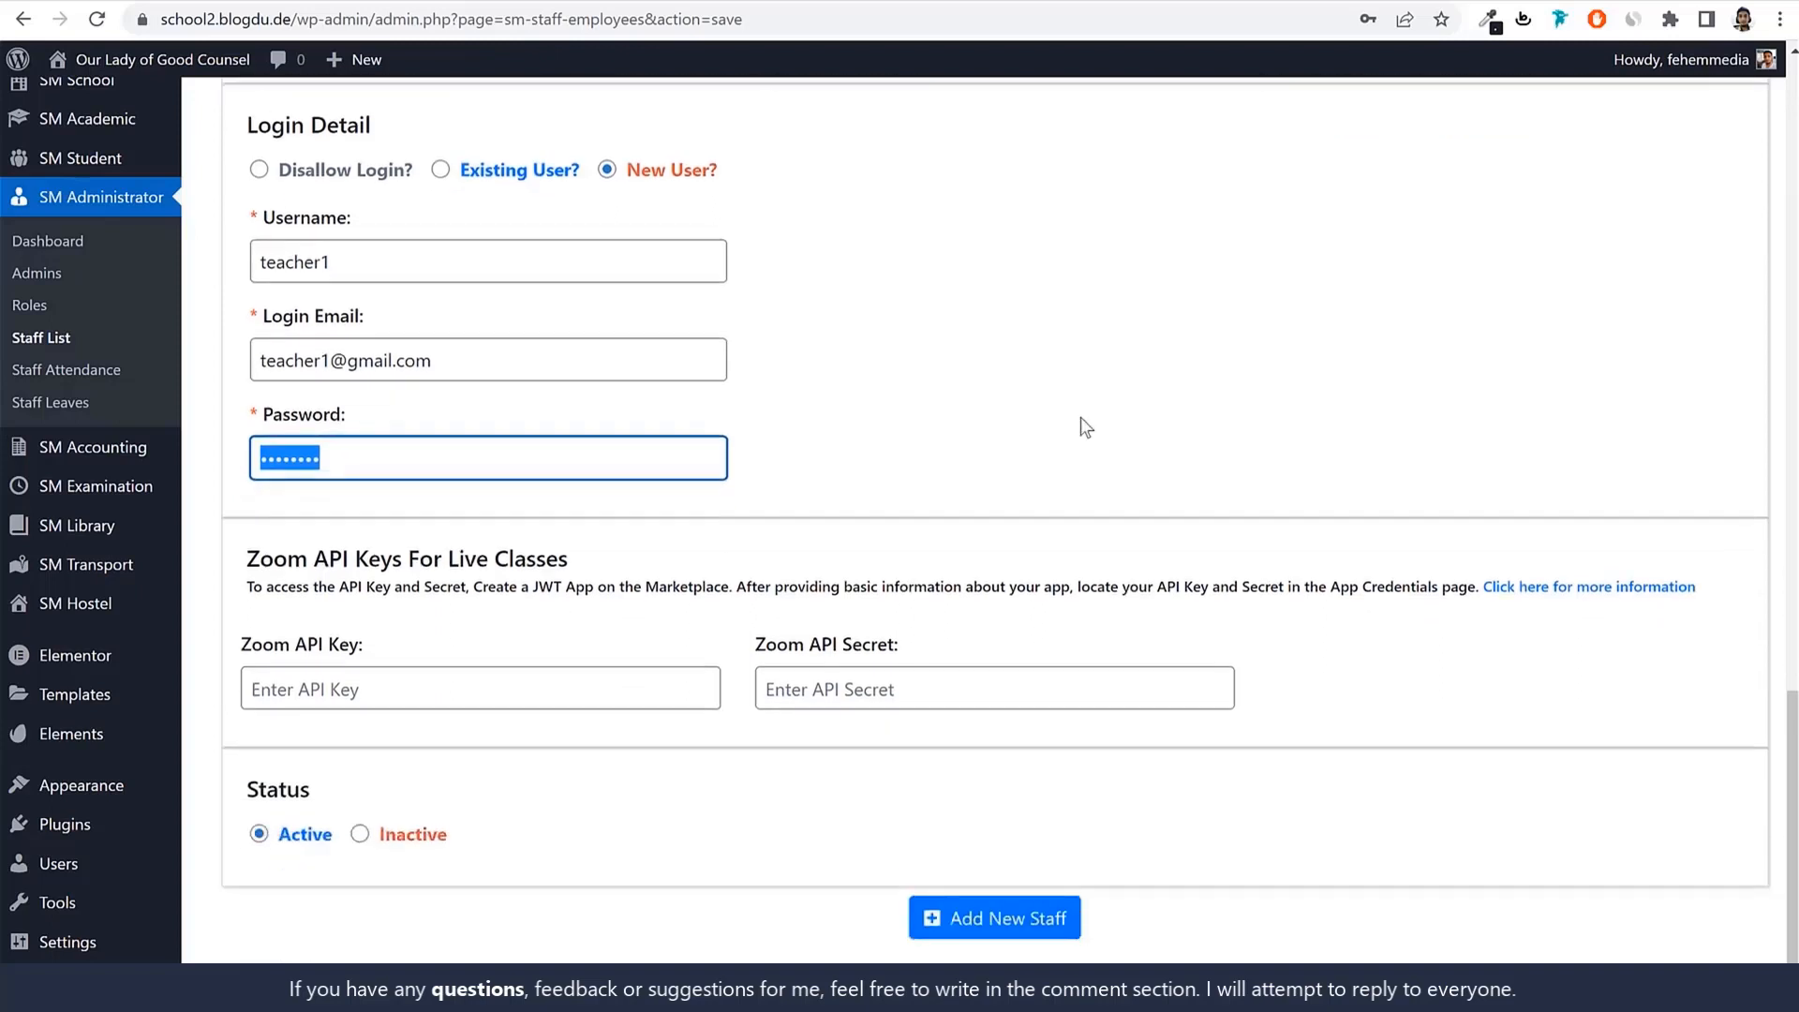
pyautogui.click(1083, 423)
pyautogui.moveTo(300, 839); pyautogui.dragTo(338, 842)
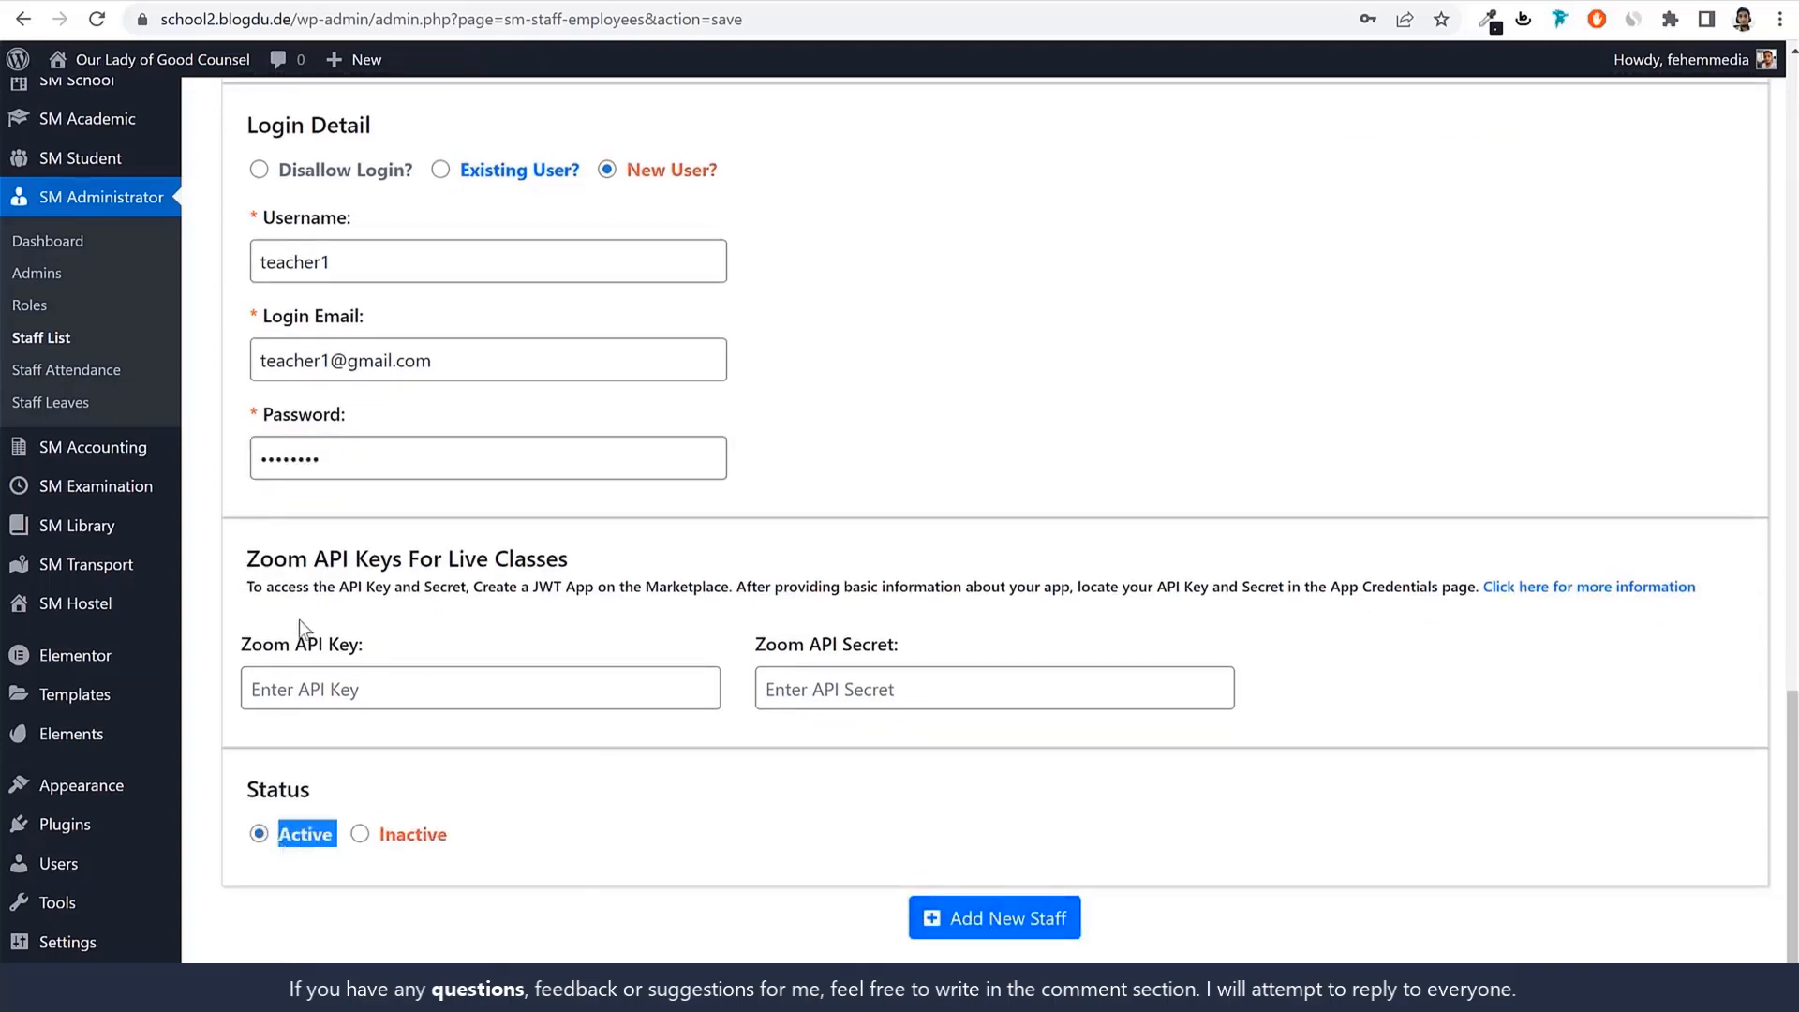
pyautogui.moveTo(242, 646); pyautogui.dragTo(365, 650)
pyautogui.moveTo(756, 647); pyautogui.dragTo(914, 652)
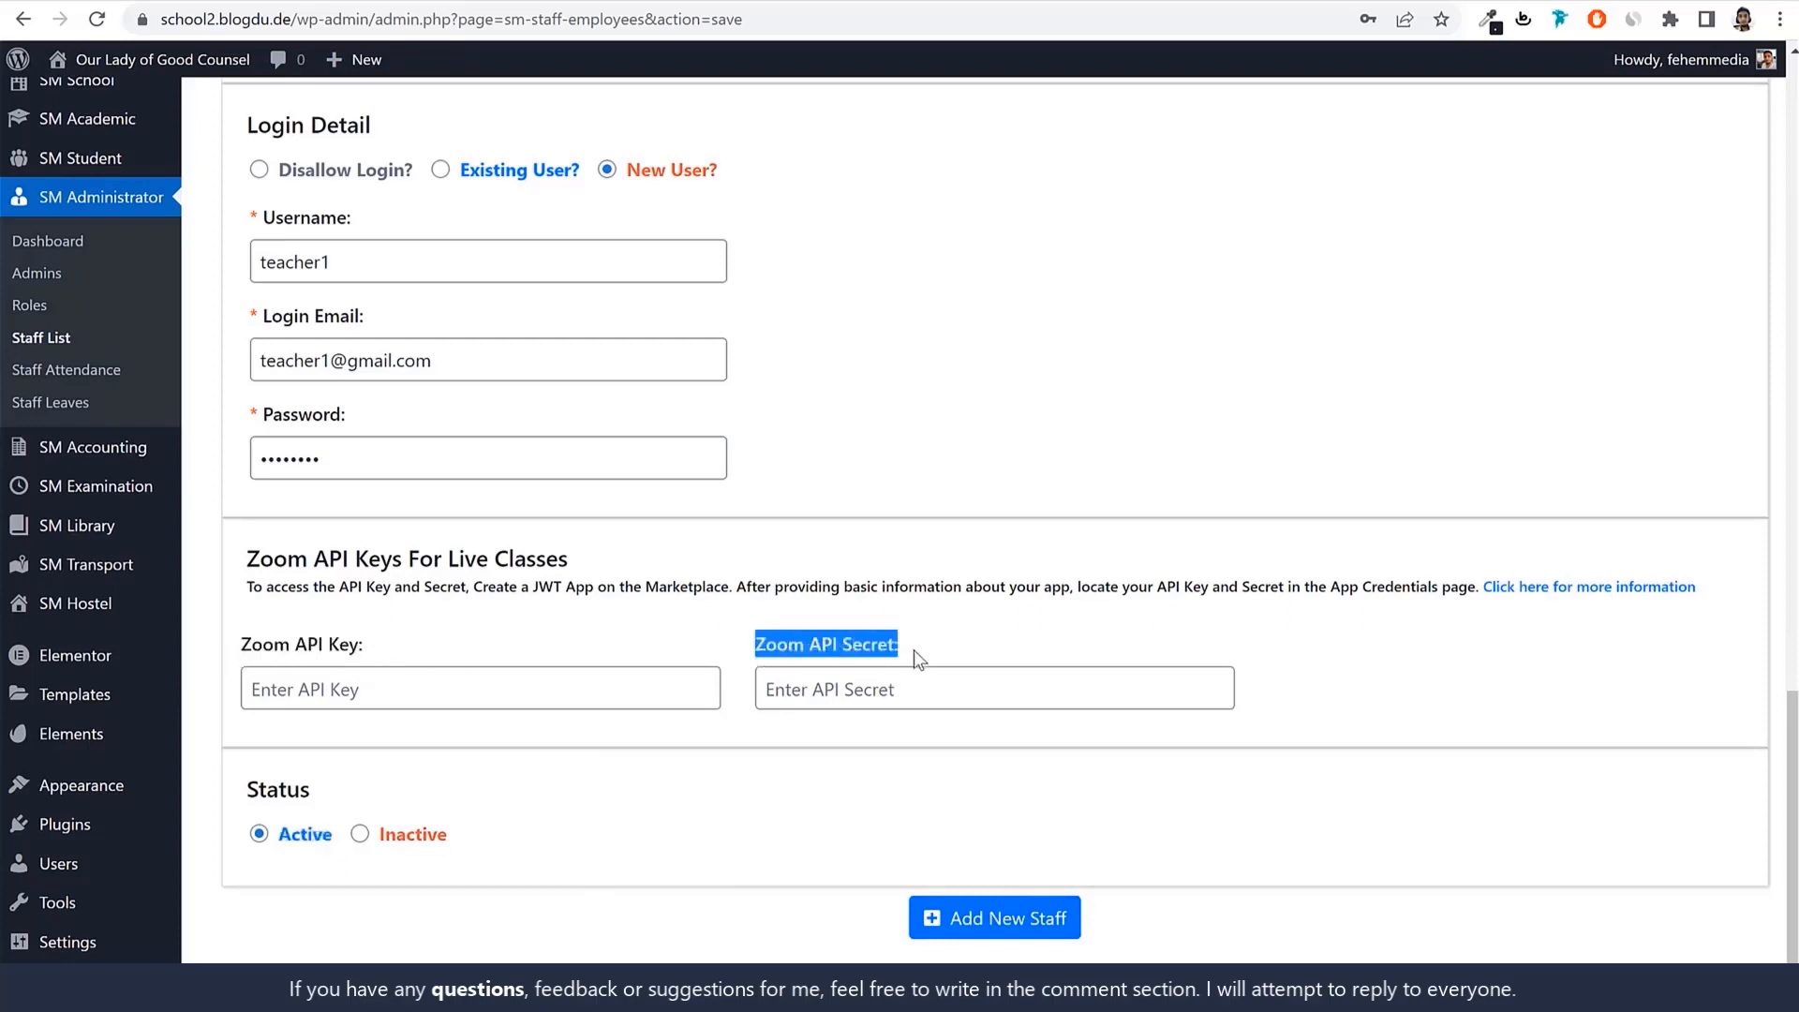
pyautogui.click(937, 653)
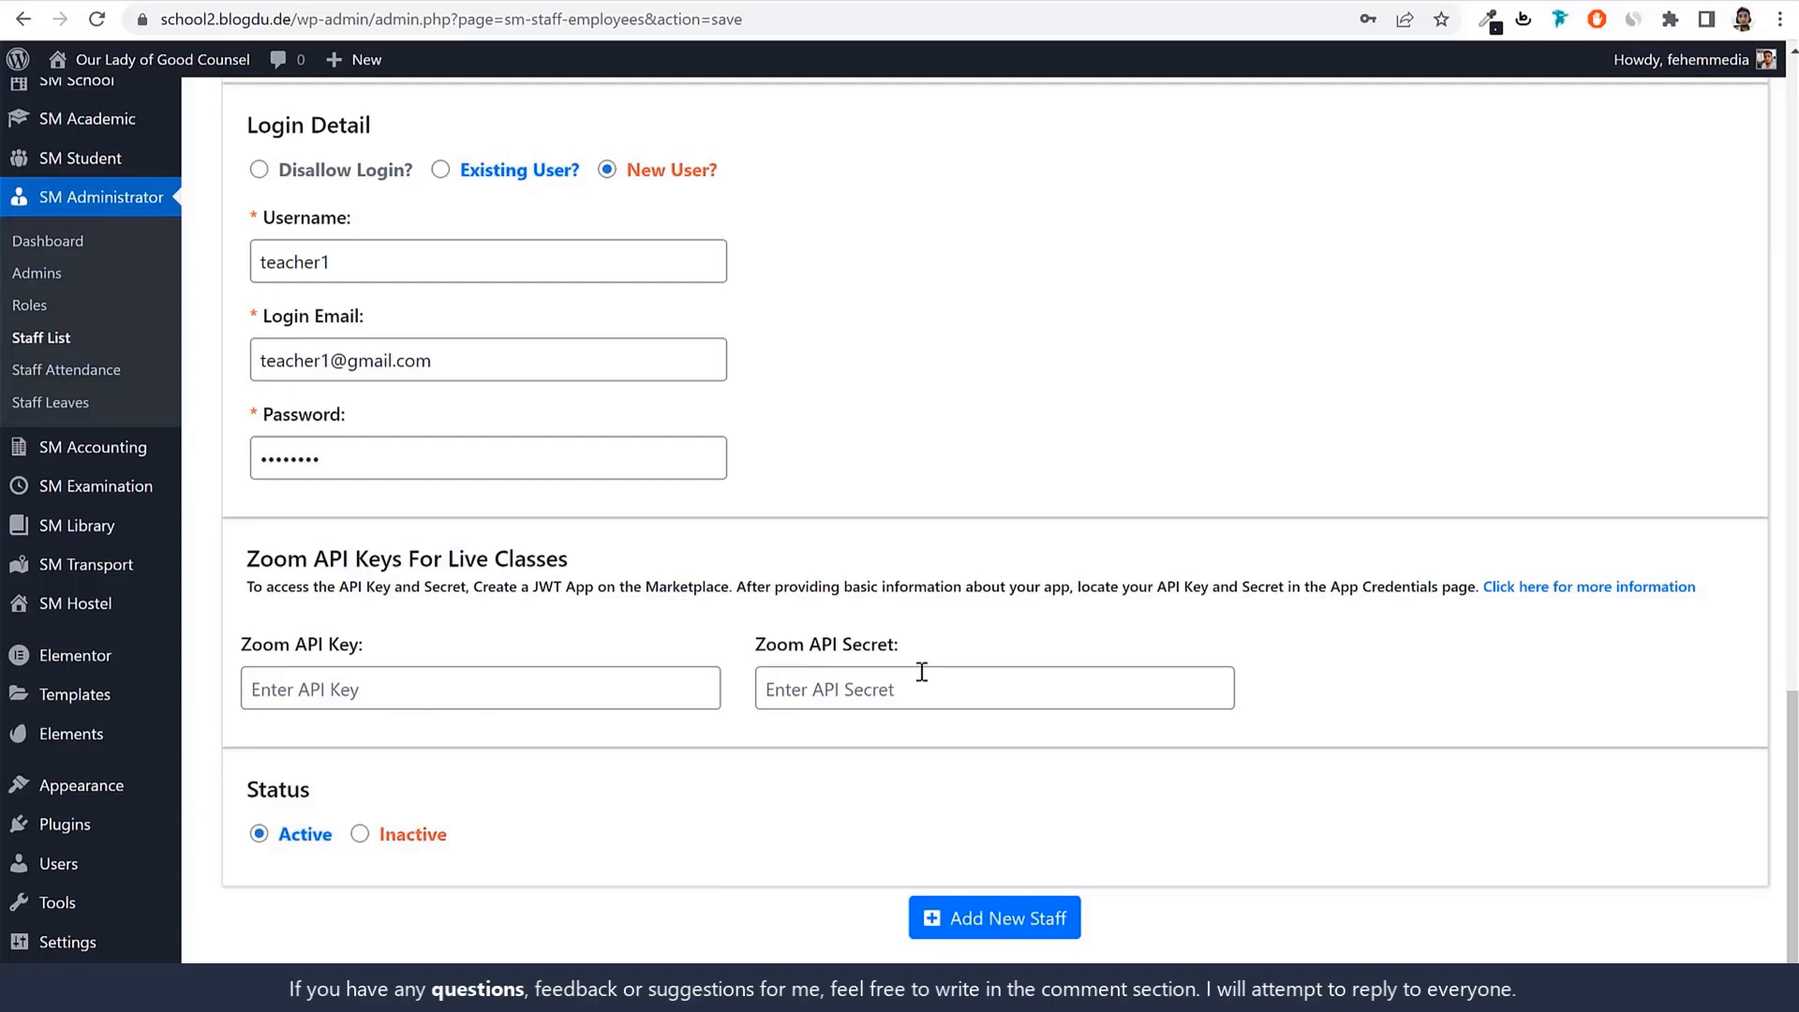
pyautogui.moveTo(291, 647); pyautogui.dragTo(367, 647)
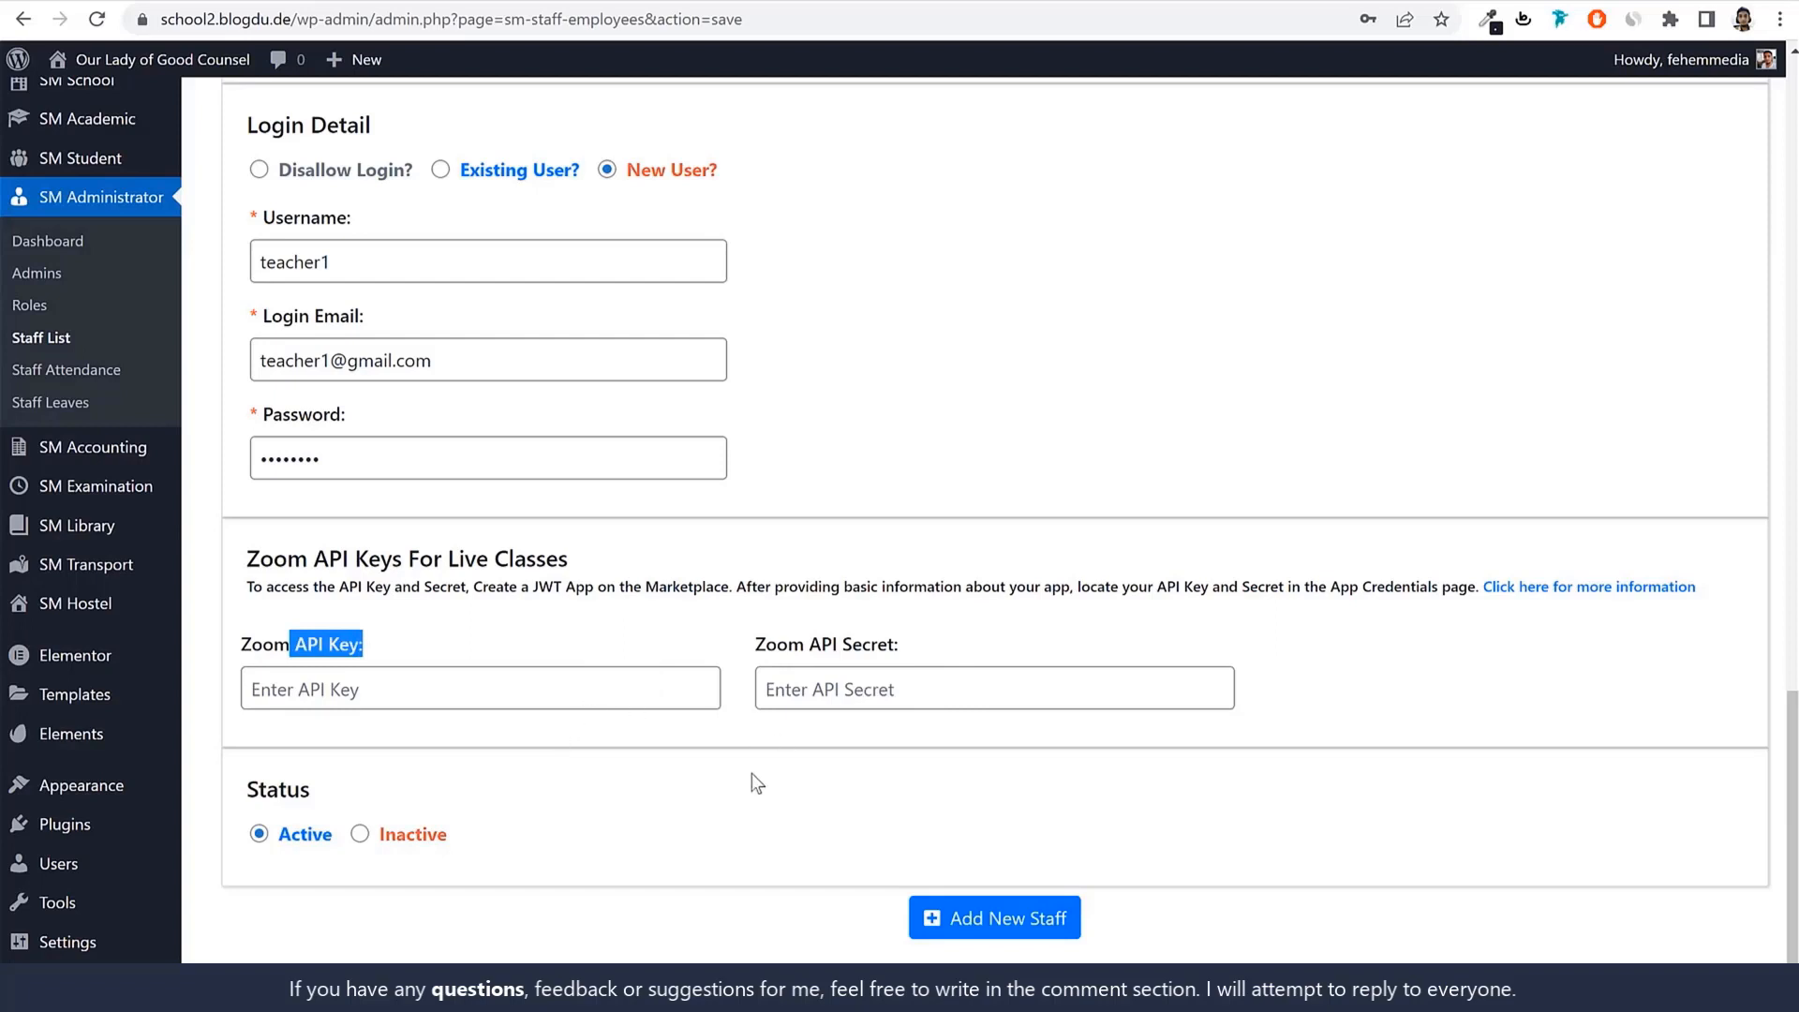
pyautogui.click(1003, 921)
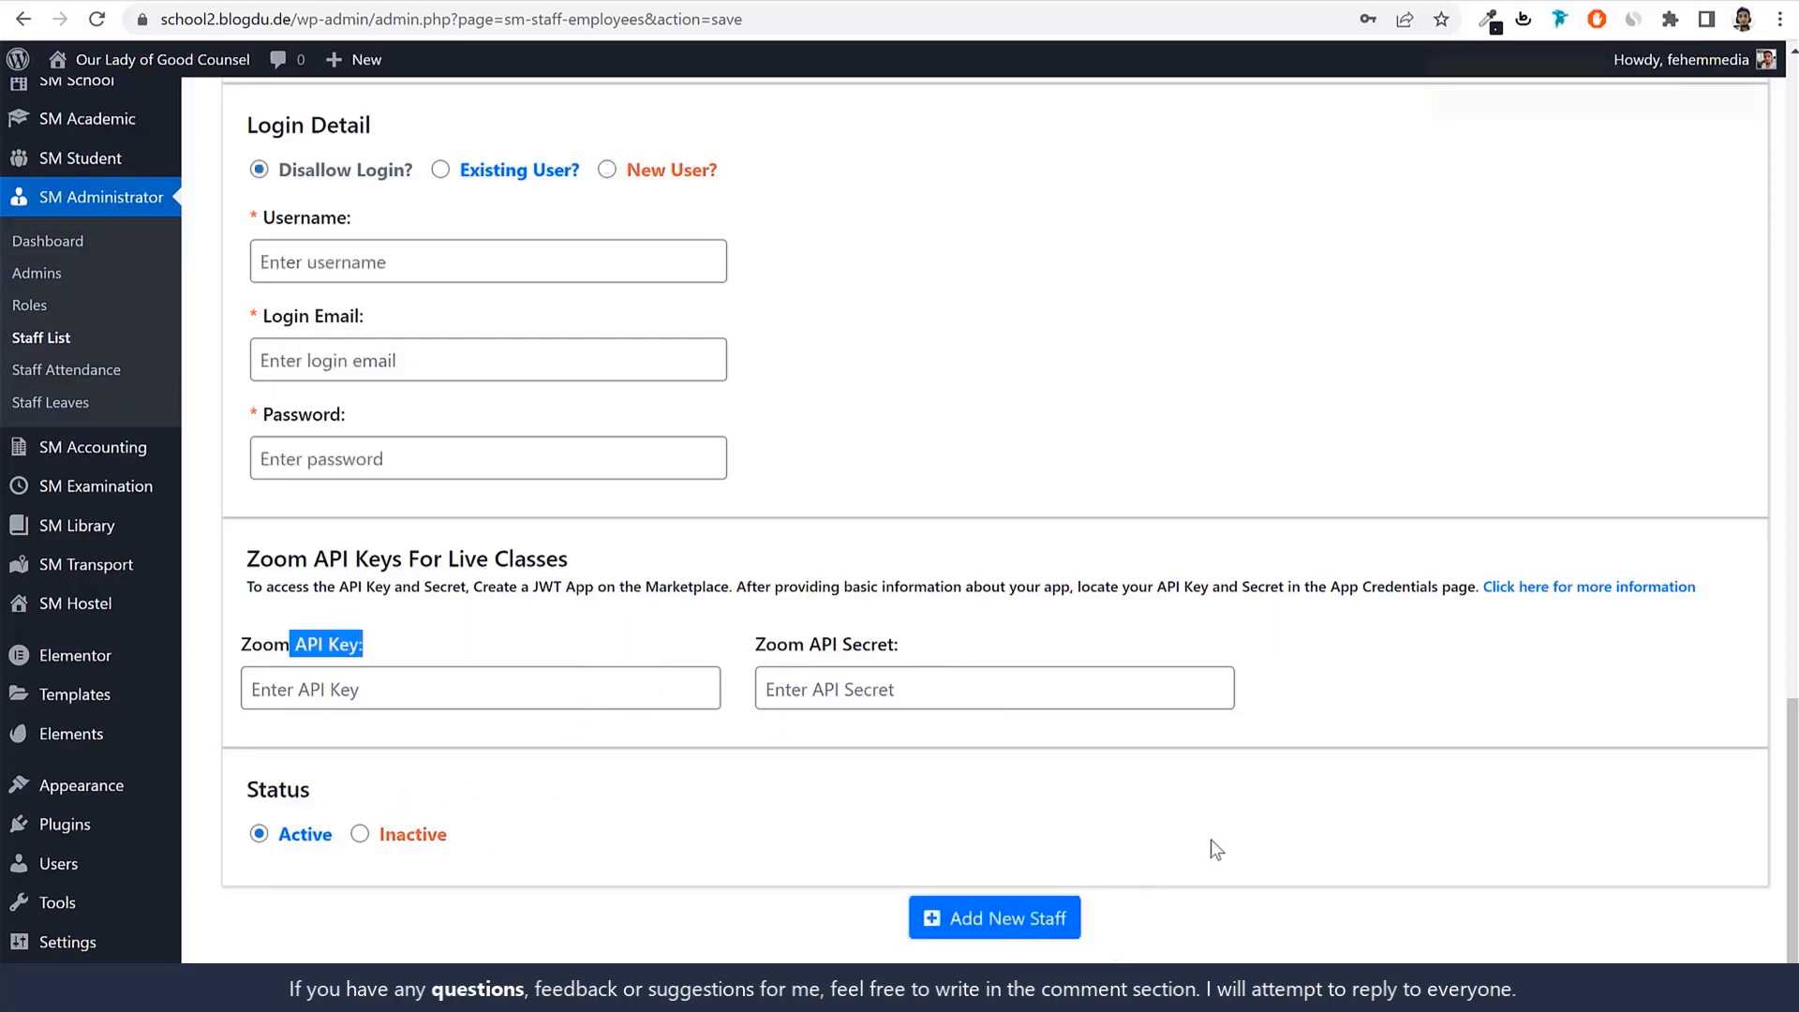
pyautogui.click(39, 339)
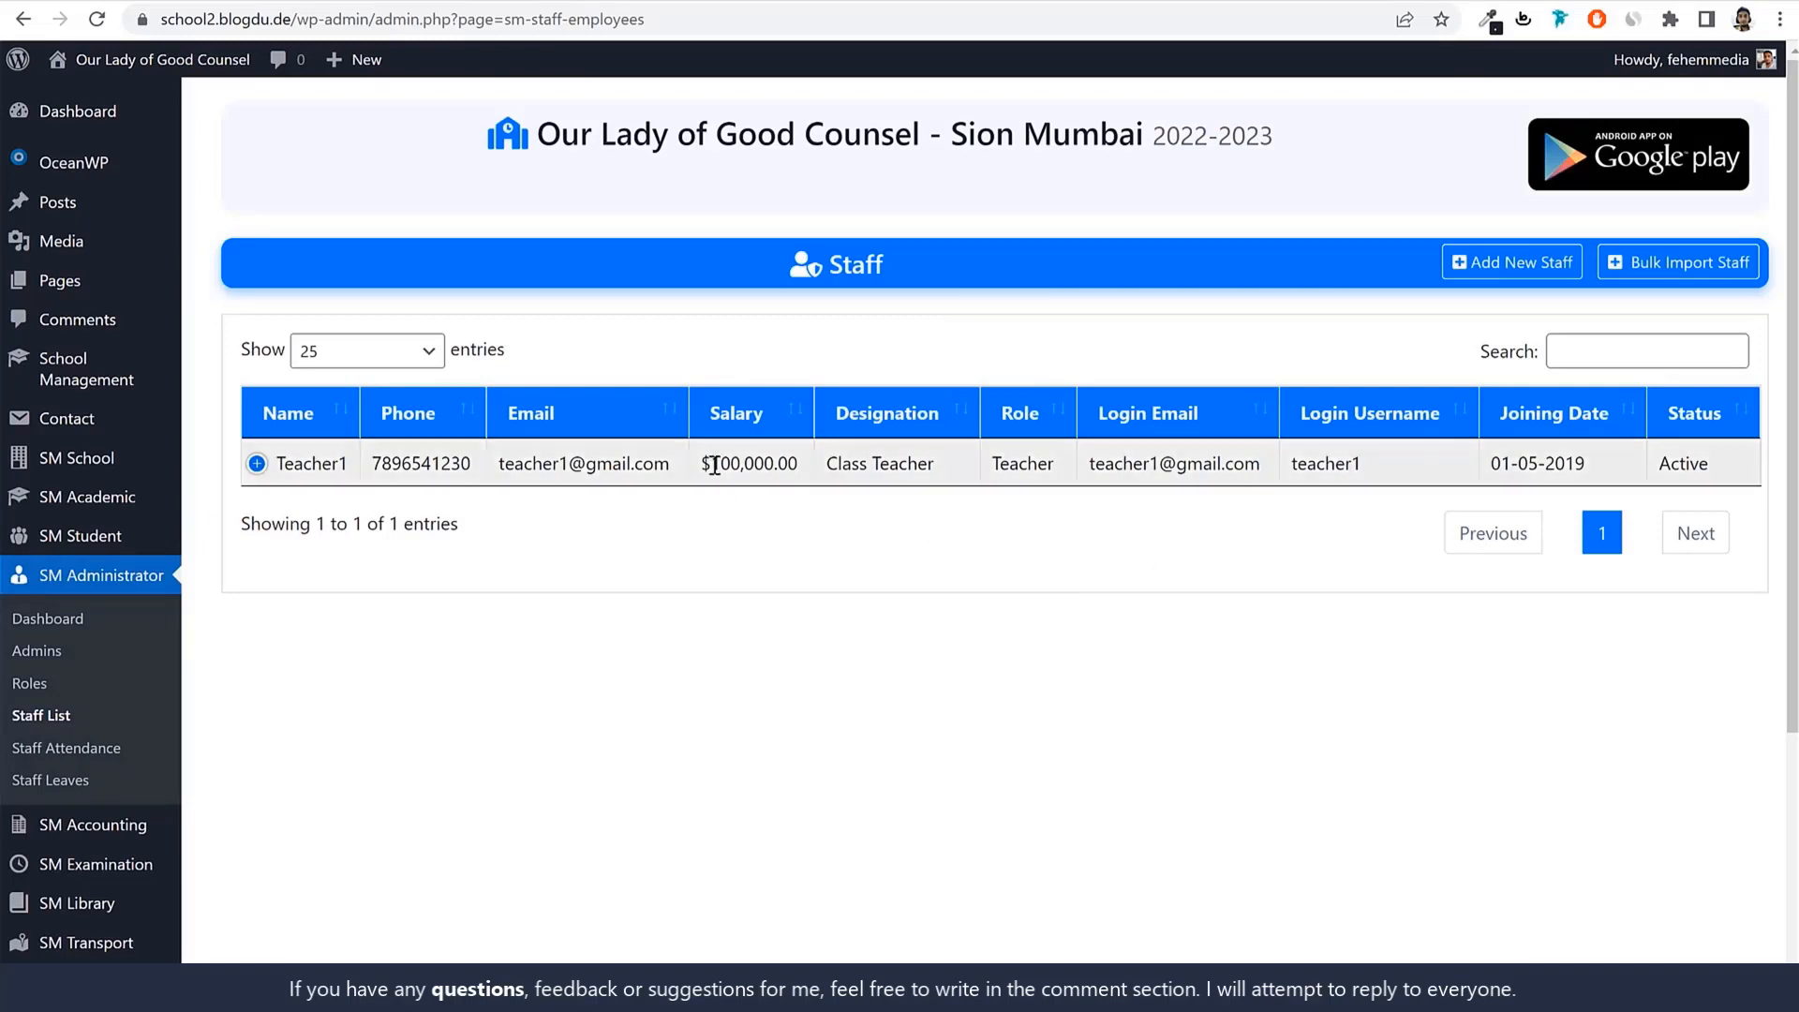
# Check Teacher1's Staff list entry, including the $100,000.00 salary.
pyautogui.moveTo(712, 464); pyautogui.dragTo(703, 464)
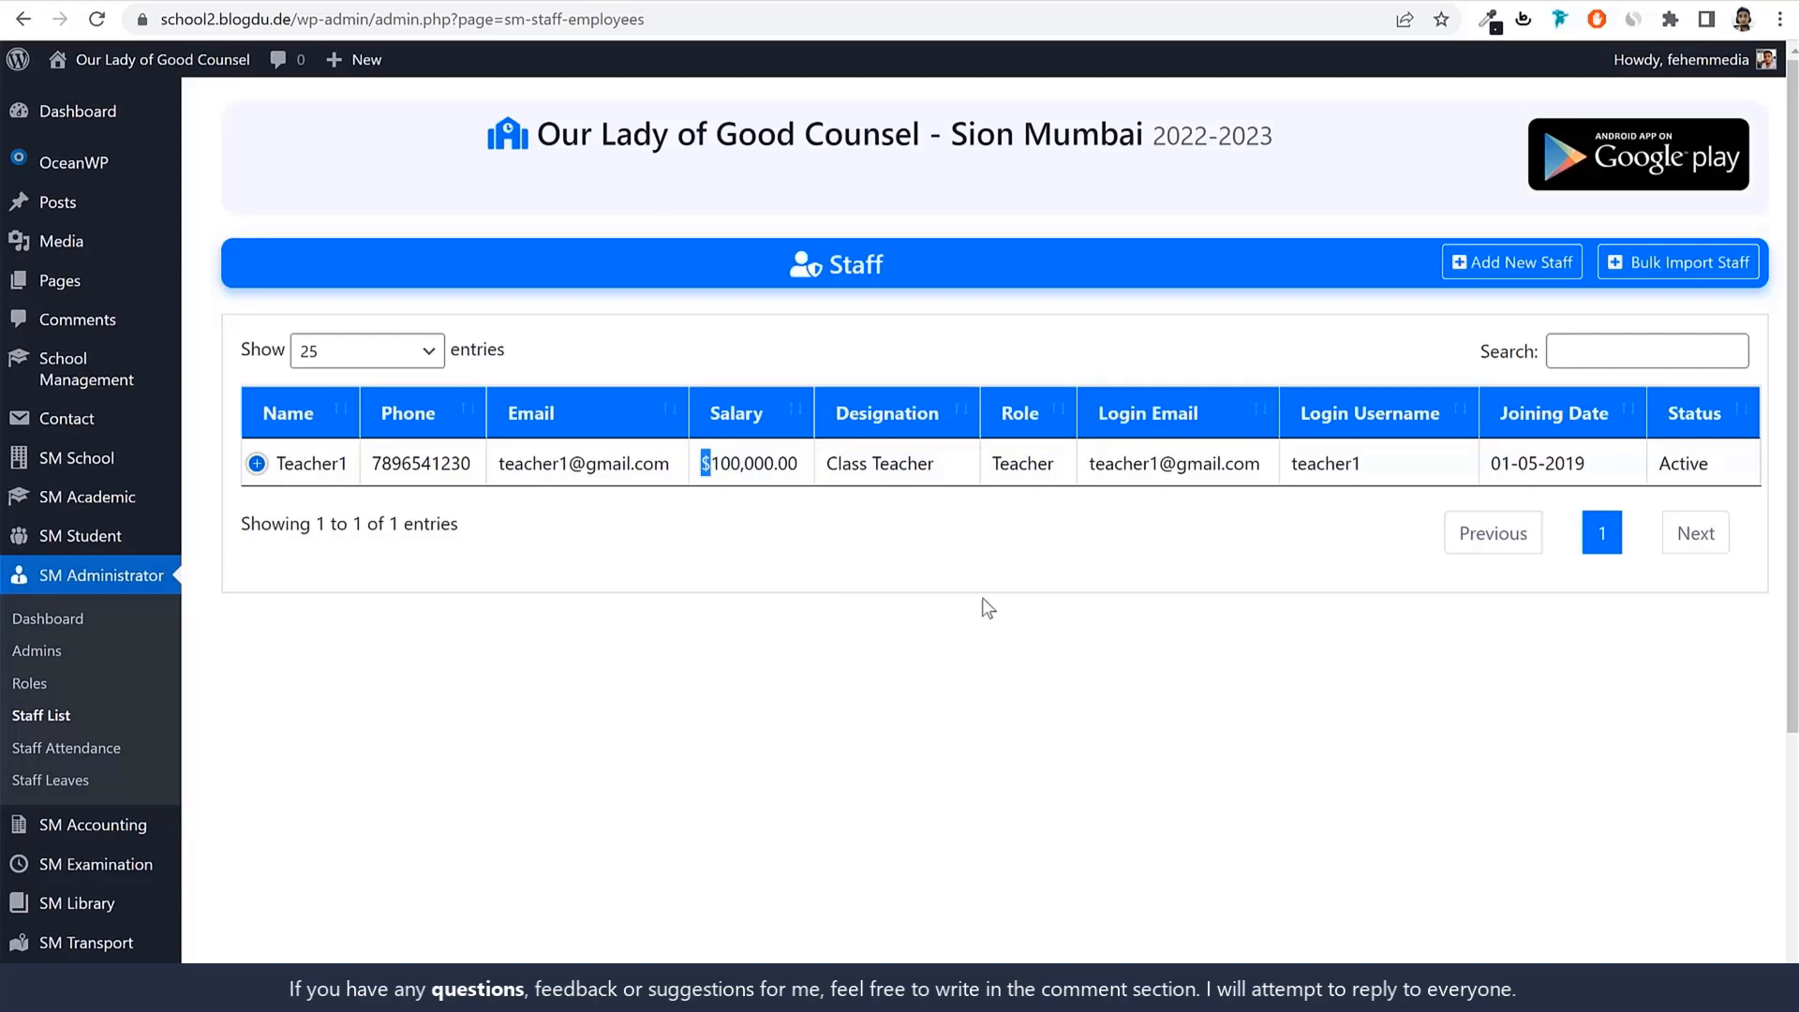
pyautogui.scroll(-4, 984, 600)
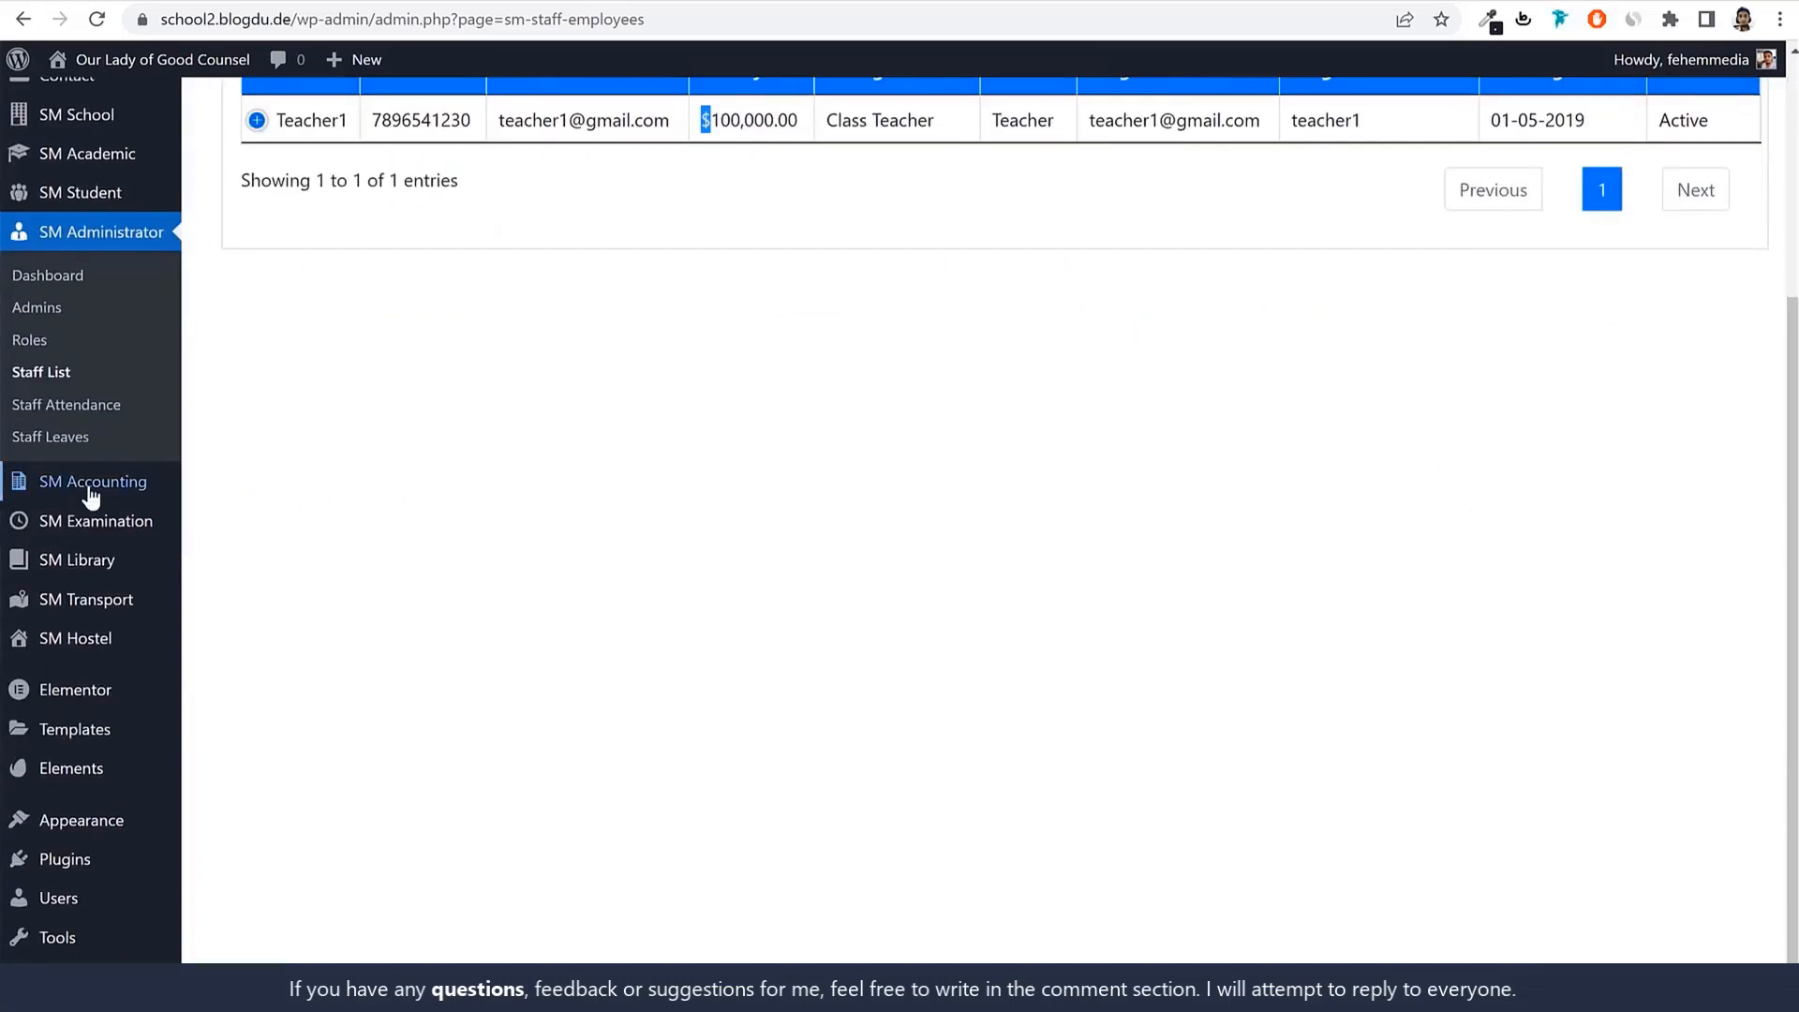
# Go to the SM Accounting Fee Types page and start adding a fee type.
pyautogui.moveTo(91, 497)
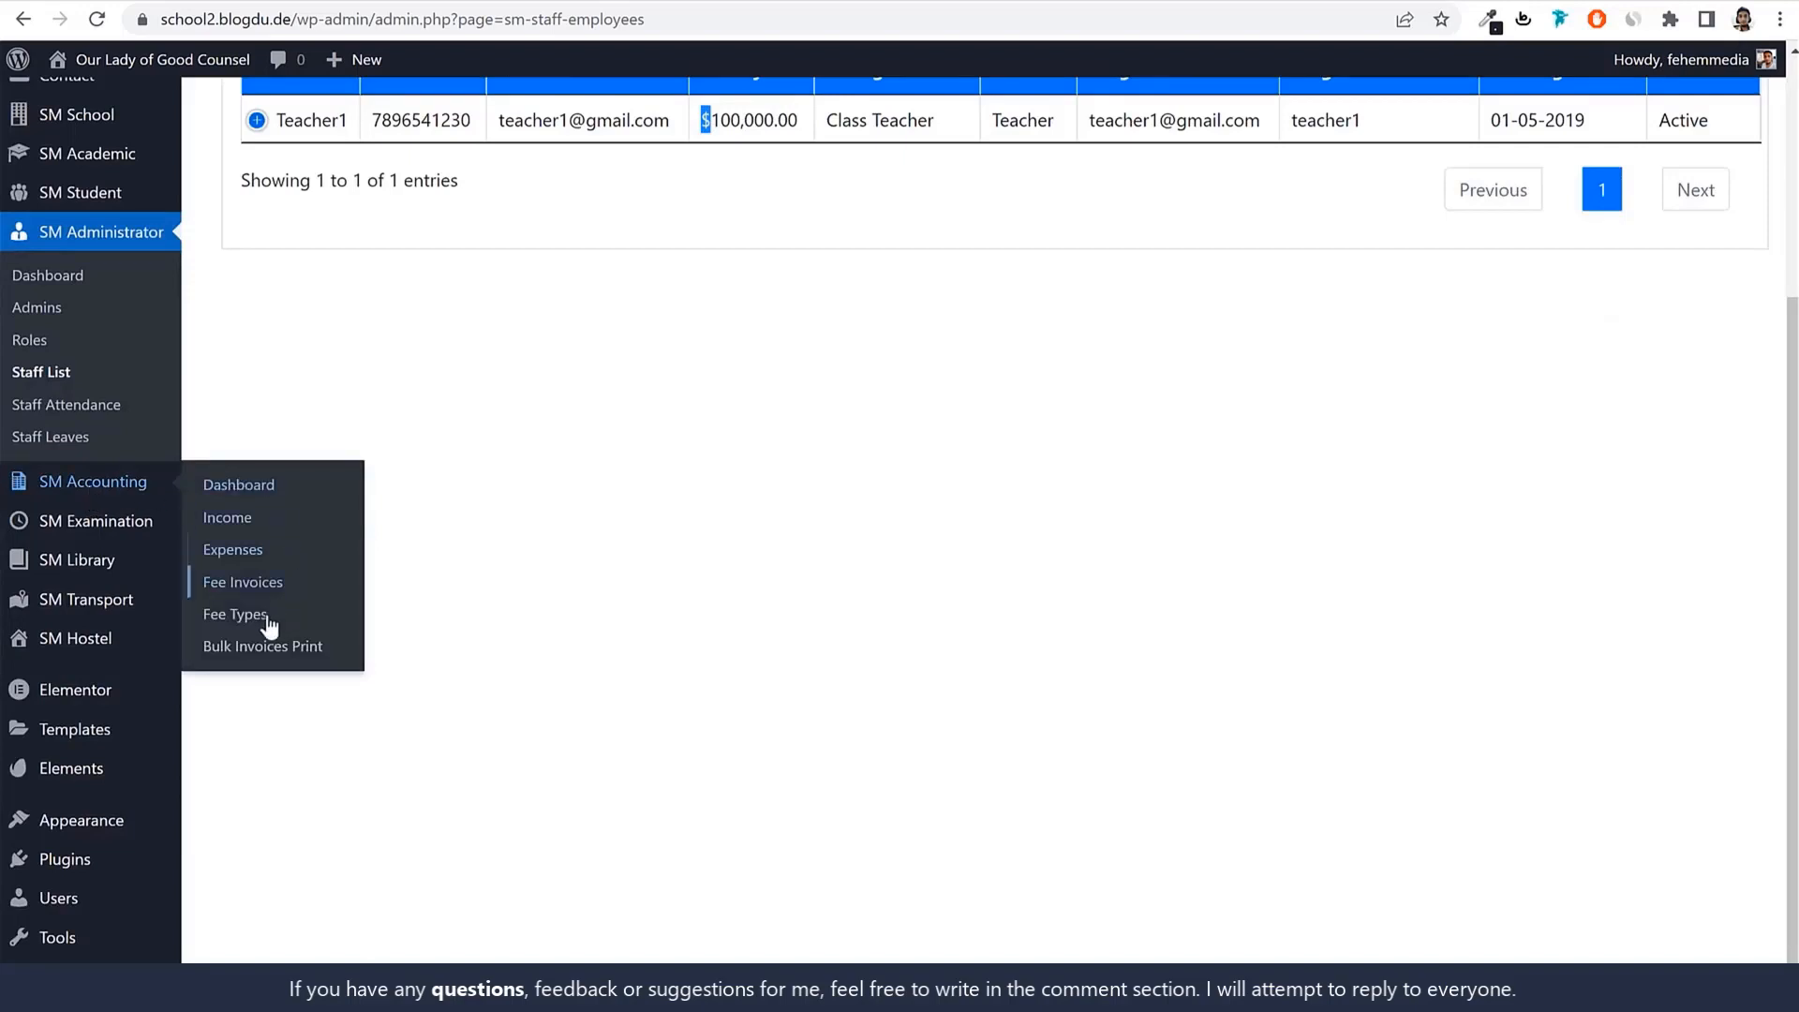
pyautogui.click(241, 628)
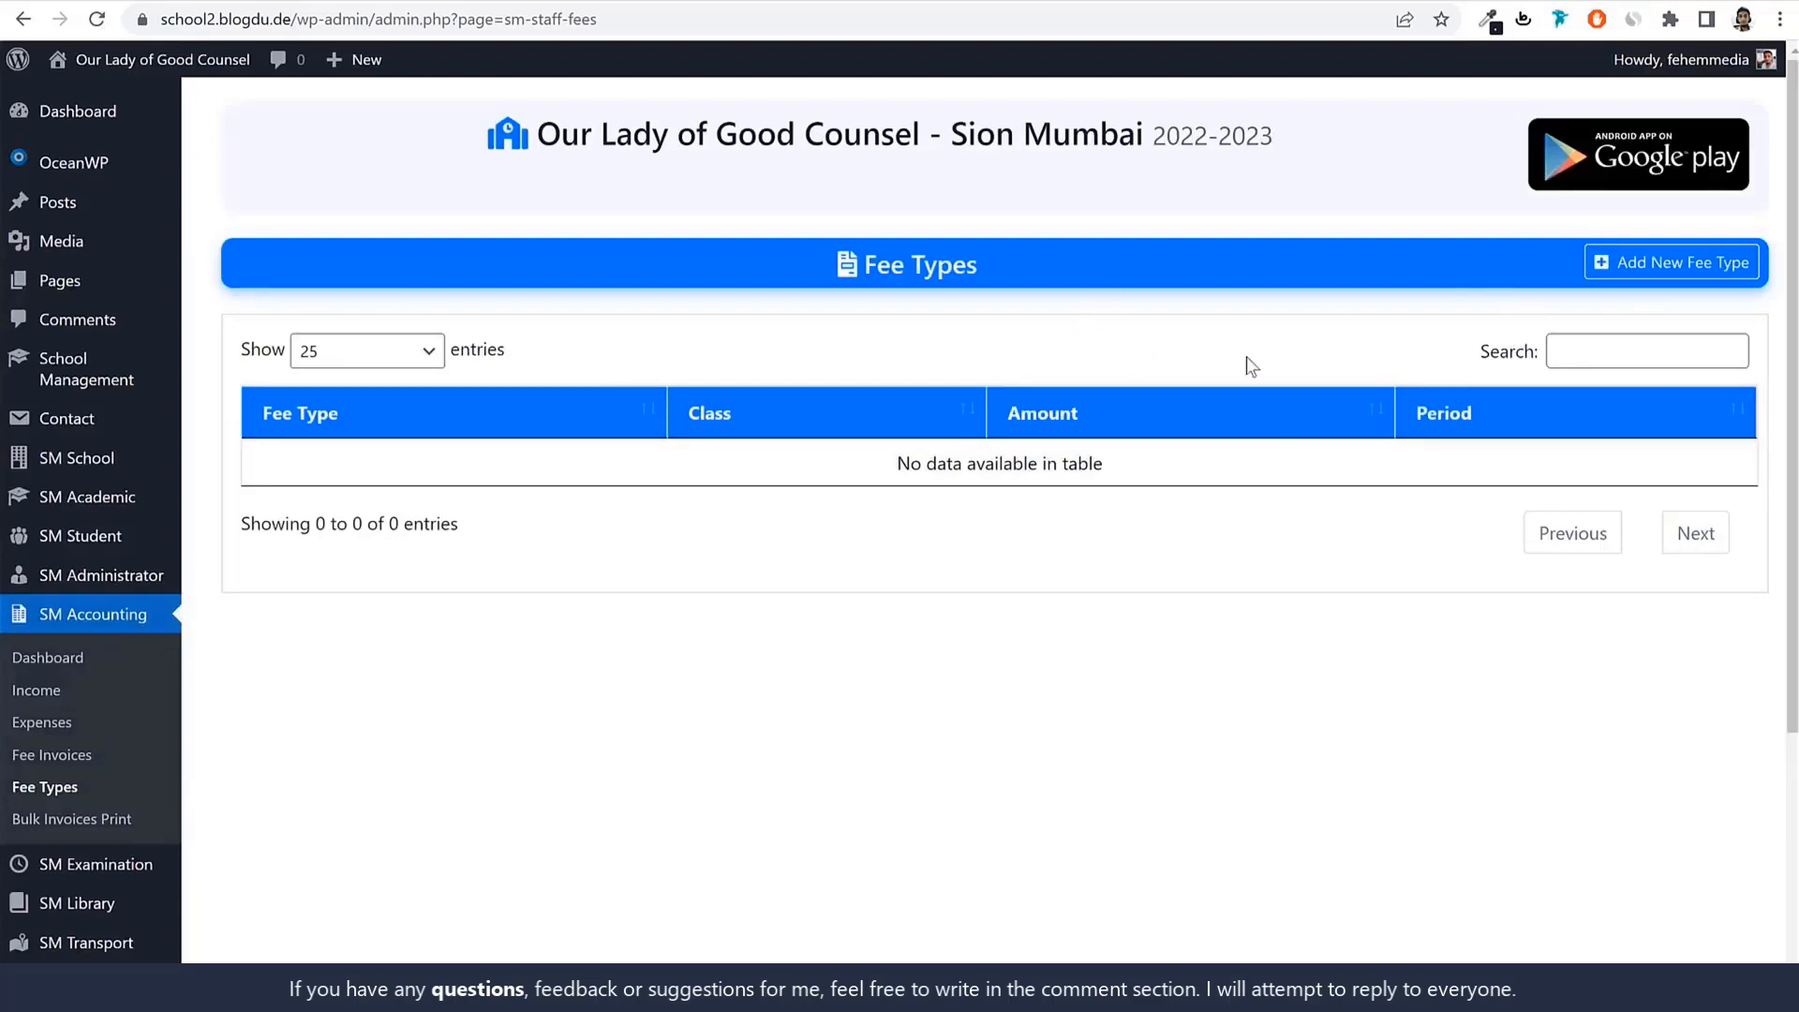
pyautogui.click(1646, 262)
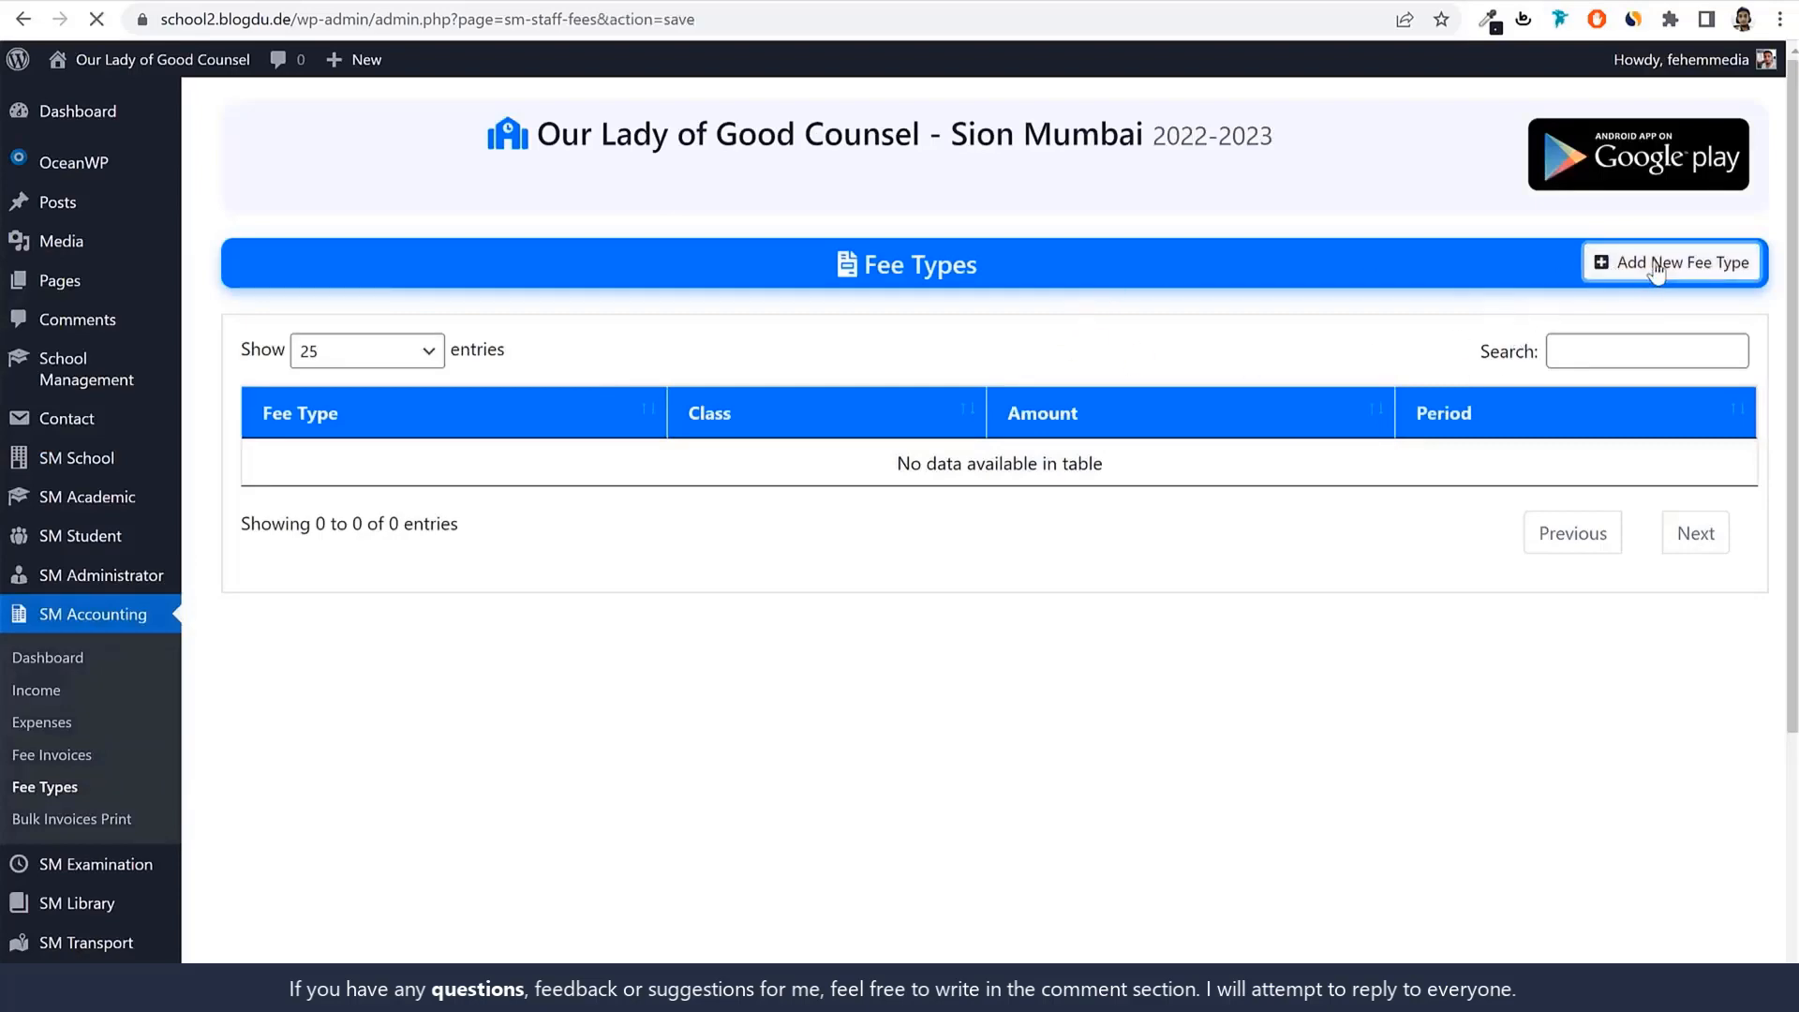